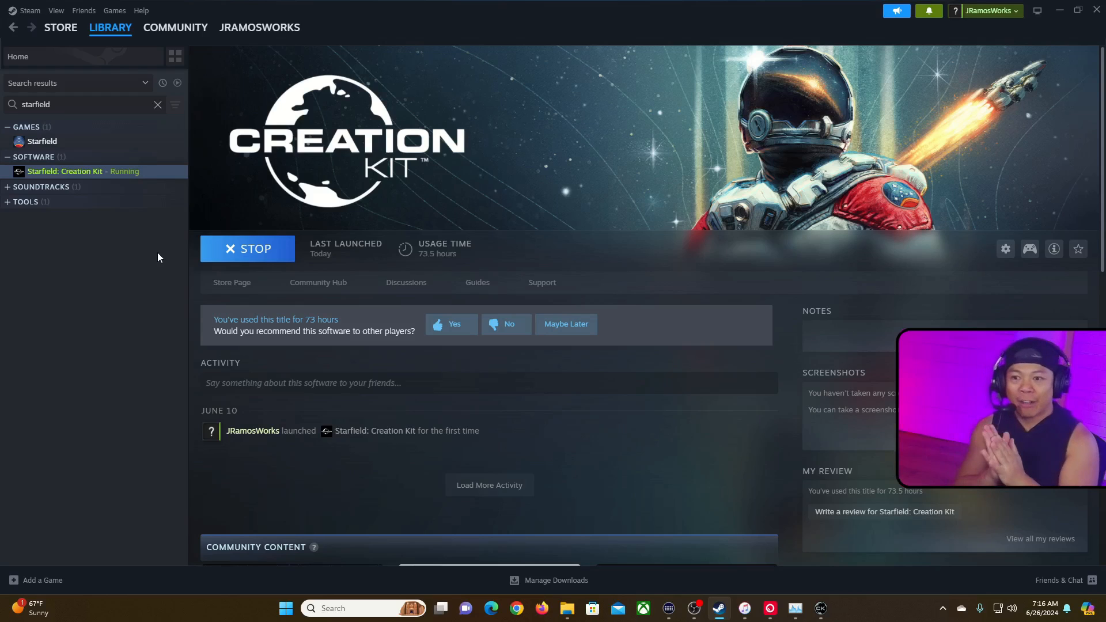
# Switch to the Starfield Creation Kit and set JRamosWorks_AssetMaster001.esp as the active file in the plugin data list.
pyautogui.hotkey('alt', 'Tab')
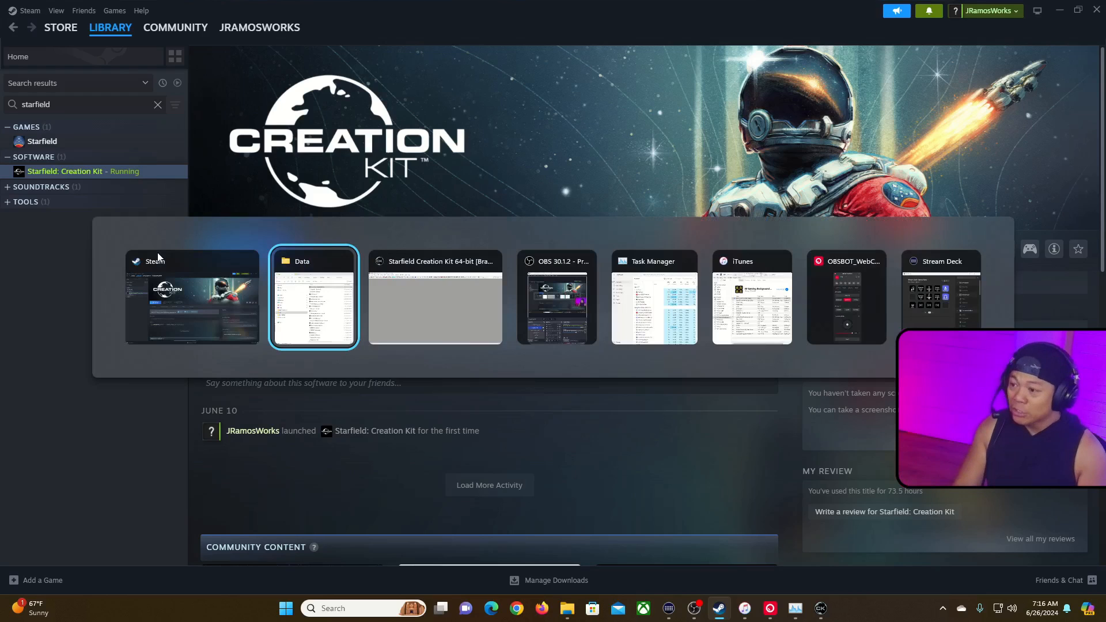
pyautogui.hotkey('alt', 'Tab')
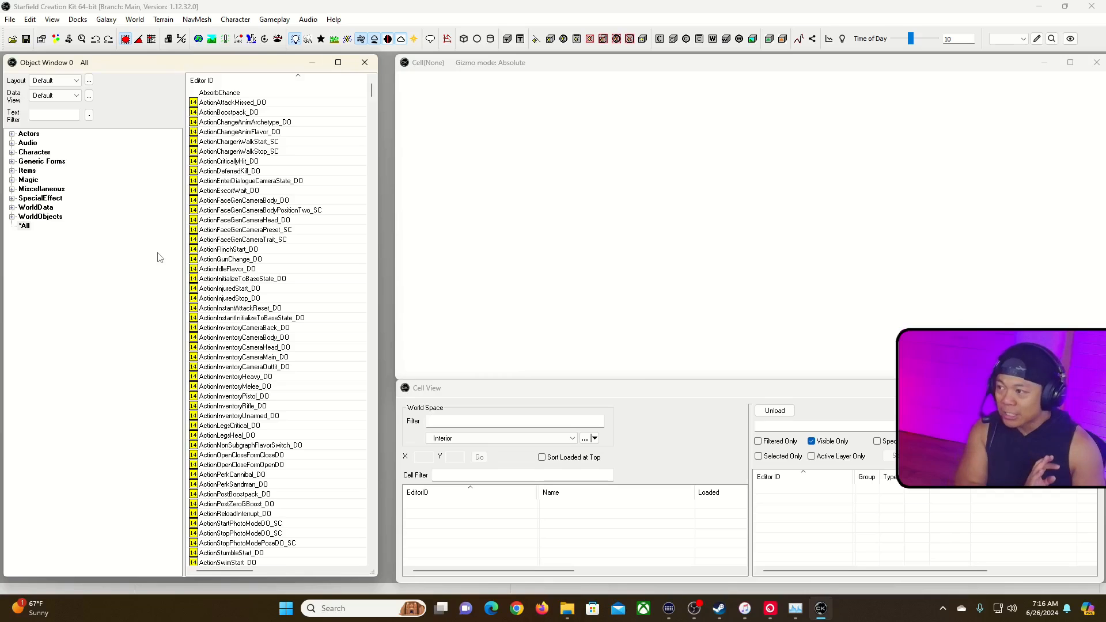
pyautogui.click(10, 19)
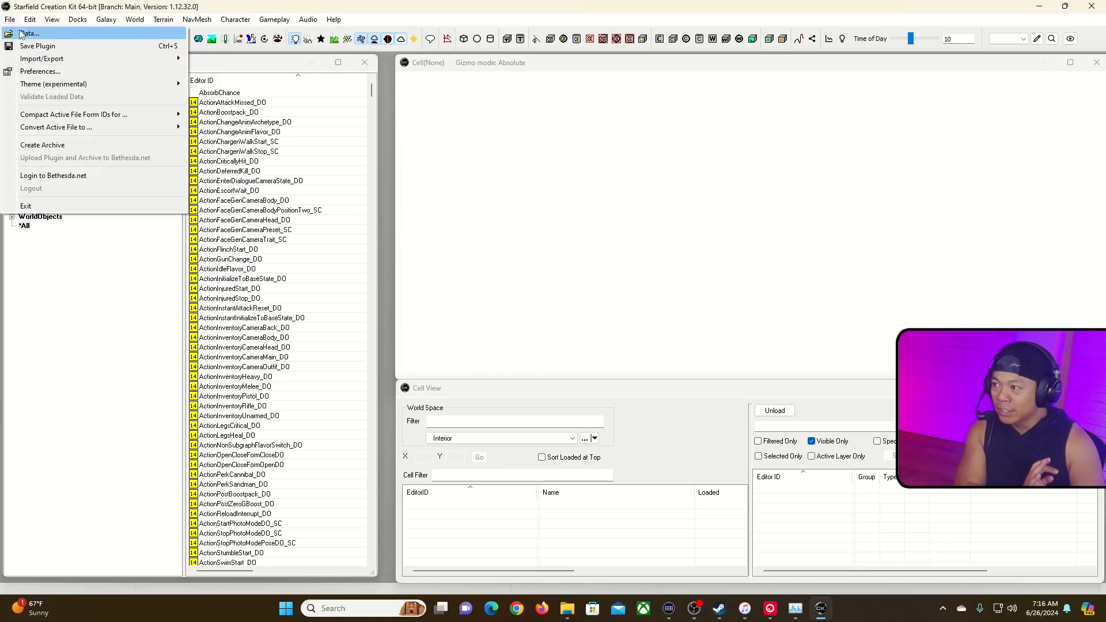
pyautogui.click(23, 30)
pyautogui.doubleClick(461, 171)
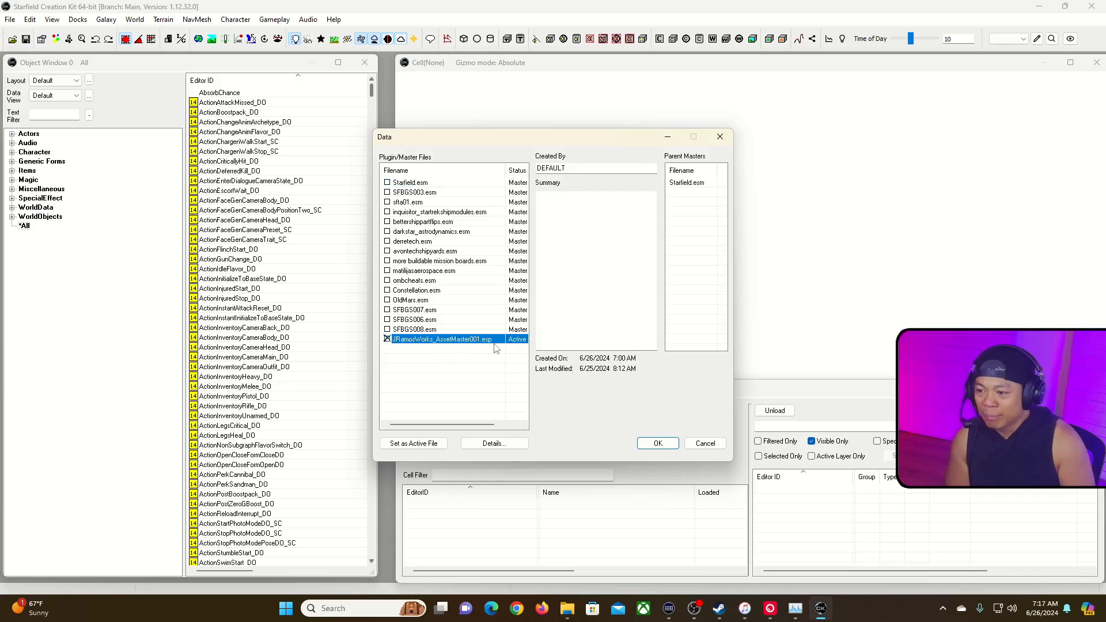
pyautogui.moveTo(505, 170); pyautogui.dragTo(467, 170)
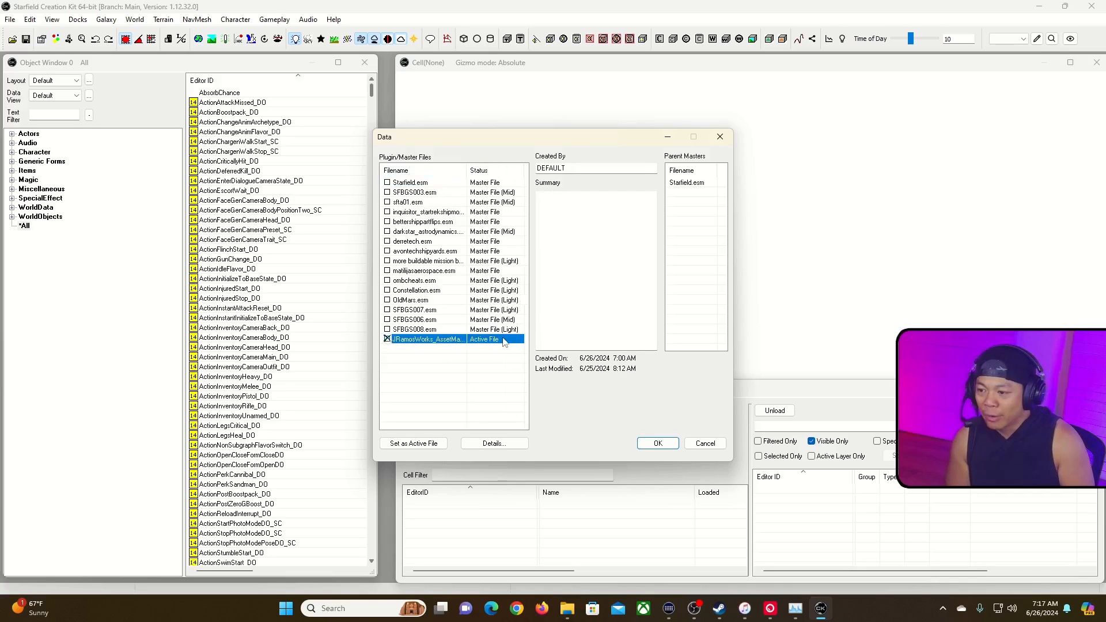
pyautogui.click(412, 444)
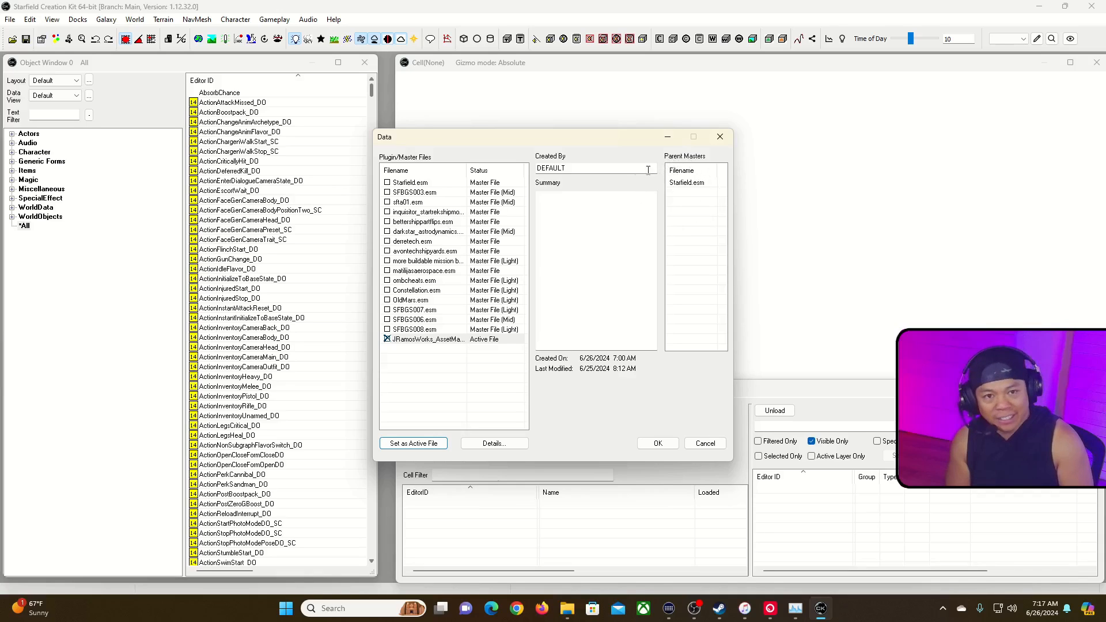
# Include the Starfield.esm master and load it together with the active JRamosWorks_AssetMaster001.esp plugin.
pyautogui.click(387, 183)
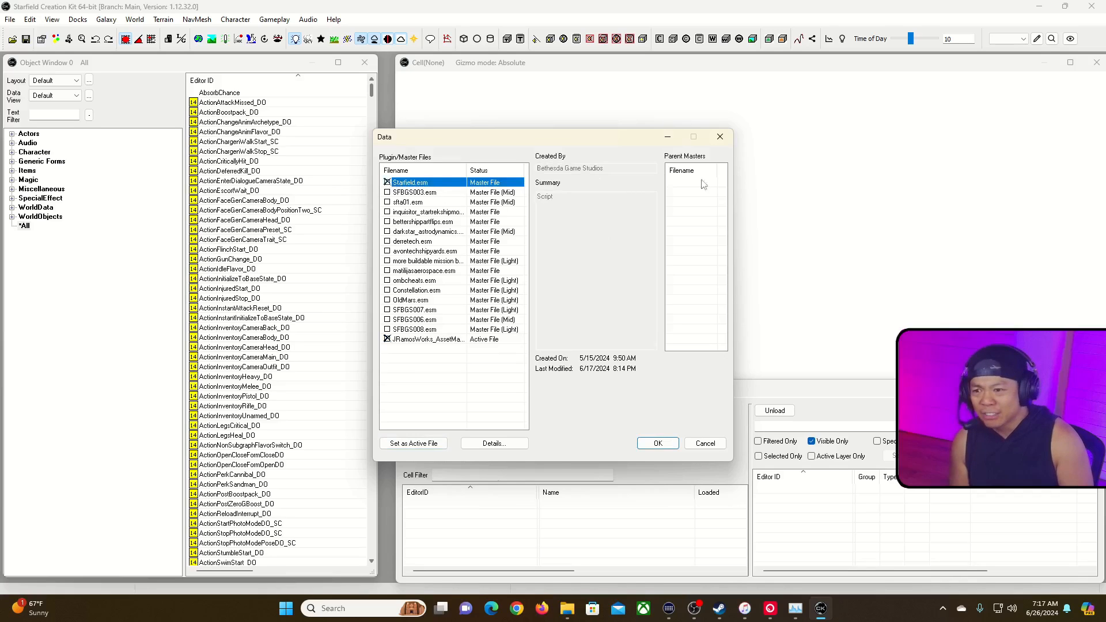
pyautogui.click(427, 340)
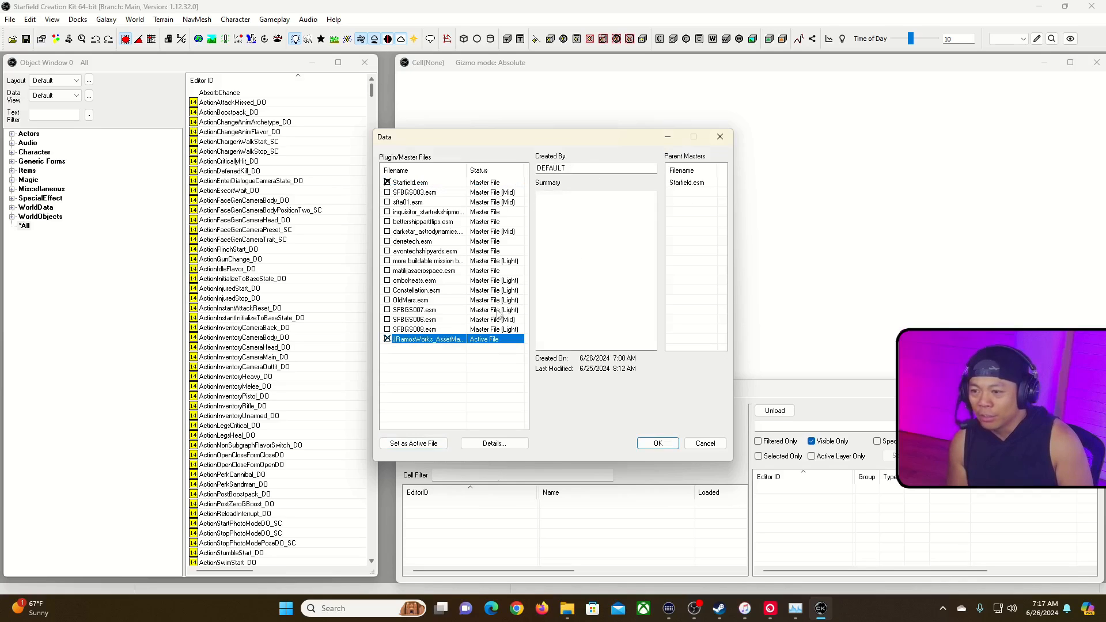
pyautogui.click(655, 445)
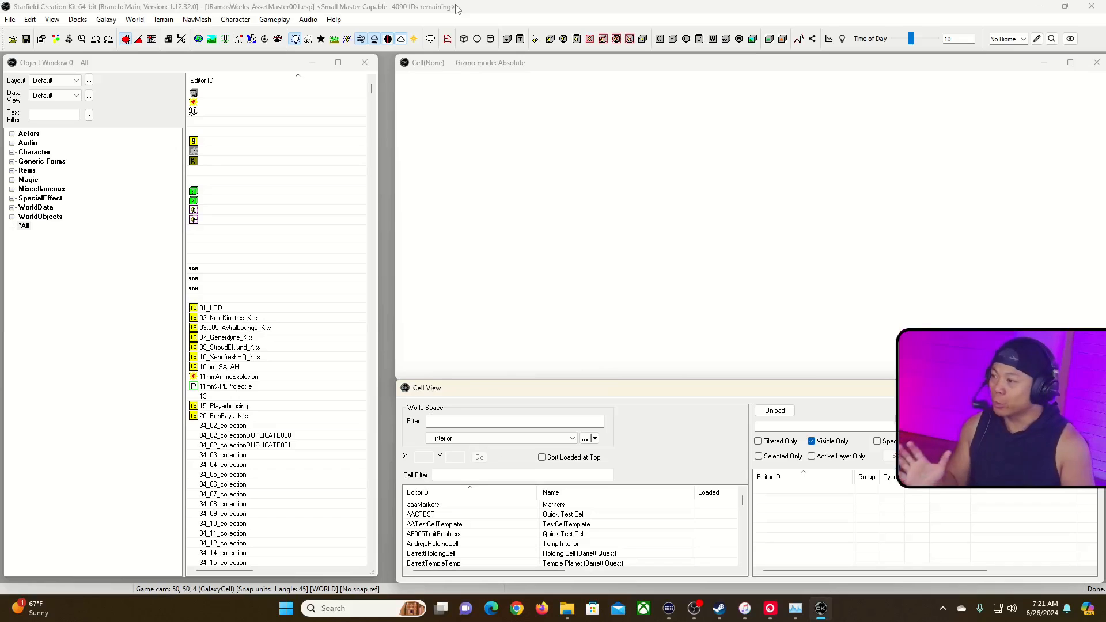
pyautogui.click(146, 78)
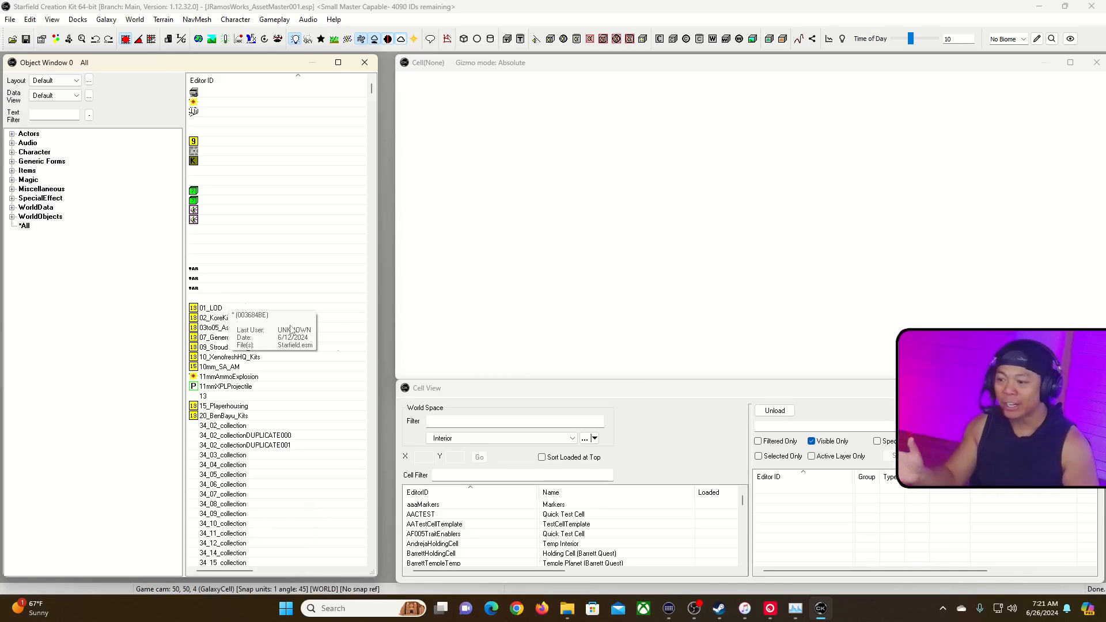
pyautogui.click(551, 394)
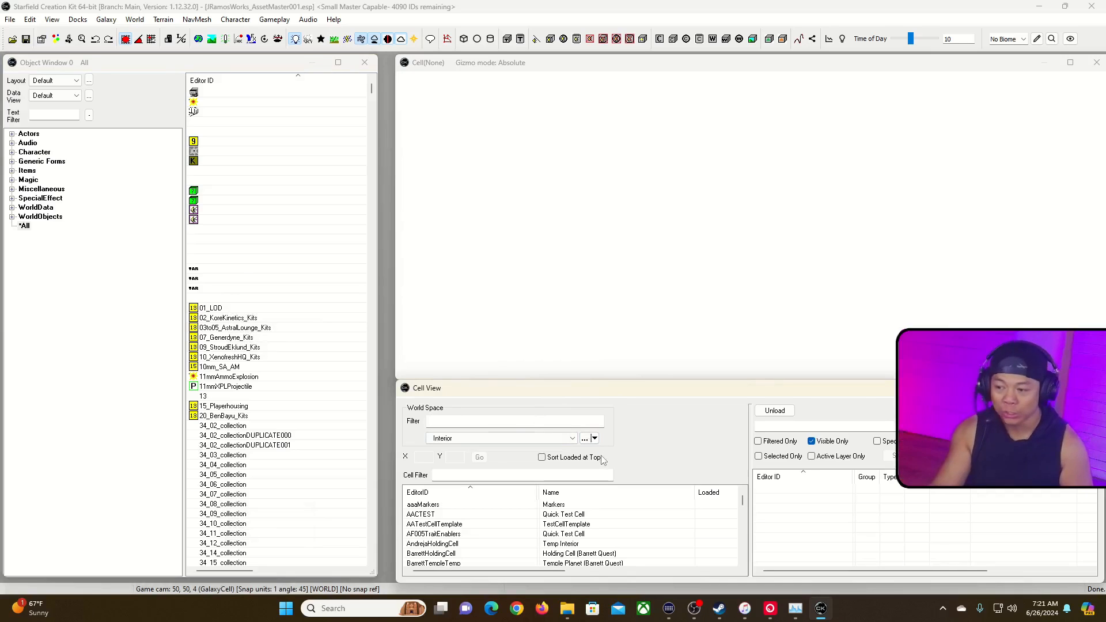
pyautogui.click(544, 440)
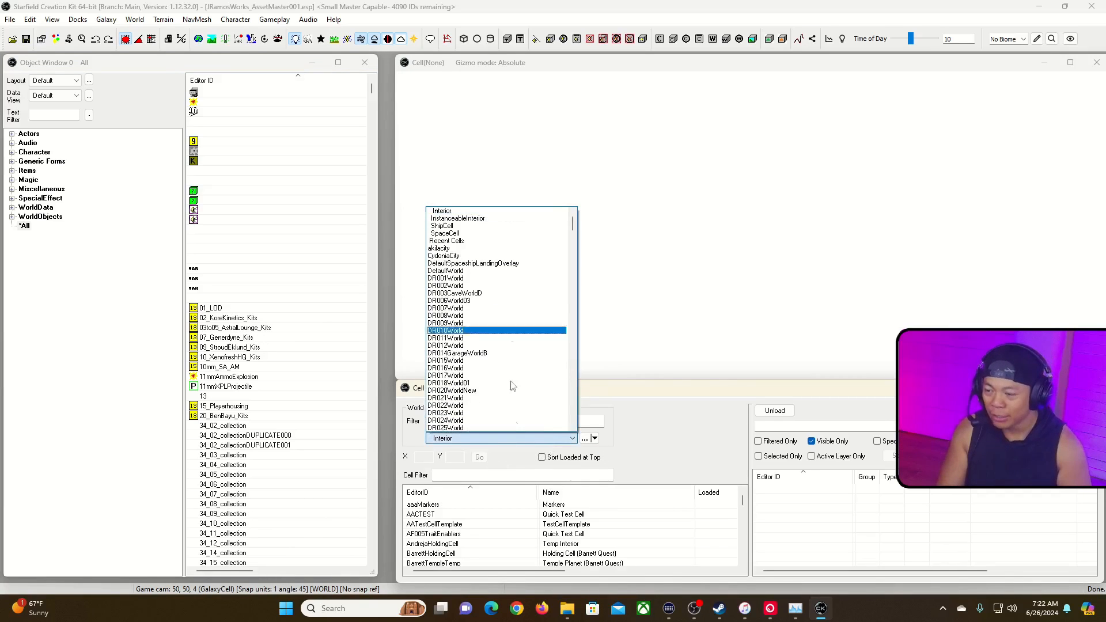
pyautogui.click(667, 447)
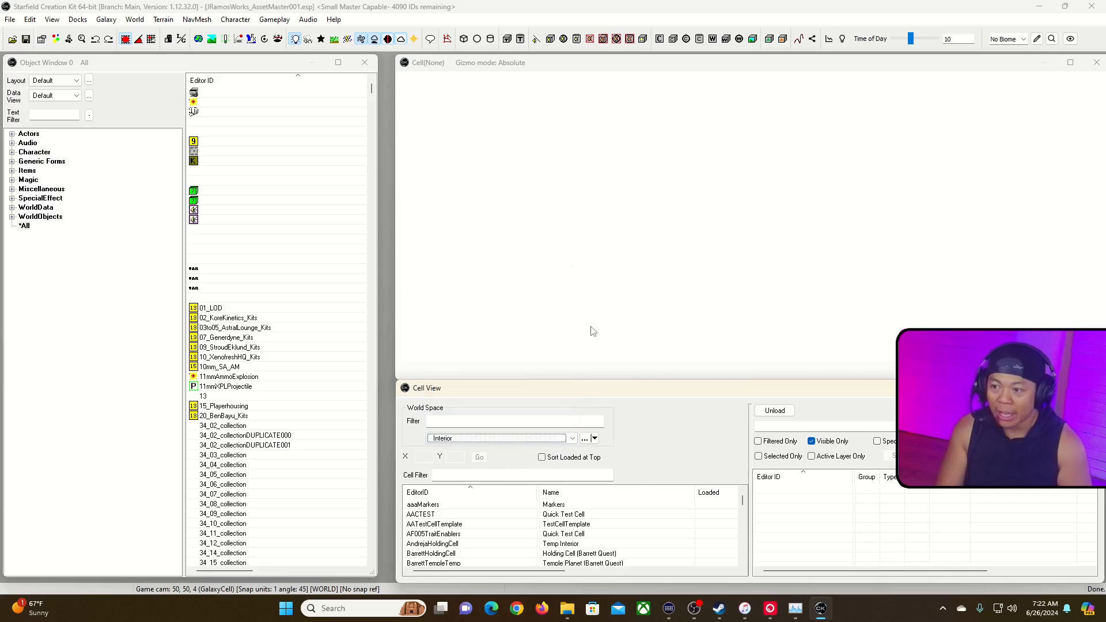
pyautogui.click(584, 71)
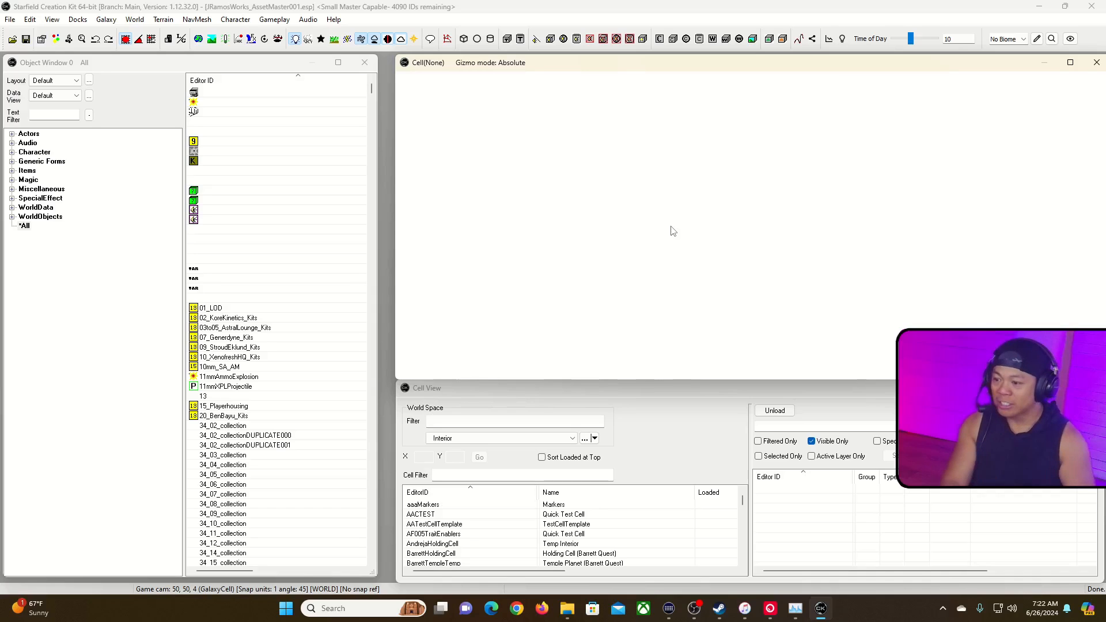
# Choose CydoniaCity as the world space in the Cell View.
pyautogui.click(666, 409)
pyautogui.click(553, 439)
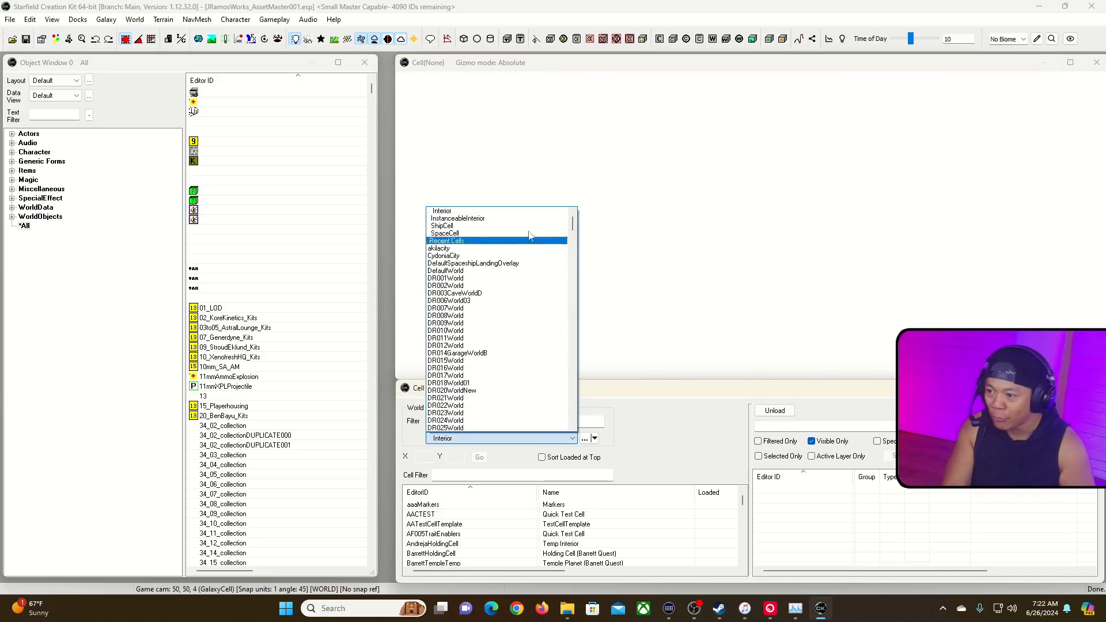
pyautogui.click(562, 241)
pyautogui.click(567, 438)
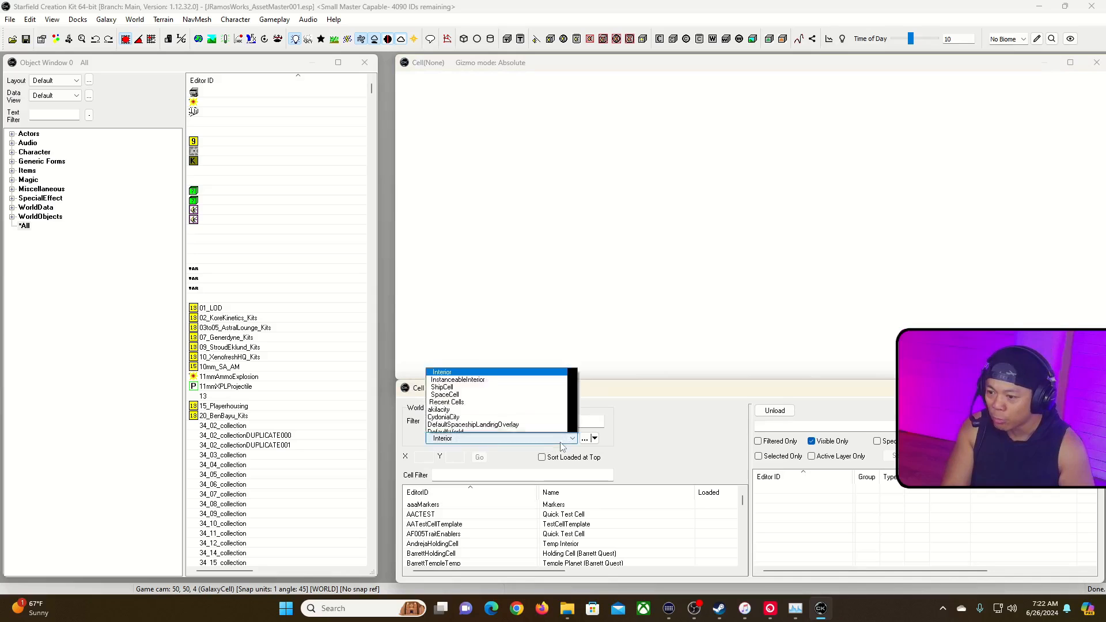
pyautogui.click(573, 237)
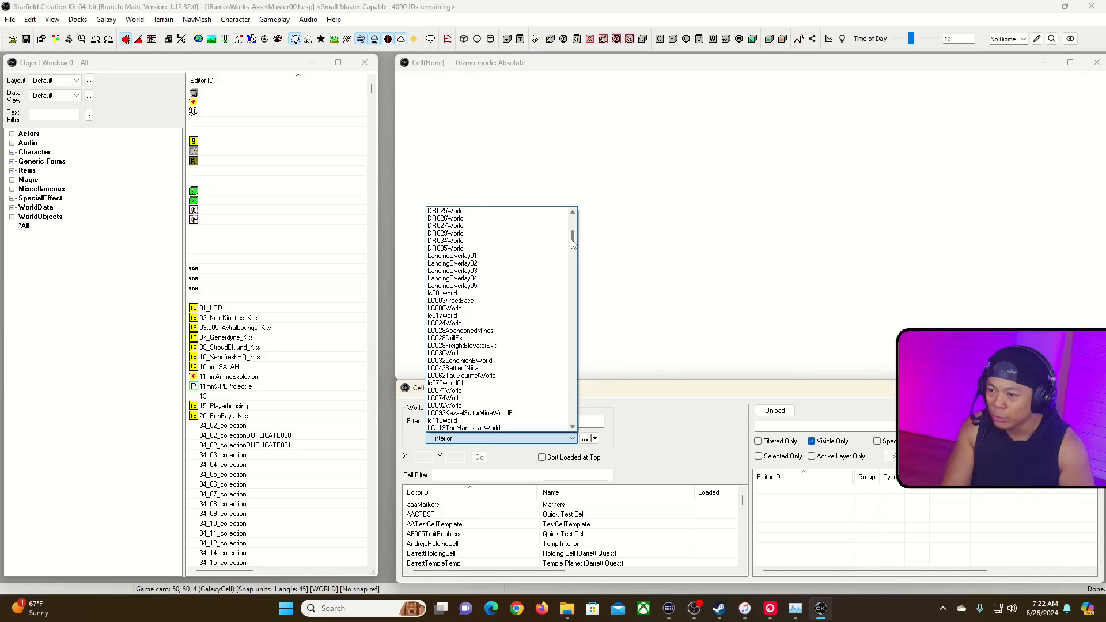
pyautogui.scroll(10, 572, 241)
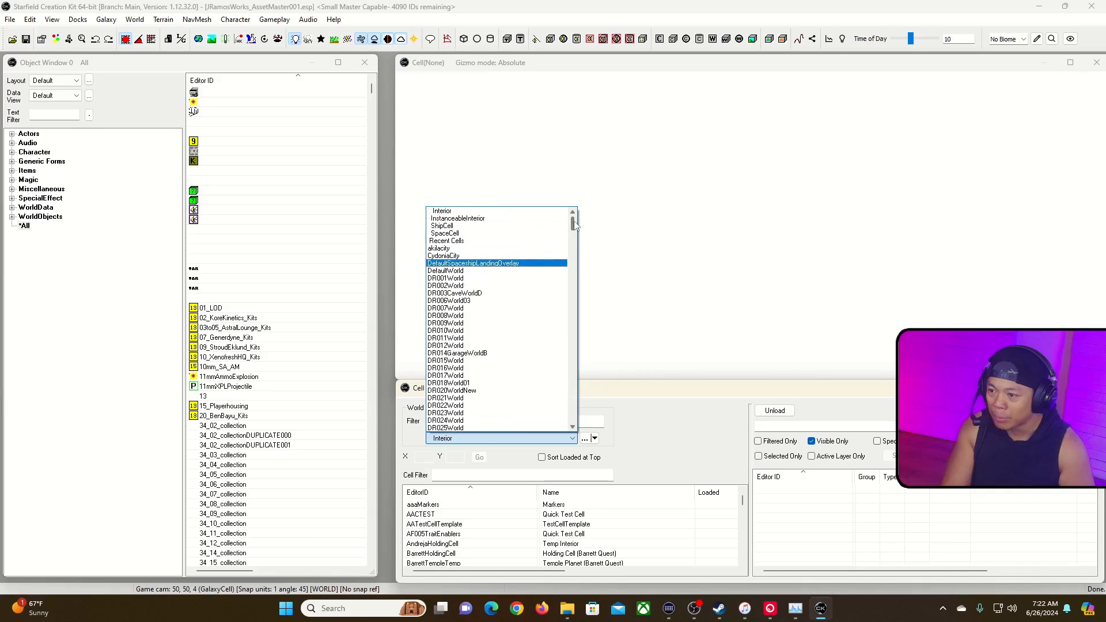
pyautogui.click(538, 256)
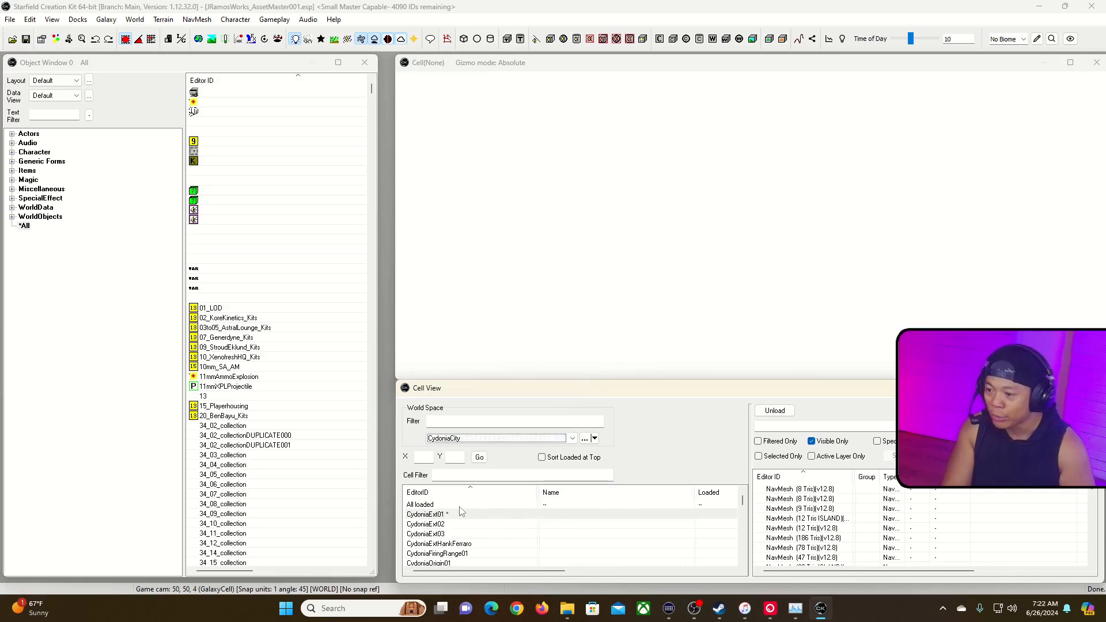
# Load the CydoniaExt01 cell of CydoniaCity into the render view.
pyautogui.click(478, 514)
pyautogui.rightClick(498, 513)
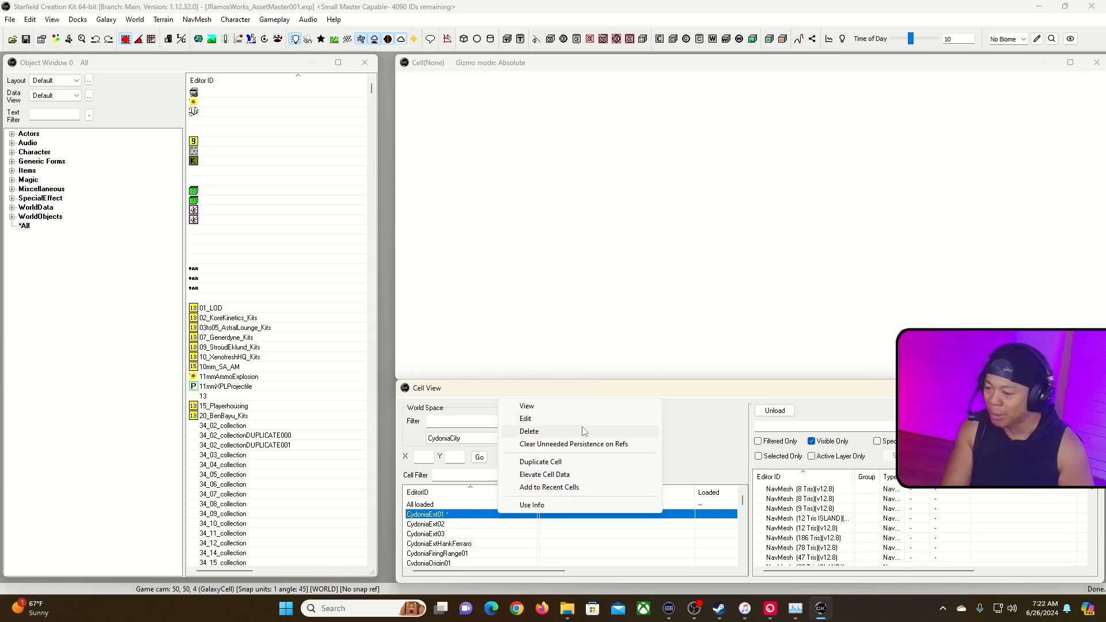
pyautogui.click(711, 439)
pyautogui.doubleClick(491, 515)
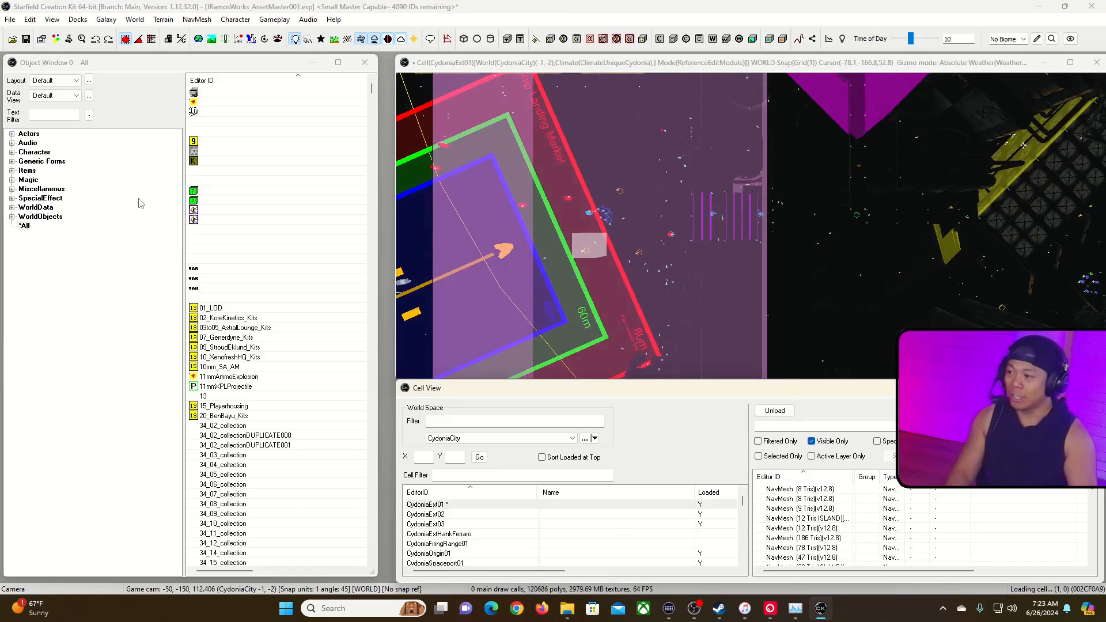
# Turn off scene lighting to view the CydoniaExt01 cell fully bright, and hide the editor markers.
pyautogui.click(697, 60)
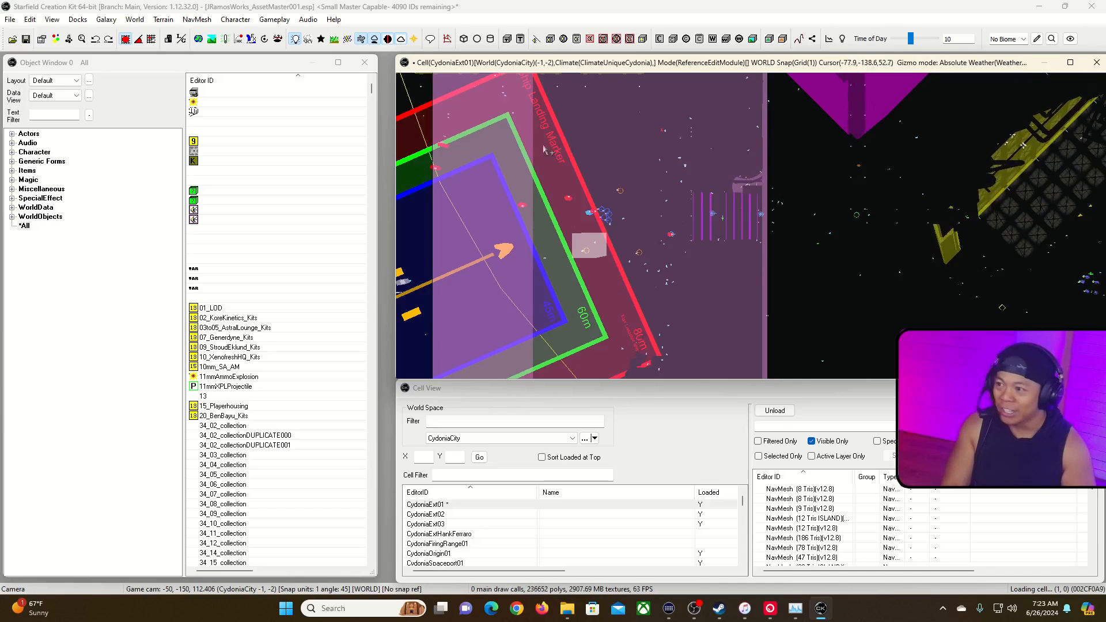
pyautogui.click(295, 41)
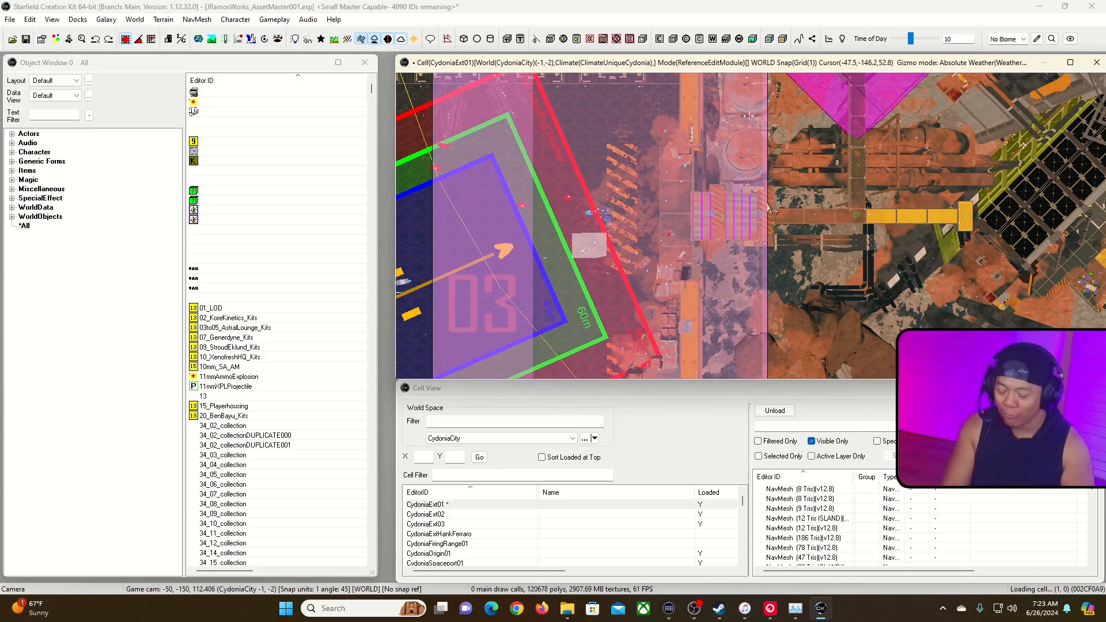
pyautogui.press('m')
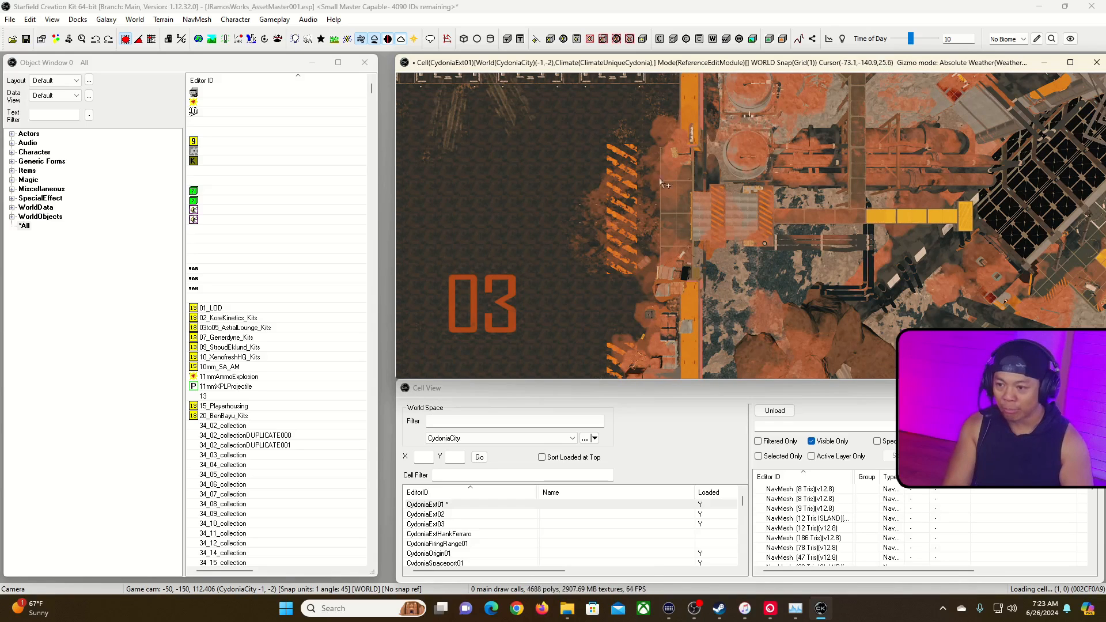
# Fly the camera freely around landing pad 03 to examine the Cydonia exterior, then leave fly mode.
pyautogui.click(691, 381)
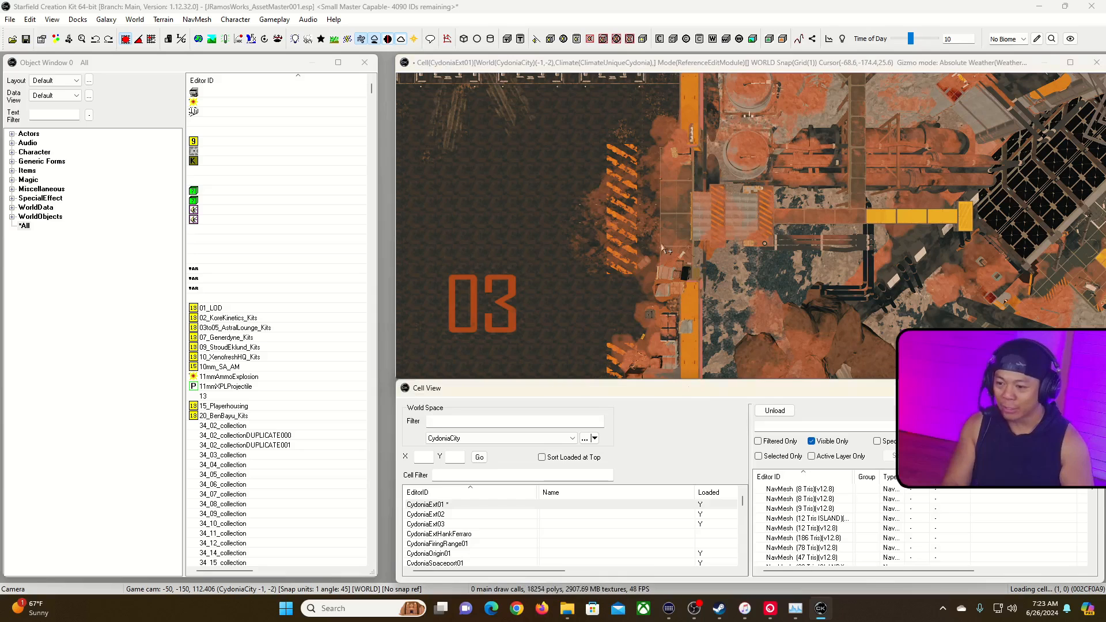
pyautogui.click(721, 69)
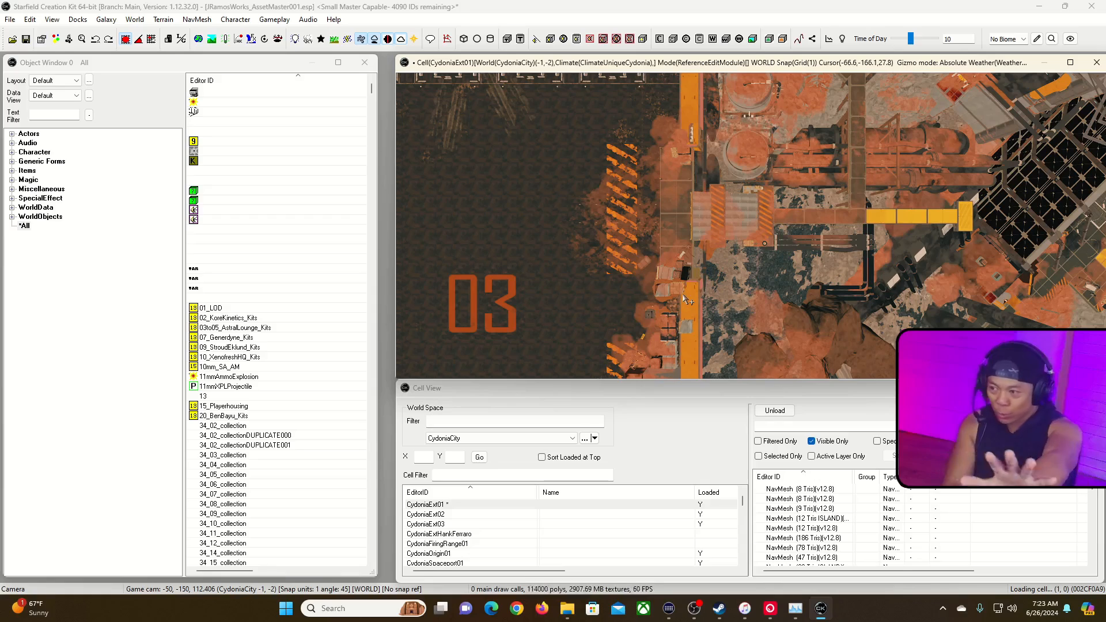
pyautogui.press('`')
pyautogui.press('w')
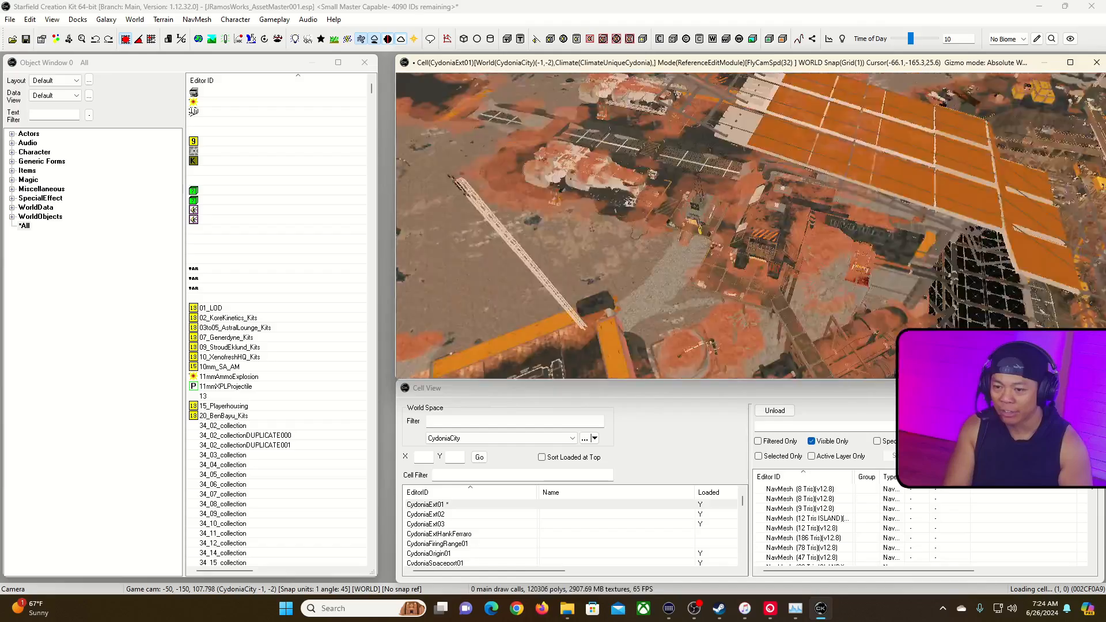
pyautogui.press('w')
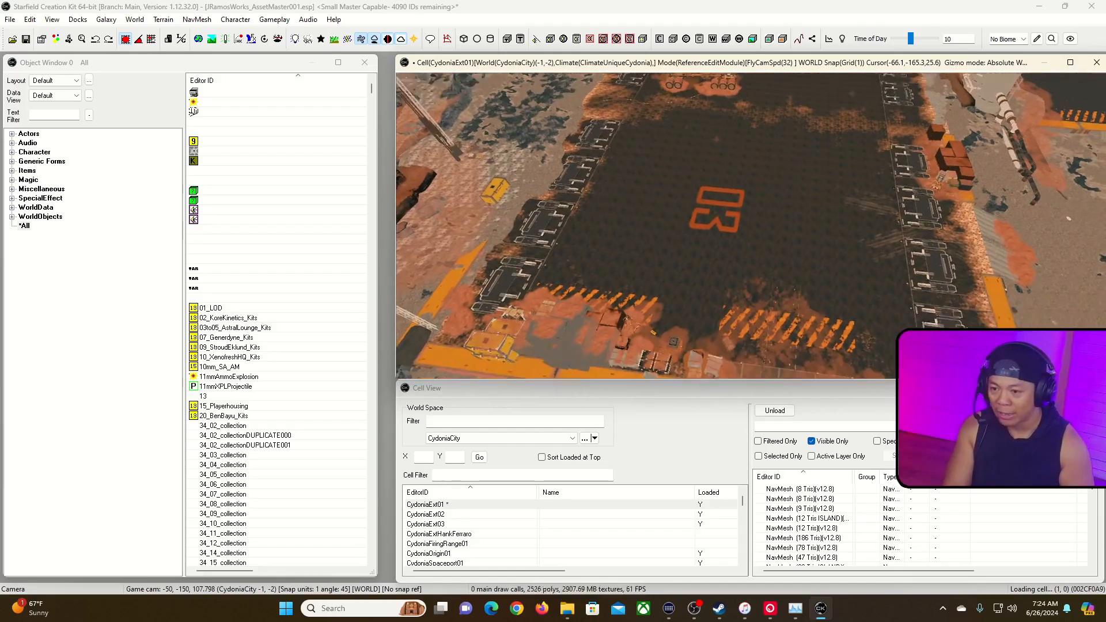
pyautogui.press('s')
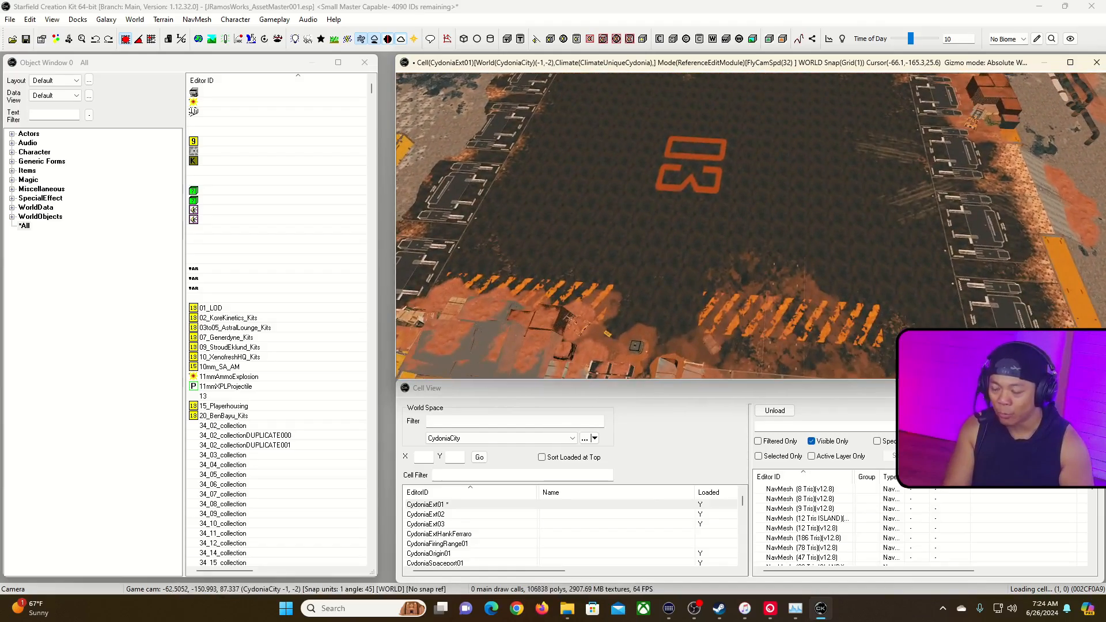
pyautogui.press('a')
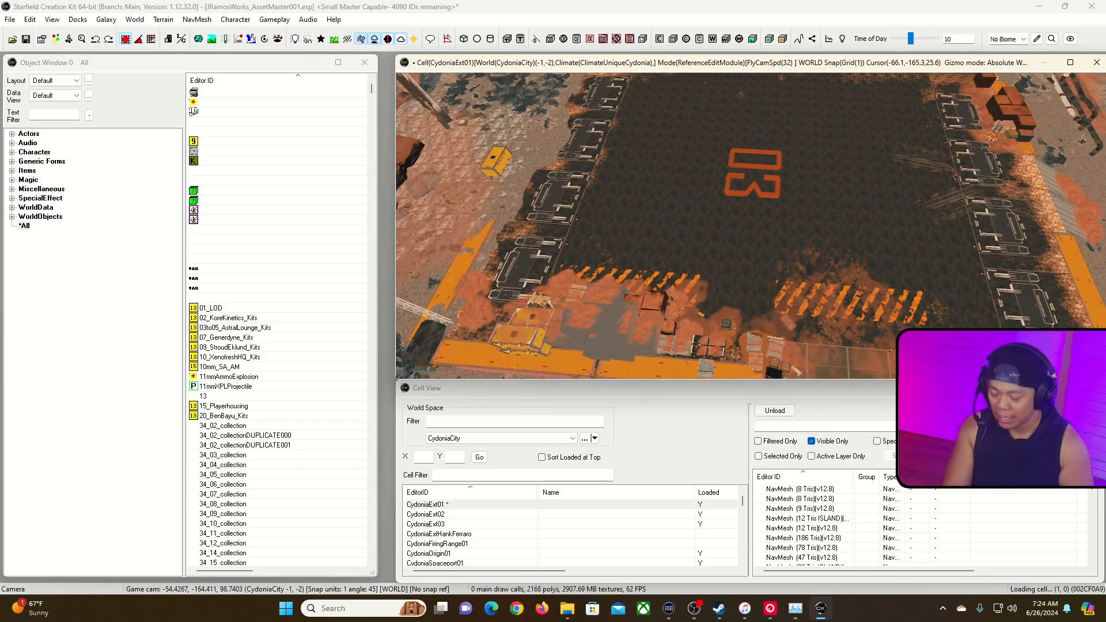
pyautogui.press('d')
pyautogui.press('e')
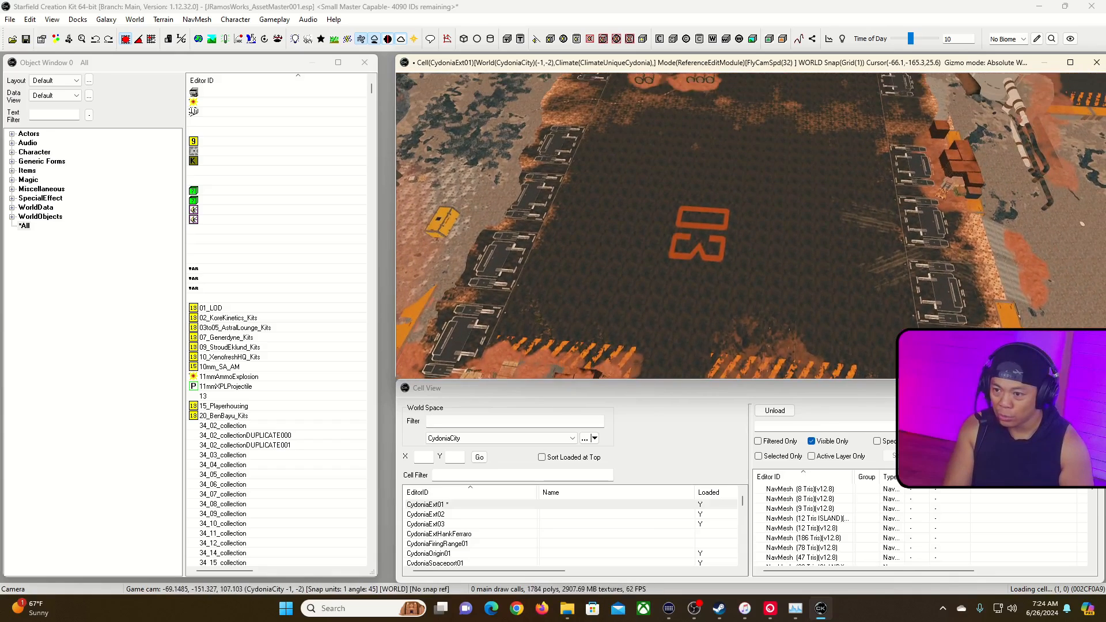
pyautogui.press('w')
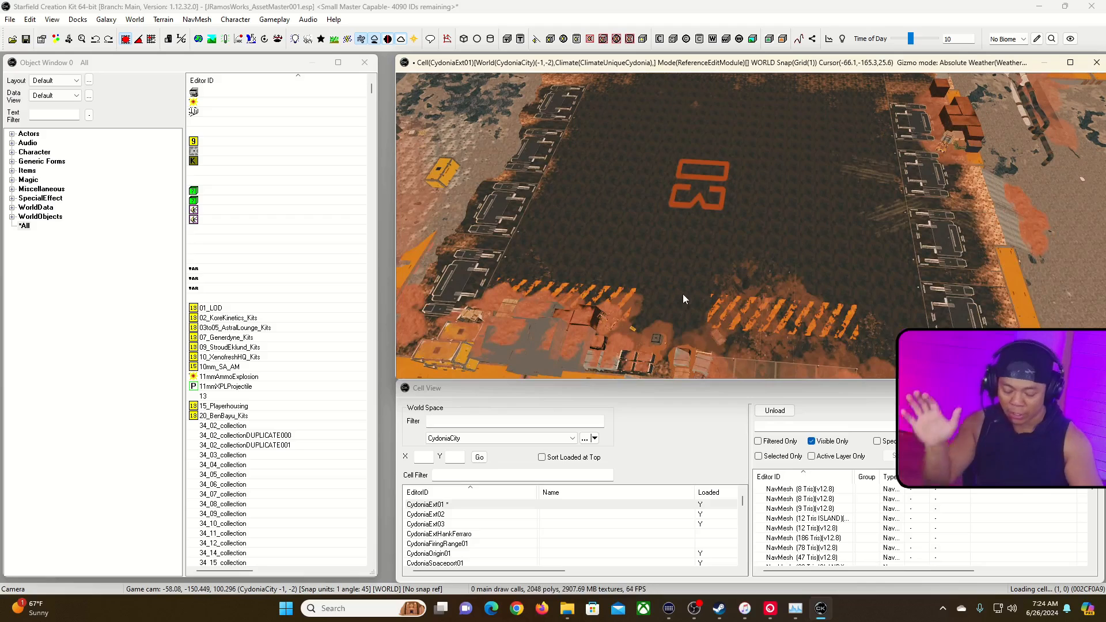
# Zoom in and out on landing pad 03, and reduce the fly camera speed to 0.125 while moving over it.
pyautogui.scroll(3, 683, 294)
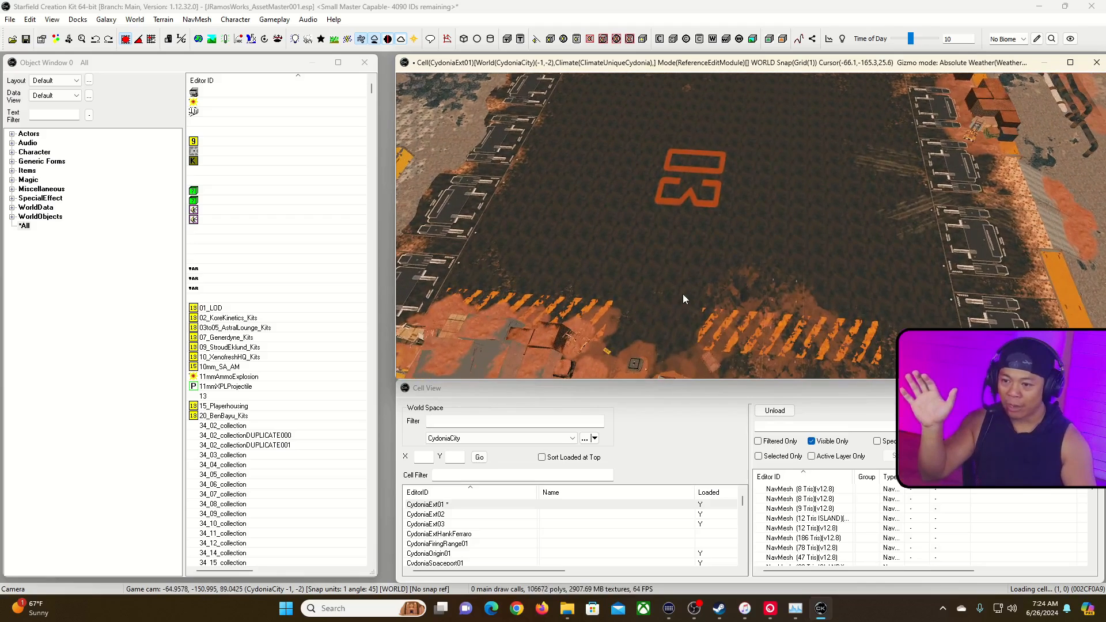
pyautogui.scroll(-3, 683, 294)
pyautogui.moveTo(684, 295); pyautogui.dragTo(674, 293, button='right')
pyautogui.press('w')
pyautogui.scroll(-6, 683, 295)
pyautogui.scroll(-2, 674, 293)
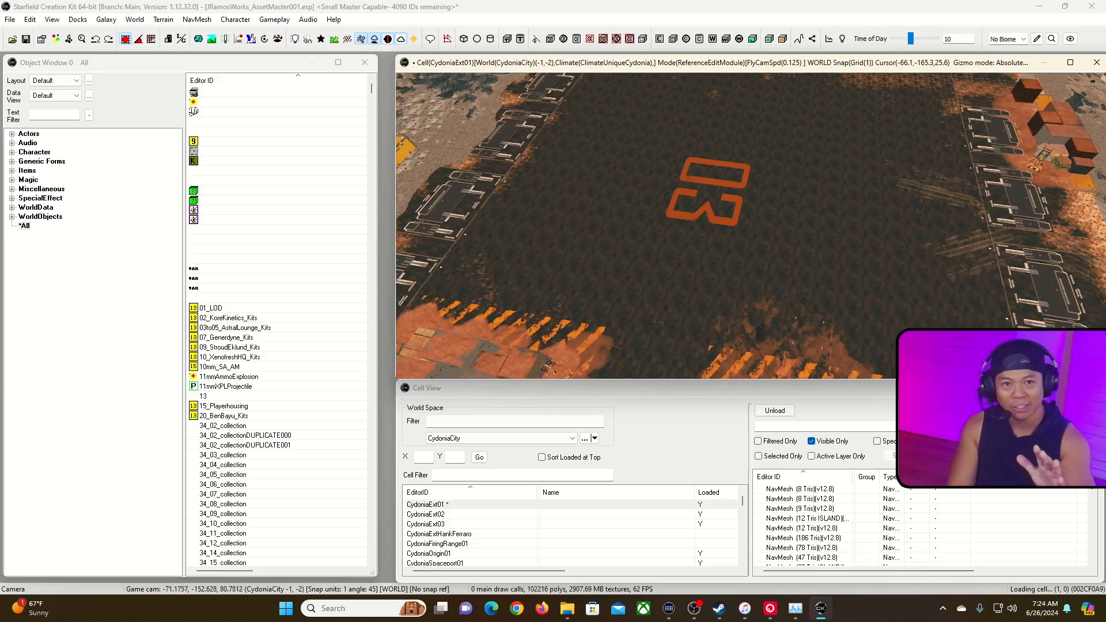
pyautogui.press('w')
# Raise the fly camera speed and fly forward, far away from the landing pad.
pyautogui.moveTo(674, 292)
pyautogui.mouseDown(button='right')
pyautogui.moveTo(678, 118)
pyautogui.moveTo(682, 293)
pyautogui.mouseUp(button='right')
pyautogui.scroll(11, 673, 184)
pyautogui.press('w')
pyautogui.press('w')
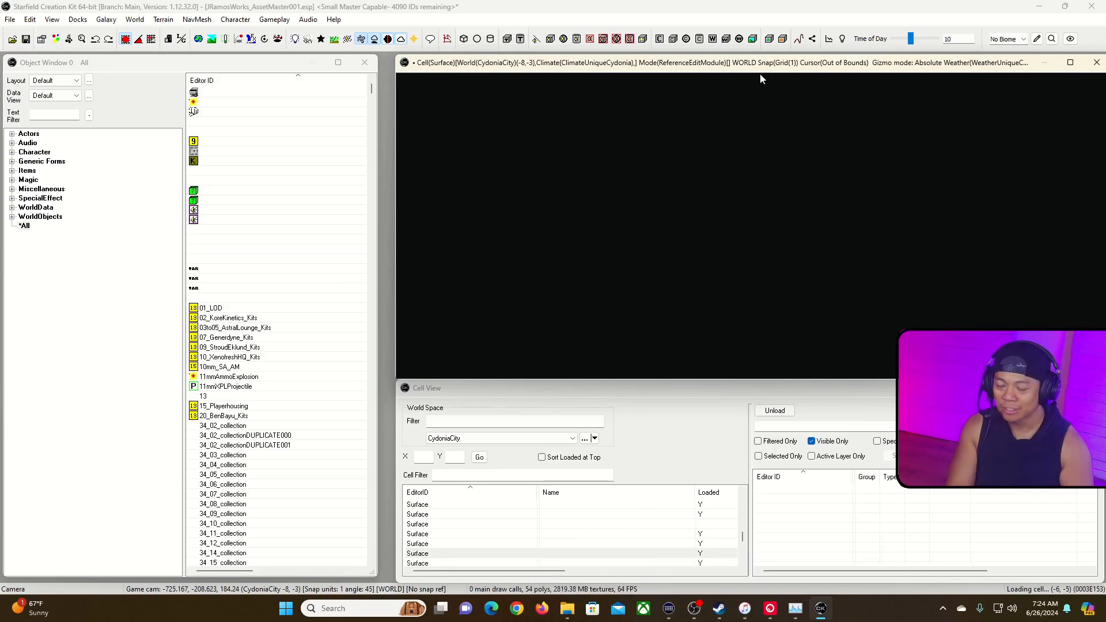
# Keep flying through the empty Cydonia surface cells and filter the cell's reference list by "jramosworks".
pyautogui.moveTo(784, 168); pyautogui.dragTo(455, 98, button='right')
pyautogui.press('w')
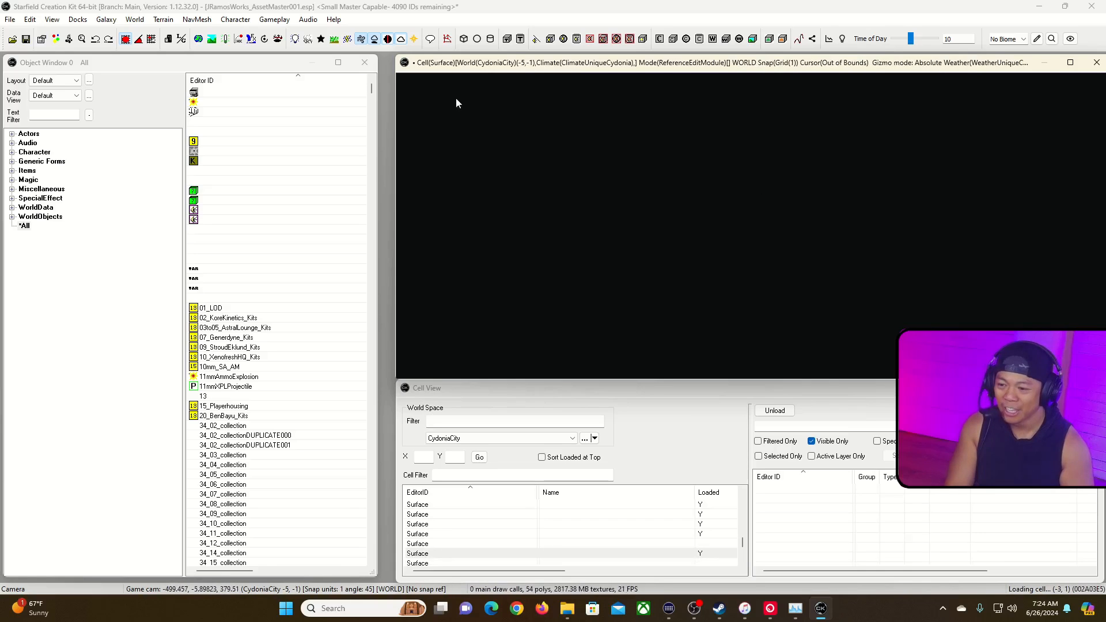
pyautogui.click(772, 426)
pyautogui.write('ir')
pyautogui.write('amosworks')
pyautogui.click(804, 507)
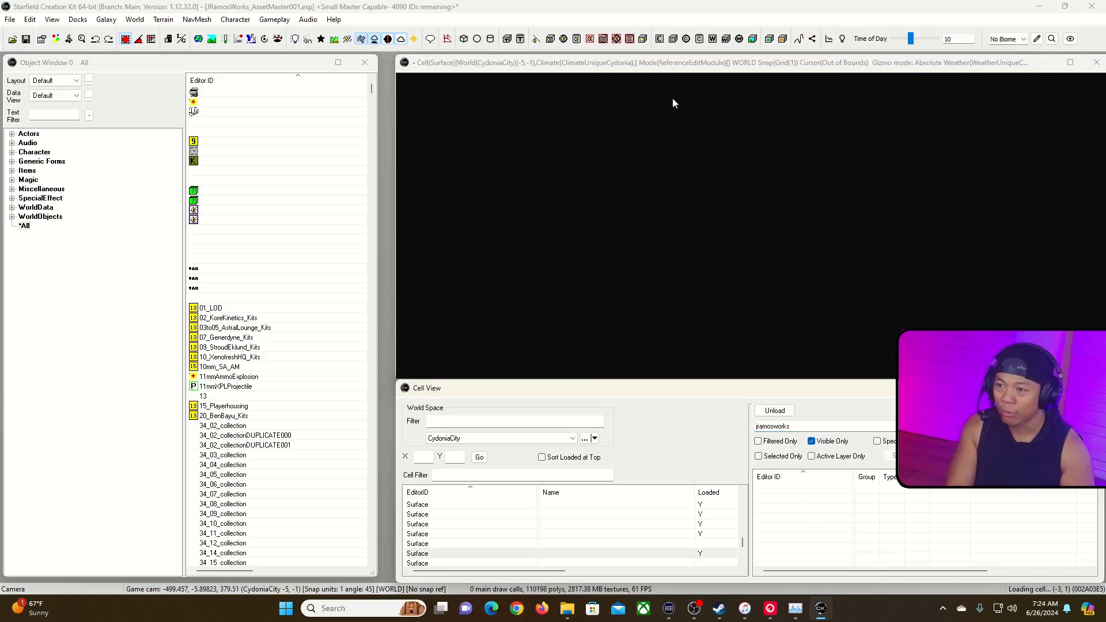
pyautogui.moveTo(792, 330); pyautogui.dragTo(792, 330, button='right')
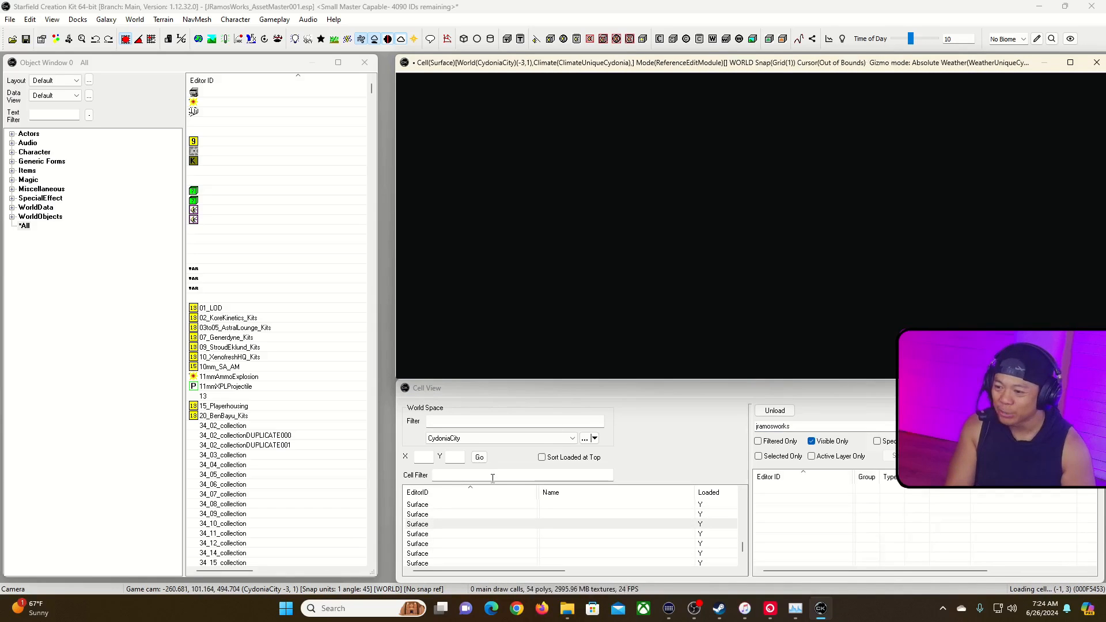
# Return the render view to the Cydonia landing pad by loading the CydoniaExt01 cell from the CydoniaCity cell list.
pyautogui.click(742, 550)
pyautogui.moveTo(742, 550); pyautogui.dragTo(743, 490)
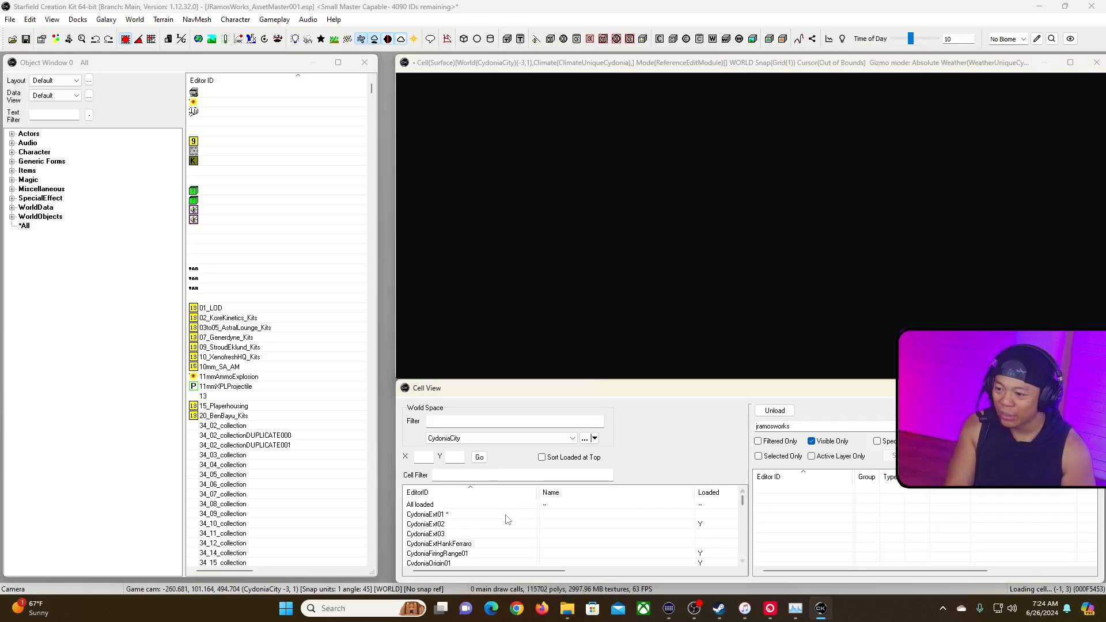
pyautogui.click(457, 516)
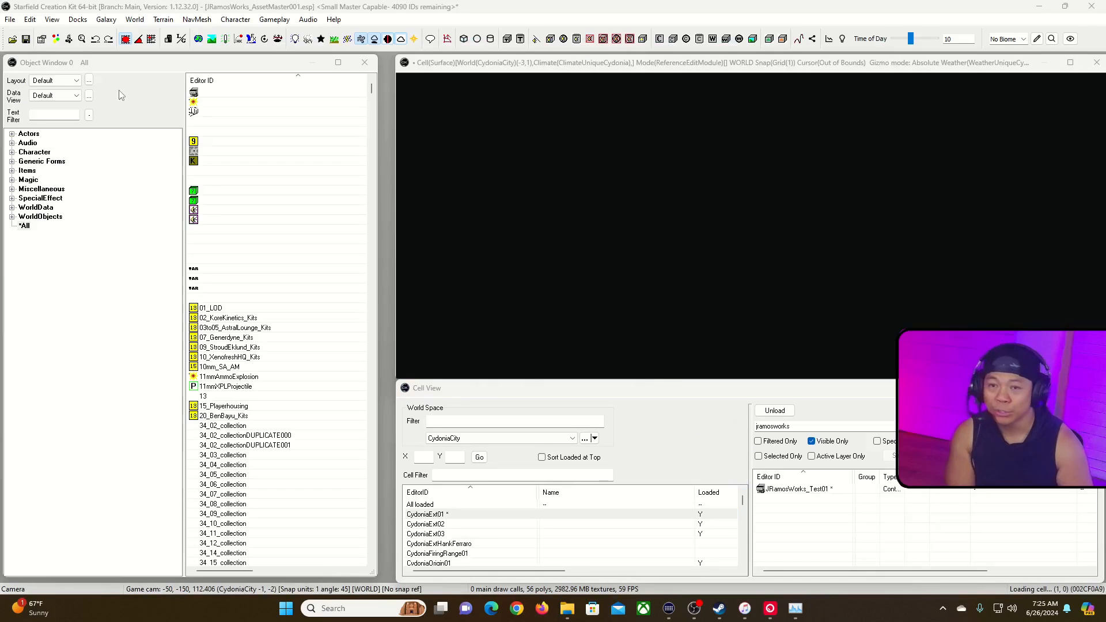
pyautogui.click(642, 344)
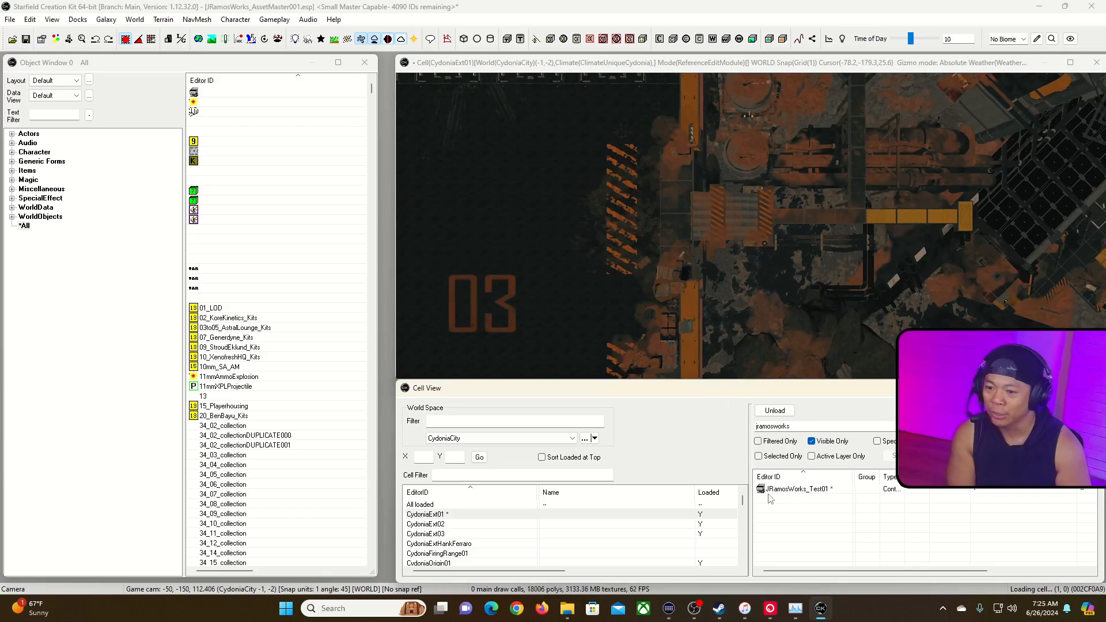
# Locate the JRamosWorks_Test01 crate from the CydoniaExt01 reference list and delete it from the scene.
pyautogui.click(772, 490)
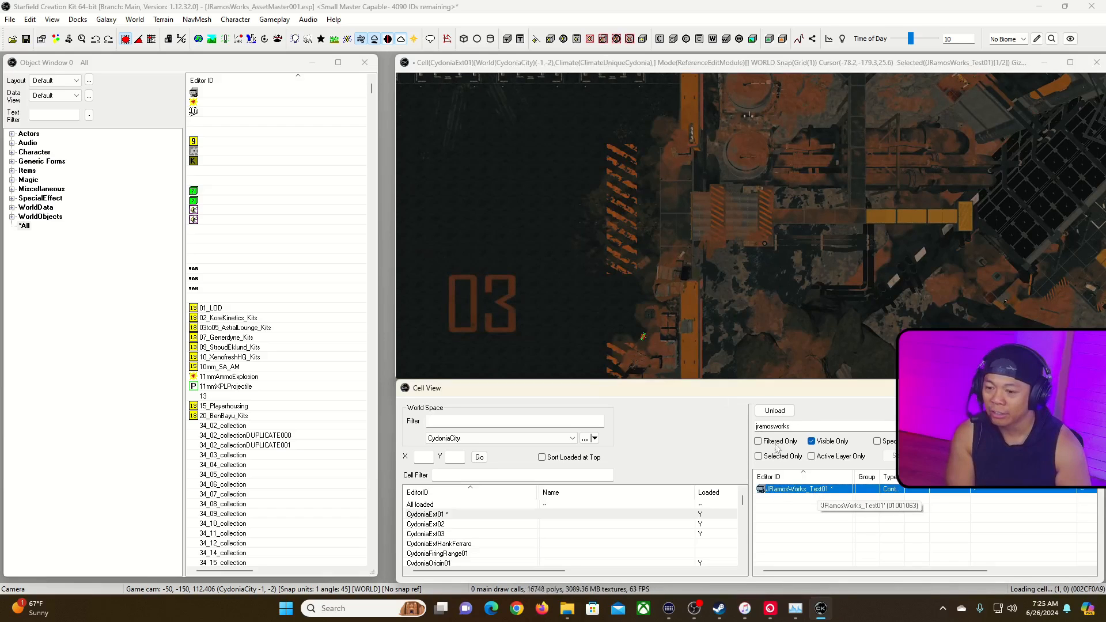
pyautogui.doubleClick(805, 494)
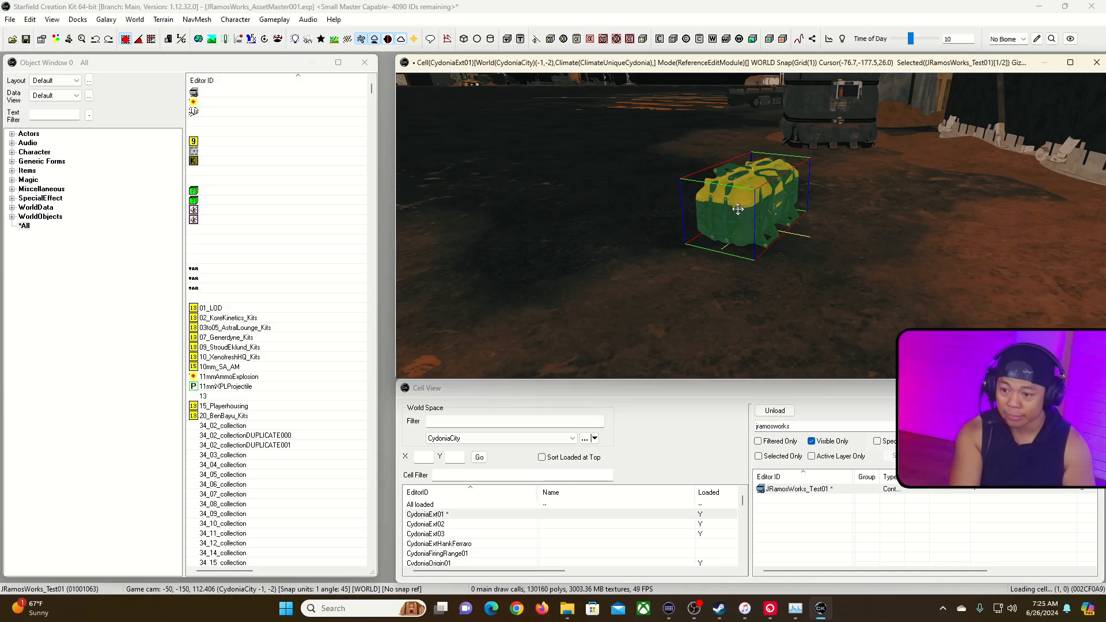
pyautogui.press('Delete')
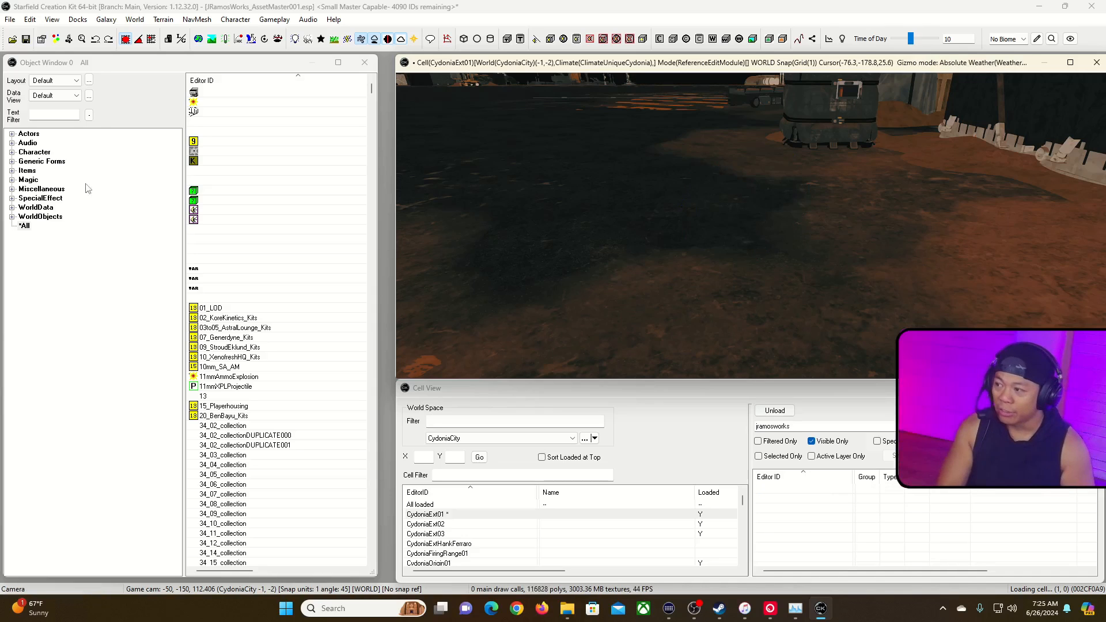
# Filter the objects by "jramosworks" and rename the JRamosWorks_Test01 container's ID to JRamosWorks_FunContainer without creating a new form.
pyautogui.click(59, 113)
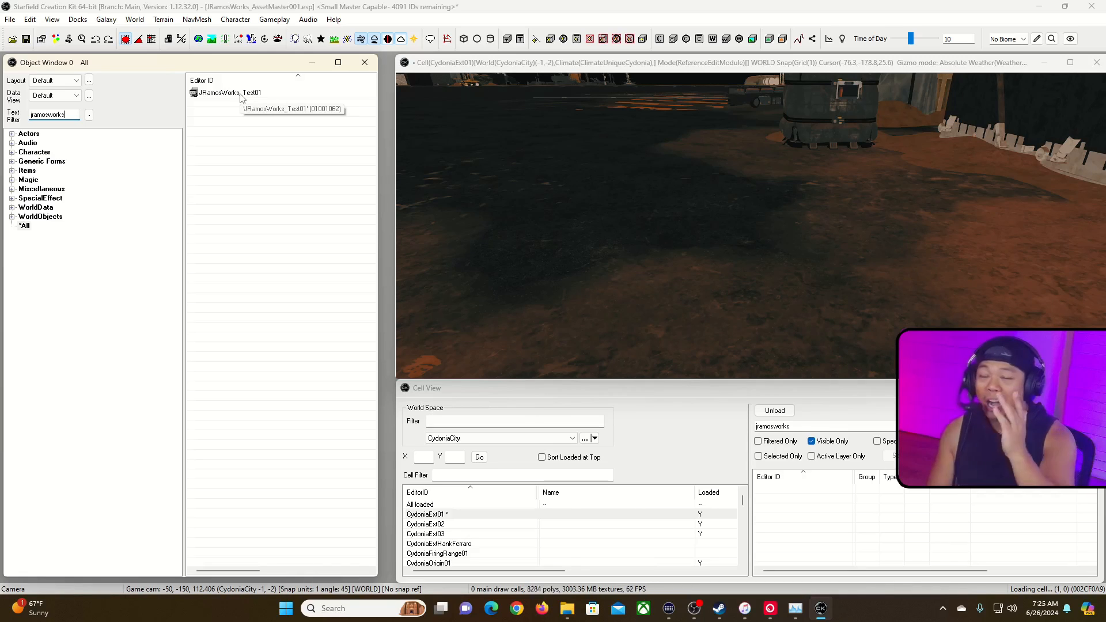
pyautogui.click(241, 95)
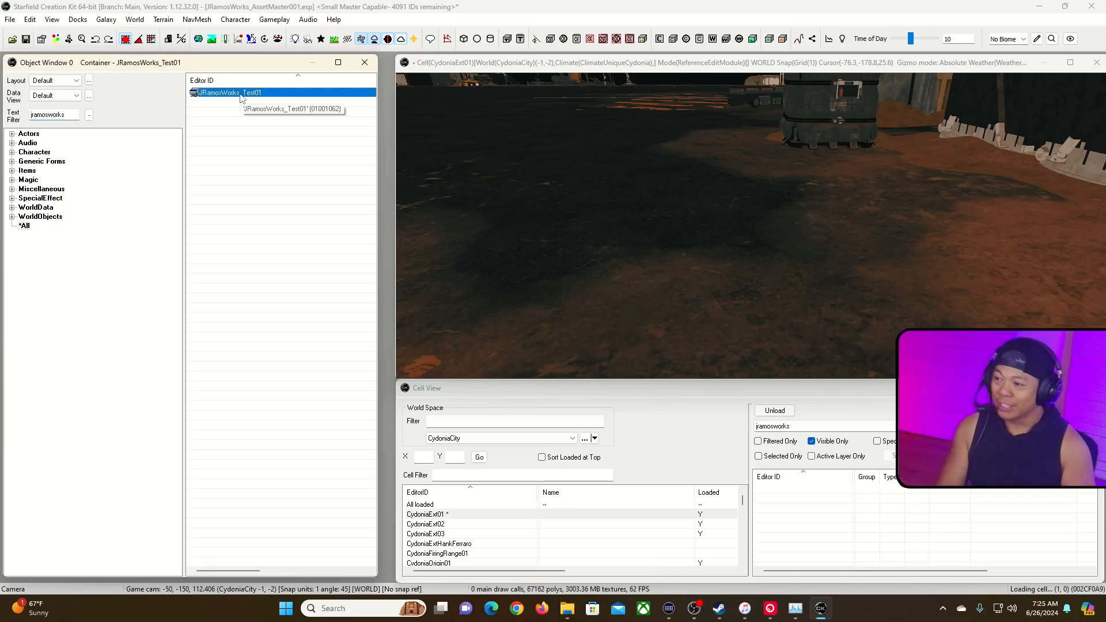
pyautogui.rightClick(240, 95)
pyautogui.click(328, 103)
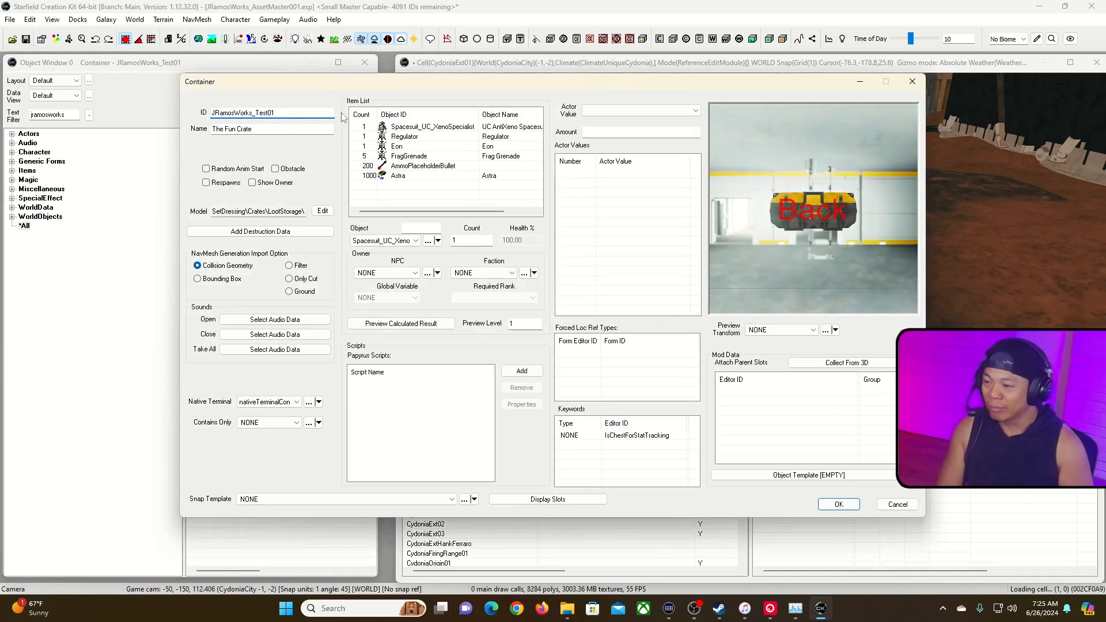
pyautogui.press('BackSpace')
pyautogui.press('BackSpace')
pyautogui.press('BackSpace')
pyautogui.press('BackSpace')
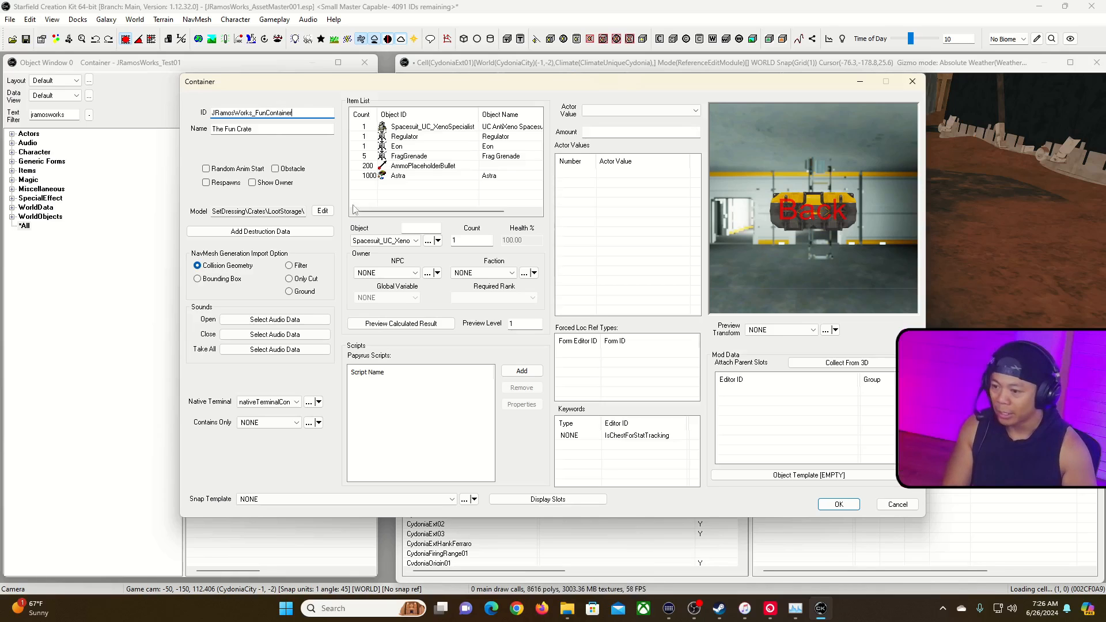
pyautogui.click(830, 505)
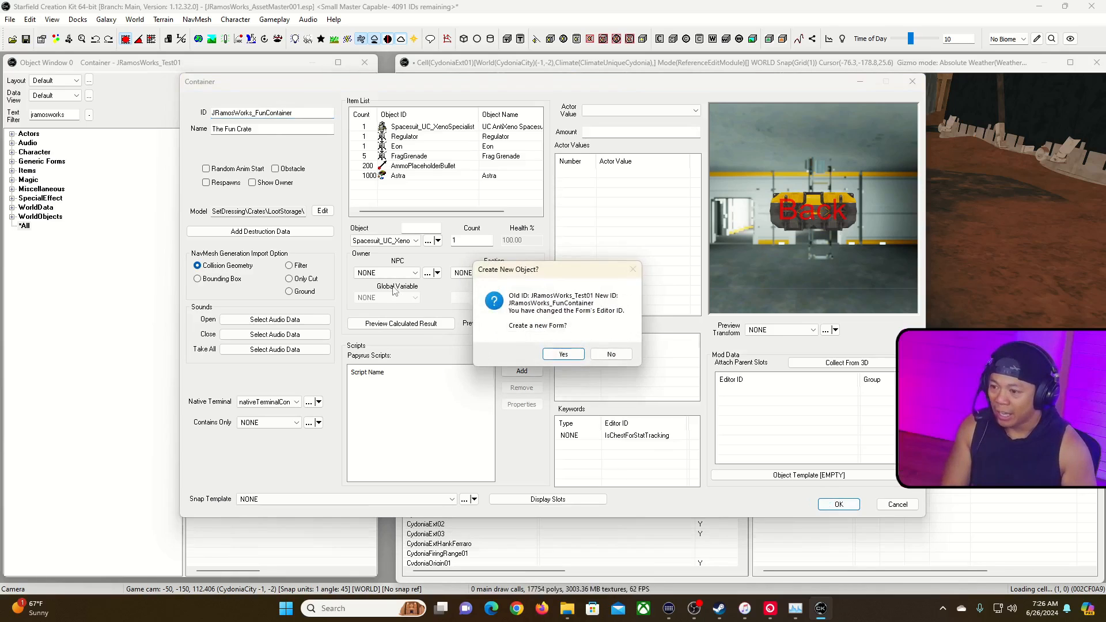
pyautogui.click(611, 353)
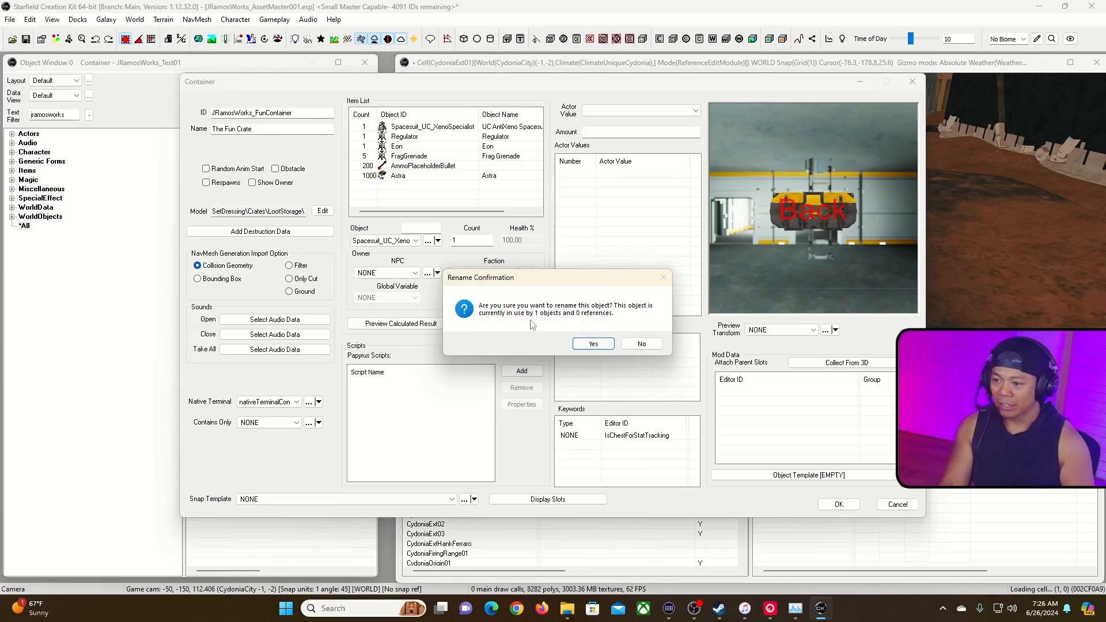
pyautogui.click(591, 344)
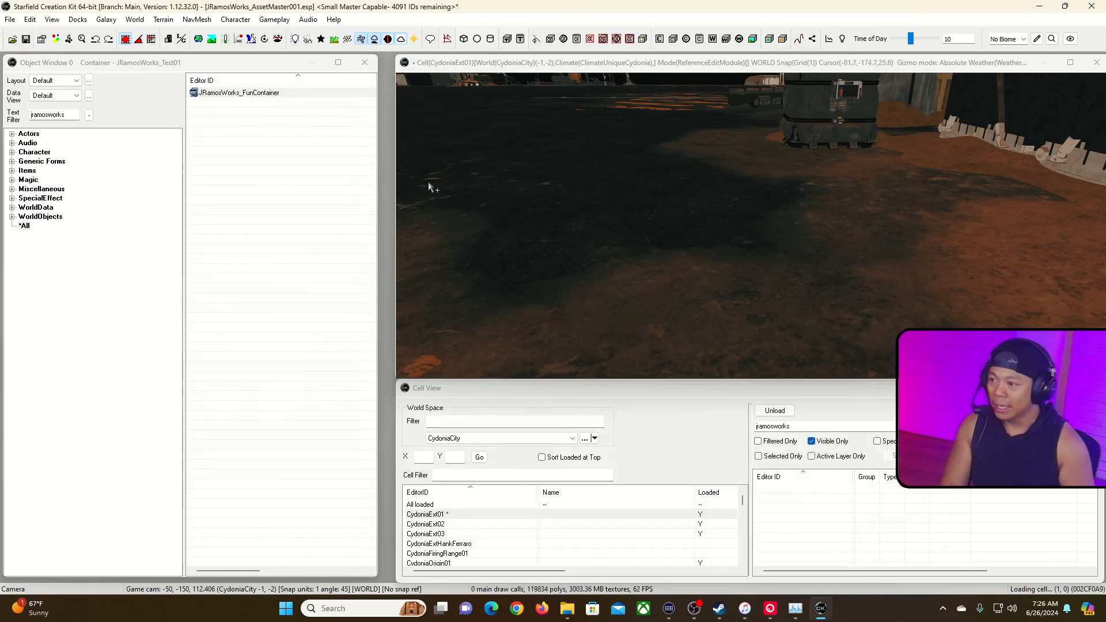
# Place the JRamosWorks_FunContainer crate on the ground in the CydoniaExt01 cell and select it.
pyautogui.click(255, 63)
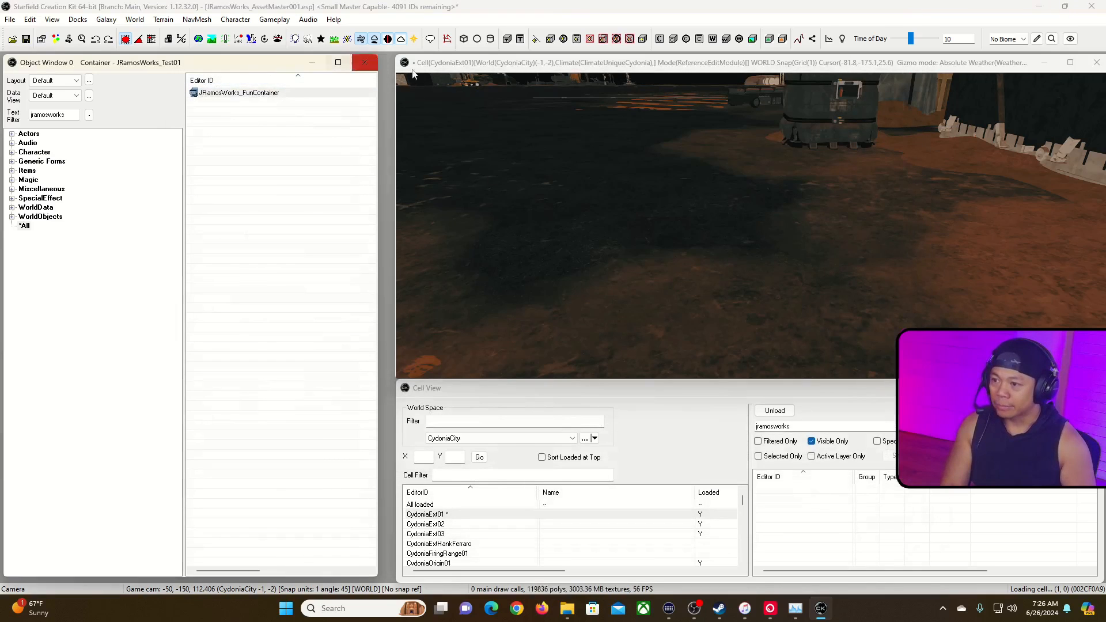
pyautogui.click(506, 68)
pyautogui.moveTo(256, 94); pyautogui.dragTo(736, 242)
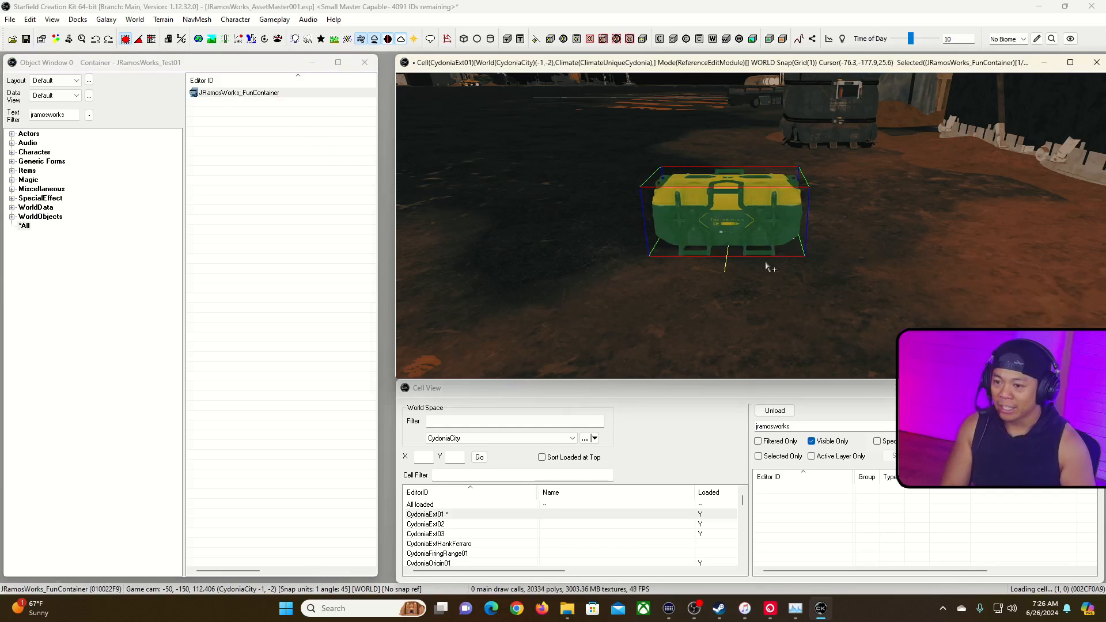
pyautogui.press('d')
pyautogui.click(741, 222)
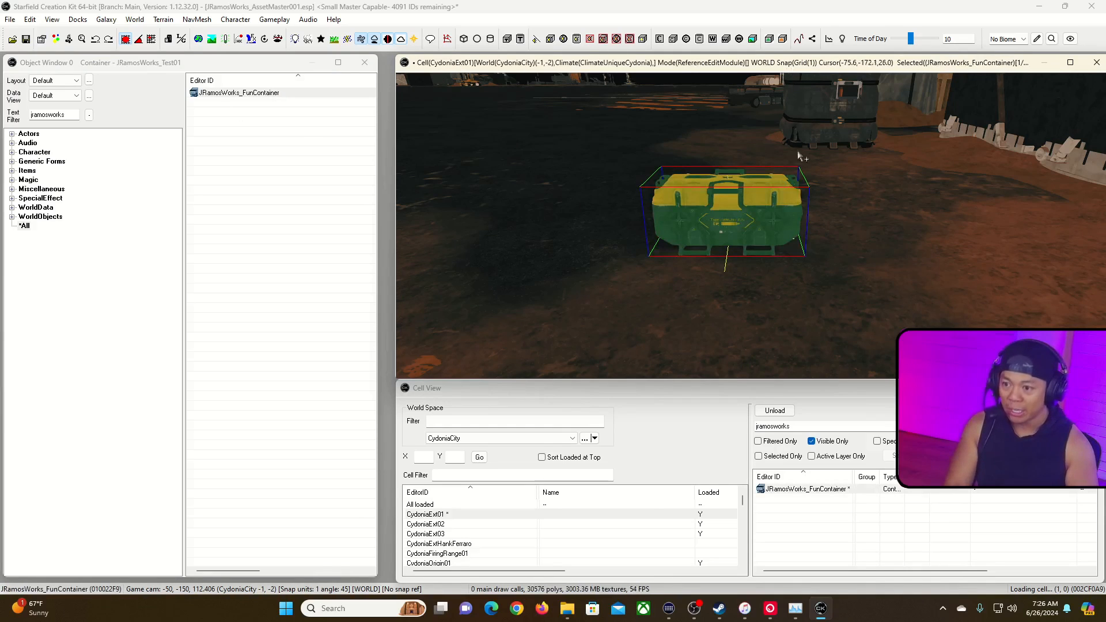
# Fly the camera back and forth around the placed crate, lower the fly speed to 32, and leave fly mode.
pyautogui.press('`')
pyautogui.press('s')
pyautogui.press('w')
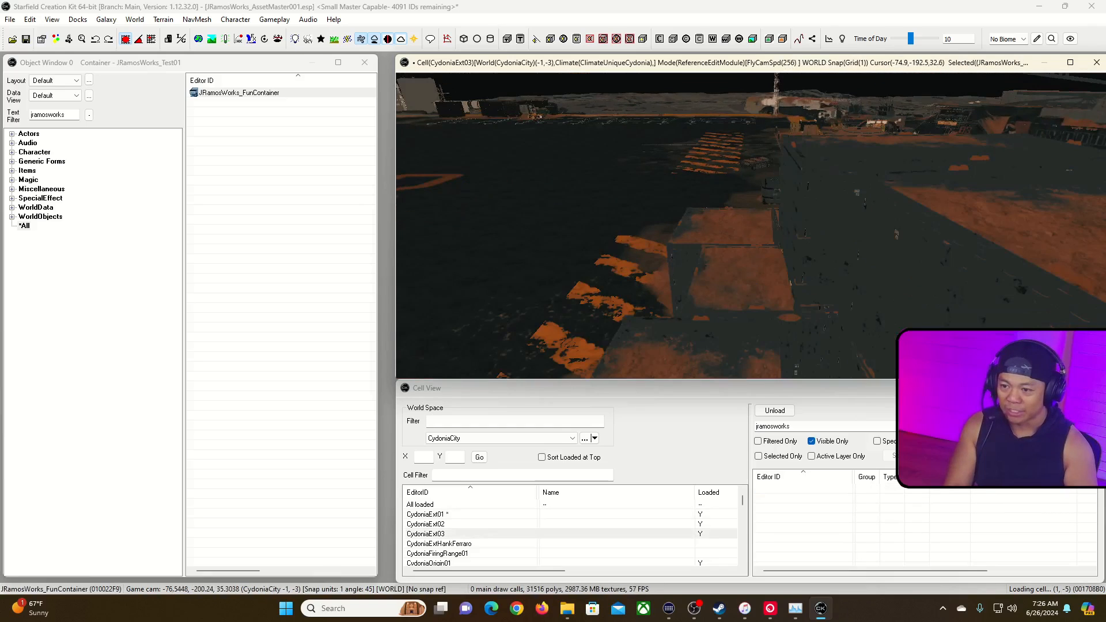
pyautogui.scroll(-3, 751, 225)
pyautogui.press('w')
pyautogui.press('s')
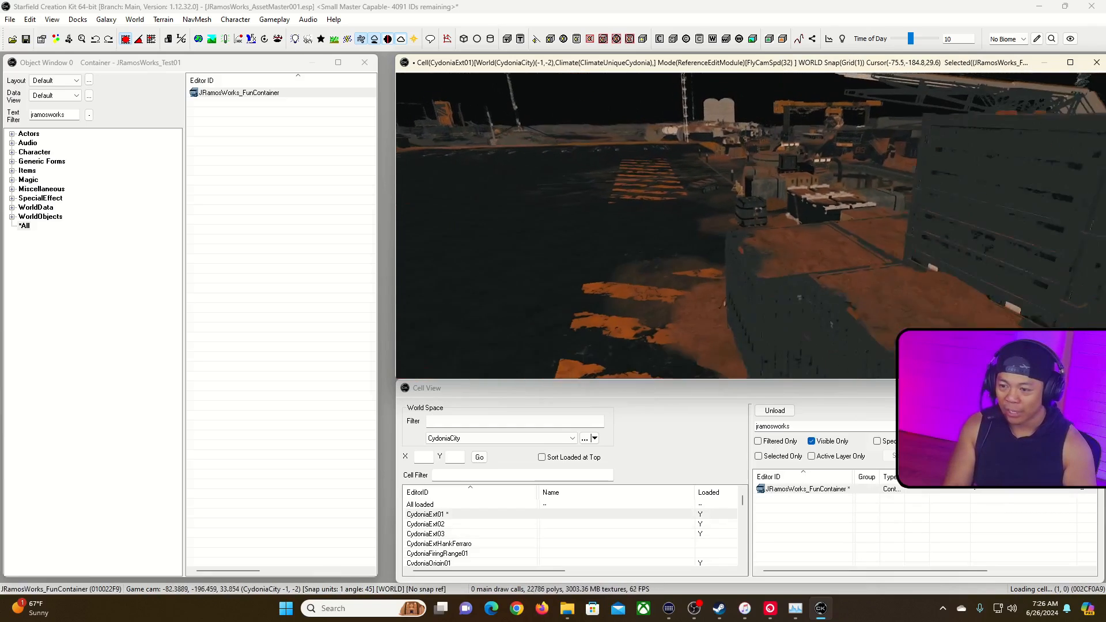
pyautogui.press('`')
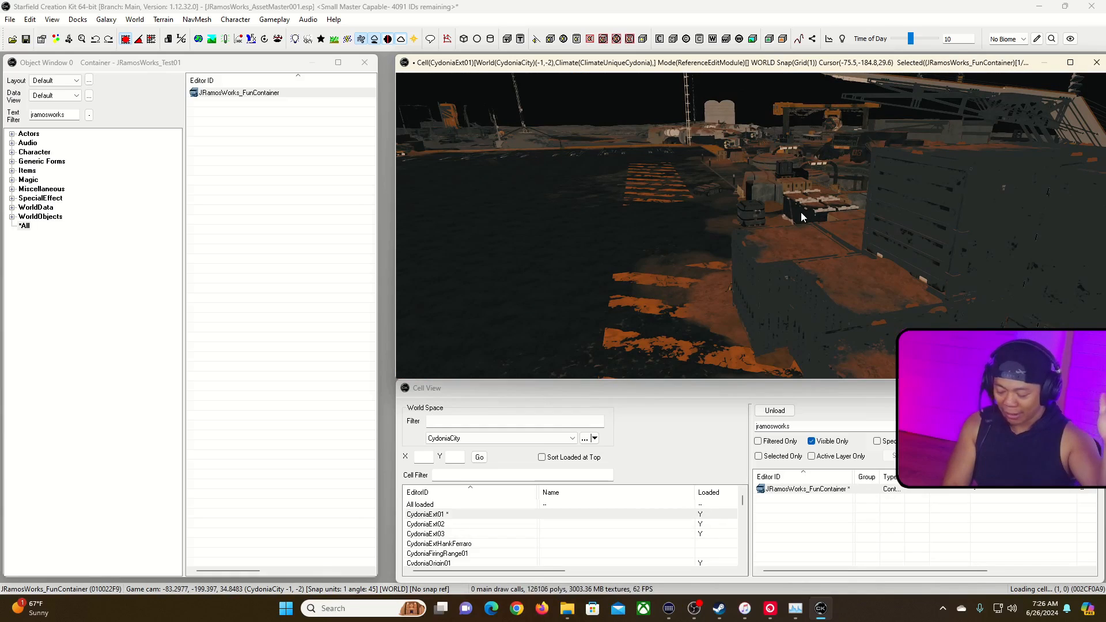
# Reduce the fly camera speed to 0.0625 and creep forward along the landing pad.
pyautogui.press('`')
pyautogui.scroll(-9, 750, 226)
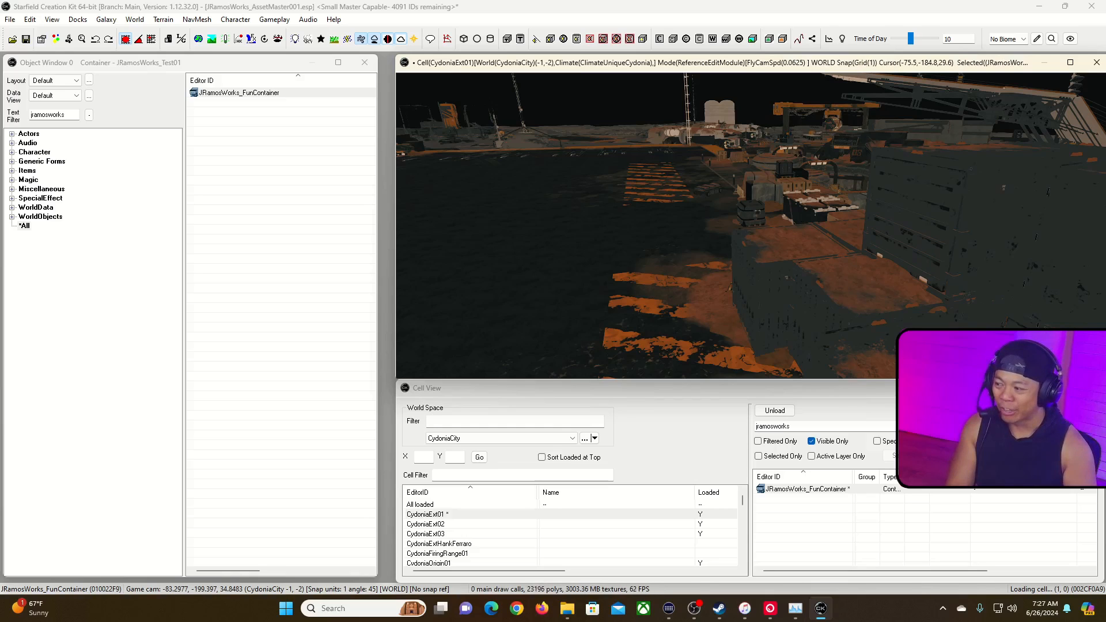
pyautogui.press('w')
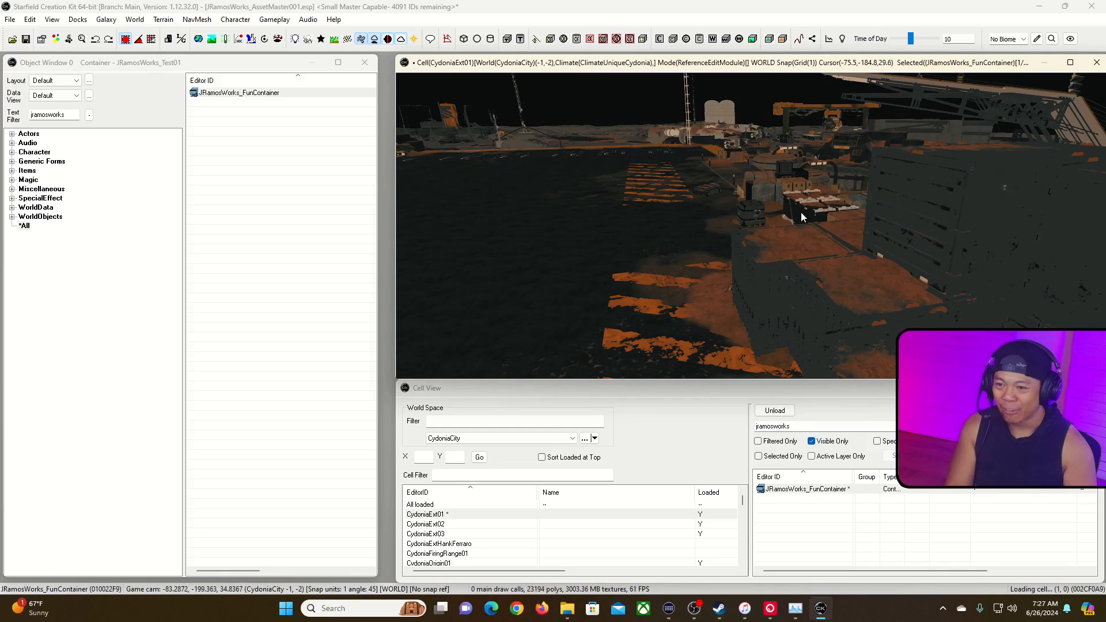
pyautogui.press('w')
# Raise the fly camera speed to 8 and fly past the crate across the landing pad.
pyautogui.scroll(4, 802, 217)
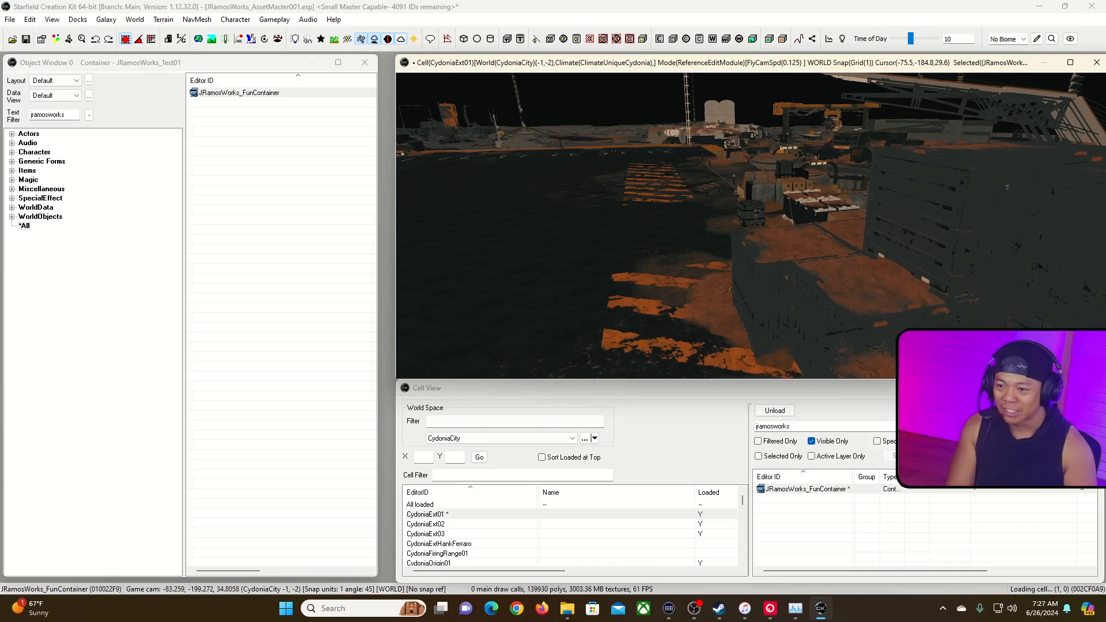
pyautogui.press('w')
pyautogui.press('w')
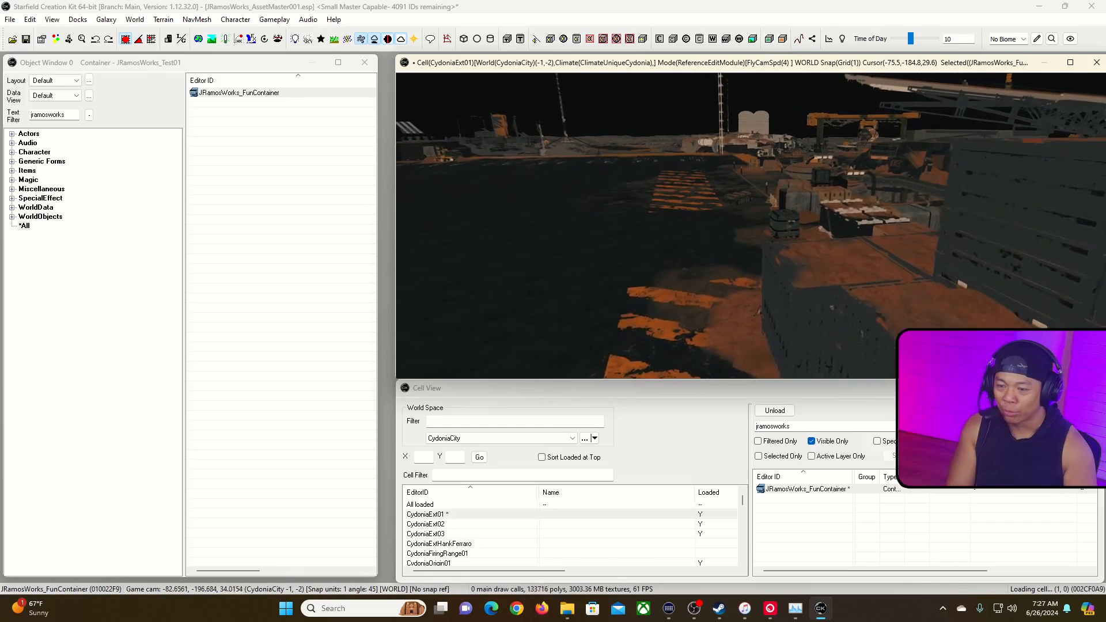
pyautogui.scroll(3, 802, 217)
pyautogui.press('w')
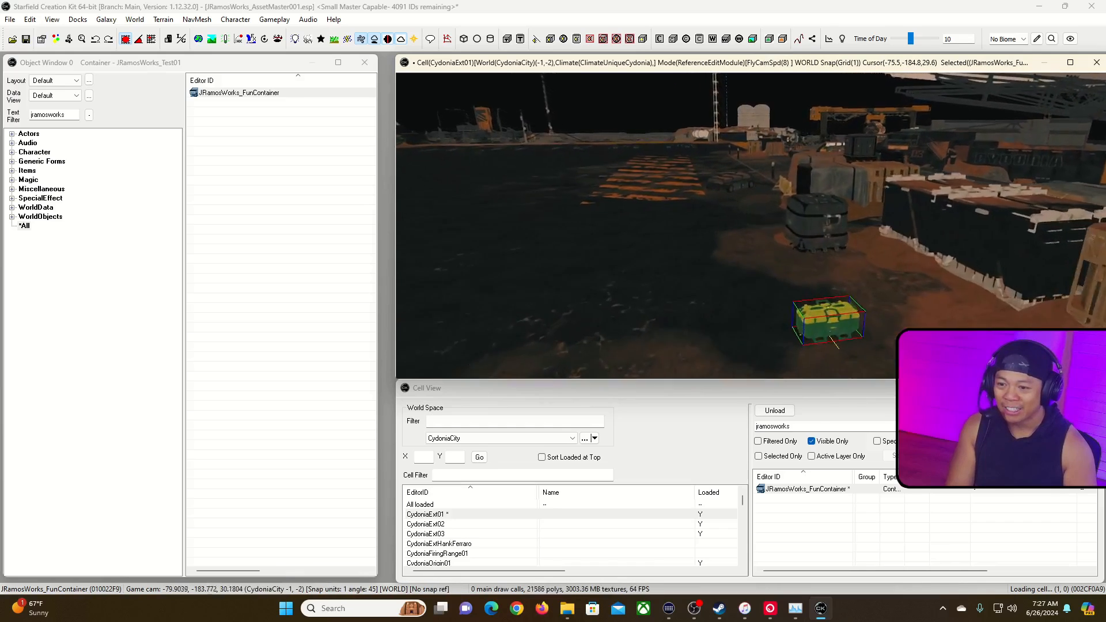
pyautogui.press('s')
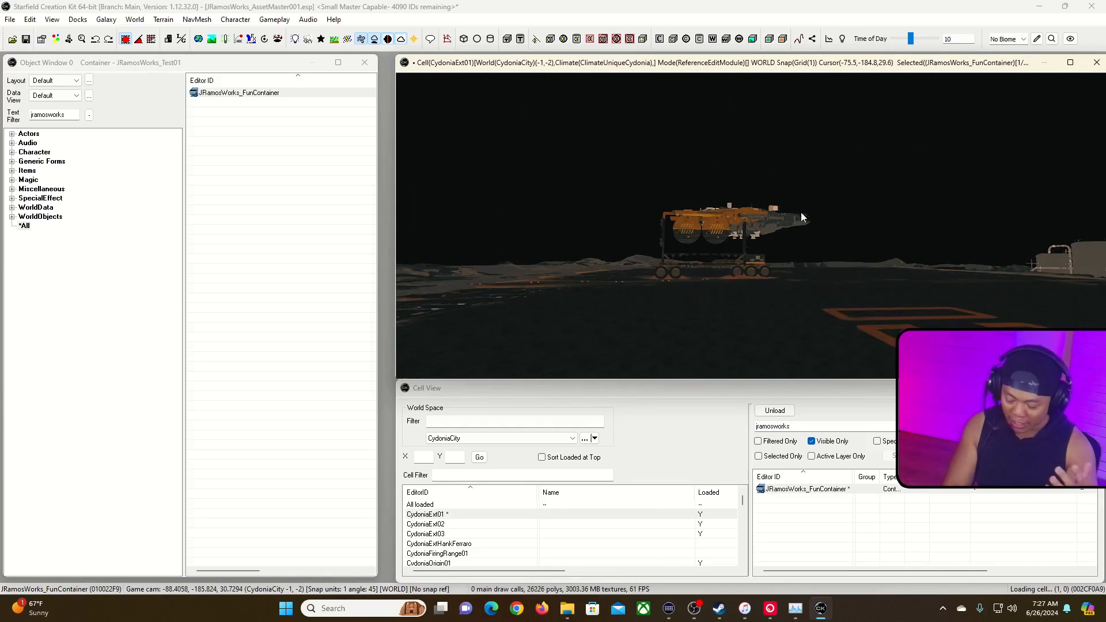
# Recentre the view on the placed crate and check its entry in the filtered CydoniaExt01 reference list.
pyautogui.press('f')
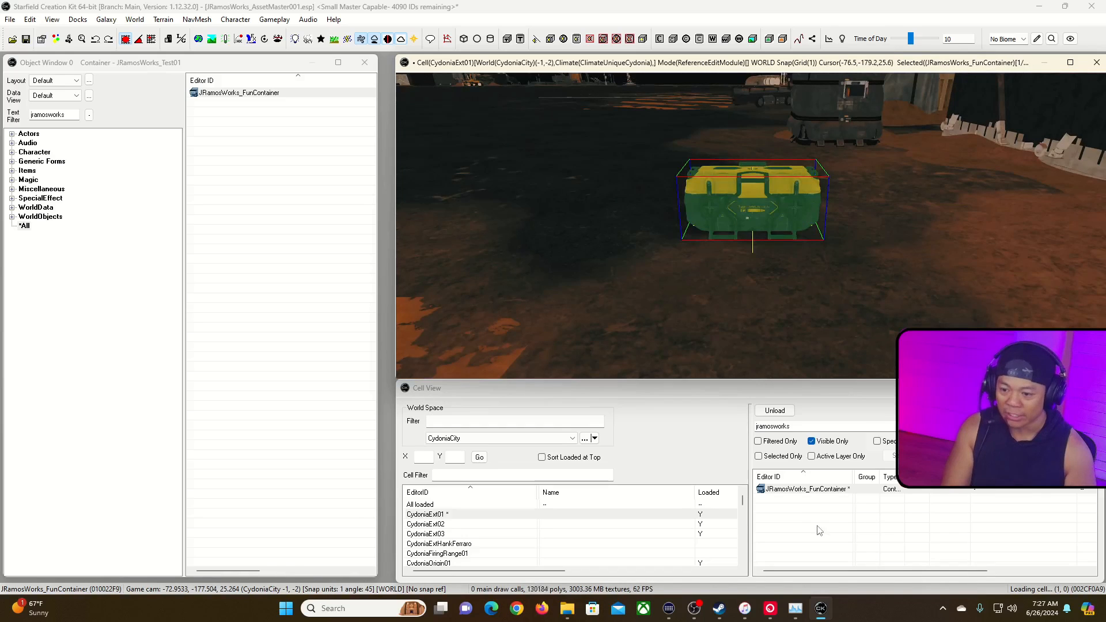
pyautogui.click(815, 489)
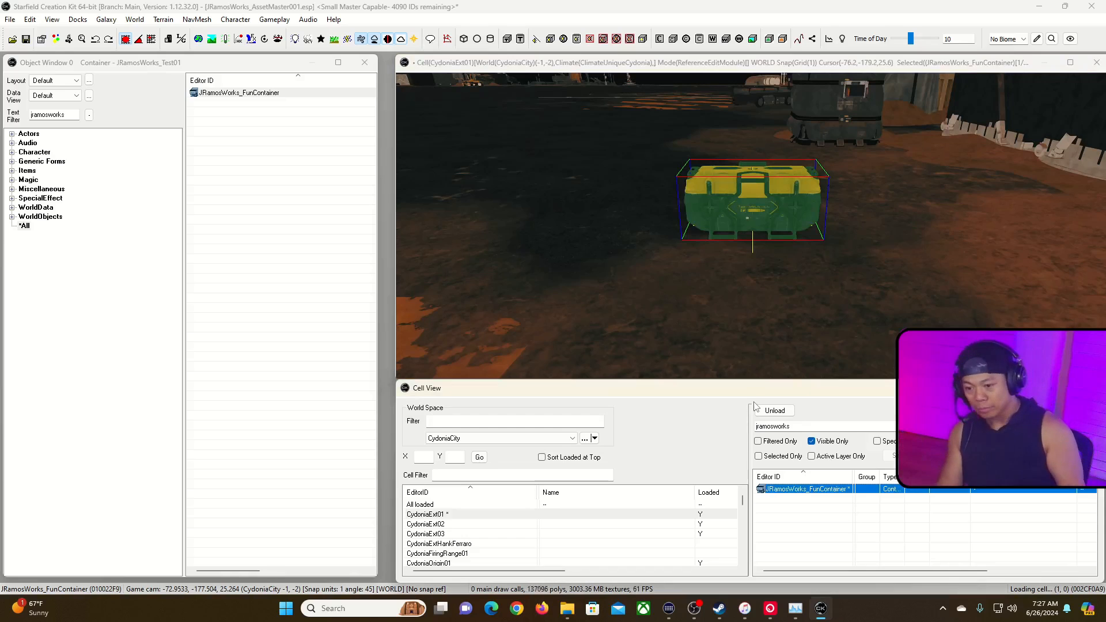
pyautogui.doubleClick(806, 426)
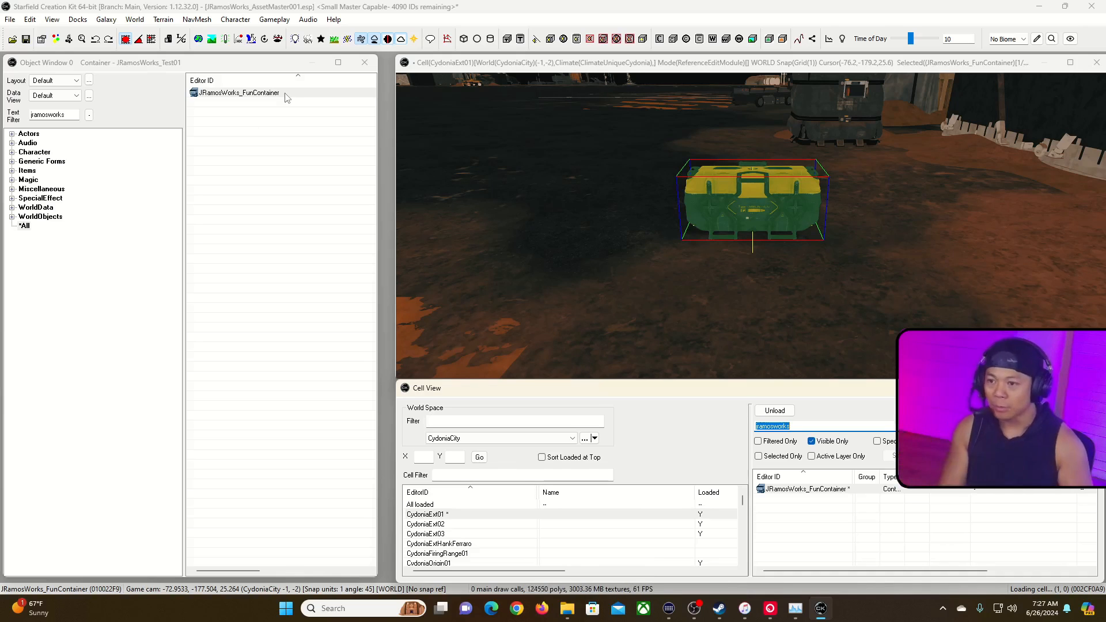
# Turn off grid snapping and shift the crate slightly across the ground towards the camera.
pyautogui.click(747, 64)
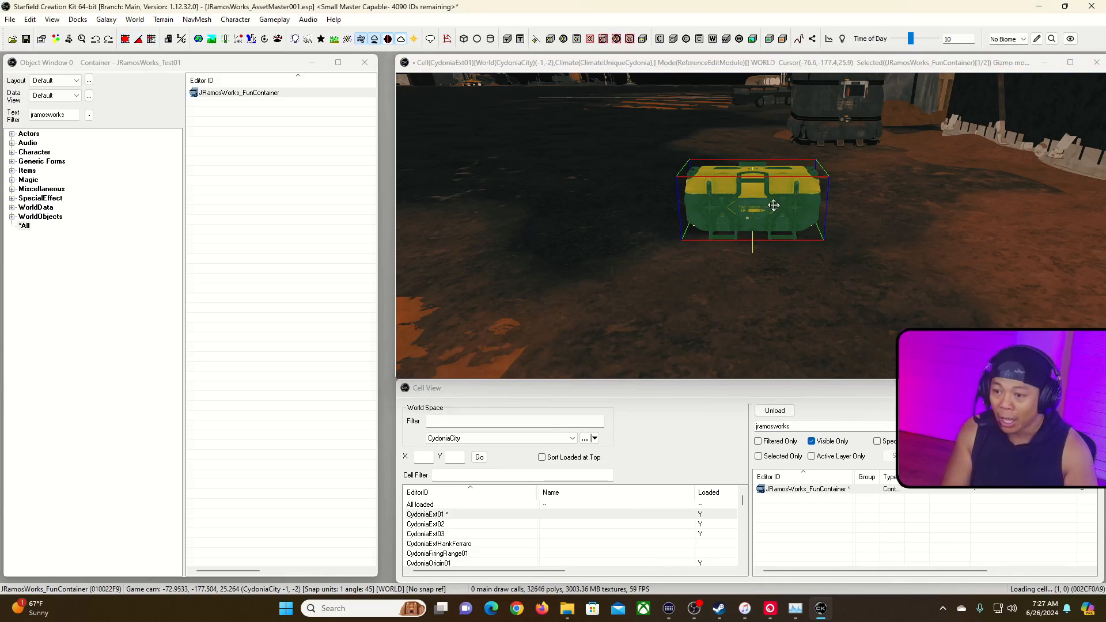
pyautogui.moveTo(744, 210); pyautogui.dragTo(715, 192)
pyautogui.moveTo(724, 154); pyautogui.dragTo(717, 184)
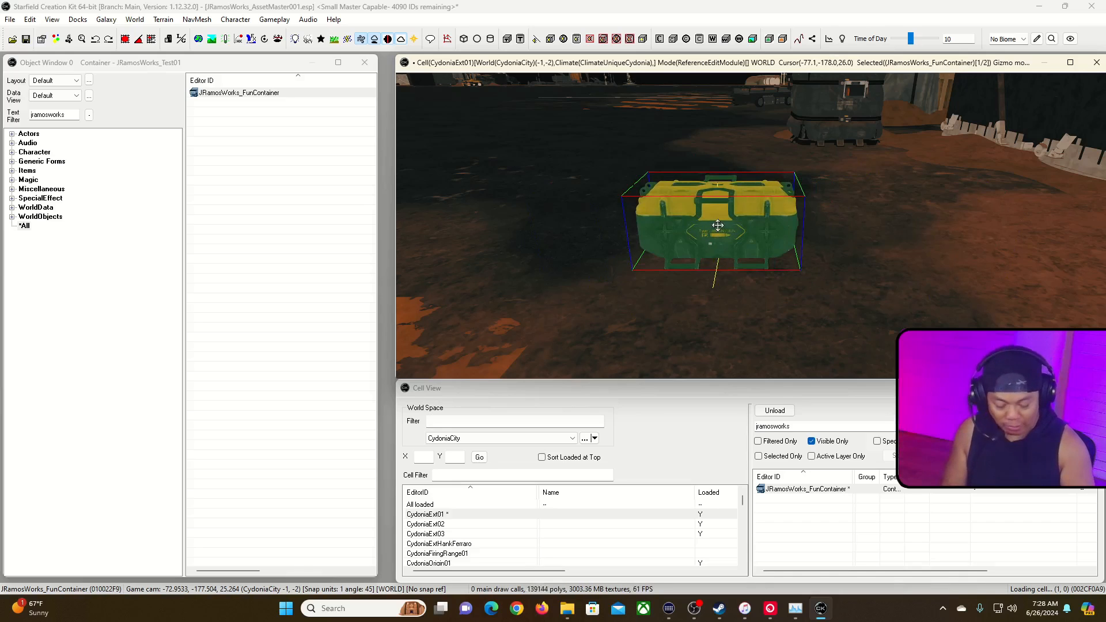
# Rotate the crate slightly about its vertical axis and show the rotation gizmo on it.
pyautogui.moveTo(718, 225)
pyautogui.mouseDown(button='right')
pyautogui.moveTo(743, 227)
pyautogui.moveTo(723, 226)
pyautogui.mouseUp(button='right')
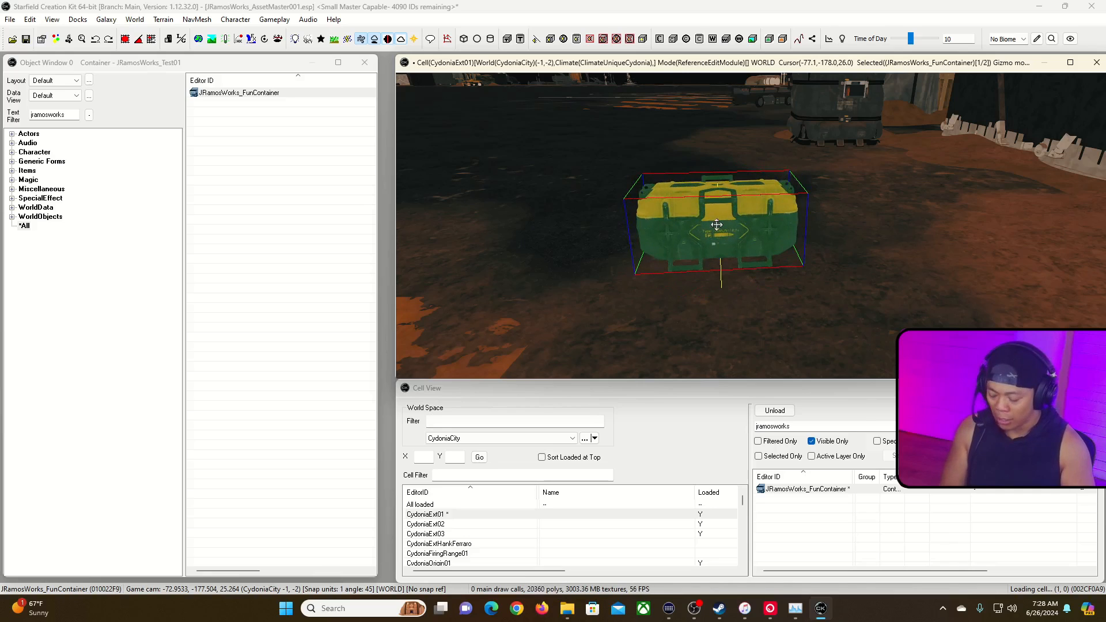
pyautogui.press('e')
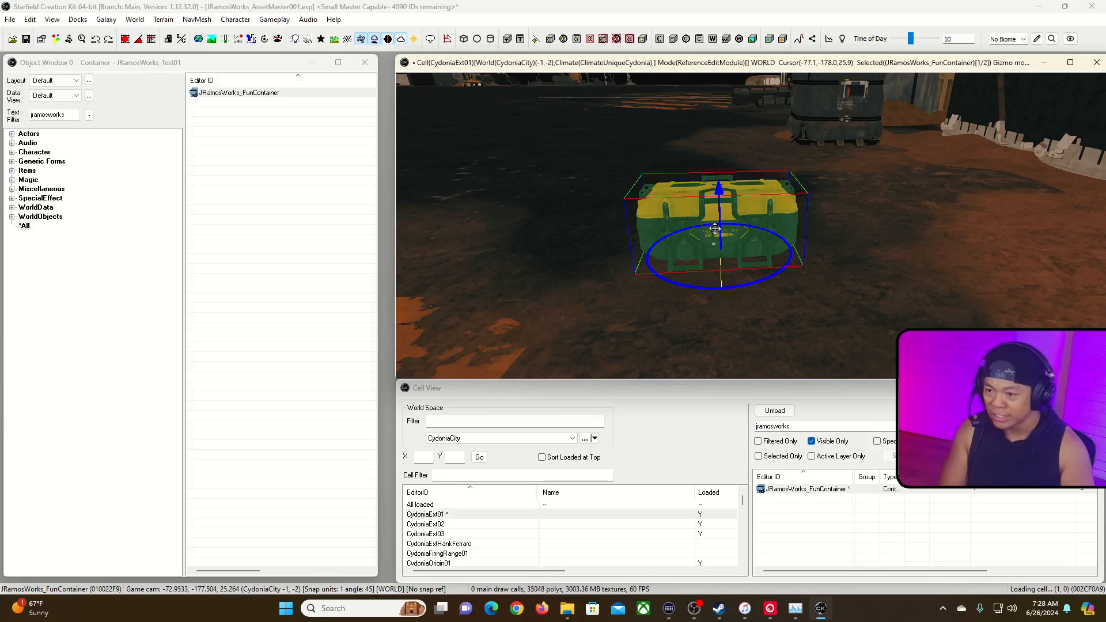
# Raise the crate off the ground, shift it sideways and turn it slightly about its vertical axis.
pyautogui.moveTo(715, 229)
pyautogui.mouseDown()
pyautogui.moveTo(715, 166)
pyautogui.moveTo(715, 231)
pyautogui.mouseUp()
pyautogui.moveTo(717, 186); pyautogui.dragTo(716, 115)
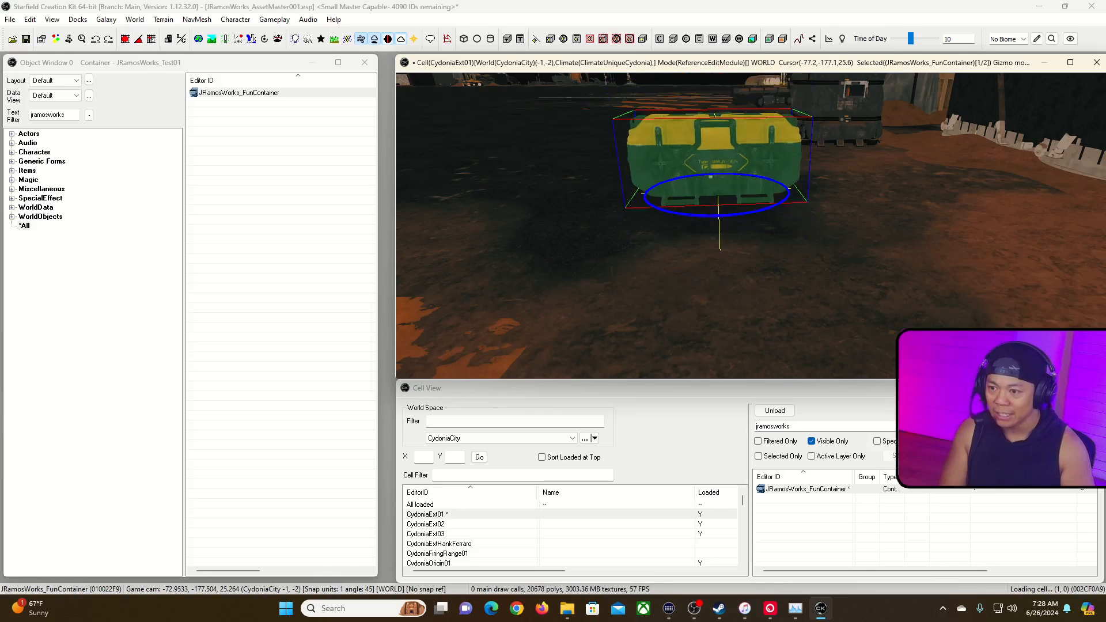
pyautogui.moveTo(716, 221); pyautogui.dragTo(715, 232)
pyautogui.moveTo(754, 186); pyautogui.dragTo(737, 186)
pyautogui.moveTo(737, 187); pyautogui.dragTo(751, 186, button='right')
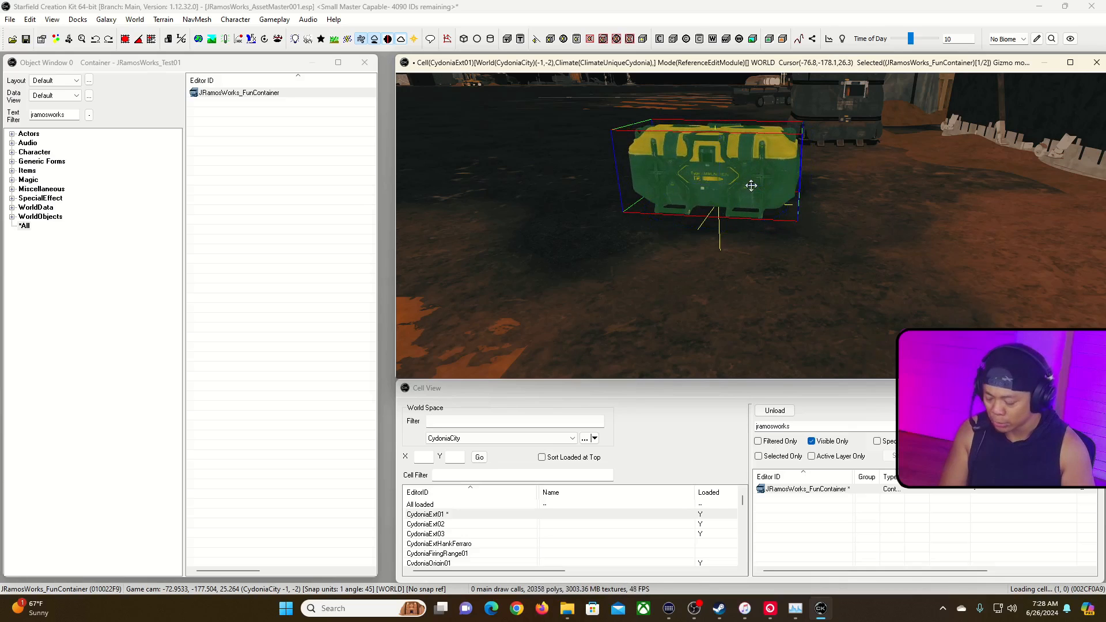
pyautogui.moveTo(739, 189); pyautogui.dragTo(768, 198)
# Tilt the crate by rotating it about its X and Y axes.
pyautogui.press('y')
pyautogui.press('x')
pyautogui.moveTo(769, 198); pyautogui.dragTo(813, 194, button='right')
pyautogui.press('y')
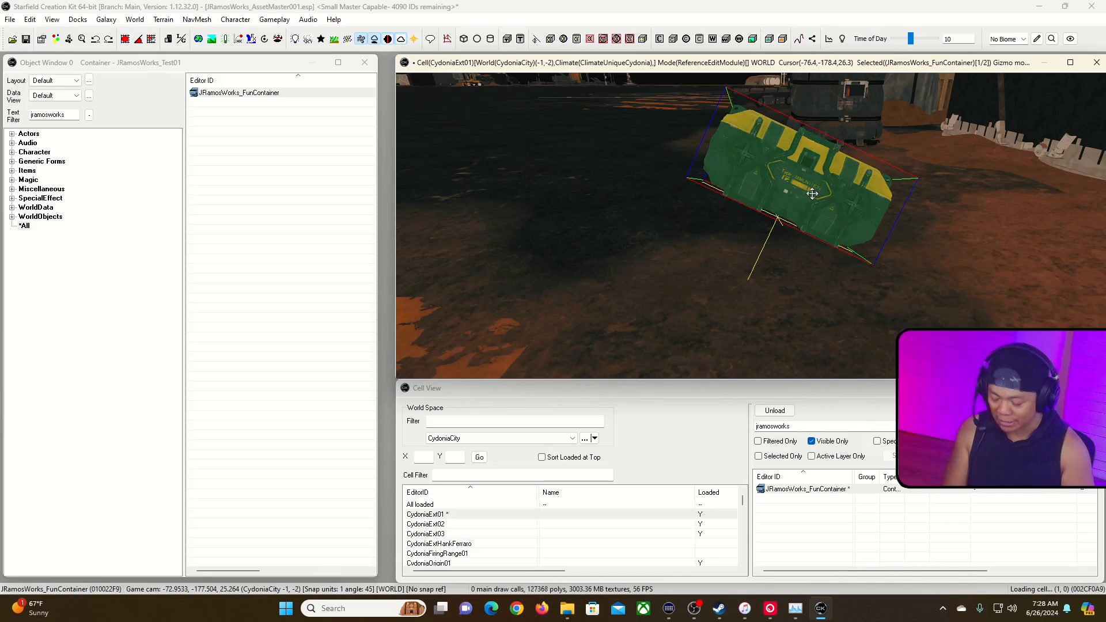
# Undo the tilting rotations and bring the crate back down to the ground.
pyautogui.hotkey('ctrl', 'z')
pyautogui.hotkey('ctrl', 'z')
pyautogui.hotkey('ctrl', 'z')
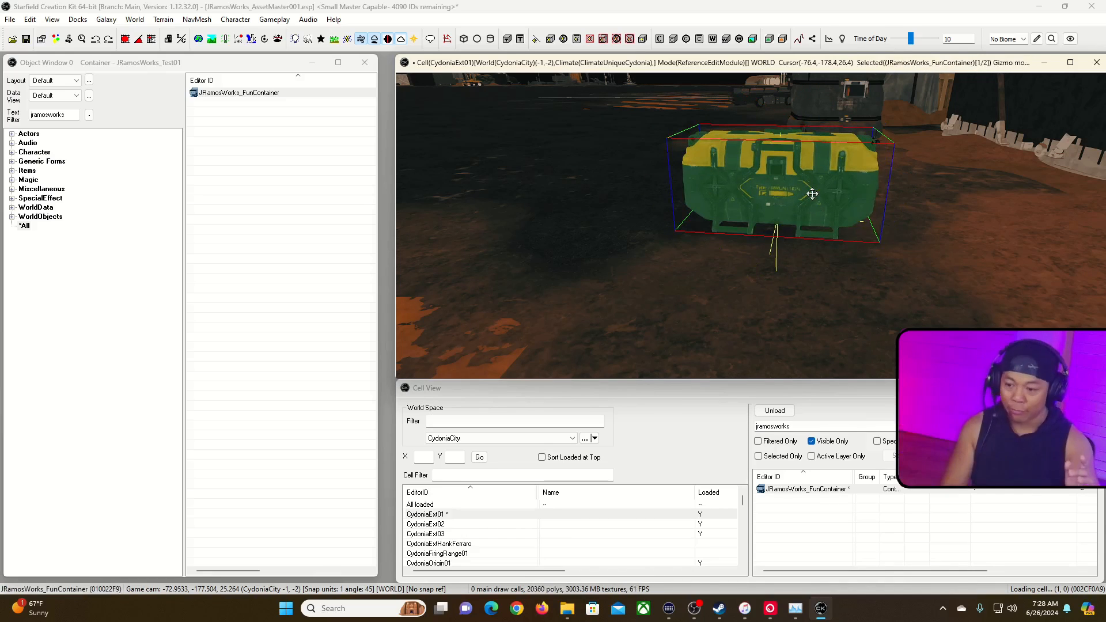
pyautogui.hotkey('ctrl', 'z')
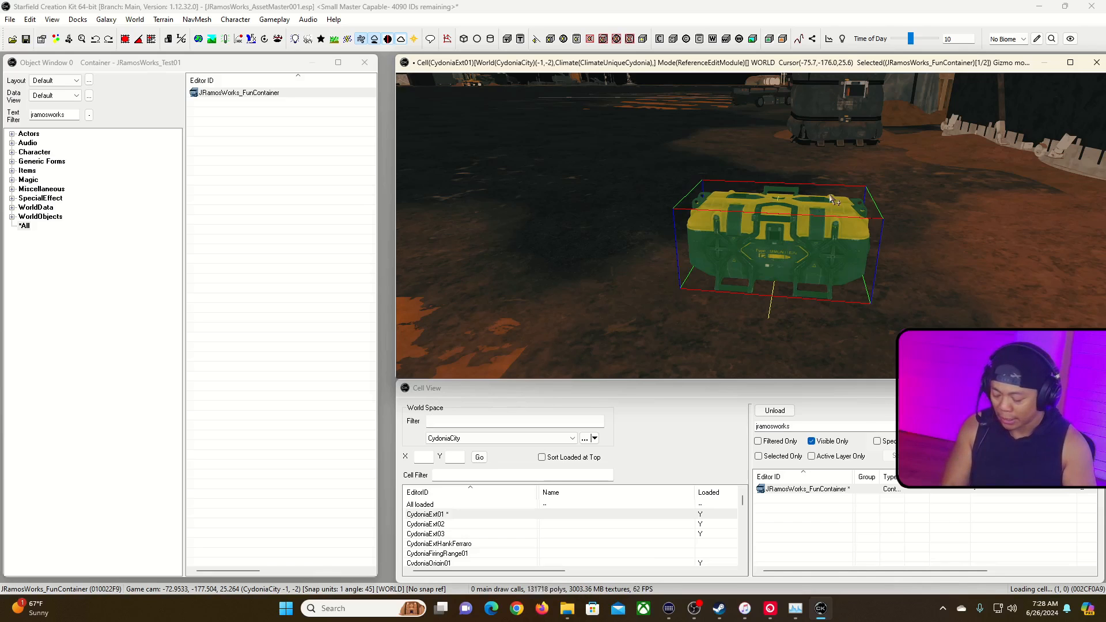
# Reposition the fly camera near the crate and scale the crate up and down, leaving it noticeably larger.
pyautogui.press('`')
pyautogui.press('s')
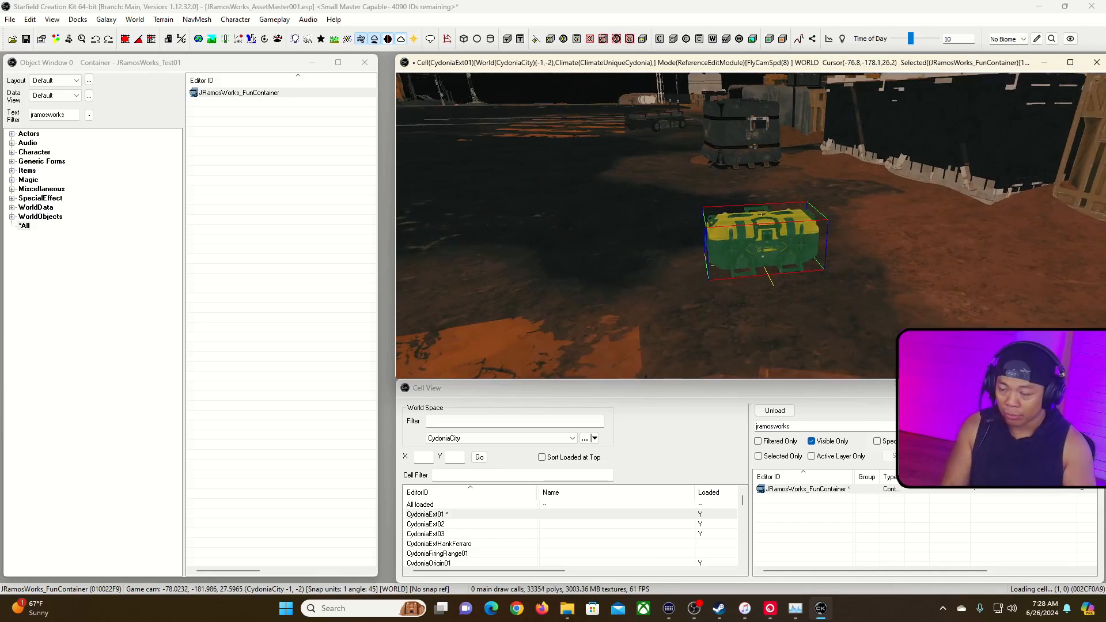
pyautogui.press('w')
pyautogui.press('`')
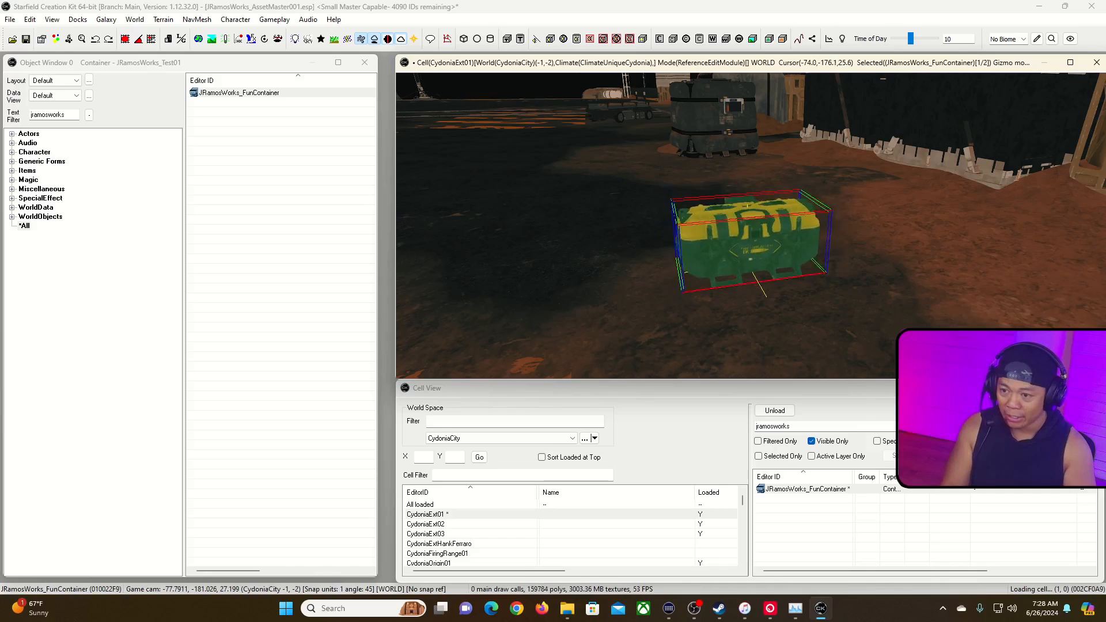
pyautogui.scroll(3, 794, 223)
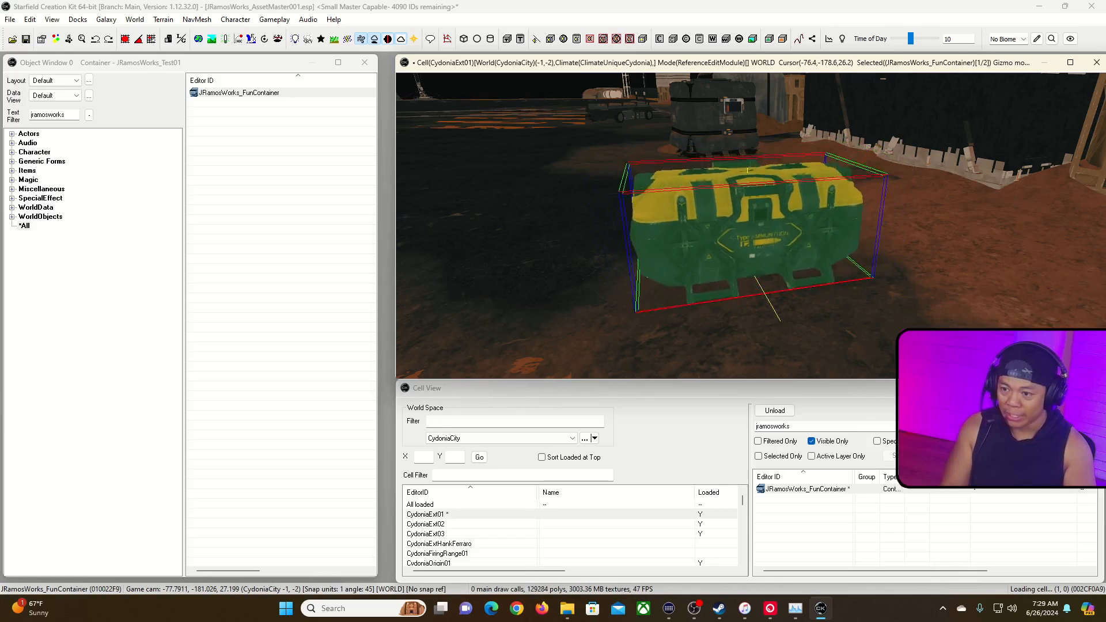
pyautogui.scroll(-3, 749, 242)
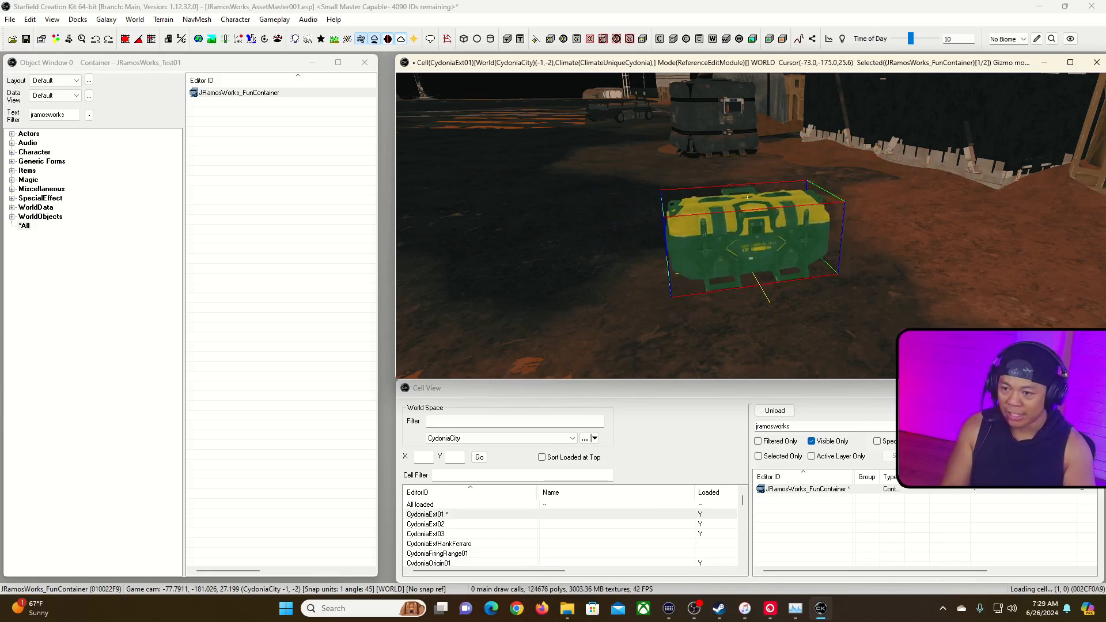
pyautogui.scroll(3, 748, 242)
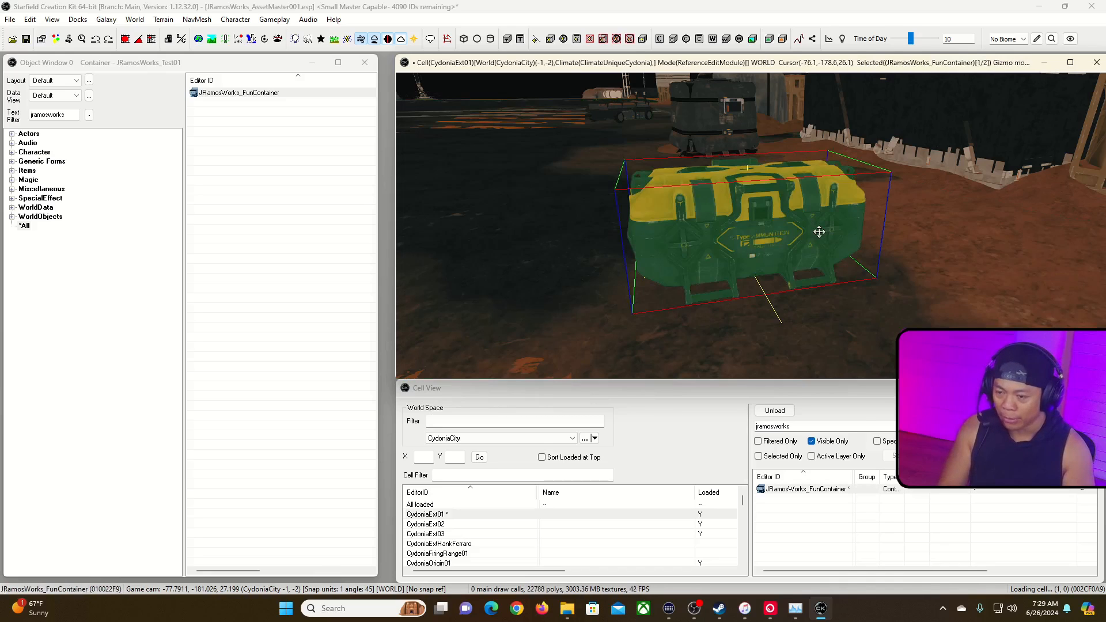
# Tilt the crate around the green ring of the rotation gizmo and undo that rotation.
pyautogui.press('e')
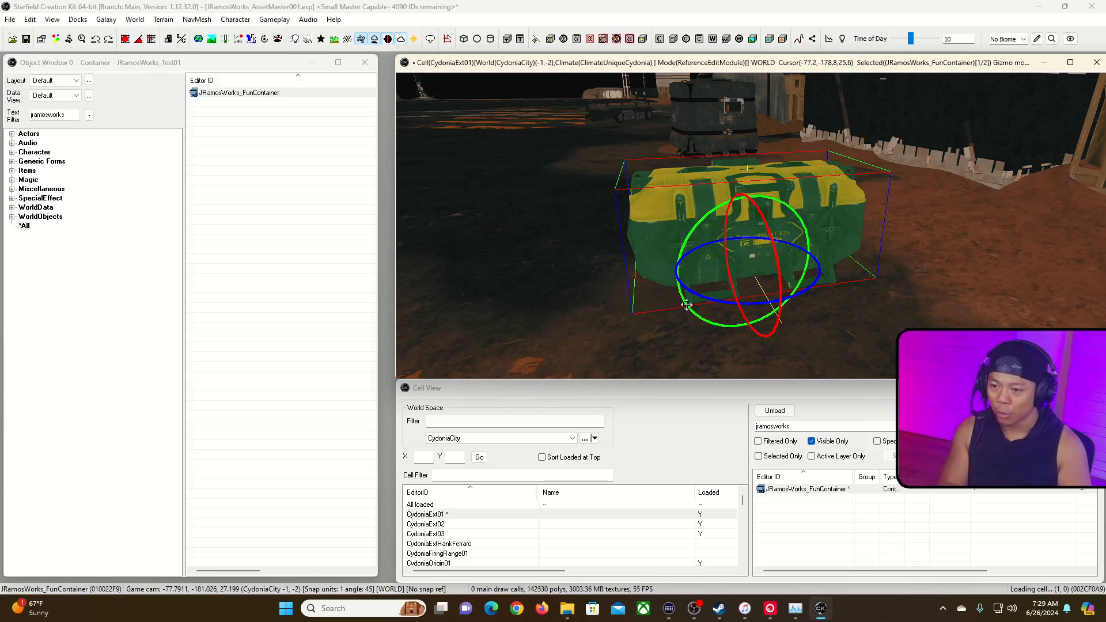
pyautogui.moveTo(763, 222); pyautogui.dragTo(710, 220)
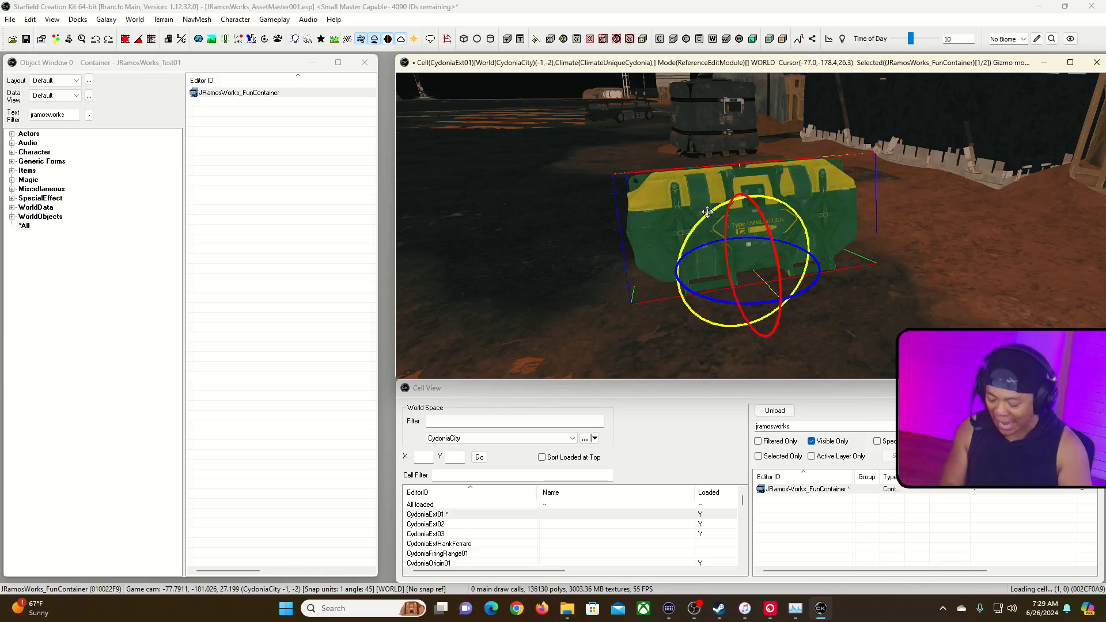
pyautogui.hotkey('ctrl', 'z')
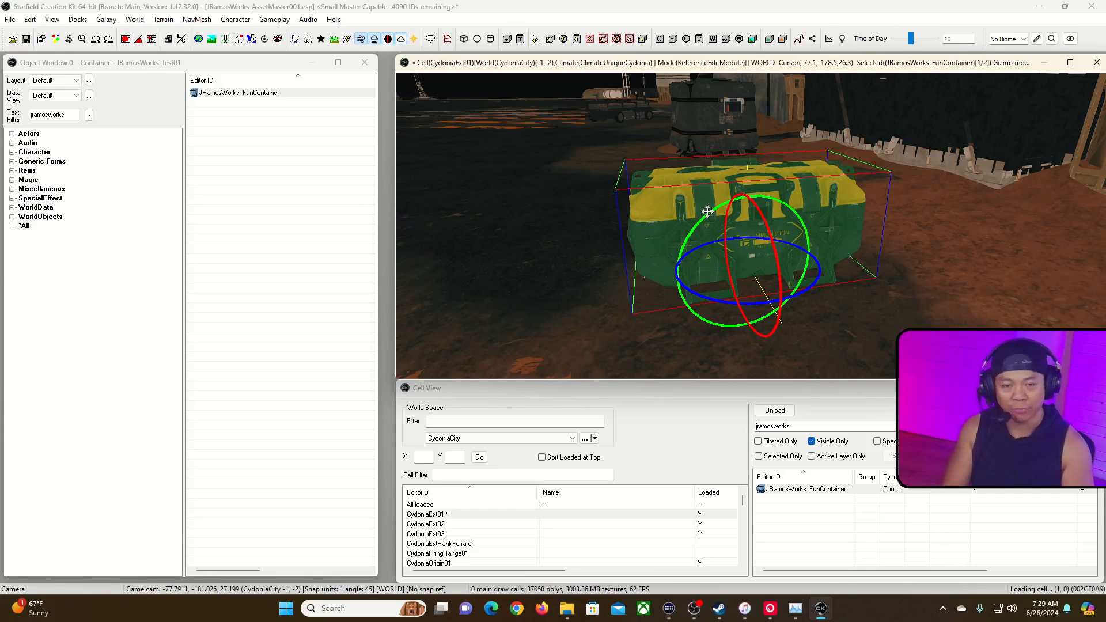
# Move the crate using the move gizmo, drop it back to the ground and shift it slightly sideways.
pyautogui.press('w')
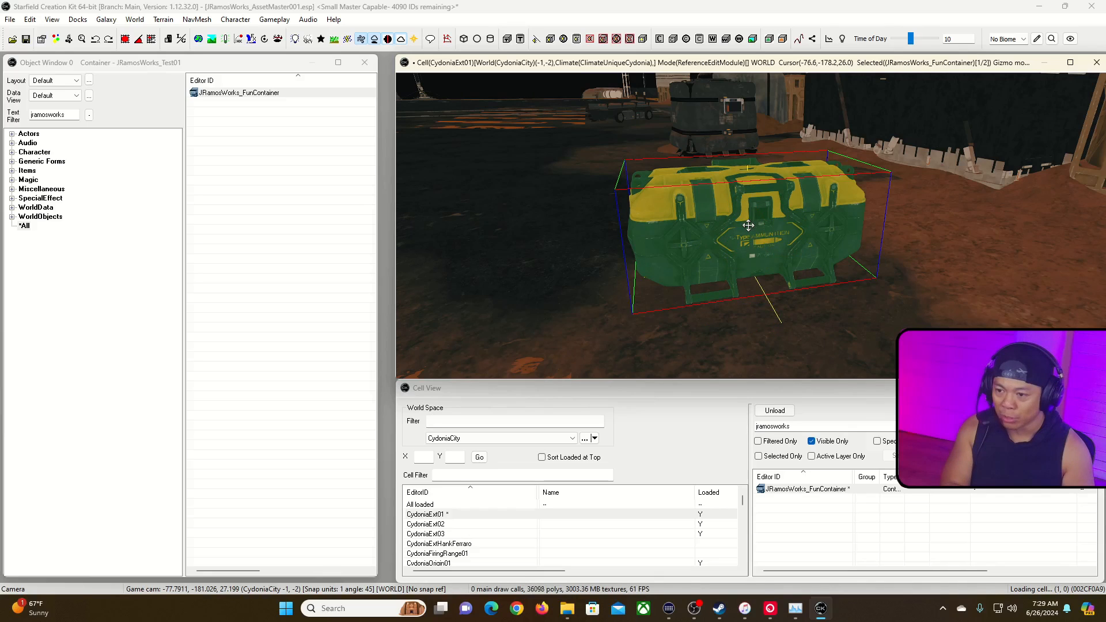
pyautogui.moveTo(752, 228); pyautogui.dragTo(768, 225)
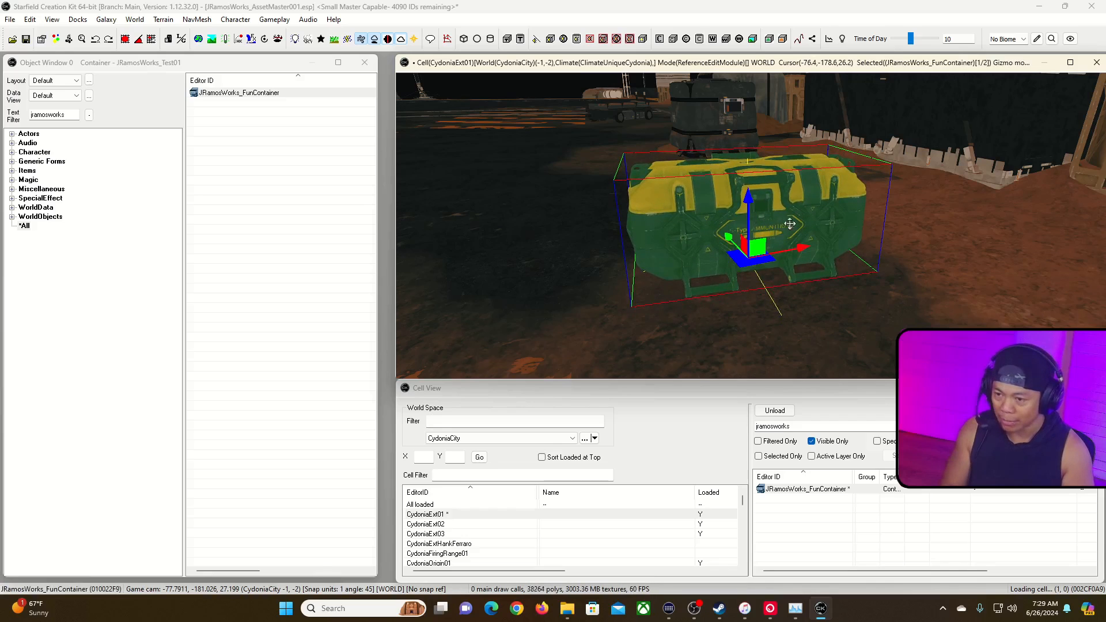
pyautogui.press('f')
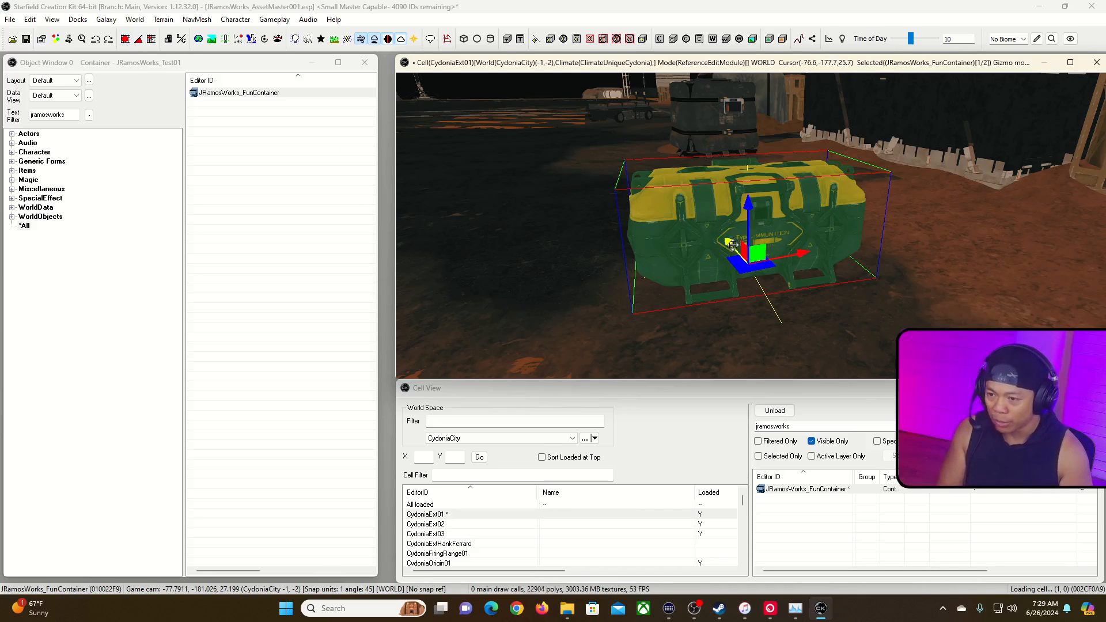
pyautogui.moveTo(732, 245); pyautogui.dragTo(692, 245)
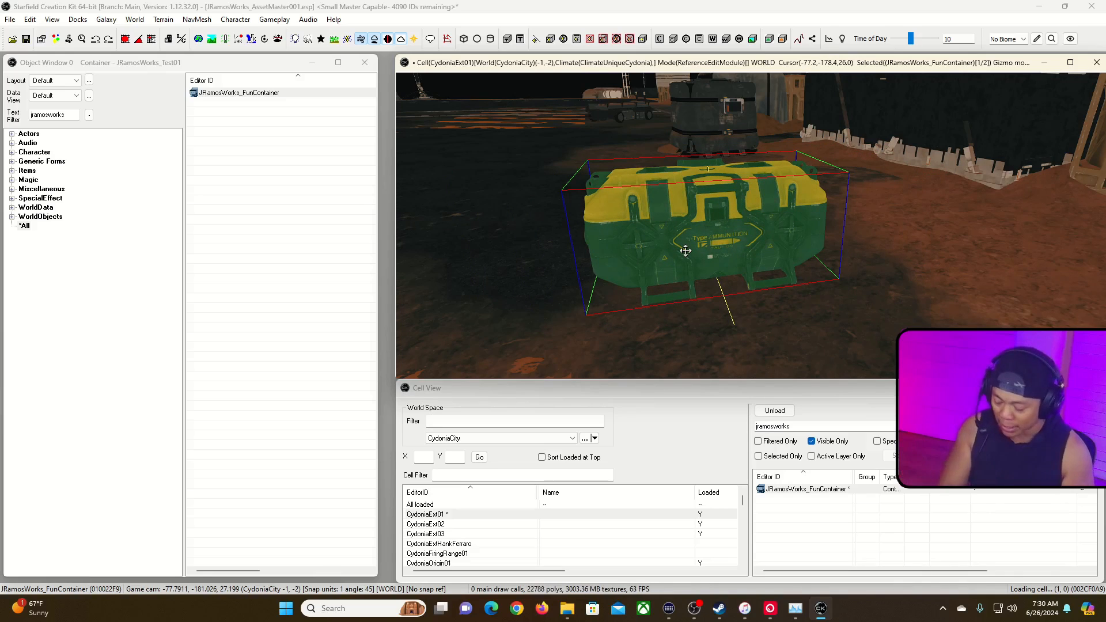
# Enable grid snapping at 1 unit and angle snapping at 45 degrees, moving and turning the crate to try them.
pyautogui.click(125, 40)
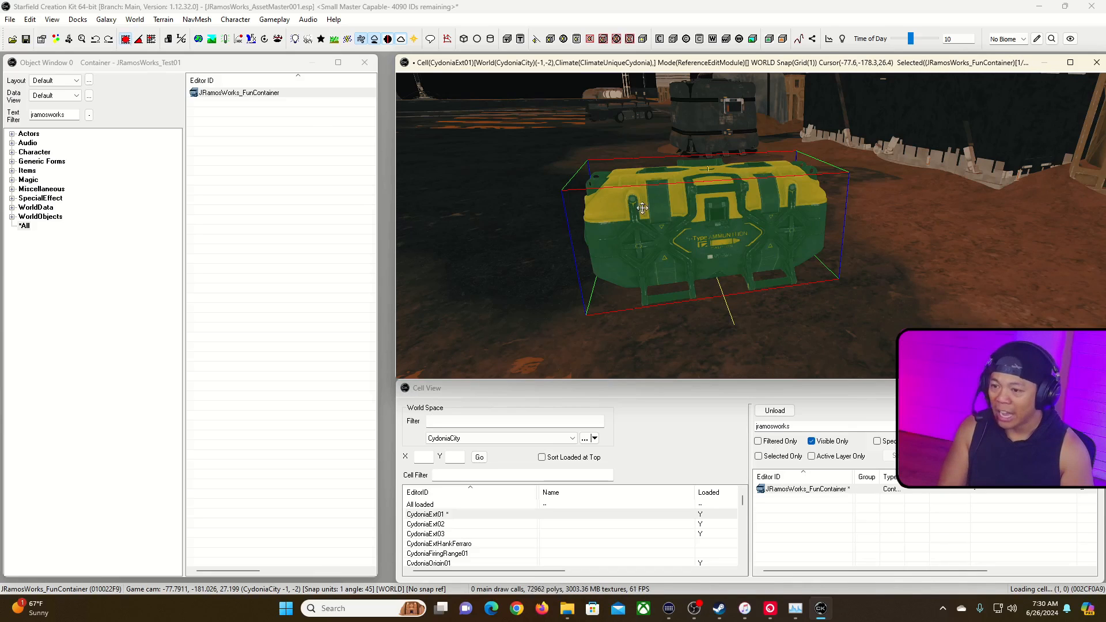
pyautogui.moveTo(898, 219); pyautogui.dragTo(703, 193)
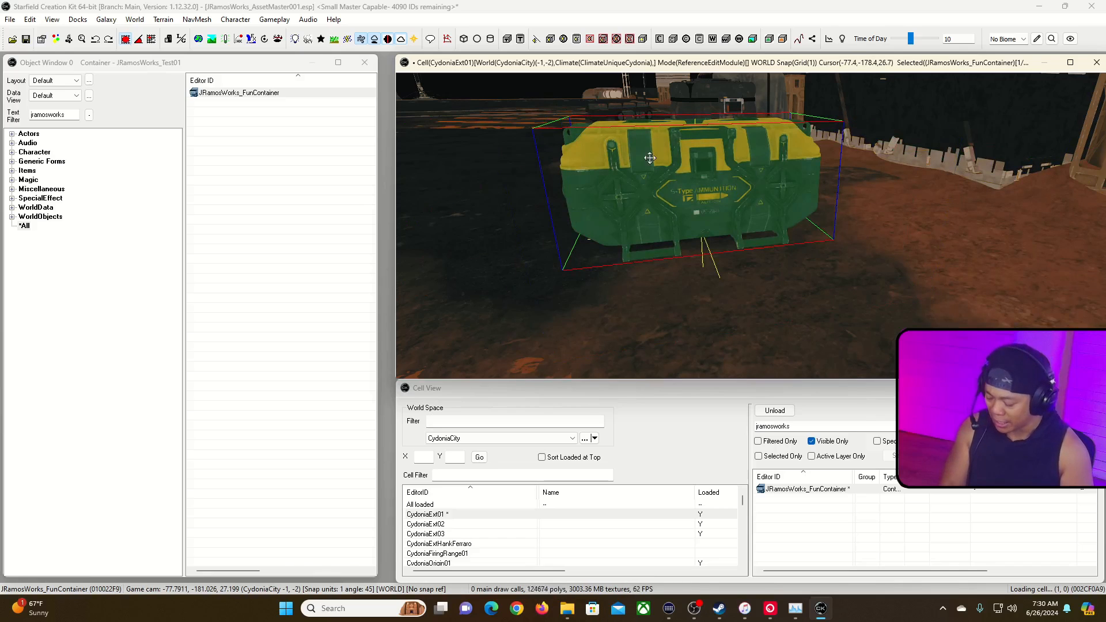
pyautogui.click(139, 42)
pyautogui.moveTo(674, 158); pyautogui.dragTo(725, 184, button='right')
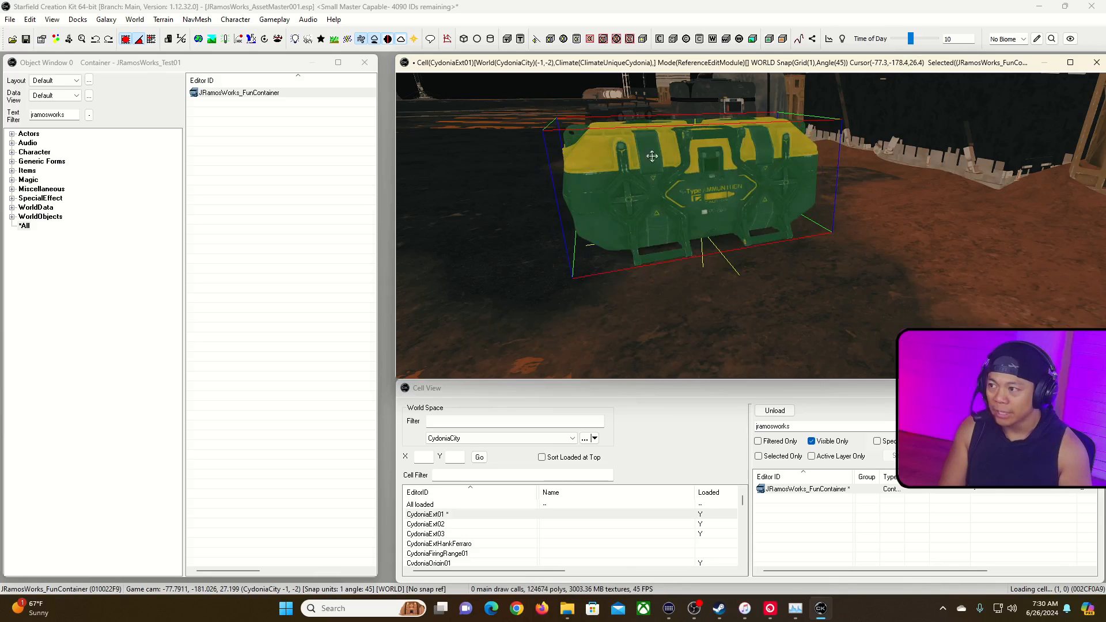
# Switch from grid snapping to reference snapping and move the crate sideways across the ground.
pyautogui.click(152, 39)
pyautogui.moveTo(659, 169); pyautogui.dragTo(684, 175)
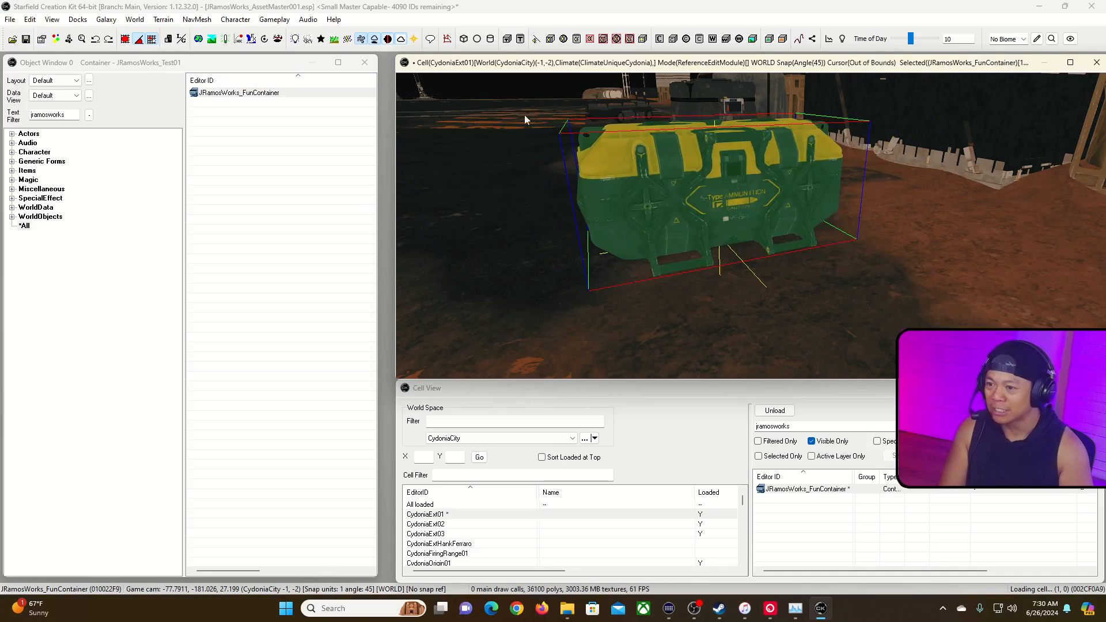
pyautogui.moveTo(724, 216); pyautogui.dragTo(769, 216)
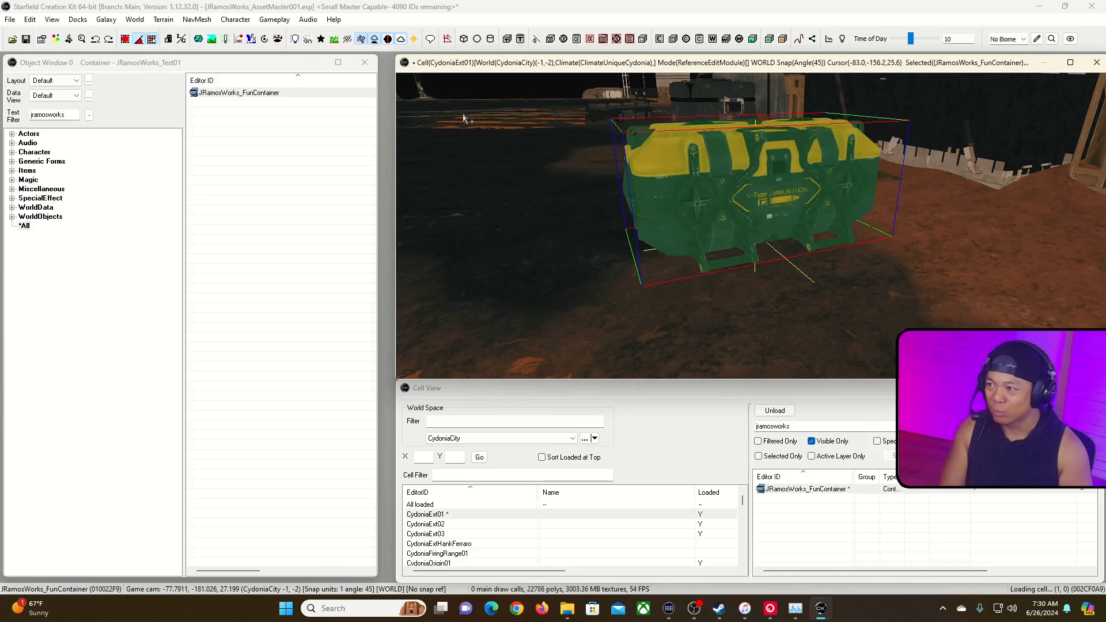
# Turn grid snapping back on, move the crate closer to the camera and fly around to view its end.
pyautogui.click(125, 39)
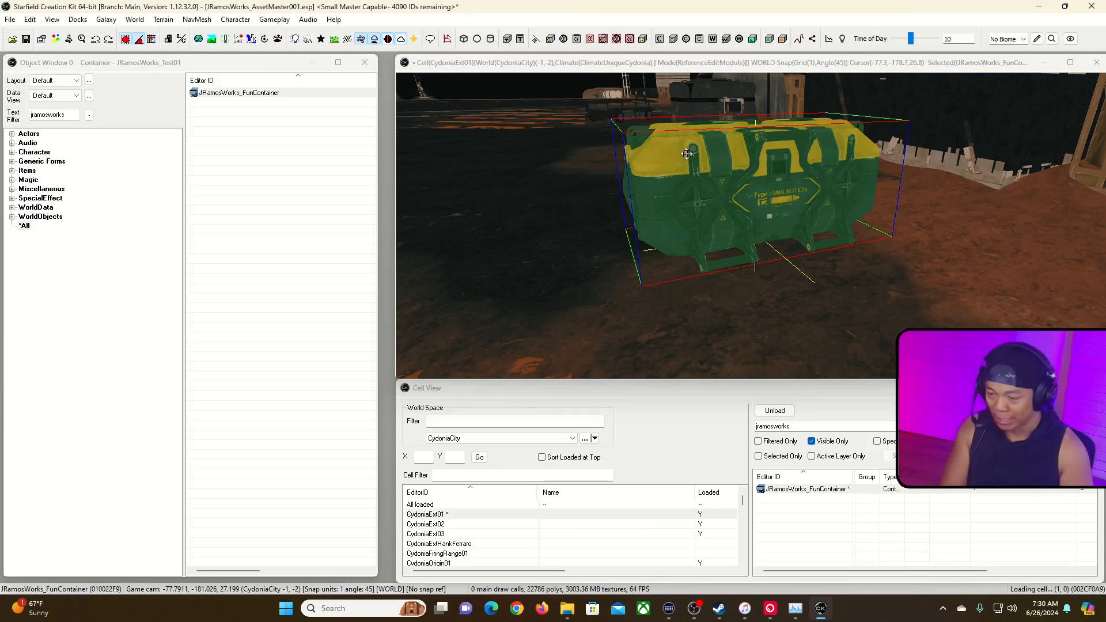
pyautogui.moveTo(741, 180); pyautogui.dragTo(877, 202)
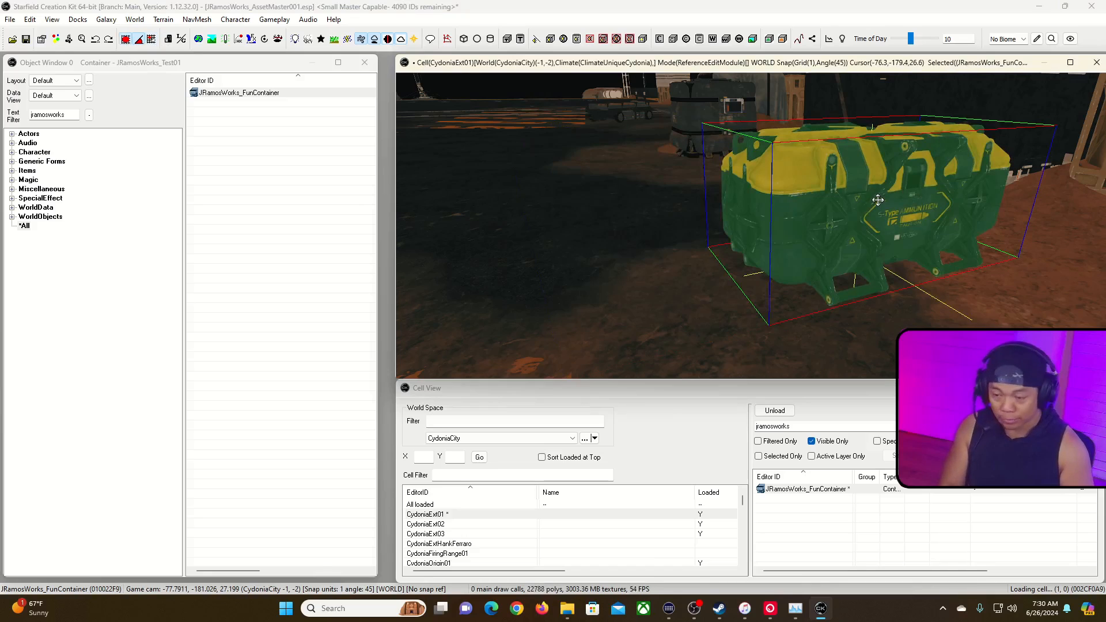
pyautogui.press('`')
pyautogui.press('s')
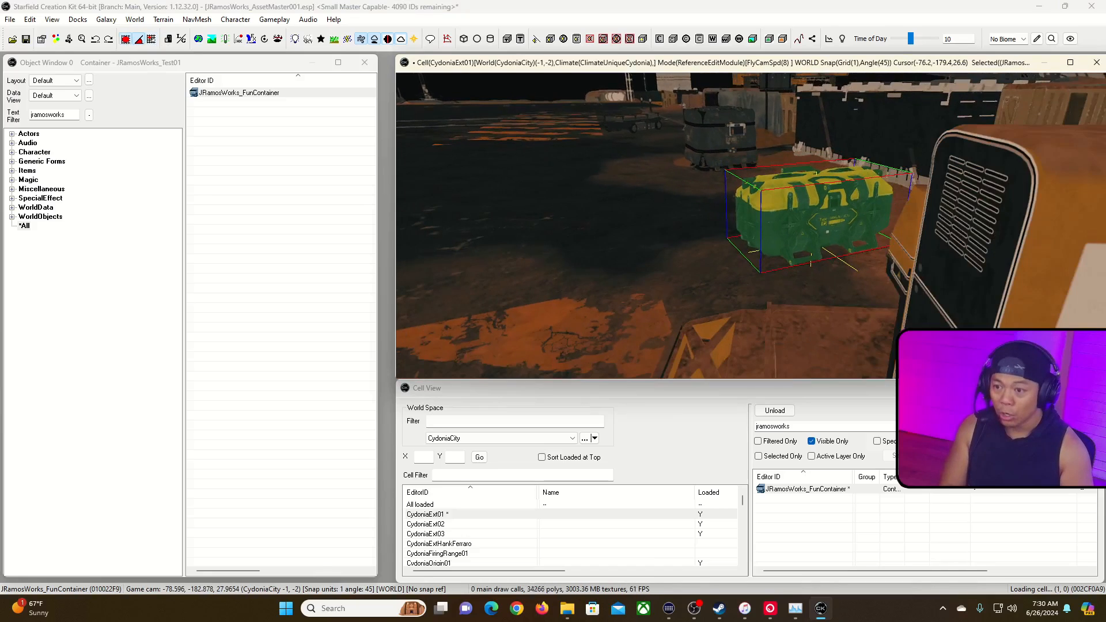
pyautogui.press('a')
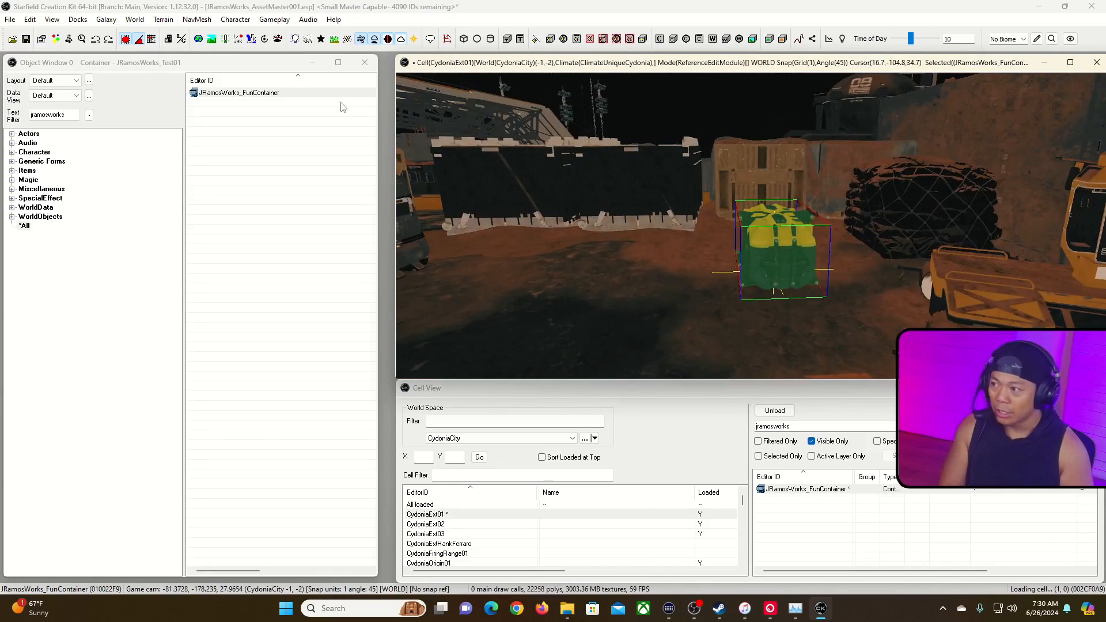
# Open the Movement preferences and set the Snap To Grid value to 1.
pyautogui.click(10, 19)
pyautogui.click(25, 74)
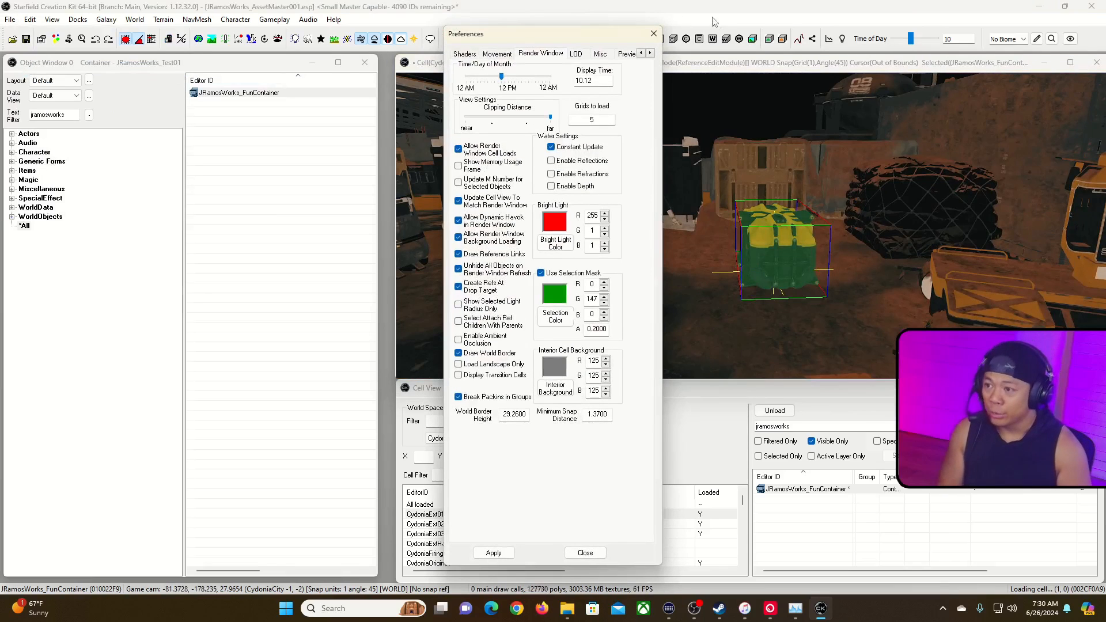
pyautogui.click(484, 54)
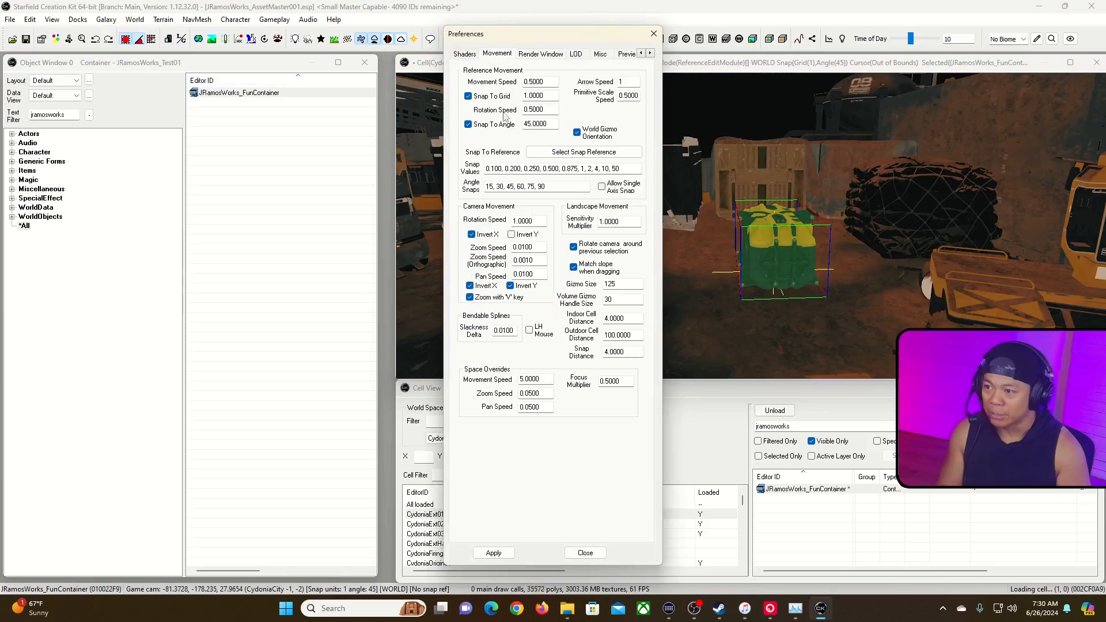
pyautogui.moveTo(544, 95); pyautogui.dragTo(512, 99)
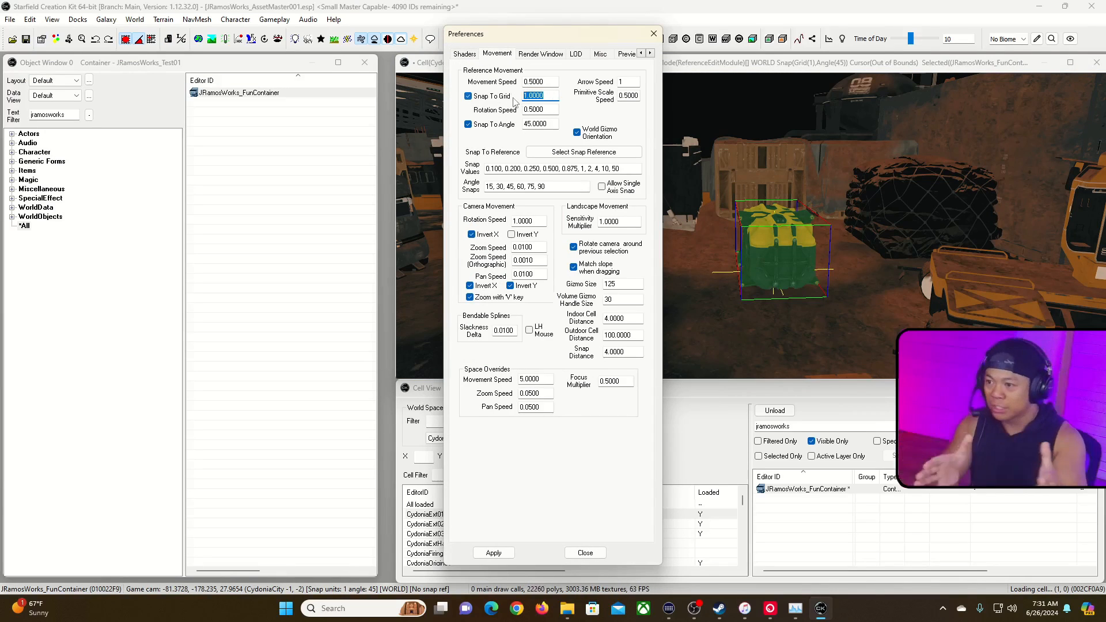
pyautogui.write('2')
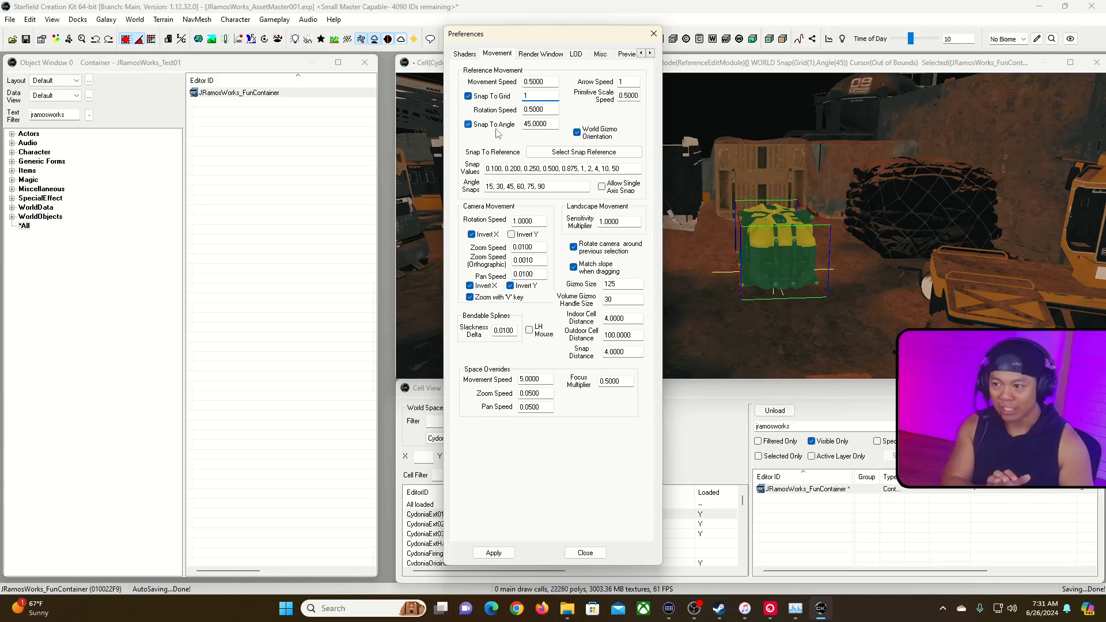
pyautogui.press('Tab')
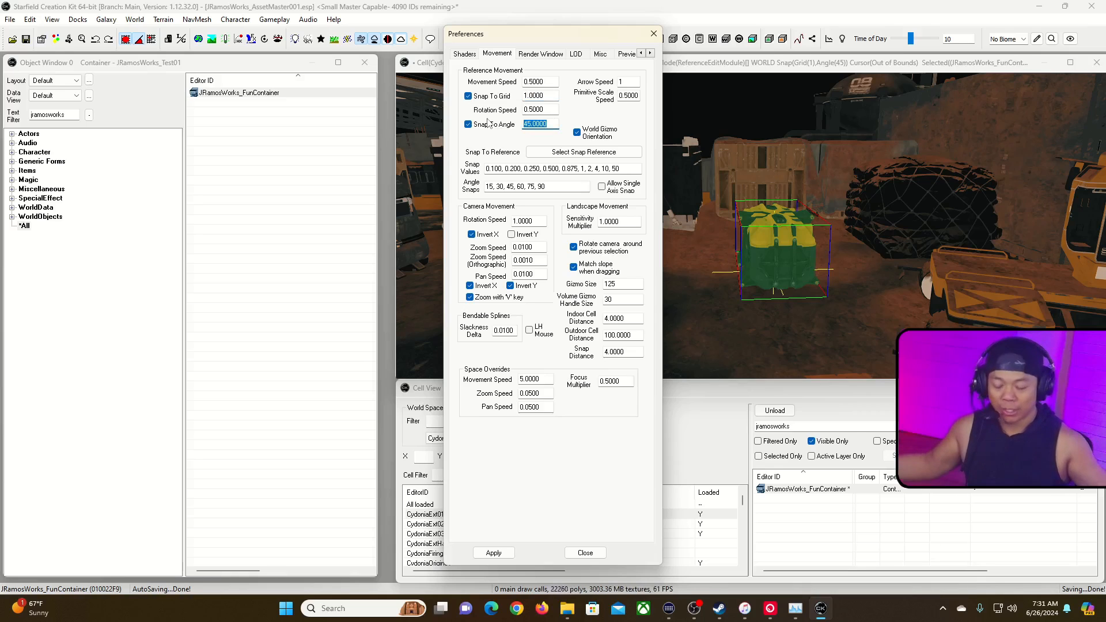
# Review the movement and rotation speed settings and the Render Window, LOD, Misc and Preview Movement preferences.
pyautogui.click(546, 82)
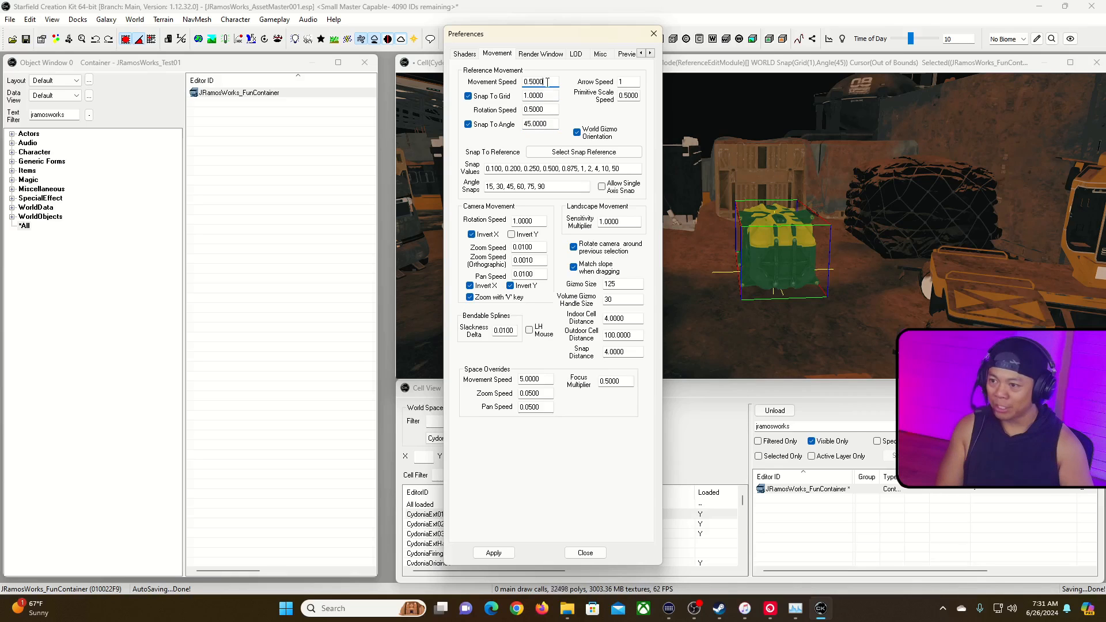
pyautogui.click(546, 109)
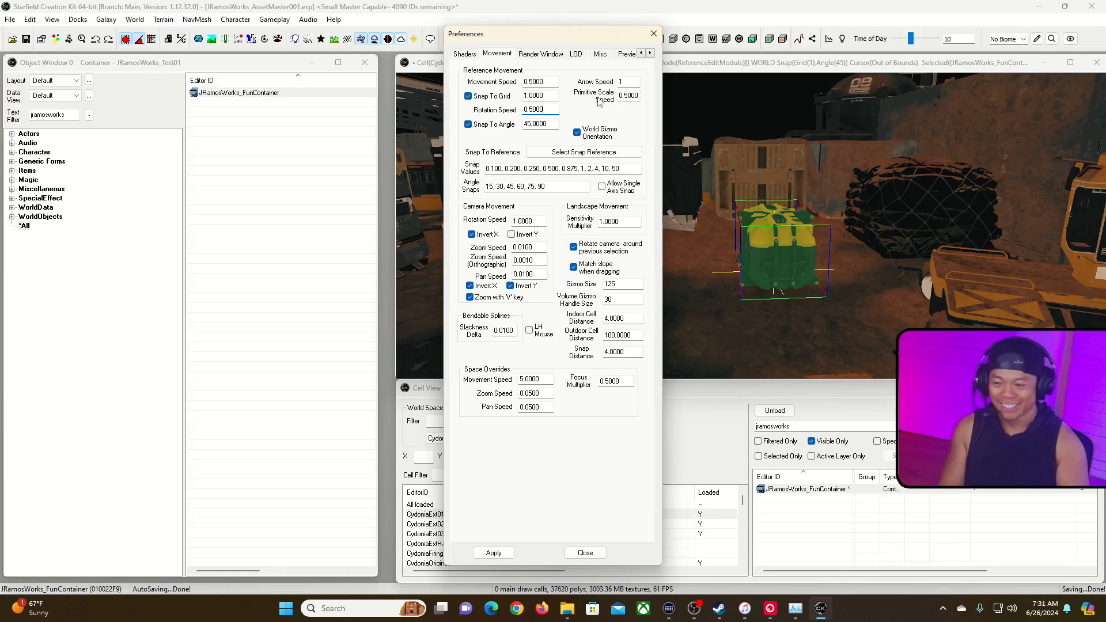
pyautogui.click(467, 54)
pyautogui.click(559, 53)
pyautogui.click(576, 53)
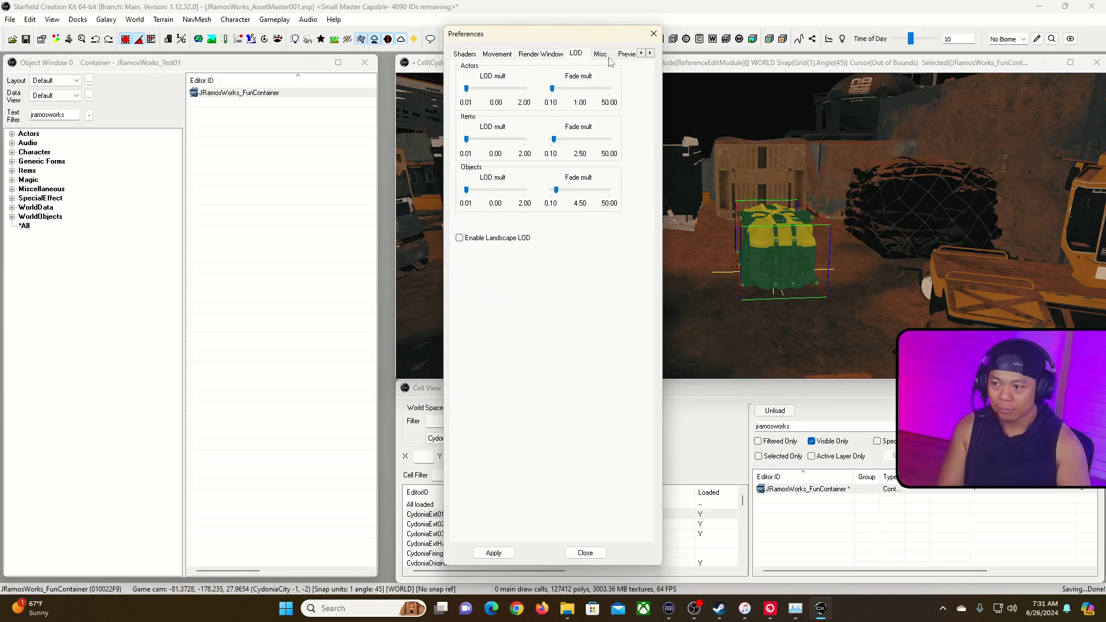
pyautogui.click(600, 53)
pyautogui.click(650, 53)
pyautogui.click(629, 54)
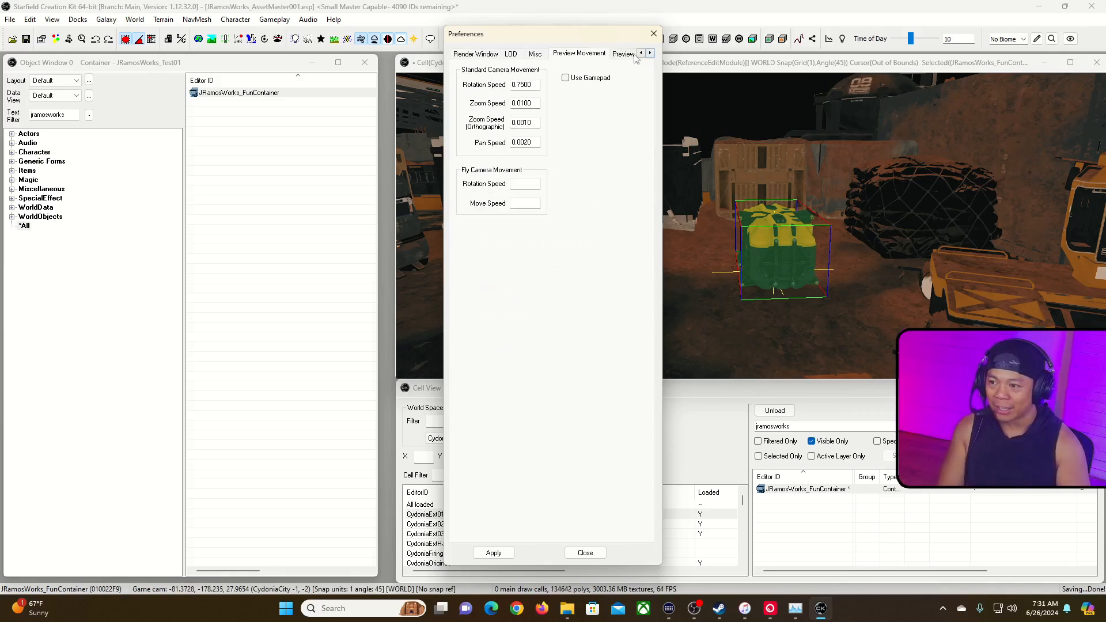
# Review the Preview Bones and Preview Movement preferences and close the Preferences window.
pyautogui.click(649, 53)
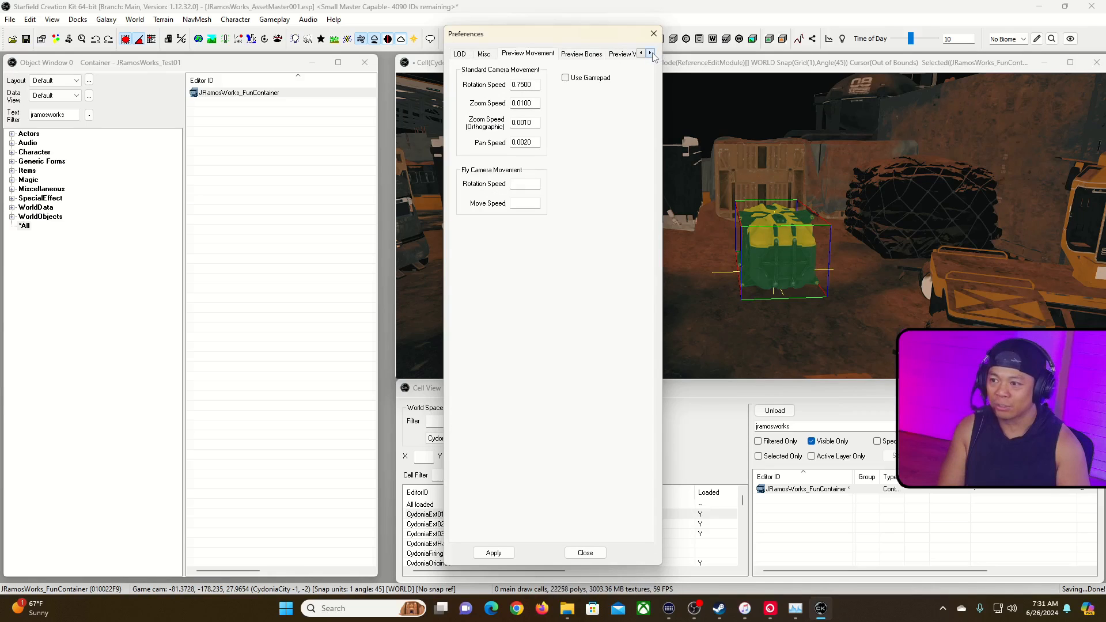
pyautogui.click(582, 54)
pyautogui.click(623, 55)
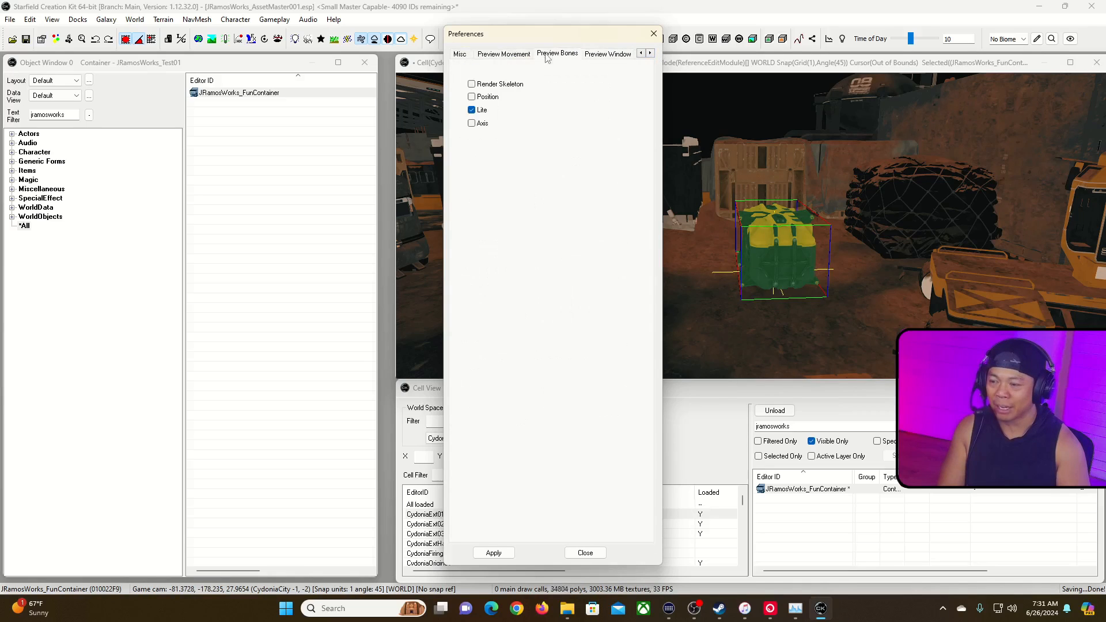
pyautogui.click(504, 53)
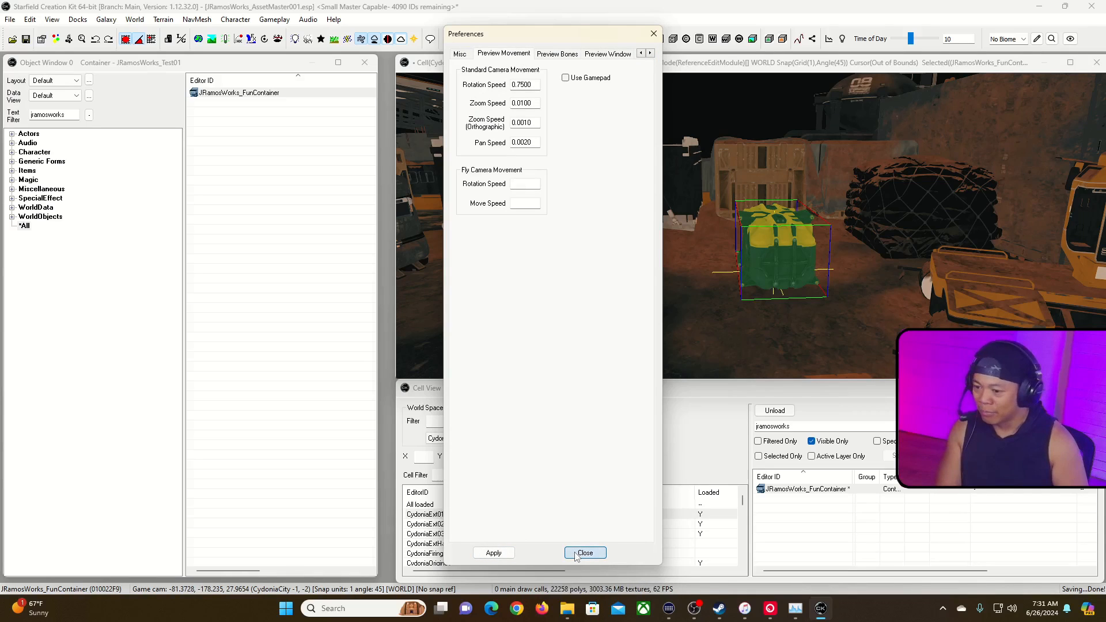
pyautogui.press('Escape')
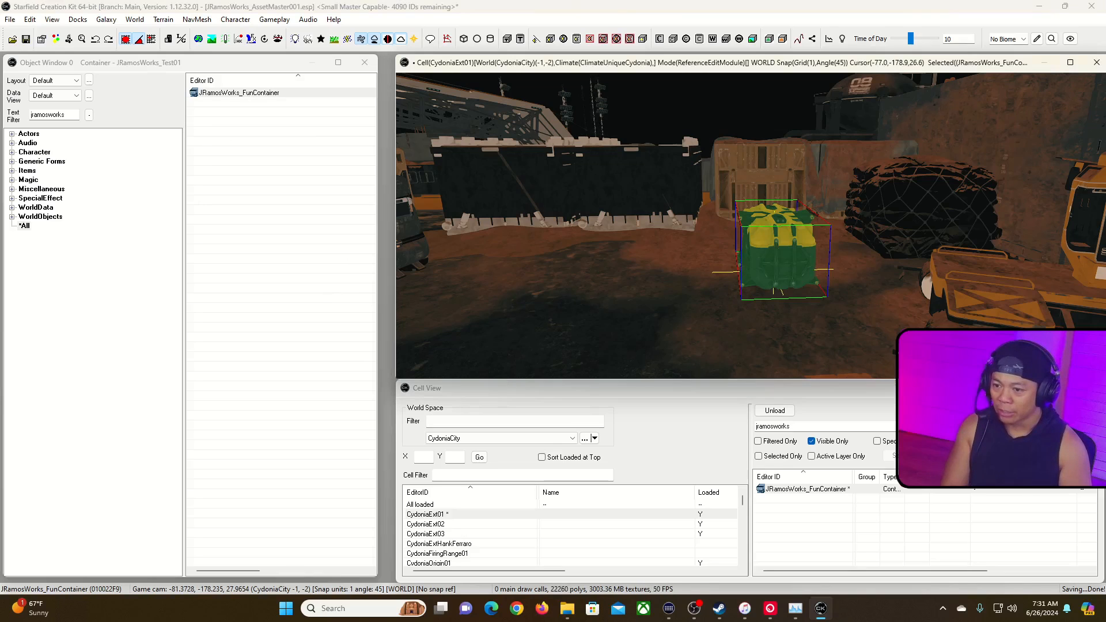
# Fly around to the crate's long side, delete the crate and undo the deletion.
pyautogui.moveTo(774, 254); pyautogui.dragTo(605, 286)
pyautogui.press('a')
pyautogui.moveTo(577, 311)
pyautogui.mouseDown(button='right')
pyautogui.moveTo(714, 313)
pyautogui.moveTo(579, 295)
pyautogui.mouseUp(button='right')
pyautogui.press('s')
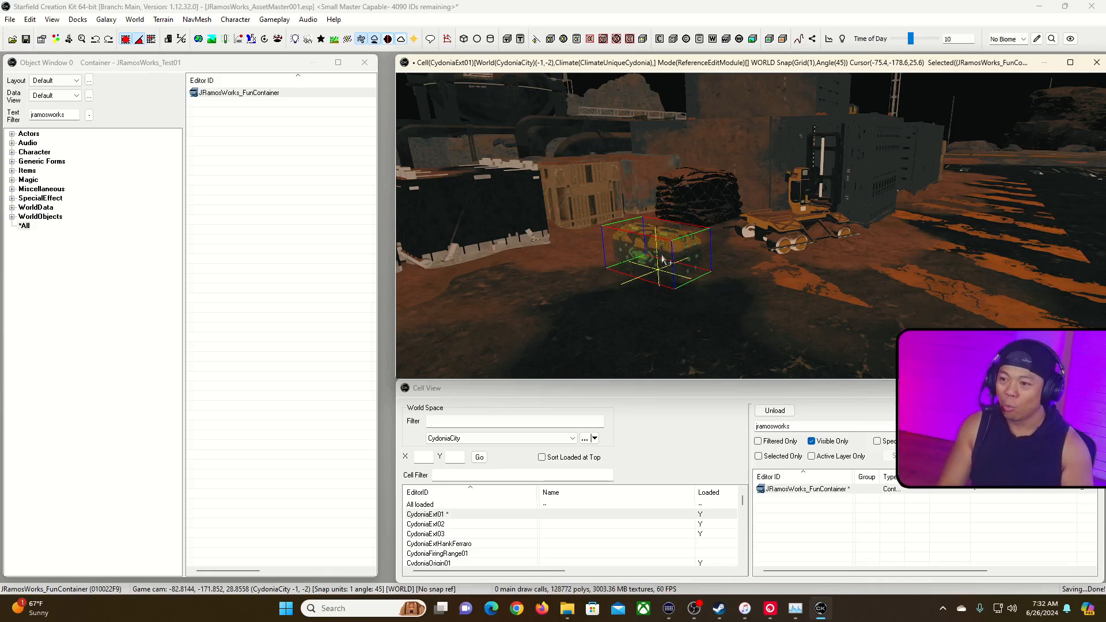
pyautogui.press('Delete')
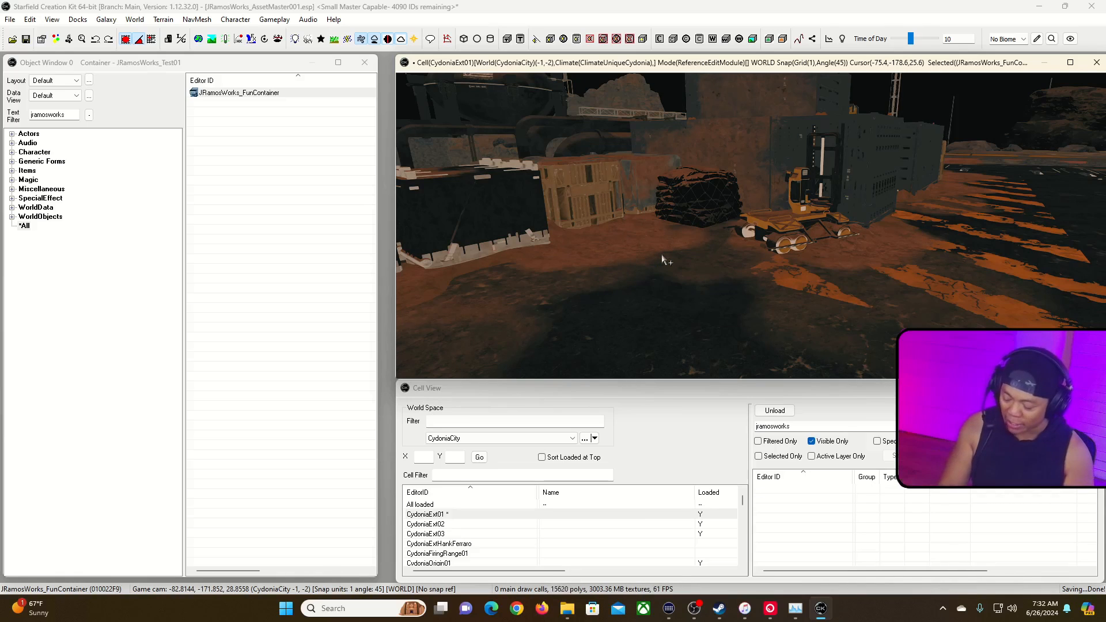
pyautogui.moveTo(662, 260); pyautogui.dragTo(661, 254)
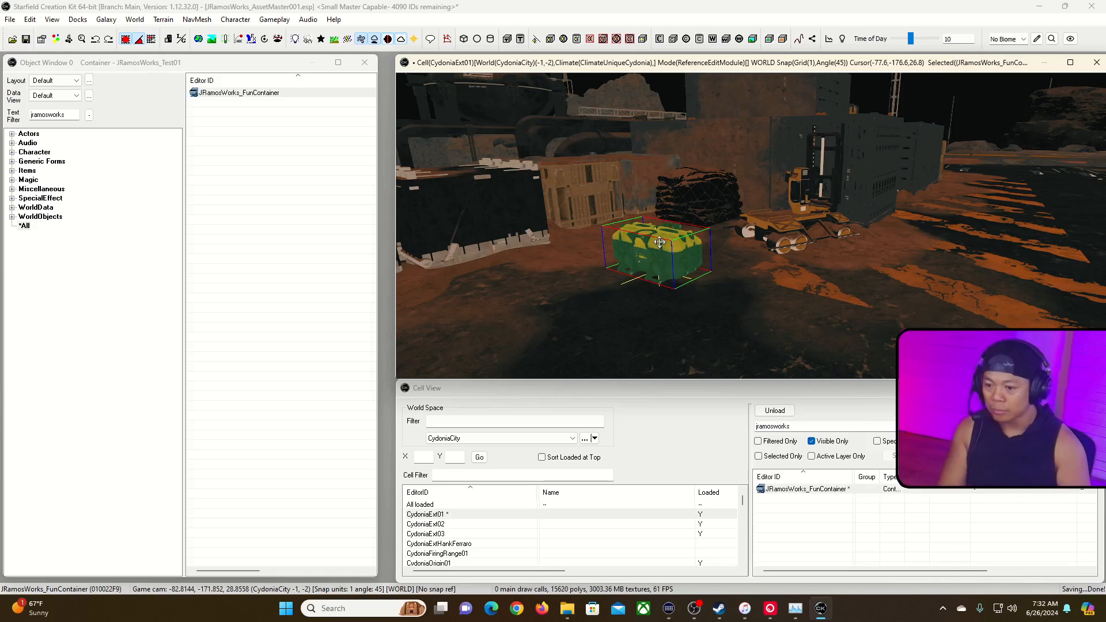
# Shift the crate along the ground, then duplicate it and place a scaled-down copy beside the original.
pyautogui.moveTo(663, 261); pyautogui.dragTo(696, 270)
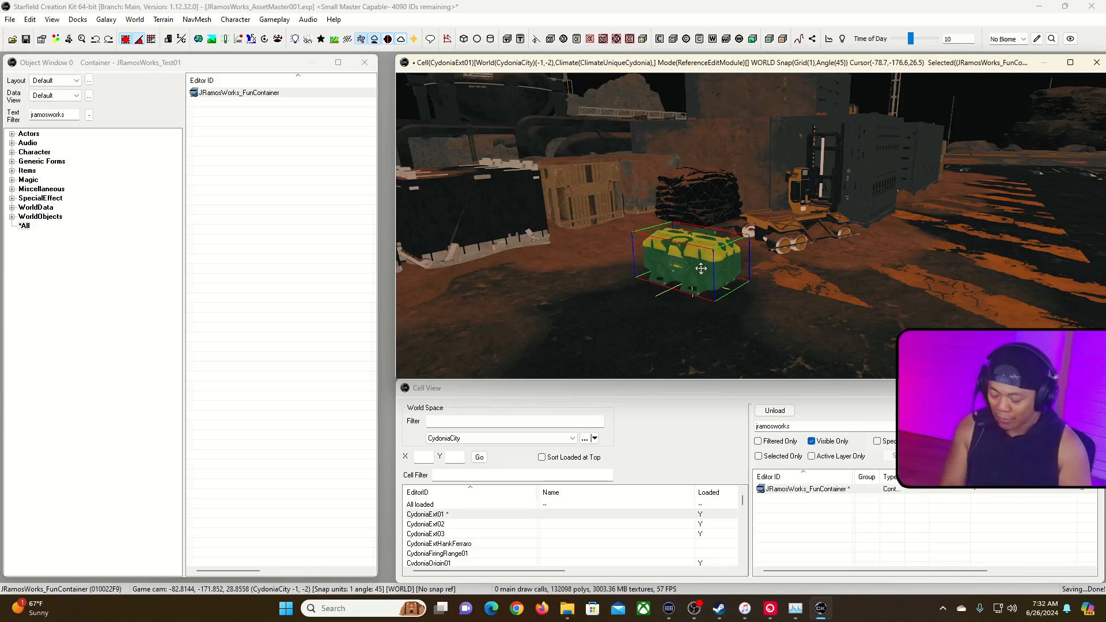
pyautogui.hotkey('ctrl', 'd')
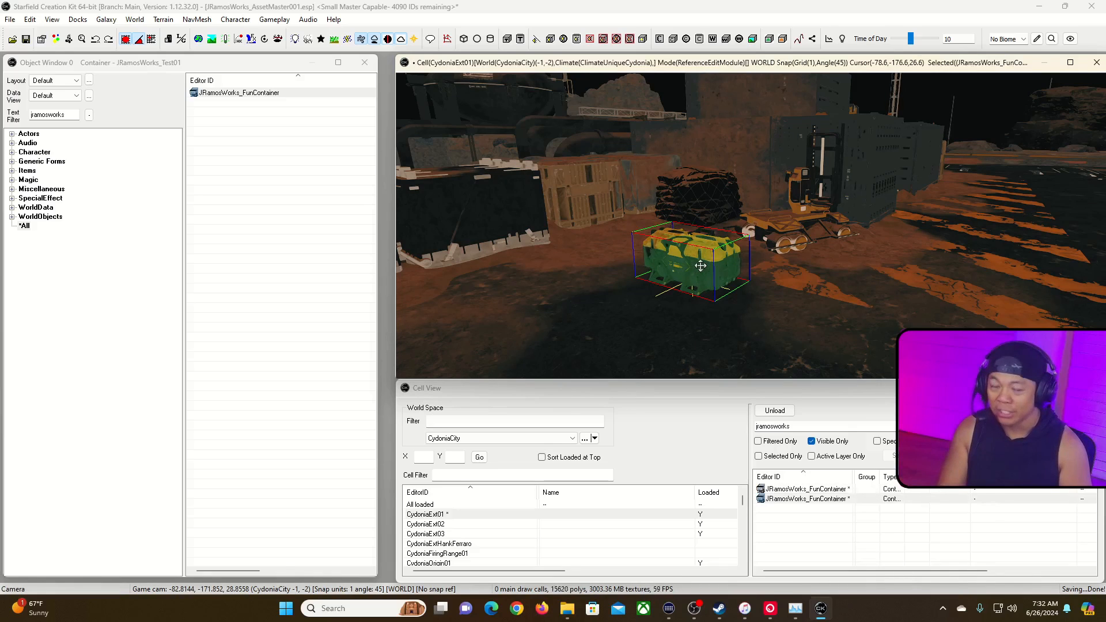
pyautogui.moveTo(700, 265); pyautogui.dragTo(602, 263)
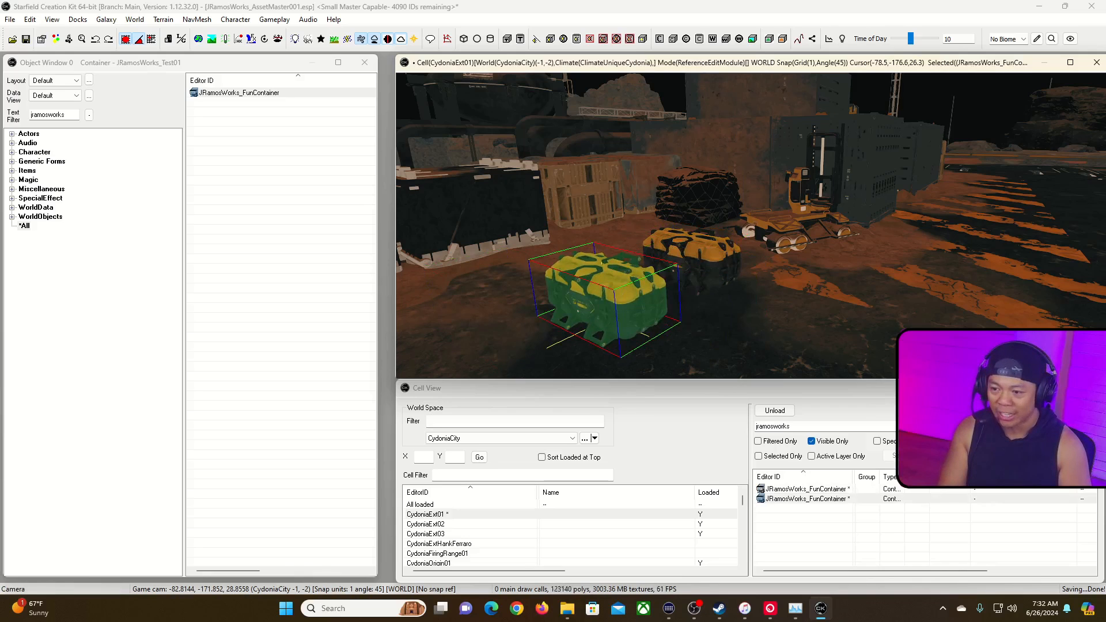
pyautogui.keyDown('shift'); pyautogui.moveTo(634, 313); pyautogui.dragTo(637, 288, button='middle'); pyautogui.keyUp('shift')
pyautogui.moveTo(636, 288); pyautogui.dragTo(611, 272)
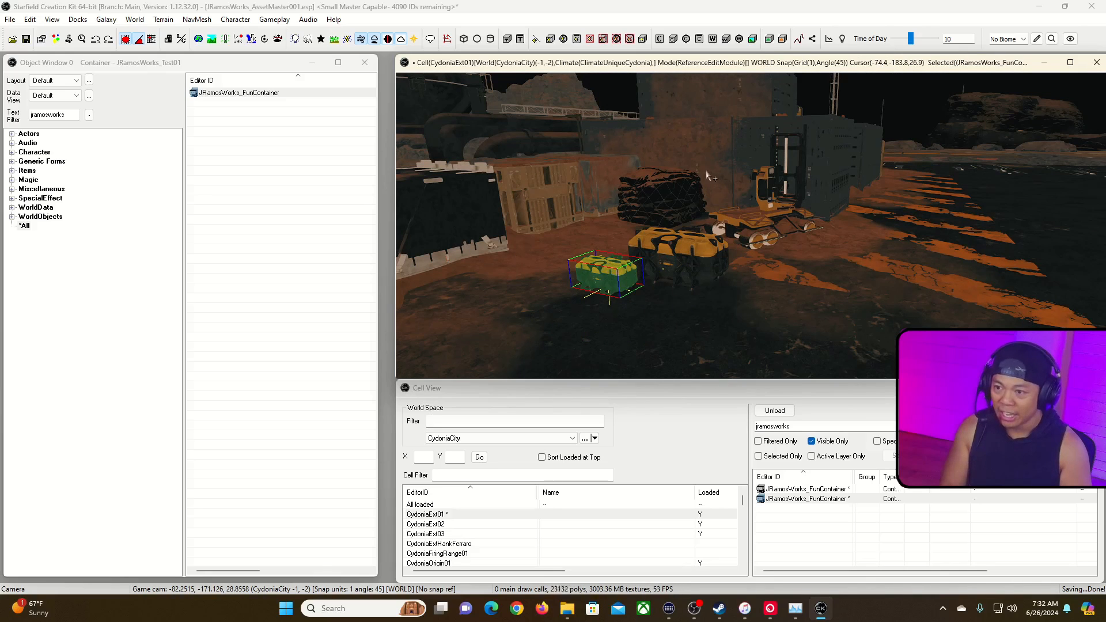
# Copy and paste the small crate, move the copy to the other side of the large crate and drop it to the ground.
pyautogui.hotkey('ctrl', 'c')
pyautogui.hotkey('ctrl', 'v')
pyautogui.moveTo(702, 239); pyautogui.dragTo(751, 250)
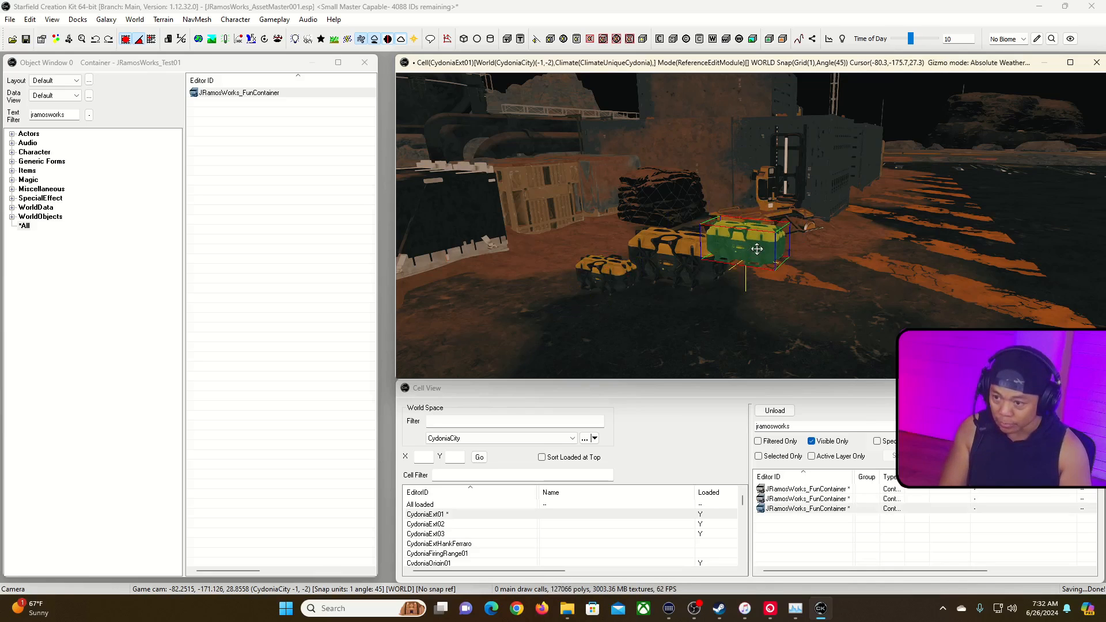
pyautogui.press('f')
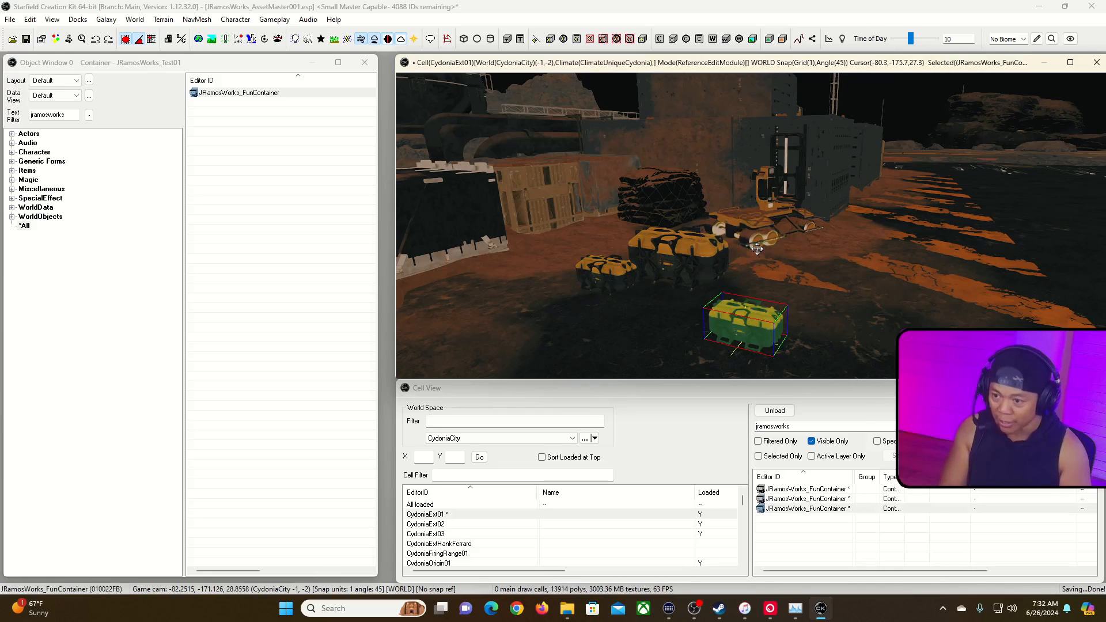
# Move the pasted crate in front of the large one, then duplicate it and set the duplicate apart on open ground.
pyautogui.click(30, 19)
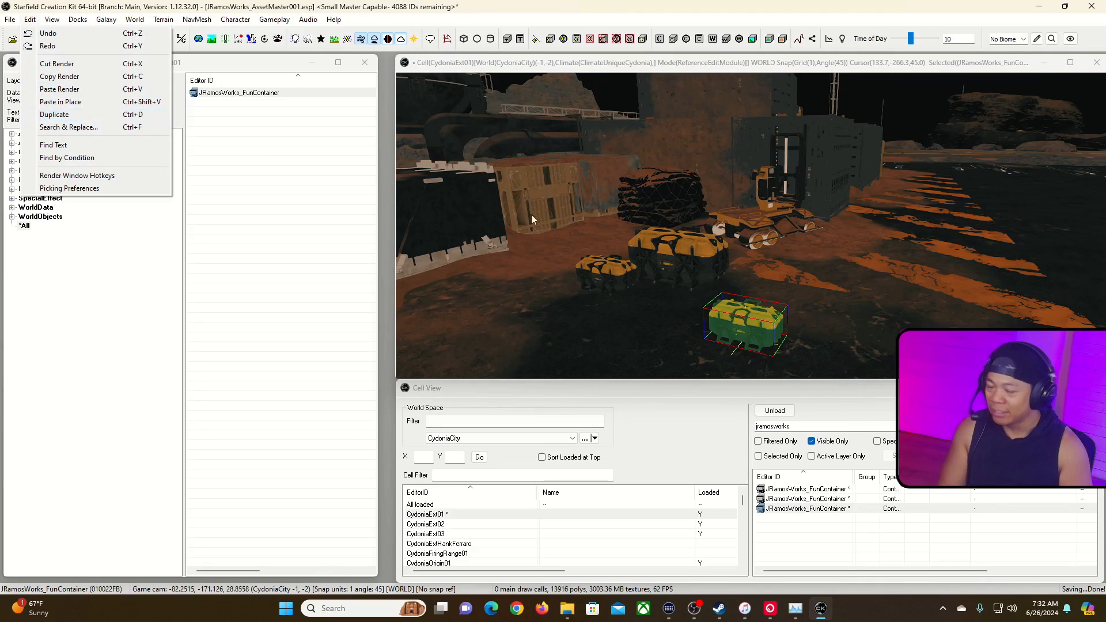
pyautogui.click(779, 299)
pyautogui.moveTo(766, 317); pyautogui.dragTo(711, 295)
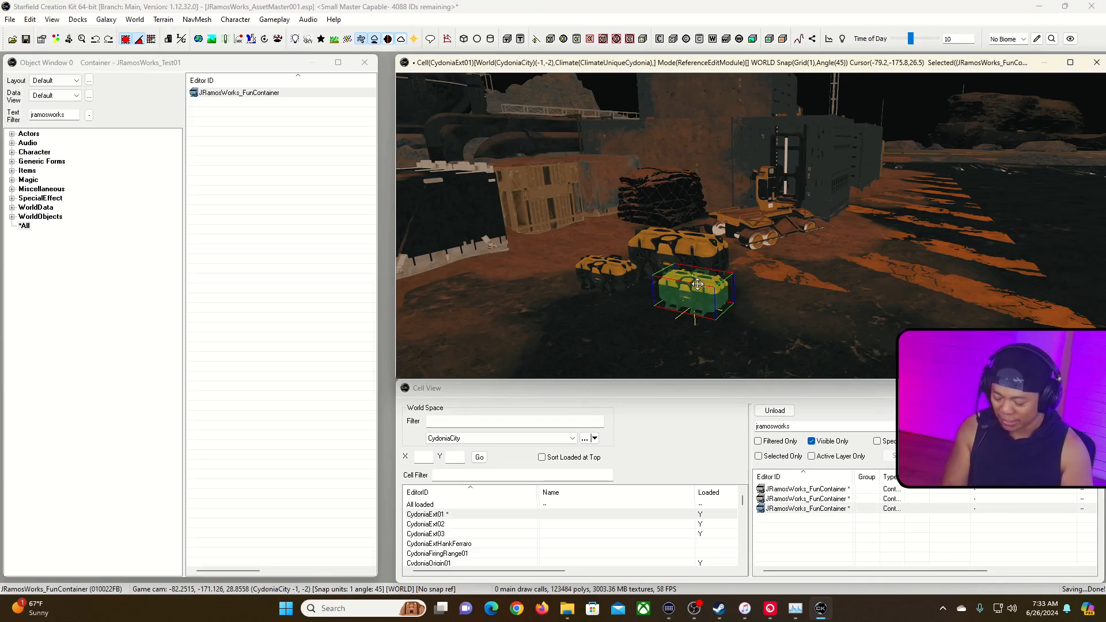
pyautogui.hotkey('ctrl', 'd')
pyautogui.moveTo(696, 286); pyautogui.dragTo(814, 310)
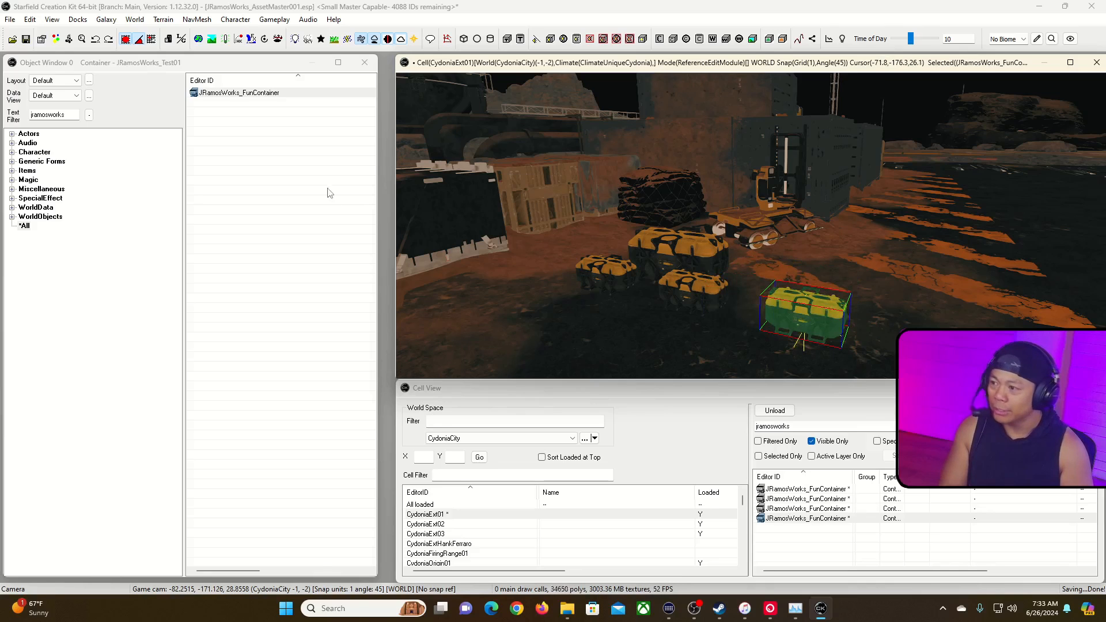
# Edit the container, change its ID to JRamosWorks_FunContainer001 and save it as a new form.
pyautogui.rightClick(222, 93)
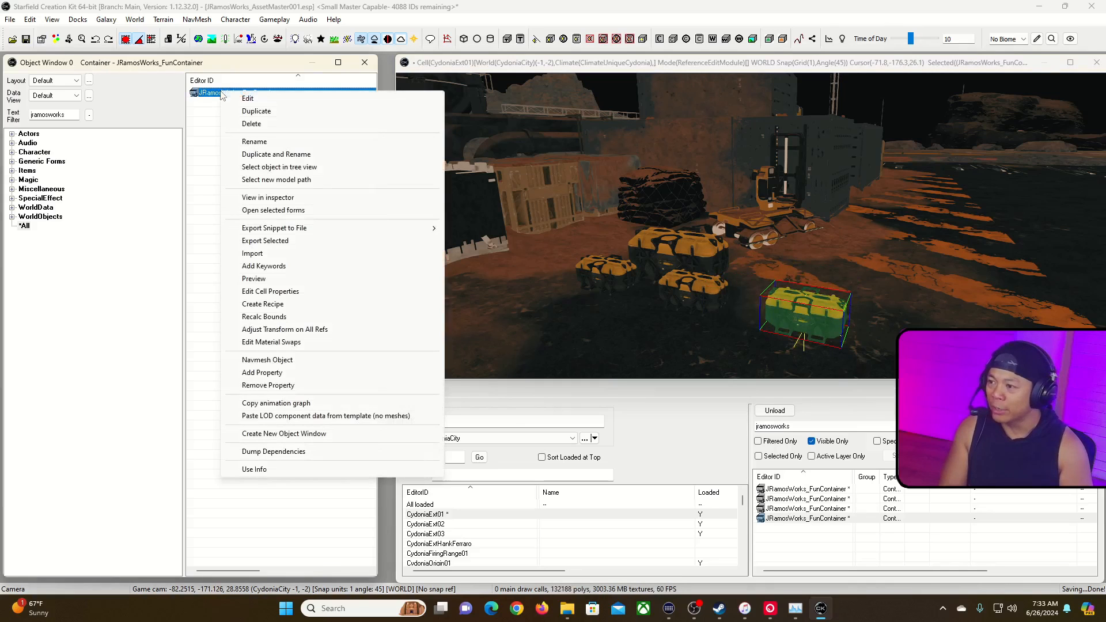
pyautogui.click(252, 99)
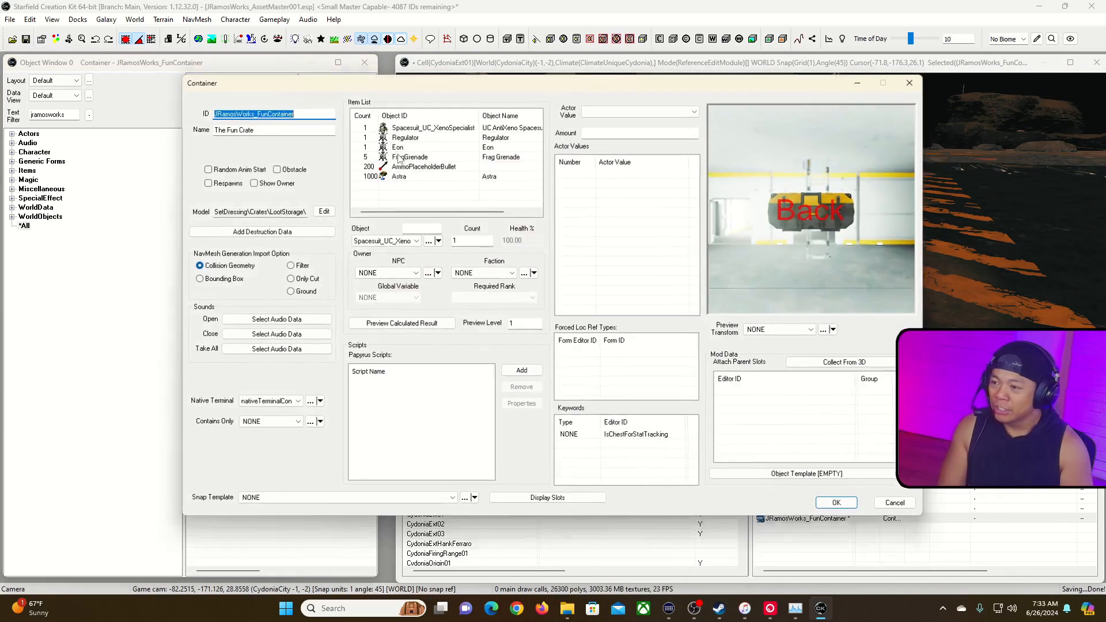
pyautogui.click(310, 114)
pyautogui.write('0001')
pyautogui.write('1')
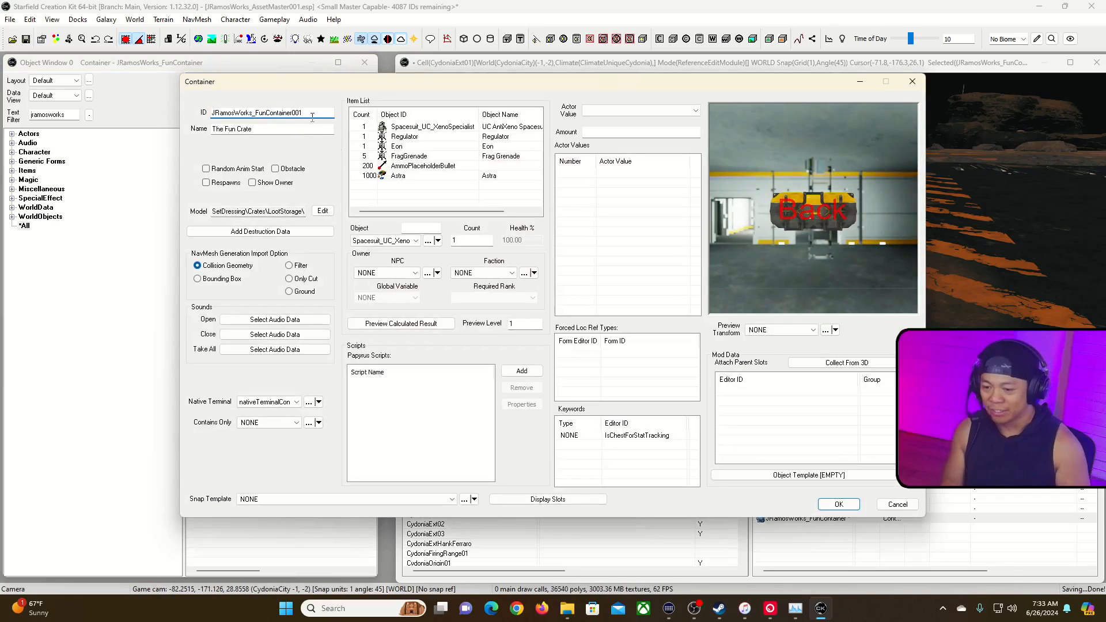
pyautogui.click(827, 506)
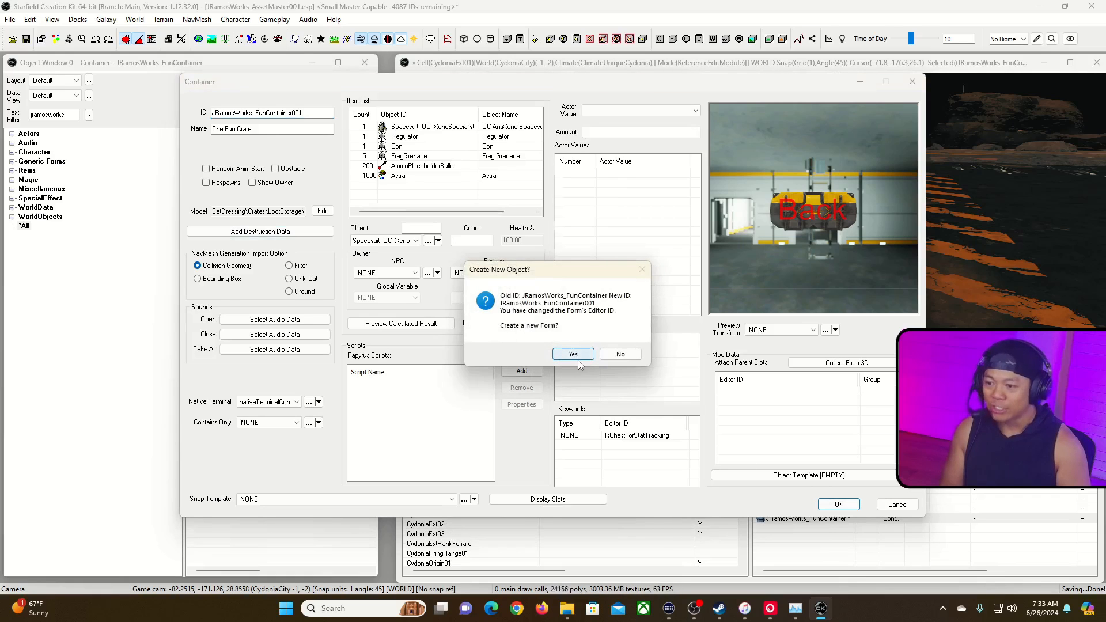
pyautogui.click(578, 357)
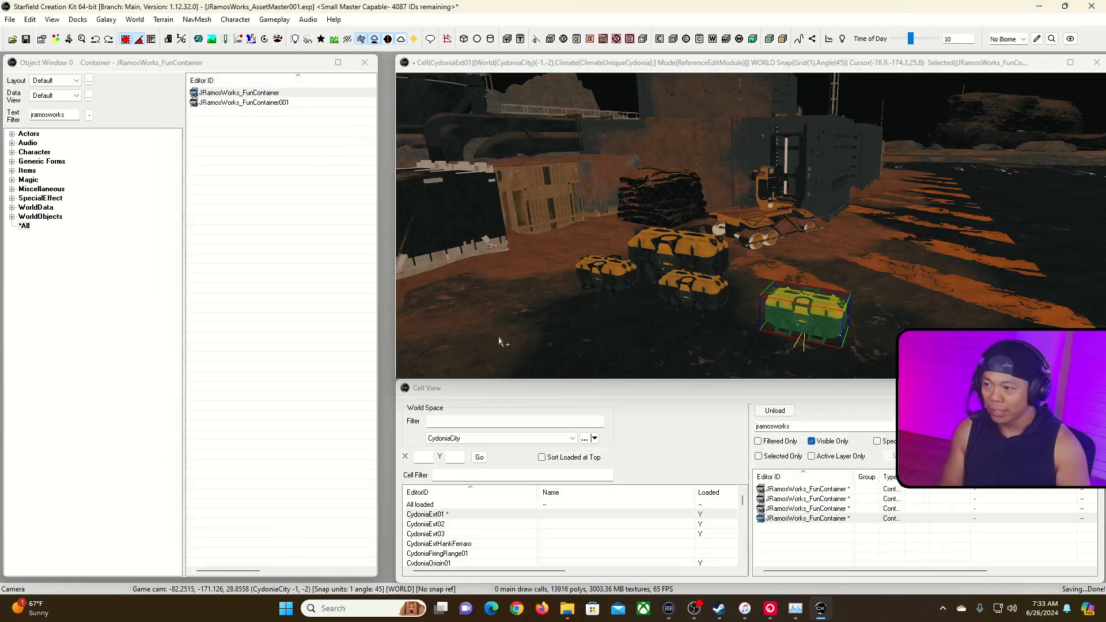
pyautogui.click(244, 114)
pyautogui.click(255, 103)
pyautogui.click(261, 95)
pyautogui.click(265, 111)
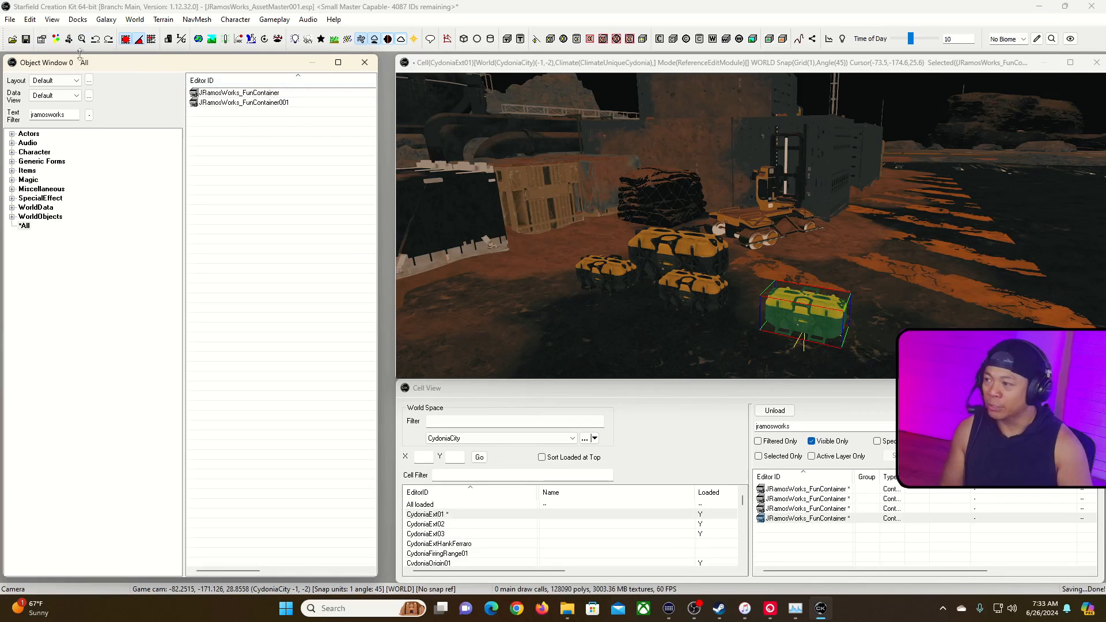
# Use Search & Replace on the selection only to swap JRamosWorks_FunContainer for JRamosWorks_FunContainer001.
pyautogui.click(30, 19)
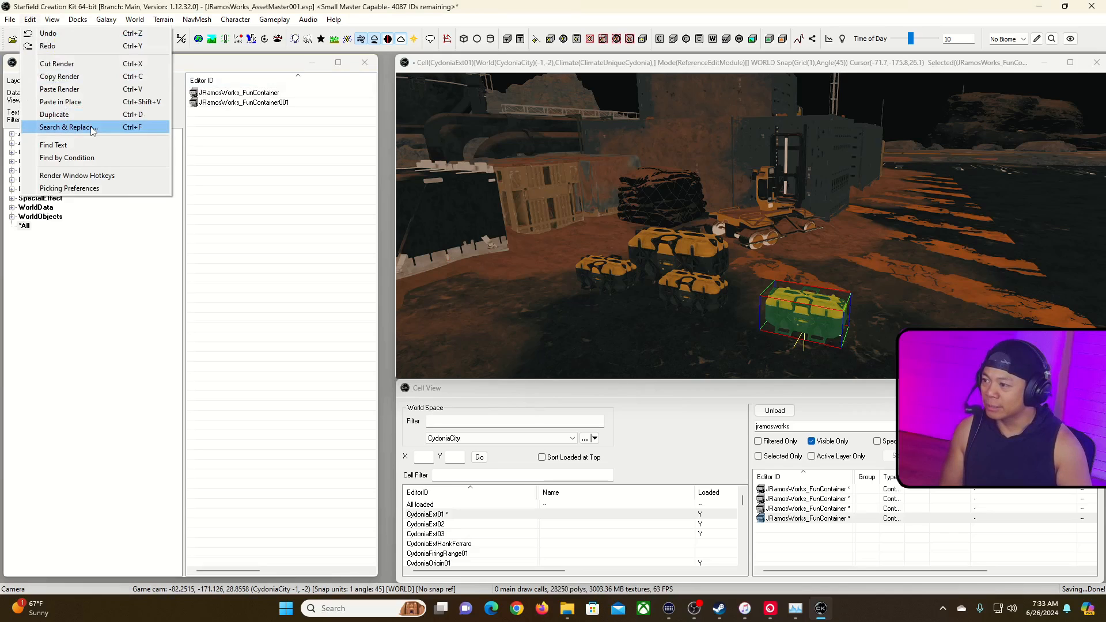
pyautogui.click(67, 127)
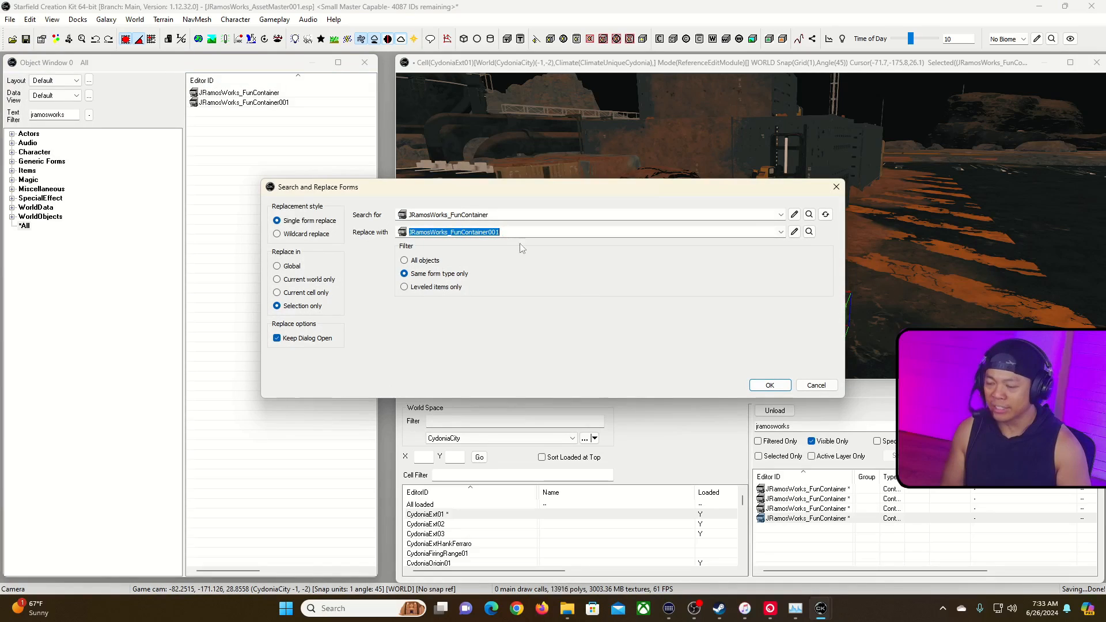
pyautogui.click(770, 385)
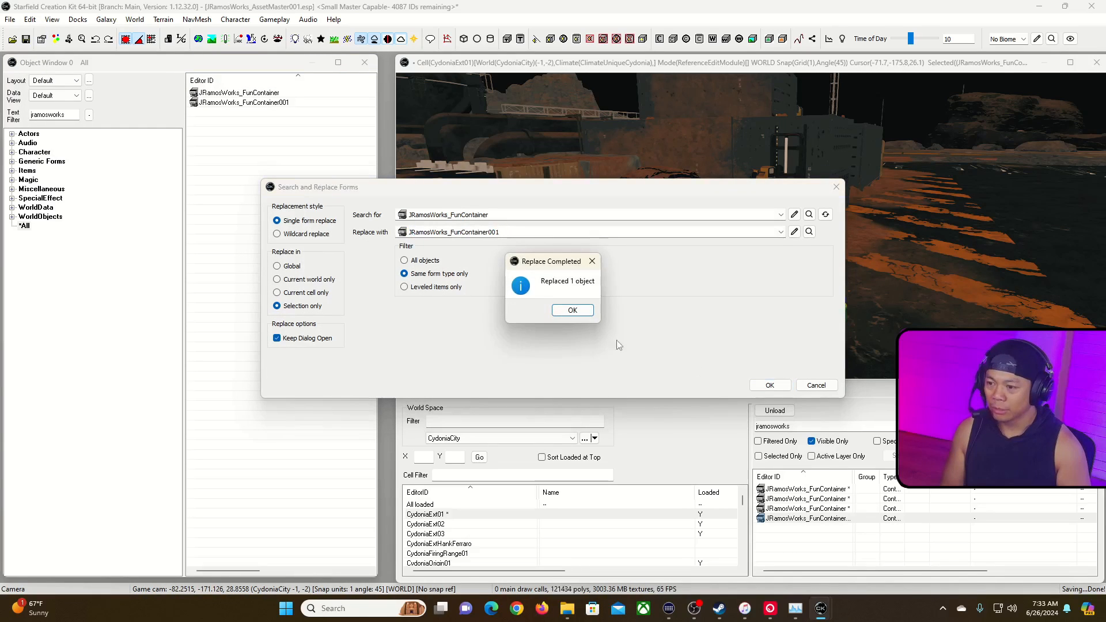
pyautogui.click(572, 311)
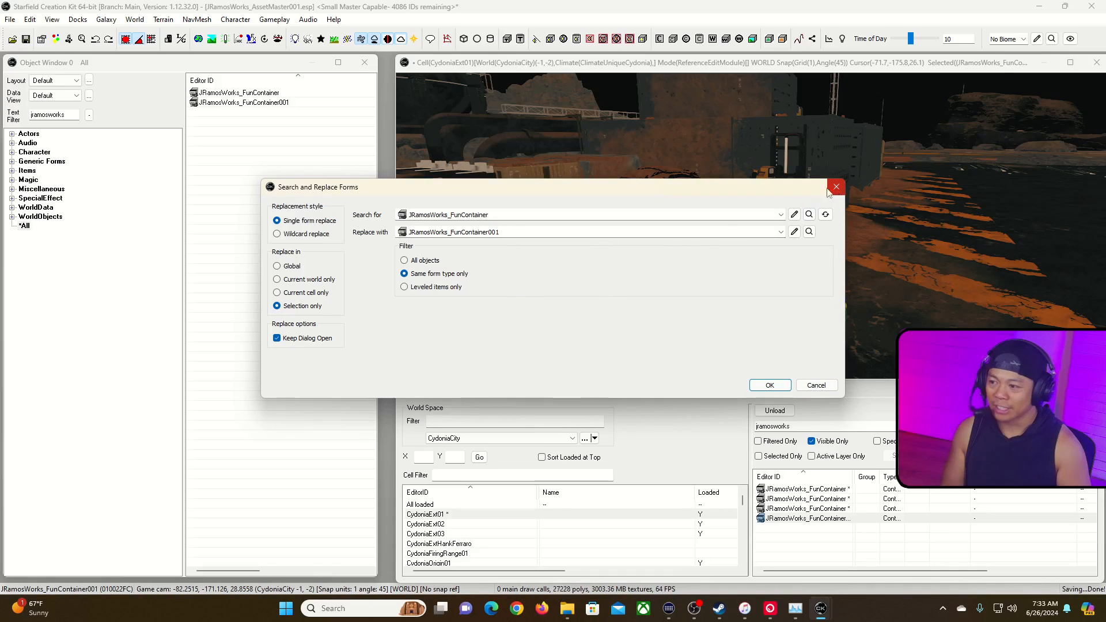
# Replace JRamosWorks_FunContainer with JRamosWorks_FunContainer001 in the current world only, filtering for all objects.
pyautogui.click(277, 266)
pyautogui.click(277, 279)
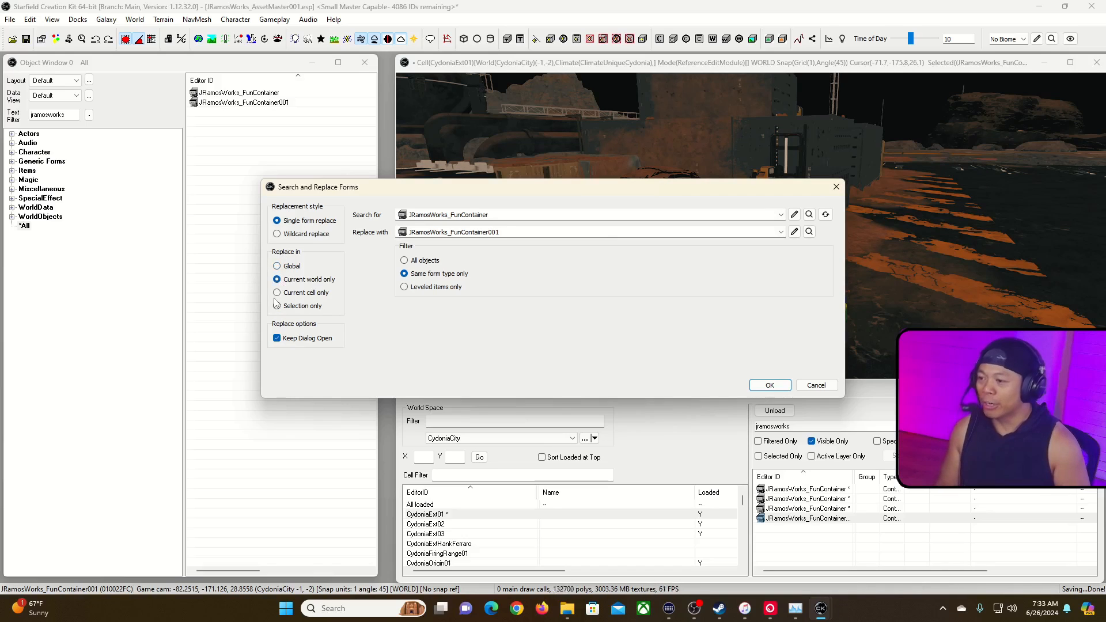
pyautogui.click(276, 297)
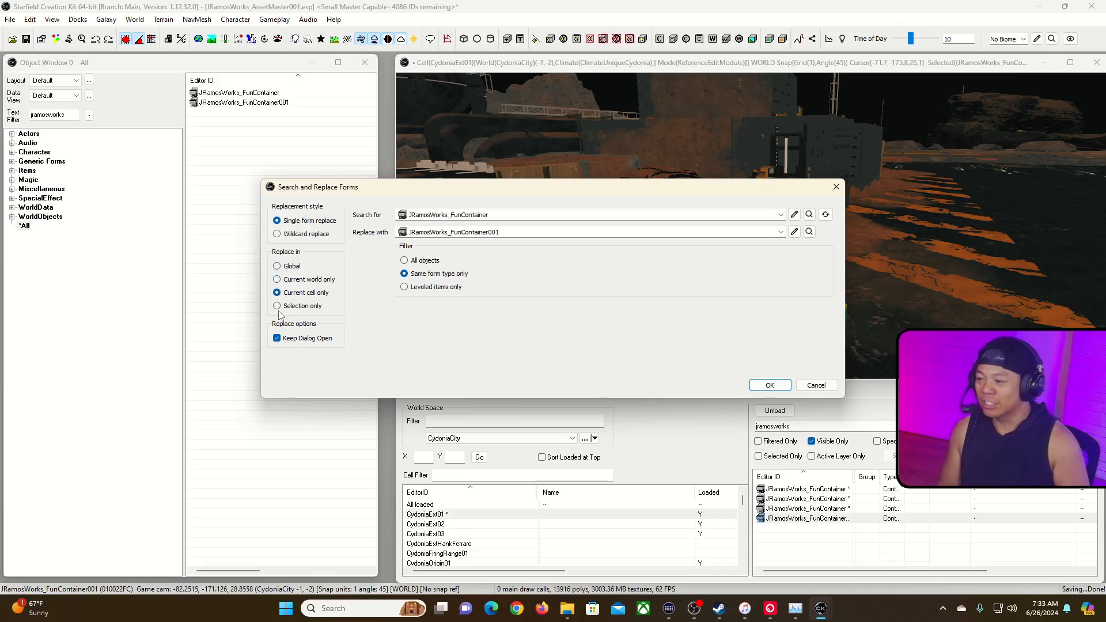
pyautogui.click(277, 279)
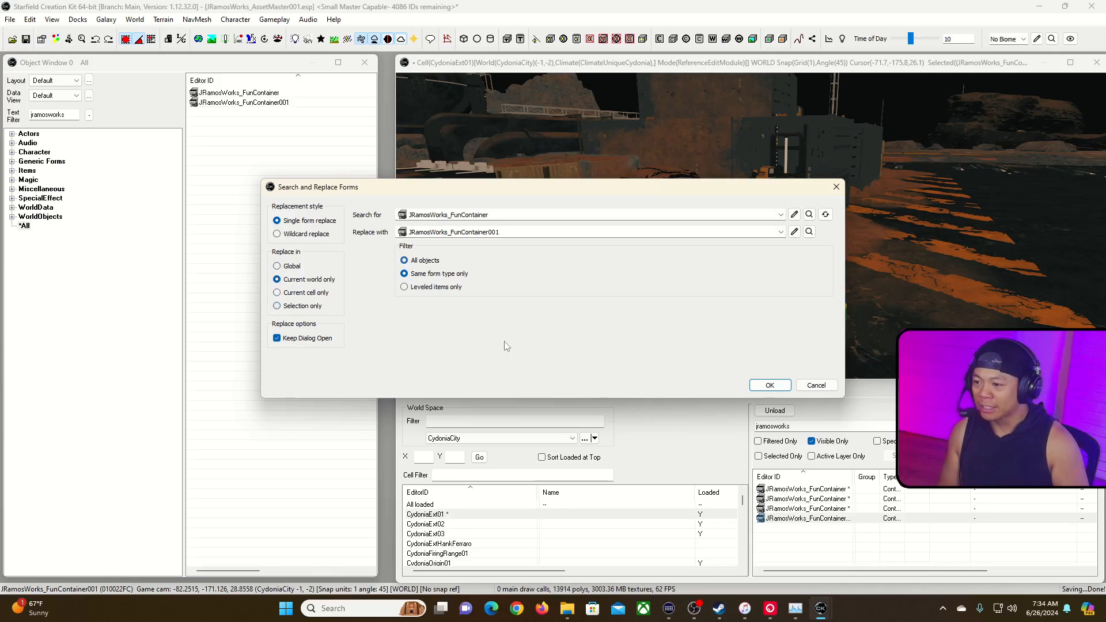
pyautogui.click(405, 260)
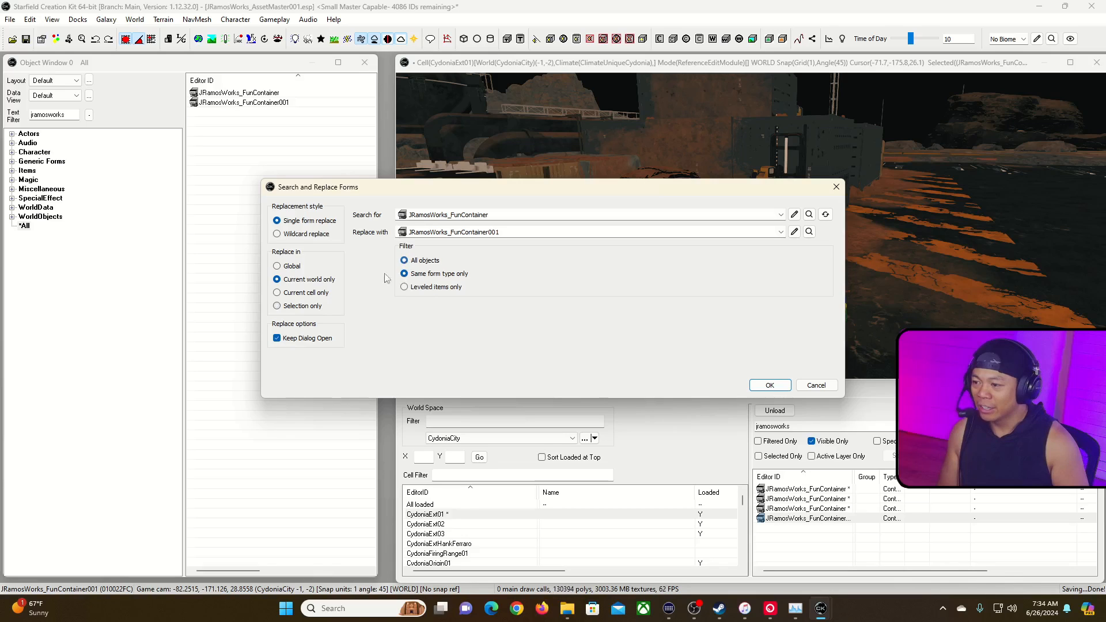
pyautogui.click(768, 384)
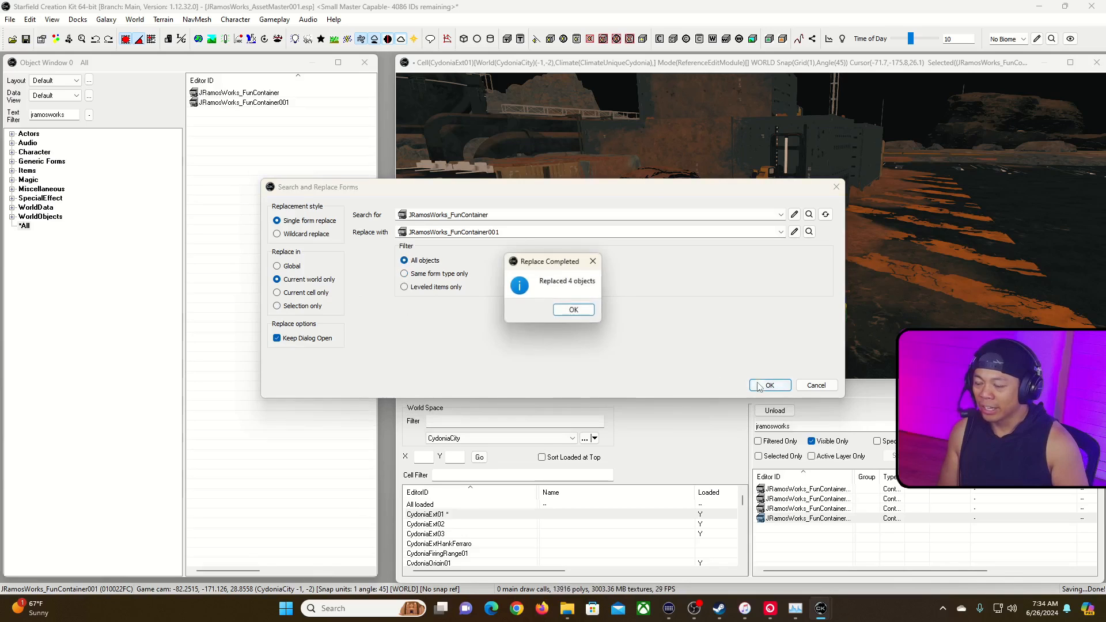
pyautogui.click(574, 309)
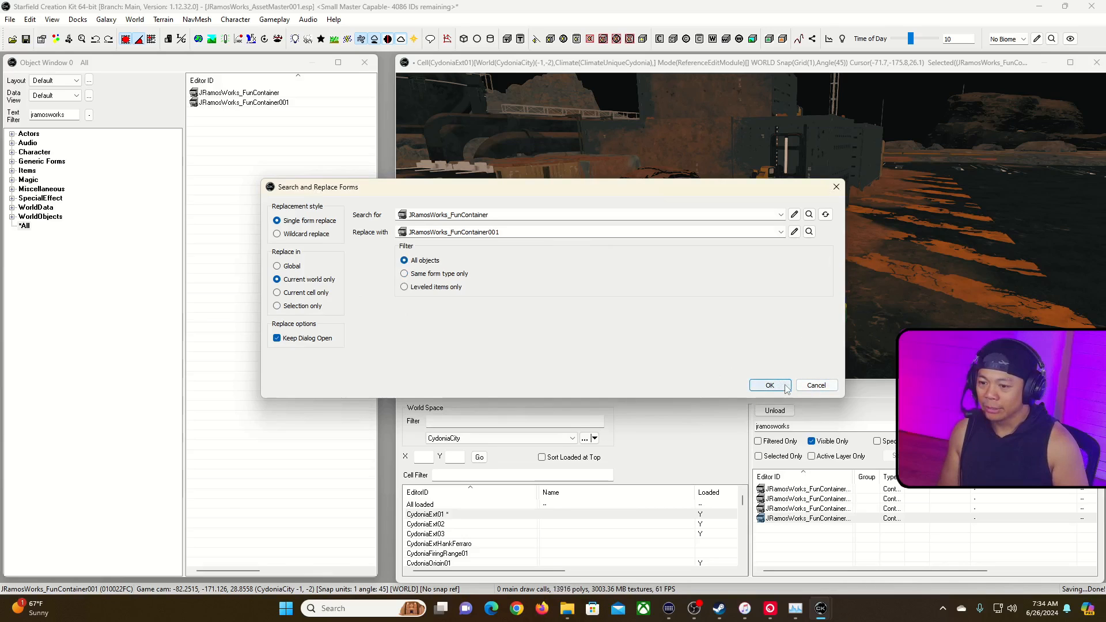
# Run the same world-wide replacement once more, close the dialog and select the striped ground section behind the crates.
pyautogui.click(785, 386)
pyautogui.click(587, 314)
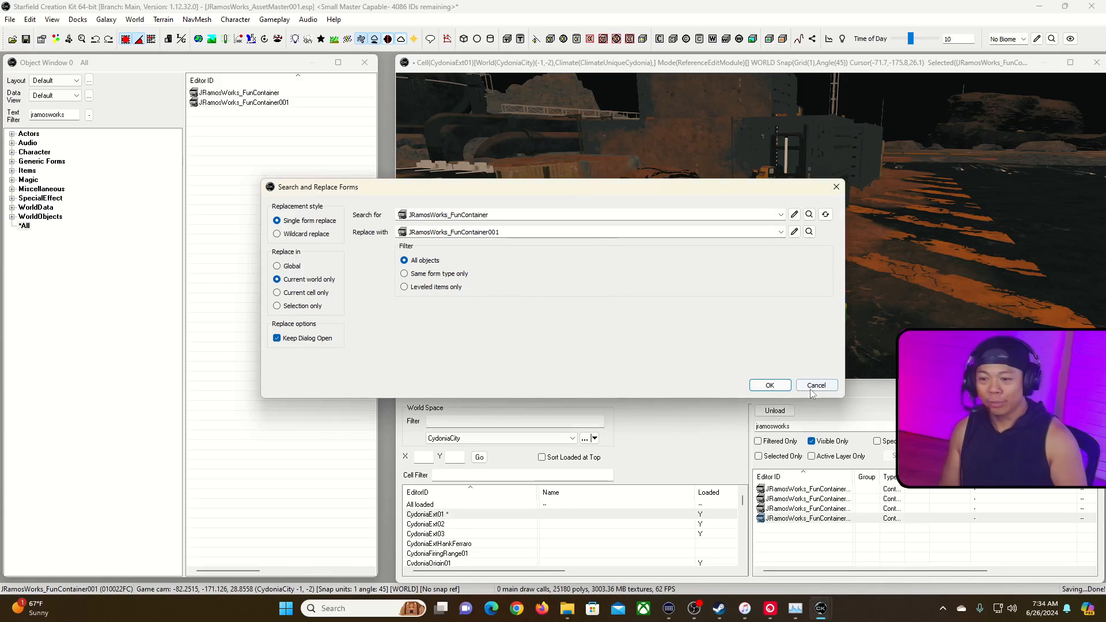
pyautogui.click(816, 385)
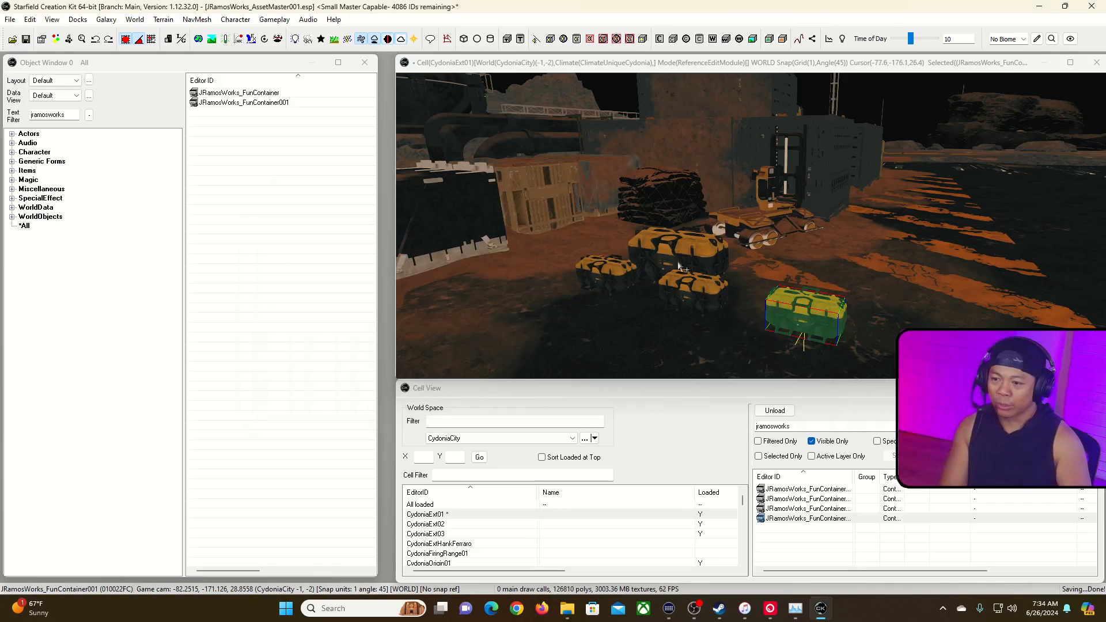
pyautogui.click(795, 257)
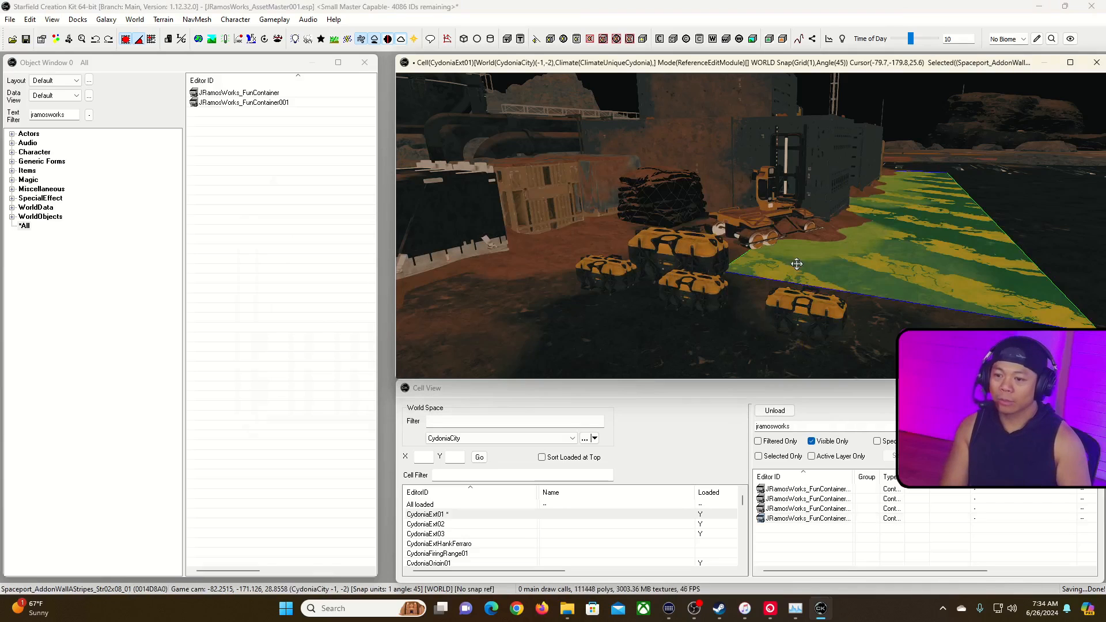
# Move the separate front container across the ground so it sits beside the other yellow crates.
pyautogui.click(809, 307)
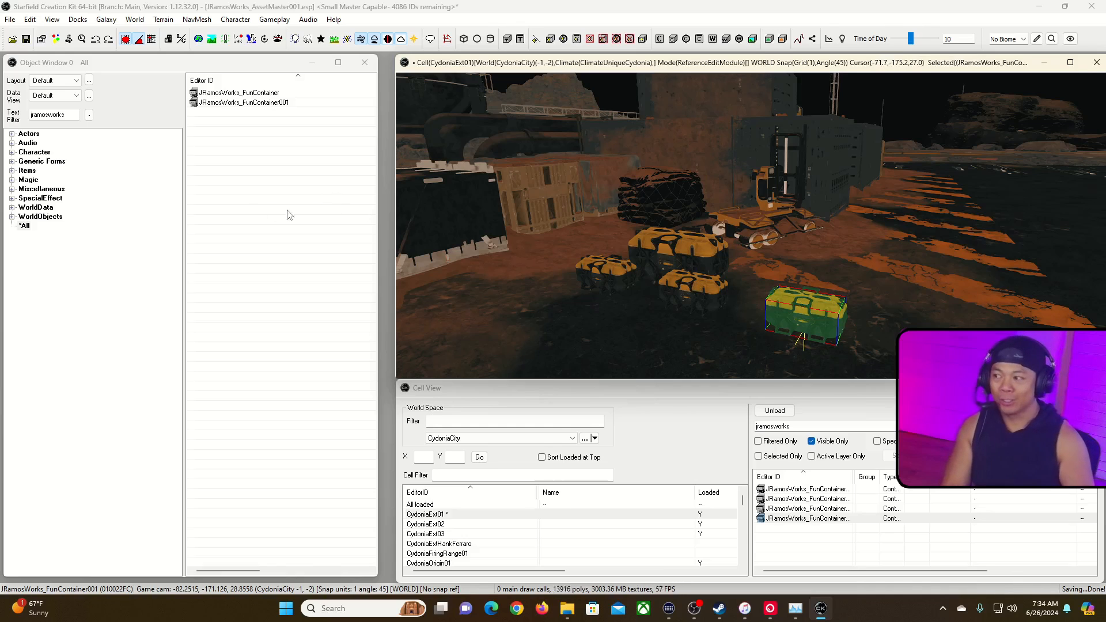
pyautogui.click(211, 166)
pyautogui.click(237, 93)
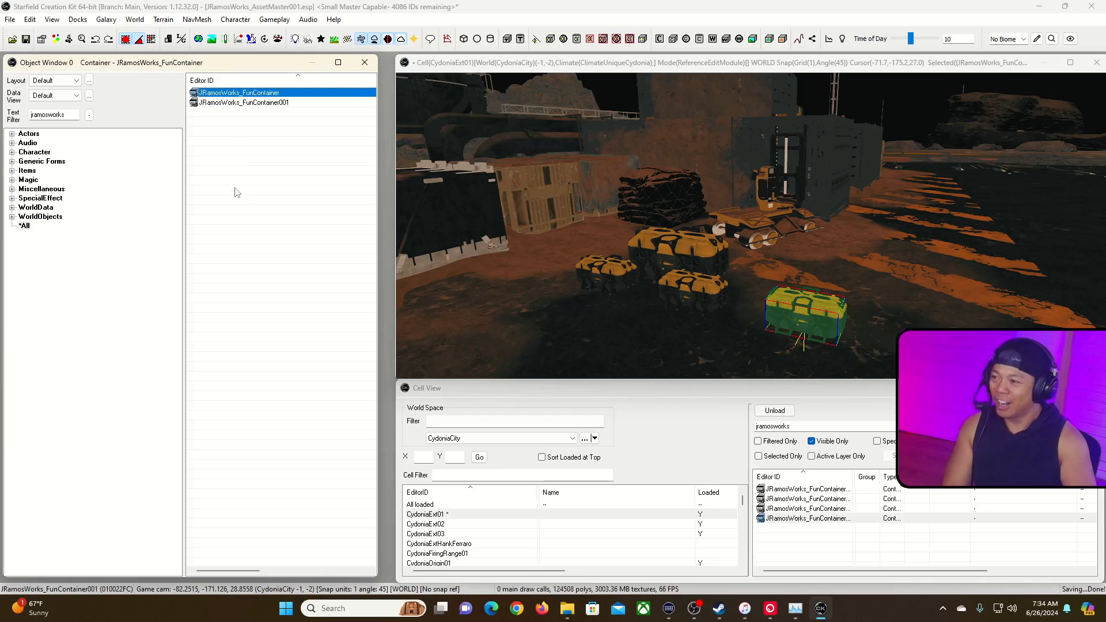
pyautogui.moveTo(780, 313); pyautogui.dragTo(741, 280)
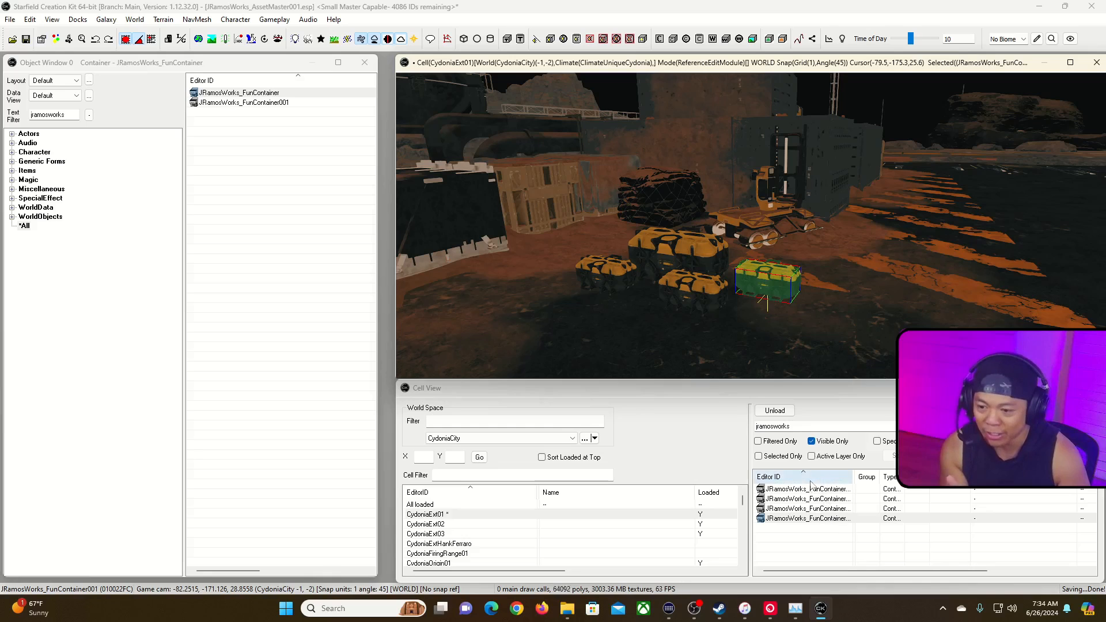
pyautogui.click(805, 426)
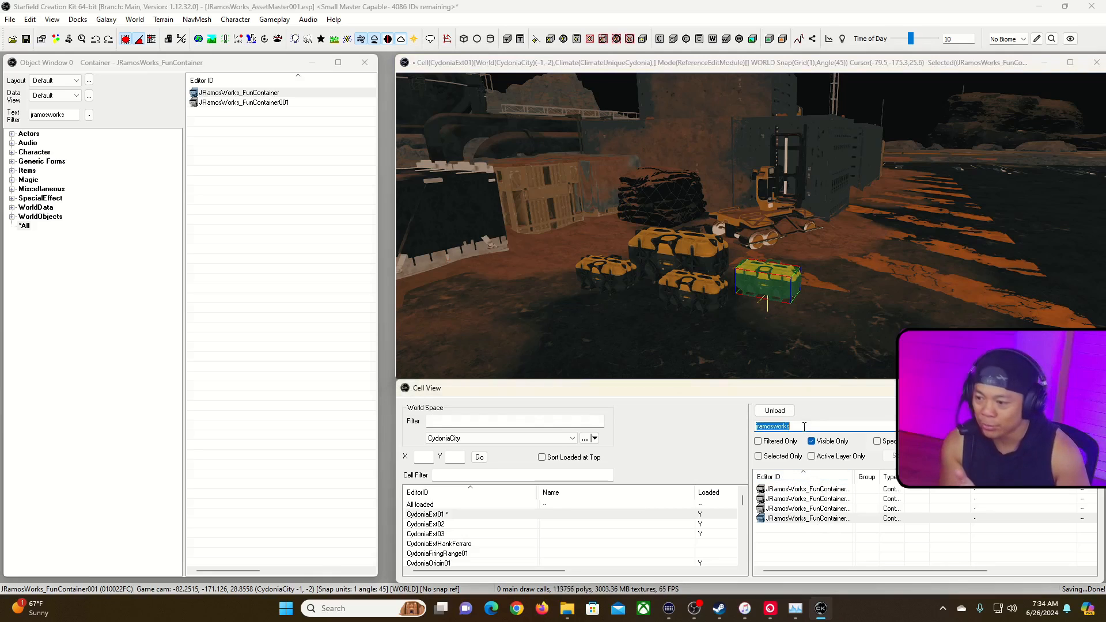
pyautogui.click(555, 476)
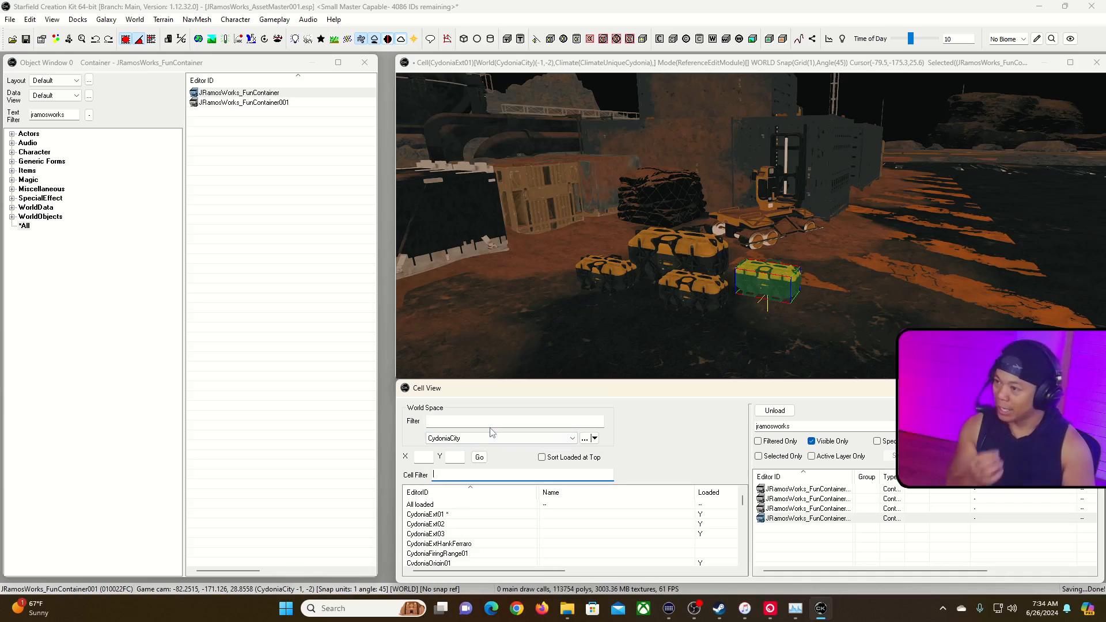
pyautogui.click(49, 22)
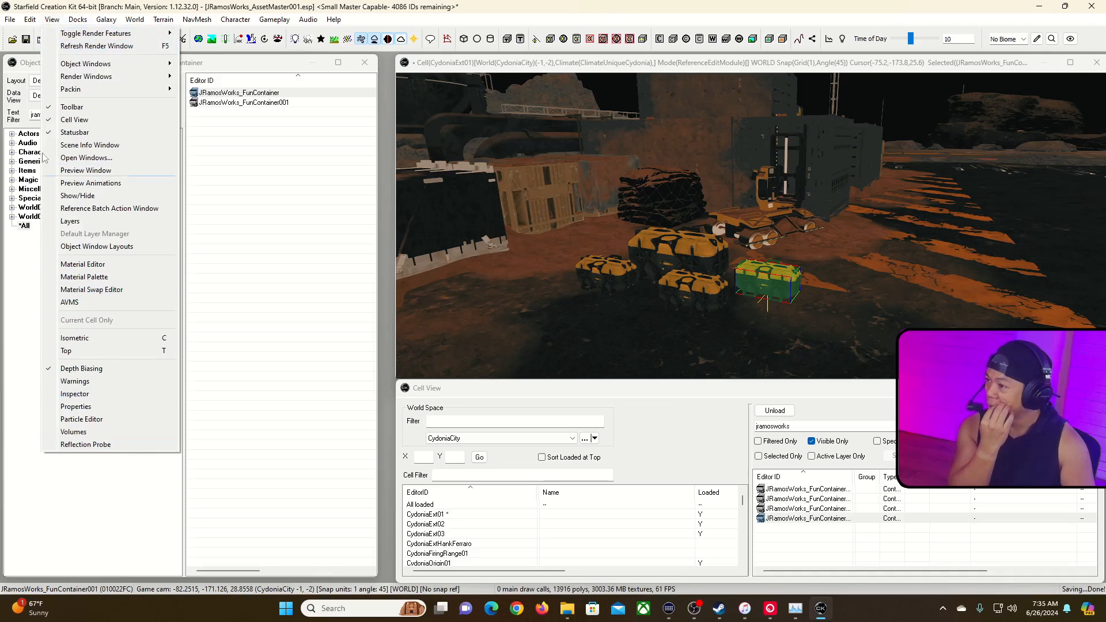
pyautogui.moveTo(81, 21)
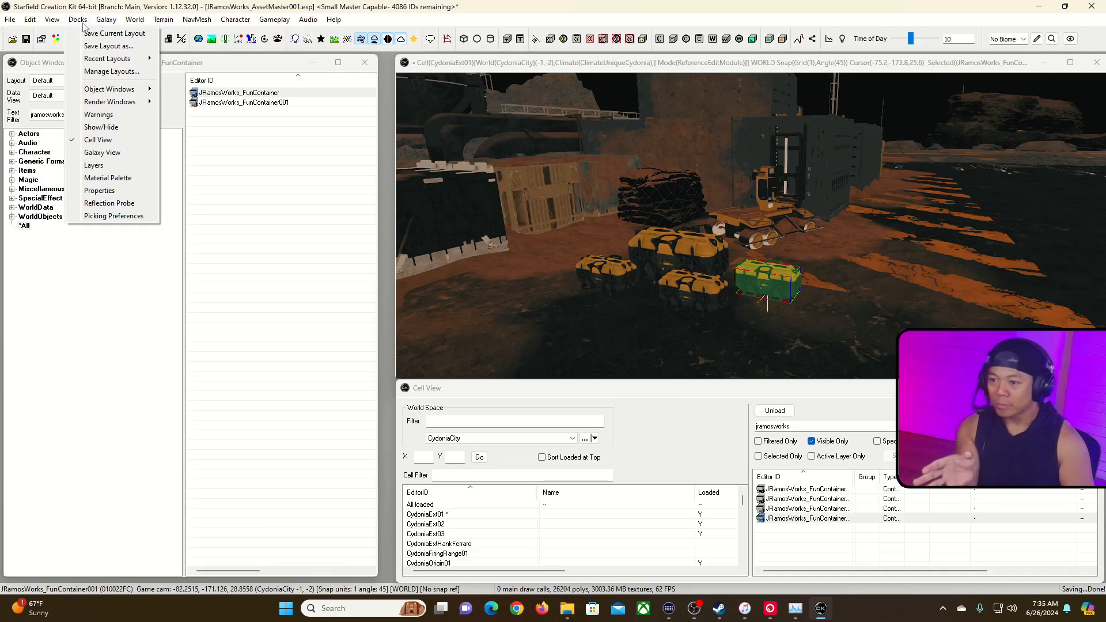
pyautogui.click(482, 118)
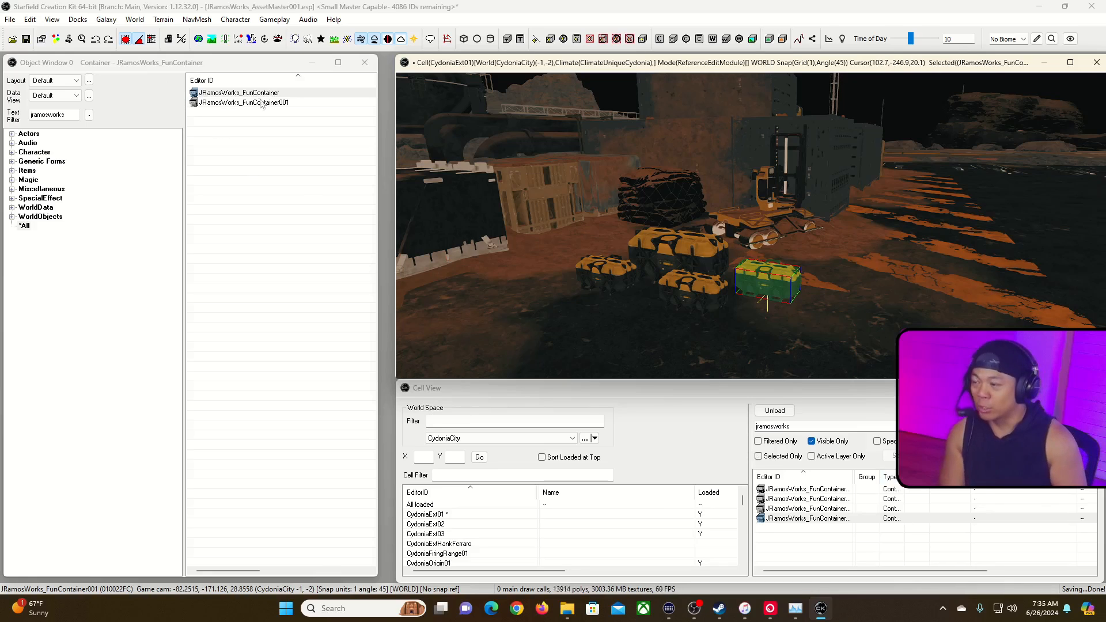
pyautogui.click(78, 19)
pyautogui.moveTo(108, 65)
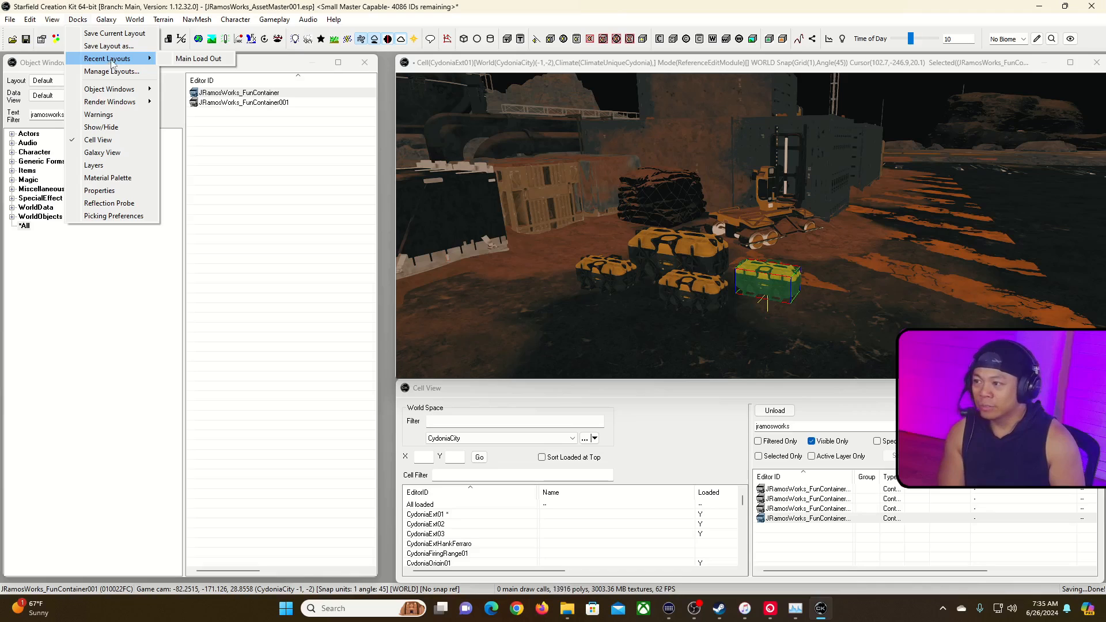
pyautogui.click(527, 76)
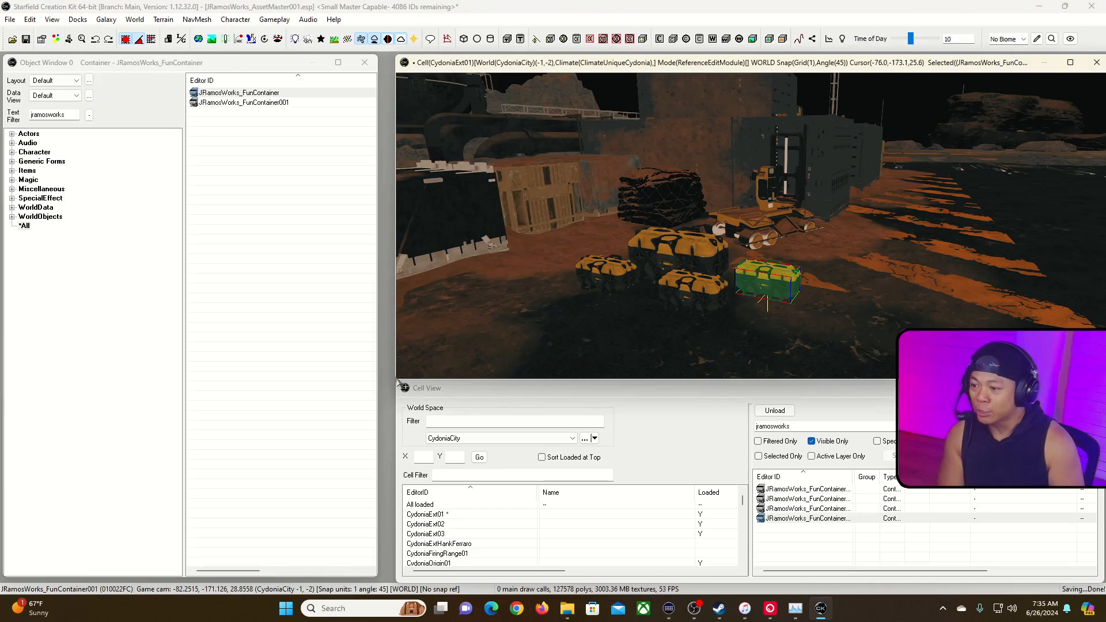
# Enlarge the render window over the neighbouring windows and resize it back above the cell view.
pyautogui.click(400, 357)
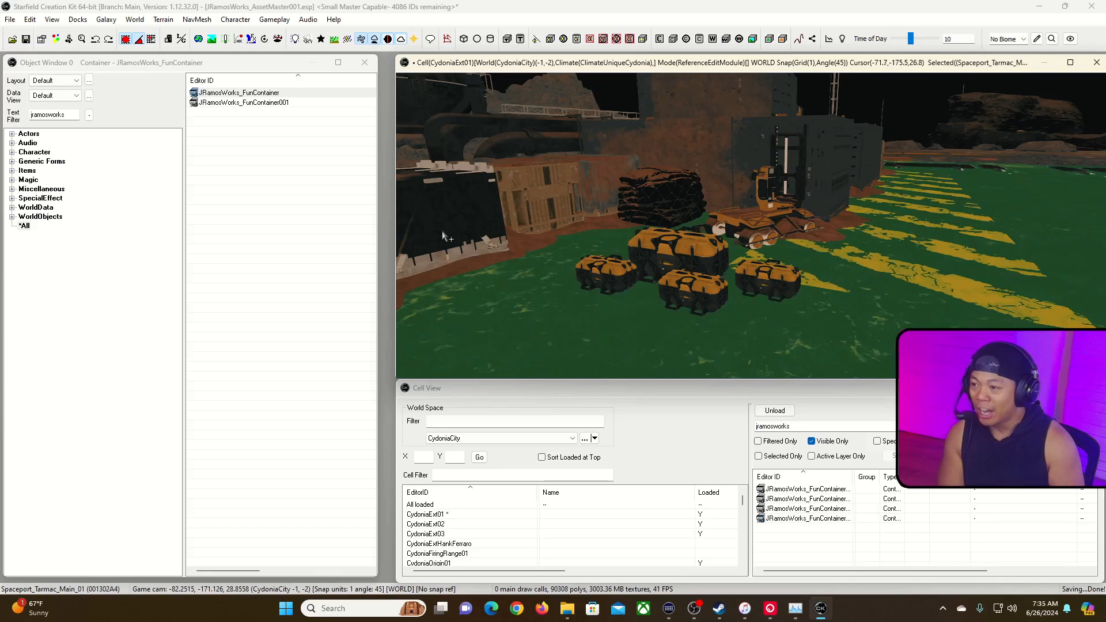
pyautogui.moveTo(394, 248); pyautogui.dragTo(58, 249)
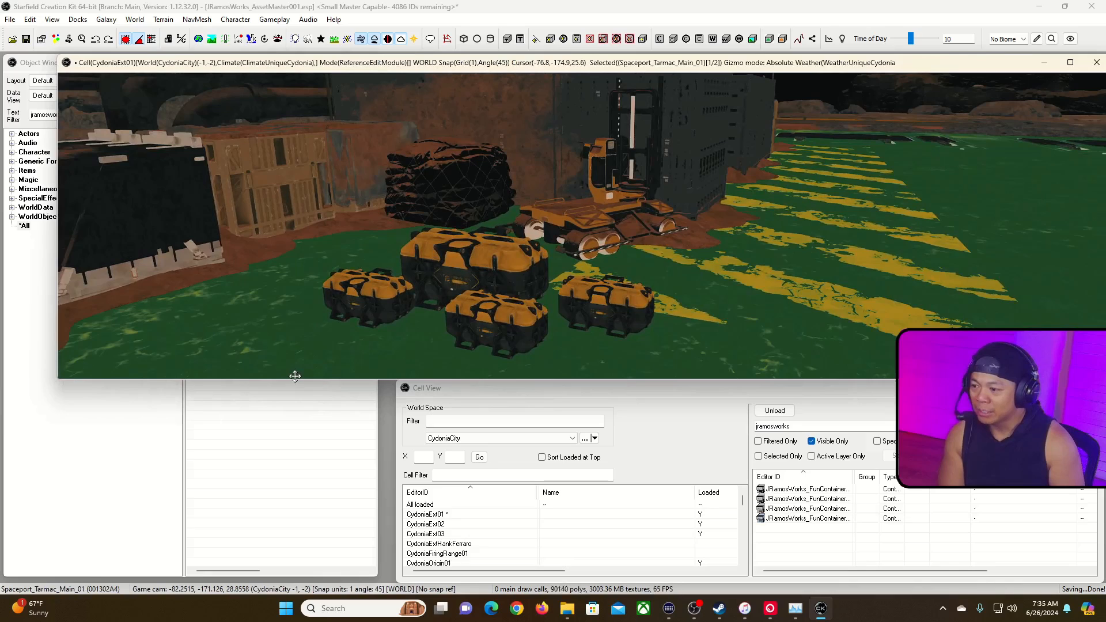
pyautogui.moveTo(297, 379); pyautogui.dragTo(299, 577)
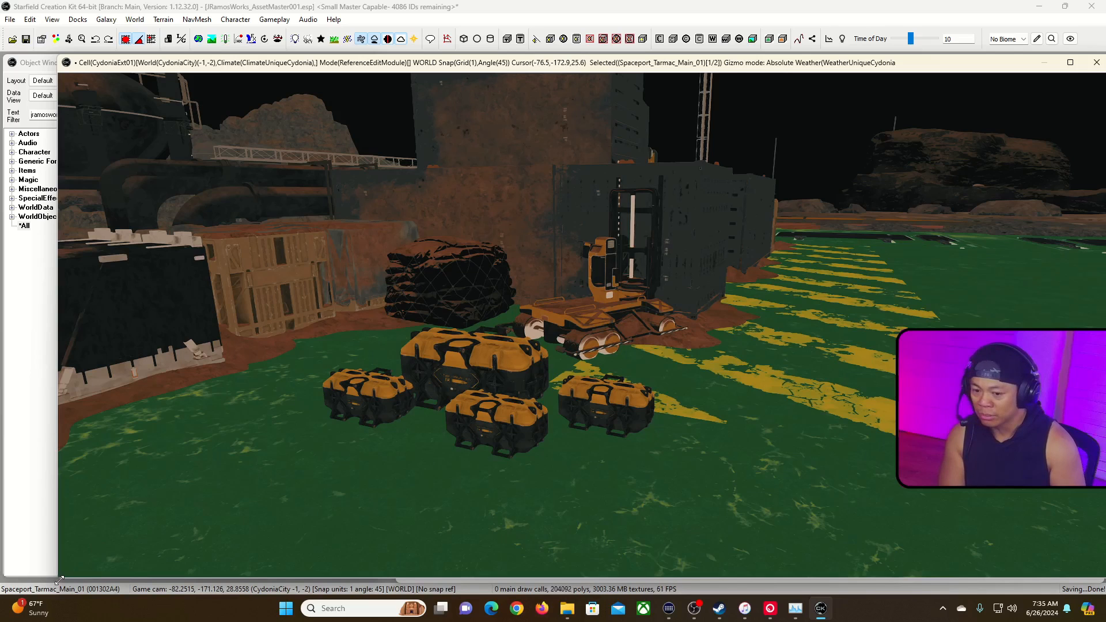
pyautogui.moveTo(59, 579); pyautogui.dragTo(399, 380)
pyautogui.click(106, 19)
pyautogui.moveTo(78, 19)
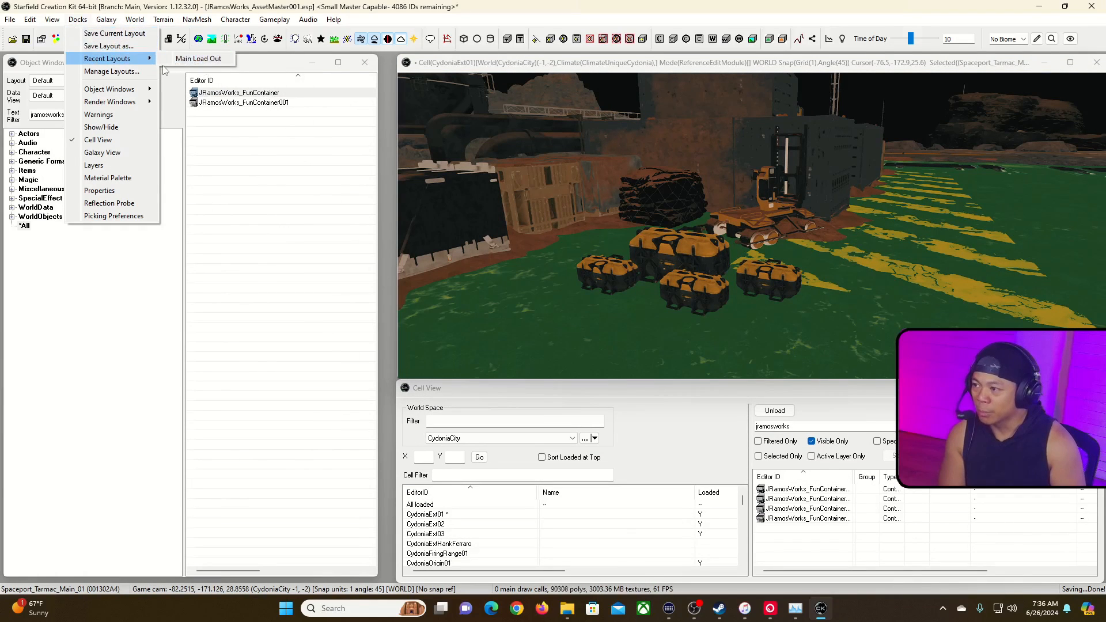
pyautogui.click(592, 66)
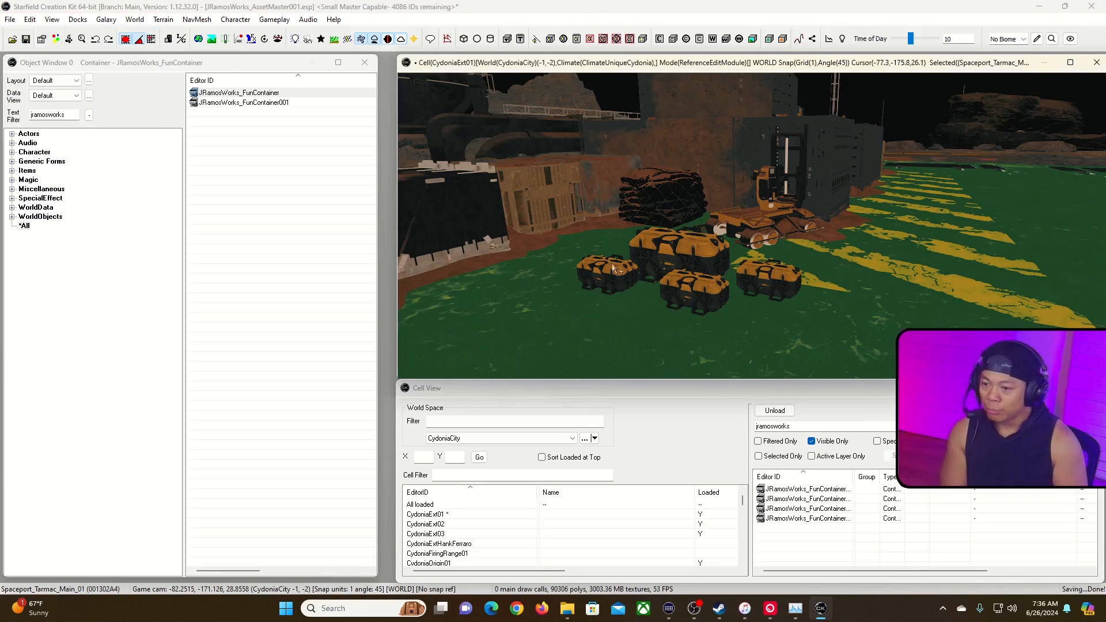
# Open a new object window and move the render window aside to uncover it.
pyautogui.click(77, 19)
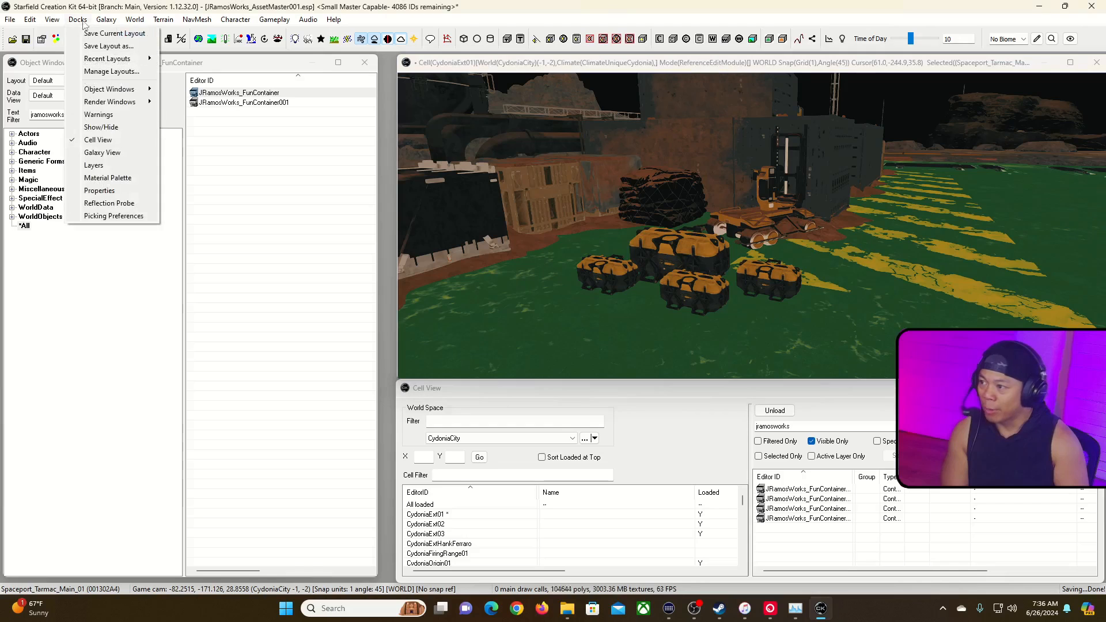
pyautogui.moveTo(114, 91)
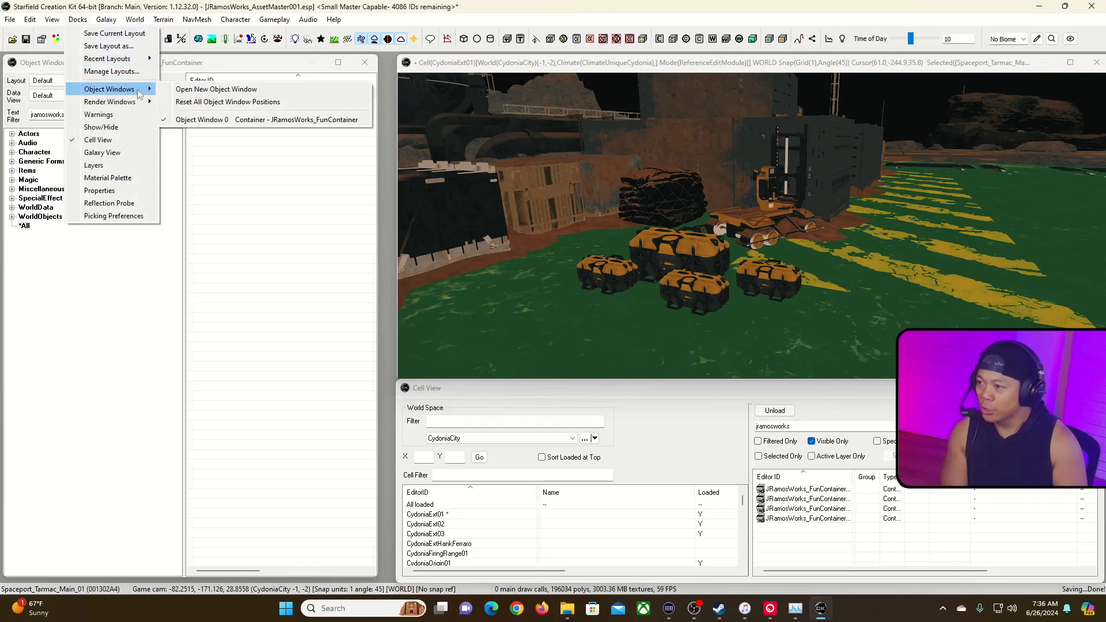
pyautogui.click(210, 91)
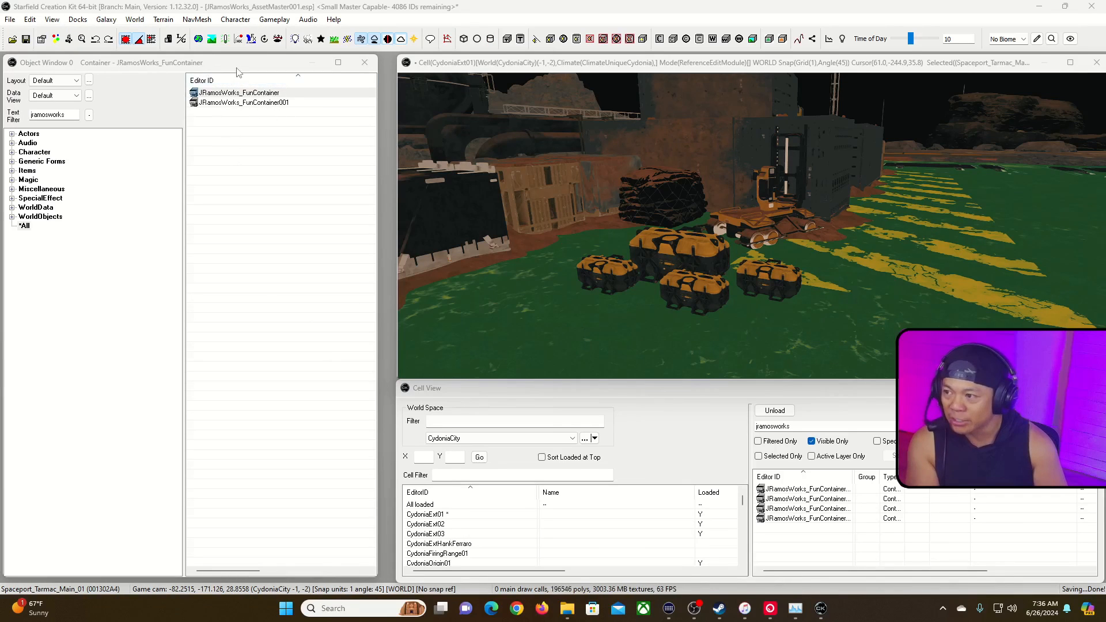
pyautogui.moveTo(238, 71)
pyautogui.mouseDown()
pyautogui.moveTo(266, 173)
pyautogui.moveTo(248, 70)
pyautogui.mouseUp()
pyautogui.doubleClick(428, 63)
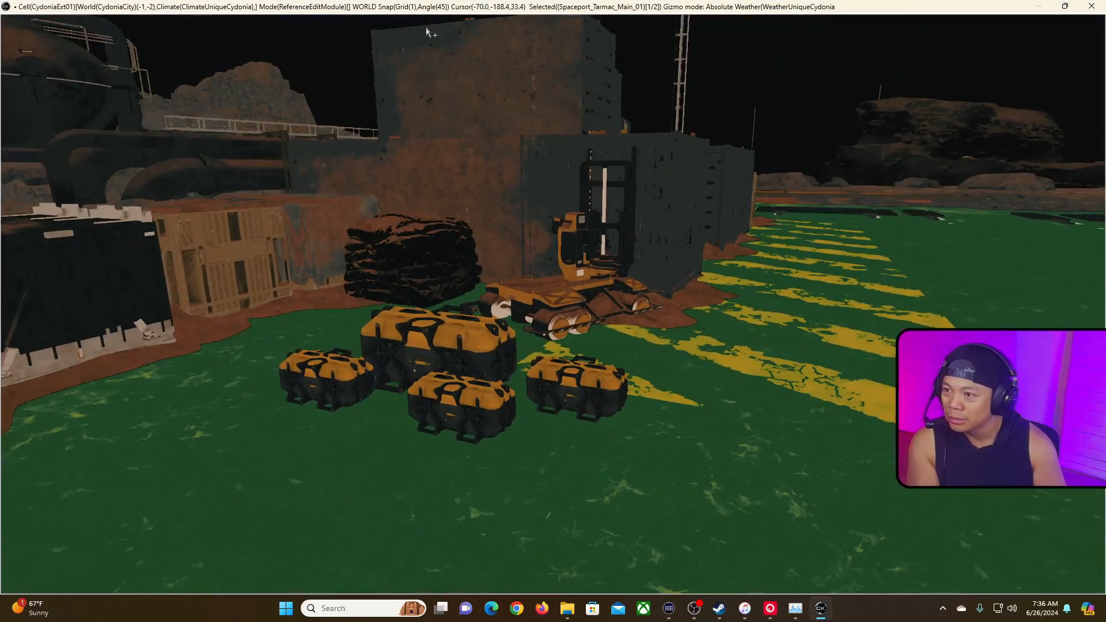
pyautogui.doubleClick(429, 10)
pyautogui.moveTo(496, 68); pyautogui.dragTo(721, 218)
pyautogui.doubleClick(547, 252)
pyautogui.click(1072, 6)
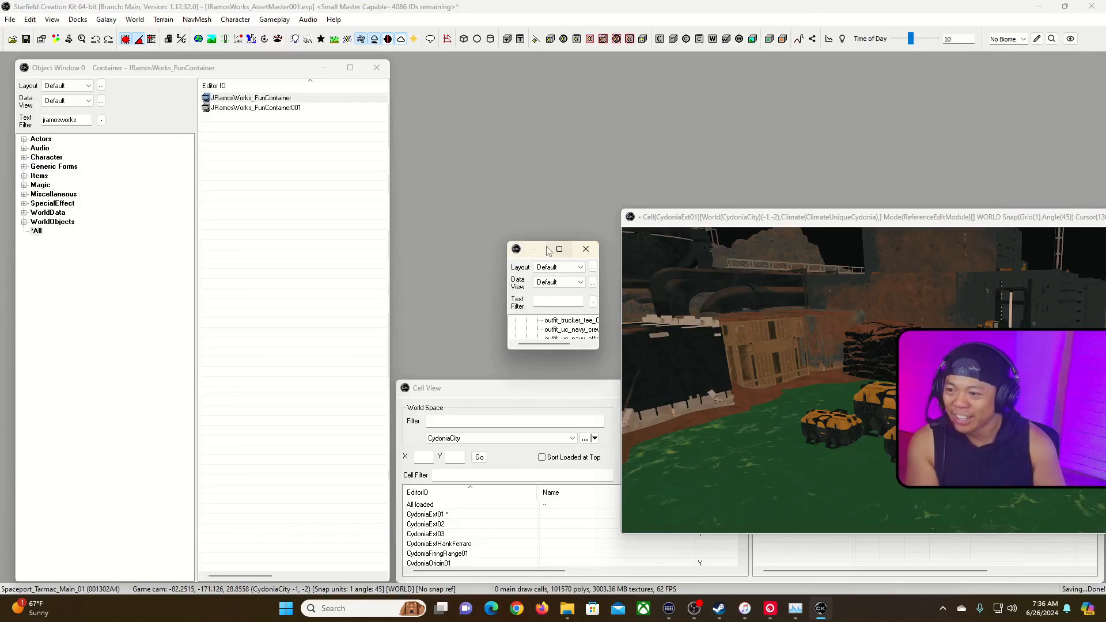
# Enlarge the second object window and place it beside the first one, above the cell view.
pyautogui.moveTo(598, 348); pyautogui.dragTo(839, 515)
pyautogui.moveTo(660, 258); pyautogui.dragTo(273, 258)
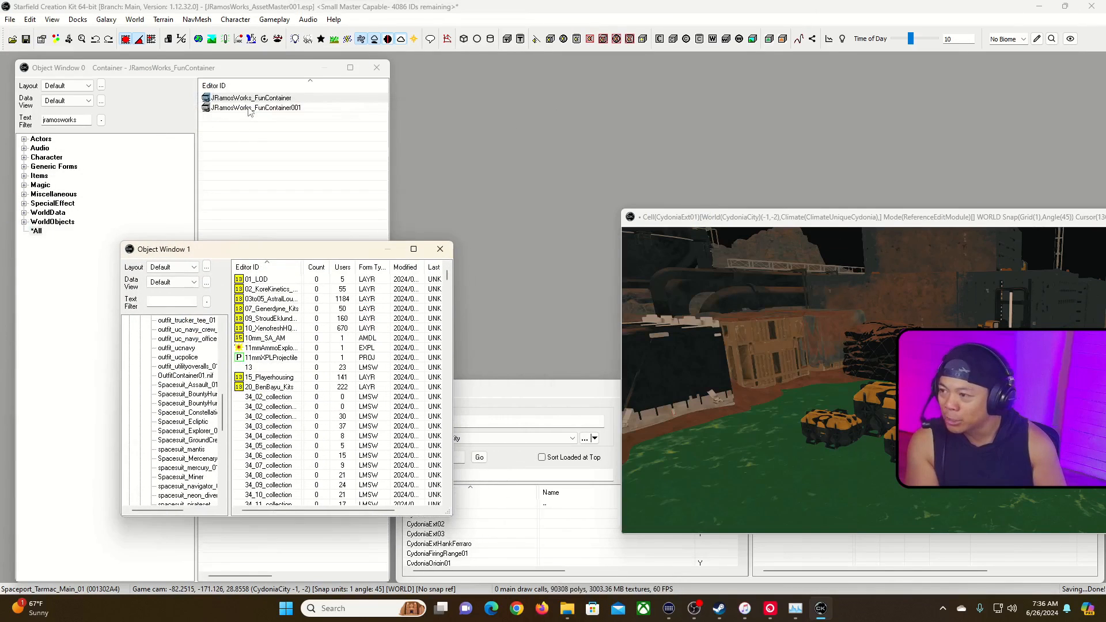
pyautogui.moveTo(258, 256); pyautogui.dragTo(551, 97)
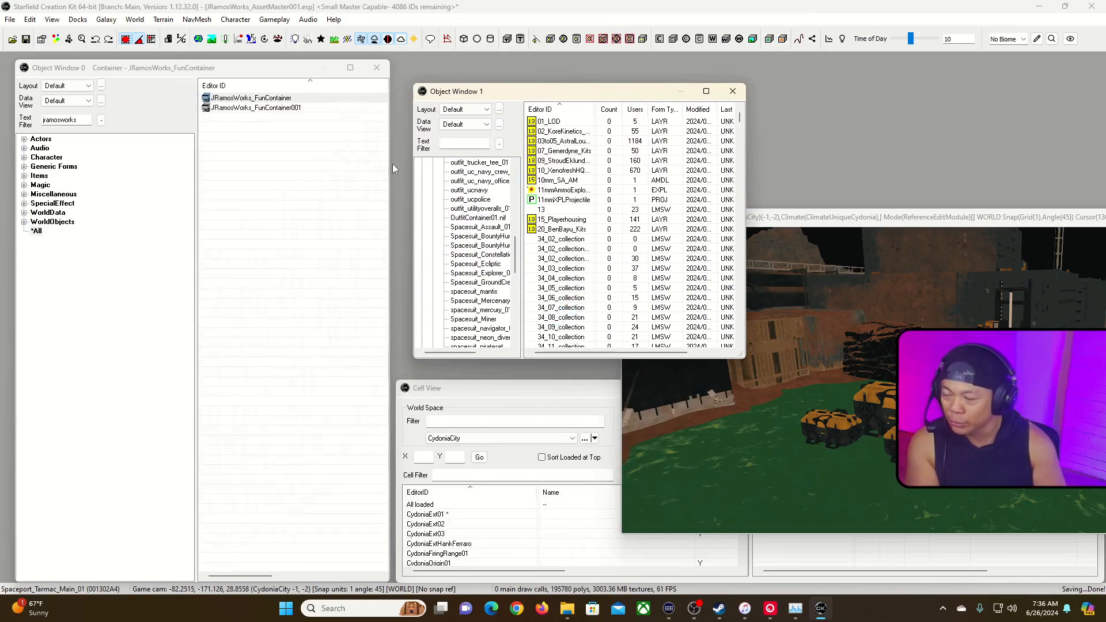
# Collapse the open categories in the second object window's tree and browse the forms under WorldData.
pyautogui.click(453, 144)
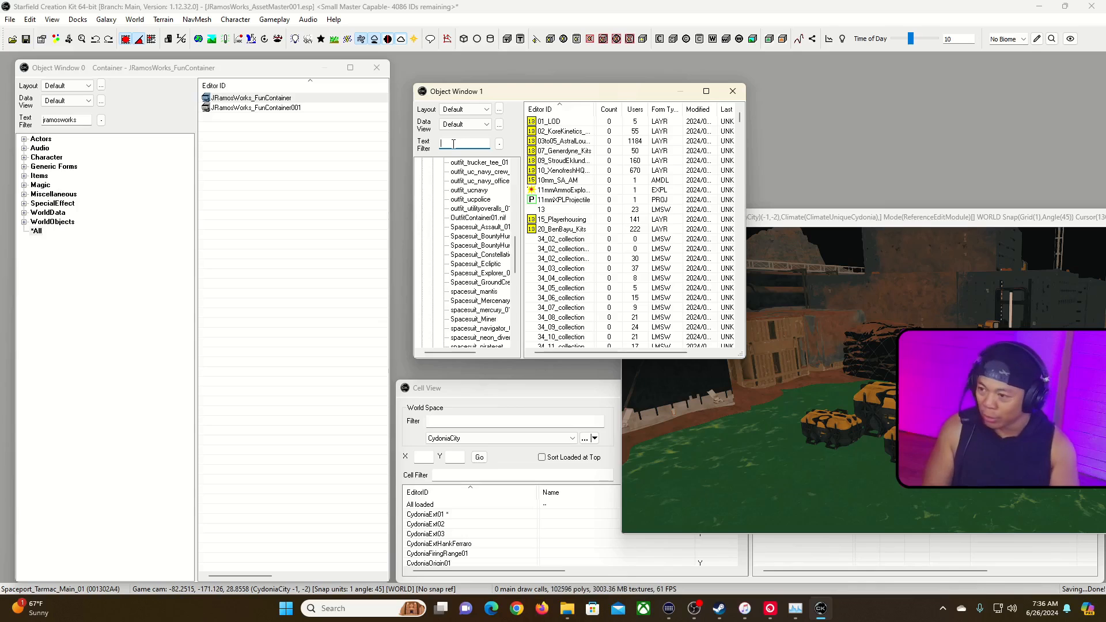
pyautogui.moveTo(515, 254); pyautogui.dragTo(515, 173)
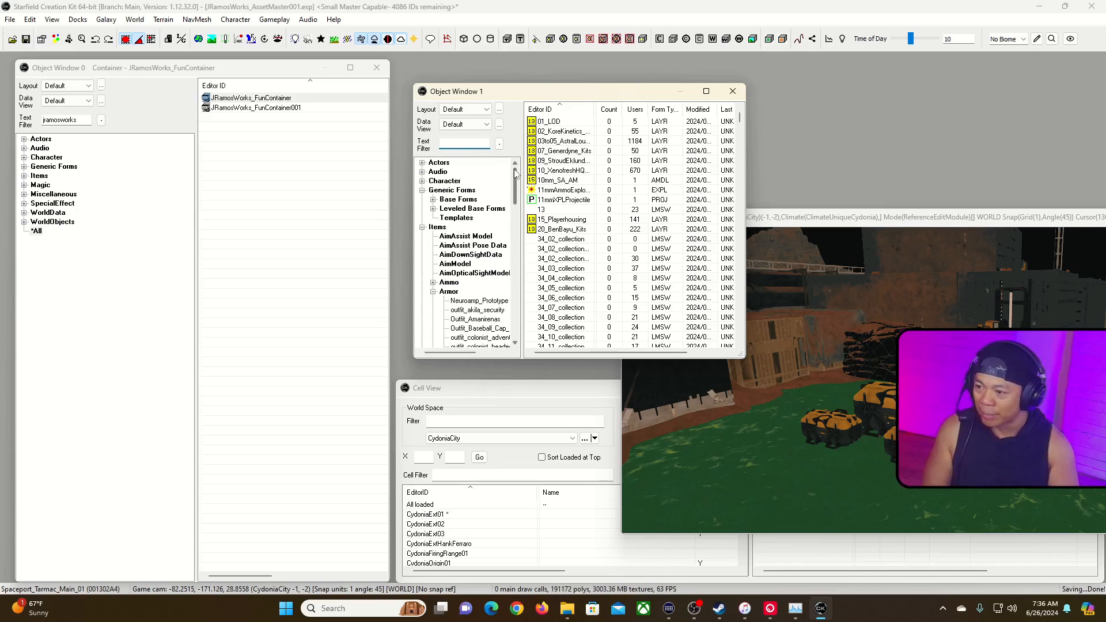
pyautogui.click(422, 228)
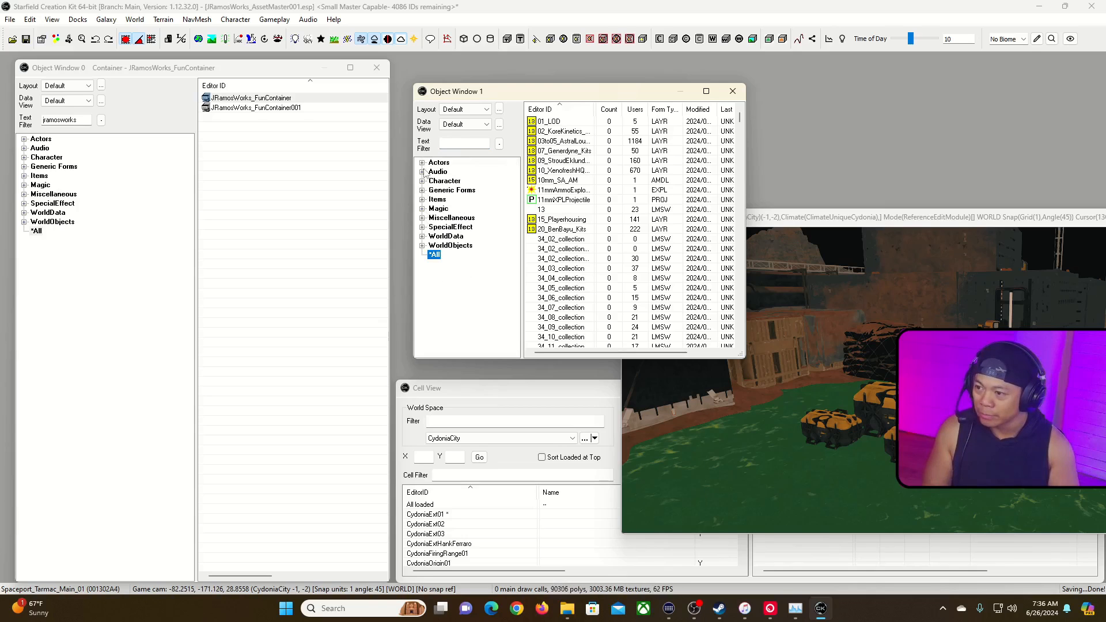
pyautogui.click(425, 236)
pyautogui.scroll(-2, 454, 268)
pyautogui.scroll(1, 455, 268)
pyautogui.scroll(4, 454, 267)
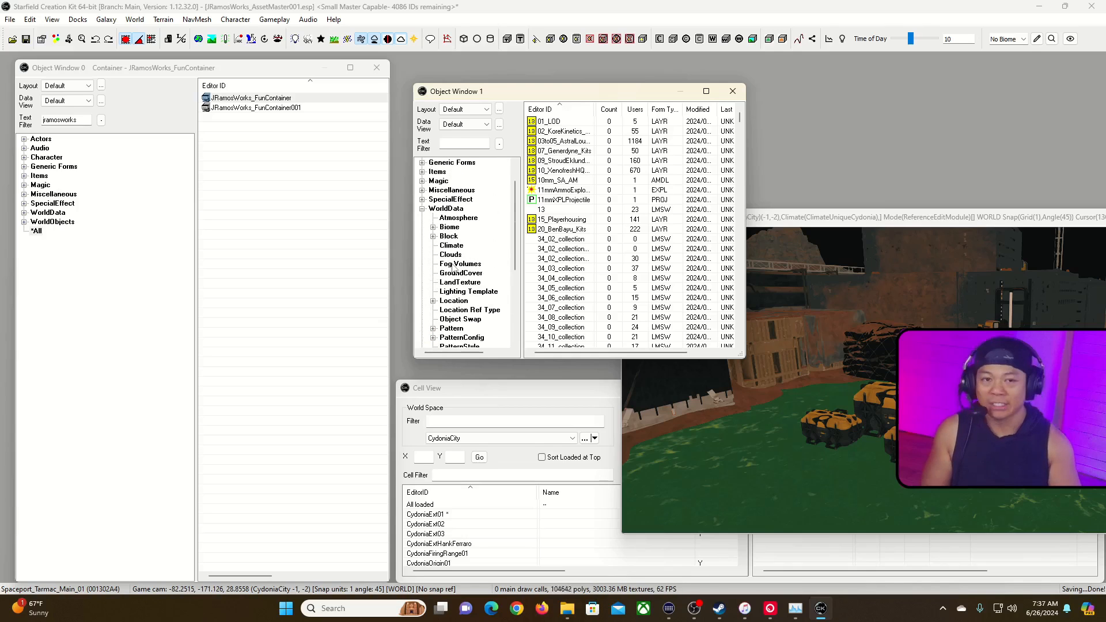
pyautogui.scroll(-2, 451, 237)
pyautogui.scroll(-2, 451, 236)
pyautogui.scroll(-1, 451, 237)
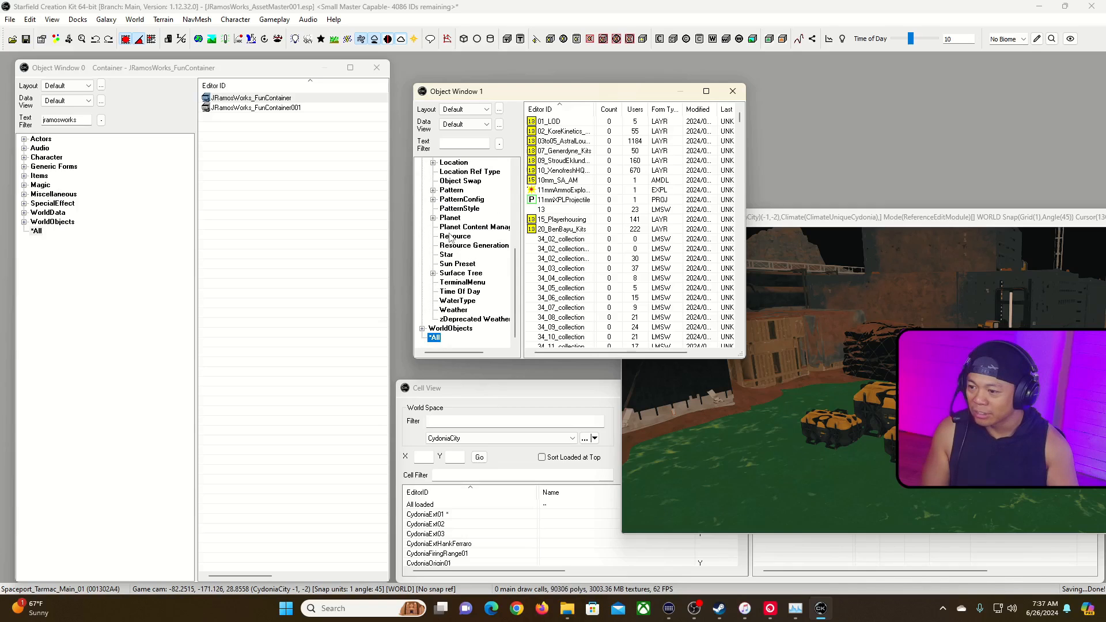
# Filter the second object window by "markers" and locate CrowdFurn_Bench_MedicalA02_NoMarkers in its tree view.
pyautogui.click(464, 143)
pyautogui.write('markers')
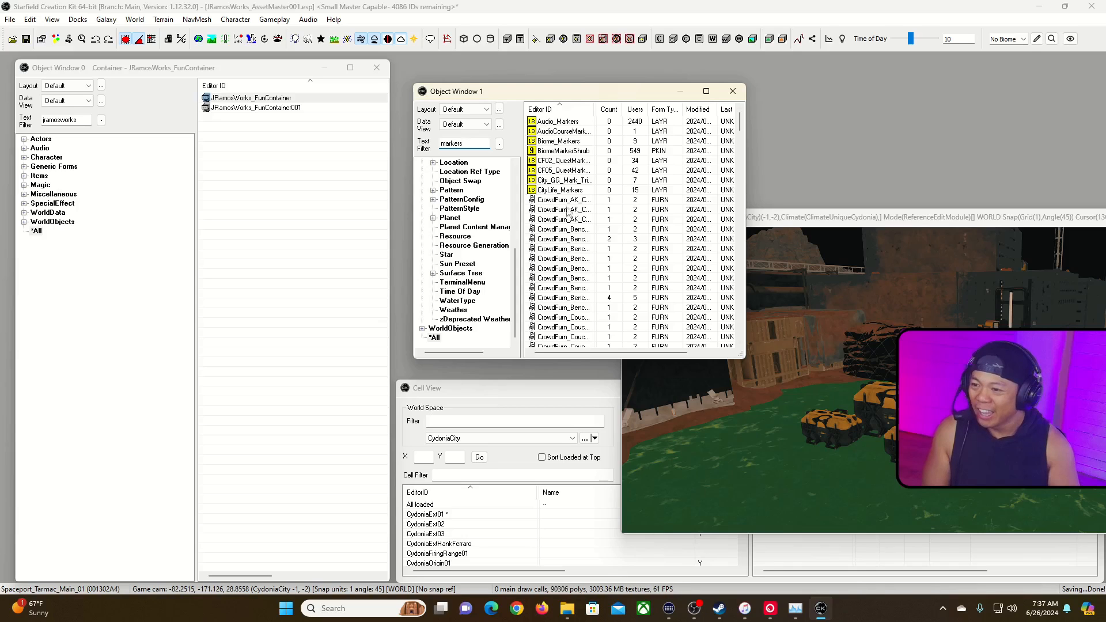
pyautogui.rightClick(565, 229)
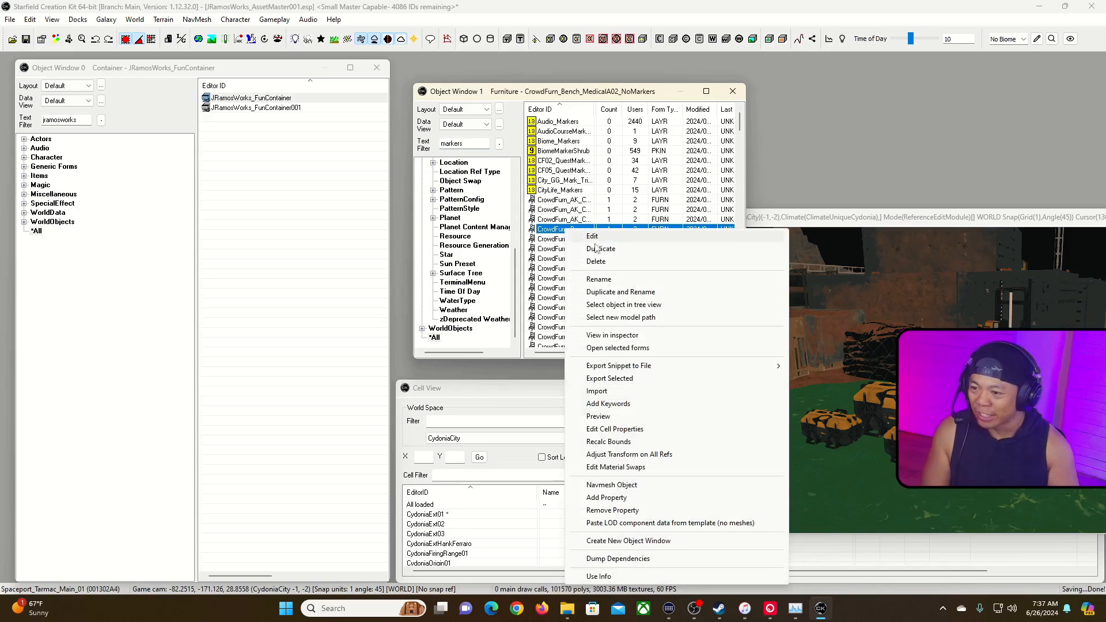
pyautogui.click(631, 305)
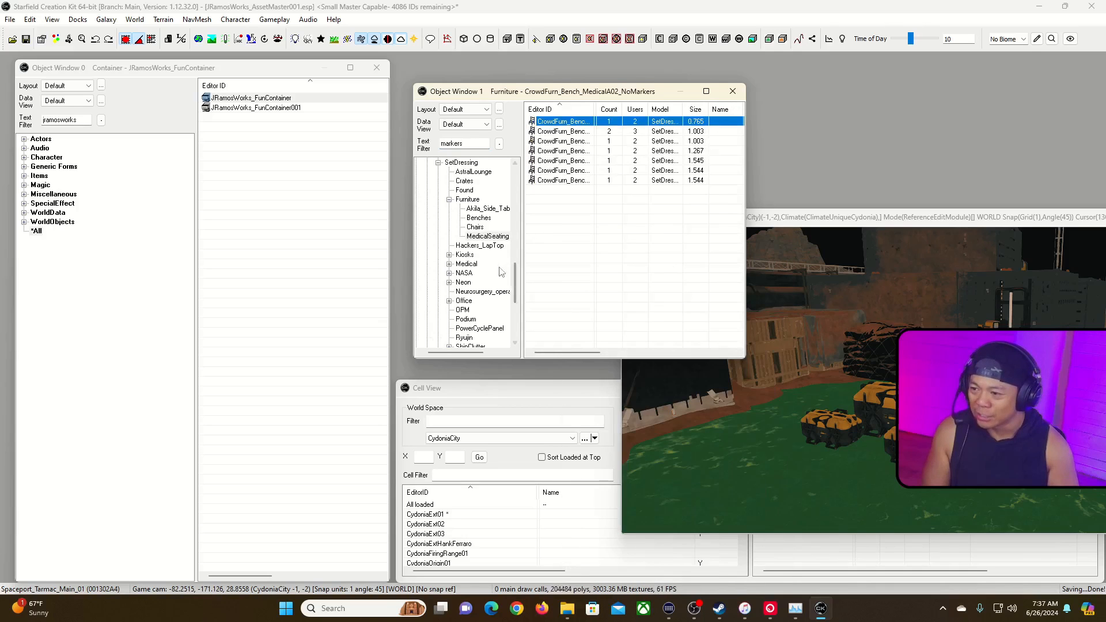
pyautogui.scroll(2, 514, 277)
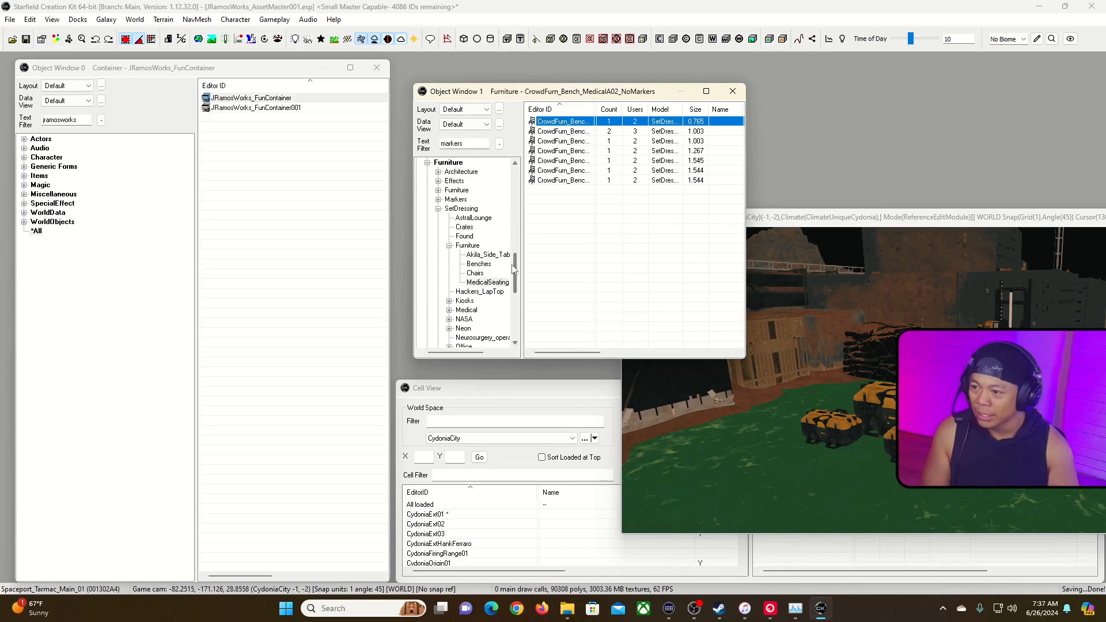
pyautogui.moveTo(514, 274); pyautogui.dragTo(520, 309)
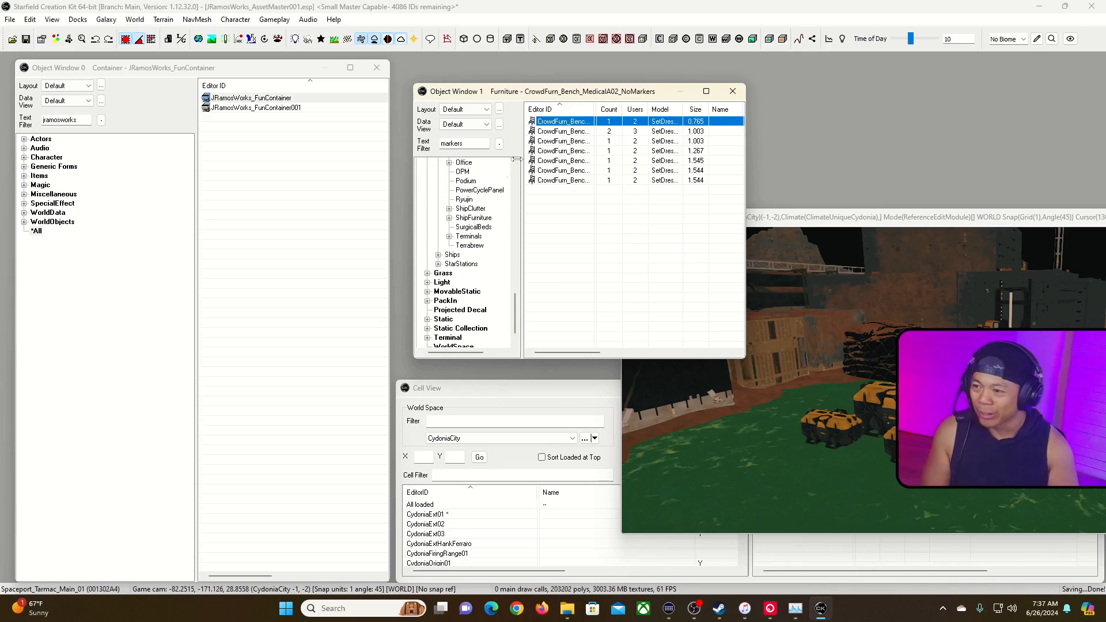
# Return the render window to its place above the cell view and close the second object window.
pyautogui.moveTo(526, 92); pyautogui.dragTo(220, 272)
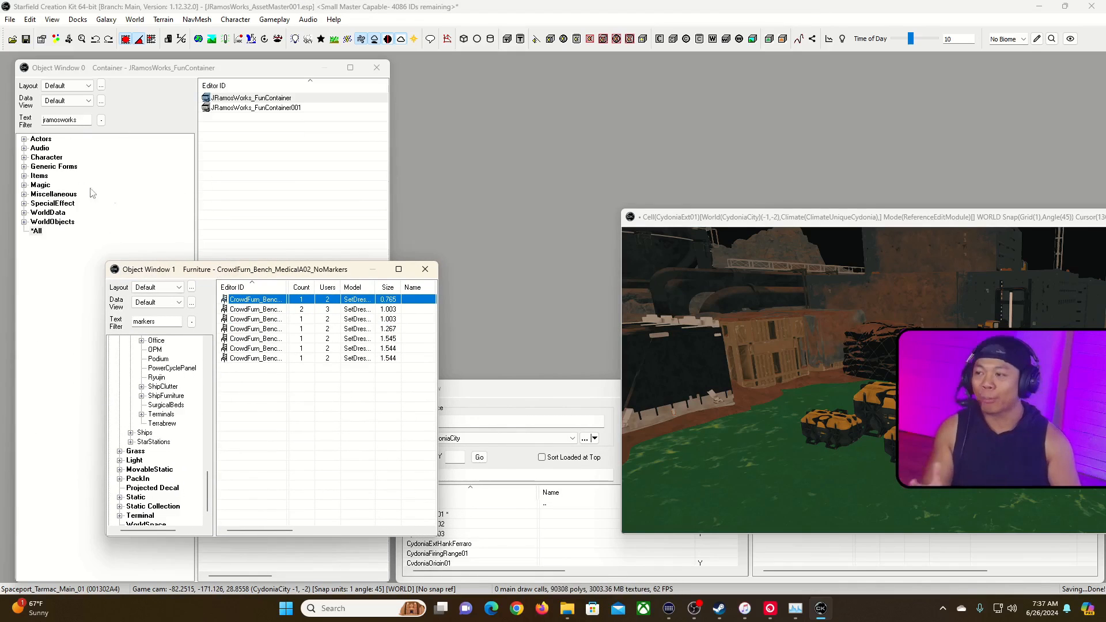
pyautogui.moveTo(274, 271); pyautogui.dragTo(363, 150)
pyautogui.moveTo(929, 219); pyautogui.dragTo(699, 61)
pyautogui.moveTo(373, 148); pyautogui.dragTo(364, 270)
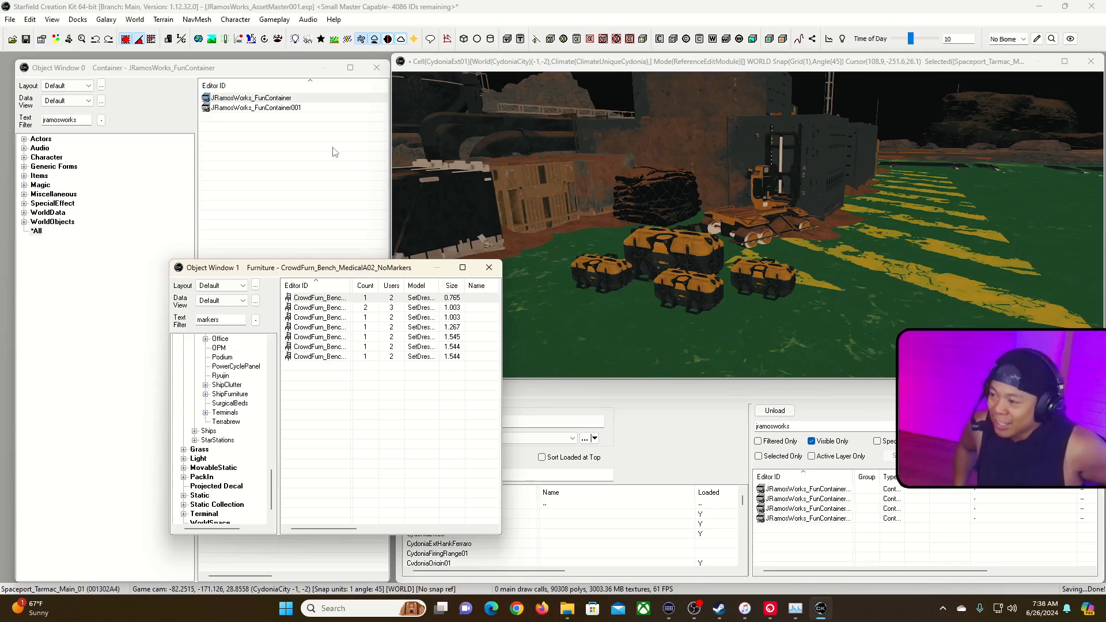
pyautogui.click(489, 268)
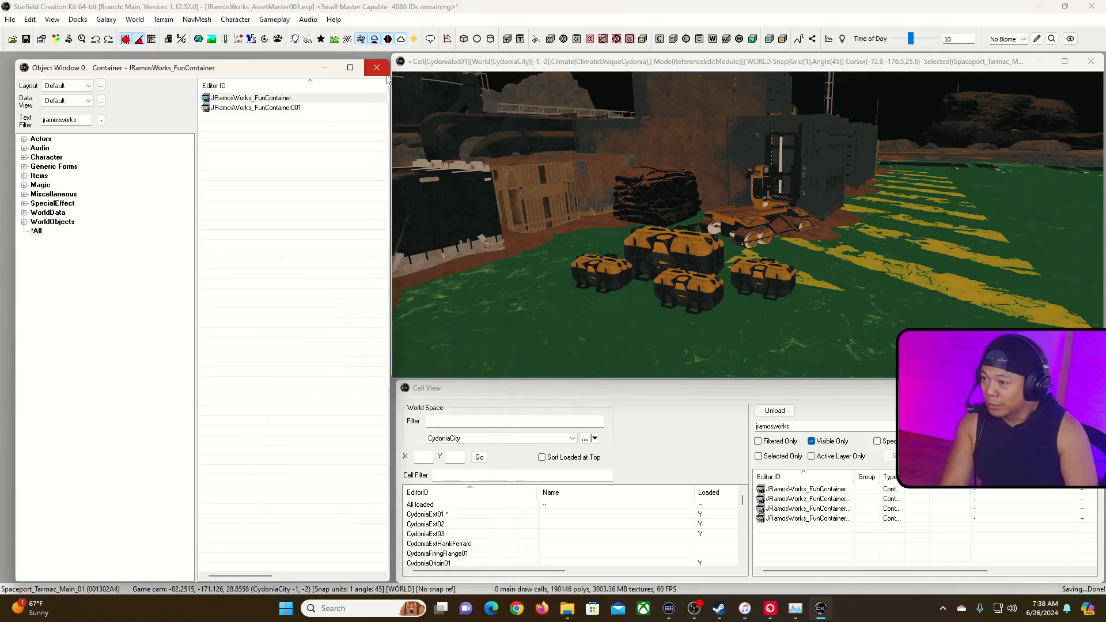
# Open a second, empty render window, reposition it over the object window and close it again.
pyautogui.click(81, 19)
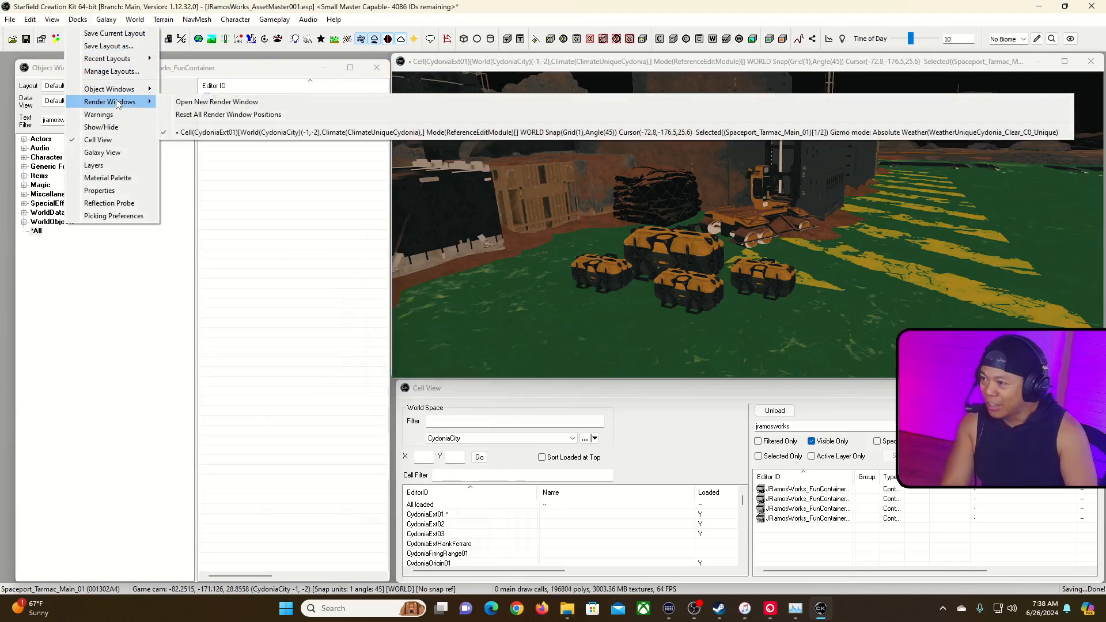
pyautogui.click(183, 103)
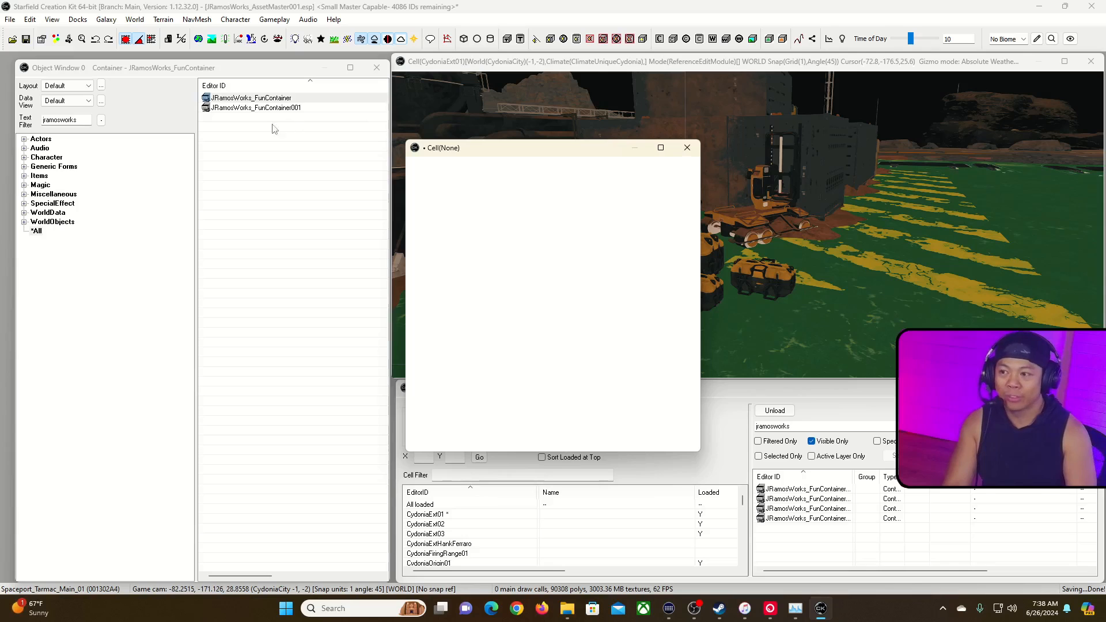
pyautogui.moveTo(602, 153); pyautogui.dragTo(315, 137)
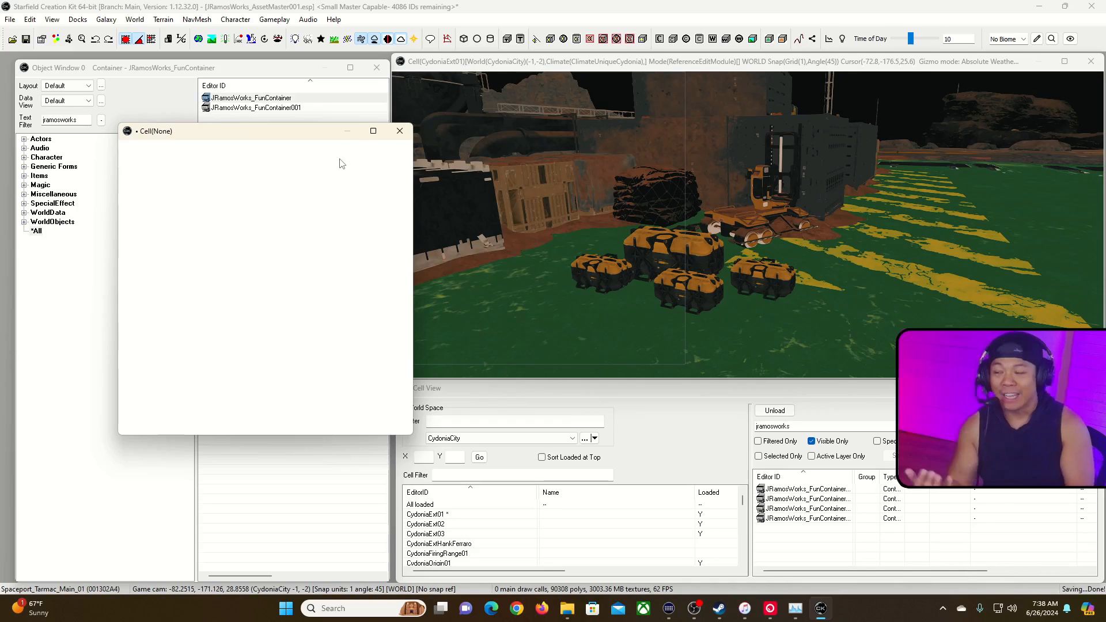
pyautogui.moveTo(291, 135); pyautogui.dragTo(368, 138)
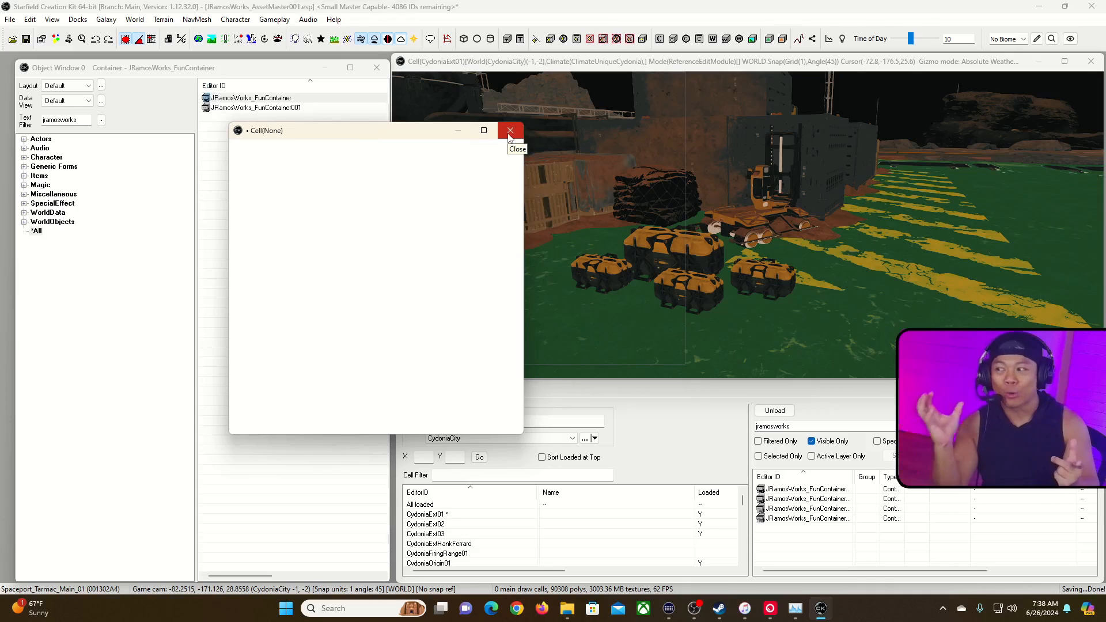
pyautogui.click(510, 131)
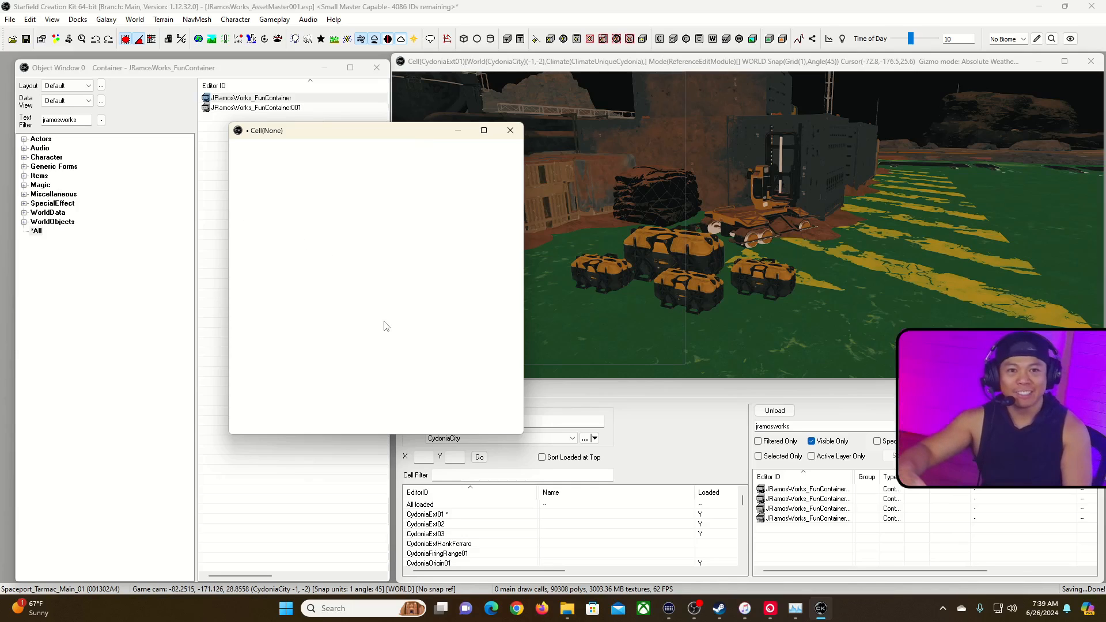
pyautogui.moveTo(394, 133); pyautogui.dragTo(321, 114)
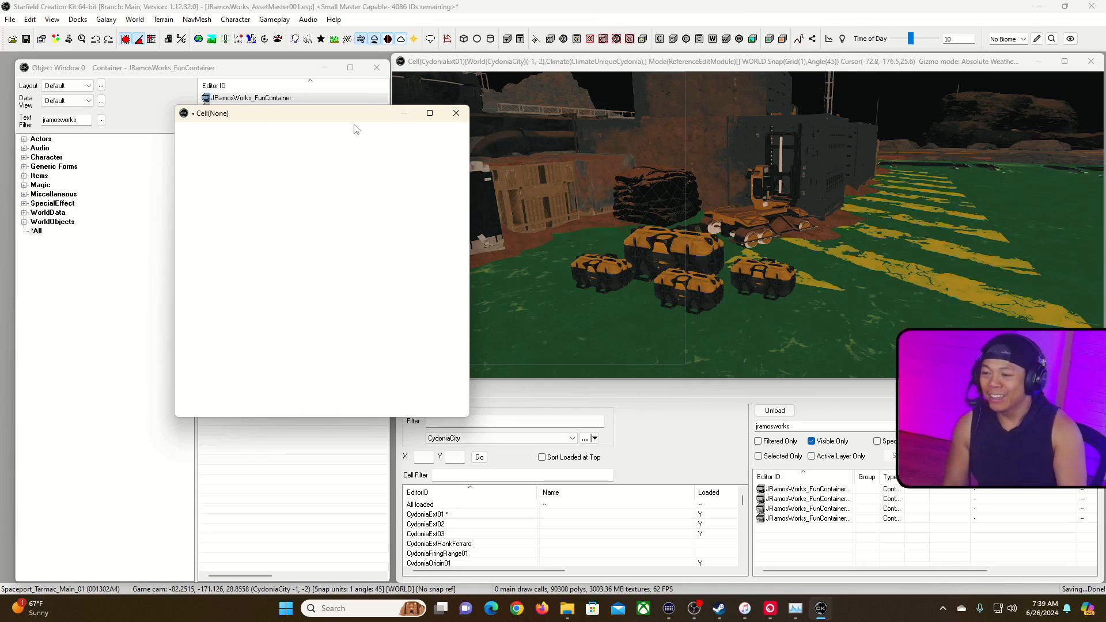
pyautogui.click(455, 113)
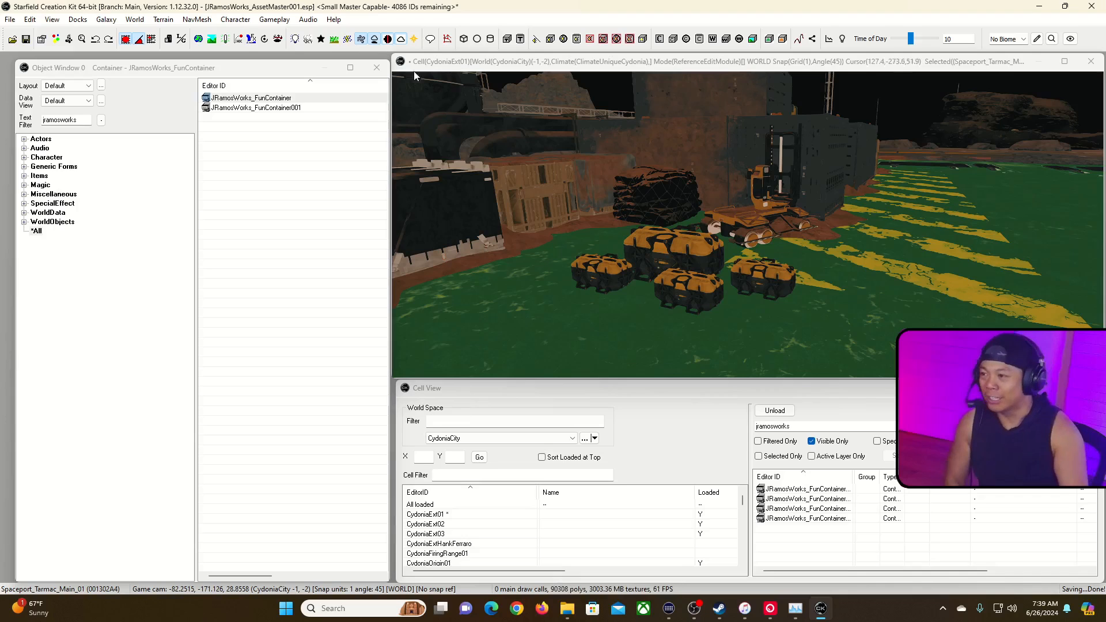
# Open the Galaxy View to look over its list of star systems, and close it.
pyautogui.click(85, 22)
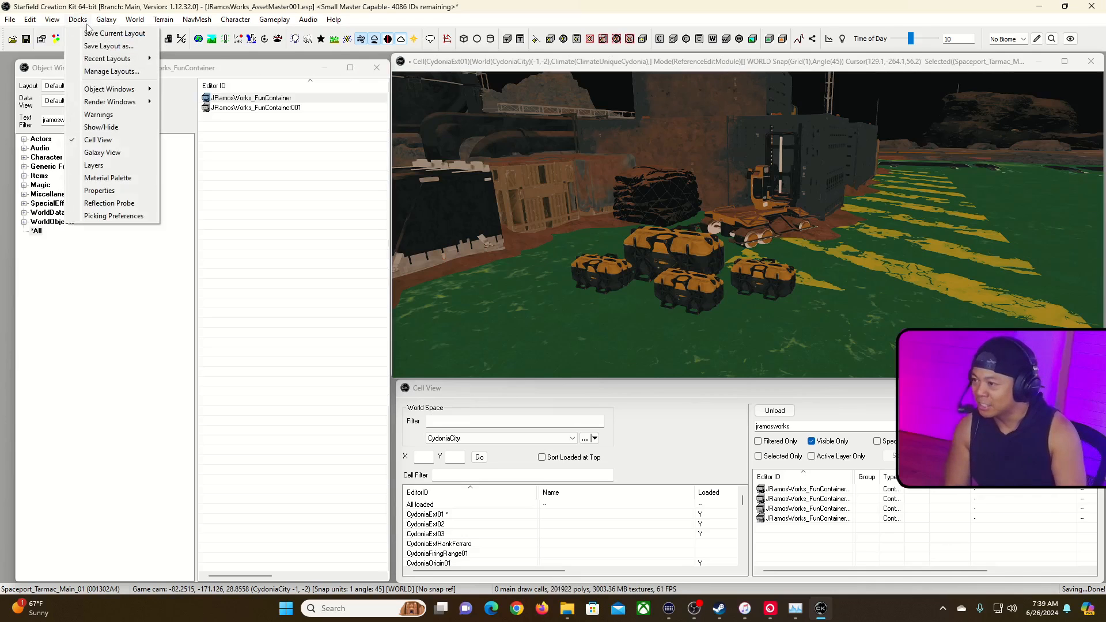
pyautogui.click(132, 153)
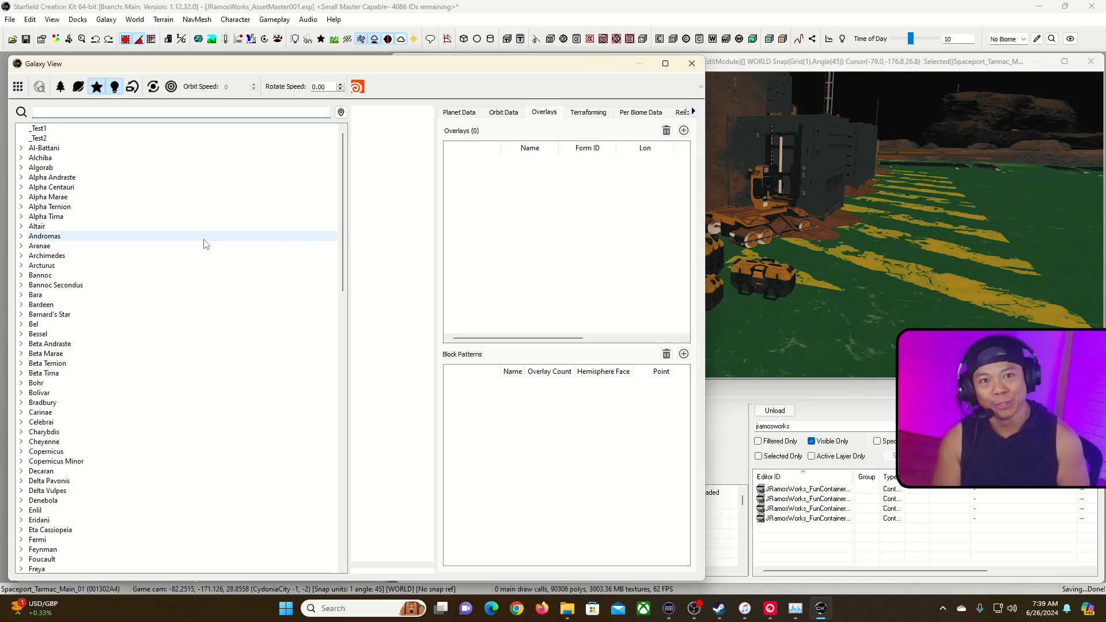
pyautogui.click(692, 64)
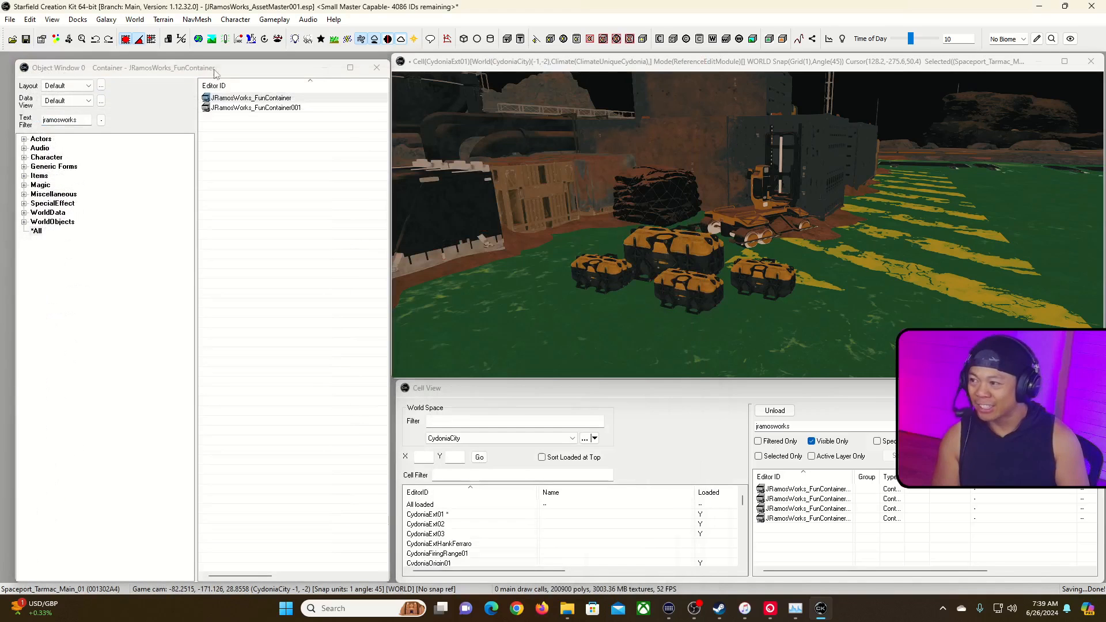
# Open the Show/Hide window, place it over the object window, and switch the display of Markers on and off.
pyautogui.click(78, 20)
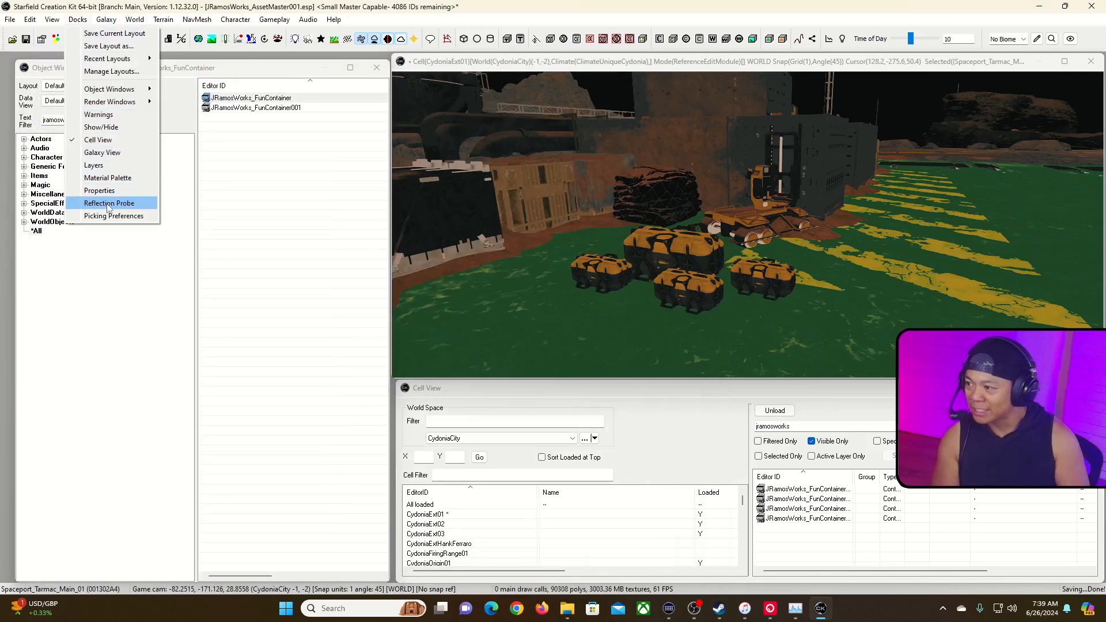
pyautogui.click(114, 128)
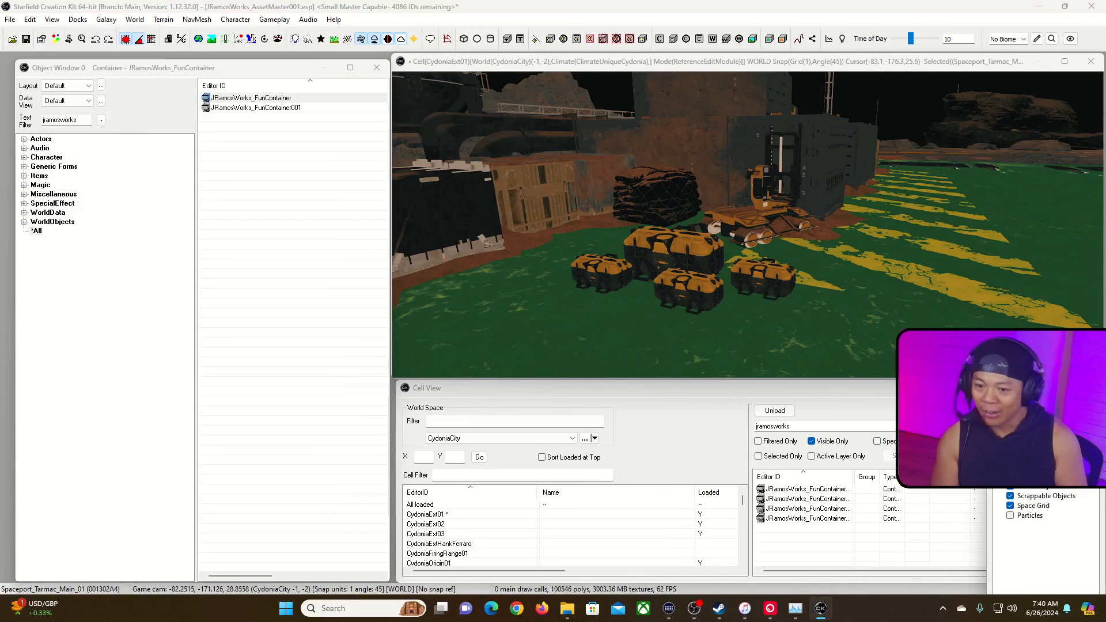
pyautogui.moveTo(1014, 403); pyautogui.dragTo(277, 202)
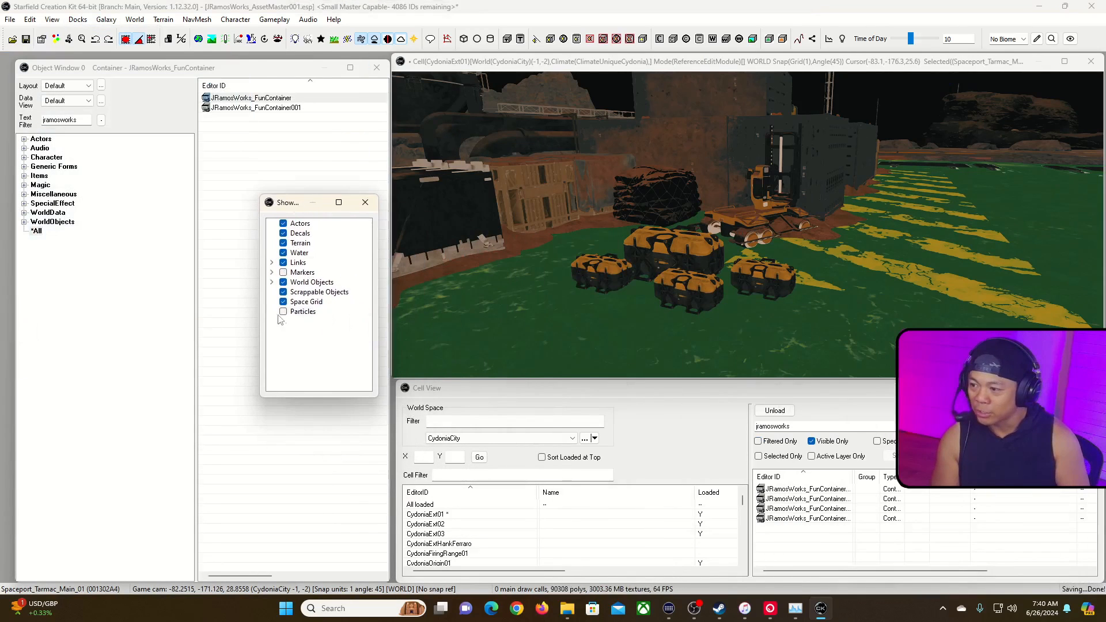
pyautogui.click(283, 273)
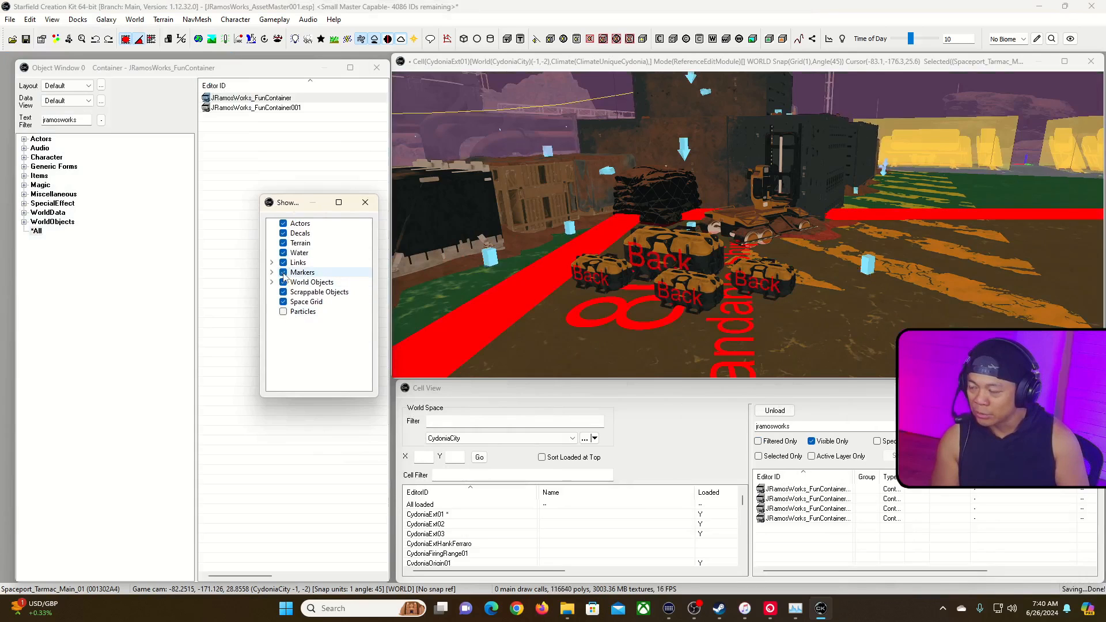
pyautogui.click(283, 273)
# Expand the Links category in the Show/Hide window, hide Terrain and Actors, and move the window slightly higher.
pyautogui.click(272, 263)
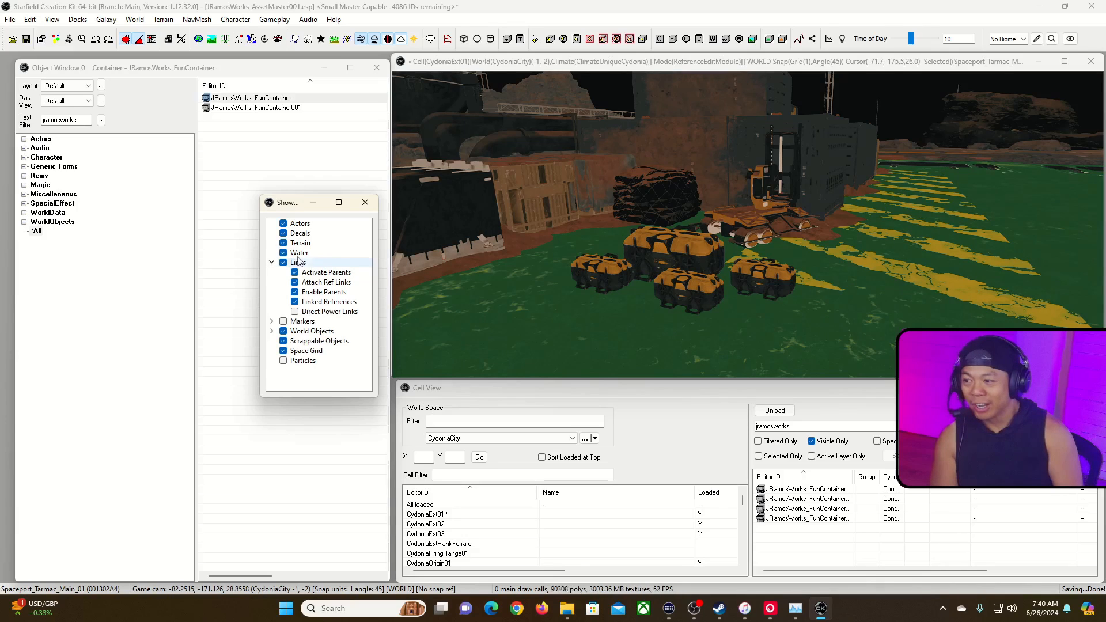
pyautogui.click(283, 244)
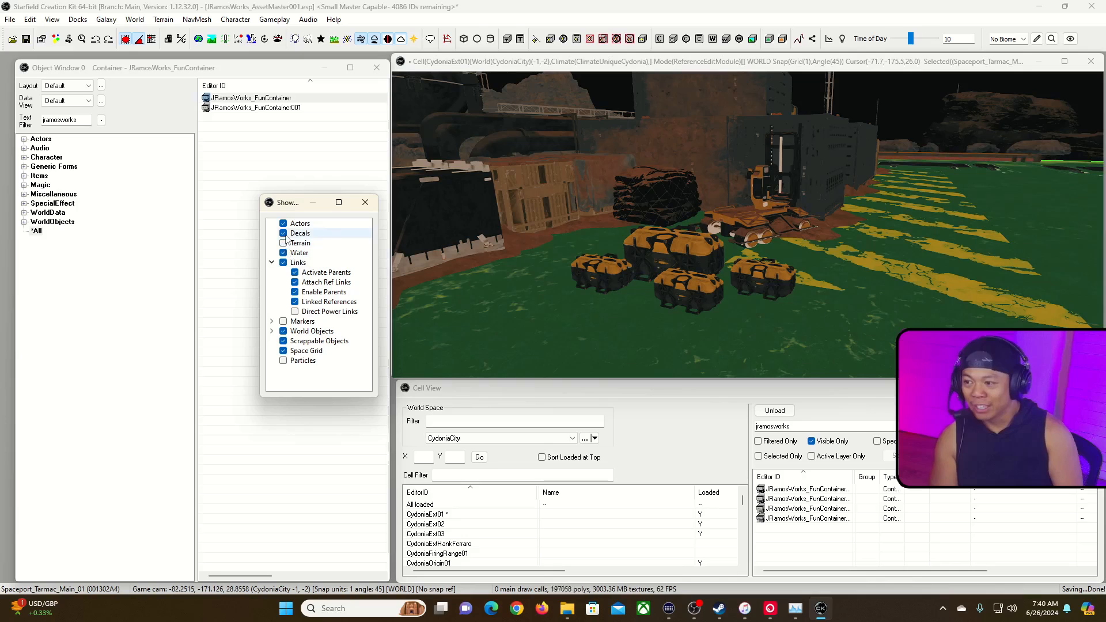
pyautogui.click(283, 223)
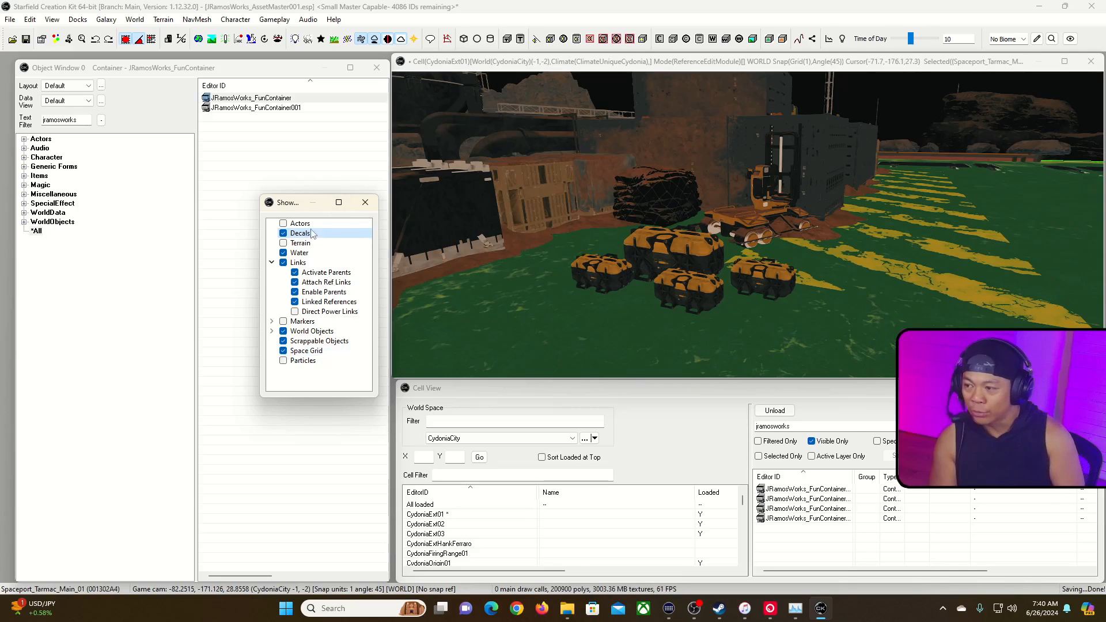
pyautogui.moveTo(289, 207); pyautogui.dragTo(280, 171)
# Open Picking Preferences over the object window, set Containers to Pick Only, and test it by selecting a container in the scene.
pyautogui.click(79, 21)
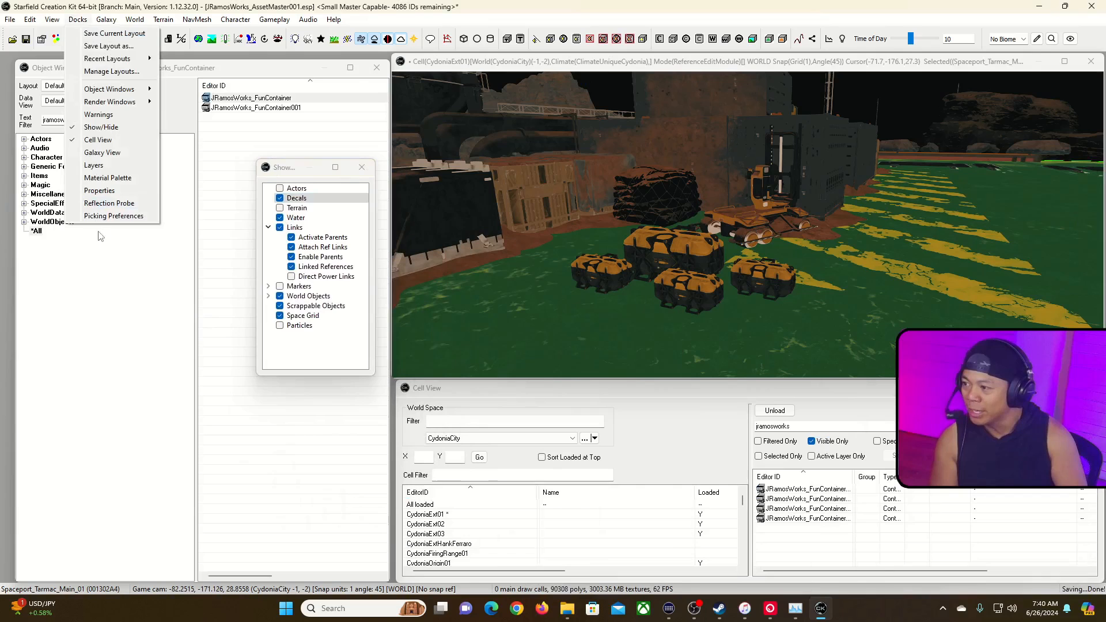
pyautogui.click(113, 217)
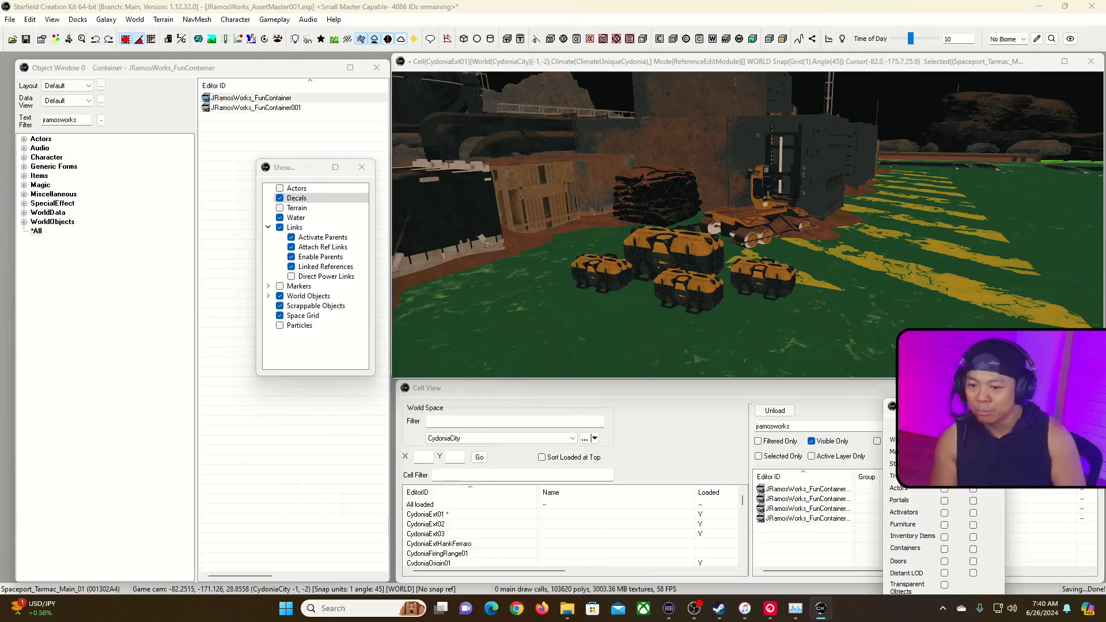
pyautogui.moveTo(927, 406); pyautogui.dragTo(151, 305)
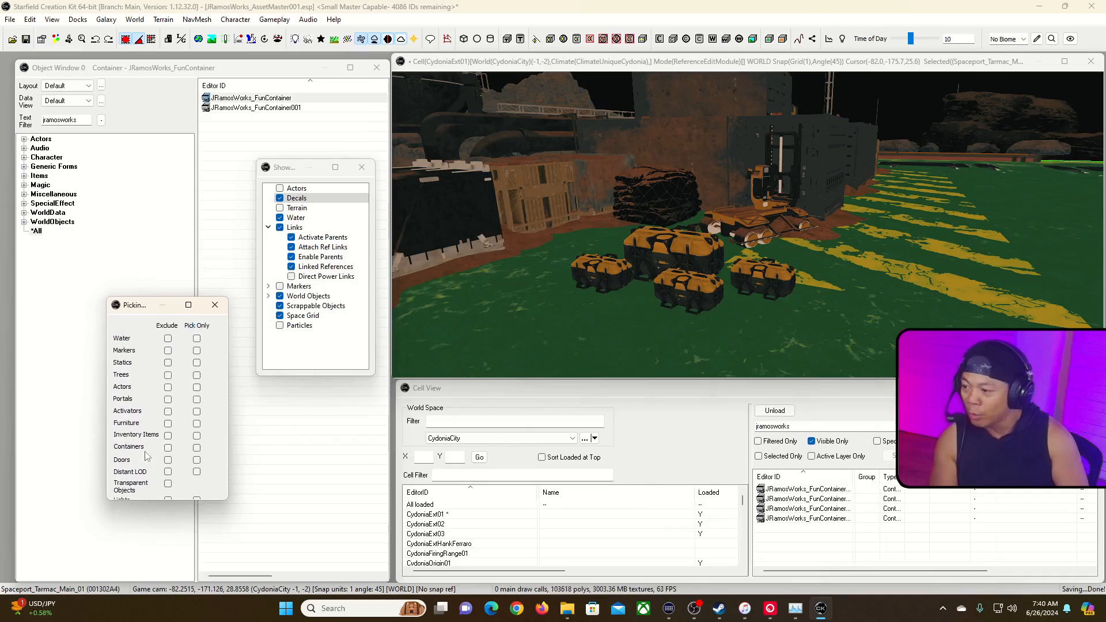
pyautogui.click(196, 449)
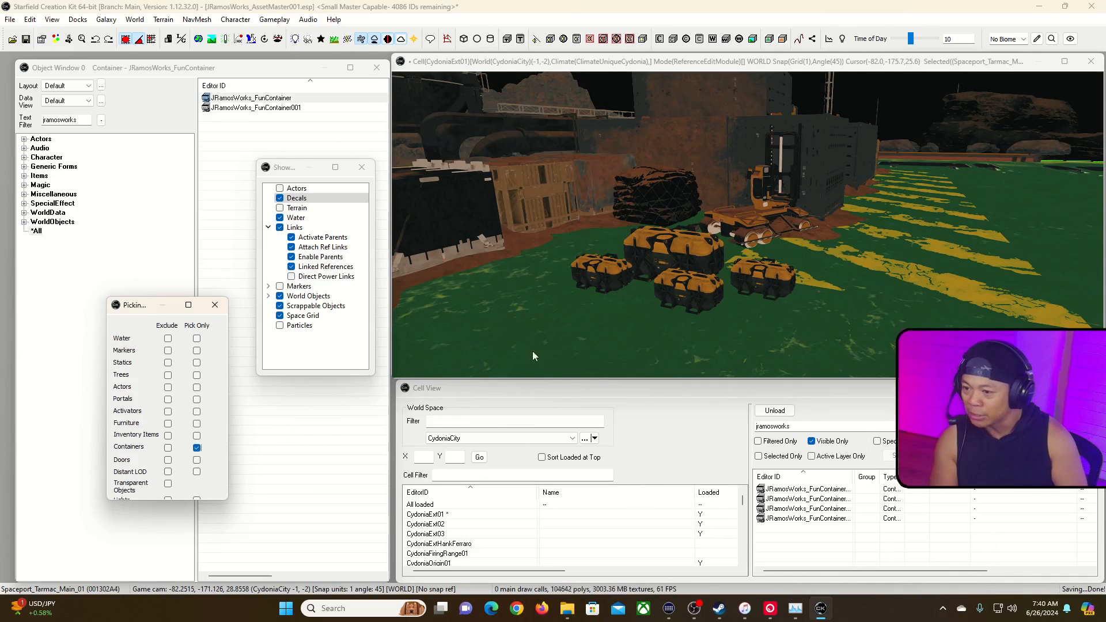
pyautogui.click(602, 283)
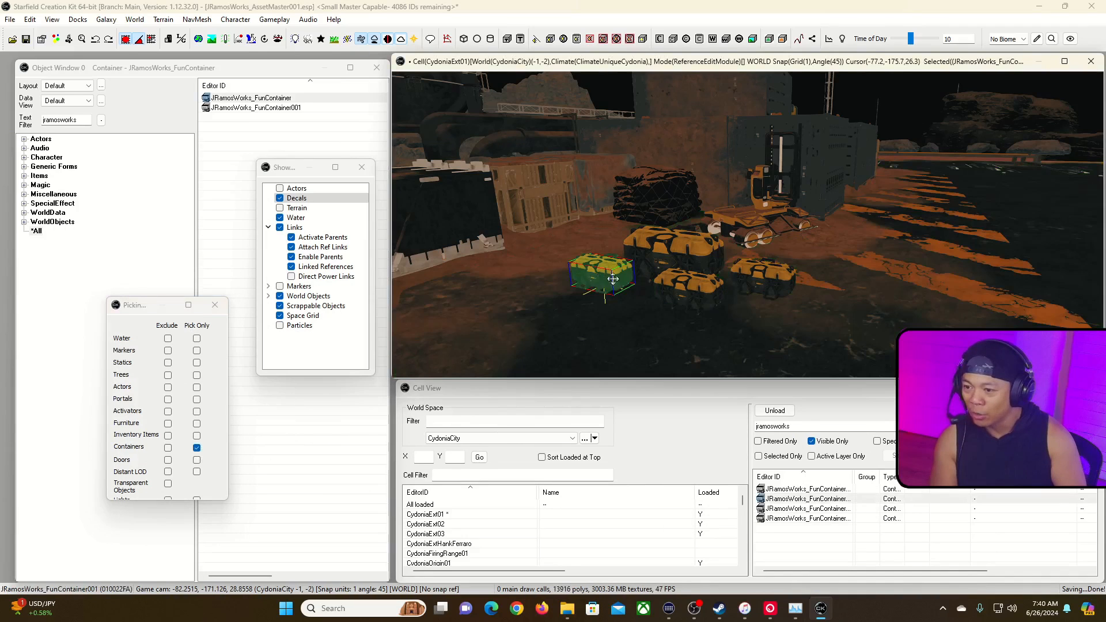
pyautogui.click(533, 291)
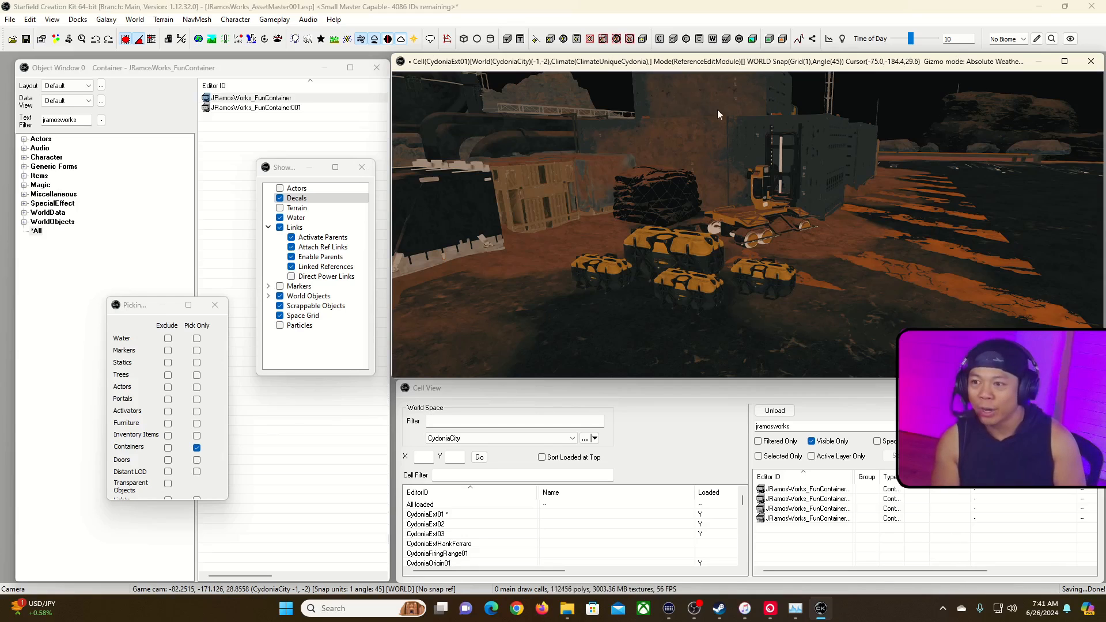
# Select all four yellow containers and collect them into a new group named "Family of Containers".
pyautogui.click(601, 279)
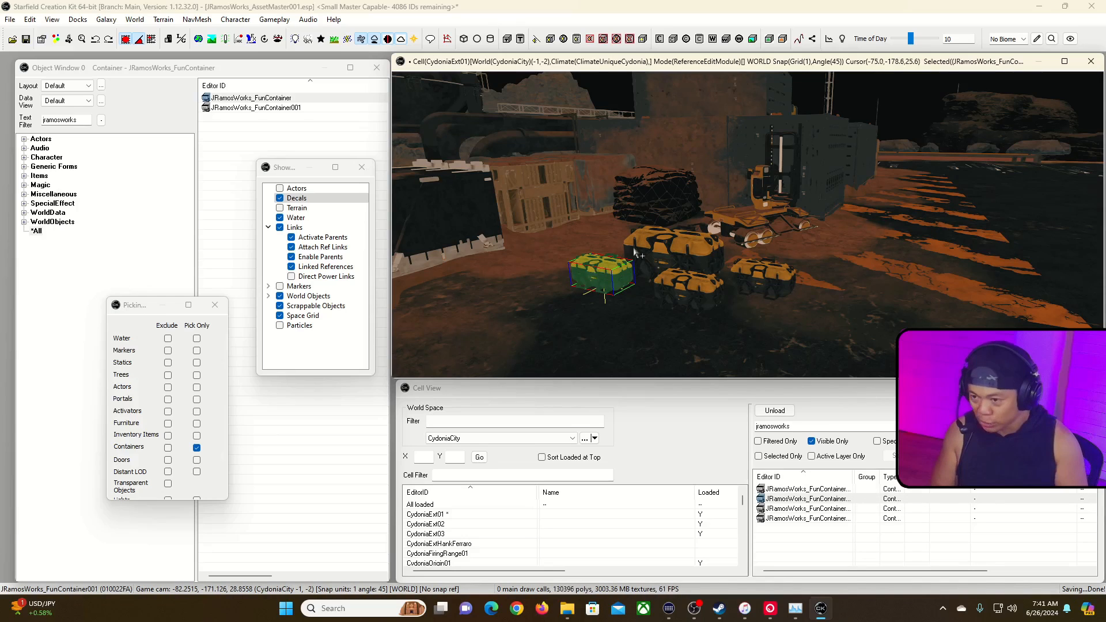
pyautogui.keyDown('ctrl'); pyautogui.click(680, 242); pyautogui.keyUp('ctrl')
pyautogui.keyDown('ctrl'); pyautogui.click(688, 288); pyautogui.keyUp('ctrl')
pyautogui.keyDown('ctrl'); pyautogui.click(743, 270); pyautogui.keyUp('ctrl')
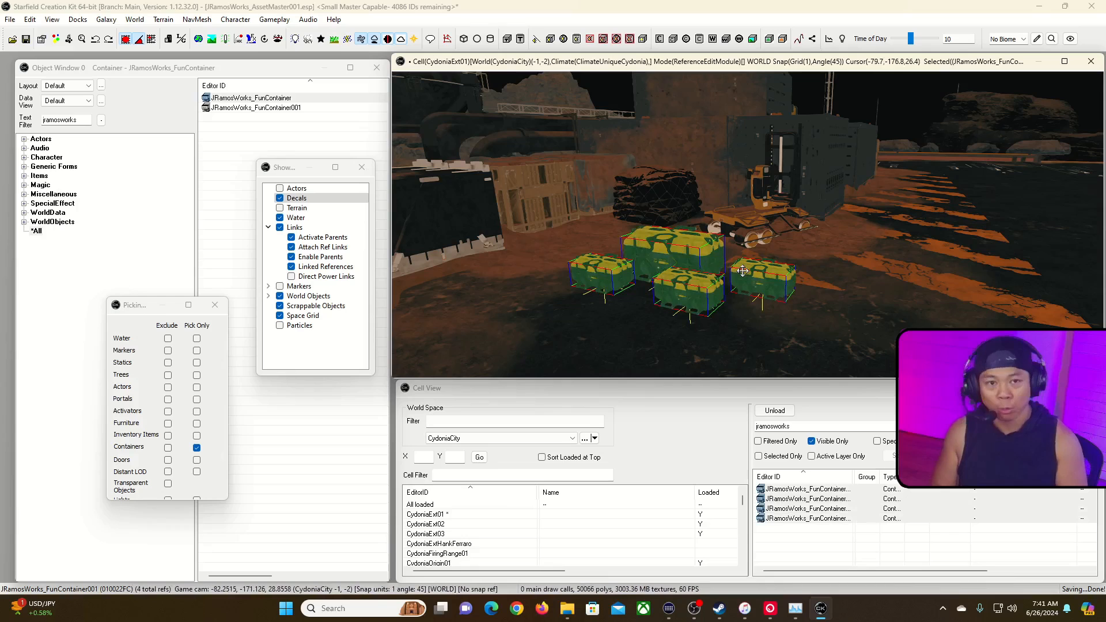
pyautogui.hotkey('ctrl', 'g')
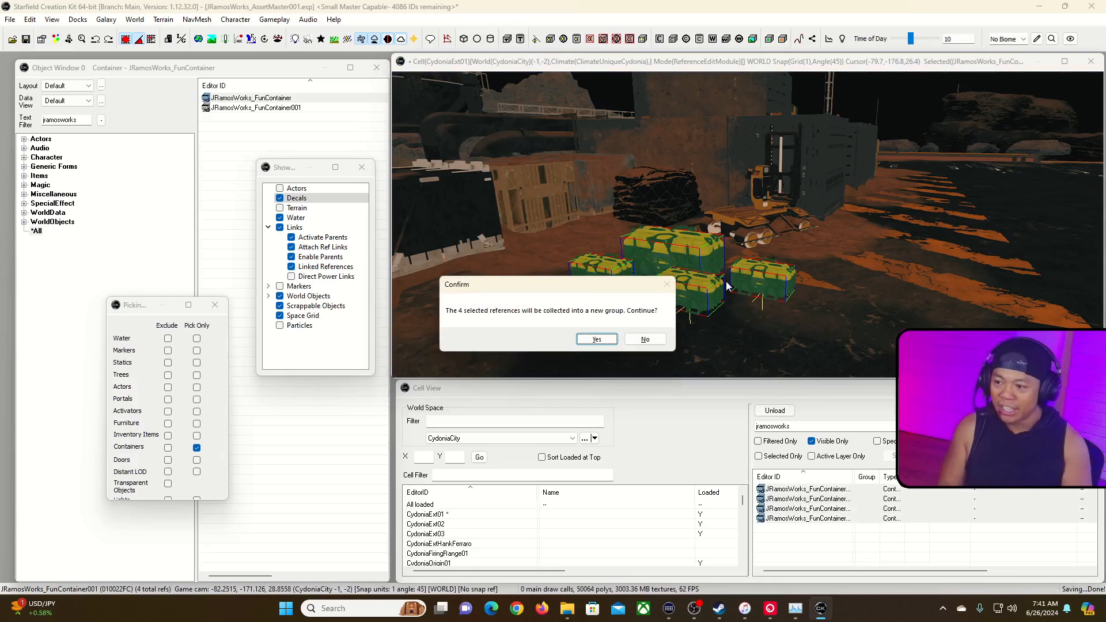
pyautogui.click(604, 342)
pyautogui.write('Fanily of Containers')
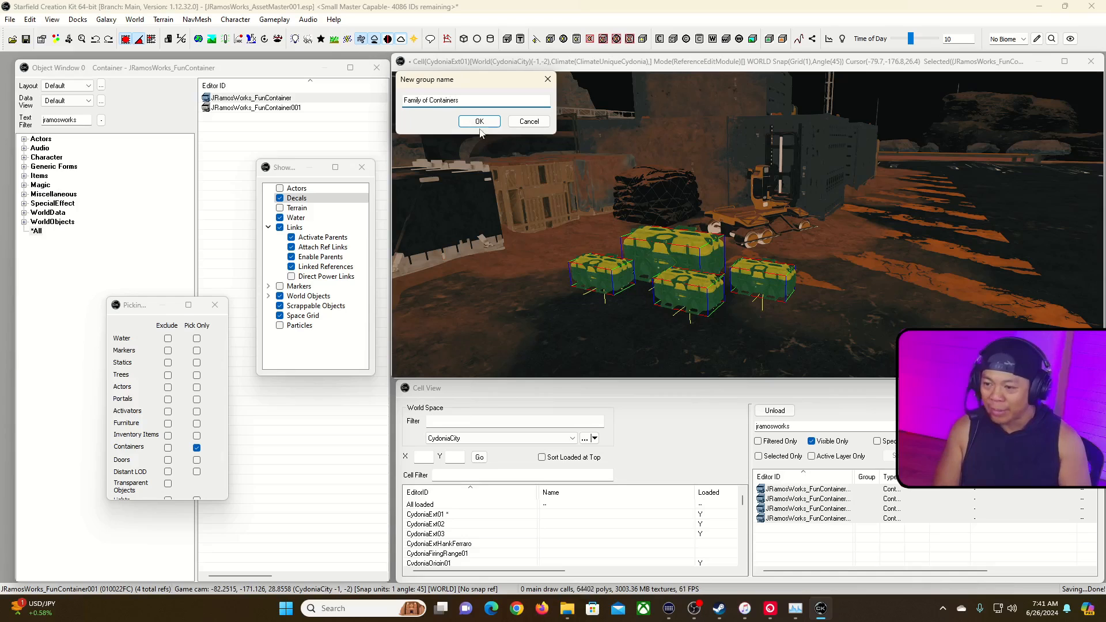
pyautogui.press('Return')
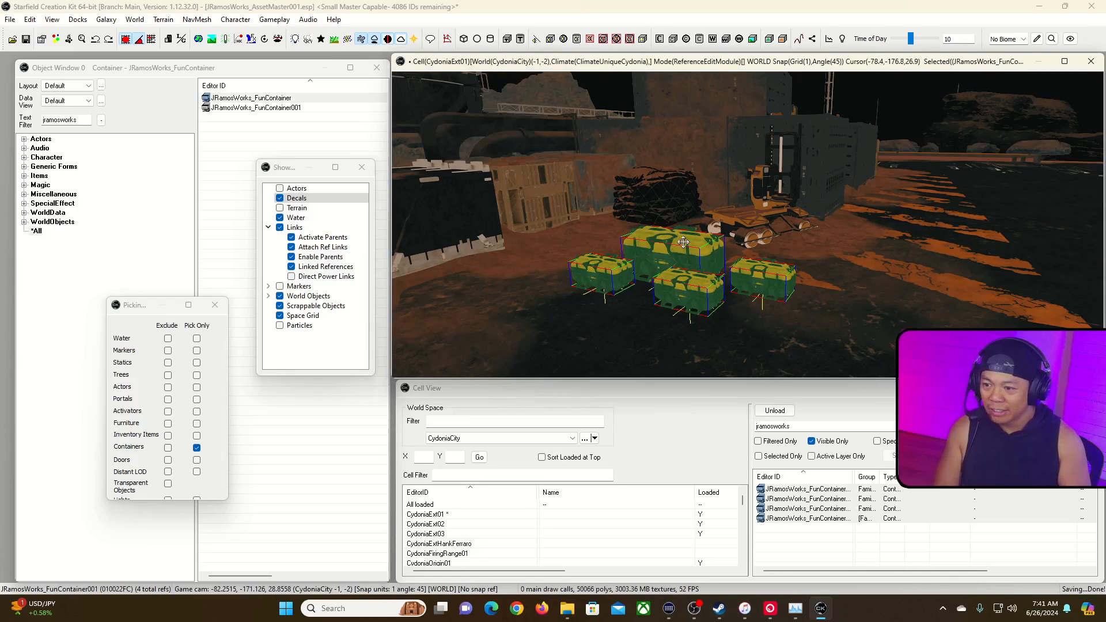
# Move the container group toward the wooden crates and place a copy of the group in front of the parked vehicle.
pyautogui.moveTo(659, 260); pyautogui.dragTo(556, 246)
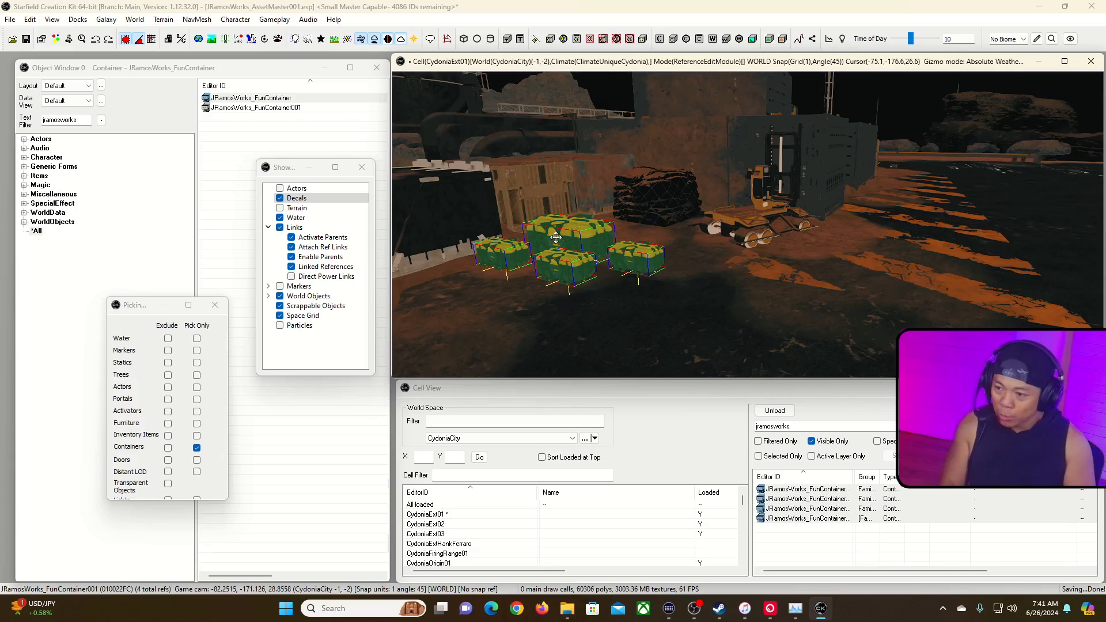
pyautogui.hotkey('ctrl', 'v')
pyautogui.moveTo(602, 262); pyautogui.dragTo(729, 259)
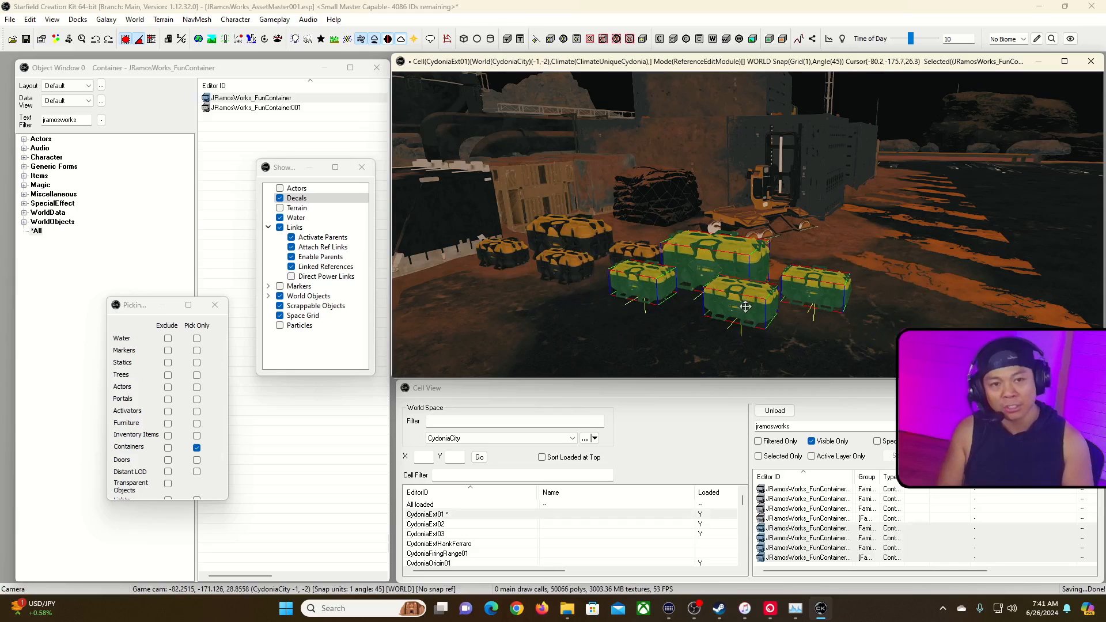
# Select both container groups together, reselect only the copied one and ungroup its references.
pyautogui.keyDown('ctrl'); pyautogui.click(575, 264); pyautogui.keyUp('ctrl')
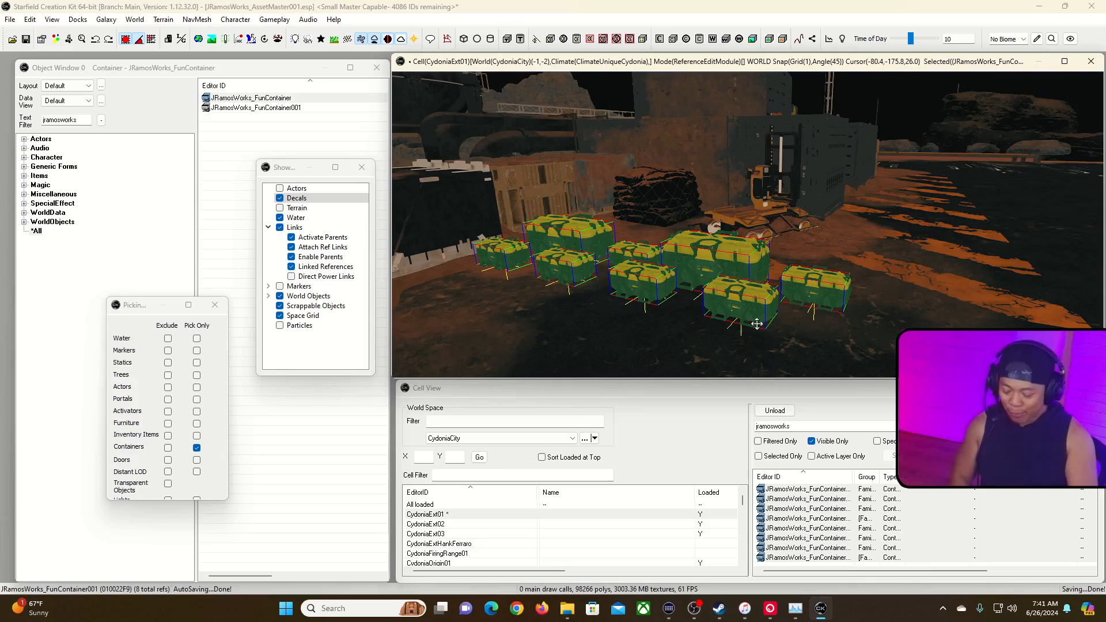
pyautogui.click(734, 300)
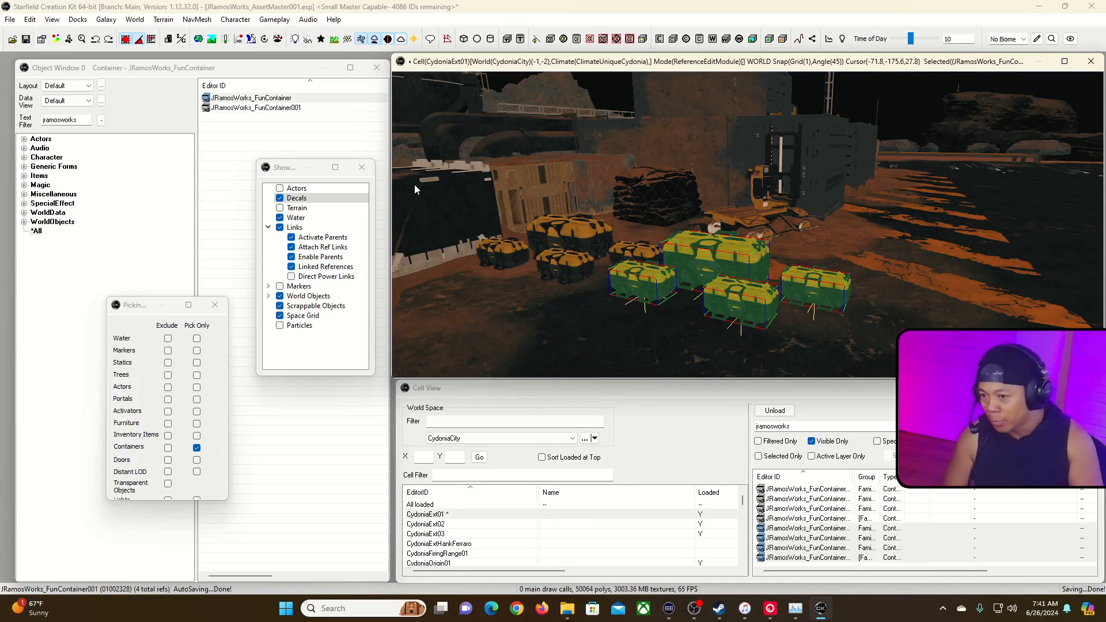
pyautogui.rightClick(733, 323)
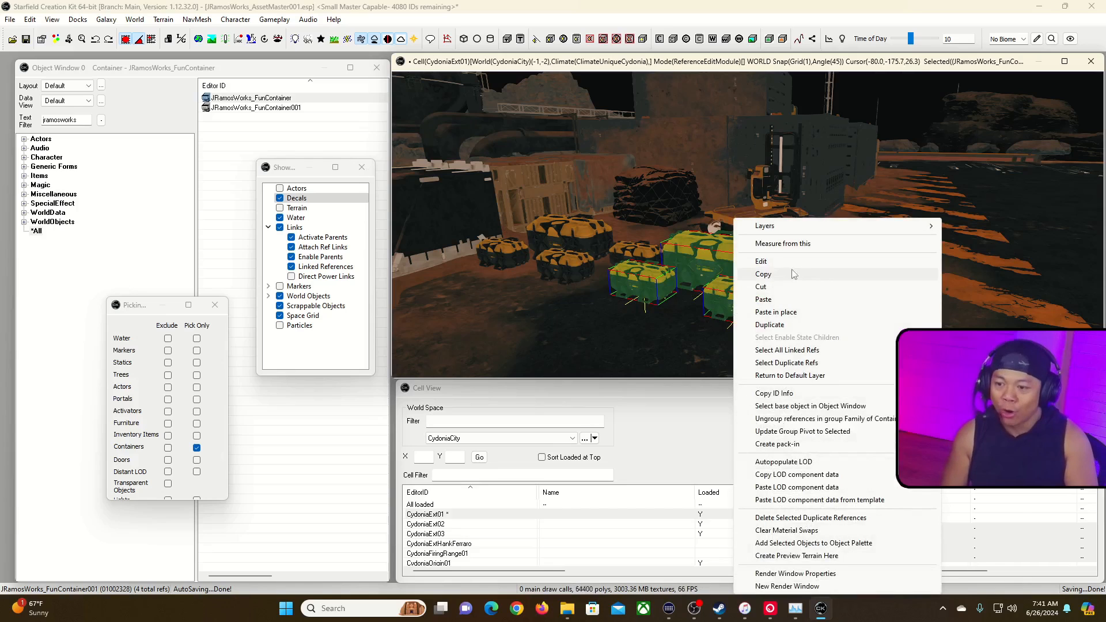
pyautogui.click(812, 418)
pyautogui.click(594, 349)
# Delete the ungrouped container copies in front of the parked vehicle one by one, keeping the original container group.
pyautogui.click(733, 309)
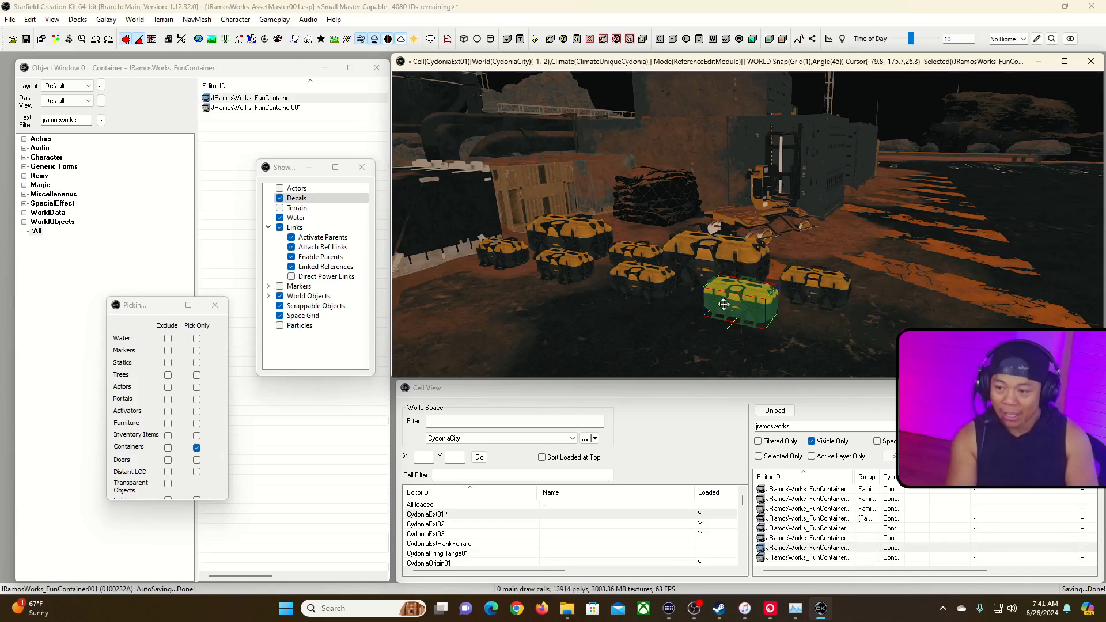
pyautogui.press('Delete')
pyautogui.click(738, 282)
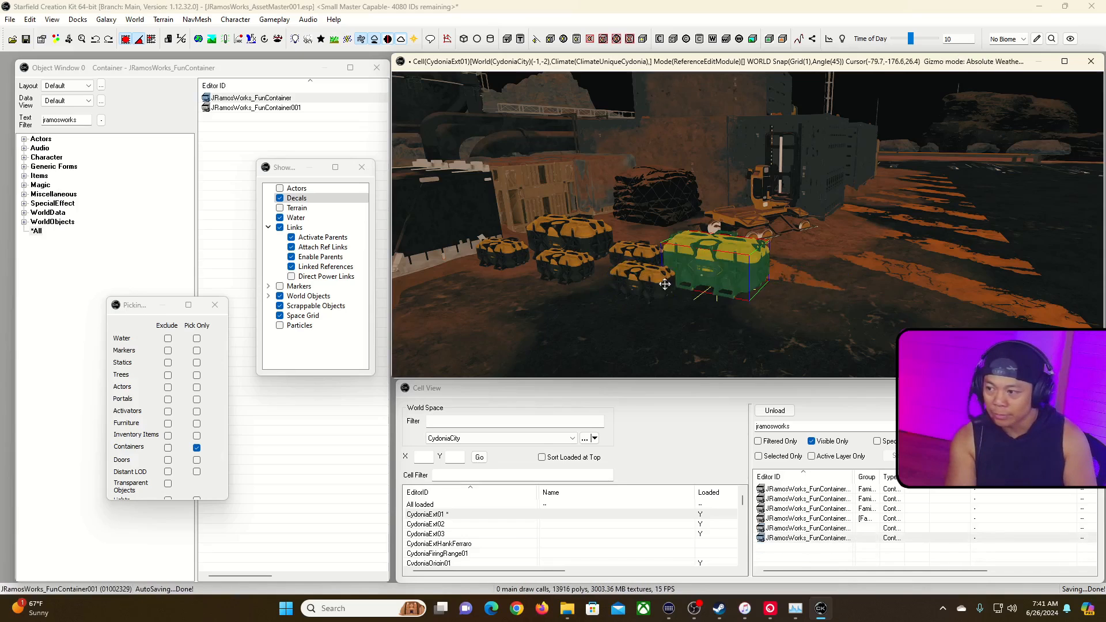
pyautogui.press('Delete')
pyautogui.click(657, 290)
pyautogui.press('Delete')
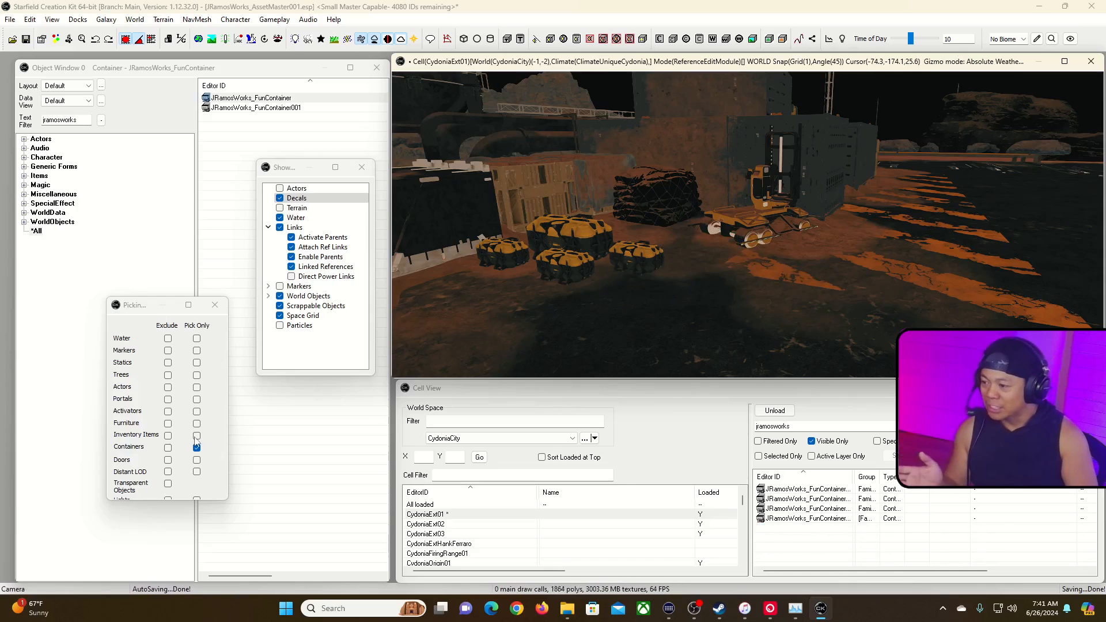
# Dock the Picking Preferences and Show/Hide windows beside the Cell View and widen the space for them.
pyautogui.click(153, 308)
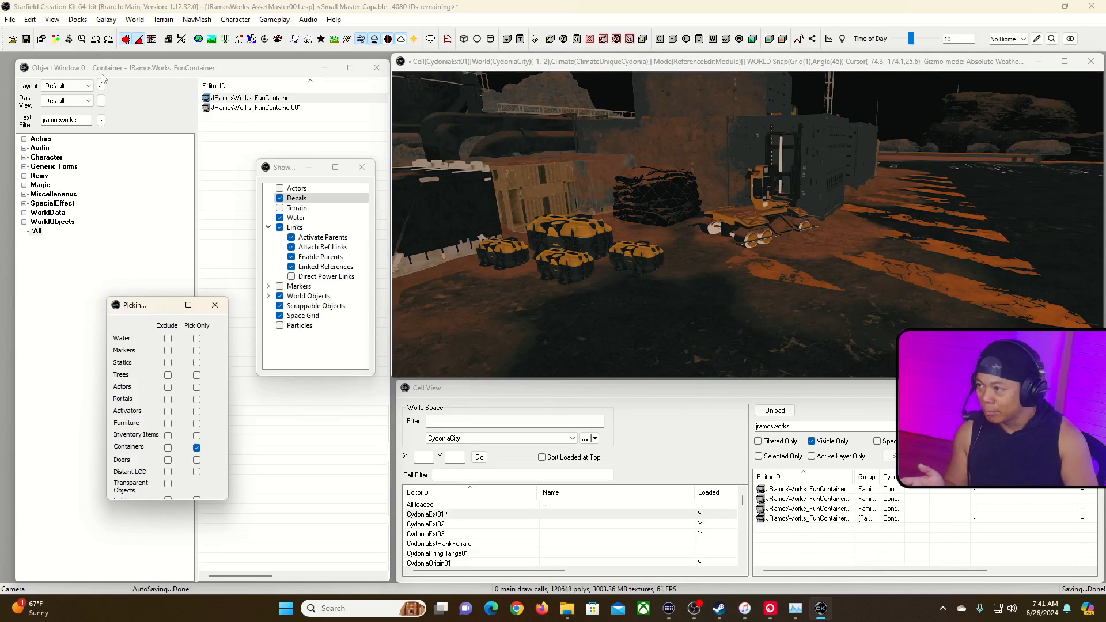
pyautogui.click(78, 19)
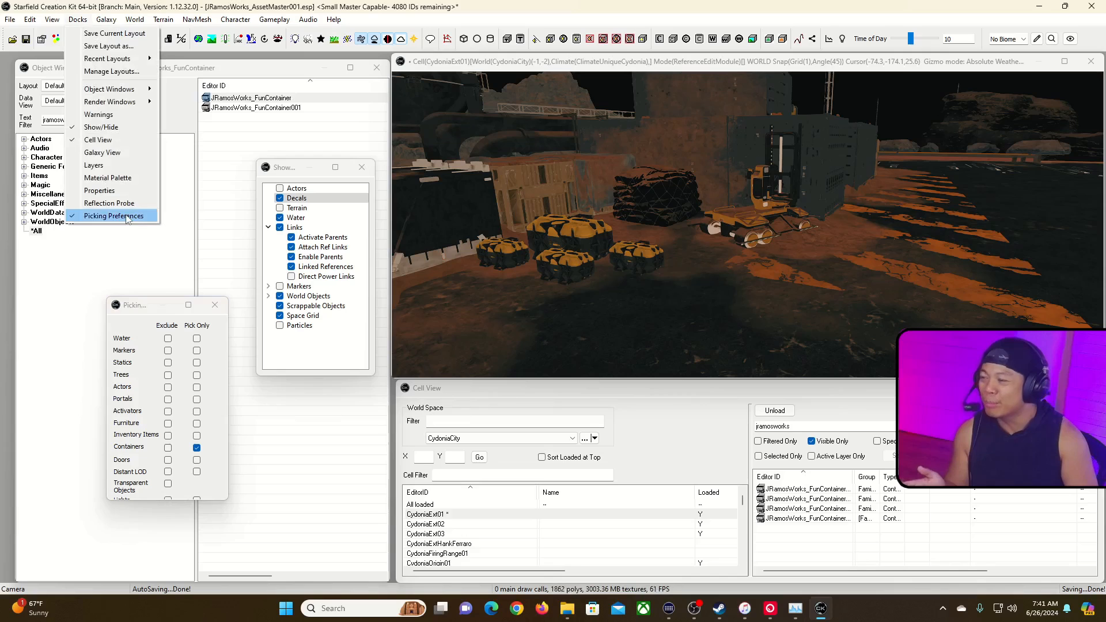
pyautogui.click(133, 311)
pyautogui.moveTo(132, 313); pyautogui.dragTo(1087, 489)
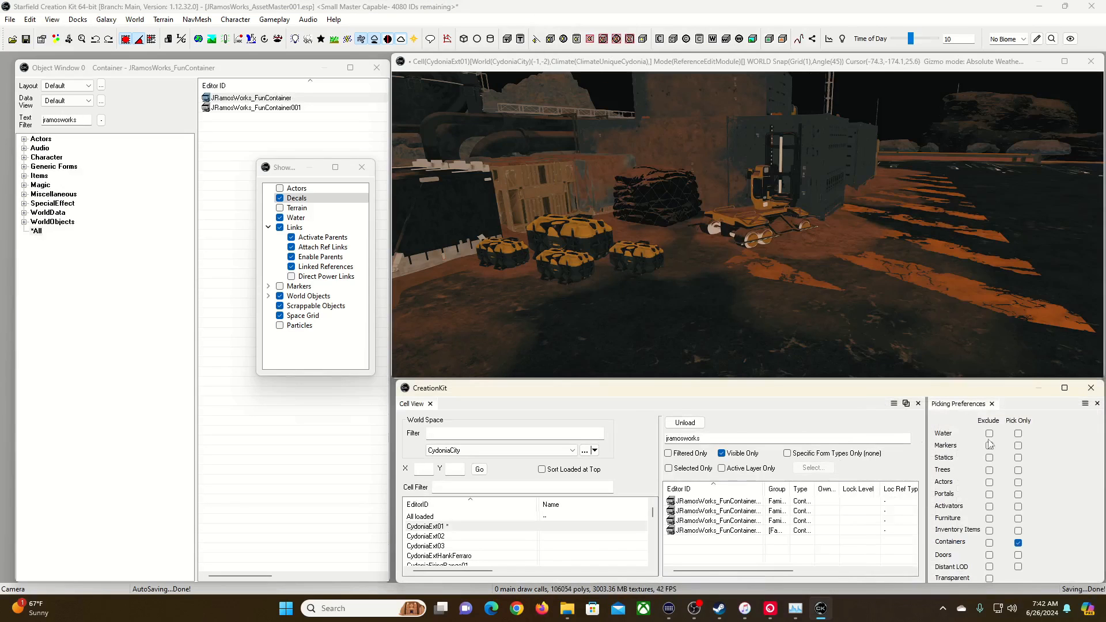
pyautogui.moveTo(299, 176); pyautogui.dragTo(1046, 495)
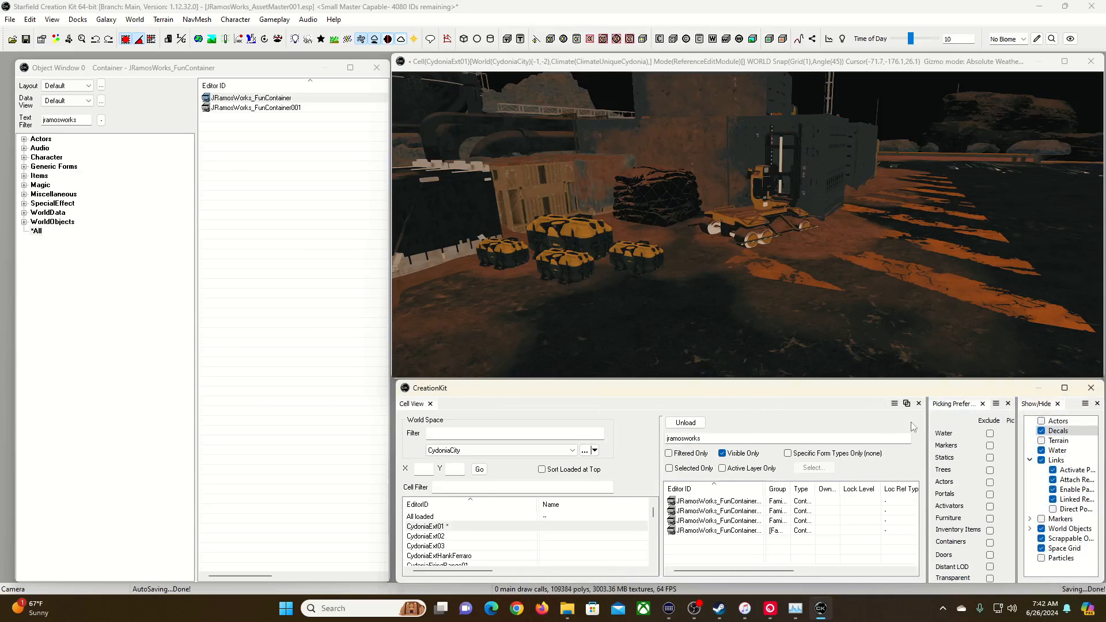
pyautogui.moveTo(927, 429); pyautogui.dragTo(896, 428)
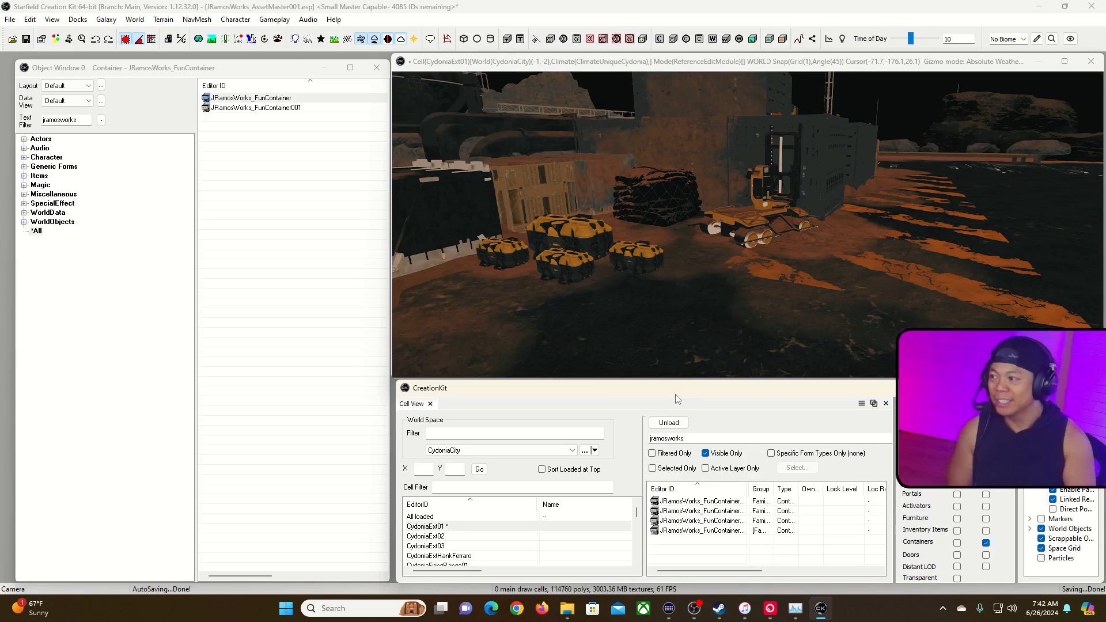
# Open the Layers window, place it over the object window and bring the LGT_Lighting layer into its list.
pyautogui.click(52, 19)
pyautogui.moveTo(78, 19)
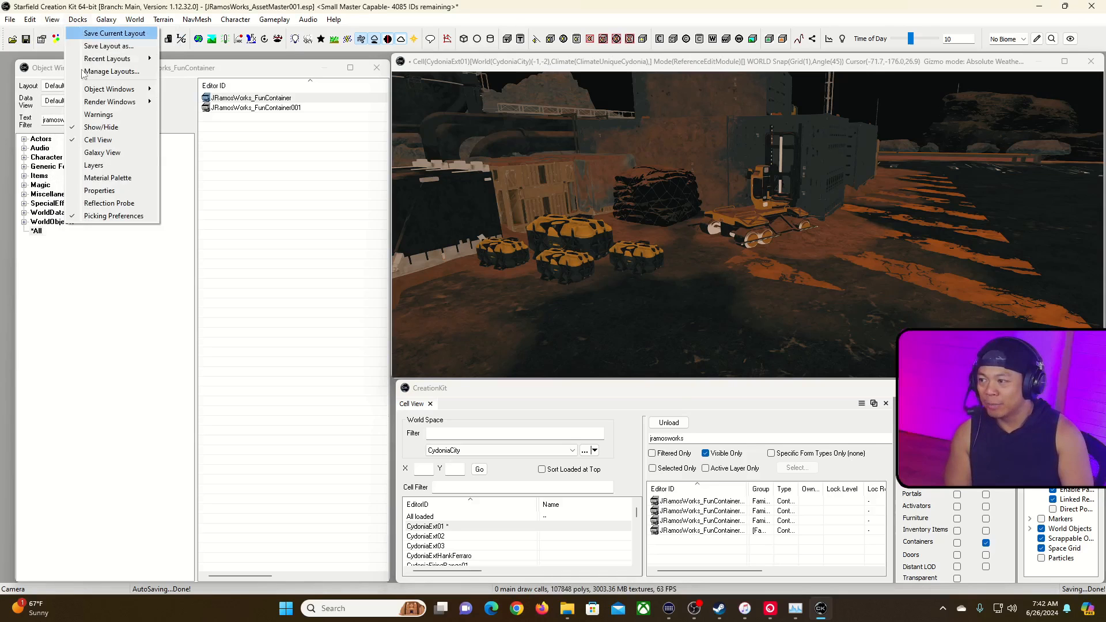
pyautogui.click(108, 171)
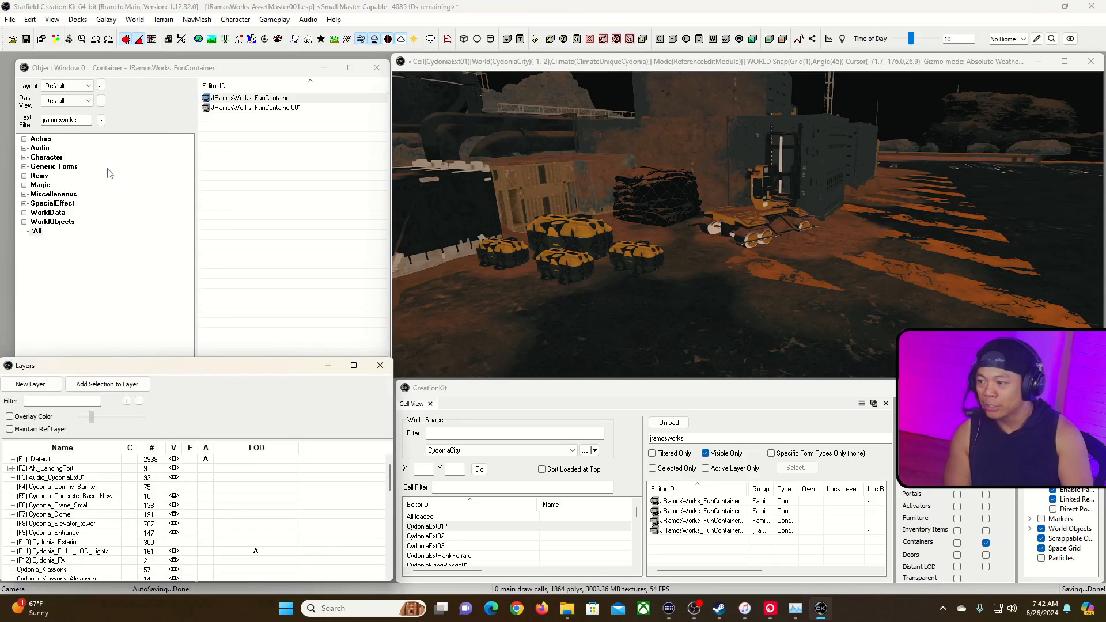
pyautogui.moveTo(170, 368); pyautogui.dragTo(224, 156)
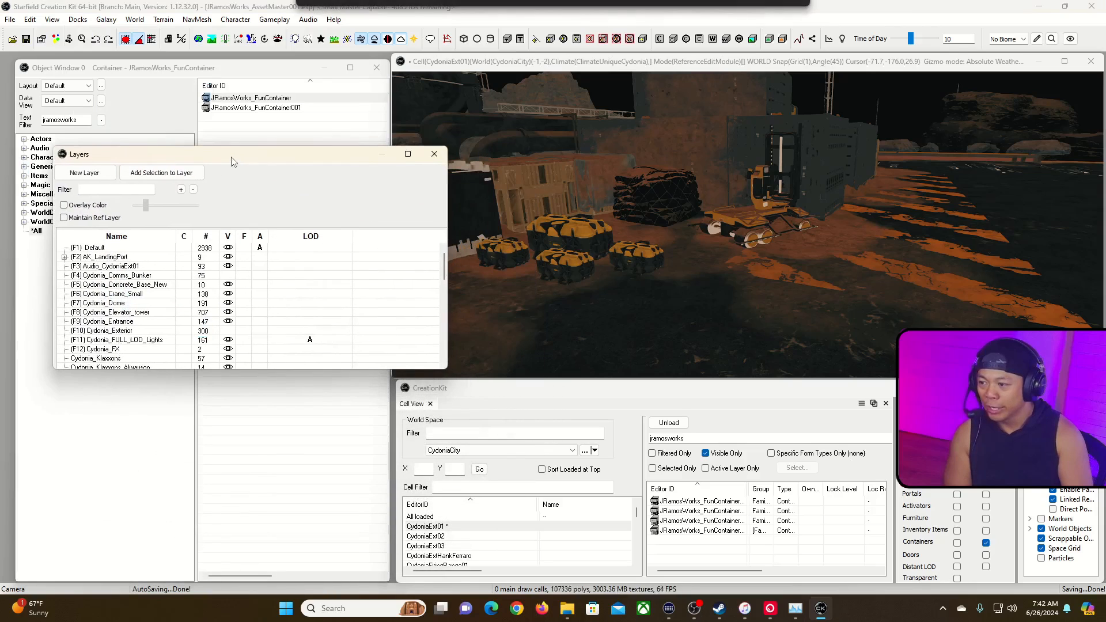
pyautogui.moveTo(444, 269); pyautogui.dragTo(448, 357)
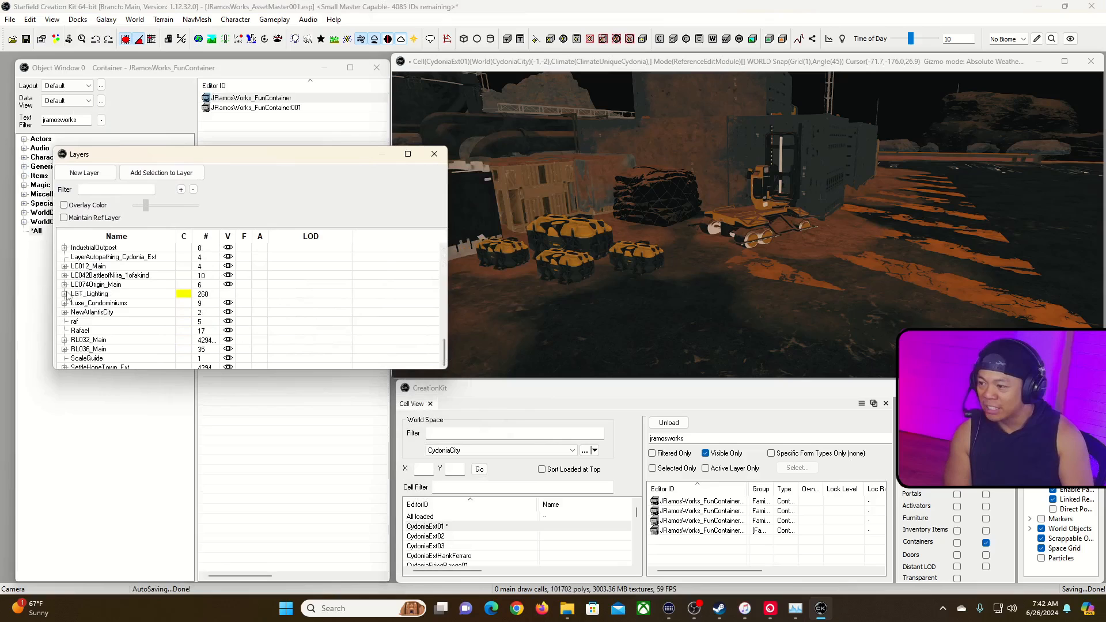
# Fly the camera around the container group and toggle the LGT_Lighting layer's visibility on and off.
pyautogui.click(556, 71)
pyautogui.press('`')
pyautogui.press('d')
pyautogui.press('w')
pyautogui.press('d')
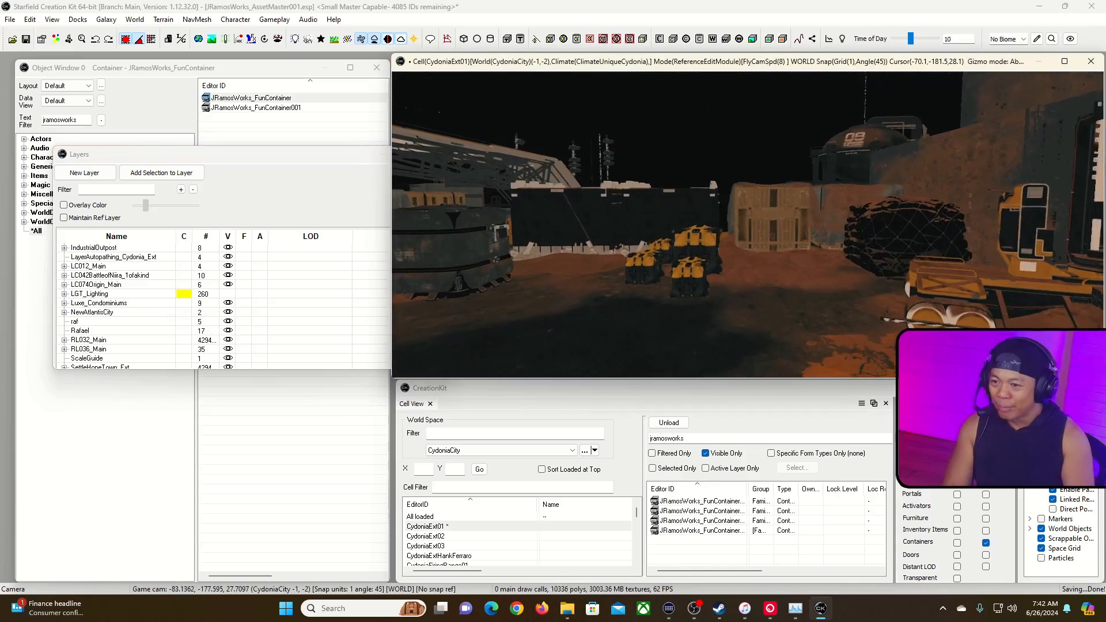
pyautogui.press('s')
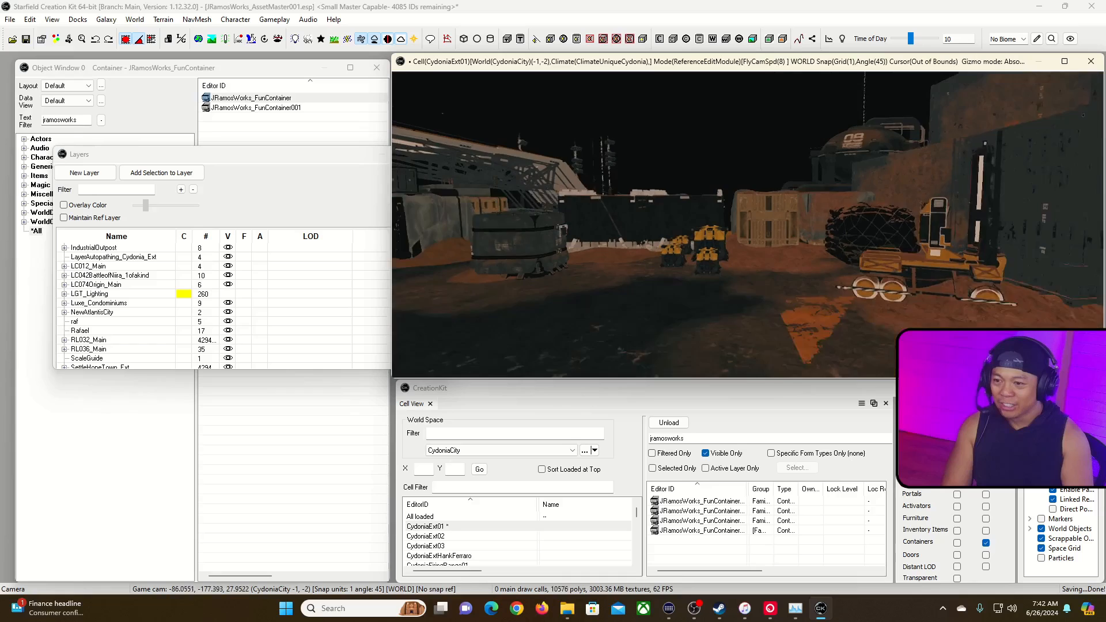
pyautogui.press('w')
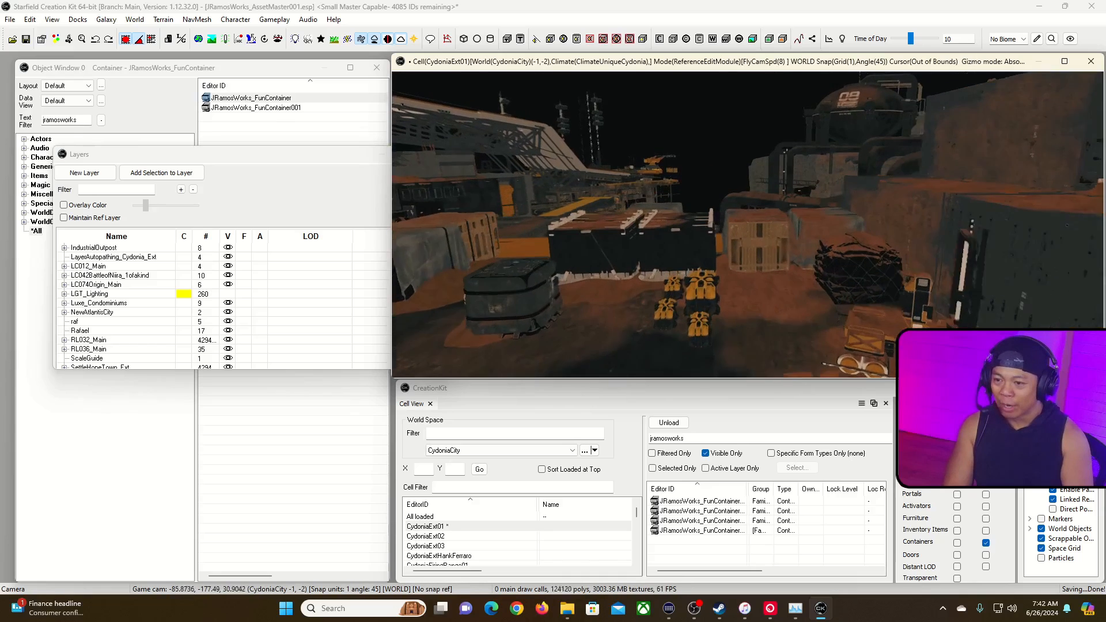
pyautogui.press('`')
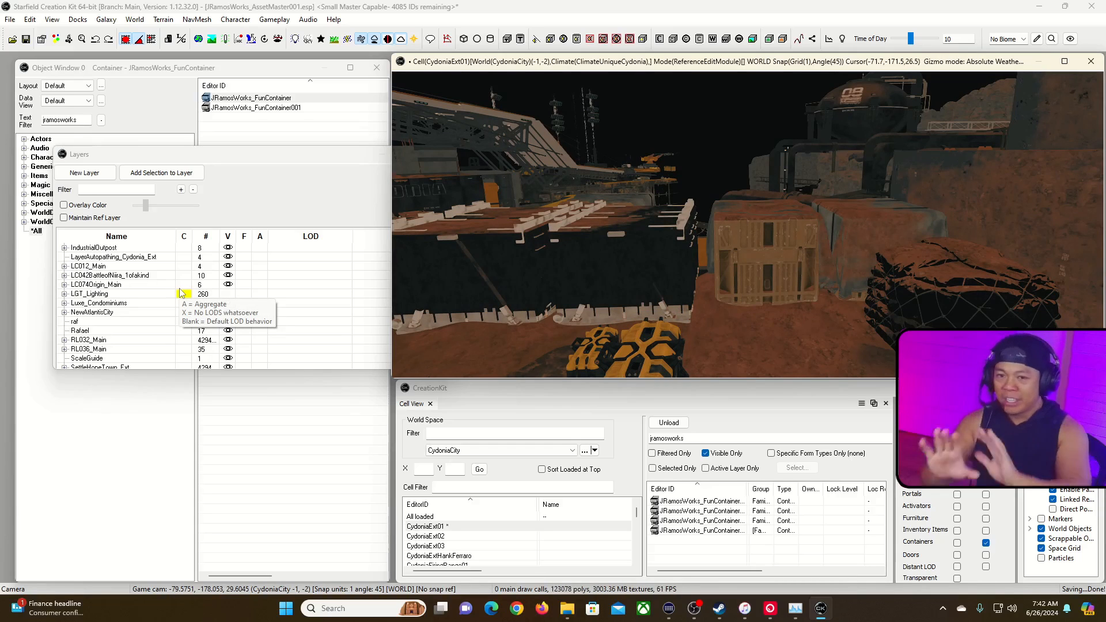
pyautogui.click(224, 296)
pyautogui.click(228, 295)
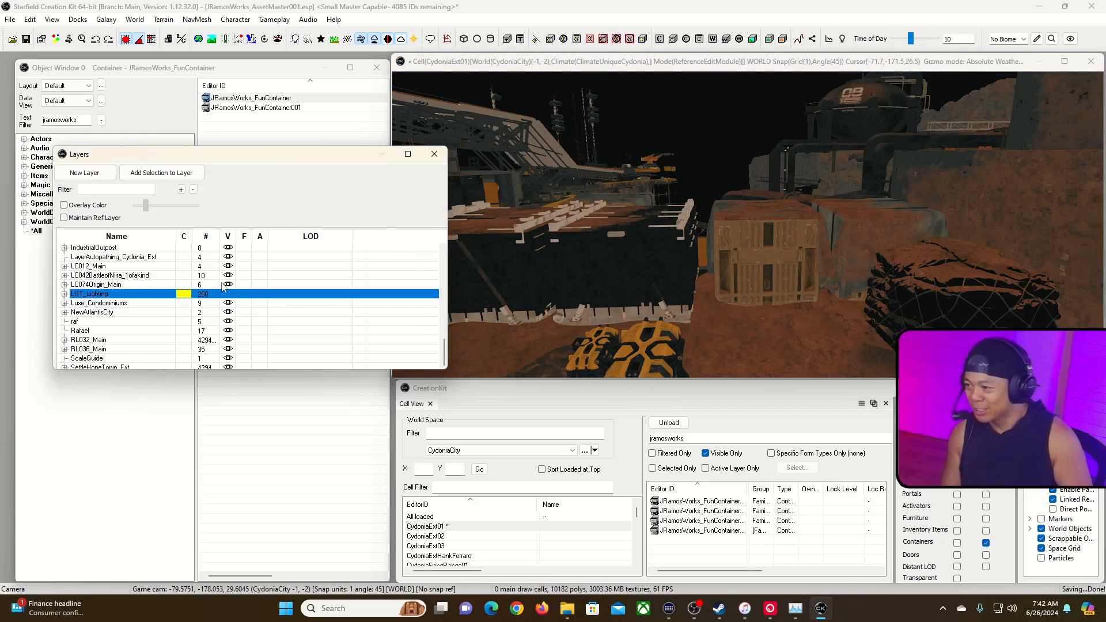
# Examine the full layer list, from the Default and Cydonia layers down to LGT_Lighting, RL036_Main and SettleHopeTown_Ext.
pyautogui.scroll(-1, 224, 288)
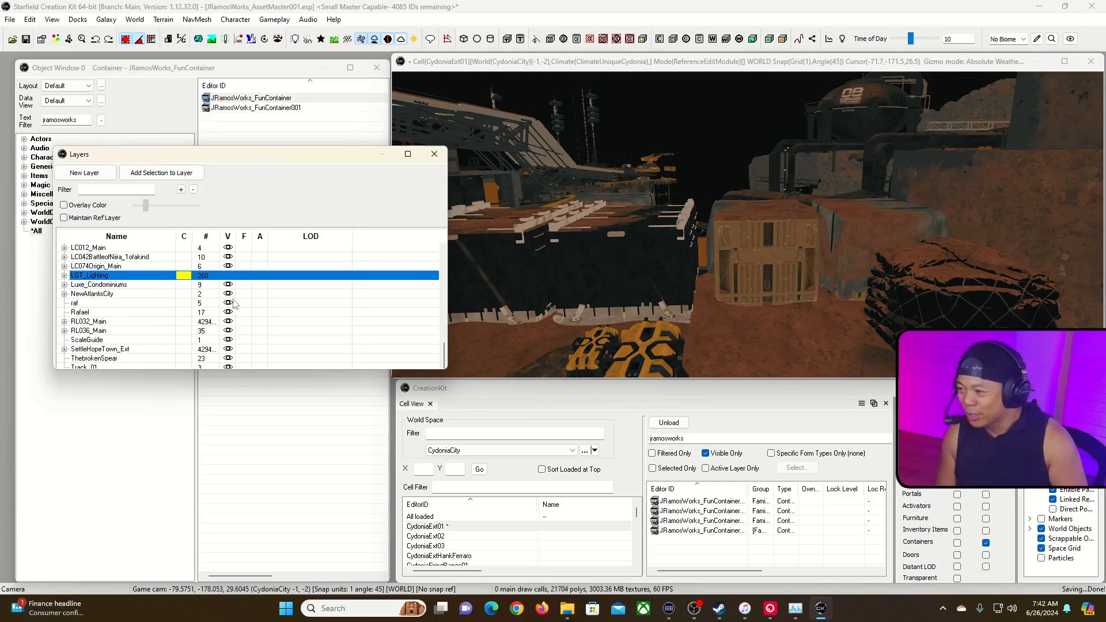
pyautogui.scroll(10, 226, 326)
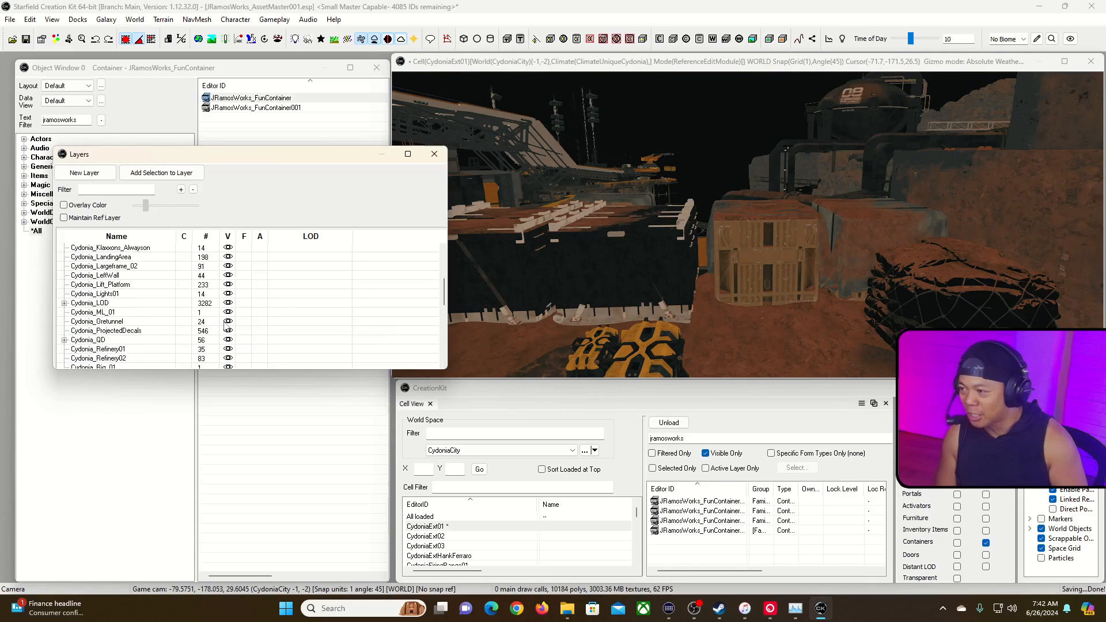
pyautogui.scroll(2, 226, 326)
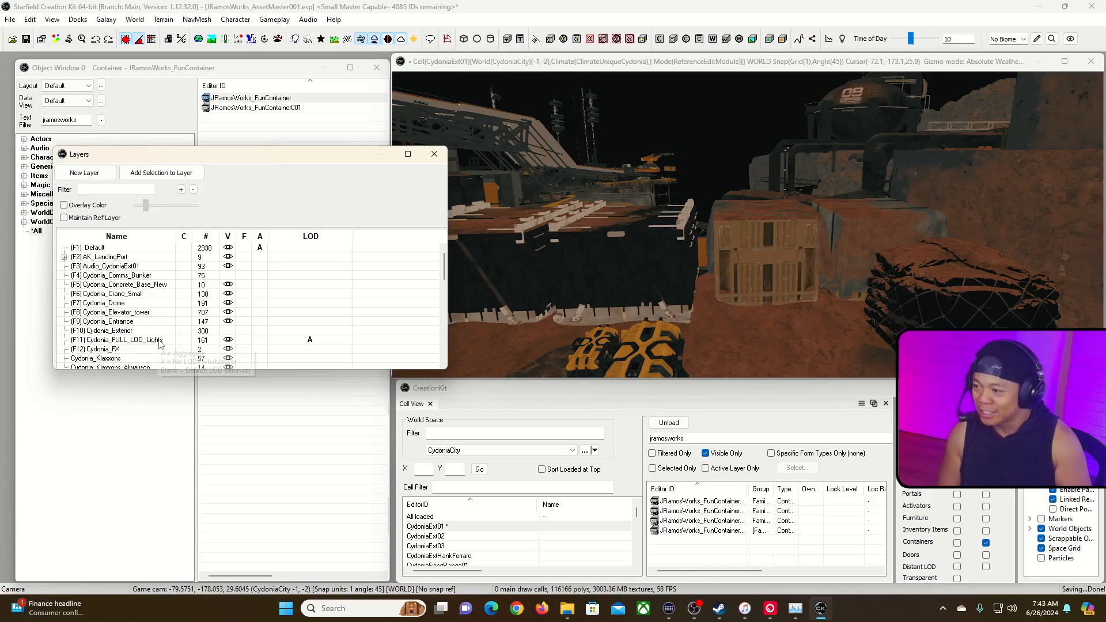
pyautogui.scroll(-10, 308, 311)
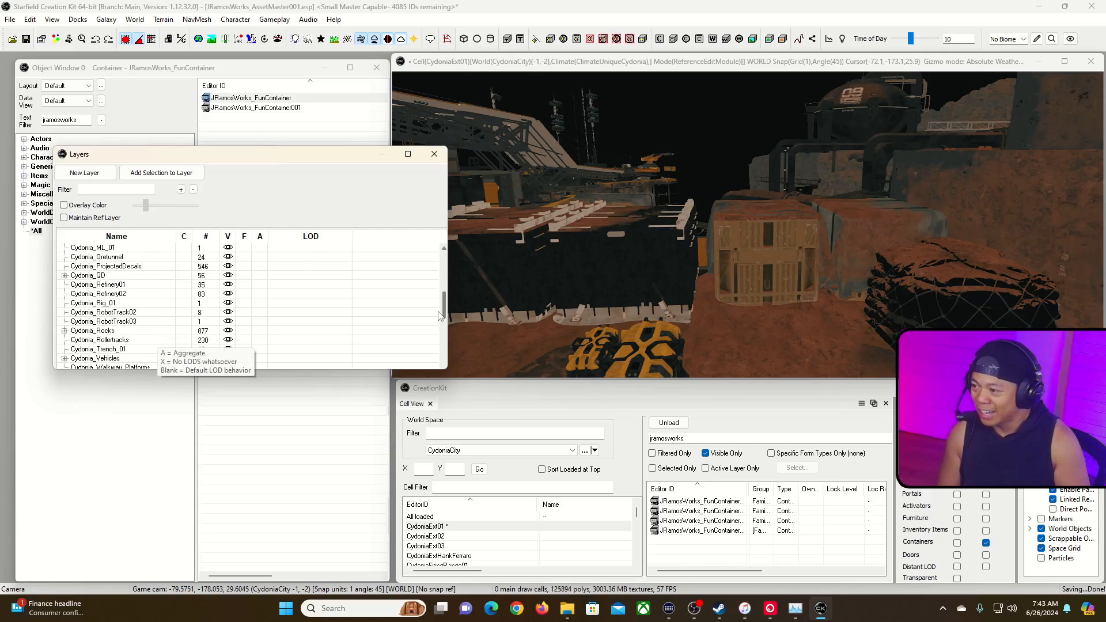
pyautogui.scroll(-5, 433, 347)
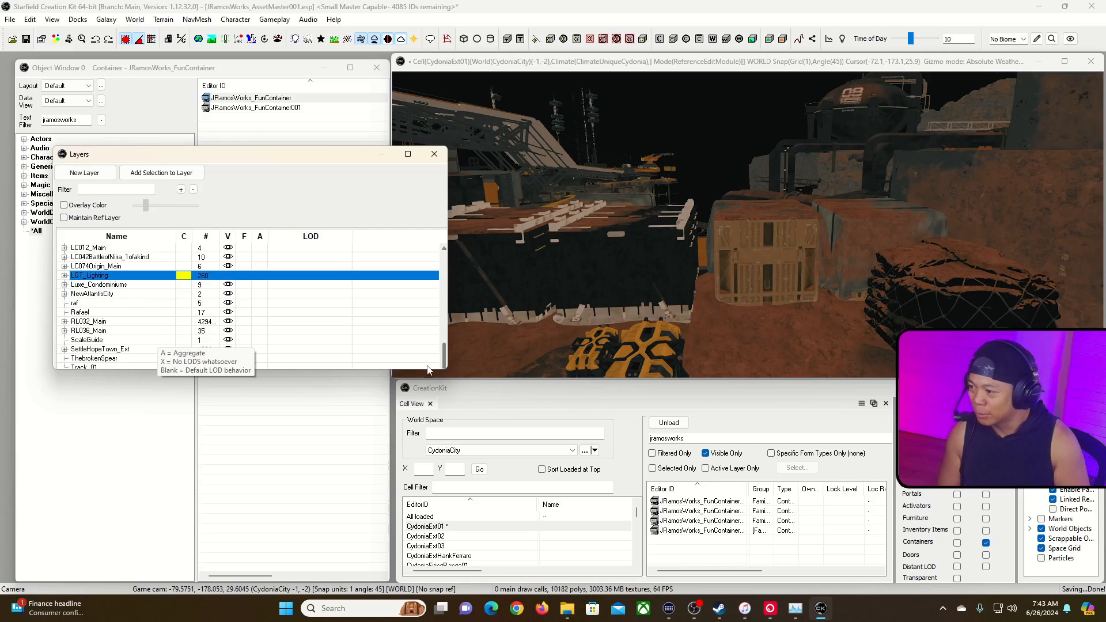
pyautogui.moveTo(443, 357); pyautogui.dragTo(450, 248)
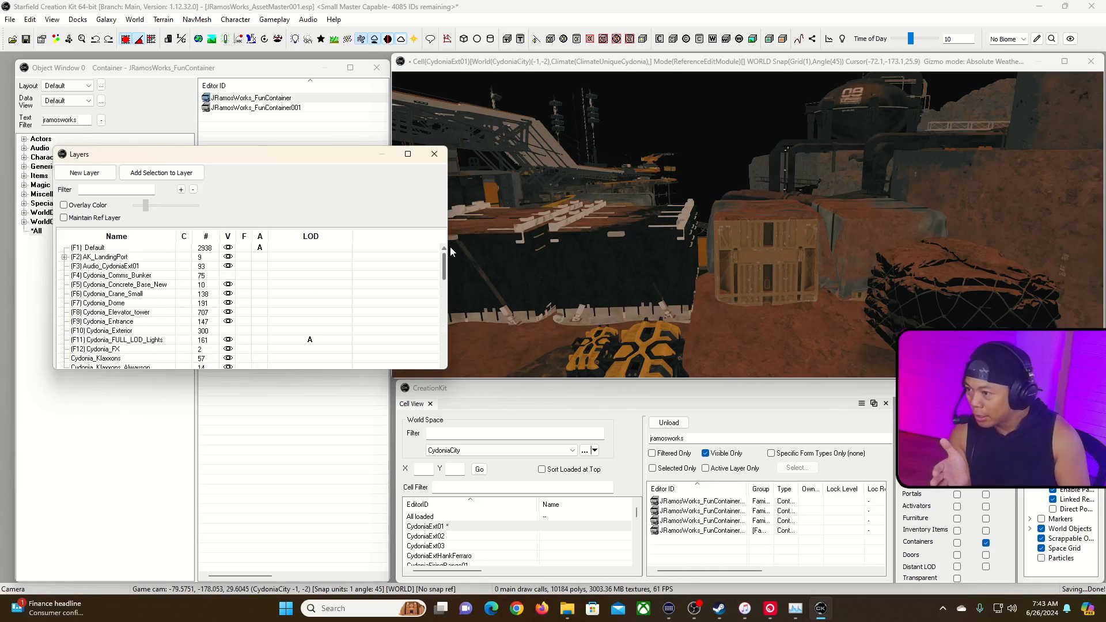
pyautogui.moveTo(445, 275); pyautogui.dragTo(422, 362)
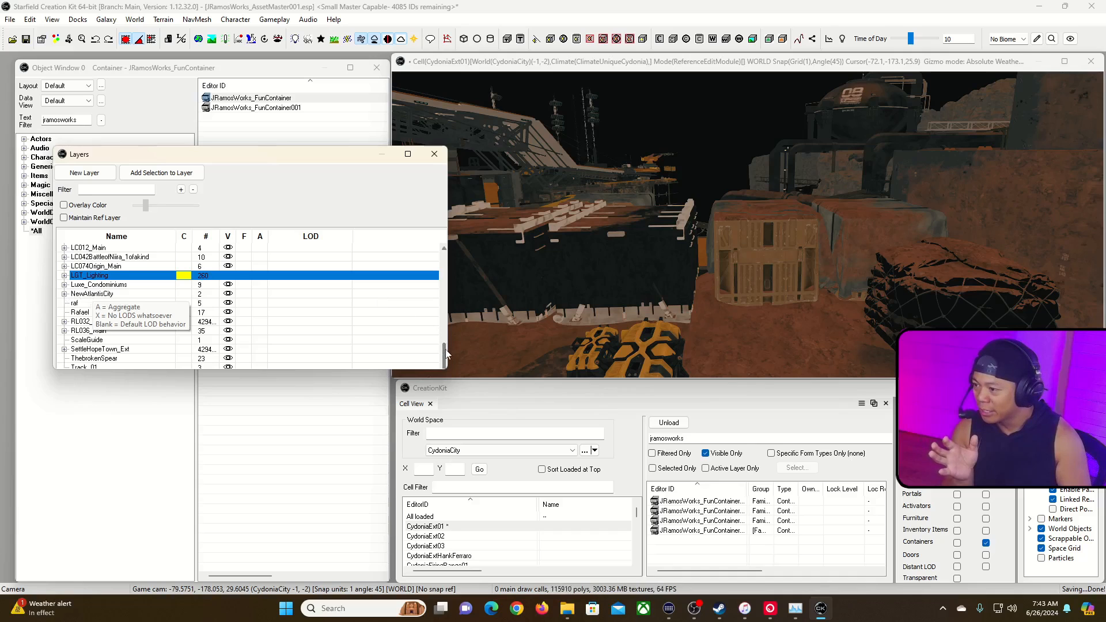
pyautogui.click(102, 349)
pyautogui.click(138, 332)
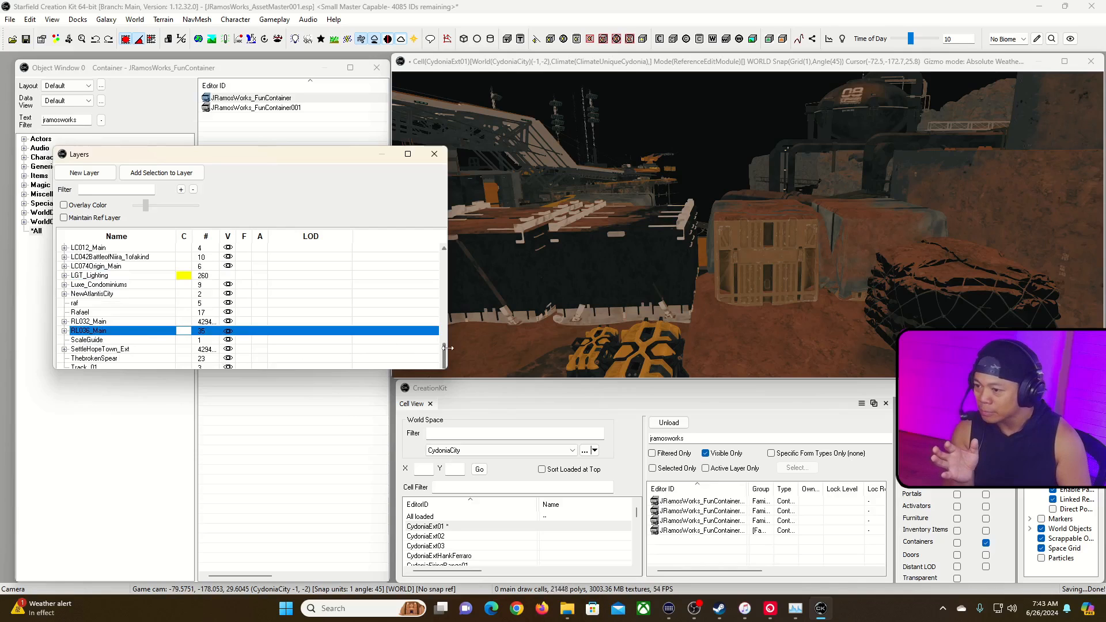
pyautogui.scroll(5, 443, 346)
pyautogui.scroll(6, 436, 329)
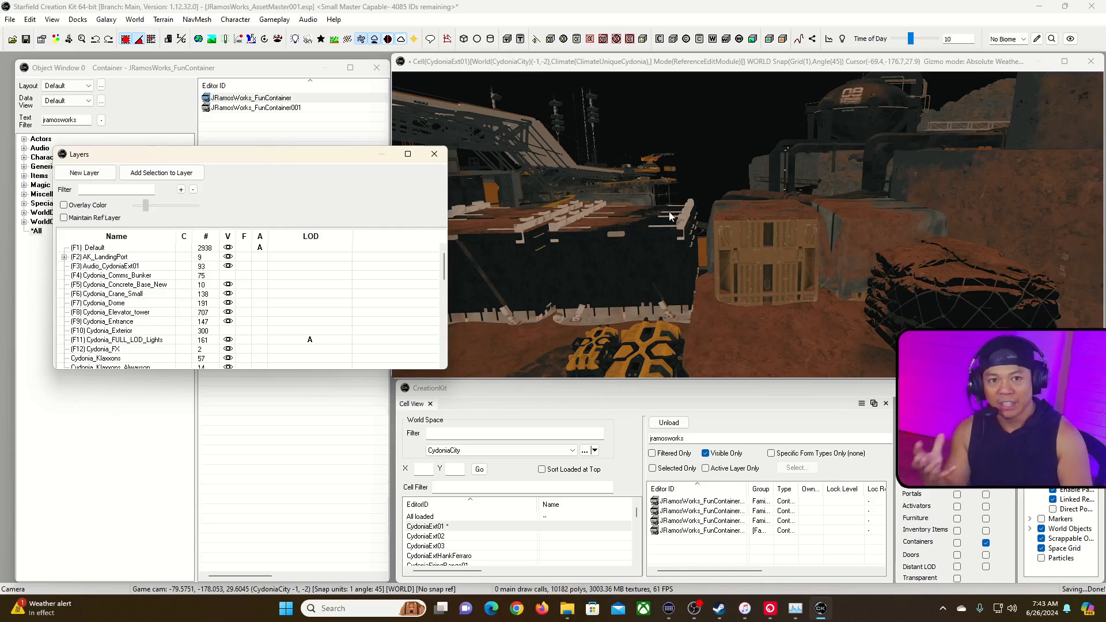
# Toggle the Default layer off and on with the container group in view, and do the same for Cydonia_FULL_LOD_Lights.
pyautogui.click(228, 248)
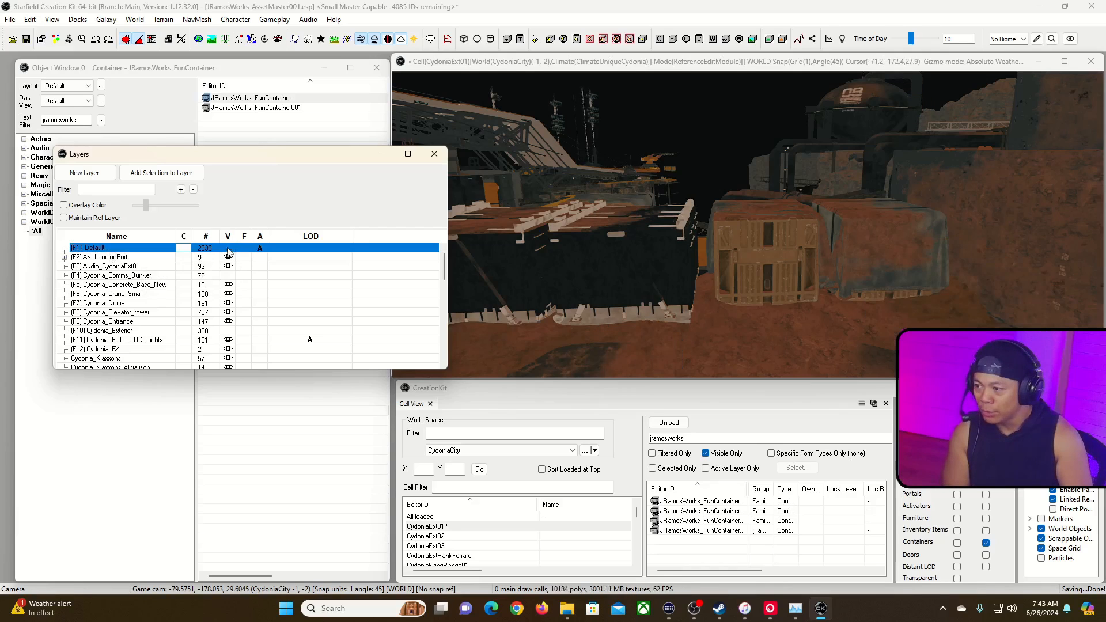
pyautogui.click(228, 248)
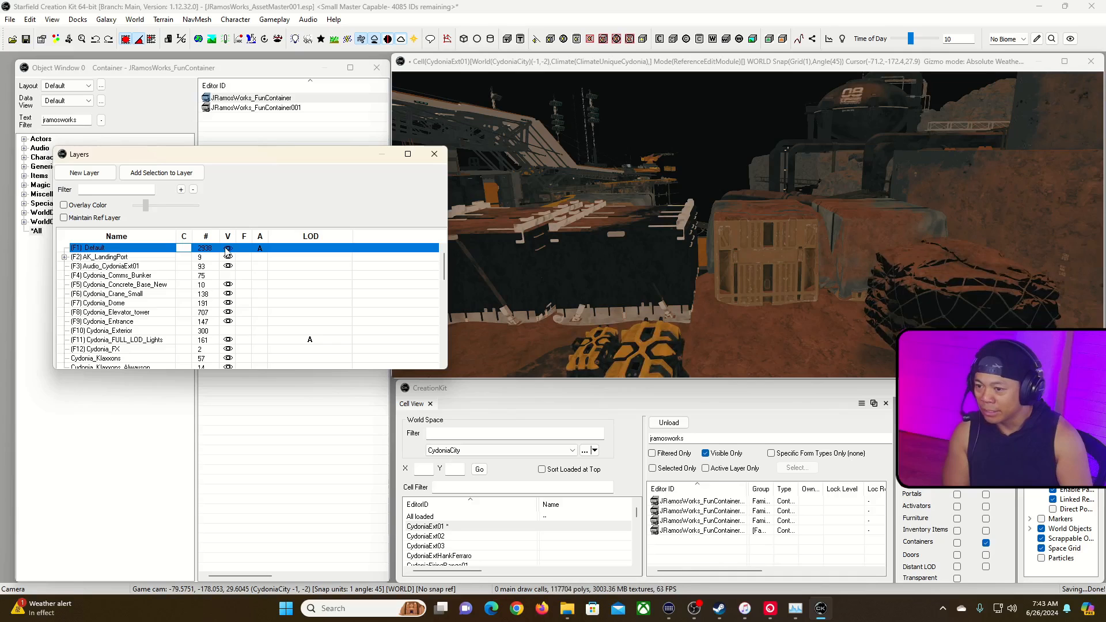
pyautogui.click(615, 146)
pyautogui.keyDown('shift'); pyautogui.moveTo(615, 146); pyautogui.dragTo(661, 215, button='middle'); pyautogui.keyUp('shift')
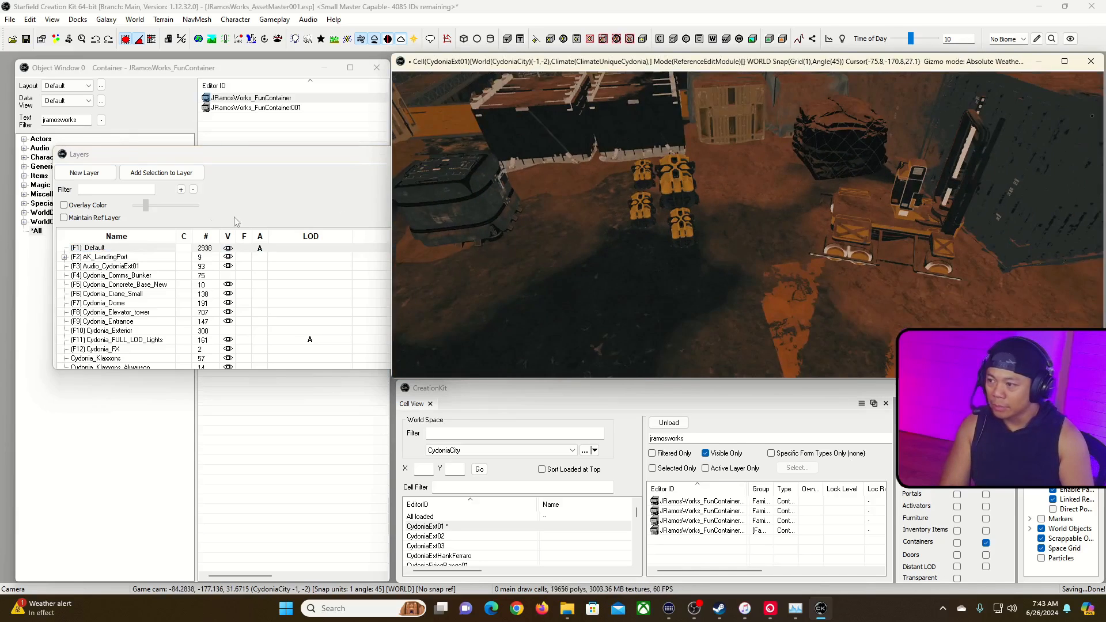
pyautogui.click(254, 226)
pyautogui.click(229, 249)
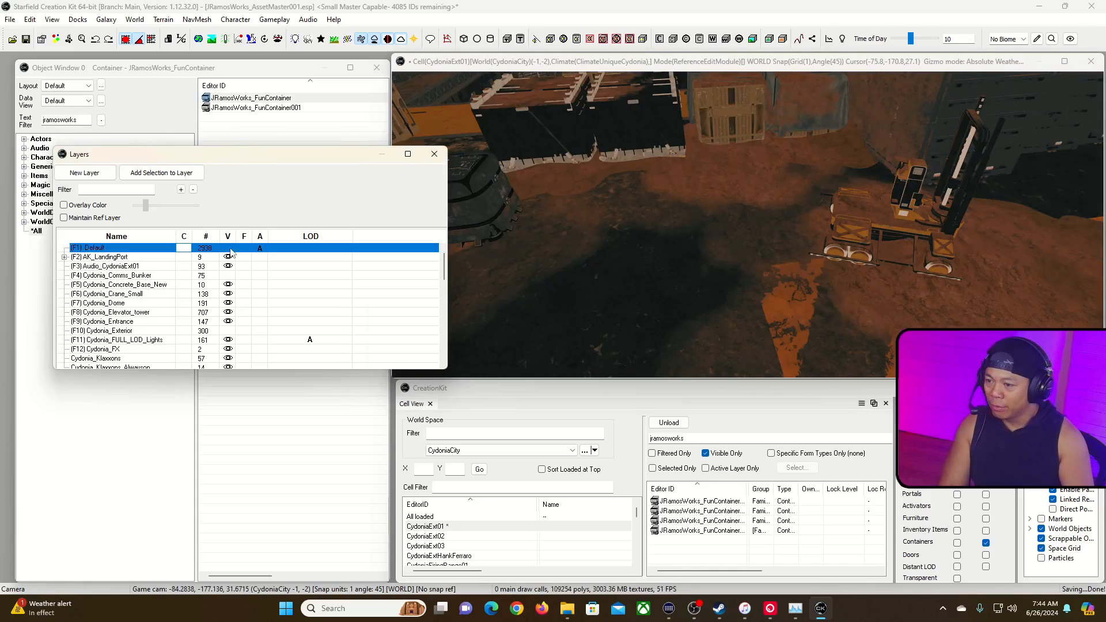
pyautogui.click(229, 248)
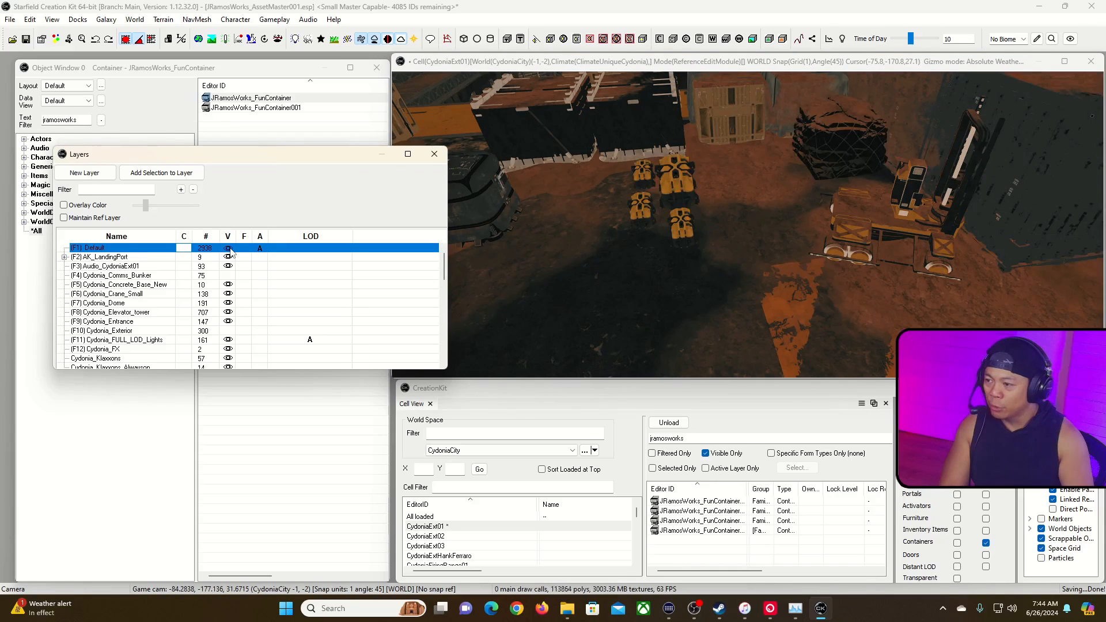
pyautogui.click(228, 248)
pyautogui.click(229, 249)
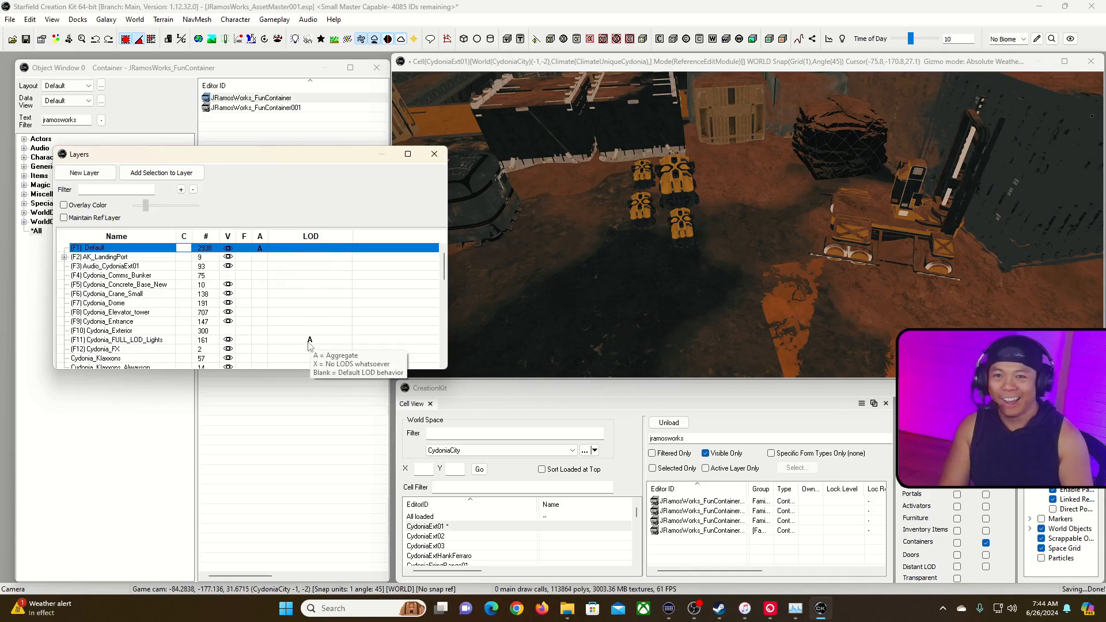
pyautogui.click(228, 344)
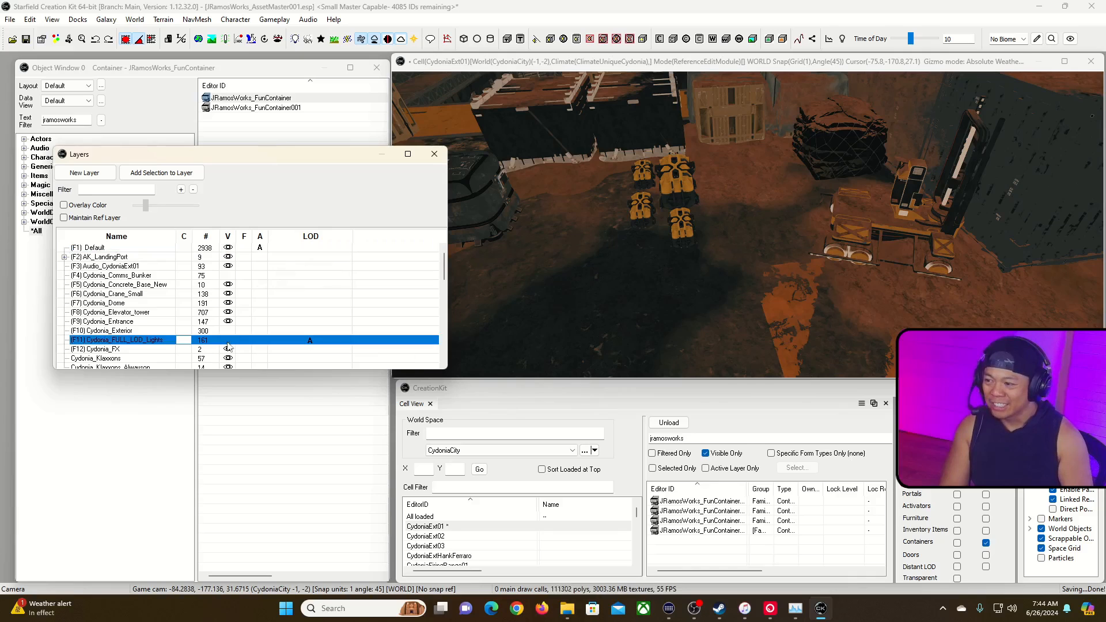
pyautogui.click(228, 344)
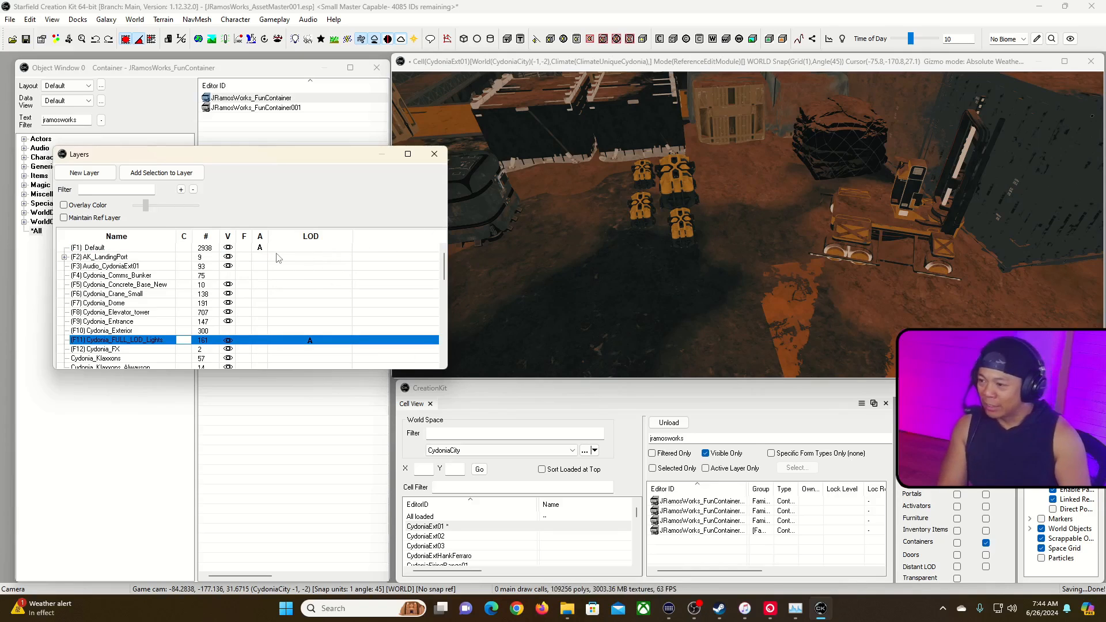
# Select all loaded references in the Default layer and fly around the cell to survey which objects are selected.
pyautogui.rightClick(391, 249)
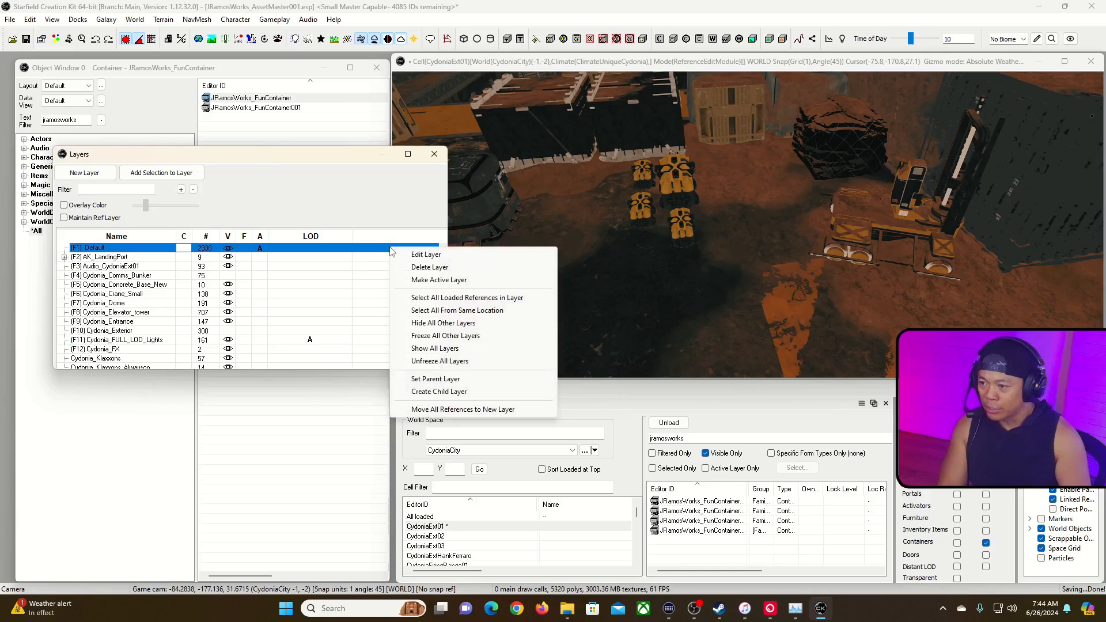
pyautogui.click(460, 298)
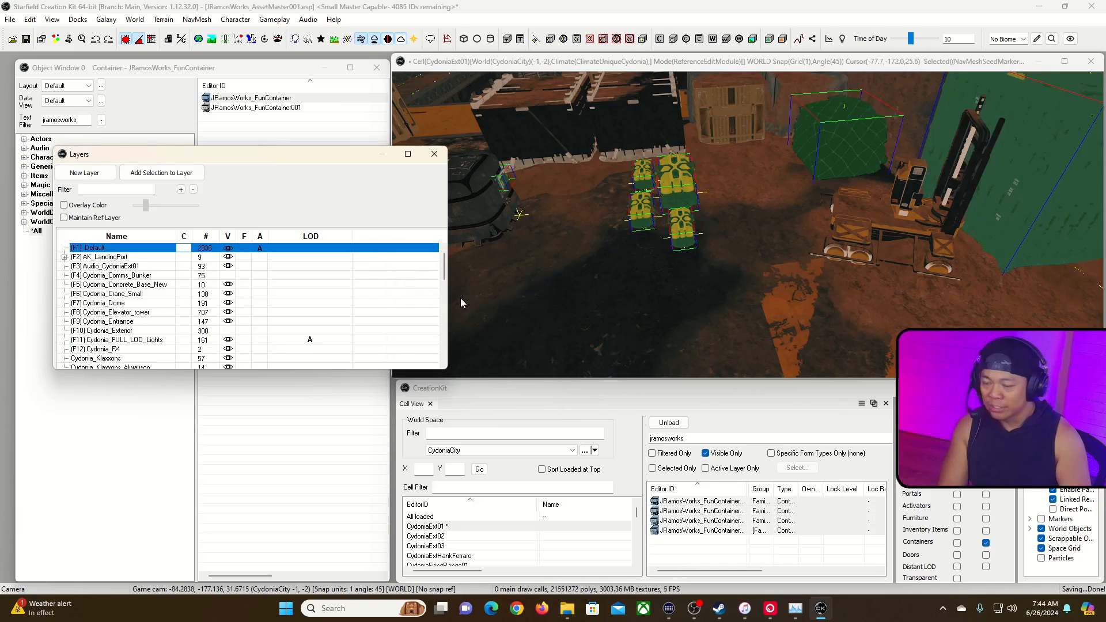
pyautogui.press('s')
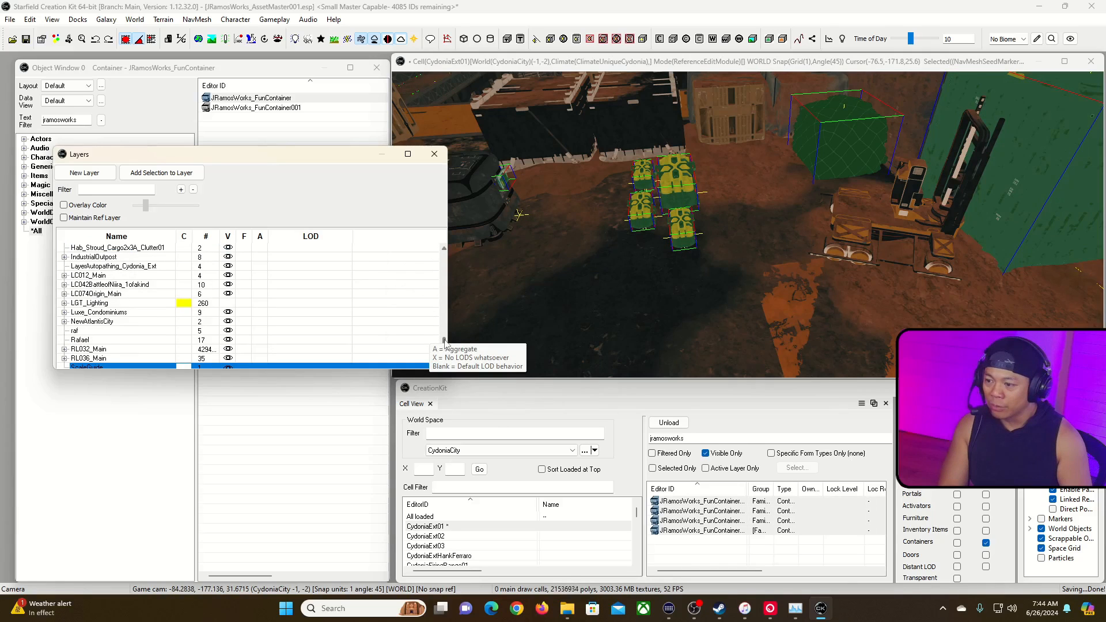
pyautogui.moveTo(444, 341); pyautogui.dragTo(444, 254)
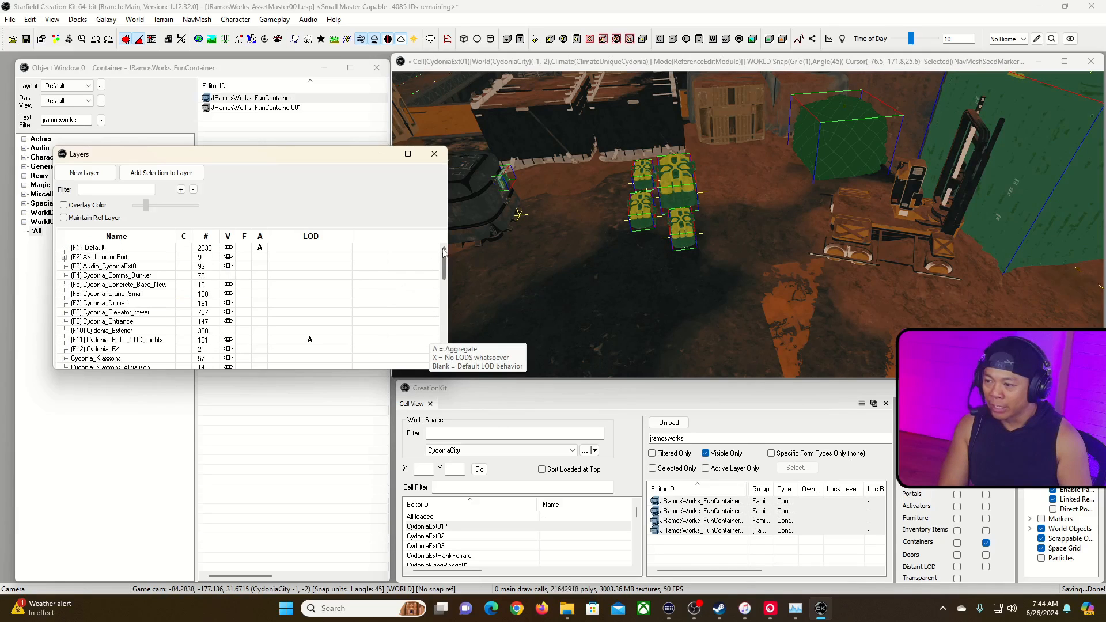
pyautogui.click(674, 63)
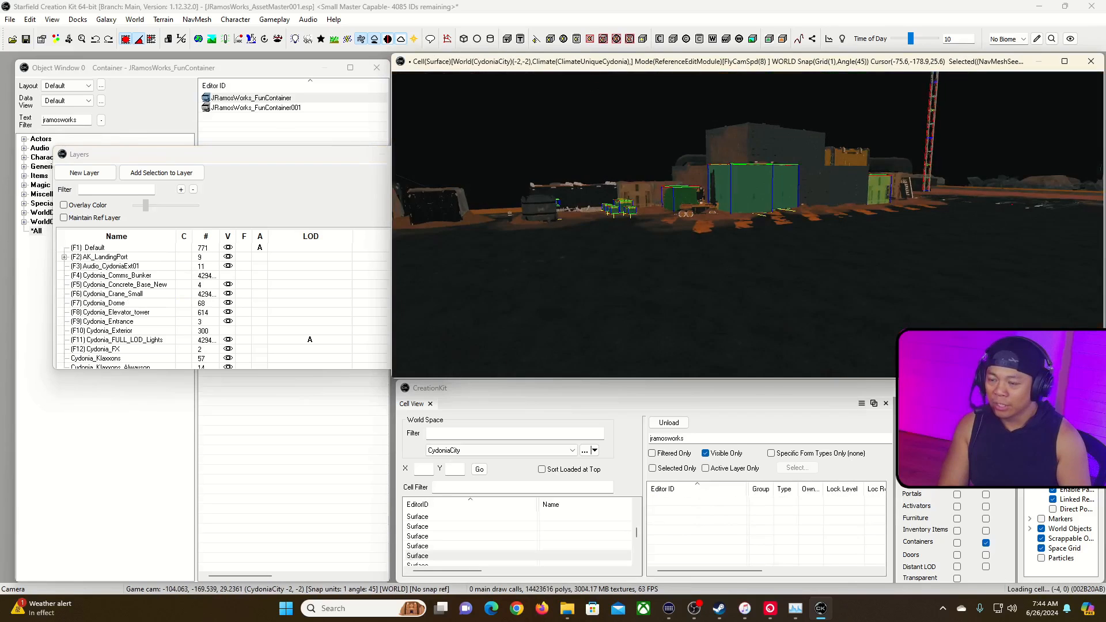
pyautogui.scroll(-1, 747, 225)
pyautogui.press('w')
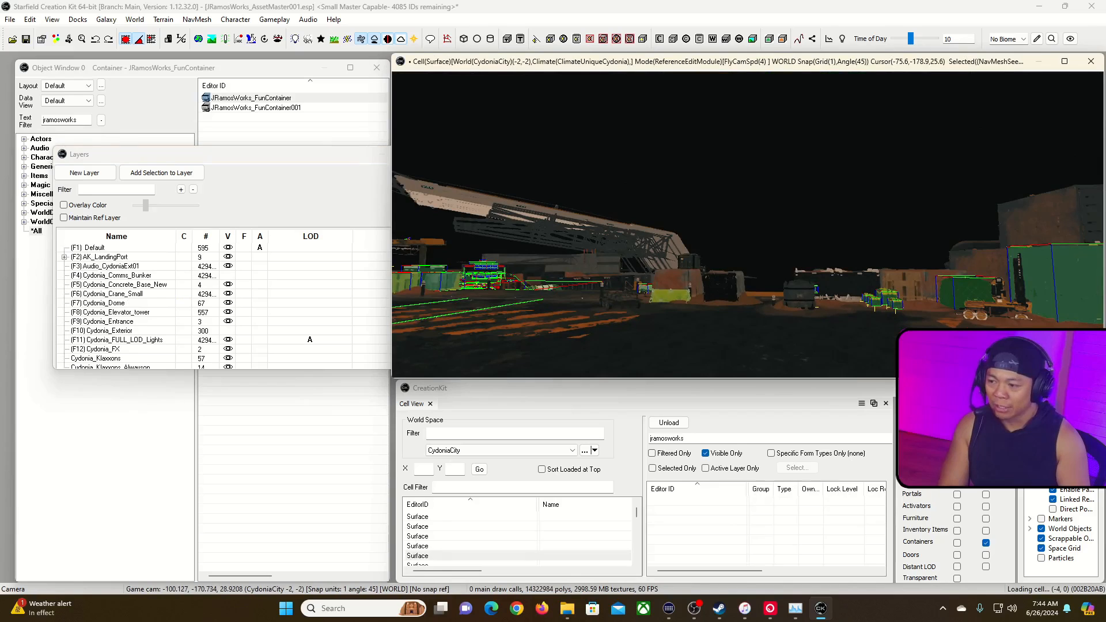
pyautogui.press('w')
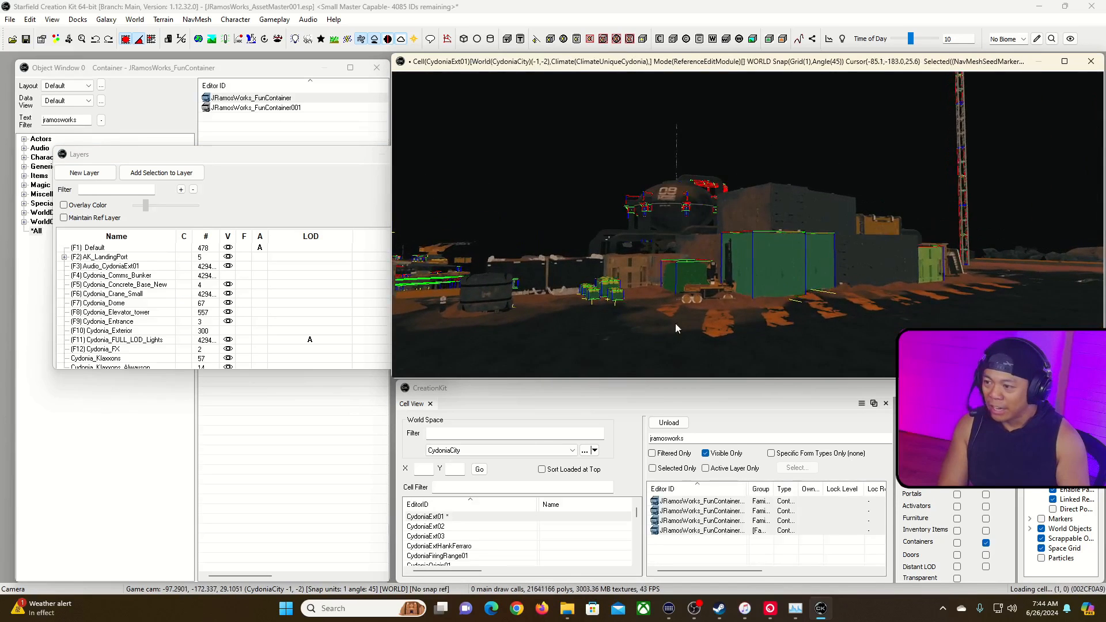
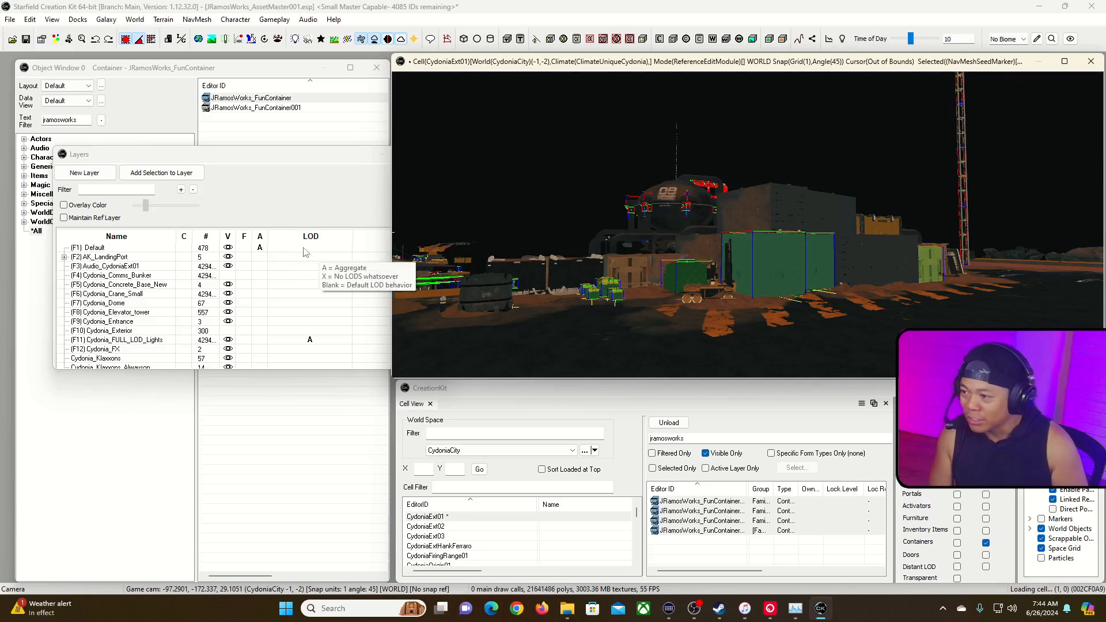
pyautogui.click(249, 251)
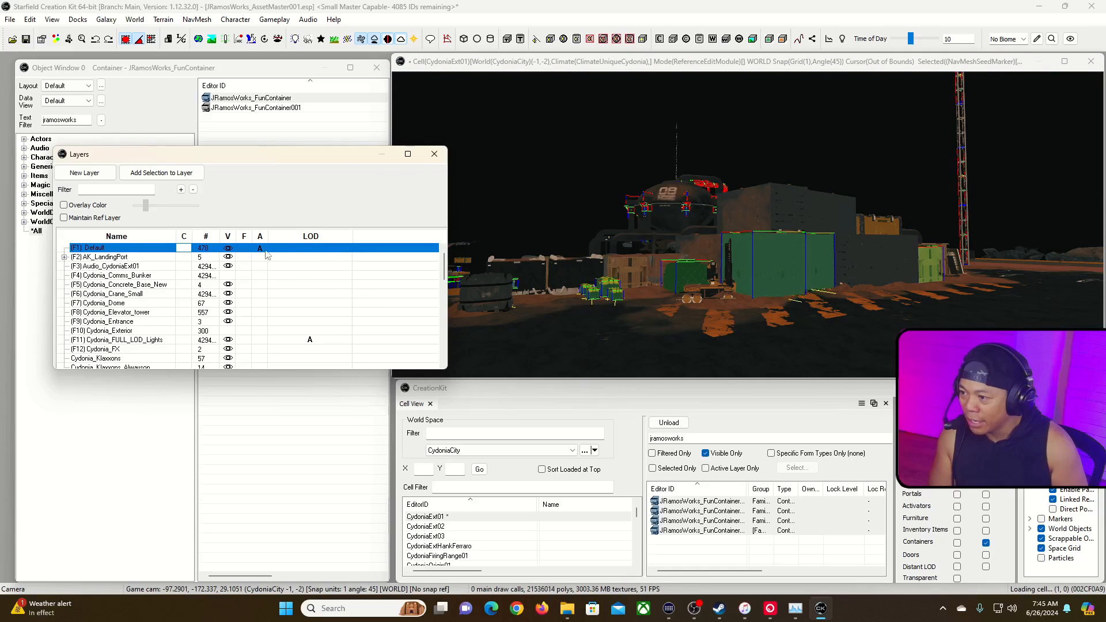
pyautogui.rightClick(312, 251)
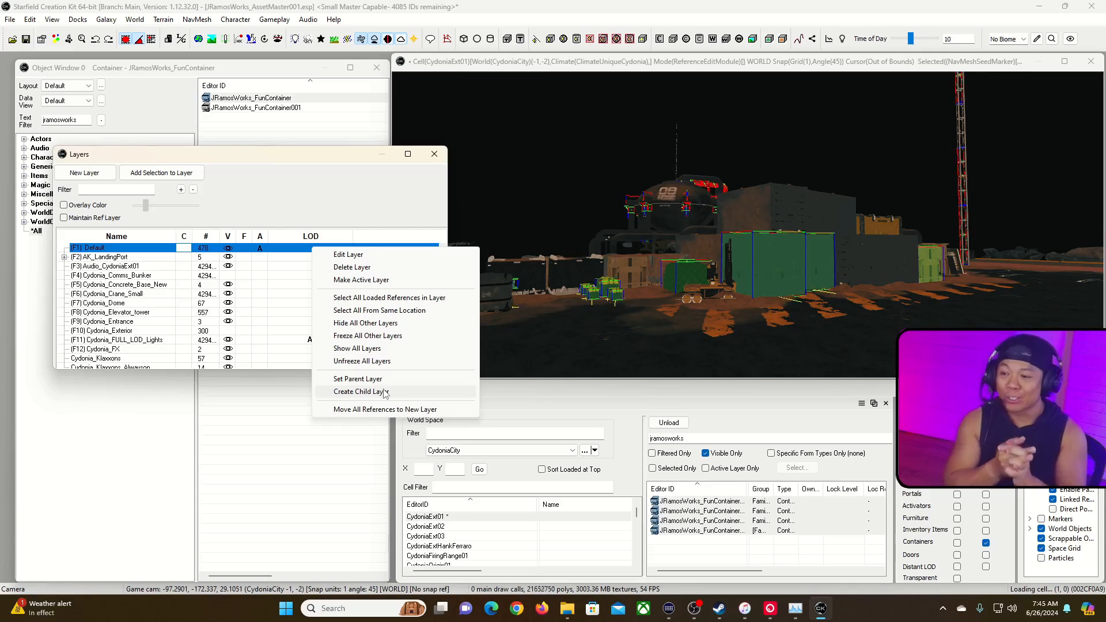
pyautogui.click(337, 170)
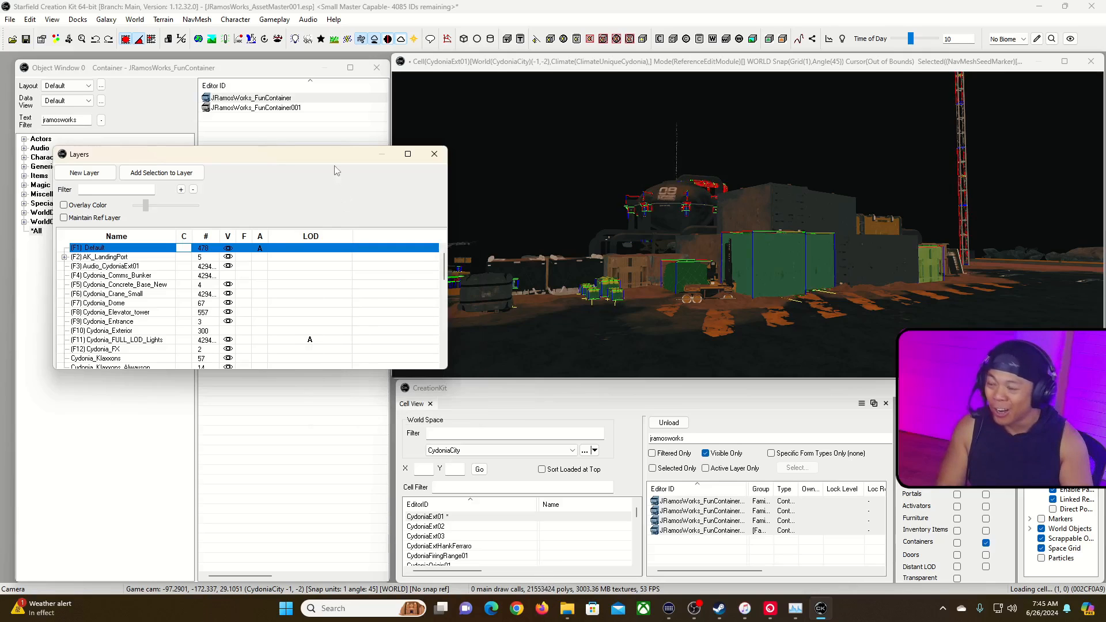
# Make the Layers window taller, dock it beneath the object window and enlarge its docked area.
pyautogui.moveTo(319, 160); pyautogui.dragTo(327, 138)
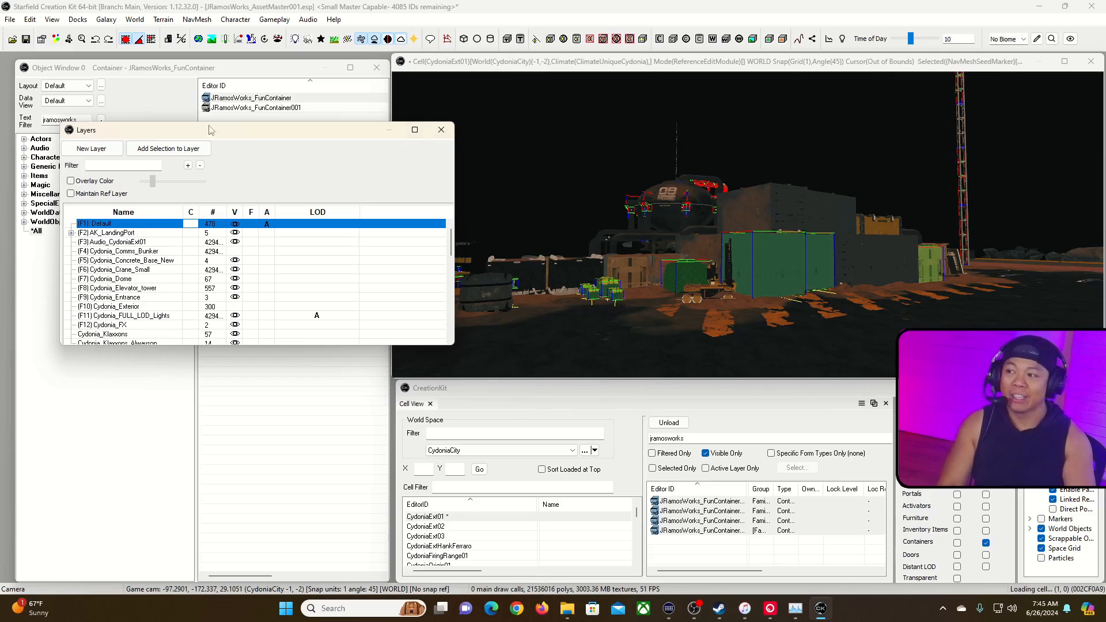
pyautogui.click(256, 70)
pyautogui.doubleClick(65, 119)
pyautogui.click(64, 119)
pyautogui.doubleClick(64, 120)
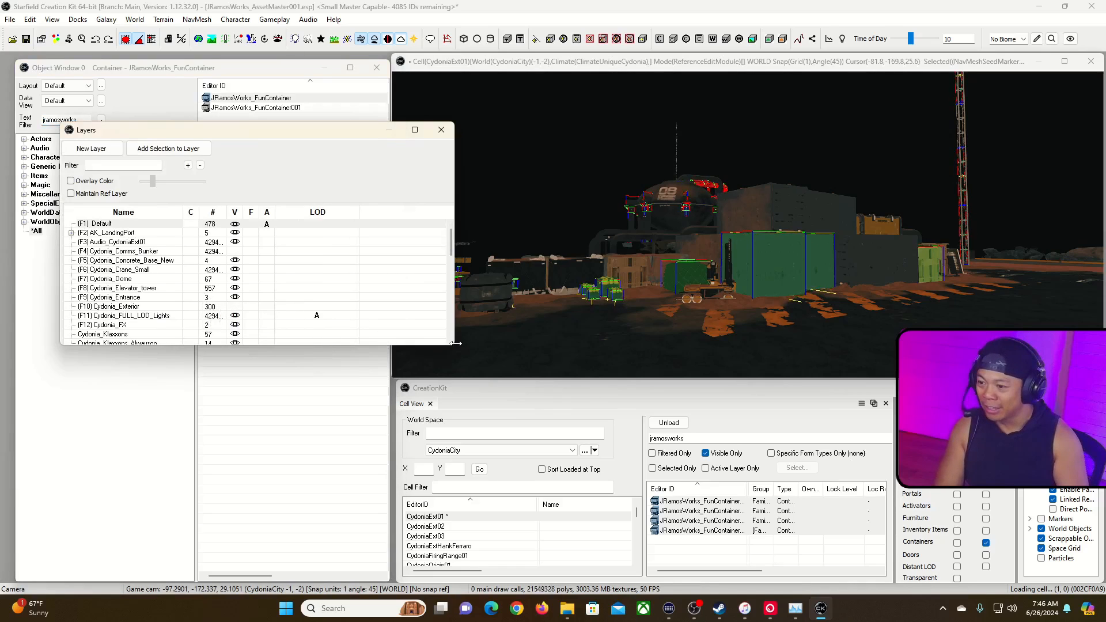
pyautogui.moveTo(453, 346); pyautogui.dragTo(412, 464)
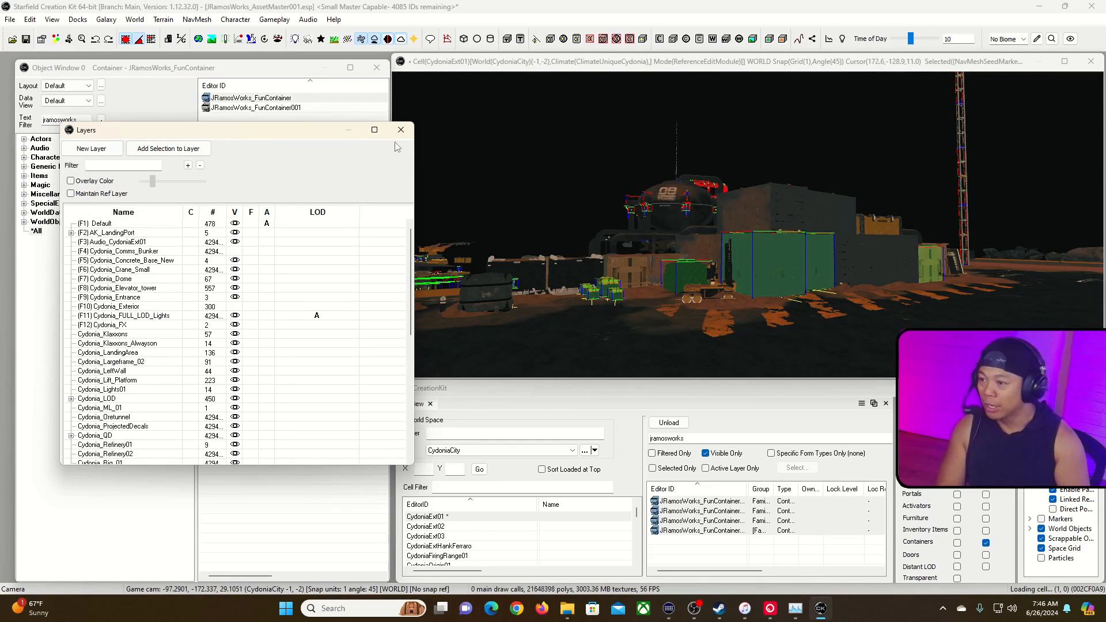
pyautogui.moveTo(265, 135); pyautogui.dragTo(206, 578)
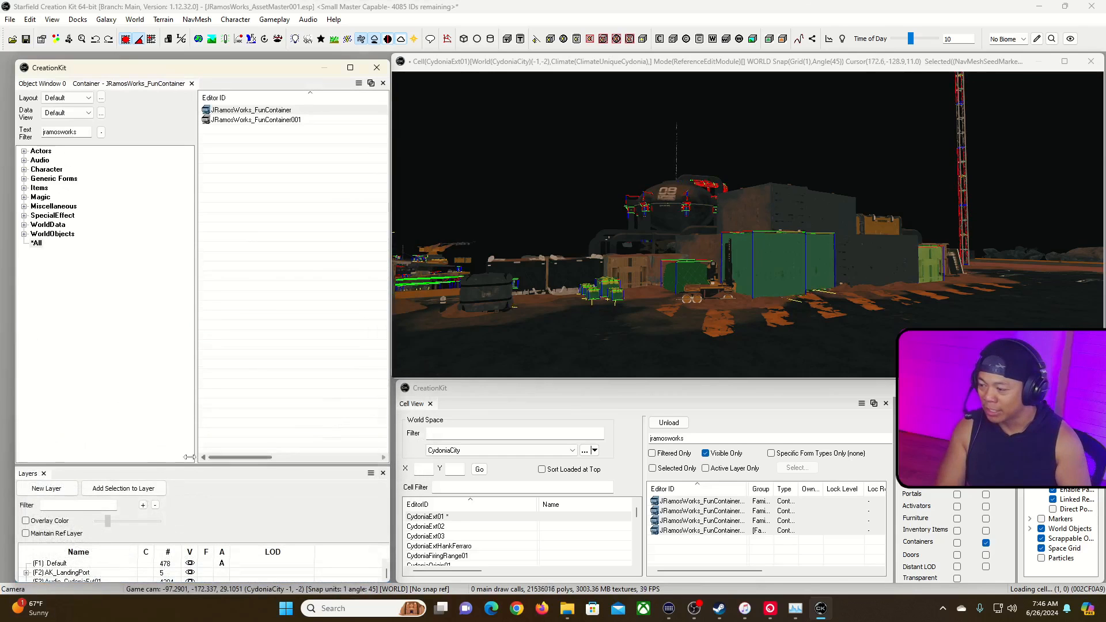
pyautogui.moveTo(201, 464); pyautogui.dragTo(201, 439)
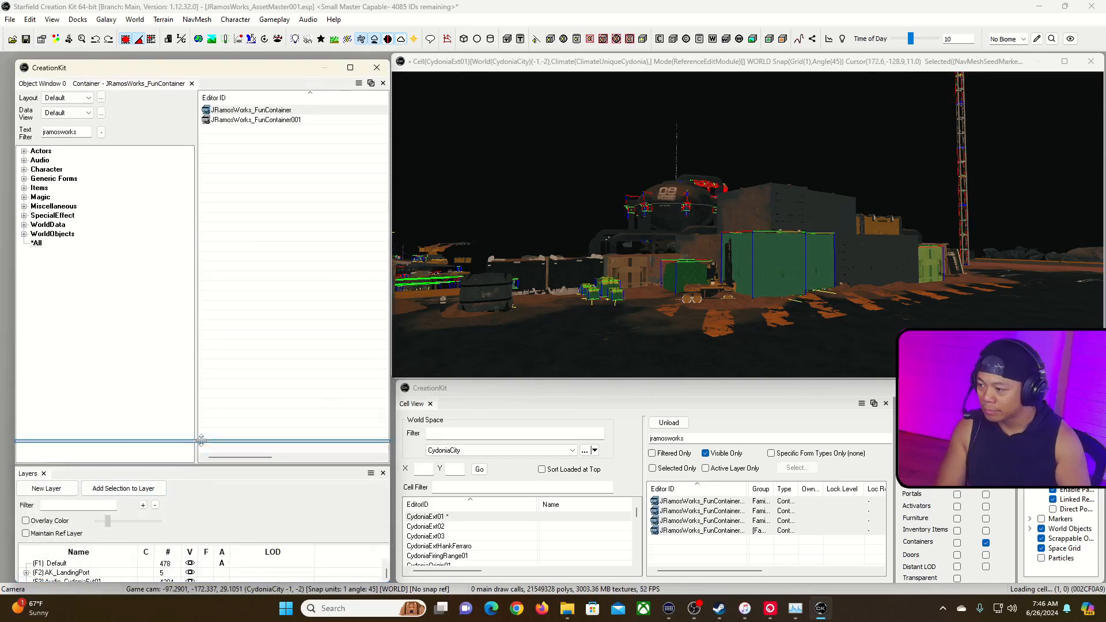
# Open the Reflection Probe window, look it over and close it again.
pyautogui.click(97, 21)
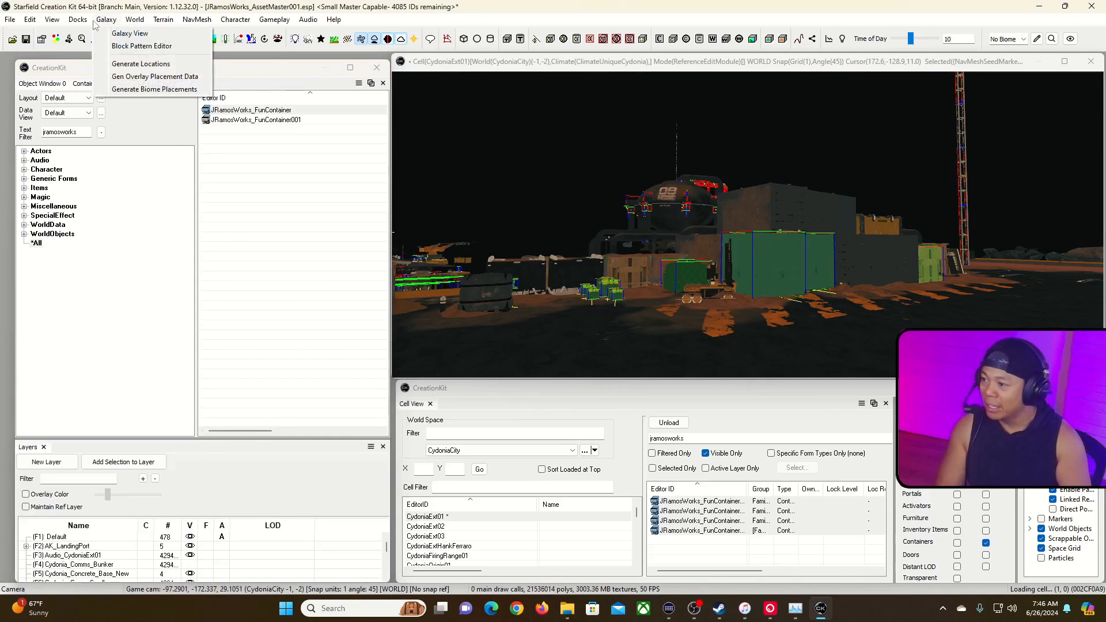
pyautogui.moveTo(75, 23)
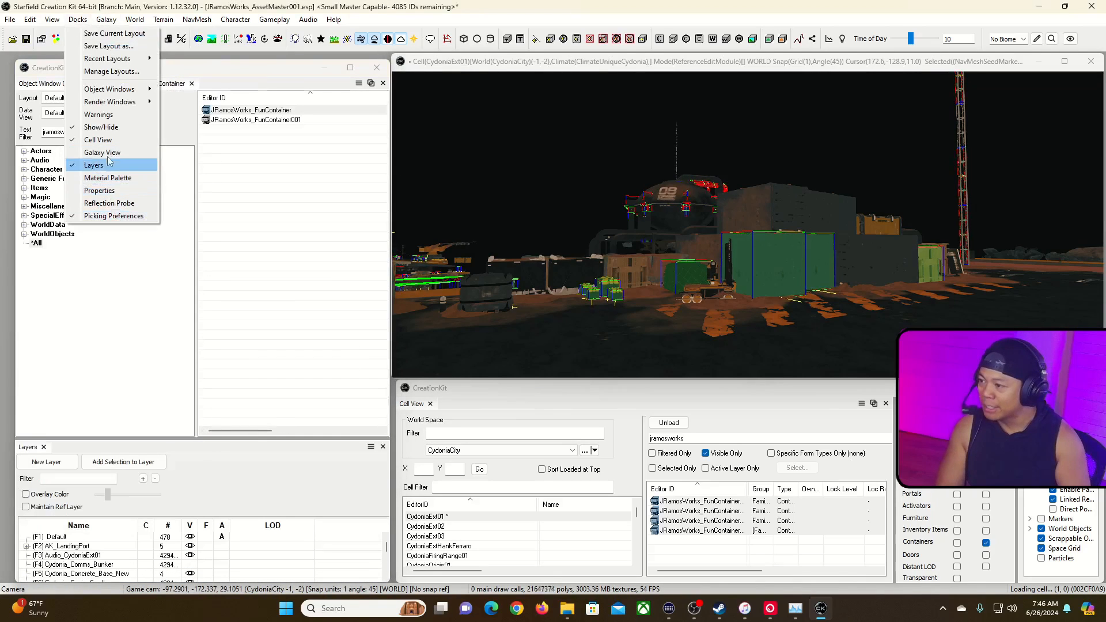
pyautogui.click(109, 204)
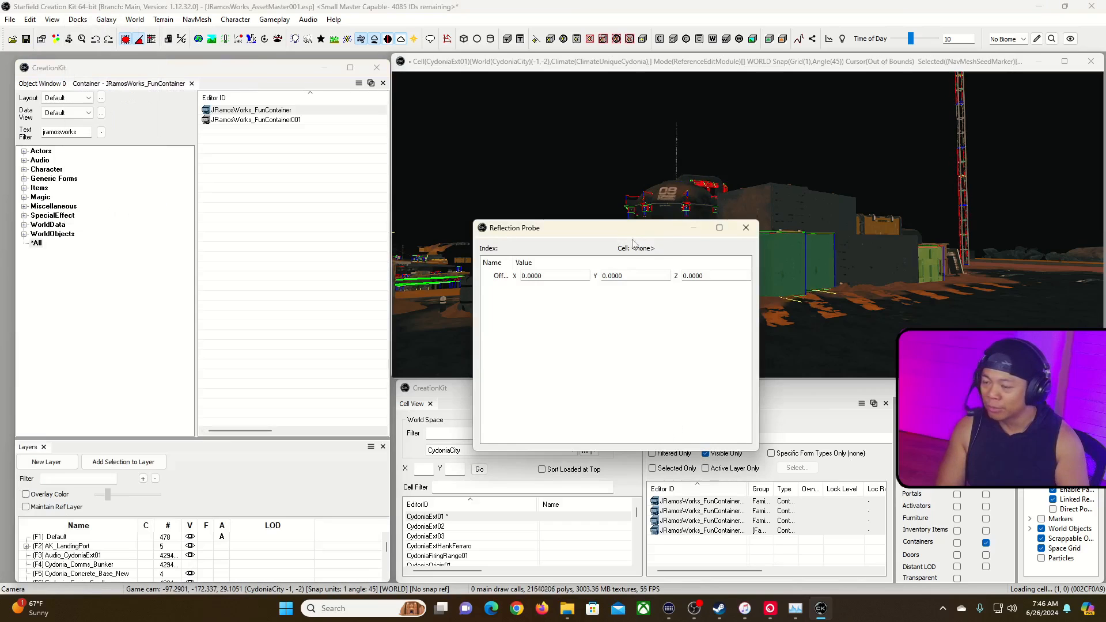
pyautogui.moveTo(615, 233); pyautogui.dragTo(581, 215)
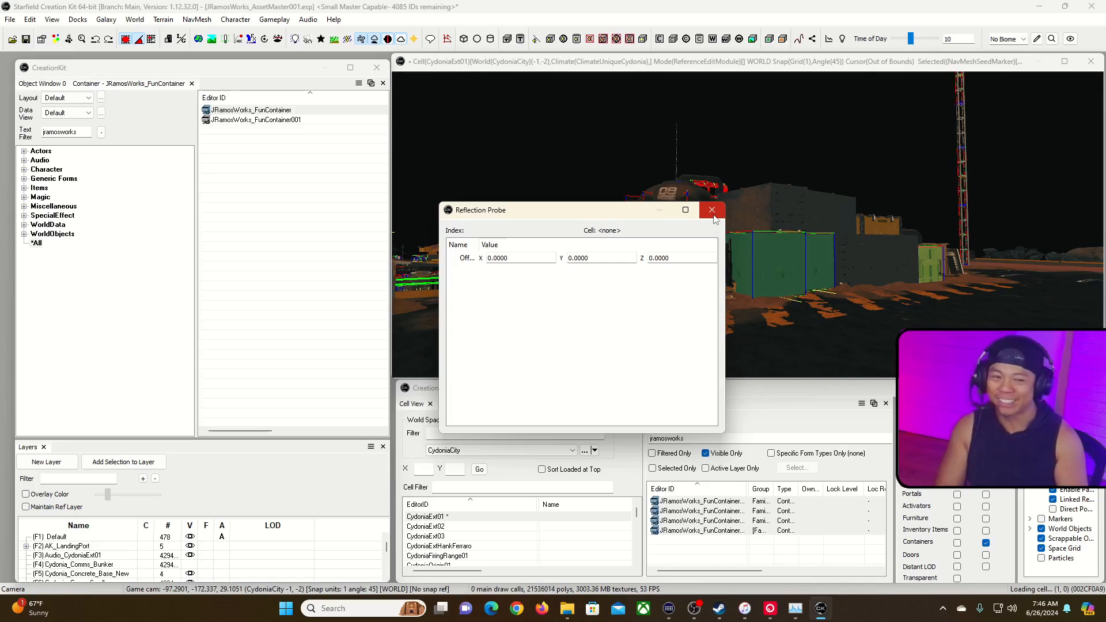
pyautogui.click(712, 211)
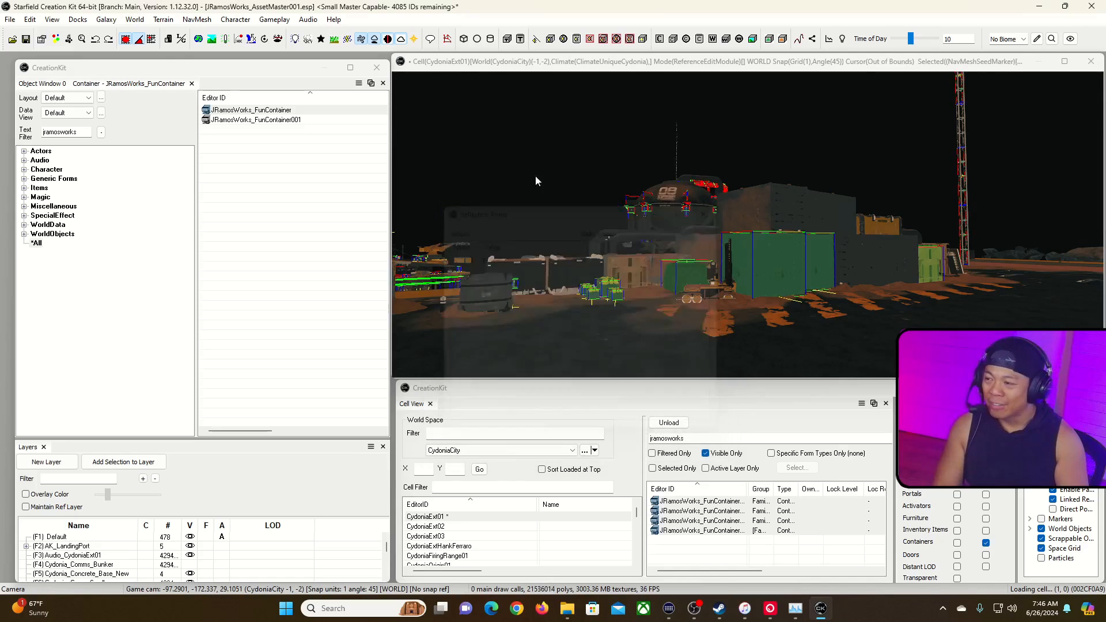
# Open the Properties window, enlarge it over the object window and widen its name column until the property names are readable.
pyautogui.click(79, 20)
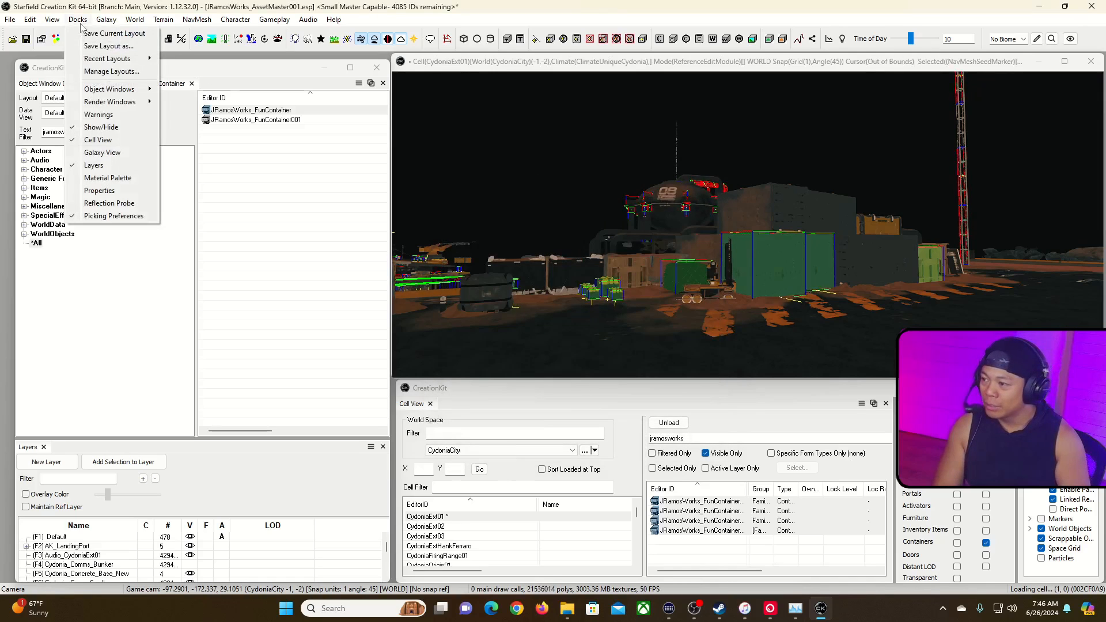
pyautogui.click(138, 191)
pyautogui.moveTo(296, 332); pyautogui.dragTo(303, 174)
pyautogui.moveTo(483, 359); pyautogui.dragTo(611, 459)
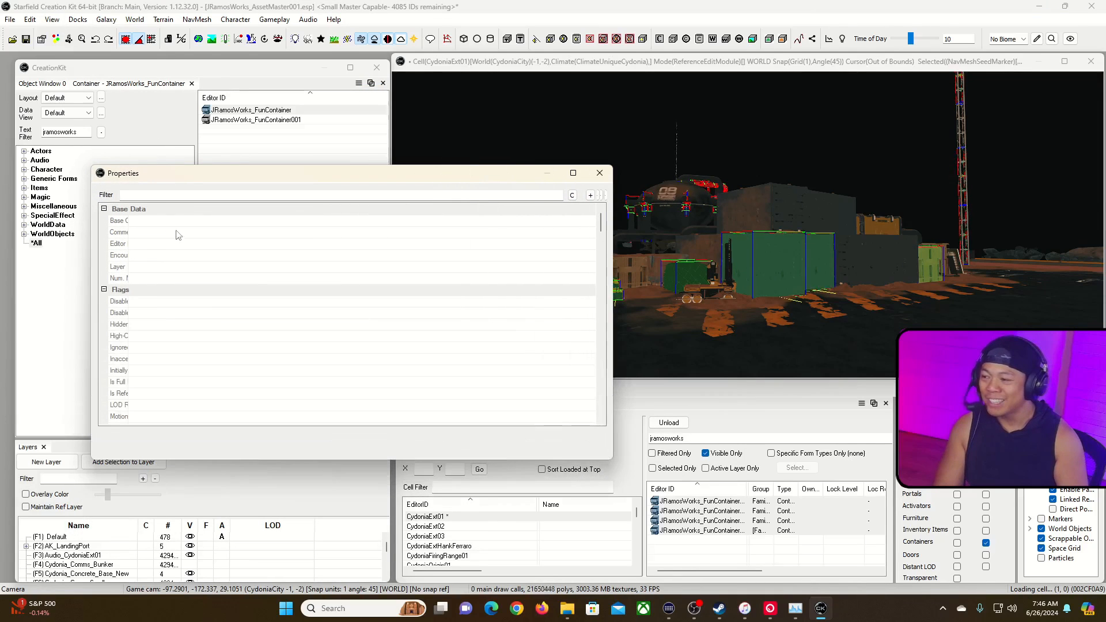
pyautogui.moveTo(128, 224); pyautogui.dragTo(223, 233)
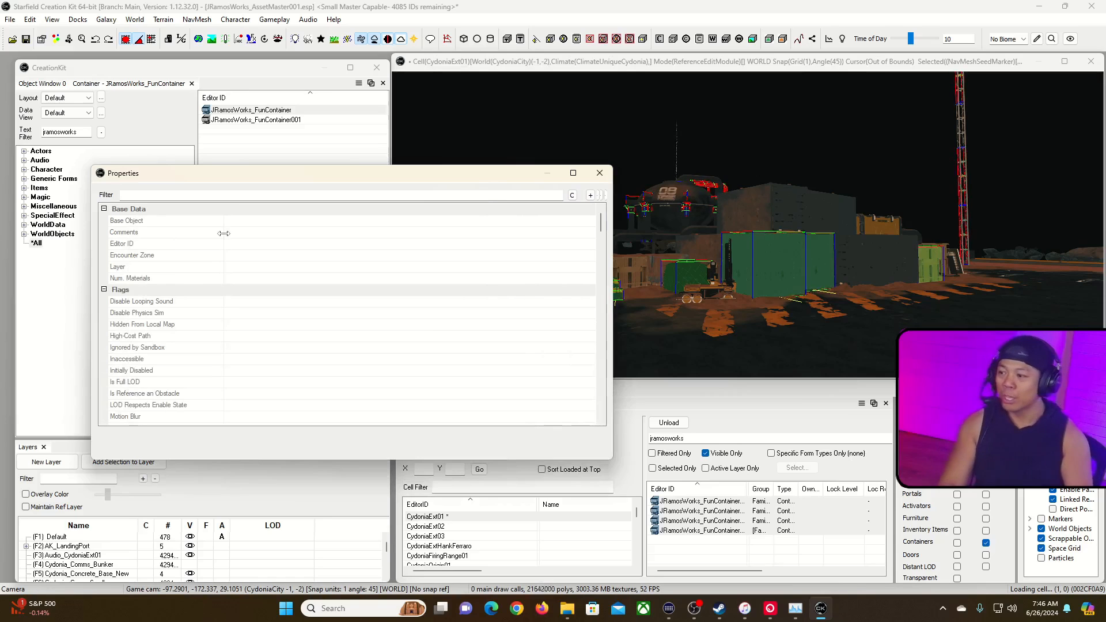
# Select the container group in the render view, bring up its 3D Data properties and move the Properties window clear of the containers.
pyautogui.click(726, 300)
pyautogui.press('d')
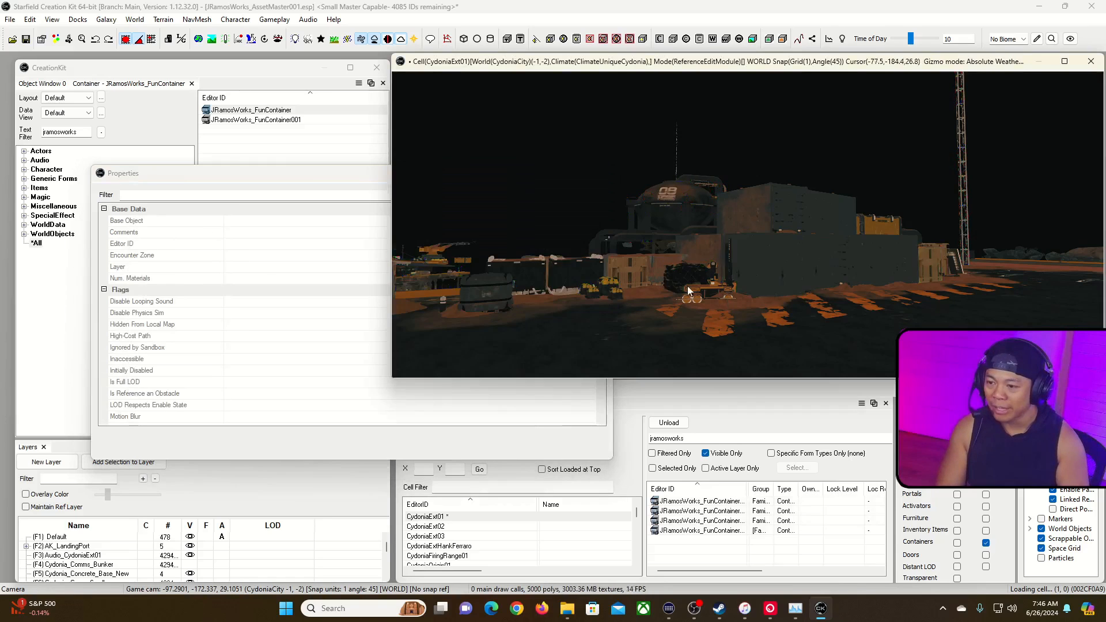
pyautogui.click(618, 295)
pyautogui.click(280, 192)
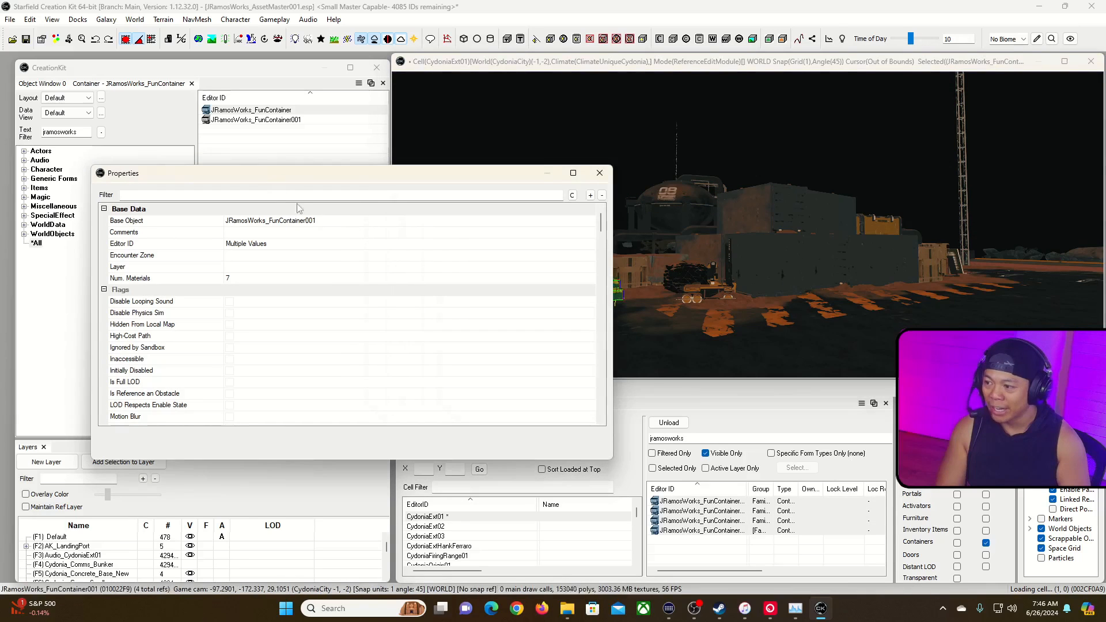
pyautogui.scroll(-9, 602, 226)
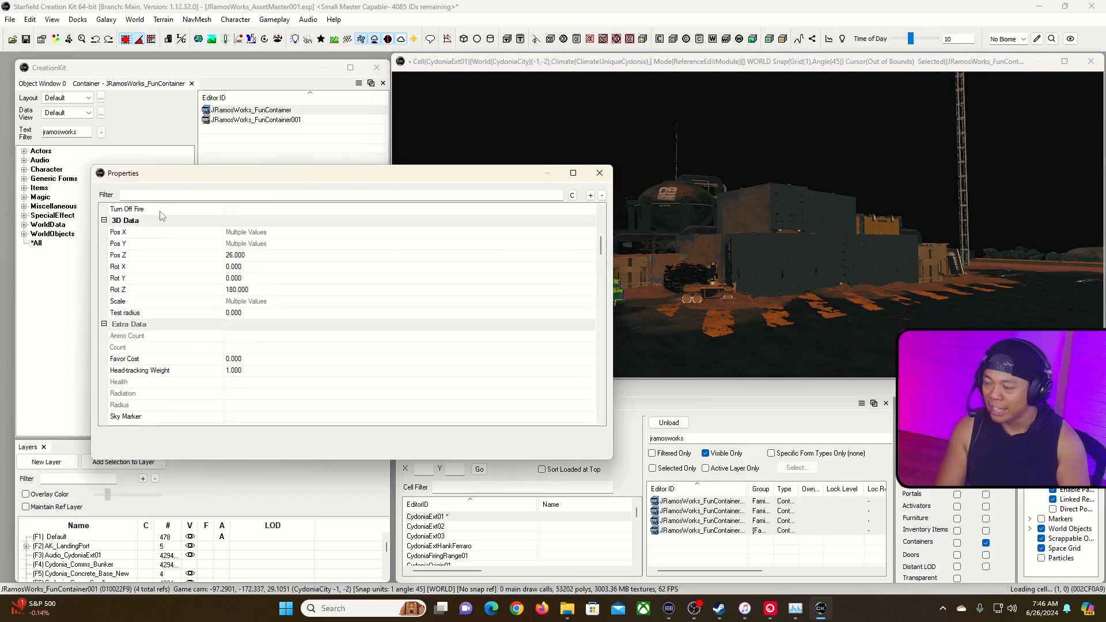
pyautogui.moveTo(287, 179); pyautogui.dragTo(279, 316)
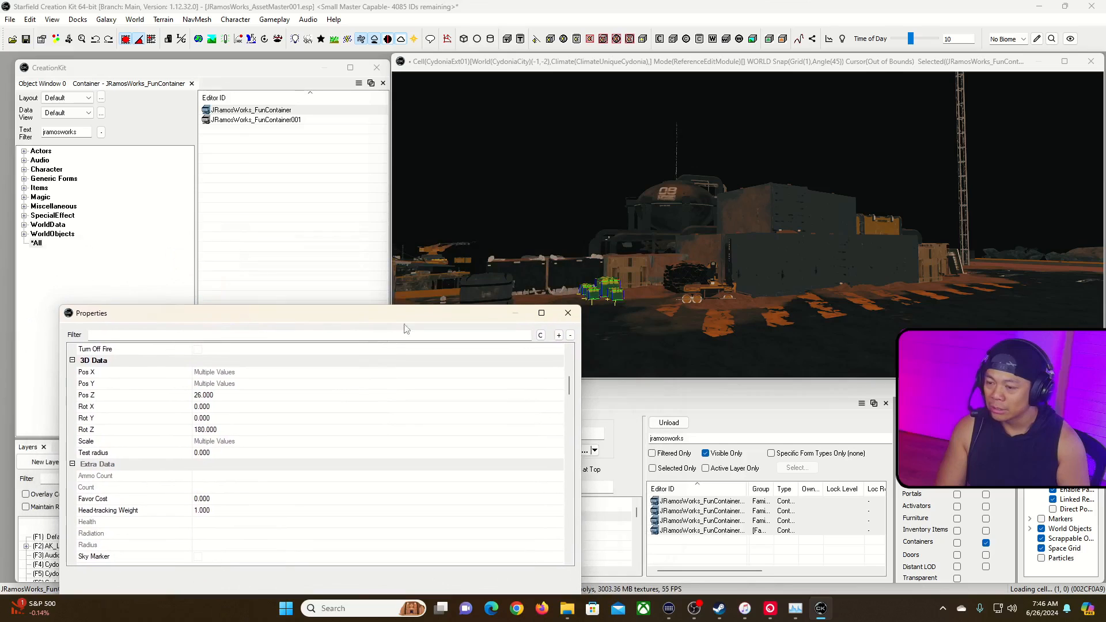
# Update the Family of Containers group's pivot to the selection and ungroup its references.
pyautogui.rightClick(610, 281)
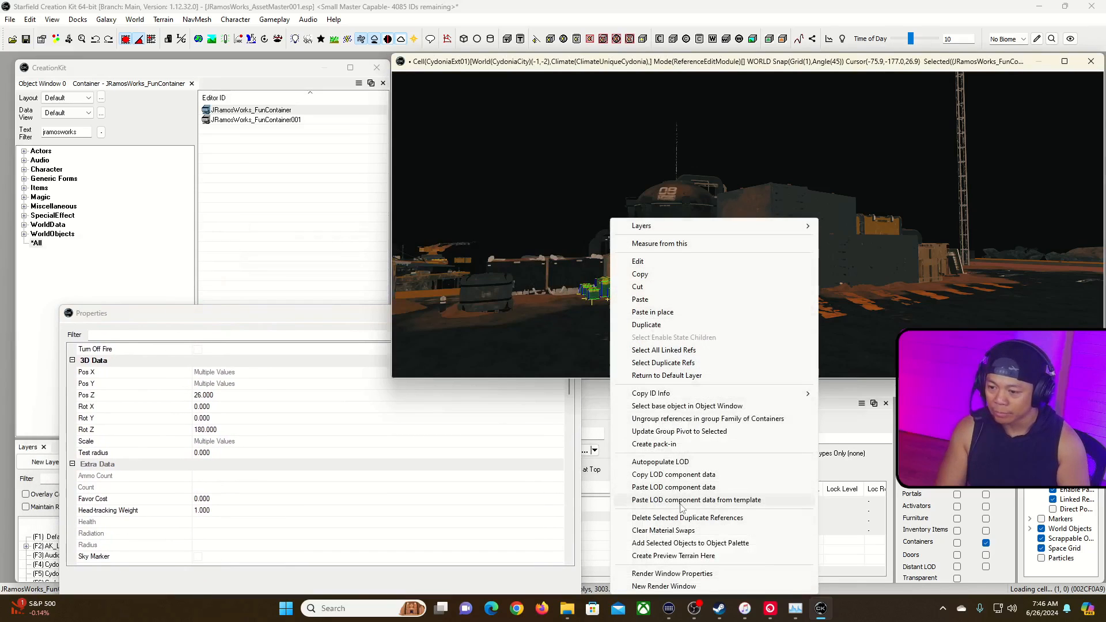
pyautogui.click(684, 433)
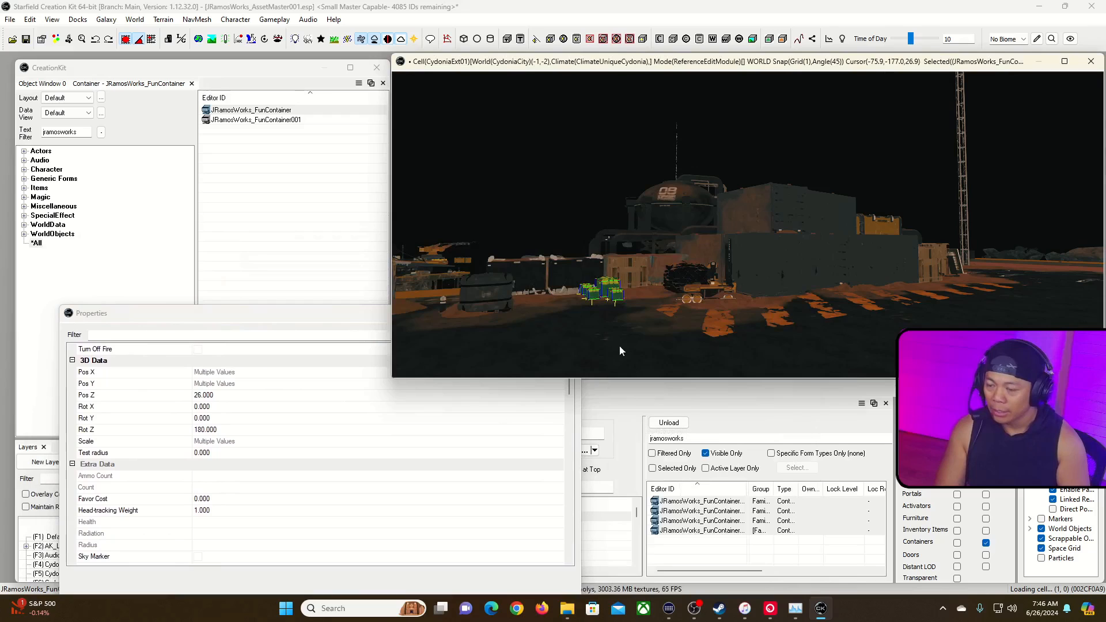
pyautogui.rightClick(618, 290)
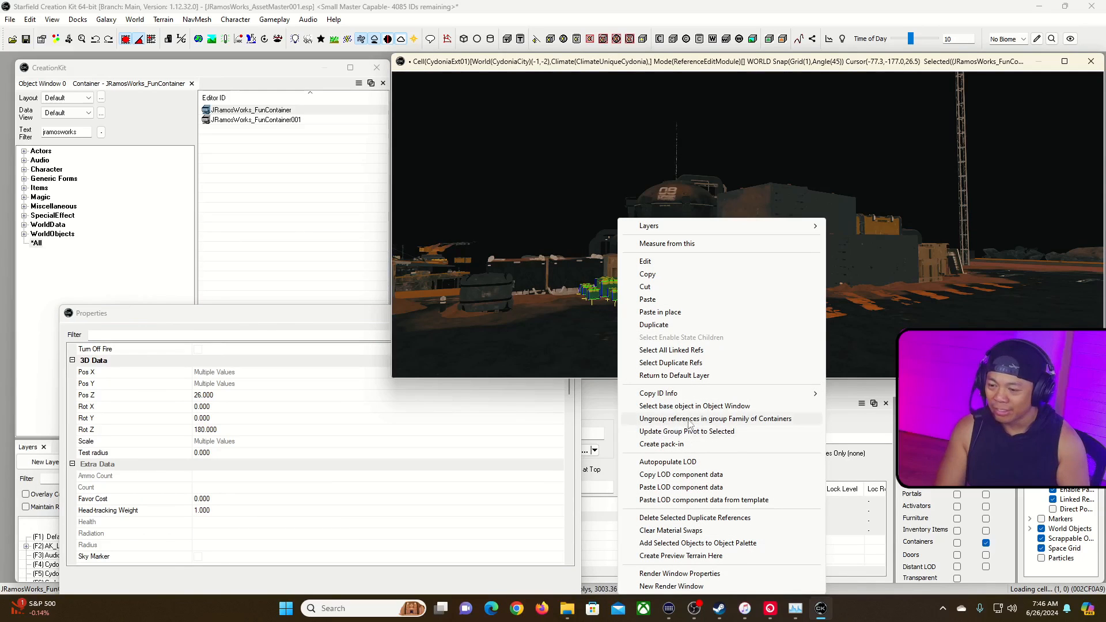
pyautogui.click(742, 418)
pyautogui.press('Return')
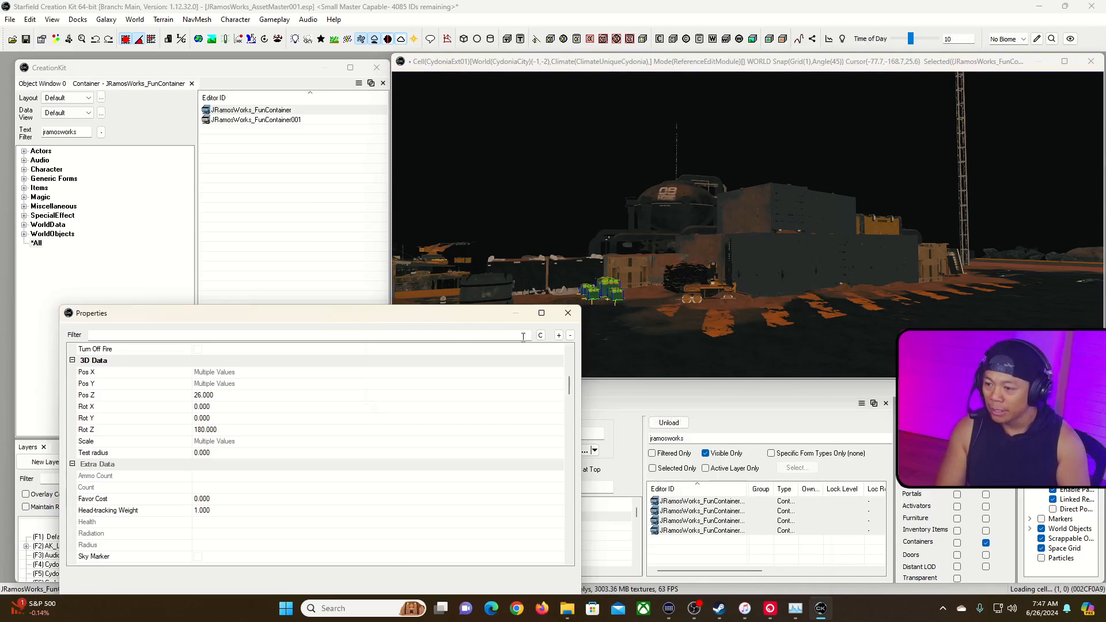
# Select only the front container of the cluster and set its Pos X to -74 in the Properties window.
pyautogui.click(616, 295)
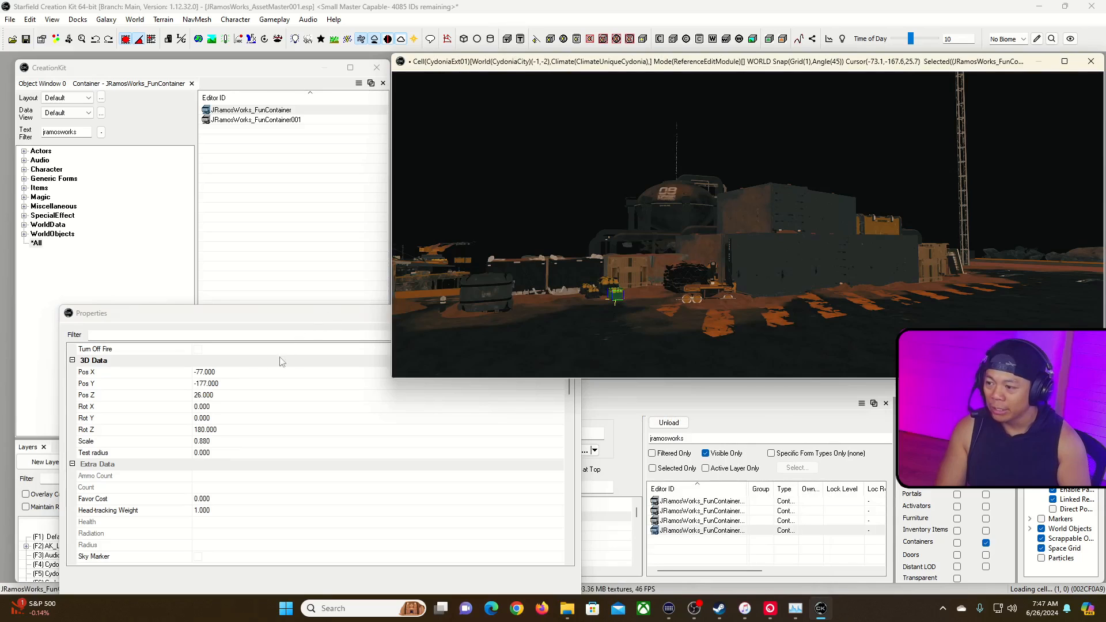
pyautogui.click(235, 374)
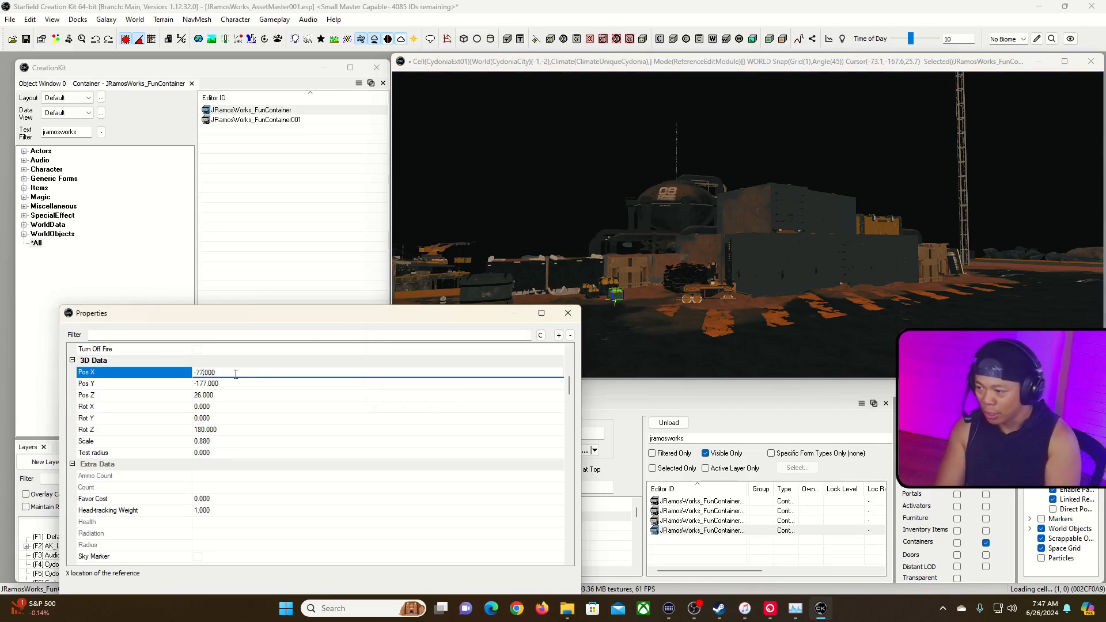
pyautogui.press('Left')
pyautogui.press('Left')
pyautogui.press('Left')
pyautogui.press('Left')
pyautogui.press('BackSpace')
pyautogui.write('4')
pyautogui.press('Return')
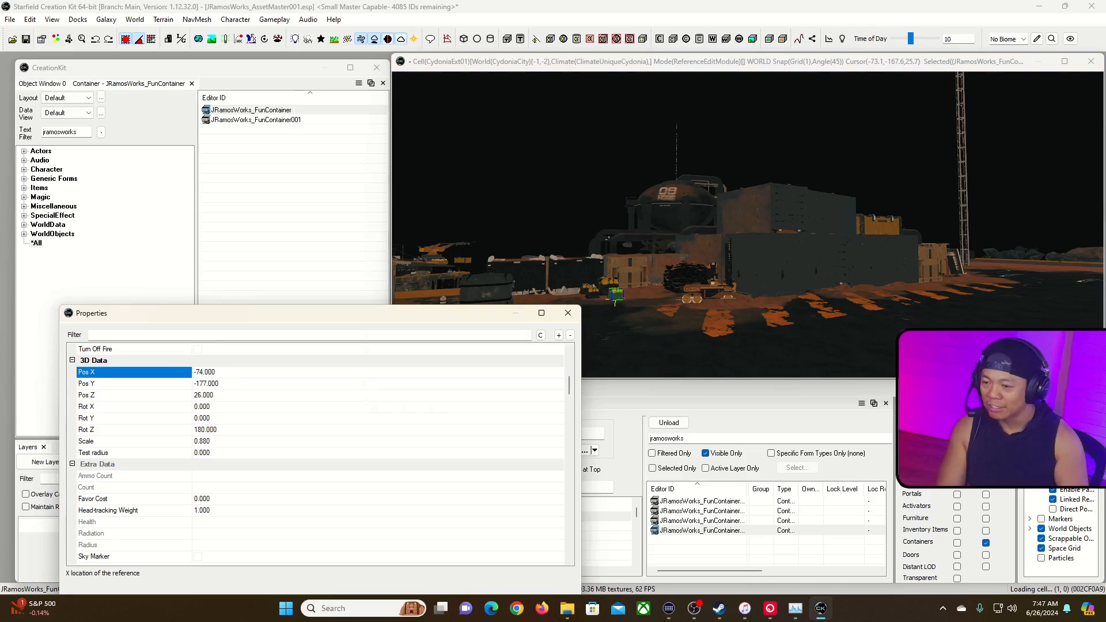
pyautogui.hotkey('alt', 'Tab')
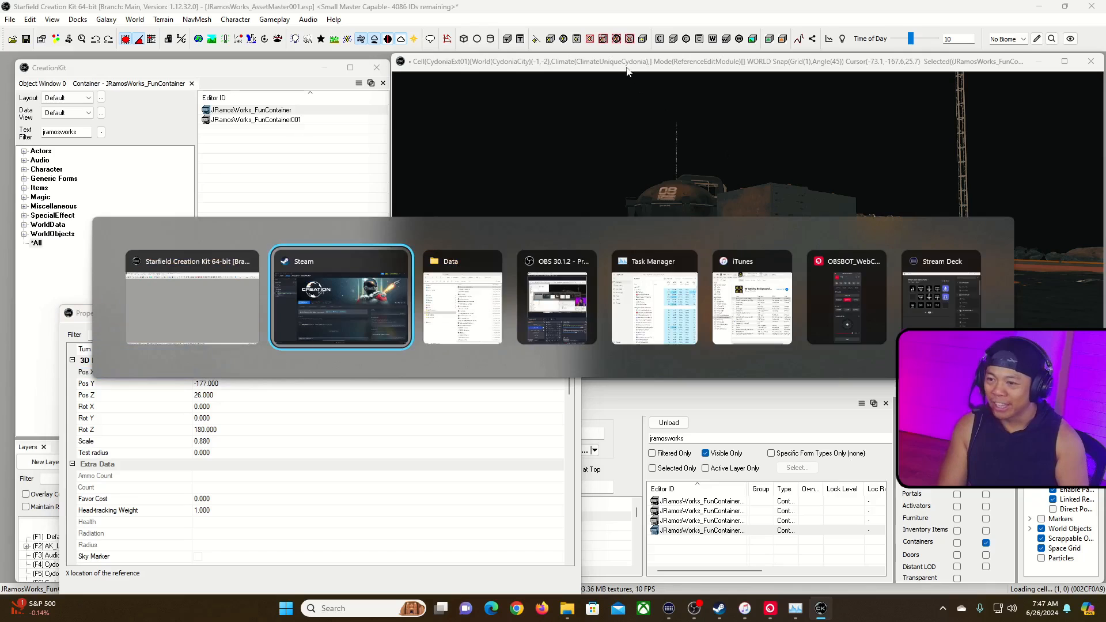
pyautogui.hotkey('alt', 'Tab')
pyautogui.hotkey('alt', 'Tab')
pyautogui.hotkey('alt', 'shift', 'Tab')
pyautogui.hotkey('alt', 'shift', 'Tab')
pyautogui.hotkey('alt', 'shift', 'Tab')
pyautogui.hotkey('alt', 'Tab')
pyautogui.hotkey('alt', 'Tab')
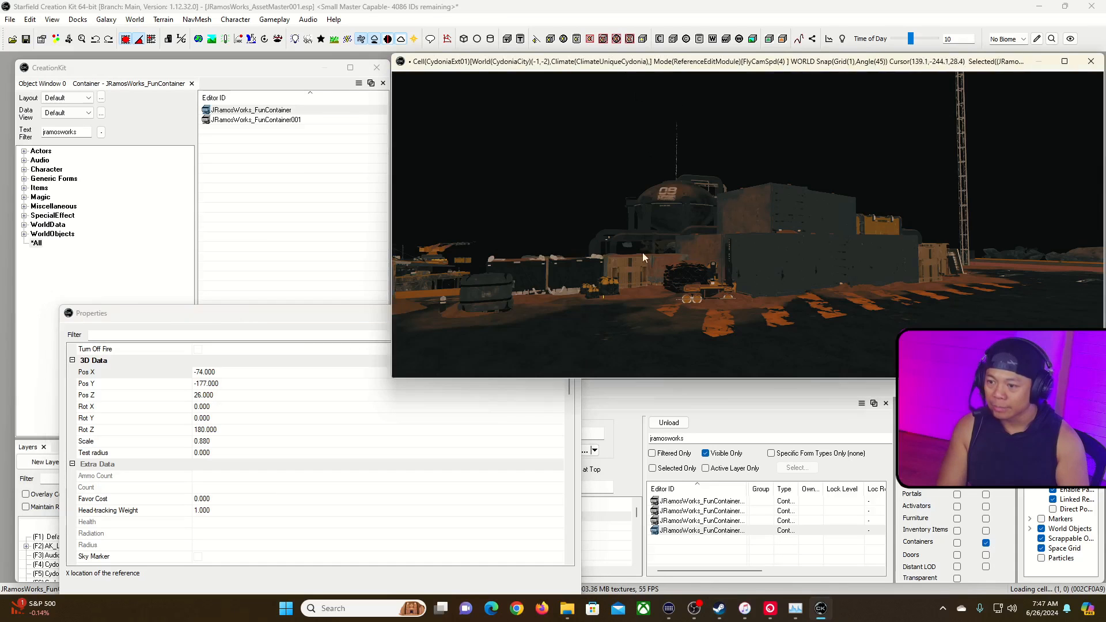
# Set the selected front container's Pos X to -78 in the Properties window.
pyautogui.scroll(8, 641, 252)
pyautogui.press('w')
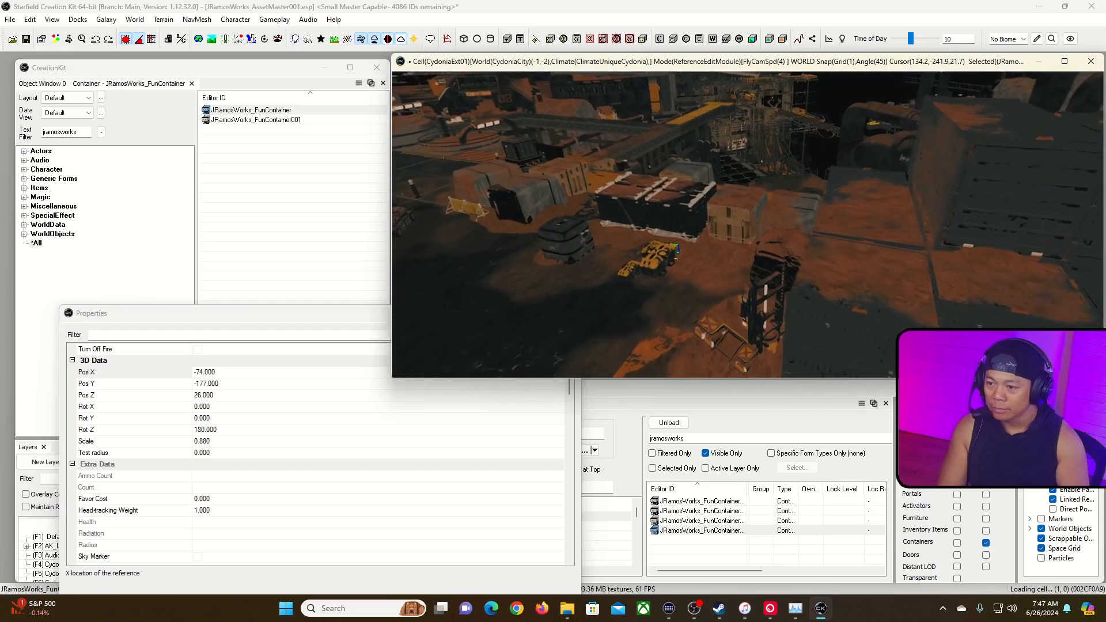
pyautogui.doubleClick(239, 370)
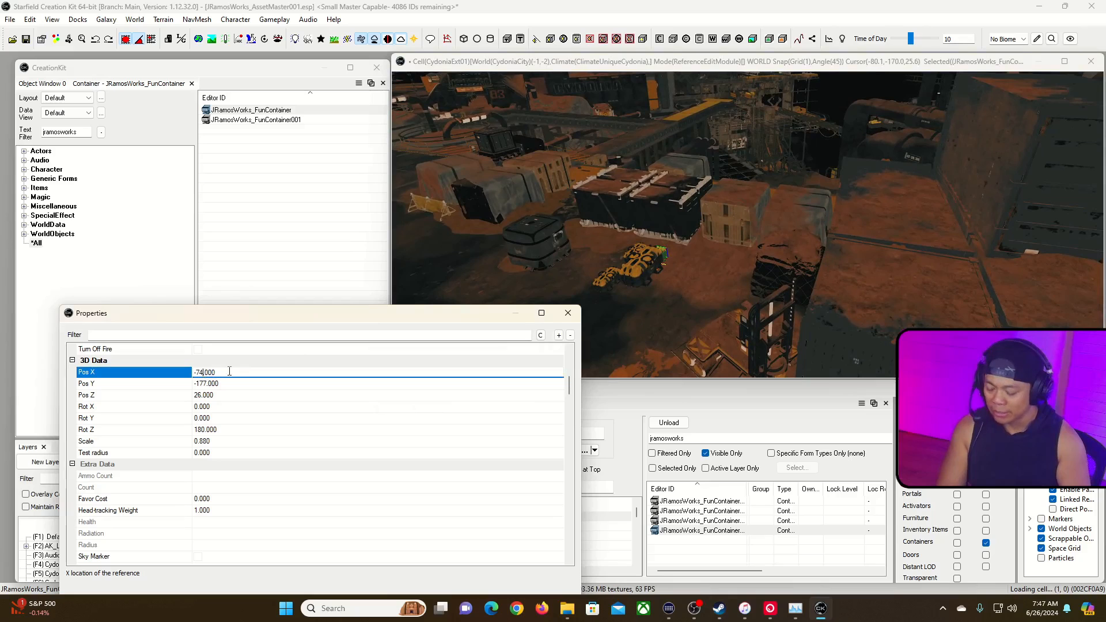
pyautogui.press('BackSpace')
pyautogui.write('8')
pyautogui.press('Return')
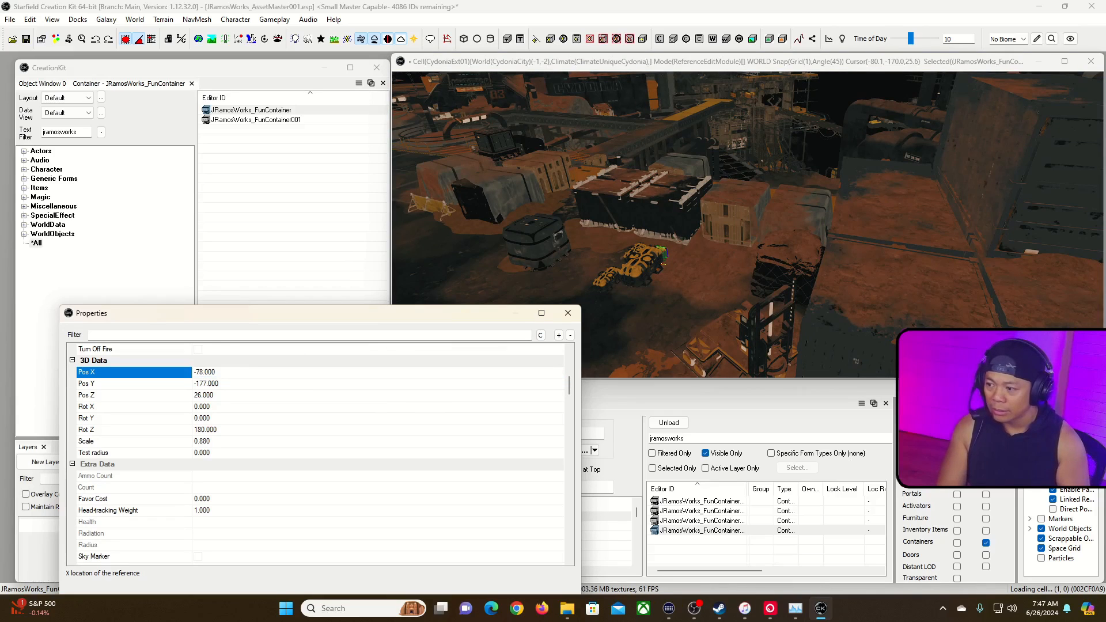
# Go through the selected container's rotation fields and set its Scale to 1, keeping the Properties window clear of the container.
pyautogui.doubleClick(239, 406)
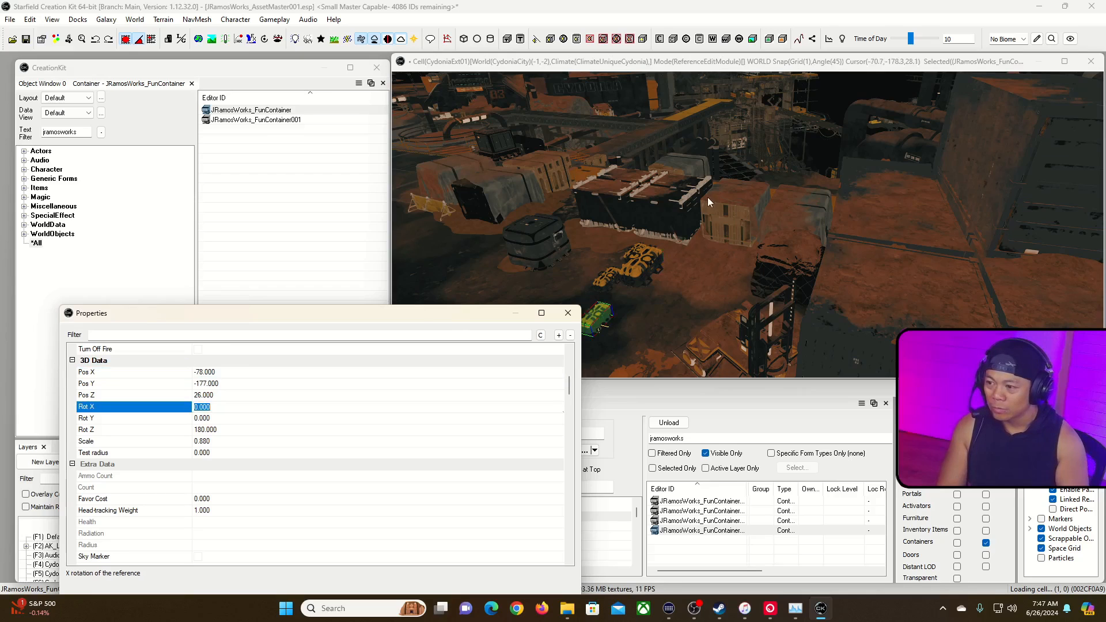
pyautogui.moveTo(451, 314); pyautogui.dragTo(451, 314)
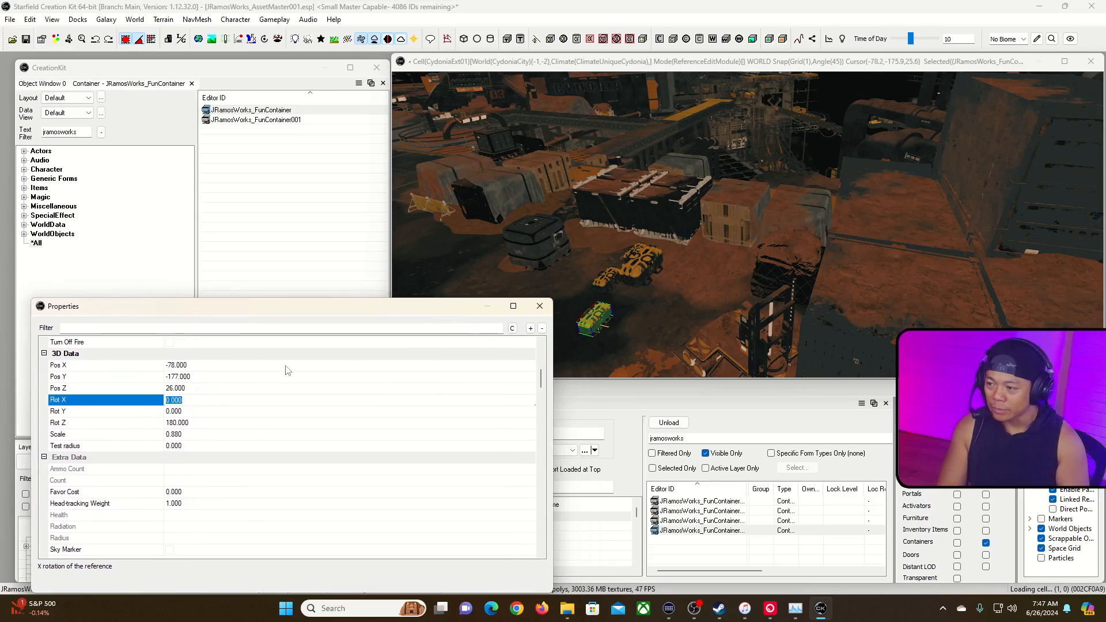
pyautogui.click(211, 399)
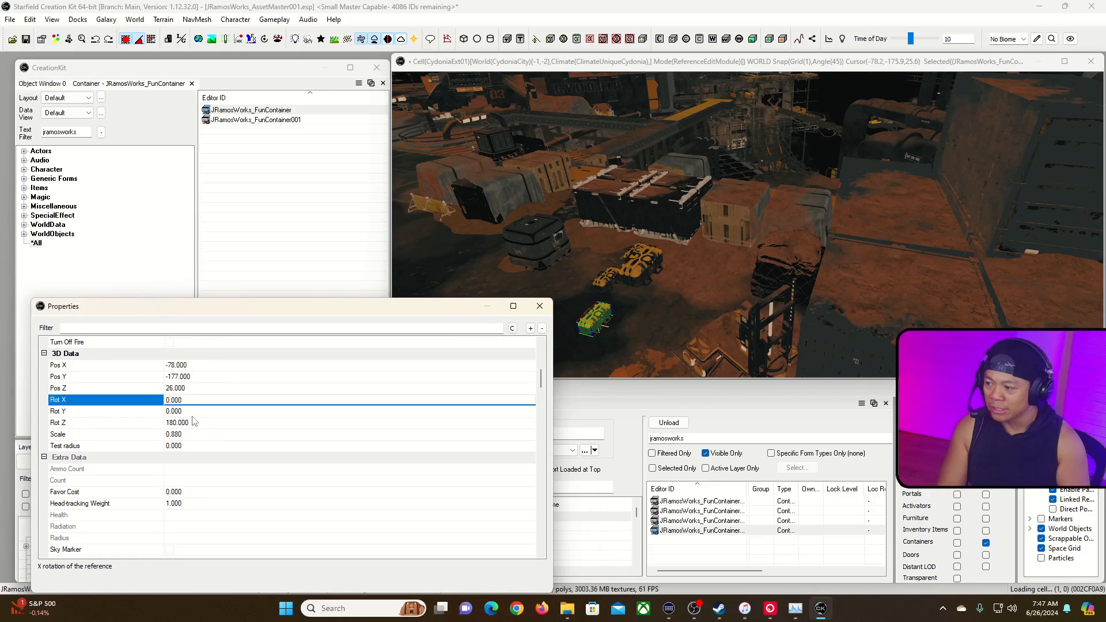
pyautogui.click(196, 411)
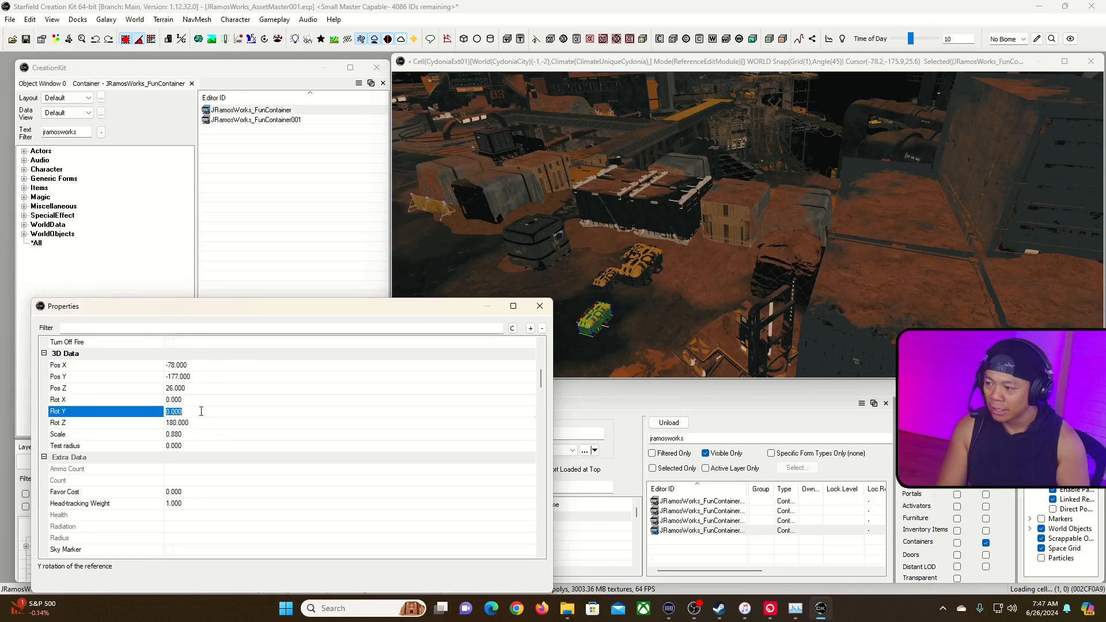
pyautogui.click(144, 435)
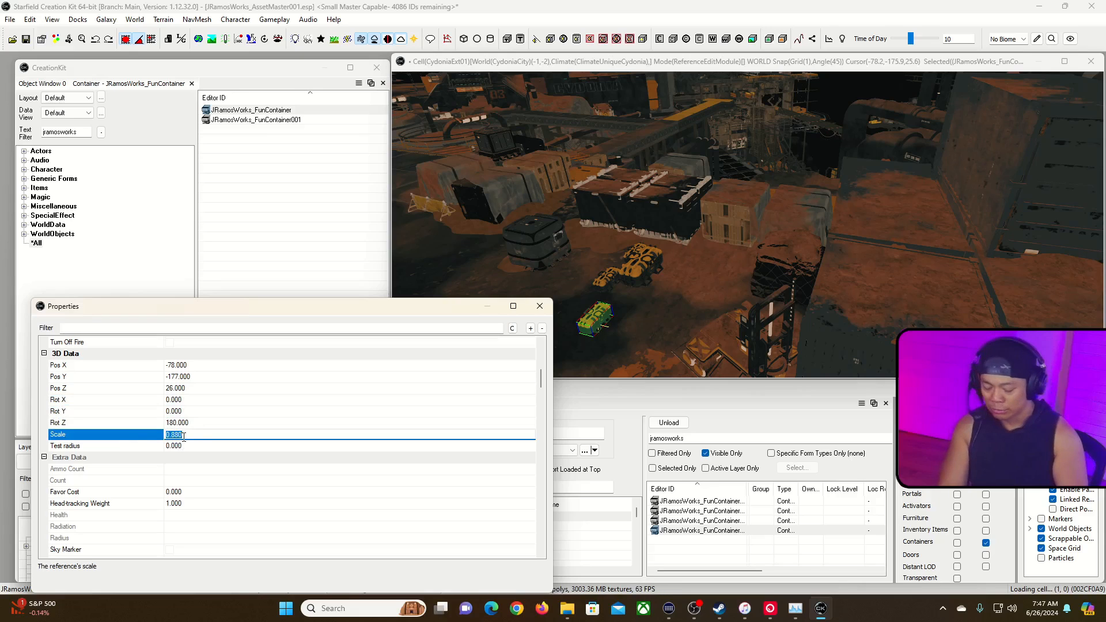
pyautogui.write('1')
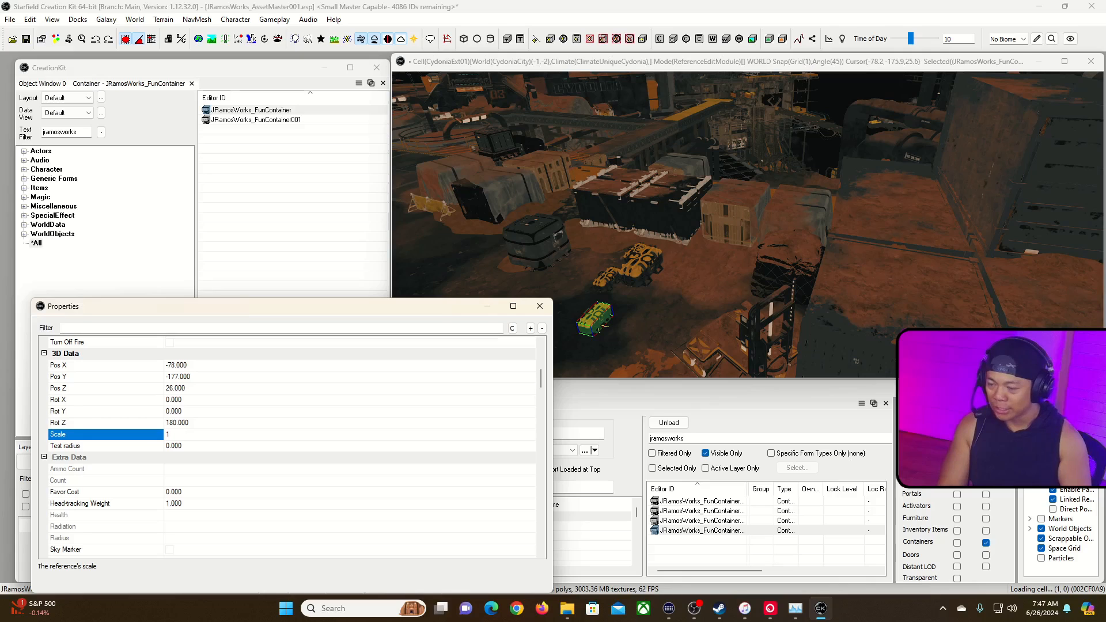
# Set the container's Scale to 5 and move the Properties window aside to inspect the enlarged container from above.
pyautogui.click(180, 388)
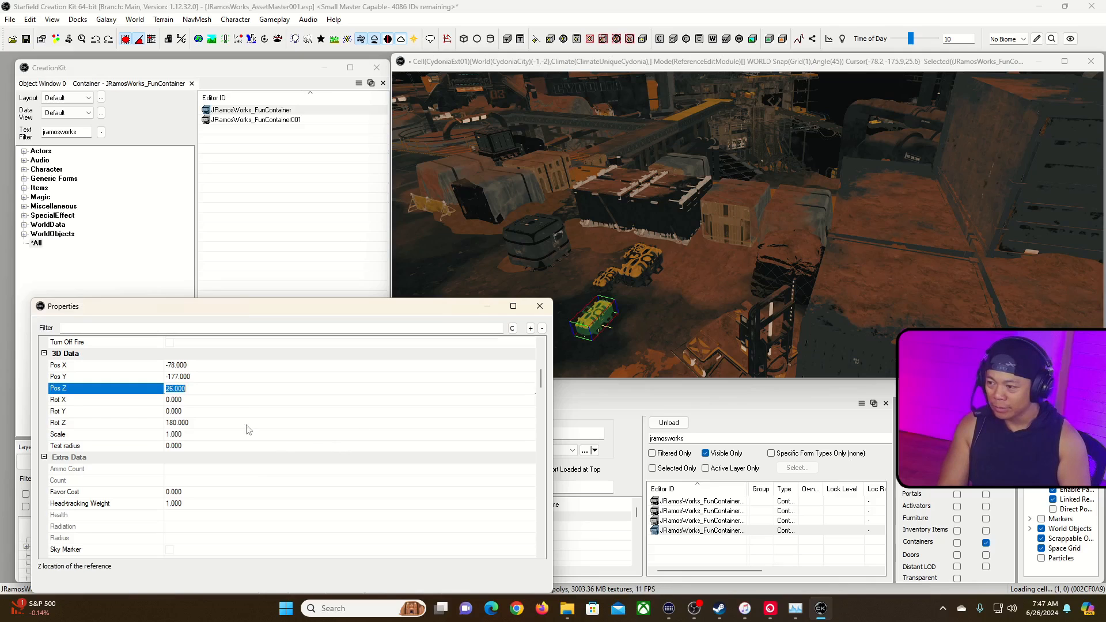
pyautogui.click(187, 423)
pyautogui.click(192, 435)
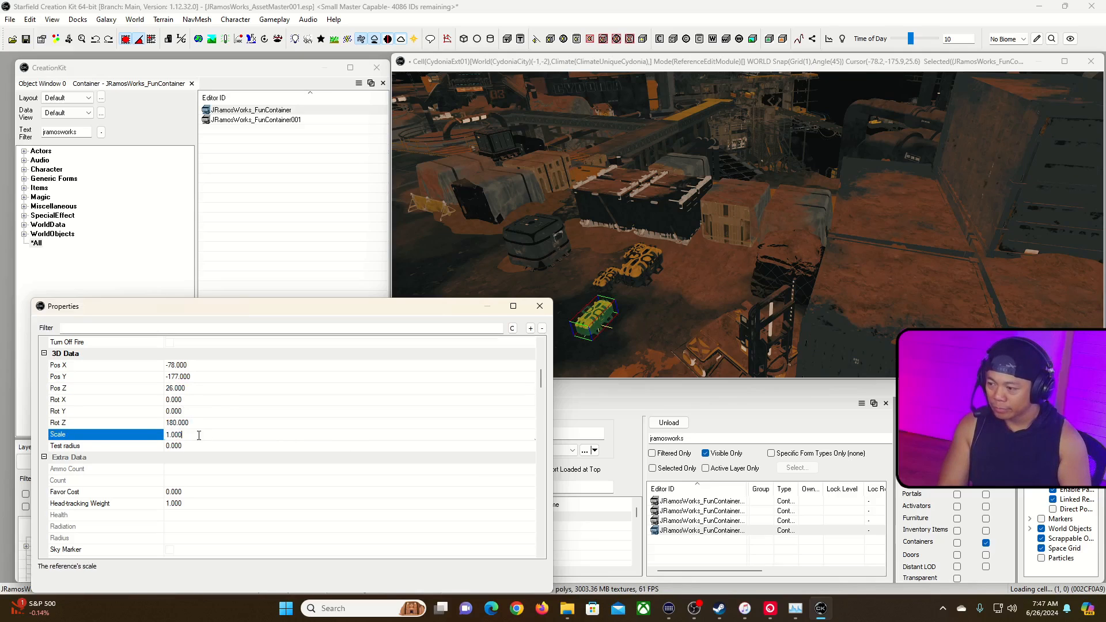
pyautogui.write('5')
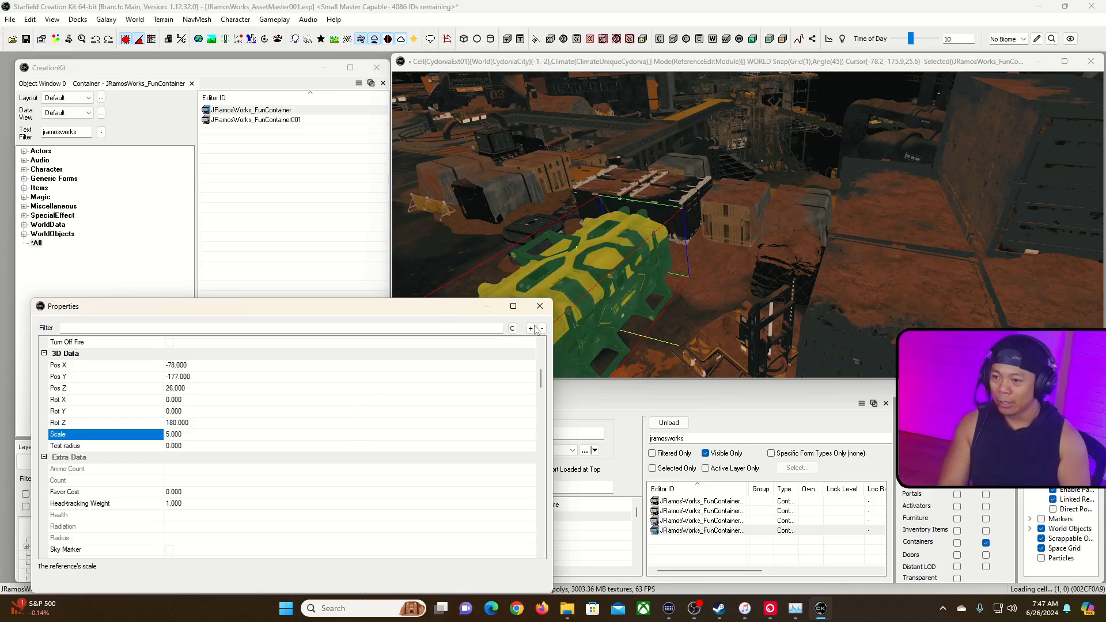
pyautogui.moveTo(403, 306); pyautogui.dragTo(250, 320)
pyautogui.moveTo(666, 139); pyautogui.dragTo(633, 179, button='right')
pyautogui.press('w')
pyautogui.press('s')
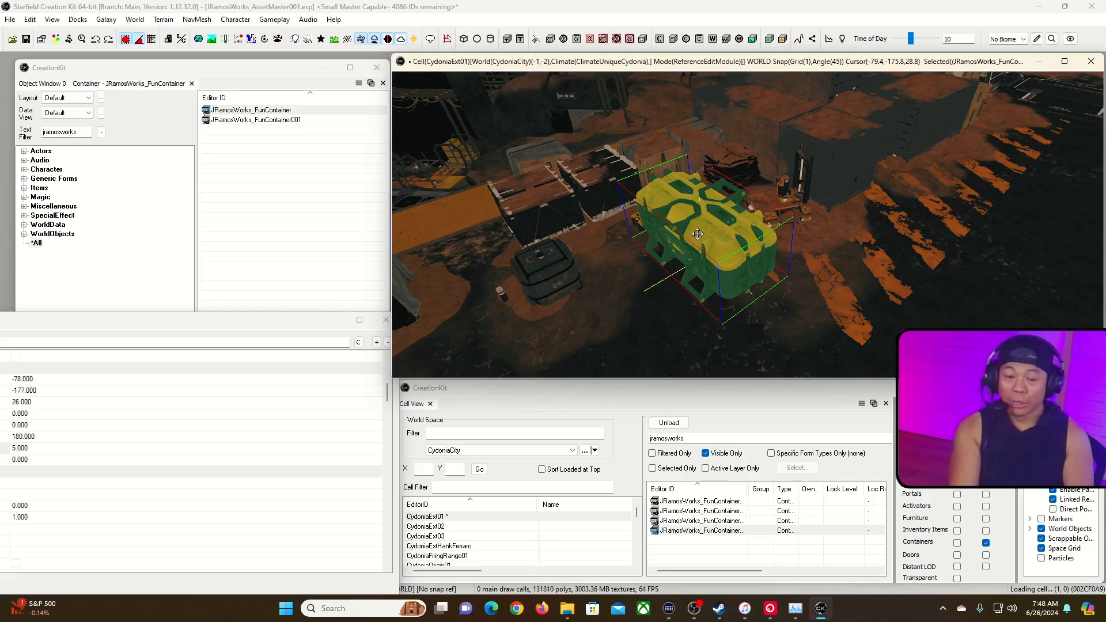
# Dock the Properties window as a tab beside Layers and enlarge the shared pane until the 3D Data values fit.
pyautogui.moveTo(209, 327); pyautogui.dragTo(144, 461)
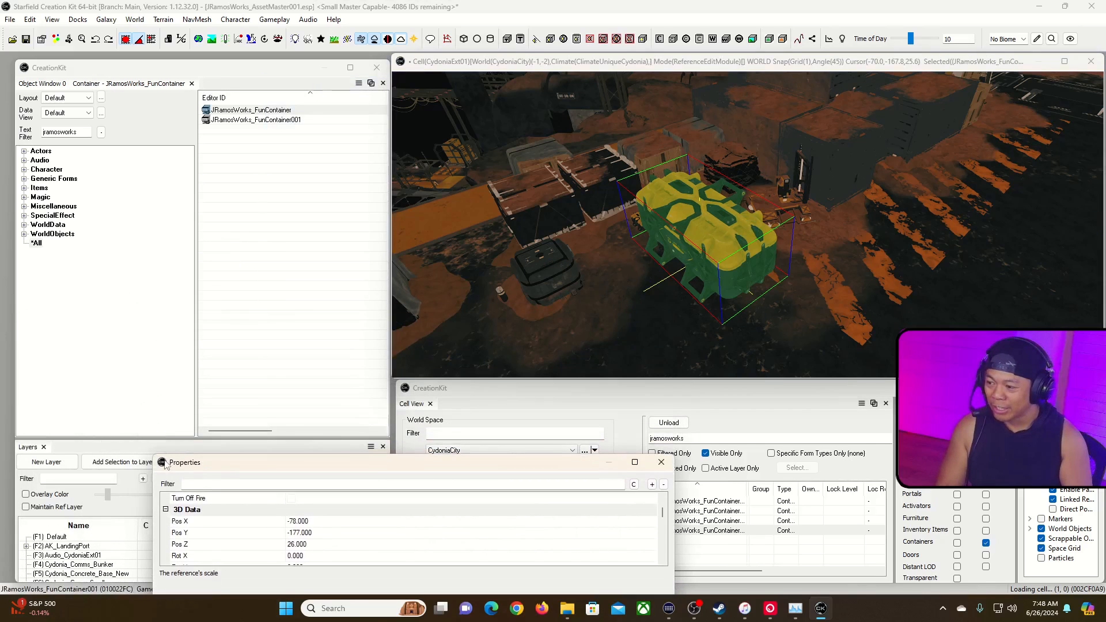
pyautogui.moveTo(235, 470); pyautogui.dragTo(26, 454)
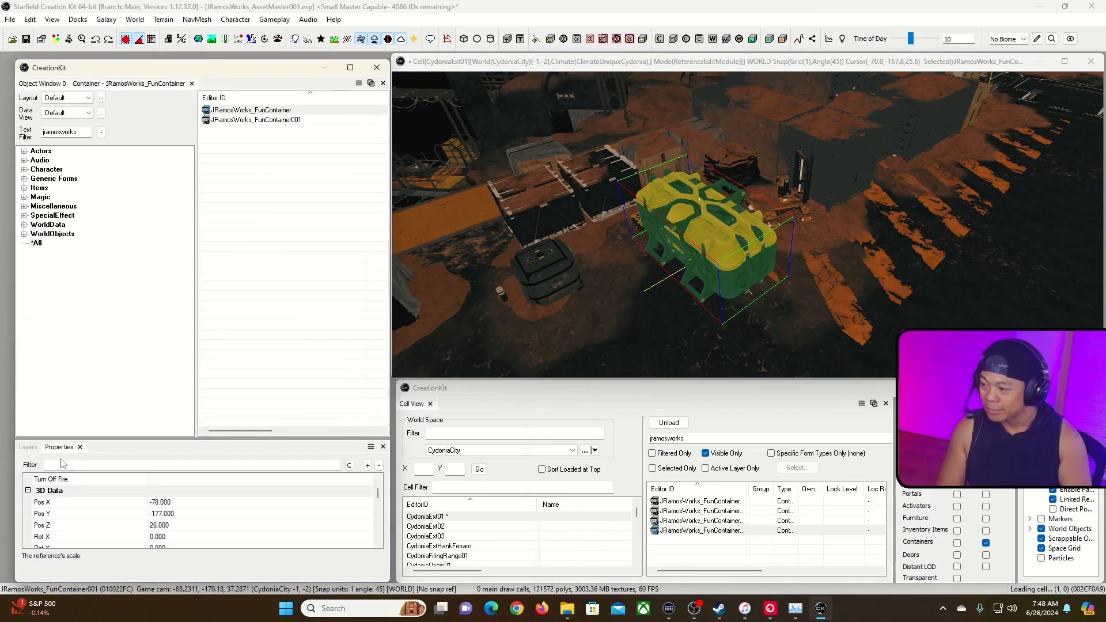
pyautogui.click(27, 450)
pyautogui.click(56, 449)
pyautogui.click(29, 449)
pyautogui.click(56, 449)
pyautogui.moveTo(168, 438); pyautogui.dragTo(175, 379)
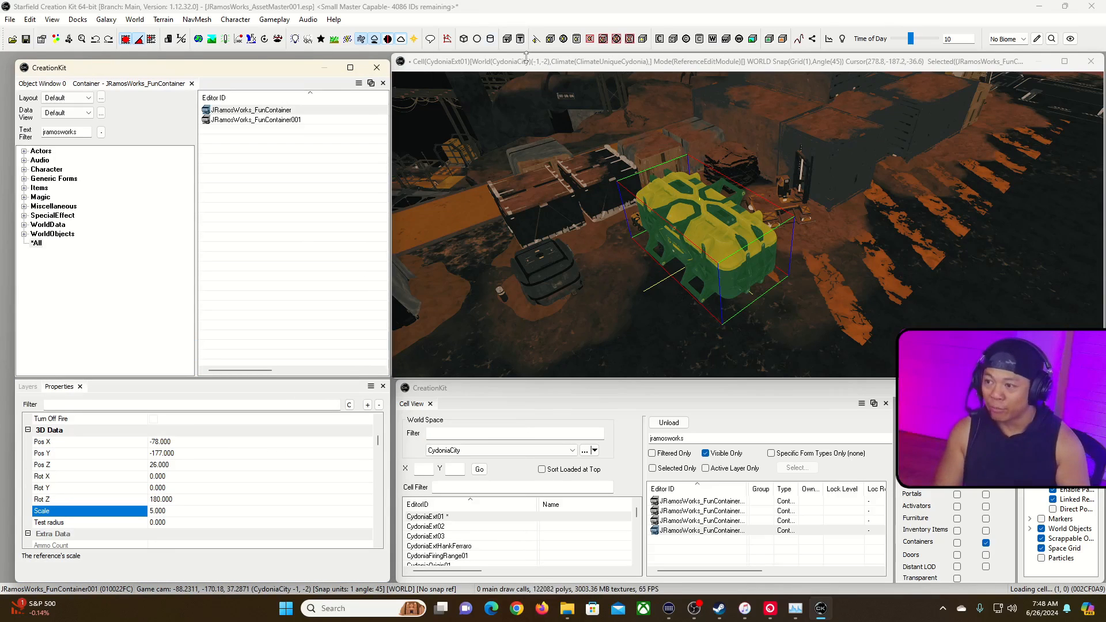
# Select all four JRamosWorks_FunContainer references in the CydoniaExt01 cell list, delete them and confirm the deletion.
pyautogui.click(634, 63)
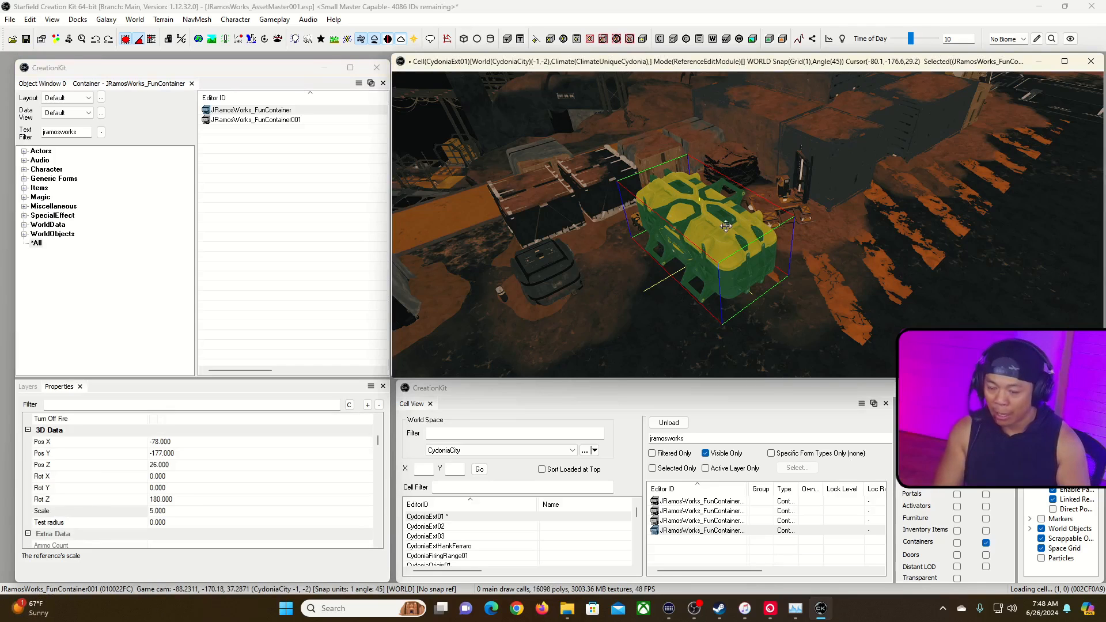
pyautogui.click(720, 503)
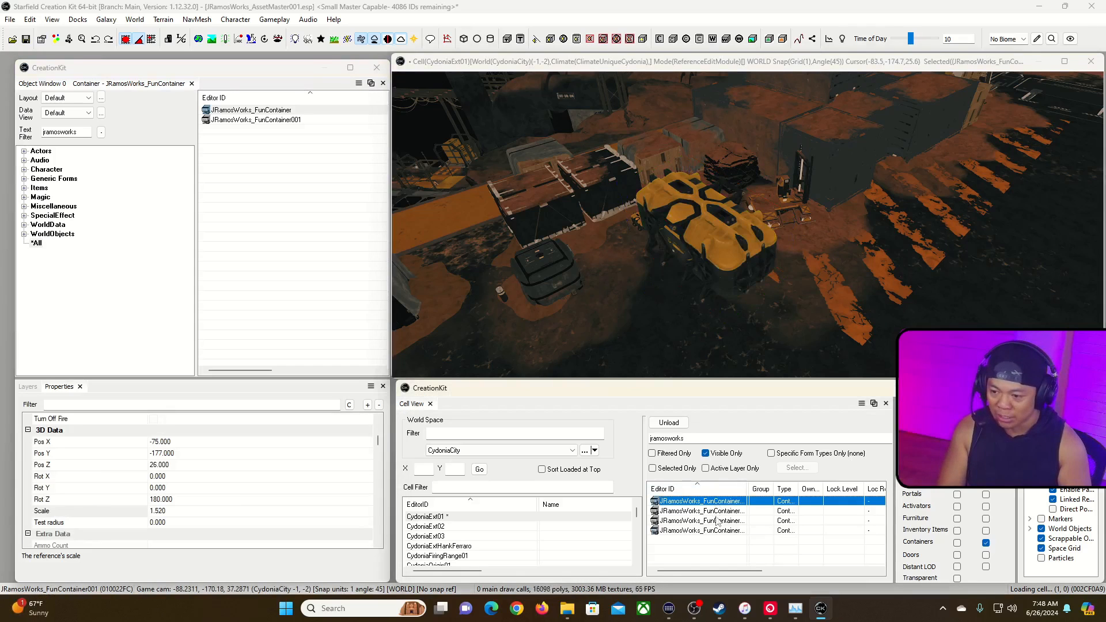
pyautogui.keyDown('shift'); pyautogui.click(703, 531); pyautogui.keyUp('shift')
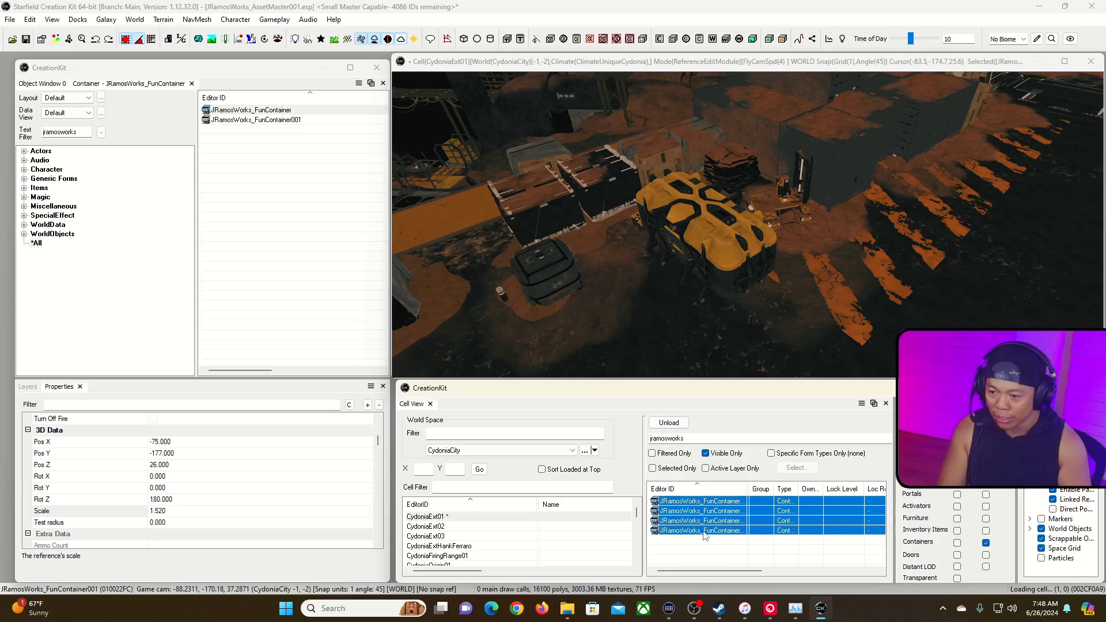
pyautogui.press('Delete')
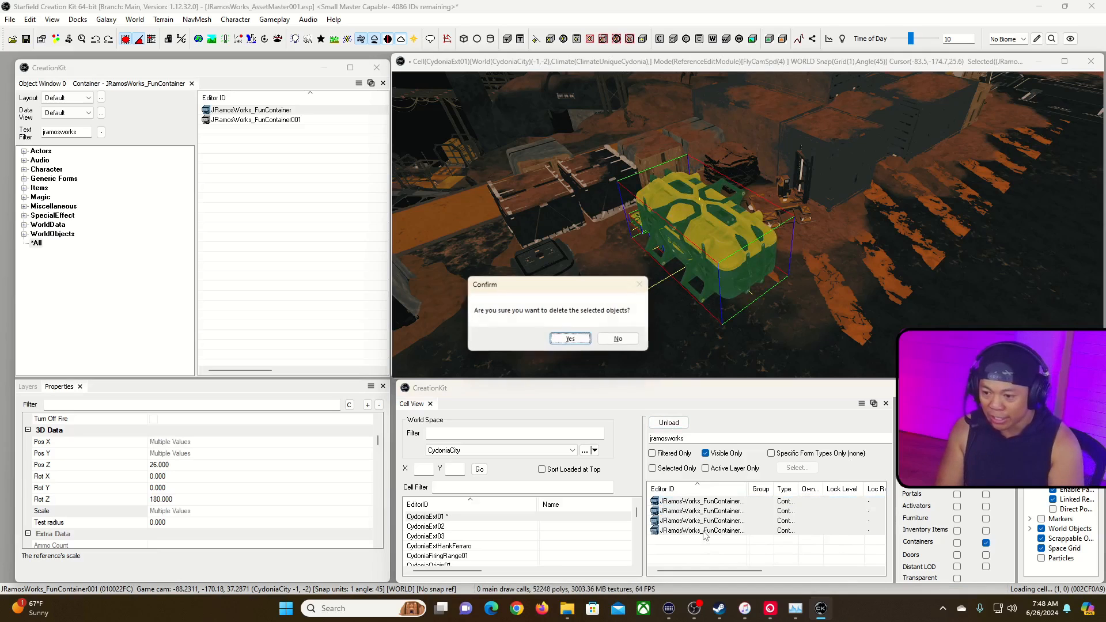
pyautogui.click(570, 342)
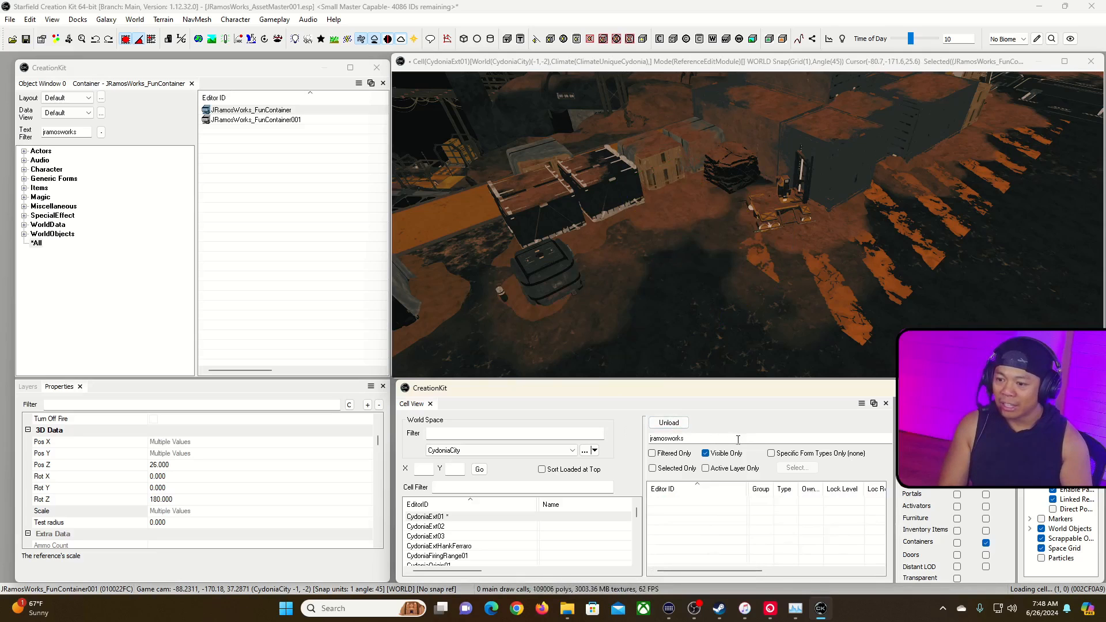
pyautogui.click(685, 69)
pyautogui.keyDown('shift'); pyautogui.moveTo(685, 75); pyautogui.dragTo(749, 123, button='middle'); pyautogui.keyUp('shift')
pyautogui.press('a')
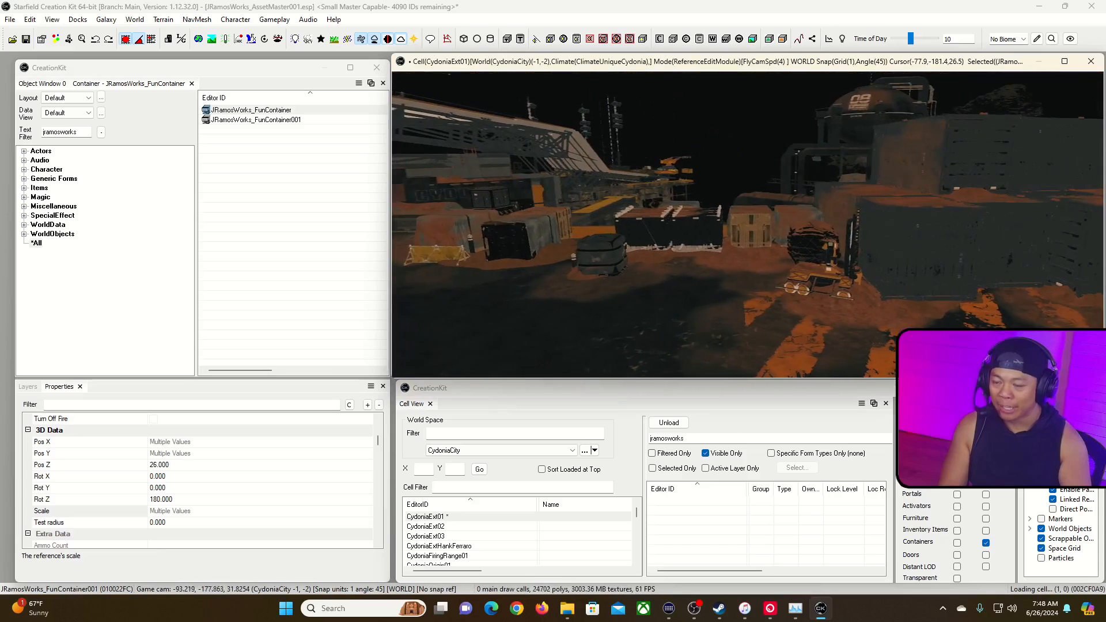
pyautogui.press('`')
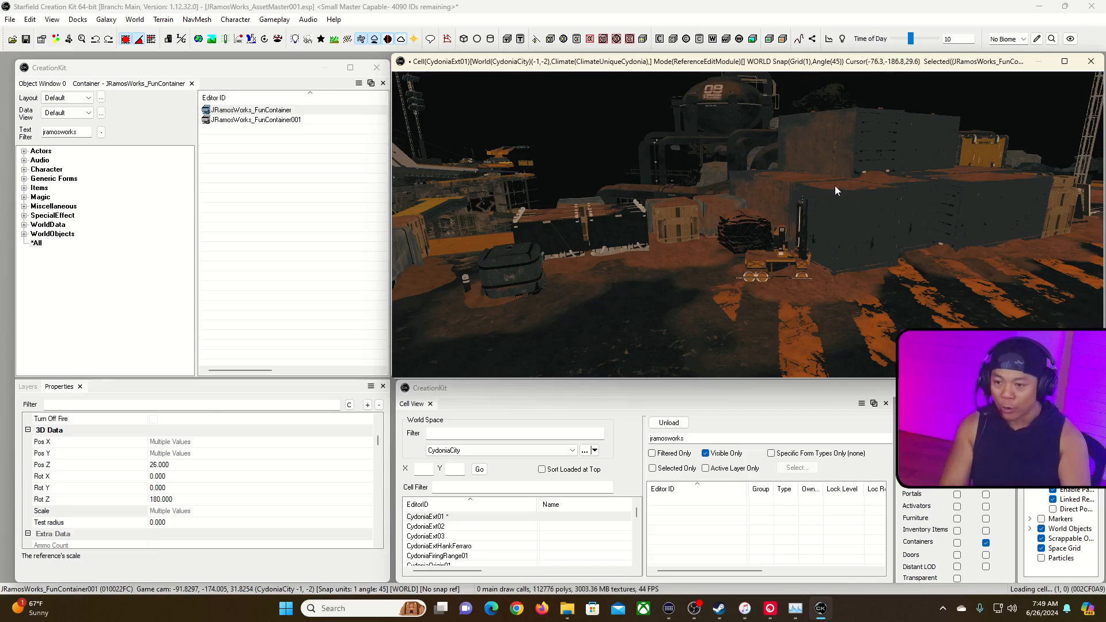
pyautogui.moveTo(835, 187); pyautogui.dragTo(909, 251, button='right')
pyautogui.press('w')
pyautogui.press('e')
pyautogui.press('d')
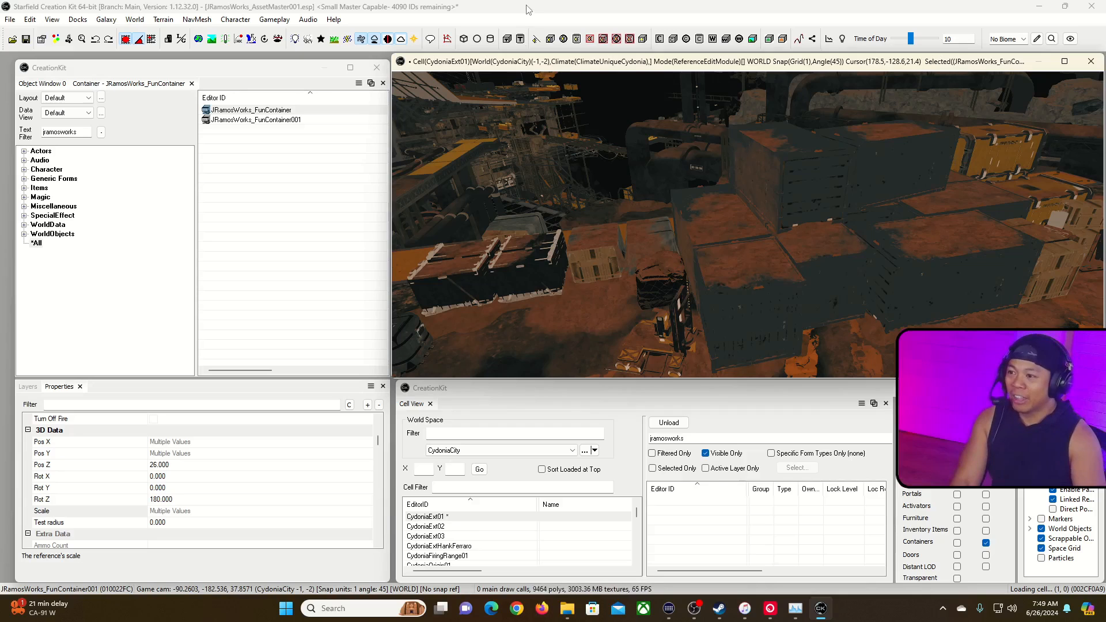
# Save the plugin, switch to File Explorer and duplicate JRamosWorks_AssetMaster001.esp inside the Starfield Data folder.
pyautogui.click(26, 39)
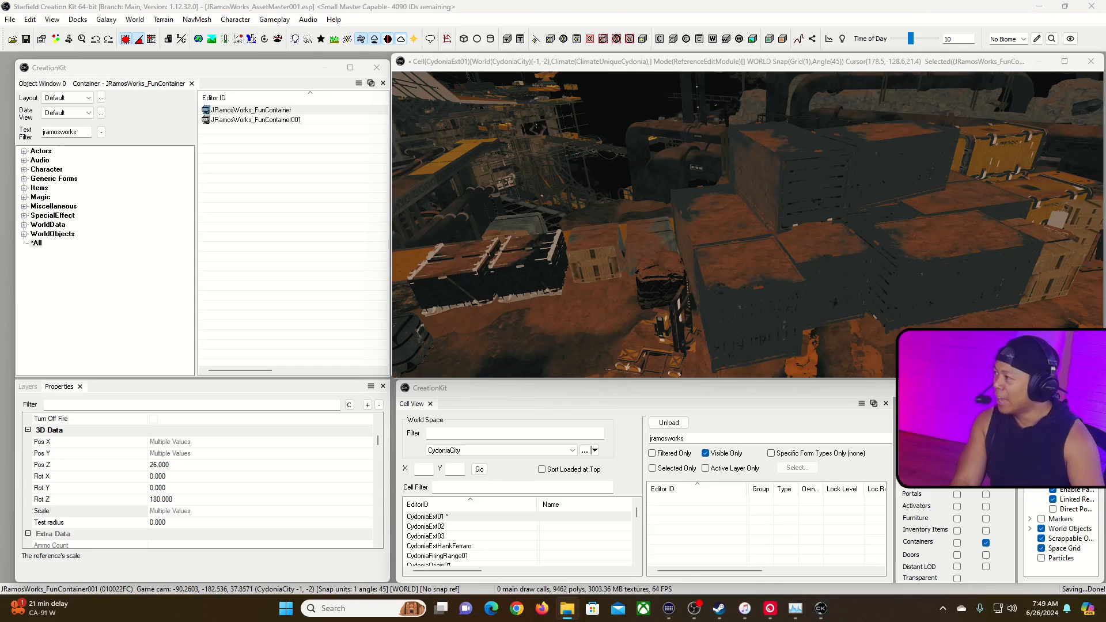
pyautogui.moveTo(0, 103); pyautogui.dragTo(526, 67)
pyautogui.click(533, 147)
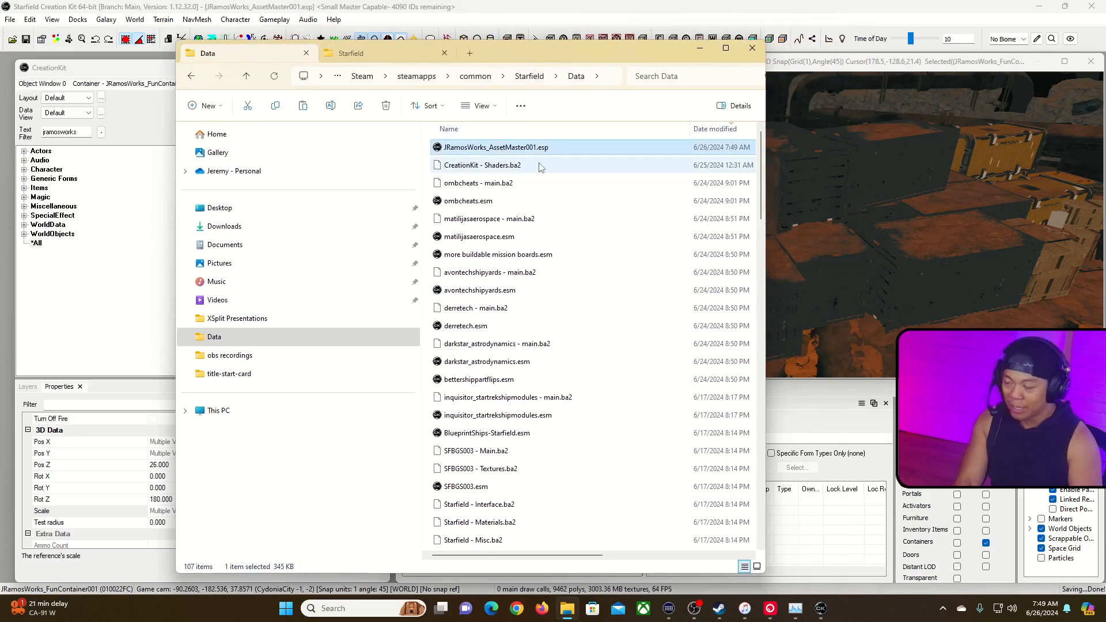
pyautogui.hotkey('ctrl', 'c')
pyautogui.hotkey('ctrl', 'v')
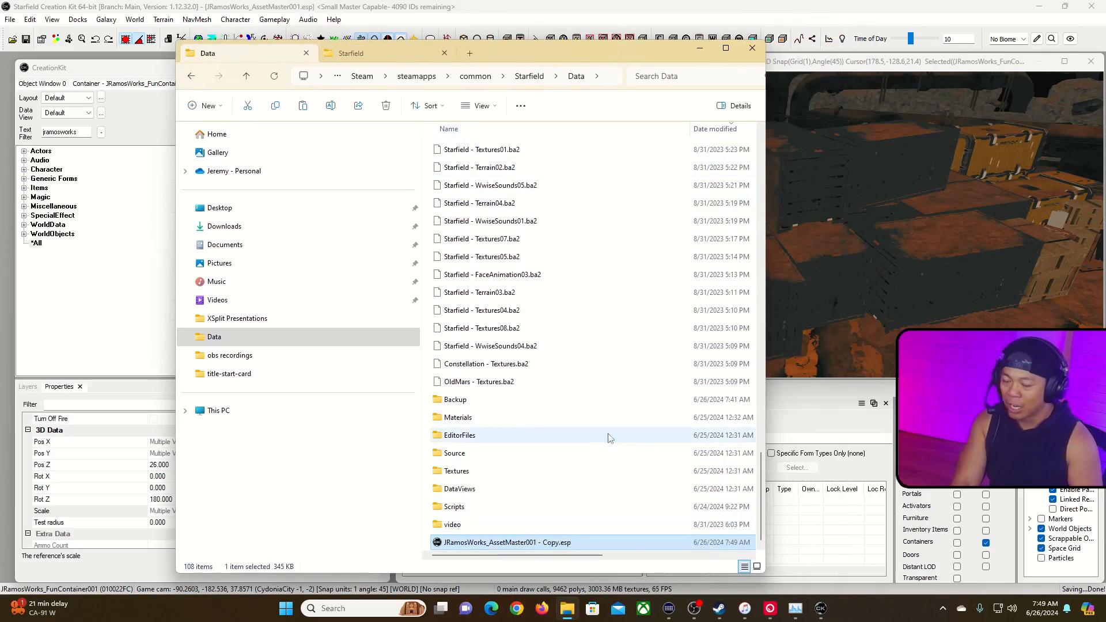
# Check the copied plugin's date and file type in the Data folder, look back through the file list and minimize File Explorer.
pyautogui.moveTo(586, 555); pyautogui.dragTo(669, 559)
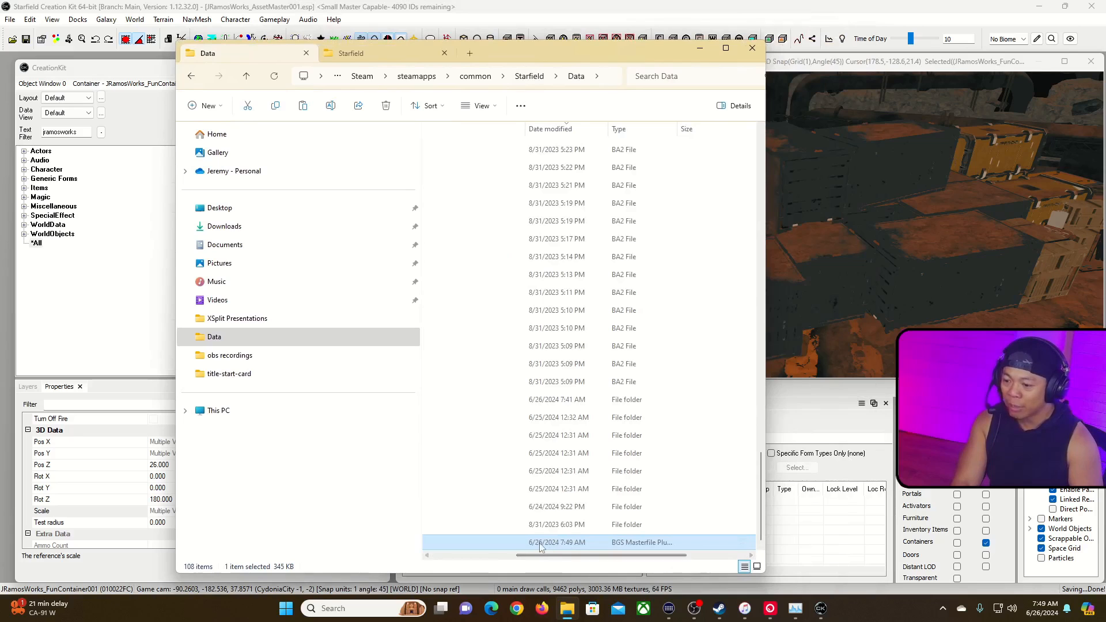
pyautogui.moveTo(568, 557); pyautogui.dragTo(483, 557)
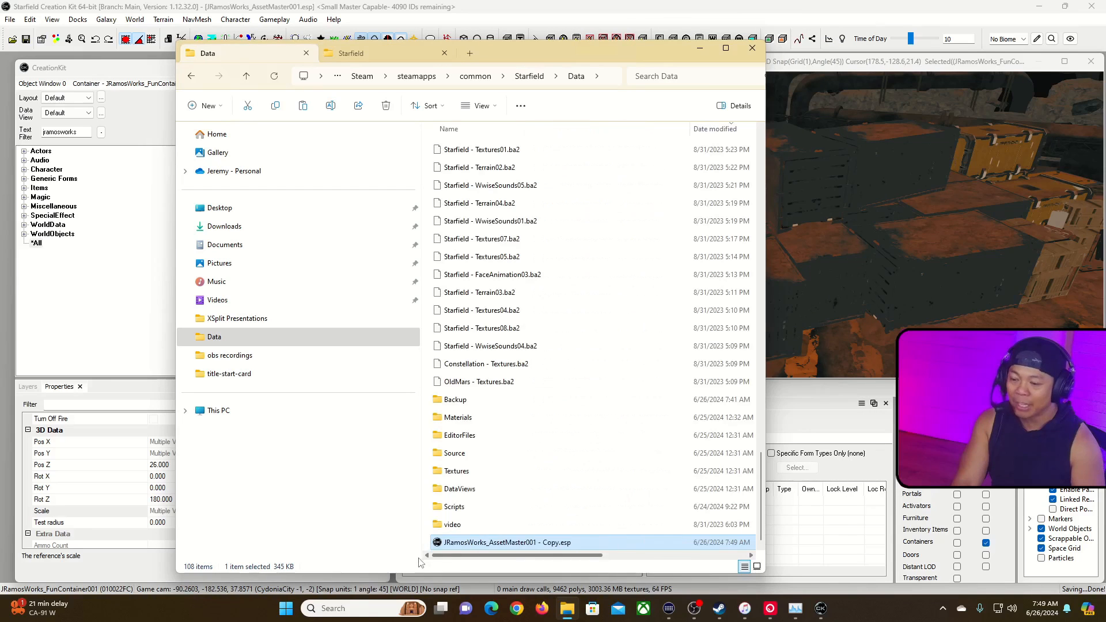
pyautogui.scroll(15, 619, 311)
pyautogui.scroll(10, 626, 303)
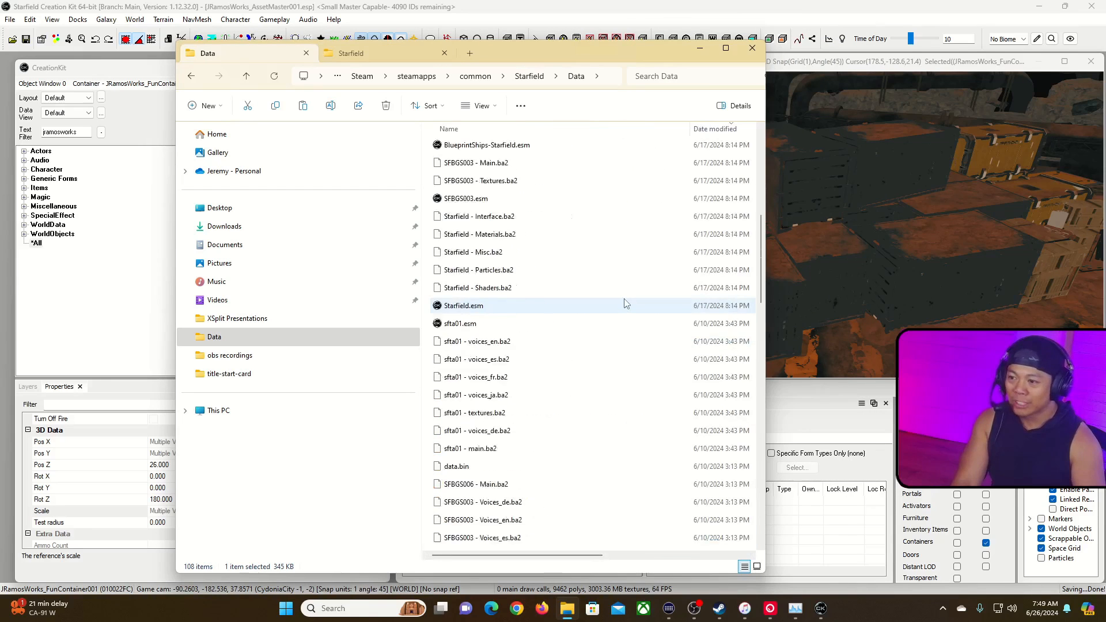
pyautogui.click(700, 47)
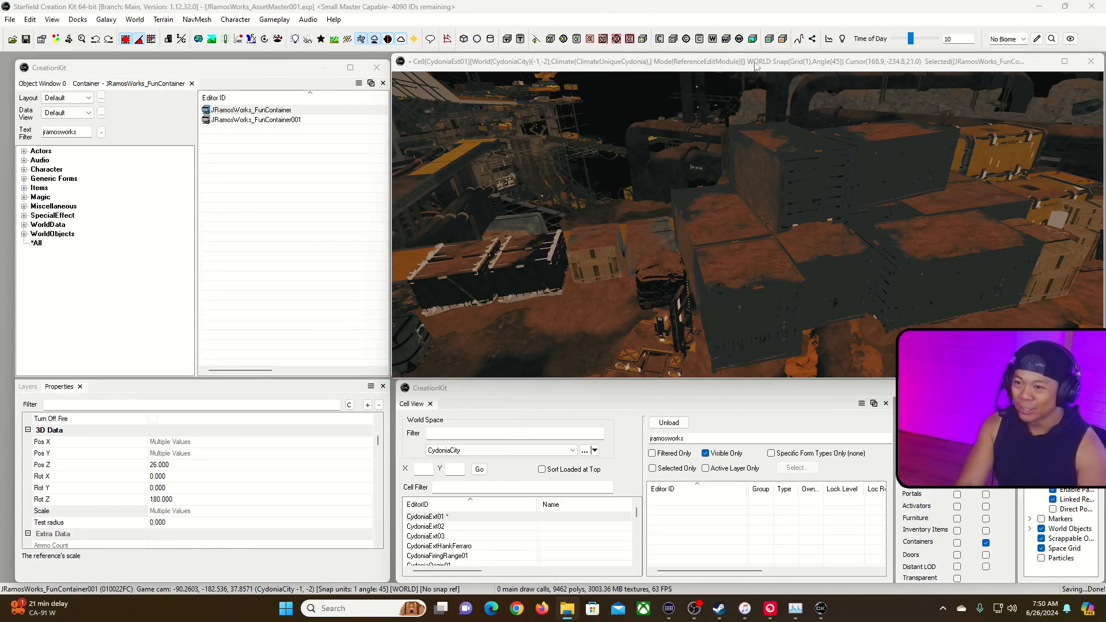
# Reposition the combined object and Properties window and enlarge it to fill the space up to the render window.
pyautogui.moveTo(248, 72); pyautogui.dragTo(242, 68)
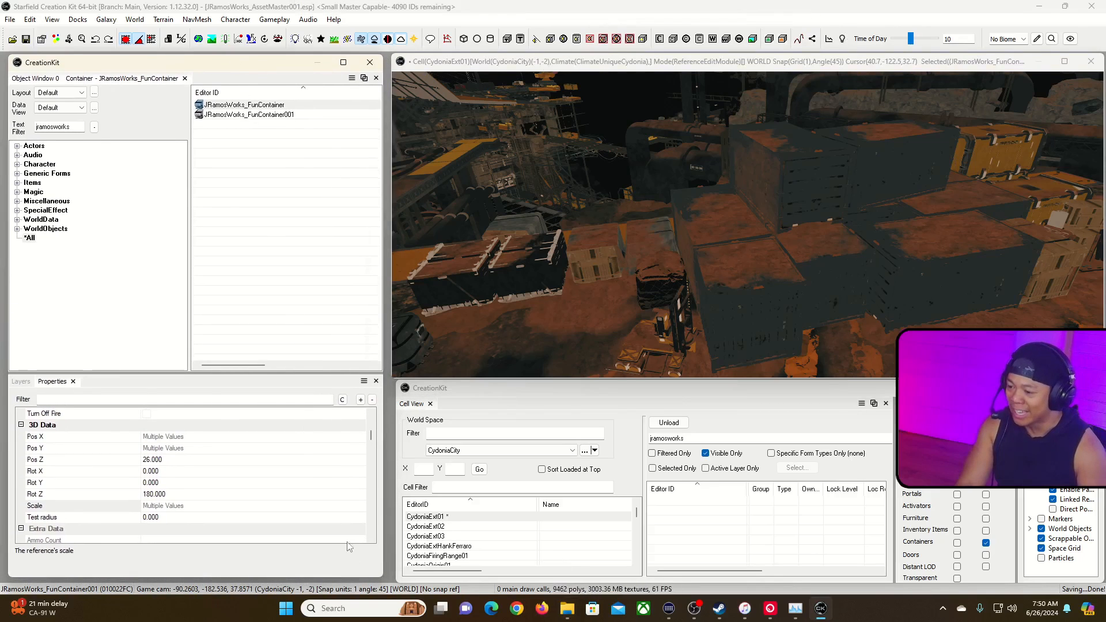
pyautogui.moveTo(384, 576); pyautogui.dragTo(390, 582)
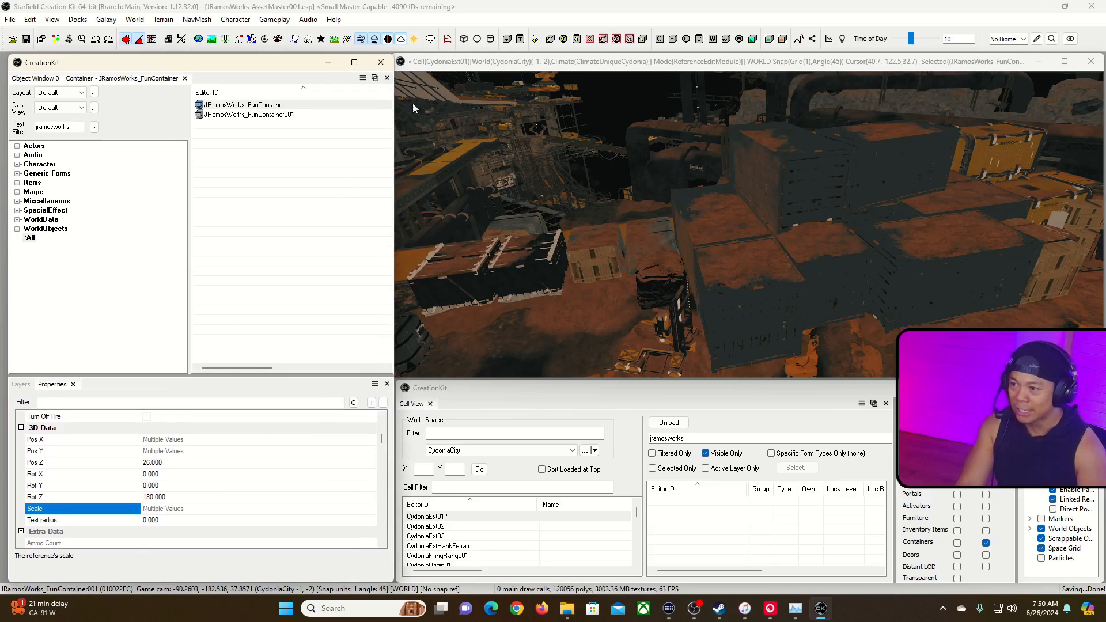
# Unload the CydoniaExt01 cell and confirm the unloading.
pyautogui.click(501, 66)
pyautogui.click(761, 423)
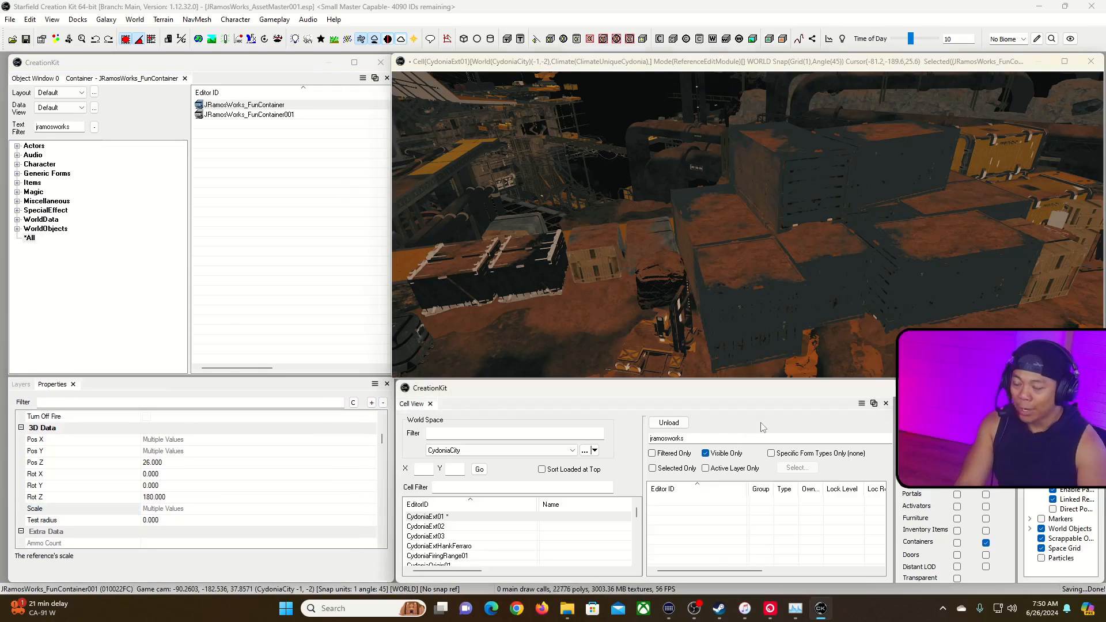
pyautogui.click(669, 423)
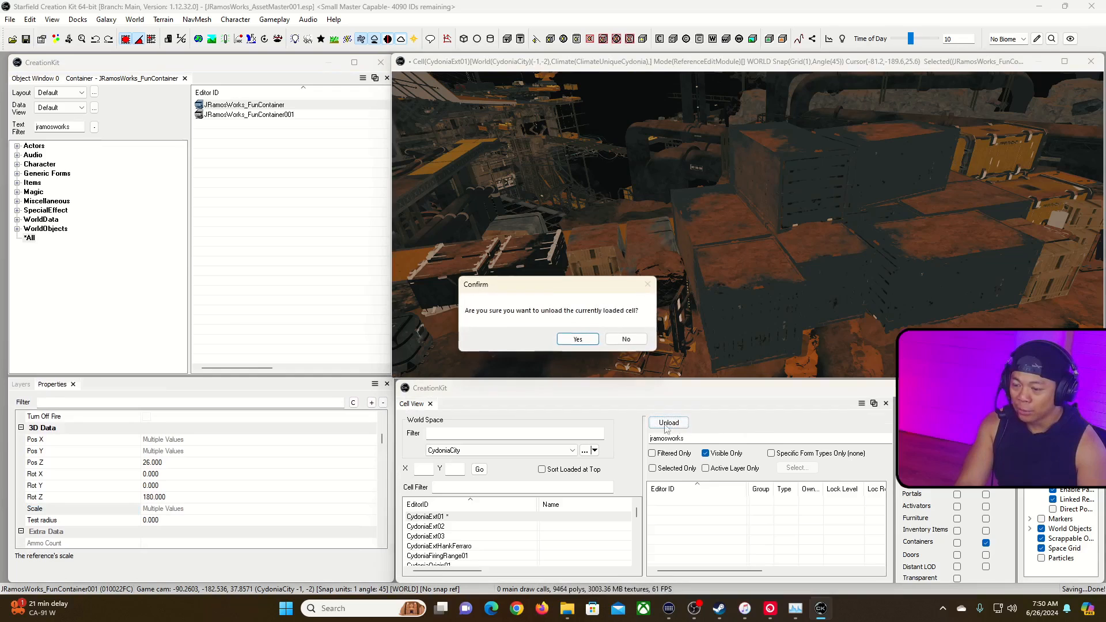
pyautogui.click(579, 340)
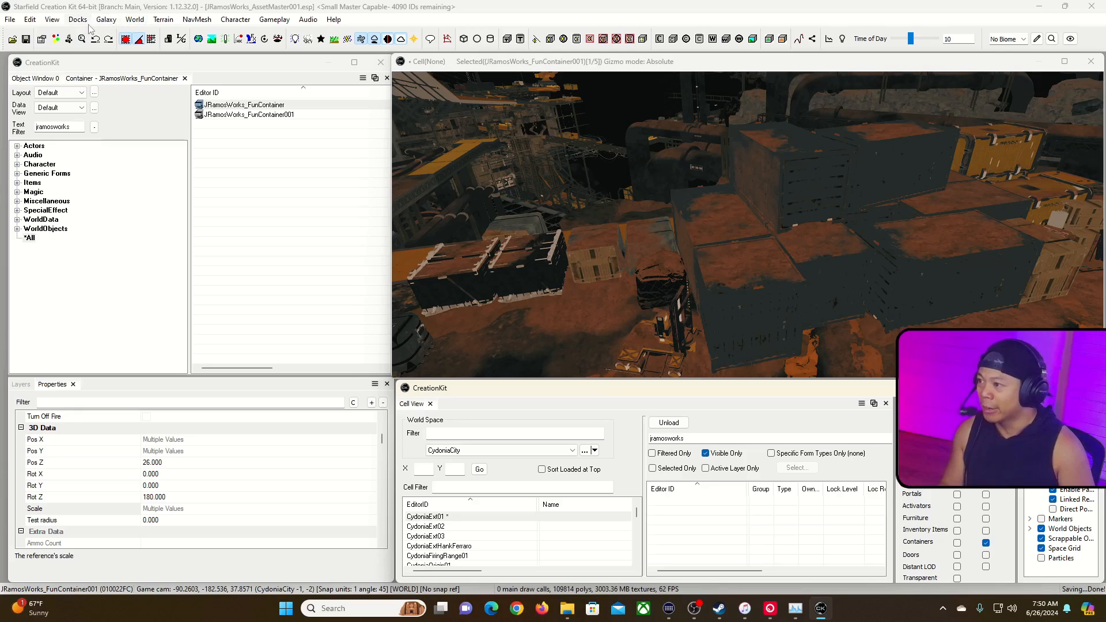
# Open the cell editor and switch its world space from CydoniaCity to Interior.
pyautogui.click(133, 21)
pyautogui.click(154, 45)
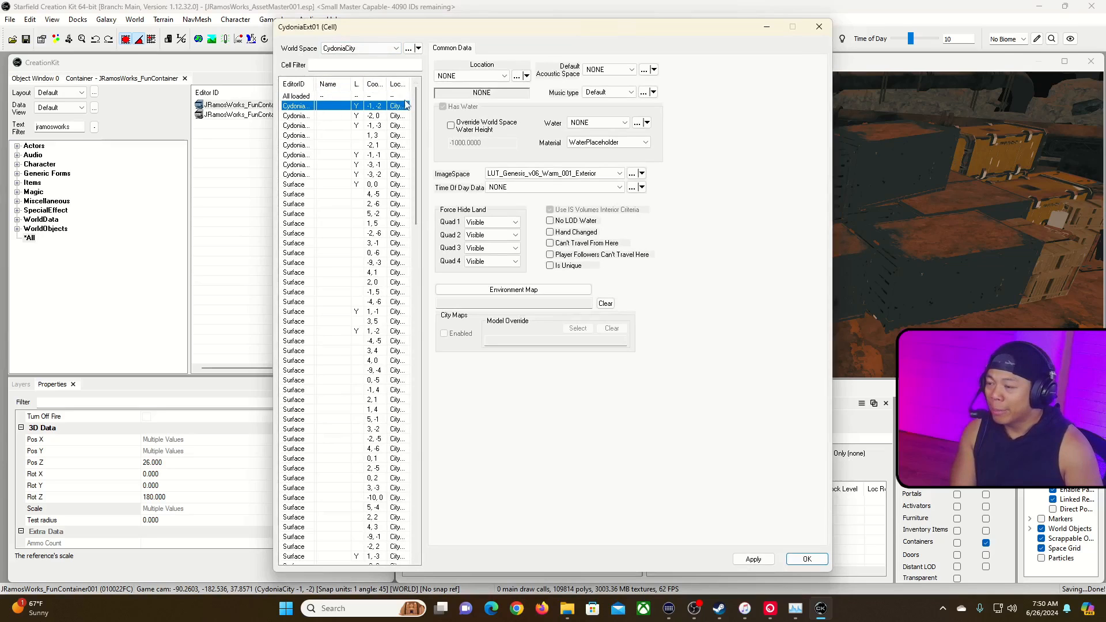
pyautogui.click(391, 49)
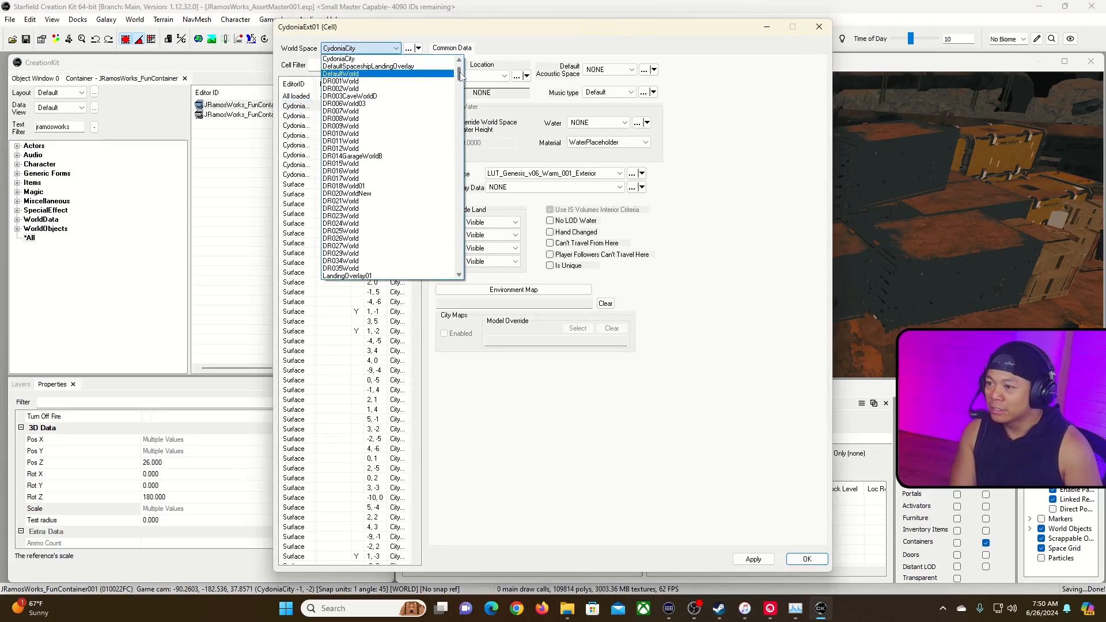
pyautogui.scroll(2, 442, 72)
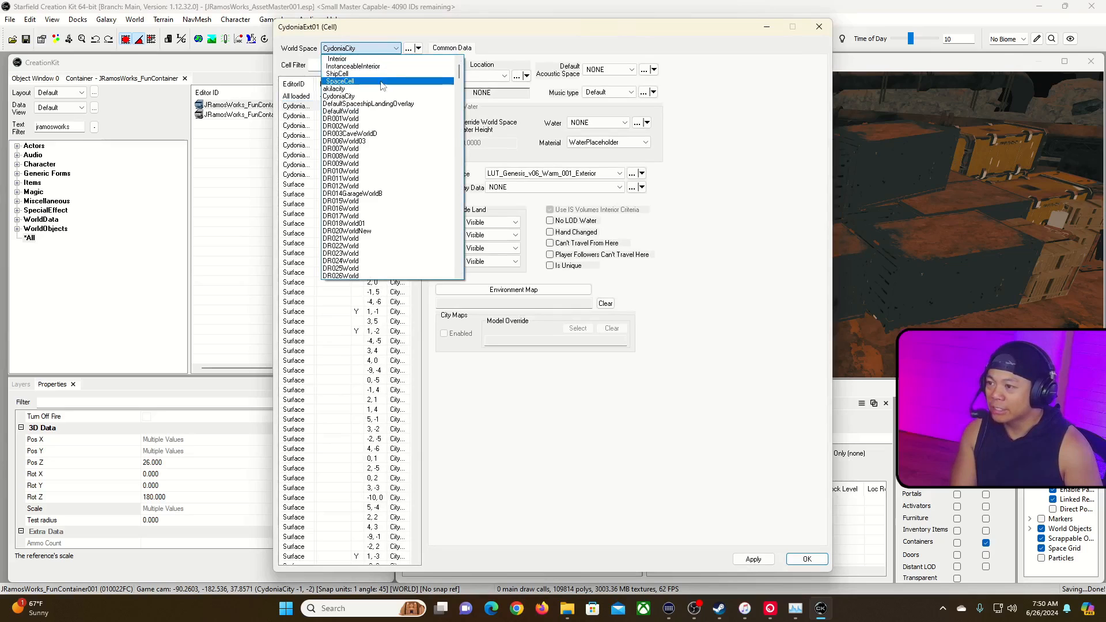
pyautogui.click(362, 97)
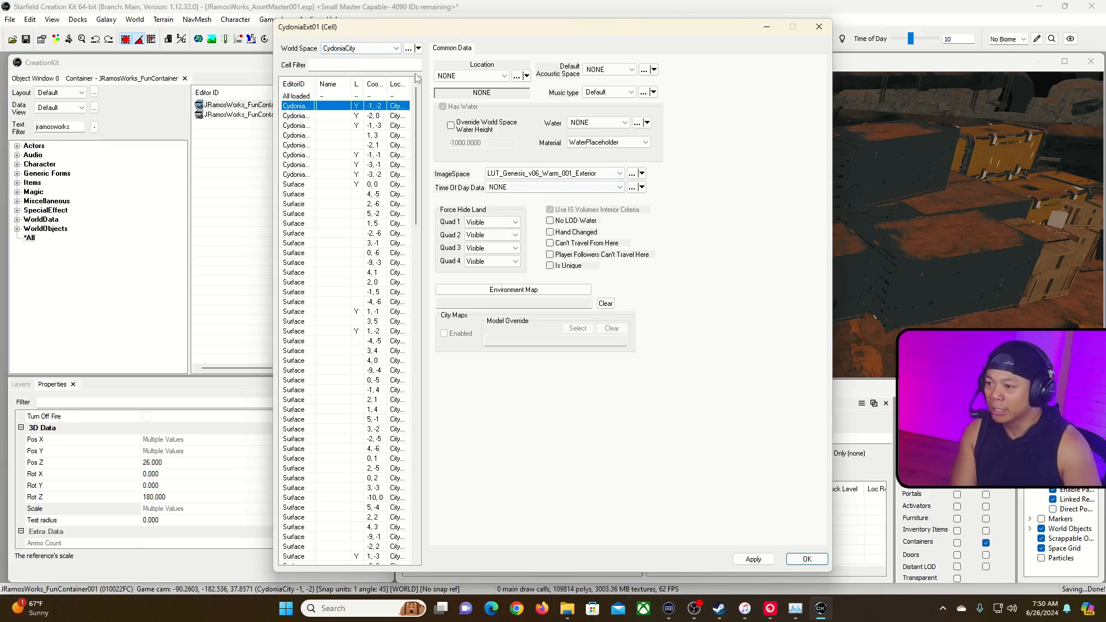
pyautogui.click(380, 48)
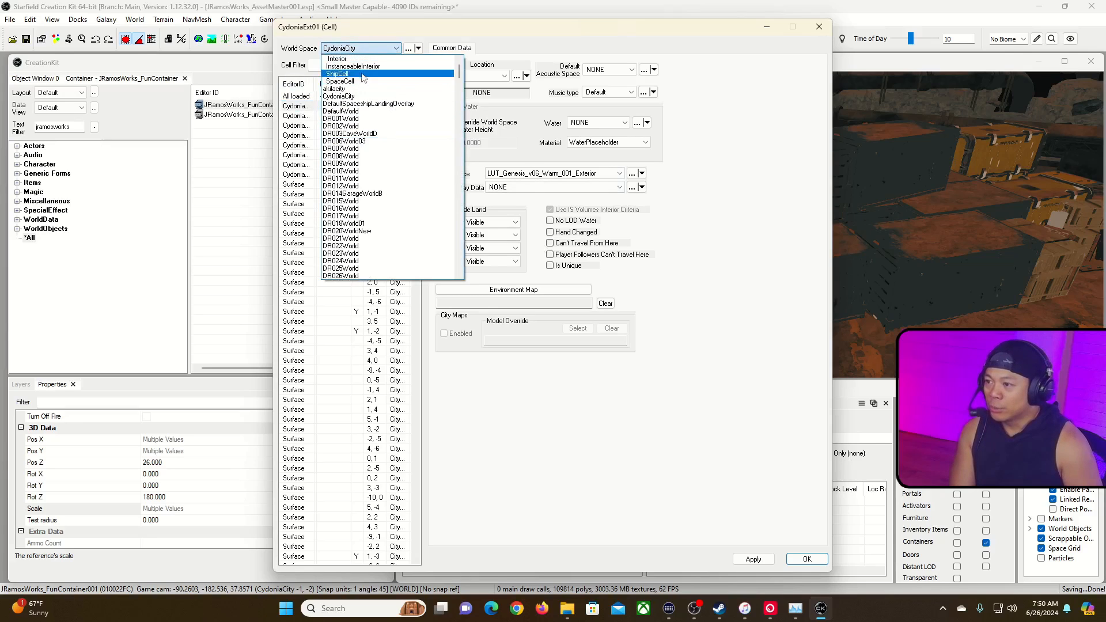
pyautogui.click(337, 59)
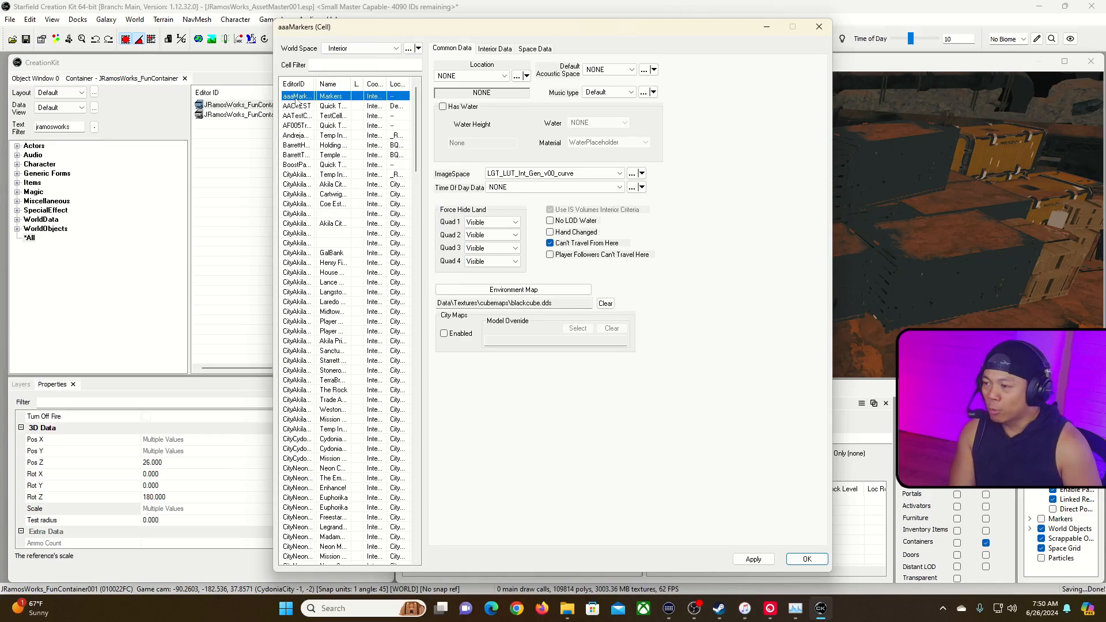
# Create a new interior cell with the editor ID JRamosWorks_DevArea001, keep its Default image space and accept the cell settings.
pyautogui.rightClick(314, 100)
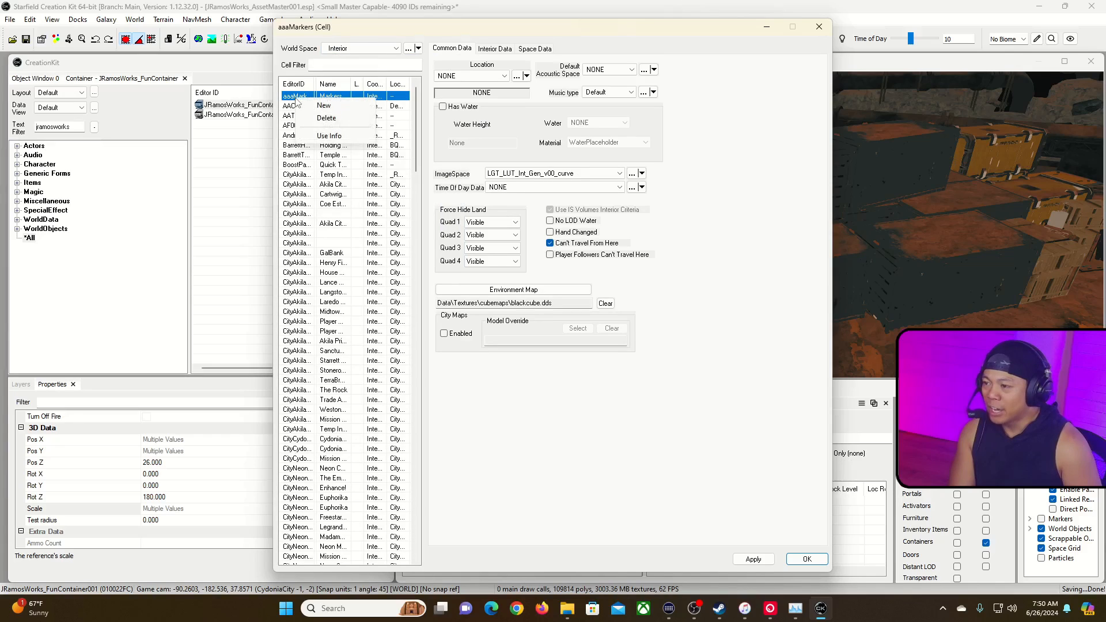
pyautogui.click(326, 105)
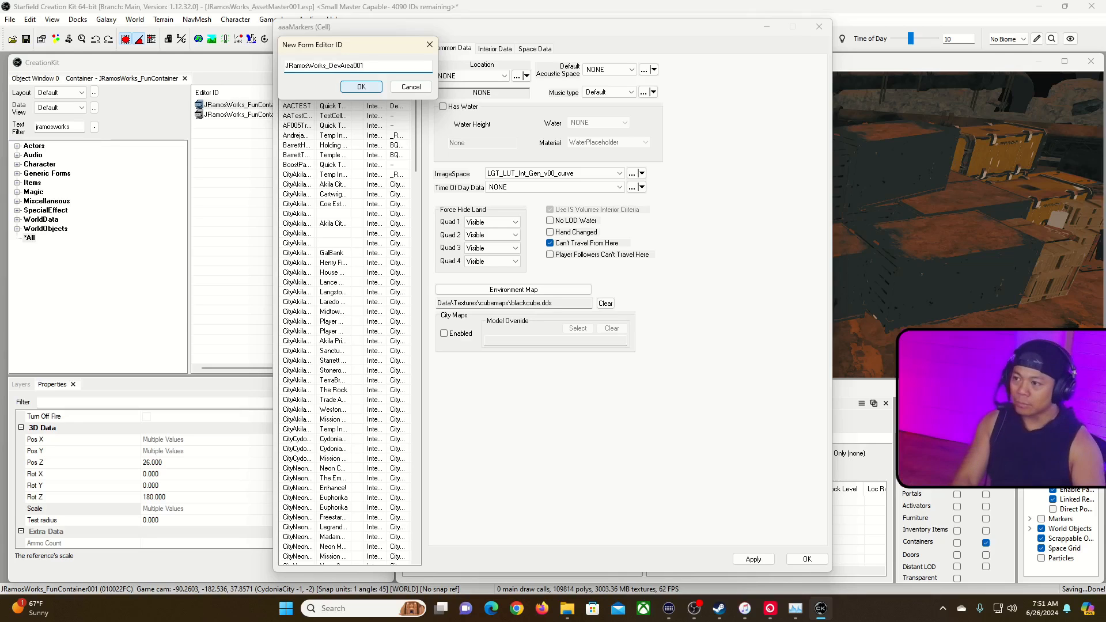
pyautogui.click(362, 86)
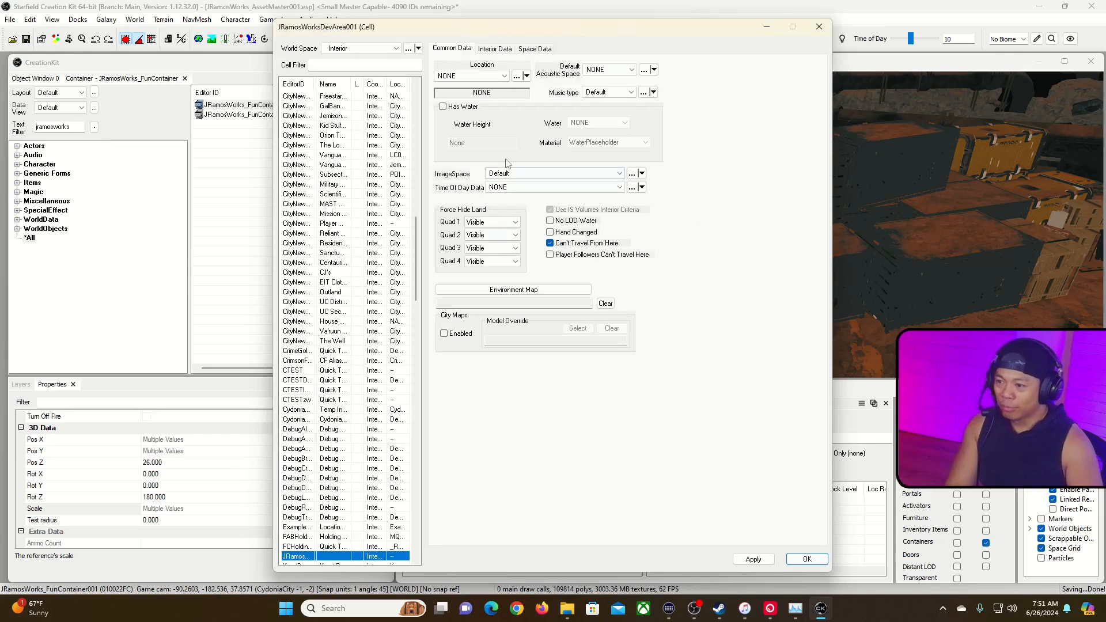
pyautogui.click(619, 173)
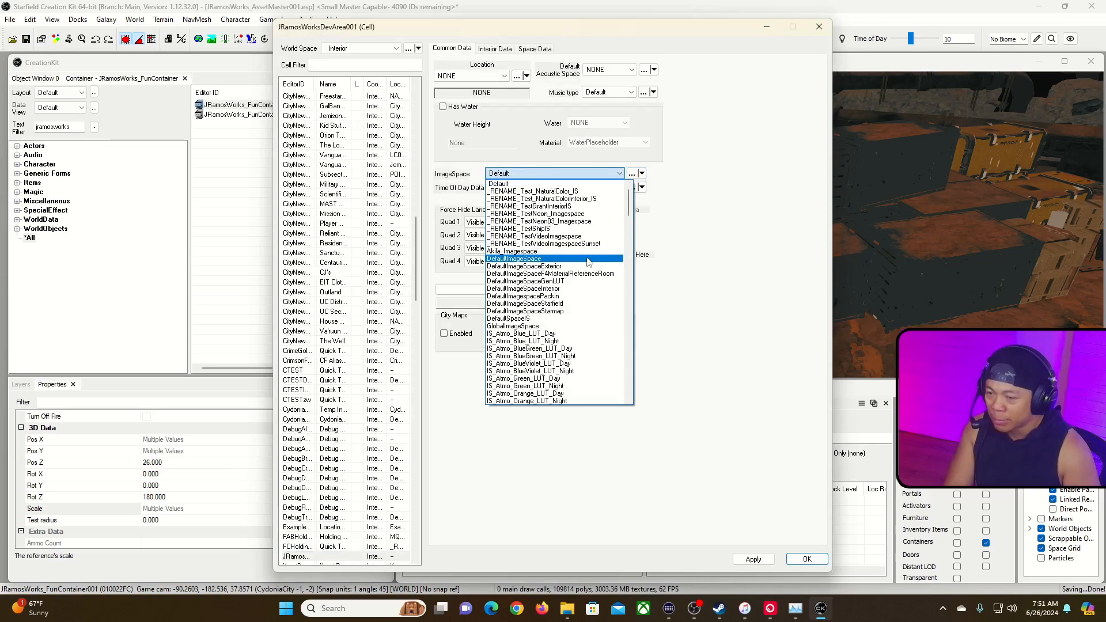
pyautogui.click(743, 319)
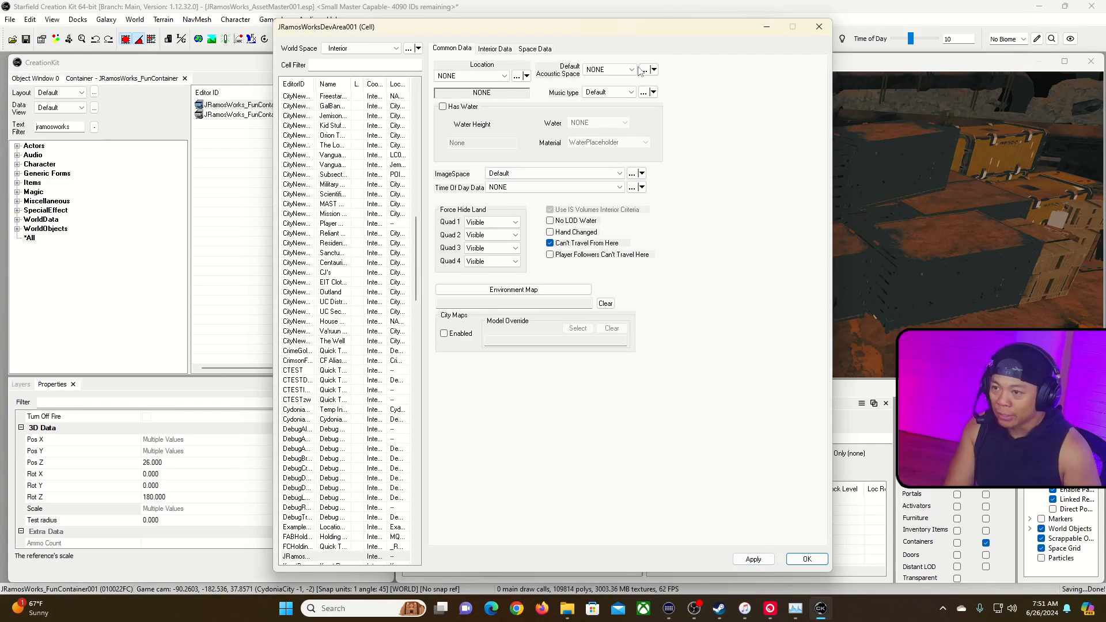
pyautogui.click(806, 559)
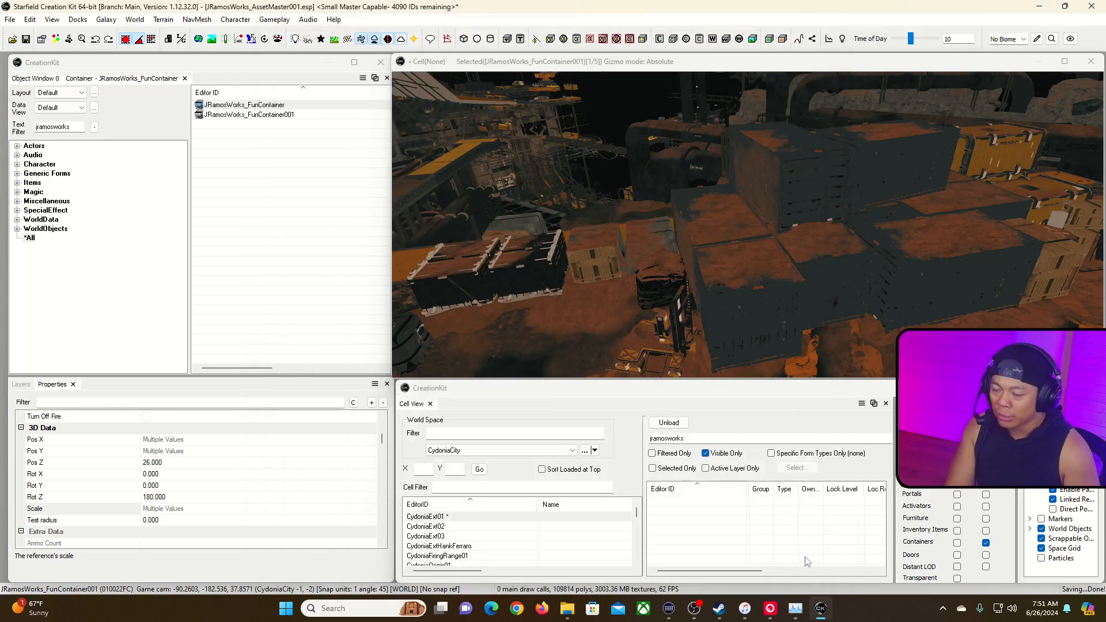
# List the Interior cells in the cell view, filter them by JRamosworks and load JRamosWorksDevArea001 in the render window.
pyautogui.click(496, 451)
pyautogui.scroll(2, 491, 303)
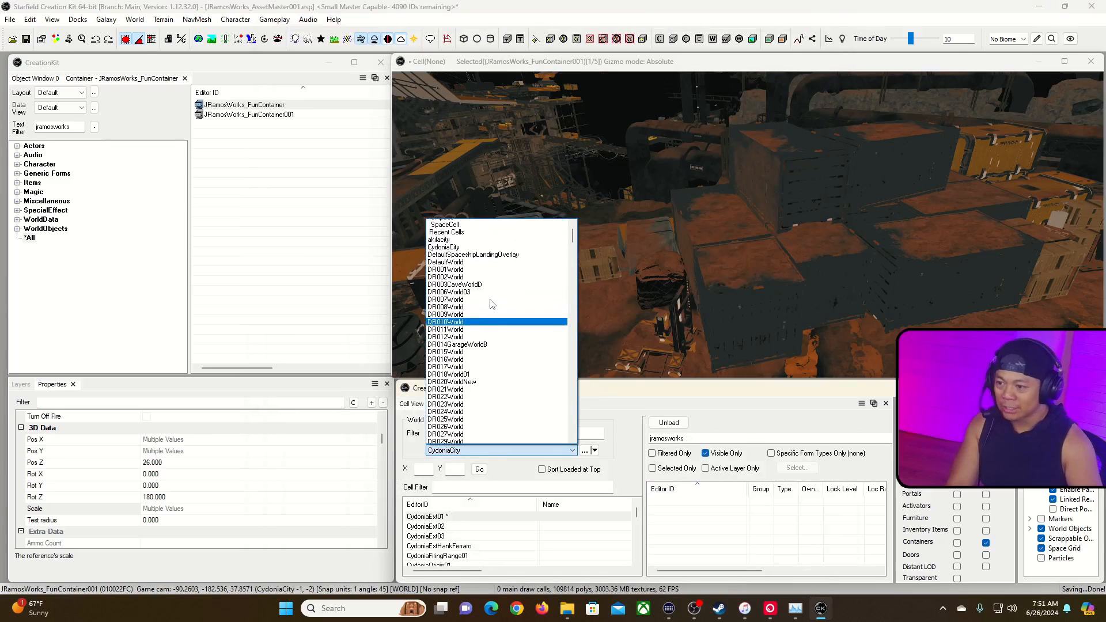
pyautogui.click(442, 223)
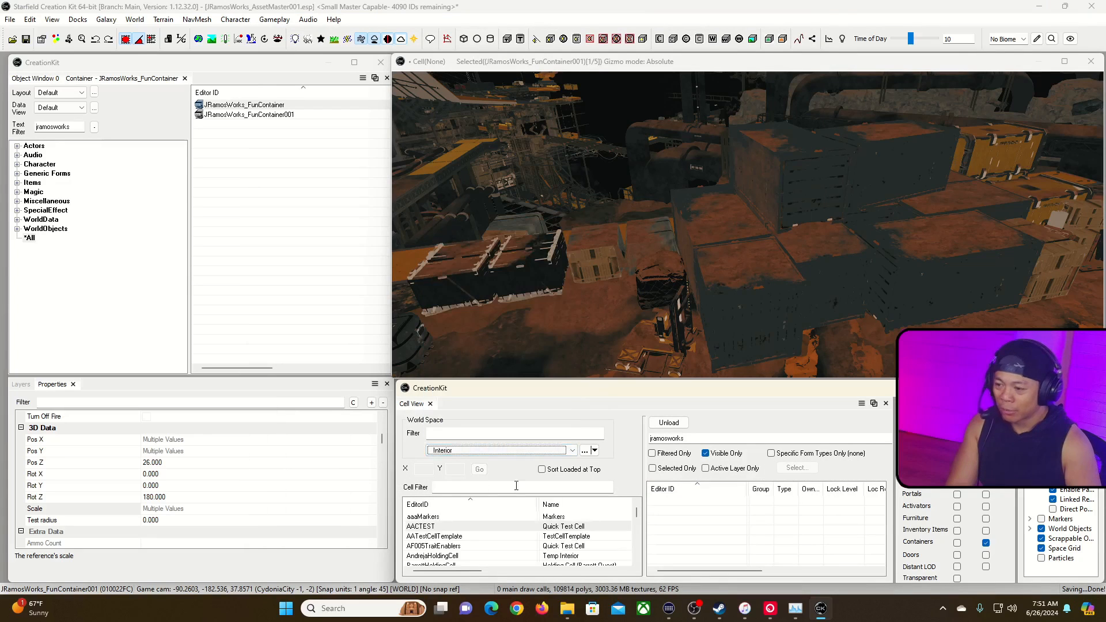
pyautogui.click(460, 491)
pyautogui.write('JRamosworks')
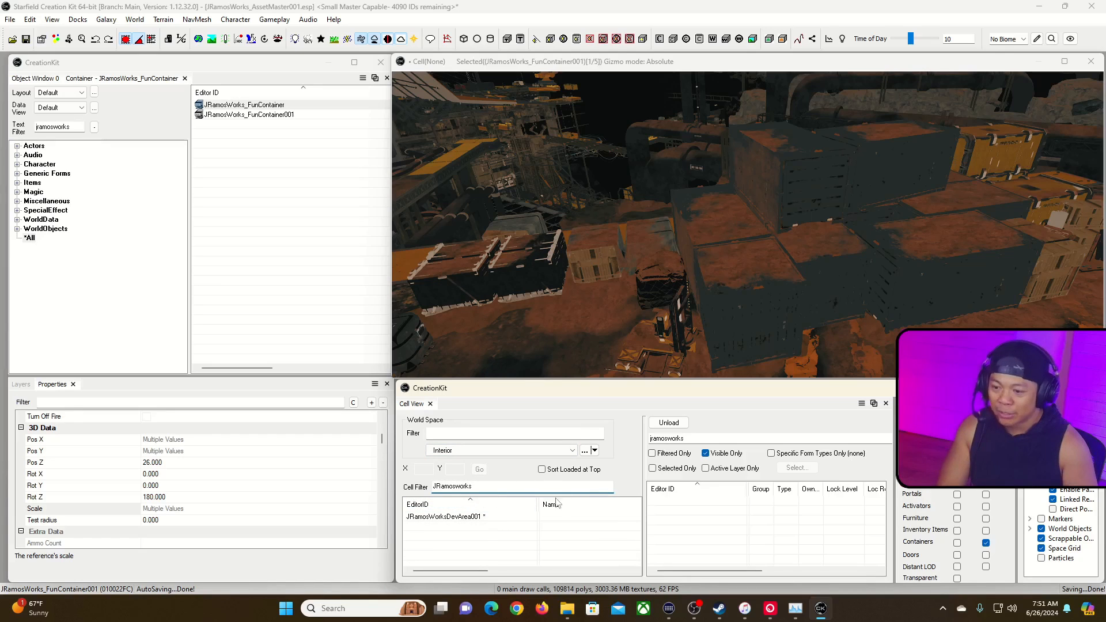
pyautogui.click(459, 518)
pyautogui.doubleClick(459, 517)
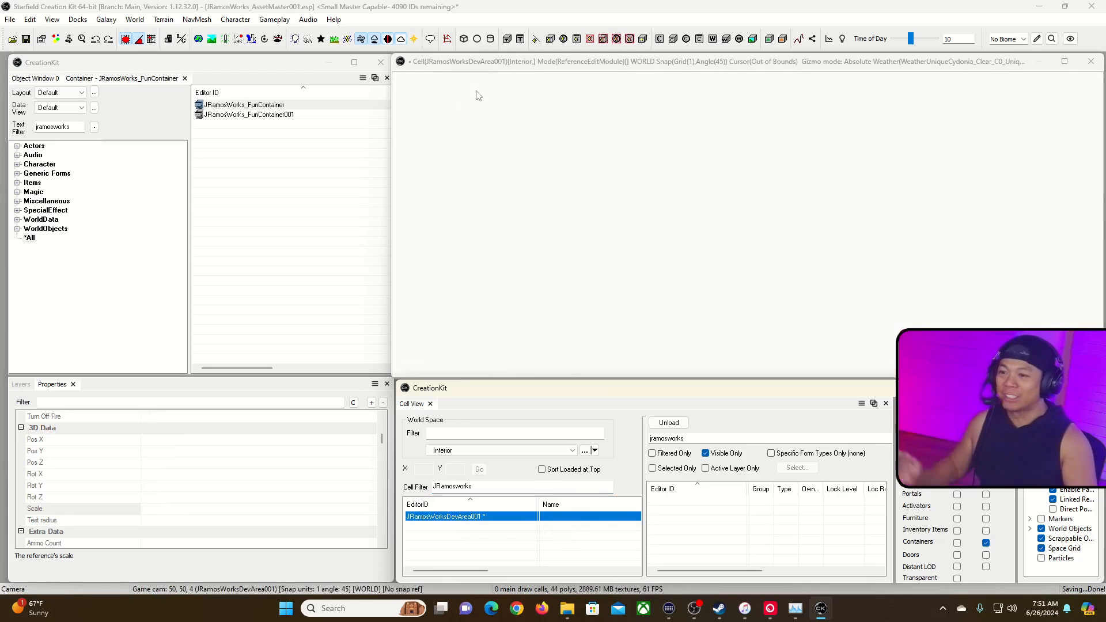
# Edit the JRamosWorksDevArea001 cell to use DefaultImageSpace as its image space and accept the change.
pyautogui.rightClick(458, 517)
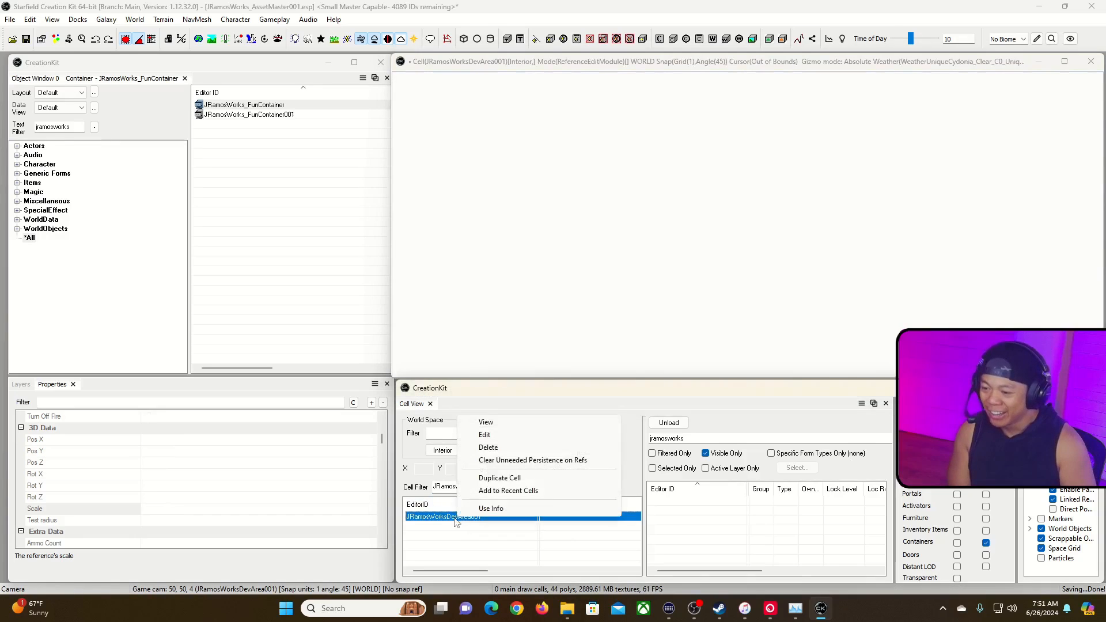
pyautogui.click(543, 436)
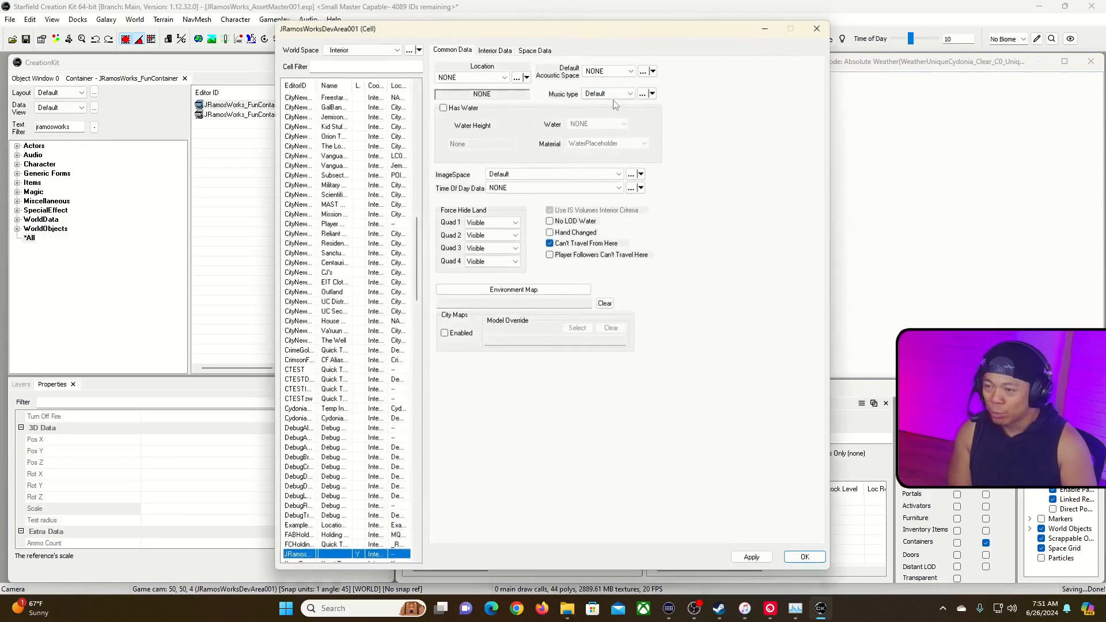
pyautogui.click(553, 172)
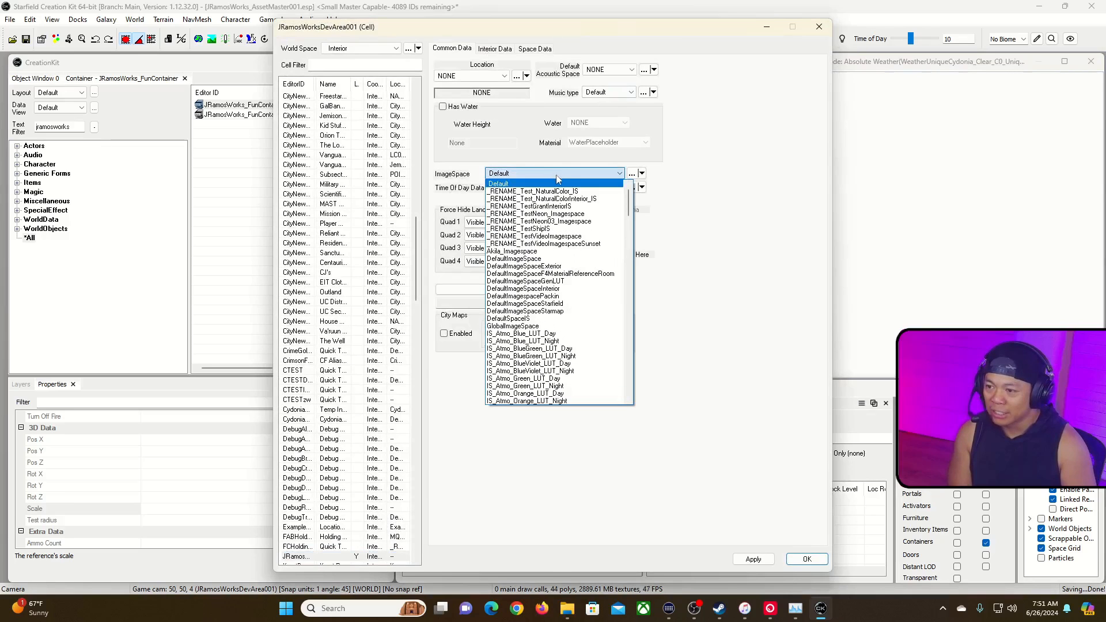
pyautogui.click(573, 259)
pyautogui.click(770, 556)
pyautogui.moveTo(678, 27); pyautogui.dragTo(427, 28)
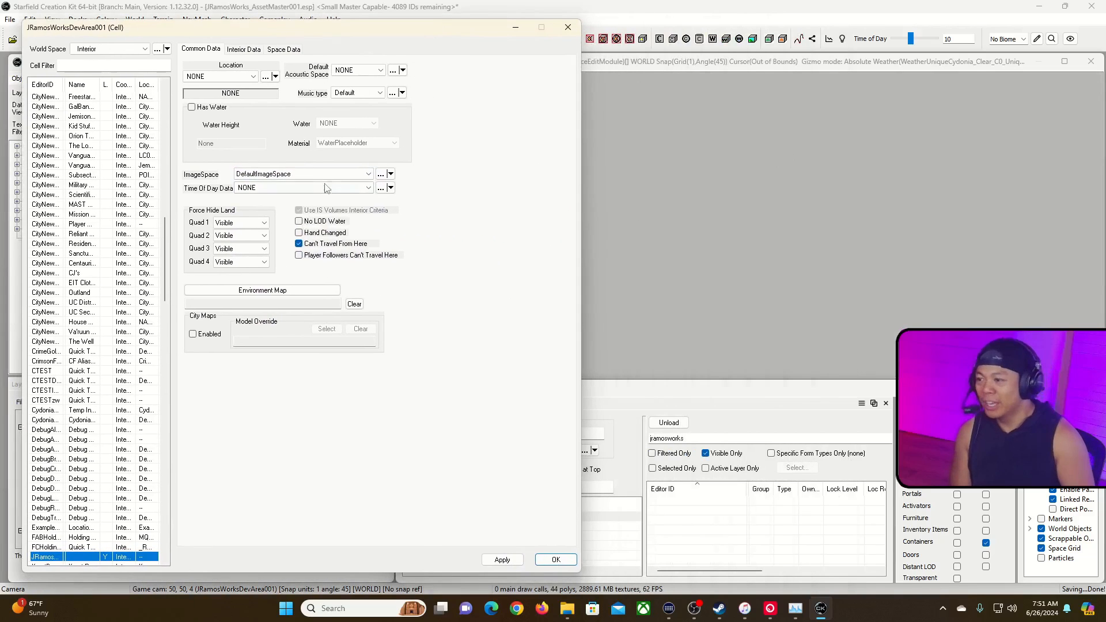
pyautogui.click(346, 173)
pyautogui.click(508, 331)
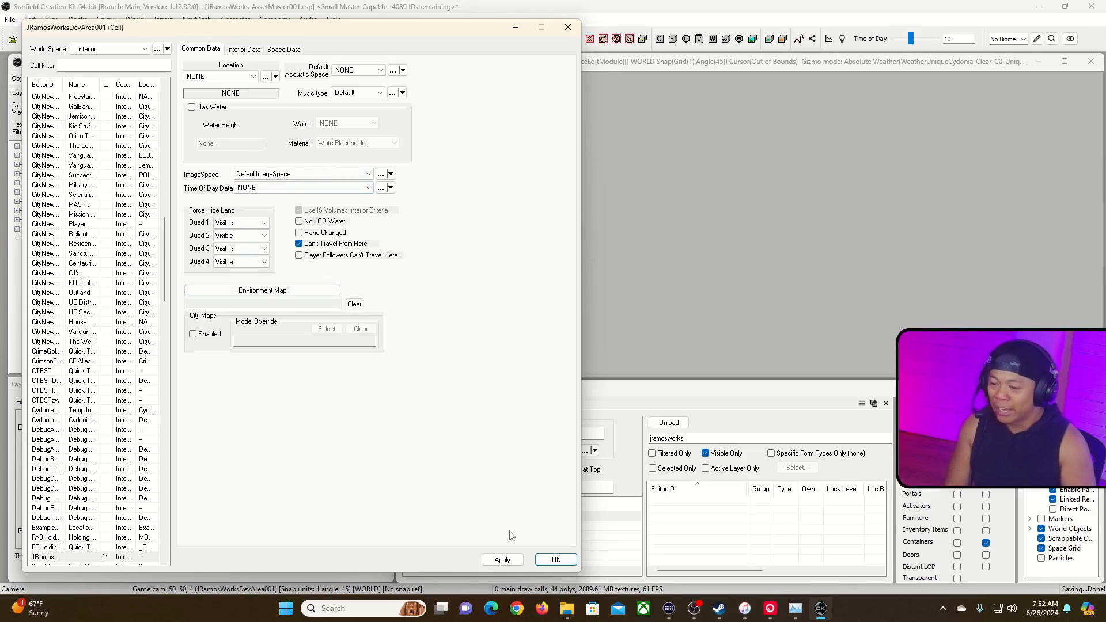
pyautogui.click(556, 560)
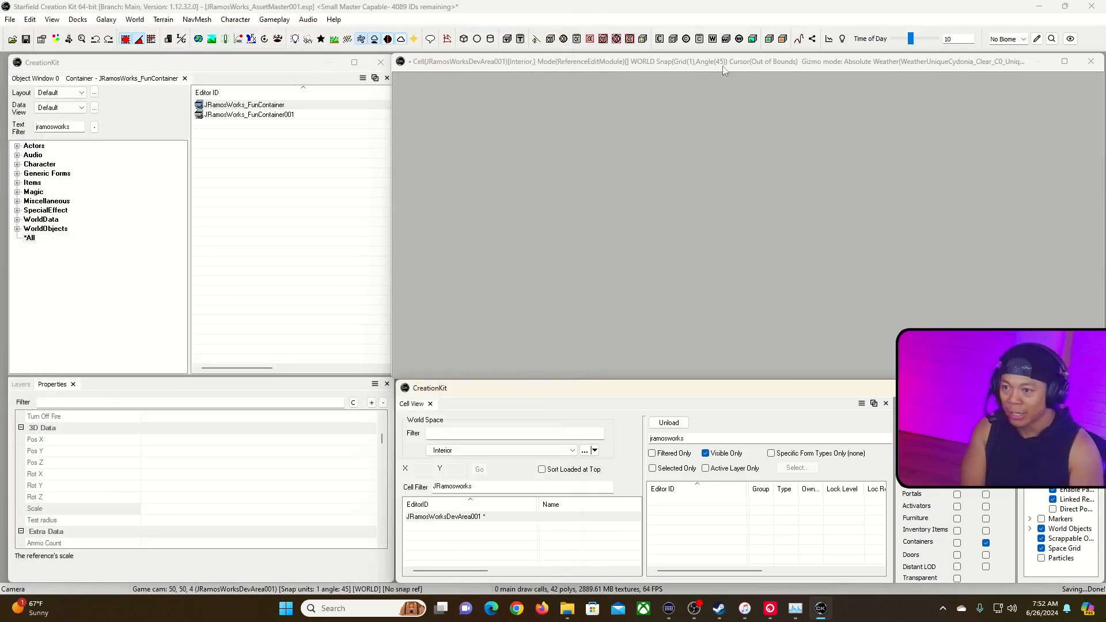
# Show the pack-in ground plane in the render window and tilt the camera toward its horizon.
pyautogui.click(510, 76)
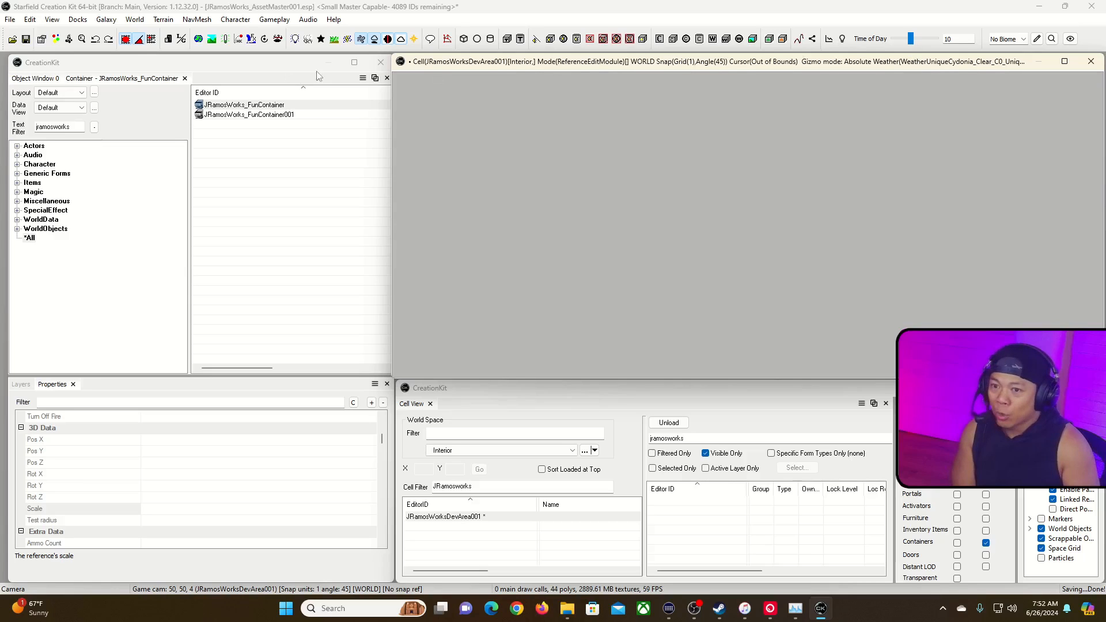
pyautogui.click(57, 21)
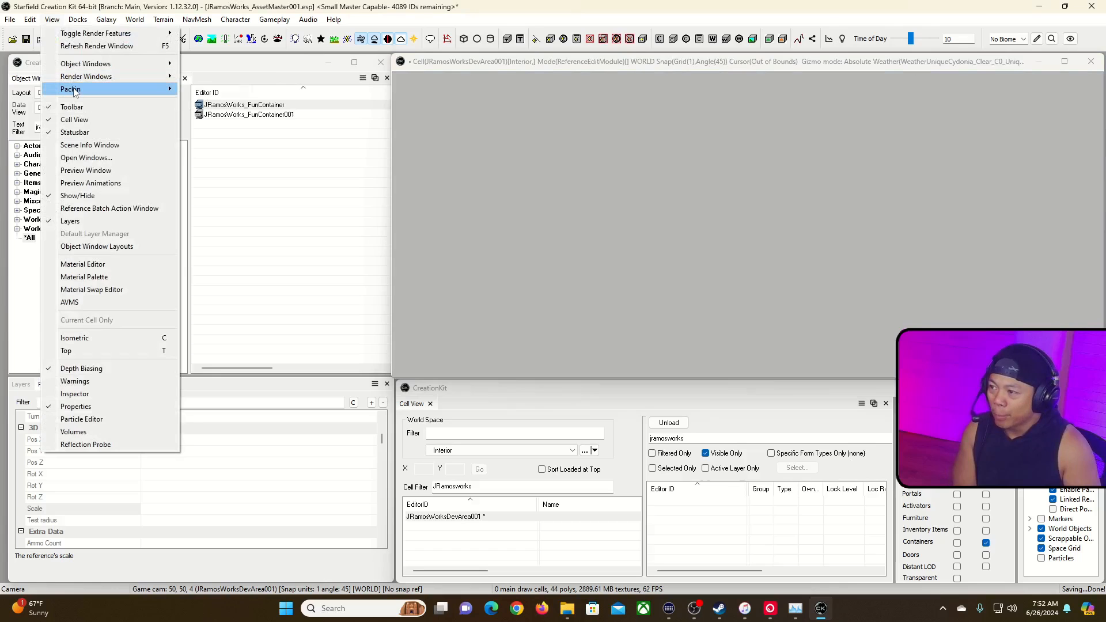
pyautogui.click(203, 93)
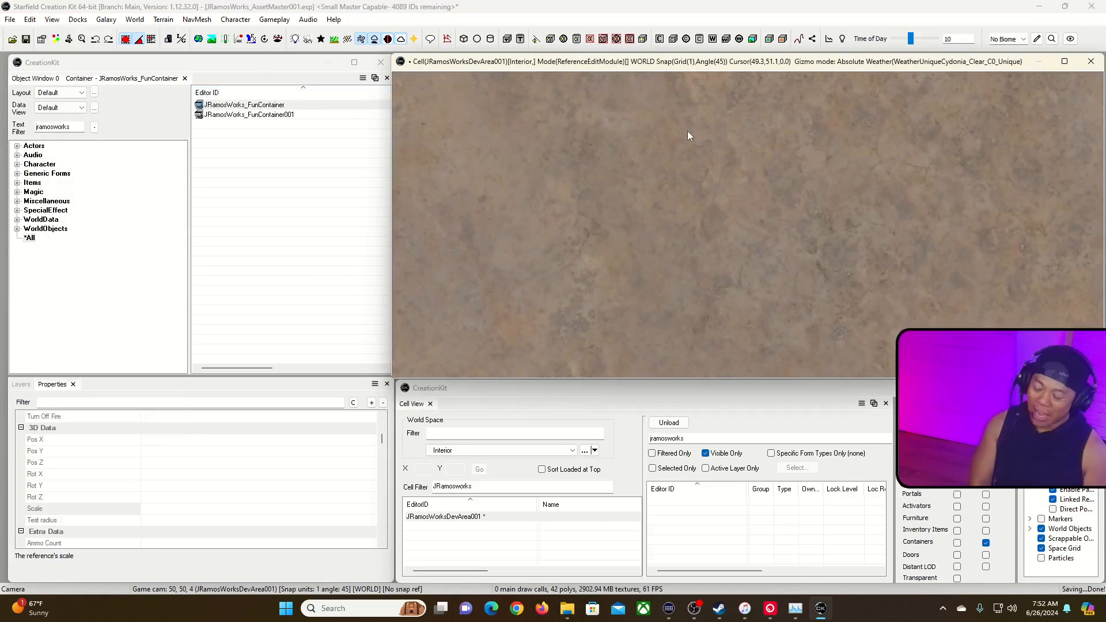
pyautogui.rightClick(718, 200)
pyautogui.moveTo(718, 199); pyautogui.dragTo(673, 229, button='right')
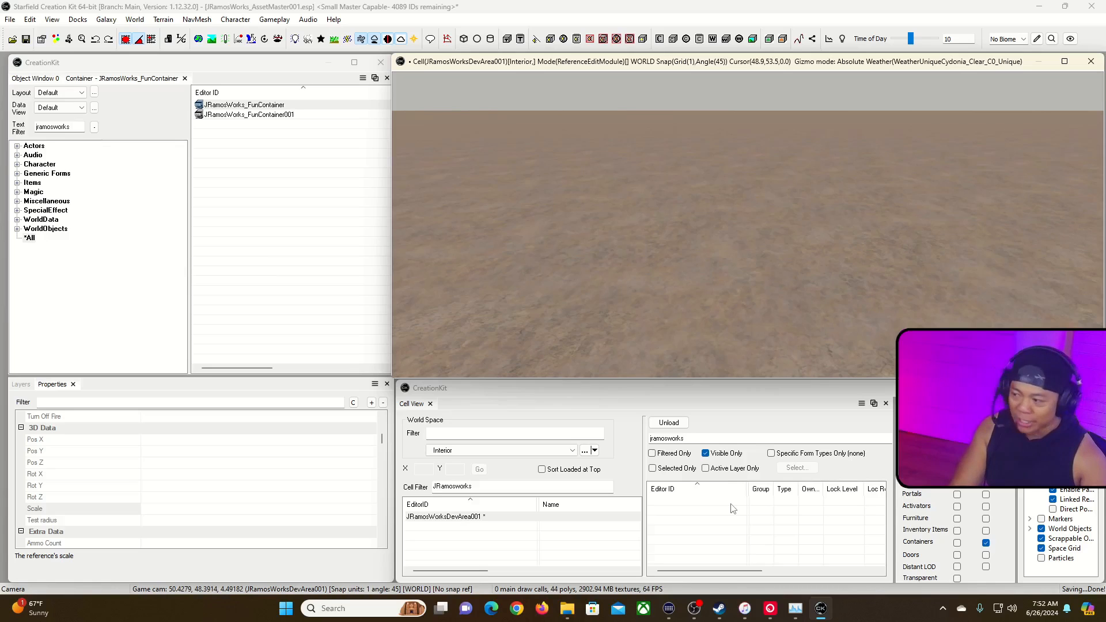
# Filter the objects by indintsegsmmidfloor01 and place an IndIntSegSmMidFloor01 floor piece in the dev area cell.
pyautogui.doubleClick(57, 127)
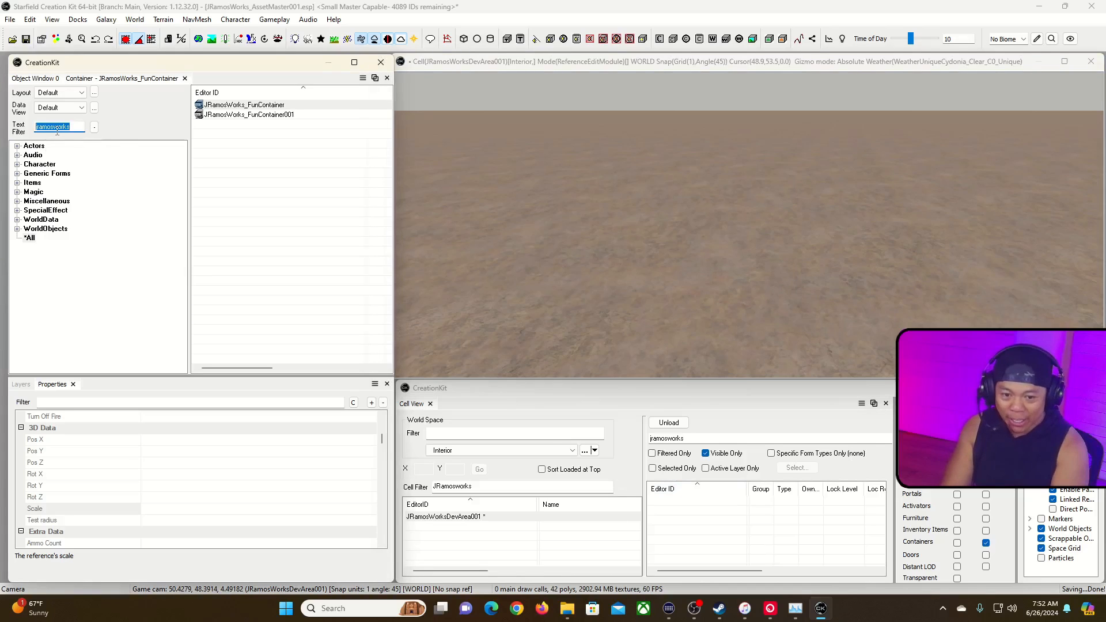
pyautogui.write('indintseg')
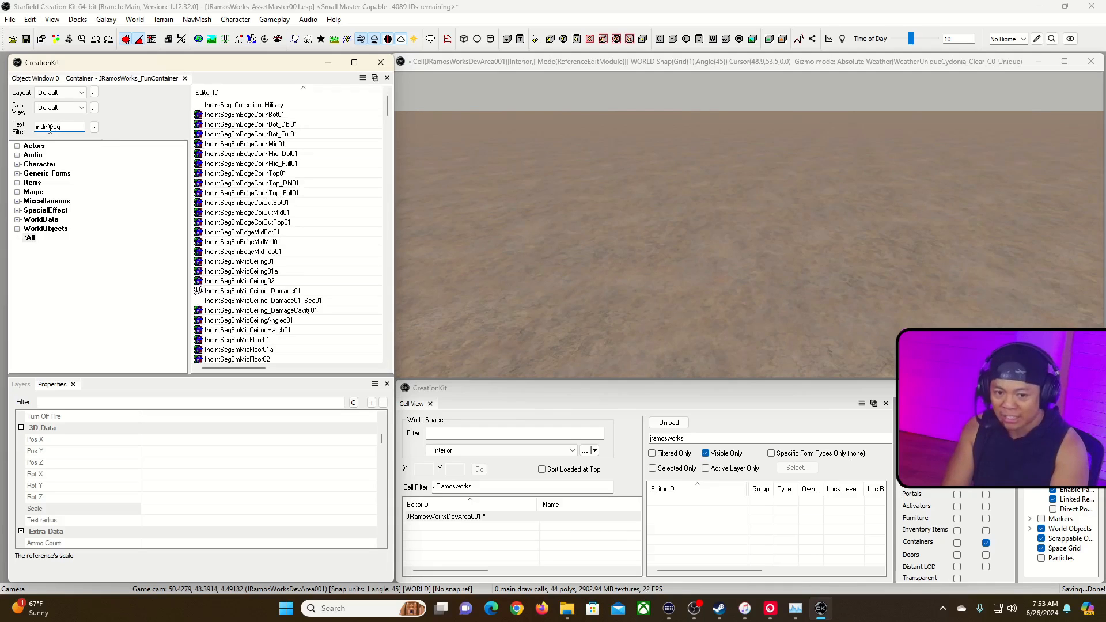
pyautogui.write('loor01')
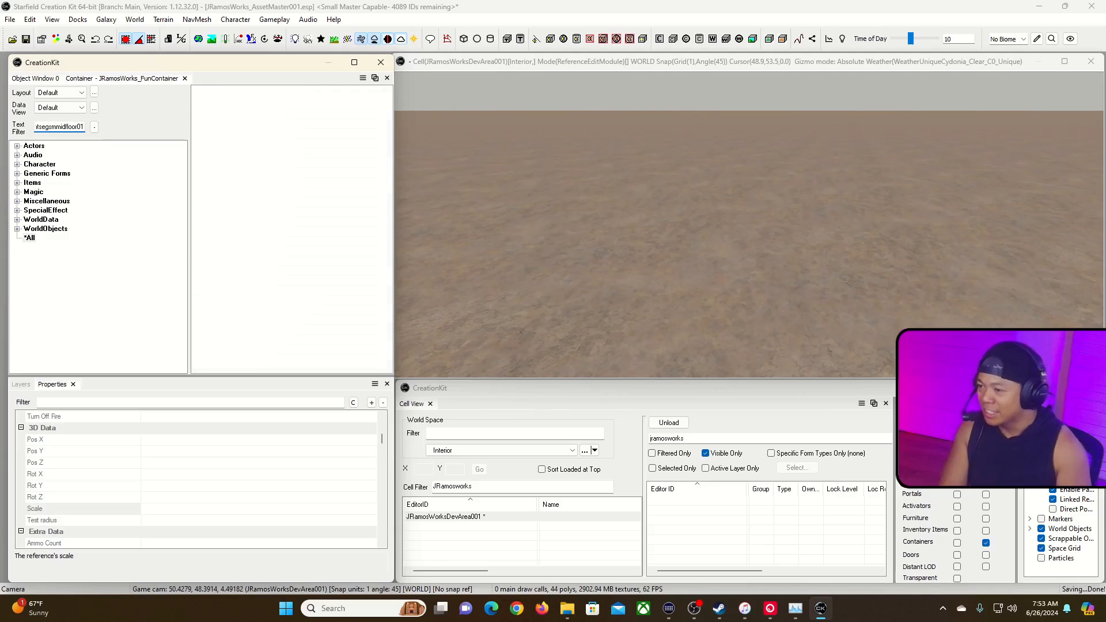
pyautogui.moveTo(238, 108); pyautogui.dragTo(674, 246)
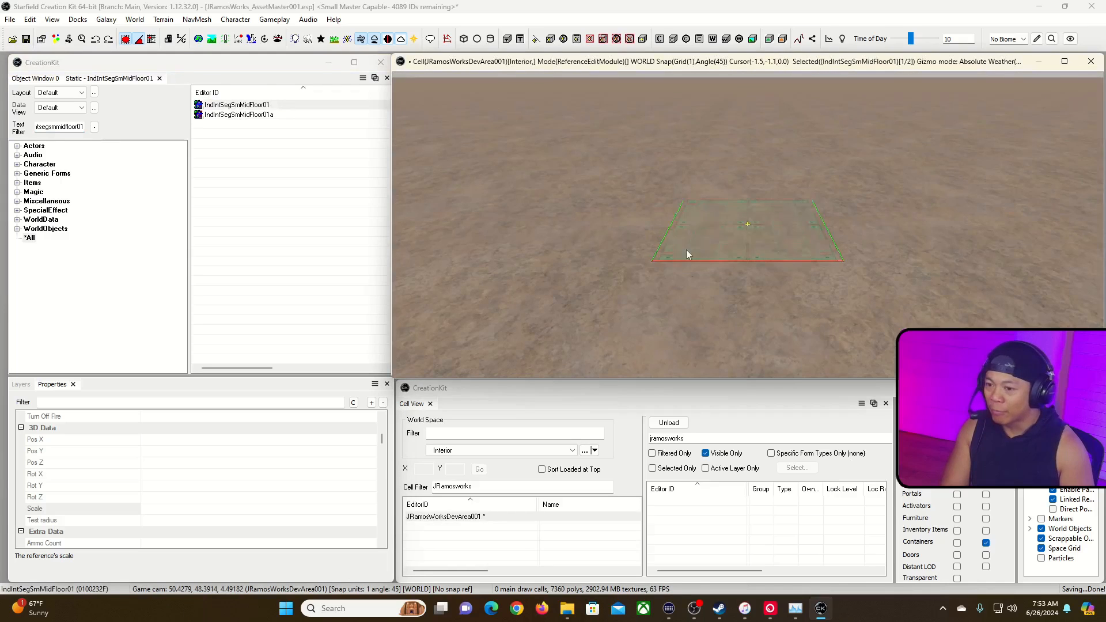
# Hide the pack-in ground plane and select the placed IndIntSegSmMidFloor01 floor piece to show its 3D data.
pyautogui.click(52, 19)
pyautogui.moveTo(91, 89)
pyautogui.click(216, 88)
pyautogui.click(818, 194)
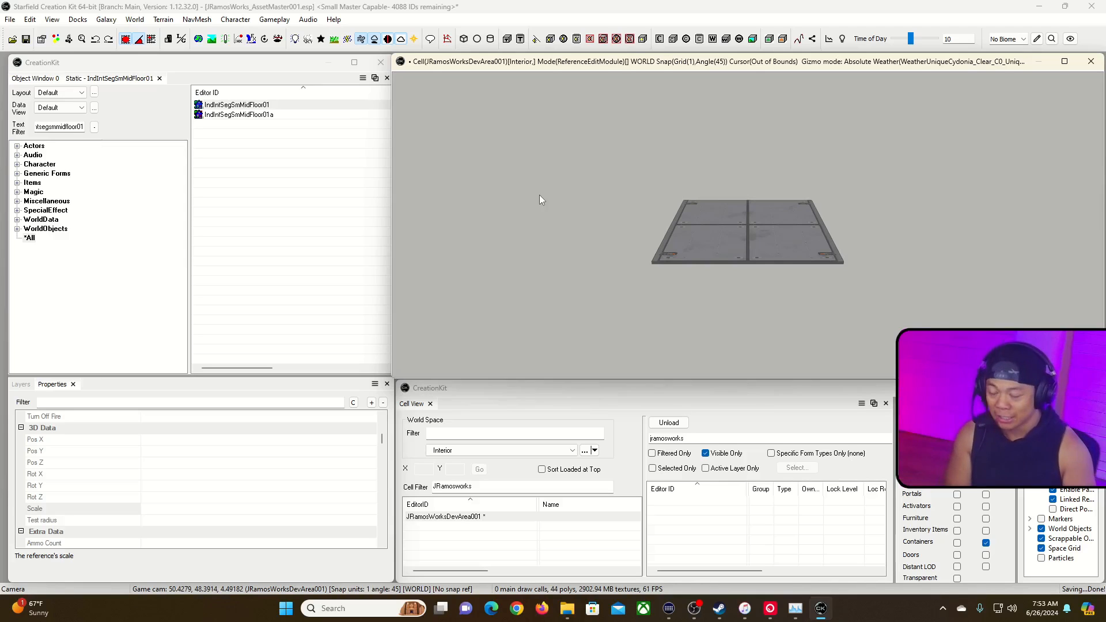
pyautogui.click(985, 545)
pyautogui.click(748, 253)
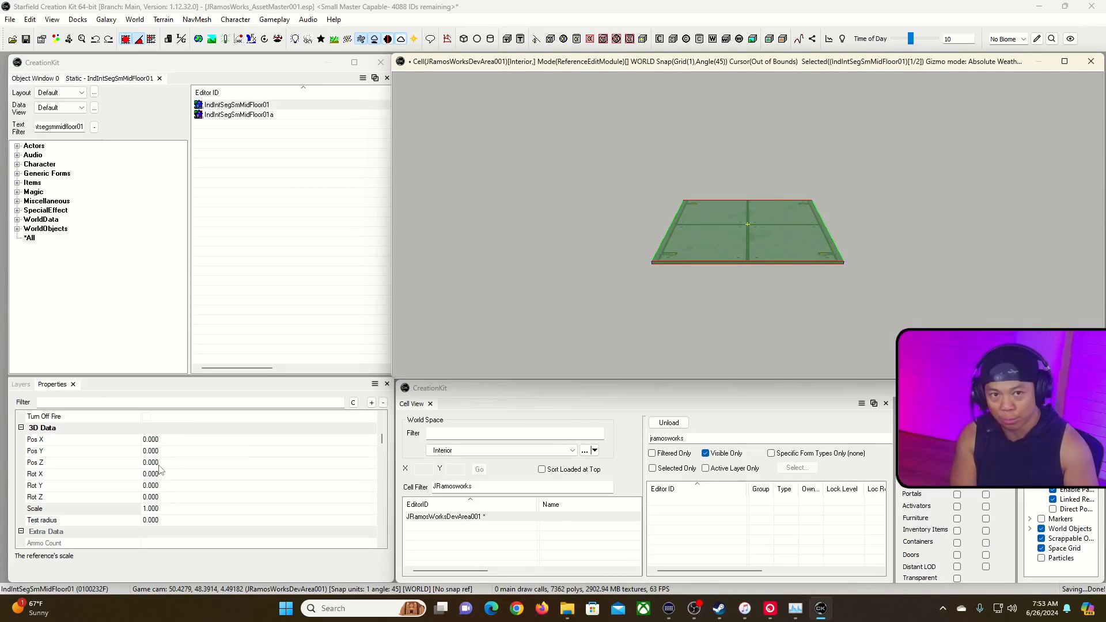
# Filter the objects by indintsegsmmidcei and place an IndIntSegSmMidCeiling01 ceiling piece beside the floor piece in the dev area cell.
pyautogui.click(548, 230)
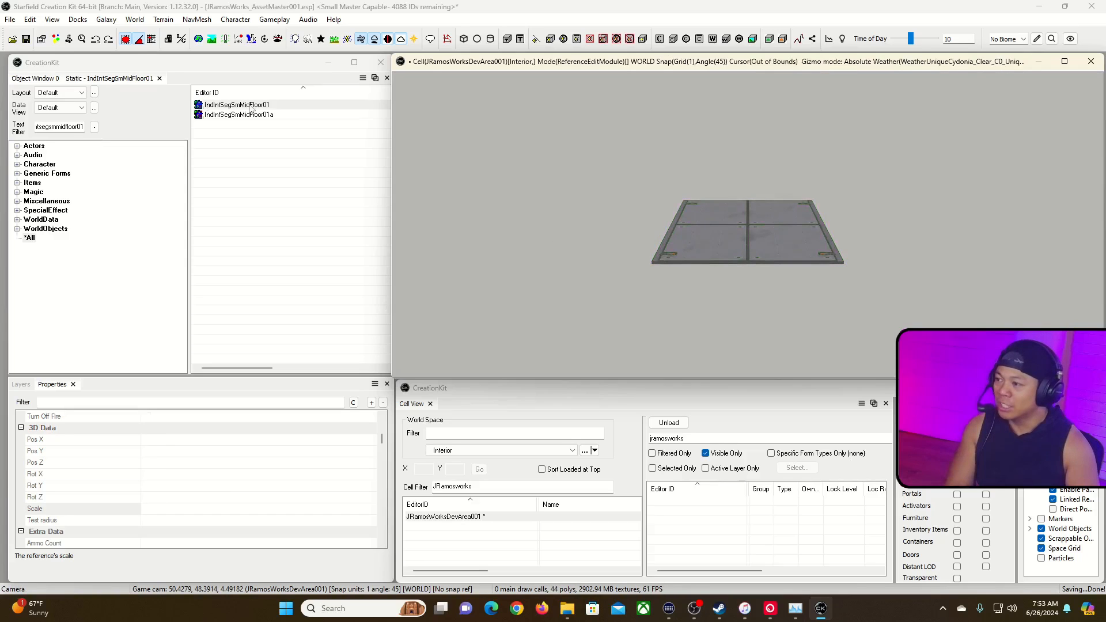
pyautogui.click(287, 107)
pyautogui.moveTo(67, 127); pyautogui.dragTo(187, 143)
pyautogui.press('BackSpace')
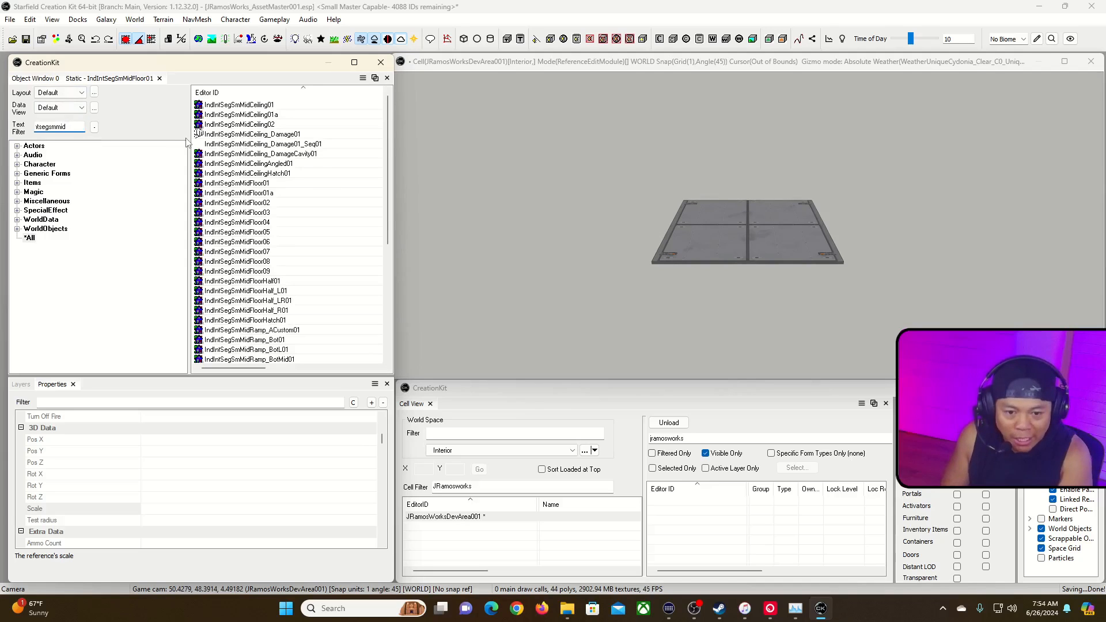
pyautogui.write('cei')
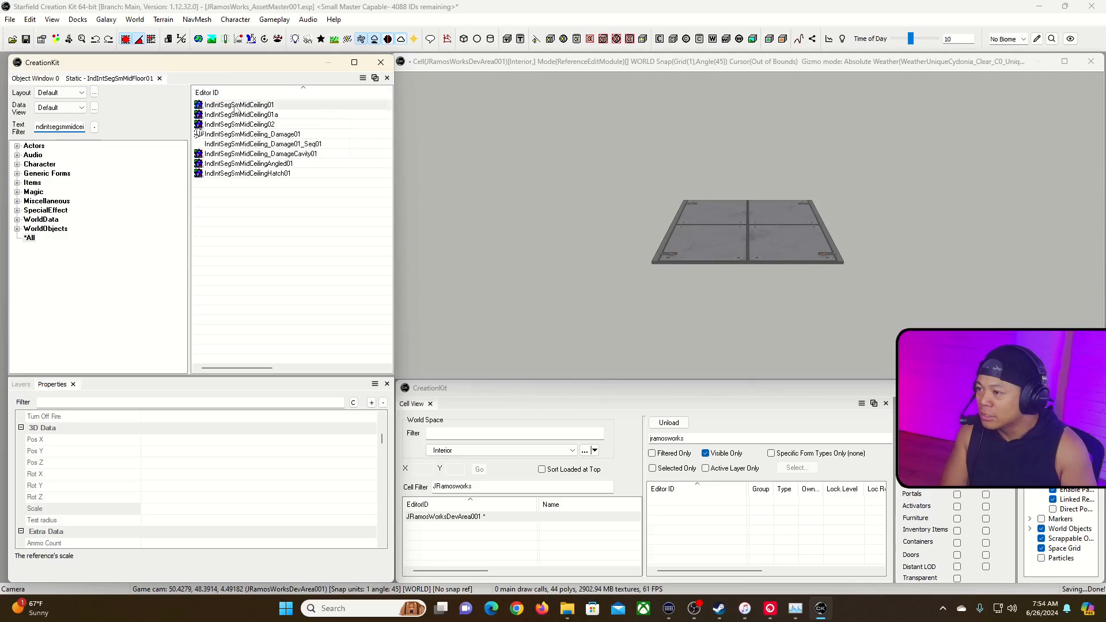
pyautogui.moveTo(236, 107); pyautogui.dragTo(568, 288)
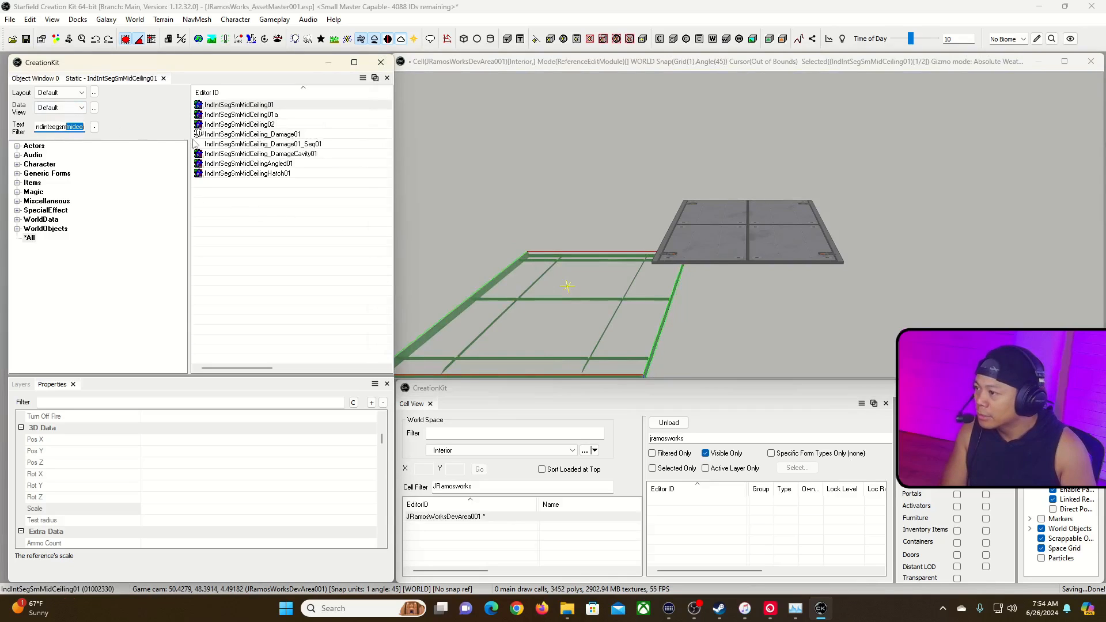
# Filter the objects by indintsegsmwall and place an IndIntSegSmWallMid01 interior wall piece in the dev area cell.
pyautogui.write('w')
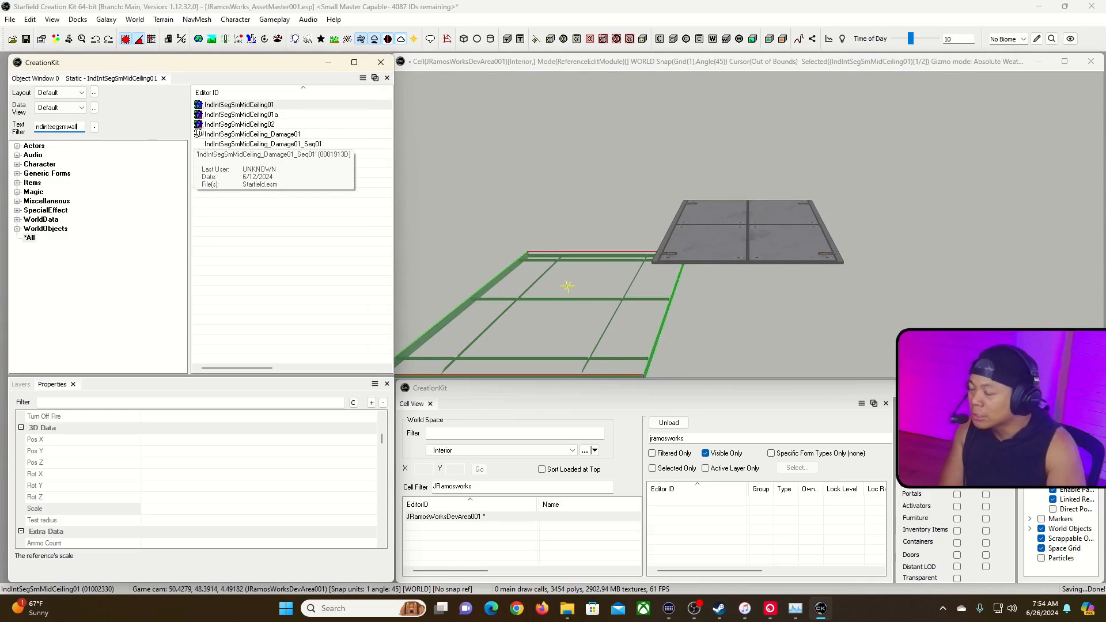
pyautogui.write('all')
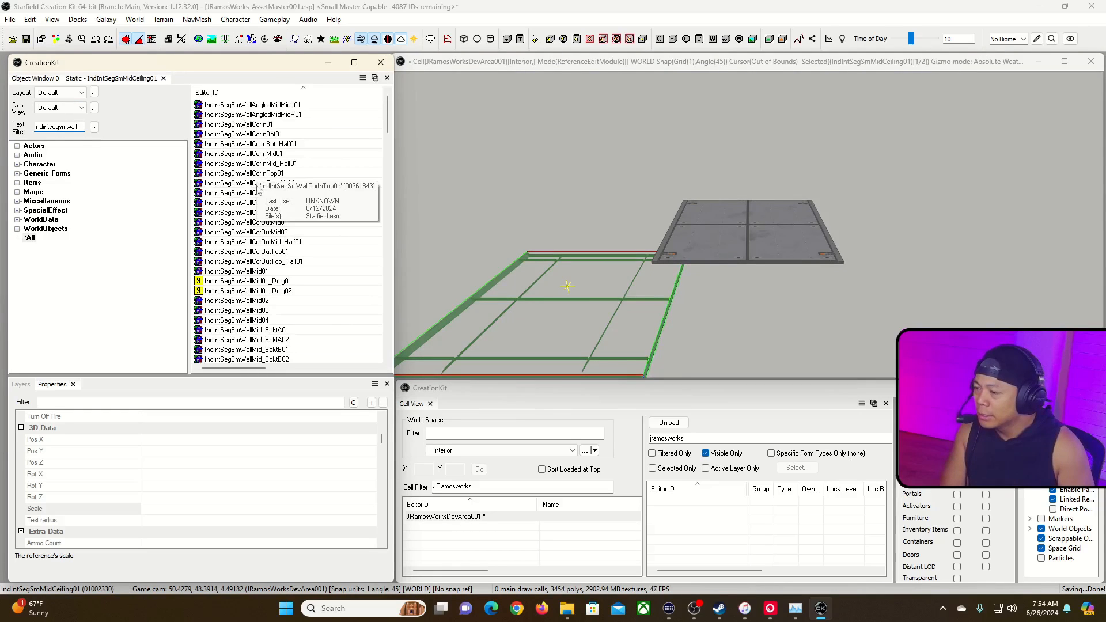
pyautogui.moveTo(233, 272); pyautogui.dragTo(541, 177)
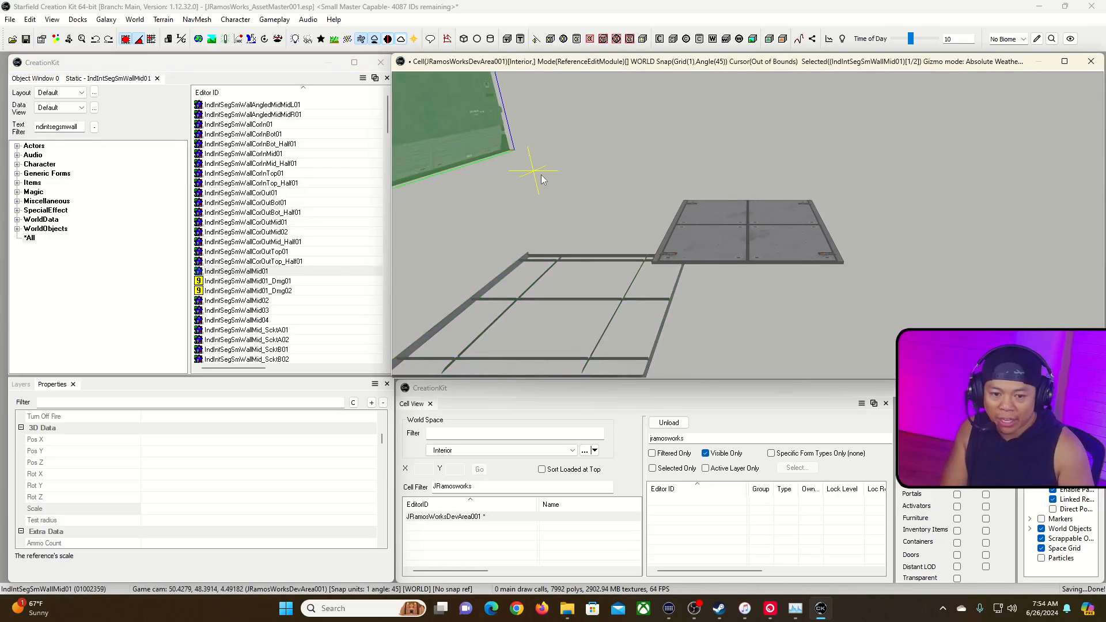
# Filter the objects by indextsmmidwall and place an IndExtSmMidWall01 exterior wall piece near the floor piece.
pyautogui.moveTo(49, 127); pyautogui.dragTo(185, 133)
pyautogui.press('BackSpace')
pyautogui.press('BackSpace')
pyautogui.press('BackSpace')
pyautogui.press('BackSpace')
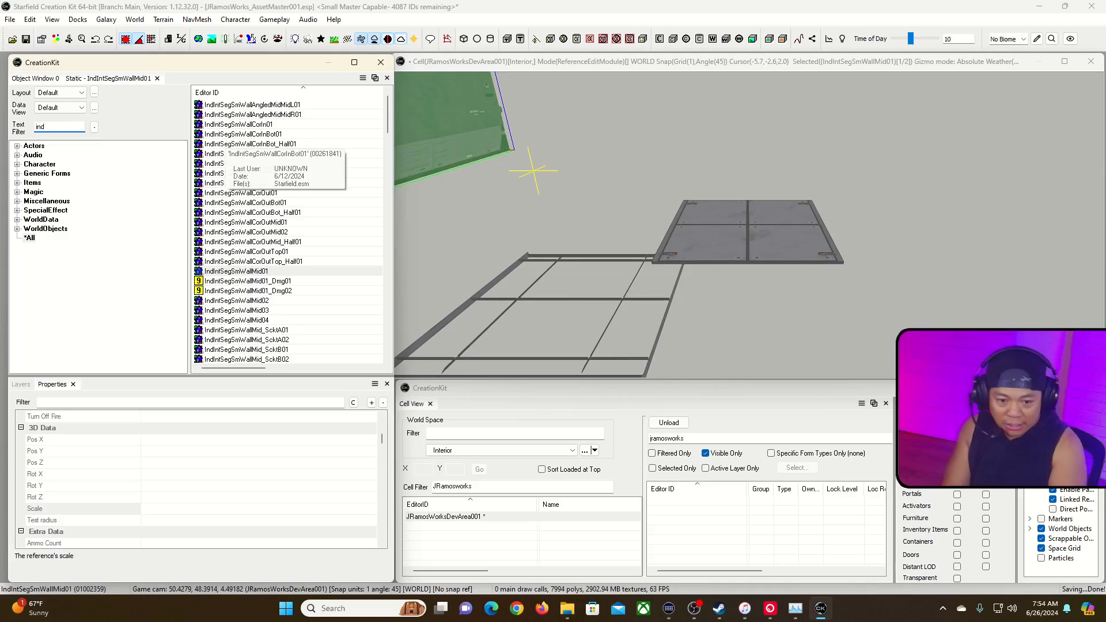
pyautogui.write('ext')
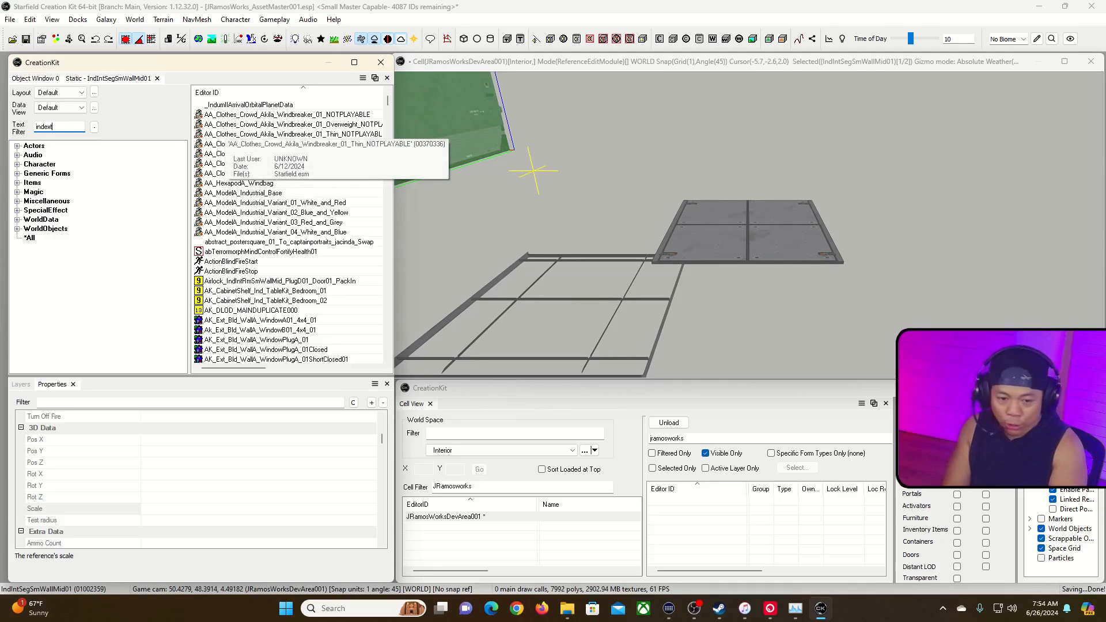
pyautogui.write('smmidwall')
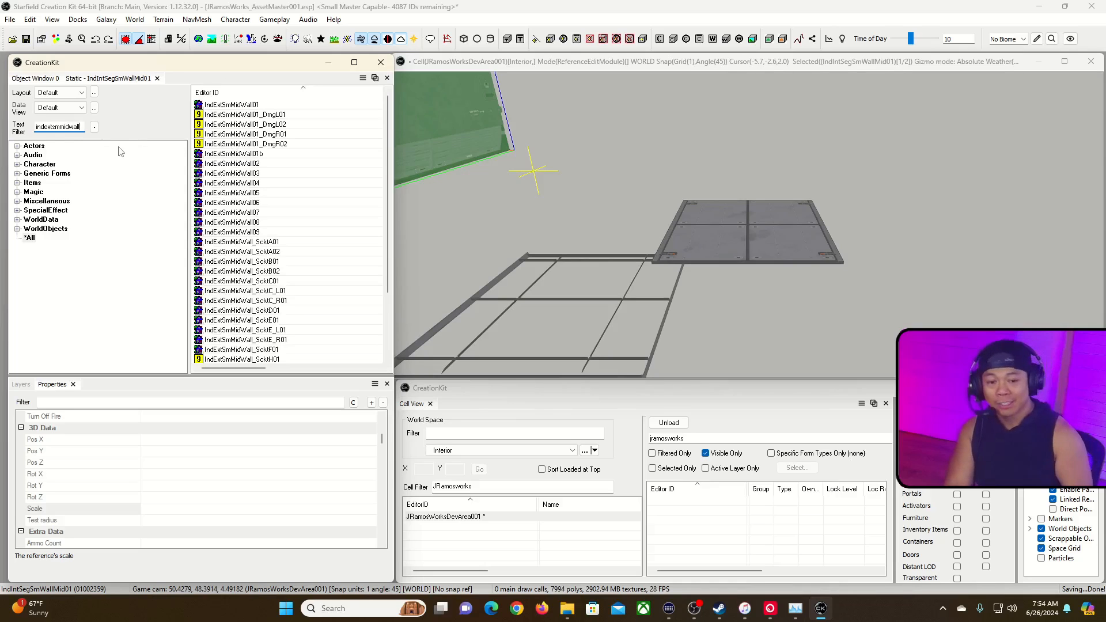
pyautogui.moveTo(231, 105); pyautogui.dragTo(734, 315)
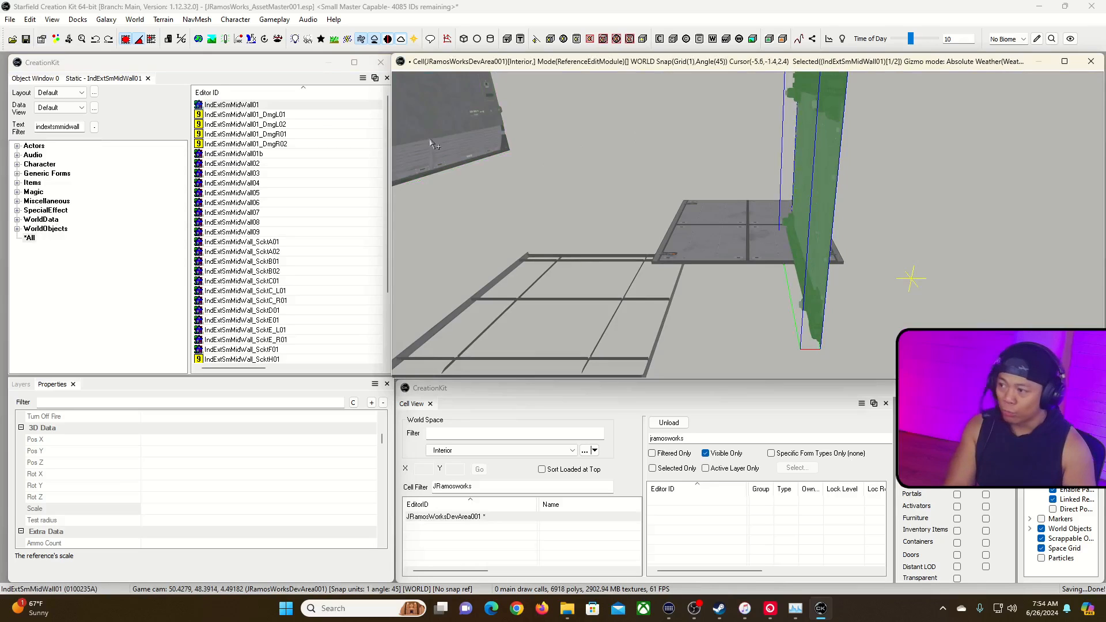
# Filter the objects by indextsmroof and place an IndExtSmRoofMid01 roof piece near the exterior wall.
pyautogui.moveTo(73, 127); pyautogui.dragTo(102, 132)
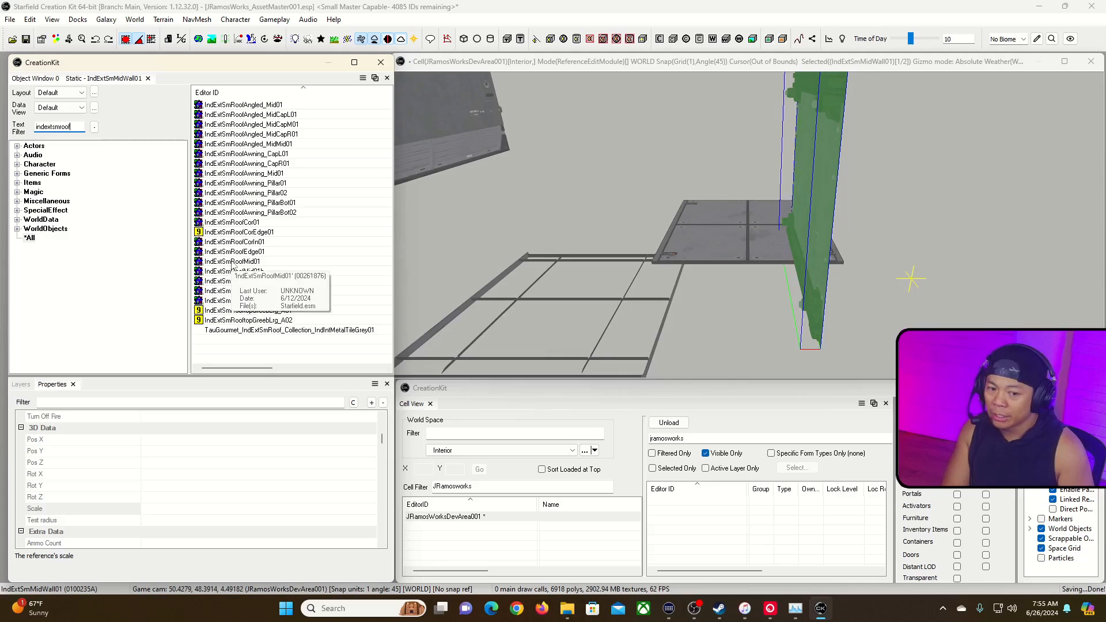
pyautogui.moveTo(232, 263); pyautogui.dragTo(926, 301)
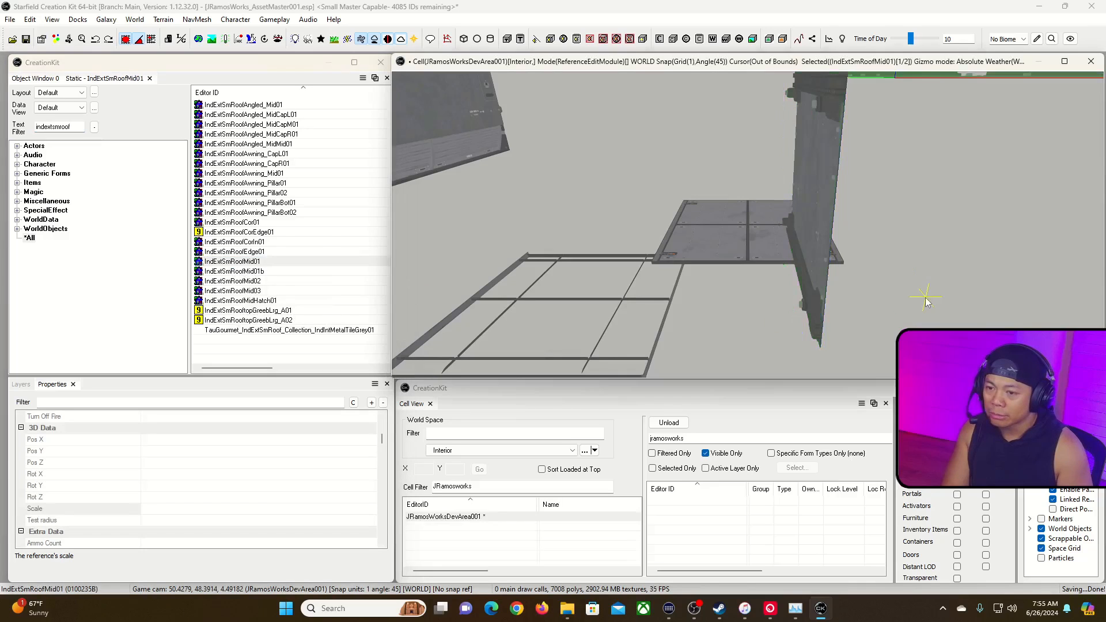
# Select the placed exterior wall piece, check the base object in its reference data, and close the data without changes.
pyautogui.click(823, 187)
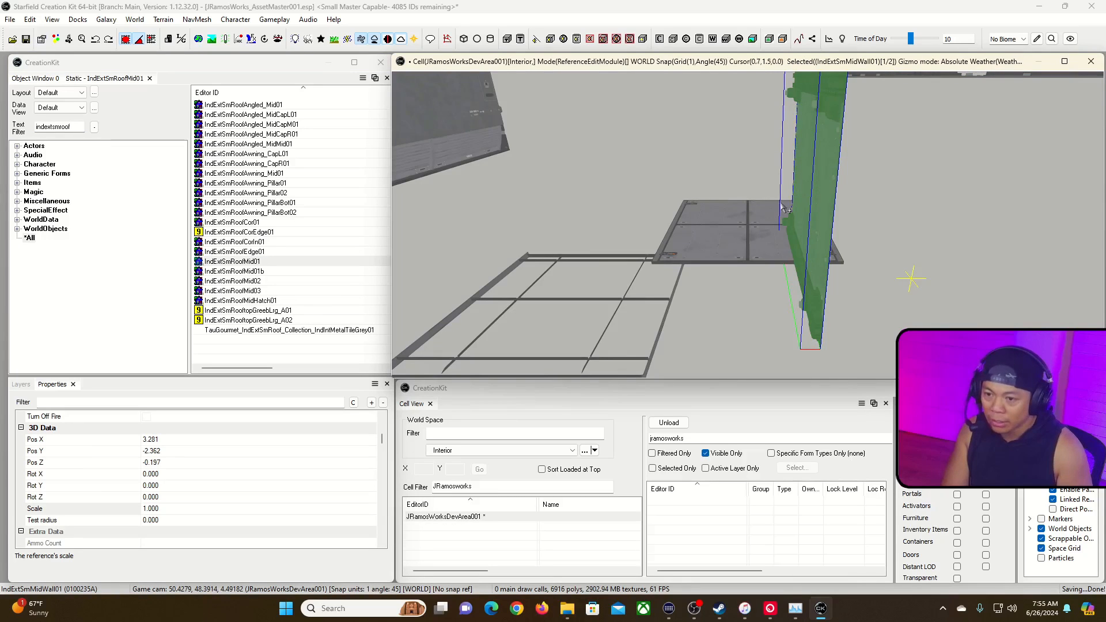
pyautogui.doubleClick(806, 192)
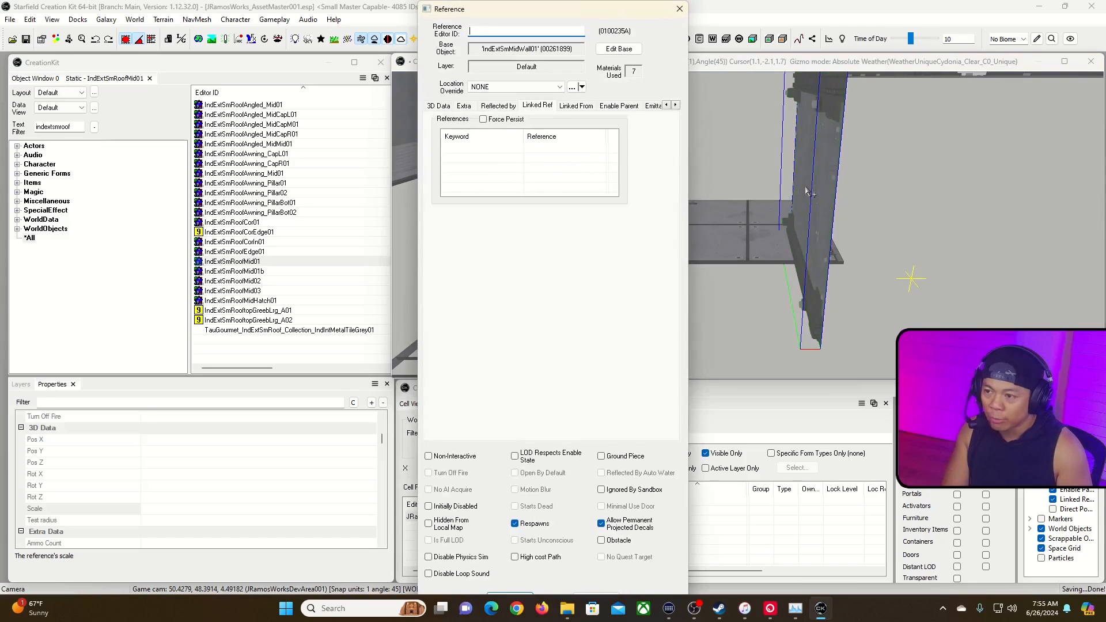
pyautogui.click(678, 10)
# Shorten the object text filter to indextsm.
pyautogui.click(78, 128)
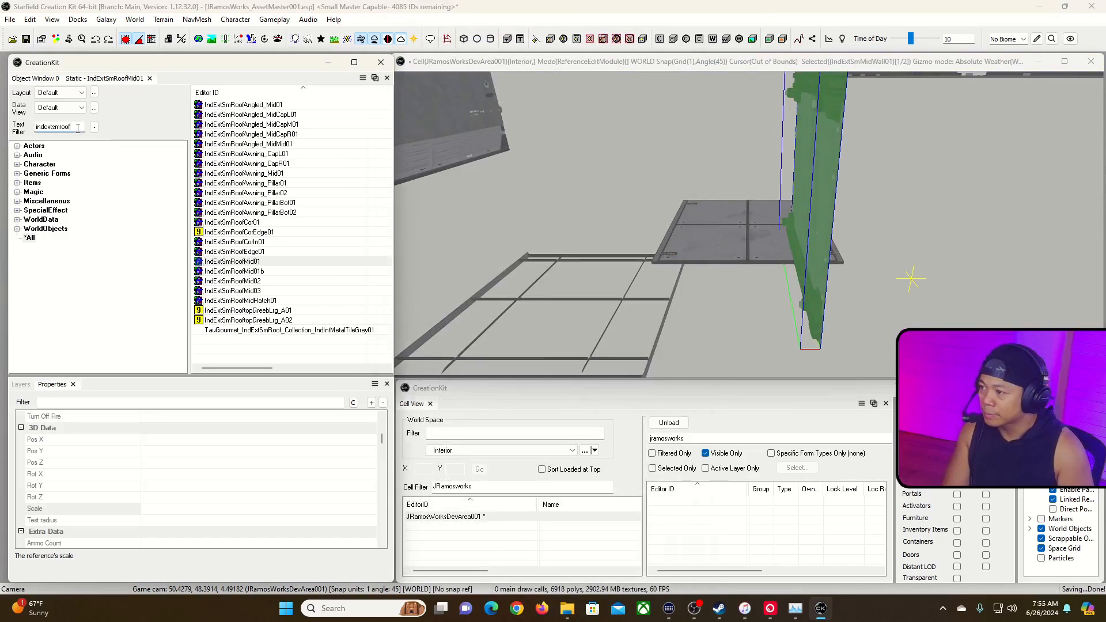
pyautogui.press('BackSpace')
pyautogui.press('BackSpace')
pyautogui.press('BackSpace')
pyautogui.press('BackSpace')
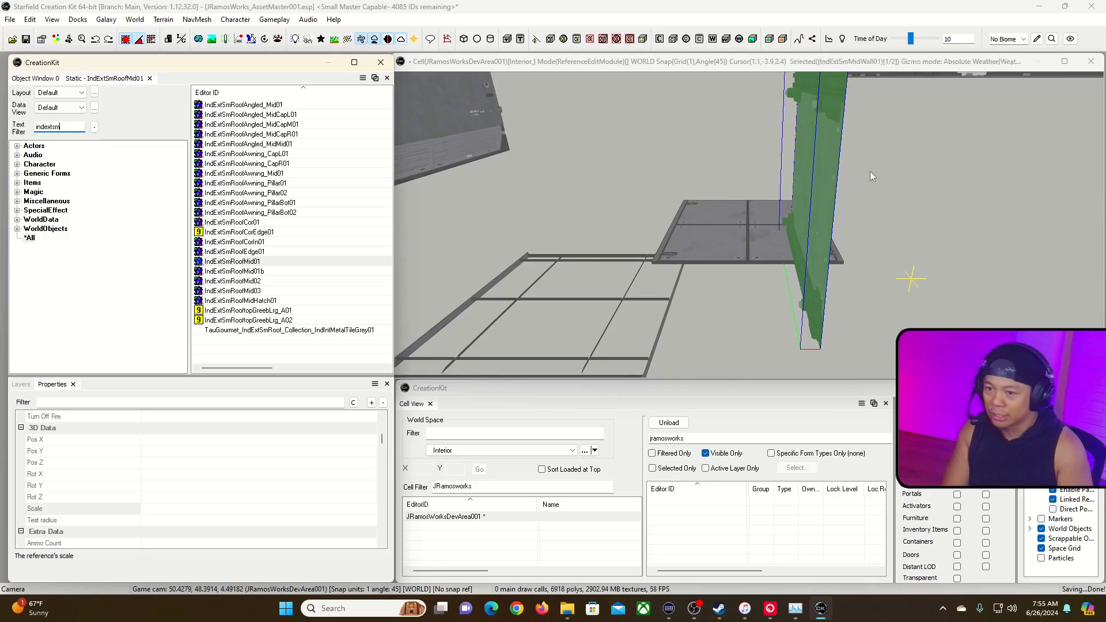
# Replace the selected IndExtSmMidWall01 wall with an IndExtSmMidWall01b piece, filtering the object list by "indextsmmidwall01".
pyautogui.click(826, 177)
pyautogui.press('Delete')
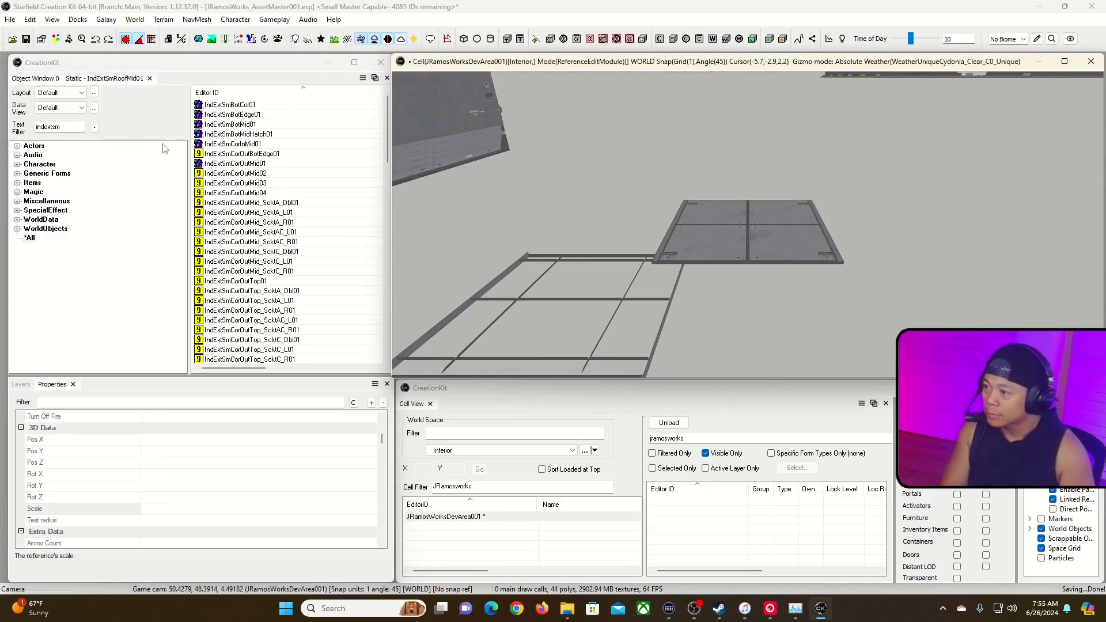
pyautogui.click(73, 126)
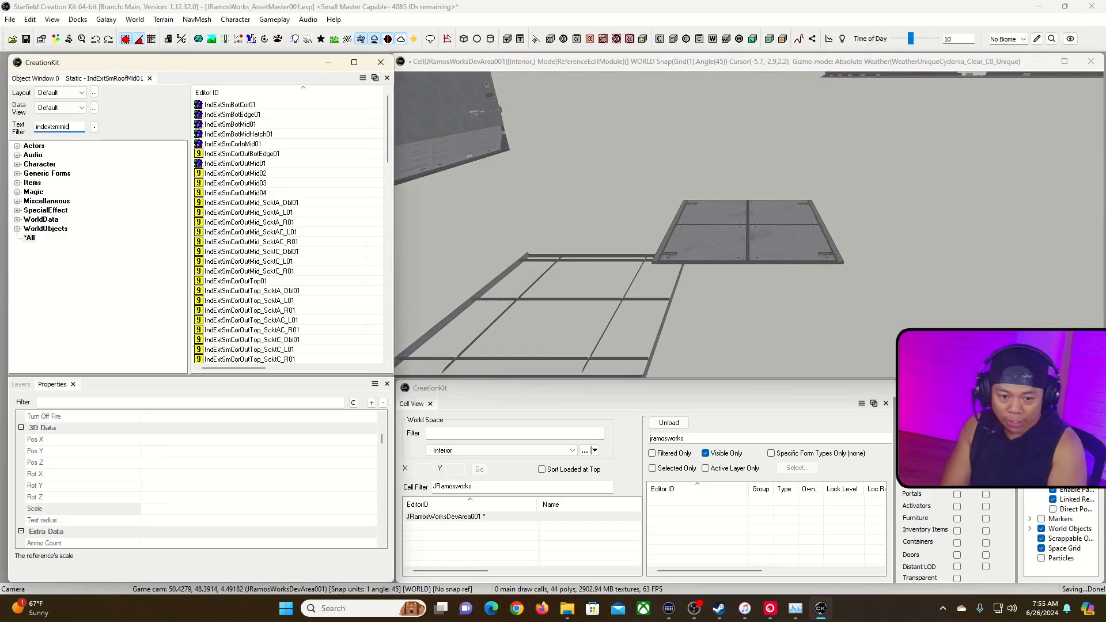
pyautogui.write('01')
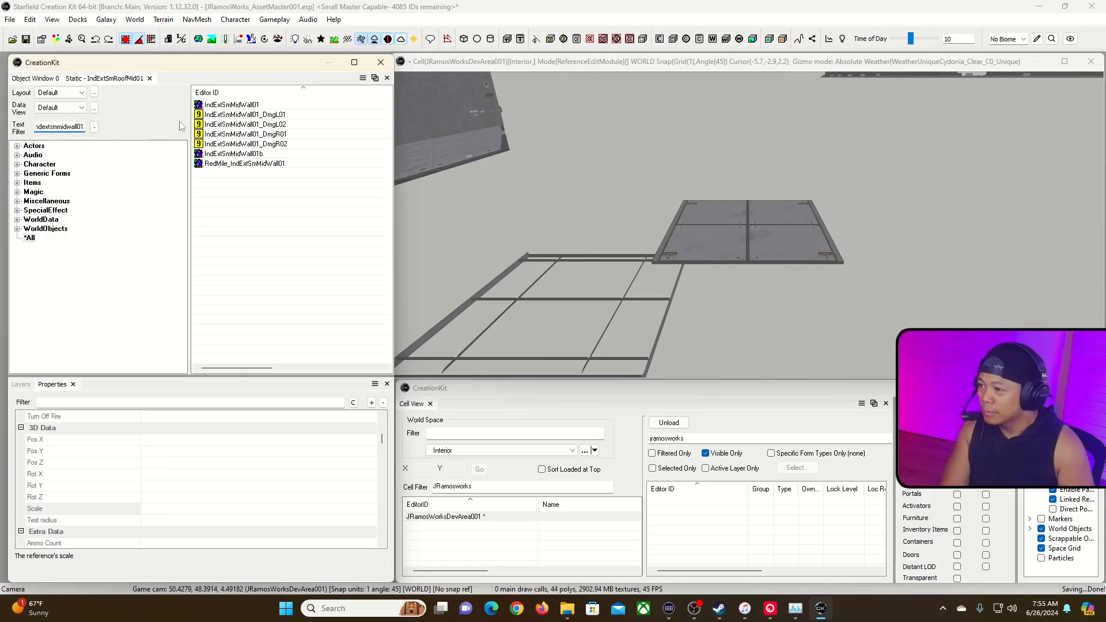
pyautogui.moveTo(229, 154); pyautogui.dragTo(904, 272)
pyautogui.moveTo(807, 236); pyautogui.dragTo(988, 251)
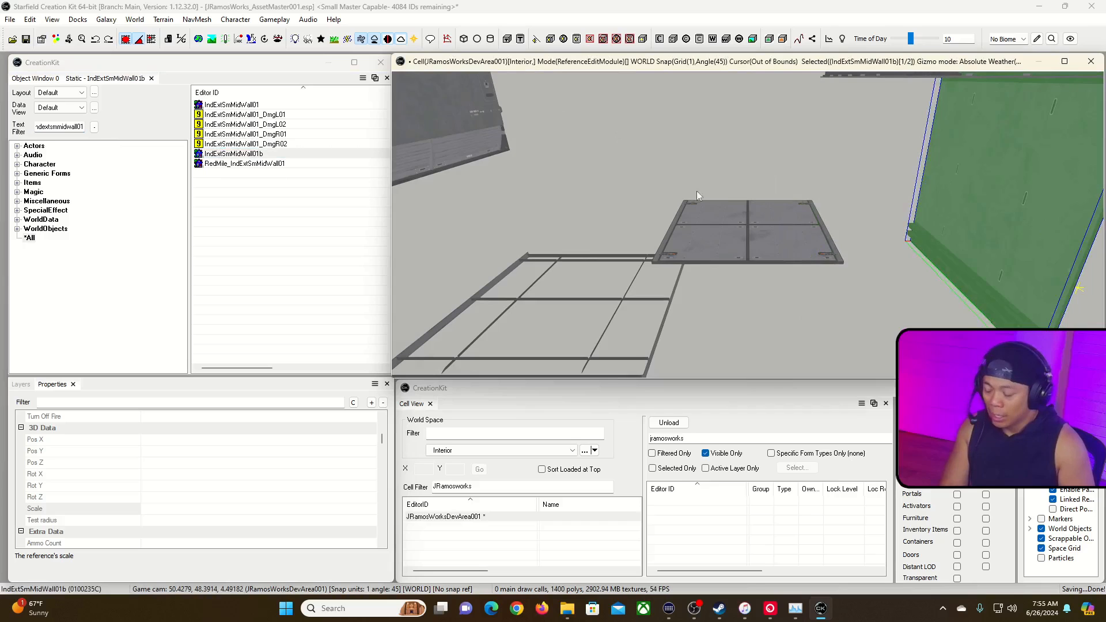
# Move the IndExtSmMidWall01b exterior wall beside the interior wall, to about X -4, Y -1.
pyautogui.press('`')
pyautogui.press('s')
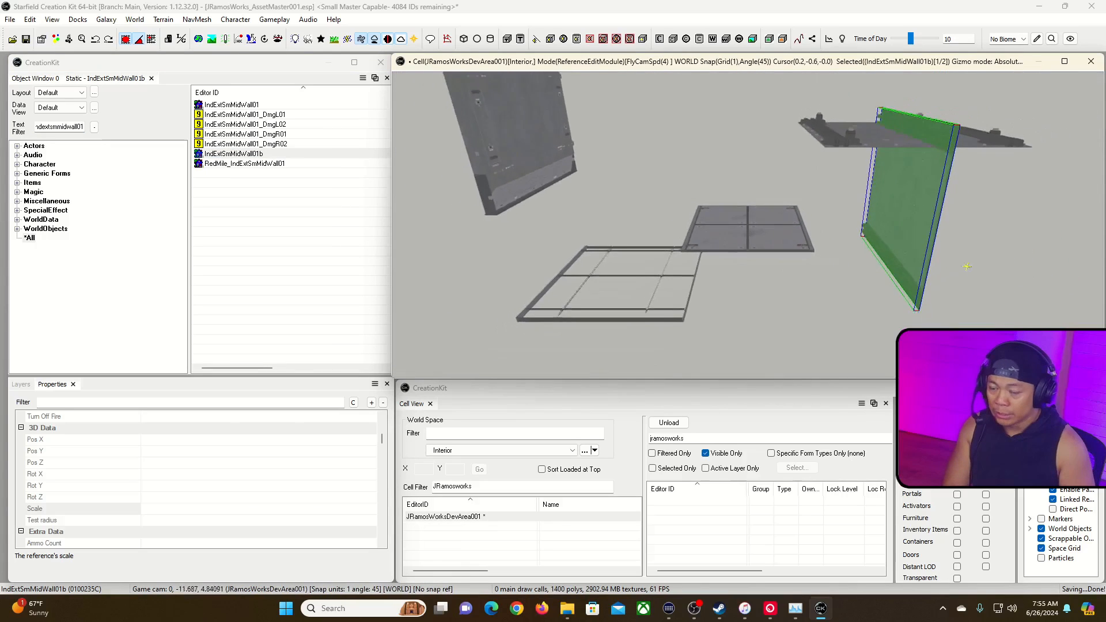
pyautogui.press('s')
pyautogui.press('`')
pyautogui.click(717, 272)
pyautogui.moveTo(680, 218); pyautogui.dragTo(812, 266, button='middle')
pyautogui.click(858, 242)
pyautogui.moveTo(859, 240); pyautogui.dragTo(601, 284)
pyautogui.moveTo(601, 284); pyautogui.dragTo(455, 278, button='middle')
pyautogui.moveTo(662, 306); pyautogui.dragTo(743, 310, button='middle')
pyautogui.moveTo(628, 286); pyautogui.dragTo(637, 288, button='middle')
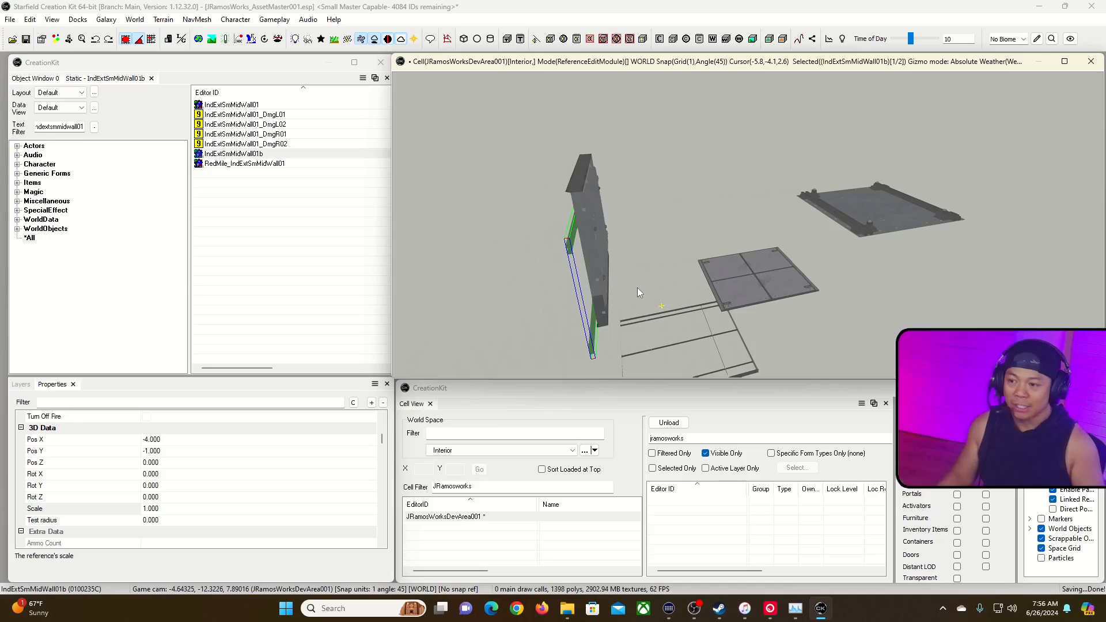
pyautogui.moveTo(637, 288); pyautogui.dragTo(676, 270, button='middle')
# Move the IndExtSmRoofMid01 roof piece behind the interior wall, to about X -6, Y 4.
pyautogui.click(865, 191)
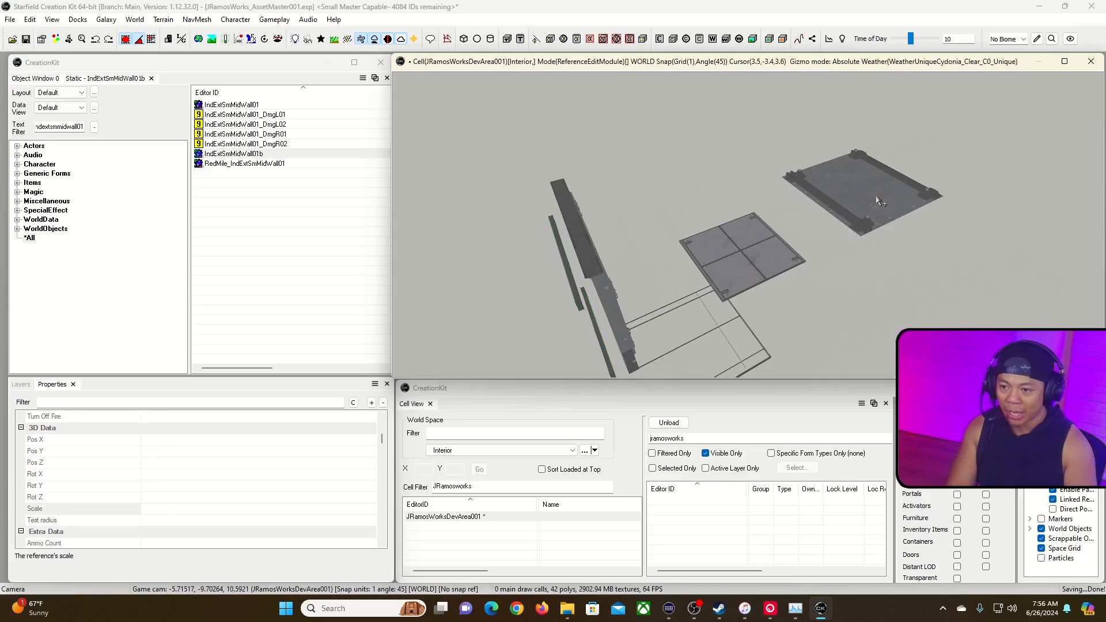
pyautogui.moveTo(863, 191); pyautogui.dragTo(546, 173)
pyautogui.moveTo(546, 173); pyautogui.dragTo(702, 176, button='middle')
pyautogui.scroll(-4, 582, 253)
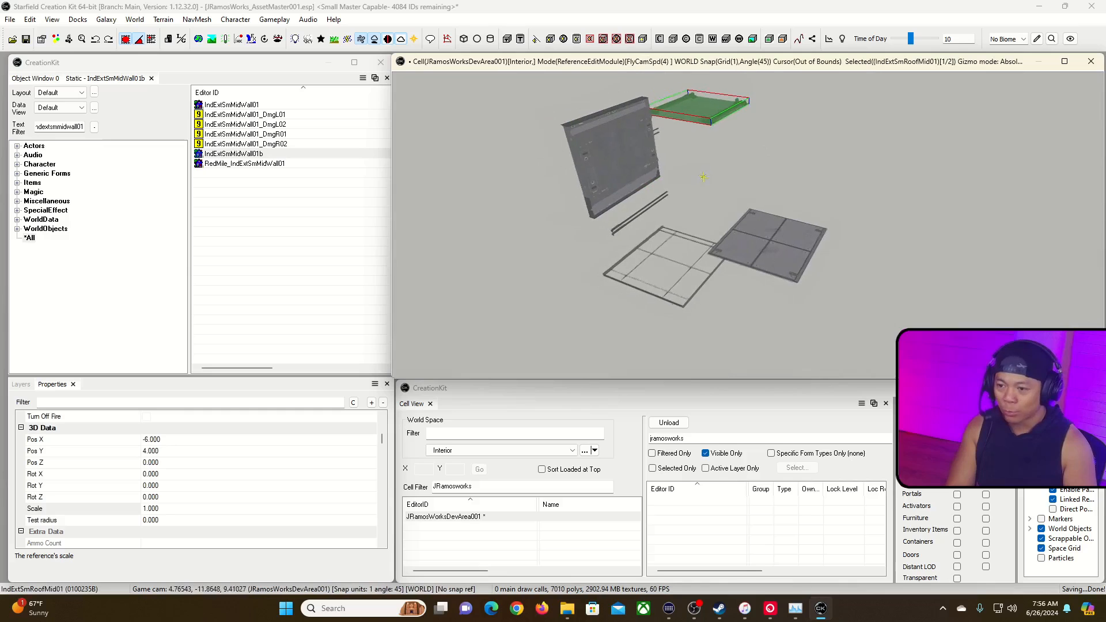
pyautogui.scroll(3, 702, 176)
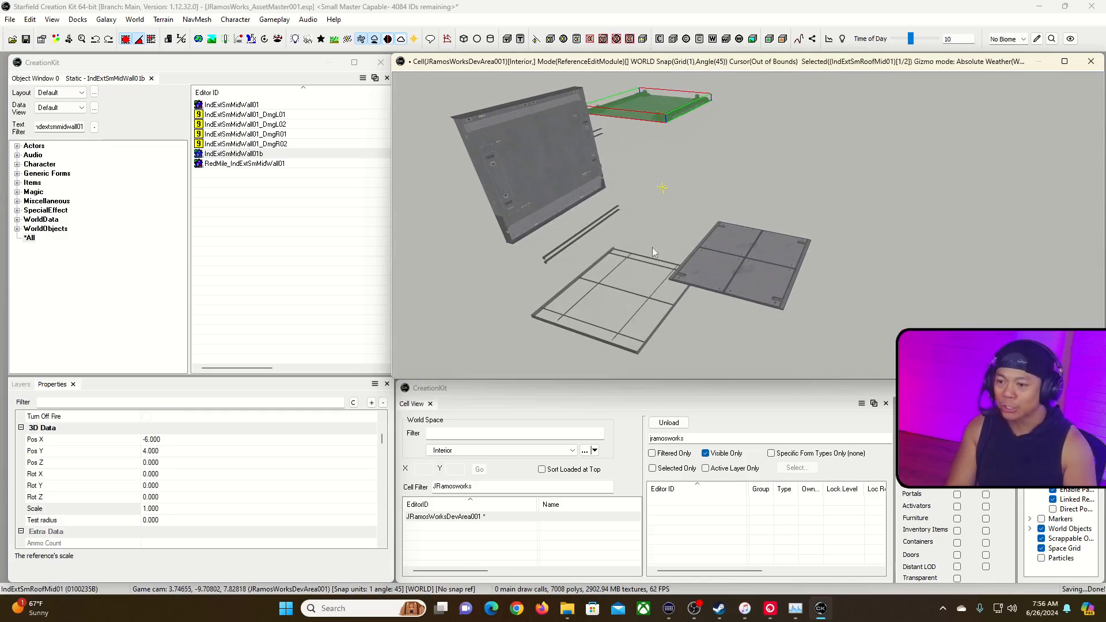
# Compare the position values of the interior floor and the exterior wall.
pyautogui.click(775, 275)
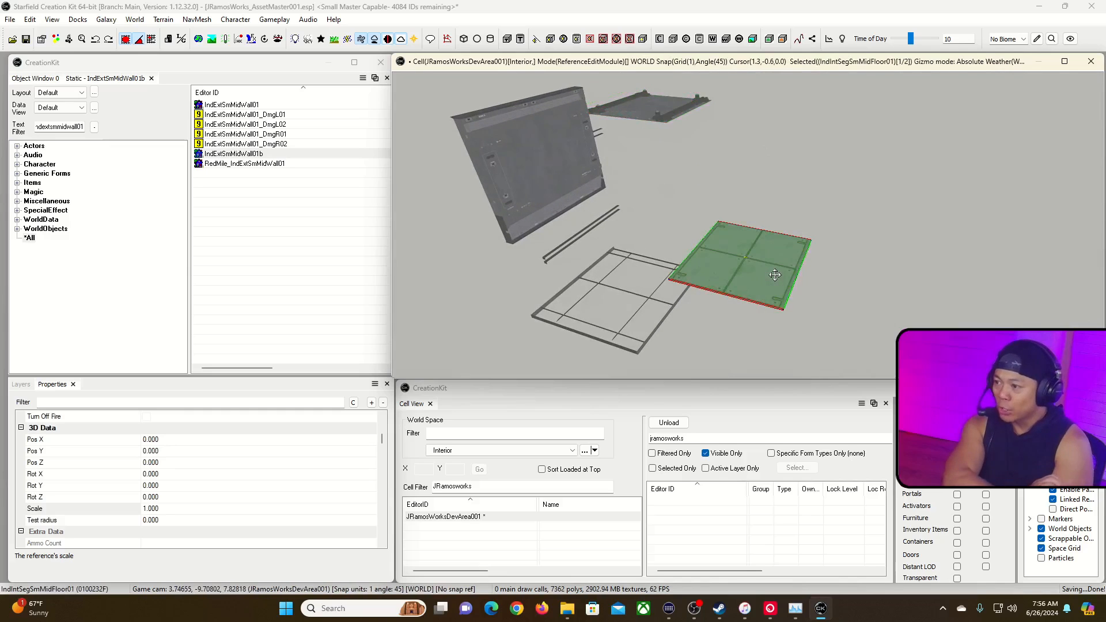
pyautogui.moveTo(775, 274); pyautogui.dragTo(806, 265, button='middle')
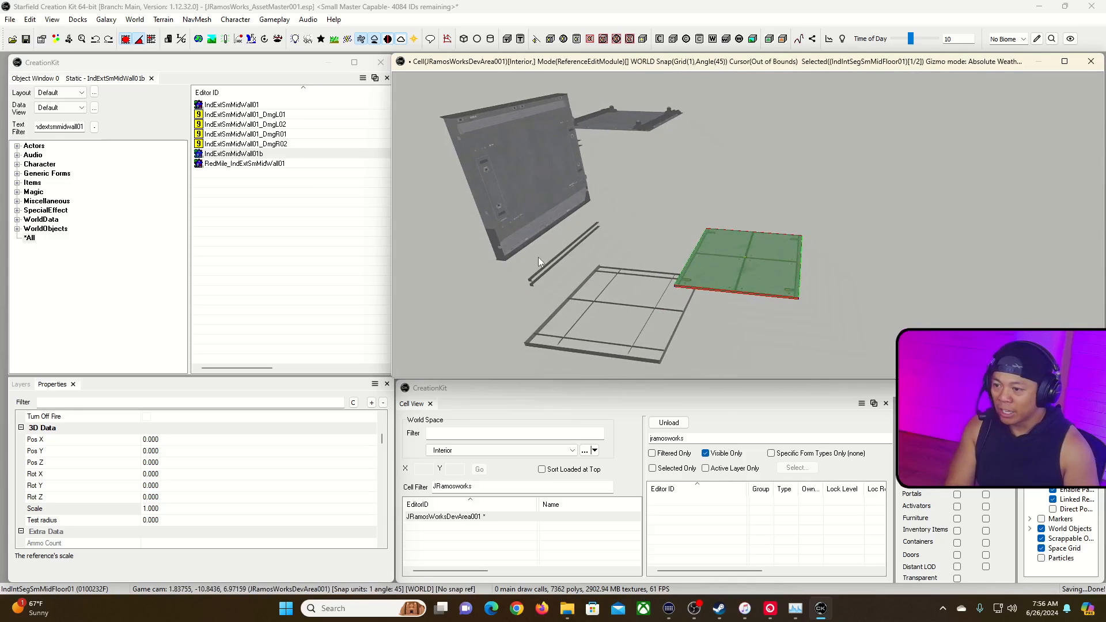
pyautogui.click(555, 285)
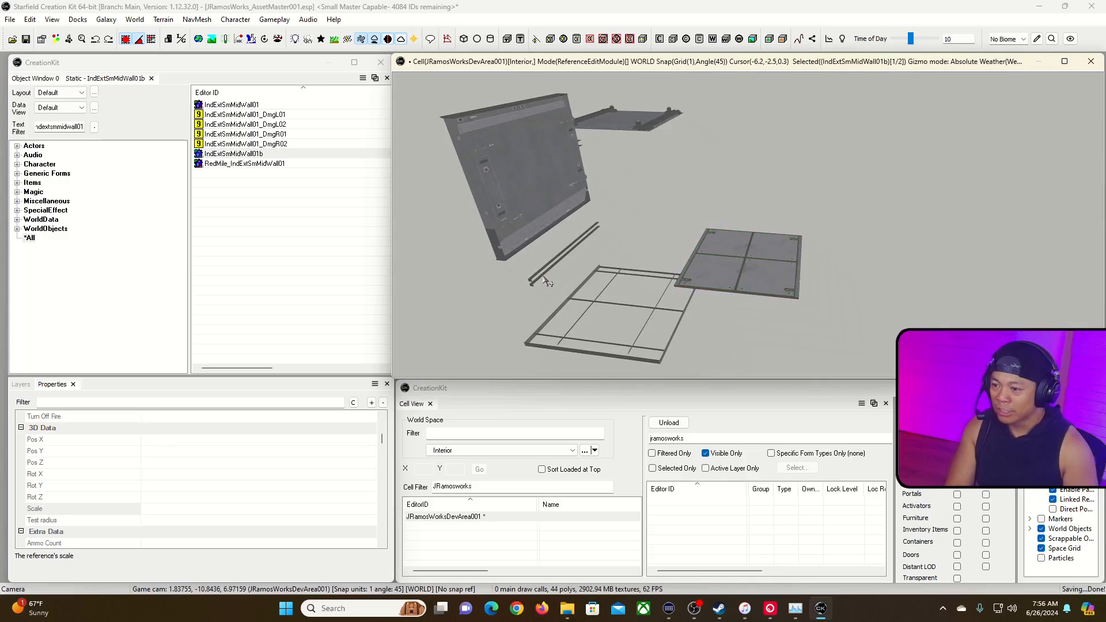
pyautogui.click(545, 275)
pyautogui.click(168, 439)
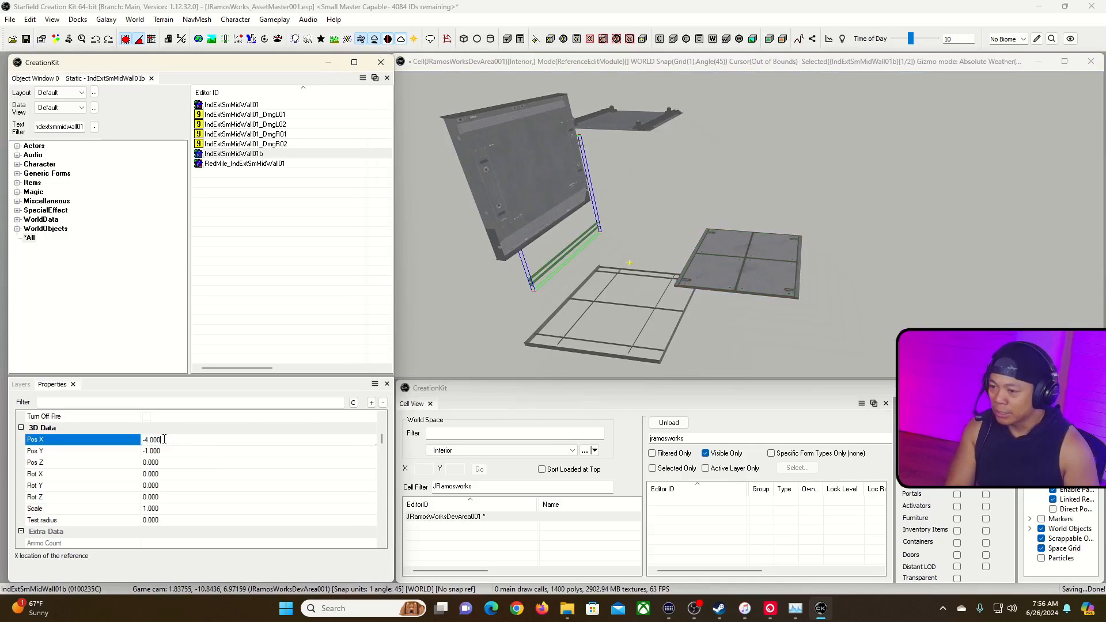
pyautogui.press('w')
pyautogui.moveTo(662, 159); pyautogui.dragTo(561, 260, button='right')
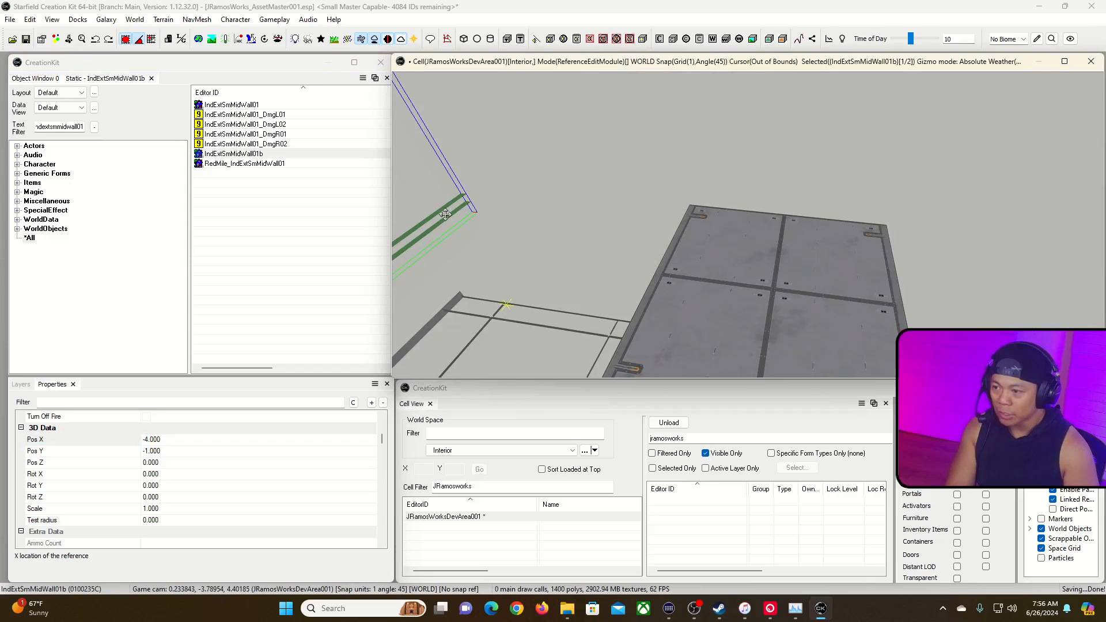
pyautogui.moveTo(645, 240)
pyautogui.mouseDown(button='right')
pyautogui.moveTo(685, 241)
pyautogui.moveTo(646, 240)
pyautogui.mouseUp(button='right')
pyautogui.click(720, 249)
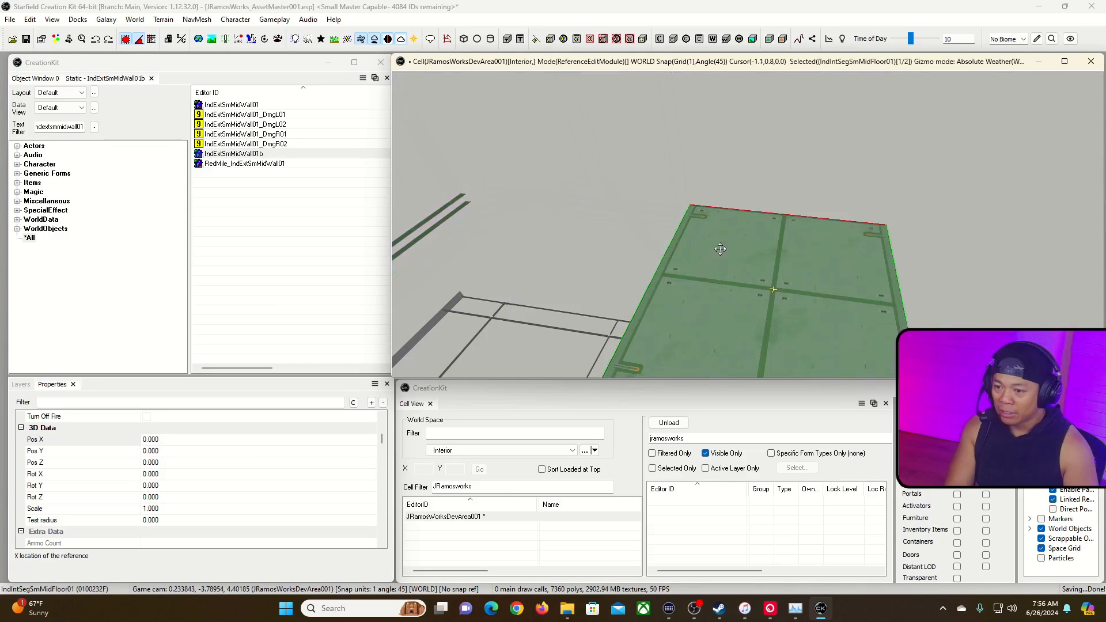
pyautogui.click(448, 208)
pyautogui.click(451, 210)
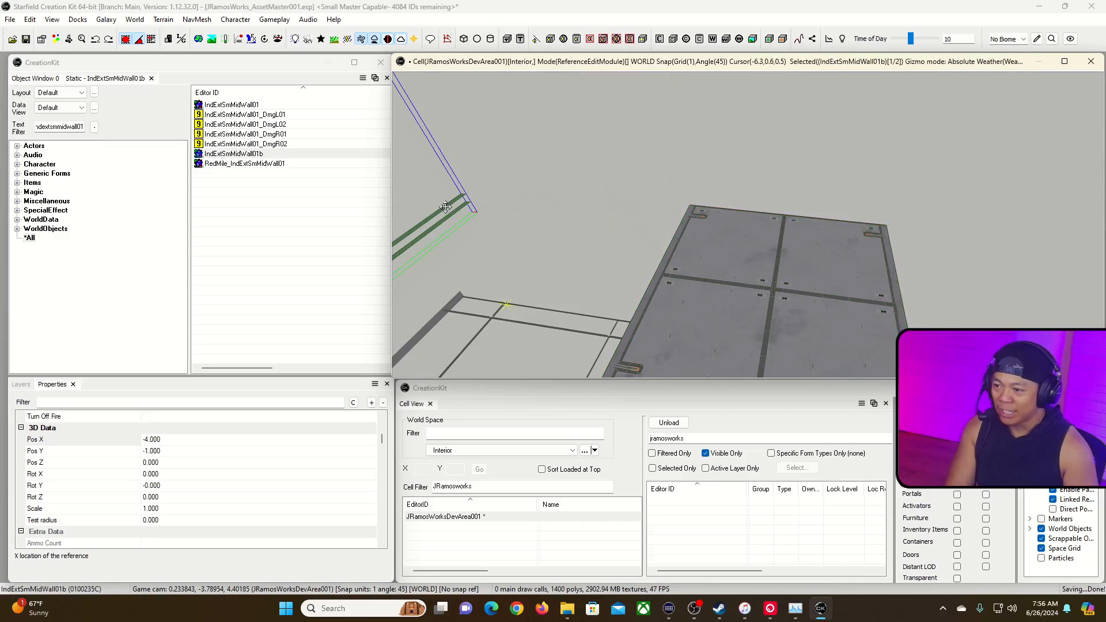
# Set the exterior wall's Pos X and Pos Y to -0 so it aligns with the floor's edge.
pyautogui.doubleClick(202, 438)
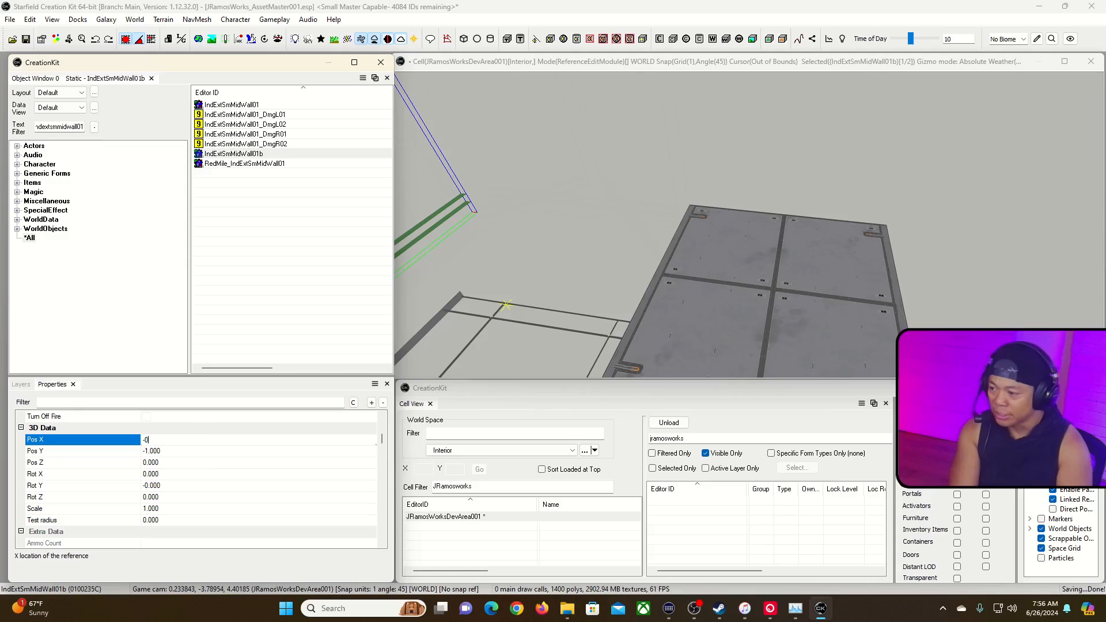
pyautogui.press('Return')
pyautogui.doubleClick(200, 452)
pyautogui.write('-0')
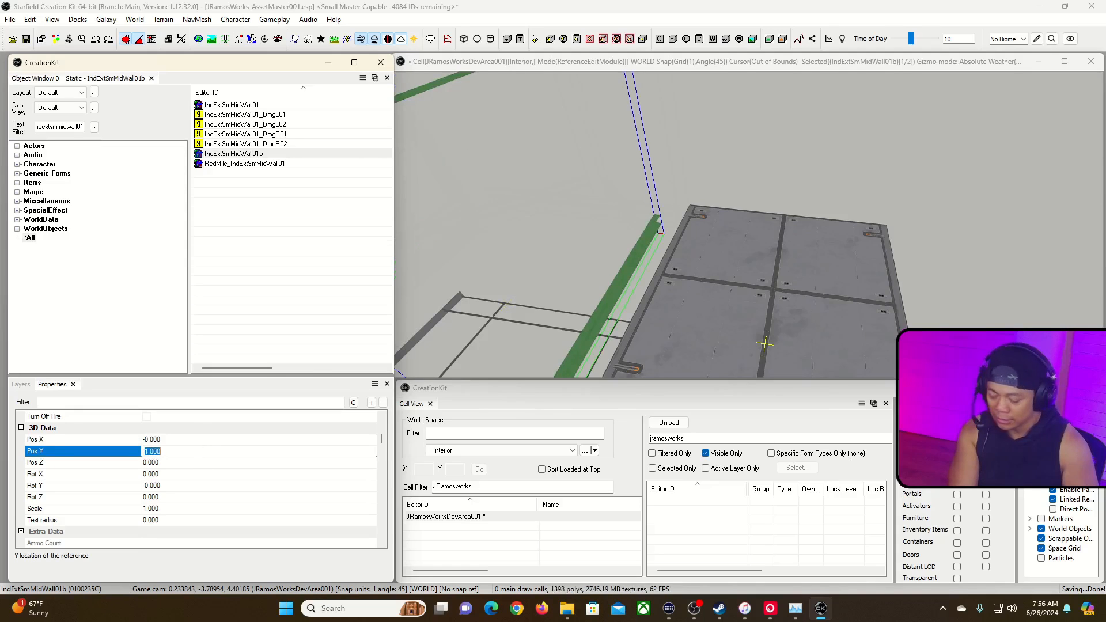
pyautogui.press('Return')
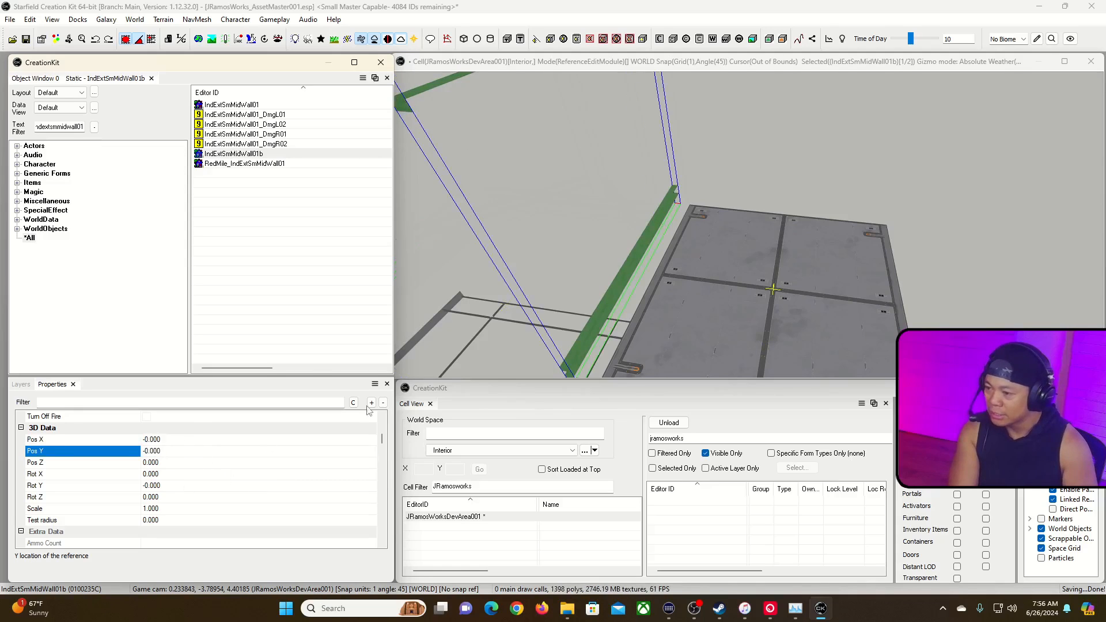
pyautogui.click(824, 189)
pyautogui.moveTo(808, 197); pyautogui.dragTo(661, 285, button='right')
pyautogui.click(603, 228)
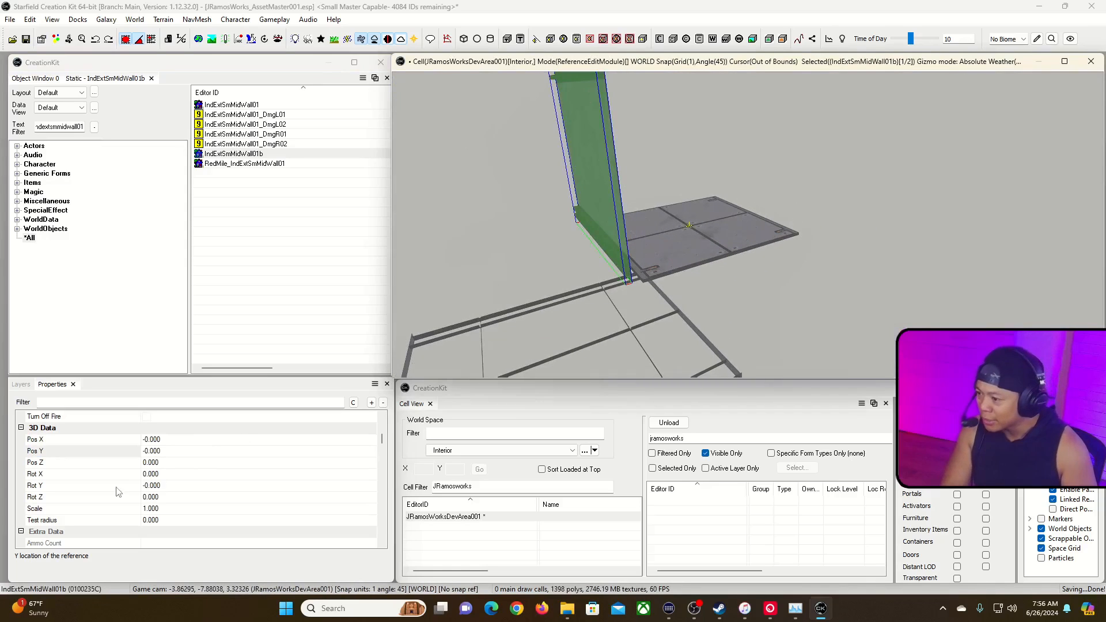
pyautogui.scroll(2, 196, 505)
pyautogui.scroll(-2, 196, 505)
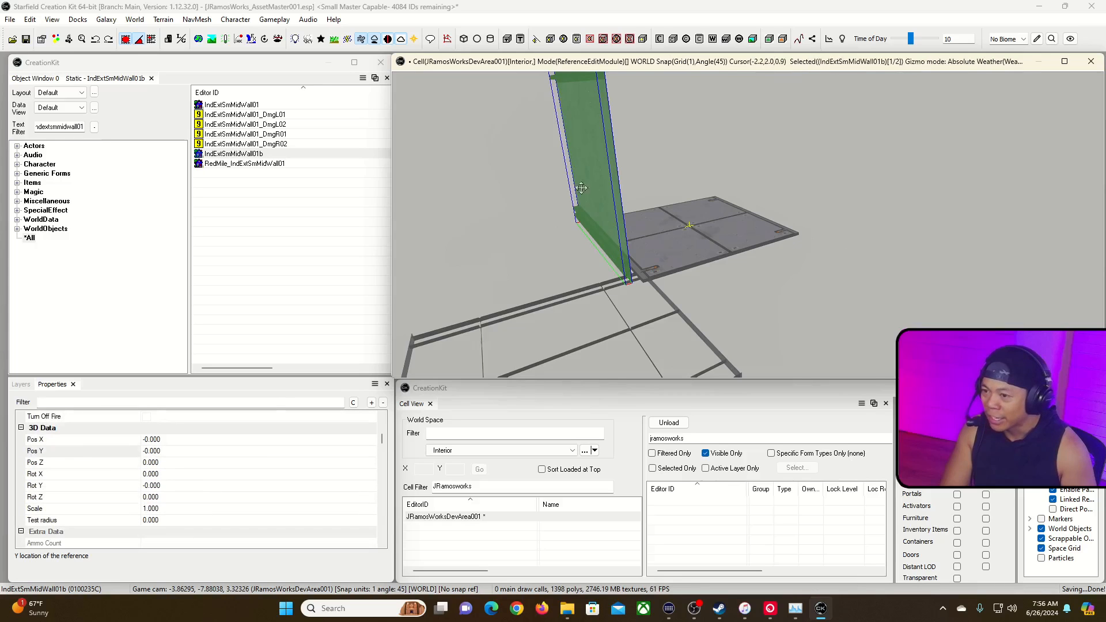
# Set the IndIntSegSmWallMid01 interior wall's Pos X, Pos Y and Pos Z to 0.
pyautogui.click(908, 216)
pyautogui.moveTo(909, 216); pyautogui.dragTo(777, 236, button='right')
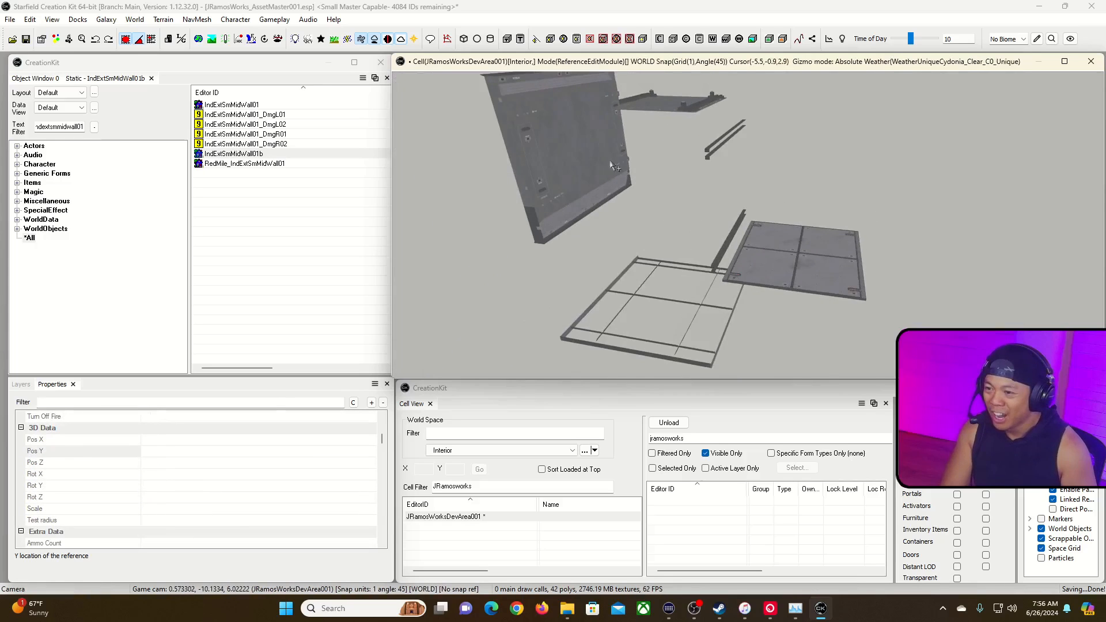
pyautogui.click(587, 159)
pyautogui.click(176, 440)
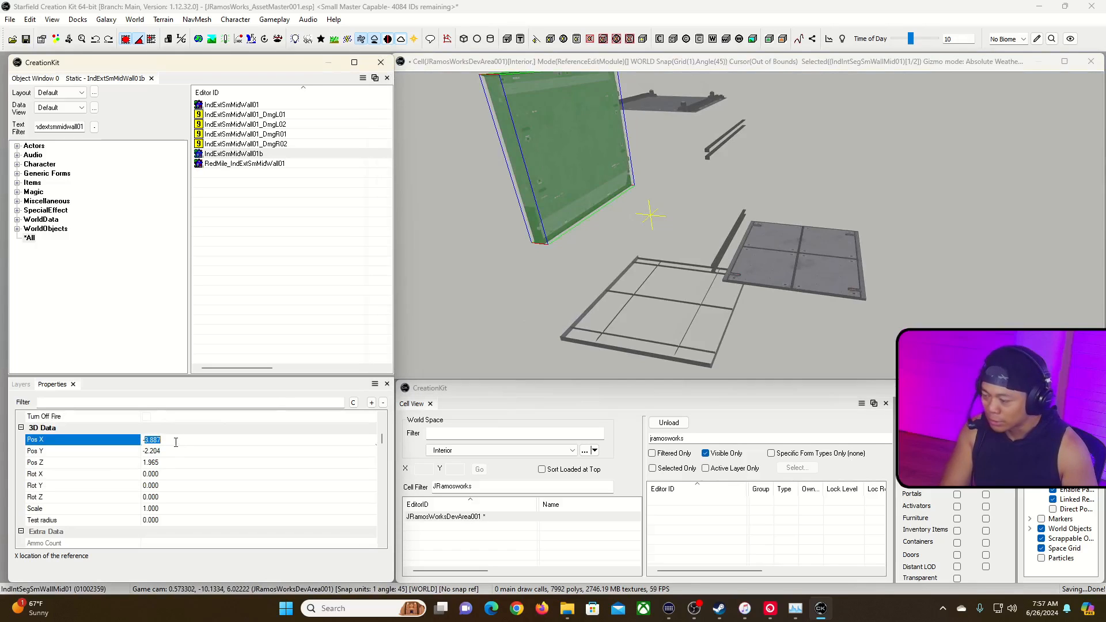
pyautogui.write('0')
pyautogui.press('Return')
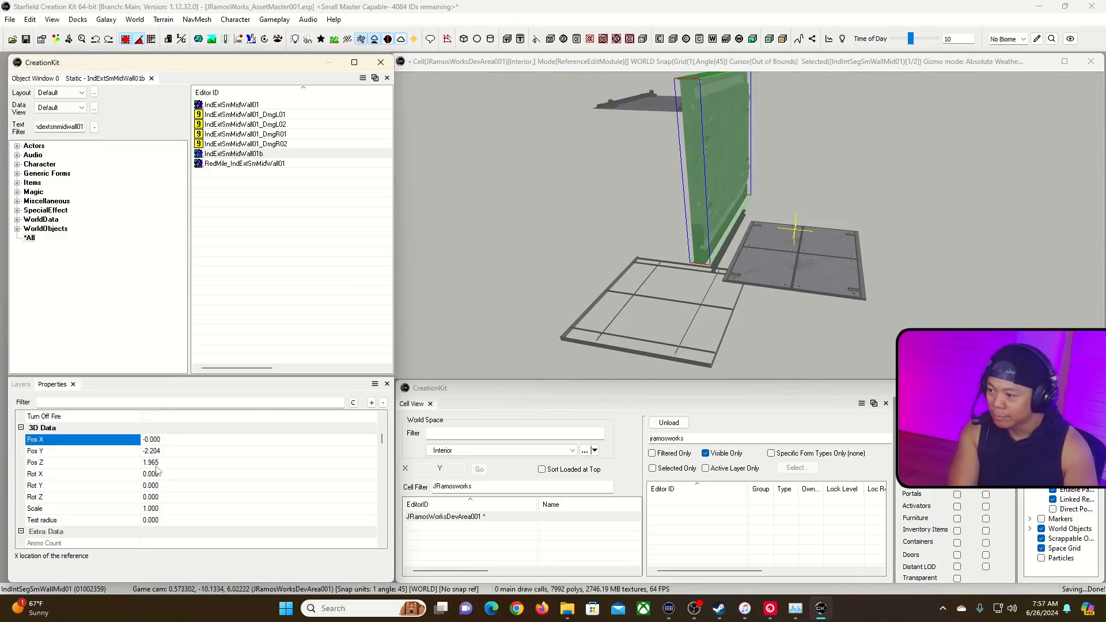
pyautogui.click(174, 450)
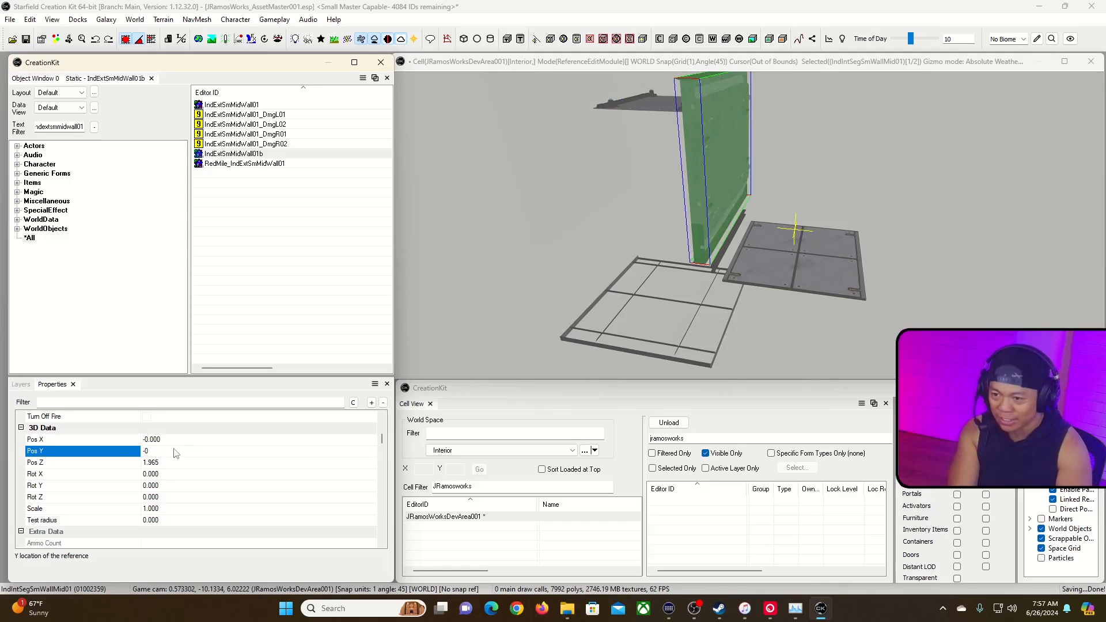
pyautogui.press('Return')
pyautogui.click(164, 462)
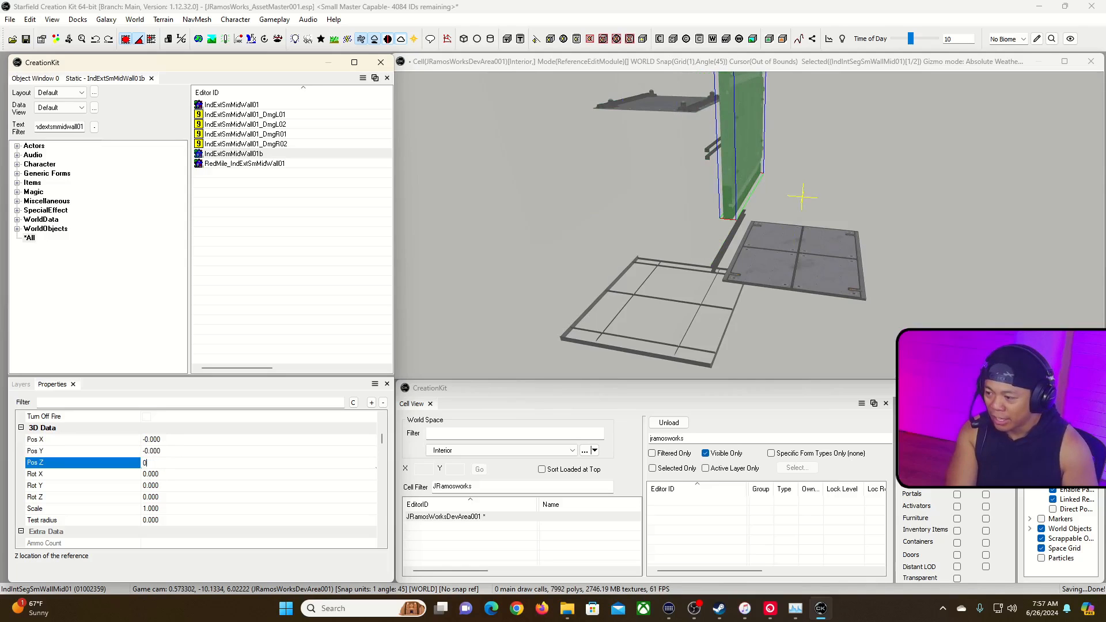
pyautogui.write('0')
pyautogui.press('Return')
# Examine from several angles how the interior wall, exterior wall and floor fit together.
pyautogui.click(576, 297)
pyautogui.moveTo(576, 297)
pyautogui.mouseDown(button='right')
pyautogui.moveTo(628, 286)
pyautogui.moveTo(599, 277)
pyautogui.moveTo(629, 290)
pyautogui.moveTo(583, 298)
pyautogui.moveTo(657, 294)
pyautogui.moveTo(582, 298)
pyautogui.mouseUp(button='right')
pyautogui.press('w')
pyautogui.press('w')
pyautogui.press('a')
pyautogui.press('d')
pyautogui.press('a')
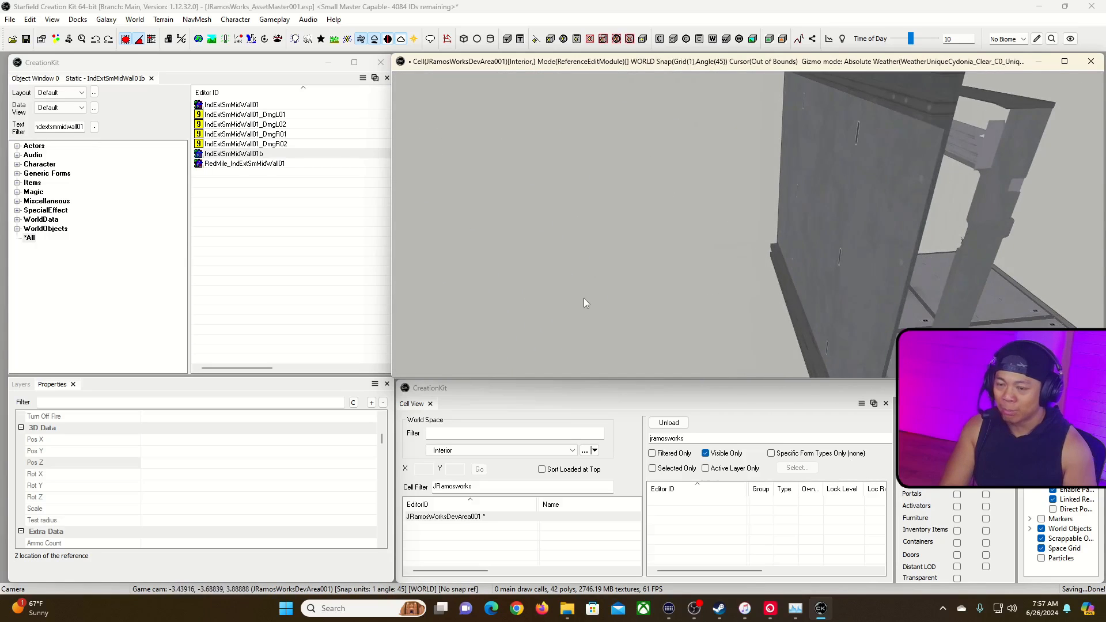
pyautogui.scroll(-4, 583, 298)
pyautogui.press('d')
pyautogui.moveTo(866, 299)
pyautogui.mouseDown(button='right')
pyautogui.moveTo(818, 297)
pyautogui.moveTo(844, 312)
pyautogui.moveTo(863, 300)
pyautogui.mouseUp(button='right')
pyautogui.press('a')
pyautogui.press('w')
pyautogui.press('d')
pyautogui.press('s')
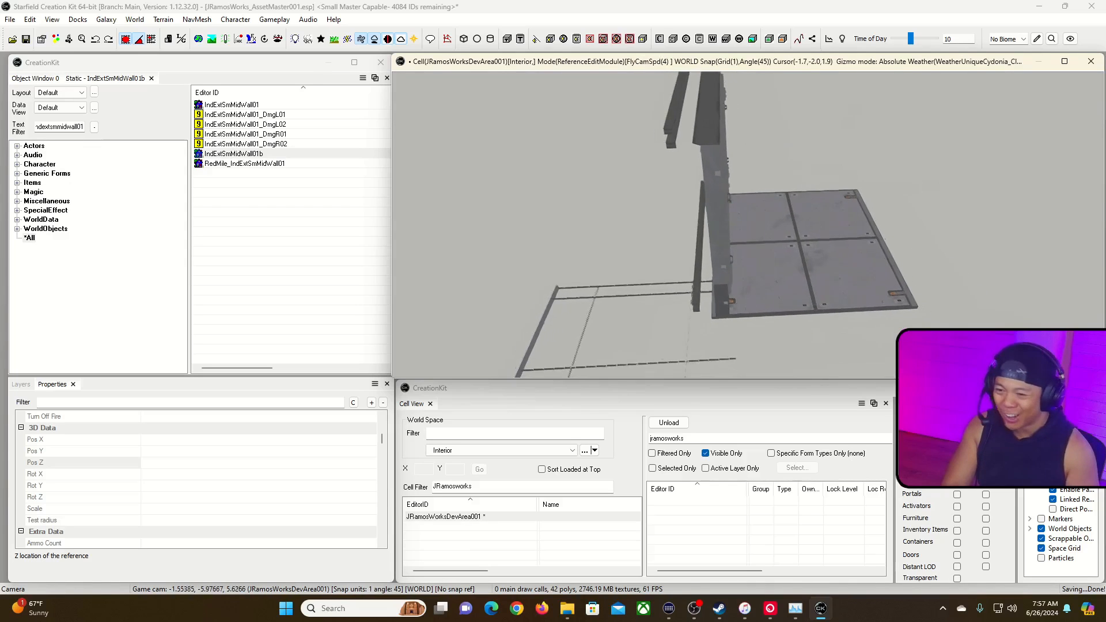
pyautogui.press('s')
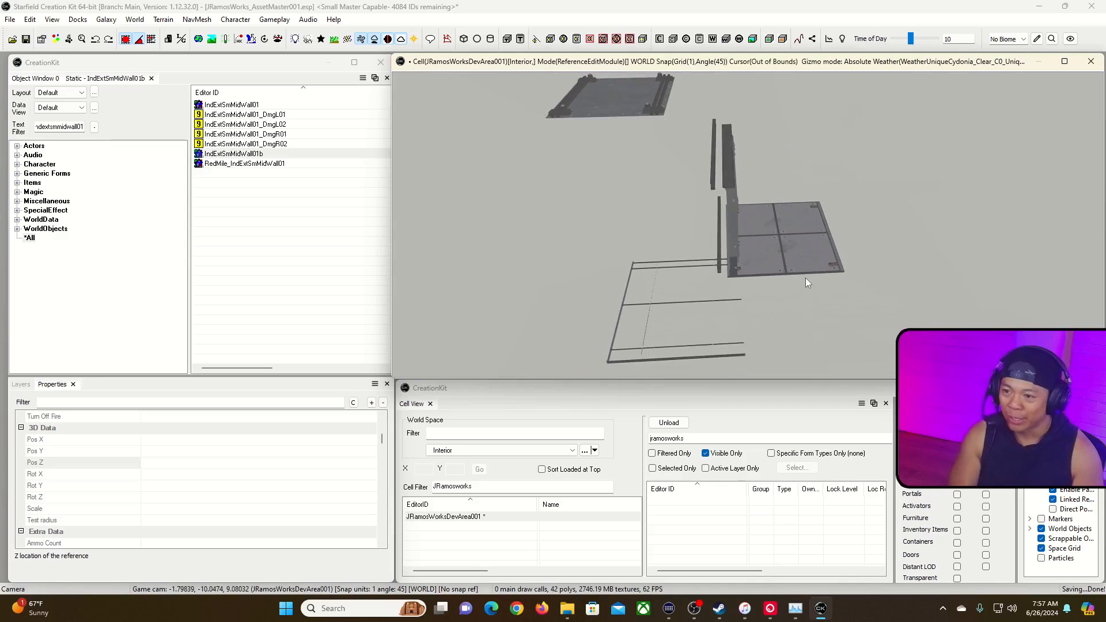
# Duplicate the interior wall and rotate the copy to Rot Z -180 so it stands on the floor's opposite edge.
pyautogui.press('d')
pyautogui.press('w')
pyautogui.moveTo(631, 204); pyautogui.dragTo(631, 203, button='right')
pyautogui.click(630, 203)
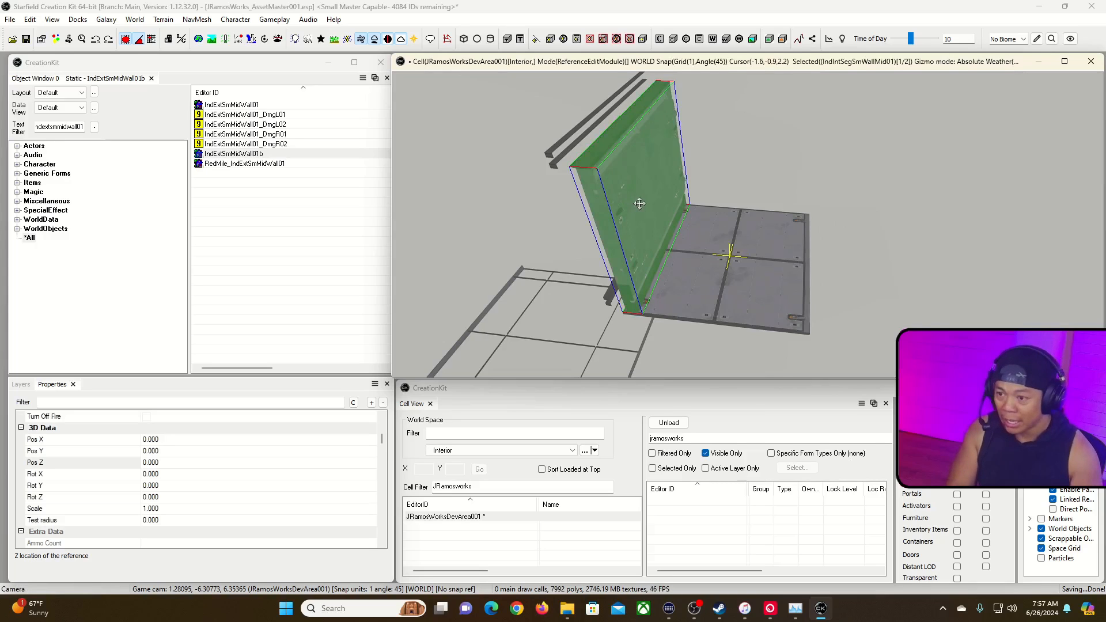
pyautogui.moveTo(642, 201); pyautogui.dragTo(808, 191, button='right')
pyautogui.keyDown('shift'); pyautogui.moveTo(698, 259); pyautogui.dragTo(709, 260, button='middle'); pyautogui.keyUp('shift')
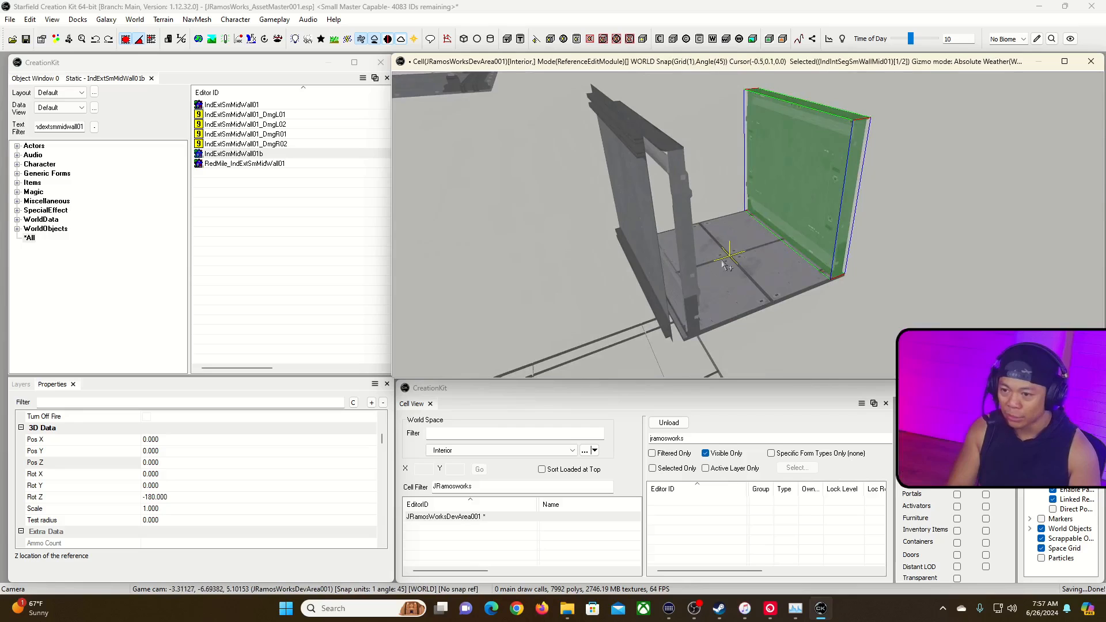
pyautogui.click(911, 240)
pyautogui.keyDown('shift'); pyautogui.moveTo(913, 240); pyautogui.dragTo(870, 259, button='middle'); pyautogui.keyUp('shift')
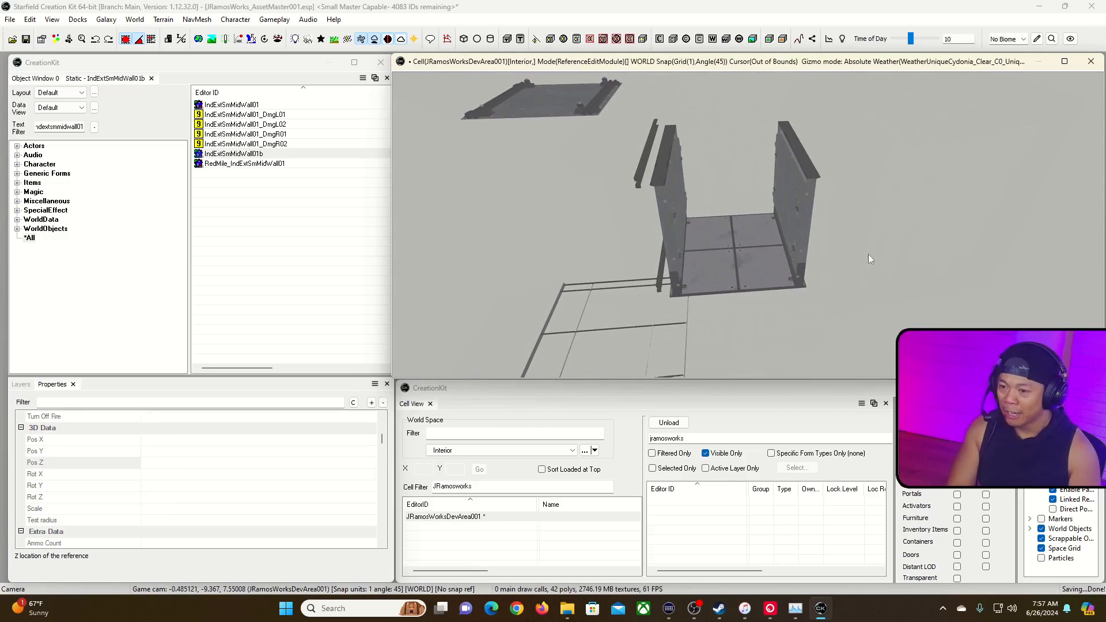
# Set the IndIntSegSmMidCeiling01 ceiling's Pos X, Pos Y and Pos Z to 0.
pyautogui.click(602, 328)
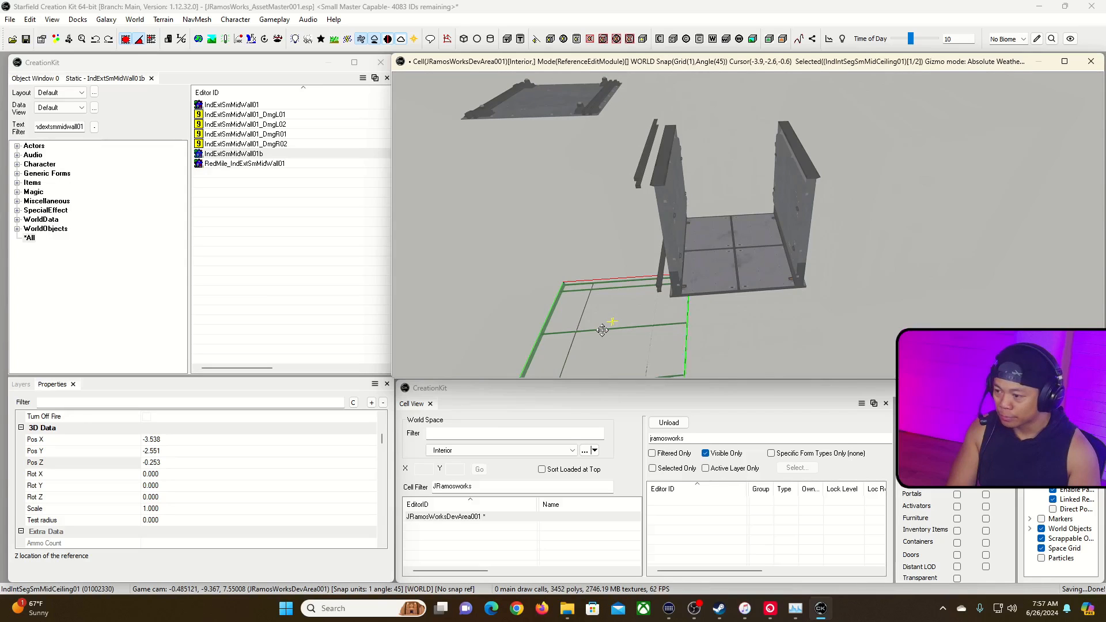
pyautogui.click(202, 441)
pyautogui.write('0')
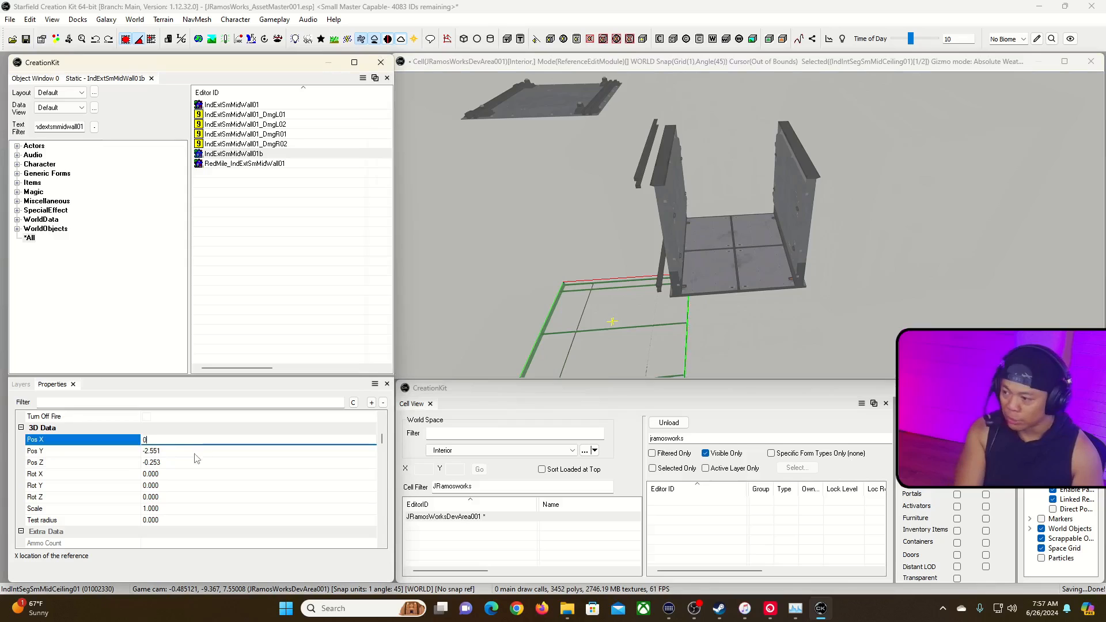
pyautogui.press('Escape')
pyautogui.click(192, 442)
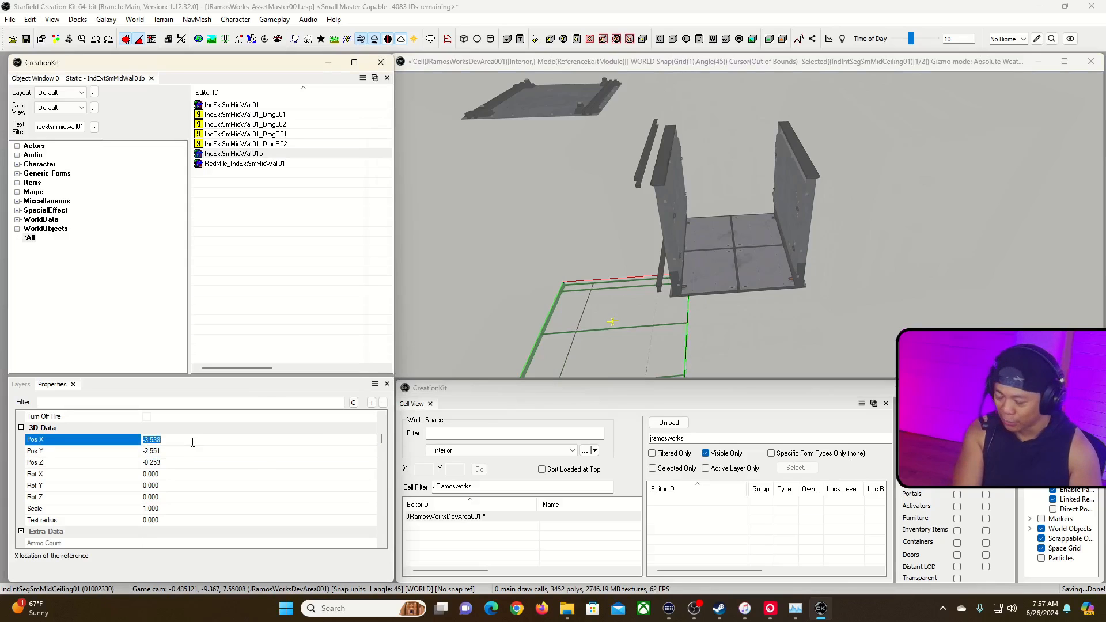
pyautogui.write('0')
pyautogui.press('Return')
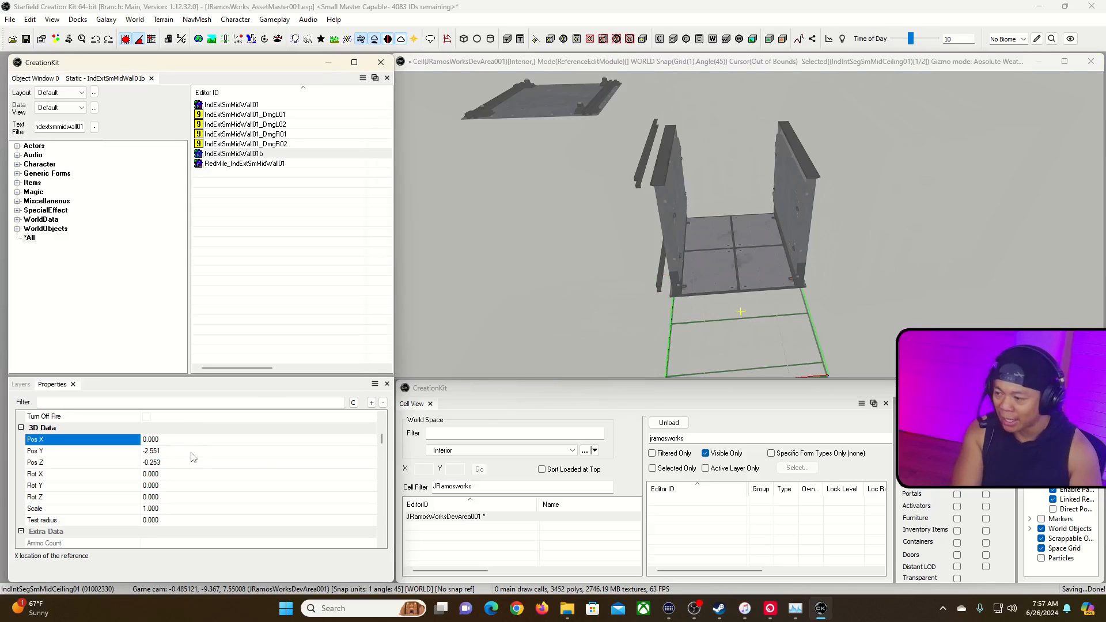
pyautogui.click(192, 452)
pyautogui.write('0')
pyautogui.press('Return')
pyautogui.click(193, 461)
pyautogui.write('0')
pyautogui.press('Return')
# Examine the ceiling frame against the floor from above and below, selecting both pieces to compare their placement.
pyautogui.click(700, 358)
pyautogui.moveTo(702, 361); pyautogui.dragTo(730, 352, button='right')
pyautogui.press('w')
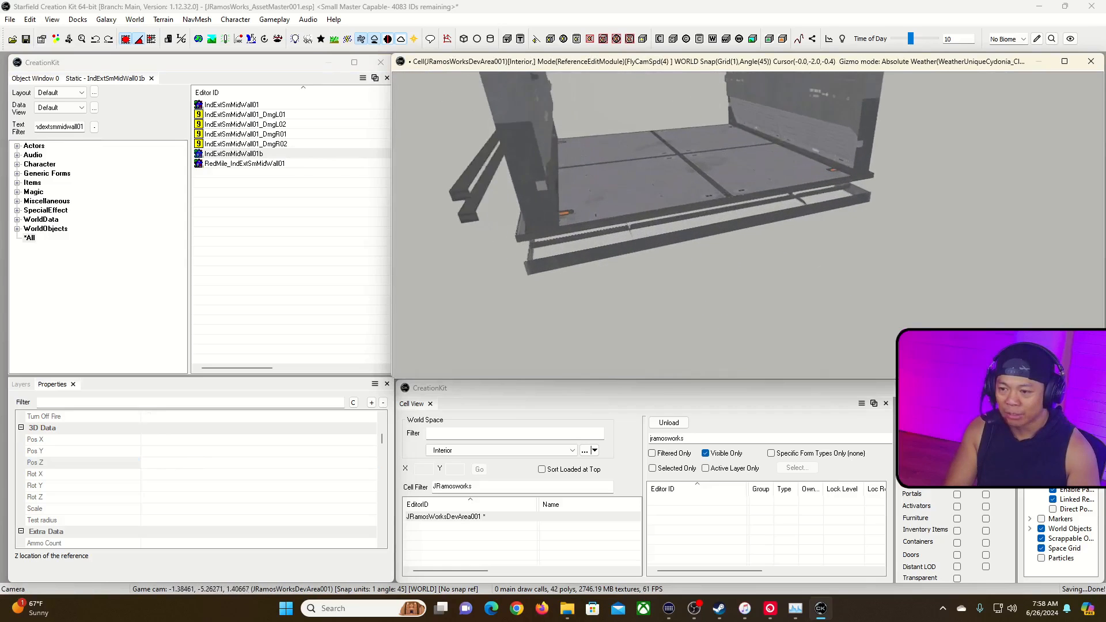
pyautogui.press('w')
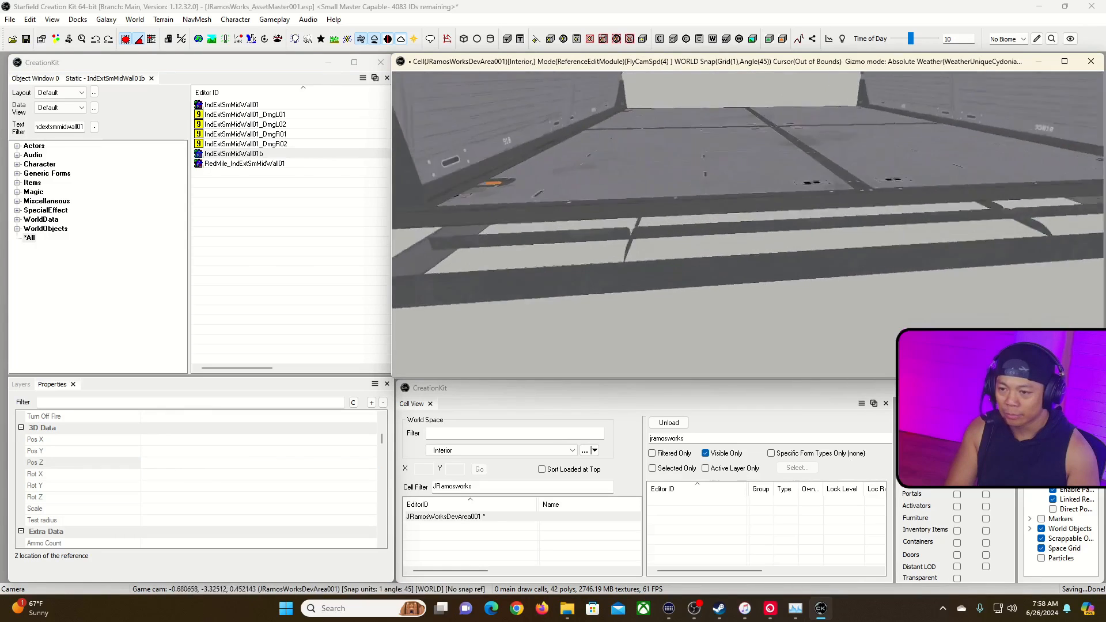
pyautogui.press('w')
pyautogui.press('w')
pyautogui.press('q')
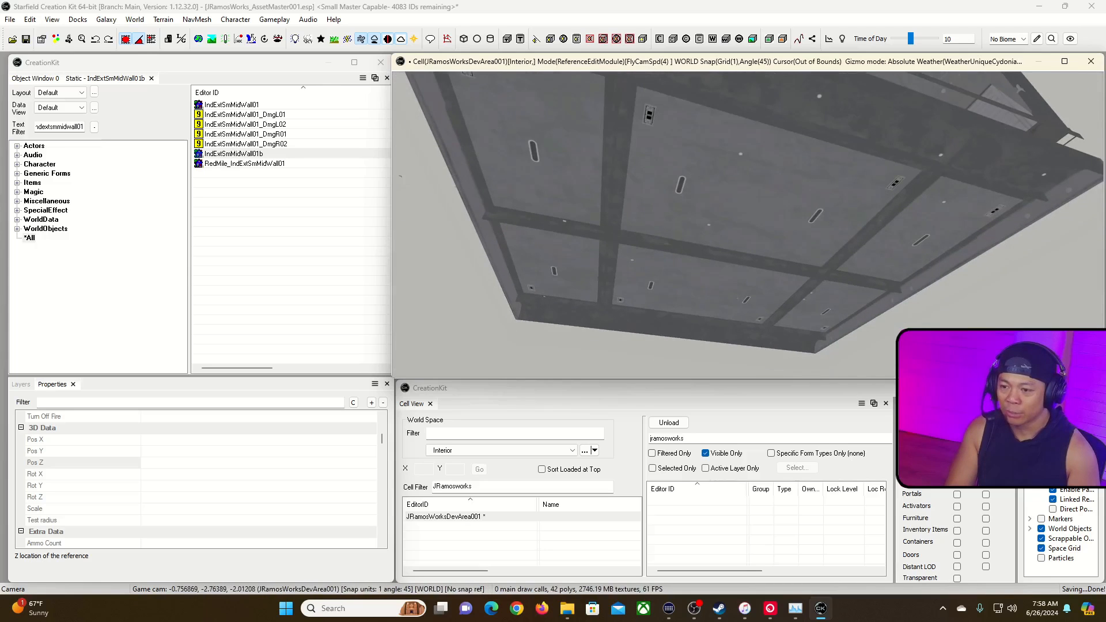
pyautogui.press('w')
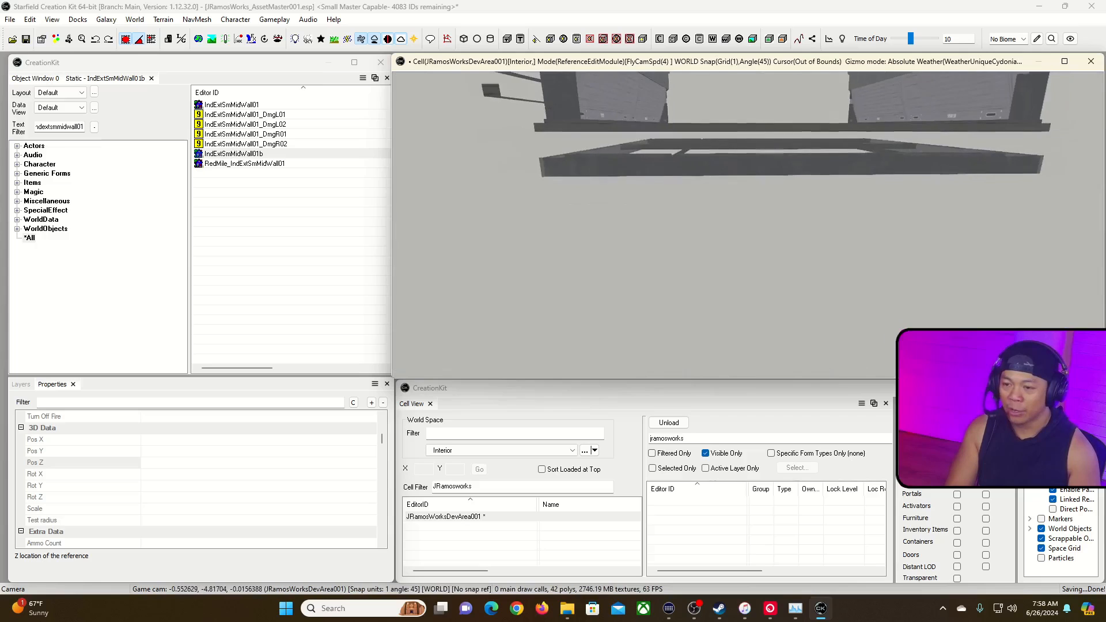
pyautogui.press('e')
pyautogui.hotkey('shift', 'f')
pyautogui.click(756, 299)
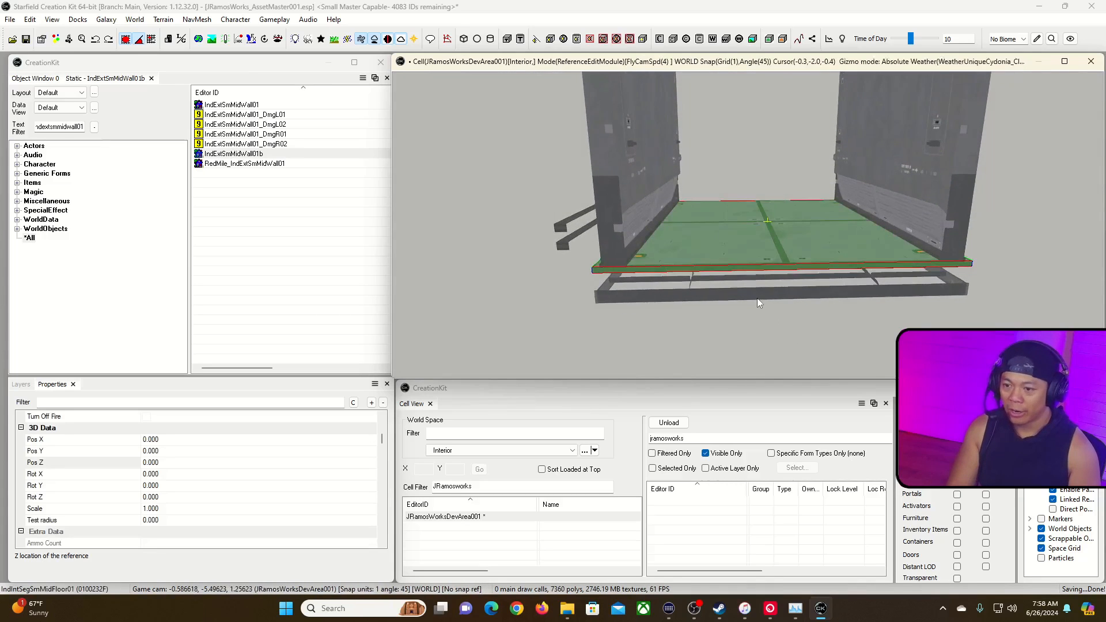
pyautogui.keyDown('ctrl'); pyautogui.click(766, 260); pyautogui.keyUp('ctrl')
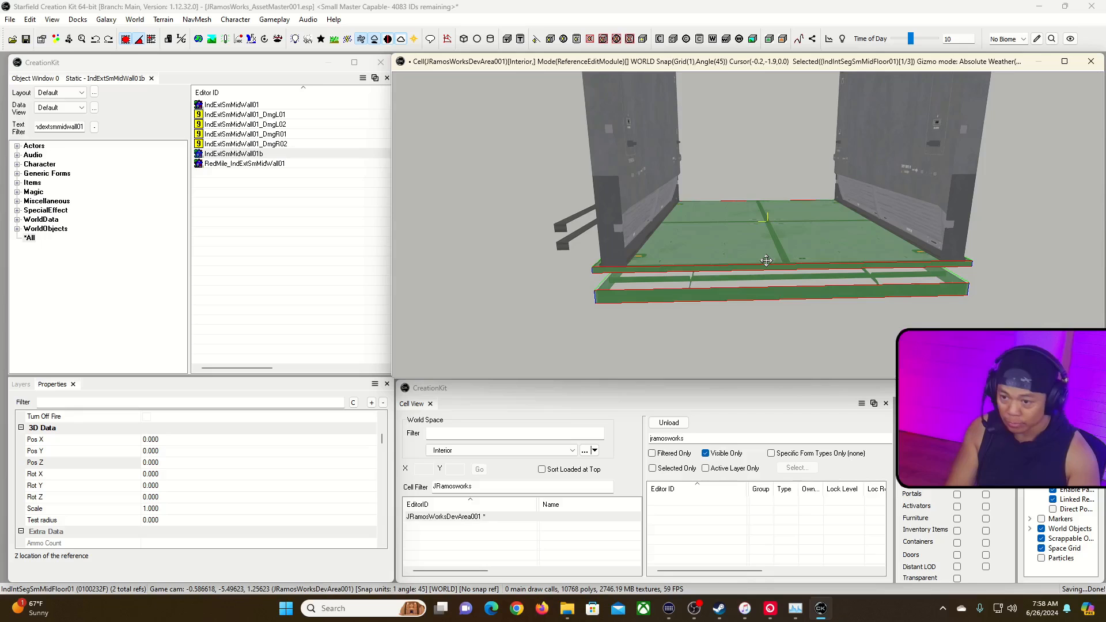
pyautogui.moveTo(780, 261); pyautogui.dragTo(808, 333, button='right')
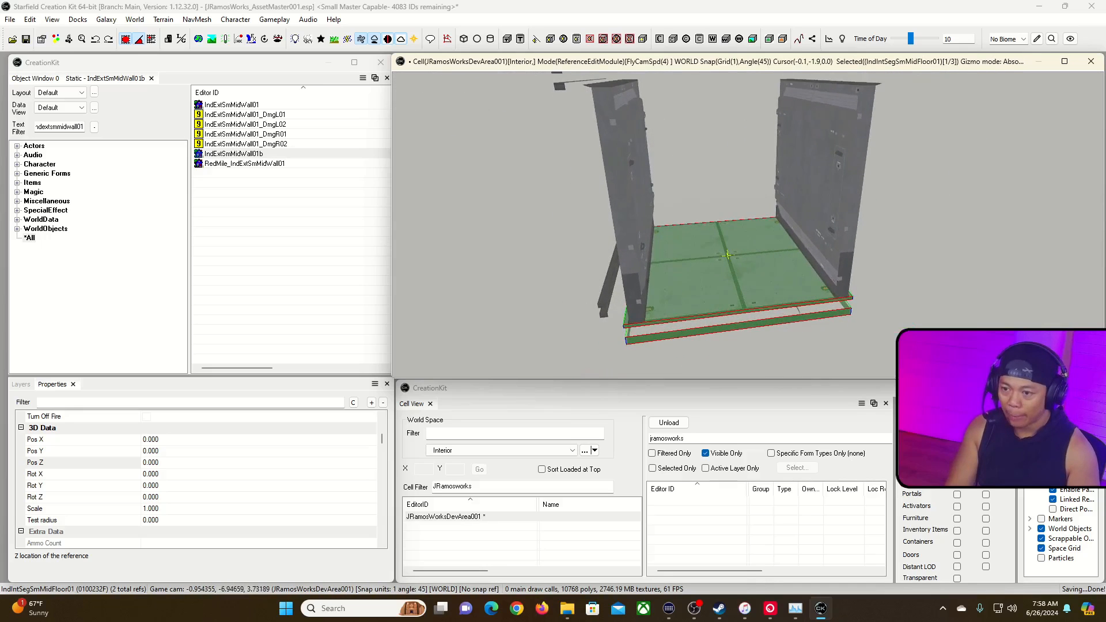
# Set the interior ceiling's Pos Z to 4 to raise it onto the tops of the walls.
pyautogui.click(809, 337)
pyautogui.click(772, 323)
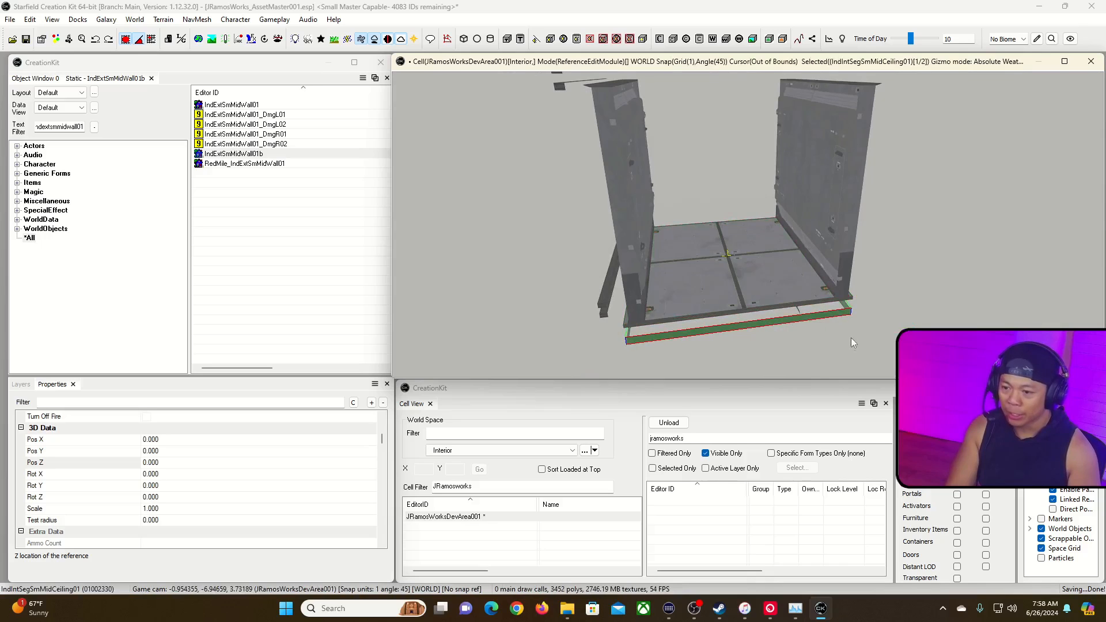
pyautogui.click(174, 463)
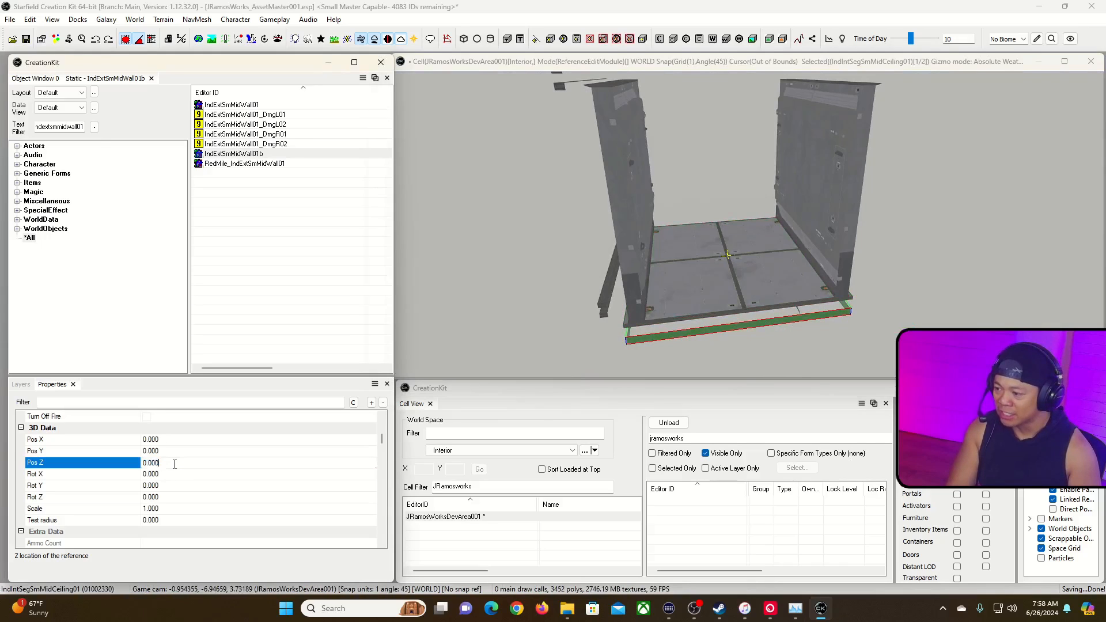
pyautogui.press('Return')
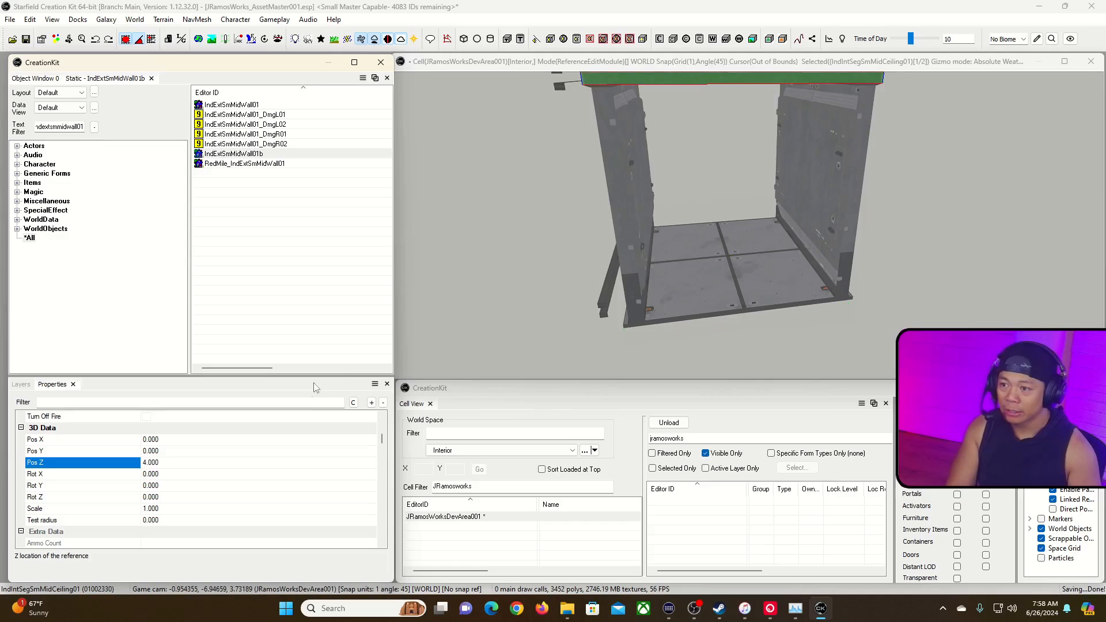
# Set the IndExtSmRoofMid01 roof's Pos X to -0 and Pos Y to 0 to place it over the module.
pyautogui.click(483, 289)
pyautogui.press('a')
pyautogui.moveTo(483, 290); pyautogui.dragTo(616, 206, button='right')
pyautogui.press('w')
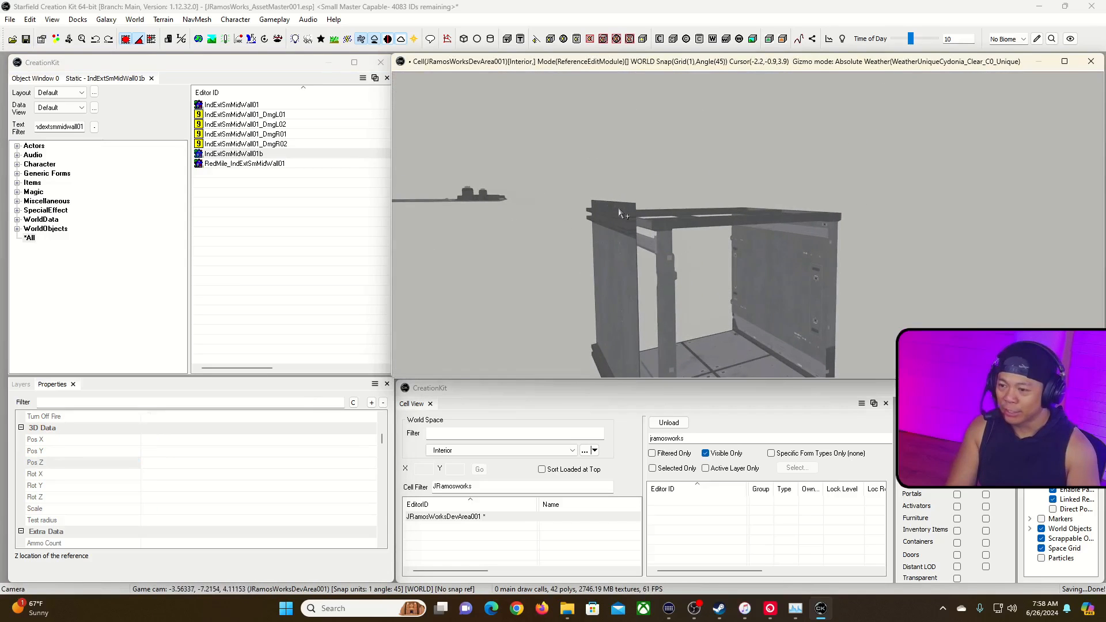
pyautogui.moveTo(625, 202); pyautogui.dragTo(626, 198, button='right')
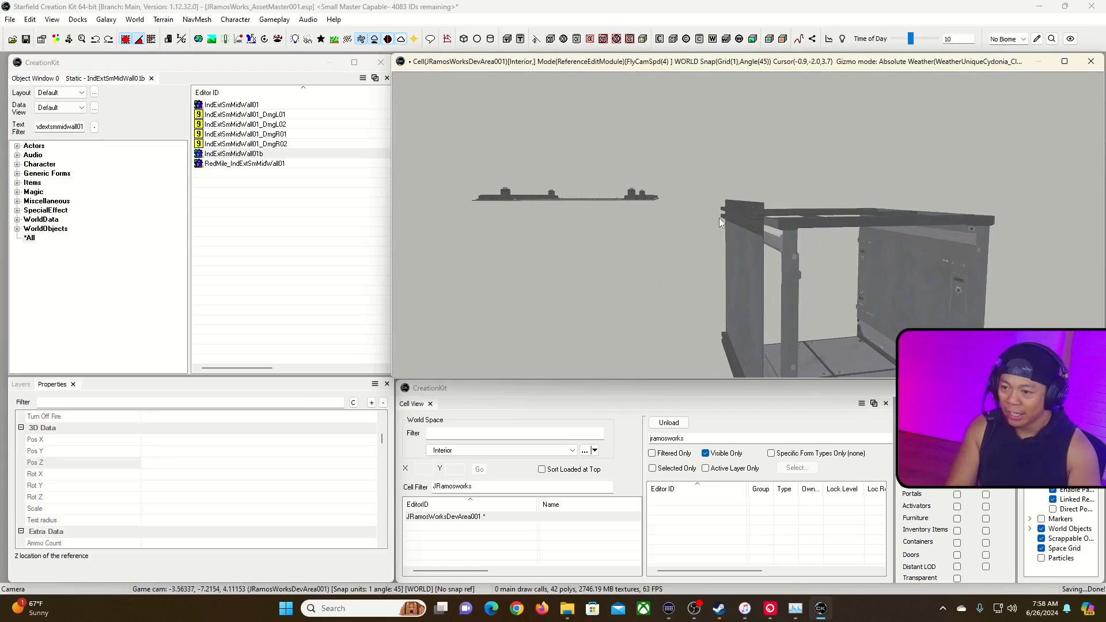
pyautogui.click(626, 198)
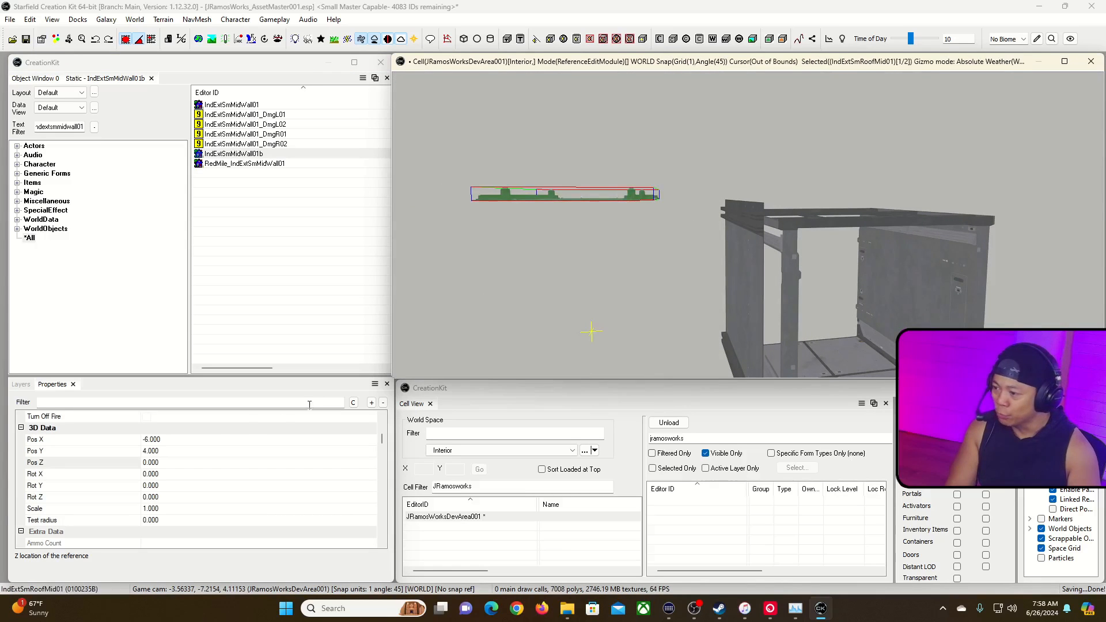
pyautogui.click(220, 441)
pyautogui.write('-0')
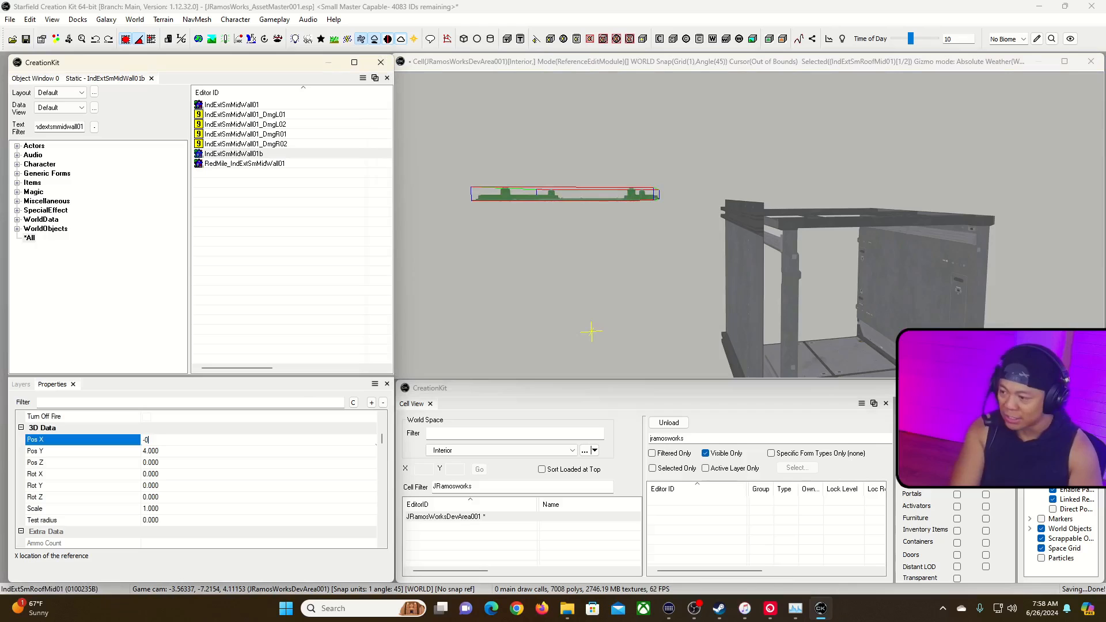
pyautogui.press('Return')
pyautogui.click(190, 450)
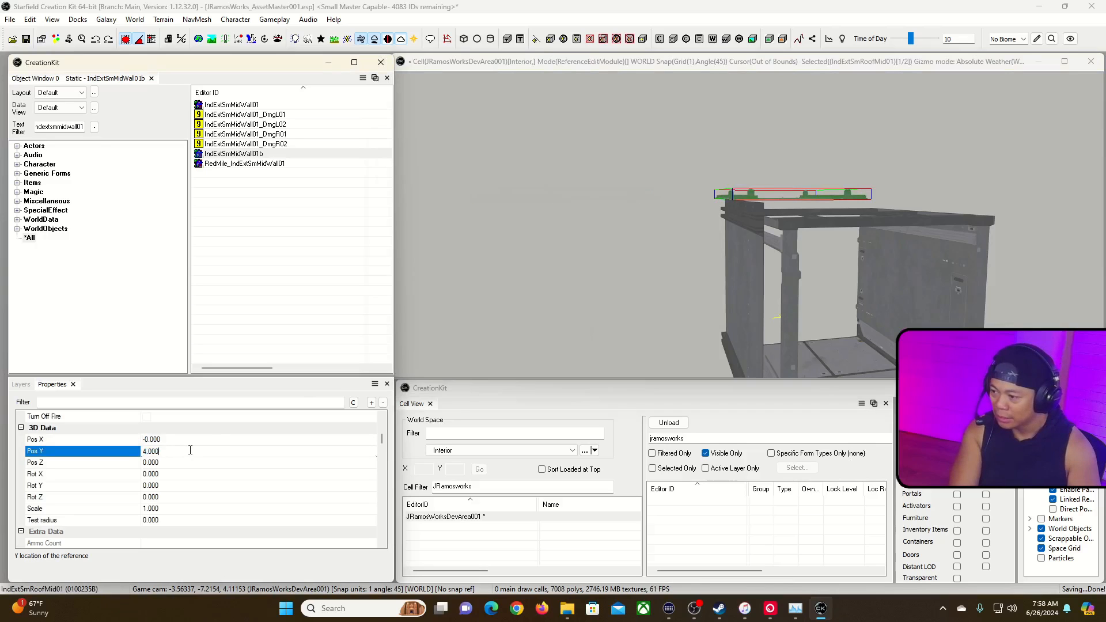
pyautogui.press('Return')
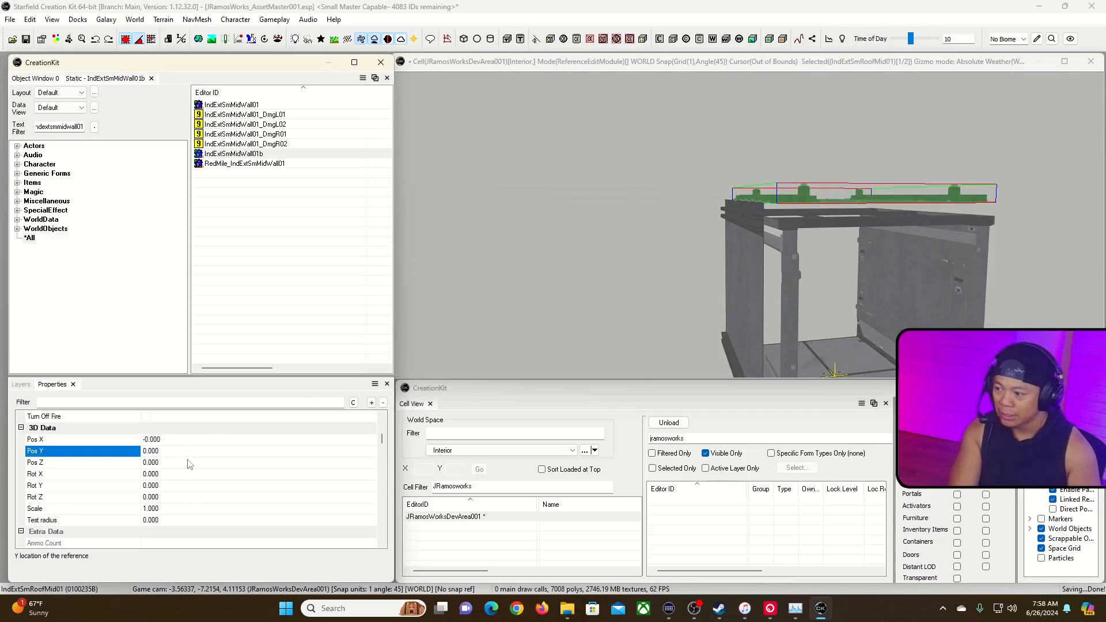
# Examine from several angles how the roof fits over the ceiling frame, interior walls and exterior wall.
pyautogui.click(638, 269)
pyautogui.press('`')
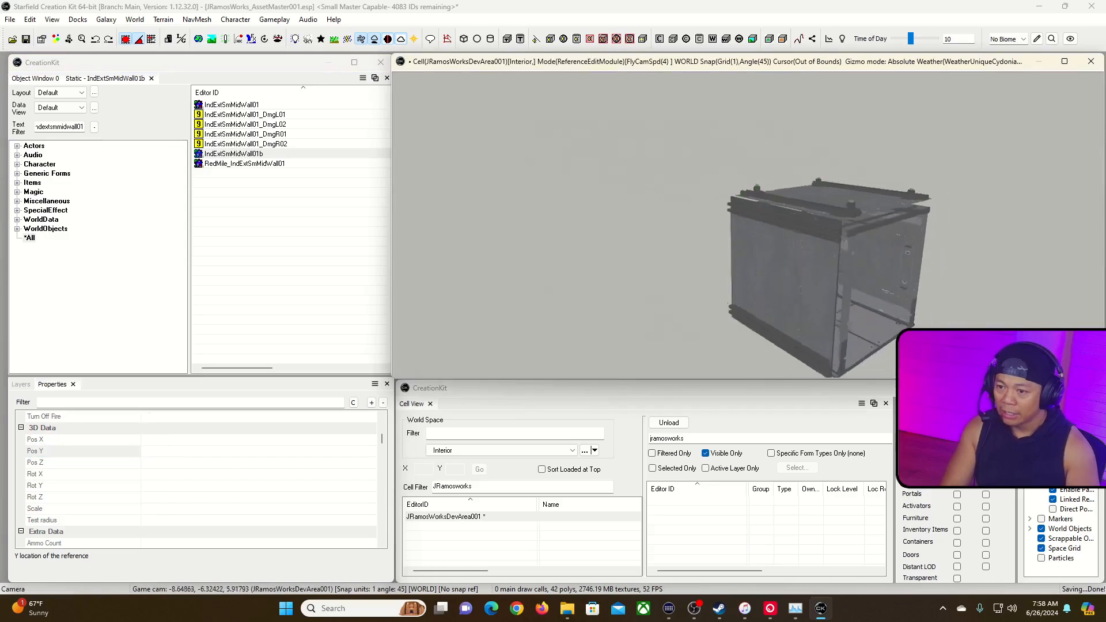
pyautogui.press('s')
pyautogui.press('w')
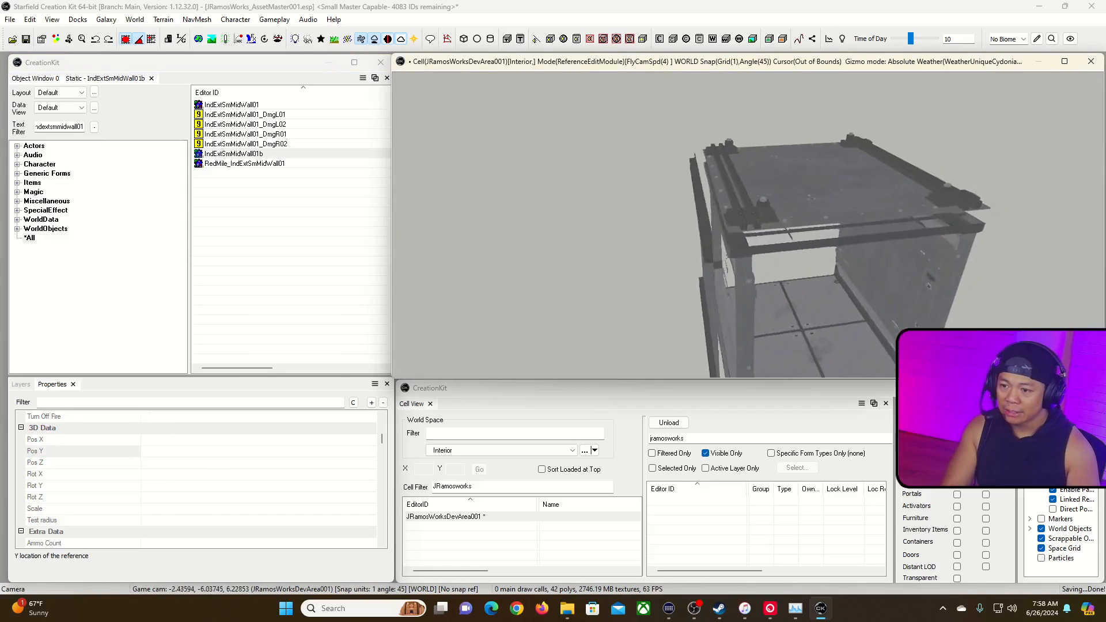
pyautogui.press('d')
pyautogui.press('s')
pyautogui.press('w')
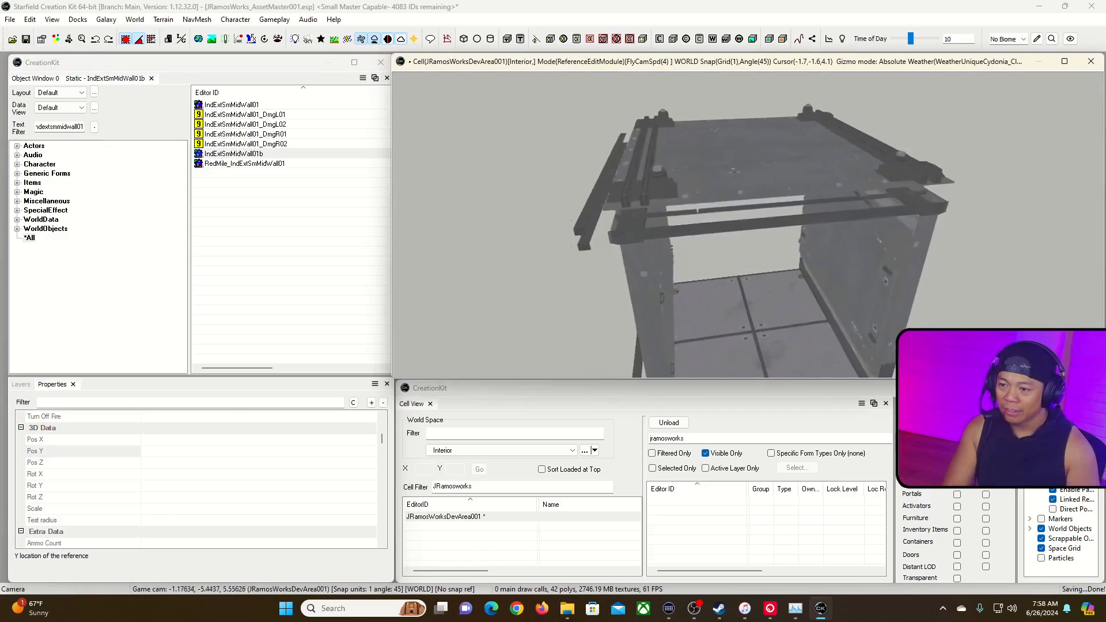
pyautogui.press('w')
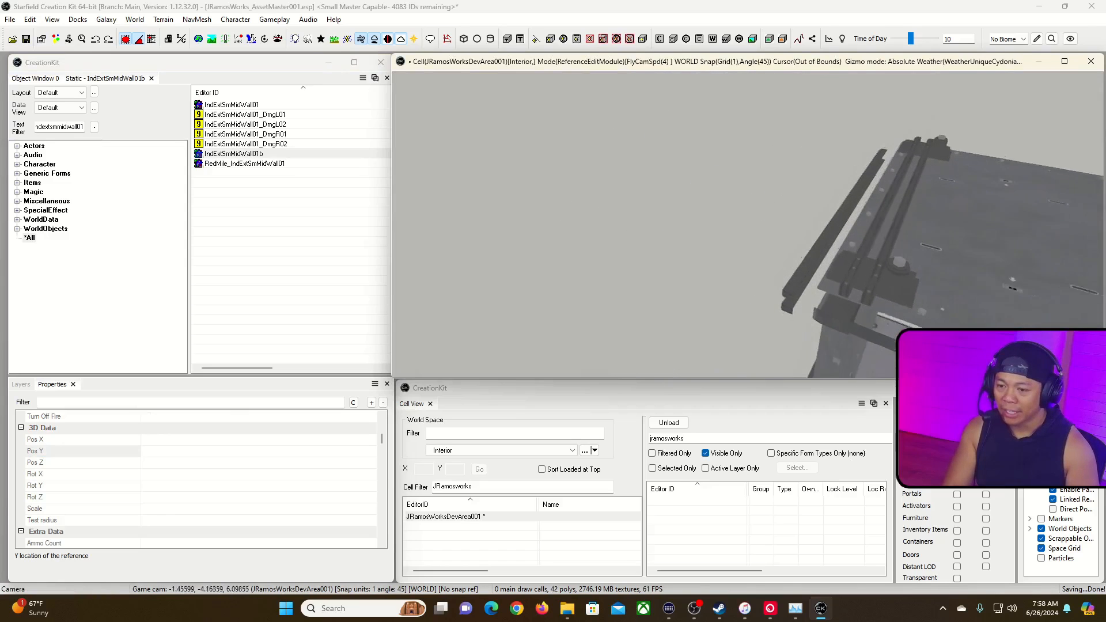
pyautogui.press('s')
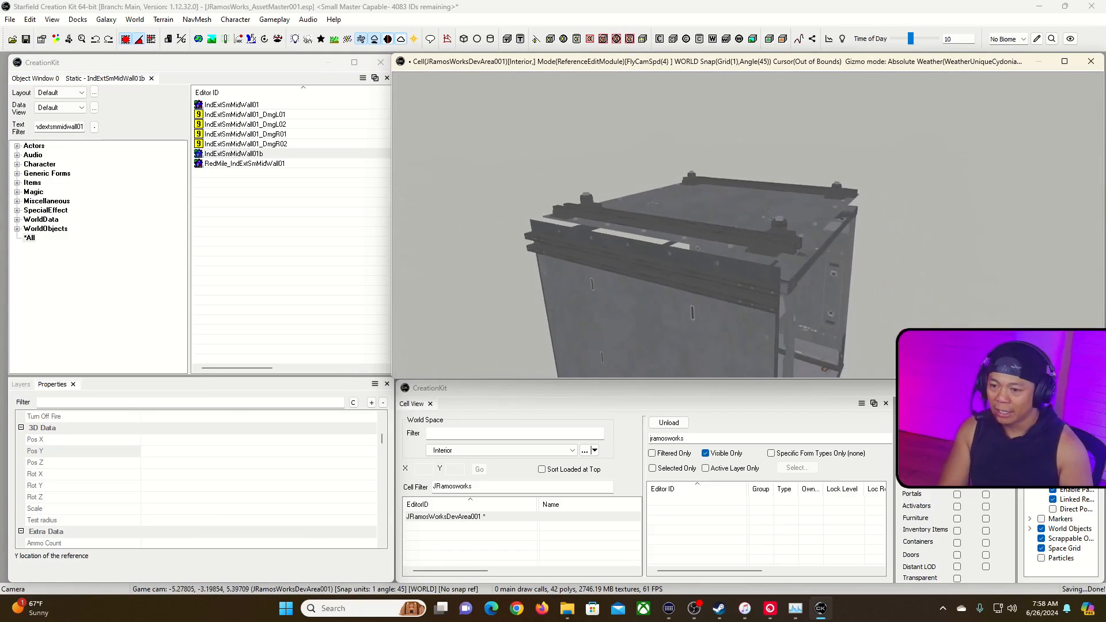
pyautogui.press('w')
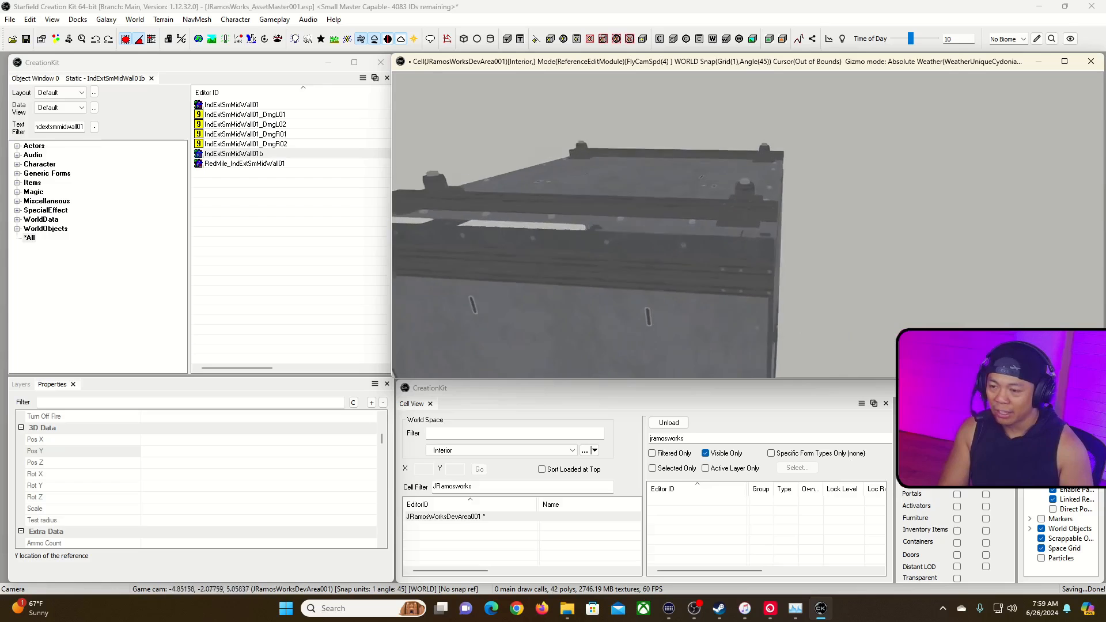
pyautogui.keyDown('shift'); pyautogui.moveTo(749, 282); pyautogui.dragTo(542, 281, button='middle'); pyautogui.keyUp('shift')
pyautogui.moveTo(652, 281)
pyautogui.keyDown('shift'); pyautogui.mouseDown(button='middle')
pyautogui.moveTo(691, 281)
pyautogui.moveTo(564, 288)
pyautogui.moveTo(720, 314)
pyautogui.moveTo(651, 282)
pyautogui.moveTo(663, 288)
pyautogui.mouseUp(button='middle'); pyautogui.keyUp('shift')
pyautogui.moveTo(654, 193); pyautogui.dragTo(689, 263, button='right')
pyautogui.moveTo(689, 279)
pyautogui.mouseDown(button='middle')
pyautogui.moveTo(690, 259)
pyautogui.moveTo(645, 280)
pyautogui.moveTo(690, 280)
pyautogui.mouseUp(button='middle')
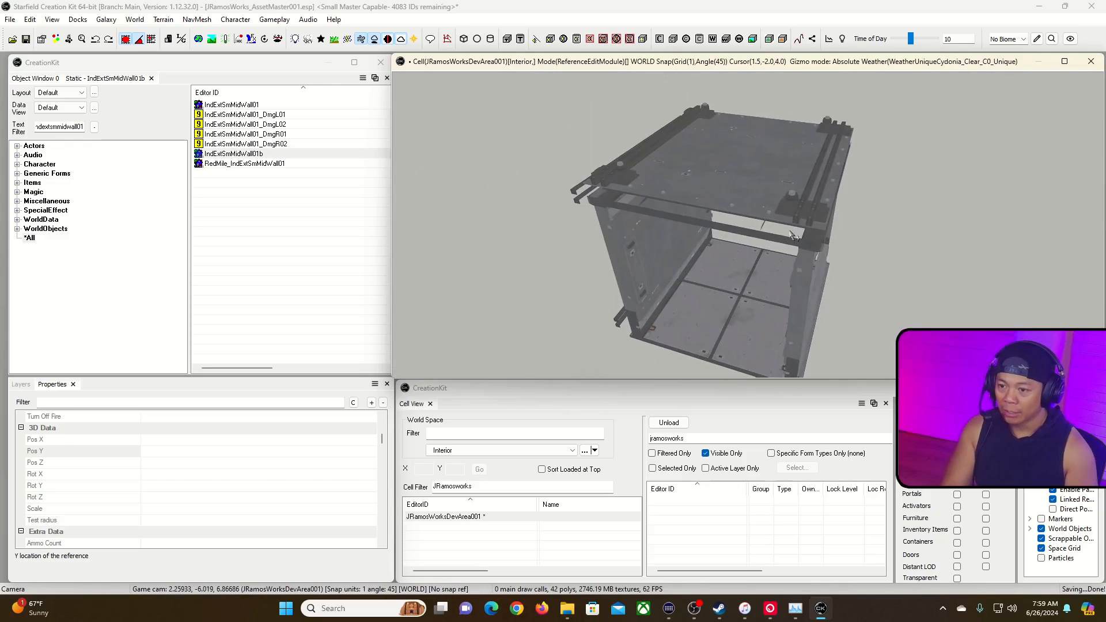
# Set the exterior roof's Pos Z to -0.3 to lower it onto the ceiling frame.
pyautogui.click(755, 194)
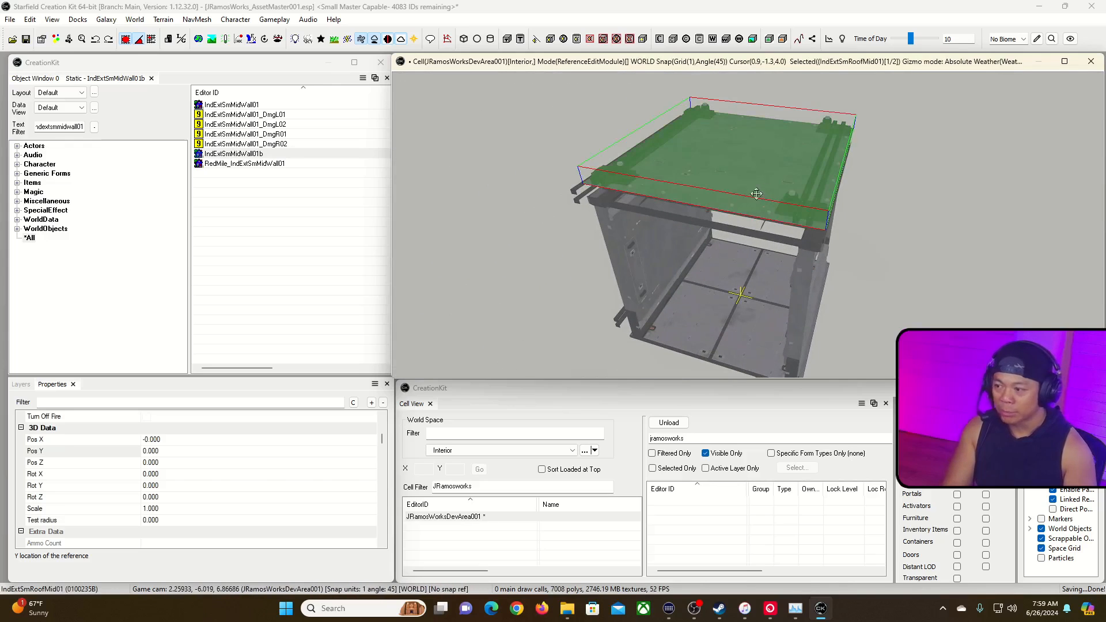
pyautogui.click(191, 449)
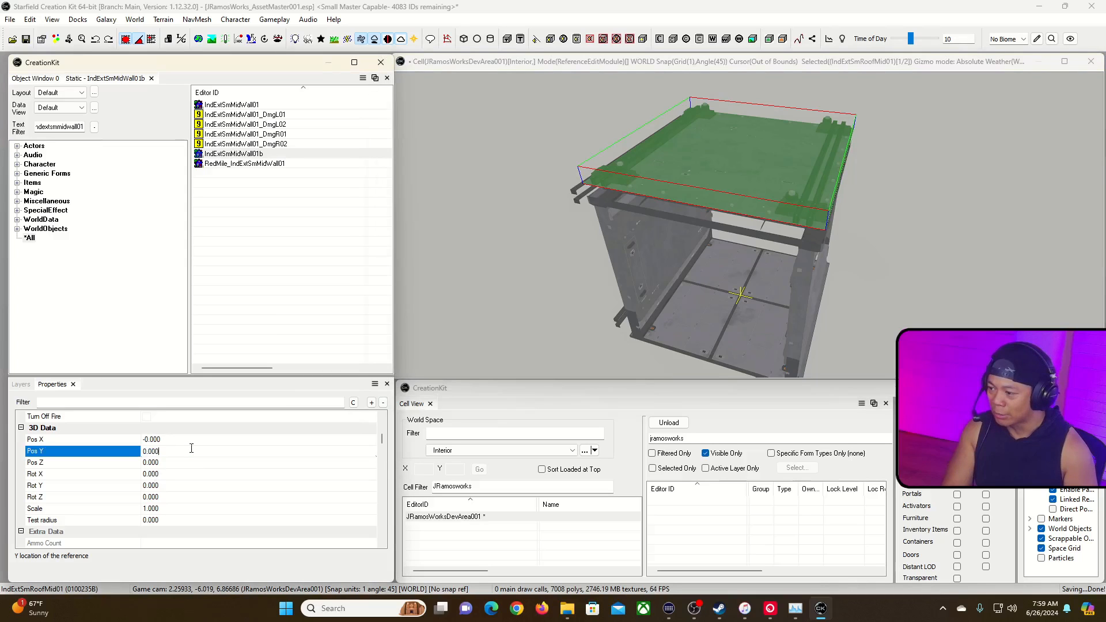
pyautogui.click(189, 462)
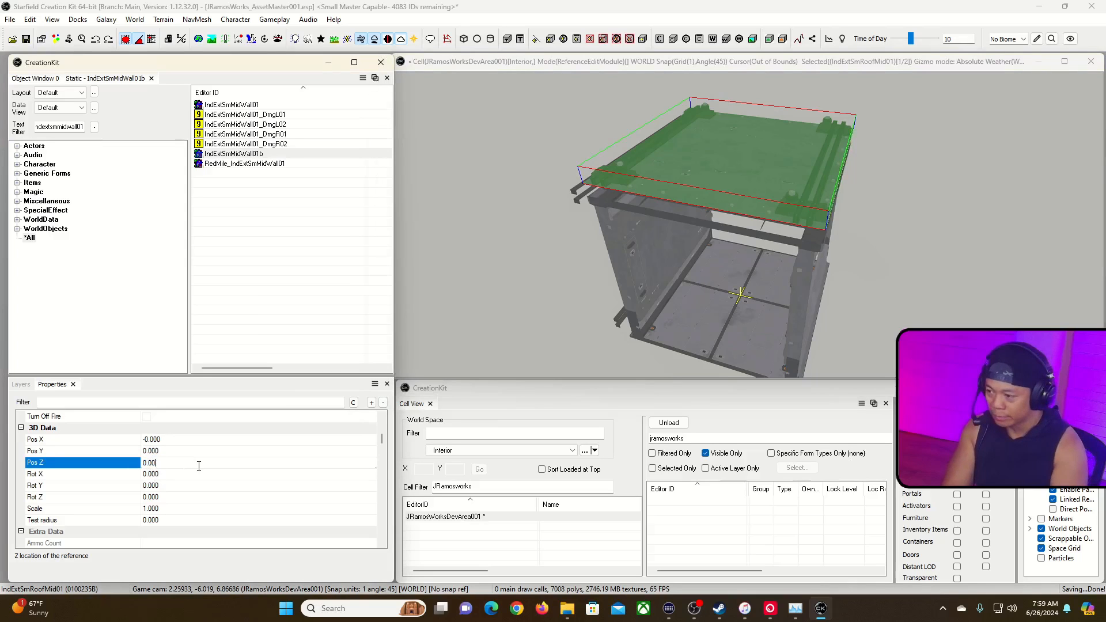
pyautogui.press('BackSpace')
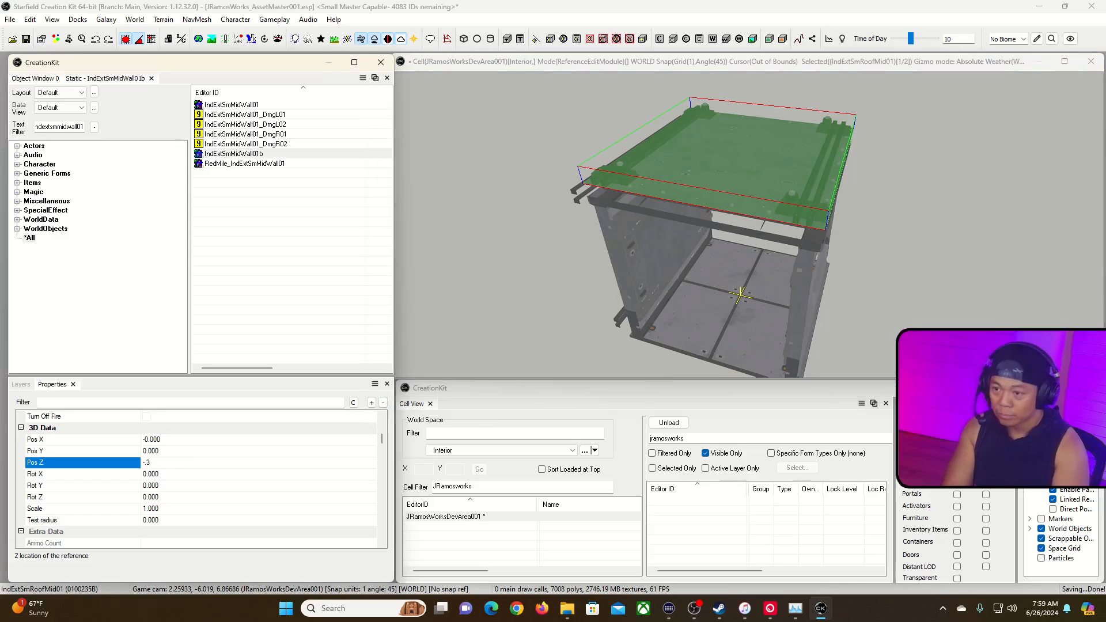
pyautogui.press('Return')
# Set the IndExtSmMidWall01b exterior wall's Pos X to -0.3 to shift it outward from the module.
pyautogui.click(532, 294)
pyautogui.keyDown('shift'); pyautogui.moveTo(532, 294); pyautogui.dragTo(634, 279, button='middle'); pyautogui.keyUp('shift')
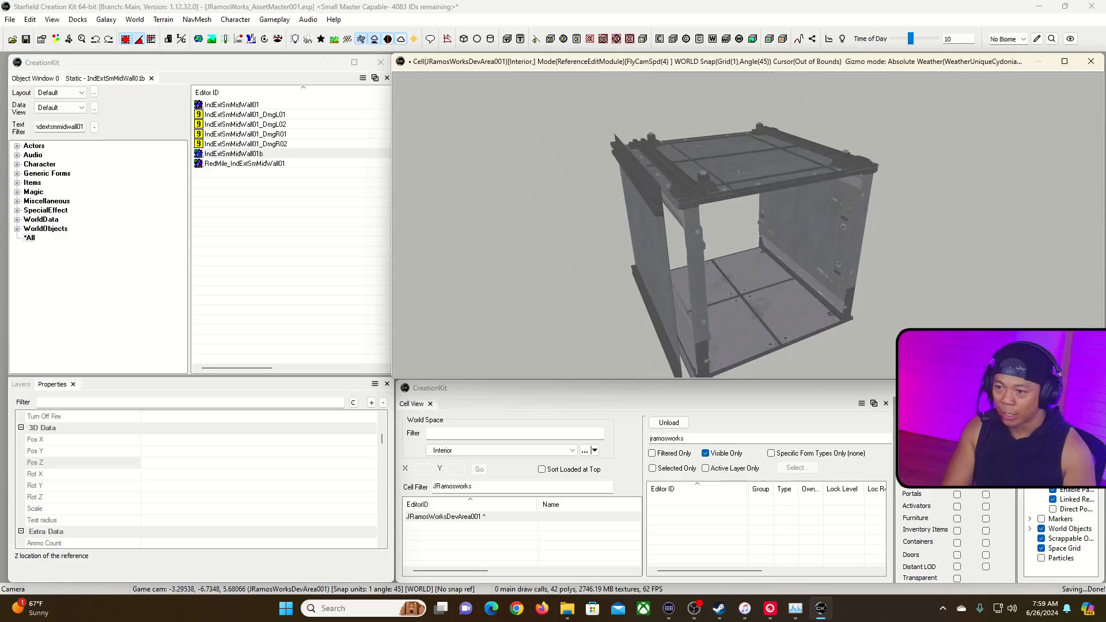
pyautogui.click(648, 278)
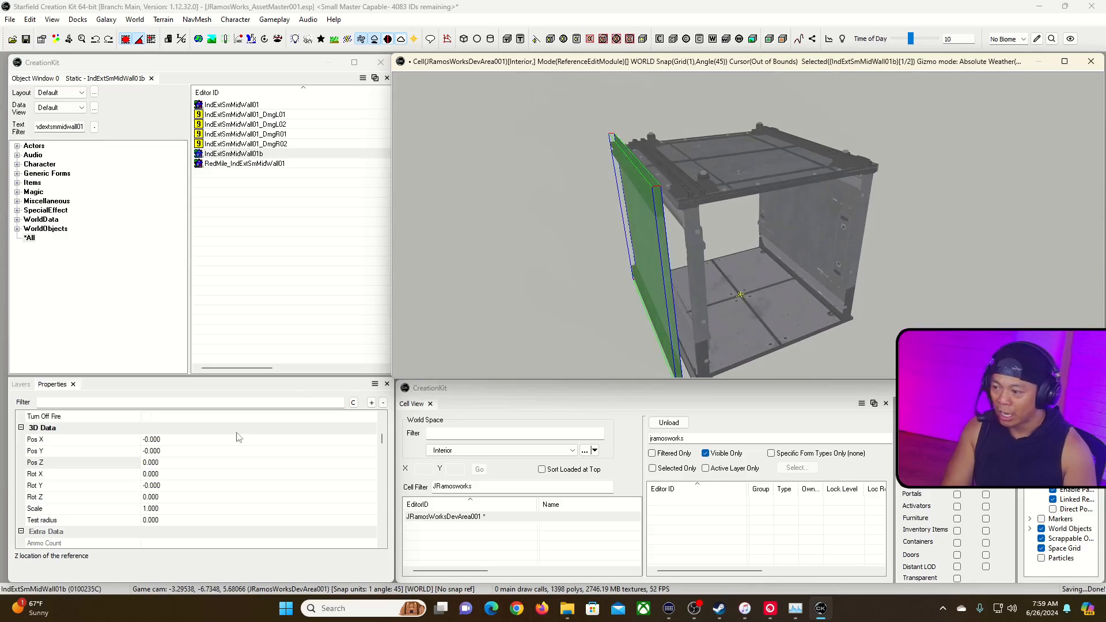
pyautogui.click(186, 439)
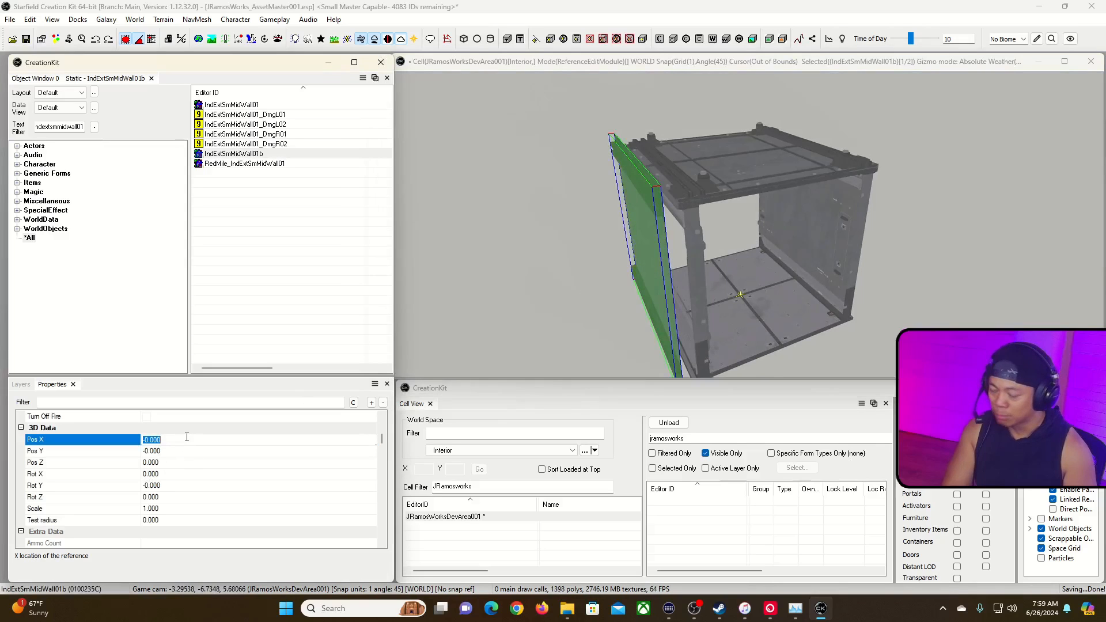
pyautogui.write('-0.')
pyautogui.write('3')
pyautogui.press('Return')
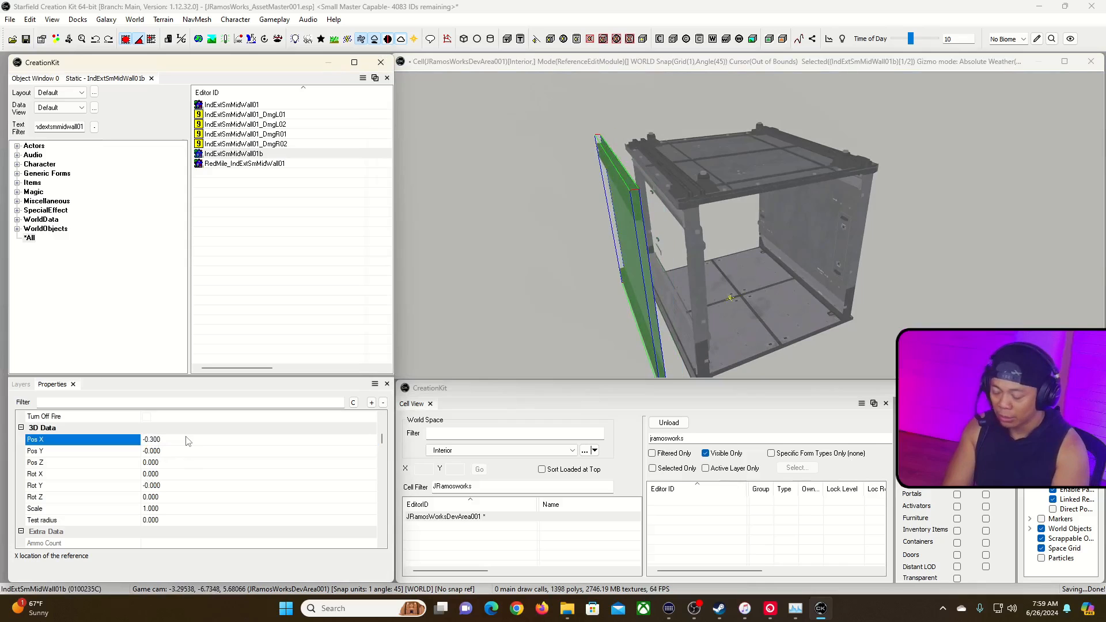
# Set the IndExtSmMidWall01b exterior wall's Pos X to 0.3 to fit it against the module's side.
pyautogui.click(196, 440)
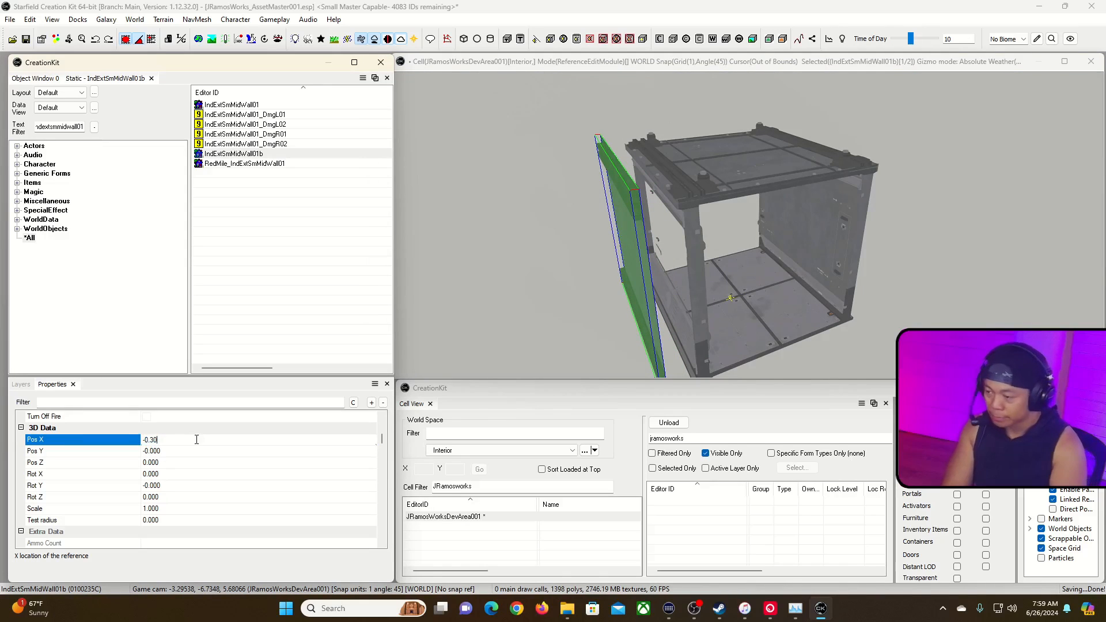
pyautogui.press('Return')
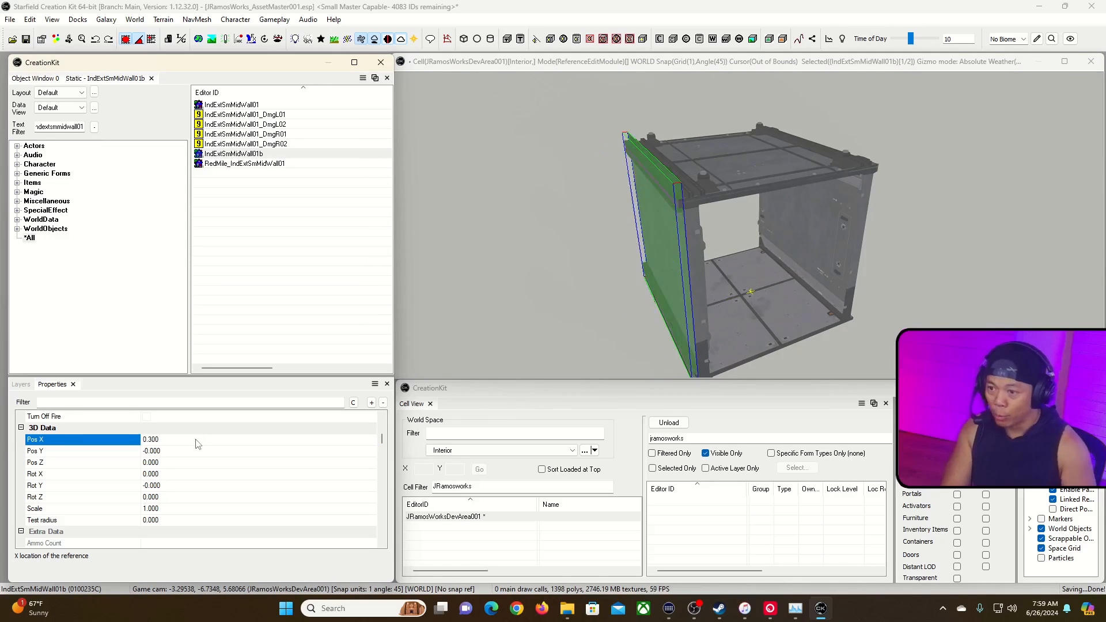
pyautogui.click(537, 305)
pyautogui.moveTo(537, 305); pyautogui.dragTo(671, 287, button='middle')
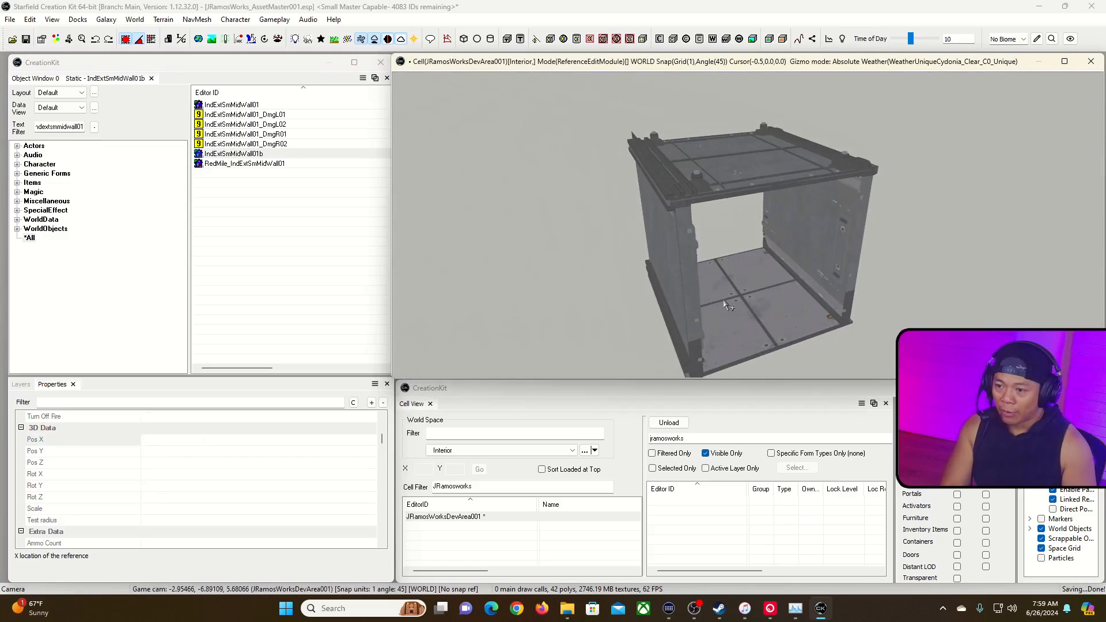
# Duplicate the exterior wall and rotate the copy to -180 degrees about Z to face the module's opposite side.
pyautogui.click(670, 285)
pyautogui.hotkey('ctrl', 'd')
pyautogui.moveTo(670, 282); pyautogui.dragTo(881, 281, button='right')
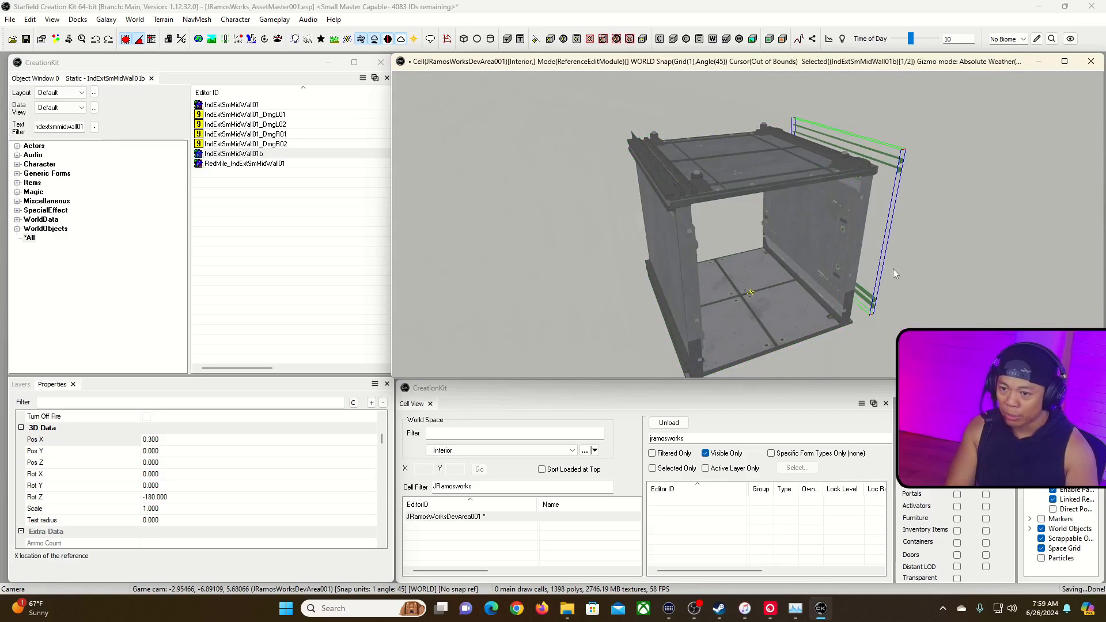
# Adjust the duplicated exterior wall's Pos X to seat it against the module, and check the fit from the other side.
pyautogui.click(202, 439)
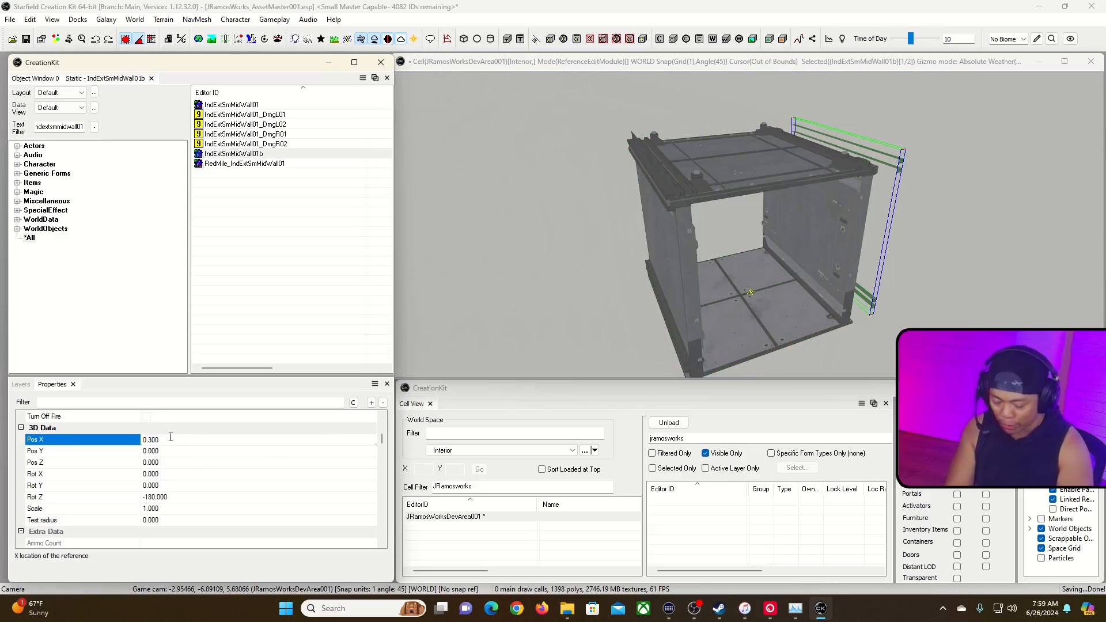
pyautogui.press('Return')
pyautogui.click(553, 242)
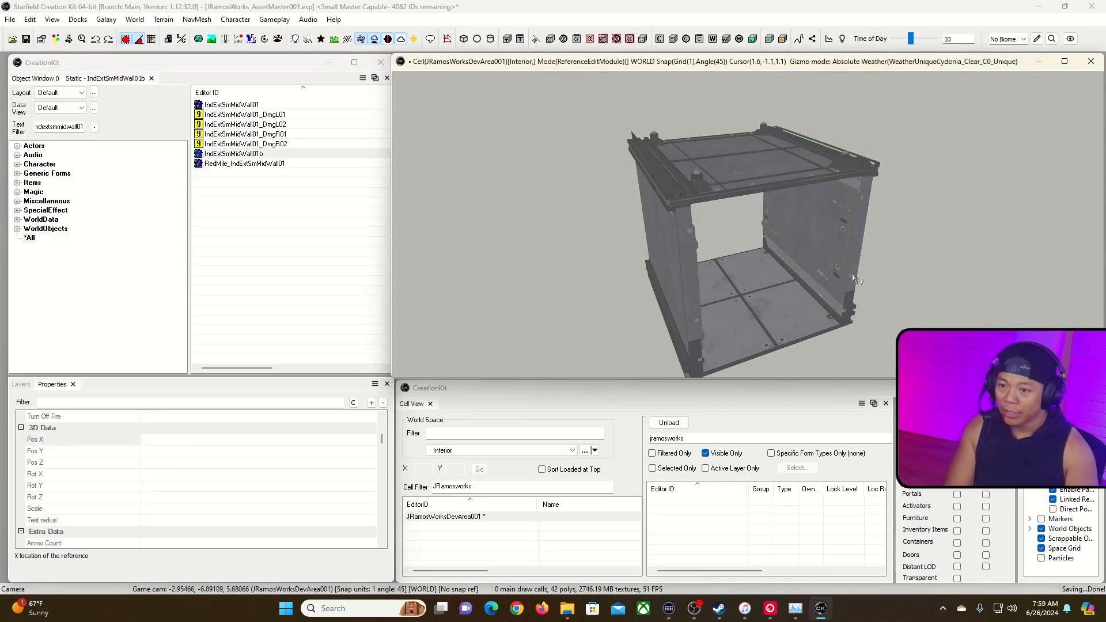
pyautogui.moveTo(553, 242); pyautogui.dragTo(495, 242, button='right')
pyautogui.press('d')
pyautogui.moveTo(922, 276); pyautogui.dragTo(880, 276, button='right')
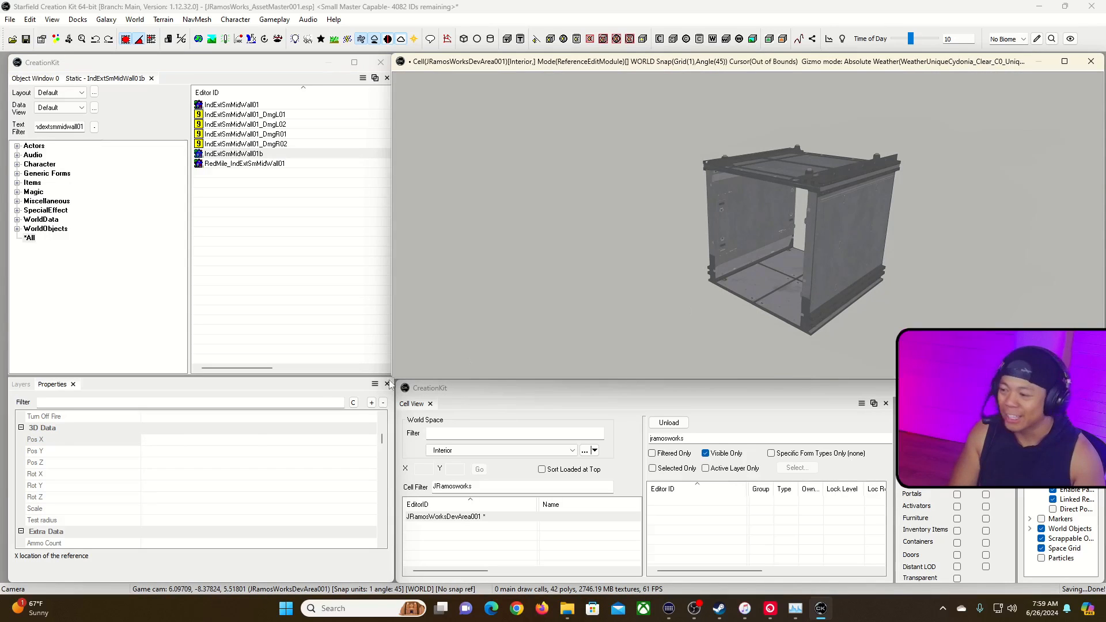
# Create a new layer named Cydonia Hideout 2x1x1.
pyautogui.click(22, 384)
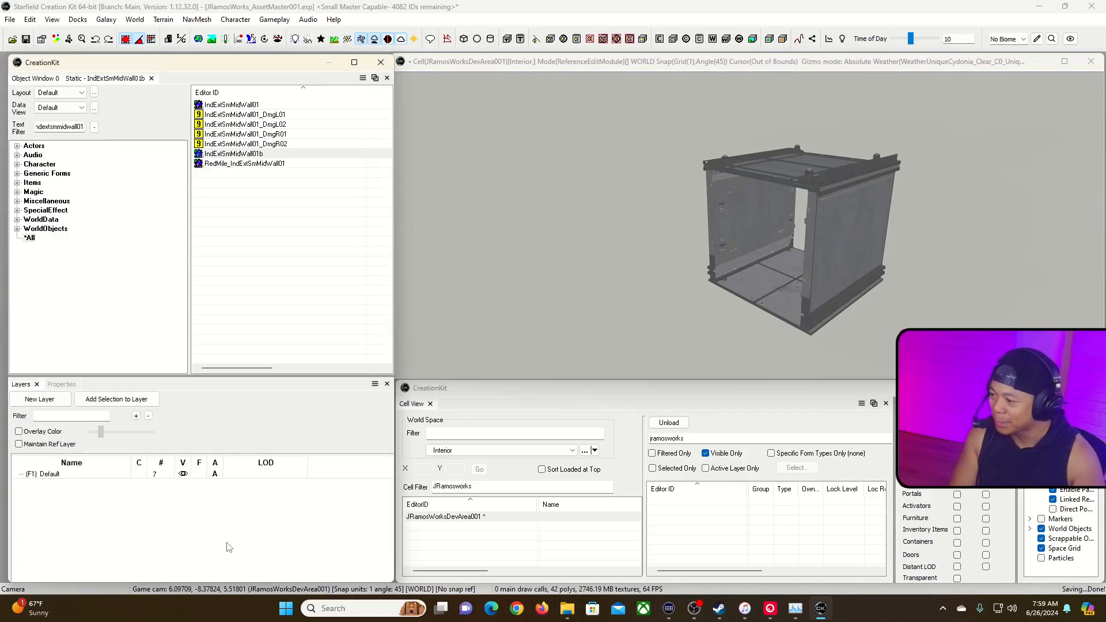
pyautogui.rightClick(150, 517)
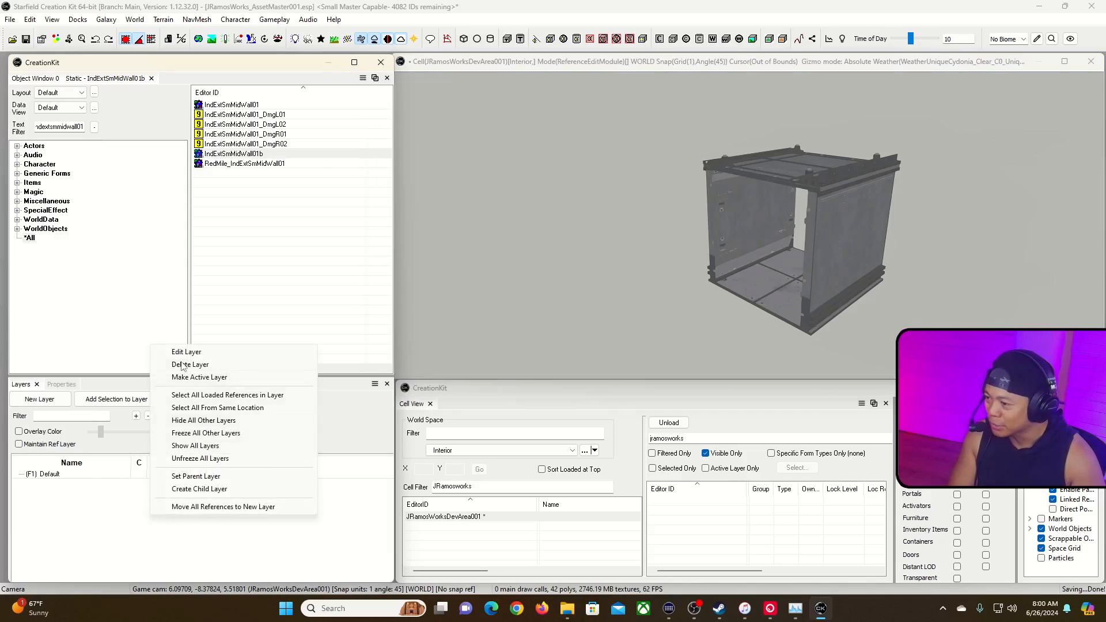
pyautogui.click(112, 538)
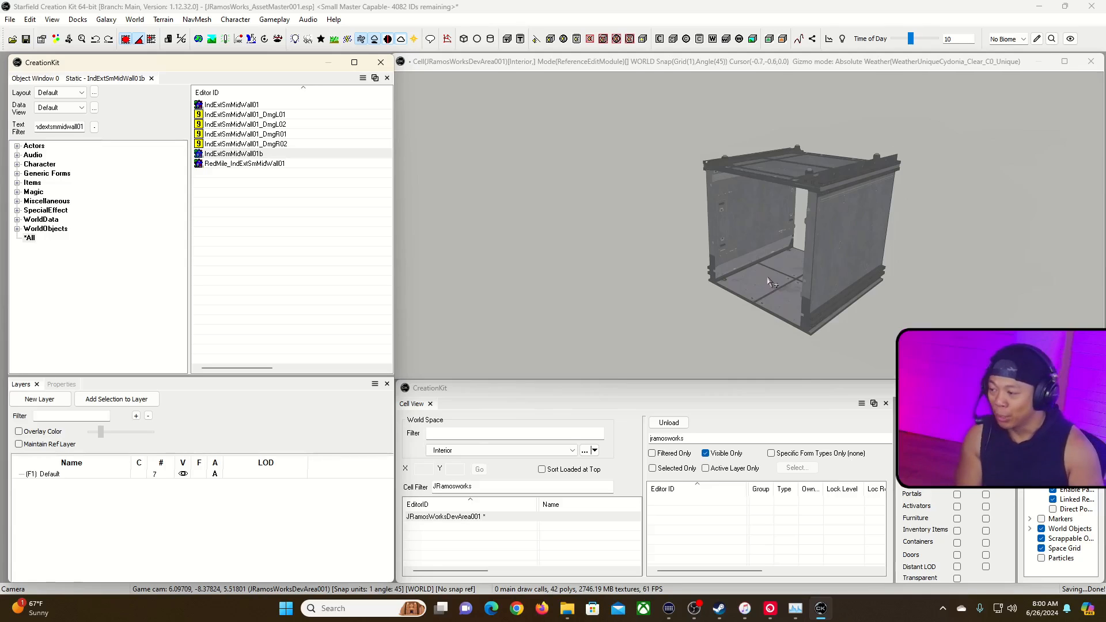
pyautogui.rightClick(144, 521)
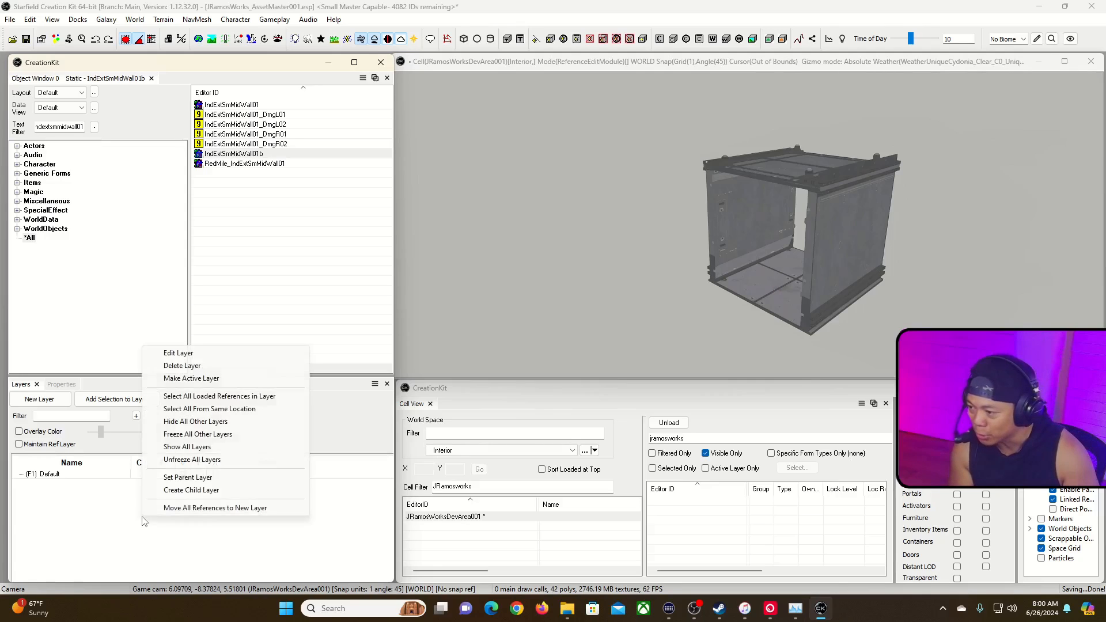
pyautogui.click(111, 506)
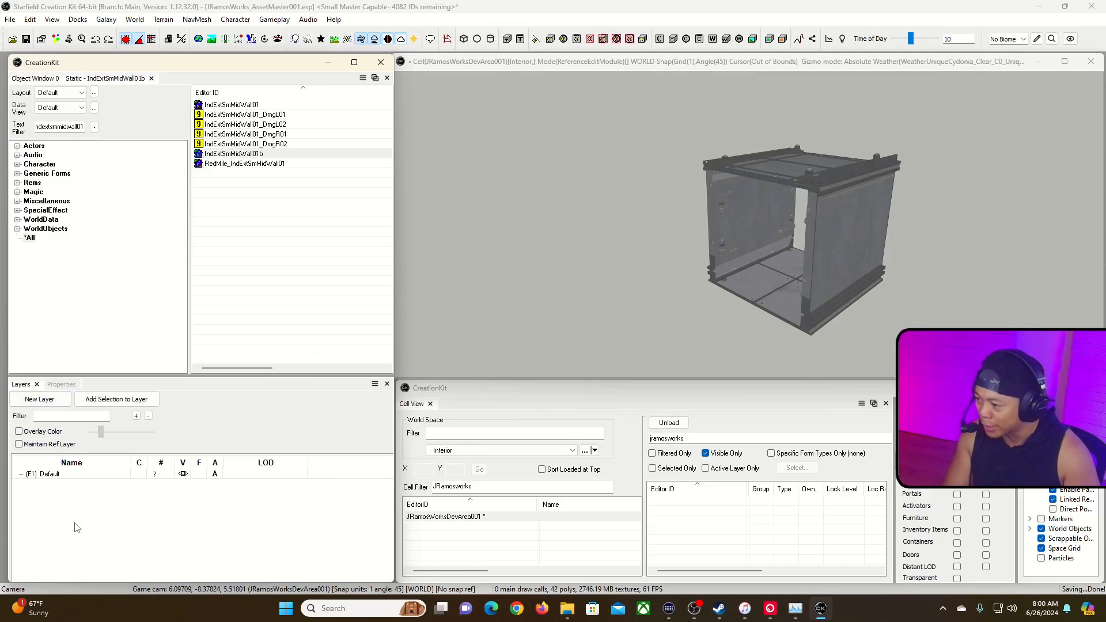
pyautogui.click(39, 398)
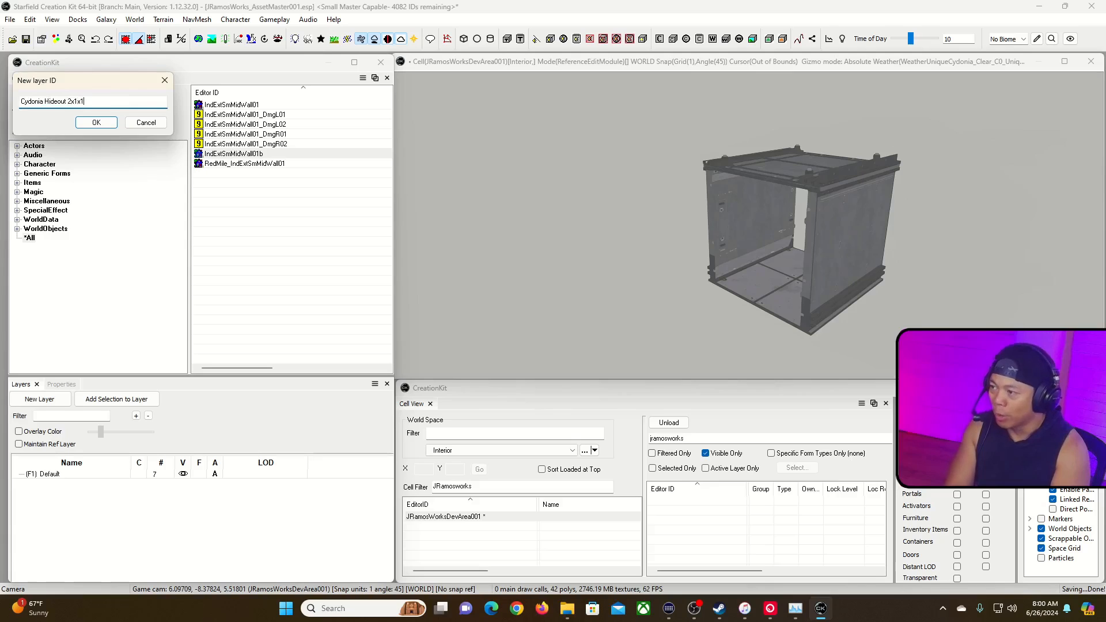
pyautogui.click(96, 122)
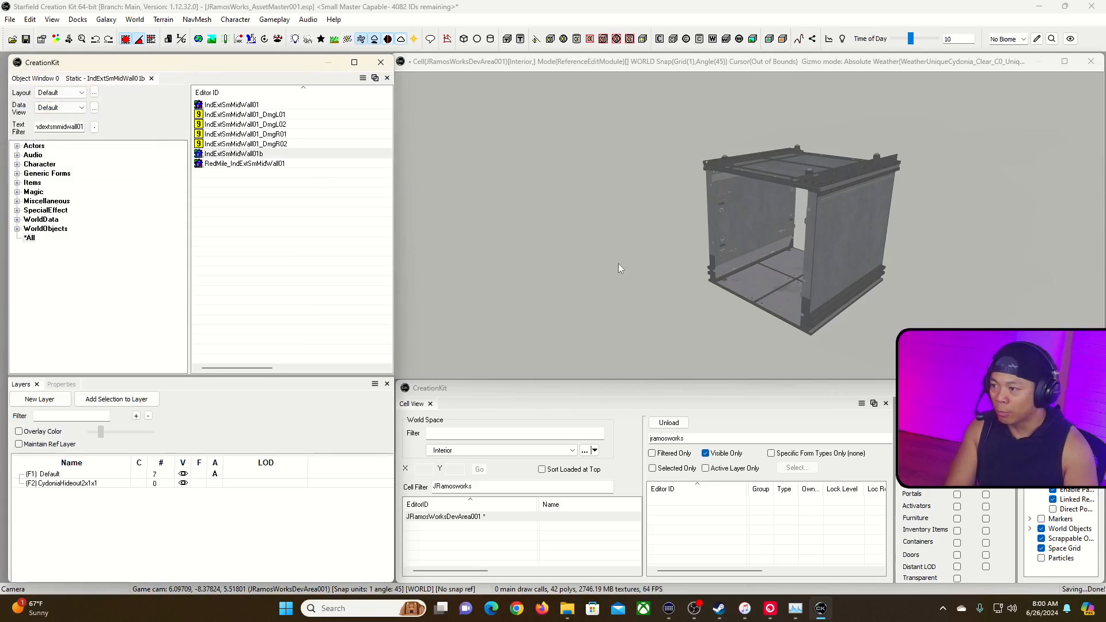
# Create a child layer under the Cydonia Hideout layer named CydoniaHideout2x1x1 Structure, copying its name for reuse.
pyautogui.click(80, 487)
pyautogui.click(99, 501)
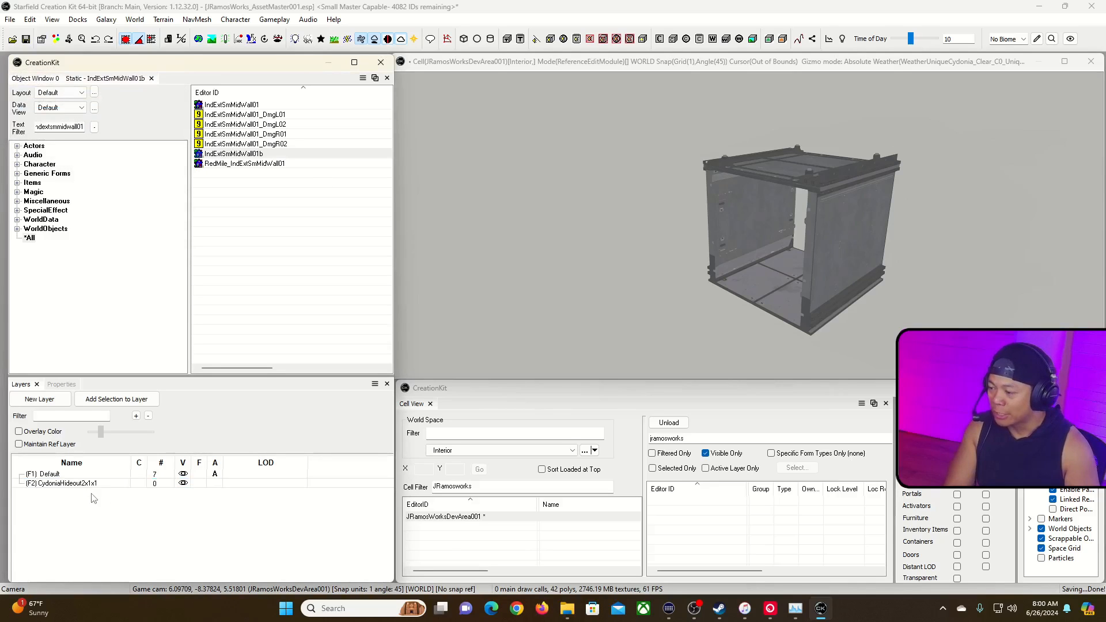
pyautogui.rightClick(84, 487)
pyautogui.click(99, 504)
pyautogui.rightClick(99, 505)
pyautogui.click(77, 487)
pyautogui.rightClick(77, 487)
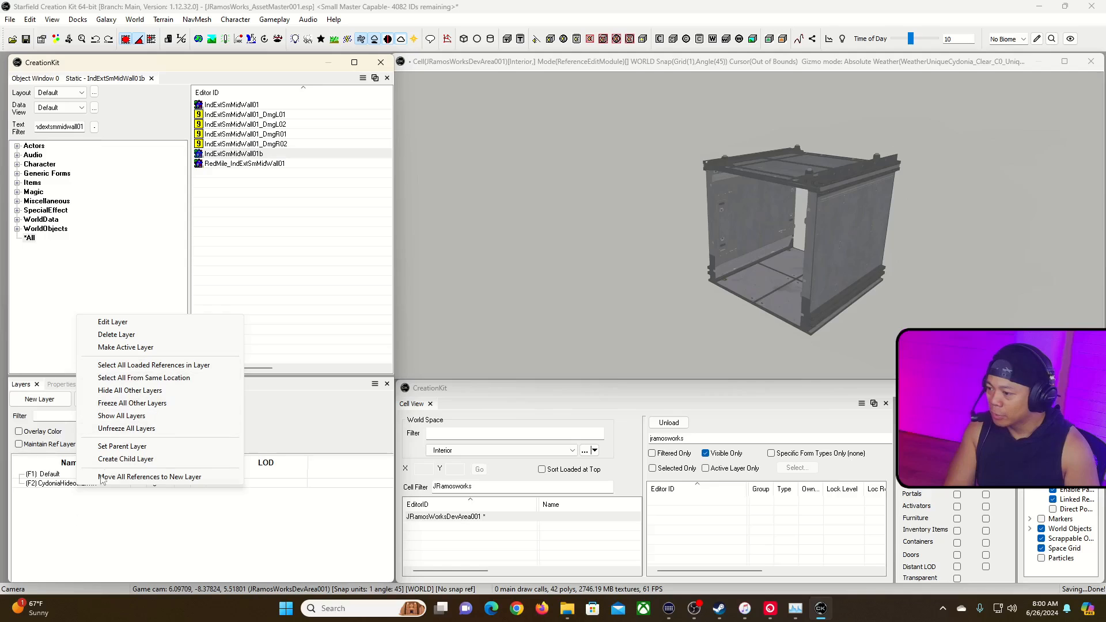
pyautogui.click(125, 459)
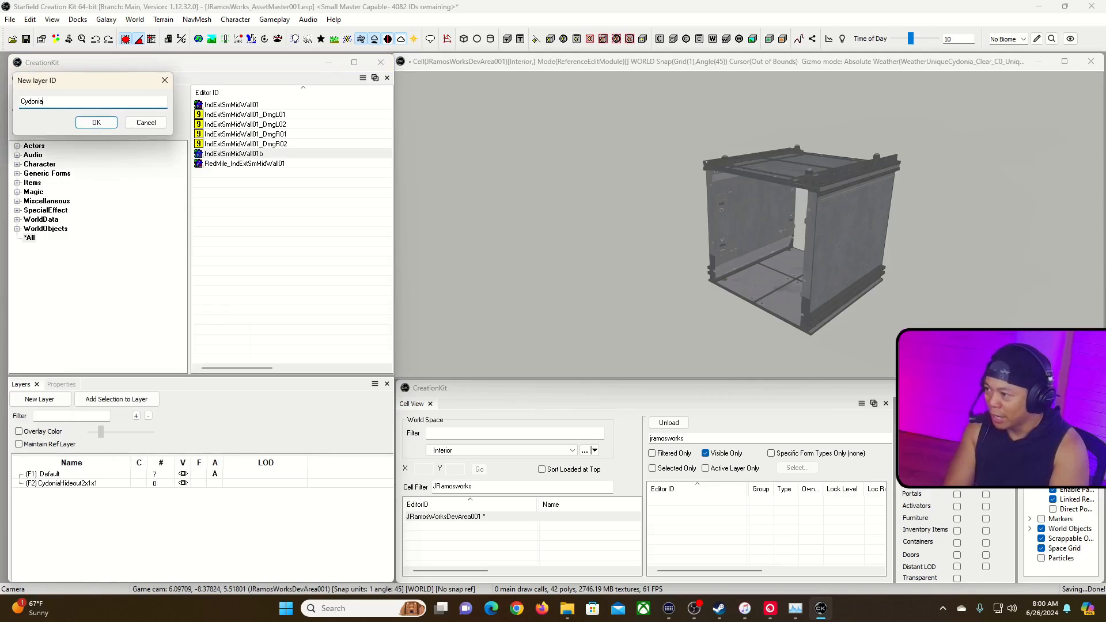
pyautogui.write('CydoniaHideout2x1x1 Structure')
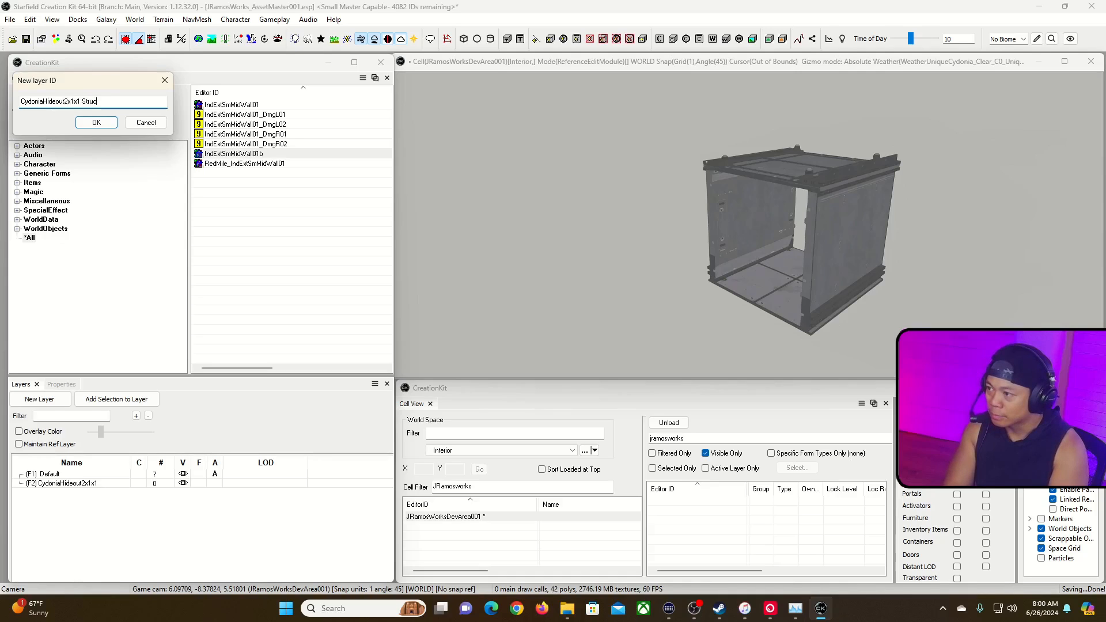
pyautogui.doubleClick(108, 101)
pyautogui.click(110, 103)
pyautogui.moveTo(111, 103); pyautogui.dragTo(20, 102)
pyautogui.hotkey('ctrl', 'c')
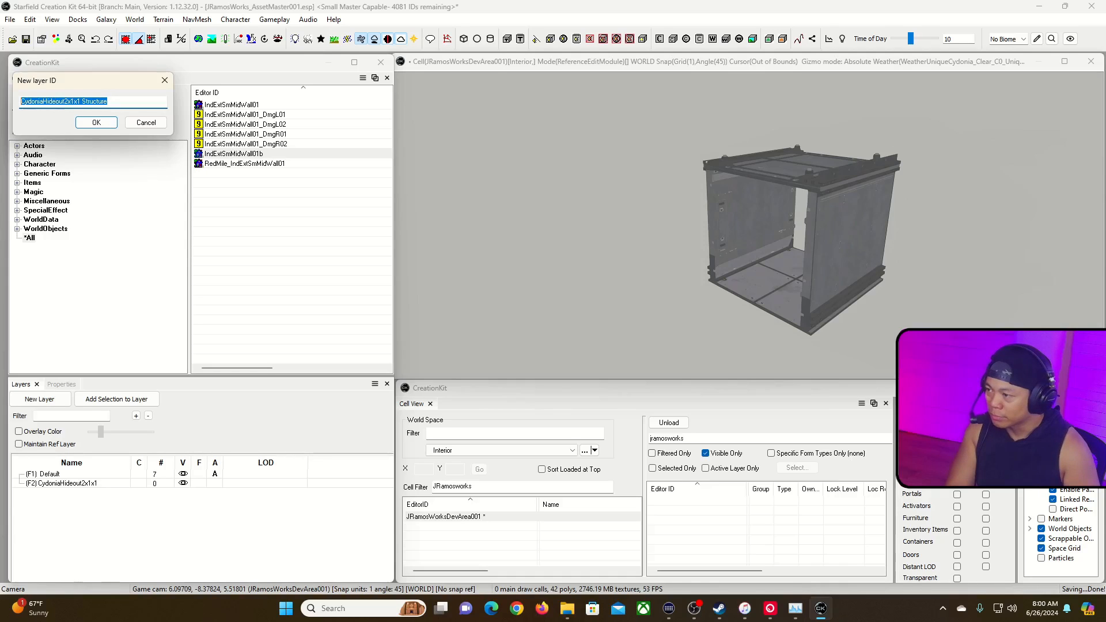
pyautogui.click(76, 121)
# Create a second child layer named CydoniaHideout2x1x1 Furniture and widen the layer list's name column to show the full names.
pyautogui.rightClick(101, 523)
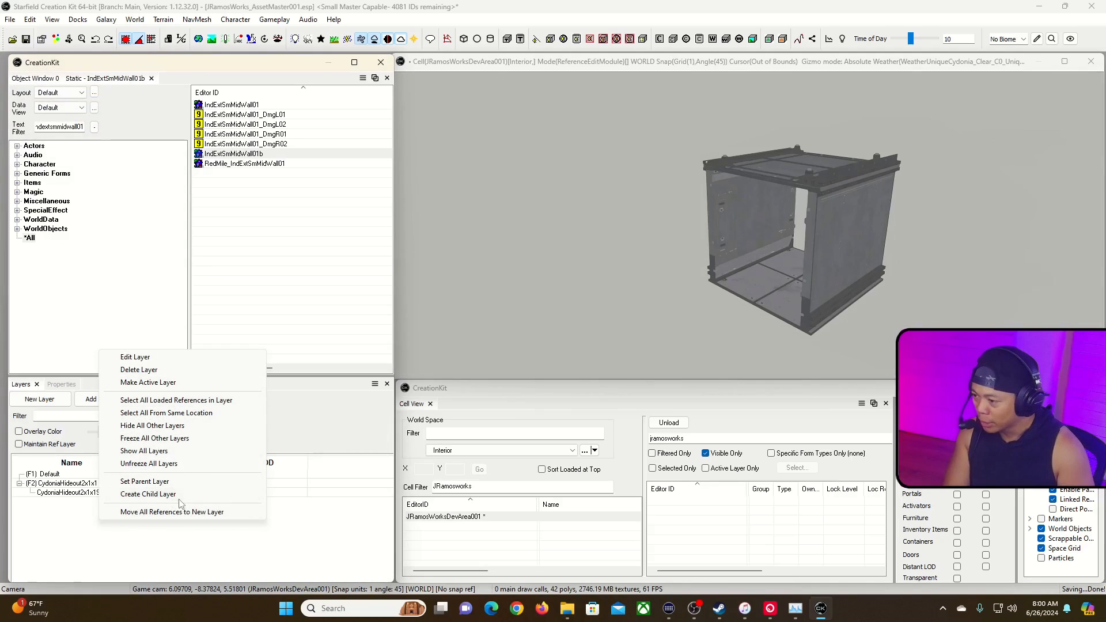
pyautogui.click(115, 545)
pyautogui.click(66, 483)
pyautogui.rightClick(76, 482)
pyautogui.click(122, 473)
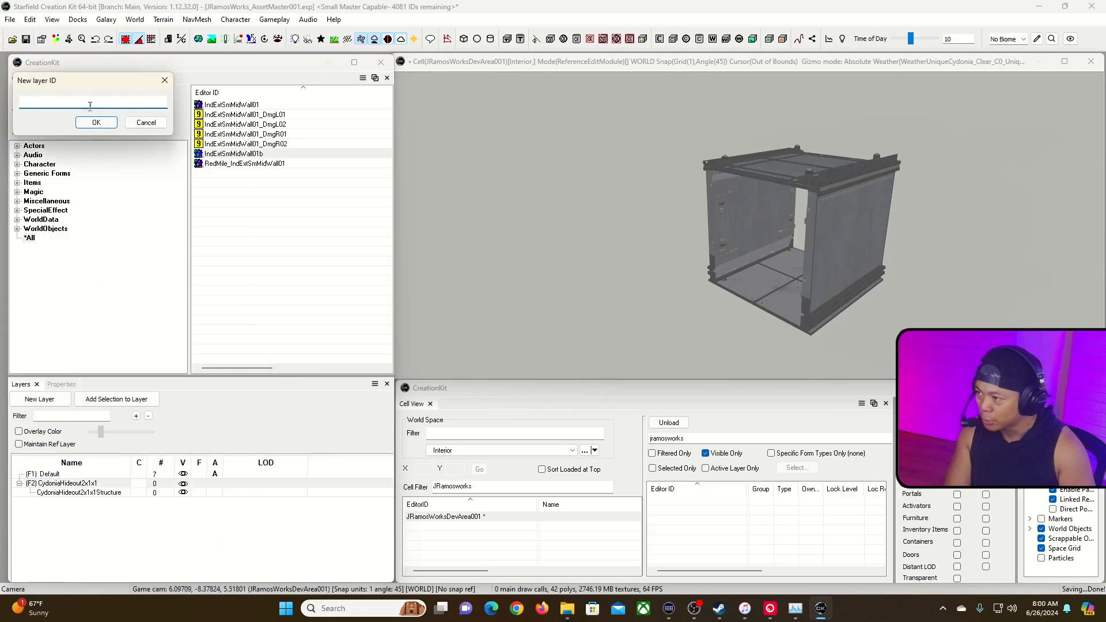
pyautogui.hotkey('ctrl', 'v')
pyautogui.moveTo(81, 101); pyautogui.dragTo(110, 100)
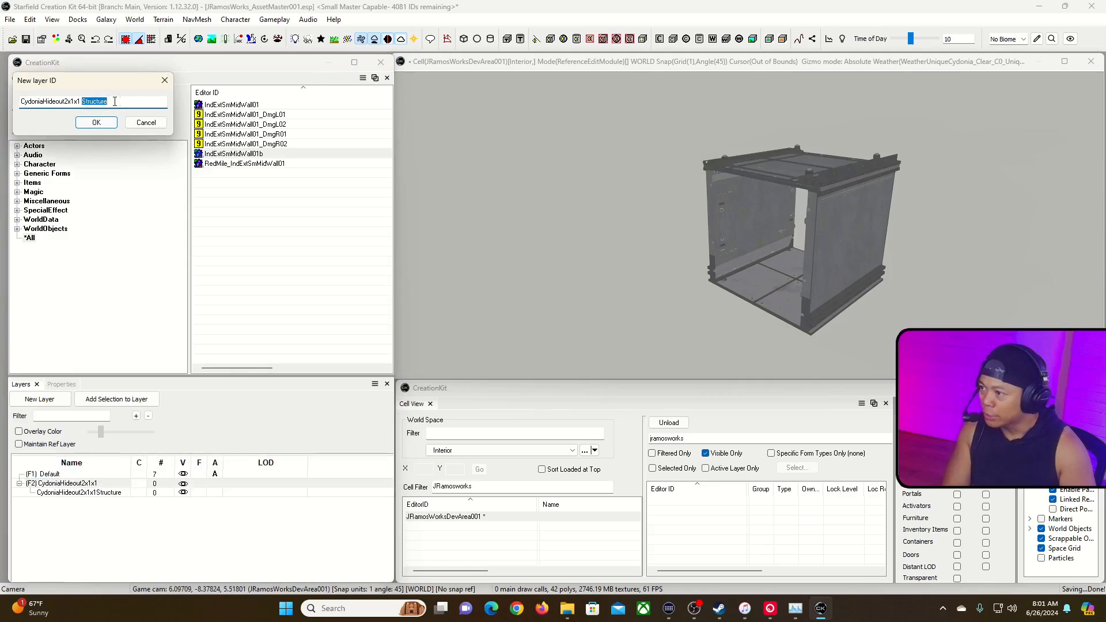
pyautogui.write('Funi')
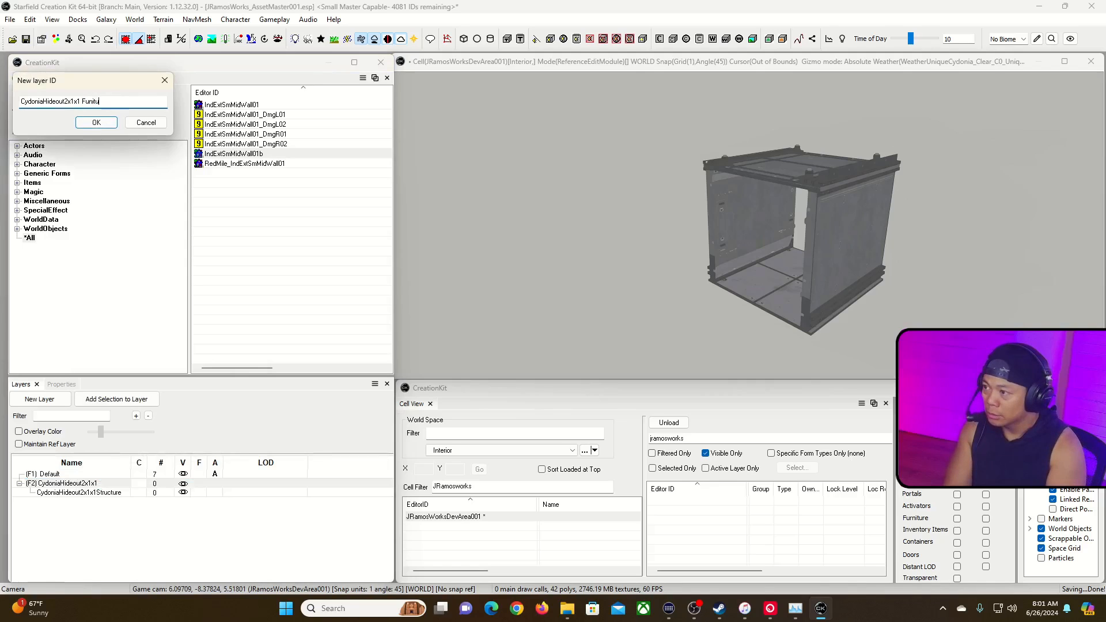
pyautogui.write('unrin')
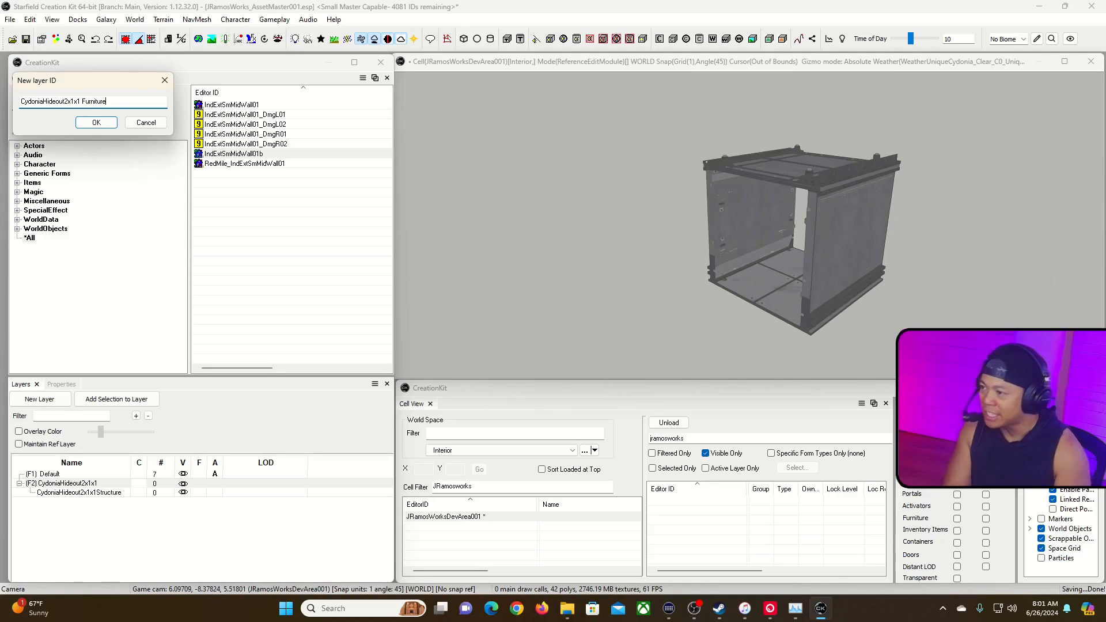
pyautogui.click(97, 122)
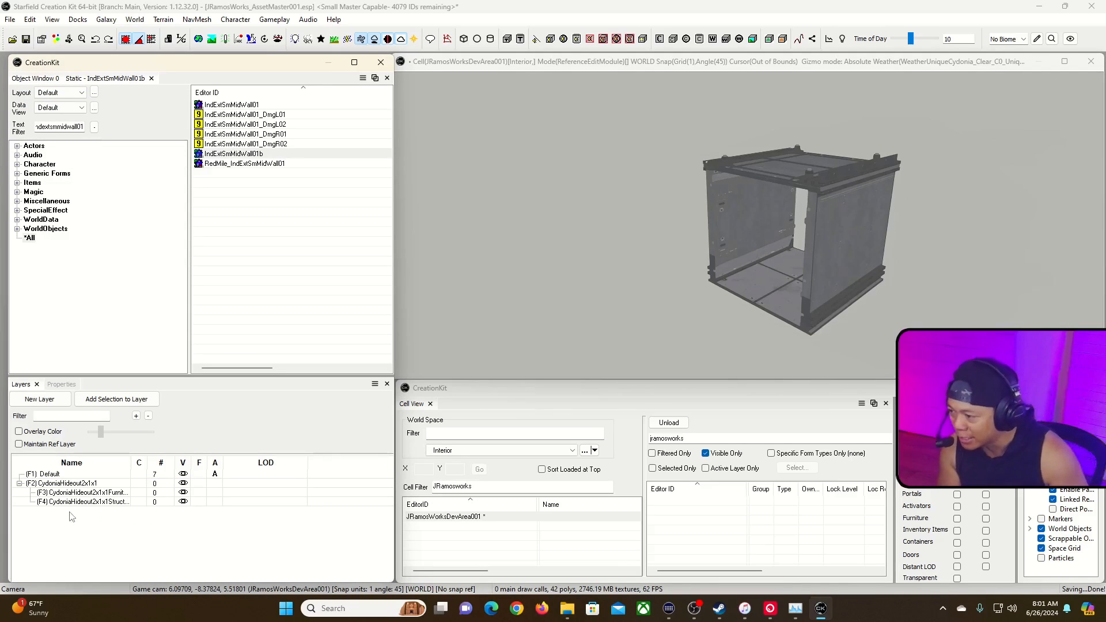
pyautogui.moveTo(128, 458); pyautogui.dragTo(152, 458)
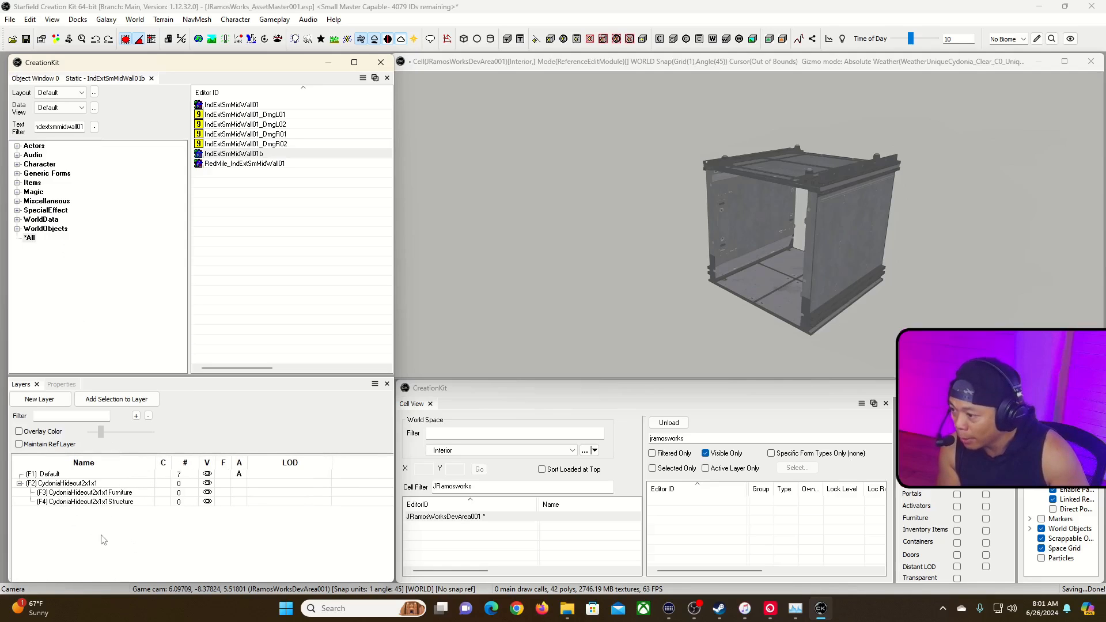
pyautogui.click(95, 502)
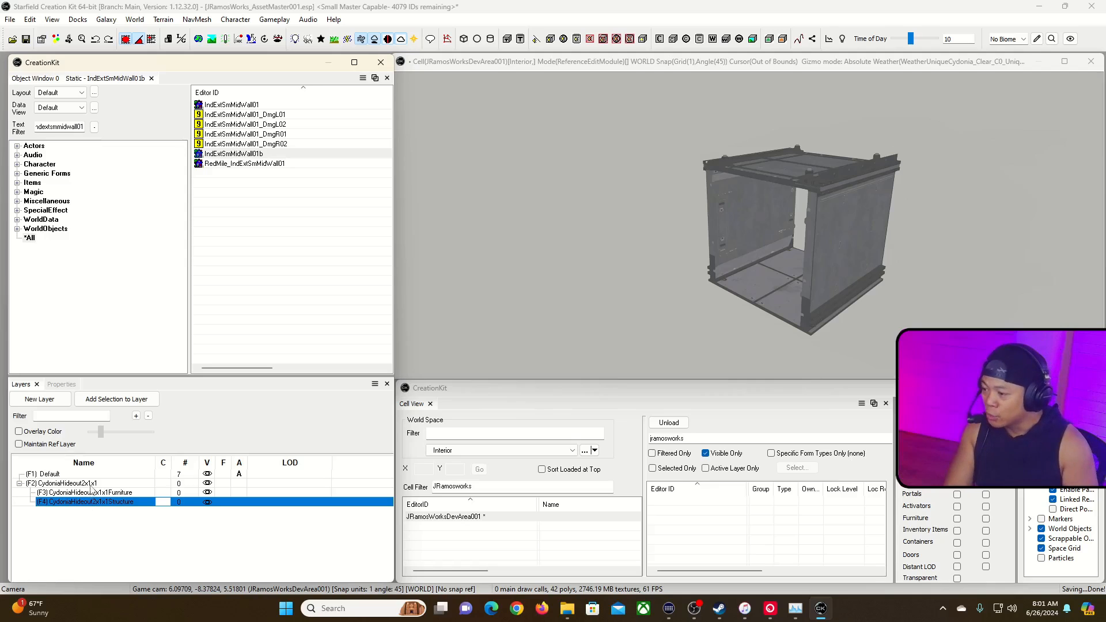
pyautogui.click(90, 485)
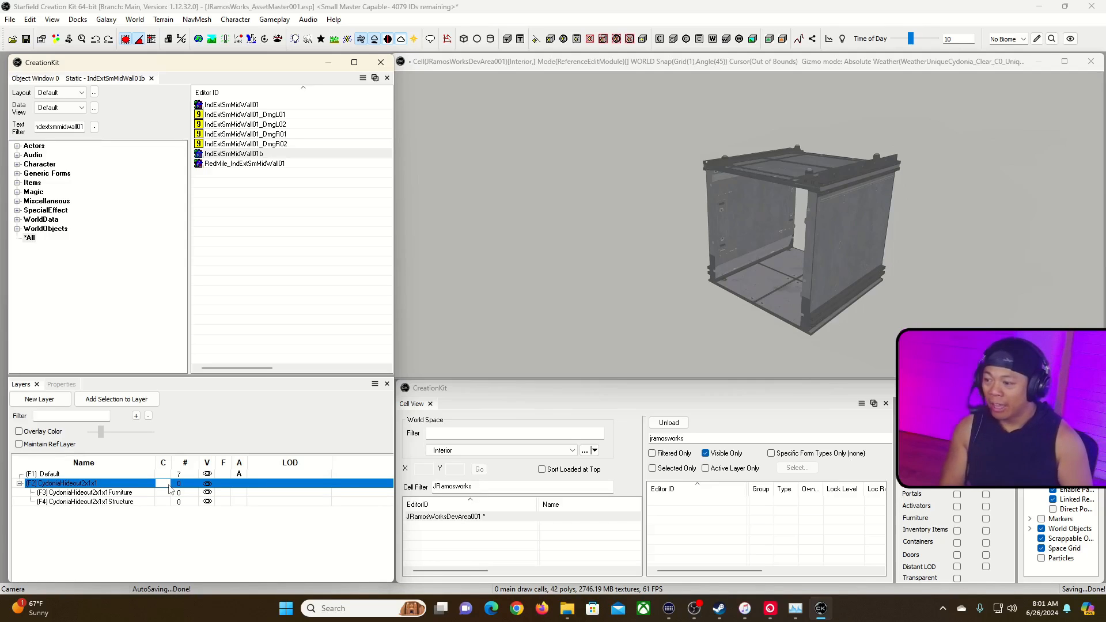
pyautogui.click(232, 514)
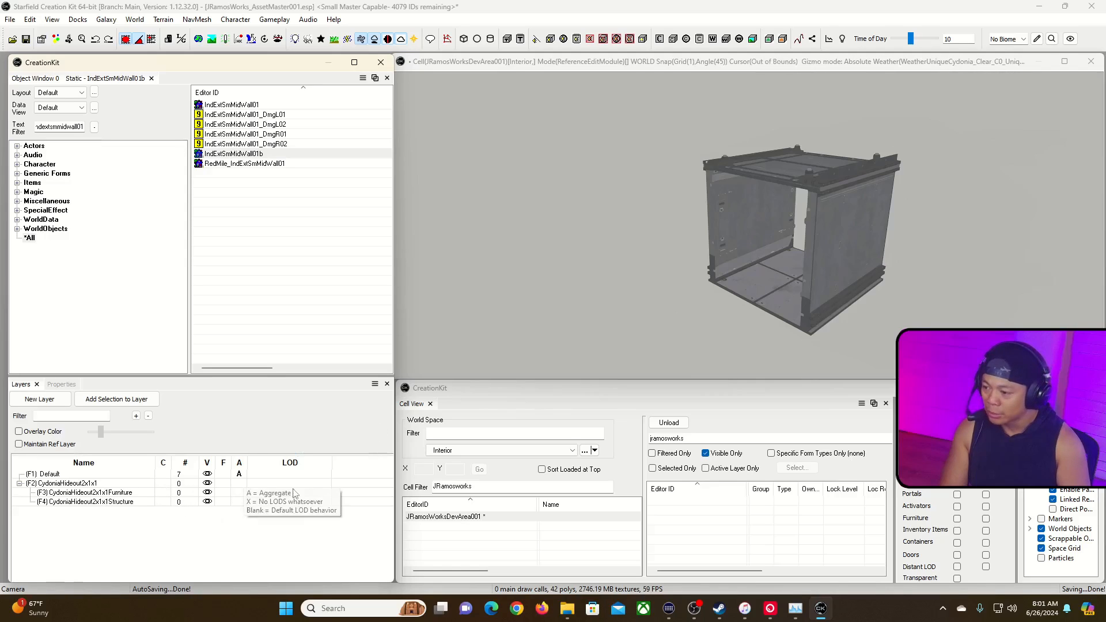
# Select all loaded references in the Default layer.
pyautogui.click(334, 474)
pyautogui.rightClick(355, 473)
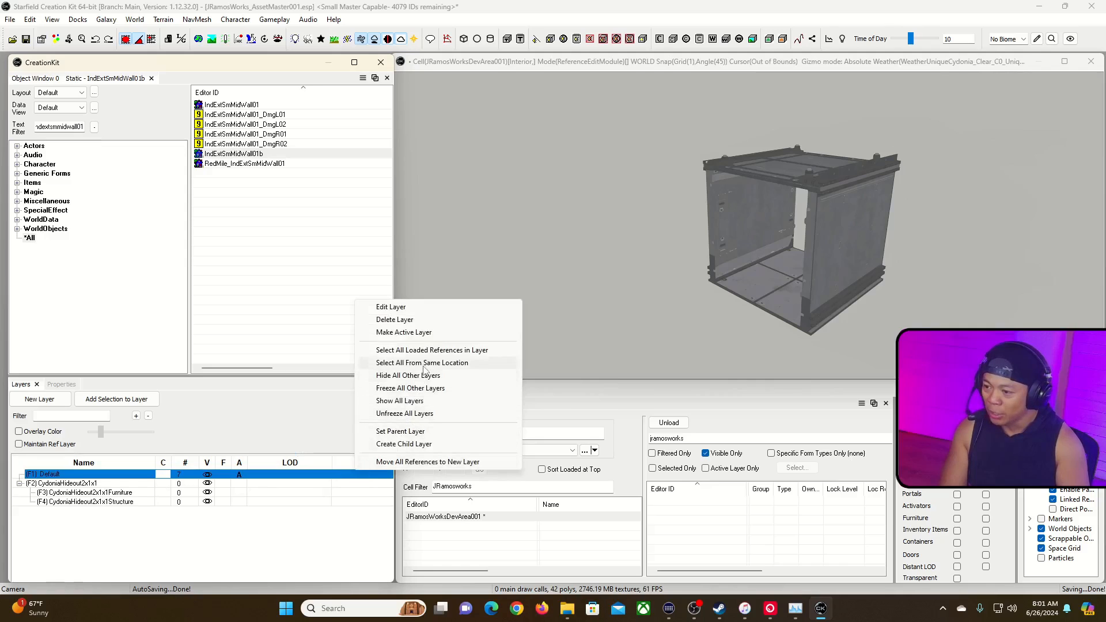
pyautogui.click(432, 350)
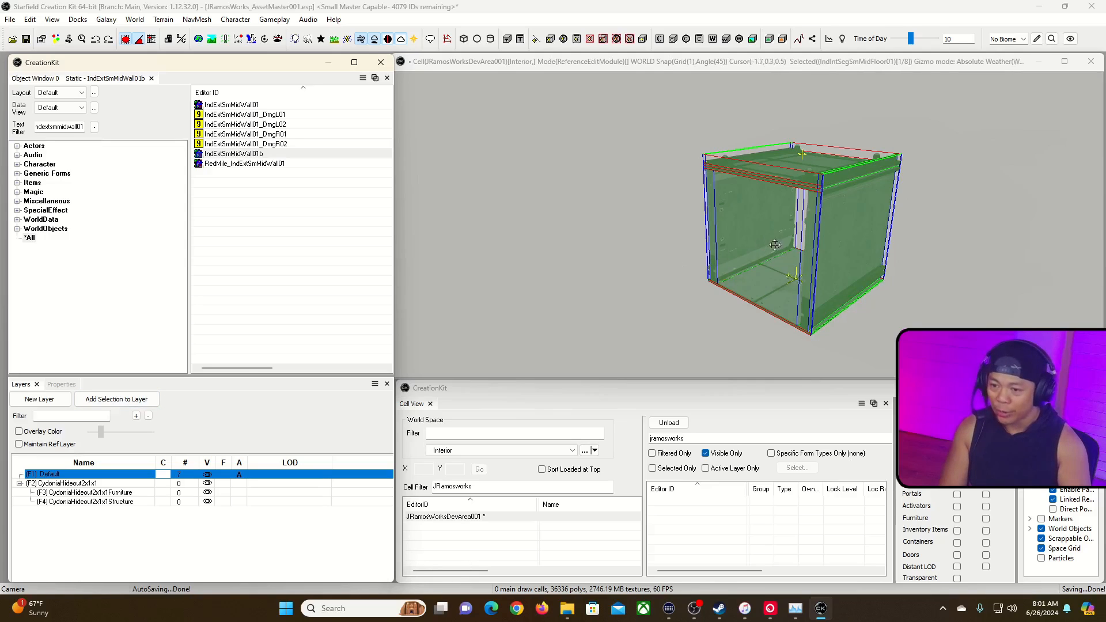
# Create a pack-in from the selected hab module pieces with the editor ID IndHall1x1.
pyautogui.rightClick(825, 233)
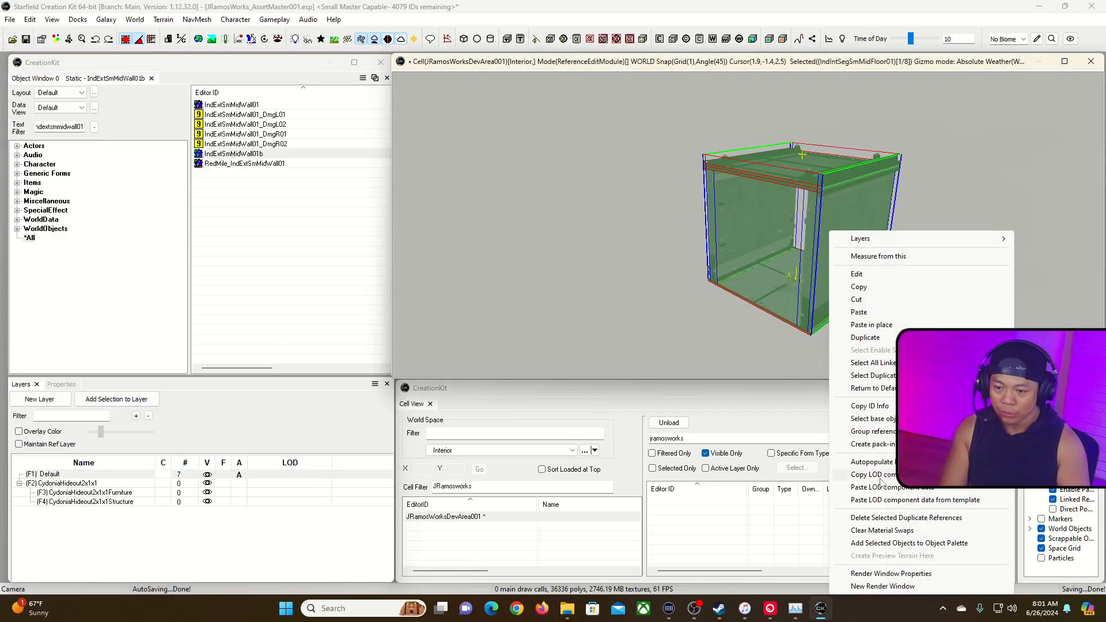
pyautogui.click(873, 445)
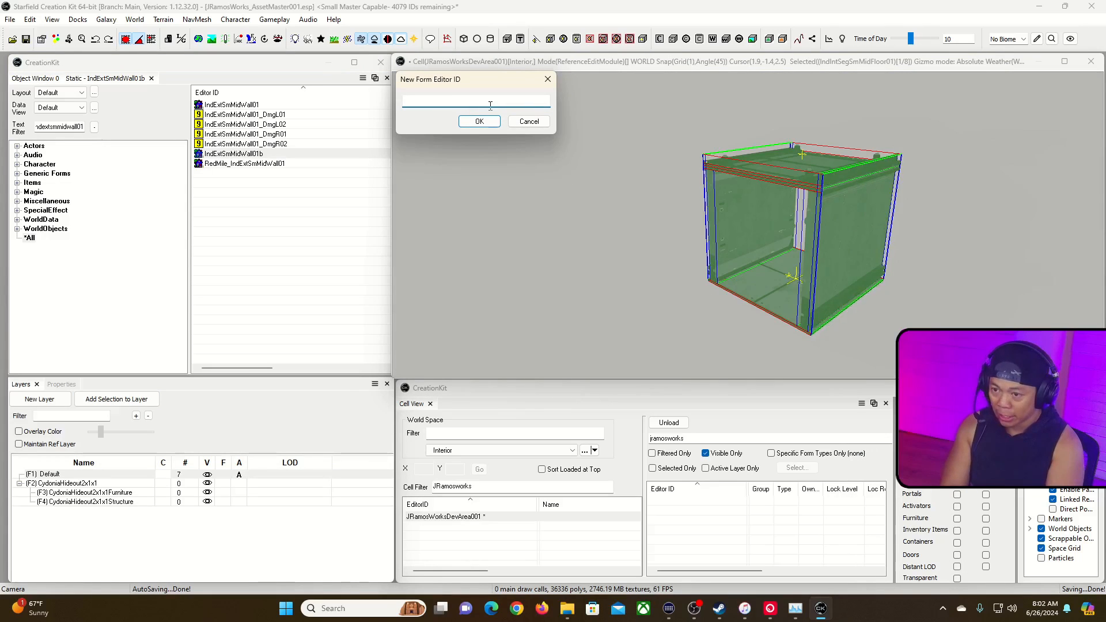
pyautogui.write('Ind')
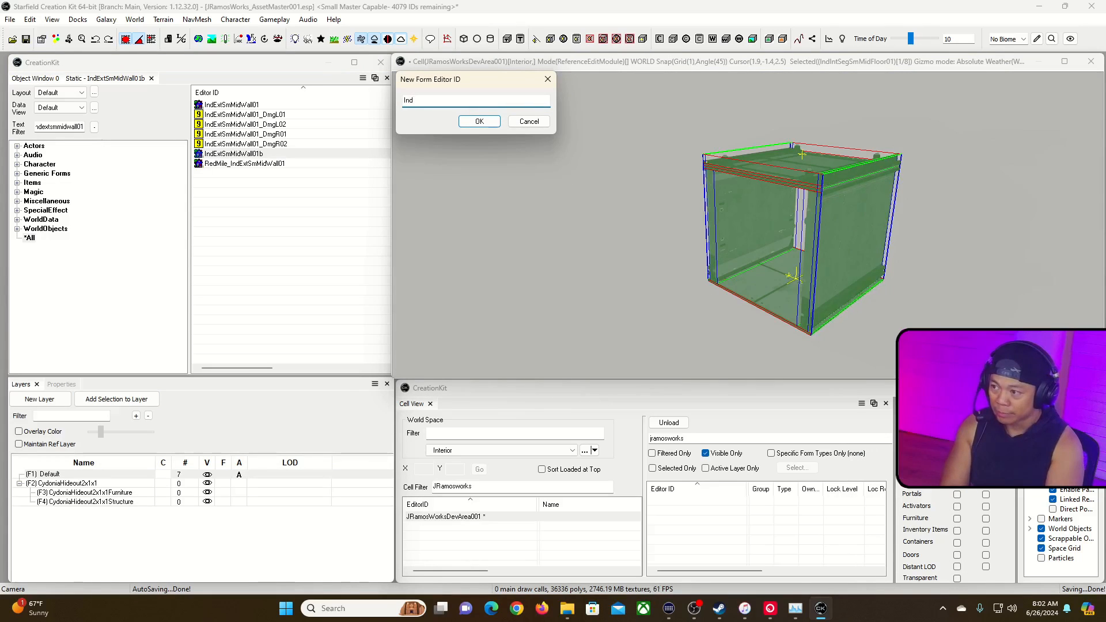
pyautogui.write('1x1')
pyautogui.press('BackSpace')
pyautogui.press('BackSpace')
pyautogui.press('BackSpace')
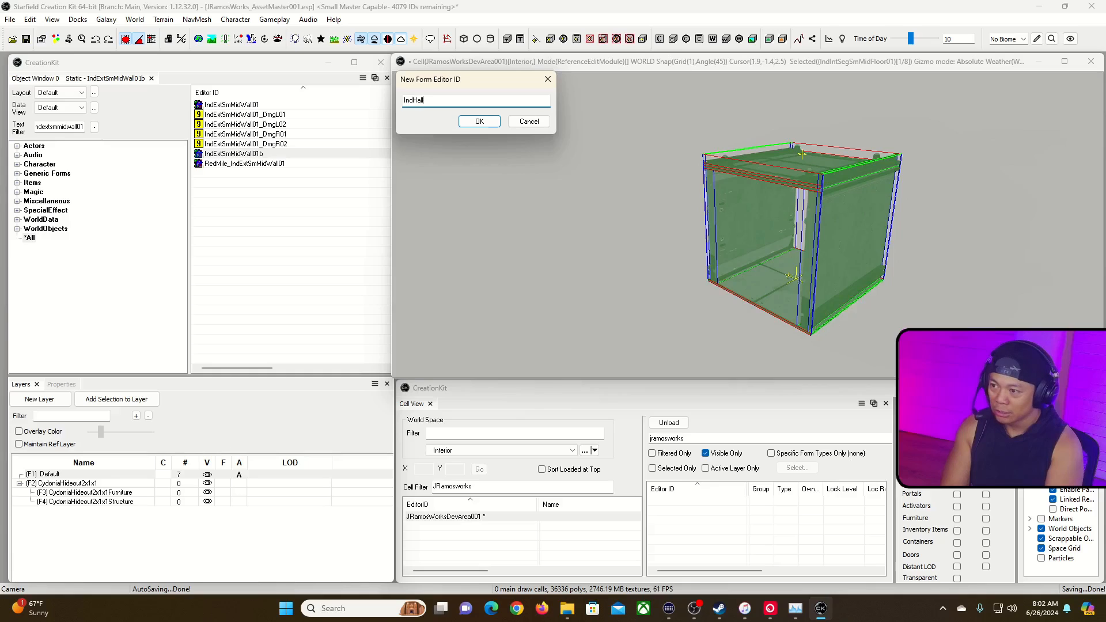
pyautogui.write('1x1')
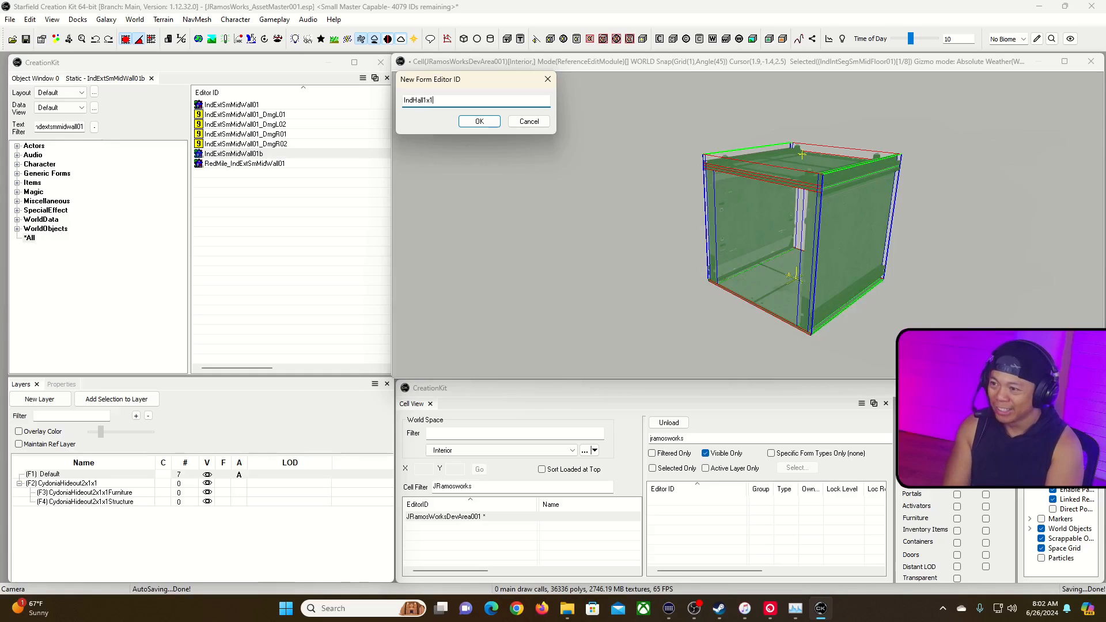
pyautogui.click(479, 122)
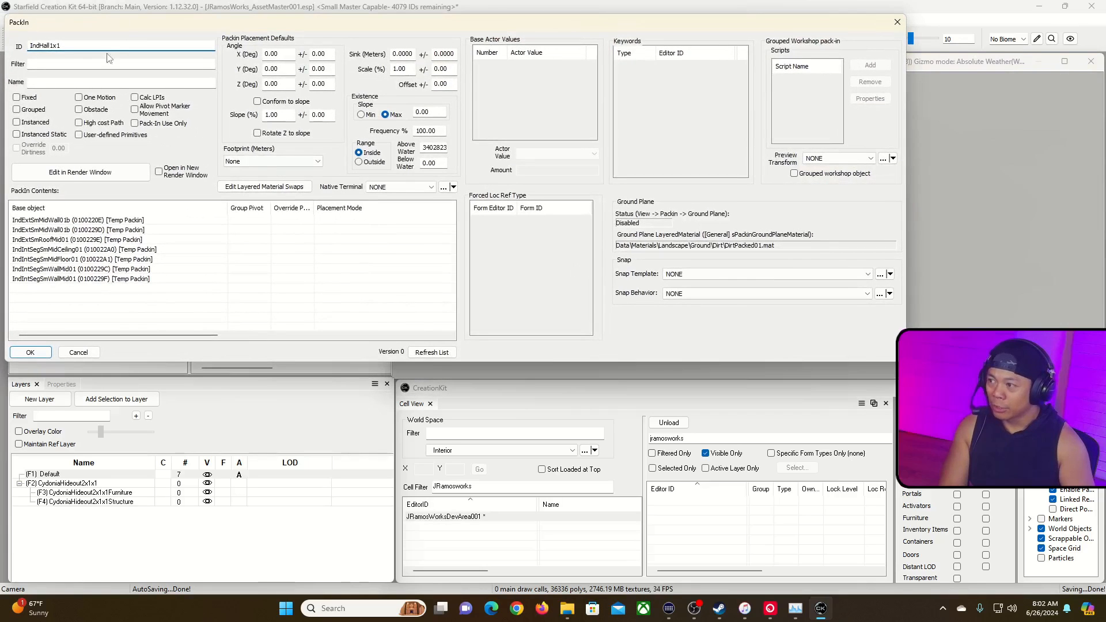
# Prefix the pack-in's ID so that it reads JRamosWorks_IndHall1x1.
pyautogui.doubleClick(106, 45)
pyautogui.click(106, 45)
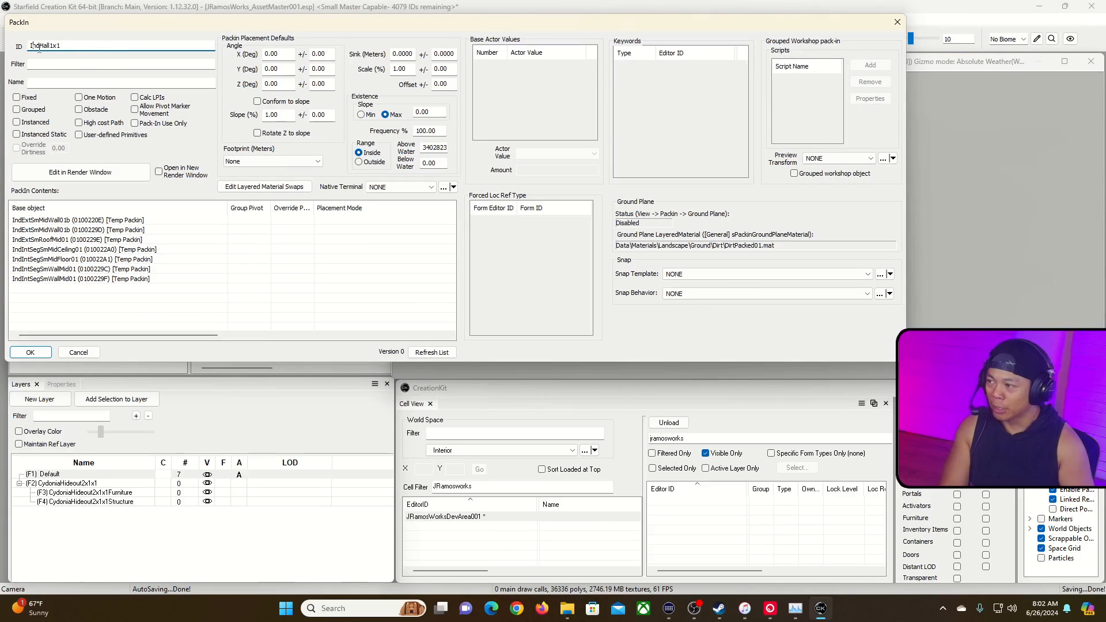
pyautogui.write('JRamosWors')
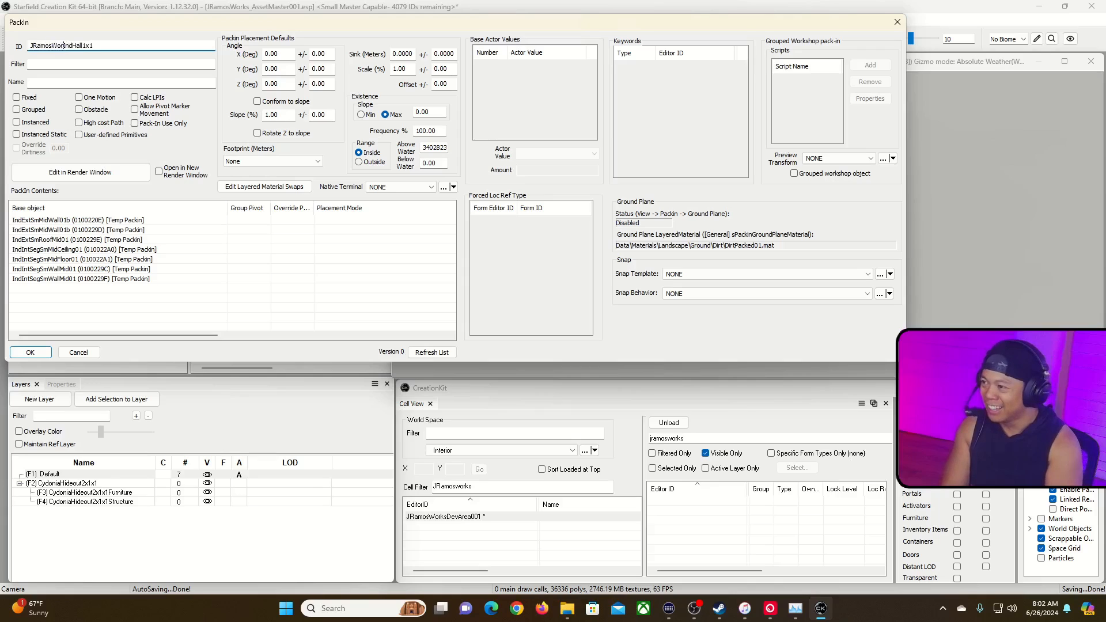
pyautogui.press('BackSpace')
pyautogui.write('ks_')
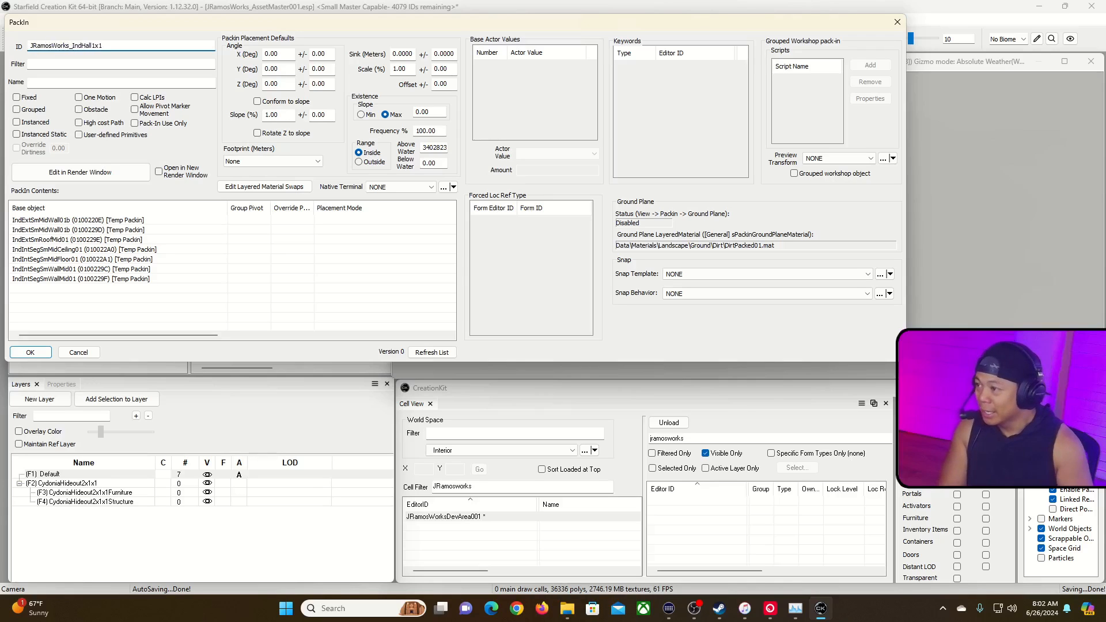
# Copy the pack-in's ID into its Name, set it as Grouped, and save the pack-in.
pyautogui.doubleClick(123, 45)
pyautogui.hotkey('ctrl', 'c')
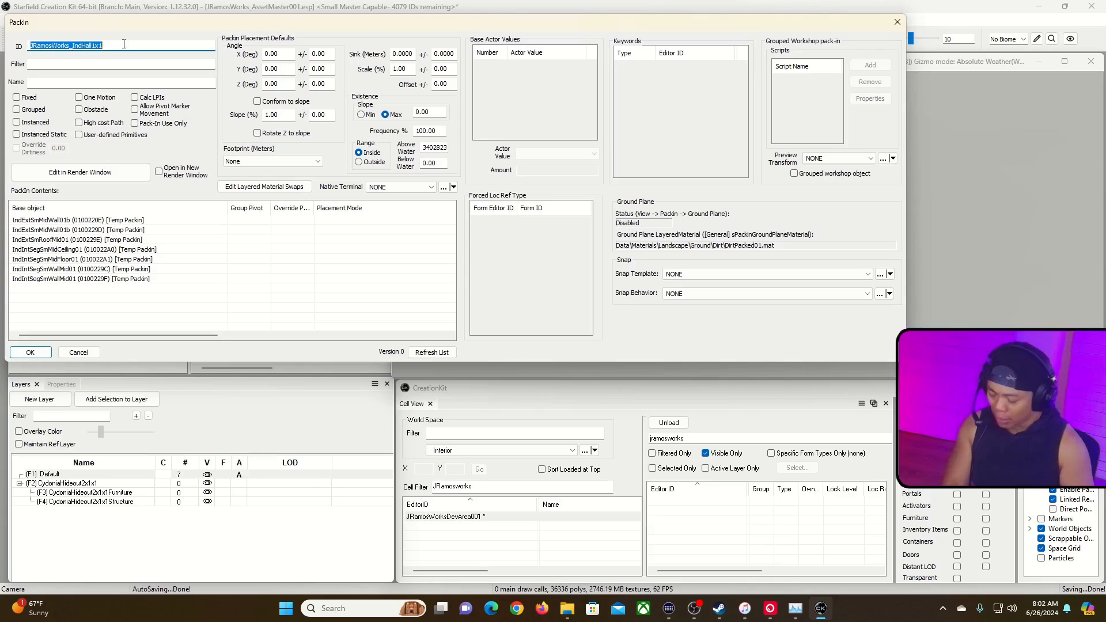
pyautogui.click(109, 82)
pyautogui.hotkey('ctrl', 'v')
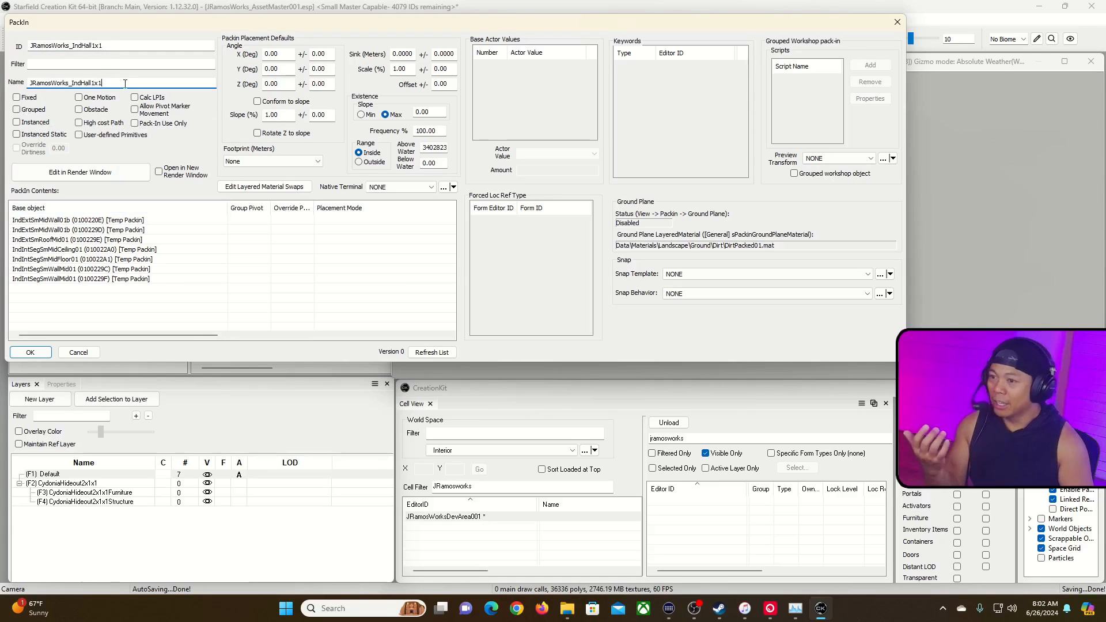
pyautogui.click(18, 110)
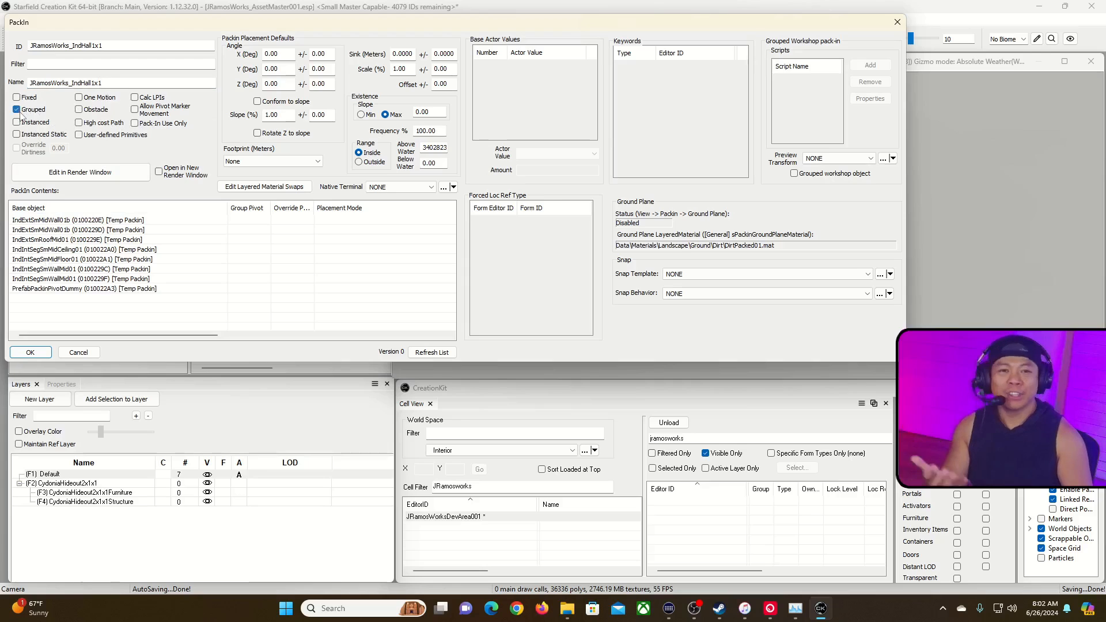
pyautogui.click(29, 352)
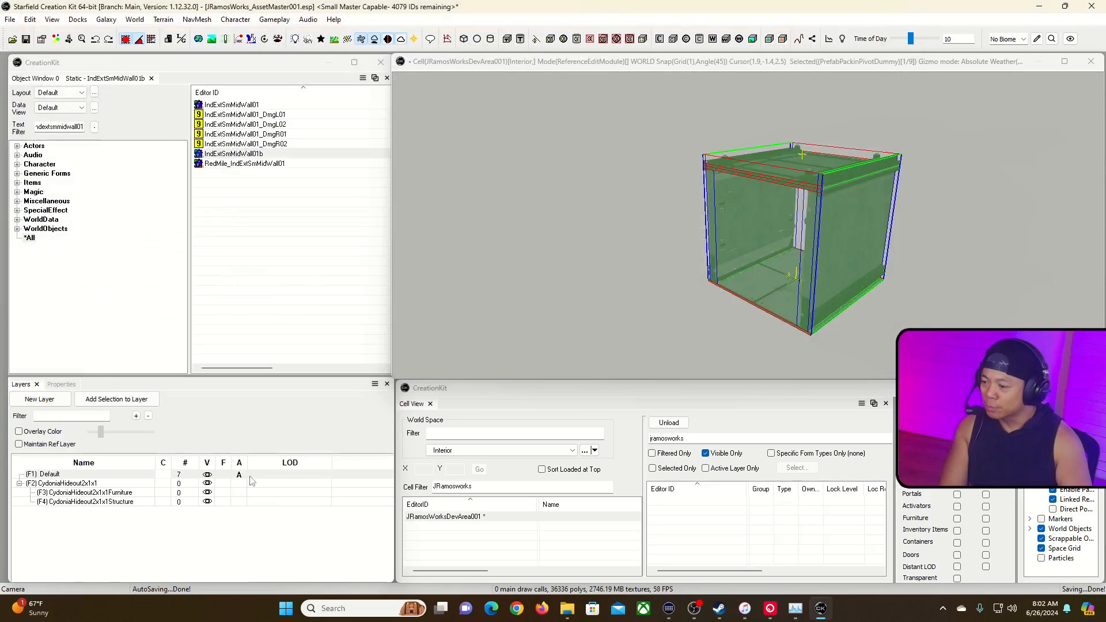
# Filter all objects by jramosworks and place a copy of the JRamosWorks_IndHall1x1 pack-in beside the original module.
pyautogui.click(274, 209)
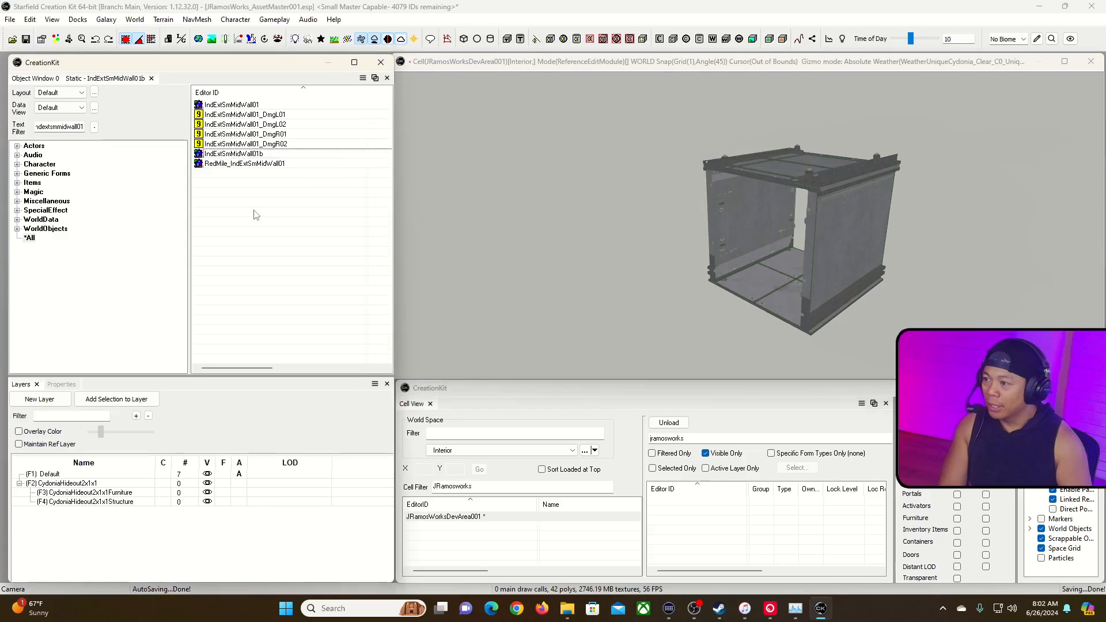
pyautogui.doubleClick(72, 128)
pyautogui.write('jramosw')
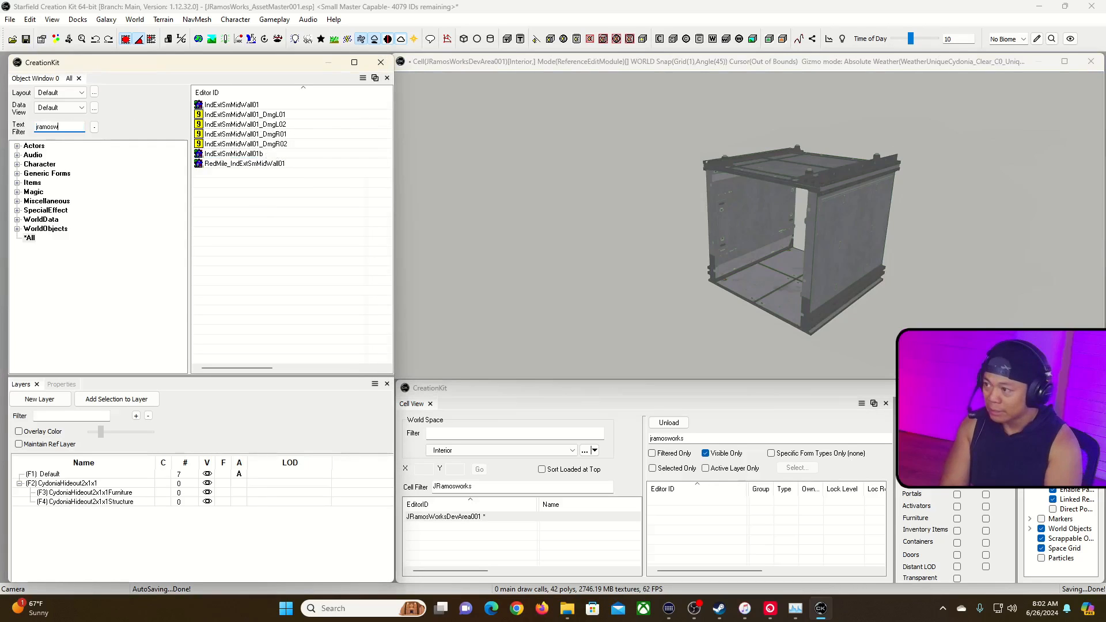
pyautogui.click(264, 189)
pyautogui.moveTo(235, 130); pyautogui.dragTo(544, 247)
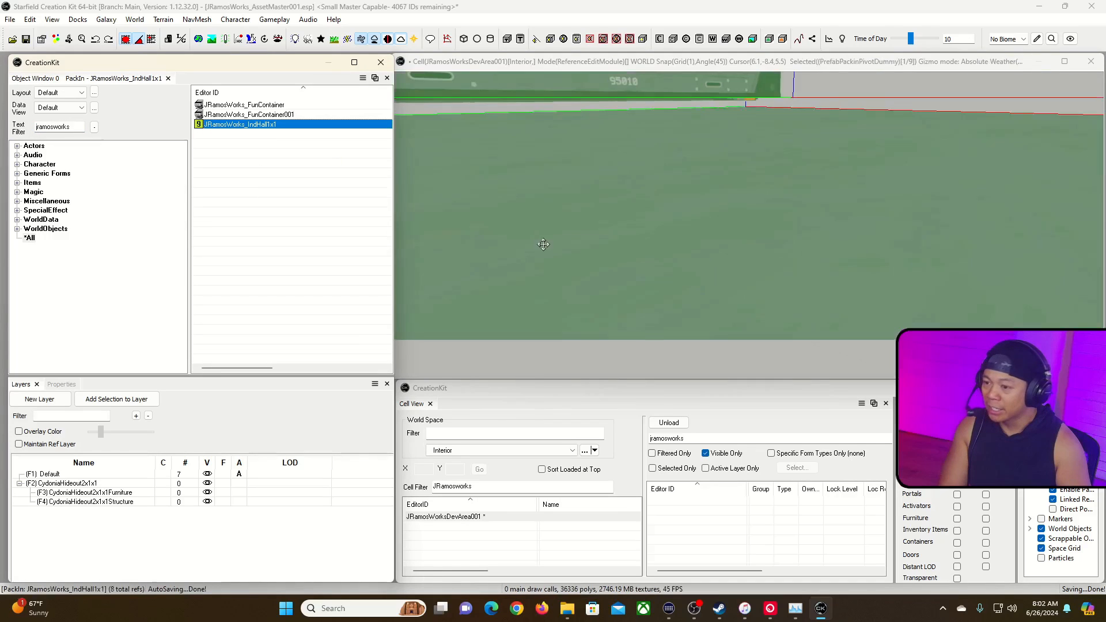
pyautogui.click(598, 71)
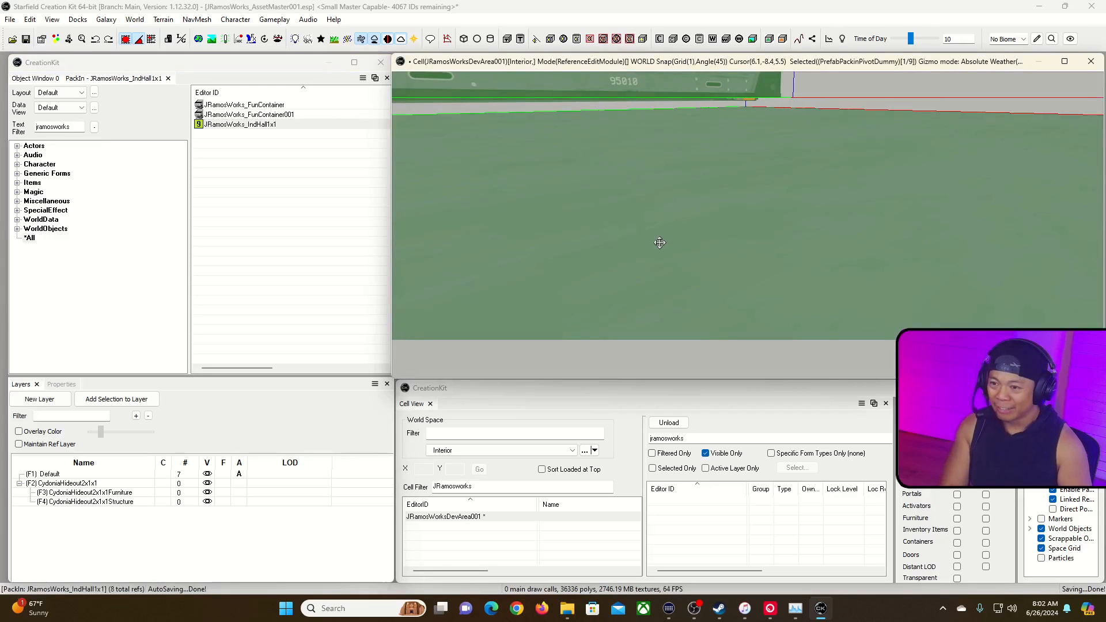
pyautogui.press('s')
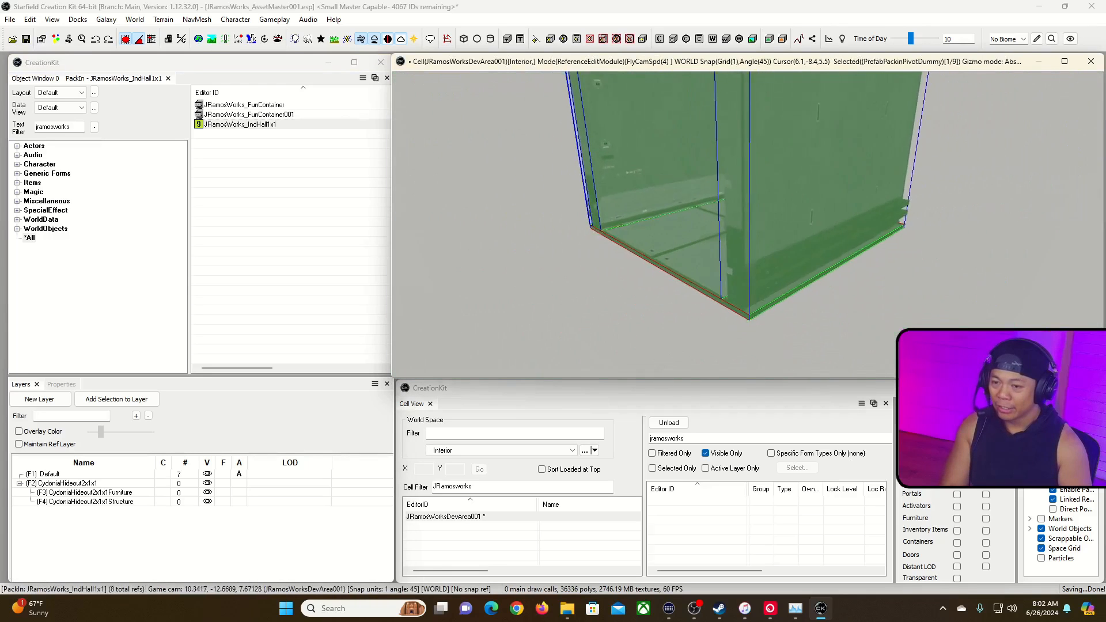
pyautogui.press('s')
pyautogui.press('d')
pyautogui.moveTo(715, 156); pyautogui.dragTo(736, 229)
pyautogui.keyDown('shift'); pyautogui.moveTo(783, 190); pyautogui.dragTo(827, 201, button='middle'); pyautogui.keyUp('shift')
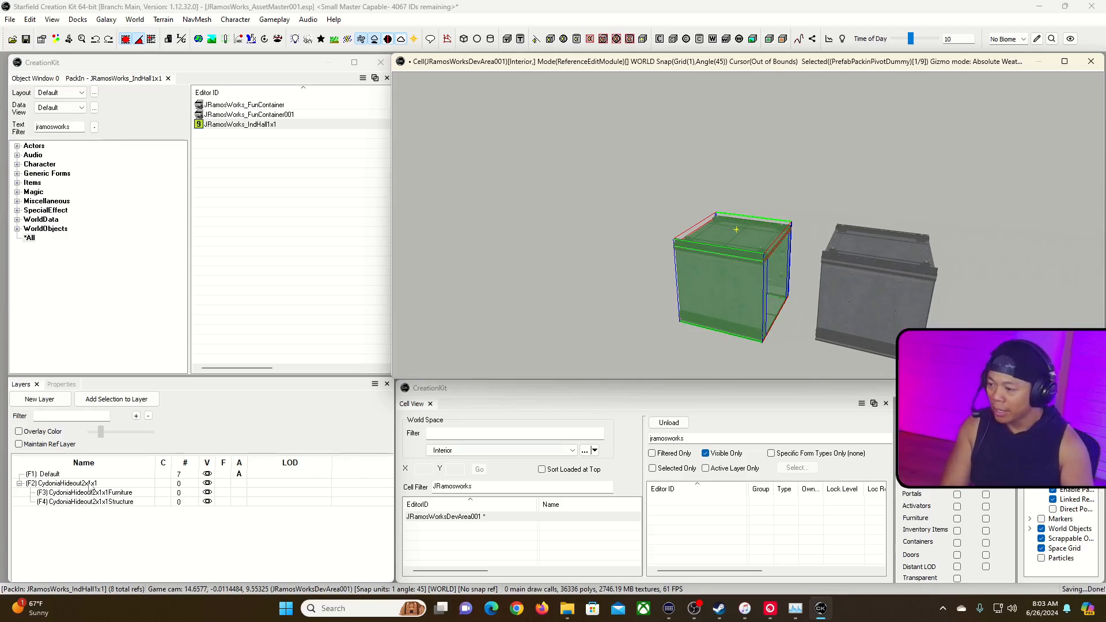
# Select all loaded references in the Default layer and add them to the CydoniaHideout2x1x1Structure layer, making that layer active.
pyautogui.rightClick(365, 473)
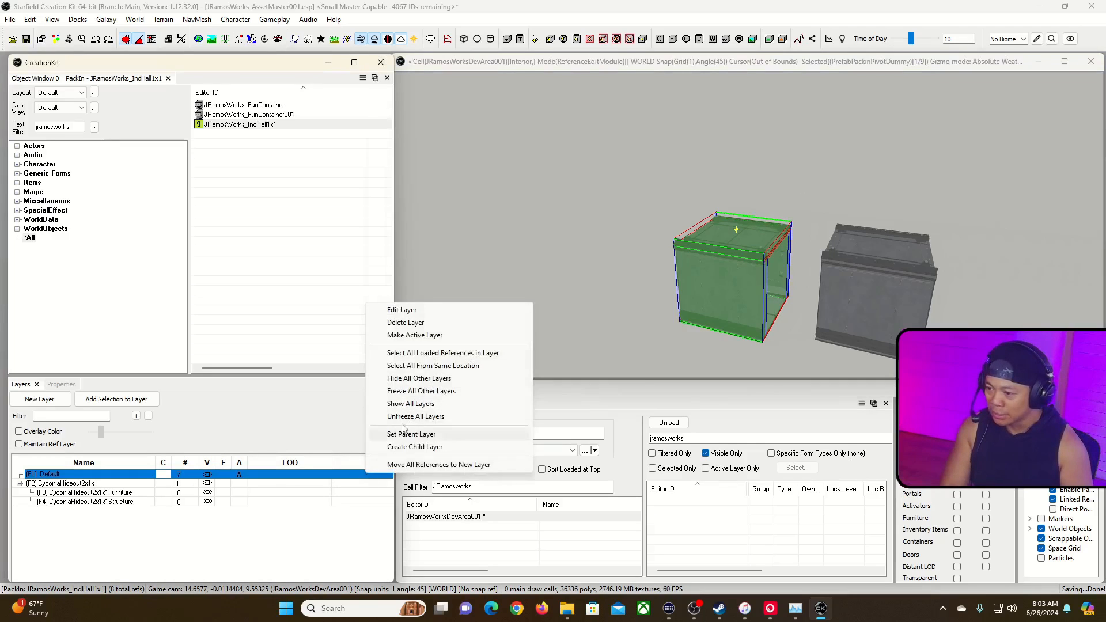
pyautogui.click(442, 355)
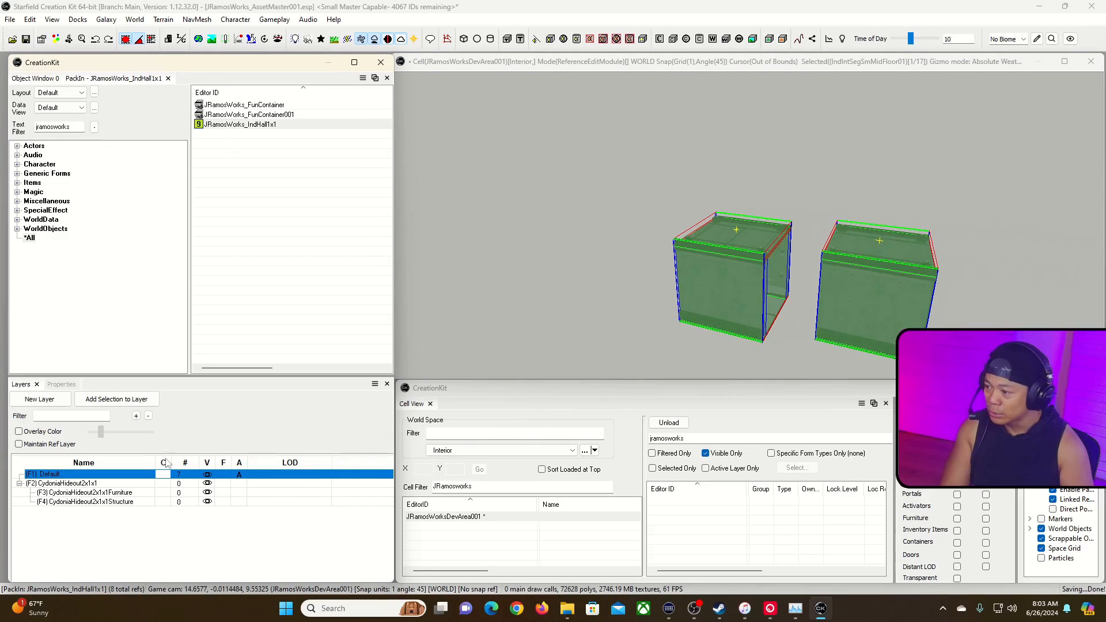
pyautogui.click(242, 502)
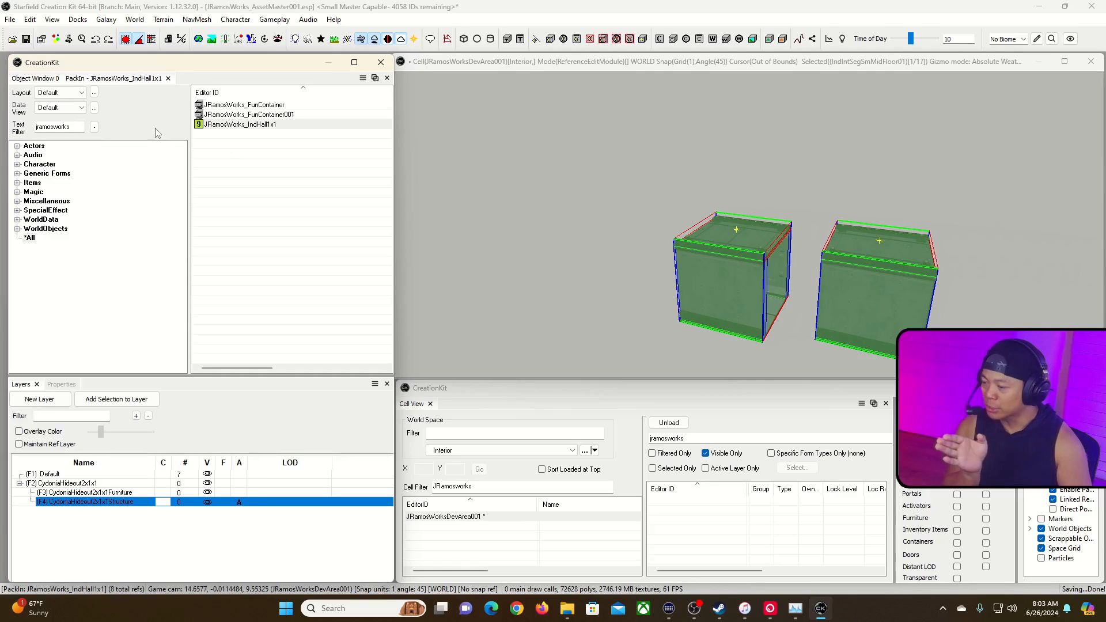
pyautogui.click(116, 399)
pyautogui.click(197, 529)
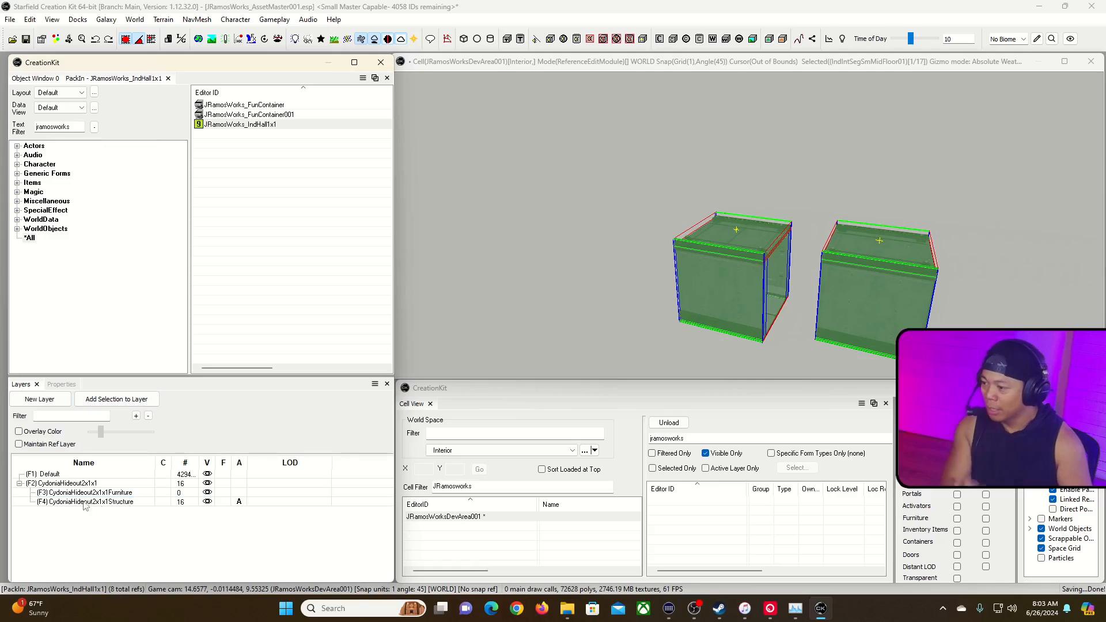
# Collapse the CydoniaHideout2x1x1 layer to hide its child layers.
pyautogui.click(21, 485)
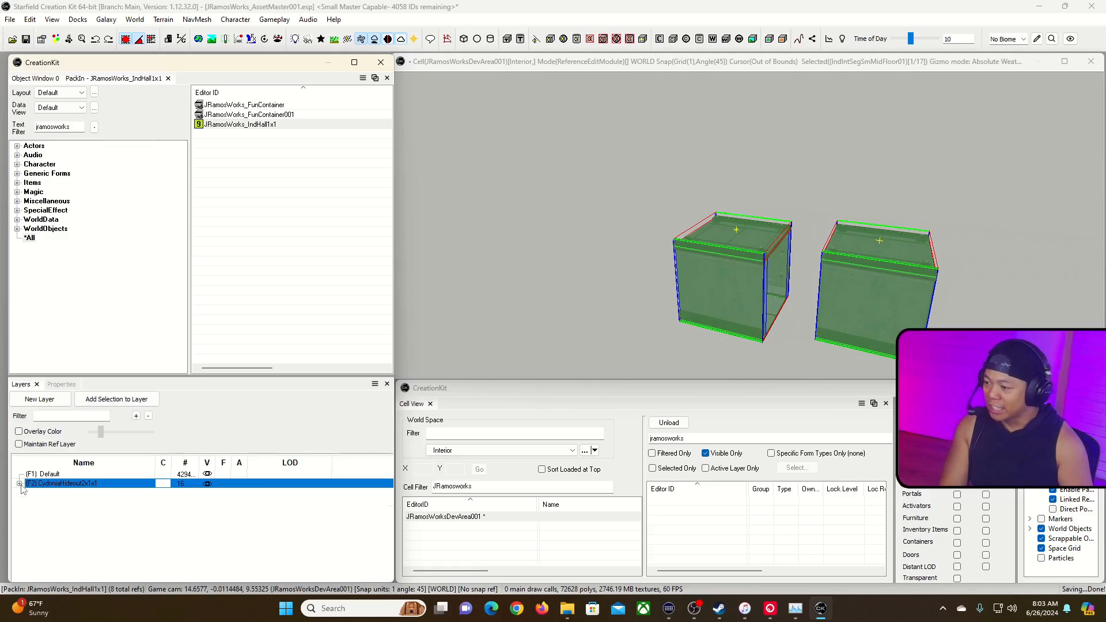
pyautogui.click(19, 484)
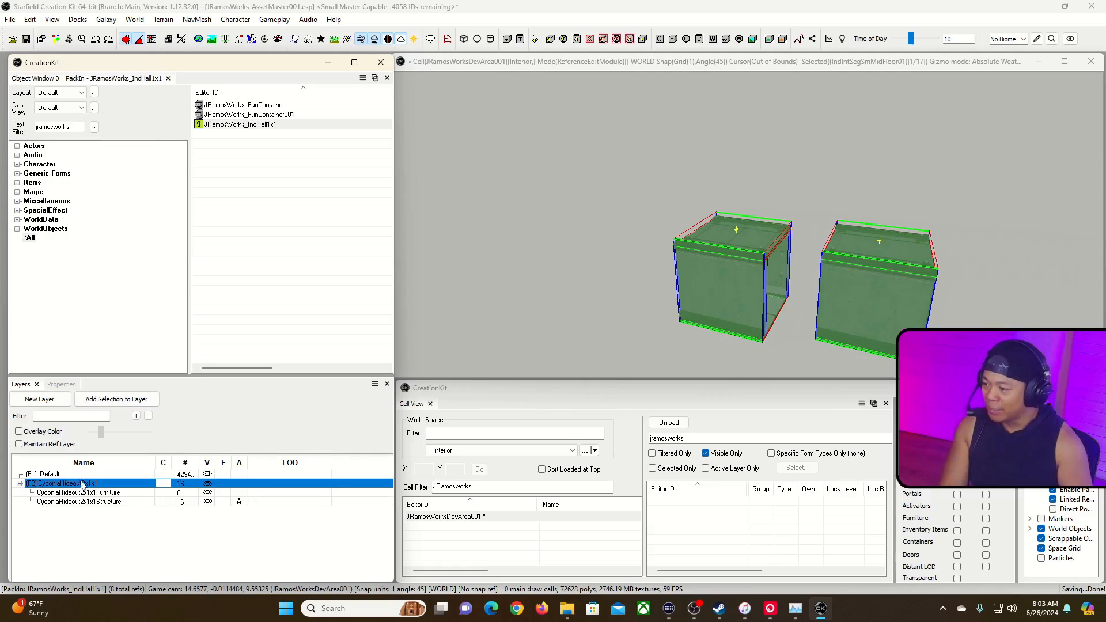
pyautogui.click(20, 484)
pyautogui.click(64, 525)
pyautogui.rightClick(64, 526)
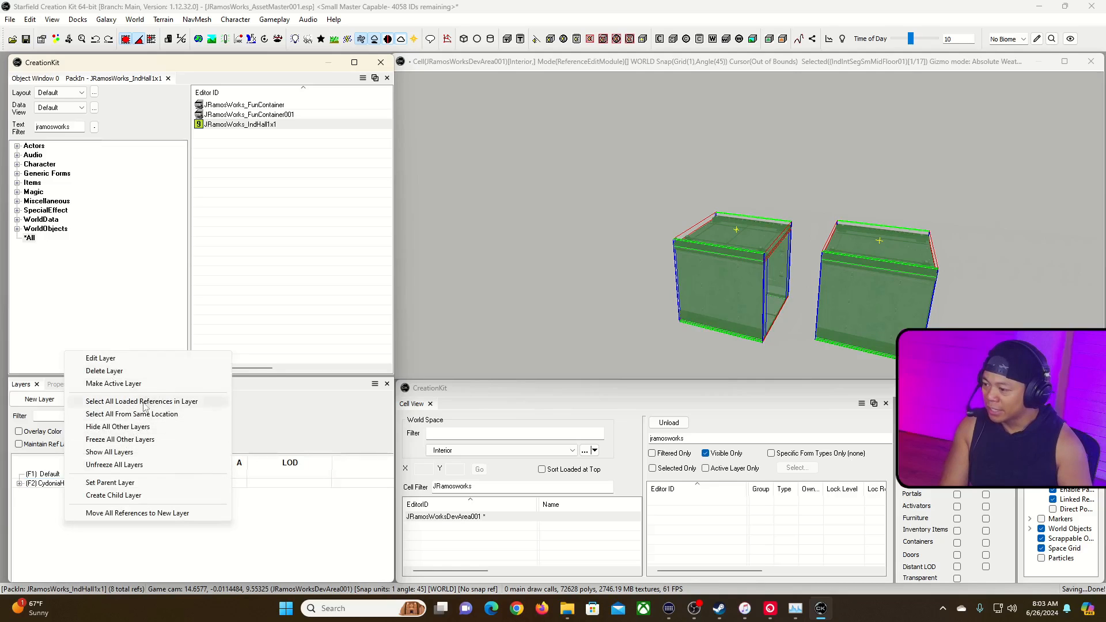
pyautogui.click(57, 506)
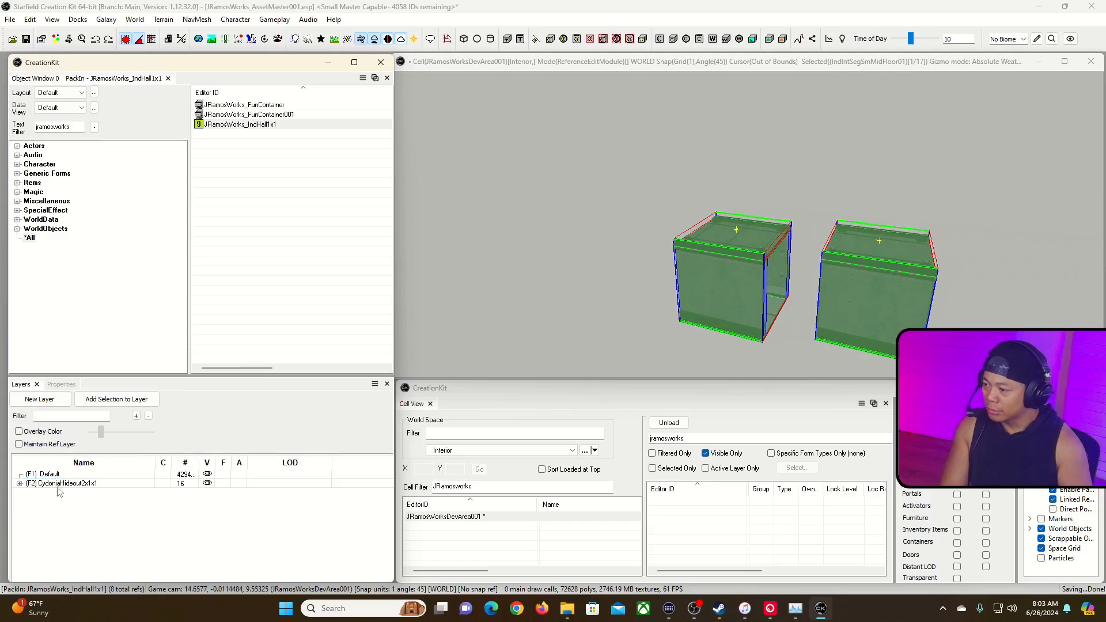
# Create a new top-level layer named CydoniaHideout2x2x1.
pyautogui.click(44, 399)
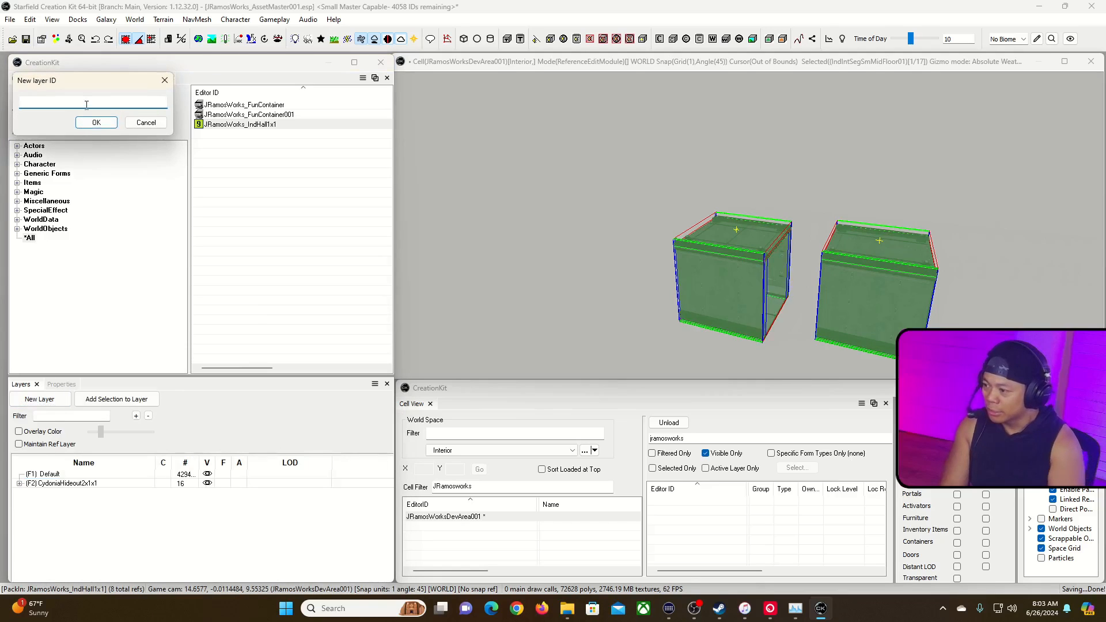
pyautogui.write('CydoniaHideout2x')
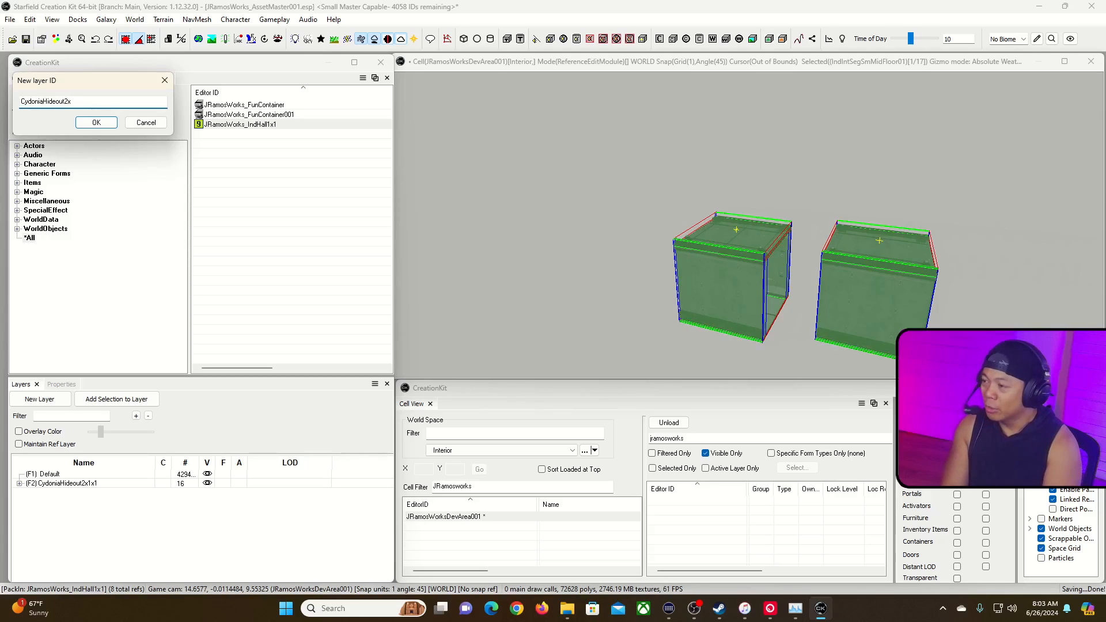
pyautogui.write('2x1')
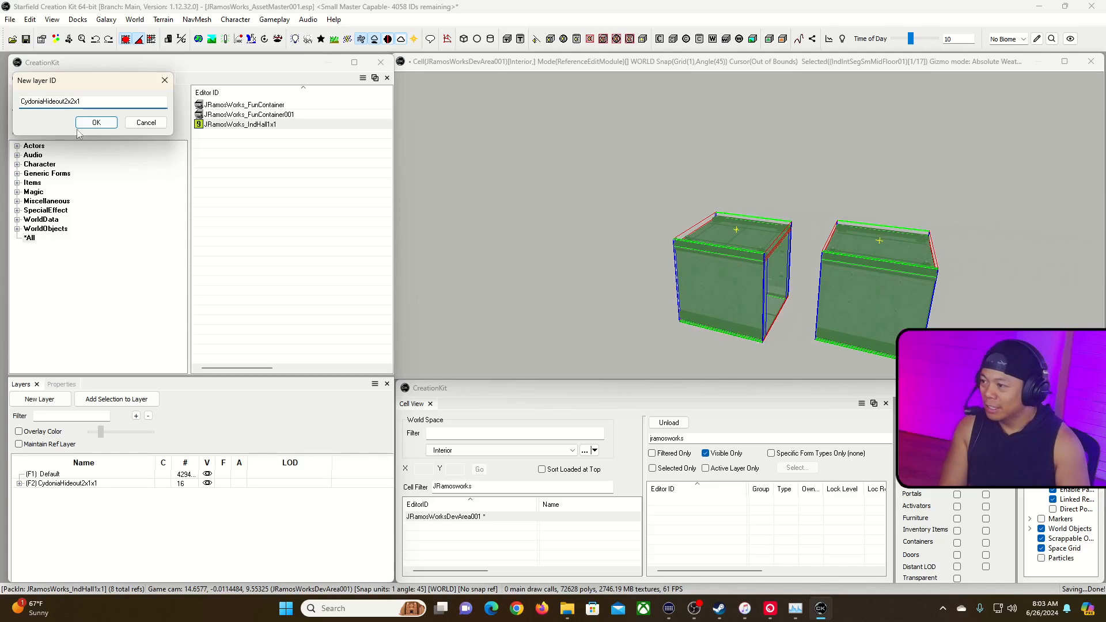
pyautogui.click(96, 123)
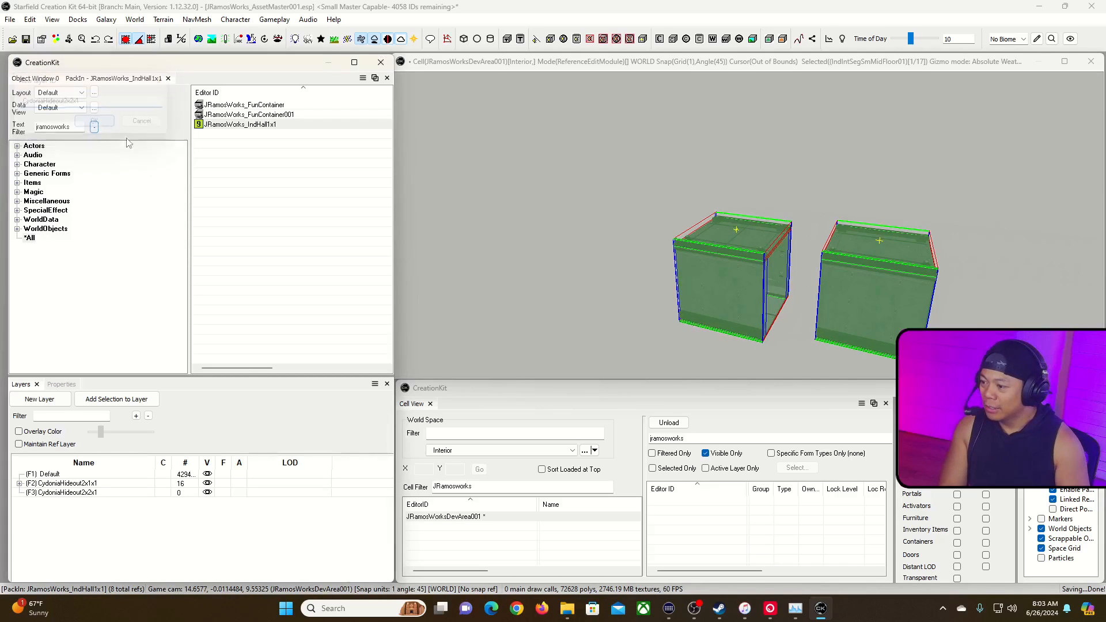
# Create a child layer named CydoniaHideout2x2x1 - Structure under the CydoniaHideout2x2x1 layer.
pyautogui.click(75, 493)
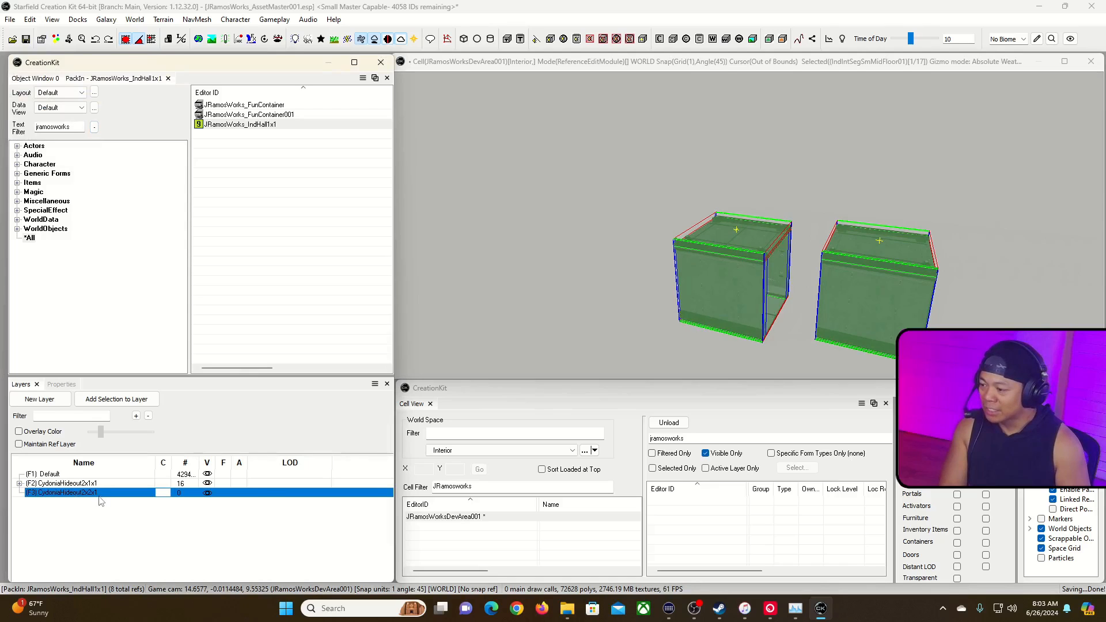
pyautogui.rightClick(99, 501)
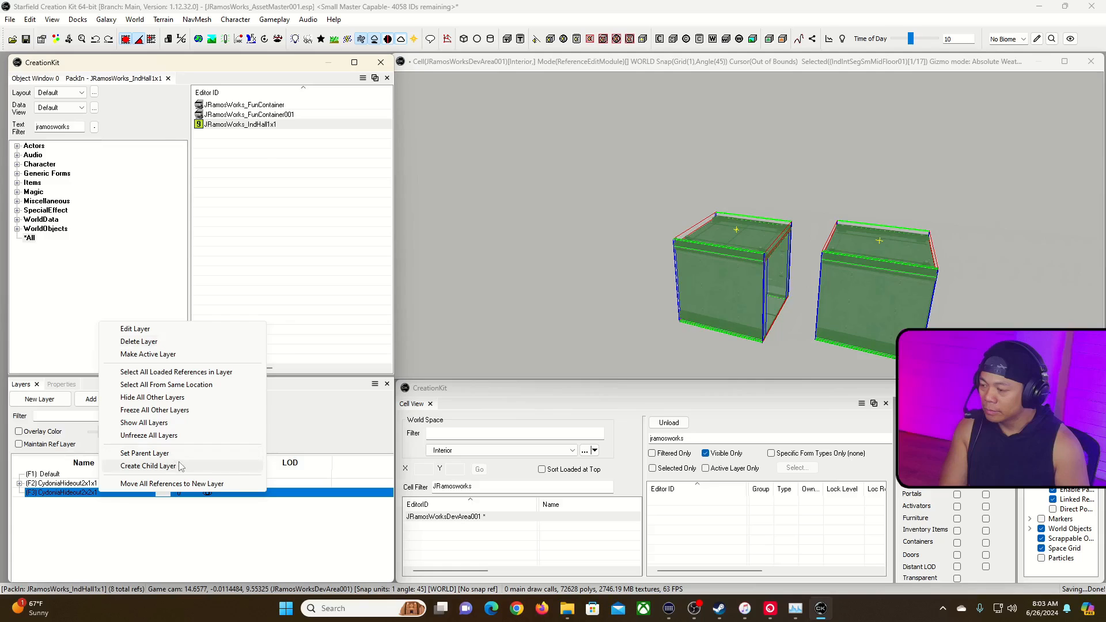
pyautogui.click(148, 466)
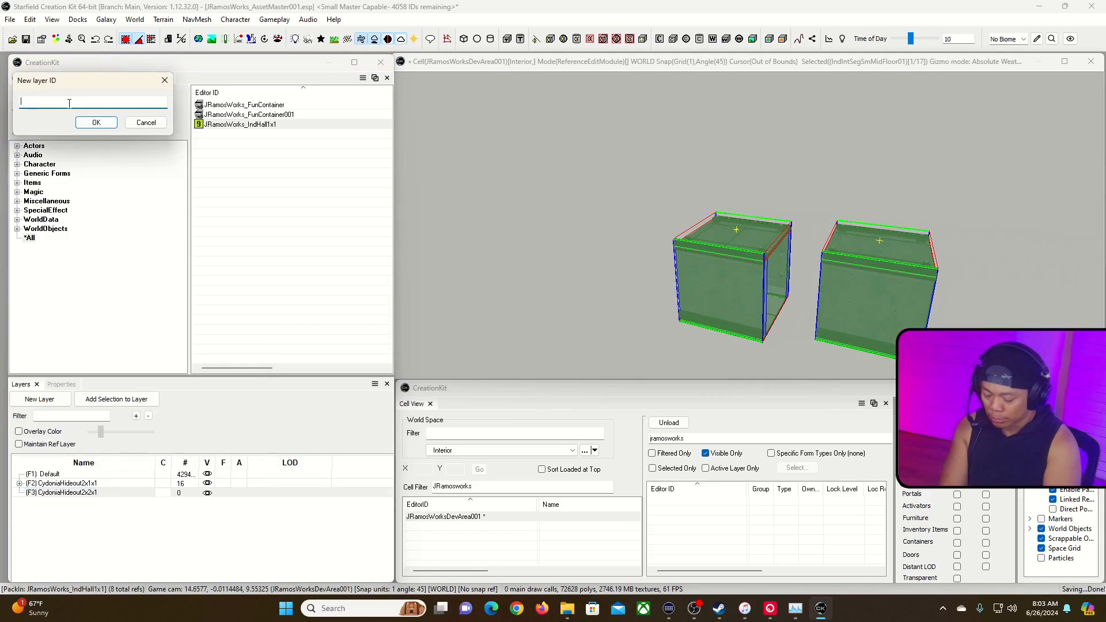
pyautogui.write('JRamosWorks_IndHall1x1')
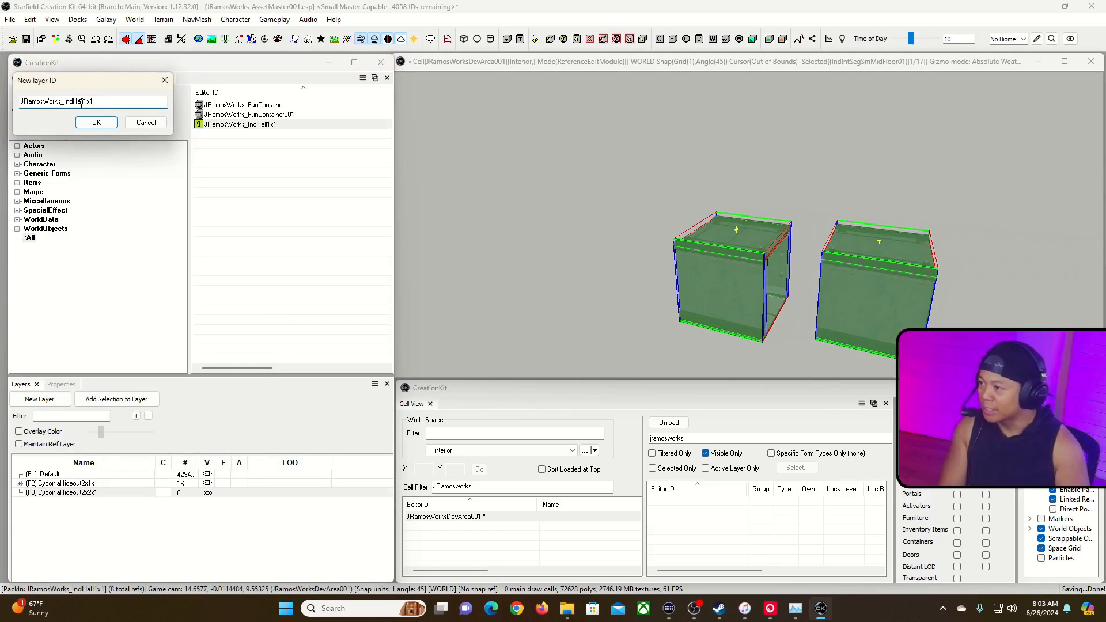
pyautogui.moveTo(64, 101); pyautogui.dragTo(147, 99)
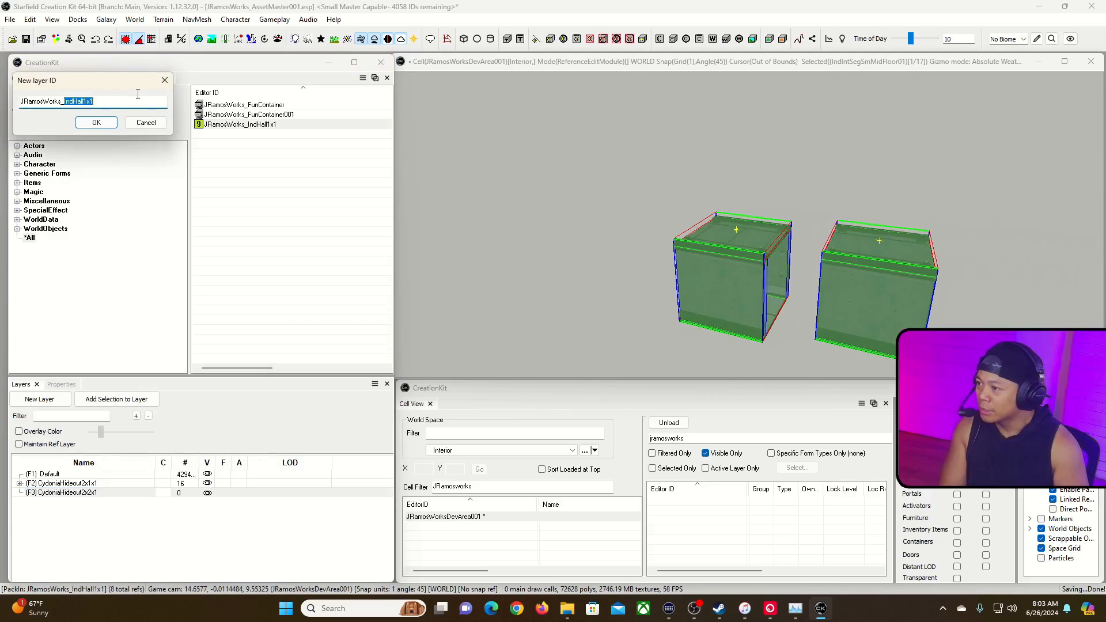
pyautogui.press('BackSpace')
pyautogui.press('BackSpace')
pyautogui.press('BackSpace')
pyautogui.press('BackSpace')
pyautogui.press('BackSpace')
pyautogui.press('BackSpace')
pyautogui.press('BackSpace')
pyautogui.press('BackSpace')
pyautogui.write('cyd')
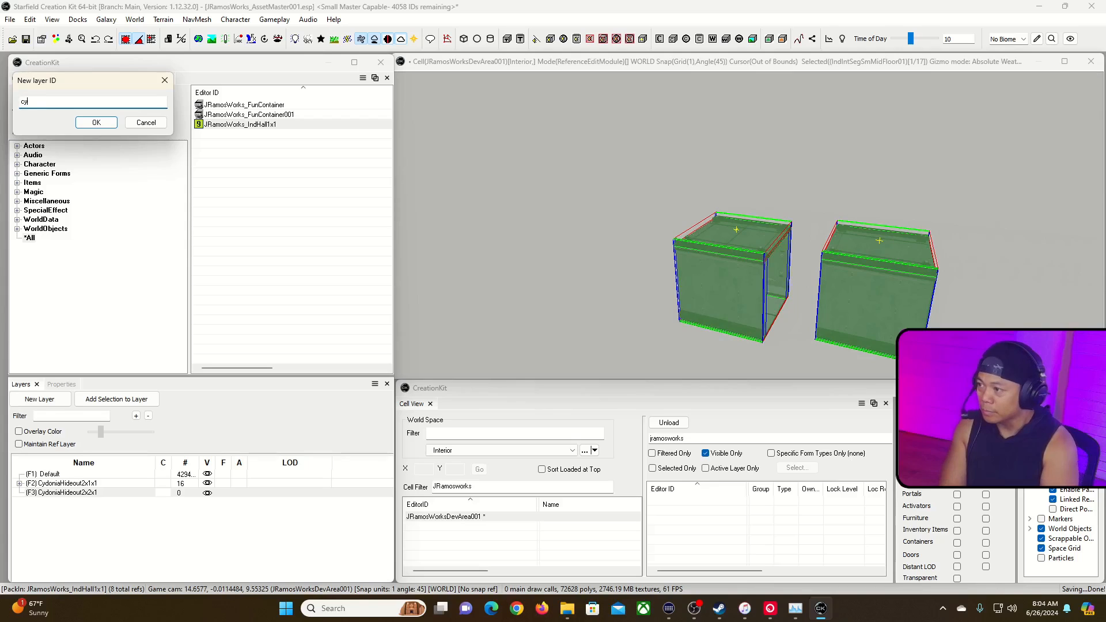
pyautogui.press('BackSpace')
pyautogui.write('CydoniaHid')
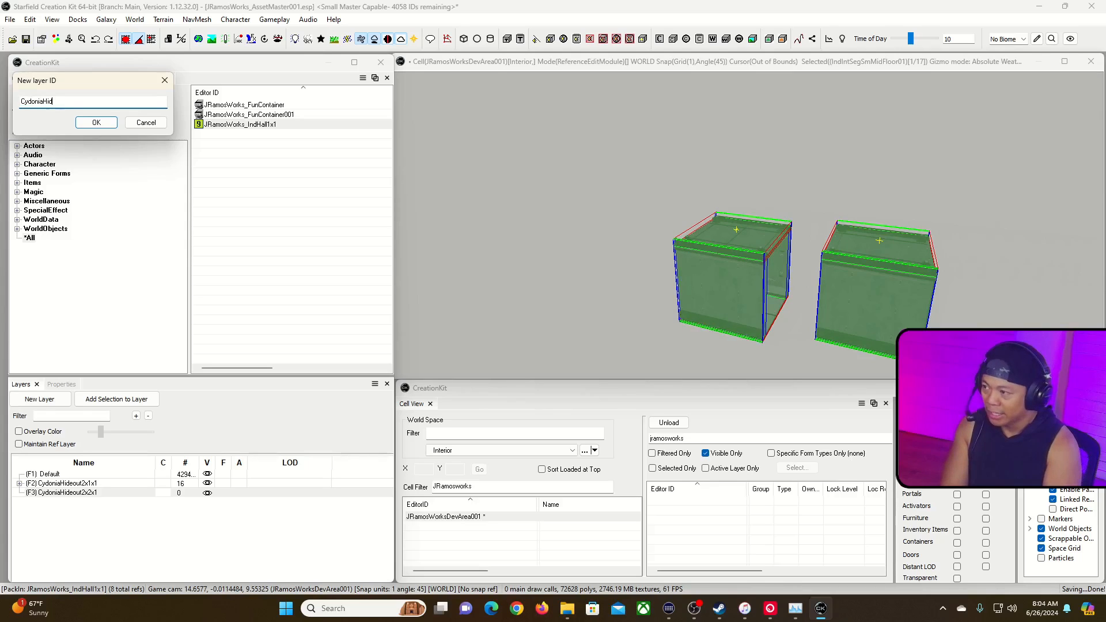
pyautogui.write('eout2x2x1 - S')
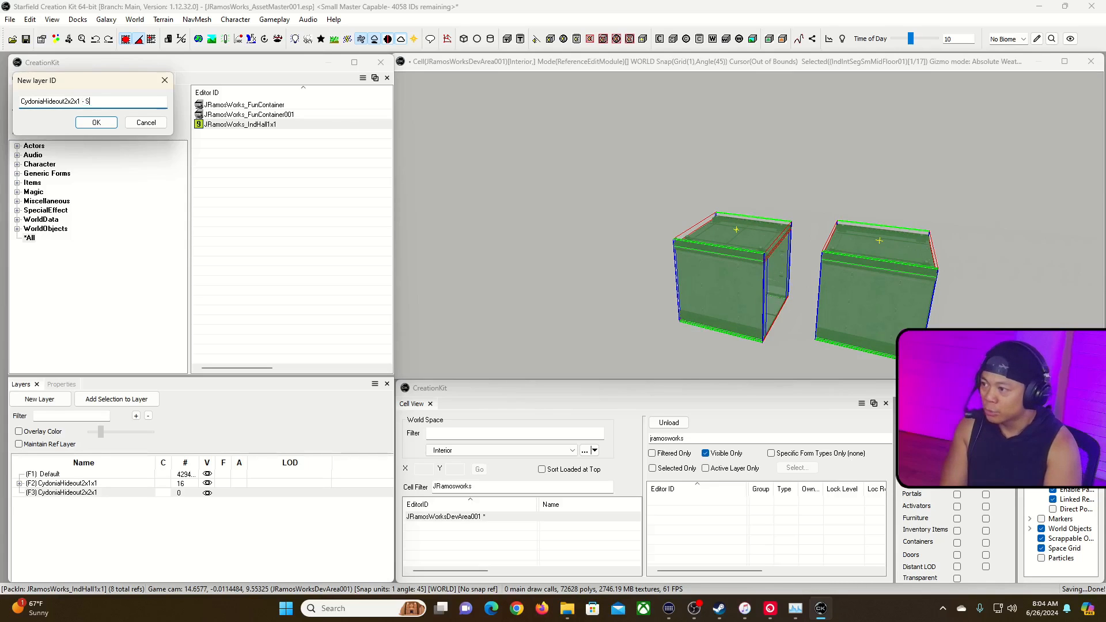
pyautogui.write('tructure')
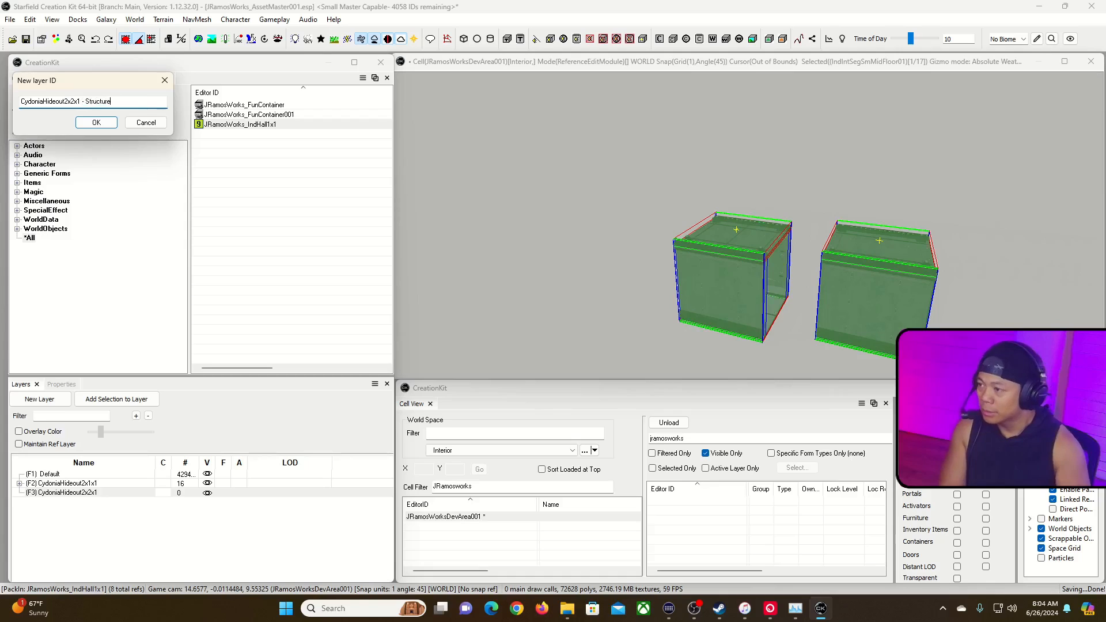
pyautogui.click(113, 123)
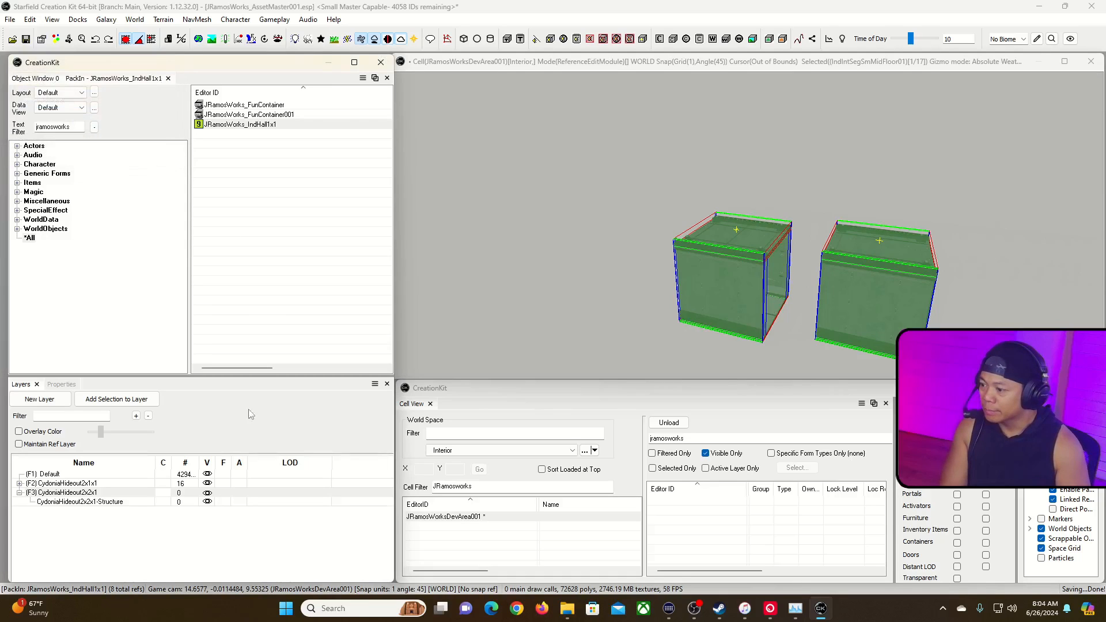
# Select all loaded references in the CydoniaHideout2x1x1Structure layer and make CydoniaHideout2x2x1-Structure the active layer.
pyautogui.click(21, 483)
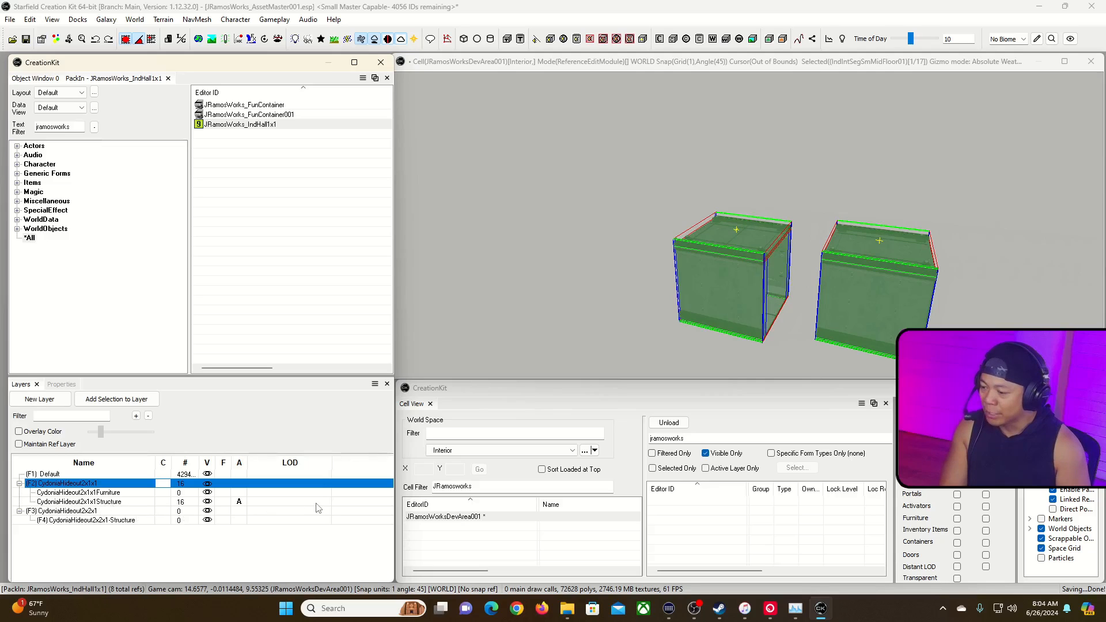
pyautogui.click(348, 505)
pyautogui.rightClick(349, 506)
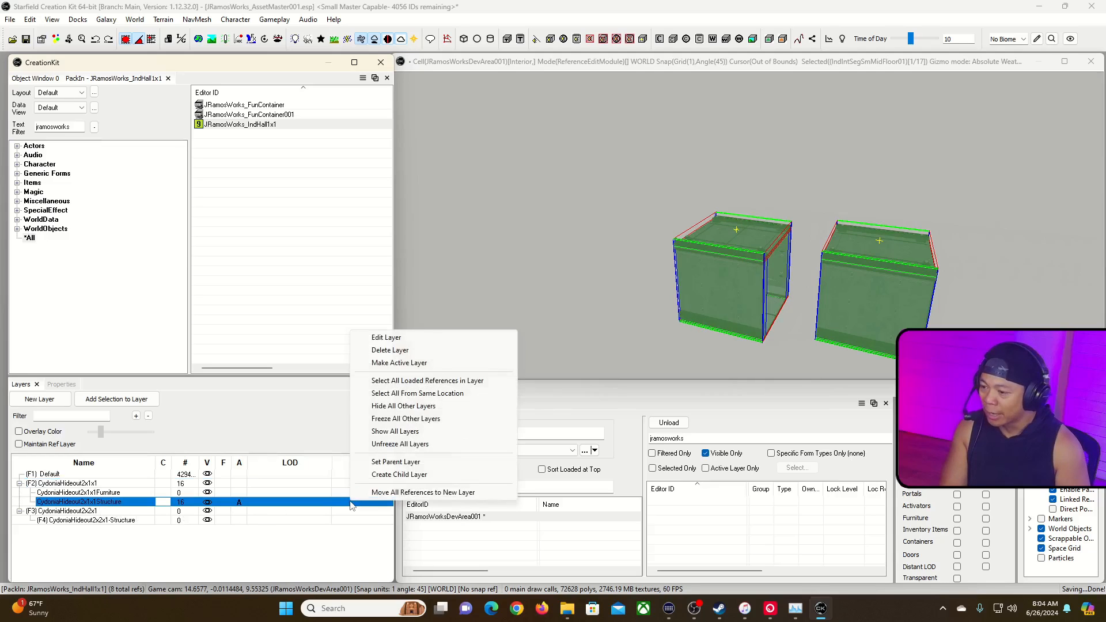
pyautogui.click(456, 382)
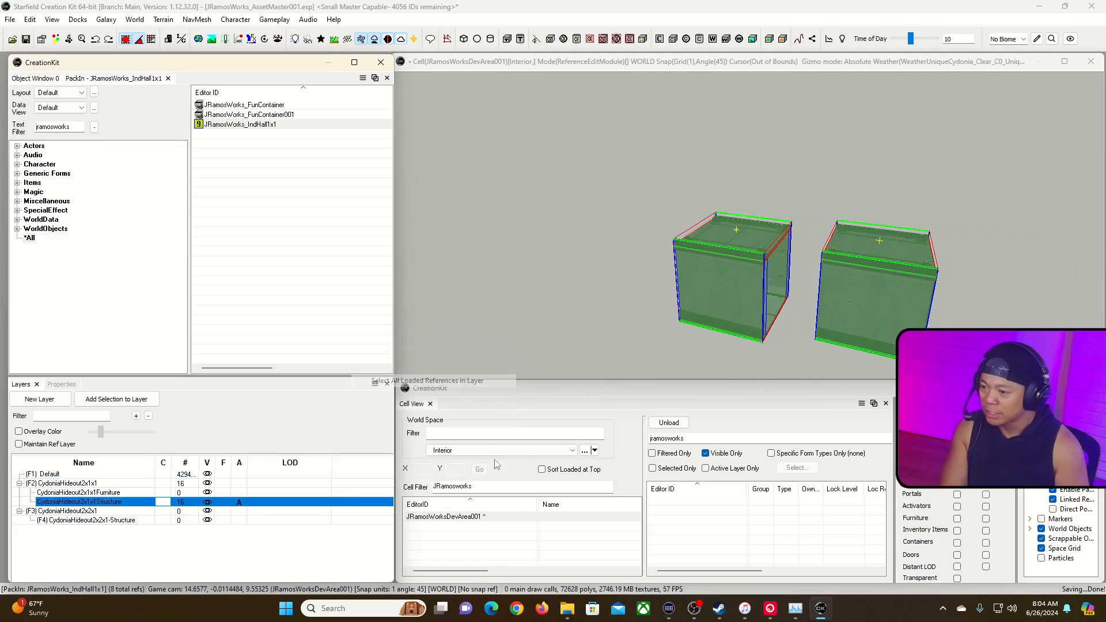
pyautogui.click(239, 521)
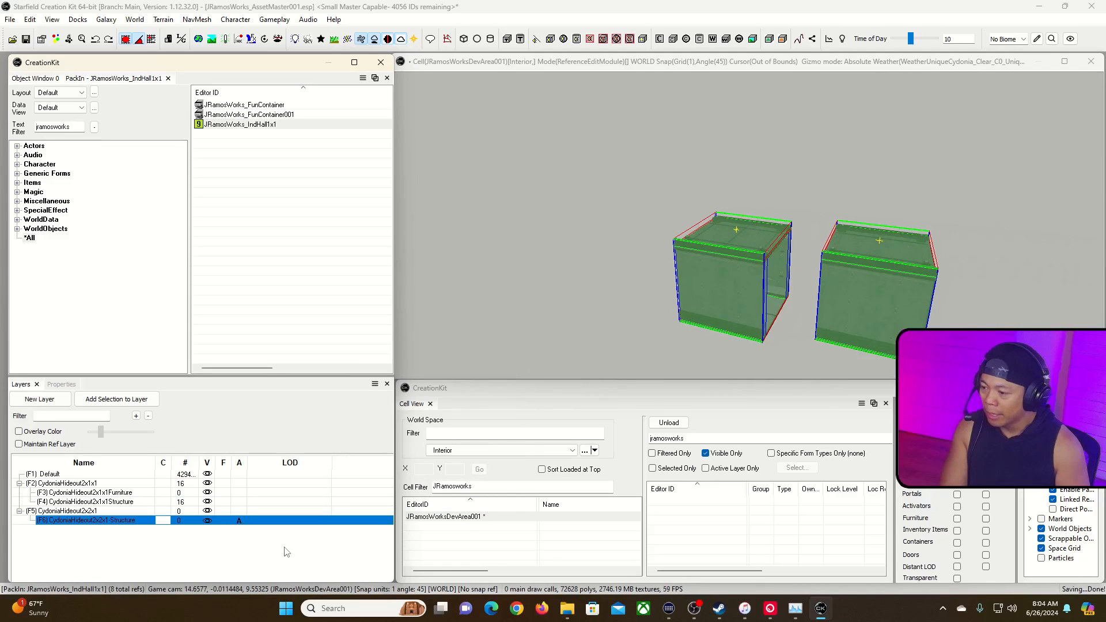
# Paste a copy of the two selected hab modules and move the copies alongside the originals.
pyautogui.click(546, 355)
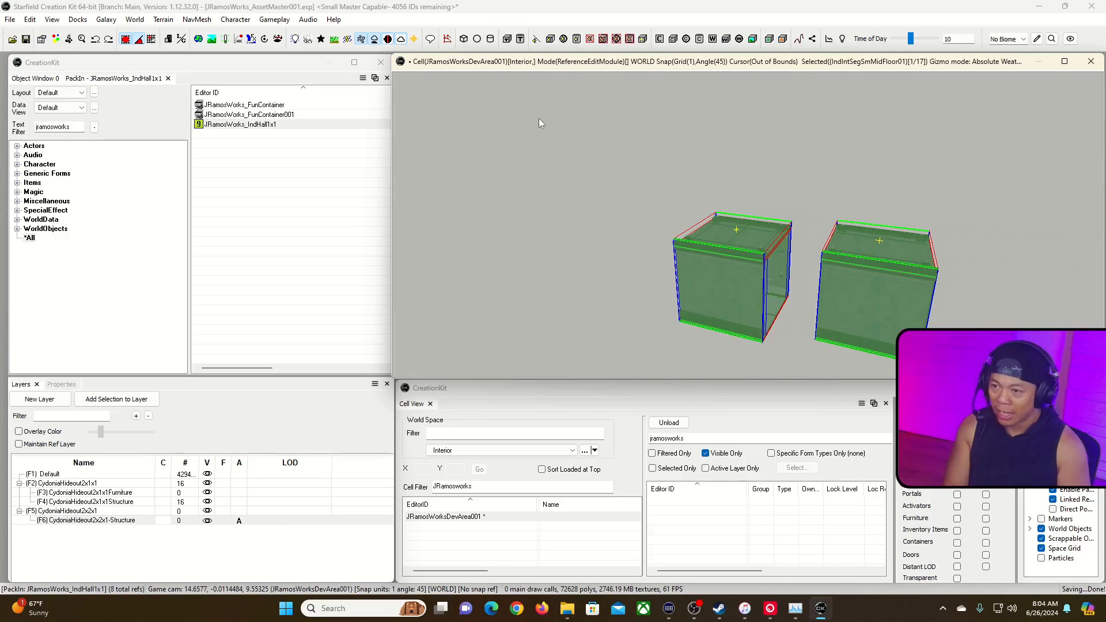
pyautogui.hotkey('ctrl', 'v')
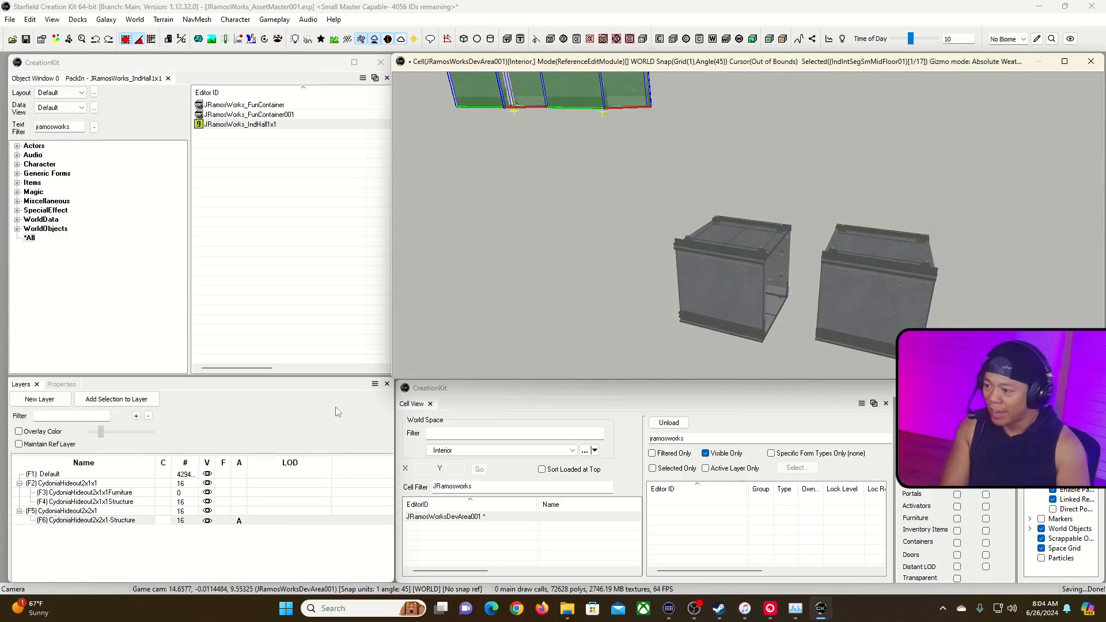
pyautogui.moveTo(559, 104)
pyautogui.mouseDown()
pyautogui.moveTo(515, 110)
pyautogui.moveTo(581, 102)
pyautogui.mouseUp()
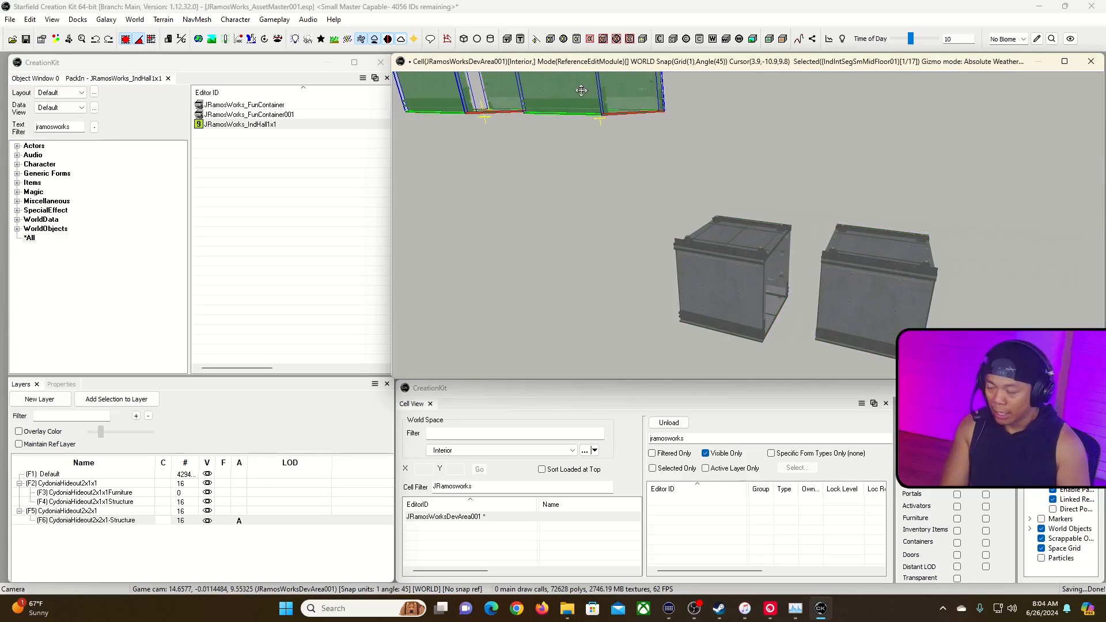
pyautogui.moveTo(577, 95); pyautogui.dragTo(627, 345)
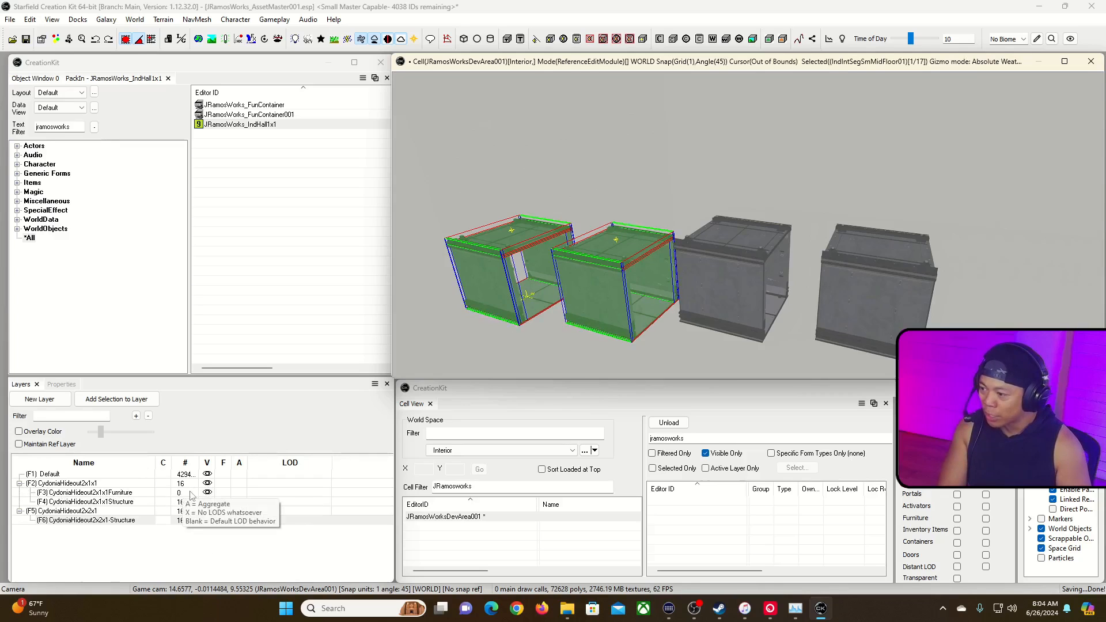
# Hide the CydoniaHideout2x1x1 layer and select all loaded references in the CydoniaHideout2x2x1 layer.
pyautogui.click(207, 484)
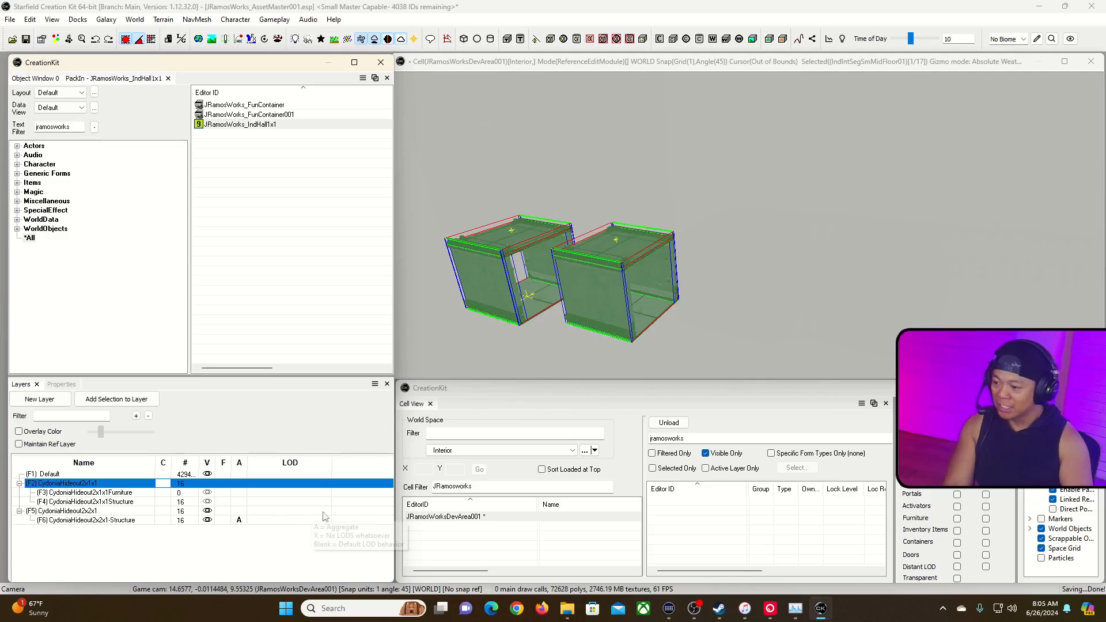
pyautogui.click(340, 511)
pyautogui.rightClick(340, 516)
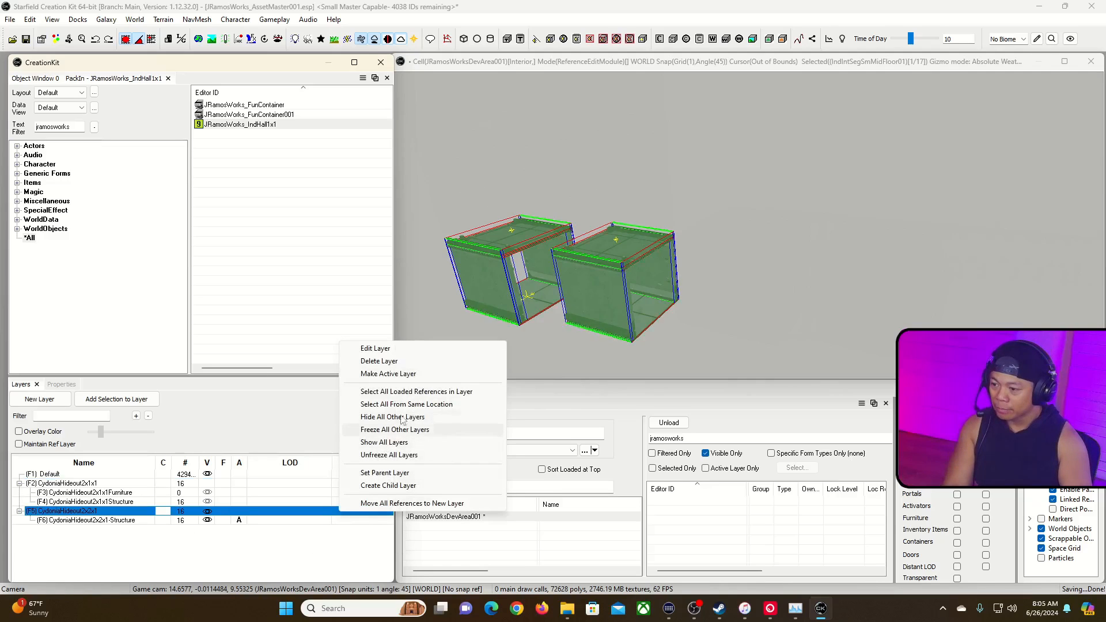
pyautogui.click(414, 391)
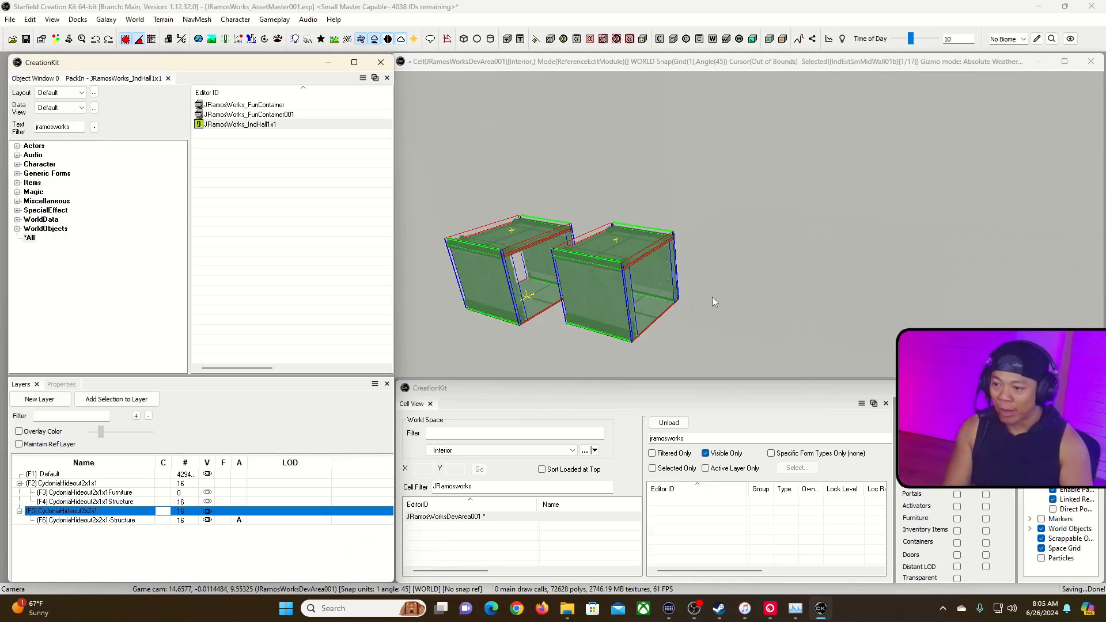
# Collapse the CydoniaHideout2x1x1 layer and select all loaded references in the CydoniaHideout2x2x1-Structure layer.
pyautogui.click(20, 511)
pyautogui.click(19, 484)
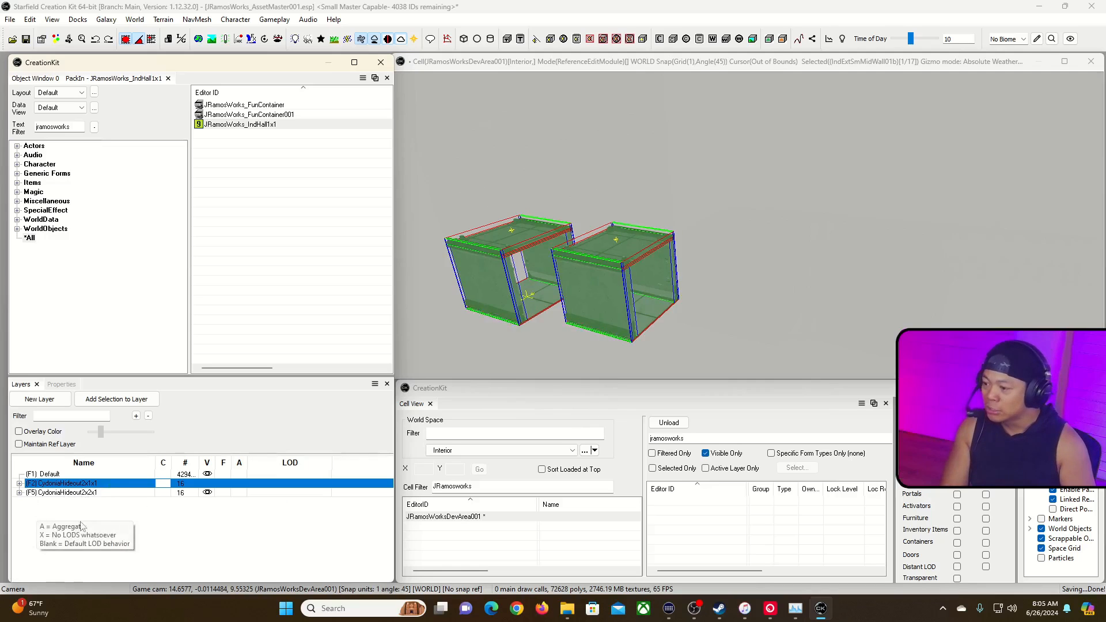
pyautogui.click(19, 493)
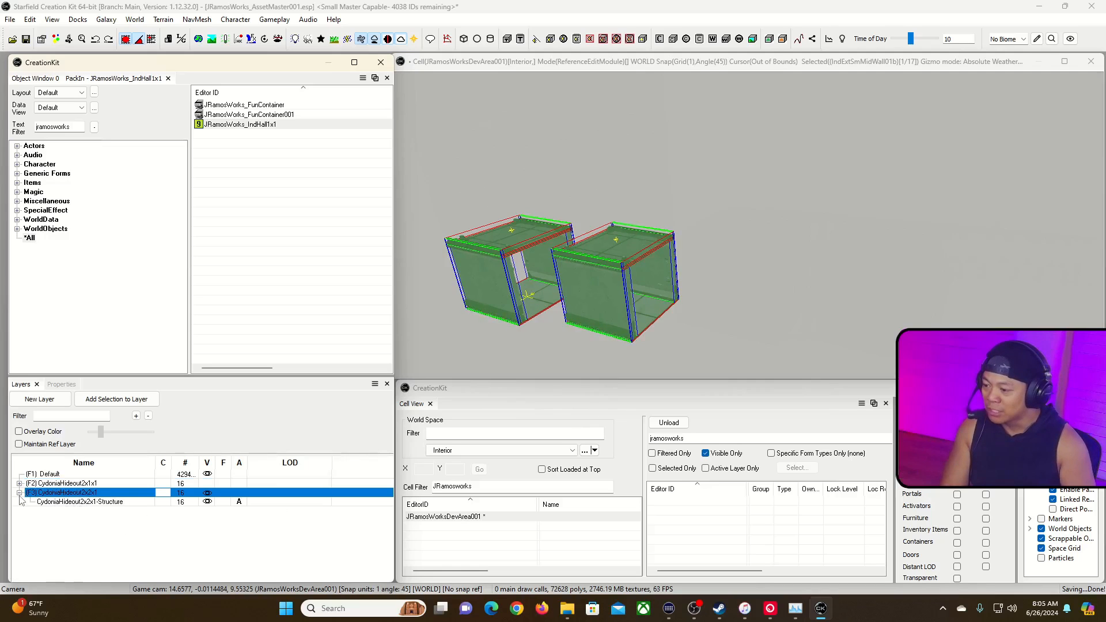
pyautogui.click(325, 503)
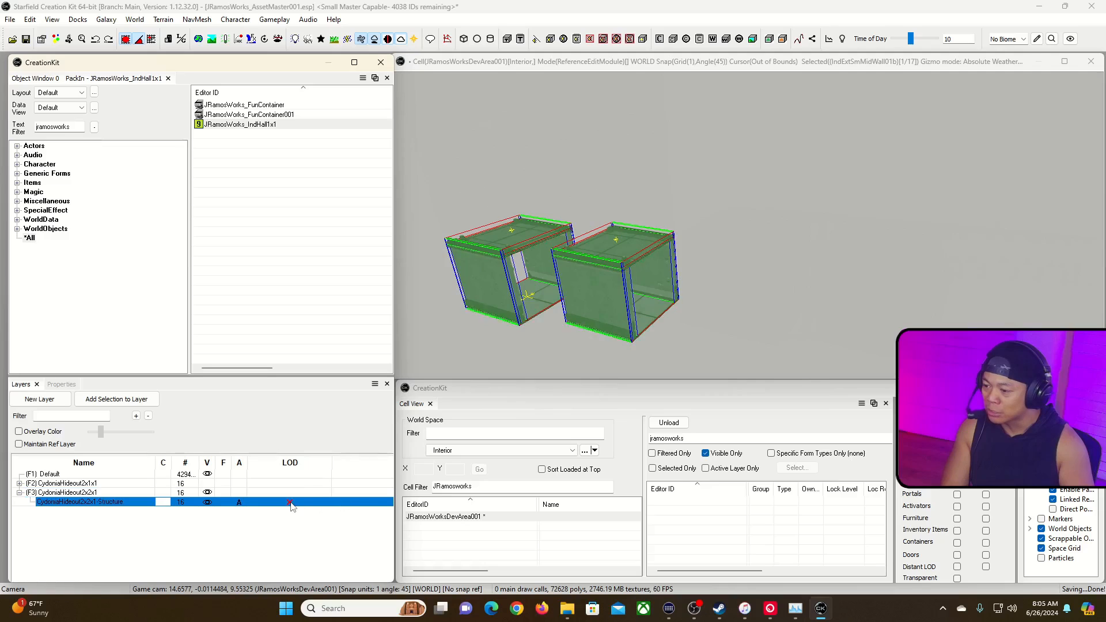
pyautogui.rightClick(349, 503)
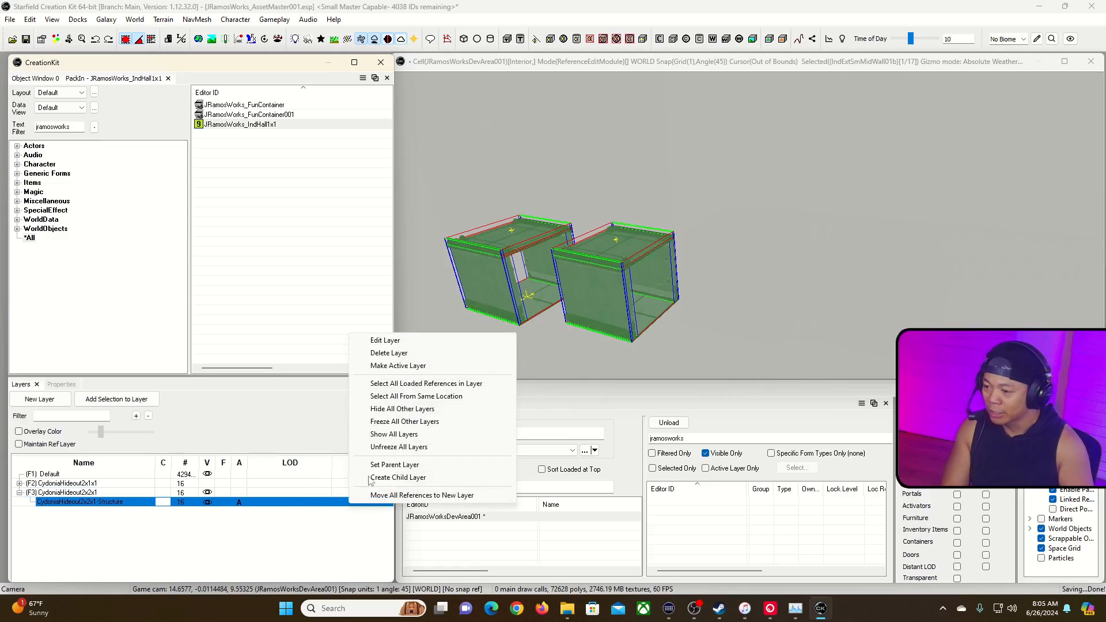
pyautogui.click(426, 384)
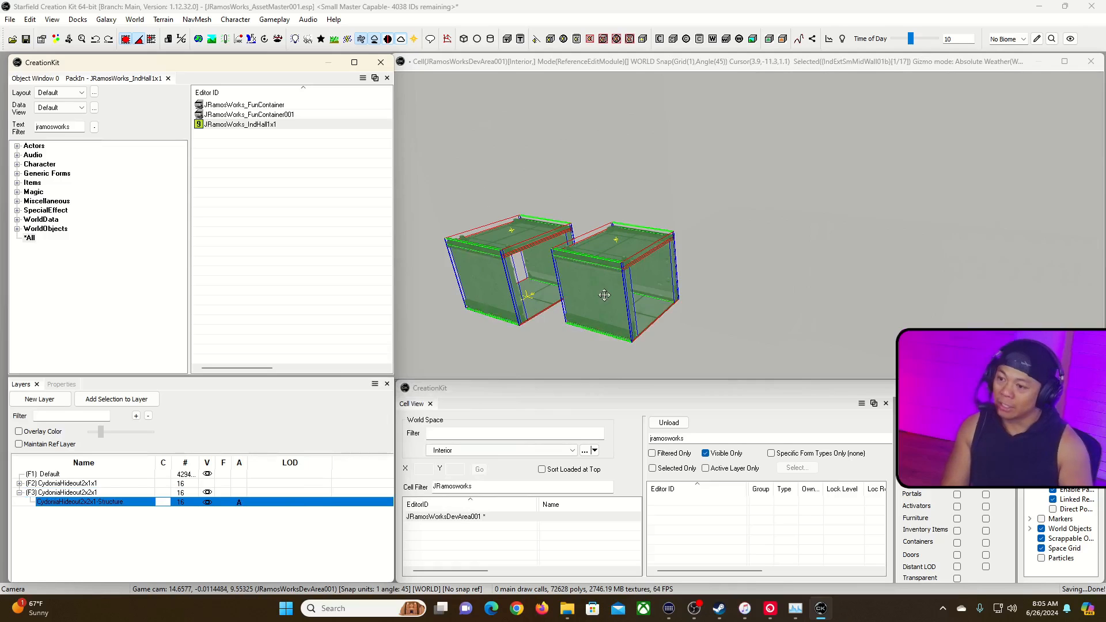
# Hide and collapse the CydoniaHideout2x2x1 layer, and show the CydoniaHideout2x1x1 layer as the active one.
pyautogui.click(212, 525)
pyautogui.click(208, 493)
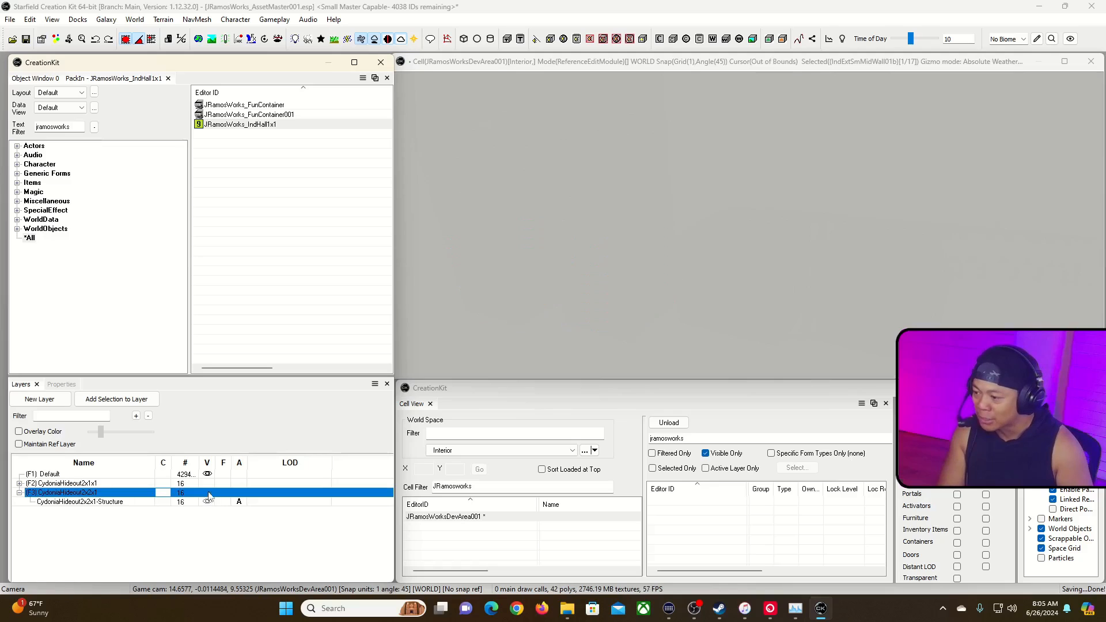
pyautogui.click(207, 484)
pyautogui.click(239, 483)
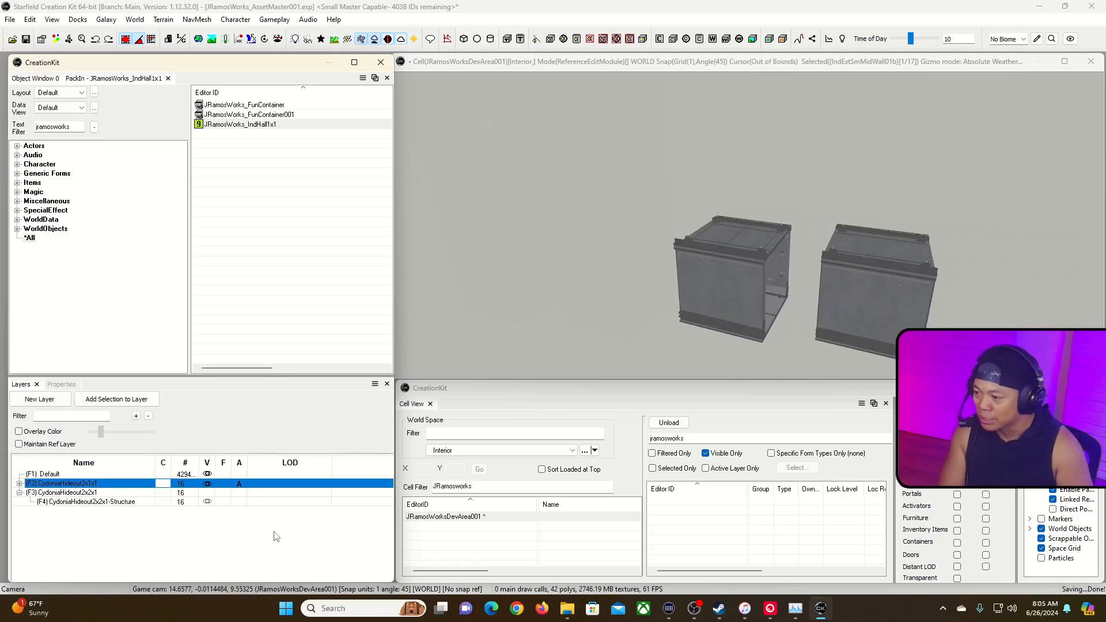
pyautogui.click(19, 493)
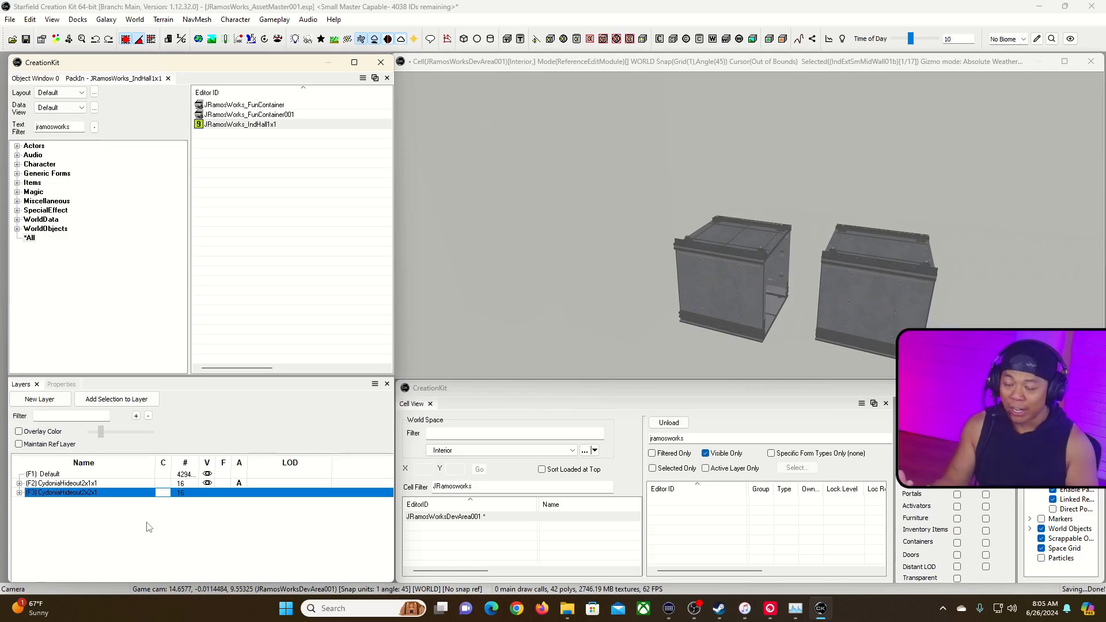
# Delete one of the two hab modules in the CydoniaHideout2x1x1 layer, allowing hidden references to be deleted.
pyautogui.click(771, 302)
pyautogui.press('Delete')
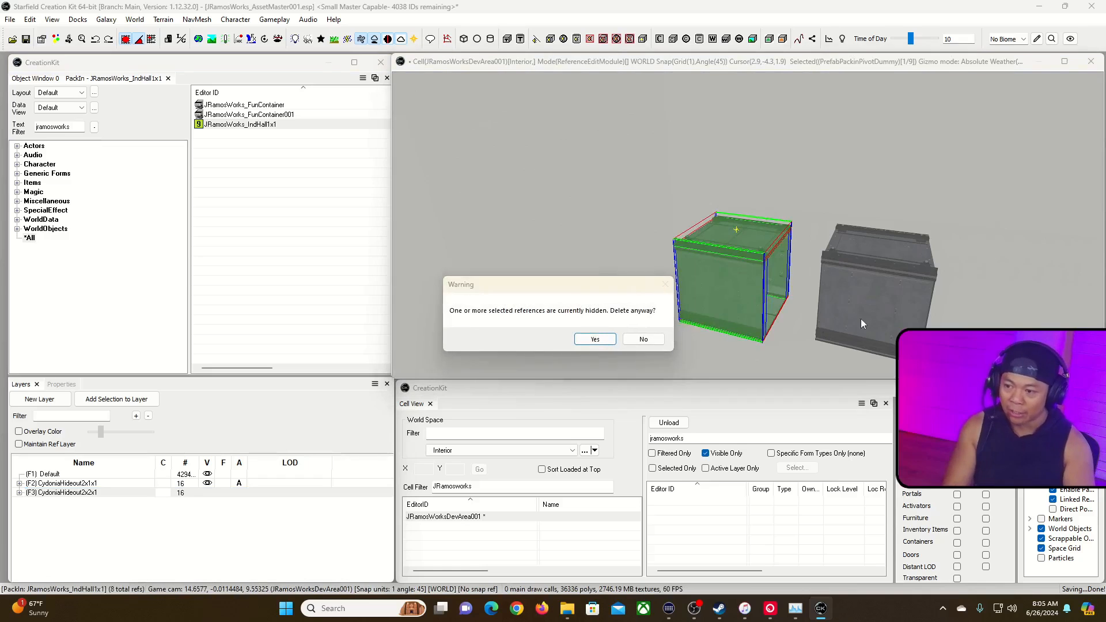
pyautogui.click(614, 338)
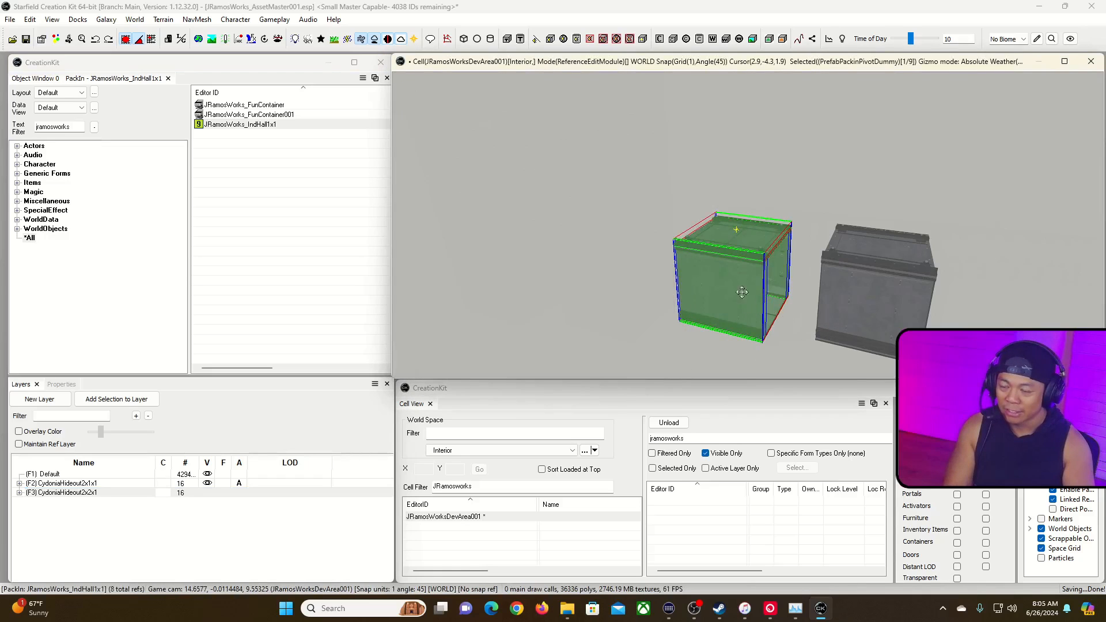
# Select all loaded references in the CydoniaHideout2x1x1 layer.
pyautogui.moveTo(907, 312); pyautogui.dragTo(865, 267, button='middle')
pyautogui.moveTo(865, 269); pyautogui.dragTo(738, 266, button='right')
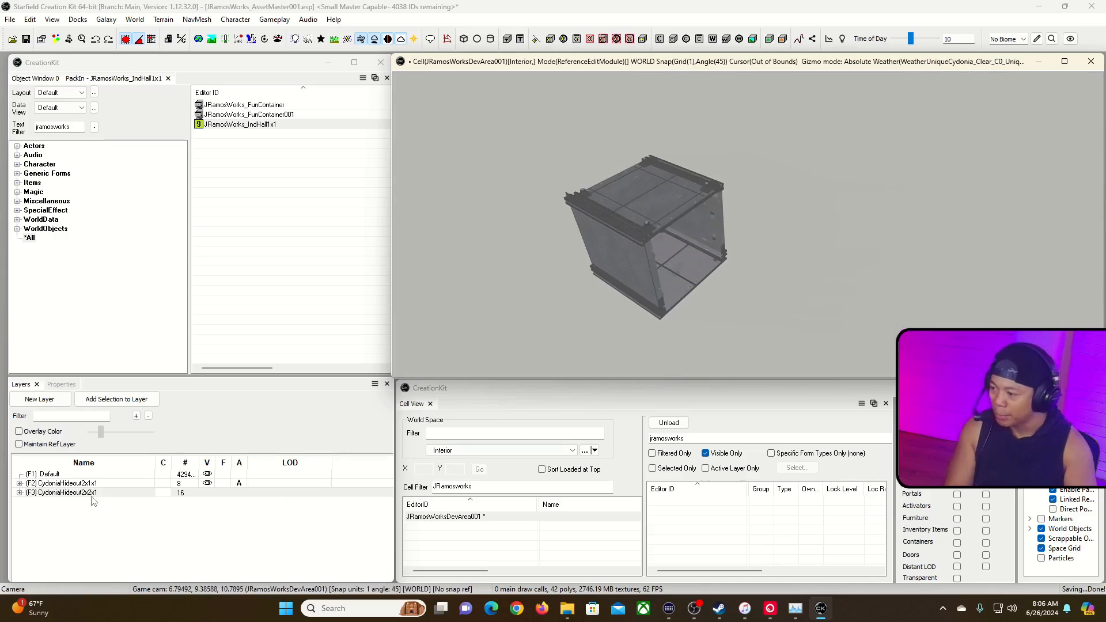
pyautogui.click(81, 484)
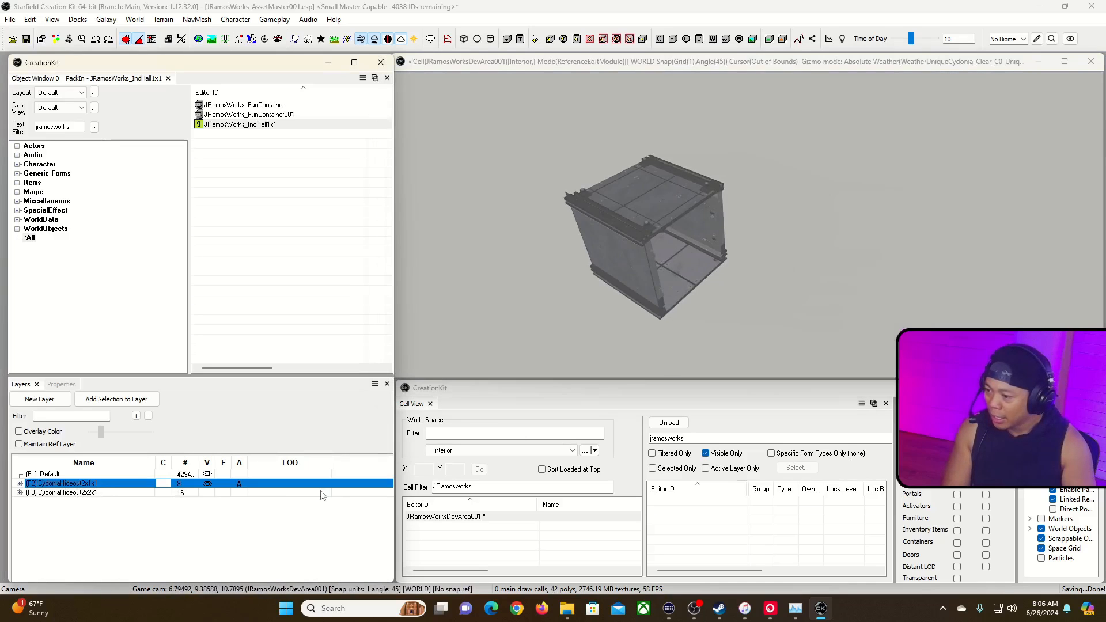
pyautogui.rightClick(362, 491)
pyautogui.click(473, 368)
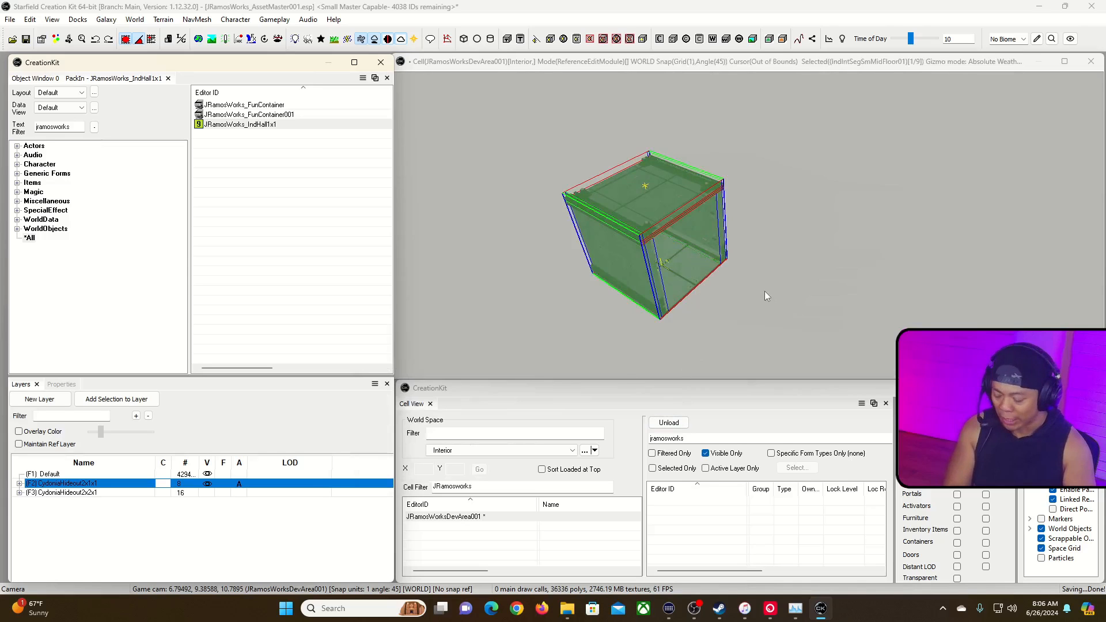
# Try to duplicate the selected hab module and move it along the Y axis, and undo the duplication.
pyautogui.click(743, 65)
pyautogui.keyDown('shift'); pyautogui.moveTo(861, 283); pyautogui.dragTo(853, 281, button='middle'); pyautogui.keyUp('shift')
pyautogui.press('x')
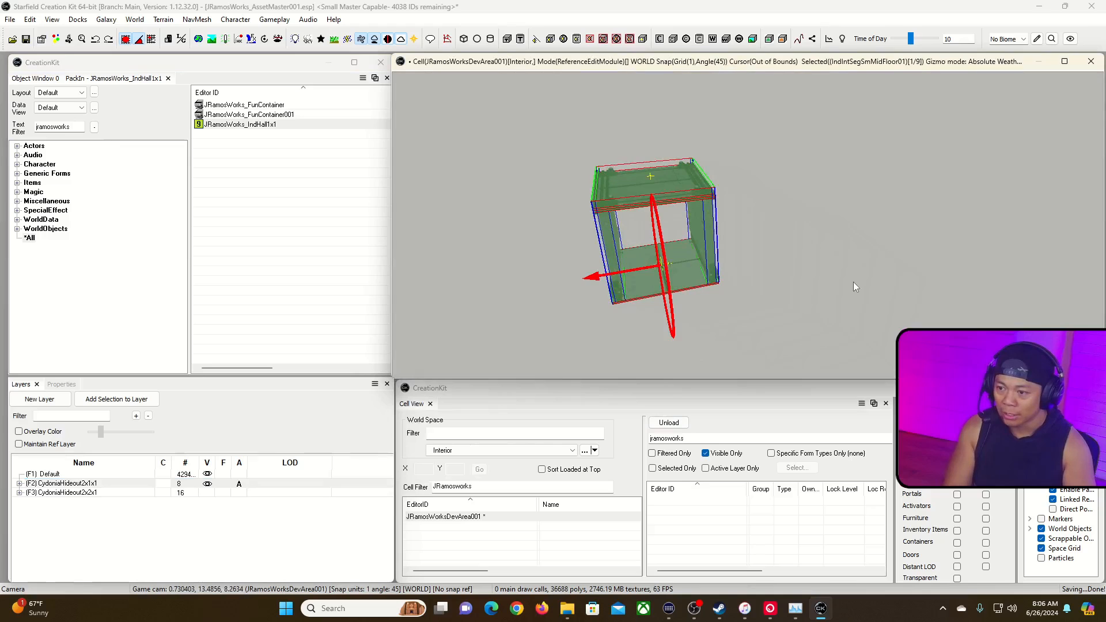
pyautogui.press('y')
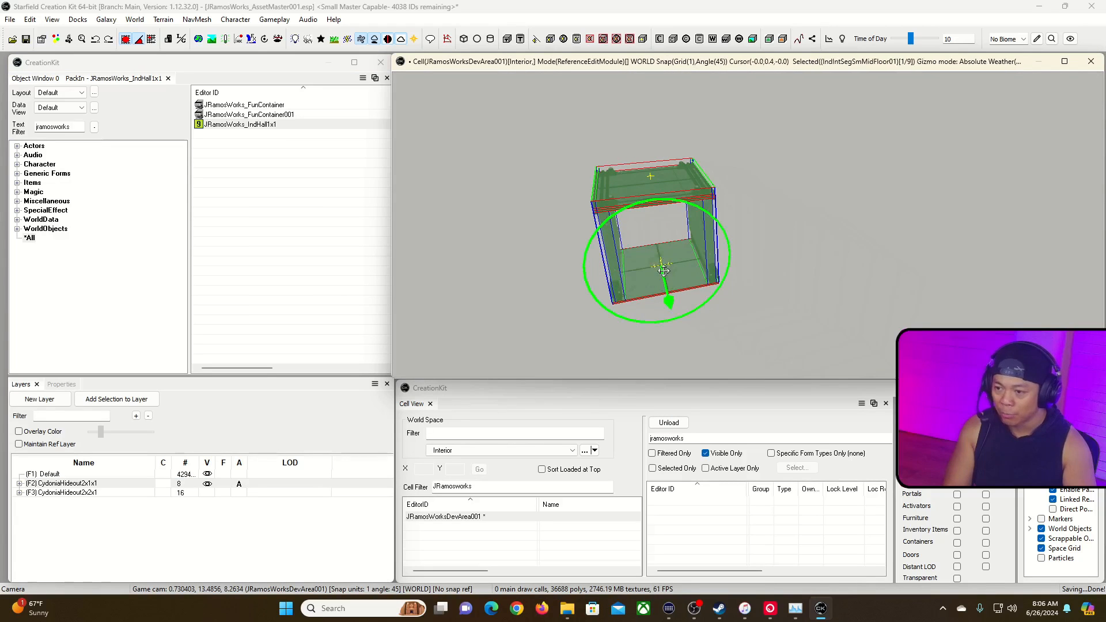
pyautogui.press('y')
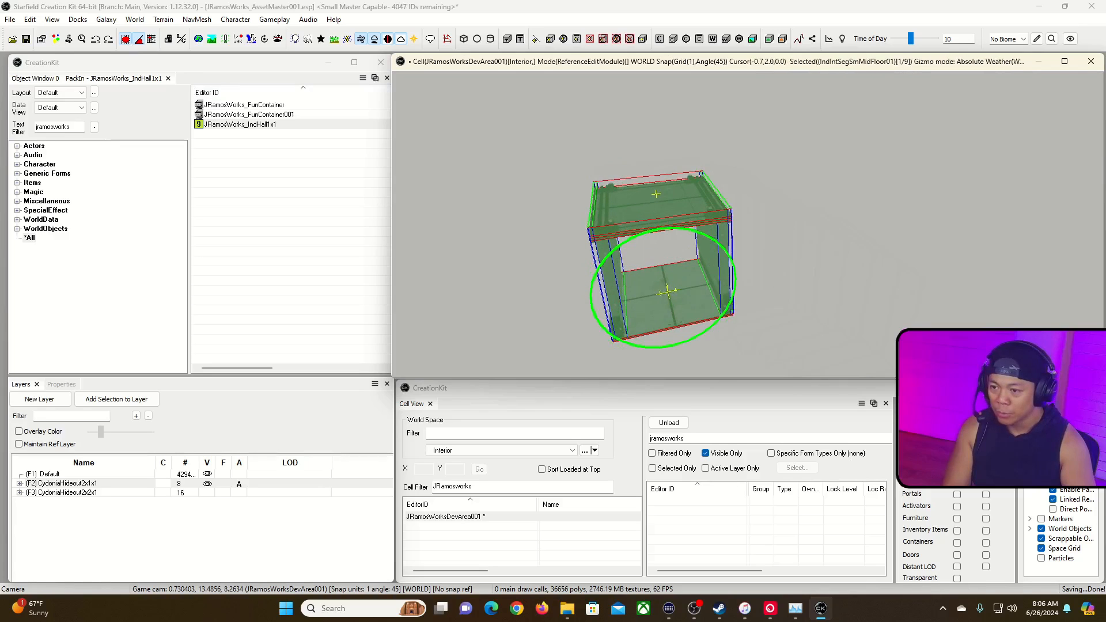
pyautogui.press('y')
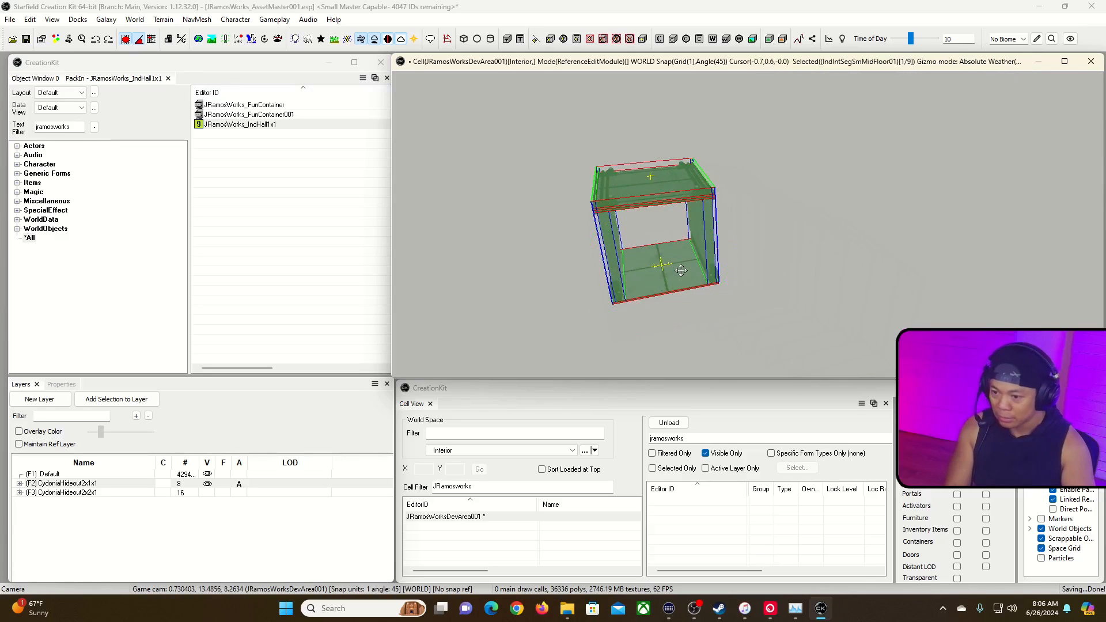
pyautogui.hotkey('ctrl', 'd')
pyautogui.hotkey('ctrl', 'z')
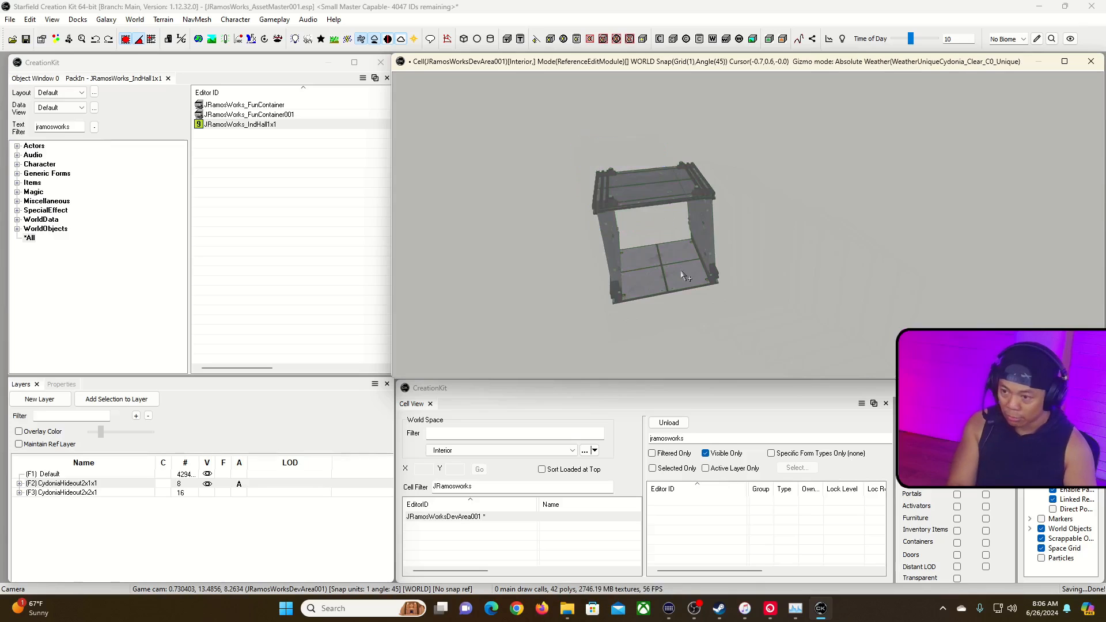
# Reselect all loaded references in the CydoniaHideout2x1x1 layer and expand it to list its child layers.
pyautogui.rightClick(352, 486)
pyautogui.click(450, 367)
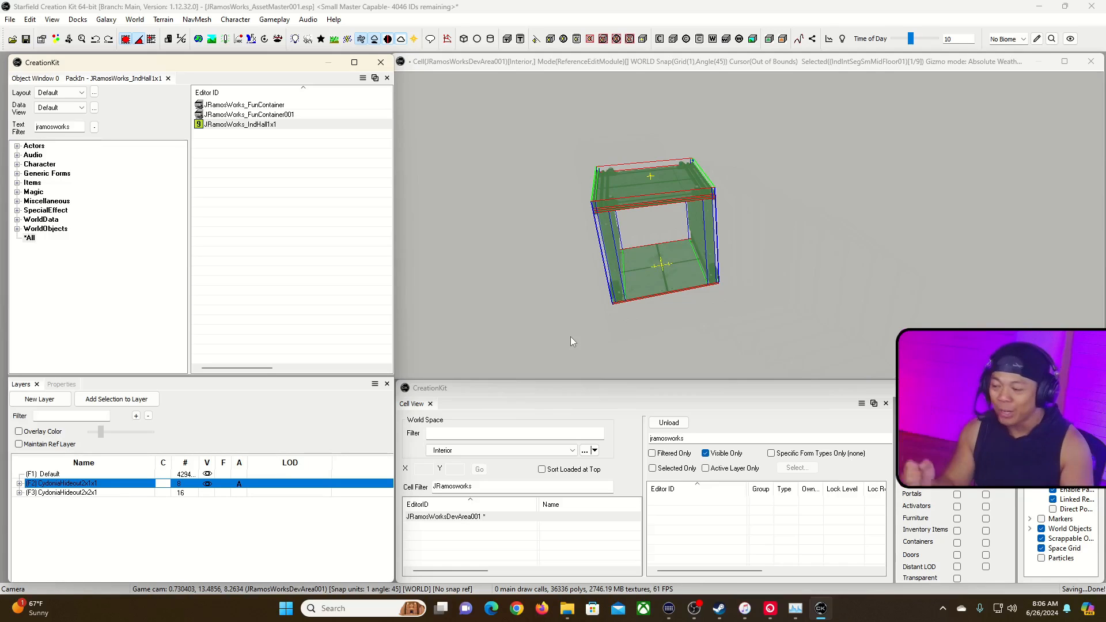
pyautogui.click(19, 483)
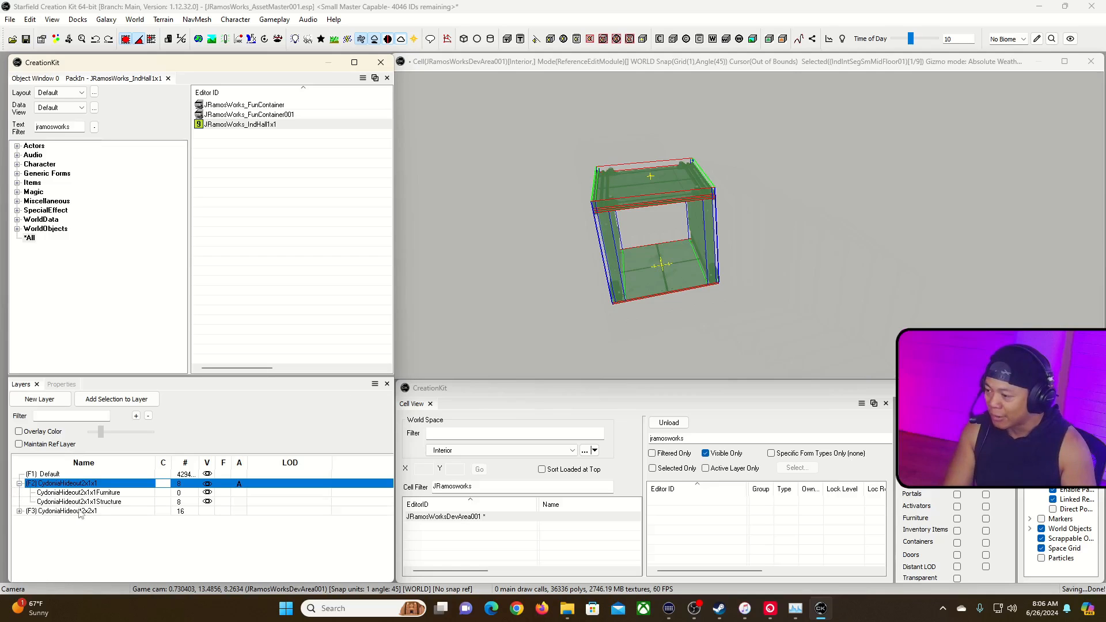
# Try to create a Kitchen child layer under CydoniaHideout2x1x1Structure, agreeing to use the existing layer of that name.
pyautogui.click(98, 493)
pyautogui.click(121, 503)
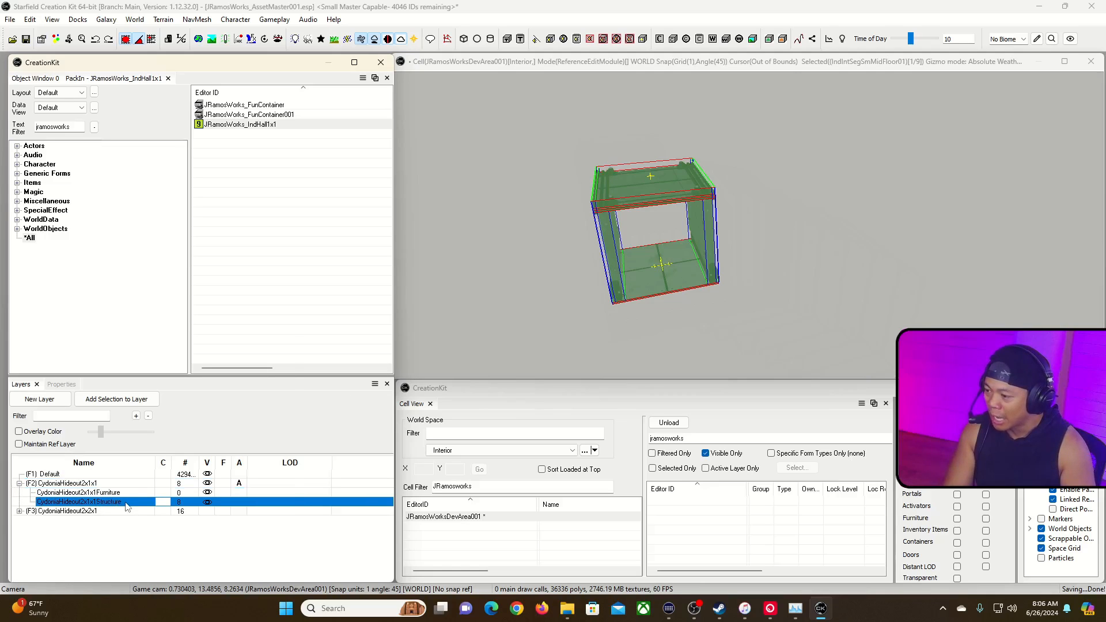
pyautogui.rightClick(125, 502)
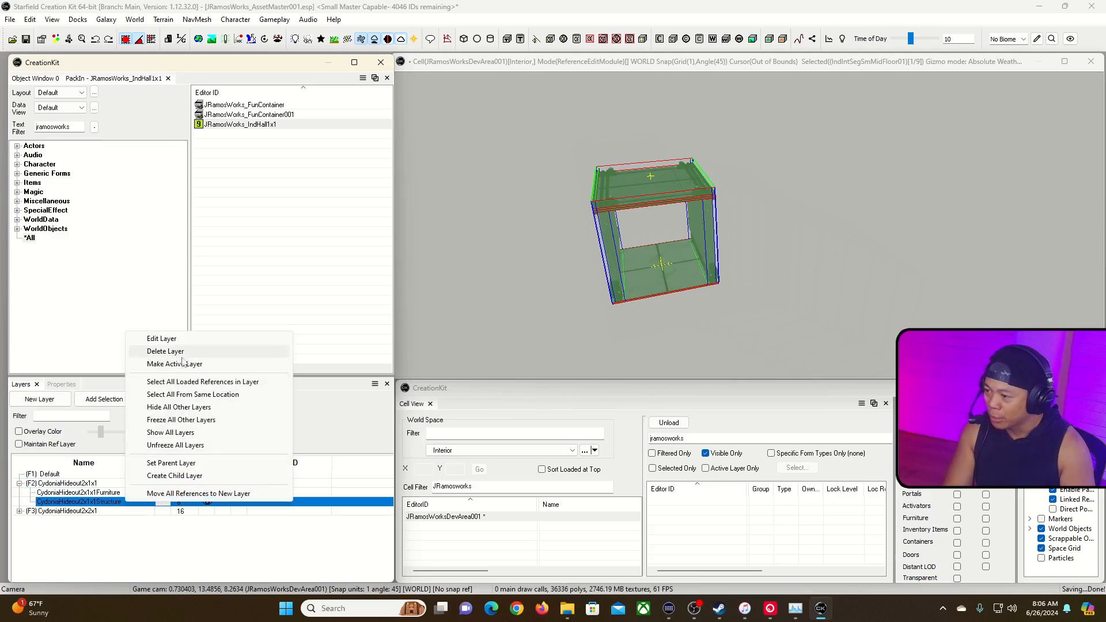
pyautogui.click(147, 476)
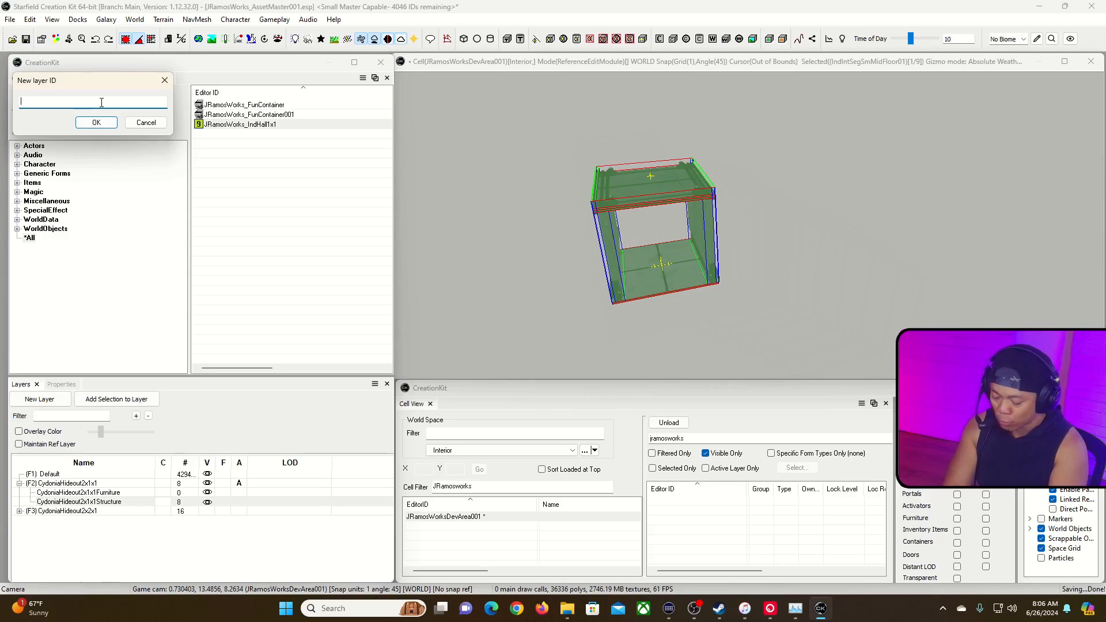
pyautogui.write('chen')
pyautogui.press('Return')
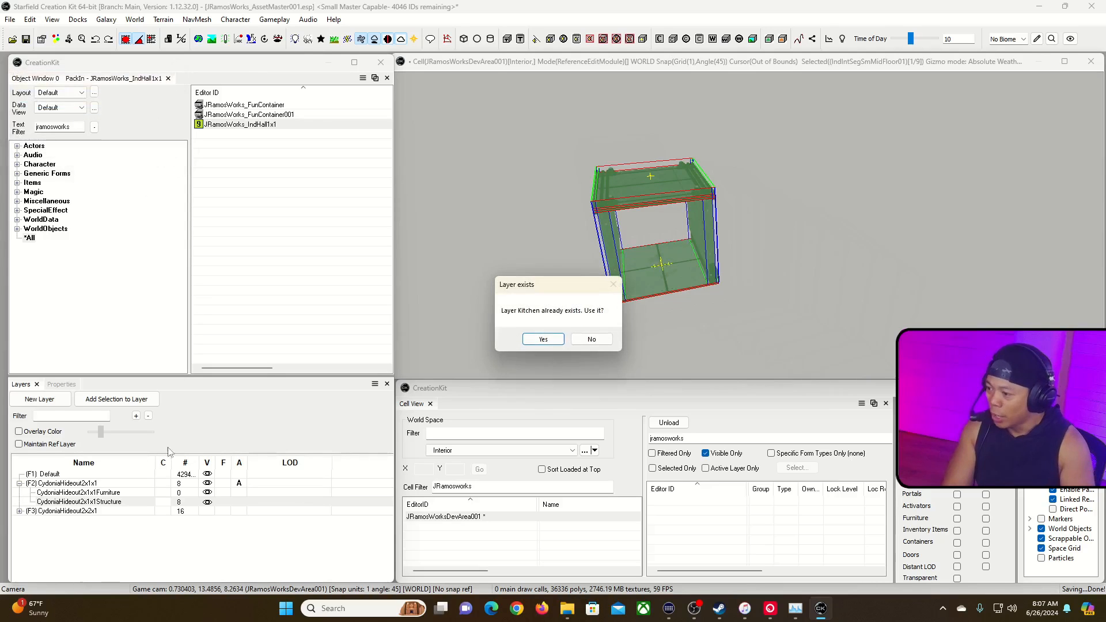
pyautogui.click(545, 341)
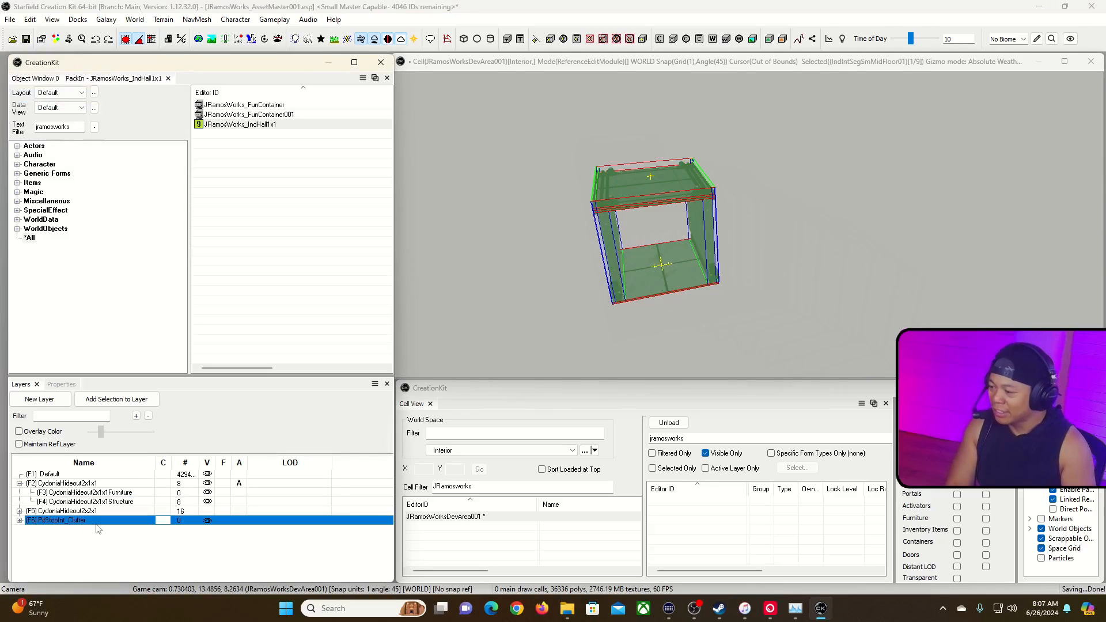
# Create a child layer named CydoniaHidout2x11Stucture-Kitchen under the CydoniaHideout2x1x1Structure layer.
pyautogui.click(50, 522)
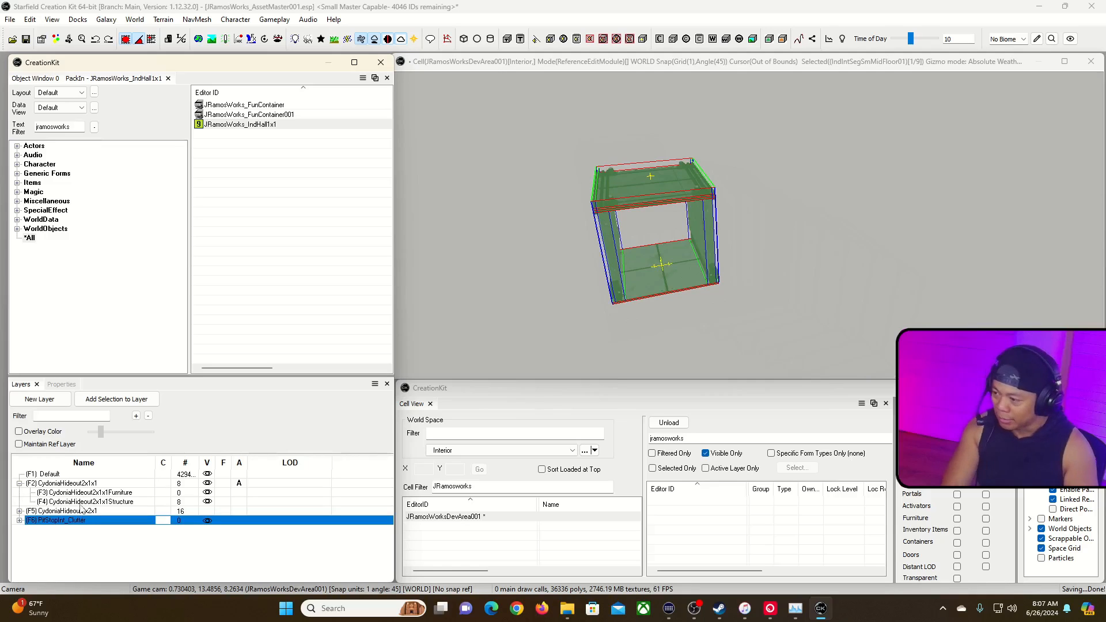
pyautogui.click(80, 485)
pyautogui.click(109, 503)
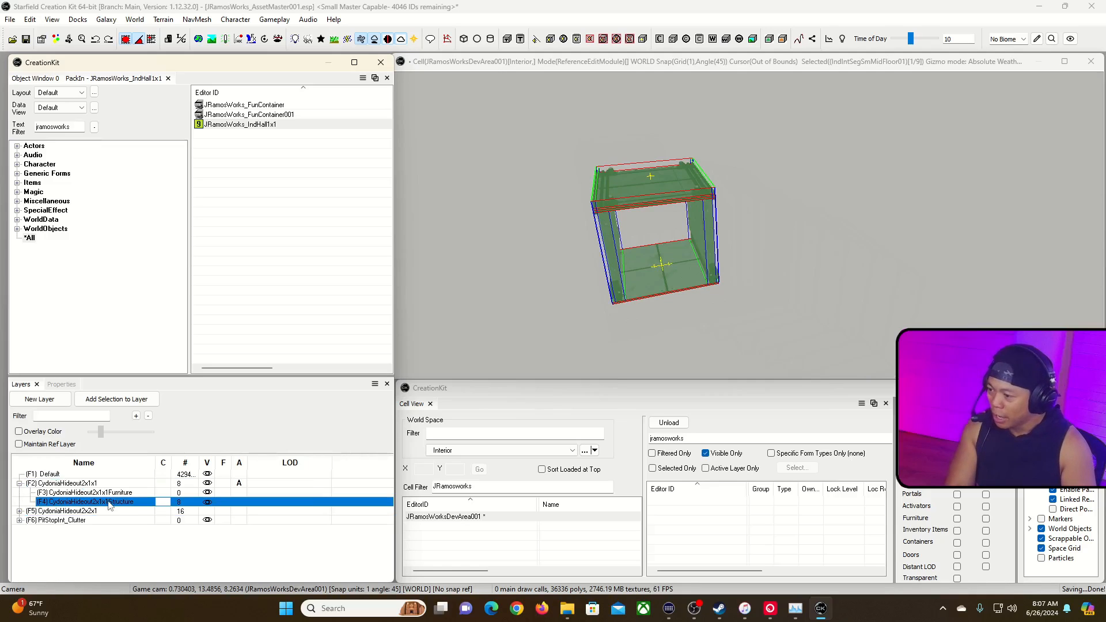
pyautogui.rightClick(119, 509)
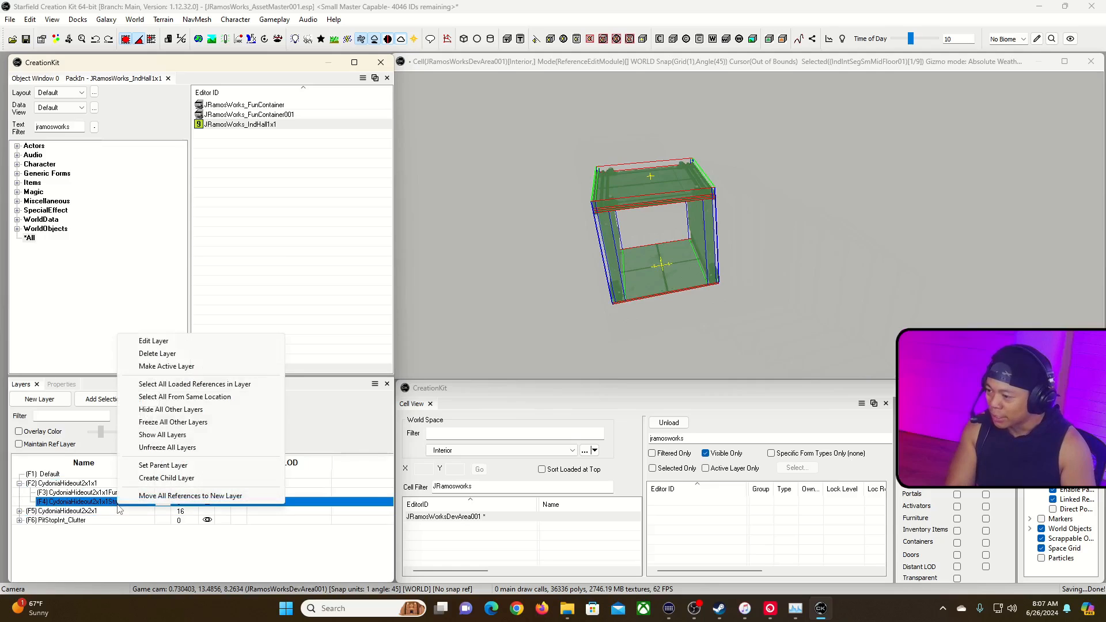
pyautogui.click(201, 481)
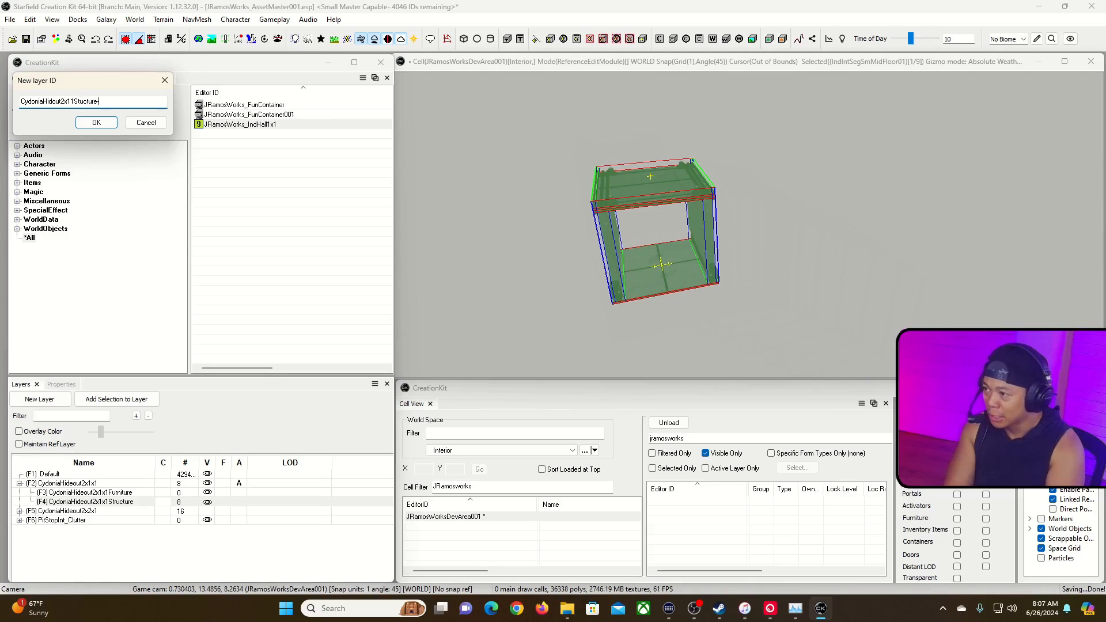
pyautogui.write('tchen')
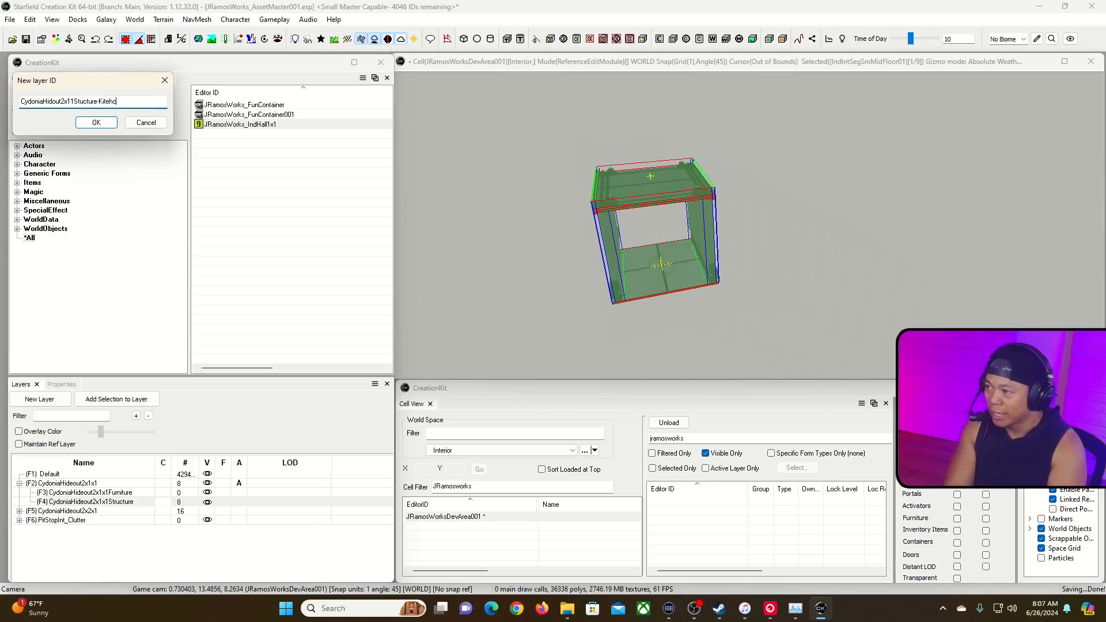
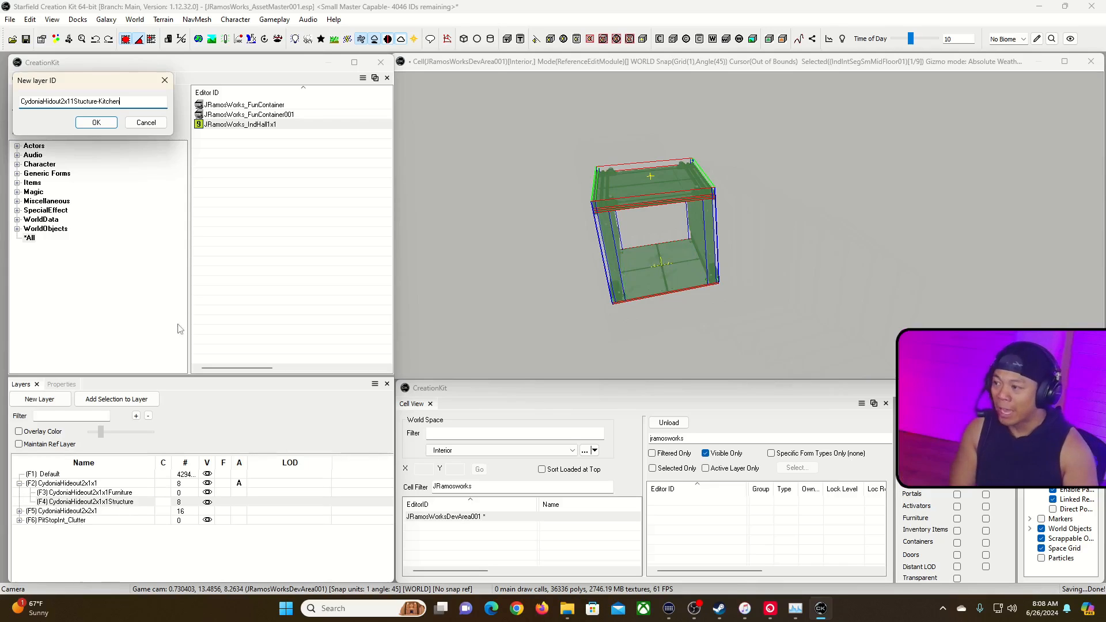
pyautogui.click(97, 123)
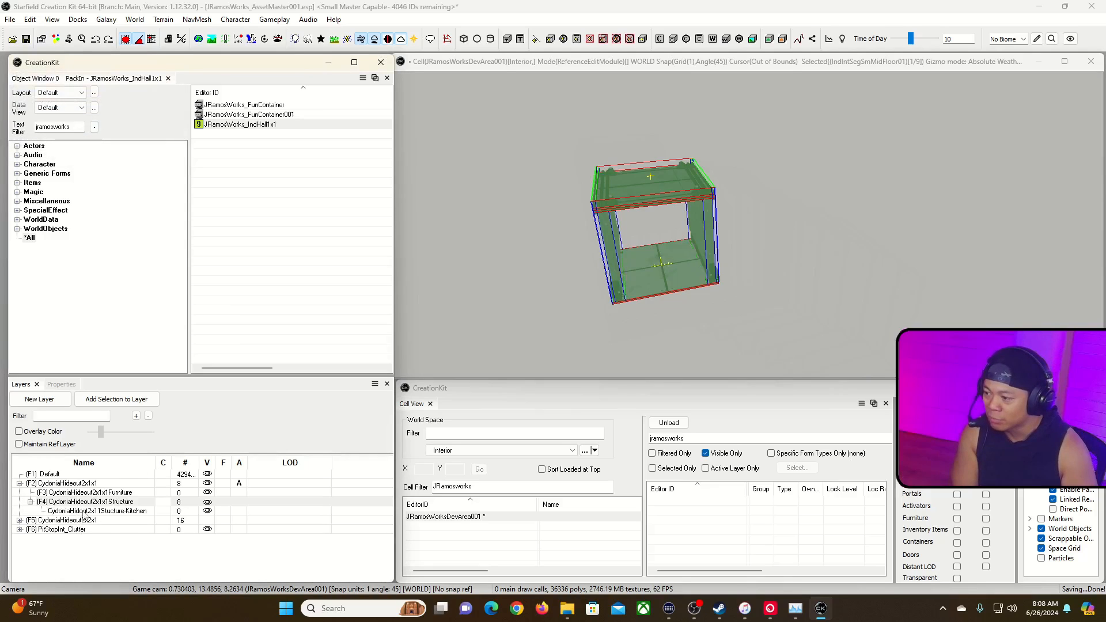
pyautogui.rightClick(119, 512)
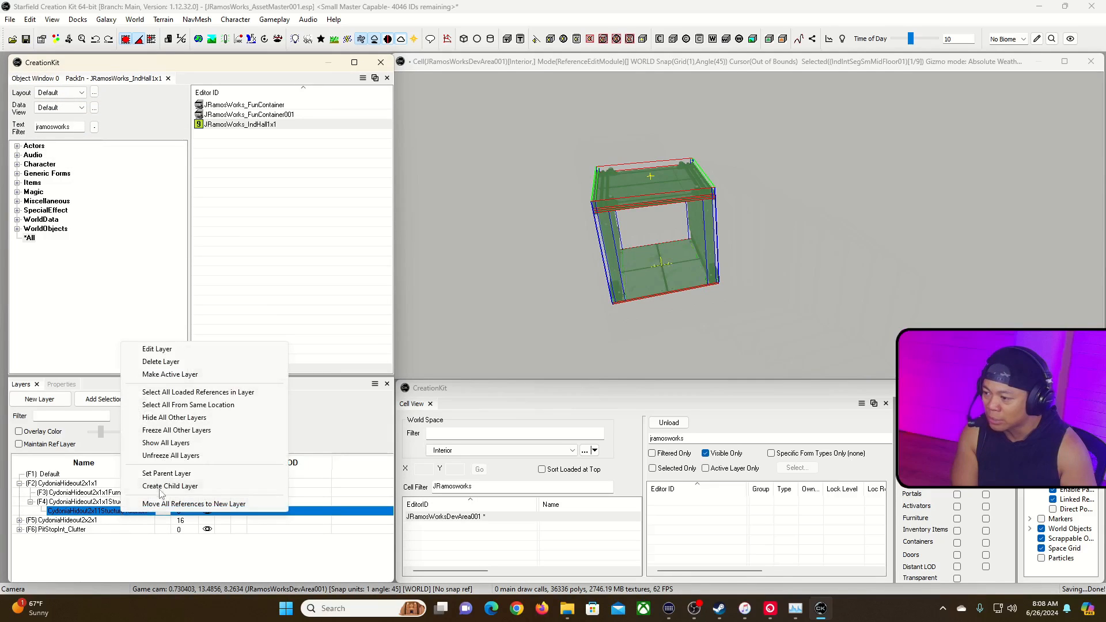
pyautogui.click(139, 550)
pyautogui.click(109, 512)
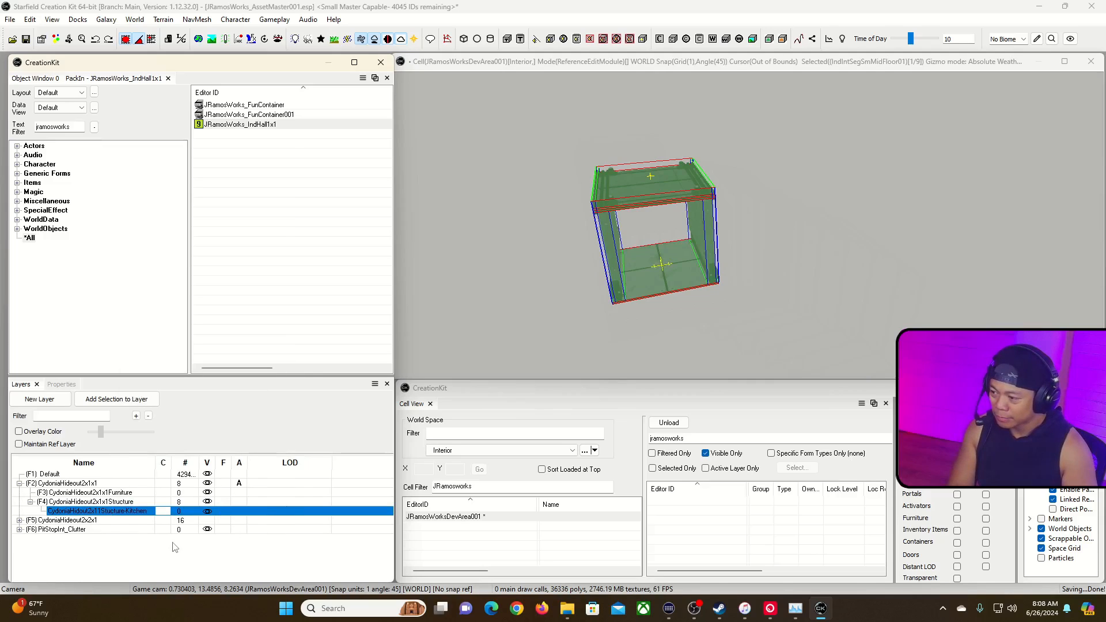
pyautogui.click(191, 553)
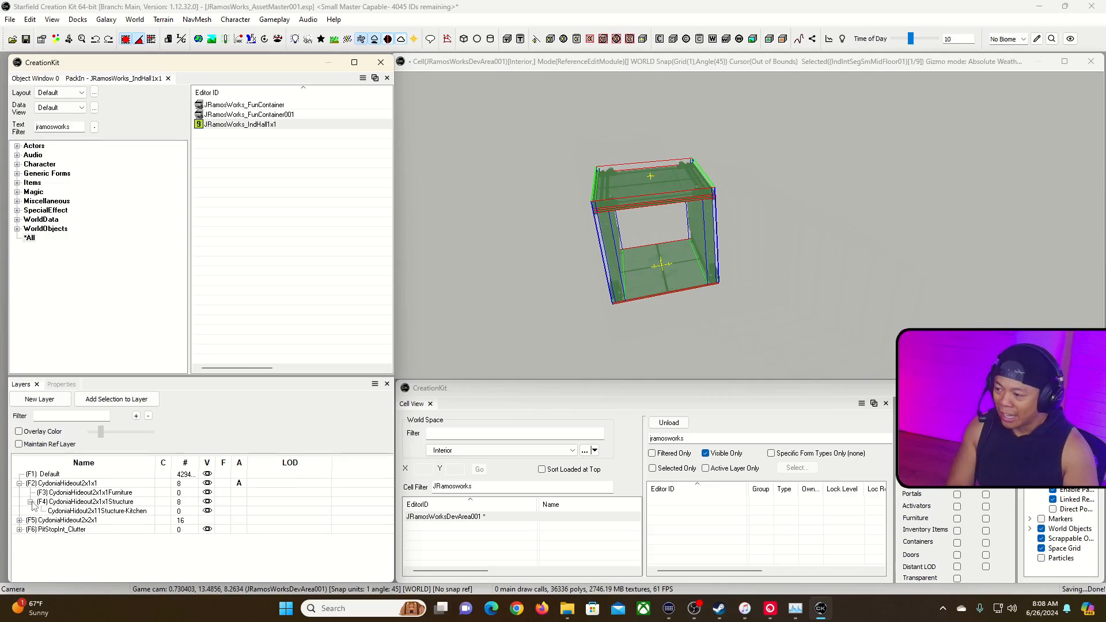
# Set the LOD value of the CydoniaHidout2x11Stucture-Kitchen layer to A.
pyautogui.click(101, 513)
pyautogui.click(296, 522)
pyautogui.click(303, 513)
pyautogui.rightClick(302, 514)
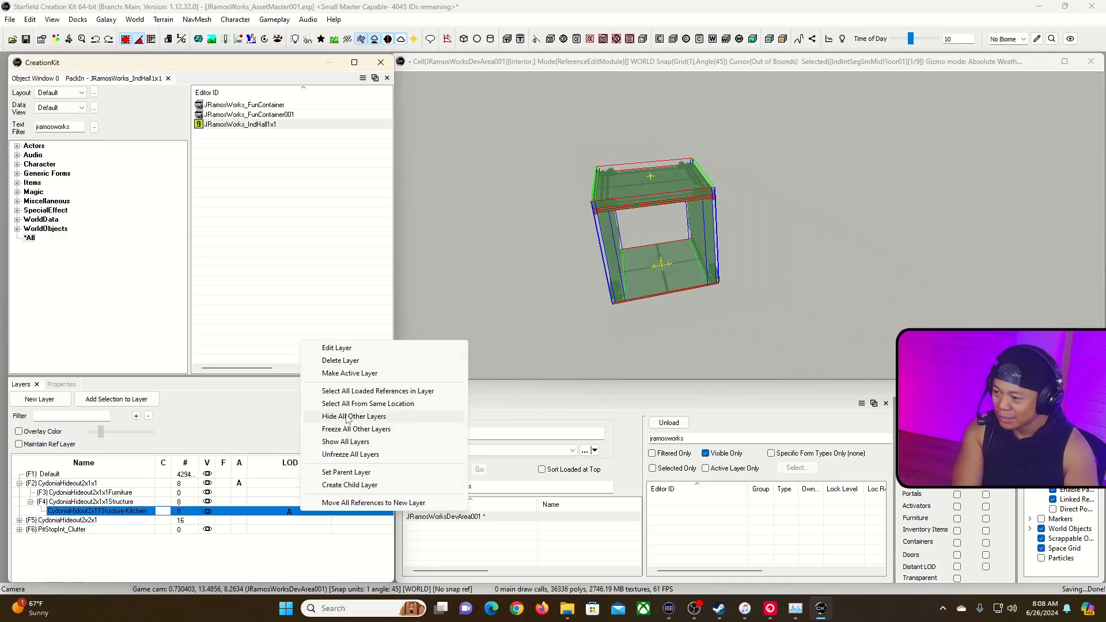
pyautogui.click(141, 513)
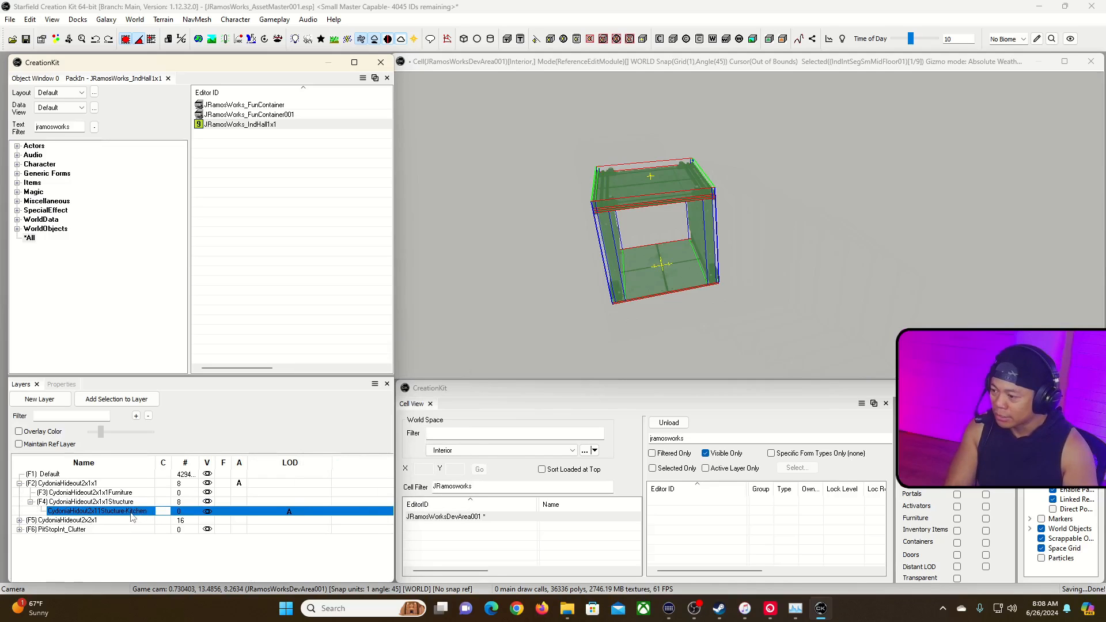
pyautogui.rightClick(132, 514)
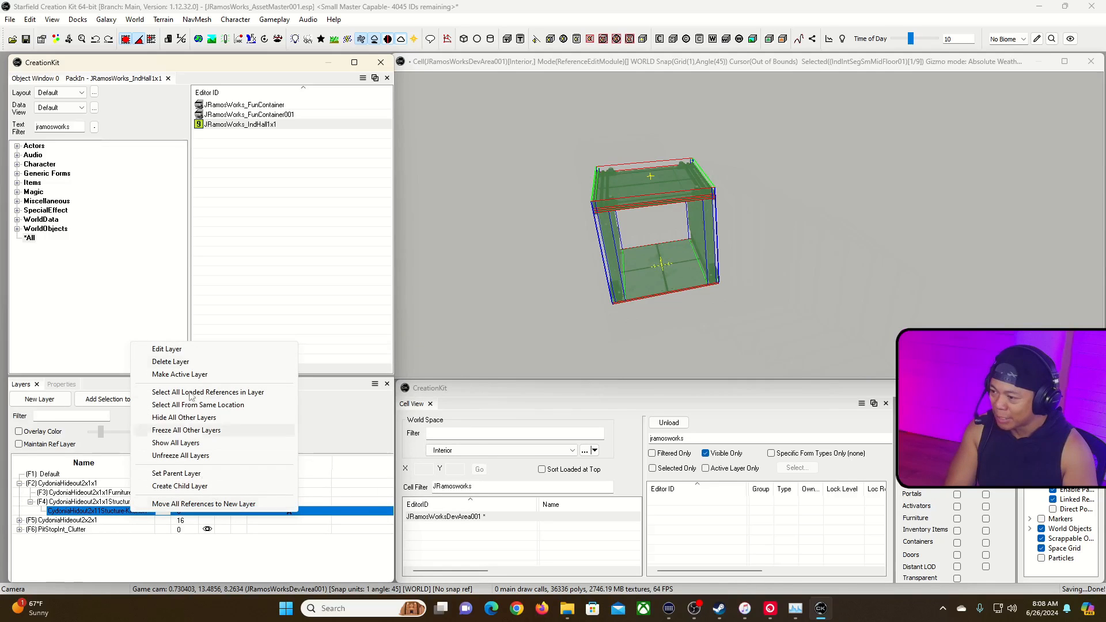
pyautogui.click(219, 563)
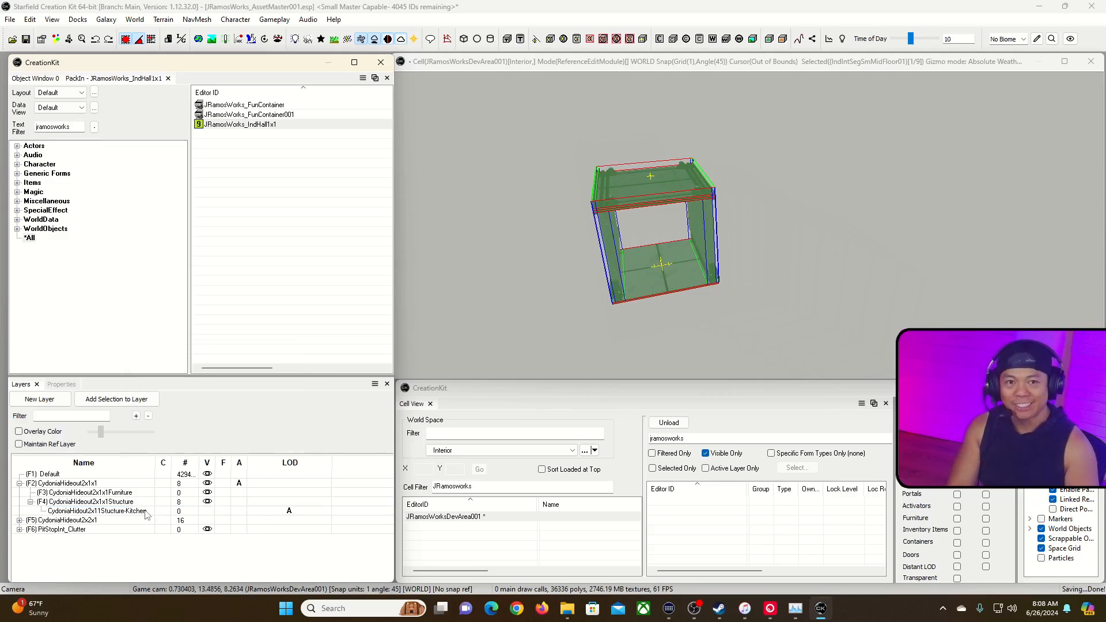
# Expand the PitStopInt_Clutter layer and examine its Kitchen child layer.
pyautogui.click(20, 531)
pyautogui.click(19, 529)
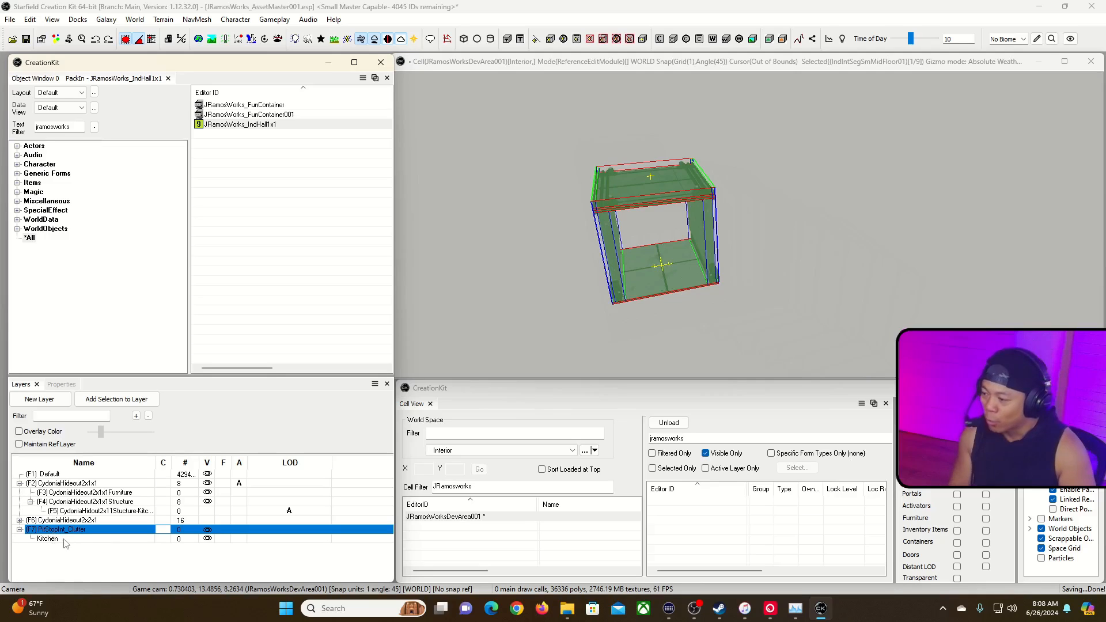
pyautogui.click(67, 547)
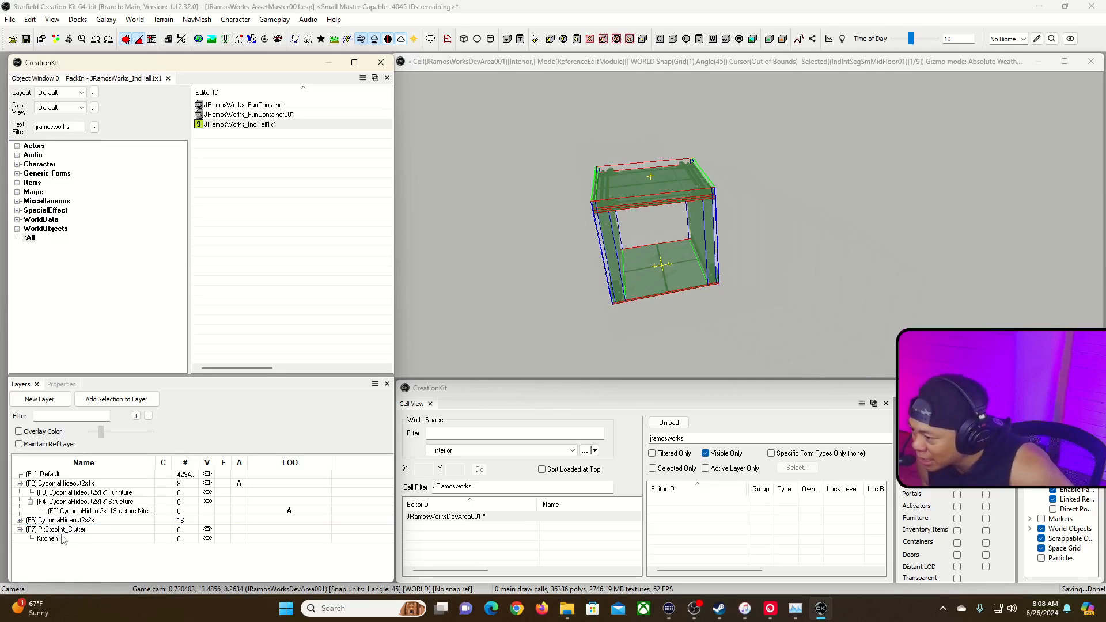
pyautogui.click(98, 540)
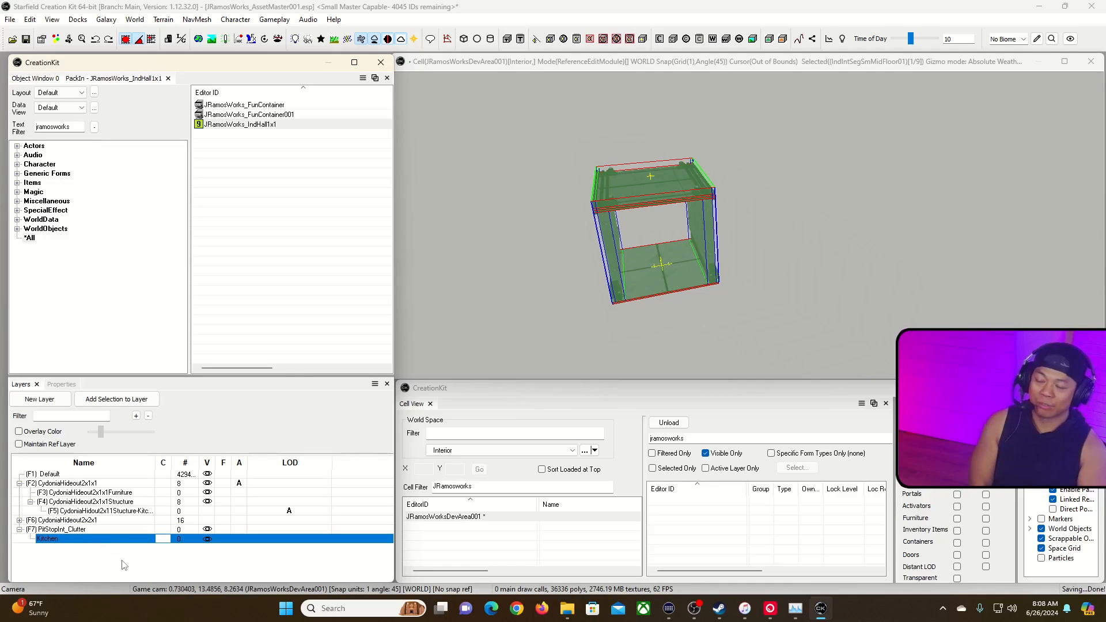
pyautogui.click(91, 531)
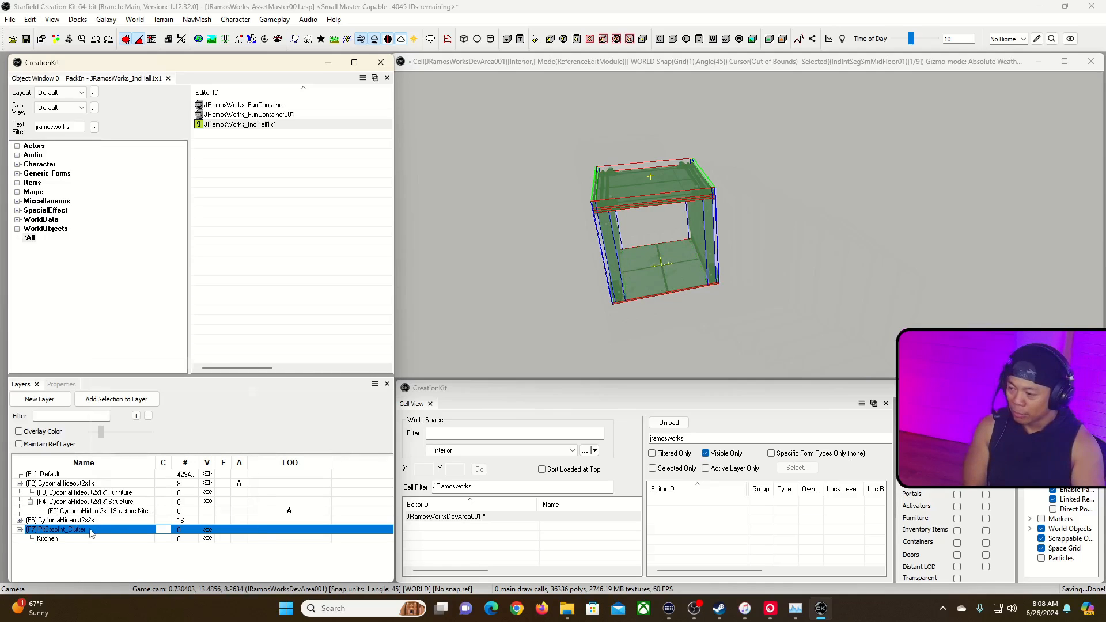
pyautogui.click(92, 558)
pyautogui.click(57, 403)
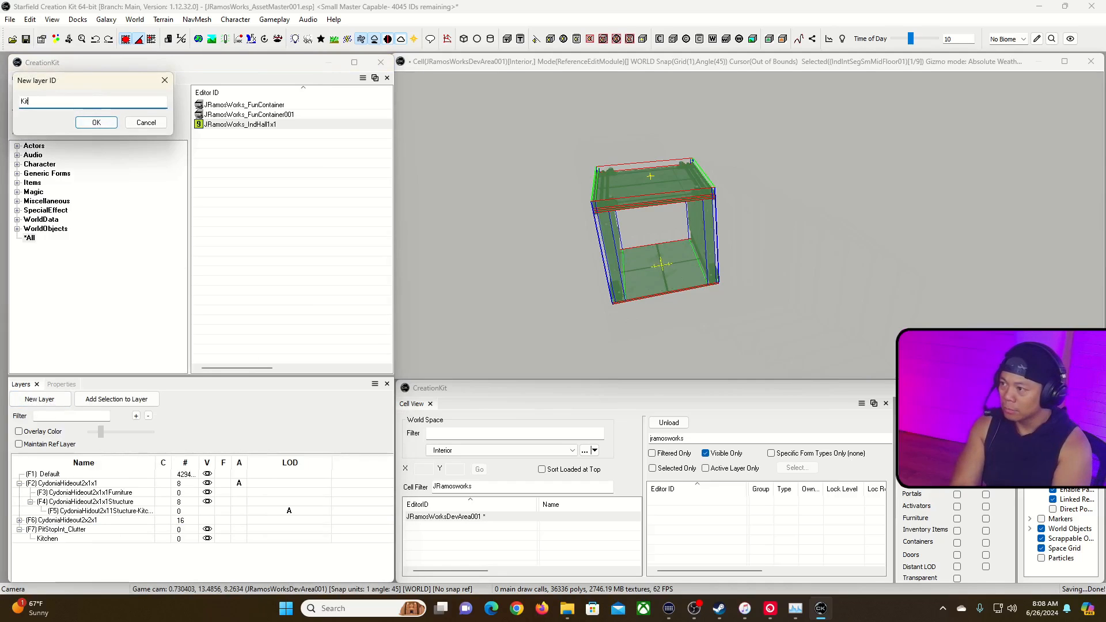
pyautogui.write('Kitchen')
pyautogui.click(96, 123)
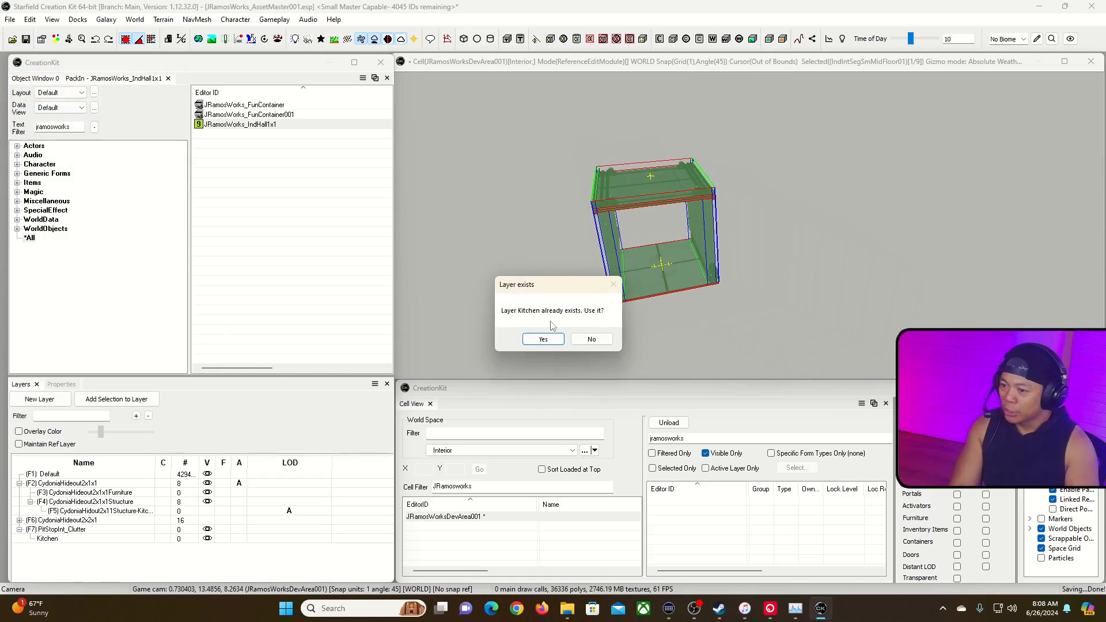
pyautogui.click(591, 338)
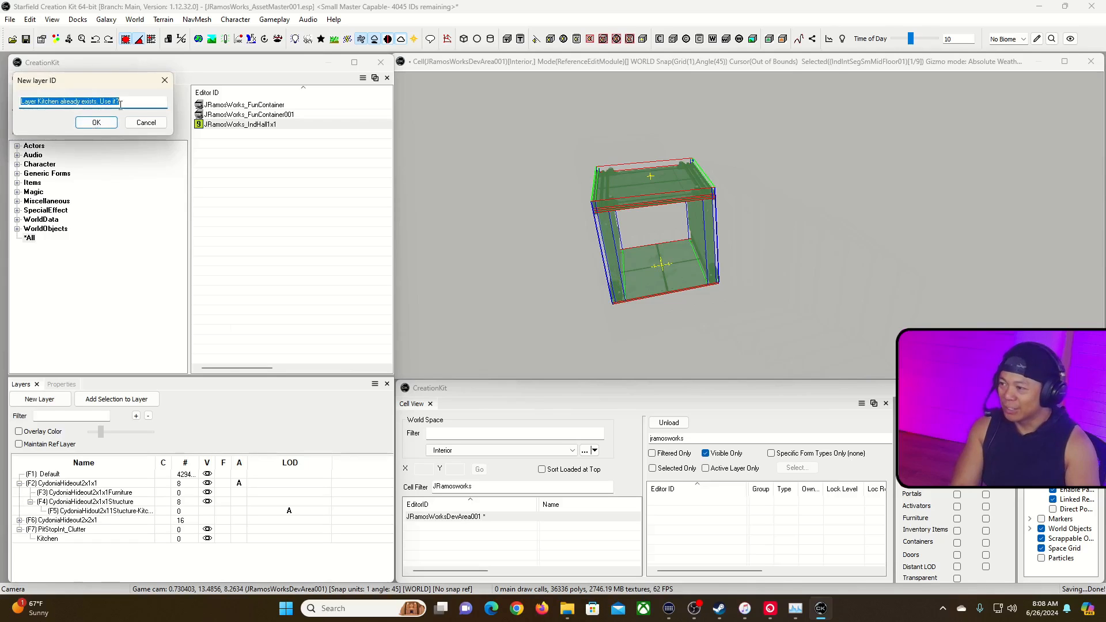
pyautogui.click(160, 124)
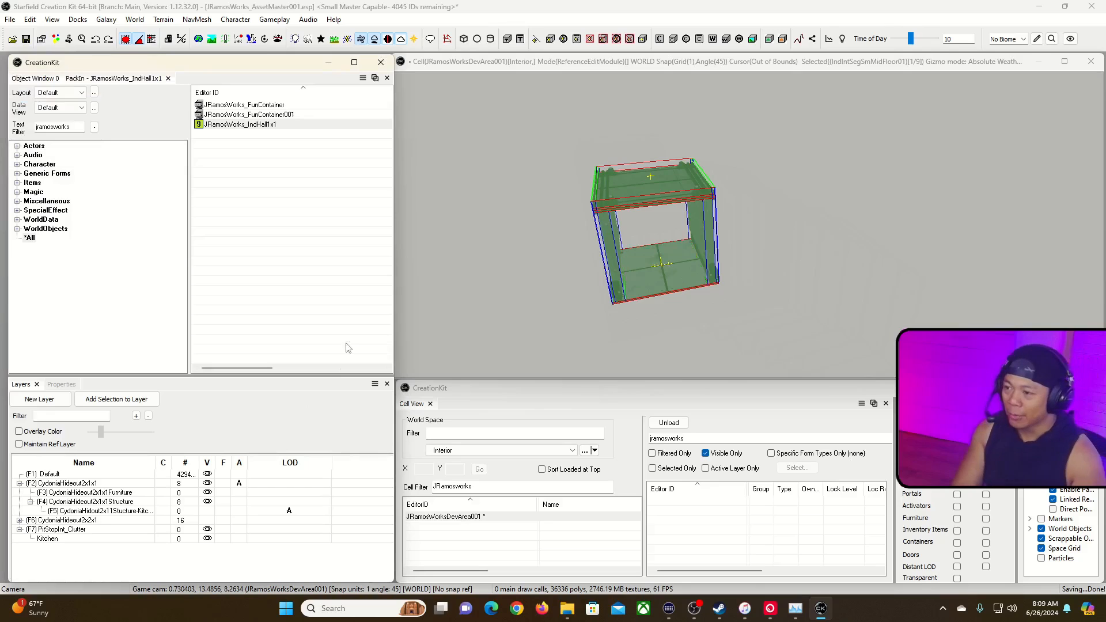
# Try to move the hall module along the X axis.
pyautogui.click(132, 502)
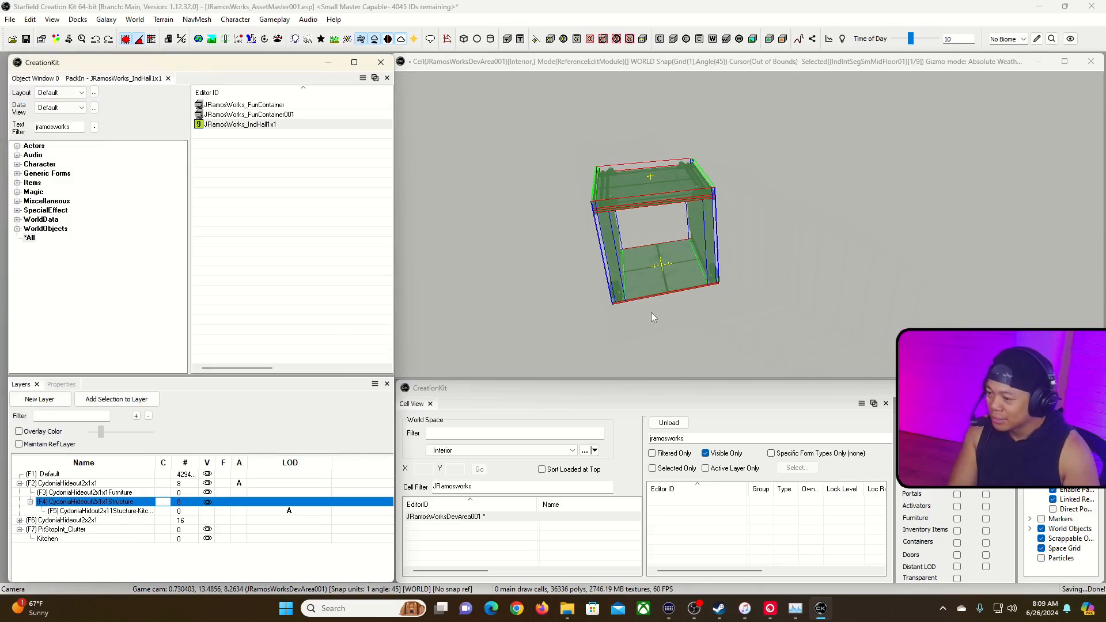
pyautogui.click(667, 271)
pyautogui.keyDown('shift'); pyautogui.moveTo(667, 270); pyautogui.dragTo(680, 282, button='middle'); pyautogui.keyUp('shift')
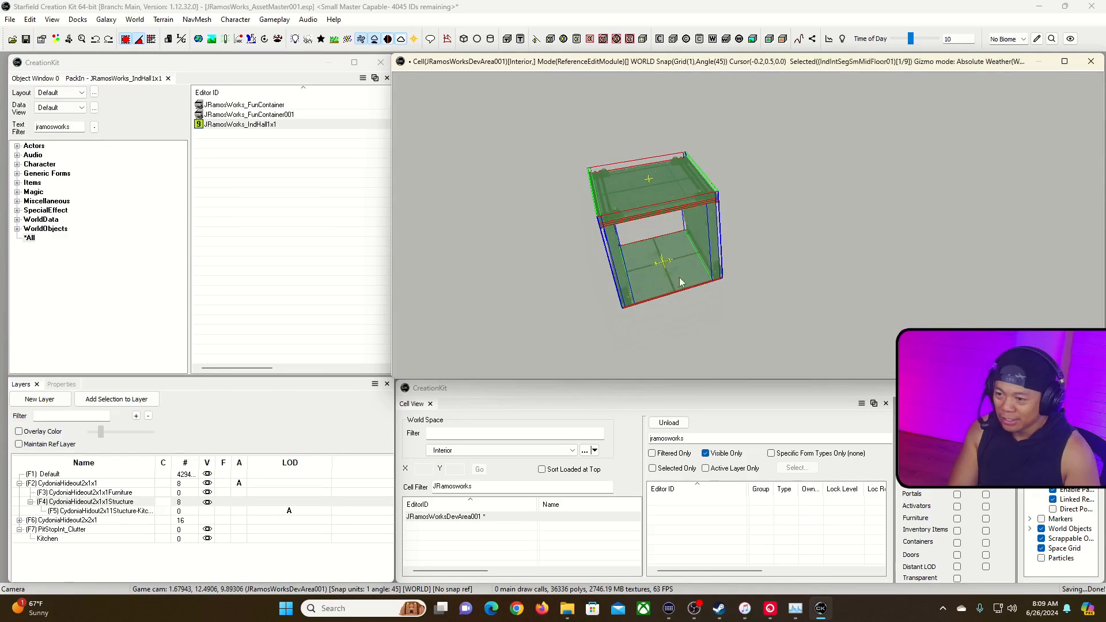
pyautogui.press('x')
pyautogui.moveTo(682, 282); pyautogui.dragTo(710, 275)
pyautogui.hotkey('ctrl', 'z')
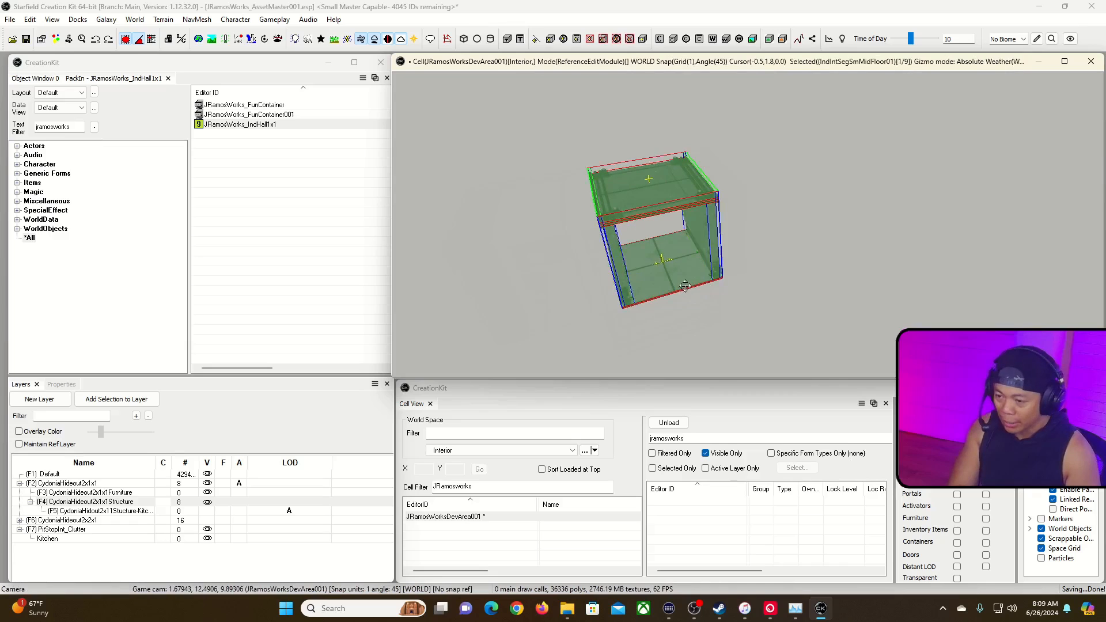
# Duplicate the hall module and move the copy along the Y axis to form a two-module hallway.
pyautogui.hotkey('ctrl', 'd')
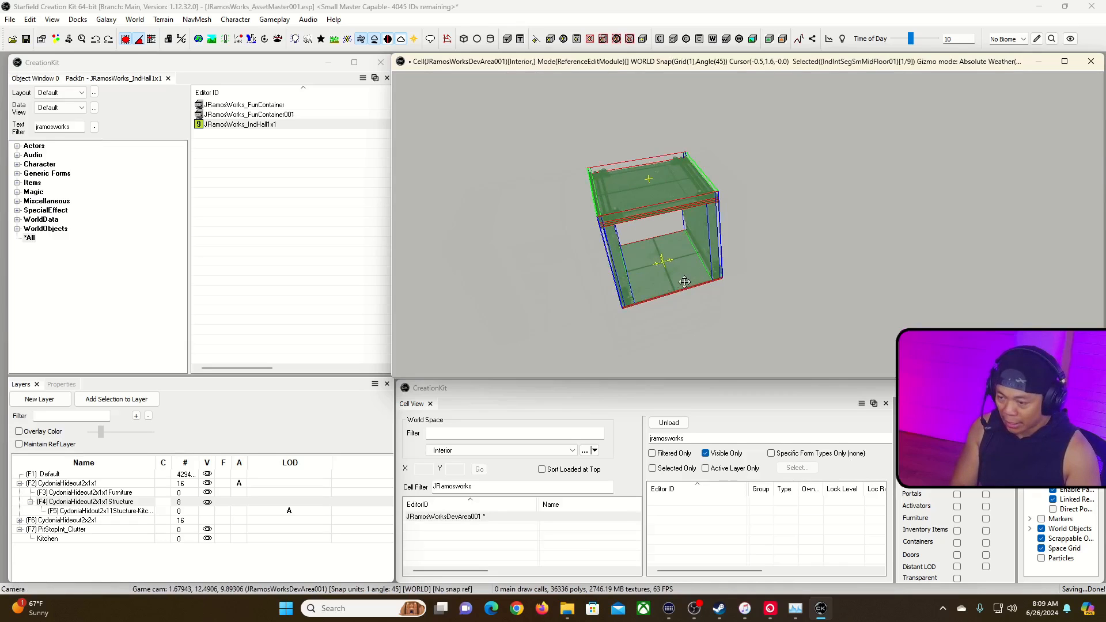
pyautogui.press('y')
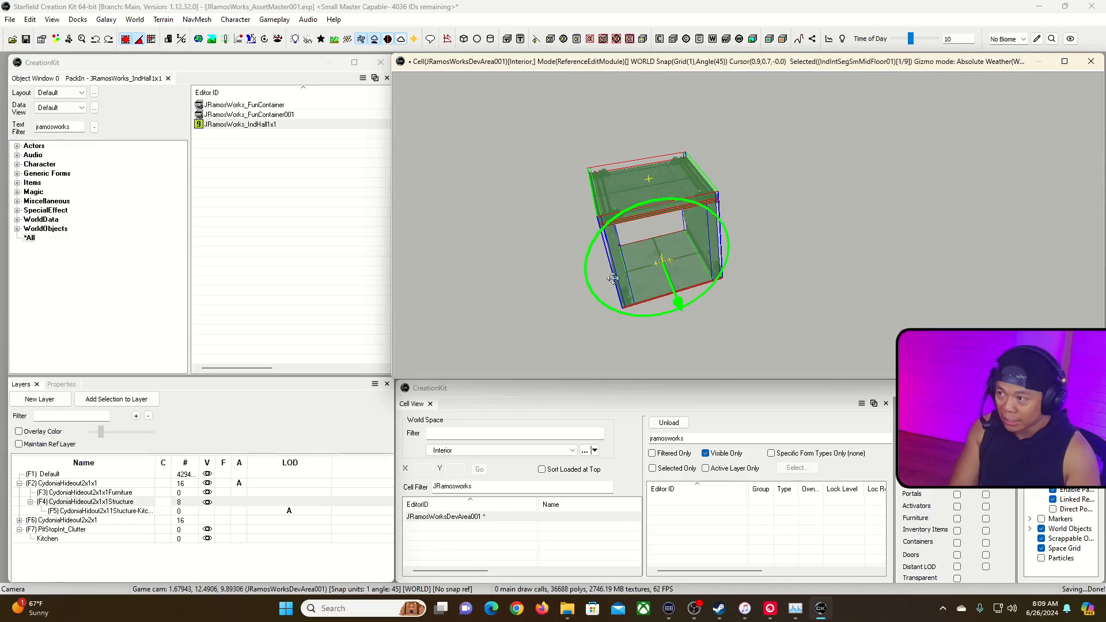
pyautogui.press('y')
pyautogui.moveTo(663, 262); pyautogui.dragTo(689, 328)
pyautogui.keyDown('shift'); pyautogui.moveTo(690, 328); pyautogui.dragTo(766, 179, button='middle'); pyautogui.keyUp('shift')
pyautogui.click(808, 253)
pyautogui.moveTo(808, 253)
pyautogui.mouseDown(button='right')
pyautogui.moveTo(766, 245)
pyautogui.moveTo(639, 259)
pyautogui.moveTo(581, 248)
pyautogui.moveTo(449, 257)
pyautogui.moveTo(800, 236)
pyautogui.mouseUp(button='right')
pyautogui.press('d')
pyautogui.press('d')
pyautogui.press('s')
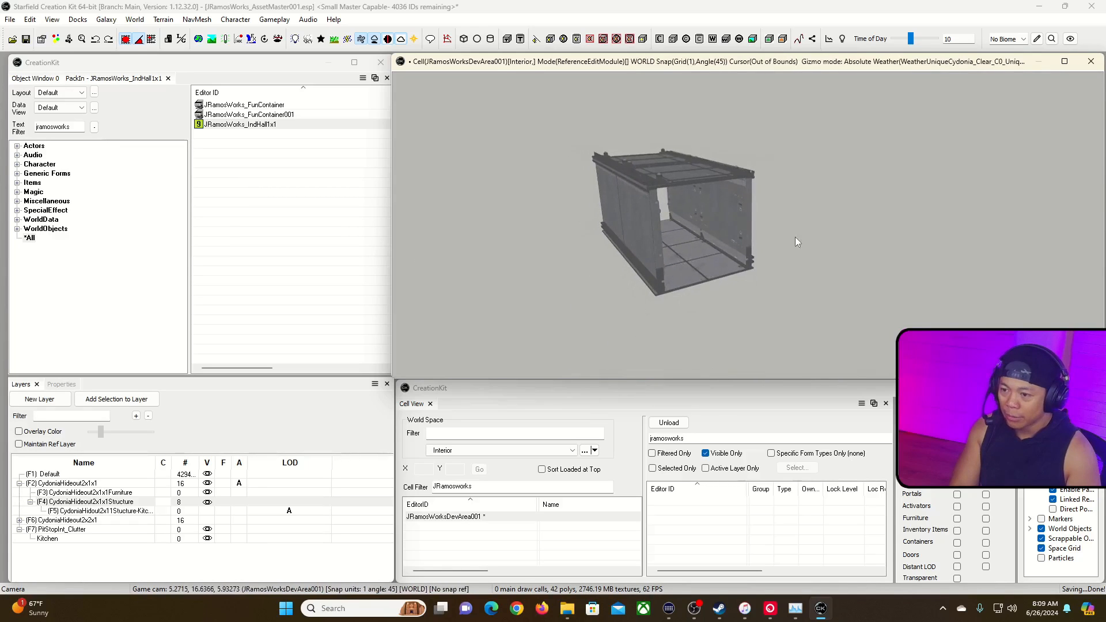
# Examine the two joined hall modules, selecting each one in turn to check the seam and grouping.
pyautogui.click(647, 230)
pyautogui.click(840, 264)
pyautogui.moveTo(832, 263); pyautogui.dragTo(754, 266, button='right')
pyautogui.press('d')
pyautogui.press('a')
pyautogui.click(575, 263)
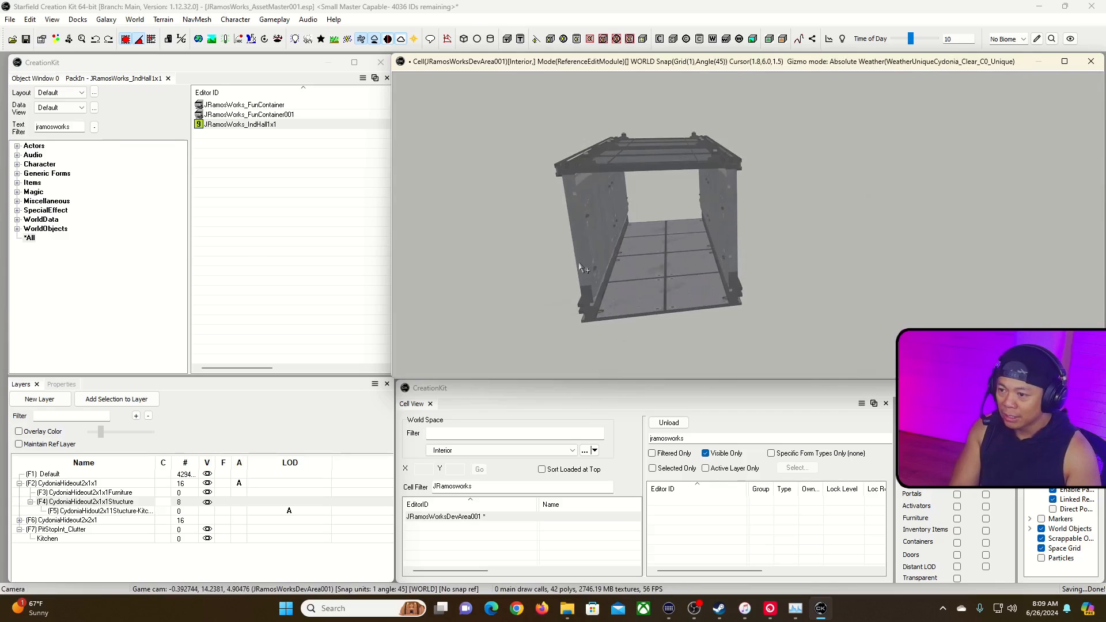
pyautogui.moveTo(540, 304); pyautogui.dragTo(543, 305, button='middle')
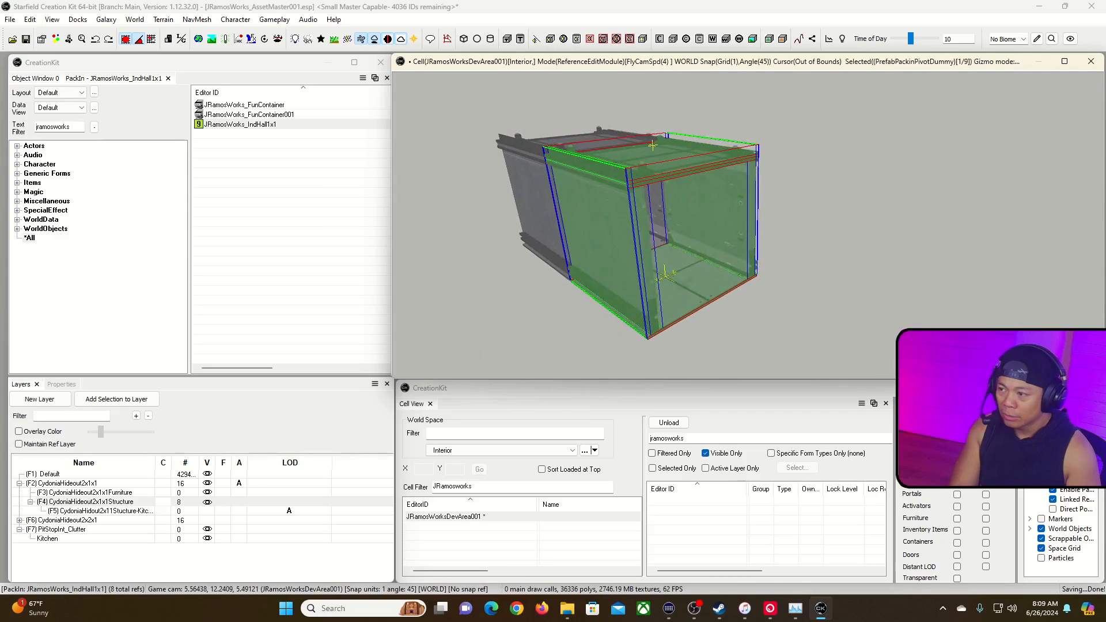
pyautogui.click(542, 197)
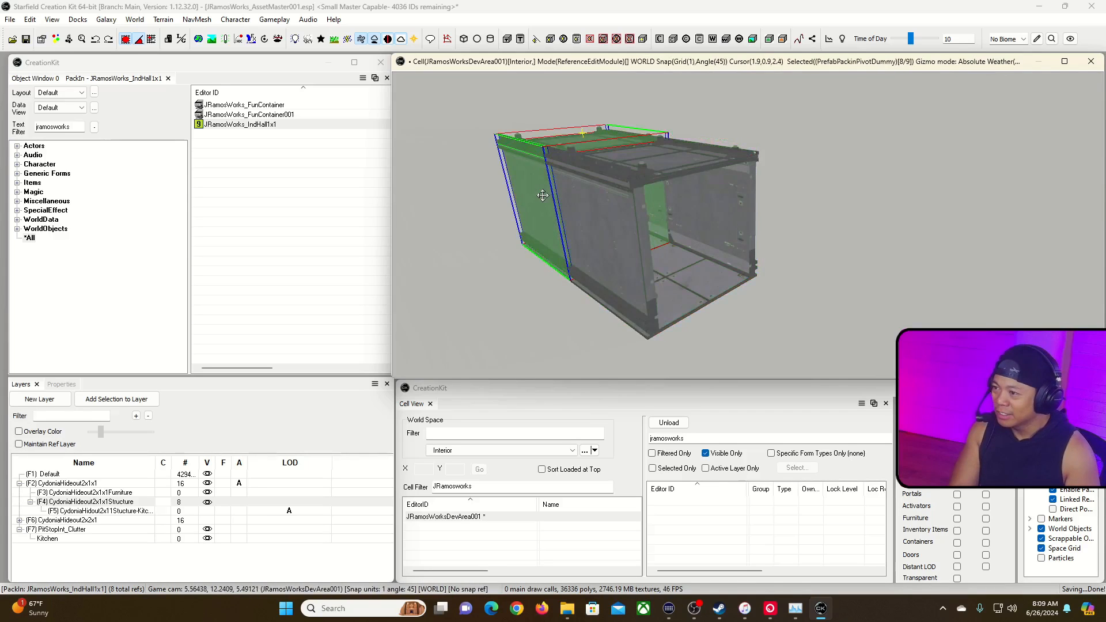
pyautogui.click(591, 235)
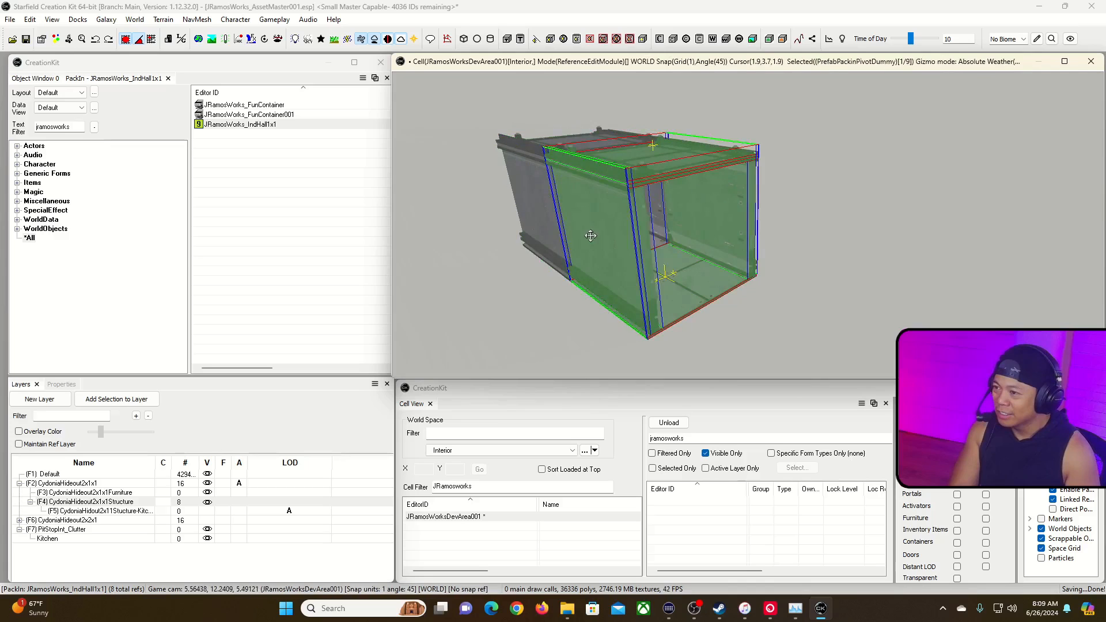
# Compare the rear hall module with its JRamosWorks_IndHall1x1 pack-in and review its group options.
pyautogui.click(277, 124)
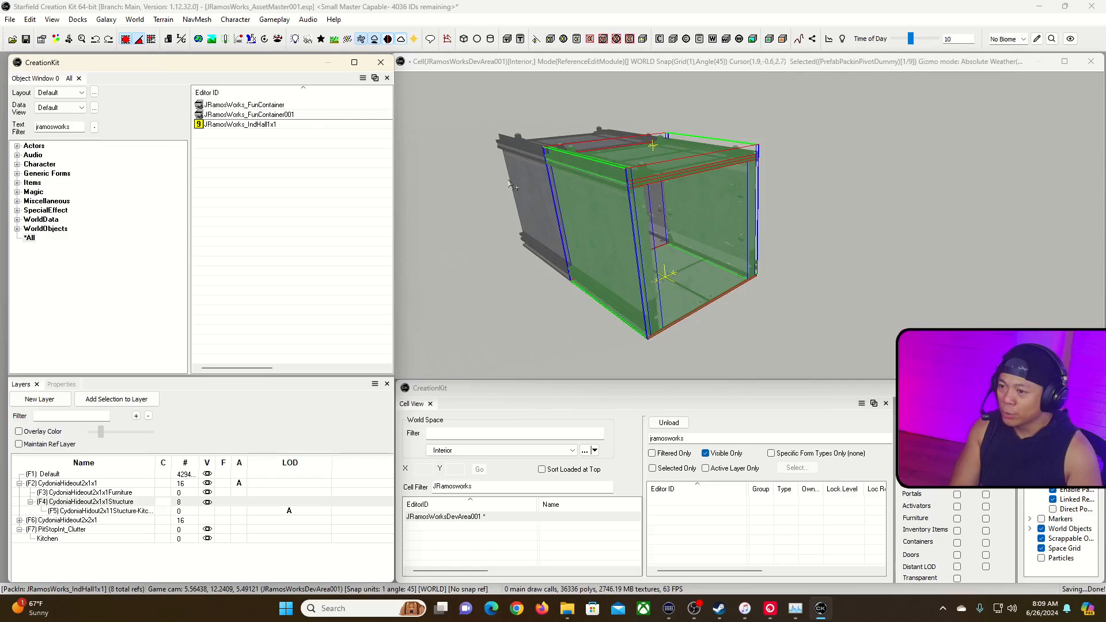
pyautogui.click(537, 193)
pyautogui.keyDown('shift'); pyautogui.moveTo(366, 151); pyautogui.dragTo(430, 223, button='middle'); pyautogui.keyUp('shift')
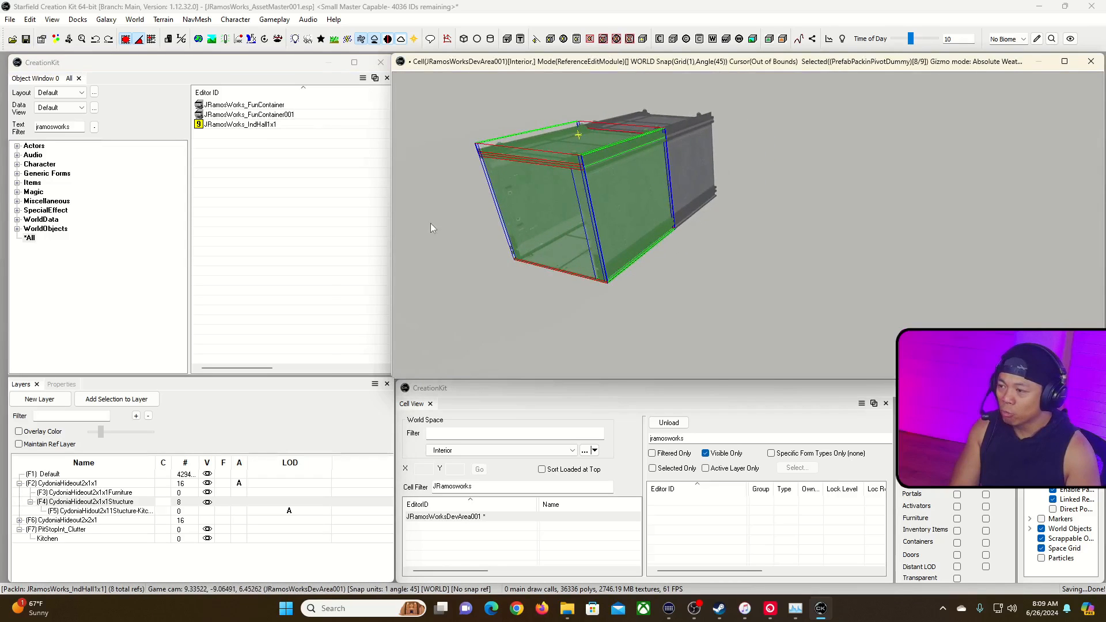
pyautogui.keyDown('shift'); pyautogui.moveTo(720, 237); pyautogui.dragTo(671, 230, button='middle'); pyautogui.keyUp('shift')
pyautogui.press('a')
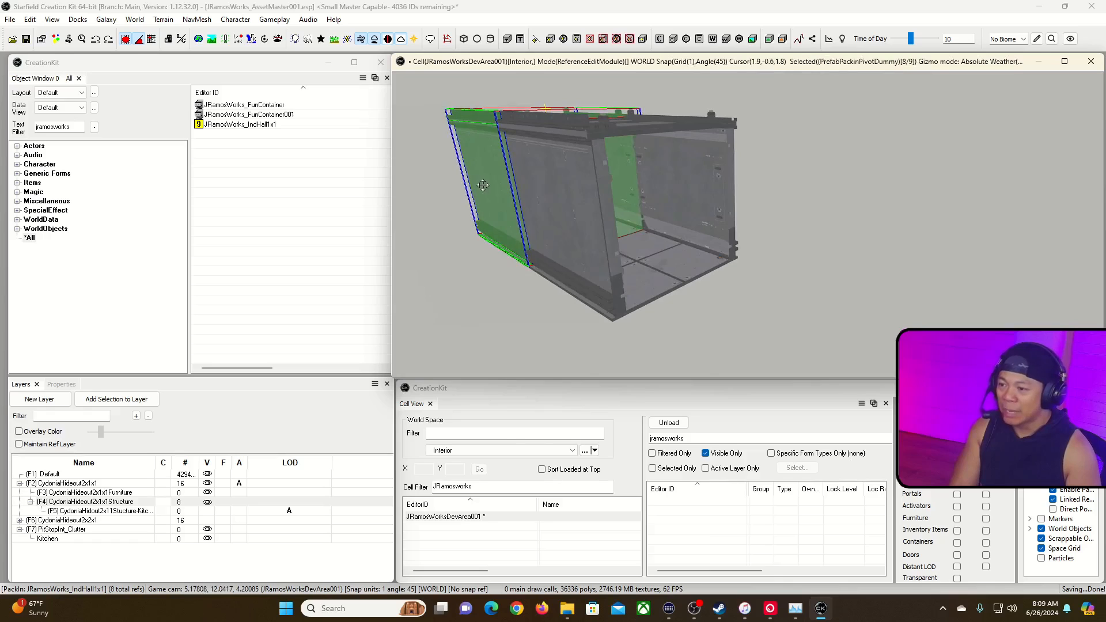
pyautogui.rightClick(482, 185)
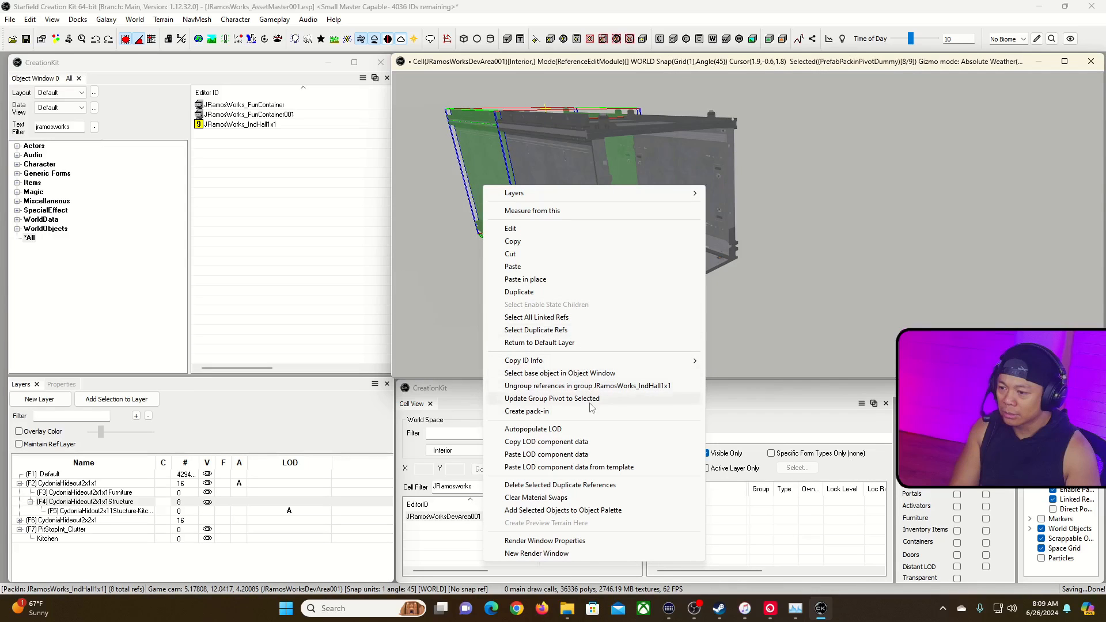
pyautogui.click(804, 271)
# Ungroup the front hall module's references from the JRamosWorks_IndHall1x1 group.
pyautogui.moveTo(803, 271); pyautogui.dragTo(701, 291, button='right')
pyautogui.click(701, 290)
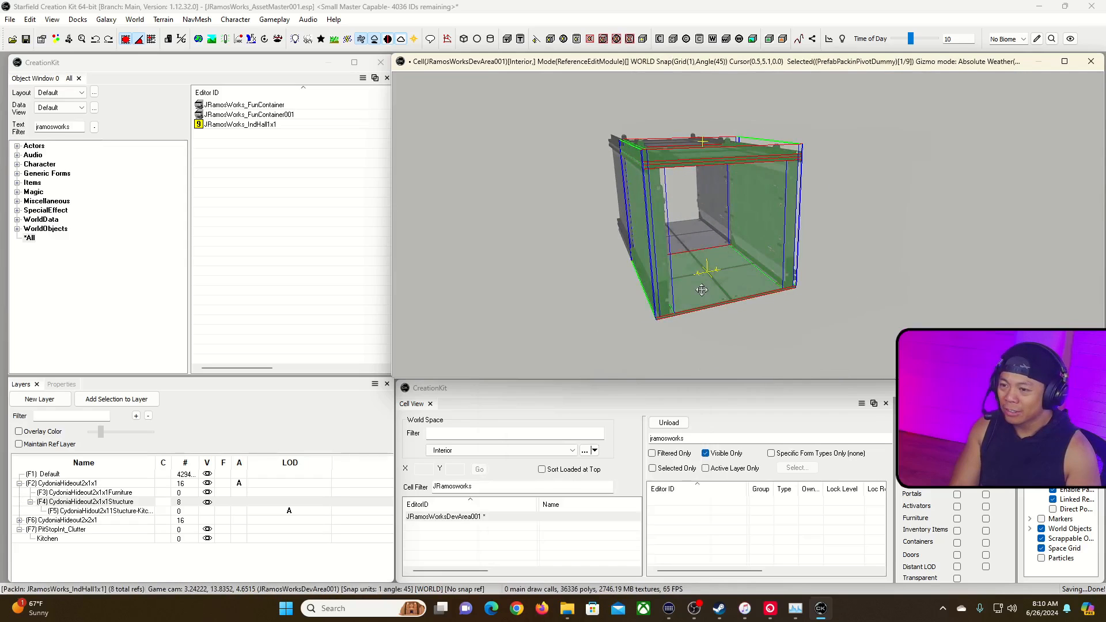
pyautogui.keyDown('shift'); pyautogui.moveTo(701, 290); pyautogui.dragTo(720, 291, button='middle'); pyautogui.keyUp('shift')
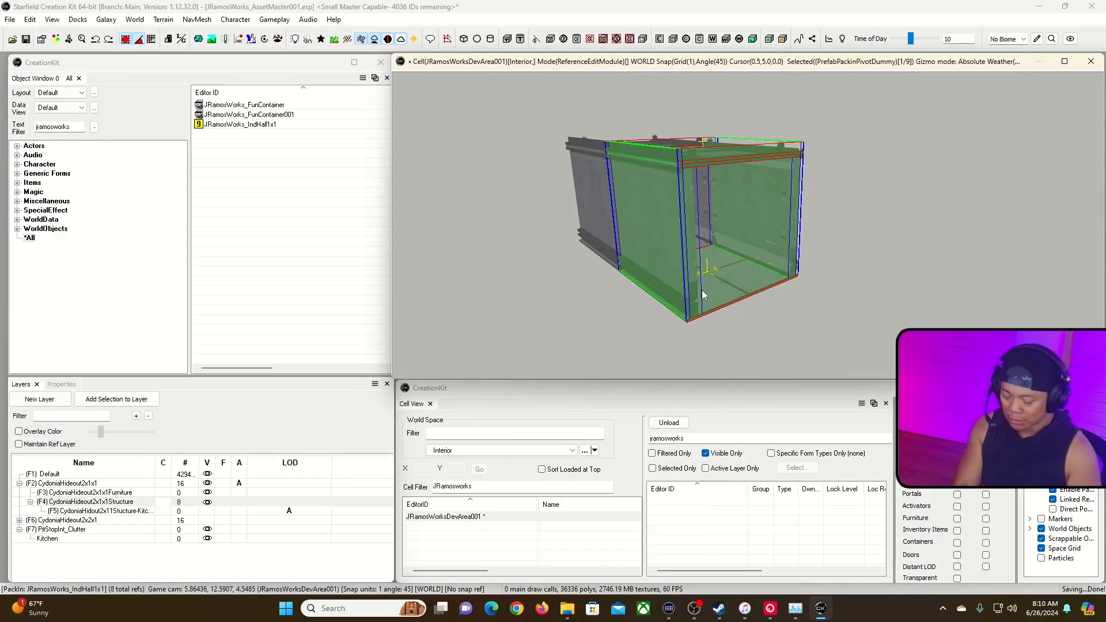
pyautogui.rightClick(683, 291)
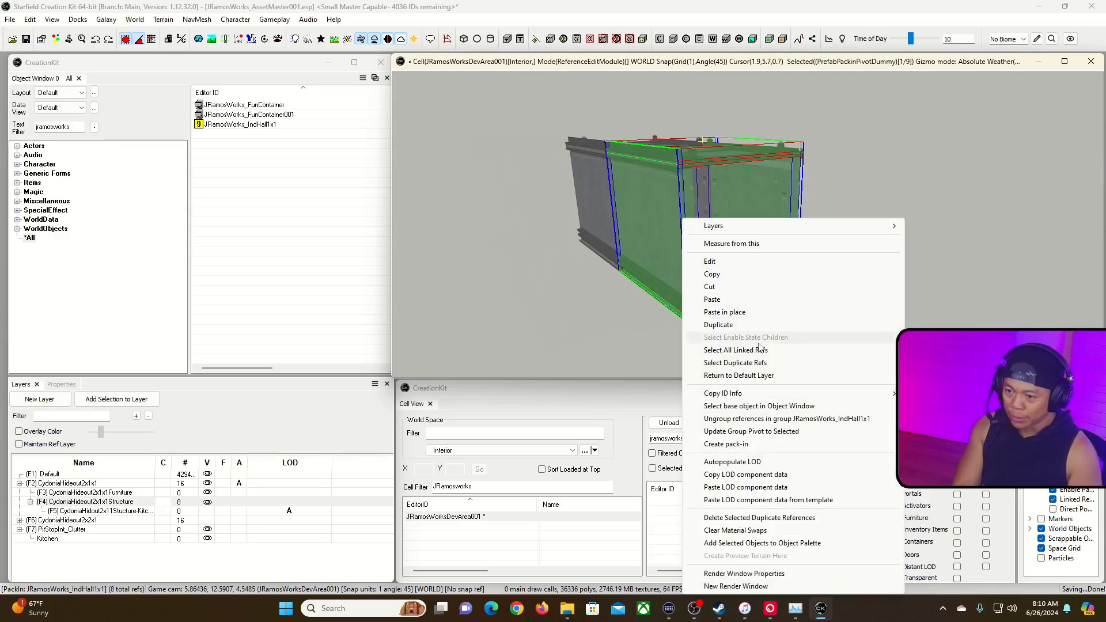
pyautogui.click(767, 418)
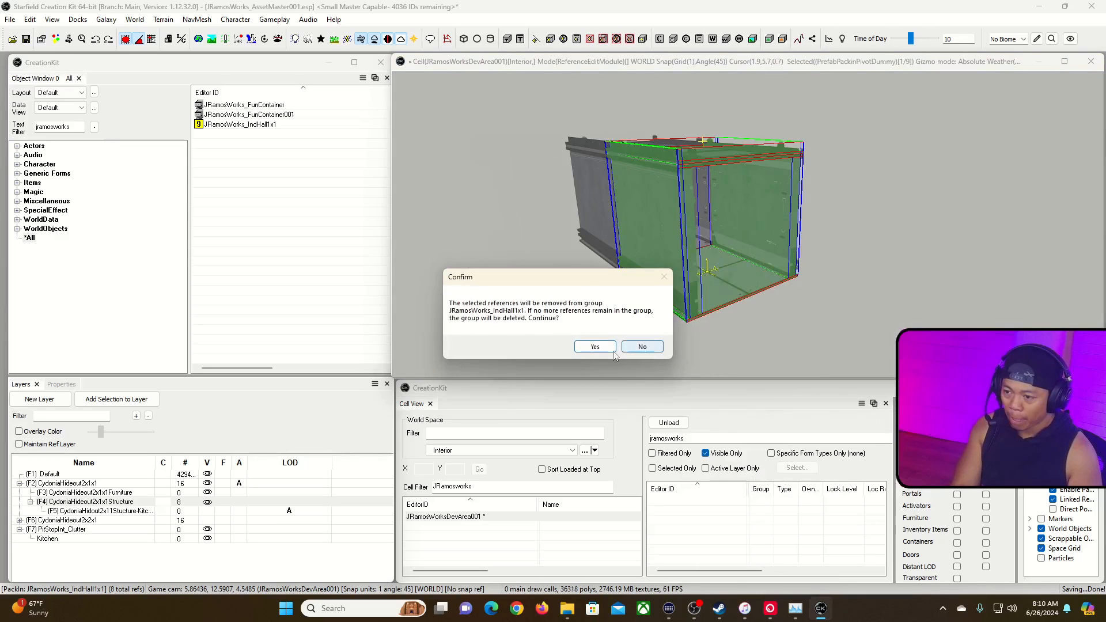
pyautogui.click(597, 346)
pyautogui.click(839, 319)
pyautogui.keyDown('shift'); pyautogui.moveTo(866, 300); pyautogui.dragTo(686, 281, button='middle'); pyautogui.keyUp('shift')
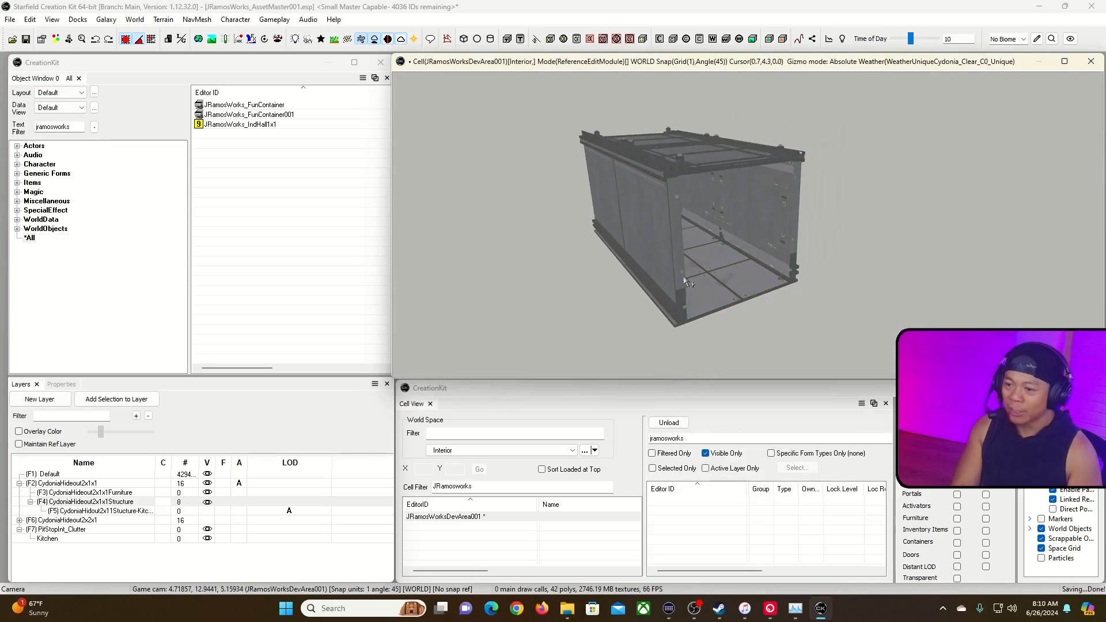
# Duplicate the ungrouped module's exterior and interior side wall pieces and rotate the copies to close its open end.
pyautogui.click(666, 262)
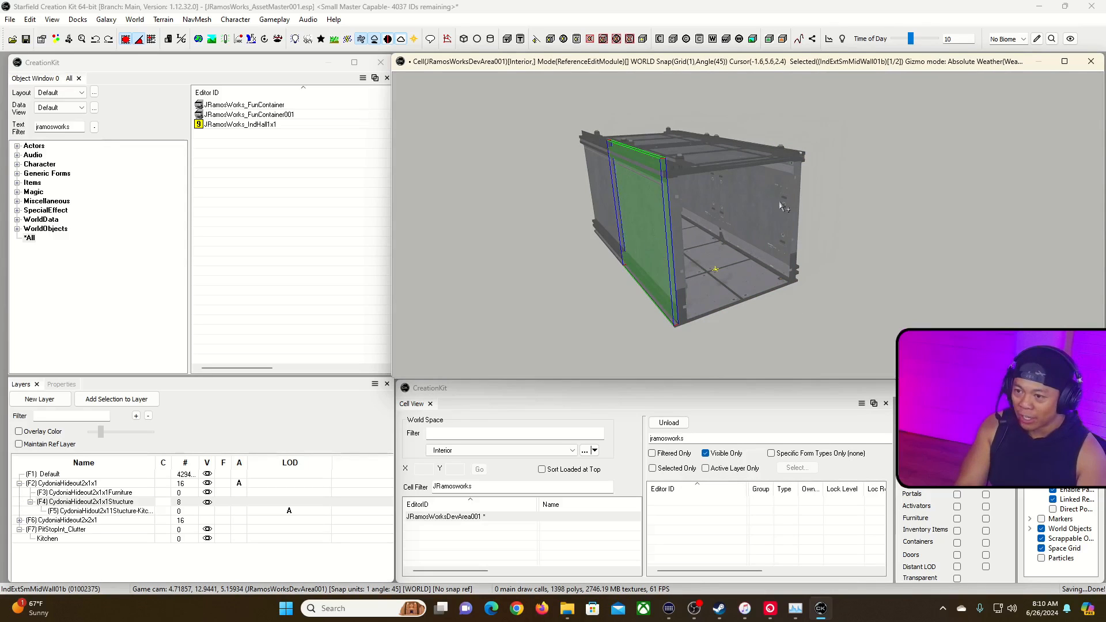
pyautogui.keyDown('ctrl'); pyautogui.click(684, 271); pyautogui.keyUp('ctrl')
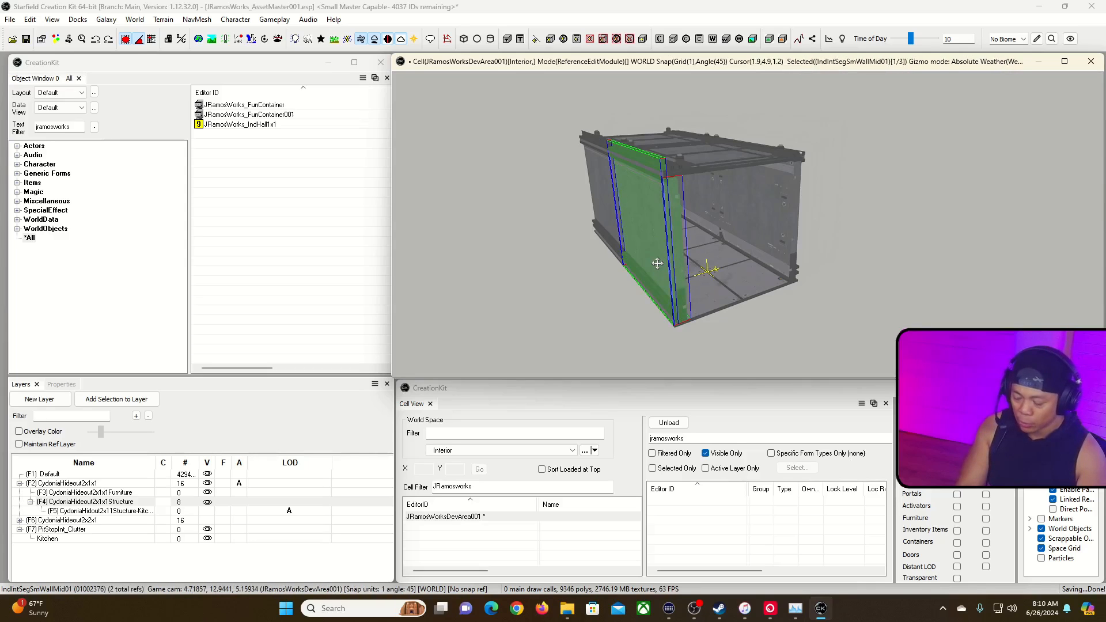
pyautogui.hotkey('ctrl', 'd')
pyautogui.moveTo(655, 265); pyautogui.dragTo(714, 272, button='right')
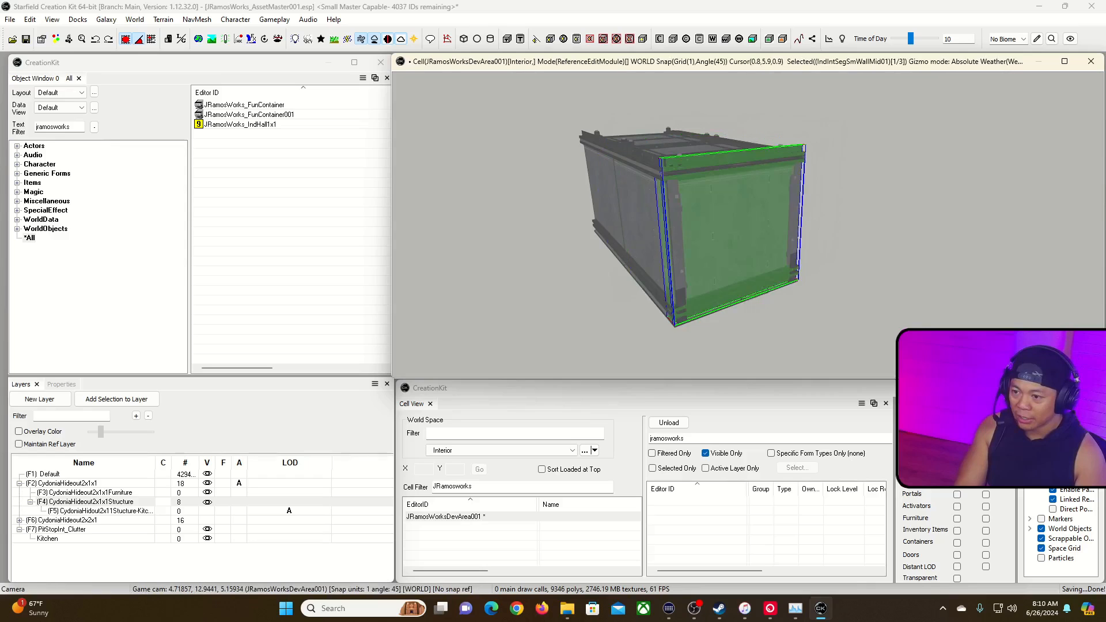
# Bring the hallway's opposite open end into view and filter the object list by "secret".
pyautogui.click(811, 311)
pyautogui.moveTo(915, 283); pyautogui.dragTo(893, 303, button='right')
pyautogui.press('d')
pyautogui.press('d')
pyautogui.press('w')
pyautogui.press('w')
pyautogui.press('w')
pyautogui.press('s')
pyautogui.press('s')
pyautogui.press('s')
pyautogui.click(64, 129)
pyautogui.doubleClick(63, 129)
pyautogui.write('secret')
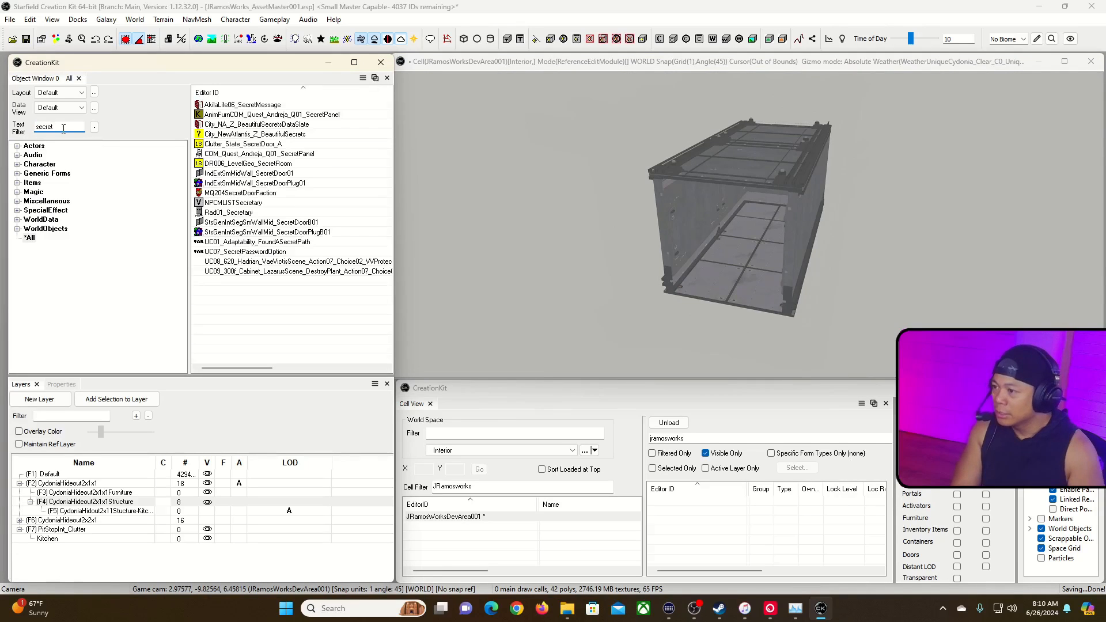
# Place the IndExtSmMidWall_SecretDoor01 door in the cell beside the hallway.
pyautogui.click(256, 174)
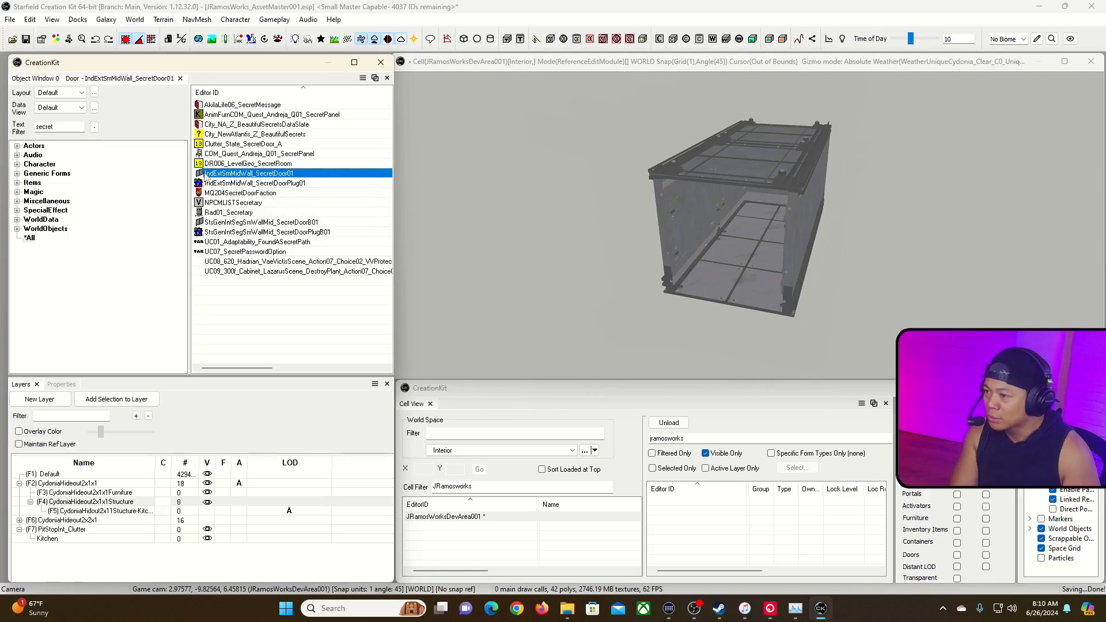
pyautogui.click(221, 183)
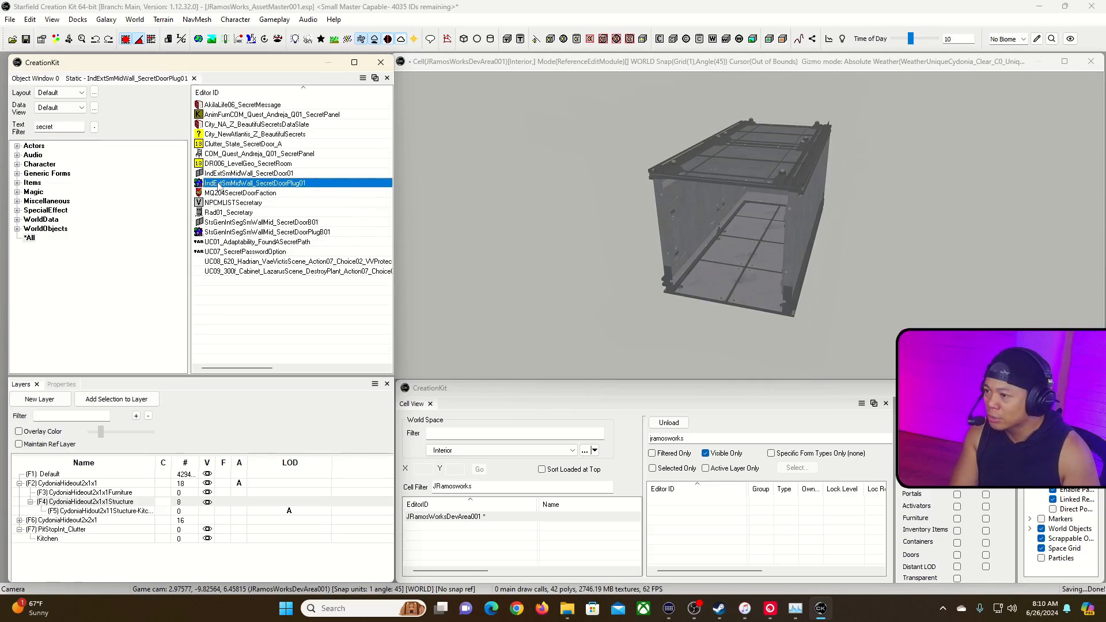
pyautogui.click(203, 174)
pyautogui.moveTo(531, 314); pyautogui.dragTo(566, 266)
pyautogui.moveTo(1097, 185); pyautogui.dragTo(924, 143)
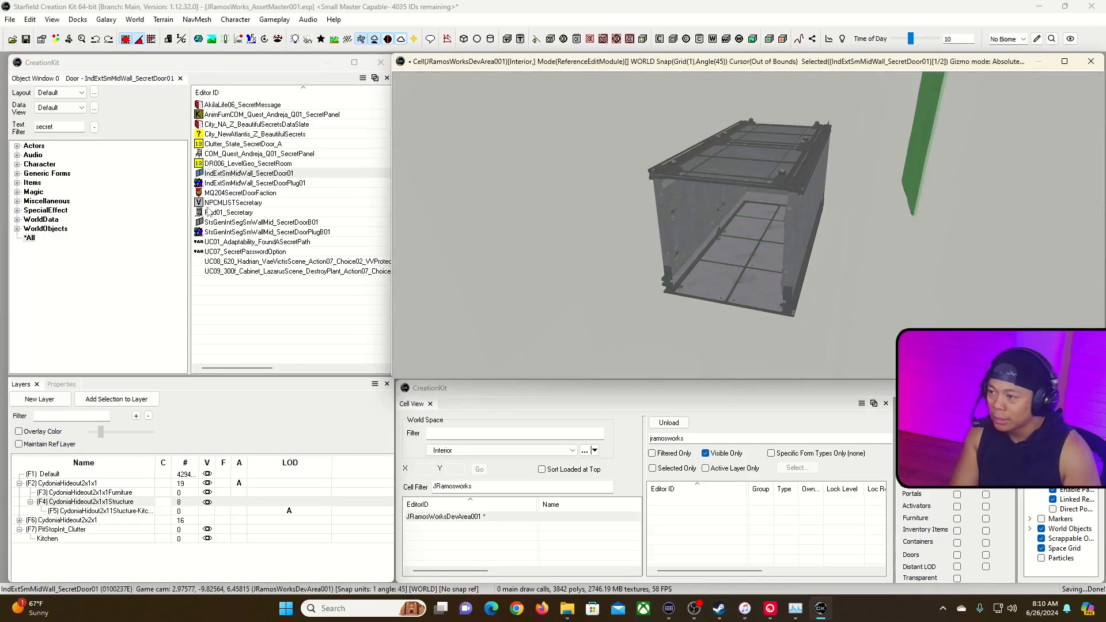
# Place IndExtSmMidWall_SecretDoorPlug01 at the hallway's open end and rotate it to -90 about the Z axis.
pyautogui.click(247, 183)
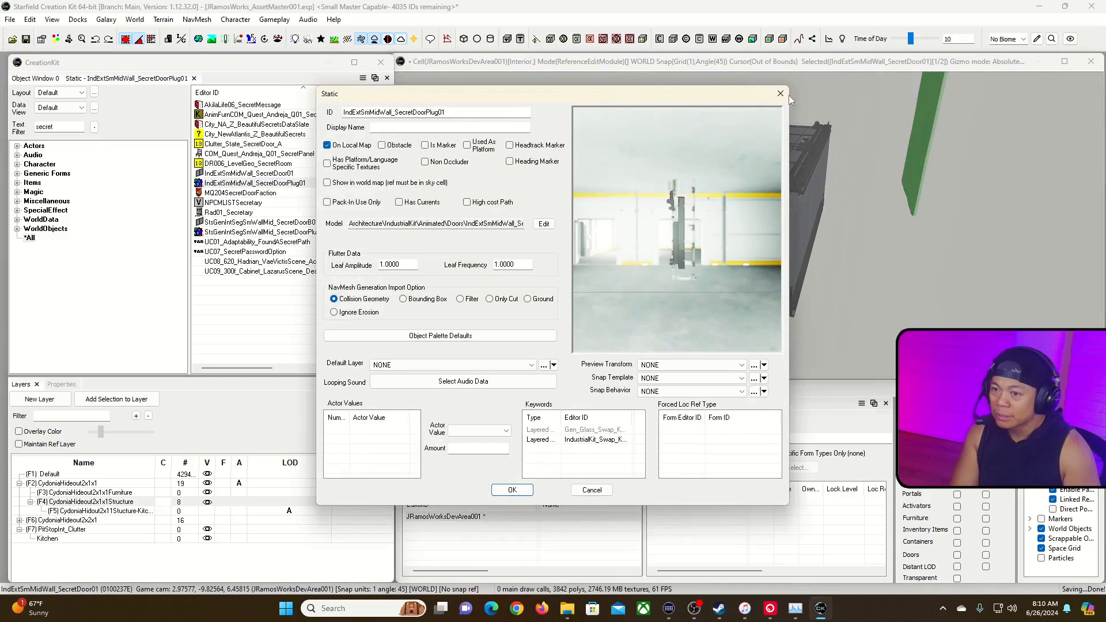
pyautogui.click(780, 94)
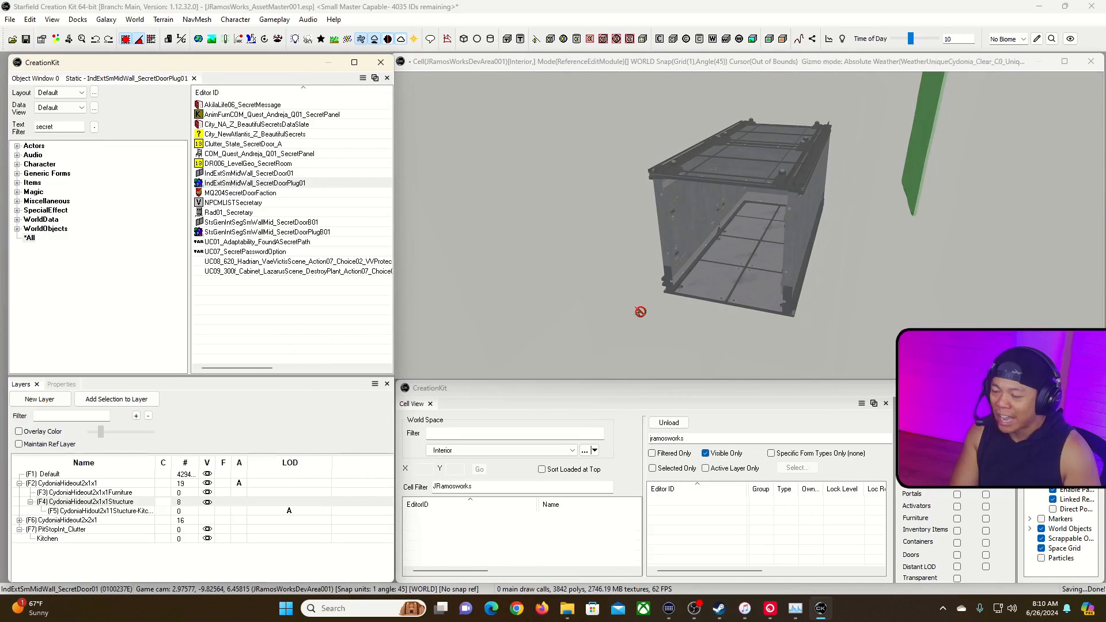
pyautogui.moveTo(640, 311); pyautogui.dragTo(610, 220)
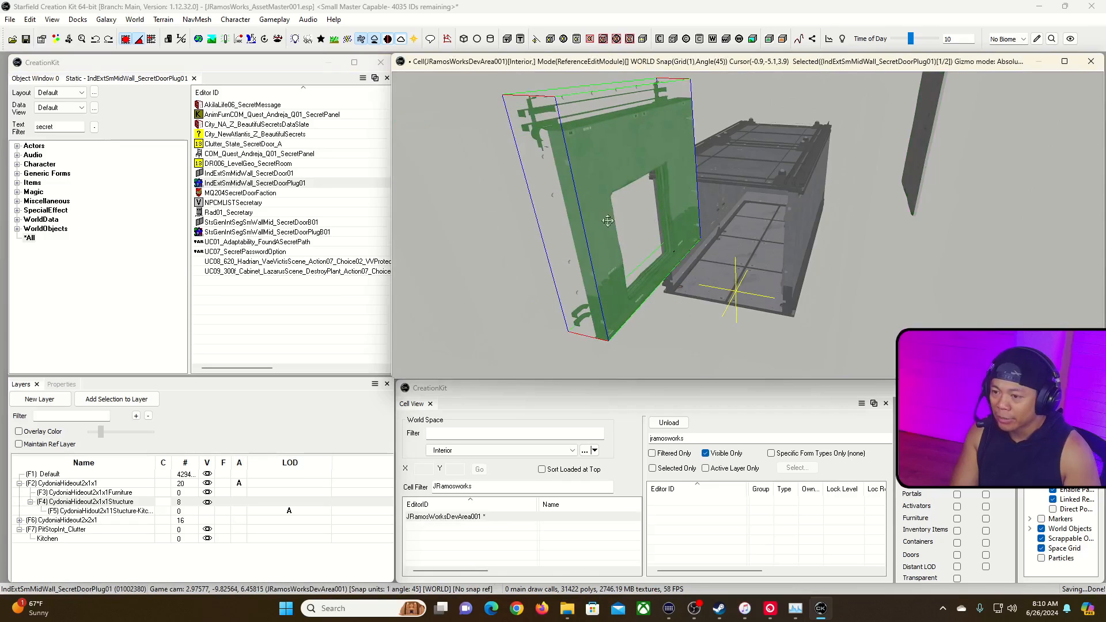
pyautogui.moveTo(611, 221); pyautogui.dragTo(576, 221, button='right')
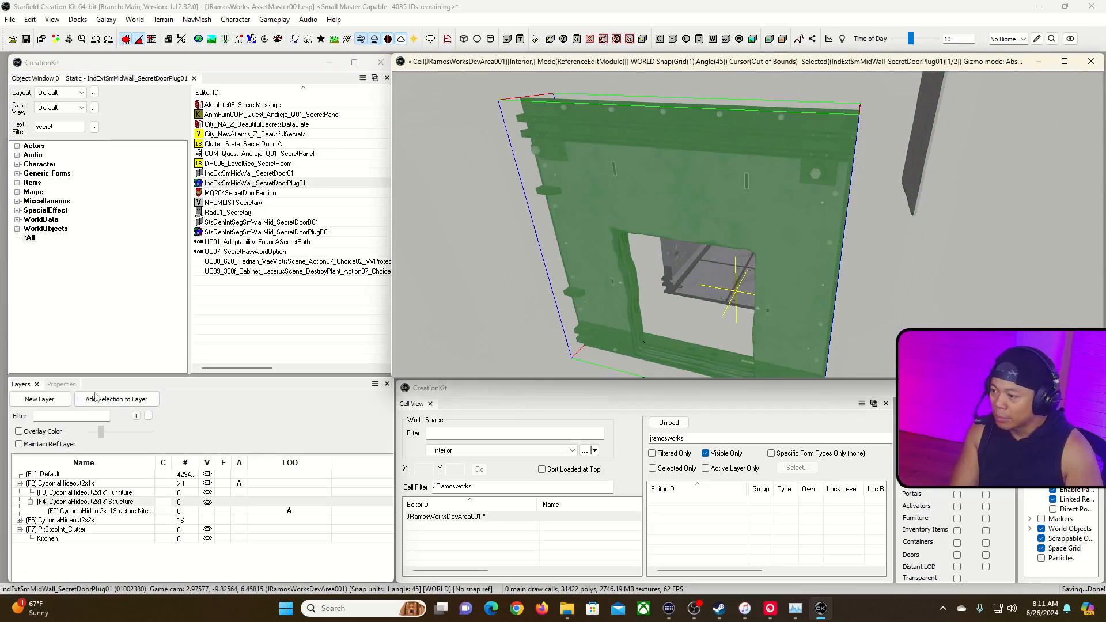
# Set the X position of IndExtSmMidWall_SecretDoorPlug01 to 0.
pyautogui.click(61, 384)
pyautogui.doubleClick(162, 439)
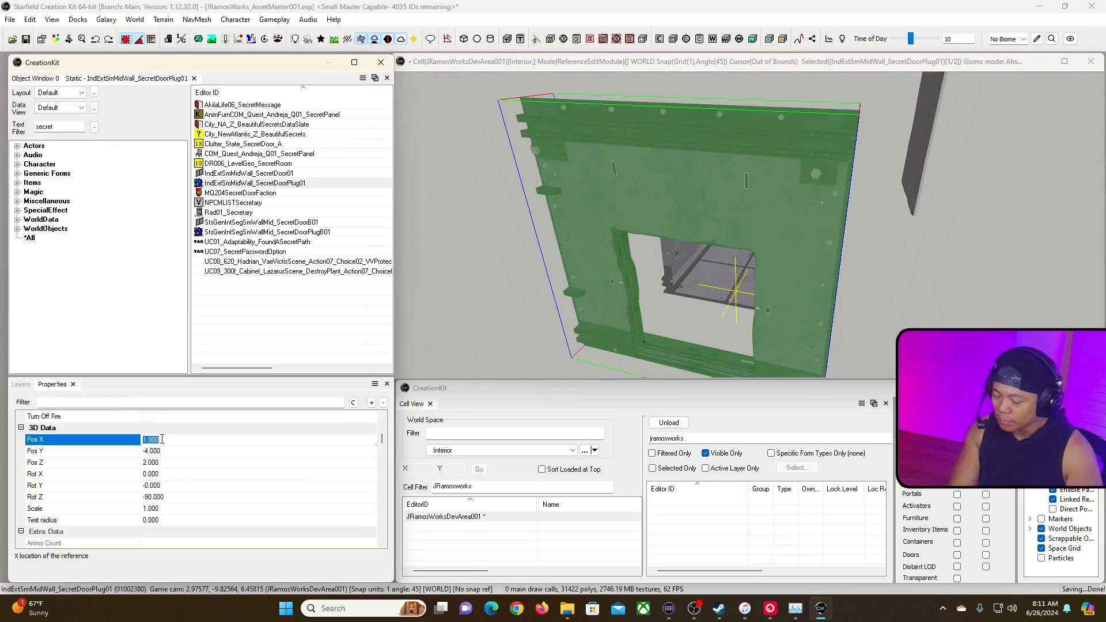
pyautogui.doubleClick(168, 451)
pyautogui.write('-0')
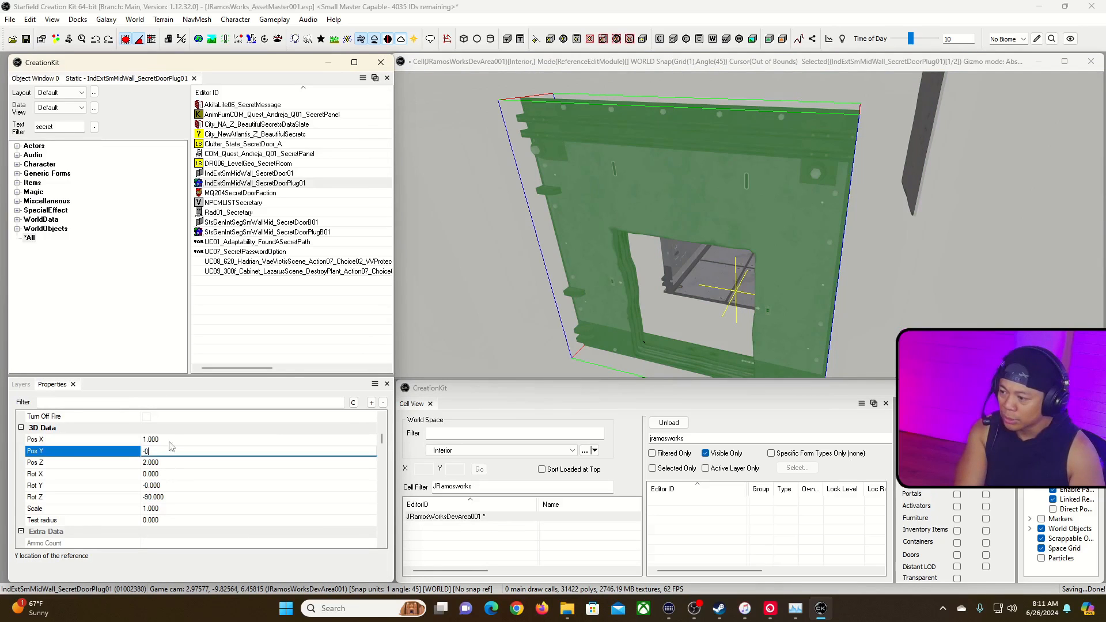
pyautogui.write('4')
pyautogui.click(171, 438)
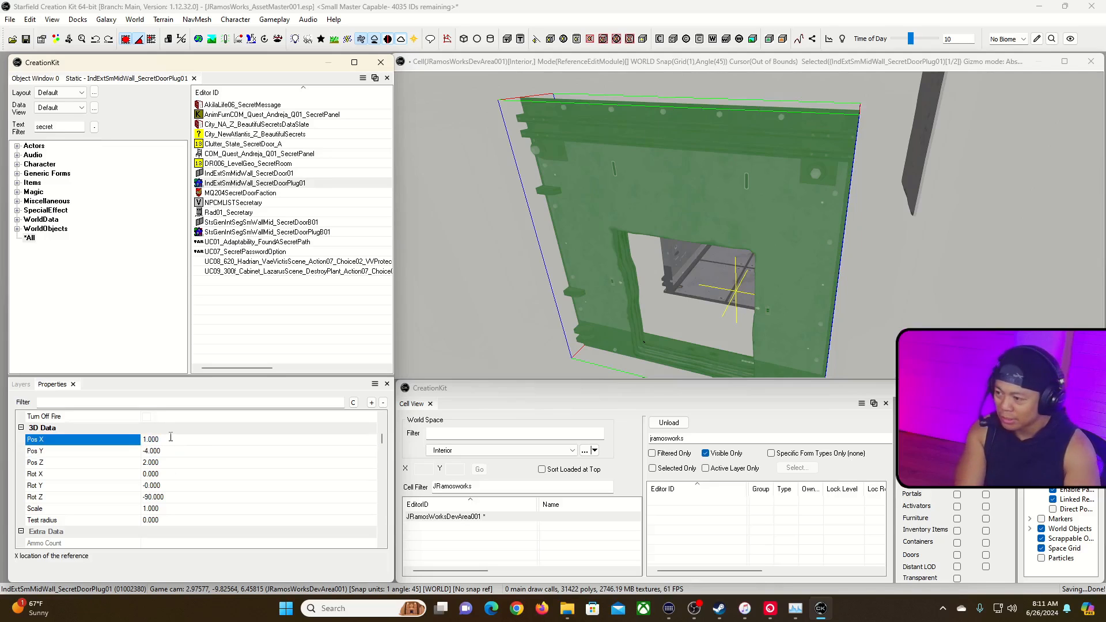
pyautogui.doubleClick(167, 440)
pyautogui.write('0')
pyautogui.press('Return')
# Set the secret door plug's Y and Z positions to 0 so it lines up with the hallway's end.
pyautogui.doubleClick(174, 451)
pyautogui.press('Return')
pyautogui.doubleClick(174, 451)
pyautogui.write('0')
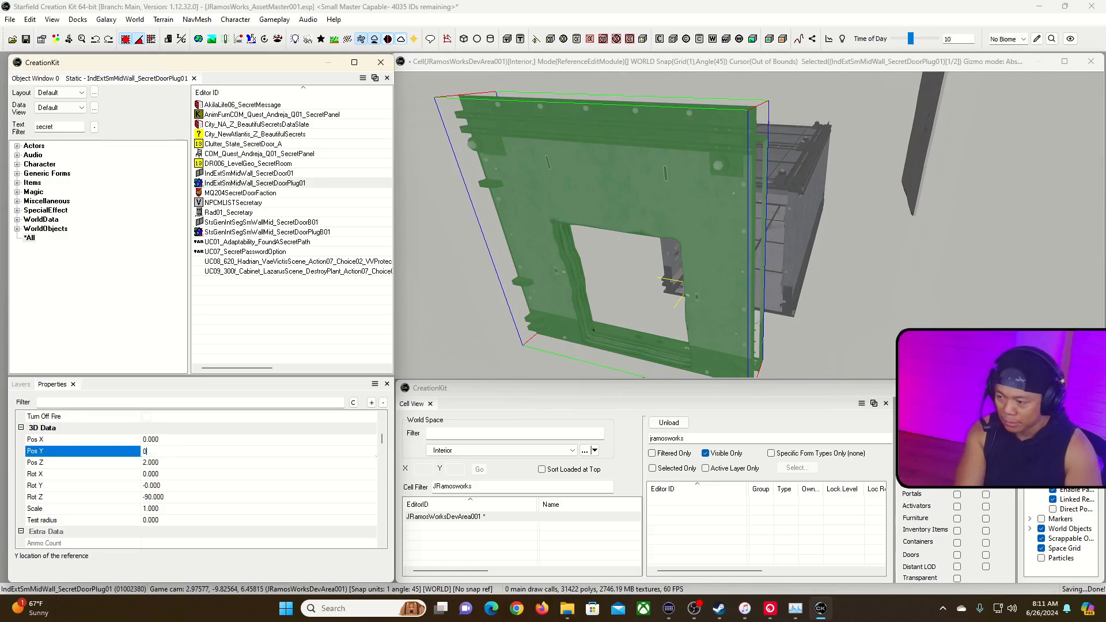
pyautogui.press('Return')
pyautogui.doubleClick(186, 464)
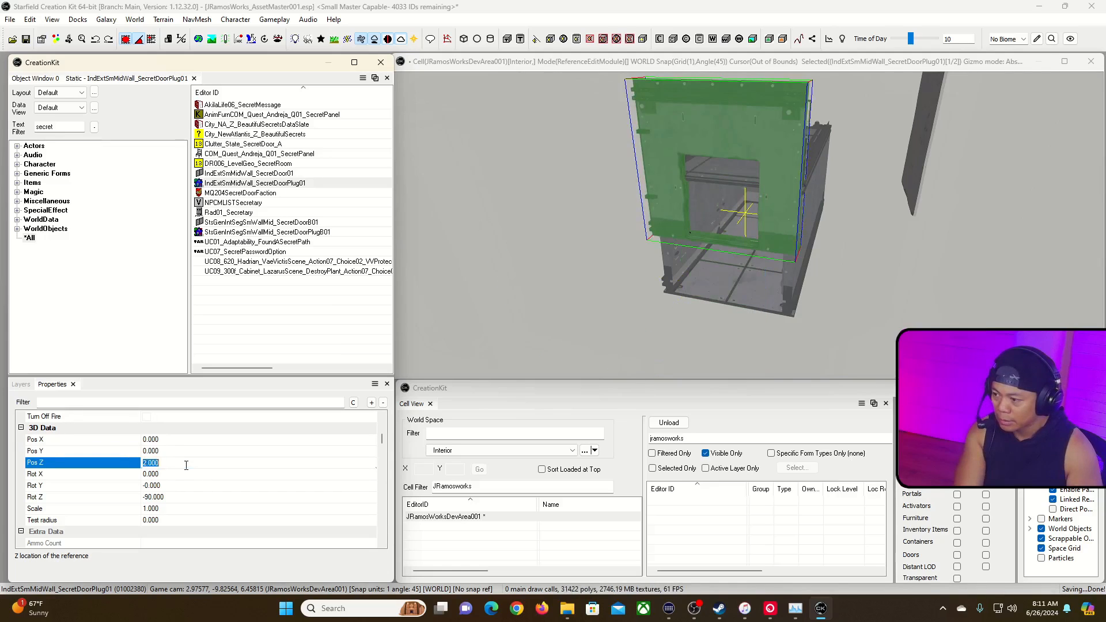
pyautogui.write('0')
pyautogui.press('Return')
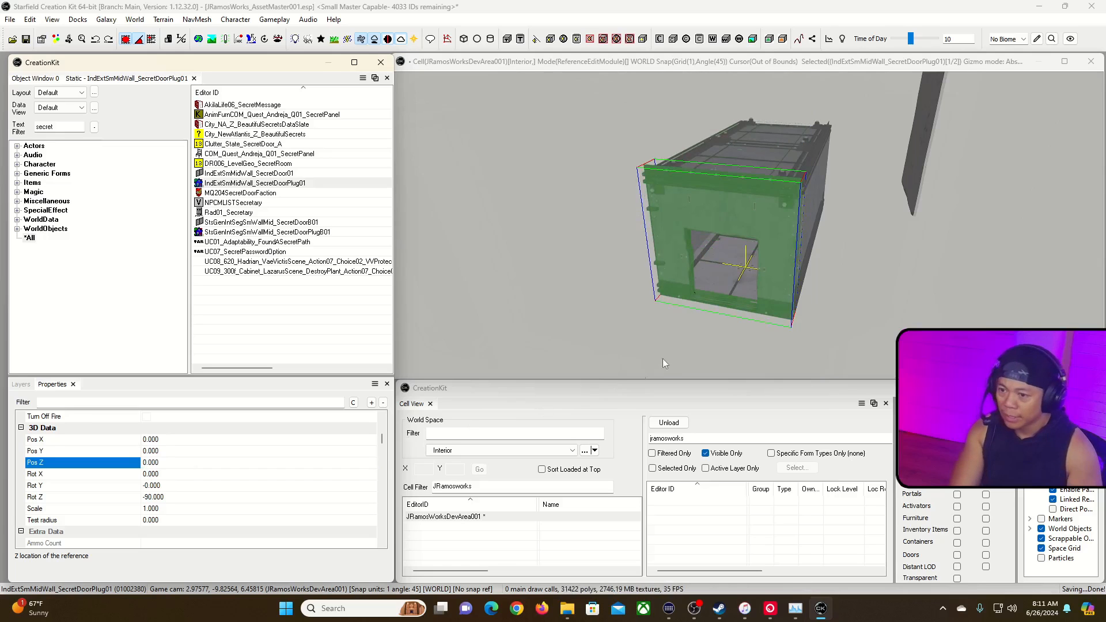
# Check the plug's fit against the side walls and set its Y position to 0.3 to close the gap.
pyautogui.click(679, 339)
pyautogui.moveTo(679, 339); pyautogui.dragTo(736, 237, button='right')
pyautogui.press('w')
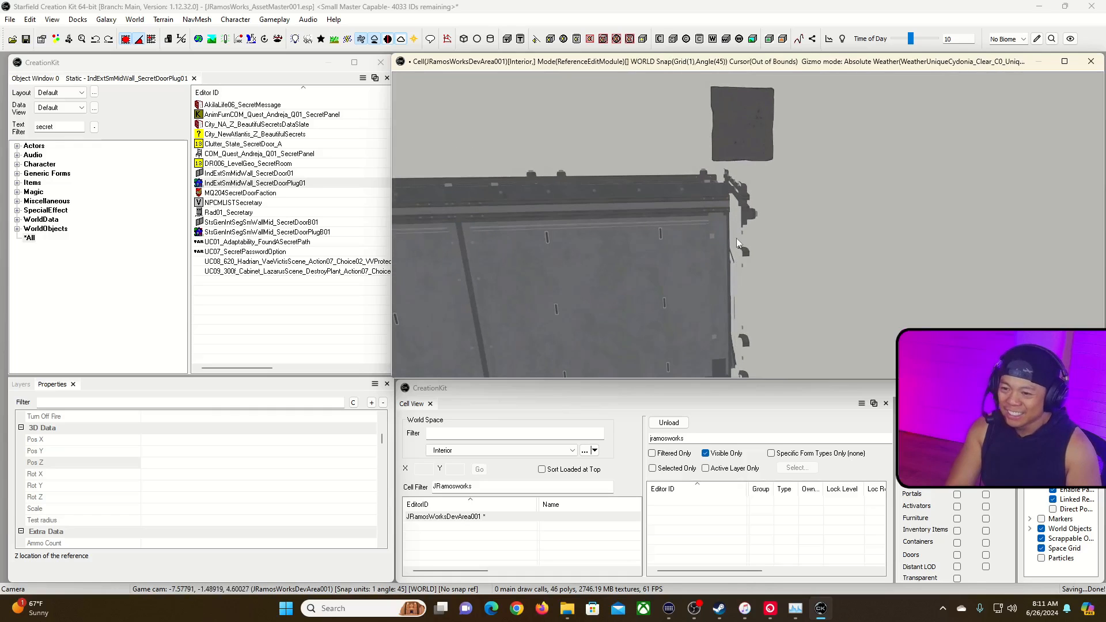
pyautogui.scroll(-3, 838, 261)
pyautogui.moveTo(837, 262)
pyautogui.keyDown('shift'); pyautogui.mouseDown(button='middle')
pyautogui.moveTo(887, 254)
pyautogui.moveTo(835, 240)
pyautogui.mouseUp(button='middle'); pyautogui.keyUp('shift')
pyautogui.click(783, 141)
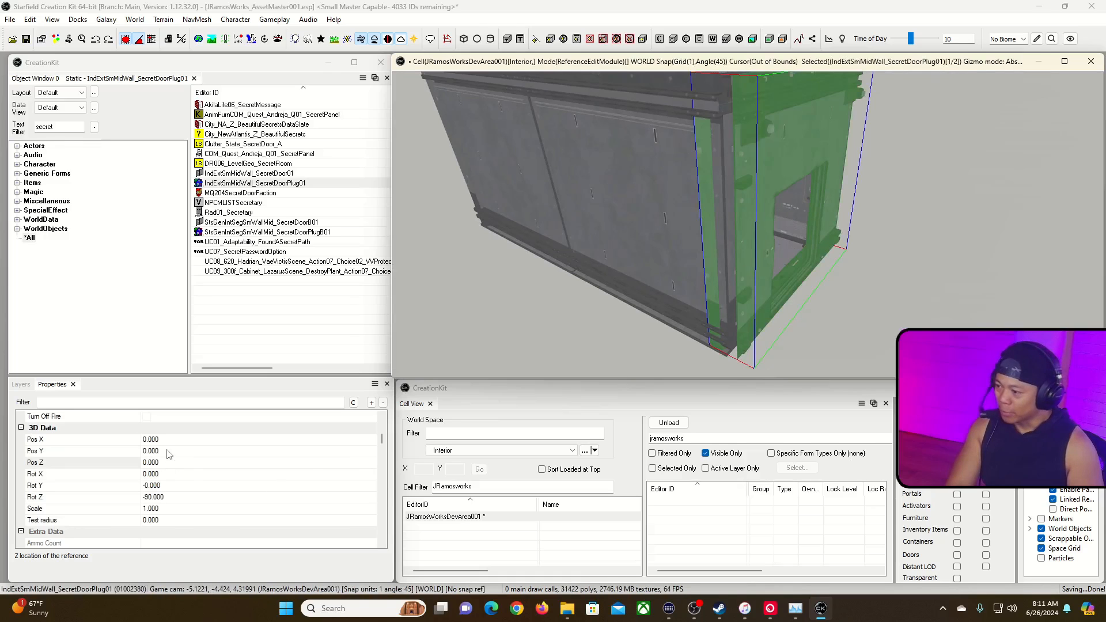
pyautogui.click(183, 439)
pyautogui.click(184, 451)
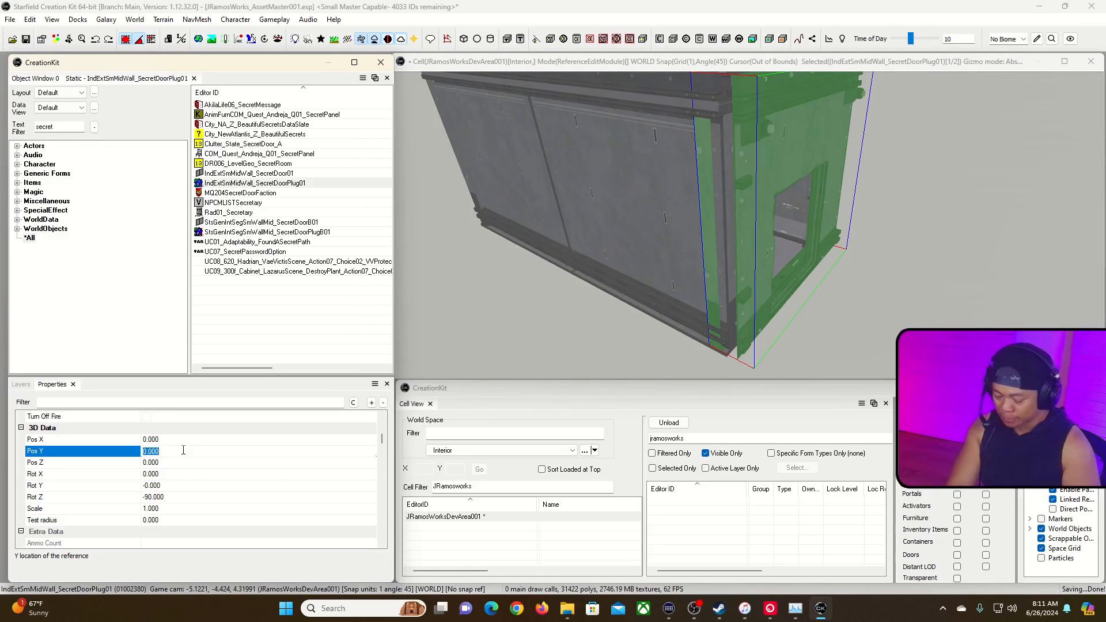
pyautogui.press('BackSpace')
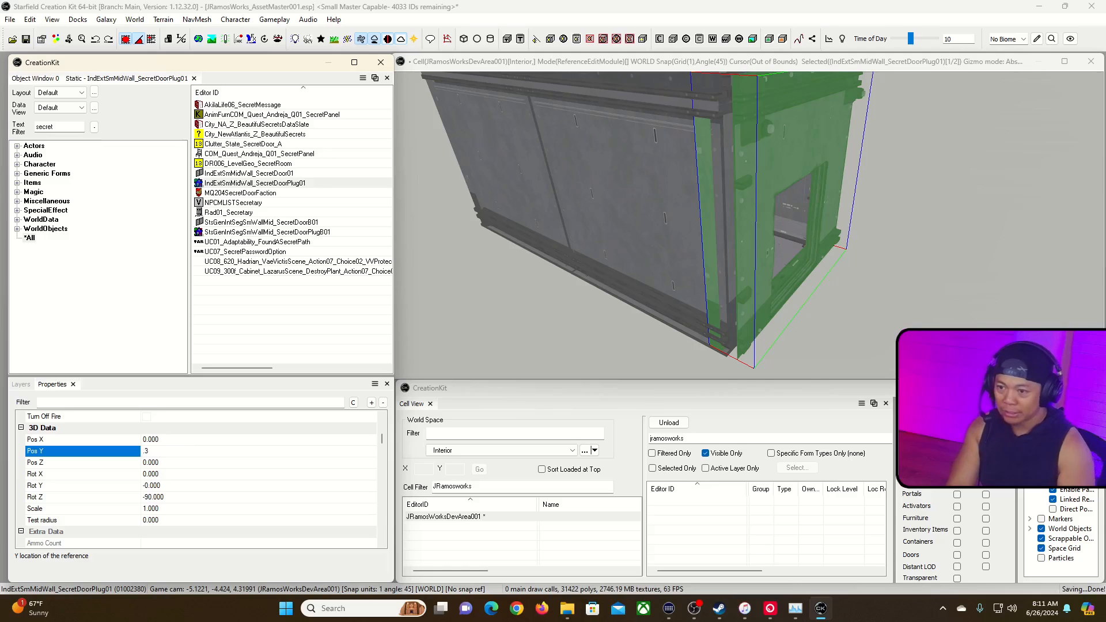
pyautogui.write('3')
pyautogui.press('Return')
# Select the IndExtSmMidWall_SecretDoor01 door floating beside the hallway and set its X, Y and Z positions to 0.
pyautogui.click(598, 322)
pyautogui.moveTo(598, 323); pyautogui.dragTo(564, 312, button='right')
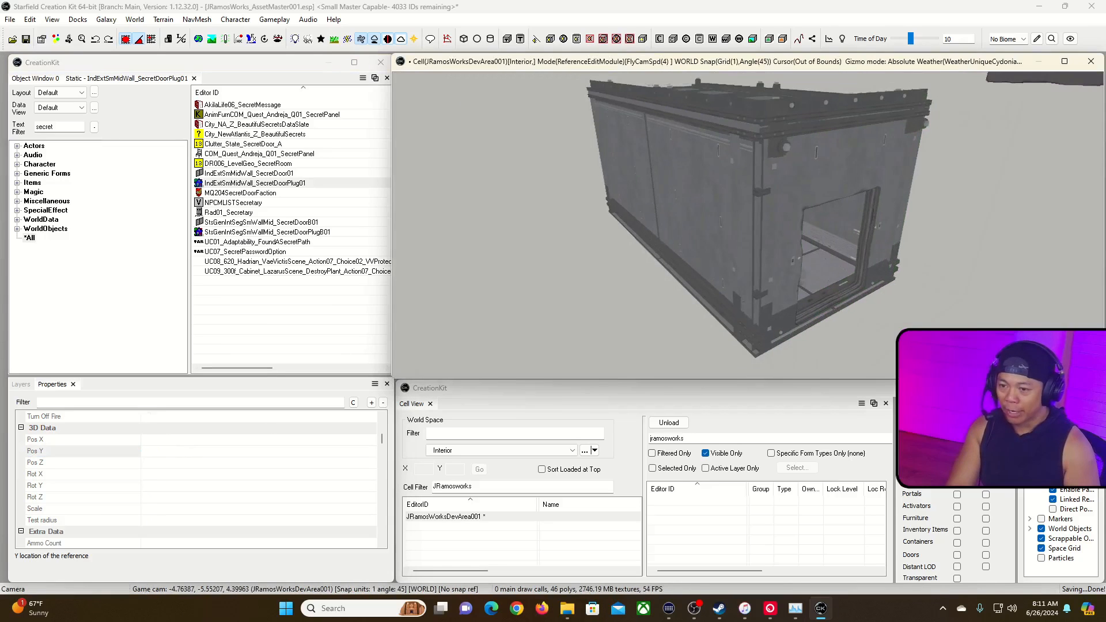
pyautogui.moveTo(640, 301); pyautogui.dragTo(648, 298, button='right')
pyautogui.click(1048, 84)
pyautogui.moveTo(1049, 84); pyautogui.dragTo(1046, 130)
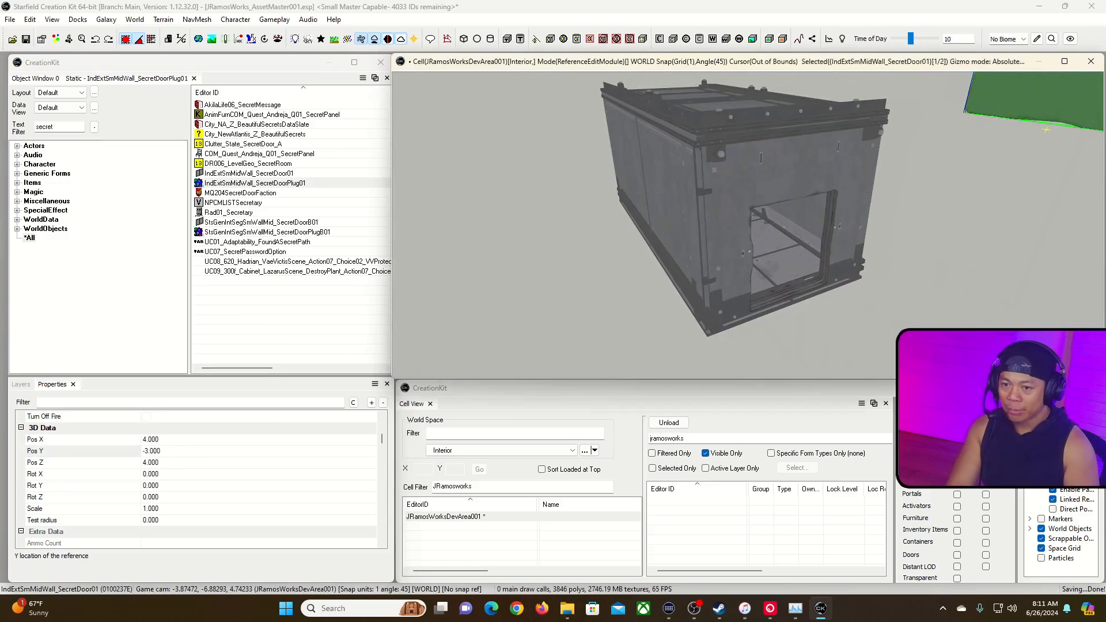
pyautogui.click(182, 451)
pyautogui.press('BackSpace')
pyautogui.press('BackSpace')
pyautogui.press('BackSpace')
pyautogui.press('BackSpace')
pyautogui.press('BackSpace')
pyautogui.write('0')
pyautogui.press('Return')
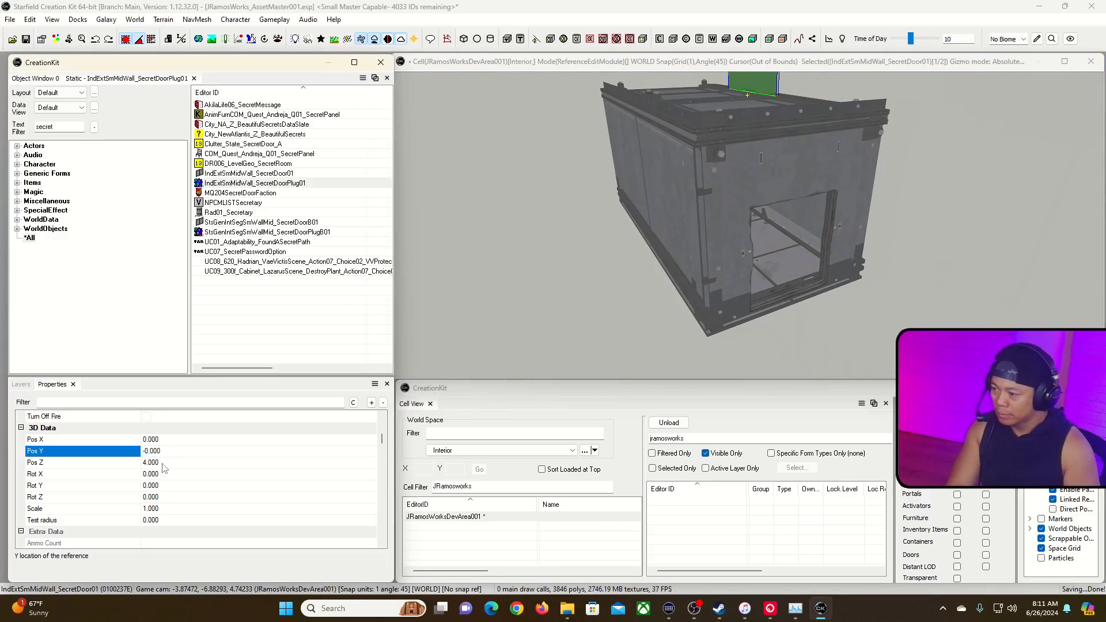
pyautogui.click(163, 464)
pyautogui.write('0')
pyautogui.press('Return')
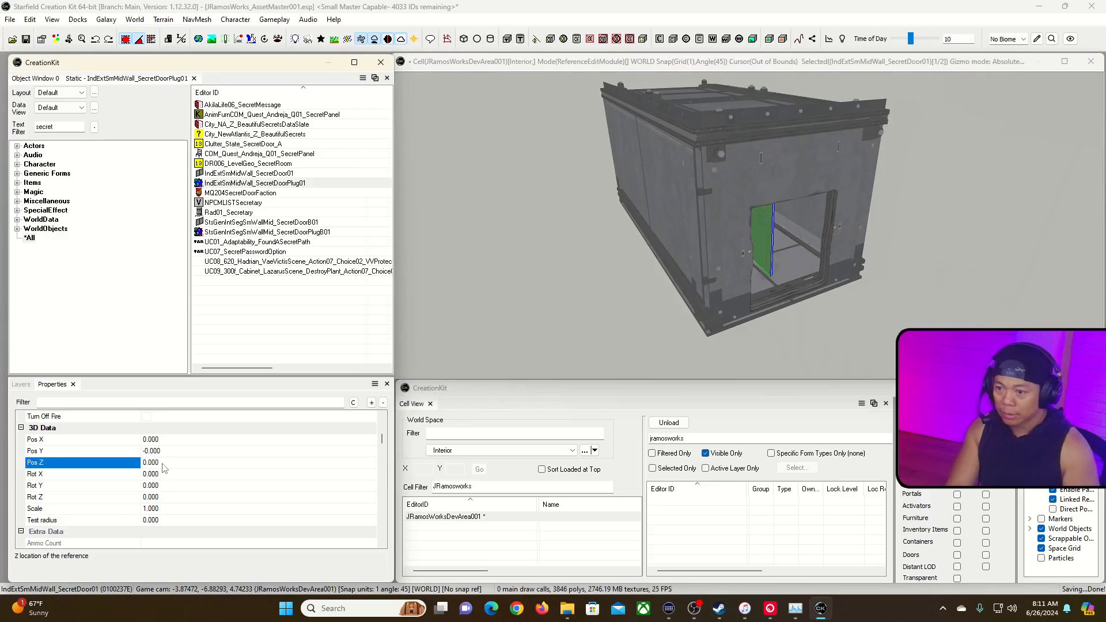
# Rotate the secret door to 90 about the Z axis and move it to Y position -2 in the plug's opening.
pyautogui.click(620, 343)
pyautogui.press('`')
pyautogui.press('d')
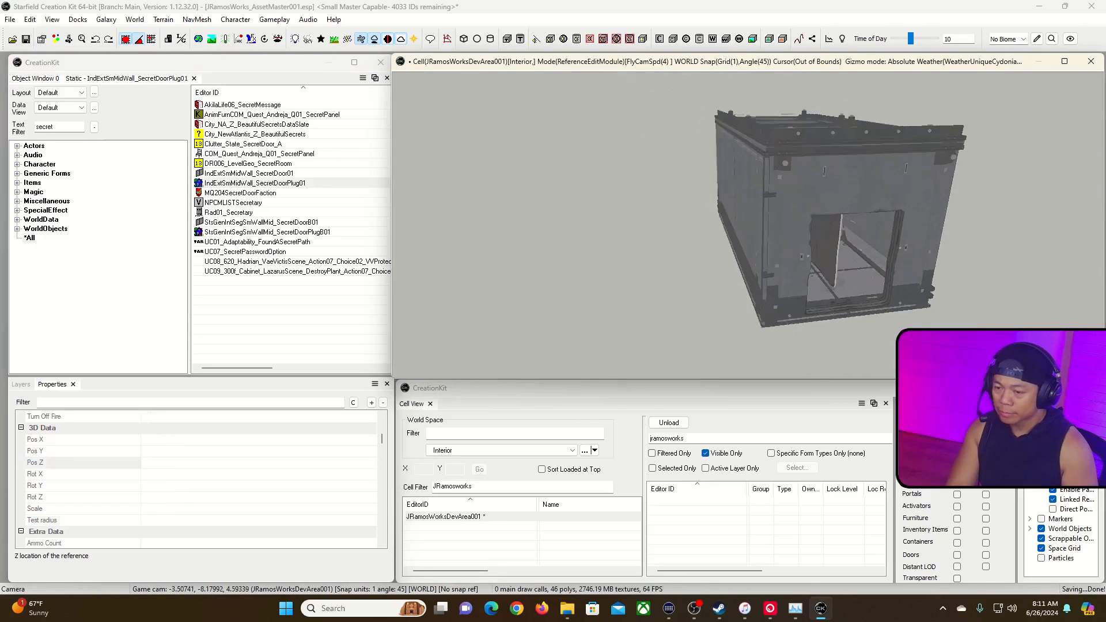
pyautogui.press('w')
pyautogui.press('`')
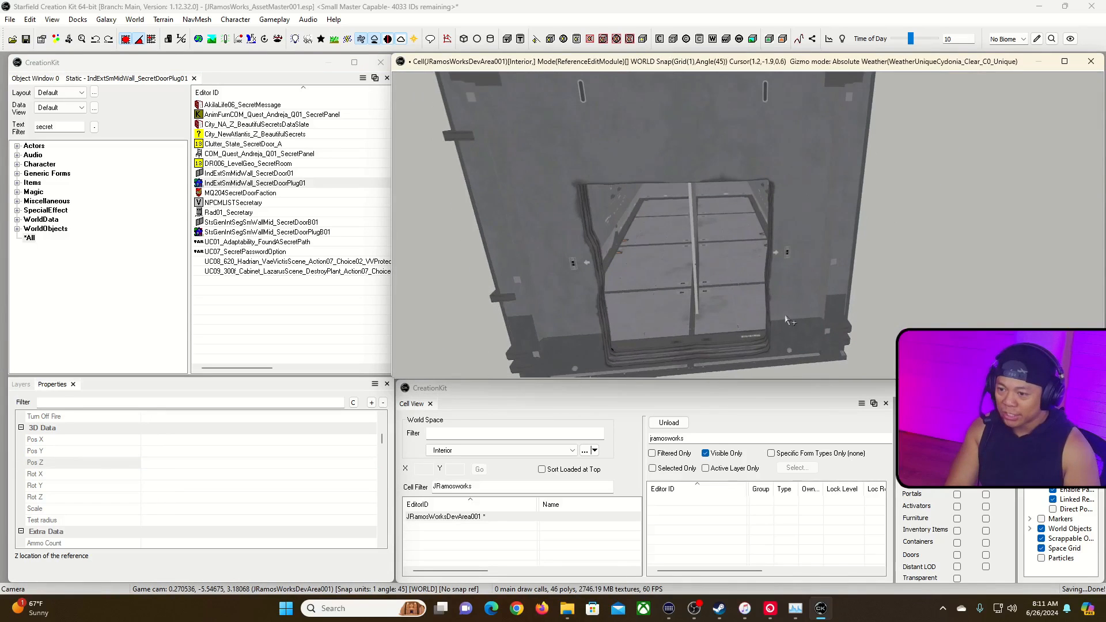
pyautogui.click(695, 249)
pyautogui.moveTo(695, 246); pyautogui.dragTo(695, 279)
pyautogui.moveTo(695, 279)
pyautogui.mouseDown(button='right')
pyautogui.moveTo(677, 279)
pyautogui.moveTo(711, 280)
pyautogui.moveTo(695, 278)
pyautogui.mouseUp(button='right')
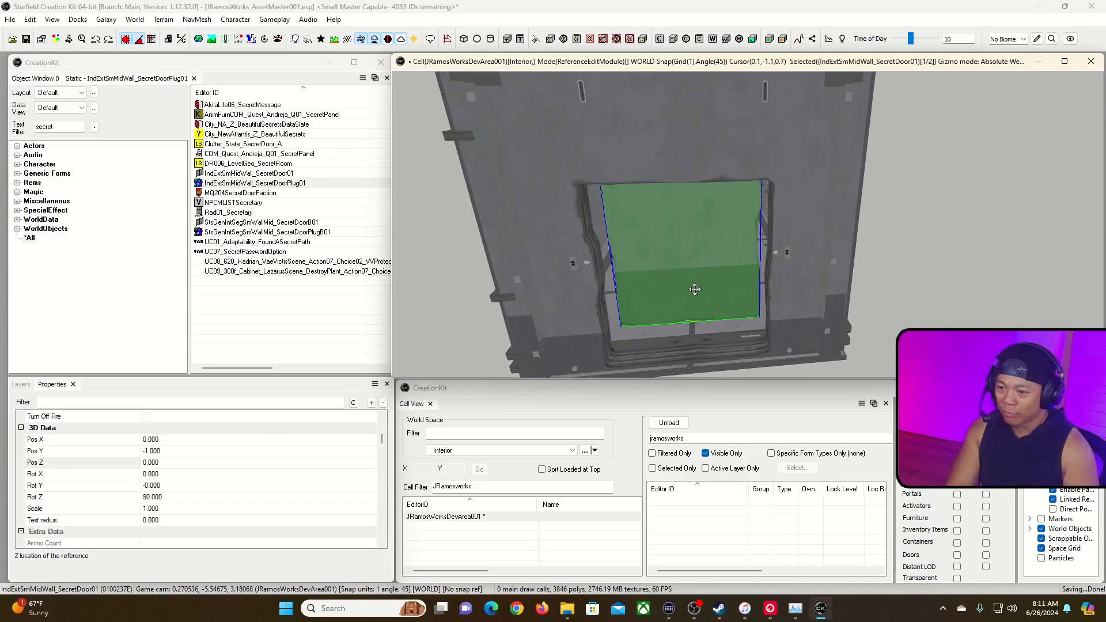
pyautogui.moveTo(690, 238); pyautogui.dragTo(690, 271)
pyautogui.moveTo(709, 297); pyautogui.dragTo(760, 300, button='middle')
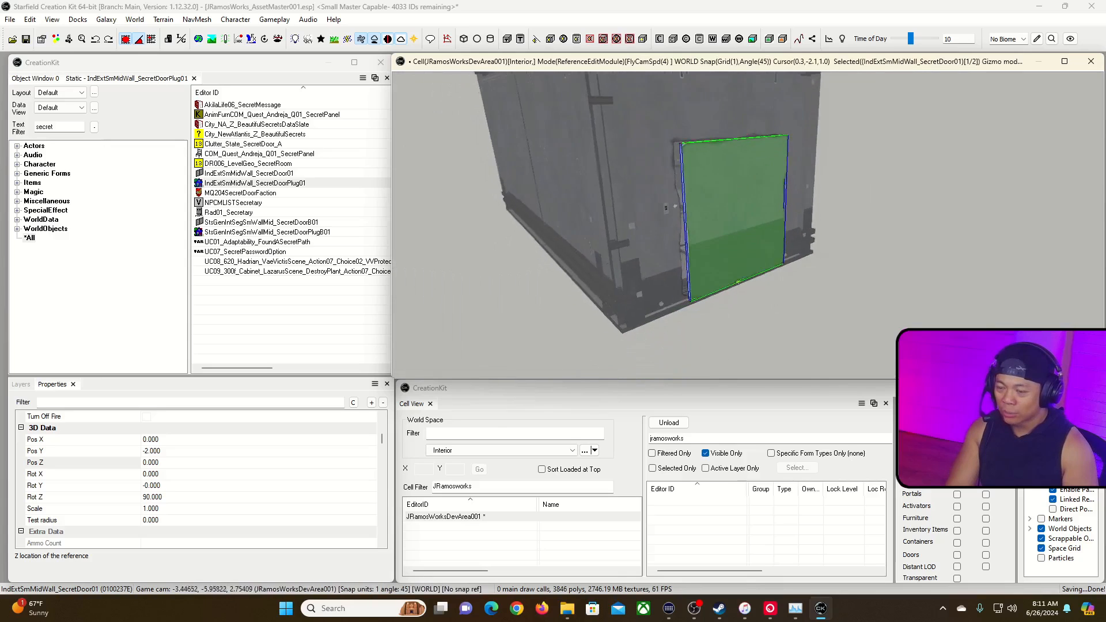
pyautogui.moveTo(685, 250); pyautogui.dragTo(698, 249, button='middle')
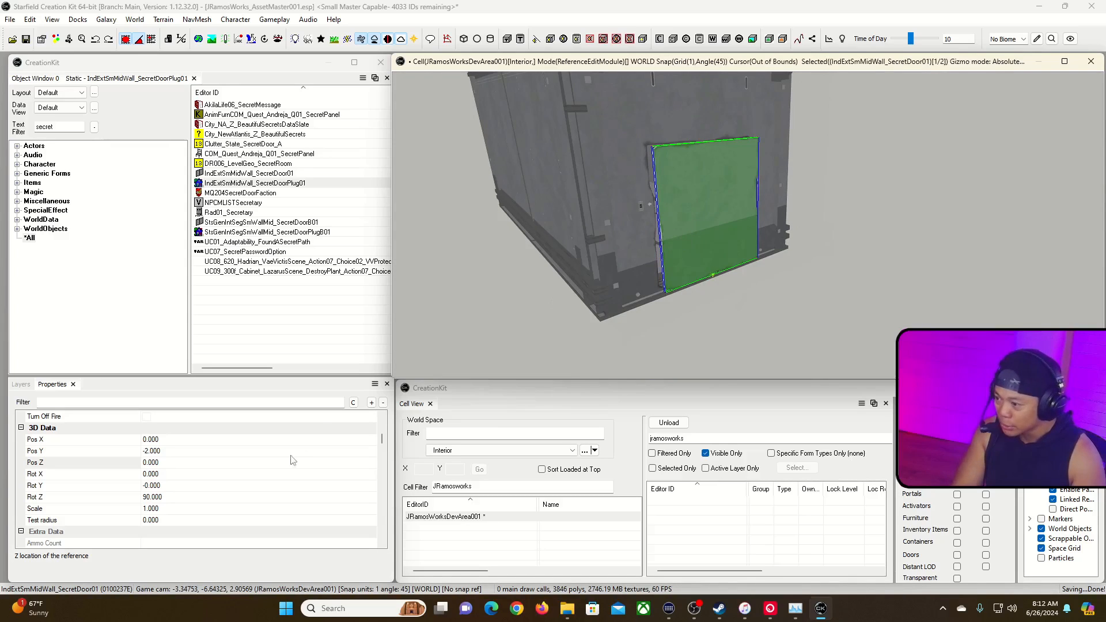
# Adjust the secret door's Y position so it sits flush in the plug, and check the fit from outside.
pyautogui.click(175, 443)
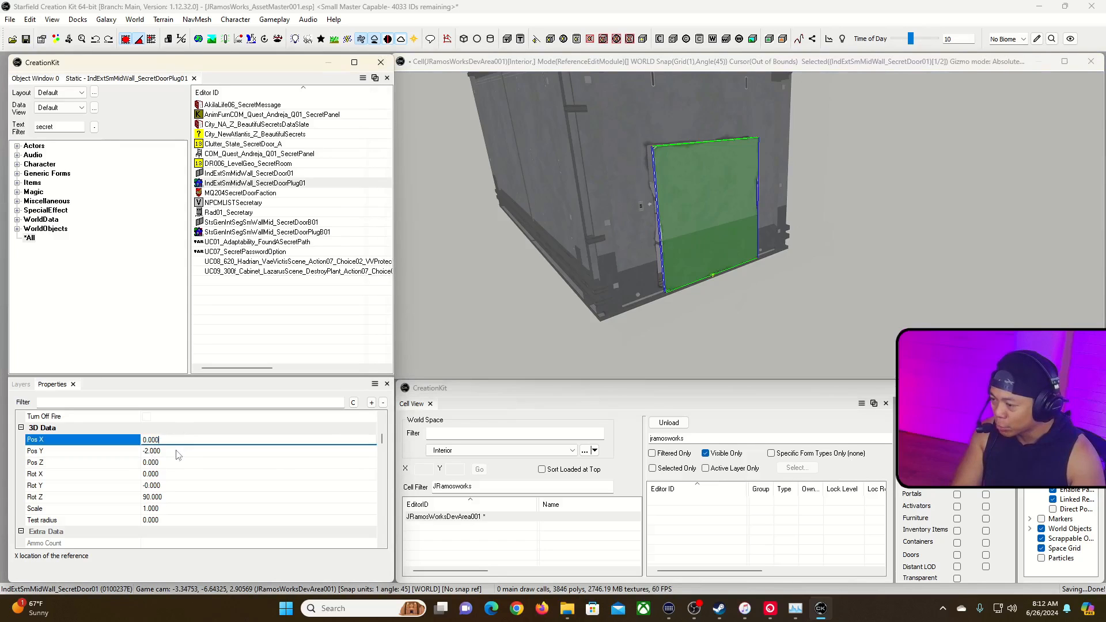
pyautogui.click(179, 452)
pyautogui.click(158, 453)
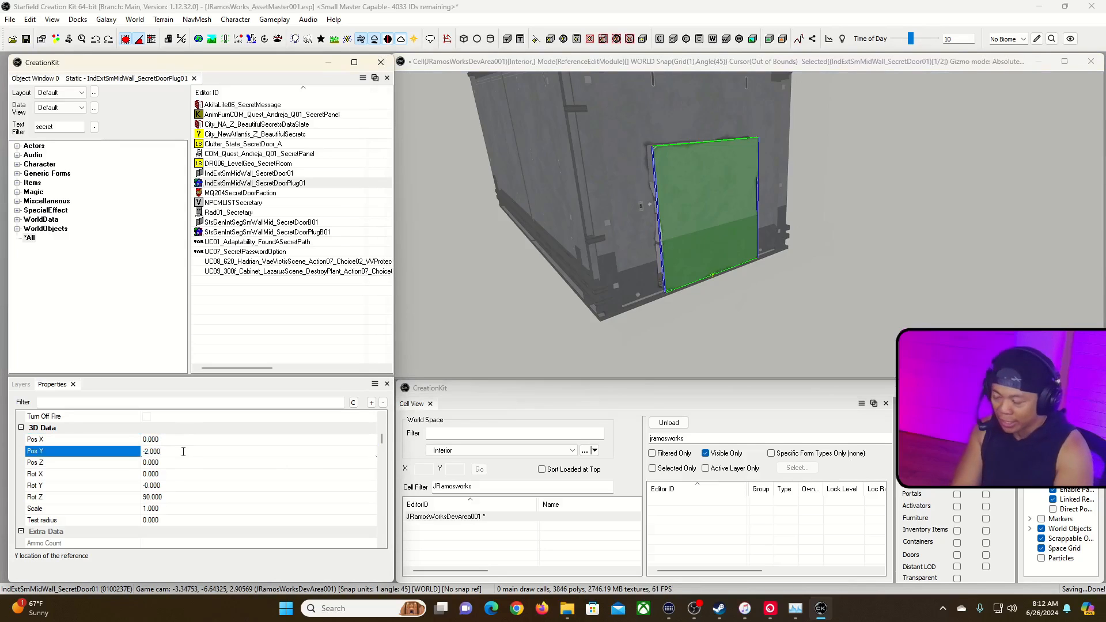
pyautogui.press('Return')
pyautogui.click(749, 289)
pyautogui.press('`')
pyautogui.press('w')
pyautogui.scroll(3, 828, 280)
pyautogui.keyDown('shift'); pyautogui.moveTo(810, 280); pyautogui.dragTo(662, 317, button='middle'); pyautogui.keyUp('shift')
pyautogui.scroll(-5, 811, 280)
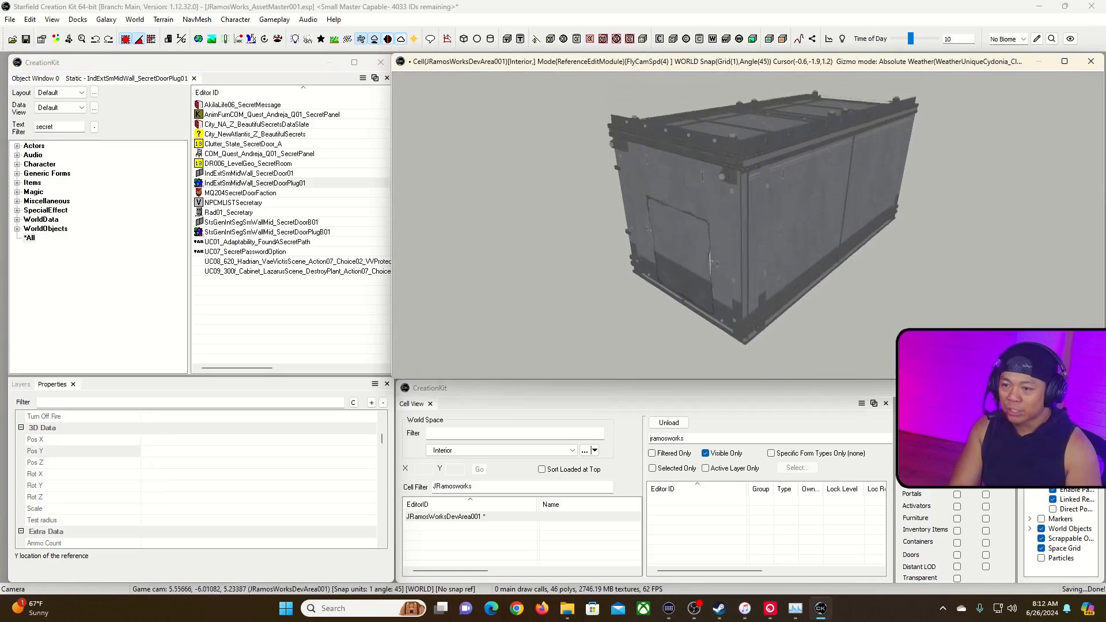
pyautogui.keyDown('shift'); pyautogui.moveTo(804, 256); pyautogui.dragTo(805, 276, button='middle'); pyautogui.keyUp('shift')
# Select all loaded references in the CydoniaHideout2x1x1 layer.
pyautogui.click(20, 384)
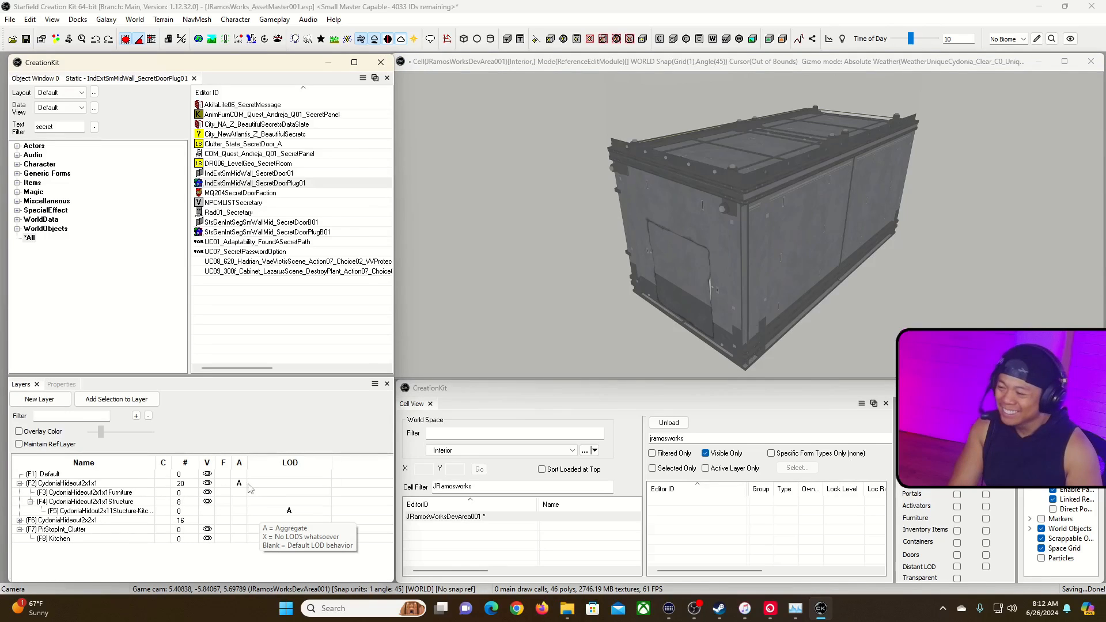
pyautogui.click(95, 484)
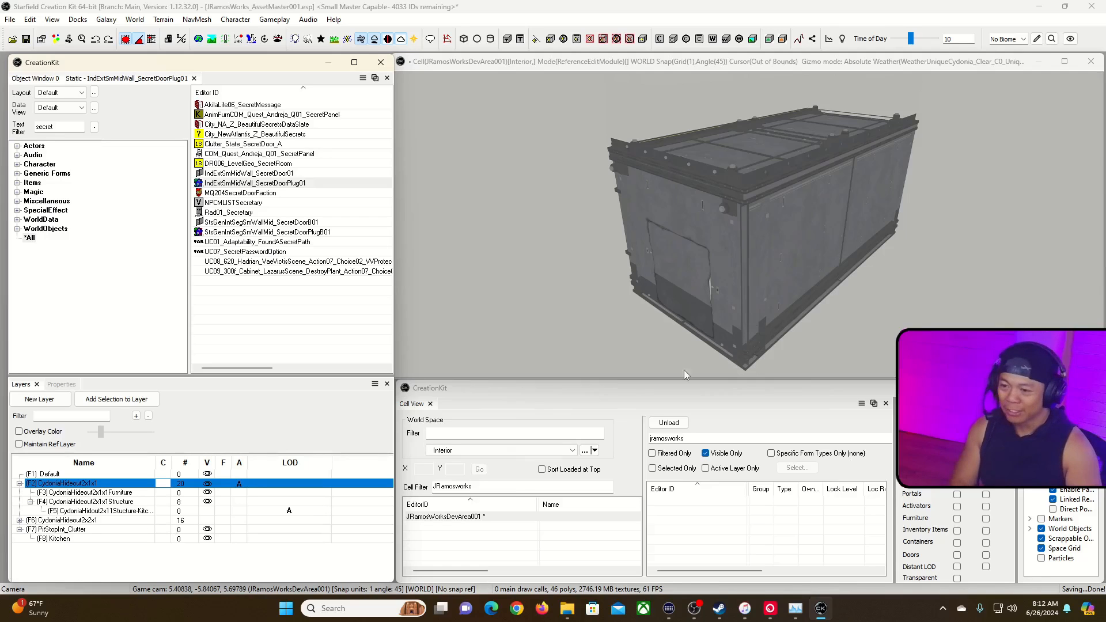
pyautogui.click(739, 285)
pyautogui.click(851, 311)
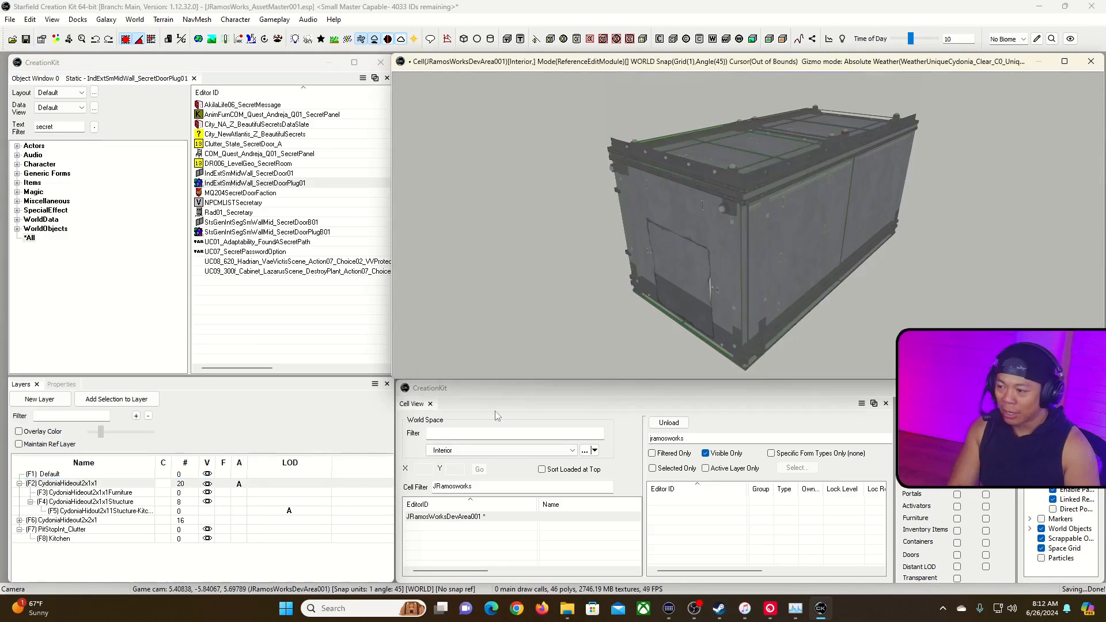
pyautogui.click(280, 484)
pyautogui.rightClick(330, 487)
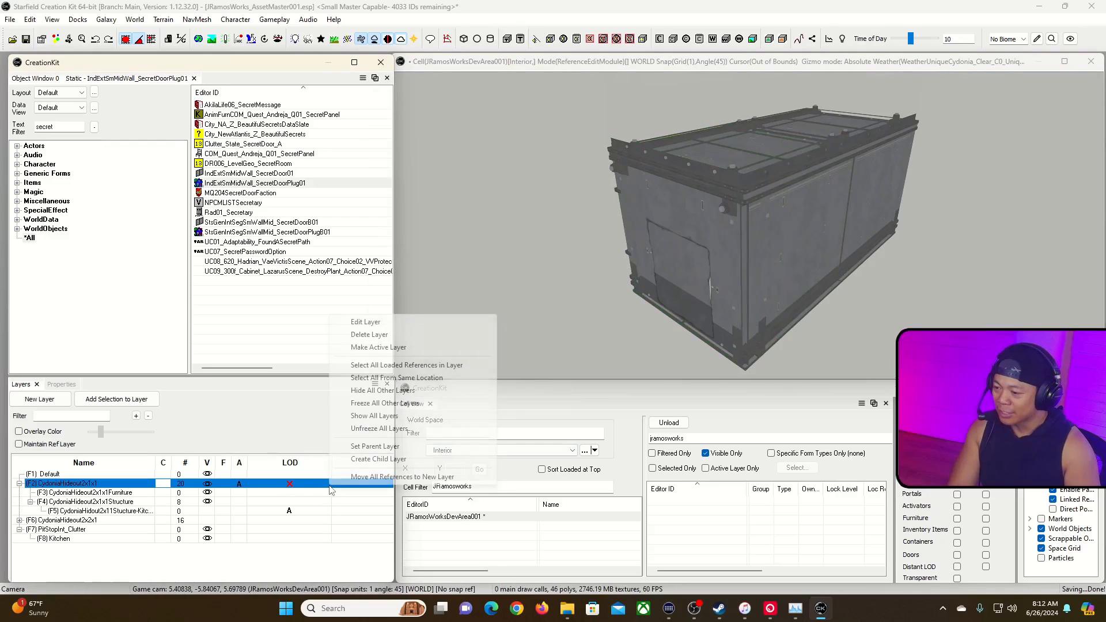
pyautogui.click(397, 366)
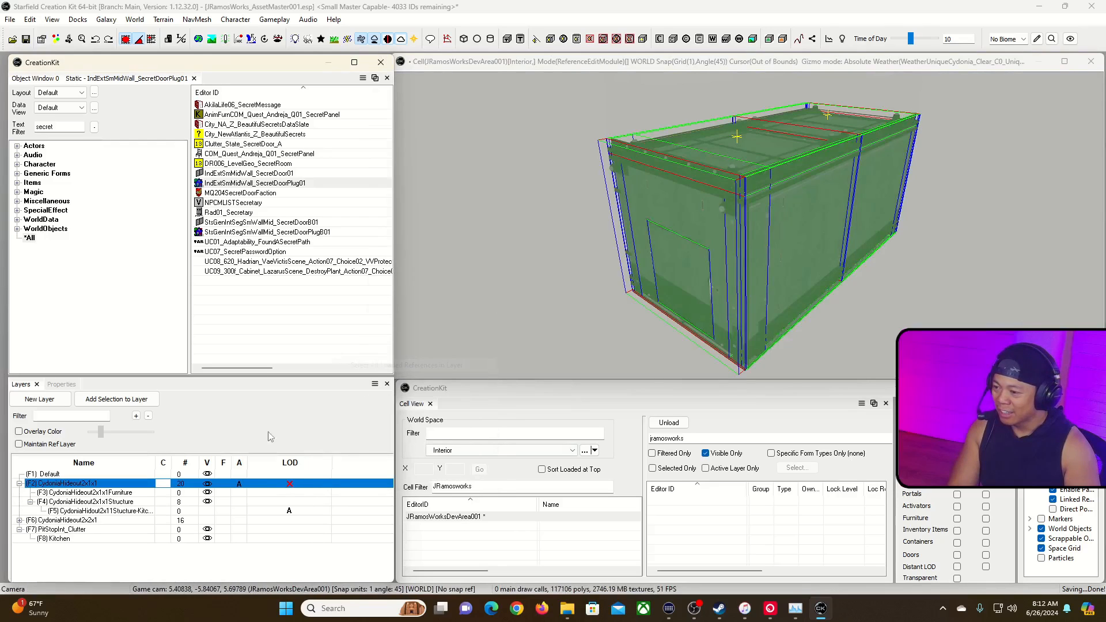
# Make CydoniaHideout2x1x1Structure the active layer, move the selected references into it, and clear the parent layer's LOD setting.
pyautogui.click(122, 503)
pyautogui.click(240, 504)
pyautogui.click(116, 399)
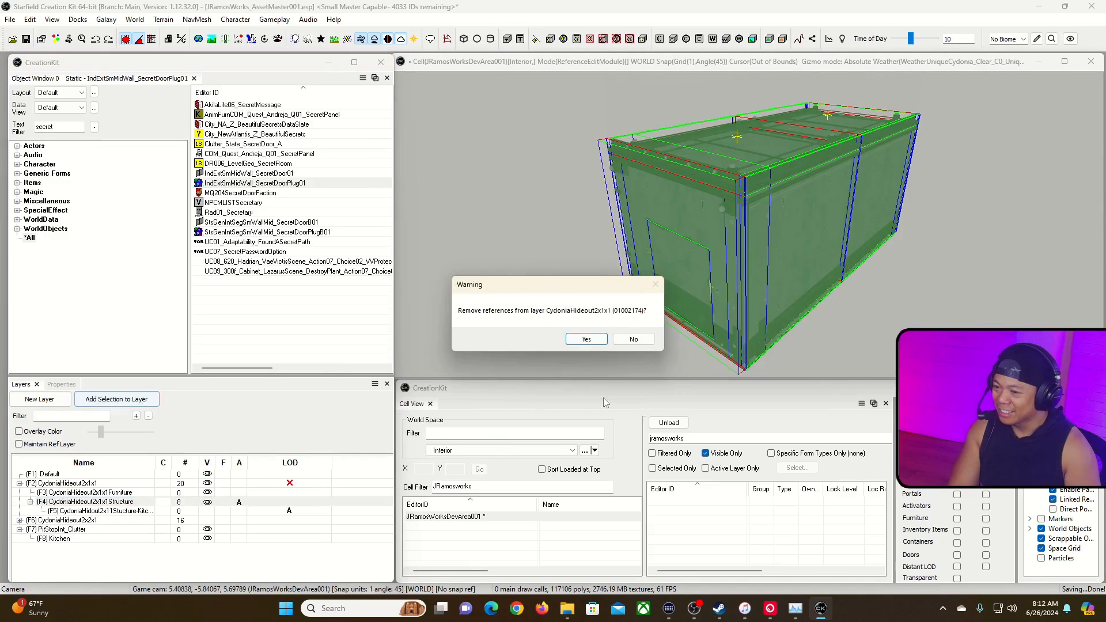
pyautogui.click(586, 340)
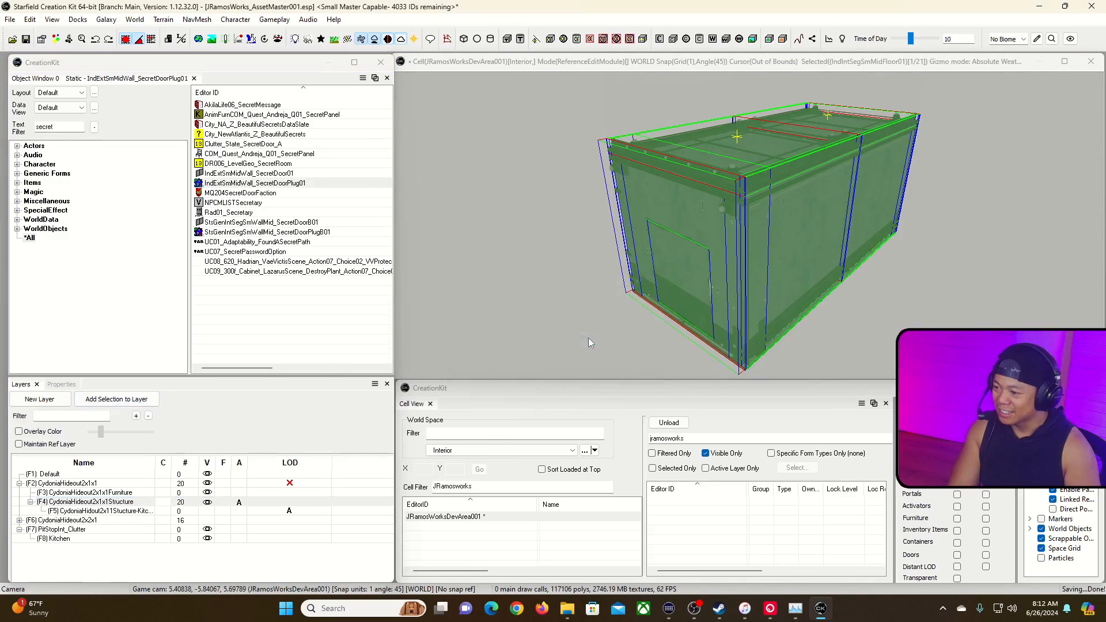
pyautogui.click(290, 485)
pyautogui.click(183, 506)
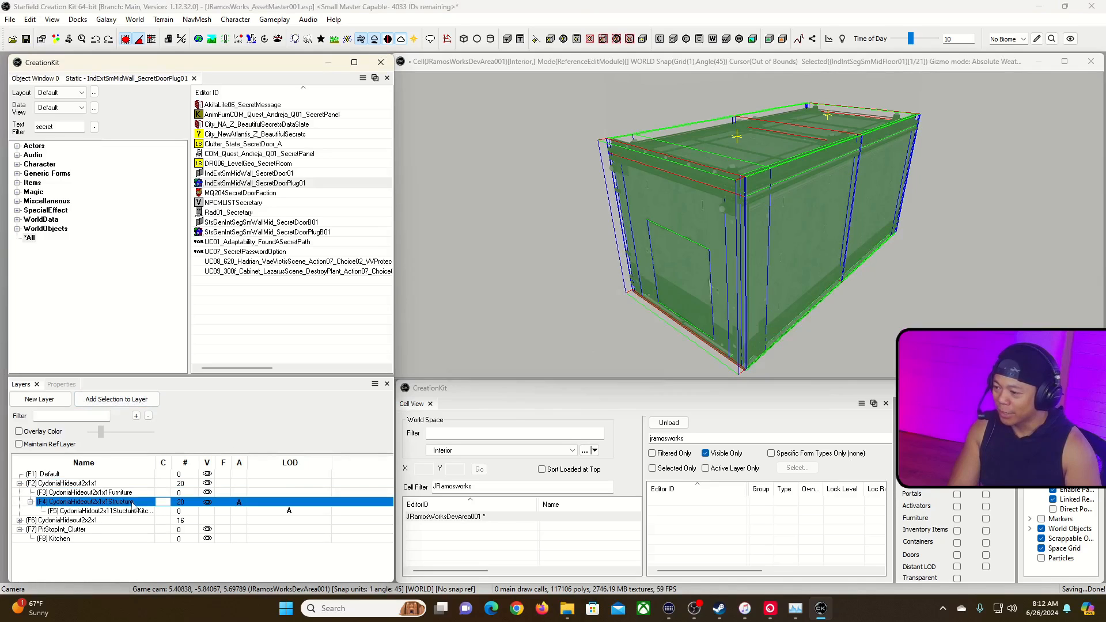
pyautogui.click(589, 321)
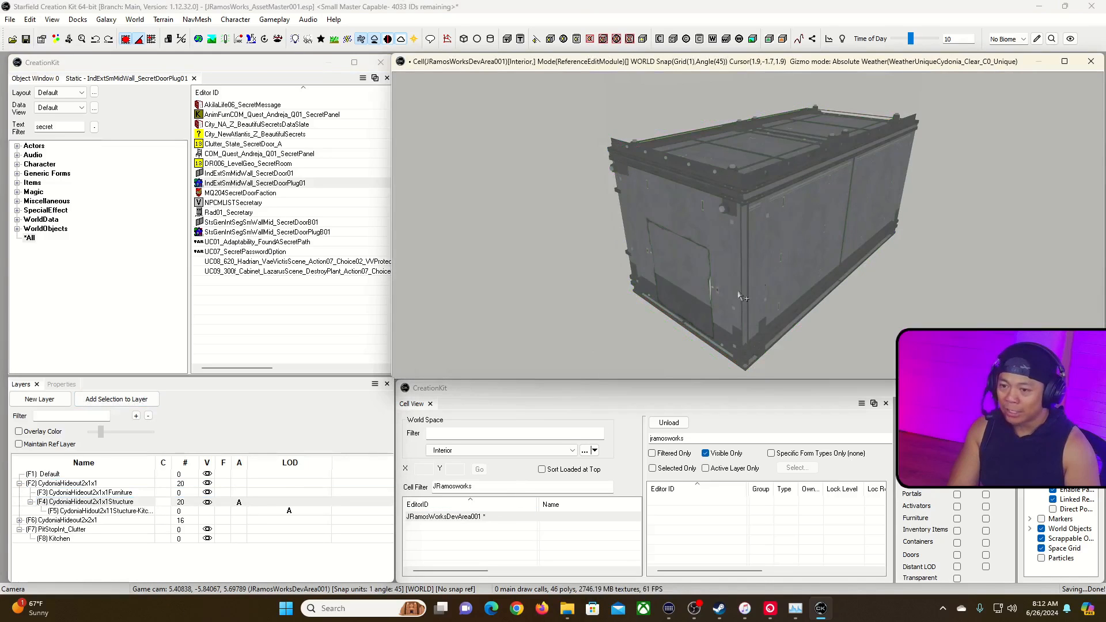
# Select all loaded references in the CydoniaHideout2x1x1Structure layer.
pyautogui.click(107, 505)
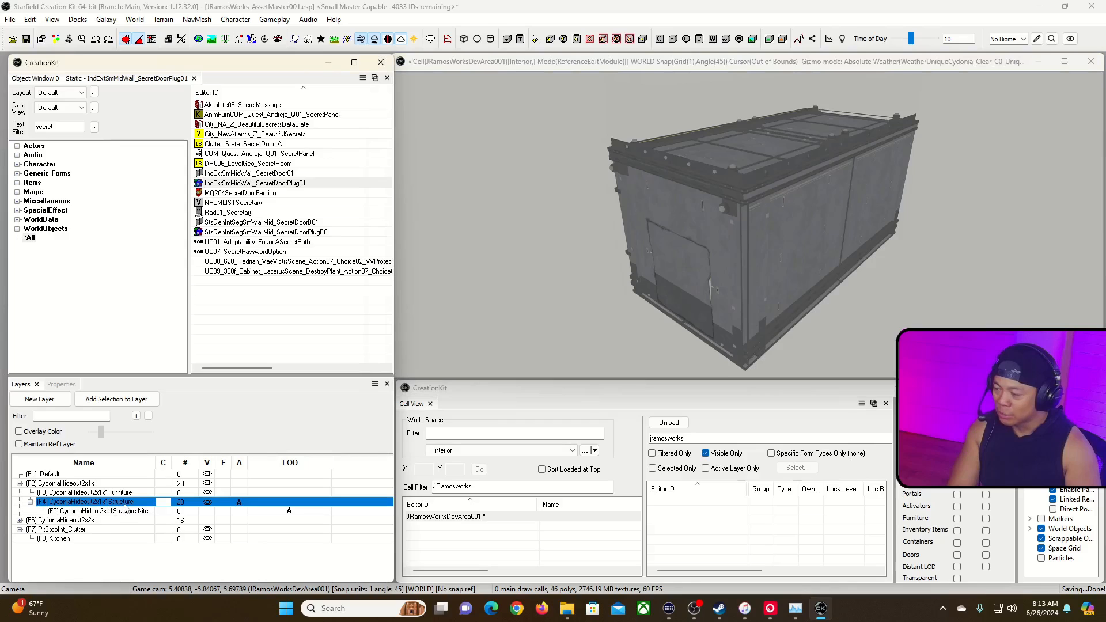
pyautogui.rightClick(351, 506)
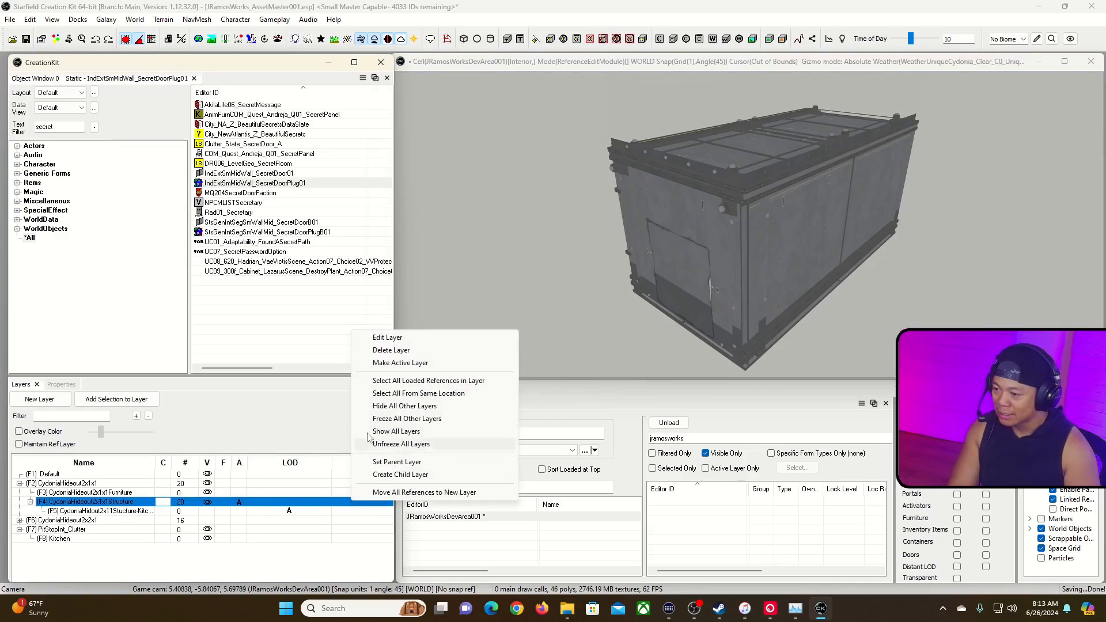
pyautogui.click(417, 381)
# Create a pack-in from the selected references with the editor ID JRamosWorks_CydoniaHidout2x1x1-Structure.
pyautogui.rightClick(778, 233)
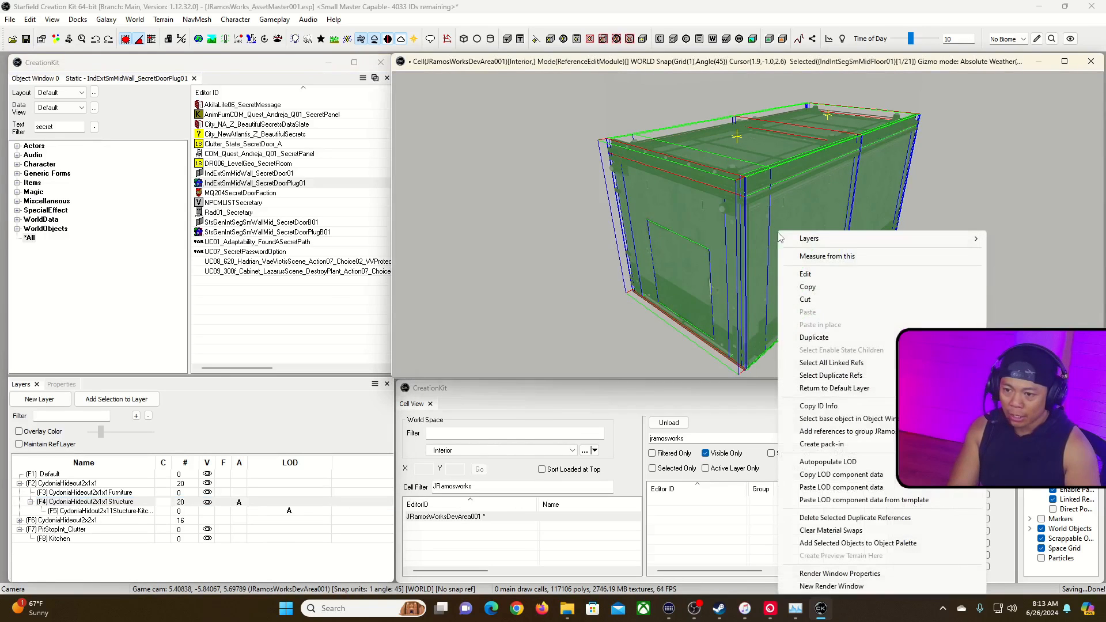
pyautogui.click(822, 444)
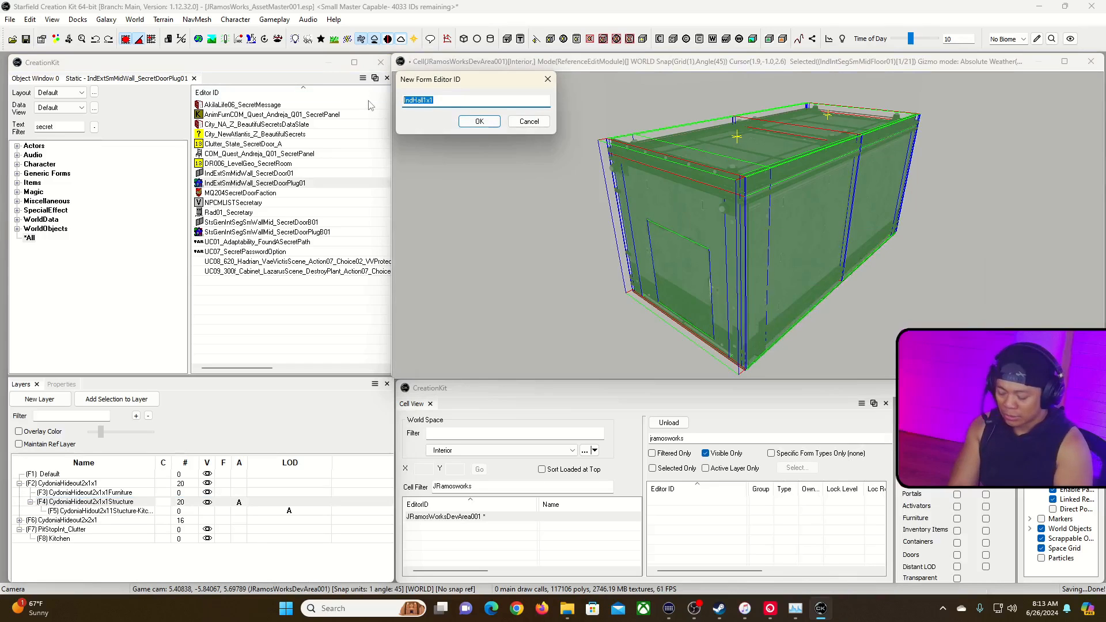
pyautogui.write('JRamosWorks')
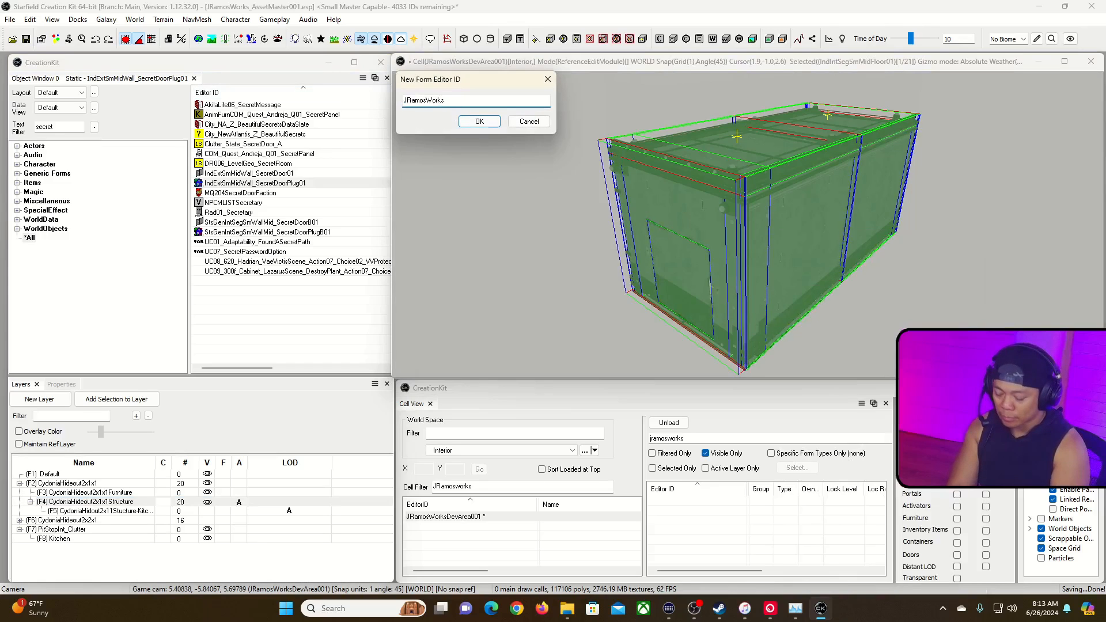
pyautogui.write('_Cy')
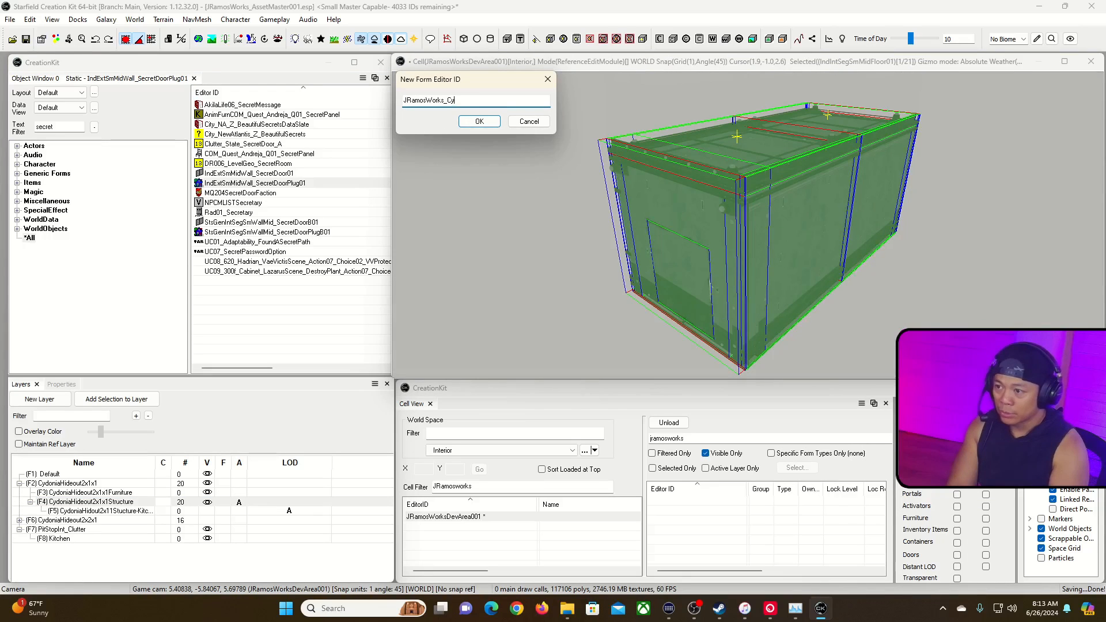
pyautogui.write('doniaHidout2x1x')
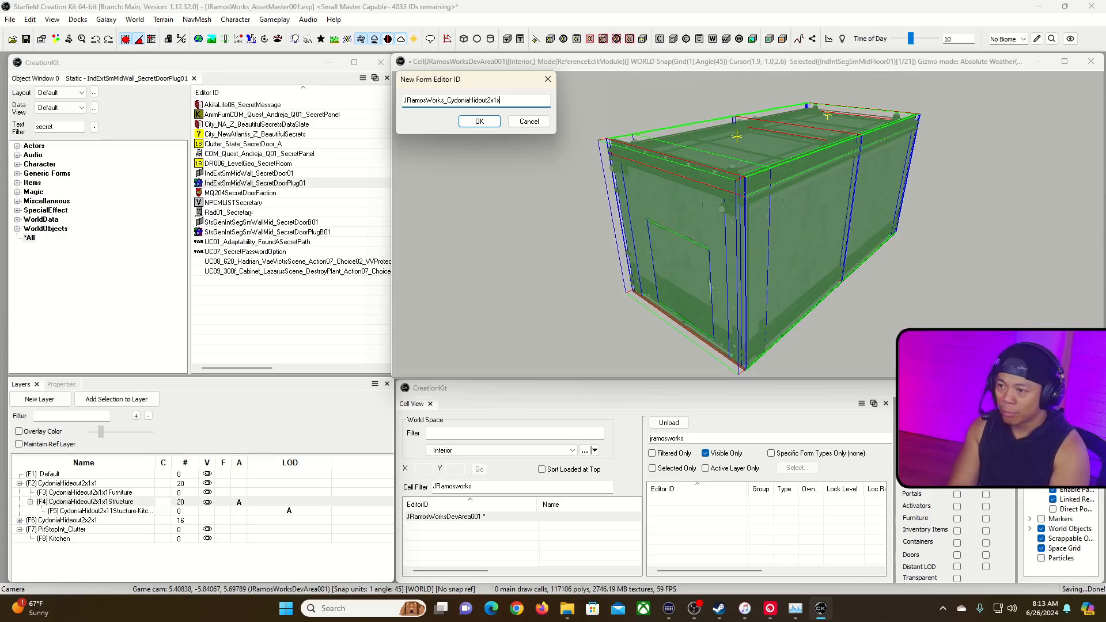
pyautogui.write('1-ST')
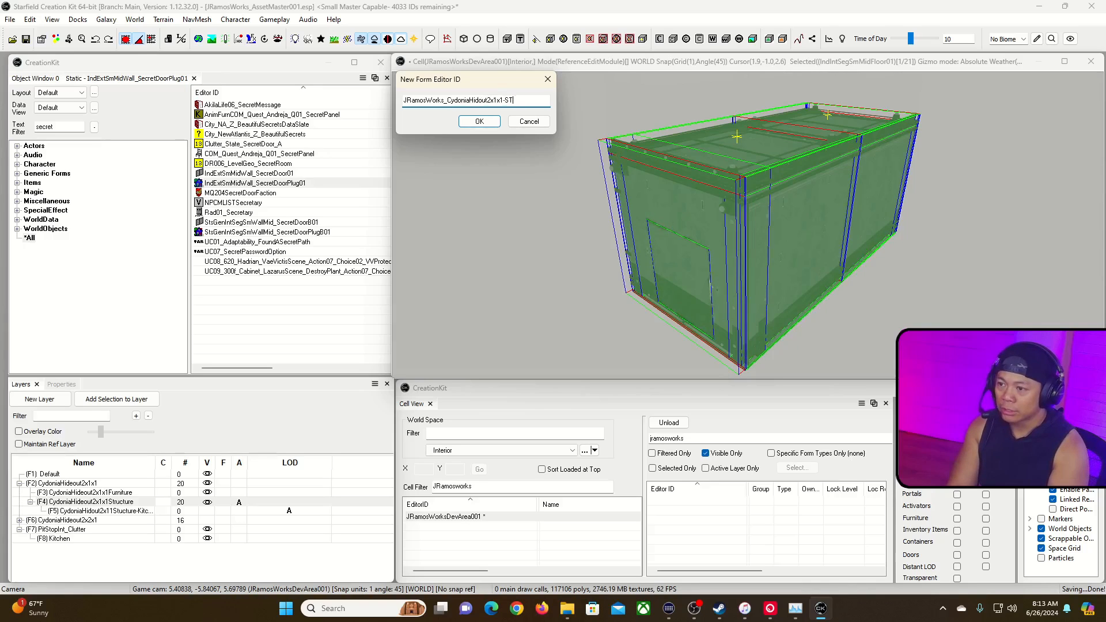
pyautogui.write('ructure')
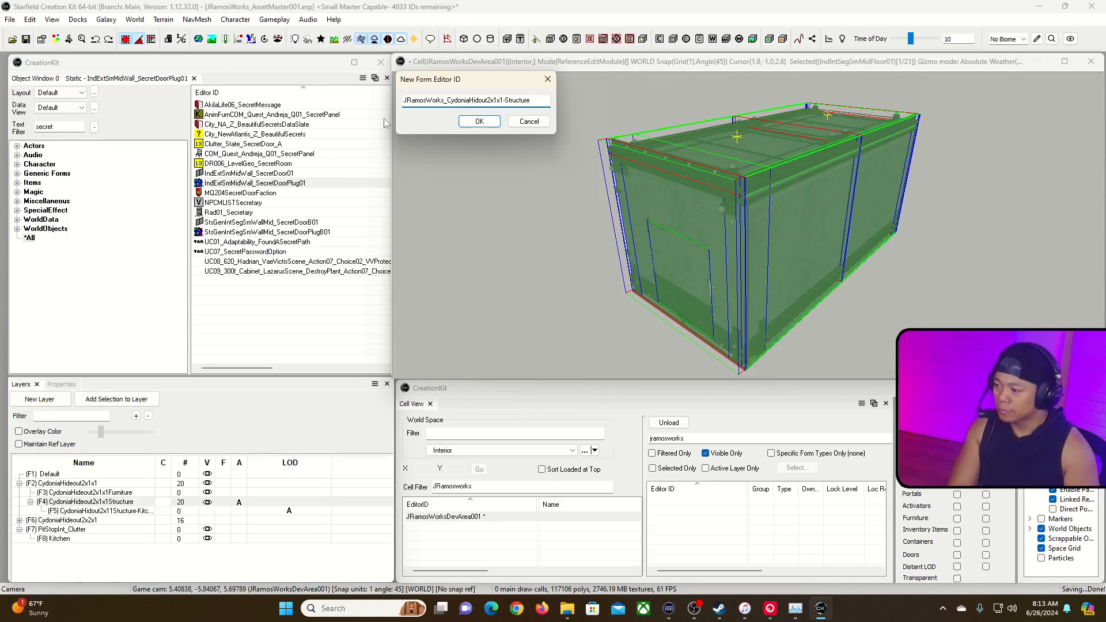
pyautogui.click(478, 122)
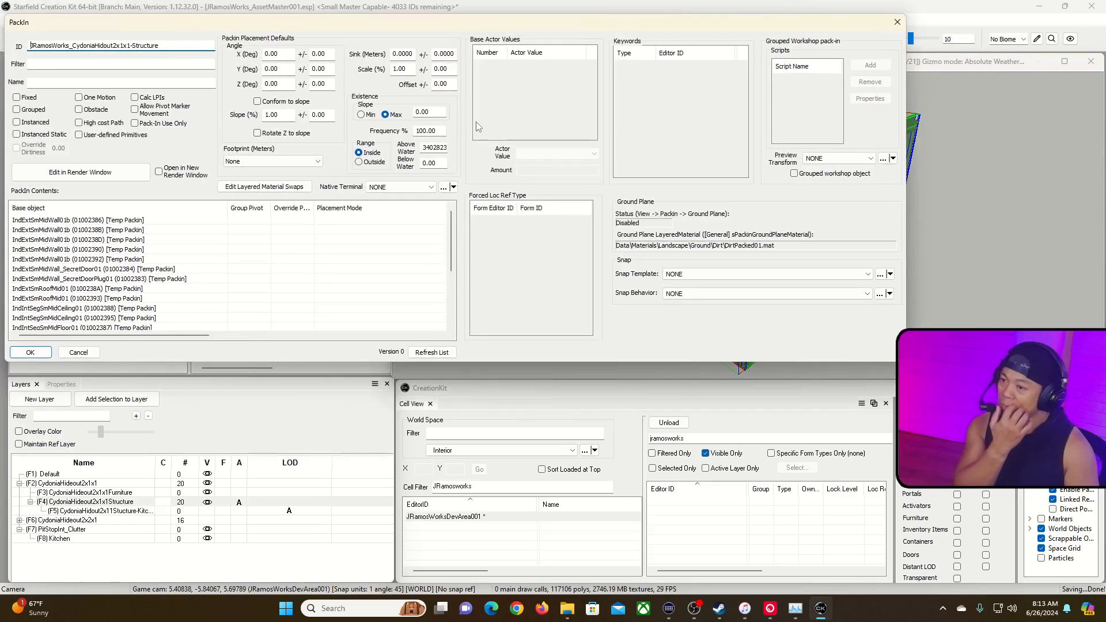
# Copy the pack-in's full ID into its Name field.
pyautogui.doubleClick(158, 44)
pyautogui.doubleClick(120, 44)
pyautogui.click(120, 44)
pyautogui.moveTo(173, 46); pyautogui.dragTo(29, 47)
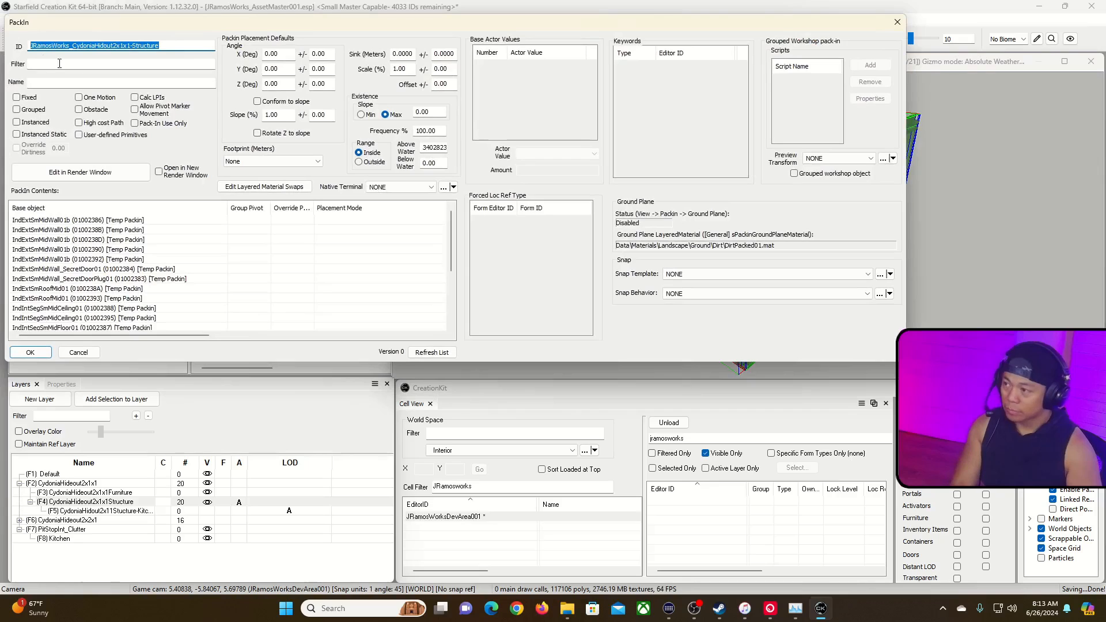
pyautogui.hotkey('ctrl', 'c')
pyautogui.click(83, 82)
pyautogui.hotkey('ctrl', 'v')
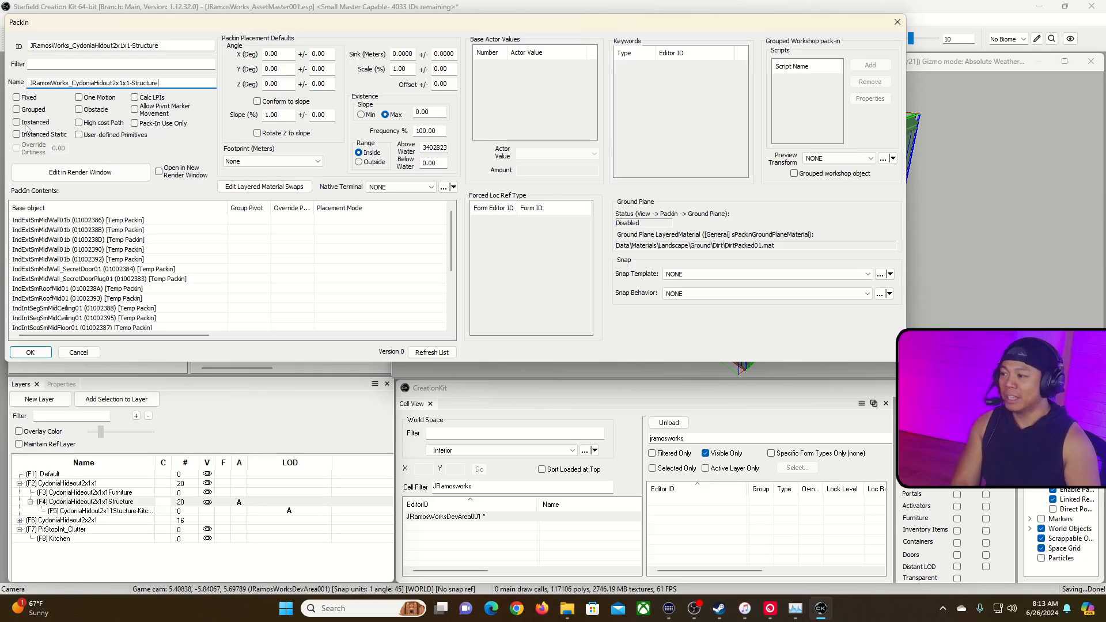
# Enable the Grouped and Fixed options for the pack-in, trying the Instanced option but leaving it off.
pyautogui.moveTo(25, 127)
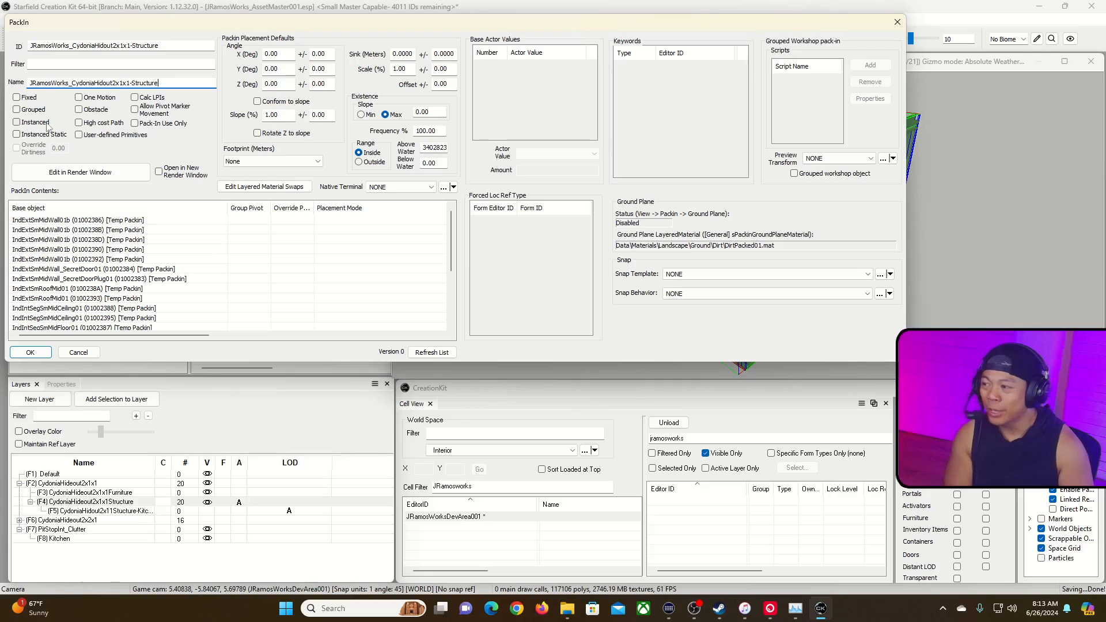
pyautogui.click(17, 109)
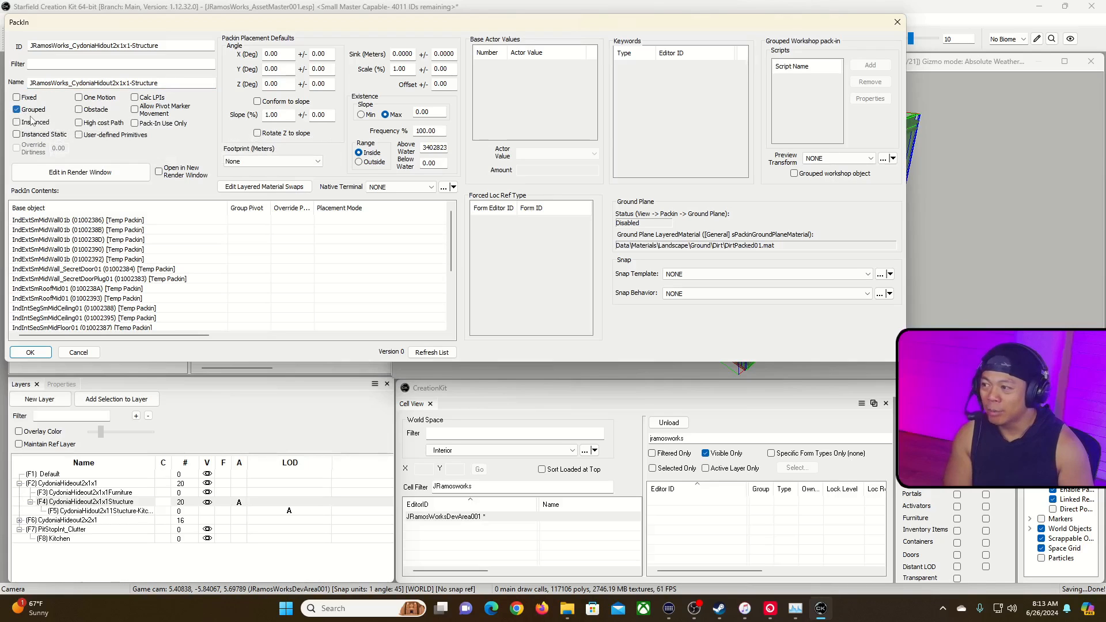
pyautogui.click(16, 122)
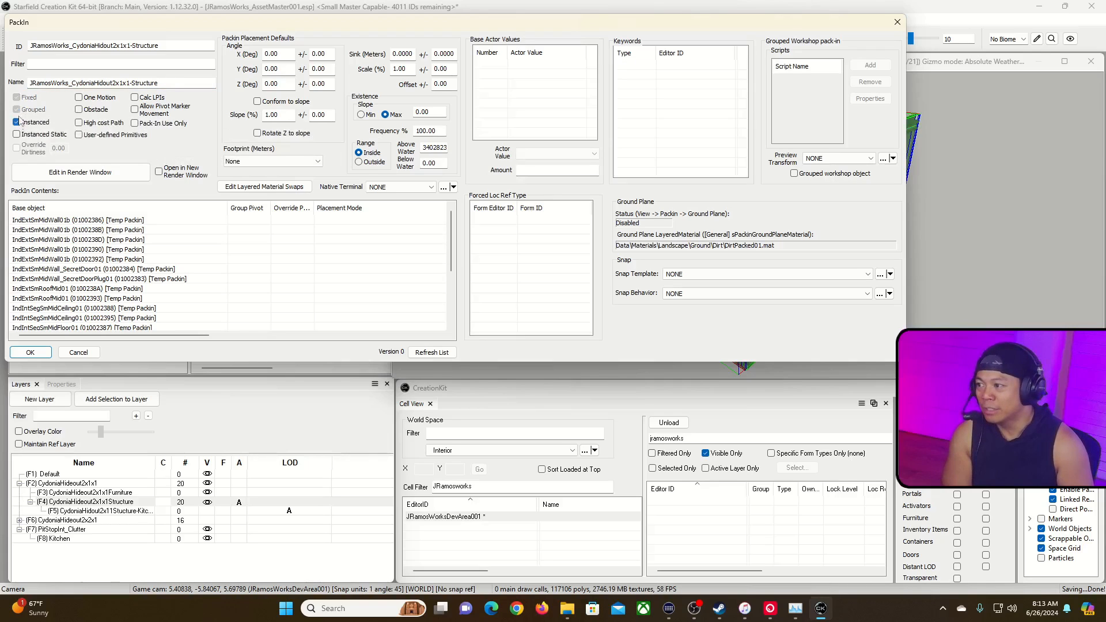
pyautogui.click(17, 123)
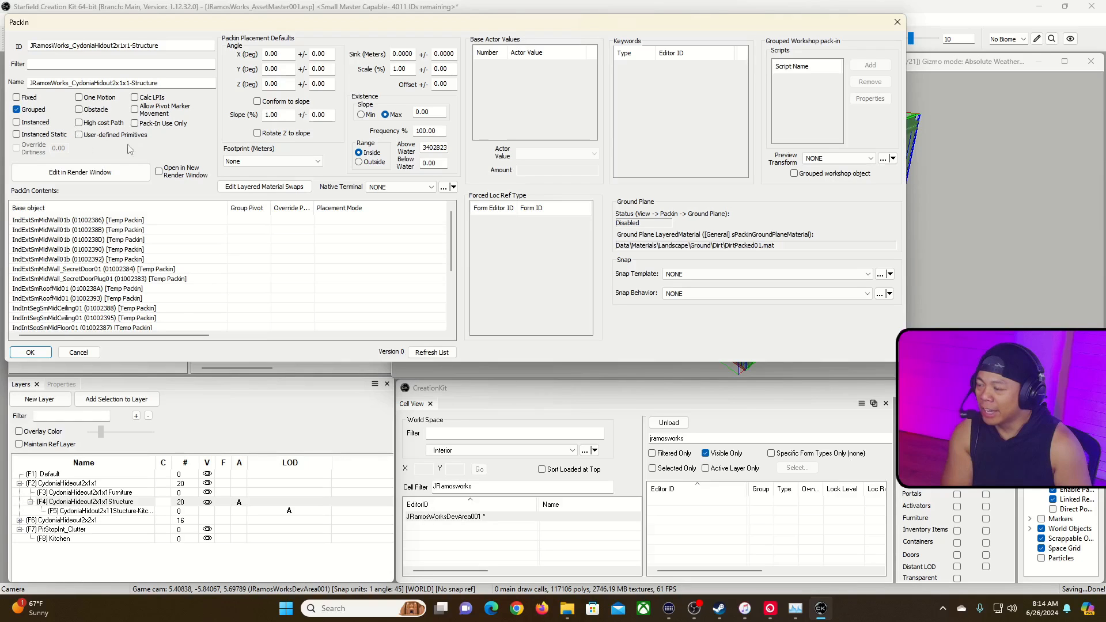
pyautogui.click(30, 99)
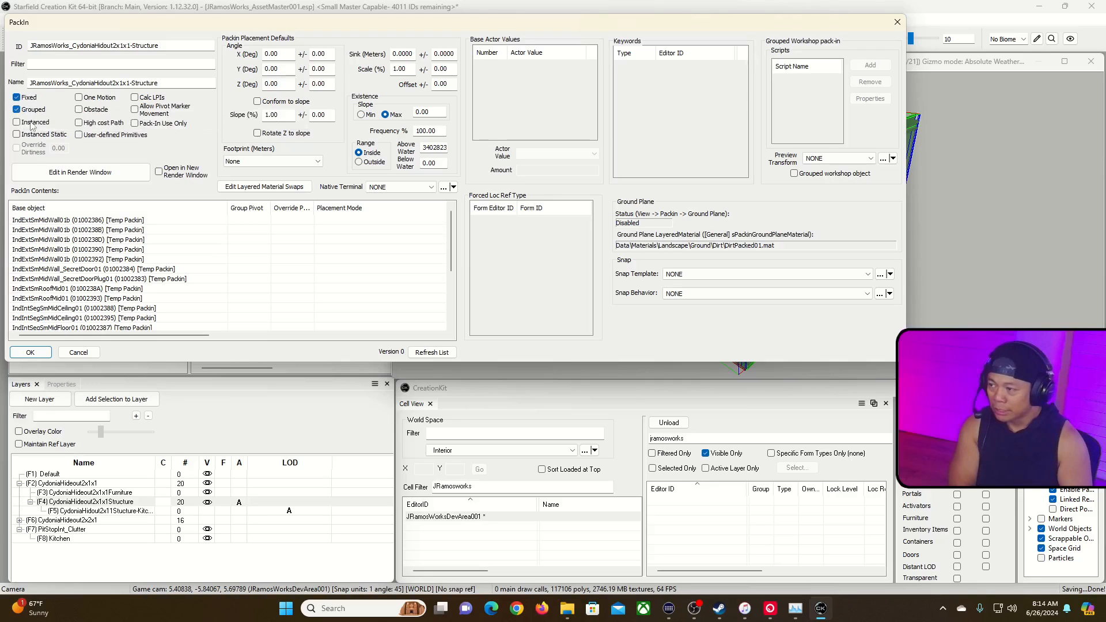
pyautogui.click(17, 122)
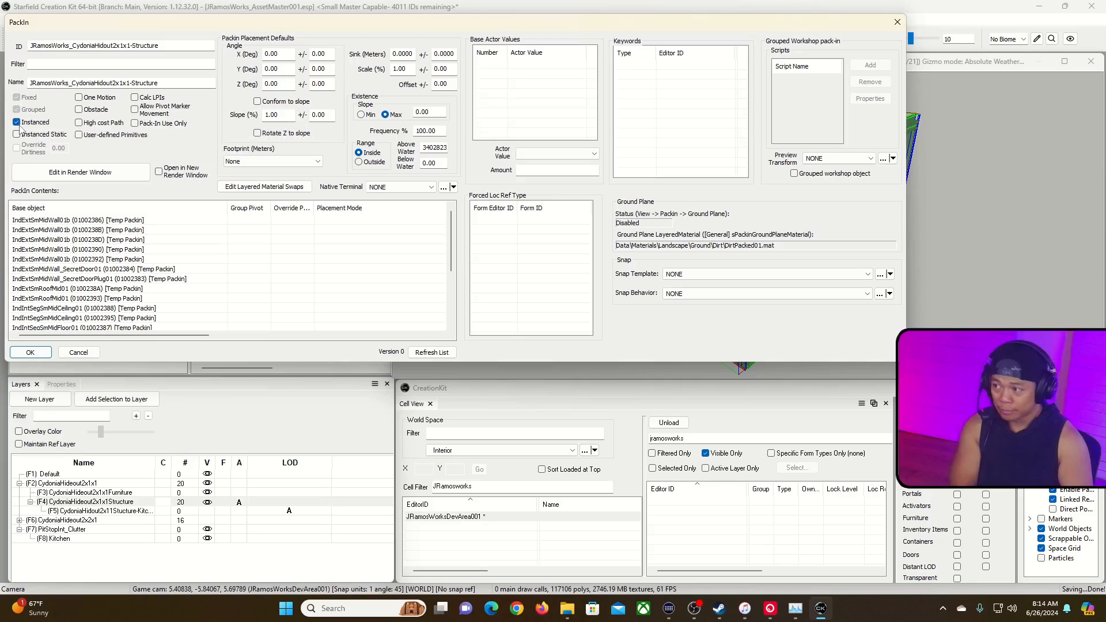
pyautogui.click(16, 122)
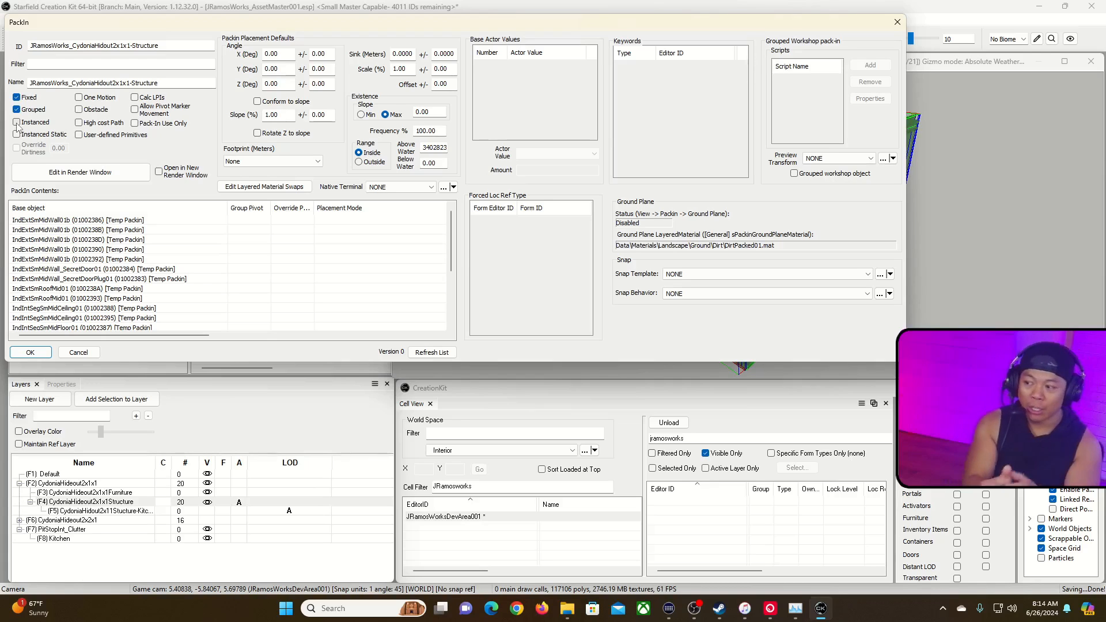
# Inspect the 3D data properties of the hab's front module in the cell and clear the selection.
pyautogui.click(1002, 171)
pyautogui.click(789, 242)
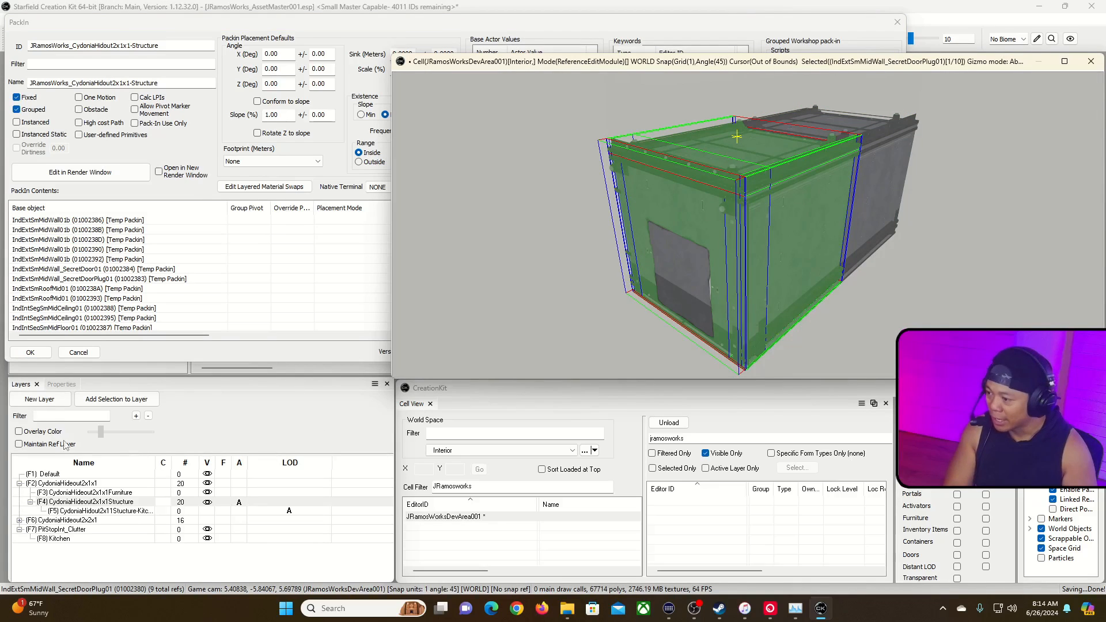
pyautogui.click(66, 384)
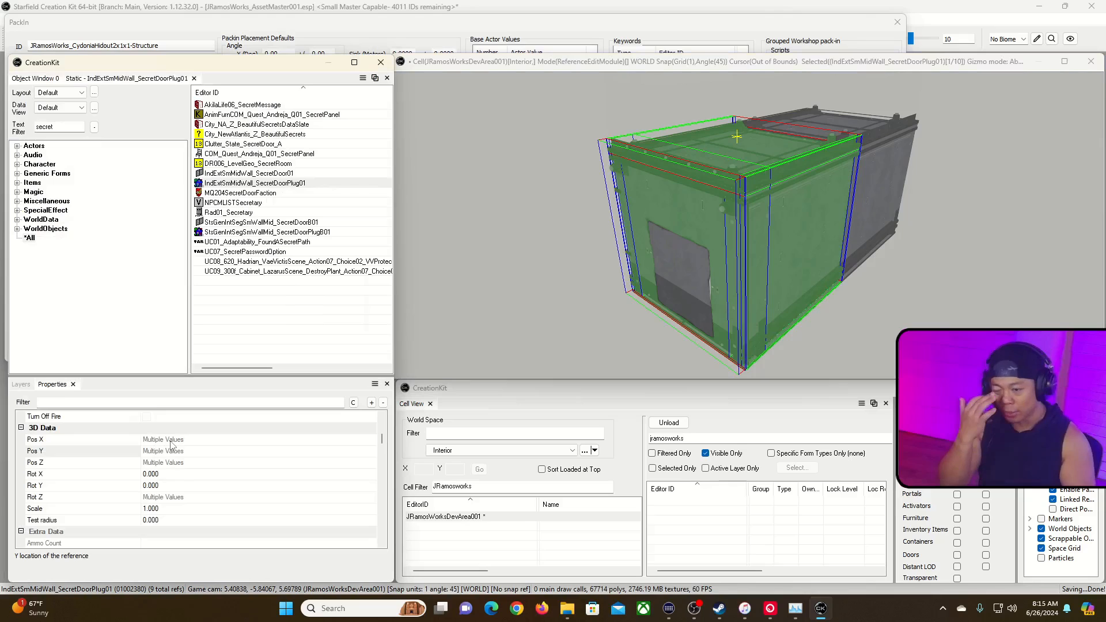
pyautogui.click(624, 304)
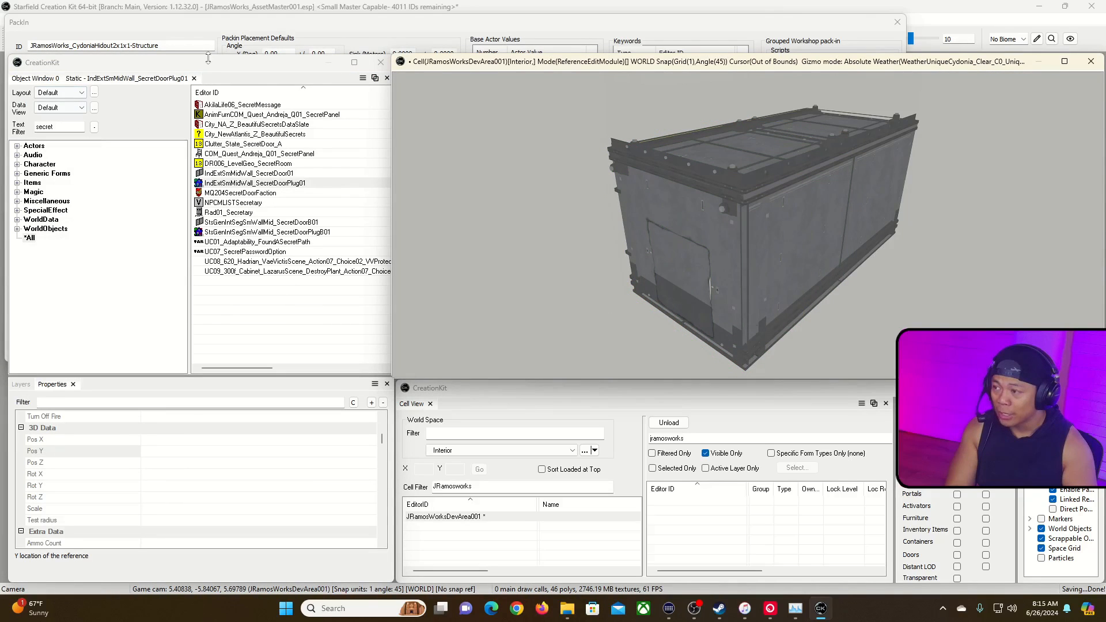
# Set the pack-in to Instanced, change its ID to JRamosWorks_CydoniaHidout2x1x1-Structur-Instanced, and save it.
pyautogui.click(155, 36)
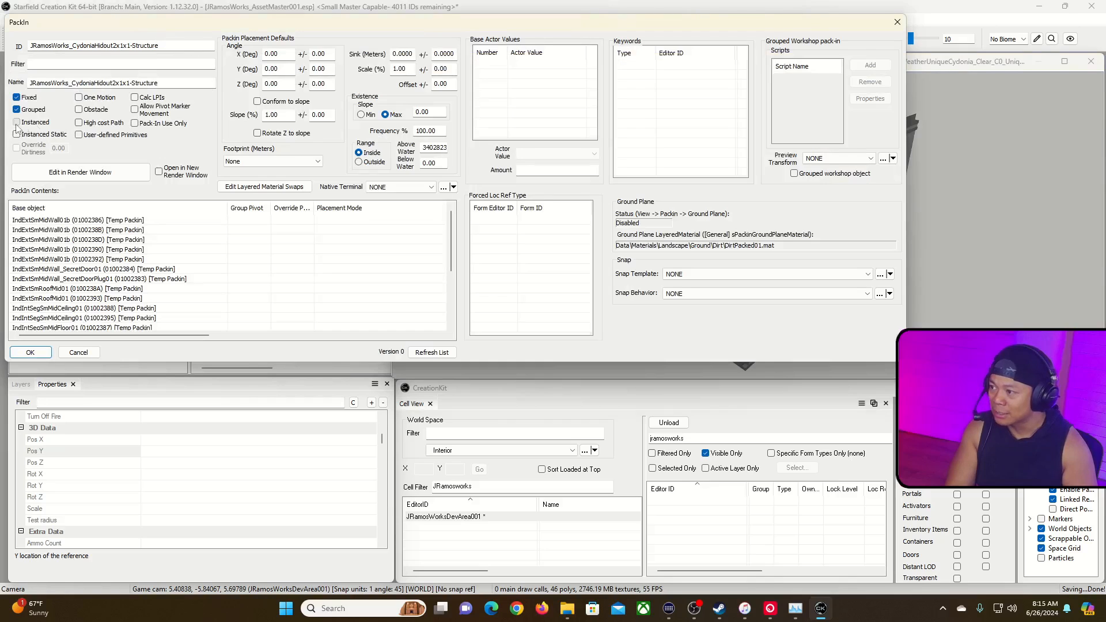
pyautogui.click(201, 84)
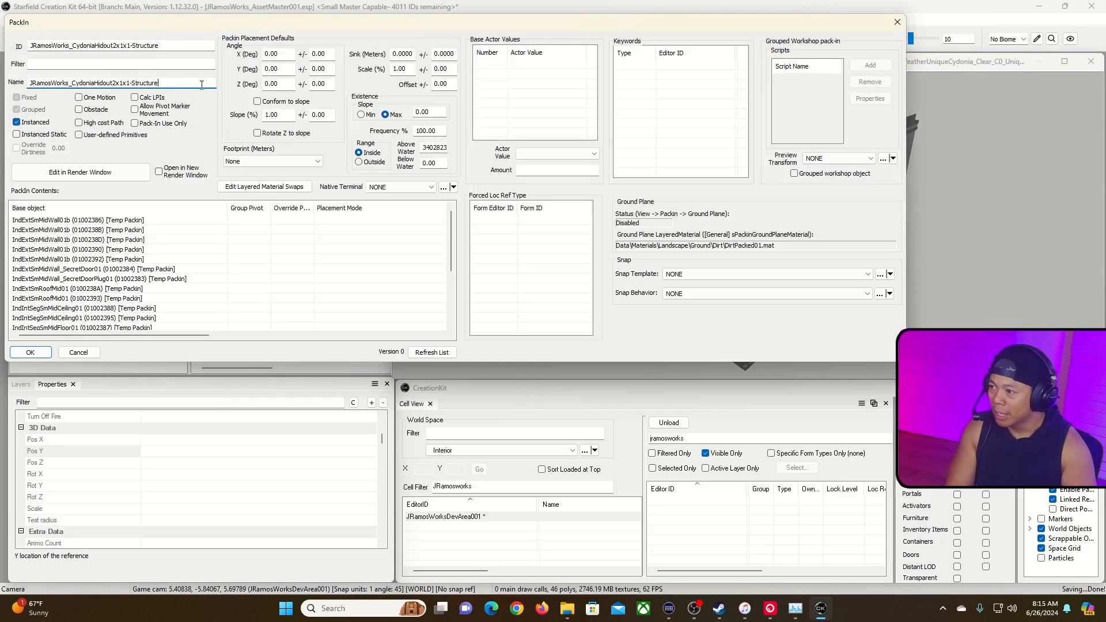
pyautogui.click(179, 46)
pyautogui.write('-Instanced')
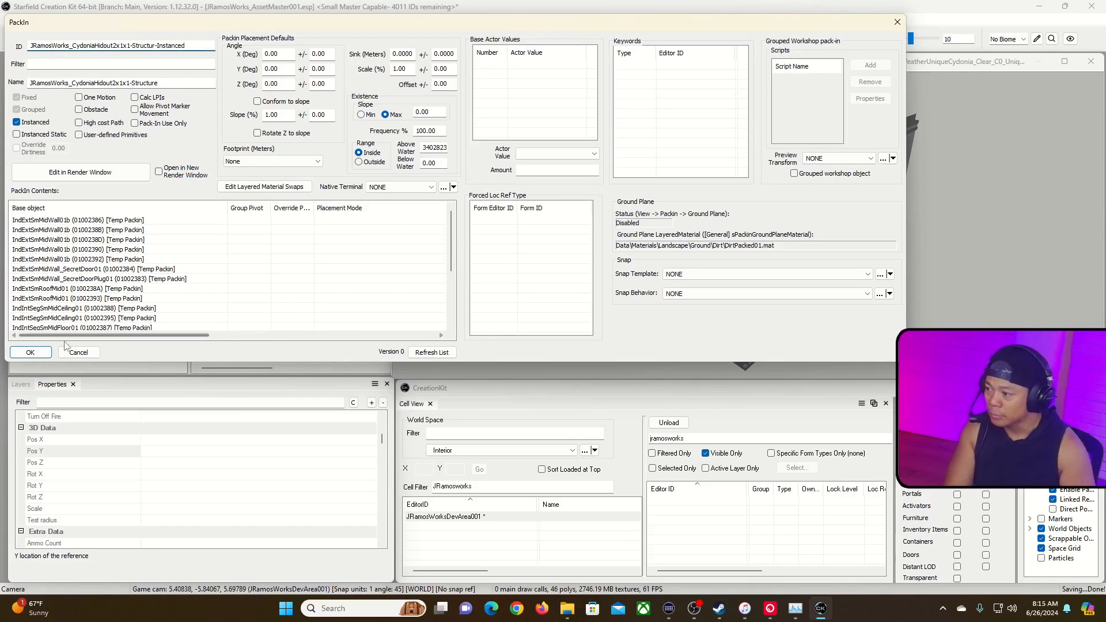
pyautogui.click(44, 353)
# Filter the object list by "jramosworks" to find the new pack-in.
pyautogui.scroll(-5, 544, 239)
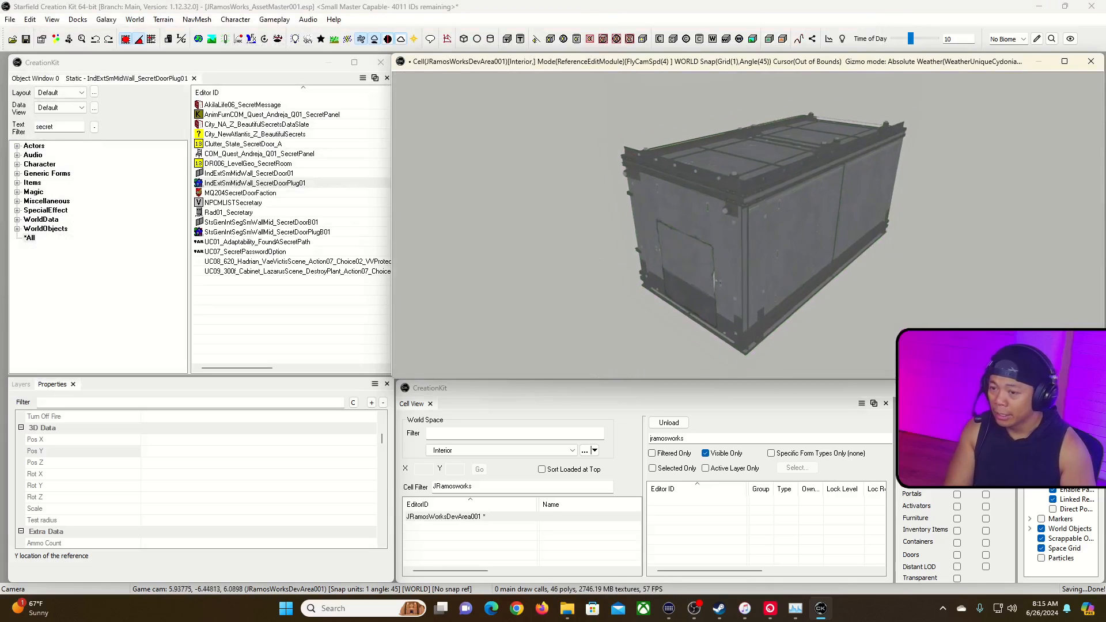
pyautogui.keyDown('shift'); pyautogui.moveTo(544, 239); pyautogui.dragTo(472, 225, button='middle'); pyautogui.keyUp('shift')
pyautogui.click(269, 69)
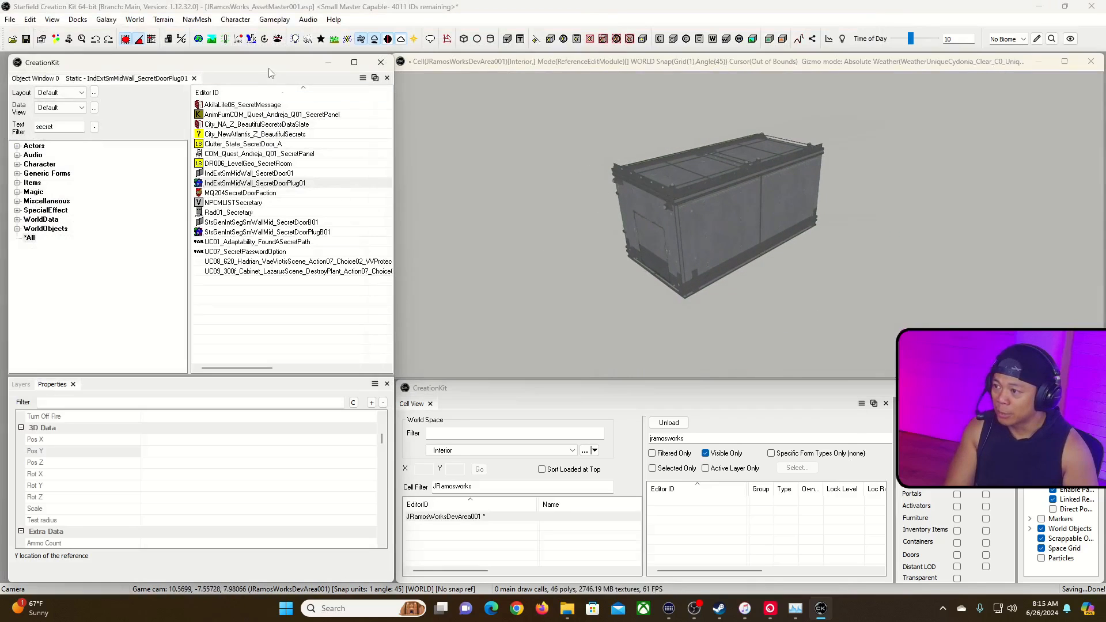
pyautogui.doubleClick(72, 130)
pyautogui.click(72, 130)
pyautogui.doubleClick(72, 131)
pyautogui.write('jramosworks')
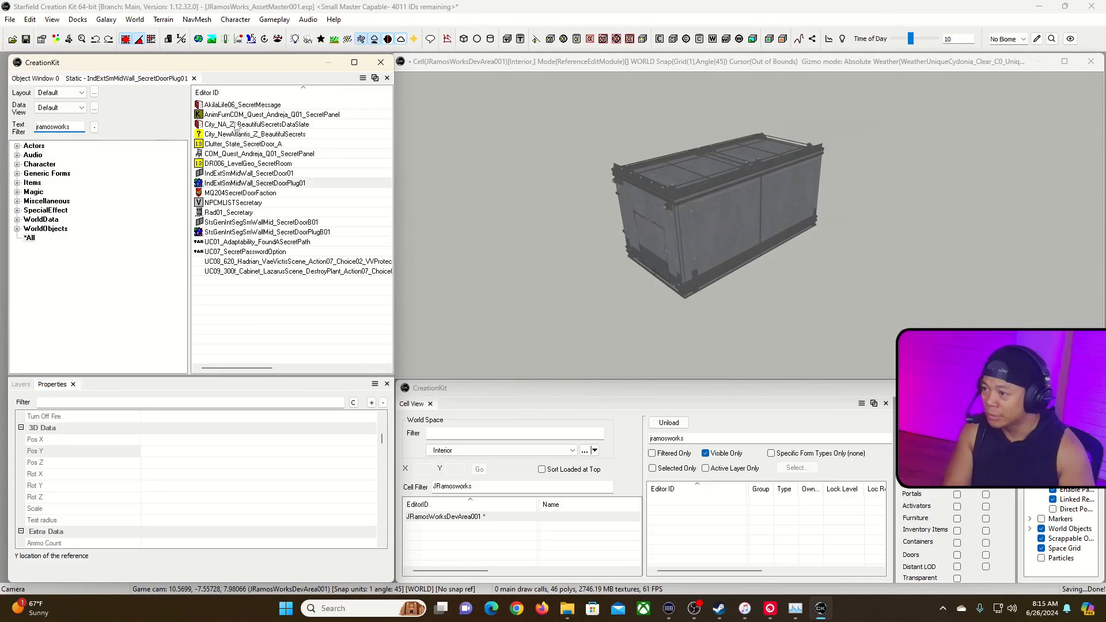
# Place the JRamosWorks_CydoniaHidout2x1x1-Structur-Instanced pack-in in the cell beside the original hab and view both from several sides.
pyautogui.click(280, 106)
pyautogui.moveTo(281, 112); pyautogui.dragTo(919, 288)
pyautogui.keyDown('shift'); pyautogui.moveTo(811, 357); pyautogui.dragTo(889, 216, button='middle'); pyautogui.keyUp('shift')
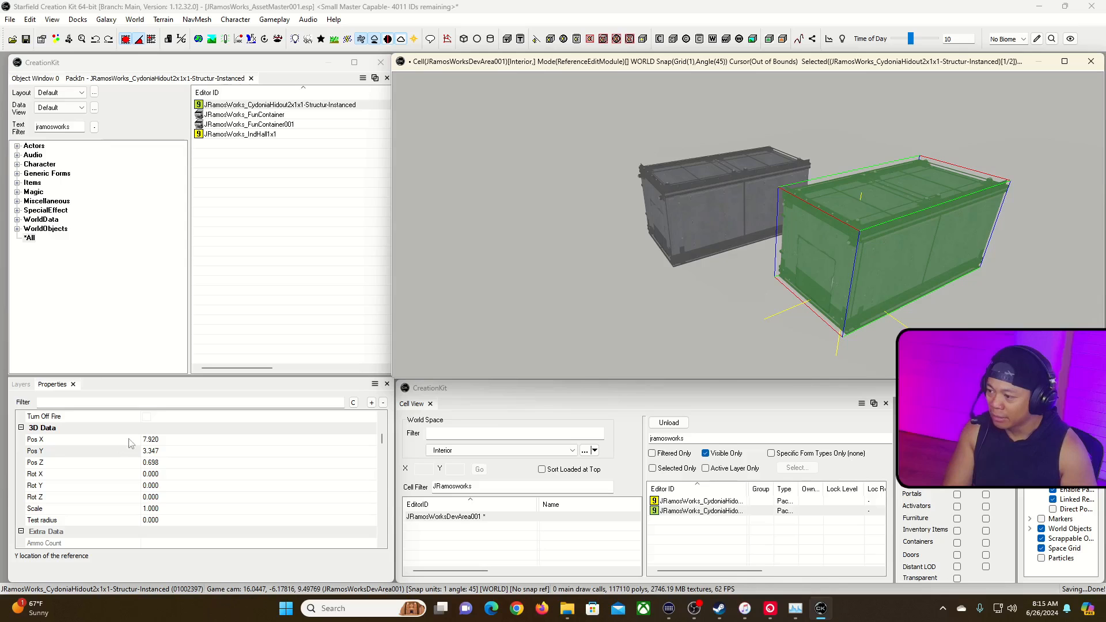
pyautogui.click(745, 297)
pyautogui.scroll(5, 700, 337)
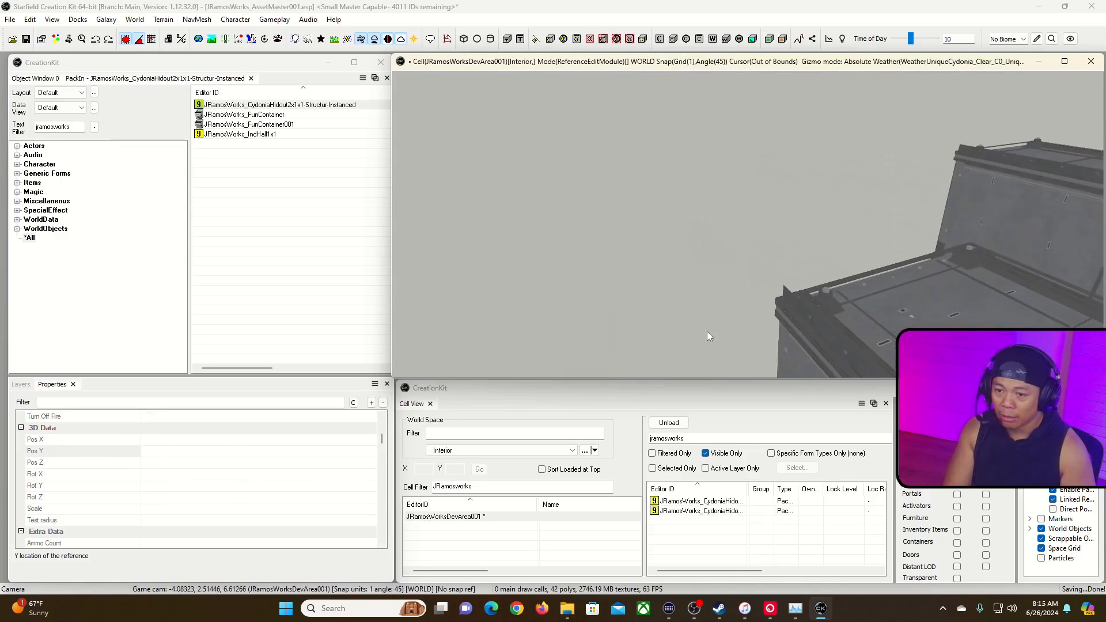
pyautogui.scroll(-6, 709, 337)
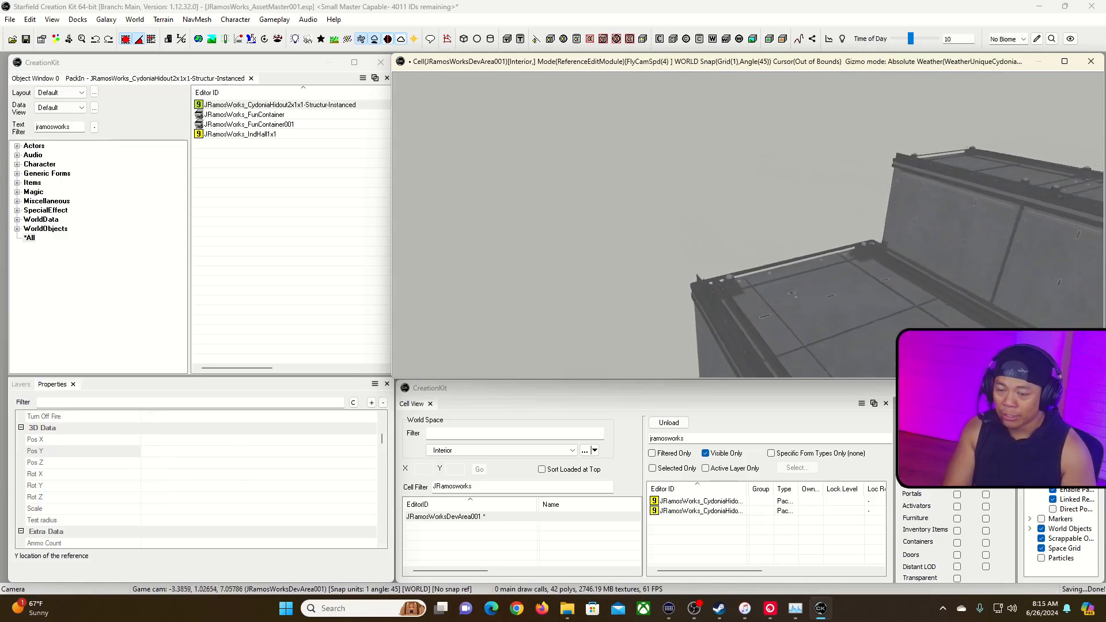
# Move the placed pack-in to position 10, 5, 1, fragment it into separate references, and reselect the resulting pieces.
pyautogui.click(865, 269)
pyautogui.moveTo(865, 269); pyautogui.dragTo(883, 232)
pyautogui.rightClick(883, 232)
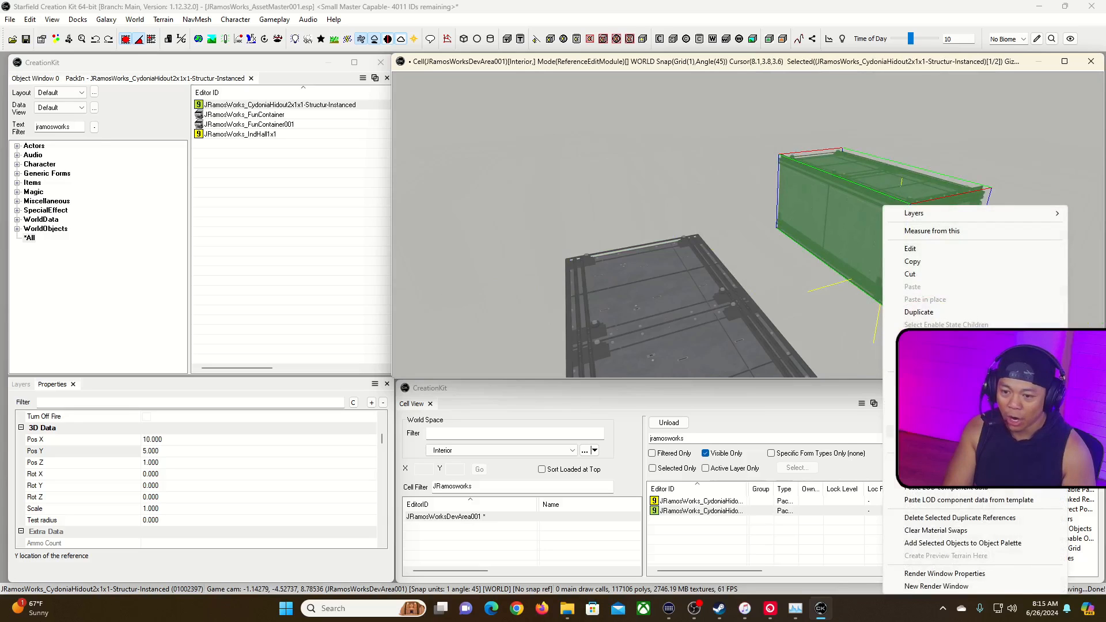
pyautogui.click(939, 431)
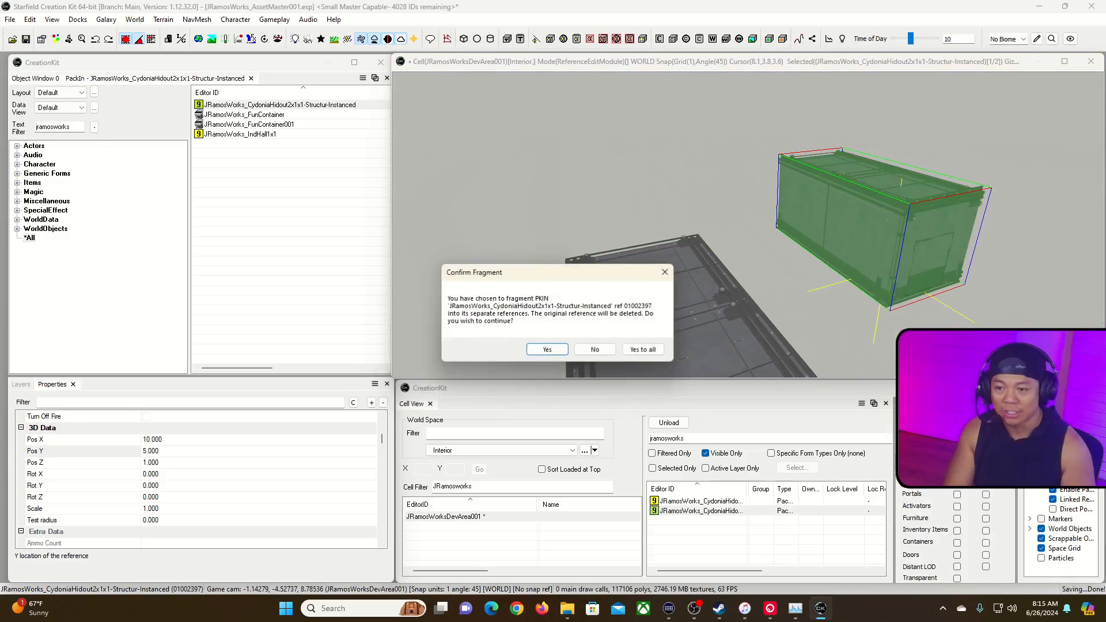
pyautogui.click(556, 348)
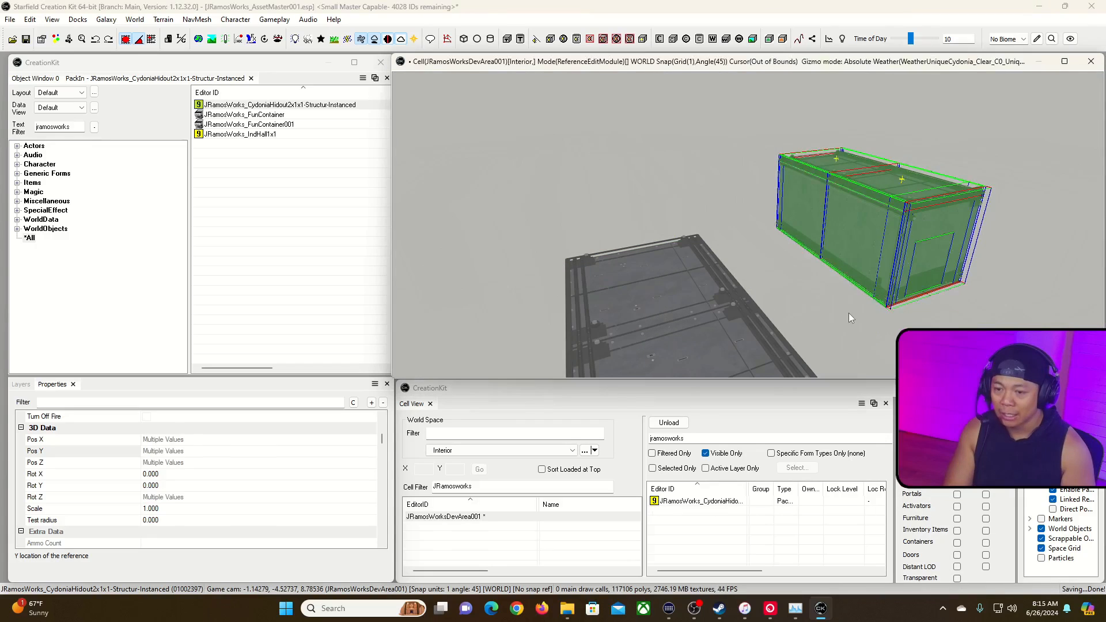
pyautogui.click(849, 312)
pyautogui.click(880, 199)
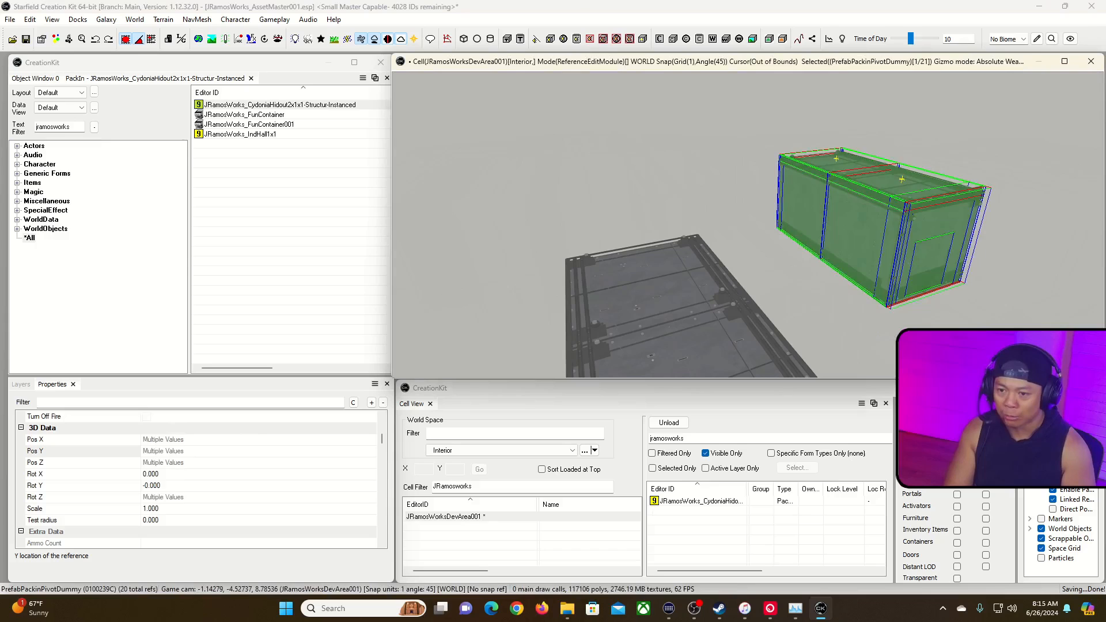
# Delete all the fragmented pack-in pieces beside the original hab, including the hidden references.
pyautogui.click(832, 292)
pyautogui.moveTo(833, 293); pyautogui.dragTo(799, 286, button='right')
pyautogui.press('w')
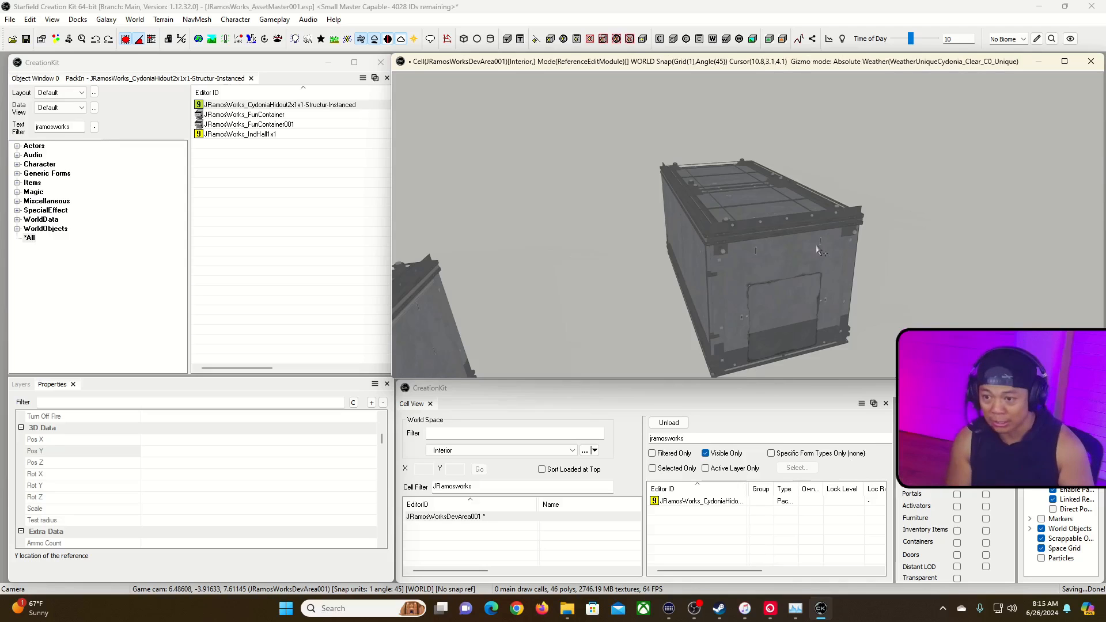
pyautogui.click(816, 246)
pyautogui.press('Delete')
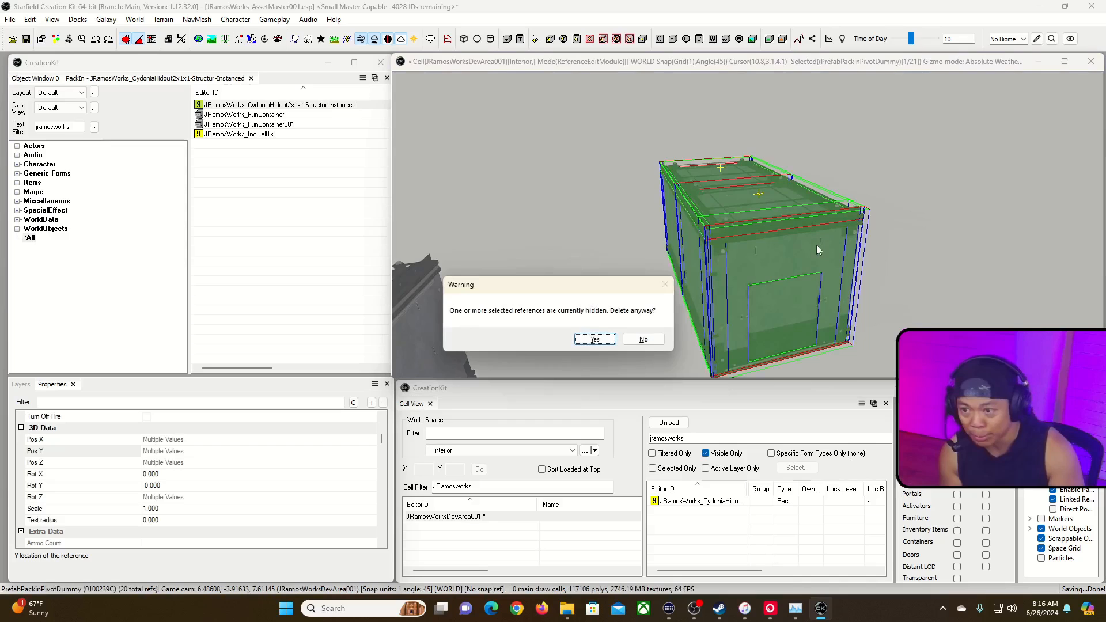
pyautogui.click(595, 340)
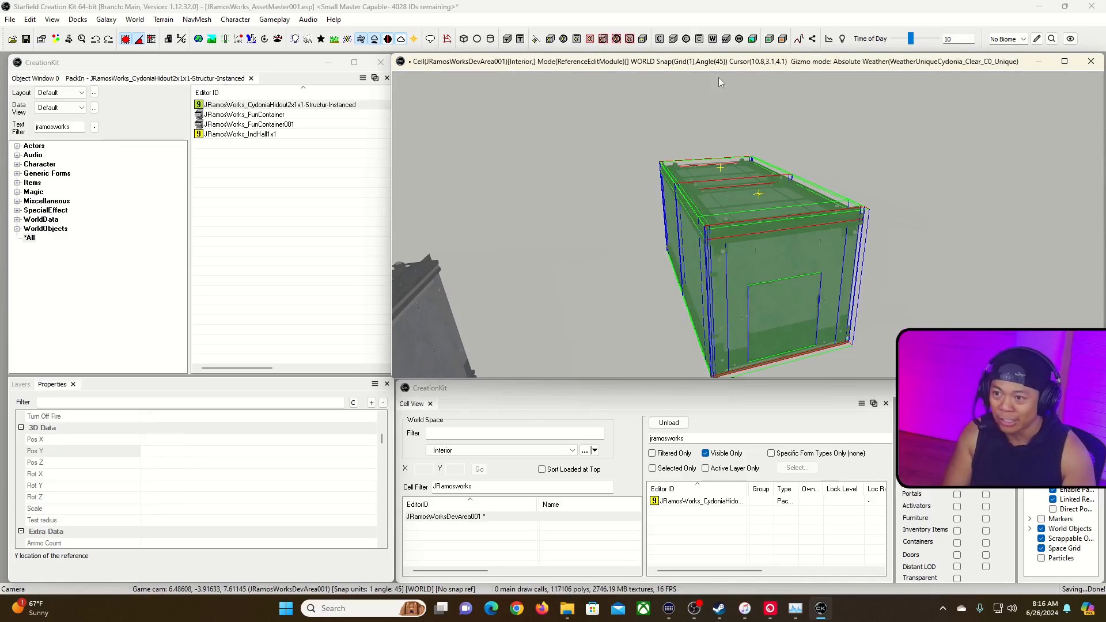
# Examine the remaining 2x1x1 hab structure from its long side and its door end.
pyautogui.press('`')
pyautogui.press('s')
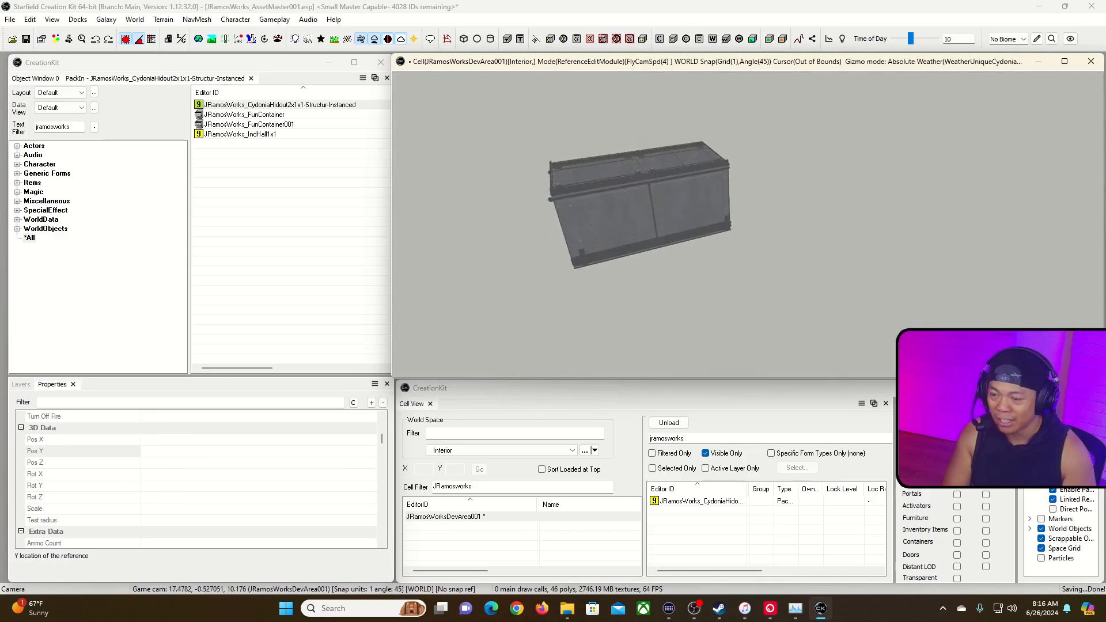
pyautogui.press('a')
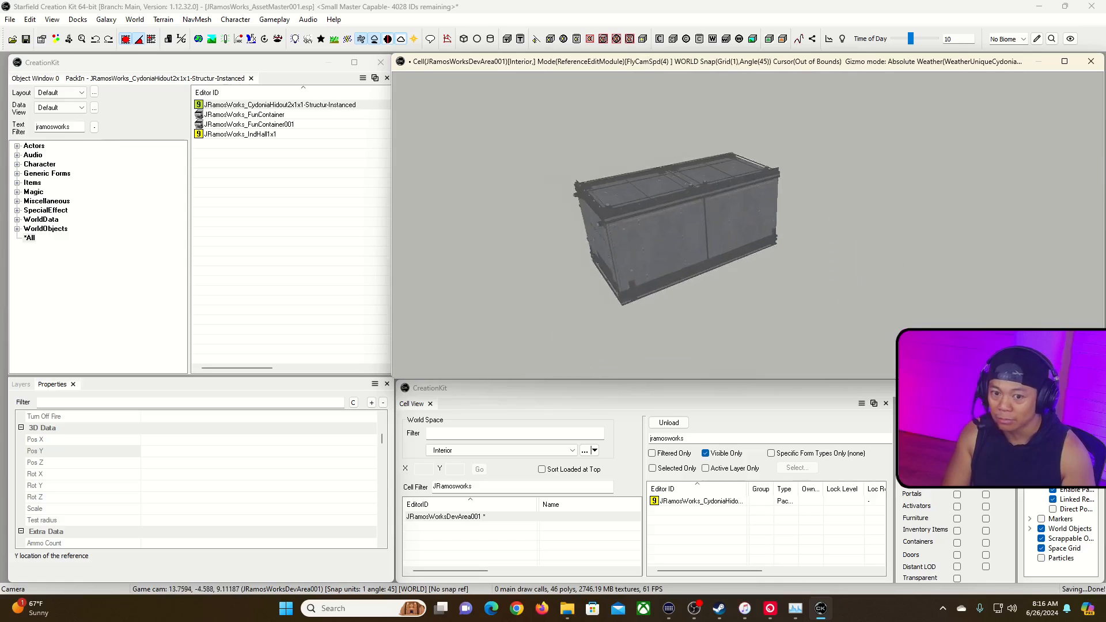
pyautogui.press('w')
pyautogui.press('`')
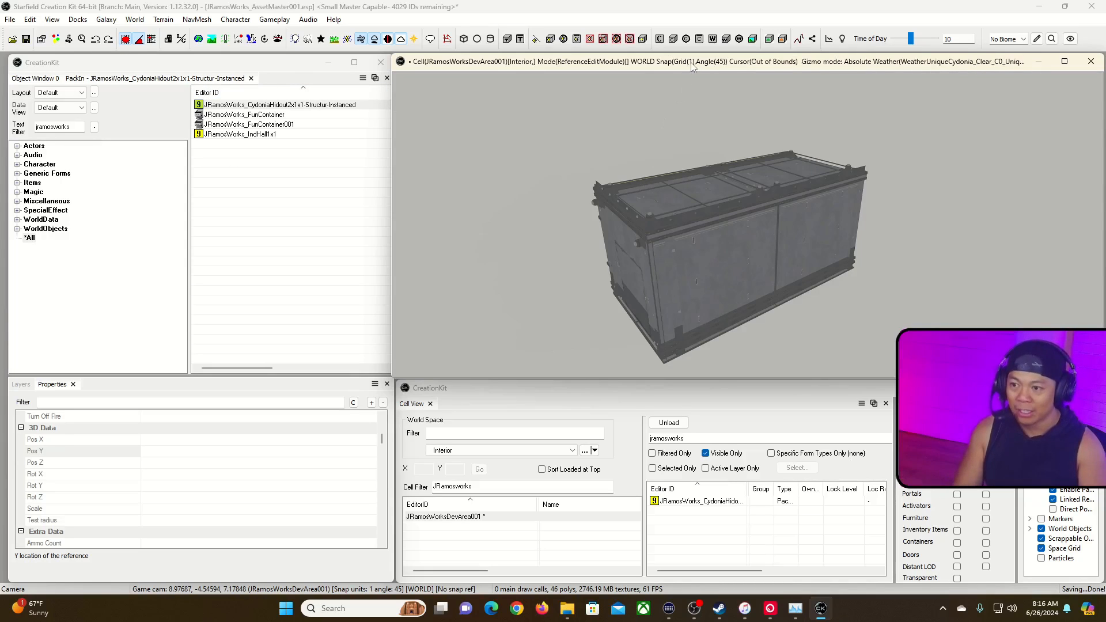
pyautogui.moveTo(701, 207)
pyautogui.mouseDown(button='right')
pyautogui.moveTo(741, 225)
pyautogui.moveTo(651, 210)
pyautogui.moveTo(714, 208)
pyautogui.mouseUp(button='right')
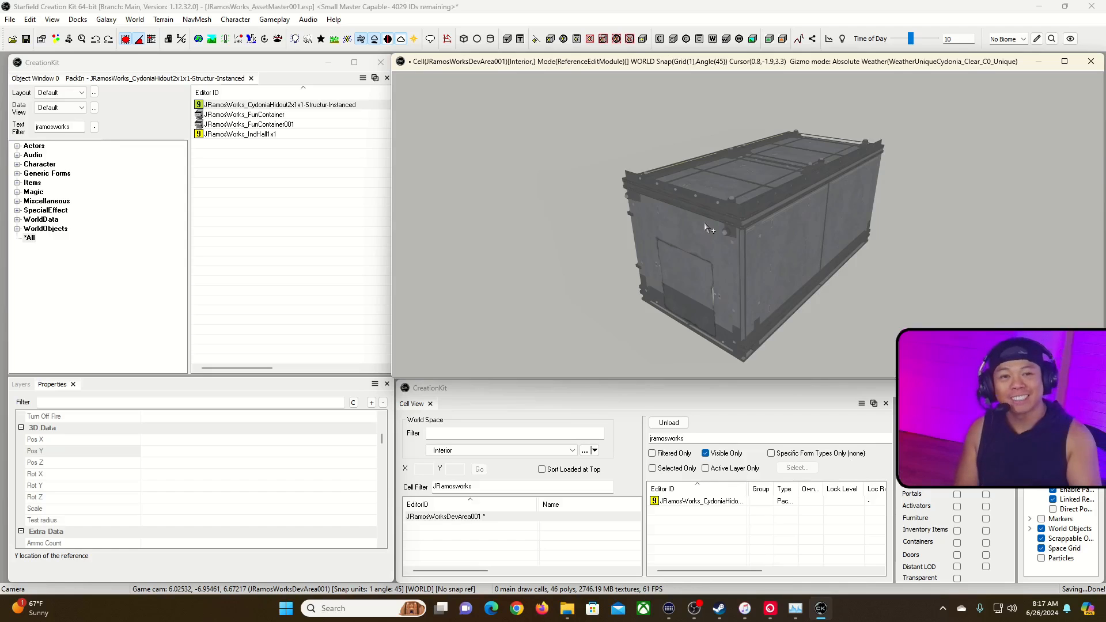
pyautogui.press('w')
pyautogui.moveTo(810, 235)
pyautogui.mouseDown(button='right')
pyautogui.moveTo(807, 245)
pyautogui.moveTo(766, 233)
pyautogui.moveTo(767, 256)
pyautogui.moveTo(810, 256)
pyautogui.moveTo(811, 233)
pyautogui.mouseUp(button='right')
pyautogui.press('w')
pyautogui.press('a')
pyautogui.press('s')
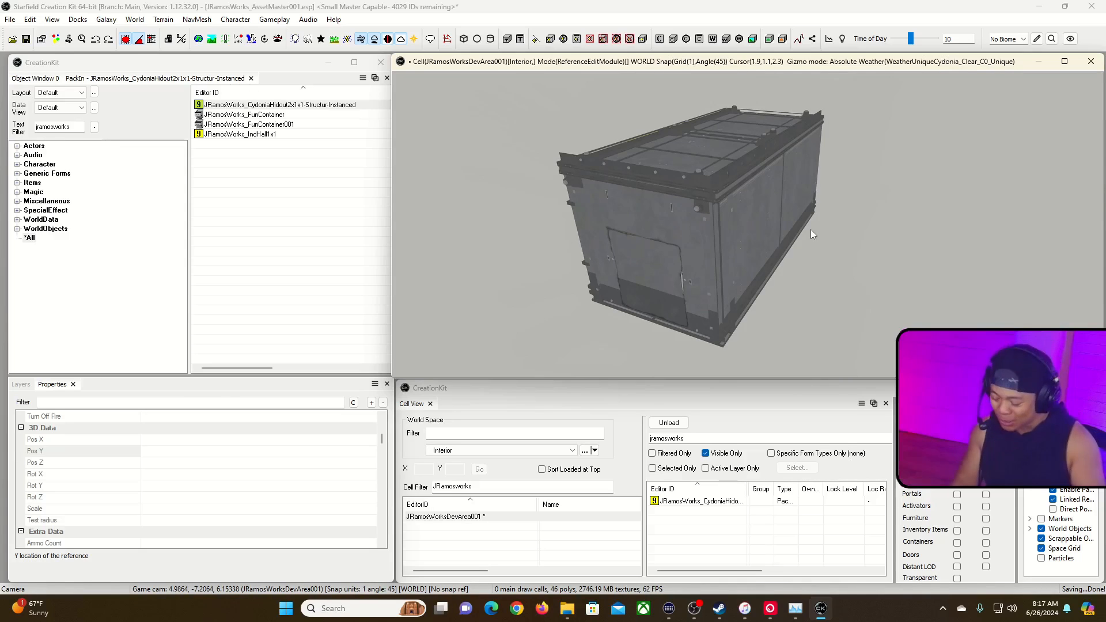
pyautogui.moveTo(651, 144); pyautogui.dragTo(713, 228, button='right')
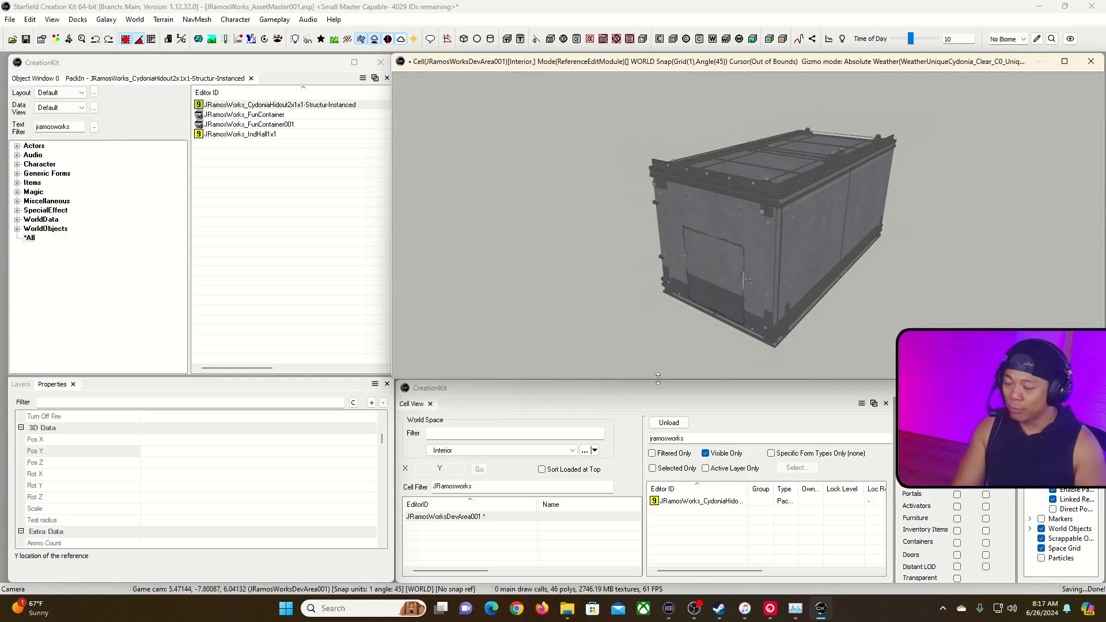
# Create a new interior cell with the editor ID JRamosWorks_Favorites001 and accept its default settings.
pyautogui.click(572, 398)
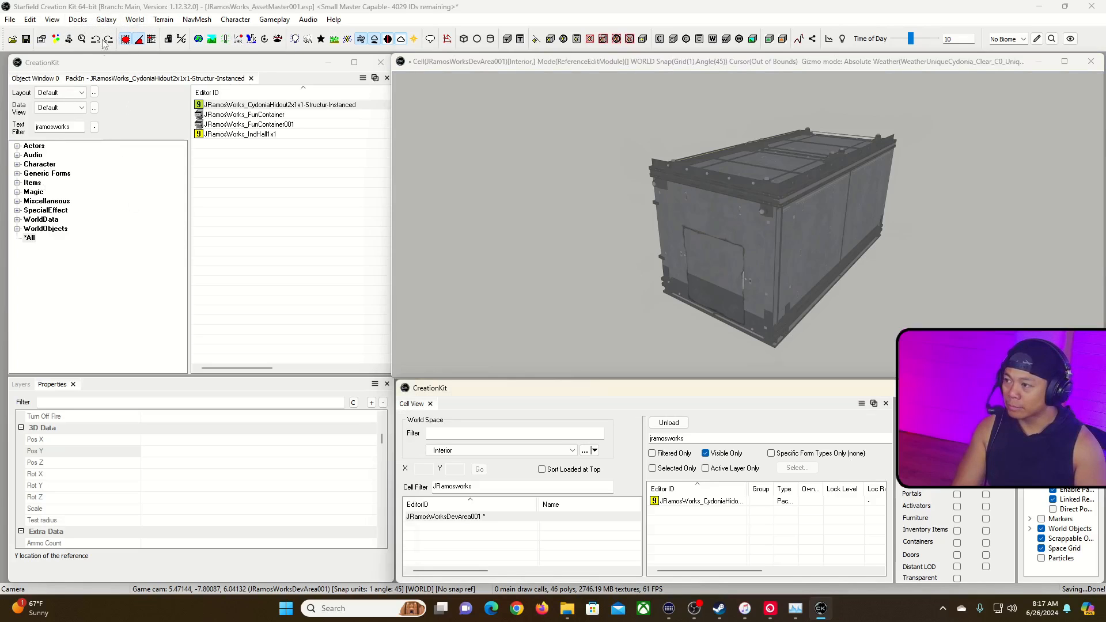
pyautogui.click(135, 21)
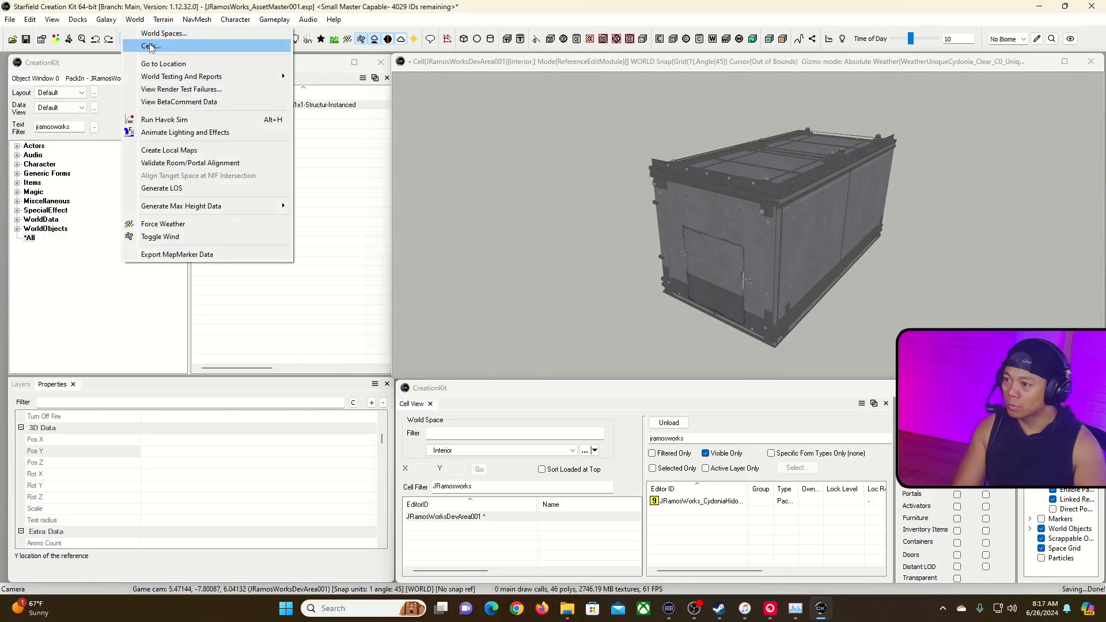
pyautogui.click(151, 47)
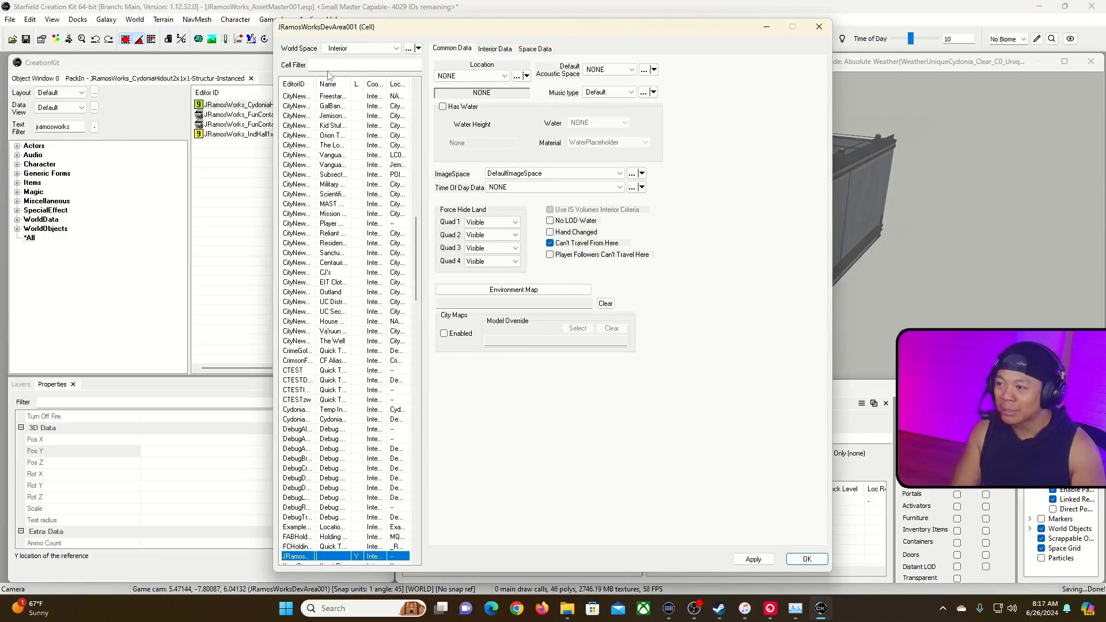
pyautogui.click(317, 96)
pyautogui.rightClick(317, 95)
pyautogui.click(327, 101)
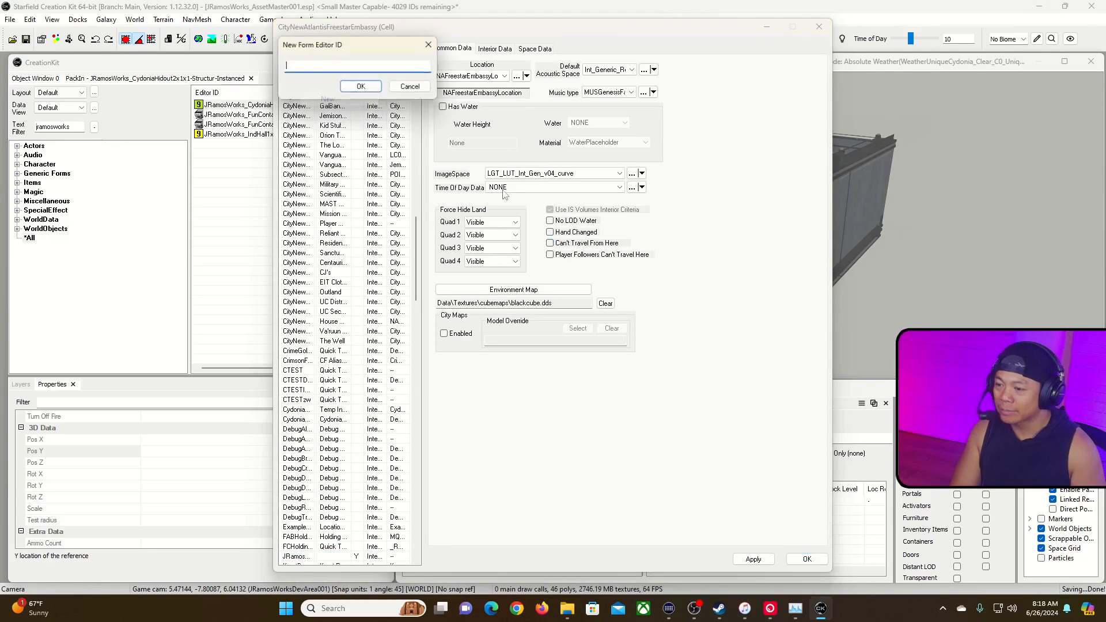
pyautogui.write('JRamosWorks_Favorites001')
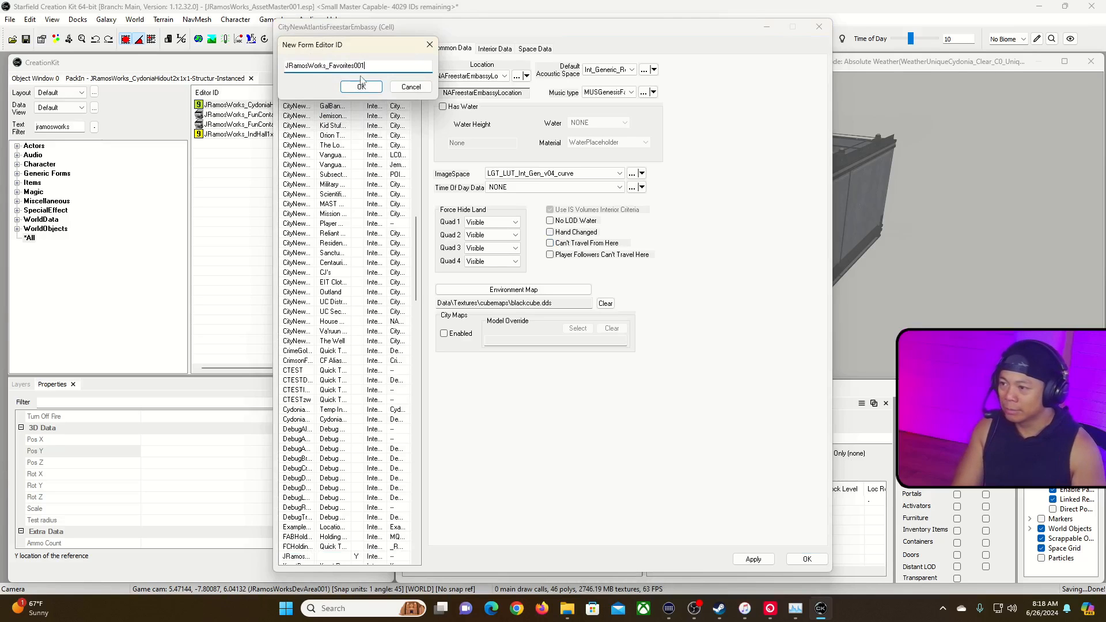
pyautogui.click(361, 86)
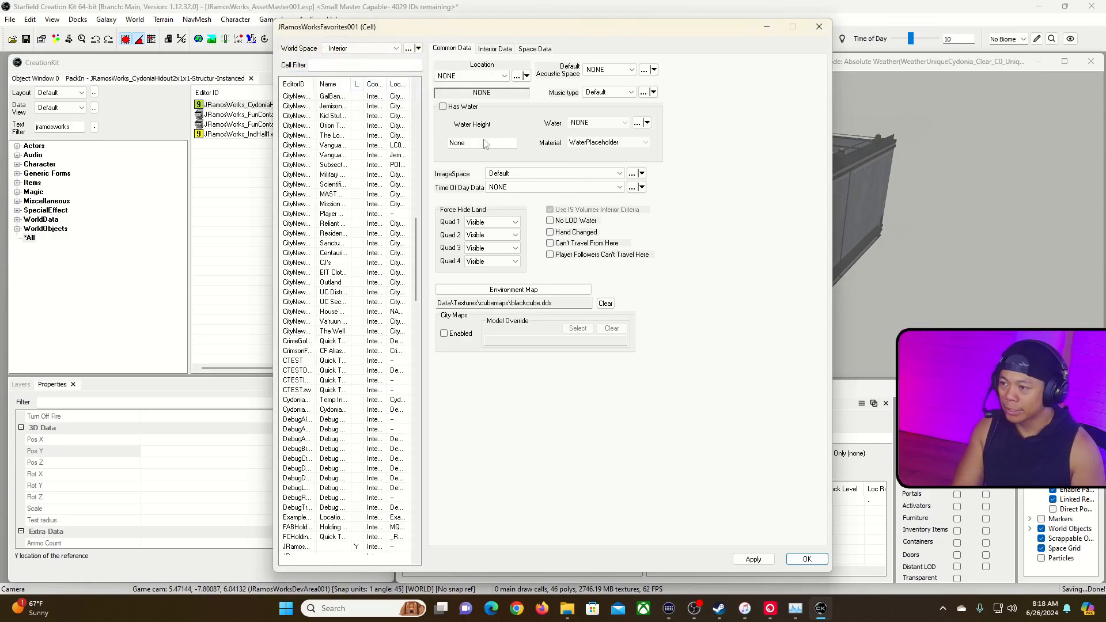
pyautogui.click(797, 560)
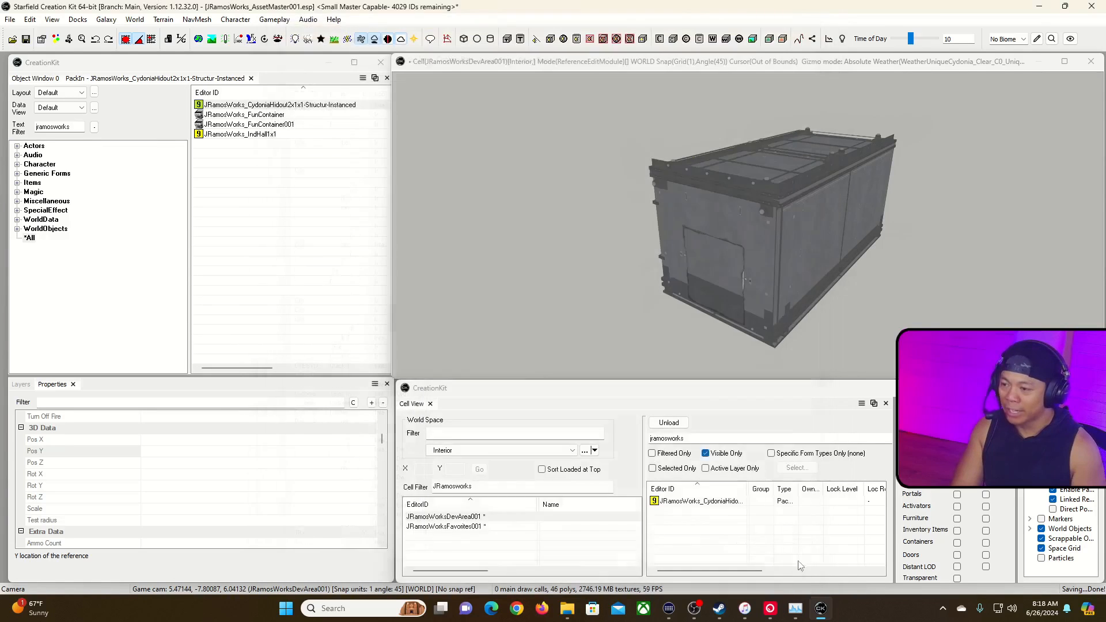
# Load the JRamosWorksFavorites001 cell and review its common data settings without editing them.
pyautogui.click(470, 528)
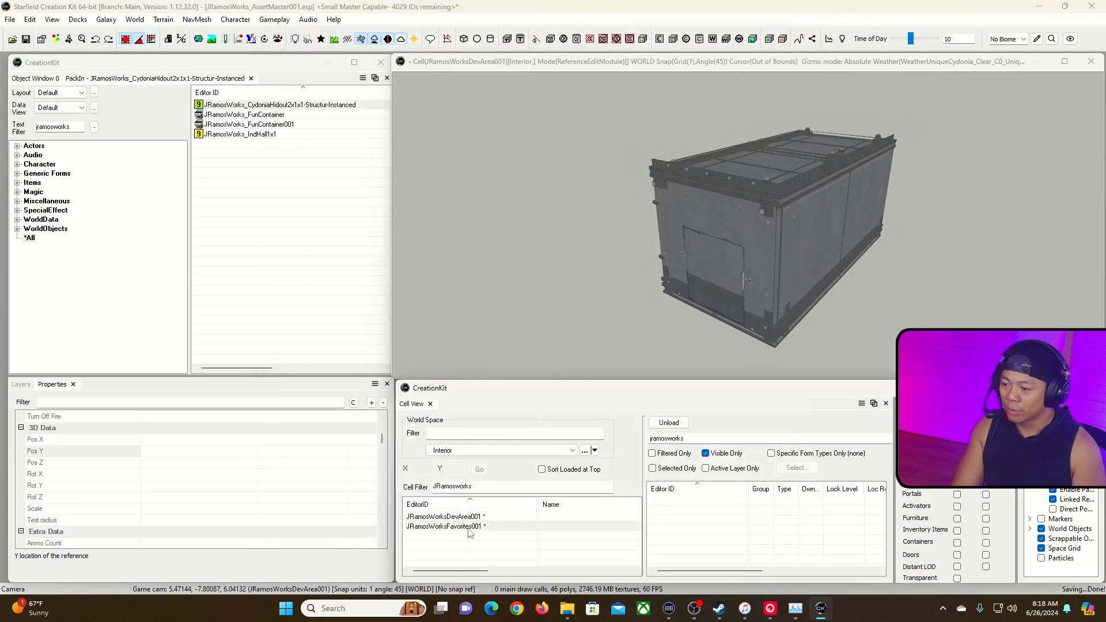
pyautogui.doubleClick(461, 527)
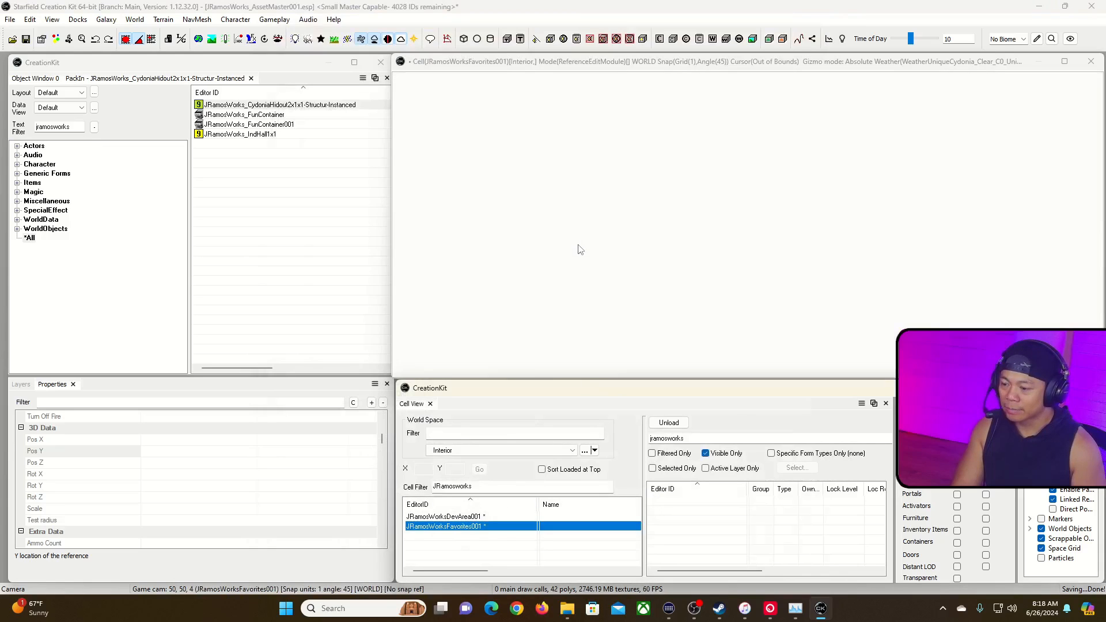
pyautogui.rightClick(464, 529)
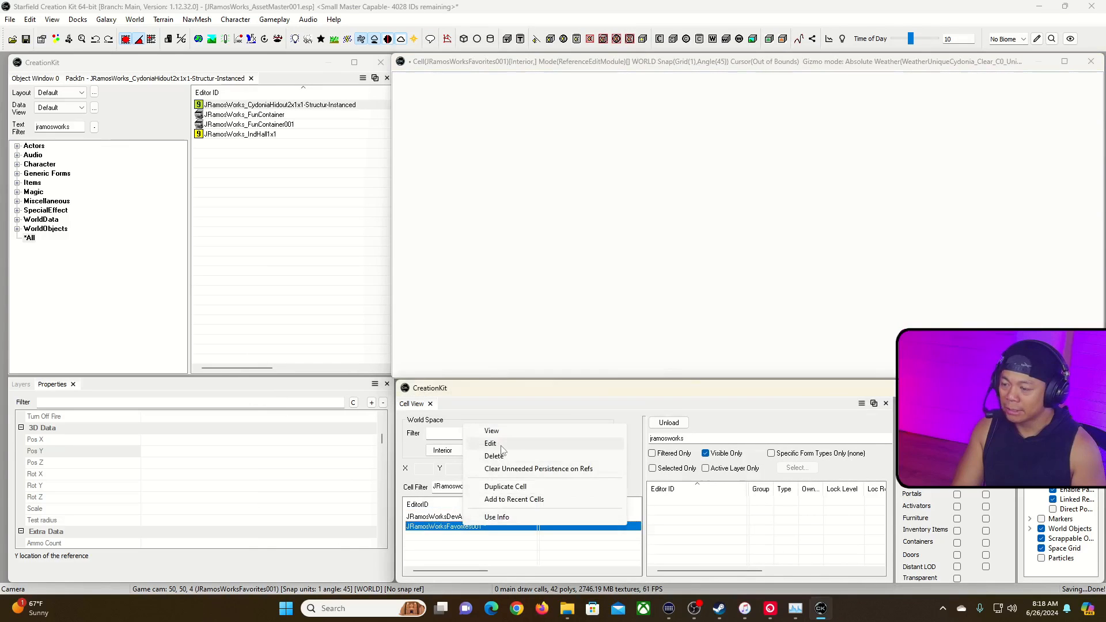
pyautogui.click(501, 450)
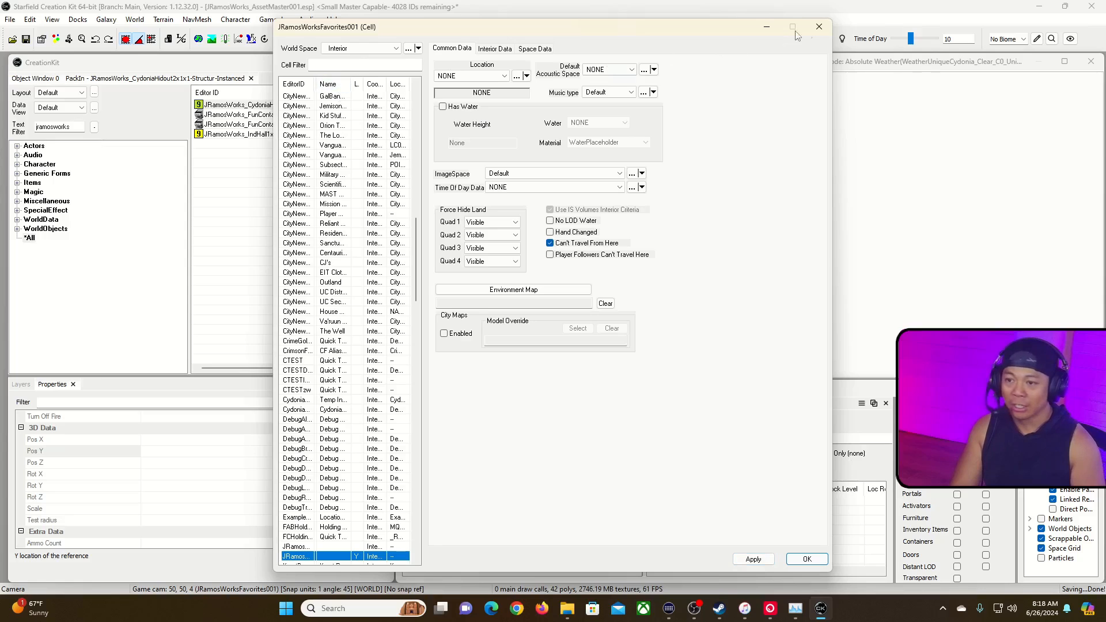
pyautogui.click(819, 26)
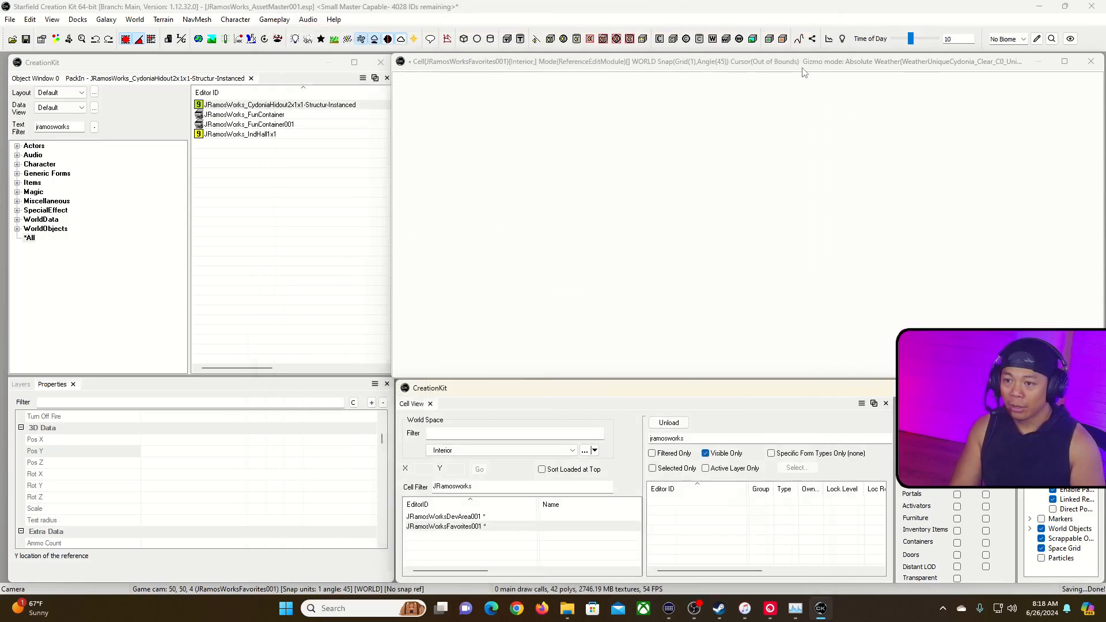
# Load the JRamosWorksDevArea001 cell again and bring its placed Cydonia 2x1x1 instanced pack-in into close view, selected.
pyautogui.doubleClick(471, 517)
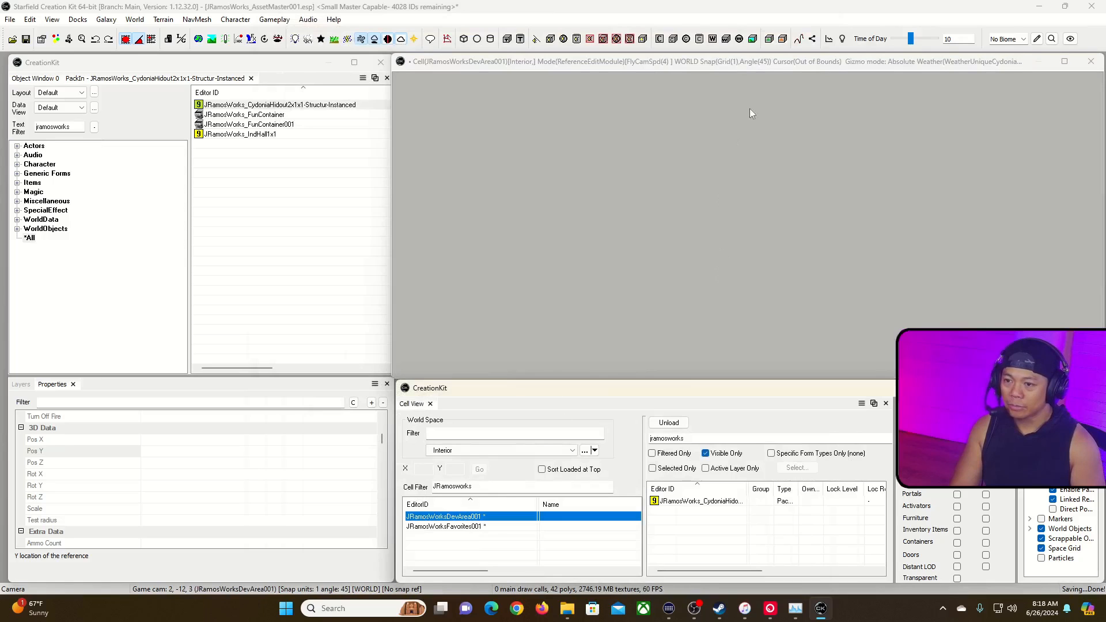
pyautogui.click(753, 72)
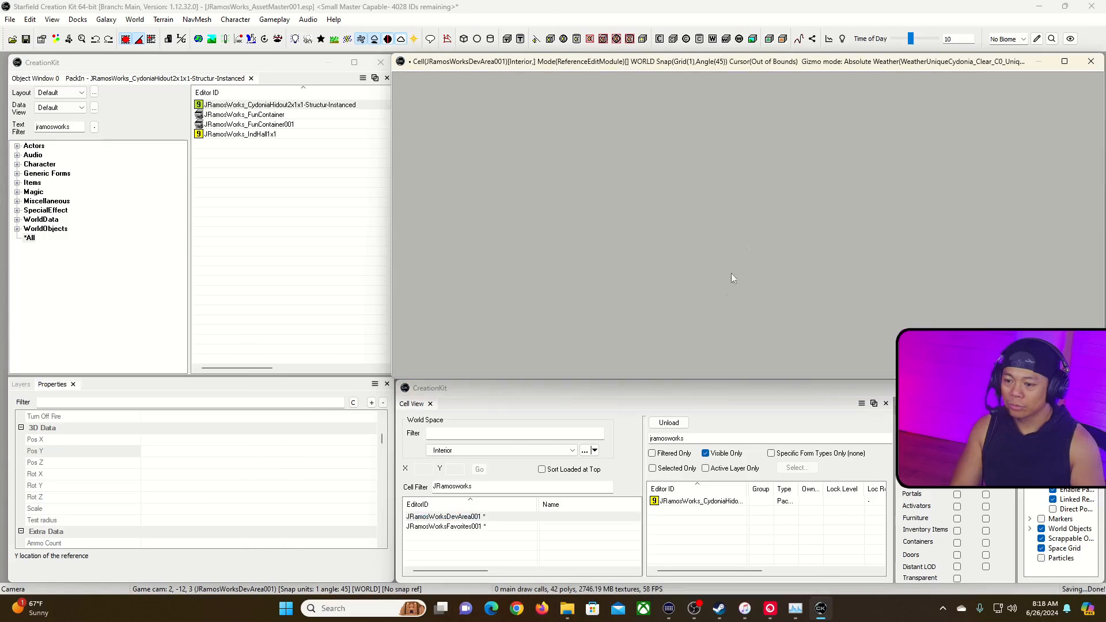
pyautogui.doubleClick(686, 502)
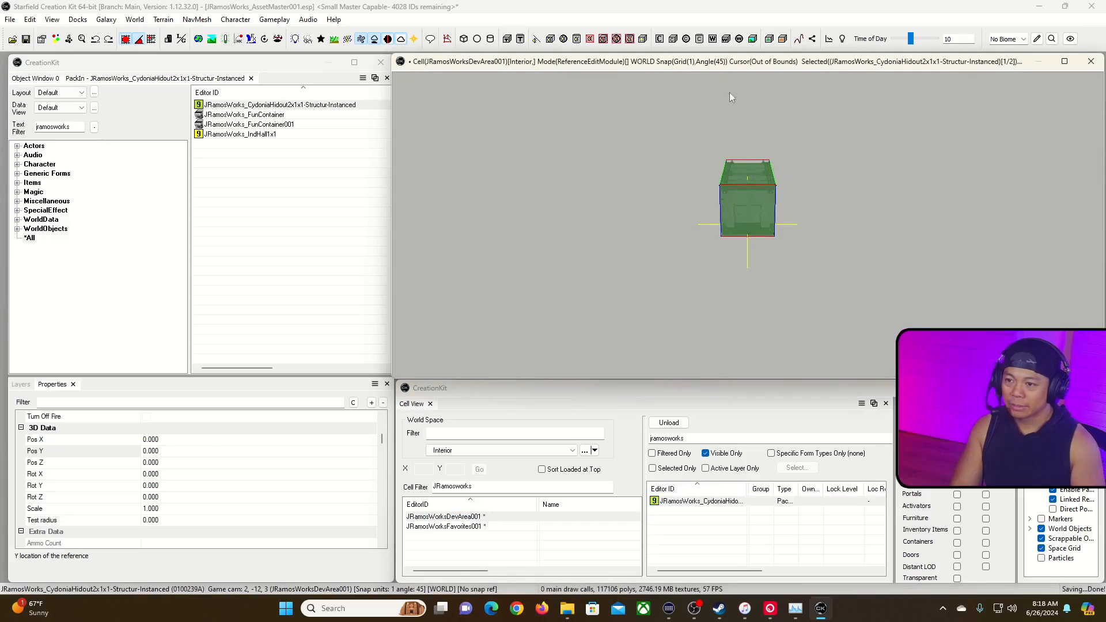
pyautogui.click(740, 502)
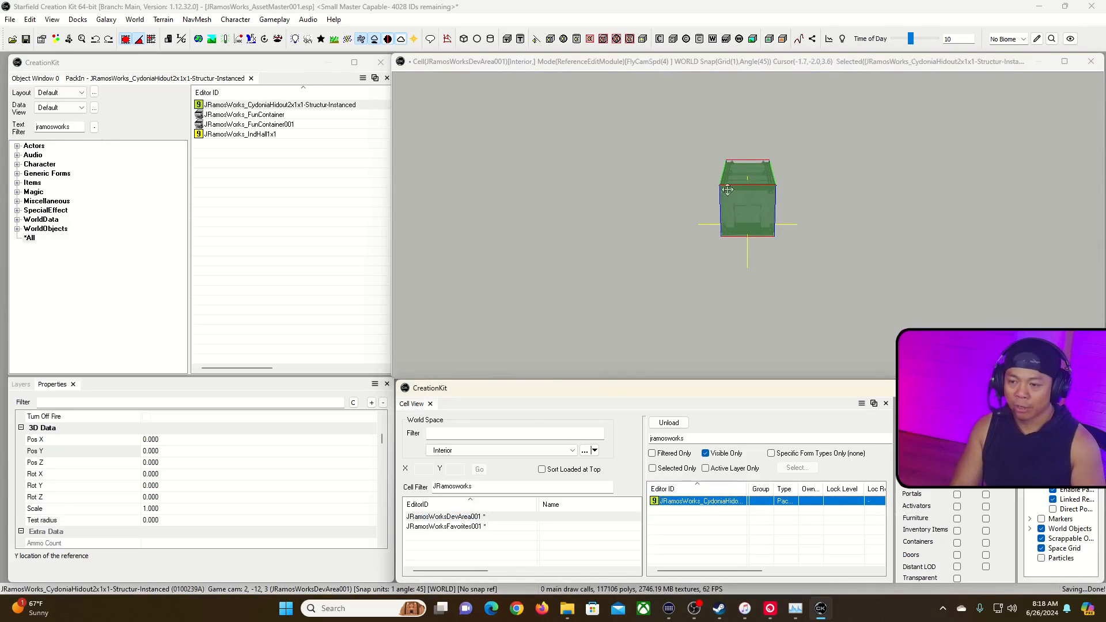
pyautogui.moveTo(748, 94); pyautogui.dragTo(740, 161, button='right')
pyautogui.press('w')
pyautogui.click(353, 126)
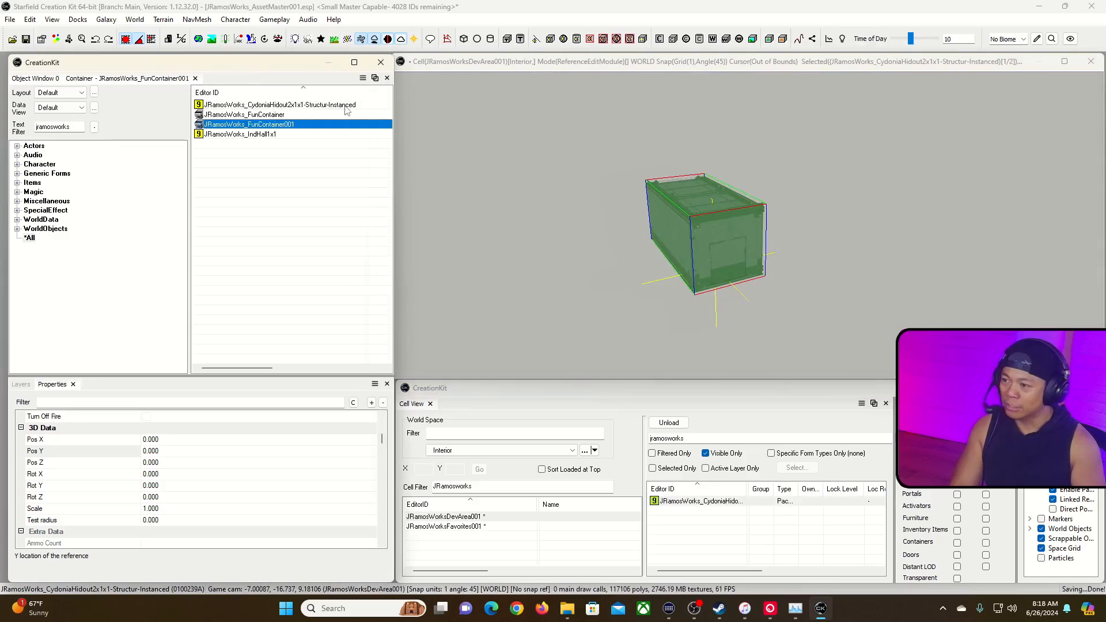
pyautogui.click(346, 106)
# Replace the placed pack-in with grouped references, confirm the fragmenting for all, and check the resulting group's selection.
pyautogui.click(757, 235)
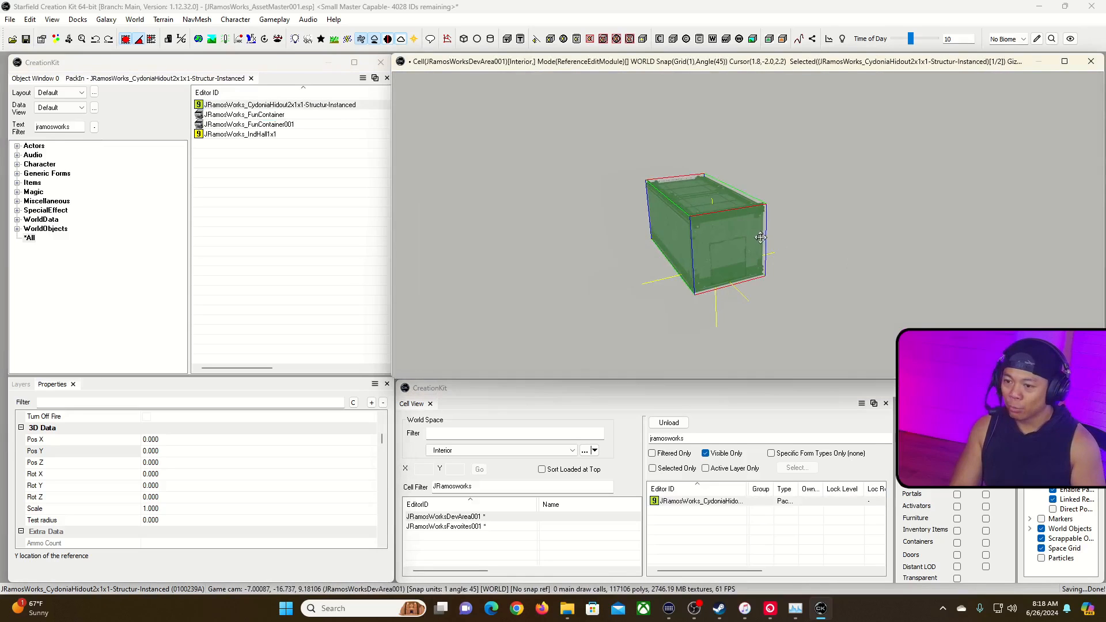
pyautogui.rightClick(734, 232)
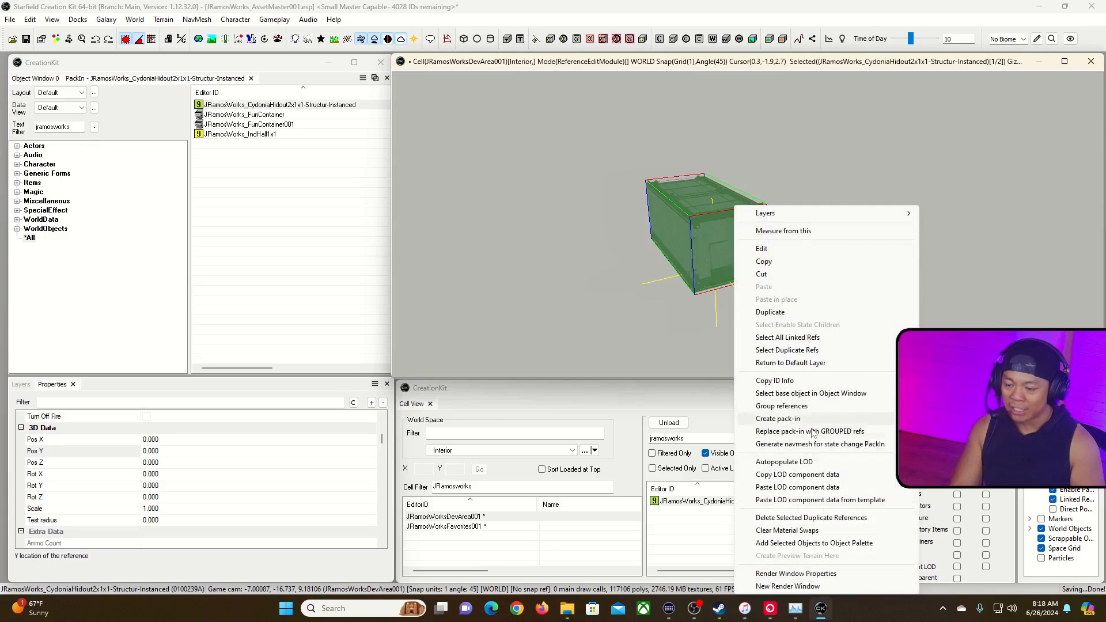
pyautogui.click(860, 433)
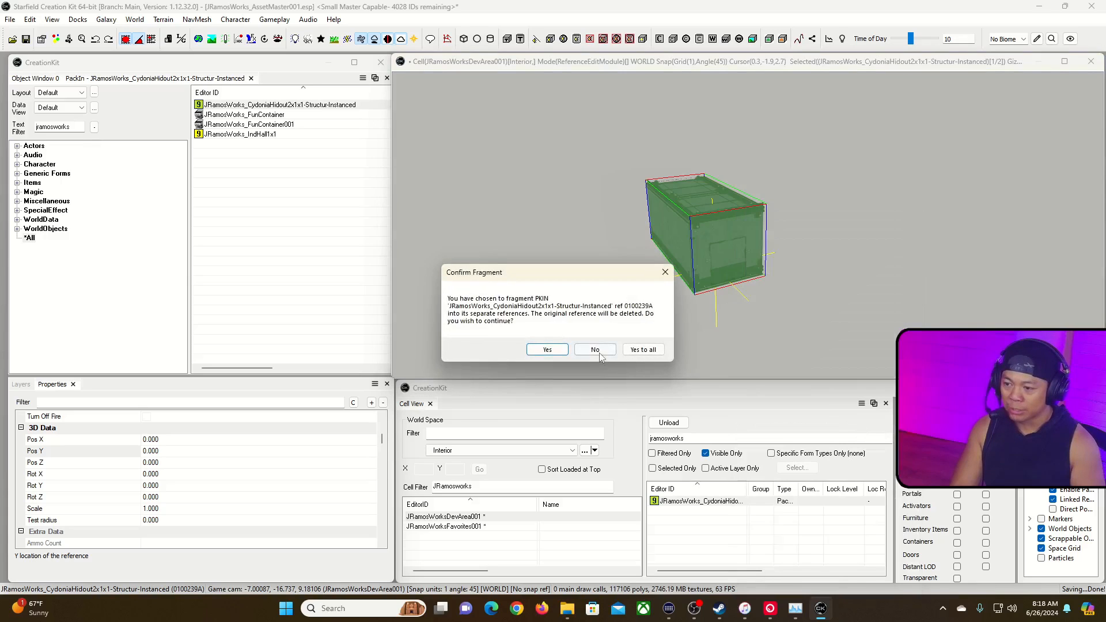
pyautogui.click(644, 350)
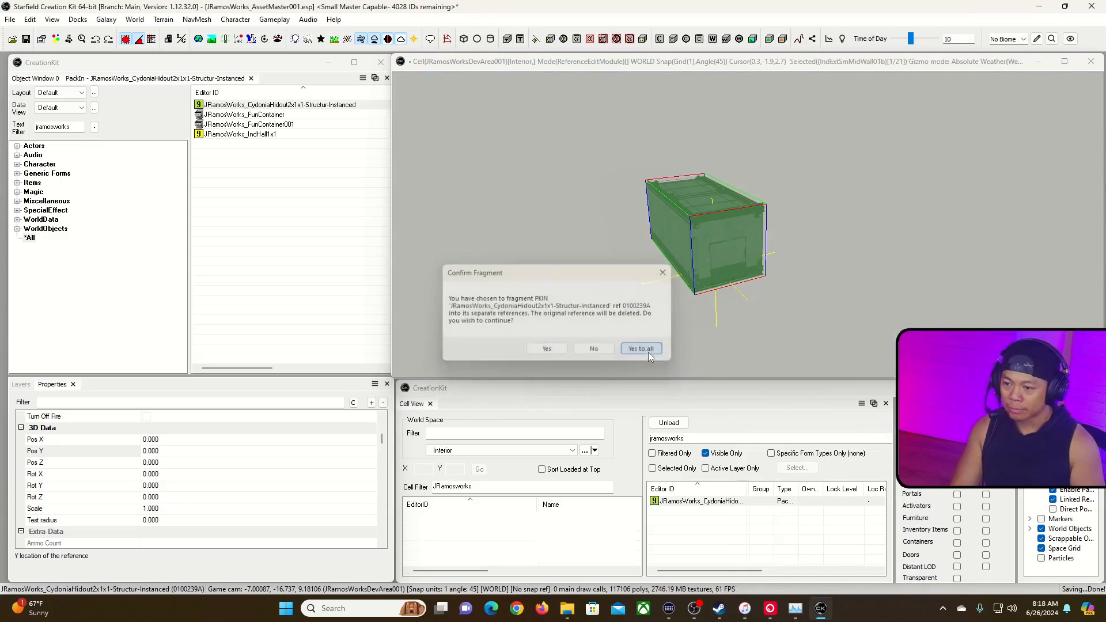
pyautogui.click(684, 254)
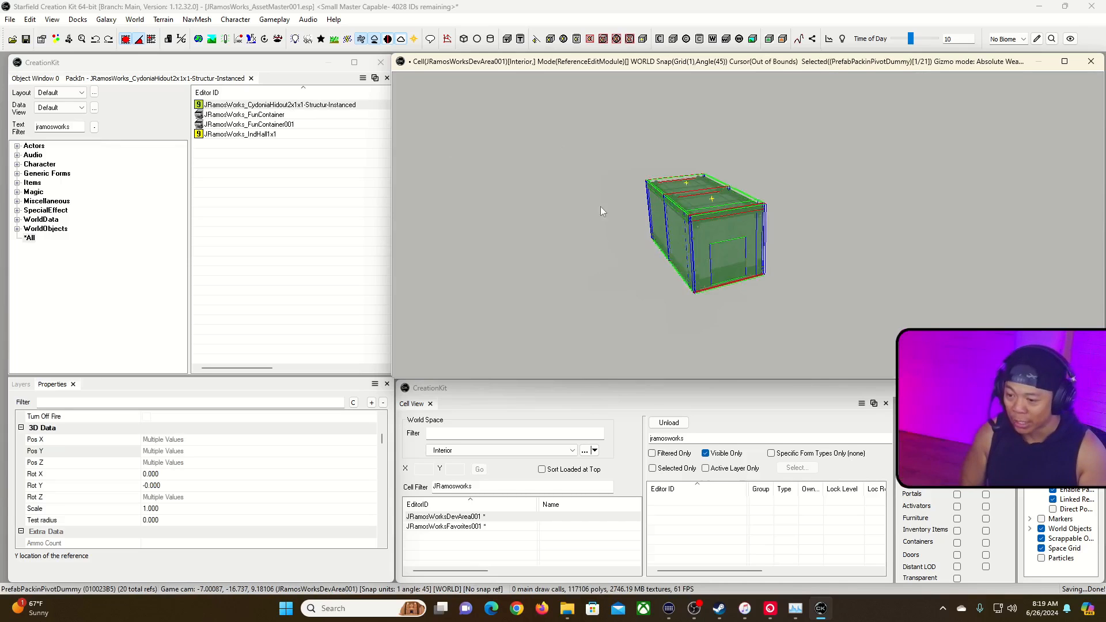
pyautogui.click(679, 330)
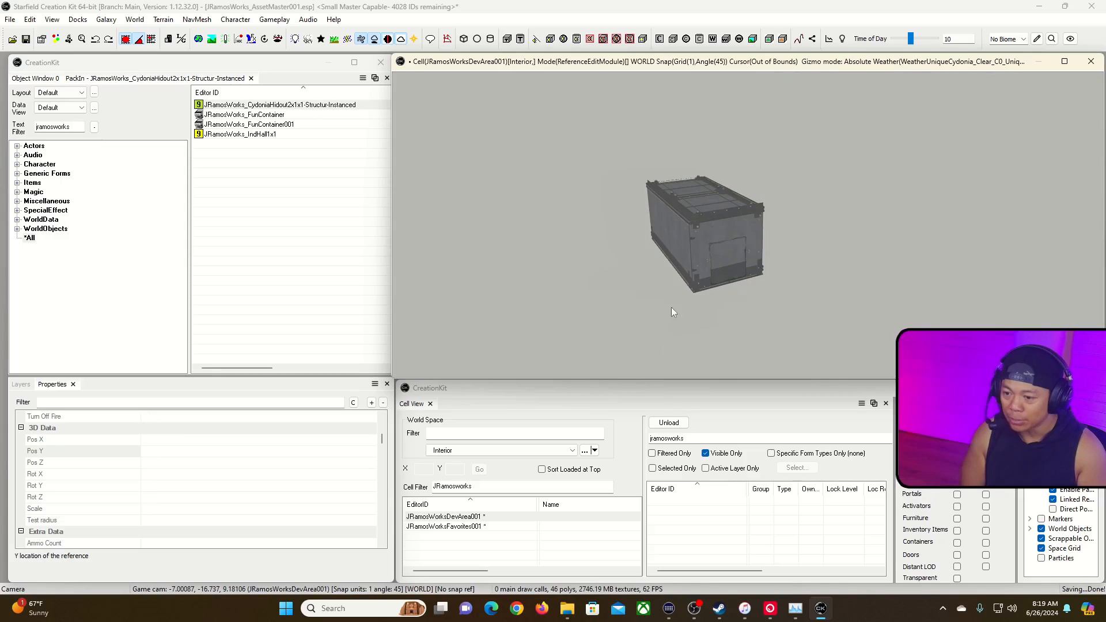
# Clear the "jramosworks" reference filter to list the cell's individual pieces, and select the JRamosWorksFavorites001 cell.
pyautogui.click(694, 443)
pyautogui.click(695, 443)
pyautogui.doubleClick(694, 443)
pyautogui.press('BackSpace')
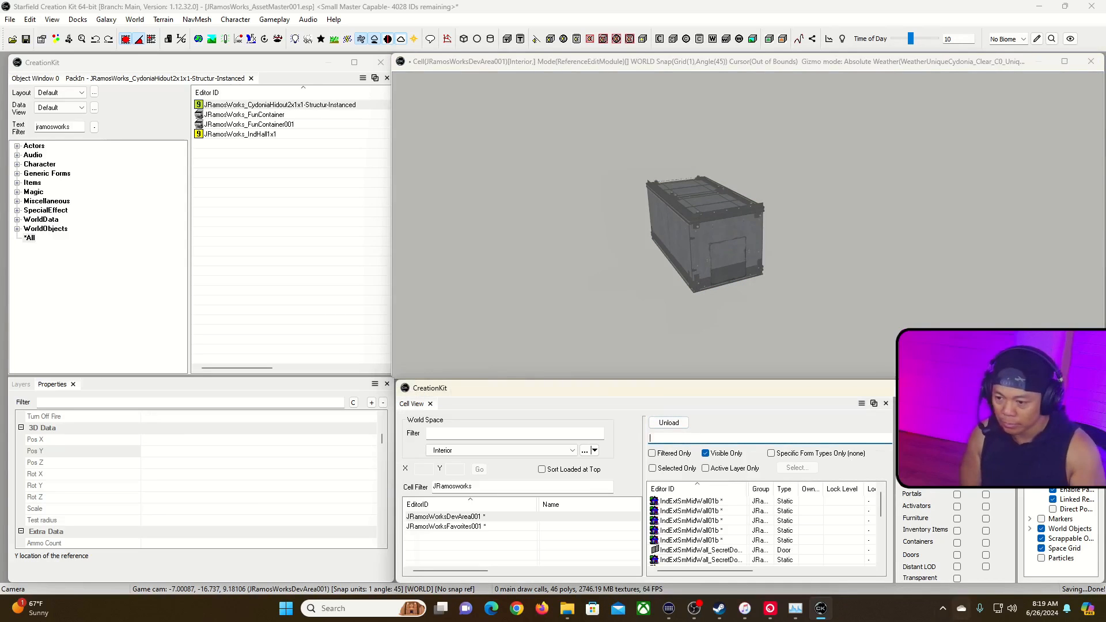
pyautogui.click(645, 363)
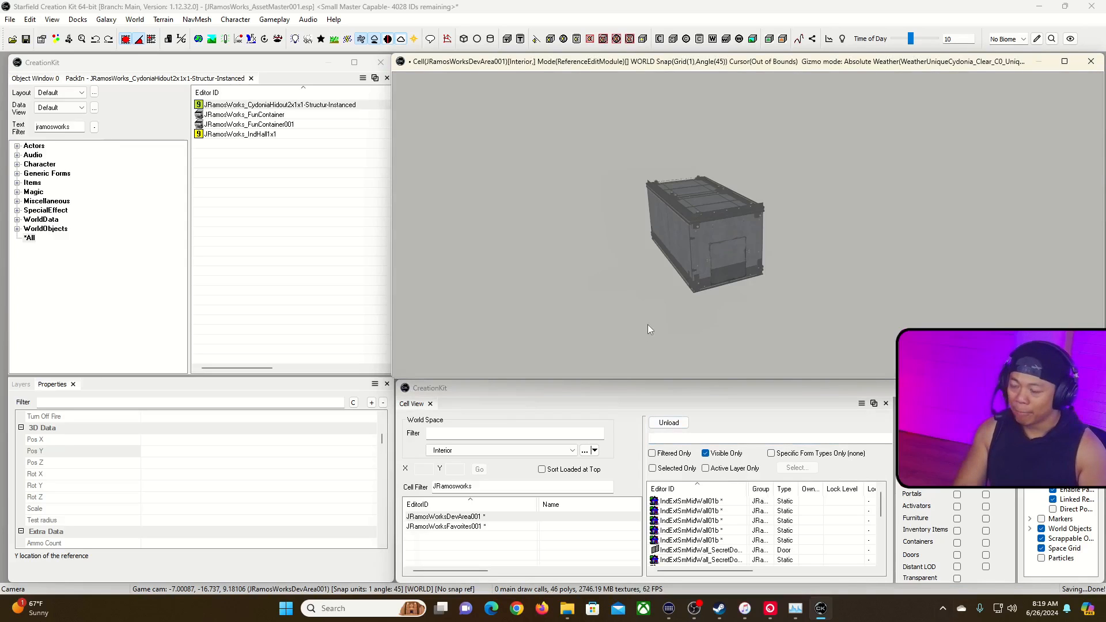
pyautogui.click(470, 527)
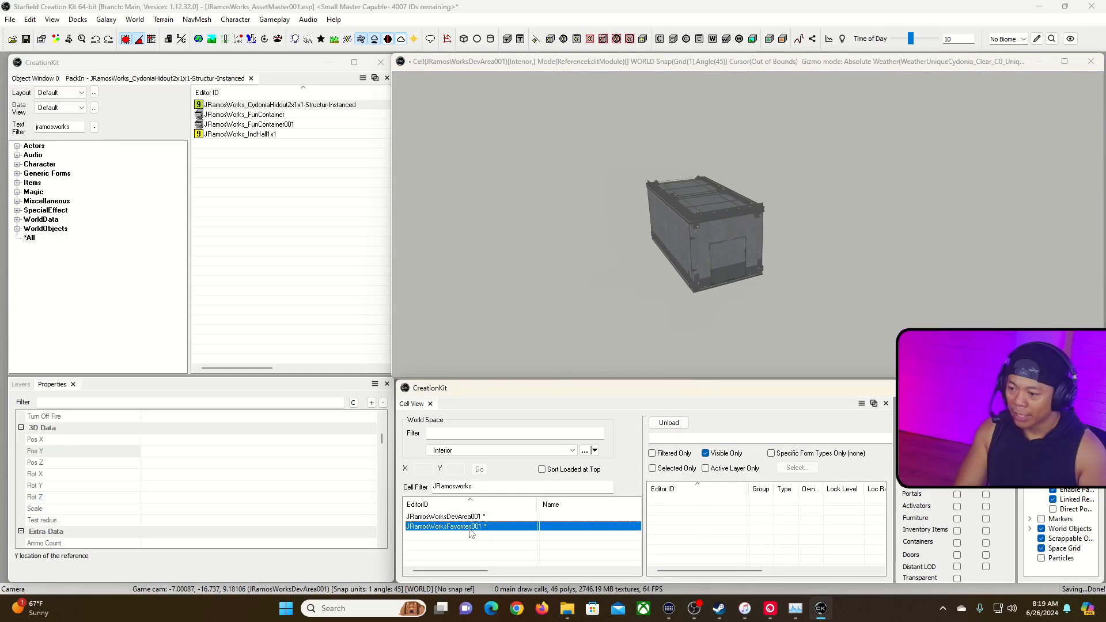
# Set the ImageSpace of the JRamosWorksFavorites001 cell to DefaultSpaceIS and save the cell settings.
pyautogui.rightClick(470, 526)
pyautogui.click(507, 448)
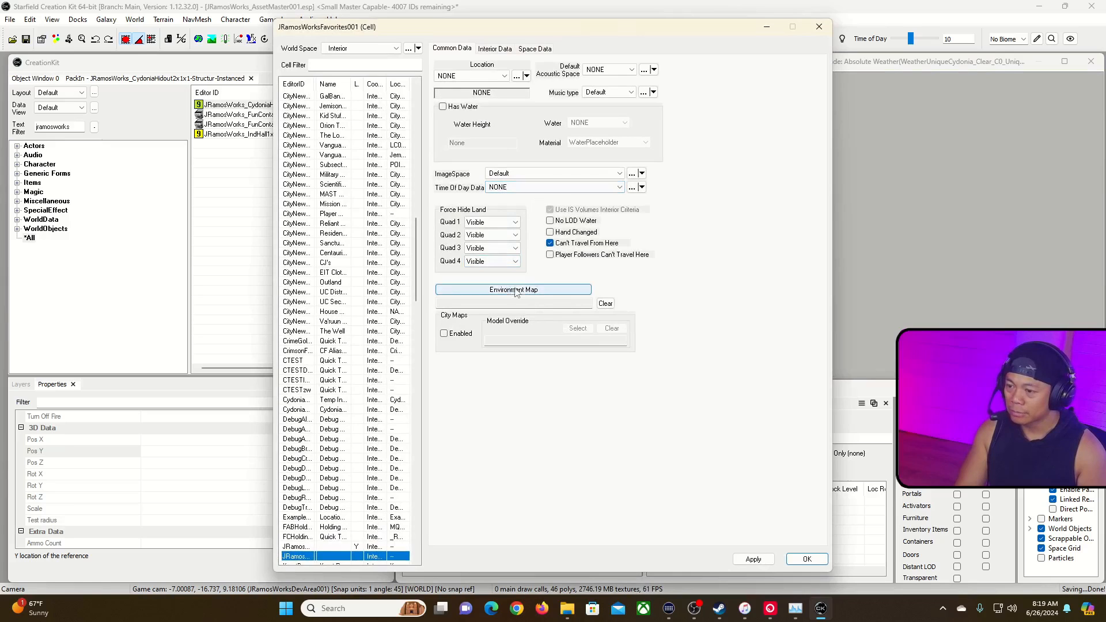
pyautogui.click(588, 173)
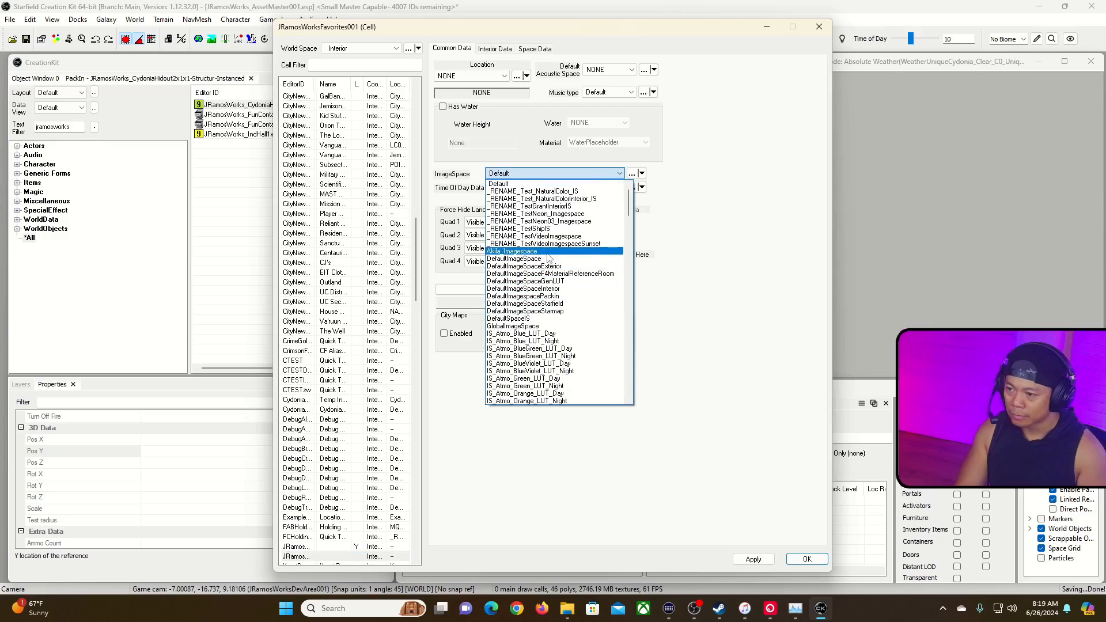
pyautogui.click(548, 320)
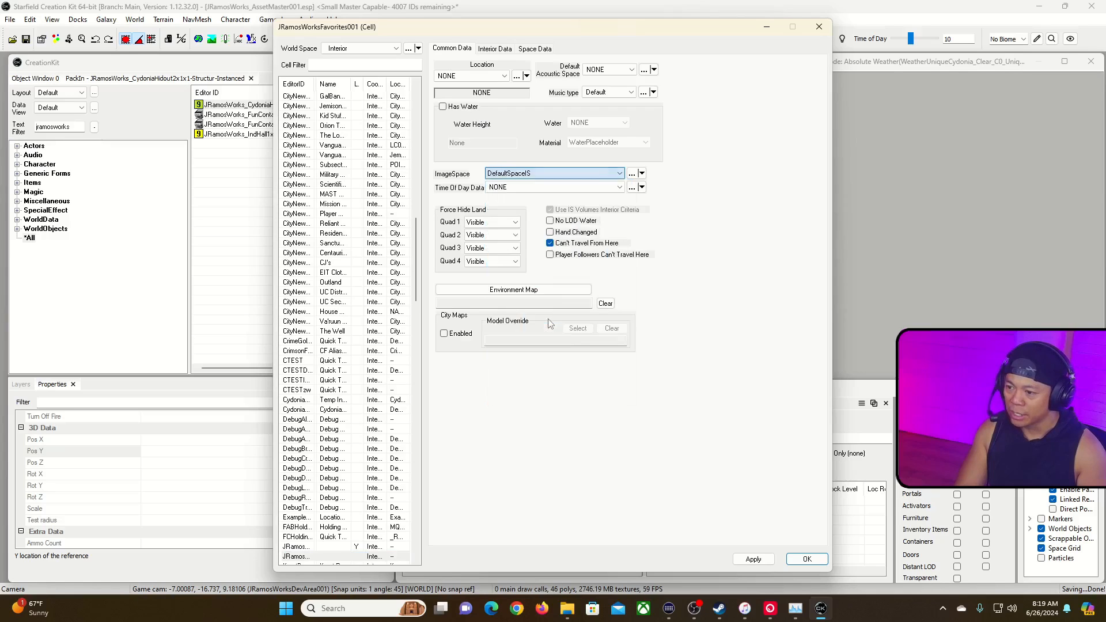
pyautogui.click(817, 562)
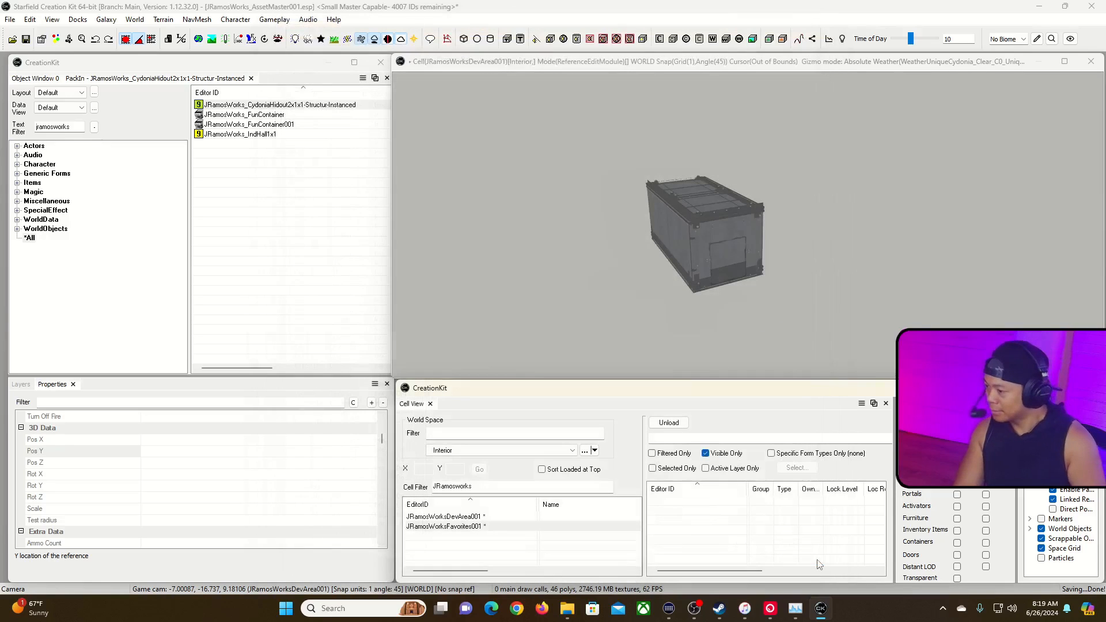
# Load the JRamosWorksFavorites001 cell into the main render window.
pyautogui.click(721, 65)
pyautogui.click(568, 16)
pyautogui.rightClick(679, 309)
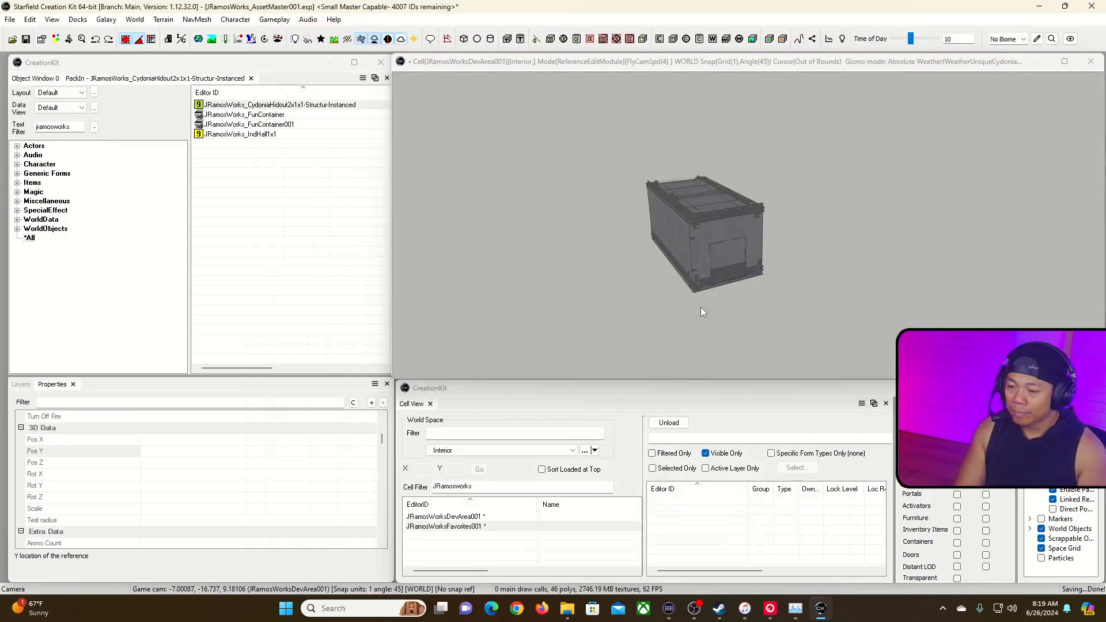
pyautogui.doubleClick(462, 526)
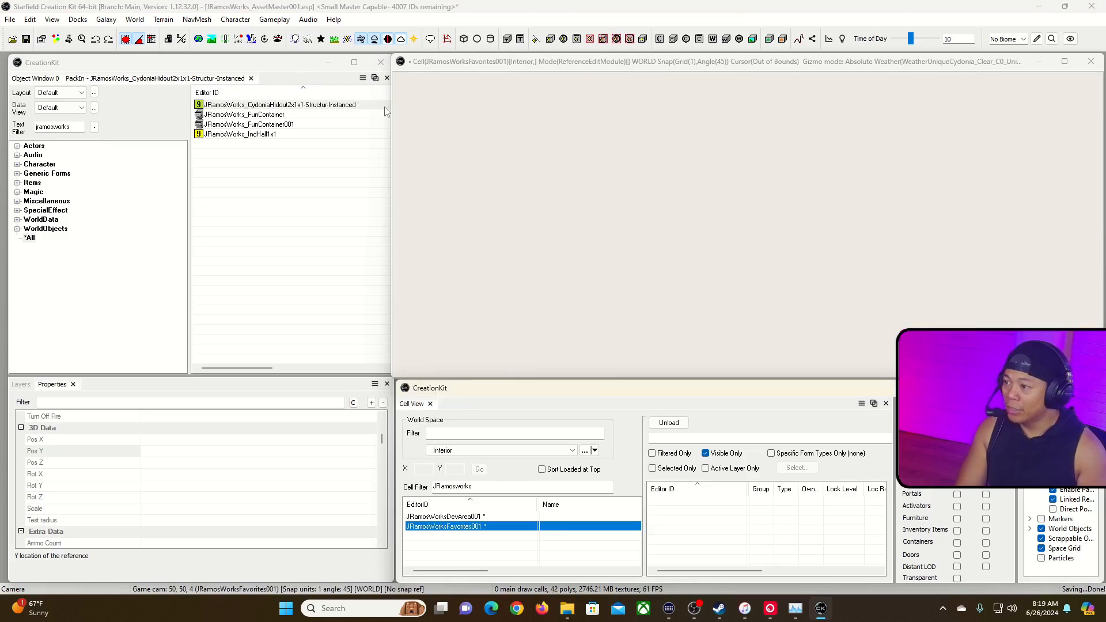
pyautogui.doubleClick(454, 517)
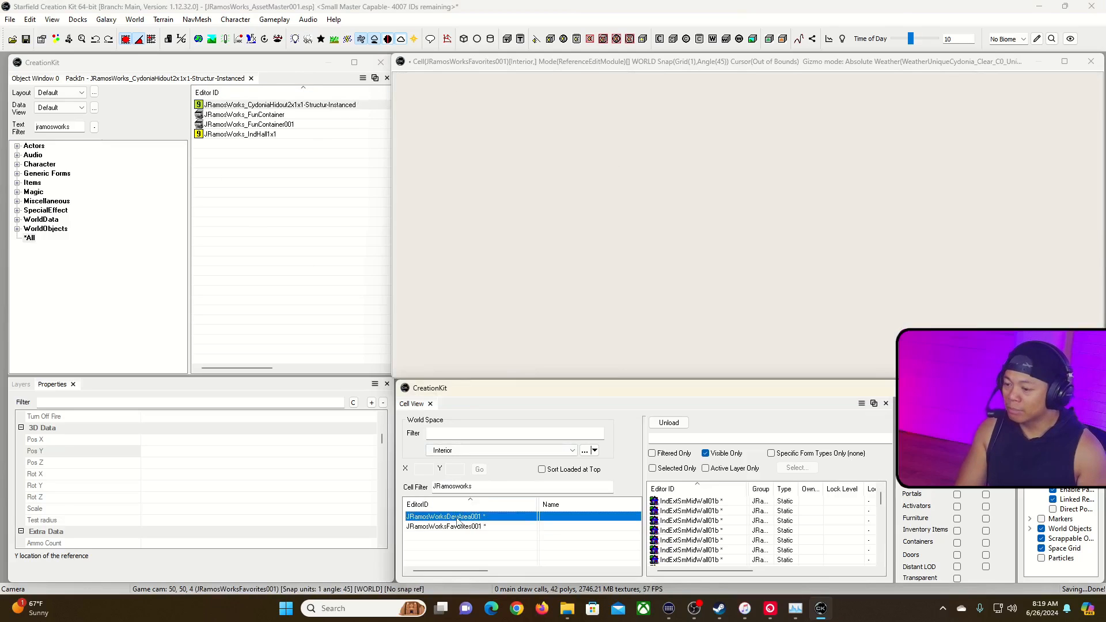
pyautogui.click(461, 530)
pyautogui.doubleClick(461, 527)
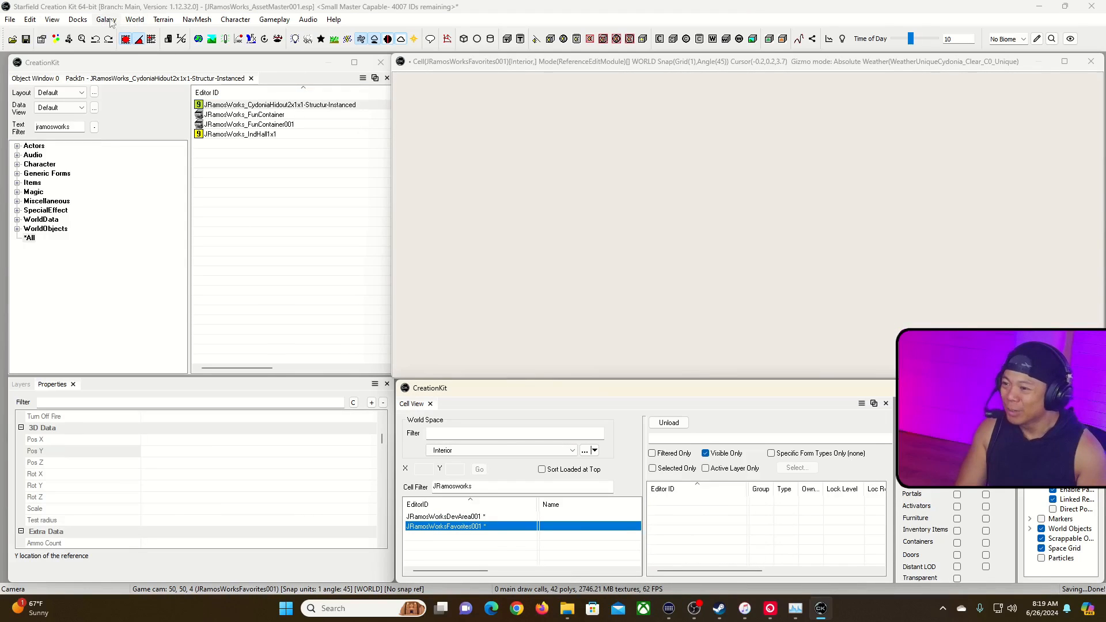
# Open a second render window, load JRamosWorksDevArea001 into it, and bring an IndIntSegSmMidFloor01 piece into view.
pyautogui.click(76, 19)
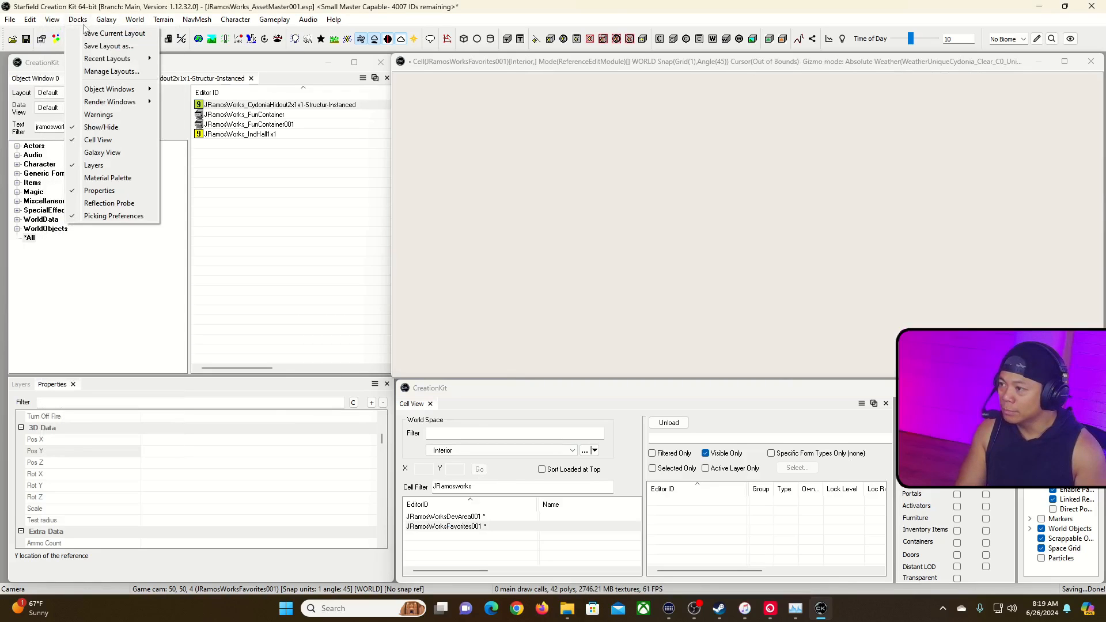
pyautogui.moveTo(101, 102)
pyautogui.click(190, 102)
pyautogui.moveTo(535, 151); pyautogui.dragTo(248, 105)
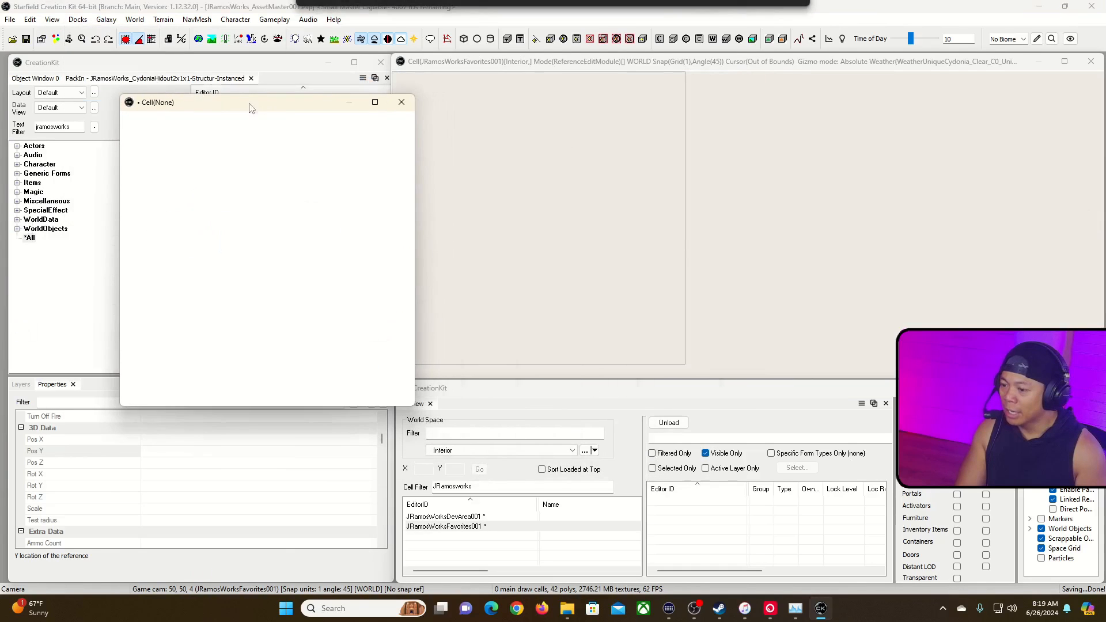
pyautogui.doubleClick(467, 518)
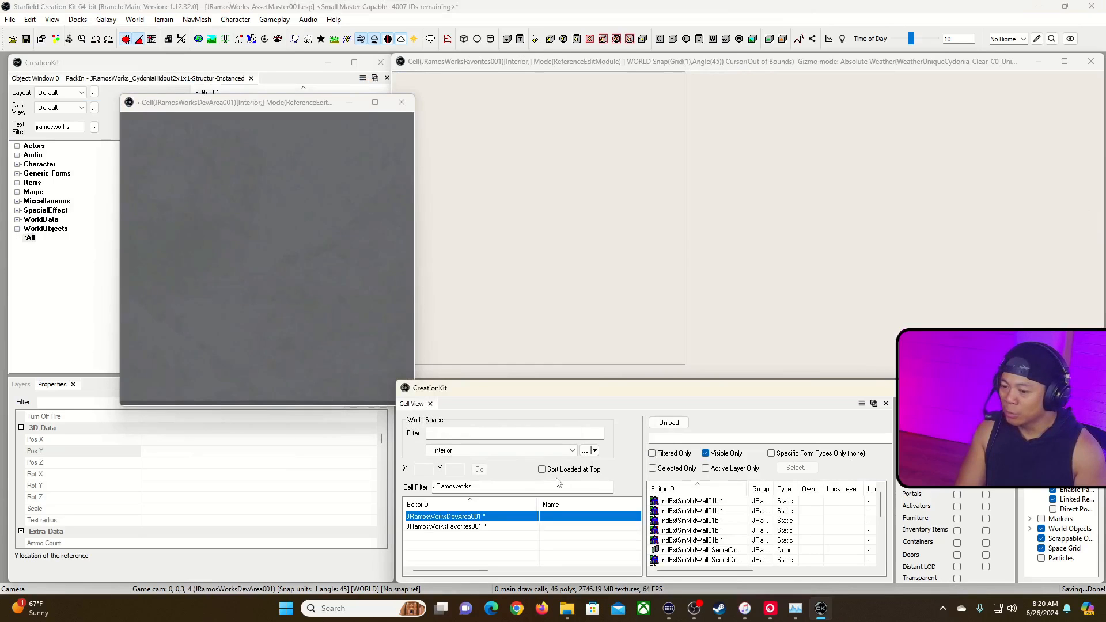
pyautogui.scroll(-5, 714, 553)
pyautogui.click(708, 531)
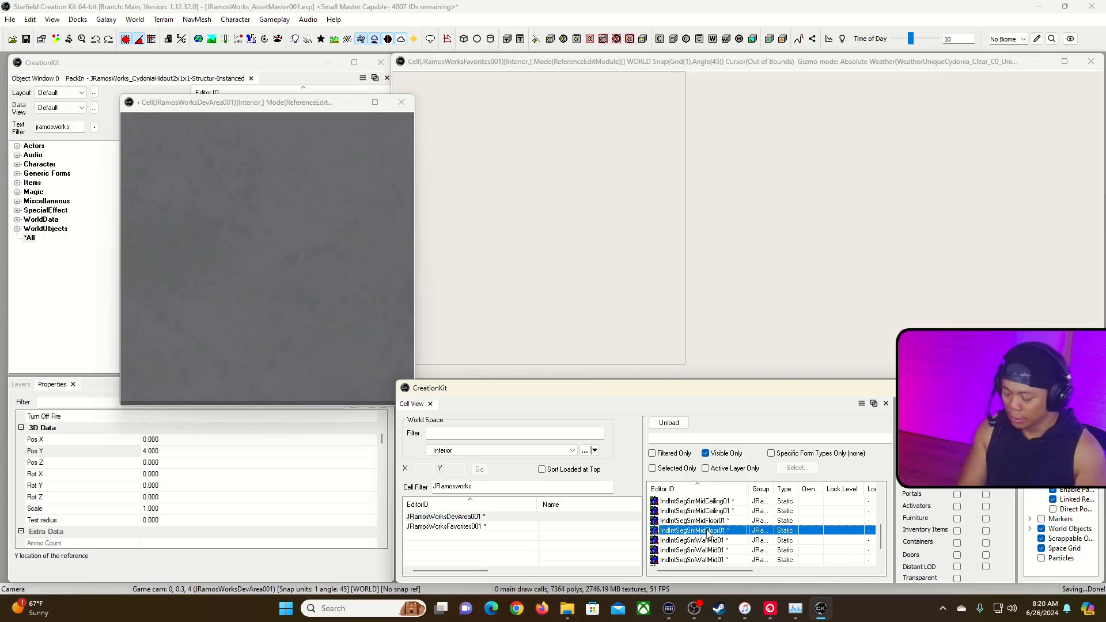
# Return to the JRamosWorksFavorites001 render window and look over the cell's ground area.
pyautogui.click(642, 89)
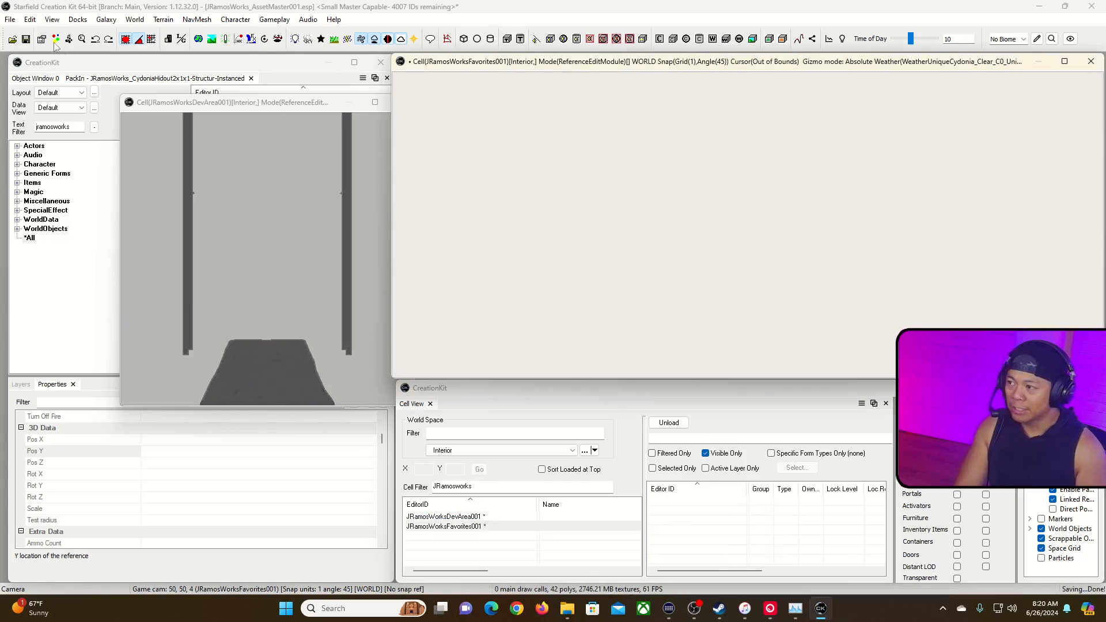
pyautogui.click(52, 19)
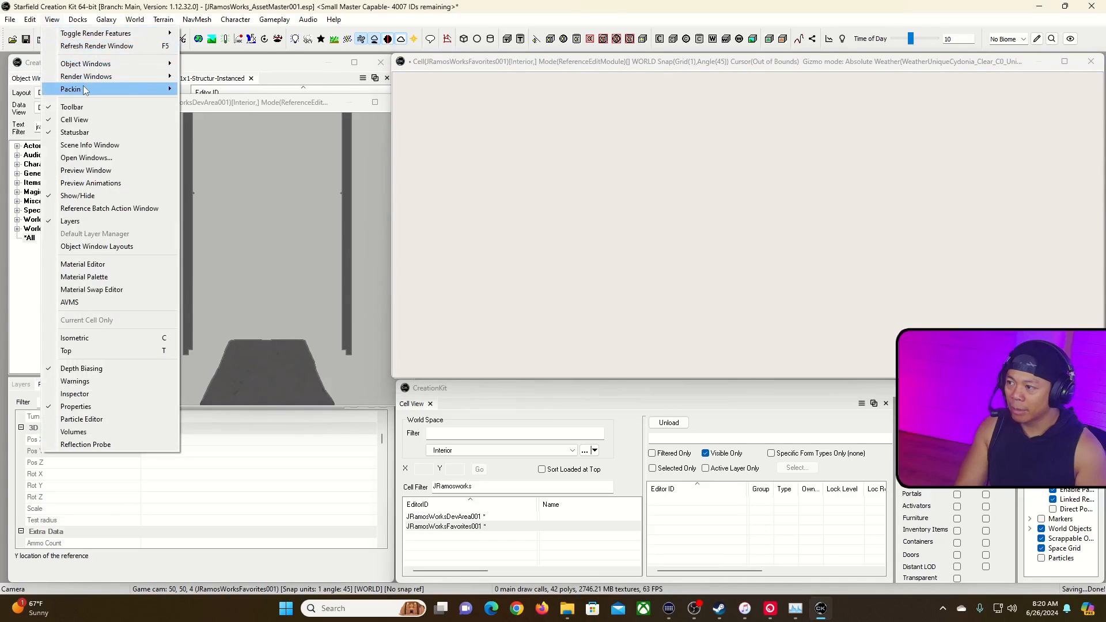
pyautogui.click(230, 88)
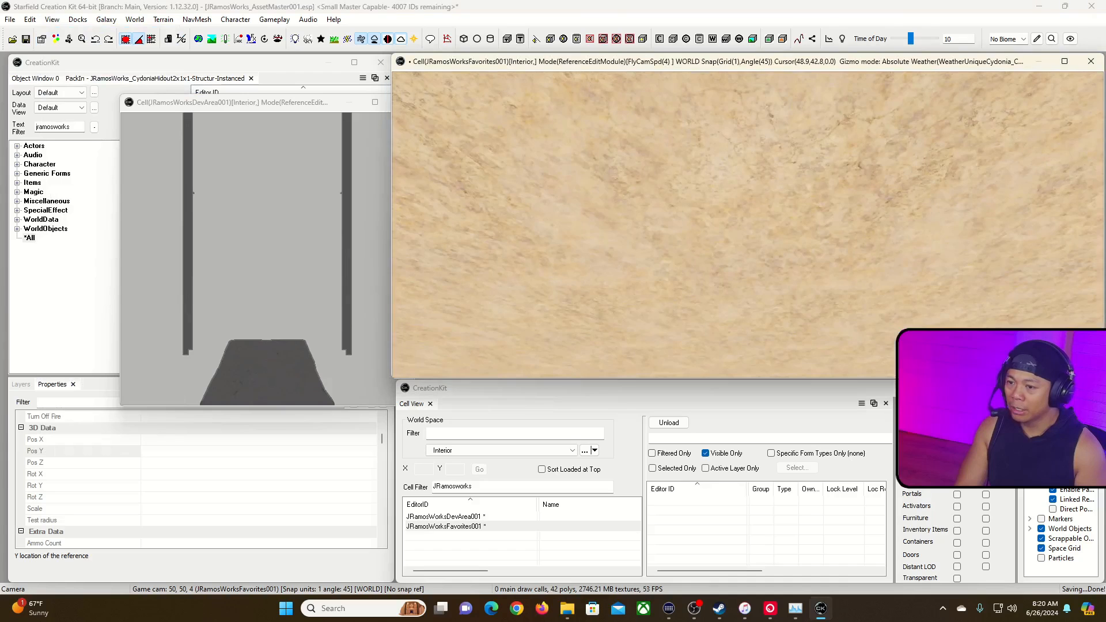
pyautogui.press('shift')
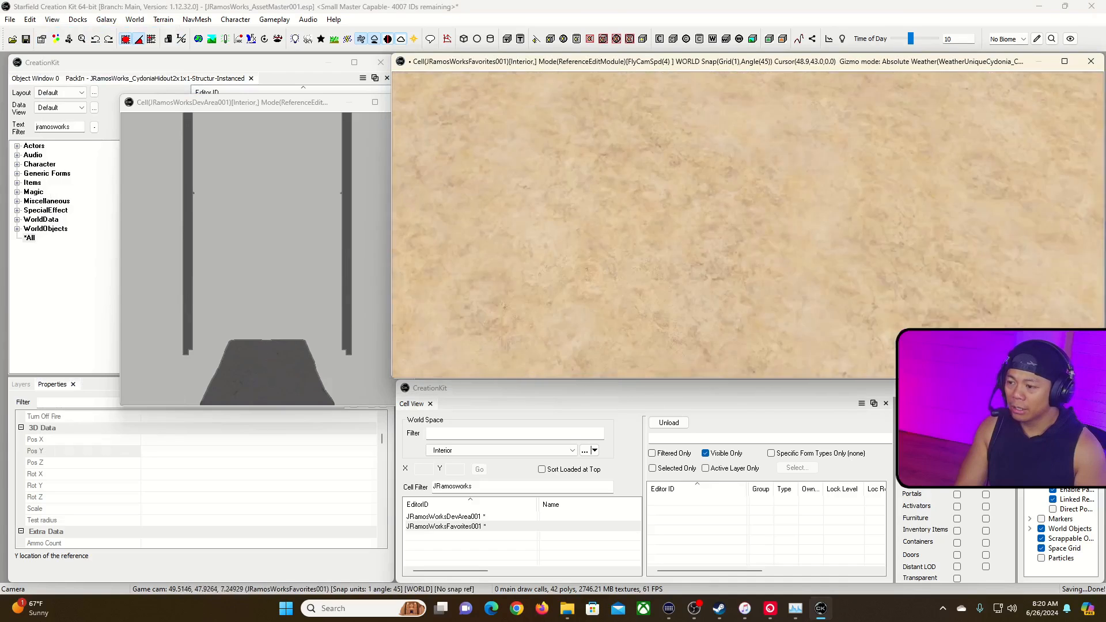
pyautogui.press('s')
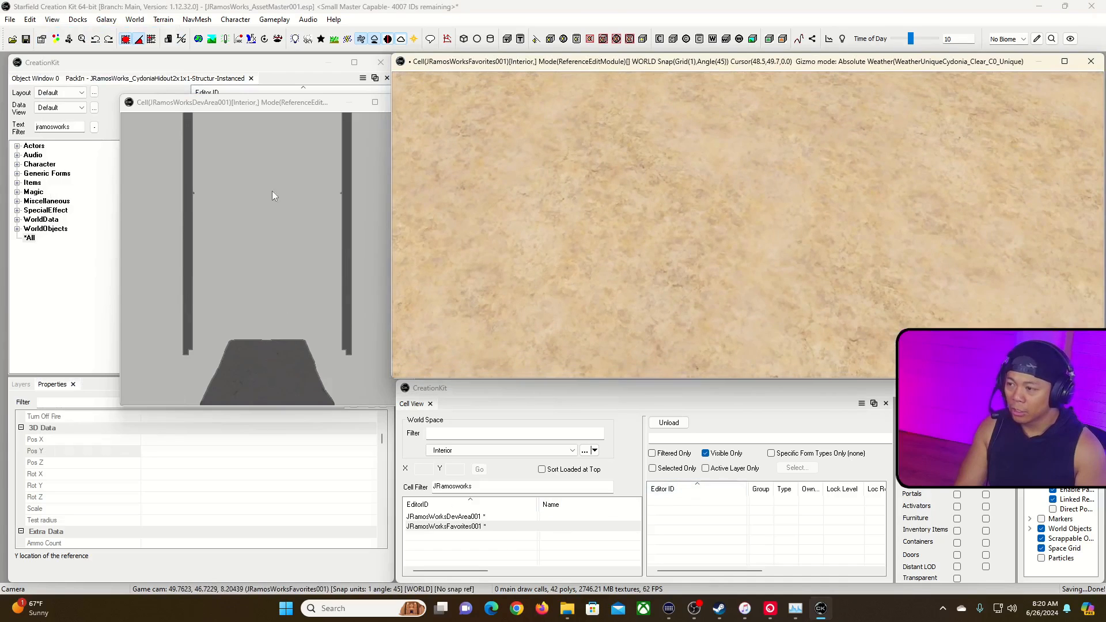
# Select all pieces in JRamosWorksDevArea001 and ungroup the JRamosWorks_CydoniaHidout2x1x1-Structur-Instanced references.
pyautogui.click(291, 103)
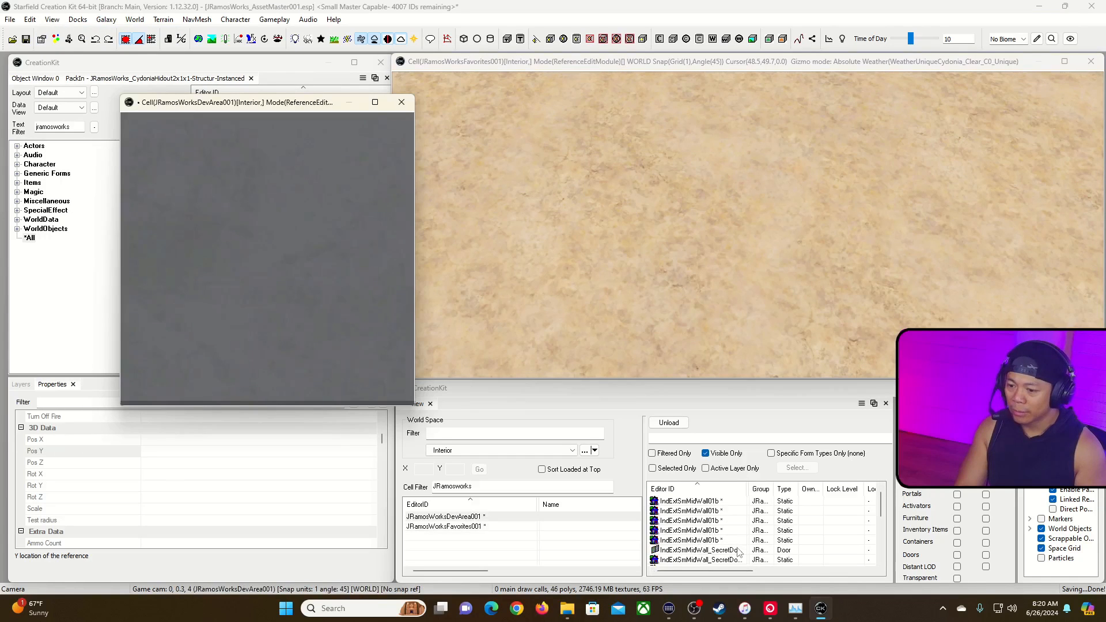
pyautogui.scroll(-3, 717, 554)
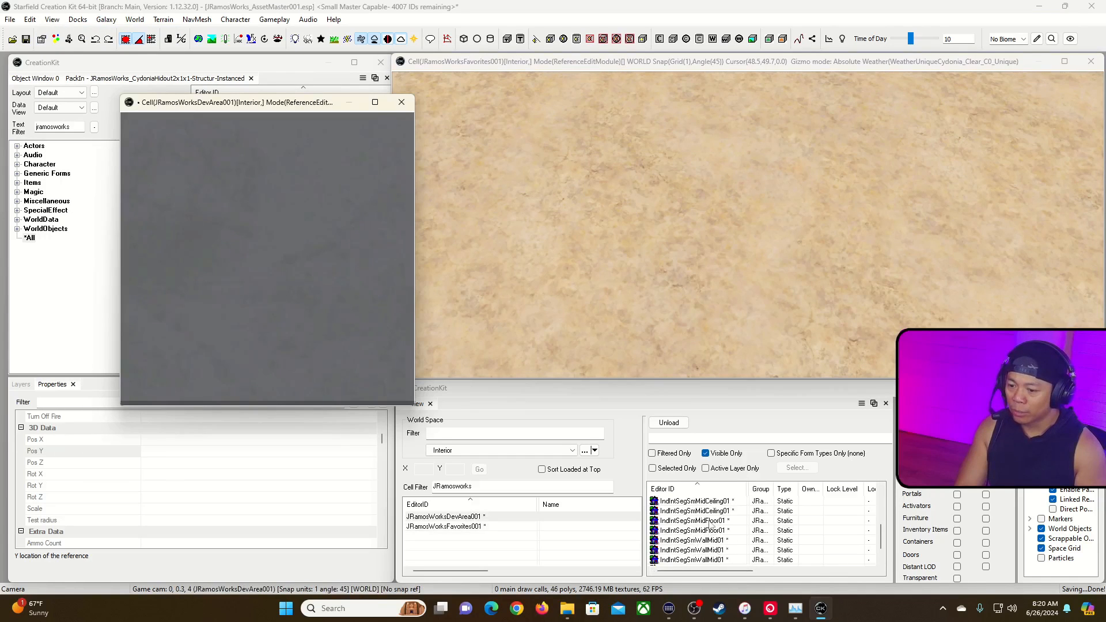
pyautogui.click(697, 521)
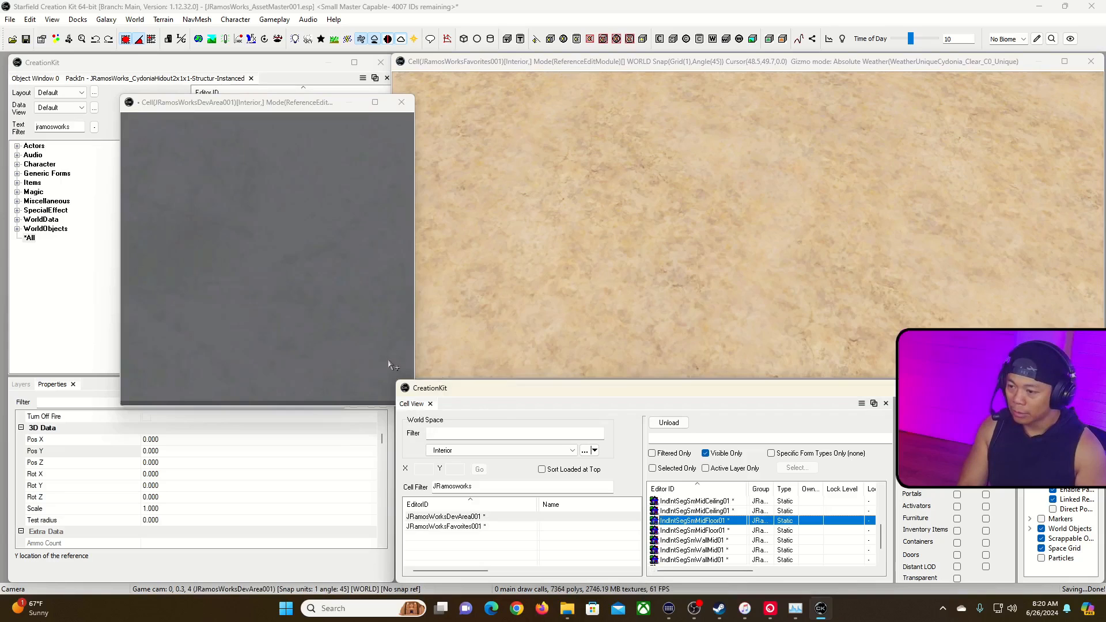
pyautogui.hotkey('ctrl', 'a')
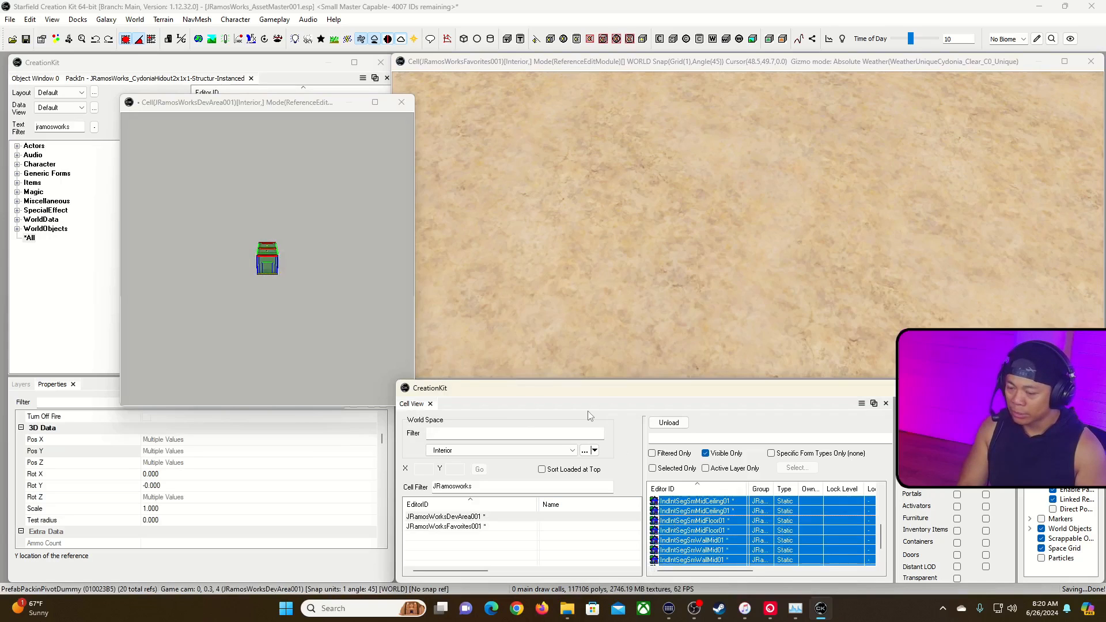
pyautogui.rightClick(275, 260)
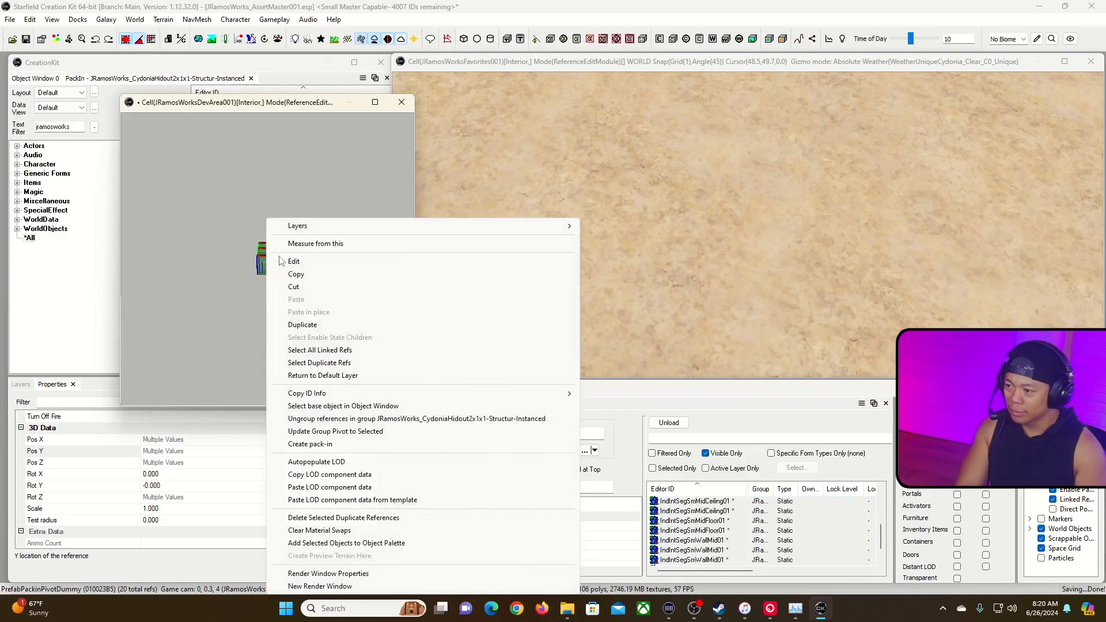
pyautogui.click(355, 419)
pyautogui.click(593, 347)
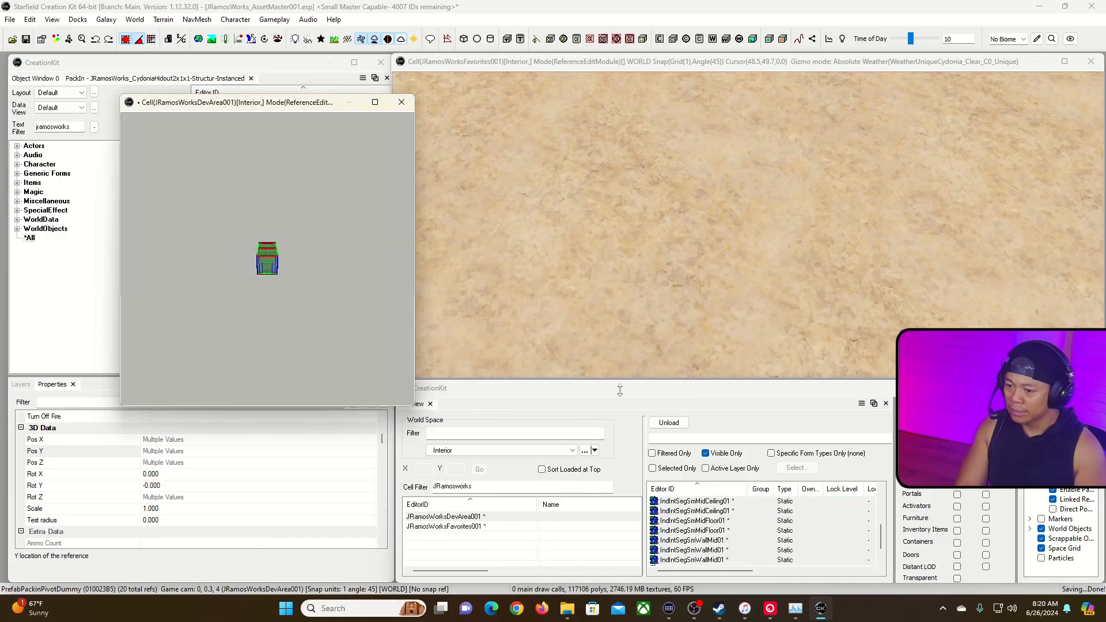
# Copy a single IndIntSegSmMidFloor01 floor piece from JRamosWorksDevArea001, paste it into JRamosWorksFavorites001, and select the pasted piece.
pyautogui.click(710, 525)
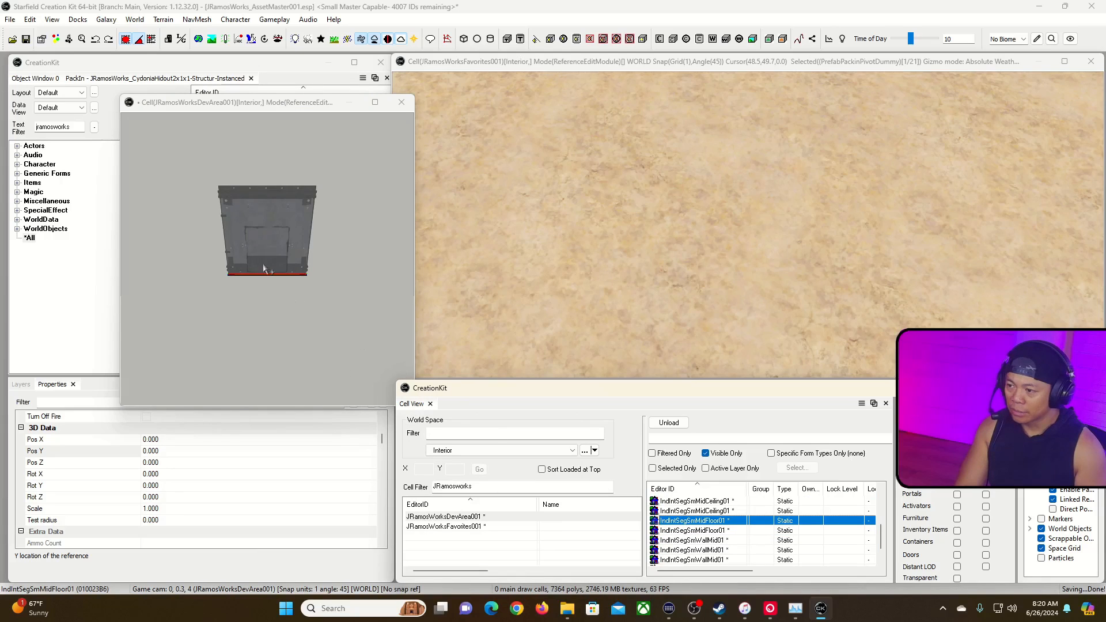
pyautogui.click(263, 104)
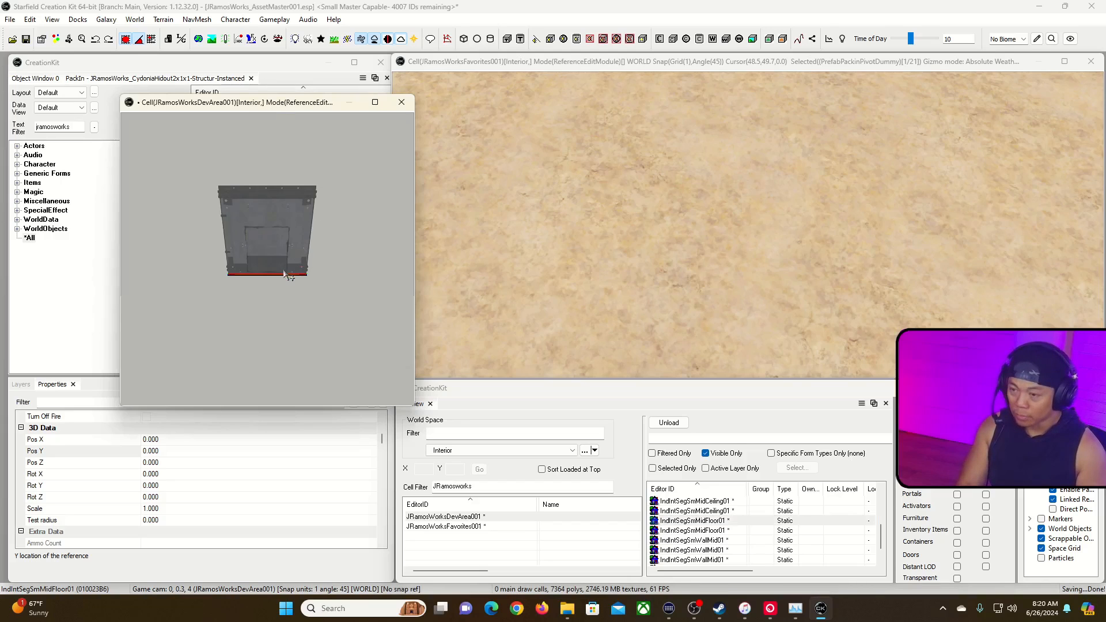
pyautogui.click(640, 100)
pyautogui.hotkey('ctrl', 'v')
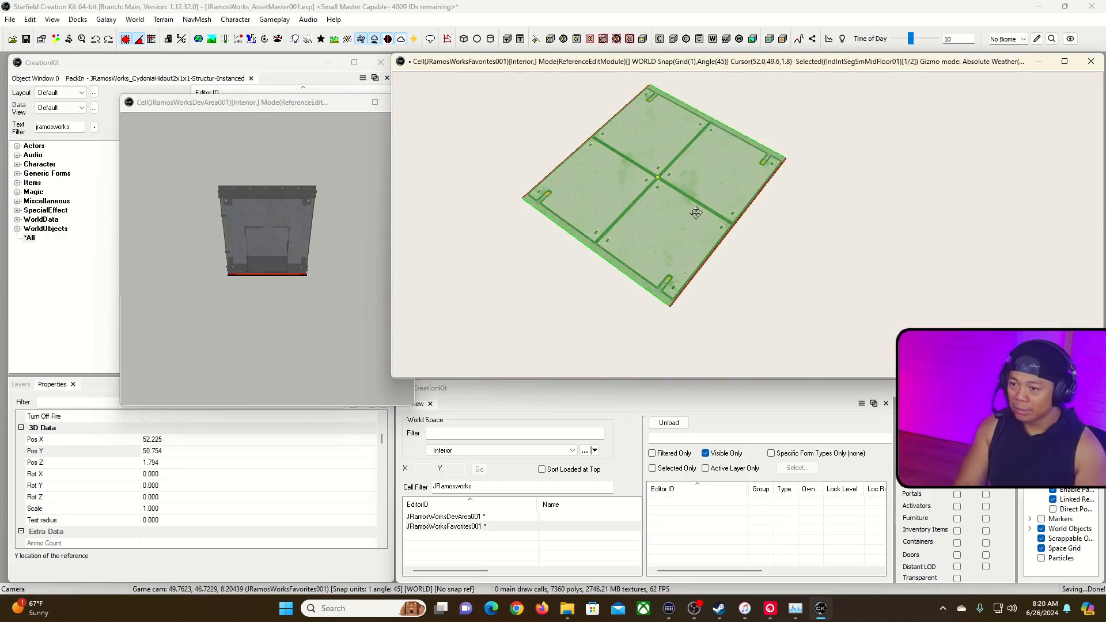
pyautogui.moveTo(658, 178); pyautogui.dragTo(772, 158, button='middle')
pyautogui.moveTo(726, 202); pyautogui.dragTo(714, 238, button='middle')
pyautogui.click(786, 235)
pyautogui.moveTo(785, 240); pyautogui.dragTo(735, 241, button='right')
pyautogui.click(785, 240)
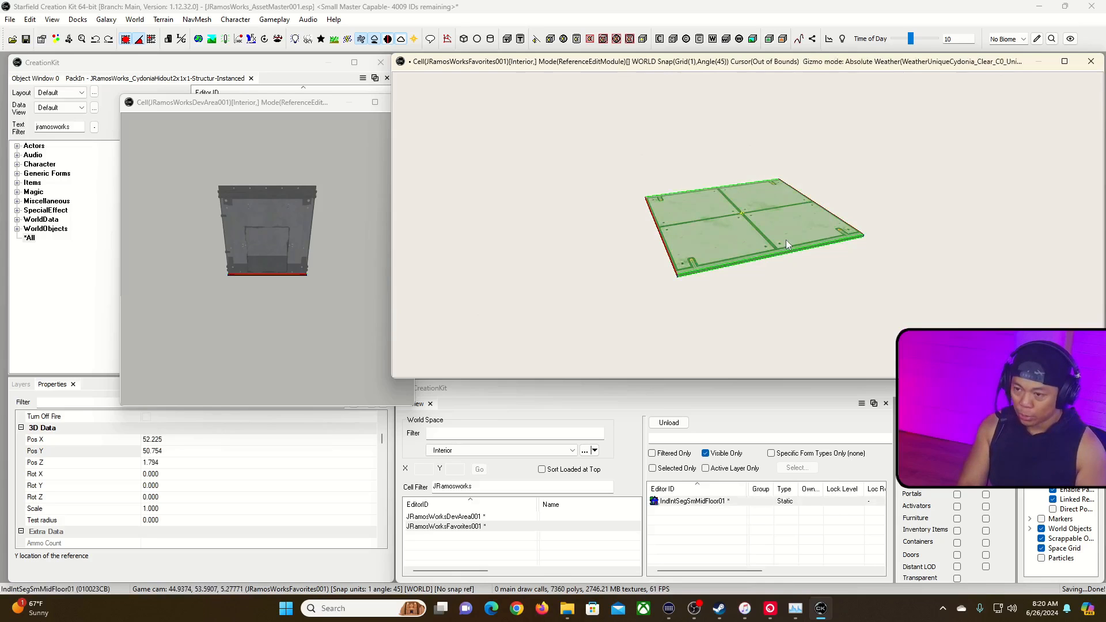
# Duplicate the pasted floor piece in place, try moving the copy sideways, and undo the moves.
pyautogui.hotkey('ctrl', 'd')
pyautogui.moveTo(736, 230); pyautogui.dragTo(440, 256)
pyautogui.hotkey('ctrl', 'z')
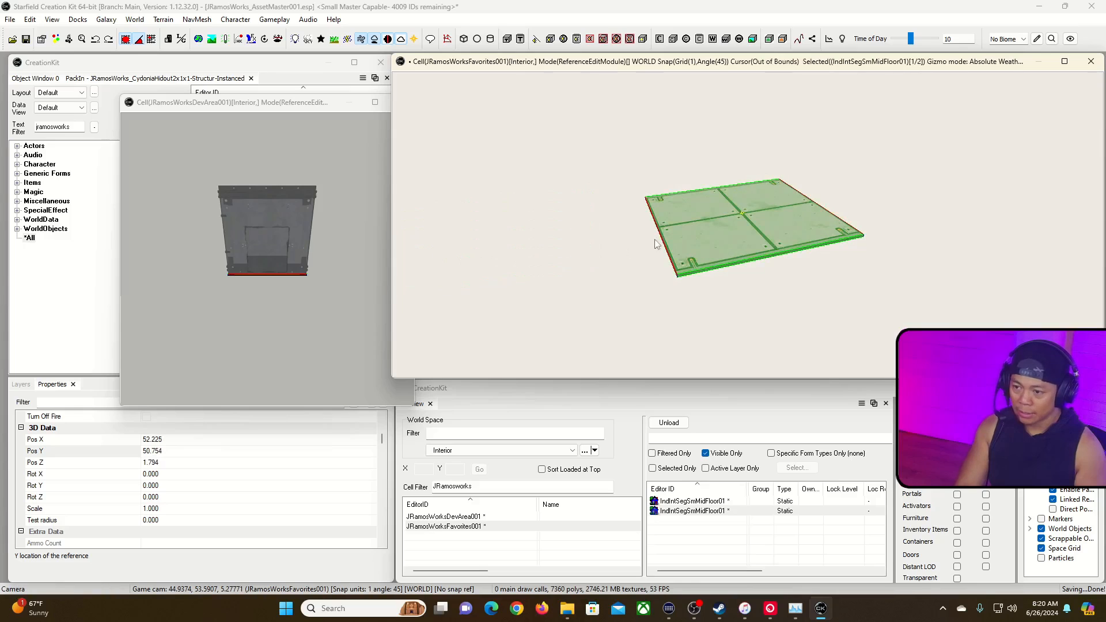
pyautogui.moveTo(704, 237); pyautogui.dragTo(475, 262)
pyautogui.moveTo(680, 248); pyautogui.dragTo(712, 266, button='middle')
pyautogui.hotkey('ctrl', 'z')
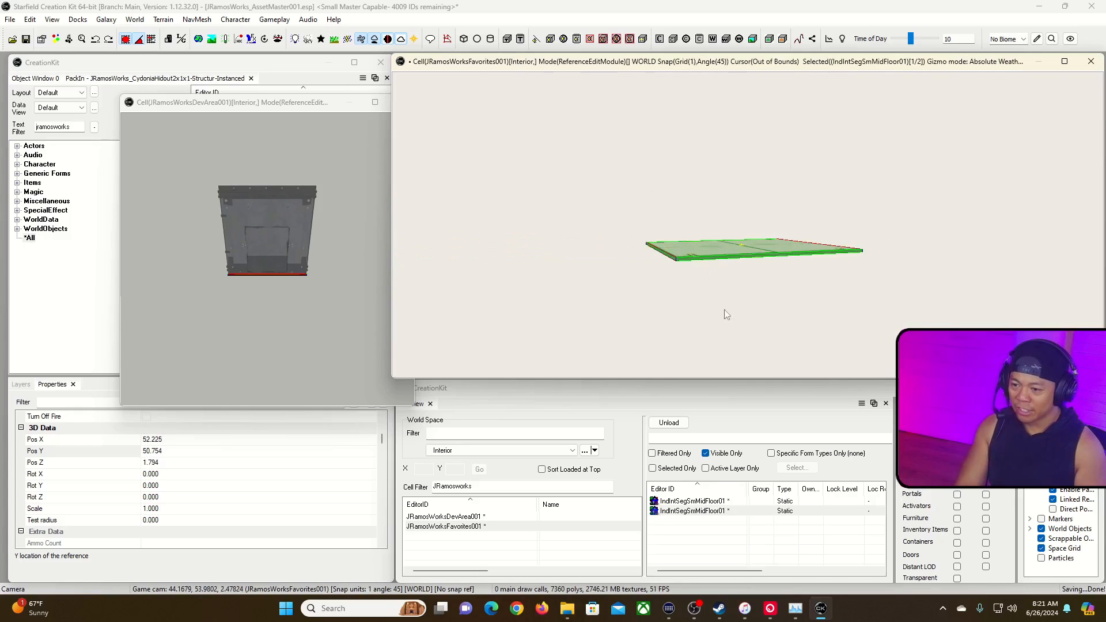
# Set the X, Y and Z position of the duplicated floor piece to 0.
pyautogui.click(168, 455)
pyautogui.click(175, 439)
pyautogui.write('0')
pyautogui.press('Return')
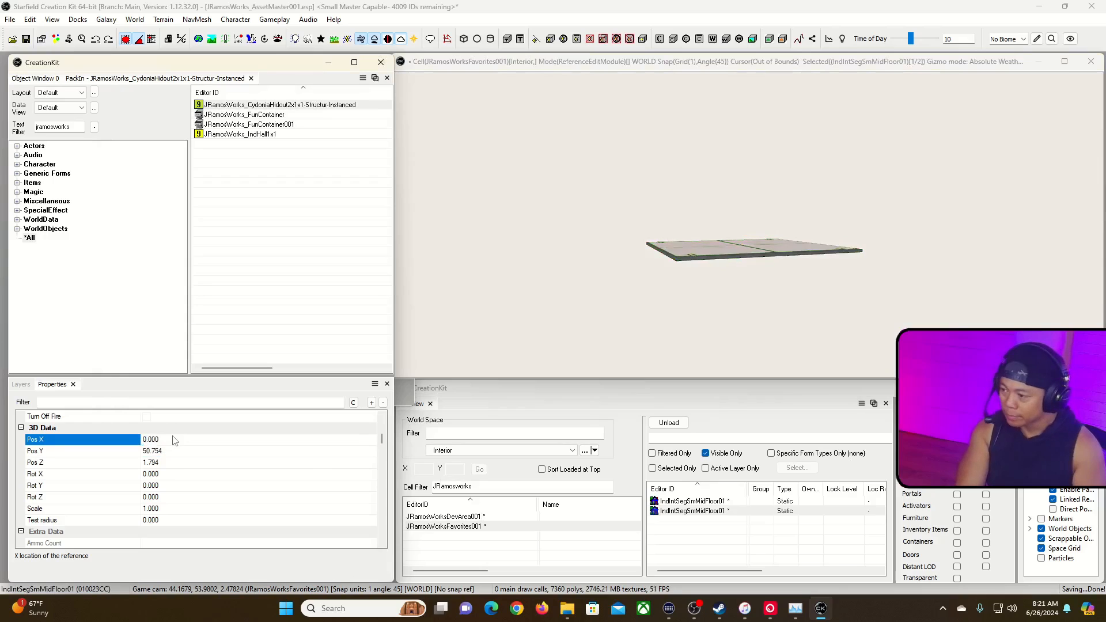
pyautogui.click(170, 451)
pyautogui.write('0')
pyautogui.press('Return')
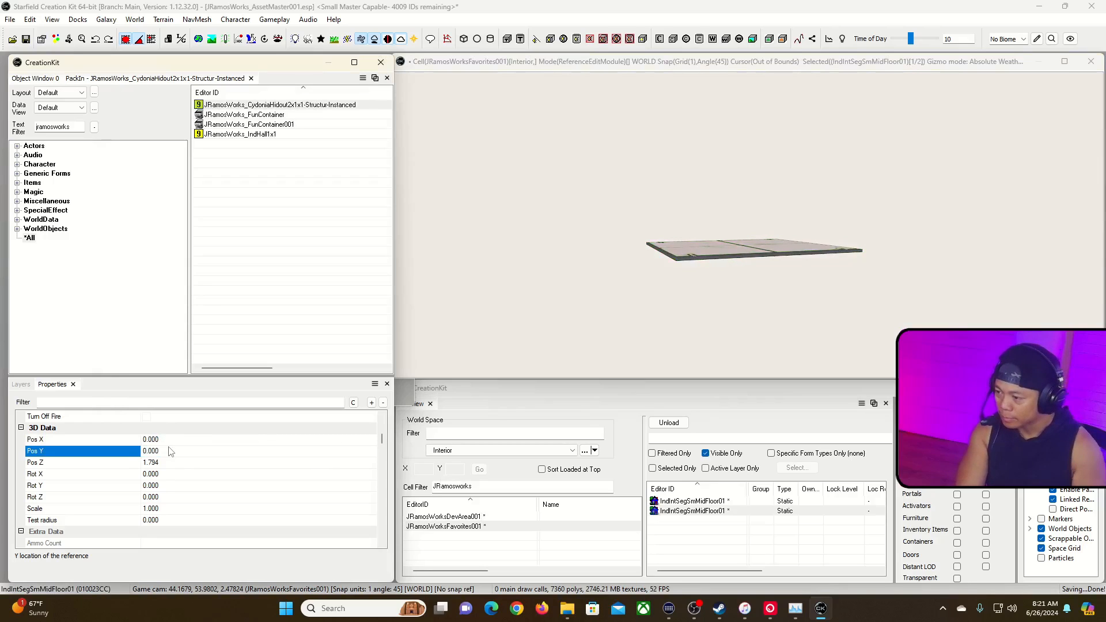
pyautogui.click(167, 462)
pyautogui.write('0')
pyautogui.press('Return')
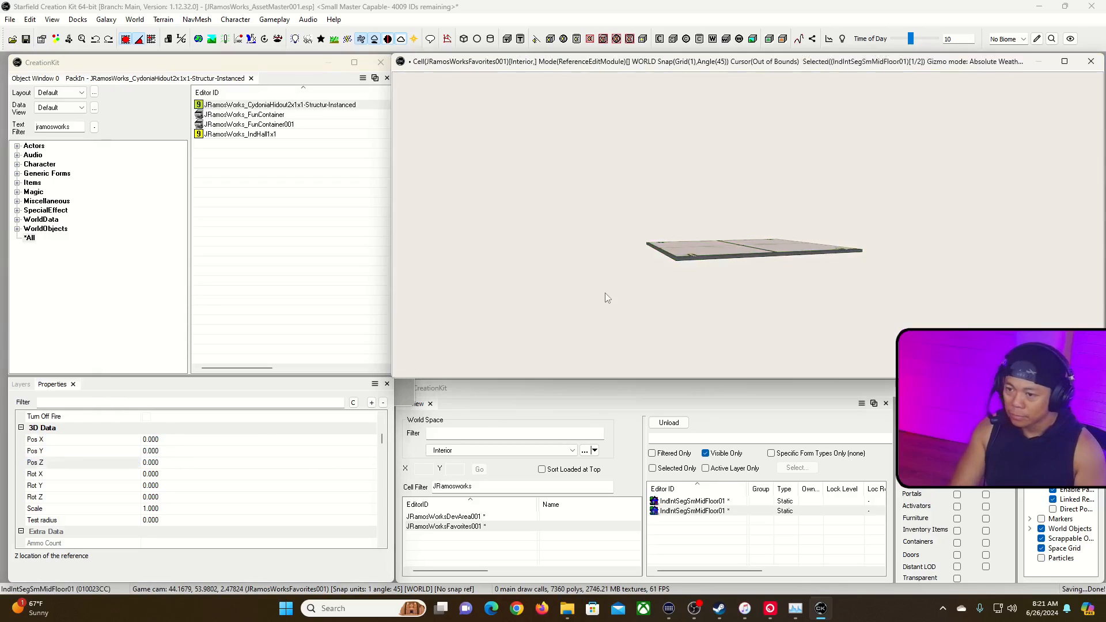
# Select the remaining IndIntSegSmMidFloor01 piece, the originally pasted one, and set its X, Y and Z position to 0.
pyautogui.click(716, 243)
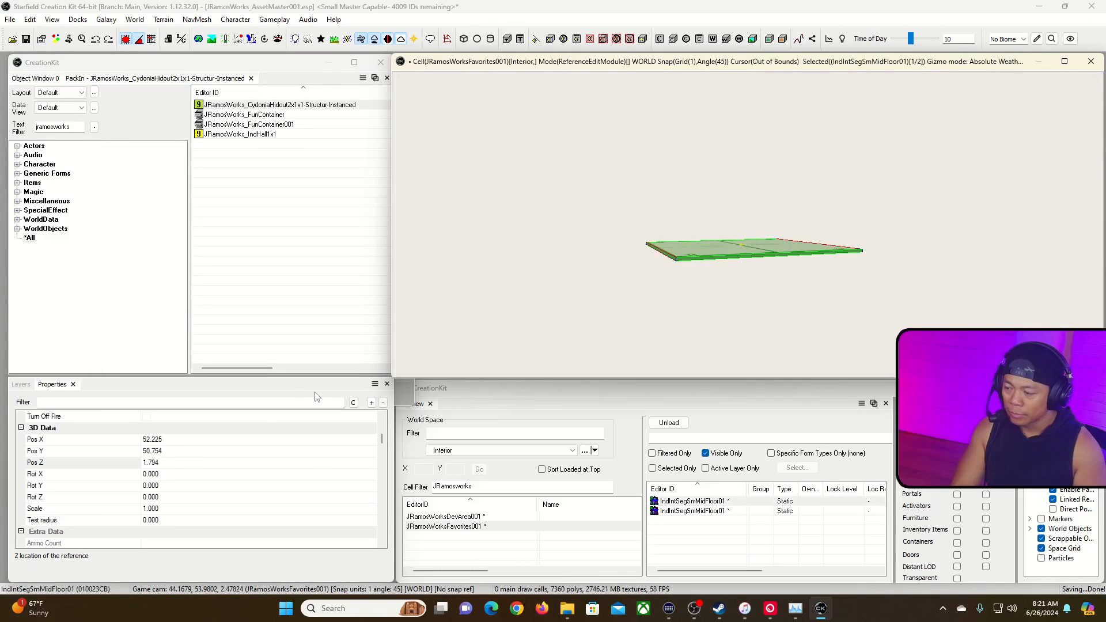
pyautogui.click(202, 440)
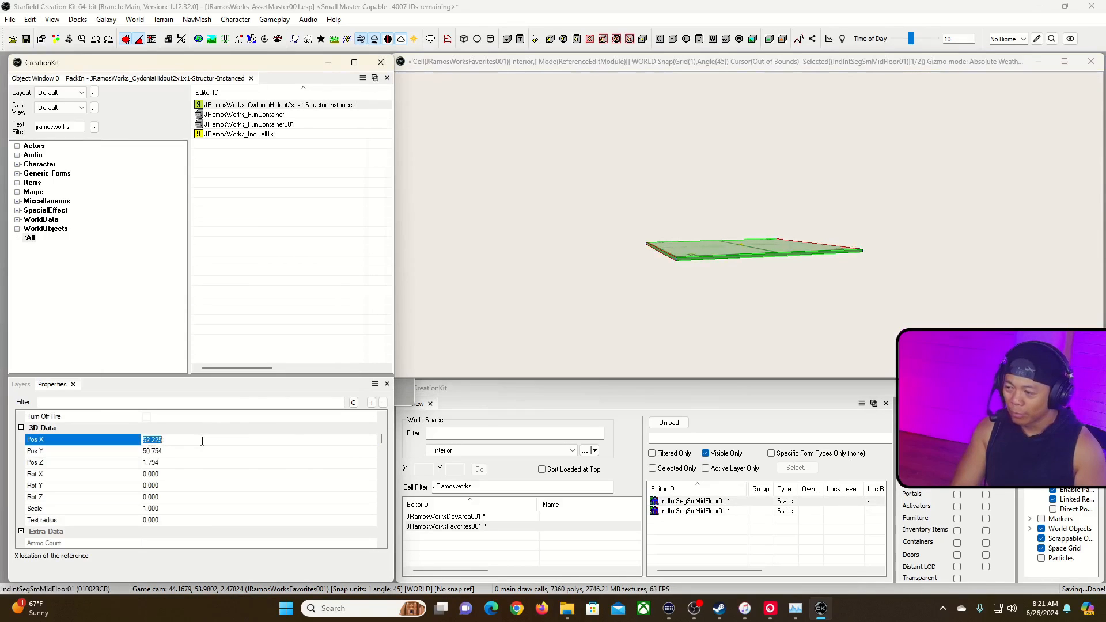
pyautogui.write('0')
pyautogui.press('Return')
pyautogui.click(201, 450)
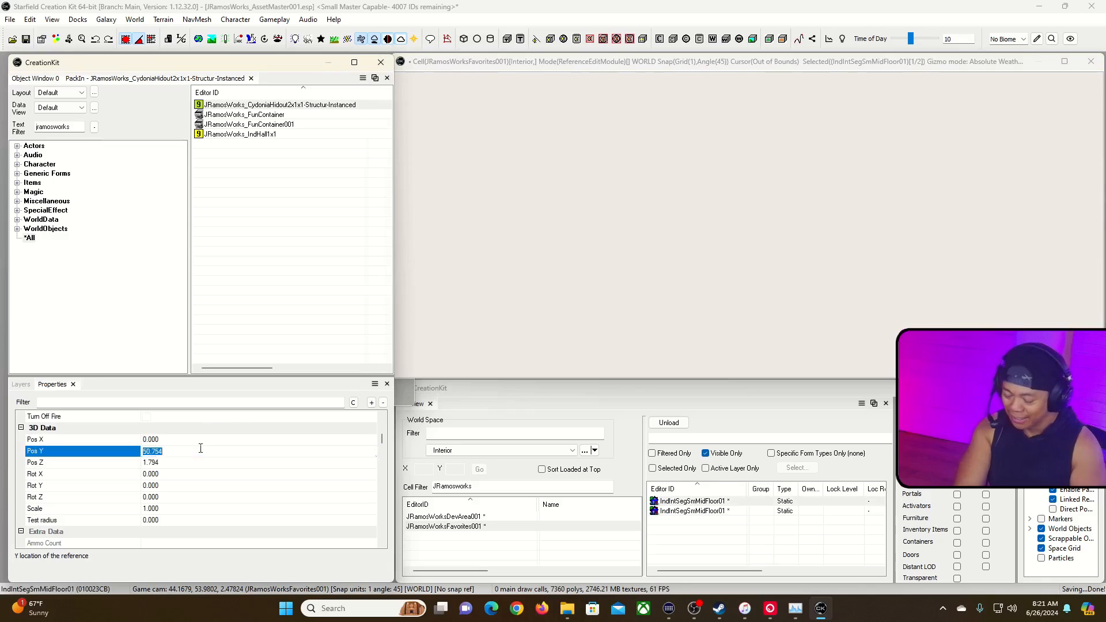
pyautogui.click(199, 464)
pyautogui.write('0')
pyautogui.press('Return')
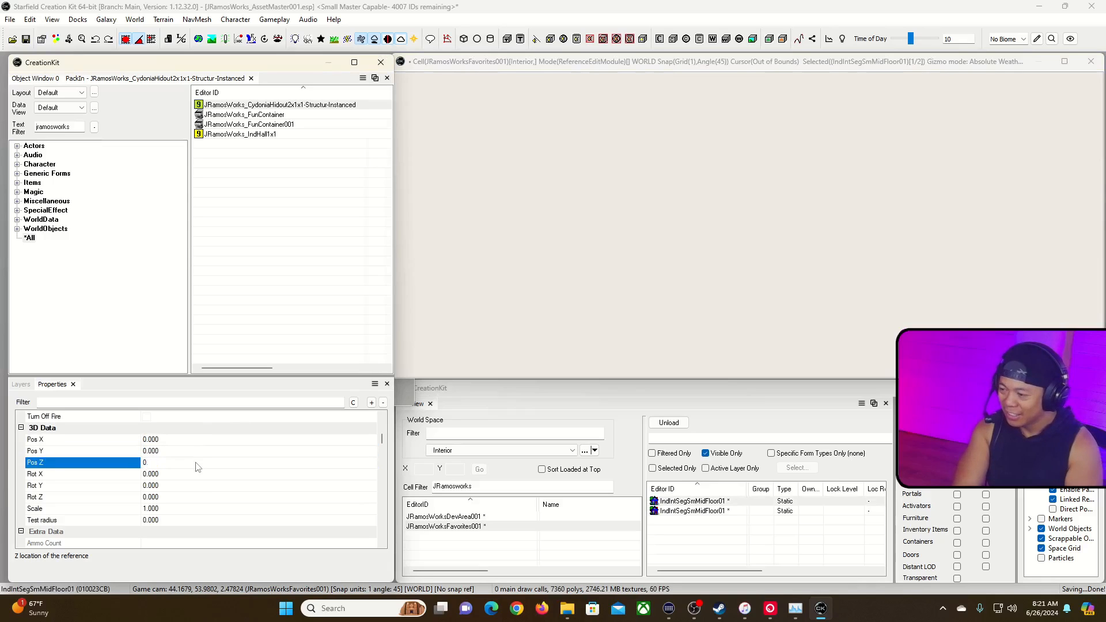
# Move one of the two overlapping floor tiles along the negative X axis until it sits edge to edge with the other.
pyautogui.click(679, 518)
pyautogui.doubleClick(681, 513)
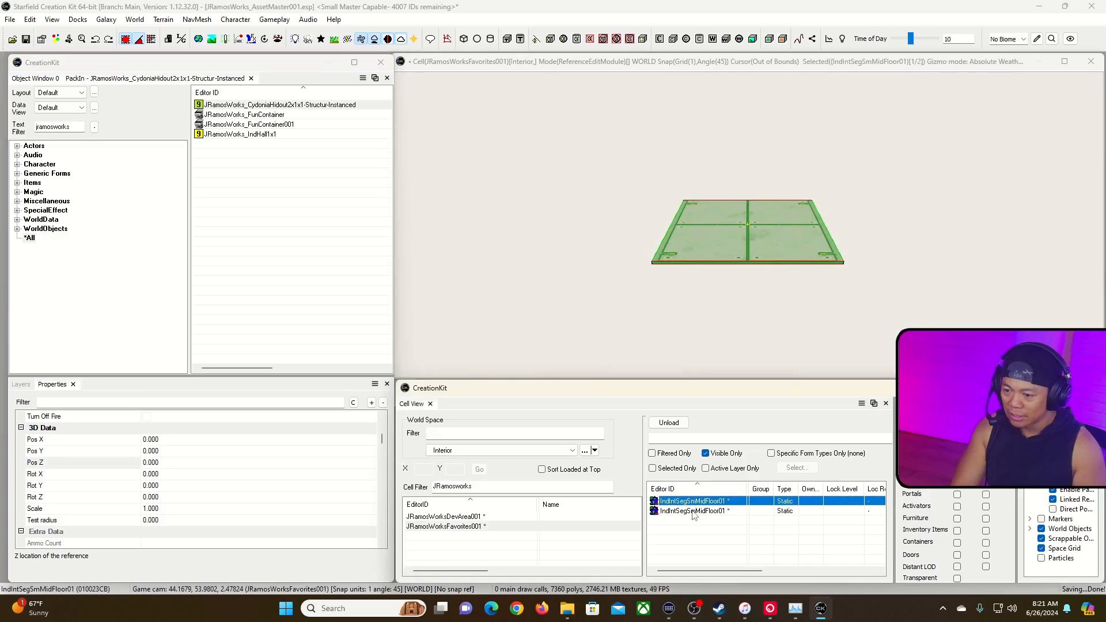
pyautogui.moveTo(734, 246); pyautogui.dragTo(605, 248)
pyautogui.keyDown('shift'); pyautogui.moveTo(605, 248); pyautogui.dragTo(698, 303, button='middle'); pyautogui.keyUp('shift')
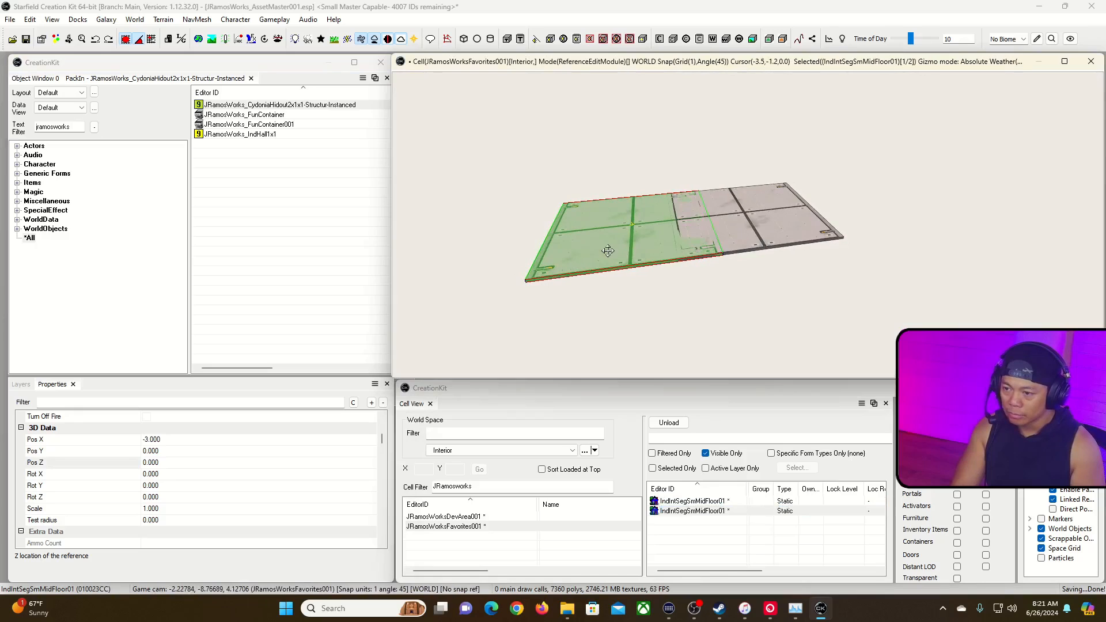
pyautogui.press('e')
pyautogui.press('x')
pyautogui.moveTo(695, 248); pyautogui.dragTo(615, 247)
pyautogui.press('d')
# Duplicate the two adjoining floor tiles in place, keeping only one extra pair.
pyautogui.click(671, 235)
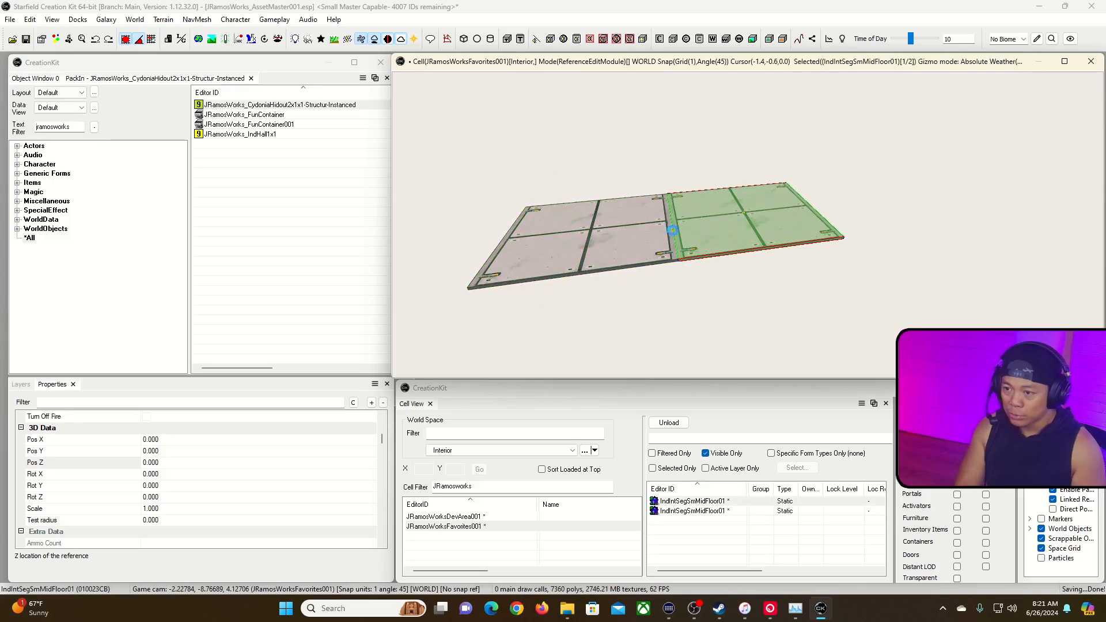
pyautogui.keyDown('ctrl'); pyautogui.click(617, 233); pyautogui.keyUp('ctrl')
pyautogui.hotkey('ctrl', 'c')
pyautogui.hotkey('ctrl', 'v')
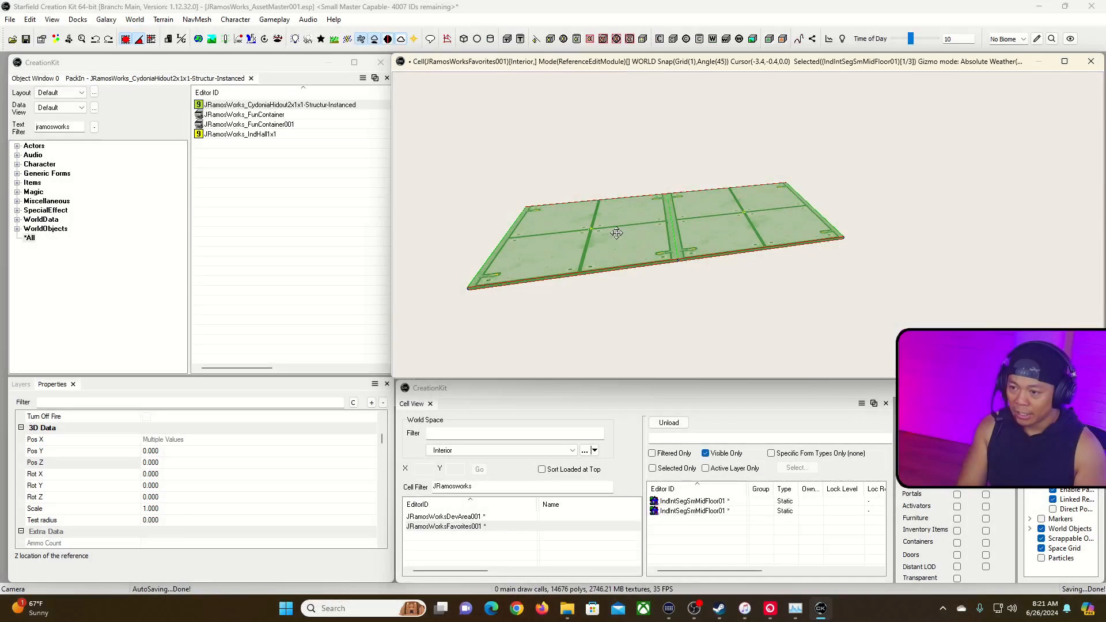
pyautogui.hotkey('ctrl', 'v')
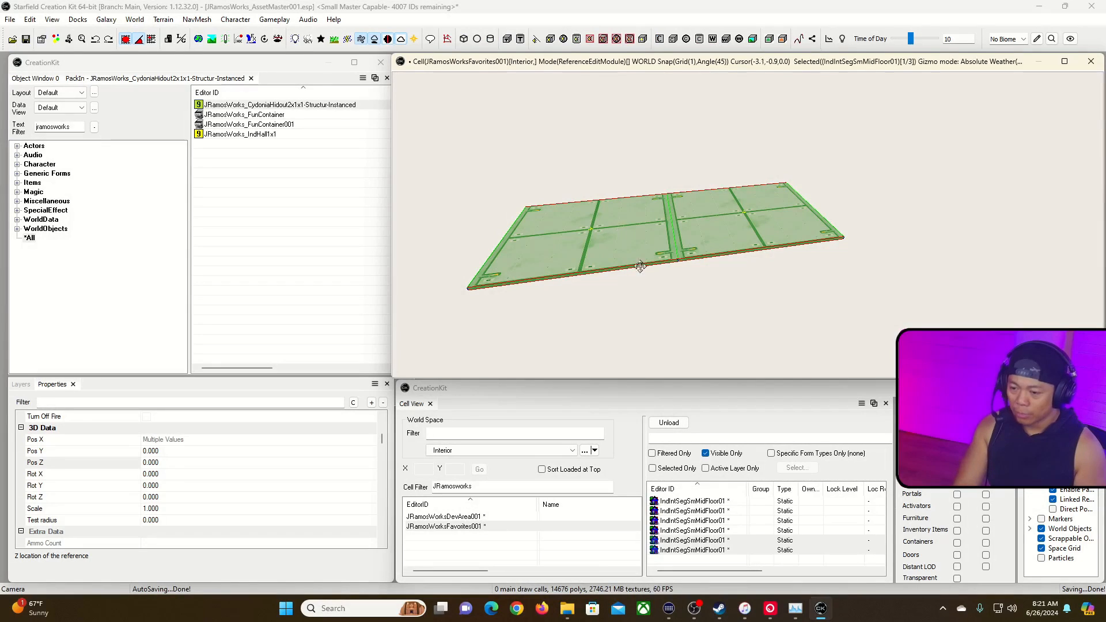
pyautogui.press('d')
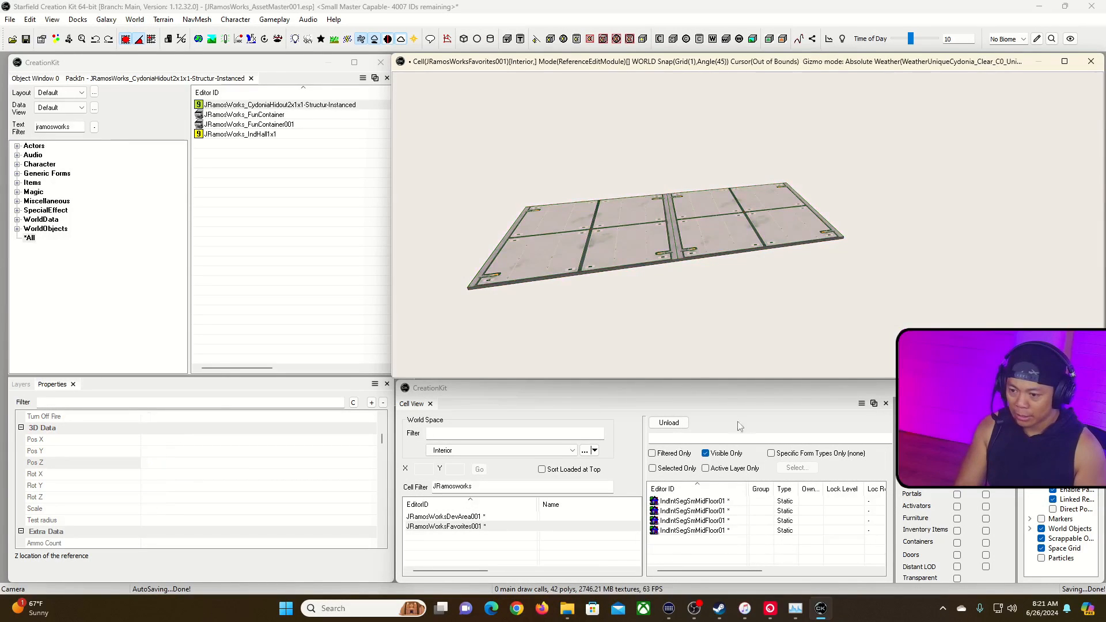
# Move the duplicated pair of floor tiles along Y to position 4.000, completing a two-by-two floor.
pyautogui.click(730, 234)
pyautogui.moveTo(731, 233); pyautogui.dragTo(644, 234, button='middle')
pyautogui.keyDown('ctrl'); pyautogui.click(644, 234); pyautogui.keyUp('ctrl')
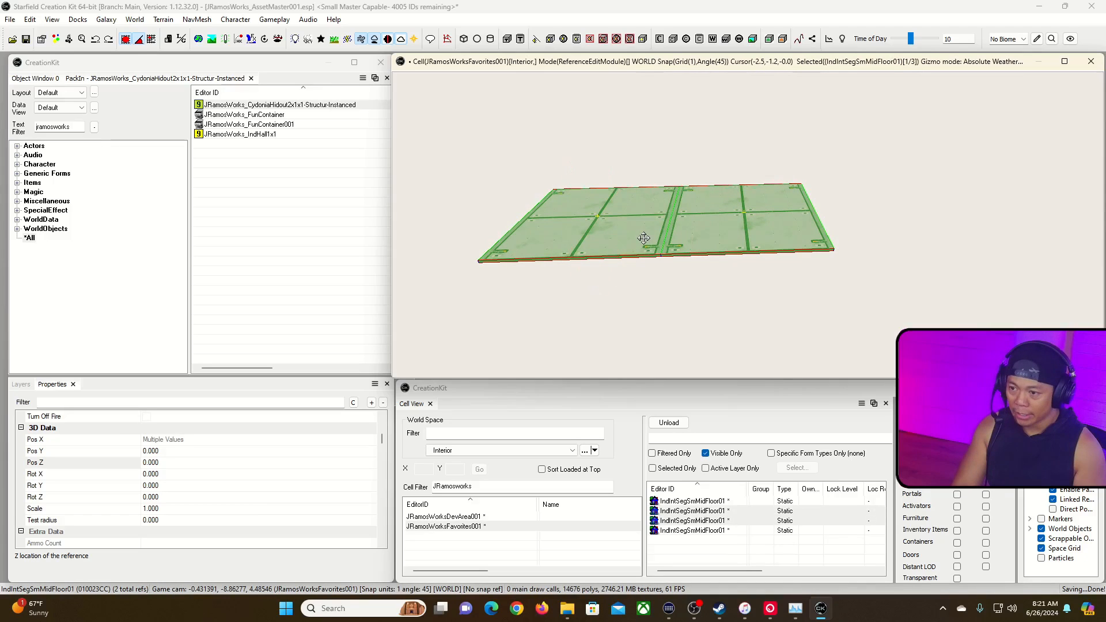
pyautogui.press('e')
pyautogui.moveTo(643, 238); pyautogui.dragTo(629, 233)
pyautogui.press('y')
pyautogui.moveTo(624, 175); pyautogui.dragTo(628, 159)
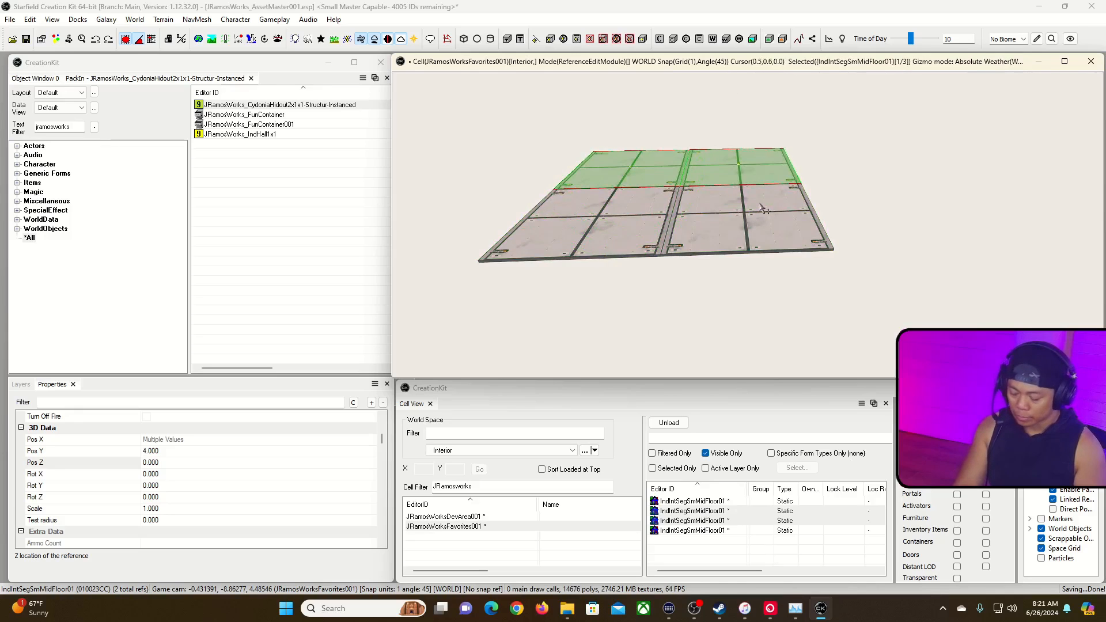
# Select all four tiles of the two-by-two floor and duplicate them in place.
pyautogui.press('a')
pyautogui.press('`')
pyautogui.press('a')
pyautogui.press('s')
pyautogui.press('`')
pyautogui.click(581, 244)
pyautogui.click(654, 231)
pyautogui.keyDown('ctrl'); pyautogui.click(716, 215); pyautogui.keyUp('ctrl')
pyautogui.keyDown('ctrl'); pyautogui.click(694, 181); pyautogui.keyUp('ctrl')
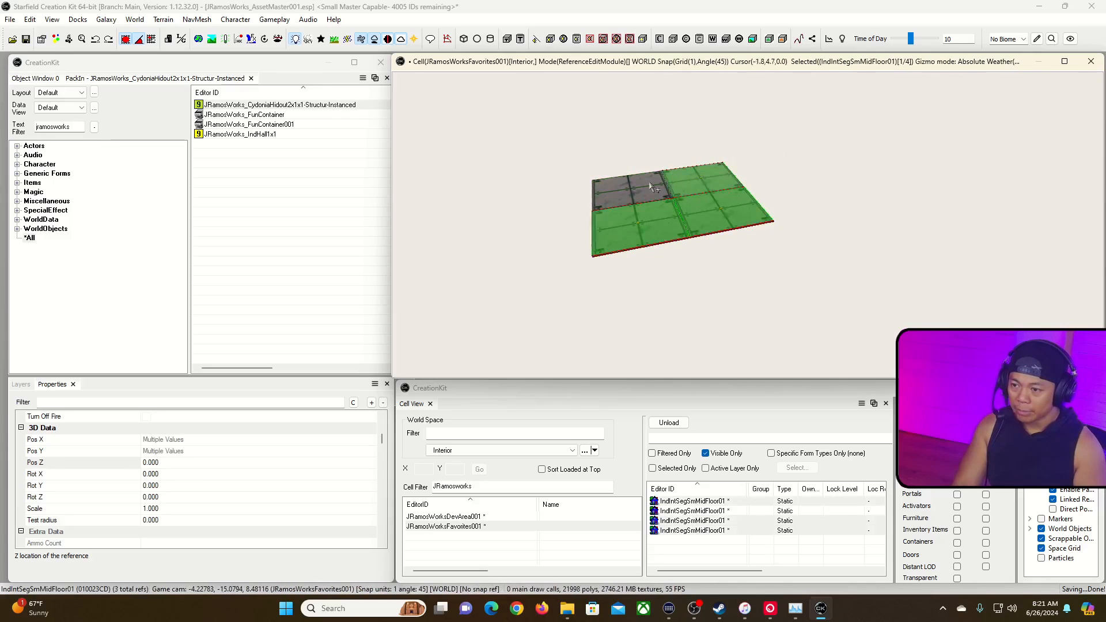
pyautogui.keyDown('ctrl'); pyautogui.click(651, 186); pyautogui.keyUp('ctrl')
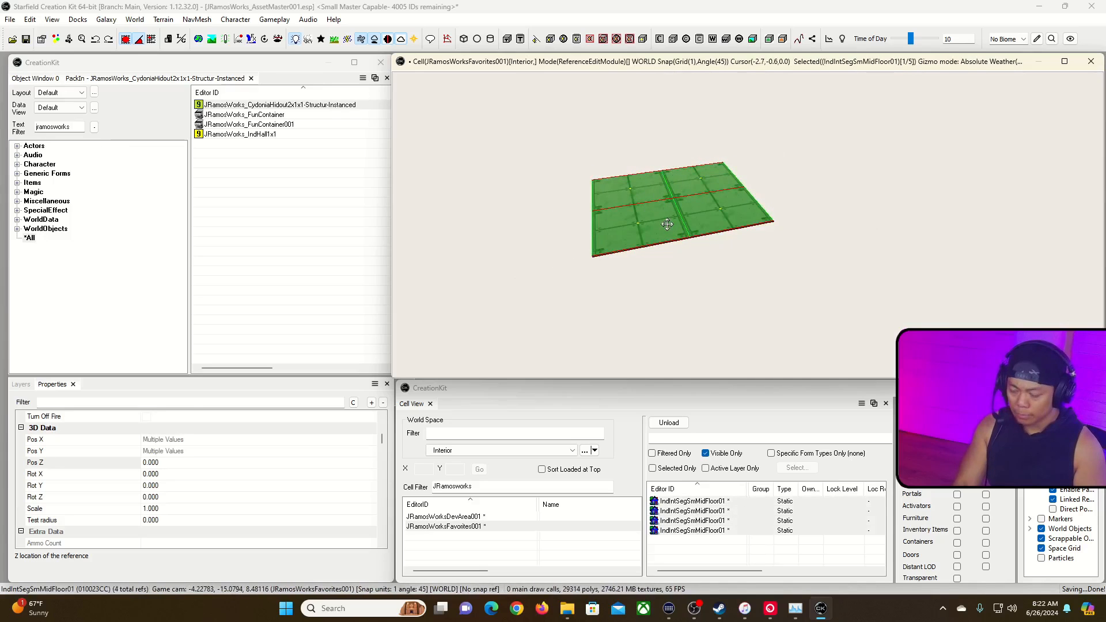
pyautogui.hotkey('ctrl', 'd')
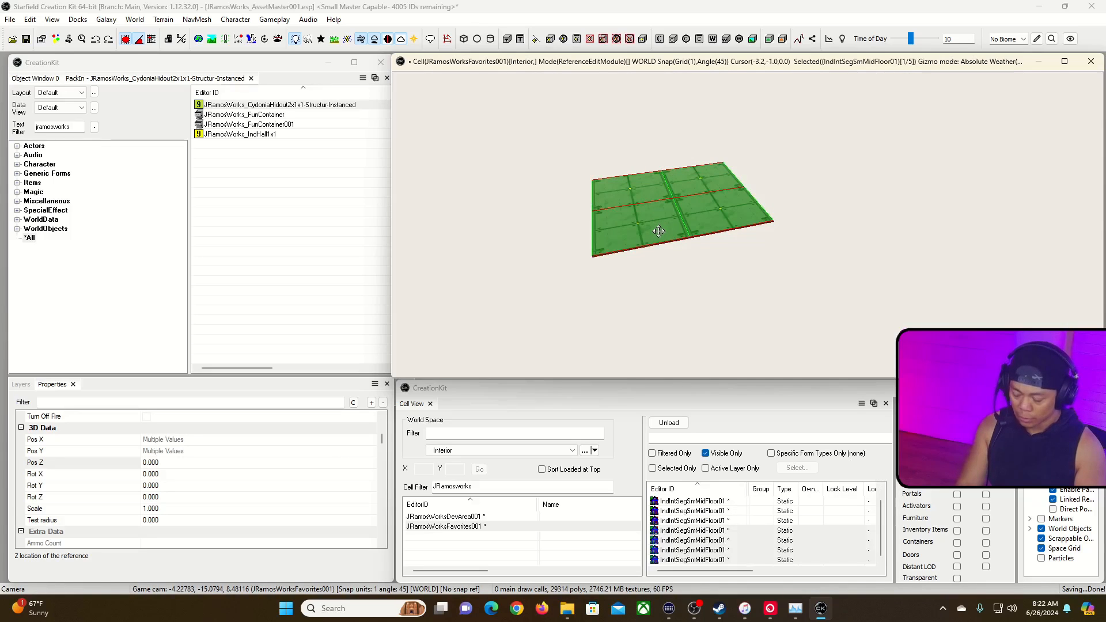
# Move the four duplicated tiles along negative X so they adjoin the original block as a four-by-two floor.
pyautogui.moveTo(658, 231); pyautogui.dragTo(480, 247)
pyautogui.press('`')
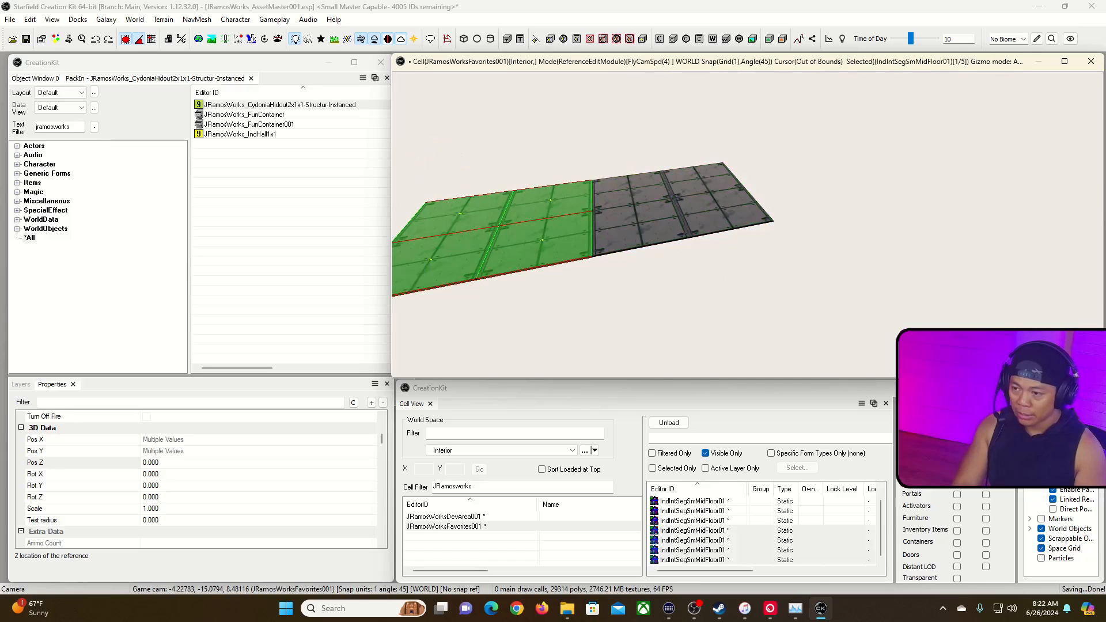
pyautogui.press('w')
pyautogui.press('d')
pyautogui.press('a')
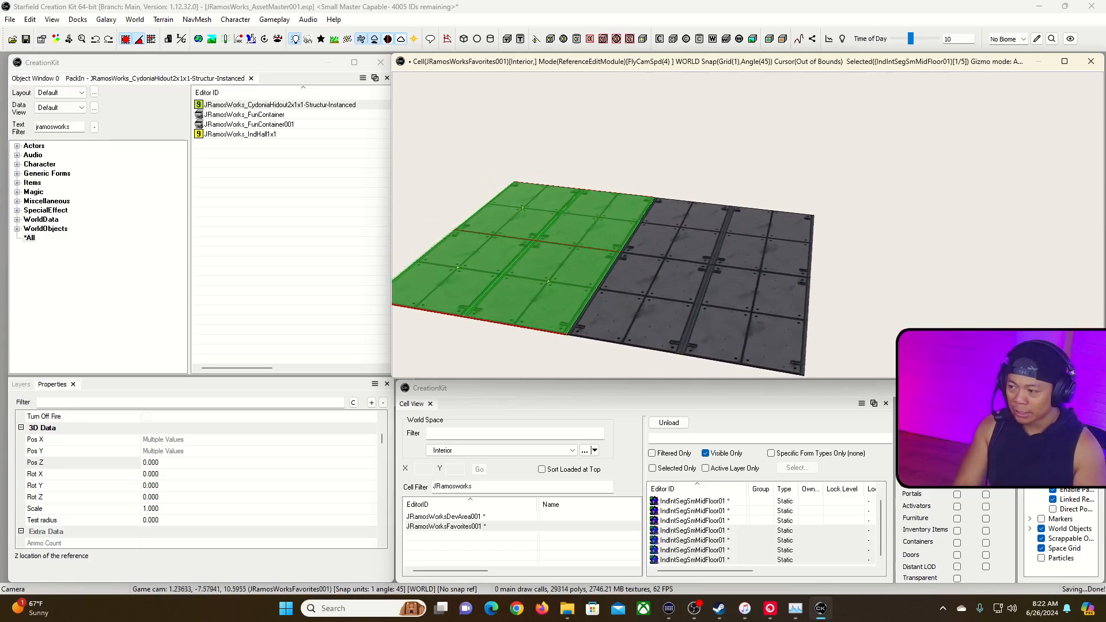
pyautogui.press('`')
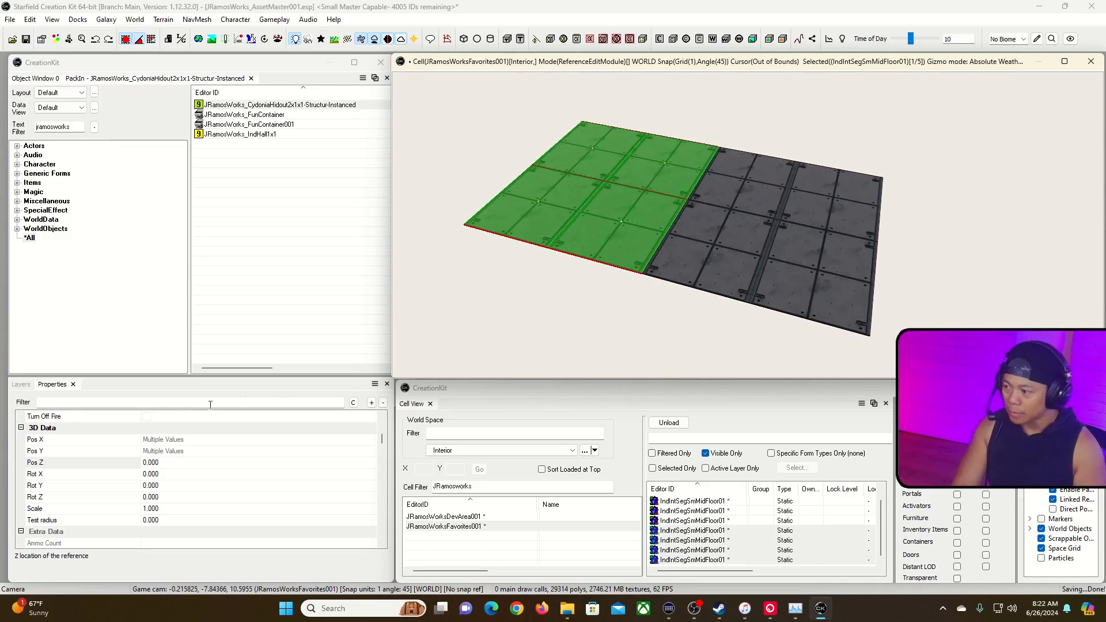
# Create a new layer named JRamosWorks_Favorites_Floor.
pyautogui.click(21, 384)
pyautogui.click(84, 511)
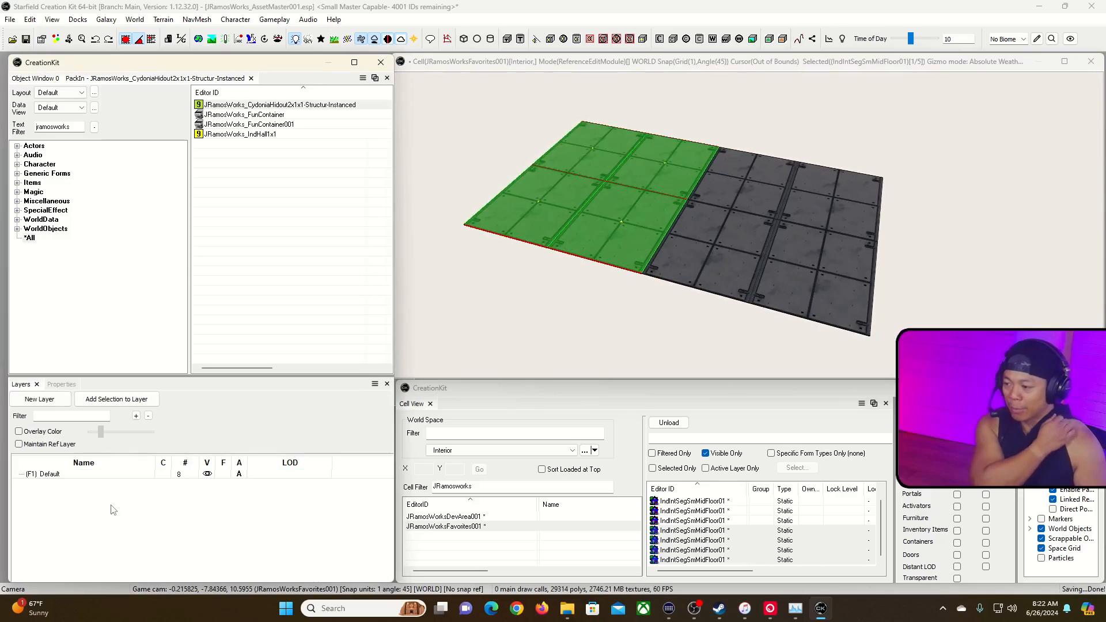
pyautogui.rightClick(114, 510)
pyautogui.click(52, 399)
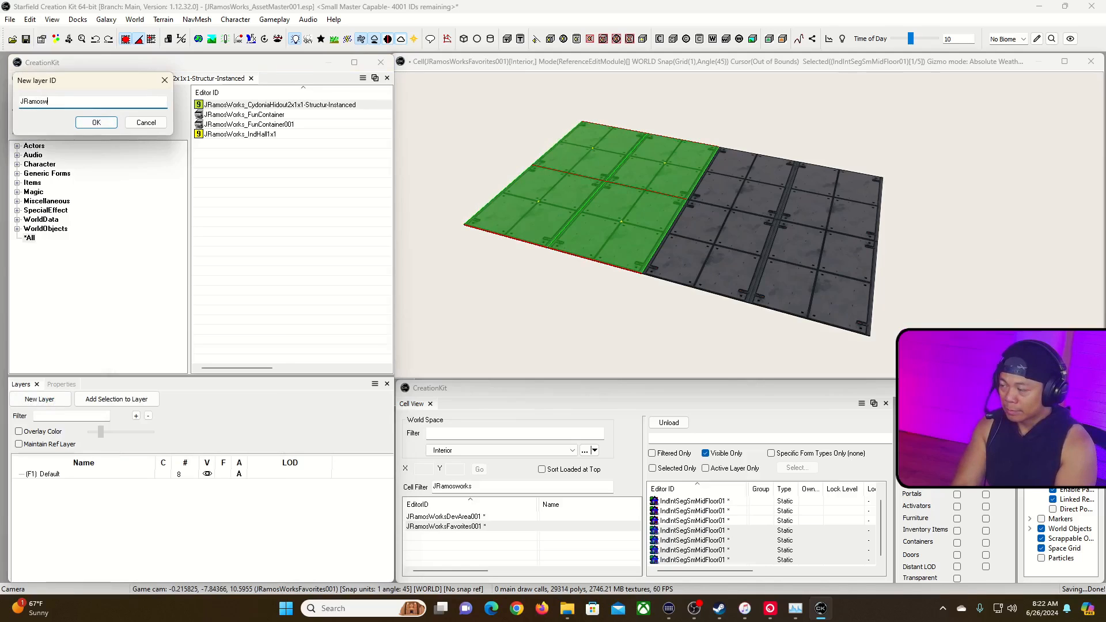
pyautogui.press('BackSpace')
pyautogui.press('BackSpace')
pyautogui.press('BackSpace')
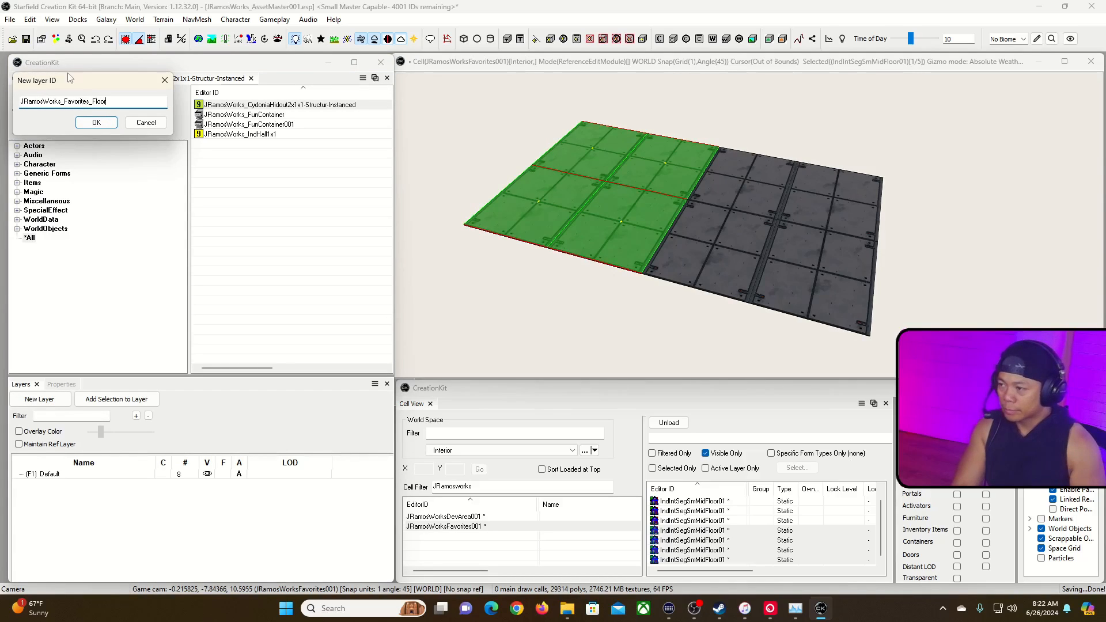
pyautogui.click(92, 122)
# Create a second layer named JRamosWorks-FavoriteFurnishings.
pyautogui.rightClick(84, 516)
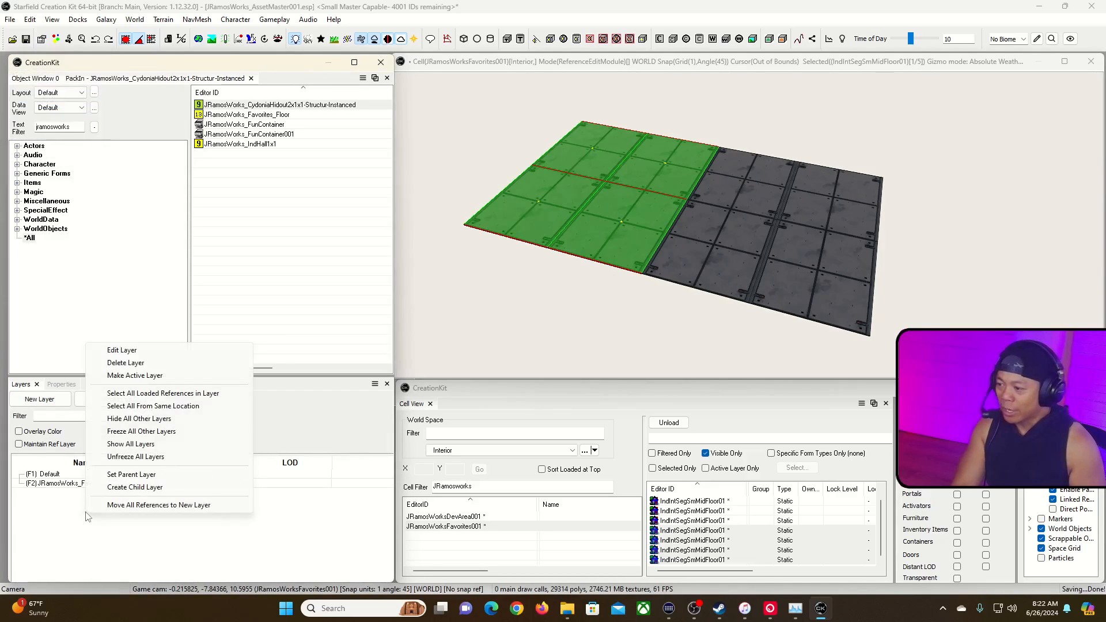
pyautogui.click(287, 418)
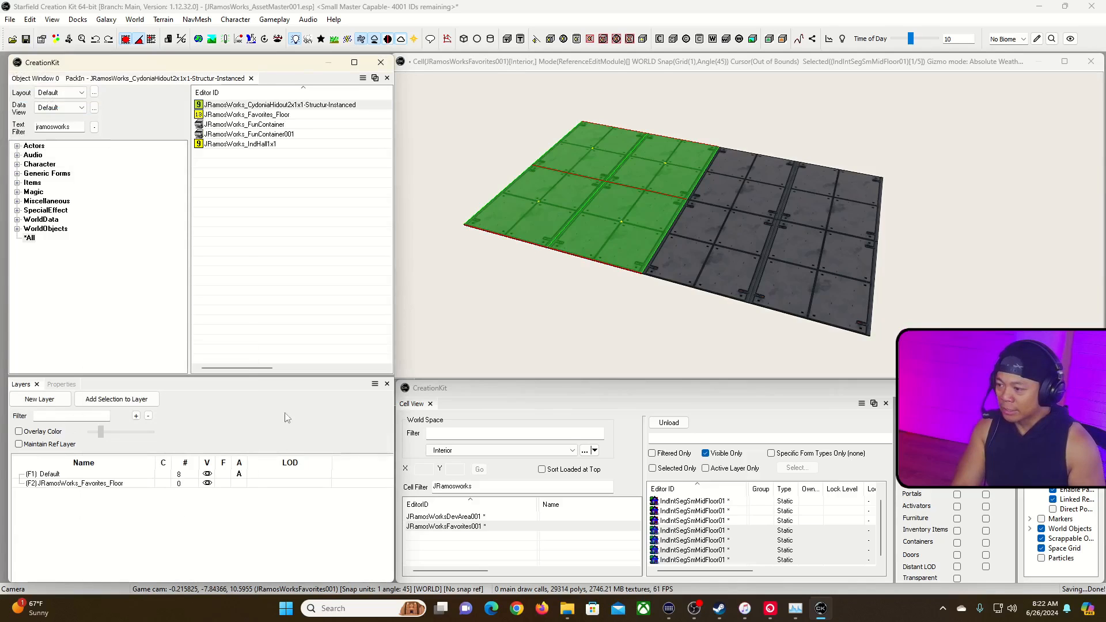
pyautogui.click(39, 399)
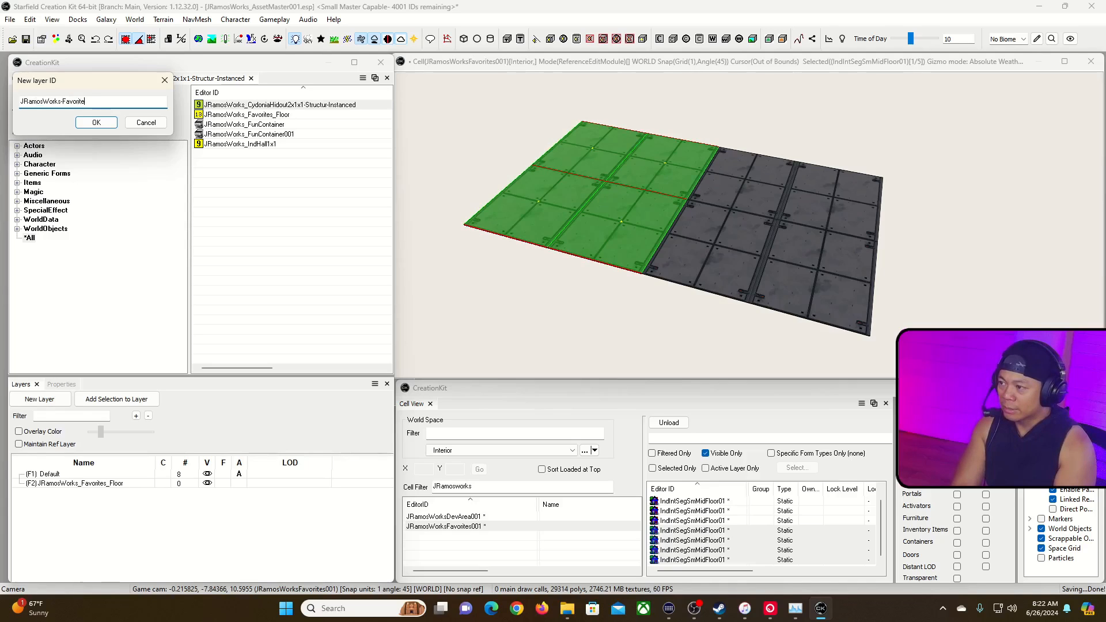
pyautogui.write('JRamosWorks-FavoriteFurnishings')
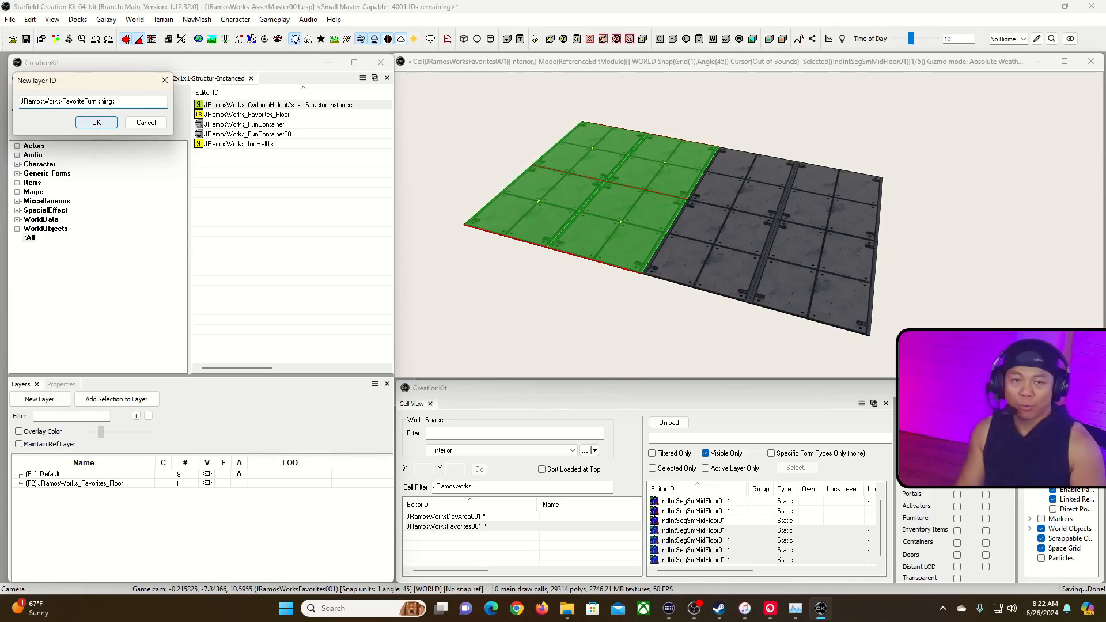
pyautogui.press('Return')
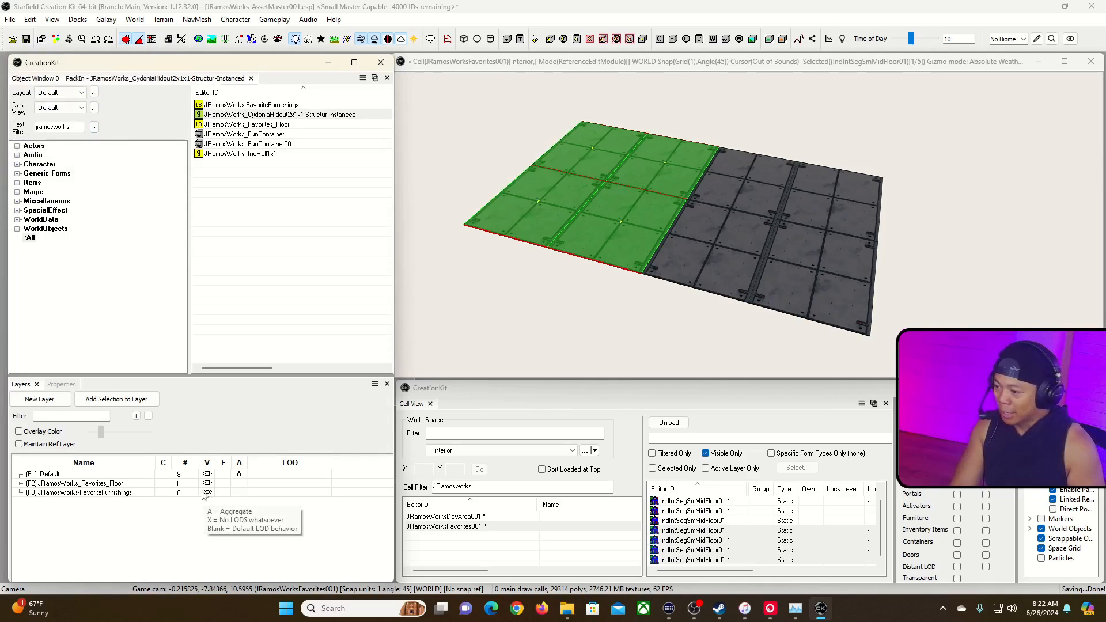
# Select all loaded references in the Default layer and add them to the JRamosWorks_Favorites_Floor layer, making that layer active.
pyautogui.click(288, 484)
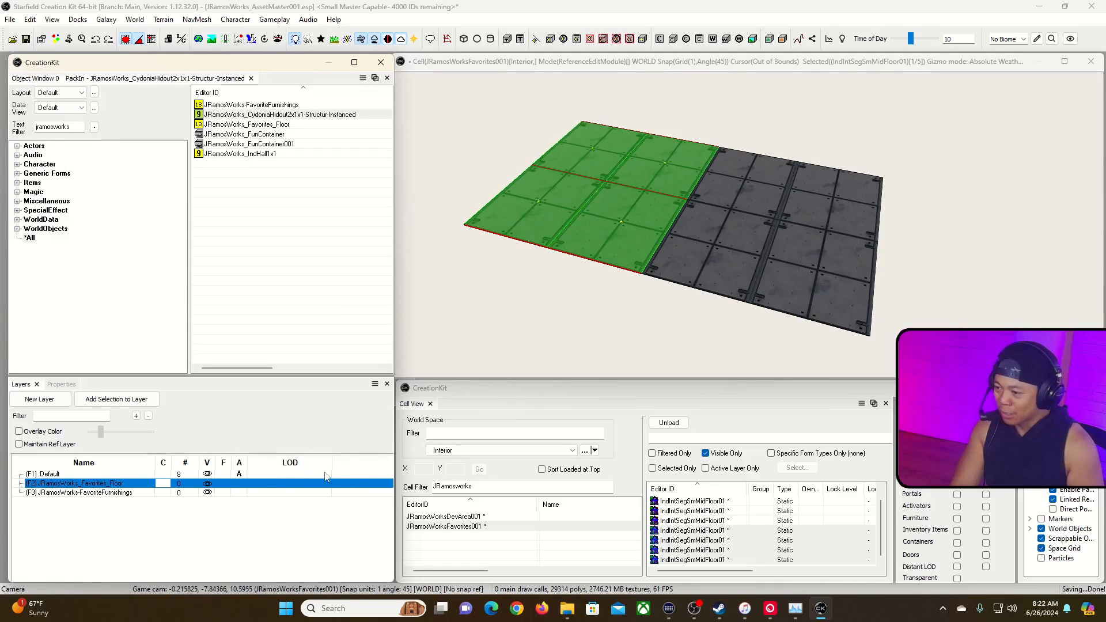
pyautogui.click(350, 475)
pyautogui.rightClick(350, 479)
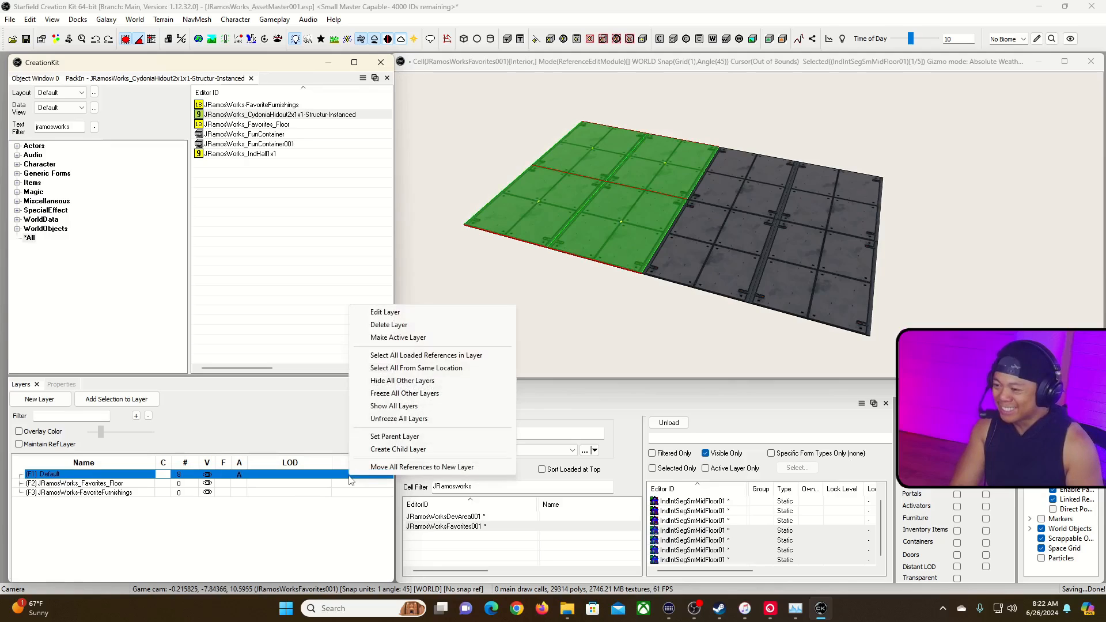
pyautogui.click(434, 357)
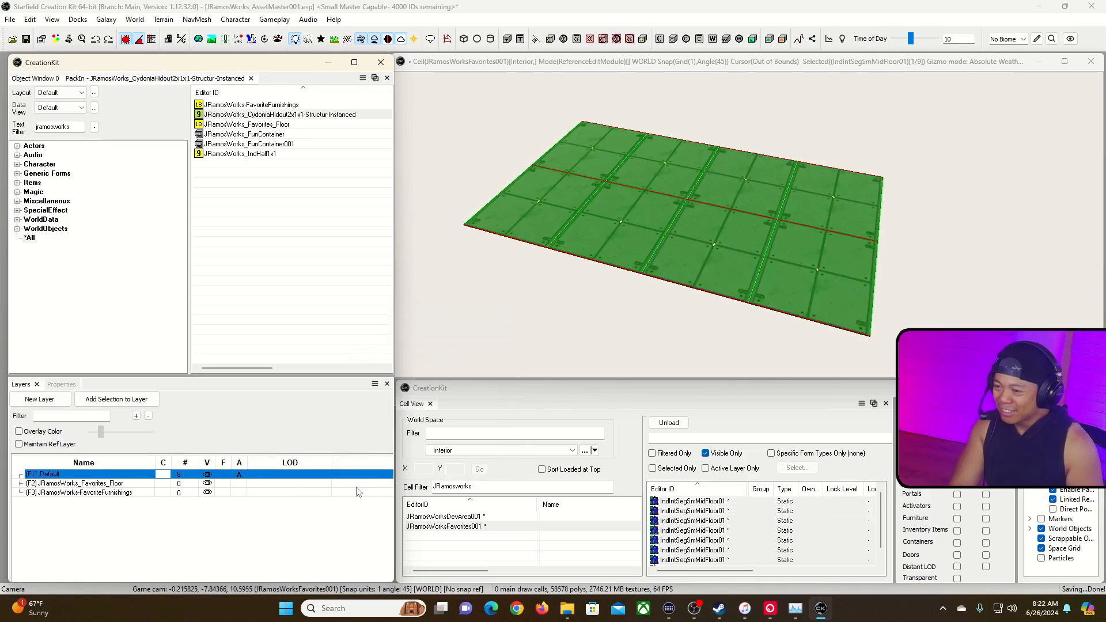
pyautogui.click(241, 484)
pyautogui.click(116, 398)
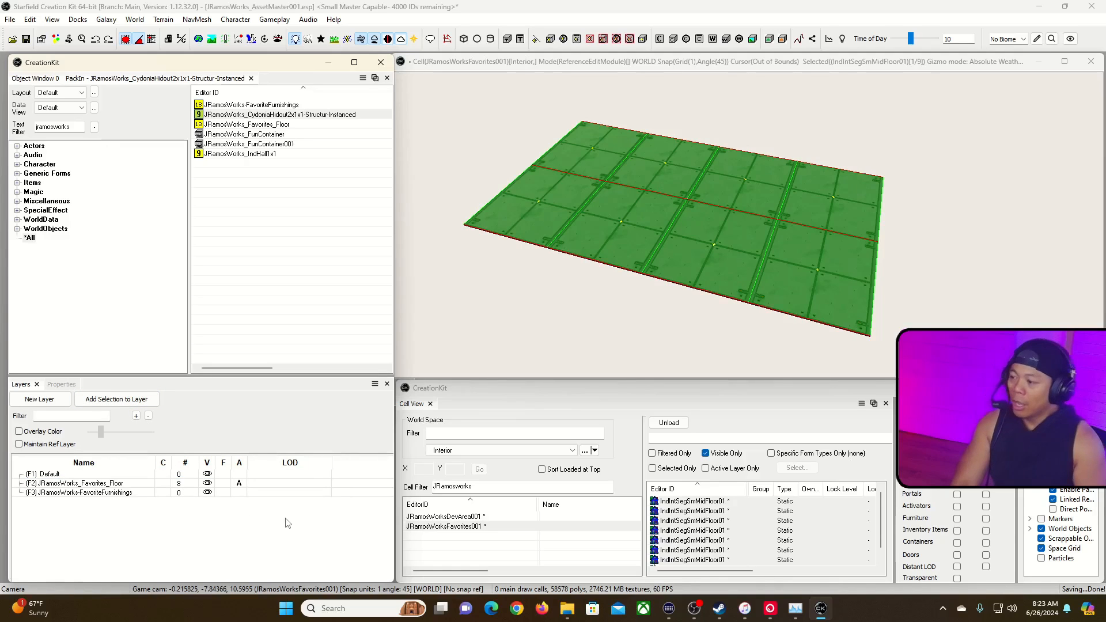
pyautogui.click(470, 70)
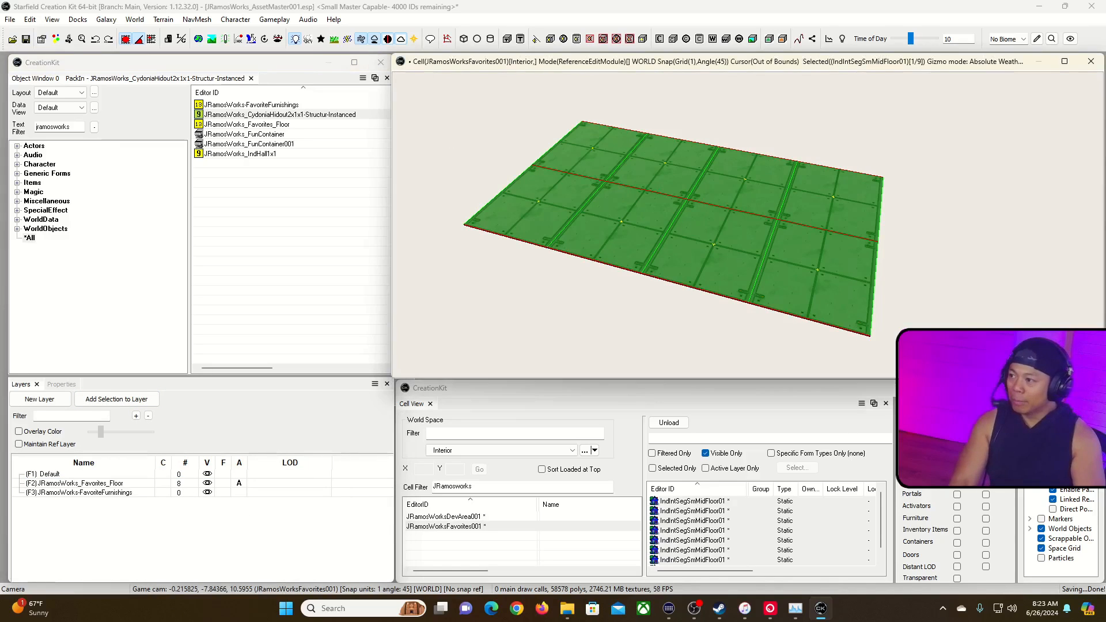
# Filter the interior cells for "rock" and load the CityAkilaCityTheRock cell.
pyautogui.click(494, 487)
pyautogui.doubleClick(495, 488)
pyautogui.write('aki')
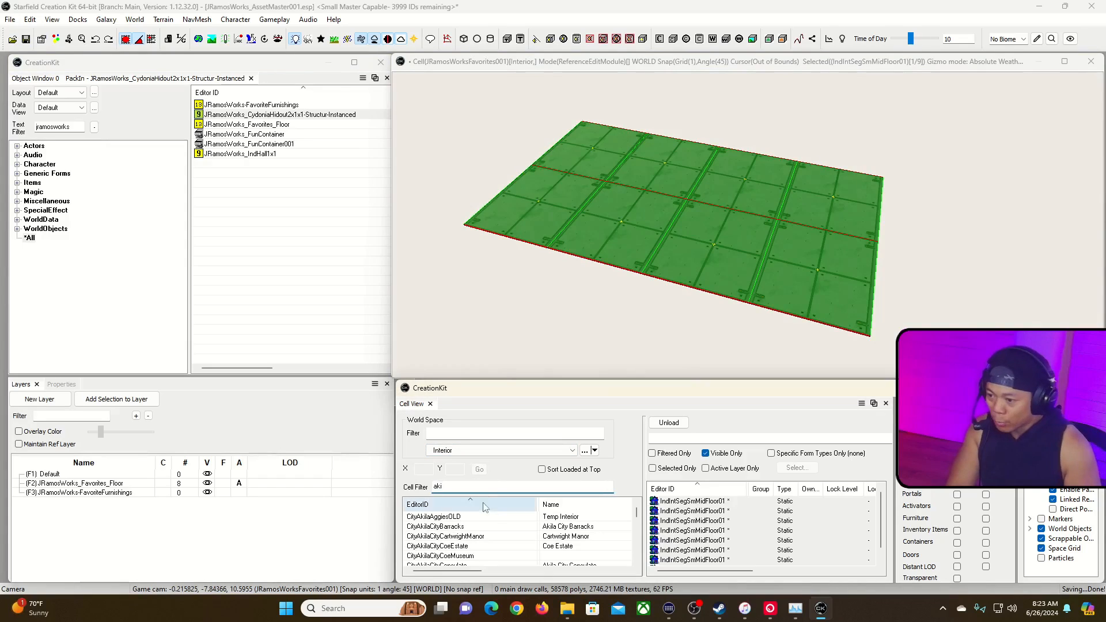
pyautogui.scroll(-3, 490, 539)
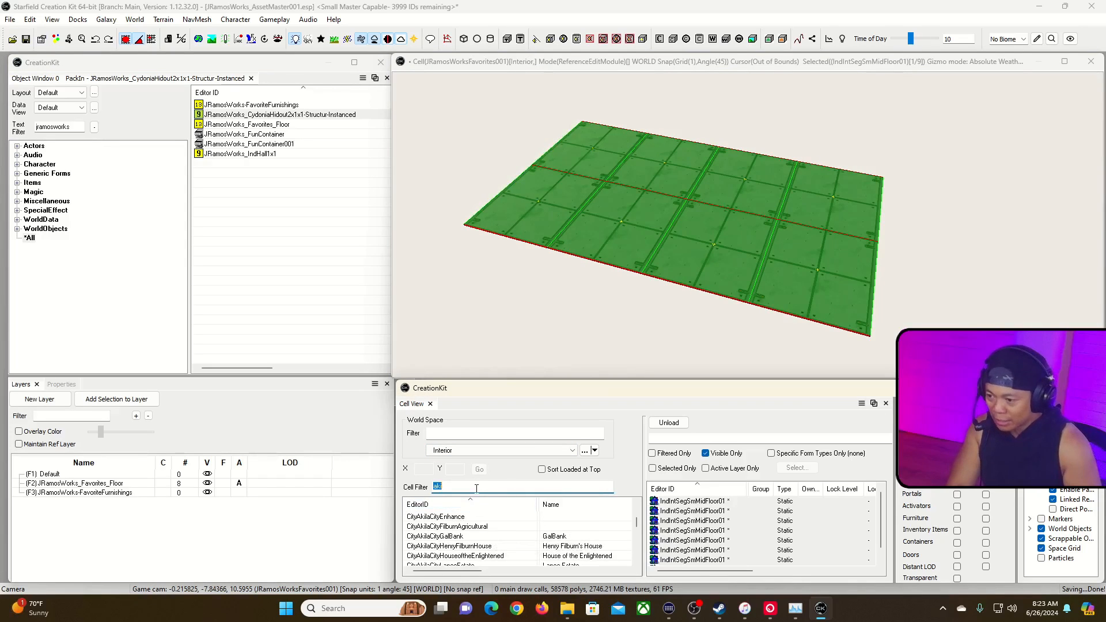
pyautogui.write('rock')
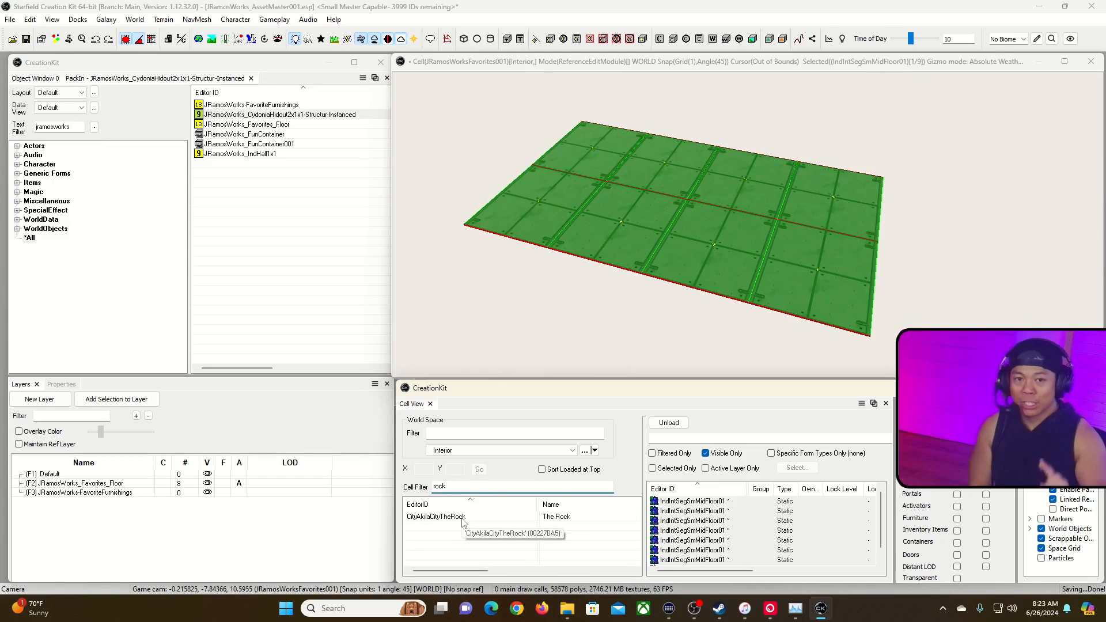
pyautogui.doubleClick(462, 520)
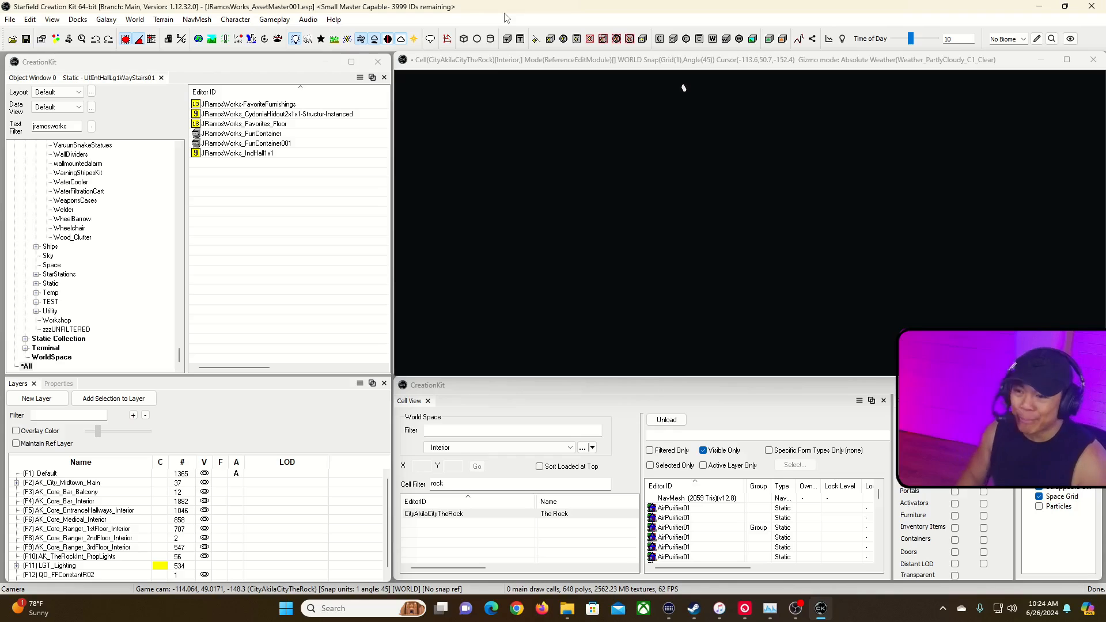
# Turn off scene lighting in the render view and look over The Rock's interior near the creature statue and staircase.
pyautogui.click(568, 62)
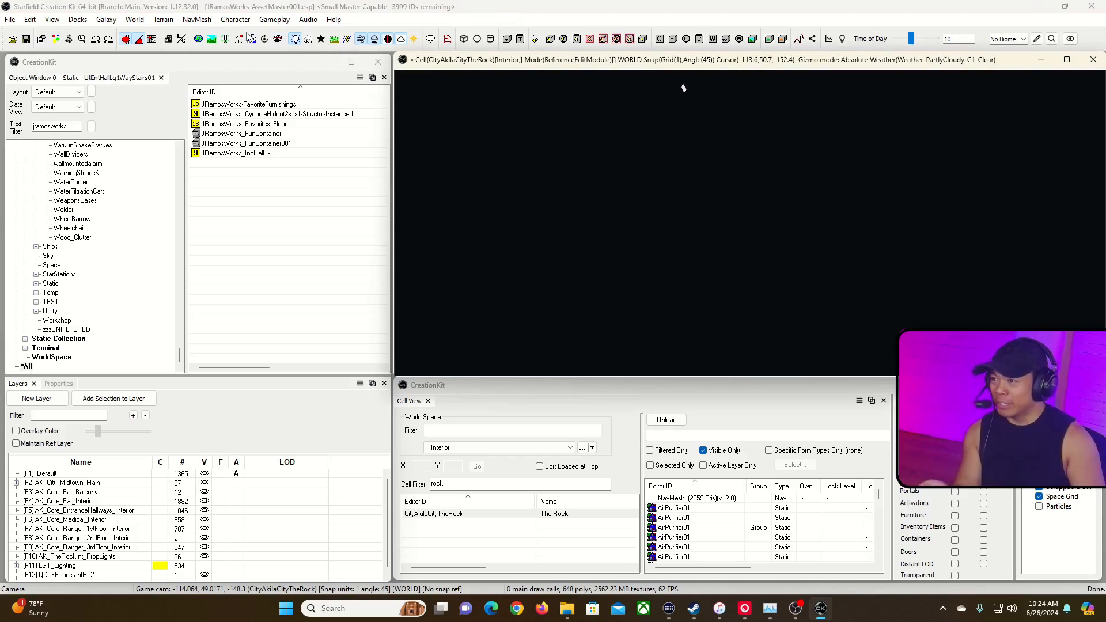
pyautogui.click(295, 39)
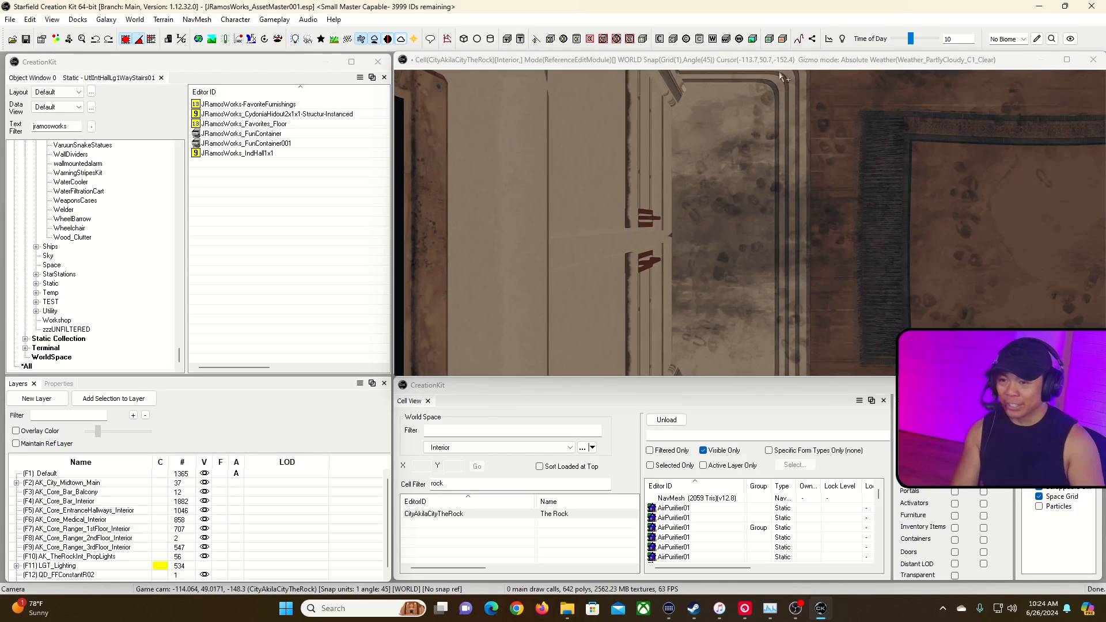
pyautogui.press('`')
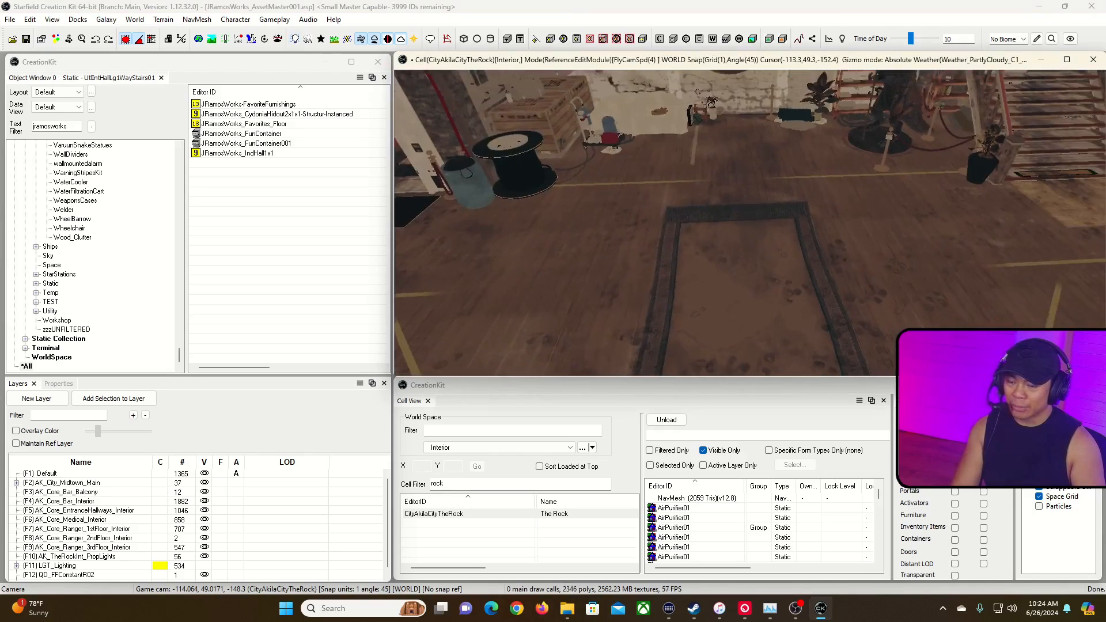
pyautogui.press('w')
pyautogui.press('w')
pyautogui.press('`')
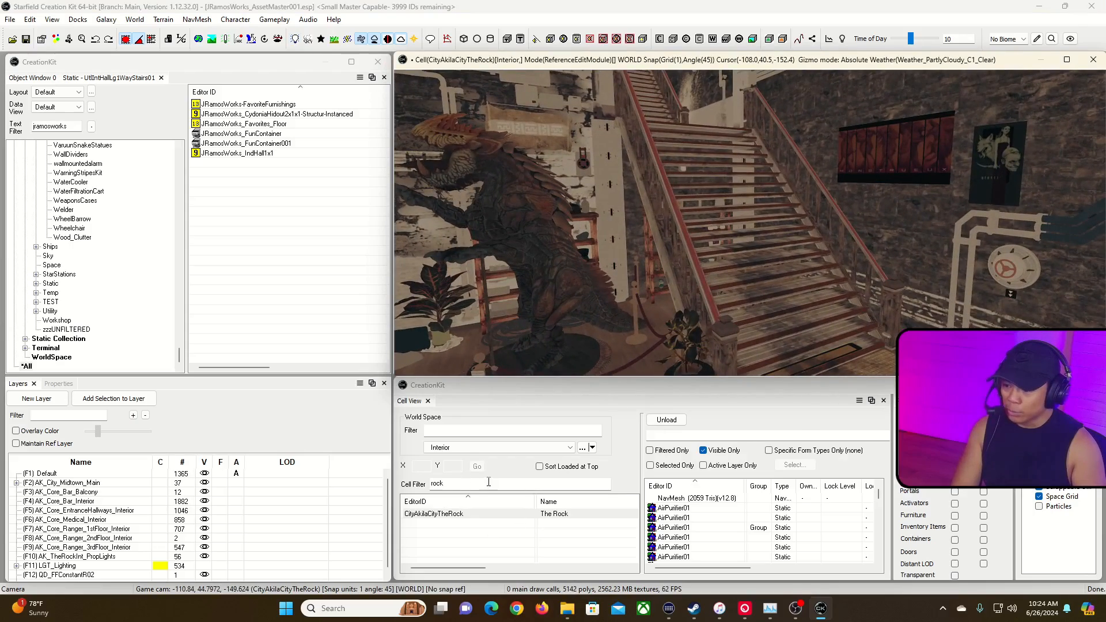
# Open a second render window and dock it beside the one showing The Rock.
pyautogui.click(406, 388)
pyautogui.click(77, 20)
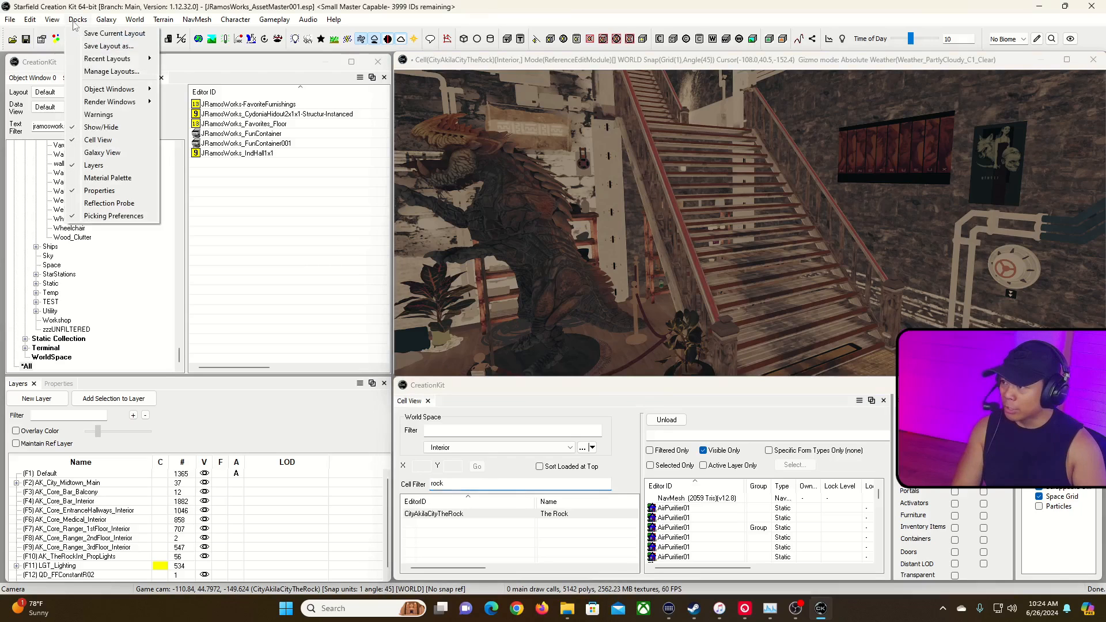
pyautogui.moveTo(117, 103)
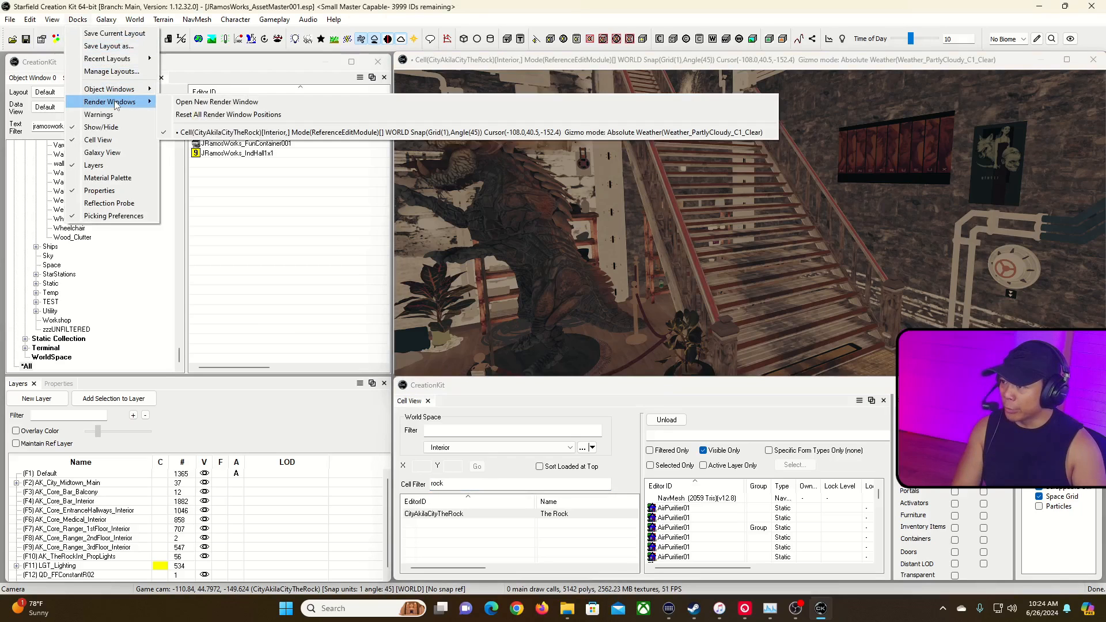
pyautogui.click(203, 102)
pyautogui.moveTo(527, 148); pyautogui.dragTo(409, 225)
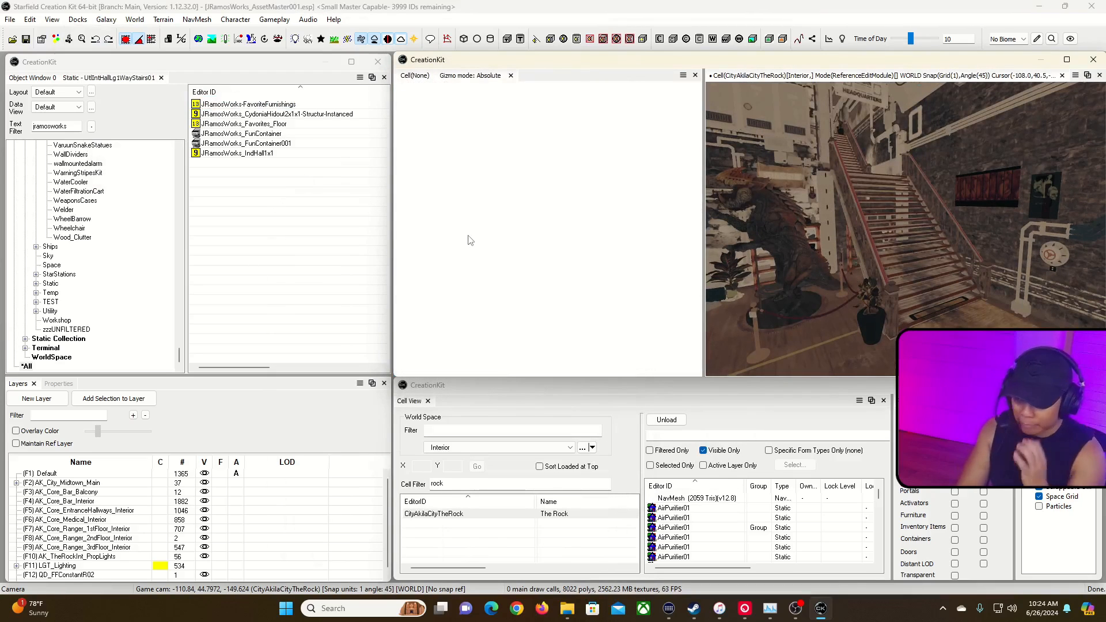
# Filter the interior cells for "jra", load JRamosWorksFavorites001, and frame its whole tiled floor at an angle.
pyautogui.click(477, 485)
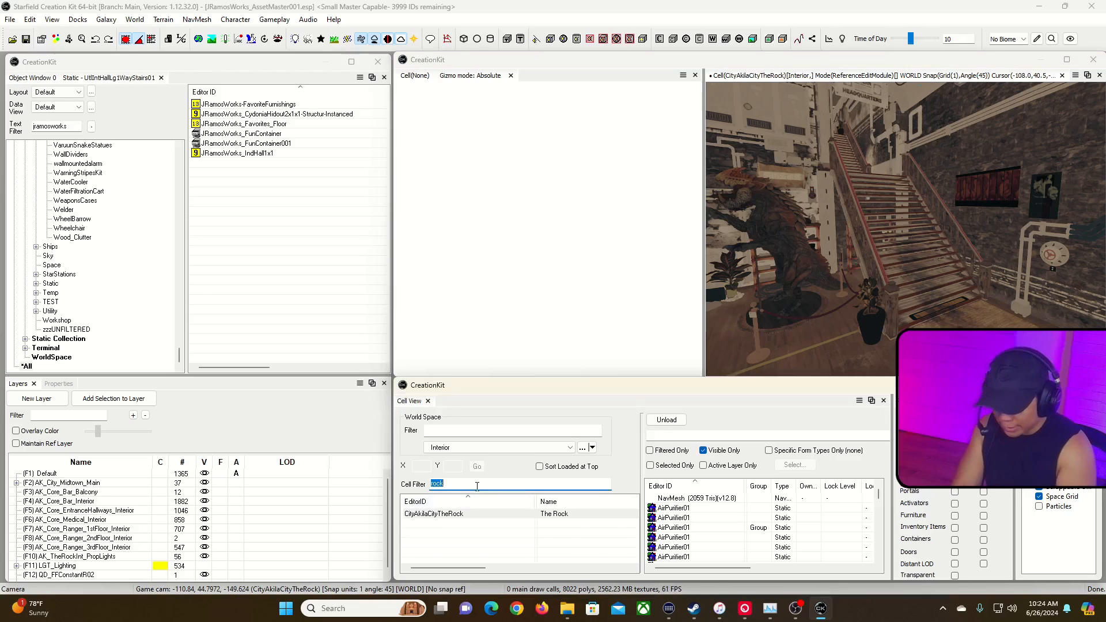
pyautogui.write('jra')
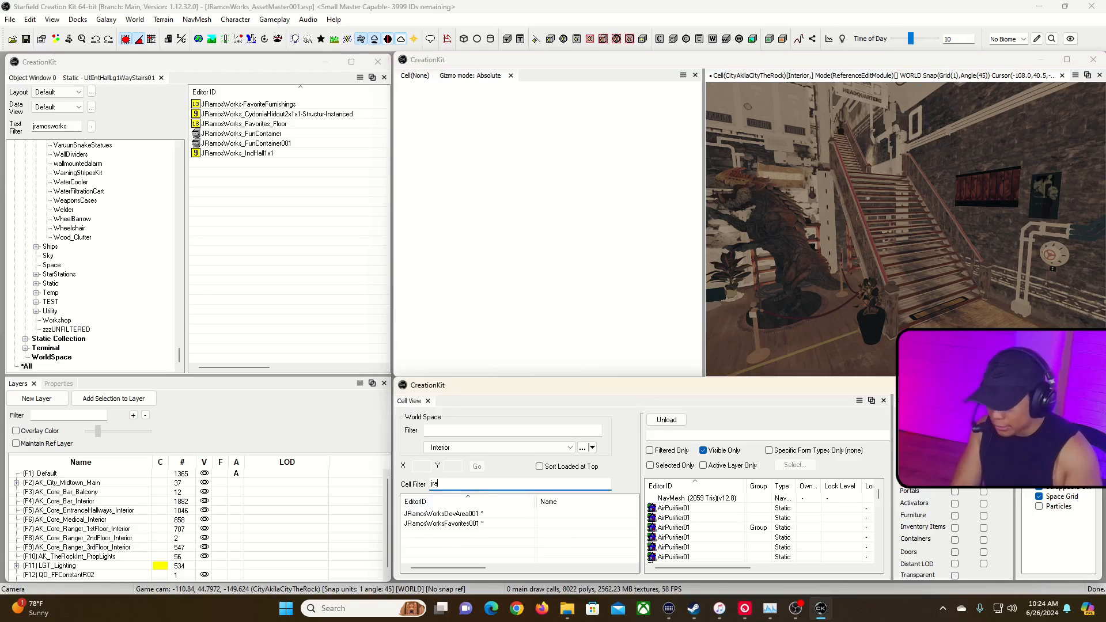
pyautogui.doubleClick(474, 523)
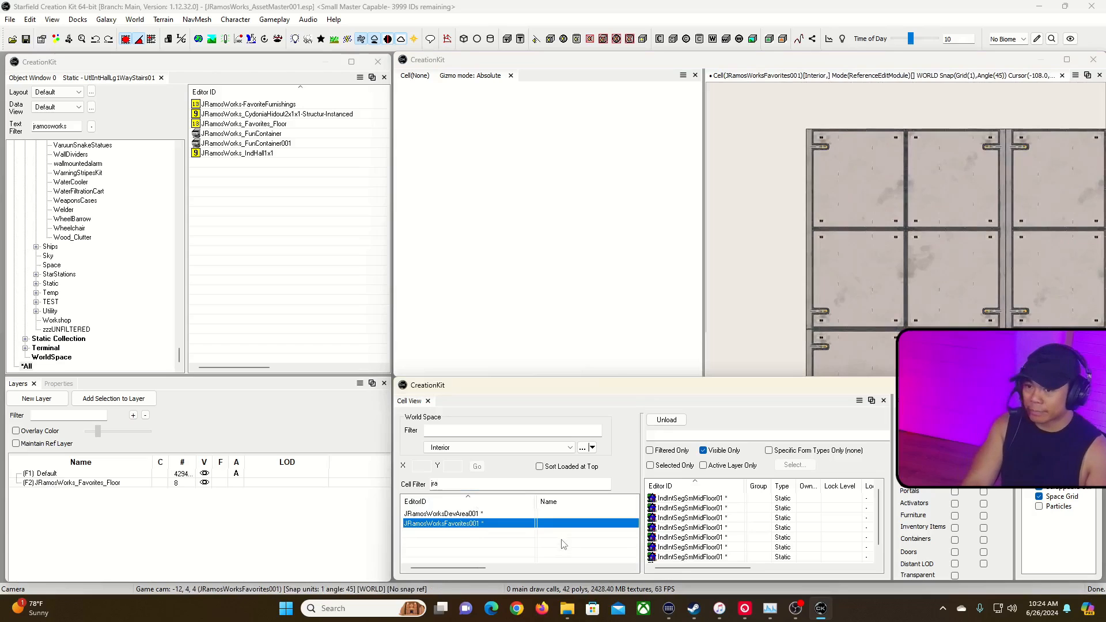
pyautogui.moveTo(925, 210); pyautogui.dragTo(973, 191, button='right')
pyautogui.press('s')
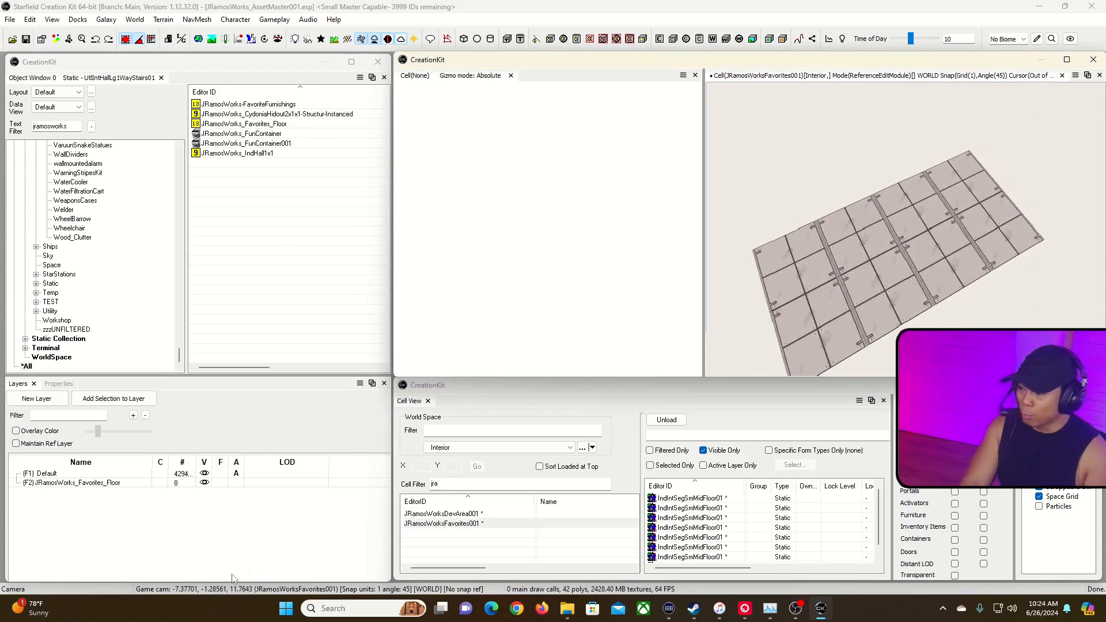
# Create a new layer named Favorite_Structure in the favorites cell.
pyautogui.click(150, 520)
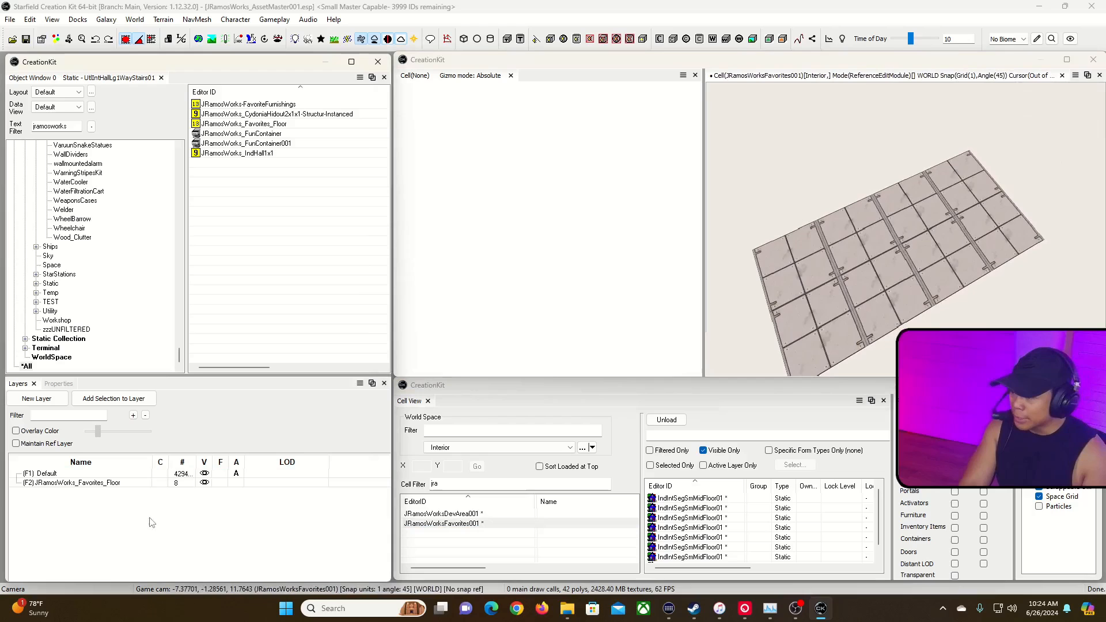
pyautogui.click(74, 483)
pyautogui.click(69, 502)
pyautogui.rightClick(99, 505)
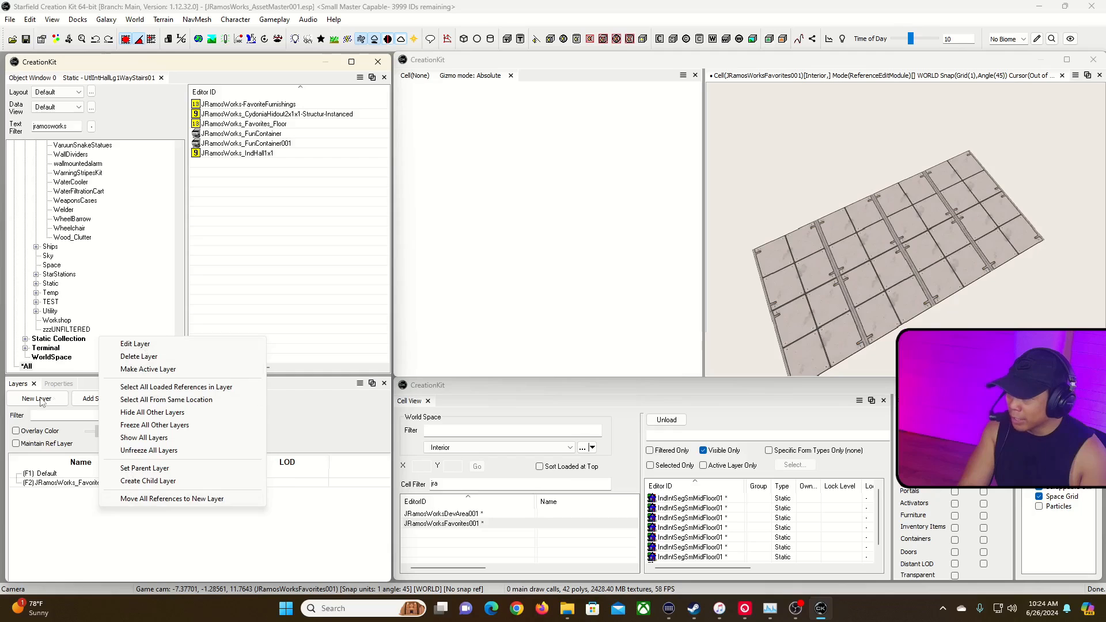
pyautogui.click(141, 345)
pyautogui.write('J')
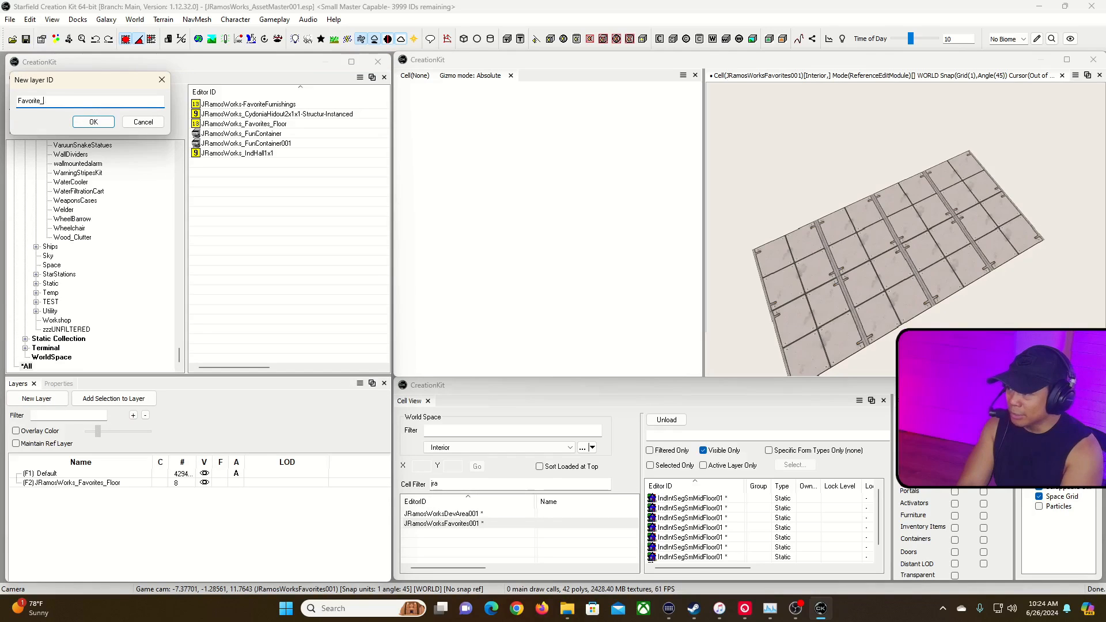
pyautogui.write('ure')
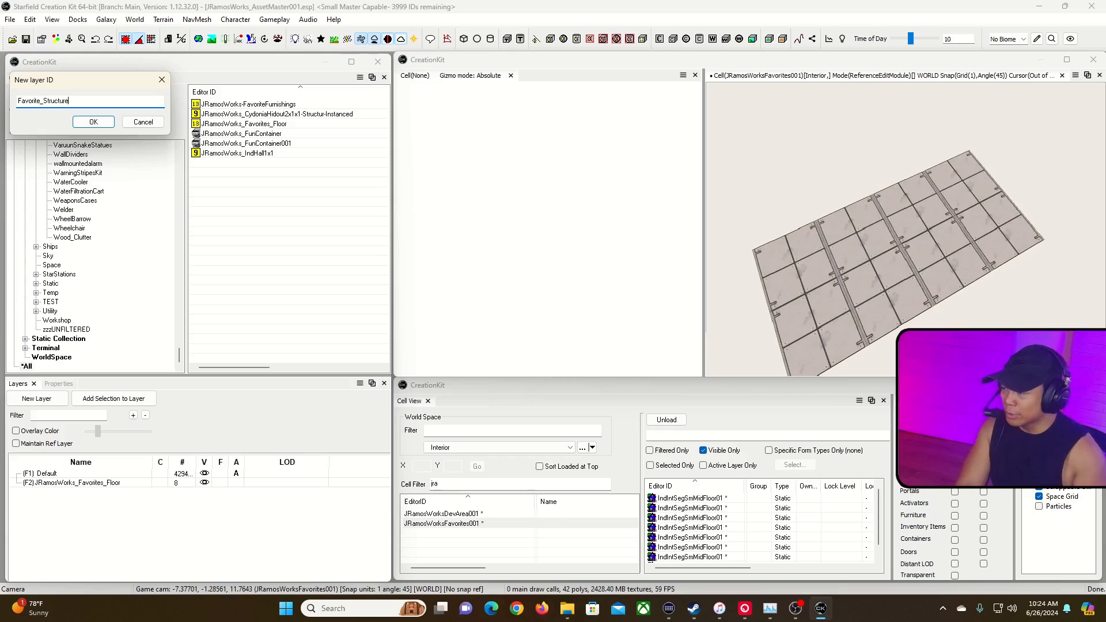
pyautogui.click(108, 122)
# Create another layer named Favorite_Furnishings.
pyautogui.click(36, 398)
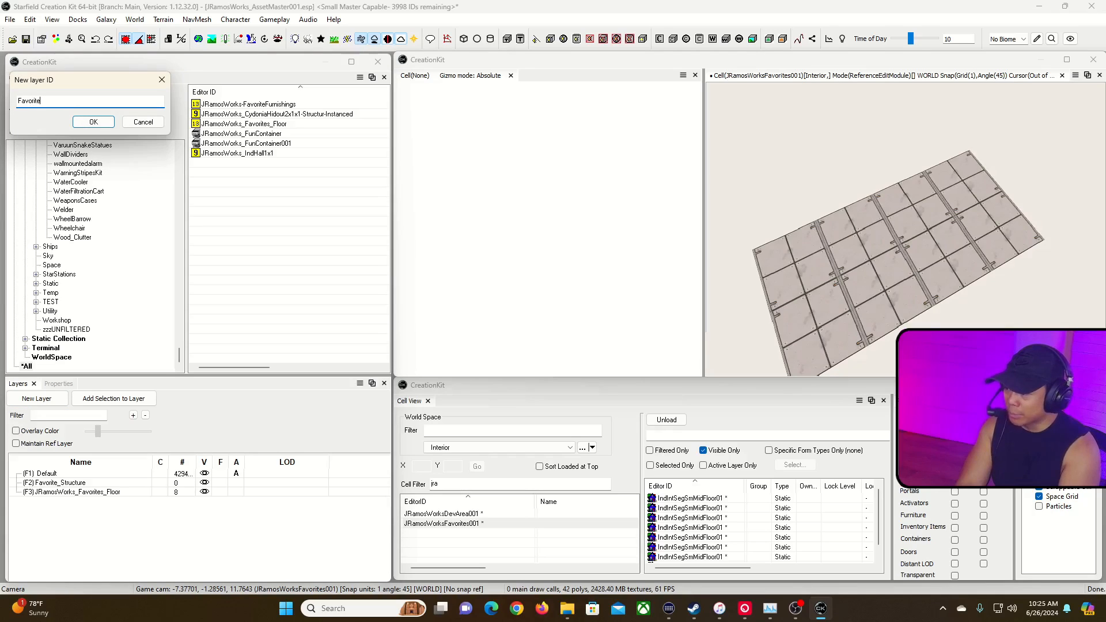
pyautogui.write('Favorite_Furnishi')
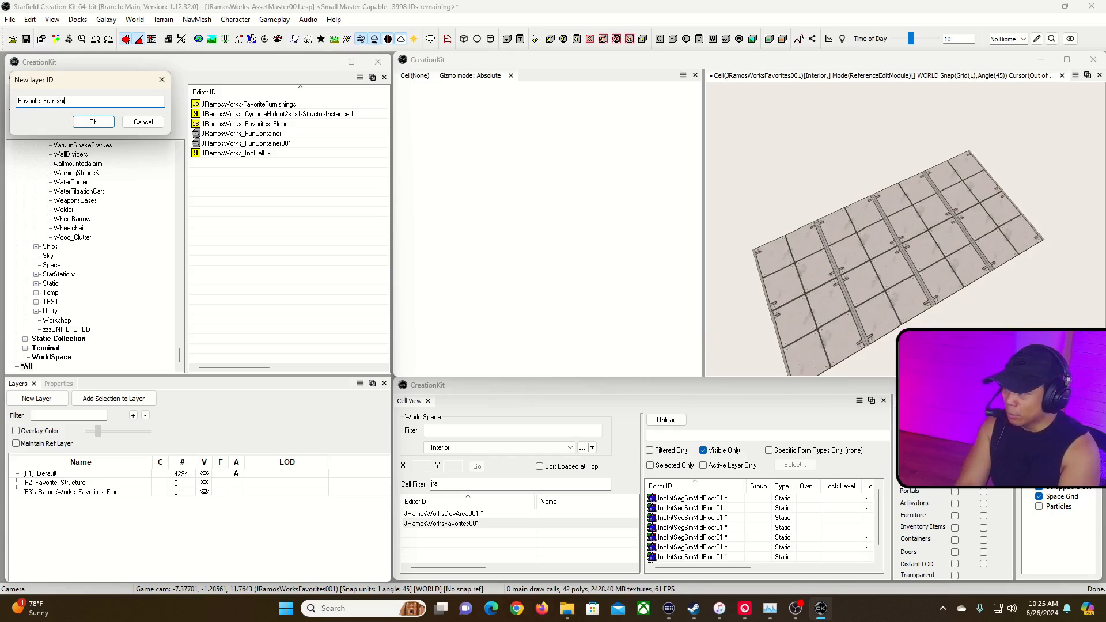
pyautogui.write('ngs')
pyautogui.click(93, 122)
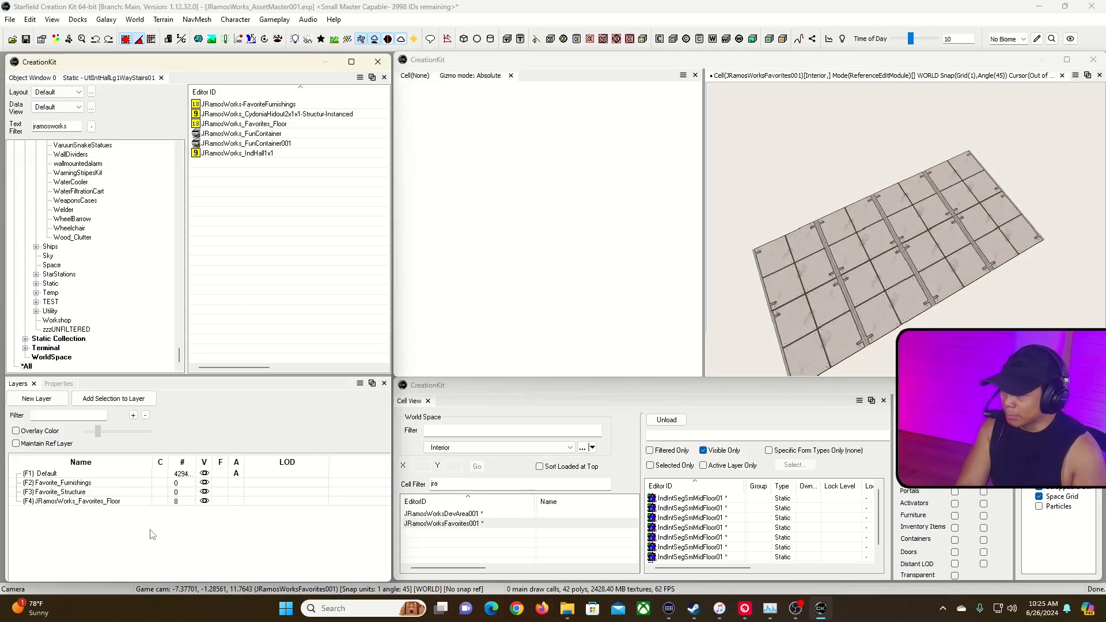
# Make Favorite_Structure the active layer, hide the Default and Favorite_Furnishings layers, and freeze JRamosWorks_Favorites_Floor.
pyautogui.click(237, 494)
pyautogui.click(204, 473)
pyautogui.click(205, 483)
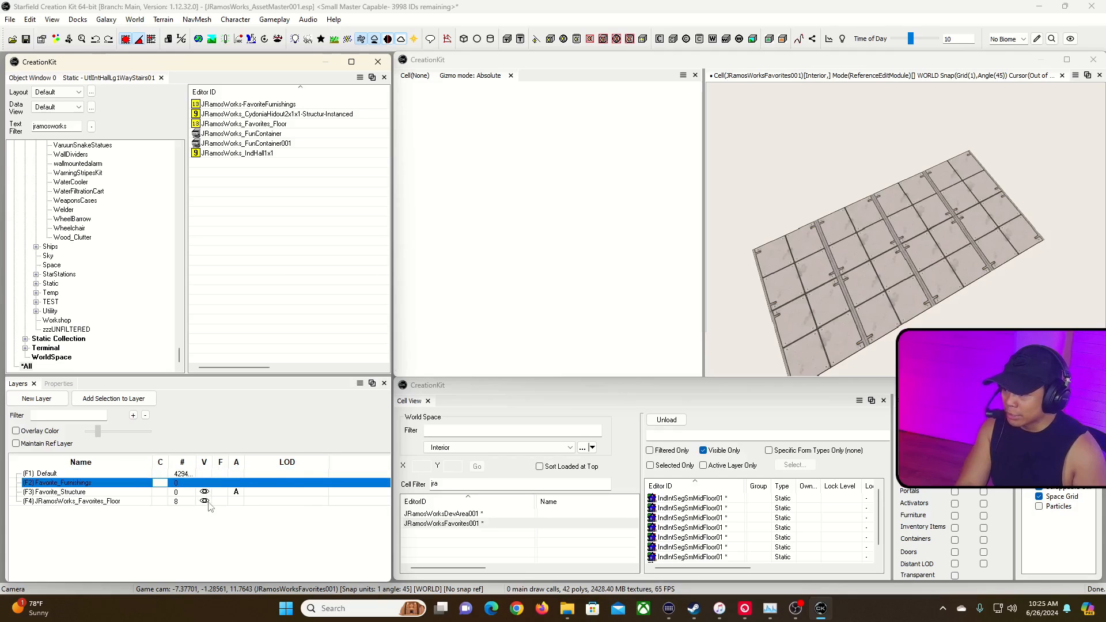
pyautogui.click(205, 501)
pyautogui.click(205, 501)
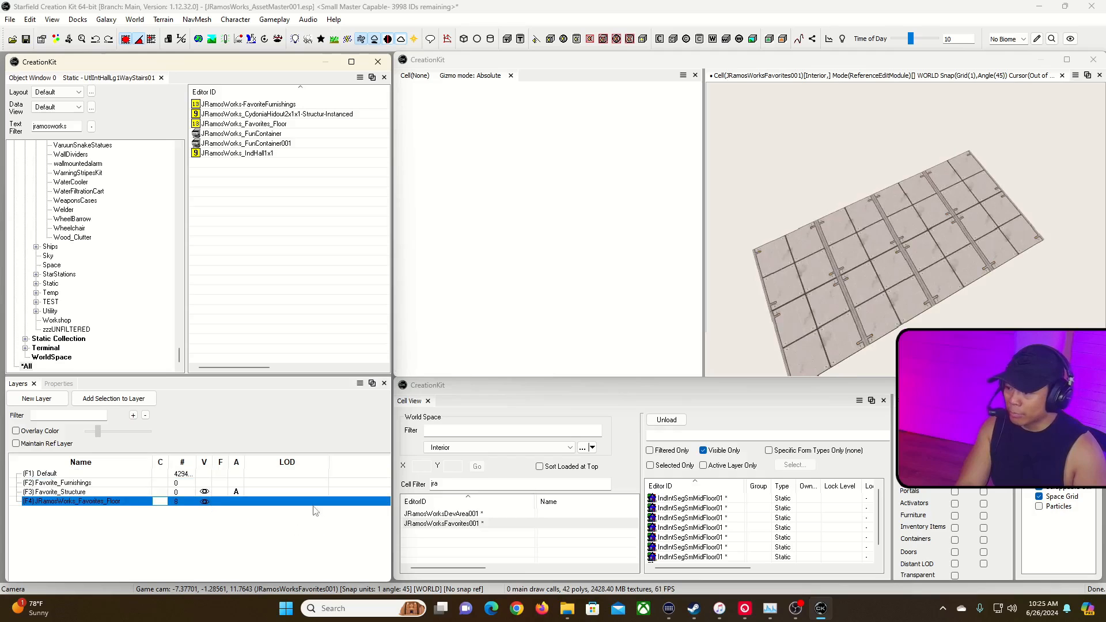
pyautogui.click(220, 501)
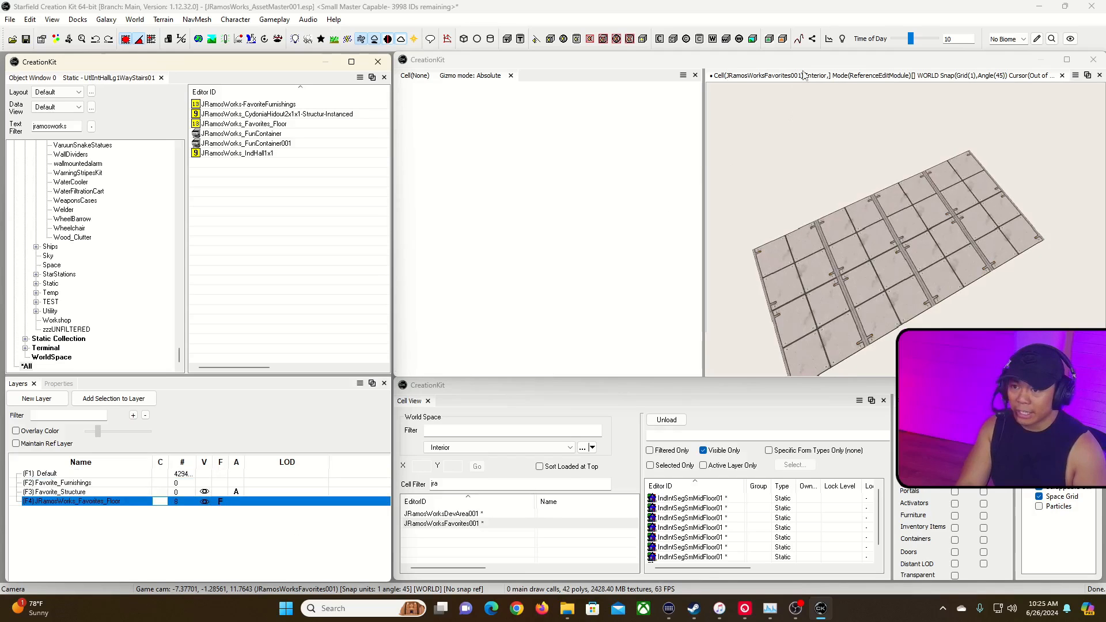
# Filter the interior cells for "rock" and load CityAkilaCityTheRock into the empty render window.
pyautogui.click(729, 113)
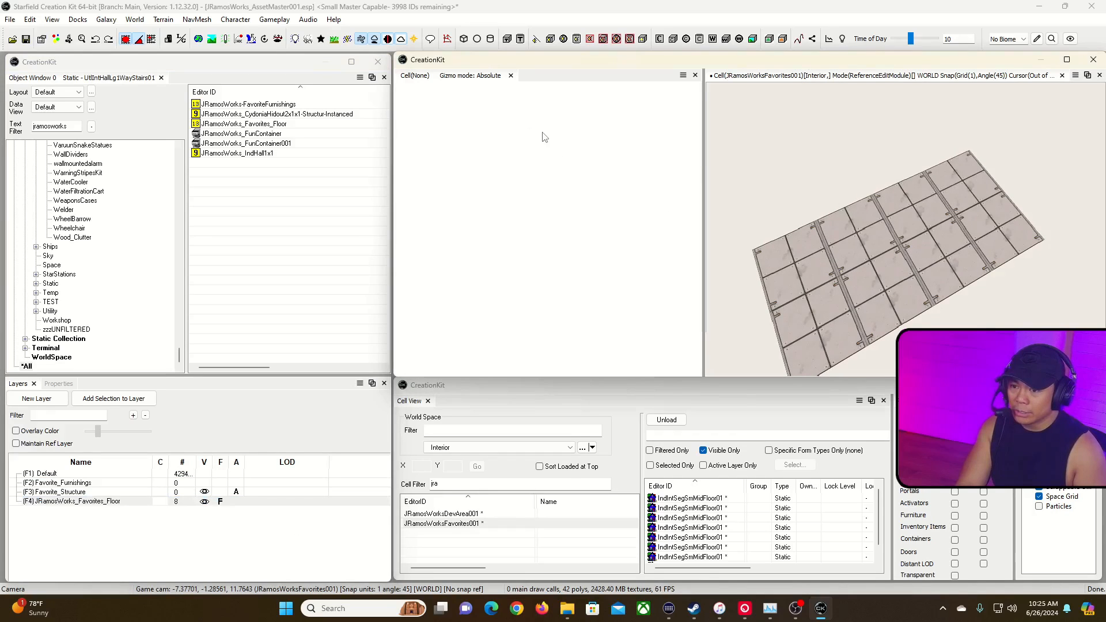
pyautogui.click(481, 78)
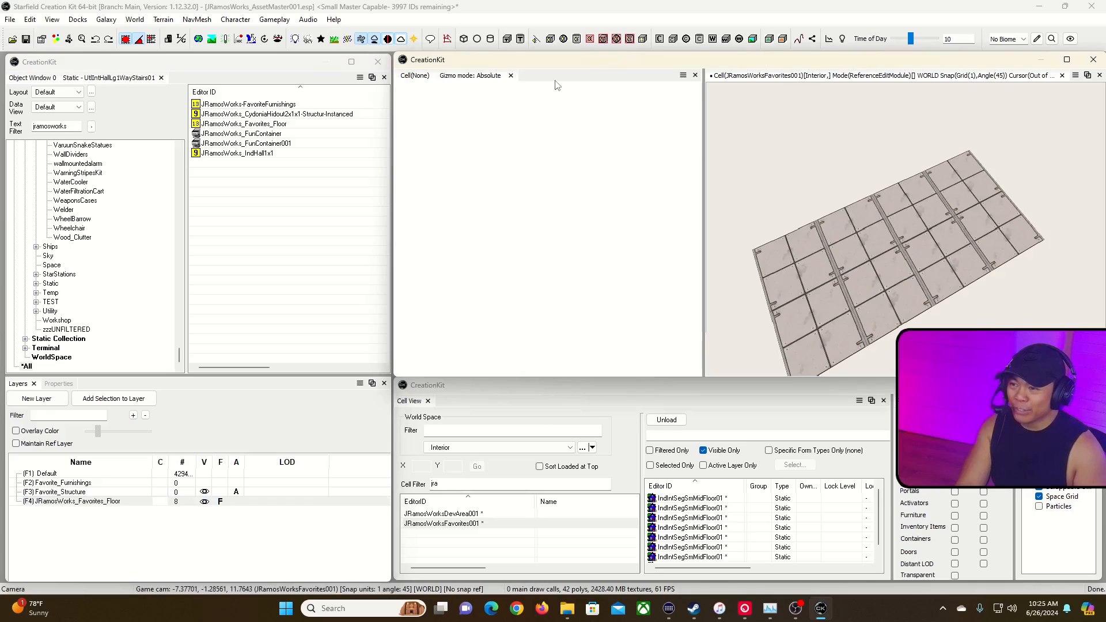
pyautogui.click(507, 482)
pyautogui.doubleClick(507, 482)
pyautogui.write('rock')
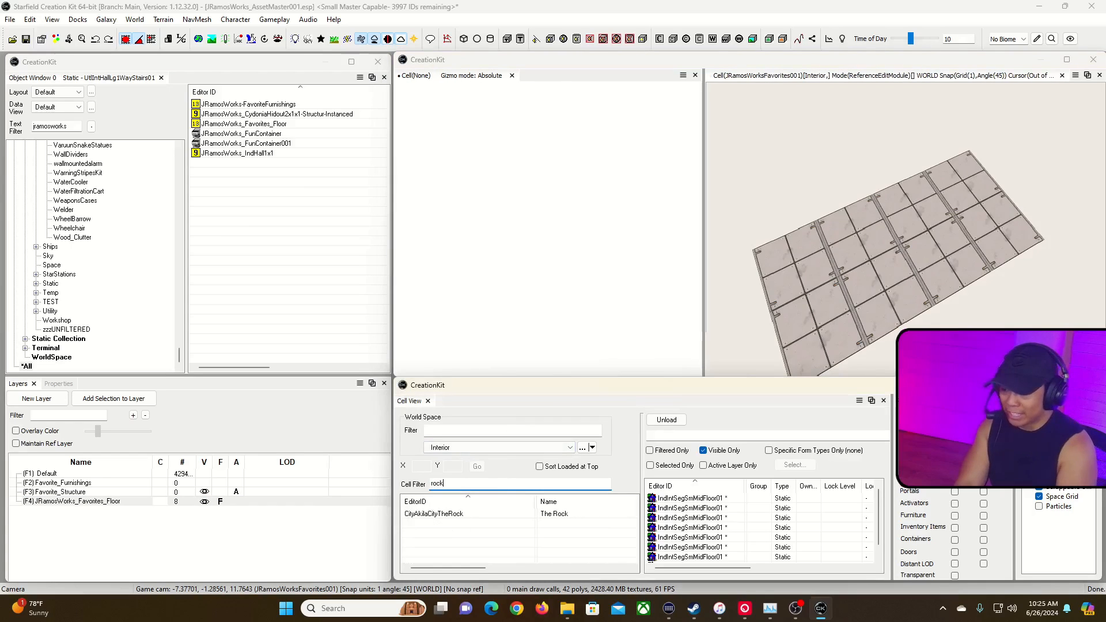
pyautogui.doubleClick(452, 514)
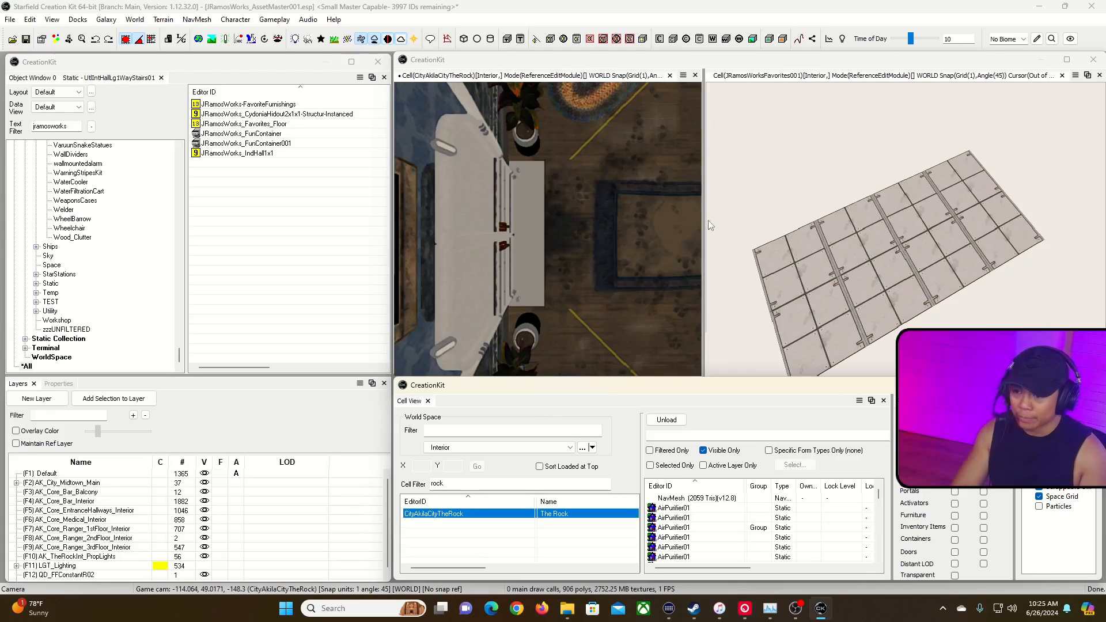
# Widen The Rock's render view, then activate the favorites cell's view and frame the entire floor in it.
pyautogui.moveTo(704, 224); pyautogui.dragTo(774, 220)
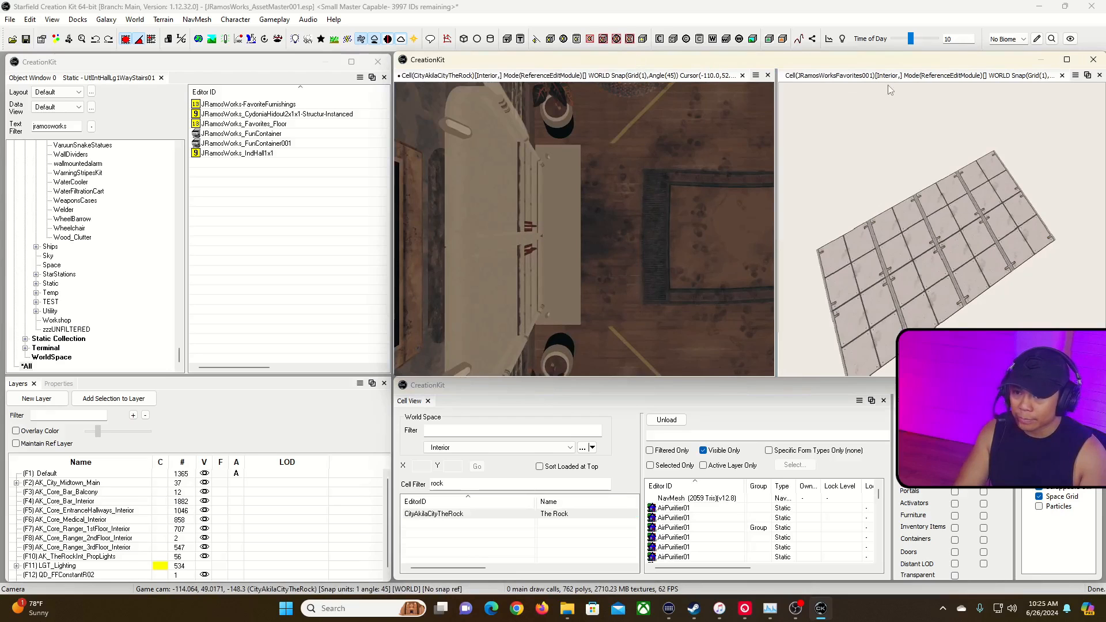
pyautogui.click(931, 182)
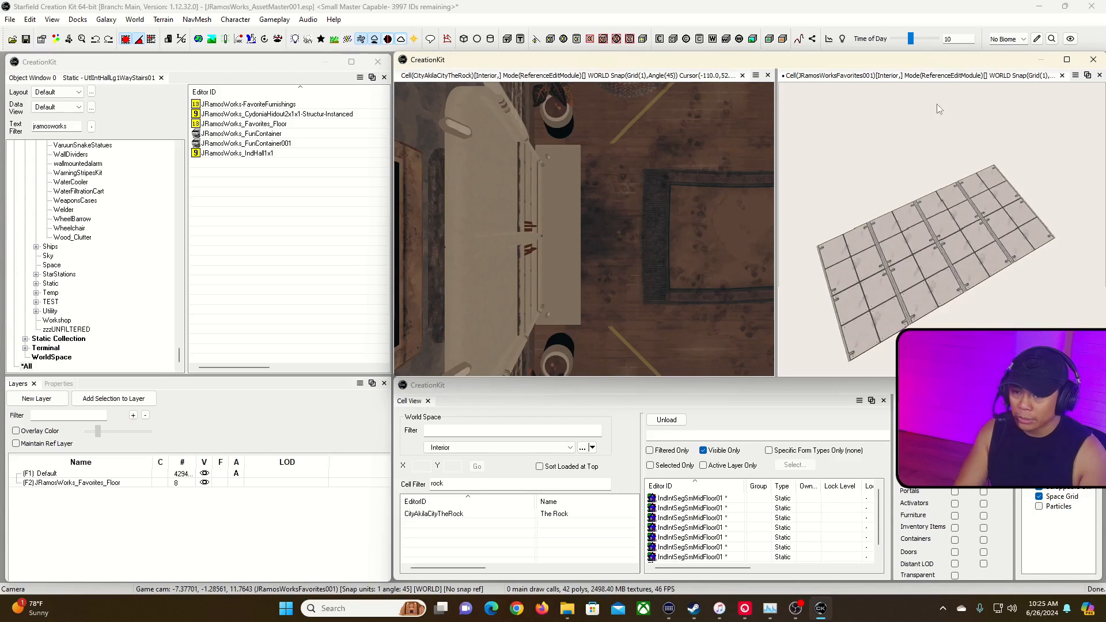
pyautogui.moveTo(948, 210); pyautogui.dragTo(968, 224, button='right')
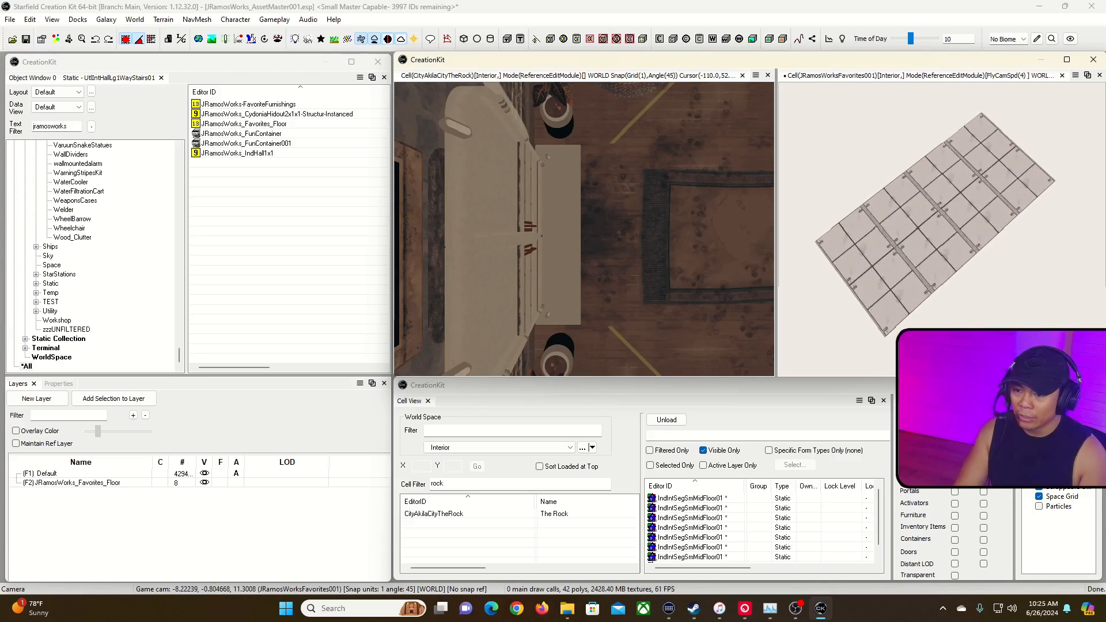
# Create a new layer named favorites_structures in the favorites cell.
pyautogui.click(159, 517)
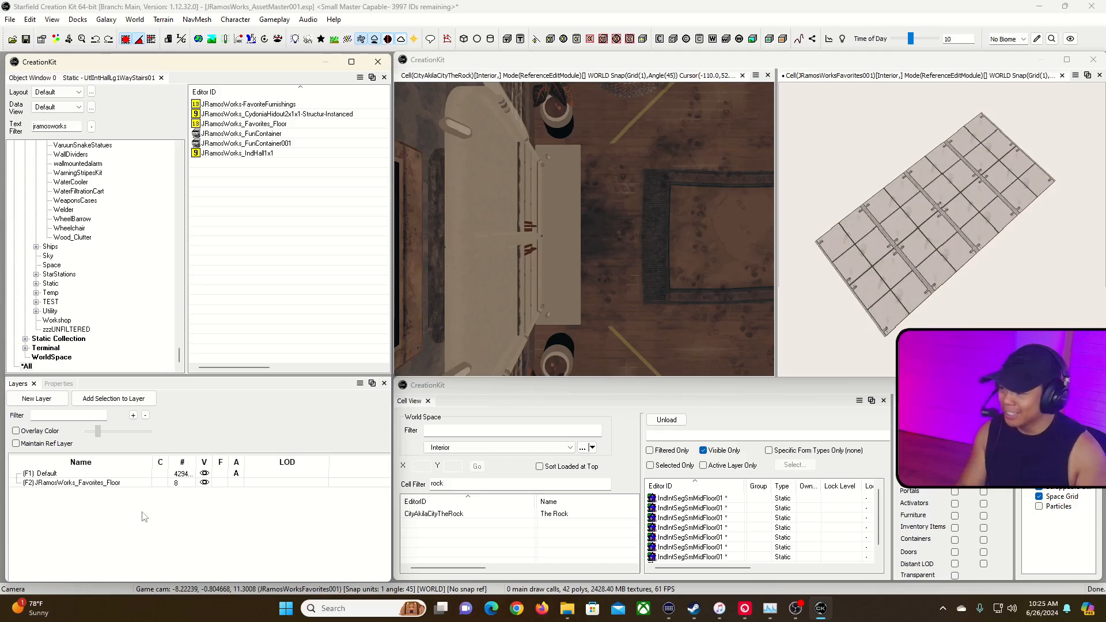
pyautogui.click(89, 416)
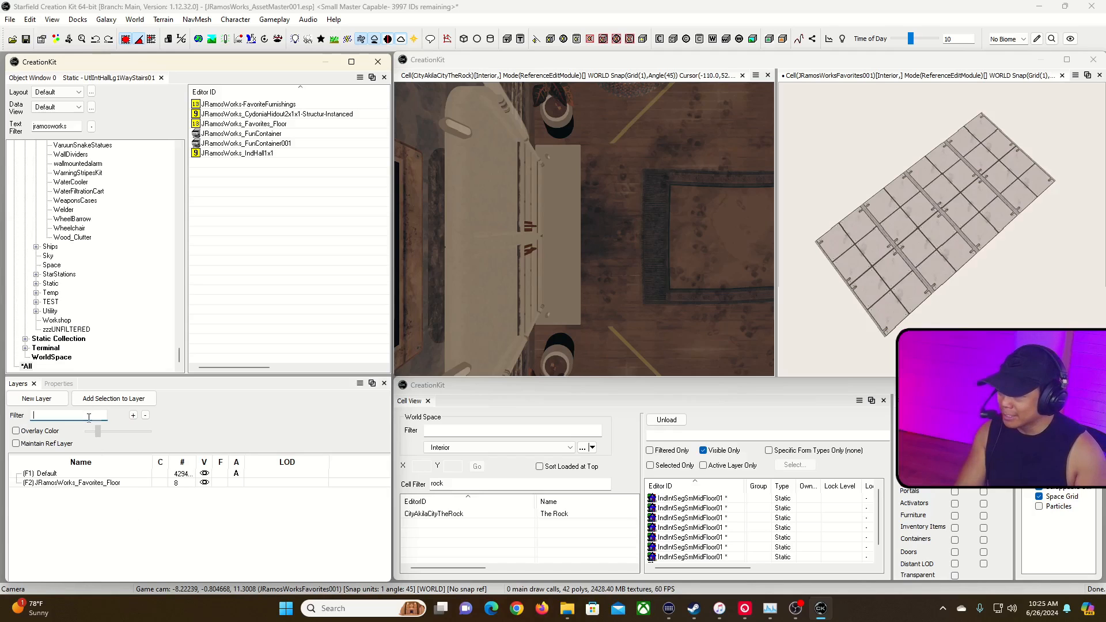
pyautogui.click(37, 399)
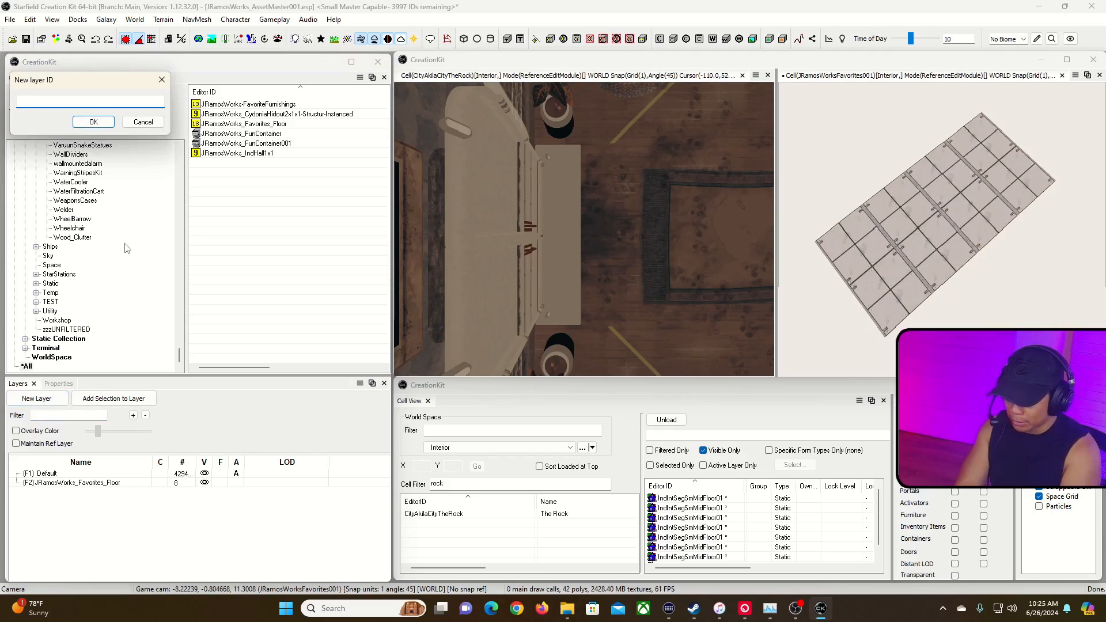
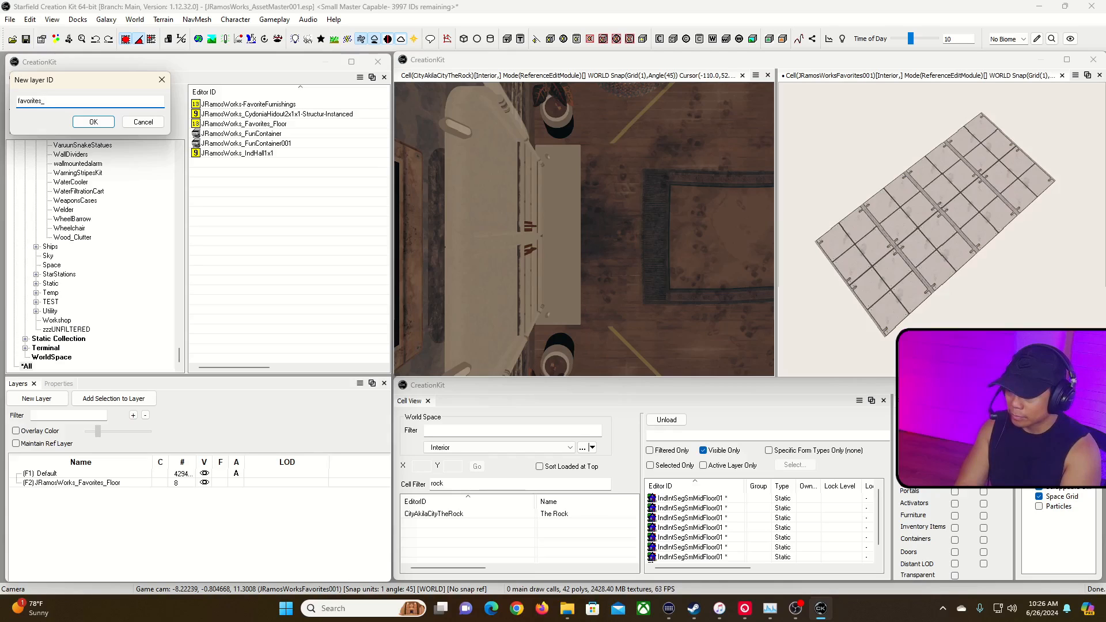
pyautogui.write('structures')
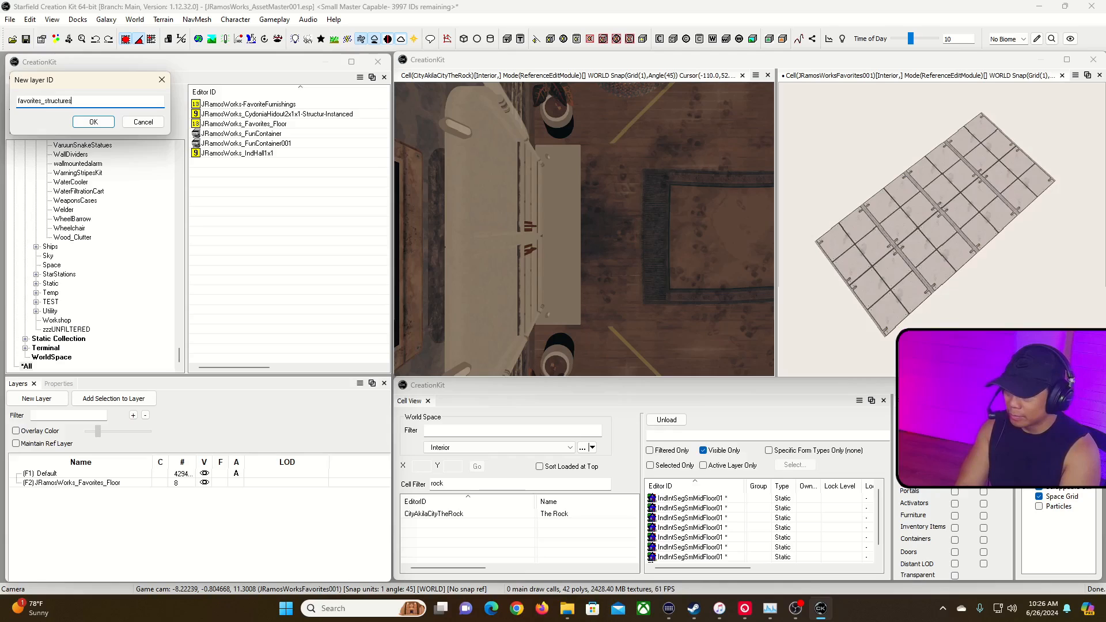
pyautogui.press('Return')
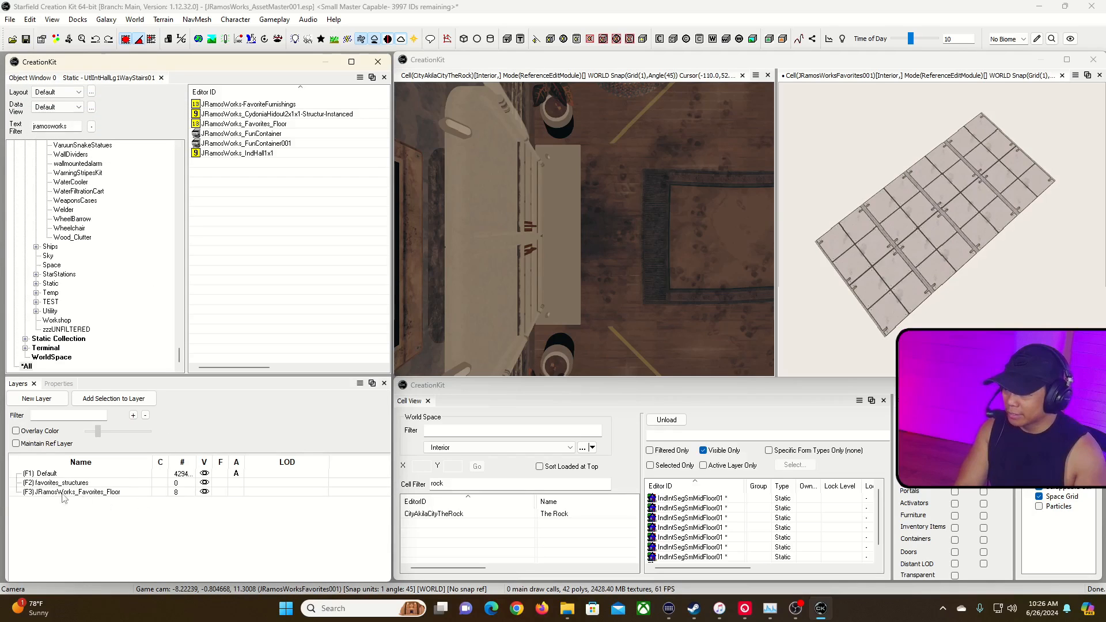
# Make favorites_structures the active layer and freeze the JRamosWorks_Favorites_Floor layer, testing the freeze on a floor tile.
pyautogui.click(236, 484)
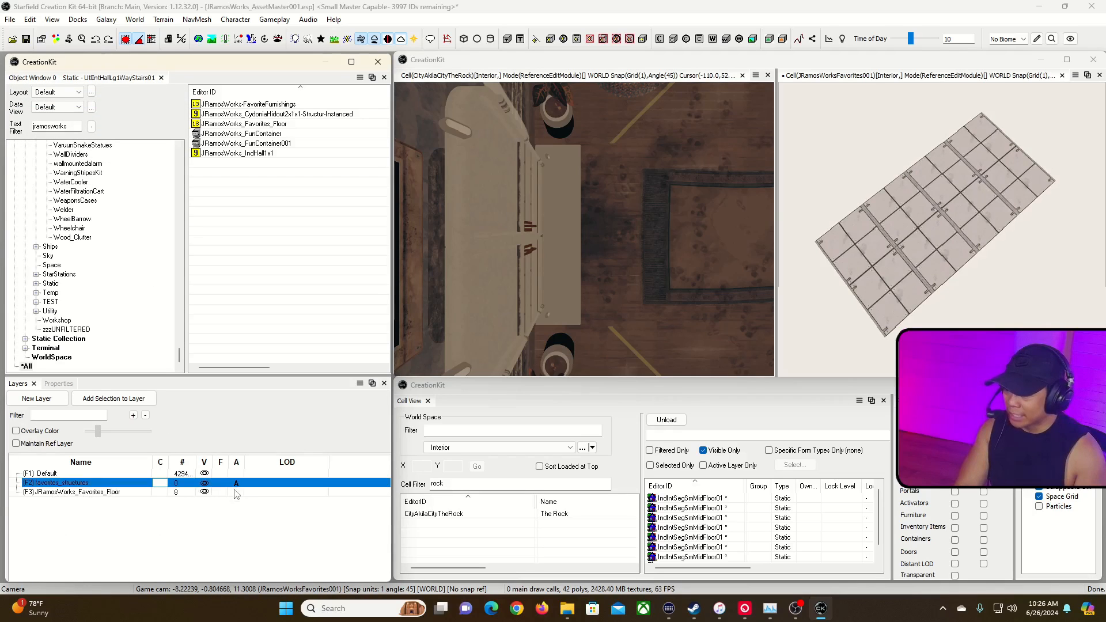
pyautogui.click(220, 493)
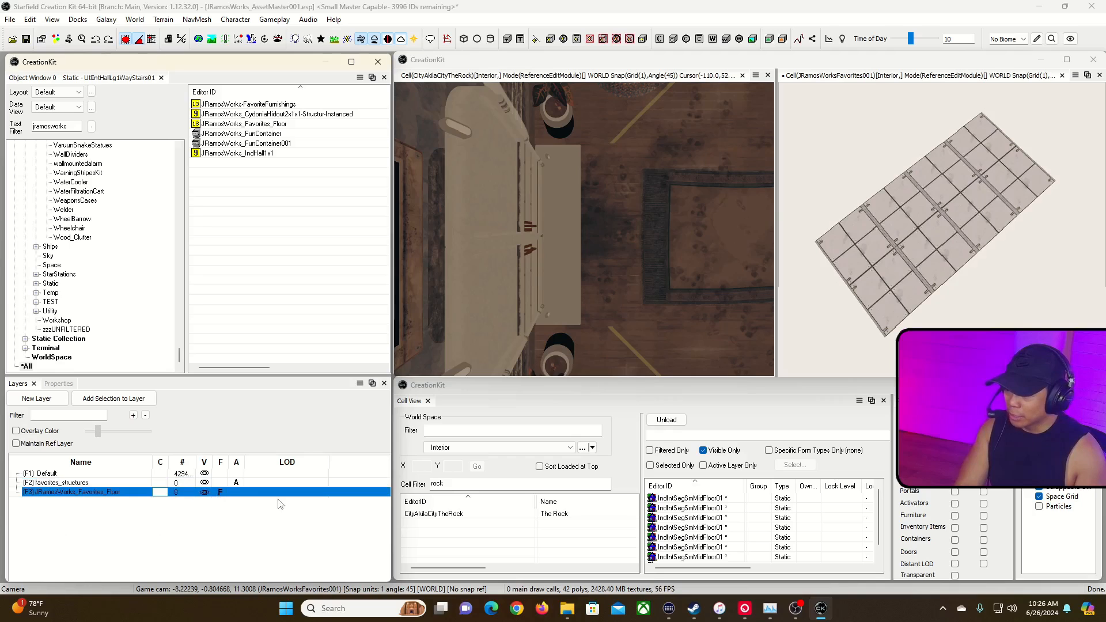
pyautogui.click(94, 483)
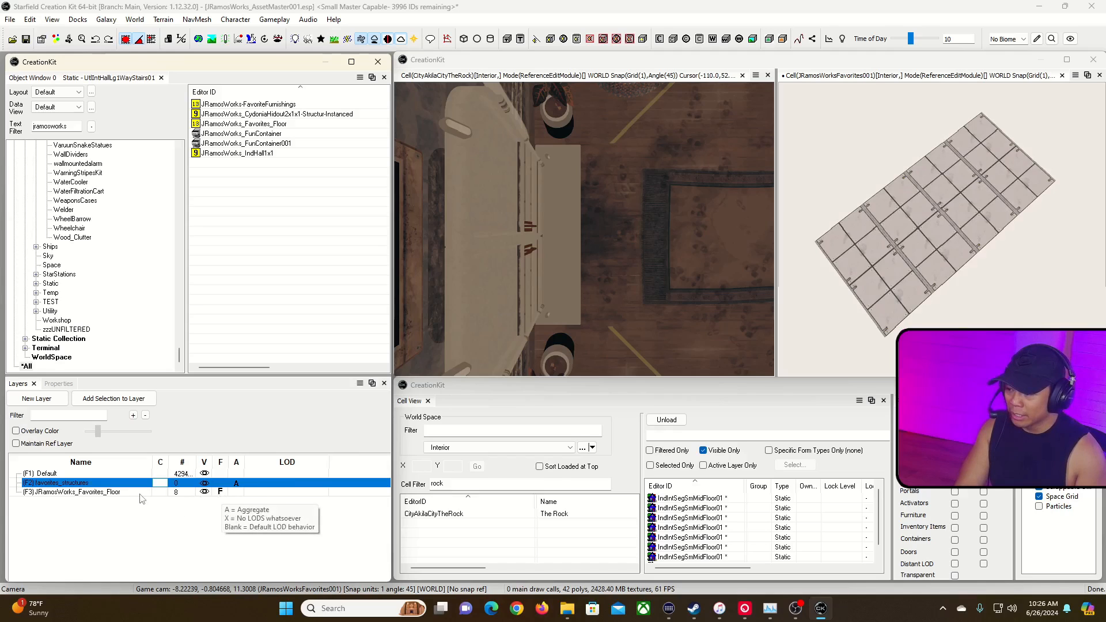
pyautogui.click(907, 282)
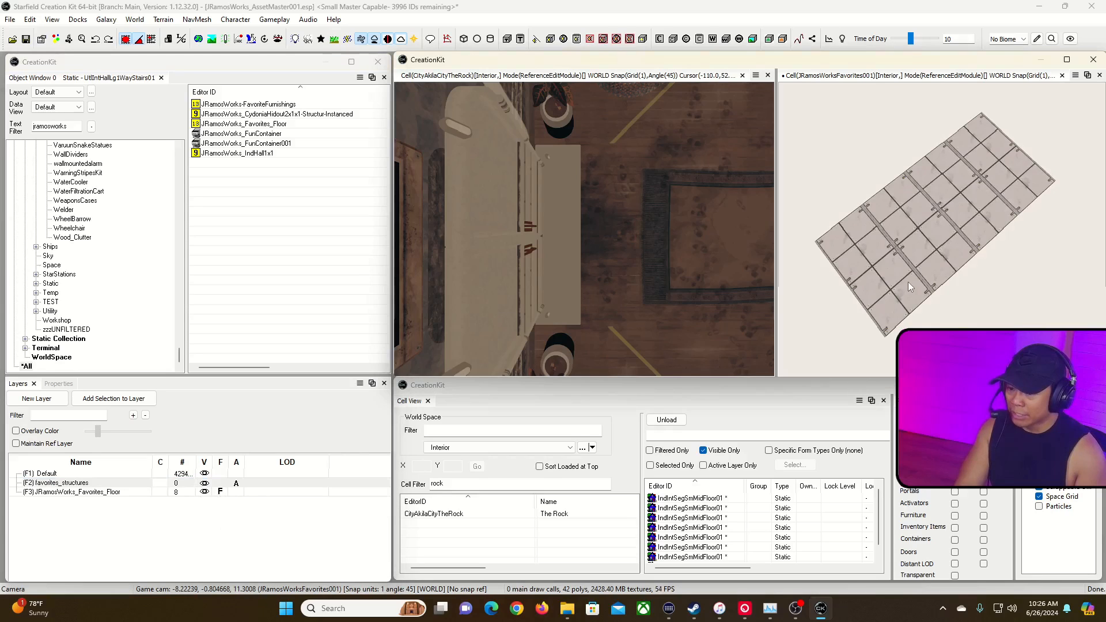
# Unfreeze the JRamosWorks_Favorites_Floor layer, make it active, and select all eight floor tiles for copying.
pyautogui.click(237, 493)
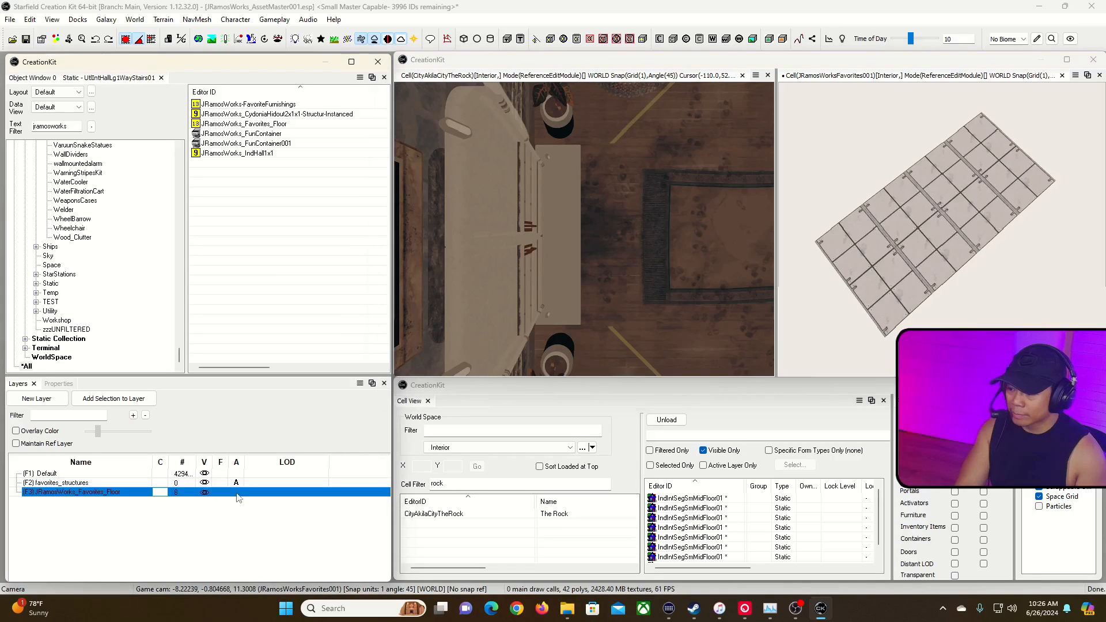
pyautogui.click(287, 492)
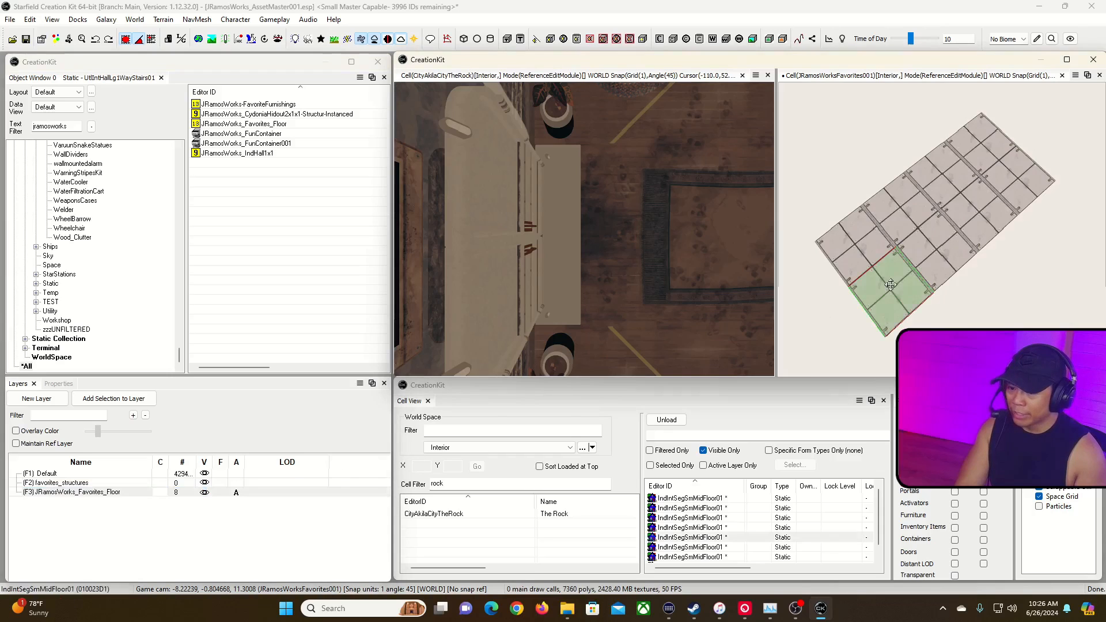
pyautogui.click(878, 241)
pyautogui.keyDown('ctrl'); pyautogui.click(910, 211); pyautogui.keyUp('ctrl')
pyautogui.keyDown('ctrl'); pyautogui.click(988, 220); pyautogui.keyUp('ctrl')
pyautogui.keyDown('ctrl'); pyautogui.click(954, 185); pyautogui.keyUp('ctrl')
pyautogui.keyDown('ctrl'); pyautogui.click(988, 151); pyautogui.keyUp('ctrl')
pyautogui.keyDown('ctrl'); pyautogui.click(1023, 190); pyautogui.keyUp('ctrl')
pyautogui.keyDown('ctrl'); pyautogui.click(936, 263); pyautogui.keyUp('ctrl')
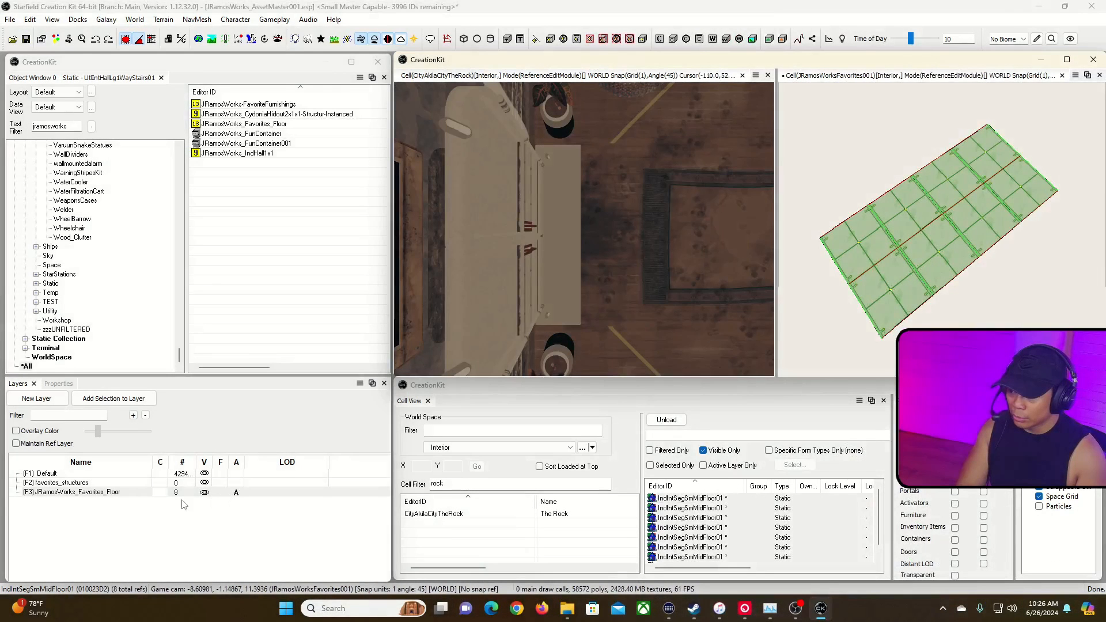
# Hide the JRamosWorks_Favorites_Floor layer, make favorites_structures active, and paste the copied floor tiles into it.
pyautogui.click(205, 493)
pyautogui.click(221, 483)
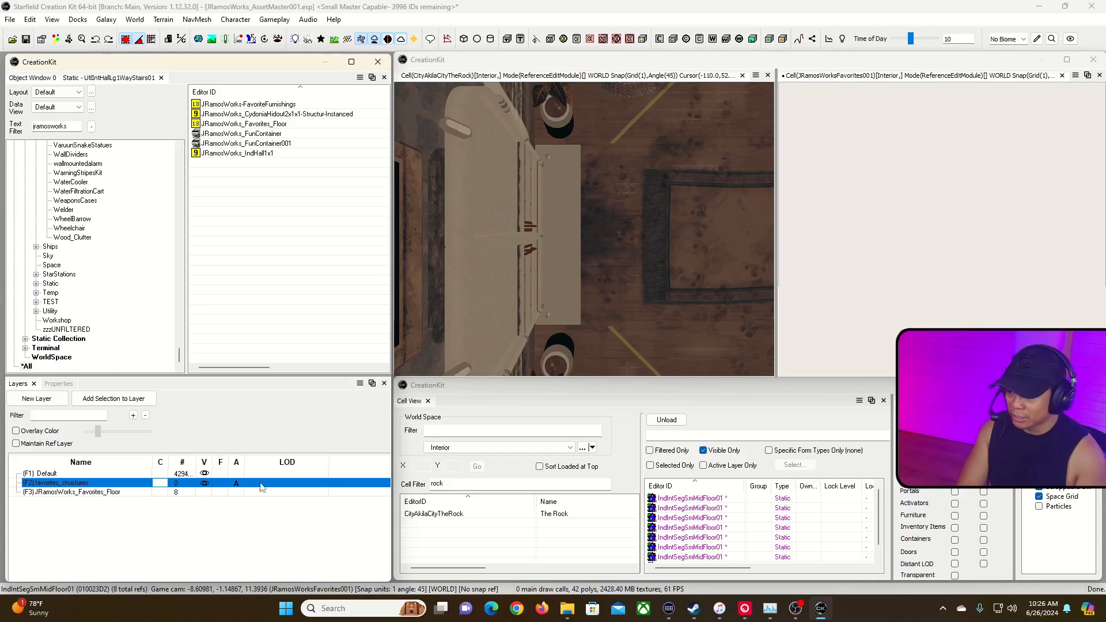
pyautogui.click(920, 236)
pyautogui.hotkey('ctrl', 'v')
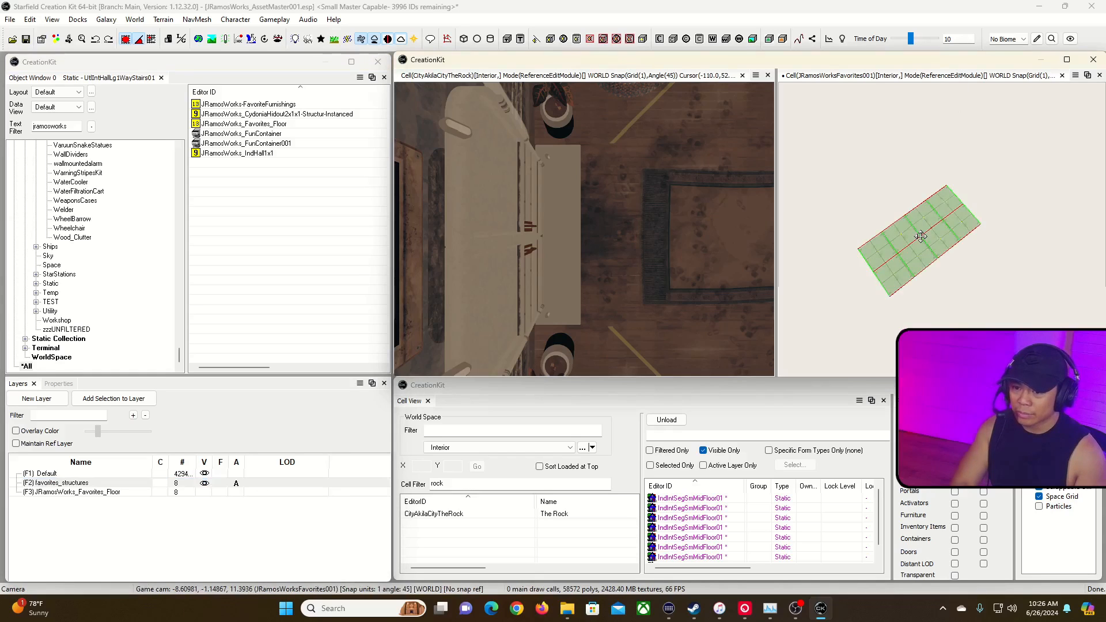
# Group the eight floor tiles on the favorites_structures layer under the name Floor.
pyautogui.click(927, 285)
pyautogui.click(922, 259)
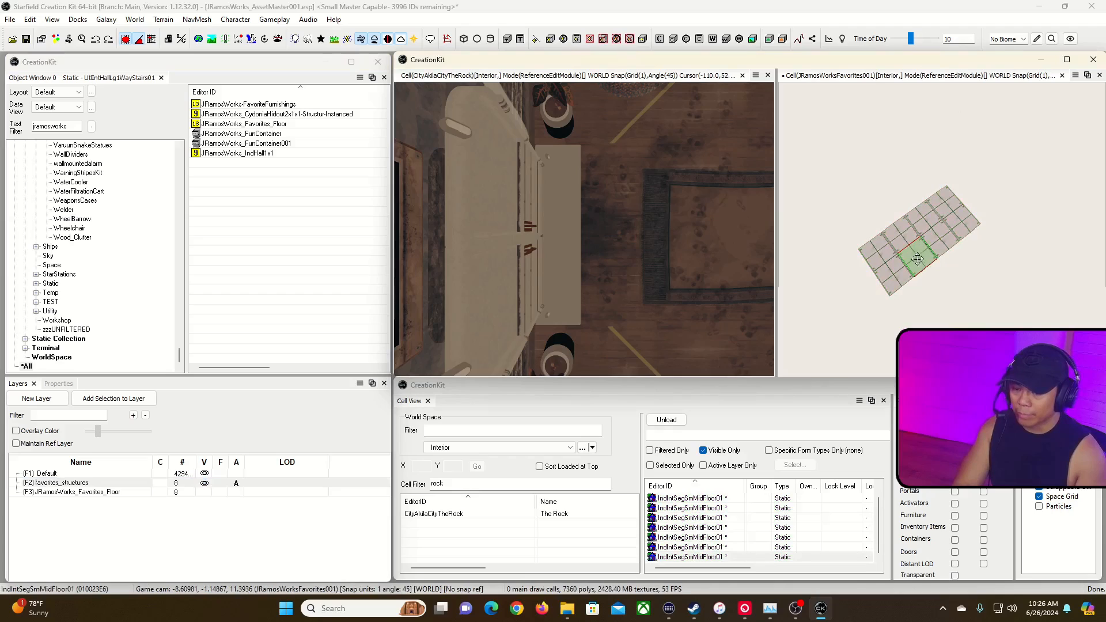
pyautogui.keyDown('ctrl'); pyautogui.click(879, 246); pyautogui.keyUp('ctrl')
pyautogui.keyDown('ctrl'); pyautogui.click(901, 233); pyautogui.keyUp('ctrl')
pyautogui.keyDown('ctrl'); pyautogui.click(923, 219); pyautogui.keyUp('ctrl')
pyautogui.keyDown('ctrl'); pyautogui.click(944, 205); pyautogui.keyUp('ctrl')
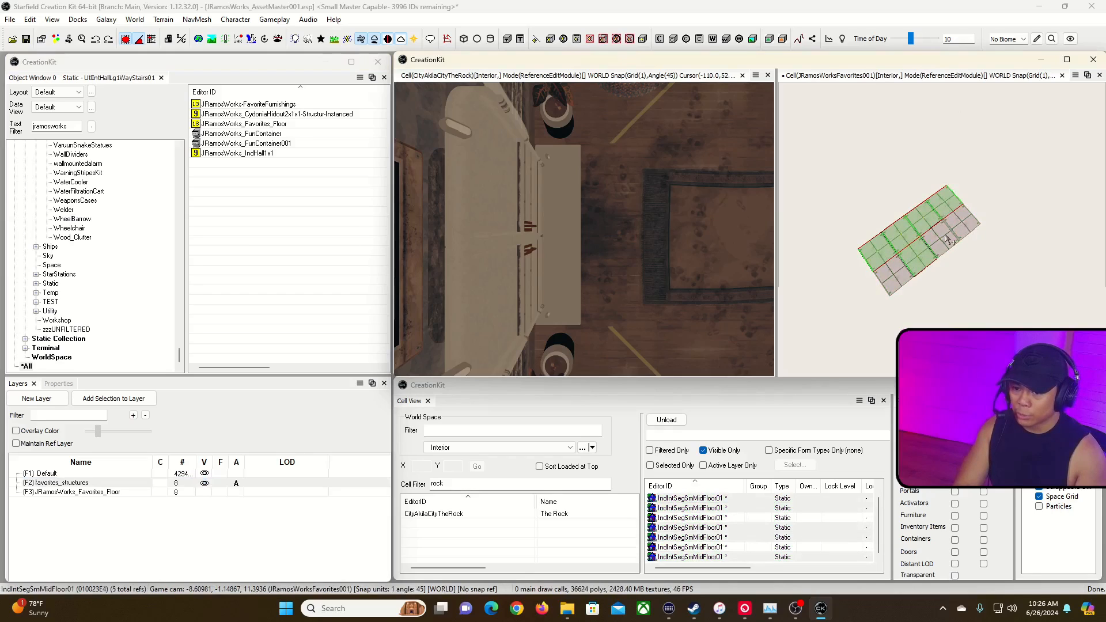
pyautogui.keyDown('ctrl'); pyautogui.click(946, 237); pyautogui.keyUp('ctrl')
pyautogui.keyDown('ctrl'); pyautogui.click(895, 287); pyautogui.keyUp('ctrl')
pyautogui.keyDown('ctrl'); pyautogui.click(962, 220); pyautogui.keyUp('ctrl')
pyautogui.hotkey('ctrl', 'g')
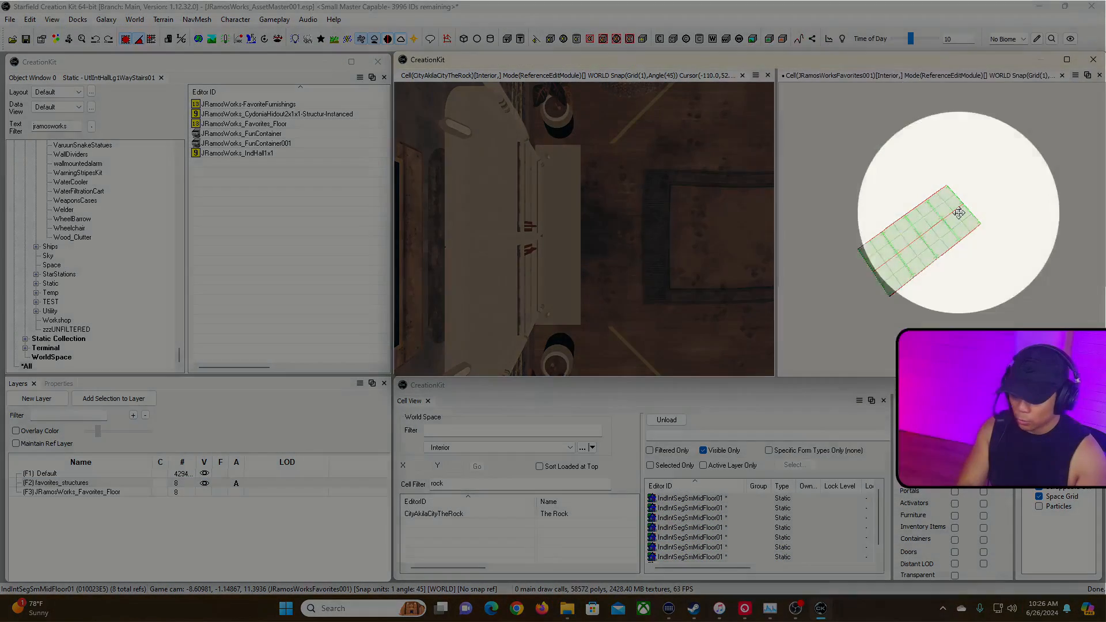
pyautogui.click(597, 339)
pyautogui.write('Floor')
pyautogui.click(488, 125)
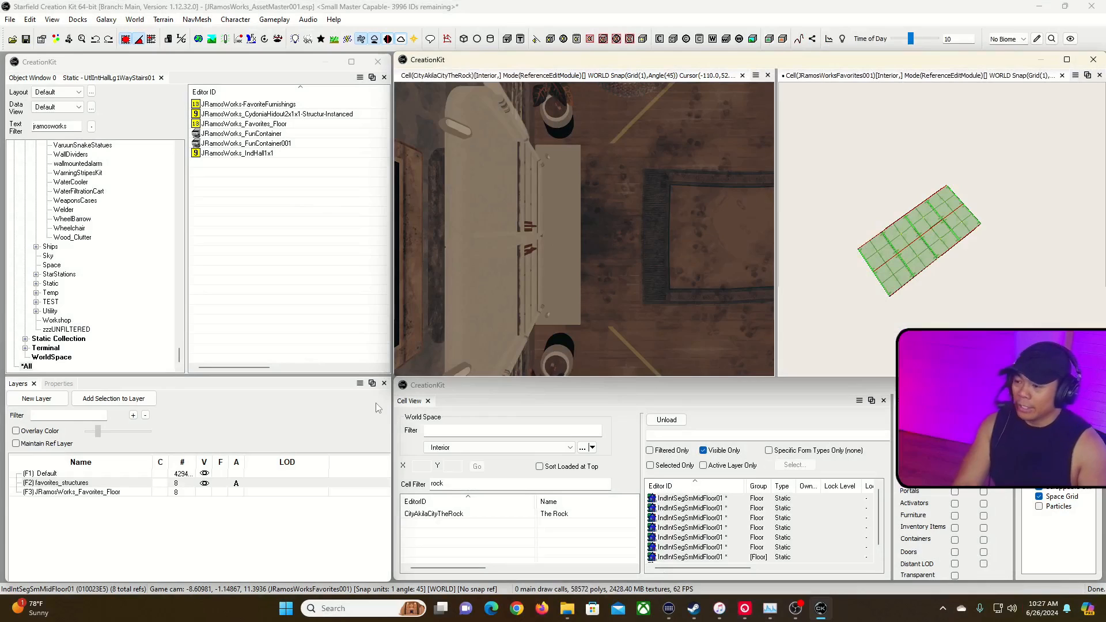
# Toggle the visibility of the favorites_structures layer to check which floor tiles belong to it, leaving the layer shown.
pyautogui.click(207, 487)
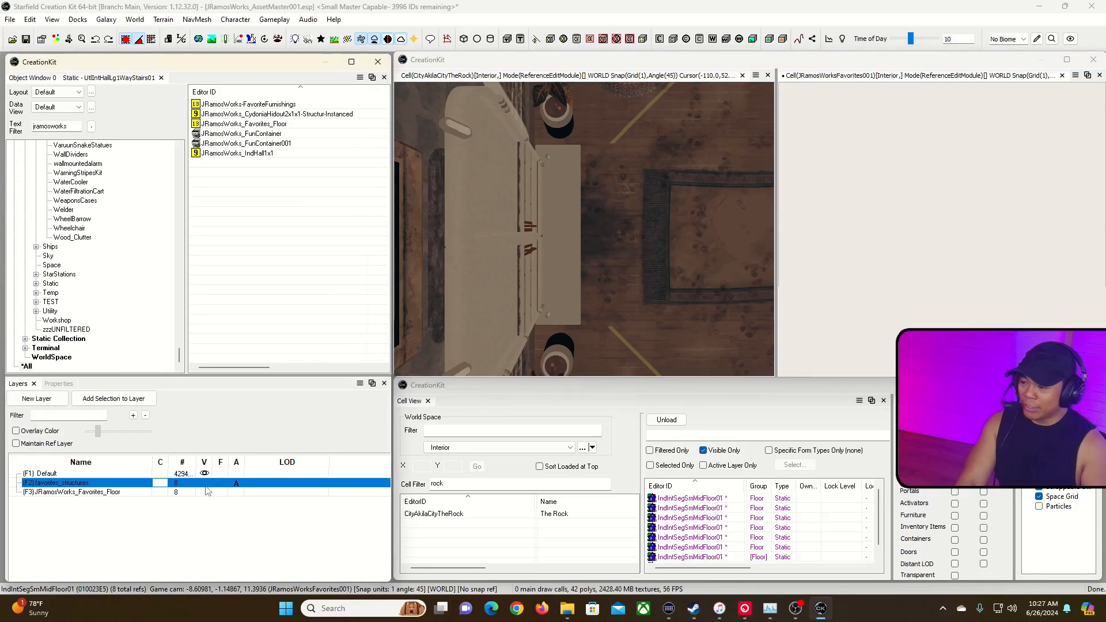
pyautogui.click(205, 484)
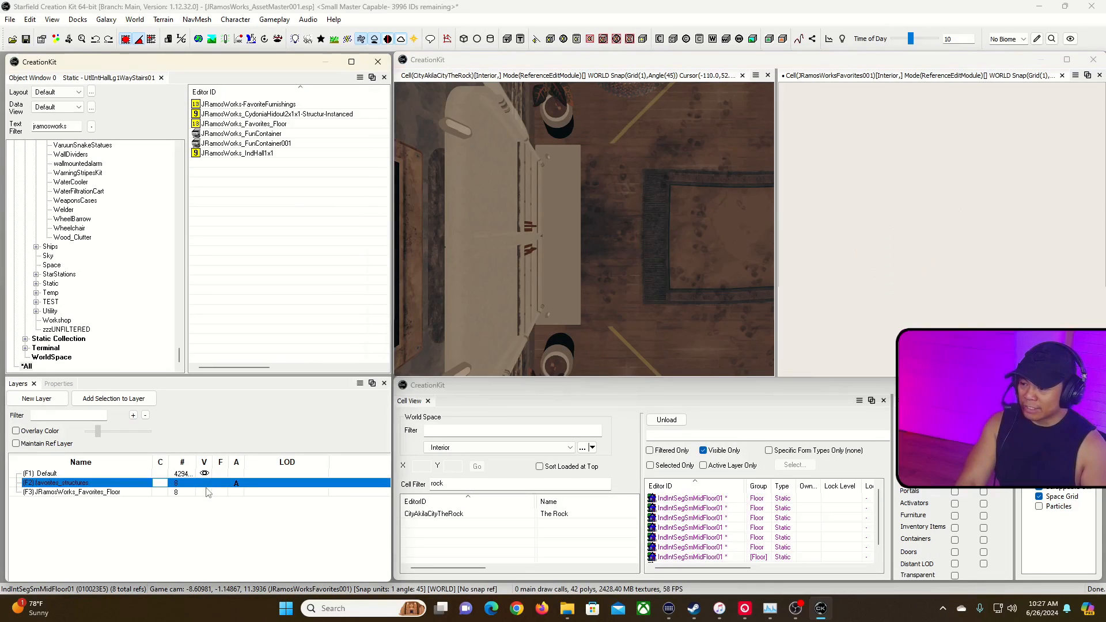
pyautogui.click(207, 492)
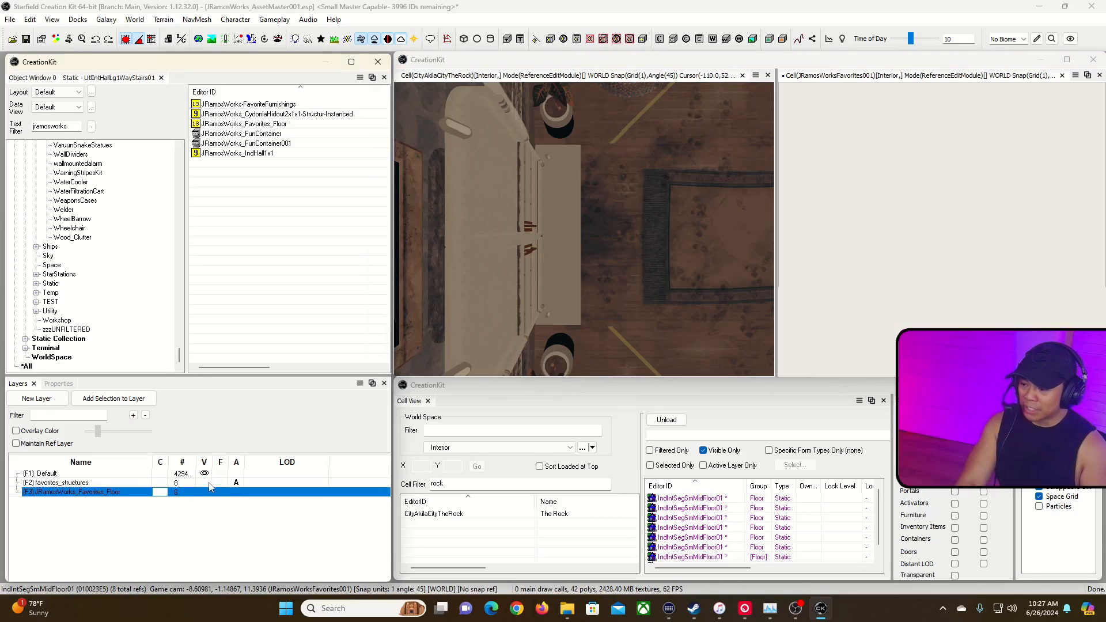
pyautogui.click(207, 484)
pyautogui.click(212, 522)
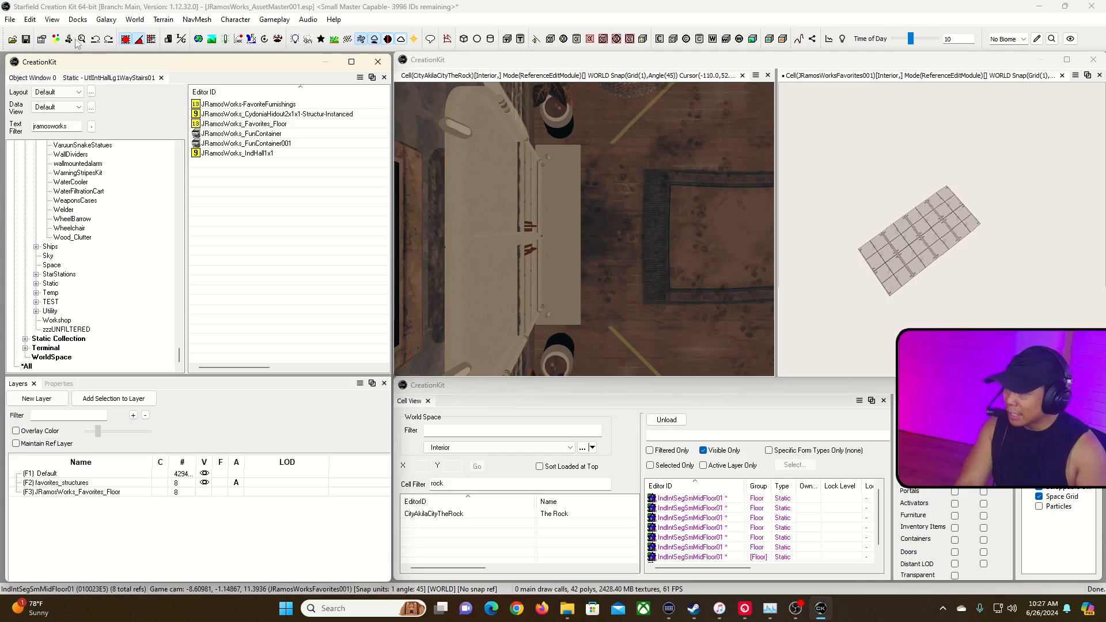
pyautogui.click(11, 19)
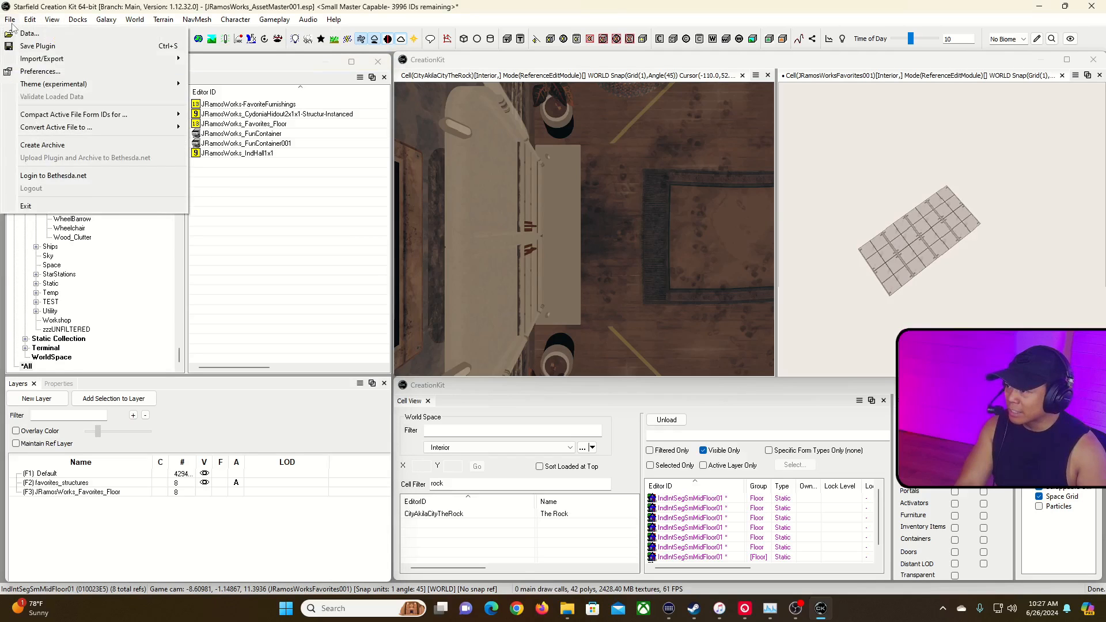
pyautogui.moveTo(78, 28)
pyautogui.click(251, 520)
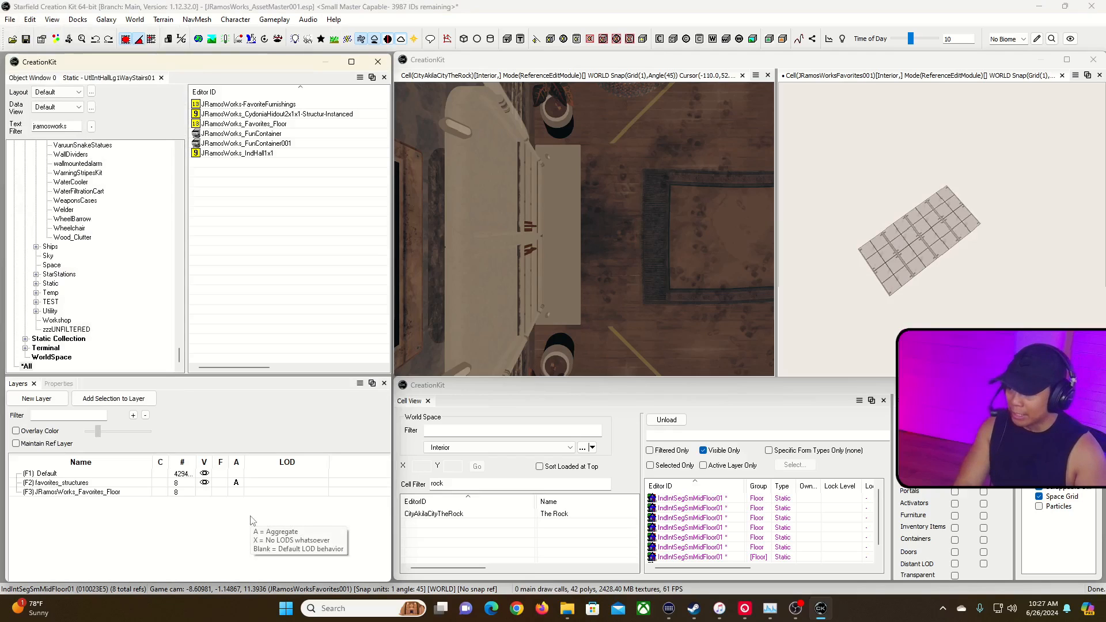
pyautogui.click(86, 484)
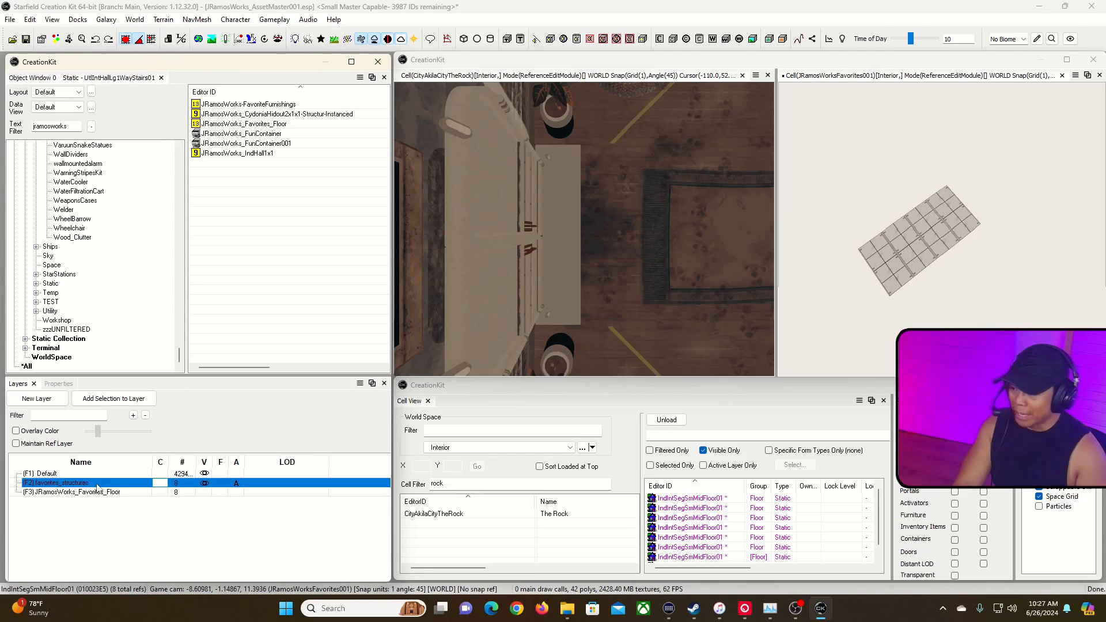
pyautogui.click(235, 501)
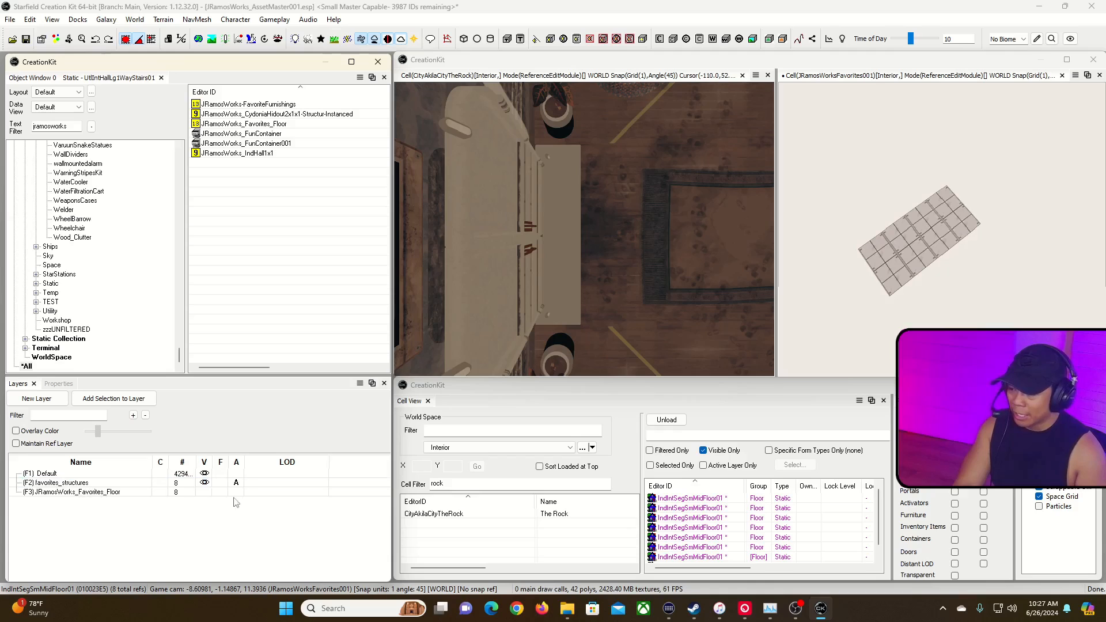
pyautogui.click(864, 82)
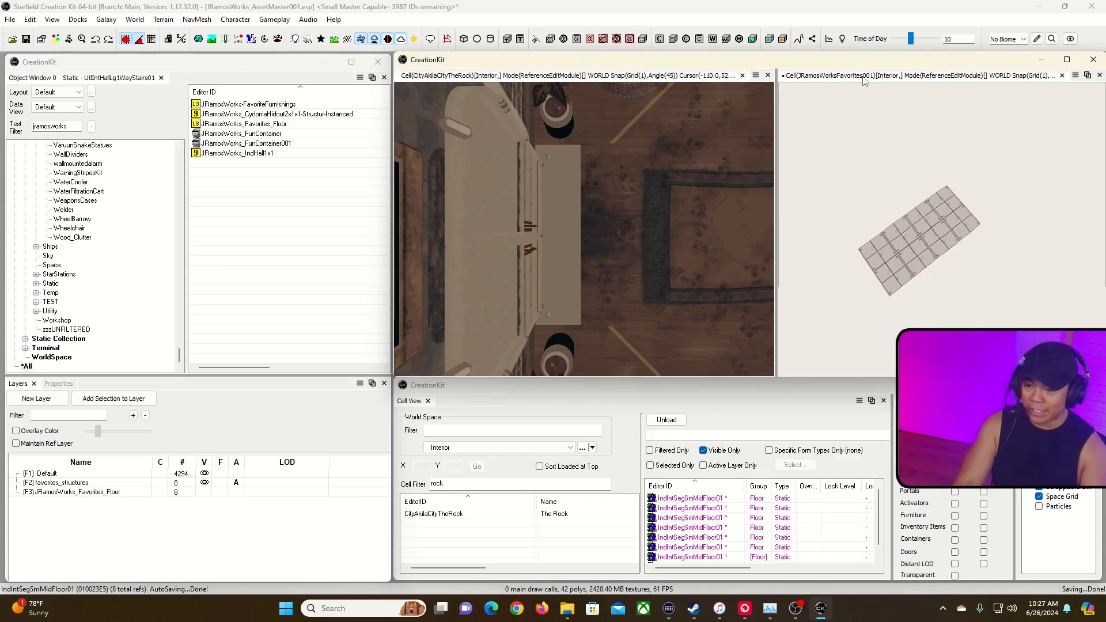
# In The Rock's view, select the wooden staircase together with its side railings and the corner posts at both ends.
pyautogui.click(661, 212)
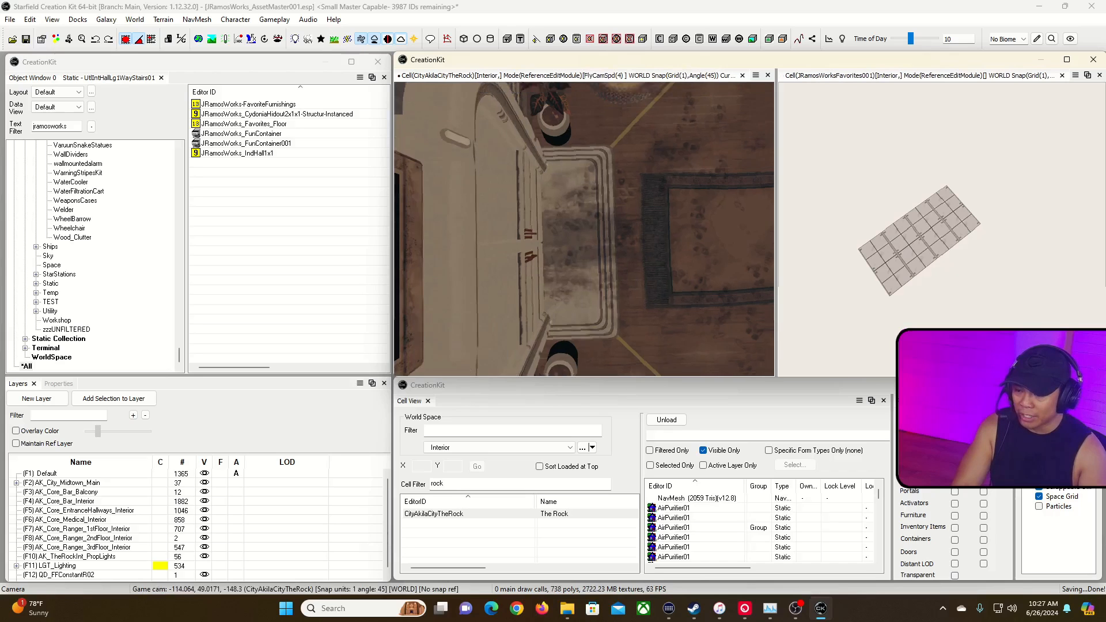
pyautogui.press('w')
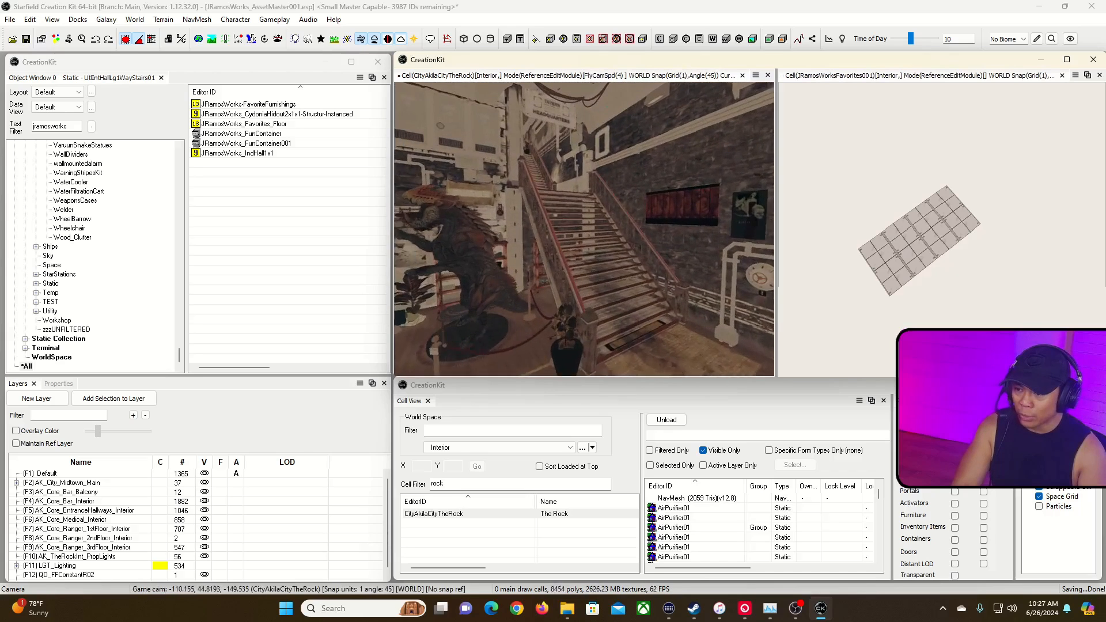
pyautogui.click(545, 211)
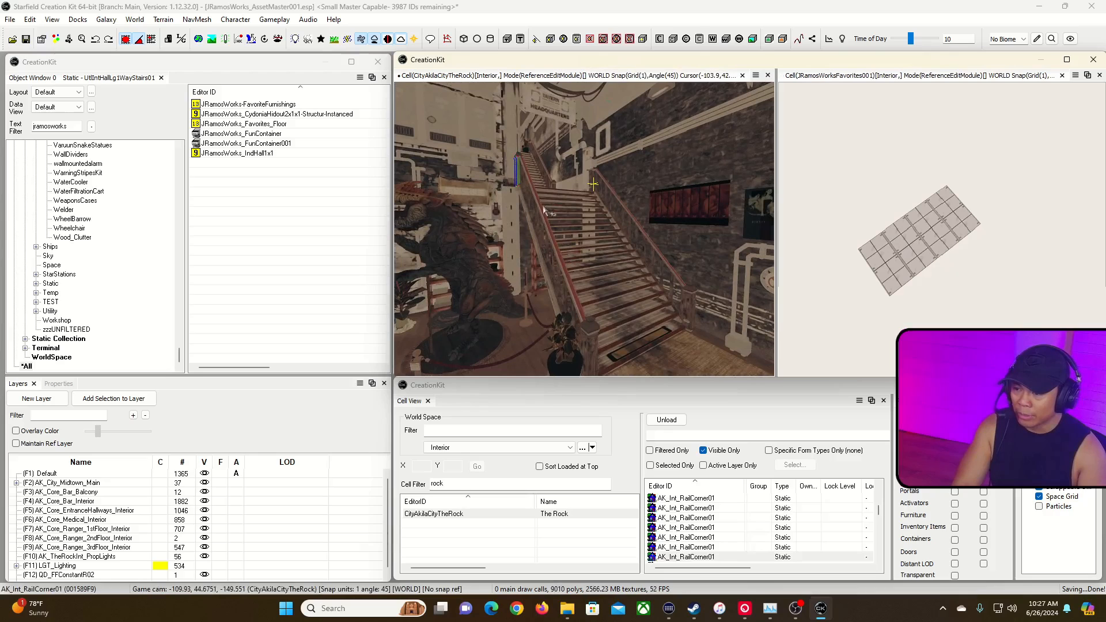
pyautogui.click(598, 186)
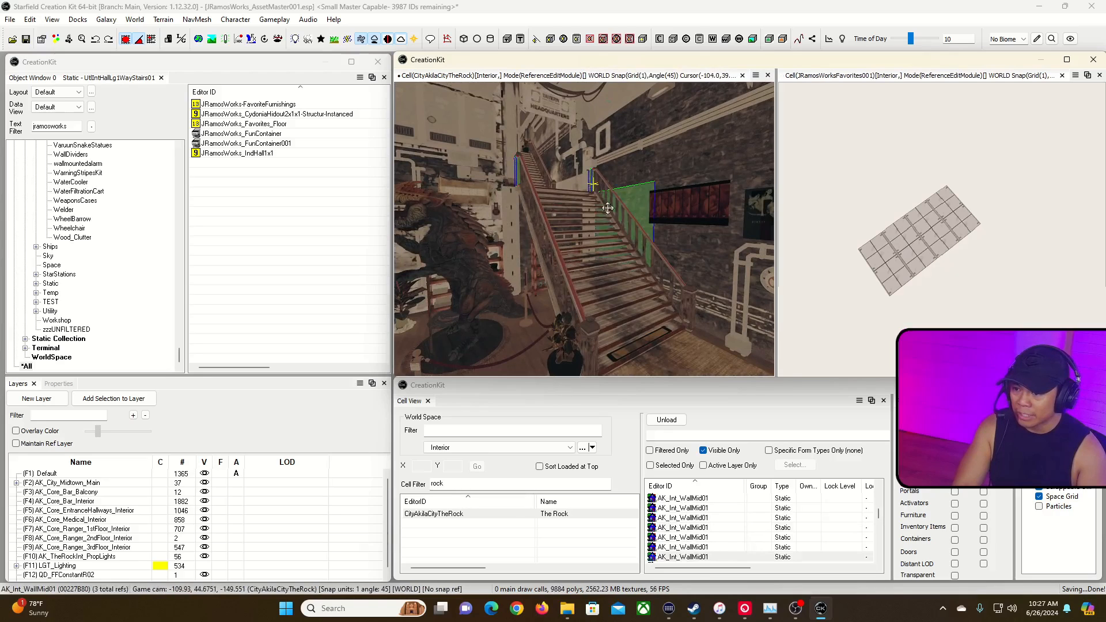
pyautogui.click(609, 218)
pyautogui.click(593, 182)
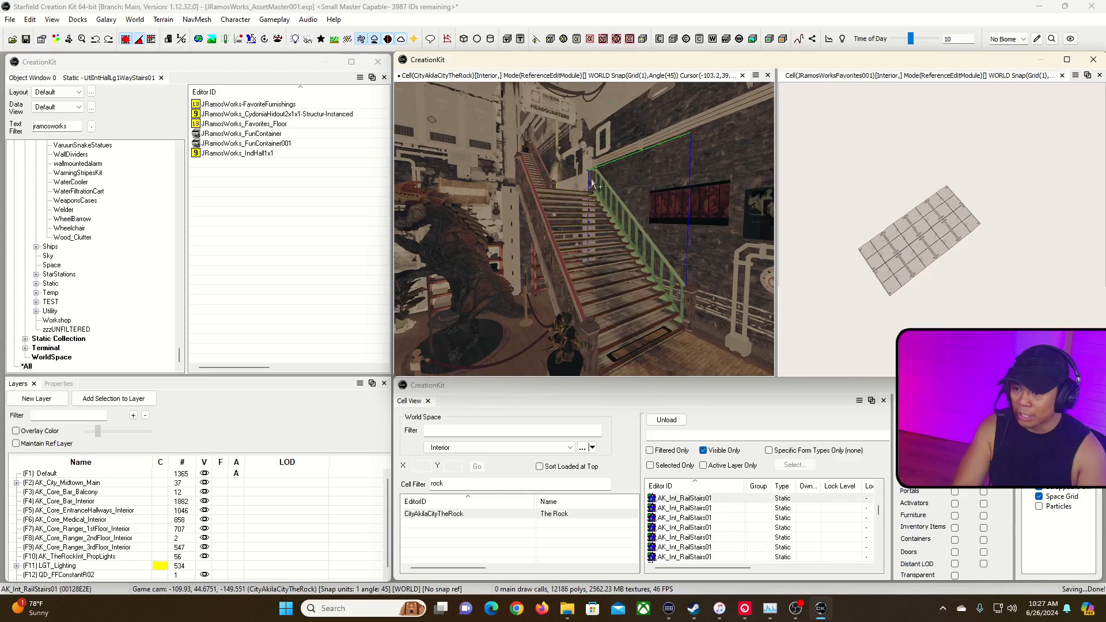
pyautogui.click(579, 295)
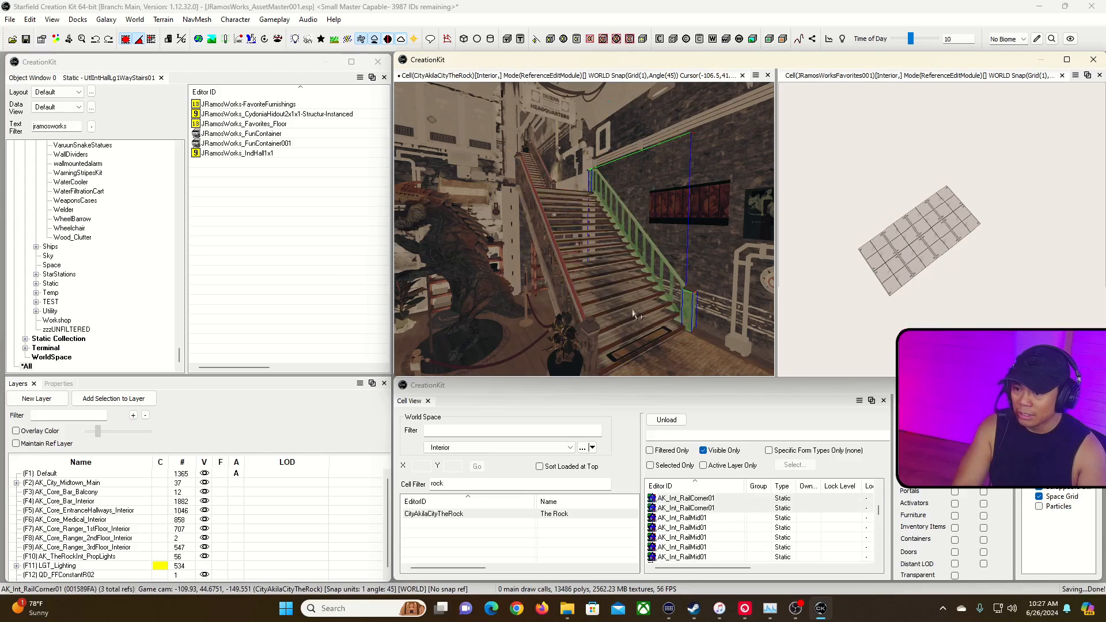
pyautogui.keyDown('ctrl'); pyautogui.click(577, 295); pyautogui.keyUp('ctrl')
pyautogui.keyDown('ctrl'); pyautogui.click(593, 328); pyautogui.keyUp('ctrl')
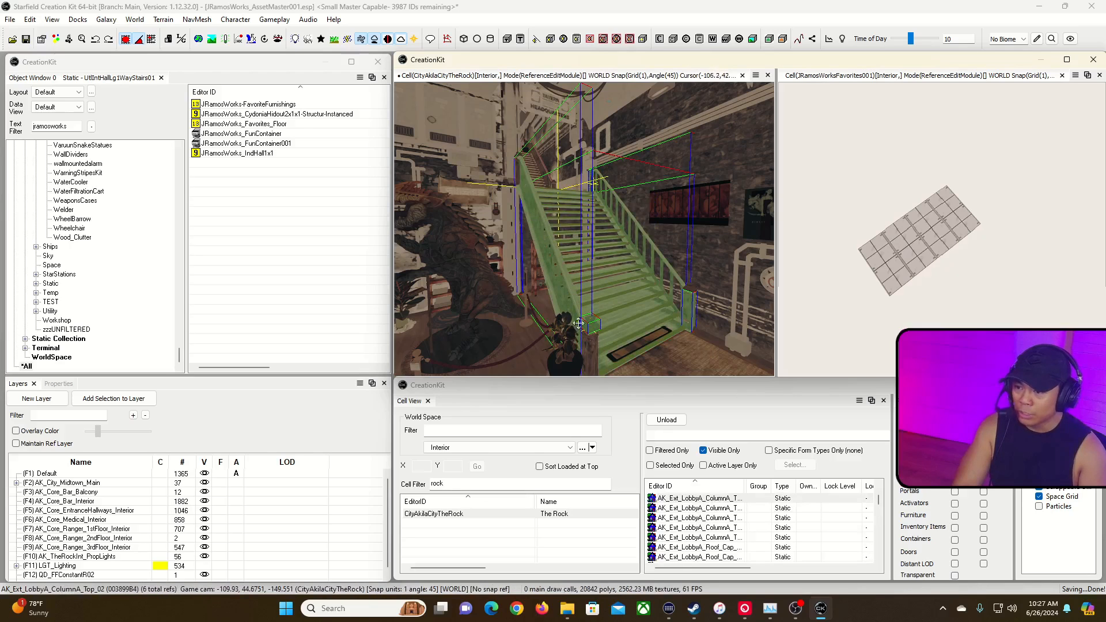
pyautogui.keyDown('ctrl'); pyautogui.click(699, 298); pyautogui.keyUp('ctrl')
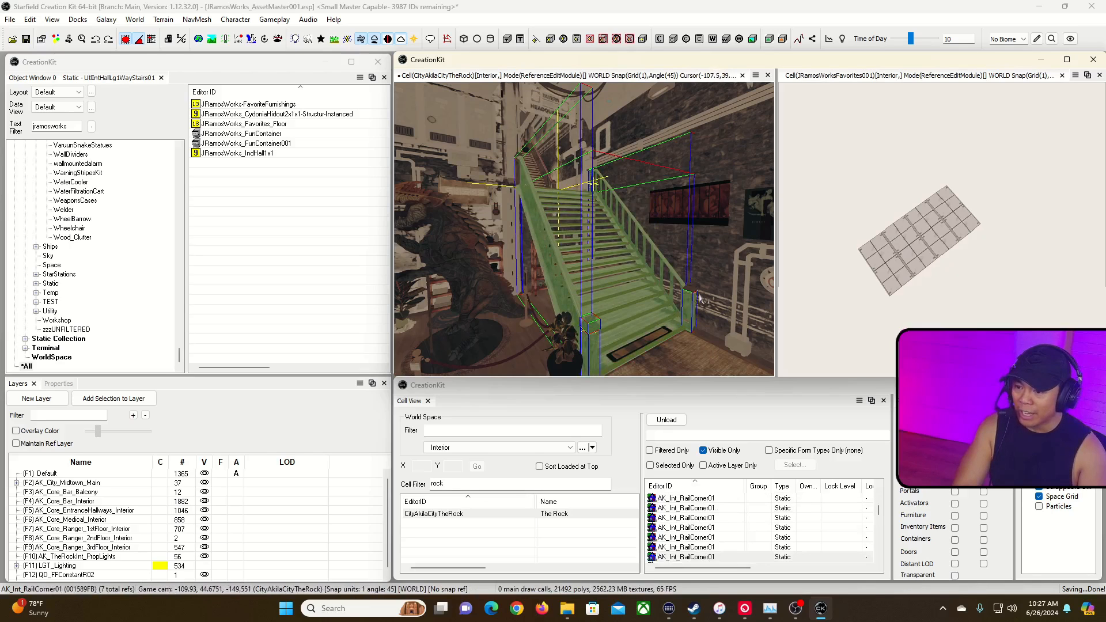
pyautogui.keyDown('ctrl'); pyautogui.click(522, 168); pyautogui.keyUp('ctrl')
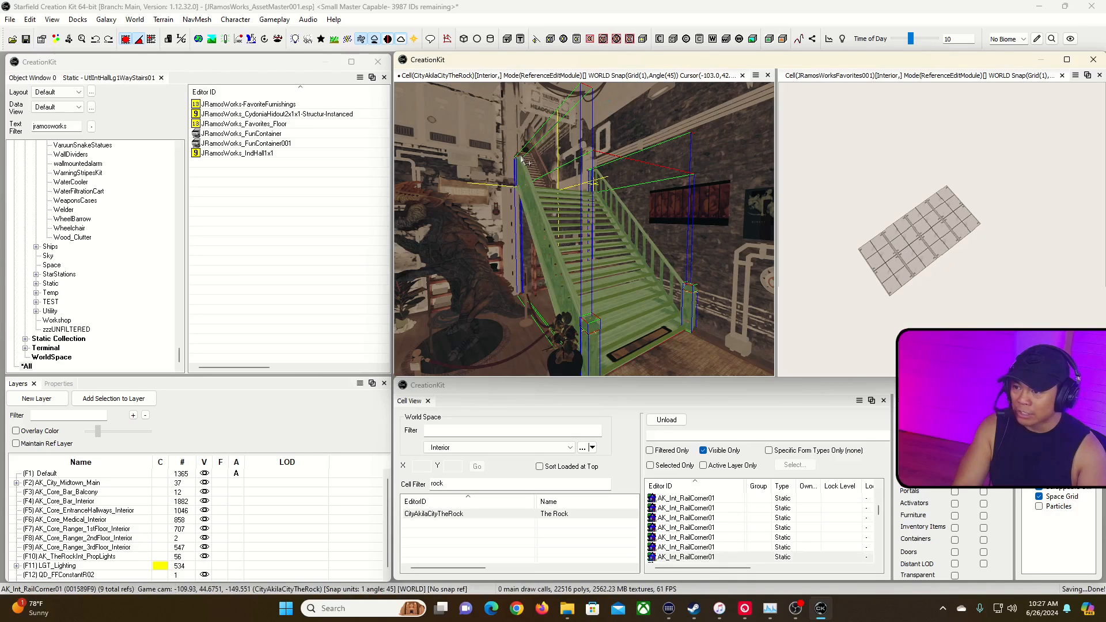
pyautogui.keyDown('ctrl'); pyautogui.click(521, 157); pyautogui.keyUp('ctrl')
# Examine the selected staircase's upper landing, railing and posts up close for pieces missing from the selection.
pyautogui.press('w')
pyautogui.moveTo(597, 179); pyautogui.dragTo(587, 159, button='right')
pyautogui.press('w')
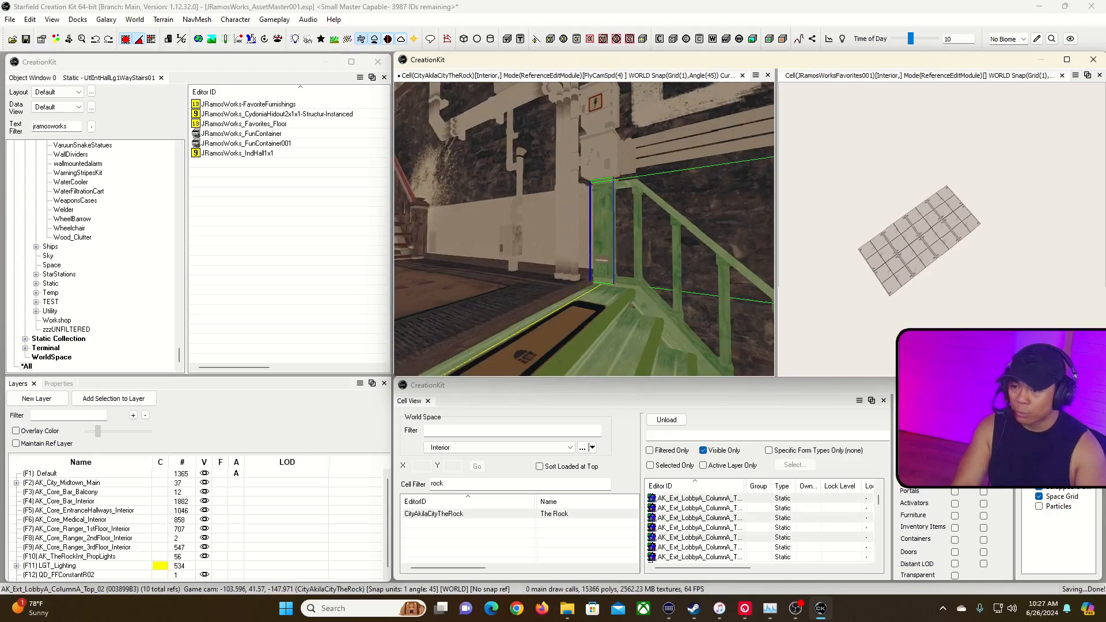
pyautogui.press('w')
pyautogui.press('s')
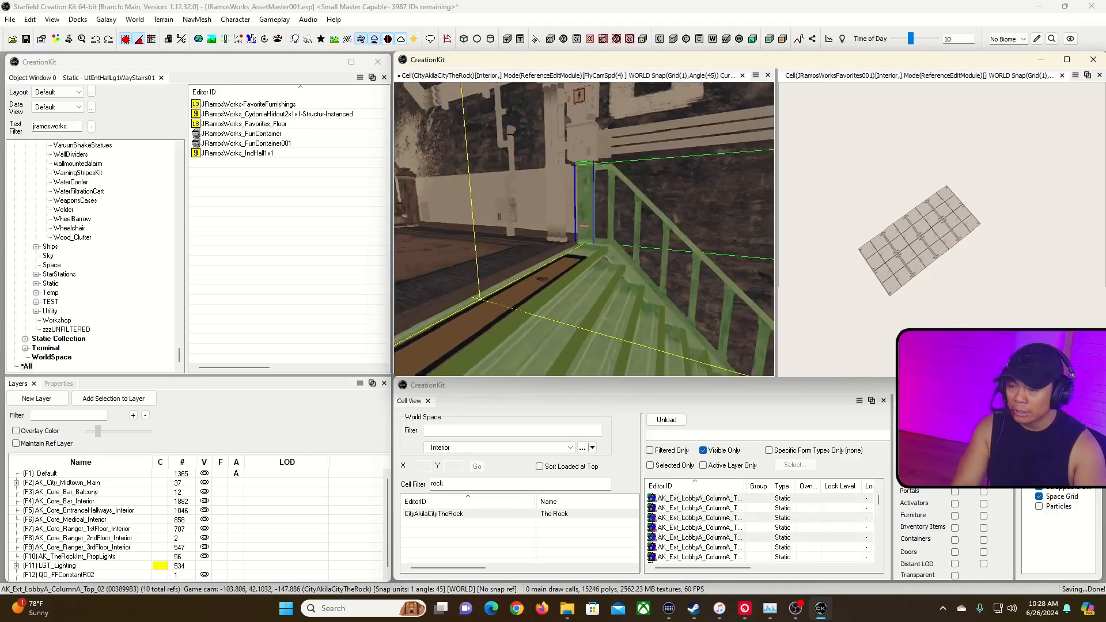
pyautogui.press('a')
pyautogui.press('w')
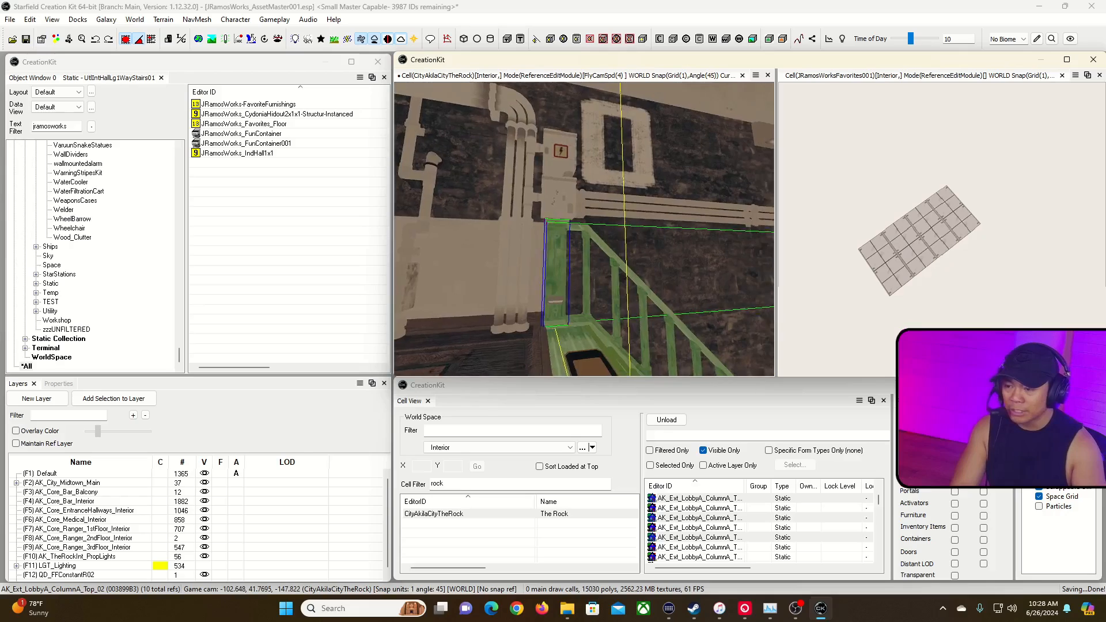
pyautogui.press('a')
pyautogui.press('s')
pyautogui.press('s')
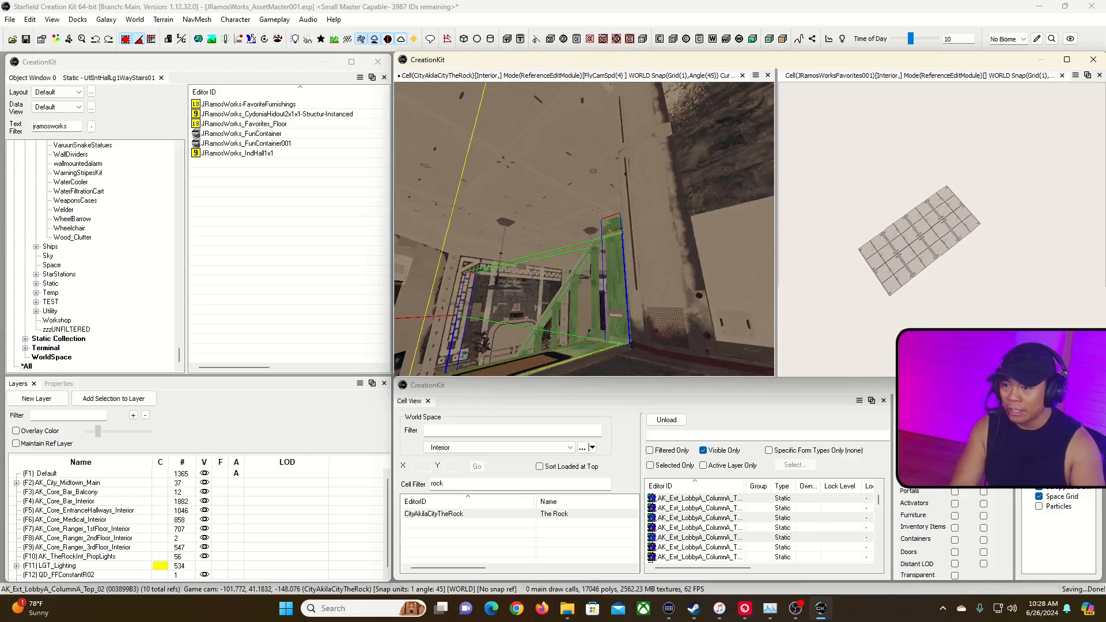
pyautogui.press('w')
pyautogui.press('w')
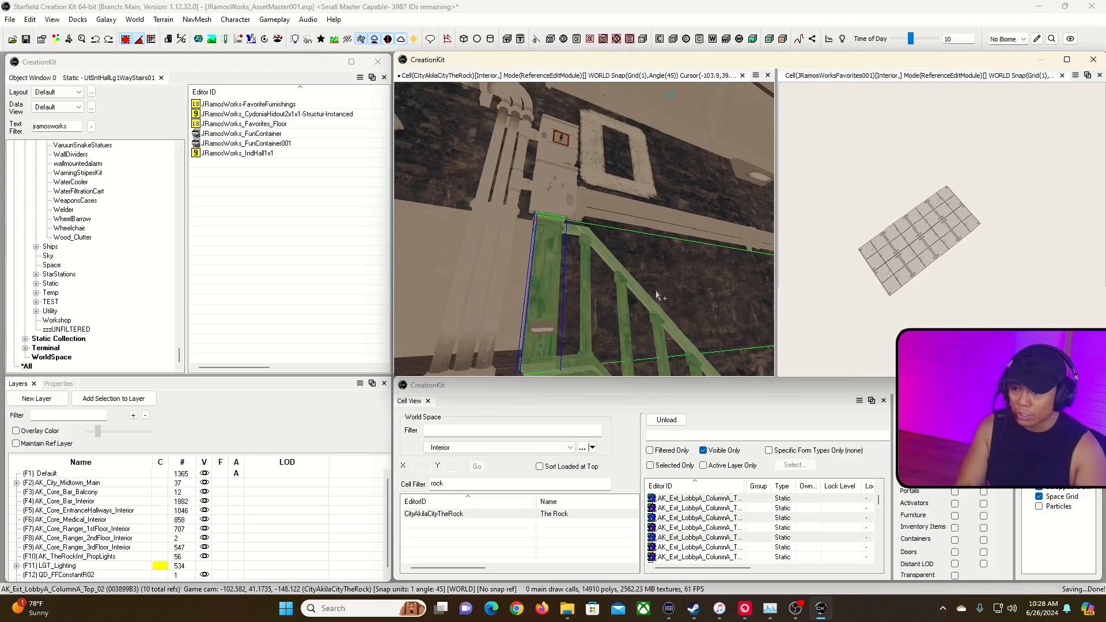
# Paste the copied staircase into the favorites cell on the favorites_structures layer and bring it into view with the floor.
pyautogui.click(849, 80)
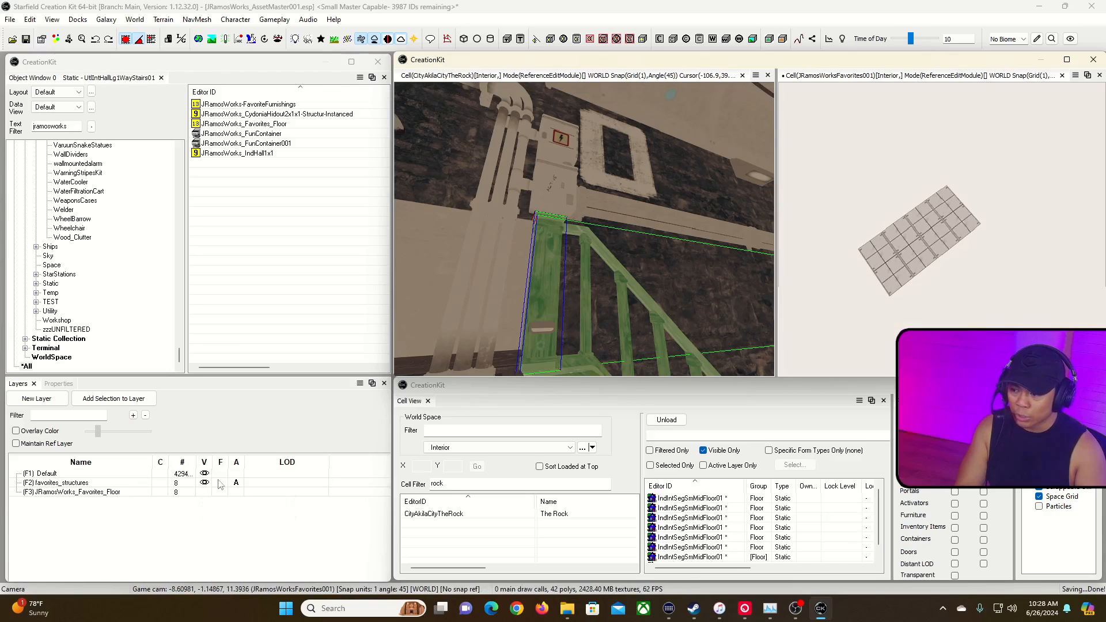
pyautogui.hotkey('ctrl', 'v')
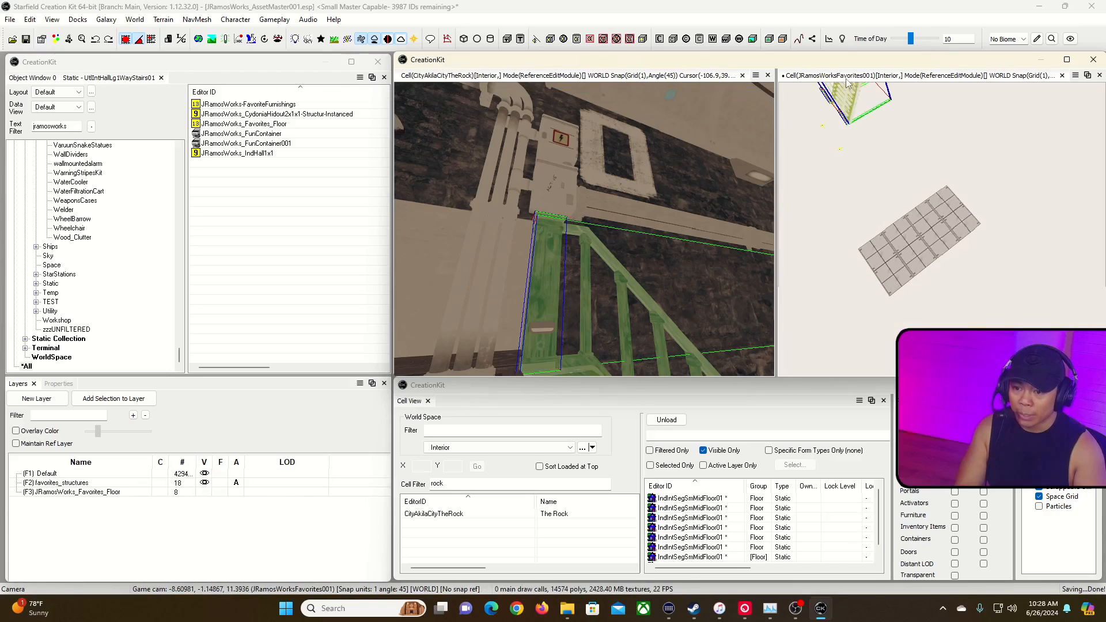
pyautogui.keyDown('shift'); pyautogui.moveTo(903, 244); pyautogui.dragTo(913, 238, button='middle'); pyautogui.keyUp('shift')
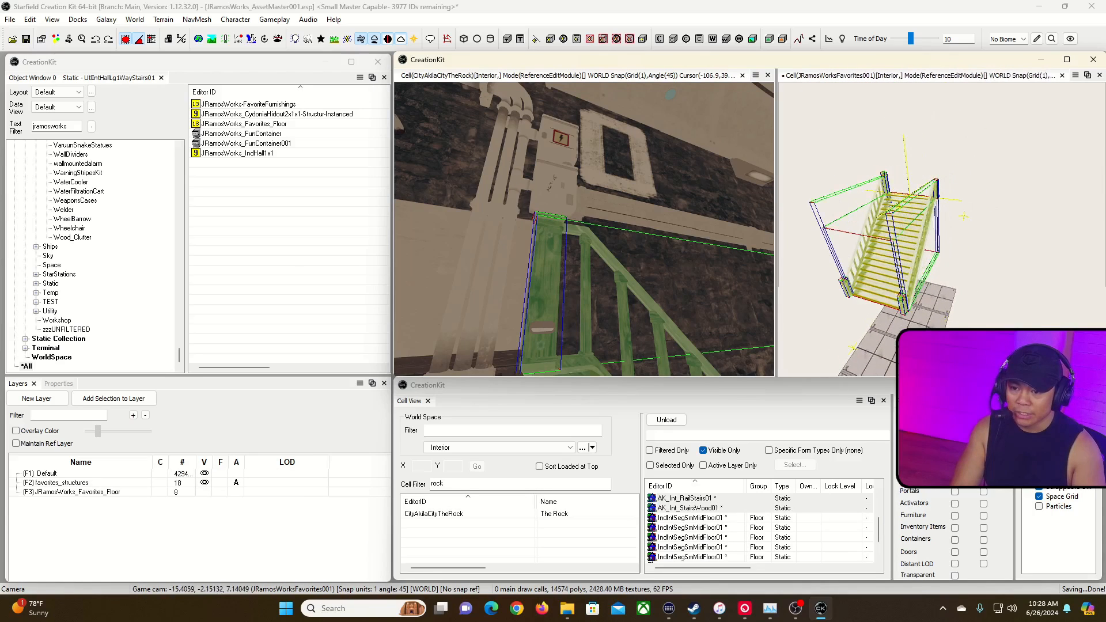
# Inspect the cap piece on the pasted staircase's upper post and compare it with the corner post in The Rock's view.
pyautogui.click(920, 162)
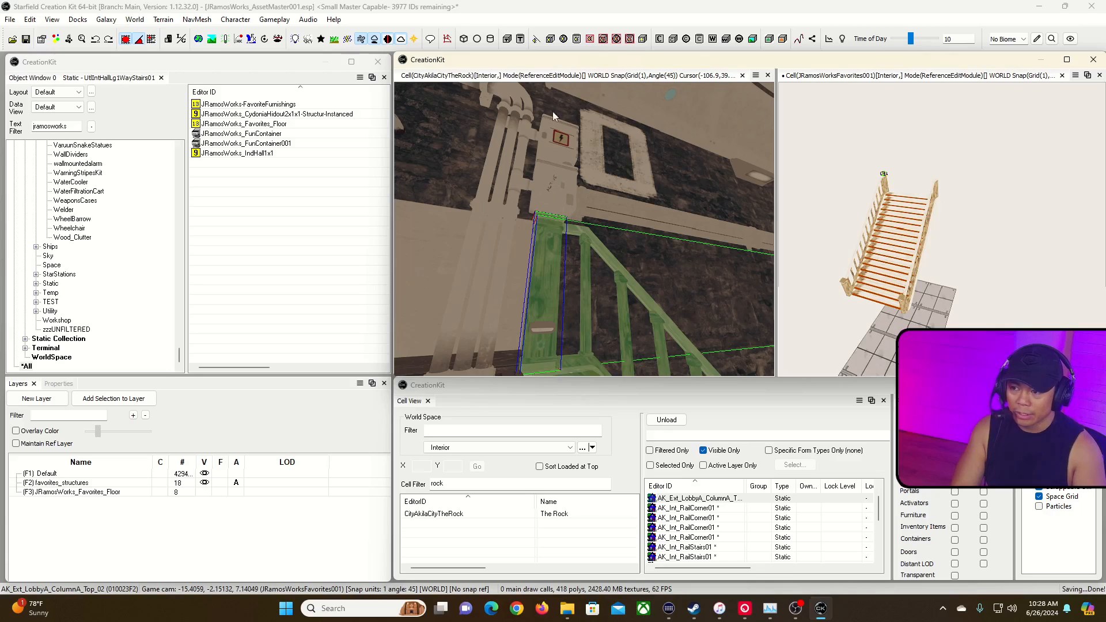
pyautogui.click(566, 81)
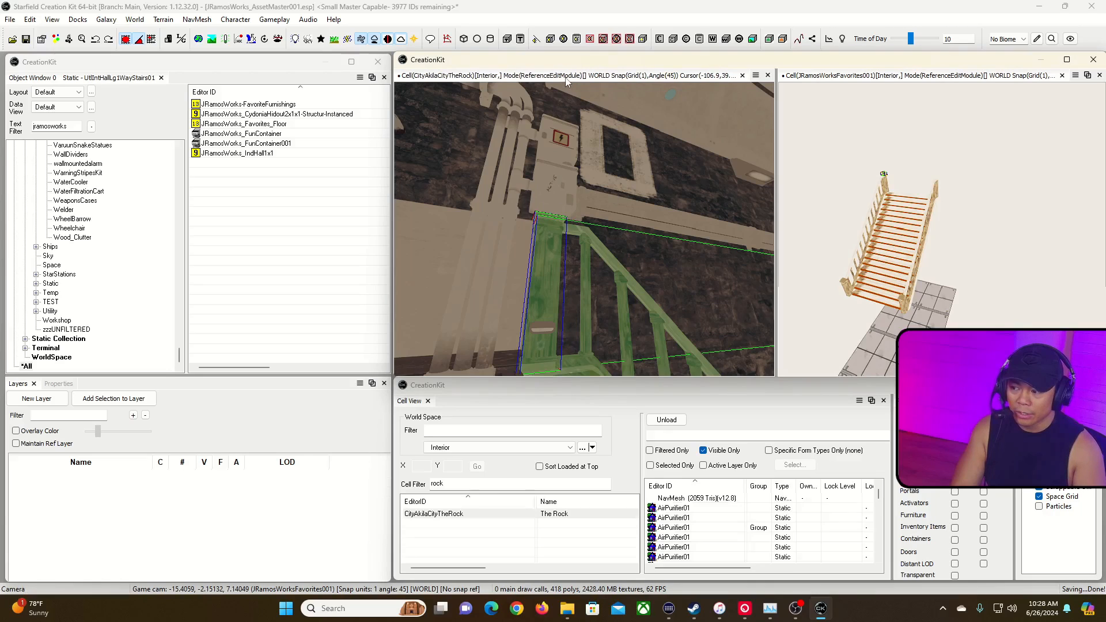
pyautogui.click(551, 205)
pyautogui.click(551, 217)
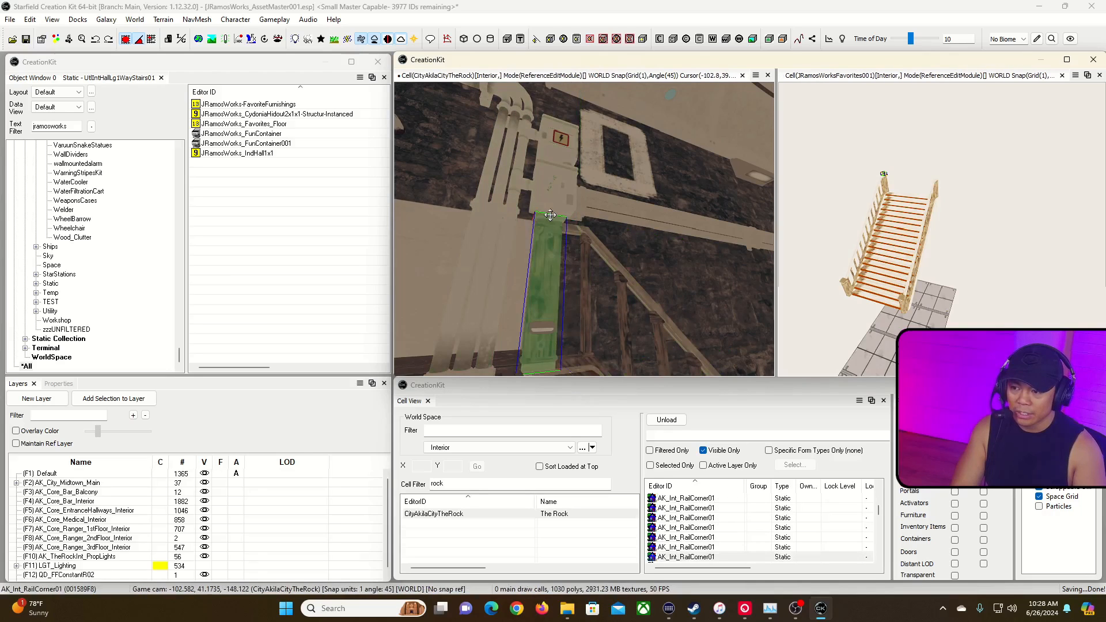
pyautogui.moveTo(550, 218)
pyautogui.mouseDown(button='right')
pyautogui.moveTo(507, 220)
pyautogui.moveTo(552, 218)
pyautogui.mouseUp(button='right')
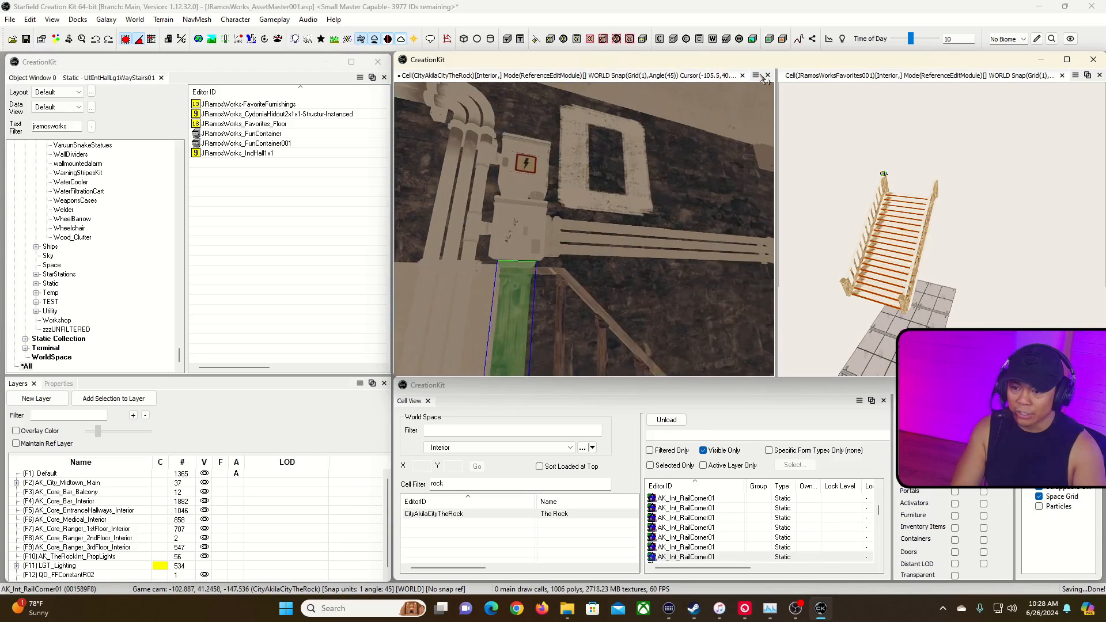
pyautogui.click(879, 83)
pyautogui.moveTo(879, 83); pyautogui.dragTo(944, 168, button='right')
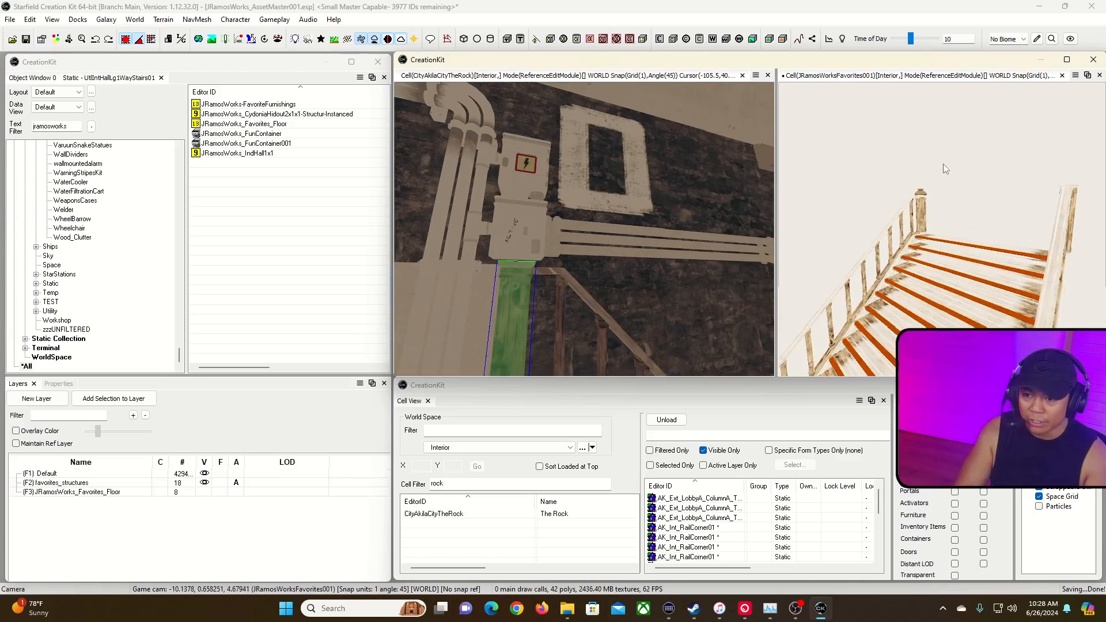
pyautogui.doubleClick(922, 197)
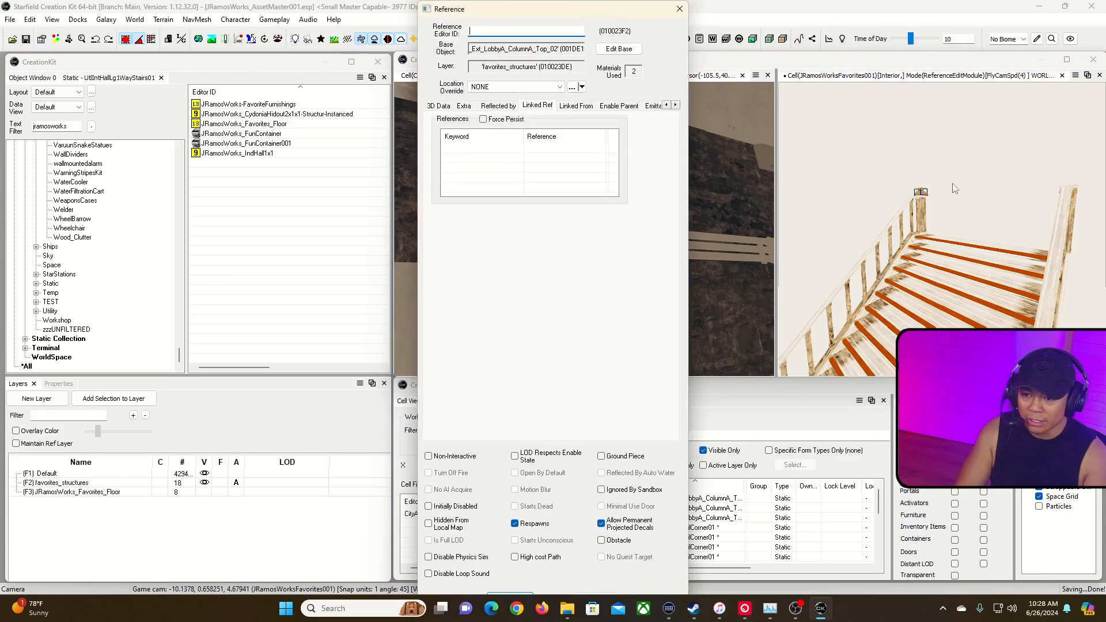
pyautogui.click(680, 9)
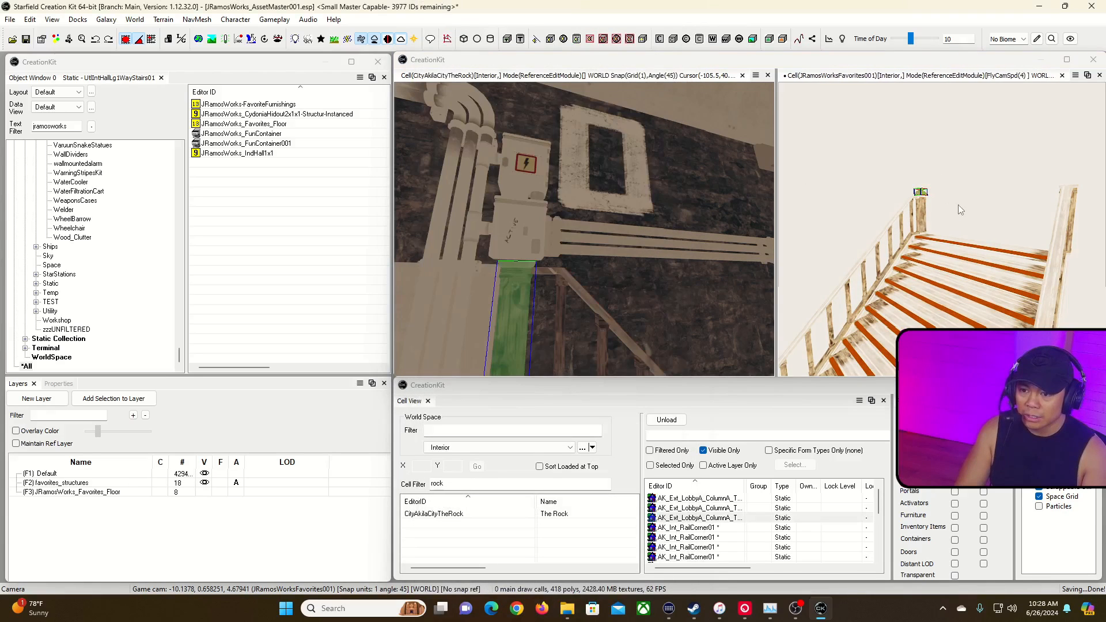
# Duplicate the cap piece on the staircase's upper post and show the reference properties.
pyautogui.keyDown('shift'); pyautogui.moveTo(943, 162); pyautogui.dragTo(934, 176, button='middle'); pyautogui.keyUp('shift')
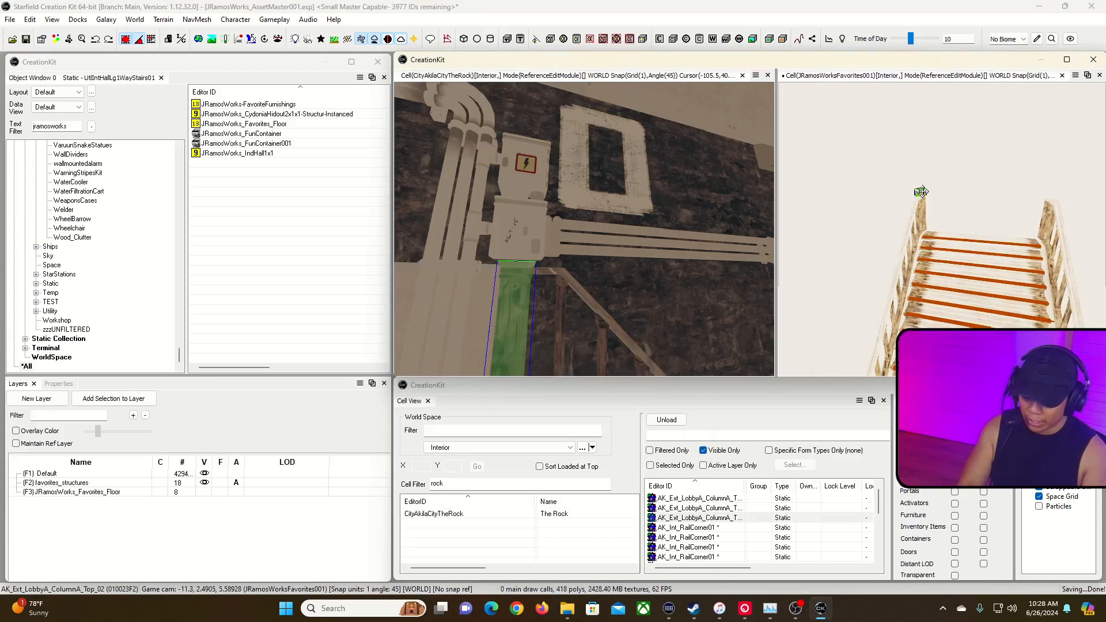
pyautogui.hotkey('ctrl', 'd')
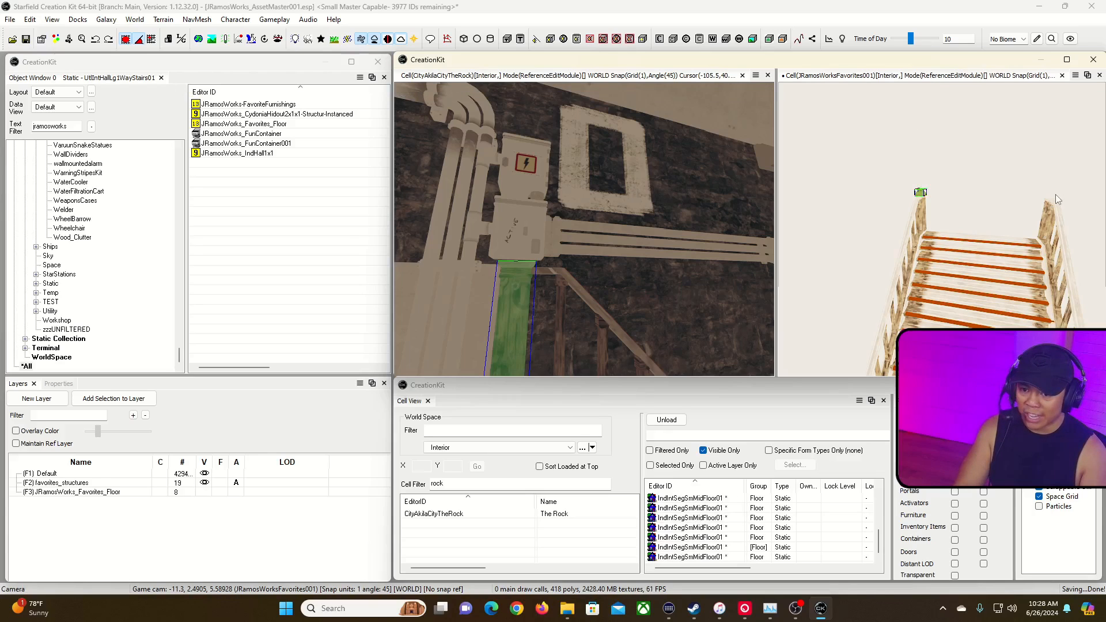
pyautogui.click(58, 384)
pyautogui.click(899, 75)
pyautogui.keyDown('shift'); pyautogui.moveTo(944, 127); pyautogui.dragTo(931, 167, button='middle'); pyautogui.keyUp('shift')
pyautogui.scroll(3, 933, 178)
# Copy the Pos Y value of the lower post's cap to the duplicated upper cap, setting it to 0.877.
pyautogui.click(890, 171)
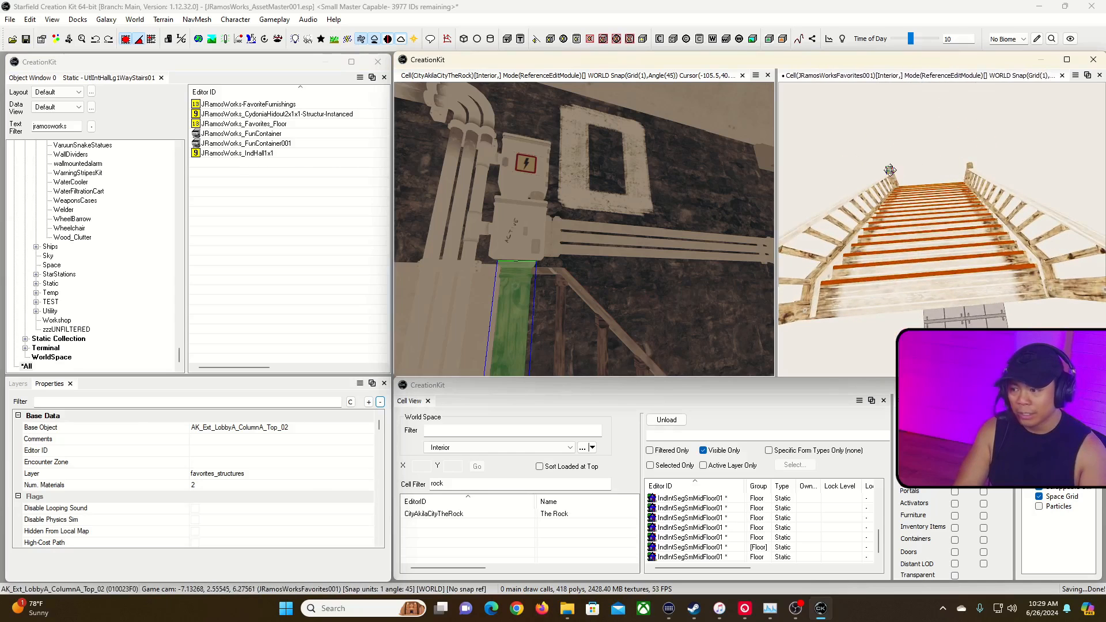
pyautogui.scroll(-8, 291, 497)
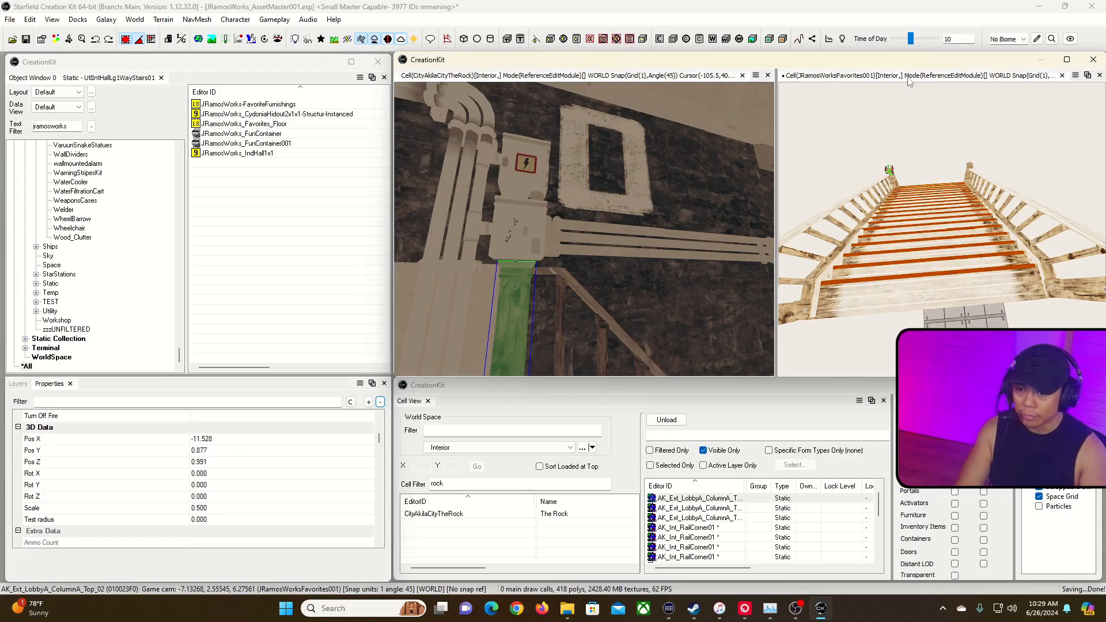
pyautogui.click(891, 171)
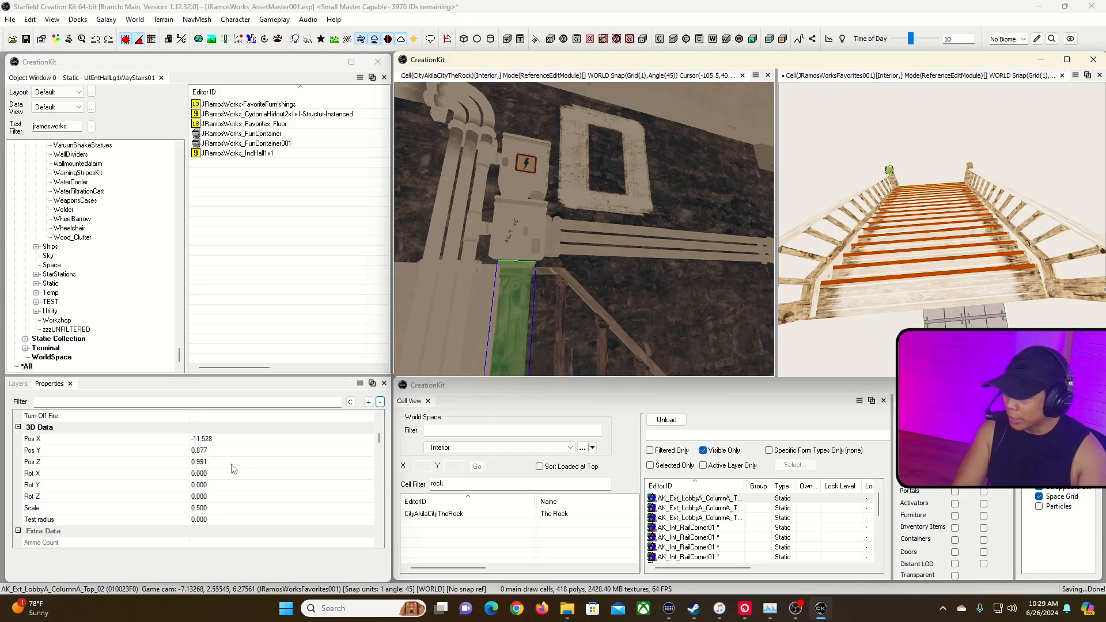
pyautogui.click(220, 453)
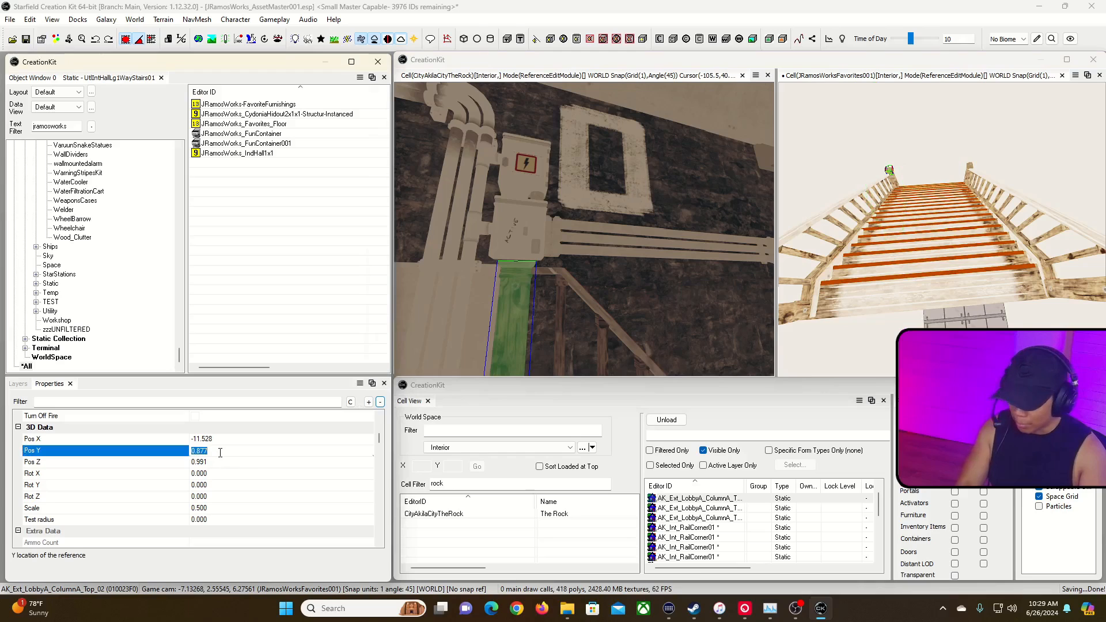
pyautogui.click(923, 67)
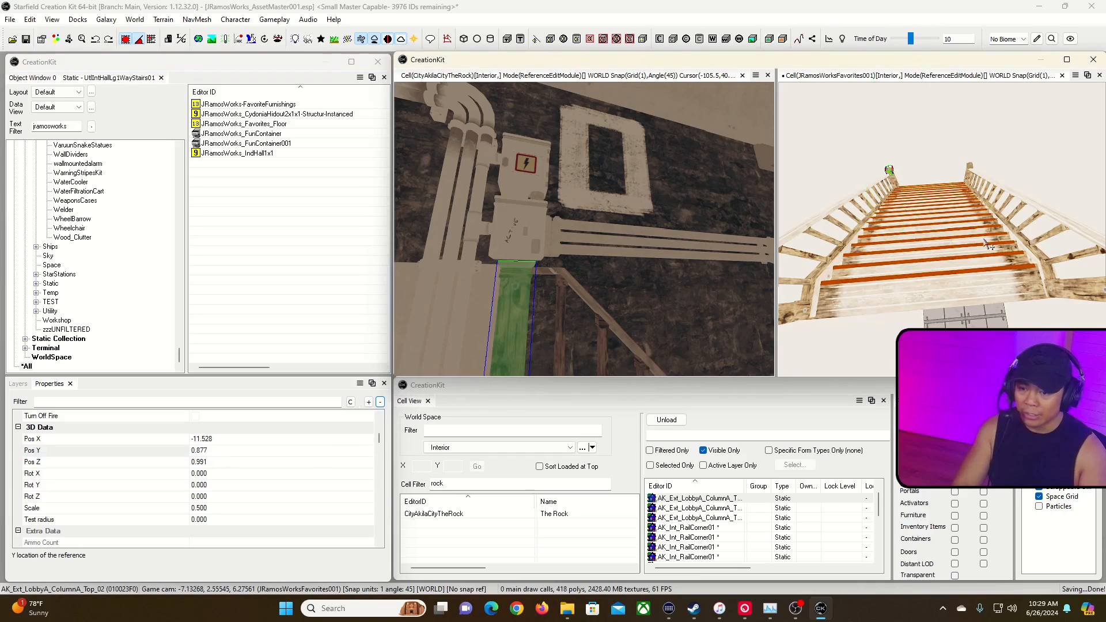
pyautogui.press('a')
pyautogui.moveTo(983, 277); pyautogui.dragTo(952, 226, button='right')
pyautogui.click(971, 214)
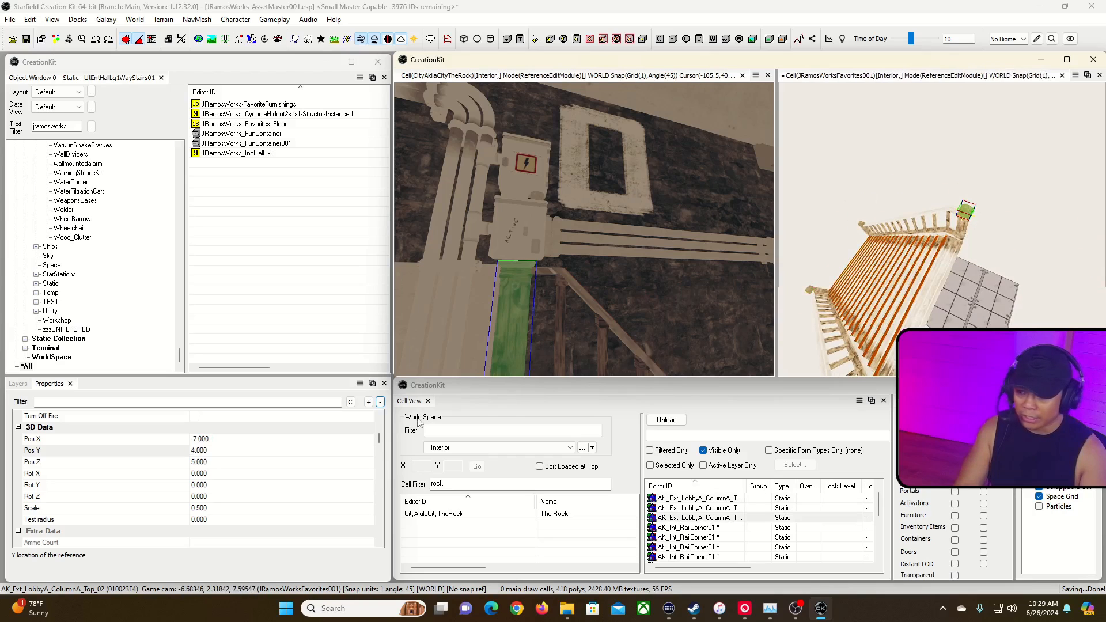
pyautogui.click(231, 452)
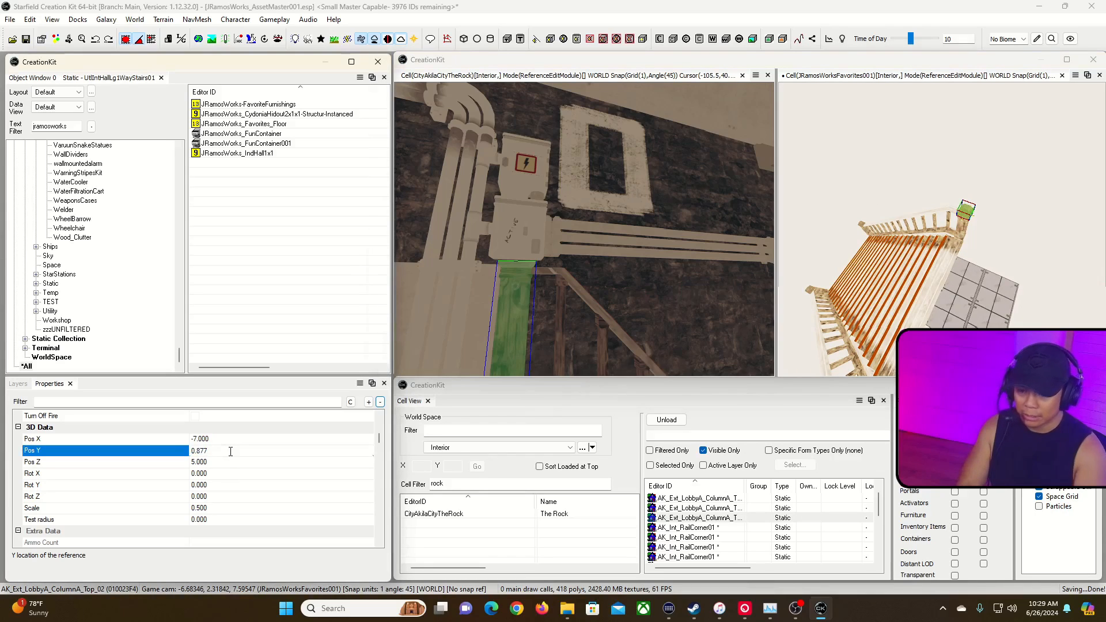
# Select the staircase in the favorites cell together with its side railings, corner posts and post caps.
pyautogui.click(895, 77)
pyautogui.moveTo(916, 242); pyautogui.dragTo(941, 230, button='right')
pyautogui.press('w')
pyautogui.press('w')
pyautogui.press('s')
pyautogui.moveTo(942, 231); pyautogui.dragTo(938, 259, button='right')
pyautogui.press('s')
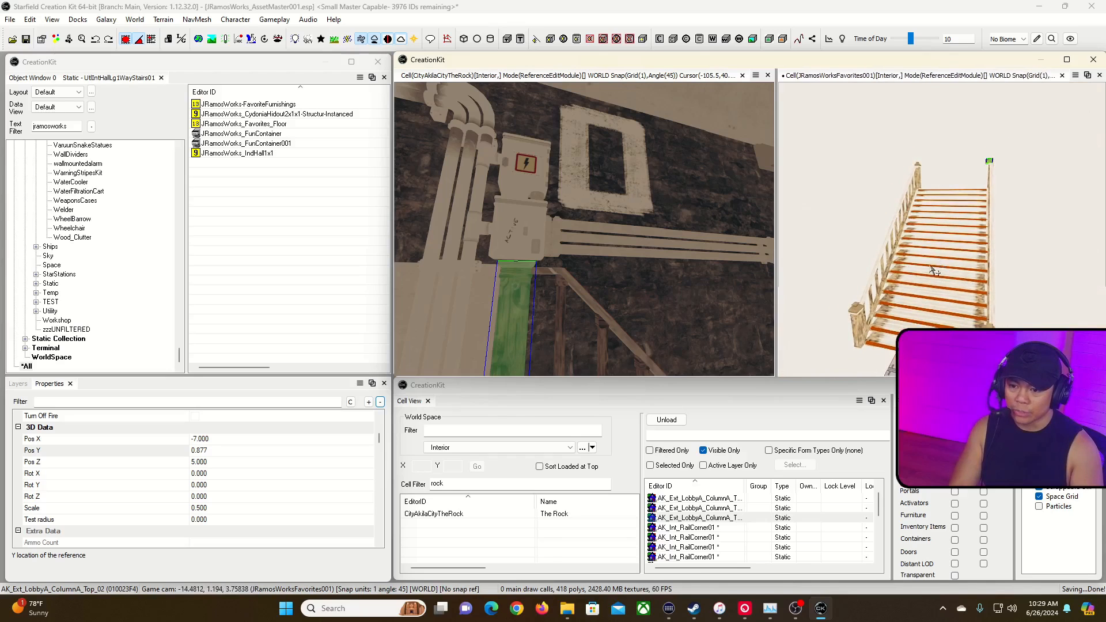
pyautogui.click(940, 265)
pyautogui.keyDown('ctrl'); pyautogui.click(857, 315); pyautogui.keyUp('ctrl')
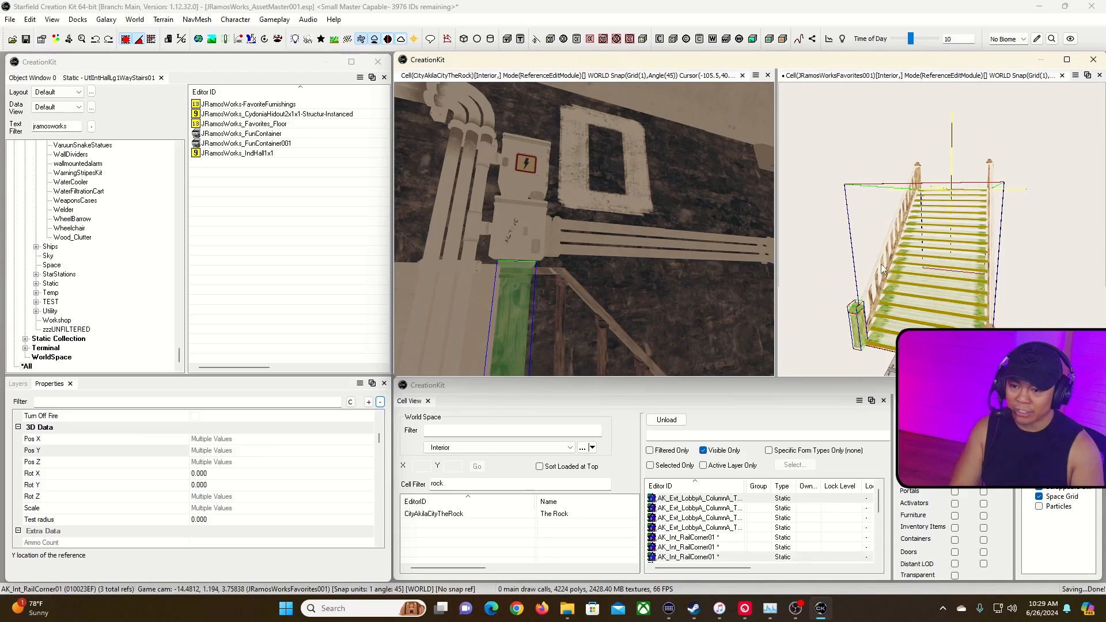
pyautogui.keyDown('ctrl'); pyautogui.click(919, 170); pyautogui.keyUp('ctrl')
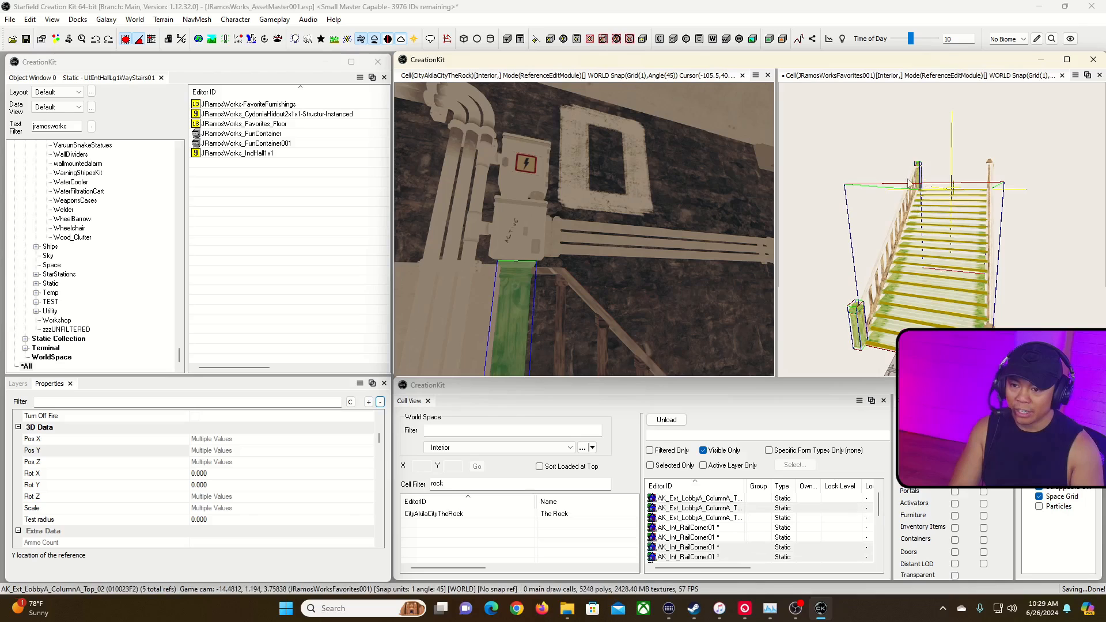
pyautogui.keyDown('ctrl'); pyautogui.click(905, 214); pyautogui.keyUp('ctrl')
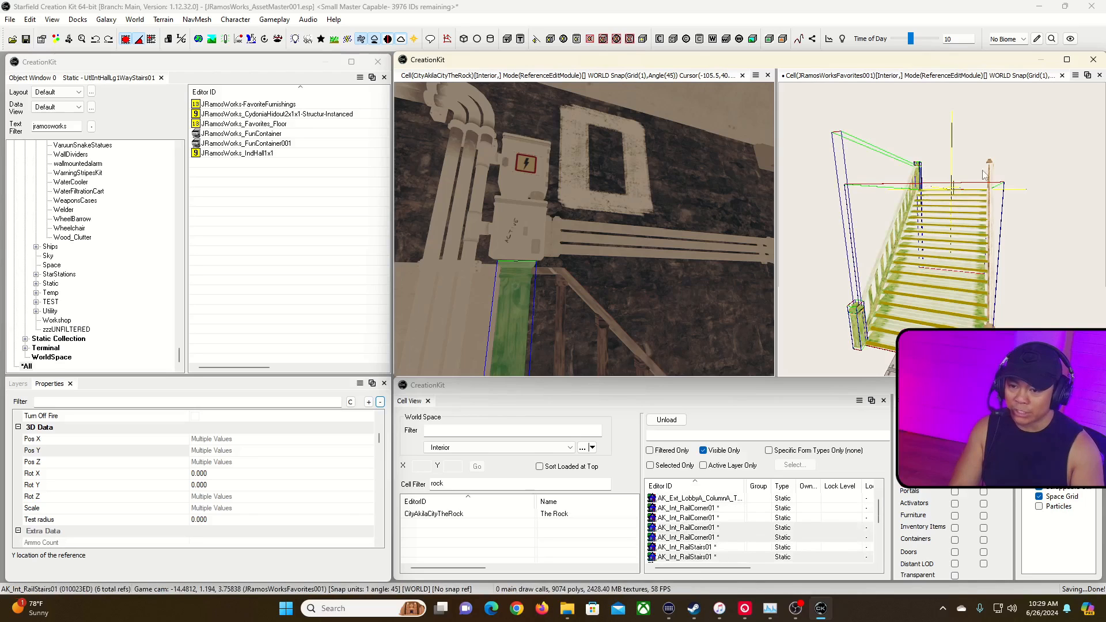
pyautogui.keyDown('ctrl'); pyautogui.click(996, 169); pyautogui.keyUp('ctrl')
pyautogui.keyDown('shift'); pyautogui.moveTo(1027, 229); pyautogui.dragTo(901, 193, button='middle'); pyautogui.keyUp('shift')
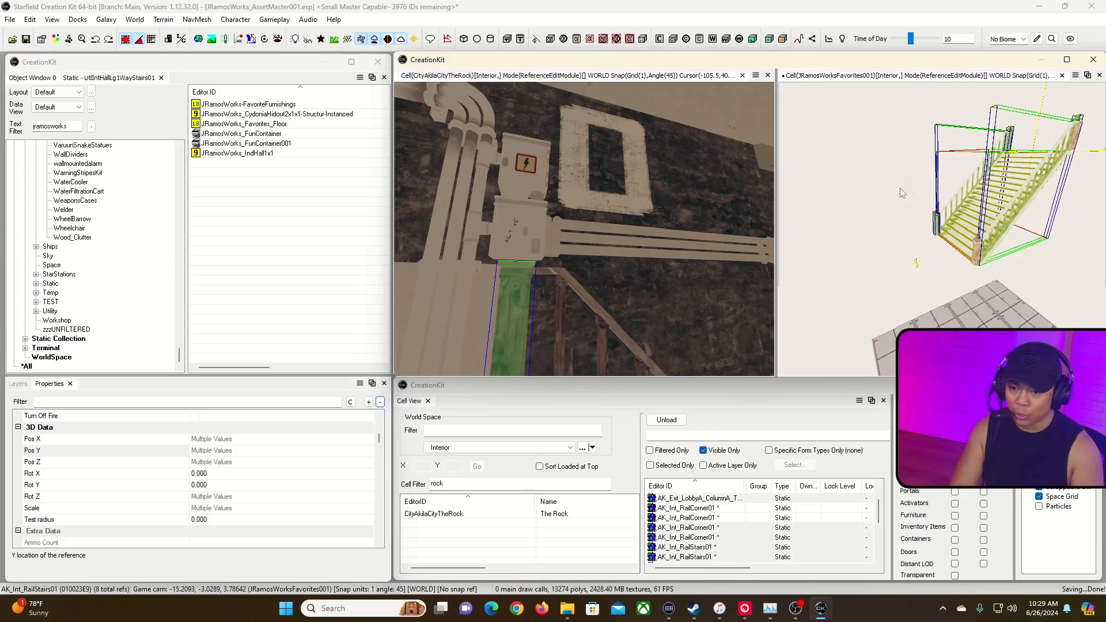
pyautogui.keyDown('ctrl'); pyautogui.click(985, 247); pyautogui.keyUp('ctrl')
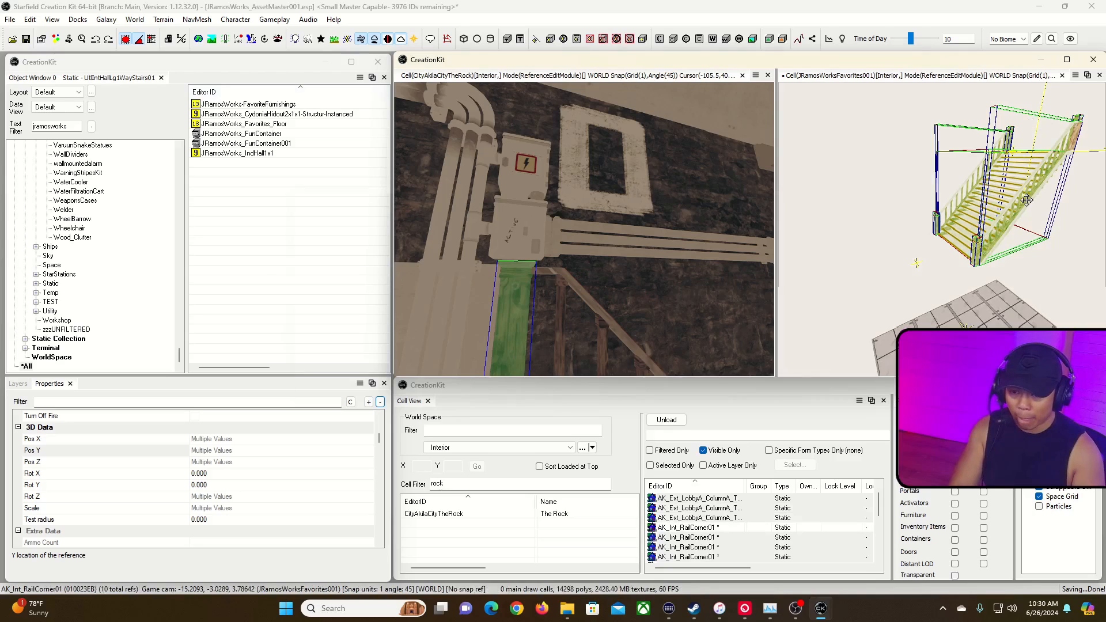
pyautogui.hotkey('ctrl', 'f')
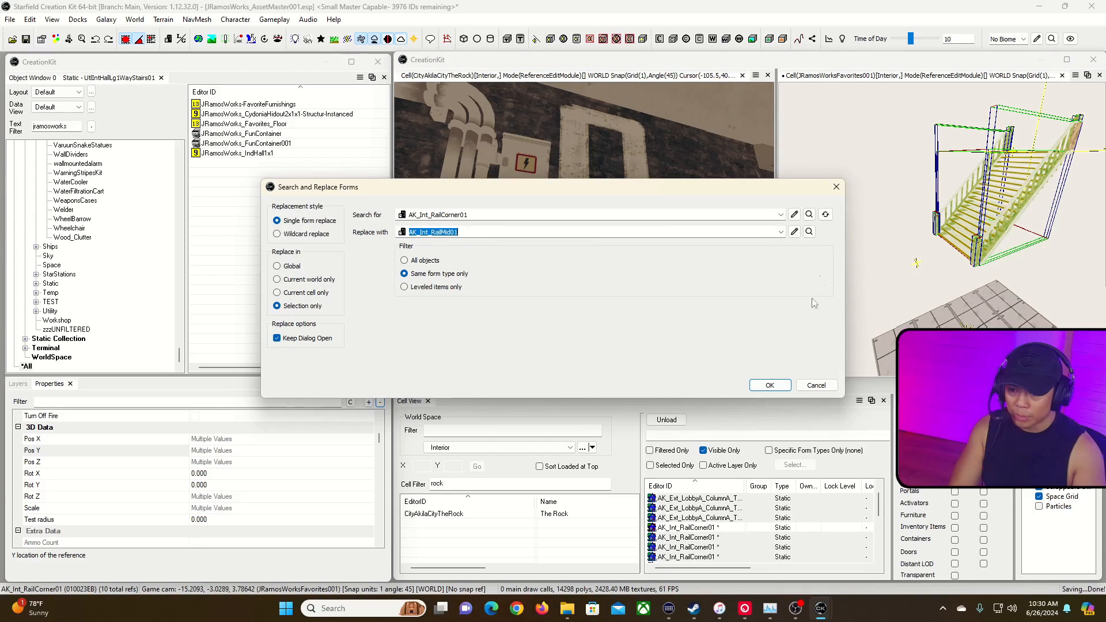
pyautogui.click(836, 188)
pyautogui.hotkey('ctrl', 'g')
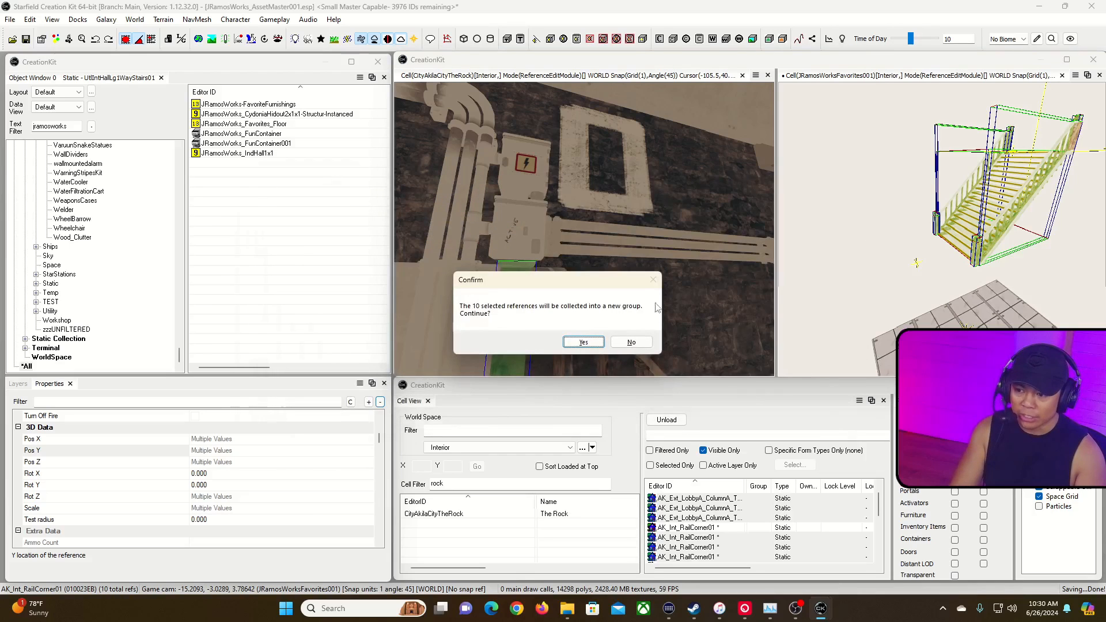
pyautogui.click(583, 343)
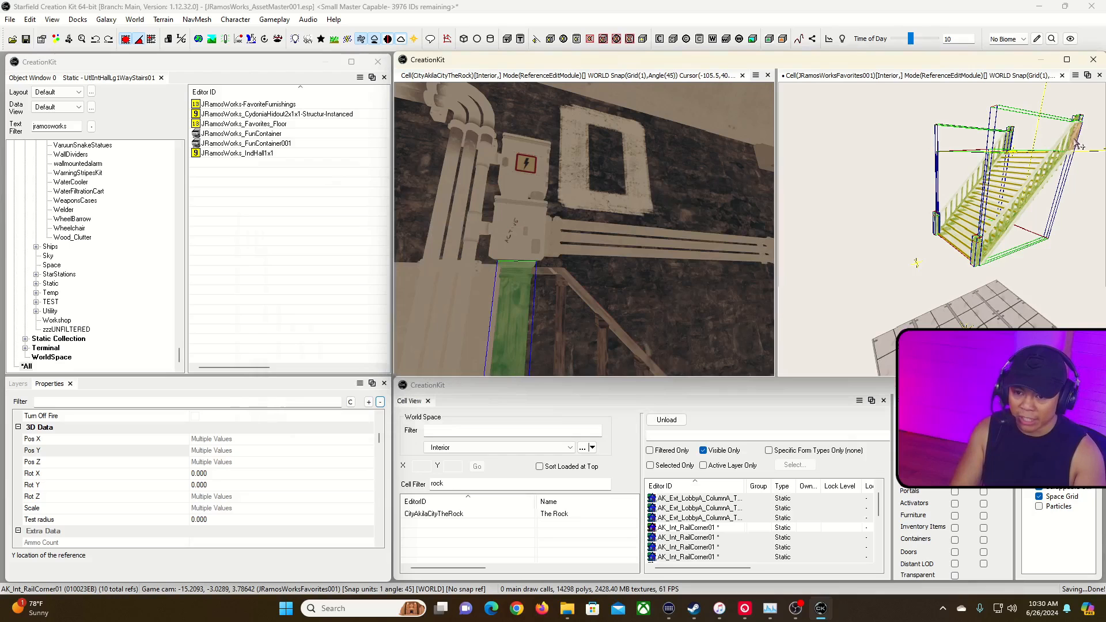
# Add the remaining corner post to the staircase selection and group all selected references as AK_Stairs_Full.
pyautogui.press('w')
pyautogui.moveTo(1007, 227); pyautogui.dragTo(1057, 227, button='right')
pyautogui.press('s')
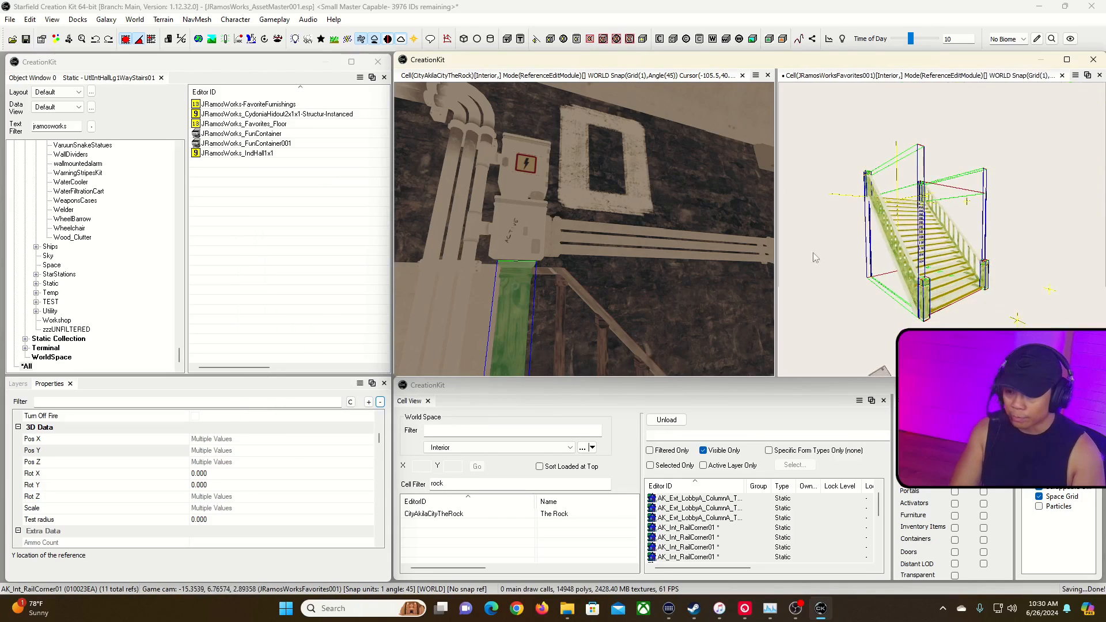
pyautogui.hotkey('ctrl', 'g')
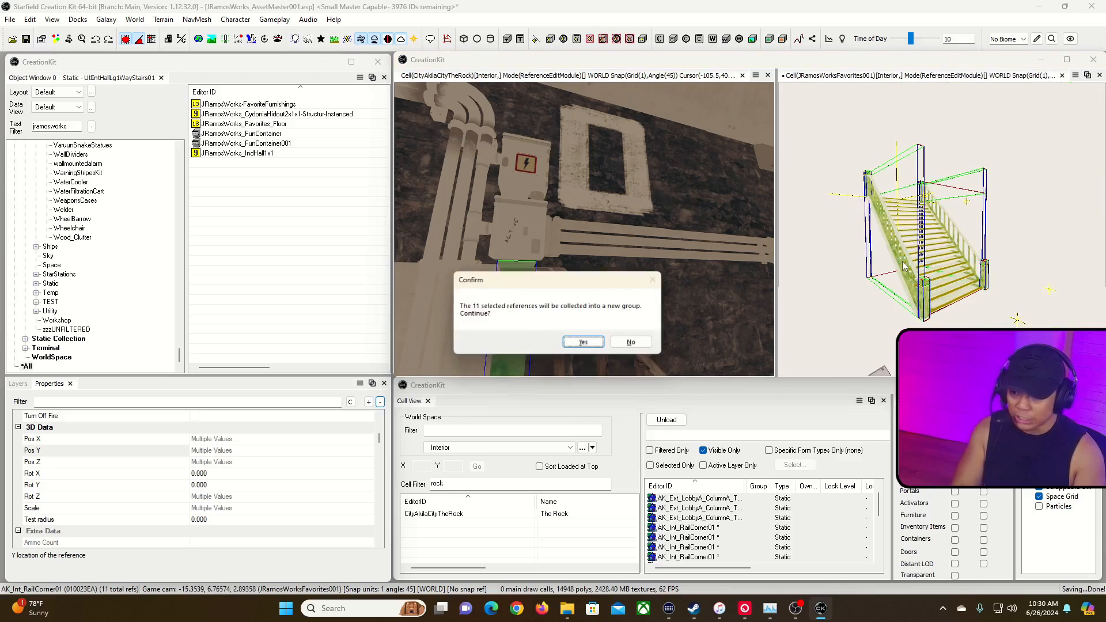
pyautogui.click(587, 343)
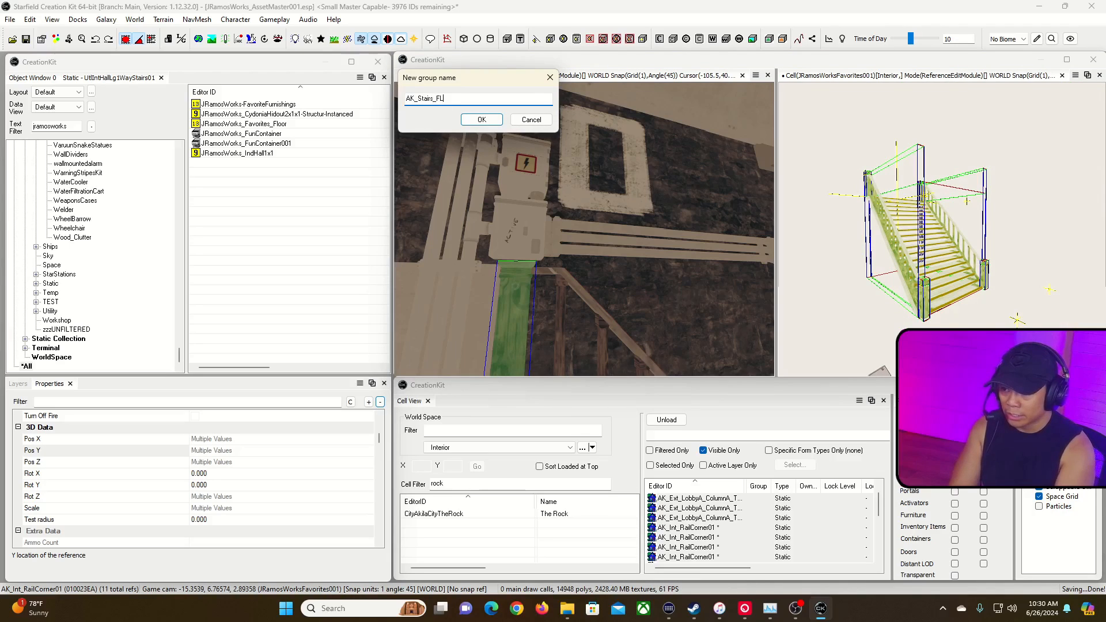
pyautogui.write('ll')
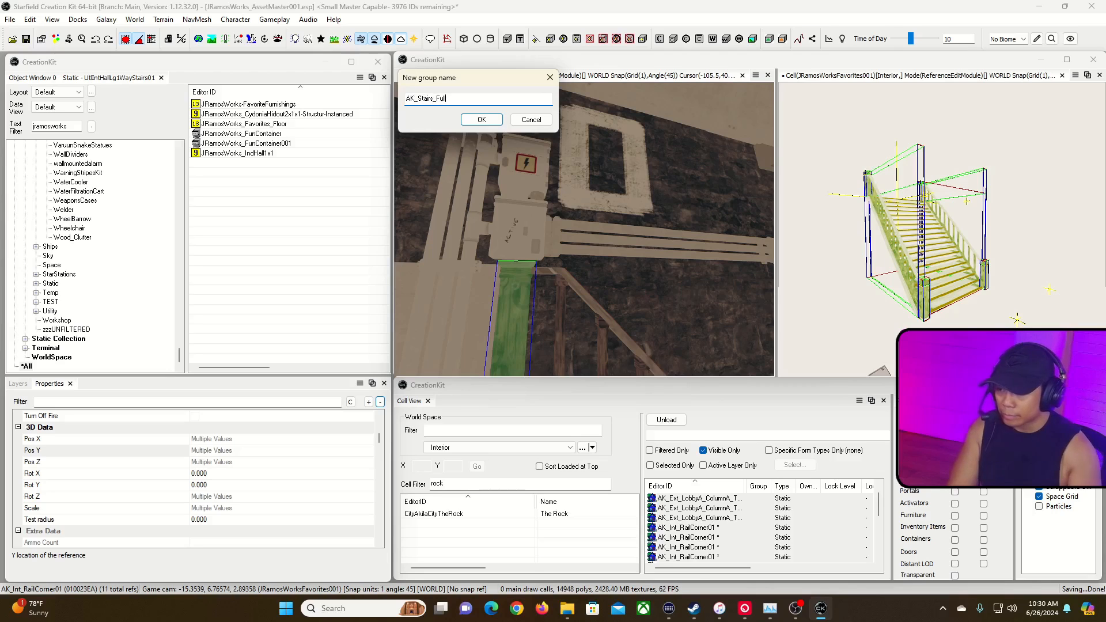
pyautogui.press('Return')
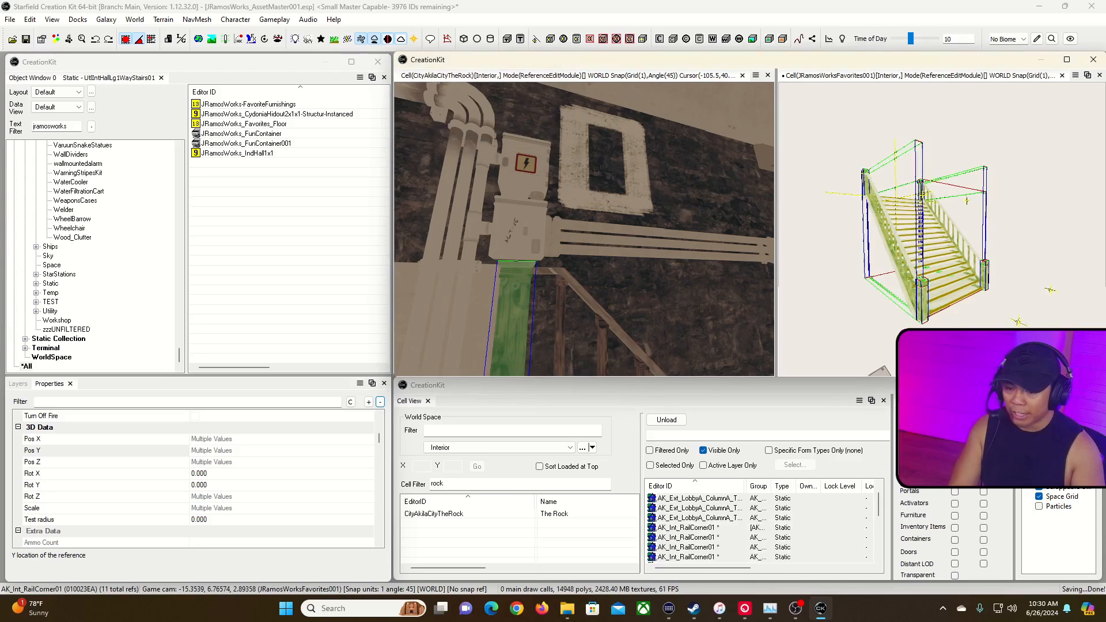
# Move the grouped staircase sideways and farther back as one piece in the favorites cell, and clear the selection.
pyautogui.press('s')
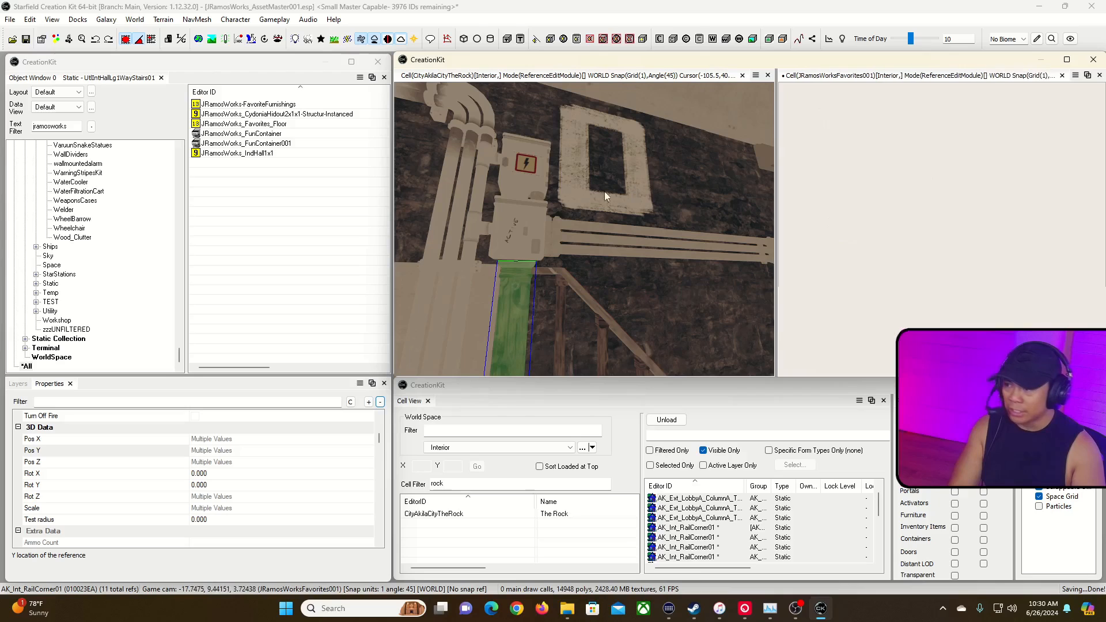
pyautogui.press('`')
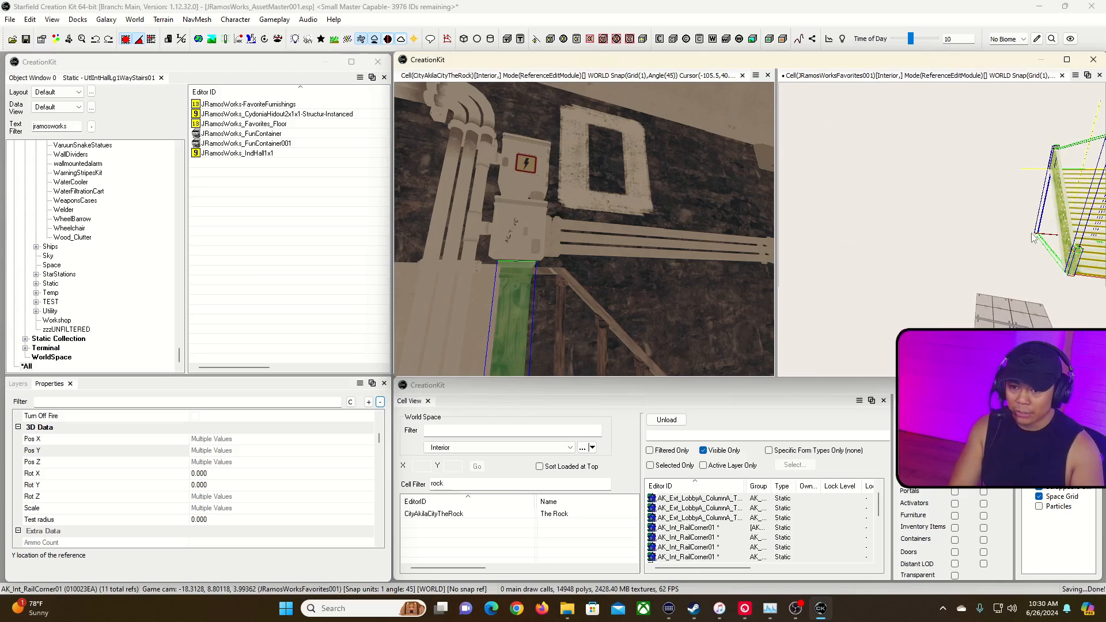
pyautogui.moveTo(1064, 214); pyautogui.dragTo(916, 212)
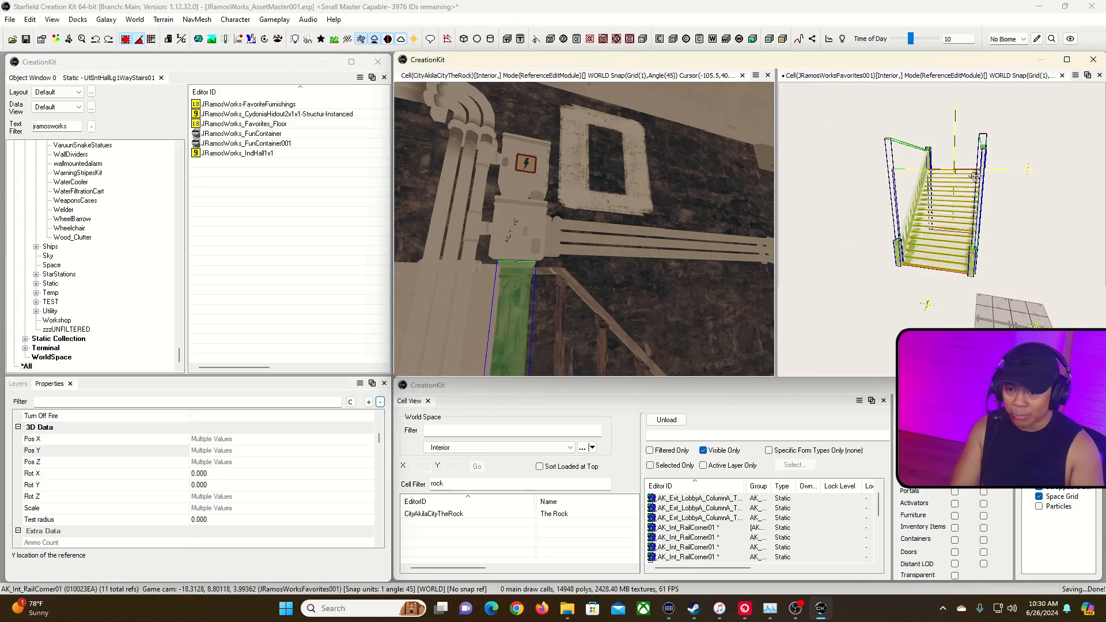
pyautogui.moveTo(971, 181); pyautogui.dragTo(971, 155)
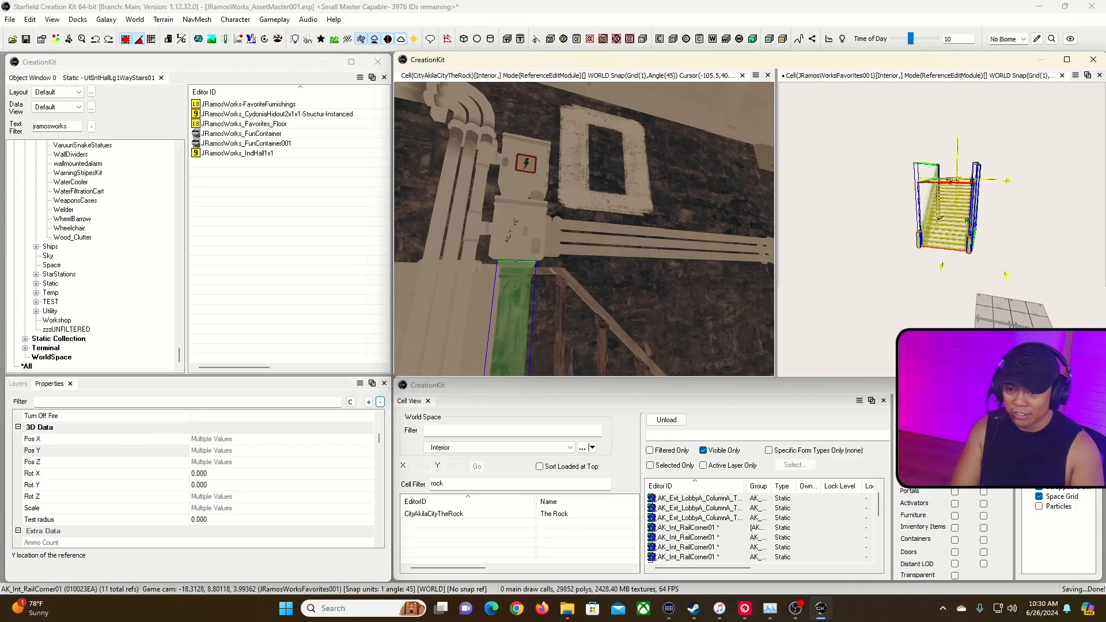
pyautogui.press('d')
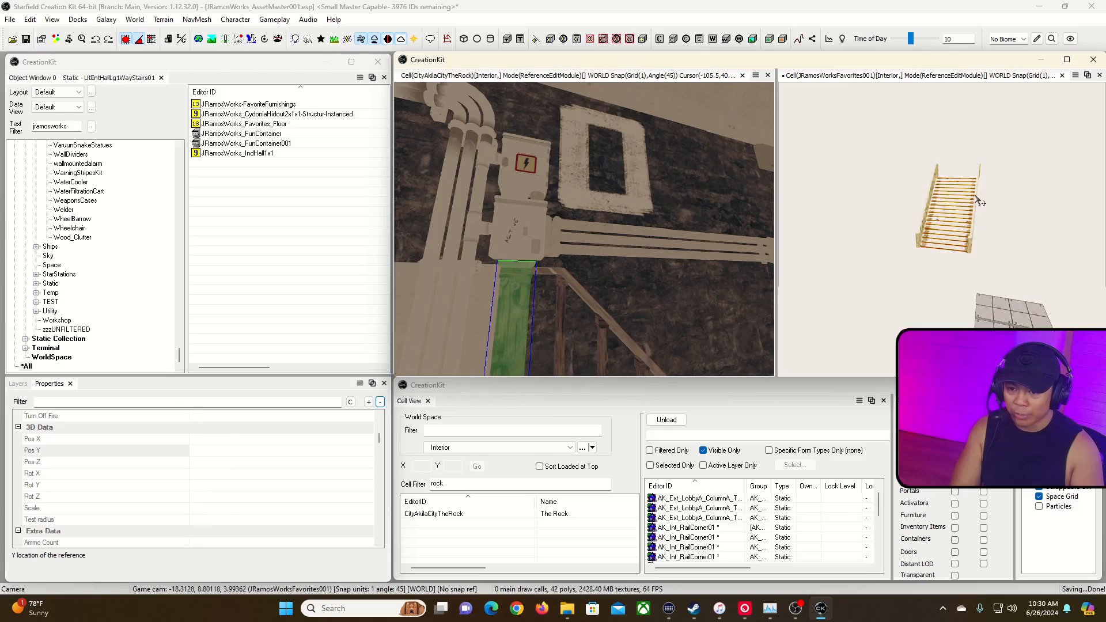
# Move the grouped AK_Stairs_Full staircase through the favorites cell until it sits just past the end of the floor tiles.
pyautogui.click(975, 196)
pyautogui.moveTo(955, 185); pyautogui.dragTo(887, 294)
pyautogui.press('s')
pyautogui.moveTo(887, 294)
pyautogui.mouseDown(button='right')
pyautogui.moveTo(826, 294)
pyautogui.moveTo(869, 283)
pyautogui.mouseUp(button='right')
pyautogui.press('w')
pyautogui.press('s')
pyautogui.moveTo(925, 227); pyautogui.dragTo(1072, 288)
pyautogui.press('s')
pyautogui.moveTo(964, 242)
pyautogui.mouseDown(button='right')
pyautogui.moveTo(971, 248)
pyautogui.moveTo(963, 242)
pyautogui.mouseUp(button='right')
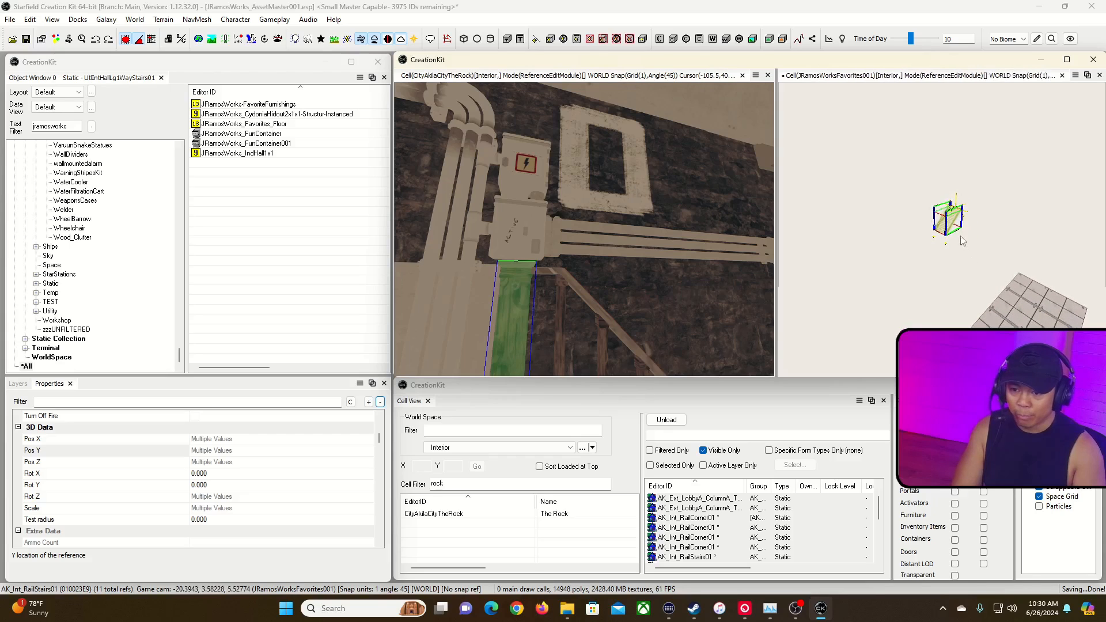
pyautogui.moveTo(962, 242); pyautogui.dragTo(992, 312)
pyautogui.keyDown('shift'); pyautogui.moveTo(991, 313); pyautogui.dragTo(927, 314, button='middle'); pyautogui.keyUp('shift')
pyautogui.moveTo(978, 282); pyautogui.dragTo(979, 244)
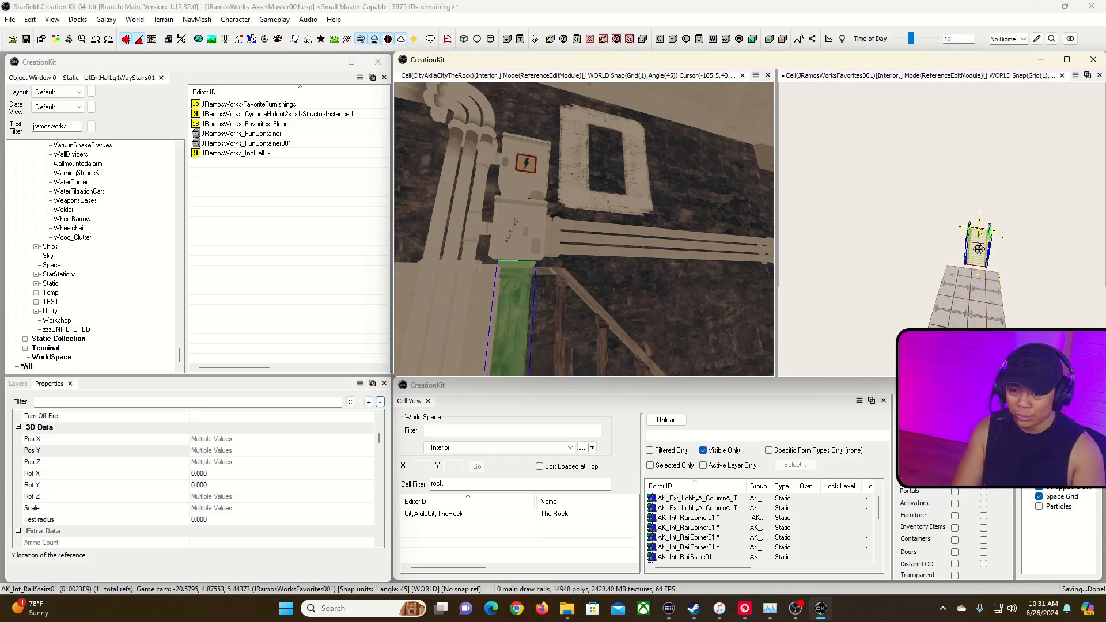
# Lower the staircase group vertically toward the level of the floor tiles.
pyautogui.press('z')
pyautogui.moveTo(981, 249); pyautogui.dragTo(973, 343)
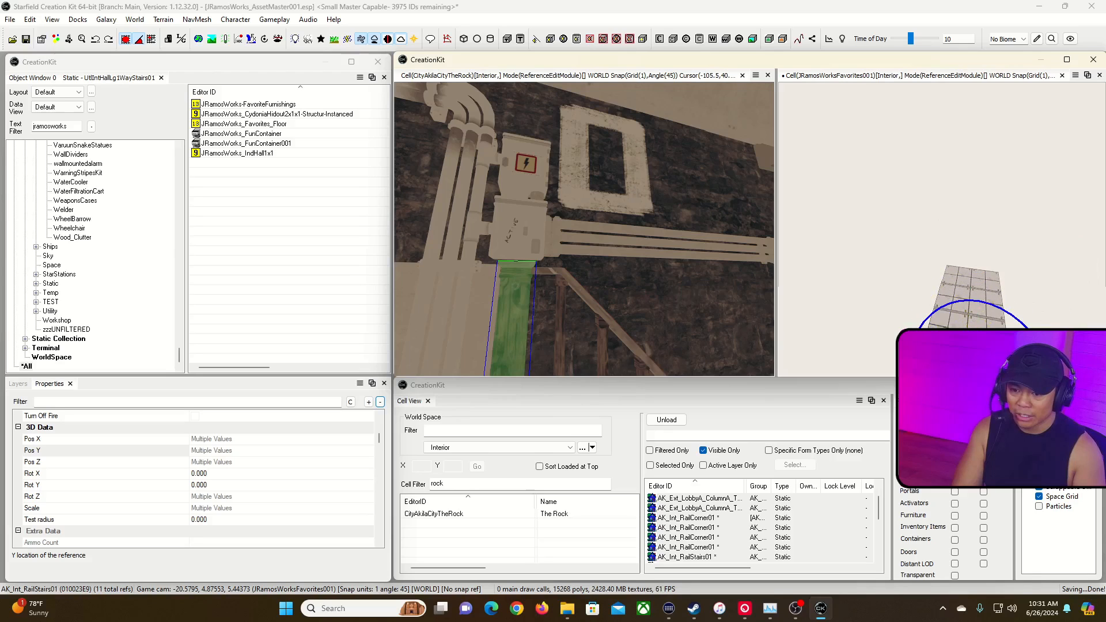
pyautogui.press('d')
pyautogui.moveTo(1017, 252); pyautogui.dragTo(956, 260, button='right')
pyautogui.press('w')
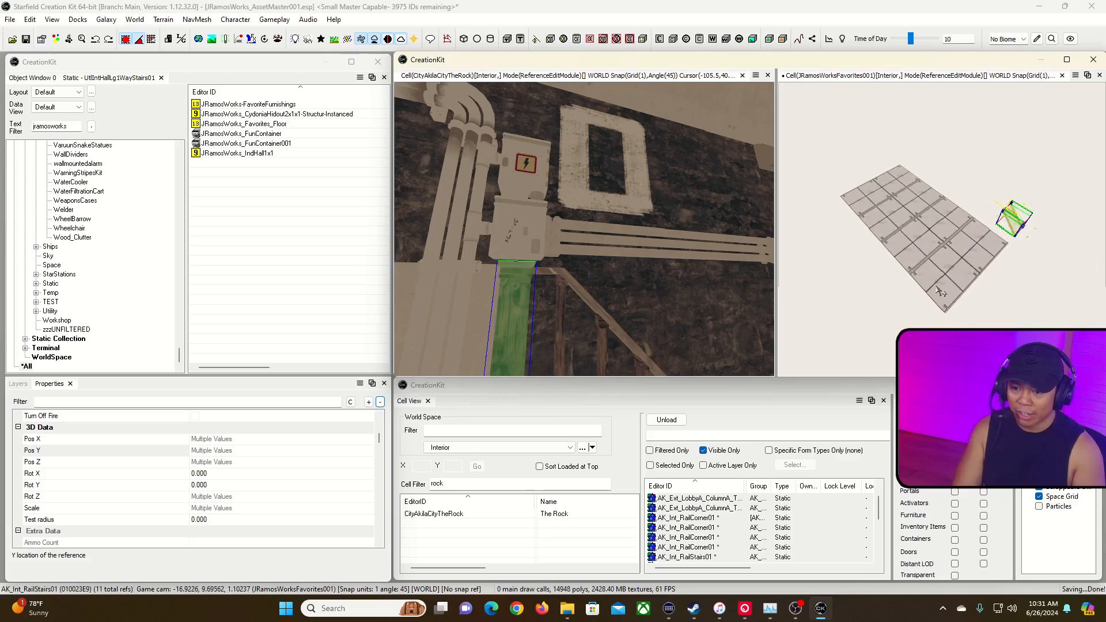
# Select the grouped floor tiles in the favorites cell and set their Pos Z to 0.
pyautogui.click(936, 286)
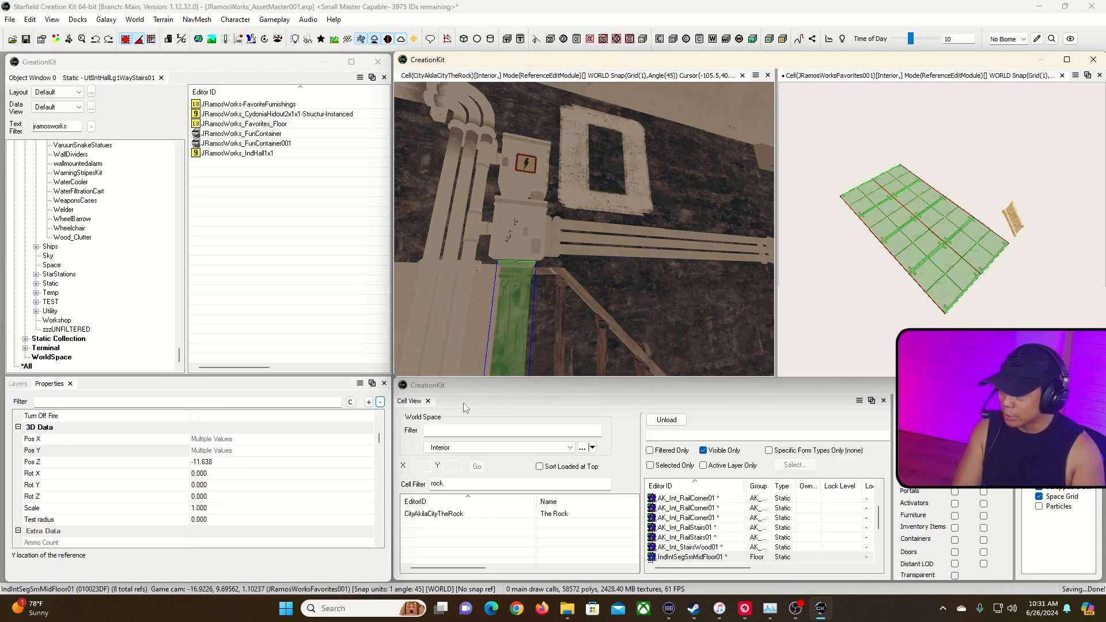
pyautogui.click(241, 462)
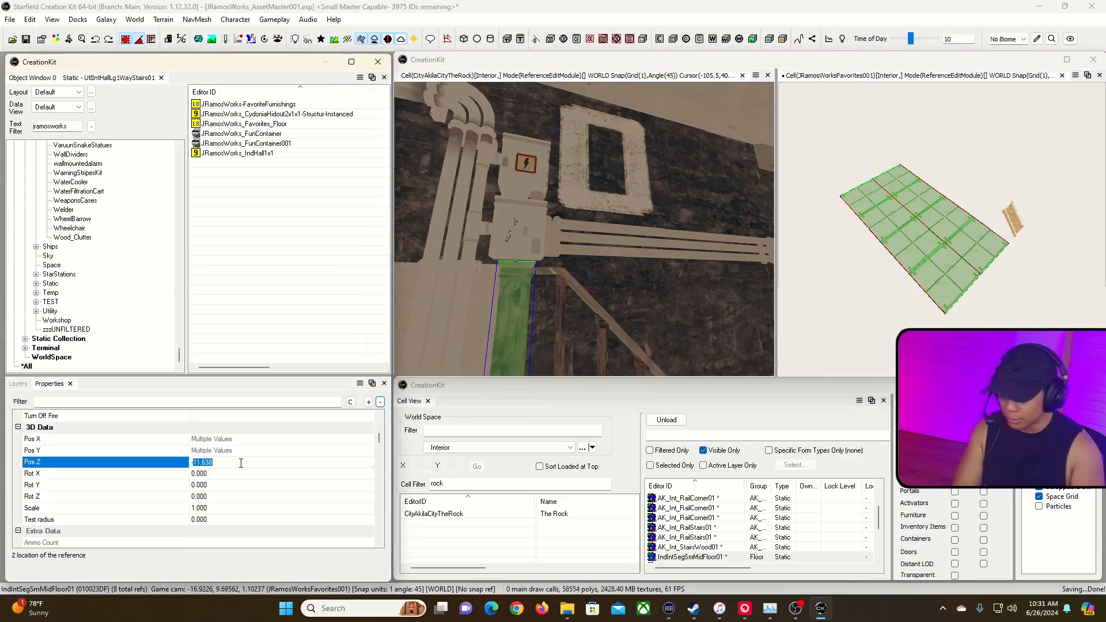
pyautogui.write('0')
pyautogui.press('Return')
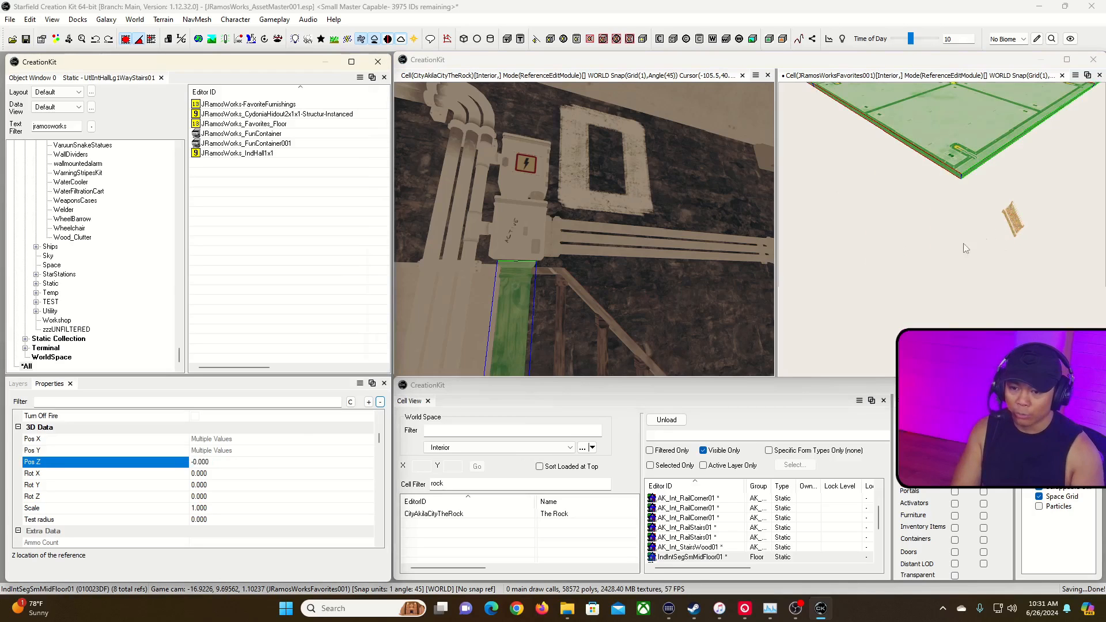
# Bring the staircase group up onto the corner of the raised floor and clear the selection.
pyautogui.doubleClick(1017, 231)
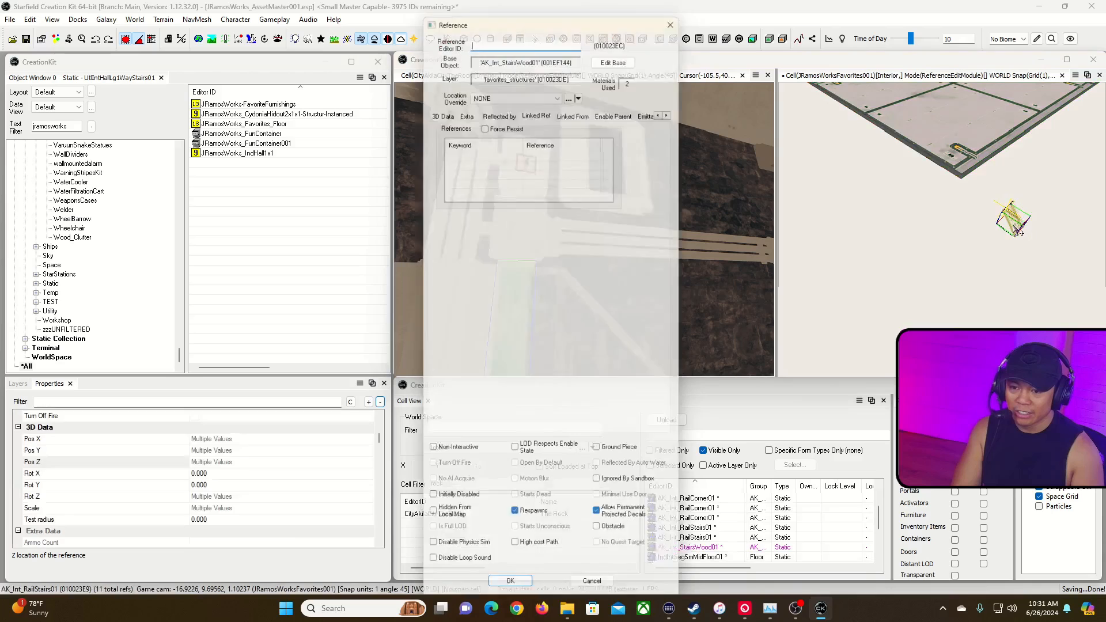
pyautogui.press('Escape')
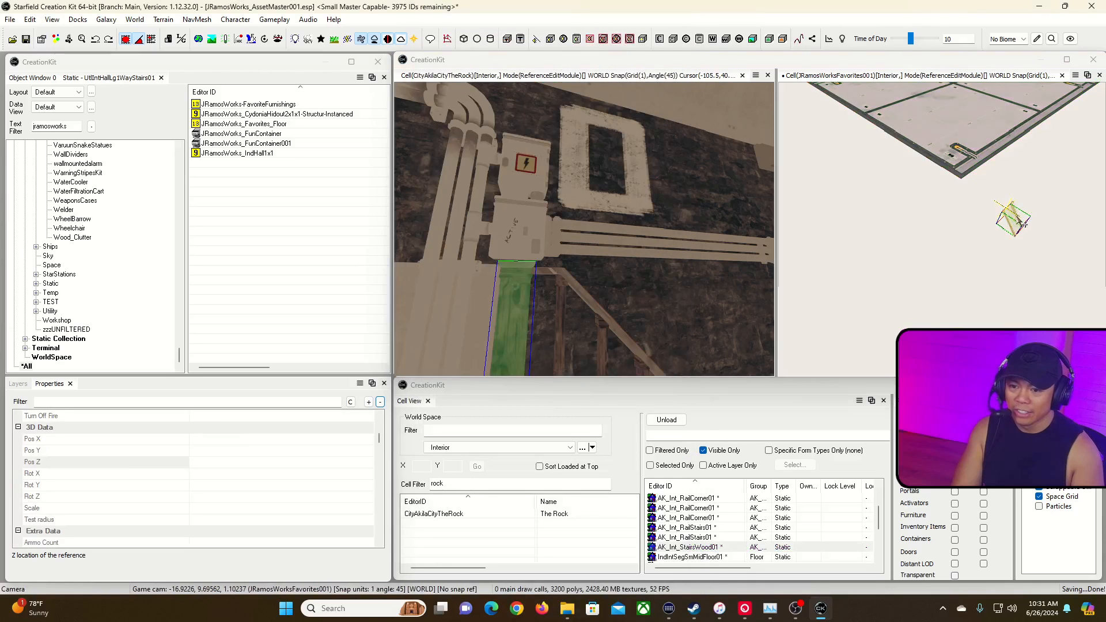
pyautogui.moveTo(947, 249); pyautogui.dragTo(1056, 193)
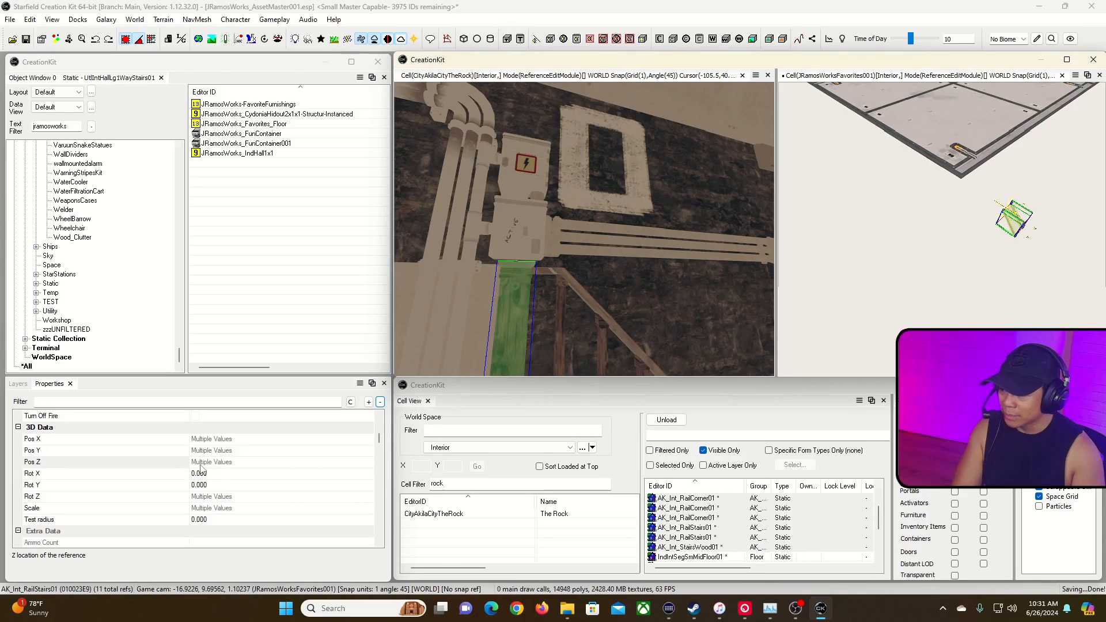
pyautogui.moveTo(1014, 219); pyautogui.dragTo(946, 321)
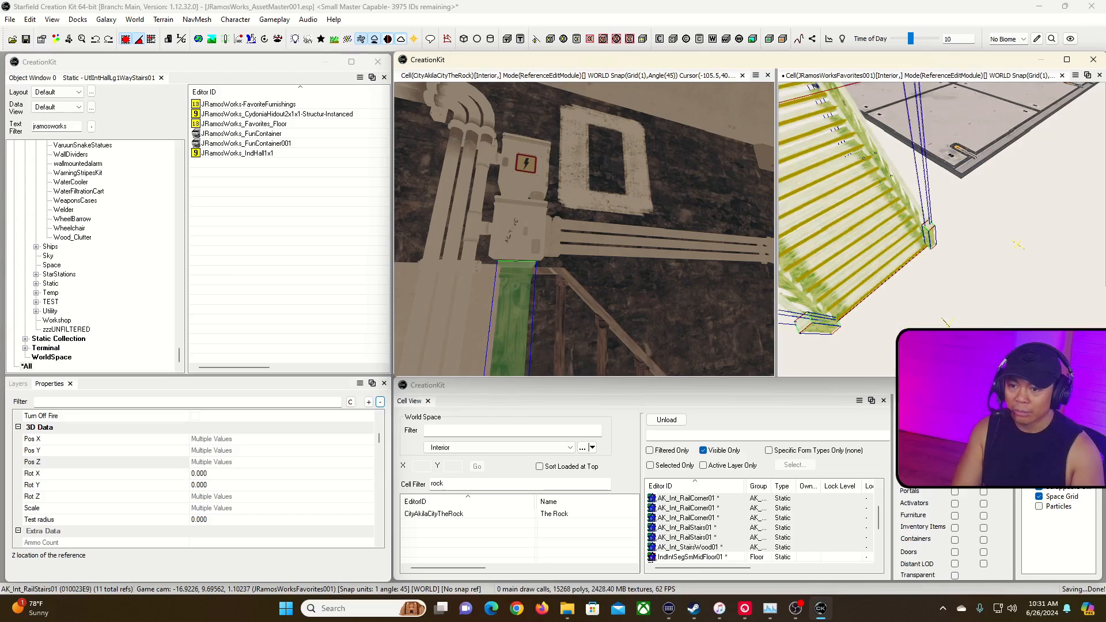
pyautogui.hotkey('ctrl', 'z')
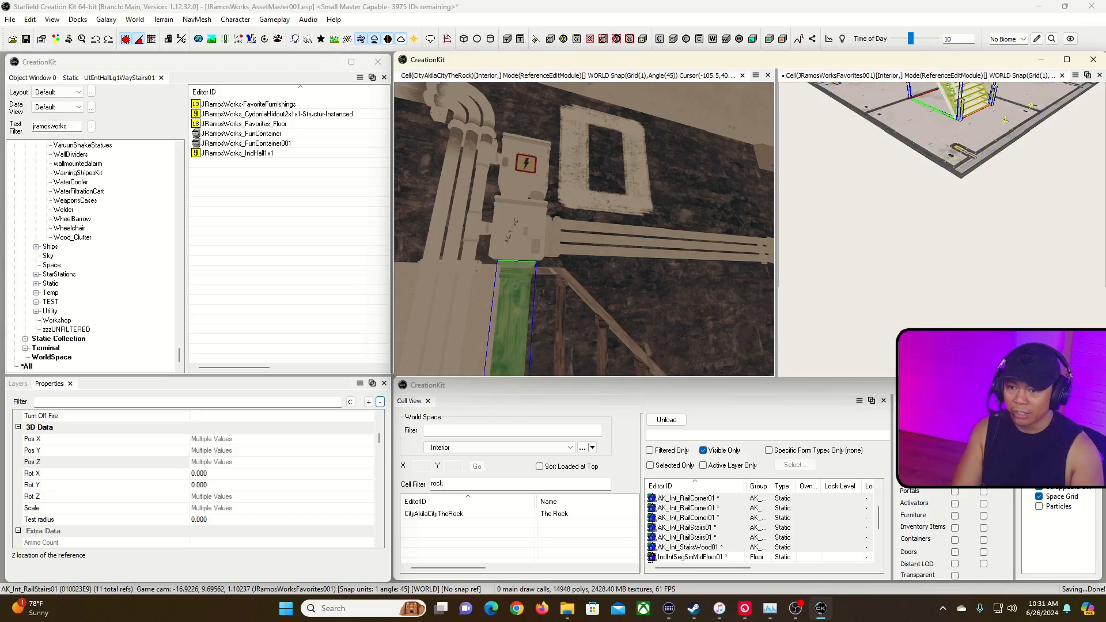
pyautogui.moveTo(967, 264); pyautogui.dragTo(877, 299, button='right')
pyautogui.click(907, 303)
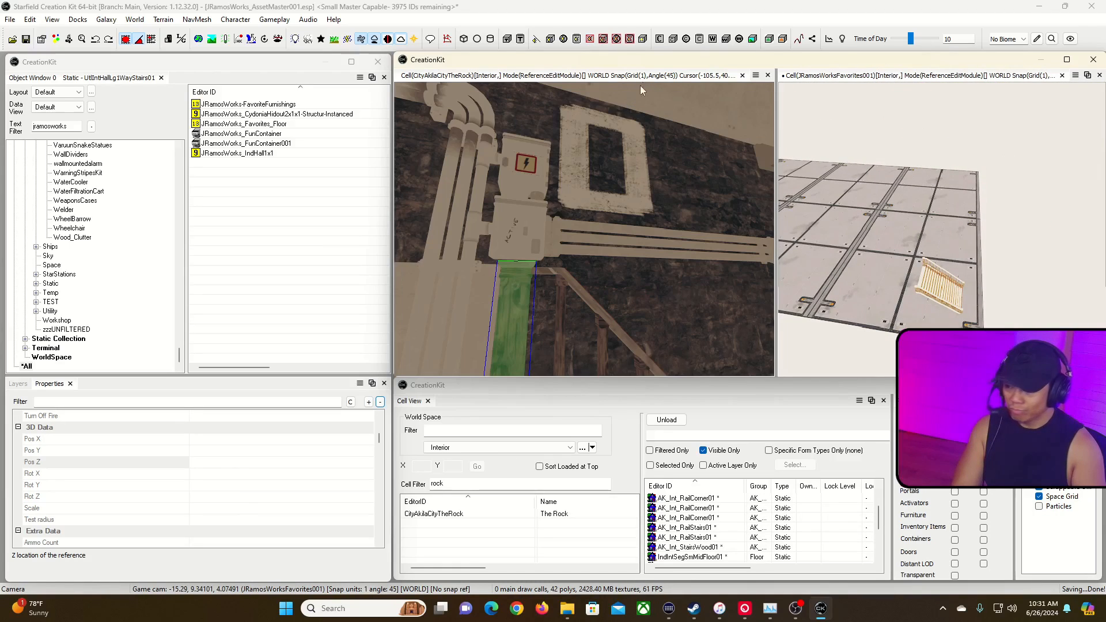
# Display the layer list of The Rock cell.
pyautogui.click(18, 386)
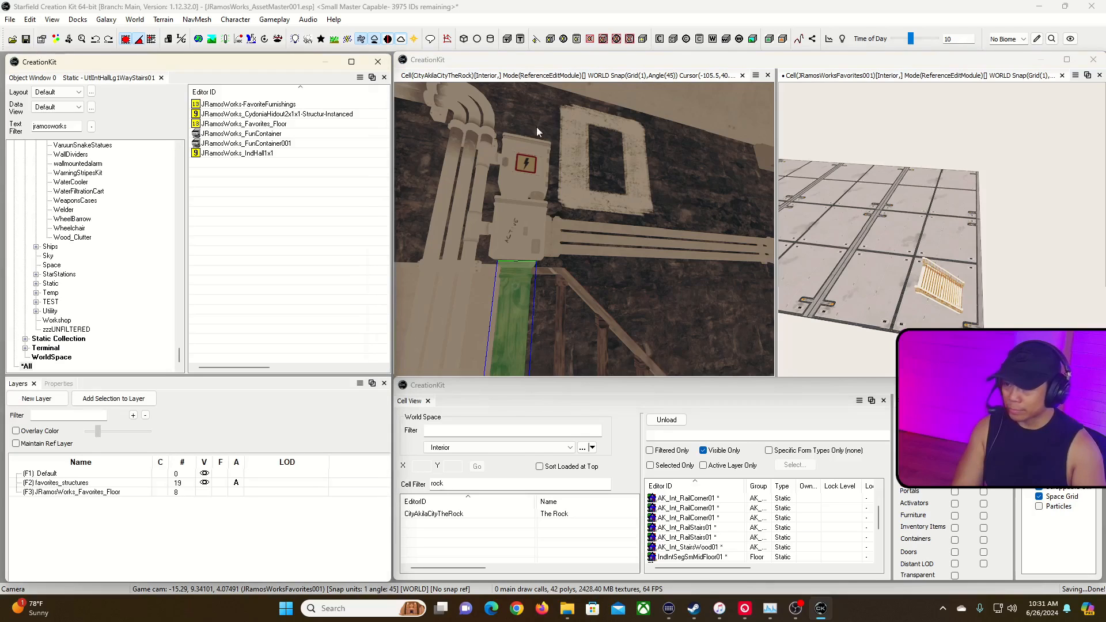
pyautogui.click(583, 80)
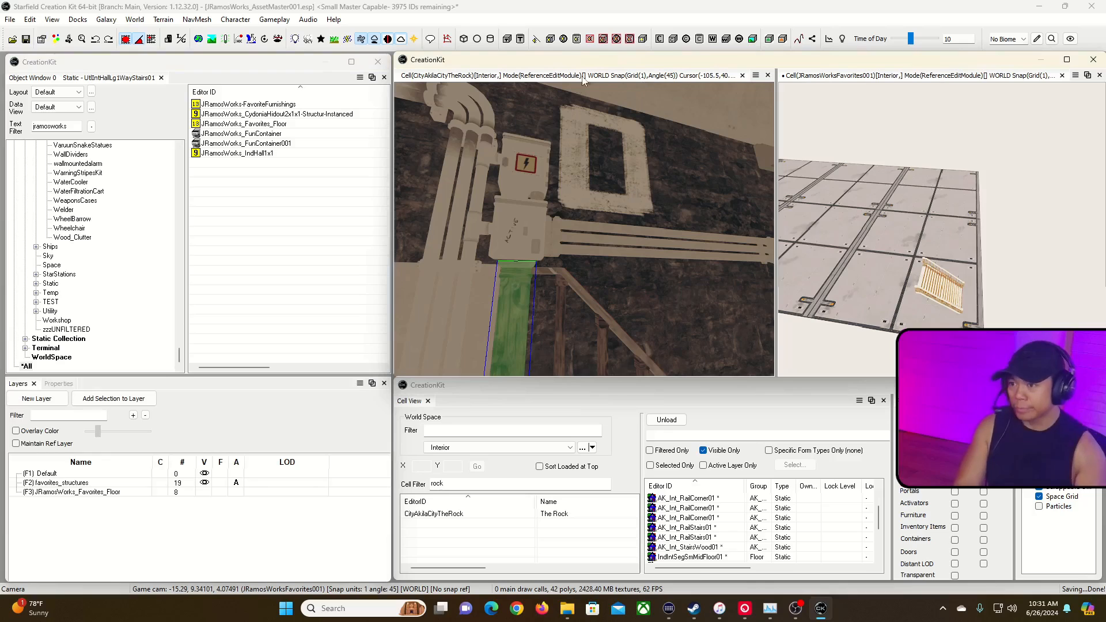
pyautogui.rightClick(130, 512)
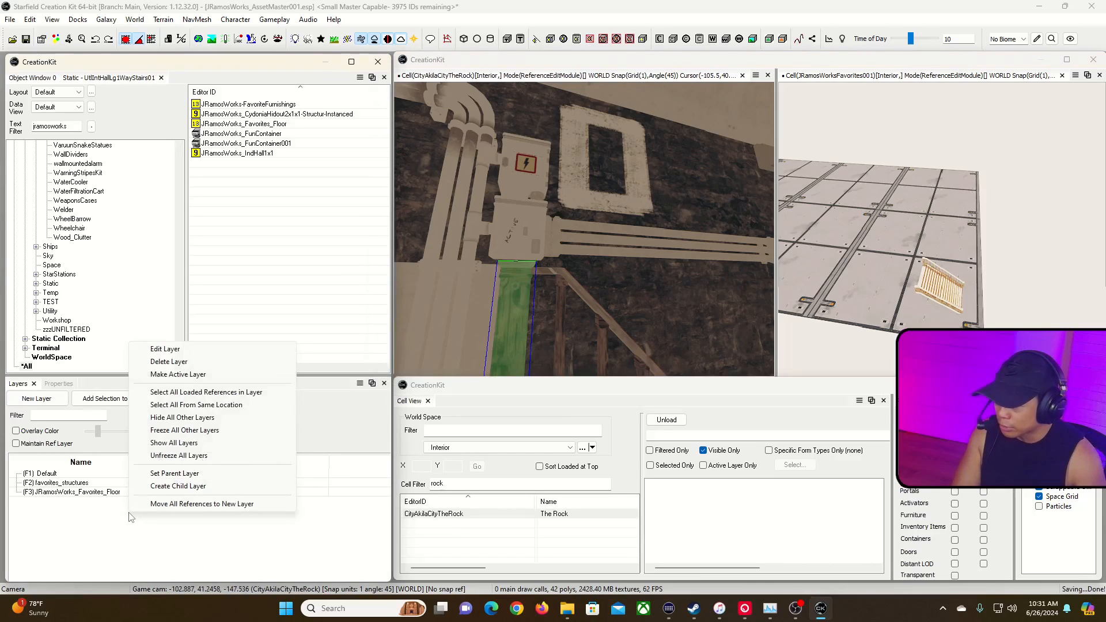
pyautogui.click(83, 542)
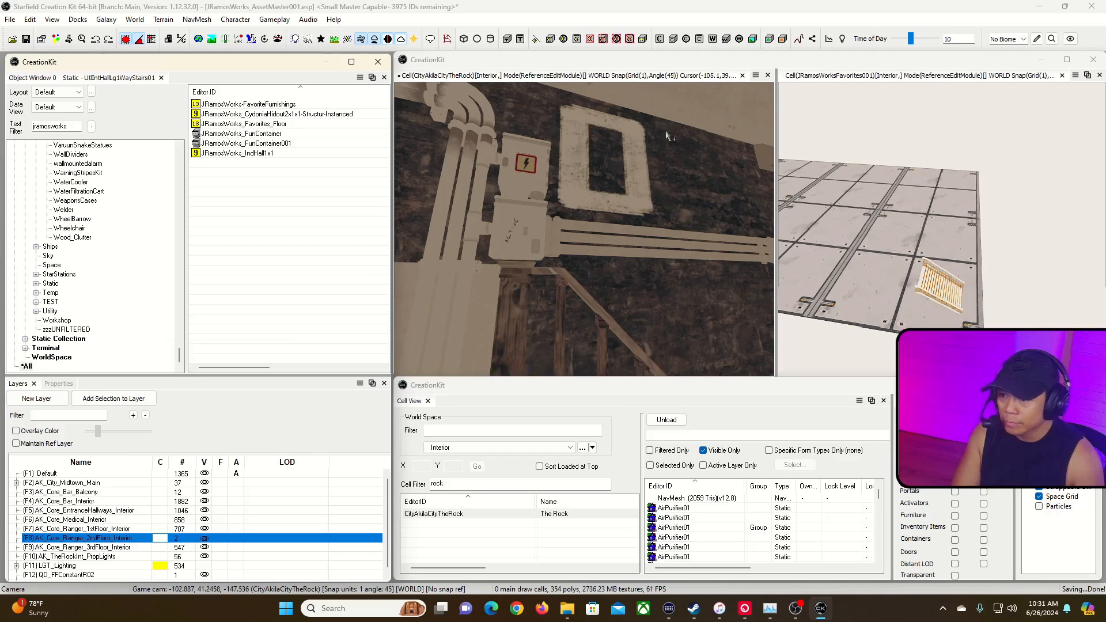
# Look over the bar furniture in The Rock, selecting a bar stool and the wooden bar table beside it.
pyautogui.press('s')
pyautogui.moveTo(693, 229); pyautogui.dragTo(693, 226, button='right')
pyautogui.press('w')
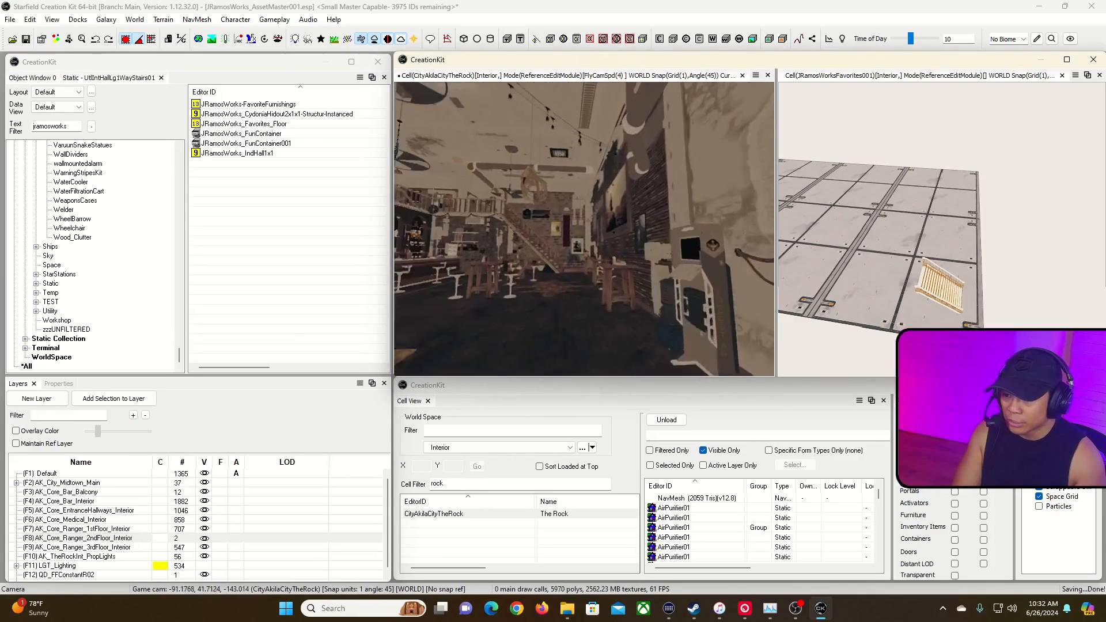
pyautogui.press('w')
pyautogui.moveTo(693, 227); pyautogui.dragTo(693, 227, button='right')
pyautogui.press('w')
pyautogui.moveTo(552, 242); pyautogui.dragTo(552, 241, button='right')
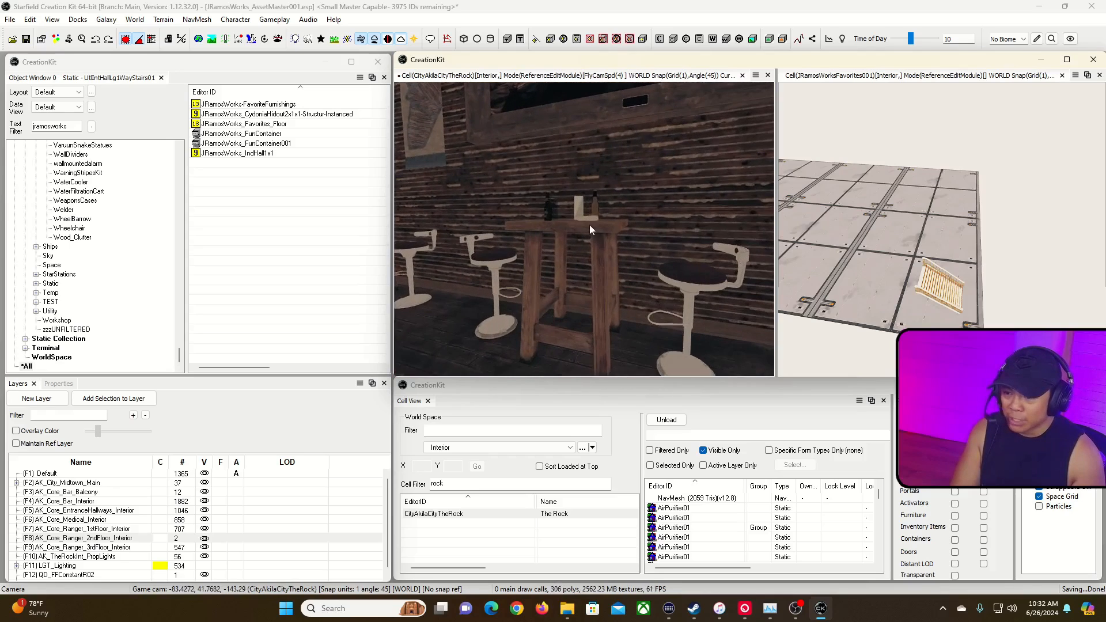
pyautogui.click(492, 257)
pyautogui.keyDown('ctrl'); pyautogui.click(552, 244); pyautogui.keyUp('ctrl')
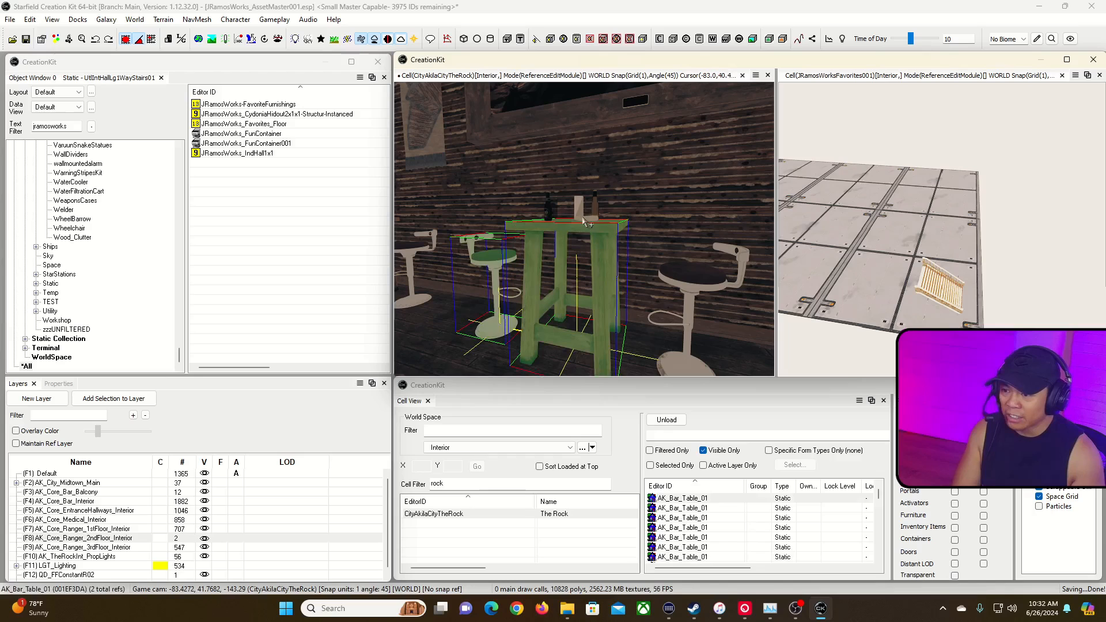
pyautogui.keyDown('ctrl'); pyautogui.click(597, 213); pyautogui.keyUp('ctrl')
pyautogui.click(540, 229)
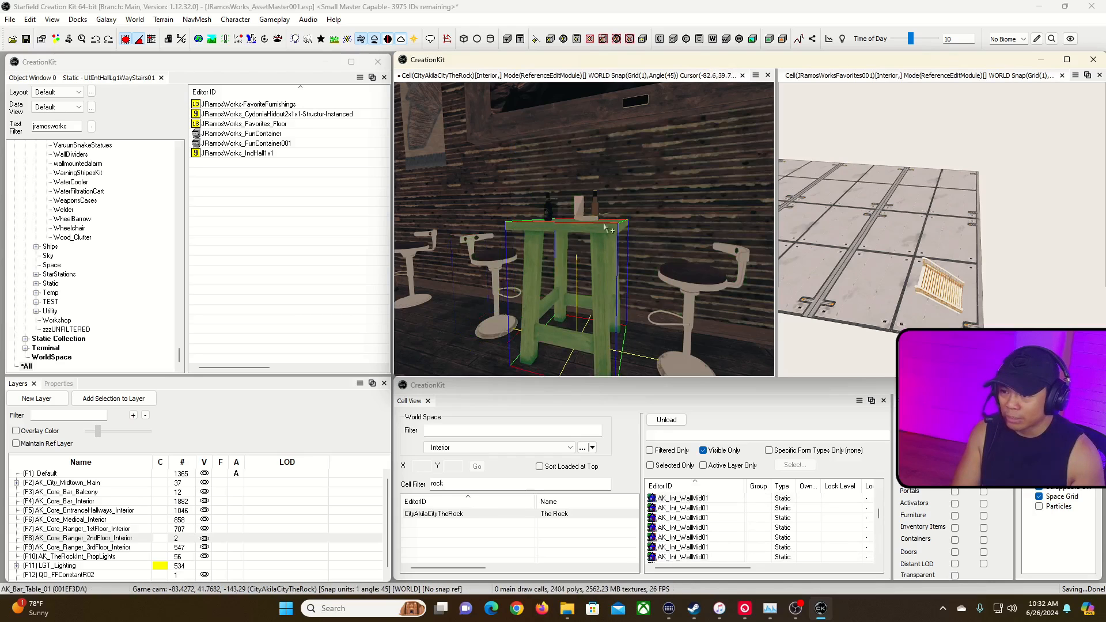
# Select the woven rectangular rug beside the staircase in The Rock.
pyautogui.moveTo(540, 230); pyautogui.dragTo(540, 230, button='right')
pyautogui.moveTo(667, 281); pyautogui.dragTo(581, 259, button='right')
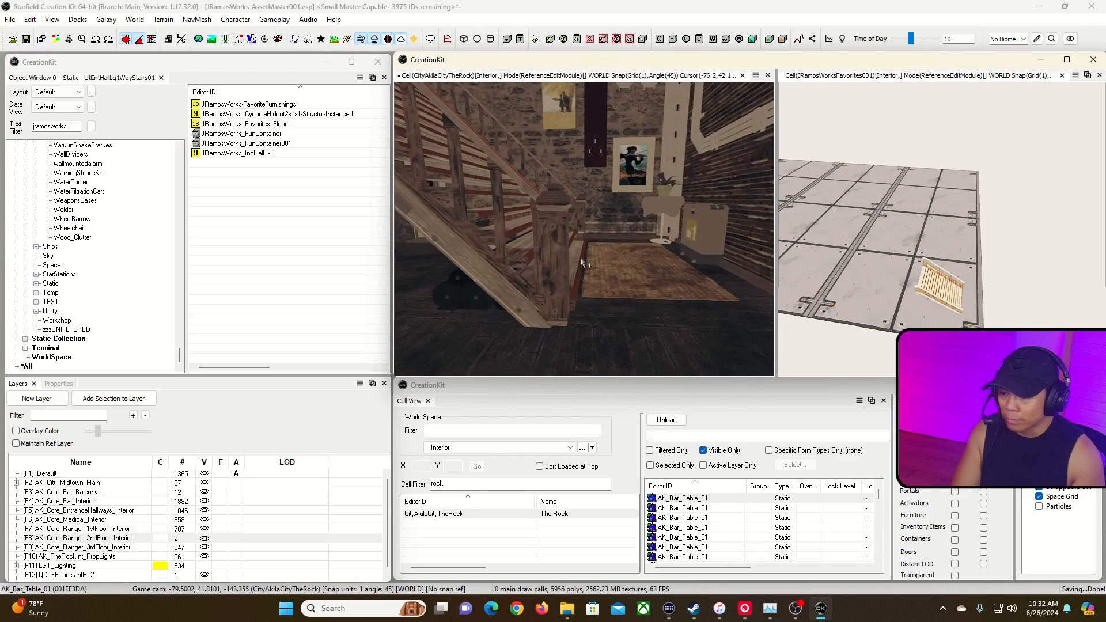
pyautogui.click(621, 276)
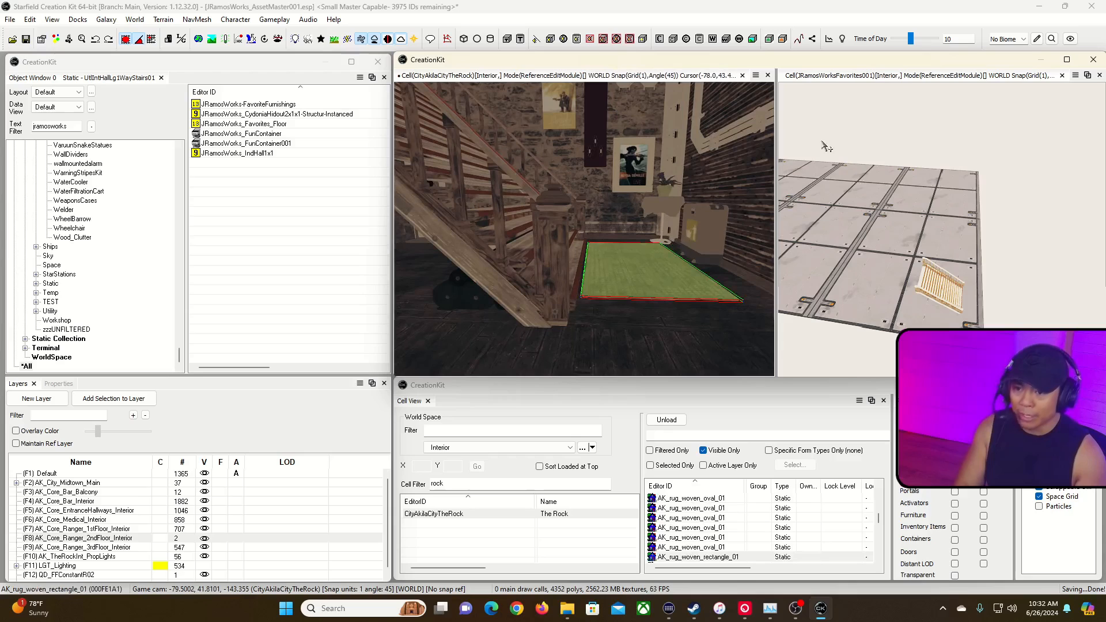
# Create a new layer named Favorite_Furniture in the favorites cell.
pyautogui.click(880, 80)
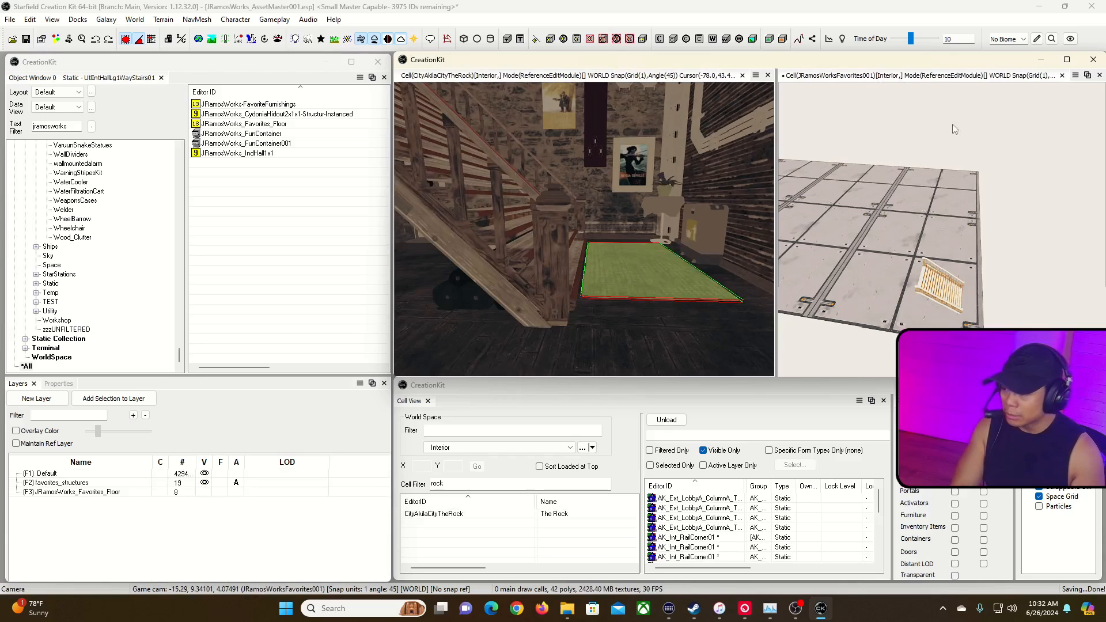
pyautogui.click(235, 530)
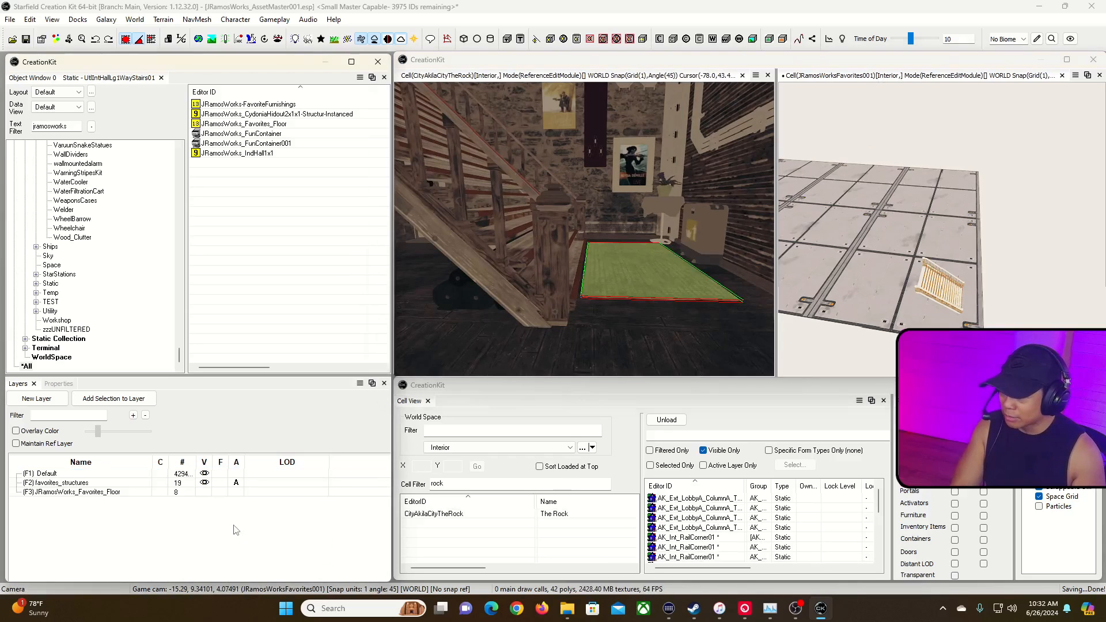
pyautogui.rightClick(116, 515)
pyautogui.click(40, 400)
pyautogui.write('Favorite_Fur')
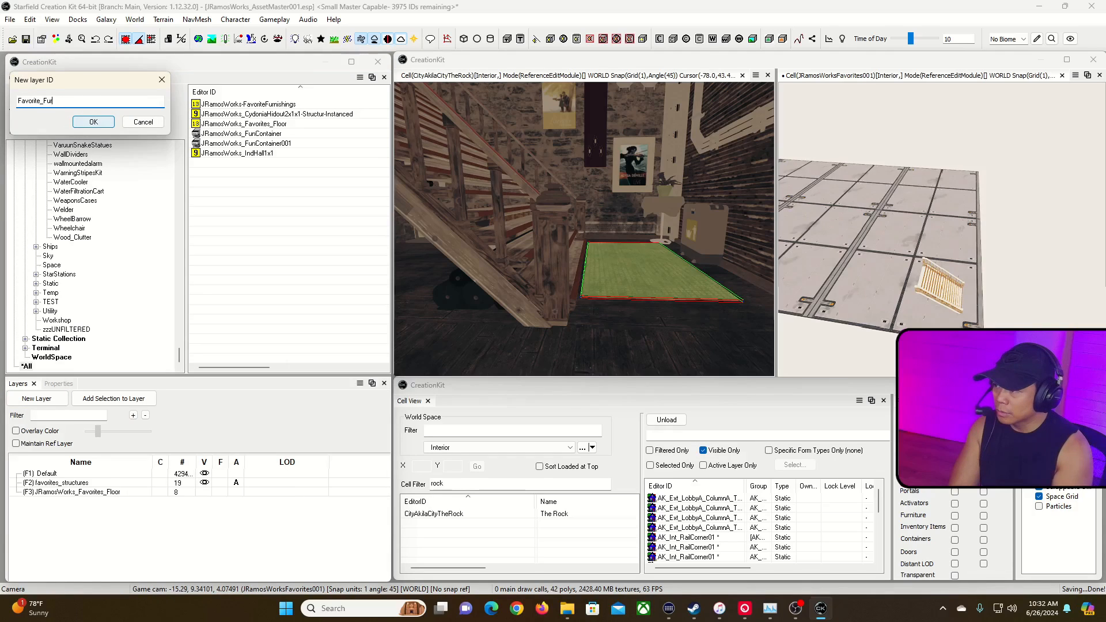
pyautogui.write('niture')
pyautogui.click(94, 122)
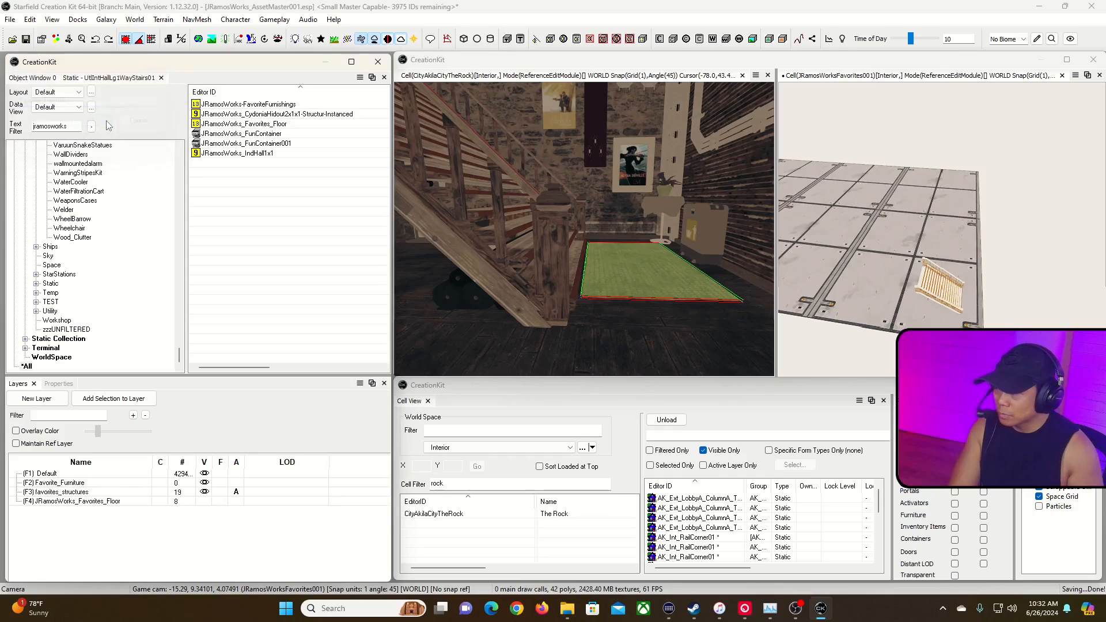
# Make the favorites floor layer active and visible, and hide the favorites_structures layer.
pyautogui.click(221, 502)
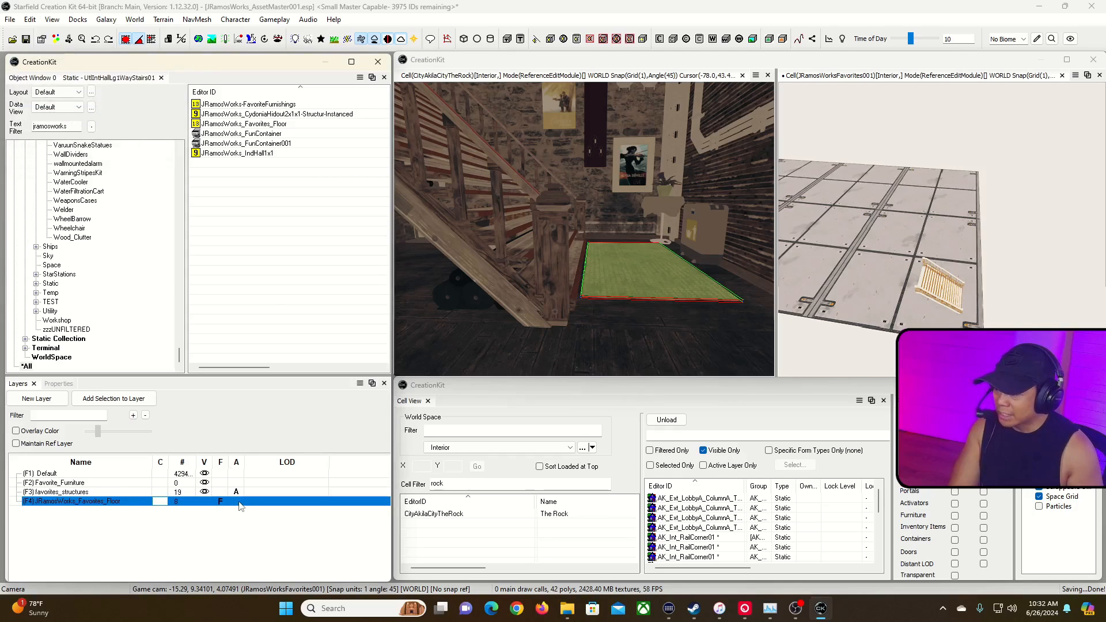
pyautogui.click(813, 309)
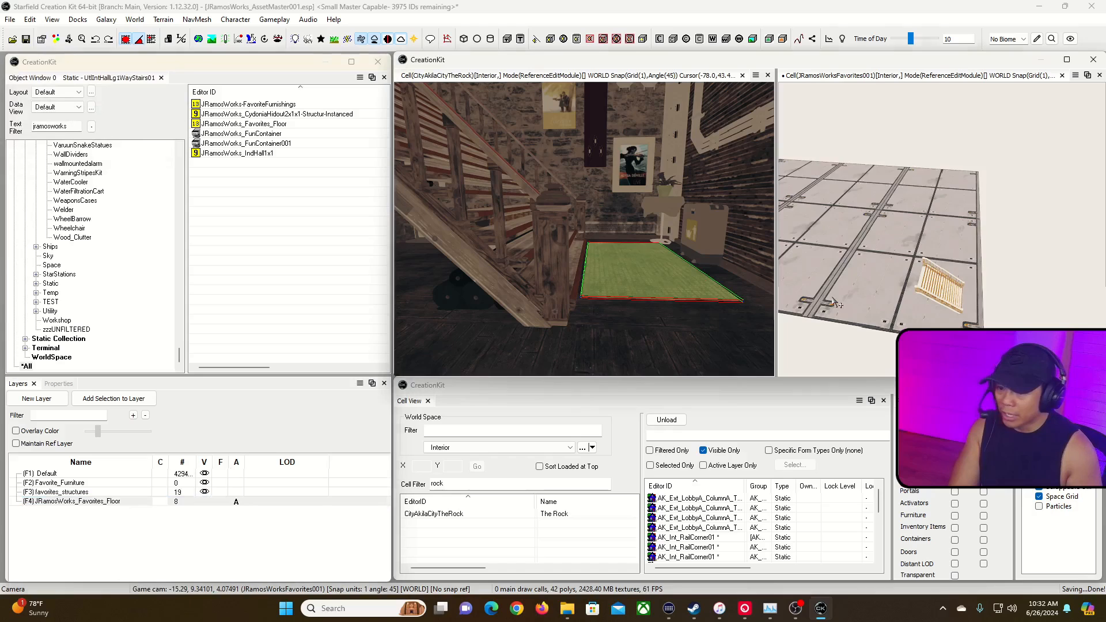
pyautogui.click(205, 502)
pyautogui.click(204, 492)
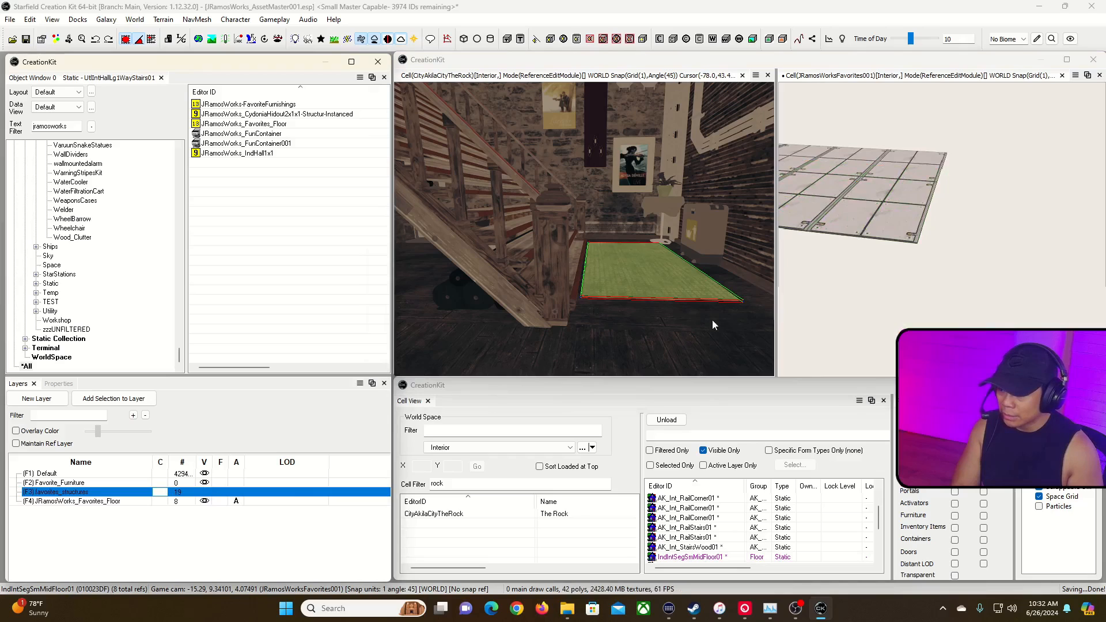
# Hide the favorites floor layer and make Favorite_Furniture the active layer.
pyautogui.click(204, 501)
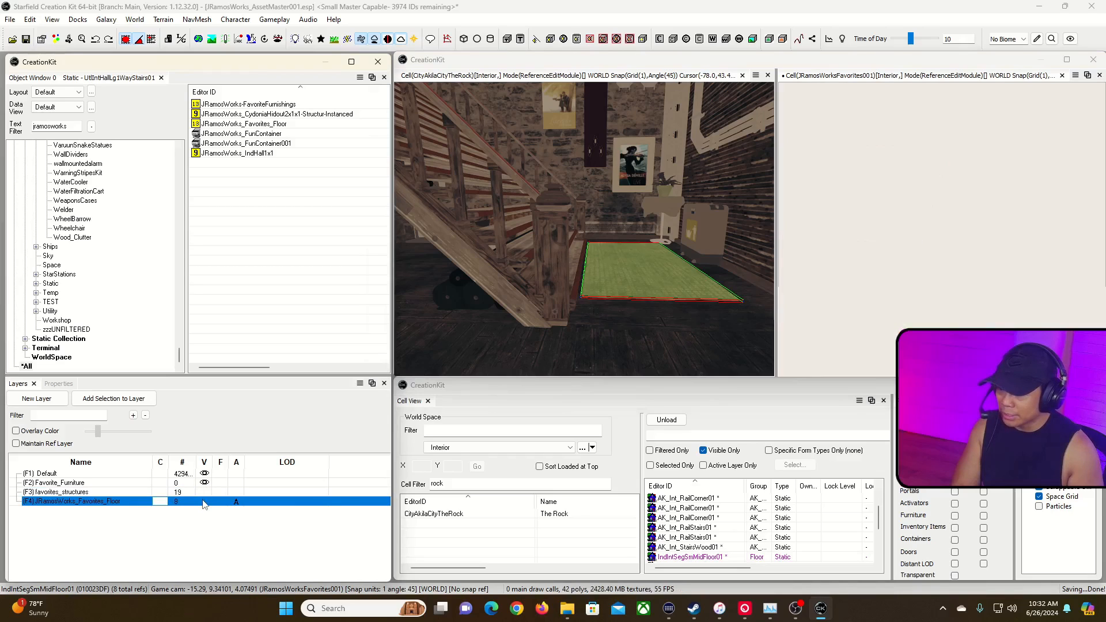
pyautogui.click(205, 502)
pyautogui.click(204, 502)
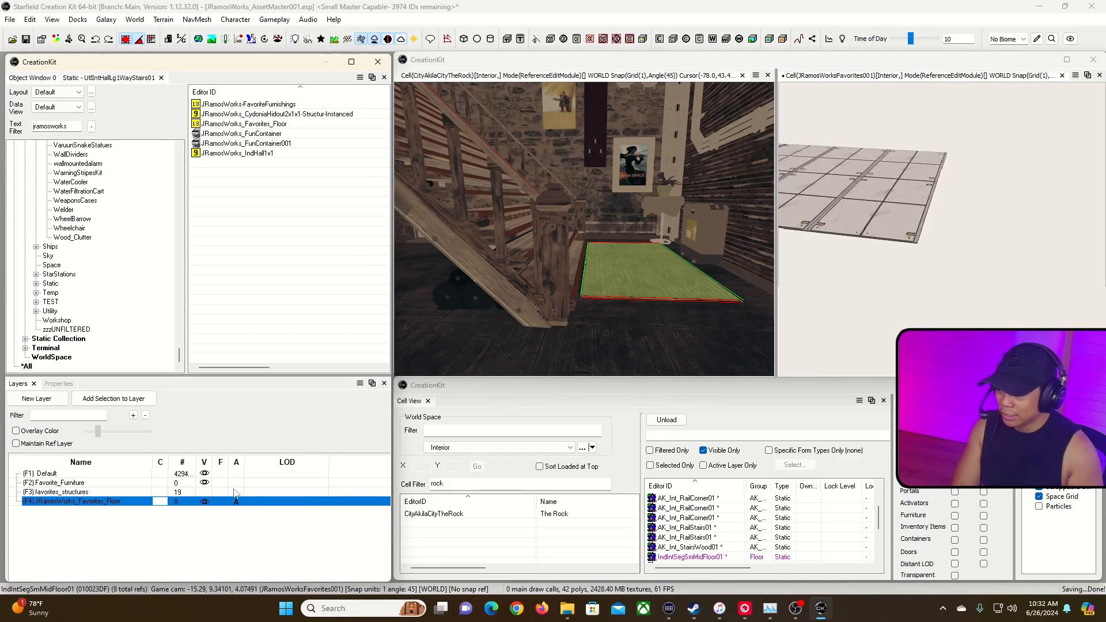
pyautogui.click(232, 485)
pyautogui.click(208, 501)
pyautogui.click(262, 488)
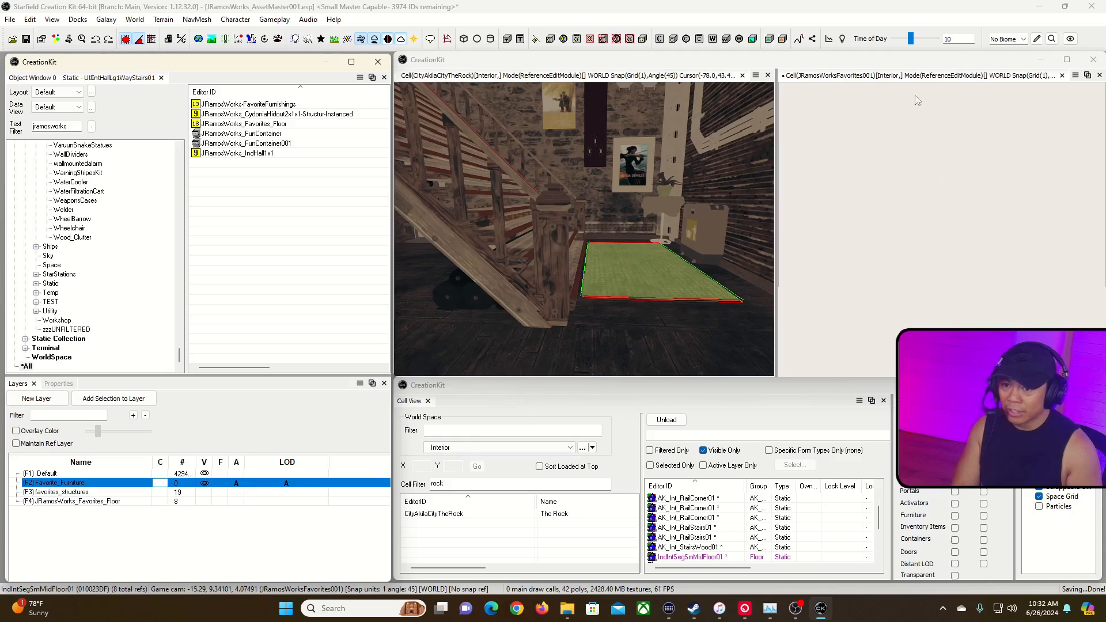
# Paste a copy of the floor group into the Favorite_Furniture layer and open its properties.
pyautogui.click(921, 78)
pyautogui.hotkey('ctrl', 'v')
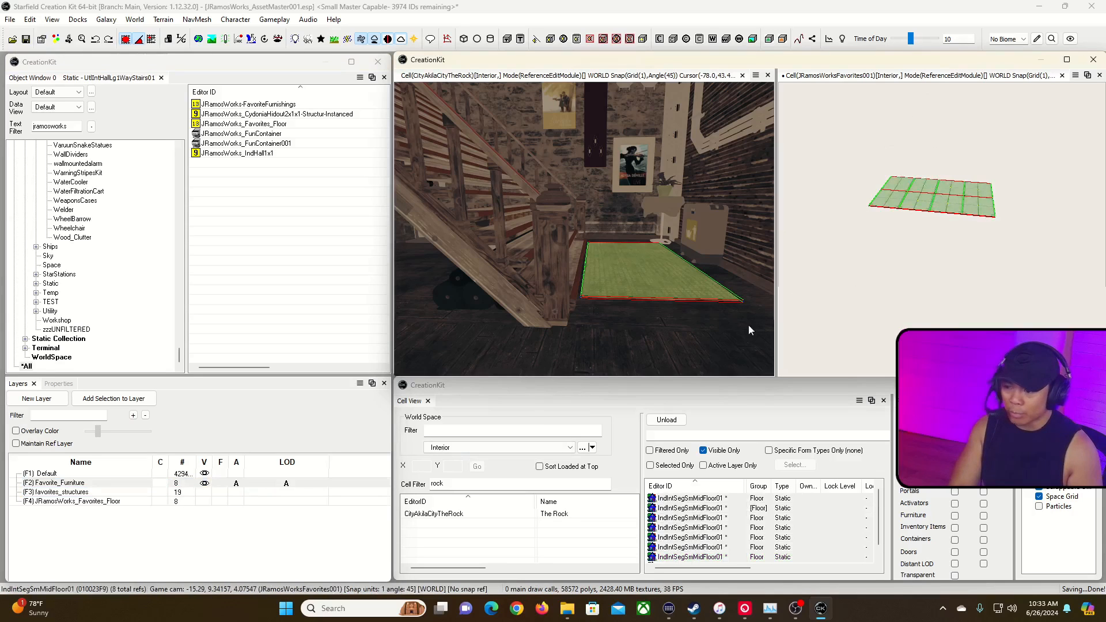
pyautogui.click(56, 385)
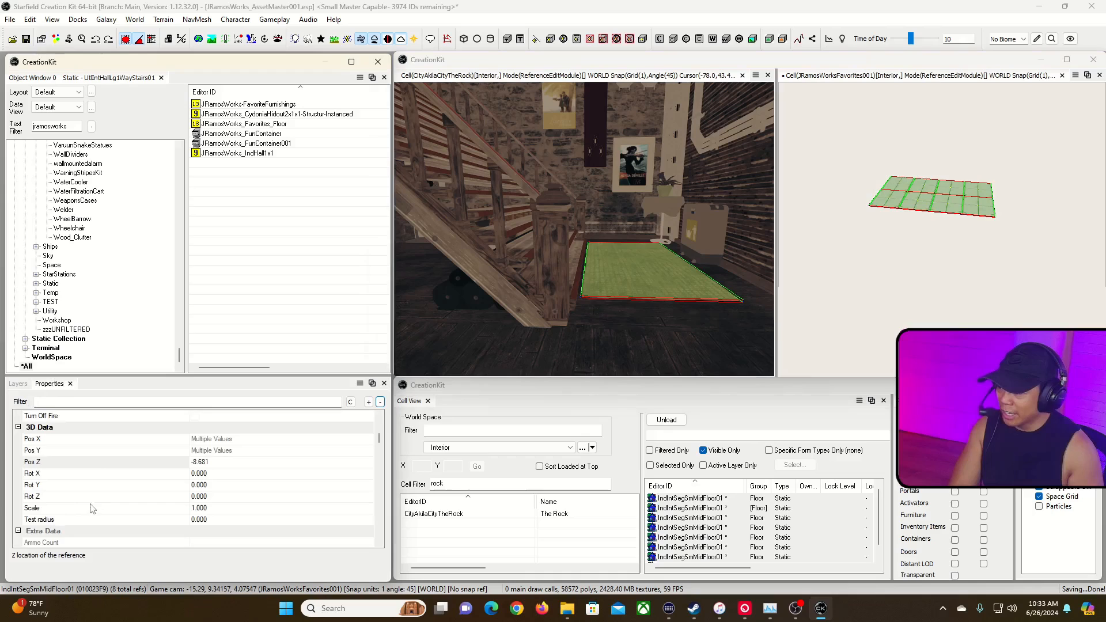
# Set the Z position of the pasted floor group in the Favorite_Furniture layer to 0.
pyautogui.click(219, 461)
pyautogui.write('-0')
pyautogui.press('Return')
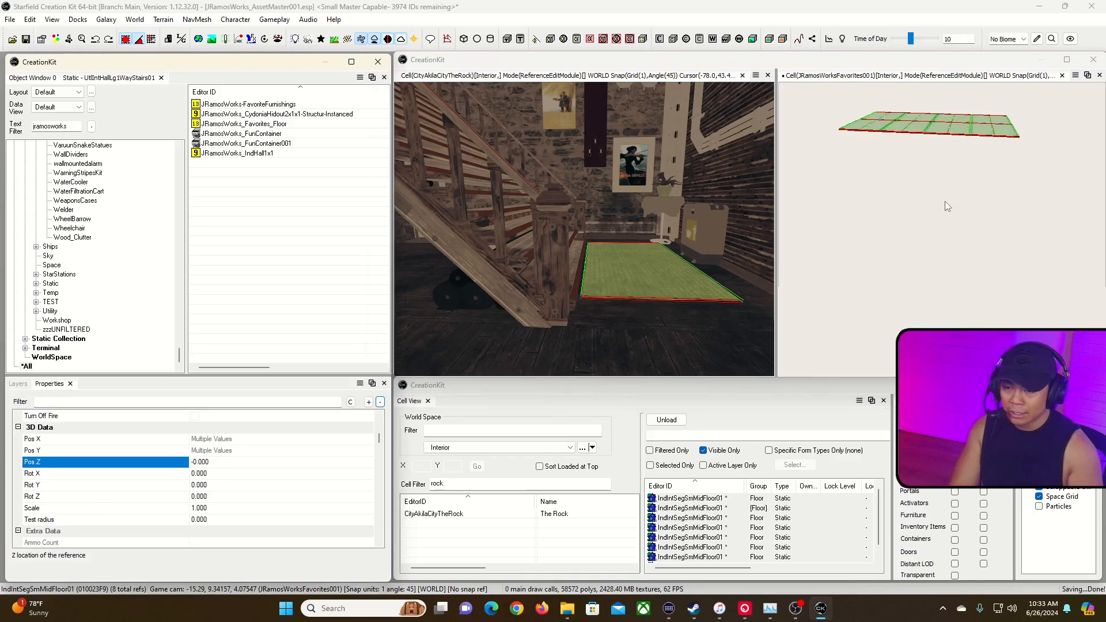
pyautogui.press('`')
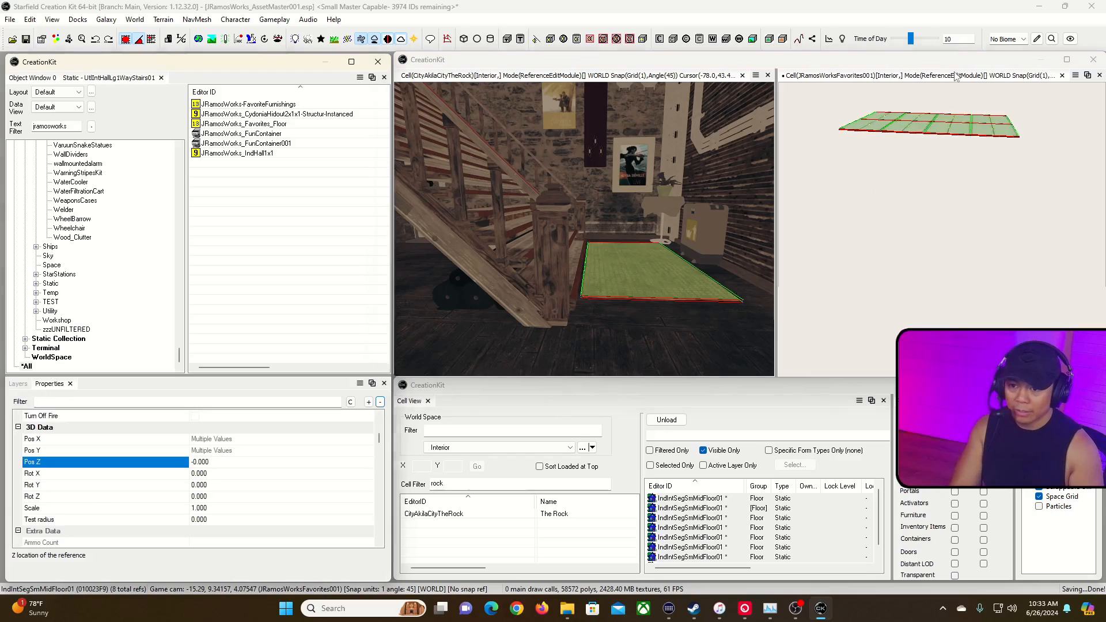
pyautogui.click(956, 76)
pyautogui.press('w')
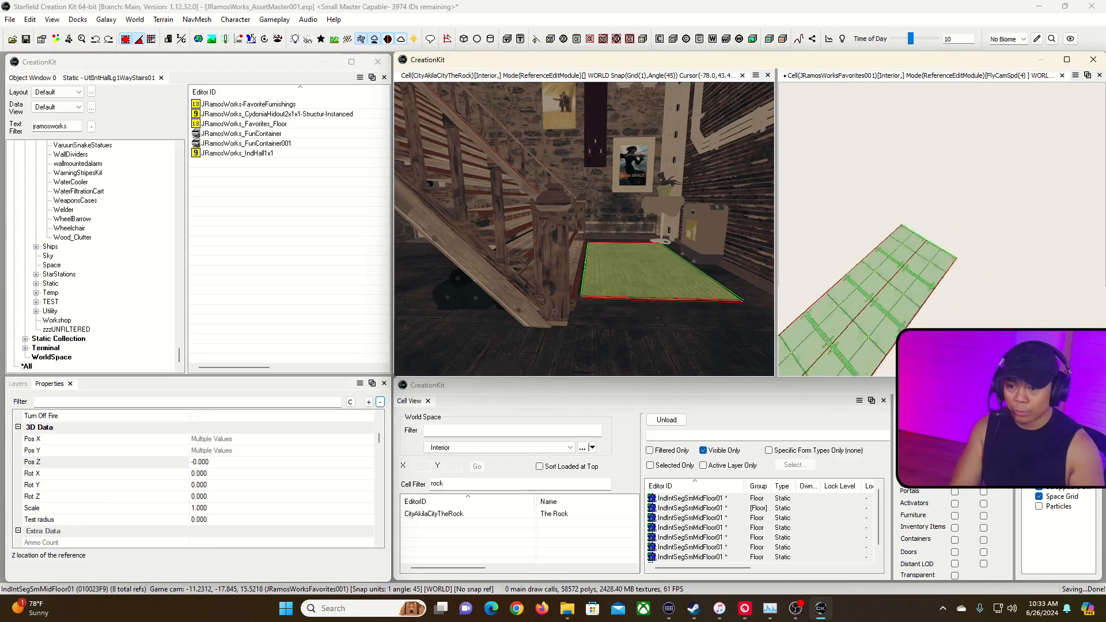
pyautogui.press('s')
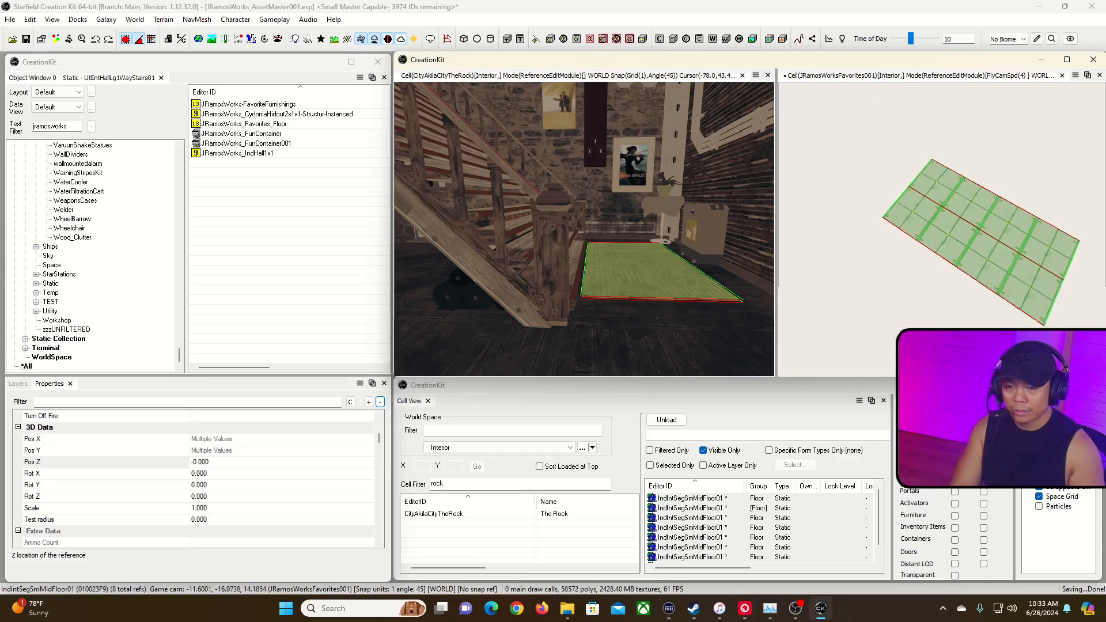
pyautogui.press('`')
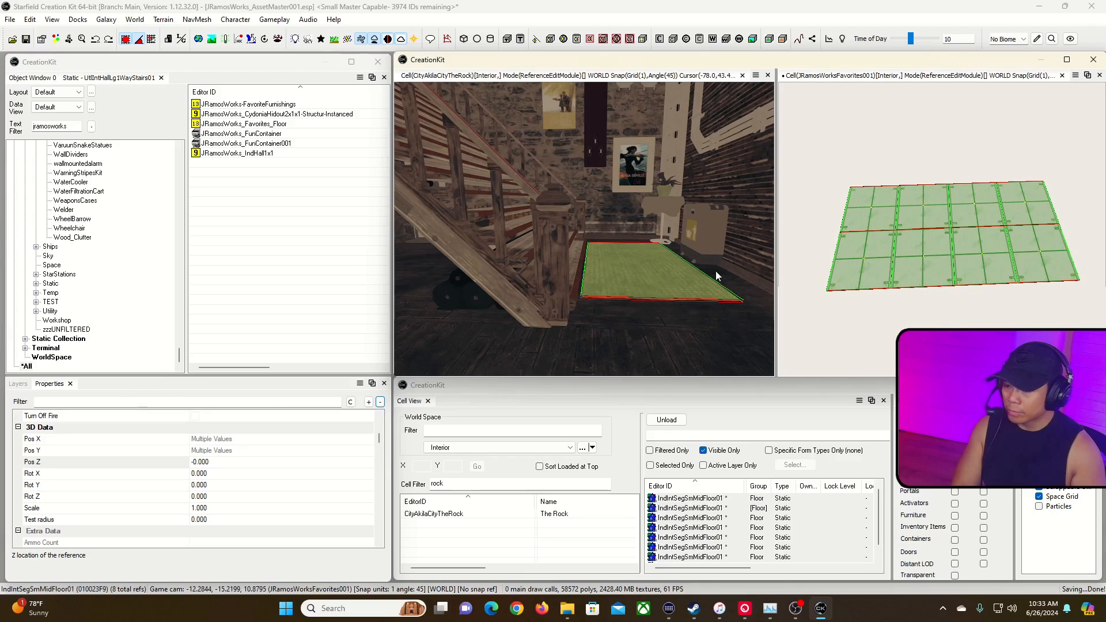
# Copy the woven rectangular rug beside the stairs in The Rock and paste it into the Favorite_Furniture layer.
pyautogui.click(649, 278)
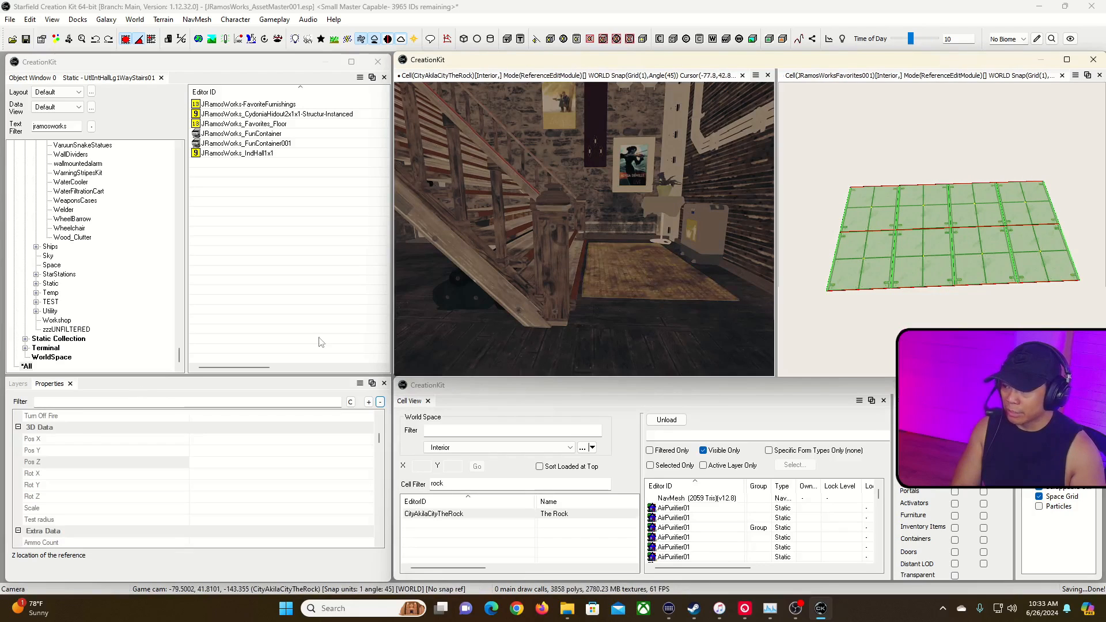
pyautogui.click(19, 384)
pyautogui.click(615, 274)
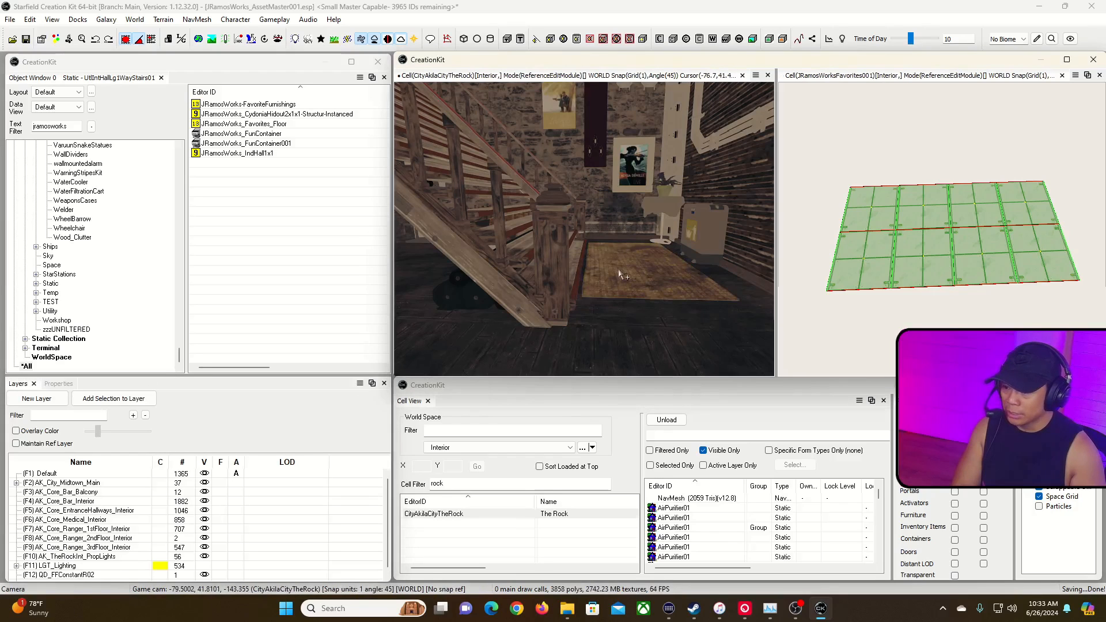
pyautogui.click(970, 259)
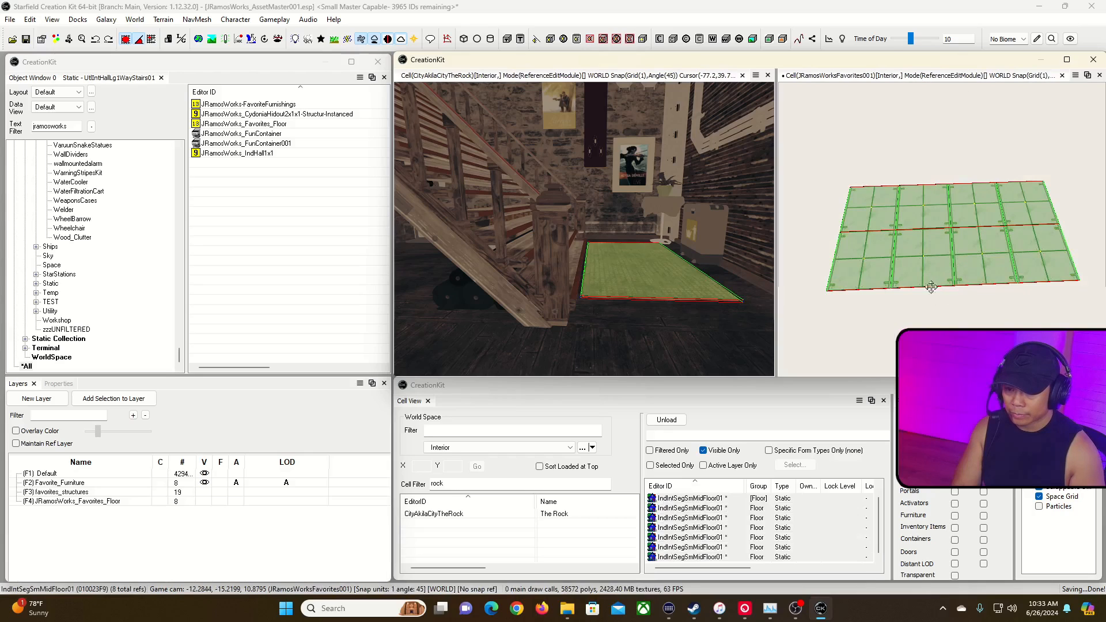
pyautogui.click(948, 313)
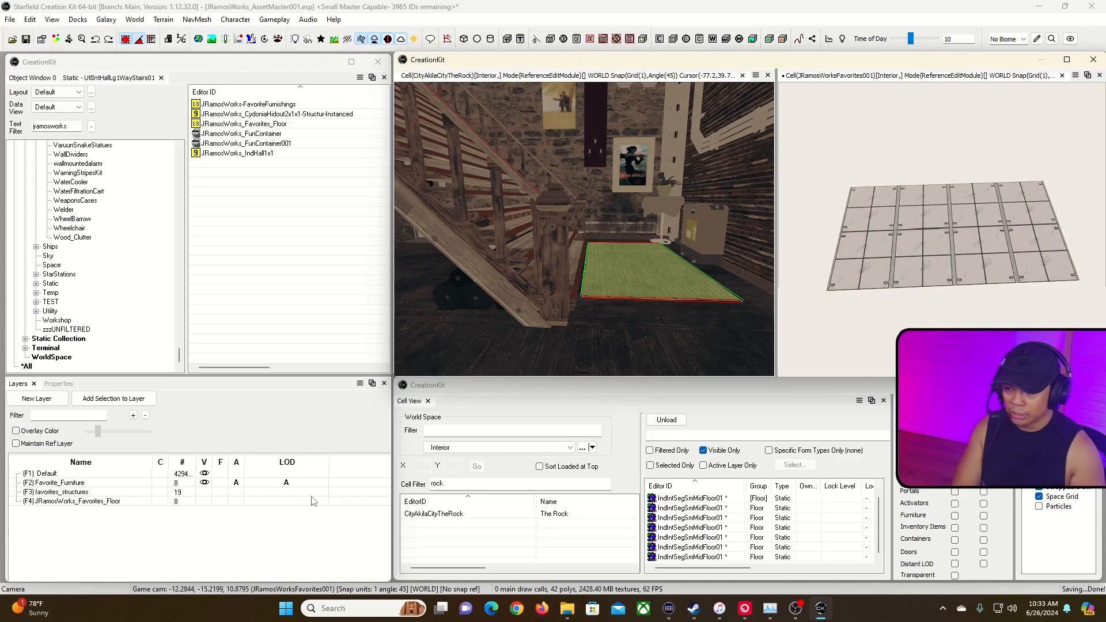
pyautogui.hotkey('ctrl', 'v')
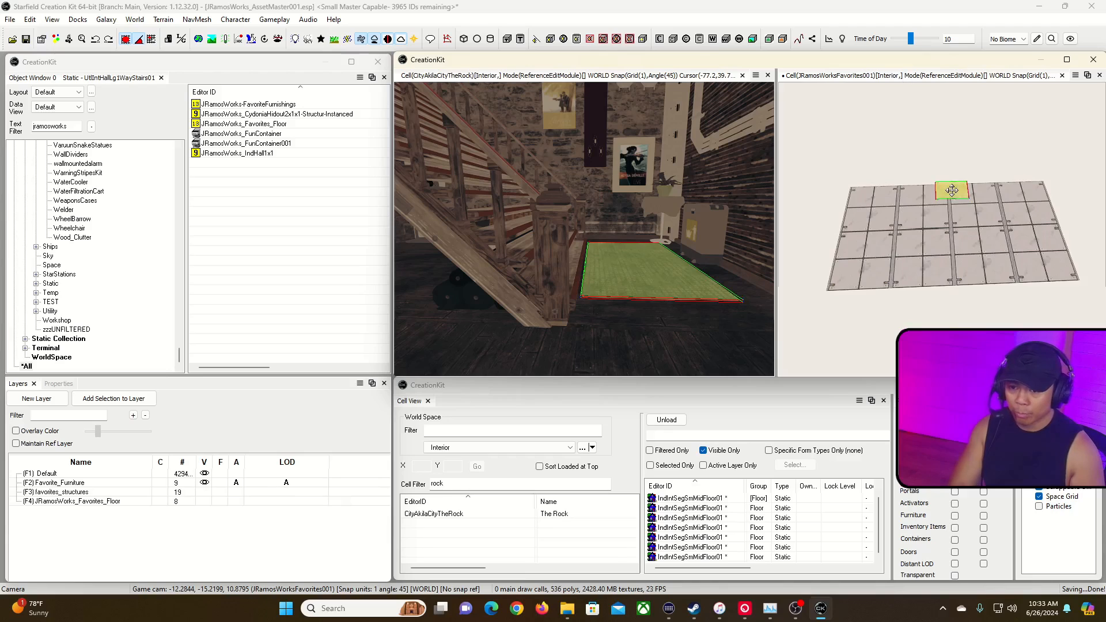
# Move the pasted woven rug to the far corner of the favorites floor.
pyautogui.moveTo(954, 191); pyautogui.dragTo(862, 184)
pyautogui.keyDown('shift'); pyautogui.moveTo(950, 256); pyautogui.dragTo(898, 222, button='middle'); pyautogui.keyUp('shift')
pyautogui.moveTo(868, 184); pyautogui.dragTo(854, 195)
pyautogui.keyDown('shift'); pyautogui.moveTo(902, 251); pyautogui.dragTo(891, 262, button='middle'); pyautogui.keyUp('shift')
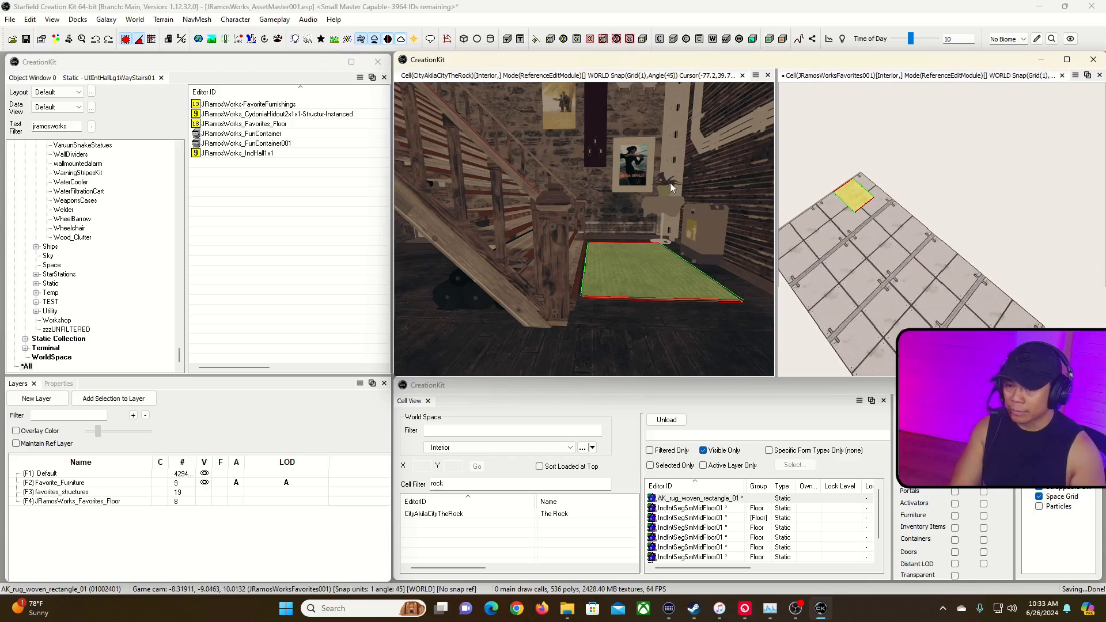
pyautogui.keyDown('shift'); pyautogui.moveTo(800, 255); pyautogui.dragTo(781, 247, button='middle'); pyautogui.keyUp('shift')
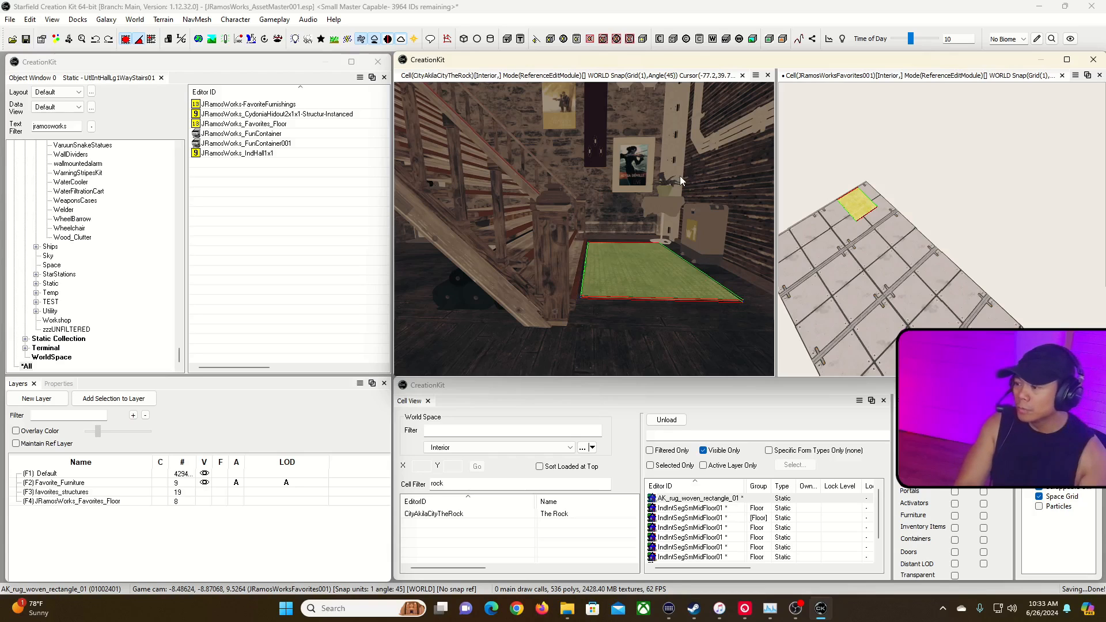
# Examine the hallways and office areas of The Rock for furniture to copy.
pyautogui.click(604, 107)
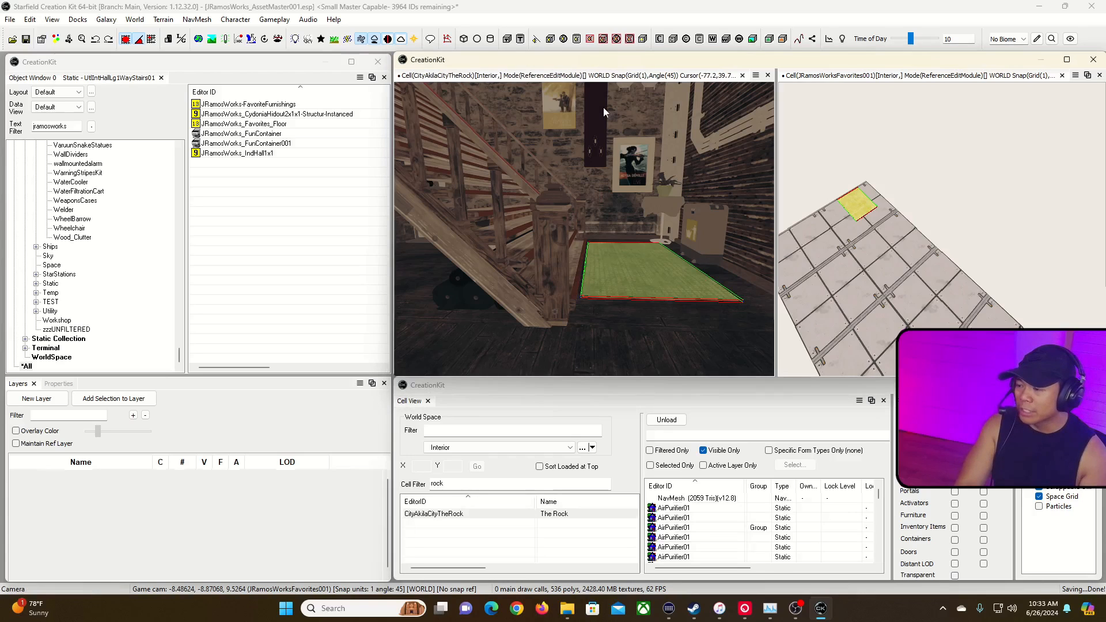
pyautogui.press('w')
pyautogui.moveTo(600, 108)
pyautogui.mouseDown(button='right')
pyautogui.moveTo(561, 86)
pyautogui.moveTo(568, 106)
pyautogui.moveTo(608, 110)
pyautogui.mouseUp(button='right')
pyautogui.press('w')
pyautogui.press('w')
pyautogui.press('w')
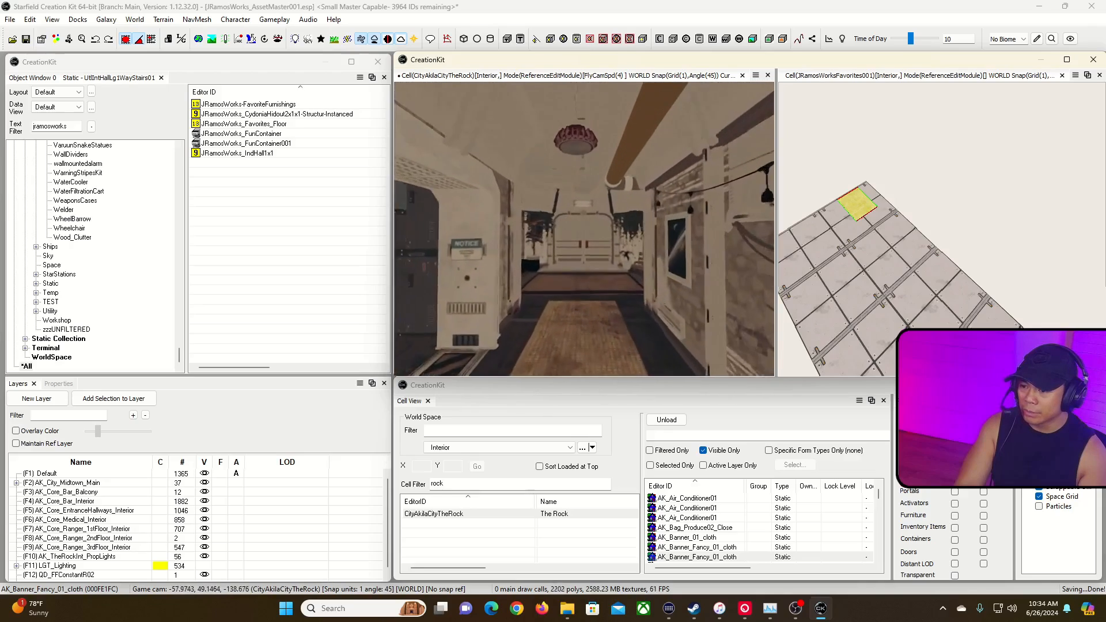
pyautogui.press('w')
pyautogui.moveTo(584, 228); pyautogui.dragTo(616, 219, button='right')
pyautogui.press('s')
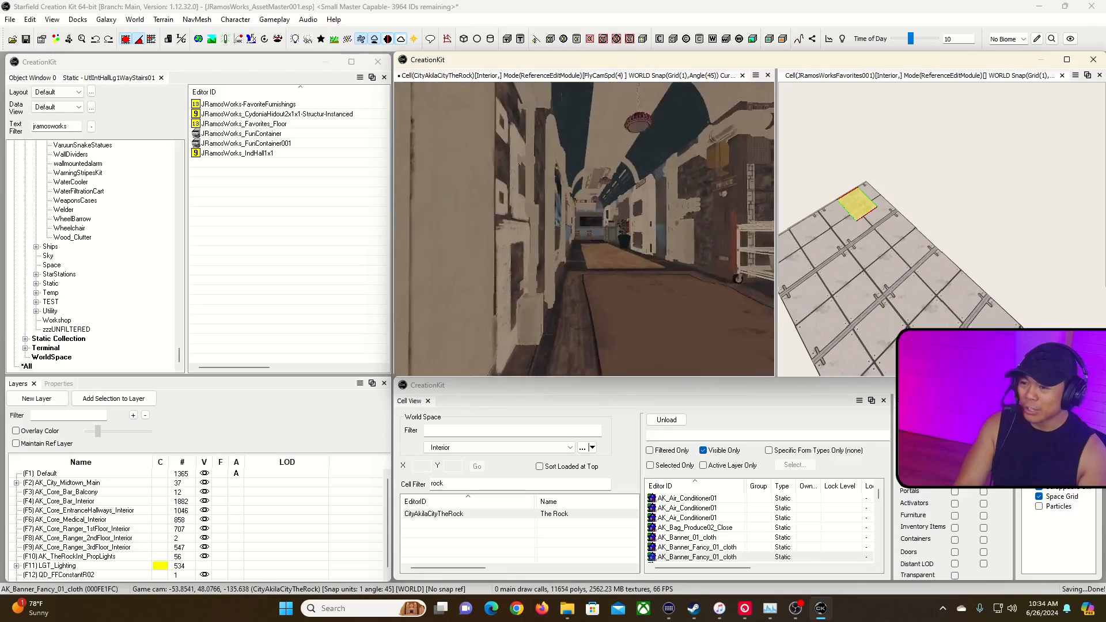
pyautogui.press('s')
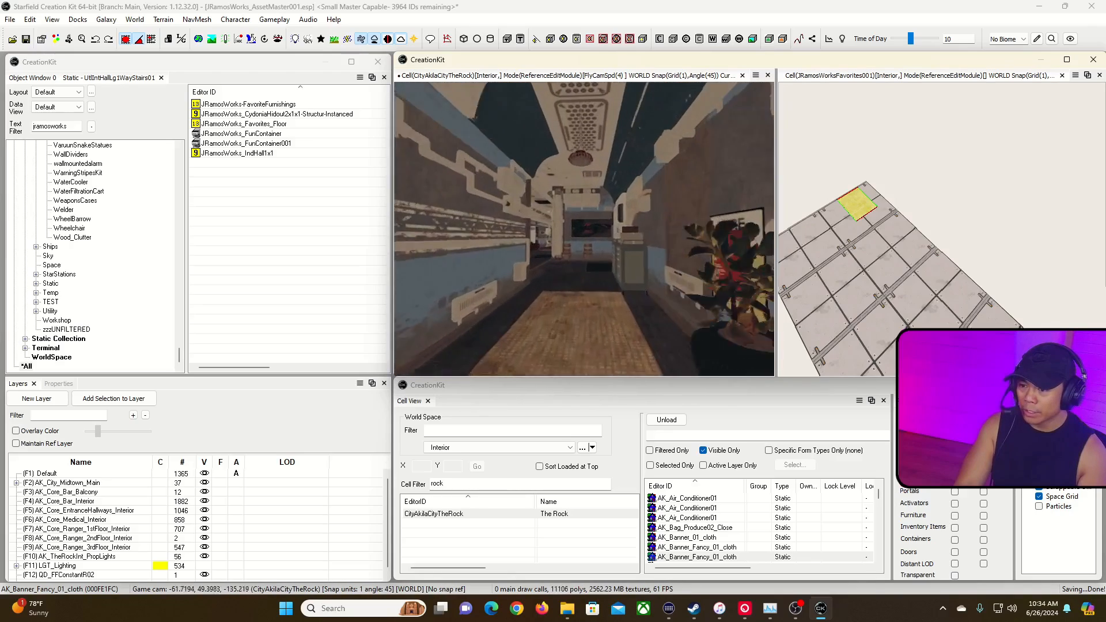
pyautogui.press('w')
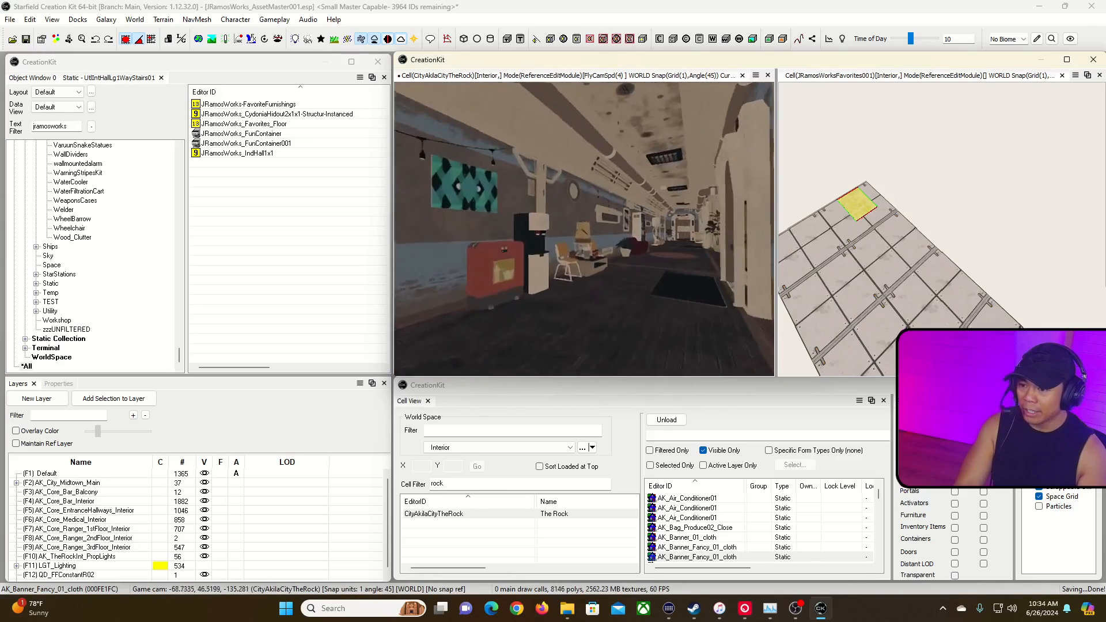
pyautogui.press('w')
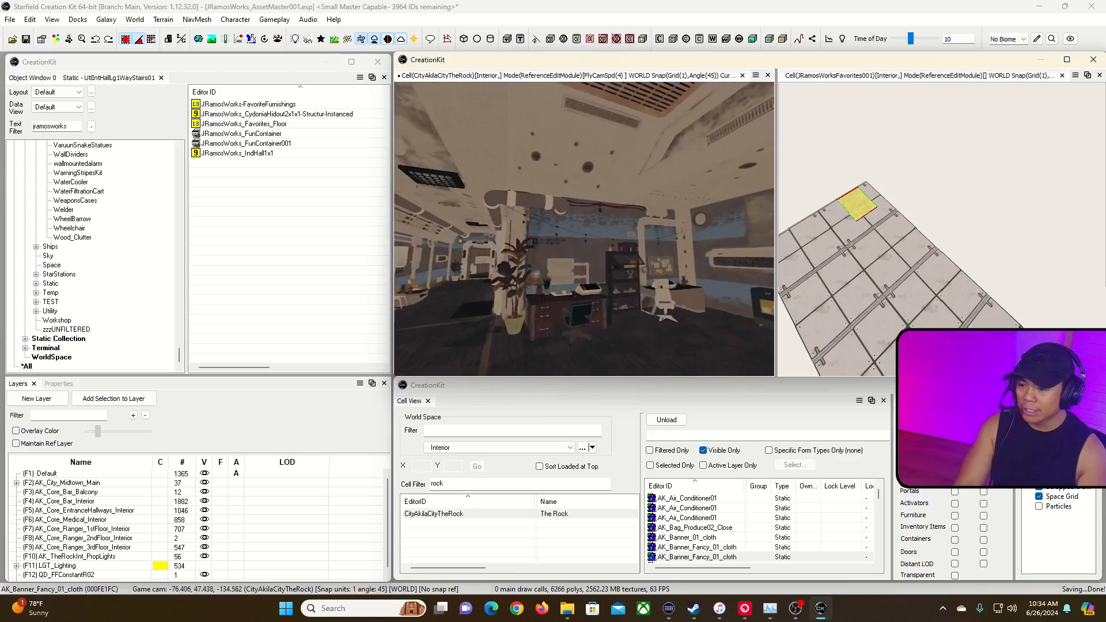
pyautogui.press('w')
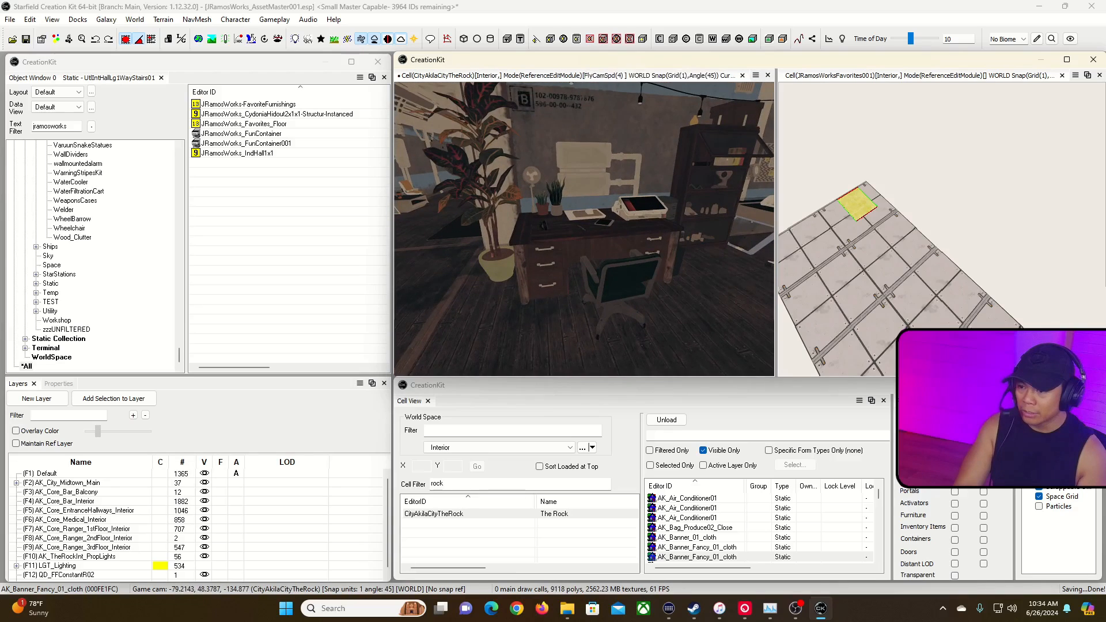
# Copy the large office desk with its desk fan and two potted plants from The Rock into the Favorite_Furniture layer.
pyautogui.scroll(3, 572, 242)
pyautogui.click(521, 250)
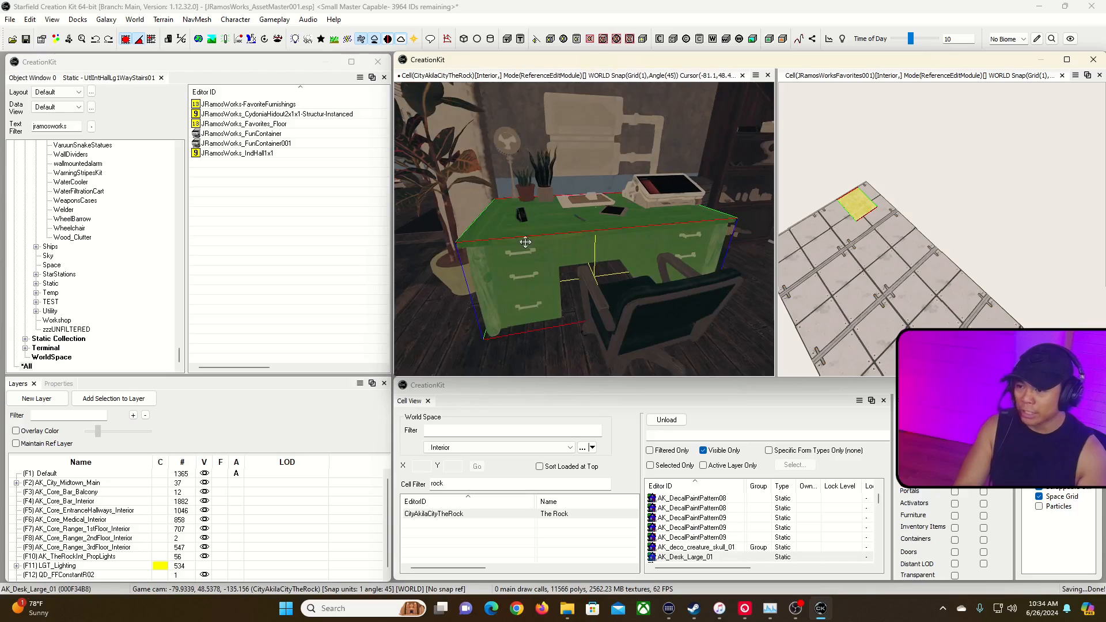
pyautogui.keyDown('ctrl'); pyautogui.click(579, 203); pyautogui.keyUp('ctrl')
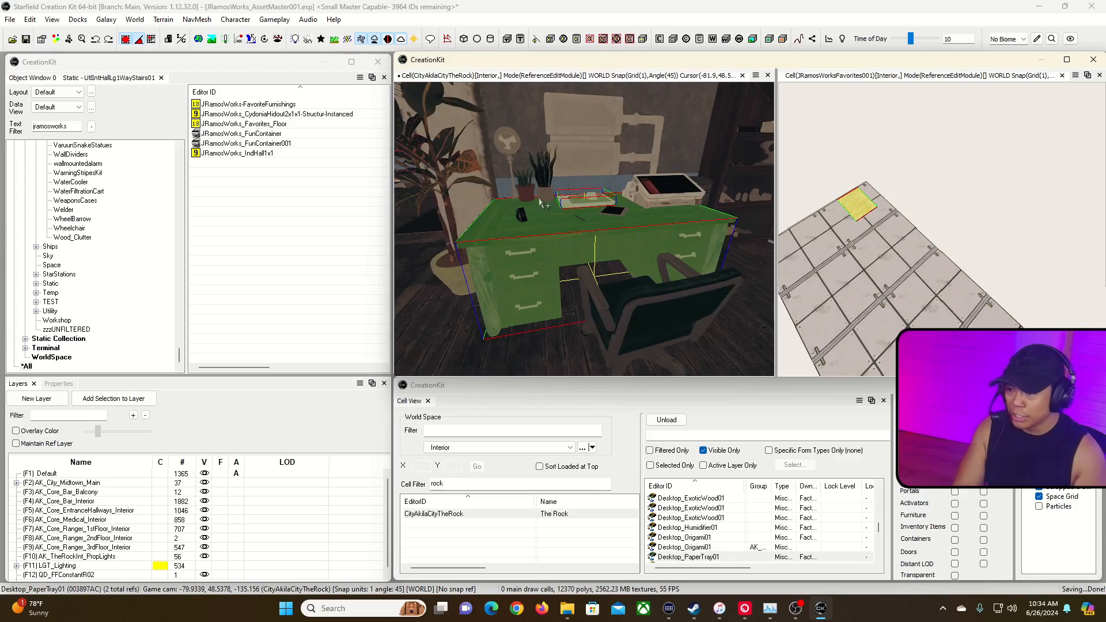
pyautogui.click(521, 191)
pyautogui.click(509, 142)
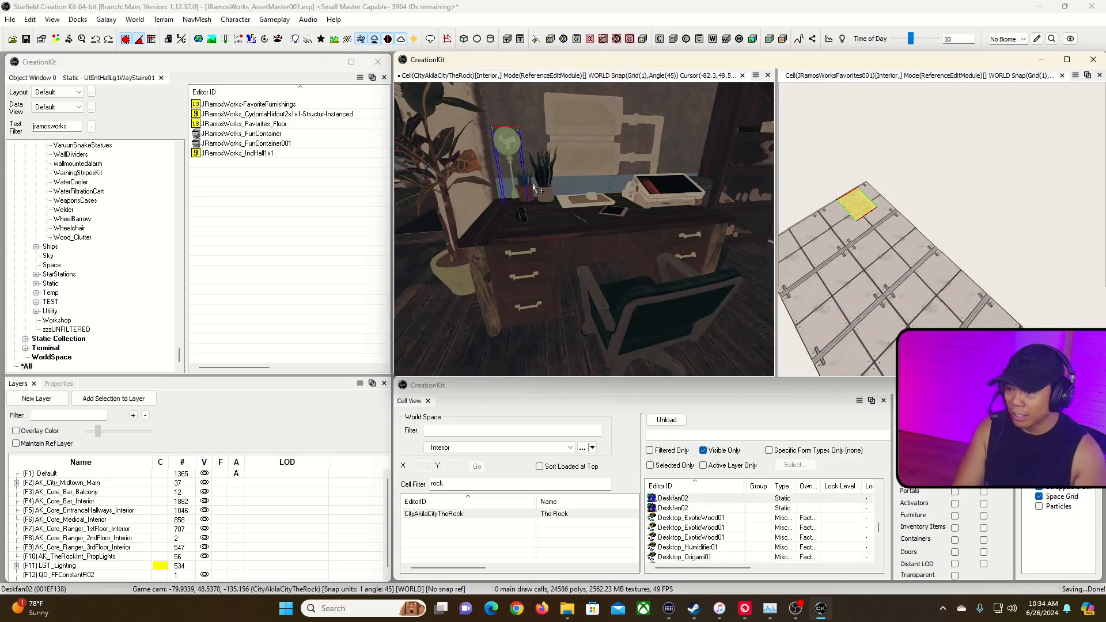
pyautogui.keyDown('ctrl'); pyautogui.click(533, 193); pyautogui.keyUp('ctrl')
pyautogui.keyDown('ctrl'); pyautogui.click(544, 194); pyautogui.keyUp('ctrl')
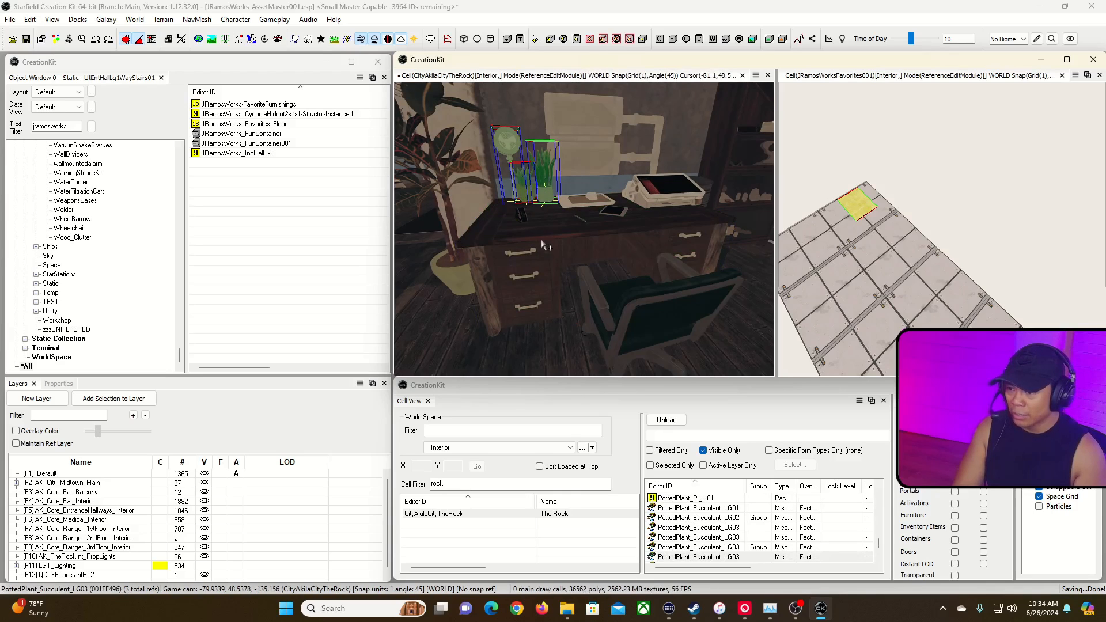
pyautogui.keyDown('ctrl'); pyautogui.click(593, 239); pyautogui.keyUp('ctrl')
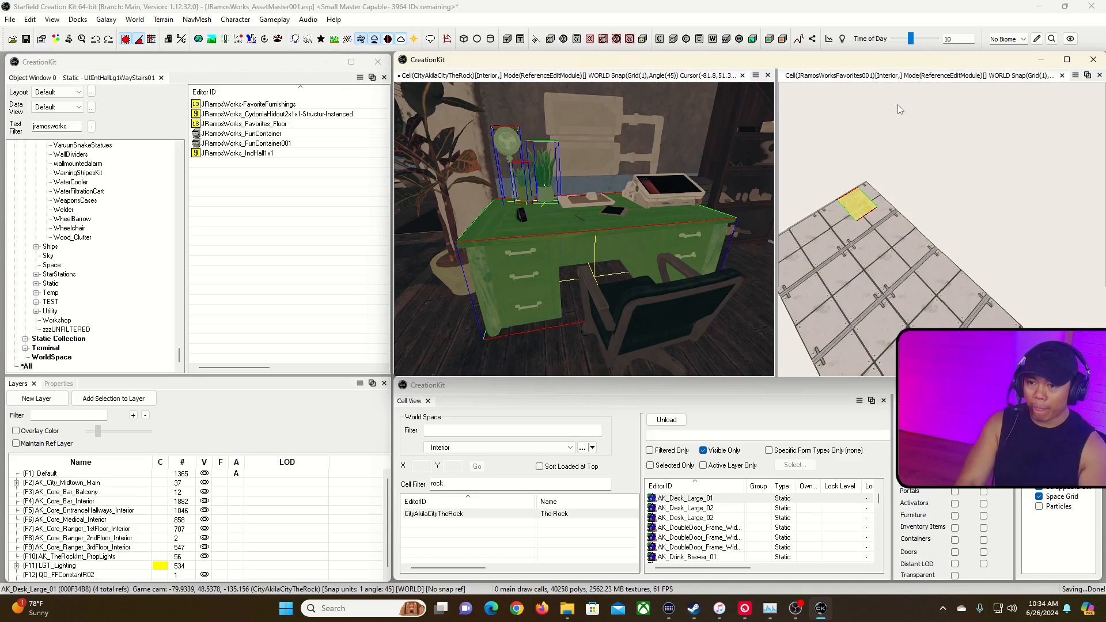
pyautogui.click(913, 79)
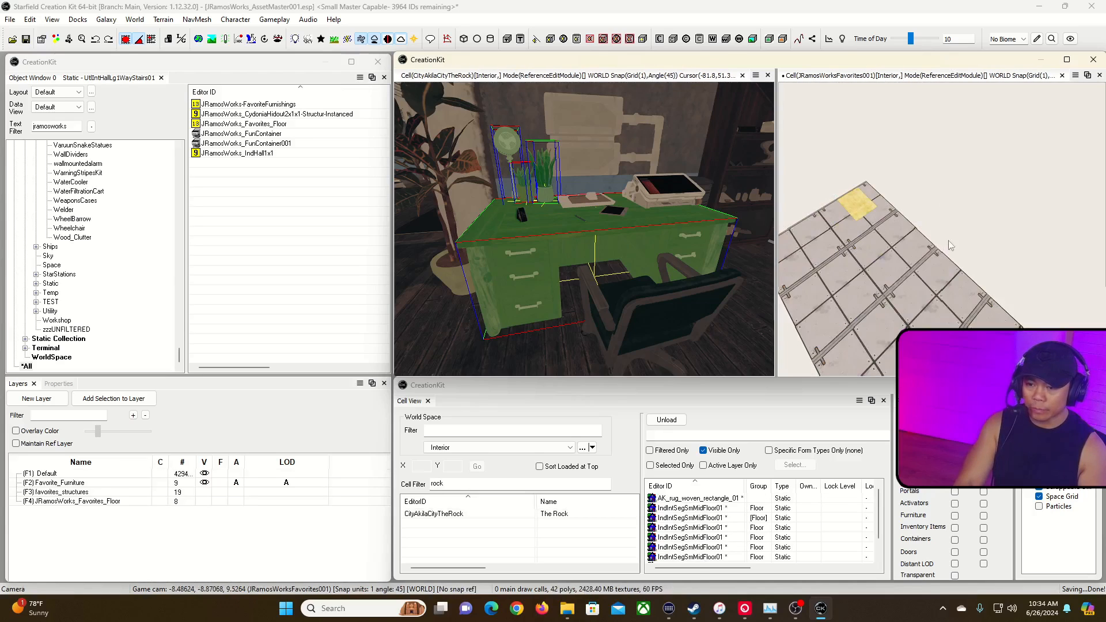
pyautogui.hotkey('ctrl', 'v')
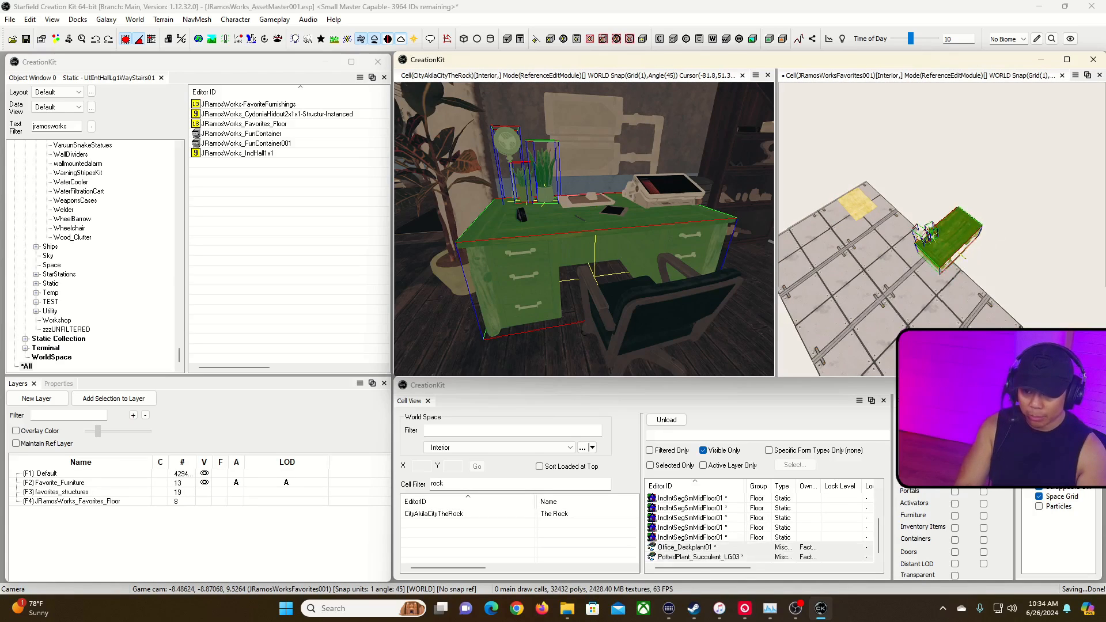
# Lower the pasted desk set onto the favorites floor near the rug.
pyautogui.press('z')
pyautogui.moveTo(905, 239); pyautogui.dragTo(921, 271)
pyautogui.moveTo(921, 271)
pyautogui.keyDown('shift'); pyautogui.mouseDown(button='middle')
pyautogui.moveTo(951, 225)
pyautogui.moveTo(910, 253)
pyautogui.mouseUp(button='middle'); pyautogui.keyUp('shift')
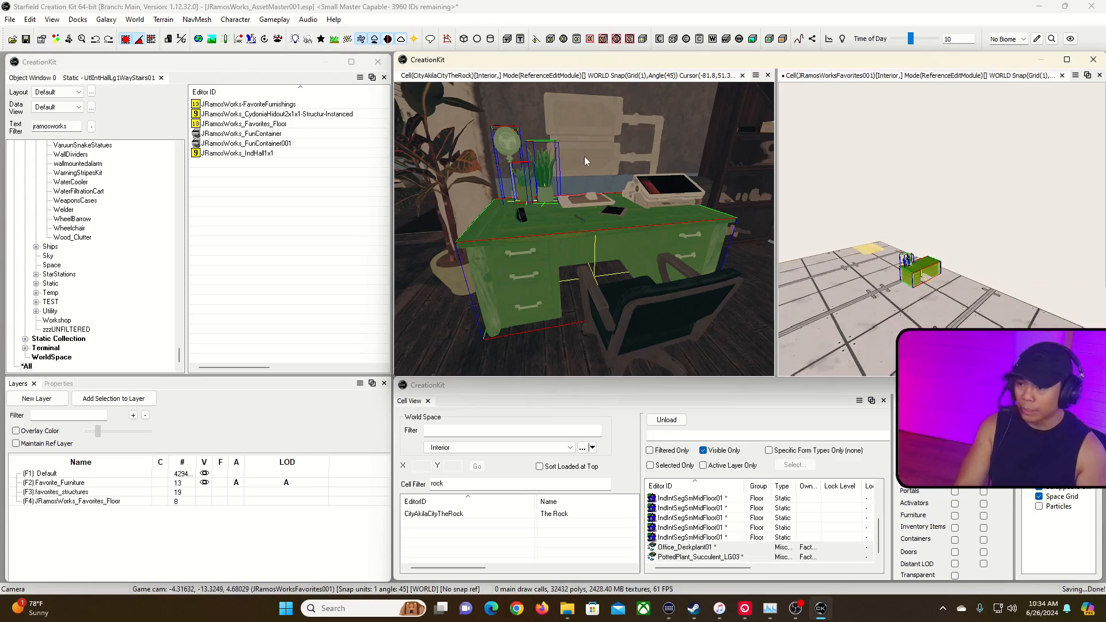
# Copy the bunk bed, the three posters behind it and the wall drop cloth from The Rock into the Favorite_Furniture layer.
pyautogui.click(521, 75)
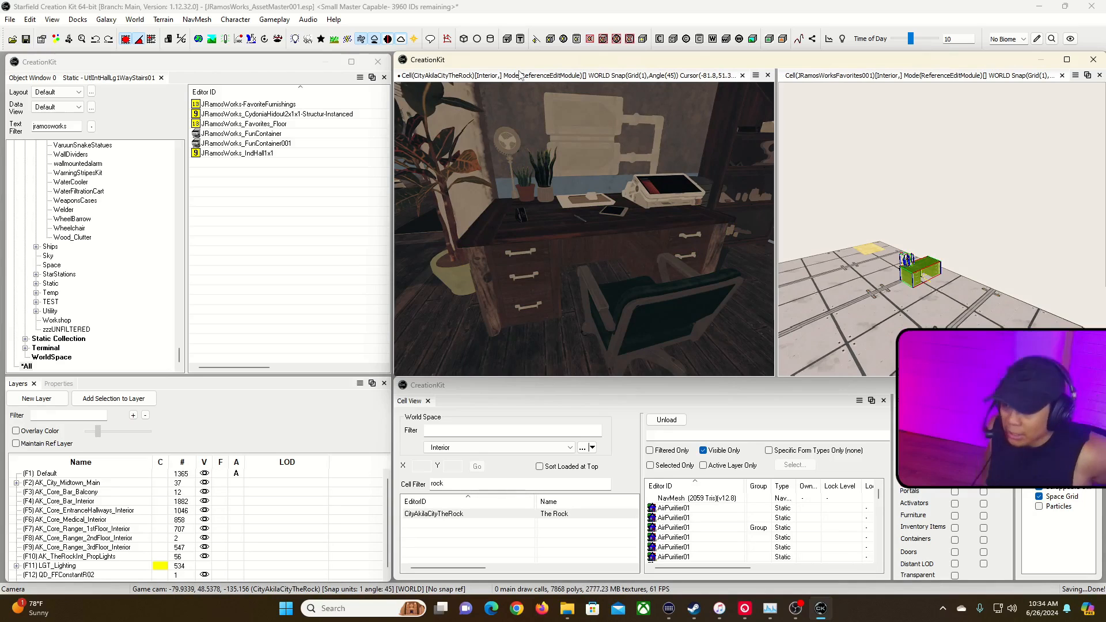
pyautogui.moveTo(544, 152); pyautogui.dragTo(533, 212, button='right')
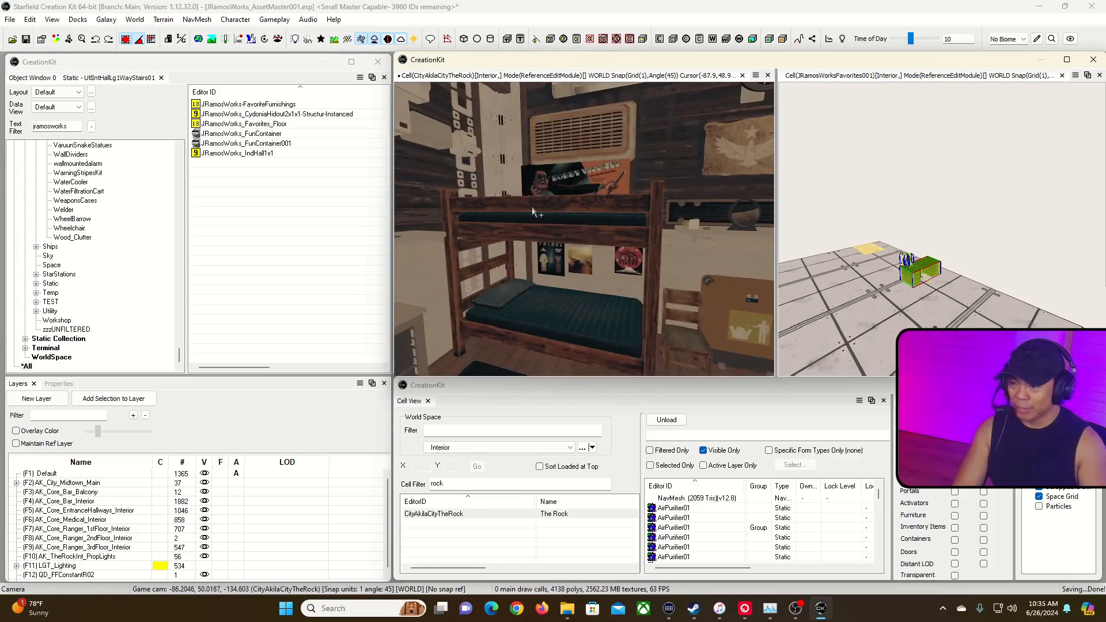
pyautogui.click(558, 202)
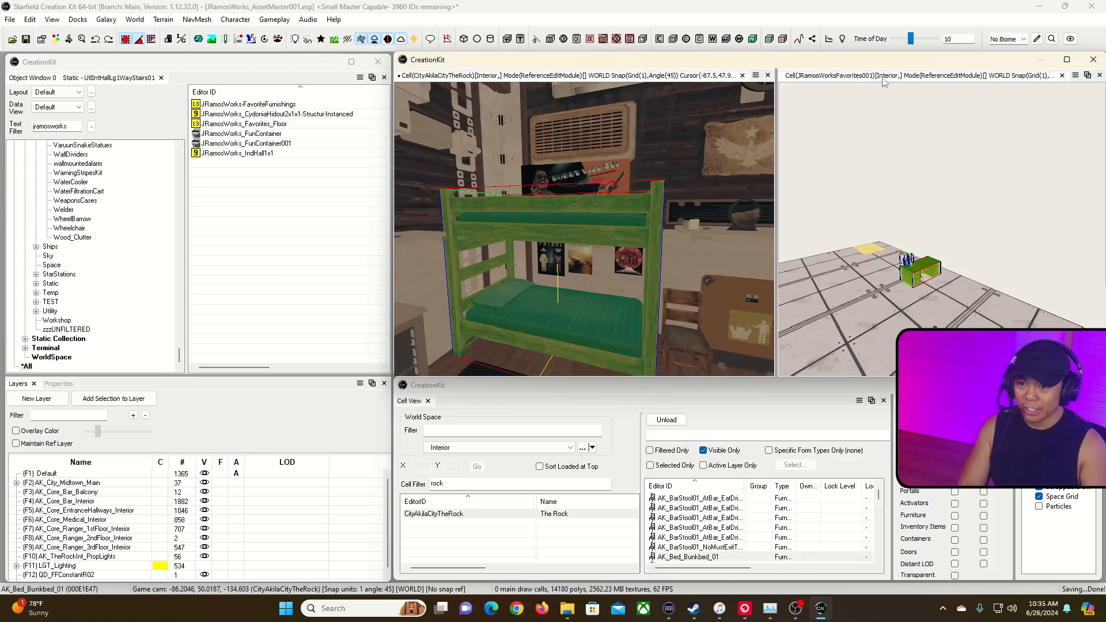
pyautogui.moveTo(636, 240); pyautogui.dragTo(622, 255, button='right')
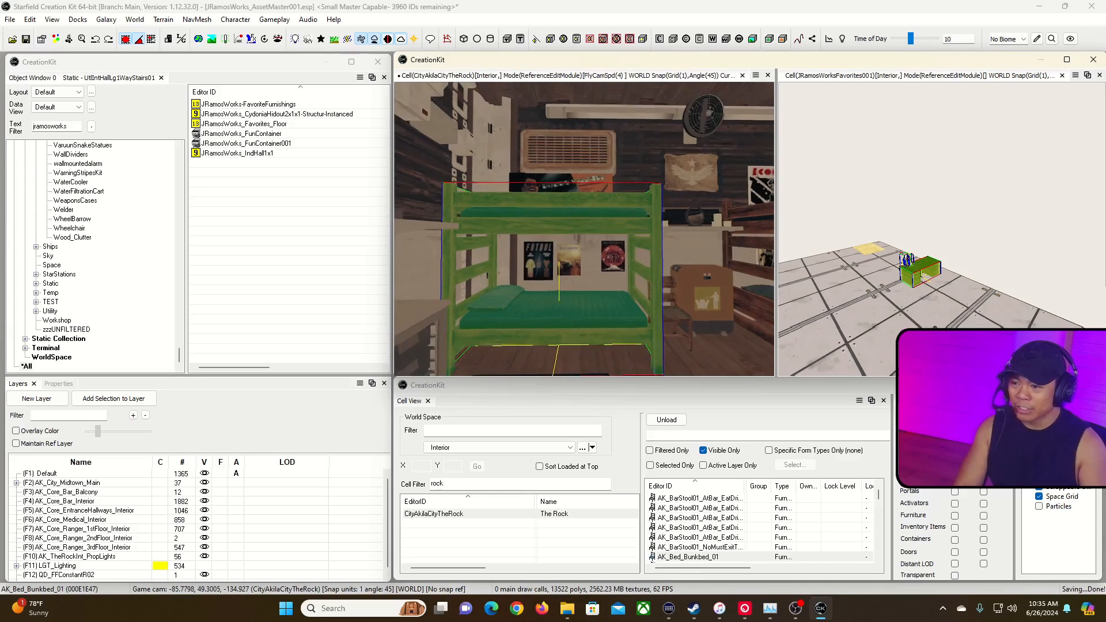
pyautogui.click(606, 256)
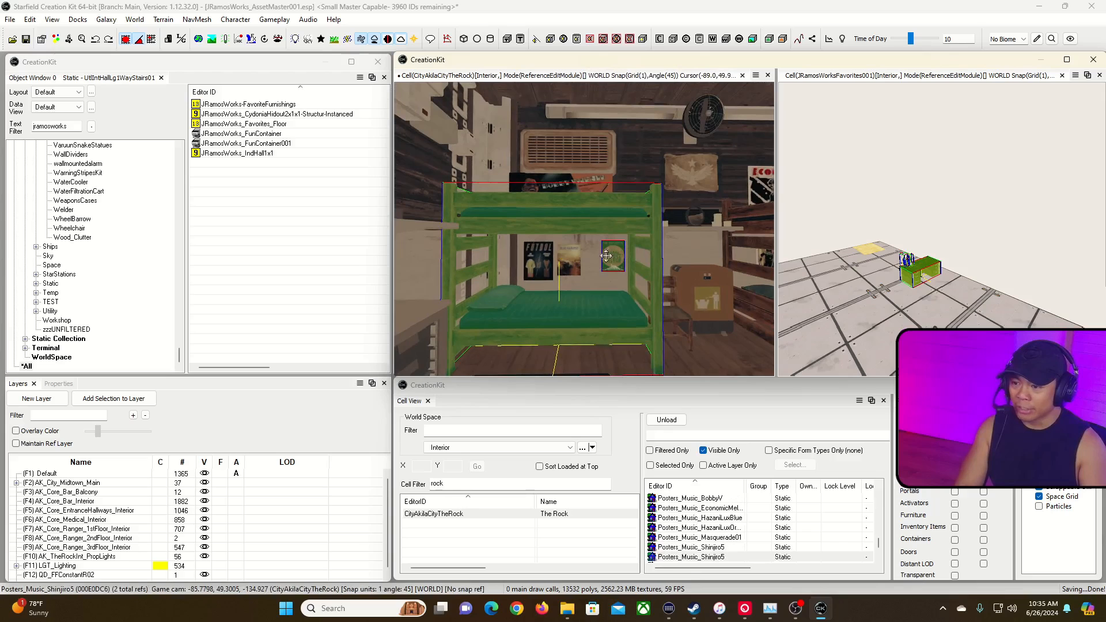
pyautogui.click(574, 264)
pyautogui.moveTo(574, 264); pyautogui.dragTo(675, 149, button='right')
pyautogui.click(699, 162)
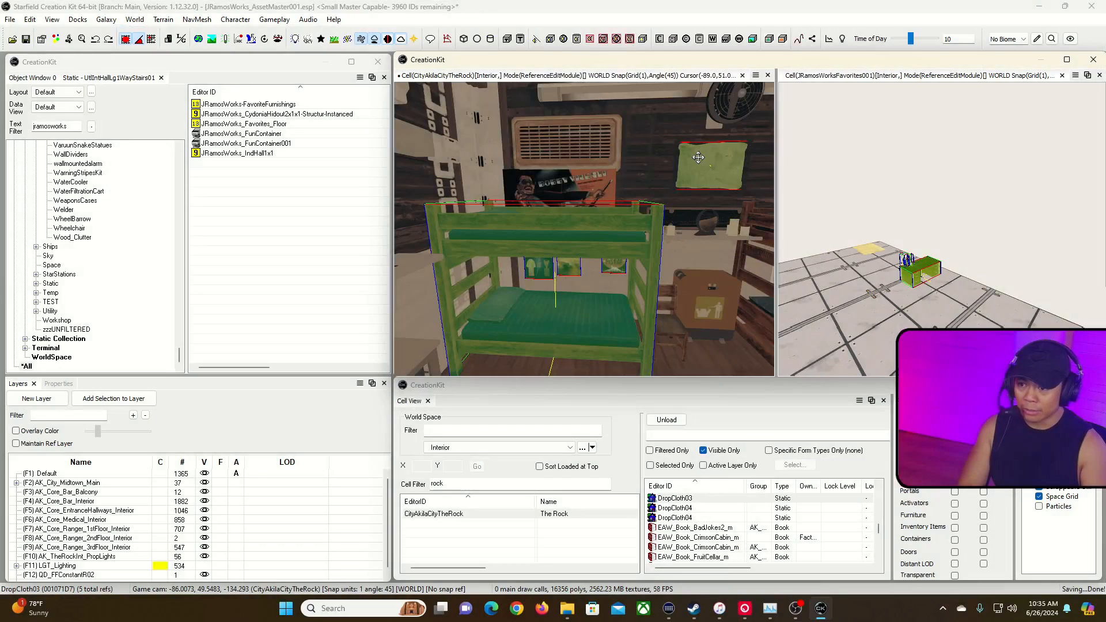
pyautogui.click(905, 178)
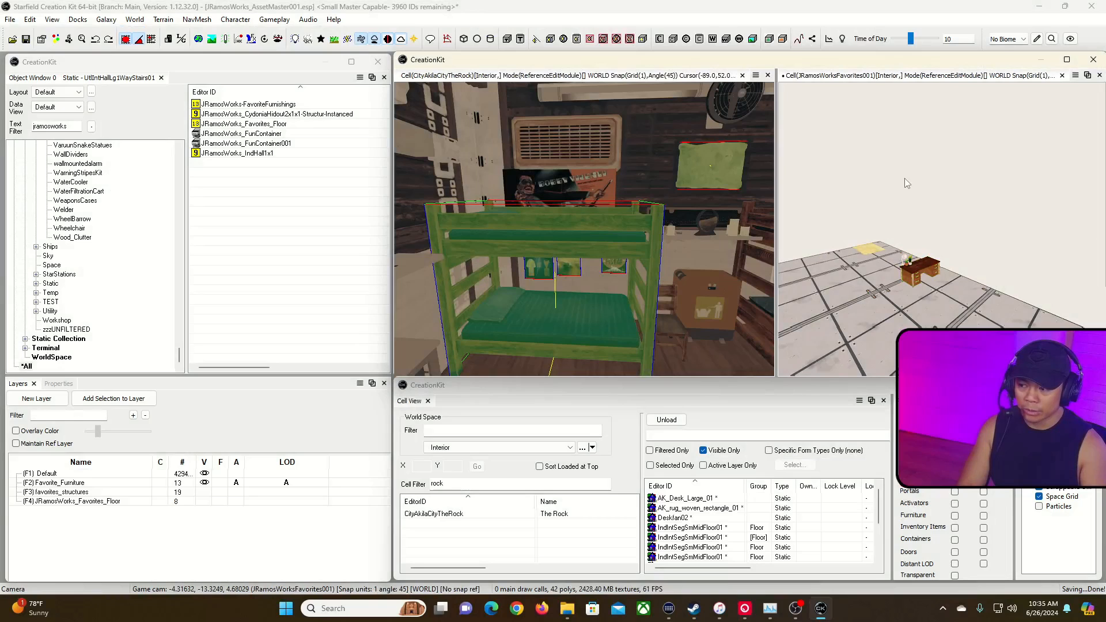
pyautogui.hotkey('ctrl', 'v')
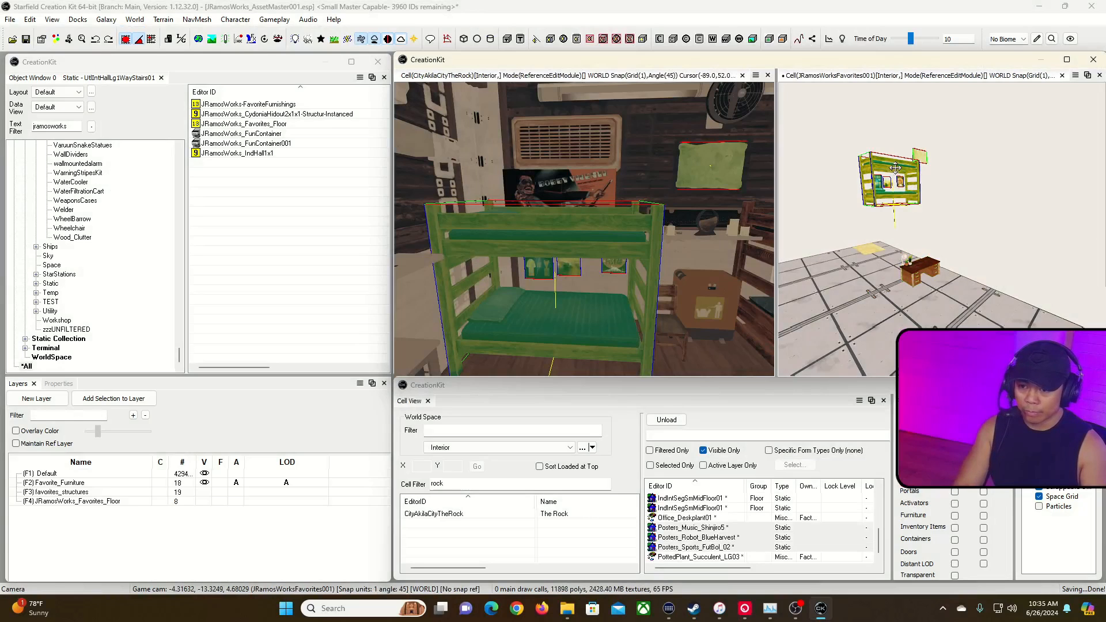
# Lower the pasted bunk bed set onto the favorites floor and close The Rock's render window.
pyautogui.moveTo(868, 186); pyautogui.dragTo(854, 188)
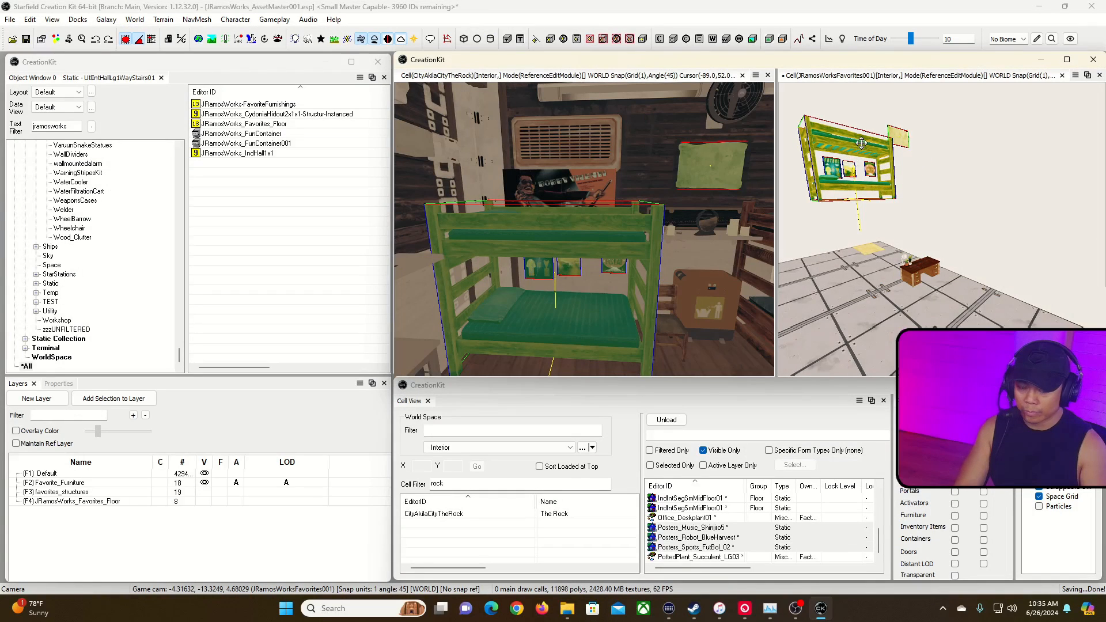
pyautogui.moveTo(862, 143); pyautogui.dragTo(809, 284)
pyautogui.moveTo(880, 294); pyautogui.dragTo(757, 290, button='right')
pyautogui.press('d')
pyautogui.press('d')
pyautogui.moveTo(858, 276); pyautogui.dragTo(869, 284, button='right')
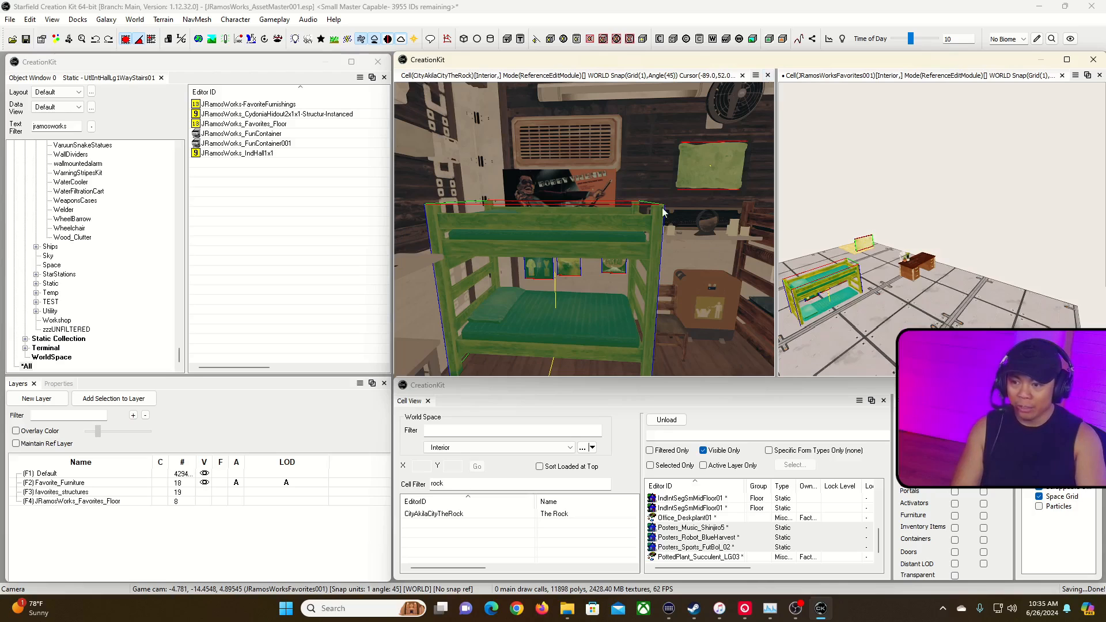
pyautogui.click(768, 76)
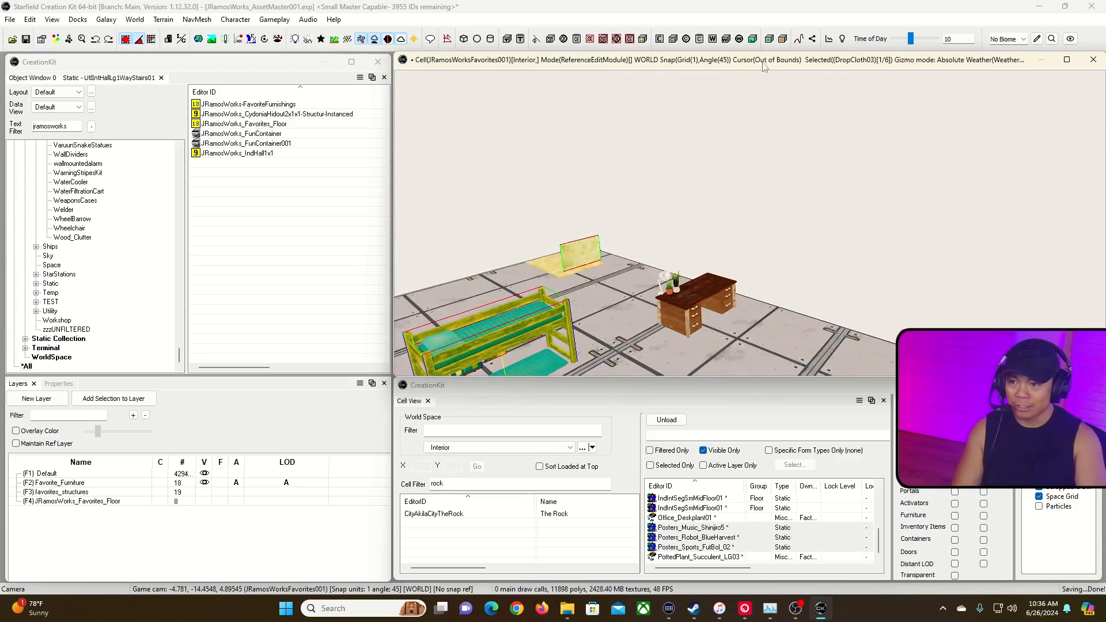
# Inspect the bunk bed's reference properties, checking its NPC and faction ownership.
pyautogui.moveTo(729, 230)
pyautogui.mouseDown(button='right')
pyautogui.moveTo(645, 236)
pyautogui.moveTo(729, 233)
pyautogui.mouseUp(button='right')
pyautogui.press('w')
pyautogui.click(758, 226)
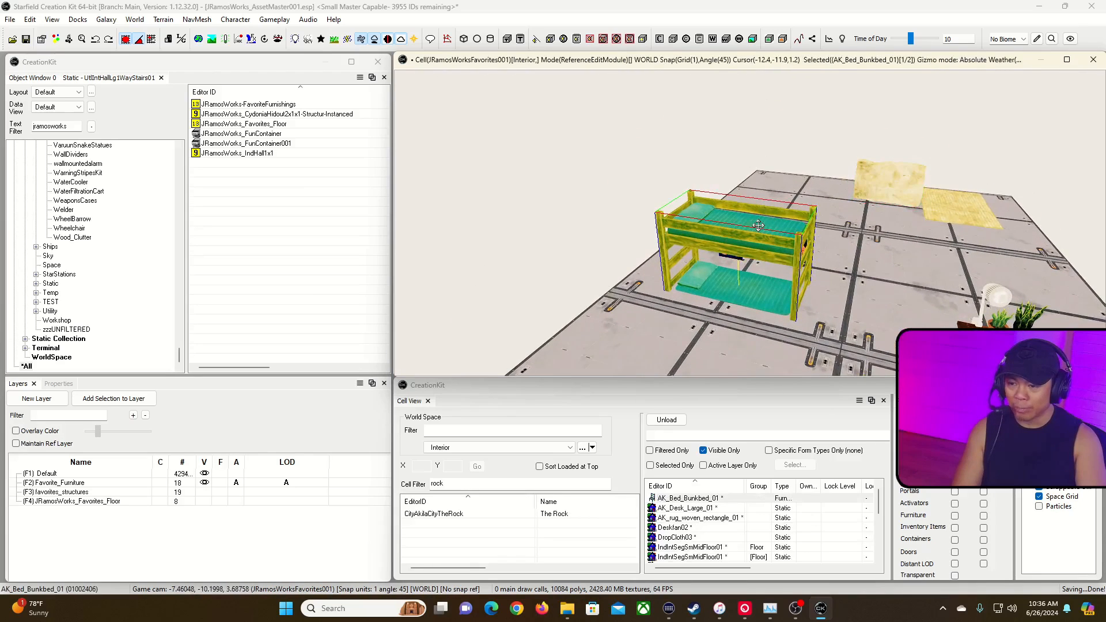
pyautogui.press('Delete')
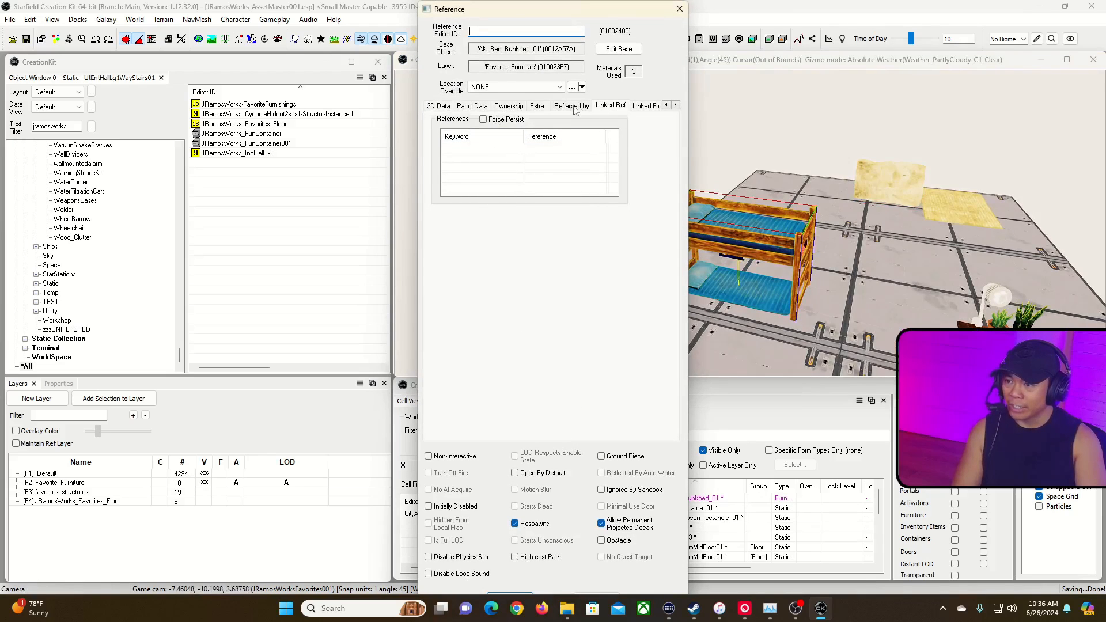
pyautogui.click(511, 108)
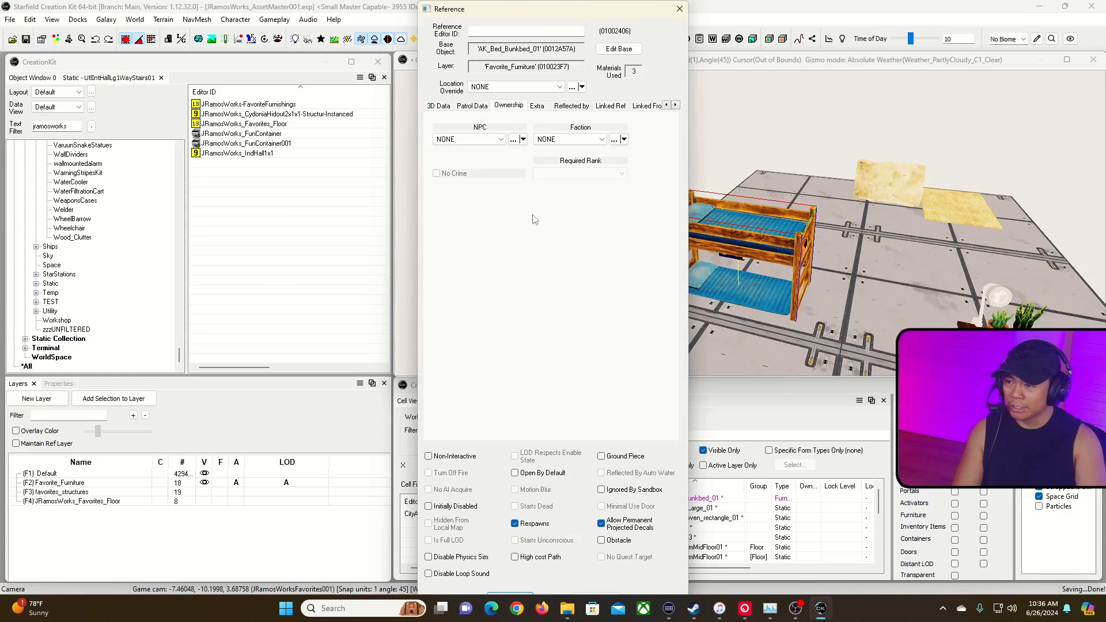
pyautogui.click(537, 107)
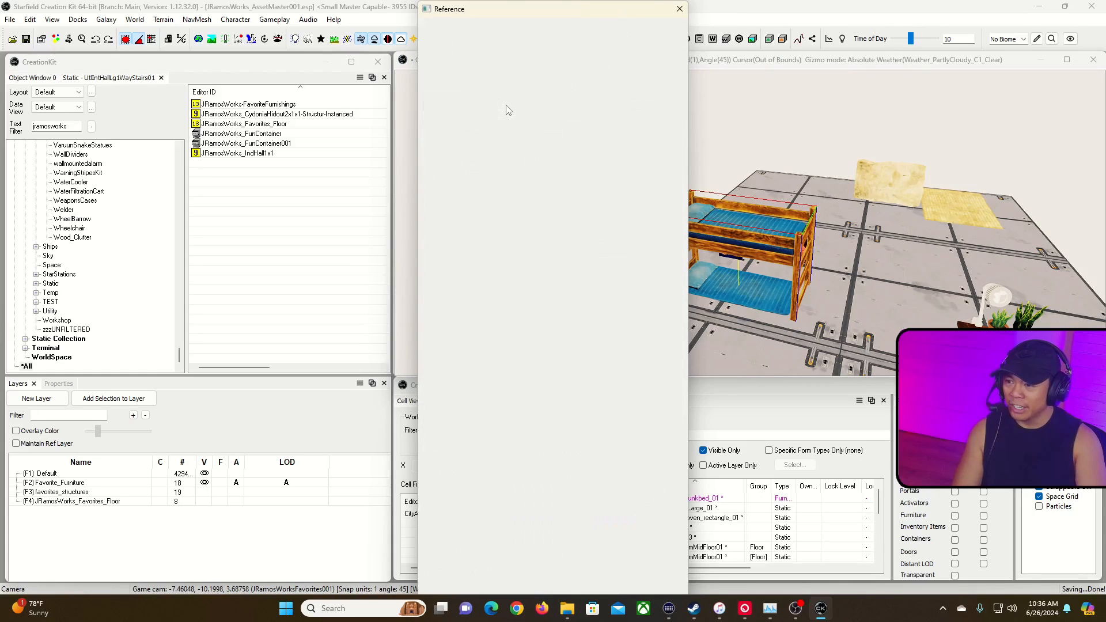
pyautogui.click(499, 143)
pyautogui.click(594, 283)
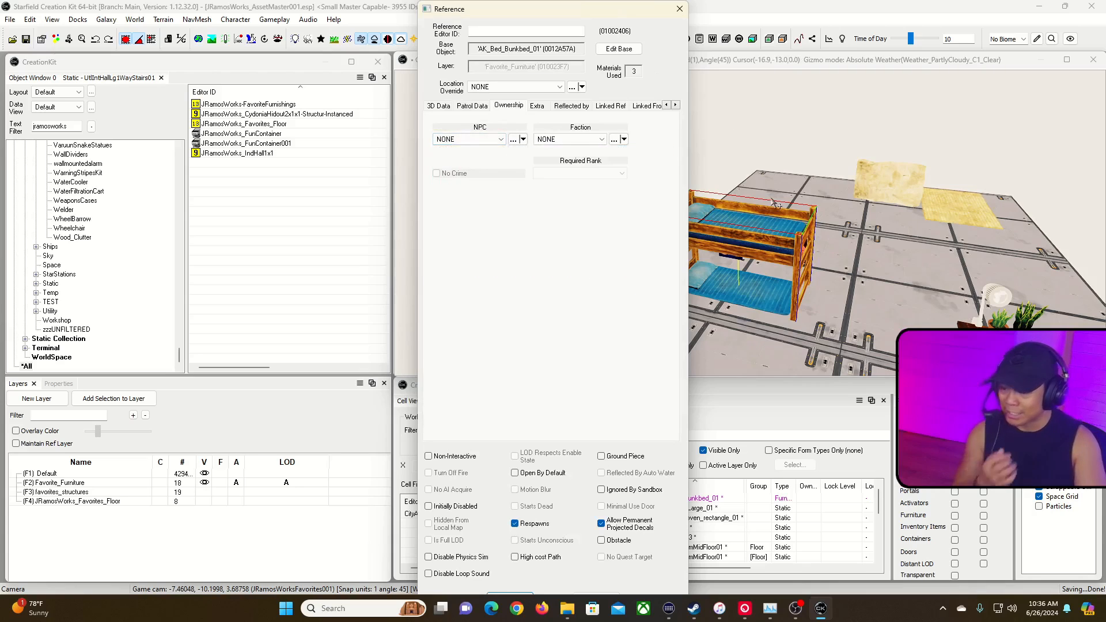
pyautogui.click(682, 12)
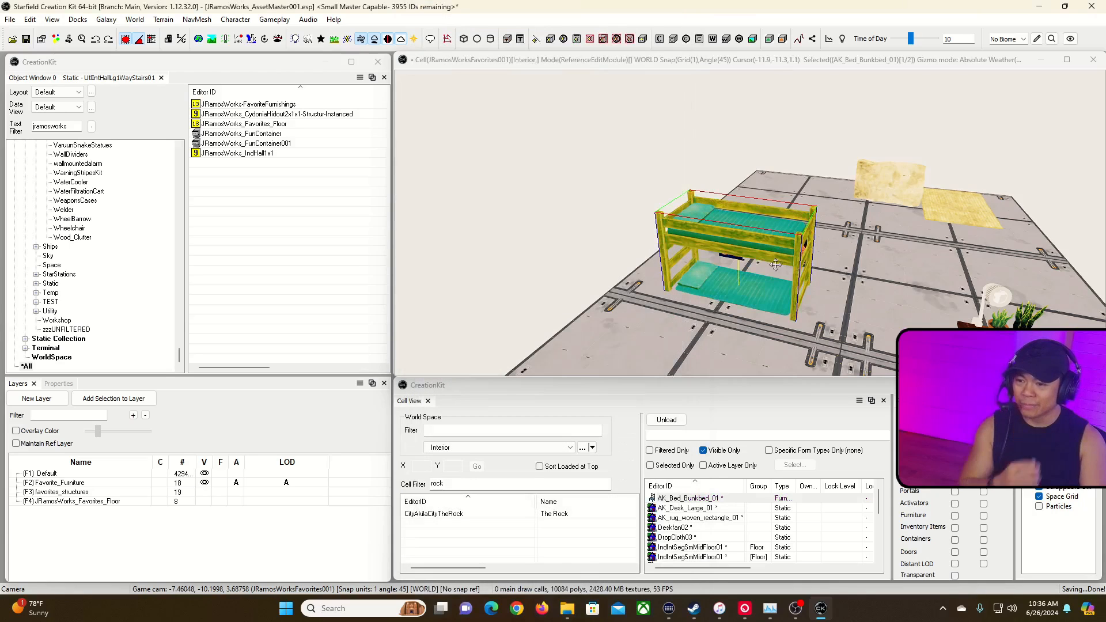
# Move the bunk bed clear of the three posters on the favorites floor and save the plugin.
pyautogui.click(622, 257)
pyautogui.moveTo(624, 258); pyautogui.dragTo(582, 225, button='right')
pyautogui.moveTo(666, 237)
pyautogui.mouseDown(button='right')
pyautogui.moveTo(659, 186)
pyautogui.moveTo(665, 237)
pyautogui.mouseUp(button='right')
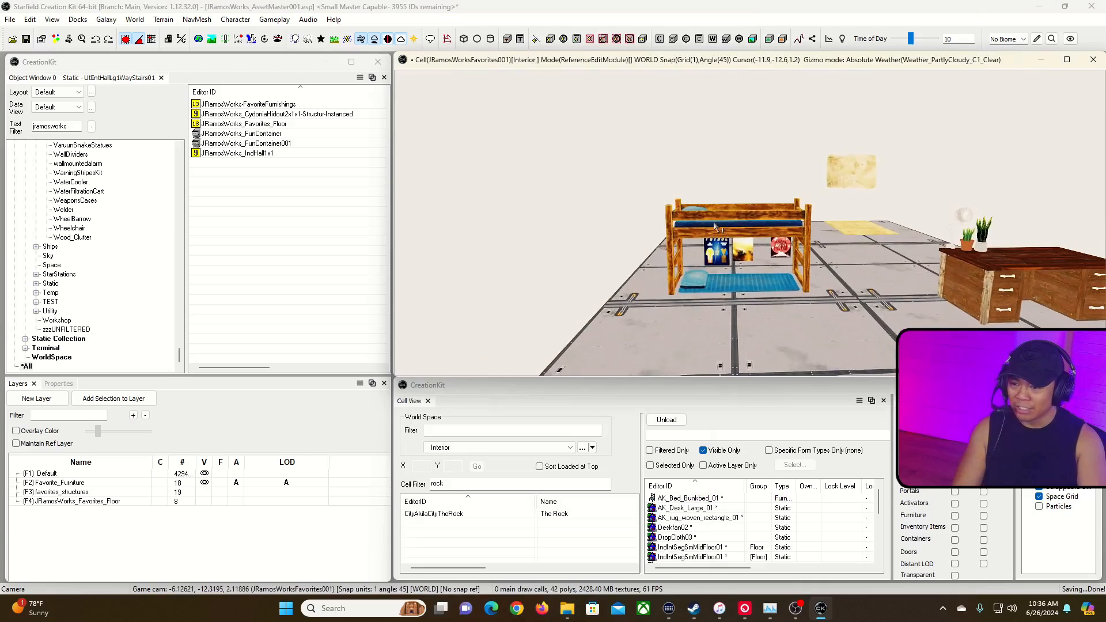
pyautogui.click(741, 226)
pyautogui.moveTo(740, 226); pyautogui.dragTo(756, 251, button='right')
pyautogui.moveTo(748, 263)
pyautogui.mouseDown()
pyautogui.moveTo(746, 249)
pyautogui.moveTo(700, 244)
pyautogui.moveTo(745, 242)
pyautogui.mouseUp()
pyautogui.moveTo(769, 268)
pyautogui.mouseDown(button='middle')
pyautogui.moveTo(691, 279)
pyautogui.moveTo(628, 266)
pyautogui.moveTo(783, 271)
pyautogui.moveTo(686, 264)
pyautogui.moveTo(766, 271)
pyautogui.mouseUp(button='middle')
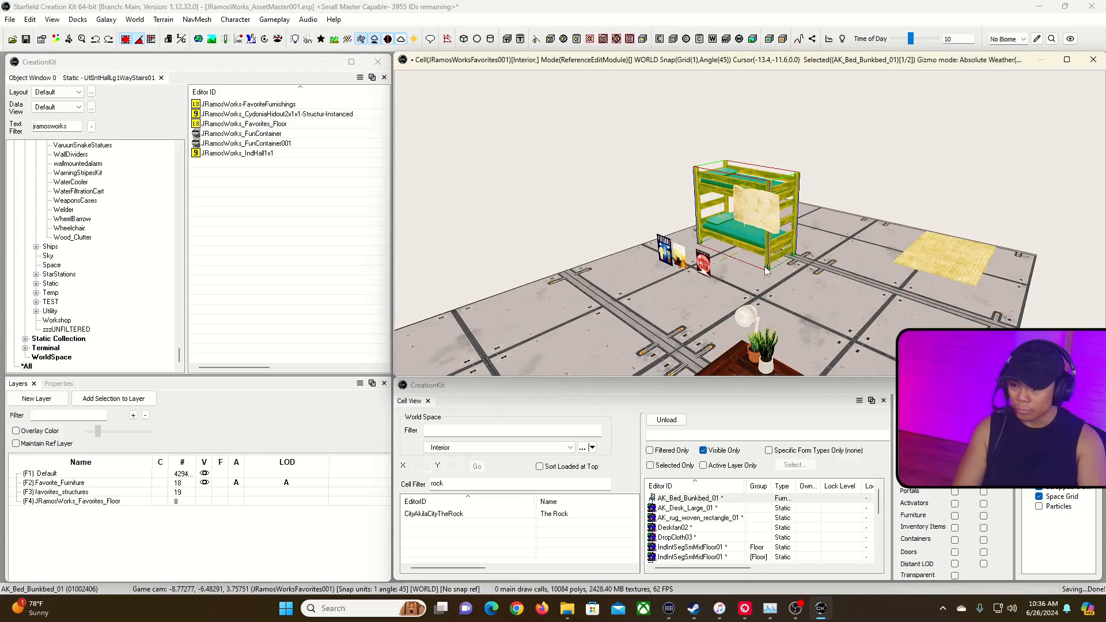
pyautogui.click(29, 41)
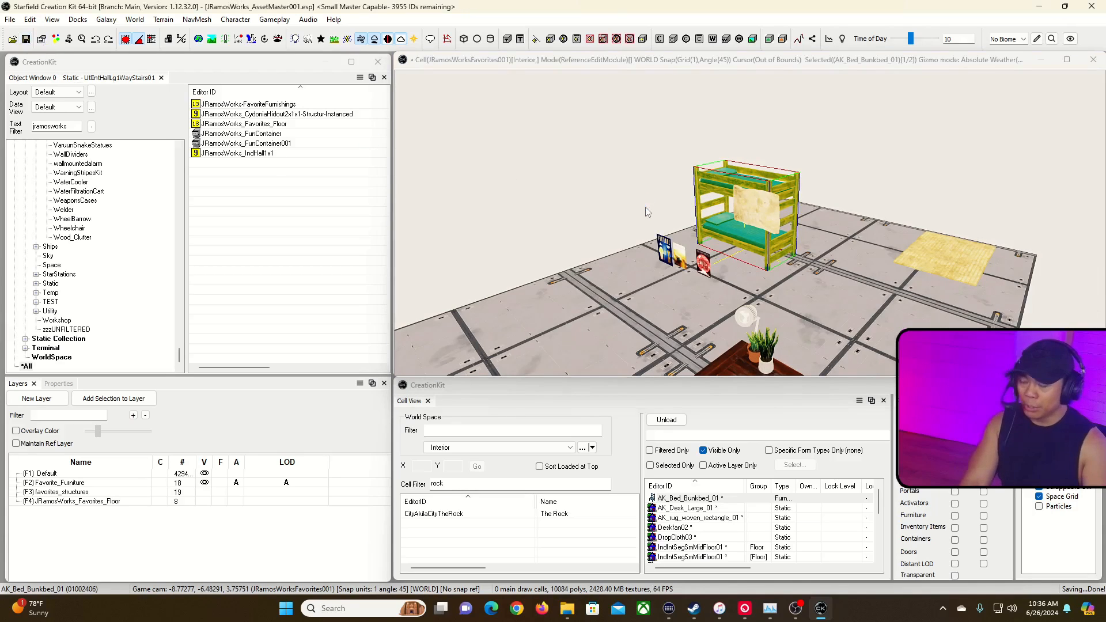
# Filter the interior cells by the author's prefix and load the dev area cell for viewing.
pyautogui.doubleClick(462, 484)
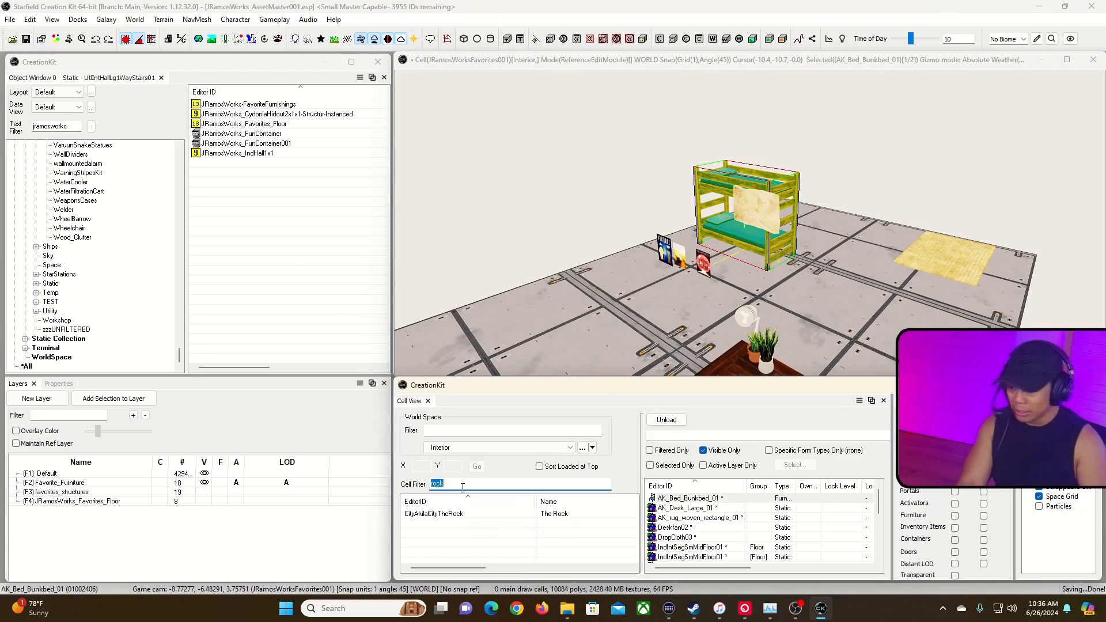
pyautogui.write('jramos')
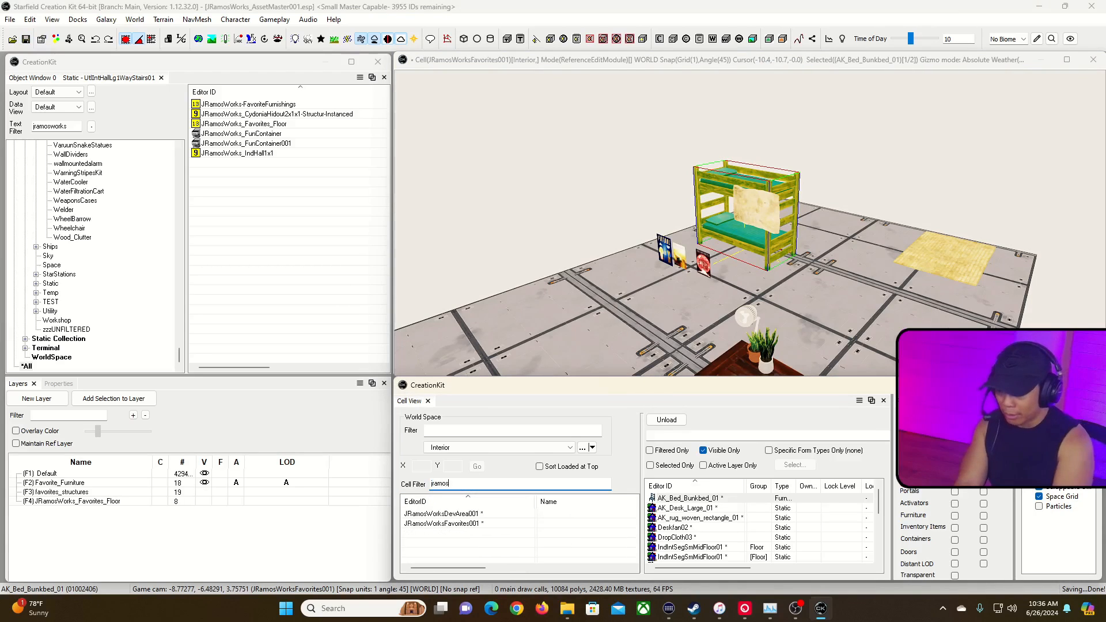
pyautogui.doubleClick(442, 513)
pyautogui.click(765, 75)
# Examine the hideout structure in the dev area cell from inside and outside.
pyautogui.press('`')
pyautogui.press('s')
pyautogui.press('s')
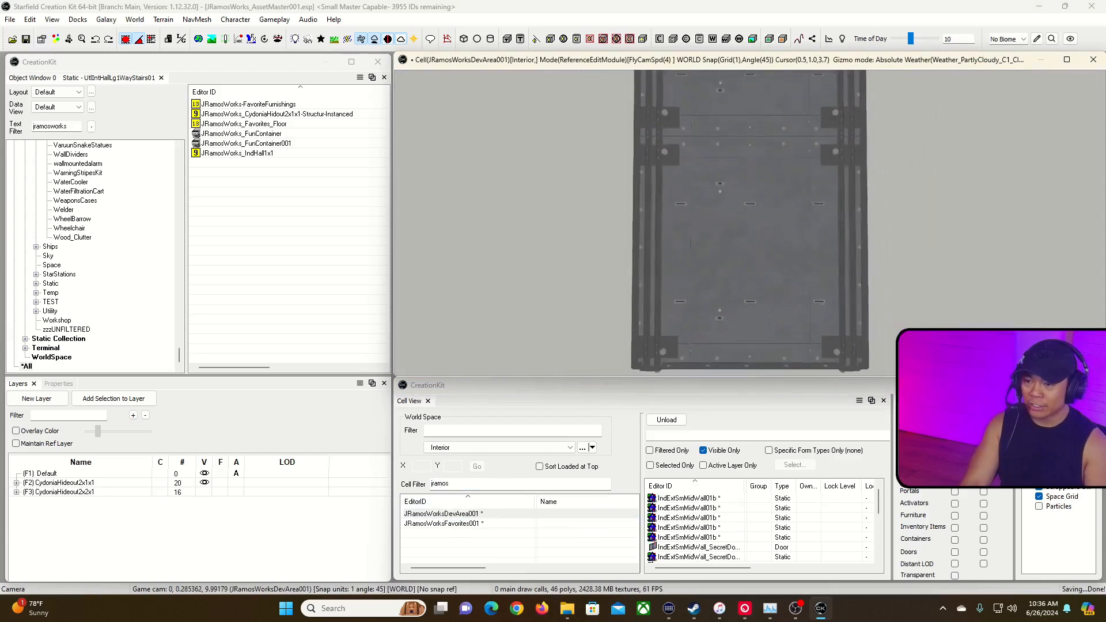
pyautogui.press('w')
pyautogui.press('w')
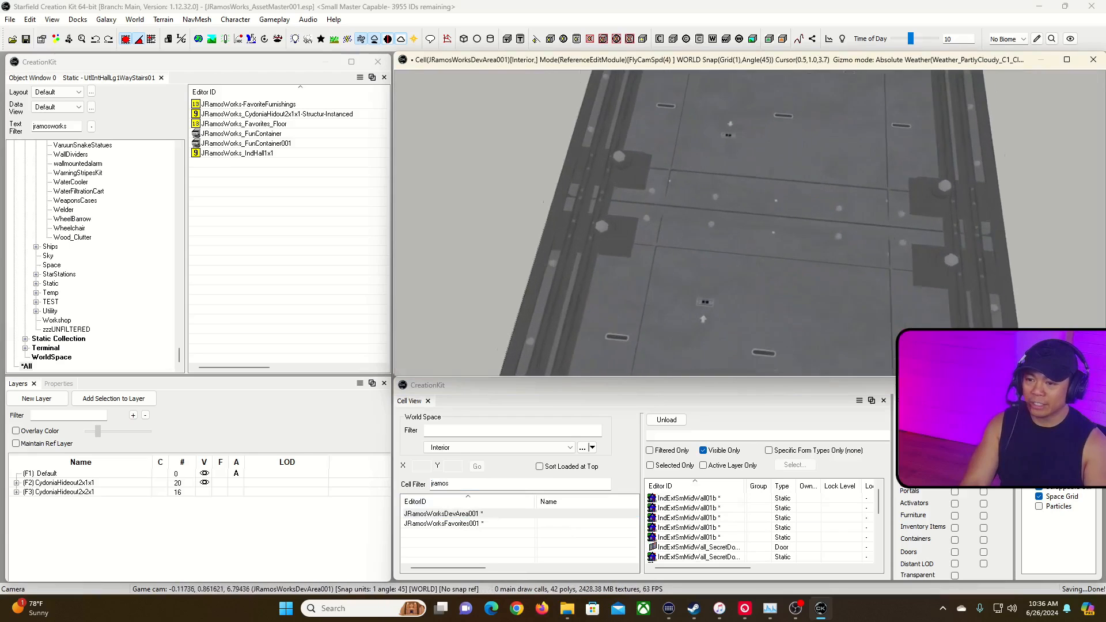
pyautogui.press('w')
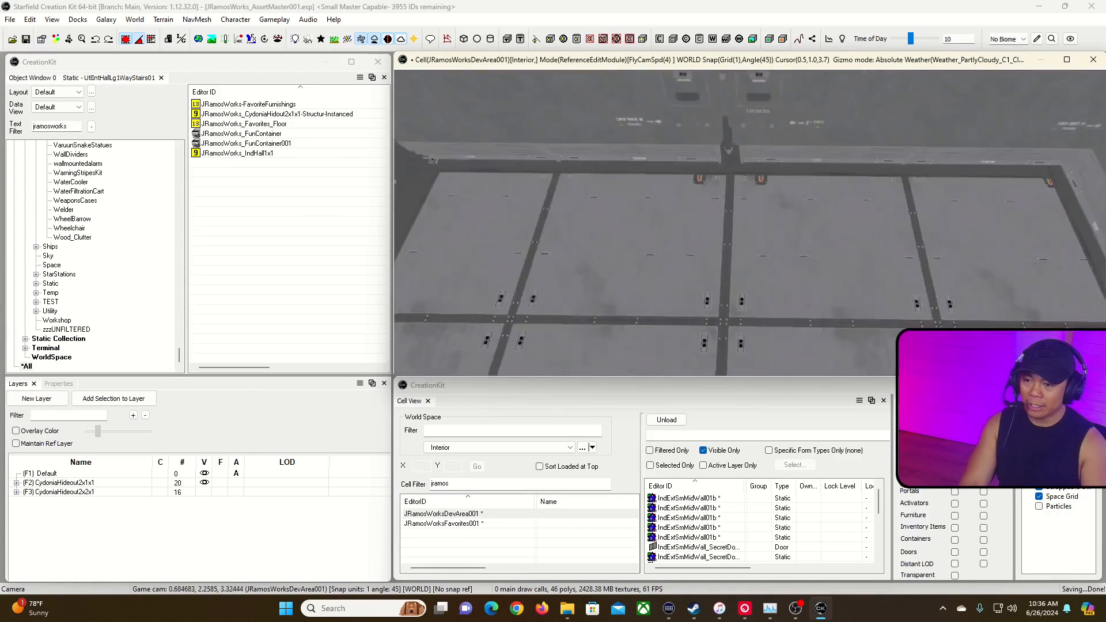
pyautogui.press('w')
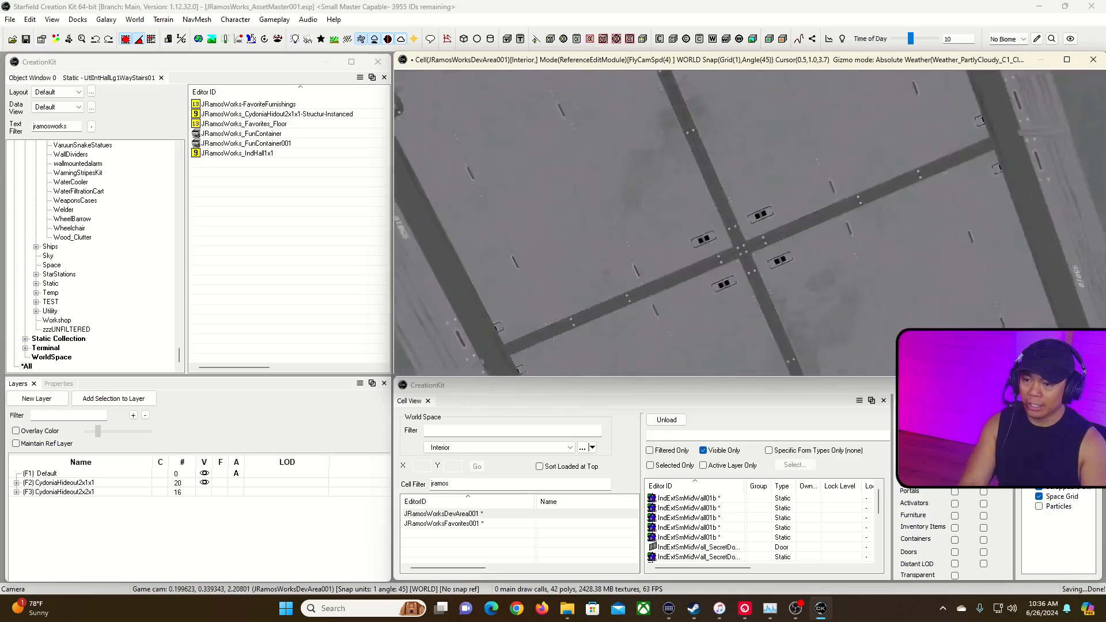
pyautogui.press('s')
pyautogui.press('w')
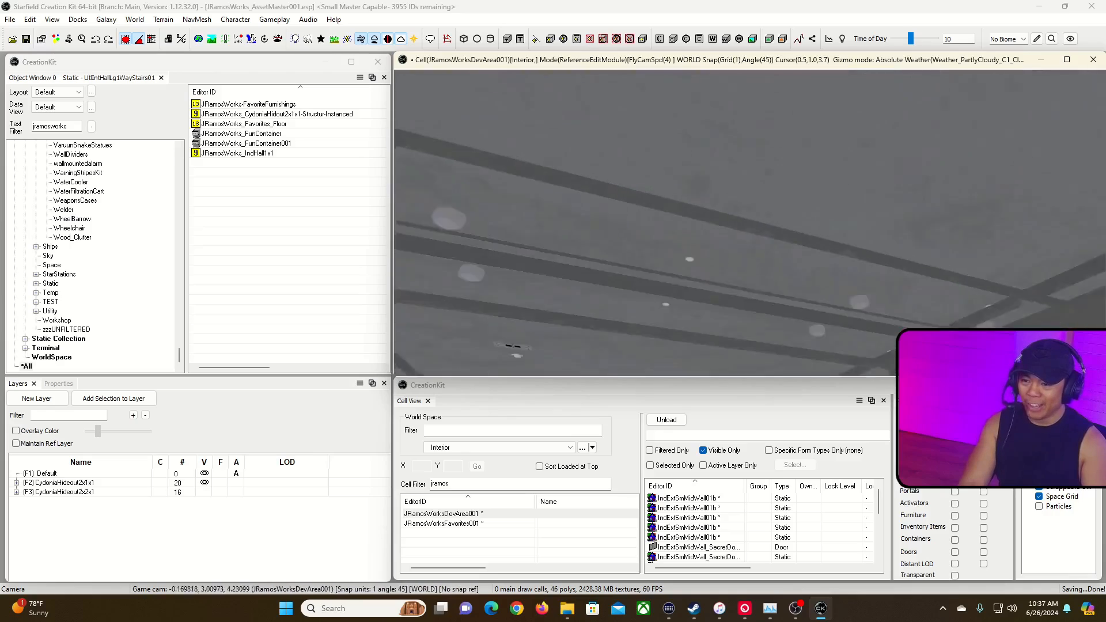
pyautogui.press('s')
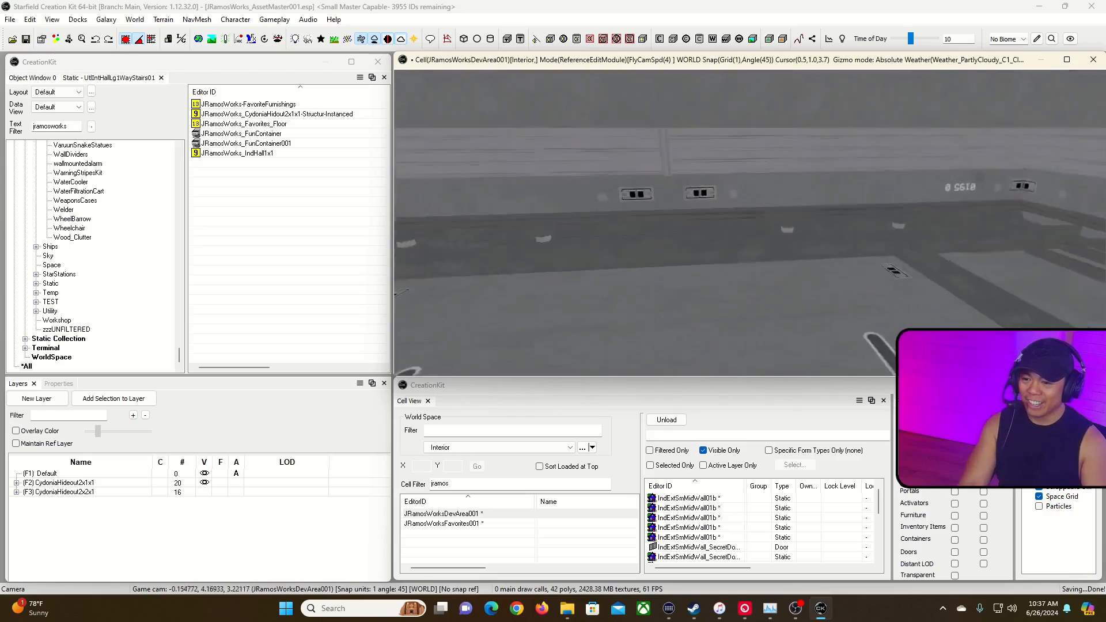
pyautogui.press('s')
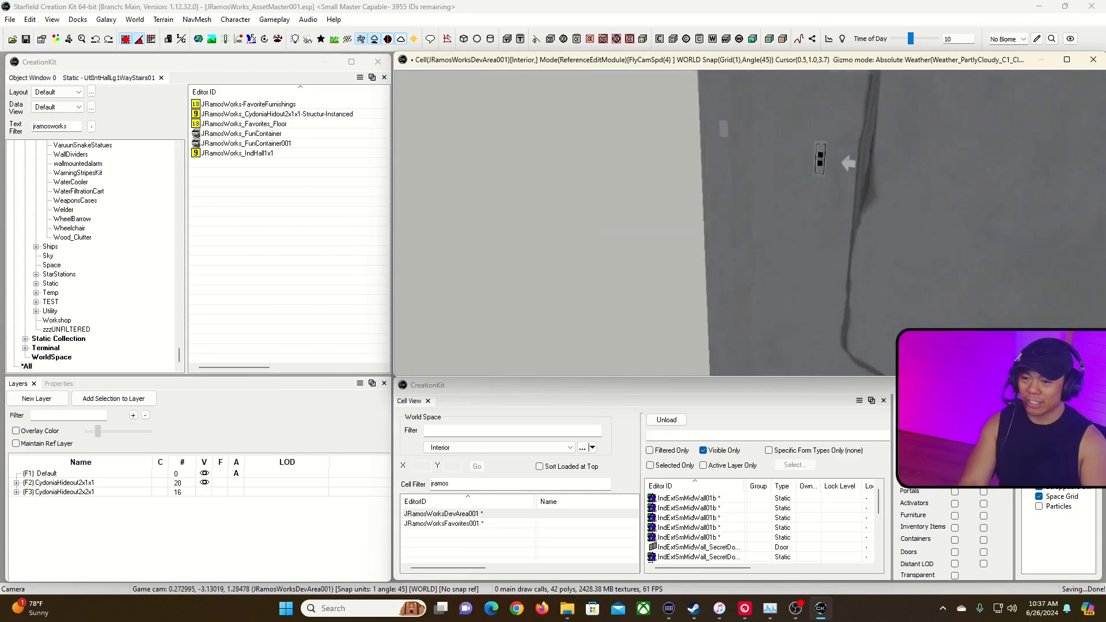
pyautogui.moveTo(909, 192); pyautogui.dragTo(896, 200, button='middle')
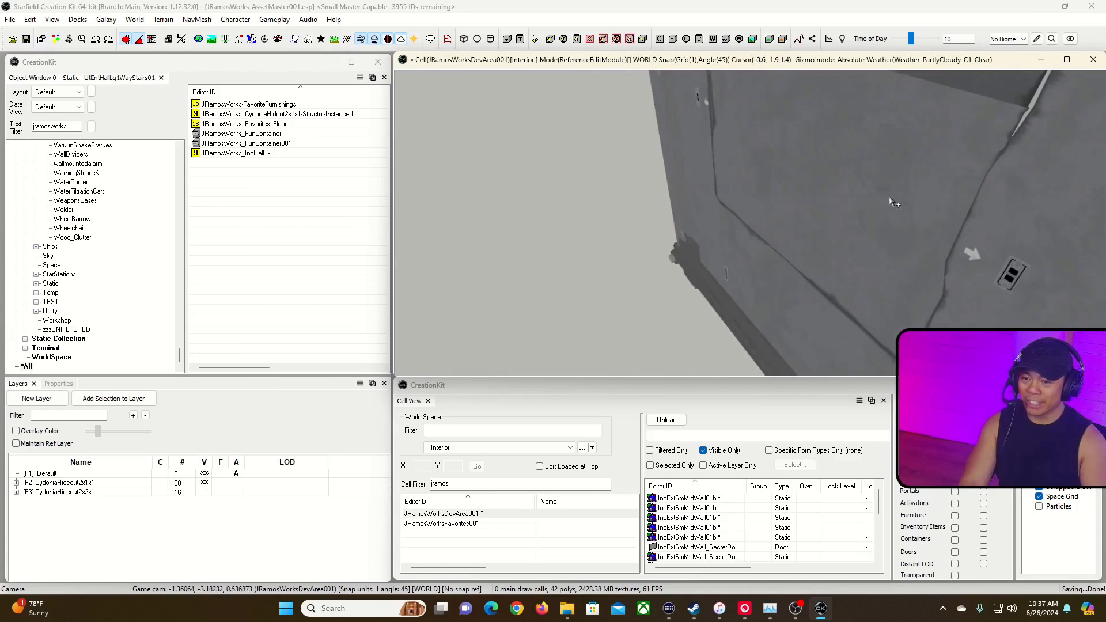
pyautogui.press('s')
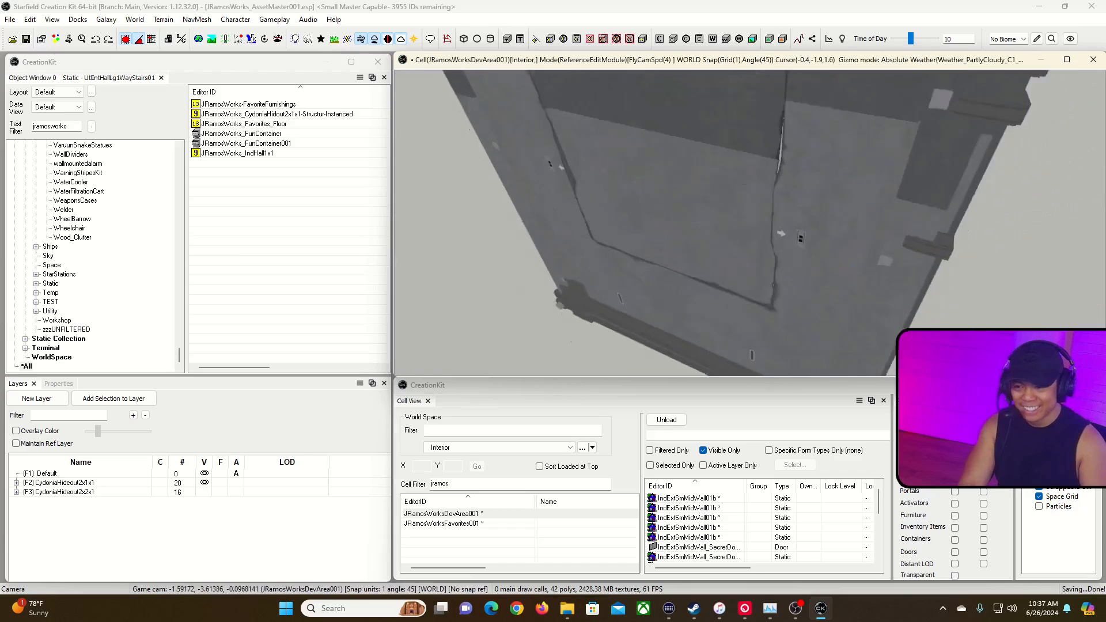
pyautogui.moveTo(899, 193)
pyautogui.mouseDown(button='right')
pyautogui.moveTo(846, 206)
pyautogui.moveTo(944, 230)
pyautogui.moveTo(917, 198)
pyautogui.mouseUp(button='right')
pyautogui.moveTo(810, 129); pyautogui.dragTo(816, 102, button='right')
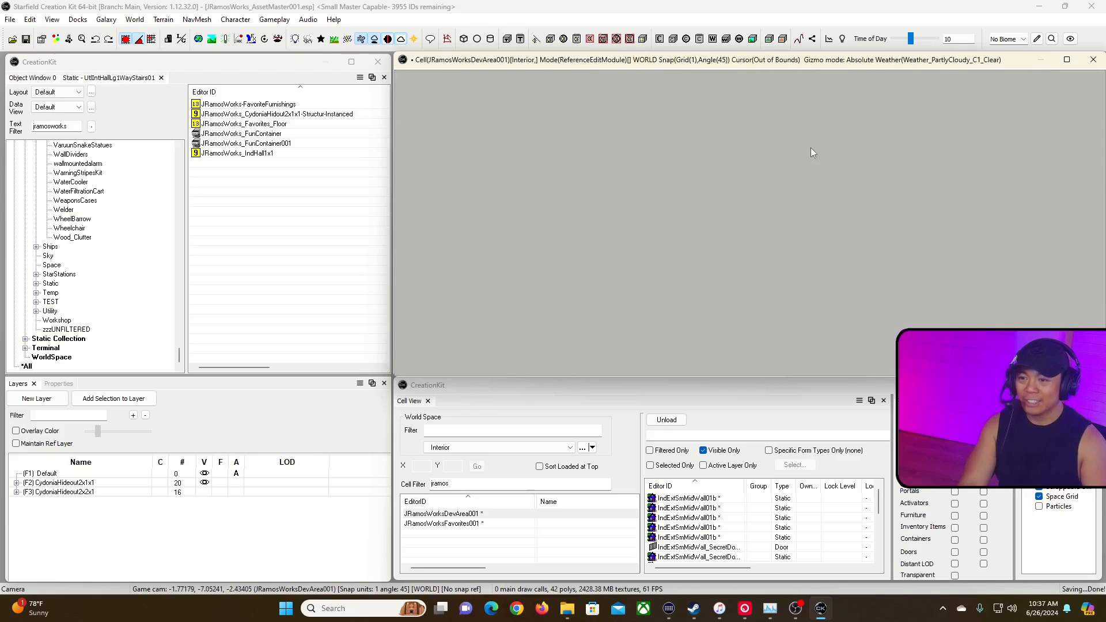
pyautogui.moveTo(812, 150); pyautogui.dragTo(769, 131, button='right')
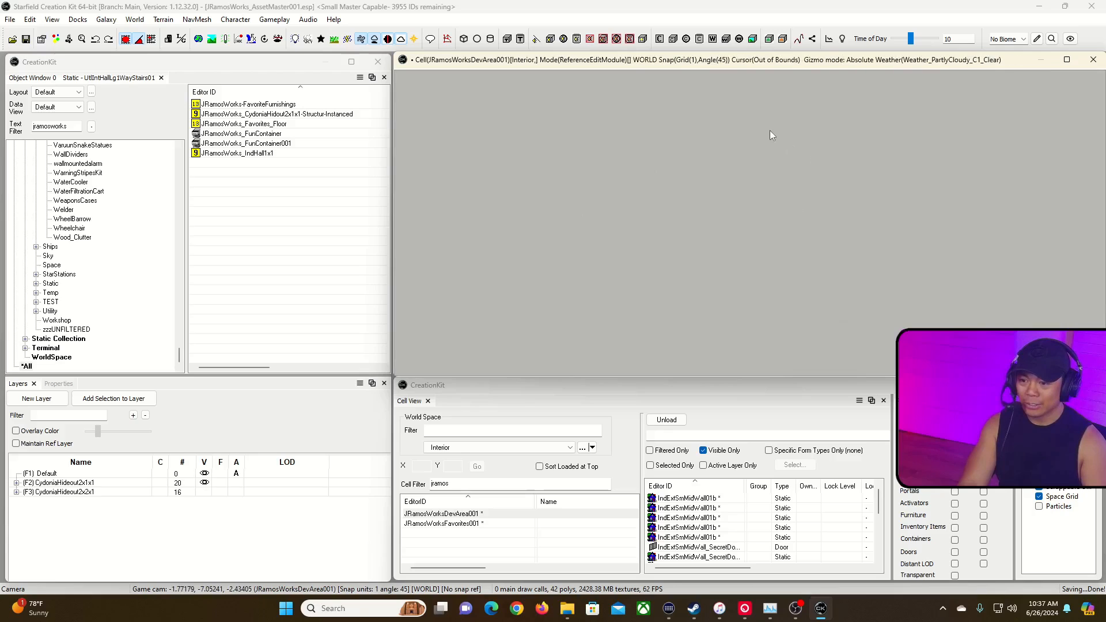
# Focus the view on the first IndExtSmMidWall01b wall and inspect the hideout's interior down to its floor.
pyautogui.click(691, 507)
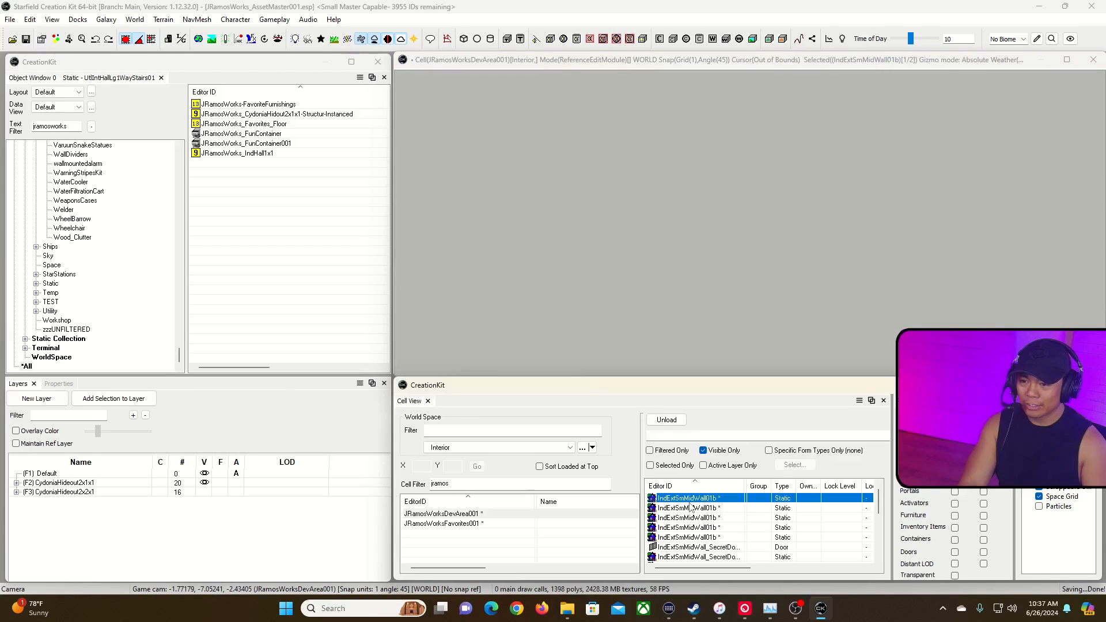
pyautogui.doubleClick(652, 504)
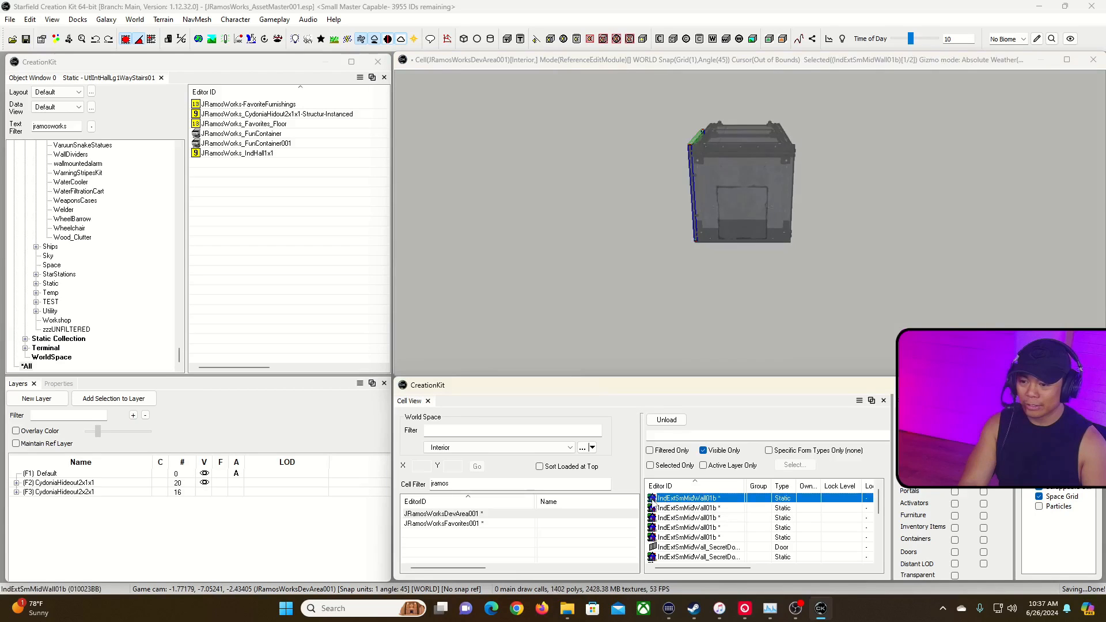
pyautogui.moveTo(743, 150); pyautogui.dragTo(757, 210, button='right')
pyautogui.press('w')
pyautogui.press('w')
pyautogui.press('w')
pyautogui.press('w')
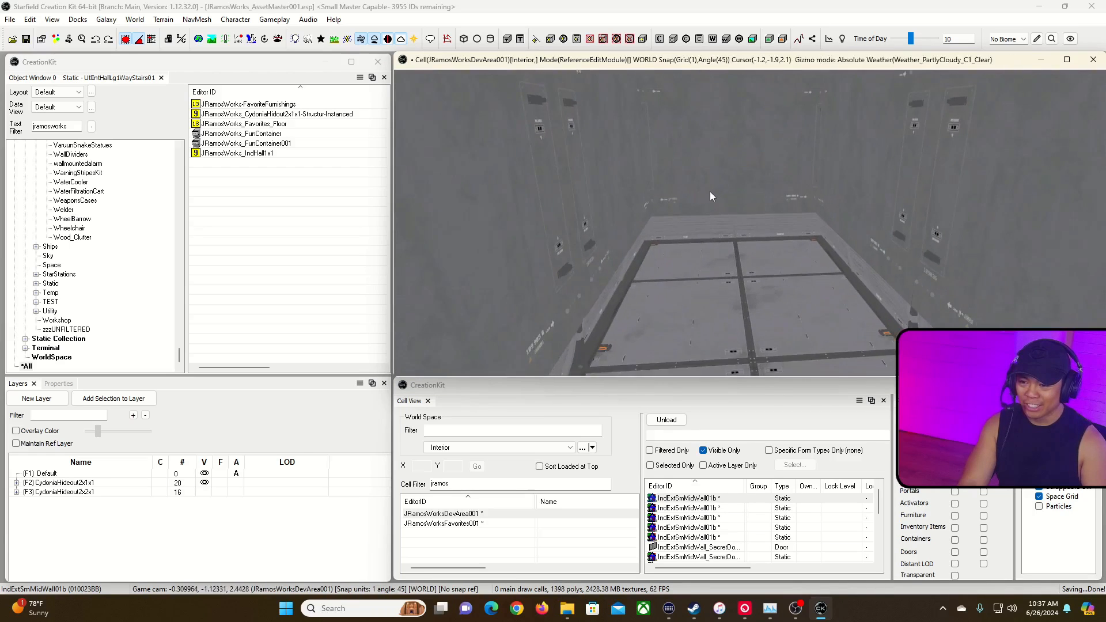
pyautogui.press('d')
pyautogui.scroll(-5, 709, 192)
pyautogui.moveTo(708, 196); pyautogui.dragTo(685, 196, button='middle')
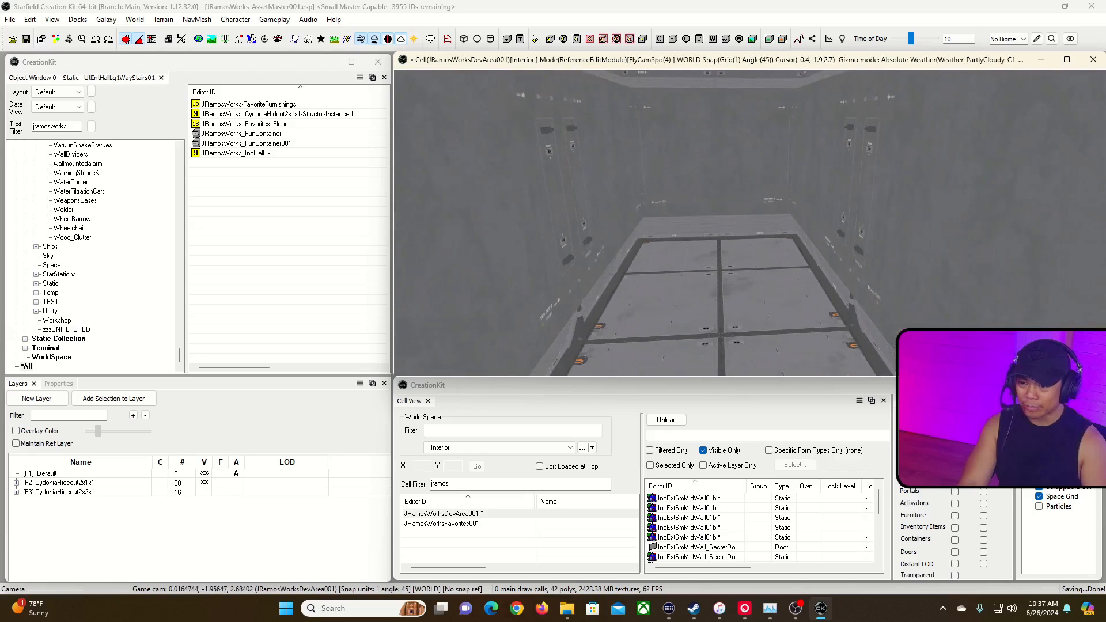
# Open a second render window, place it beside the dev area view, and load the favorites cell in it.
pyautogui.click(355, 219)
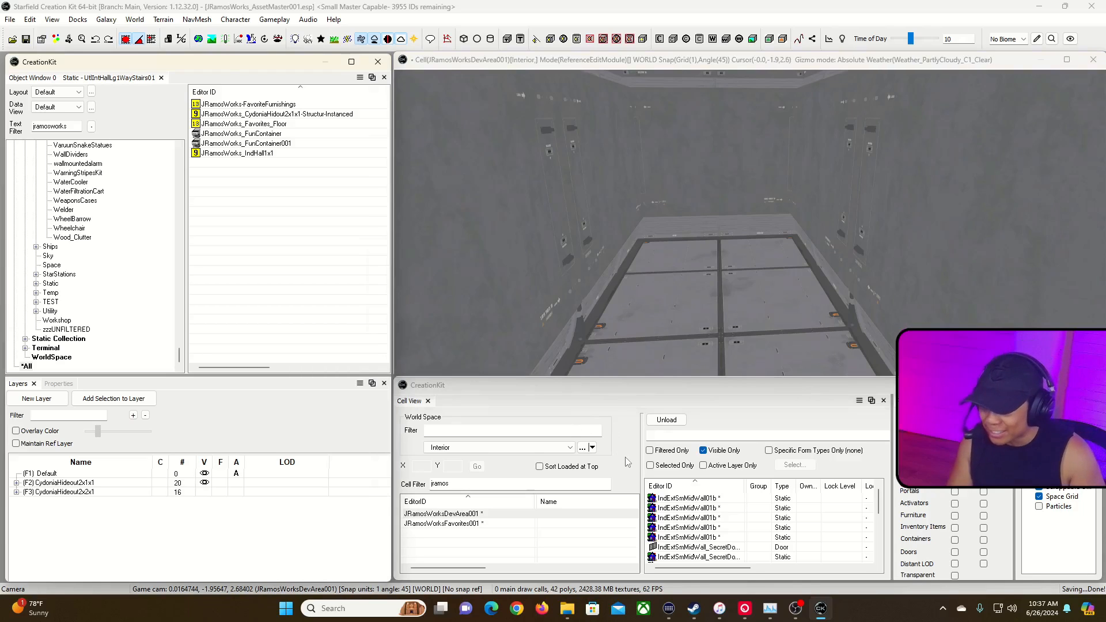
pyautogui.click(77, 20)
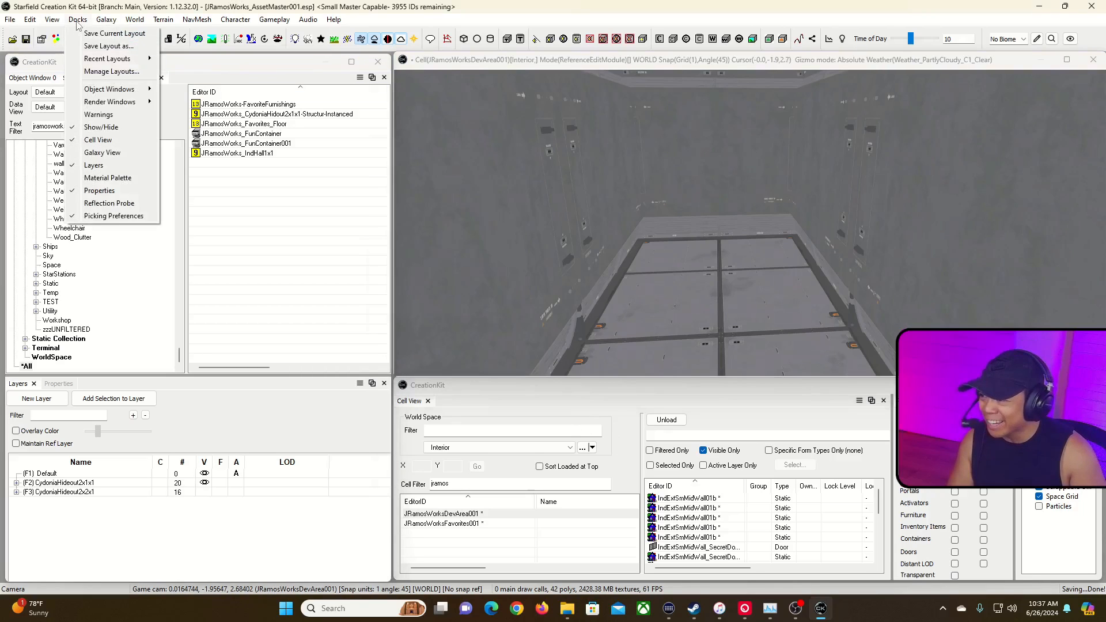
pyautogui.moveTo(112, 102)
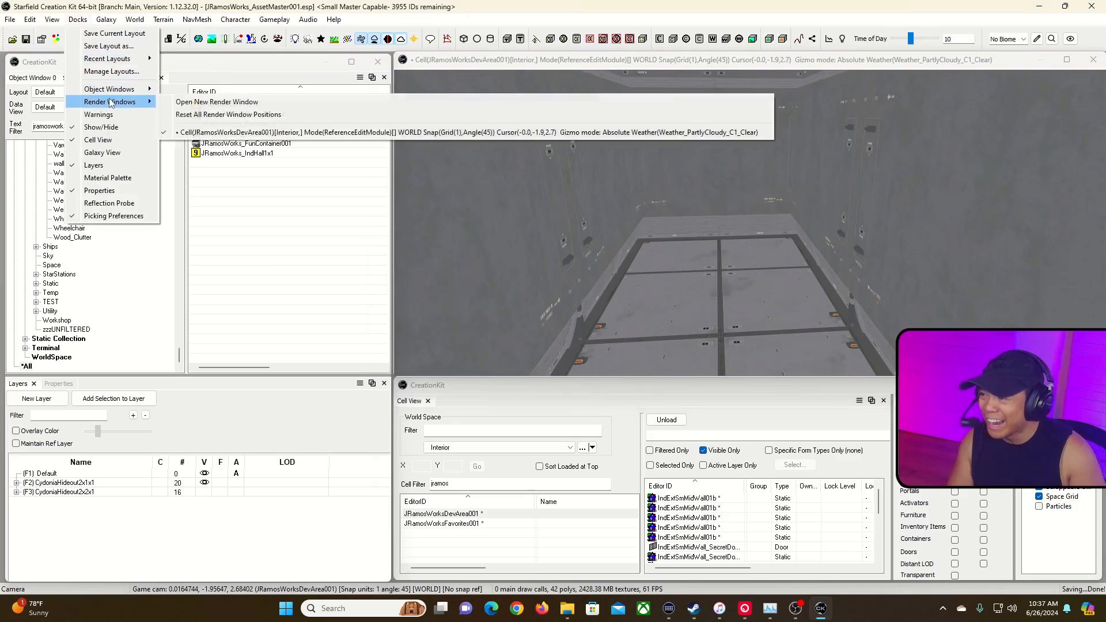
pyautogui.click(218, 102)
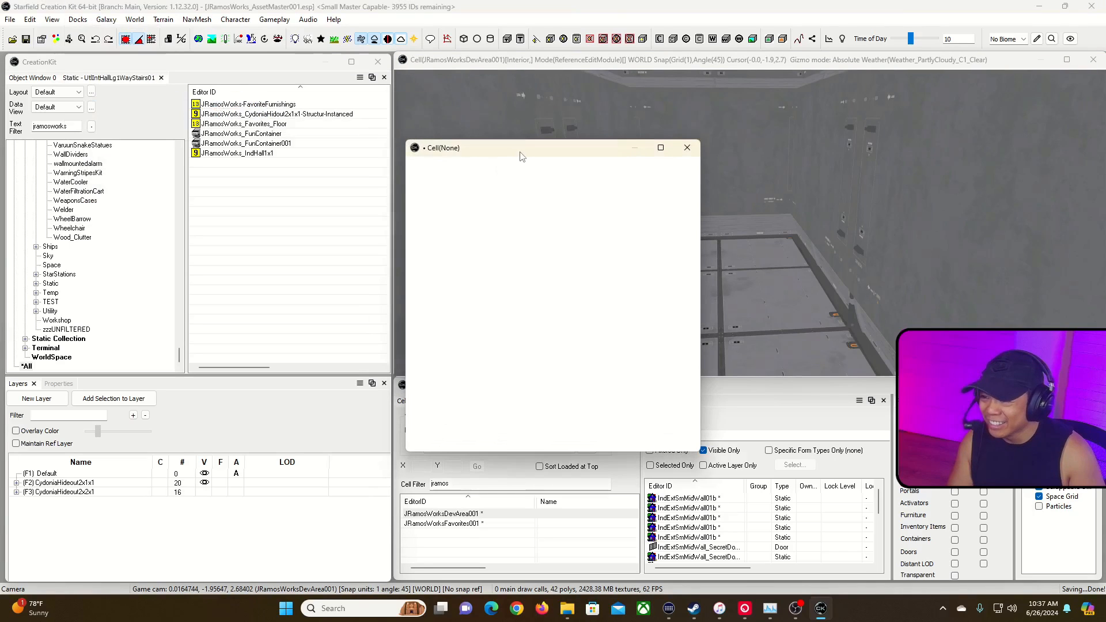
pyautogui.moveTo(560, 156); pyautogui.dragTo(244, 167)
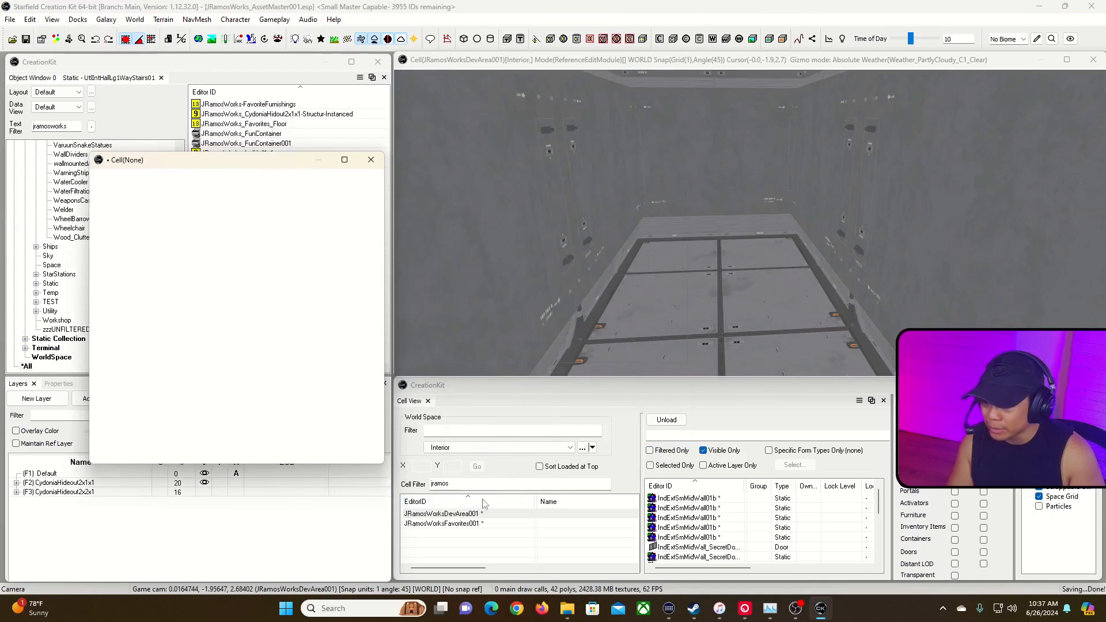
pyautogui.doubleClick(449, 524)
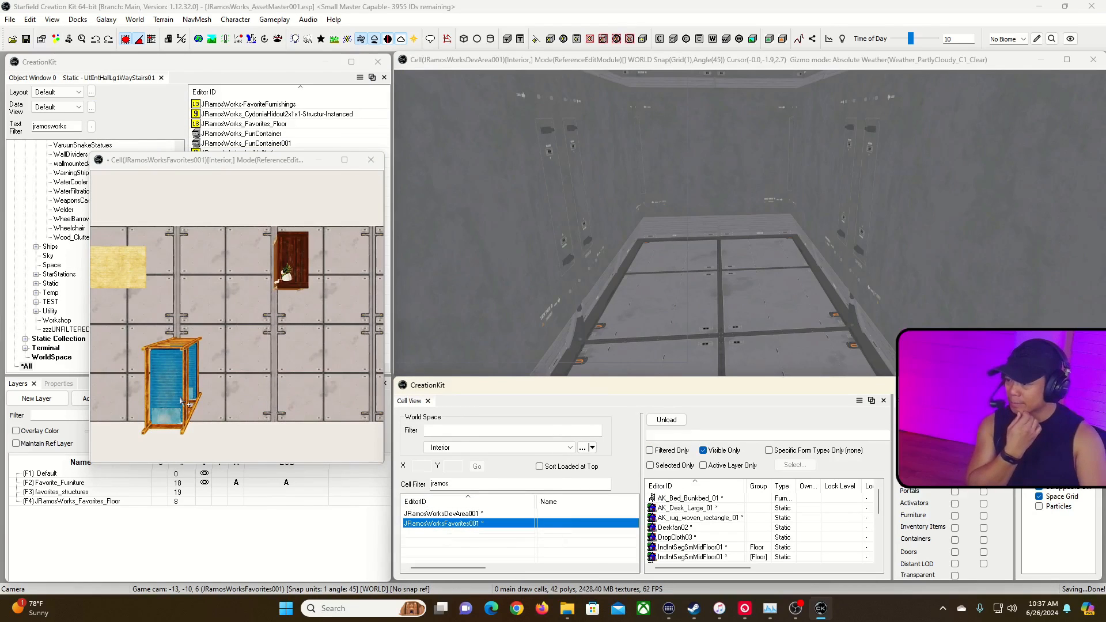
# Copy the AK_Bed_Bunkbed_01 bunk bed from the favorites cell into the dev area cell.
pyautogui.click(180, 401)
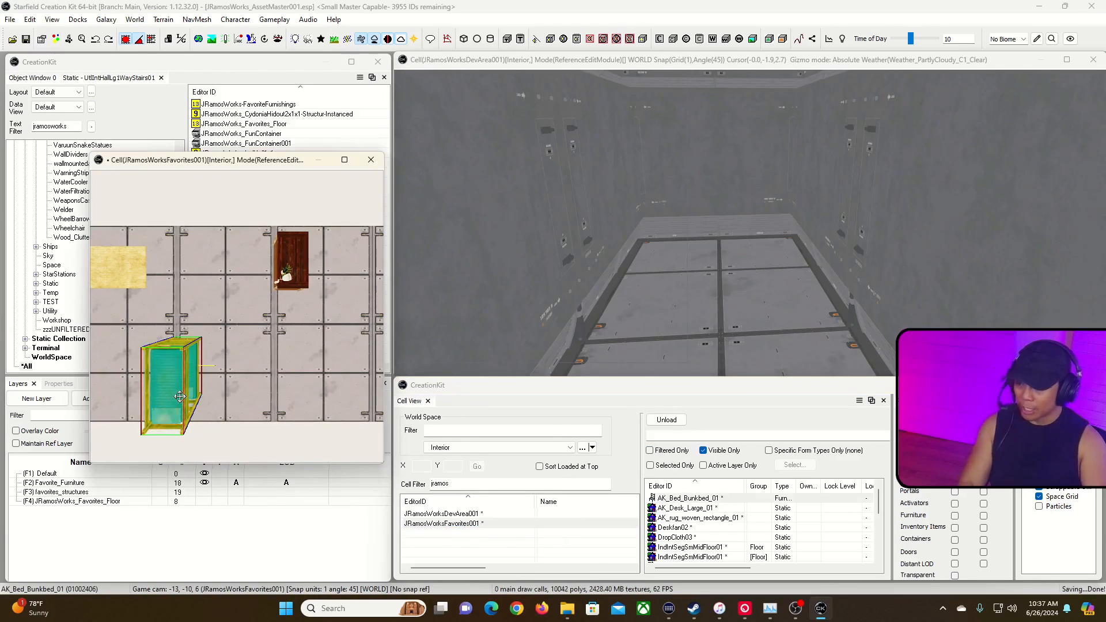
pyautogui.click(595, 62)
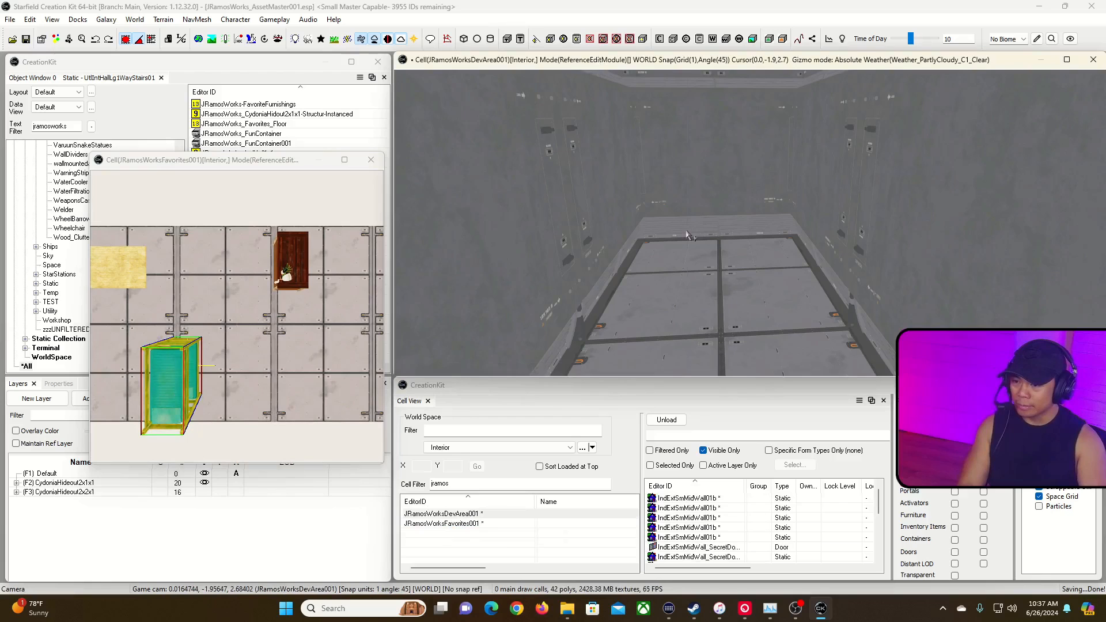
pyautogui.hotkey('ctrl', 'v')
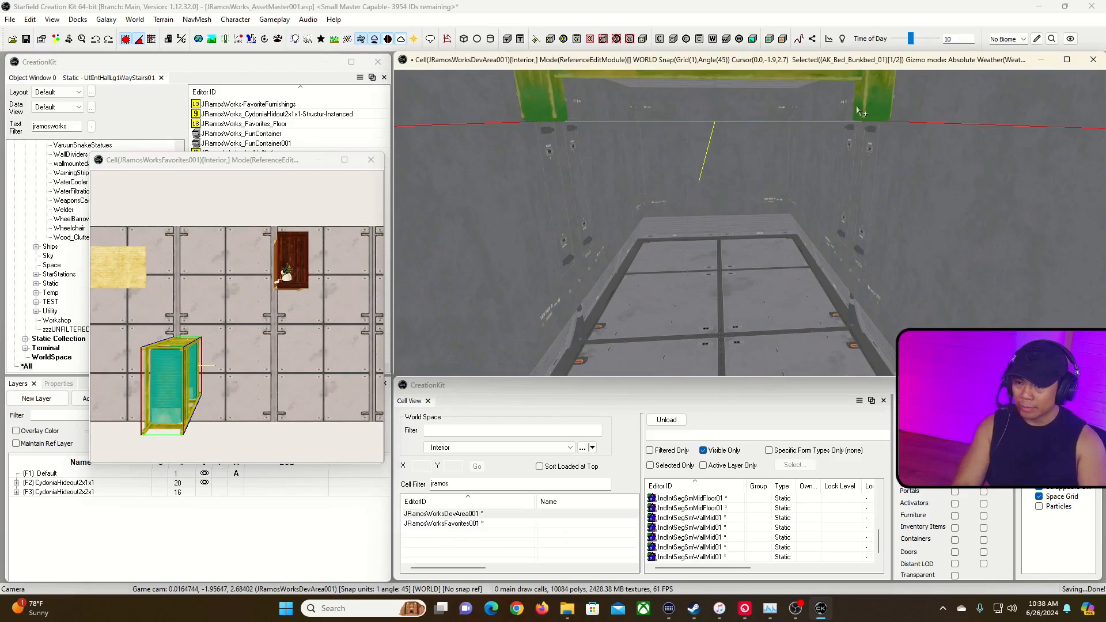
pyautogui.click(878, 97)
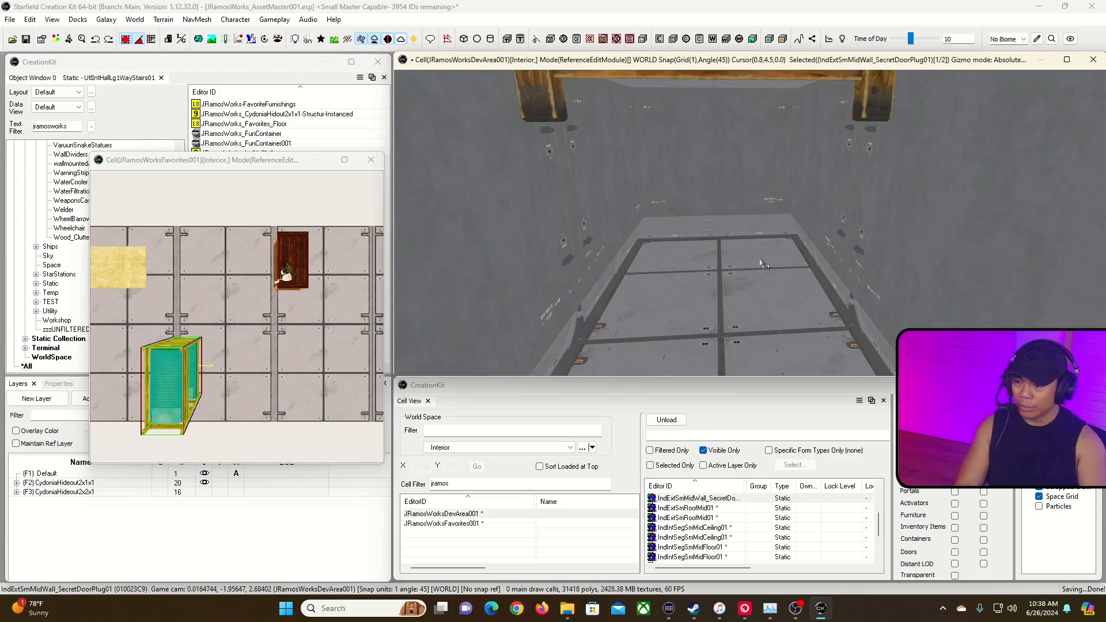
# Focus on the pasted bunk bed and inspect where it sits relative to the hideout from outside.
pyautogui.click(867, 105)
pyautogui.click(872, 107)
pyautogui.press('f')
pyautogui.press('s')
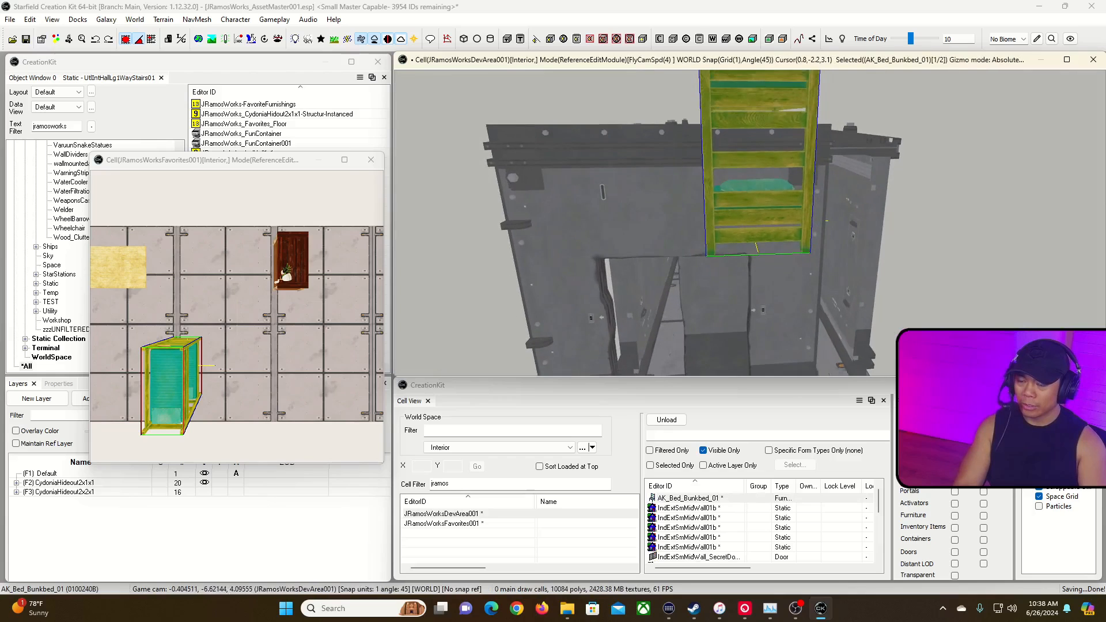
pyautogui.press('w')
pyautogui.press('s')
pyautogui.press('f')
pyautogui.click(967, 252)
pyautogui.hotkey('ctrl', 'z')
pyautogui.hotkey('ctrl', 'z')
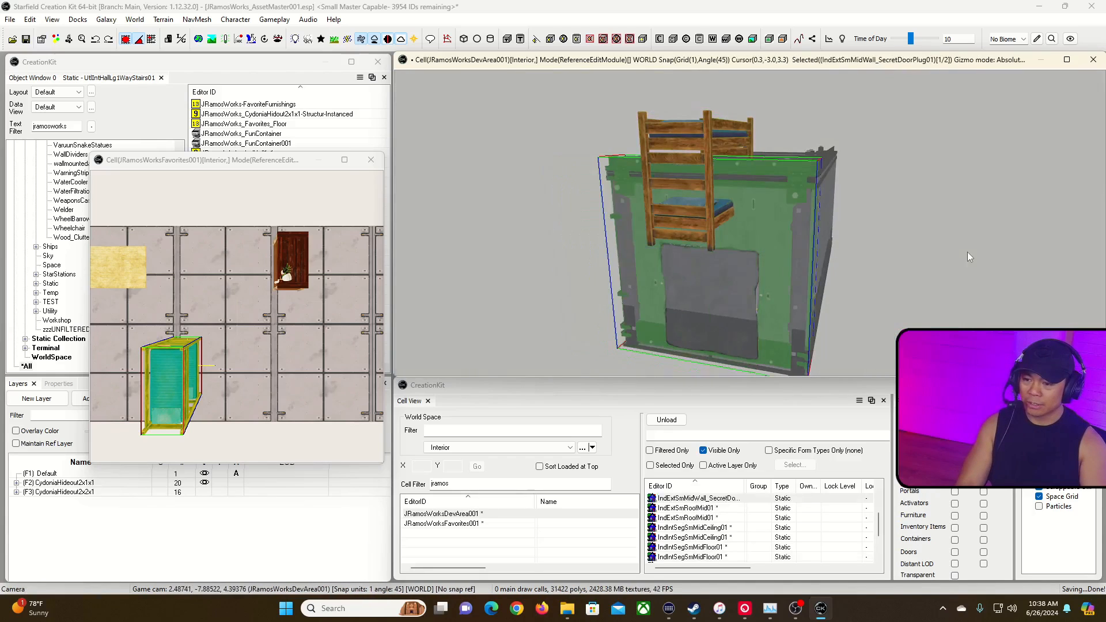
# Show the structure sublayer under the CydoniaHideout2x1x1 layer and select the pasted bunk bed.
pyautogui.click(295, 522)
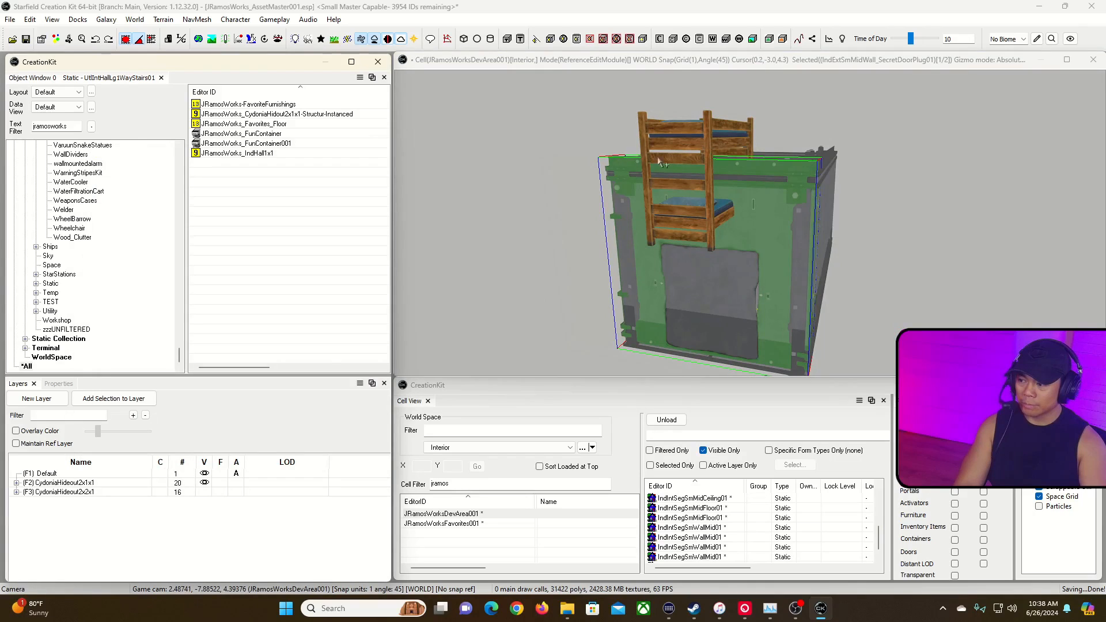
pyautogui.click(18, 484)
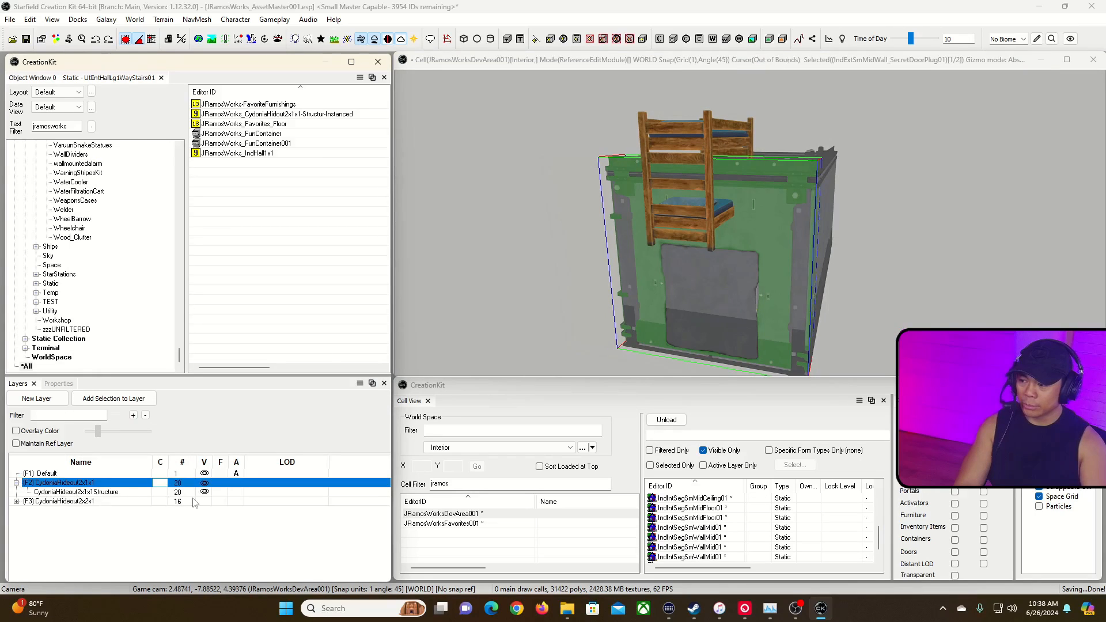
pyautogui.click(16, 502)
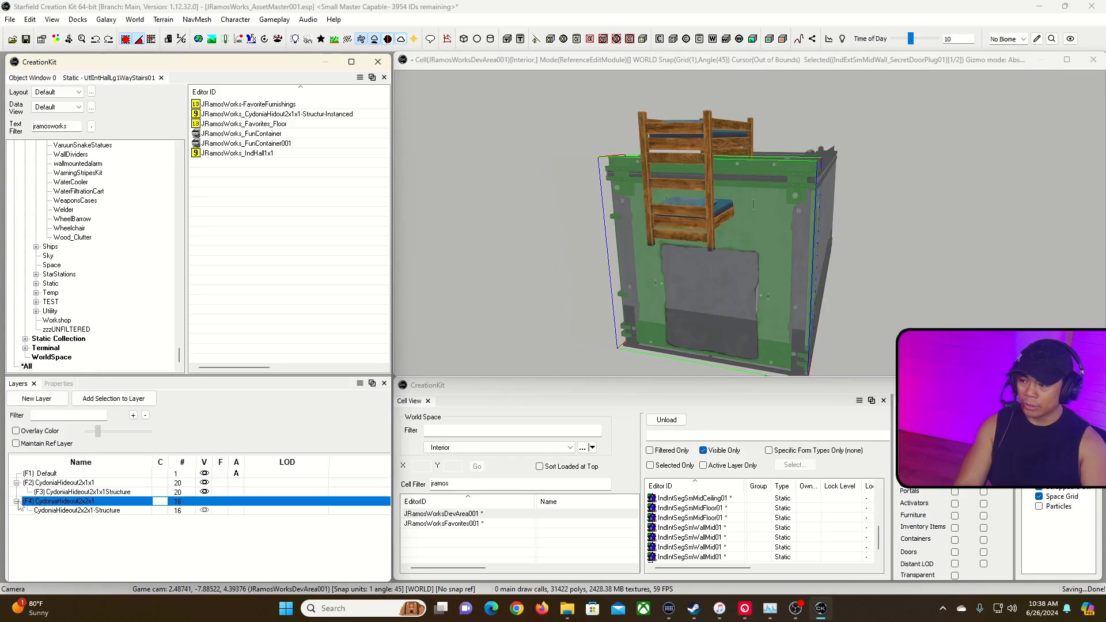
pyautogui.click(17, 501)
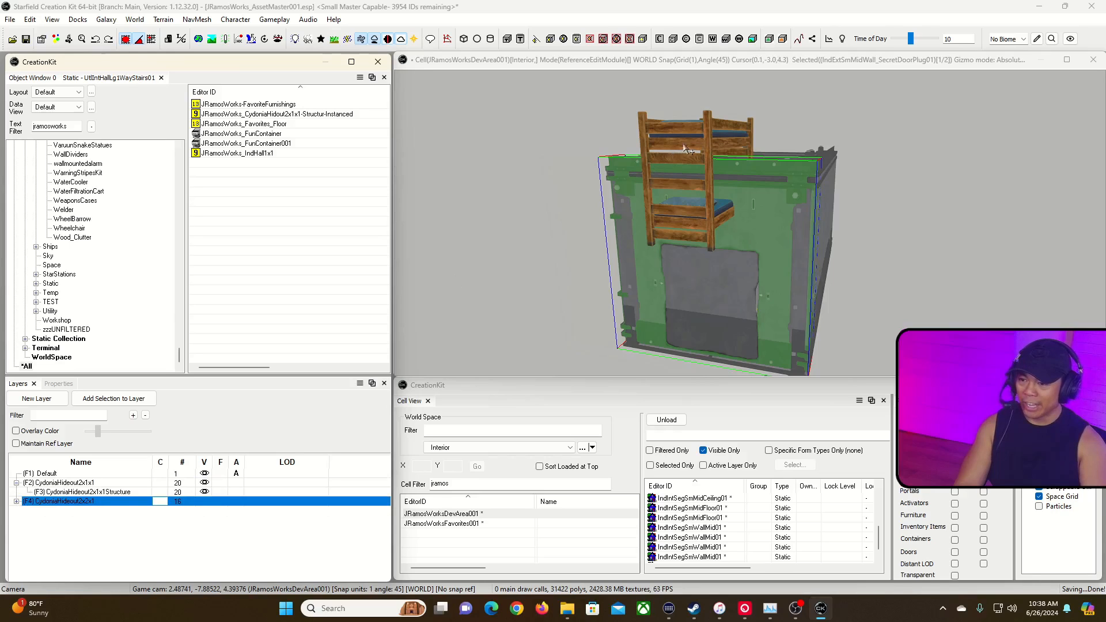
pyautogui.click(844, 220)
pyautogui.click(710, 131)
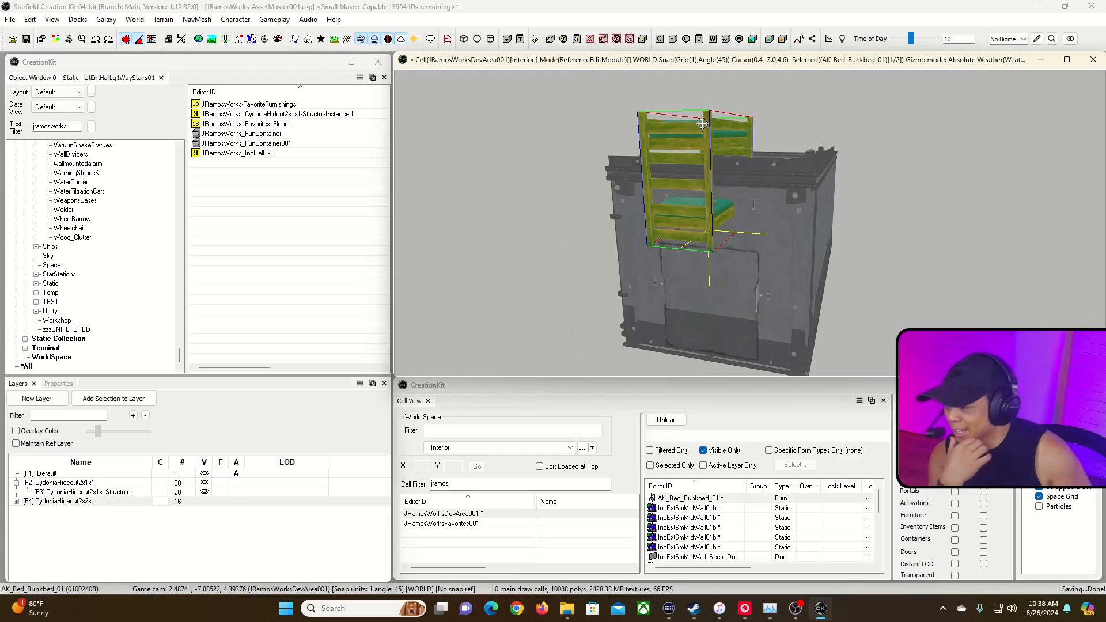
# Create a new layer named CydoniaHideout2x11Furniture.
pyautogui.click(96, 484)
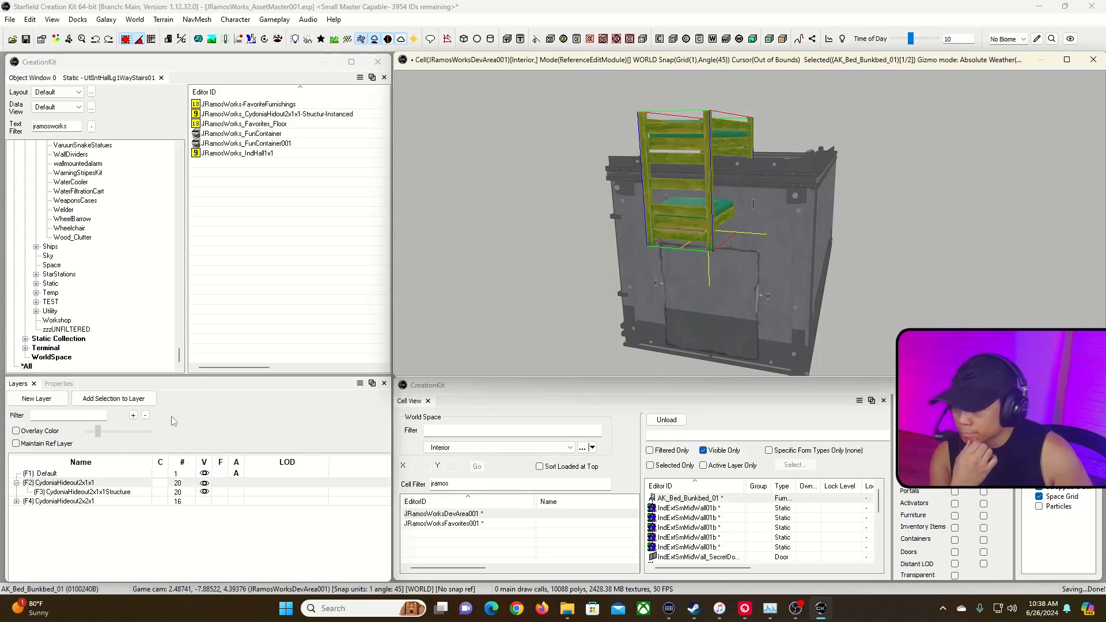
pyautogui.click(42, 484)
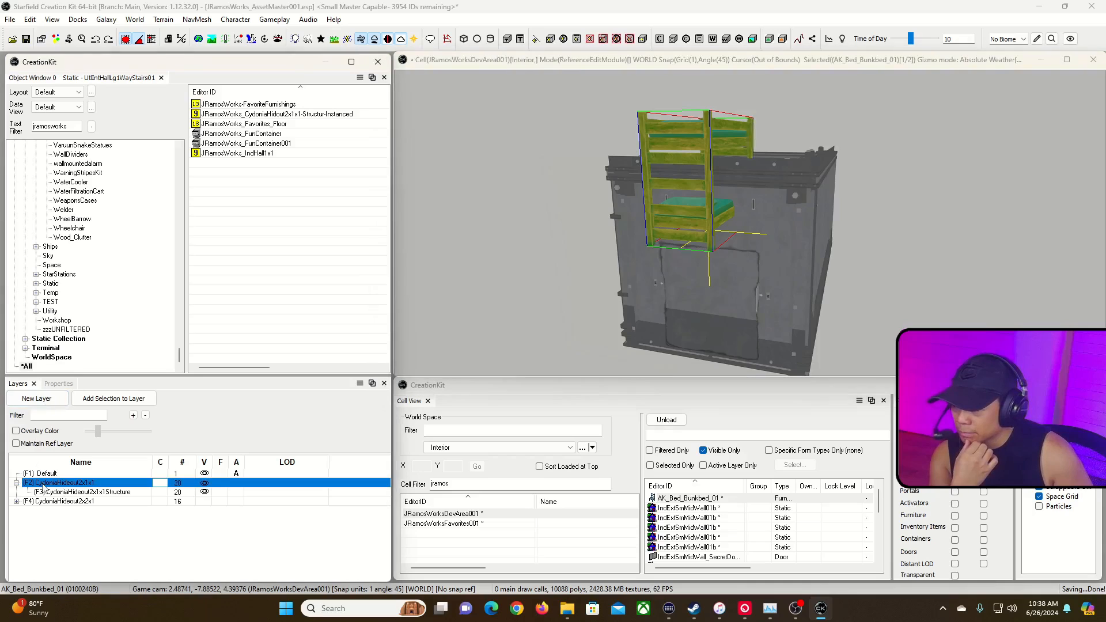
pyautogui.click(45, 398)
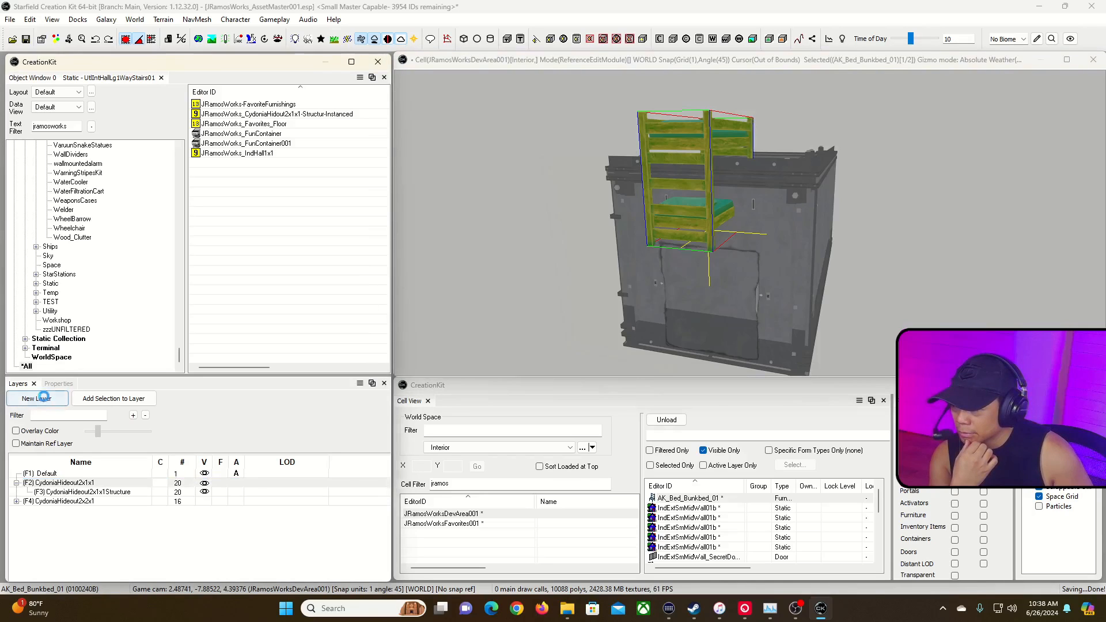
pyautogui.write('C')
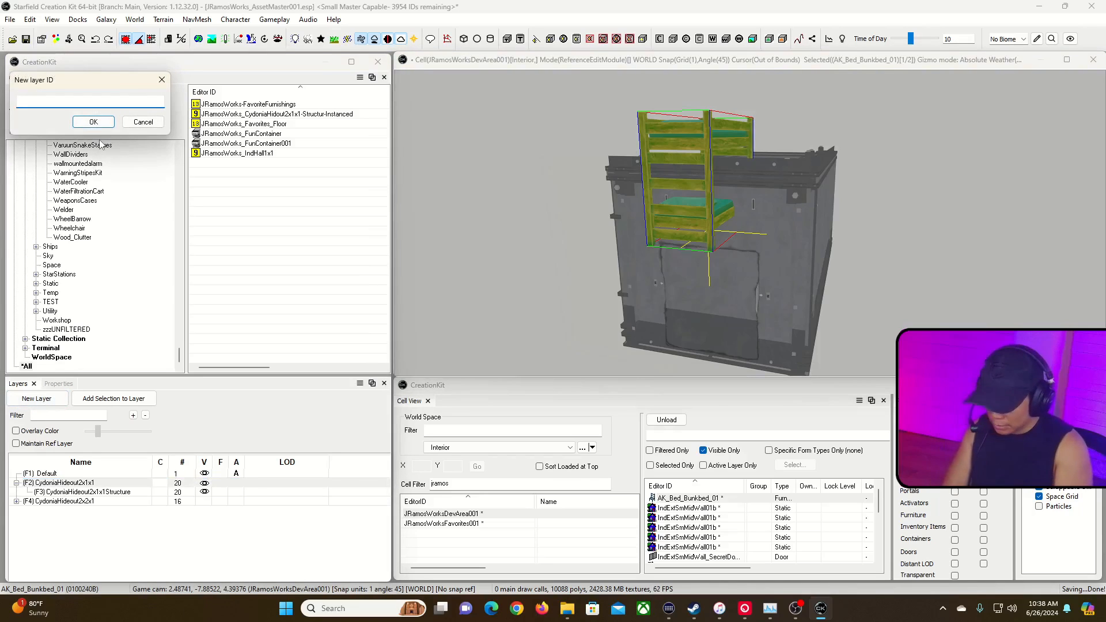
pyautogui.write('ydoniaHideout2x11Fu')
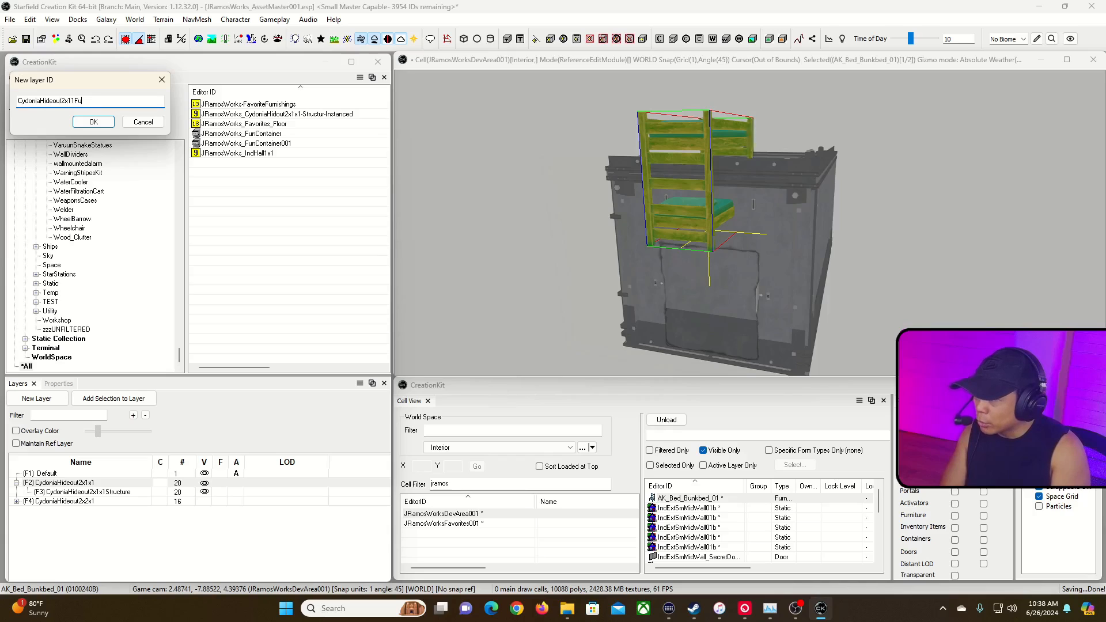
pyautogui.write('rniture')
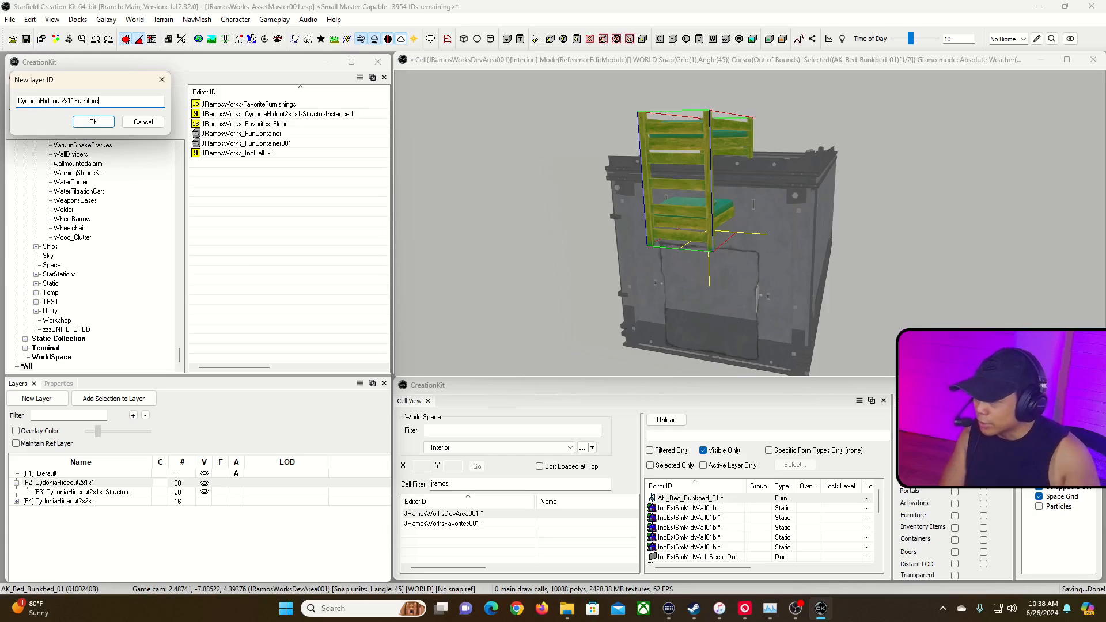
pyautogui.press('Return')
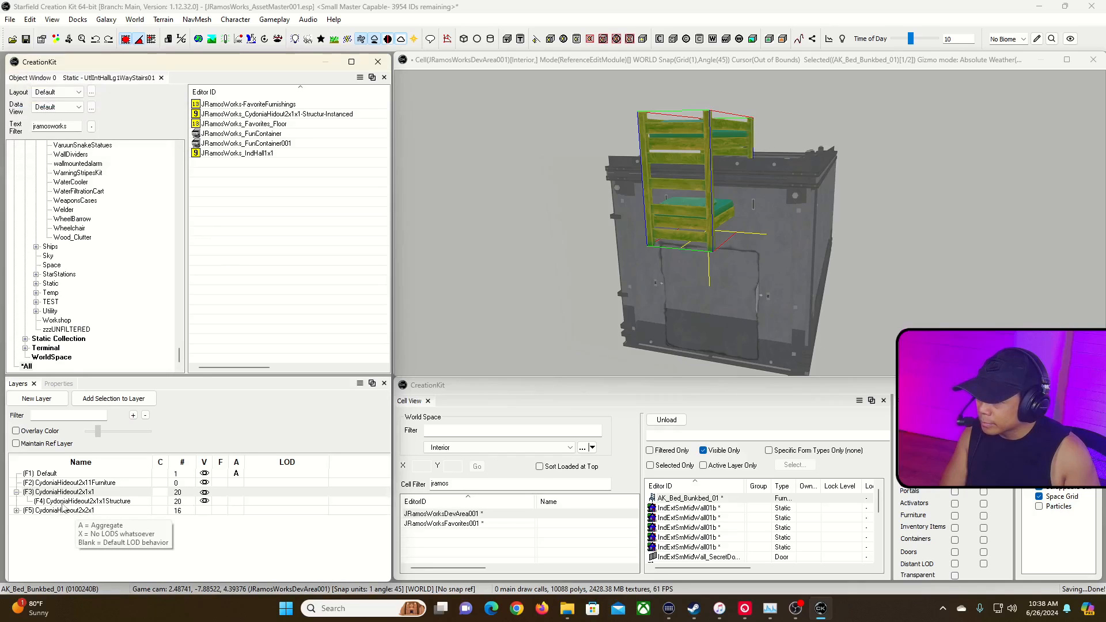
# Try to nest the CydoniaHideout2x11Furniture layer under the CydoniaHideout2x1x1 layer.
pyautogui.click(102, 502)
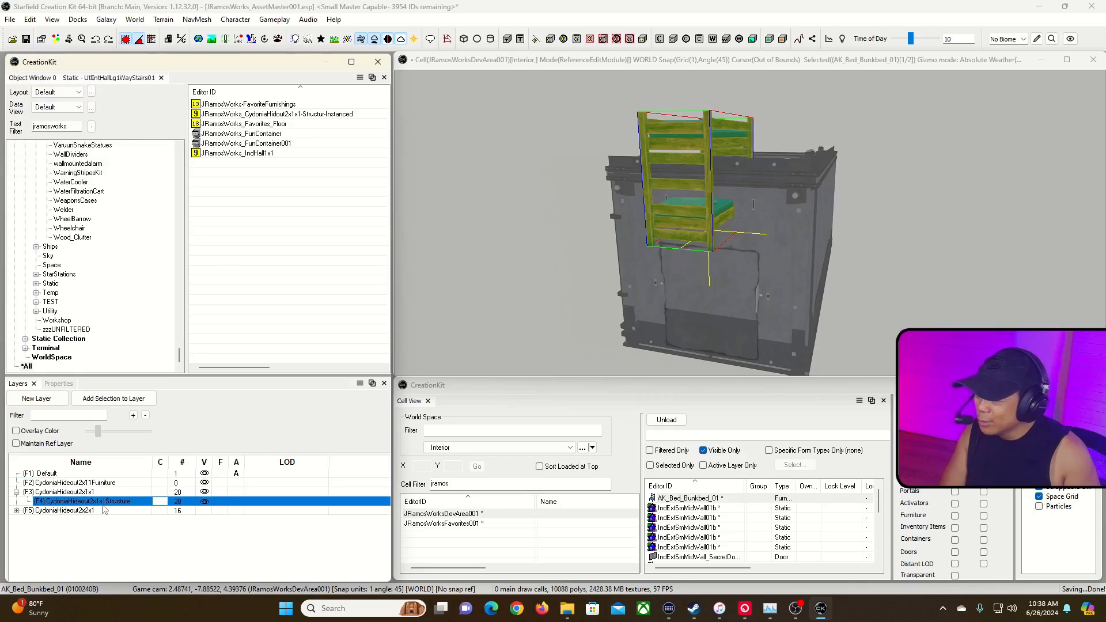
pyautogui.click(227, 537)
pyautogui.click(68, 501)
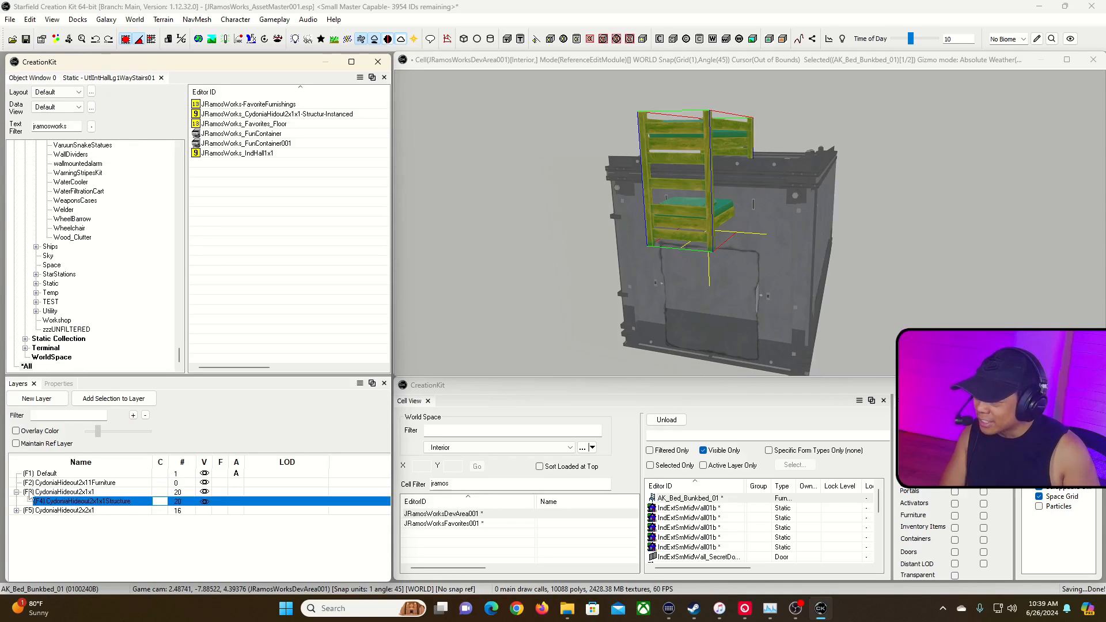
pyautogui.click(17, 494)
pyautogui.click(99, 503)
pyautogui.click(37, 484)
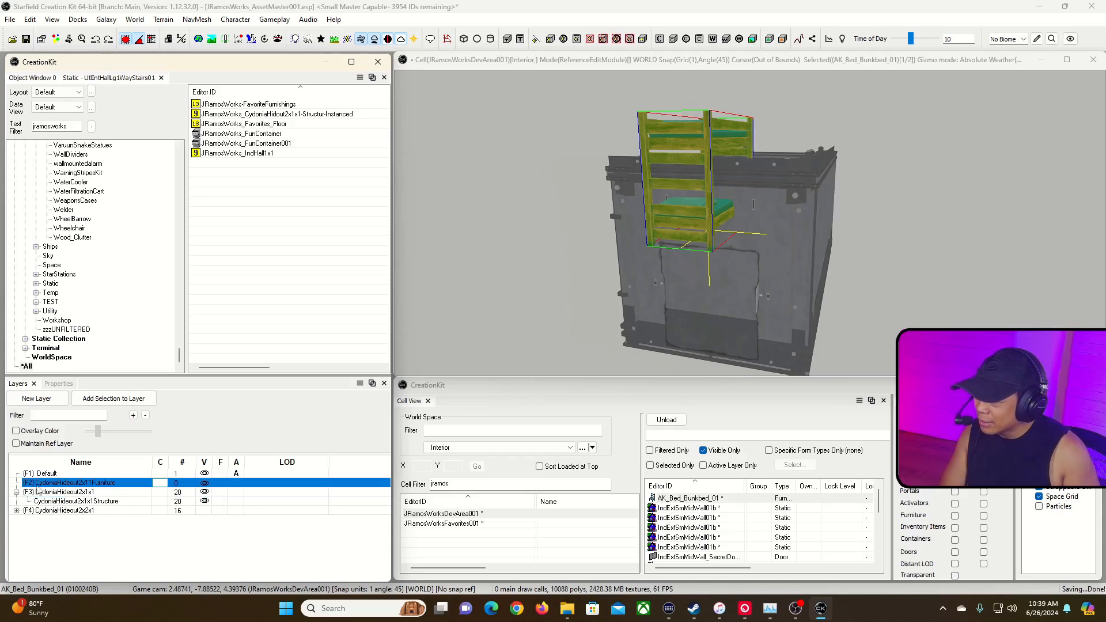
pyautogui.click(61, 491)
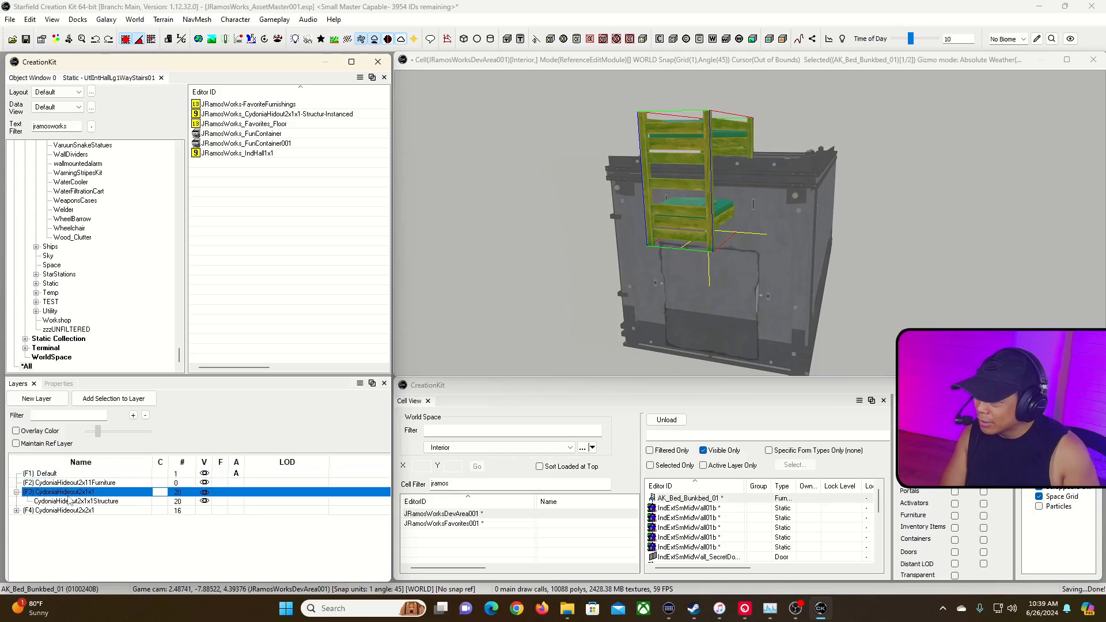
pyautogui.click(17, 493)
pyautogui.click(17, 492)
pyautogui.click(81, 484)
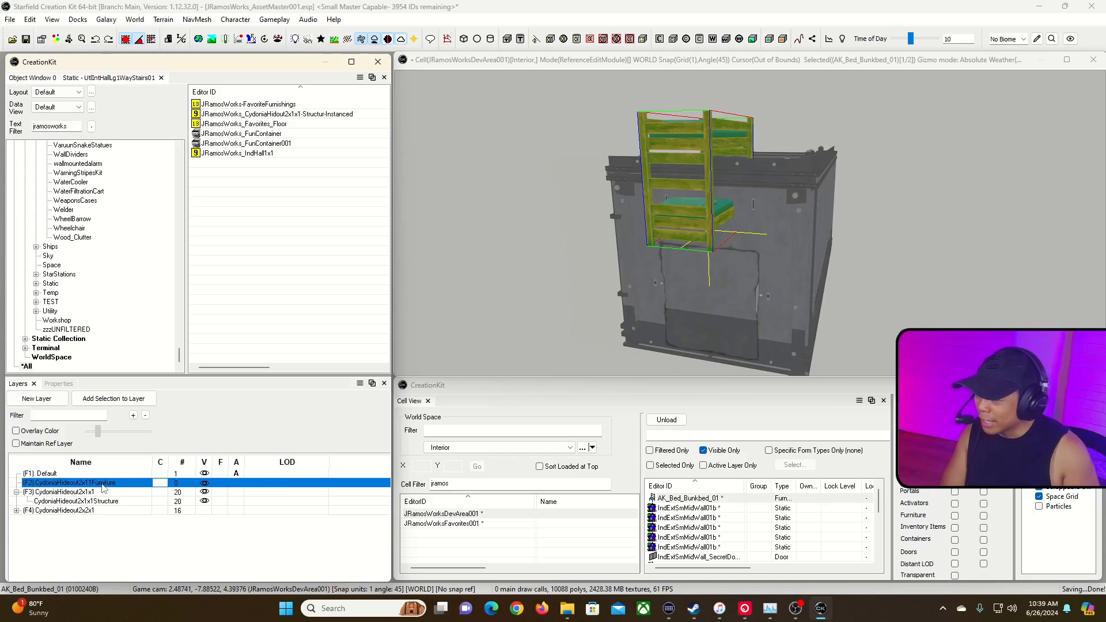
pyautogui.rightClick(104, 488)
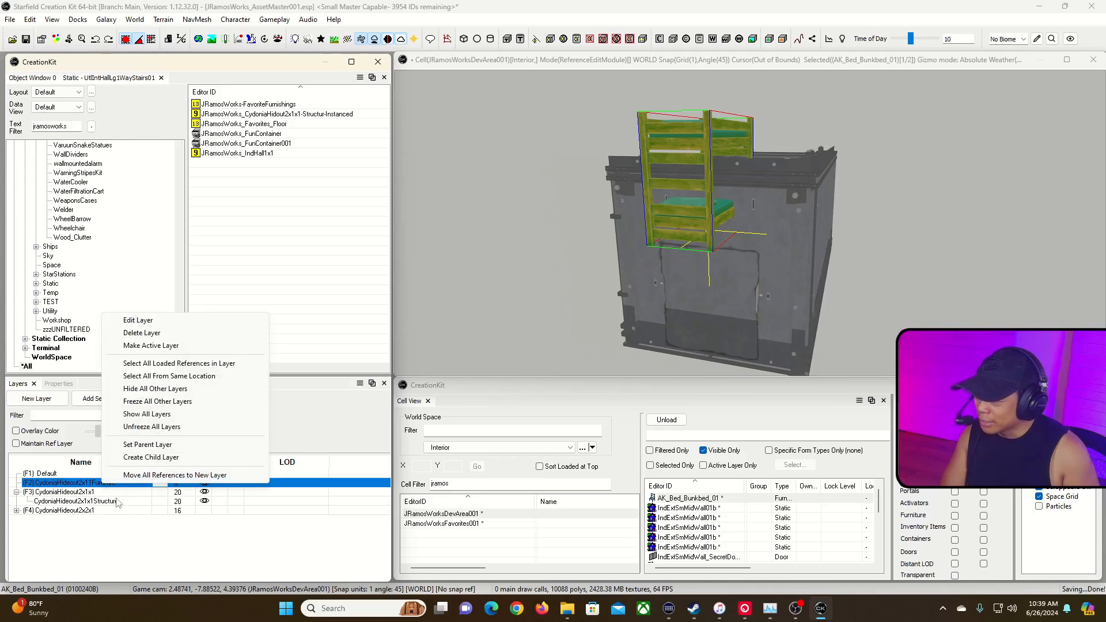
pyautogui.click(199, 570)
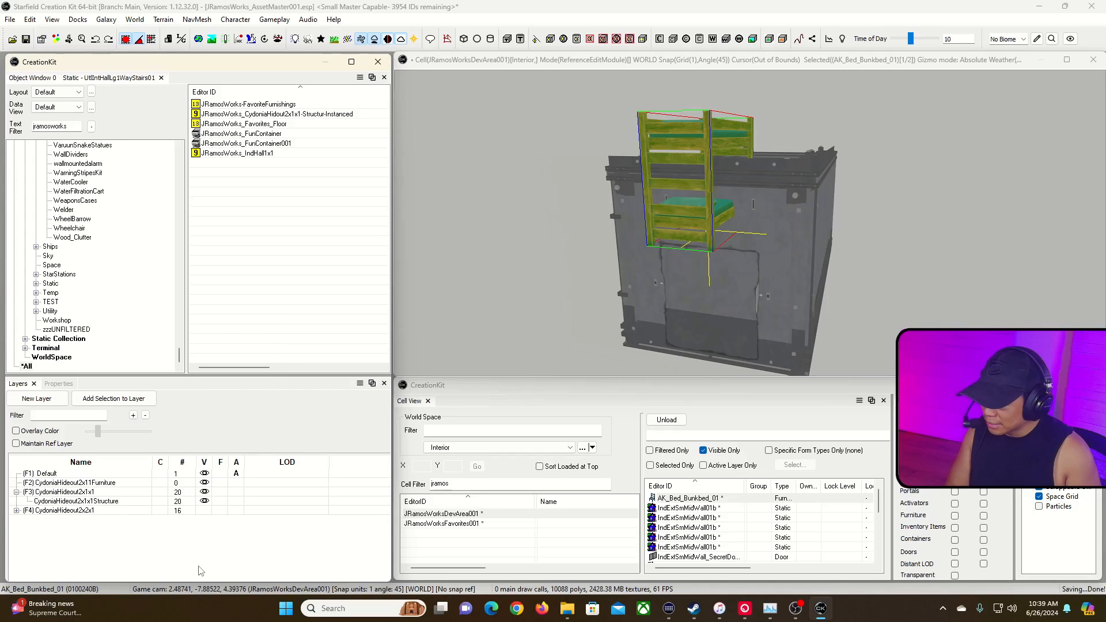
# Create a child layer named CydoniaHideout2x1x1Furniture under the CydoniaHideout2x1x1 layer.
pyautogui.click(113, 486)
pyautogui.click(85, 493)
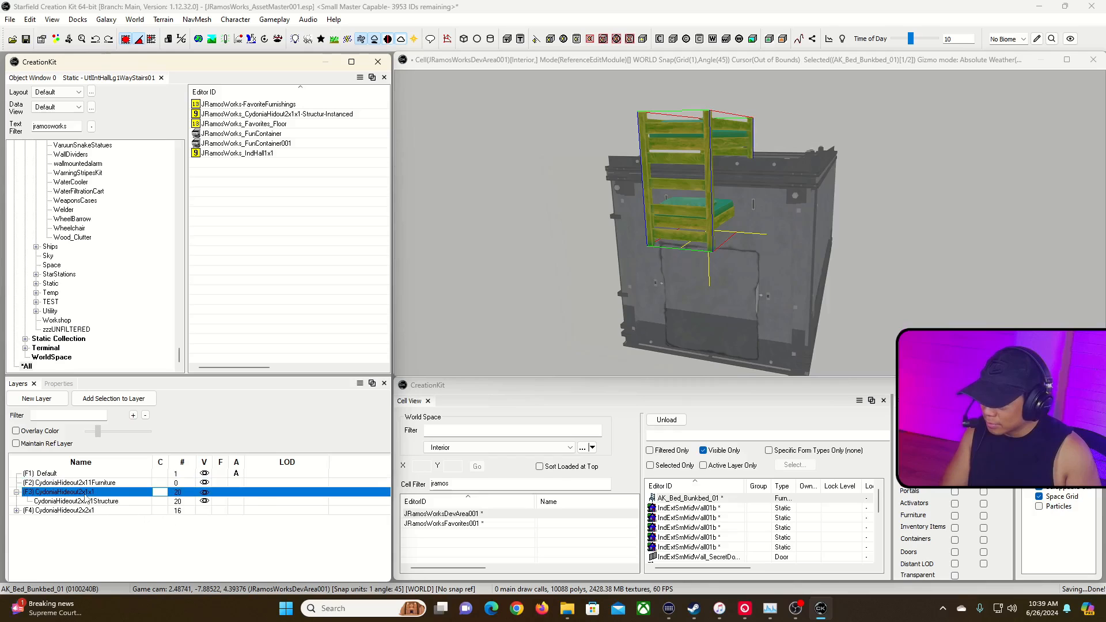
pyautogui.rightClick(91, 500)
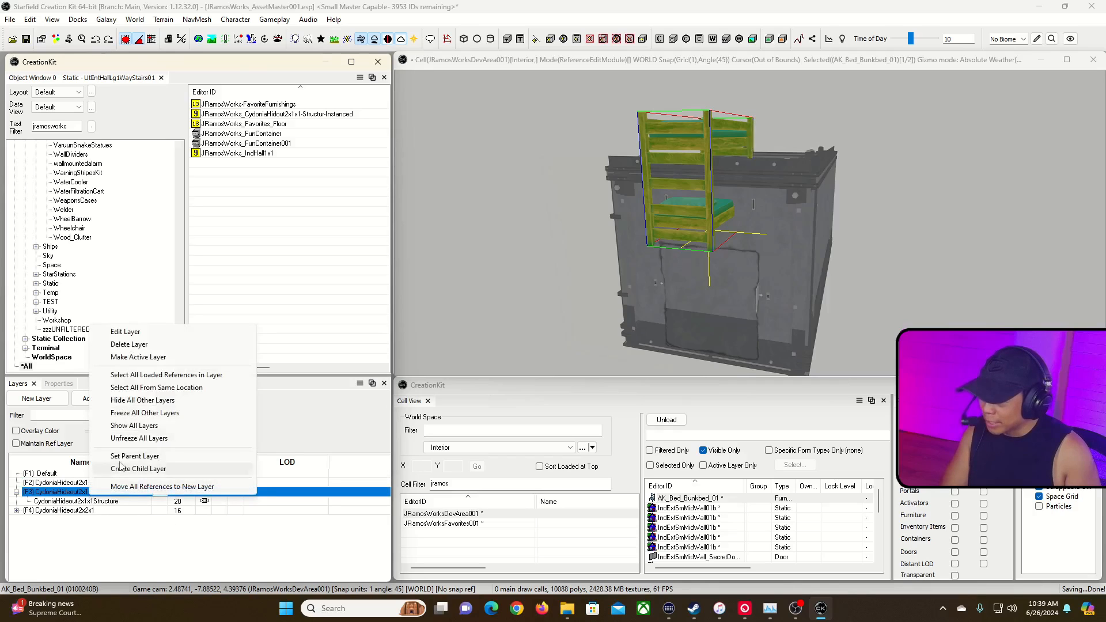
pyautogui.click(170, 470)
pyautogui.write('CydoniaHideout2x1x1Furniture')
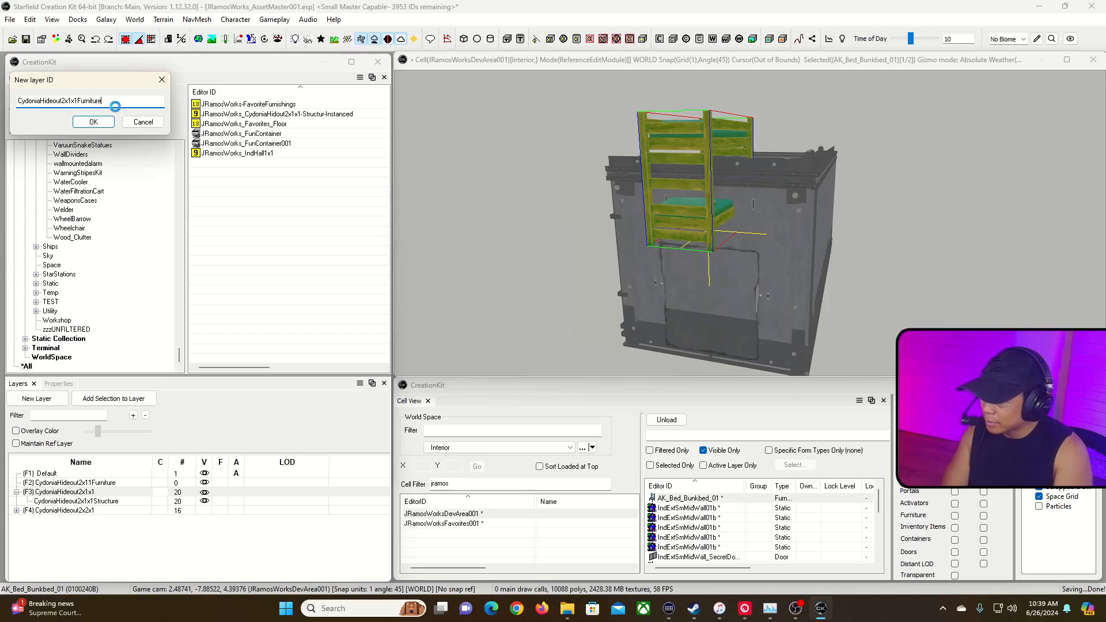
pyautogui.press('Return')
# Make CydoniaHideout2x1x1Furniture the active layer and add the selected bunk bed to it.
pyautogui.click(573, 340)
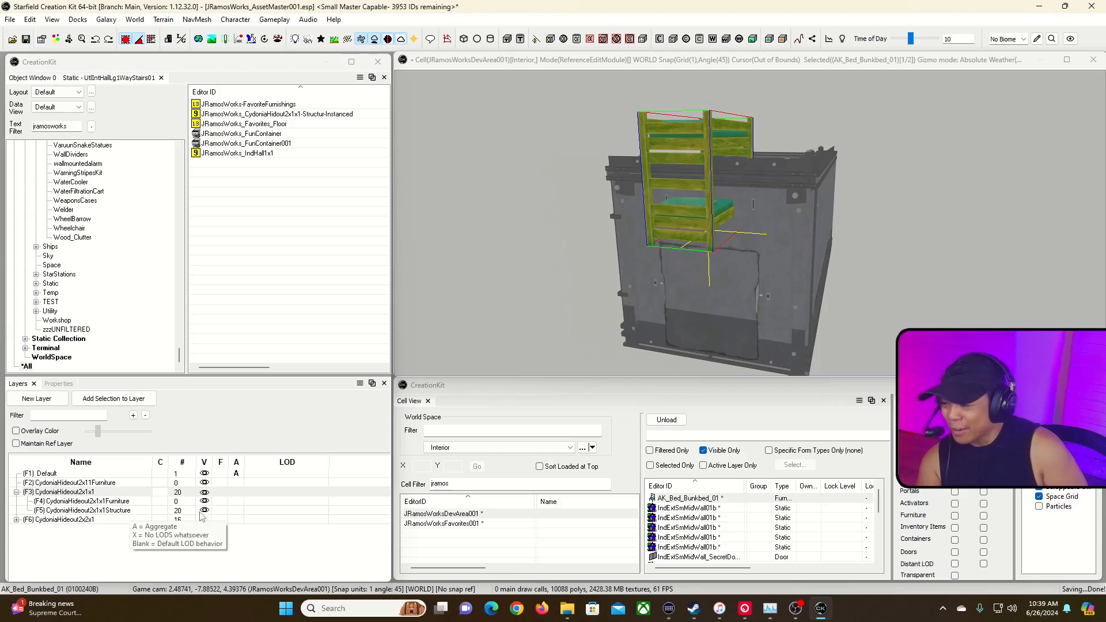
pyautogui.click(236, 501)
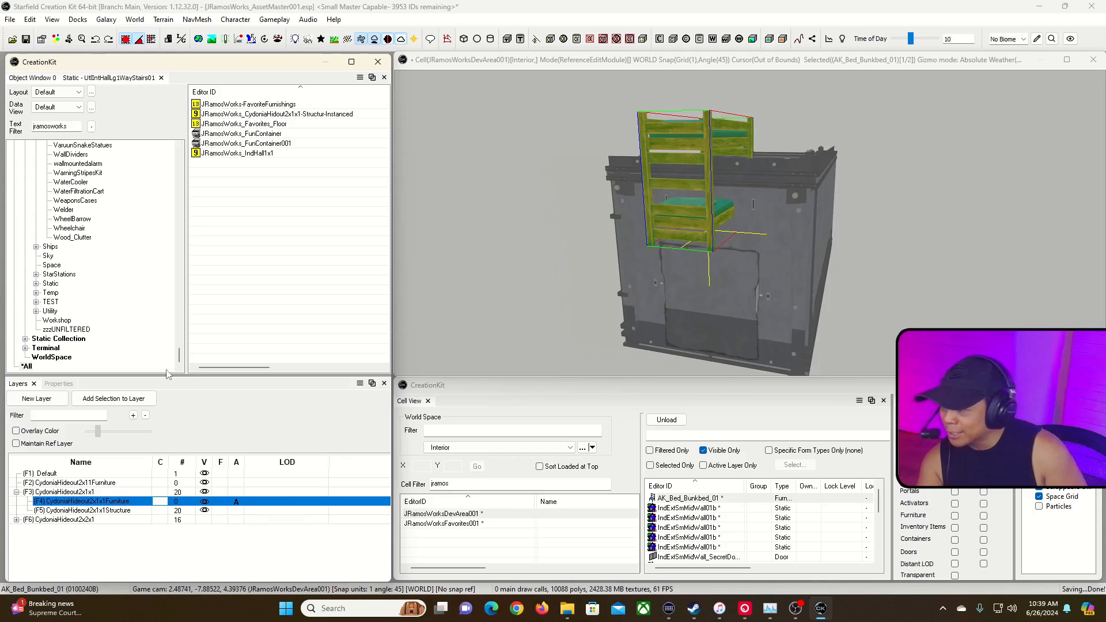
pyautogui.click(114, 399)
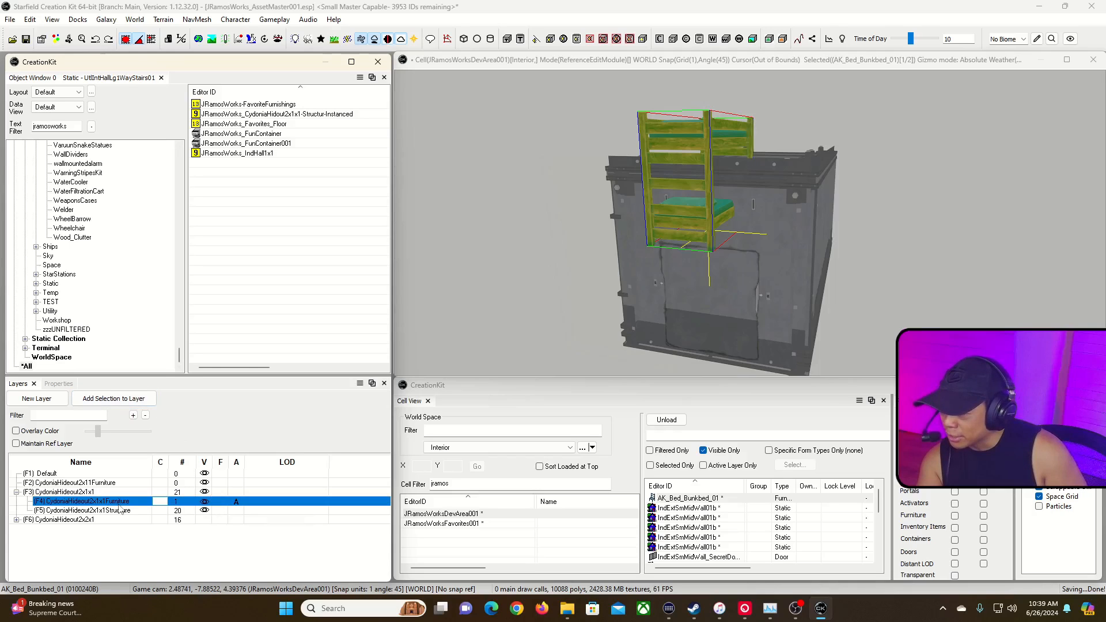
# Move the bunk bed from the hideout's front into the structure, checking it from outside.
pyautogui.moveTo(685, 231); pyautogui.dragTo(721, 192)
pyautogui.moveTo(721, 191); pyautogui.dragTo(730, 234, button='right')
pyautogui.press('a')
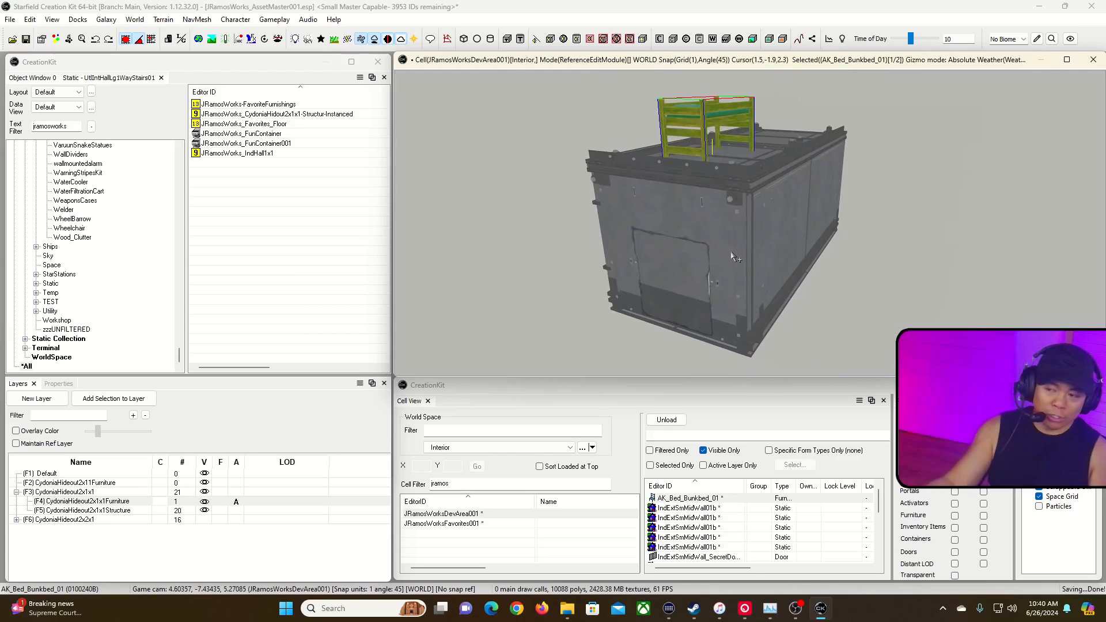
pyautogui.moveTo(730, 207); pyautogui.dragTo(671, 214, button='right')
pyautogui.moveTo(645, 234); pyautogui.dragTo(712, 241)
pyautogui.keyDown('shift'); pyautogui.moveTo(712, 241); pyautogui.dragTo(755, 216, button='middle'); pyautogui.keyUp('shift')
# Position the bunk bed on the floor inside the hideout and rotate it so its pillows lie at the opposite end.
pyautogui.press('w')
pyautogui.press('w')
pyautogui.press('f')
pyautogui.moveTo(780, 255)
pyautogui.mouseDown()
pyautogui.moveTo(720, 241)
pyautogui.moveTo(786, 239)
pyautogui.mouseUp()
pyautogui.moveTo(762, 259); pyautogui.dragTo(821, 259, button='right')
pyautogui.moveTo(790, 314); pyautogui.dragTo(794, 291)
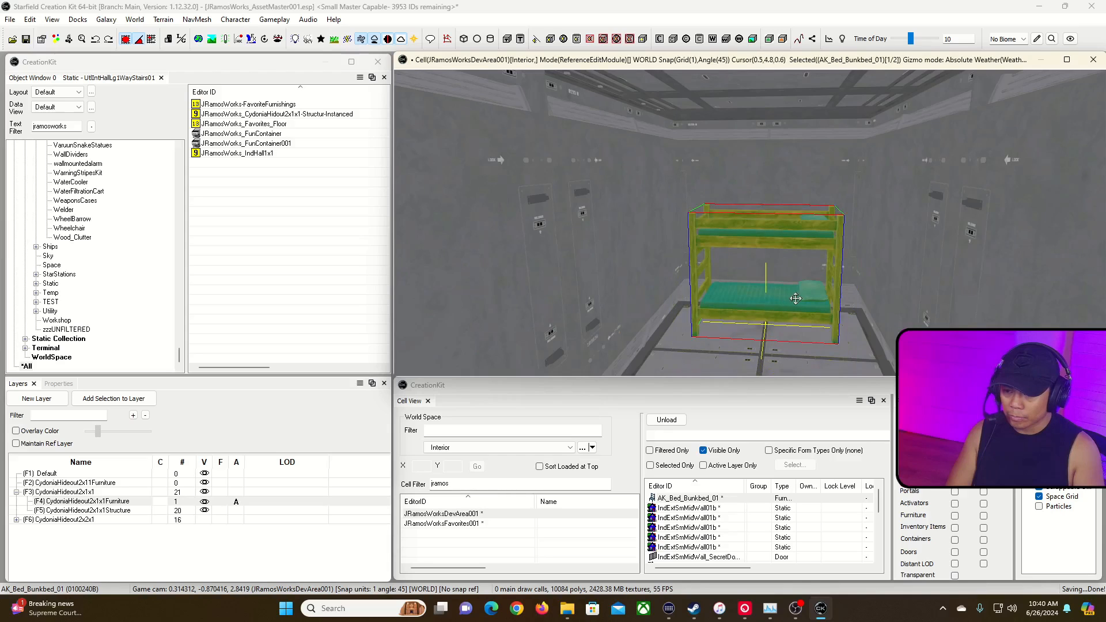
pyautogui.moveTo(794, 298); pyautogui.dragTo(830, 298, button='right')
pyautogui.moveTo(754, 306); pyautogui.dragTo(804, 311, button='right')
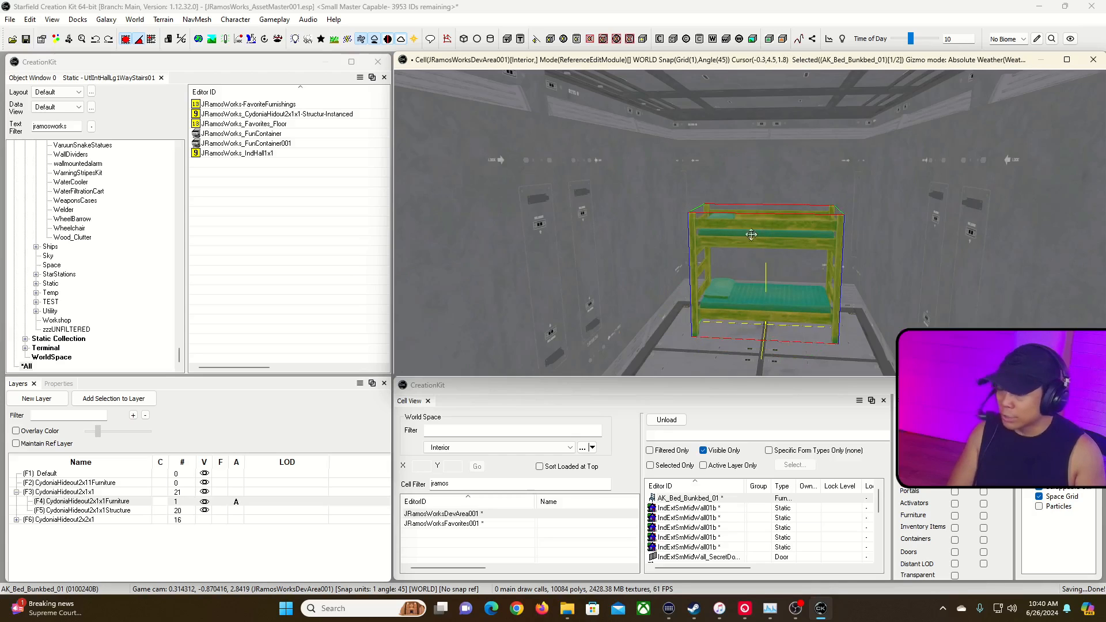
pyautogui.press('`')
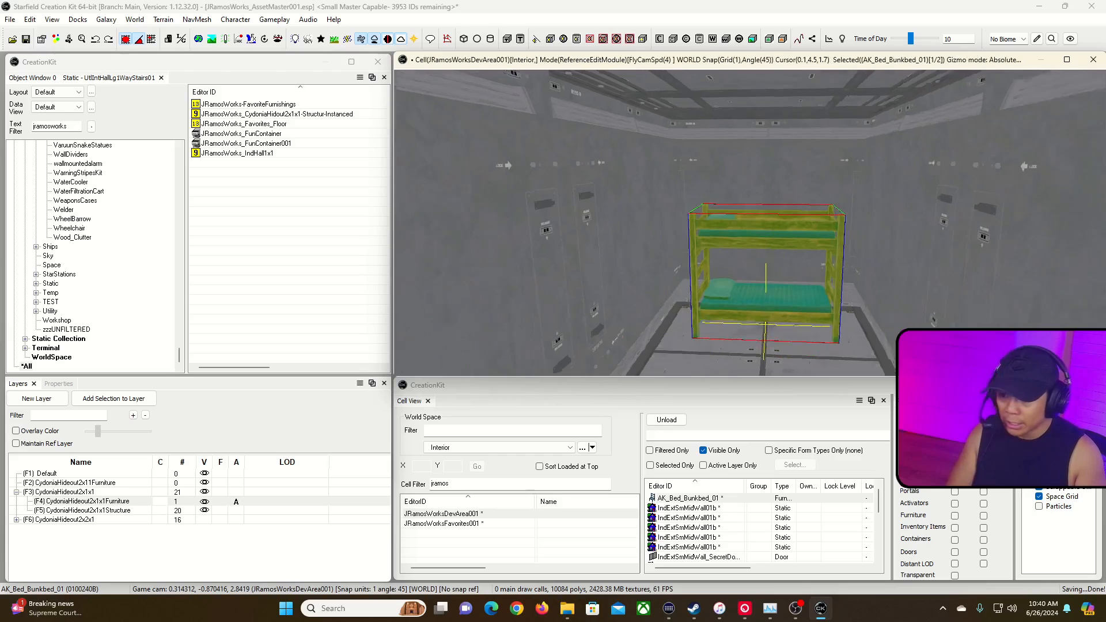
# Examine the bunk bed's placement inside the hideout from several sides and close to the floor and walls.
pyautogui.press('w')
pyautogui.press('w')
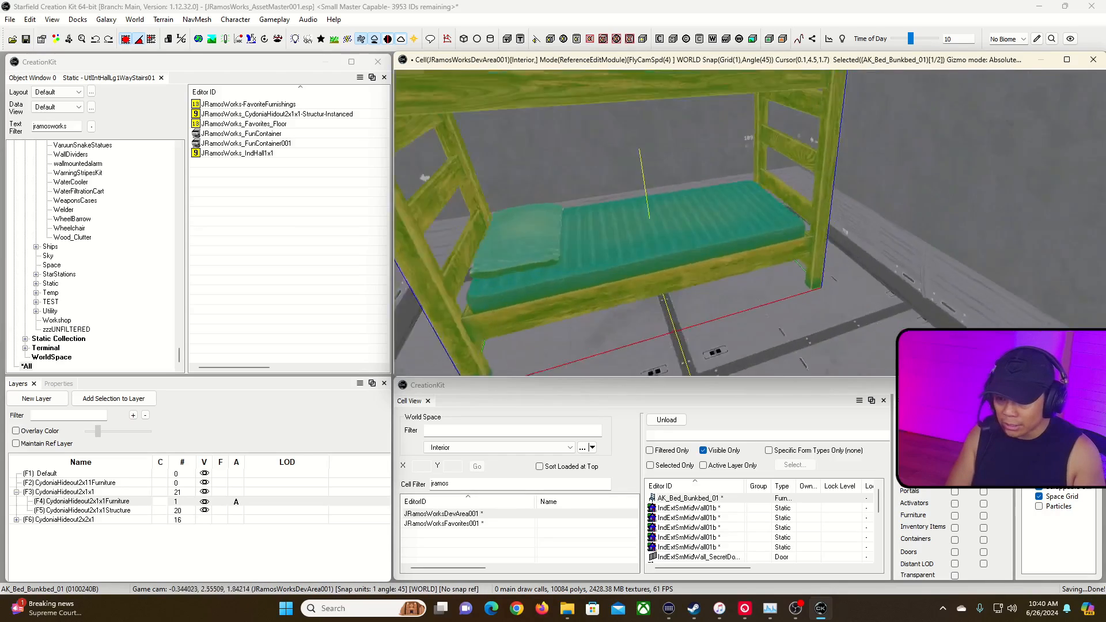
pyautogui.press('`')
pyautogui.press('d')
pyautogui.click(743, 236)
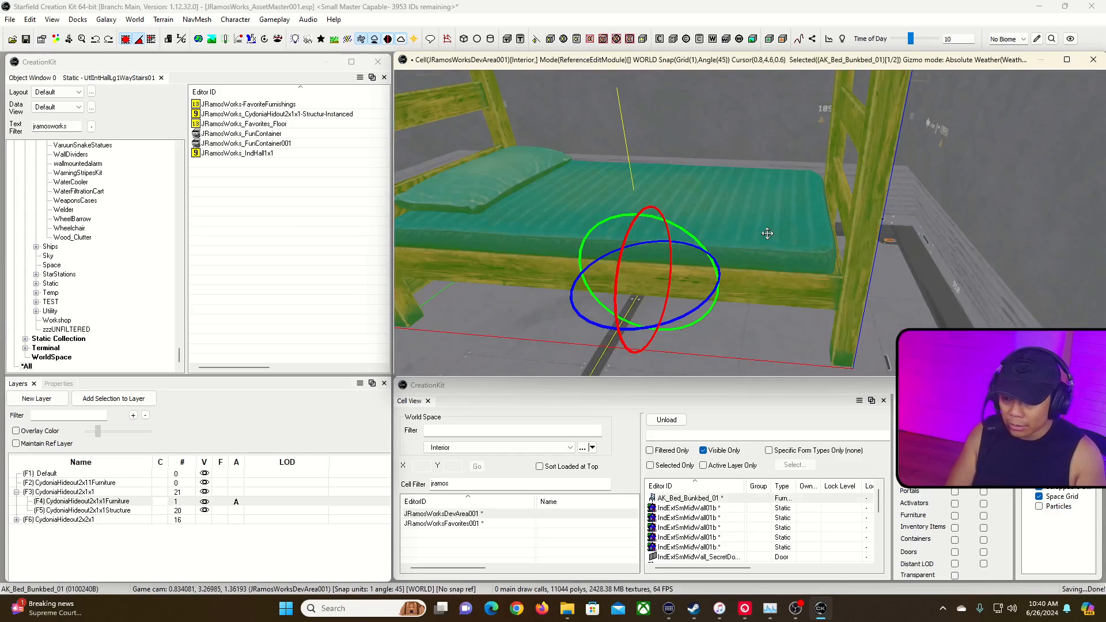
pyautogui.press('w')
pyautogui.press('`')
pyautogui.press('d')
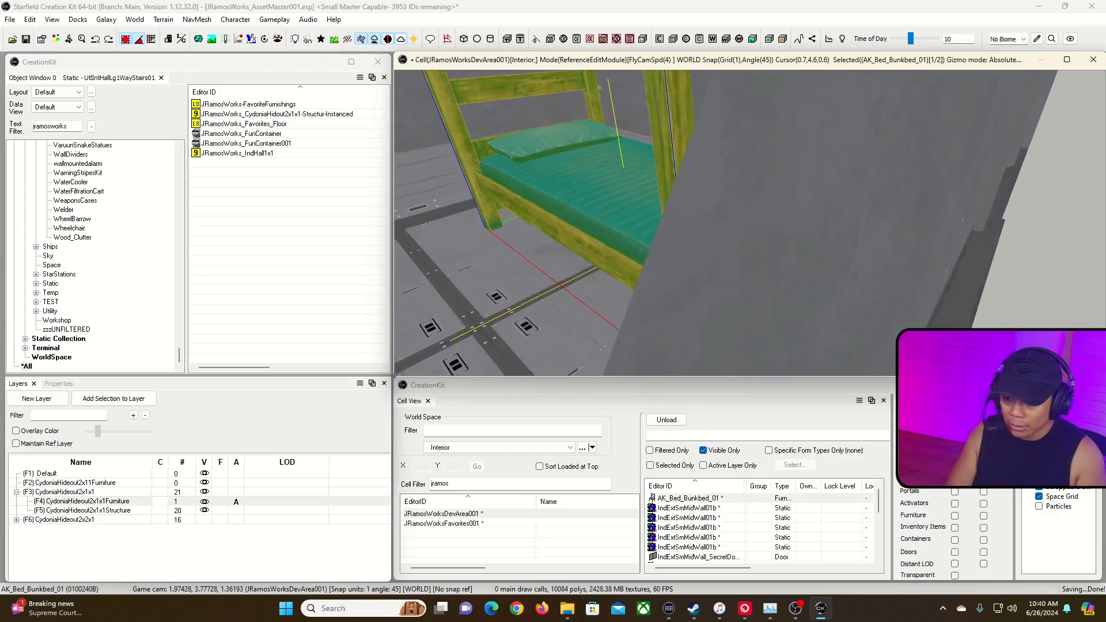
pyautogui.press('`')
pyautogui.press('`')
pyautogui.press('a')
pyautogui.press('`')
pyautogui.press('a')
pyautogui.press('`')
pyautogui.press('`')
pyautogui.press('a')
pyautogui.press('`')
pyautogui.press('s')
pyautogui.press('d')
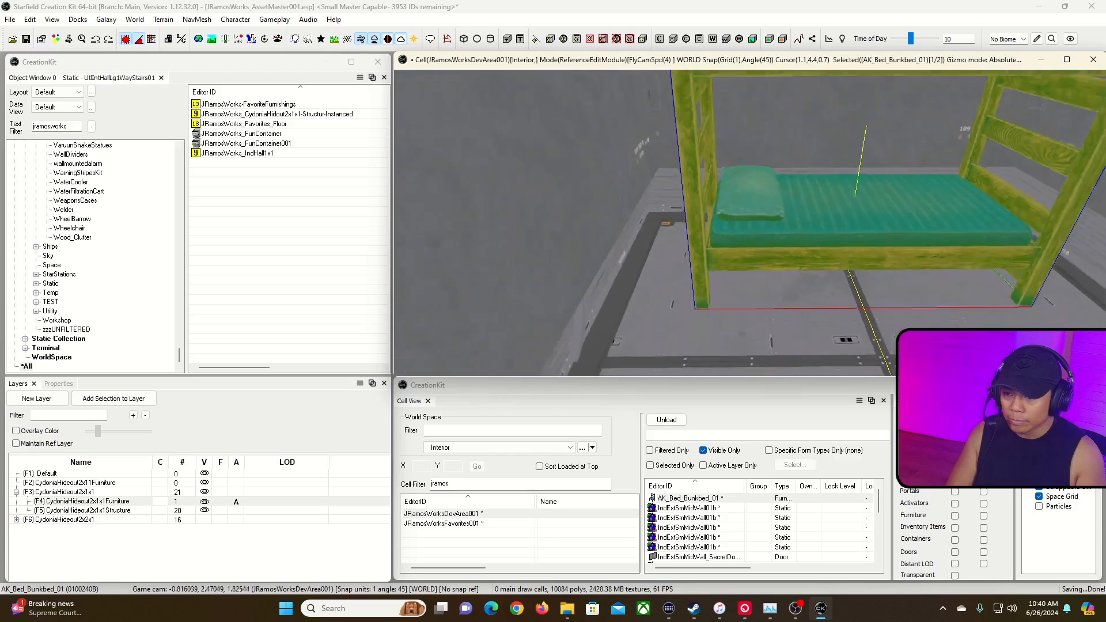
pyautogui.press('`')
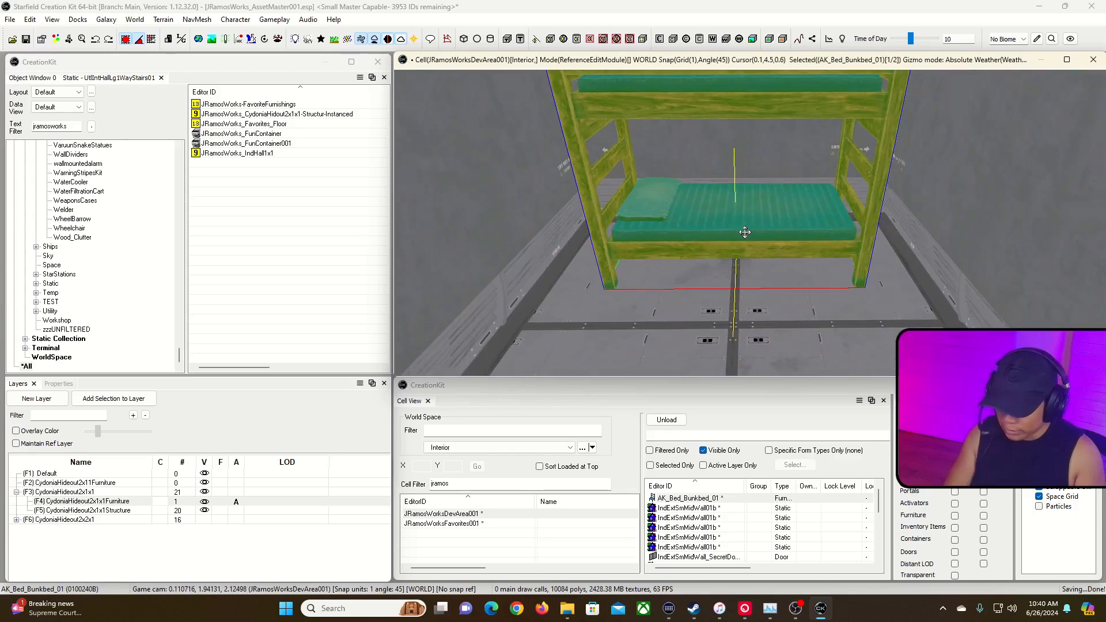
# Turn off grid snapping and nudge the bunk bed into place near the hideout's end wall.
pyautogui.press('q')
pyautogui.moveTo(745, 232); pyautogui.dragTo(739, 223)
pyautogui.moveTo(739, 223)
pyautogui.keyDown('shift'); pyautogui.mouseDown(button='middle')
pyautogui.moveTo(712, 232)
pyautogui.moveTo(735, 230)
pyautogui.mouseUp(button='middle'); pyautogui.keyUp('shift')
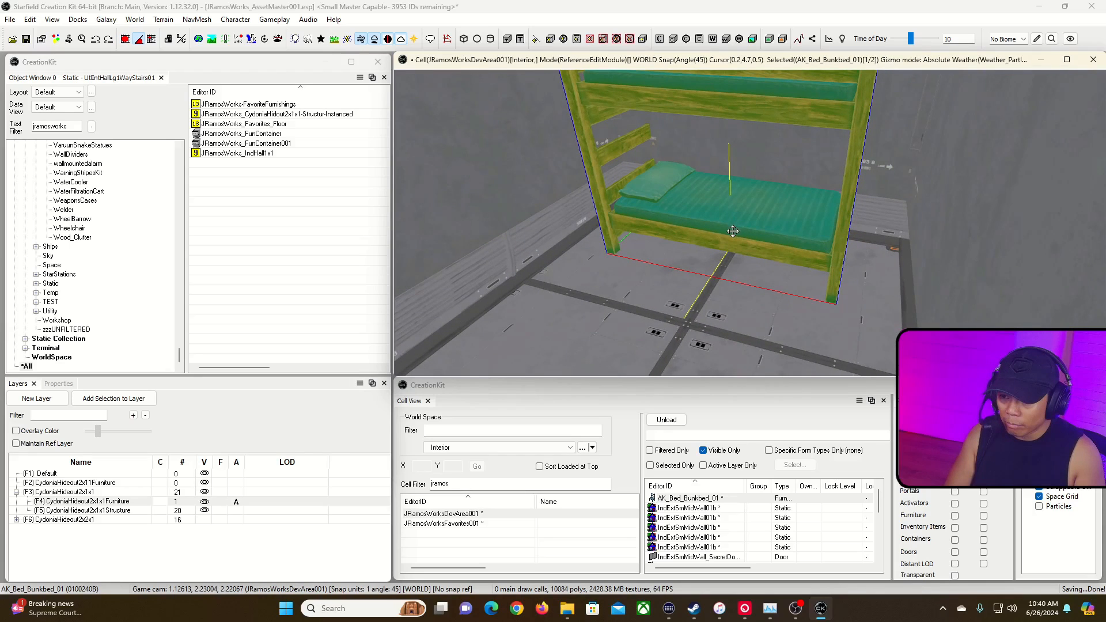
pyautogui.moveTo(739, 217)
pyautogui.mouseDown()
pyautogui.moveTo(720, 227)
pyautogui.moveTo(742, 231)
pyautogui.moveTo(731, 227)
pyautogui.mouseUp()
pyautogui.moveTo(731, 227)
pyautogui.keyDown('shift'); pyautogui.mouseDown(button='middle')
pyautogui.moveTo(721, 224)
pyautogui.moveTo(749, 222)
pyautogui.mouseUp(button='middle'); pyautogui.keyUp('shift')
pyautogui.moveTo(748, 222)
pyautogui.mouseDown(button='right')
pyautogui.moveTo(740, 228)
pyautogui.moveTo(756, 240)
pyautogui.mouseUp(button='right')
pyautogui.scroll(5, 737, 246)
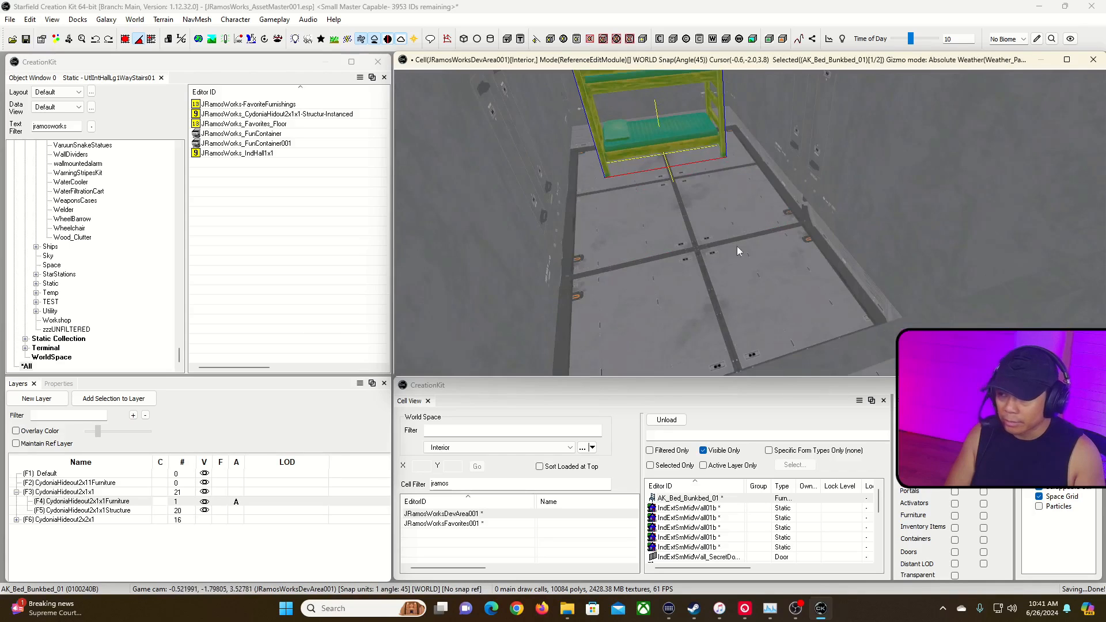
# Uncover the favorites cell's view and arrange it beside the dev area cell's view.
pyautogui.moveTo(299, 64); pyautogui.dragTo(187, 69)
pyautogui.click(308, 160)
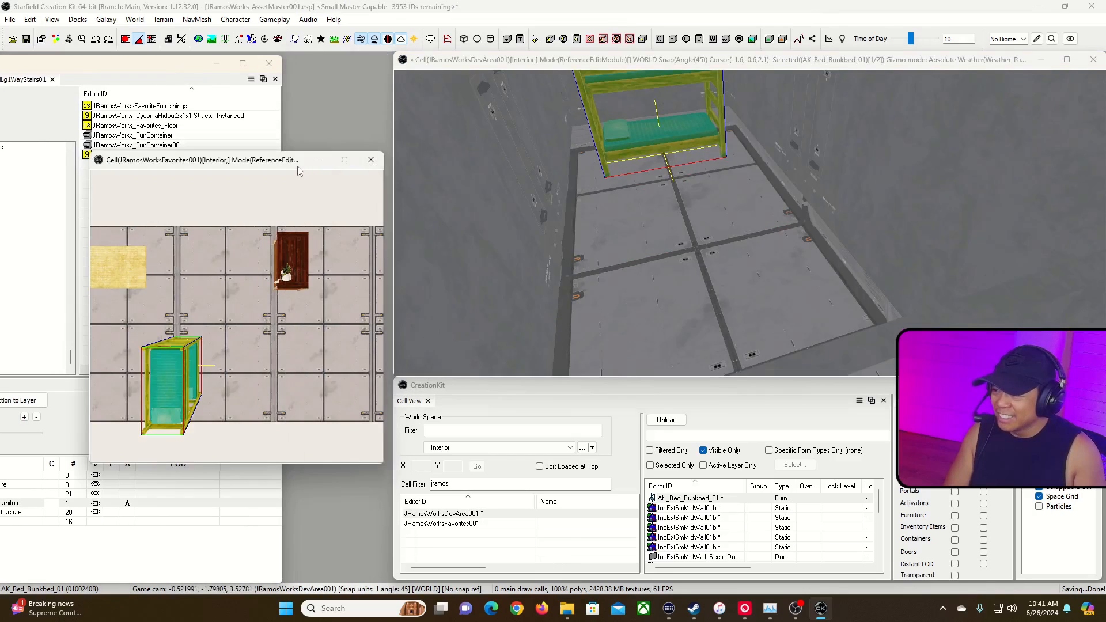
pyautogui.moveTo(280, 165)
pyautogui.mouseDown()
pyautogui.moveTo(302, 172)
pyautogui.moveTo(289, 150)
pyautogui.mouseUp()
pyautogui.moveTo(136, 69); pyautogui.dragTo(240, 67)
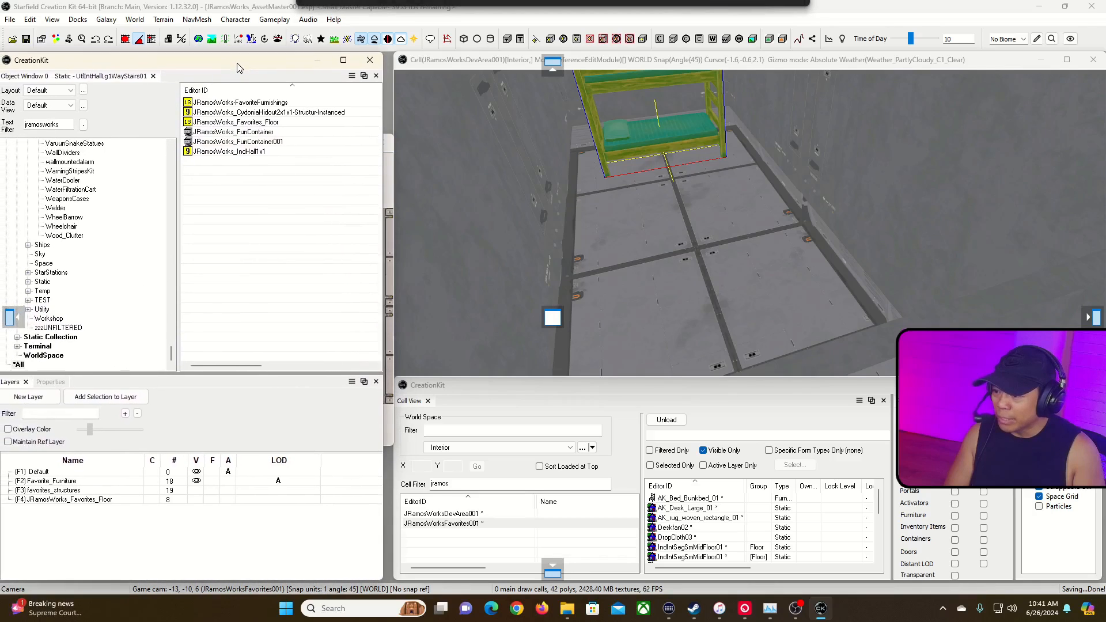
pyautogui.click(391, 438)
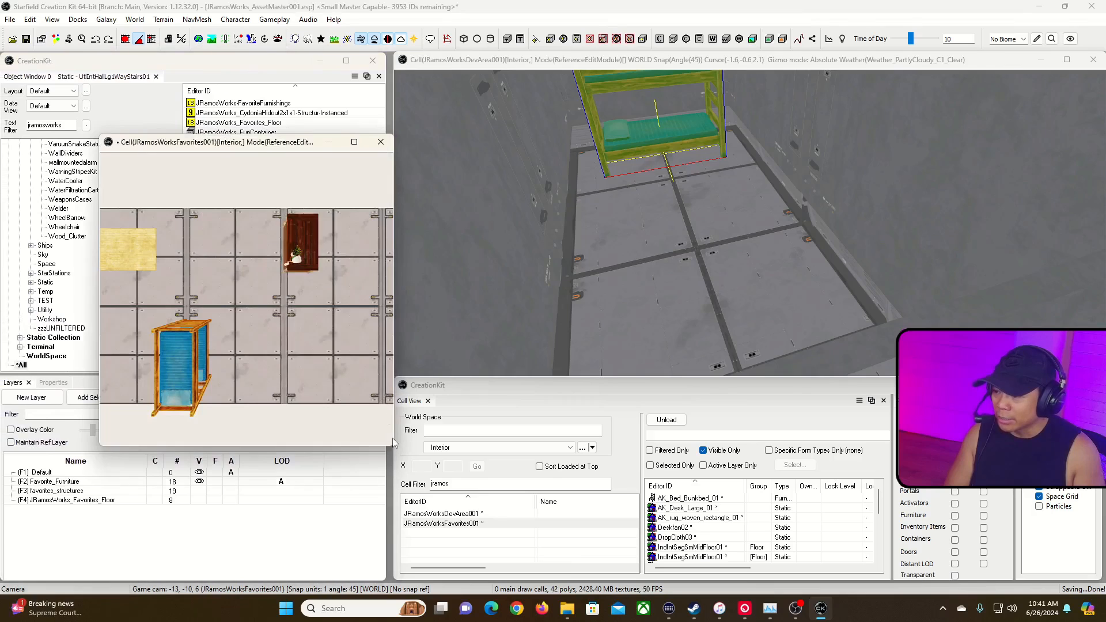
# Select the large desk with its two potted plants and Deskfan02 and collect them into a group named HideOutDesk.
pyautogui.click(311, 237)
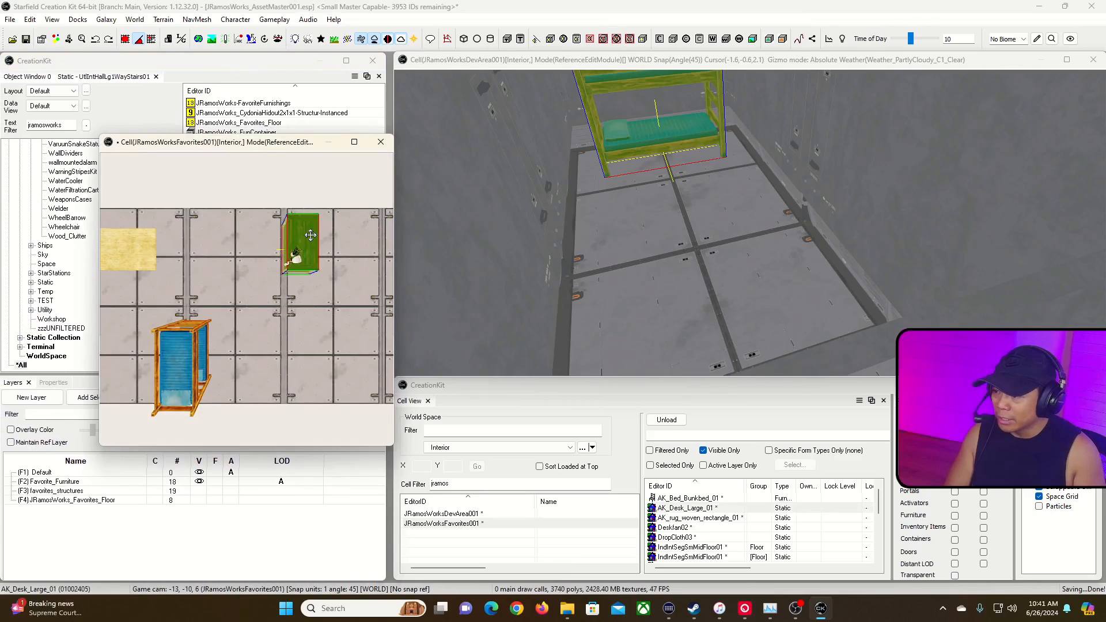
pyautogui.moveTo(304, 298)
pyautogui.mouseDown(button='middle')
pyautogui.moveTo(248, 254)
pyautogui.moveTo(303, 293)
pyautogui.mouseUp(button='middle')
pyautogui.scroll(-6, 248, 211)
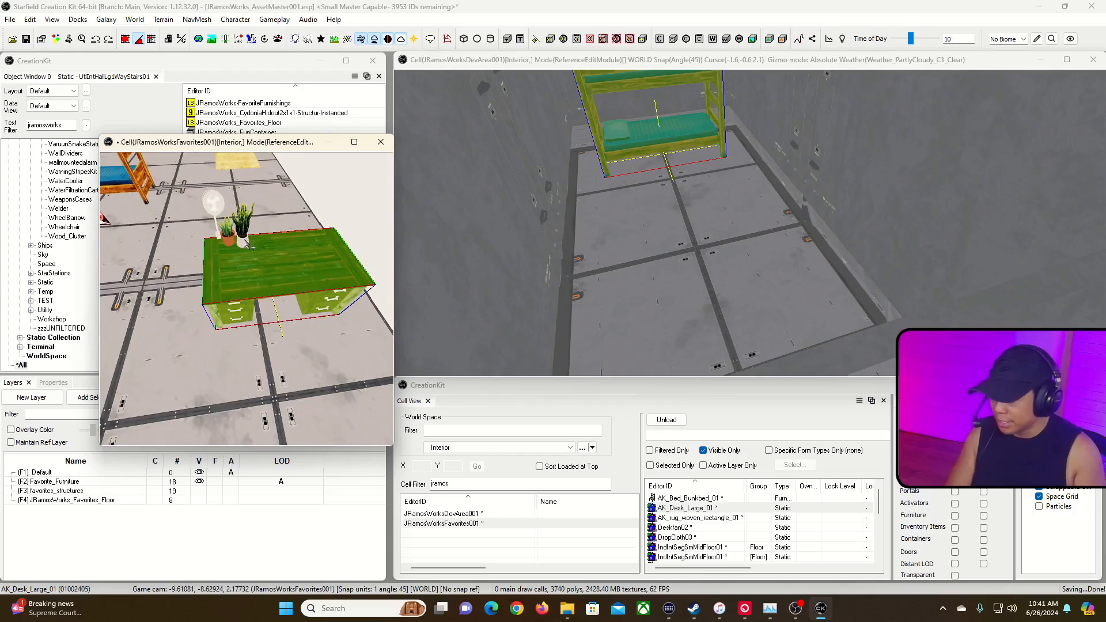
pyautogui.click(245, 241)
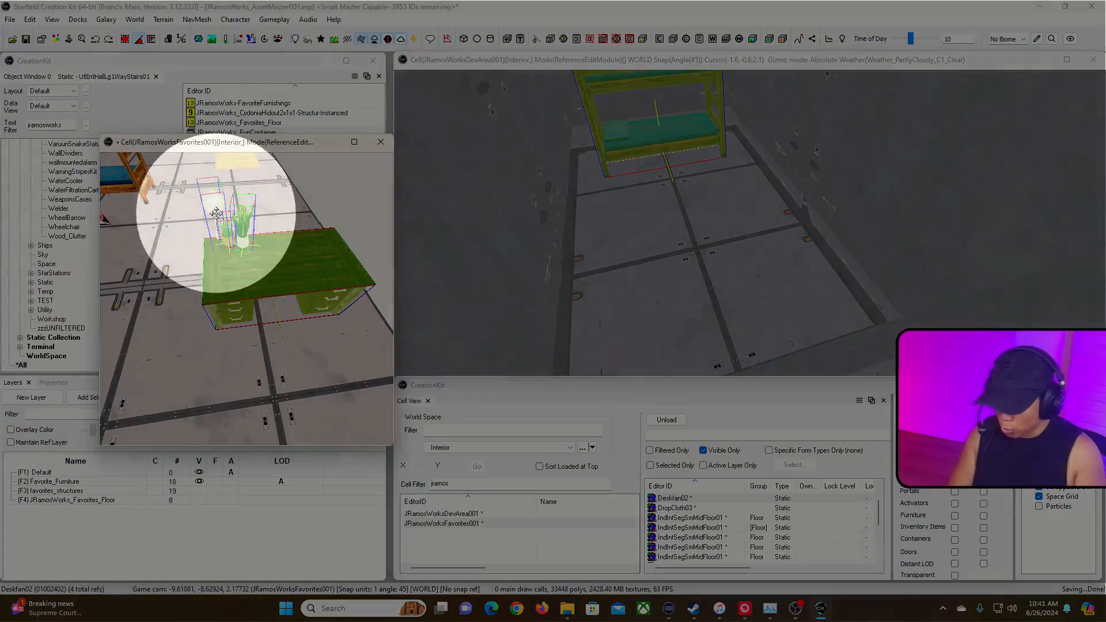
pyautogui.keyDown('ctrl'); pyautogui.click(214, 201); pyautogui.keyUp('ctrl')
pyautogui.hotkey('ctrl', 'g')
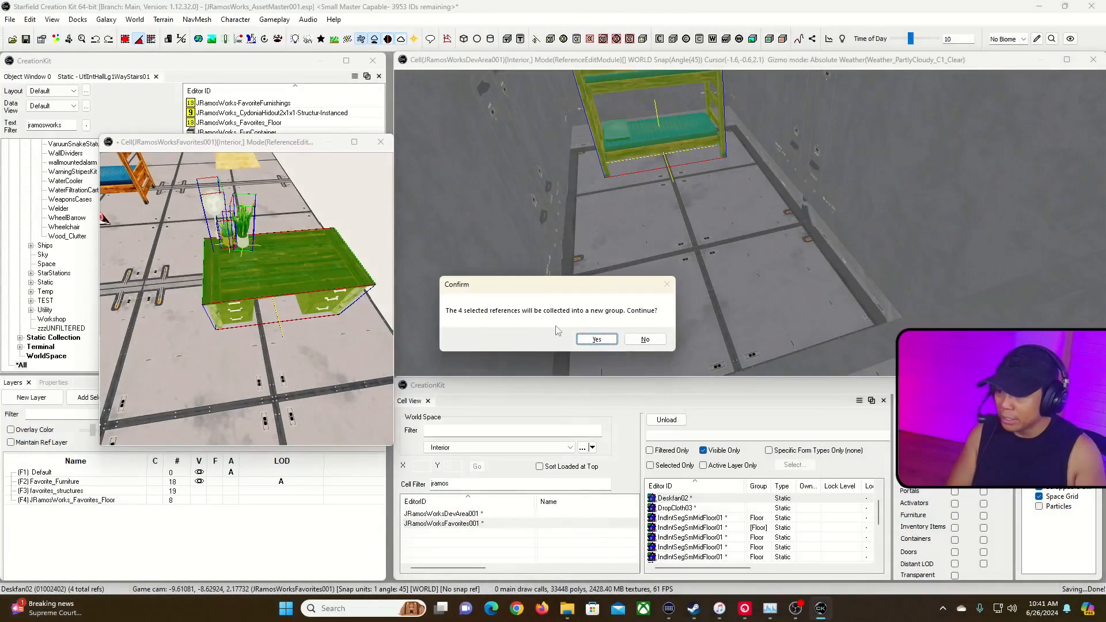
pyautogui.click(586, 340)
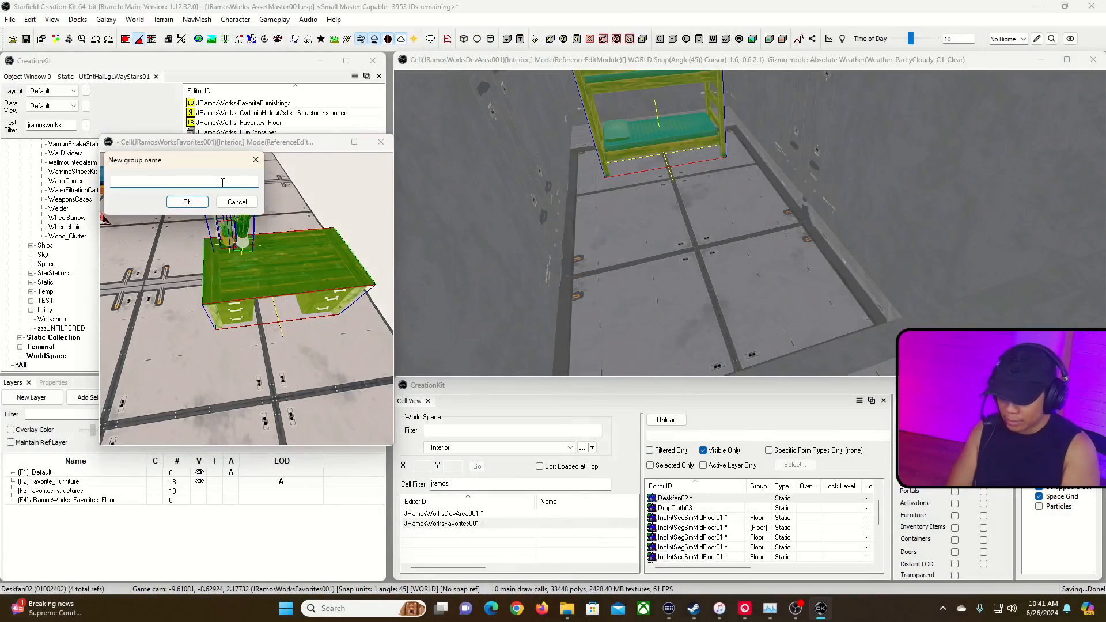
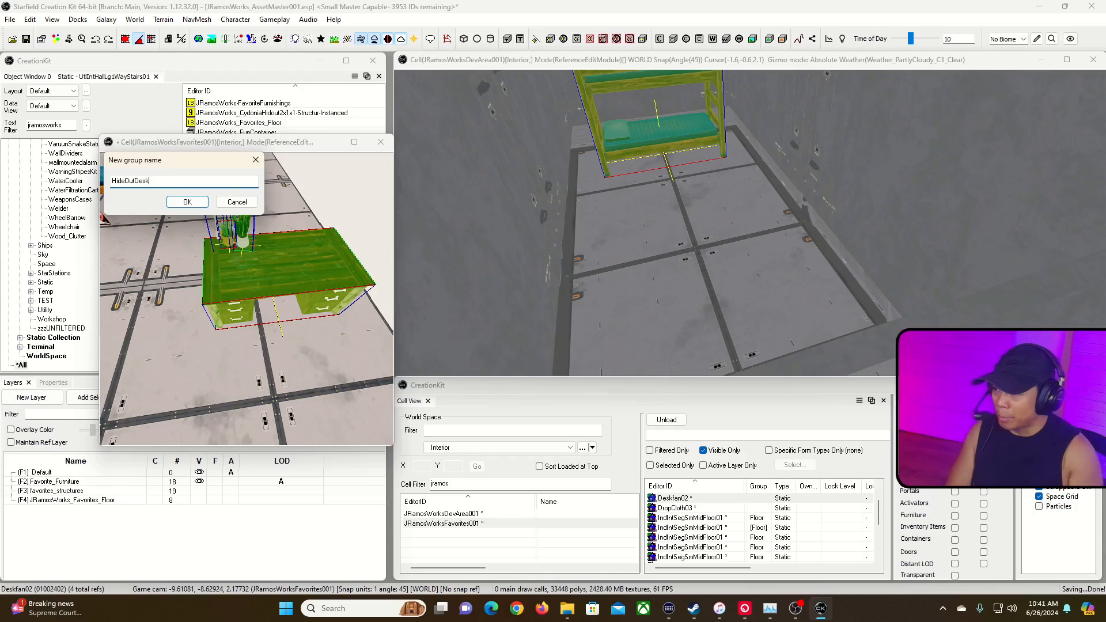
pyautogui.click(187, 202)
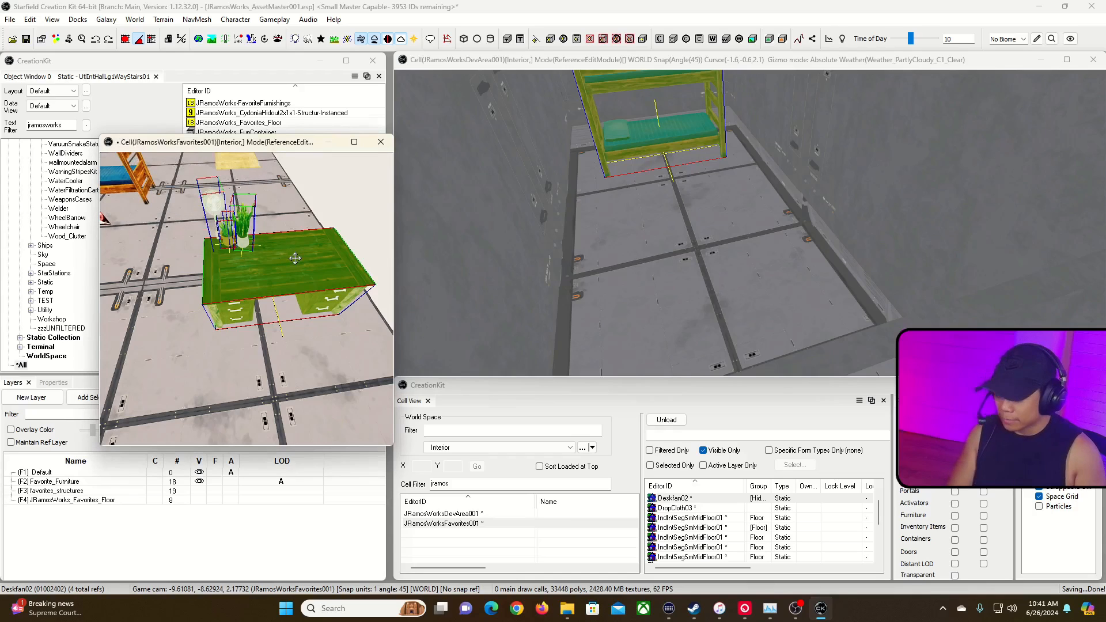
# Paste the desk group into the dev area cell on the hideout floor, beside the side wall near the bunk bed.
pyautogui.click(644, 63)
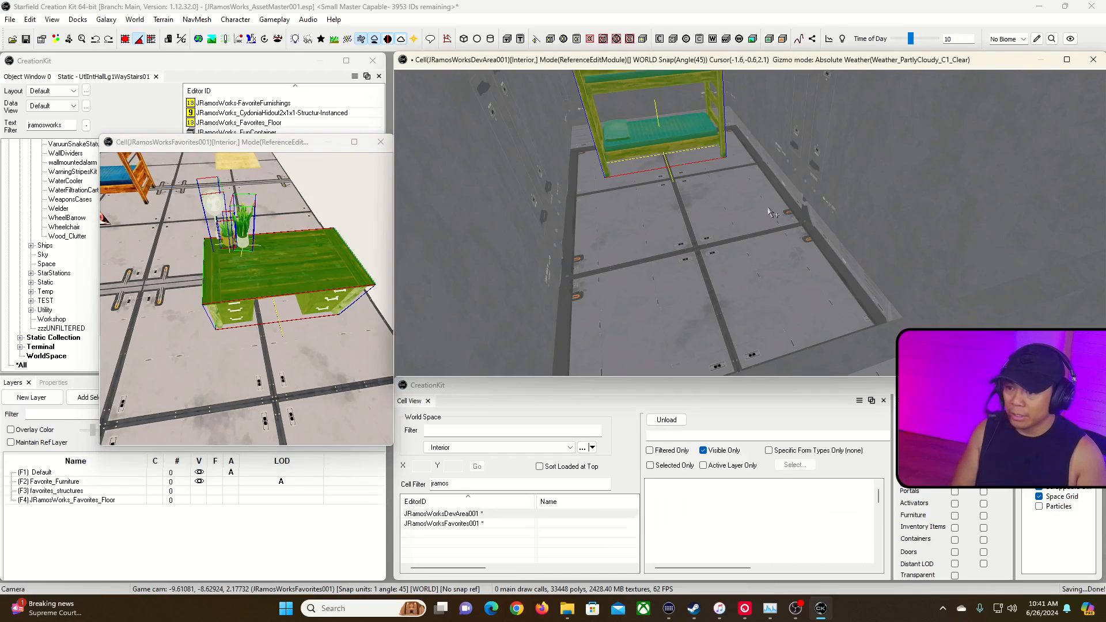
pyautogui.click(772, 214)
pyautogui.hotkey('ctrl', 'v')
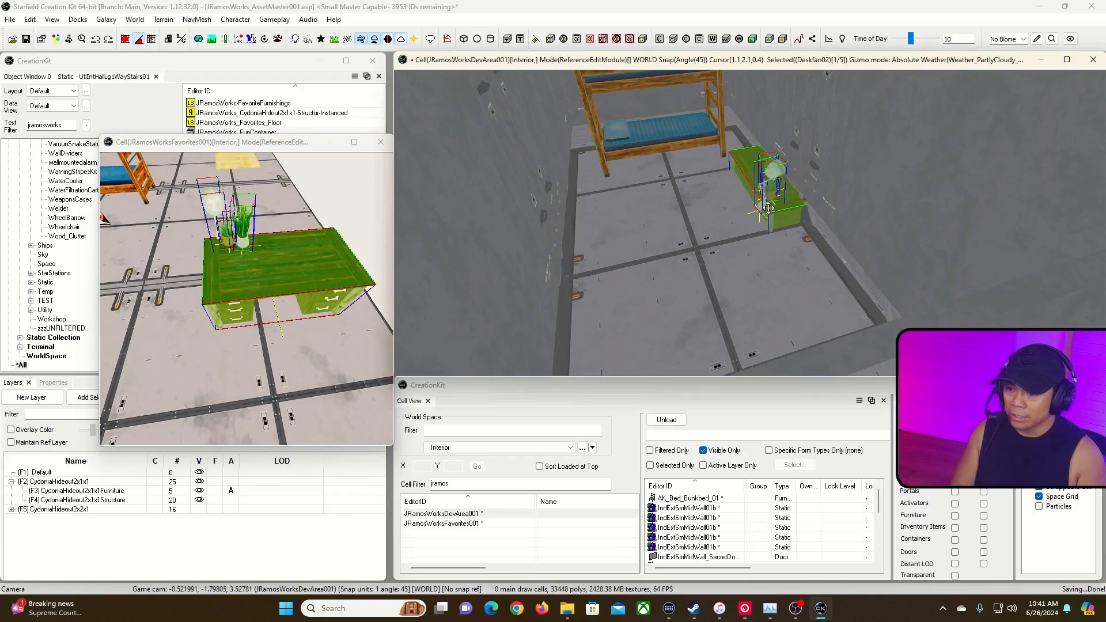
# Hide the secret door plug and the secret door at the hideout's entrance.
pyautogui.moveTo(772, 214); pyautogui.dragTo(736, 206, button='right')
pyautogui.click(735, 205)
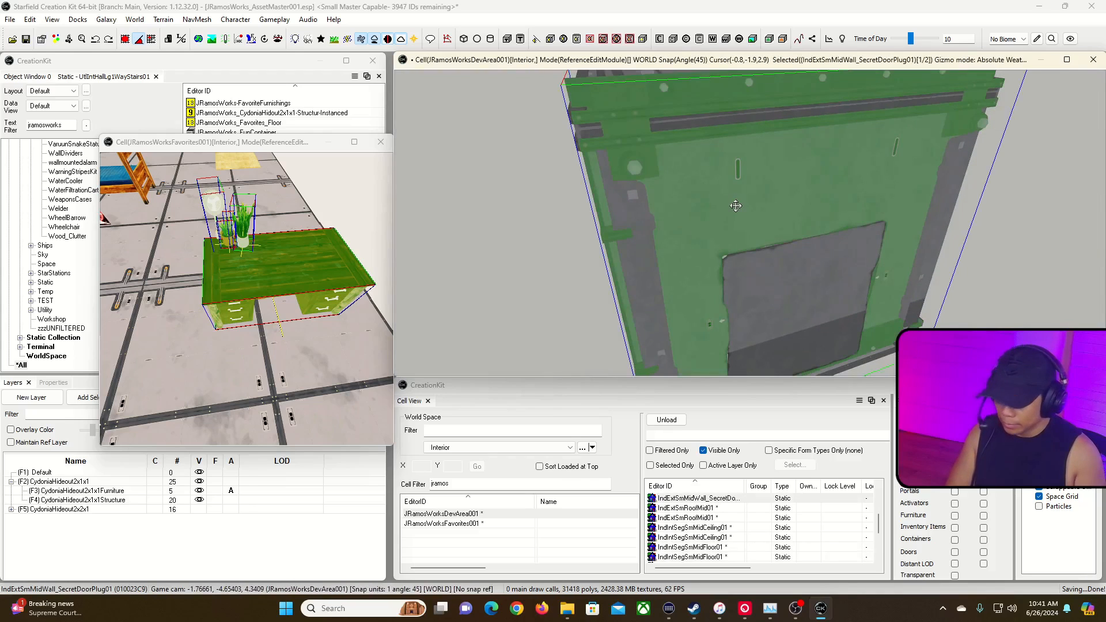
pyautogui.press('1')
pyautogui.press('1')
pyautogui.click(788, 272)
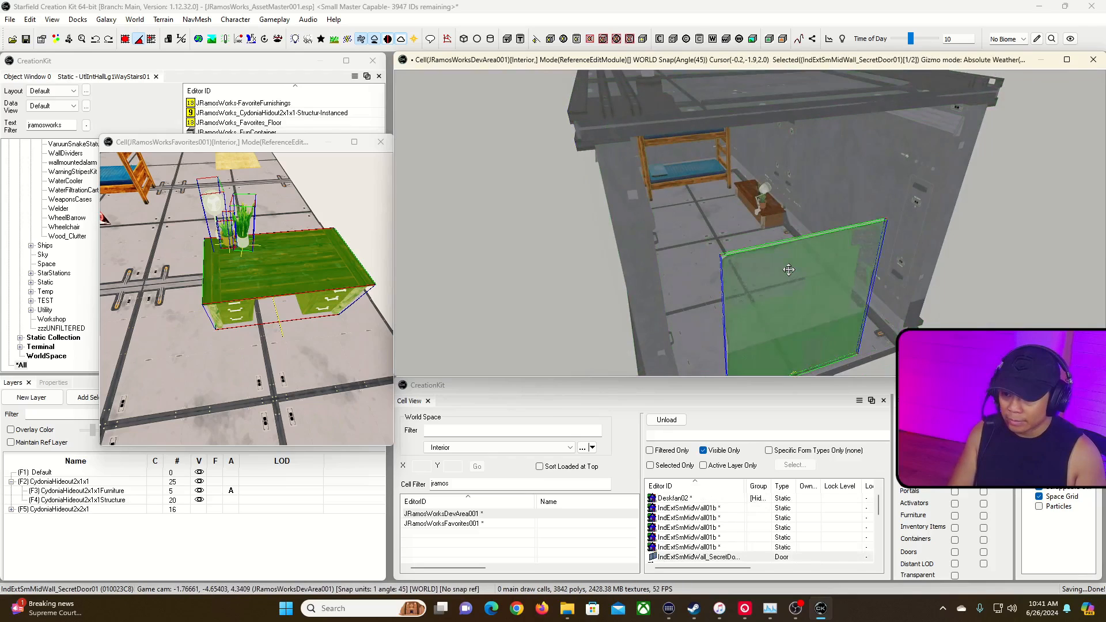
pyautogui.press('1')
pyautogui.press('1')
# Hide the wall panels on the desk's side and the nearest interior wall opposite to open up the hideout.
pyautogui.click(796, 177)
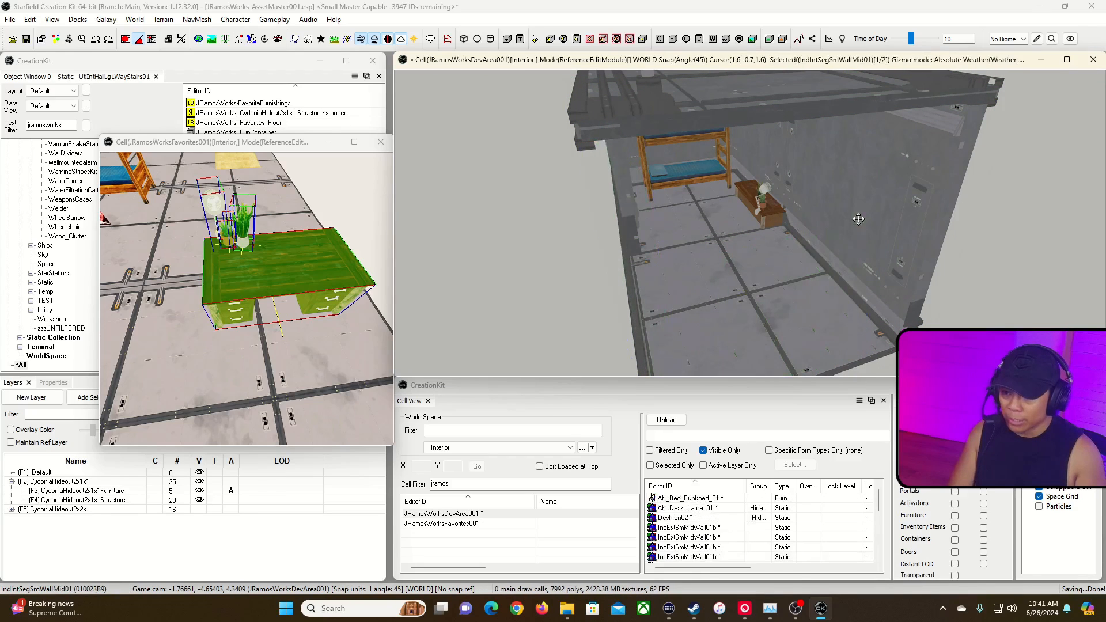
pyautogui.press('1')
pyautogui.press('1')
pyautogui.click(776, 165)
pyautogui.press('1')
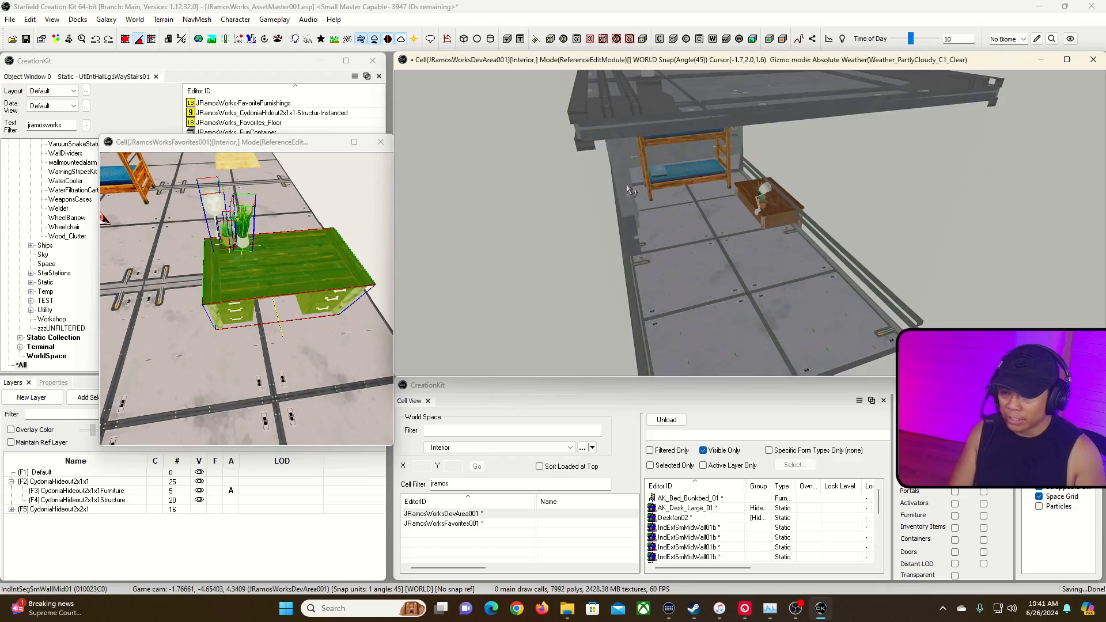
pyautogui.click(631, 220)
pyautogui.press('1')
pyautogui.press('1')
pyautogui.moveTo(714, 239); pyautogui.dragTo(814, 227, button='right')
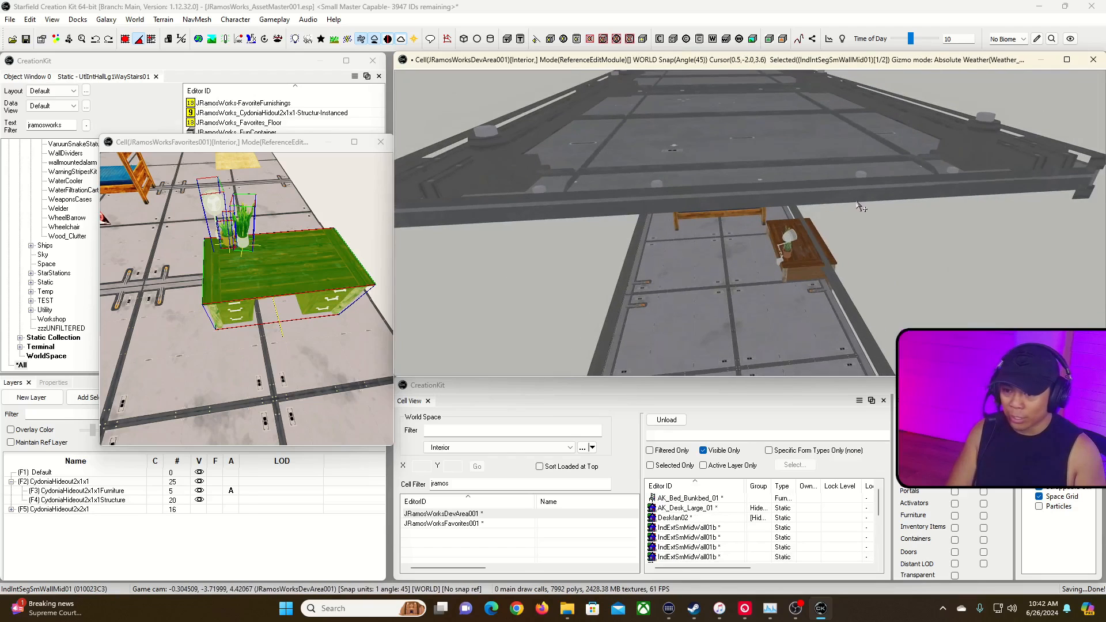
pyautogui.moveTo(749, 224); pyautogui.dragTo(814, 232, button='right')
pyautogui.press('w')
pyautogui.press('s')
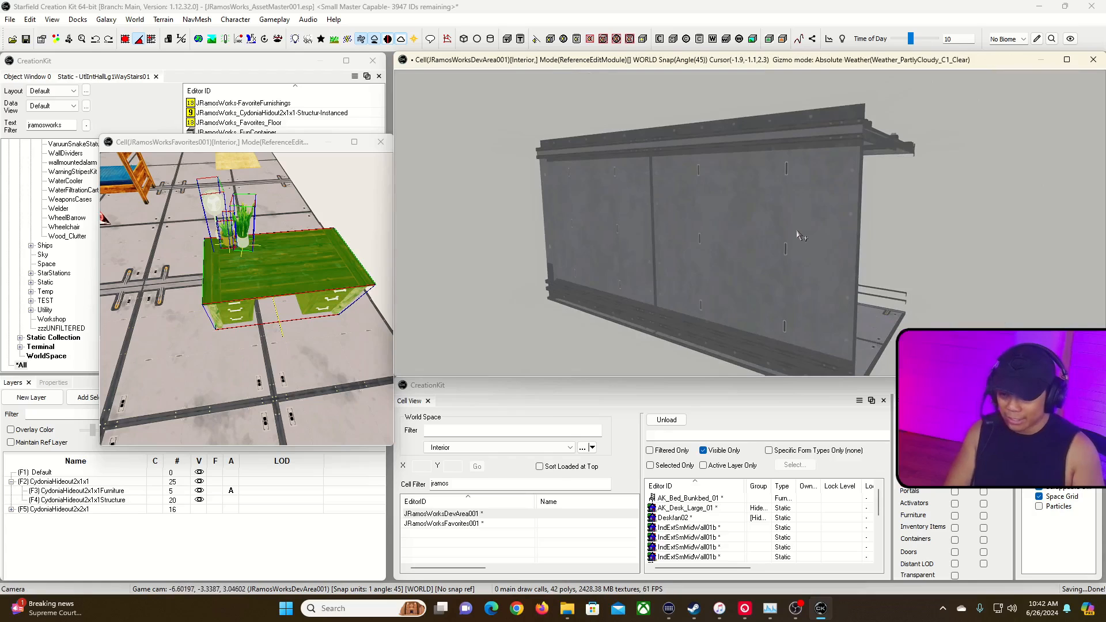
# Try to hide the exterior wall panel in front of the desk group.
pyautogui.click(755, 254)
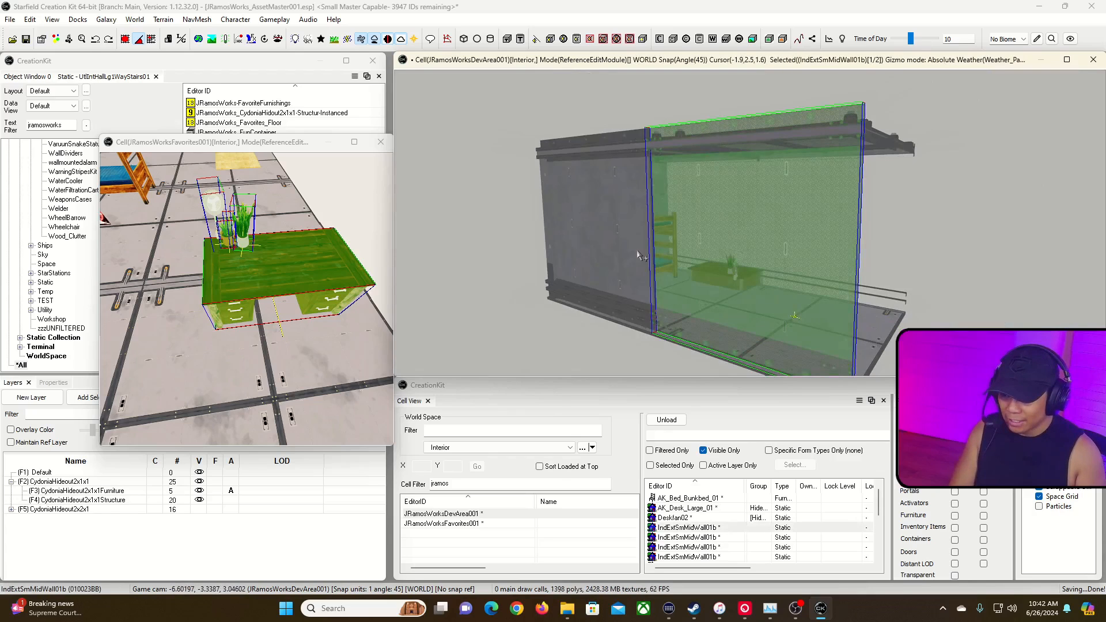
pyautogui.press('1')
pyautogui.click(734, 270)
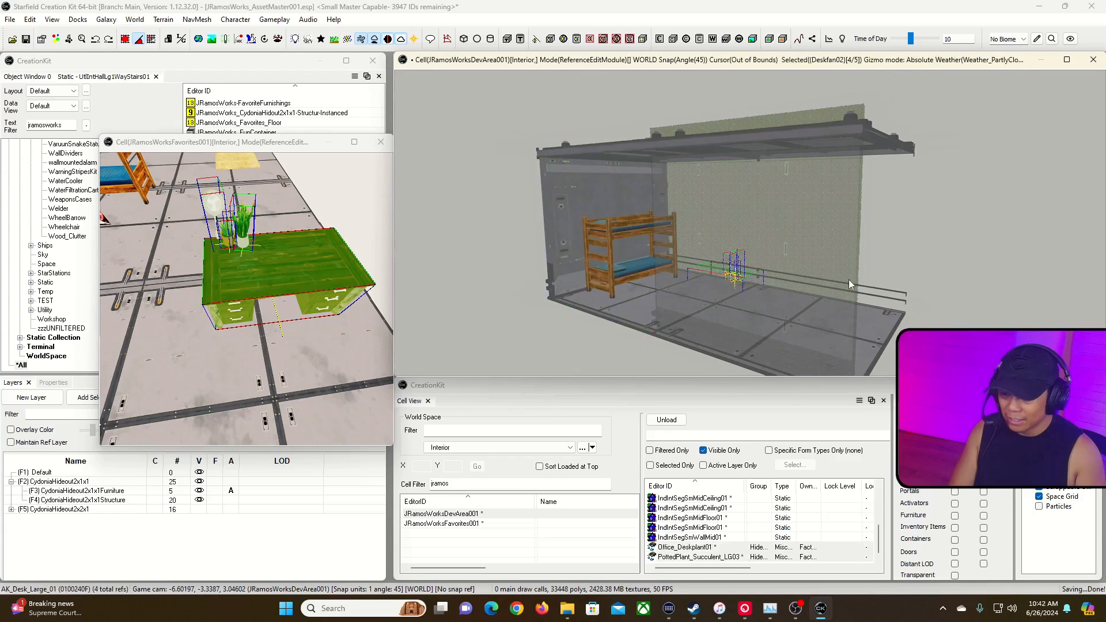
pyautogui.press('1')
# Undo the last few changes and reveal all hidden objects in the dev area cell.
pyautogui.hotkey('ctrl', 'z')
pyautogui.hotkey('ctrl', 'z')
pyautogui.hotkey('ctrl', 'z')
pyautogui.hotkey('ctrl', 'z')
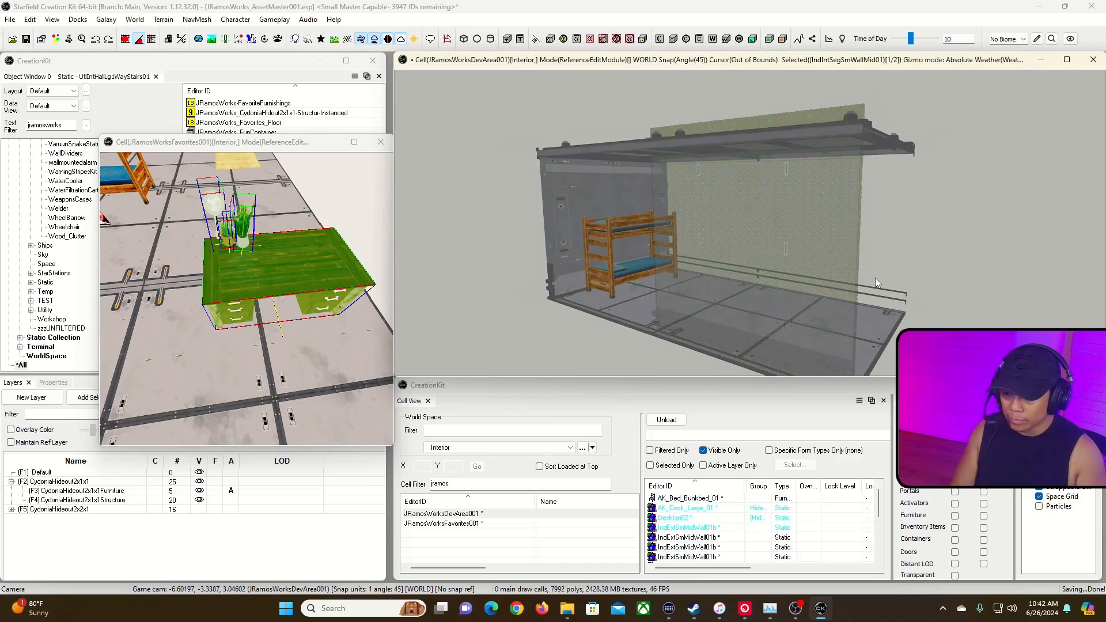
pyautogui.click(649, 390)
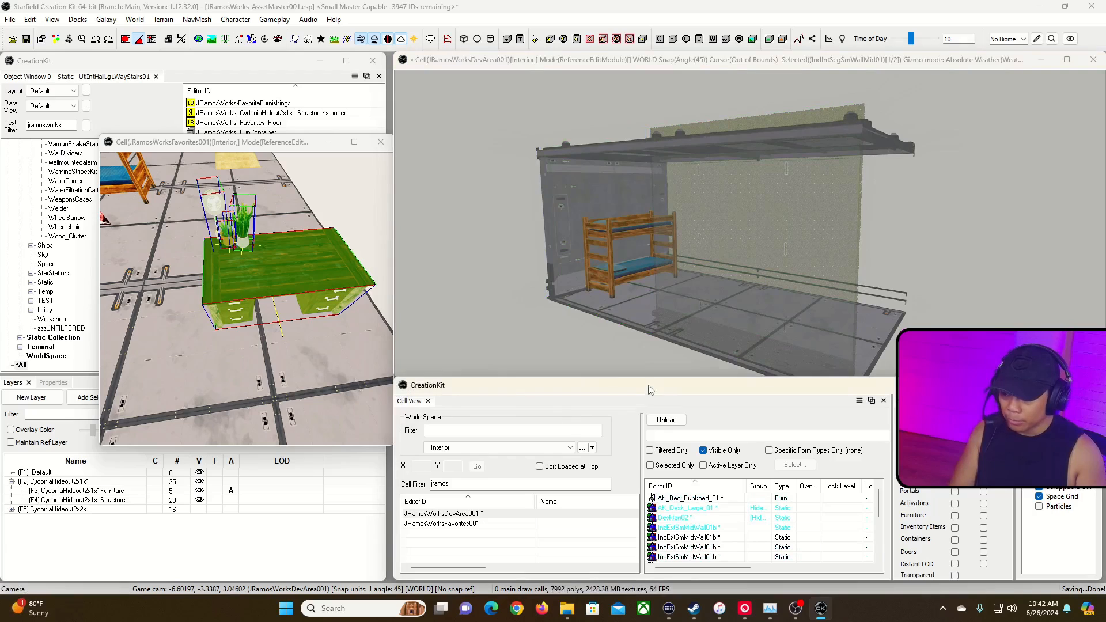
pyautogui.click(734, 63)
pyautogui.hotkey('alt', '1')
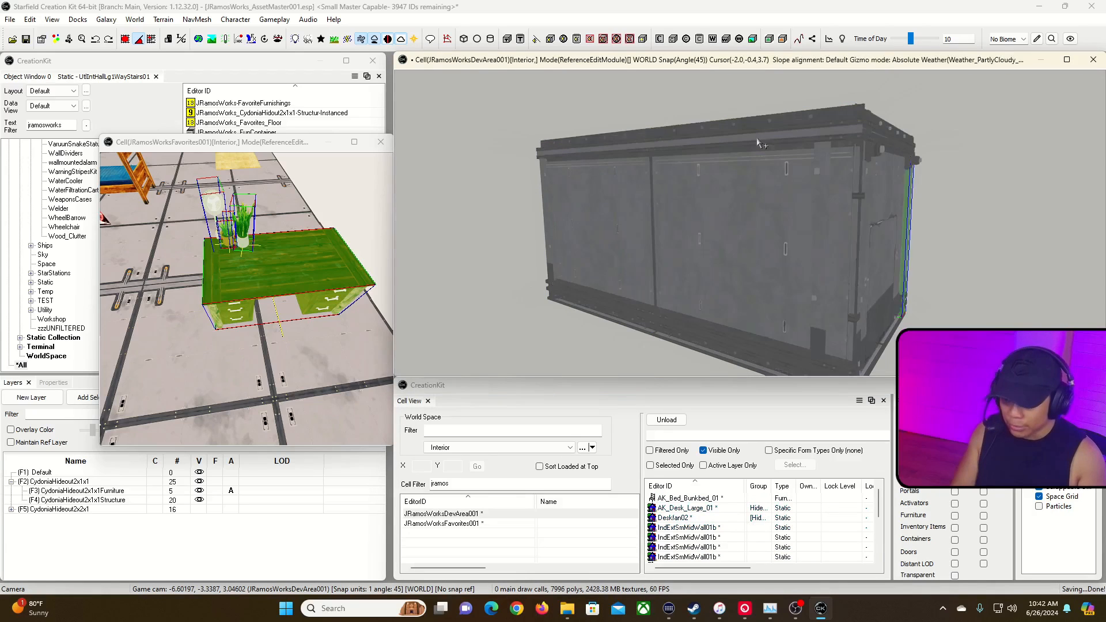
# Hide both exterior wall panels along the hideout's long side opposite the desk.
pyautogui.click(760, 210)
pyautogui.press('1')
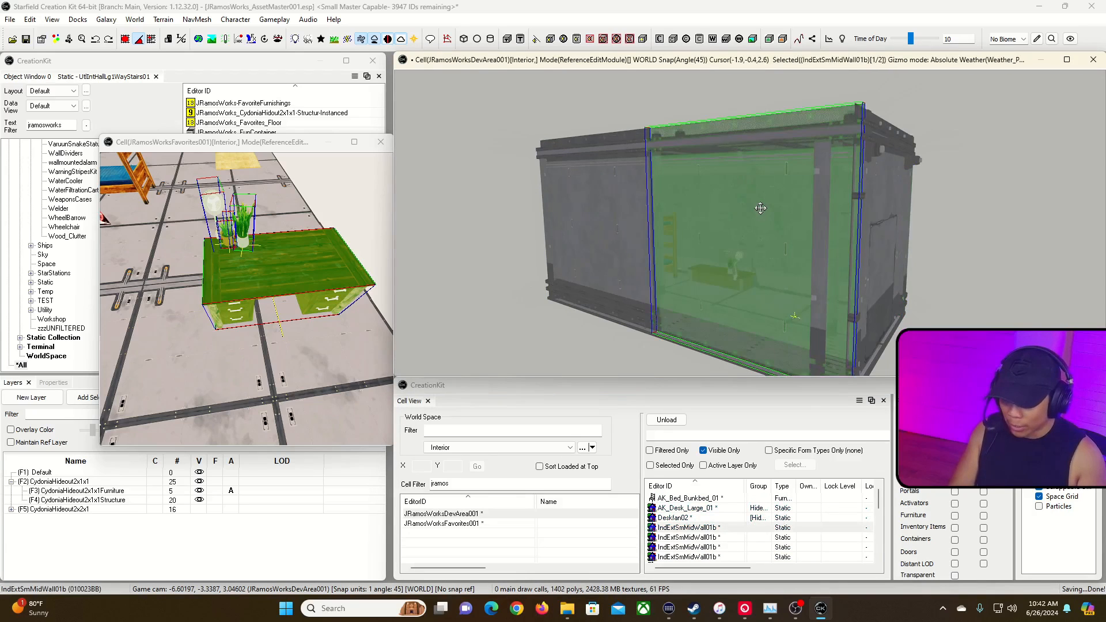
pyautogui.click(616, 216)
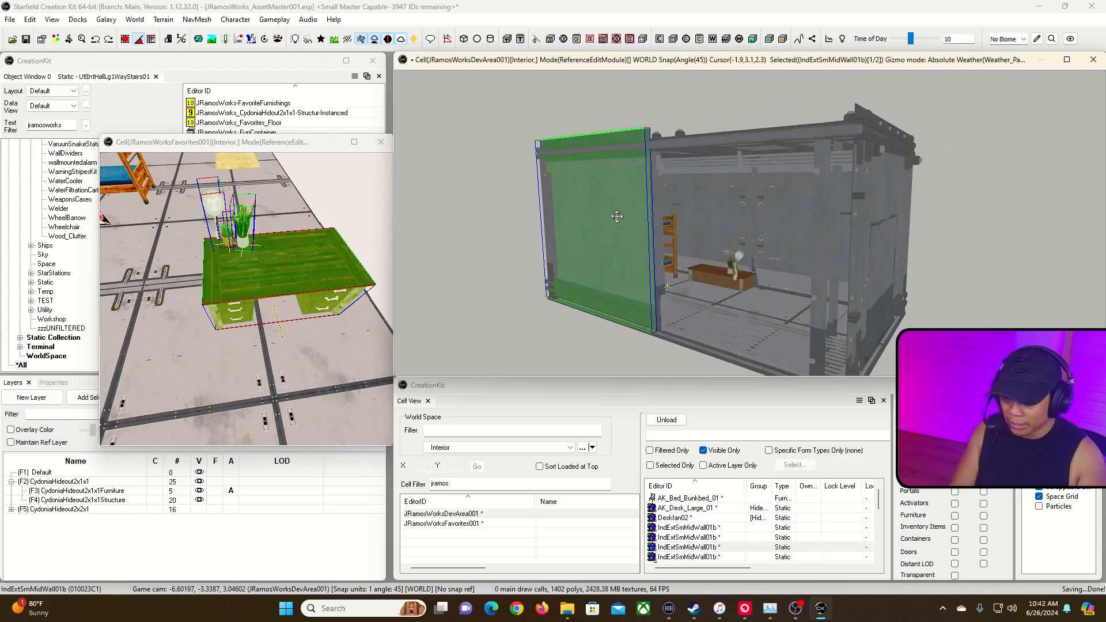
pyautogui.press('1')
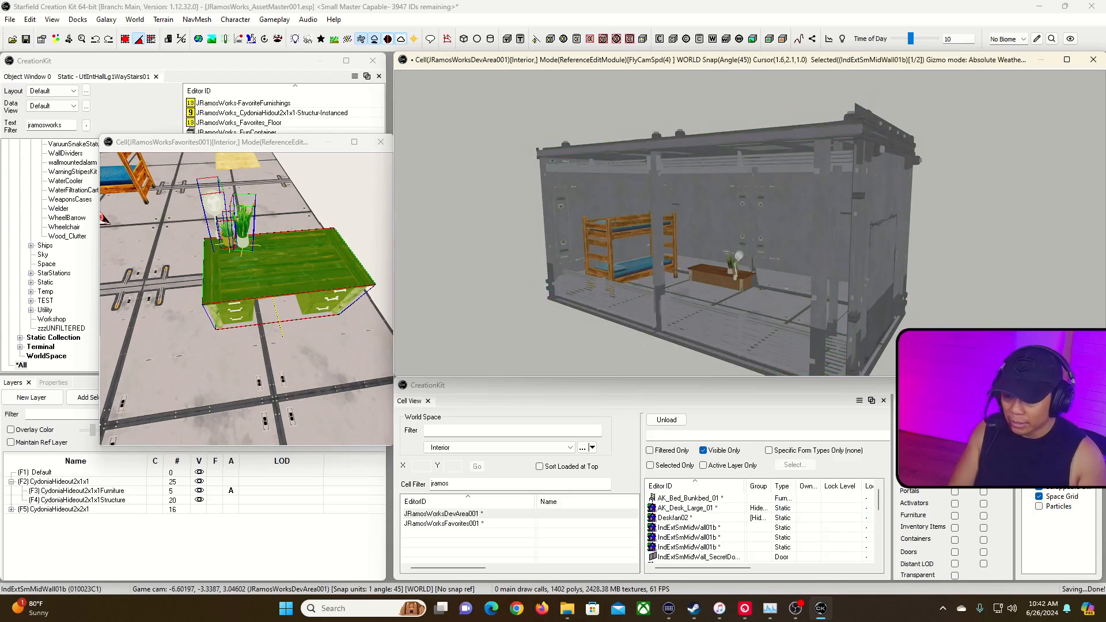
pyautogui.press('a')
pyautogui.press('w')
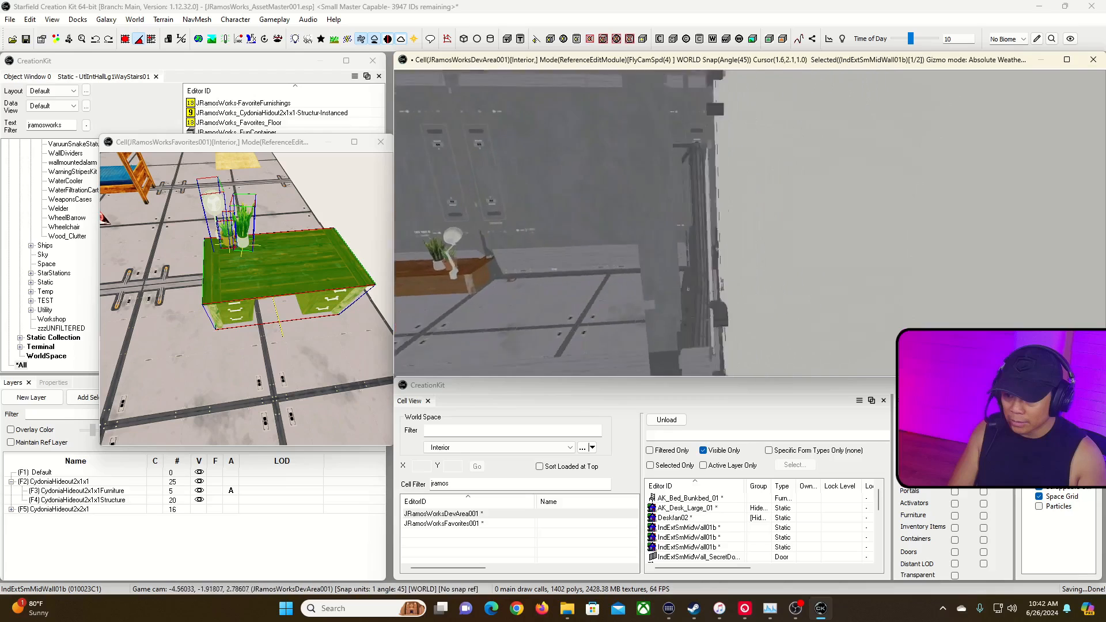
pyautogui.press('s')
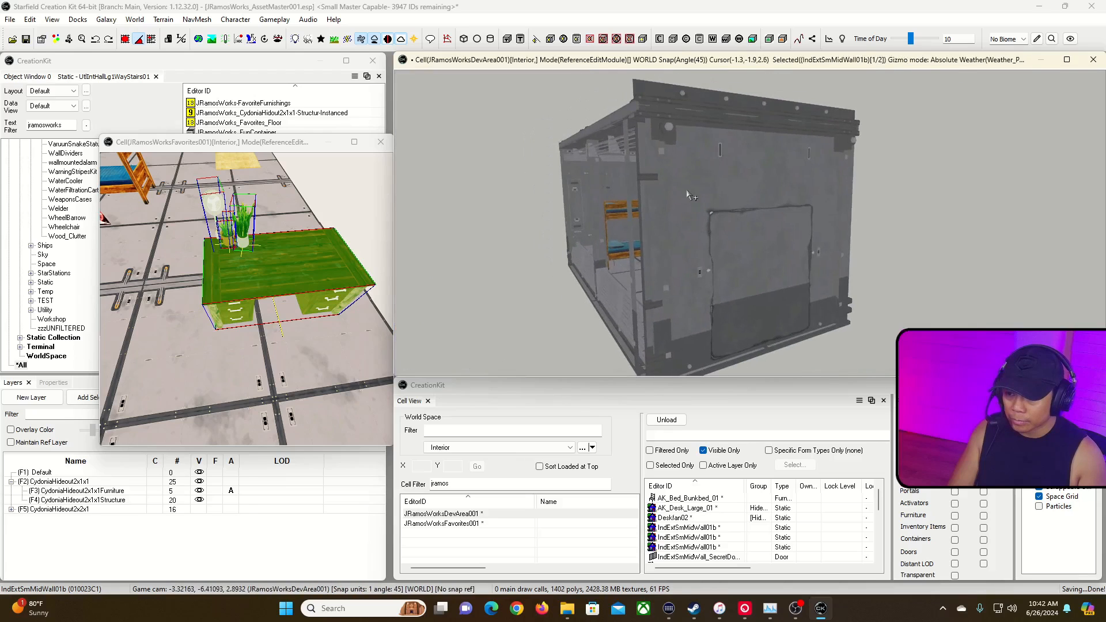
# Hide the exterior wall panel and the secret door wall panel at the hideout's near end to open a view of the furniture.
pyautogui.click(697, 198)
pyautogui.press('1')
pyautogui.click(738, 233)
pyautogui.press('1')
pyautogui.press('1')
pyautogui.press('w')
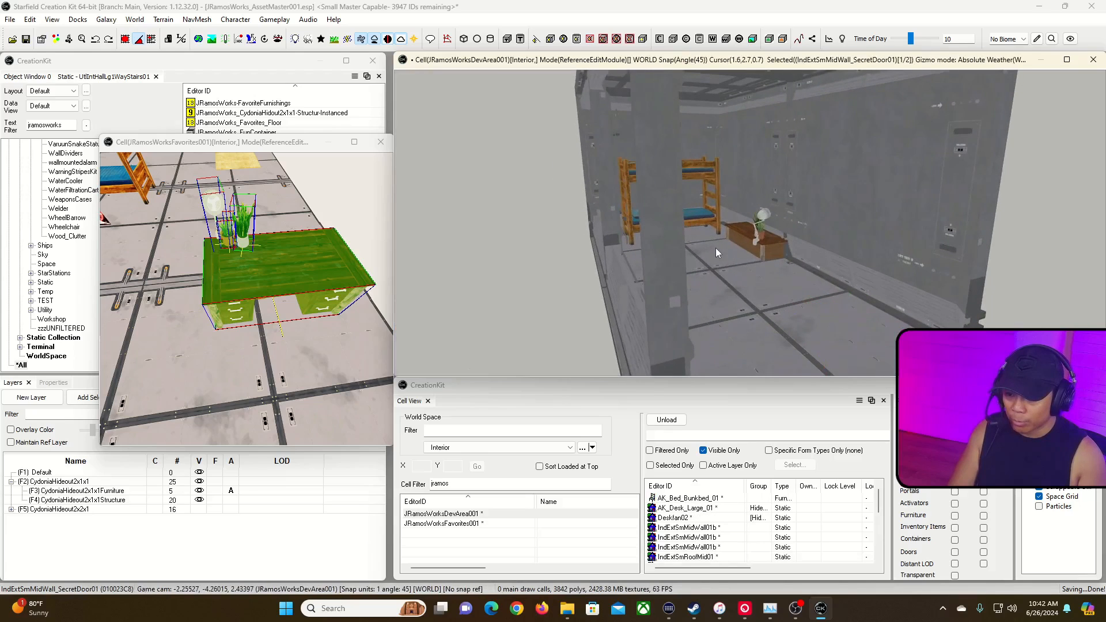
pyautogui.press('w')
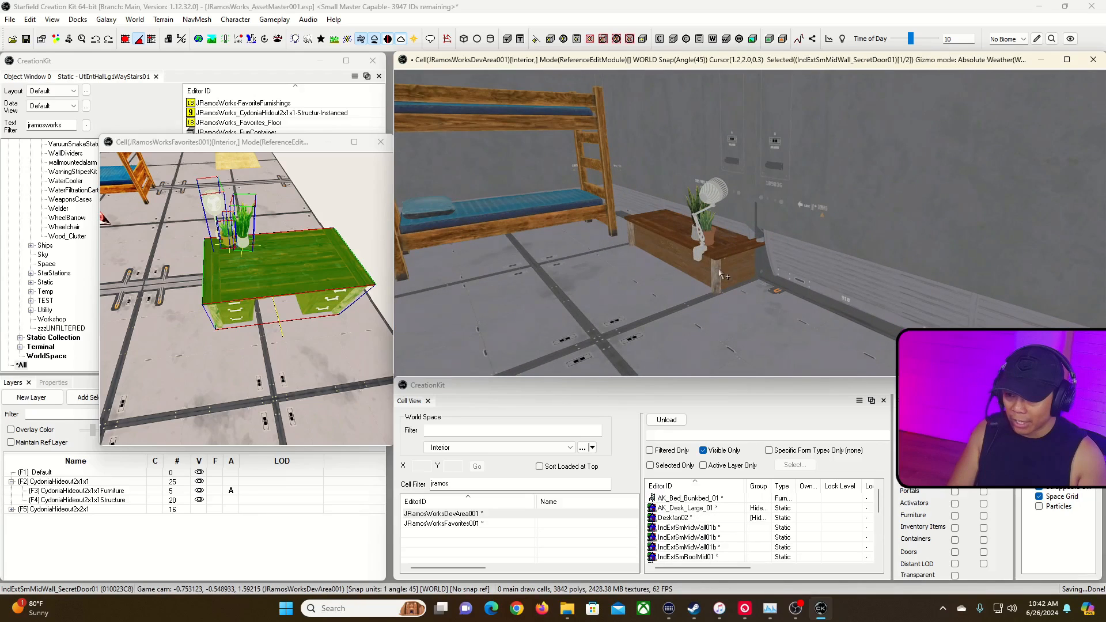
# Raise the sunken desk group out of the floor and pull it away from the wall into the room.
pyautogui.click(724, 271)
pyautogui.moveTo(726, 270); pyautogui.dragTo(714, 250, button='right')
pyautogui.moveTo(710, 243); pyautogui.dragTo(614, 271)
pyautogui.moveTo(613, 271); pyautogui.dragTo(659, 268, button='right')
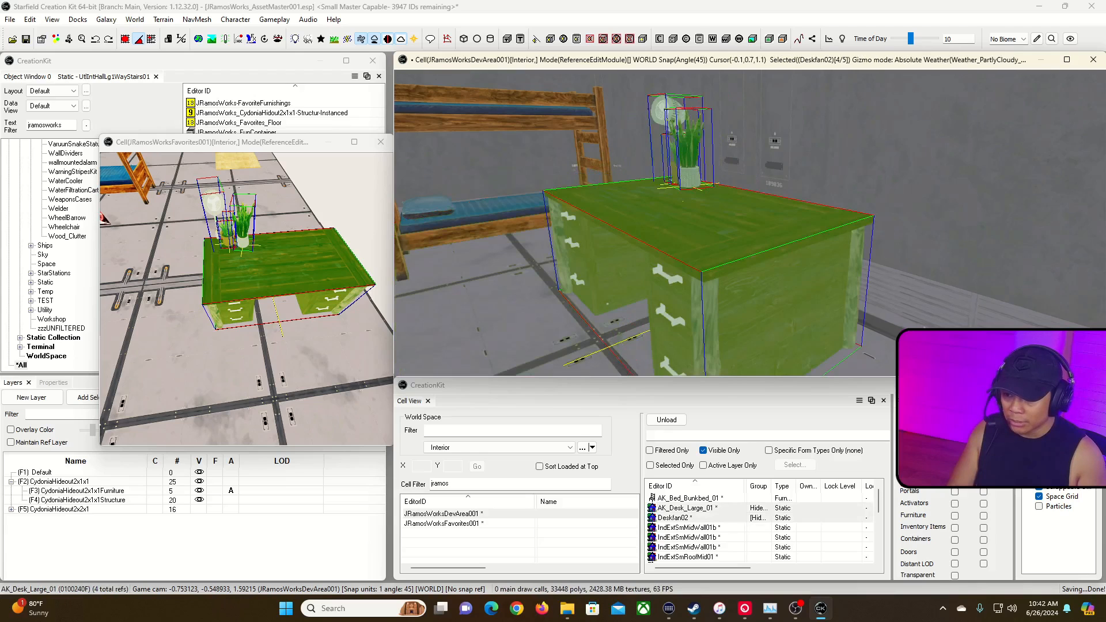
pyautogui.moveTo(778, 262); pyautogui.dragTo(675, 211)
pyautogui.press('`')
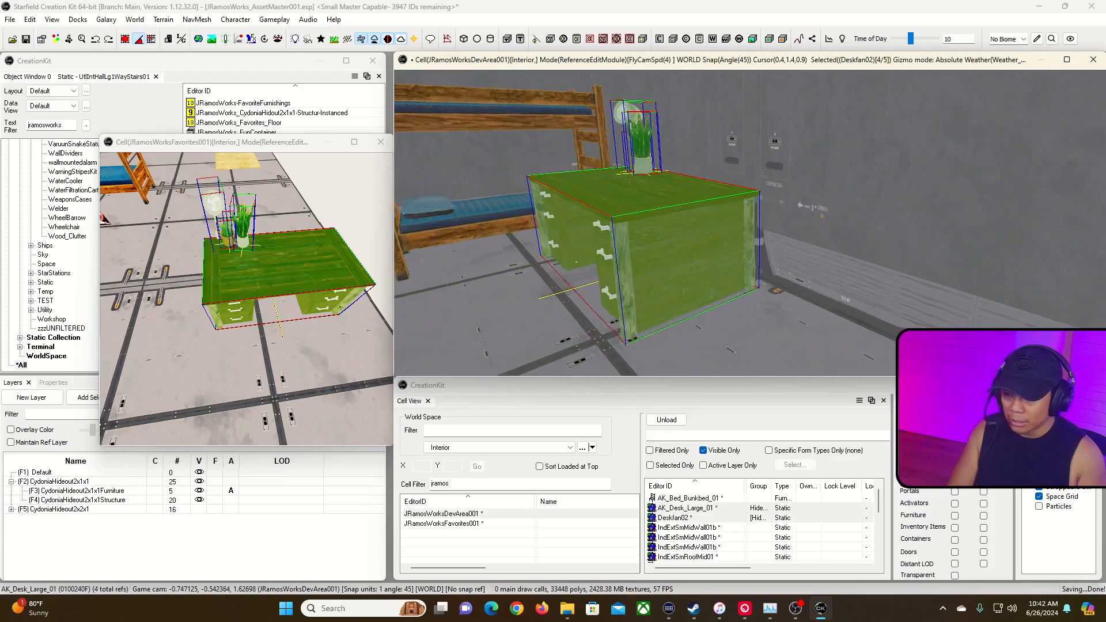
pyautogui.press('a')
pyautogui.press('`')
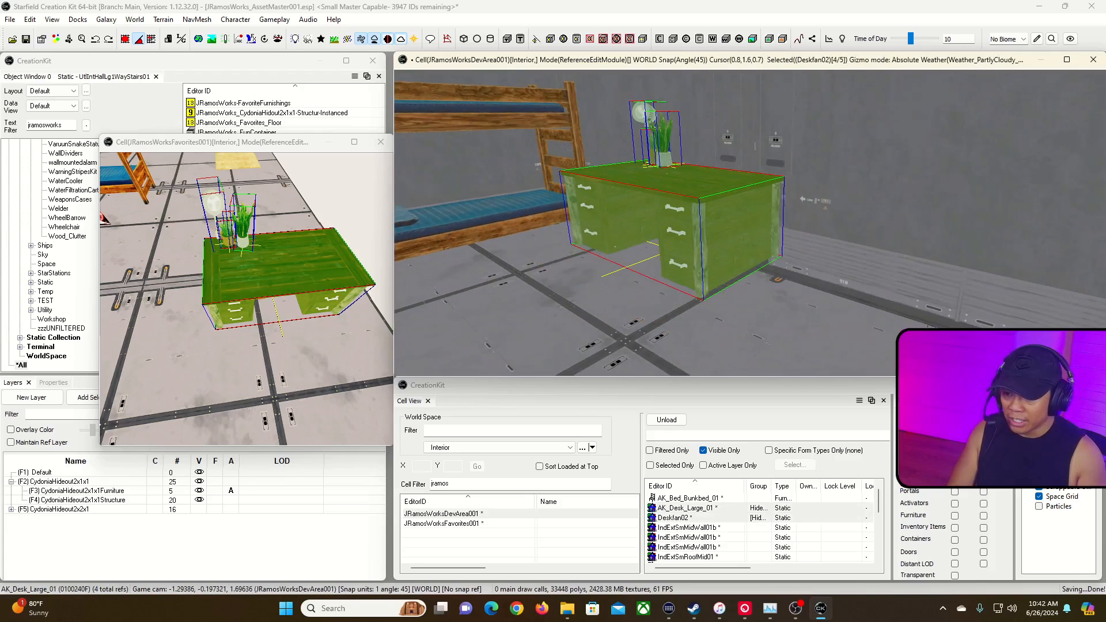
# Adjust the desk group's position beside the wall and lift it slightly above the floor.
pyautogui.keyDown('shift'); pyautogui.moveTo(734, 227); pyautogui.dragTo(619, 251, button='middle'); pyautogui.keyUp('shift')
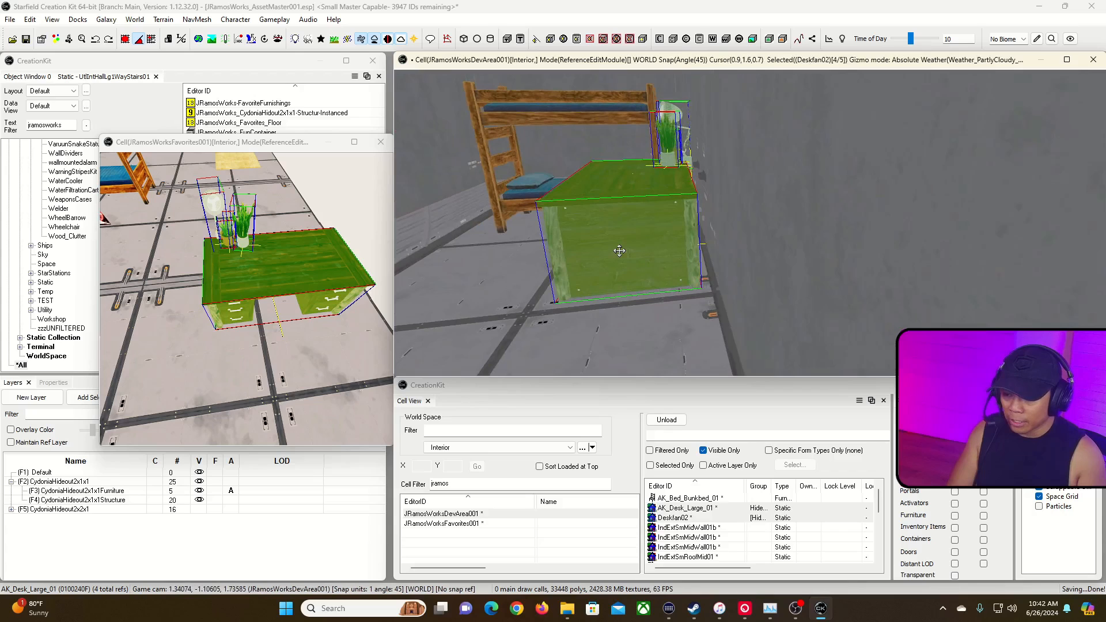
pyautogui.moveTo(619, 251)
pyautogui.mouseDown()
pyautogui.moveTo(625, 282)
pyautogui.moveTo(625, 272)
pyautogui.mouseUp()
pyautogui.press('`')
pyautogui.press('s')
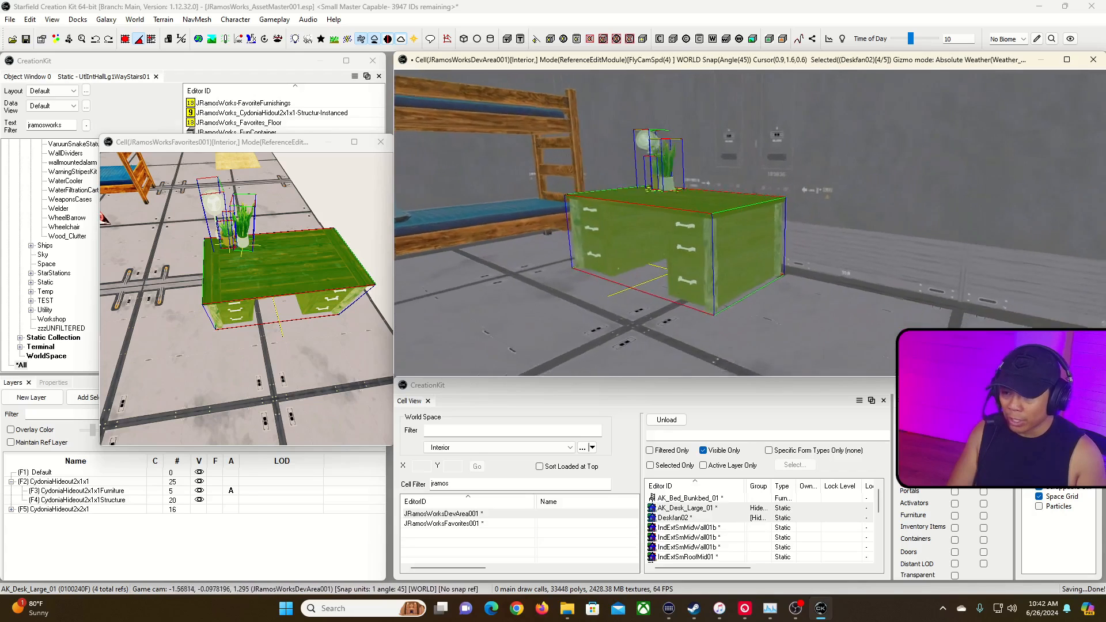
pyautogui.keyDown('shift'); pyautogui.moveTo(679, 230); pyautogui.dragTo(619, 211, button='middle'); pyautogui.keyUp('shift')
pyautogui.keyDown('shift'); pyautogui.moveTo(599, 259); pyautogui.dragTo(620, 259, button='middle'); pyautogui.keyUp('shift')
pyautogui.press('`')
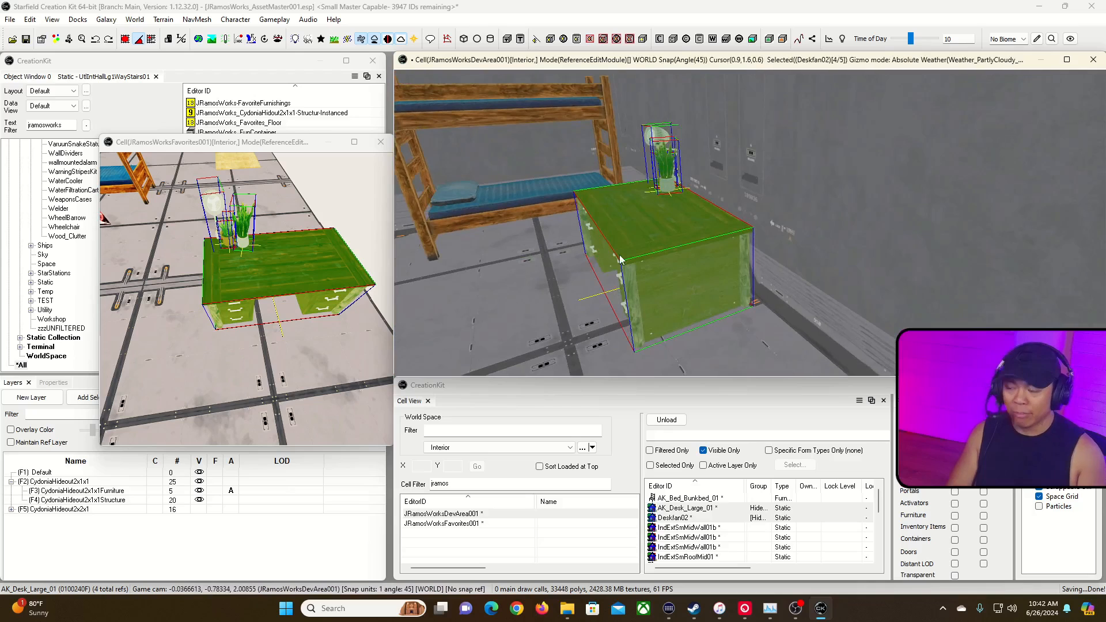
pyautogui.press('`')
pyautogui.press('`')
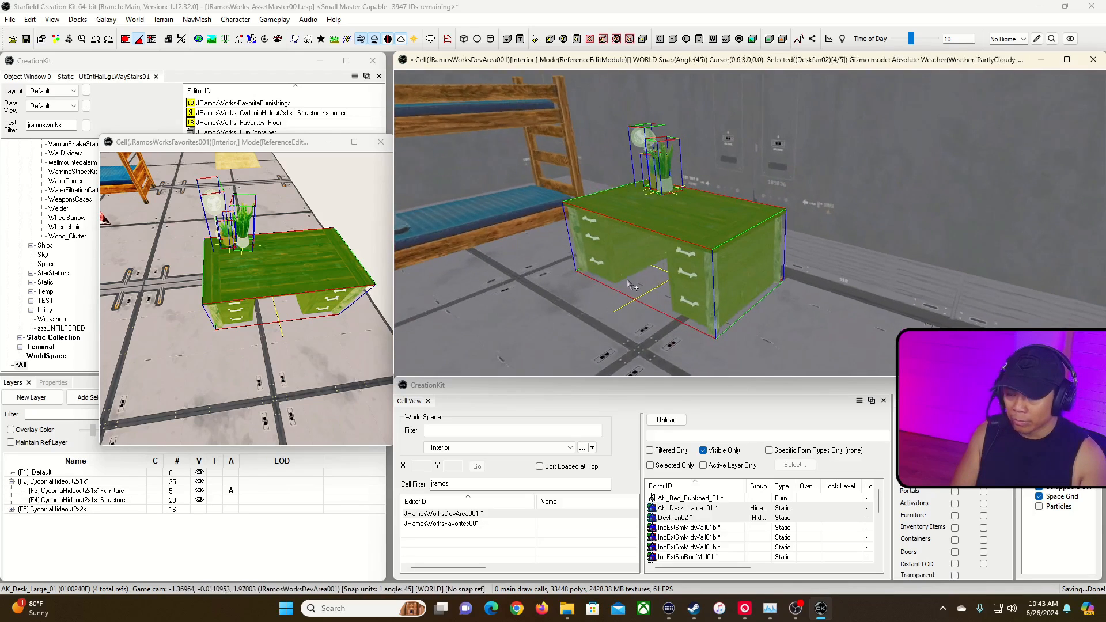
pyautogui.moveTo(721, 277); pyautogui.dragTo(717, 237)
# Ungroup the references in the HideOutDesk group and clear the selection.
pyautogui.rightClick(719, 266)
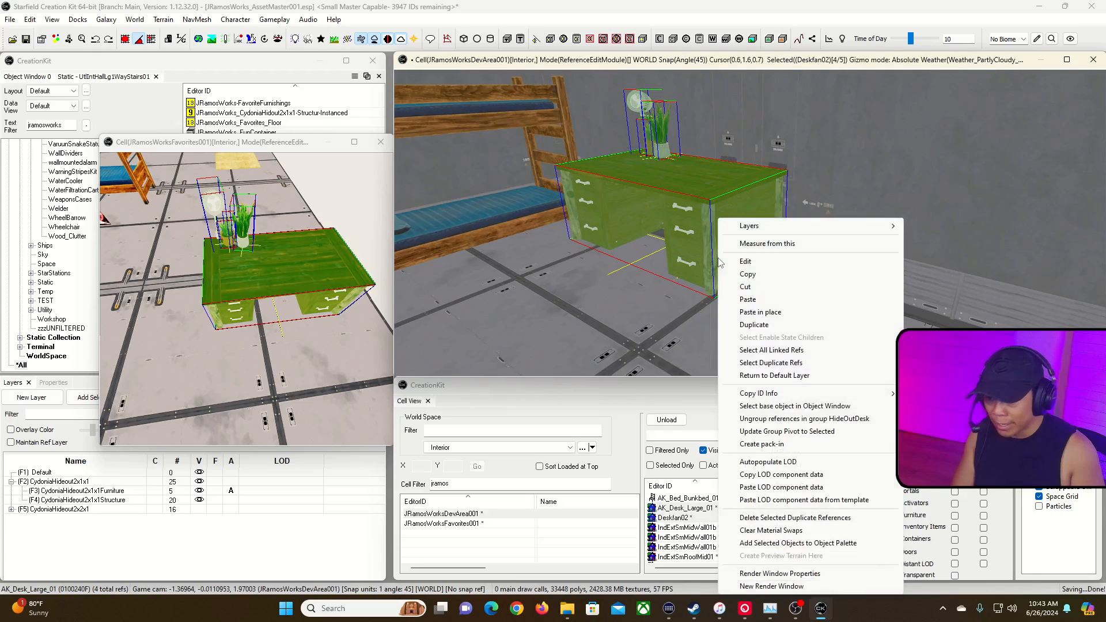
pyautogui.click(793, 418)
pyautogui.click(599, 348)
pyautogui.click(680, 341)
# Drop the desk alone onto the floor and shift it slightly into place beside the wall.
pyautogui.click(710, 254)
pyautogui.press('f')
pyautogui.keyDown('shift'); pyautogui.moveTo(754, 252); pyautogui.dragTo(748, 249, button='middle'); pyautogui.keyUp('shift')
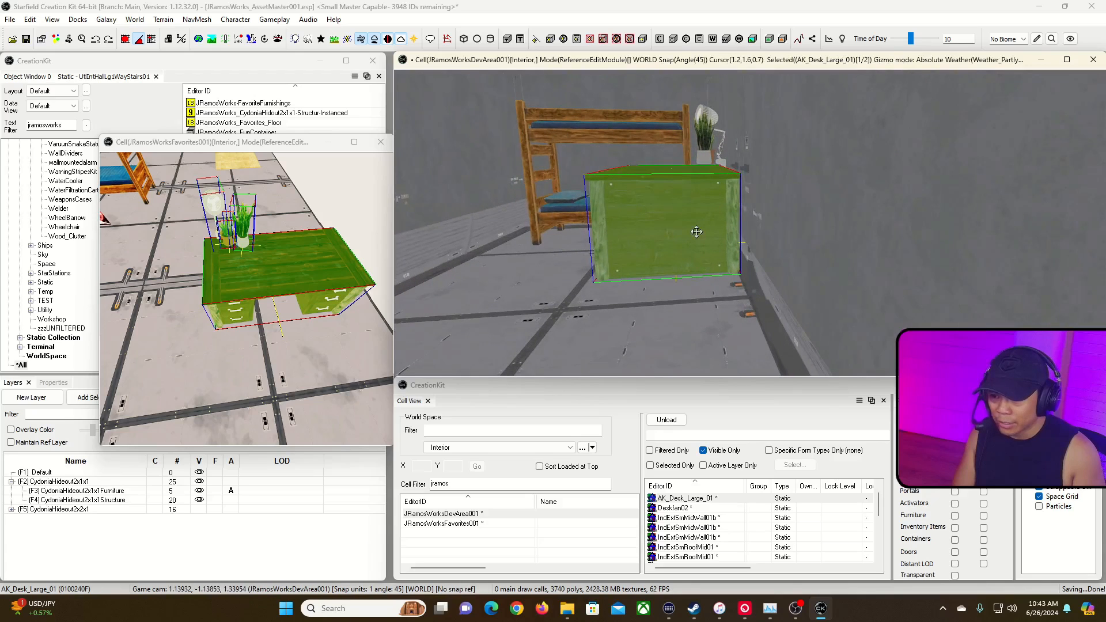
pyautogui.moveTo(697, 231); pyautogui.dragTo(667, 239)
pyautogui.keyDown('shift'); pyautogui.moveTo(666, 239); pyautogui.dragTo(688, 294, button='middle'); pyautogui.keyUp('shift')
pyautogui.moveTo(693, 286); pyautogui.dragTo(719, 272)
pyautogui.press('d')
pyautogui.moveTo(702, 284)
pyautogui.mouseDown(button='right')
pyautogui.moveTo(671, 283)
pyautogui.moveTo(718, 293)
pyautogui.mouseUp(button='right')
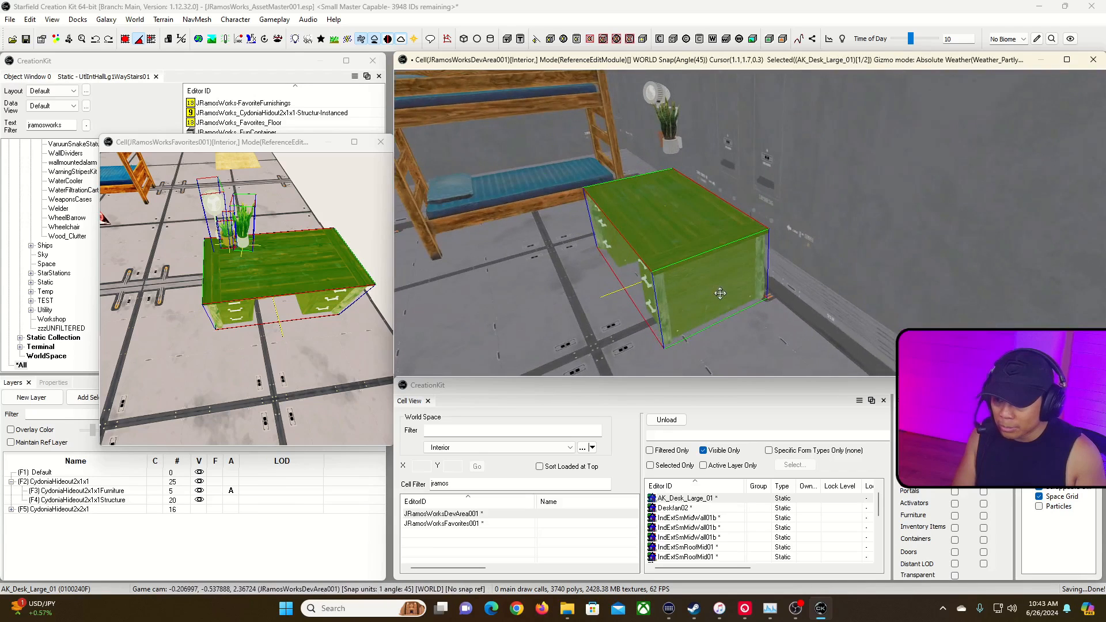
pyautogui.moveTo(720, 293)
pyautogui.mouseDown()
pyautogui.moveTo(699, 301)
pyautogui.moveTo(710, 297)
pyautogui.mouseUp()
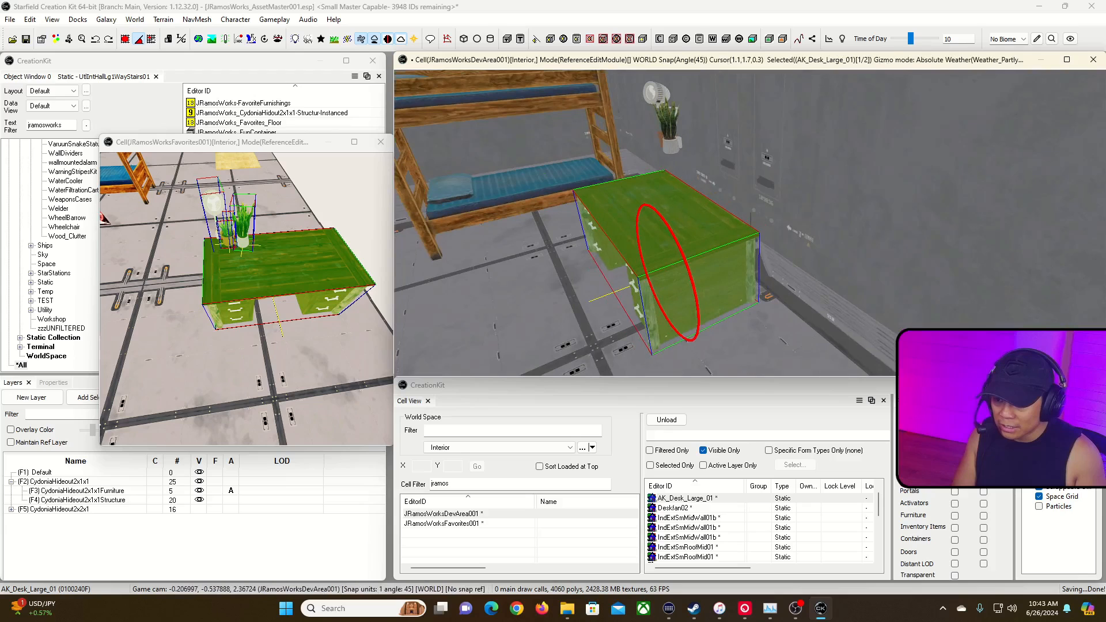
# Set the potted succulent and the small office desk plant down on the desktop.
pyautogui.click(670, 148)
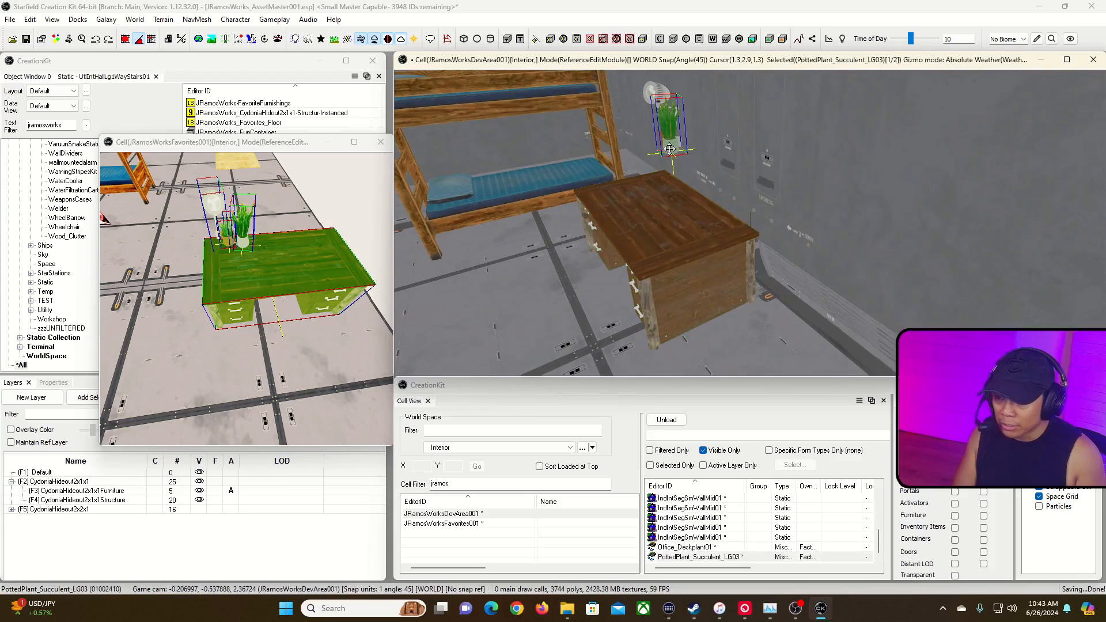
pyautogui.moveTo(669, 149); pyautogui.dragTo(693, 167, button='right')
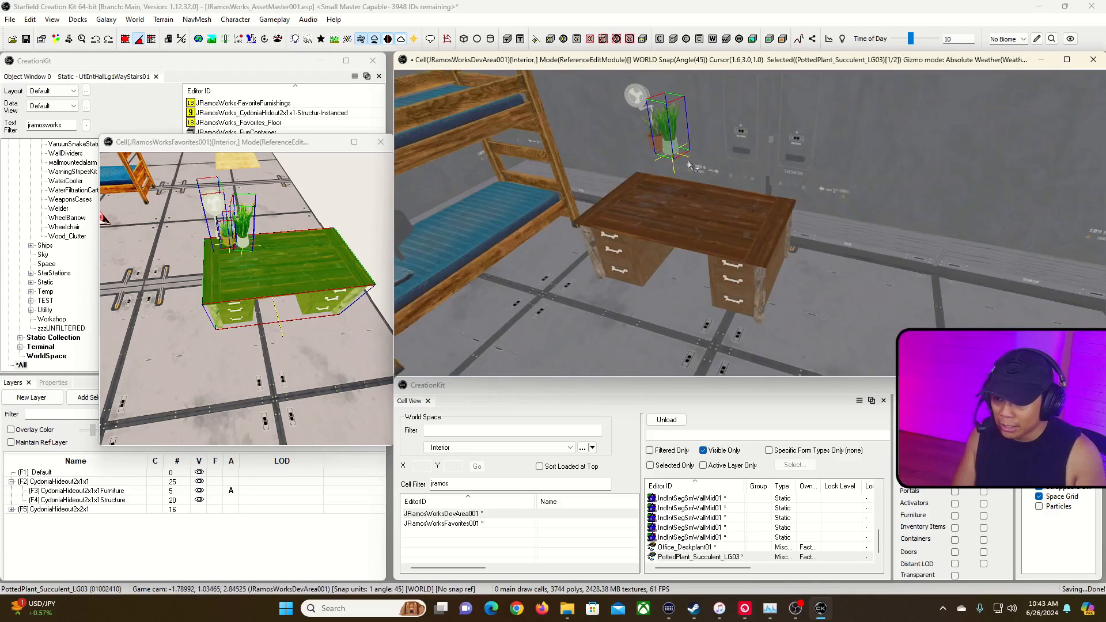
pyautogui.moveTo(672, 145); pyautogui.dragTo(700, 172)
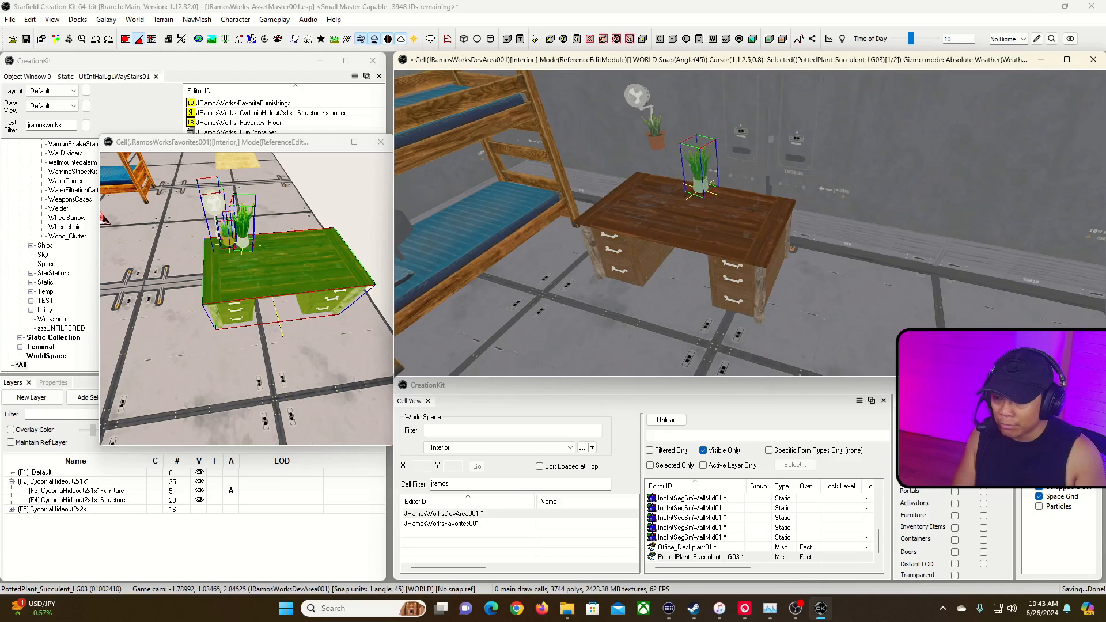
pyautogui.click(654, 134)
pyautogui.moveTo(659, 182); pyautogui.dragTo(818, 181, button='right')
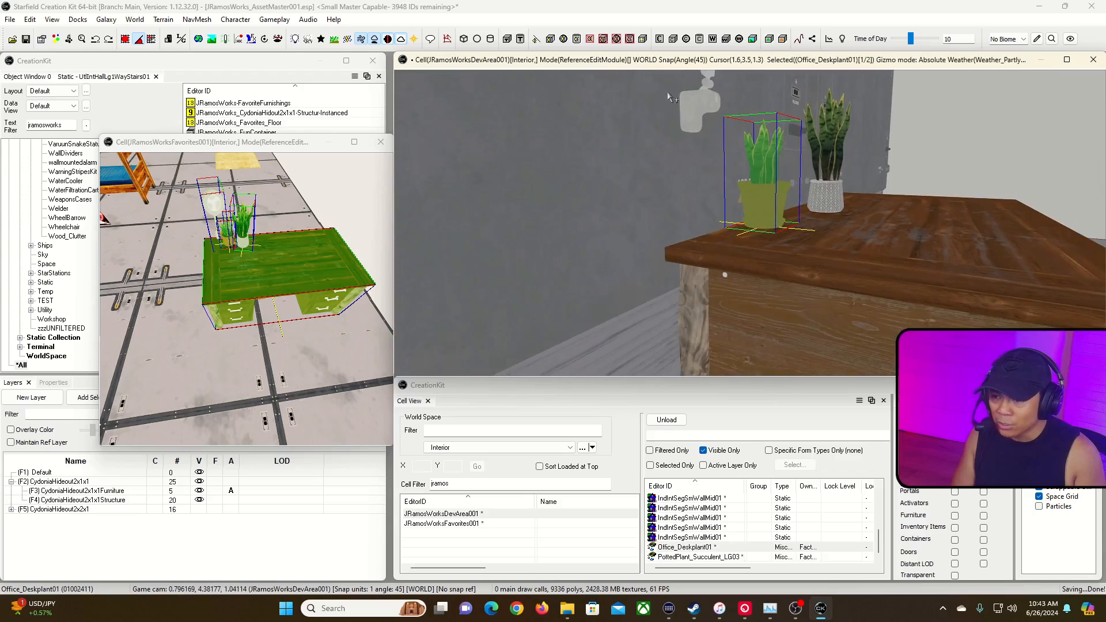
# Stand the desk fan on the desk's back corner and gather the two potted plants close beside it.
pyautogui.click(696, 105)
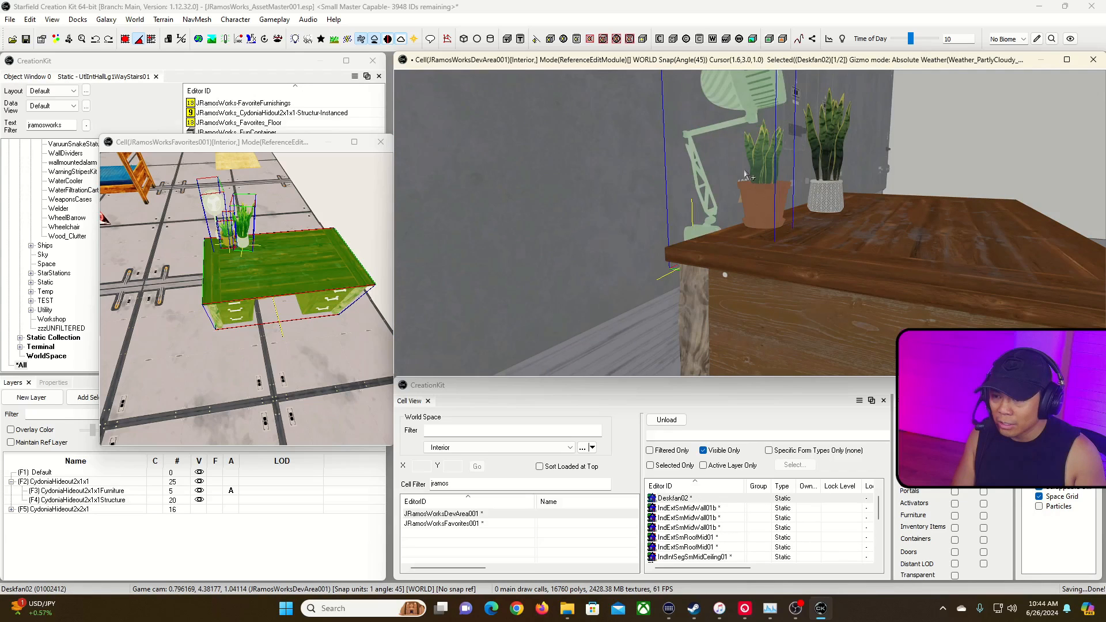
pyautogui.scroll(-10, 837, 215)
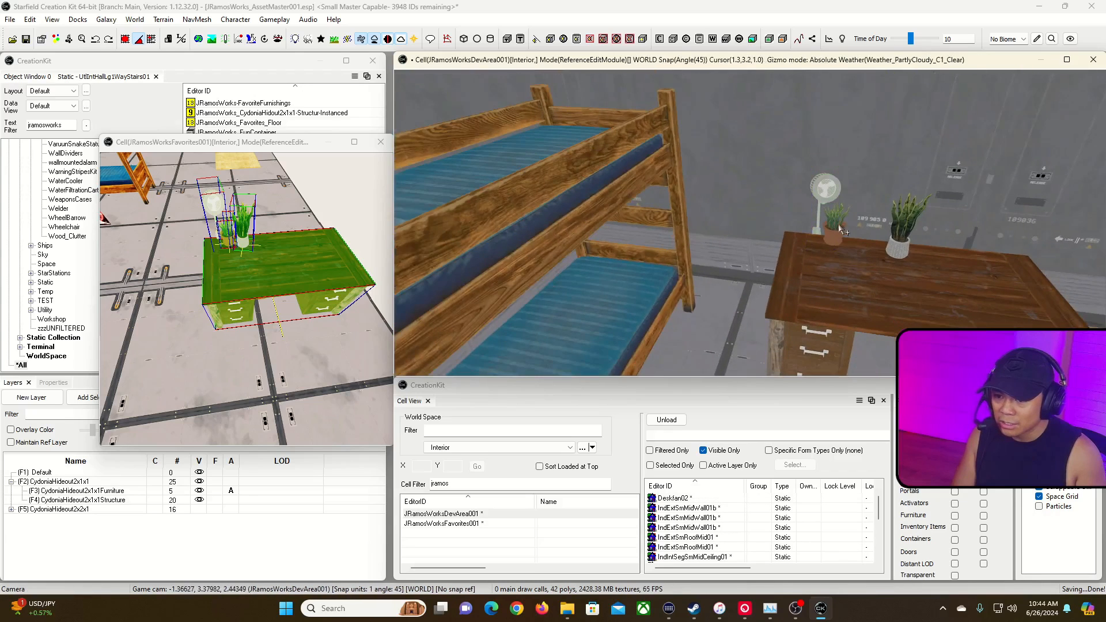
pyautogui.click(837, 235)
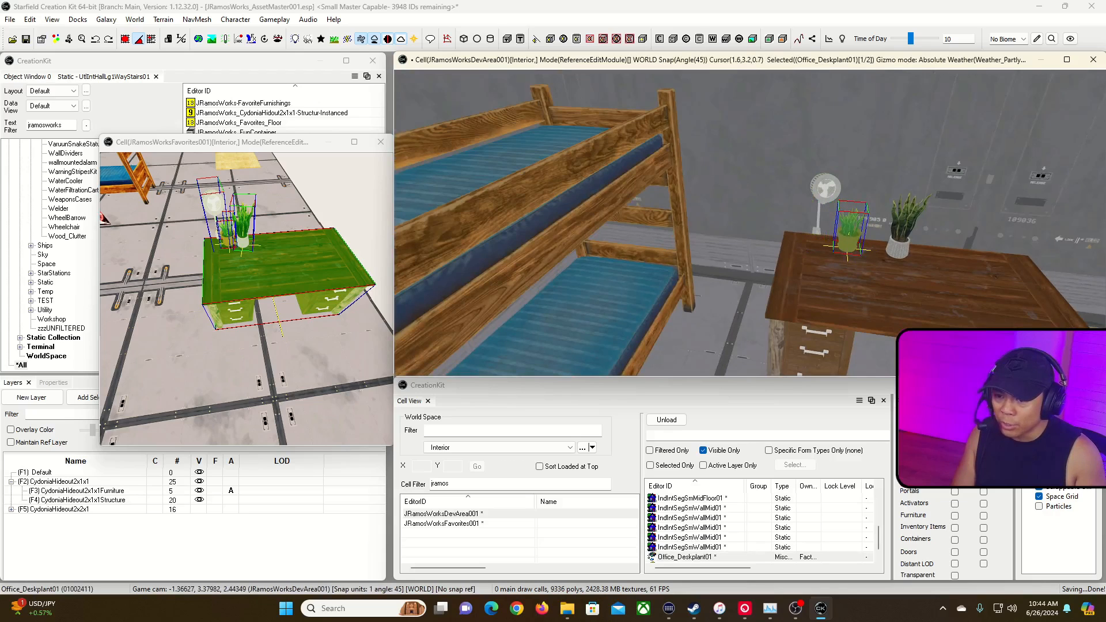
pyautogui.click(893, 249)
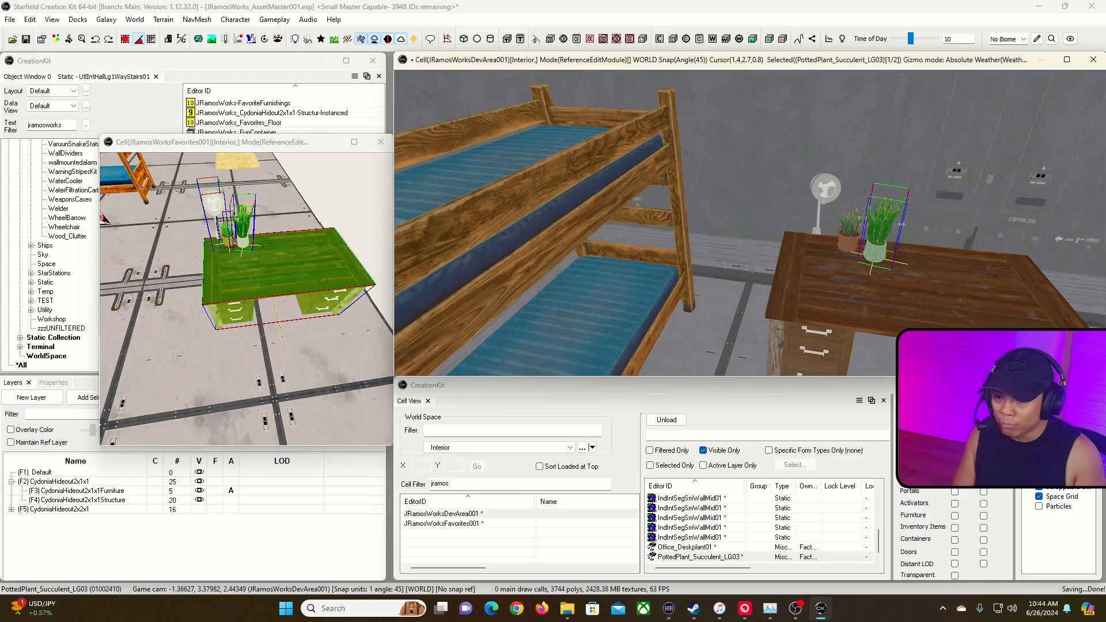
pyautogui.moveTo(913, 238); pyautogui.dragTo(873, 237)
pyautogui.moveTo(872, 237); pyautogui.dragTo(894, 263, button='right')
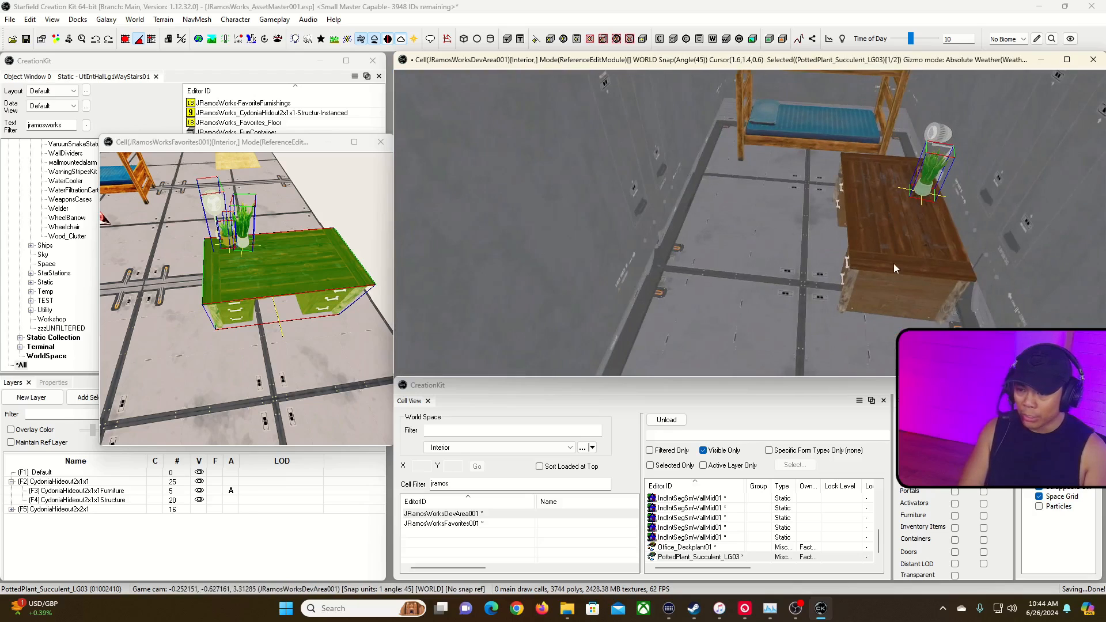
pyautogui.click(242, 160)
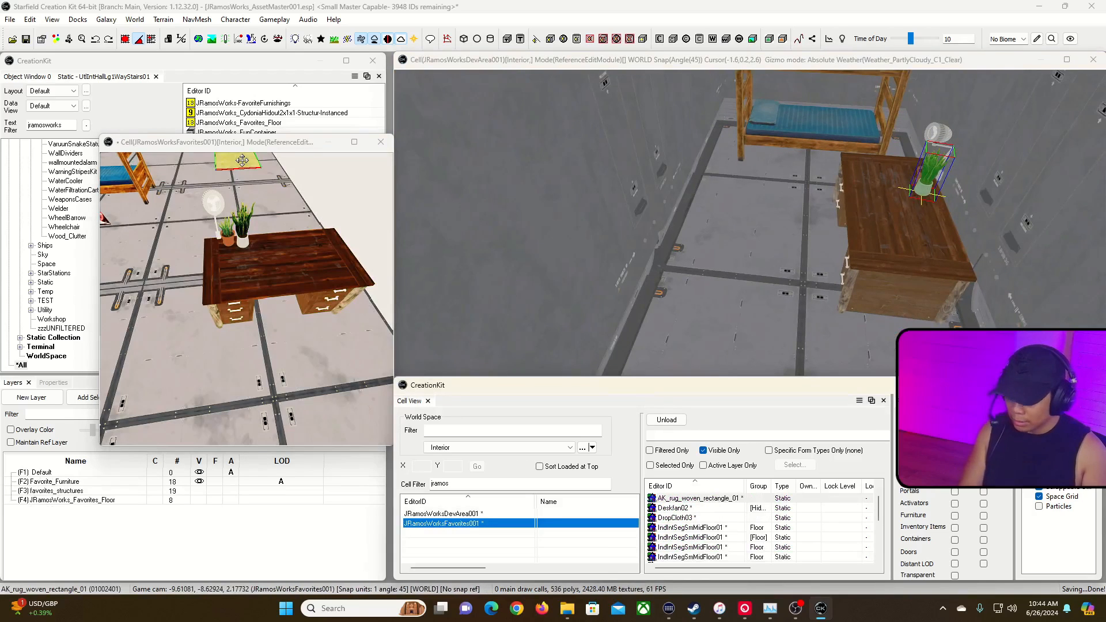
pyautogui.click(643, 65)
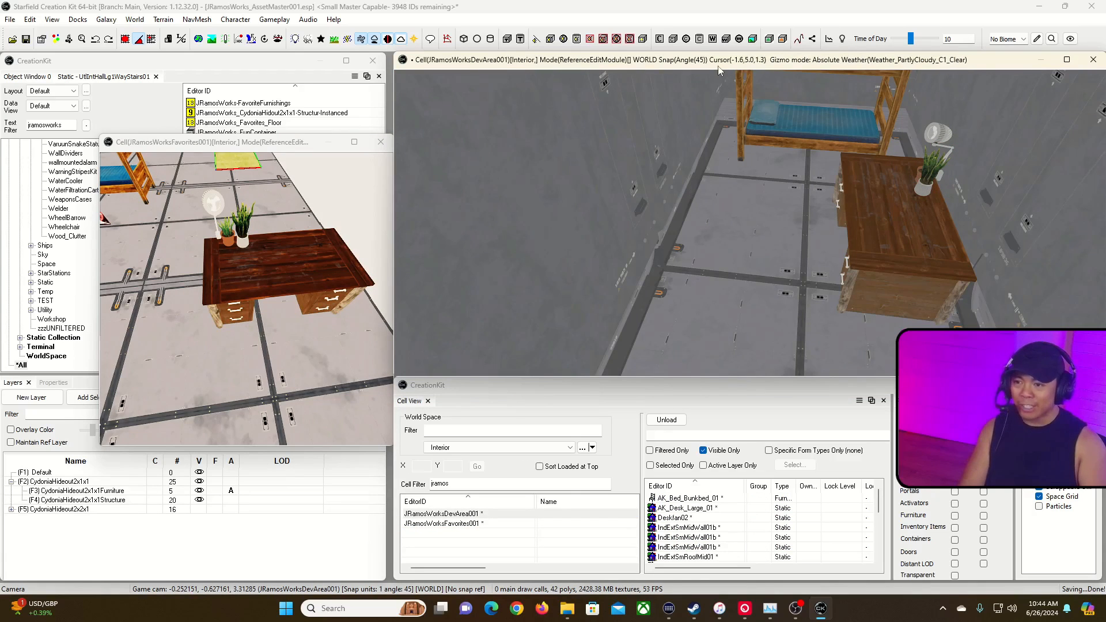
pyautogui.hotkey('ctrl', 'v')
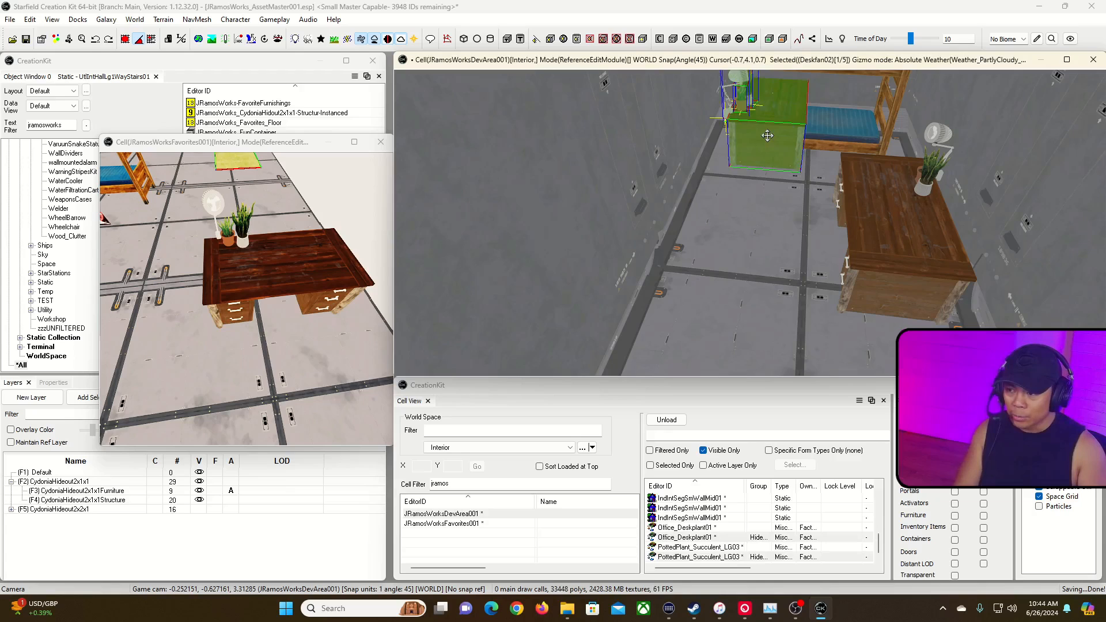
pyautogui.hotkey('ctrl', 'z')
# Copy the woven rectangular rug from the favorites cell into the dev area cell and bring it down to floor level.
pyautogui.click(239, 162)
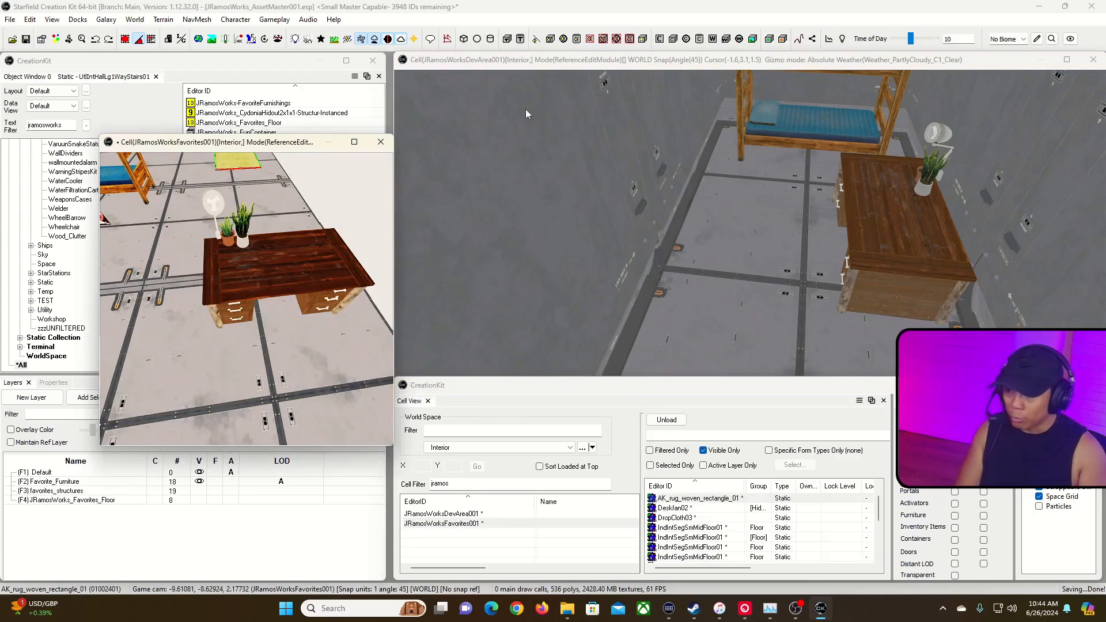
pyautogui.click(653, 63)
pyautogui.hotkey('ctrl', 'v')
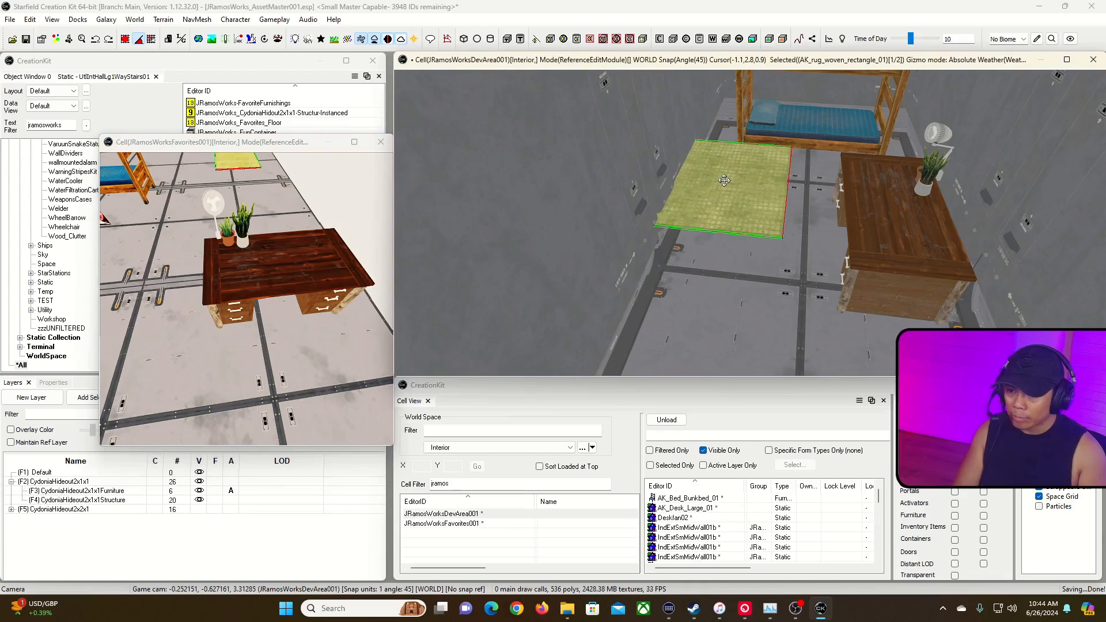
pyautogui.moveTo(755, 216); pyautogui.dragTo(769, 340)
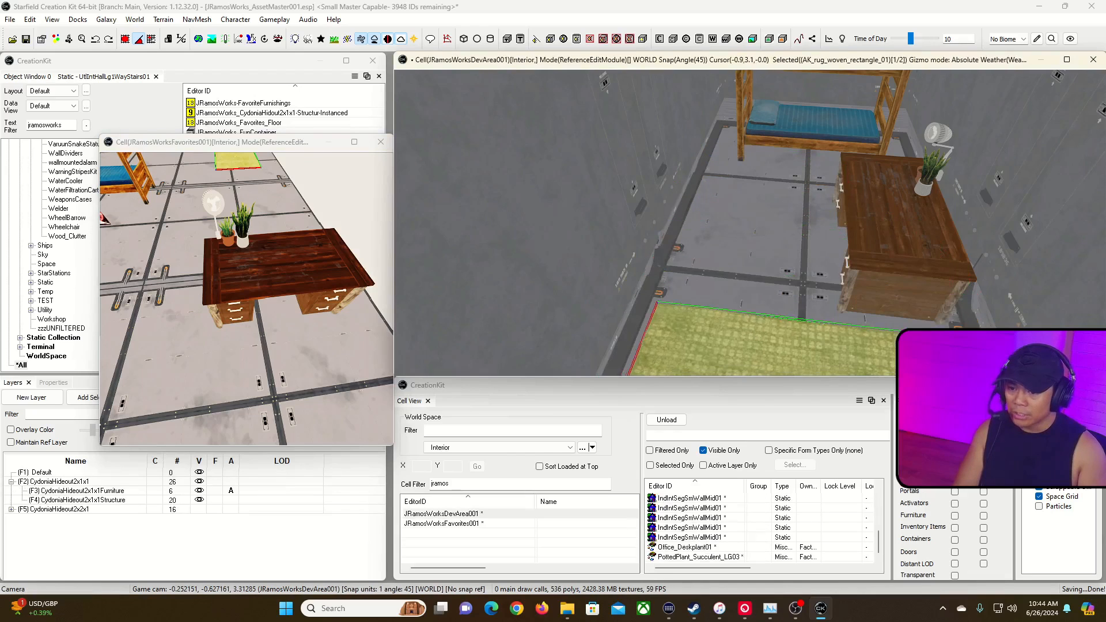
# Position the woven rug on the floor in front of the desk and bunk bed, and close the favorites cell's render window.
pyautogui.click(765, 219)
pyautogui.moveTo(638, 344); pyautogui.dragTo(638, 344, button='right')
pyautogui.moveTo(676, 365); pyautogui.dragTo(686, 335)
pyautogui.moveTo(727, 368); pyautogui.dragTo(594, 299)
pyautogui.moveTo(662, 286); pyautogui.dragTo(663, 286, button='right')
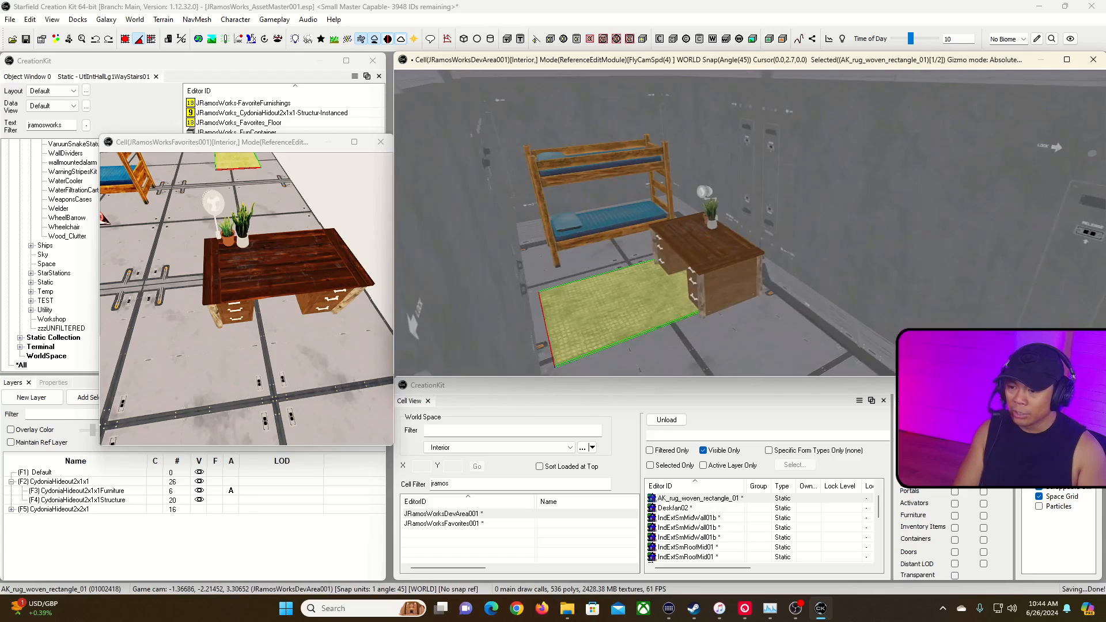
pyautogui.moveTo(644, 310); pyautogui.dragTo(649, 313)
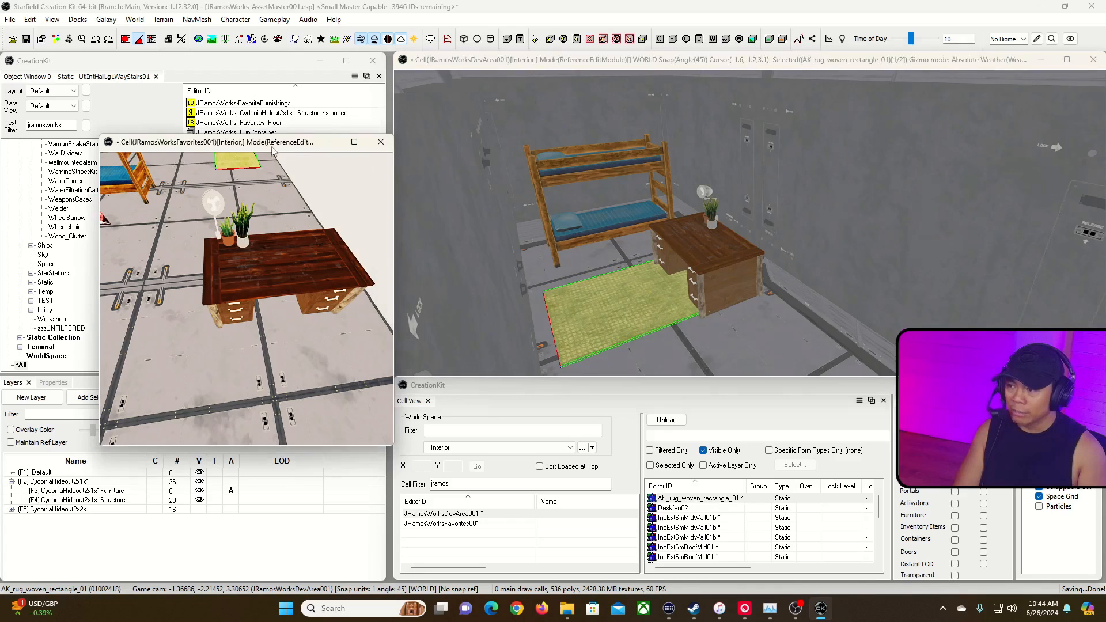
pyautogui.click(380, 141)
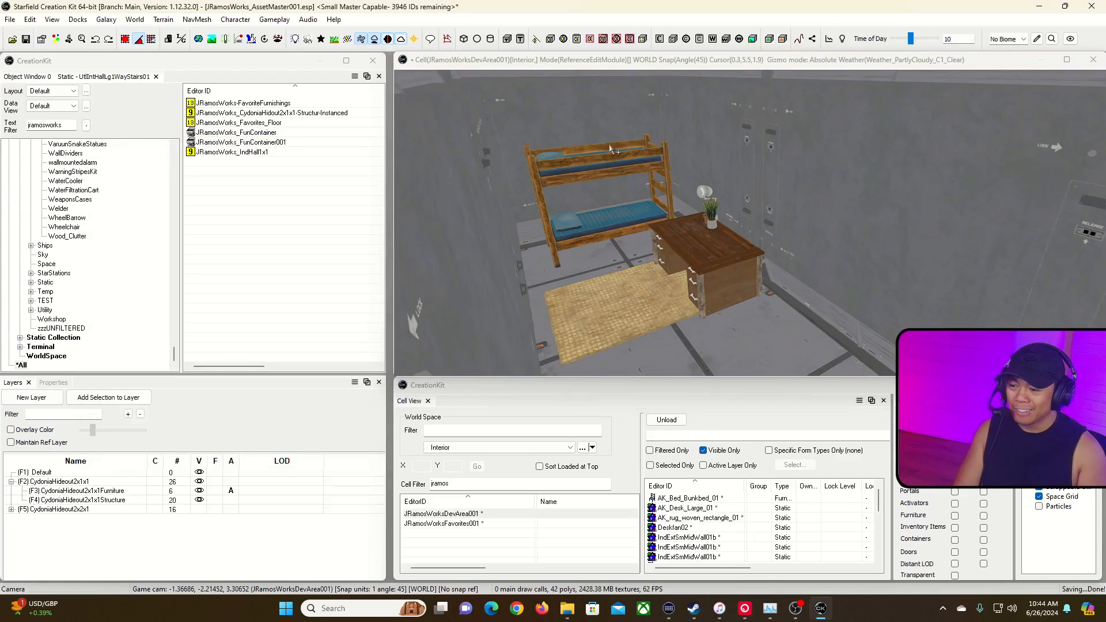
pyautogui.click(83, 20)
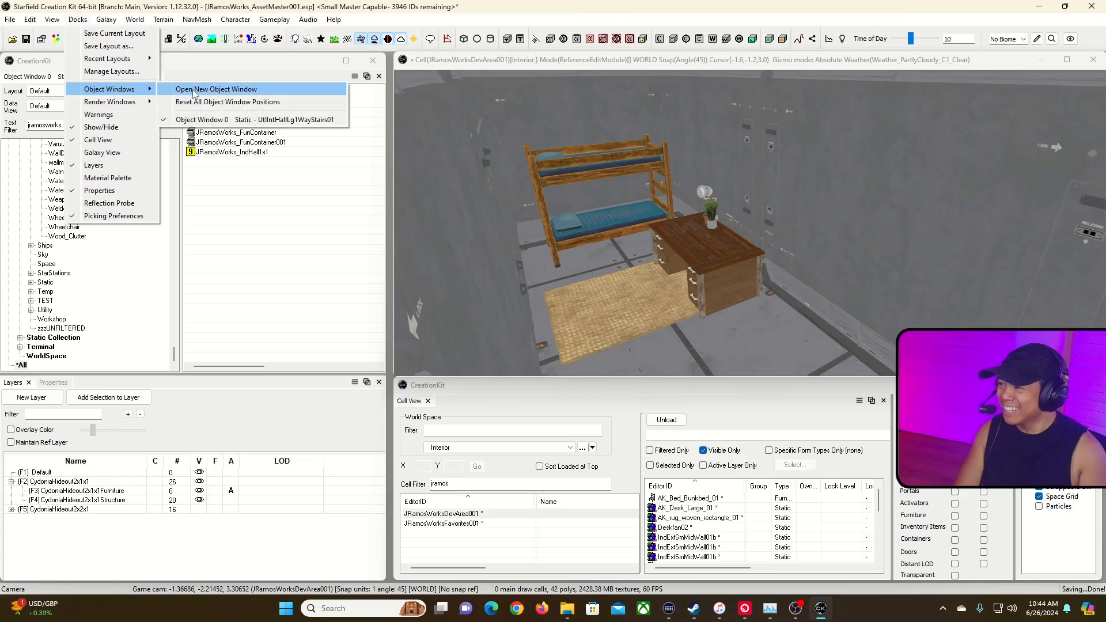
pyautogui.click(195, 94)
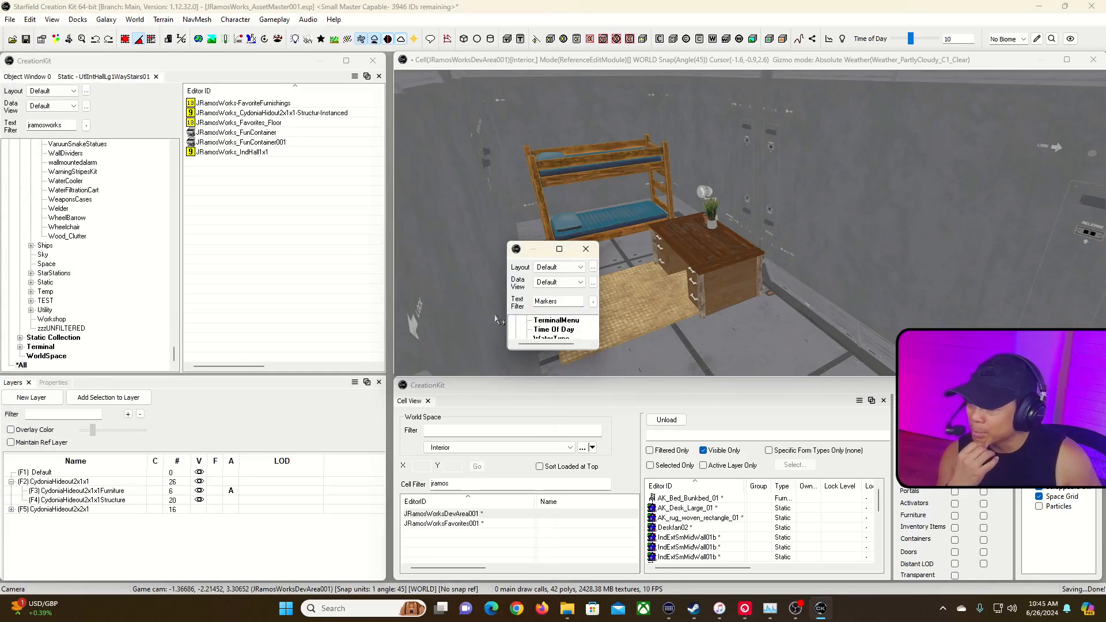
pyautogui.click(586, 249)
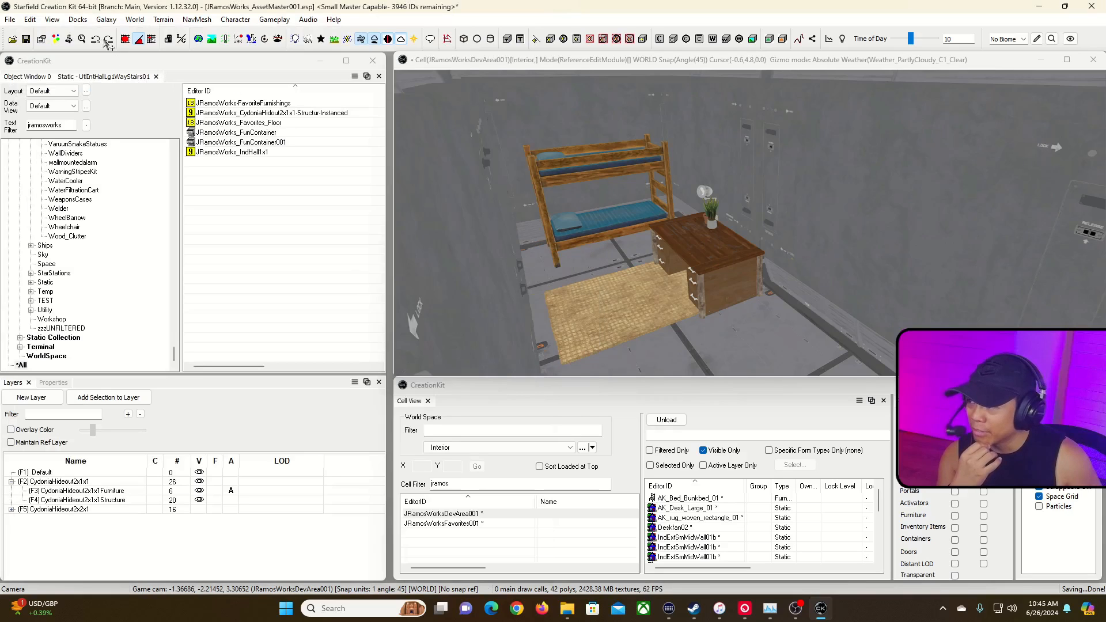
# Open a new render window, move it clear of the dev area view, and load the JRamosWorksFavorites001 cell in it.
pyautogui.click(51, 19)
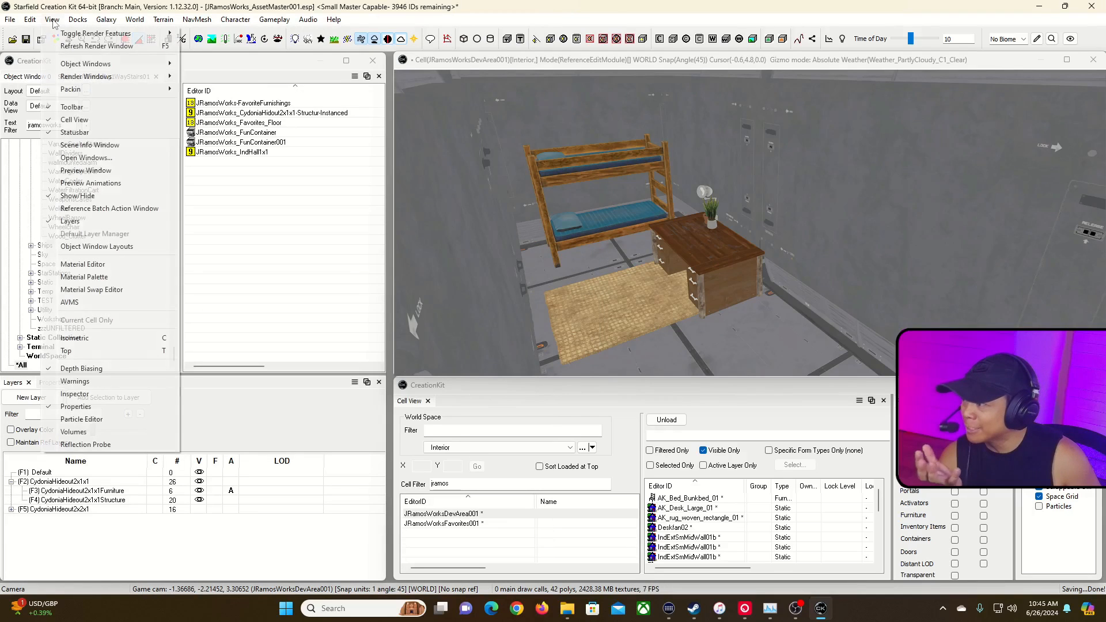
pyautogui.moveTo(144, 76)
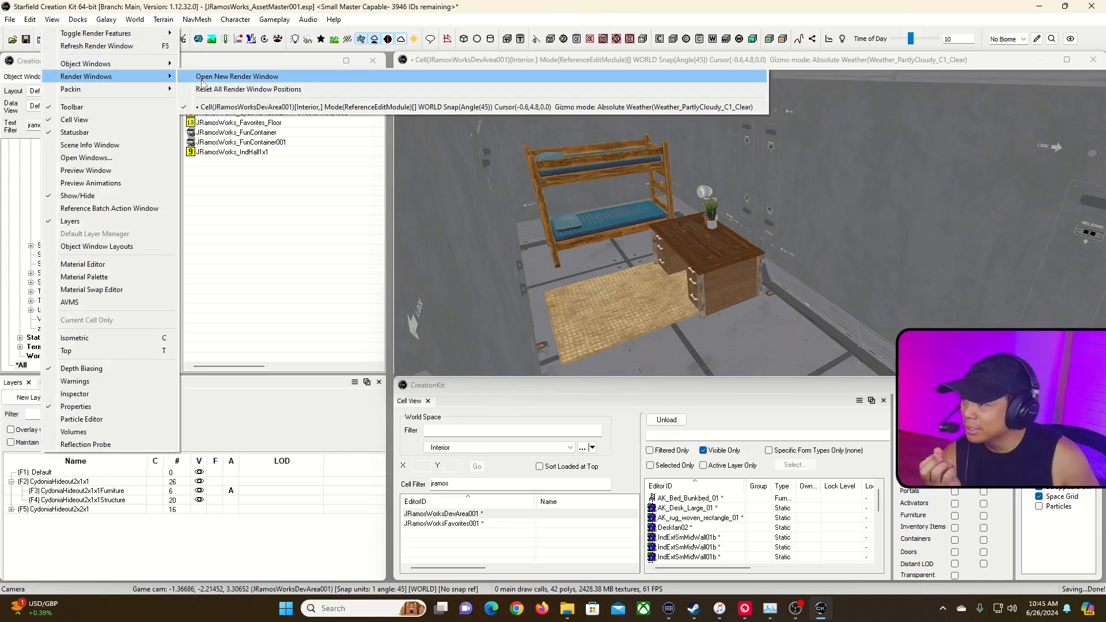
pyautogui.click(204, 77)
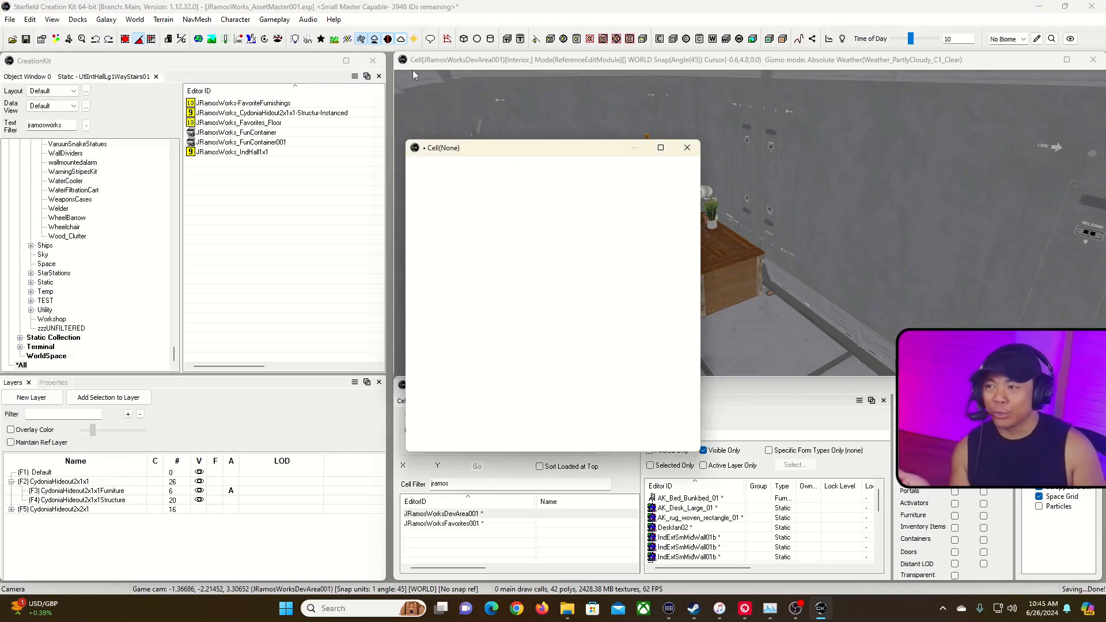
pyautogui.moveTo(523, 152); pyautogui.dragTo(281, 128)
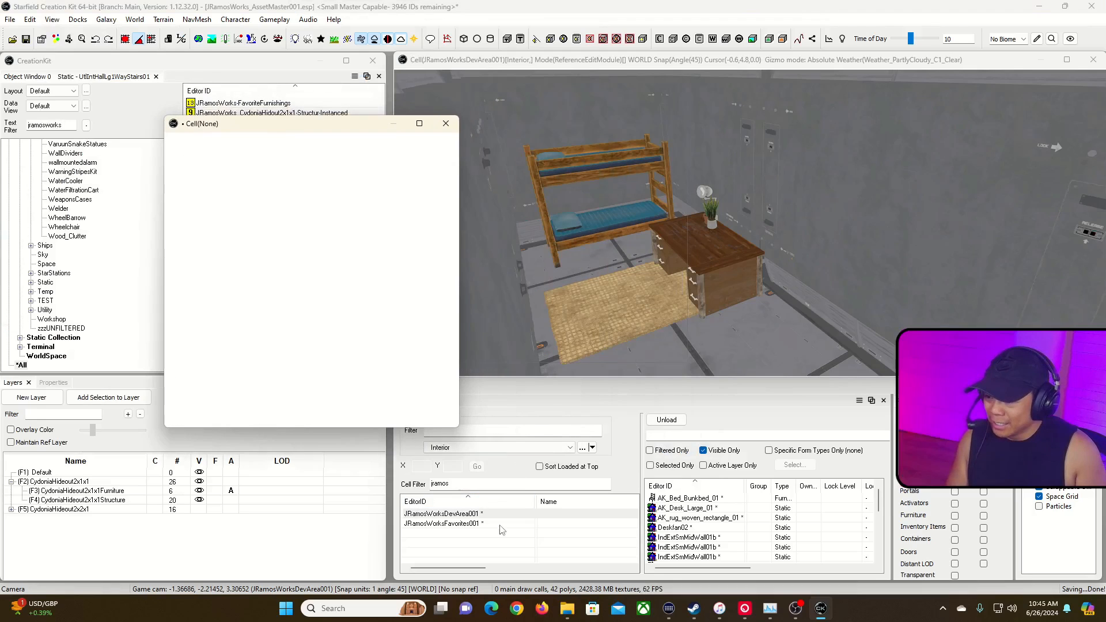
pyautogui.doubleClick(454, 525)
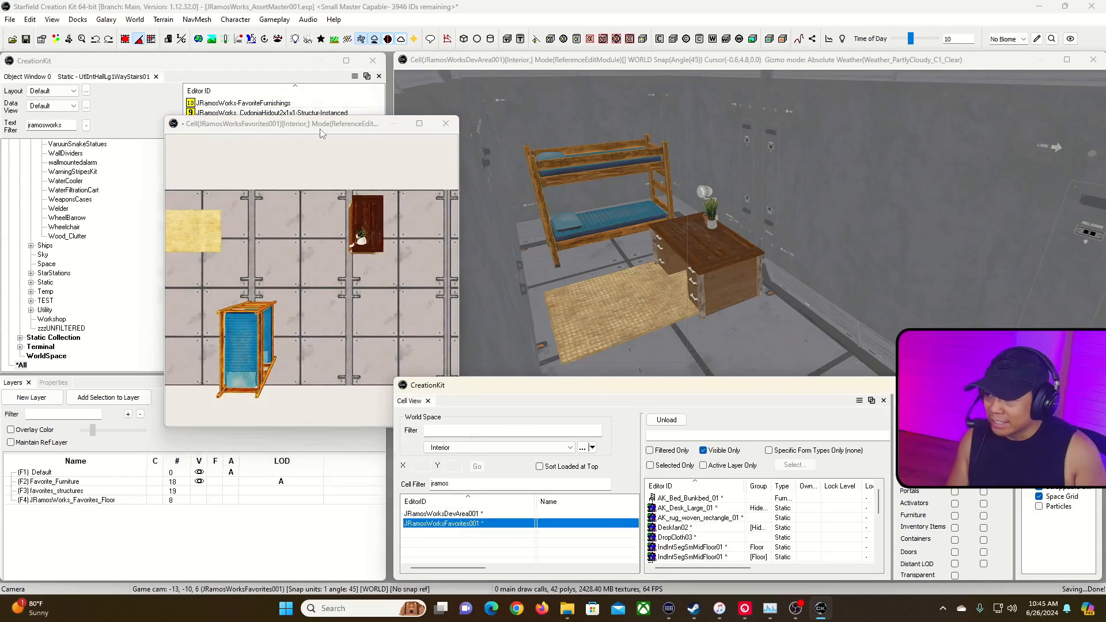
# Copy the Futbol, Blue Harvest and Shinjiro 5 posters from the favorites cell into the dev area cell.
pyautogui.click(321, 131)
pyautogui.moveTo(366, 283); pyautogui.dragTo(326, 273, button='middle')
pyautogui.click(284, 242)
pyautogui.keyDown('ctrl'); pyautogui.click(299, 236); pyautogui.keyUp('ctrl')
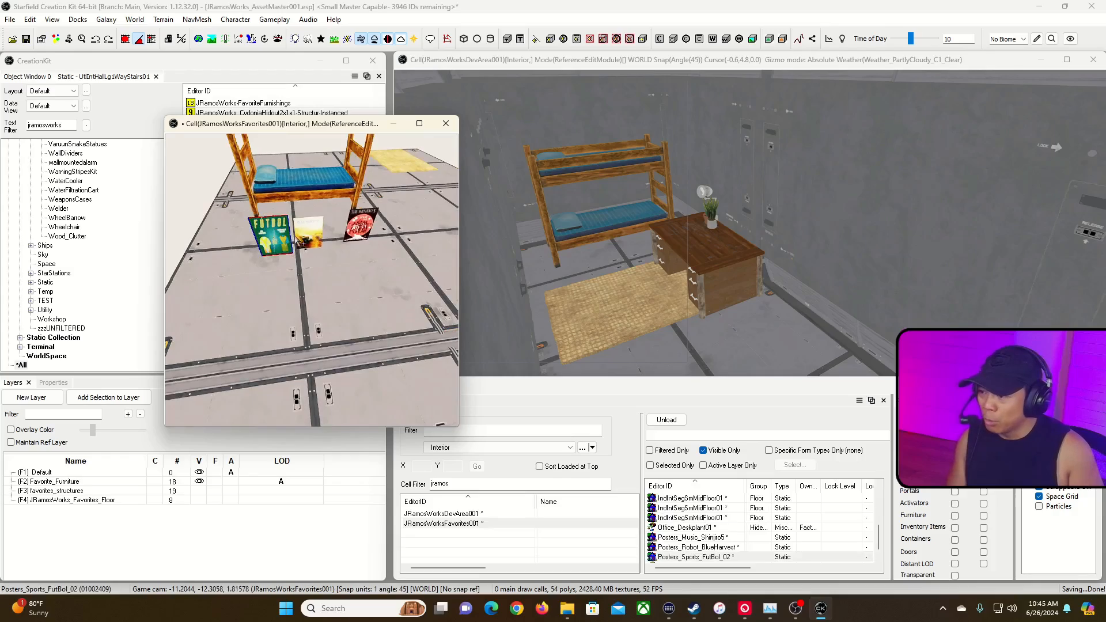
pyautogui.keyDown('ctrl'); pyautogui.click(365, 230); pyautogui.keyUp('ctrl')
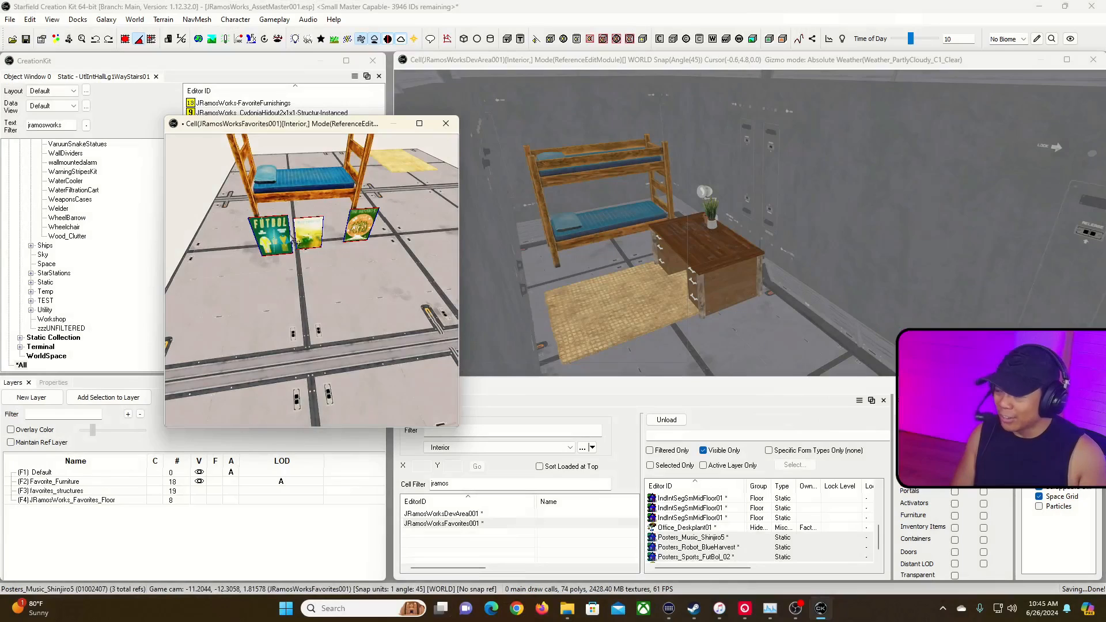
pyautogui.click(272, 237)
pyautogui.keyDown('ctrl'); pyautogui.click(308, 239); pyautogui.keyUp('ctrl')
pyautogui.keyDown('ctrl'); pyautogui.click(364, 236); pyautogui.keyUp('ctrl')
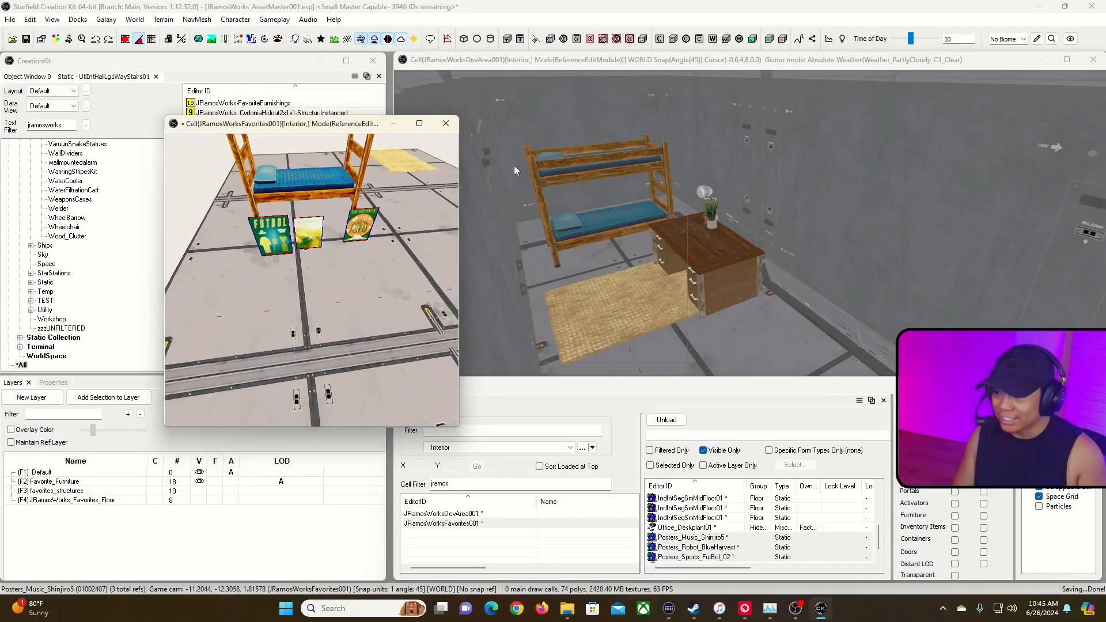
pyautogui.click(514, 165)
pyautogui.hotkey('ctrl', 'v')
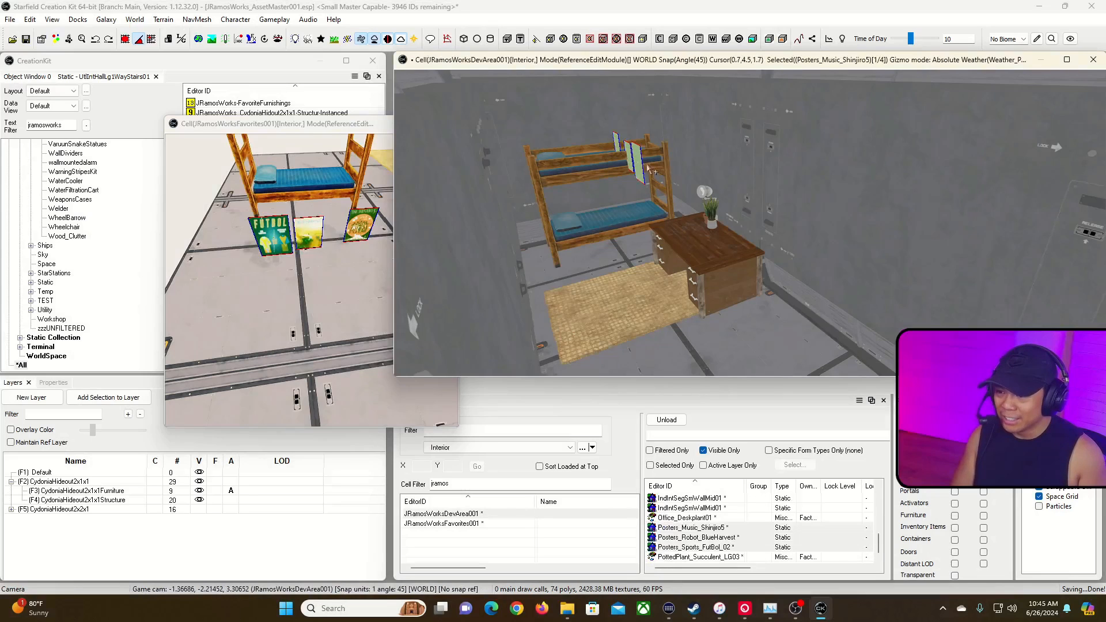
# Move the three posters away from the bunk bed to the wall across from the desk.
pyautogui.keyDown('shift'); pyautogui.moveTo(749, 173); pyautogui.dragTo(700, 172, button='middle'); pyautogui.keyUp('shift')
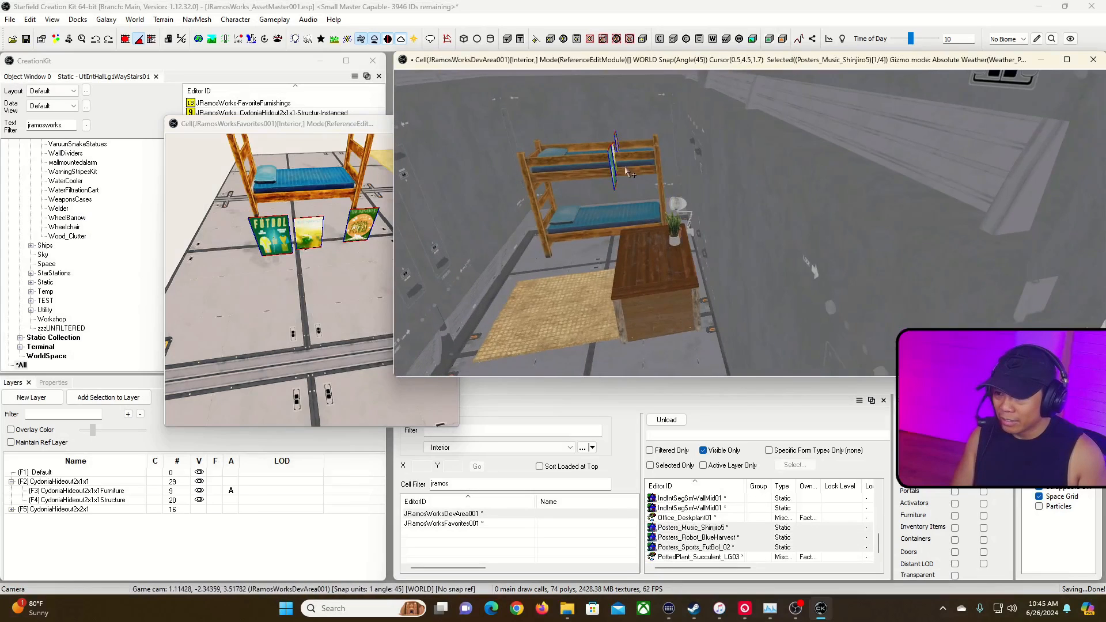
pyautogui.moveTo(503, 173); pyautogui.dragTo(495, 175)
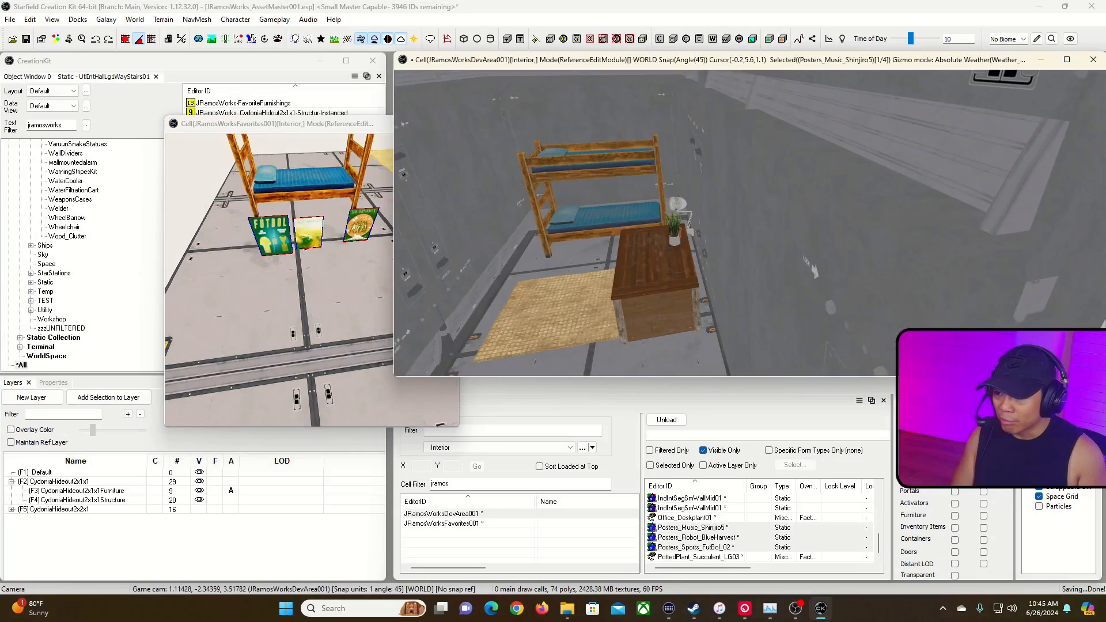
pyautogui.moveTo(420, 221); pyautogui.dragTo(462, 182)
pyautogui.keyDown('shift'); pyautogui.moveTo(462, 182); pyautogui.dragTo(728, 161, button='middle'); pyautogui.keyUp('shift')
pyautogui.scroll(3, 639, 121)
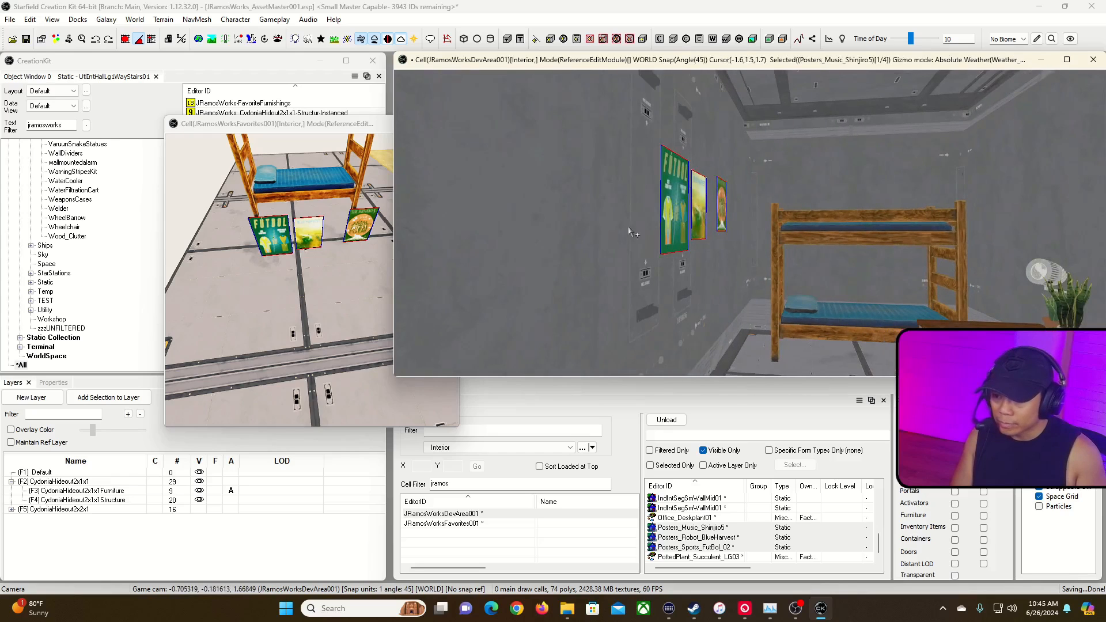
# Turn on grid snapping and shift the three posters along one axis to line them up with the wall.
pyautogui.press('e')
pyautogui.moveTo(670, 221)
pyautogui.mouseDown()
pyautogui.moveTo(661, 221)
pyautogui.moveTo(671, 225)
pyautogui.mouseUp()
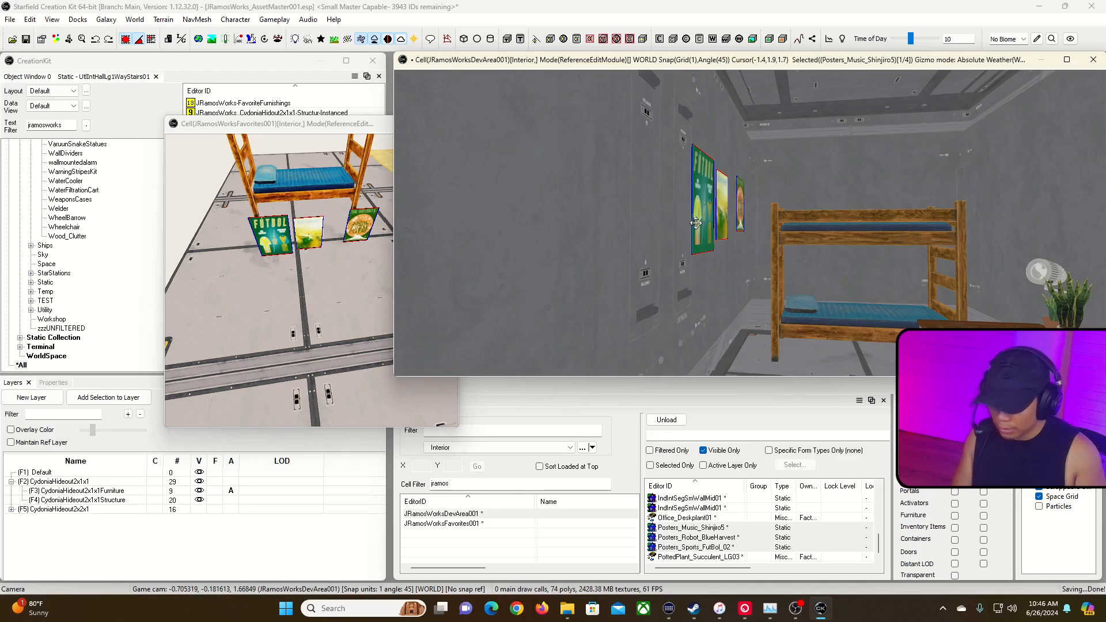
pyautogui.press('y')
pyautogui.press('x')
pyautogui.moveTo(696, 223); pyautogui.dragTo(701, 223)
pyautogui.press('f')
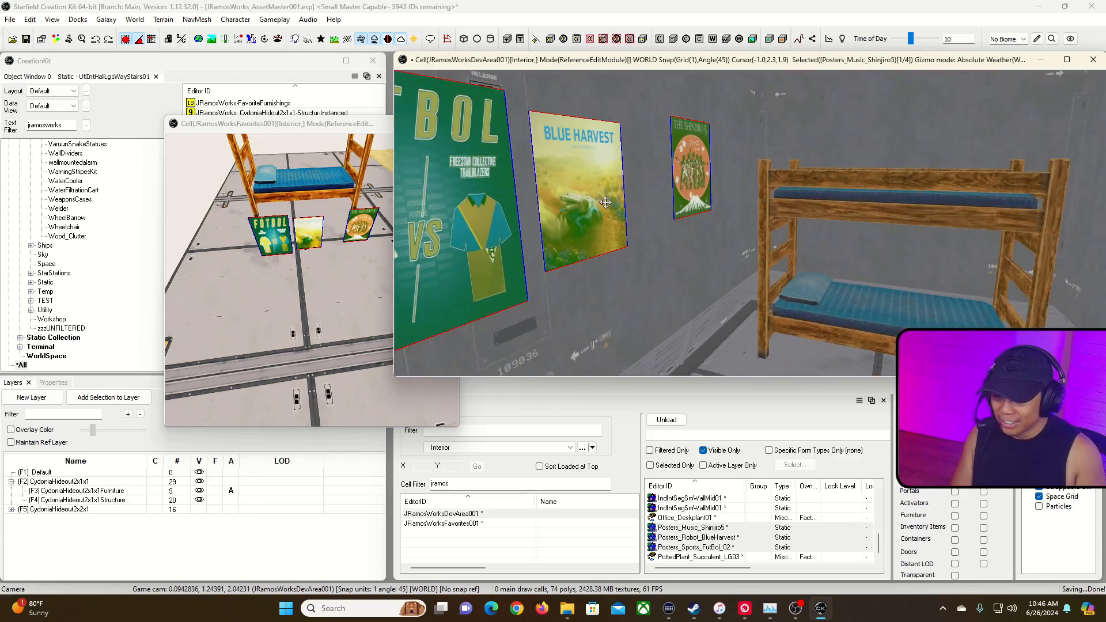
# Turn the three posters around and move them to the opposite wall, beside the bunk bed and above the desk.
pyautogui.moveTo(583, 199); pyautogui.dragTo(615, 212, button='right')
pyautogui.moveTo(687, 229); pyautogui.dragTo(725, 238, button='right')
pyautogui.press('w')
pyautogui.press('a')
pyautogui.moveTo(728, 212); pyautogui.dragTo(802, 202)
pyautogui.press('d')
# Reselect the three posters and slide them along the wall away from the desk, toward the upper bunk.
pyautogui.moveTo(1004, 186)
pyautogui.mouseDown(button='right')
pyautogui.moveTo(957, 194)
pyautogui.moveTo(1002, 202)
pyautogui.mouseUp(button='right')
pyautogui.press('s')
pyautogui.press('a')
pyautogui.press('w')
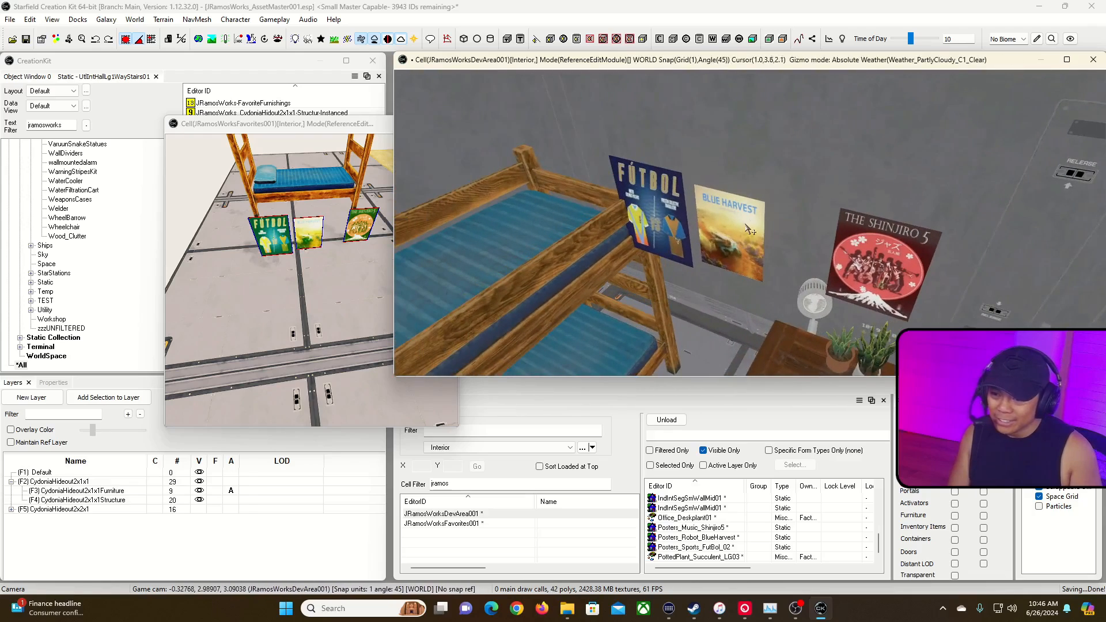
pyautogui.click(718, 223)
pyautogui.click(870, 251)
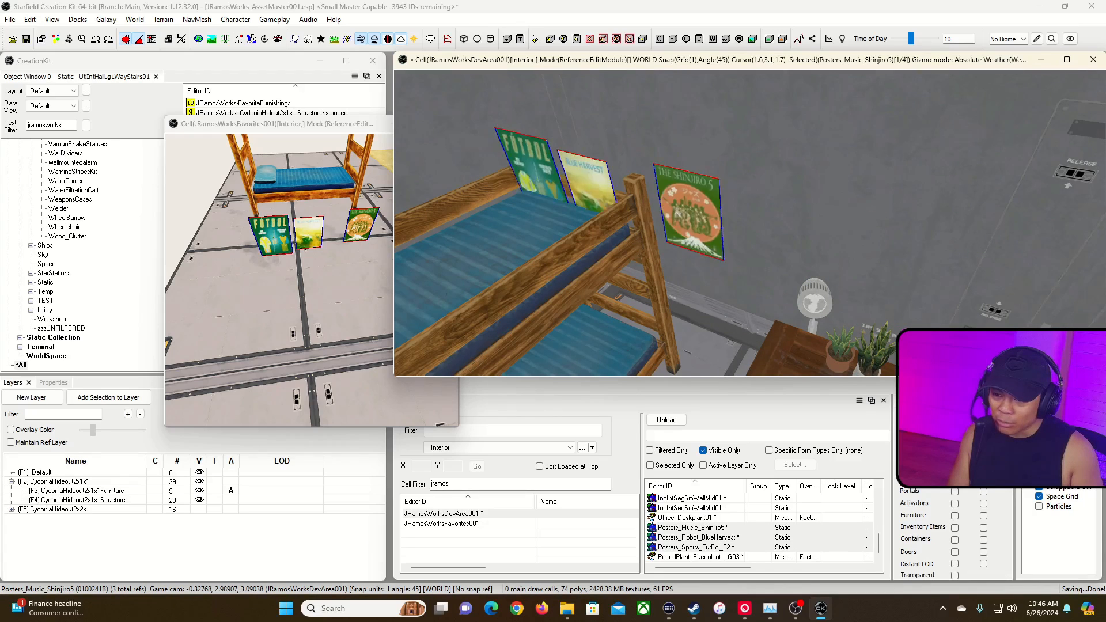
# Move the three selected posters along the wall and position them above the desk beside the bunk bed.
pyautogui.moveTo(560, 176); pyautogui.dragTo(873, 268)
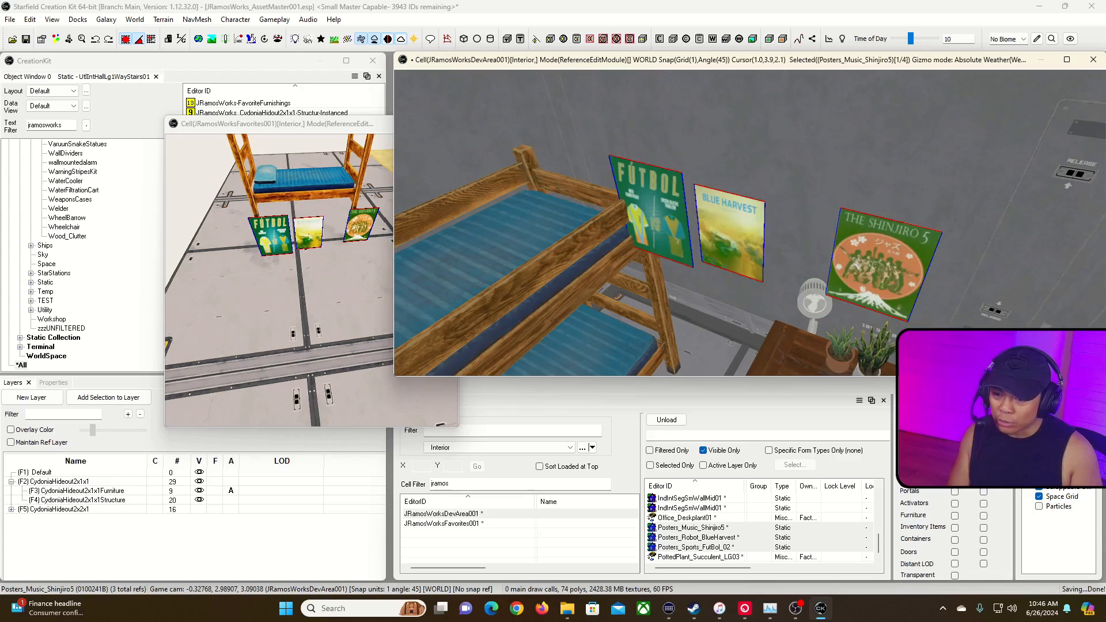
pyautogui.press('q')
pyautogui.moveTo(875, 268); pyautogui.dragTo(974, 215)
pyautogui.moveTo(974, 215); pyautogui.dragTo(880, 139, button='middle')
pyautogui.press('w')
pyautogui.moveTo(887, 140); pyautogui.dragTo(912, 123, button='right')
pyautogui.press('w')
pyautogui.click(961, 112)
# Close the JRamosWorksFavorites001 cell window.
pyautogui.press('a')
pyautogui.press('d')
pyautogui.press('d')
pyautogui.press('d')
pyautogui.press('w')
pyautogui.press('s')
pyautogui.press('w')
pyautogui.press('s')
pyautogui.click(321, 127)
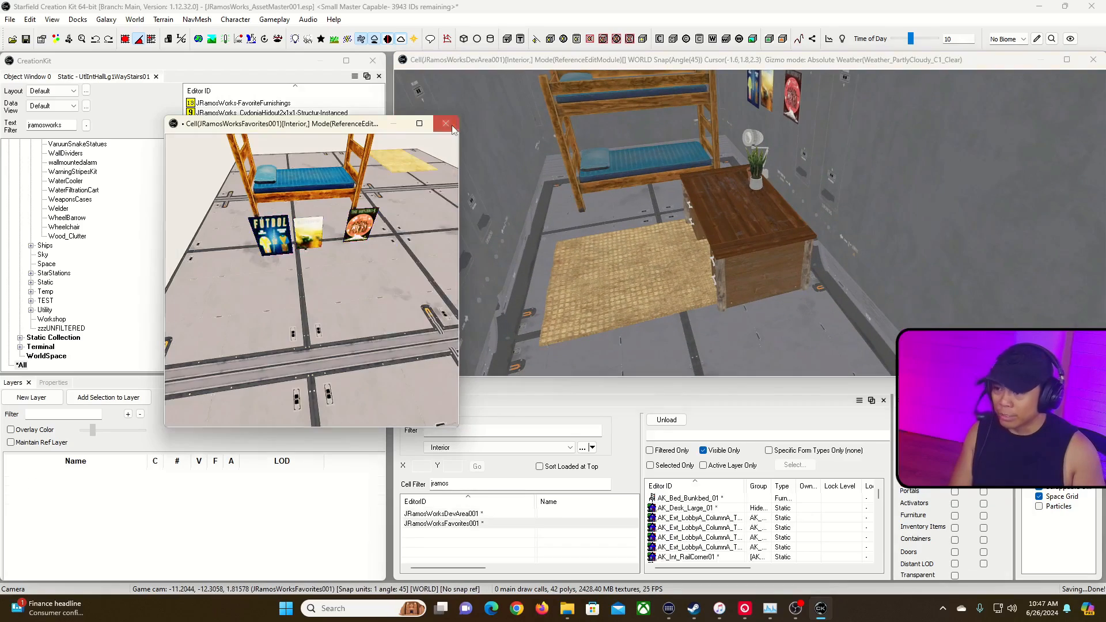
pyautogui.click(452, 128)
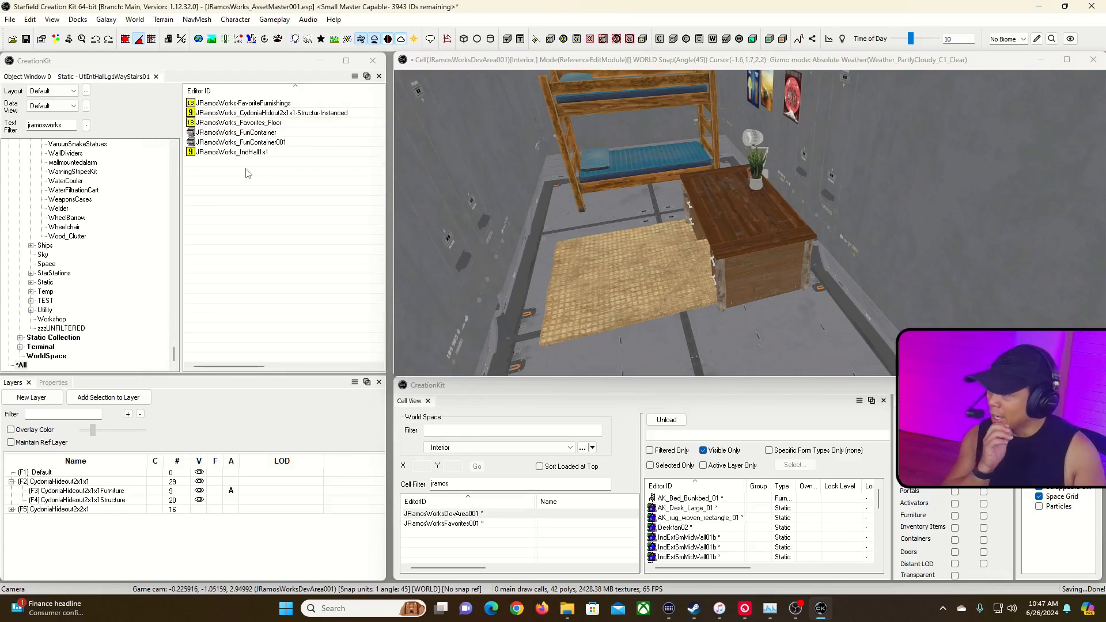
# Place the container JRamosWorks_FunContainer001 from the object list on the floor beside the desk.
pyautogui.click(243, 152)
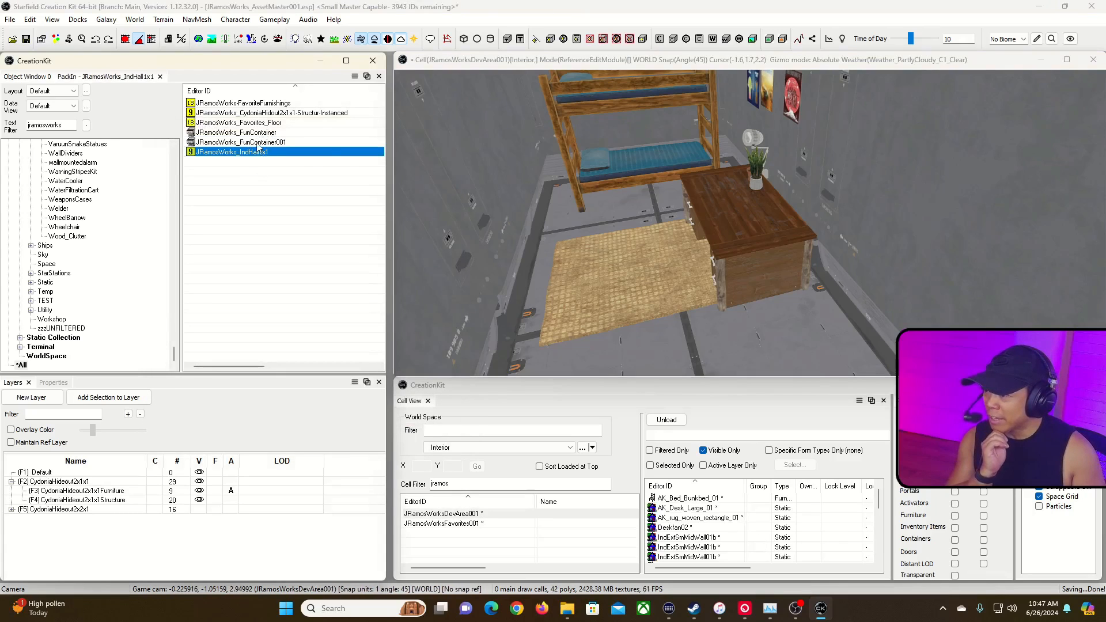
pyautogui.moveTo(257, 144); pyautogui.dragTo(280, 150)
pyautogui.moveTo(721, 326); pyautogui.dragTo(760, 291)
pyautogui.keyDown('shift'); pyautogui.moveTo(762, 319); pyautogui.dragTo(773, 317, button='middle'); pyautogui.keyUp('shift')
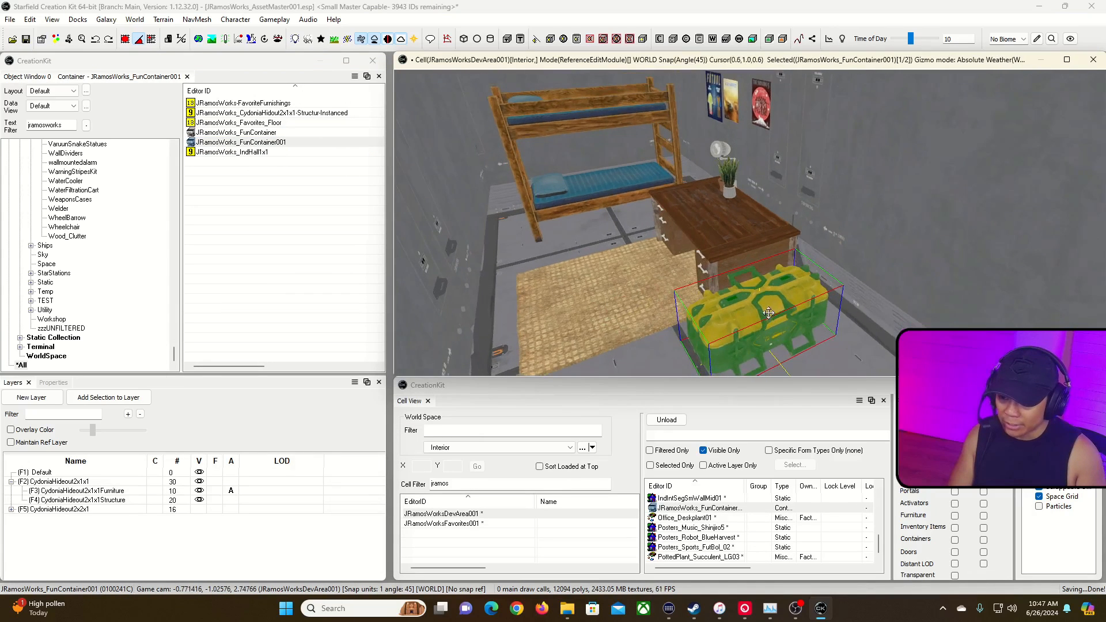
# Turn the container and move it from the floor up onto the desktop.
pyautogui.moveTo(770, 344); pyautogui.dragTo(730, 351)
pyautogui.moveTo(777, 308); pyautogui.dragTo(672, 198)
pyautogui.press('z')
pyautogui.keyDown('shift'); pyautogui.moveTo(775, 326); pyautogui.dragTo(782, 326, button='middle'); pyautogui.keyUp('shift')
pyautogui.scroll(4, 781, 326)
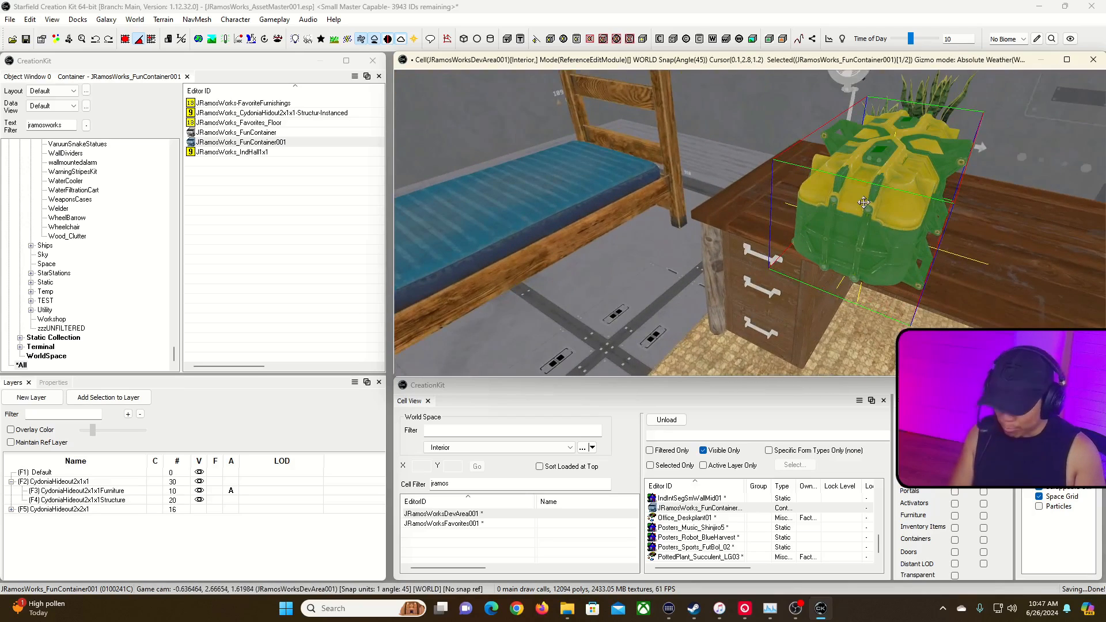
# Scale the container down to a small box and set it on the desktop near the drawer edge.
pyautogui.press('s')
pyautogui.moveTo(921, 157); pyautogui.dragTo(894, 157)
pyautogui.moveTo(871, 223); pyautogui.dragTo(804, 187)
pyautogui.press('shift')
pyautogui.rightClick(828, 188)
pyautogui.click(807, 182)
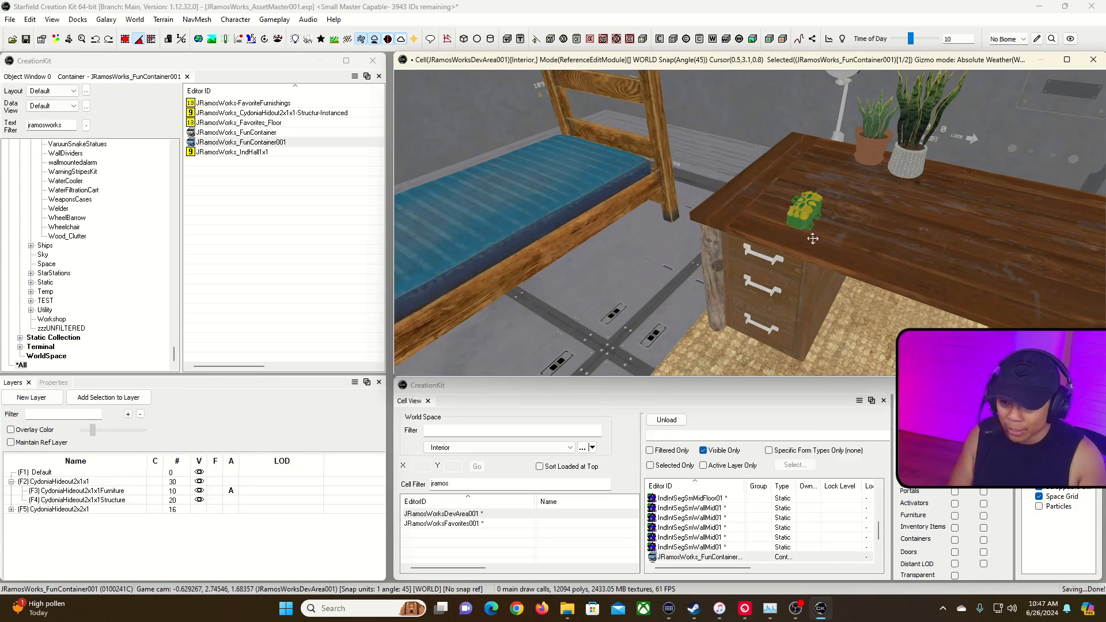
# Show the markers in the room and examine the front side of the small container on the desk.
pyautogui.press('m')
pyautogui.hotkey('ctrl', 'd')
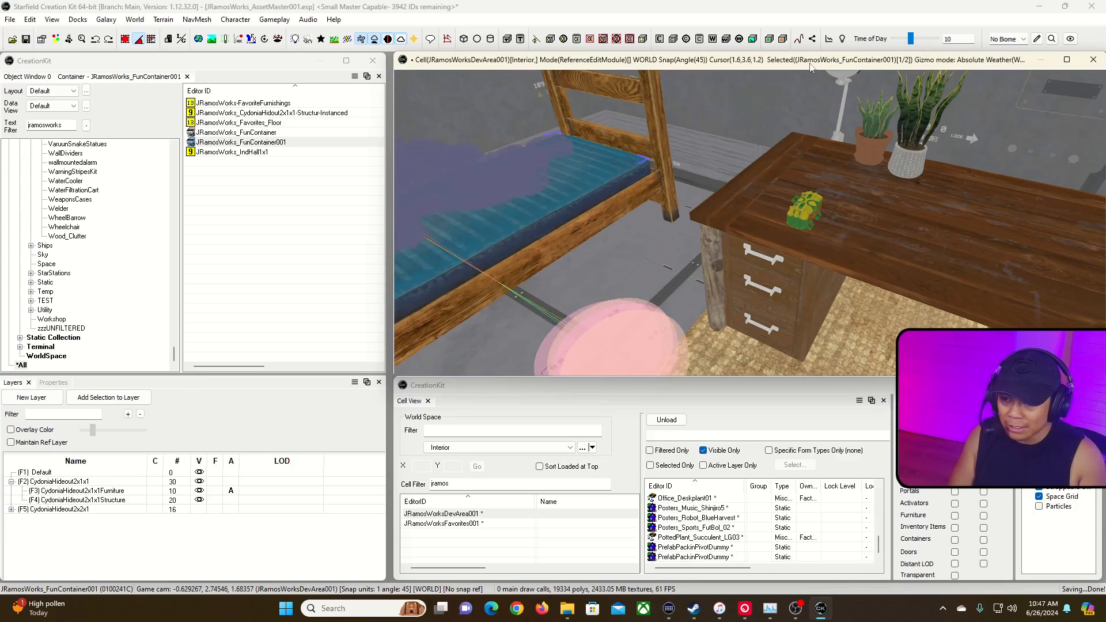
pyautogui.moveTo(832, 213); pyautogui.dragTo(927, 220, button='right')
pyautogui.press('w')
pyautogui.press('a')
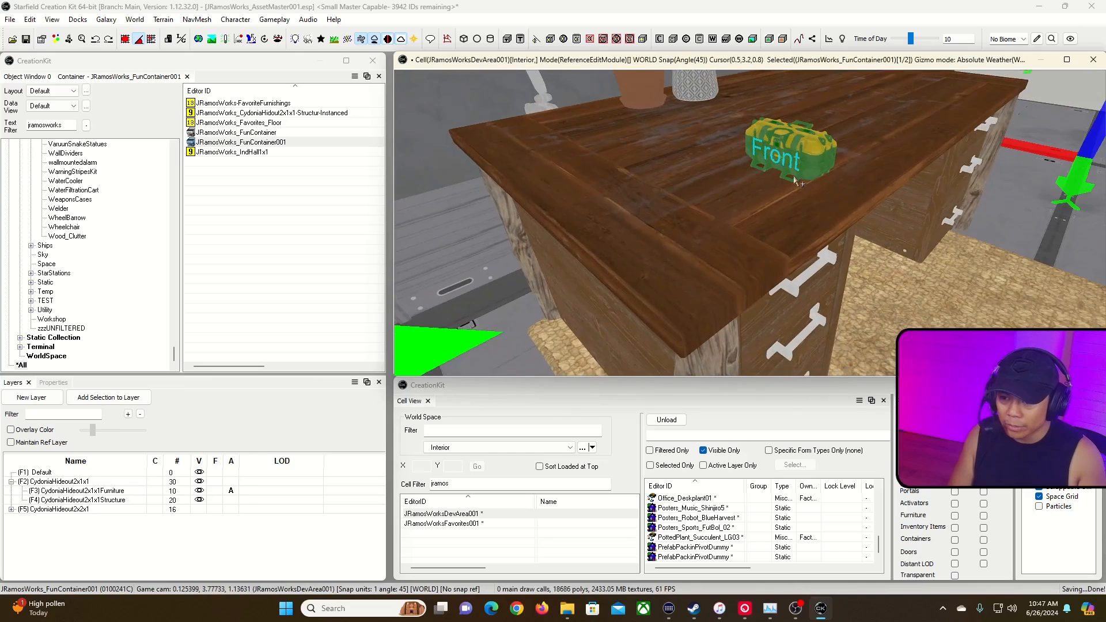
pyautogui.moveTo(790, 153); pyautogui.dragTo(859, 153, button='right')
pyautogui.rightClick(850, 160)
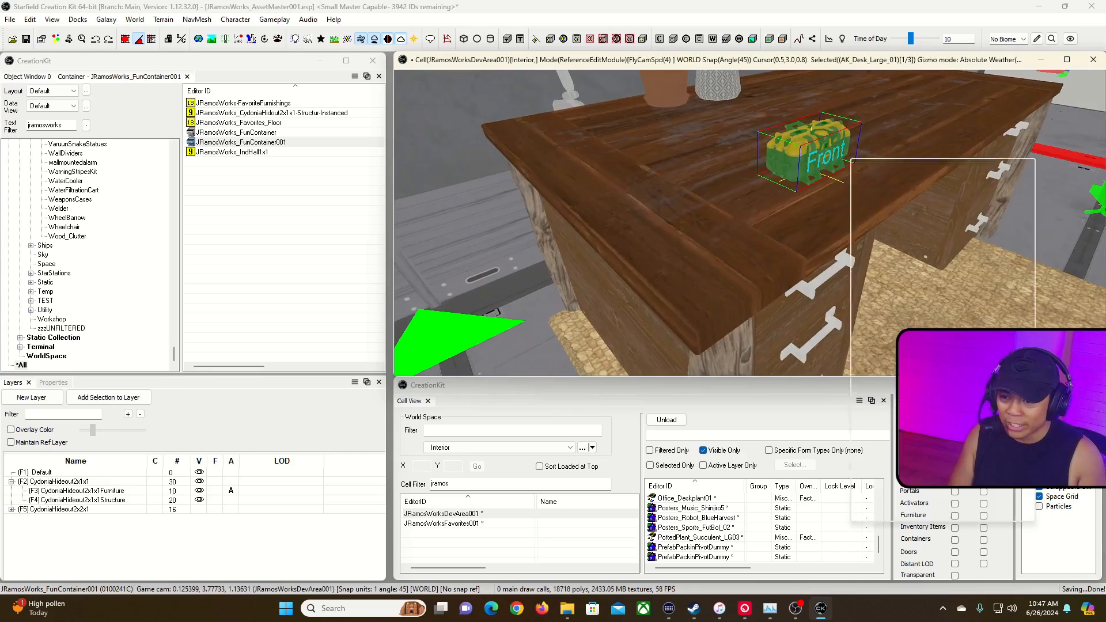
# Select the small container on the desk and try to group it.
pyautogui.click(820, 155)
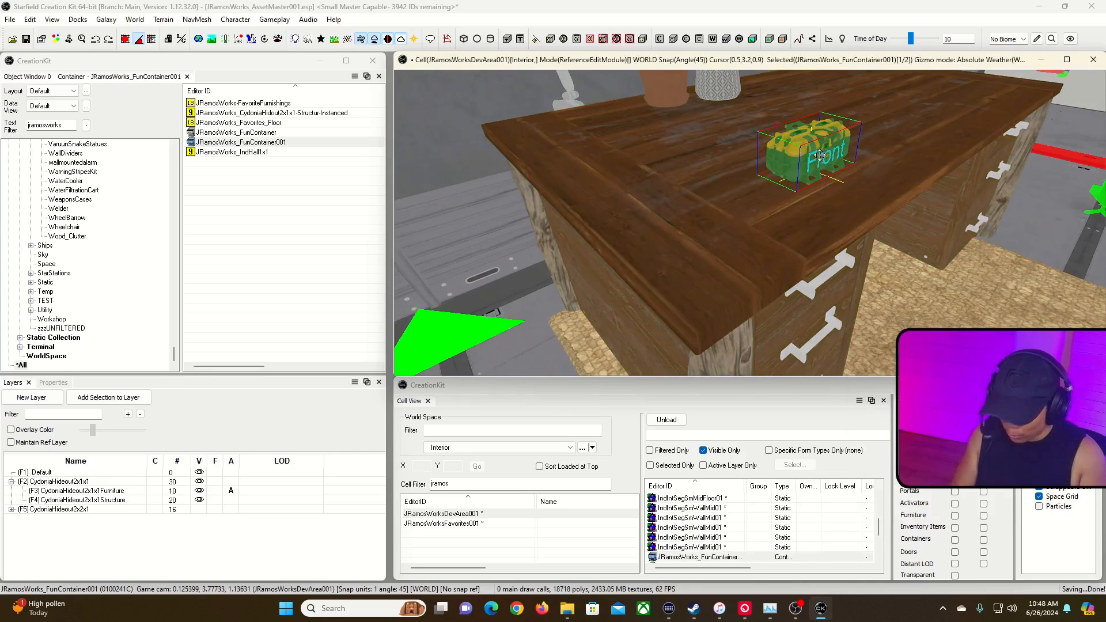
pyautogui.hotkey('ctrl', 'g')
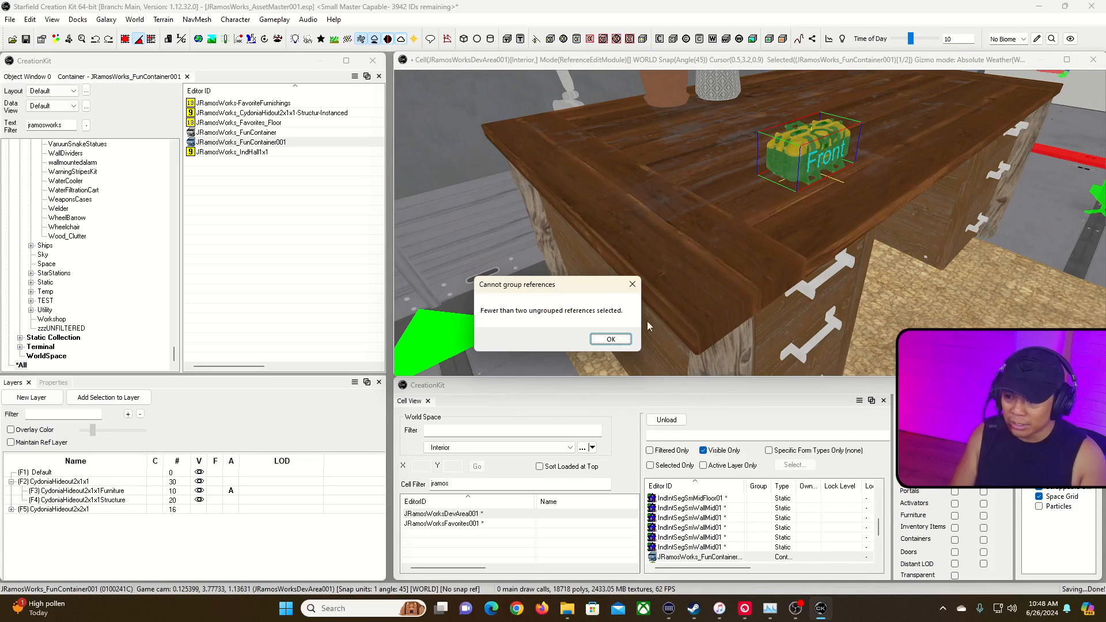
pyautogui.click(615, 339)
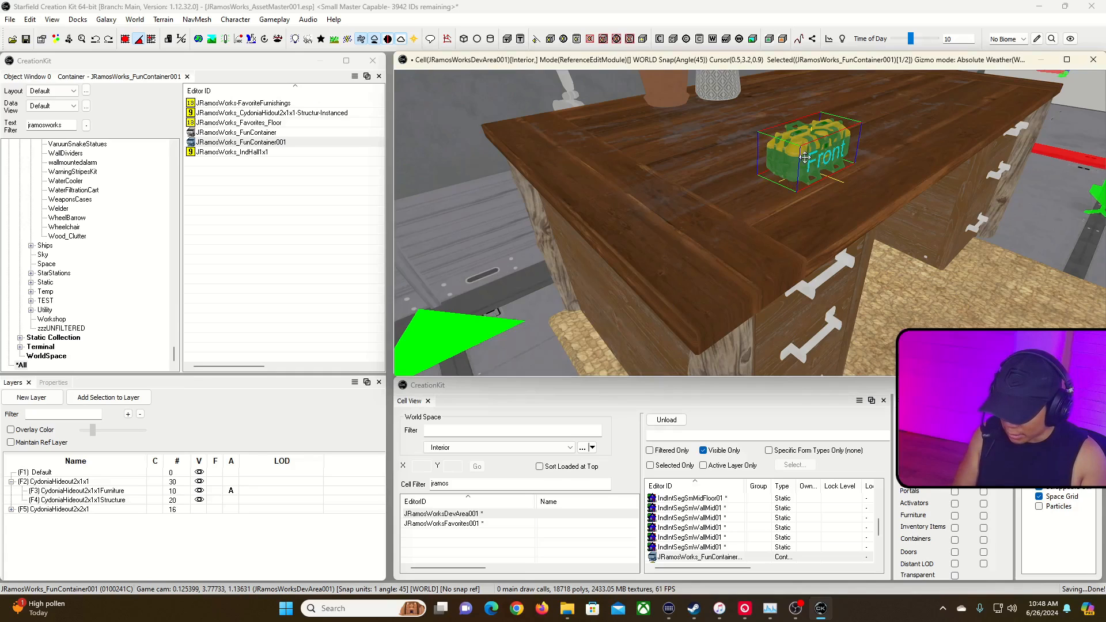
# Turn off snapping and move the container across the desktop toward the potted plants.
pyautogui.hotkey('ctrl', 'q')
pyautogui.moveTo(804, 157)
pyautogui.mouseDown(button='right')
pyautogui.moveTo(824, 157)
pyautogui.moveTo(783, 157)
pyautogui.moveTo(797, 158)
pyautogui.mouseUp(button='right')
pyautogui.moveTo(810, 161); pyautogui.dragTo(655, 138)
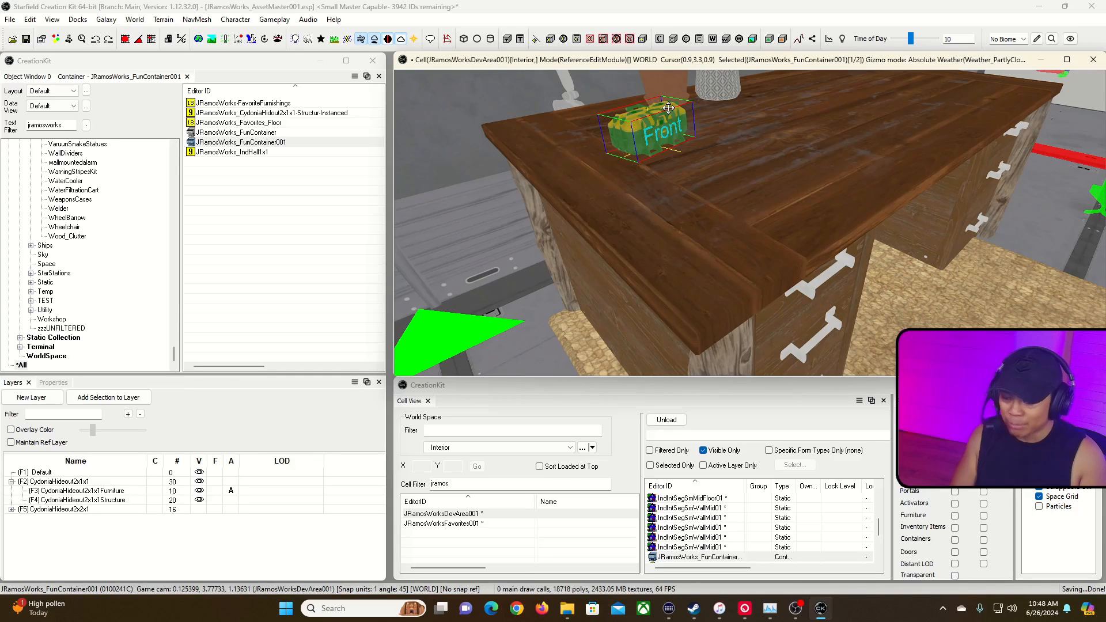
pyautogui.press('`')
pyautogui.press('`')
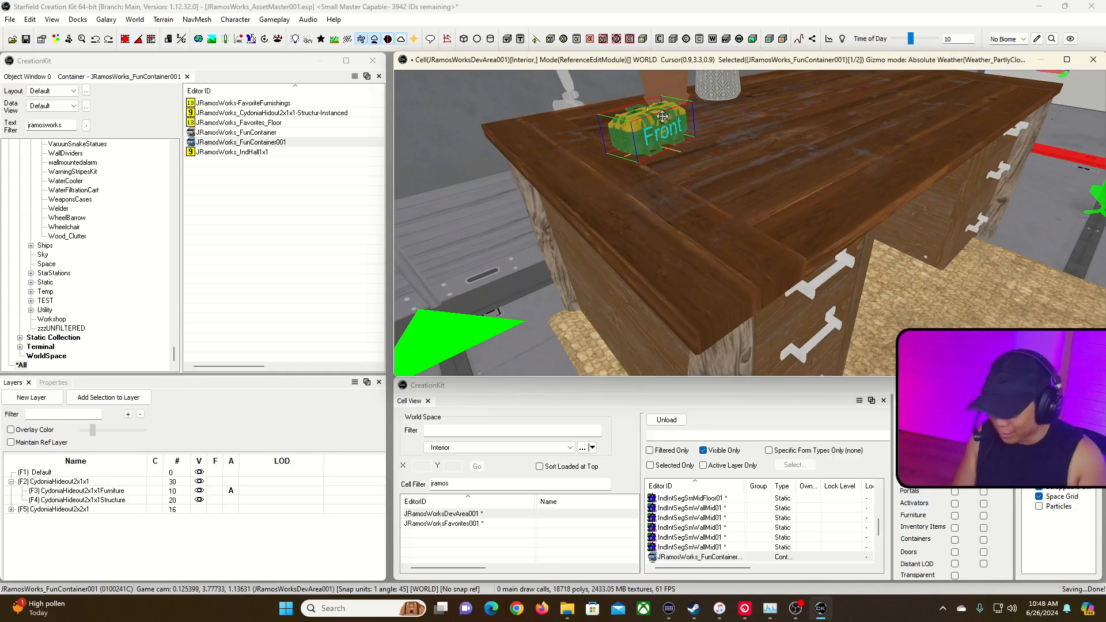
# Adjust the container's position so it sits on the desktop corner next to the potted plants.
pyautogui.scroll(-3, 677, 138)
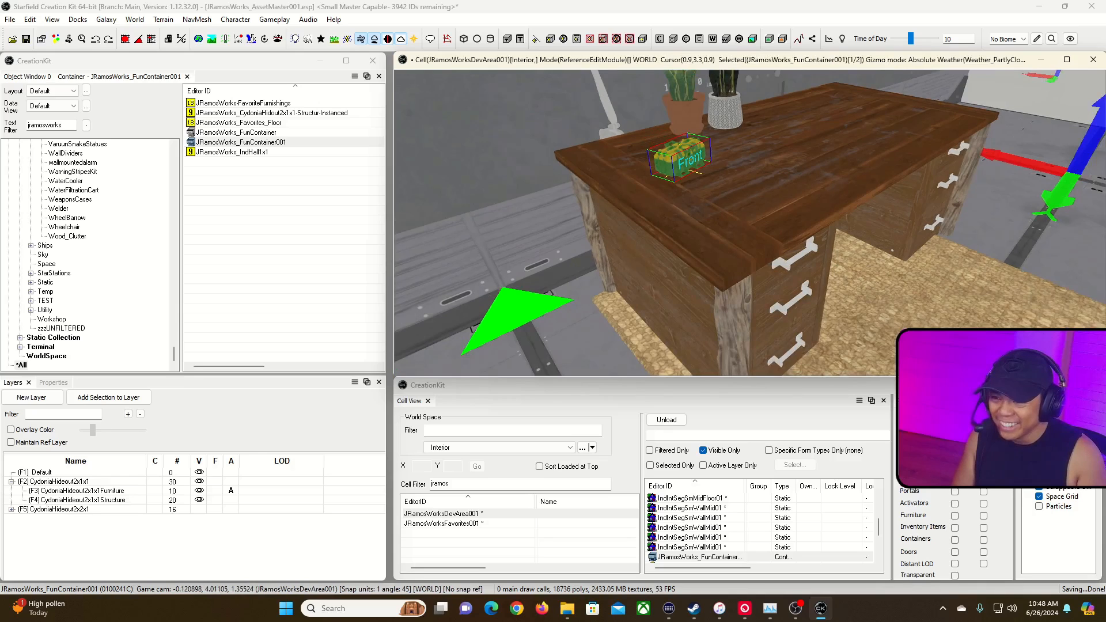
pyautogui.press('f')
pyautogui.moveTo(681, 161); pyautogui.dragTo(762, 126)
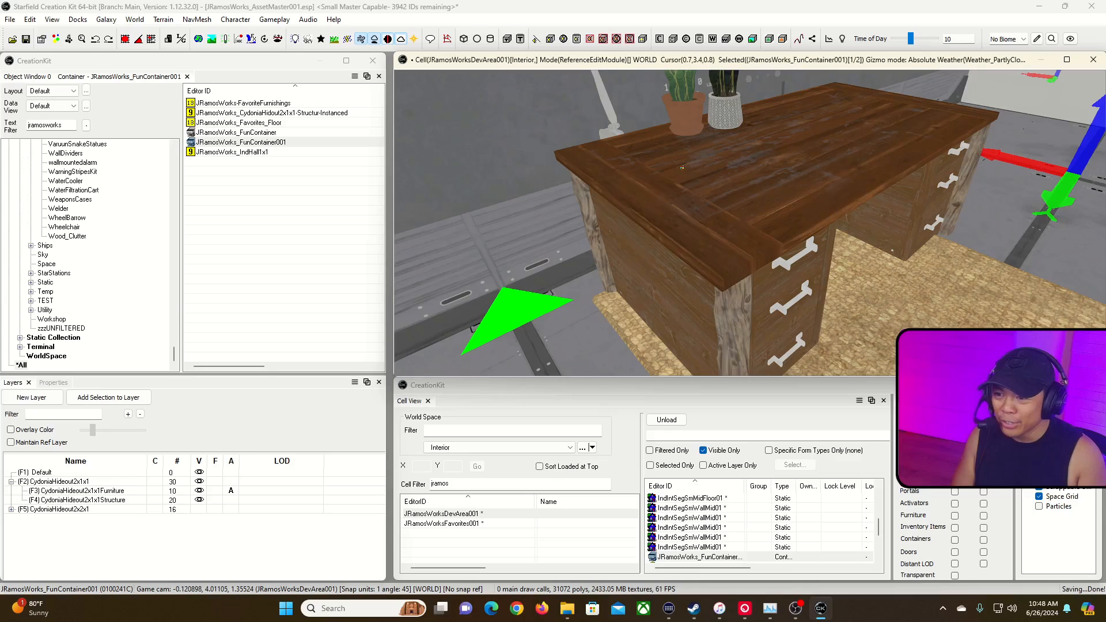
pyautogui.moveTo(682, 166); pyautogui.dragTo(648, 157)
# Examine the desk arrangement from the front and reselect the small container.
pyautogui.press('d')
pyautogui.moveTo(701, 187); pyautogui.dragTo(706, 231, button='right')
pyautogui.press('s')
pyautogui.press('s')
pyautogui.click(277, 218)
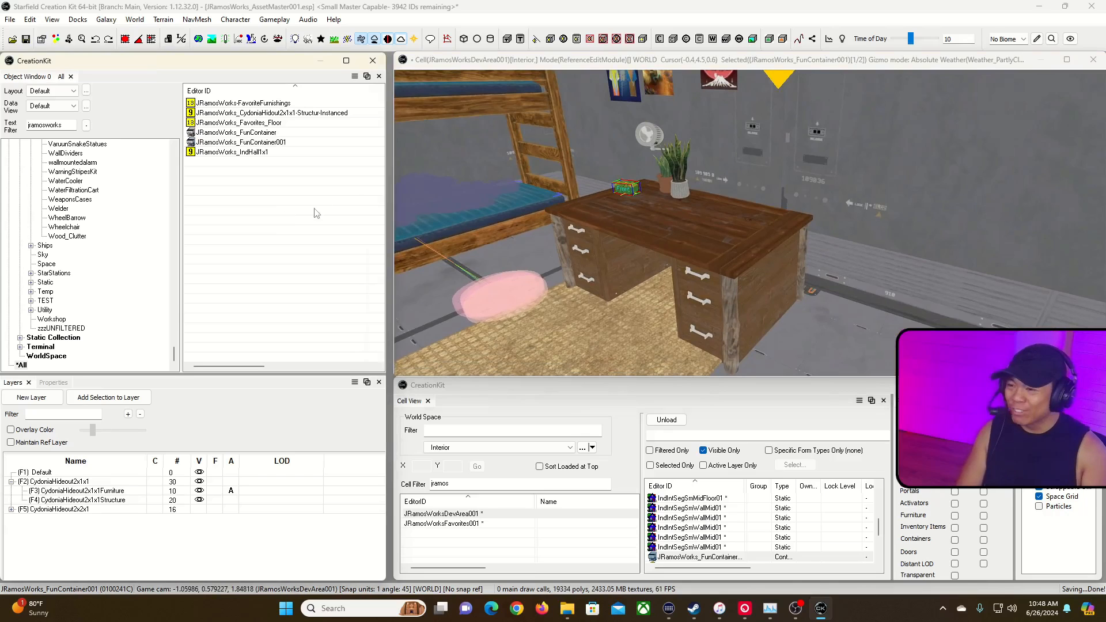
pyautogui.click(594, 215)
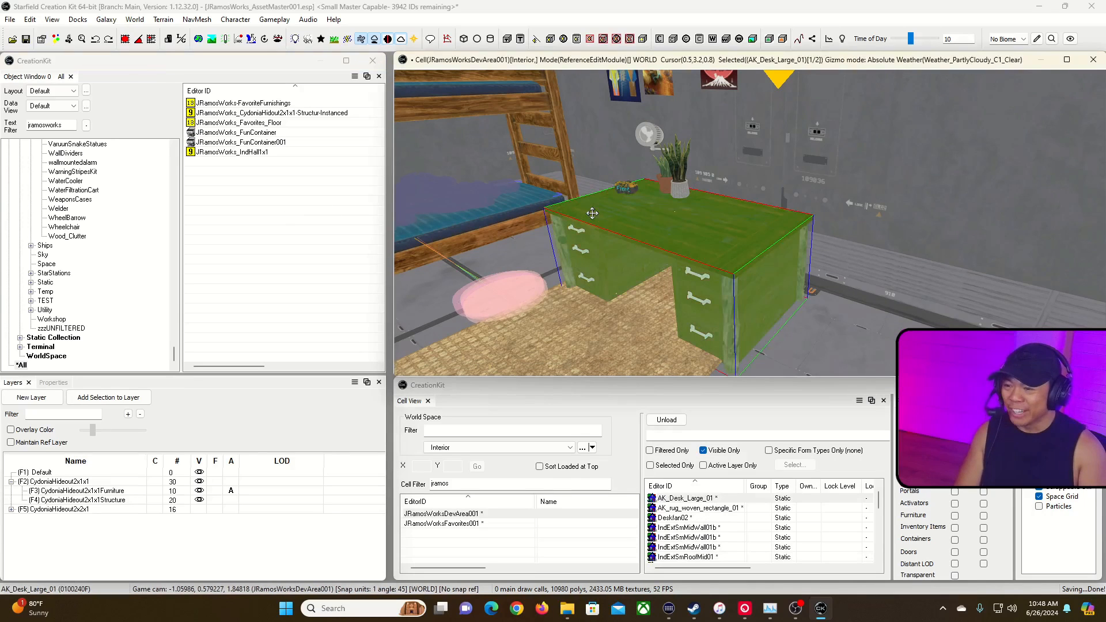
pyautogui.click(630, 189)
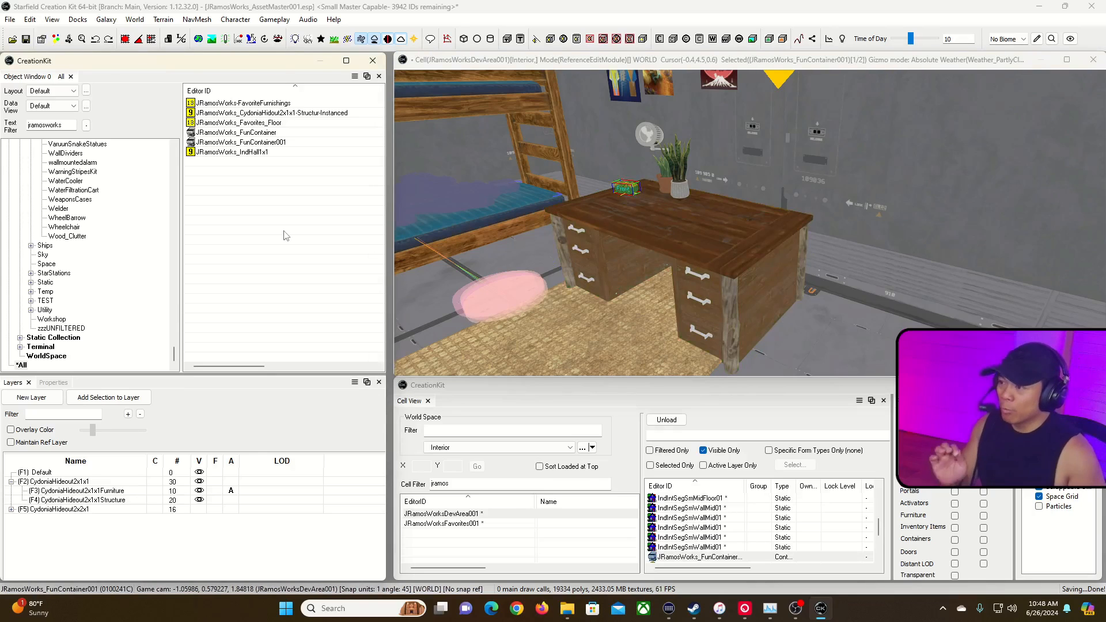
# Filter the object list by "kiosk" and look through the matching entries.
pyautogui.doubleClick(66, 127)
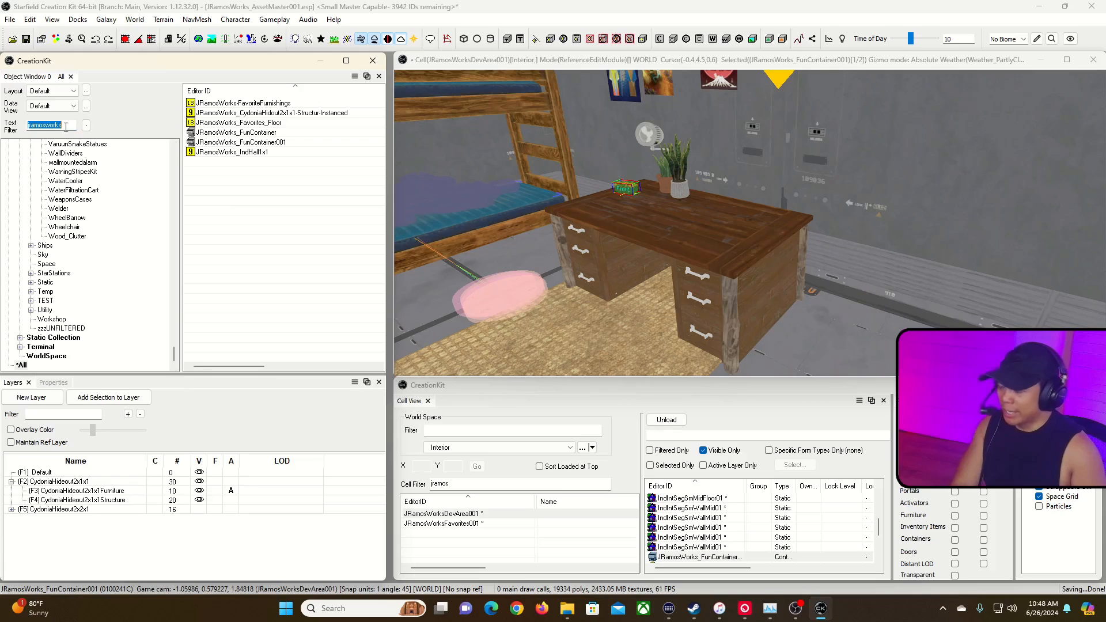
pyautogui.write('cr')
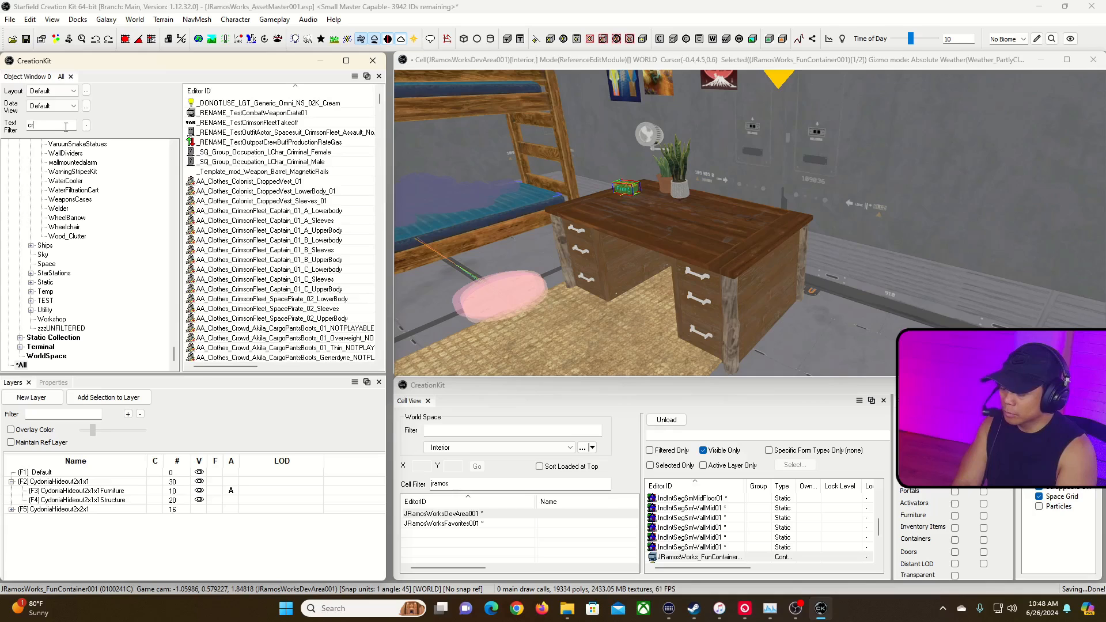
pyautogui.press('BackSpace')
pyautogui.press('BackSpace')
pyautogui.write('kr')
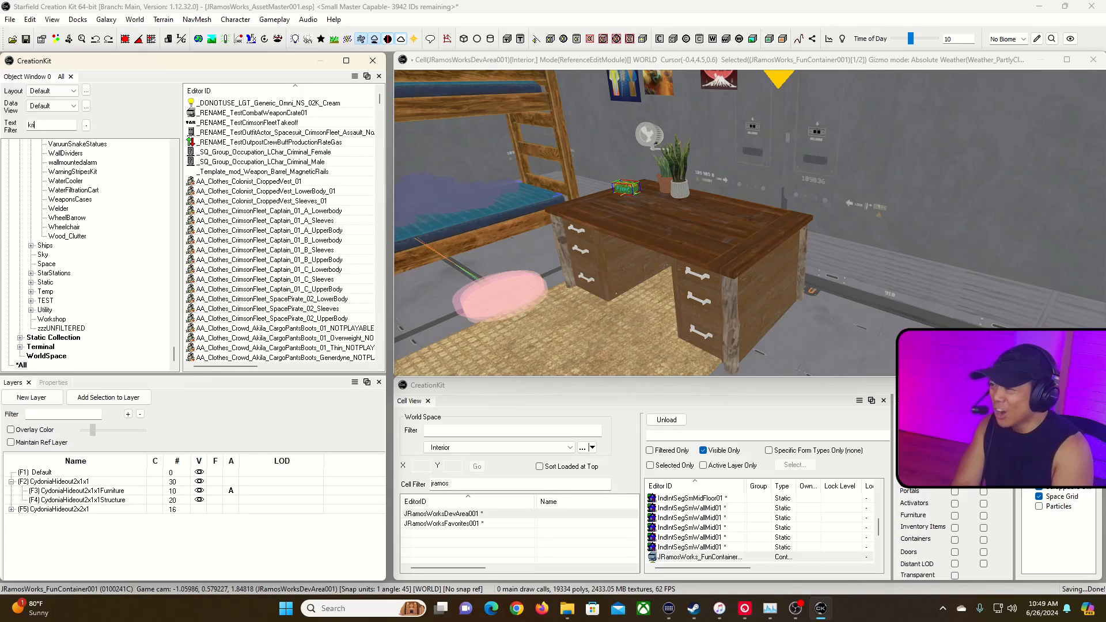
pyautogui.write('io')
pyautogui.write('iosk')
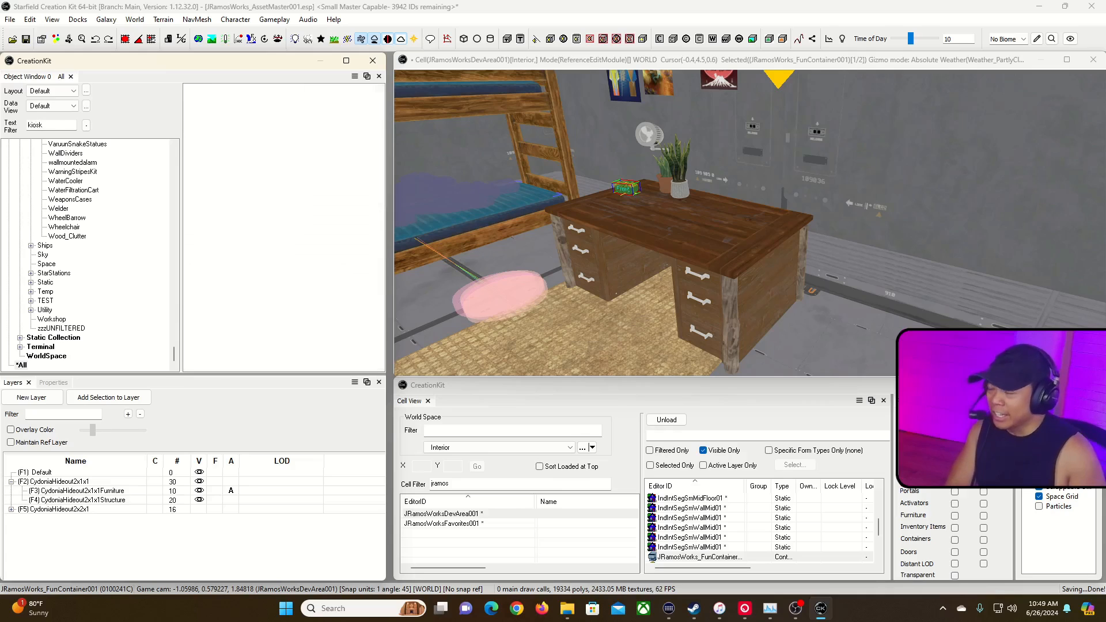
pyautogui.scroll(-4, 377, 181)
pyautogui.scroll(-3, 255, 180)
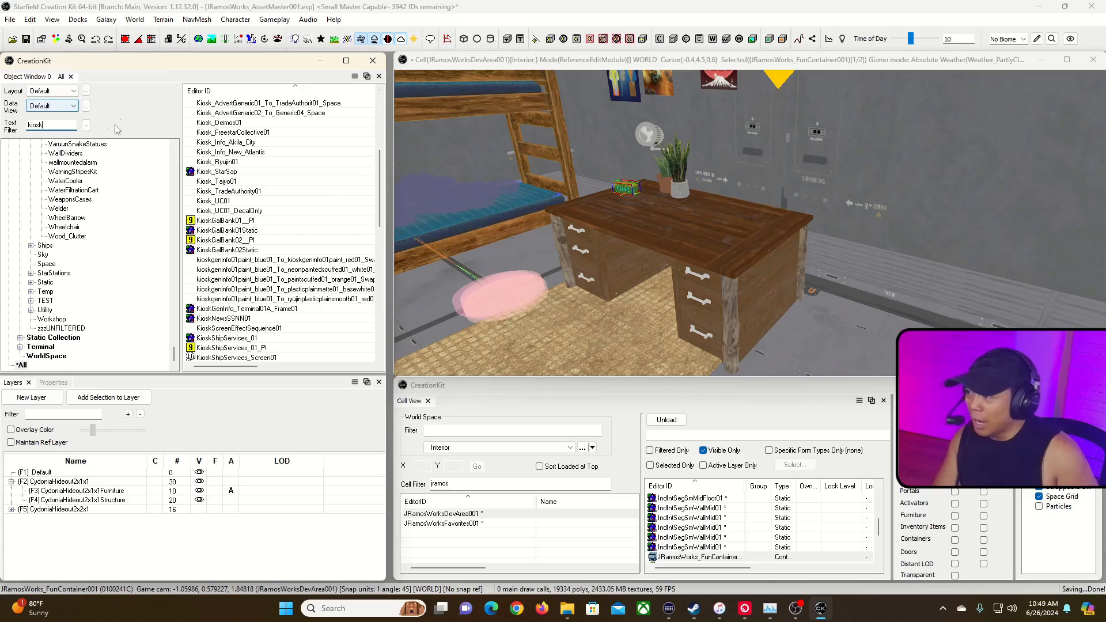
# Add wildcards around the object filter text so it reads "*kiosk*".
pyautogui.click(86, 126)
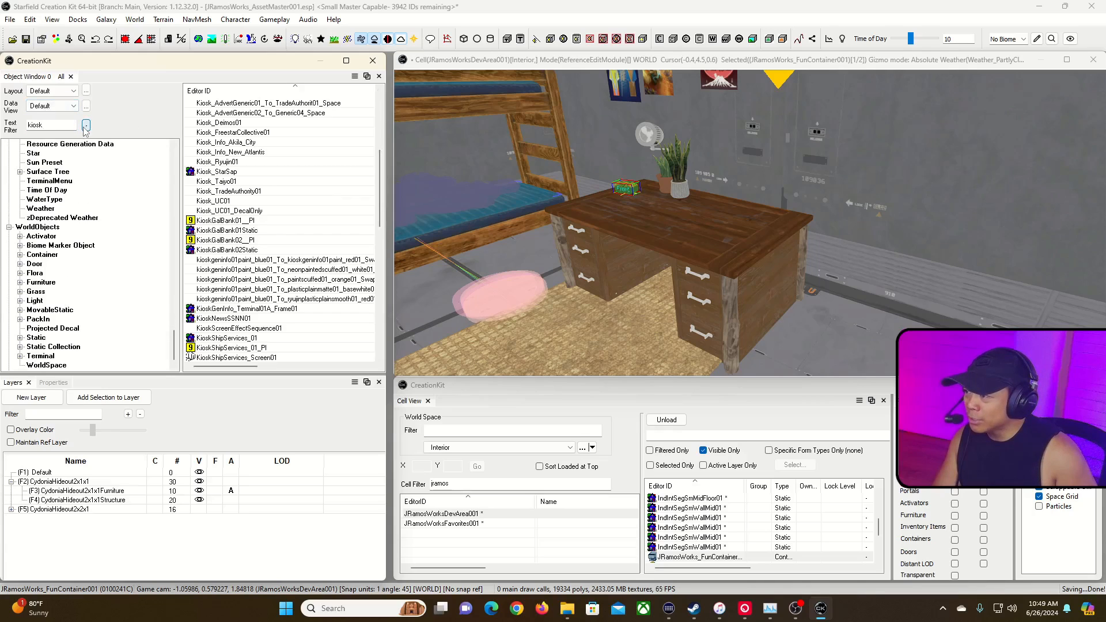
pyautogui.scroll(-1, 151, 303)
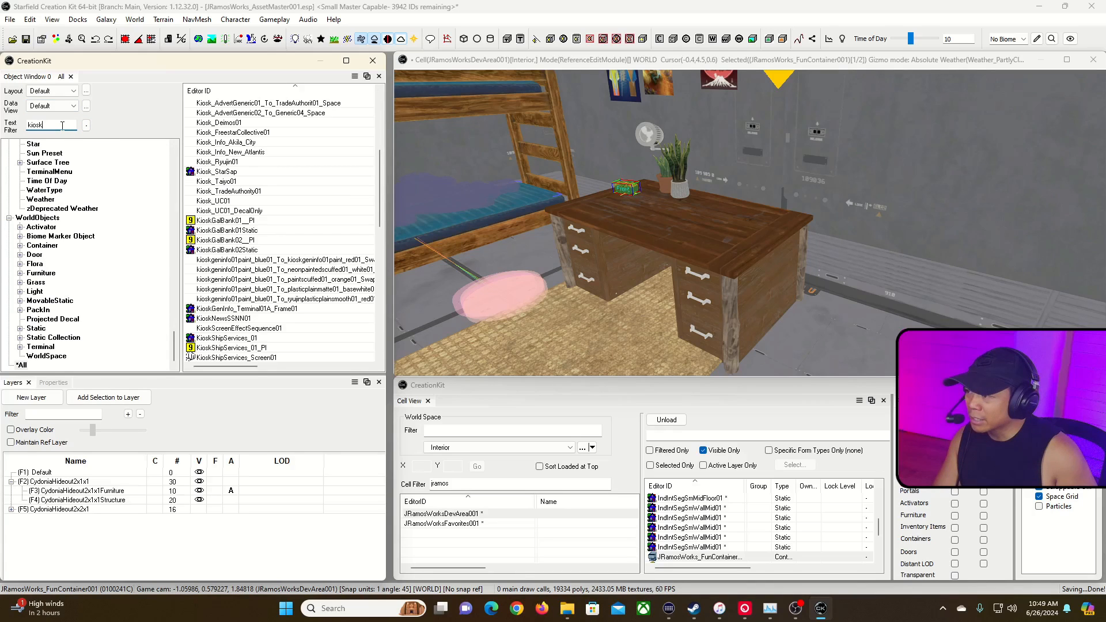
pyautogui.press('Left')
pyautogui.press('Left')
pyautogui.press('Left')
pyautogui.write('*')
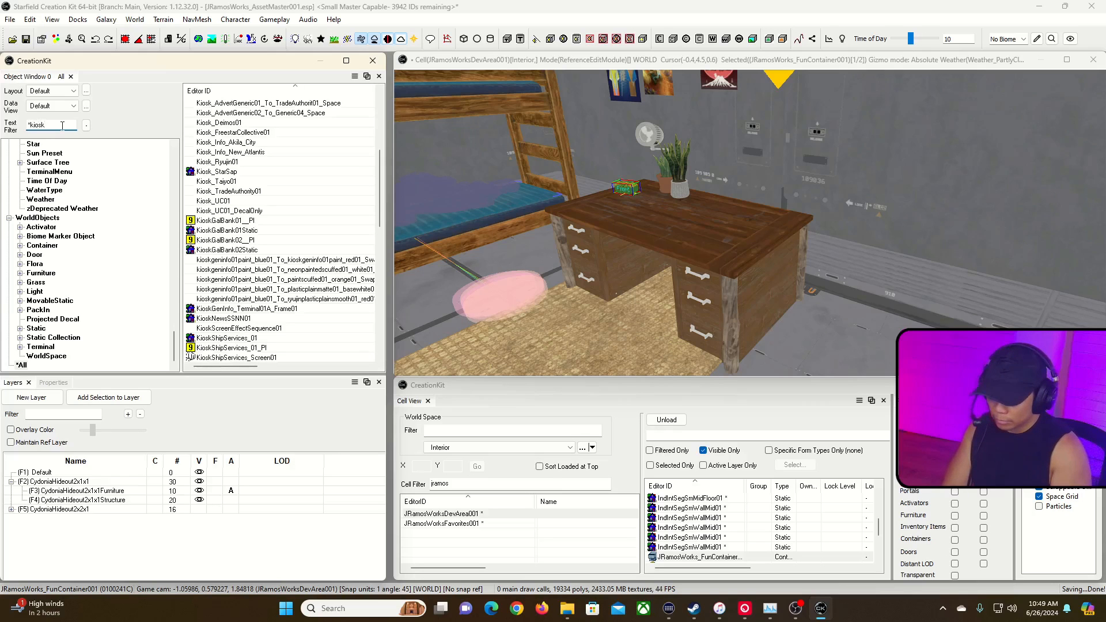
pyautogui.press('End')
pyautogui.write('*')
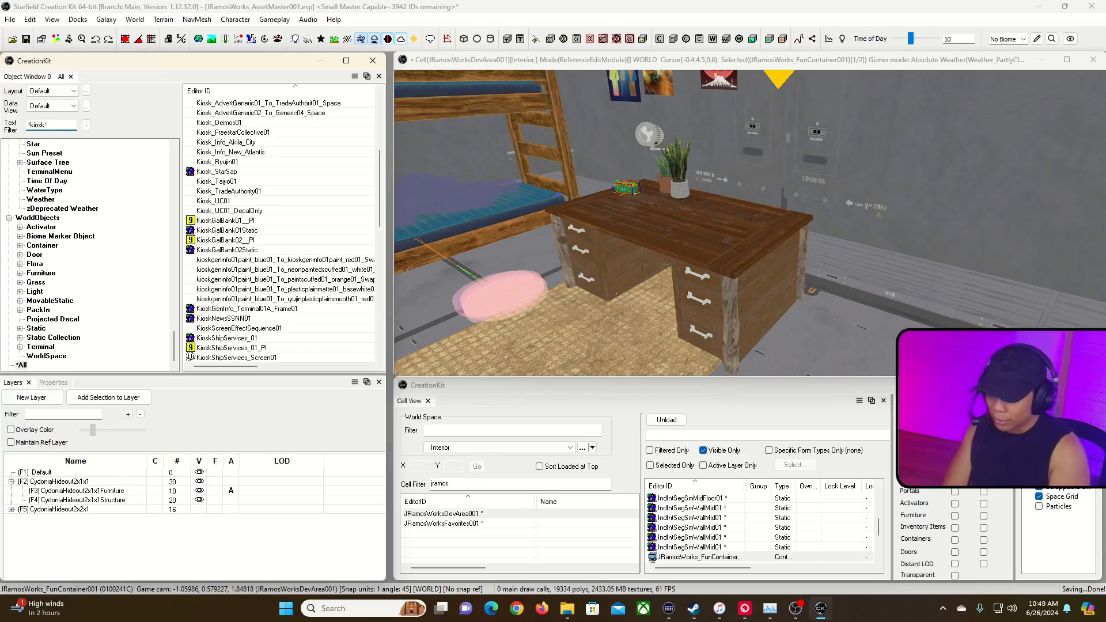
# Extend the object filter to "*kiosk*,chunk" and look through the entries.
pyautogui.write(' f')
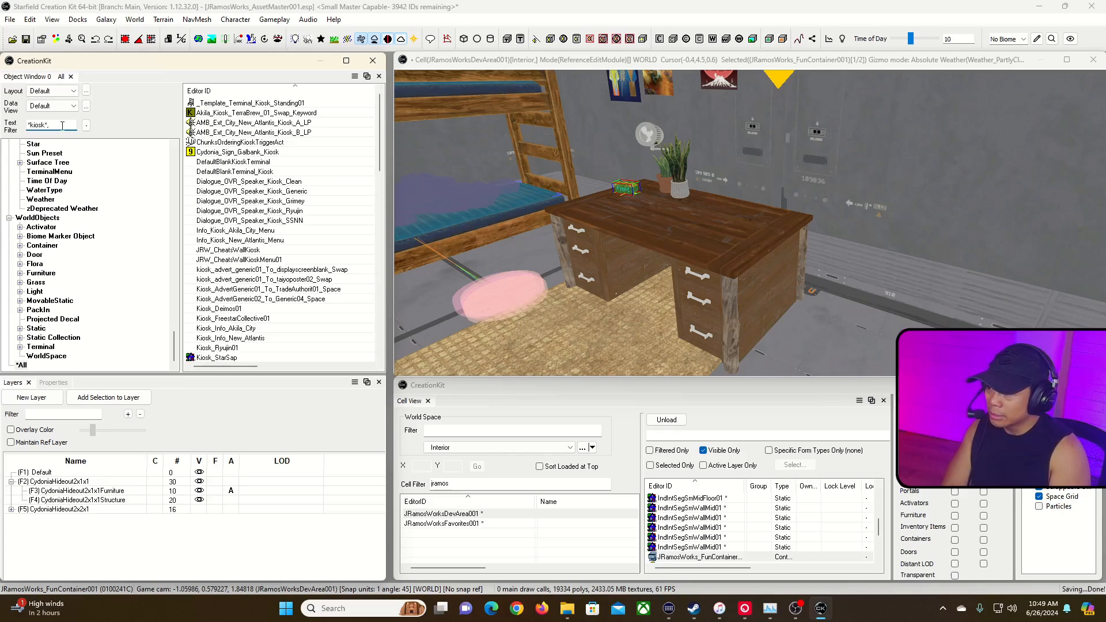
pyautogui.write('hunk')
pyautogui.scroll(-3, 257, 221)
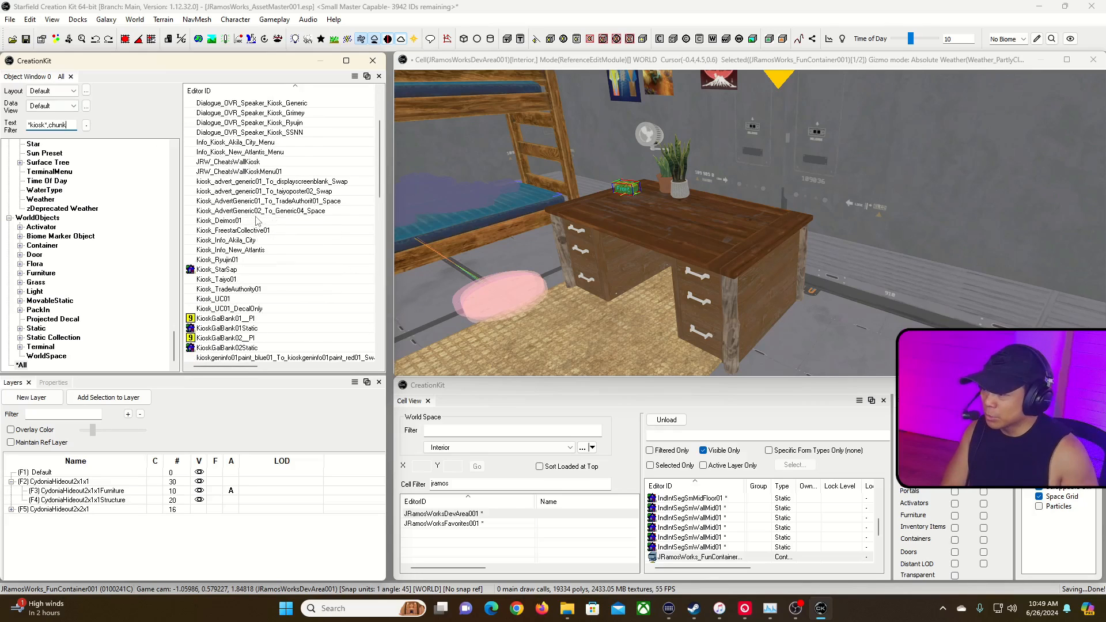
pyautogui.scroll(-2, 258, 221)
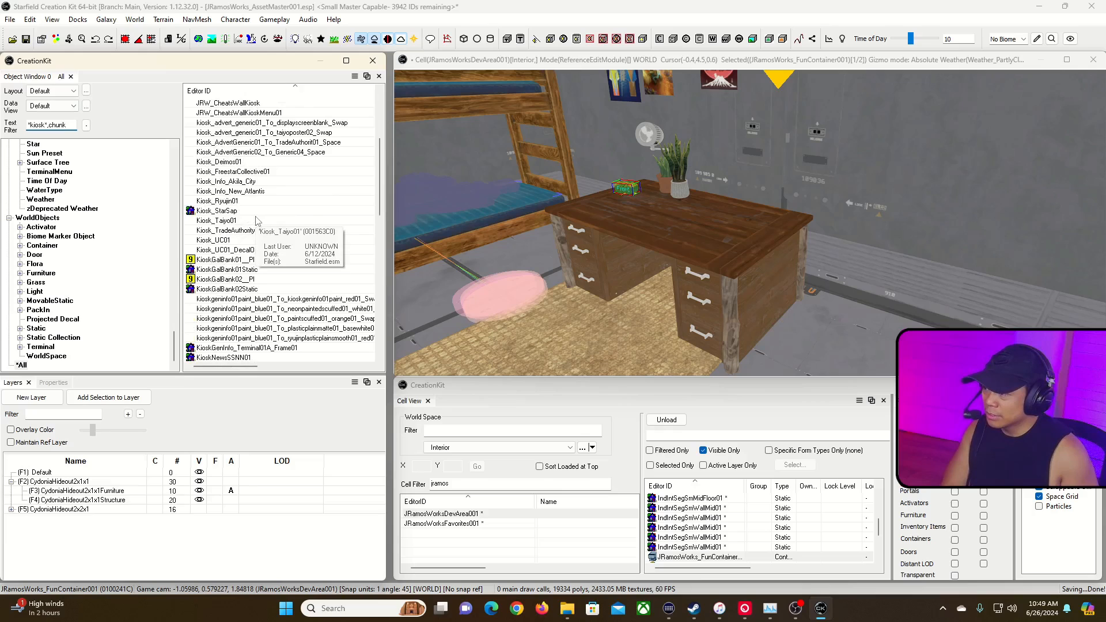
# Change the object filter to "kiosk, chunks" without wildcards and look through the matching entries.
pyautogui.click(46, 124)
pyautogui.write('*')
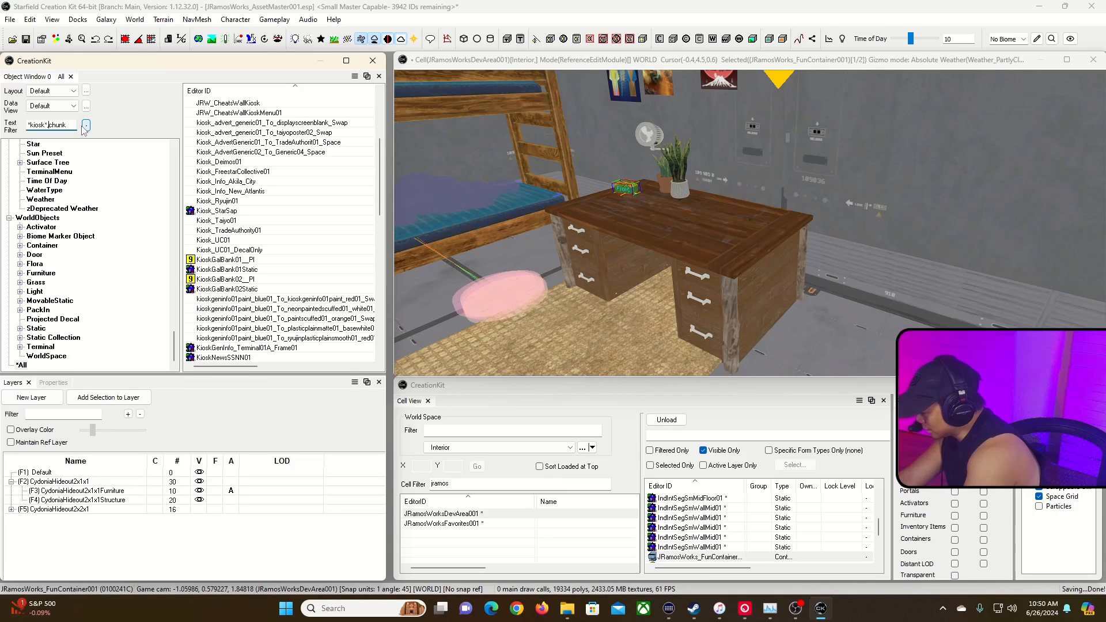
pyautogui.click(49, 126)
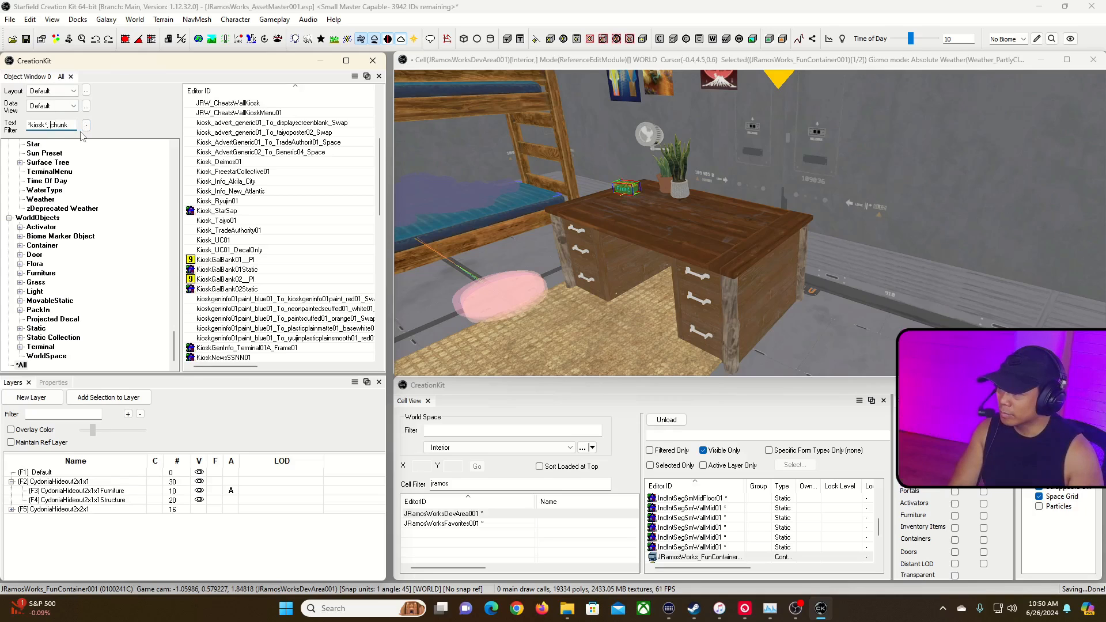
pyautogui.click(72, 125)
pyautogui.press('BackSpace')
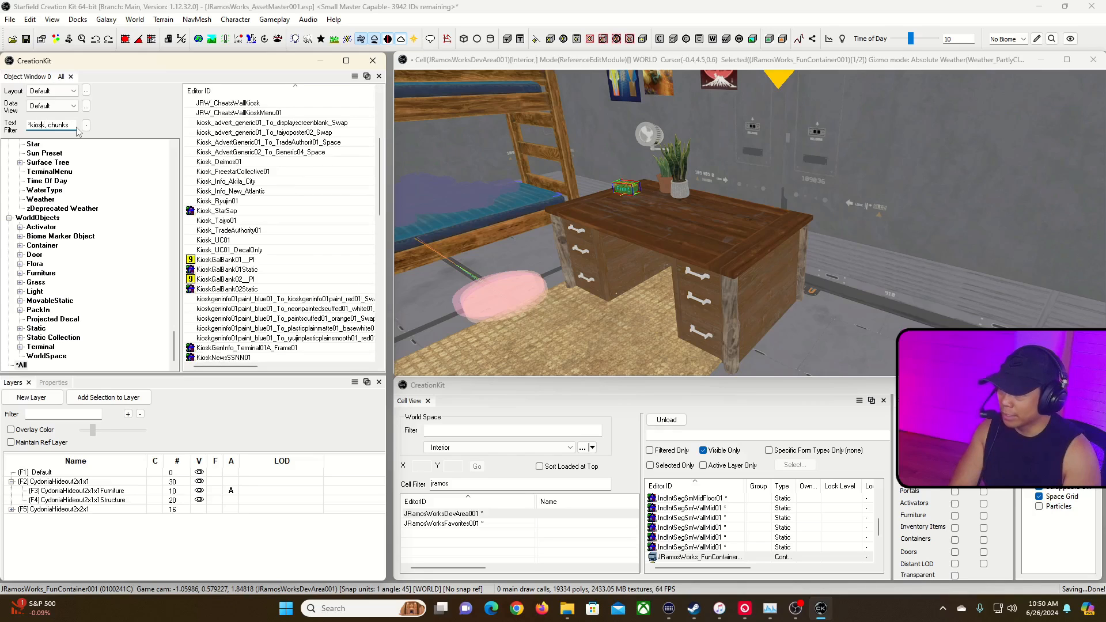
pyautogui.press('BackSpace')
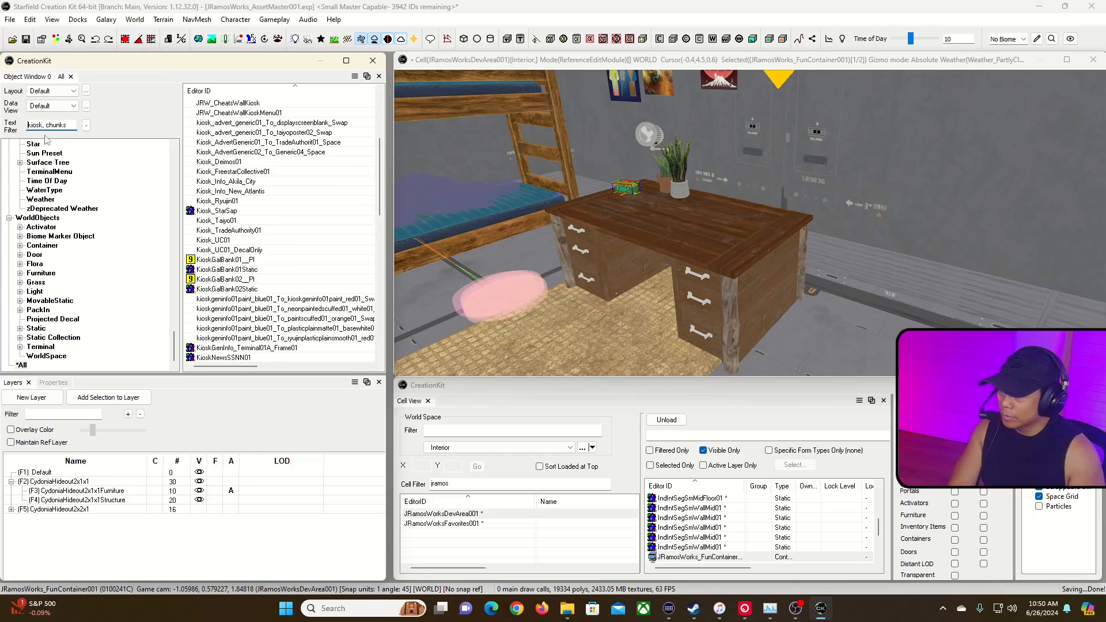
pyautogui.press('BackSpace')
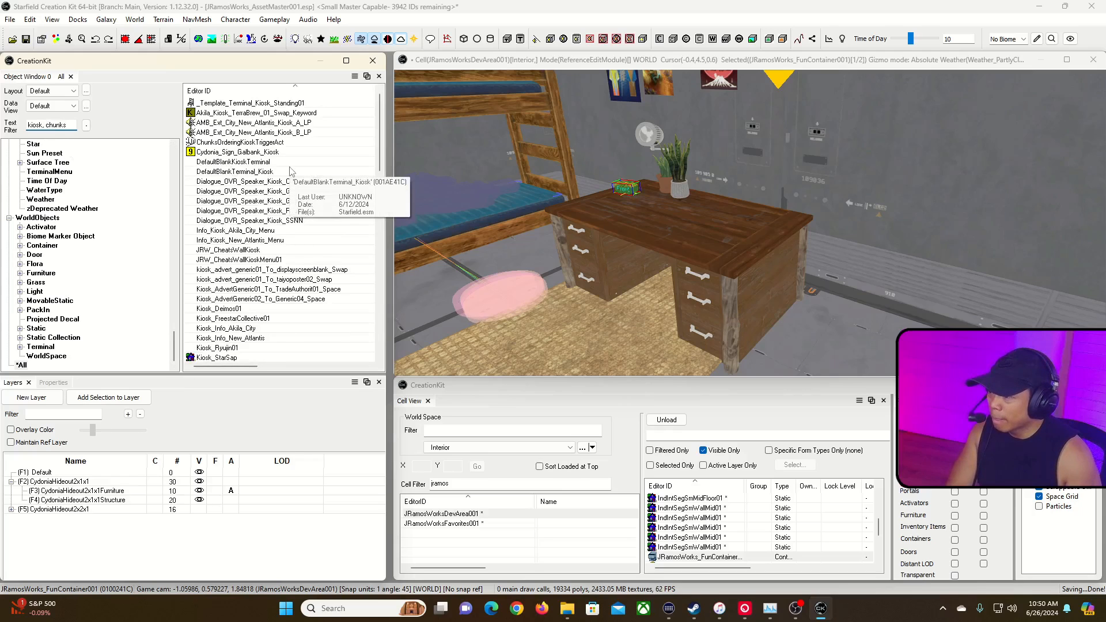
pyautogui.scroll(-10, 257, 272)
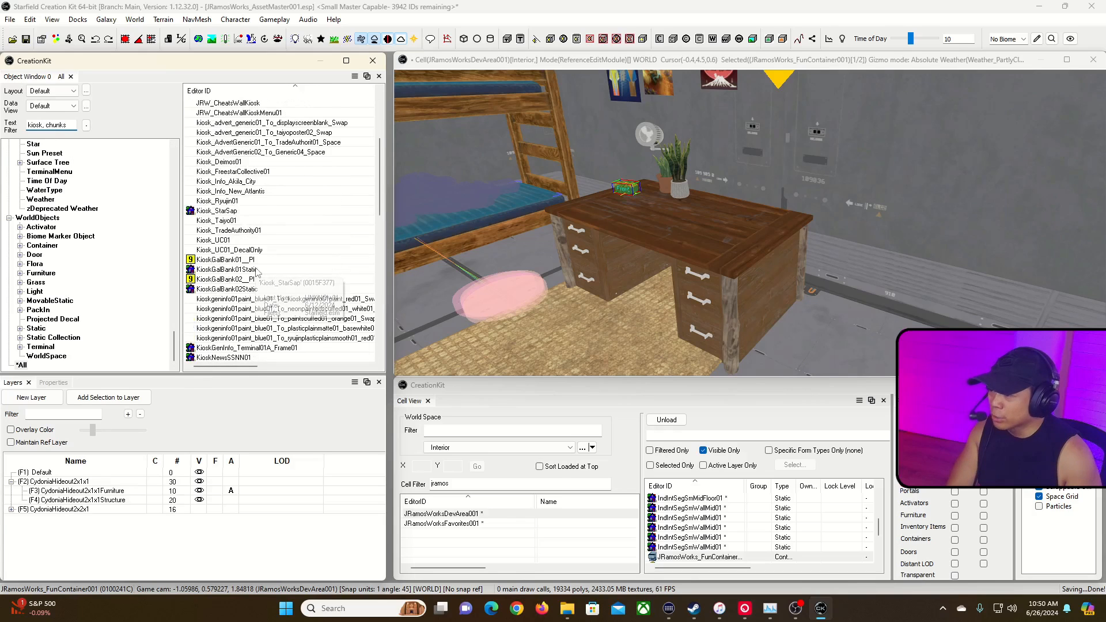
pyautogui.scroll(-7, 257, 272)
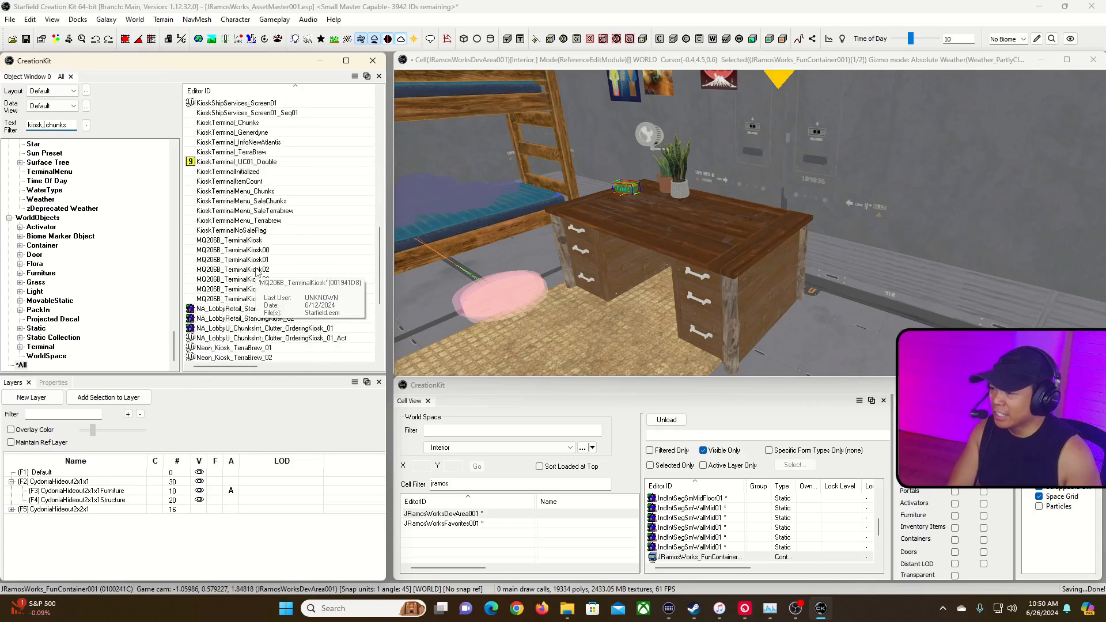
# Try combining the object filter terms as "kiosk &chunks", and restore the comma between them.
pyautogui.doubleClick(58, 125)
pyautogui.moveTo(380, 280); pyautogui.dragTo(381, 112)
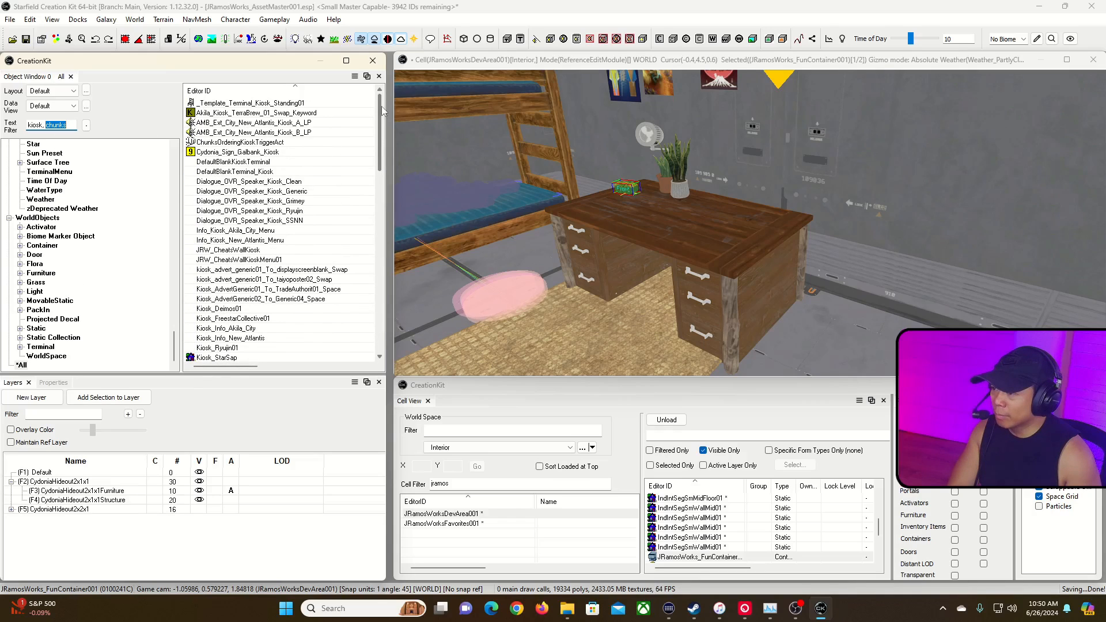
pyautogui.click(45, 125)
pyautogui.press('BackSpace')
pyautogui.write('&')
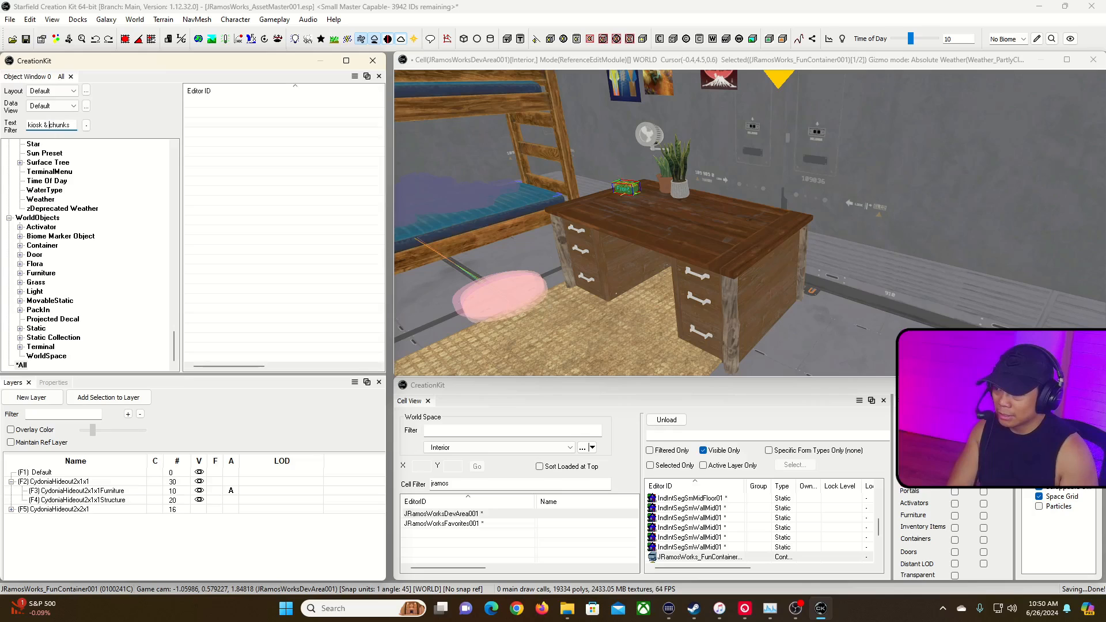
pyautogui.press('BackSpace')
pyautogui.press('BackSpace')
pyautogui.press('BackSpace')
pyautogui.write(',')
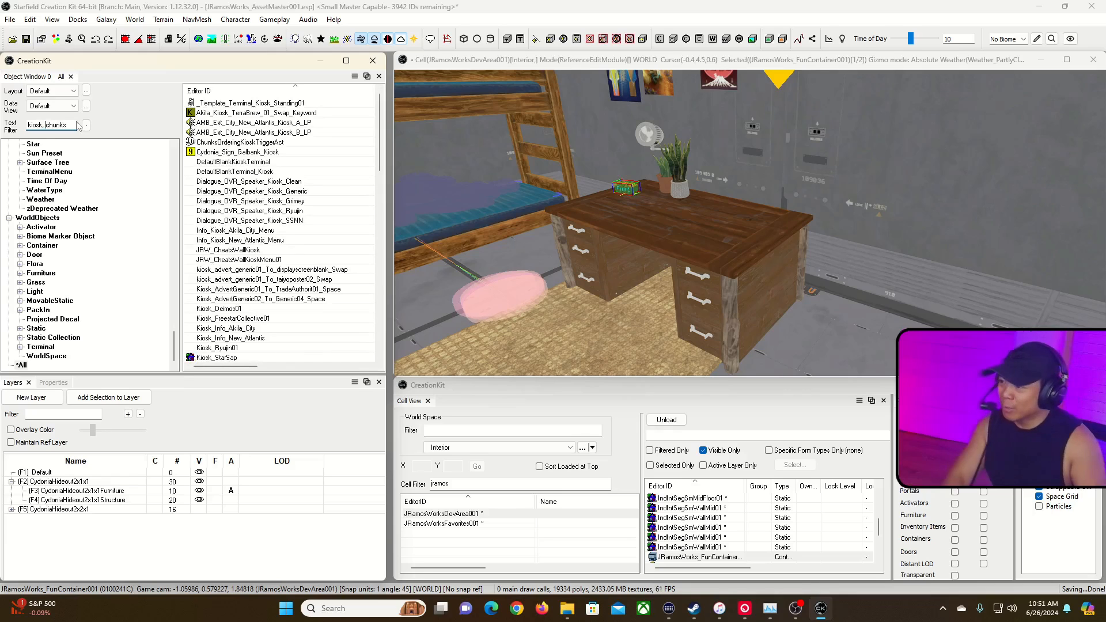
pyautogui.doubleClick(56, 125)
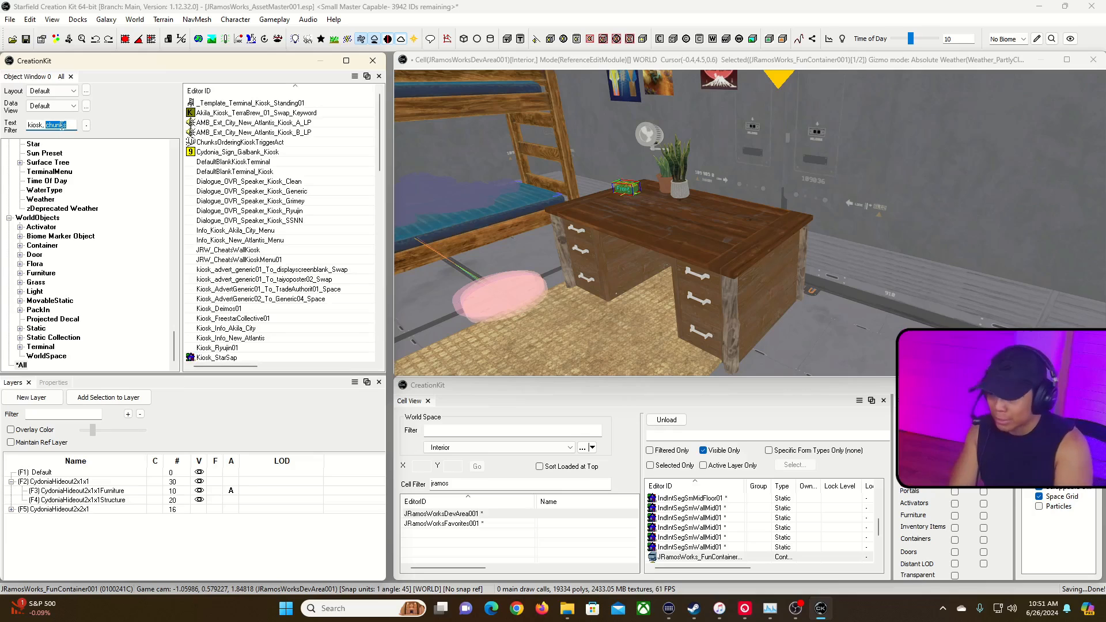
pyautogui.write('jramosworks')
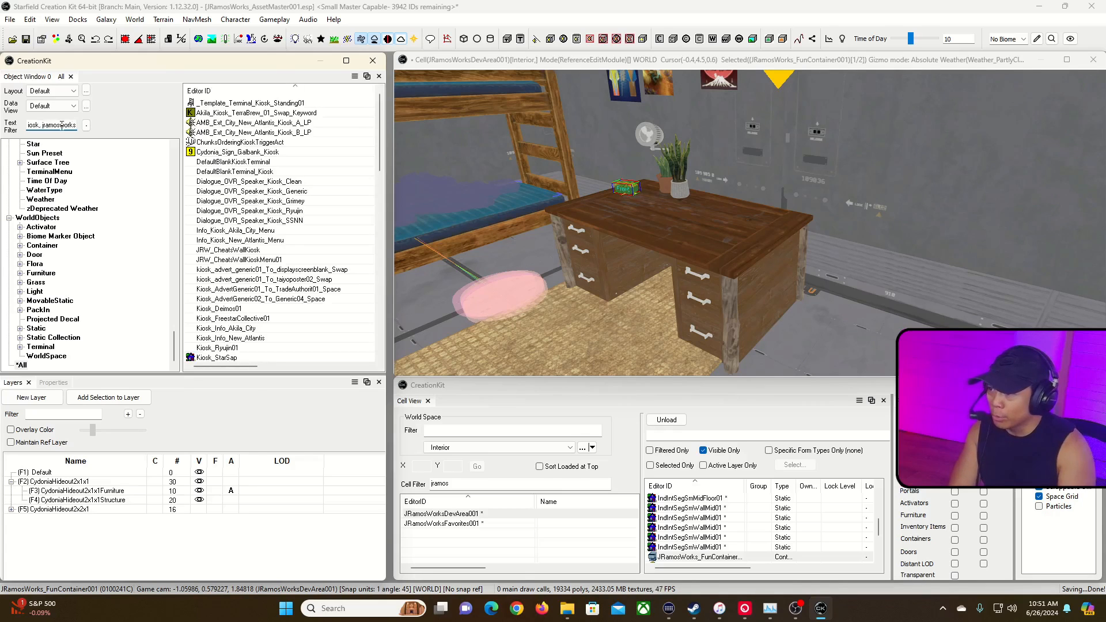
pyautogui.moveTo(385, 151); pyautogui.dragTo(393, 105)
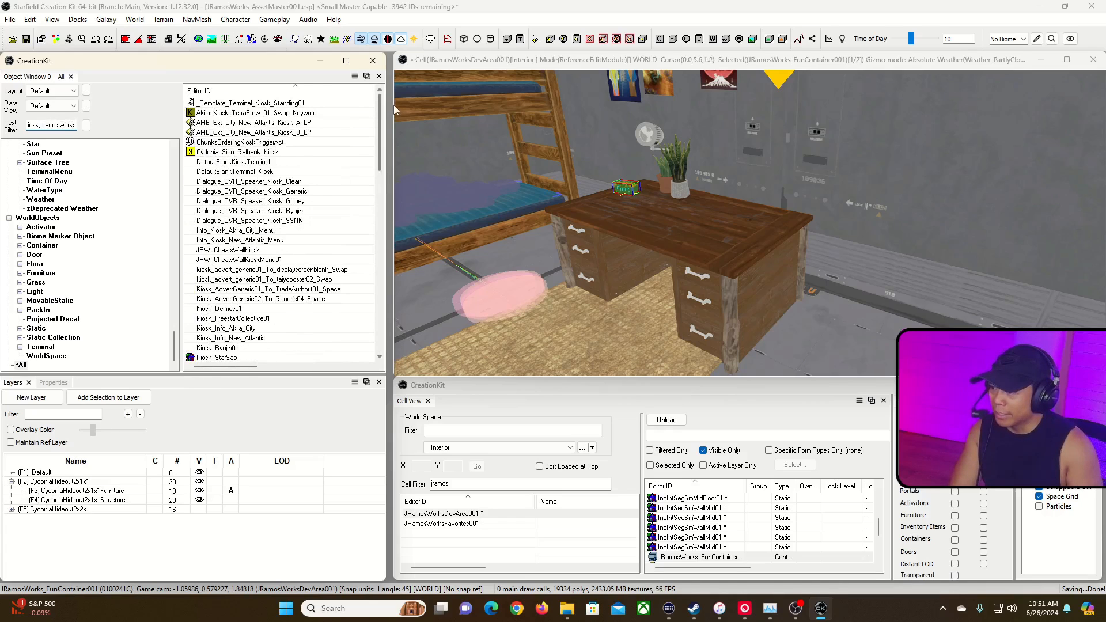
# Reduce the object filter to "iosk" and select the KioskTerminal_Chunks terminal.
pyautogui.doubleClick(56, 126)
pyautogui.press('BackSpace')
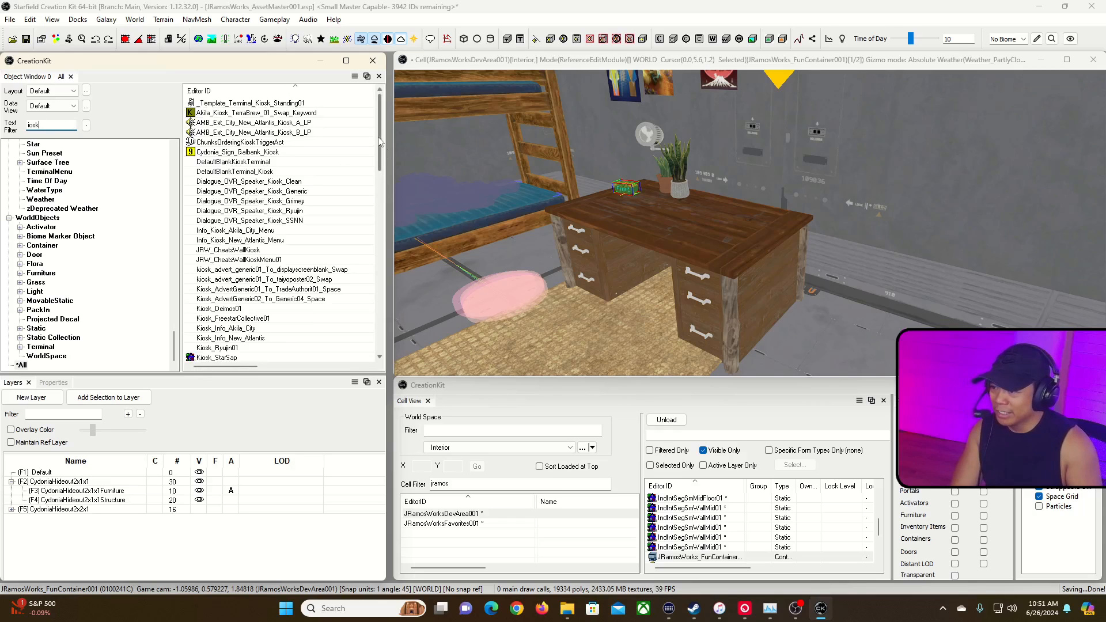
pyautogui.moveTo(380, 138); pyautogui.dragTo(384, 233)
pyautogui.scroll(6, 399, 314)
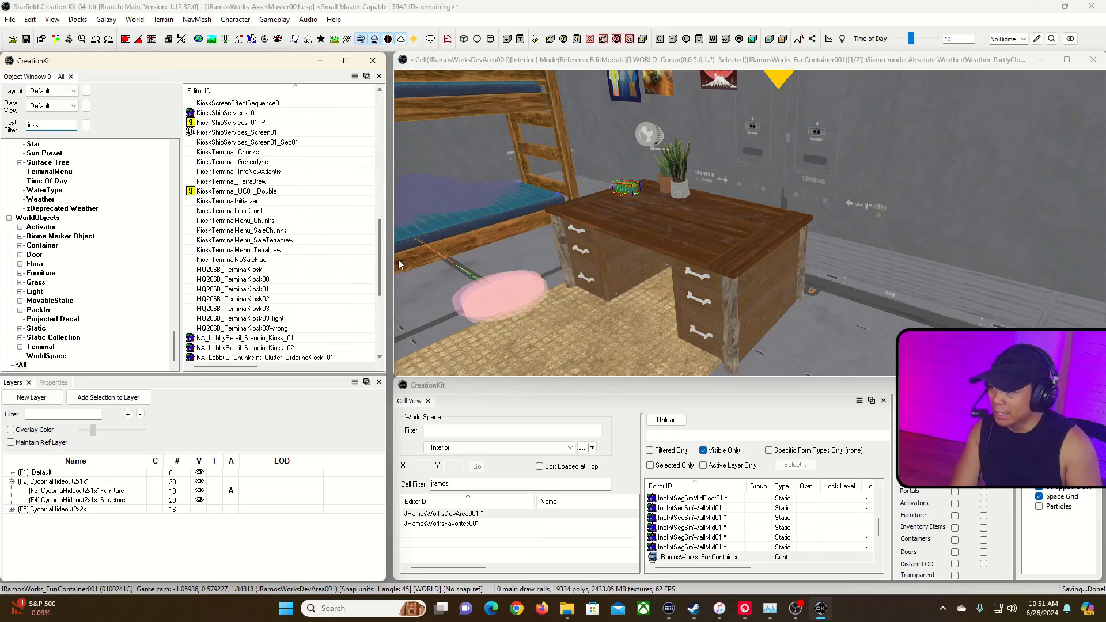
pyautogui.scroll(1, 399, 263)
pyautogui.scroll(8, 395, 257)
pyautogui.moveTo(392, 168); pyautogui.dragTo(395, 257)
pyautogui.click(260, 153)
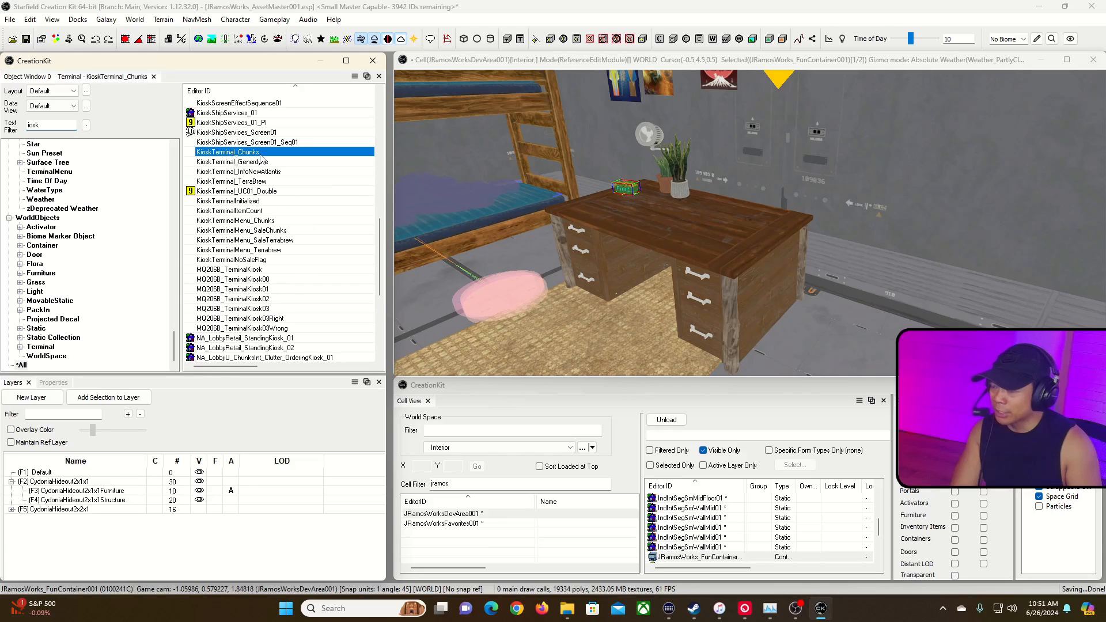
# Duplicate KioskTerminal_Chunks as a new form with ID JRamosWorks_RamtechSupplierKioskTerminal and name "RamTech Supplies".
pyautogui.doubleClick(259, 153)
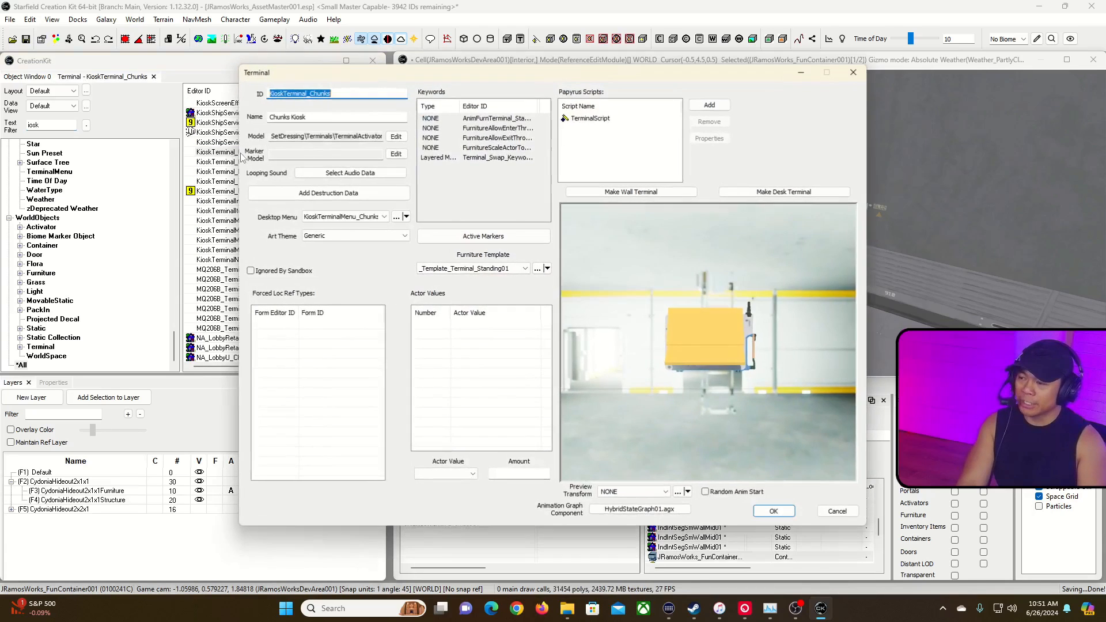
pyautogui.write('JRamosWorks_R')
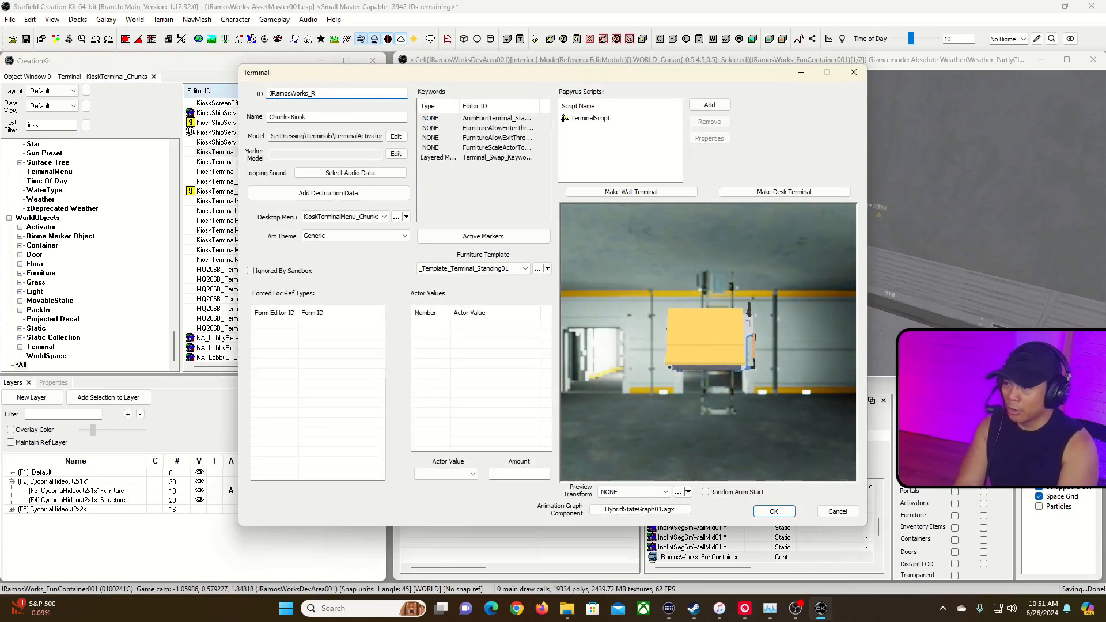
pyautogui.write('amtechSupplierKioskTerminal')
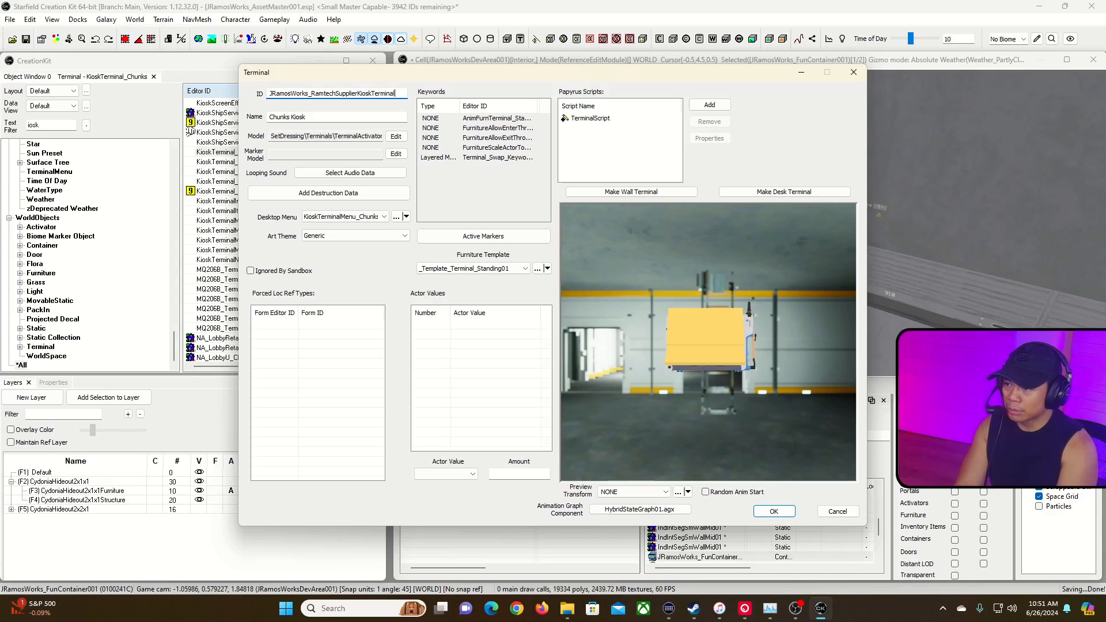
pyautogui.click(316, 116)
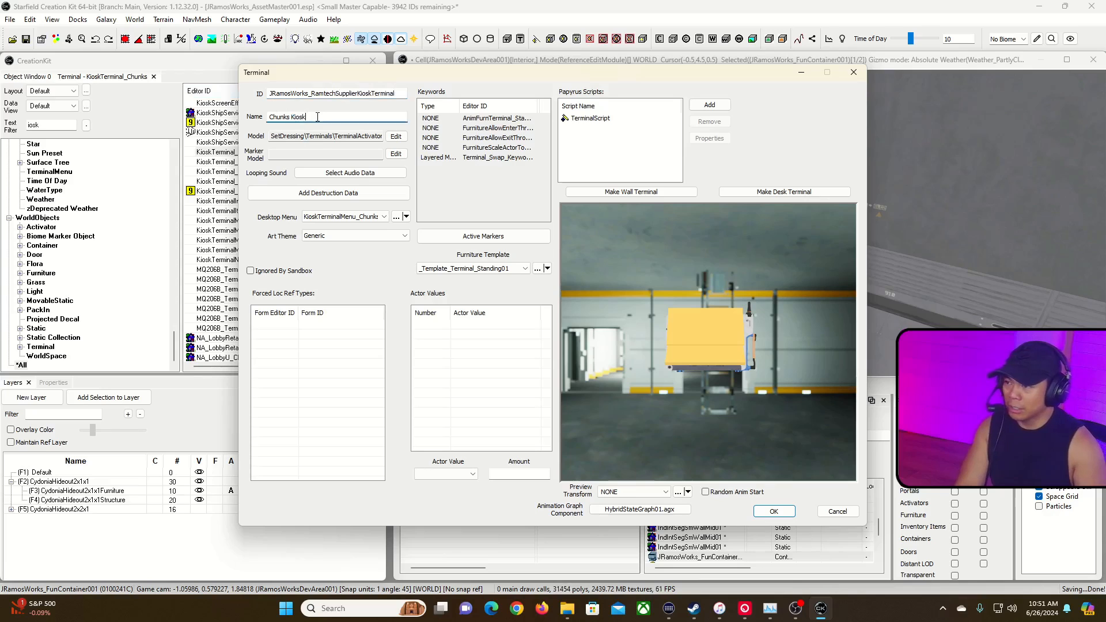
pyautogui.moveTo(317, 117); pyautogui.dragTo(269, 117)
pyautogui.write('Ram')
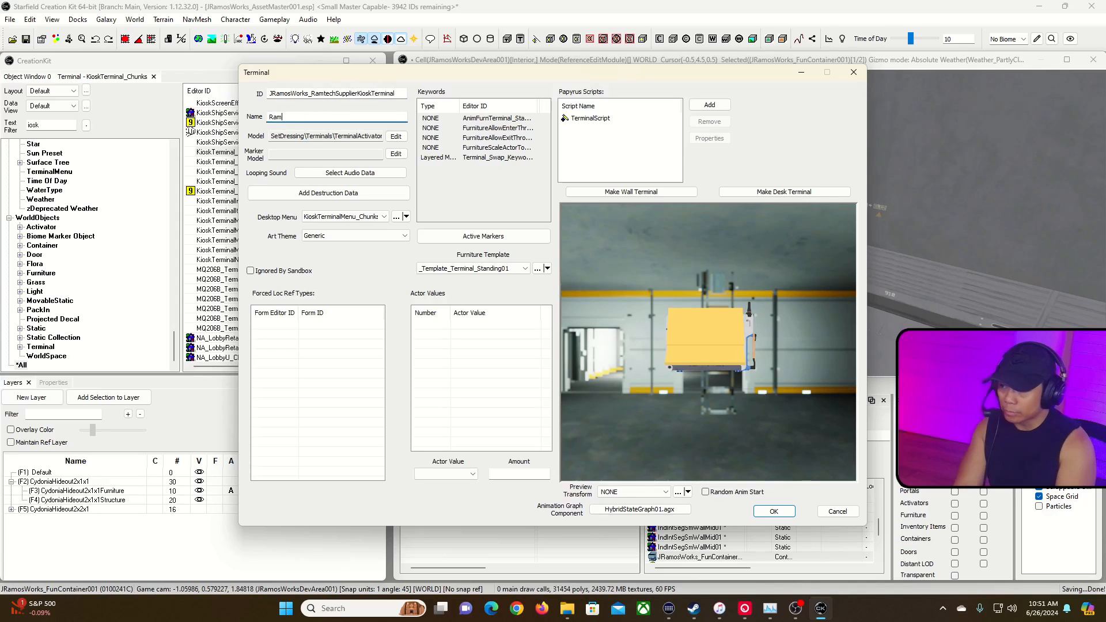
pyautogui.write('Tech Supplies')
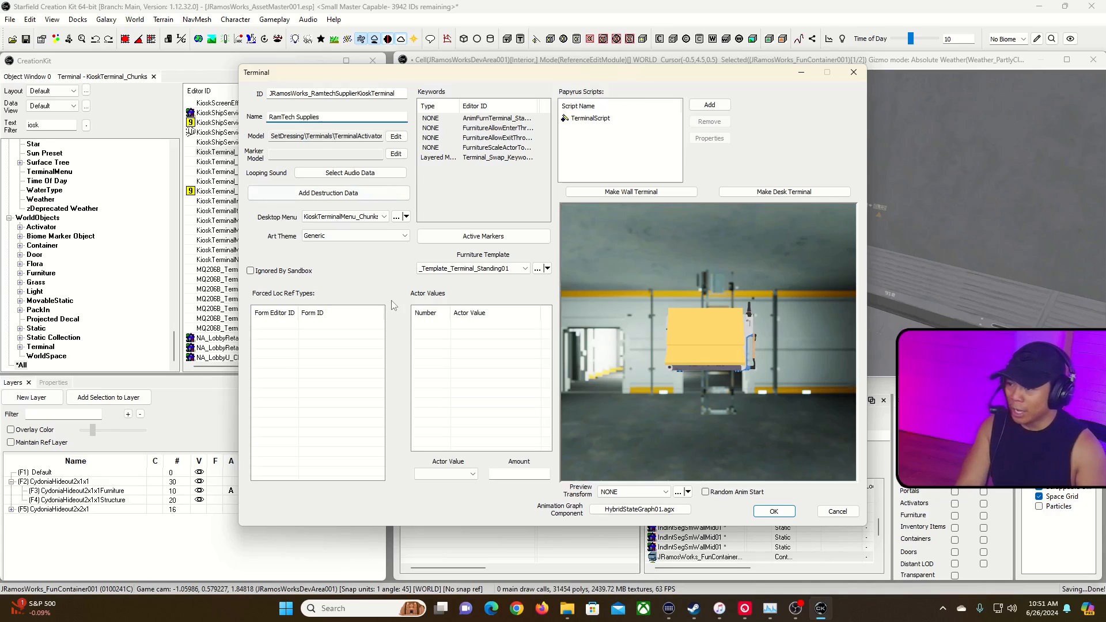
pyautogui.click(490, 383)
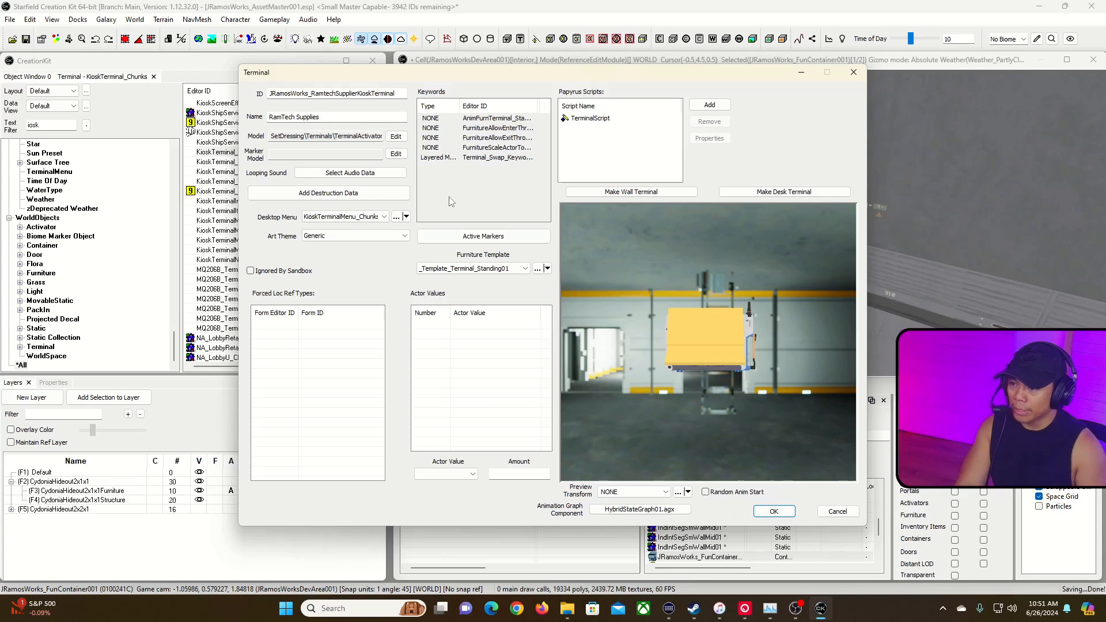
pyautogui.click(778, 513)
pyautogui.click(572, 354)
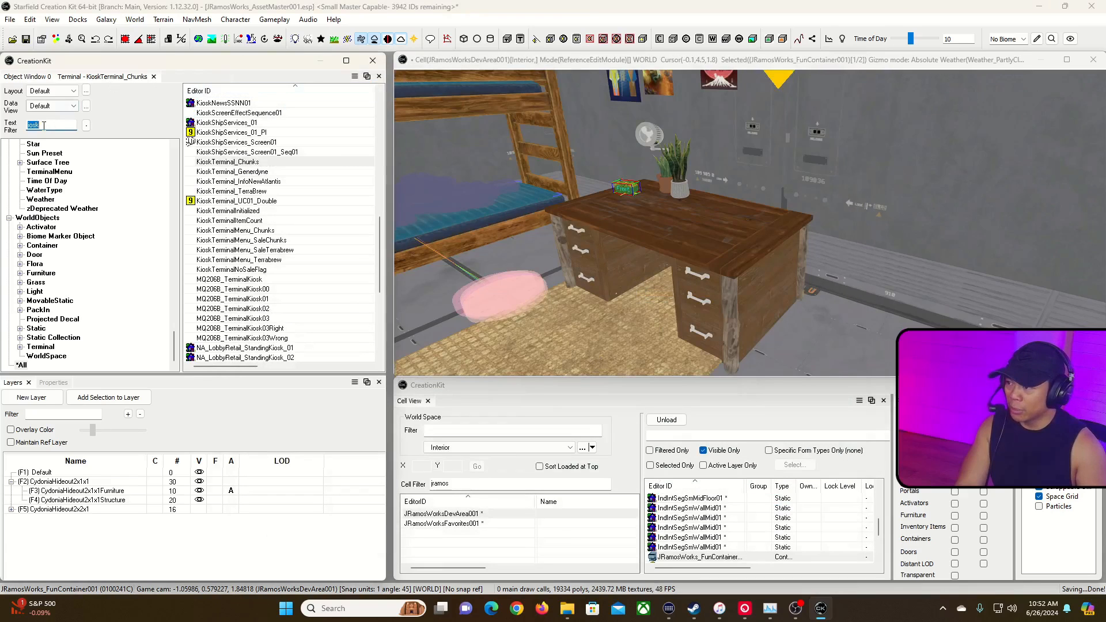
# Filter the object list by "jramosworks" and open JRamosWorks_RamtechSupplierKioskTerminal for editing.
pyautogui.doubleClick(43, 125)
pyautogui.write('jramosworks')
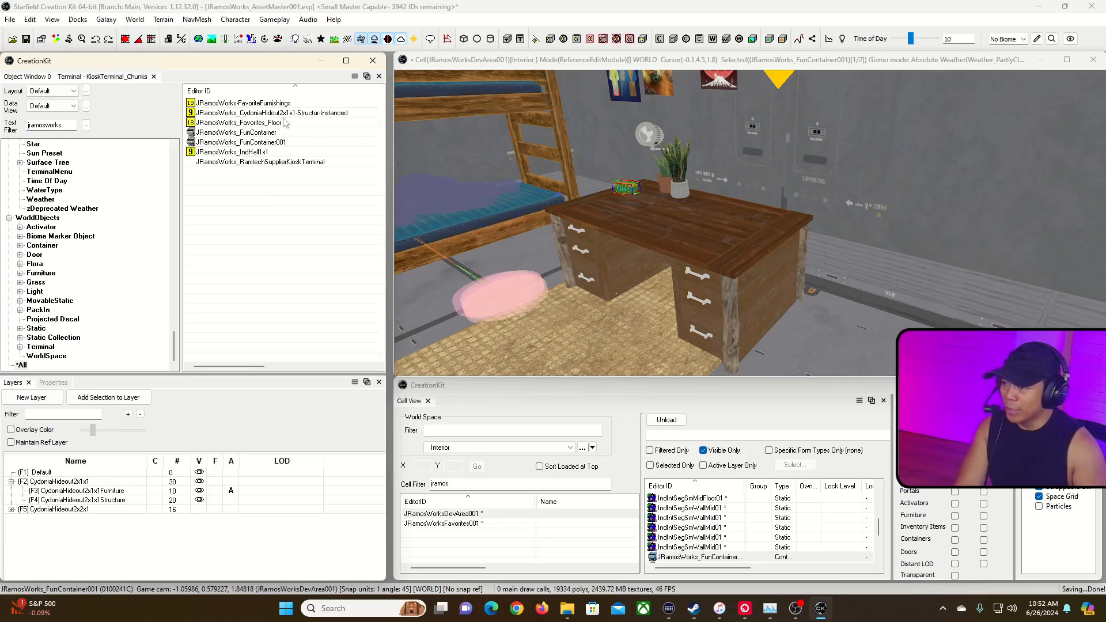
pyautogui.click(279, 162)
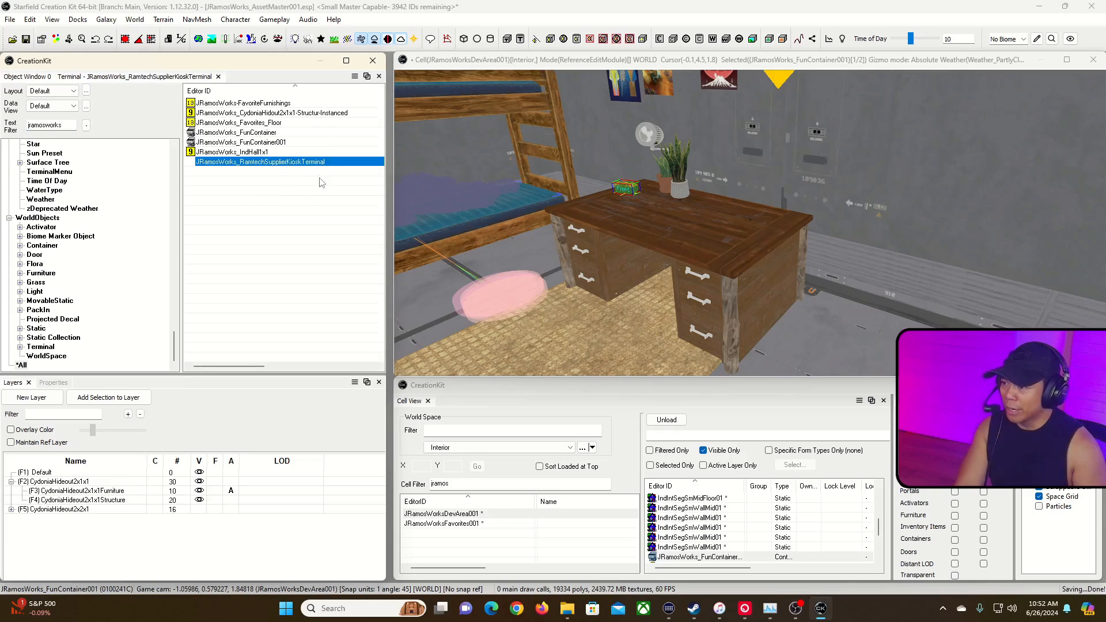
pyautogui.doubleClick(230, 163)
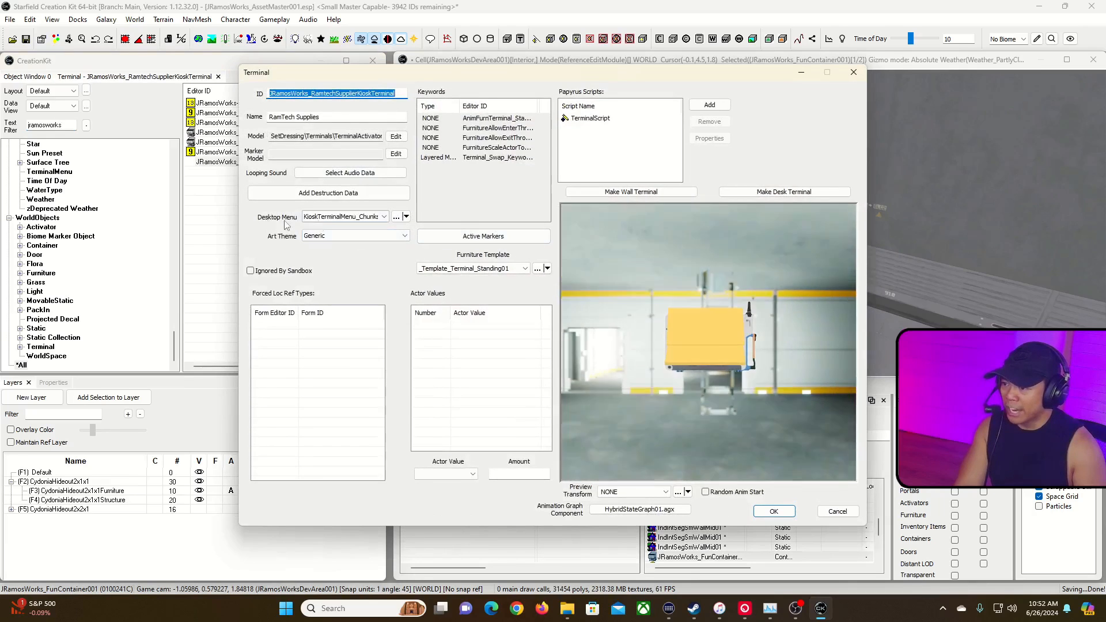
# Duplicate the terminal's desktop menu KioskTerminalMenu_Chunks as a new form with ID JRamosWorks_RamTechSuppliesKioskTerminalMenu001.
pyautogui.click(384, 217)
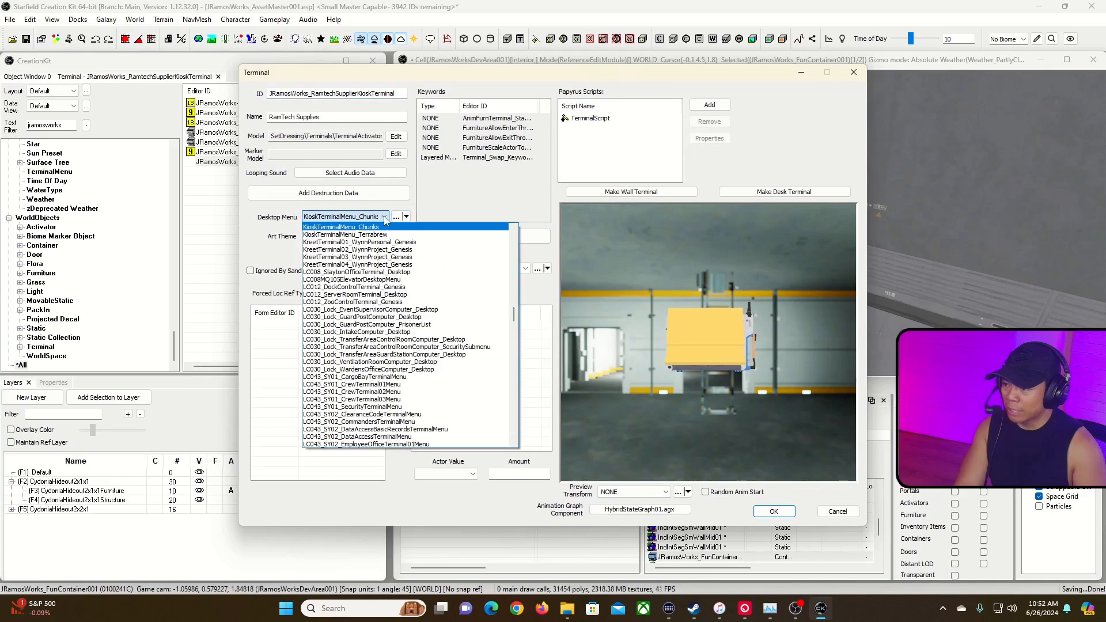
pyautogui.click(365, 228)
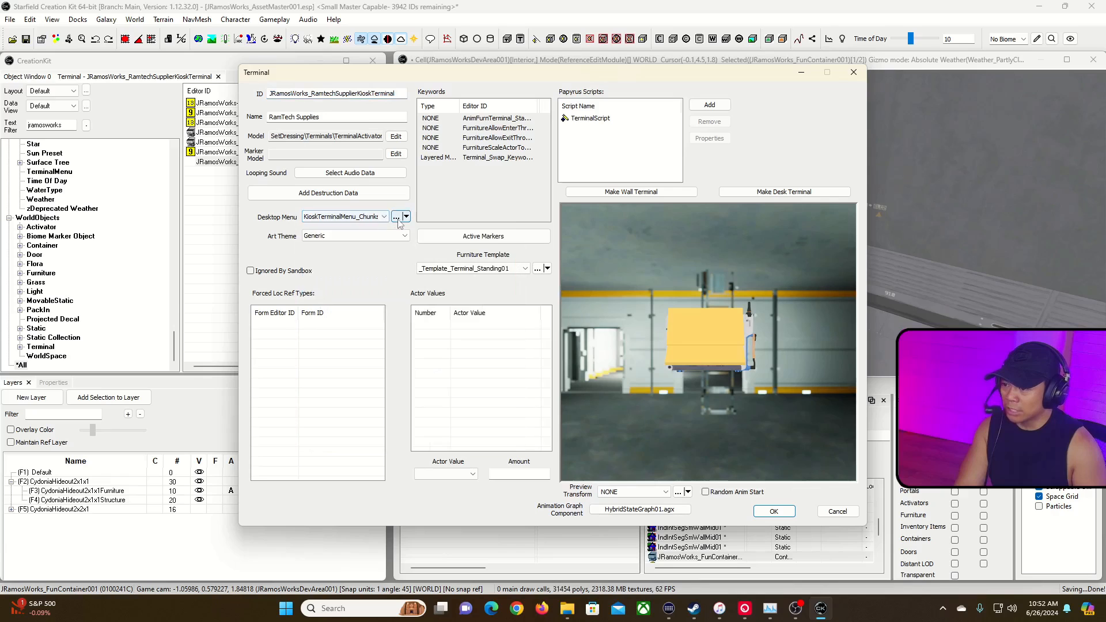
pyautogui.click(397, 218)
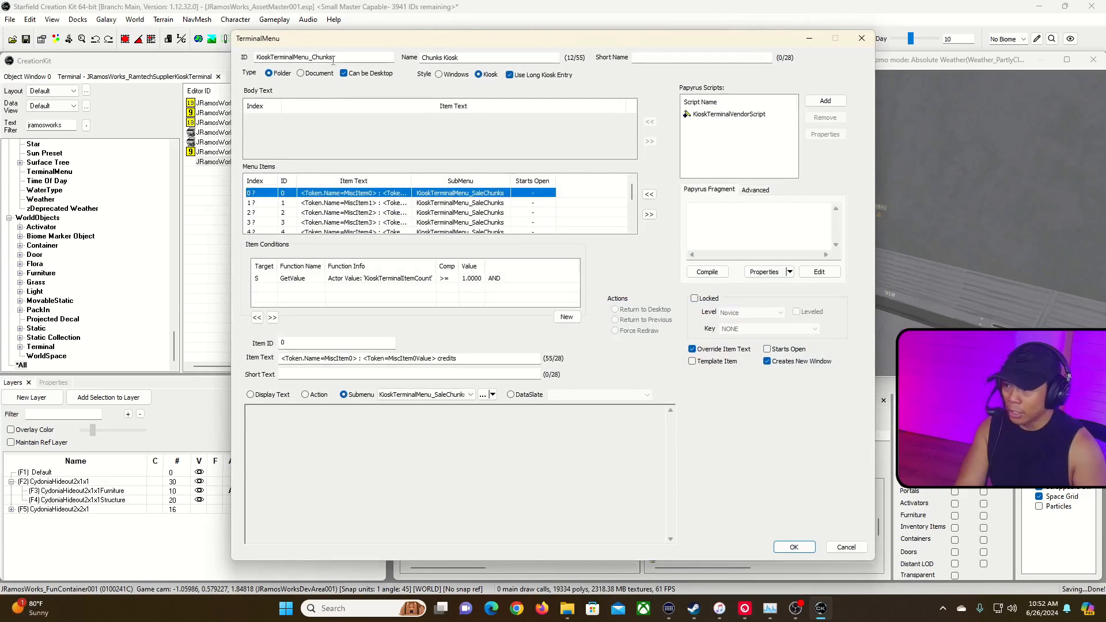
pyautogui.click(321, 57)
pyautogui.doubleClick(321, 57)
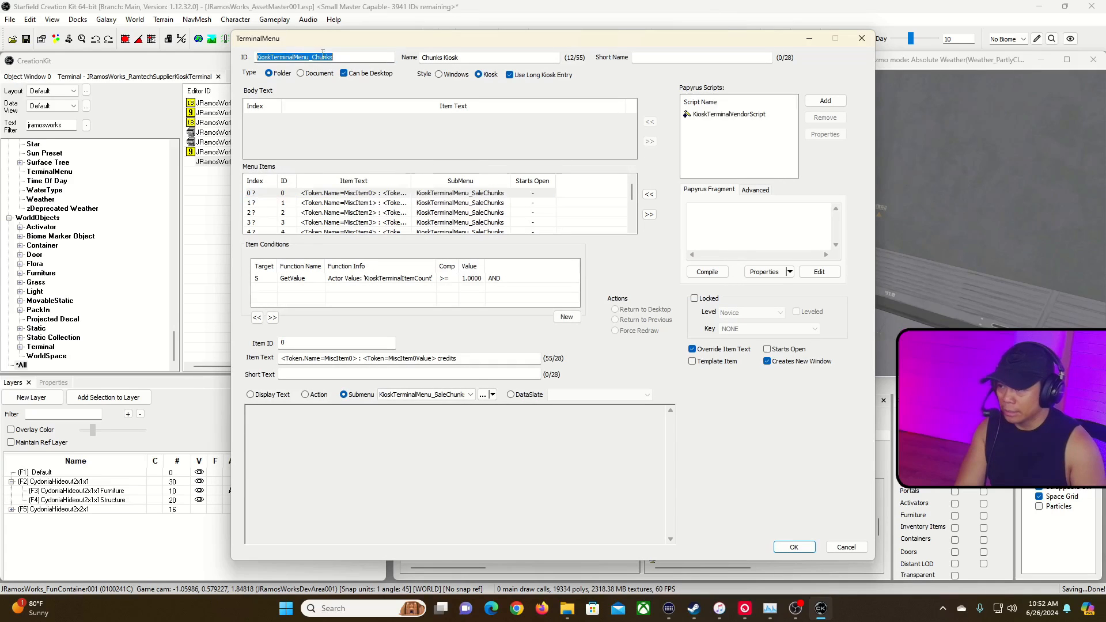
pyautogui.write('JR')
pyautogui.press('BackSpace')
pyautogui.press('BackSpace')
pyautogui.press('BackSpace')
pyautogui.press('BackSpace')
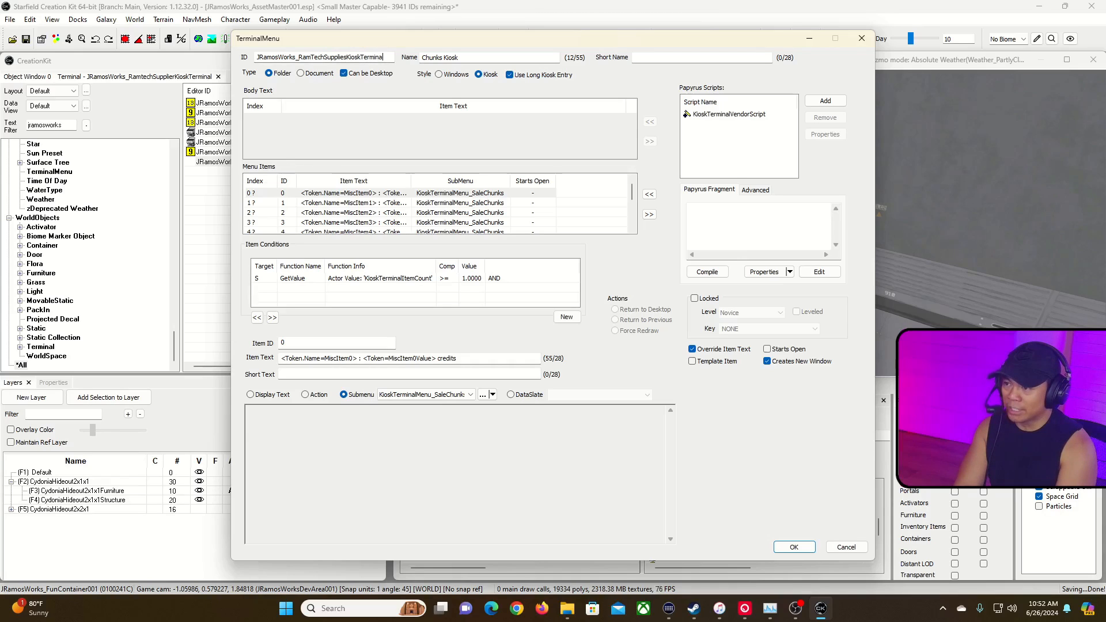
pyautogui.write('enu001')
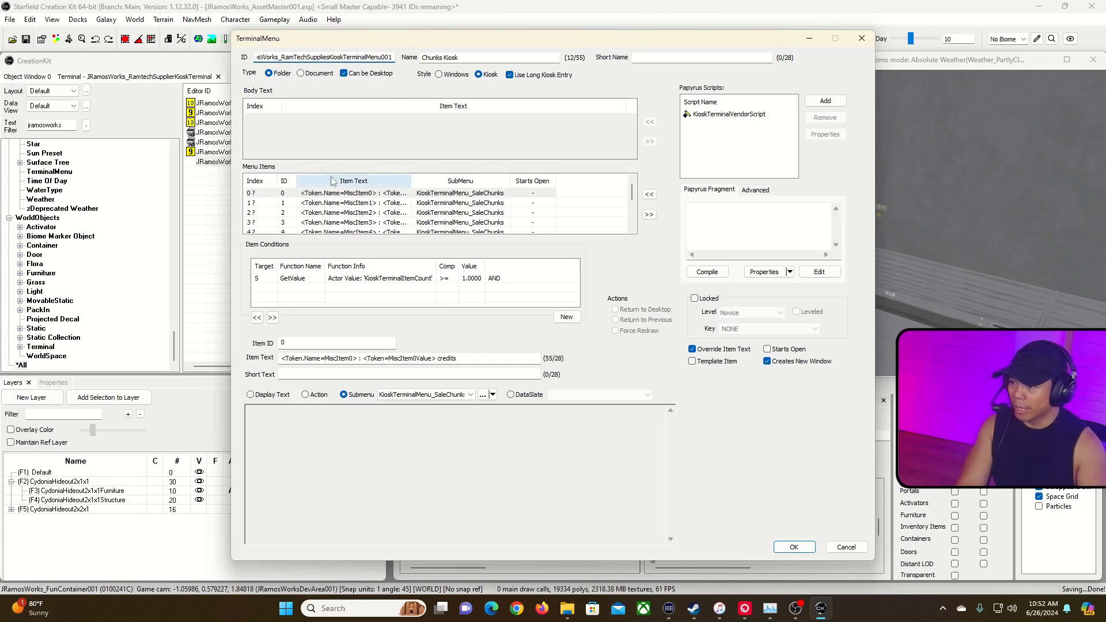
pyautogui.click(794, 546)
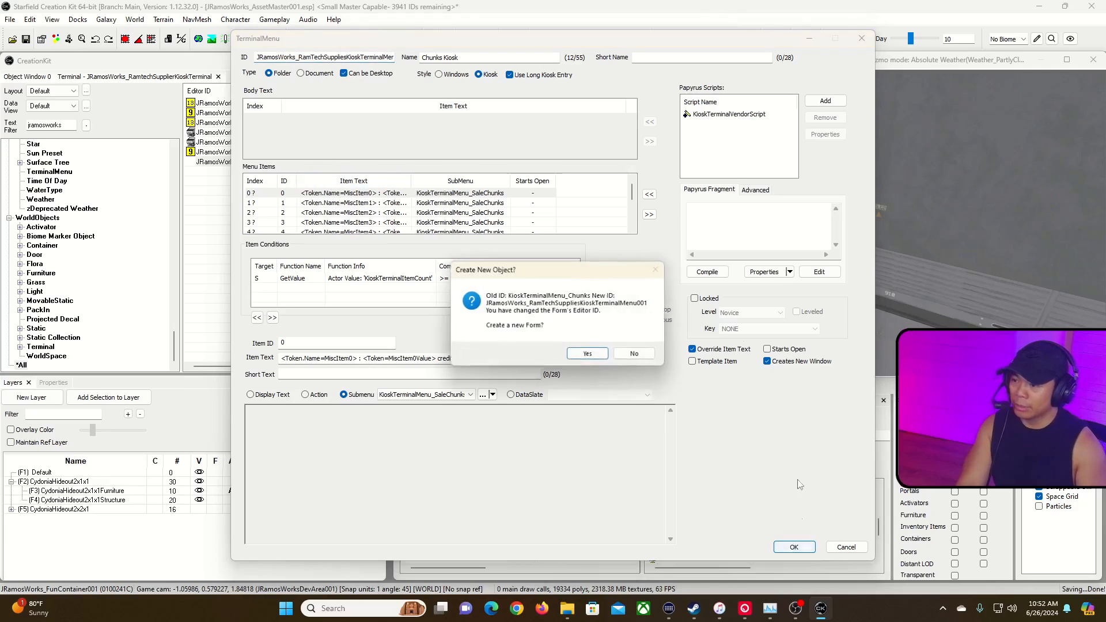
pyautogui.click(587, 355)
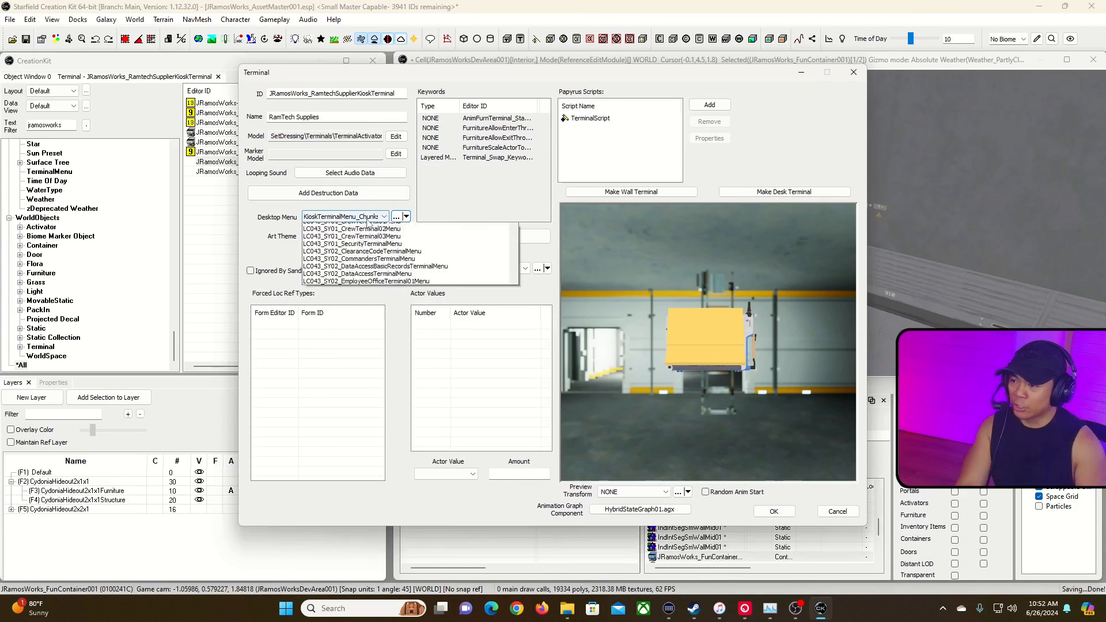
# Reopen JRamosWorks_RamtechSupplierKioskTerminal and set its desktop menu to JRamosWorks_RamTechSuppliesKioskTerminalMenu001.
pyautogui.click(773, 511)
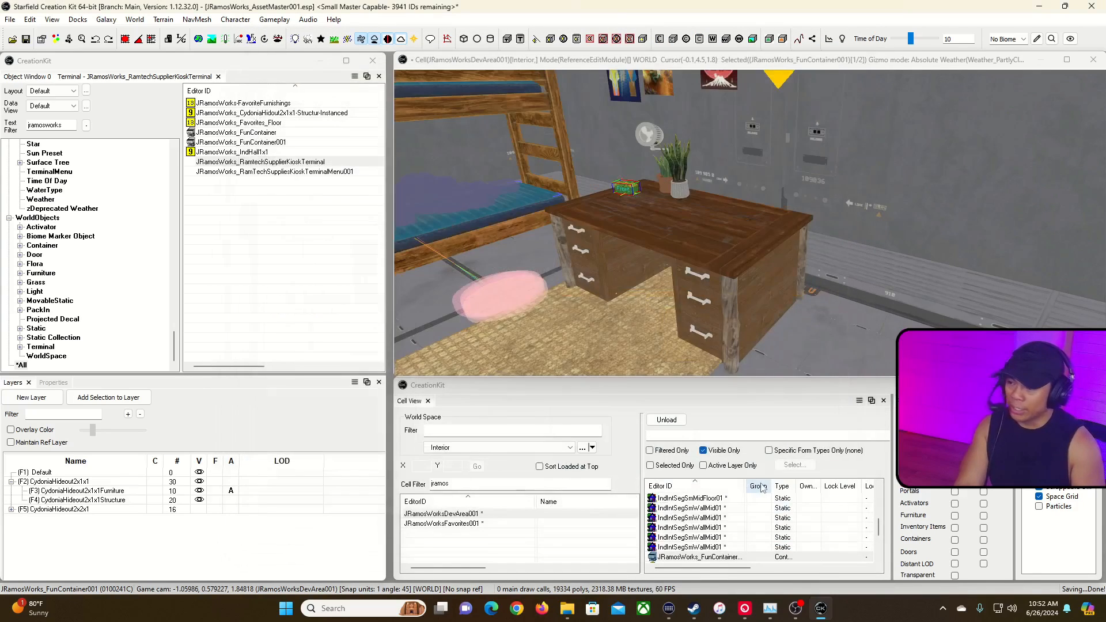
pyautogui.doubleClick(250, 163)
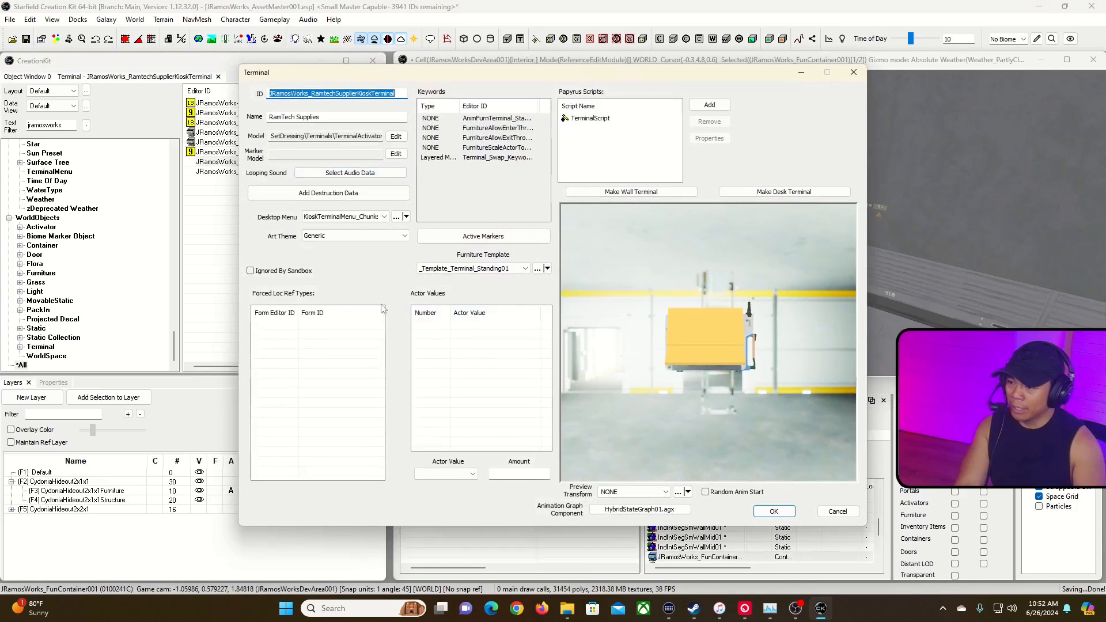
pyautogui.click(346, 216)
pyautogui.scroll(1, 360, 239)
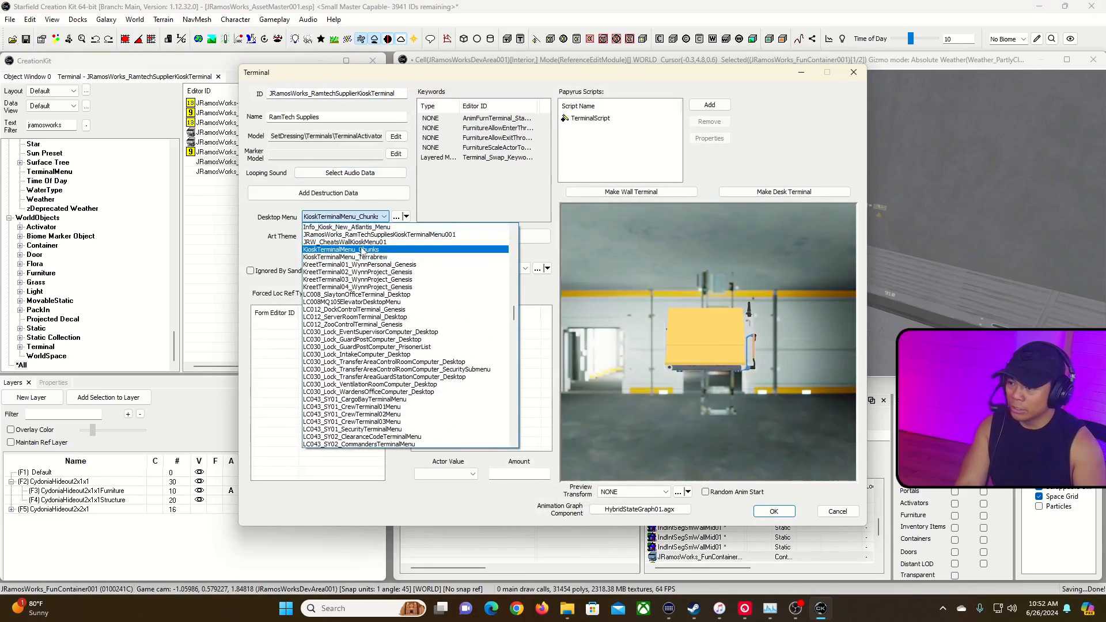
pyautogui.click(378, 235)
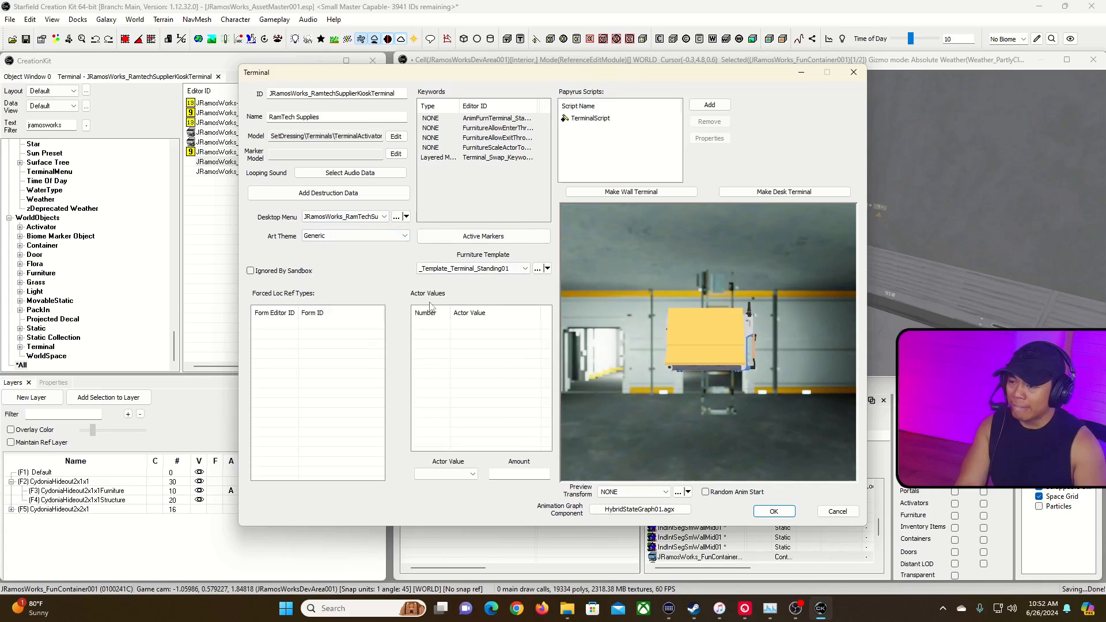
# Open the terminal's assigned desktop menu for editing and rename it "RamTech Supplies".
pyautogui.click(396, 217)
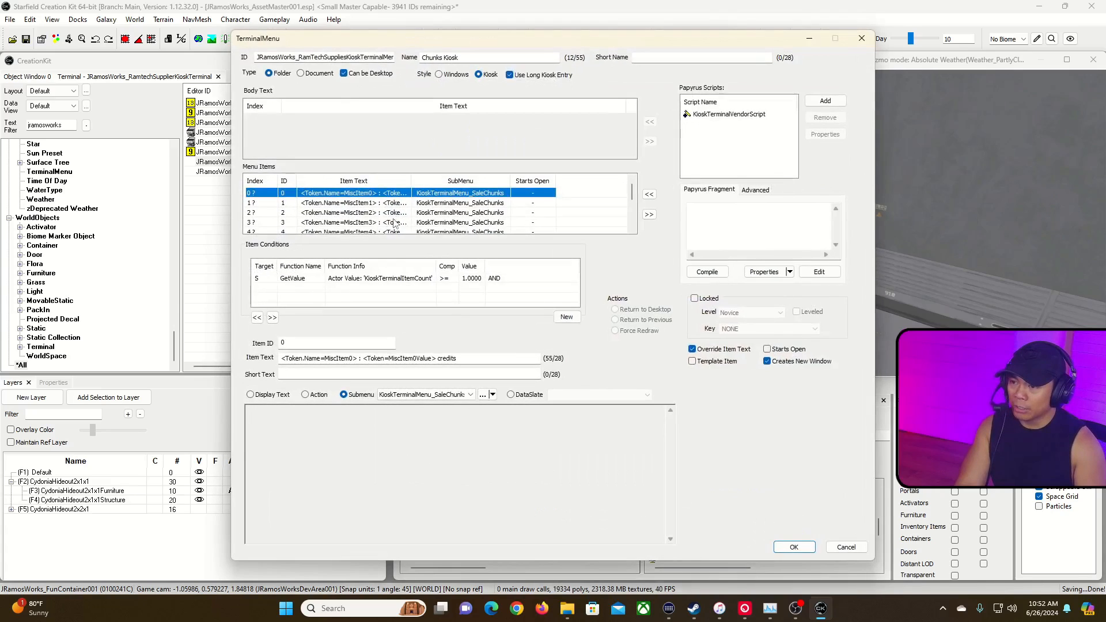
pyautogui.click(478, 55)
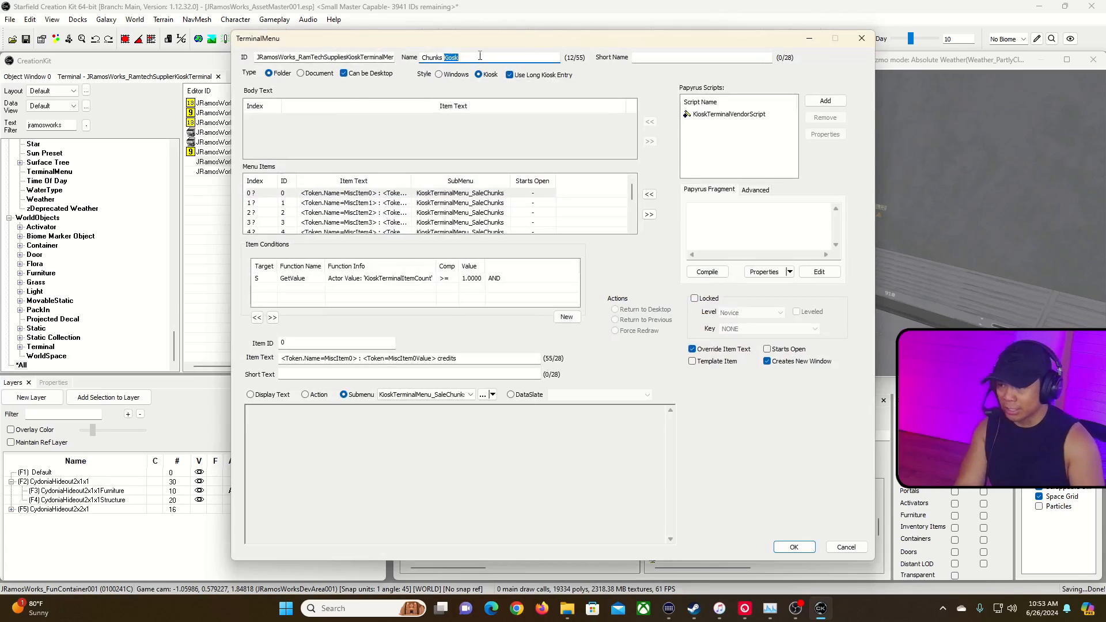
pyautogui.doubleClick(475, 56)
pyautogui.hotkey('ctrl', 'a')
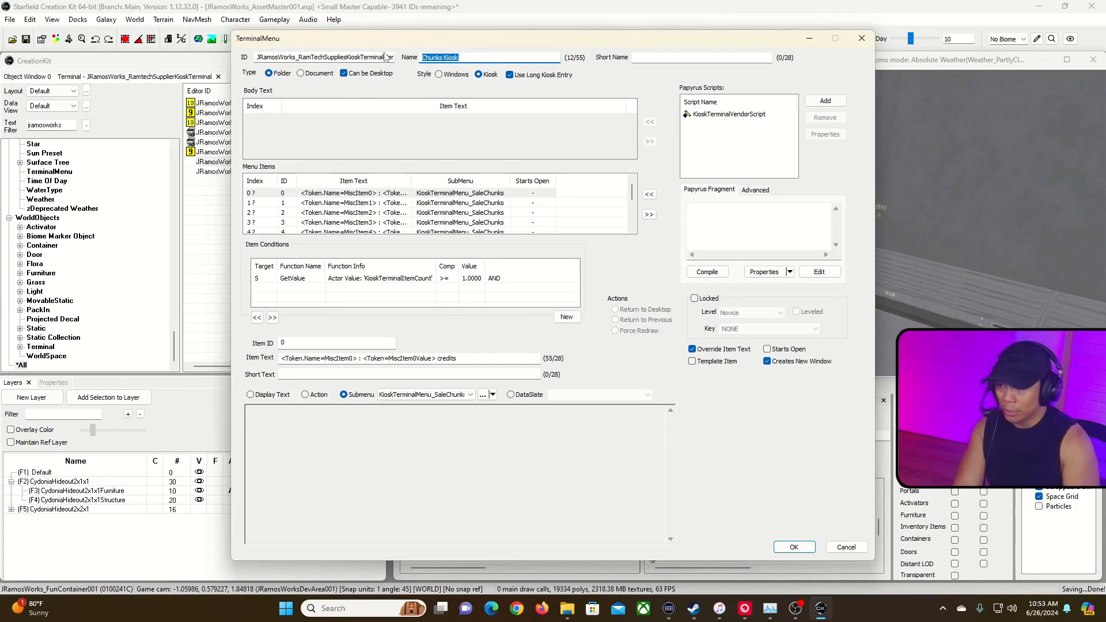
pyautogui.write('RamTech Supplies')
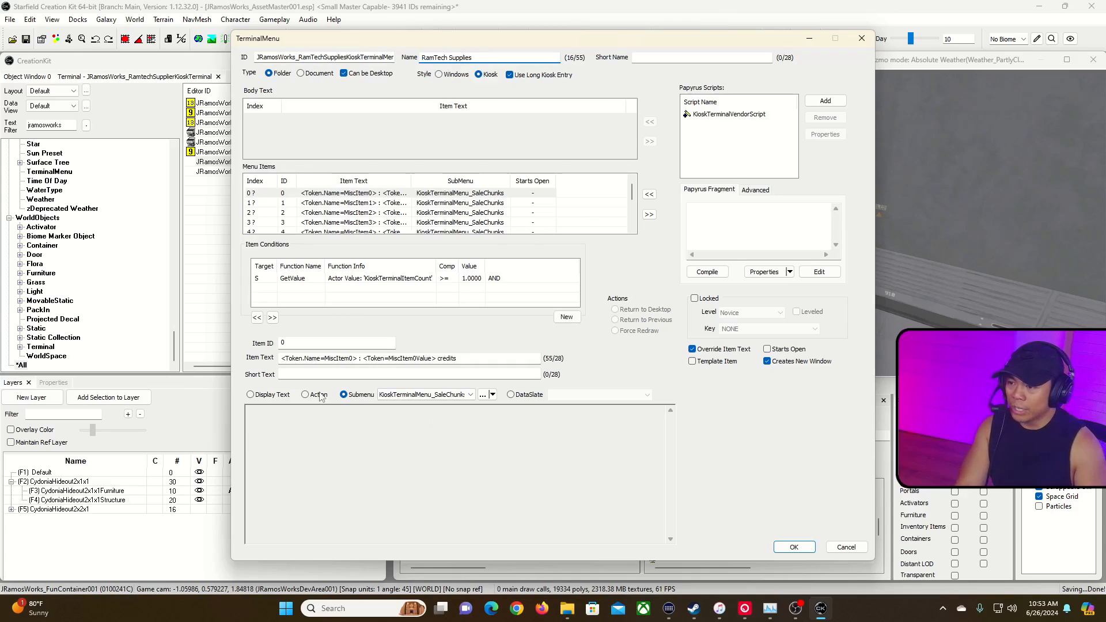
# In the menu's KioskTerminalVendorScript properties, set the main terminal menu property to JRamosWorks_RamTechSuppliesKioskTerminalMenu001.
pyautogui.doubleClick(729, 115)
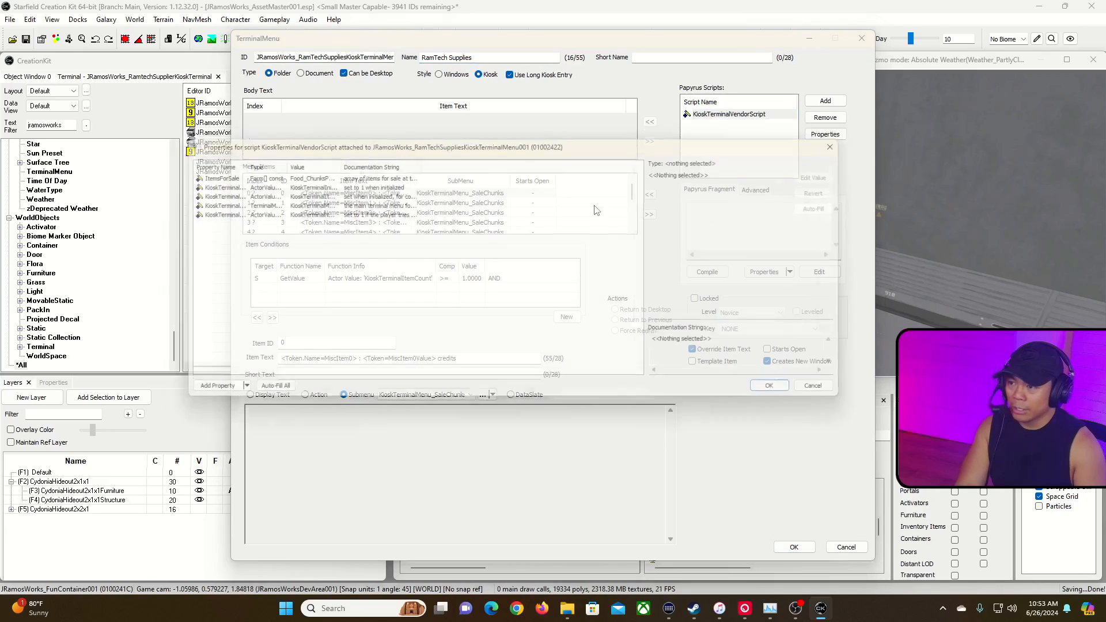
pyautogui.click(262, 174)
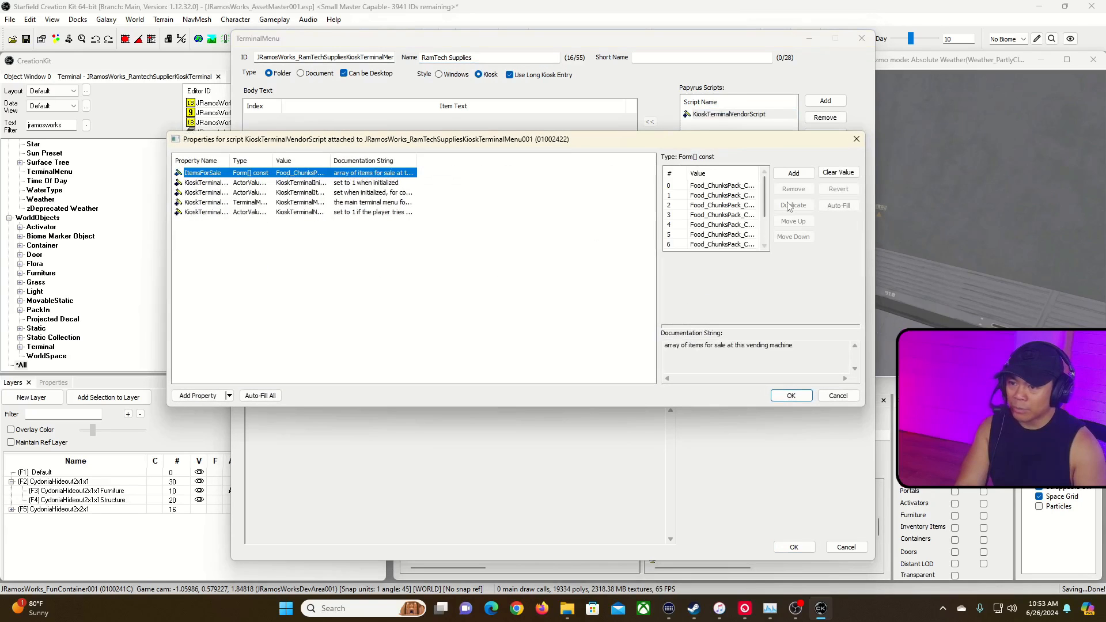
pyautogui.click(266, 183)
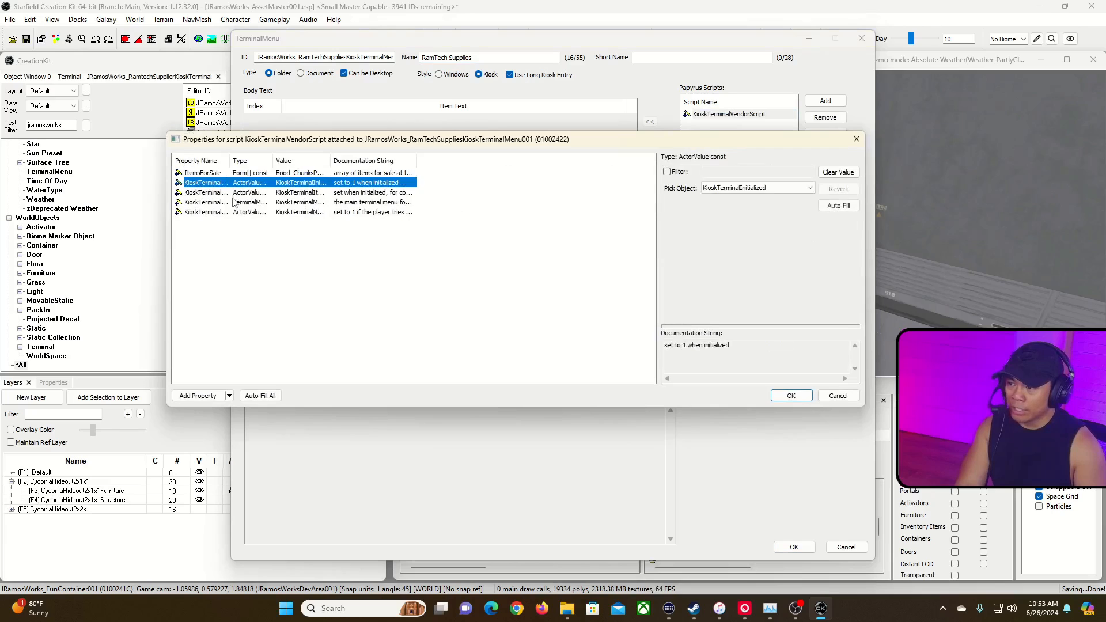
pyautogui.click(245, 202)
pyautogui.click(360, 194)
pyautogui.click(377, 203)
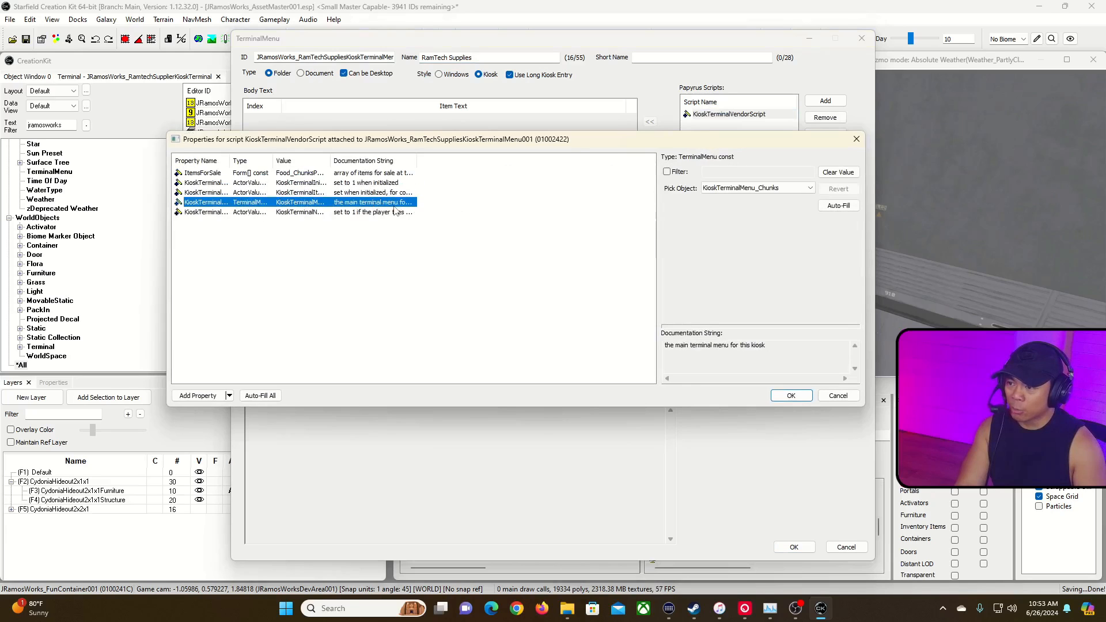
pyautogui.click(772, 189)
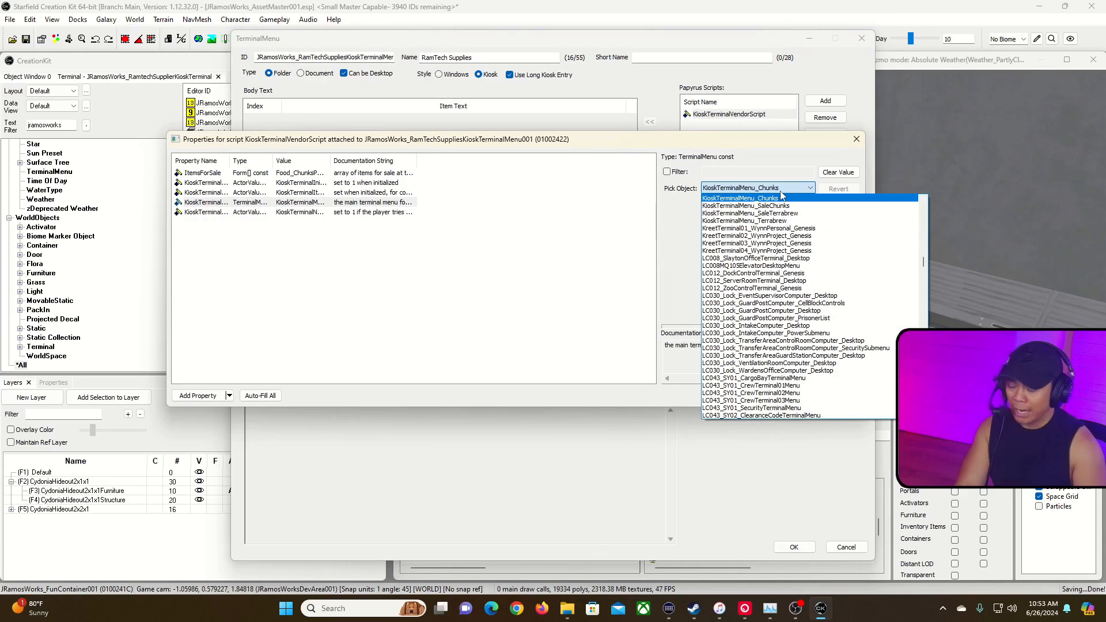
pyautogui.press('j')
pyautogui.click(782, 198)
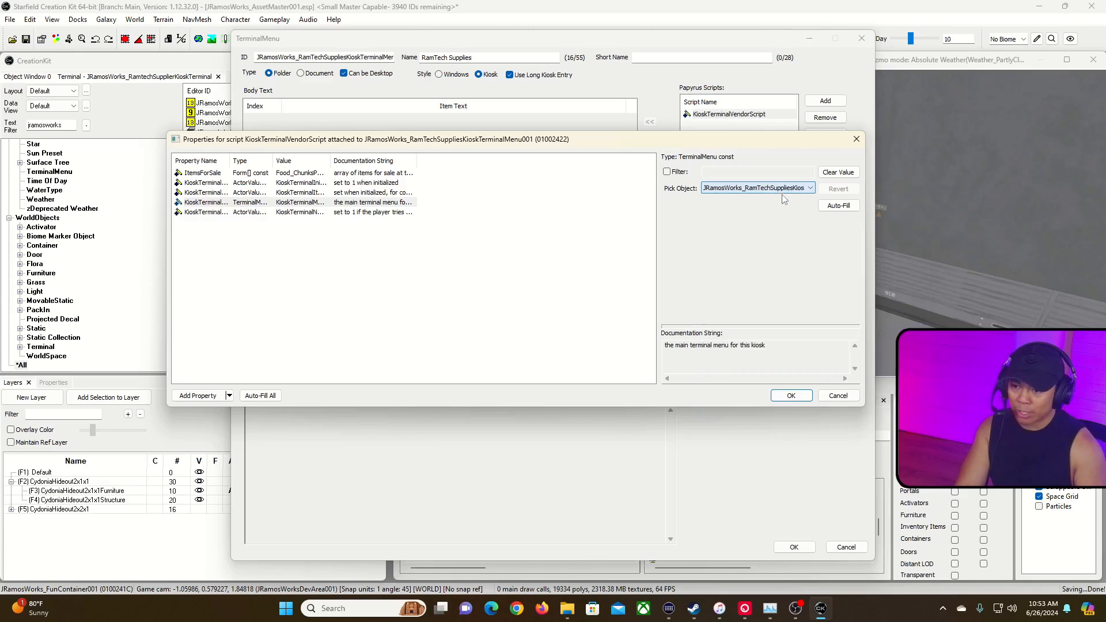
pyautogui.click(791, 396)
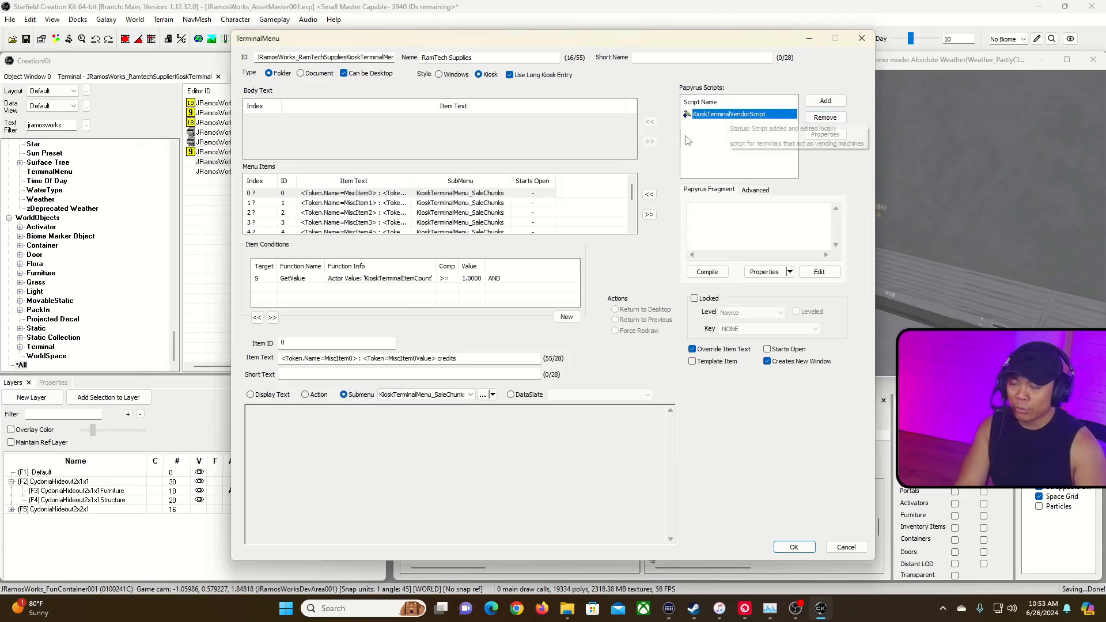
# In the vendor script's ItemsForSale array, set entry 0 to Aid_MedPack and entry 1 to Aid_Craft_Panacea.
pyautogui.doubleClick(717, 114)
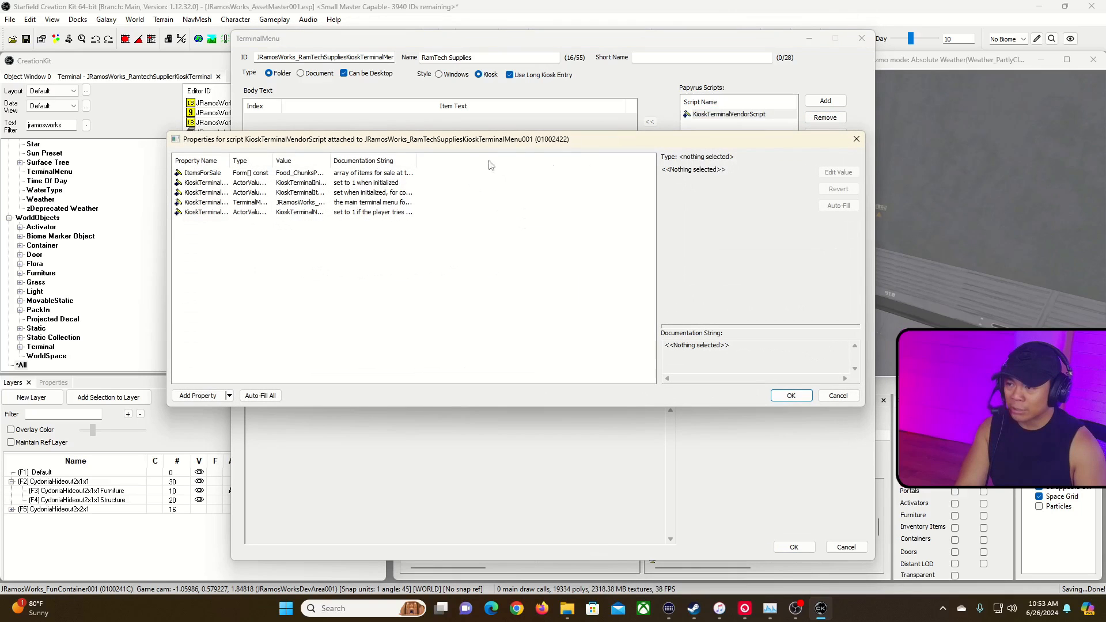
pyautogui.click(355, 173)
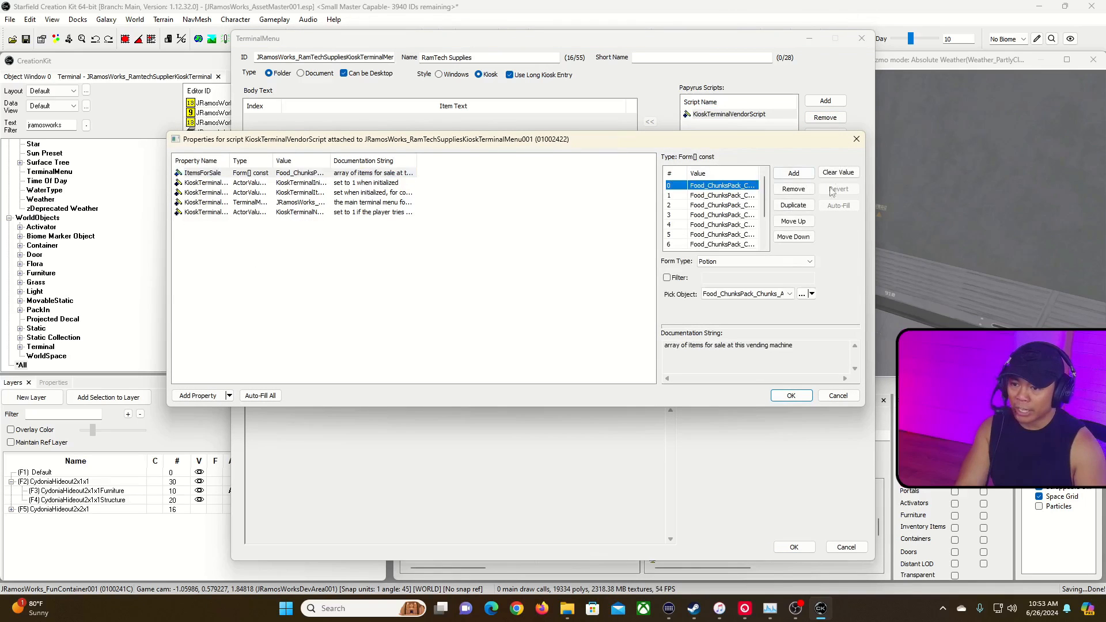
pyautogui.click(742, 297)
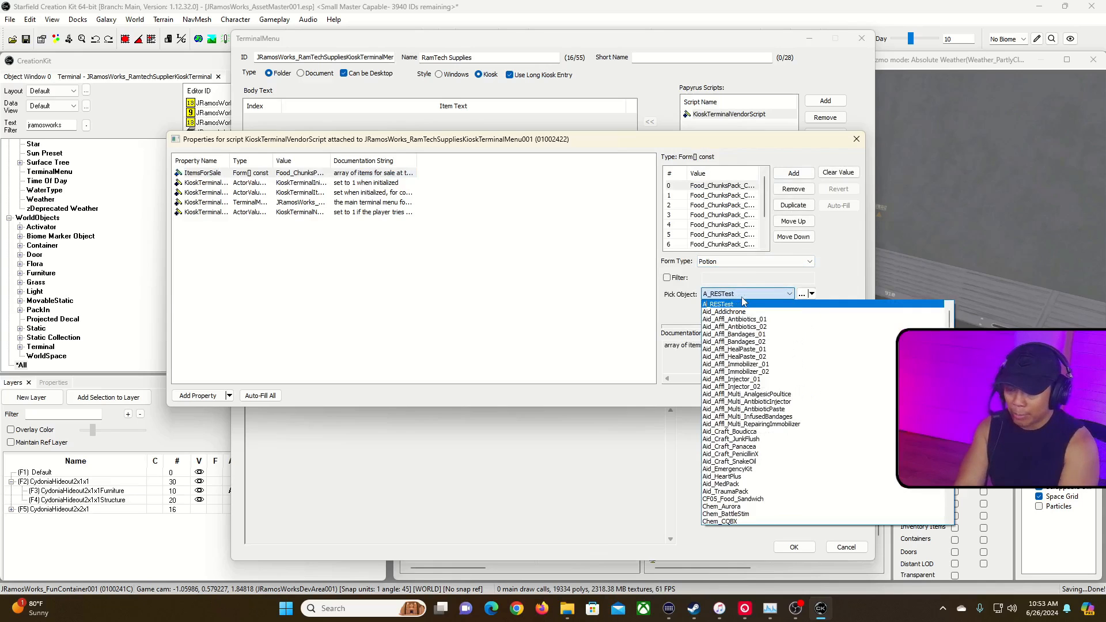
pyautogui.click(747, 485)
pyautogui.click(704, 197)
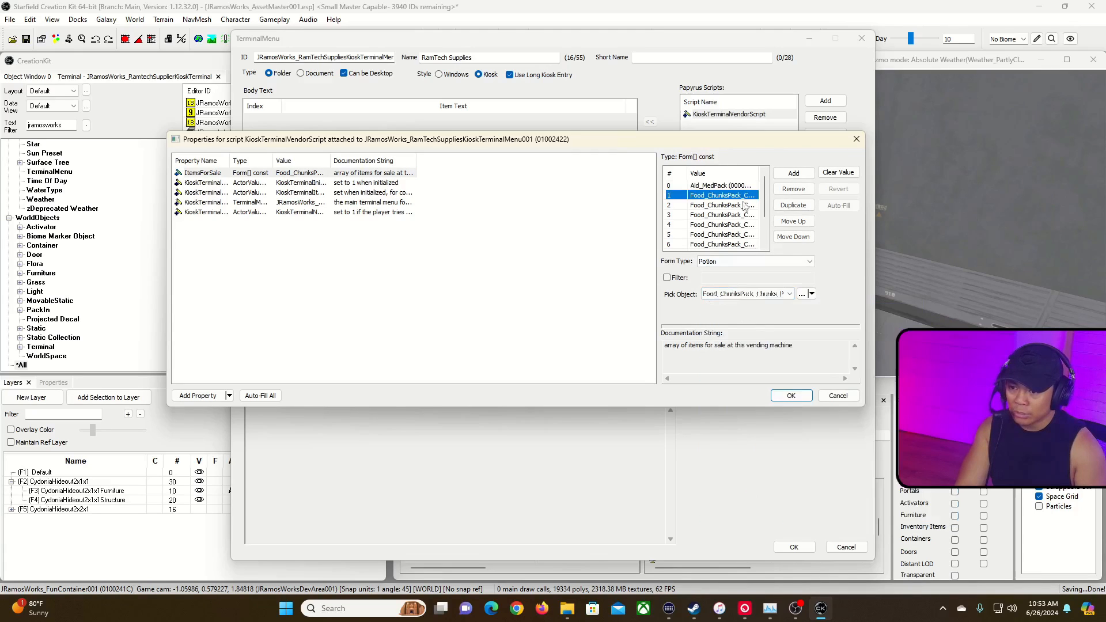
pyautogui.click(785, 295)
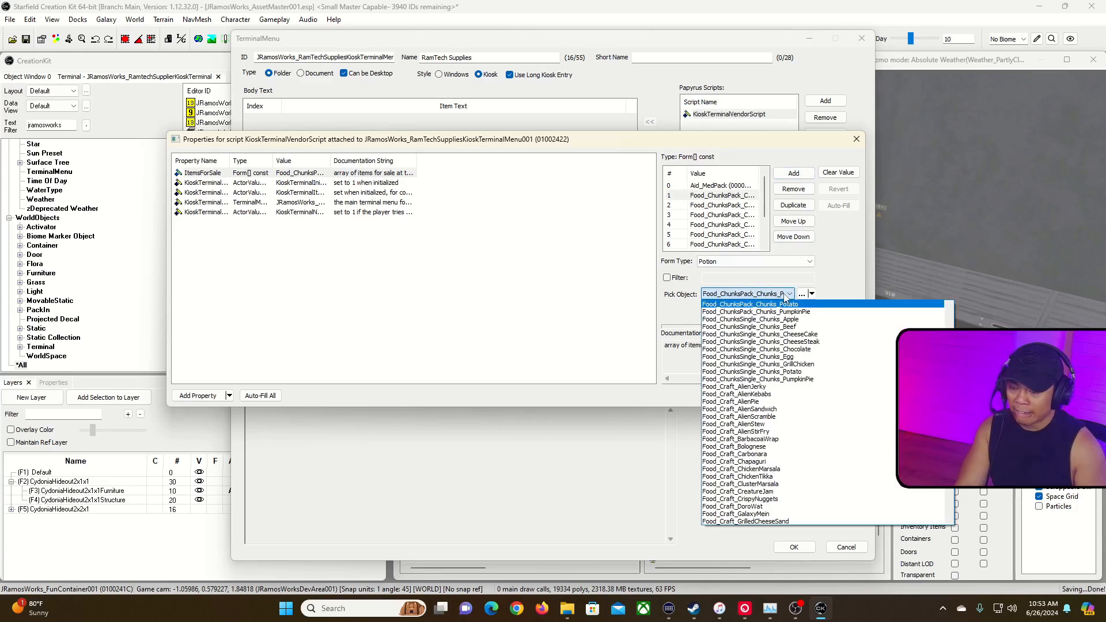
pyautogui.write('ai')
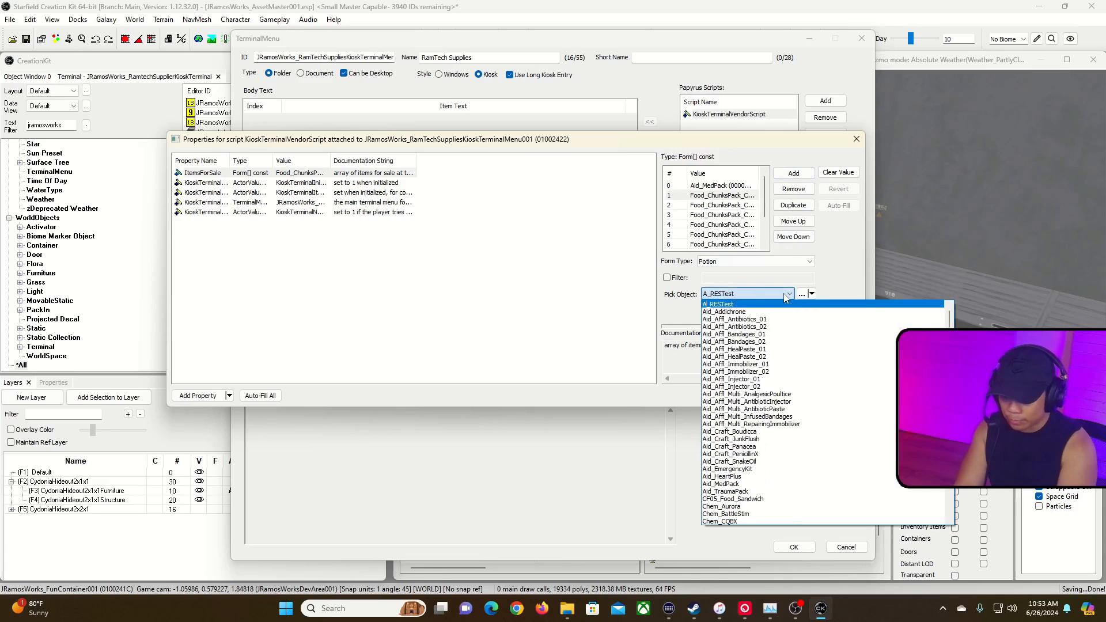
pyautogui.click(781, 447)
# Change ItemsForSale entry 2 to form type MiscObject and pick Digipick as its object.
pyautogui.click(723, 205)
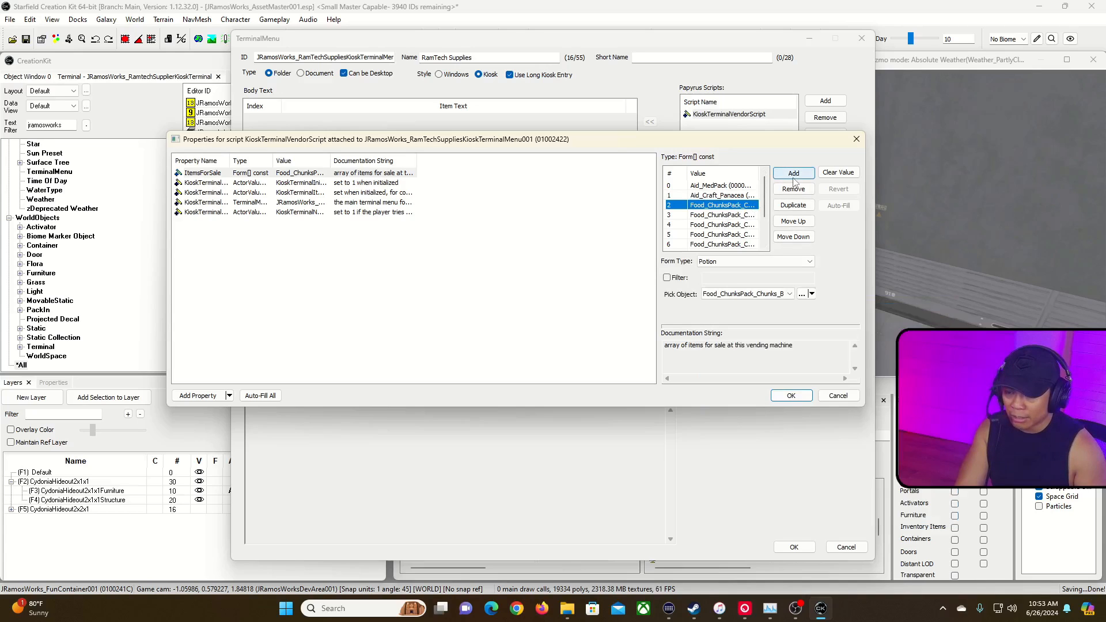
pyautogui.click(733, 205)
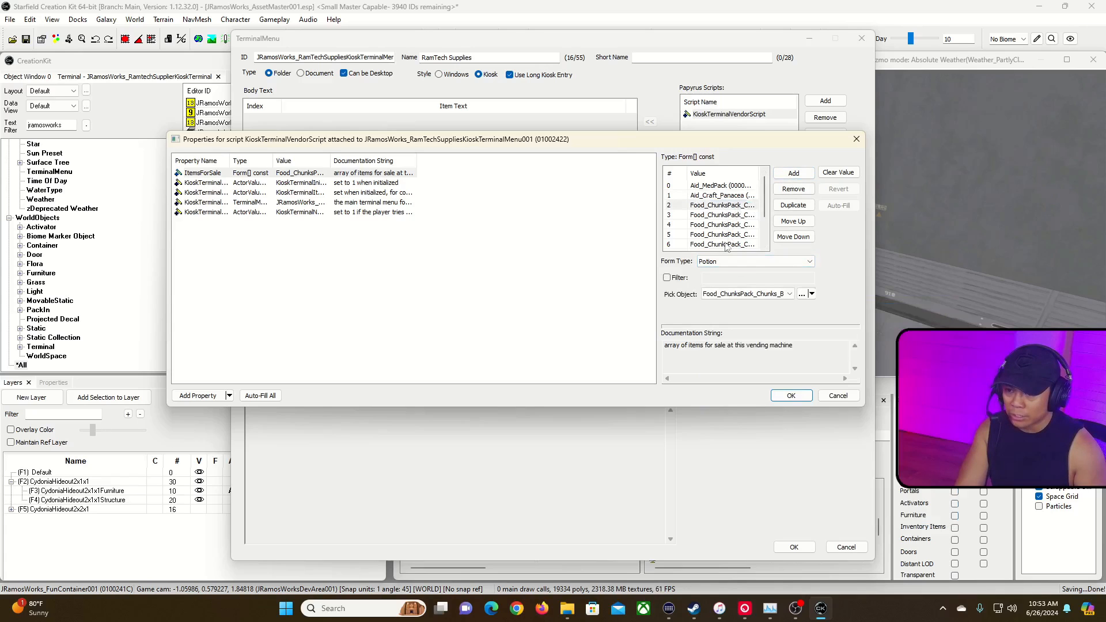
pyautogui.click(724, 262)
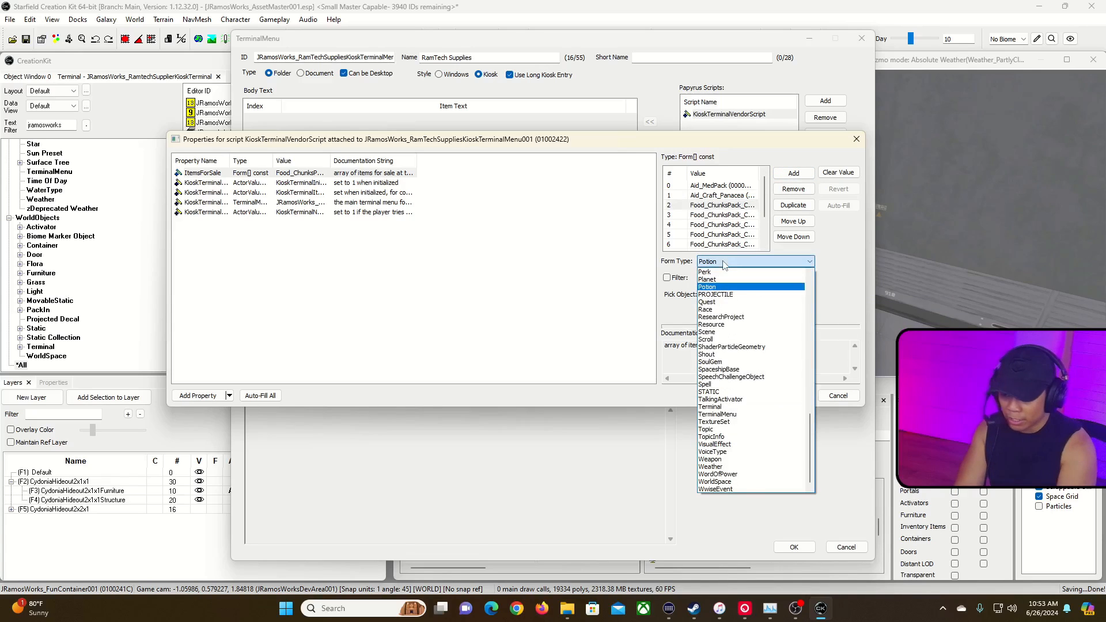
pyautogui.press('m')
pyautogui.click(717, 287)
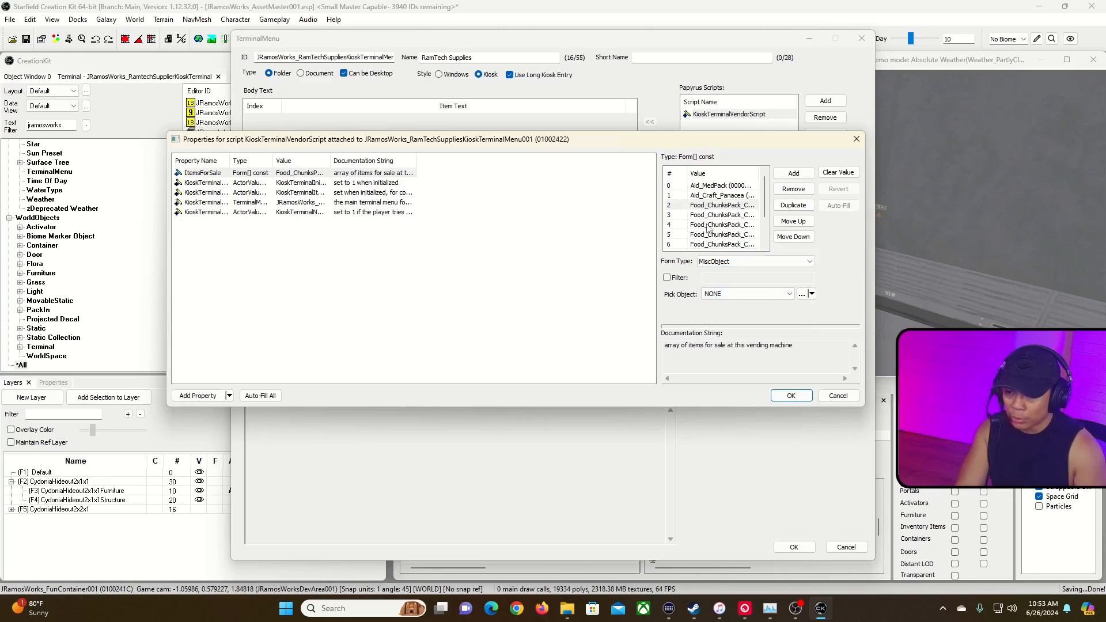
pyautogui.click(767, 296)
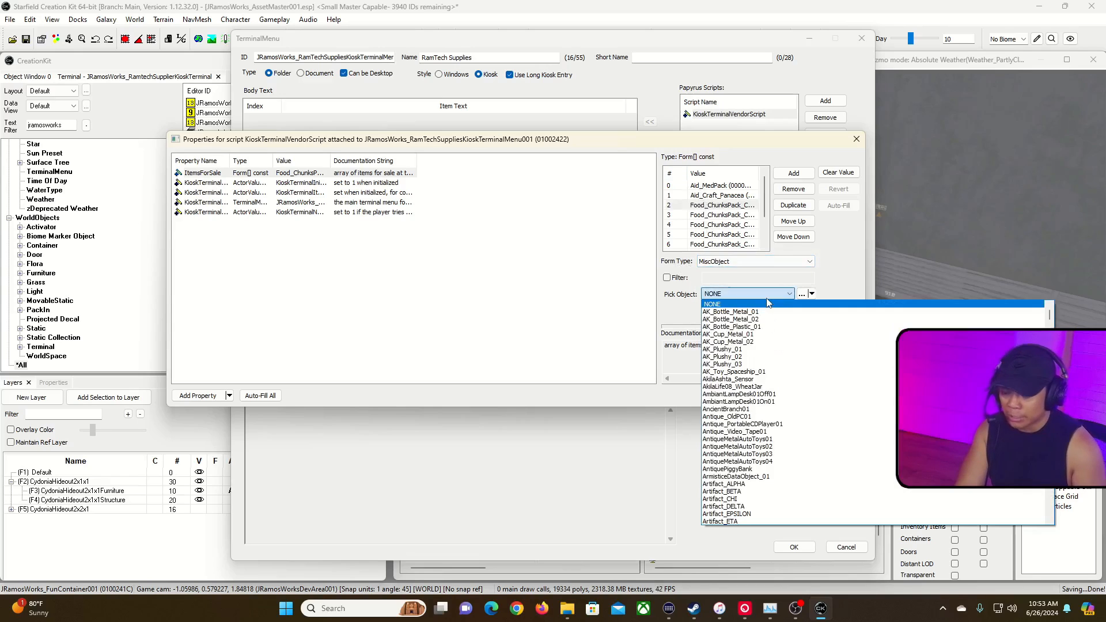
pyautogui.write('digi')
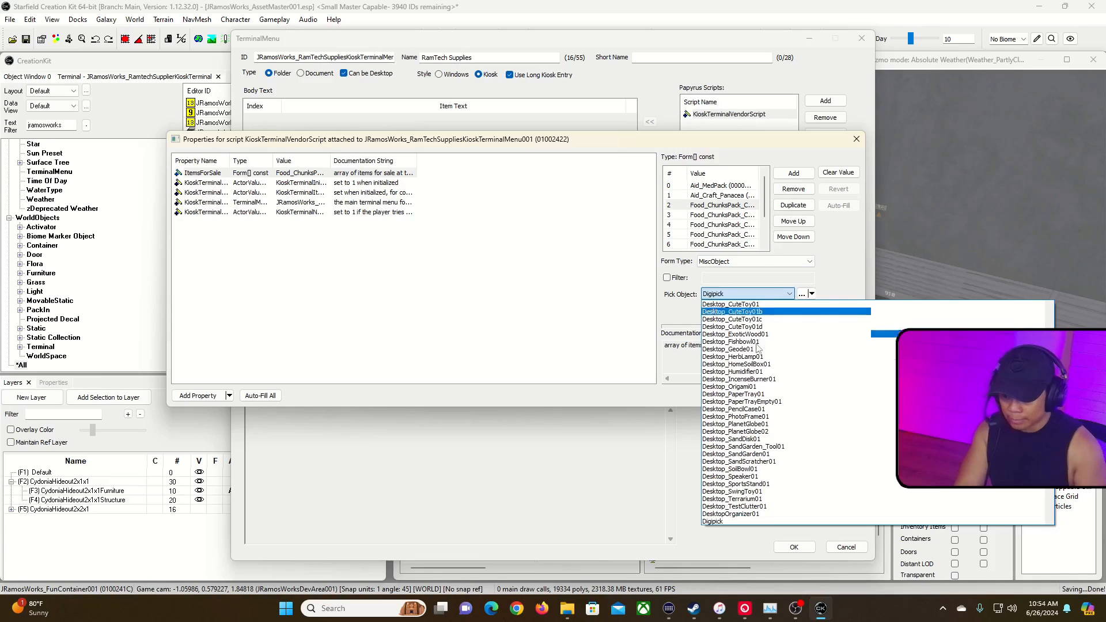
pyautogui.click(723, 521)
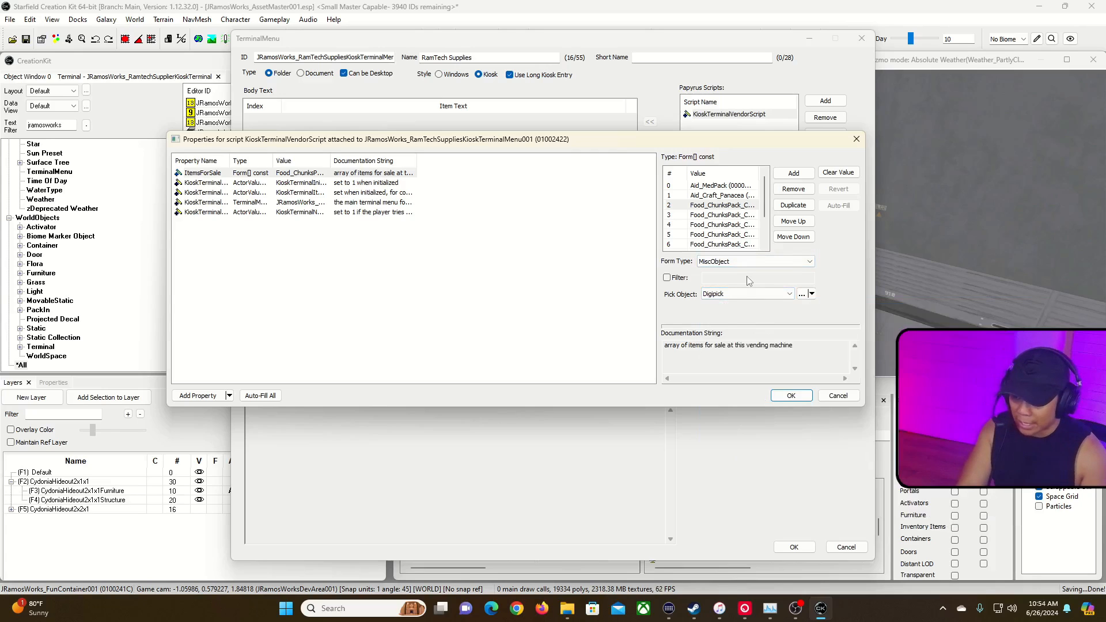
# Set ItemsForSale entry 3 to the Potion object ShipRepairKit and accept the script properties.
pyautogui.click(720, 216)
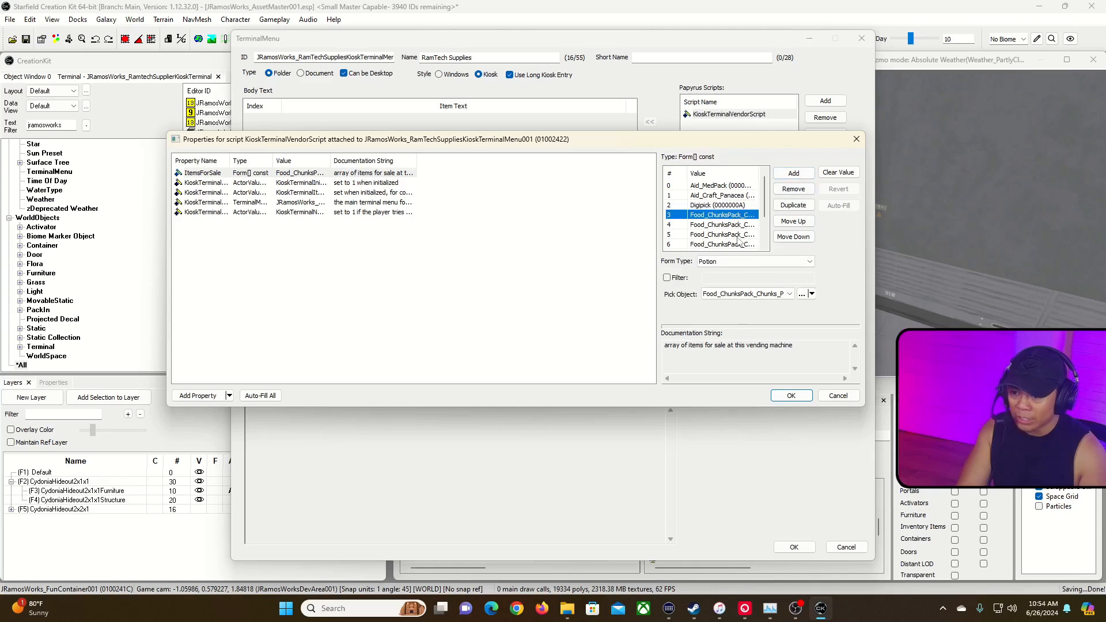
pyautogui.click(767, 262)
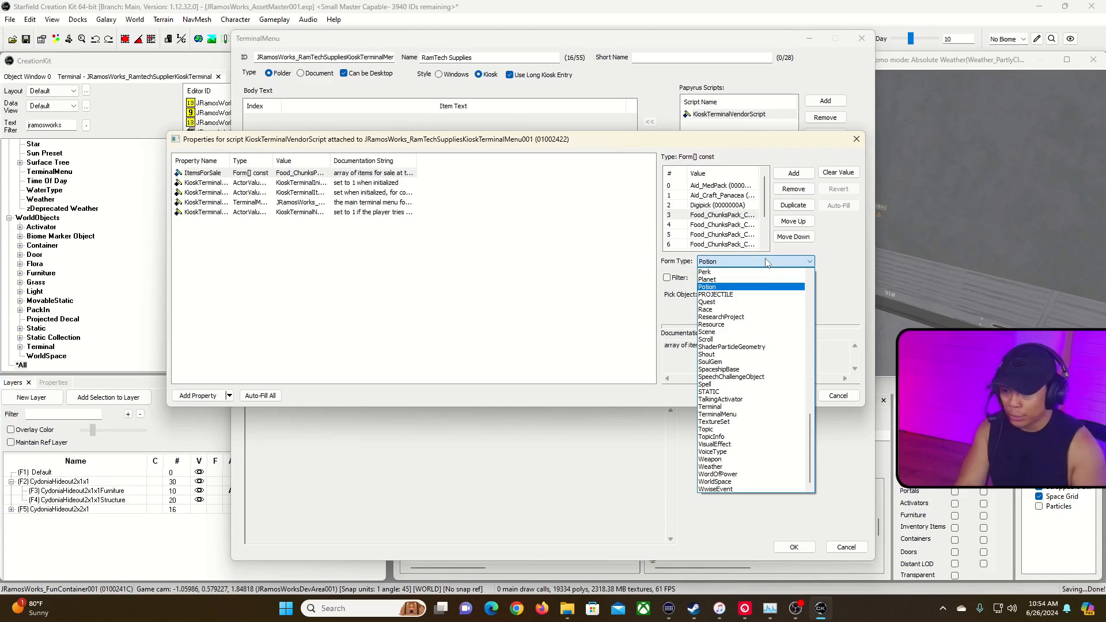
pyautogui.click(749, 287)
pyautogui.click(763, 297)
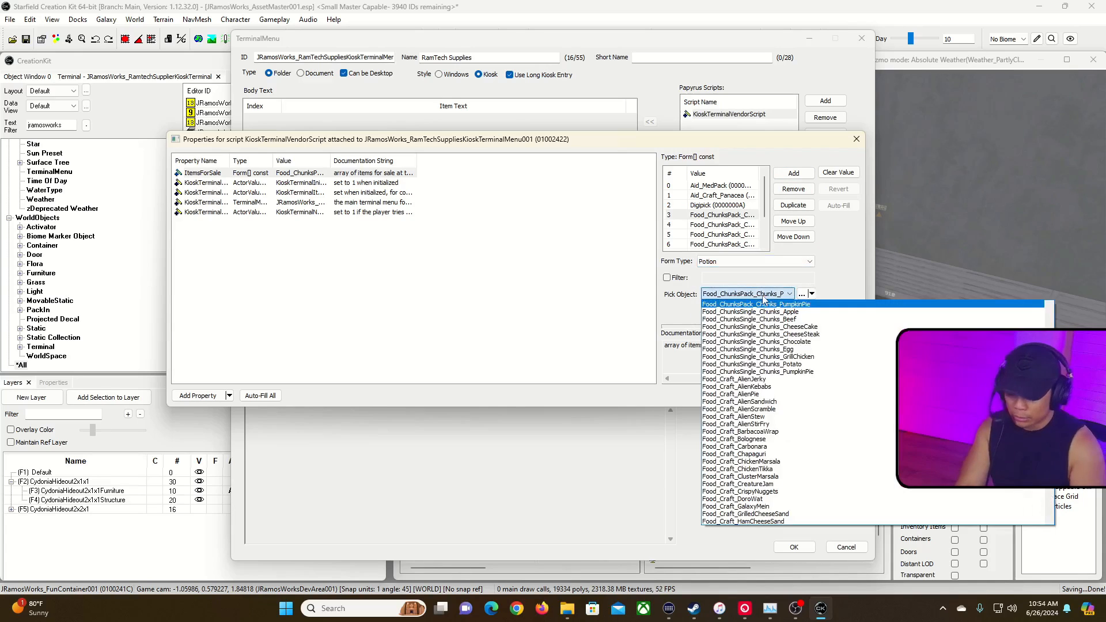
pyautogui.write('ship')
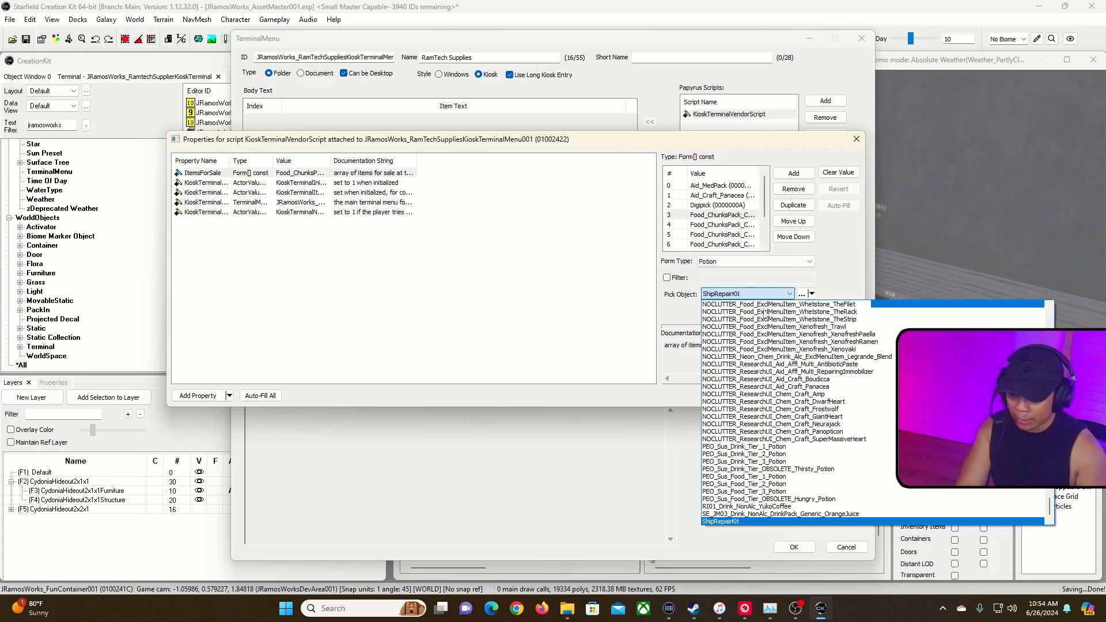
pyautogui.click(721, 522)
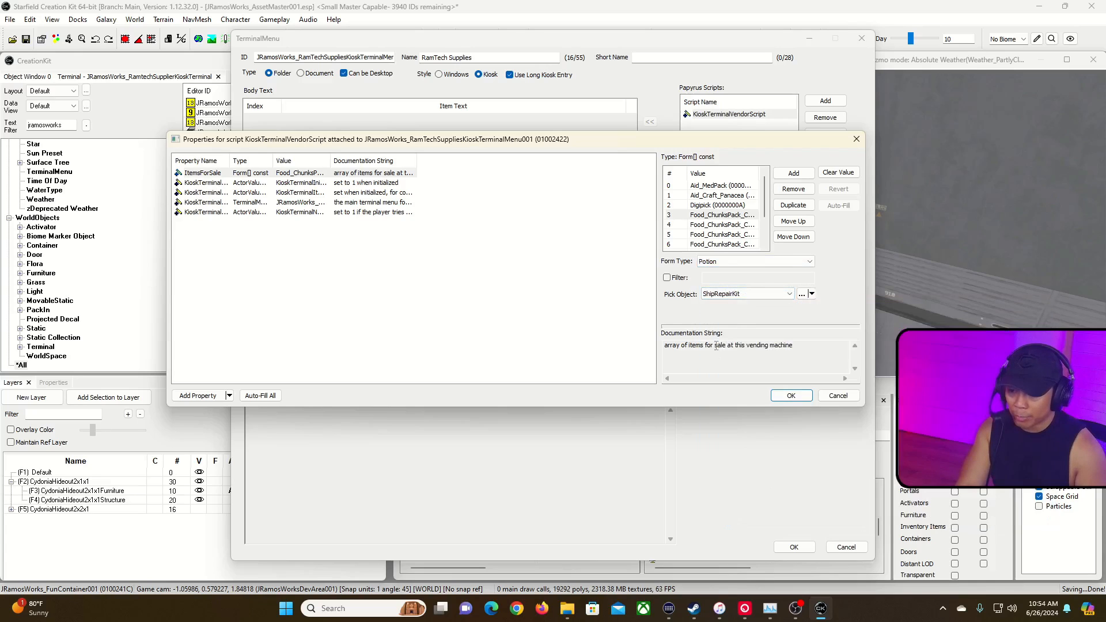
pyautogui.click(791, 396)
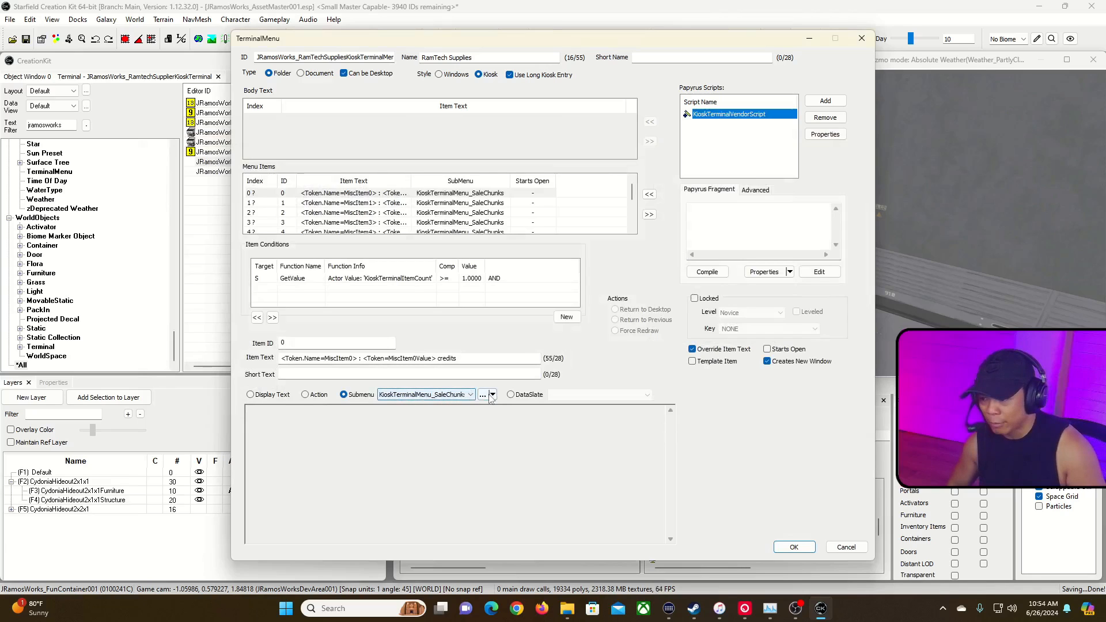
# Review the submenus assigned to the first five menu items, keeping KioskTerminalMenu_SaleChunks, and accept the terminal menu.
pyautogui.click(466, 396)
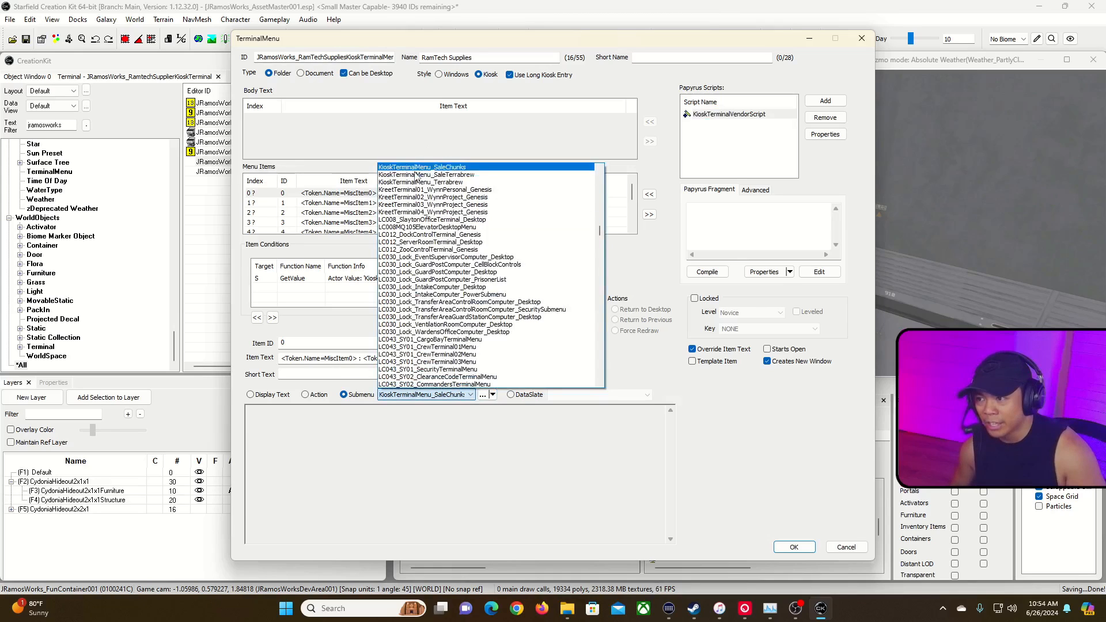
pyautogui.click(438, 408)
pyautogui.click(369, 203)
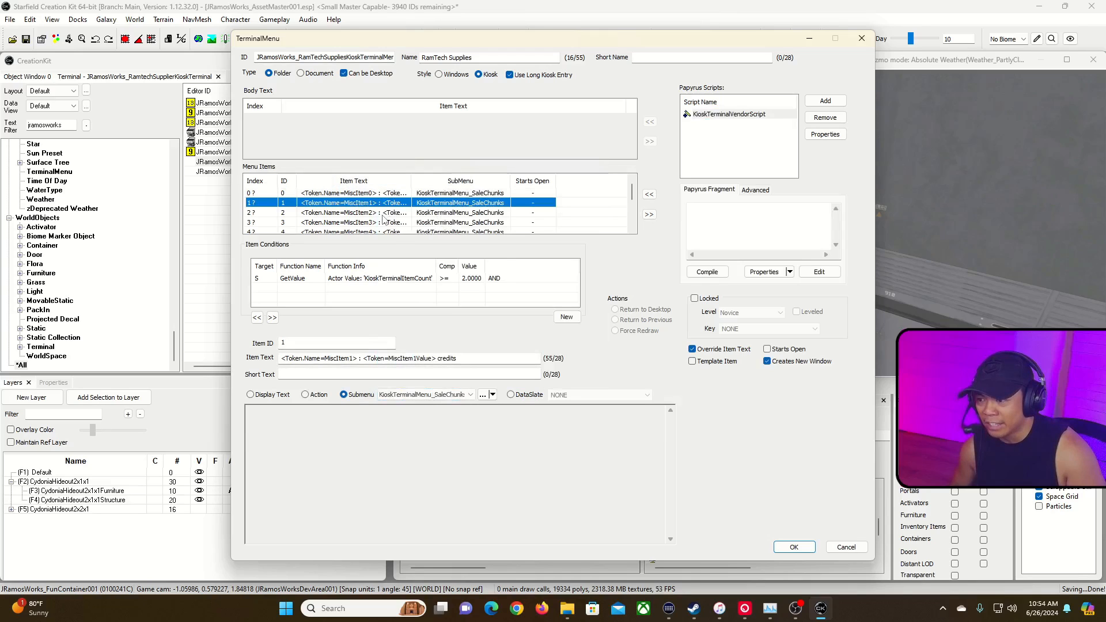
pyautogui.press('Down')
pyautogui.press('Down')
pyautogui.press('Down')
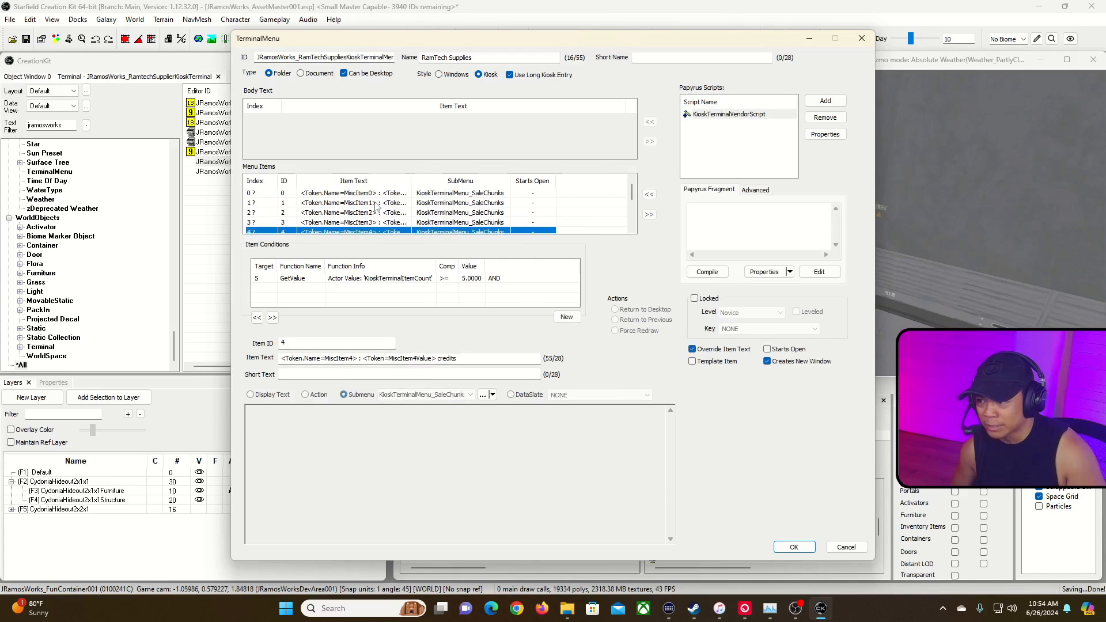
pyautogui.click(375, 203)
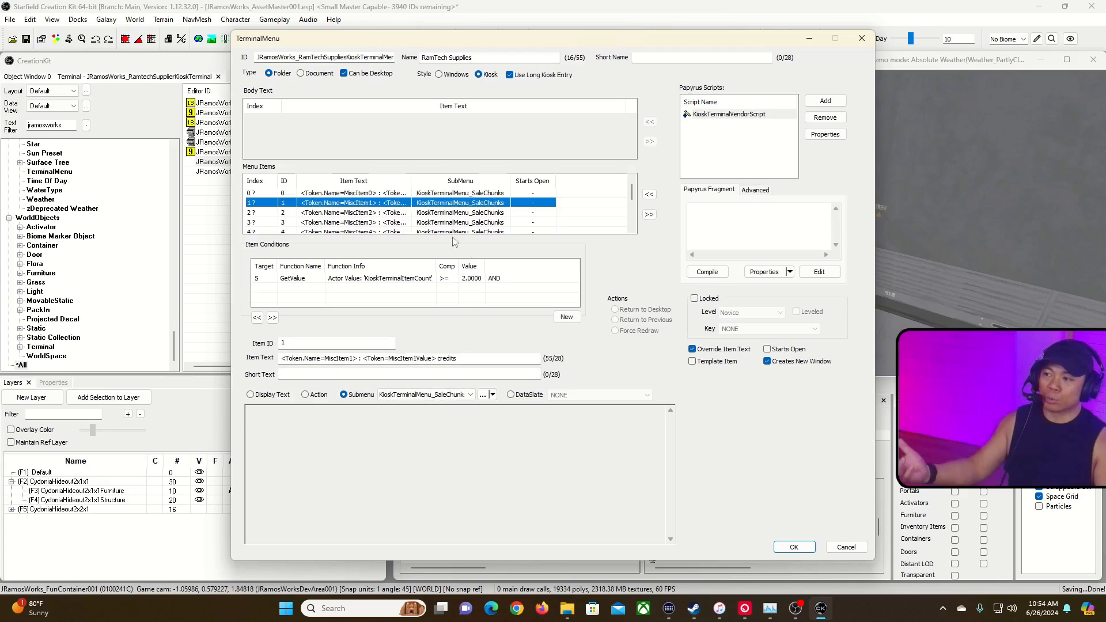
pyautogui.click(793, 548)
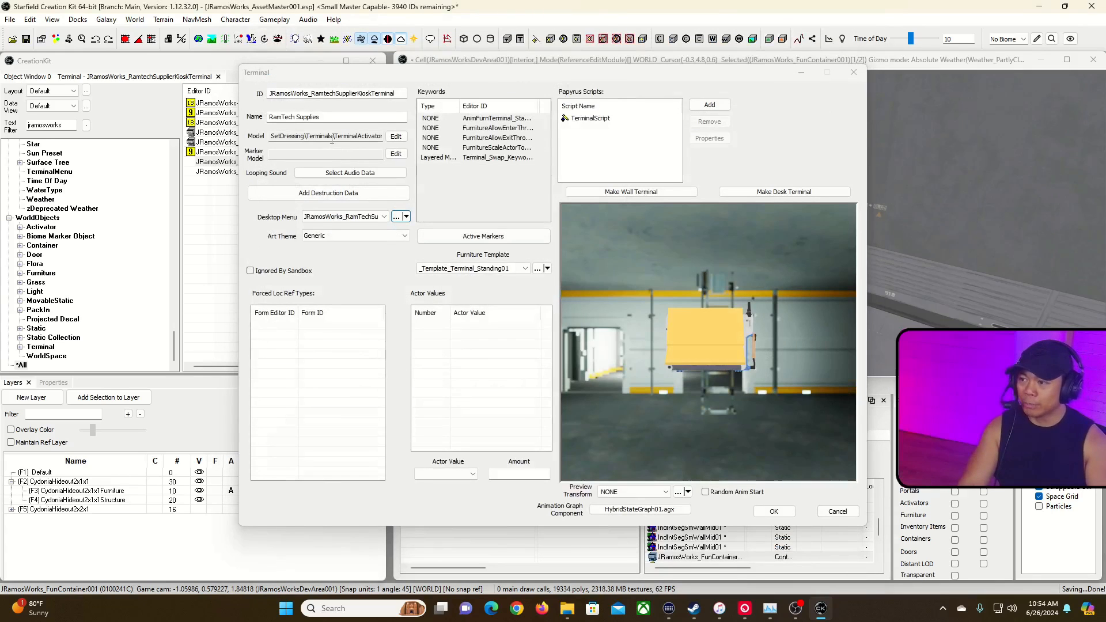
# Open the model file selection for the RamTech Supplies terminal and expand the setdressing folder.
pyautogui.moveTo(717, 346); pyautogui.dragTo(458, 209)
pyautogui.click(396, 137)
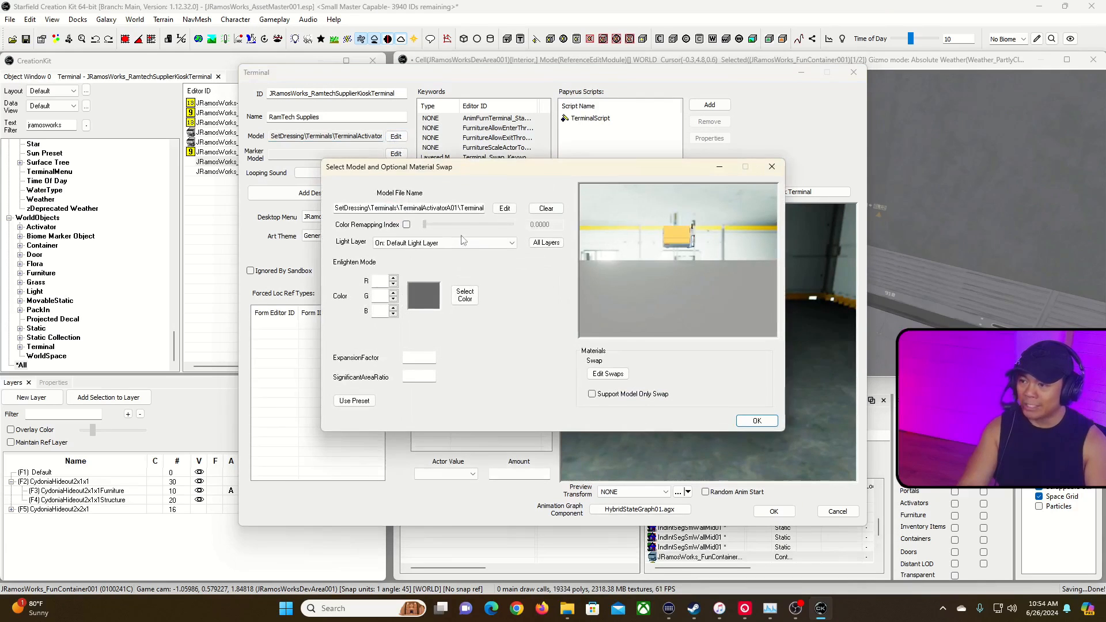
pyautogui.doubleClick(454, 209)
pyautogui.click(505, 208)
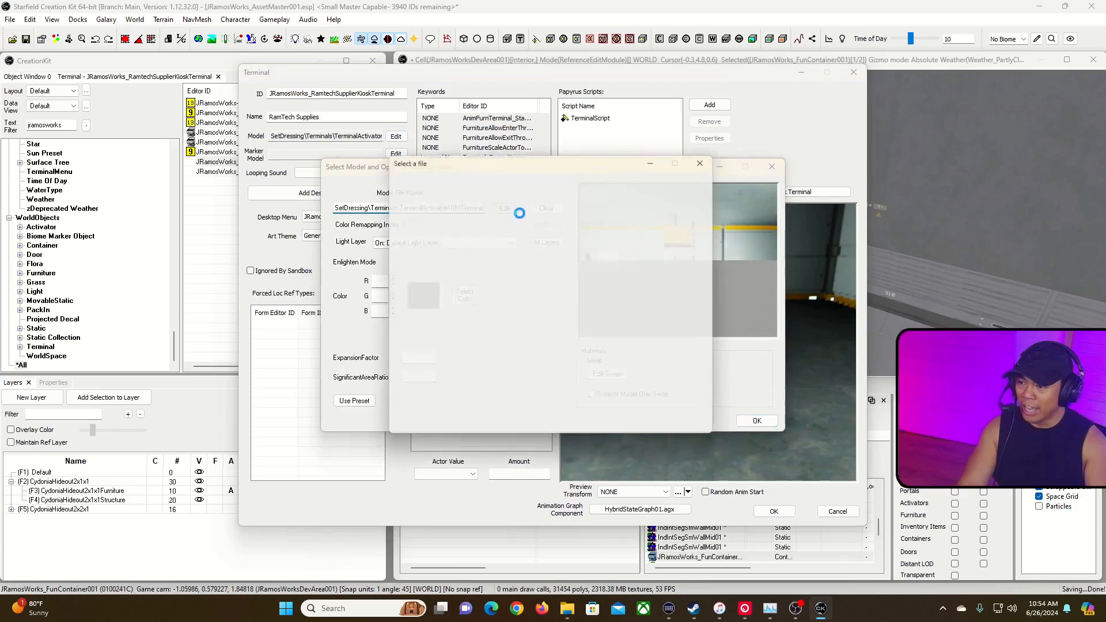
pyautogui.scroll(-4, 445, 298)
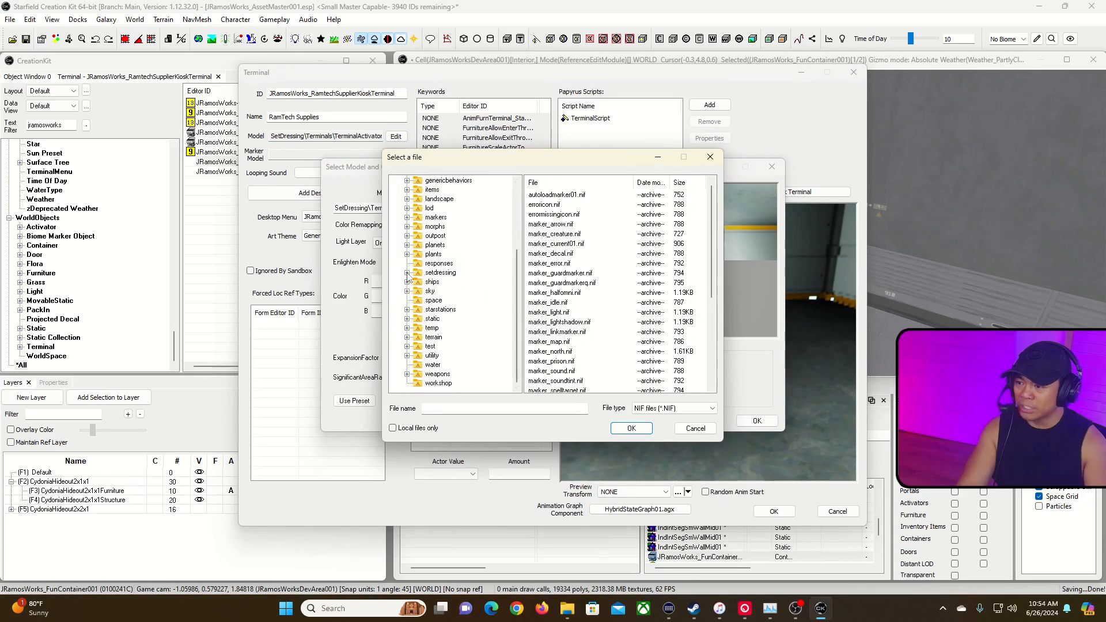
pyautogui.click(407, 273)
# Set the terminal's model to desktop_terminal01.nif from the terminals folder, then accept the model and the terminal form.
pyautogui.moveTo(519, 207); pyautogui.dragTo(519, 293)
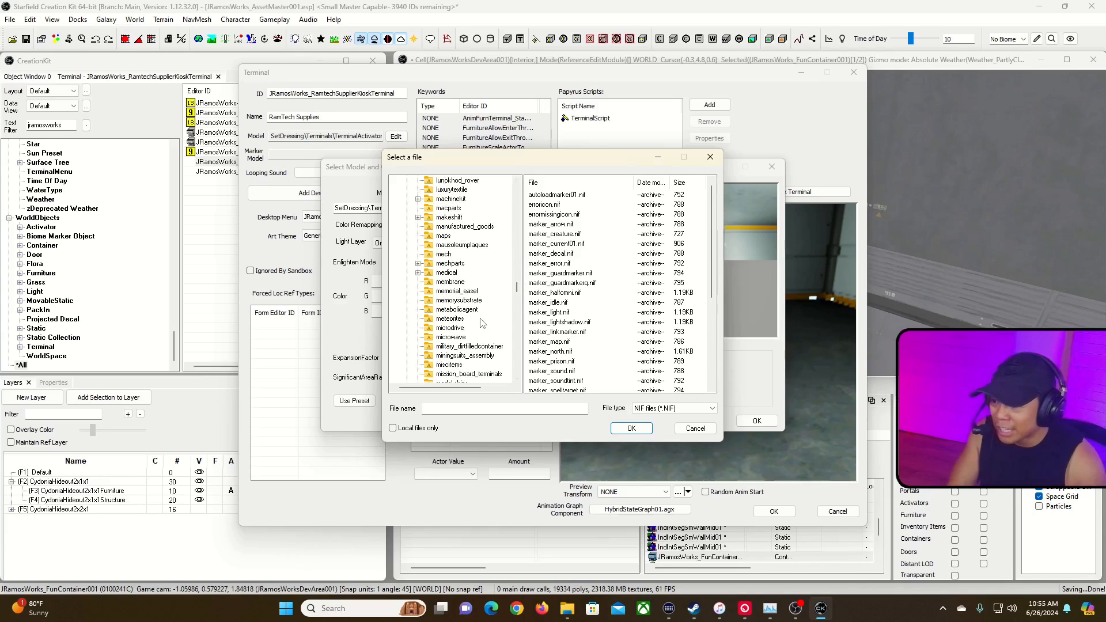
pyautogui.scroll(-10, 461, 329)
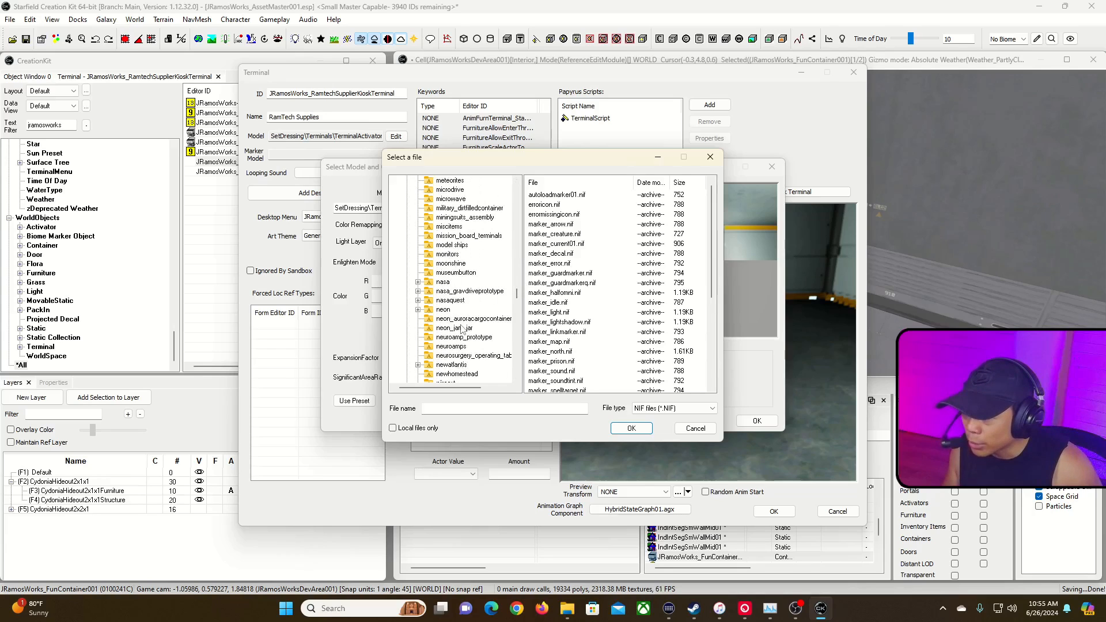
pyautogui.scroll(-15, 462, 328)
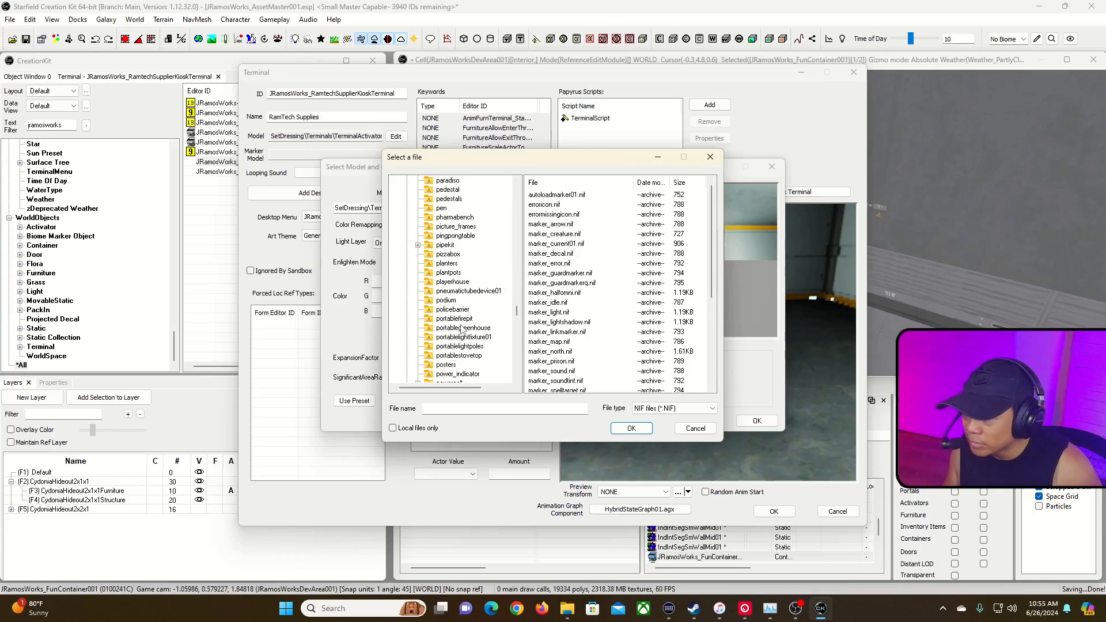
pyautogui.scroll(-15, 462, 328)
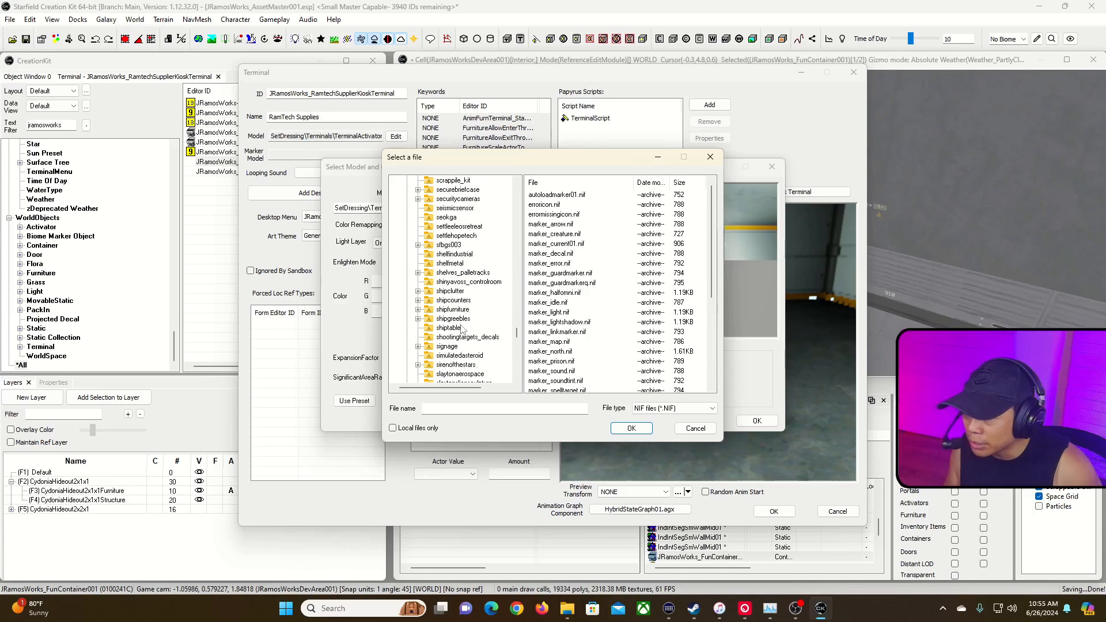
pyautogui.scroll(-4, 462, 330)
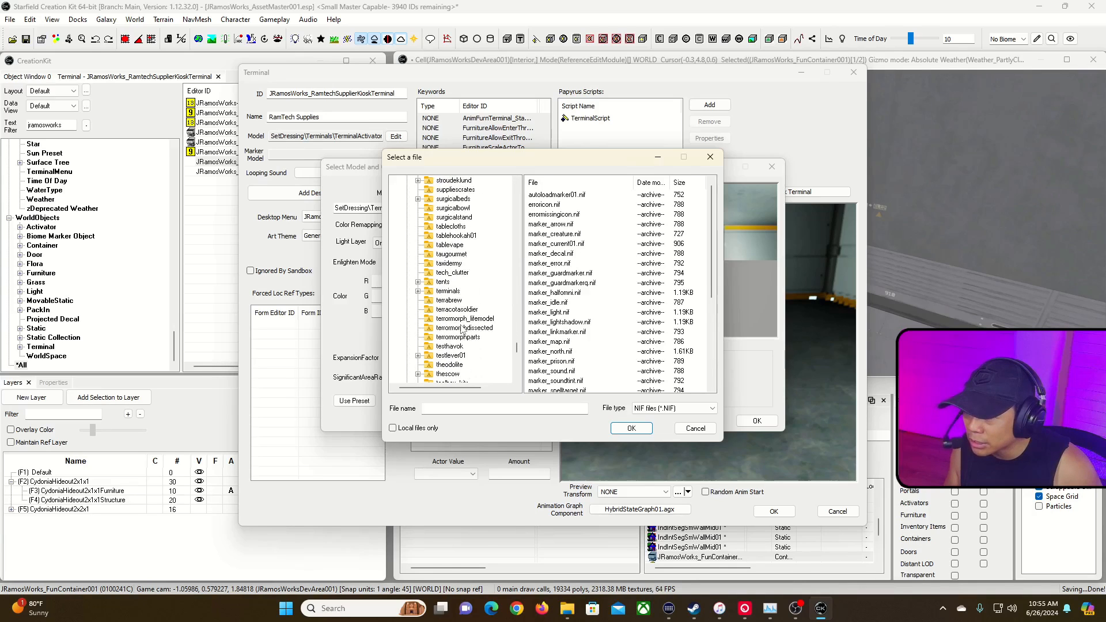
pyautogui.click(449, 291)
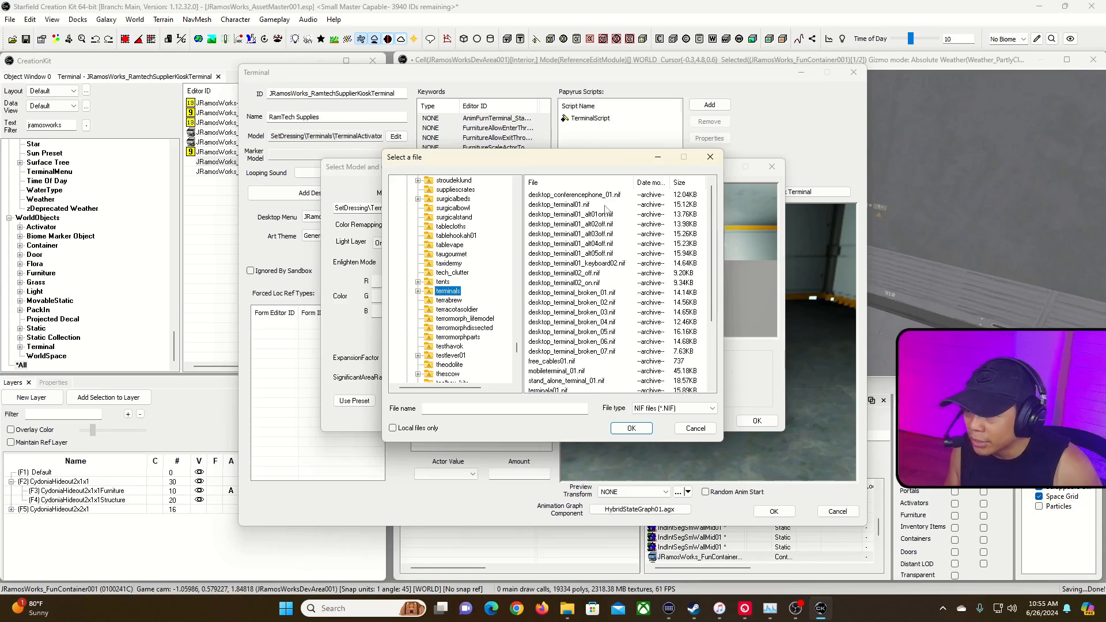
pyautogui.doubleClick(567, 206)
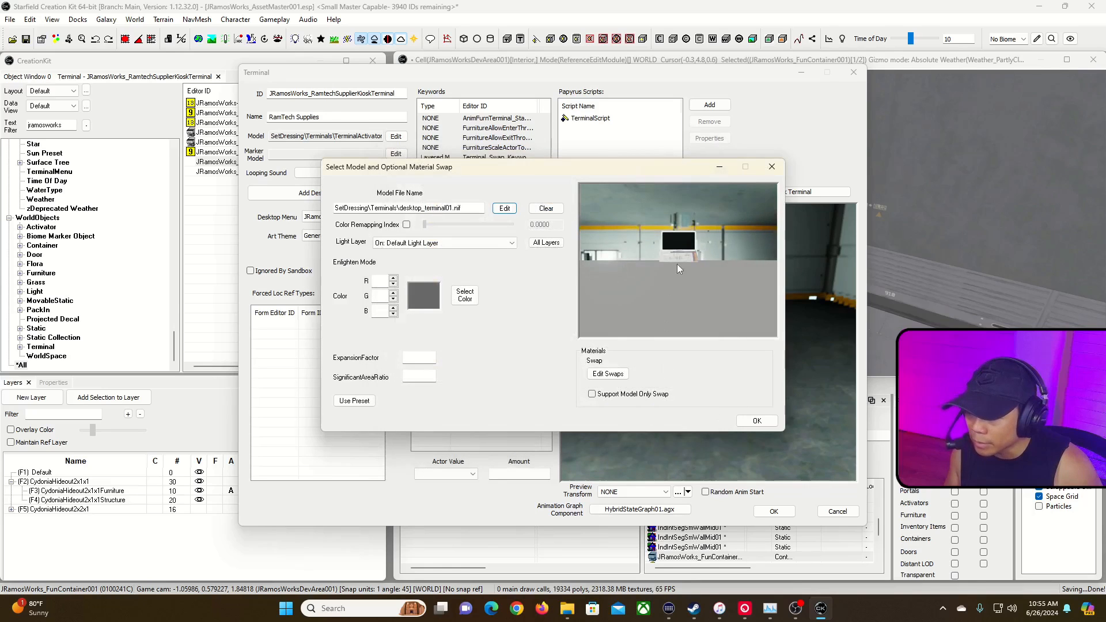
pyautogui.moveTo(655, 264); pyautogui.dragTo(695, 346)
pyautogui.click(756, 421)
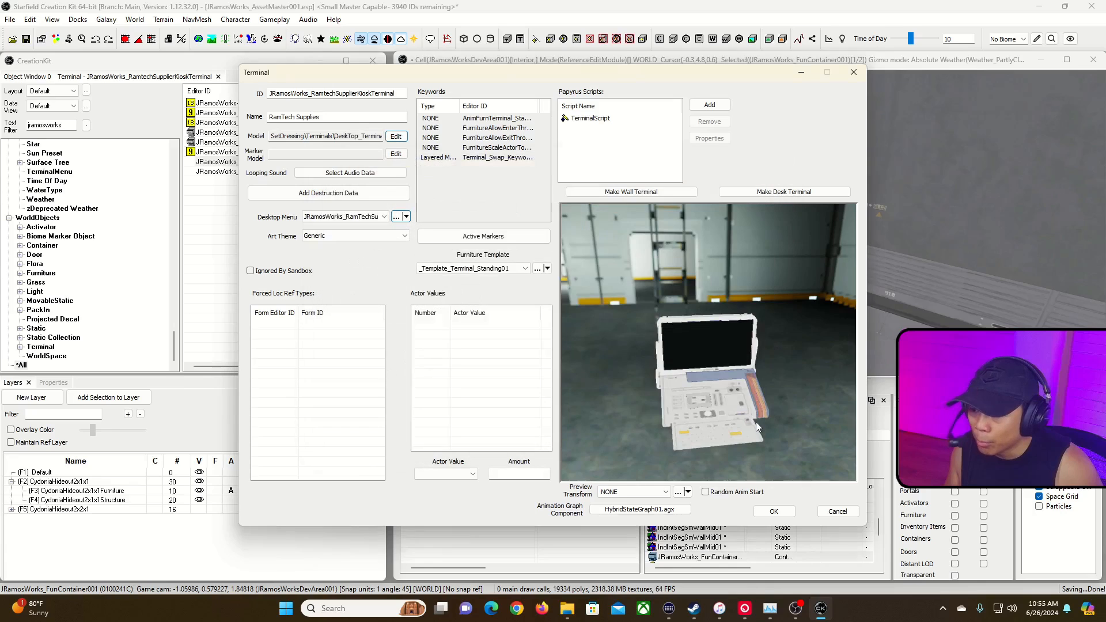
pyautogui.click(773, 511)
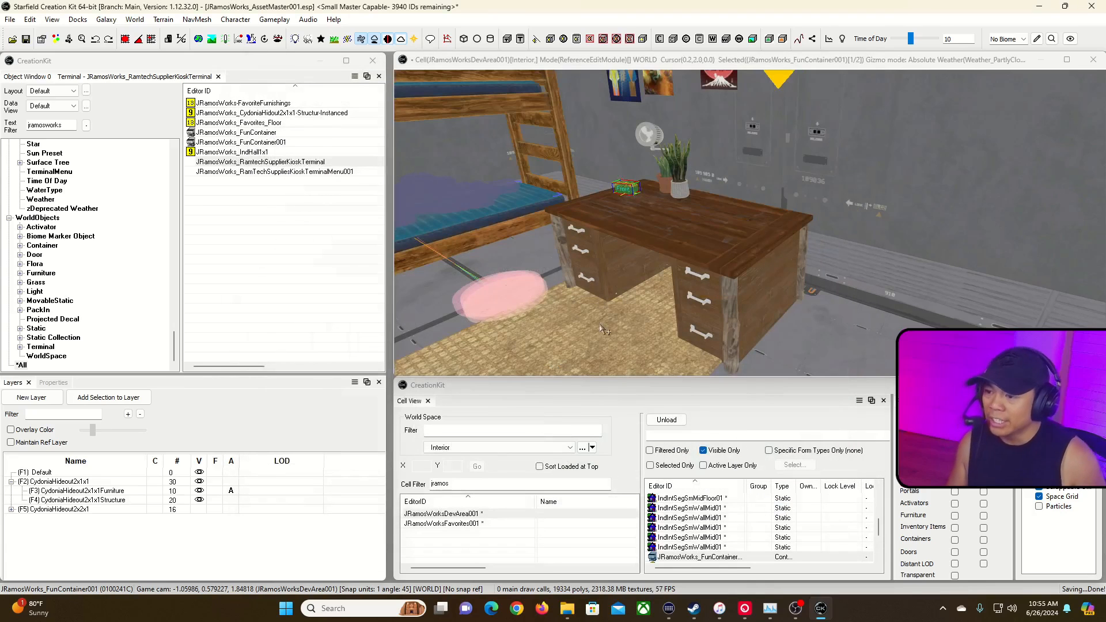
# Place JRamosWorks_RamtechSupplierKioskTerminal above the wooden desk and drop it onto the desktop.
pyautogui.click(262, 166)
pyautogui.moveTo(710, 232); pyautogui.dragTo(709, 230)
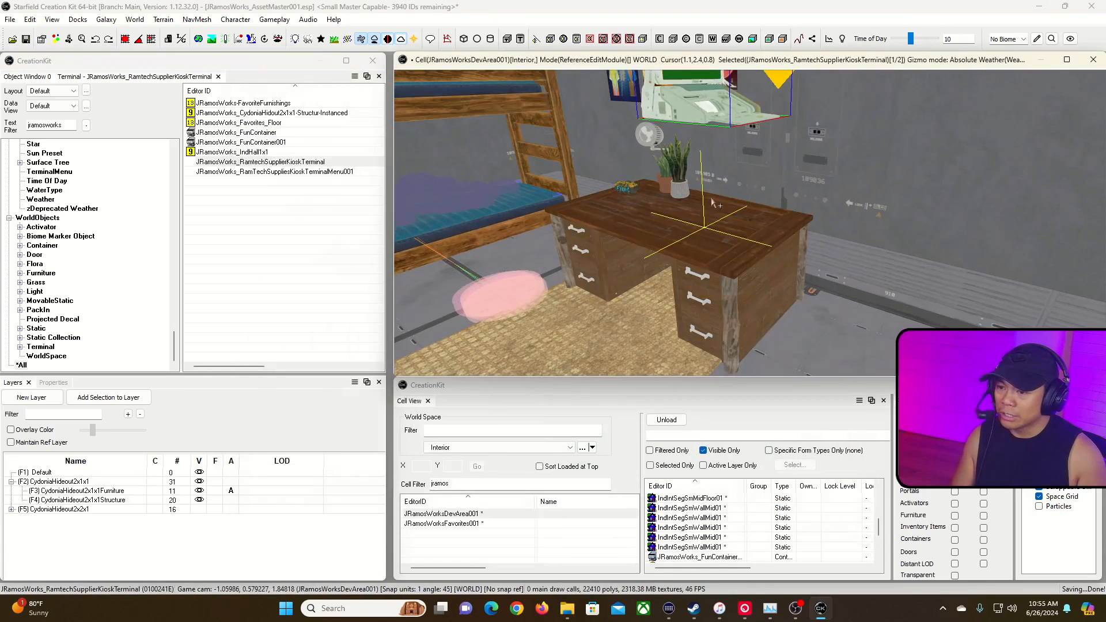
pyautogui.press('f')
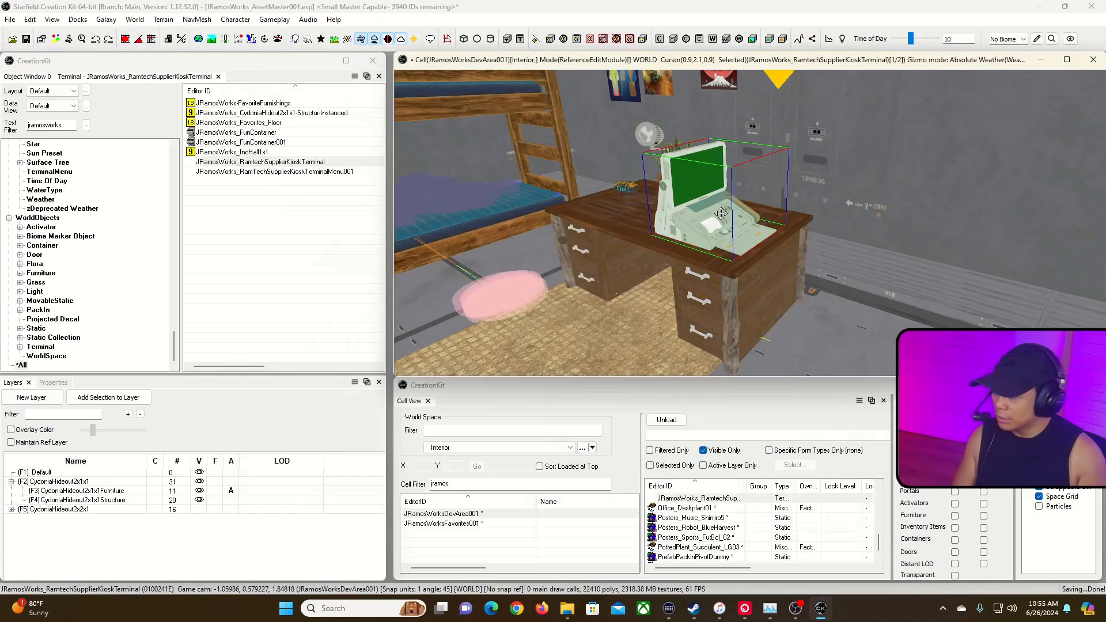
# Turn the terminal to about 107.9° around Z to face the desk's front and scale it to about 1.31.
pyautogui.moveTo(766, 337); pyautogui.dragTo(750, 350, button='right')
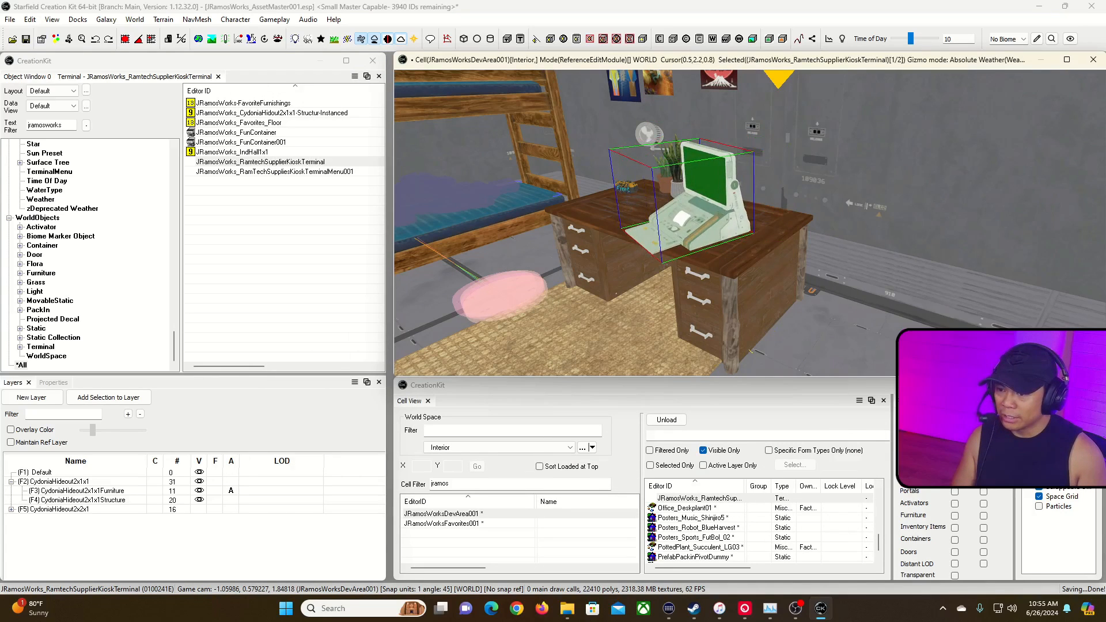
pyautogui.moveTo(720, 219)
pyautogui.mouseDown()
pyautogui.moveTo(752, 206)
pyautogui.moveTo(715, 209)
pyautogui.mouseUp()
pyautogui.press('`')
pyautogui.press('a')
pyautogui.press('`')
pyautogui.keyDown('shift'); pyautogui.moveTo(714, 210); pyautogui.dragTo(724, 195, button='middle'); pyautogui.keyUp('shift')
pyautogui.moveTo(726, 181); pyautogui.dragTo(732, 210)
pyautogui.keyDown('shift'); pyautogui.moveTo(837, 218); pyautogui.dragTo(737, 227, button='middle'); pyautogui.keyUp('shift')
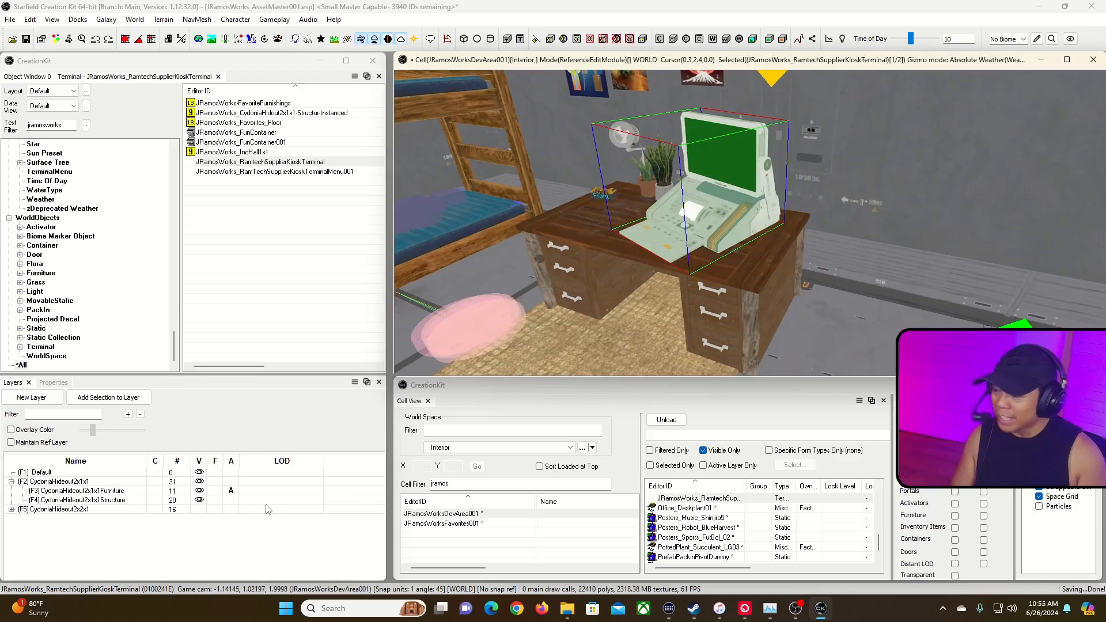
# Move the terminal to about X 1.115, Y 2.145 on the desk and scale it to about 1.45.
pyautogui.click(53, 382)
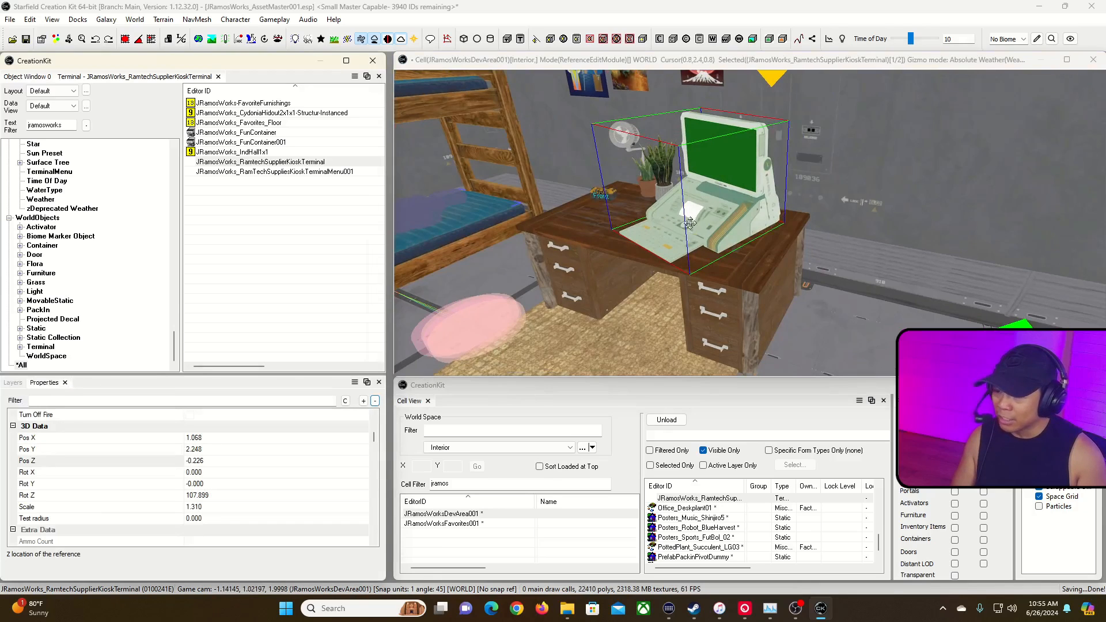
pyautogui.moveTo(711, 217); pyautogui.dragTo(725, 218)
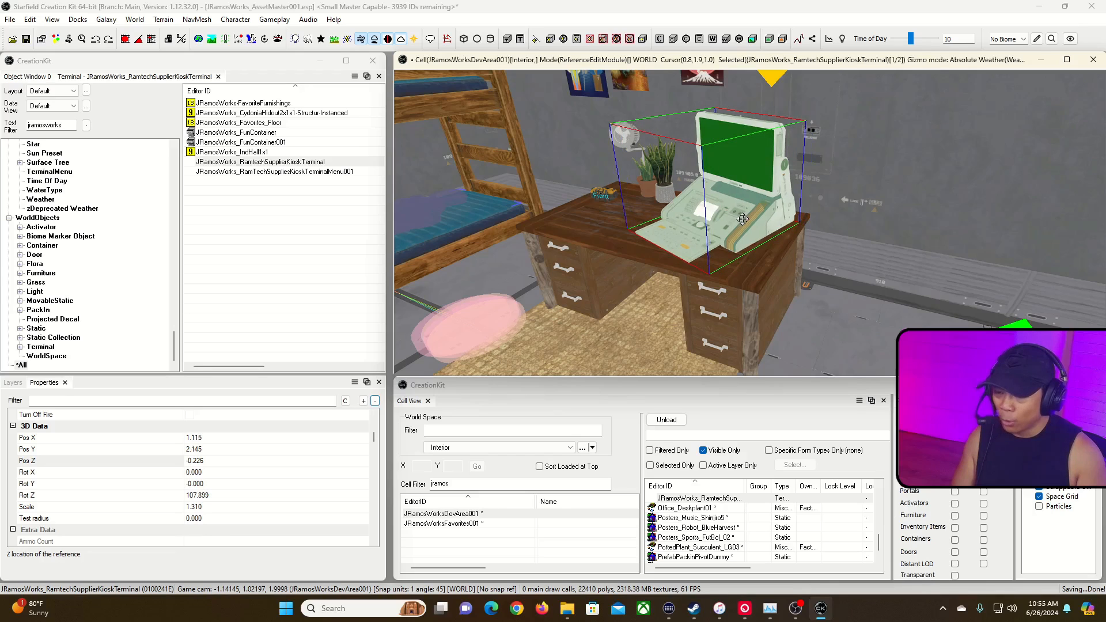
pyautogui.moveTo(743, 218); pyautogui.dragTo(758, 219, button='right')
pyautogui.moveTo(741, 242); pyautogui.dragTo(724, 201)
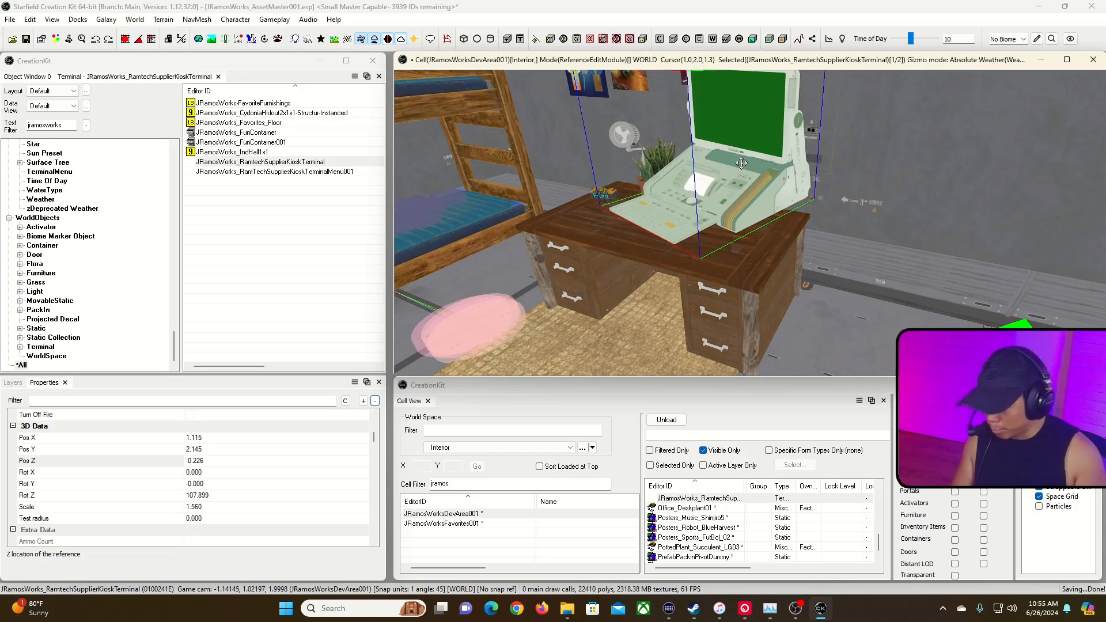
pyautogui.moveTo(724, 187); pyautogui.dragTo(733, 228)
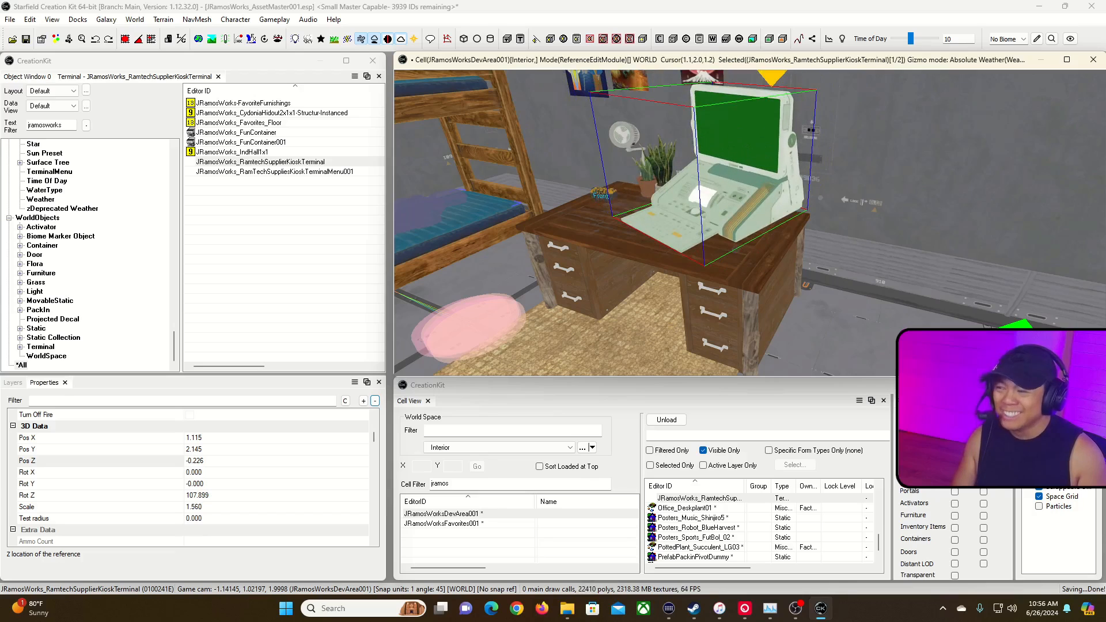
pyautogui.moveTo(741, 163); pyautogui.dragTo(741, 226)
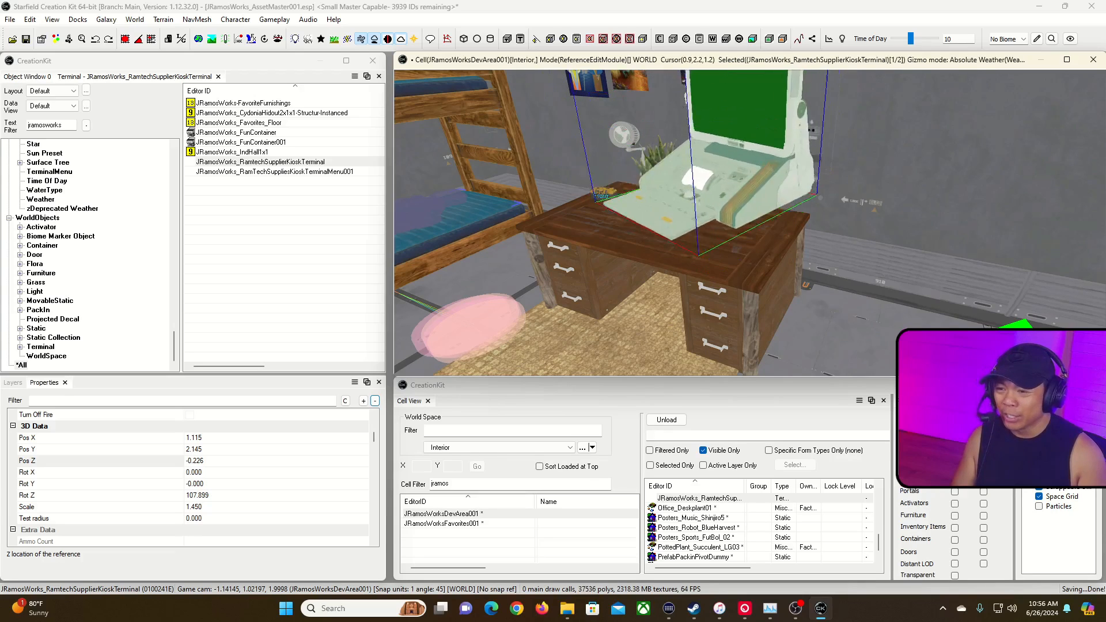
pyautogui.moveTo(740, 164)
pyautogui.mouseDown()
pyautogui.moveTo(740, 210)
pyautogui.moveTo(740, 98)
pyautogui.moveTo(740, 162)
pyautogui.mouseUp()
# Reposition the terminal to about X 1.27, Y 2.13 and lower it to about Z -0.34 to sit on the desktop.
pyautogui.keyDown('shift'); pyautogui.moveTo(740, 163); pyautogui.dragTo(824, 176, button='middle'); pyautogui.keyUp('shift')
pyautogui.moveTo(696, 193); pyautogui.dragTo(714, 185)
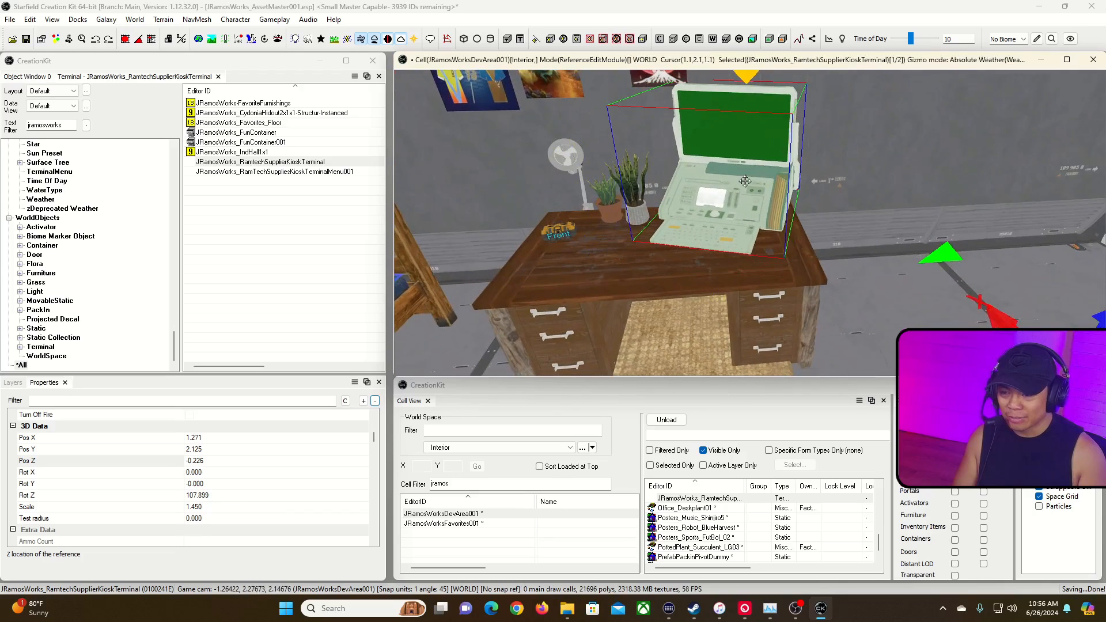
pyautogui.keyDown('shift'); pyautogui.moveTo(788, 195); pyautogui.dragTo(694, 195, button='middle'); pyautogui.keyUp('shift')
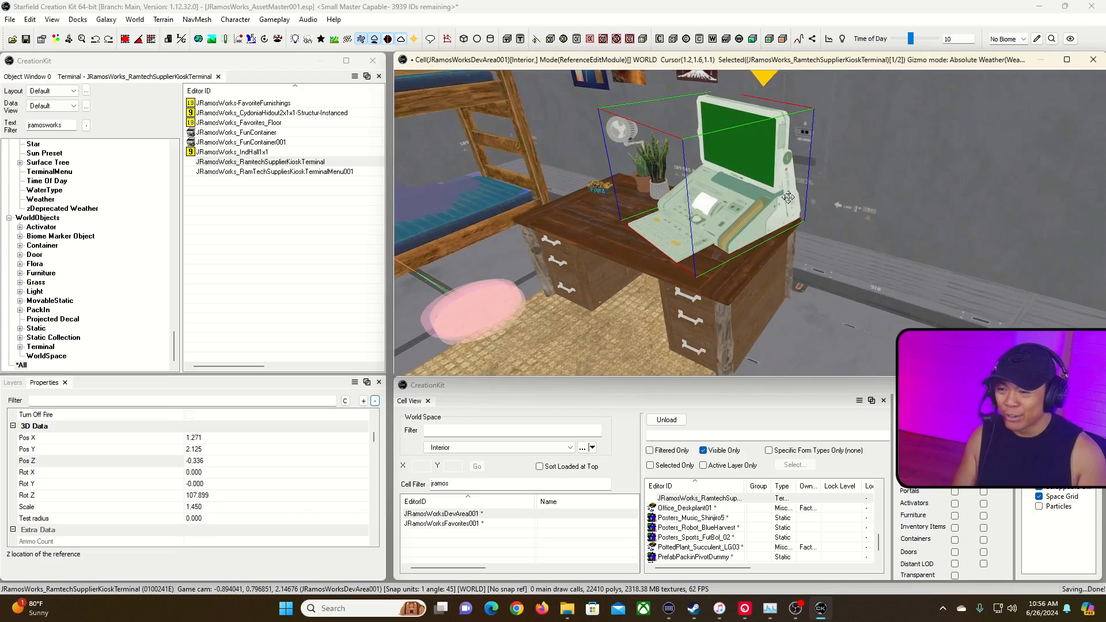
# Rotate the terminal to about 99.3° around Z and move it to about X 1.23, Y 2.22 on the desk.
pyautogui.moveTo(755, 214); pyautogui.dragTo(769, 215, button='right')
pyautogui.keyDown('shift'); pyautogui.moveTo(769, 215); pyautogui.dragTo(887, 210, button='middle'); pyautogui.keyUp('shift')
pyautogui.keyDown('shift'); pyautogui.moveTo(818, 219); pyautogui.dragTo(735, 279, button='middle'); pyautogui.keyUp('shift')
pyautogui.moveTo(734, 279); pyautogui.dragTo(735, 232)
pyautogui.keyDown('shift'); pyautogui.moveTo(734, 232); pyautogui.dragTo(723, 235, button='middle'); pyautogui.keyUp('shift')
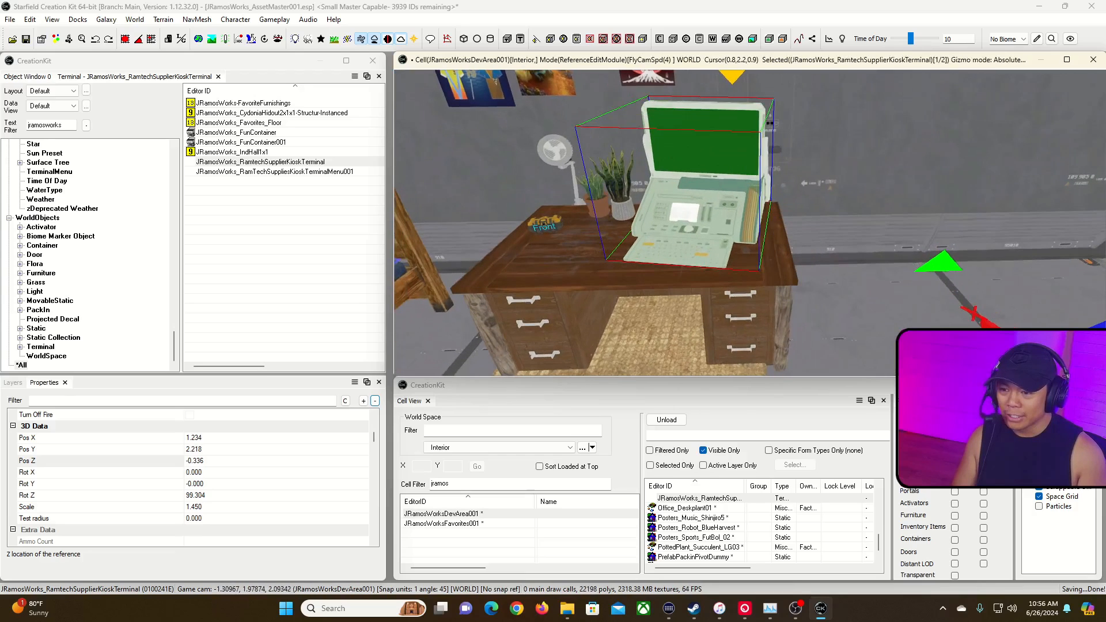
# Scale the JRamosWorks_FunContainer001 chest on the desk to about 0.21.
pyautogui.click(554, 224)
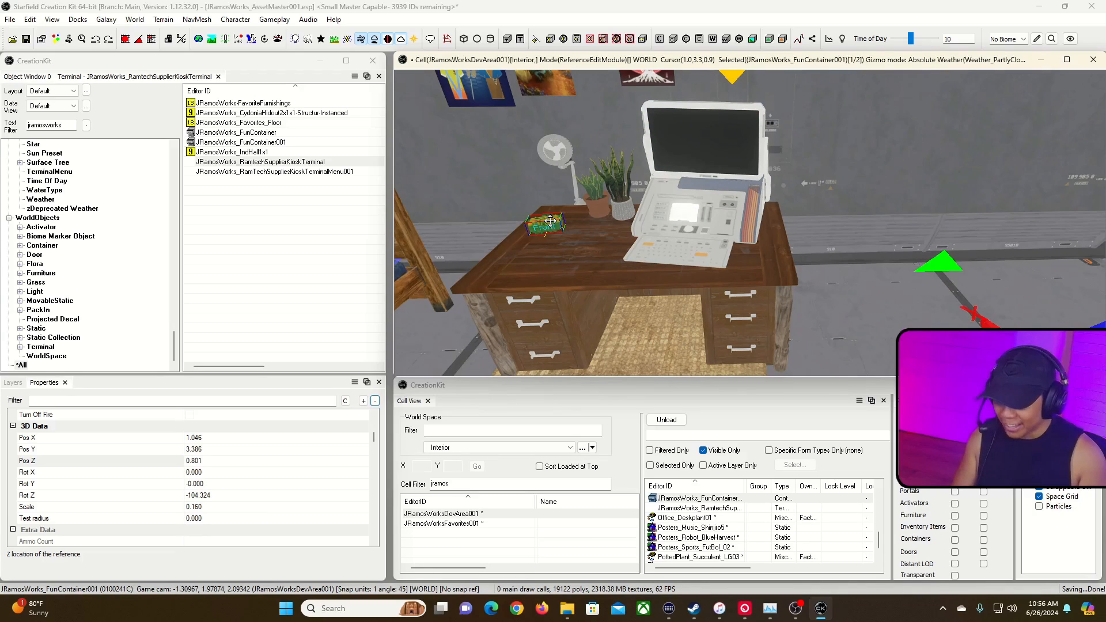
pyautogui.press('f')
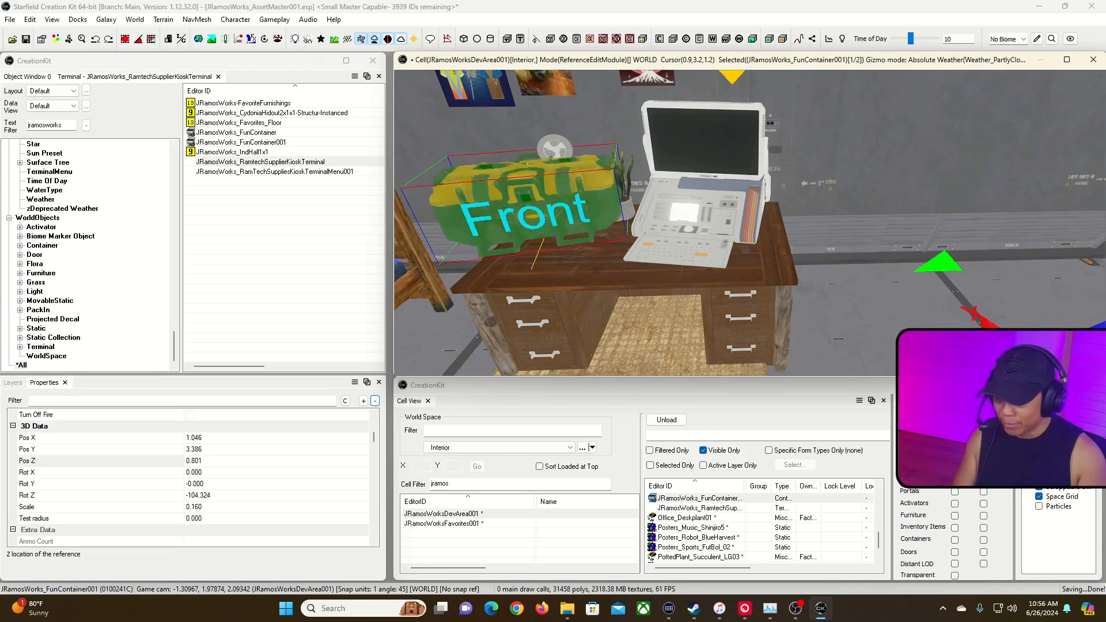
pyautogui.moveTo(547, 224); pyautogui.dragTo(467, 224)
pyautogui.moveTo(544, 224); pyautogui.dragTo(552, 223)
pyautogui.moveTo(578, 235)
pyautogui.mouseDown(button='right')
pyautogui.moveTo(668, 230)
pyautogui.moveTo(547, 235)
pyautogui.moveTo(605, 235)
pyautogui.moveTo(584, 232)
pyautogui.mouseUp(button='right')
# Filter the object list by "ak_chair" to find a seat that matches the desk.
pyautogui.press('a')
pyautogui.press('d')
pyautogui.press('s')
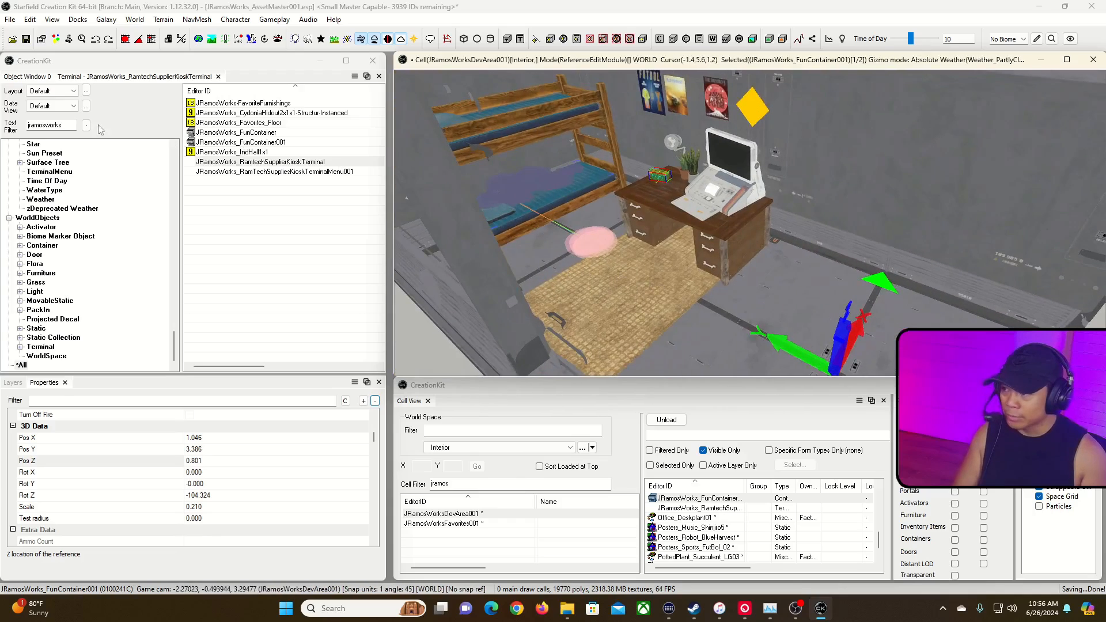
pyautogui.click(60, 127)
pyautogui.write('a')
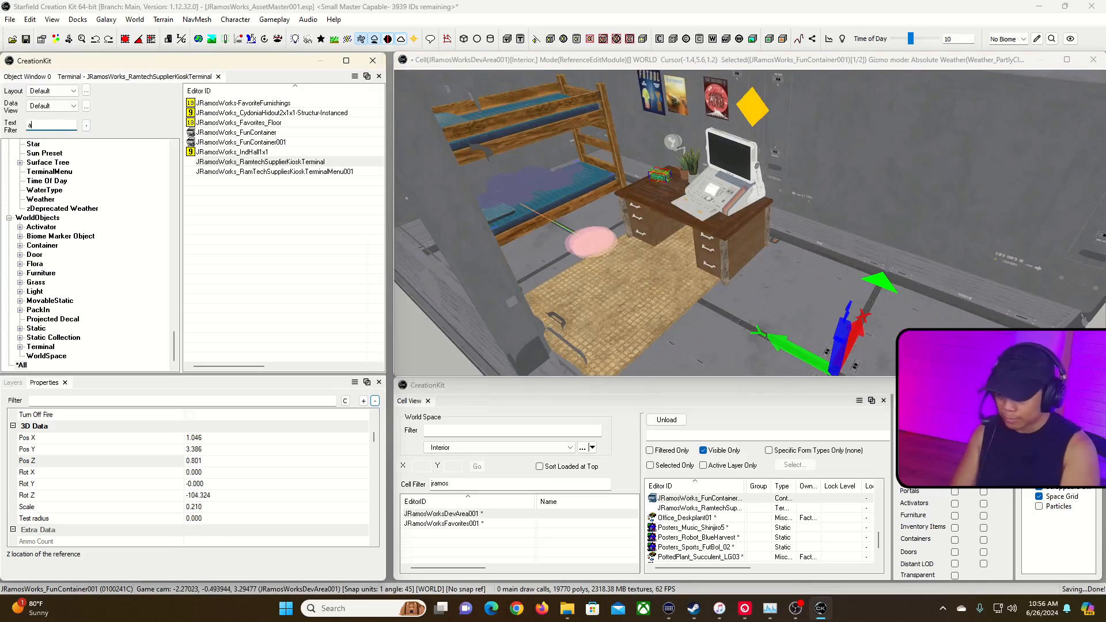
pyautogui.write('k_chair')
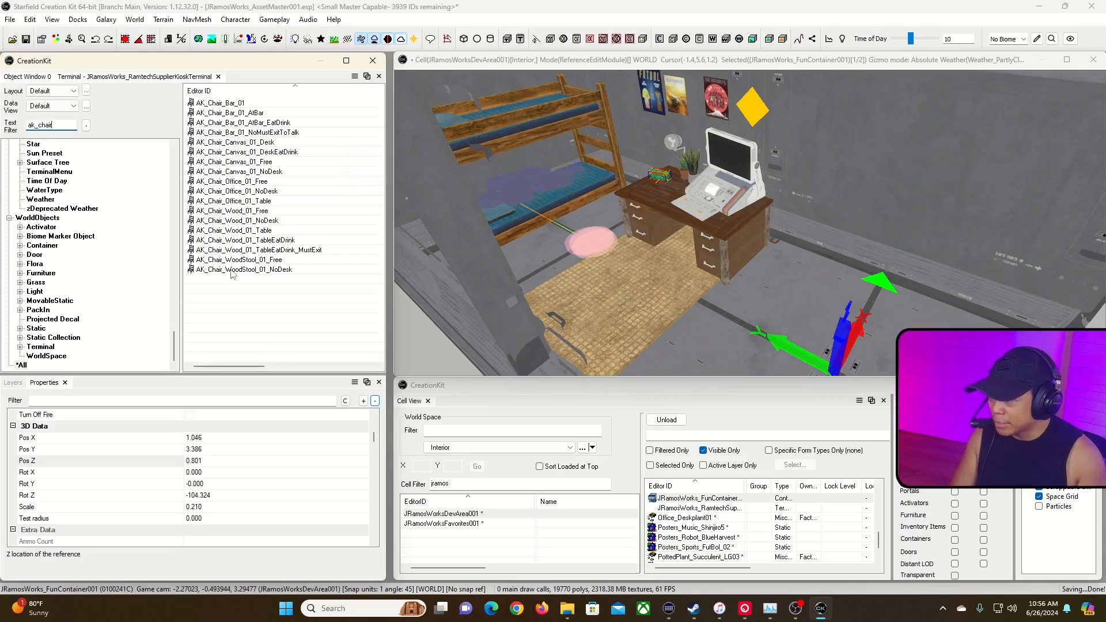
# Examine the previews and settings of the AK_Chair_WoodStool_01_Free and AK_Chair_WoodStool_01_NoDesk furniture forms, closing each without changes.
pyautogui.click(249, 260)
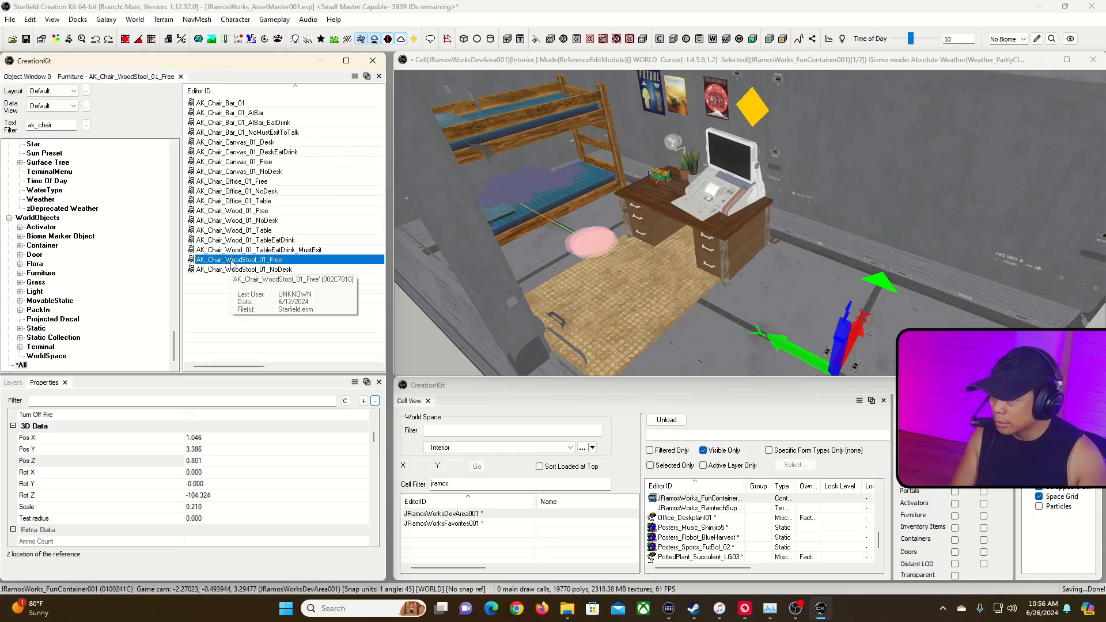
pyautogui.doubleClick(192, 263)
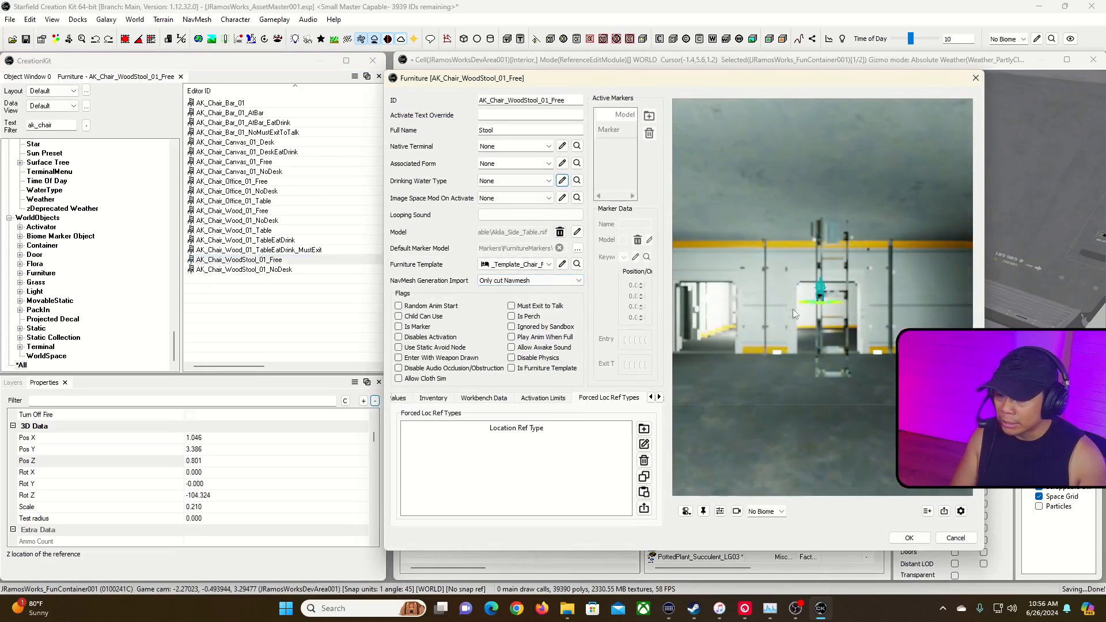
pyautogui.click(955, 538)
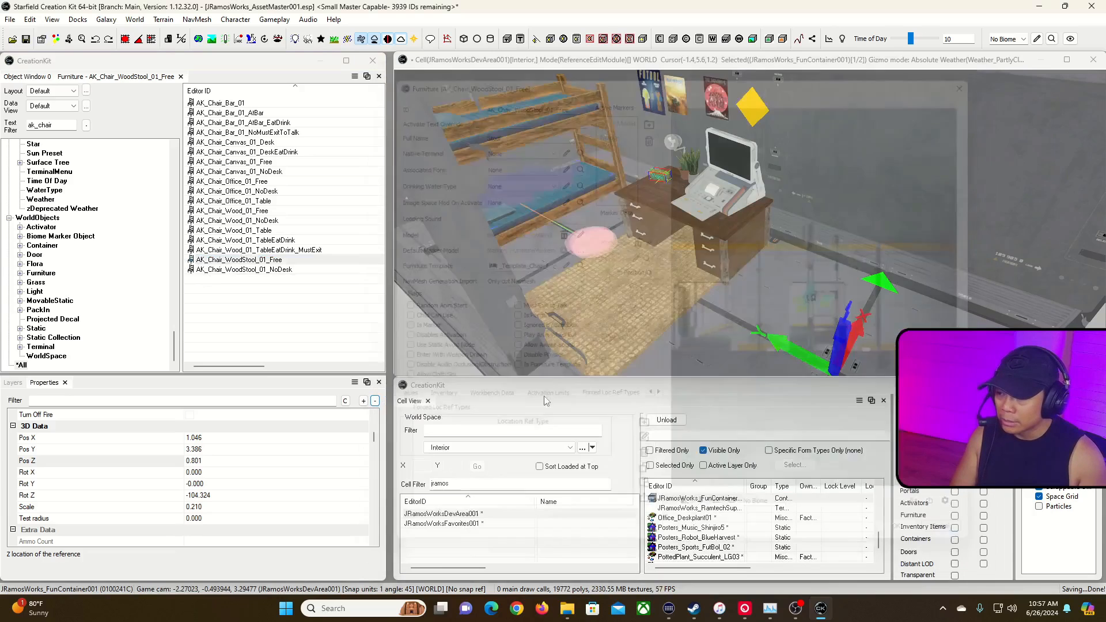
pyautogui.doubleClick(199, 270)
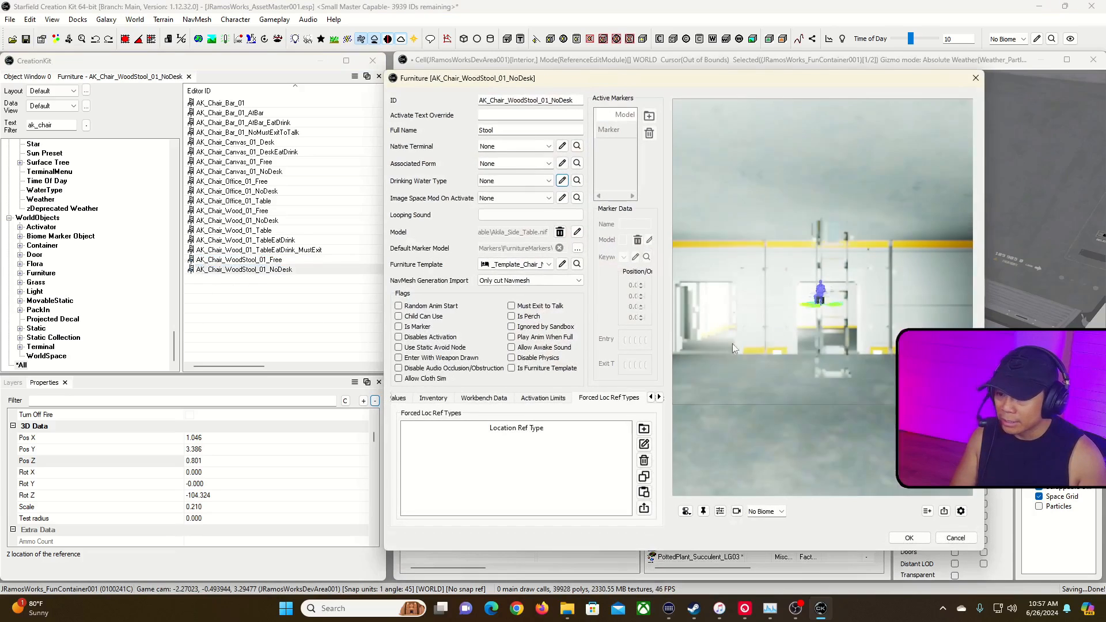
pyautogui.click(955, 538)
pyautogui.doubleClick(199, 259)
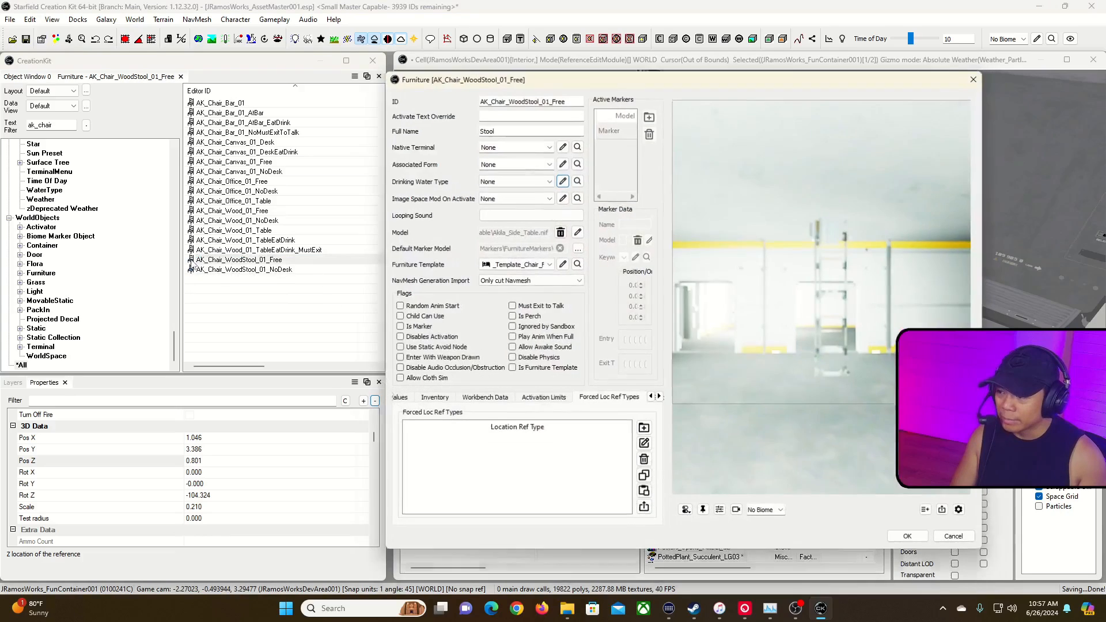
pyautogui.click(955, 538)
# Place an AK_Chair_WoodStool_01_Free on the rug in front of the desk.
pyautogui.moveTo(194, 262); pyautogui.dragTo(606, 277)
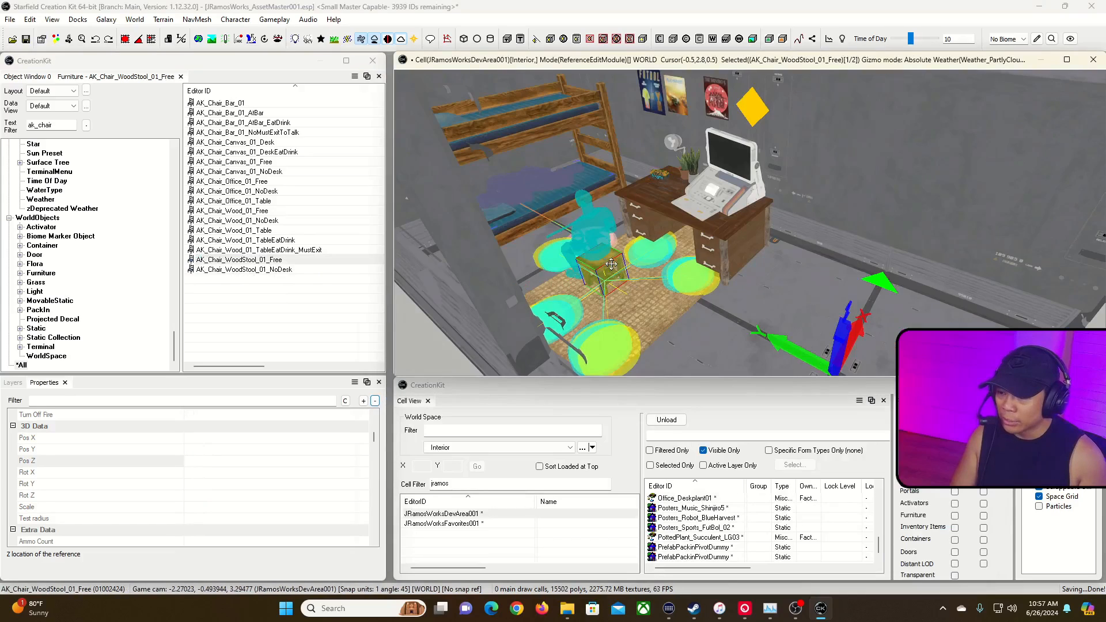
pyautogui.moveTo(602, 251)
pyautogui.mouseDown(button='middle')
pyautogui.moveTo(576, 265)
pyautogui.moveTo(605, 230)
pyautogui.mouseUp(button='middle')
pyautogui.moveTo(604, 230); pyautogui.dragTo(622, 247, button='right')
pyautogui.press('d')
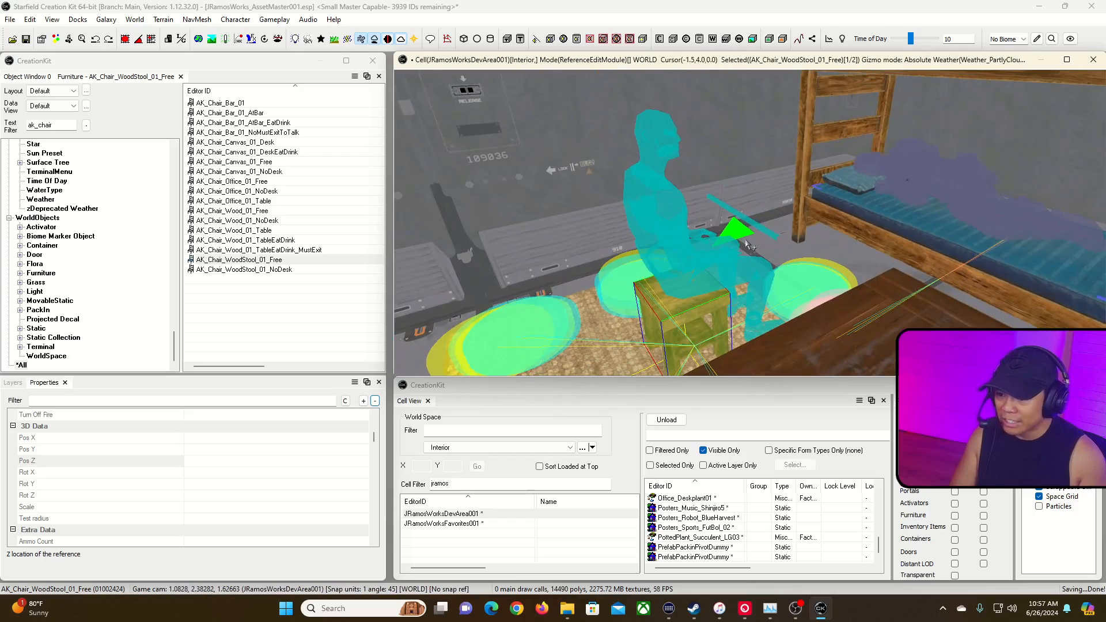
pyautogui.moveTo(721, 249); pyautogui.dragTo(689, 263, button='middle')
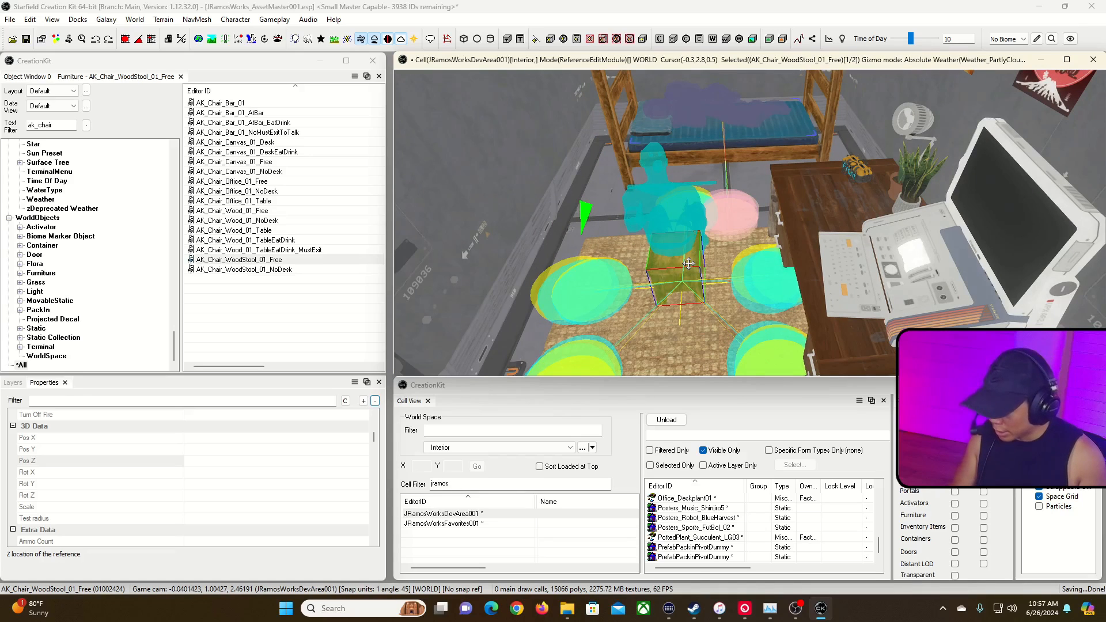
# Turn the stool to face the desk using 45° angle snapping and move it in front of the terminal.
pyautogui.hotkey('ctrl', 'q')
pyautogui.moveTo(688, 263); pyautogui.dragTo(627, 263, button='right')
pyautogui.moveTo(685, 259); pyautogui.dragTo(731, 340)
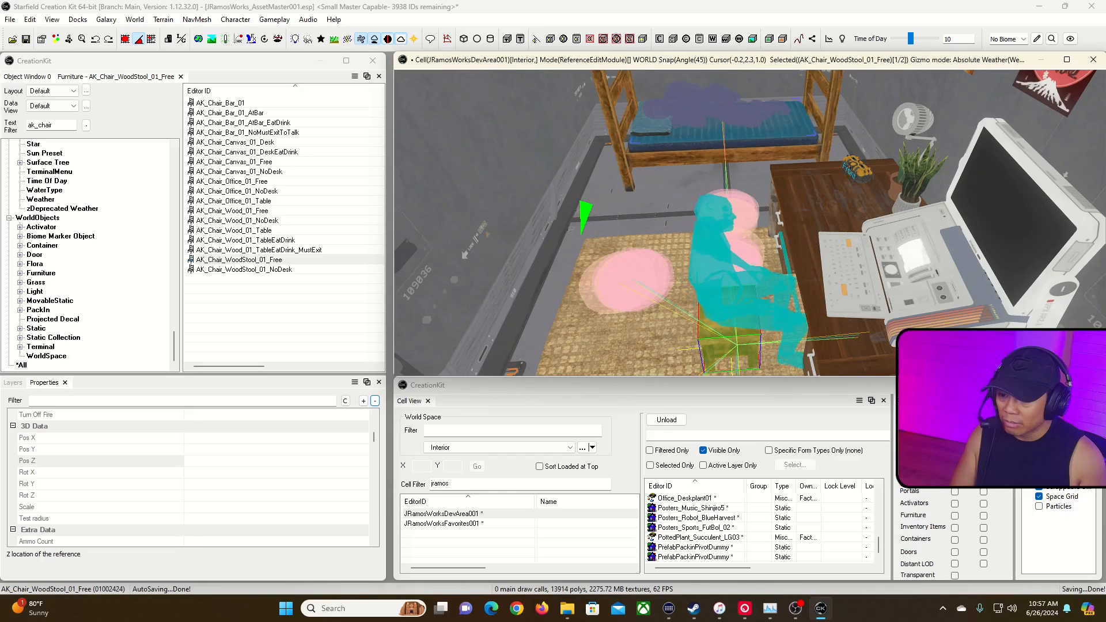
# Check the stool's placement in the room and save the plugin.
pyautogui.moveTo(731, 340); pyautogui.dragTo(818, 297, button='middle')
pyautogui.moveTo(749, 230); pyautogui.dragTo(785, 325, button='right')
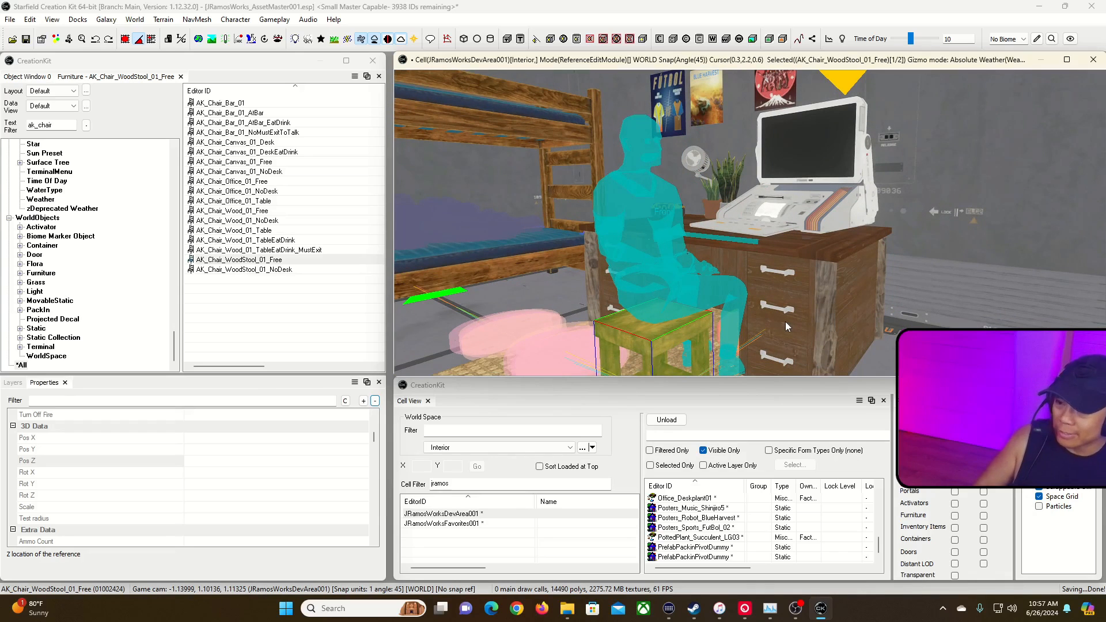
pyautogui.moveTo(807, 314)
pyautogui.mouseDown(button='right')
pyautogui.moveTo(771, 311)
pyautogui.moveTo(847, 313)
pyautogui.moveTo(823, 331)
pyautogui.moveTo(820, 307)
pyautogui.moveTo(841, 314)
pyautogui.moveTo(814, 310)
pyautogui.mouseUp(button='right')
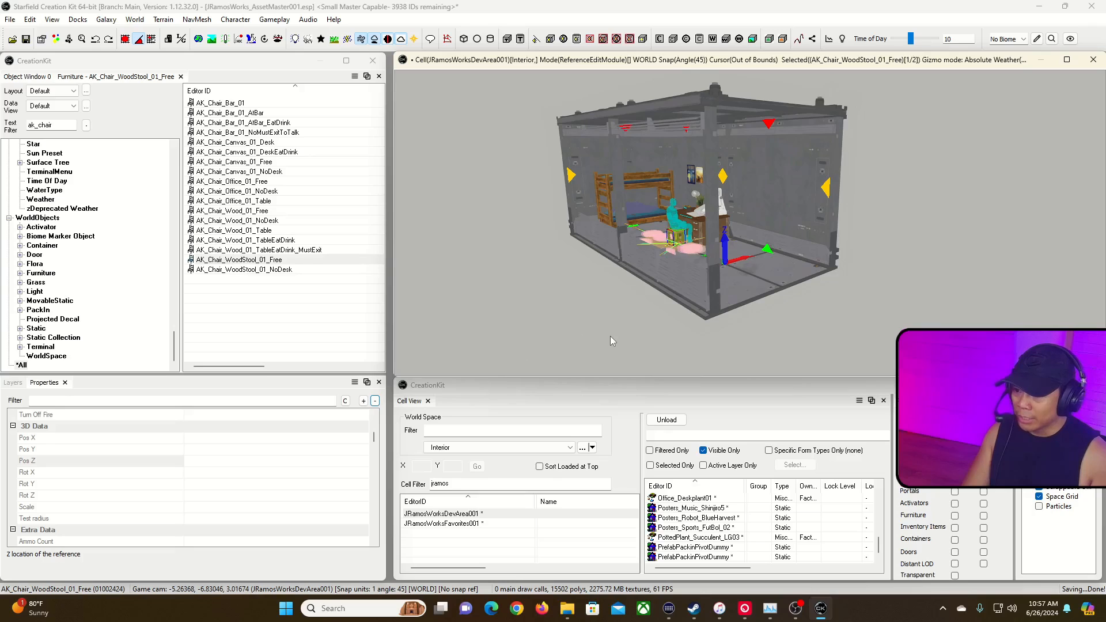
pyautogui.click(26, 40)
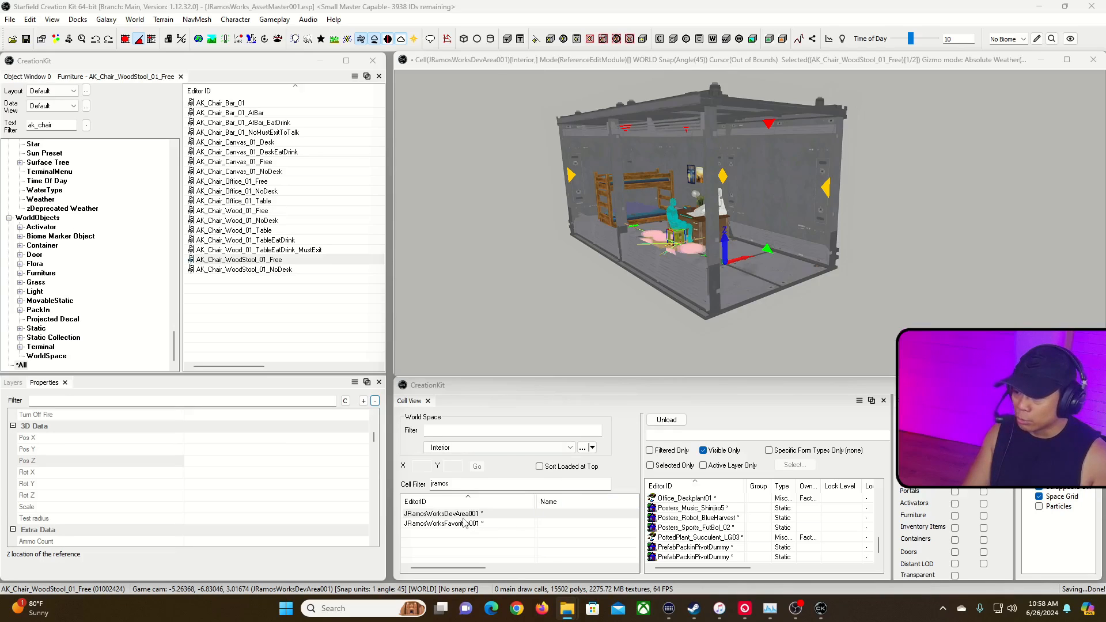
# Show the layers and select all loaded references in the CydoniaHideout2x1x1 layer.
pyautogui.click(12, 382)
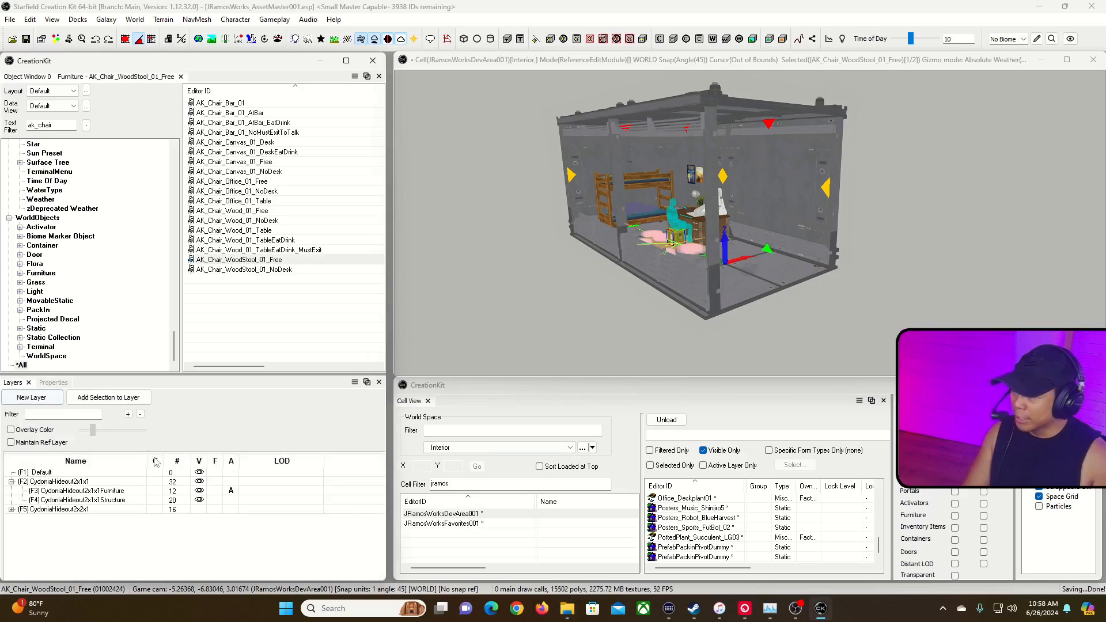
pyautogui.click(52, 481)
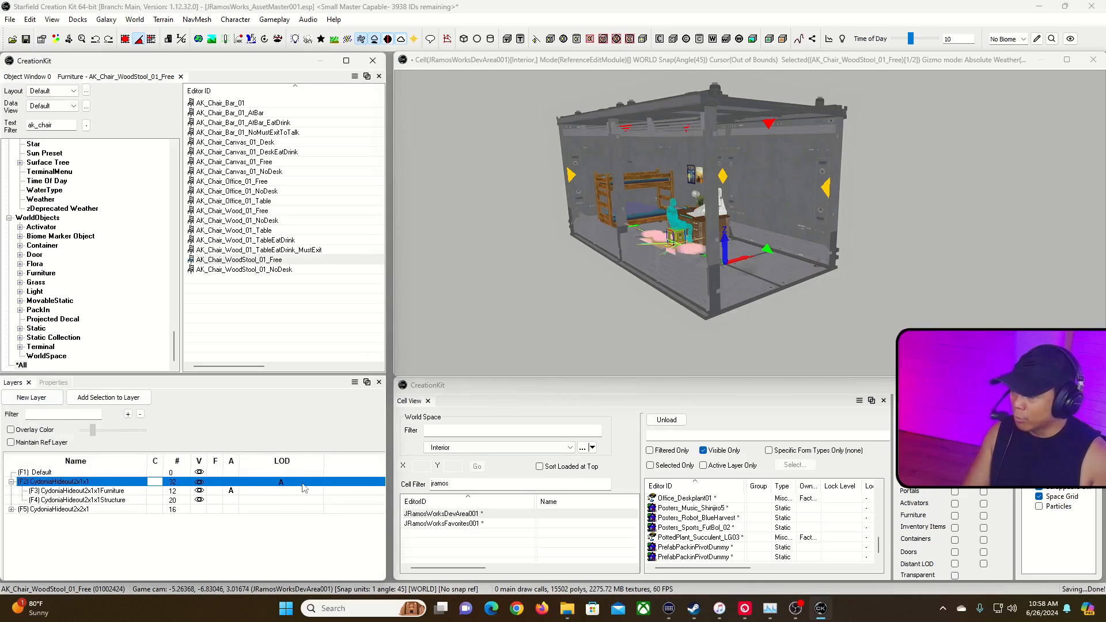
pyautogui.rightClick(358, 484)
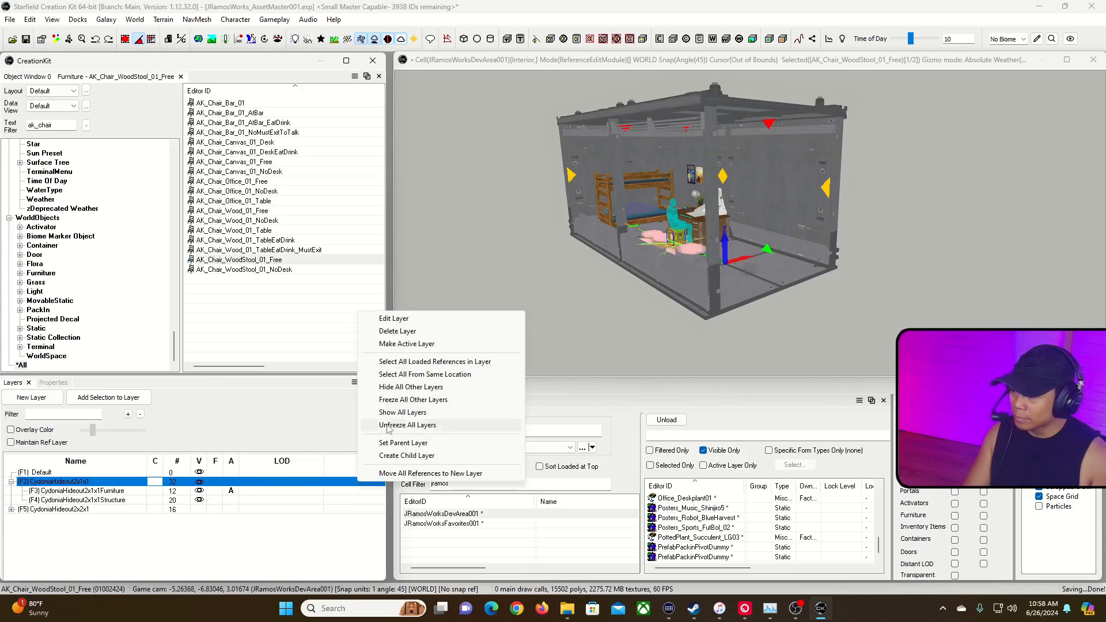
pyautogui.click(441, 362)
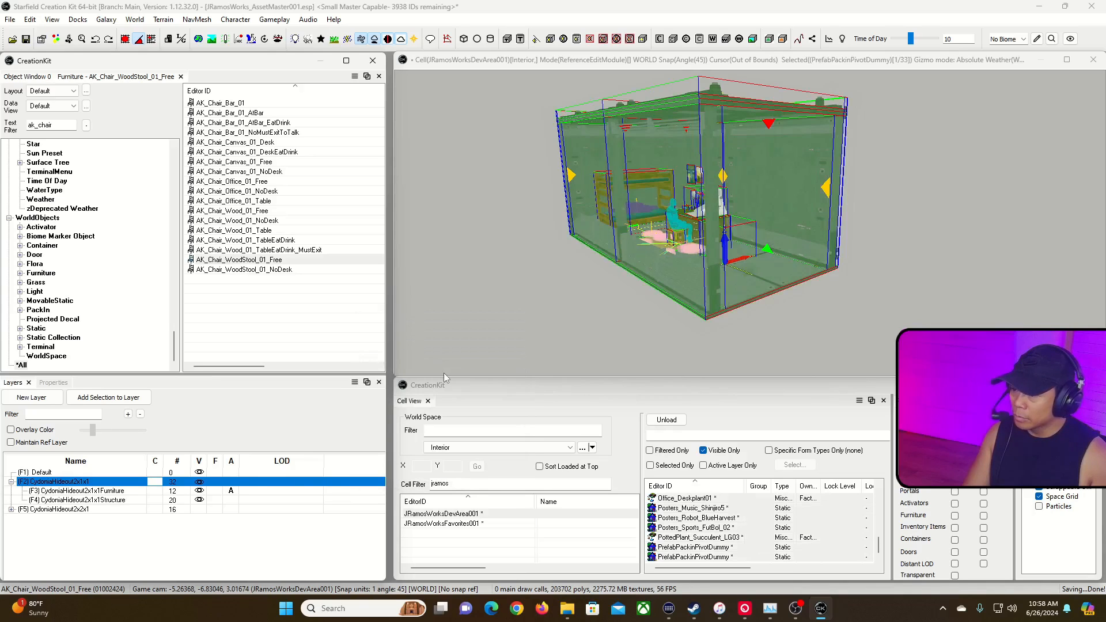
pyautogui.click(817, 64)
pyautogui.press('d')
pyautogui.moveTo(880, 166); pyautogui.dragTo(835, 178, button='right')
pyautogui.press('d')
pyautogui.moveTo(797, 319); pyautogui.dragTo(811, 332, button='right')
pyautogui.press('d')
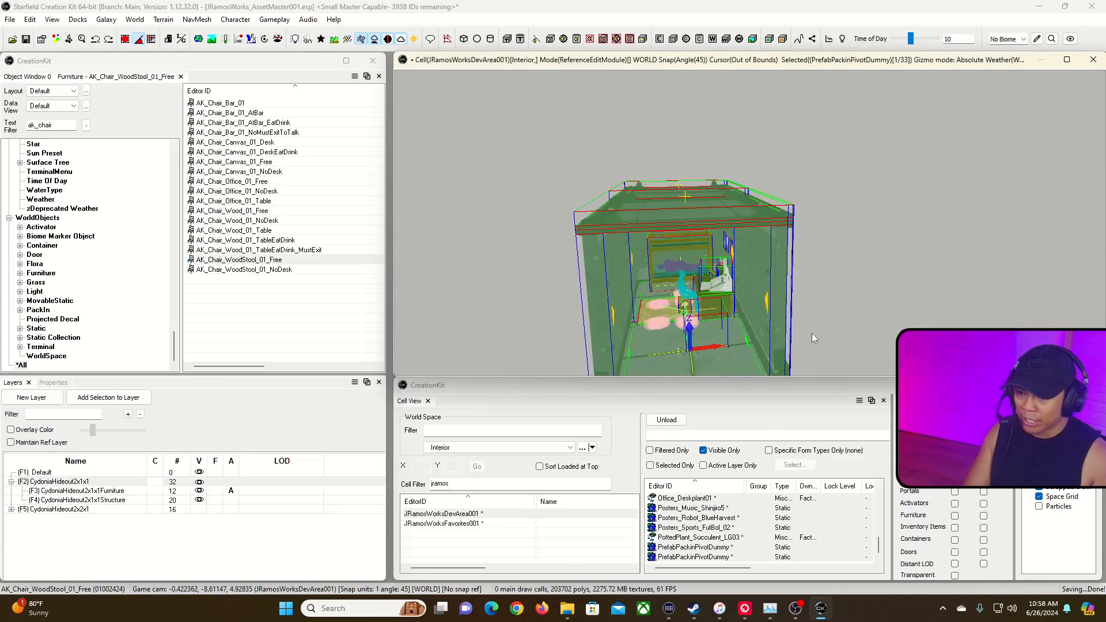
pyautogui.rightClick(769, 291)
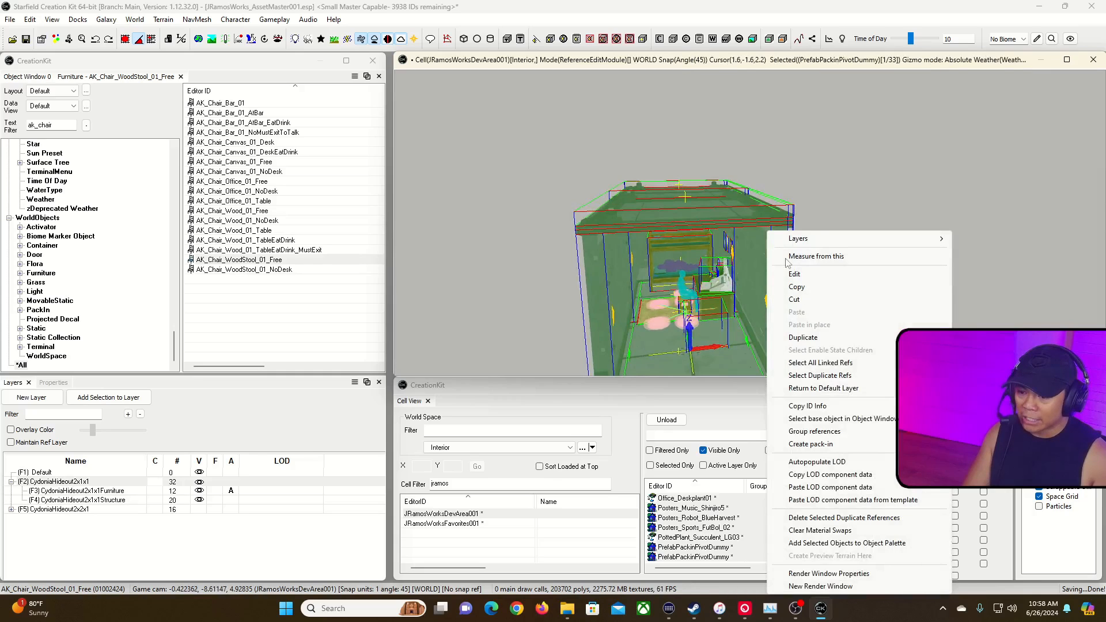
pyautogui.click(815, 222)
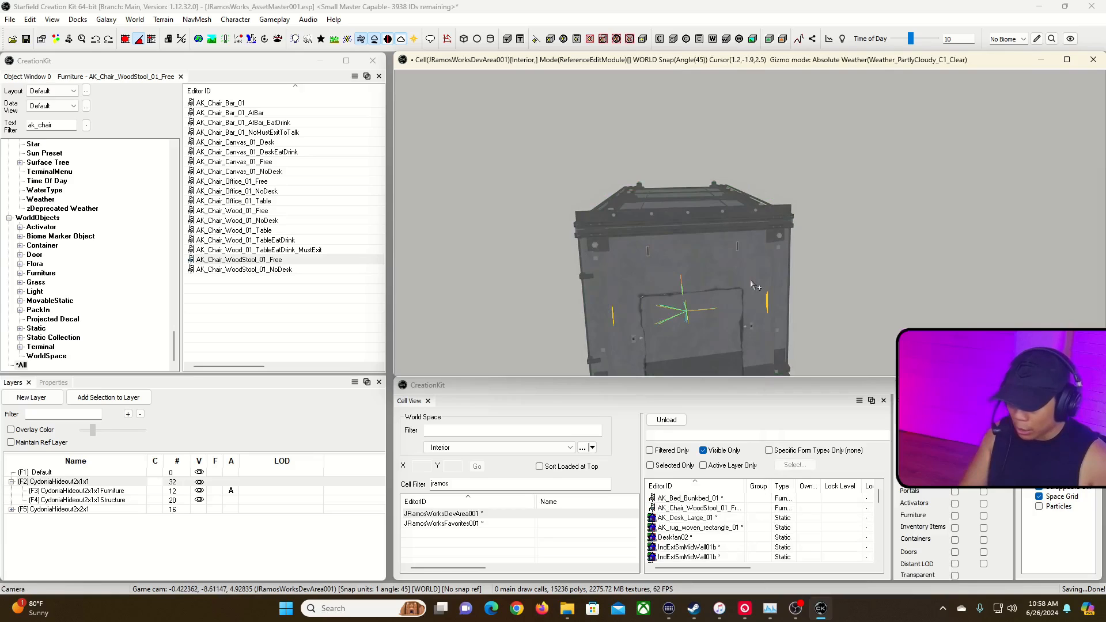
# Reselect all loaded references in the CydoniaHideout2x1x1 layer and create a pack-in from them with the ID JRamosWorks_CydoniaHideout2x1x1FurnishedInstance.
pyautogui.click(309, 487)
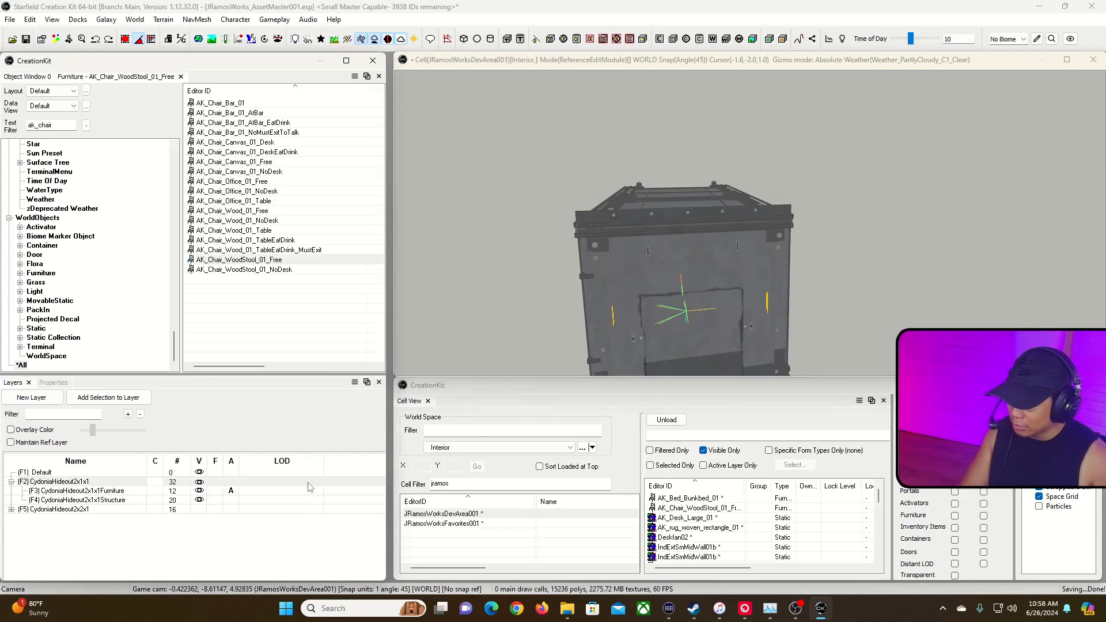
pyautogui.rightClick(314, 483)
pyautogui.click(383, 362)
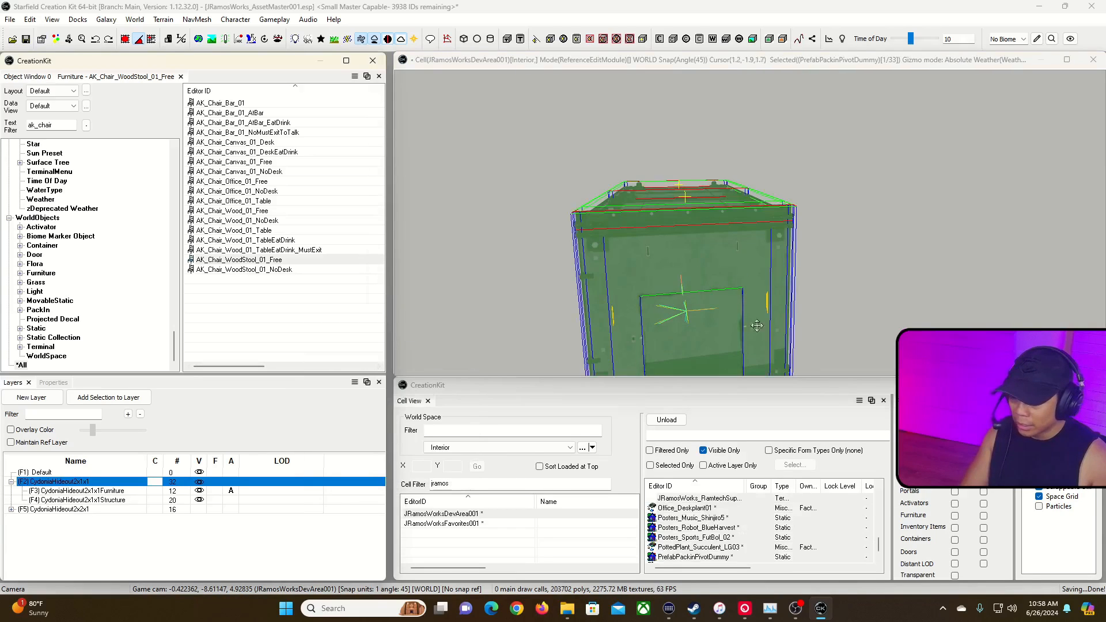
pyautogui.rightClick(751, 270)
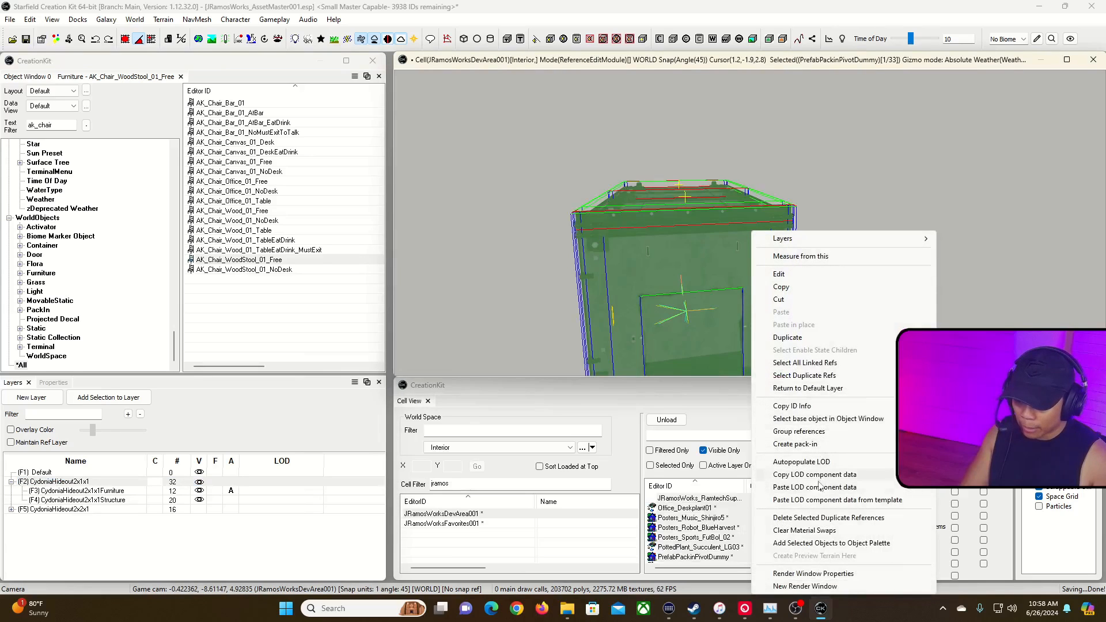
pyautogui.click(823, 444)
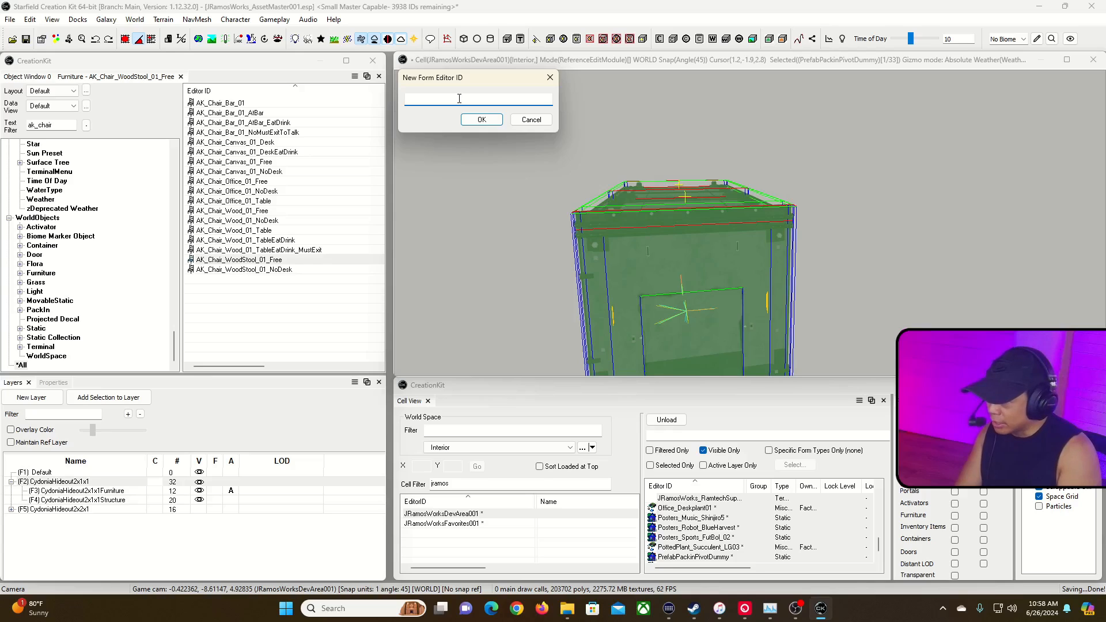
pyautogui.write('Cy')
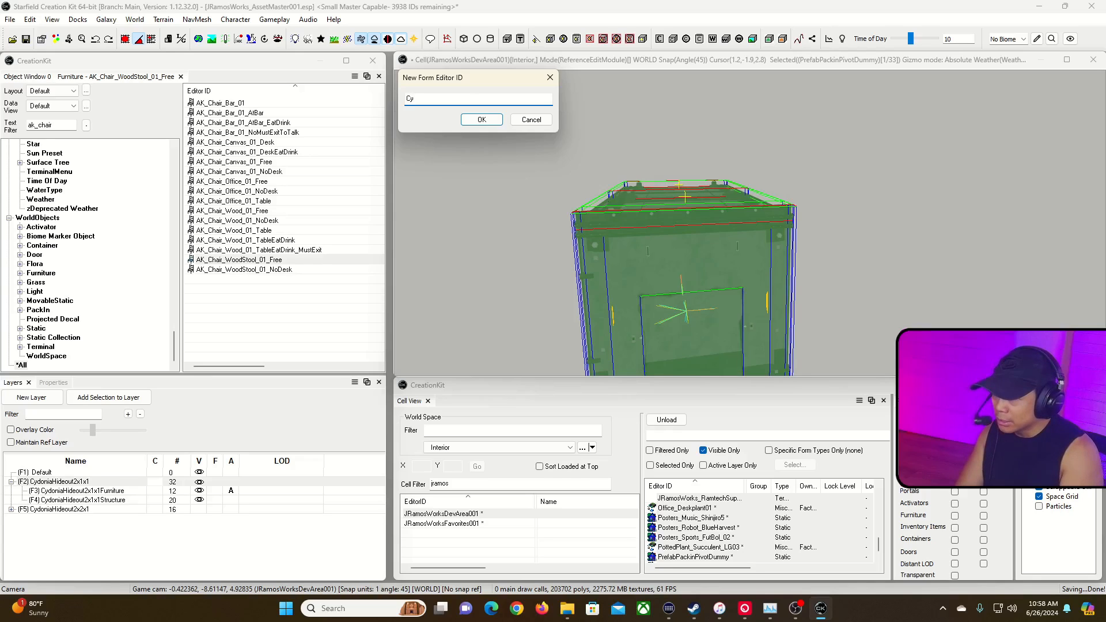
pyautogui.write('RamosWorks_CydoniaHideout2x1x1Fu')
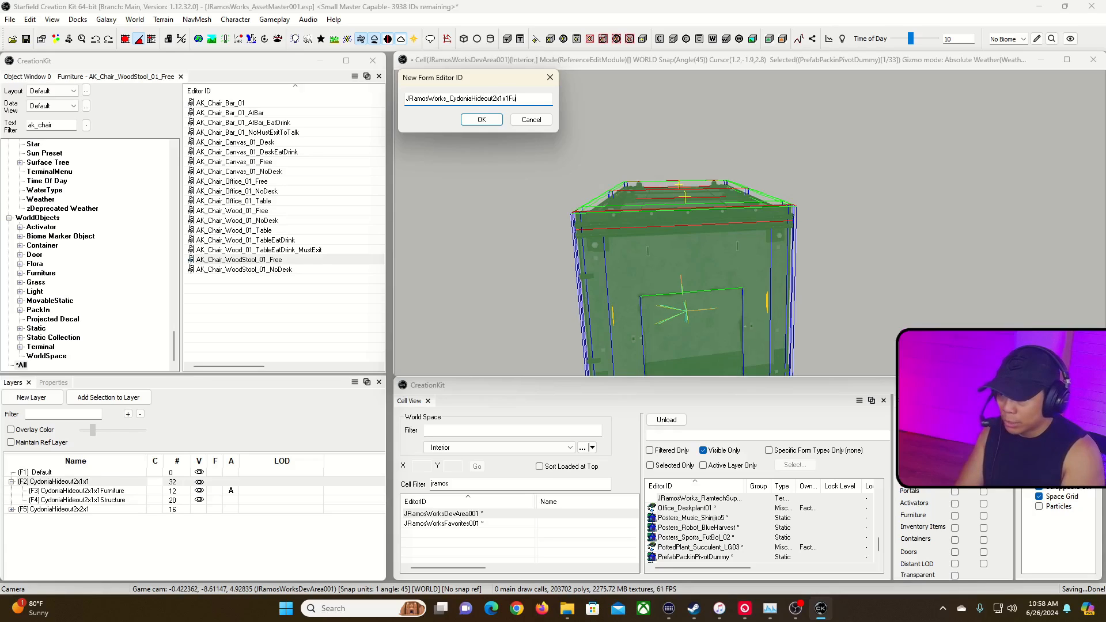
pyautogui.write('ance')
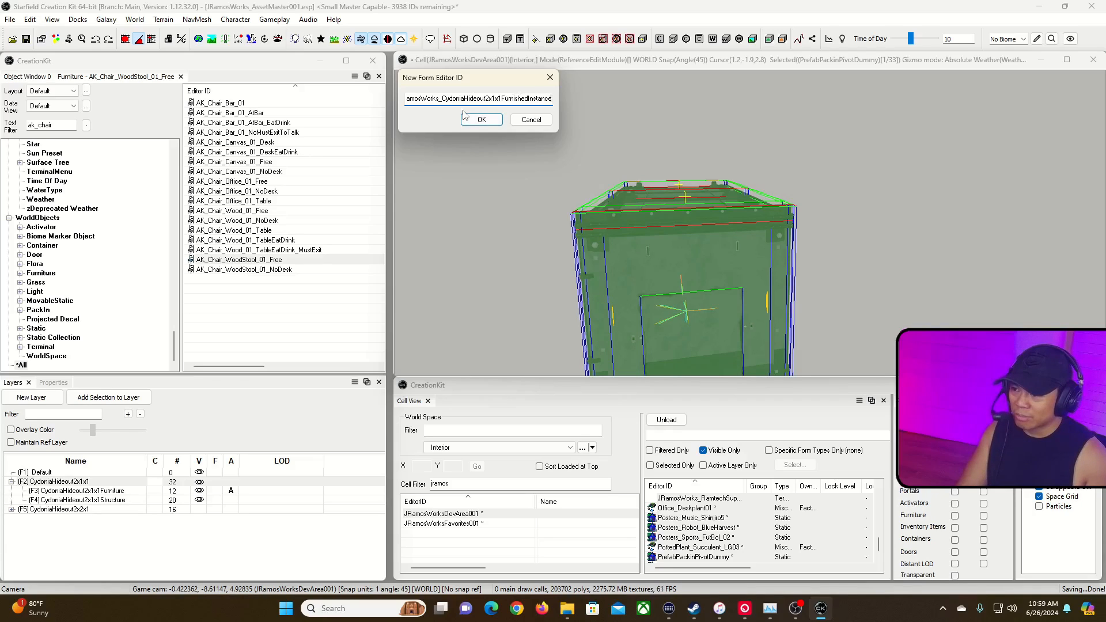
pyautogui.click(485, 121)
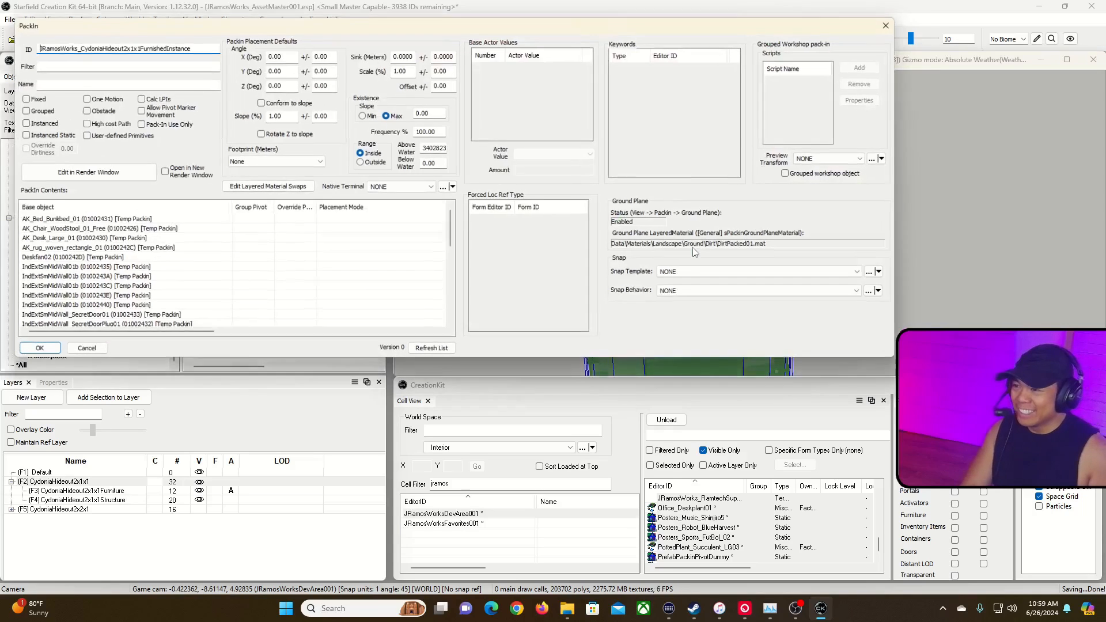
# Name the pack-in JRamosWorks_CydoniaHideout2x1x1FurnishedInstance to match its ID, and mark it as Instanced.
pyautogui.doubleClick(148, 46)
pyautogui.hotkey('ctrl', 'c')
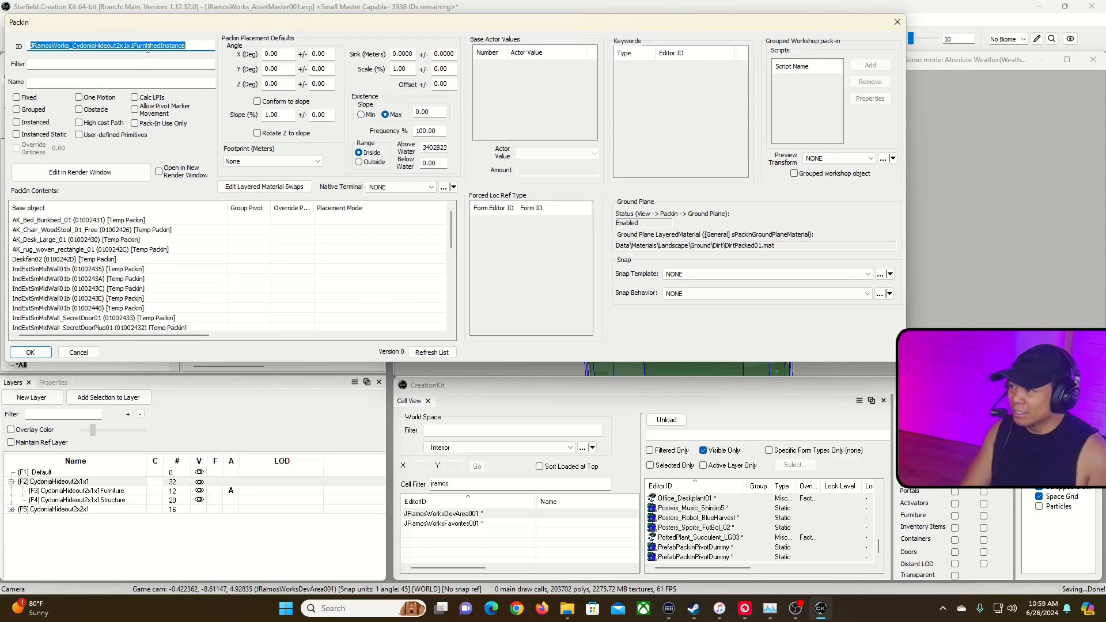
pyautogui.click(117, 84)
pyautogui.hotkey('ctrl', 'v')
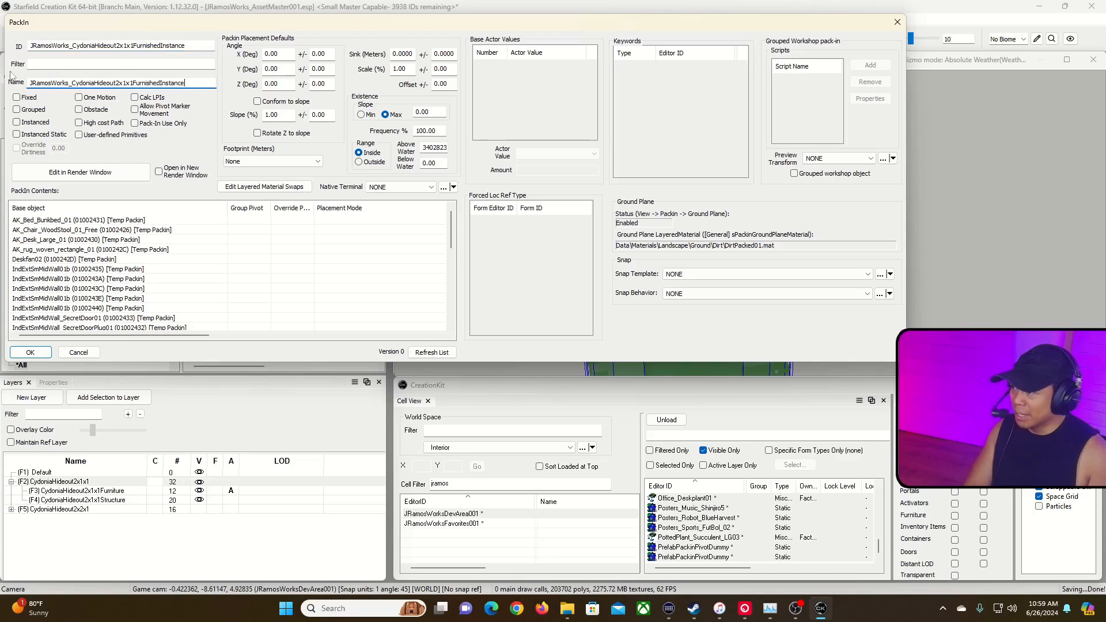
pyautogui.click(17, 122)
pyautogui.click(30, 352)
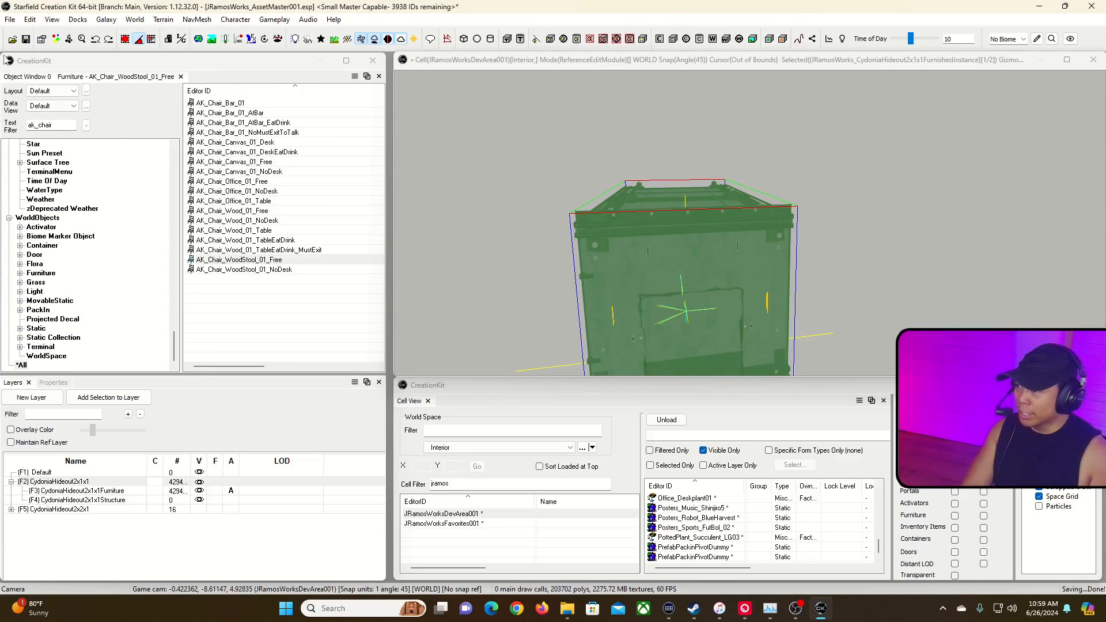
# Save the plugin, switch to File Explorer, and duplicate JRamosWorks_AssetMaster001.esp in the Starfield Data folder.
pyautogui.click(26, 39)
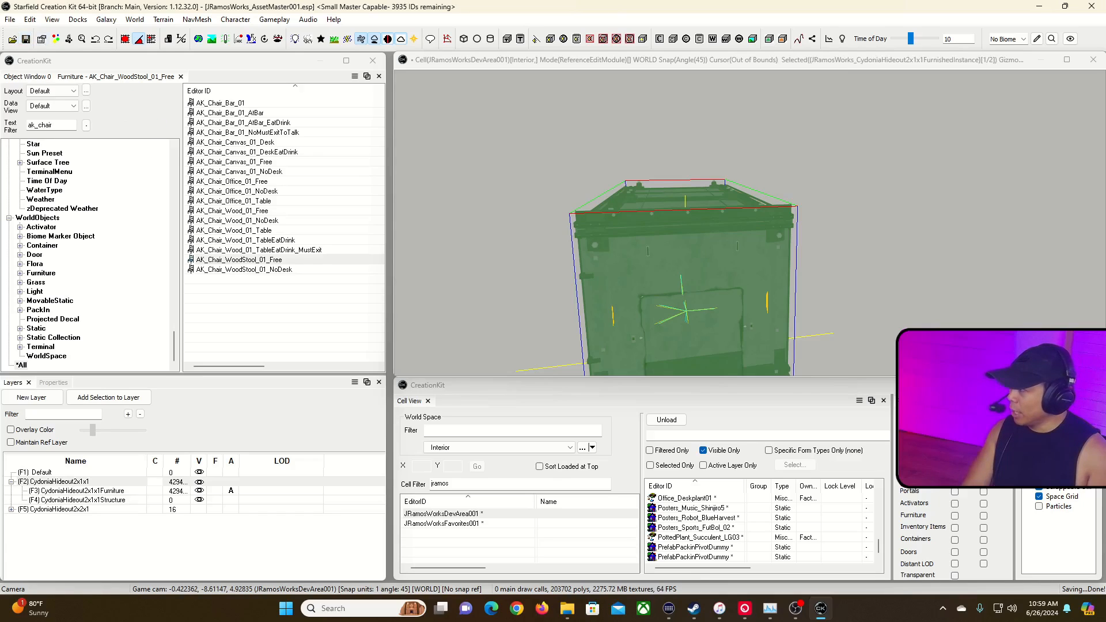
pyautogui.moveTo(1, 133); pyautogui.dragTo(568, 44)
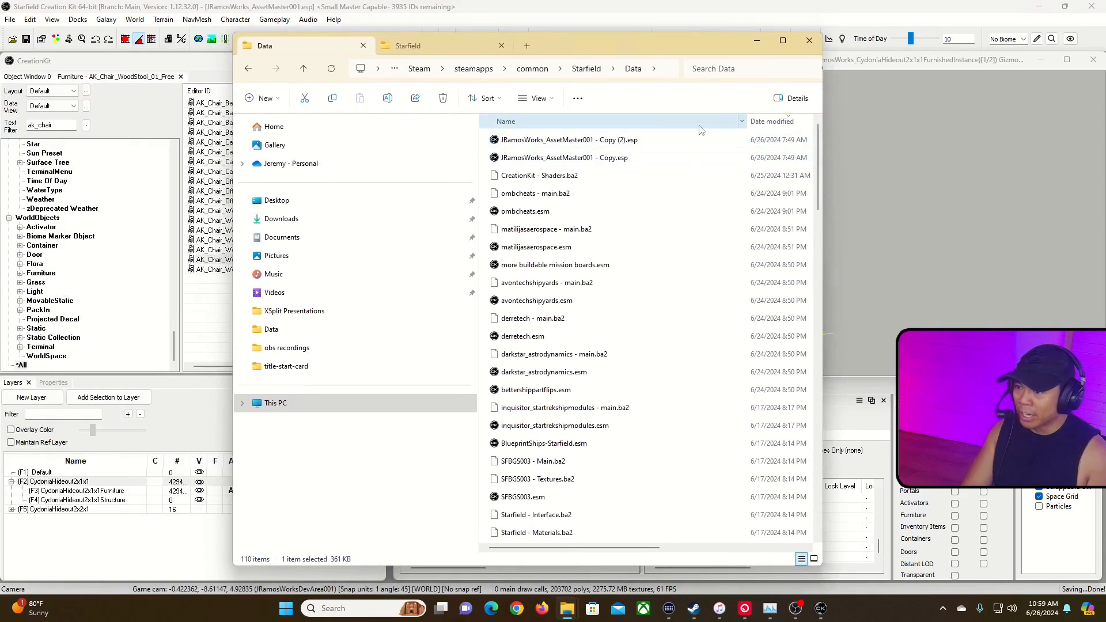
pyautogui.click(651, 123)
pyautogui.click(772, 122)
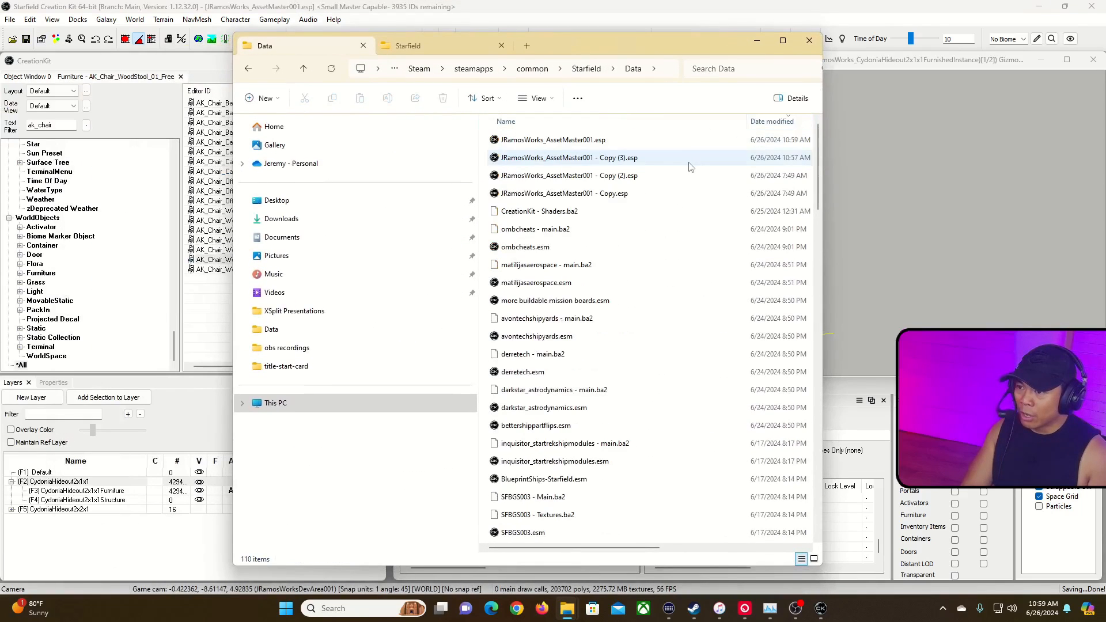
pyautogui.click(663, 140)
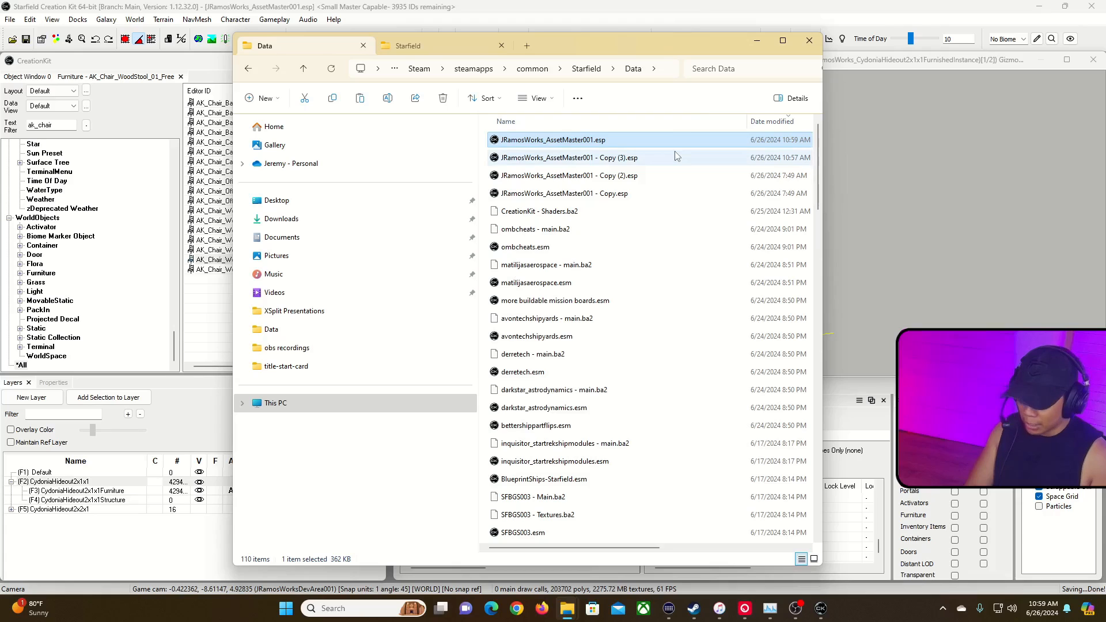
pyautogui.hotkey('ctrl', 'c')
pyautogui.hotkey('ctrl', 'v')
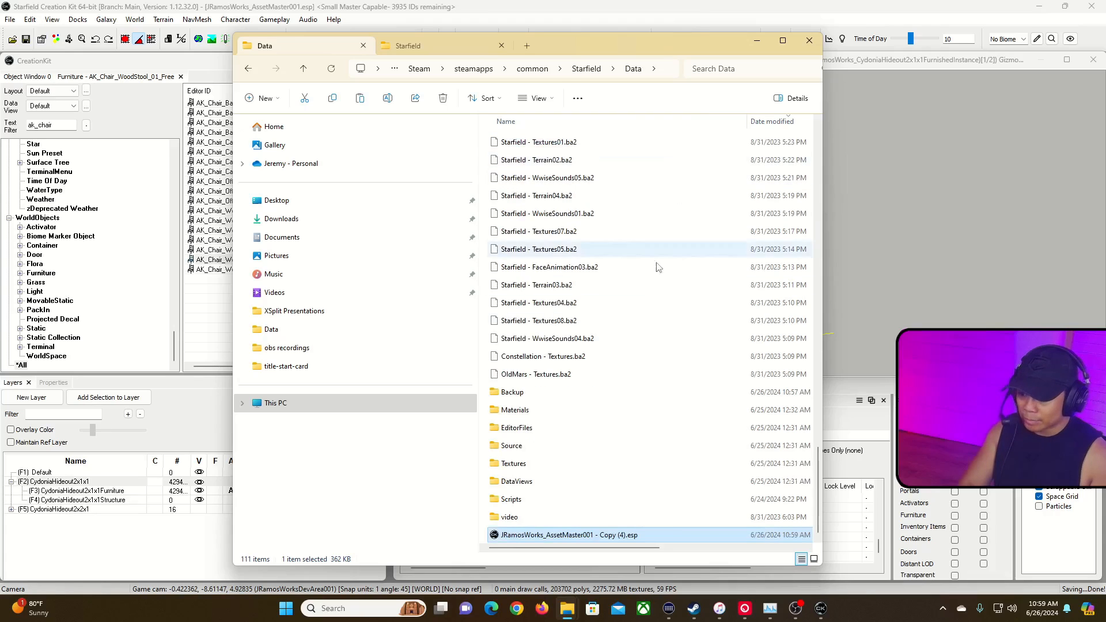
# Rename the duplicated plugin file as JRamosWorks_CydoniaHidout.esp.
pyautogui.rightClick(614, 539)
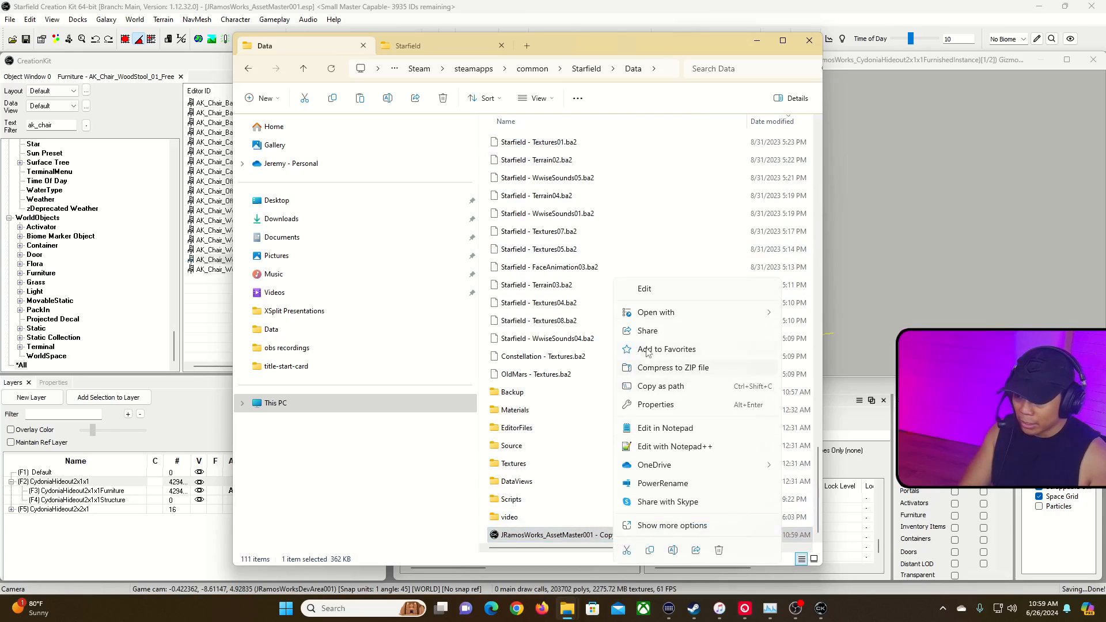
pyautogui.click(570, 538)
pyautogui.click(561, 536)
pyautogui.click(558, 535)
pyautogui.moveTo(547, 535); pyautogui.dragTo(621, 536)
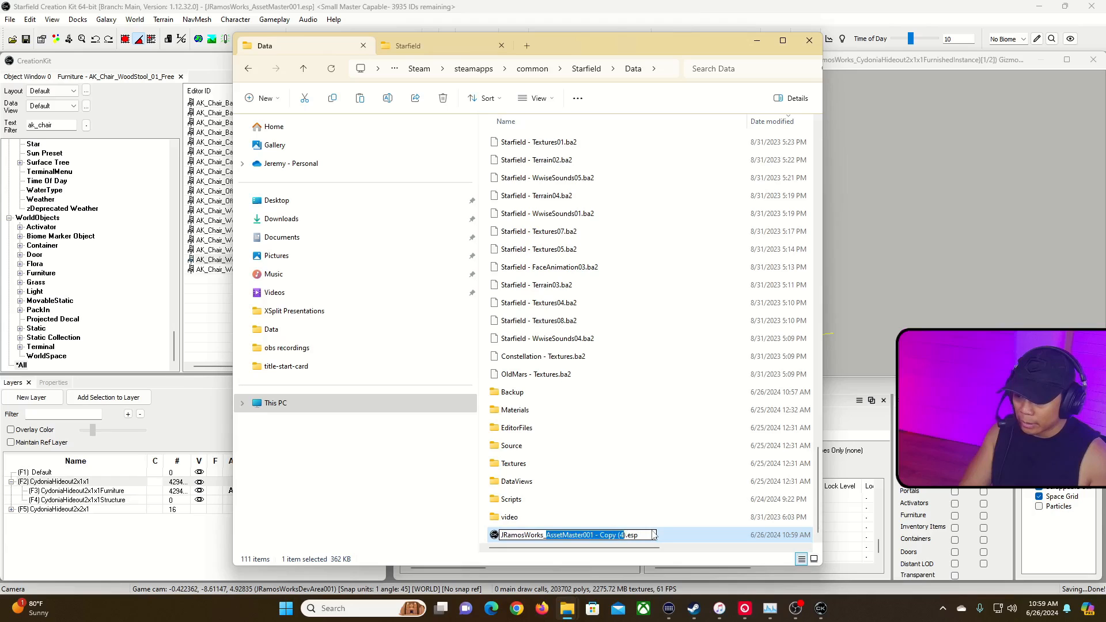
pyautogui.write('Cydoni')
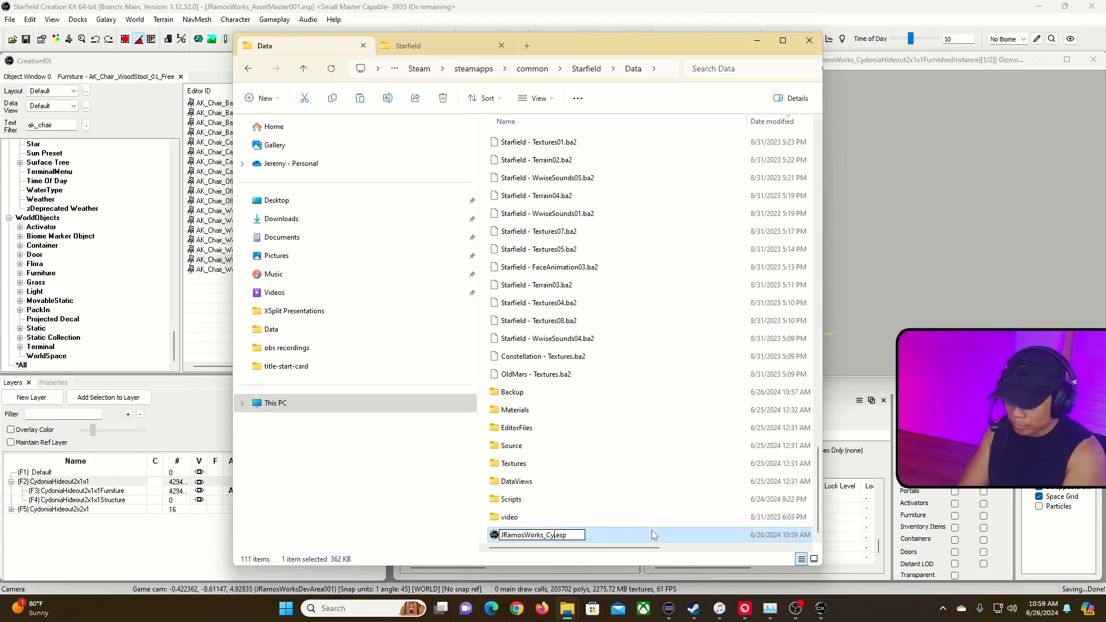
pyautogui.write('aHidout')
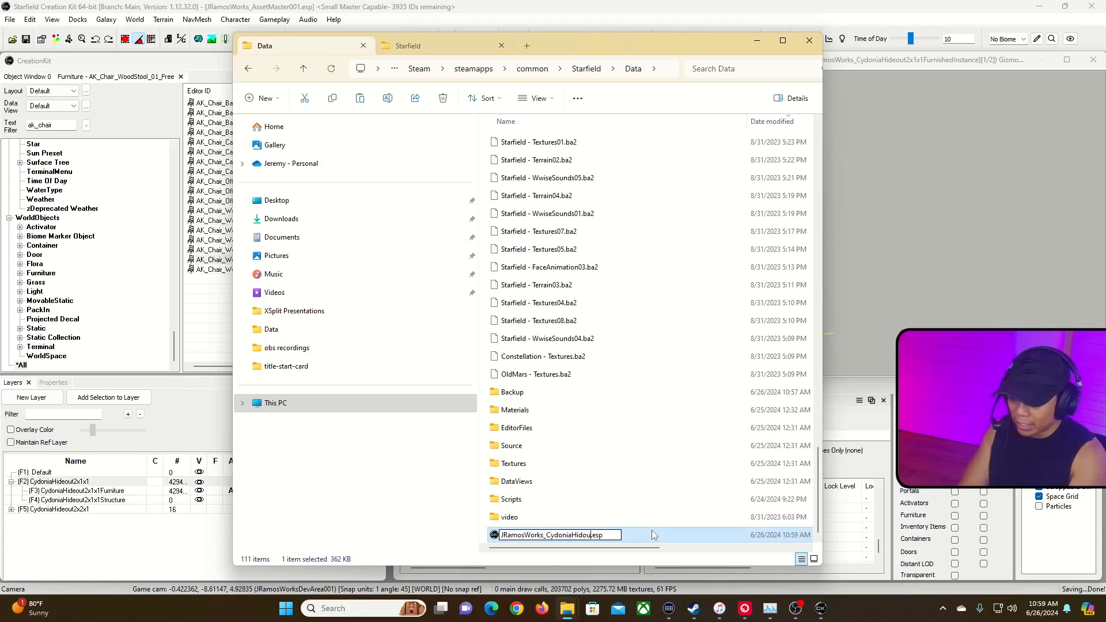
pyautogui.press('Return')
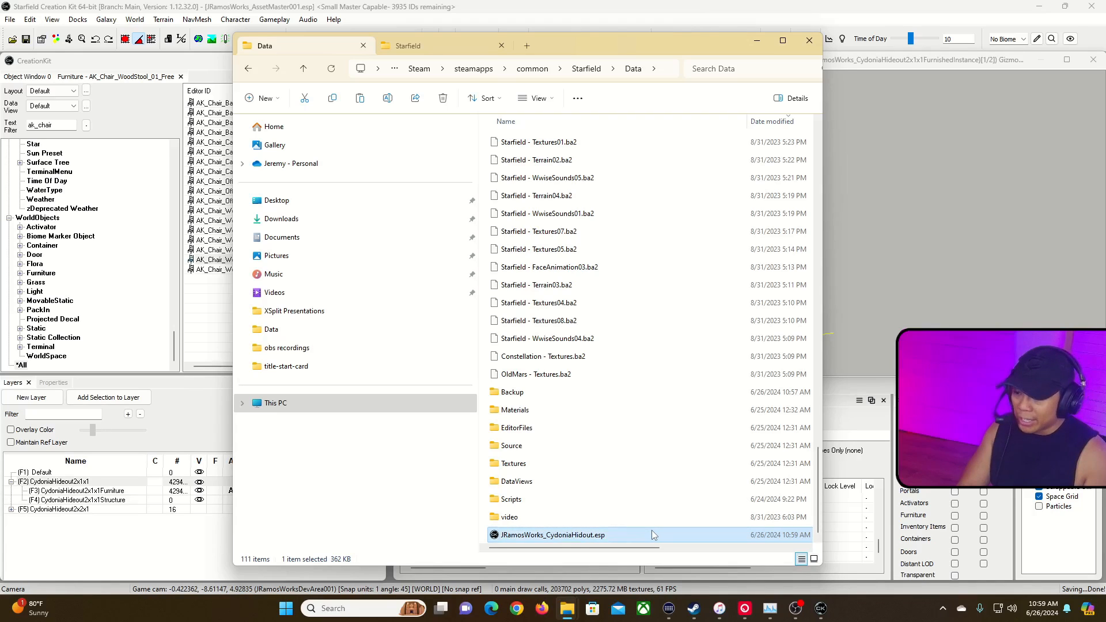
# Switch back to the Creation Kit and load JRamosWorks_CydoniaHidout.esp with Starfield.esm, leaving JRamosWorks_AssetMaster001.esp out of the loaded data files.
pyautogui.click(610, 25)
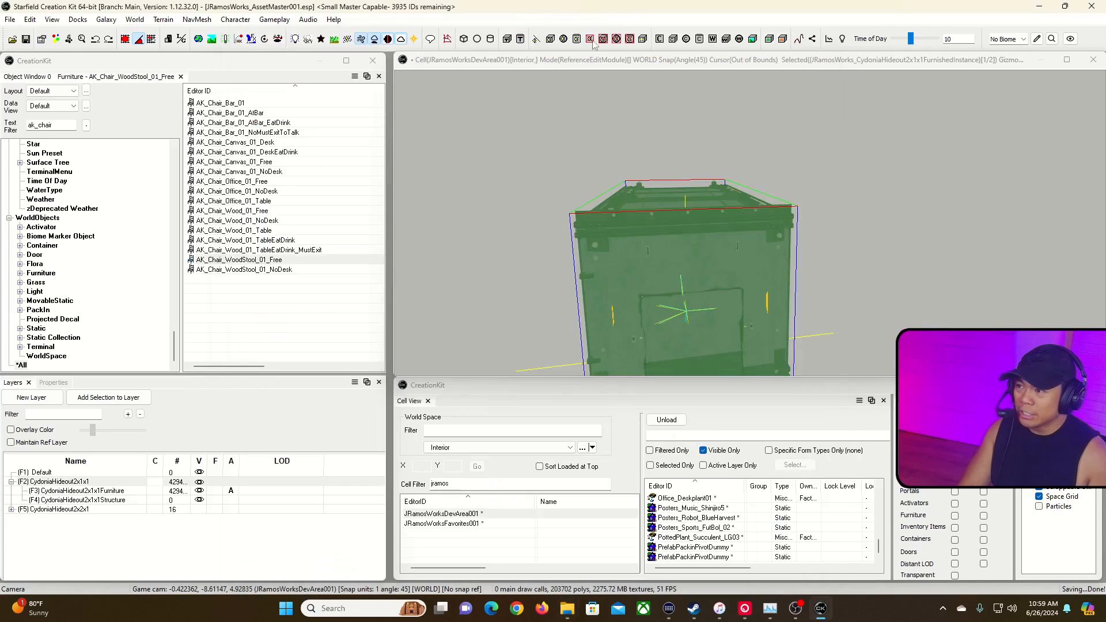
pyautogui.click(9, 20)
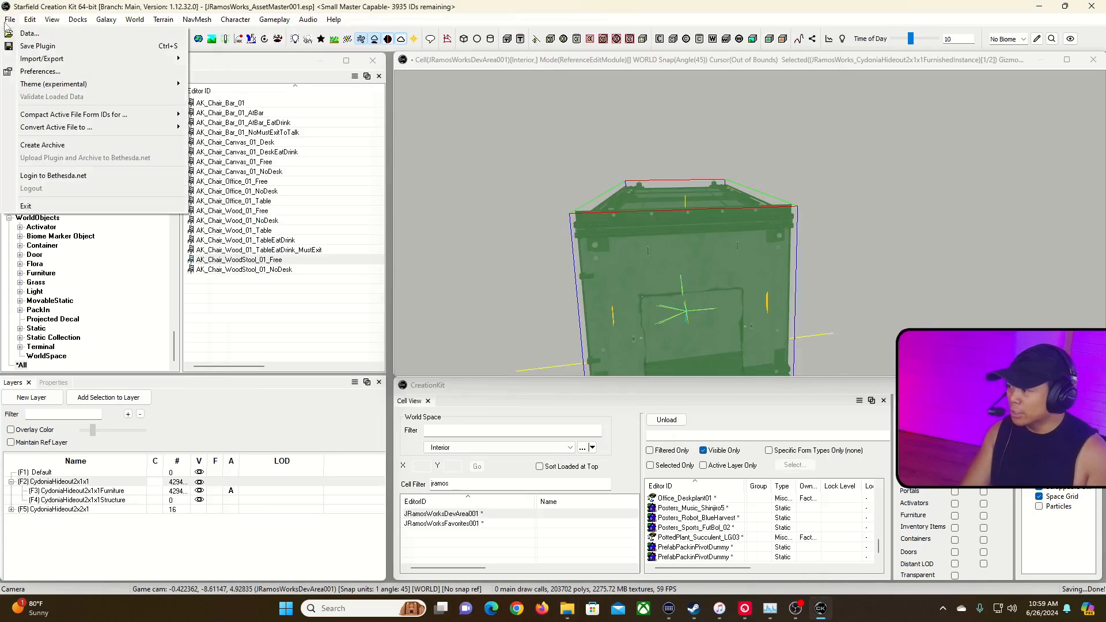
pyautogui.moveTo(27, 19)
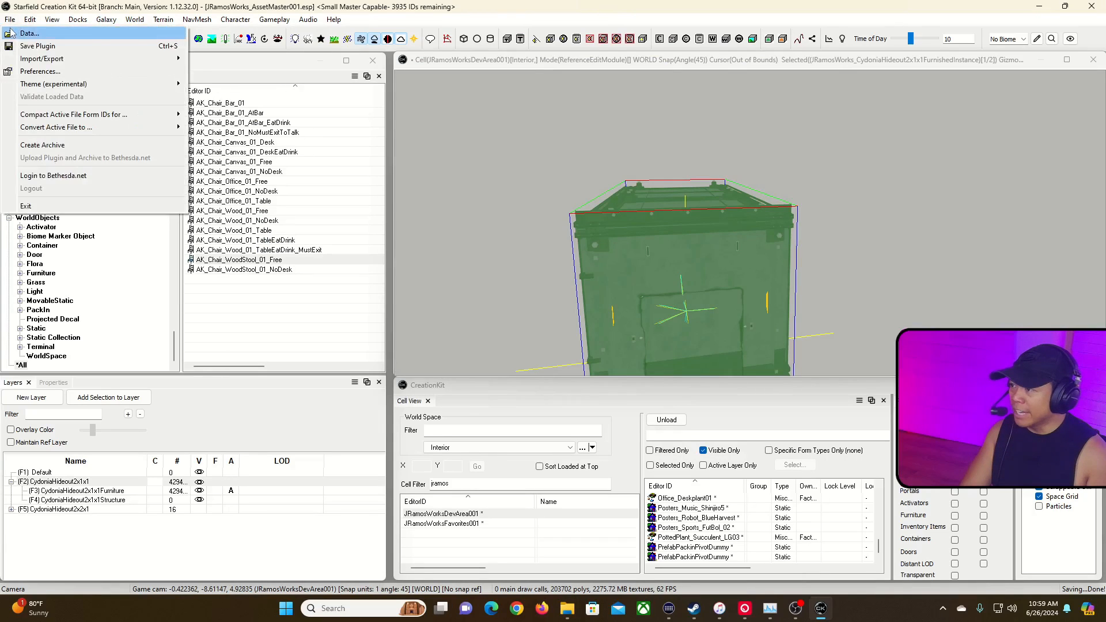
pyautogui.click(35, 33)
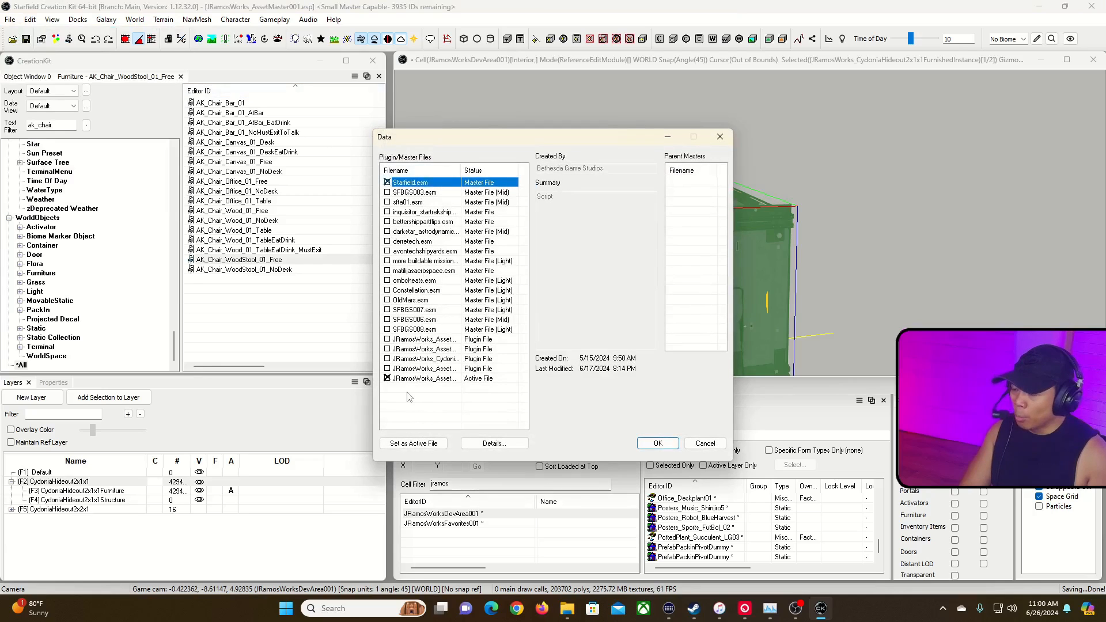
pyautogui.moveTo(462, 172); pyautogui.dragTo(523, 180)
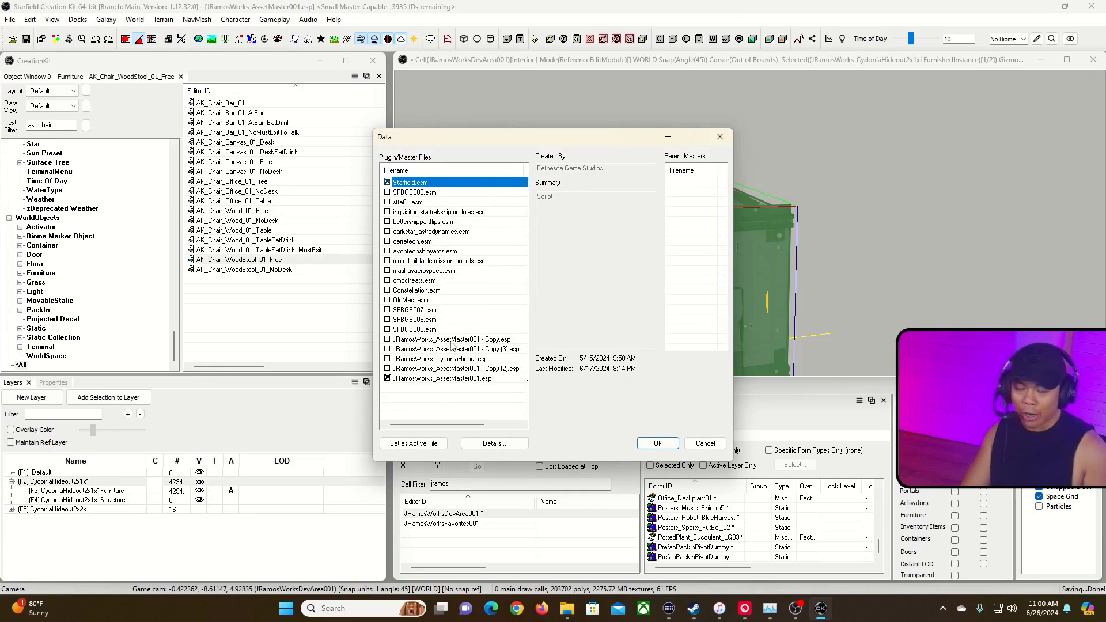
pyautogui.doubleClick(388, 358)
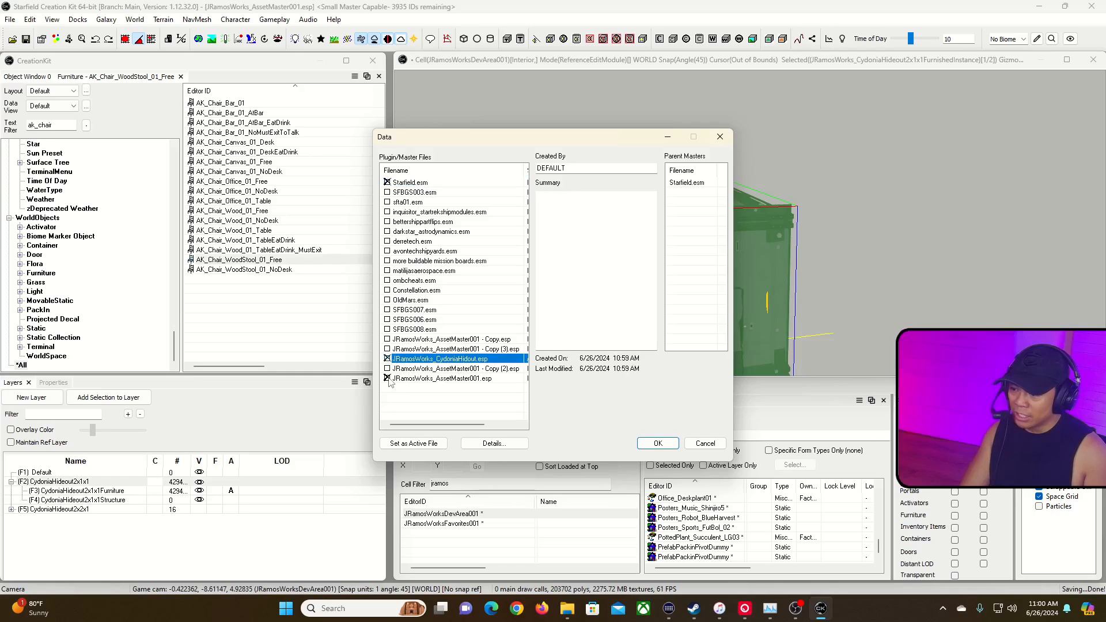
pyautogui.click(389, 380)
pyautogui.moveTo(428, 425)
pyautogui.mouseDown()
pyautogui.moveTo(474, 426)
pyautogui.moveTo(438, 427)
pyautogui.mouseUp()
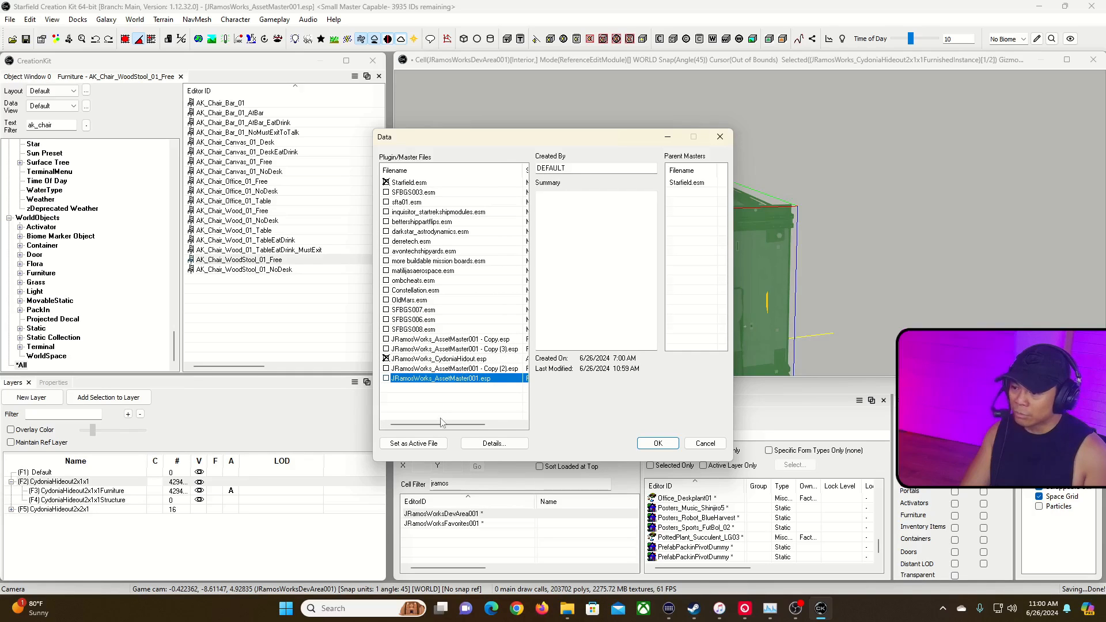
pyautogui.moveTo(445, 425)
pyautogui.mouseDown()
pyautogui.moveTo(474, 426)
pyautogui.moveTo(437, 426)
pyautogui.mouseUp()
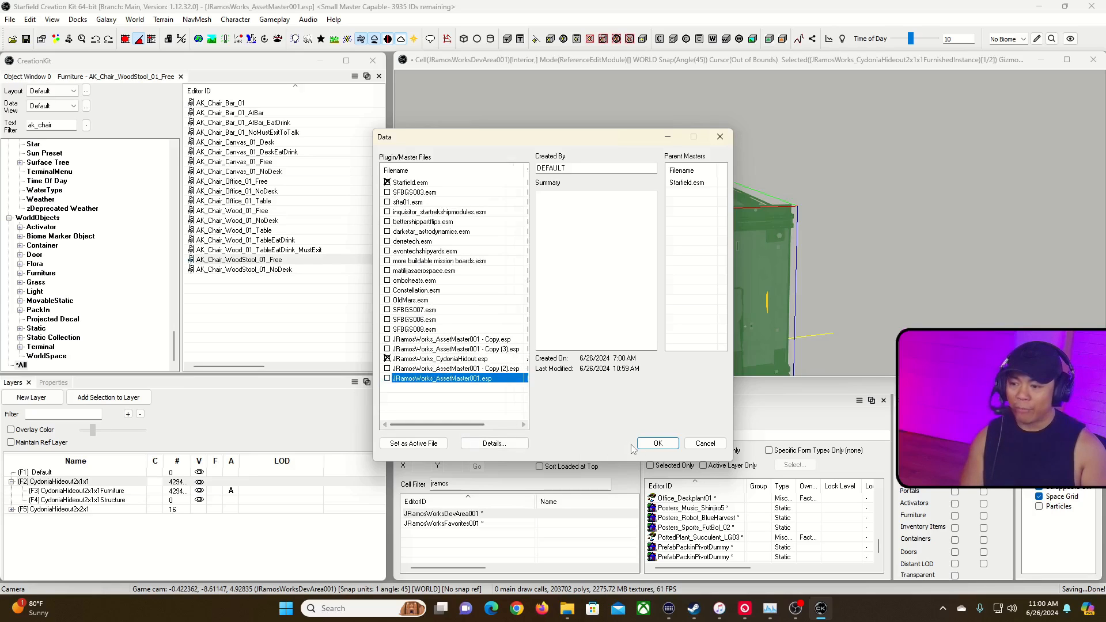
pyautogui.click(655, 444)
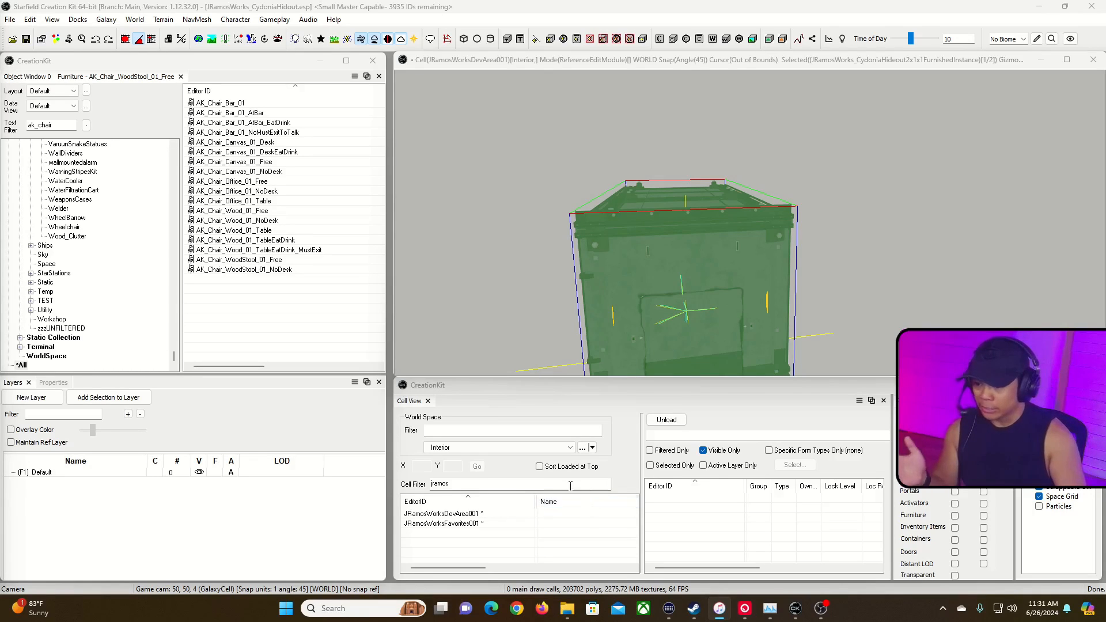
# Load the CydoniaExt01 cell of the CydoniaCity world space with the cell filter cleared, and hide the markers in its view.
pyautogui.click(570, 448)
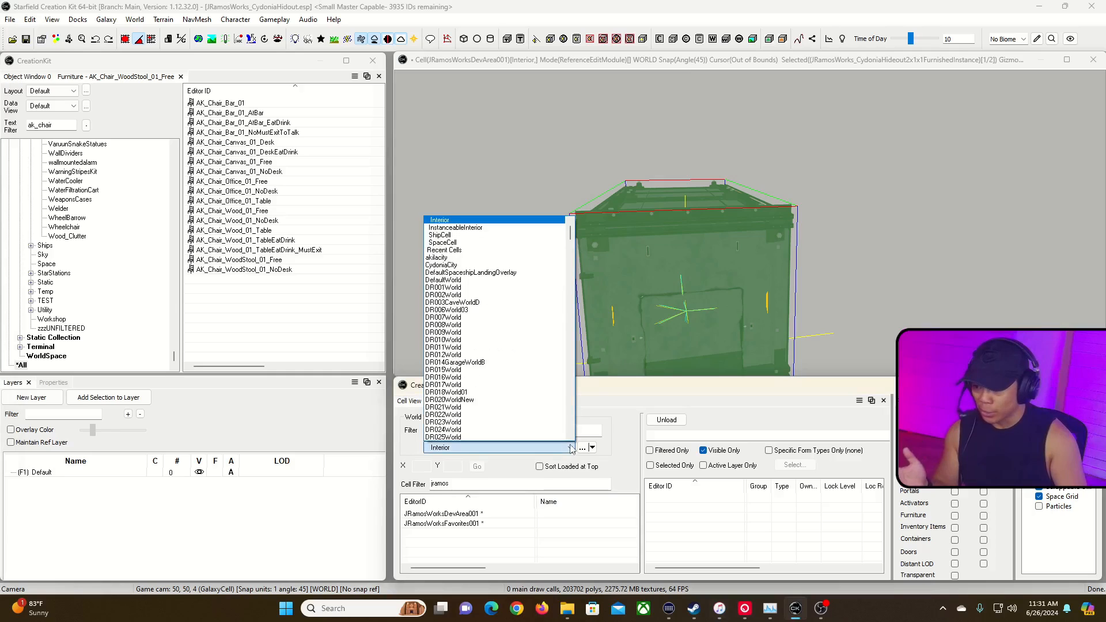
pyautogui.click(478, 264)
pyautogui.doubleClick(468, 485)
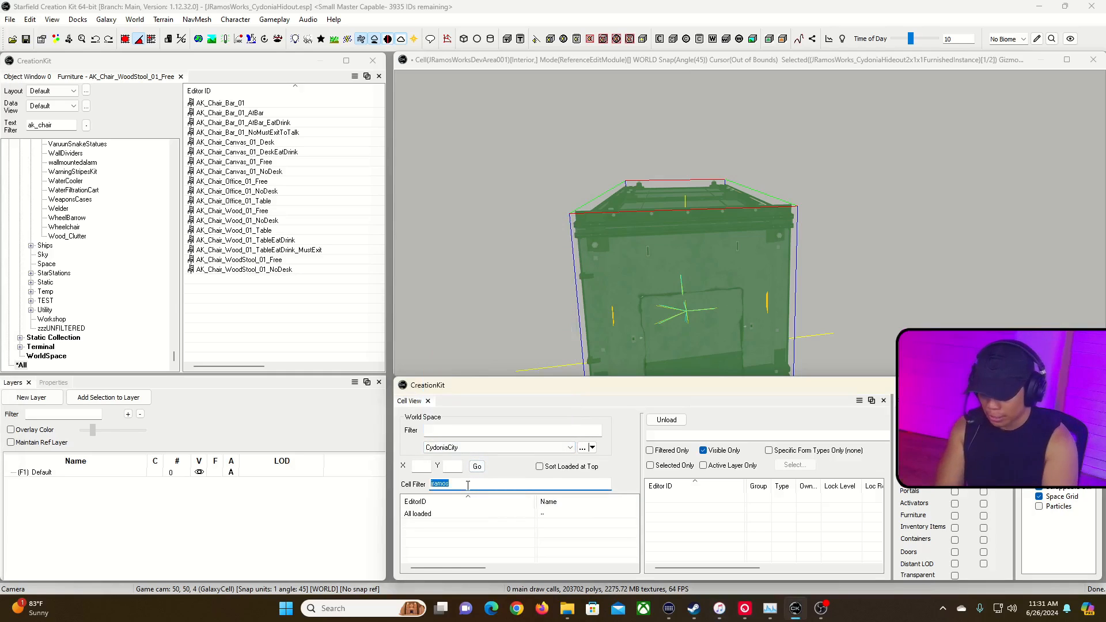
pyautogui.press('BackSpace')
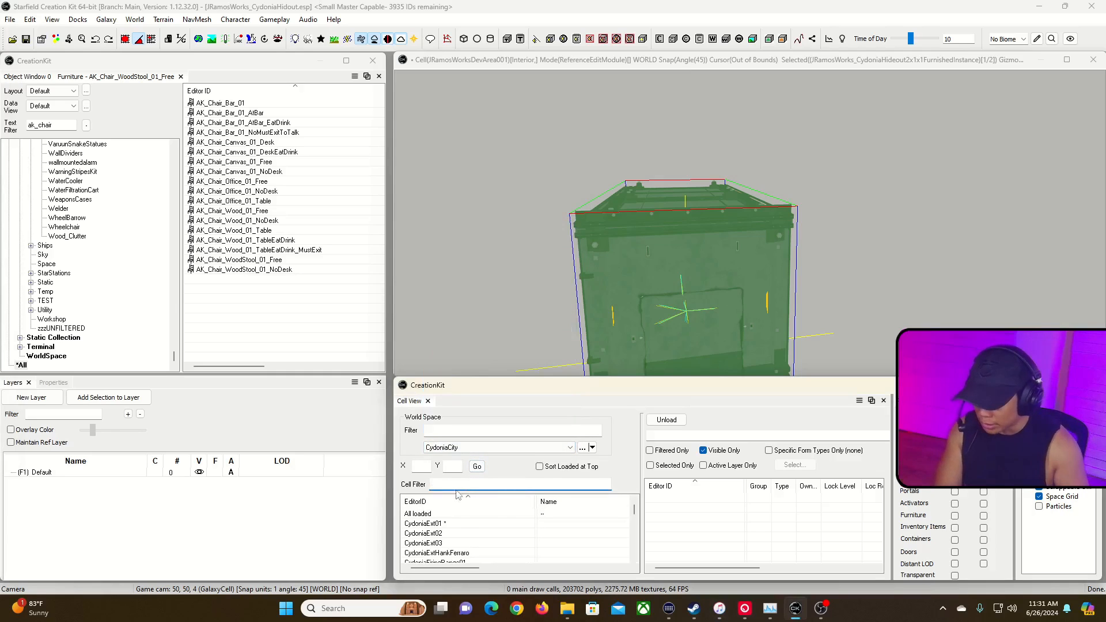
pyautogui.doubleClick(434, 525)
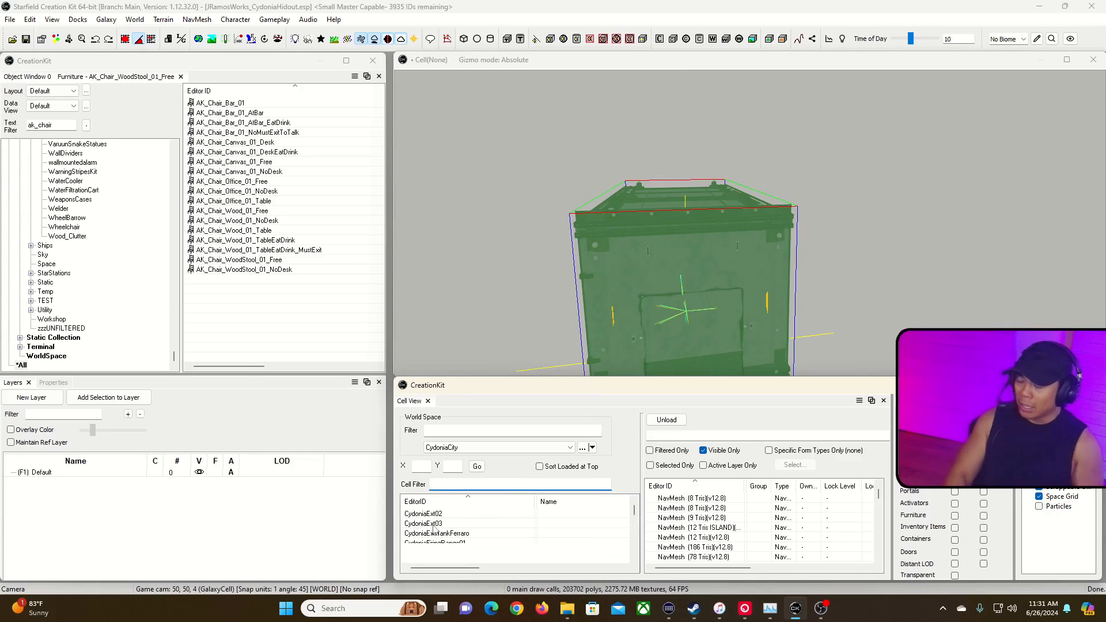
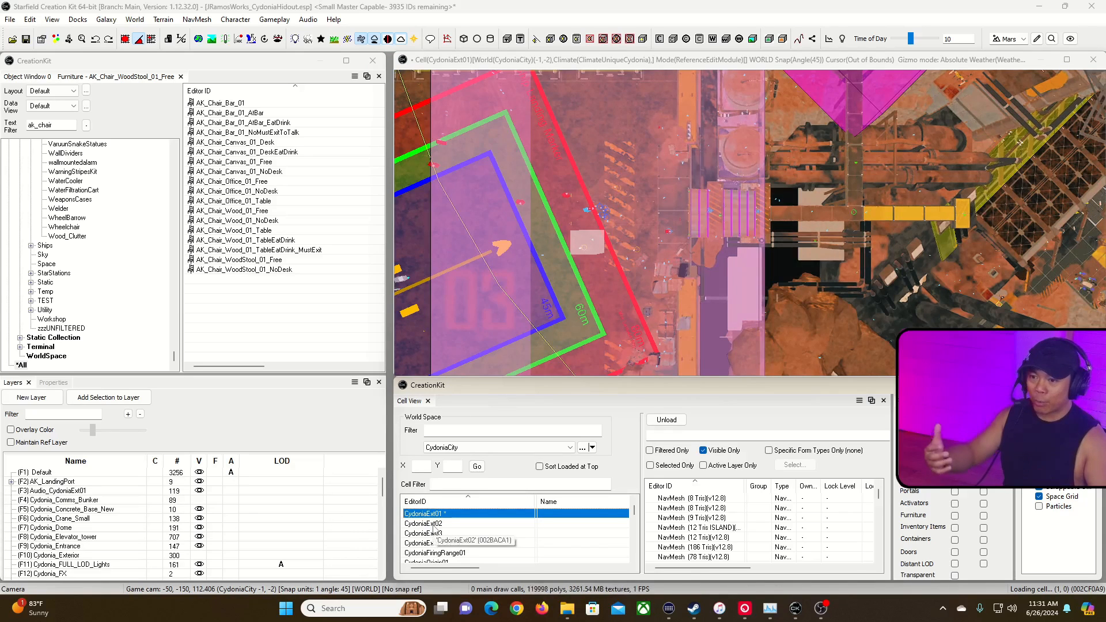
pyautogui.click(798, 68)
pyautogui.press('m')
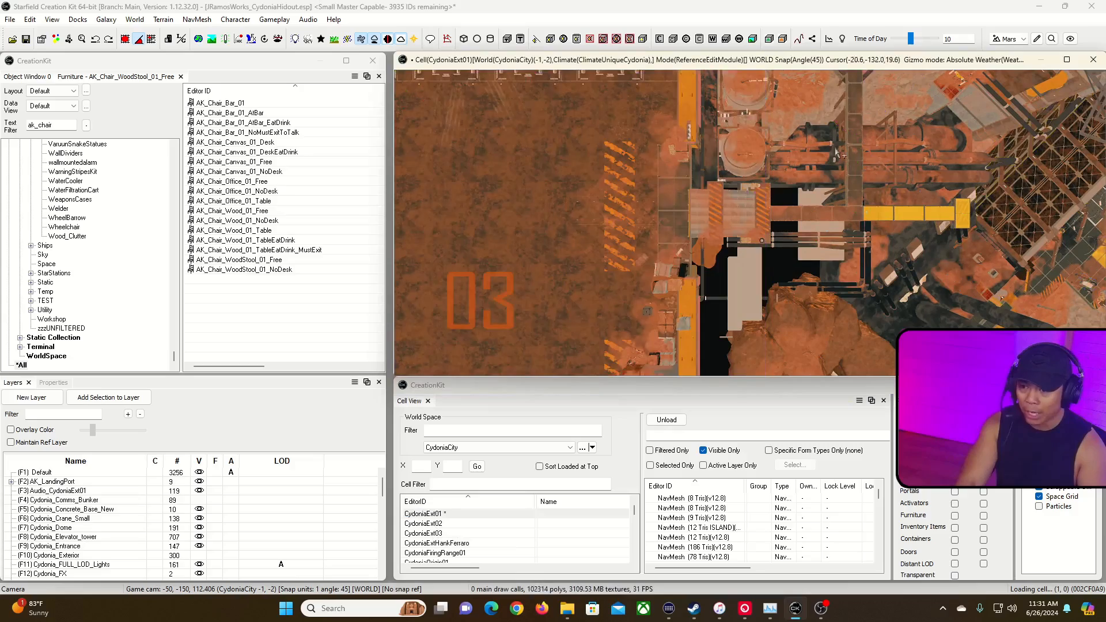
# Survey the landing pad and its surroundings in CydoniaExt01 for a spot to place the hideout.
pyautogui.press('w')
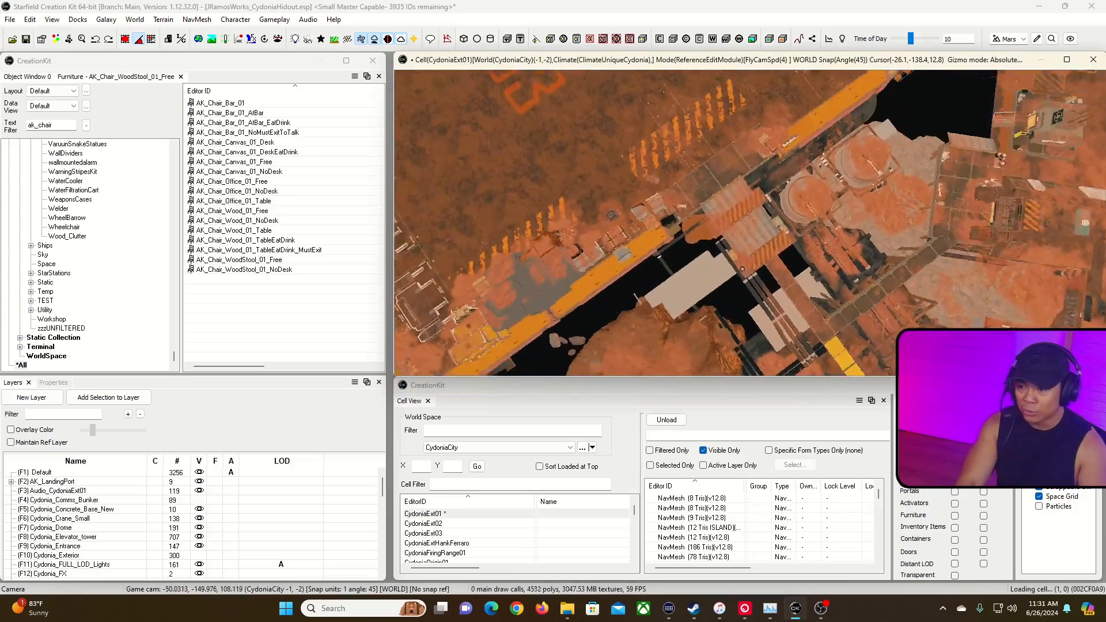
pyautogui.press('w')
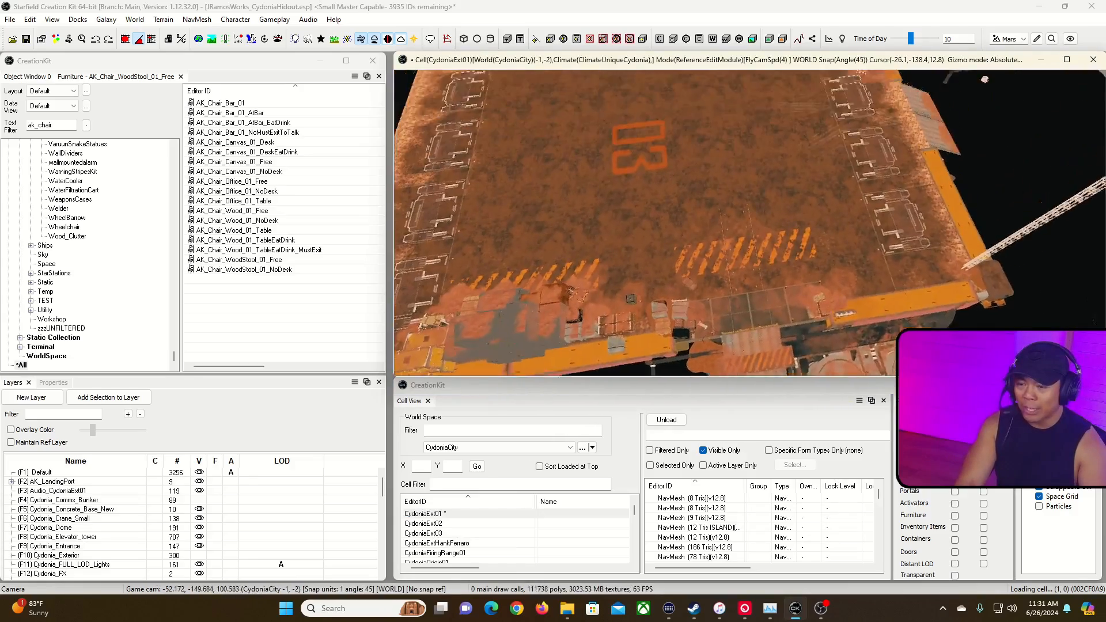
pyautogui.scroll(2, 750, 223)
pyautogui.press('w')
pyautogui.press('w')
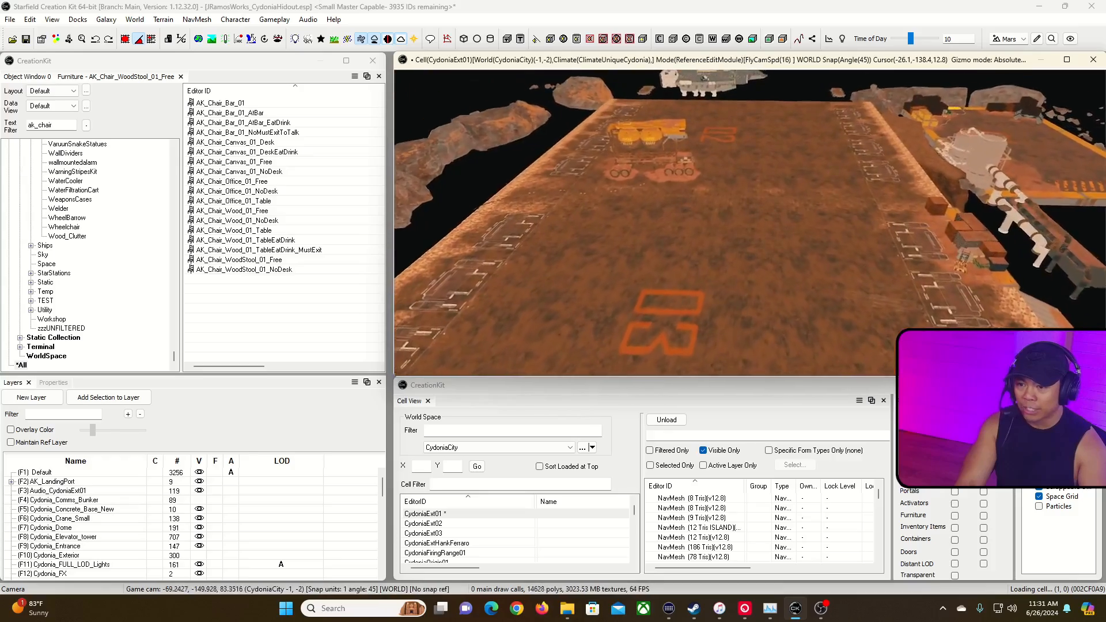
pyautogui.press('w')
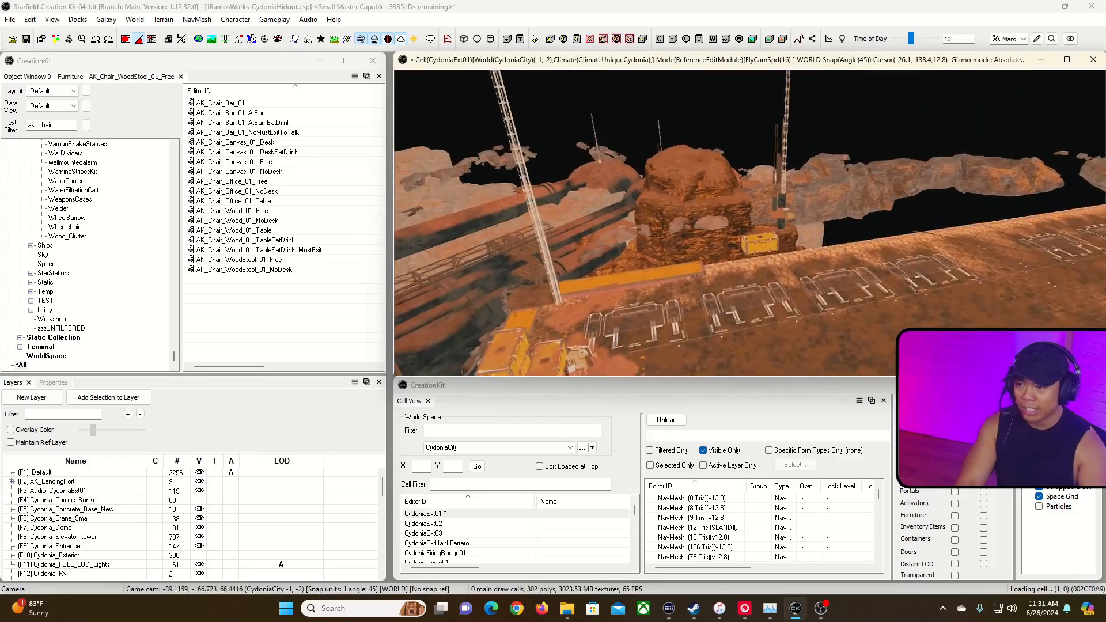
pyautogui.press('w')
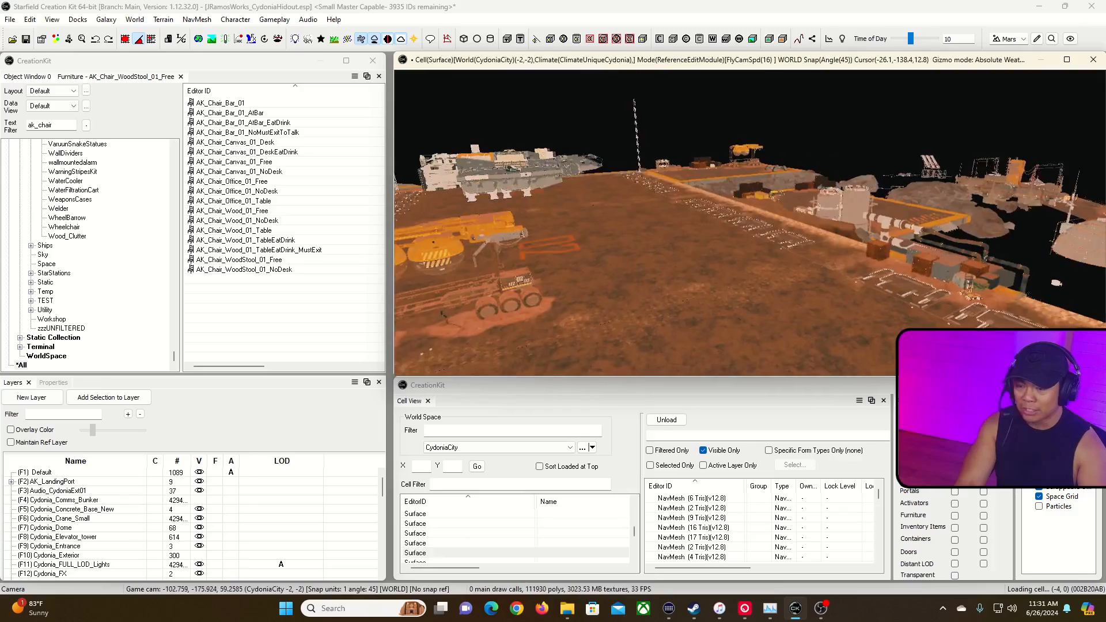
pyautogui.press('w')
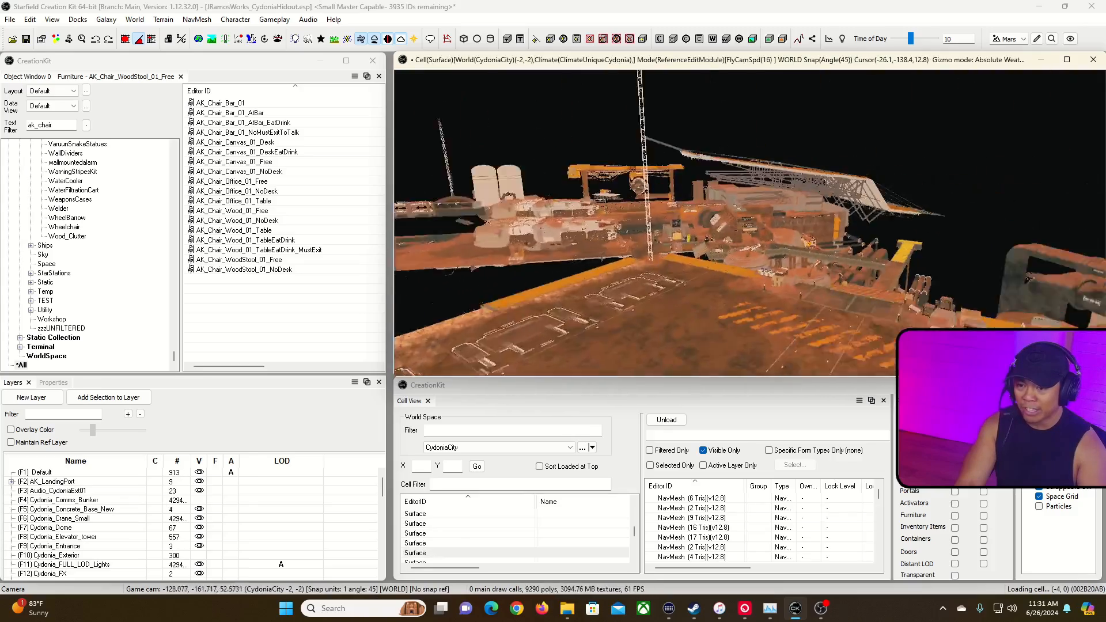
pyautogui.press('w')
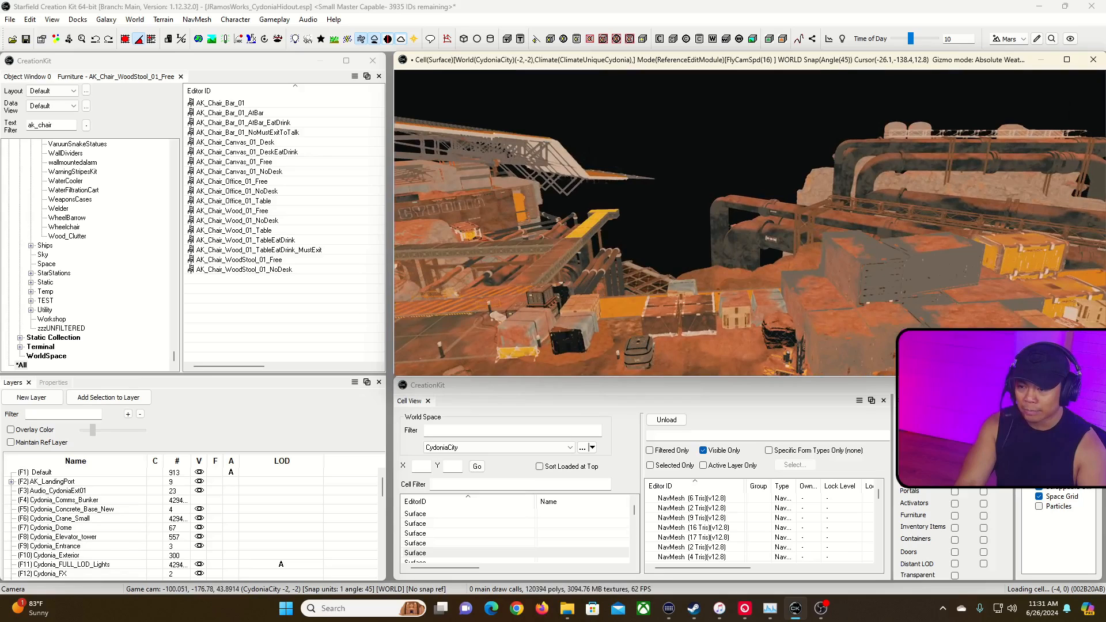
pyautogui.press('w')
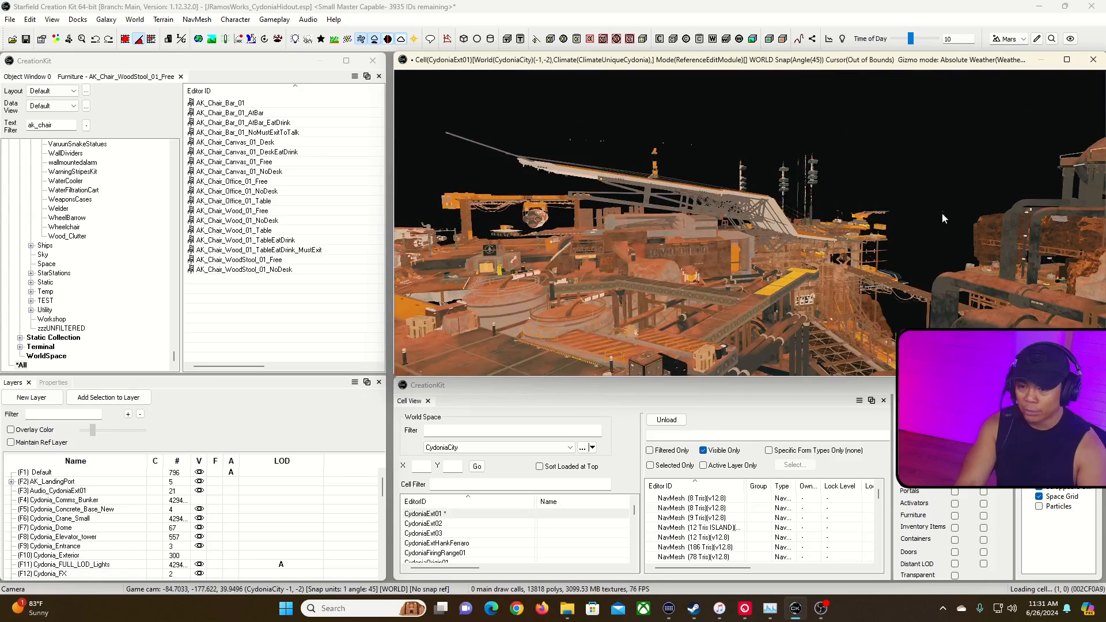
# Examine the crates, cargo and large stacked containers along the landing pad's edge from several angles.
pyautogui.keyDown('shift'); pyautogui.moveTo(778, 236); pyautogui.dragTo(718, 239, button='middle'); pyautogui.keyUp('shift')
pyautogui.hotkey('shift', 'f')
pyautogui.press('w')
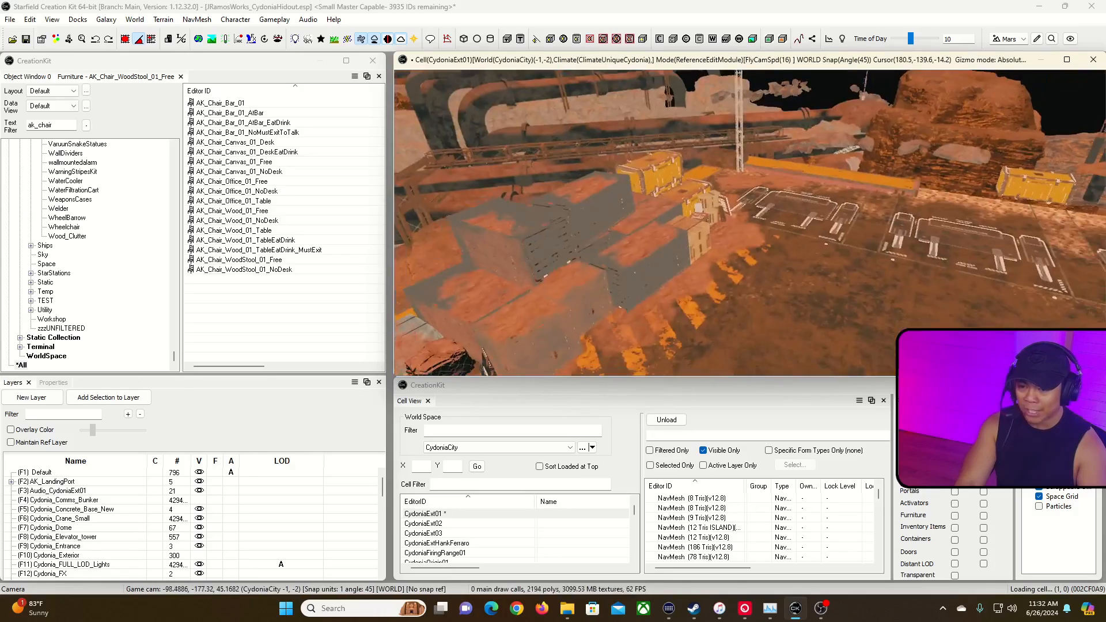
pyautogui.press('w')
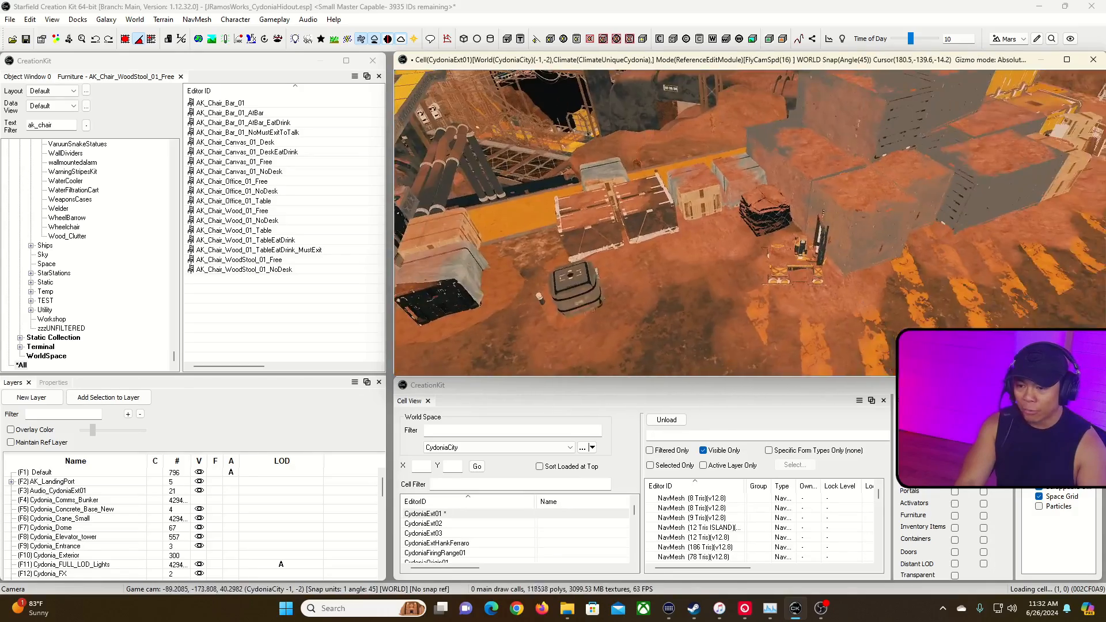
pyautogui.press('w')
pyautogui.hotkey('shift', 'f')
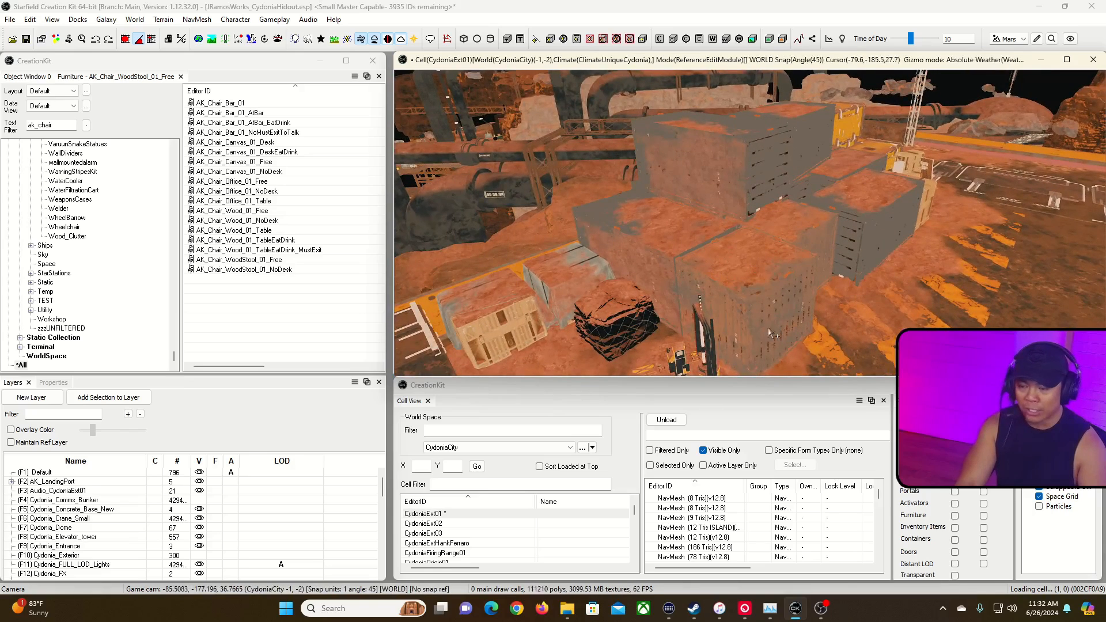
pyautogui.scroll(-5, 715, 329)
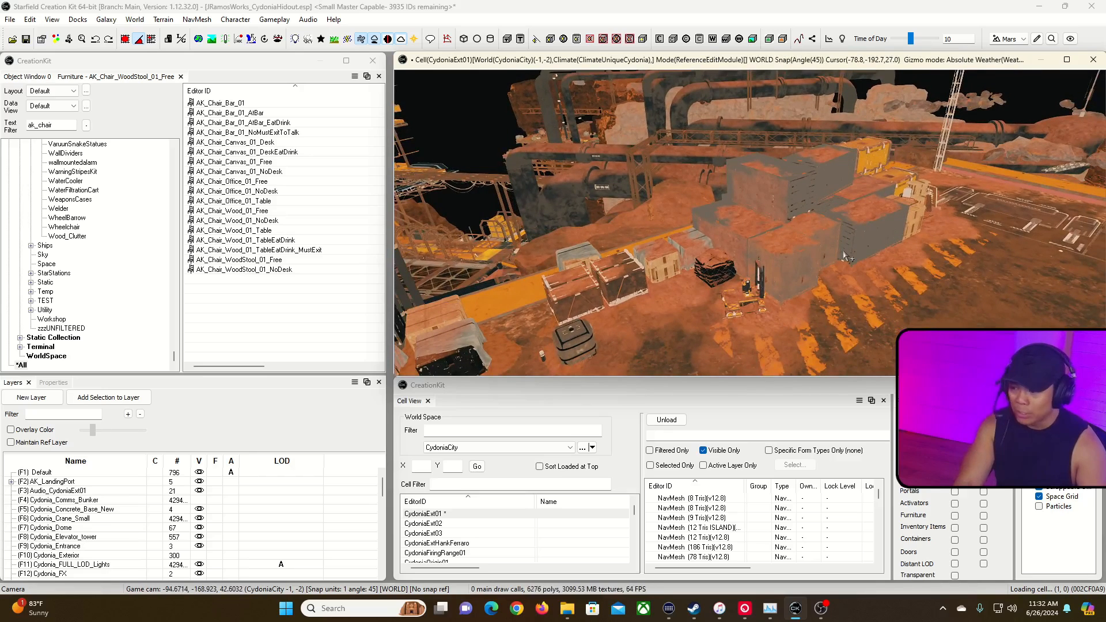
pyautogui.press('`')
pyautogui.press('s')
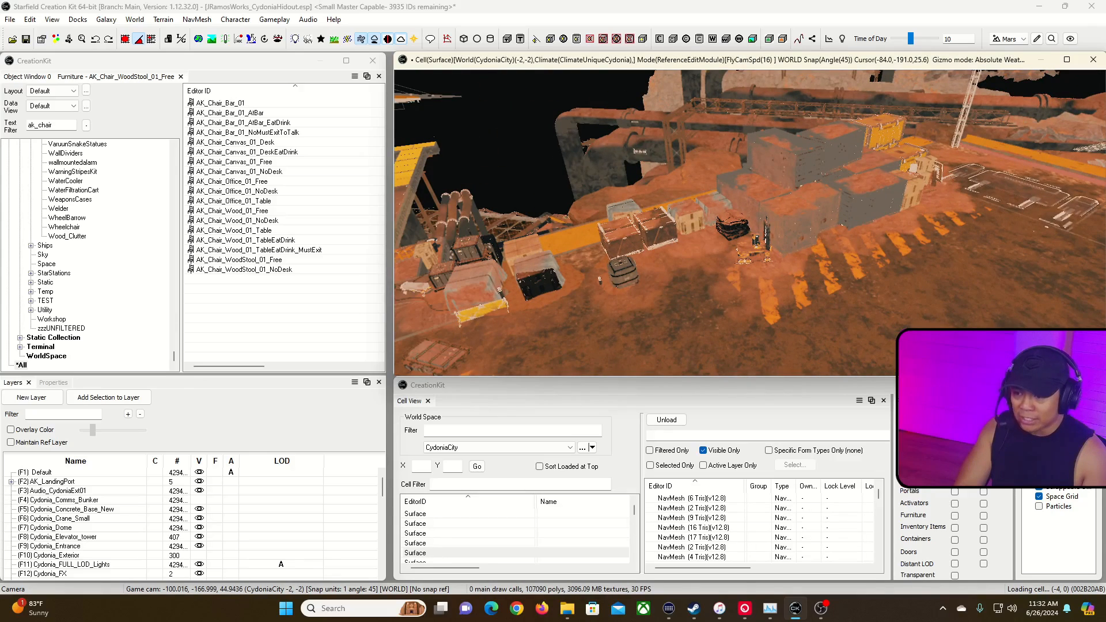
pyautogui.press('`')
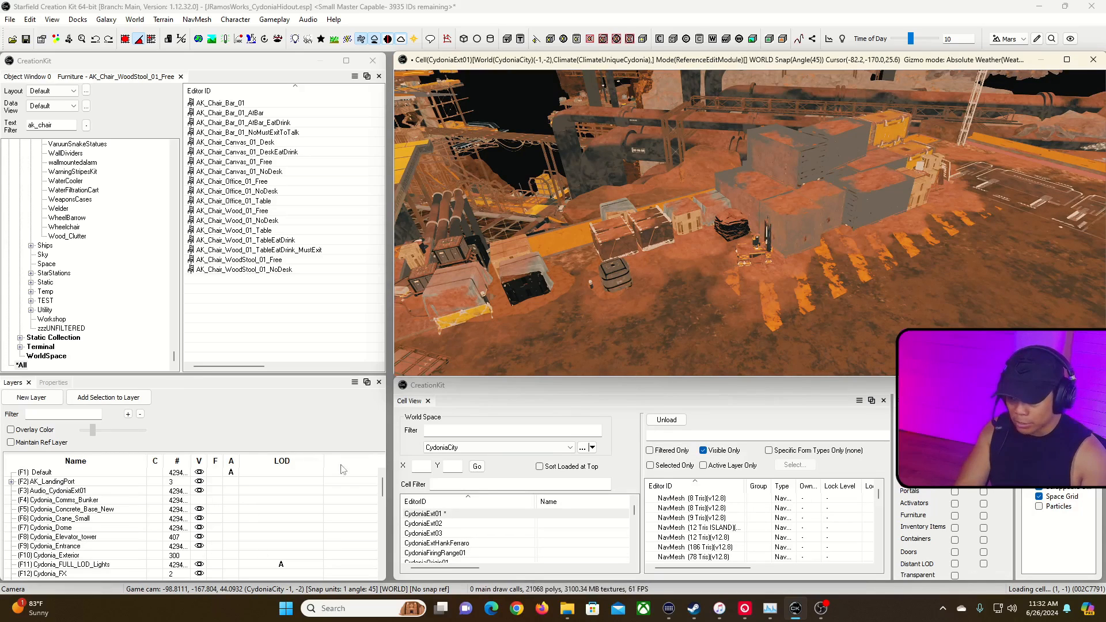
pyautogui.press('`')
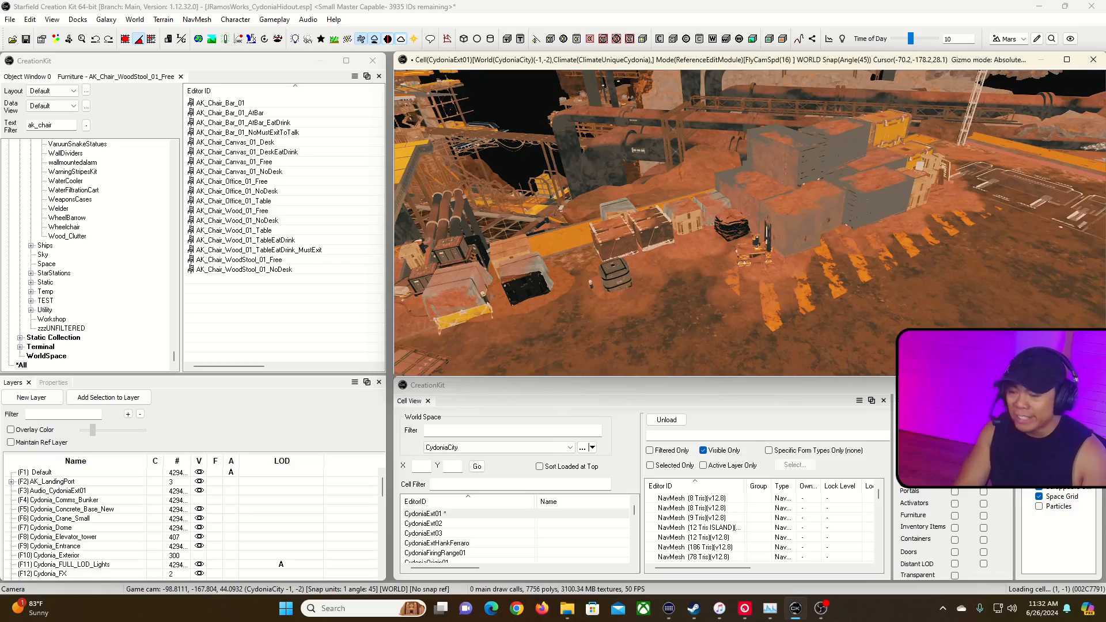
pyautogui.press('w')
pyautogui.press('s')
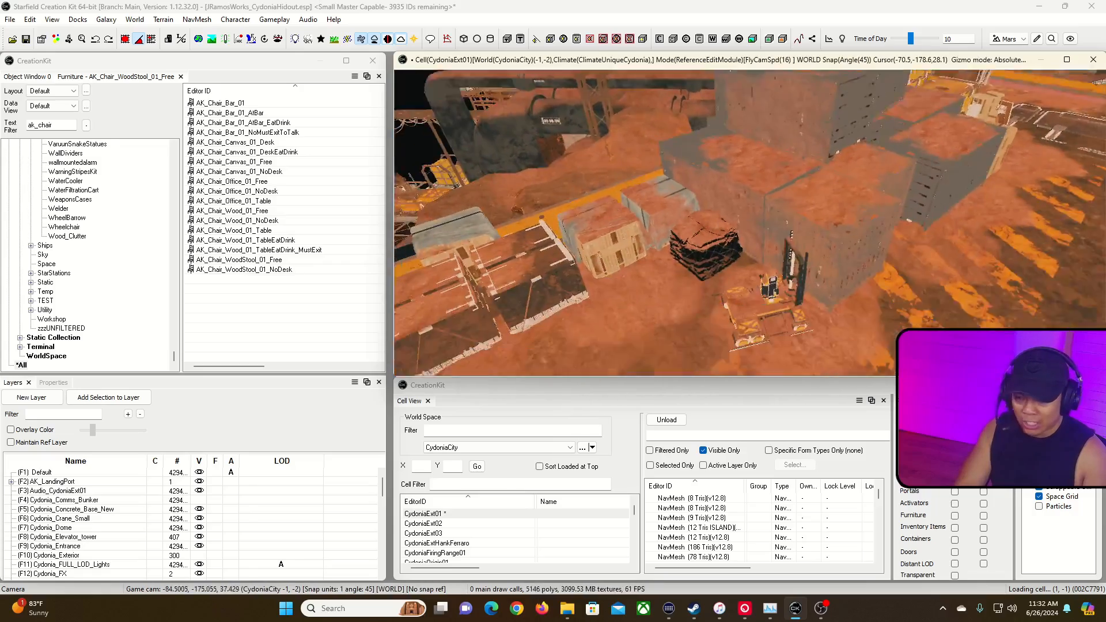
pyautogui.press('w')
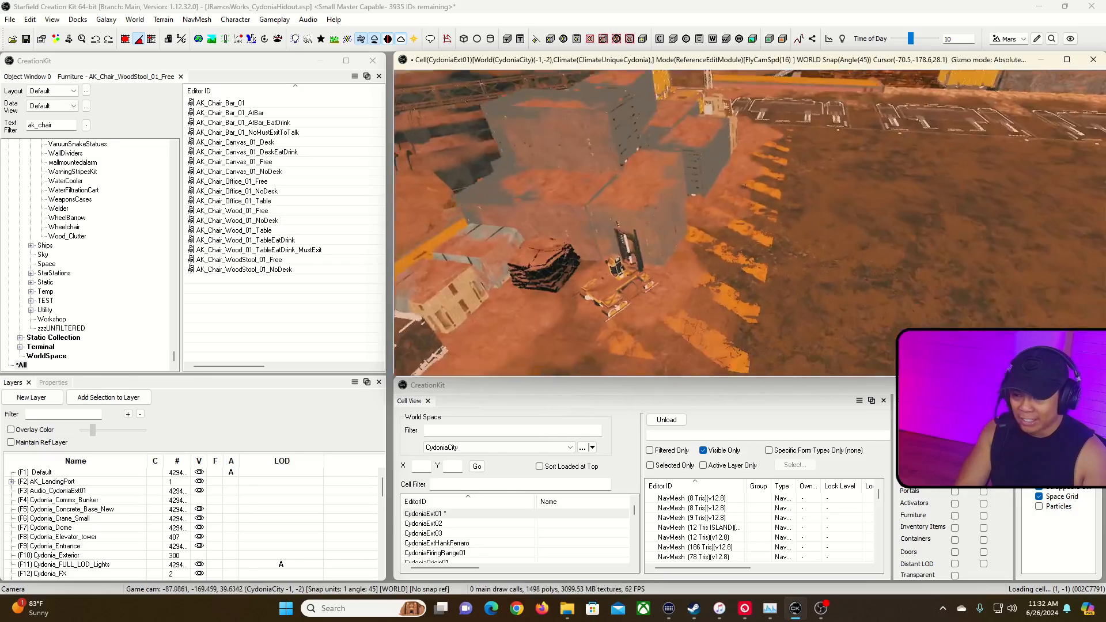
pyautogui.press('s')
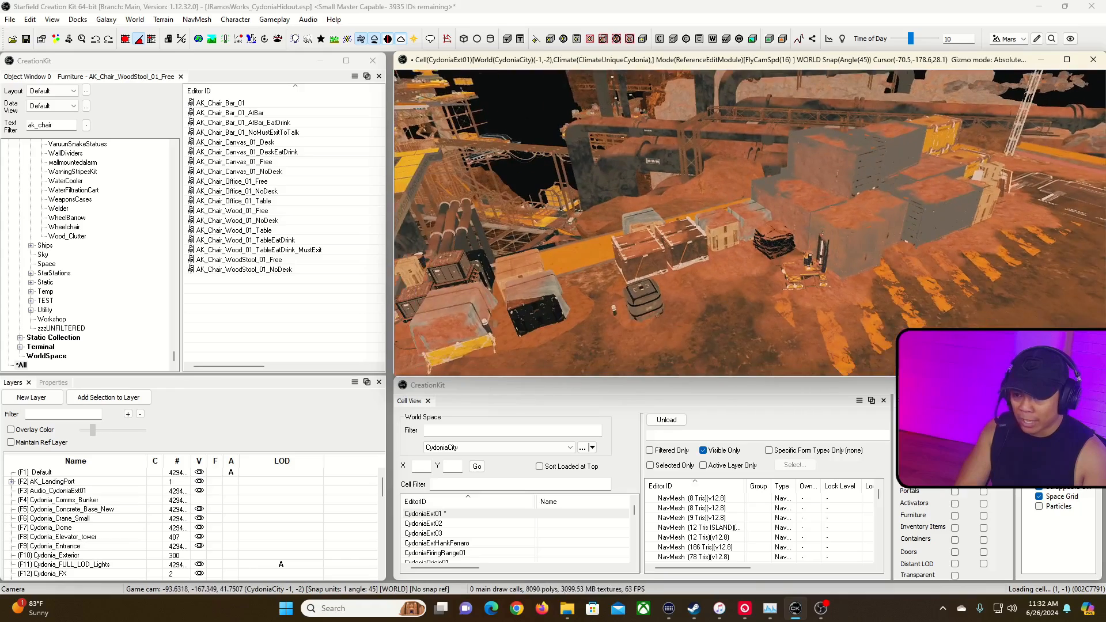
pyautogui.press('`')
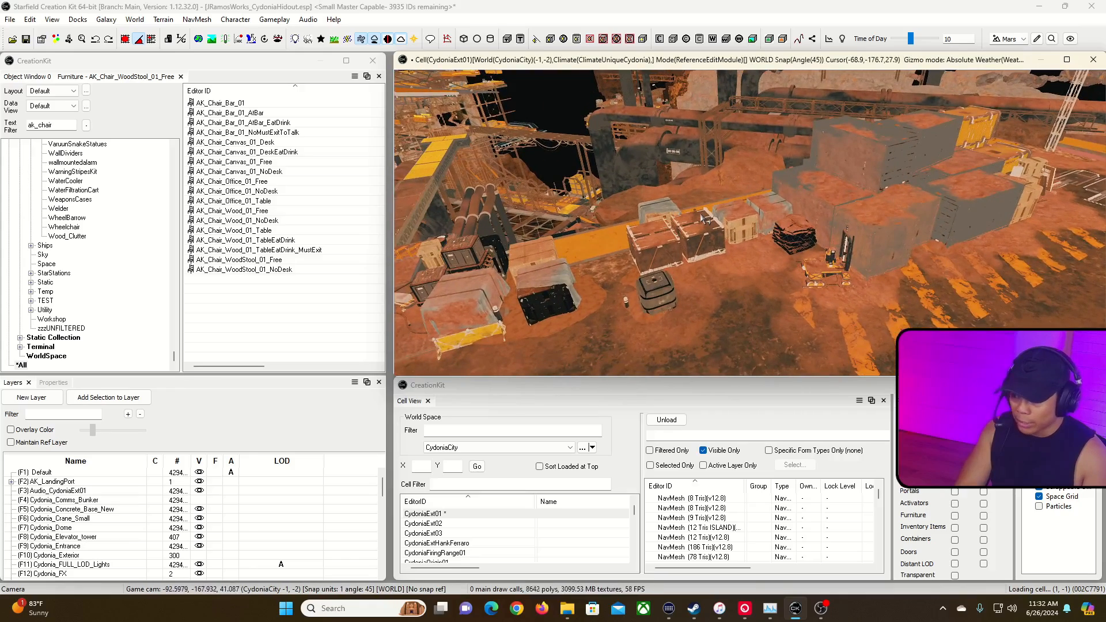
# Create a new layer named Cydonia_Hideout and make it the active layer.
pyautogui.click(34, 402)
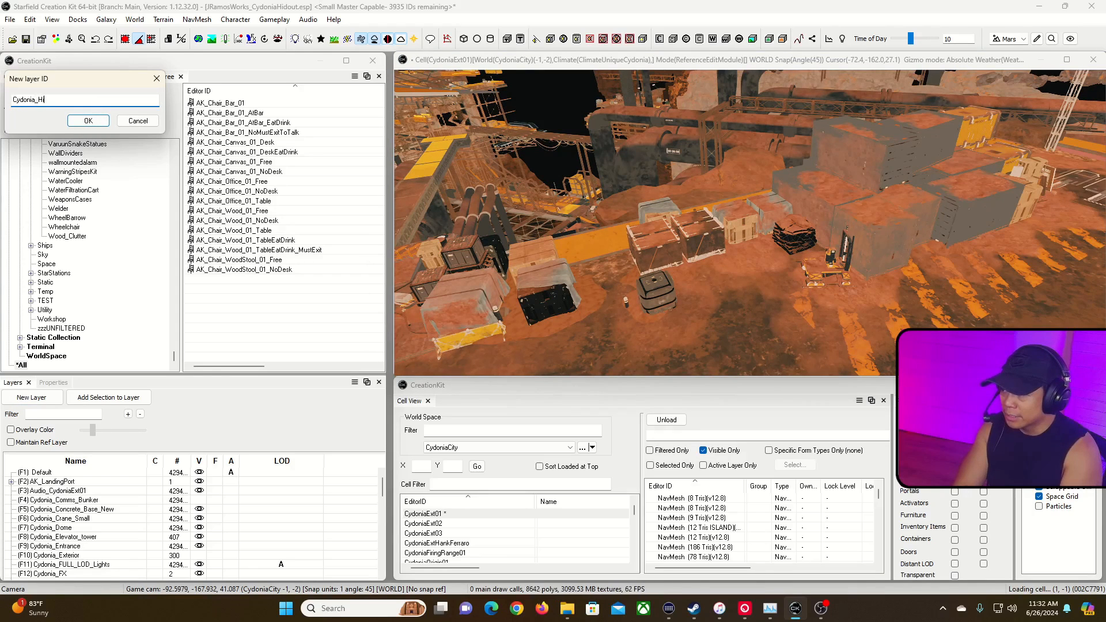
pyautogui.click(92, 120)
pyautogui.scroll(-2, 382, 486)
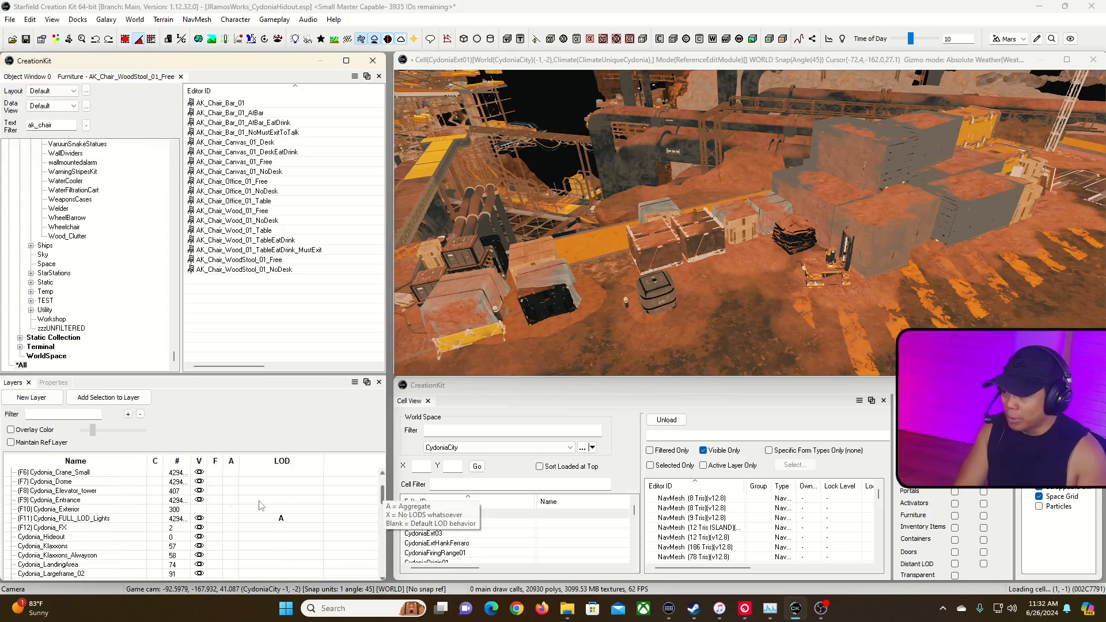
pyautogui.click(99, 539)
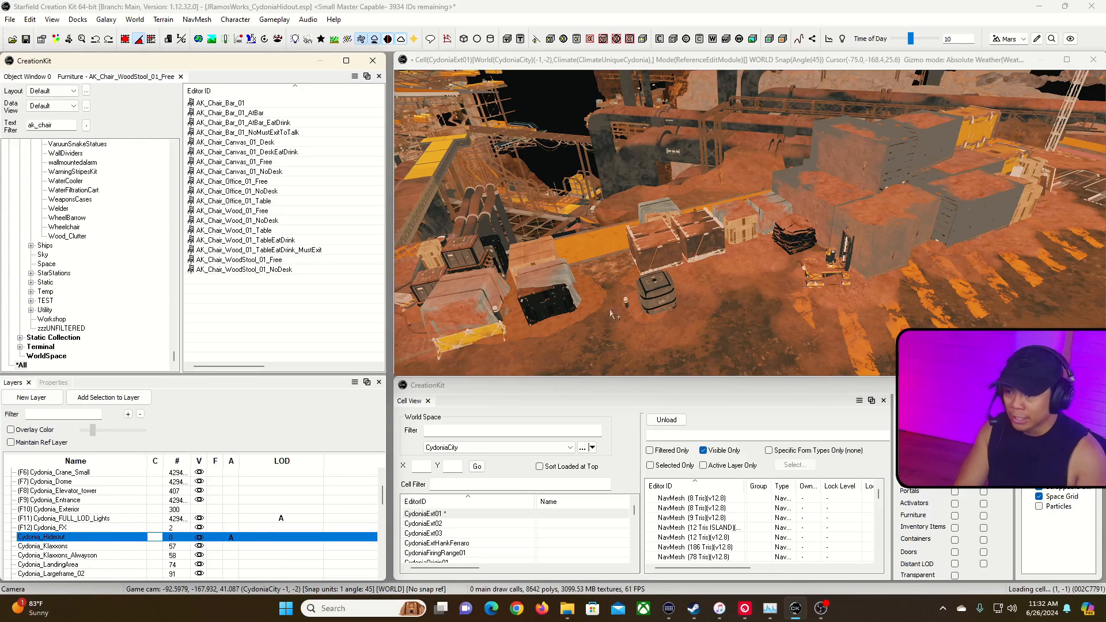
# Select the row of crates along the landing pad's edge, including the two covered stacks, the rounded crate and the strapped crates.
pyautogui.click(533, 258)
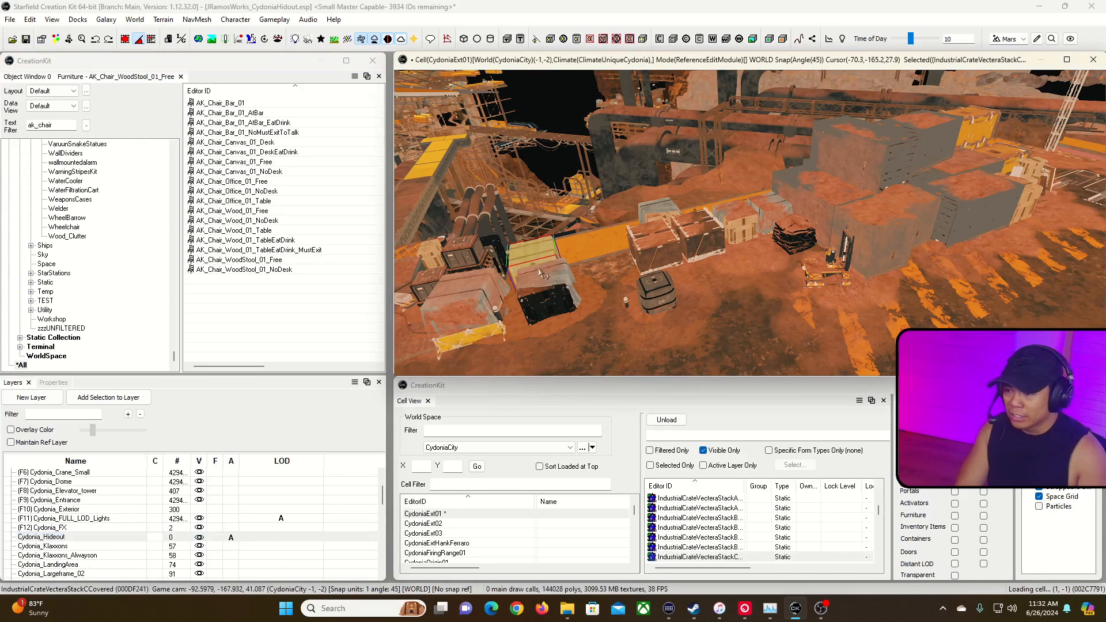
pyautogui.keyDown('ctrl'); pyautogui.click(545, 279); pyautogui.keyUp('ctrl')
pyautogui.keyDown('ctrl'); pyautogui.click(650, 288); pyautogui.keyUp('ctrl')
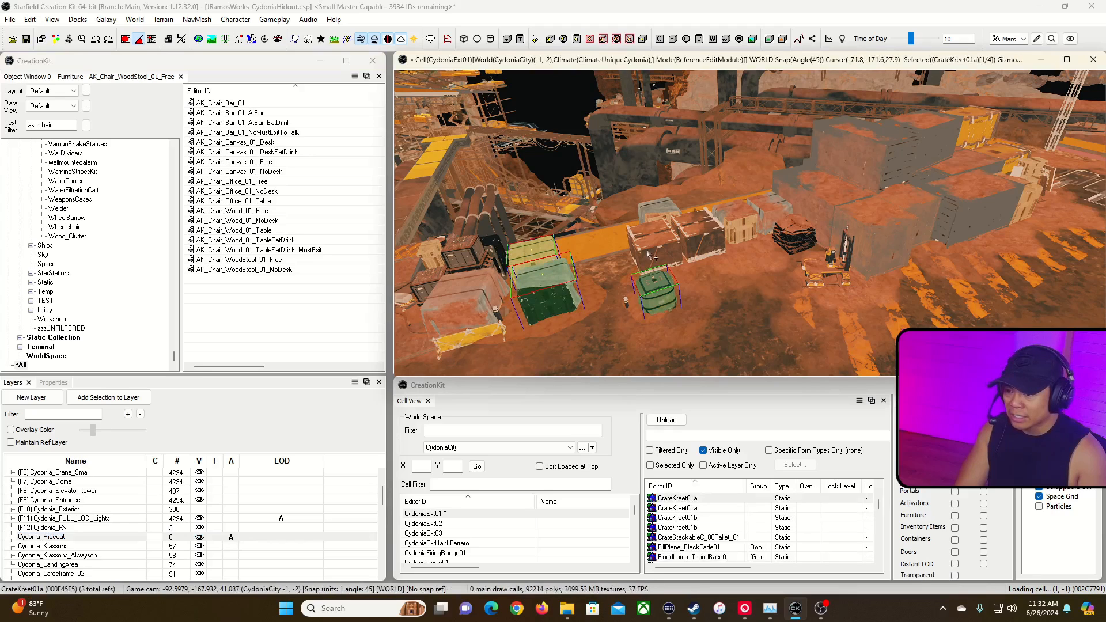
pyautogui.keyDown('ctrl'); pyautogui.click(662, 246); pyautogui.keyUp('ctrl')
pyautogui.keyDown('ctrl'); pyautogui.click(688, 235); pyautogui.keyUp('ctrl')
pyautogui.keyDown('ctrl'); pyautogui.click(664, 210); pyautogui.keyUp('ctrl')
pyautogui.keyDown('ctrl'); pyautogui.click(735, 216); pyautogui.keyUp('ctrl')
pyautogui.keyDown('ctrl'); pyautogui.click(771, 209); pyautogui.keyUp('ctrl')
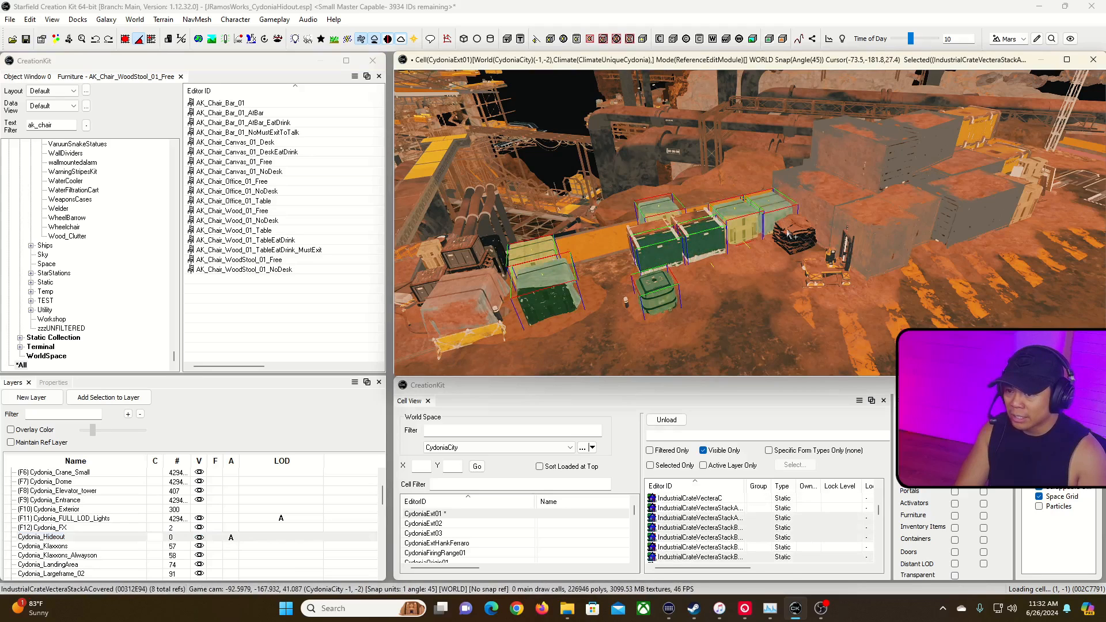
# Add the netted cargo pile and the small loader beside the large containers to the selection.
pyautogui.keyDown('ctrl'); pyautogui.click(795, 233); pyautogui.keyUp('ctrl')
pyautogui.keyDown('ctrl'); pyautogui.click(832, 272); pyautogui.keyUp('ctrl')
pyautogui.keyDown('ctrl'); pyautogui.click(857, 288); pyautogui.keyUp('ctrl')
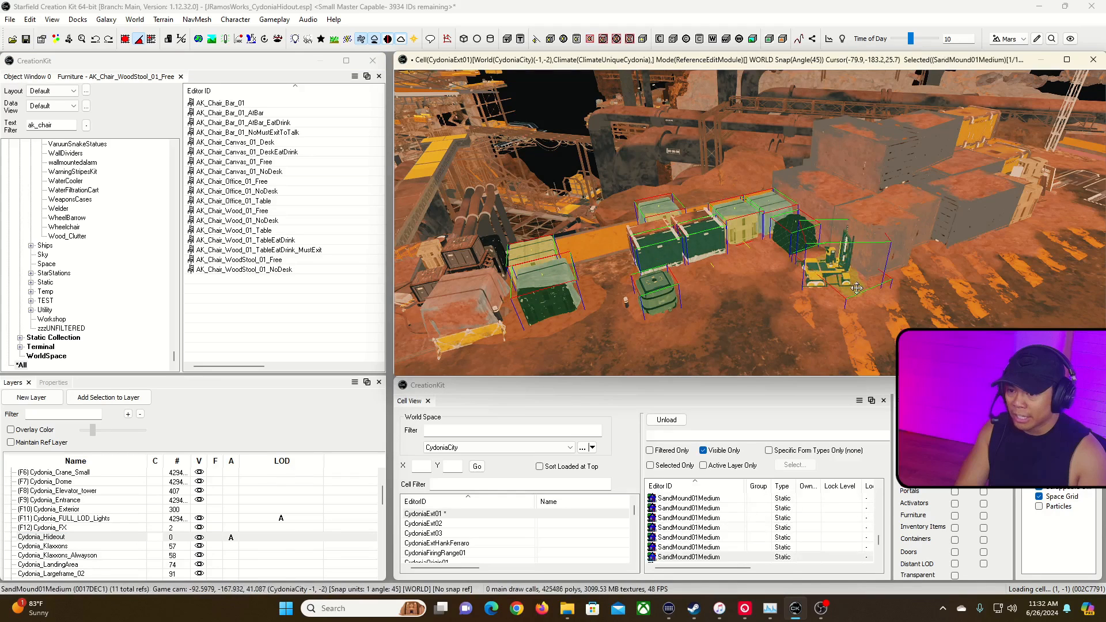
pyautogui.keyDown('ctrl'); pyautogui.click(765, 260); pyautogui.keyUp('ctrl')
pyautogui.keyDown('ctrl'); pyautogui.click(766, 269); pyautogui.keyUp('ctrl')
# Add the large grey Neon_Ext_A containers, both ground-level and stacked, to the selection.
pyautogui.scroll(5, 911, 280)
pyautogui.keyDown('shift'); pyautogui.moveTo(911, 279); pyautogui.dragTo(742, 229, button='middle'); pyautogui.keyUp('shift')
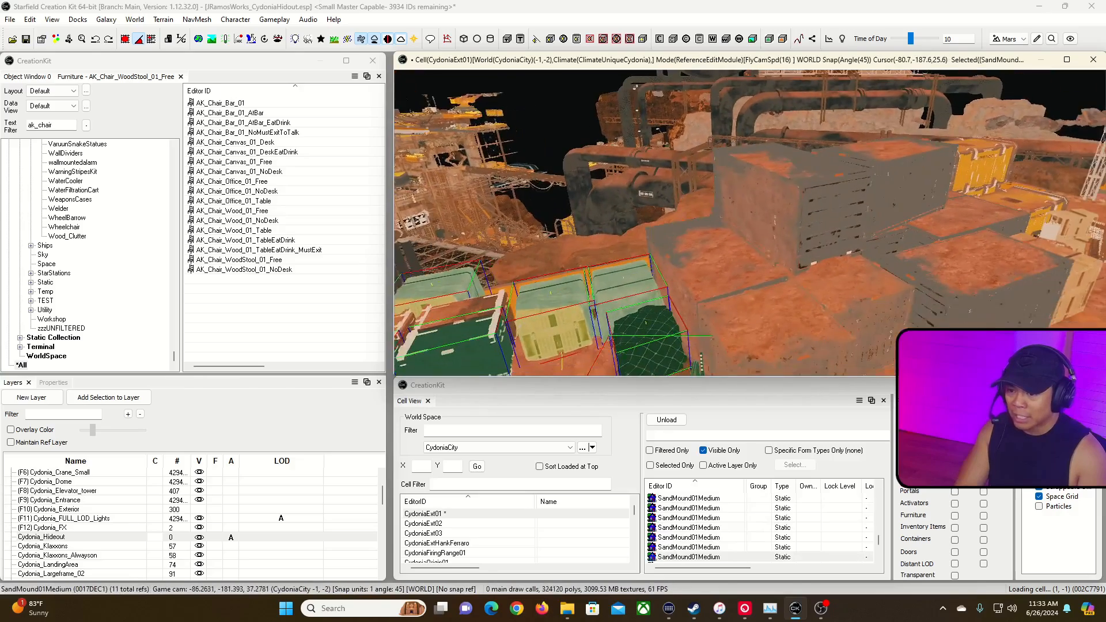
pyautogui.keyDown('ctrl'); pyautogui.click(745, 299); pyautogui.keyUp('ctrl')
pyautogui.keyDown('ctrl'); pyautogui.click(716, 236); pyautogui.keyUp('ctrl')
pyautogui.keyDown('ctrl'); pyautogui.click(766, 211); pyautogui.keyUp('ctrl')
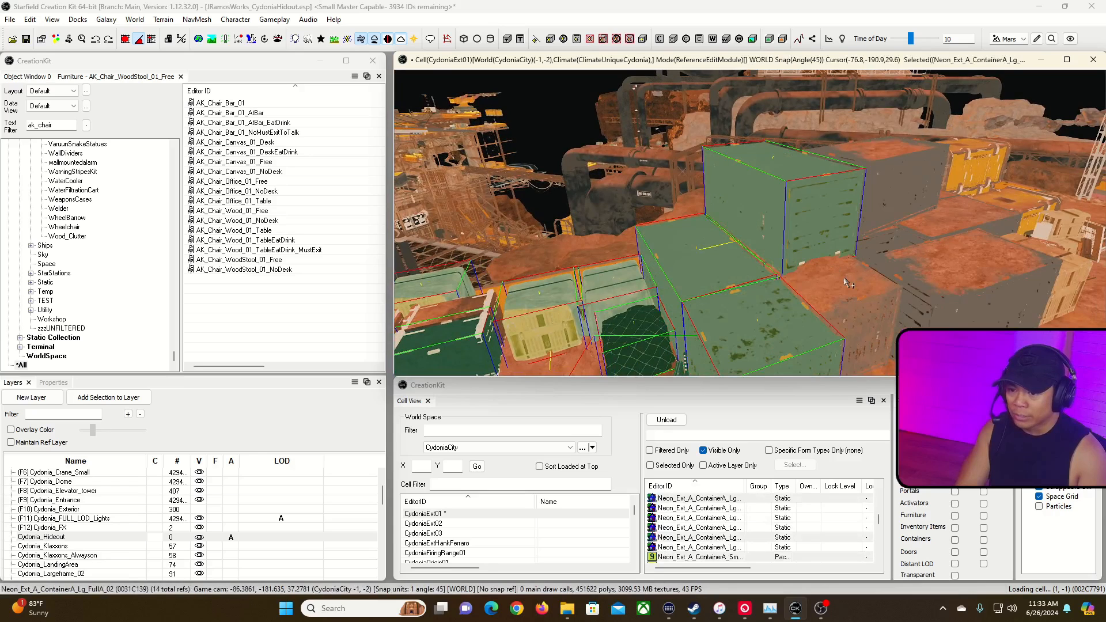
pyautogui.keyDown('ctrl'); pyautogui.click(832, 273); pyautogui.keyUp('ctrl')
pyautogui.keyDown('ctrl'); pyautogui.click(918, 282); pyautogui.keyUp('ctrl')
pyautogui.keyDown('ctrl'); pyautogui.click(902, 237); pyautogui.keyUp('ctrl')
pyautogui.keyDown('ctrl'); pyautogui.click(883, 200); pyautogui.keyUp('ctrl')
# Add the covered crate stack at the end of the grey containers, the neighbouring clutter and the yellow storage containers to the selection.
pyautogui.press('`')
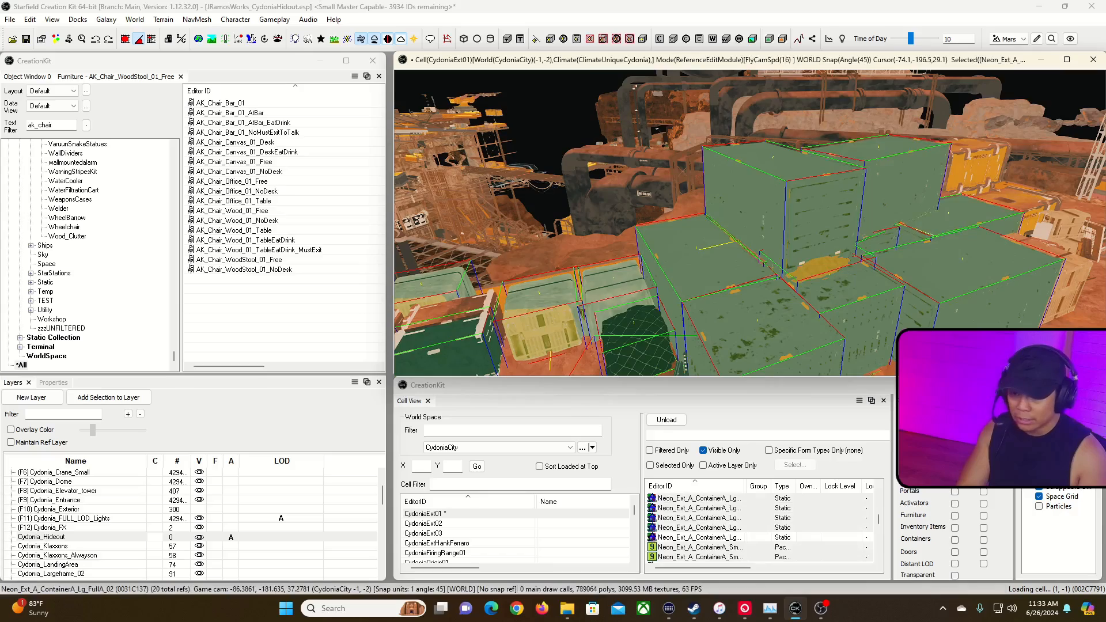
pyautogui.press('d')
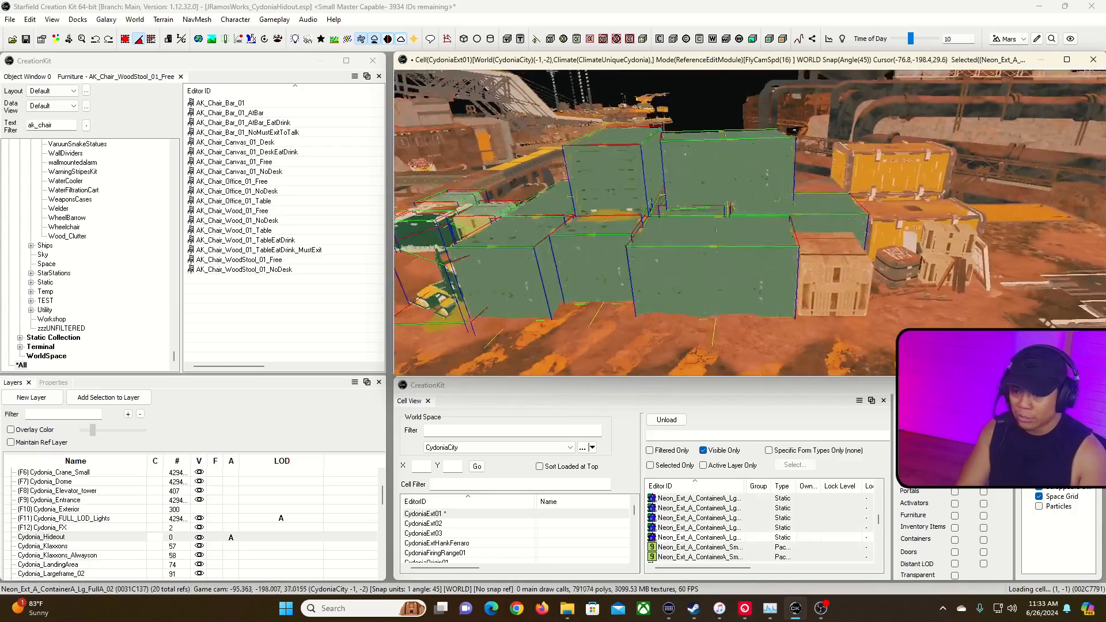
pyautogui.press('`')
pyautogui.keyDown('ctrl'); pyautogui.click(790, 231); pyautogui.keyUp('ctrl')
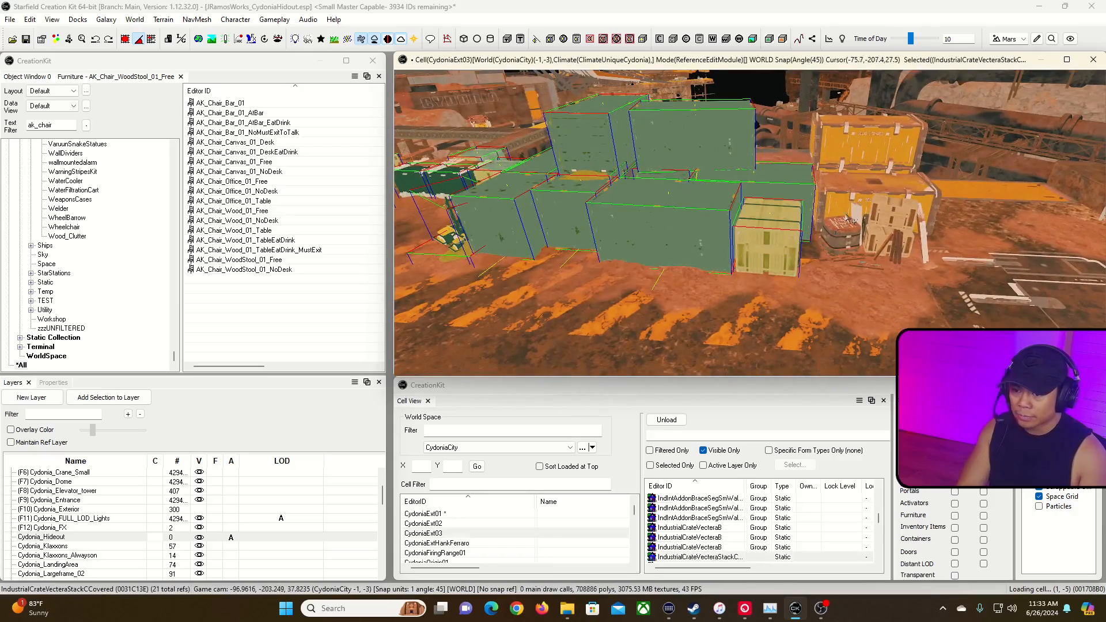
pyautogui.keyDown('ctrl'); pyautogui.click(844, 221); pyautogui.keyUp('ctrl')
pyautogui.keyDown('ctrl'); pyautogui.click(852, 197); pyautogui.keyUp('ctrl')
pyautogui.keyDown('ctrl'); pyautogui.click(884, 160); pyautogui.keyUp('ctrl')
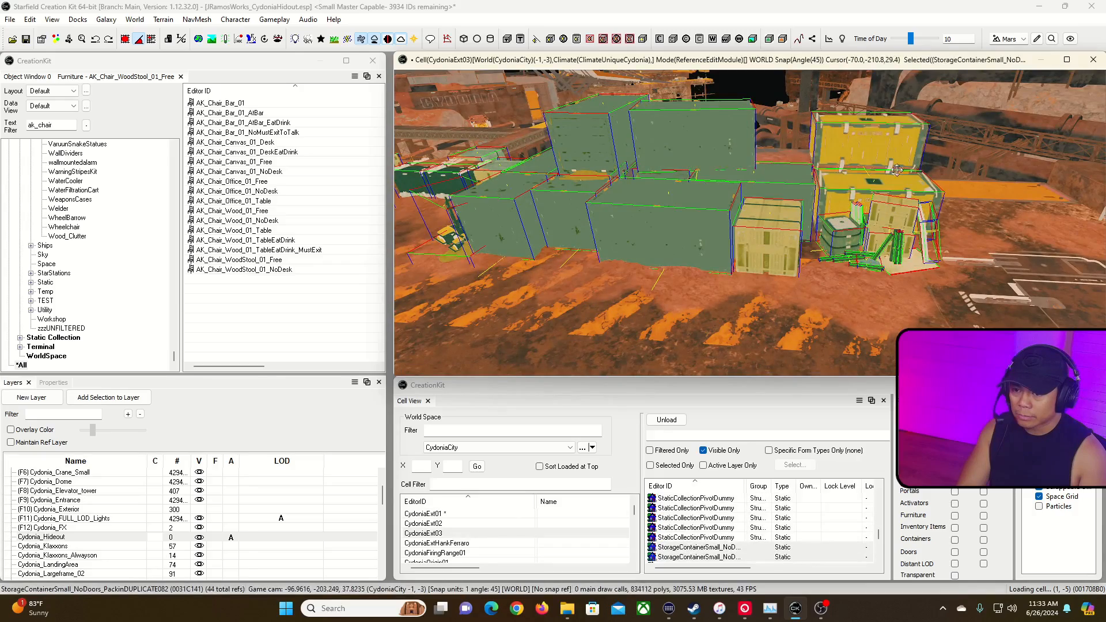
# Add the lower yellow storage container and the remaining grey container on the rear side of the stack to the selection.
pyautogui.press('`')
pyautogui.press('d')
pyautogui.press('d')
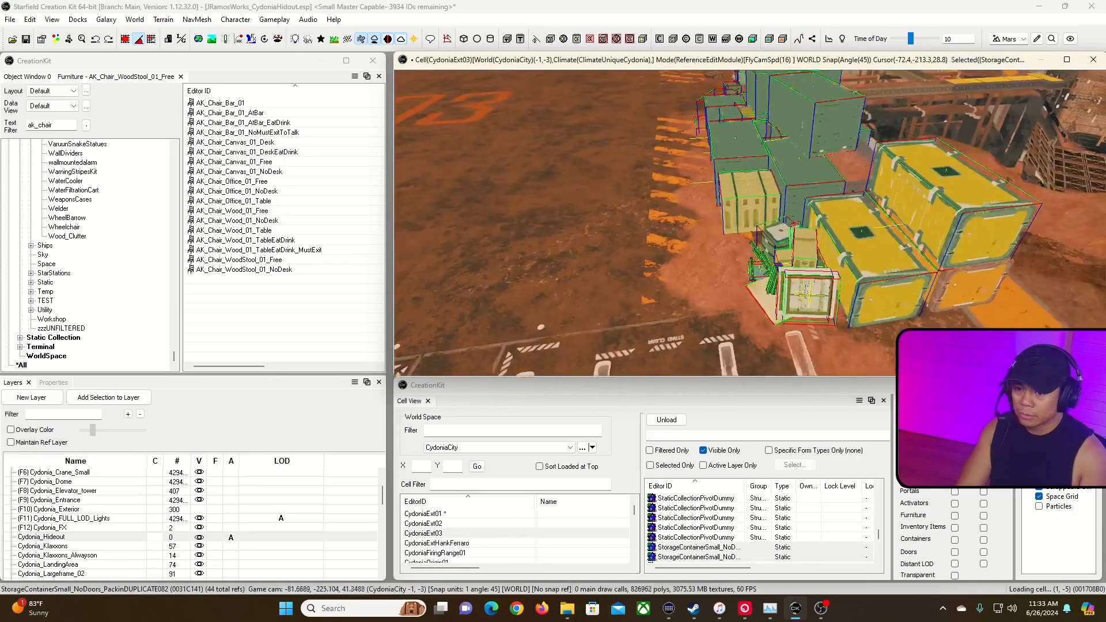
pyautogui.press('d')
pyautogui.press('`')
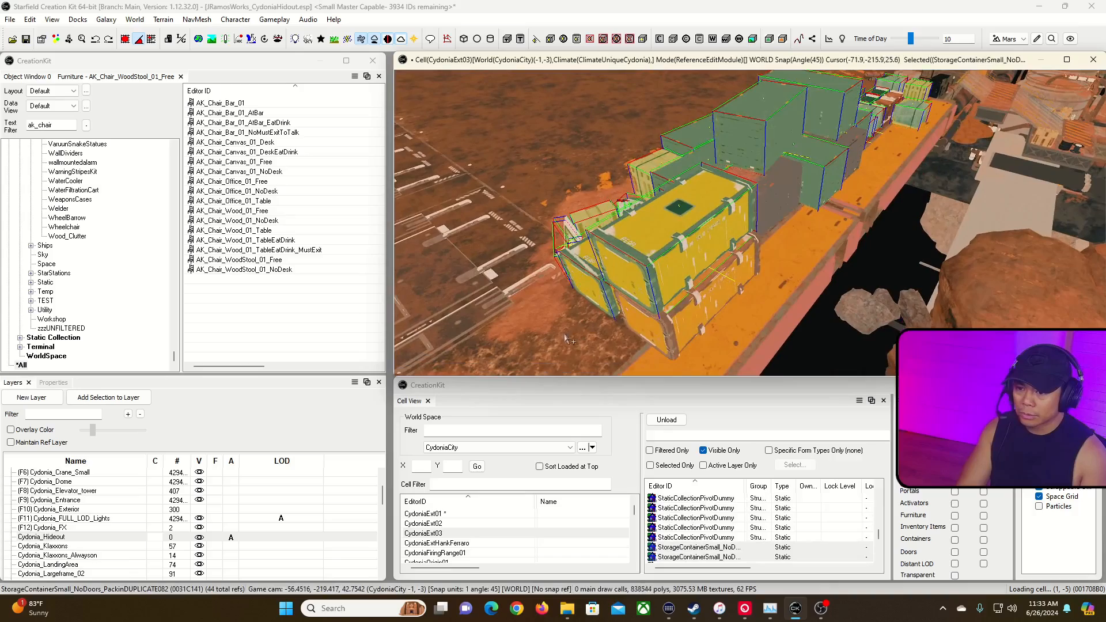
pyautogui.keyDown('ctrl'); pyautogui.click(675, 316); pyautogui.keyUp('ctrl')
pyautogui.keyDown('ctrl'); pyautogui.click(770, 207); pyautogui.keyUp('ctrl')
pyautogui.press('`')
pyautogui.press('a')
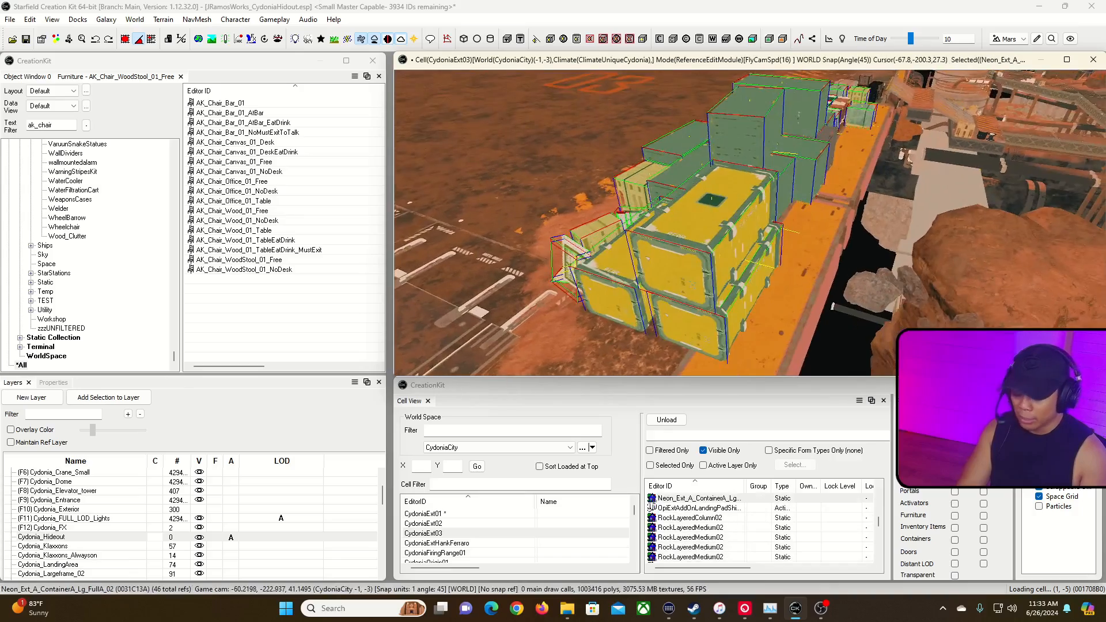
# Add the remaining grey container in the stack and a green hydraulic crate beyond it to the selection.
pyautogui.press('w')
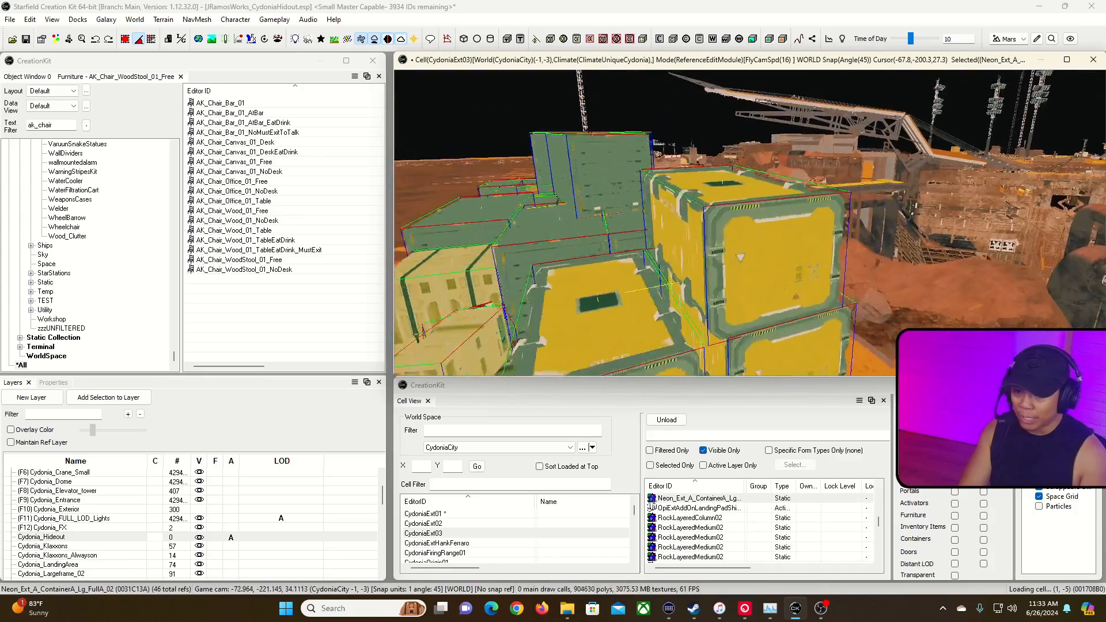
pyautogui.press('w')
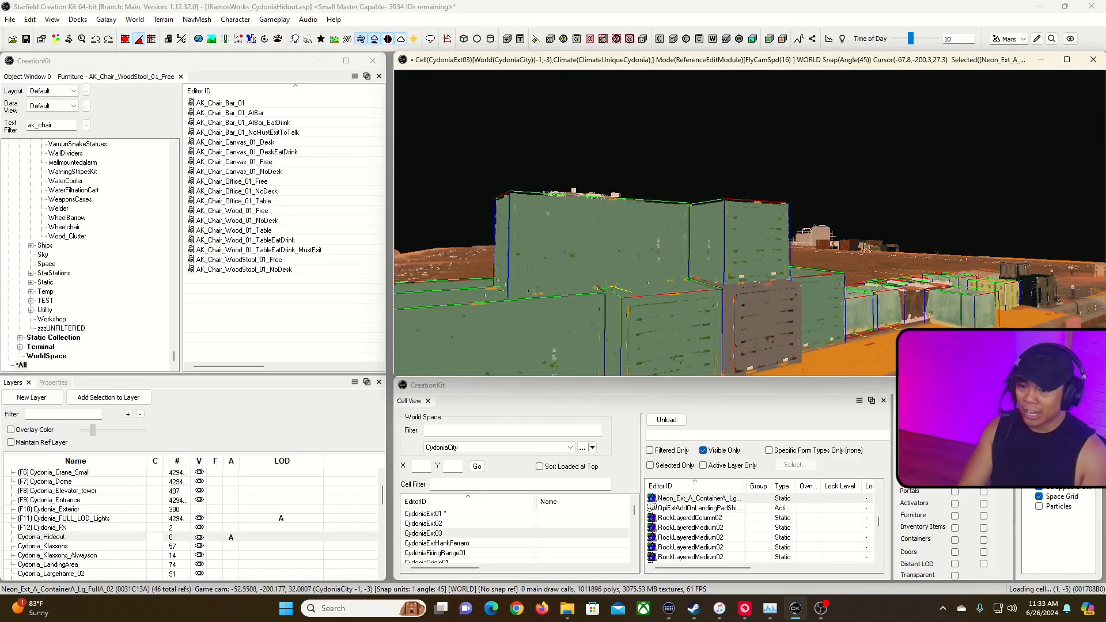
pyautogui.press('`')
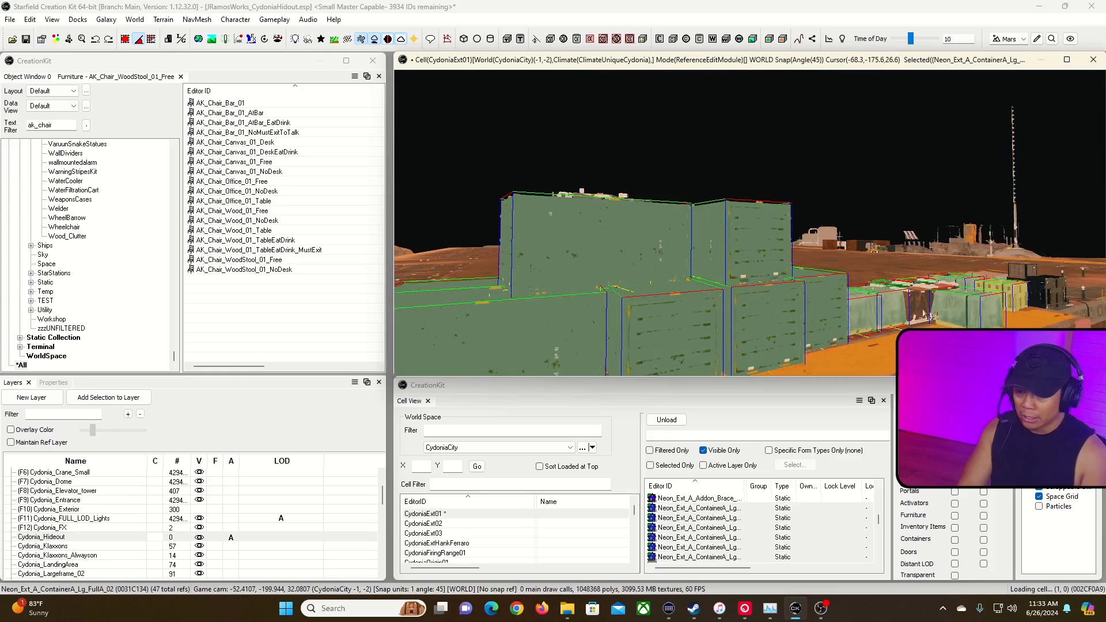
pyautogui.click(913, 312)
pyautogui.press('`')
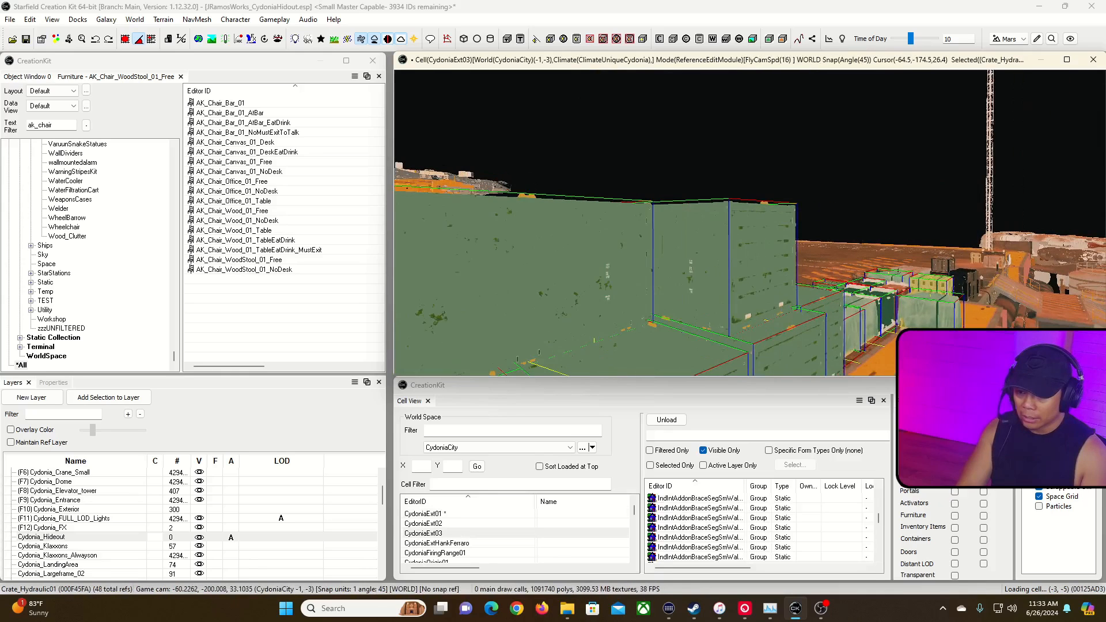
# Check the row of containers and crates along the landing-pad edge for pieces missing from the selection.
pyautogui.press('`')
pyautogui.press('d')
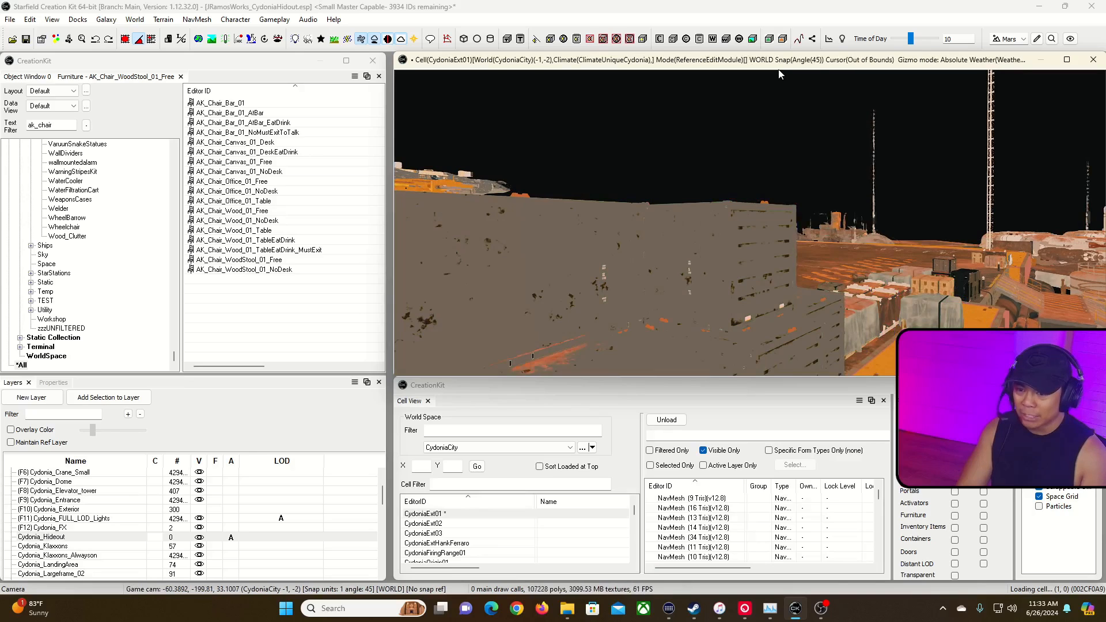
pyautogui.press('`')
pyautogui.press('`')
pyautogui.click(817, 167)
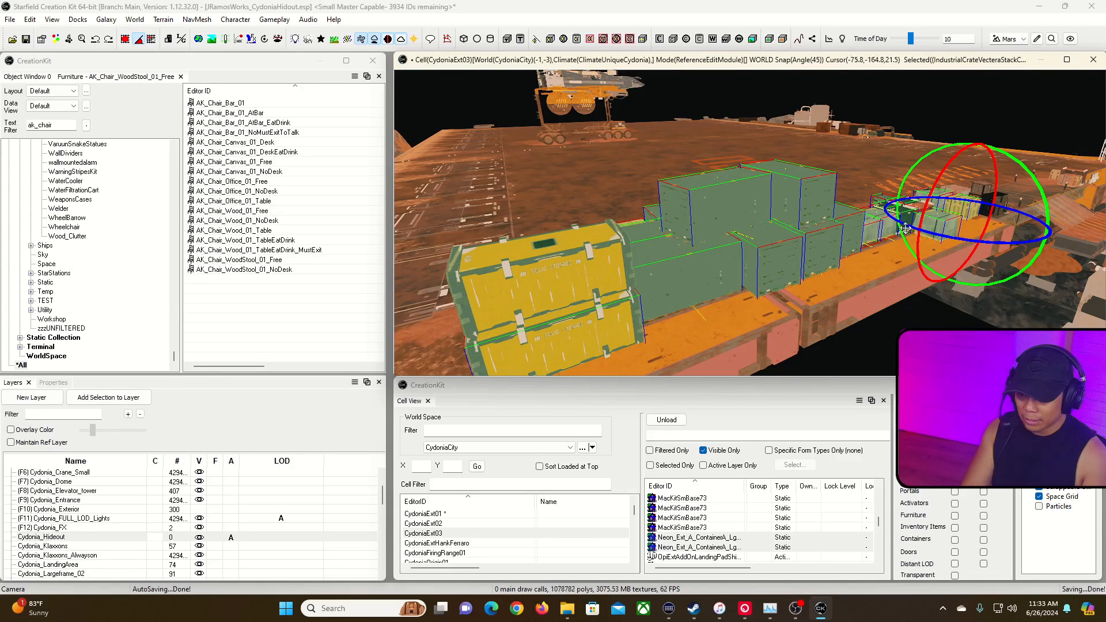
pyautogui.press('w')
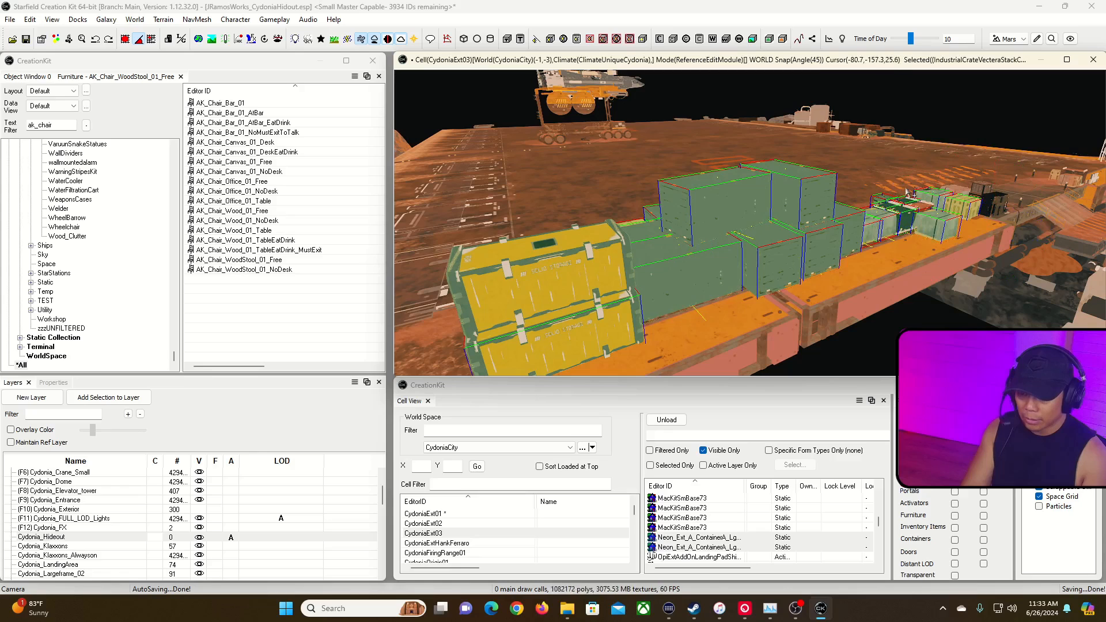
pyautogui.press('w')
pyautogui.scroll(1, 928, 209)
pyautogui.press('w')
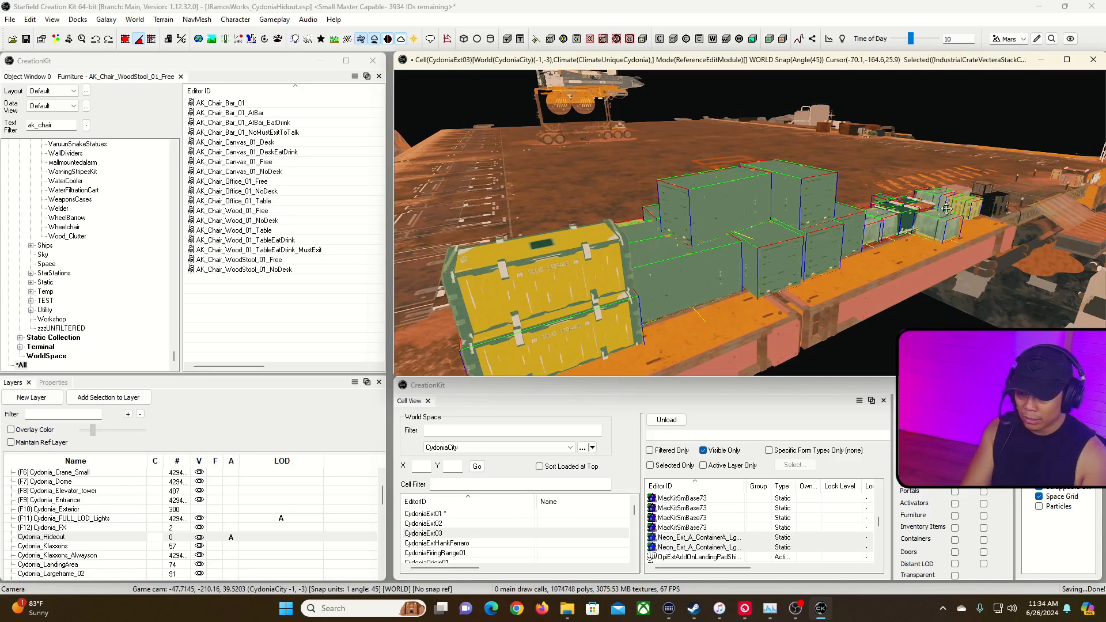
# Add the leftover green Crate_Hydraulic01 and the neighbouring covered crate stack to the selection.
pyautogui.press('`')
pyautogui.press('w')
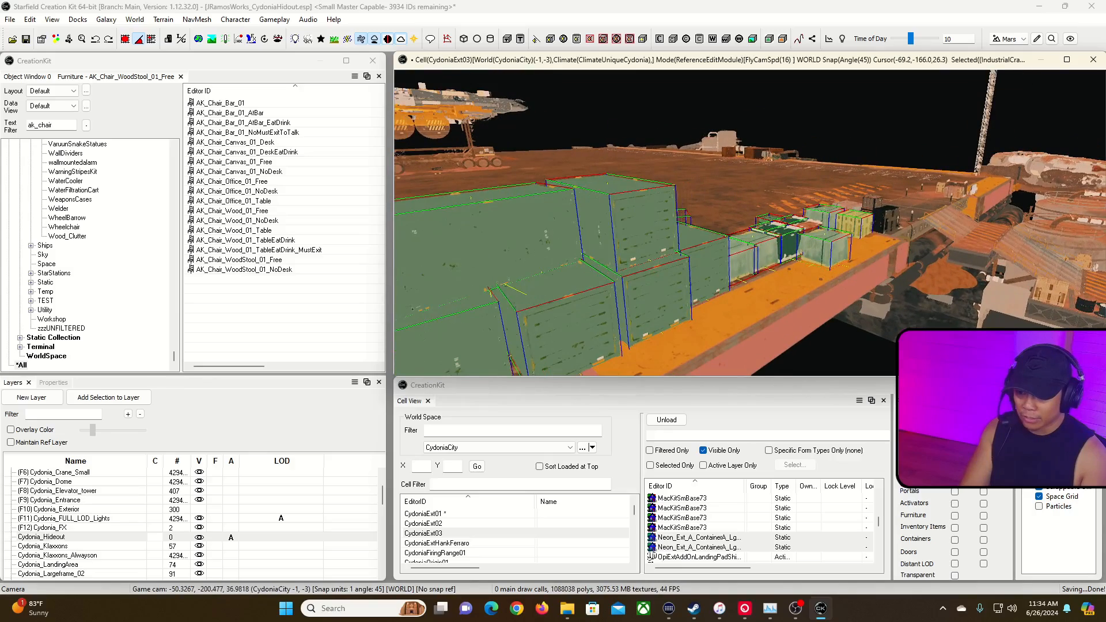
pyautogui.press('w')
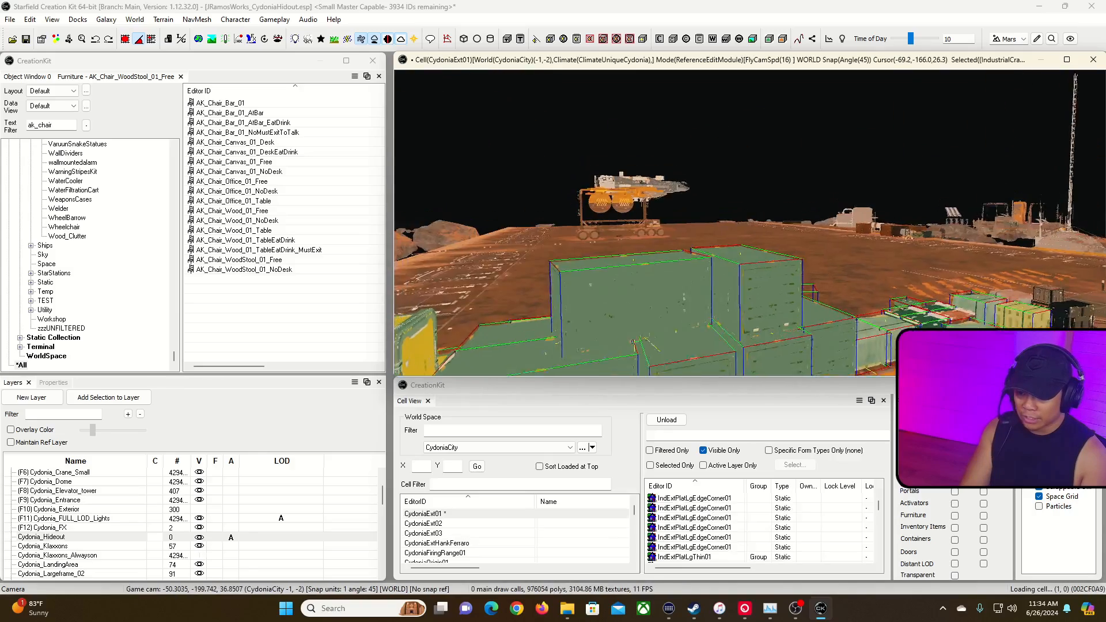
pyautogui.press('w')
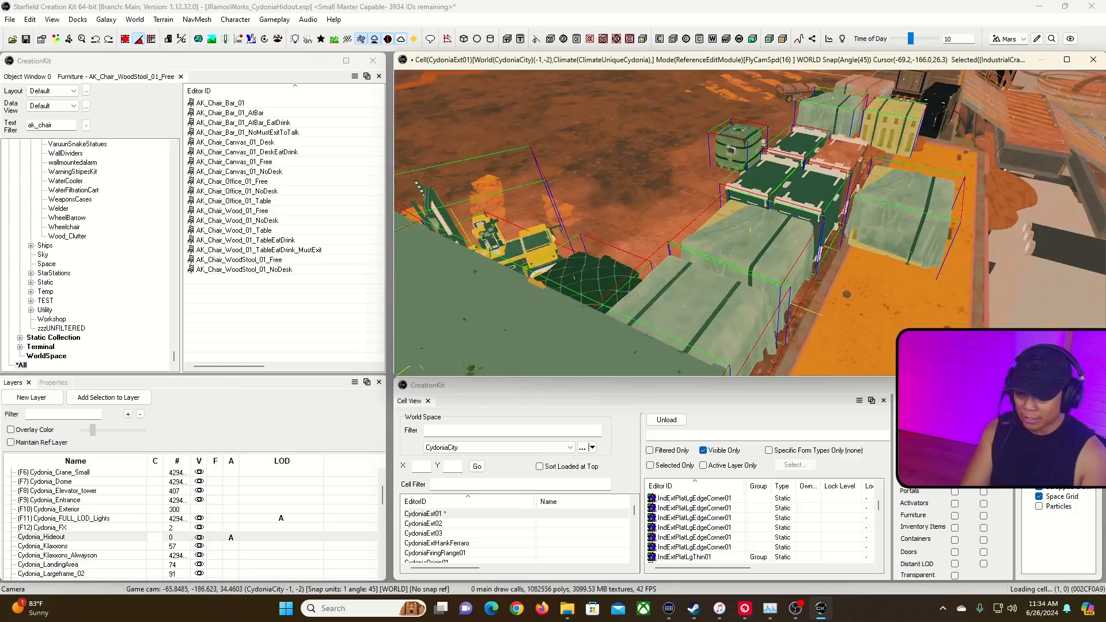
pyautogui.press('w')
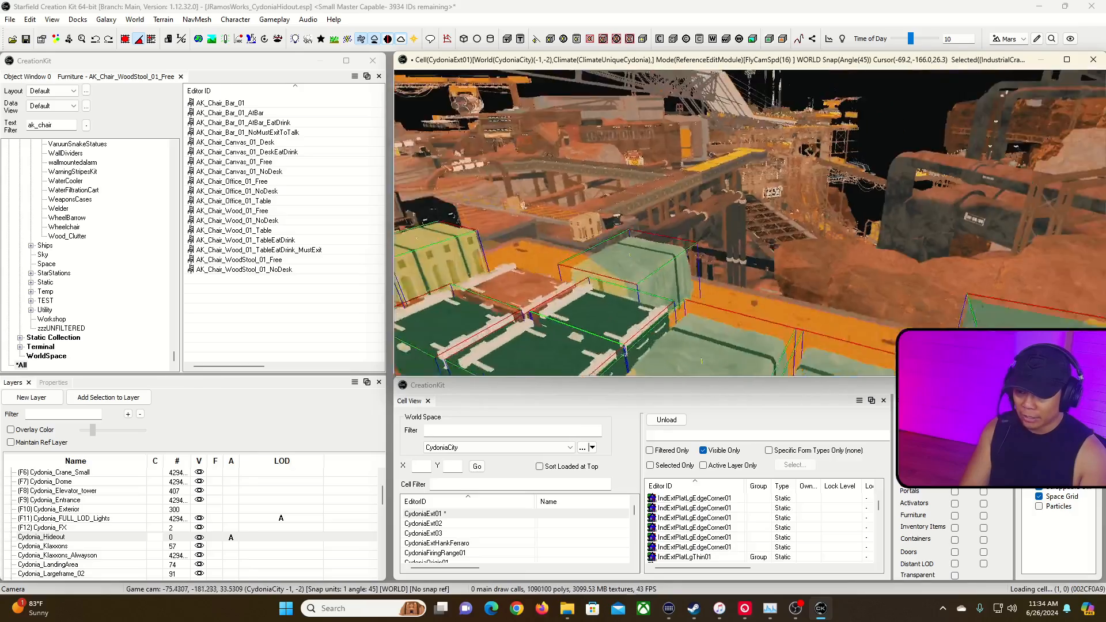
pyautogui.press('`')
pyautogui.click(758, 227)
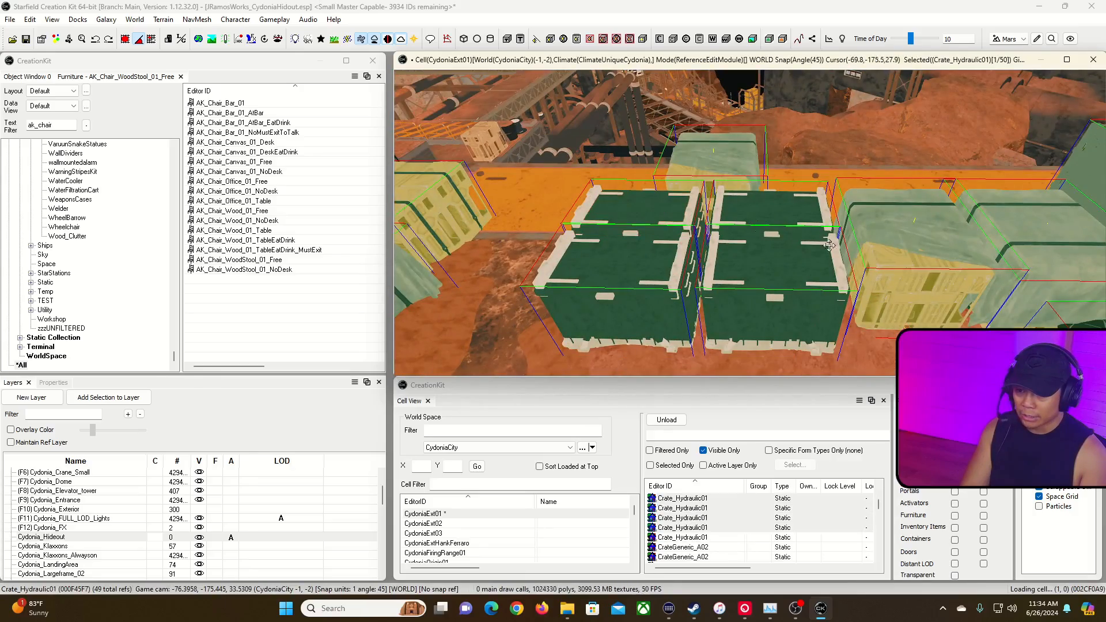
pyautogui.click(916, 276)
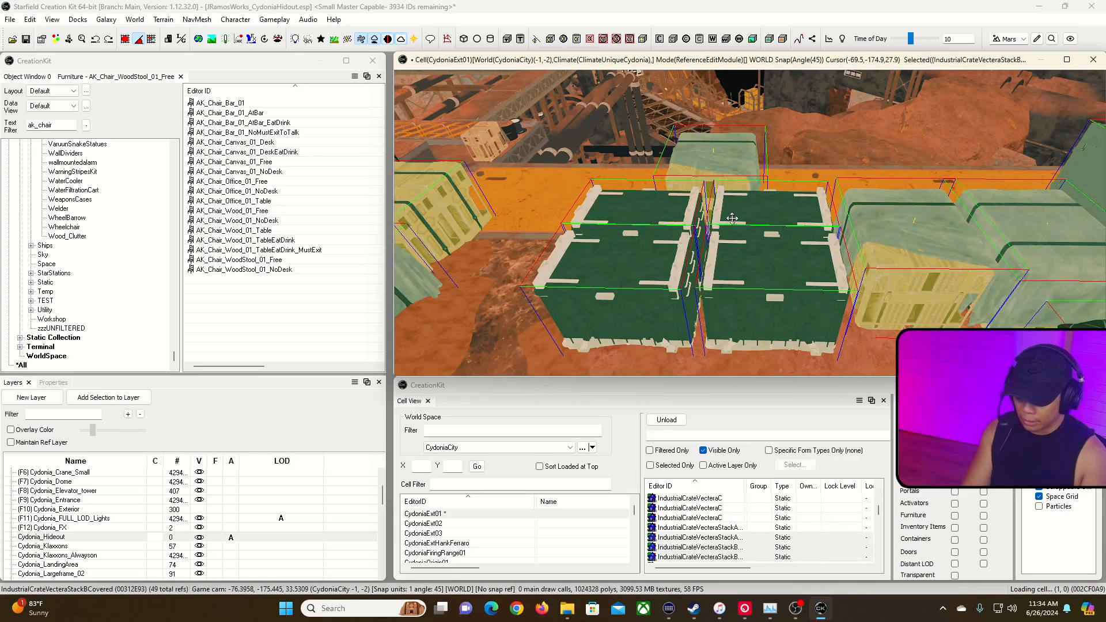
# Add the selected containers and crates to the Cydonia_Hideout layer, accepting the removal of references from their previous layers.
pyautogui.press('`')
pyautogui.press('a')
pyautogui.press('s')
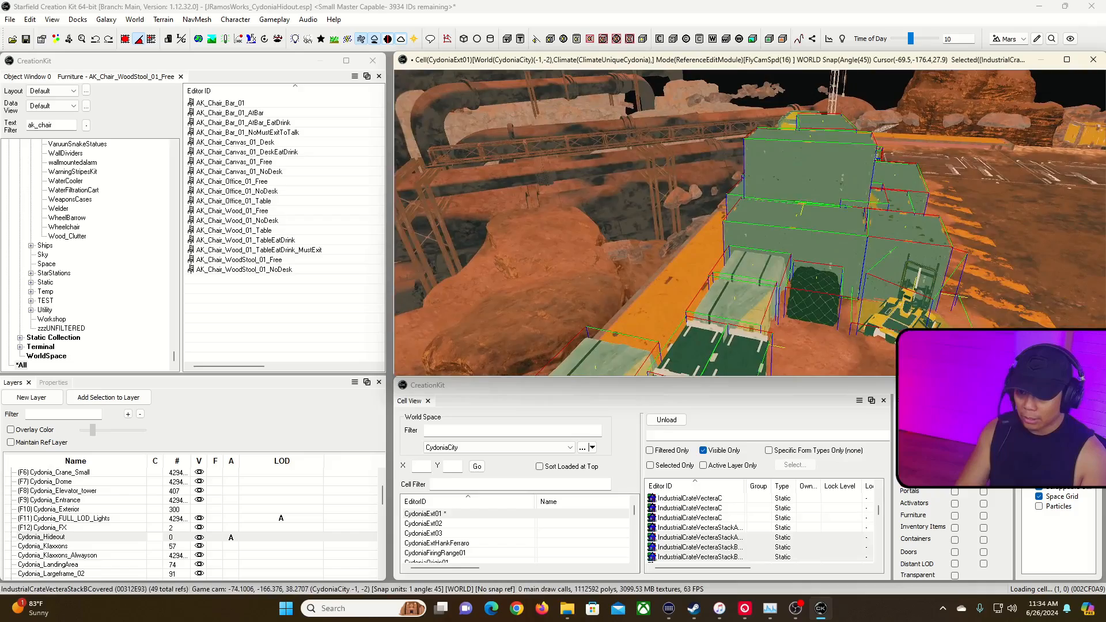
pyautogui.press('w')
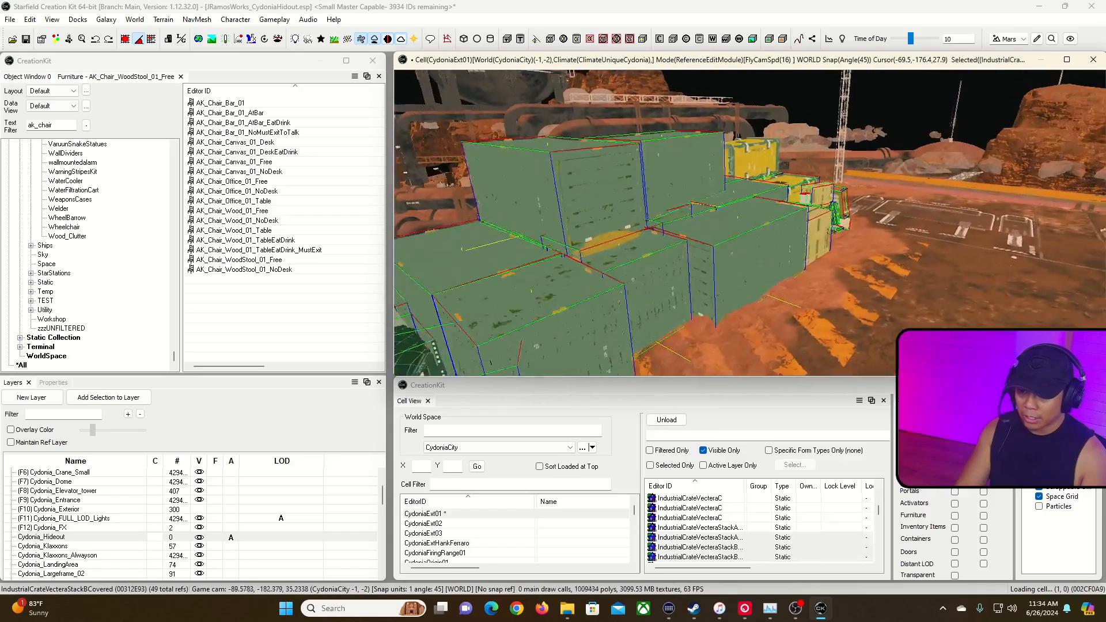
pyautogui.press('`')
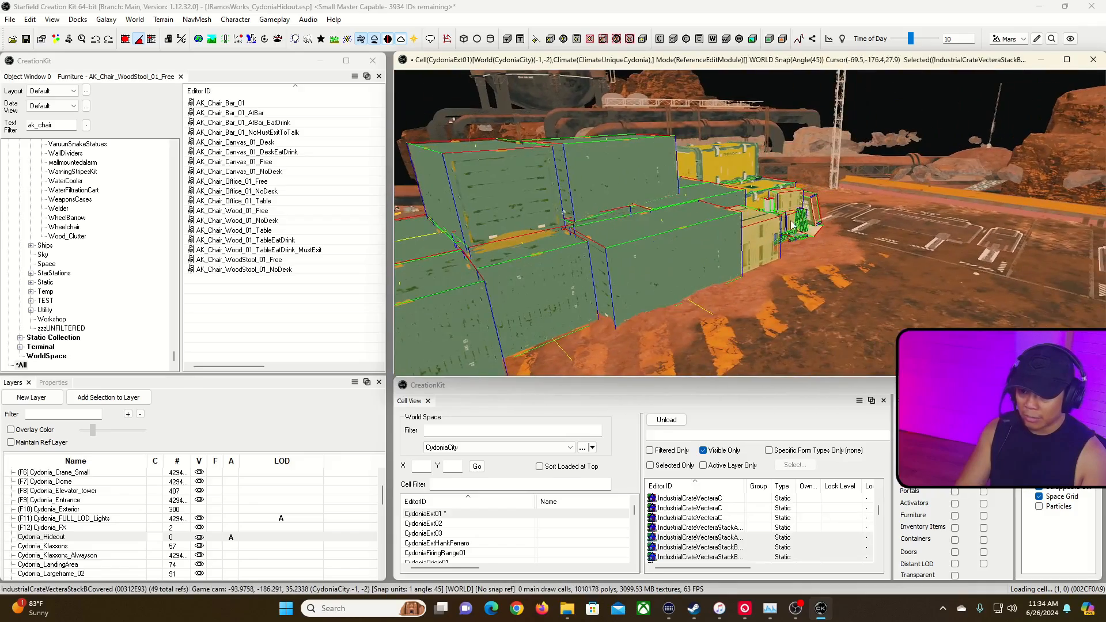
pyautogui.click(140, 398)
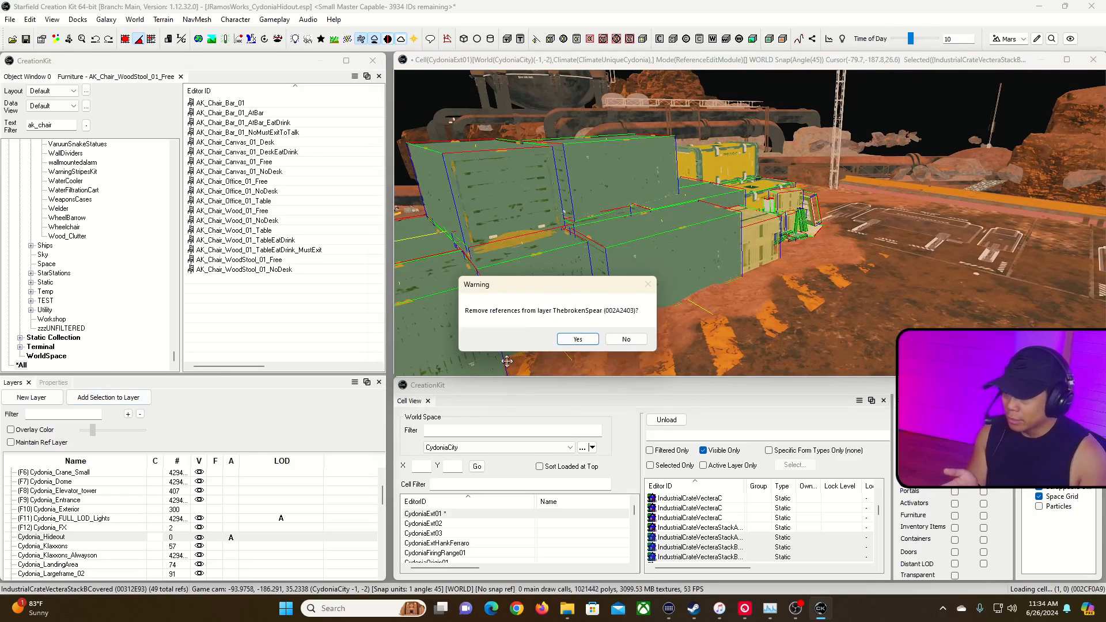
pyautogui.click(576, 342)
pyautogui.click(576, 340)
pyautogui.click(575, 342)
pyautogui.click(575, 342)
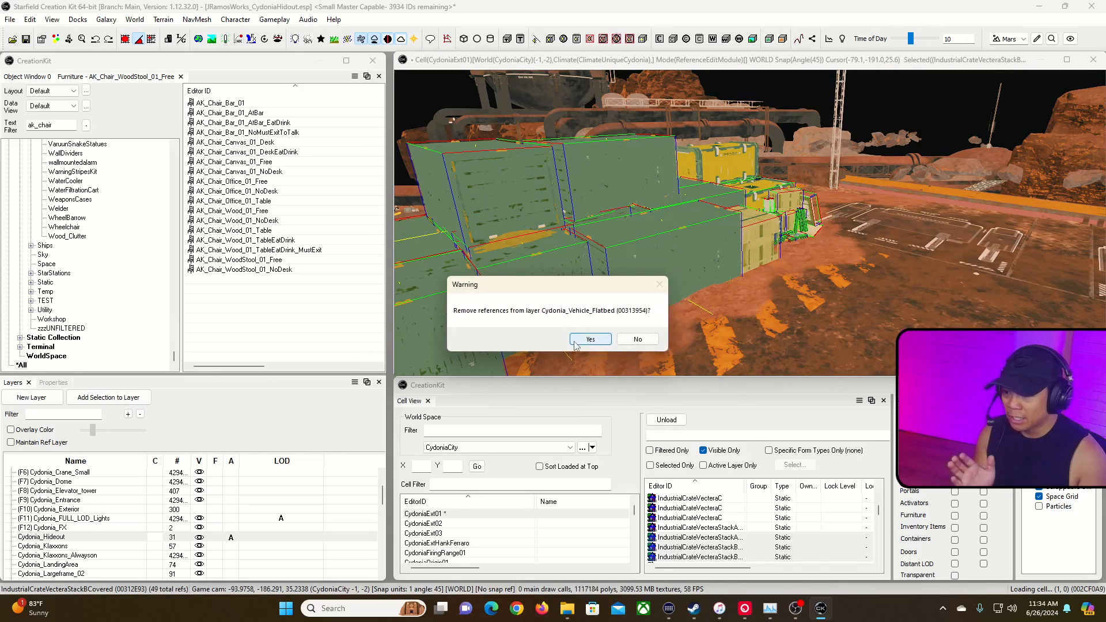
pyautogui.click(574, 342)
pyautogui.click(575, 342)
pyautogui.click(574, 342)
pyautogui.click(575, 342)
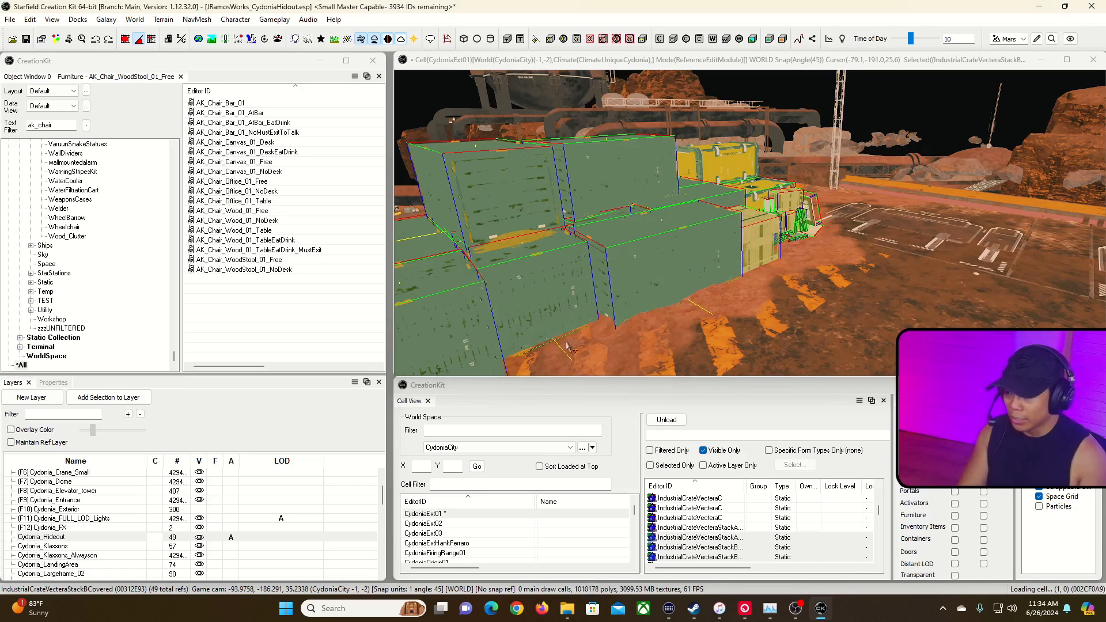
# Hide the Cydonia_Hideout layer and select that layer again in the layer list.
pyautogui.click(199, 536)
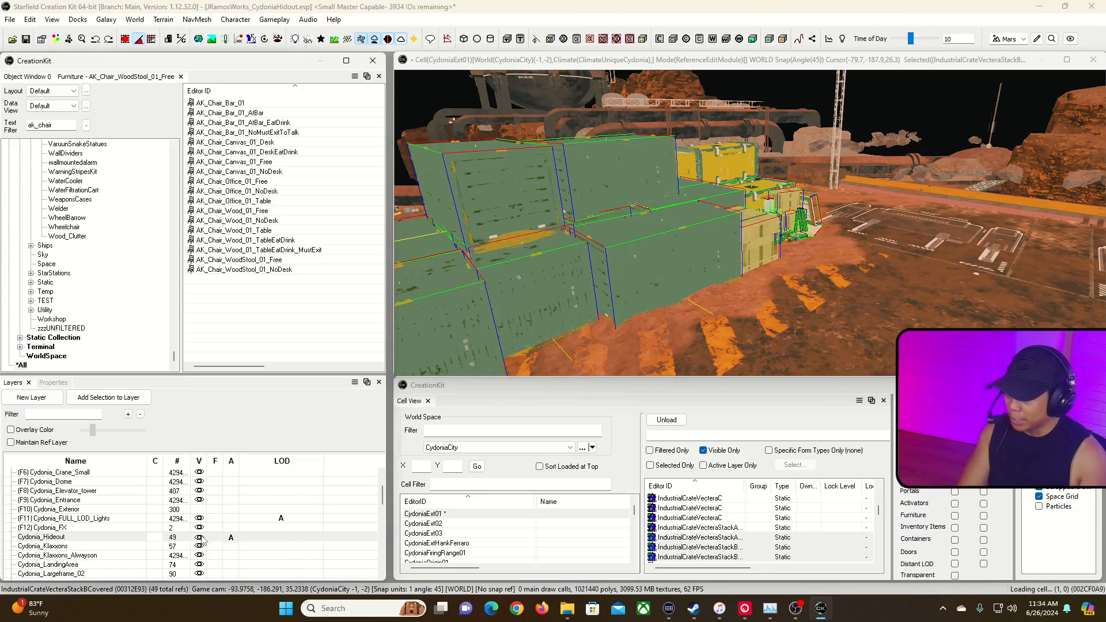
pyautogui.press('s')
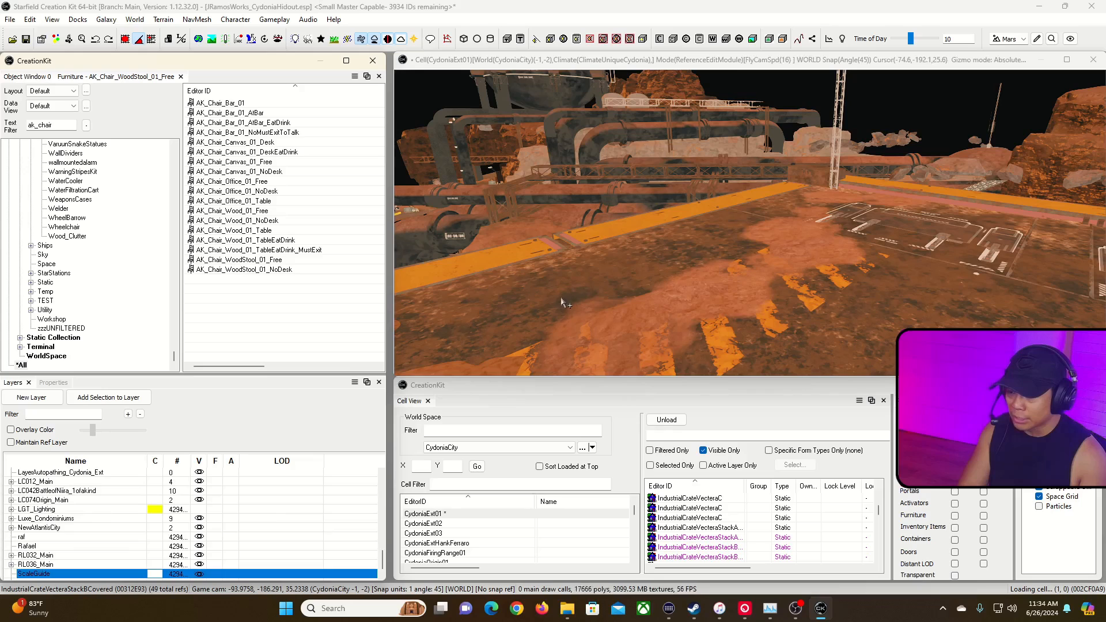
pyautogui.scroll(-1, 157, 537)
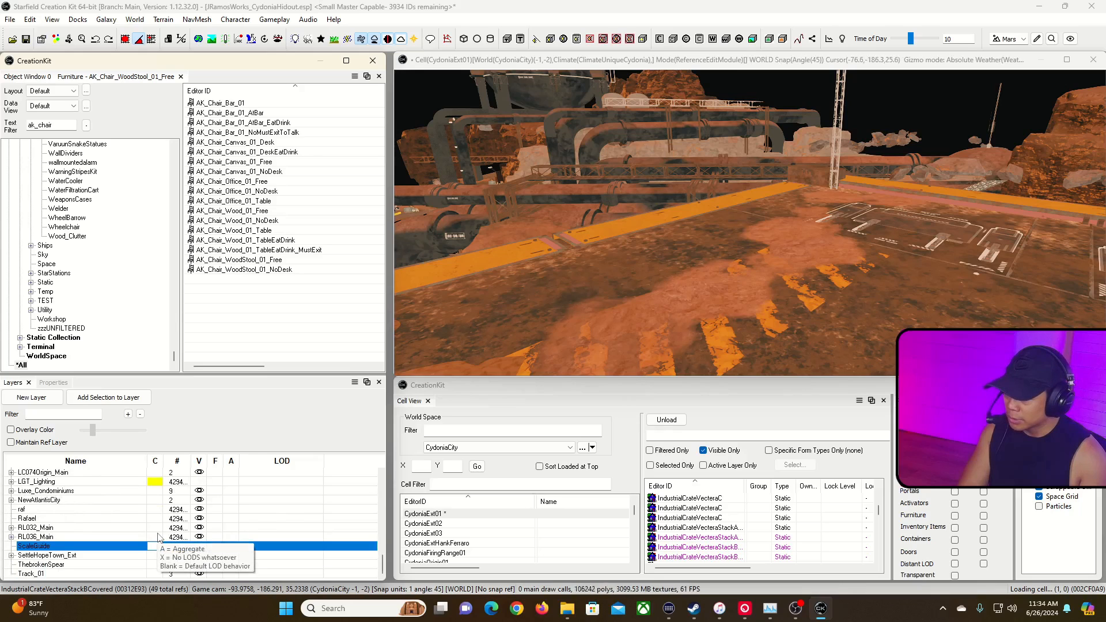
pyautogui.scroll(2, 160, 537)
pyautogui.scroll(-2, 161, 536)
pyautogui.scroll(8, 264, 536)
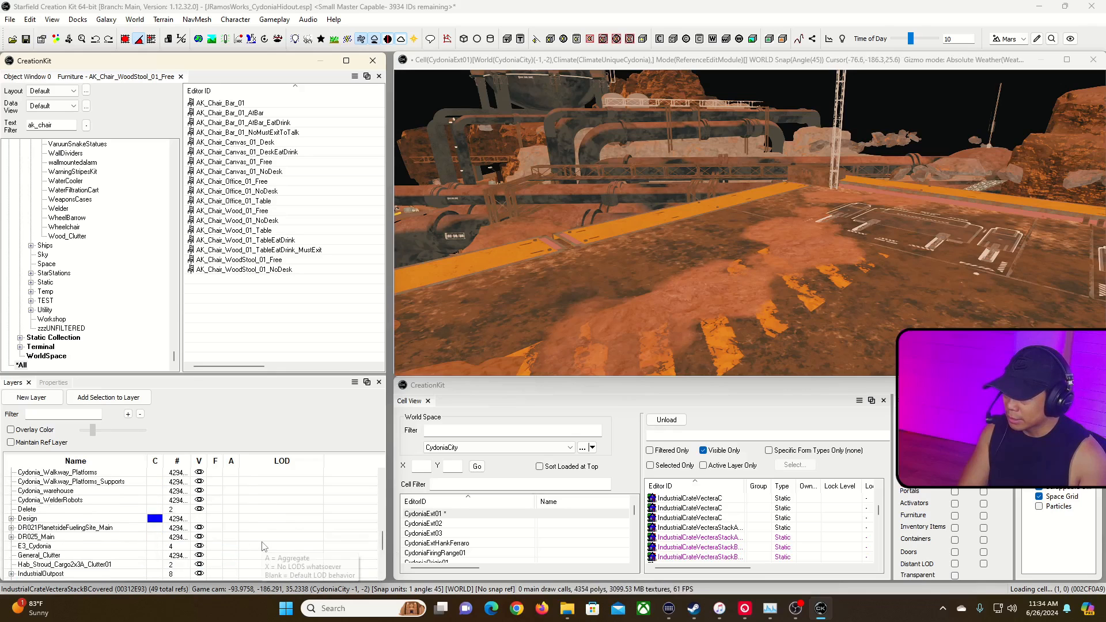
pyautogui.scroll(3, 265, 536)
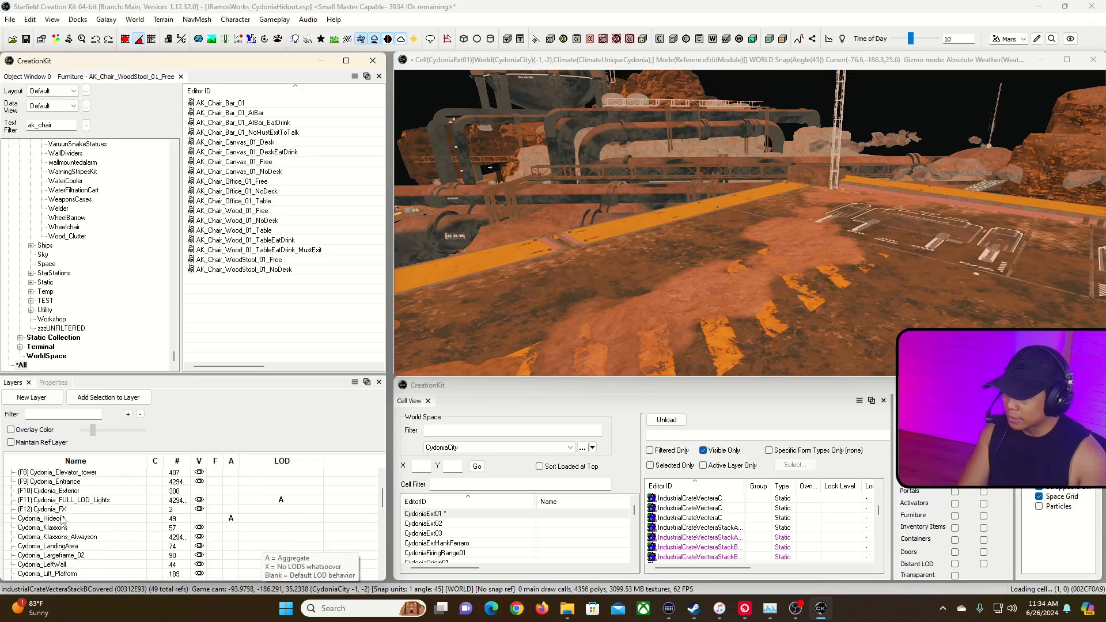
pyautogui.click(64, 521)
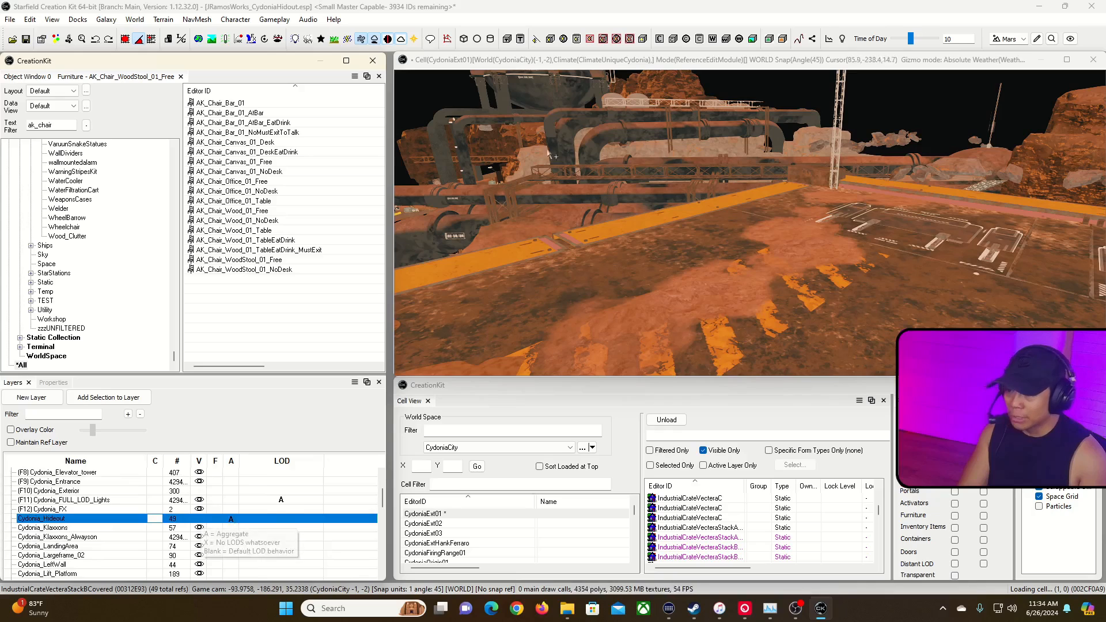
# Select the SandMound pieces along the cleared strip beside the orange hazard stripes and the platform edge.
pyautogui.moveTo(714, 231); pyautogui.dragTo(634, 254, button='right')
pyautogui.press('s')
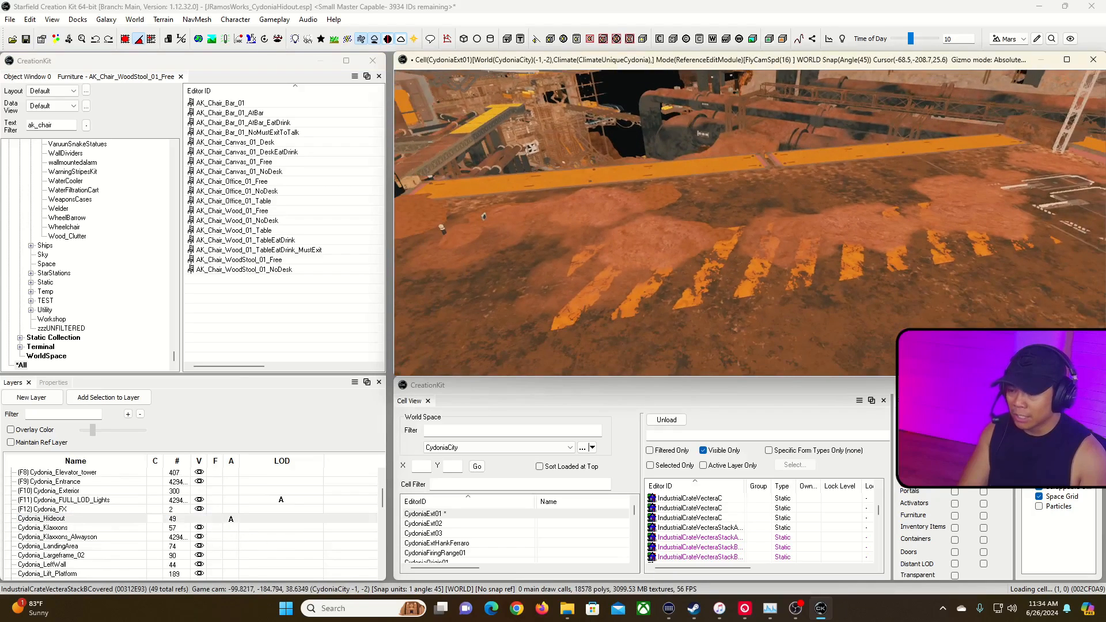
pyautogui.click(608, 202)
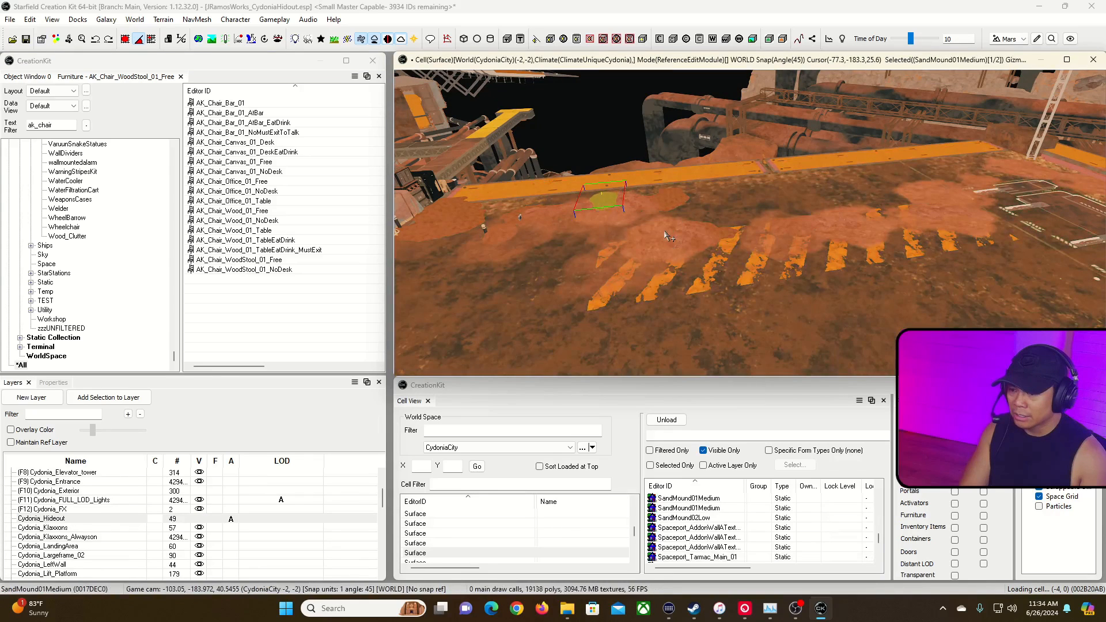
pyautogui.keyDown('ctrl'); pyautogui.click(840, 227); pyautogui.keyUp('ctrl')
pyautogui.keyDown('ctrl'); pyautogui.click(694, 231); pyautogui.keyUp('ctrl')
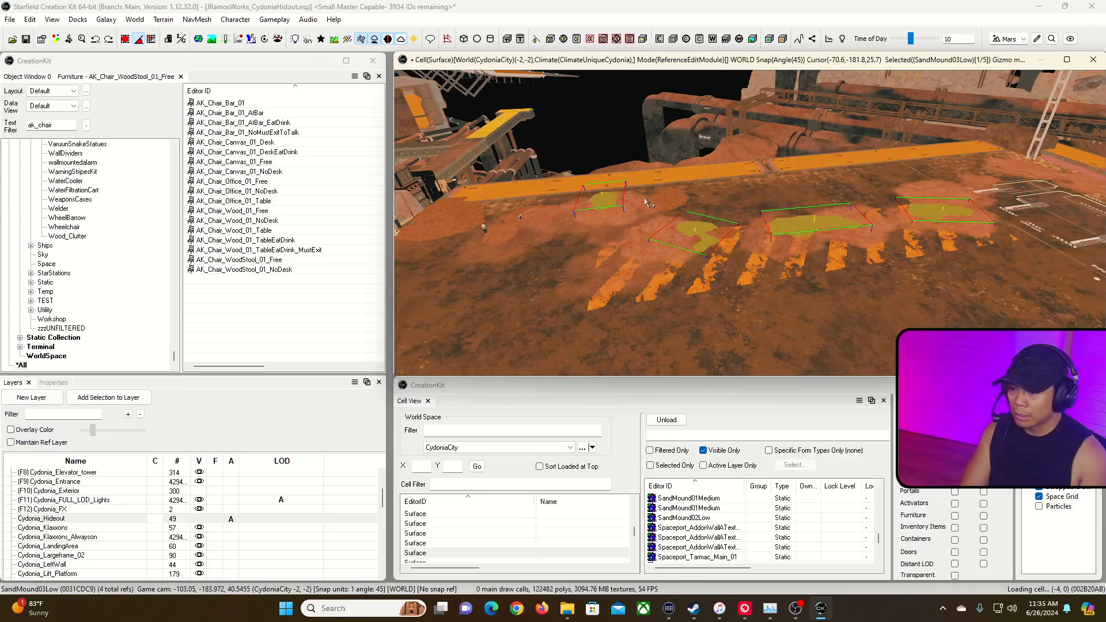
pyautogui.keyDown('ctrl'); pyautogui.click(567, 210); pyautogui.keyUp('ctrl')
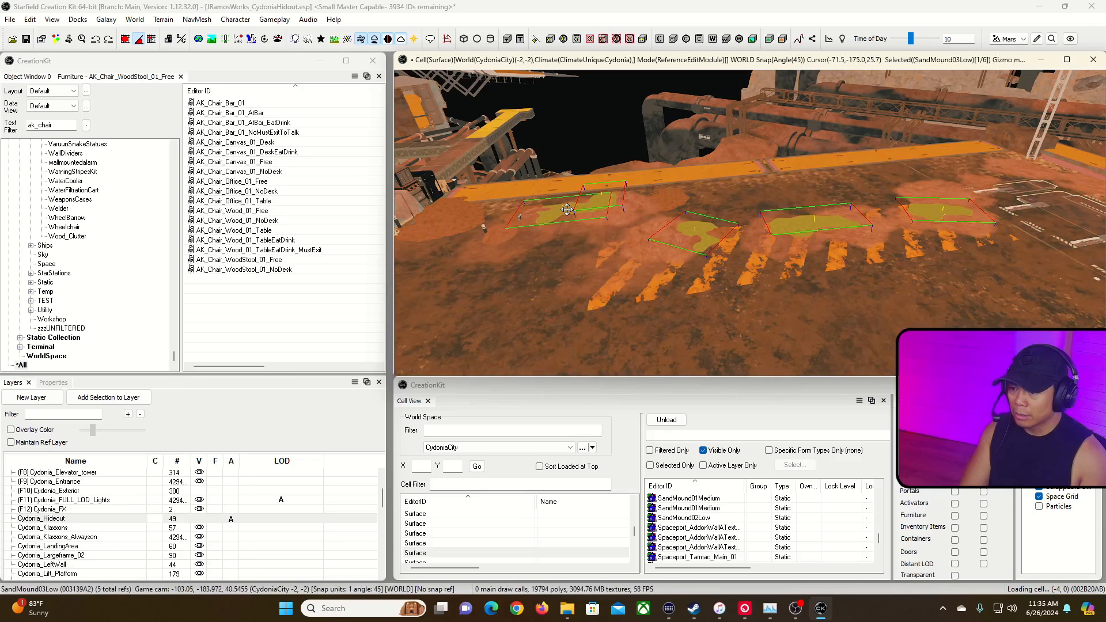
pyautogui.keyDown('ctrl'); pyautogui.click(651, 208); pyautogui.keyUp('ctrl')
pyautogui.keyDown('ctrl'); pyautogui.click(673, 194); pyautogui.keyUp('ctrl')
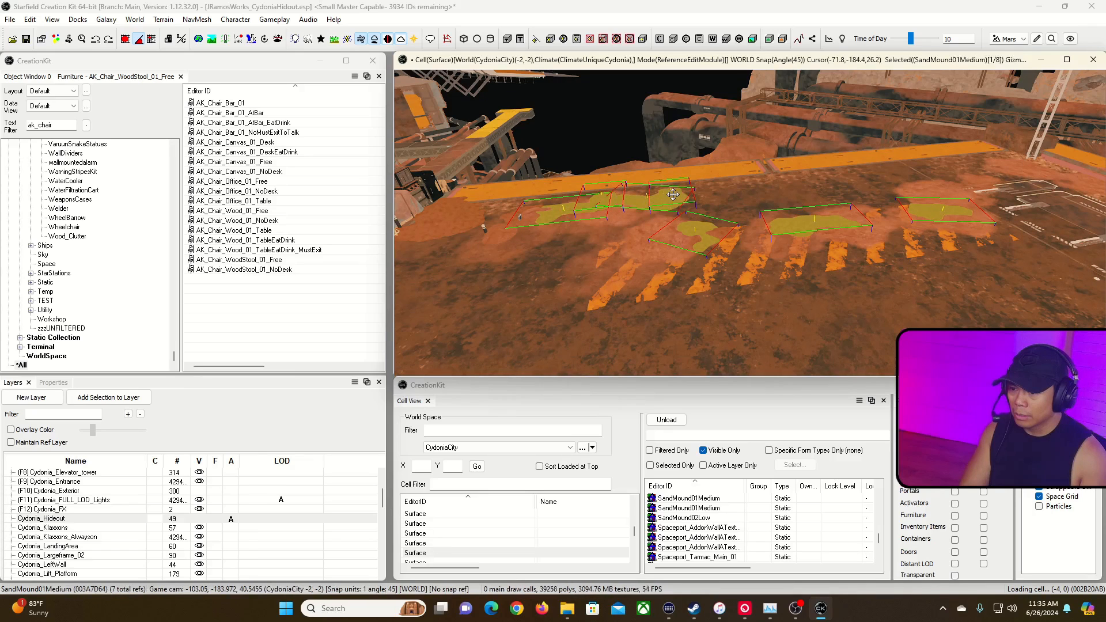
pyautogui.keyDown('ctrl'); pyautogui.click(505, 231); pyautogui.keyUp('ctrl')
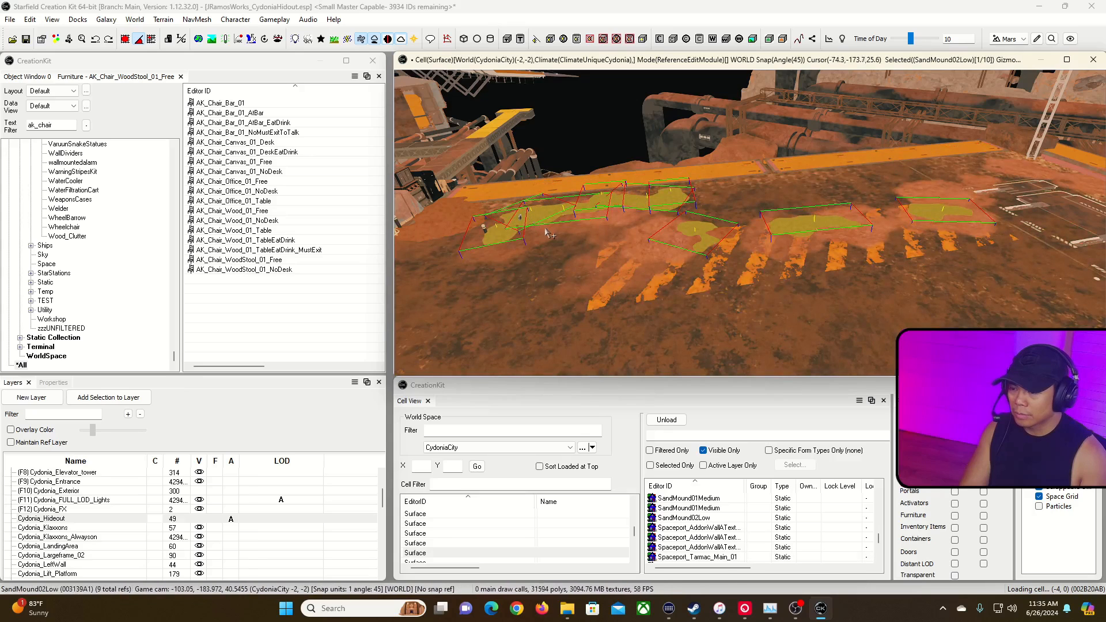
# Add the two small traffic cones with their utility lights and the sand mounds at the far end of the strip to the selection.
pyautogui.keyDown('ctrl'); pyautogui.click(545, 227); pyautogui.keyUp('ctrl')
pyautogui.keyDown('ctrl'); pyautogui.click(545, 228); pyautogui.keyUp('ctrl')
pyautogui.keyDown('ctrl'); pyautogui.click(522, 219); pyautogui.keyUp('ctrl')
pyautogui.keyDown('ctrl'); pyautogui.click(487, 231); pyautogui.keyUp('ctrl')
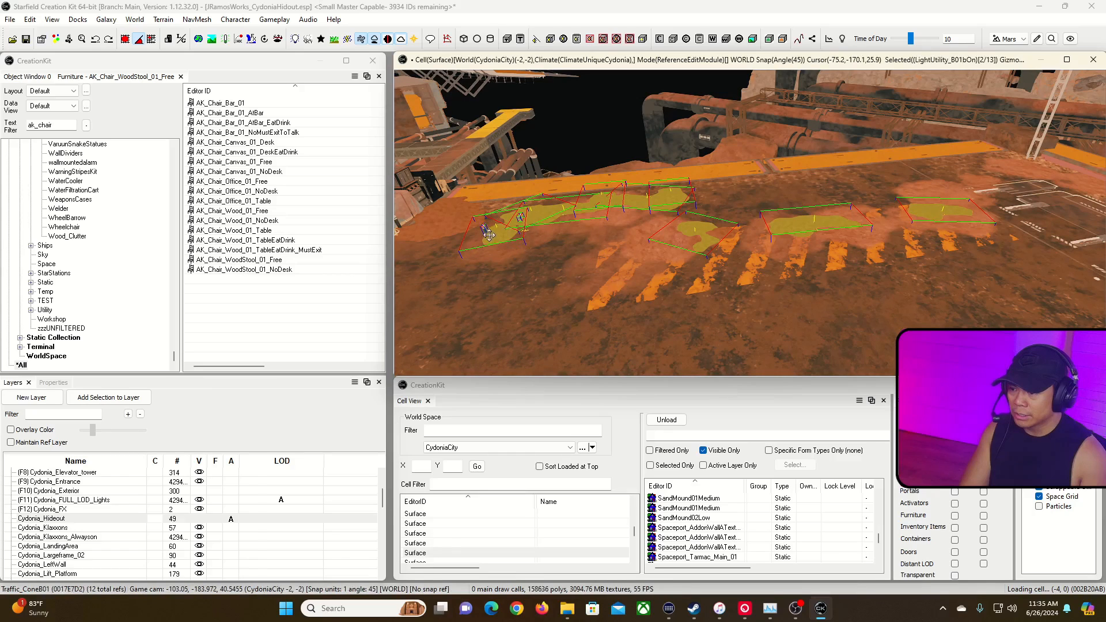
pyautogui.keyDown('ctrl'); pyautogui.click(450, 220); pyautogui.keyUp('ctrl')
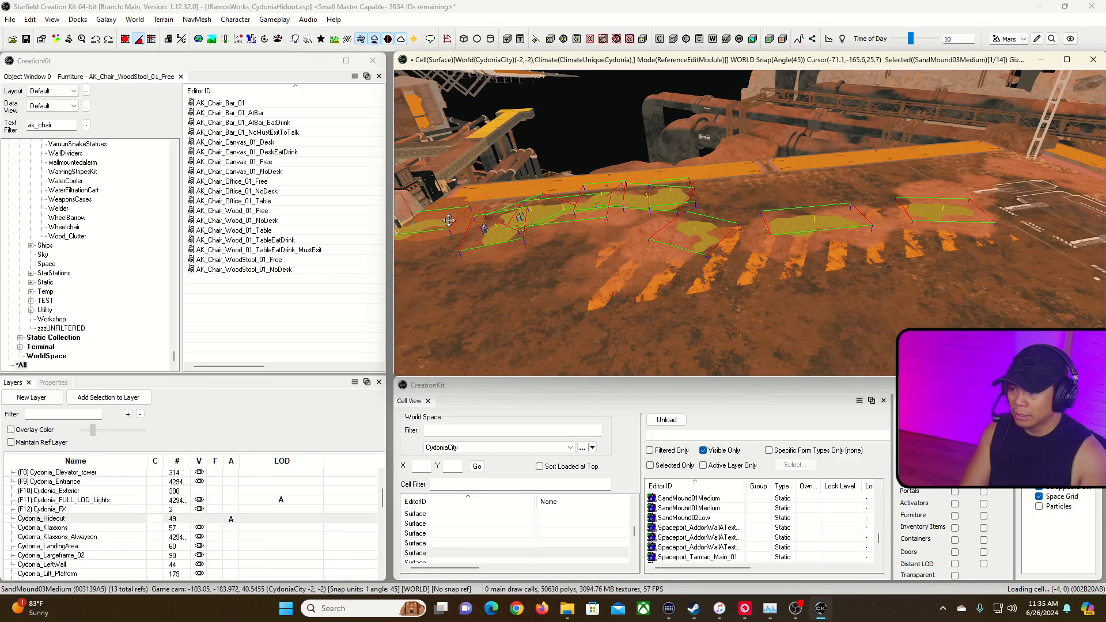
pyautogui.keyDown('ctrl'); pyautogui.click(442, 228); pyautogui.keyUp('ctrl')
pyautogui.keyDown('ctrl'); pyautogui.click(442, 207); pyautogui.keyUp('ctrl')
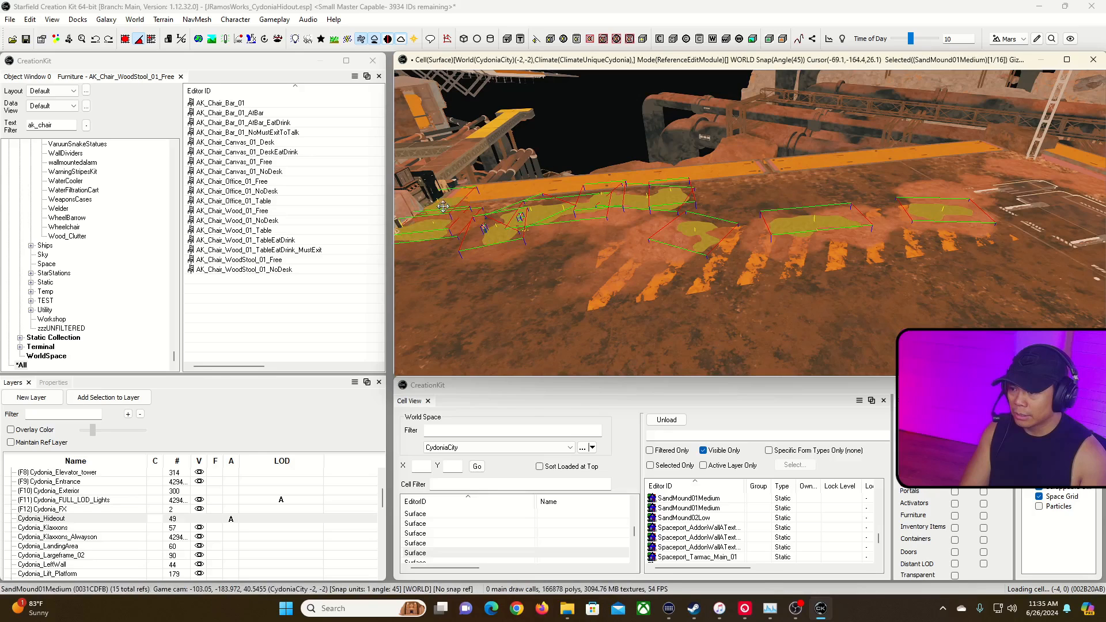
# Select the remaining sand mounds beside the hazard stripes and add the selection to the Cydonia_Hideout layer, removing references from Cydonia_Vehicle_Flatbed.
pyautogui.keyDown('ctrl'); pyautogui.click(454, 222); pyautogui.keyUp('ctrl')
pyautogui.keyDown('ctrl'); pyautogui.click(463, 228); pyautogui.keyUp('ctrl')
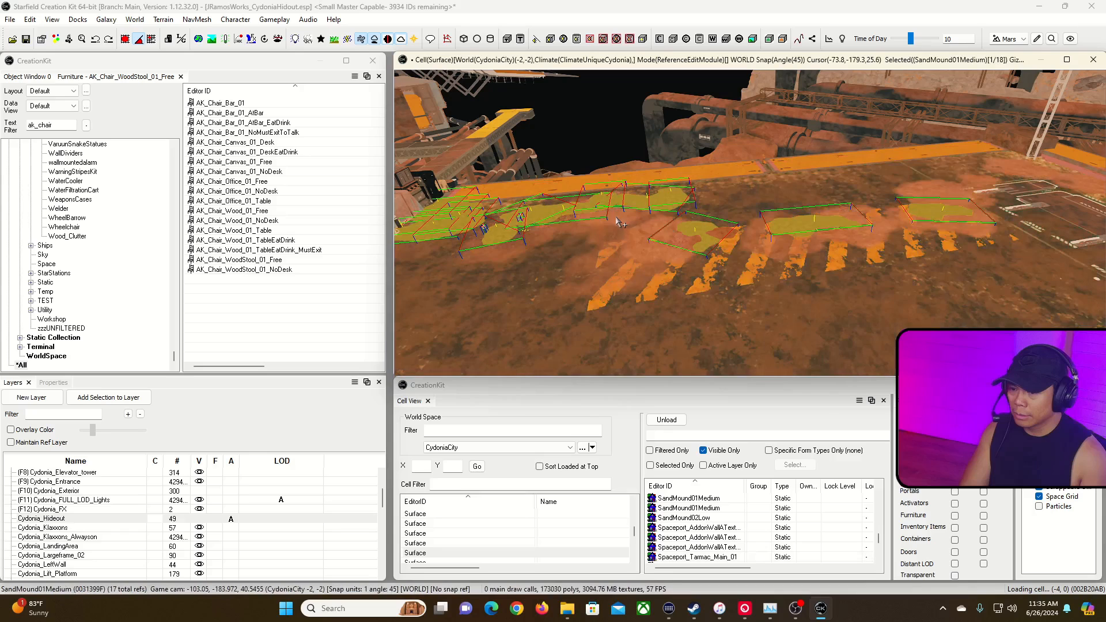
pyautogui.keyDown('ctrl'); pyautogui.click(662, 249); pyautogui.keyUp('ctrl')
pyautogui.keyDown('ctrl'); pyautogui.click(651, 223); pyautogui.keyUp('ctrl')
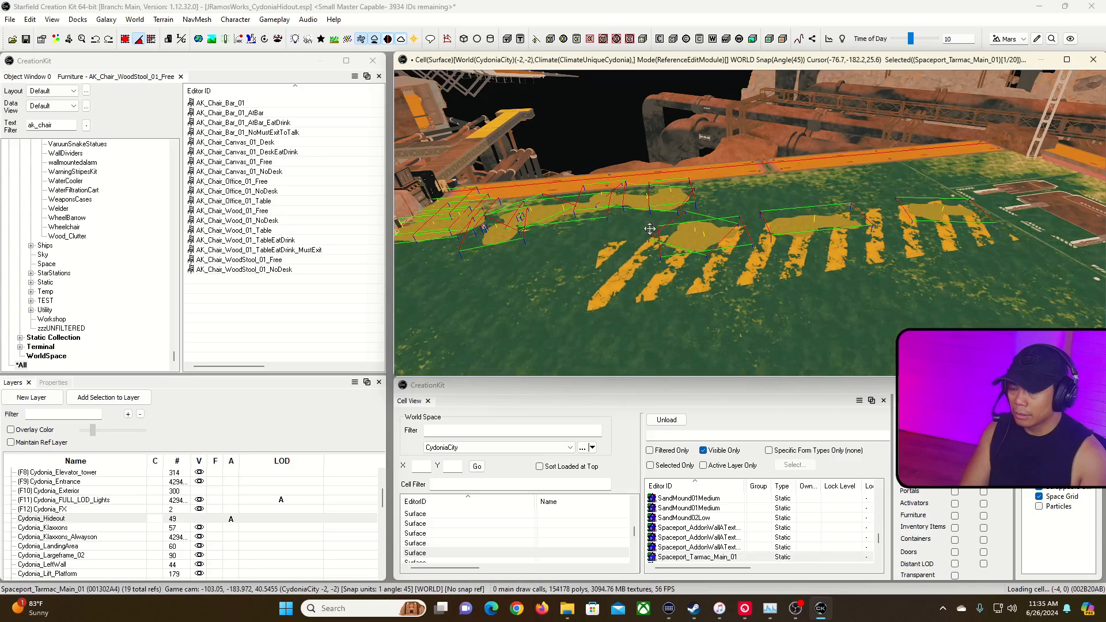
pyautogui.keyDown('ctrl'); pyautogui.click(762, 183); pyautogui.keyUp('ctrl')
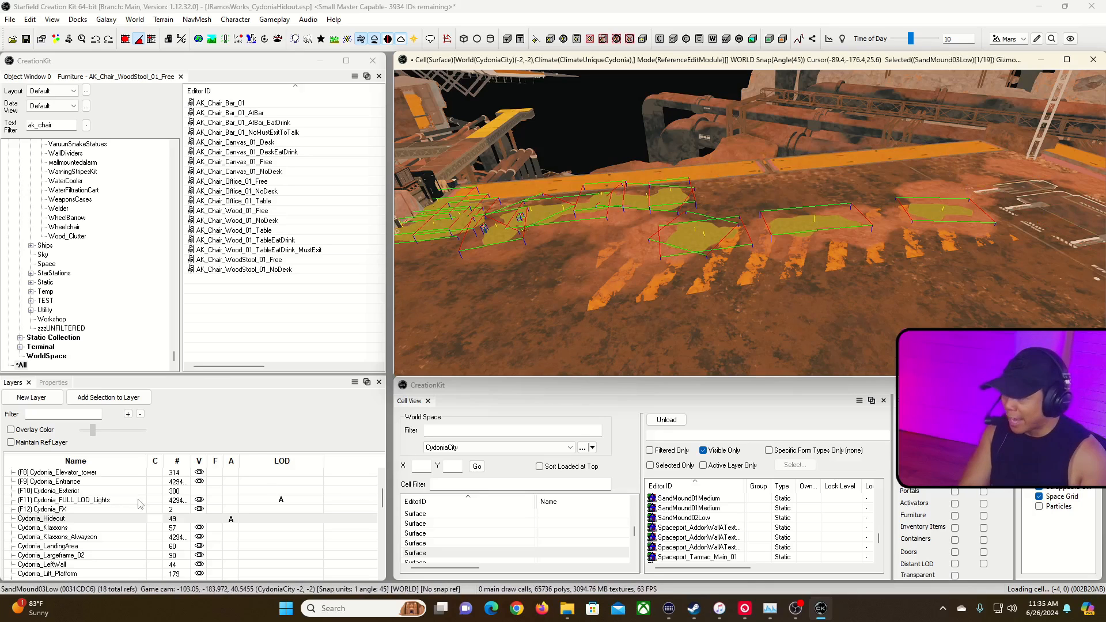
pyautogui.click(142, 398)
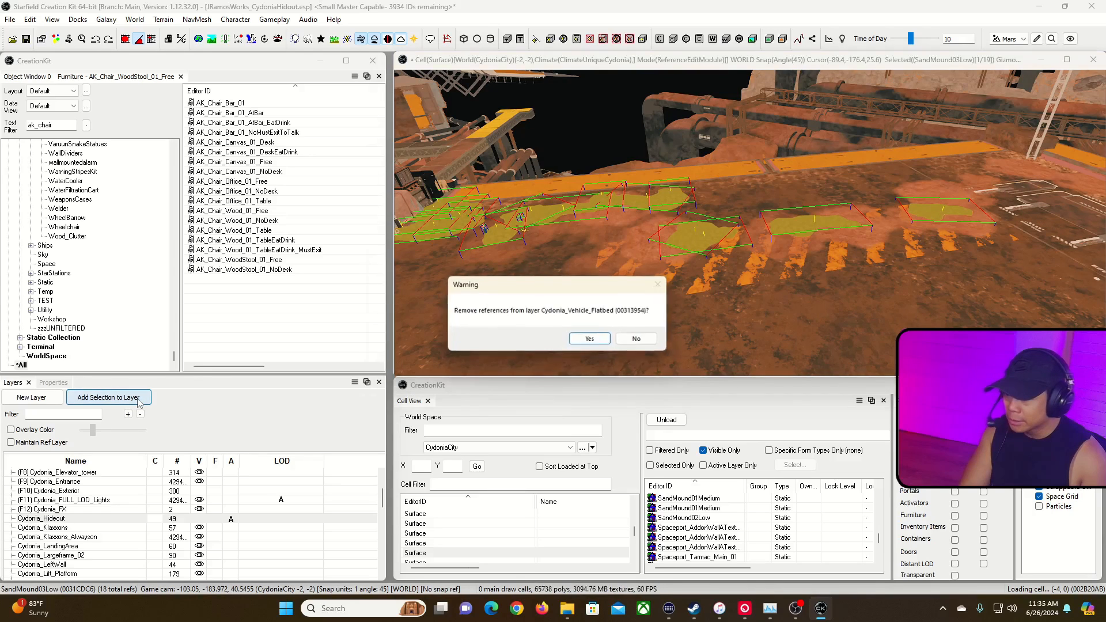
pyautogui.click(589, 341)
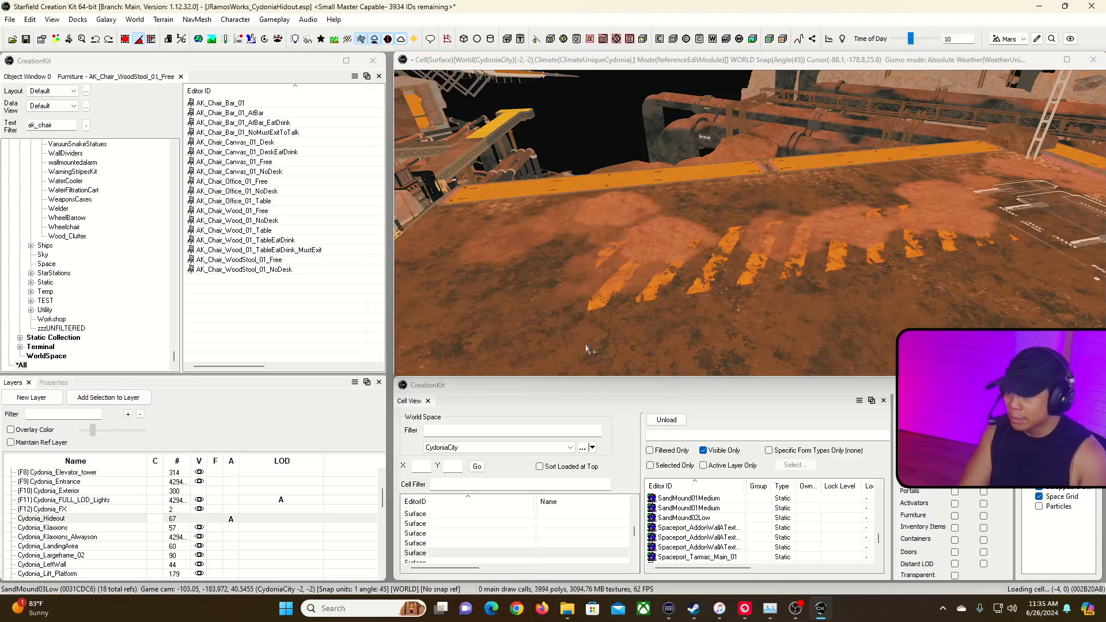
# Inspect the reference details of the Spaceport_Tarmac_Main_01 platform floor, including its layer assignment, and close them.
pyautogui.click(620, 195)
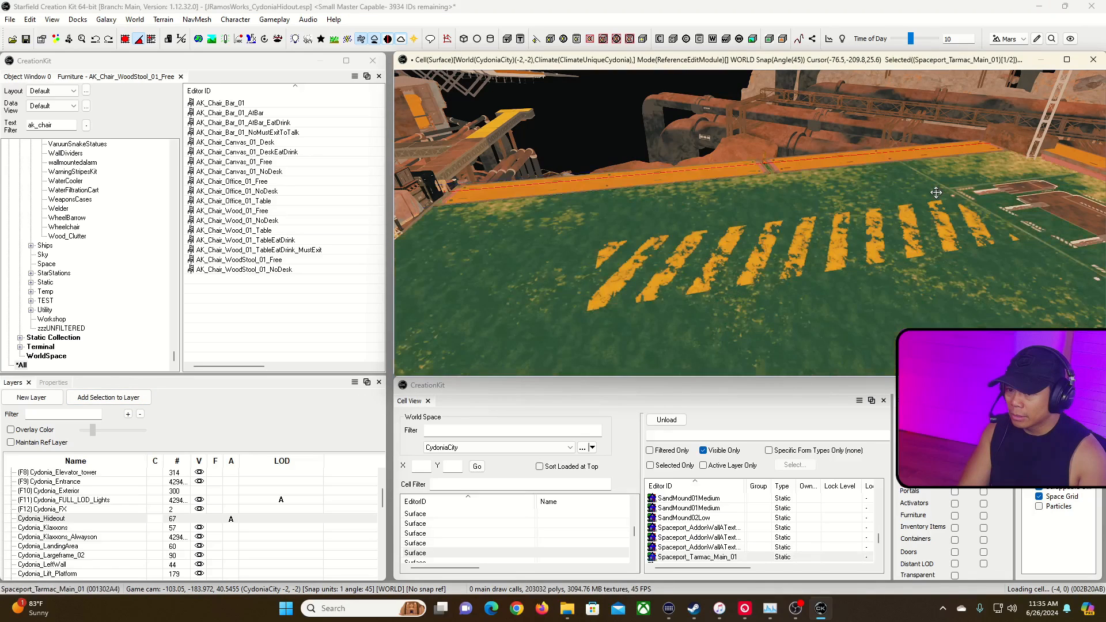
pyautogui.doubleClick(896, 250)
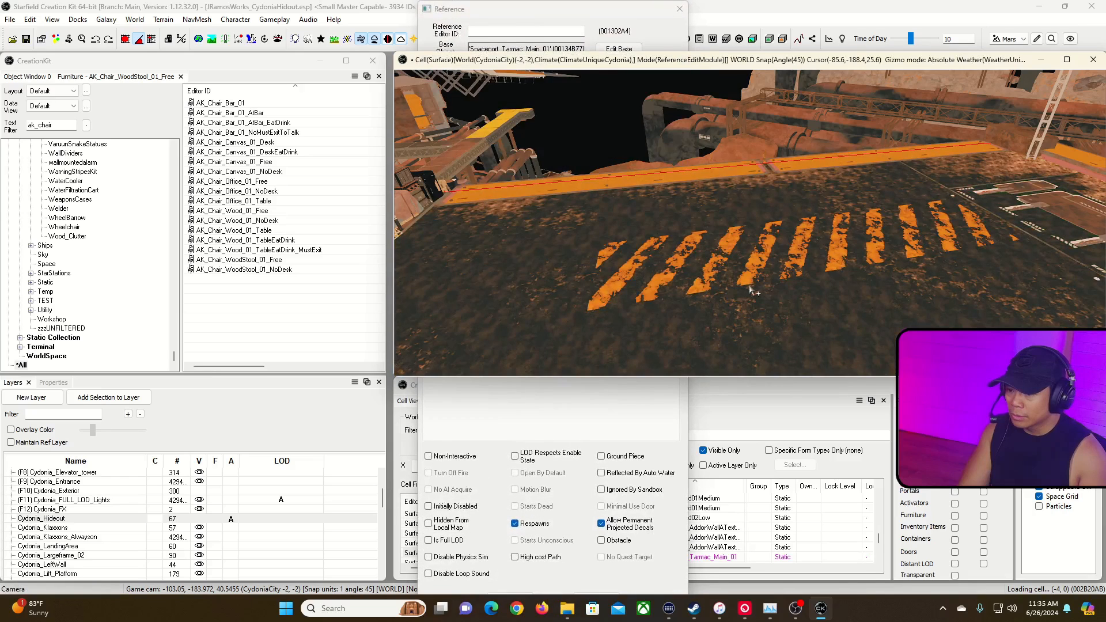
pyautogui.press('s')
pyautogui.moveTo(825, 198)
pyautogui.mouseDown(button='right')
pyautogui.moveTo(922, 198)
pyautogui.moveTo(824, 198)
pyautogui.mouseUp(button='right')
pyautogui.press('w')
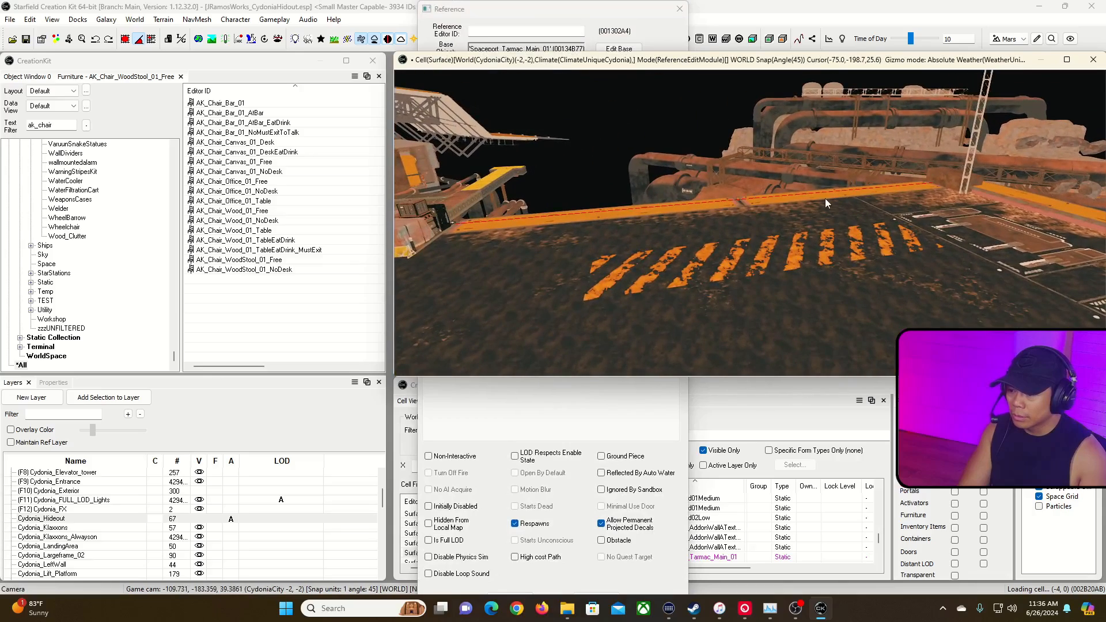
pyautogui.click(678, 557)
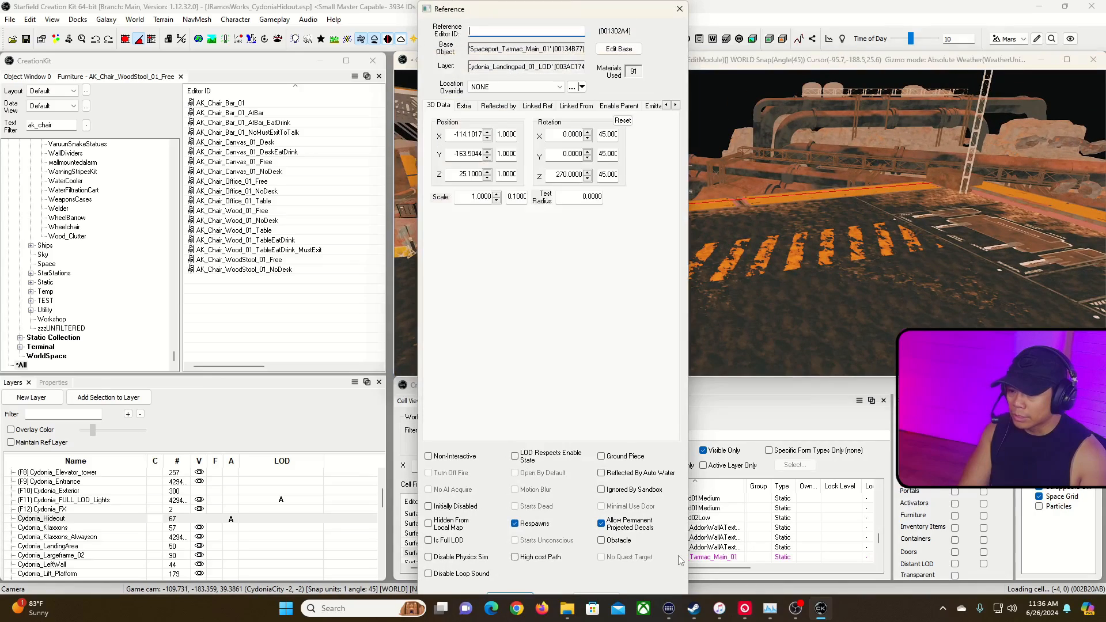
pyautogui.click(680, 12)
# Select the Spaceport_Tarmac_Main_01 floor together with the two IndExtSupBeamLgEnd01 beams along the platform's edge.
pyautogui.click(706, 208)
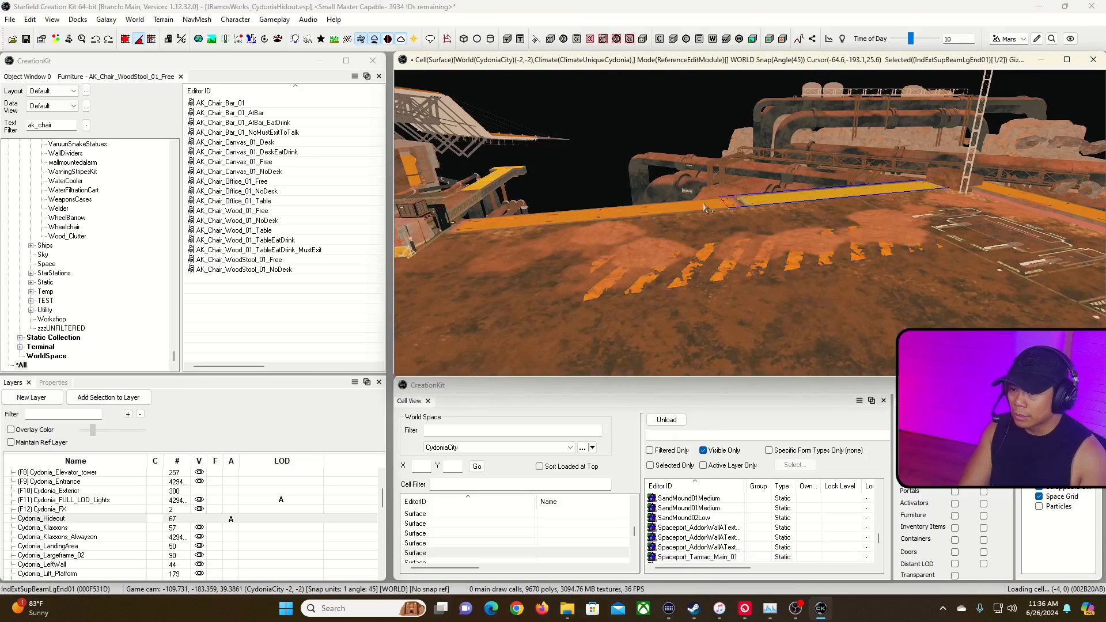
pyautogui.click(758, 307)
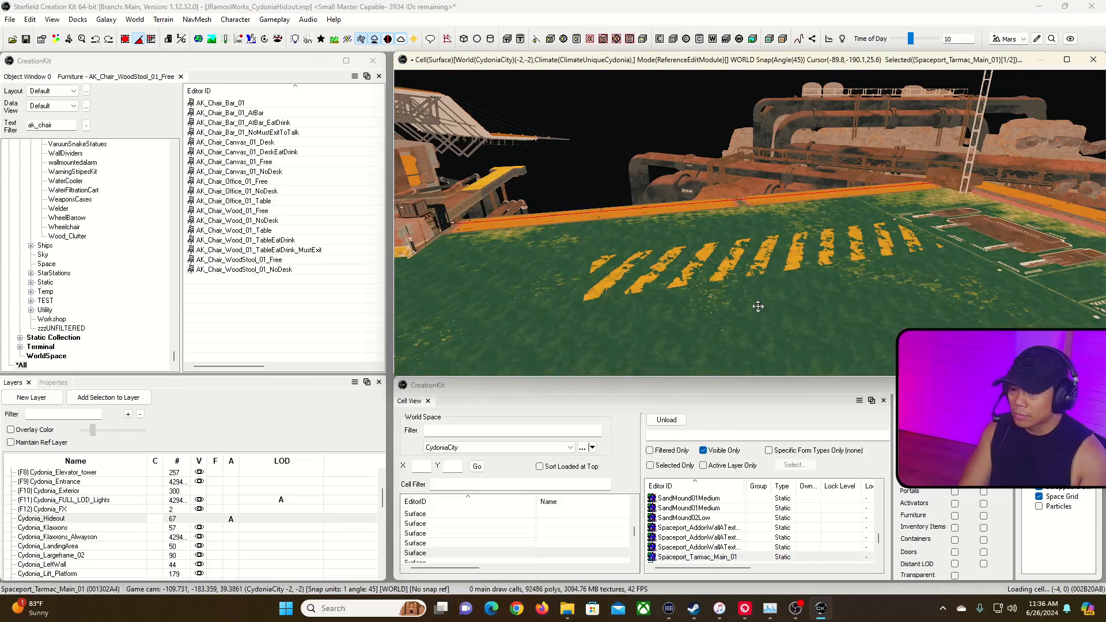
pyautogui.click(805, 195)
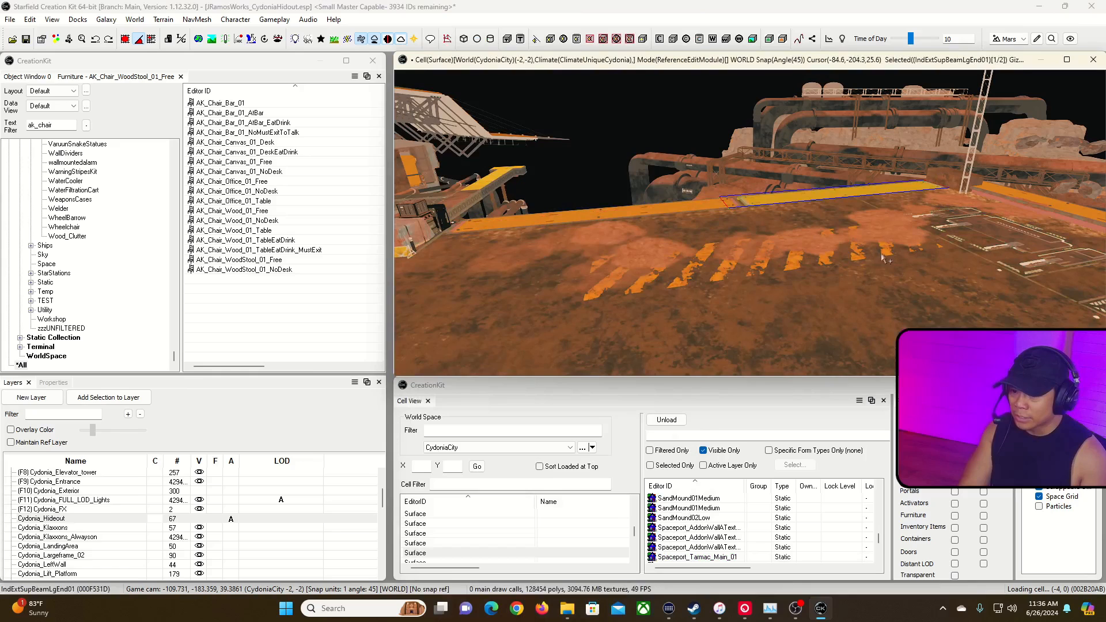
pyautogui.keyDown('shift'); pyautogui.moveTo(724, 262); pyautogui.dragTo(754, 262, button='middle'); pyautogui.keyUp('shift')
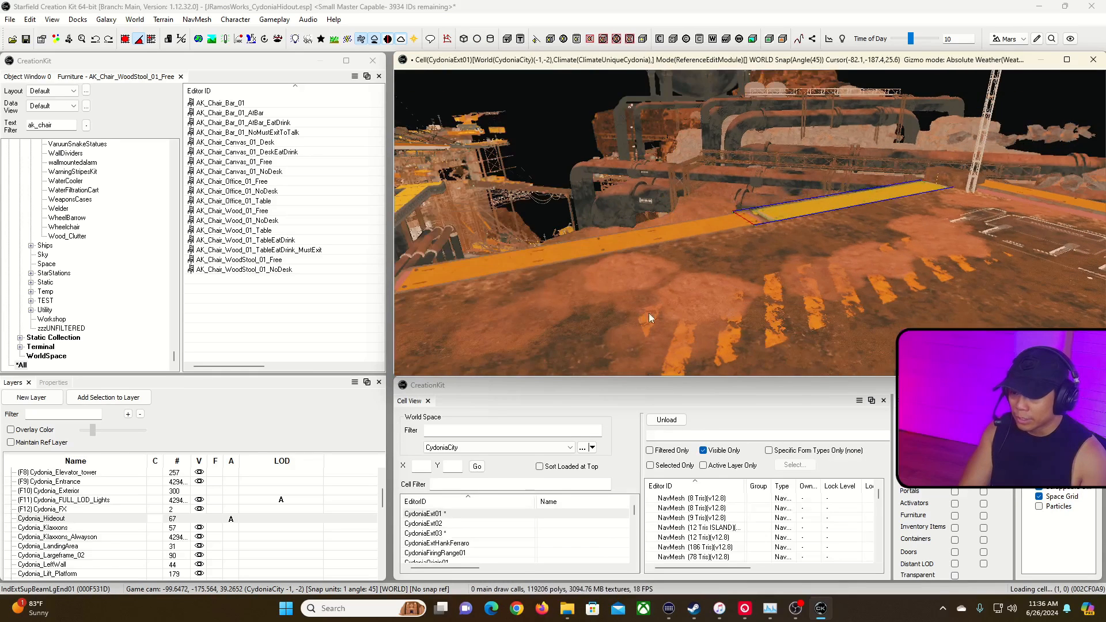
pyautogui.click(763, 282)
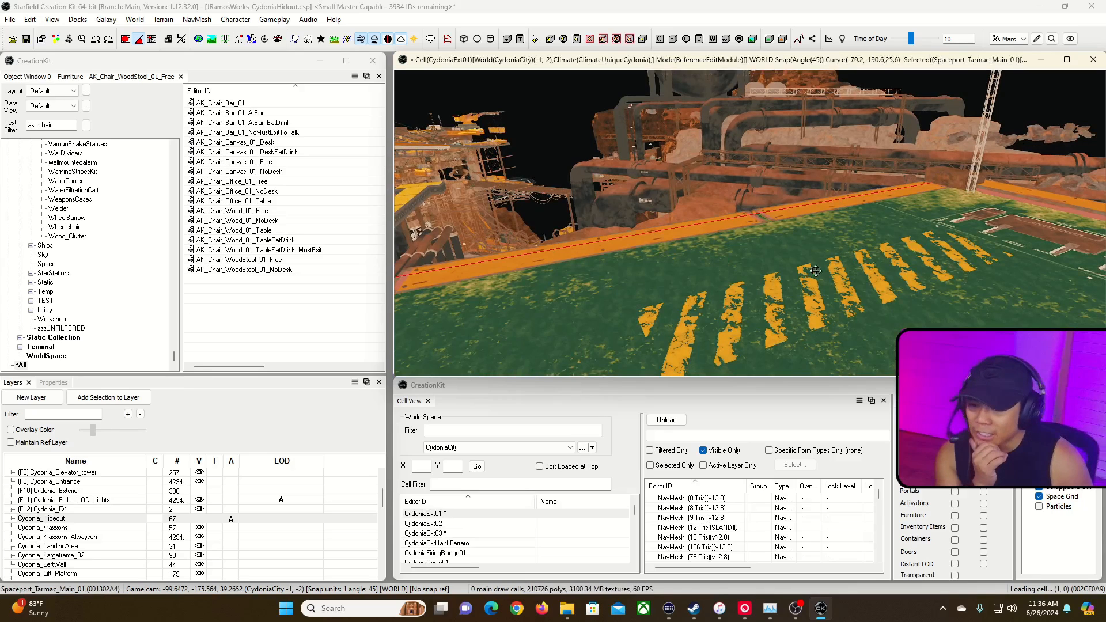
pyautogui.click(823, 212)
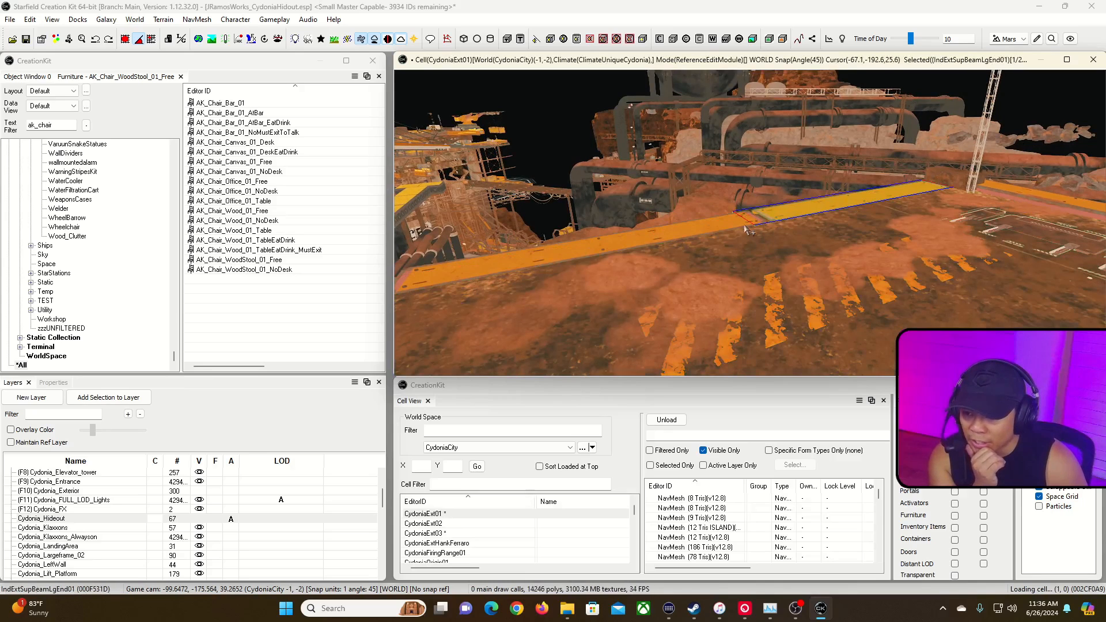
pyautogui.click(690, 234)
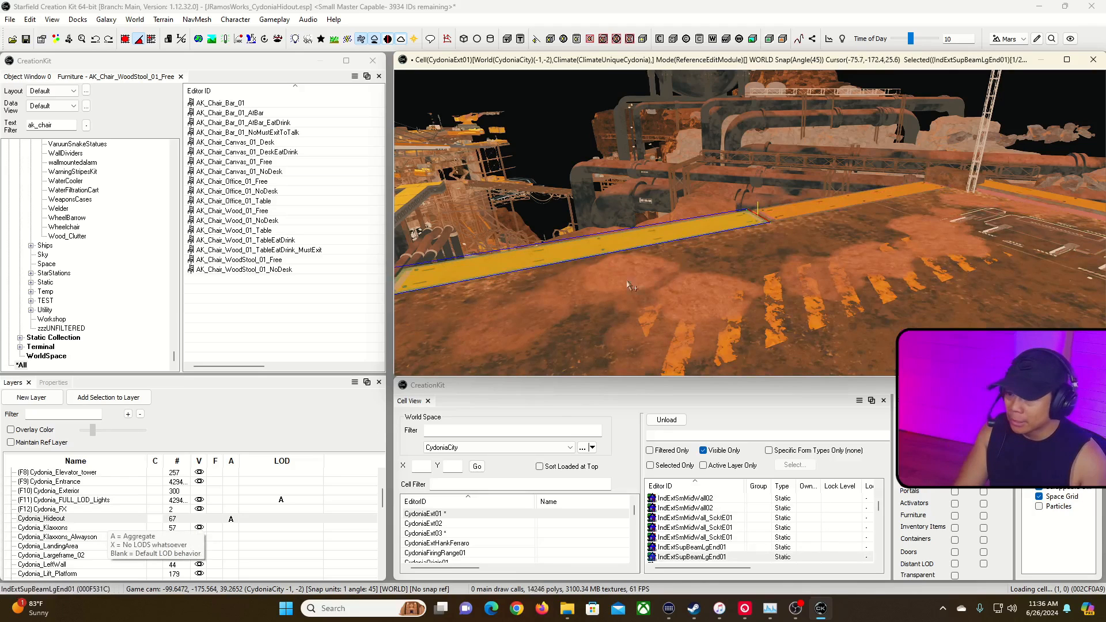
pyautogui.click(770, 239)
pyautogui.click(805, 211)
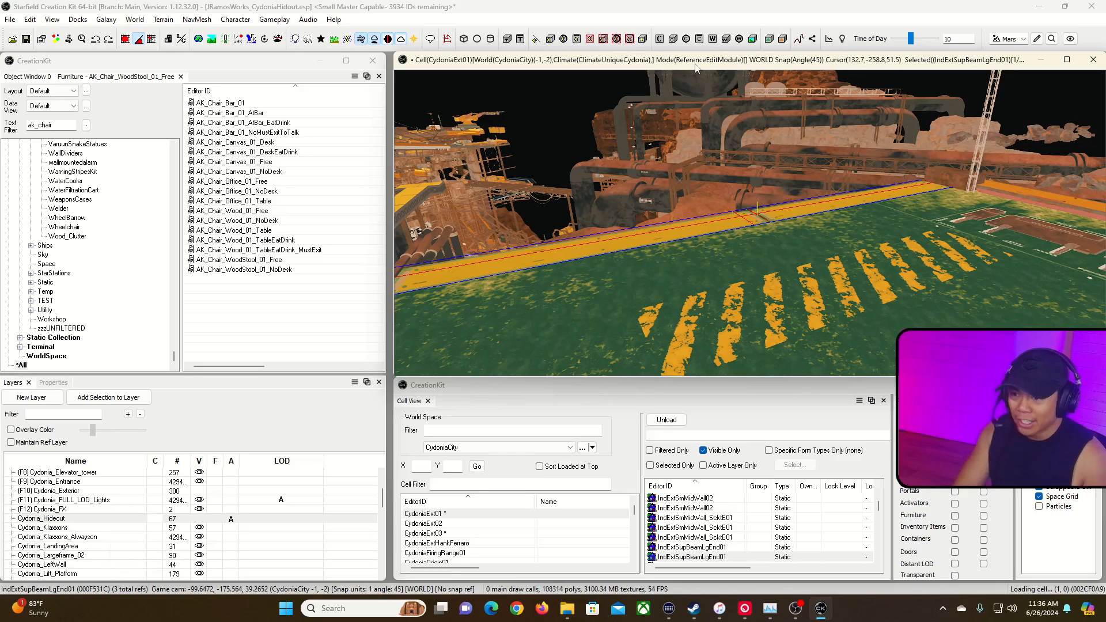
# Examine the selected tarmac floor and edge beams from beyond the platform's outer side.
pyautogui.press('w')
pyautogui.moveTo(774, 153); pyautogui.dragTo(861, 233, button='right')
pyautogui.press('w')
pyautogui.press('s')
pyautogui.press('w')
pyautogui.press('s')
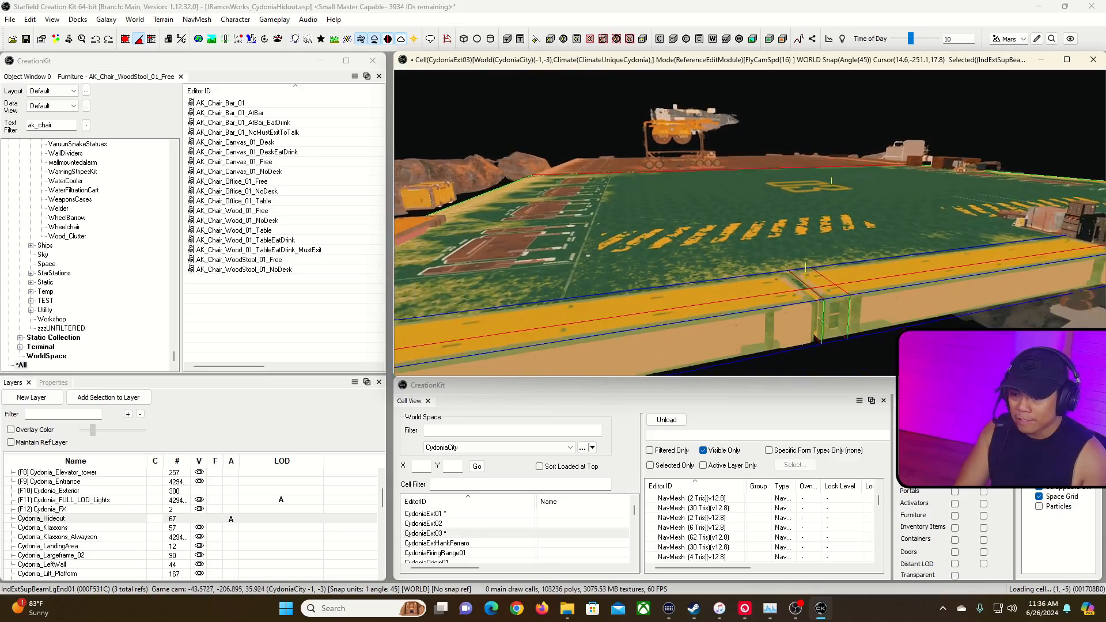
pyautogui.press('w')
pyautogui.press('s')
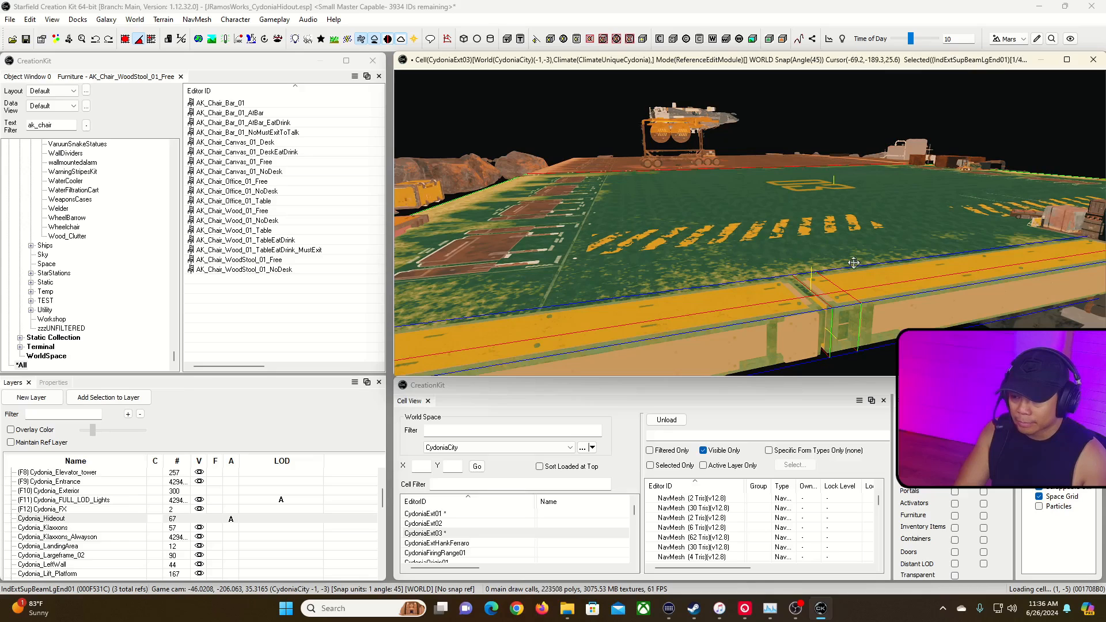
pyautogui.rightClick(754, 266)
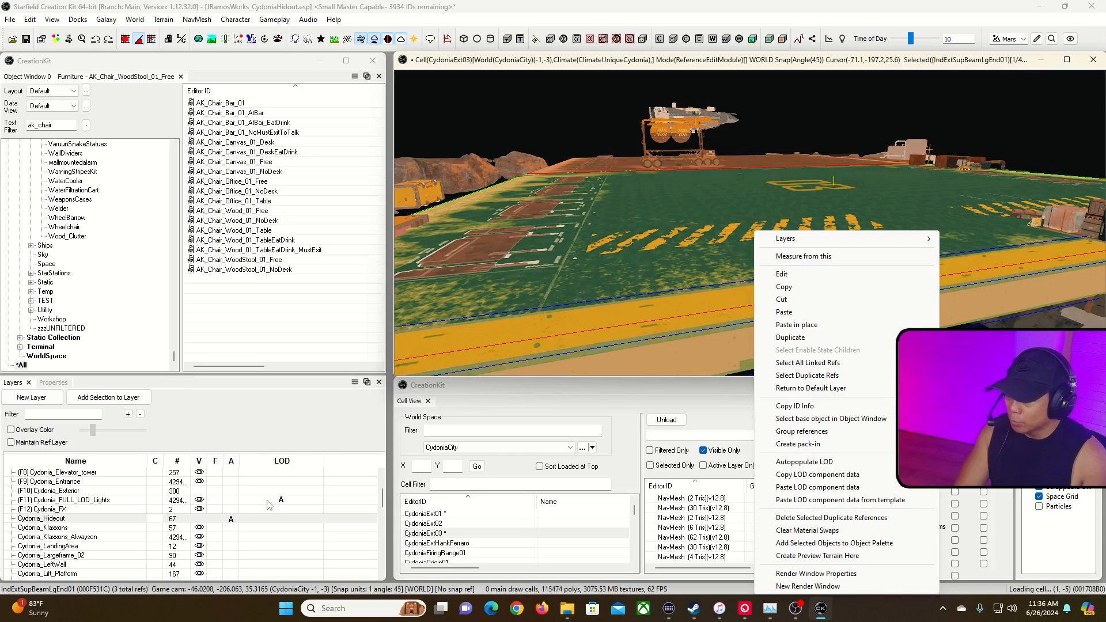
# Hide the Default, AK_LandingPort and Audio_CydoniaExt01 layers at the start of the layer list.
pyautogui.click(381, 507)
pyautogui.moveTo(381, 507); pyautogui.dragTo(381, 493)
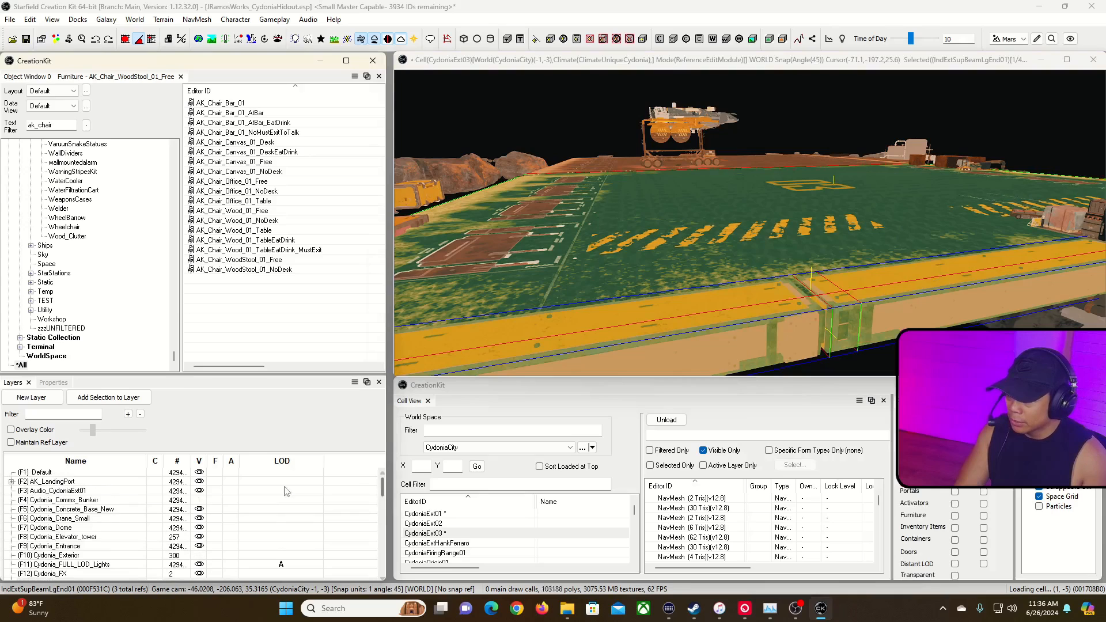
pyautogui.click(200, 471)
pyautogui.click(199, 481)
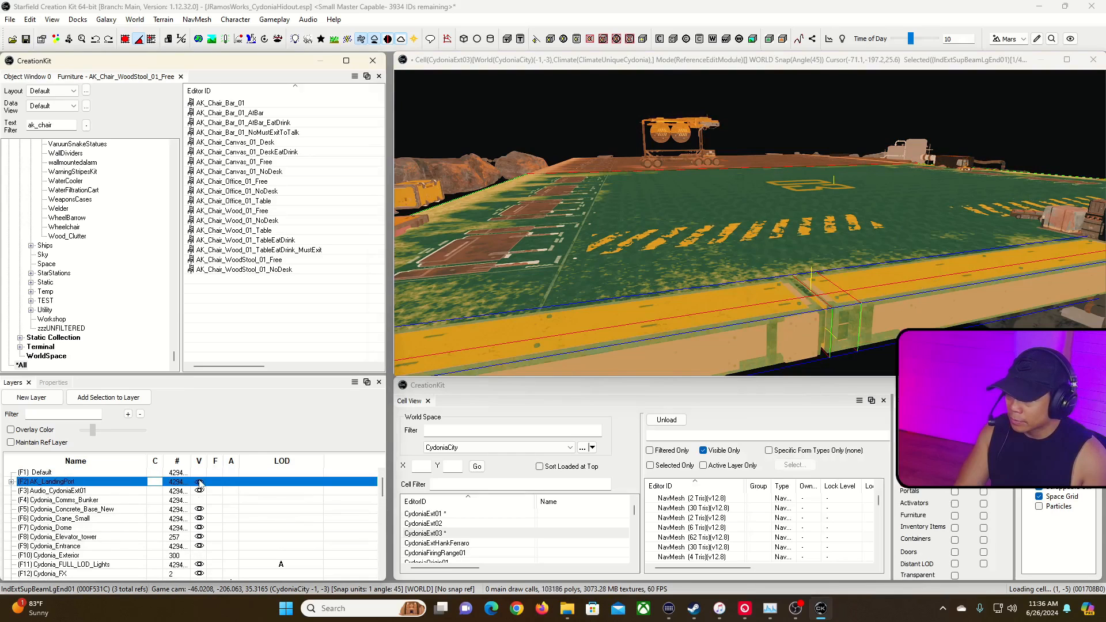
pyautogui.click(199, 491)
# Hide the Cydonia_Concrete_Base_New, Cydonia_Crane_Small, Cydonia_Dome, Cydonia_Elevator_tower and Cydonia_Entrance layers.
pyautogui.scroll(-1, 199, 508)
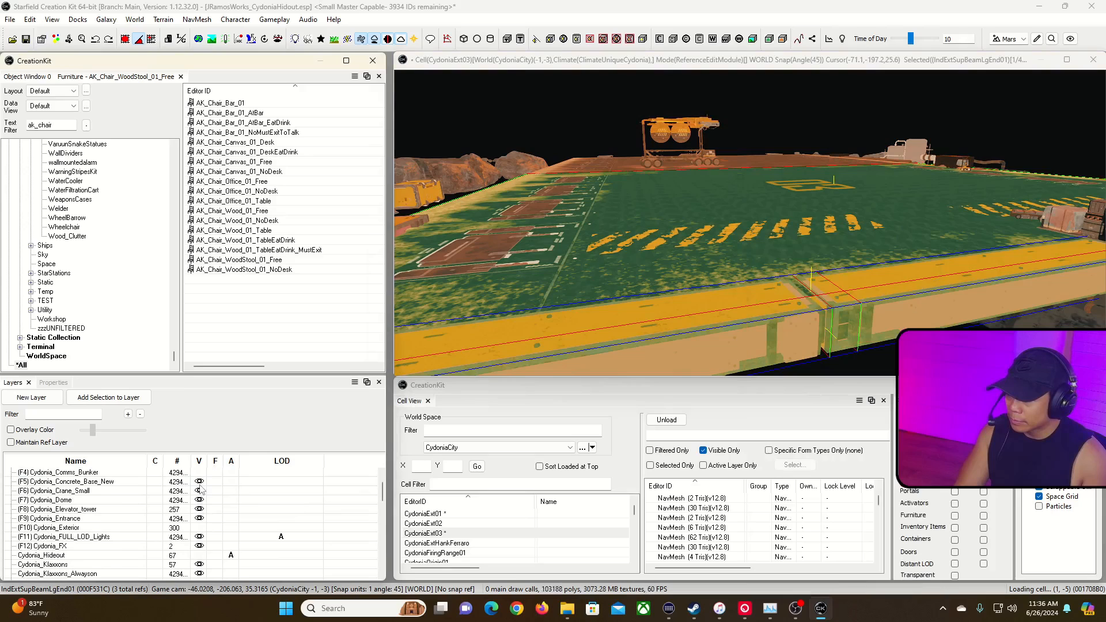
pyautogui.click(199, 481)
pyautogui.click(200, 491)
pyautogui.click(199, 500)
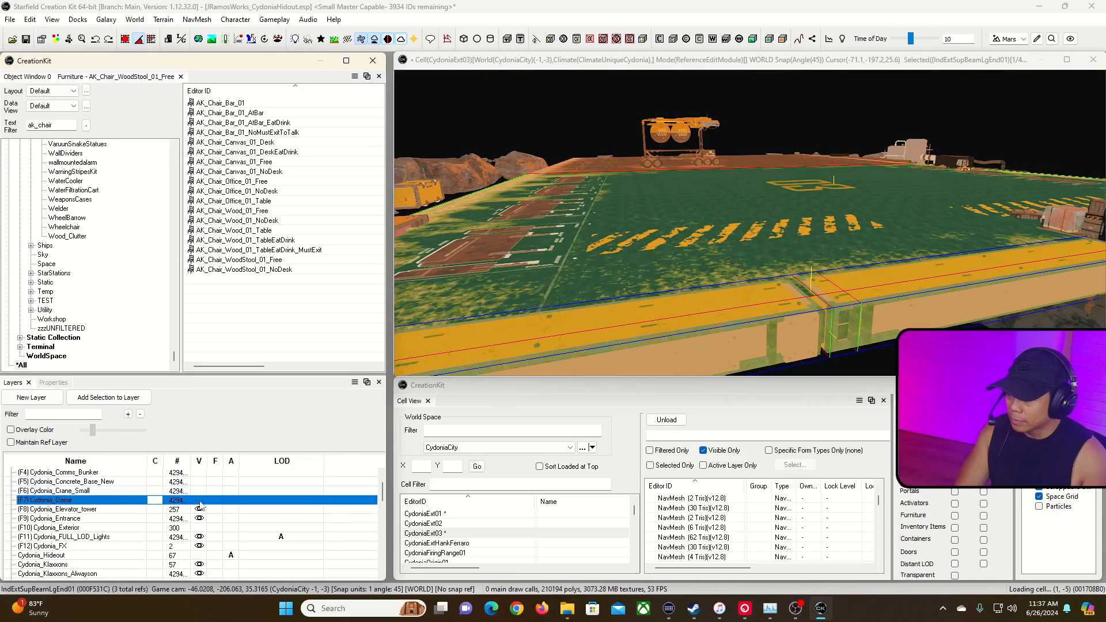
pyautogui.click(199, 509)
pyautogui.click(199, 518)
# Hide the Cydonia_FULL_LOD_Lights, Cydonia_Klaxxons, Cydonia_Klaxxons_Alwayson and Cydonia_LandingArea layers.
pyautogui.scroll(-1, 203, 523)
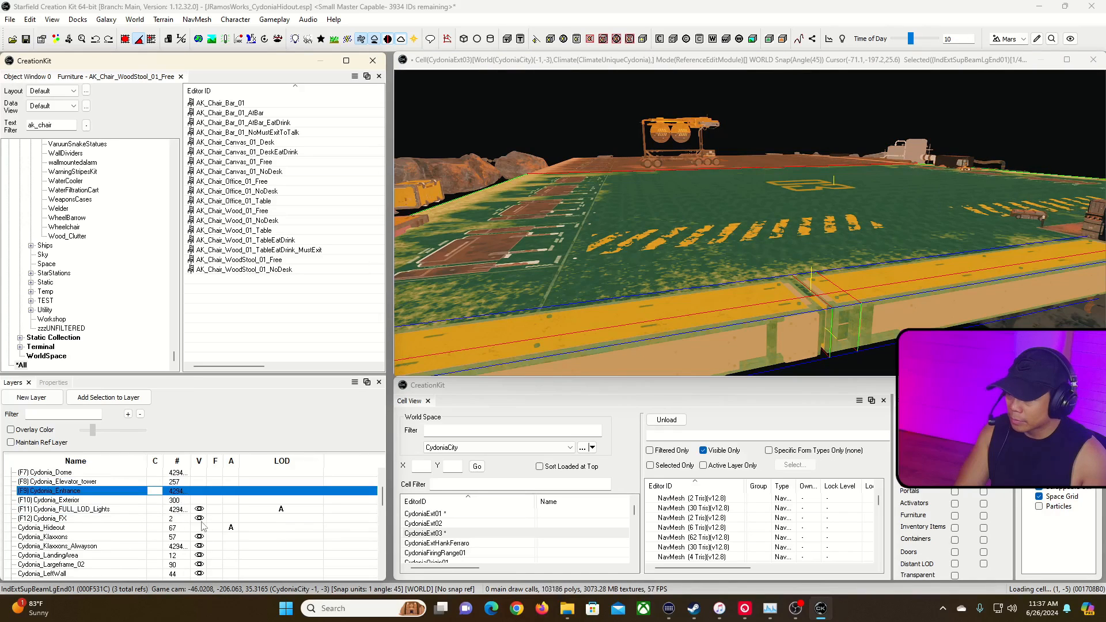
pyautogui.click(199, 510)
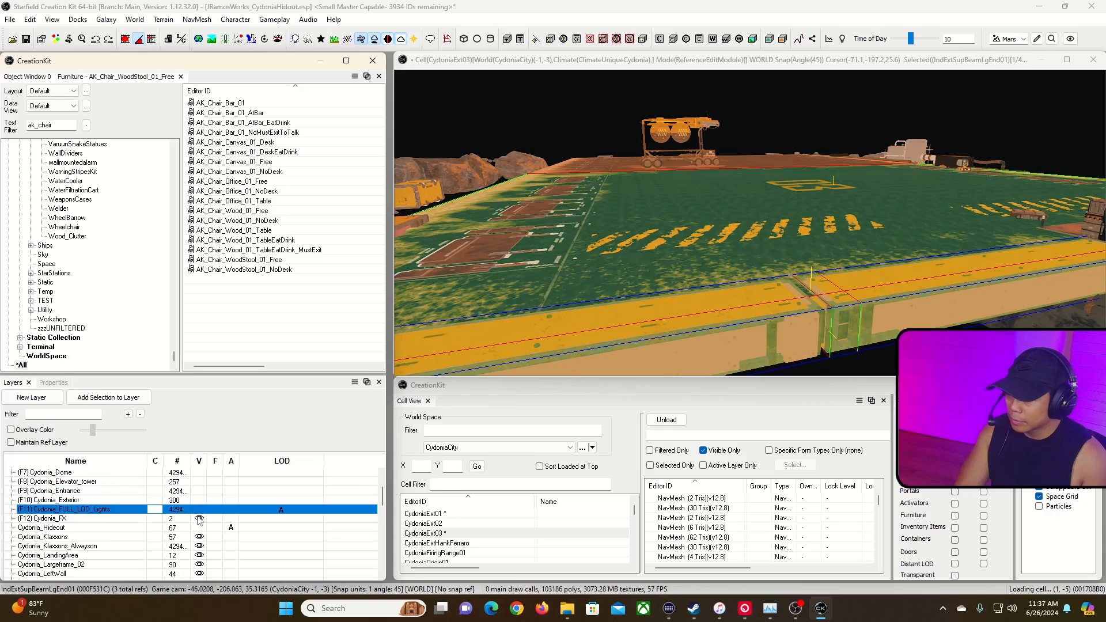
pyautogui.scroll(-2, 199, 520)
pyautogui.click(199, 482)
pyautogui.click(199, 491)
pyautogui.click(199, 500)
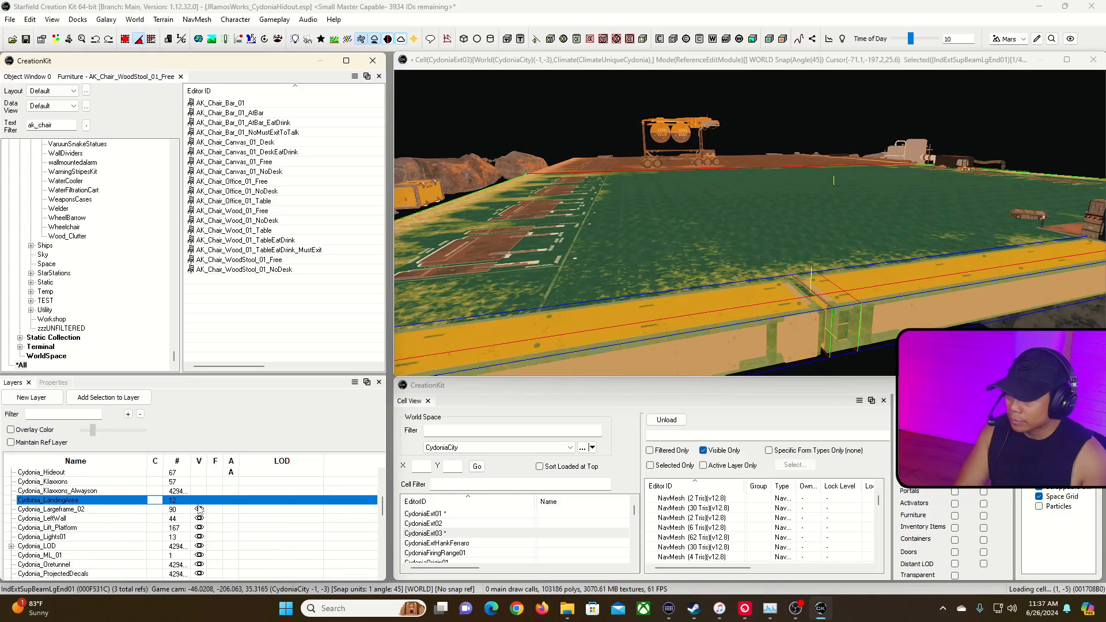
# Hide the Cydonia_Largeframe_02, Cydonia_LeftWall, Cydonia_Lift_Platform and Cydonia_Lights01 layers.
pyautogui.click(199, 510)
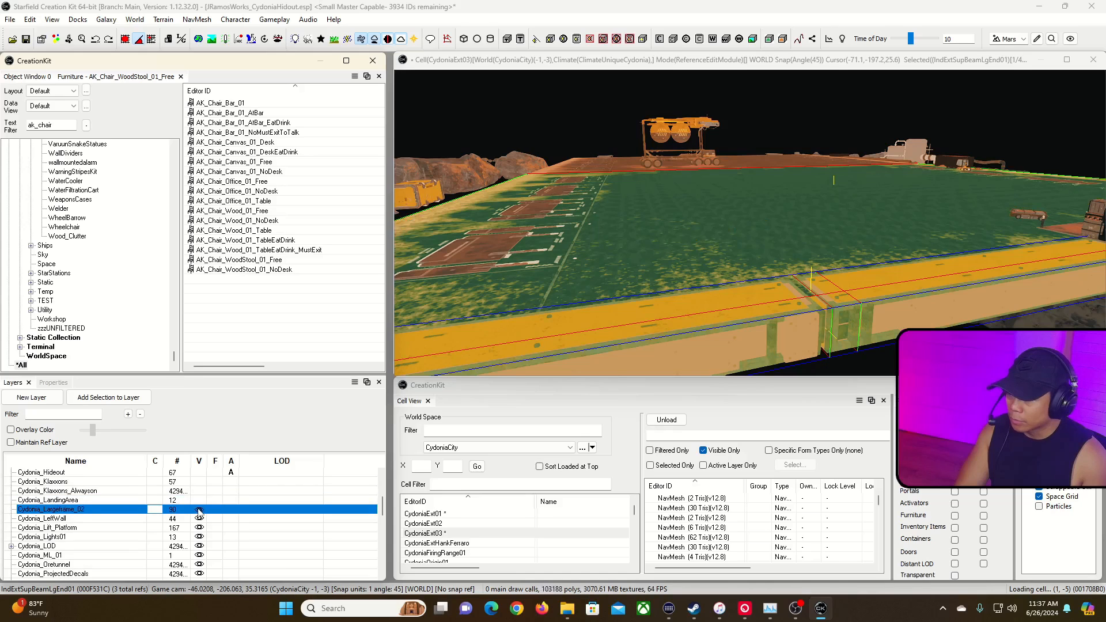
pyautogui.click(199, 518)
pyautogui.click(200, 527)
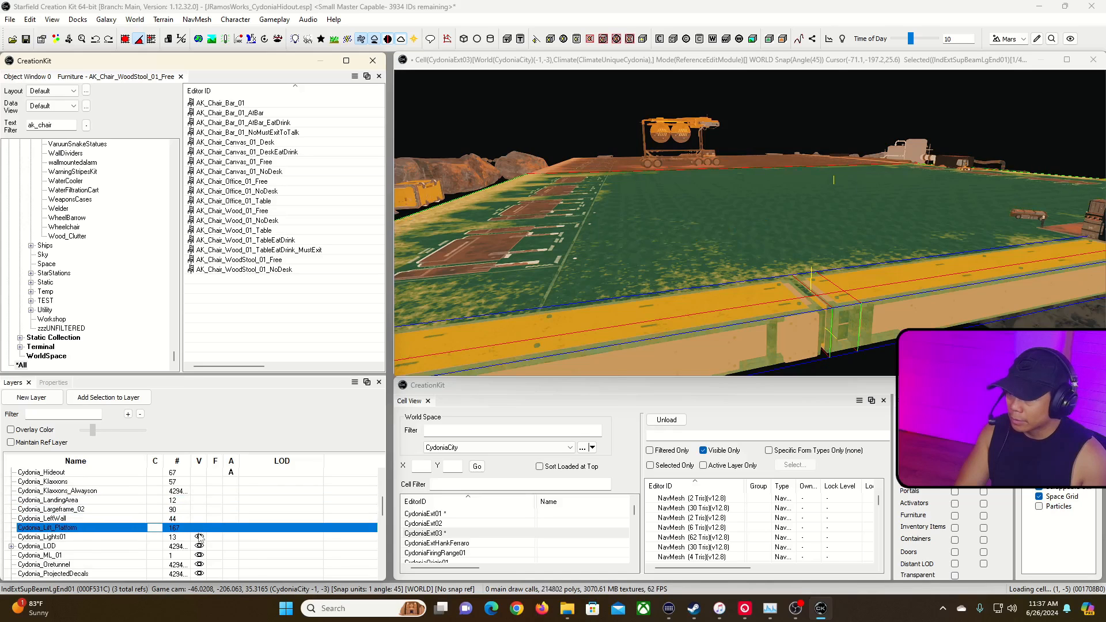
# Turn the Cydonia_LOD layer off and back on, and hide the Cydonia_ML_01, Cydonia_Oretunnel and Cydonia_ProjectedDecals layers.
pyautogui.scroll(-2, 201, 536)
pyautogui.click(199, 491)
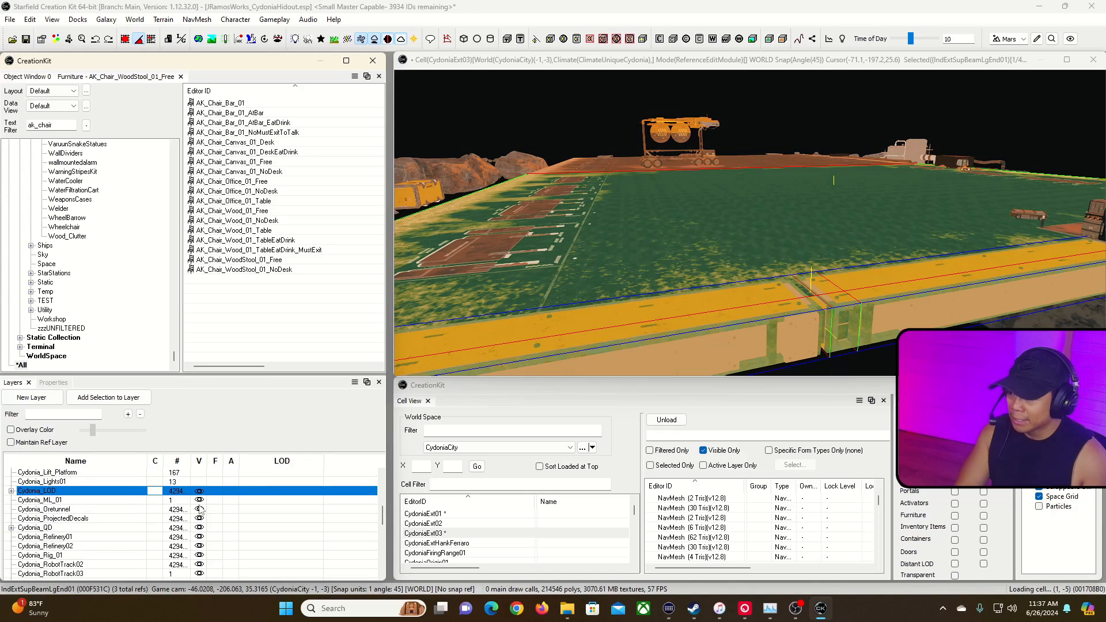
pyautogui.click(200, 499)
pyautogui.click(199, 494)
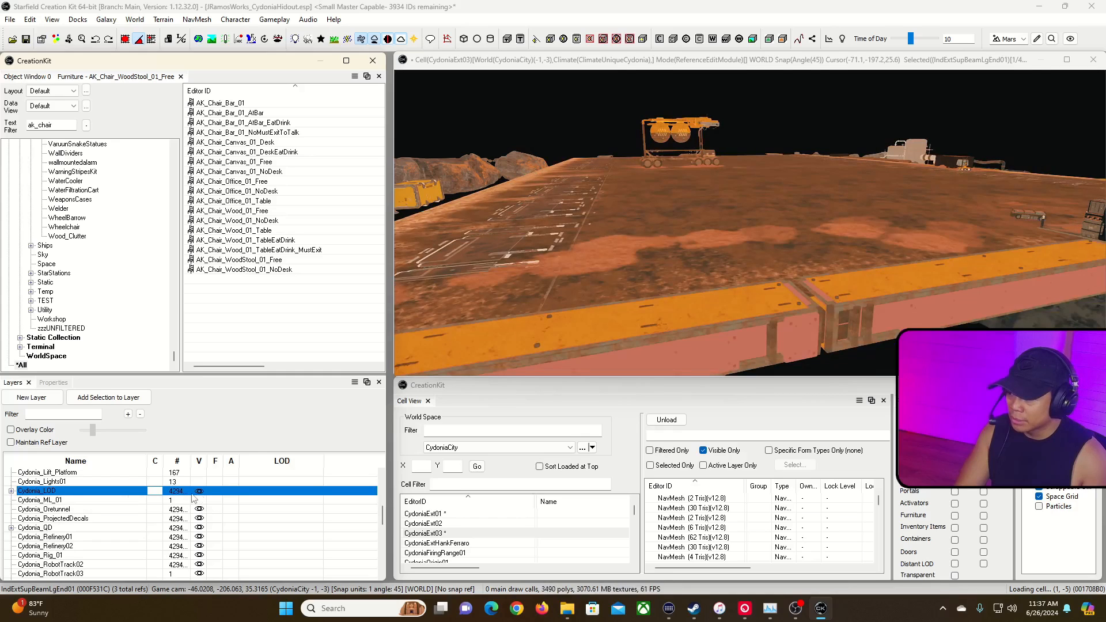
pyautogui.click(199, 509)
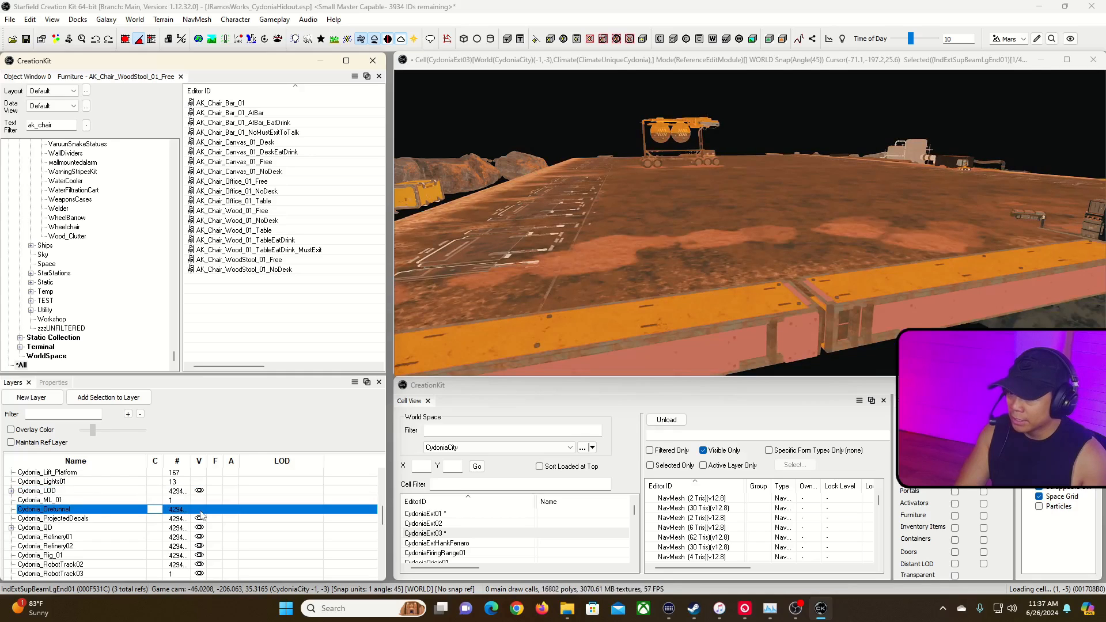
pyautogui.click(201, 518)
# Hide the Cydonia layers QD, Refinery01, Refinery02, Rig_01, RobotTrack02, RobotTrack03 and Rocks.
pyautogui.scroll(-2, 203, 525)
pyautogui.click(199, 473)
pyautogui.click(200, 482)
pyautogui.click(199, 491)
pyautogui.click(199, 500)
pyautogui.click(200, 509)
pyautogui.click(199, 519)
pyautogui.click(200, 528)
# Hide the Cydonia_Rollertracks, Cydonia_Trench_01, Cydonia_Walkway_Platforms and Cydonia_Walkway_Platforms_Supports layers, turning Cydonia_Vehicles off and back on.
pyautogui.scroll(-2, 201, 530)
pyautogui.click(200, 482)
pyautogui.click(200, 491)
pyautogui.click(199, 500)
pyautogui.click(199, 509)
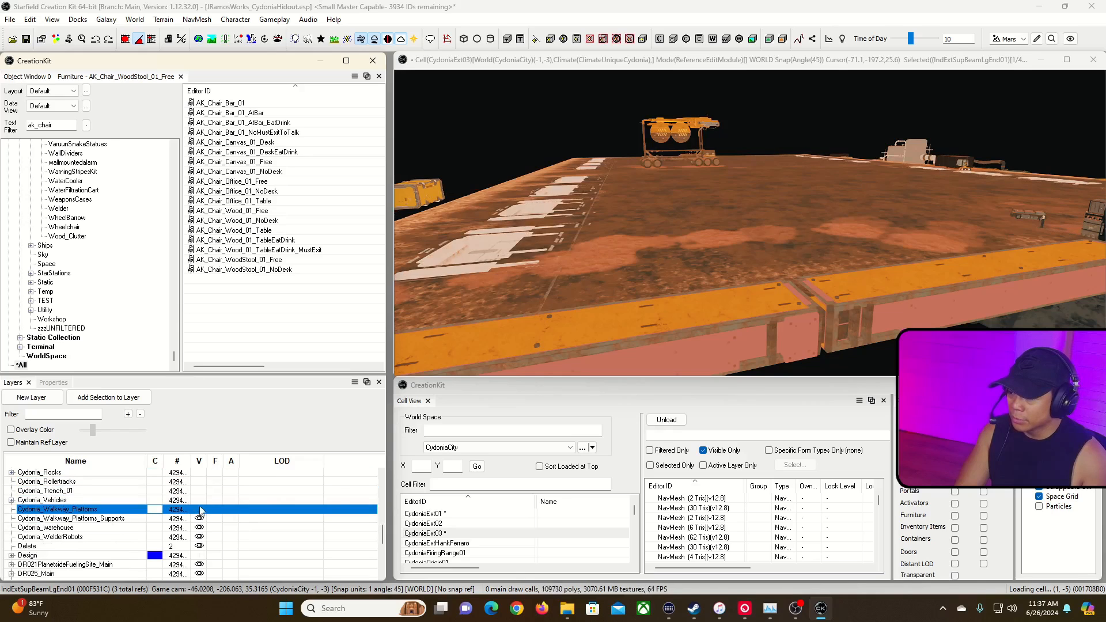
pyautogui.click(199, 500)
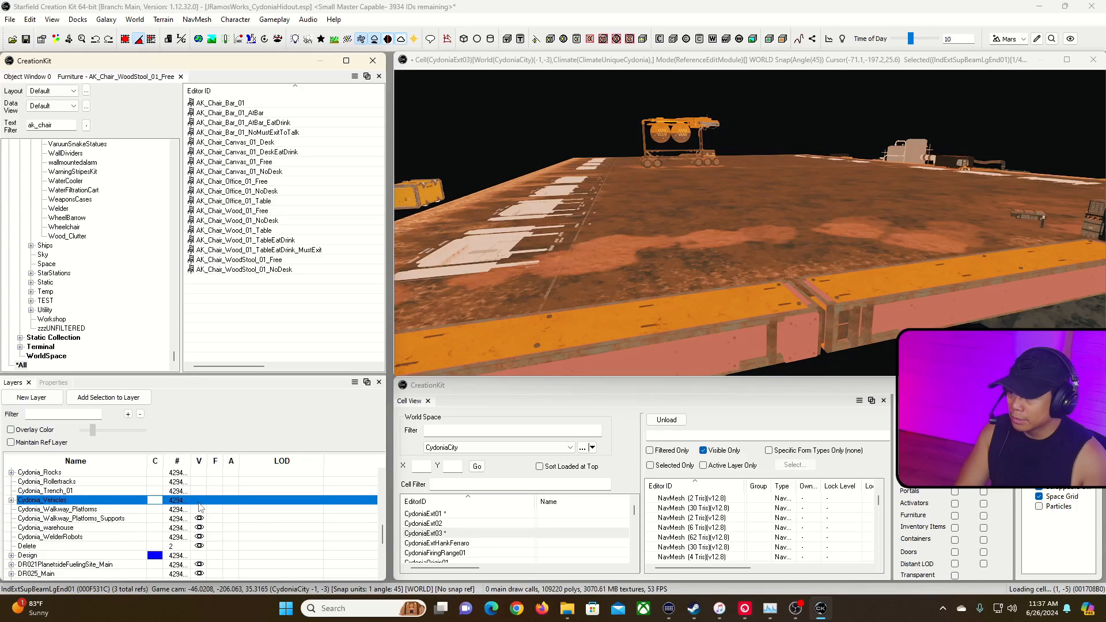
pyautogui.click(199, 519)
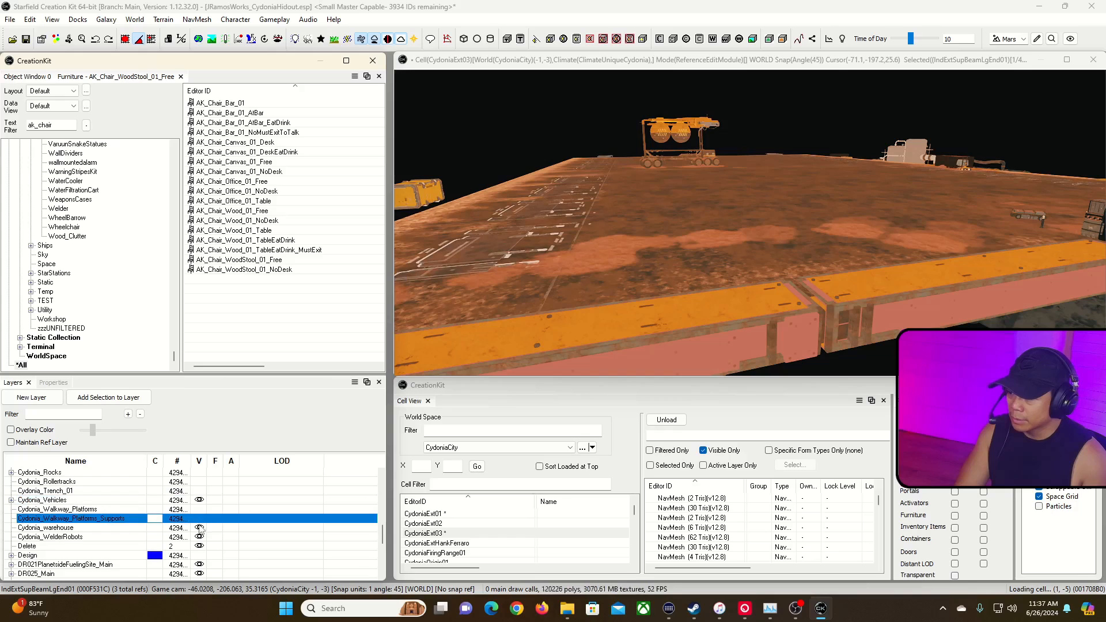
# Hide the Cydonia_warehouse, Cydonia_WelderRobots and Delete layers.
pyautogui.click(200, 527)
pyautogui.click(200, 536)
pyautogui.scroll(-1, 205, 533)
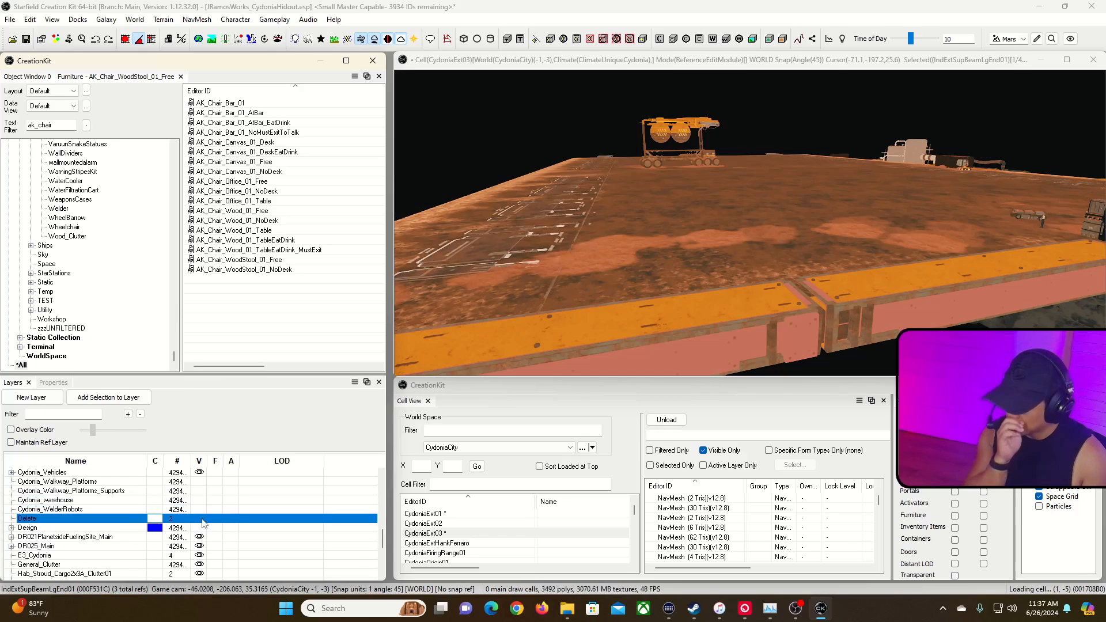
# Hide the DR021PlanetsideFuelingSite_Main, DR025_Main, E3_Cydonia, General_Clutter, Hab_Stroud_Cargo2x3A_Clutter01 and IndustrialOutpost layers.
pyautogui.scroll(-2, 204, 518)
pyautogui.click(200, 481)
pyautogui.click(200, 490)
pyautogui.click(199, 500)
pyautogui.click(199, 509)
pyautogui.click(200, 518)
pyautogui.click(199, 528)
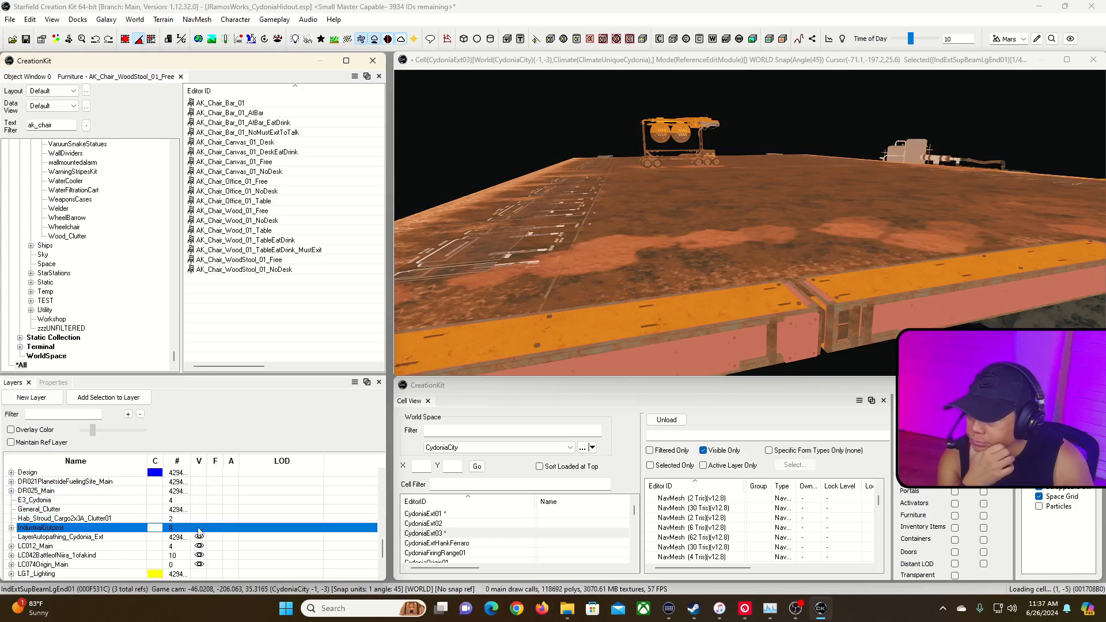
# Hide the LayerAutopathing_Cydonia_Ext, LC012_Main, LC042BattleofNiira_1ofakind and LC074Origin_Main layers.
pyautogui.click(199, 537)
pyautogui.scroll(-2, 201, 524)
pyautogui.click(200, 491)
pyautogui.click(199, 500)
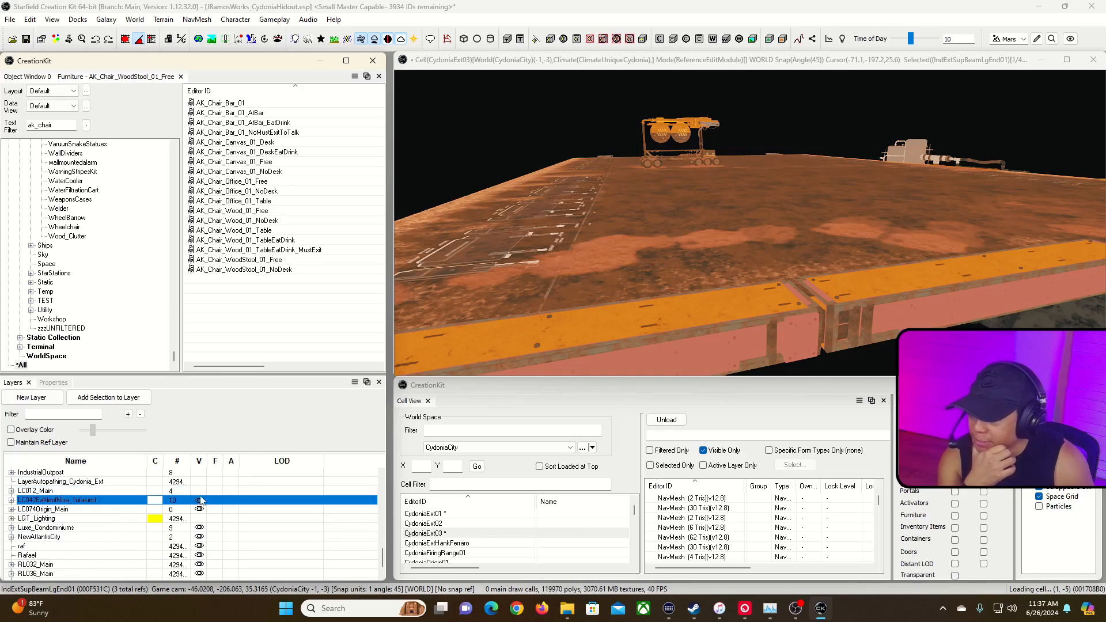
pyautogui.click(202, 509)
# Go back through the layer list and hide the Cydonia_Vehicles layer.
pyautogui.scroll(7, 213, 519)
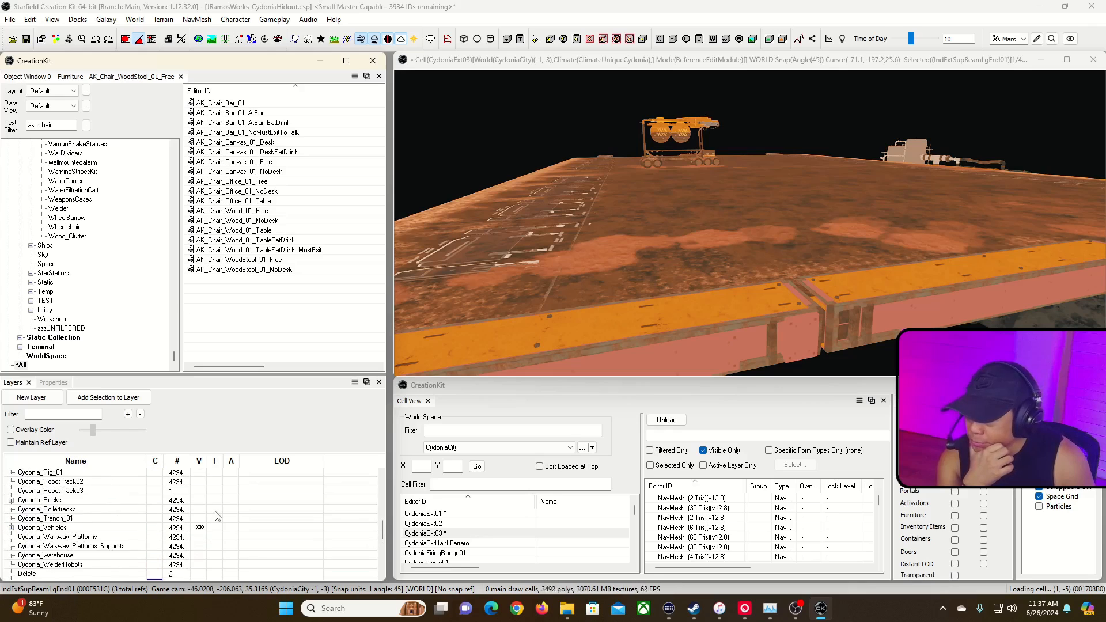
pyautogui.scroll(-5, 217, 516)
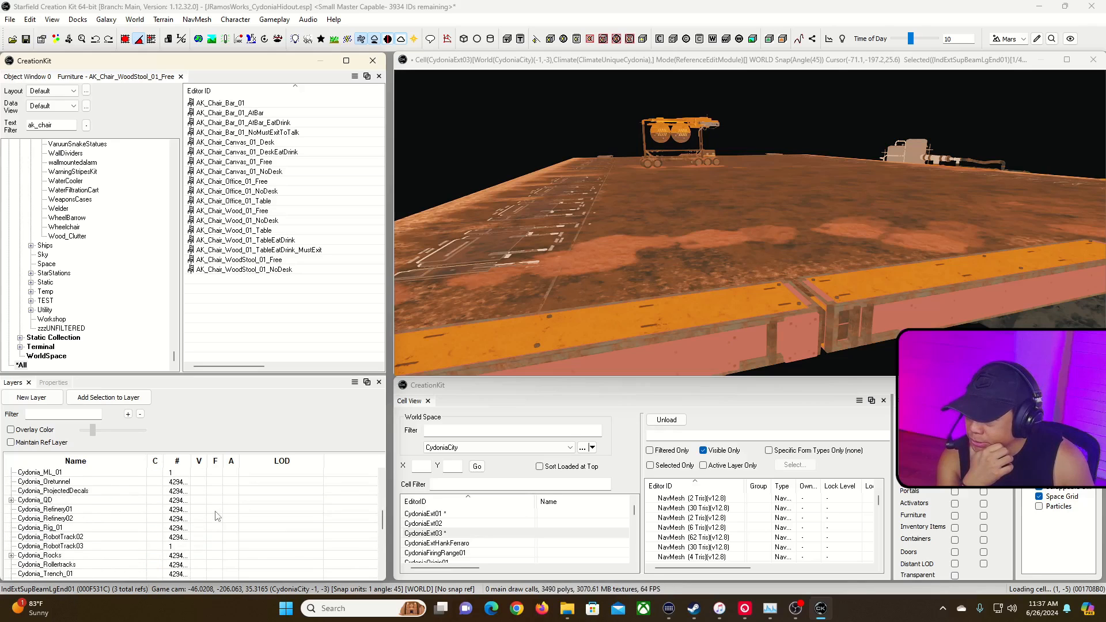
pyautogui.click(199, 528)
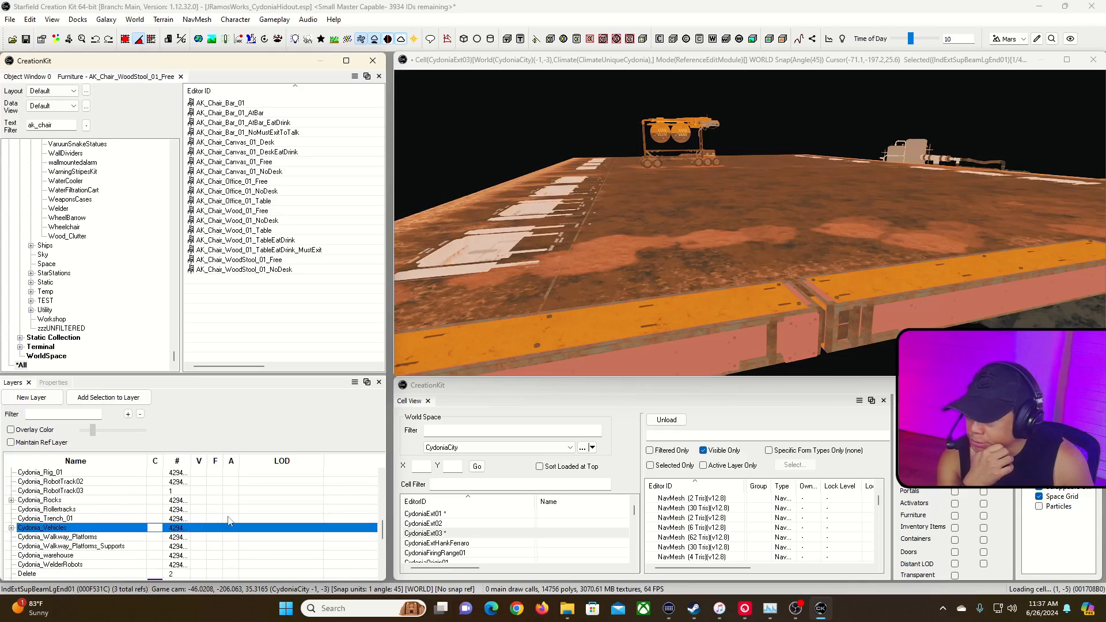
# Hide all layers other than Cydonia_LOD.
pyautogui.scroll(5, 228, 522)
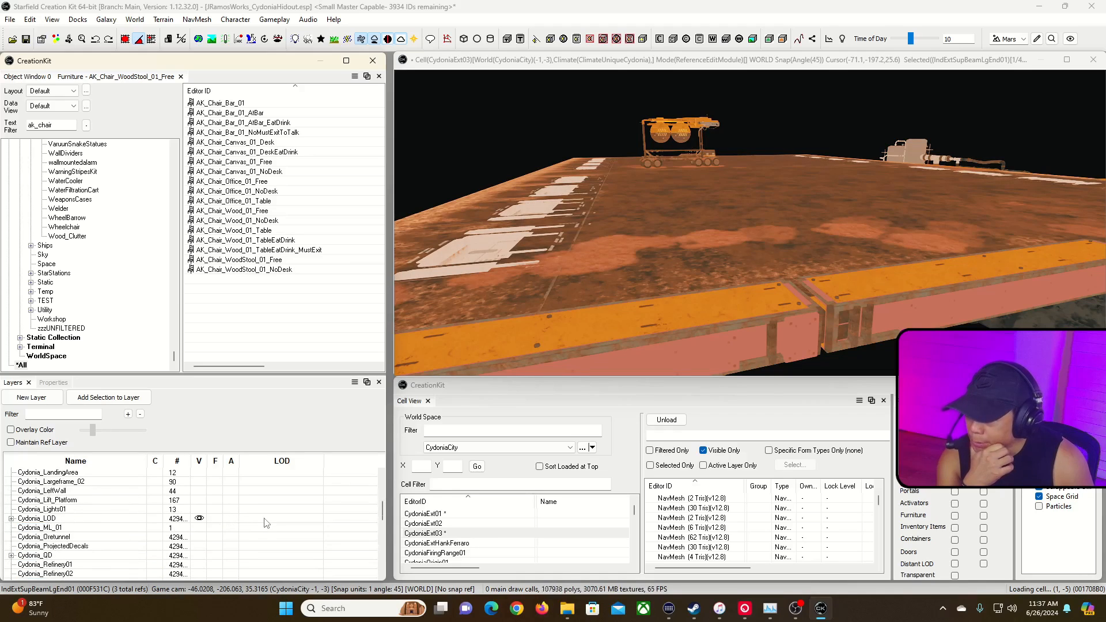
pyautogui.scroll(5, 265, 523)
pyautogui.scroll(1, 280, 529)
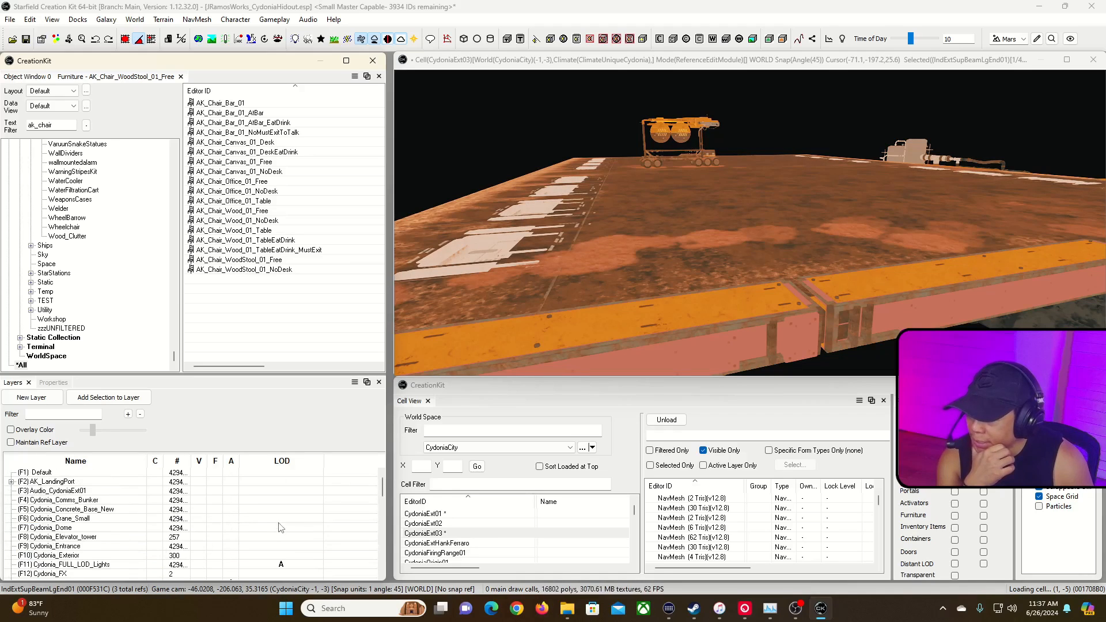
pyautogui.scroll(-6, 281, 523)
pyautogui.rightClick(277, 496)
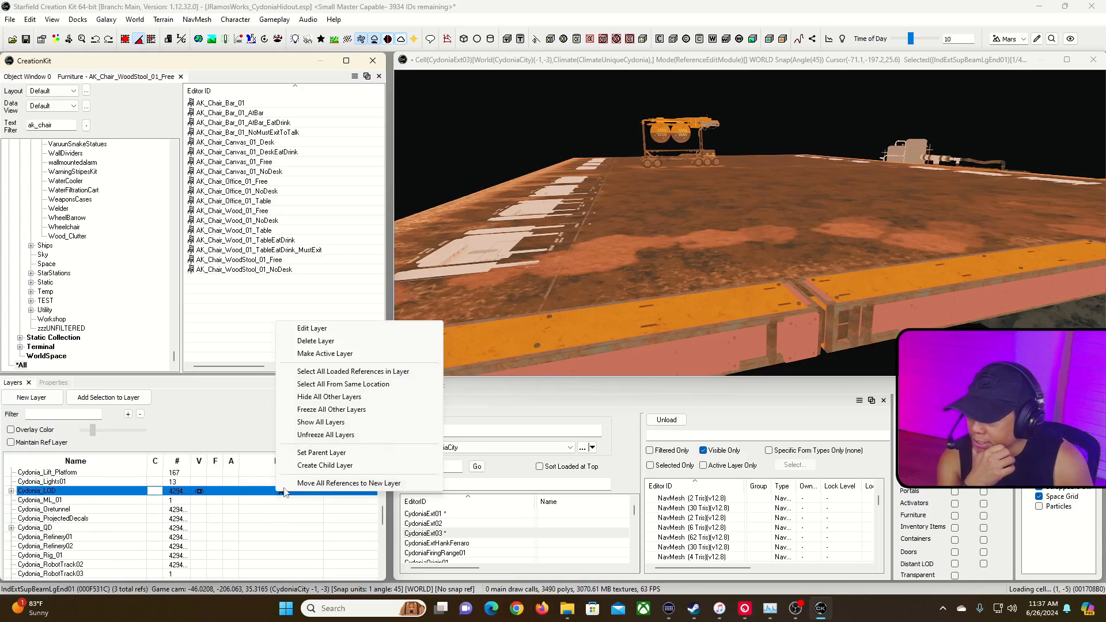
pyautogui.click(343, 398)
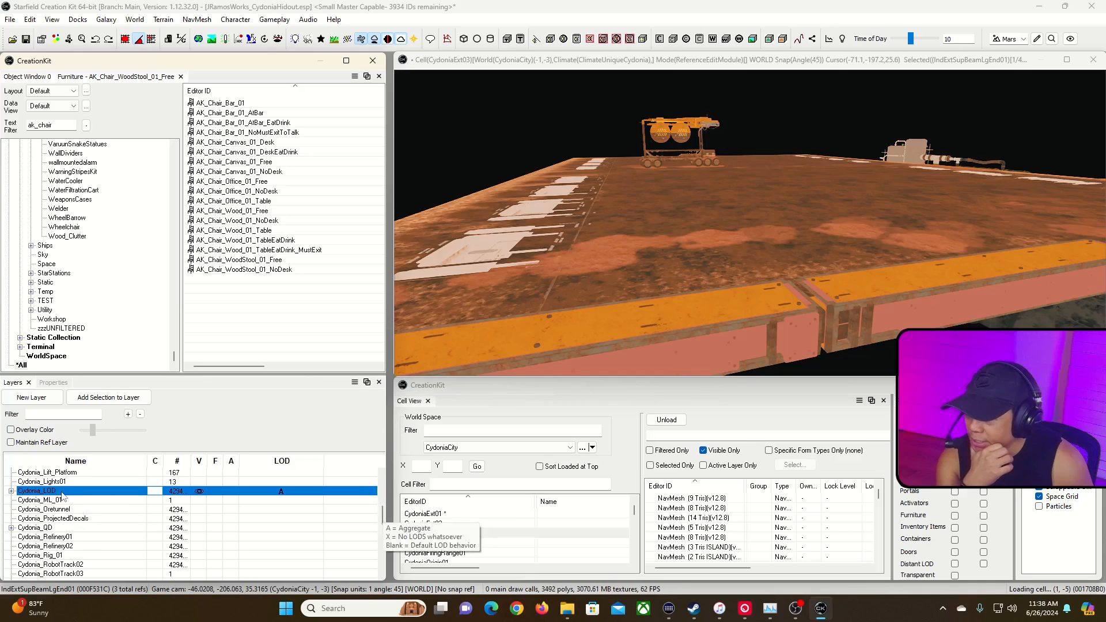
# Look through the child layers of Cydonia_LOD and reset that parent layer's LOD setting to blank.
pyautogui.click(11, 491)
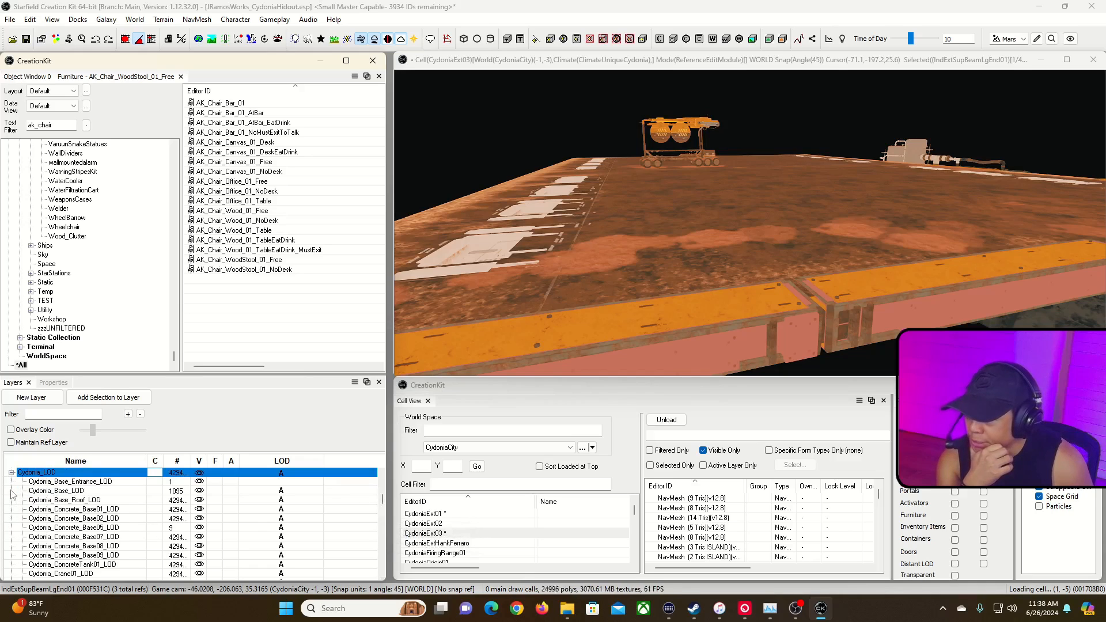
pyautogui.moveTo(382, 502)
pyautogui.mouseDown()
pyautogui.moveTo(388, 543)
pyautogui.moveTo(386, 493)
pyautogui.mouseUp()
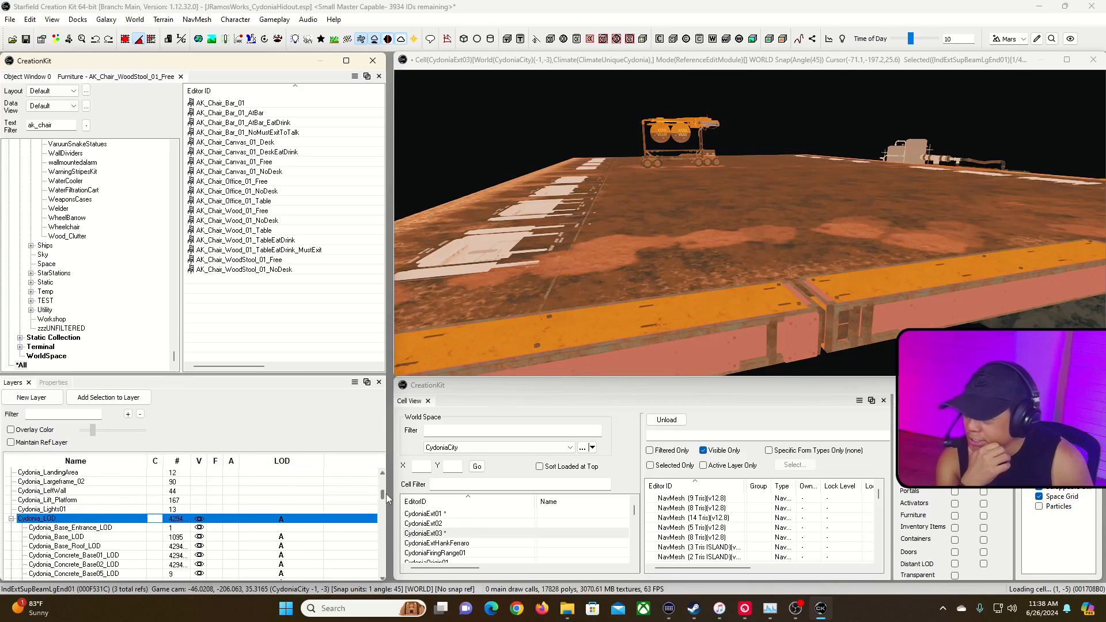
pyautogui.click(12, 519)
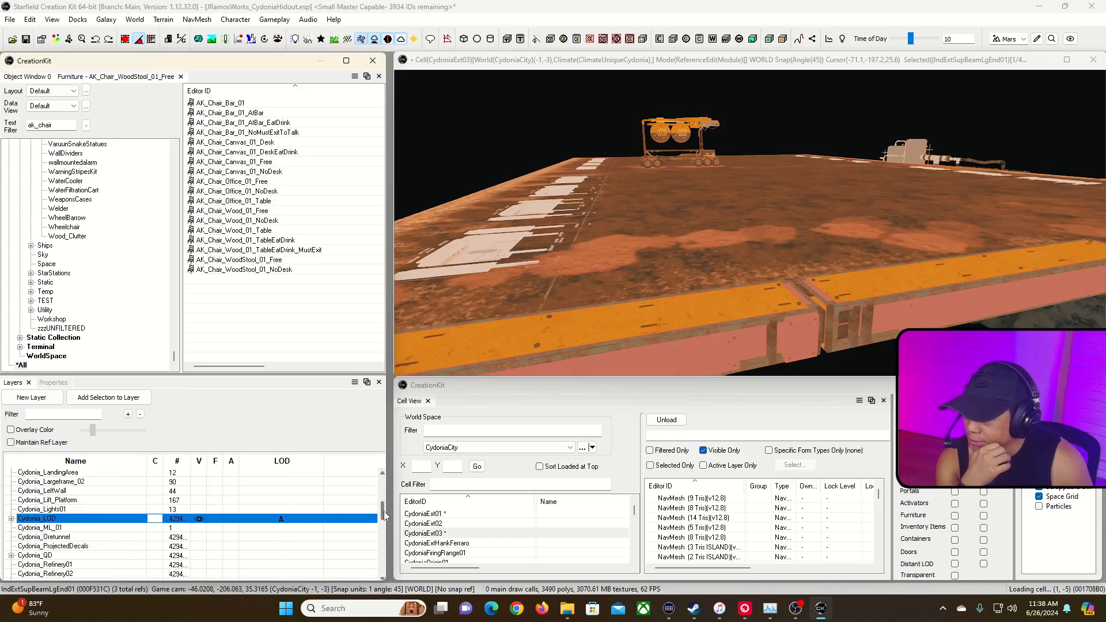
pyautogui.moveTo(383, 511)
pyautogui.mouseDown()
pyautogui.moveTo(382, 527)
pyautogui.moveTo(383, 514)
pyautogui.mouseUp()
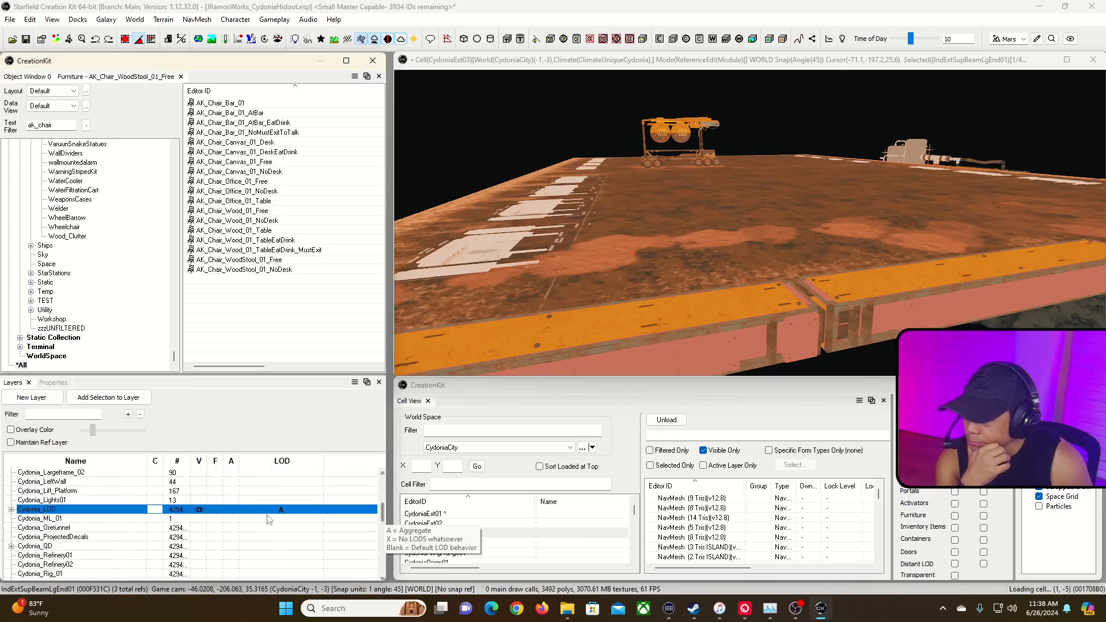
pyautogui.click(282, 512)
pyautogui.moveTo(382, 516)
pyautogui.mouseDown()
pyautogui.moveTo(387, 565)
pyautogui.moveTo(383, 527)
pyautogui.mouseUp()
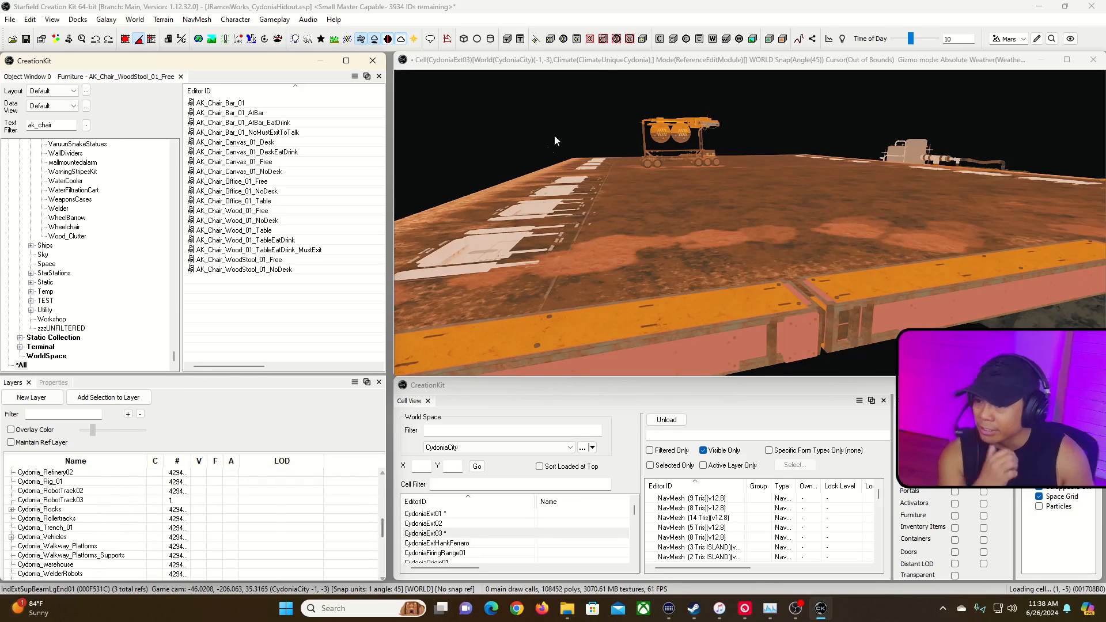
# Inspect the platform's surroundings, then hide the Cydonia_LOD child layers from Cydonia_Base_Entrance_LOD through Cydonia_Concrete_Base07_LOD.
pyautogui.moveTo(745, 178); pyautogui.dragTo(1014, 184, button='right')
pyautogui.press('w')
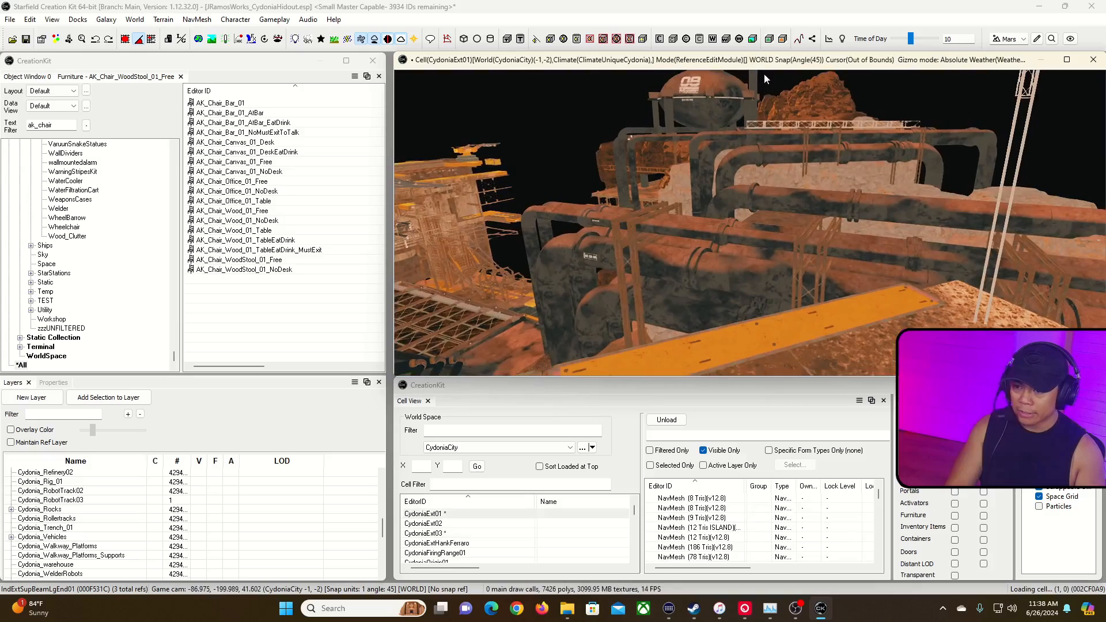
pyautogui.press('w')
pyautogui.press('w')
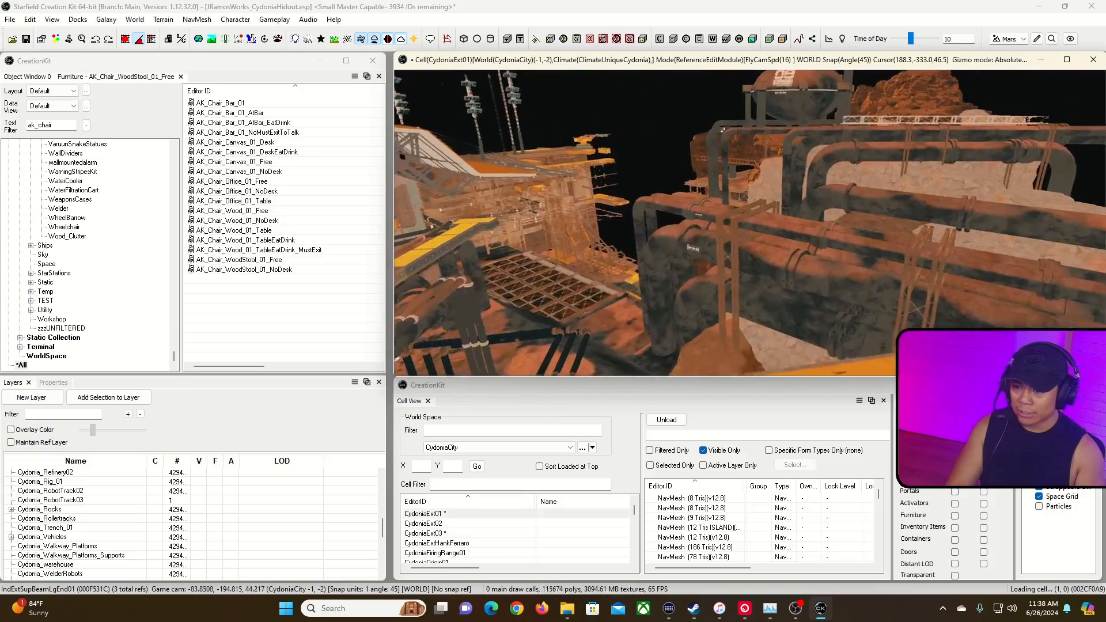
pyautogui.press('w')
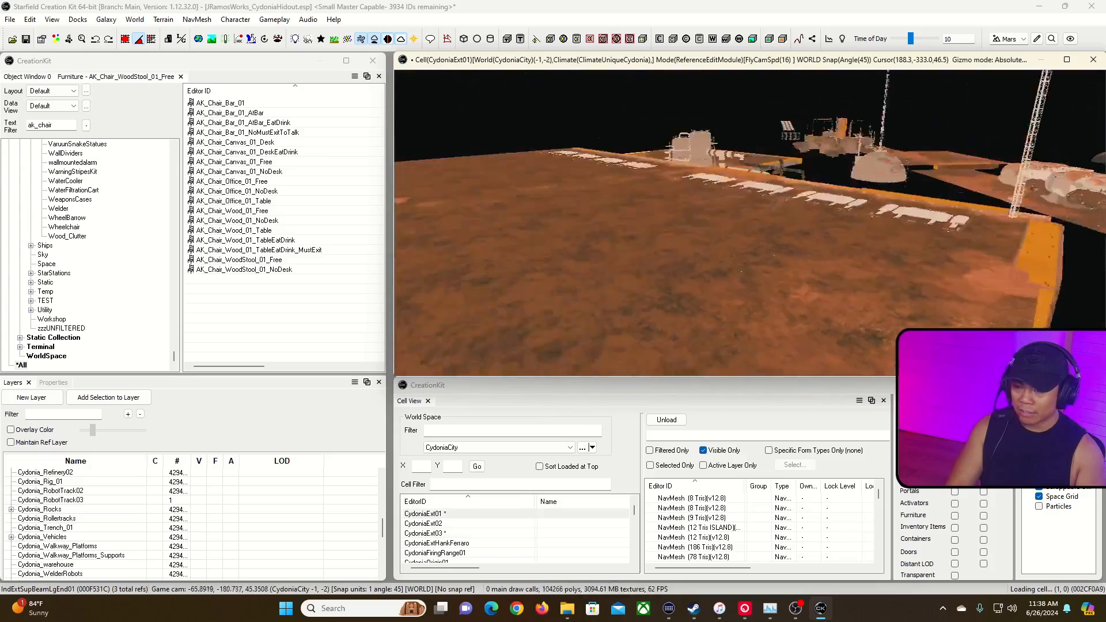
pyautogui.scroll(3, 58, 494)
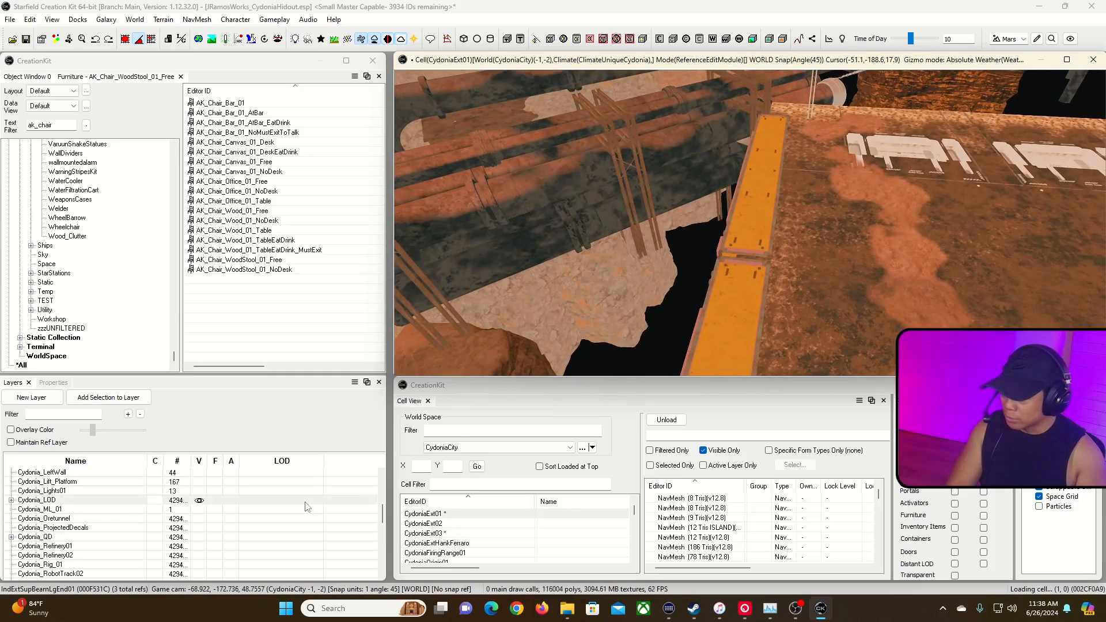
pyautogui.click(11, 500)
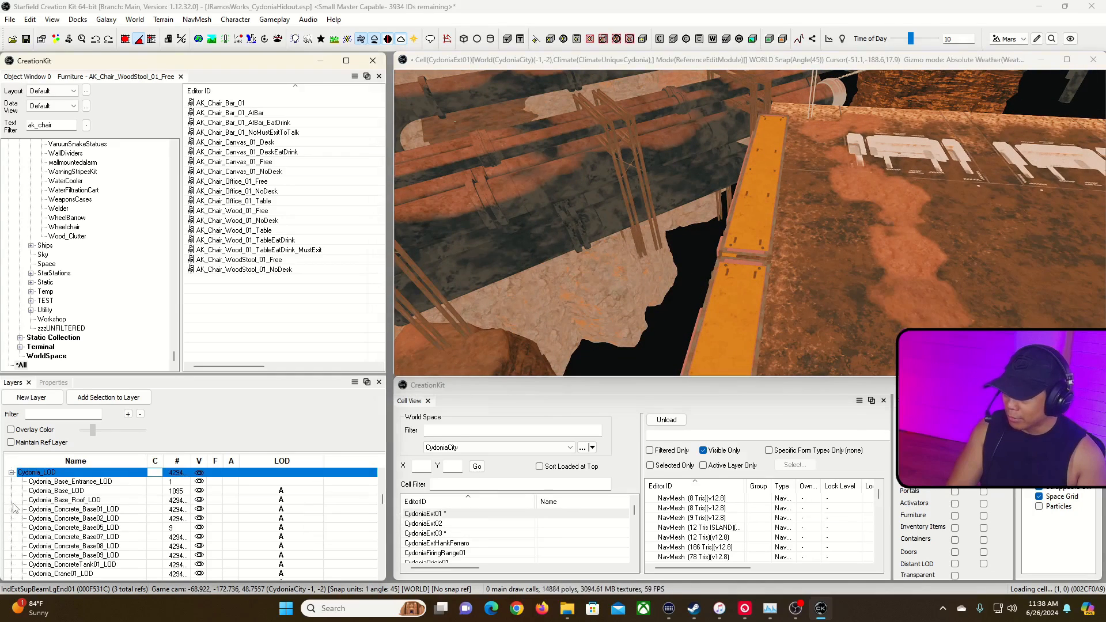
pyautogui.click(200, 483)
pyautogui.click(199, 491)
pyautogui.click(200, 500)
pyautogui.click(199, 510)
pyautogui.click(199, 518)
pyautogui.click(200, 528)
pyautogui.click(199, 537)
# Hide the child layers from Cydonia_Concrete_Base09_LOD through Cydonia_CraneSmall_LOD, turning Cydonia_Landingpad_01_LOD off and back on.
pyautogui.scroll(-3, 201, 538)
pyautogui.click(199, 472)
pyautogui.click(199, 481)
pyautogui.click(199, 491)
pyautogui.click(200, 500)
pyautogui.click(199, 508)
pyautogui.click(199, 518)
pyautogui.click(199, 527)
pyautogui.click(199, 537)
pyautogui.click(200, 546)
pyautogui.scroll(-1, 202, 543)
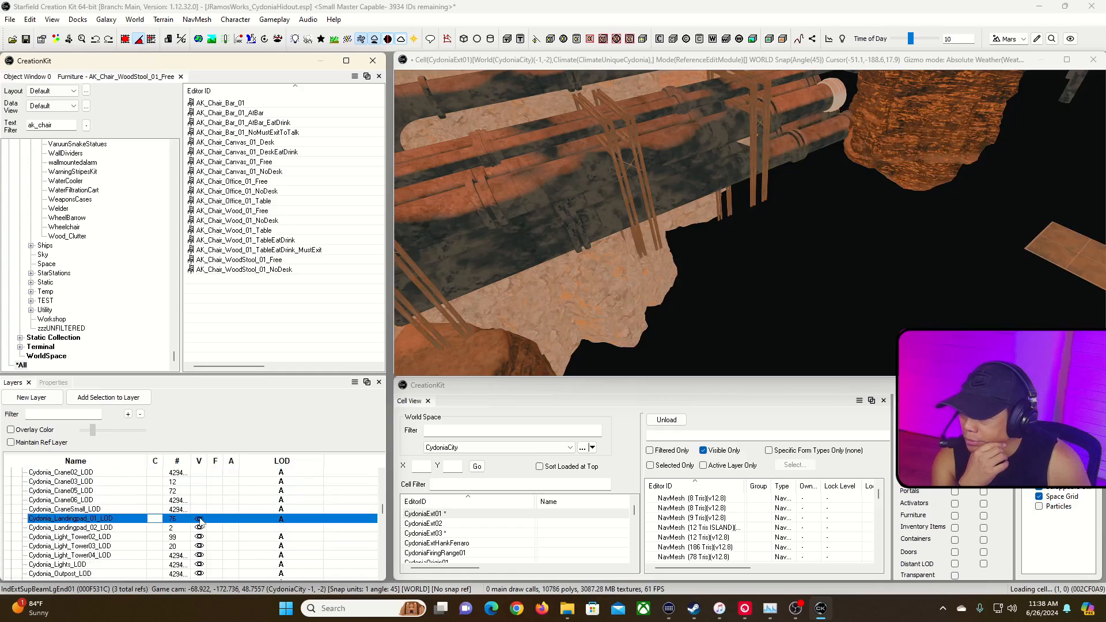
pyautogui.click(200, 519)
# Hide the Cydonia_Landingpad_02_LOD, Light_Tower02 to Light_Tower04, Lights, Outpost and Pipes01 LOD child layers.
pyautogui.scroll(-1, 208, 521)
pyautogui.click(199, 499)
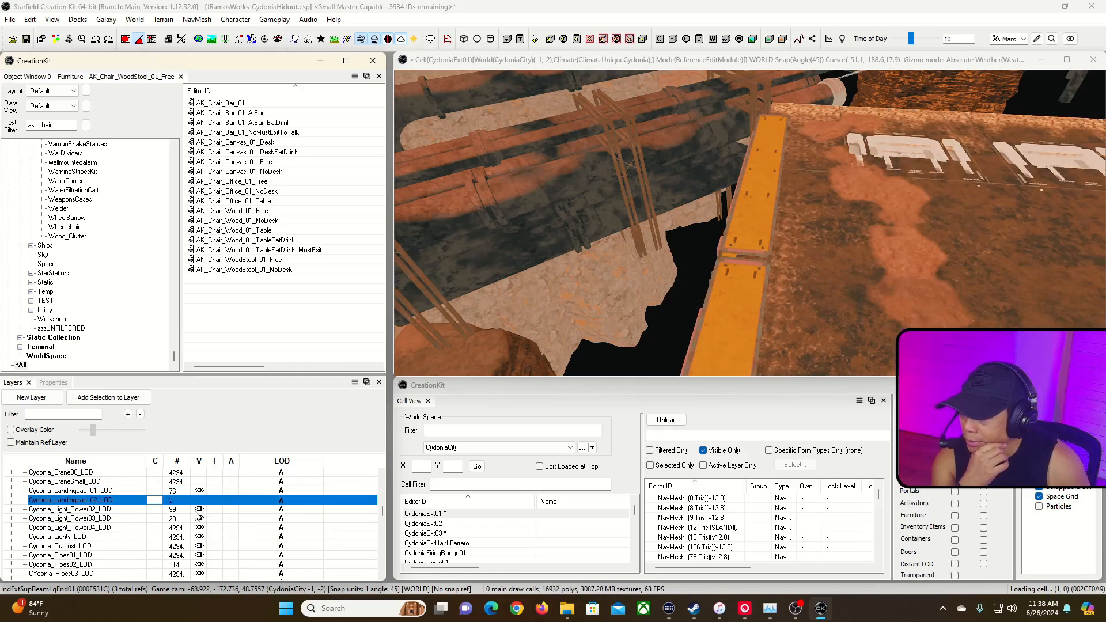
pyautogui.click(199, 508)
pyautogui.click(200, 518)
pyautogui.click(199, 527)
pyautogui.click(199, 537)
pyautogui.click(199, 546)
pyautogui.scroll(-2, 202, 549)
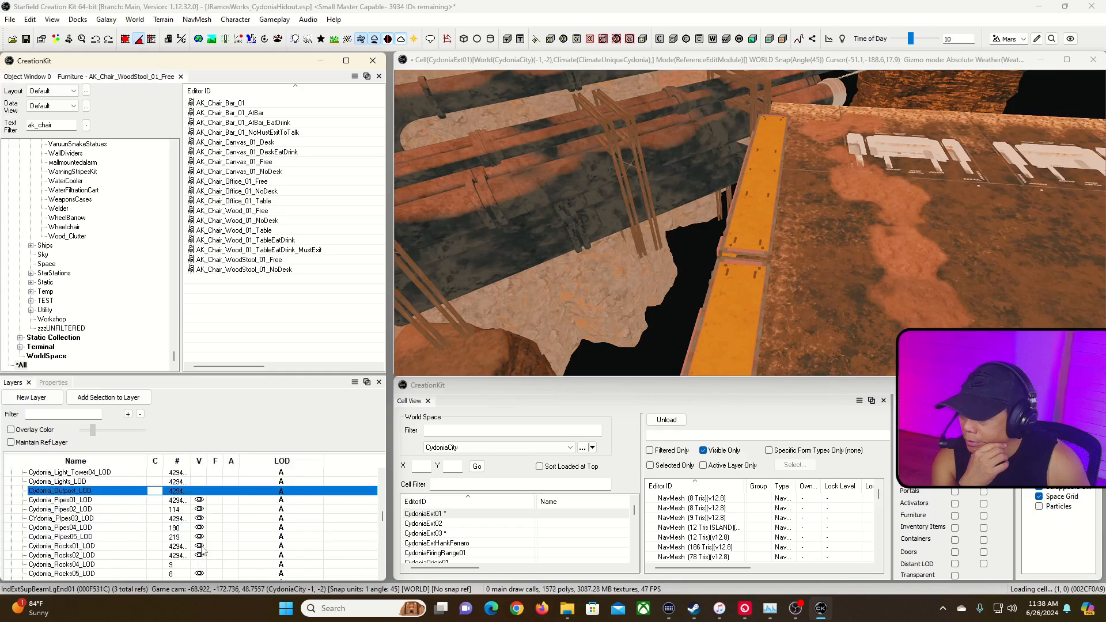
pyautogui.click(200, 501)
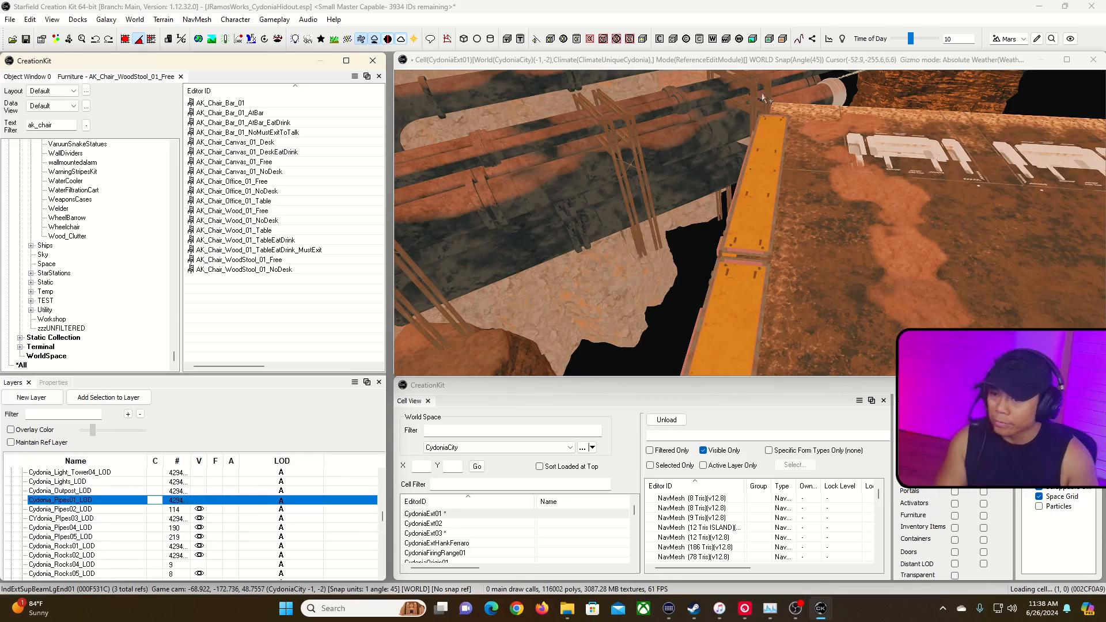
# Toggle the Cydonia_Landingpad_02_LOD and Cydonia_Landingpad_01_LOD layers in turn to check which platform objects each one contains.
pyautogui.click(779, 68)
pyautogui.press('`')
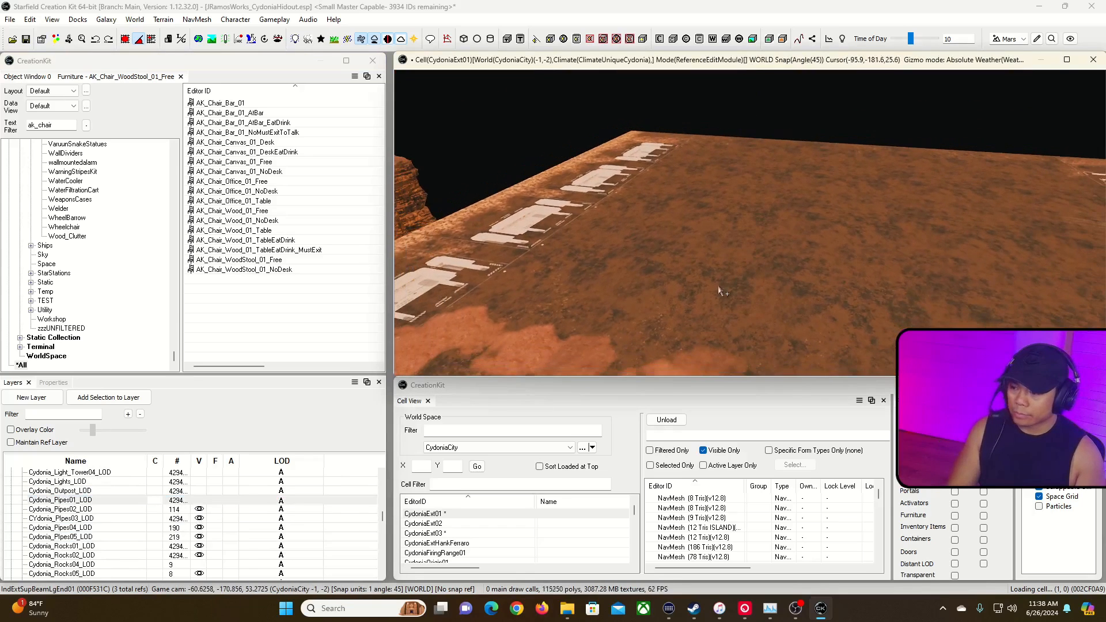
pyautogui.press('`')
pyautogui.scroll(1, 258, 498)
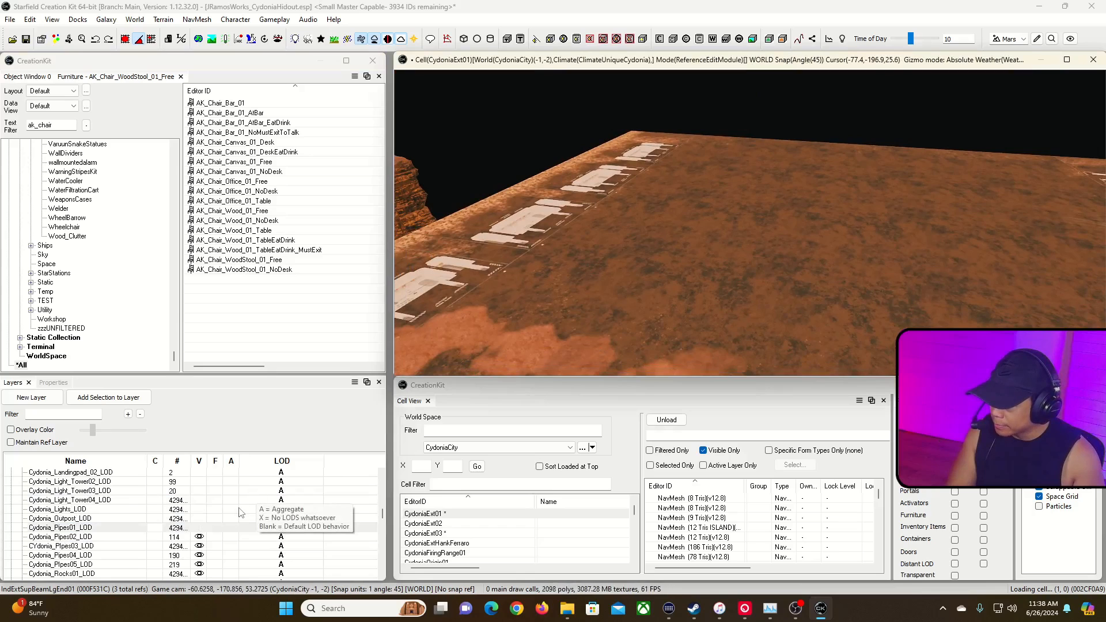
pyautogui.click(199, 473)
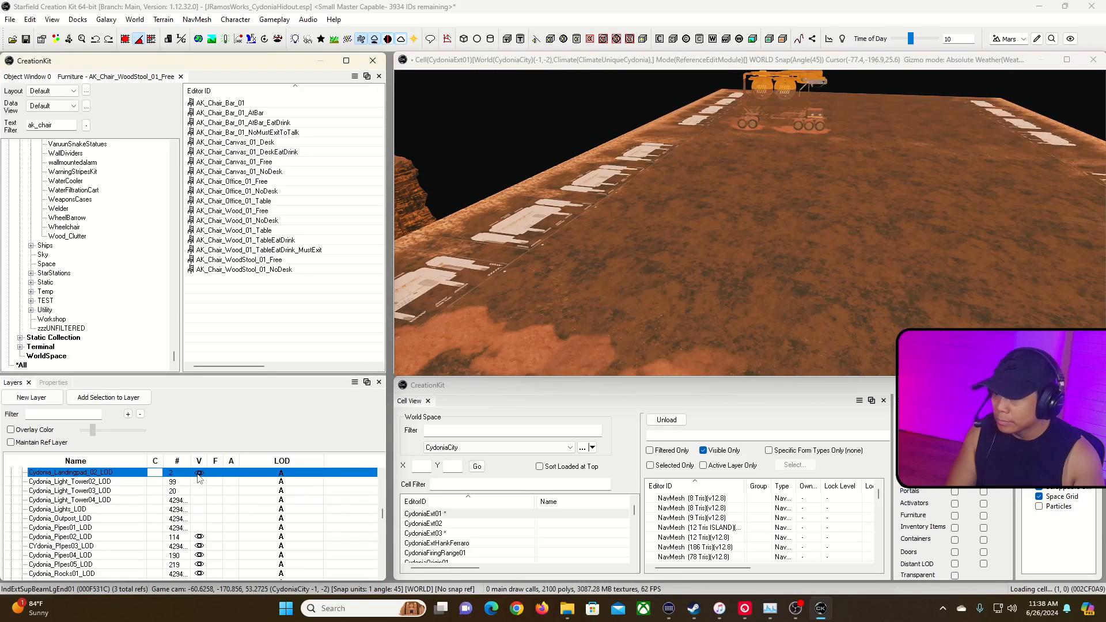
pyautogui.click(199, 473)
pyautogui.scroll(1, 210, 511)
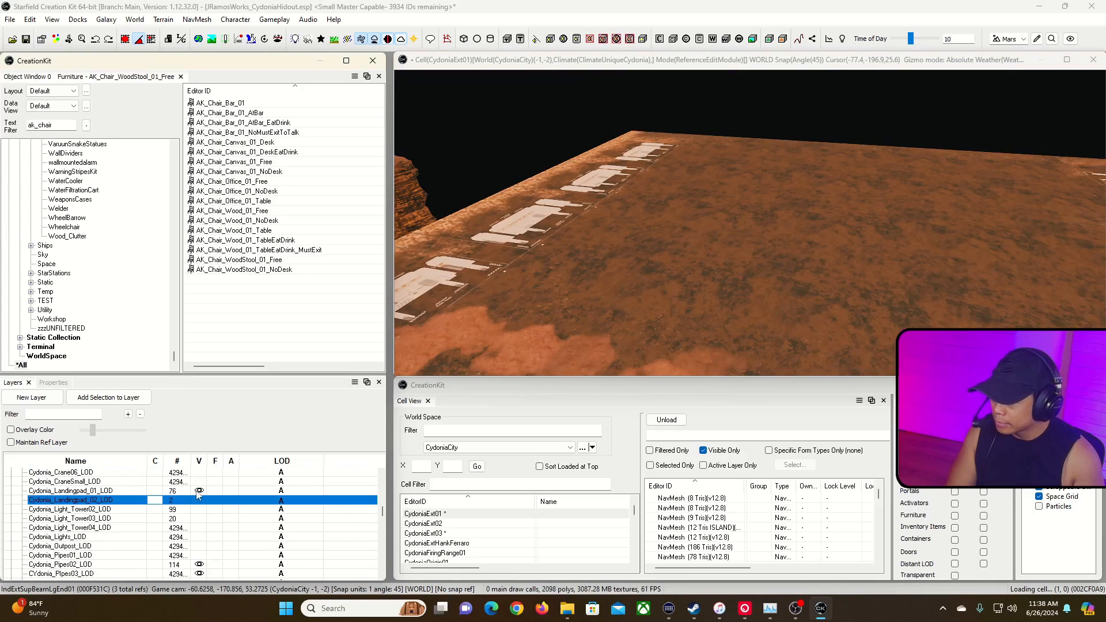
pyautogui.click(199, 490)
pyautogui.click(199, 490)
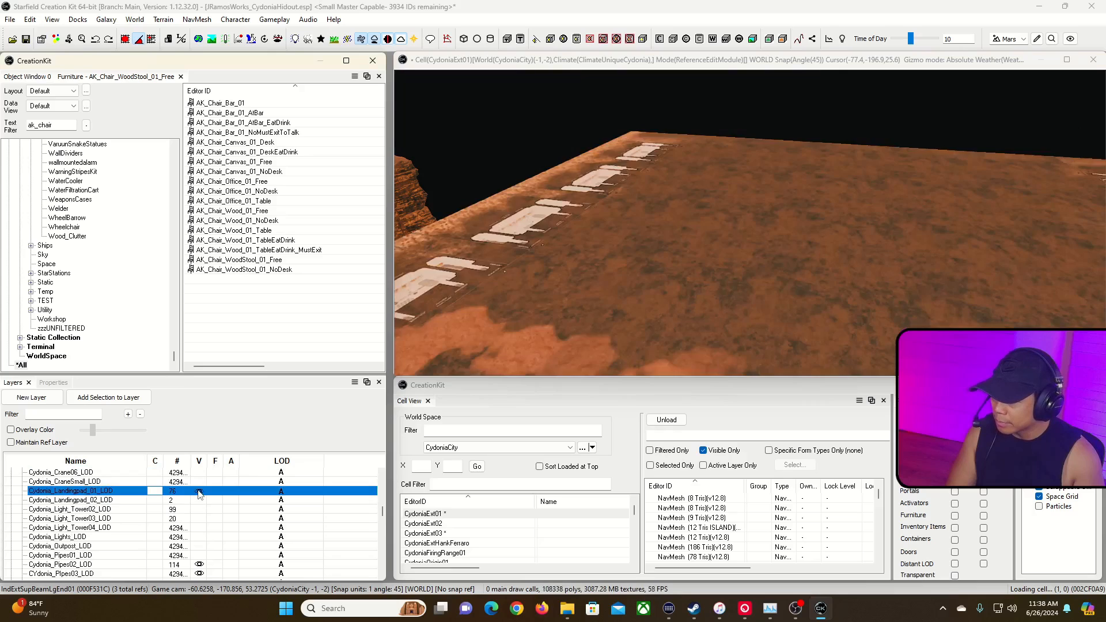
# Hide all layers other than Cydonia_Landingpad_01_LOD and inspect the objects still shown around the platform.
pyautogui.rightClick(344, 495)
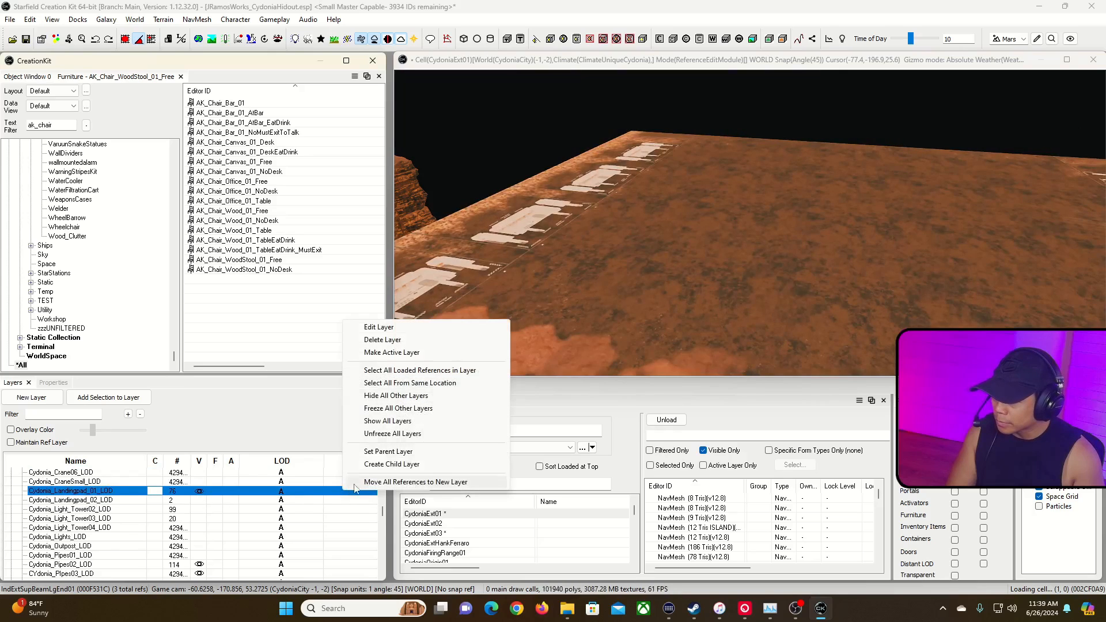
pyautogui.click(396, 395)
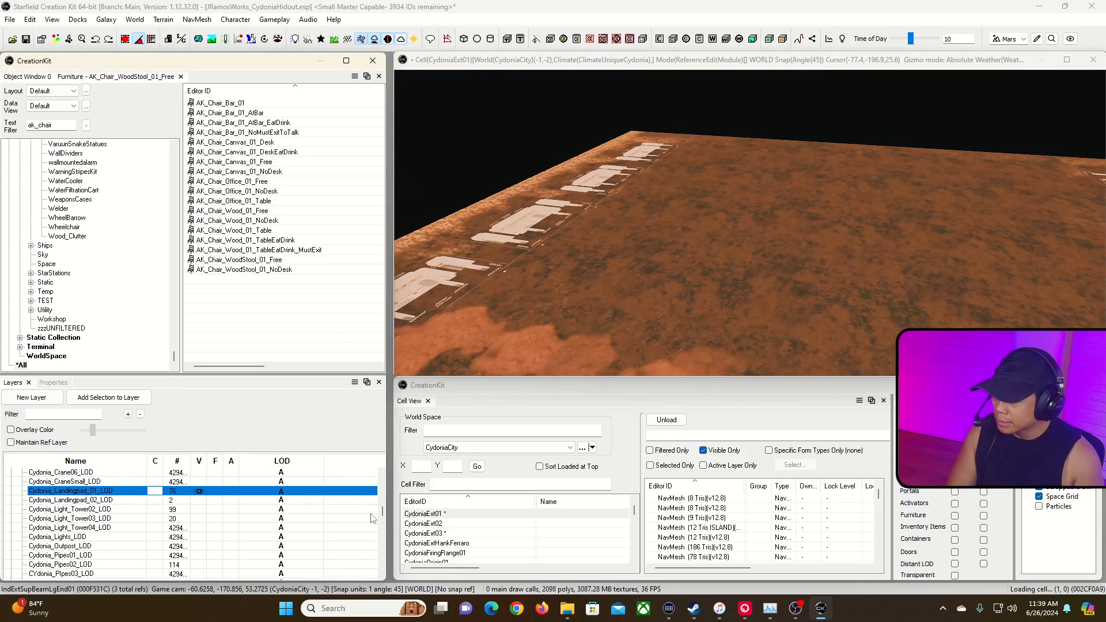
pyautogui.moveTo(510, 367); pyautogui.dragTo(595, 173, button='right')
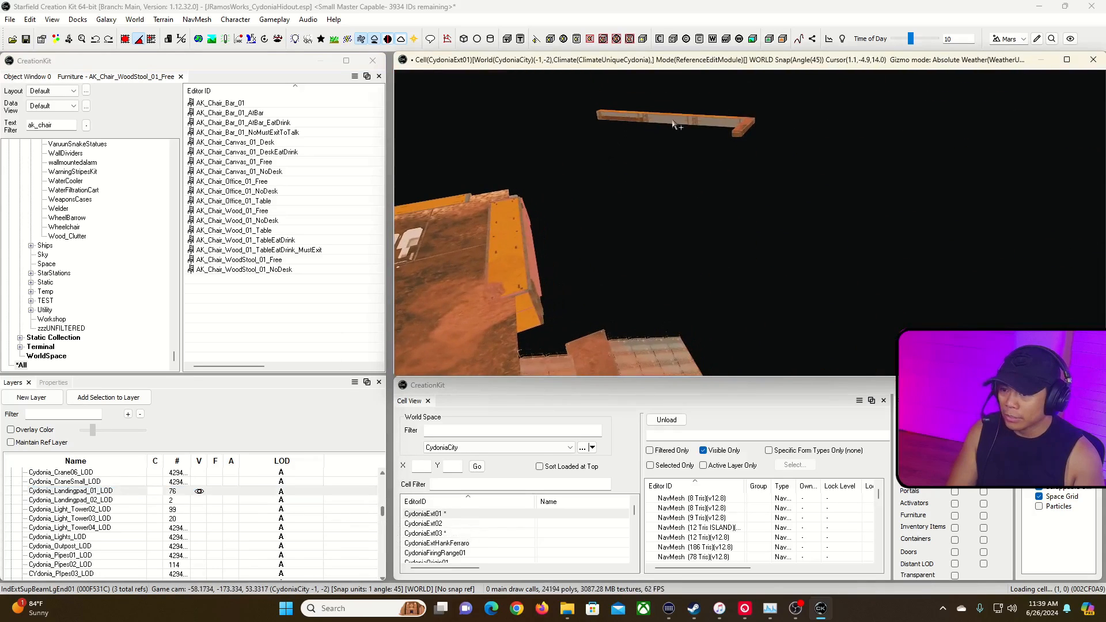
pyautogui.moveTo(684, 119); pyautogui.dragTo(630, 137, button='right')
pyautogui.press('w')
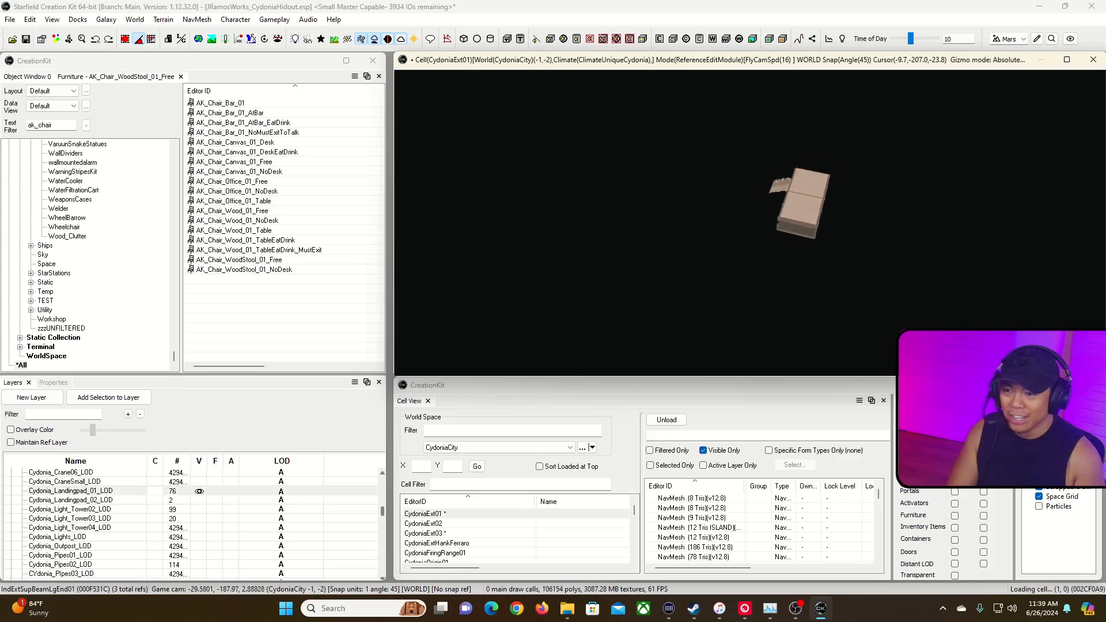
pyautogui.press('w')
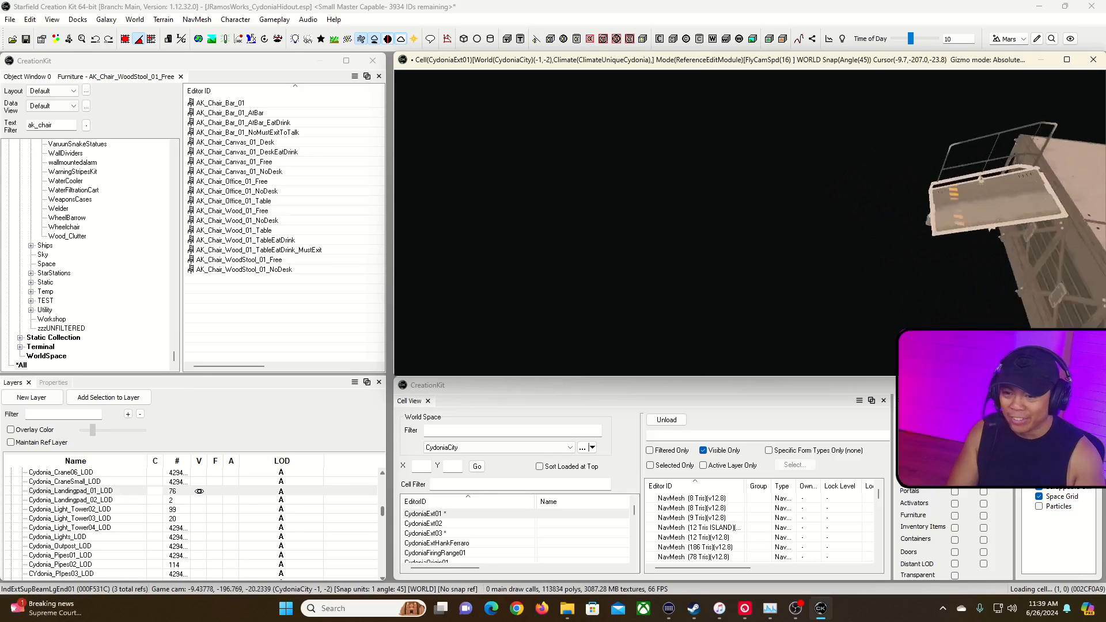
pyautogui.press('s')
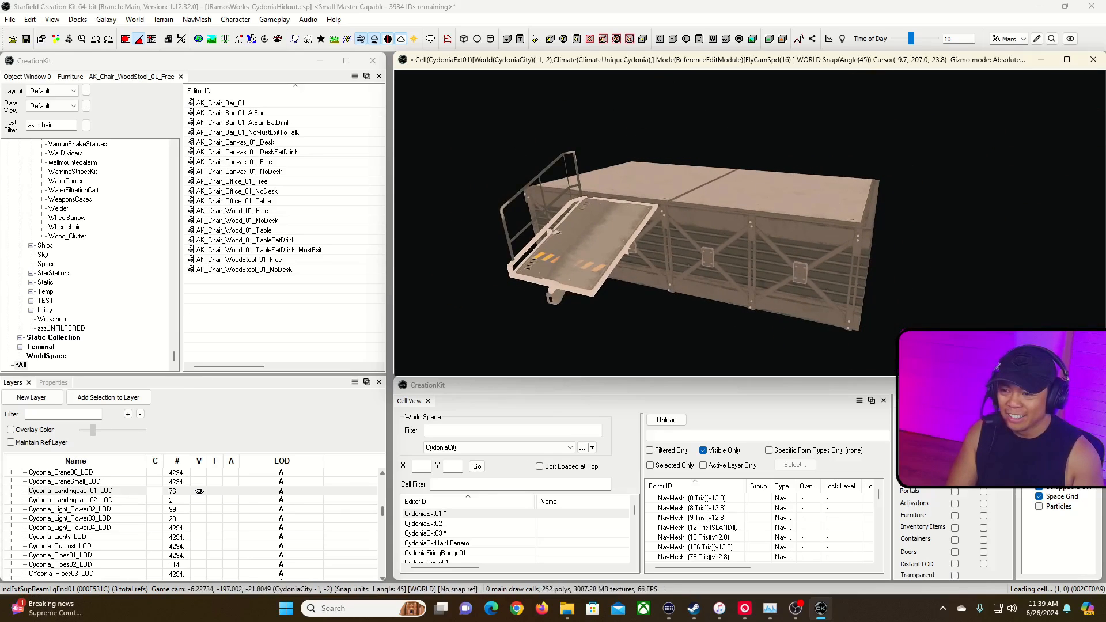
# Inspect the isolated Cydonia_Landingpad_01_LOD objects from below and along the platform's surface and orange edge.
pyautogui.press('w')
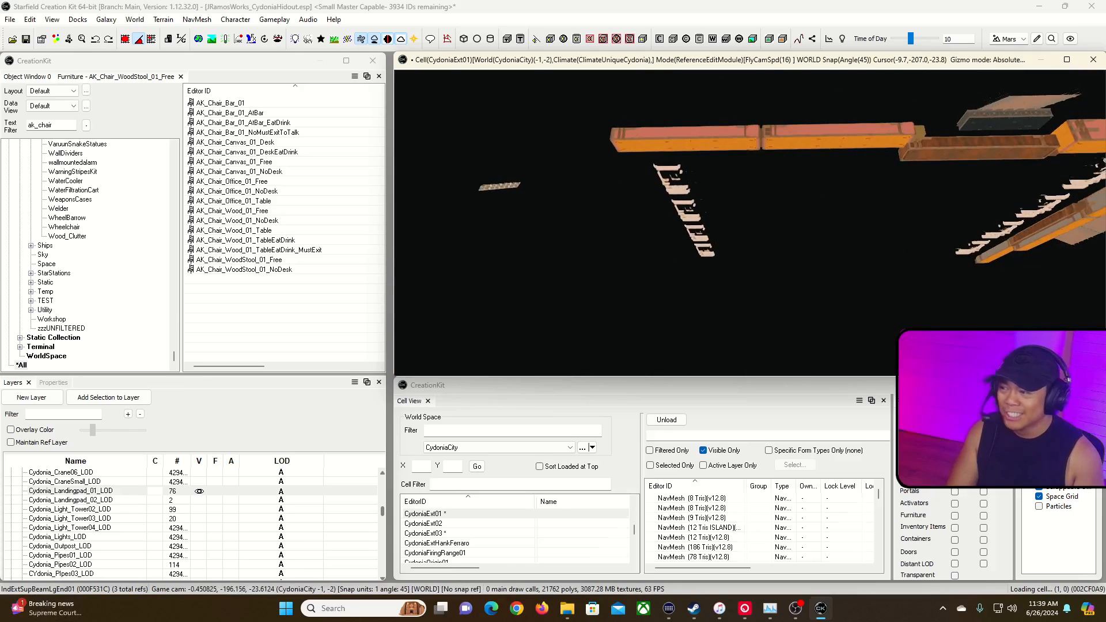
pyautogui.press('a')
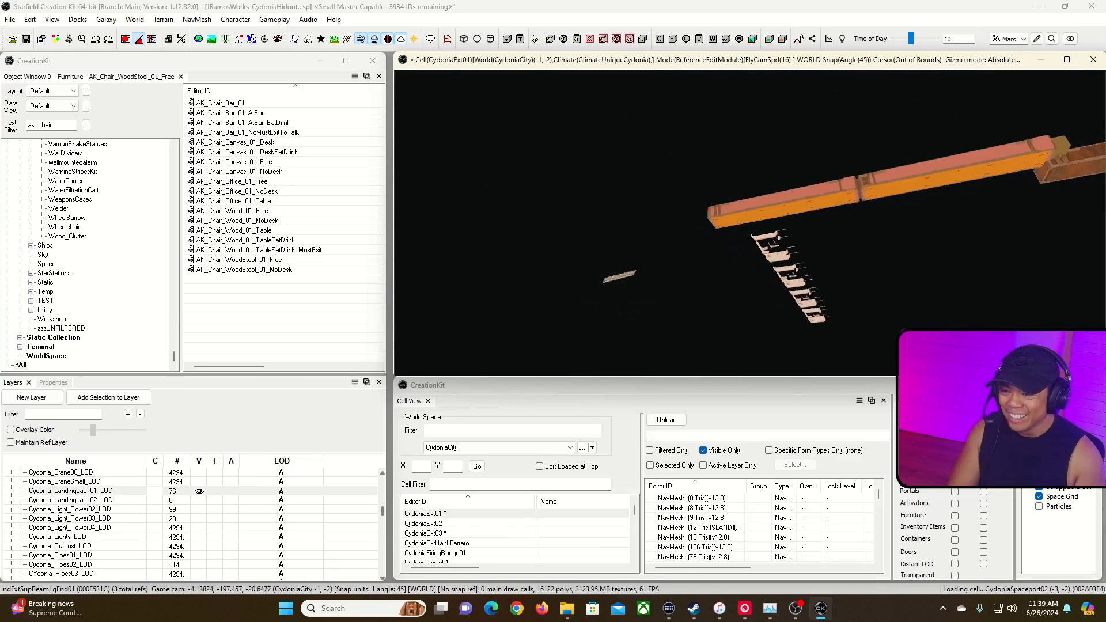
pyautogui.press('a')
pyautogui.press('a')
pyautogui.press('a')
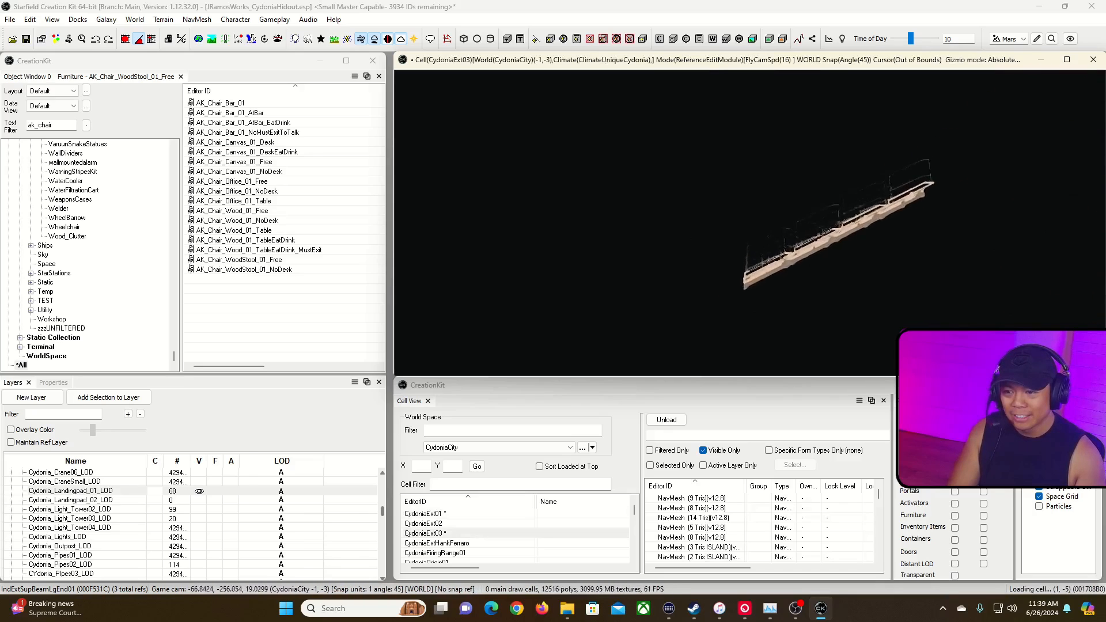
pyautogui.press('a')
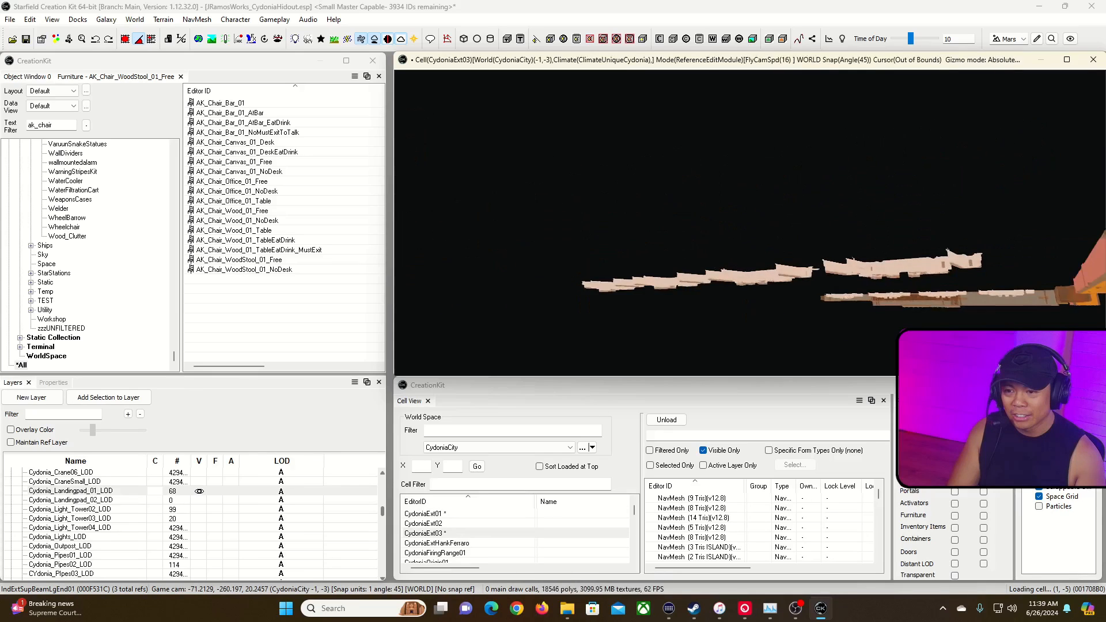
pyautogui.press('w')
pyautogui.press('w')
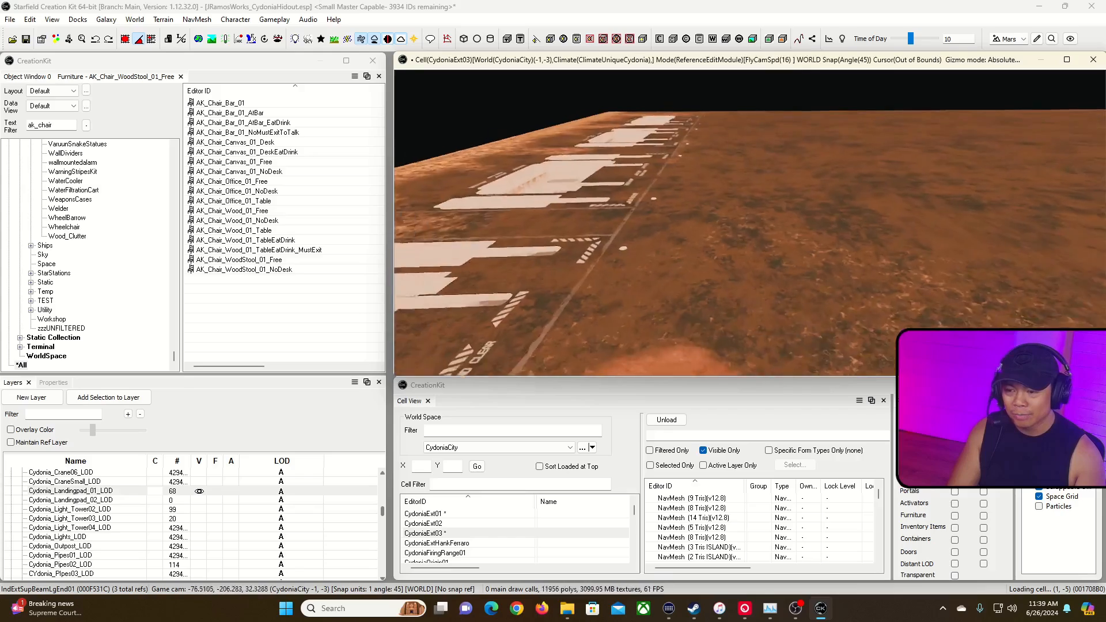
pyautogui.press('s')
pyautogui.moveTo(691, 144); pyautogui.dragTo(536, 149, button='right')
pyautogui.press('w')
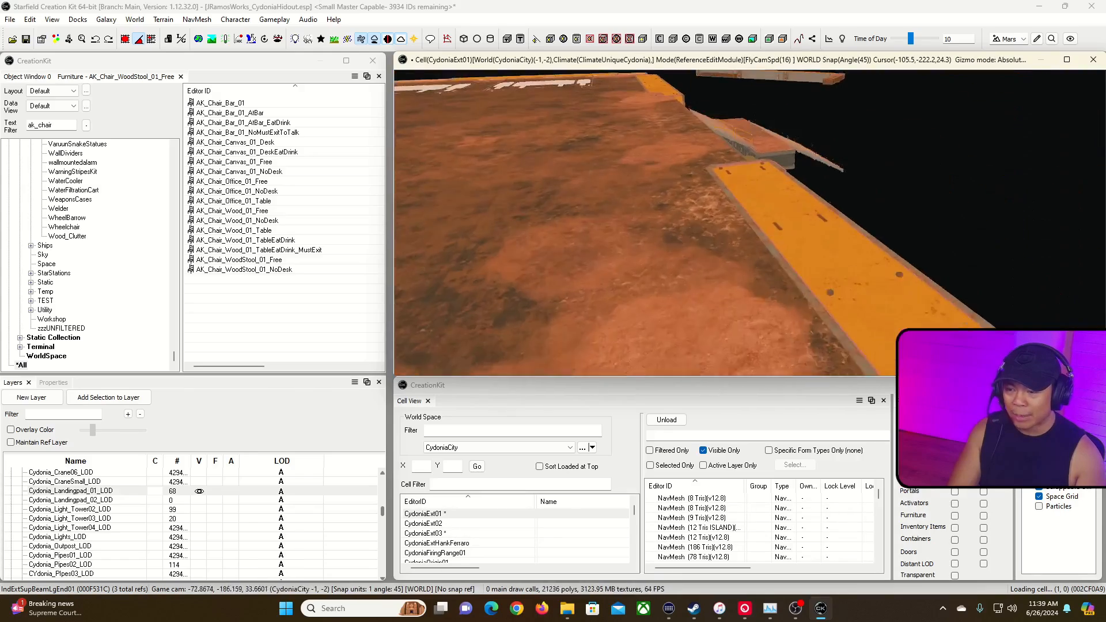
pyautogui.press('s')
pyautogui.press('w')
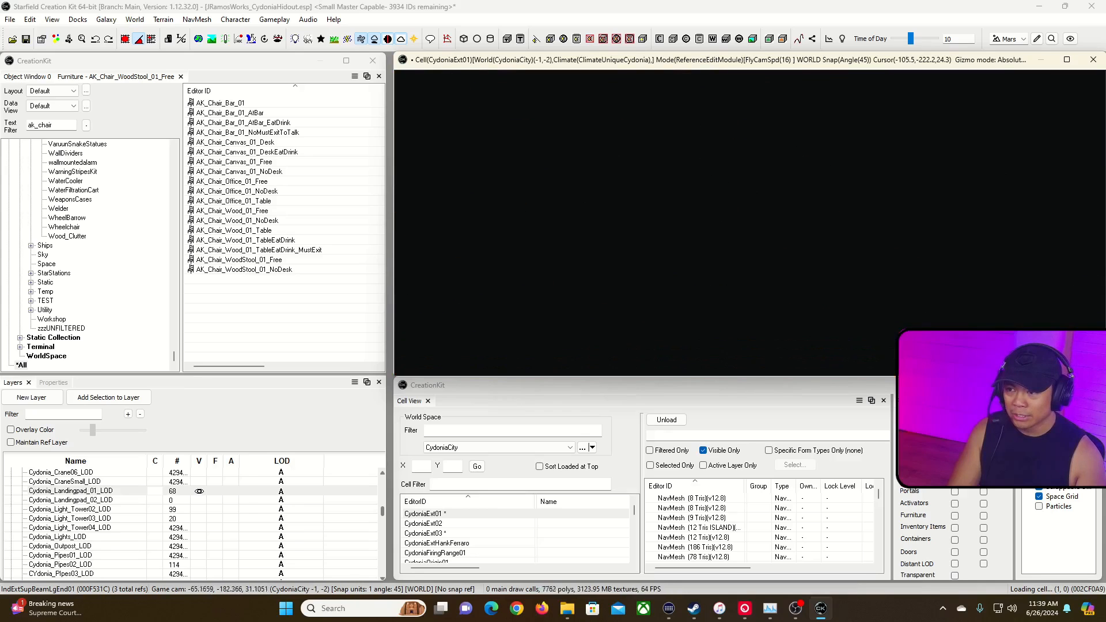
pyautogui.moveTo(679, 145); pyautogui.dragTo(675, 147, button='right')
pyautogui.press('s')
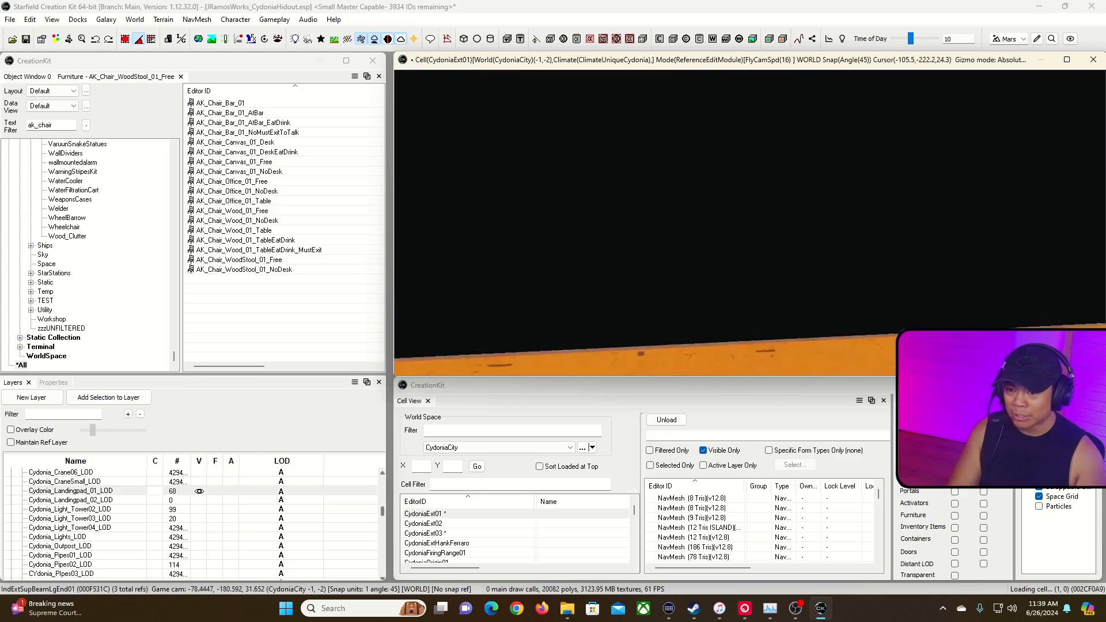
# Cross the cell boundary on the platform back and forth to check where CydoniaExt01 (-1,-2) meets Surface (-2,-2) in the cell list.
pyautogui.press('s')
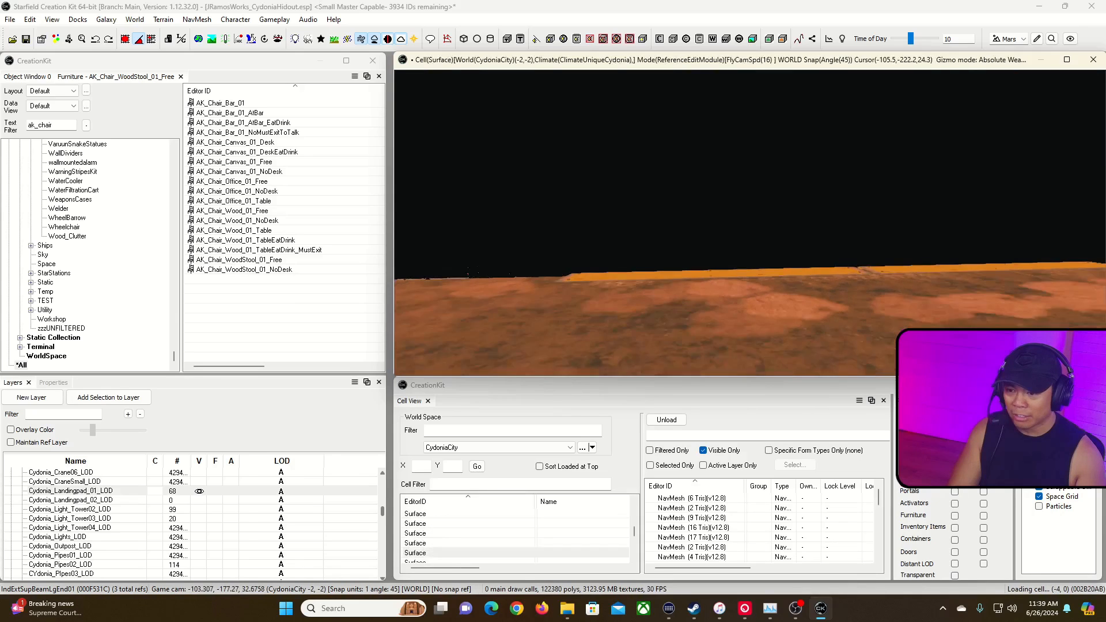
pyautogui.press('s')
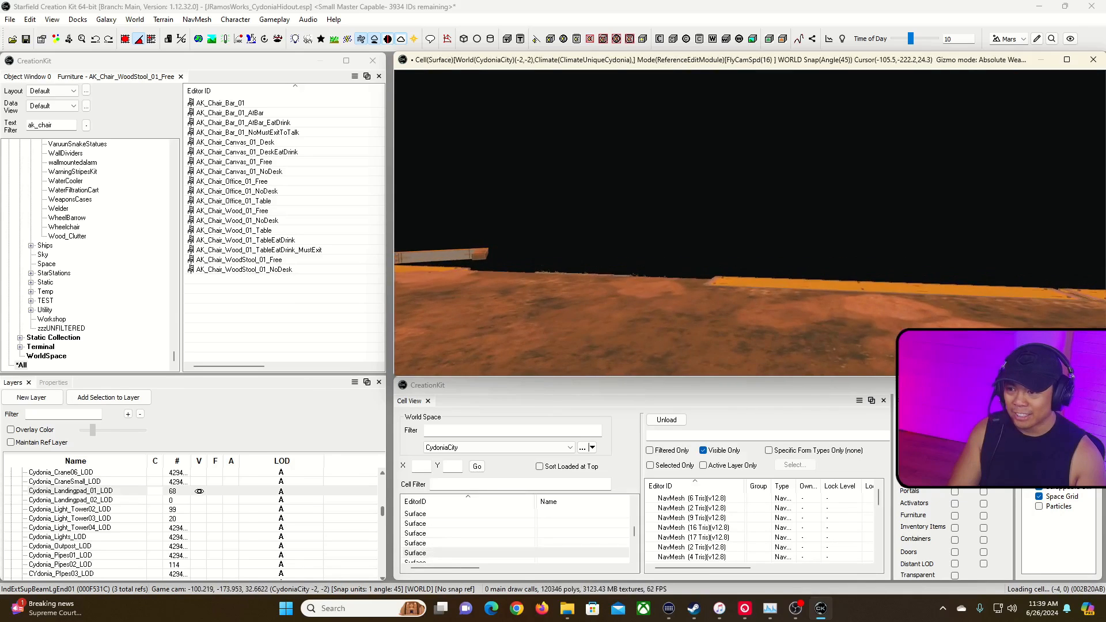
pyautogui.press('w')
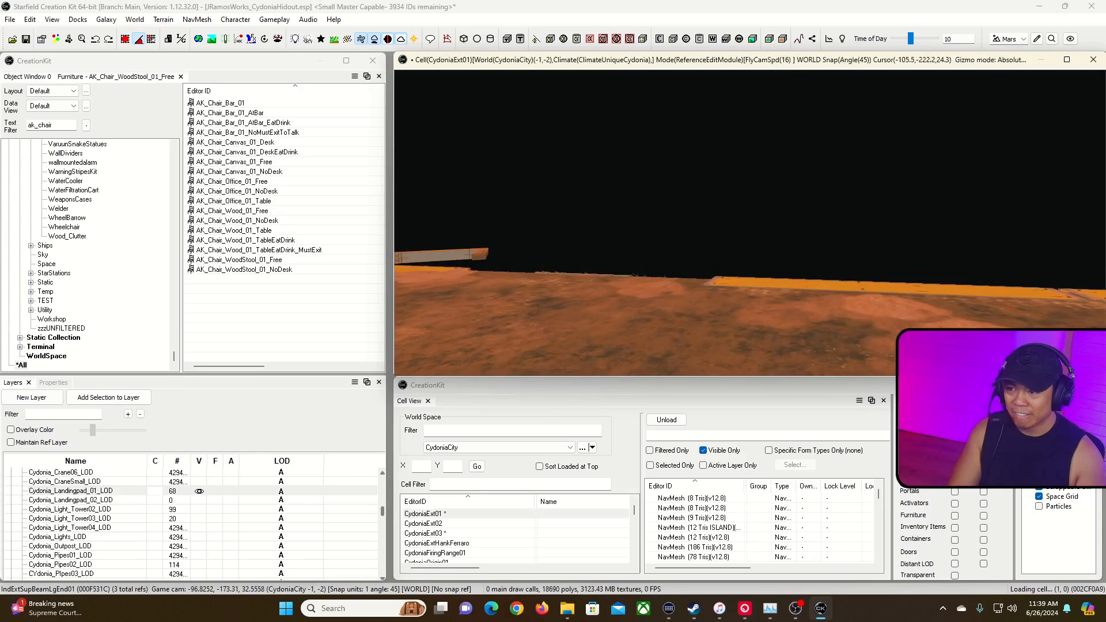
pyautogui.scroll(-3, 777, 64)
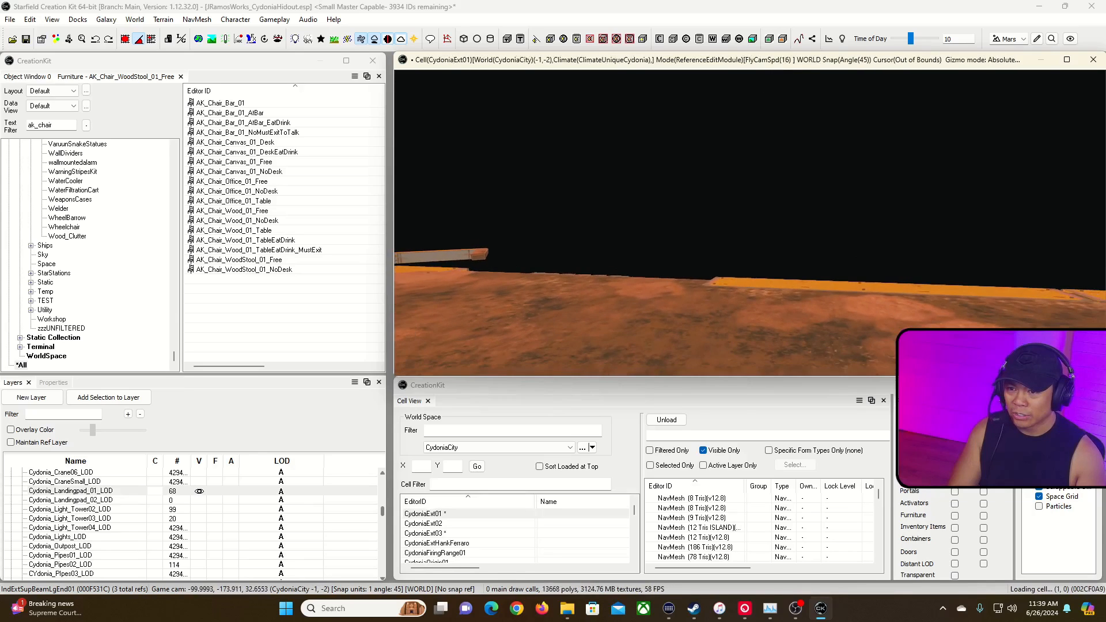
pyautogui.press('w')
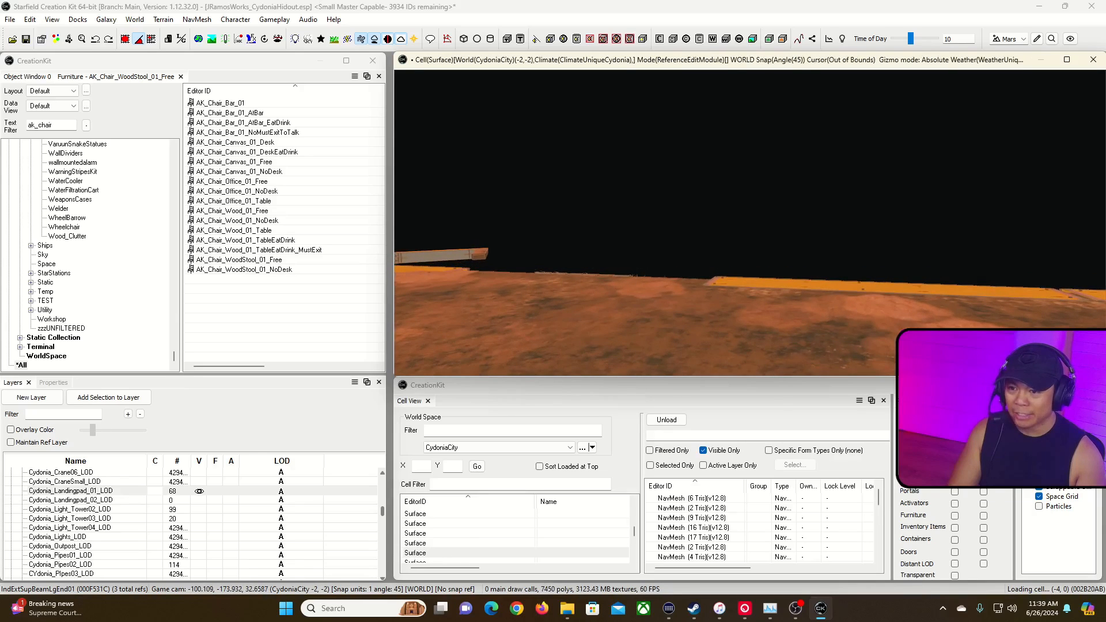
pyautogui.press('w')
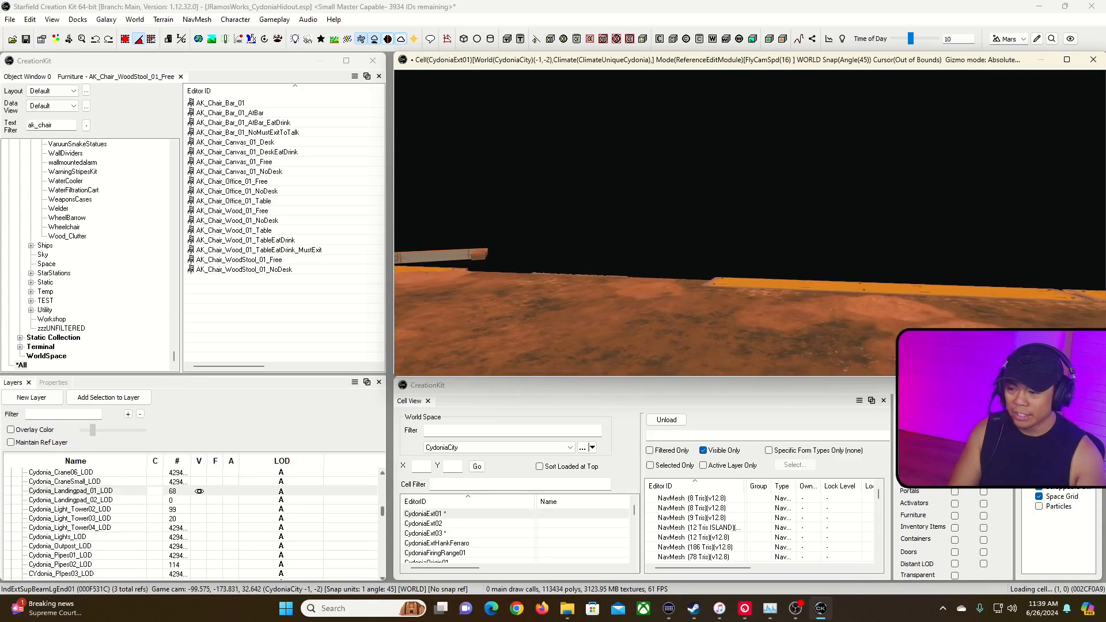
pyautogui.press('s')
pyautogui.moveTo(638, 525); pyautogui.dragTo(636, 499)
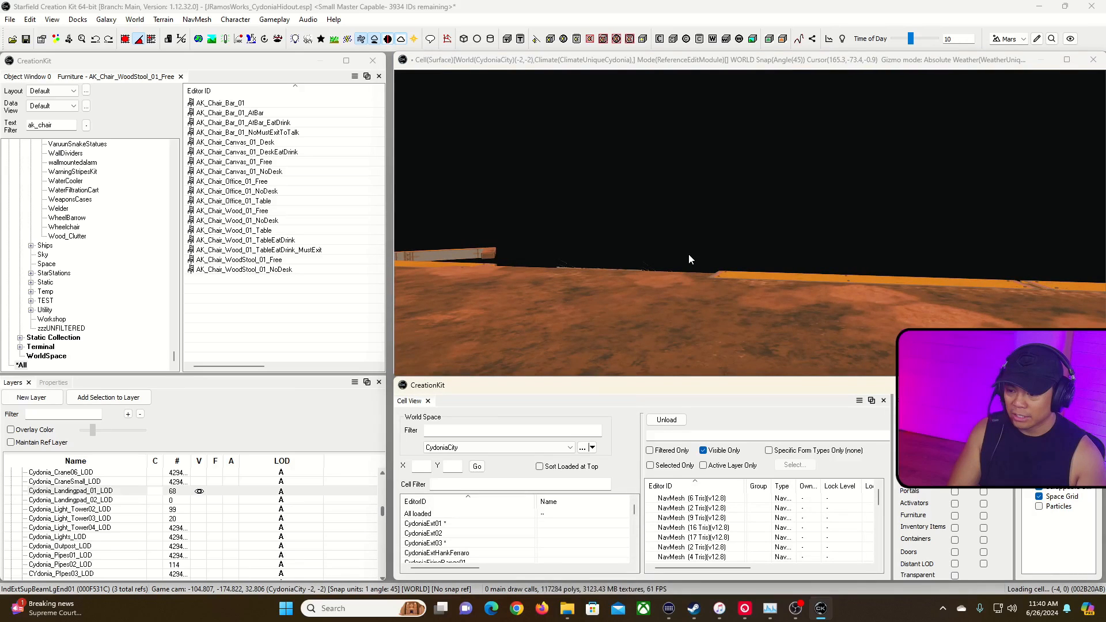
pyautogui.click(739, 65)
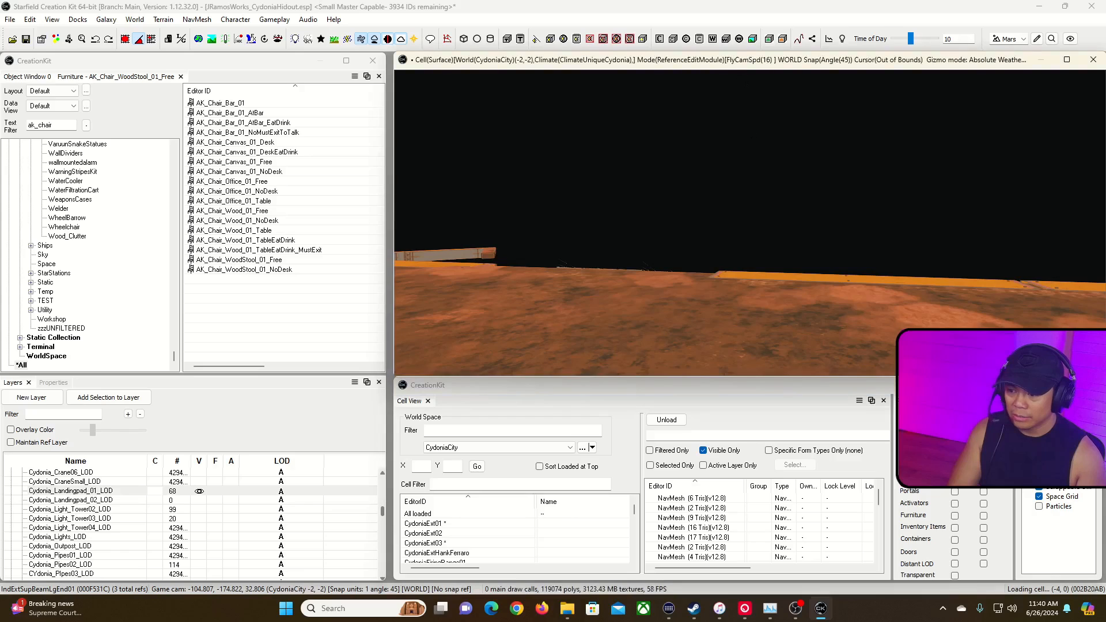
pyautogui.press('w')
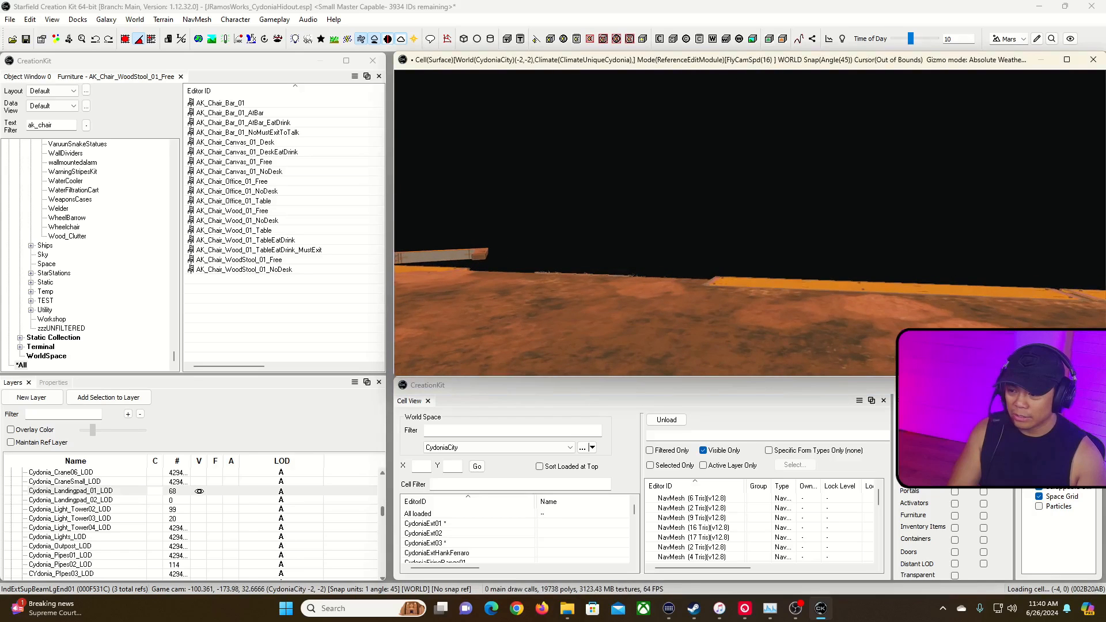
pyautogui.press('w')
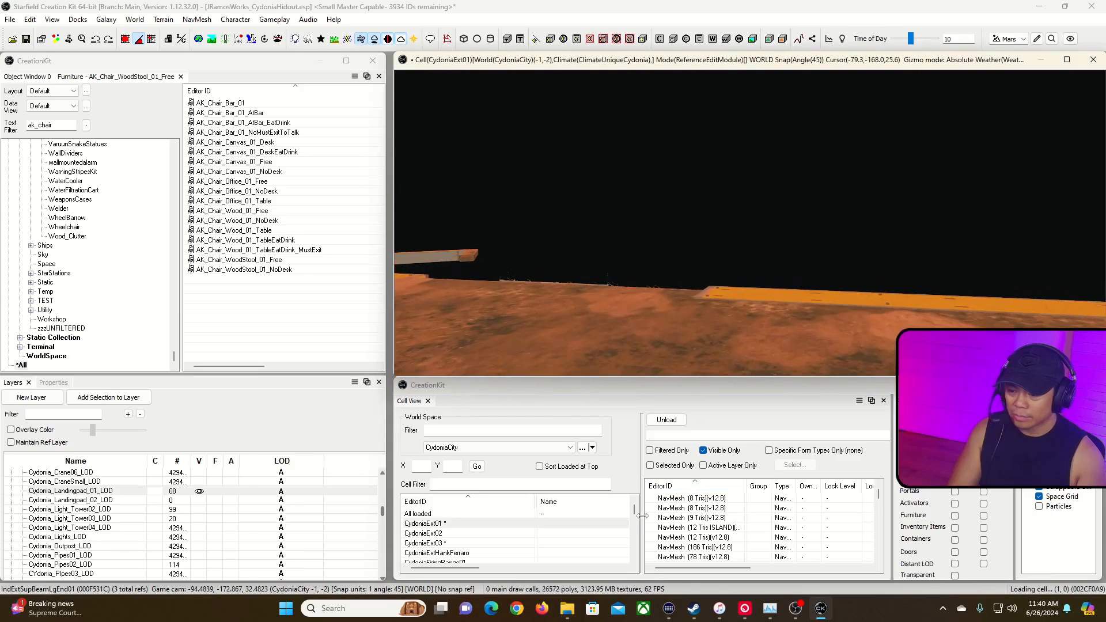
pyautogui.scroll(-5, 636, 515)
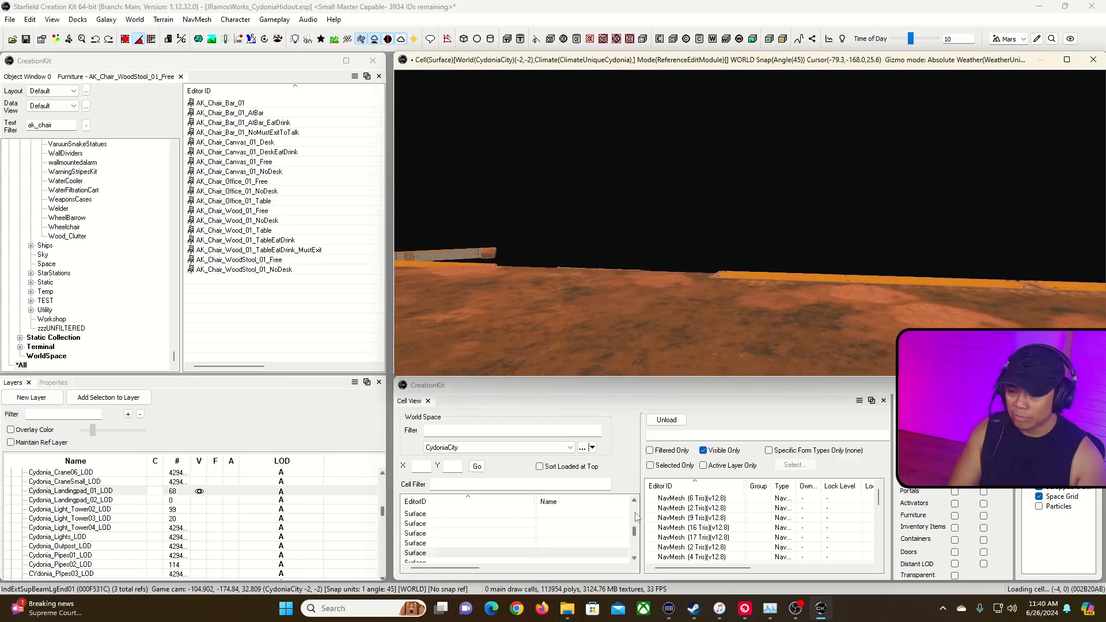
pyautogui.moveTo(636, 532); pyautogui.dragTo(641, 491)
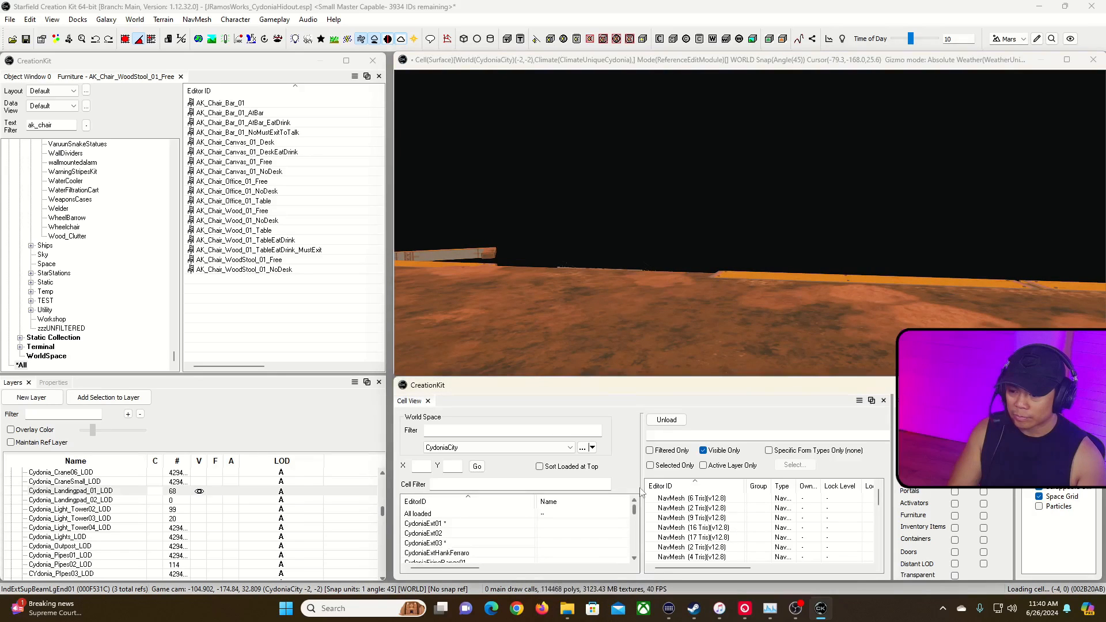
pyautogui.rightClick(723, 87)
pyautogui.press('w')
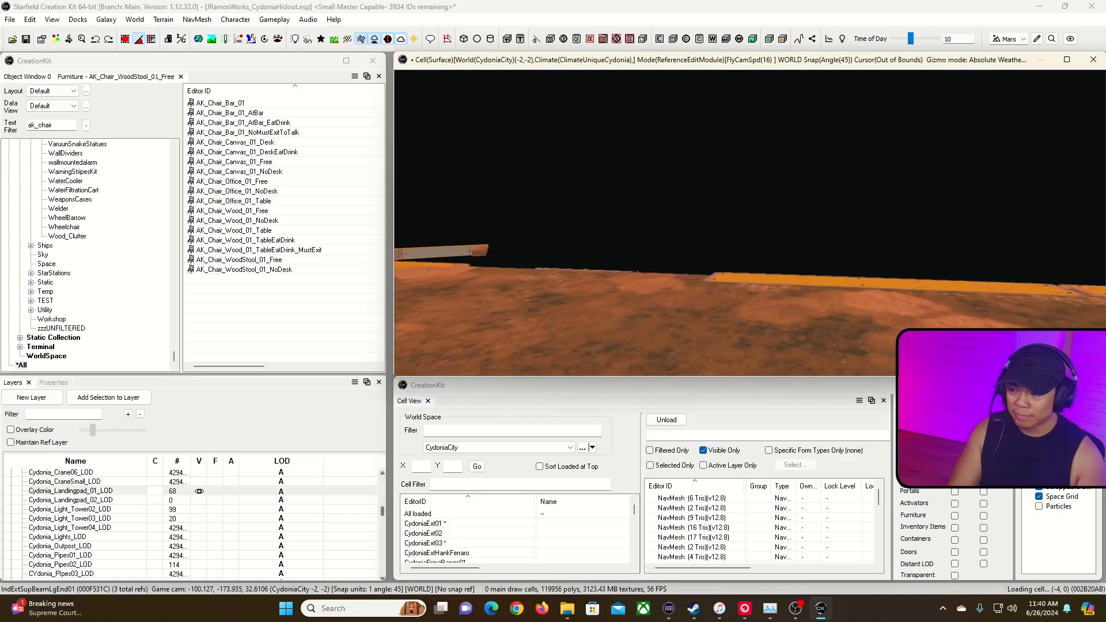
# Collapse the Cydonia_LOD layer group and make the Cydonia_Hideout layer visible on the landing pad.
pyautogui.moveTo(850, 184); pyautogui.dragTo(946, 192, button='right')
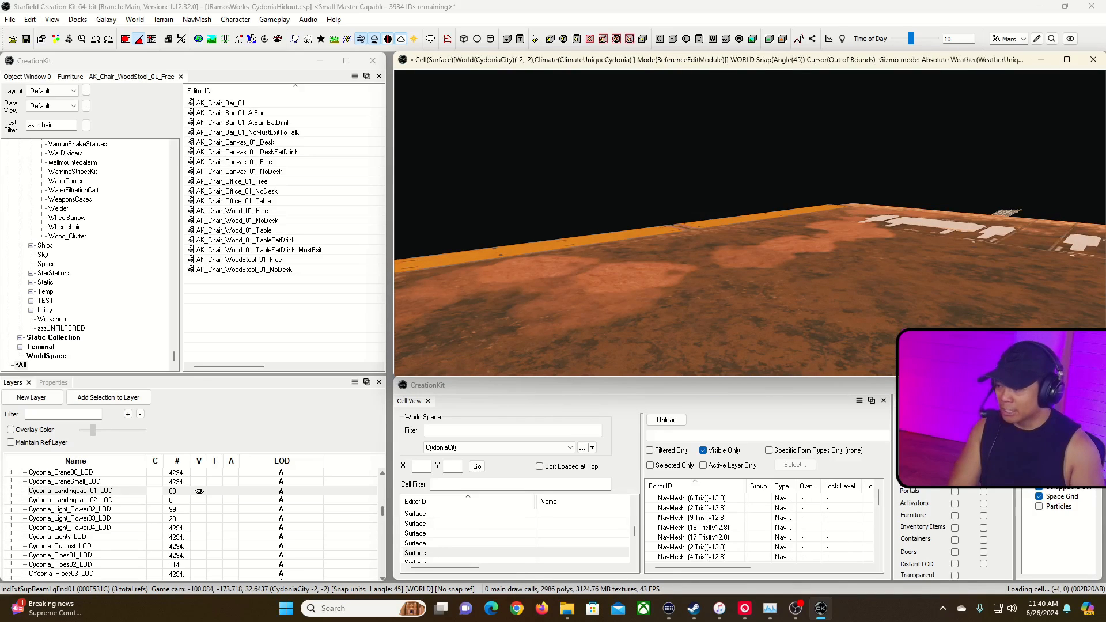
pyautogui.moveTo(655, 168); pyautogui.dragTo(659, 168, button='middle')
pyautogui.moveTo(382, 518); pyautogui.dragTo(386, 496)
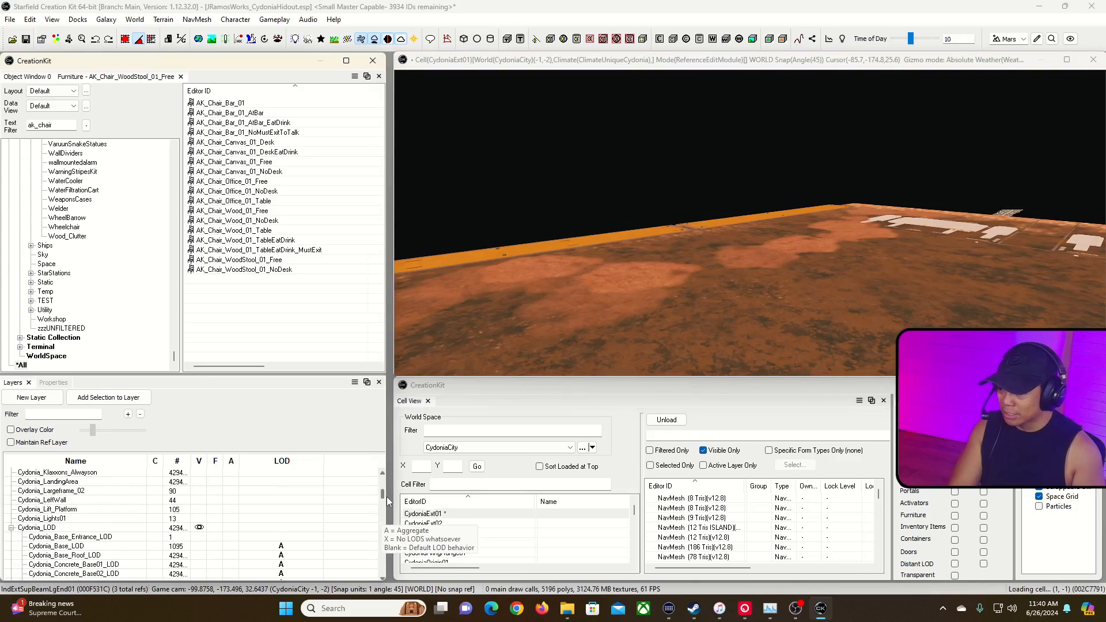
pyautogui.click(11, 528)
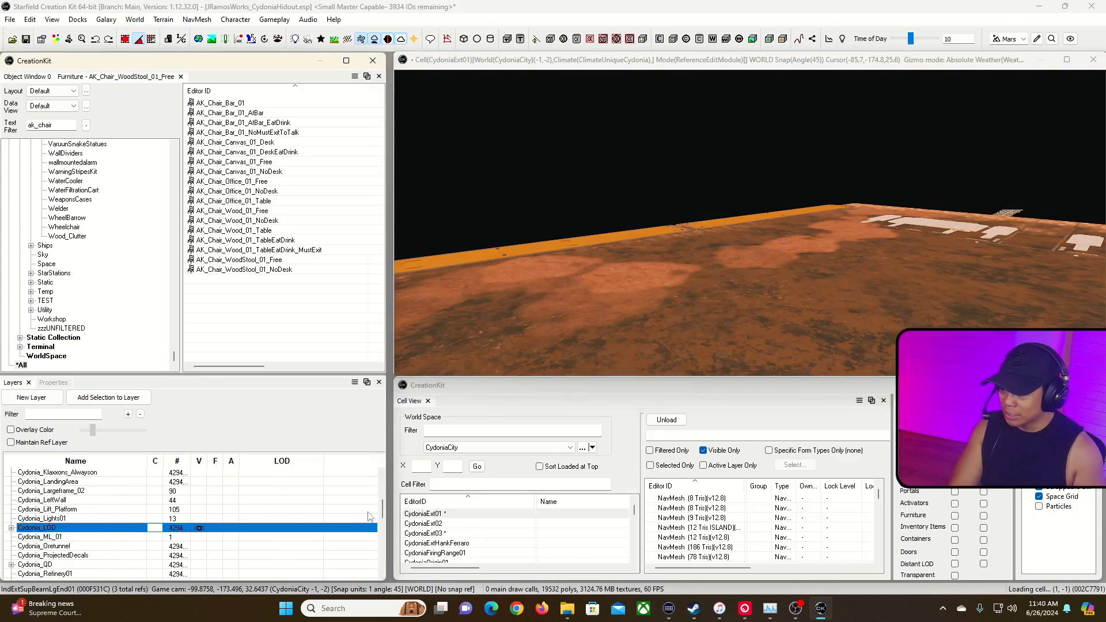
pyautogui.moveTo(384, 516); pyautogui.dragTo(382, 498)
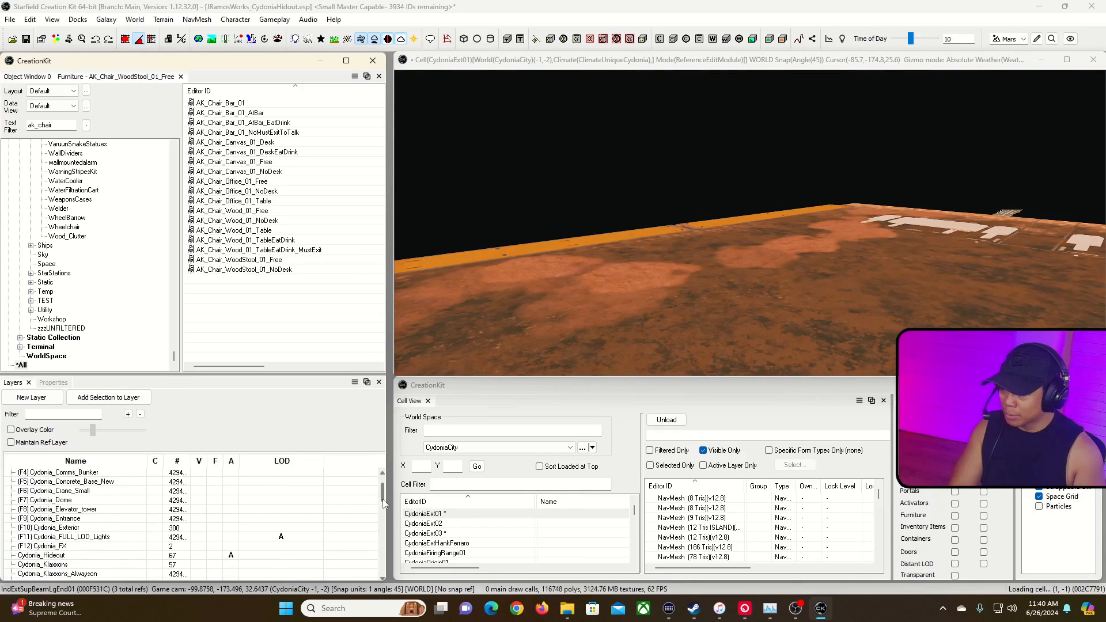
pyautogui.click(199, 555)
pyautogui.click(707, 69)
# Examine the placement of the Cydonia_Hideout containers, crates and forklift on the platform from several sides and from above.
pyautogui.press('`')
pyautogui.press('s')
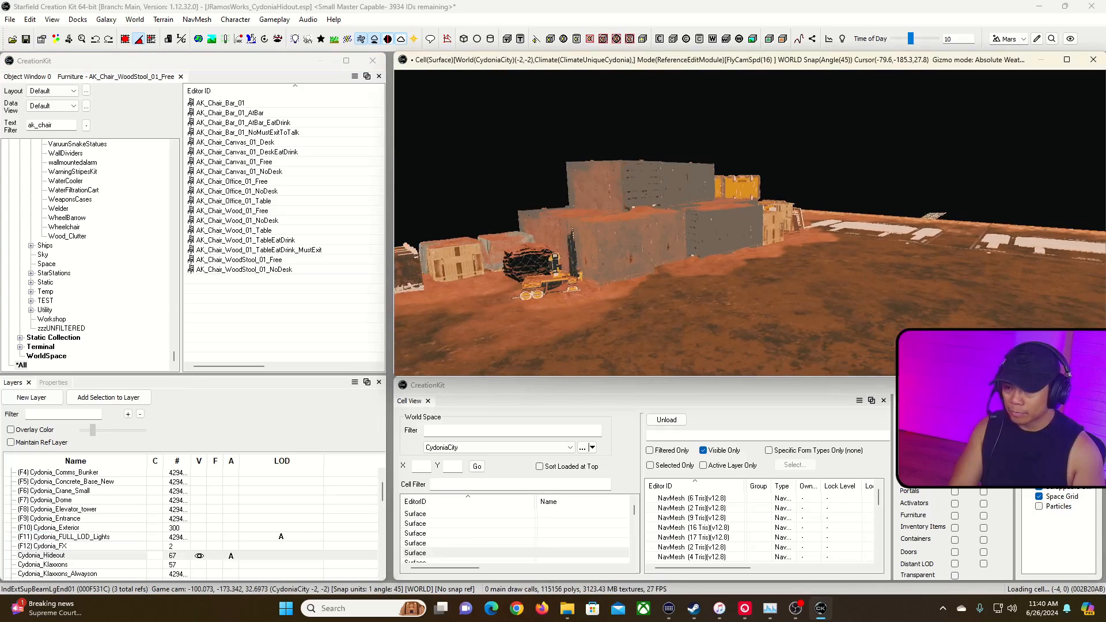
pyautogui.press('s')
pyautogui.press('`')
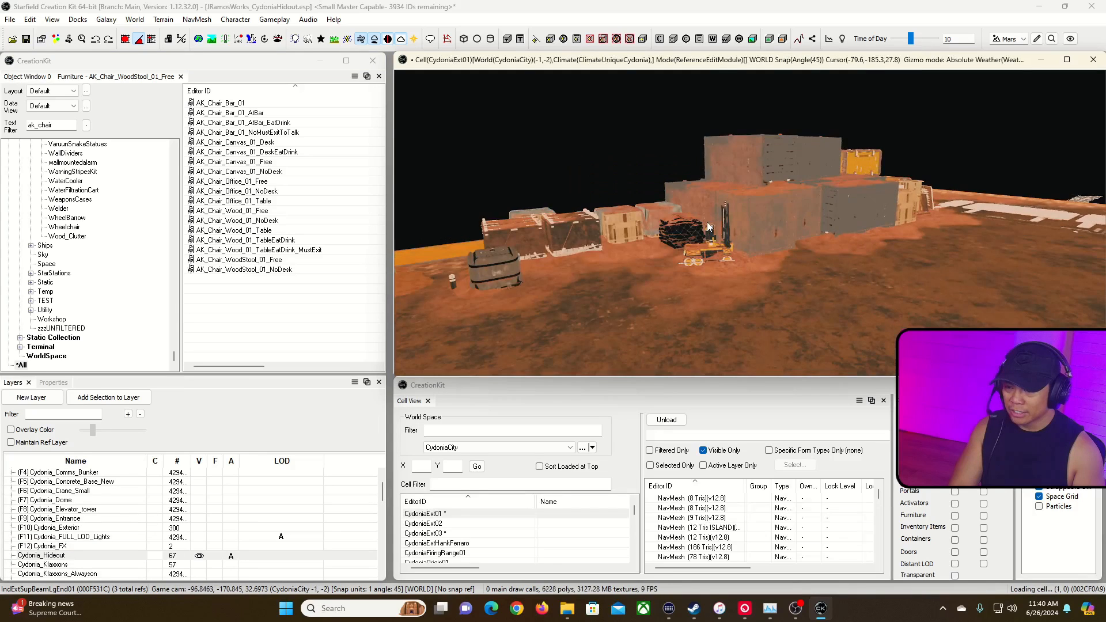
pyautogui.press('w')
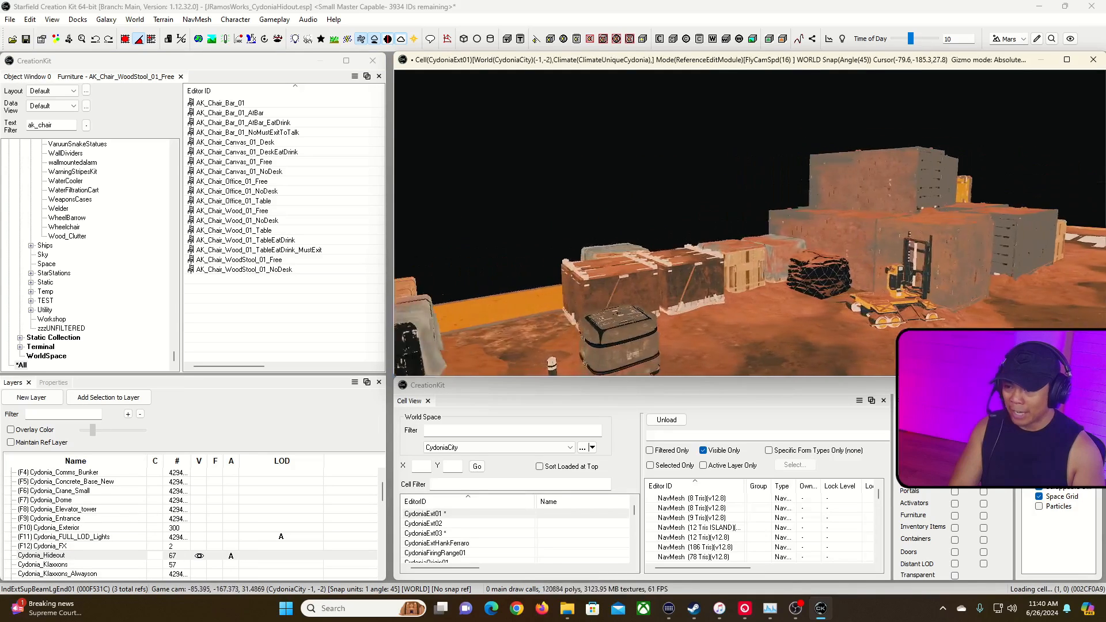
pyautogui.press('w')
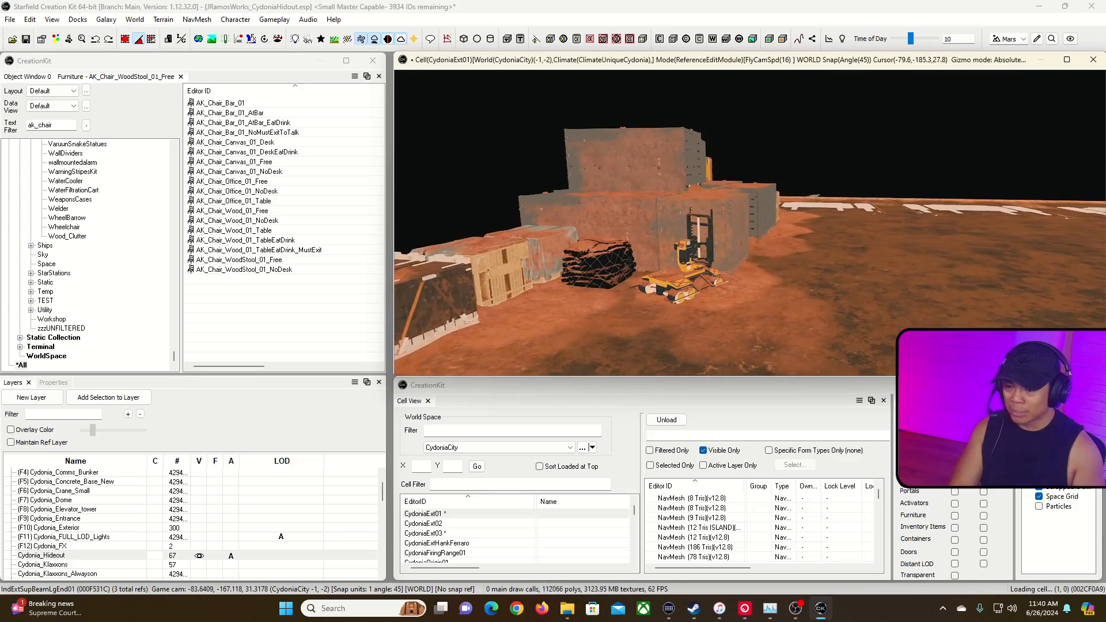
pyautogui.press('e')
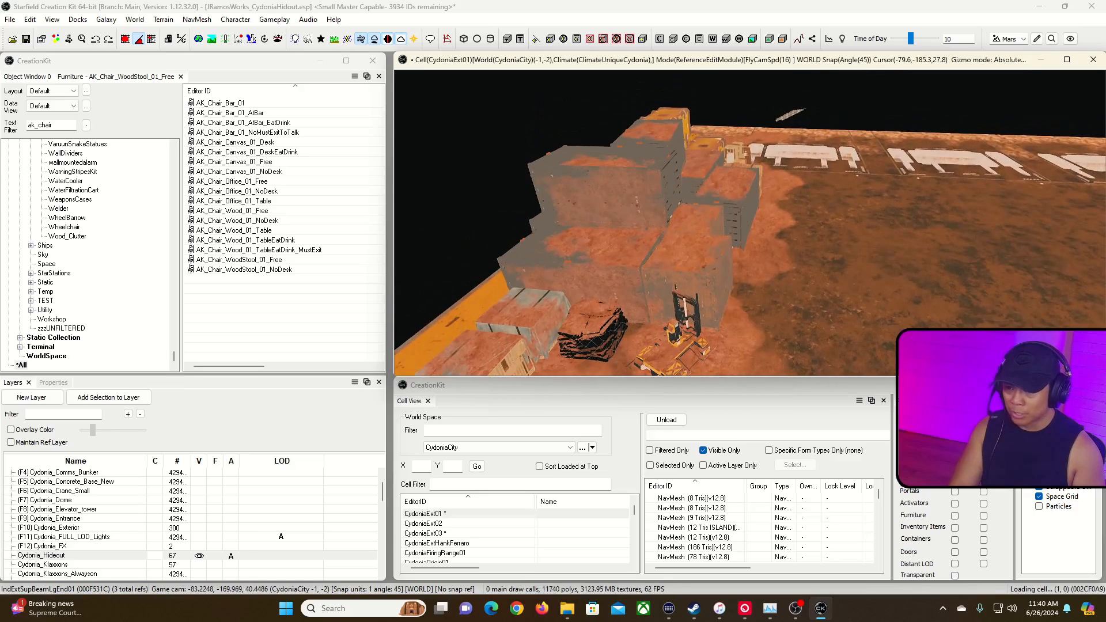
pyautogui.press('d')
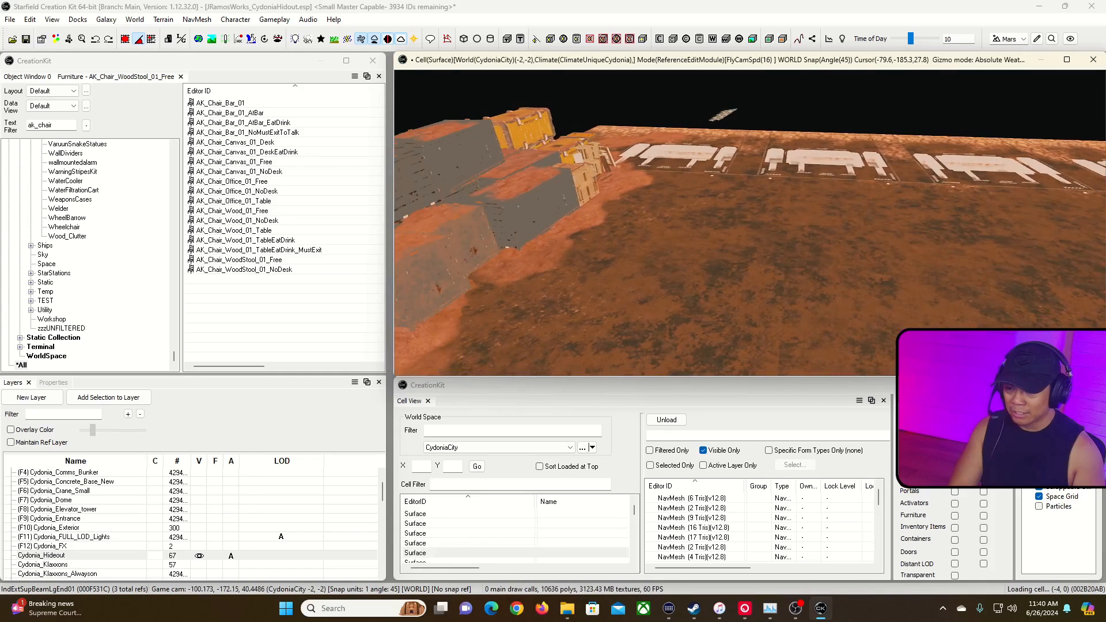
pyautogui.press('a')
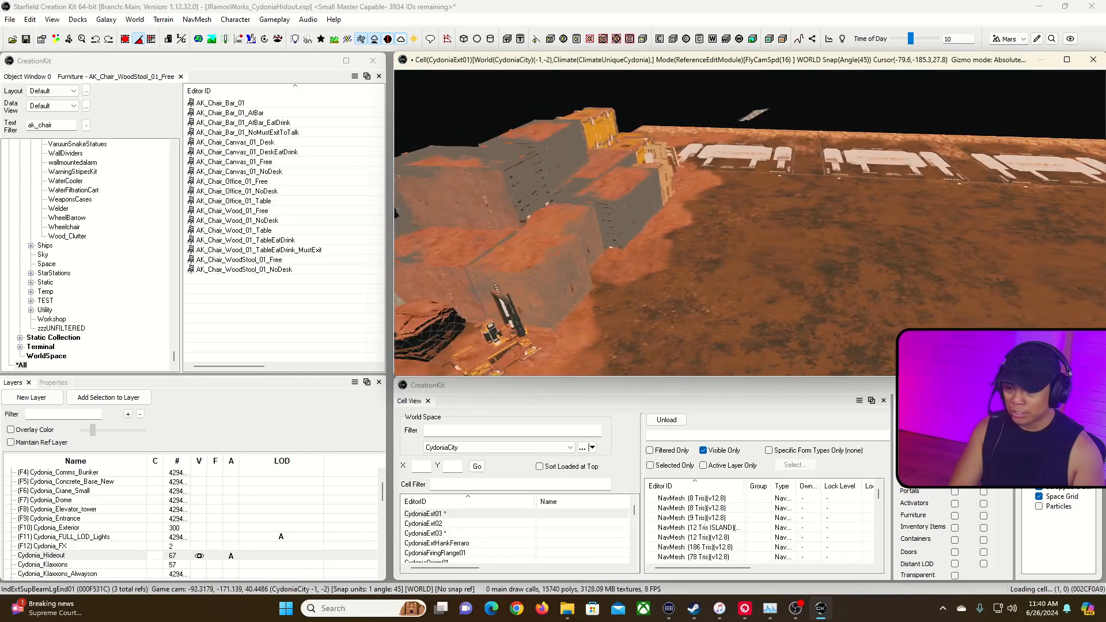
pyautogui.press('s')
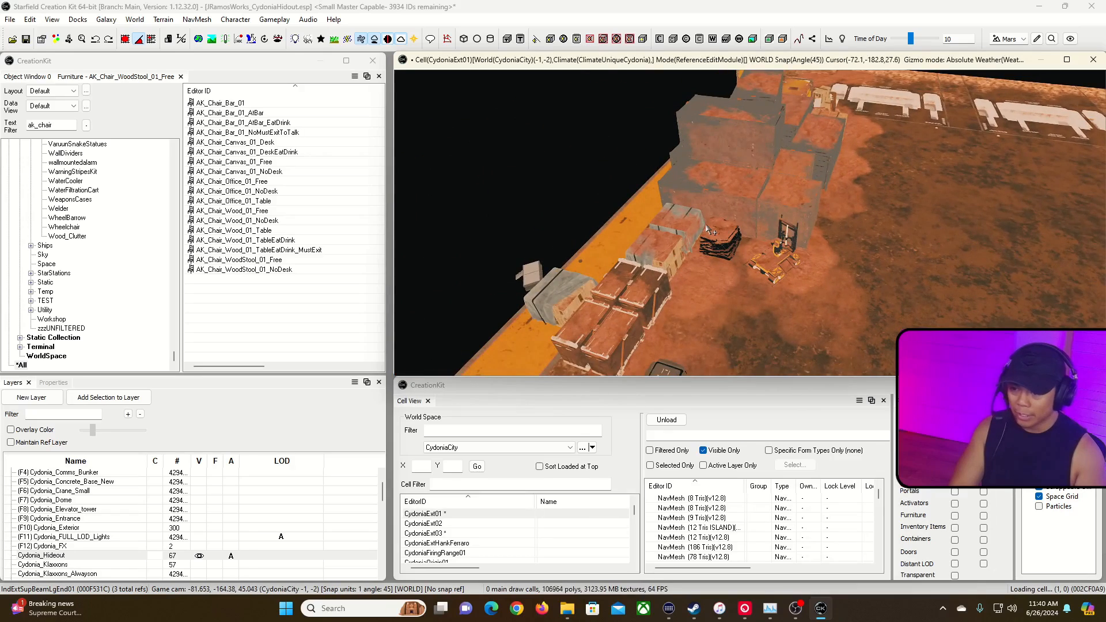
pyautogui.press('a')
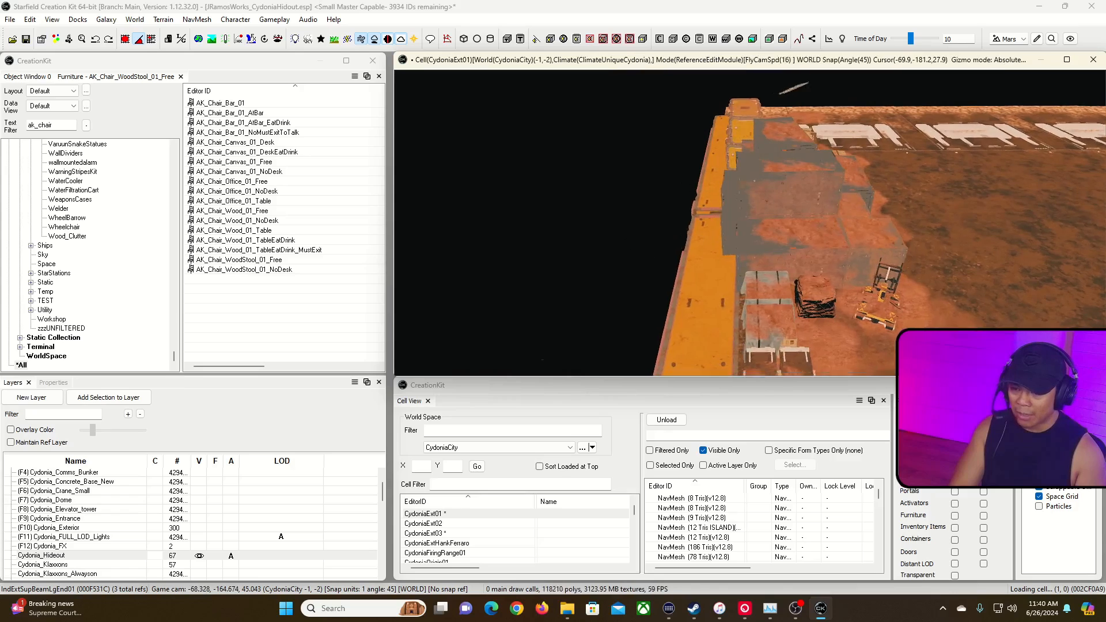
# Turn on grid snapping and shift the large container behind the crate stacks sideways onto the yellow perimeter wall.
pyautogui.moveTo(900, 208); pyautogui.dragTo(968, 270, button='right')
pyautogui.press('s')
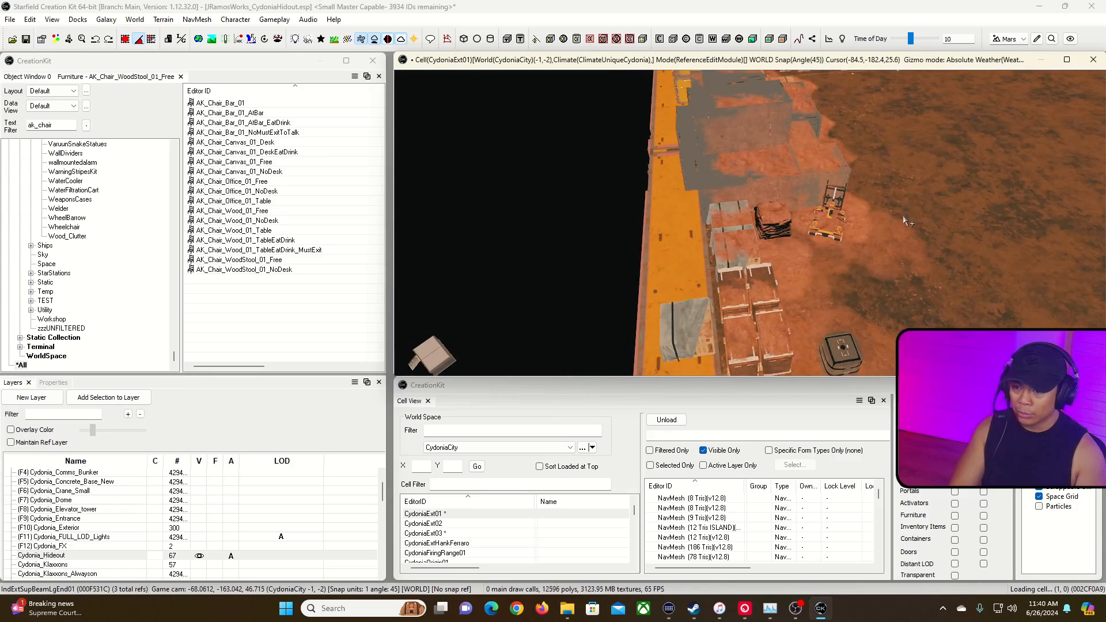
pyautogui.click(780, 178)
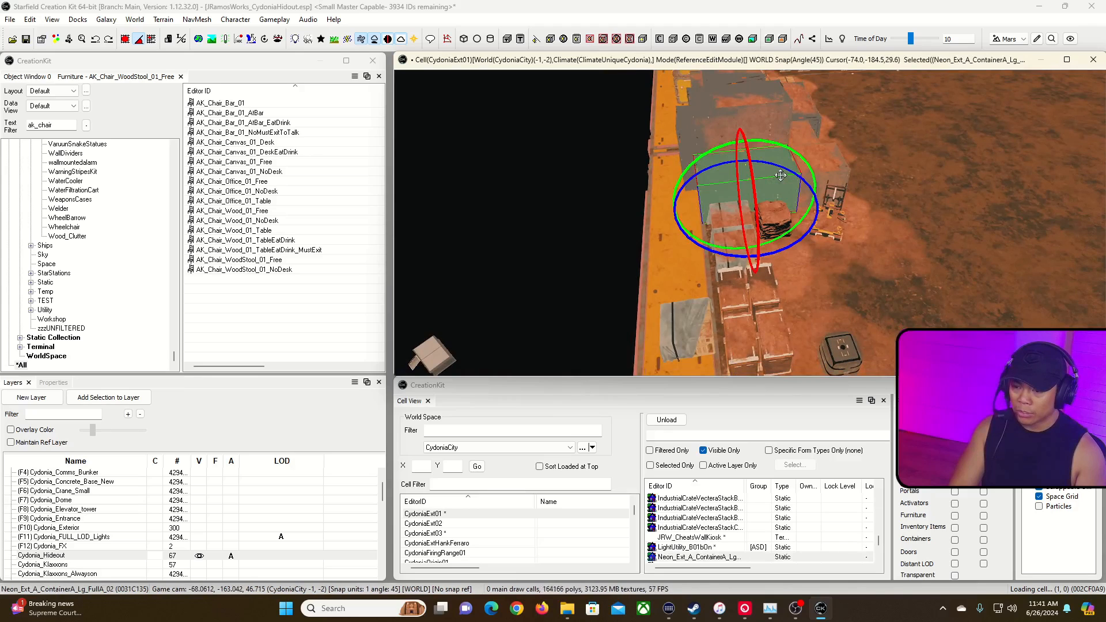
pyautogui.press('w')
pyautogui.press('w')
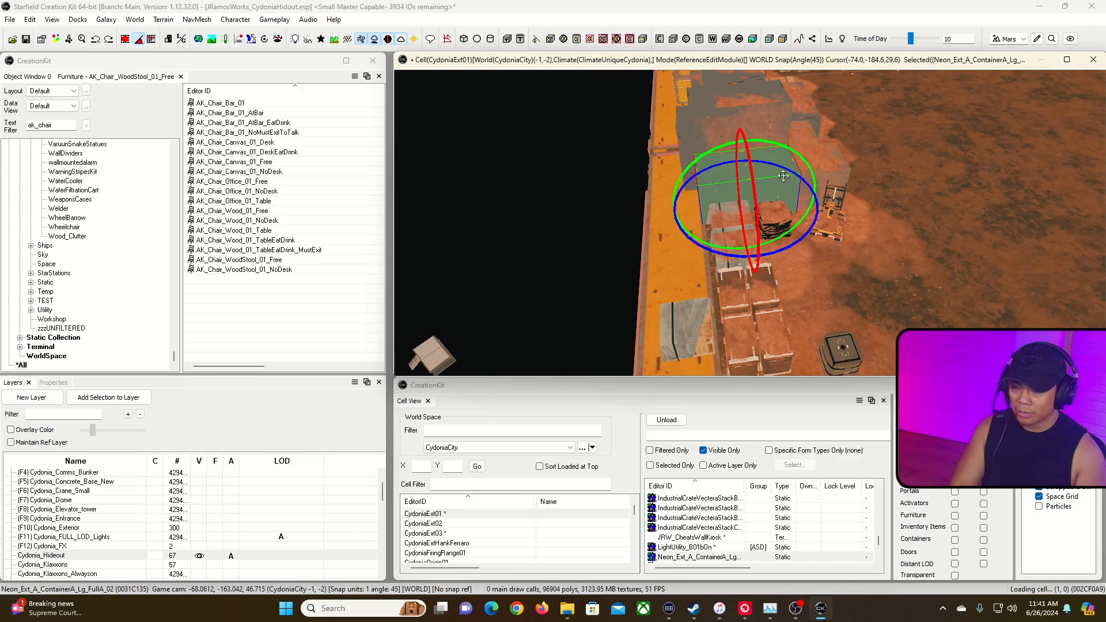
pyautogui.press('w')
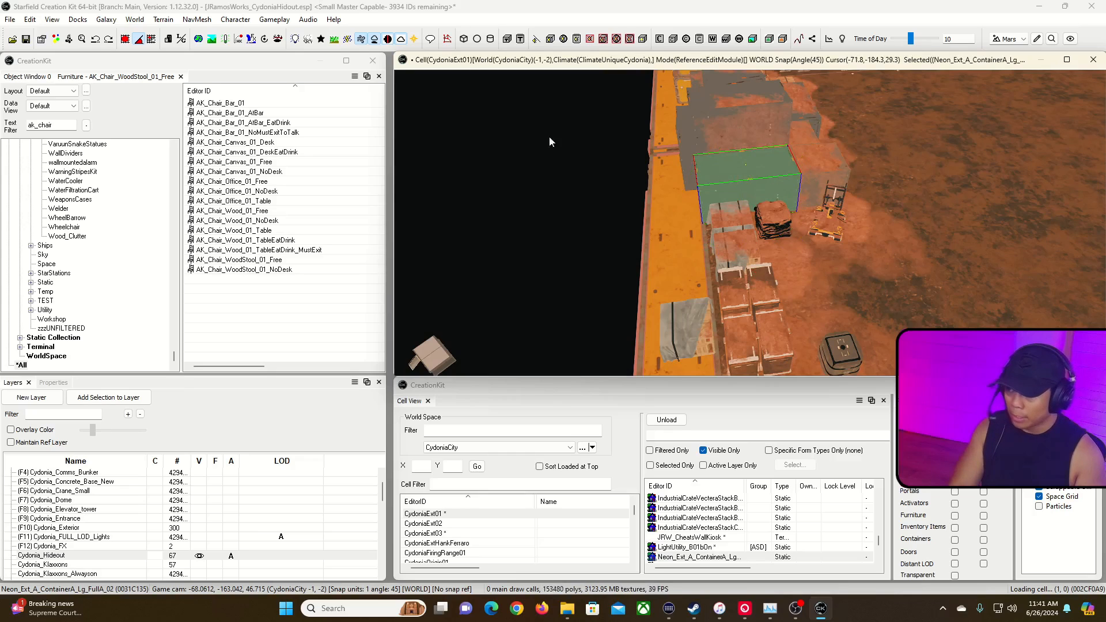
pyautogui.click(124, 39)
pyautogui.moveTo(740, 184); pyautogui.dragTo(697, 189)
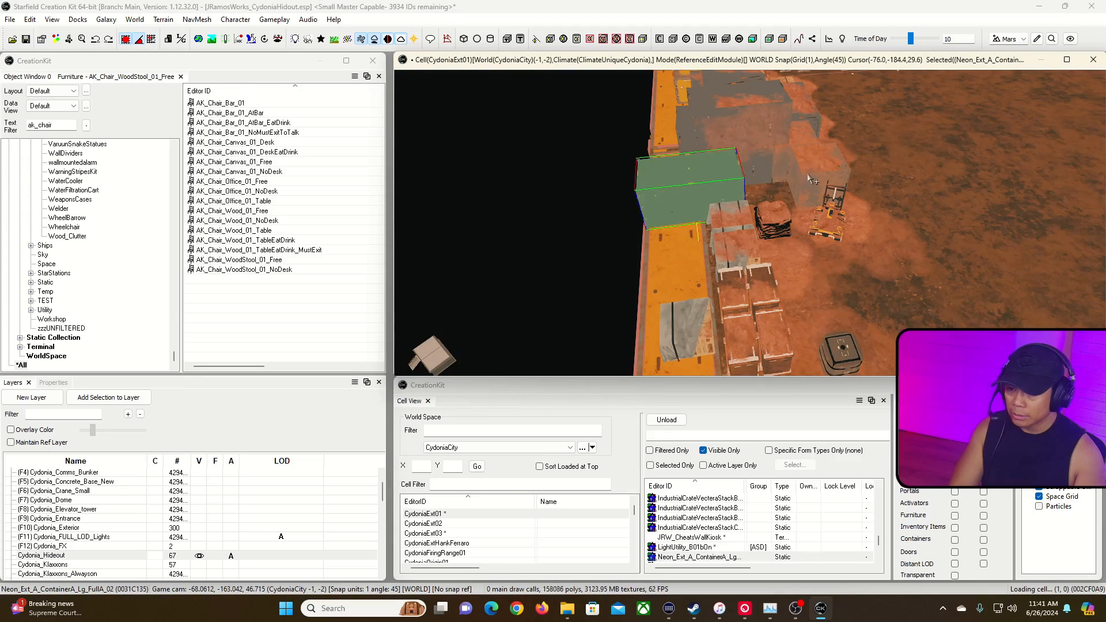
# Move the two small containers and the adjoining large container away from the stack onto the open ground.
pyautogui.moveTo(833, 172); pyautogui.dragTo(898, 156)
pyautogui.click(830, 166)
pyautogui.click(794, 160)
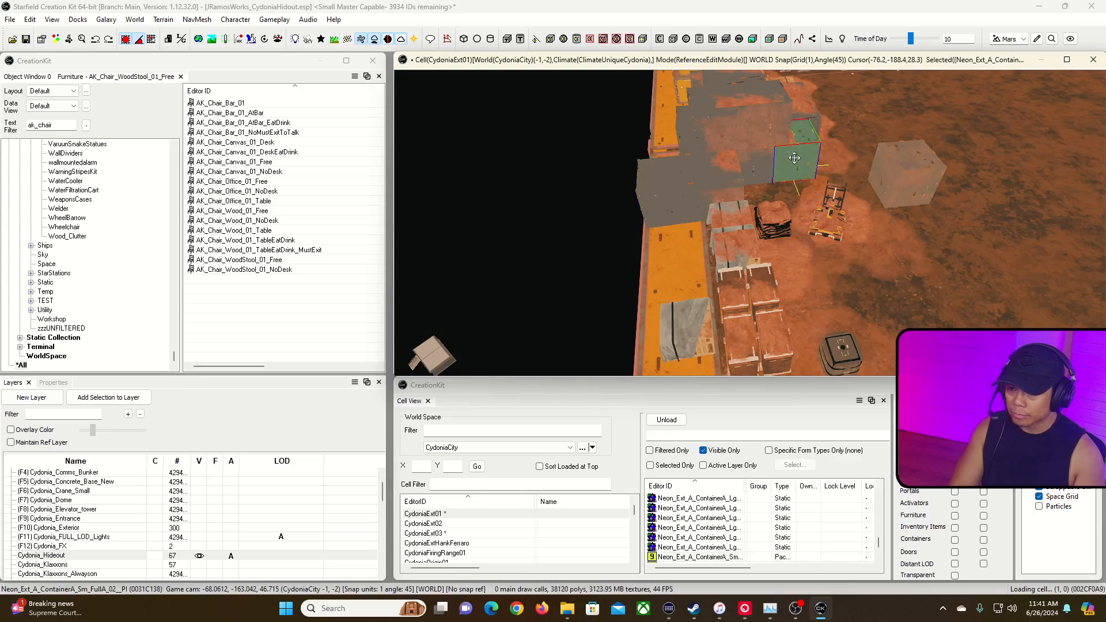
pyautogui.moveTo(793, 160); pyautogui.dragTo(914, 139)
pyautogui.click(812, 142)
pyautogui.moveTo(812, 141); pyautogui.dragTo(859, 106)
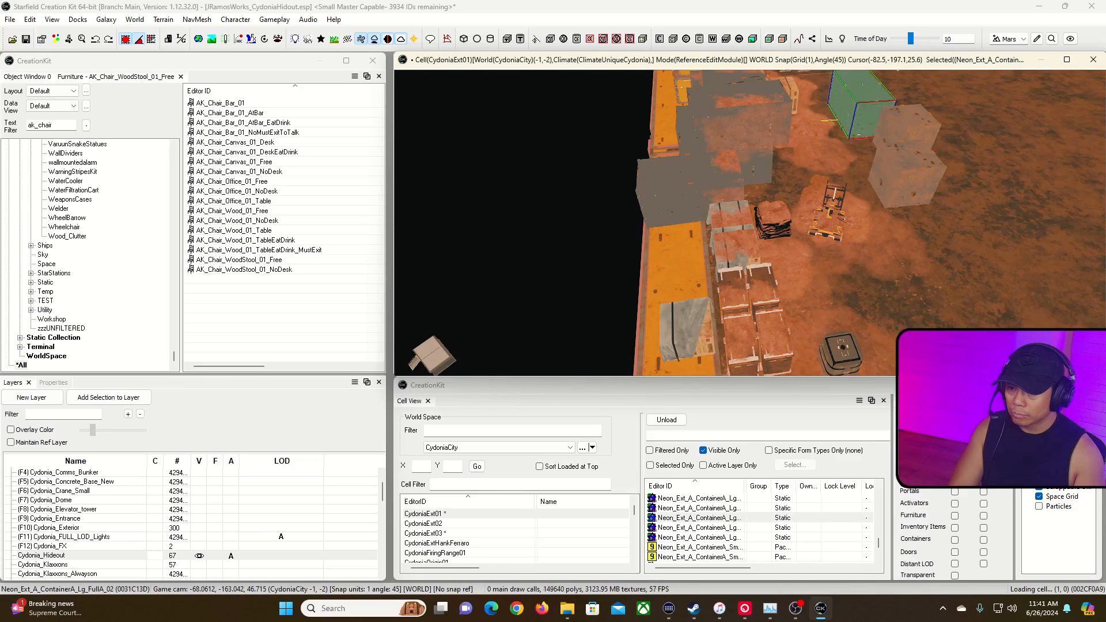
# Clear the forklift and the Crimson Fleet crate stack out of the work area onto open ground.
pyautogui.click(818, 151)
pyautogui.click(841, 210)
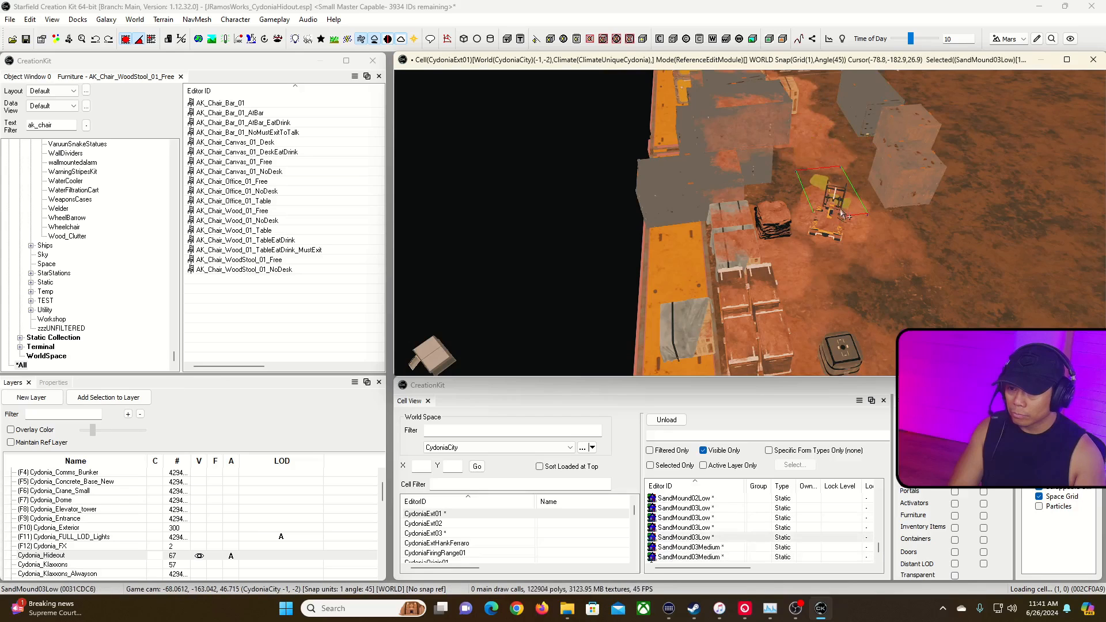
pyautogui.click(837, 246)
pyautogui.moveTo(830, 230); pyautogui.dragTo(987, 239)
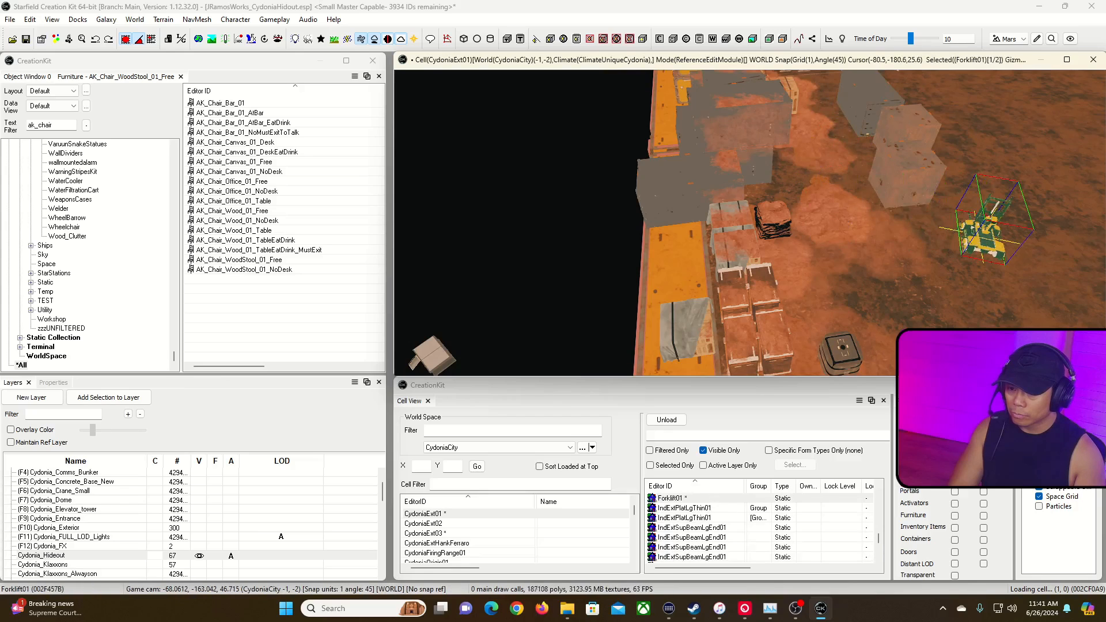
pyautogui.click(784, 229)
pyautogui.moveTo(784, 228); pyautogui.dragTo(984, 309)
pyautogui.moveTo(870, 266)
pyautogui.mouseDown(button='right')
pyautogui.moveTo(887, 262)
pyautogui.moveTo(871, 231)
pyautogui.moveTo(872, 253)
pyautogui.mouseUp(button='right')
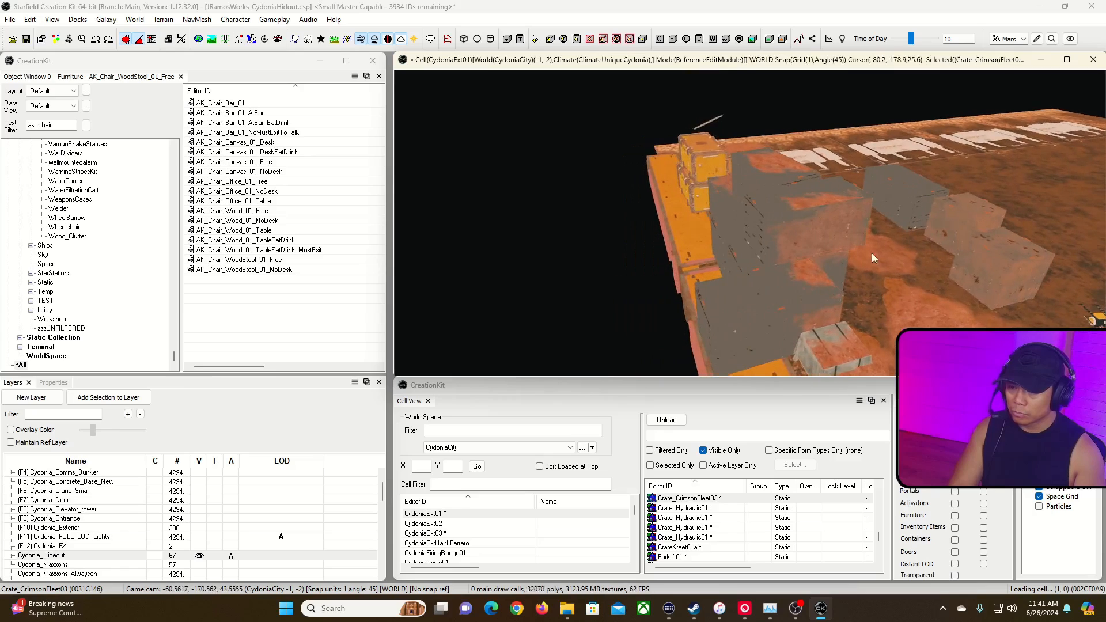
# Pull two large containers off the sand-covered stack and park them outside the yellow perimeter wall.
pyautogui.click(804, 231)
pyautogui.moveTo(796, 232); pyautogui.dragTo(610, 254)
pyautogui.press('d')
pyautogui.click(790, 190)
pyautogui.moveTo(790, 190); pyautogui.dragTo(582, 174)
pyautogui.press('d')
pyautogui.click(514, 270)
pyautogui.moveTo(514, 270); pyautogui.dragTo(777, 229)
pyautogui.moveTo(777, 229); pyautogui.dragTo(887, 167, button='middle')
pyautogui.keyDown('shift'); pyautogui.moveTo(769, 207); pyautogui.dragTo(651, 265, button='middle'); pyautogui.keyUp('shift')
pyautogui.moveTo(771, 210); pyautogui.dragTo(630, 294)
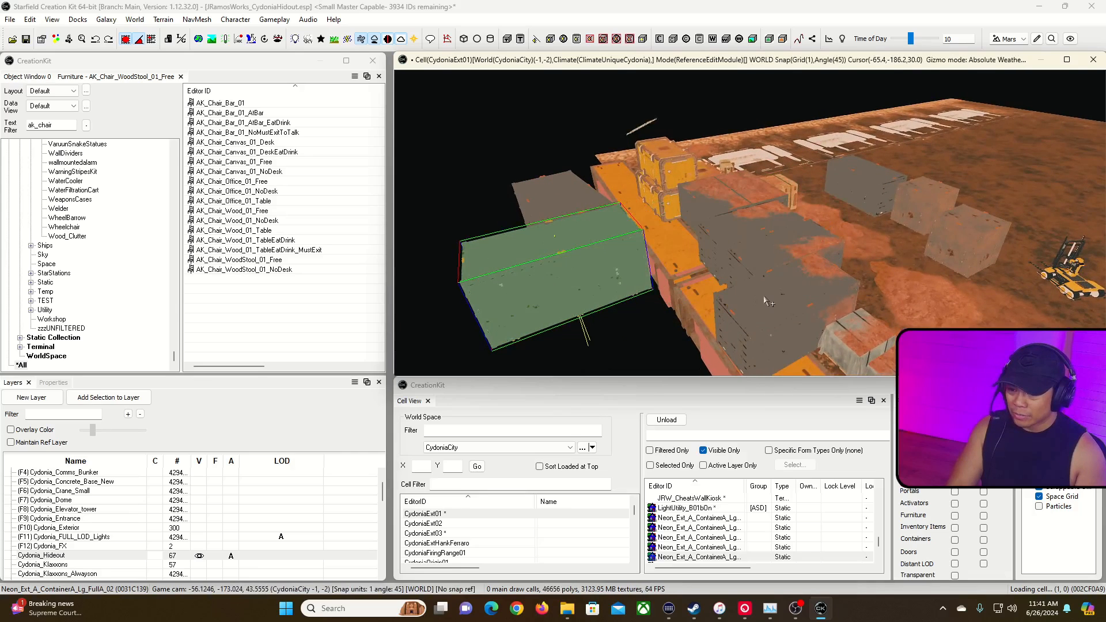
# Move another large container from the stack across the yellow wall, beside the containers parked outside.
pyautogui.click(784, 276)
pyautogui.click(784, 265)
pyautogui.click(785, 246)
pyautogui.moveTo(711, 271); pyautogui.dragTo(688, 288)
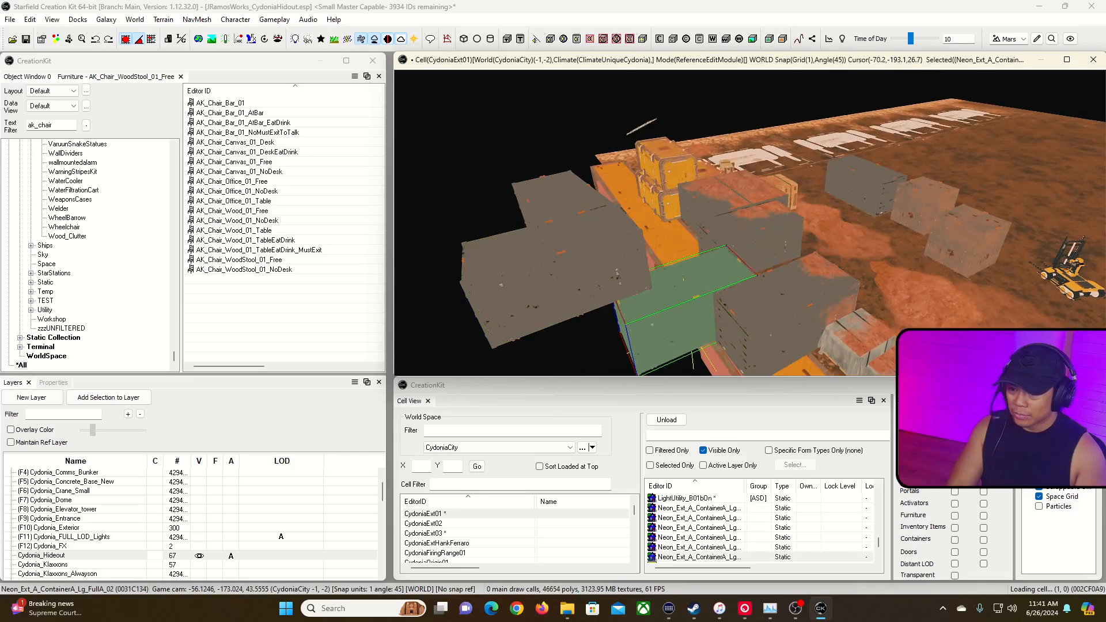
pyautogui.moveTo(748, 231); pyautogui.dragTo(637, 208)
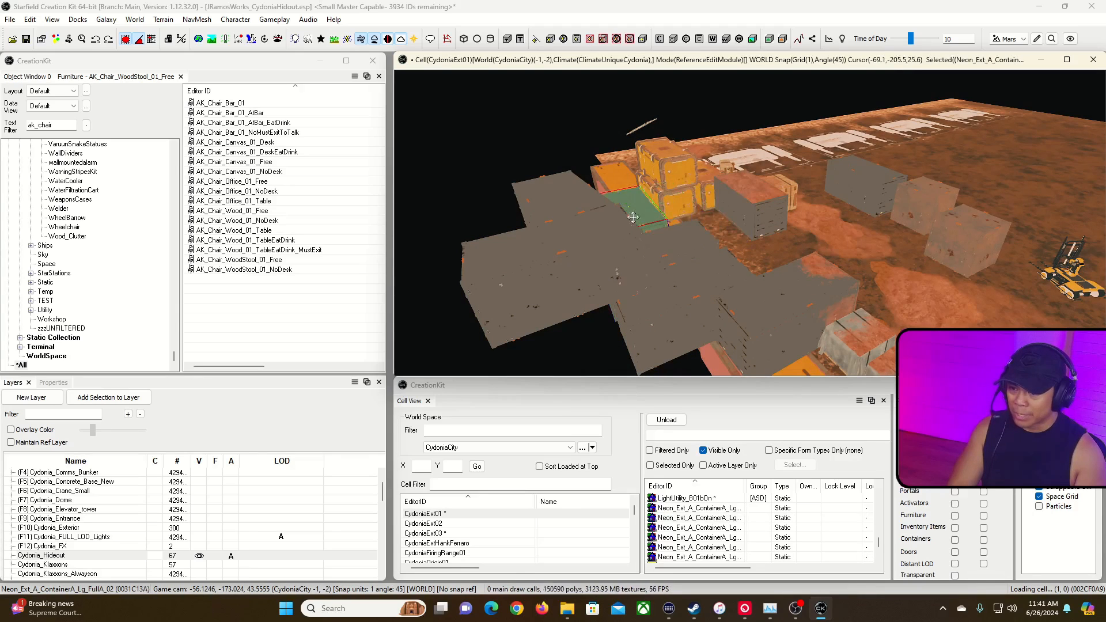
pyautogui.hotkey('ctrl', 'z')
pyautogui.hotkey('ctrl', 'z')
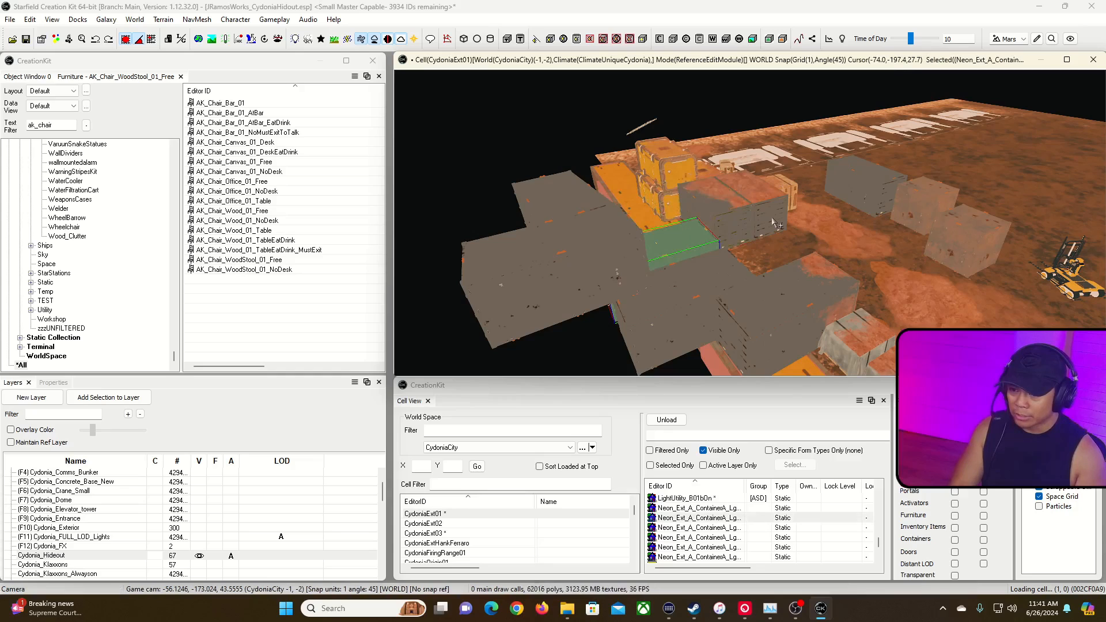
# Reposition the large container near the stacked yellow crates to tidy the row inside the wall.
pyautogui.moveTo(773, 222); pyautogui.dragTo(811, 233)
pyautogui.click(841, 254)
pyautogui.keyDown('shift'); pyautogui.moveTo(873, 270); pyautogui.dragTo(280, 180, button='middle'); pyautogui.keyUp('shift')
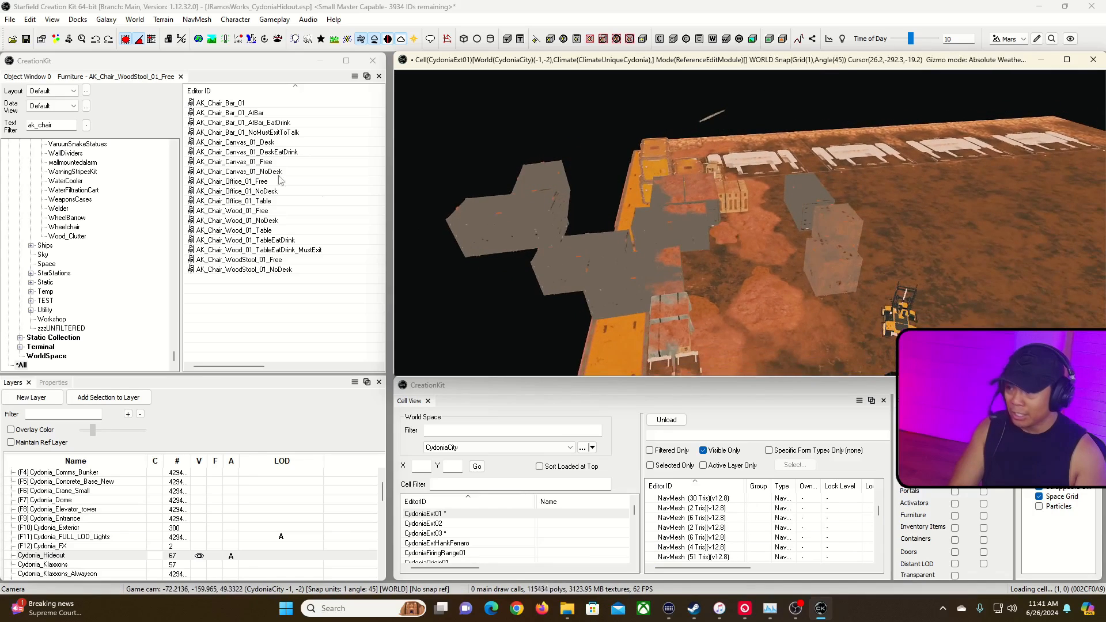
# Filter the object list by jramosworks and pick the JRamosWorks_CydoniaHideout2x1x1FurnishedInstance pack-in.
pyautogui.tripleClick(69, 125)
pyautogui.write('jramosworks')
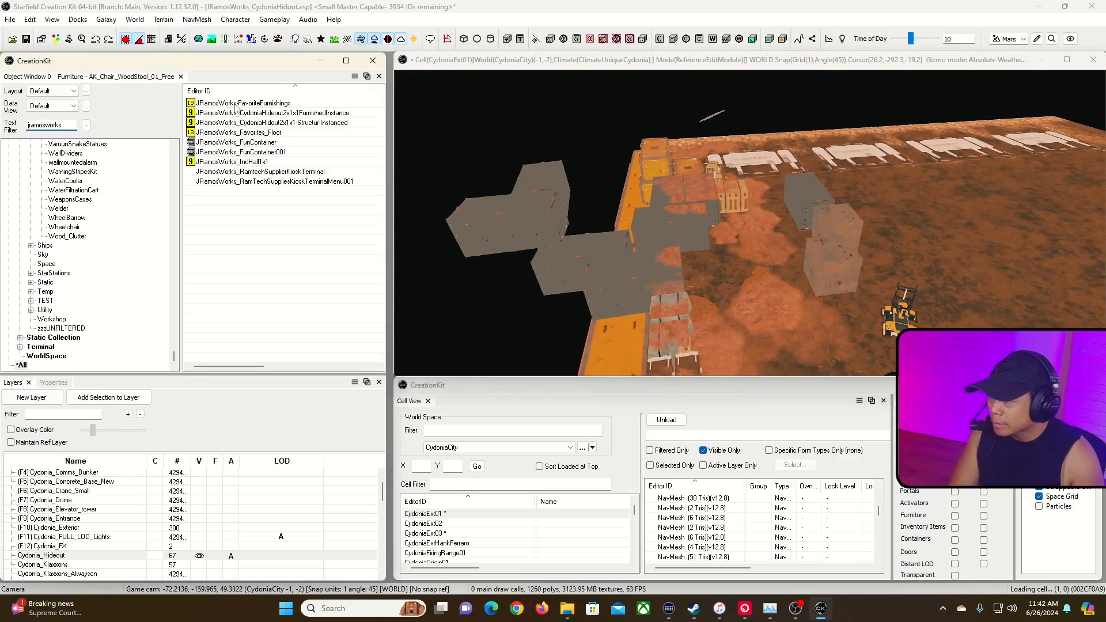
pyautogui.click(236, 103)
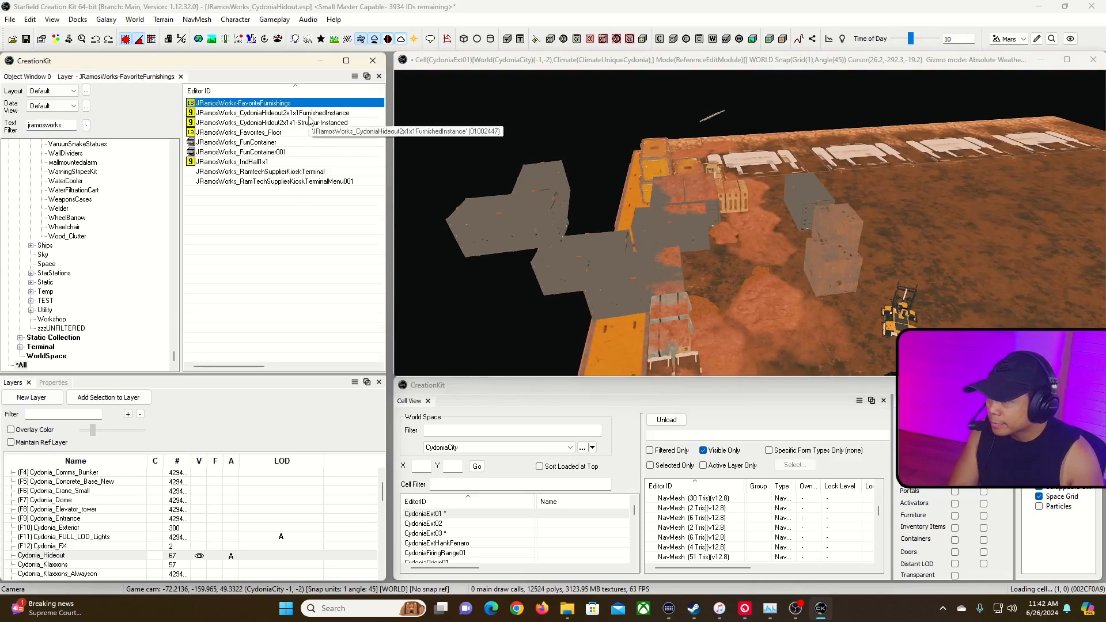
pyautogui.press('Down')
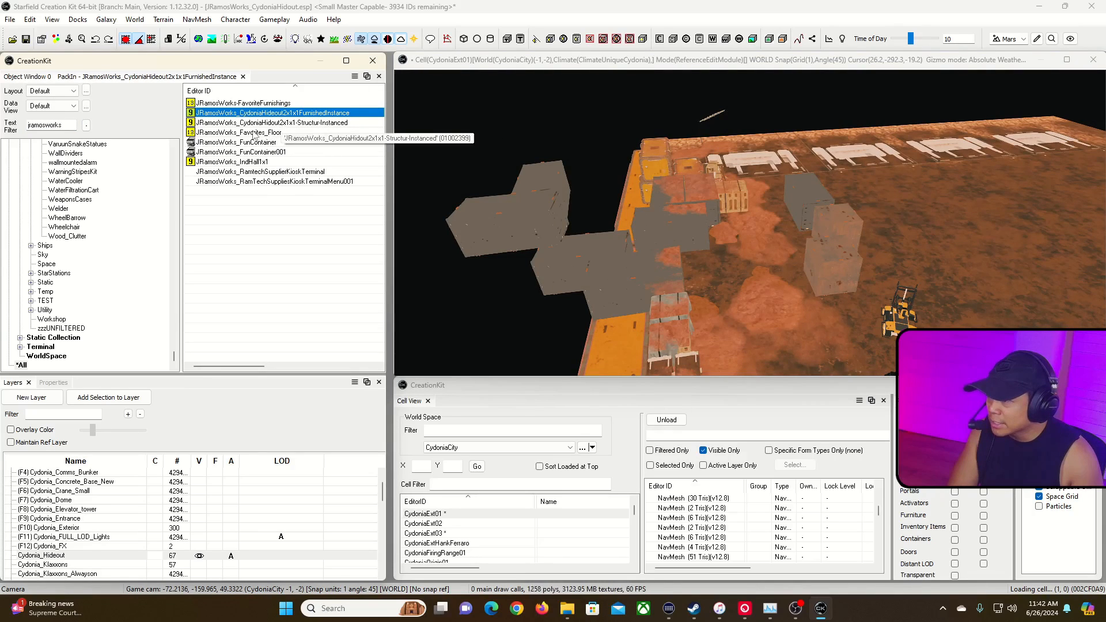
pyautogui.click(316, 123)
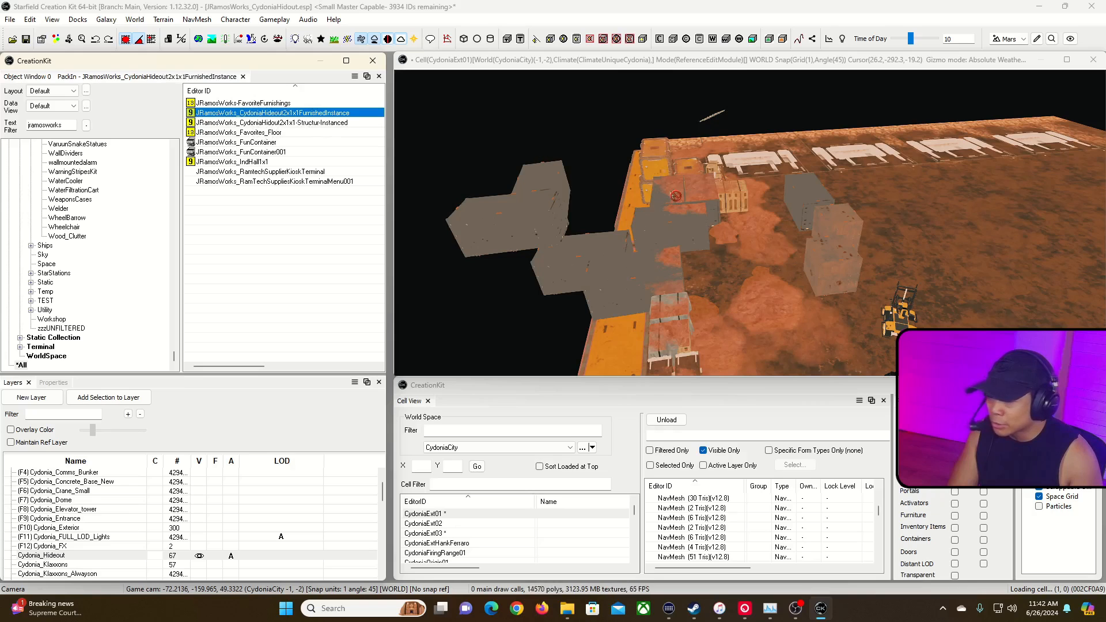
# Place the furnished hideout pack-in in the cell on the cleared ground near the wall.
pyautogui.moveTo(740, 292); pyautogui.dragTo(738, 292)
pyautogui.moveTo(738, 292)
pyautogui.mouseDown(button='right')
pyautogui.moveTo(734, 250)
pyautogui.moveTo(745, 273)
pyautogui.mouseUp(button='right')
pyautogui.moveTo(745, 274); pyautogui.dragTo(714, 289)
pyautogui.moveTo(714, 290); pyautogui.dragTo(723, 283, button='right')
pyautogui.moveTo(712, 235); pyautogui.dragTo(711, 235, button='right')
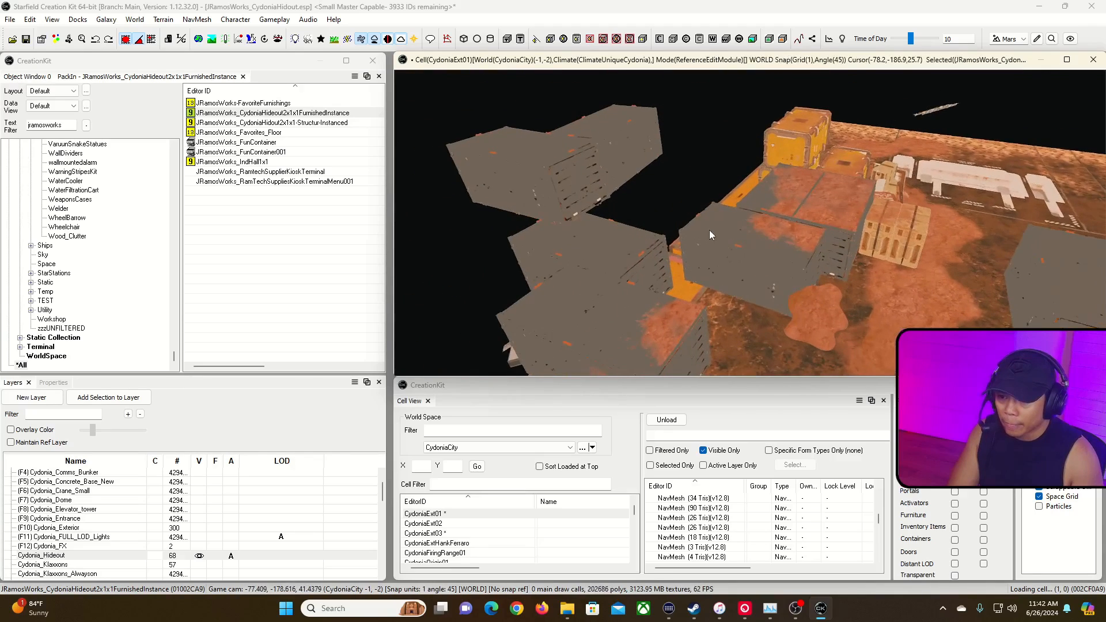
# Shift the nearest large container inside the wall up against the row of containers behind it.
pyautogui.click(741, 249)
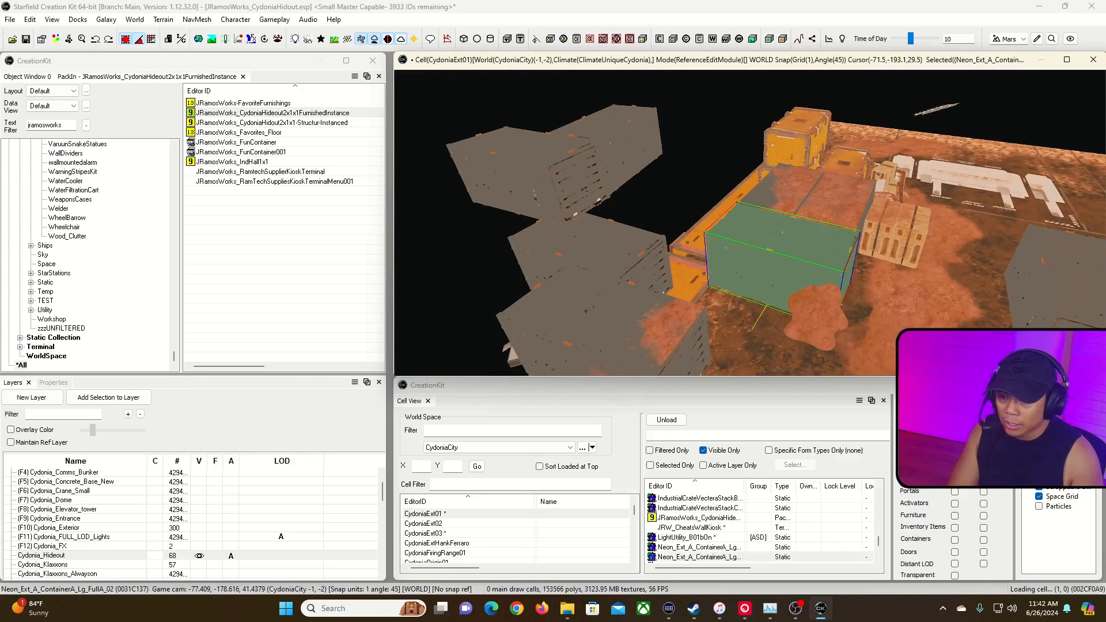
pyautogui.moveTo(712, 235); pyautogui.dragTo(713, 232, button='right')
pyautogui.moveTo(859, 290); pyautogui.dragTo(878, 288)
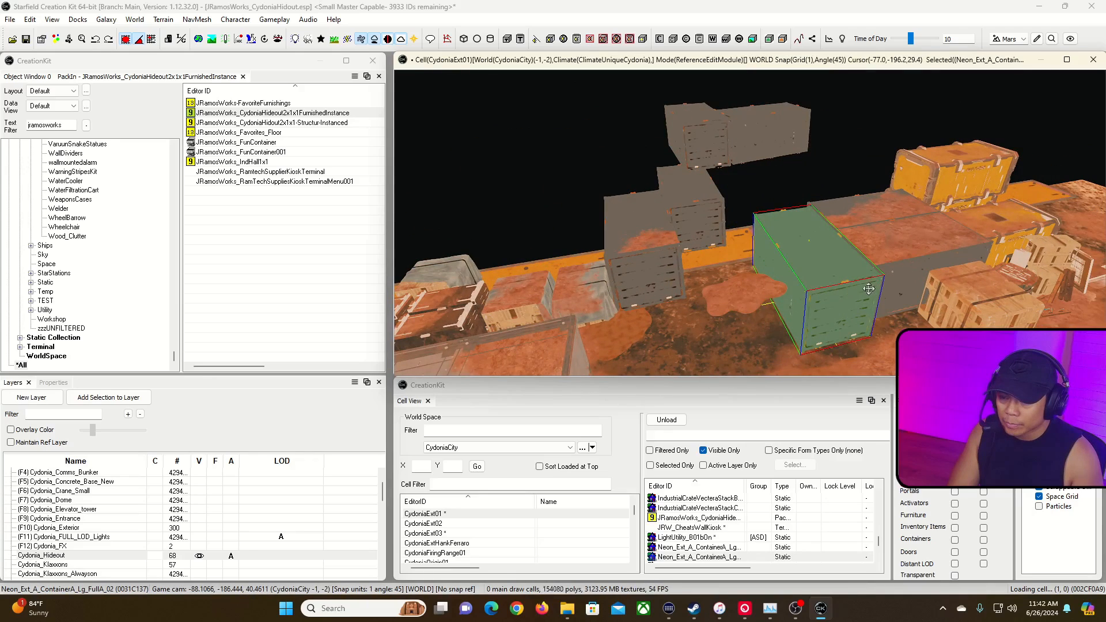
pyautogui.moveTo(841, 286); pyautogui.dragTo(865, 306, button='right')
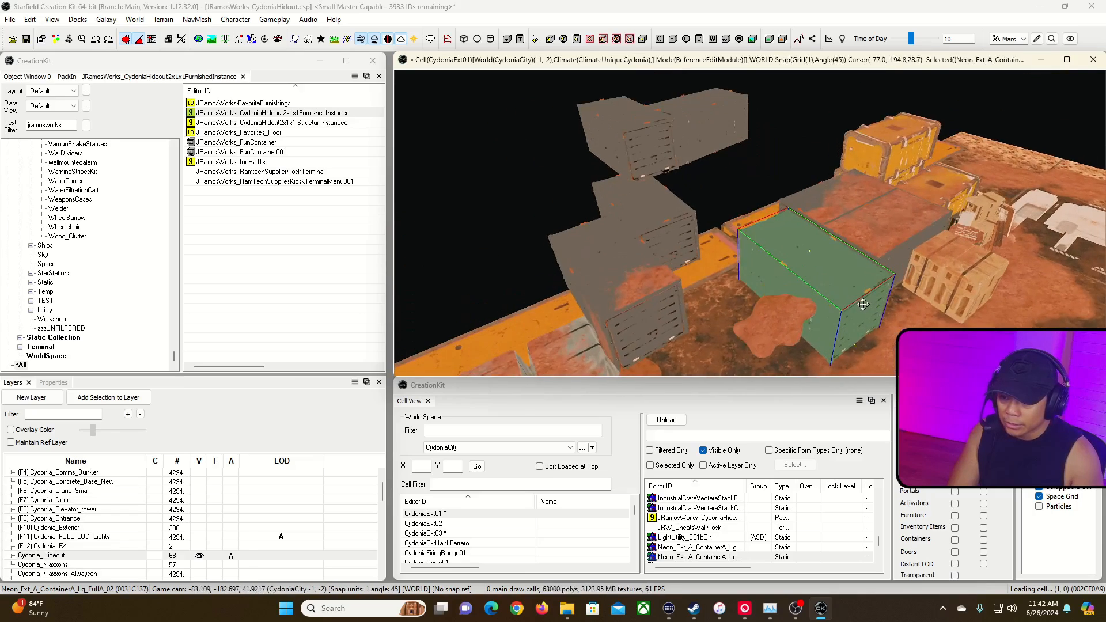
pyautogui.moveTo(862, 304); pyautogui.dragTo(873, 293)
pyautogui.moveTo(874, 293); pyautogui.dragTo(873, 293, button='middle')
pyautogui.moveTo(819, 289)
pyautogui.mouseDown(button='right')
pyautogui.moveTo(807, 317)
pyautogui.moveTo(819, 288)
pyautogui.mouseUp(button='right')
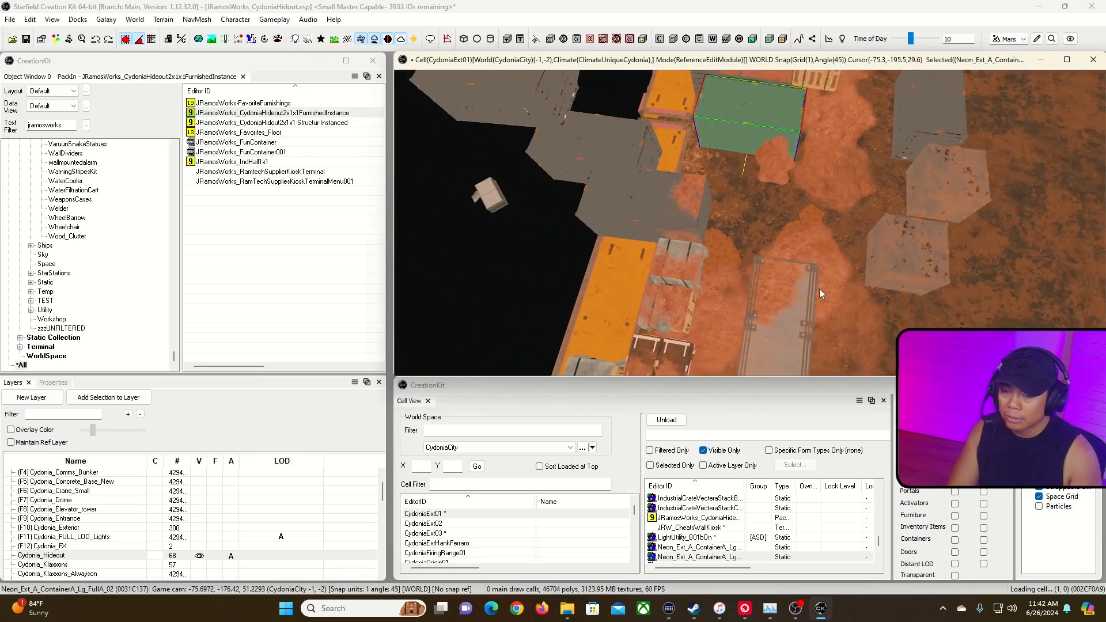
# Position the furnished hideout and slide the adjacent large container into place beside it.
pyautogui.moveTo(801, 307); pyautogui.dragTo(974, 300, button='right')
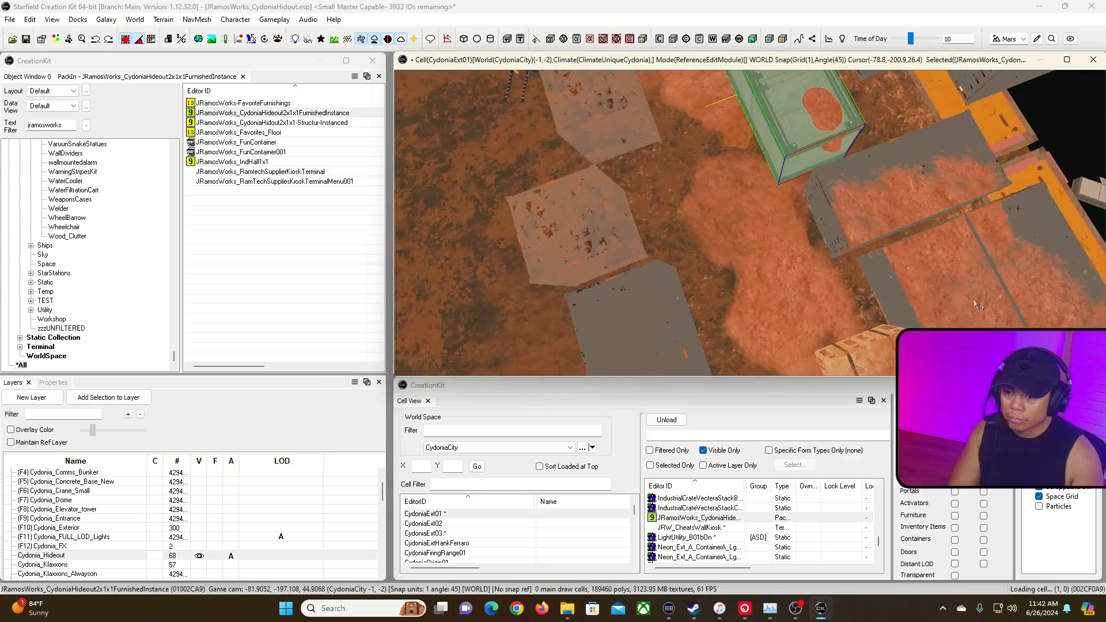
pyautogui.click(892, 226)
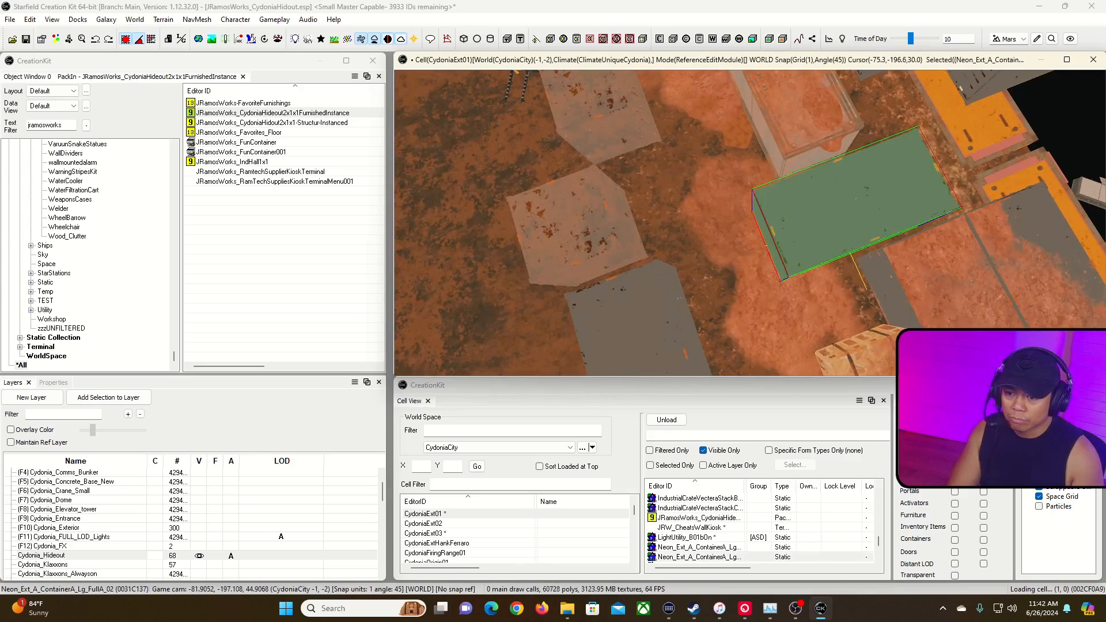
pyautogui.keyDown('shift'); pyautogui.moveTo(843, 255); pyautogui.dragTo(878, 196, button='middle'); pyautogui.keyUp('shift')
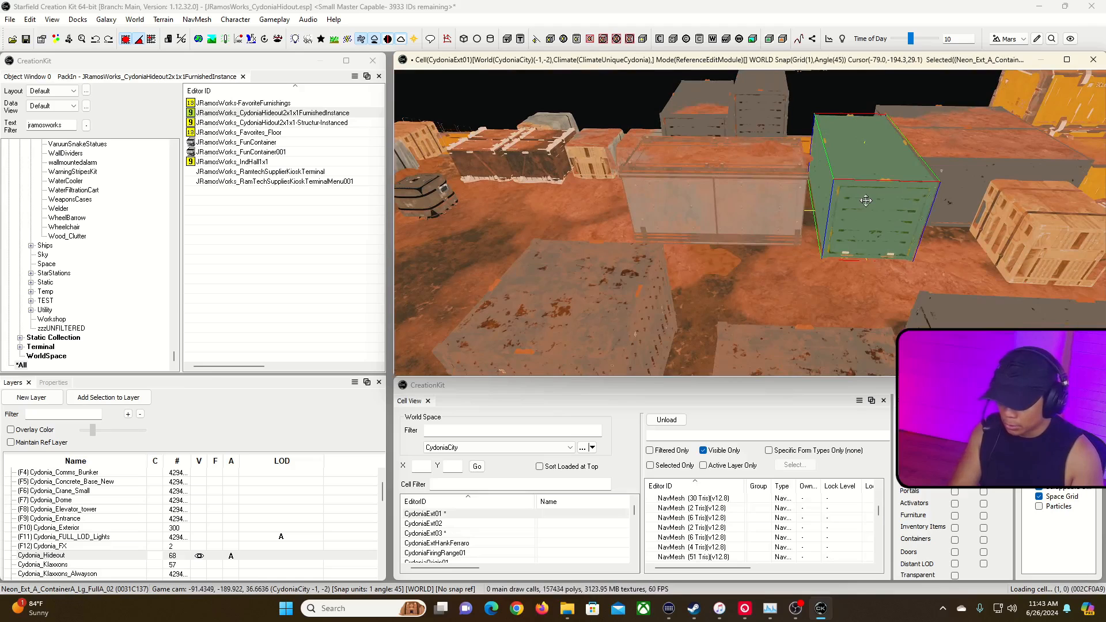
# Lower the large container beside the hideout slightly along the Z axis so it sits in the ground.
pyautogui.press('e')
pyautogui.moveTo(865, 199)
pyautogui.mouseDown()
pyautogui.moveTo(860, 213)
pyautogui.moveTo(865, 202)
pyautogui.mouseUp()
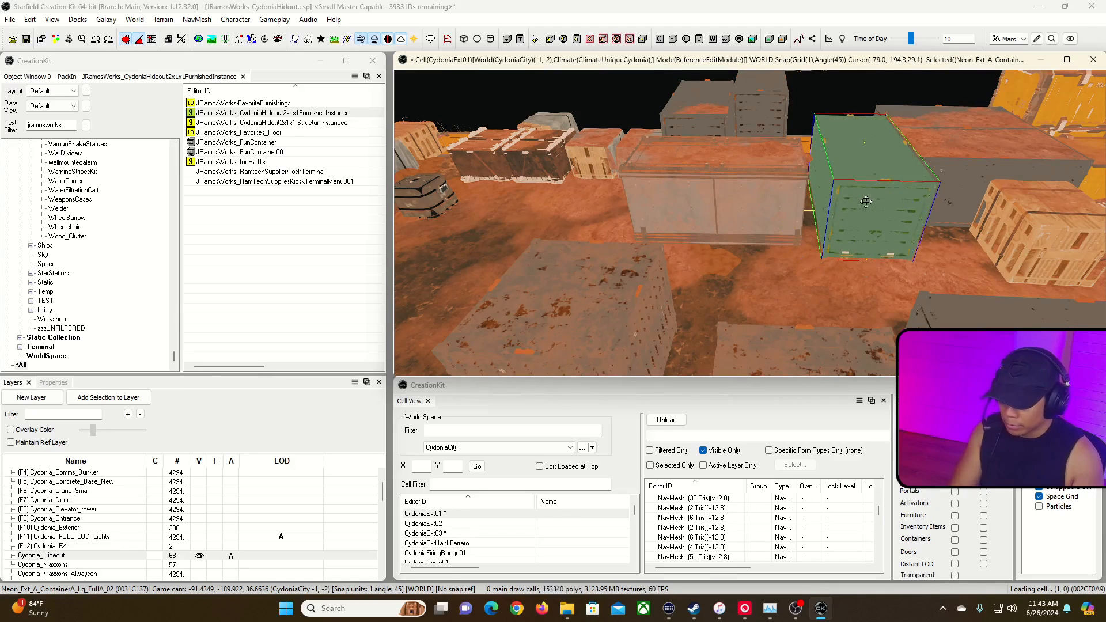
pyautogui.press('q')
pyautogui.press('z')
pyautogui.moveTo(872, 205); pyautogui.dragTo(890, 205, button='right')
pyautogui.press('`')
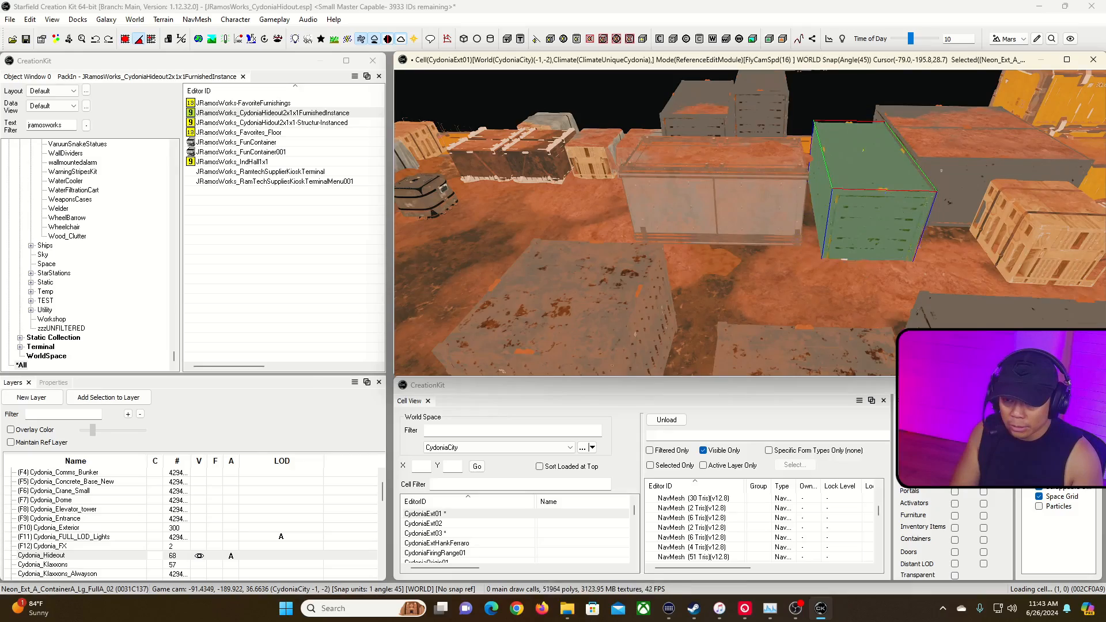
# Lower the furnished hideout along the Z axis so its doorway side settles into the sand.
pyautogui.press('d')
pyautogui.press('shift')
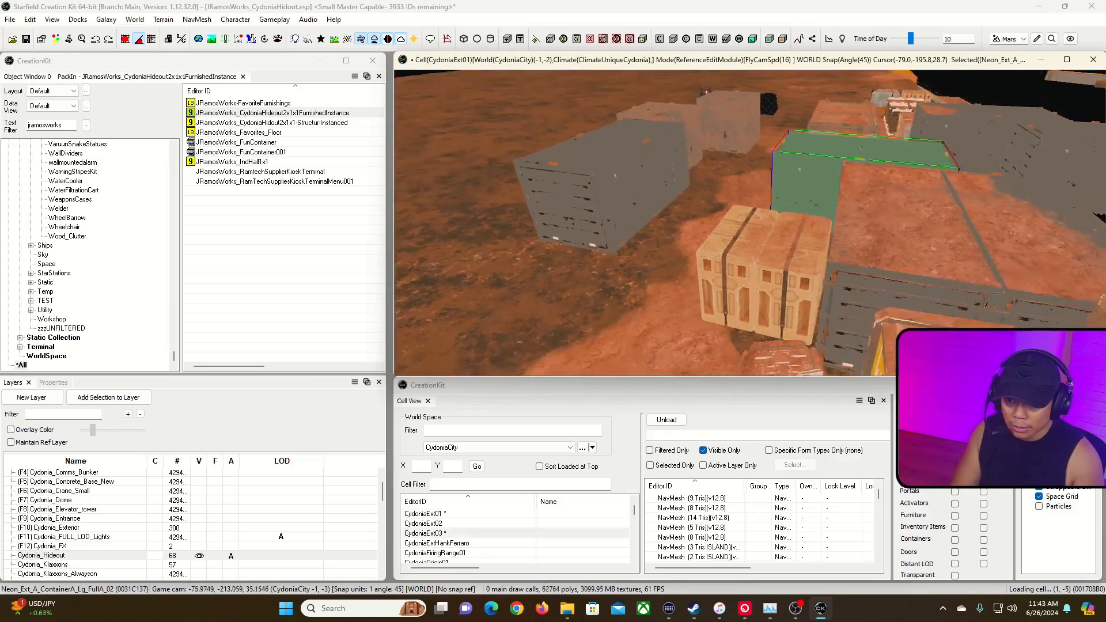
pyautogui.press('shift')
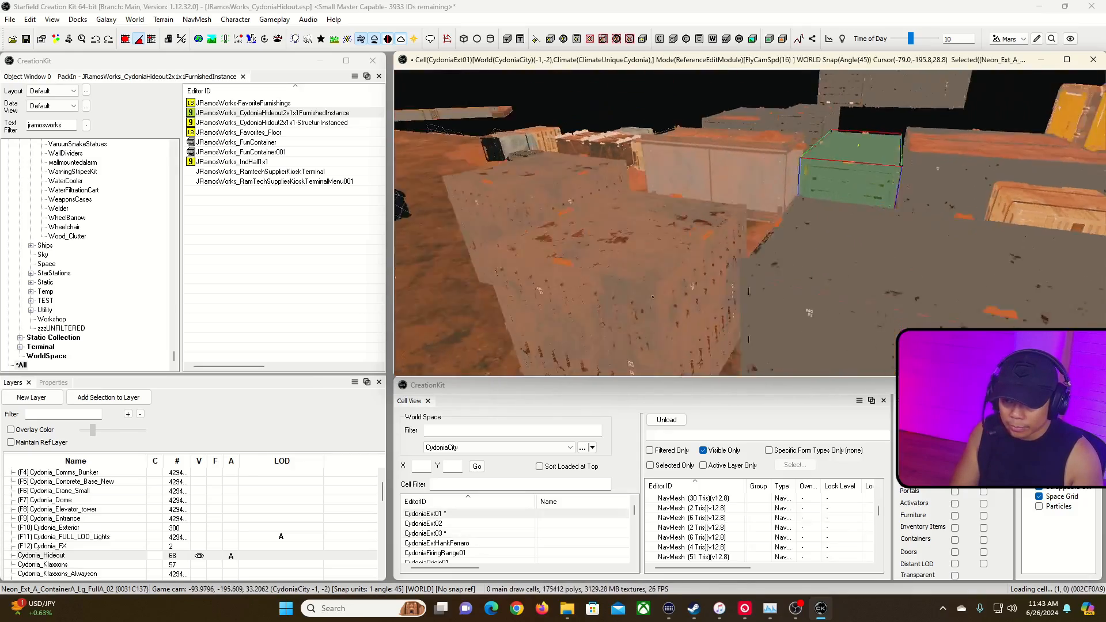
pyautogui.press('a')
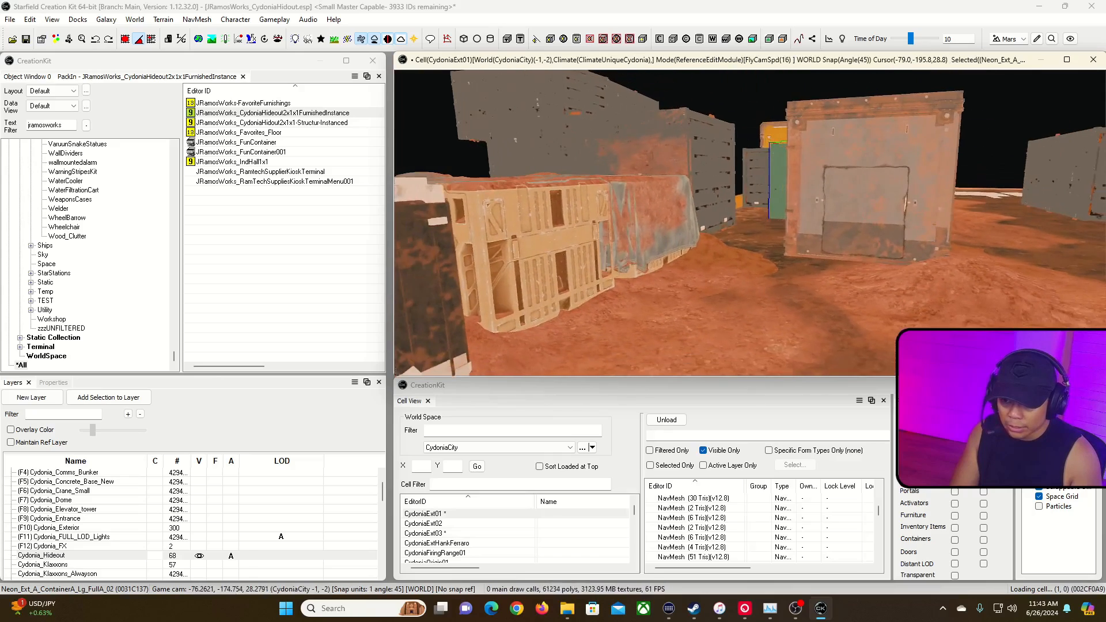
pyautogui.click(853, 187)
pyautogui.press('z')
pyautogui.moveTo(853, 188); pyautogui.dragTo(853, 202)
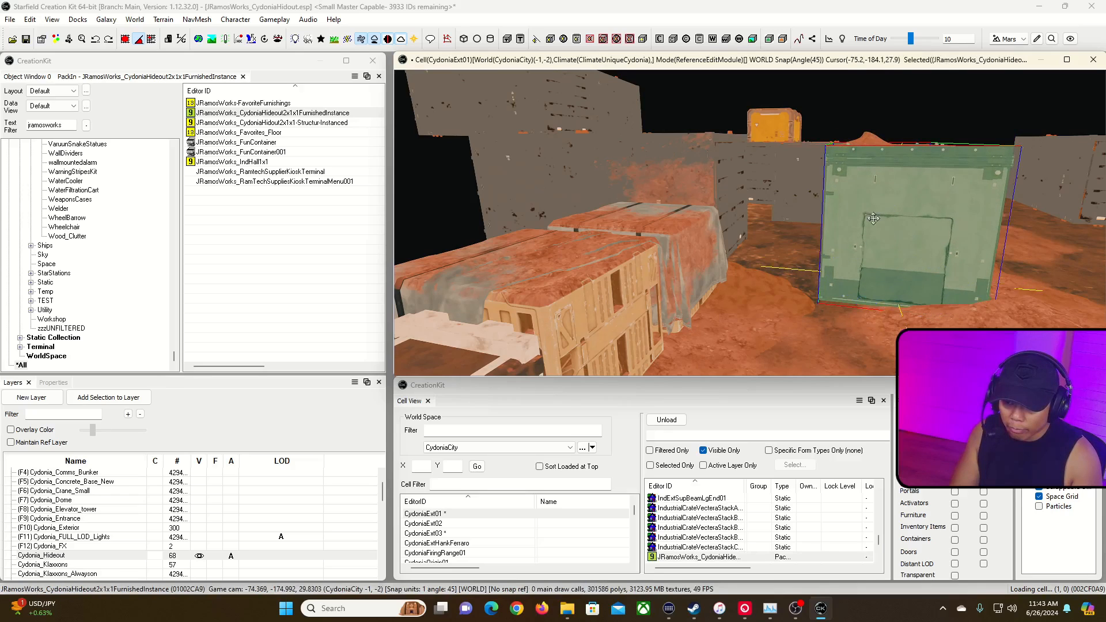
pyautogui.moveTo(853, 201)
pyautogui.mouseDown(button='middle')
pyautogui.moveTo(887, 167)
pyautogui.moveTo(852, 222)
pyautogui.mouseUp(button='middle')
pyautogui.press('s')
pyautogui.moveTo(835, 209); pyautogui.dragTo(798, 199, button='right')
pyautogui.moveTo(873, 197); pyautogui.dragTo(846, 267, button='right')
pyautogui.press('w')
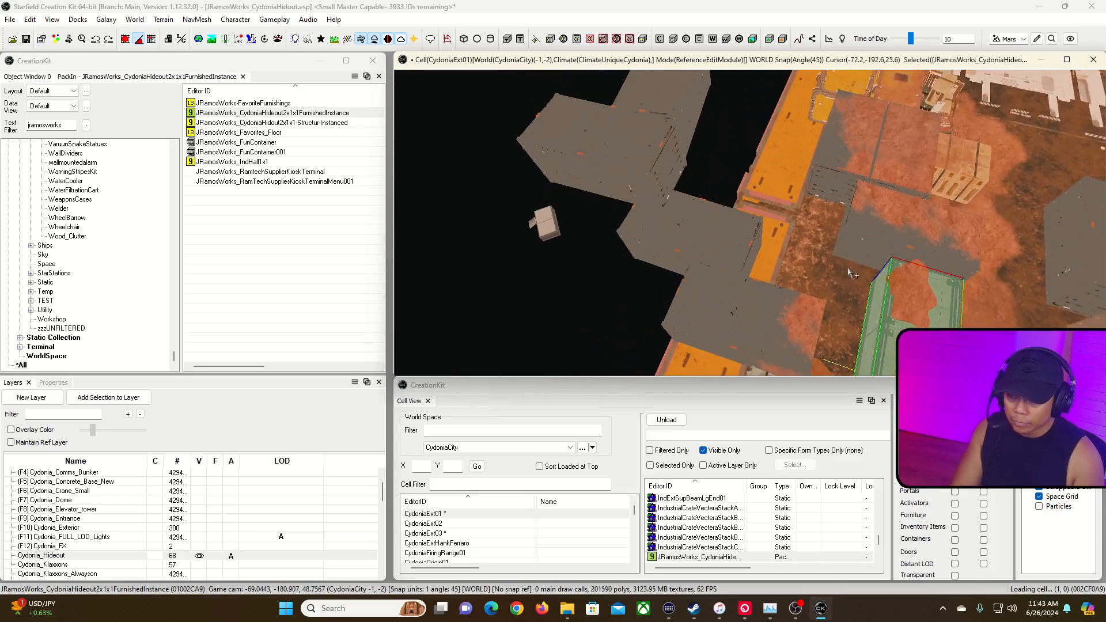
# Bring a large container from outside the wall back in and set it behind the furnished hideout.
pyautogui.scroll(3, 724, 248)
pyautogui.click(724, 248)
pyautogui.moveTo(699, 240); pyautogui.dragTo(847, 240)
pyautogui.press('d')
pyautogui.moveTo(847, 240); pyautogui.dragTo(668, 180, button='right')
pyautogui.moveTo(847, 239); pyautogui.dragTo(851, 237)
pyautogui.press('f')
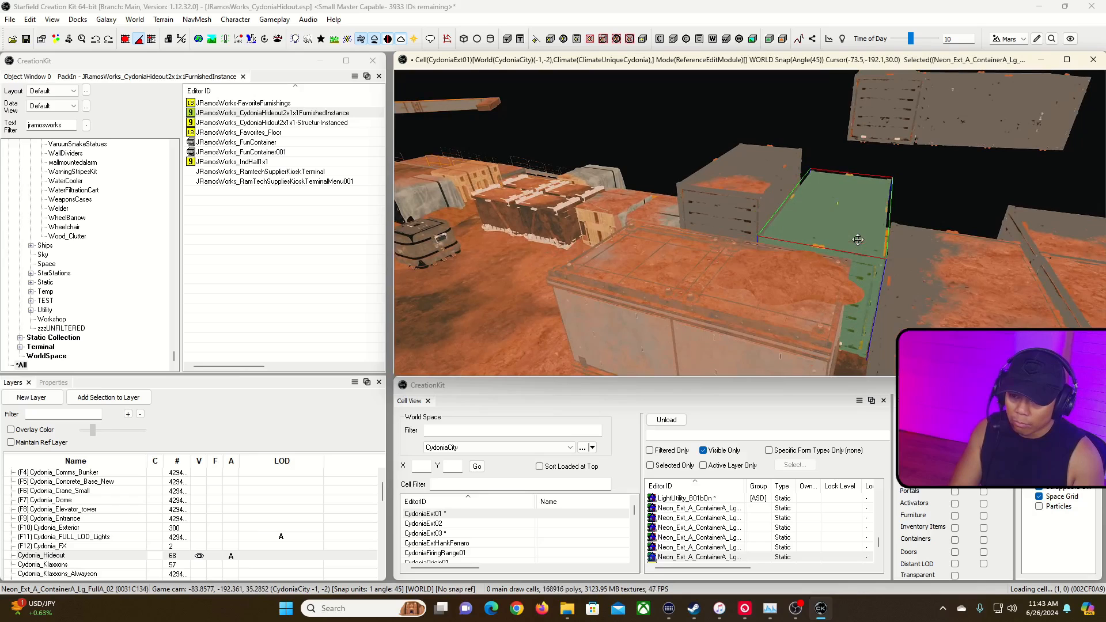
# Slide the second large container over beside the one already placed behind the furnished hideout.
pyautogui.press('d')
pyautogui.click(750, 191)
pyautogui.keyDown('shift'); pyautogui.moveTo(750, 192); pyautogui.dragTo(726, 203, button='middle'); pyautogui.keyUp('shift')
pyautogui.moveTo(726, 203); pyautogui.dragTo(793, 203)
pyautogui.keyDown('shift'); pyautogui.moveTo(800, 251); pyautogui.dragTo(908, 219, button='middle'); pyautogui.keyUp('shift')
pyautogui.keyDown('shift'); pyautogui.moveTo(766, 255); pyautogui.dragTo(777, 254, button='middle'); pyautogui.keyUp('shift')
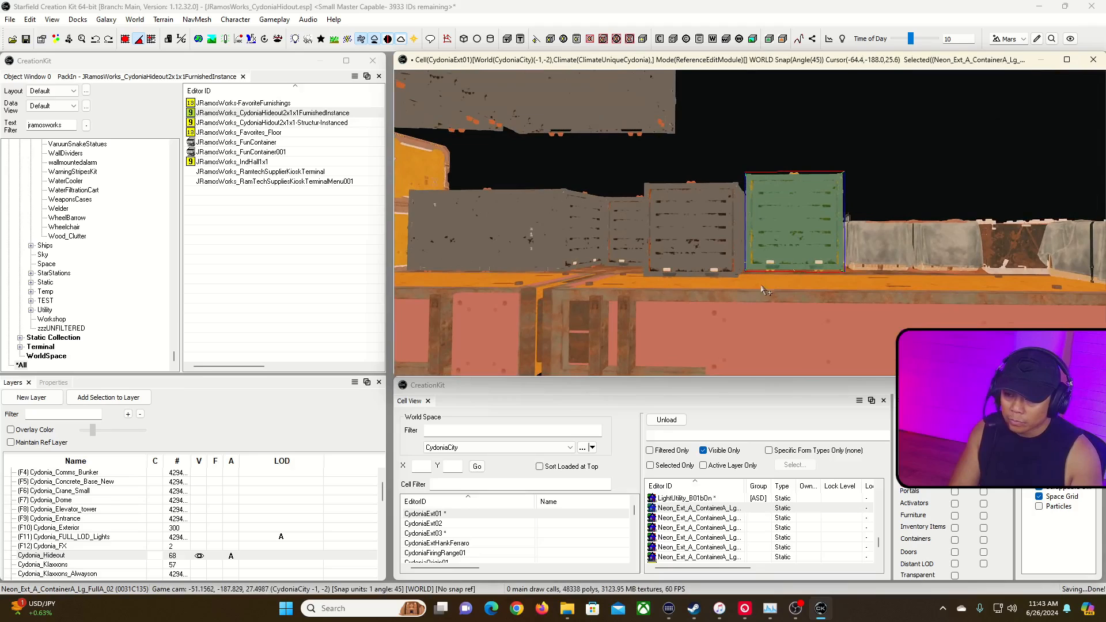
# Set the second large container's Pos Z to 25.623 so it matches the large container beside it.
pyautogui.click(685, 248)
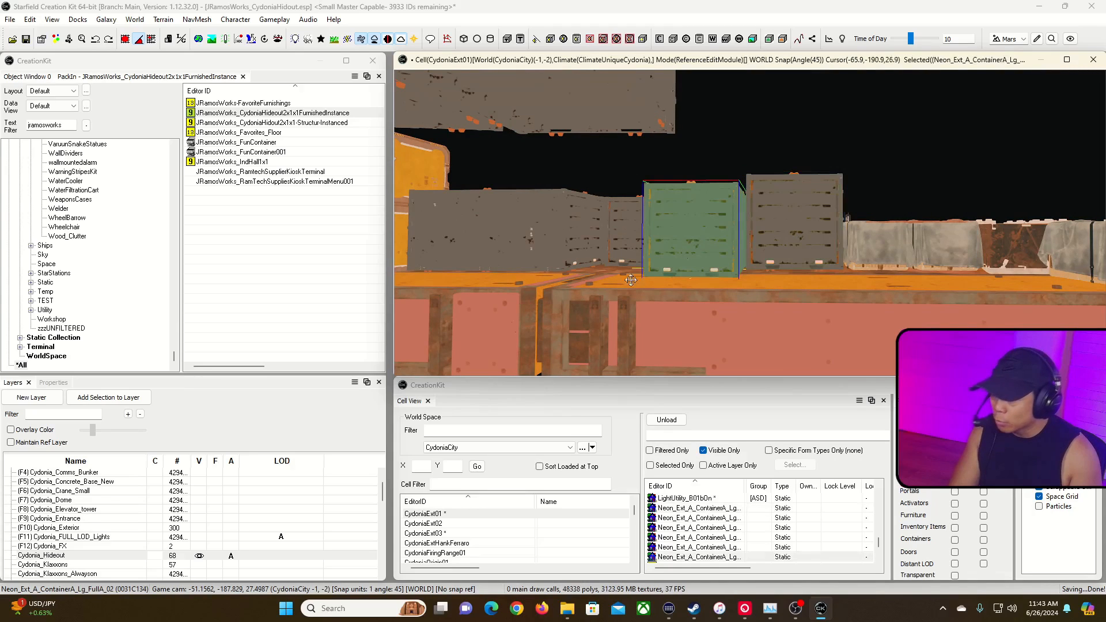
pyautogui.click(52, 383)
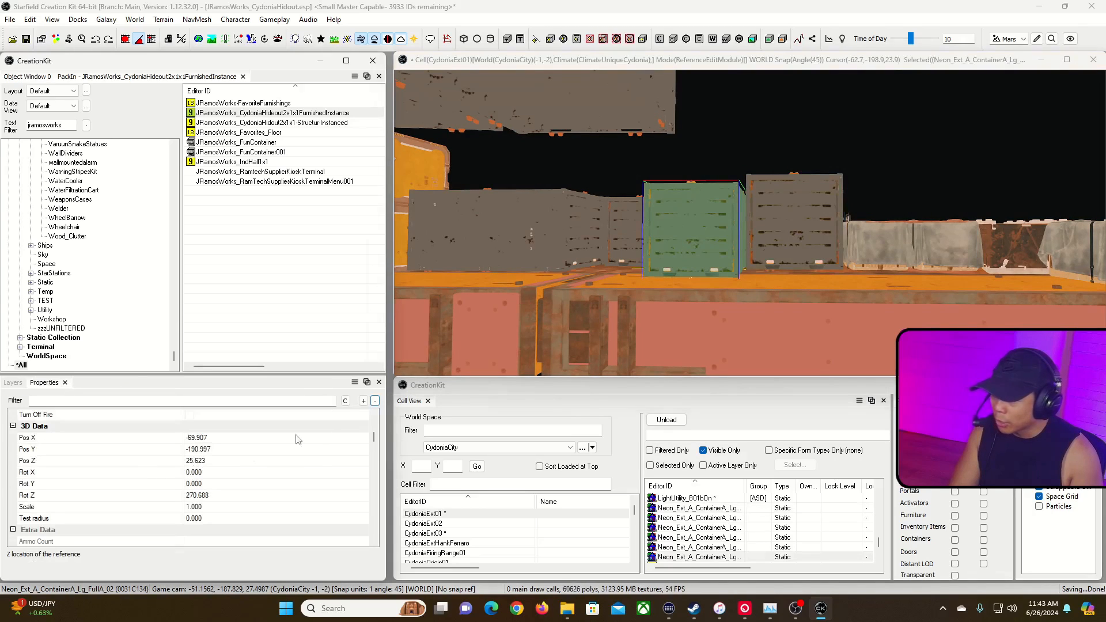
pyautogui.click(219, 461)
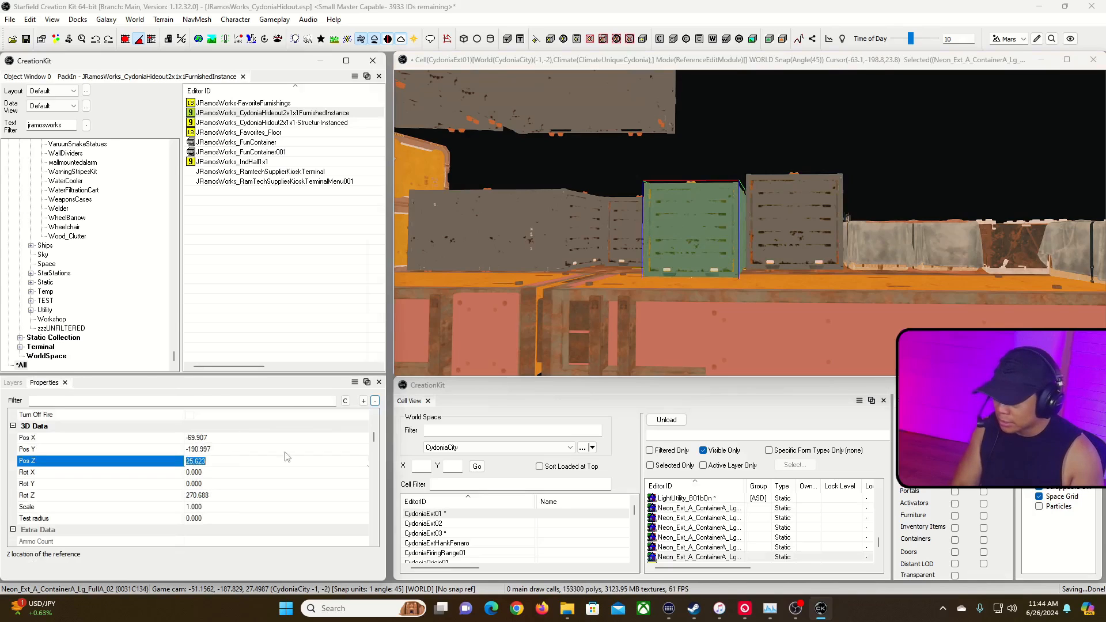
pyautogui.click(766, 230)
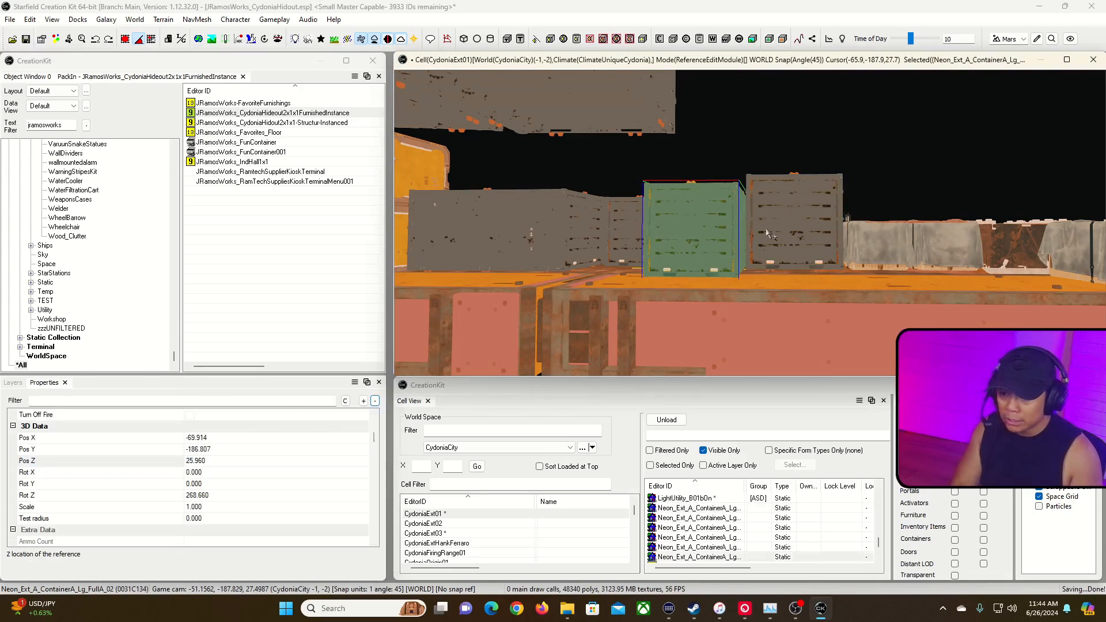
pyautogui.click(213, 461)
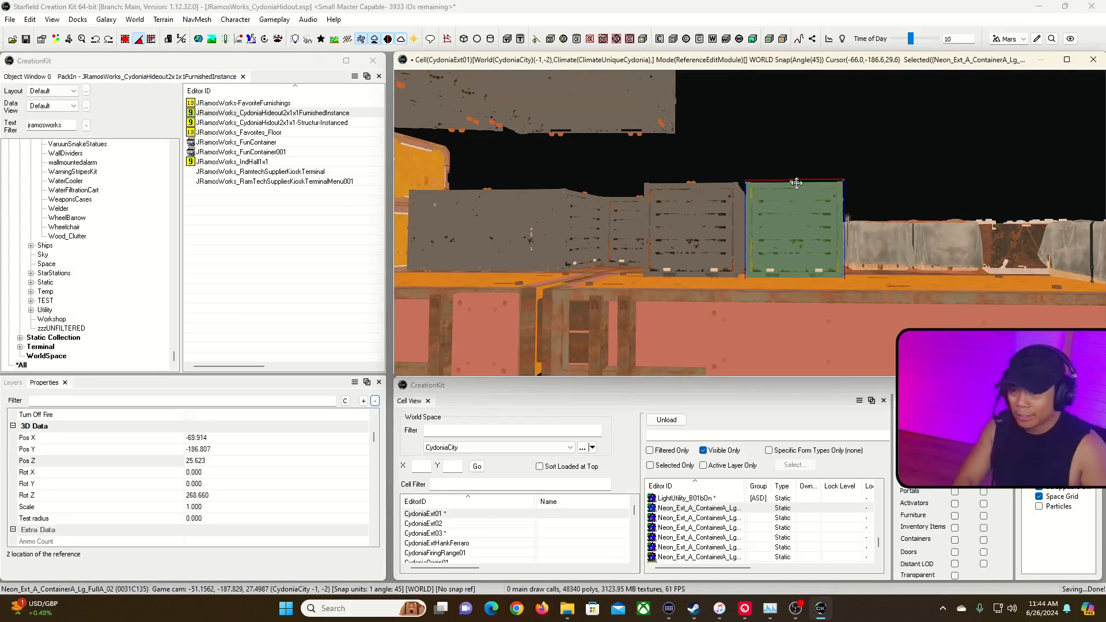
# Set the furnished hideout's Pos Z to 25.623 to level it with the large containers.
pyautogui.moveTo(859, 163); pyautogui.dragTo(762, 218, button='right')
pyautogui.press('d')
pyautogui.press('d')
pyautogui.press('e')
pyautogui.press('w')
pyautogui.click(778, 211)
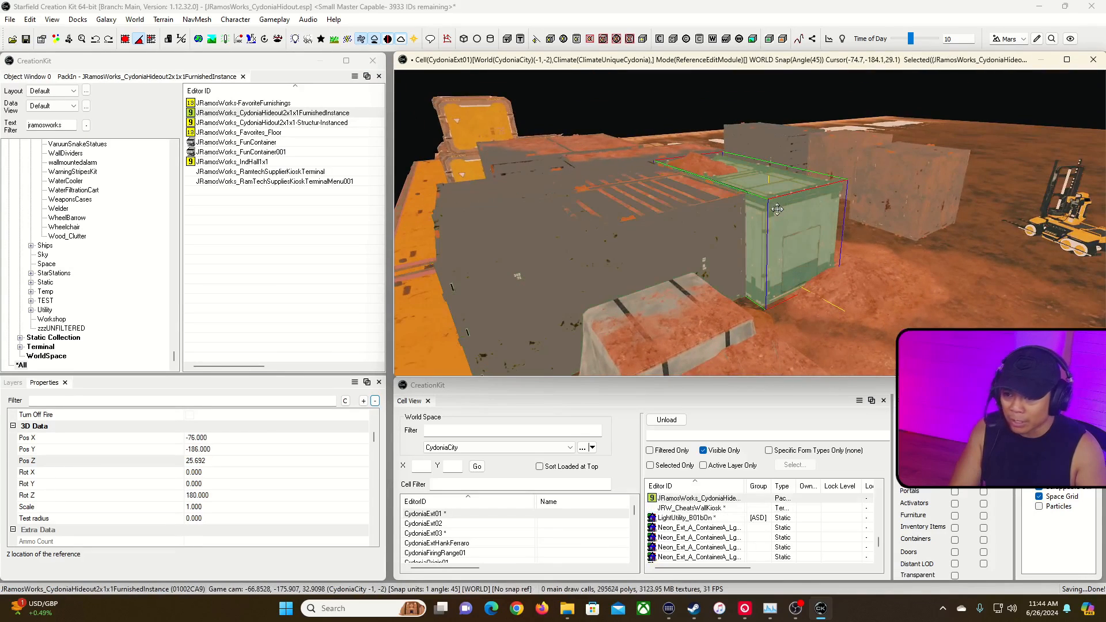
pyautogui.click(225, 461)
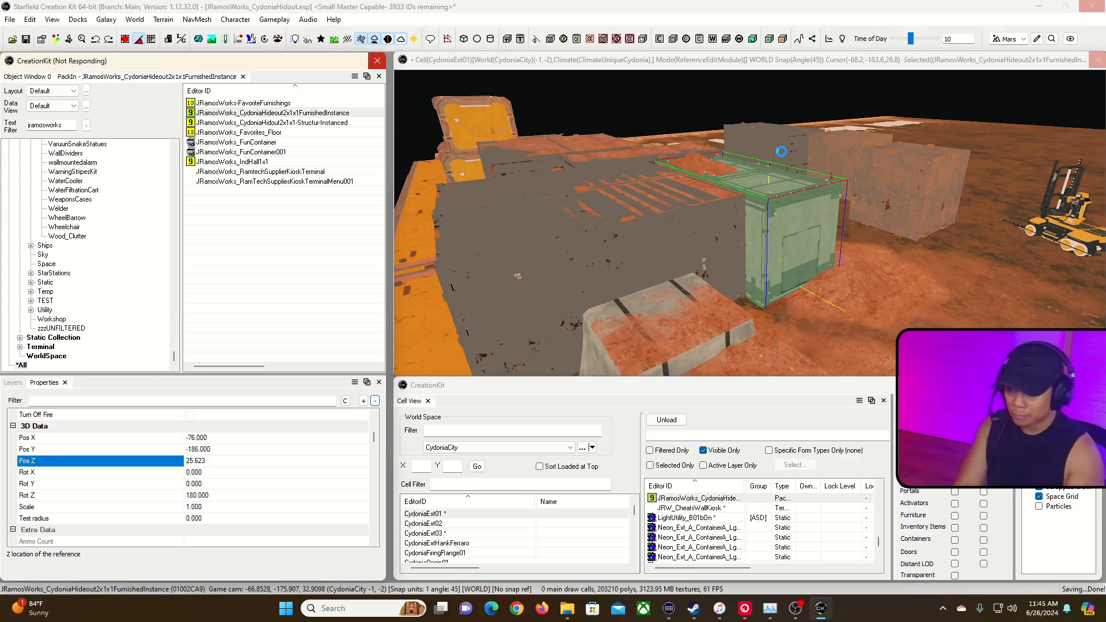
pyautogui.click(685, 202)
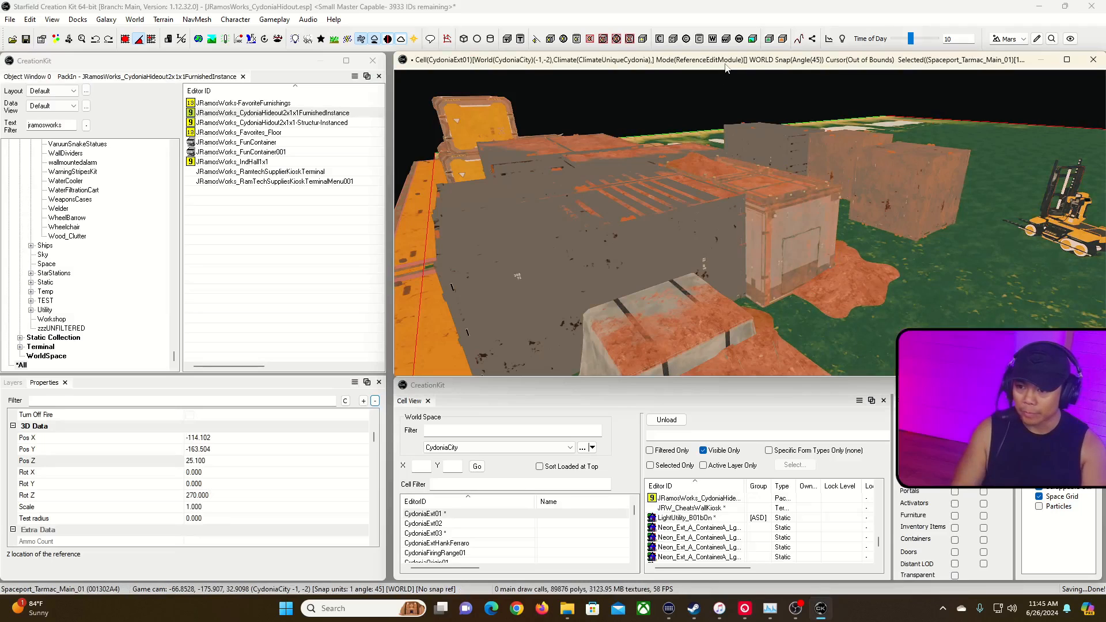
pyautogui.click(773, 219)
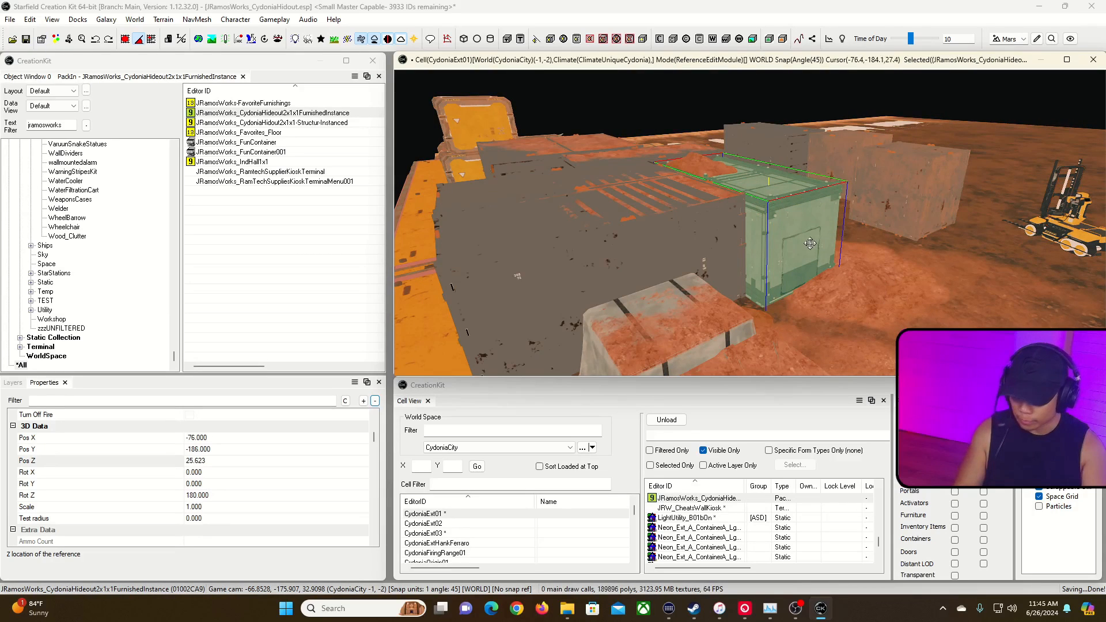
# Move the covered crate stacks near the hideout onto the orange wall edge, at about X -66.02.
pyautogui.press('`')
pyautogui.press('d')
pyautogui.press('s')
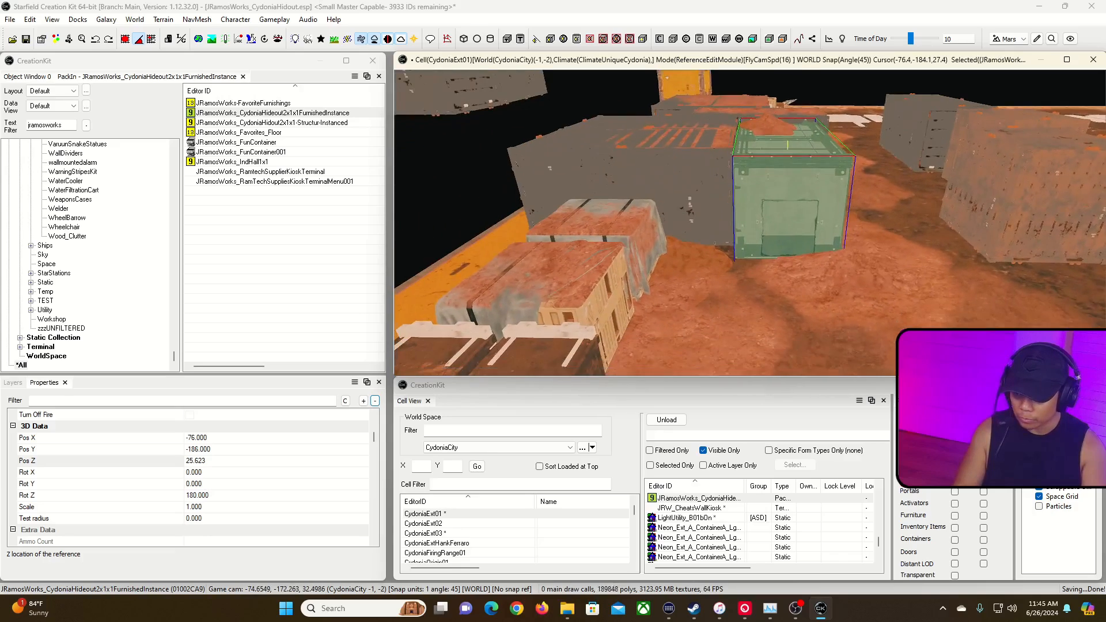
pyautogui.press('d')
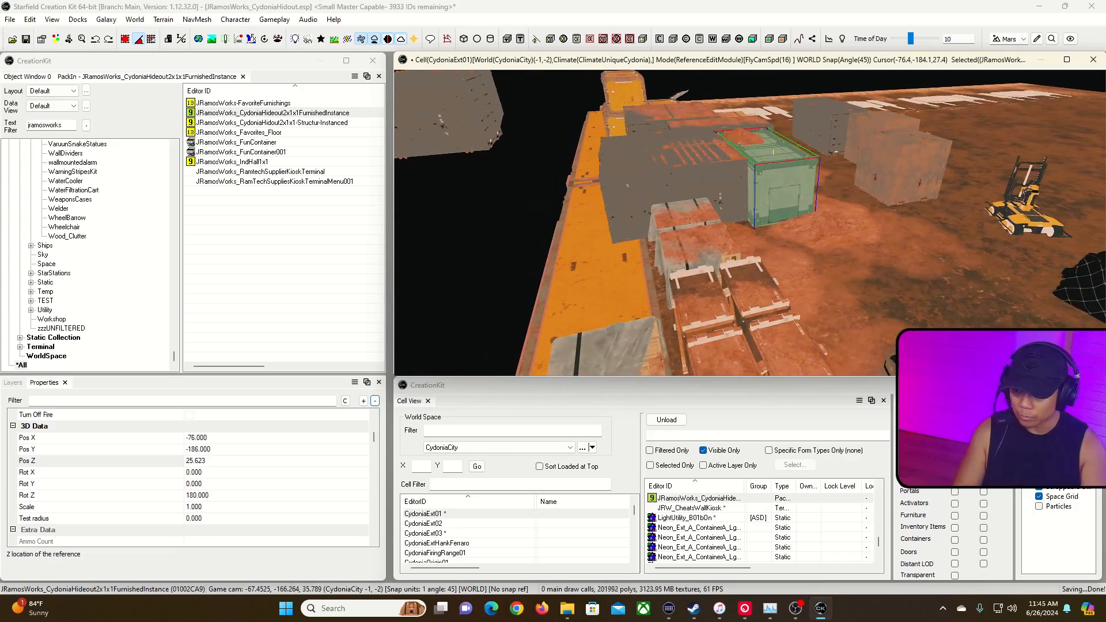
pyautogui.press('s')
pyautogui.press('`')
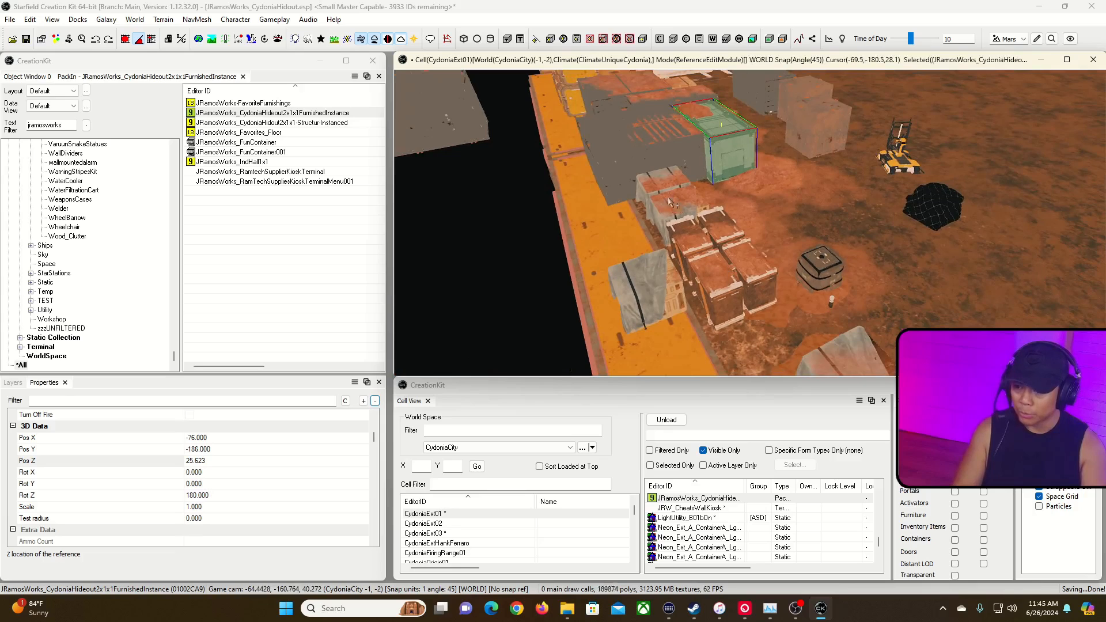
pyautogui.click(669, 205)
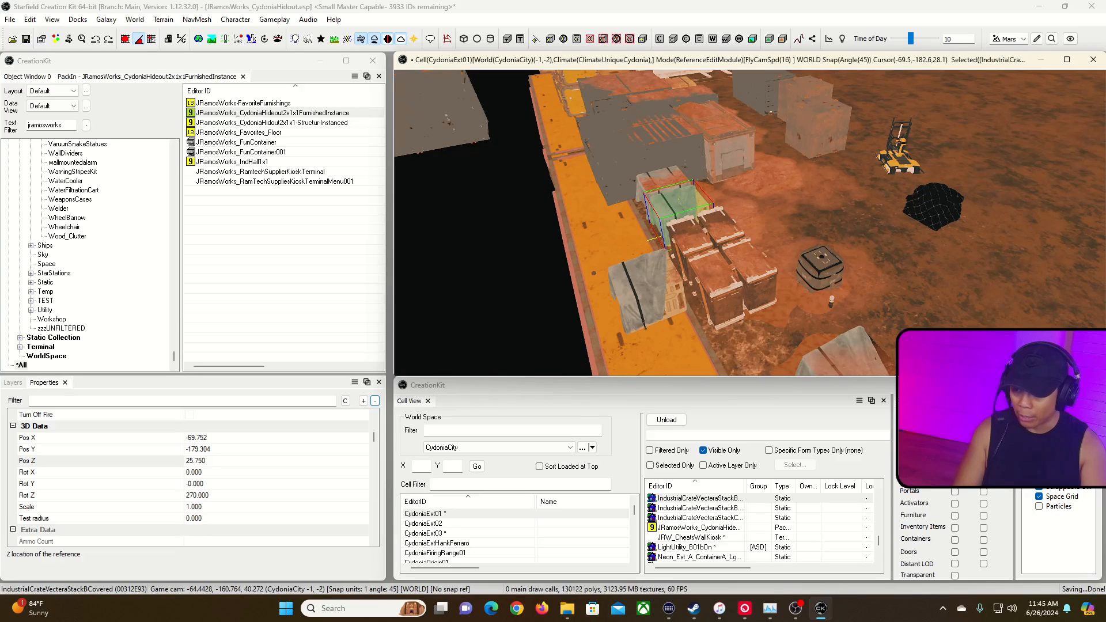
pyautogui.keyDown('ctrl'); pyautogui.click(645, 218); pyautogui.keyUp('ctrl')
pyautogui.moveTo(645, 215); pyautogui.dragTo(628, 237)
pyautogui.moveTo(624, 236); pyautogui.dragTo(642, 232, button='middle')
pyautogui.scroll(3, 643, 231)
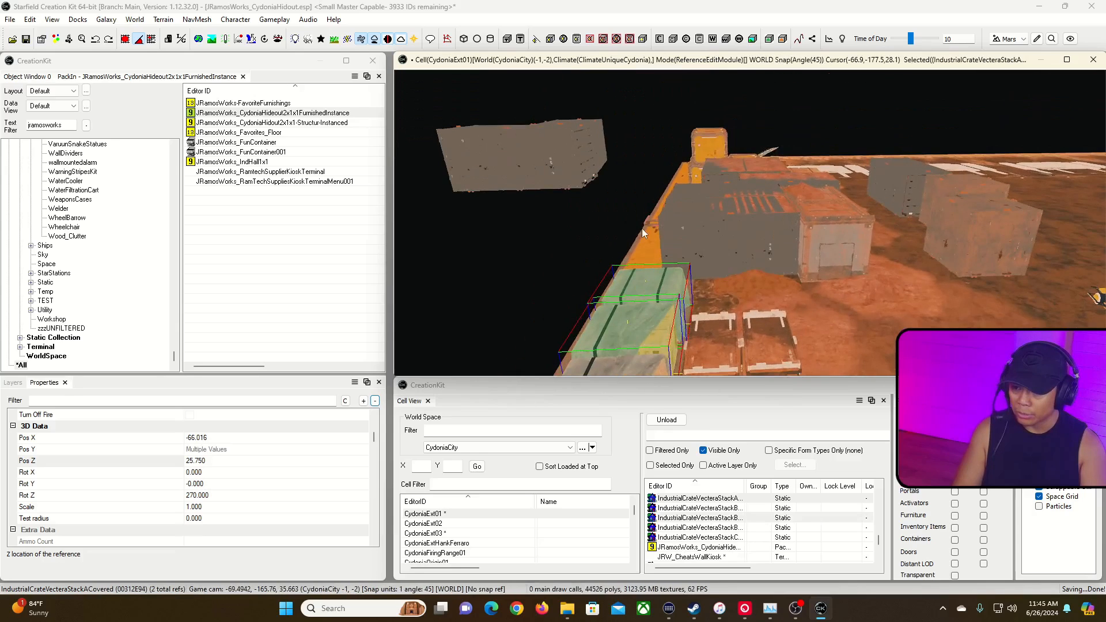
# Duplicate the large container beside the hideout and place the copy toward the crates, at about X -71.55, Y -181.57.
pyautogui.click(719, 243)
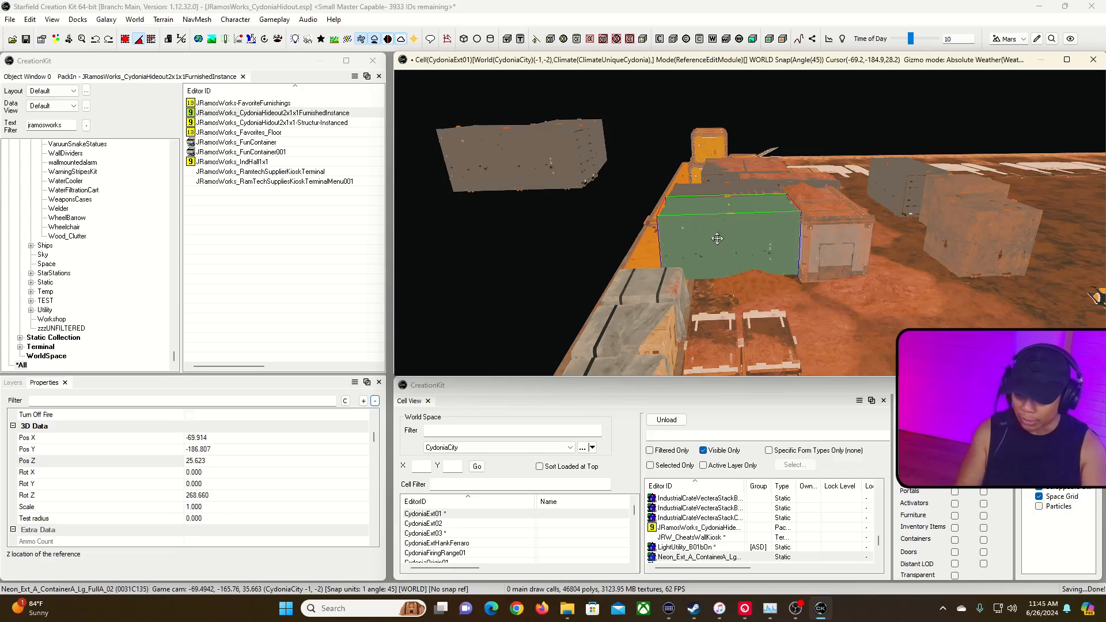
pyautogui.moveTo(742, 244); pyautogui.dragTo(770, 263)
pyautogui.moveTo(770, 264); pyautogui.dragTo(796, 314, button='middle')
pyautogui.moveTo(796, 314); pyautogui.dragTo(773, 323)
pyautogui.moveTo(751, 240); pyautogui.dragTo(754, 242)
pyautogui.moveTo(754, 241); pyautogui.dragTo(717, 291, button='middle')
pyautogui.scroll(-4, 754, 250)
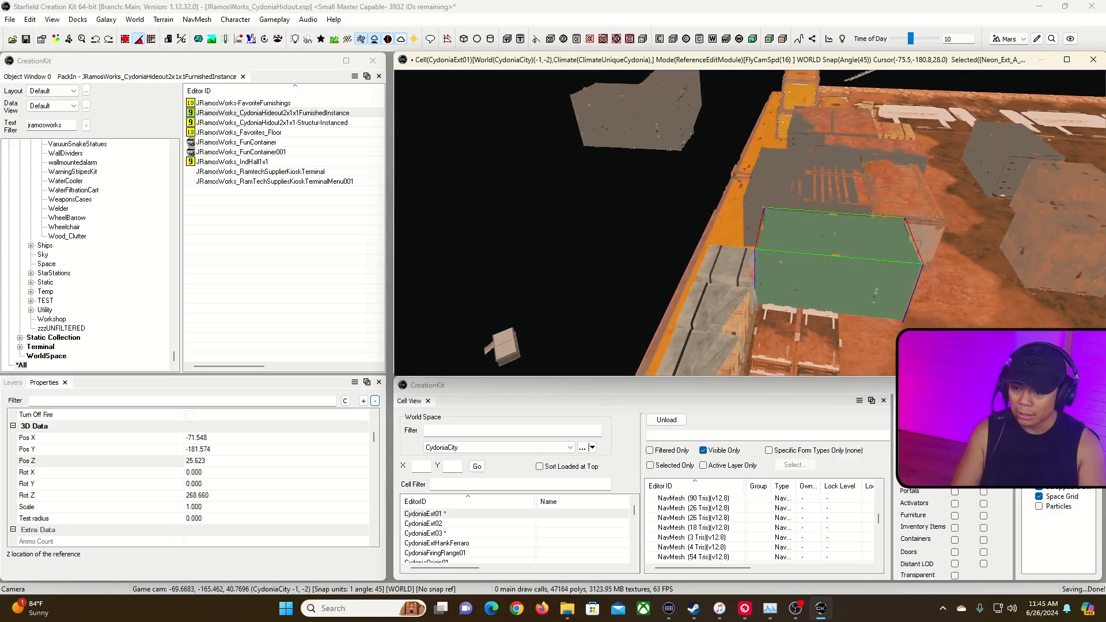
# Nudge the duplicated large container toward the wall to about X -71.0, Y -181.68.
pyautogui.scroll(3, 830, 243)
pyautogui.moveTo(809, 299); pyautogui.dragTo(807, 321, button='right')
pyautogui.press('w')
pyautogui.moveTo(808, 321); pyautogui.dragTo(782, 324)
pyautogui.moveTo(782, 325); pyautogui.dragTo(813, 351, button='right')
pyautogui.press('a')
pyautogui.press('s')
pyautogui.press('a')
pyautogui.press('a')
pyautogui.moveTo(749, 334); pyautogui.dragTo(801, 331, button='right')
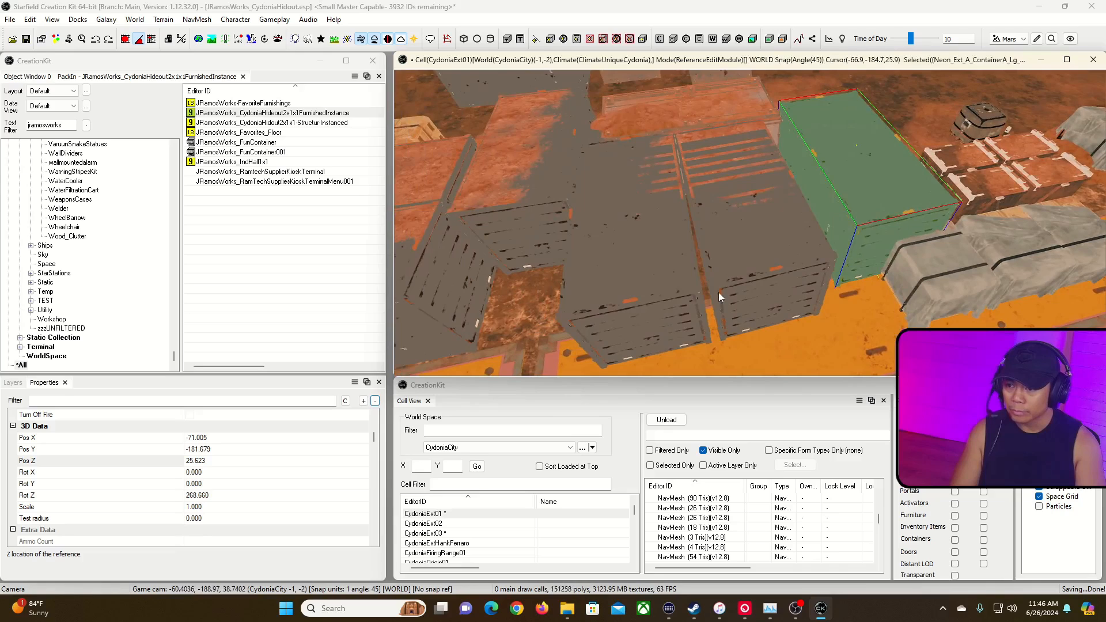
# Slide the two original large containers along the Y axis toward the duplicate, placing the farther one at about Y -190.1.
pyautogui.press('Delete')
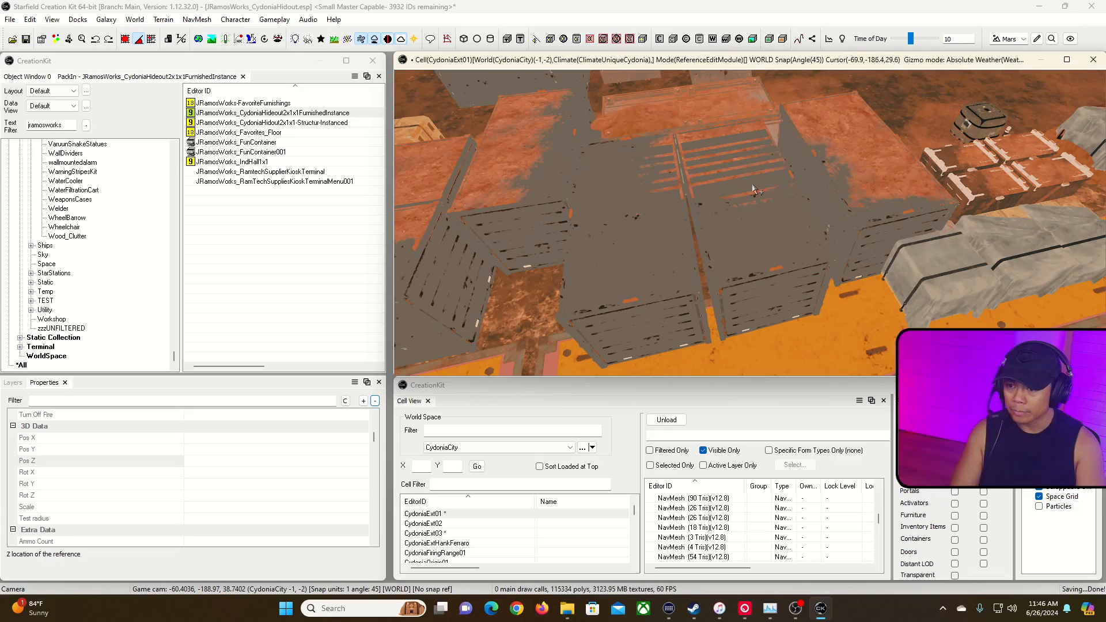
pyautogui.hotkey('ctrl', 'z')
pyautogui.press('y')
pyautogui.moveTo(757, 204); pyautogui.dragTo(774, 201)
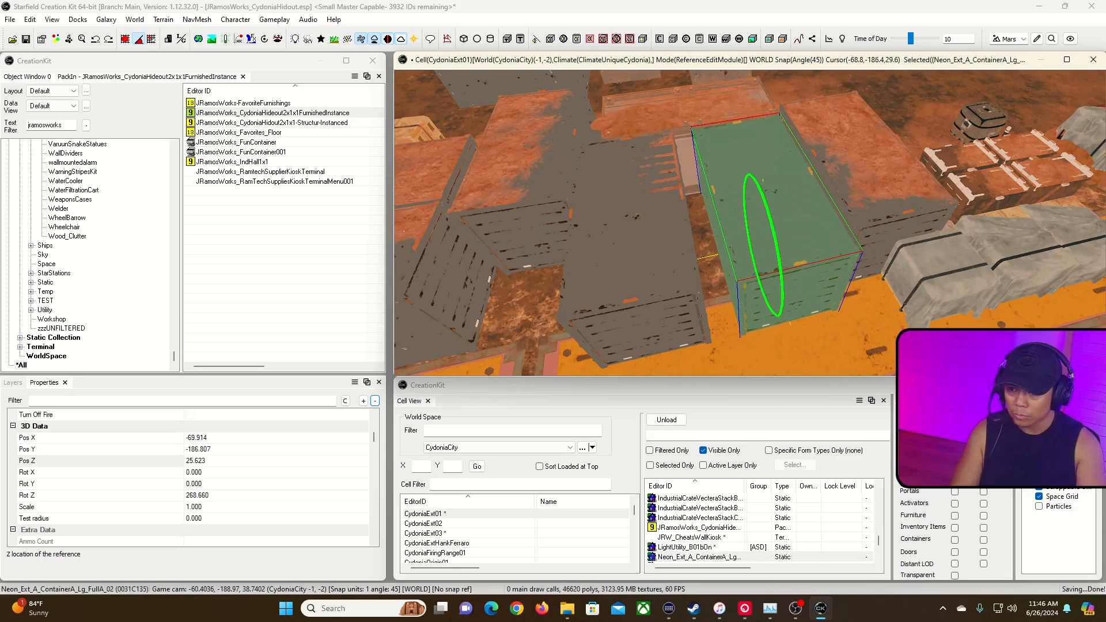
pyautogui.click(673, 237)
pyautogui.press('y')
pyautogui.moveTo(672, 238); pyautogui.dragTo(697, 234)
pyautogui.keyDown('shift'); pyautogui.moveTo(662, 232); pyautogui.dragTo(684, 235, button='middle'); pyautogui.keyUp('shift')
pyautogui.keyDown('shift'); pyautogui.moveTo(553, 216); pyautogui.dragTo(737, 177, button='middle'); pyautogui.keyUp('shift')
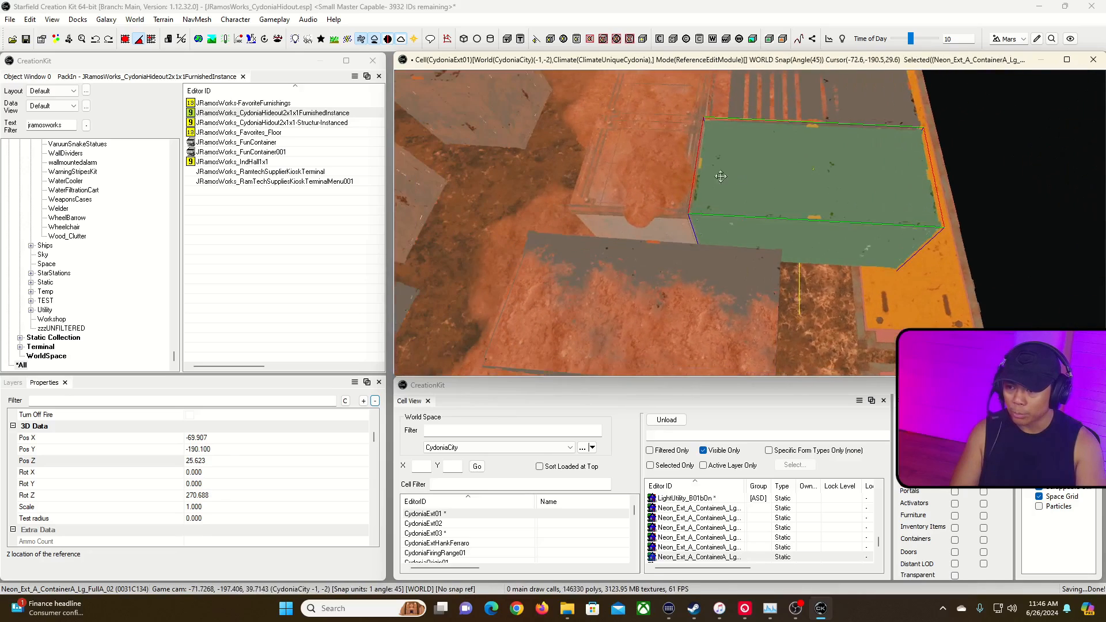
# Shift the furnished hideout and its two large containers together along the Y axis toward the sand-covered container.
pyautogui.click(608, 212)
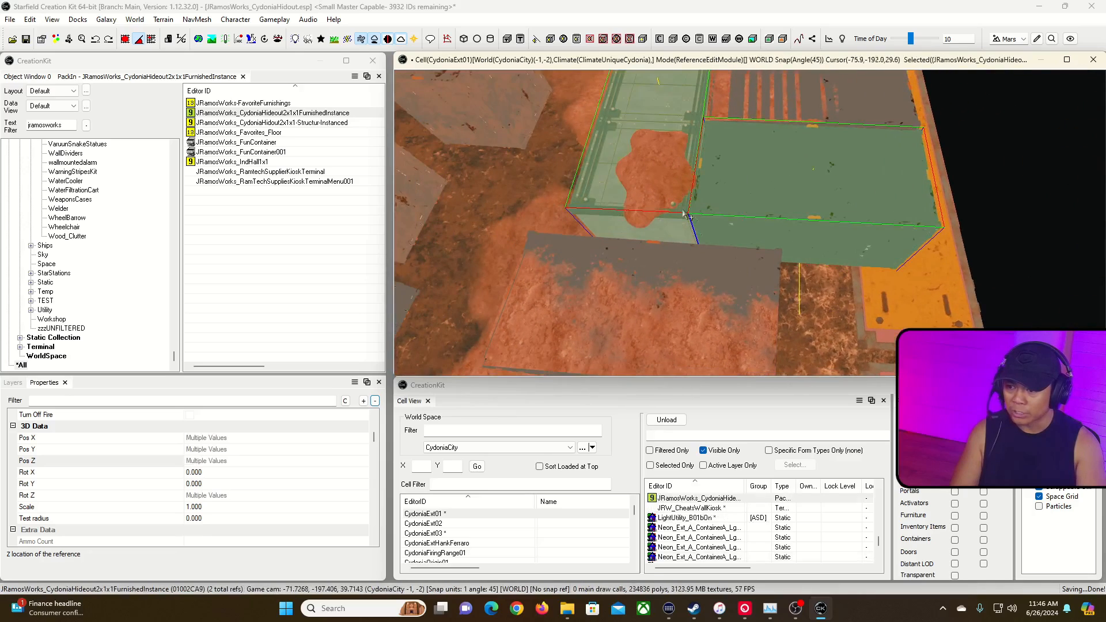
pyautogui.keyDown('ctrl'); pyautogui.click(869, 168); pyautogui.keyUp('ctrl')
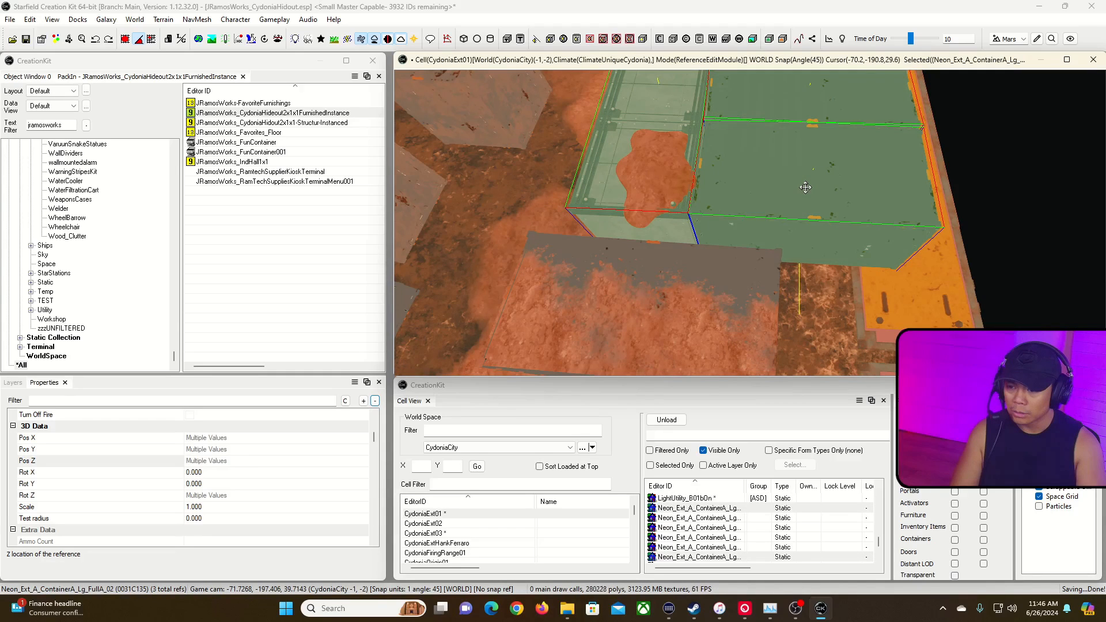
pyautogui.moveTo(805, 187); pyautogui.dragTo(805, 210)
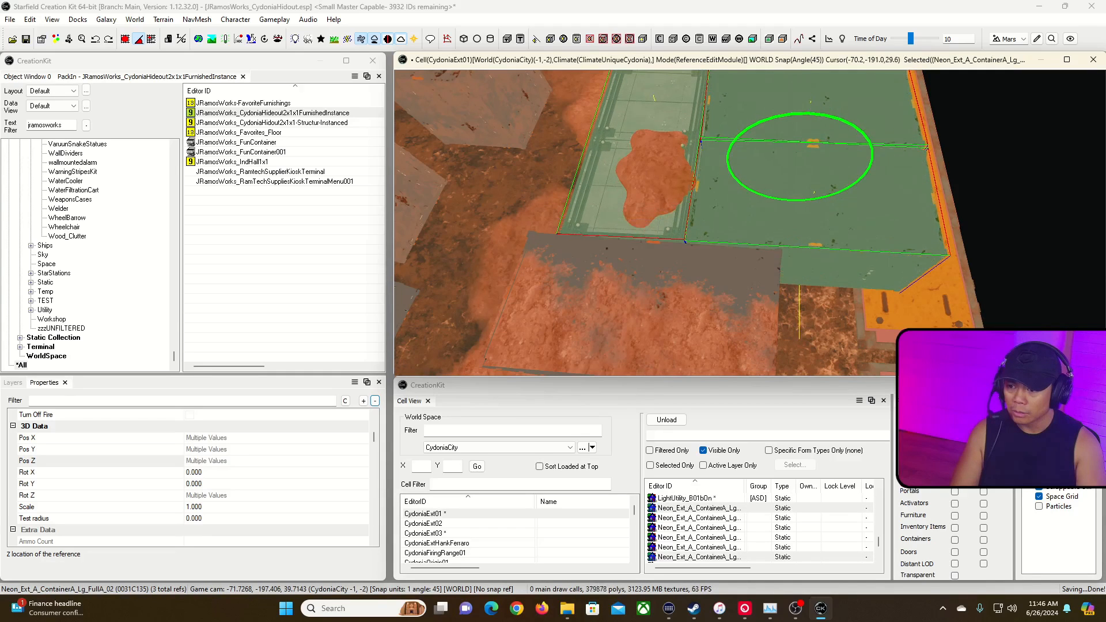
# Slide the duplicated large container along the Y axis to about -182.83, closing the gap to its neighbour.
pyautogui.moveTo(802, 231); pyautogui.dragTo(542, 147, button='right')
pyautogui.press('a')
pyautogui.click(551, 214)
pyautogui.press('y')
pyautogui.moveTo(561, 222); pyautogui.dragTo(588, 209)
# Slide the three covered crate stacks together a short way along the orange wall edge.
pyautogui.moveTo(588, 209); pyautogui.dragTo(484, 251, button='right')
pyautogui.press('a')
pyautogui.press('d')
pyautogui.press('s')
pyautogui.moveTo(691, 217); pyautogui.dragTo(693, 214, button='right')
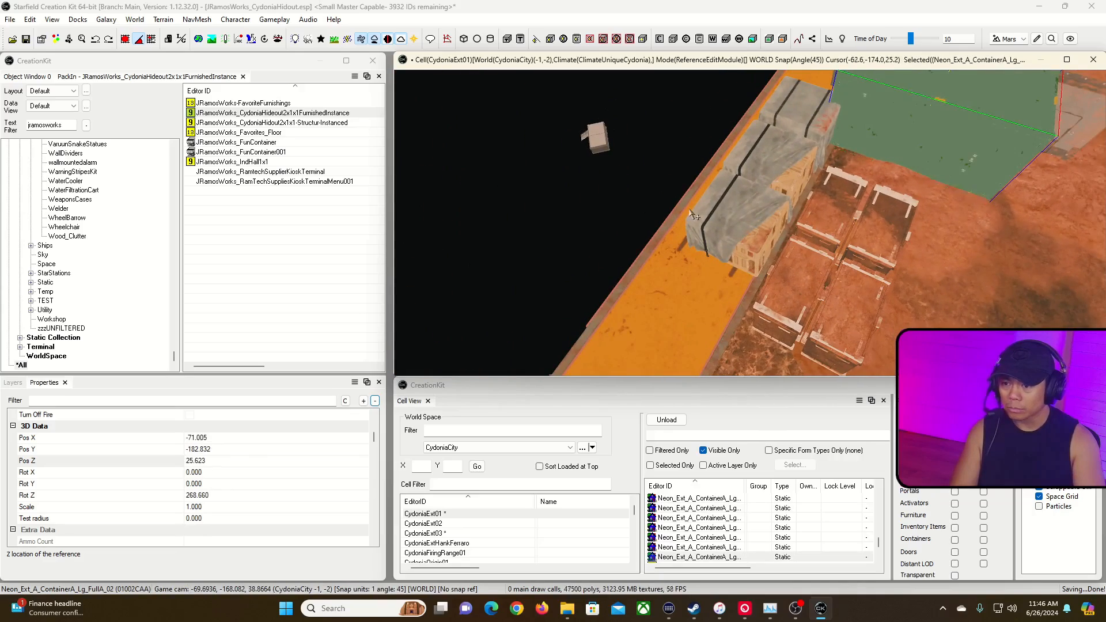
pyautogui.click(769, 154)
pyautogui.keyDown('ctrl'); pyautogui.click(797, 109); pyautogui.keyUp('ctrl')
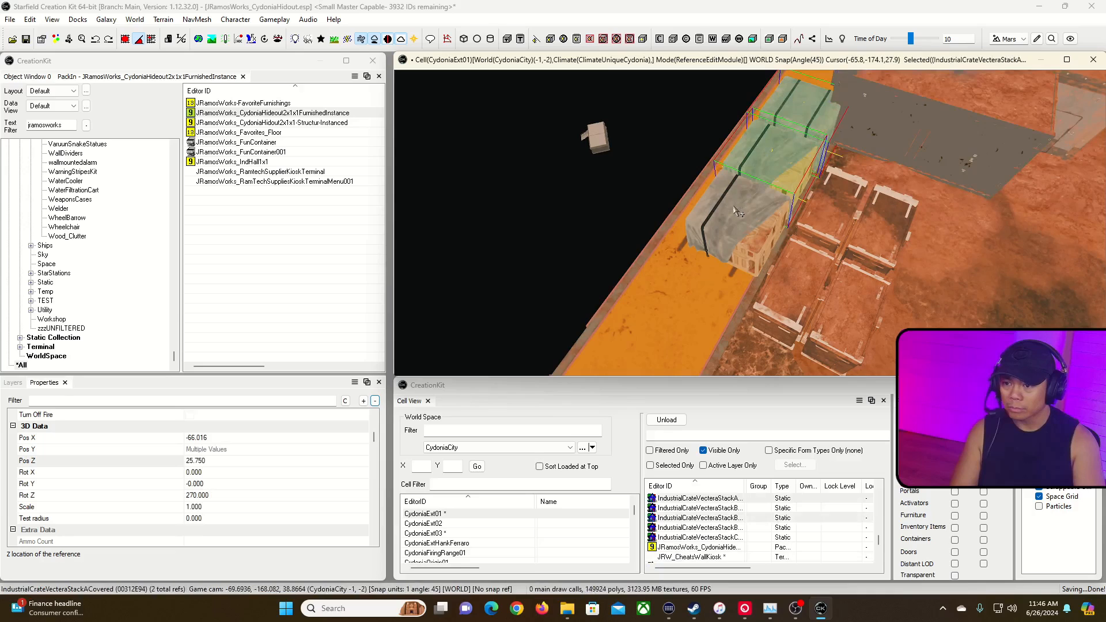
pyautogui.keyDown('ctrl'); pyautogui.click(745, 211); pyautogui.keyUp('ctrl')
pyautogui.moveTo(745, 212); pyautogui.dragTo(736, 227)
pyautogui.moveTo(736, 227); pyautogui.dragTo(699, 188, button='right')
pyautogui.click(699, 188)
pyautogui.keyDown('ctrl'); pyautogui.click(762, 258); pyautogui.keyUp('ctrl')
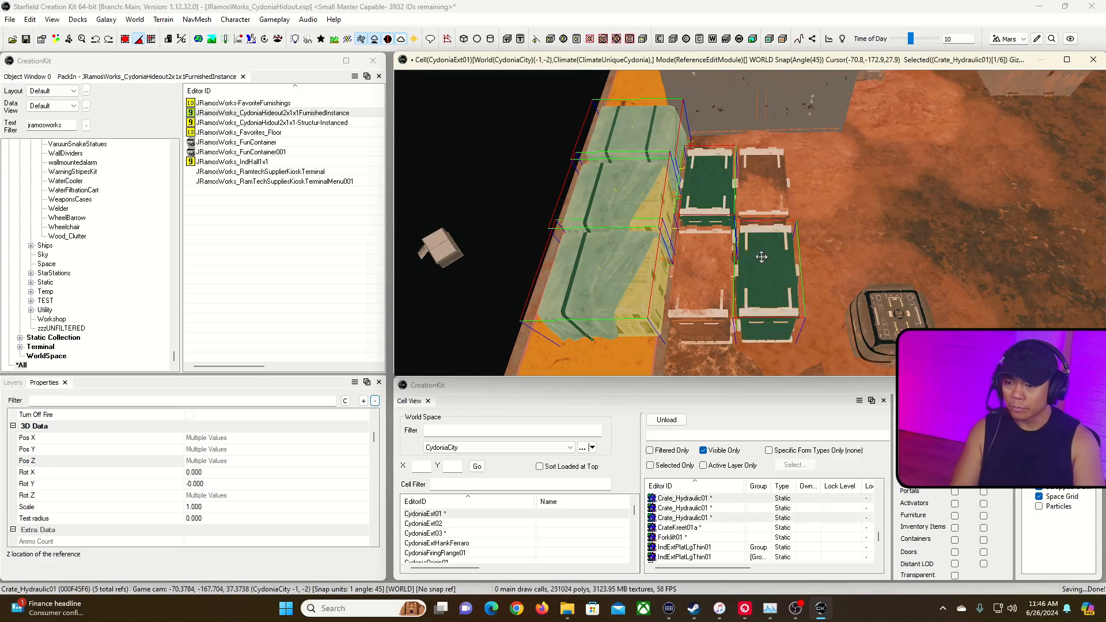
pyautogui.keyDown('ctrl'); pyautogui.click(763, 218); pyautogui.keyUp('ctrl')
pyautogui.keyDown('ctrl'); pyautogui.click(718, 268); pyautogui.keyUp('ctrl')
pyautogui.moveTo(717, 268); pyautogui.dragTo(717, 262, button='right')
# Select the four hydraulic crates beside the covered stacks and move them together toward the duplicated large container.
pyautogui.click(717, 268)
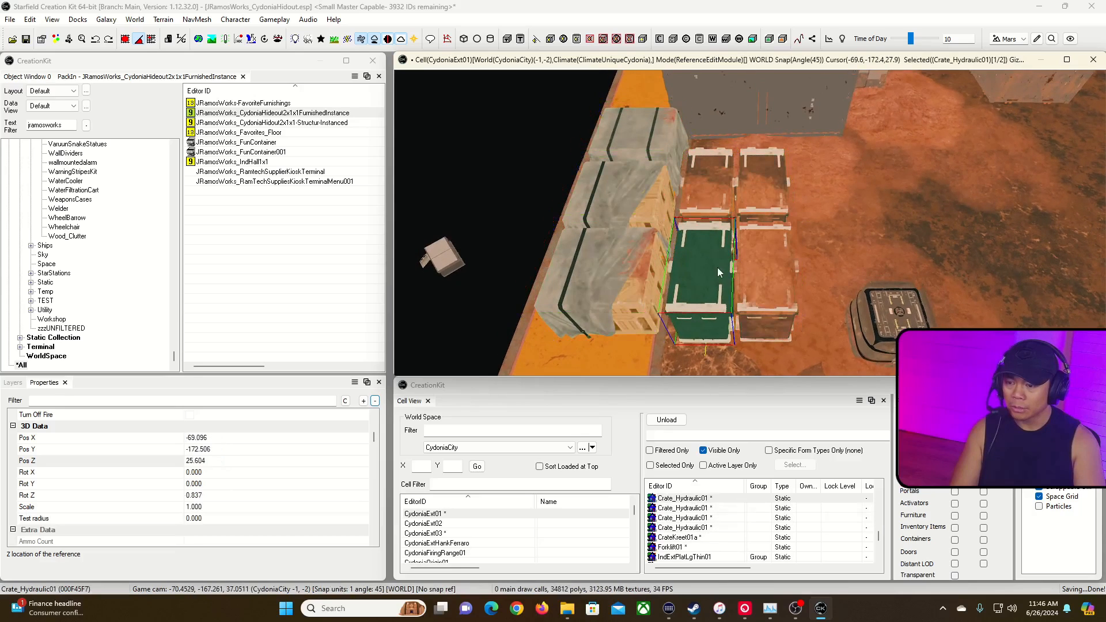
pyautogui.keyDown('ctrl'); pyautogui.click(719, 207); pyautogui.keyUp('ctrl')
pyautogui.keyDown('ctrl'); pyautogui.click(758, 237); pyautogui.keyUp('ctrl')
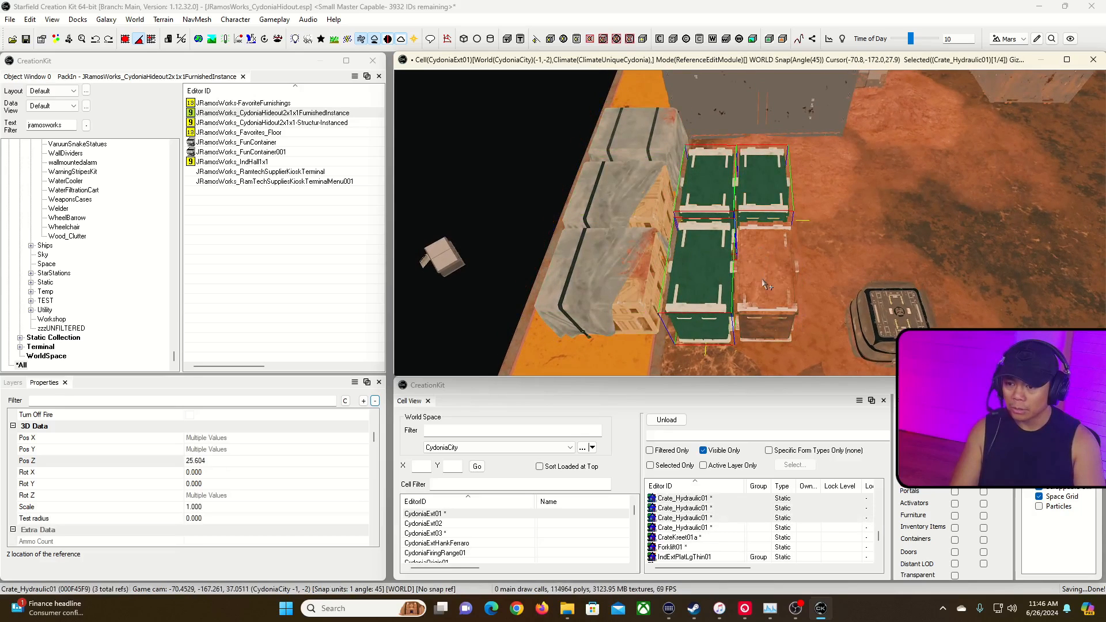
pyautogui.keyDown('ctrl'); pyautogui.click(765, 285); pyautogui.keyUp('ctrl')
pyautogui.moveTo(765, 285); pyautogui.dragTo(763, 239)
pyautogui.moveTo(763, 239); pyautogui.dragTo(760, 202, button='middle')
# Move the small container near the forklift next to the hideout's doorway, at about X -80.68, Y -185.47.
pyautogui.press('w')
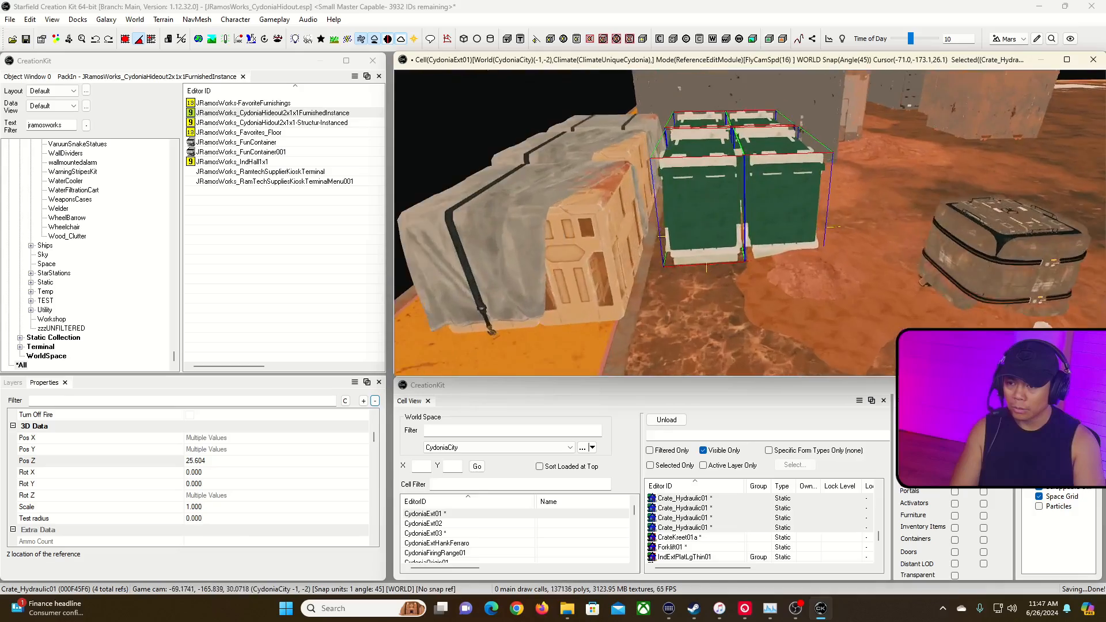
pyautogui.press('d')
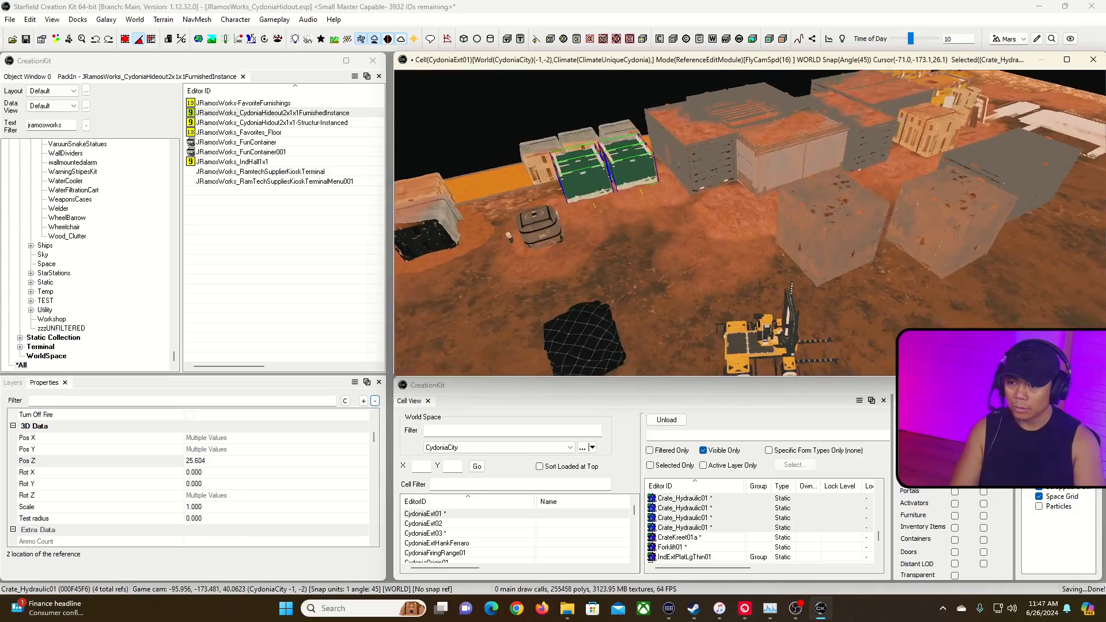
pyautogui.press('w')
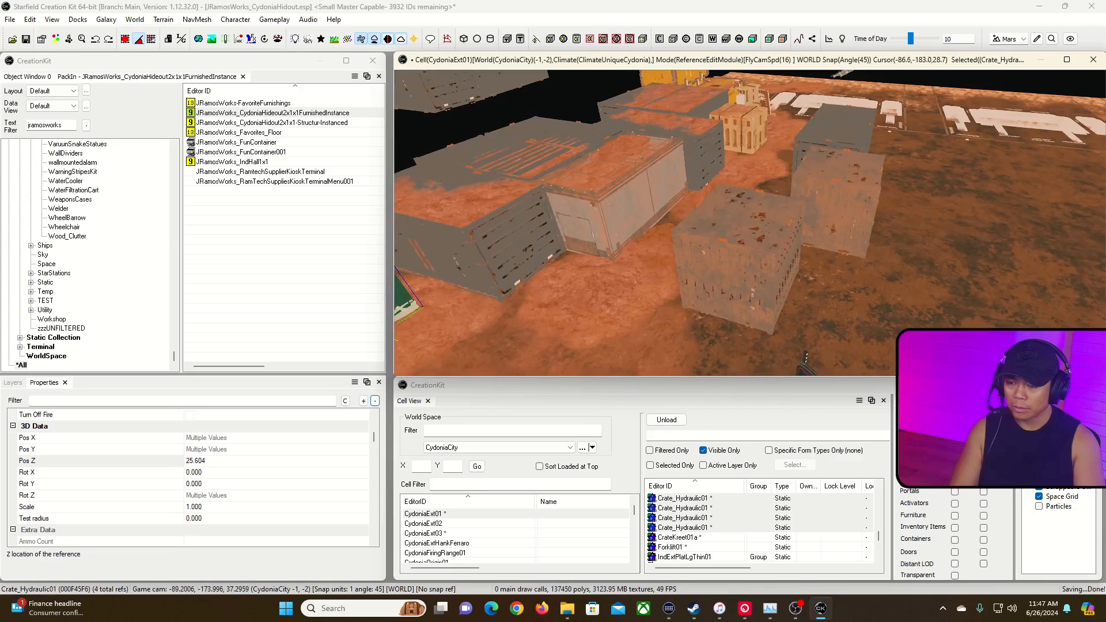
pyautogui.press('s')
pyautogui.press('`')
pyautogui.click(773, 256)
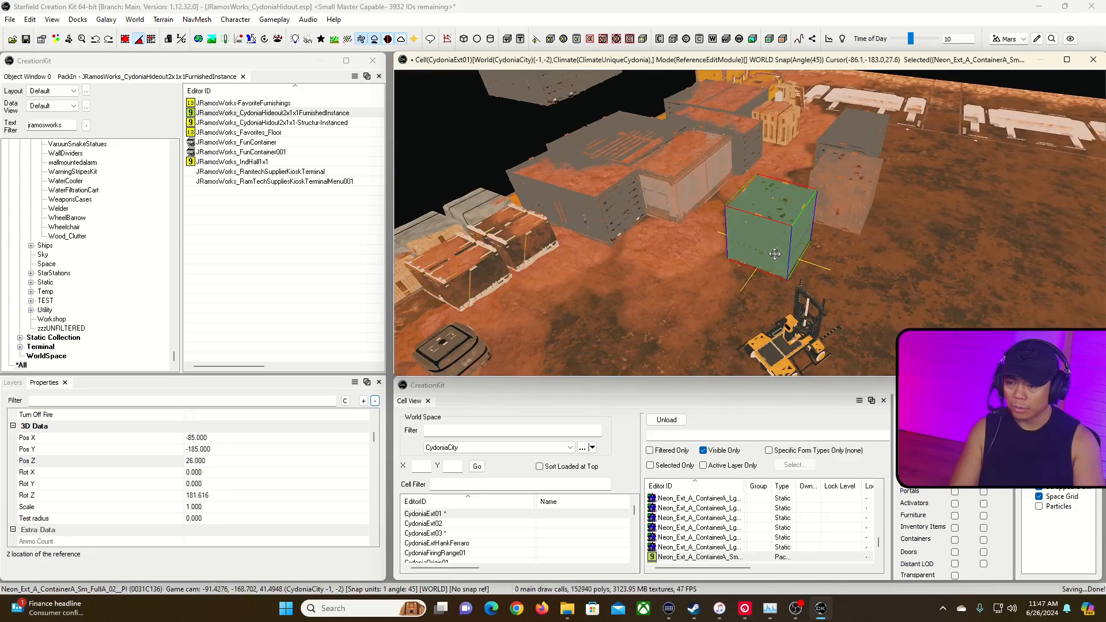
pyautogui.moveTo(775, 254); pyautogui.dragTo(712, 232)
pyautogui.press('`')
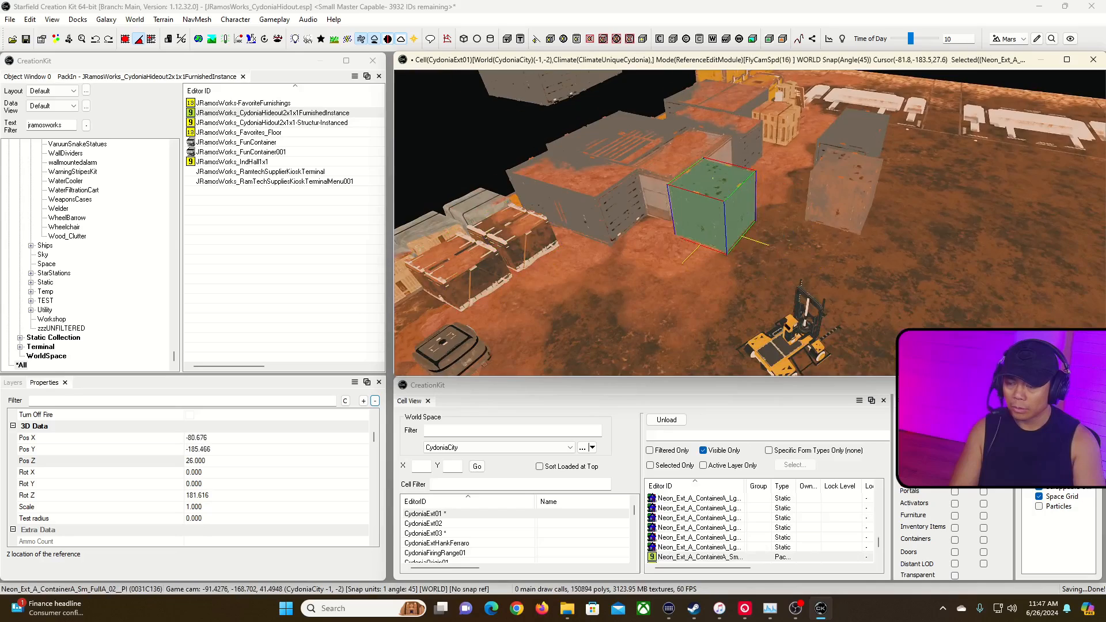
pyautogui.press('a')
pyautogui.press('w')
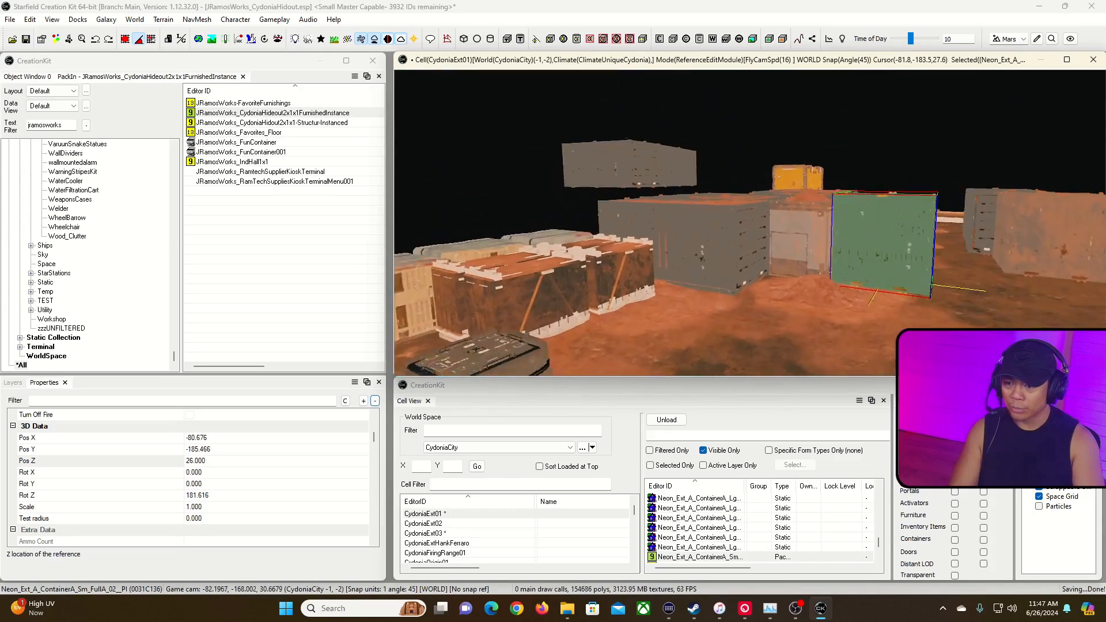
# Shift the small container beside the hideout's doorway to about X -80.43, Y -186.18.
pyautogui.press('`')
pyautogui.moveTo(960, 297); pyautogui.dragTo(945, 294)
pyautogui.press('`')
pyautogui.press('a')
pyautogui.press('s')
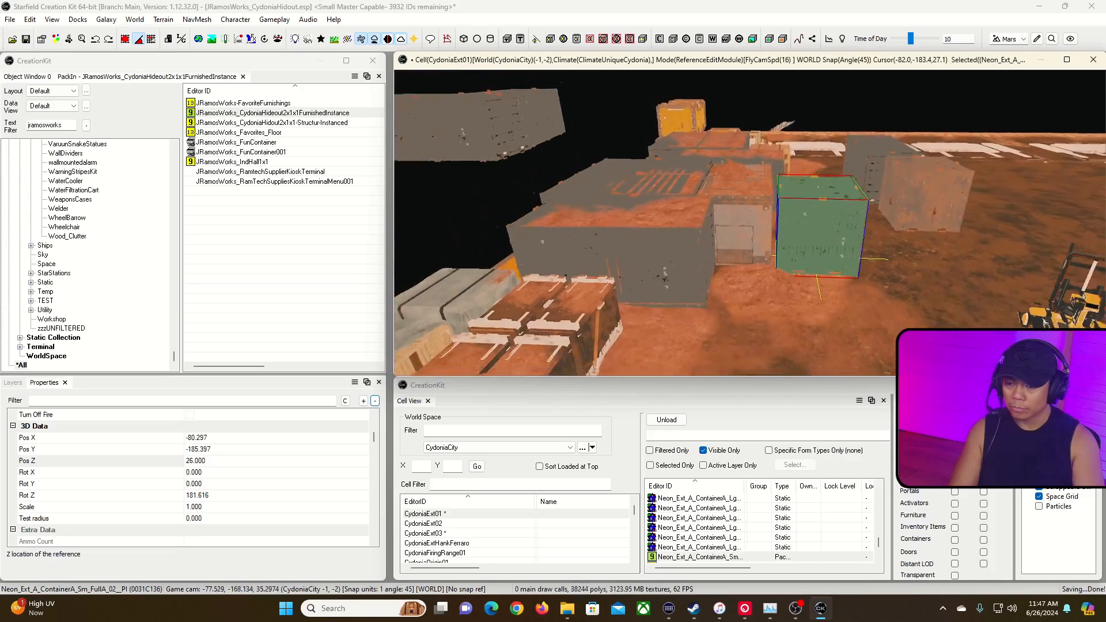
pyautogui.press('w')
pyautogui.press('`')
pyautogui.moveTo(823, 229)
pyautogui.mouseDown()
pyautogui.moveTo(833, 235)
pyautogui.moveTo(836, 223)
pyautogui.mouseUp()
pyautogui.moveTo(836, 223); pyautogui.dragTo(821, 276, button='middle')
pyautogui.press('s')
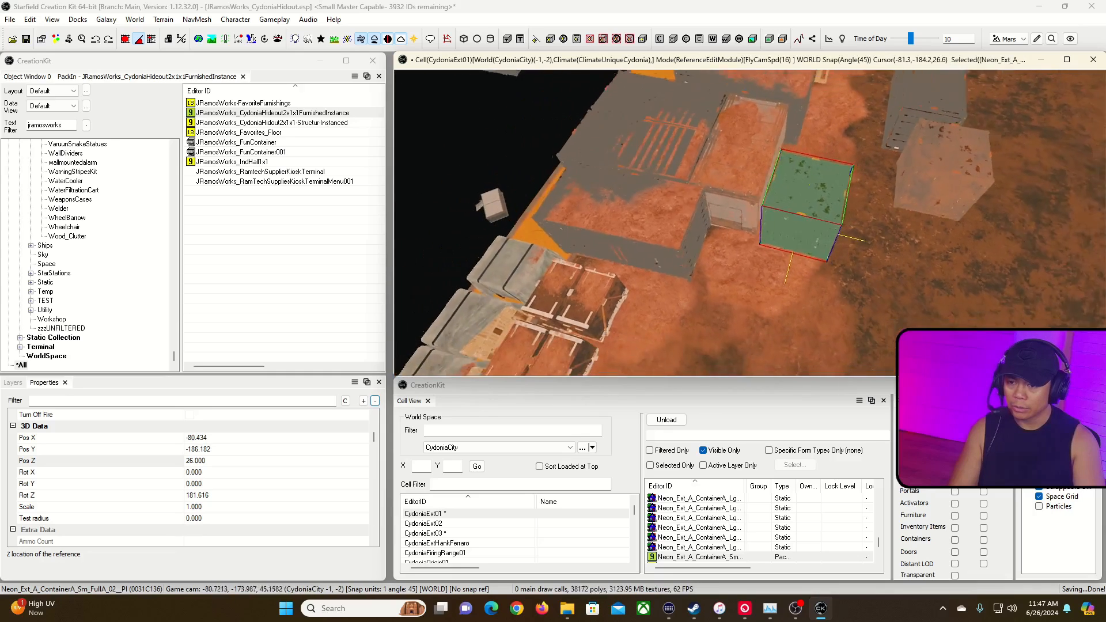
# Duplicate the large container behind the small one and place the copy beside the hideout's doorway, at about X -79.82, Y -180.44.
pyautogui.press('d')
pyautogui.click(854, 117)
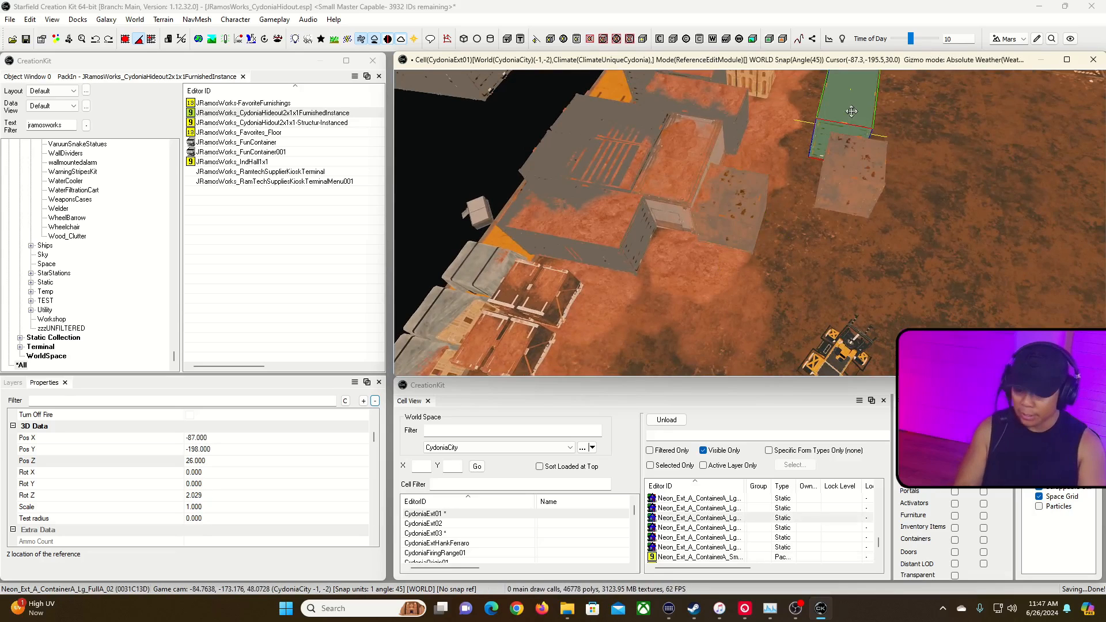
pyautogui.hotkey('ctrl', 'd')
pyautogui.moveTo(853, 115); pyautogui.dragTo(675, 311)
pyautogui.moveTo(675, 311); pyautogui.dragTo(694, 296, button='middle')
pyautogui.press('a')
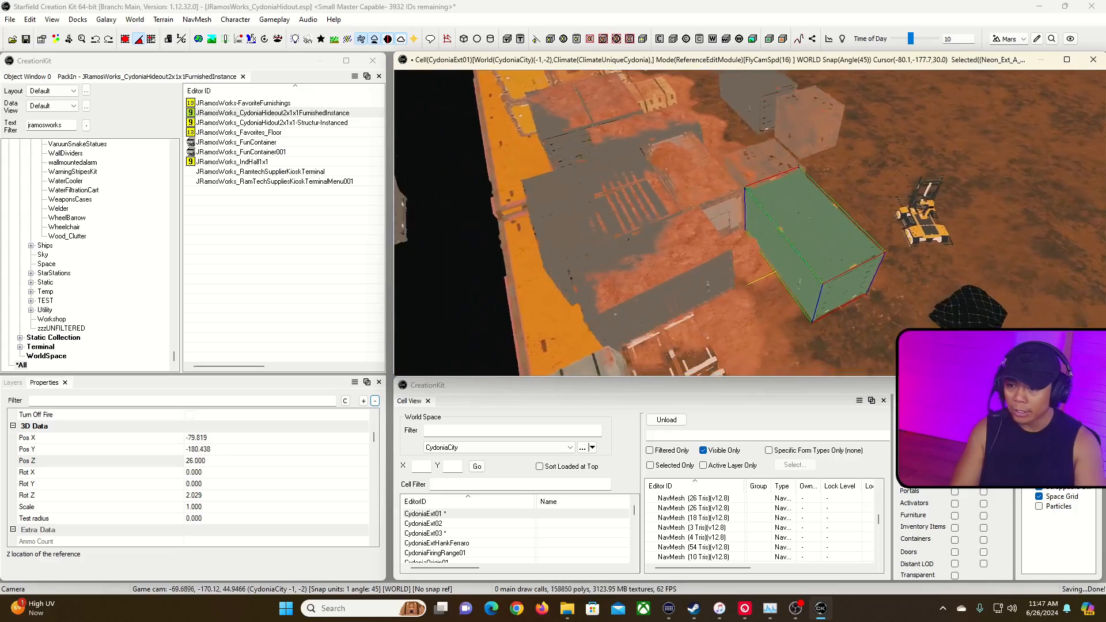
# Move the small container out of the duplicated large container onto the open ground beside it.
pyautogui.press('w')
pyautogui.press('w')
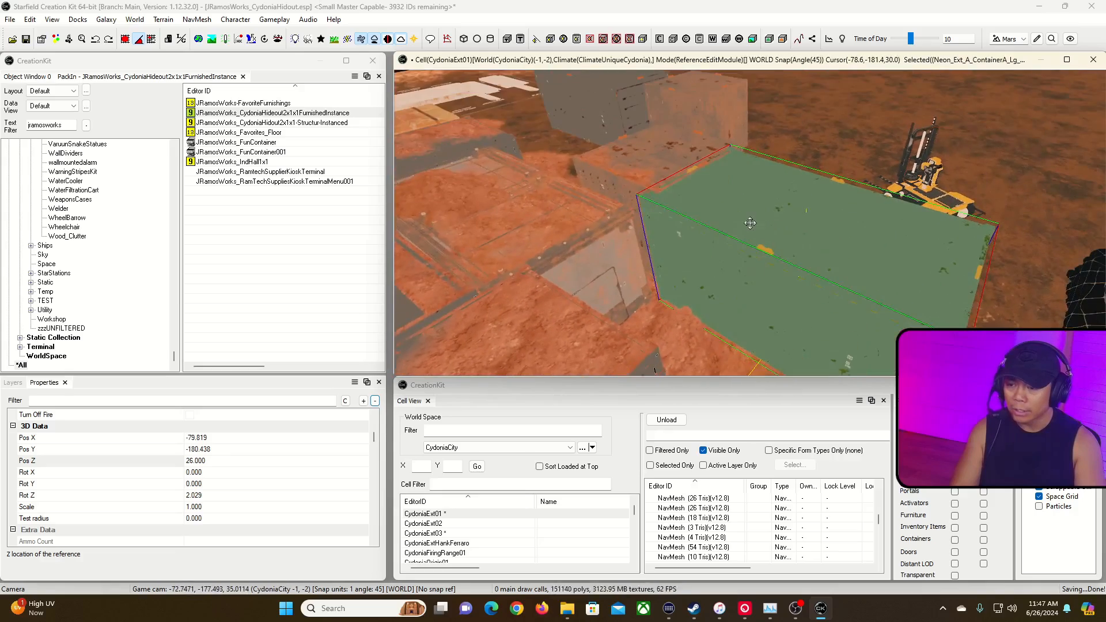
pyautogui.press('d')
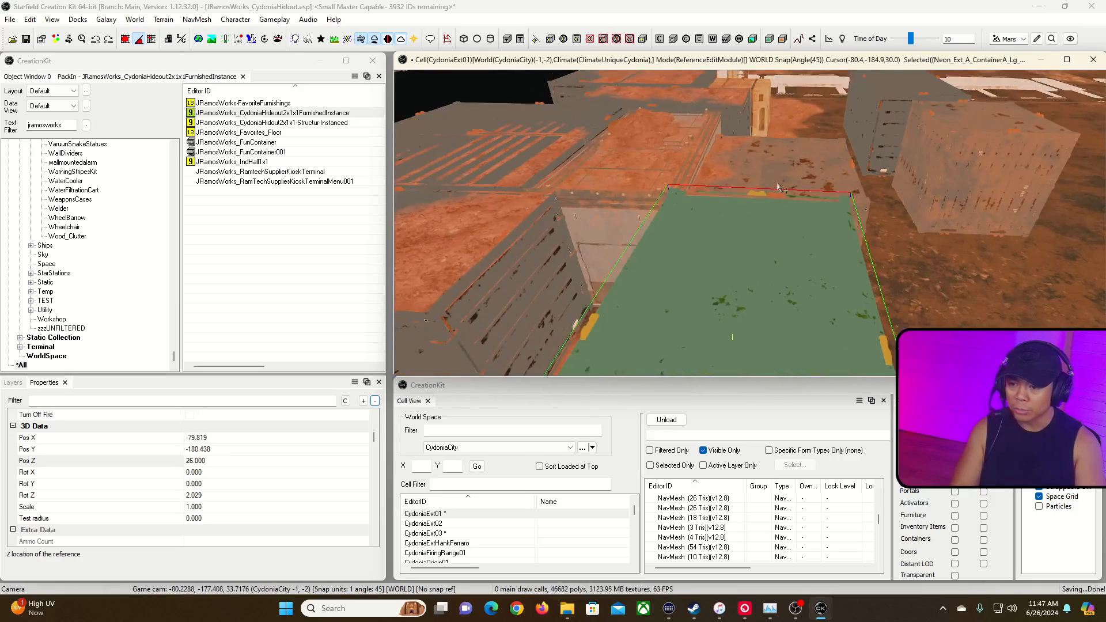
pyautogui.click(1003, 225)
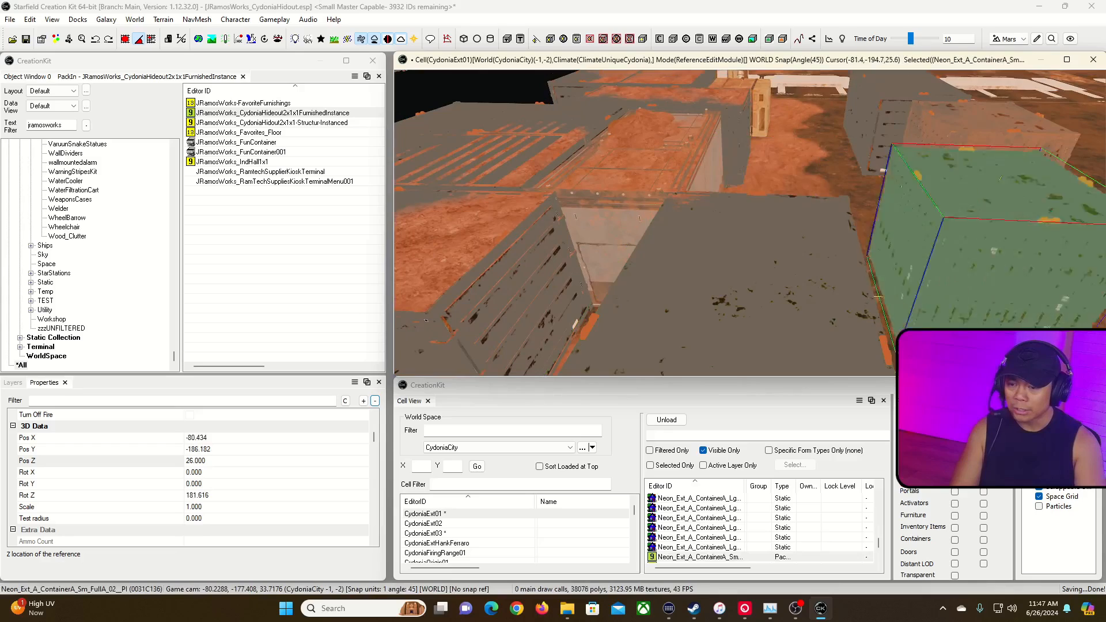
# Slide the duplicated large container along the hideout's doorway to about X -79.96, Y -182.50.
pyautogui.click(845, 272)
pyautogui.moveTo(805, 240); pyautogui.dragTo(805, 240, button='right')
pyautogui.press('a')
pyautogui.moveTo(805, 239); pyautogui.dragTo(779, 246)
pyautogui.moveTo(779, 246); pyautogui.dragTo(779, 247, button='right')
pyautogui.press('s')
pyautogui.press('w')
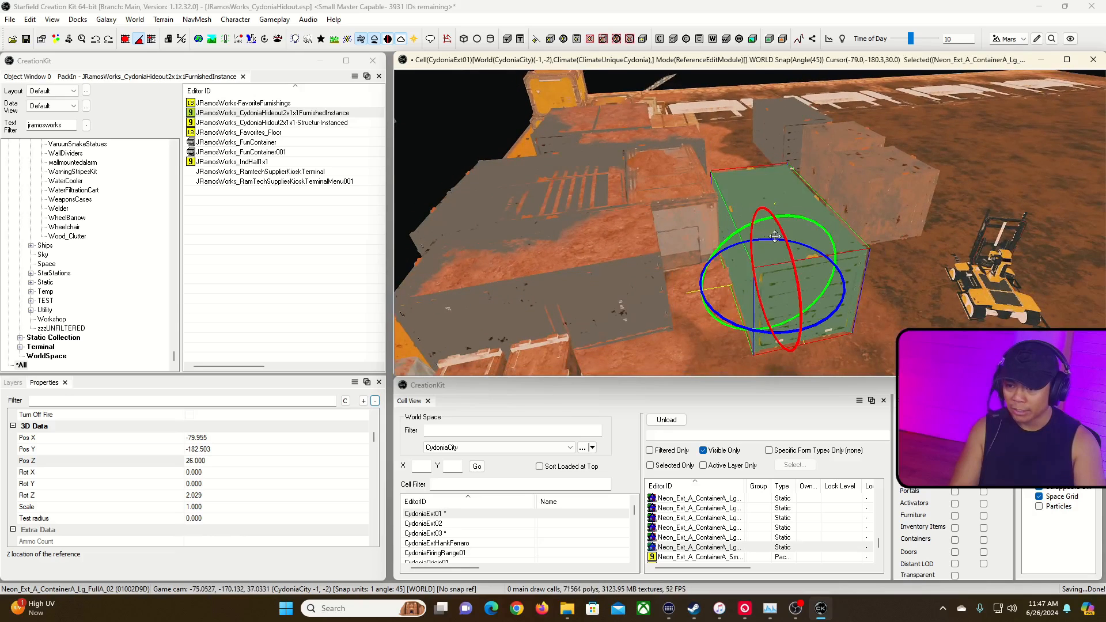
# Match the duplicated large container's height to the furnished hideout by setting its Z position to 25.623.
pyautogui.press('w')
pyautogui.moveTo(790, 280); pyautogui.dragTo(790, 95, button='right')
pyautogui.press('w')
pyautogui.click(647, 121)
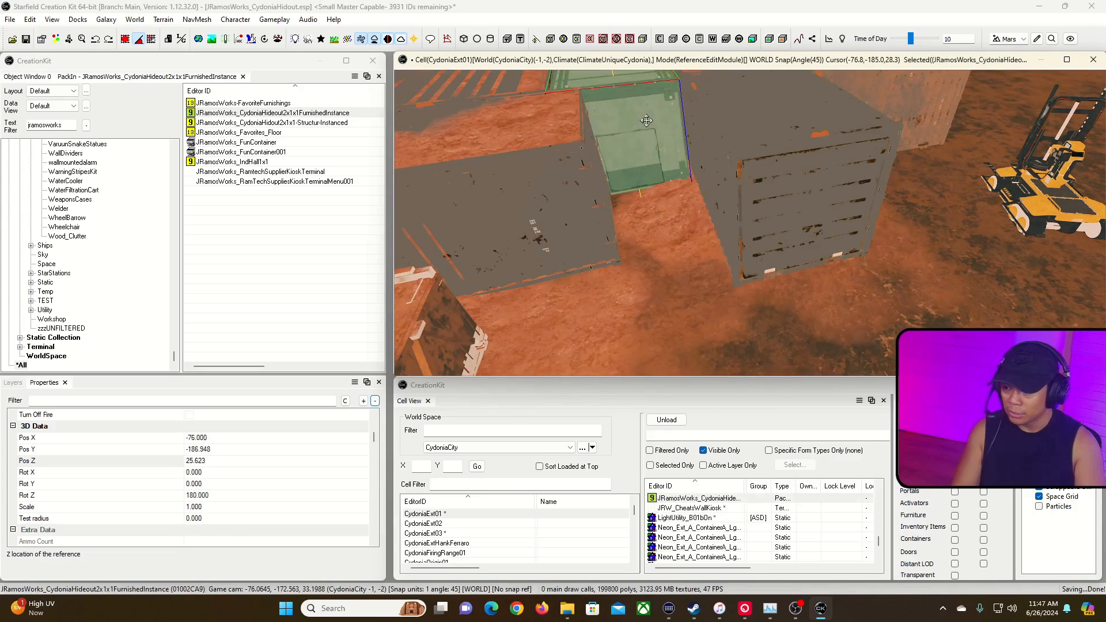
pyautogui.click(778, 138)
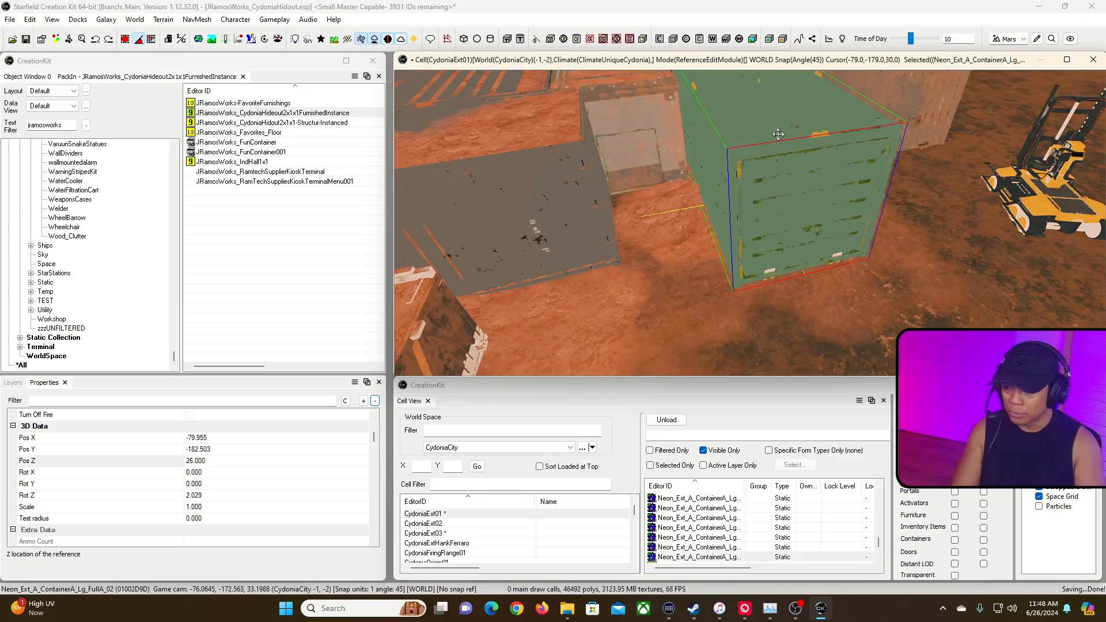
pyautogui.click(668, 126)
pyautogui.click(251, 460)
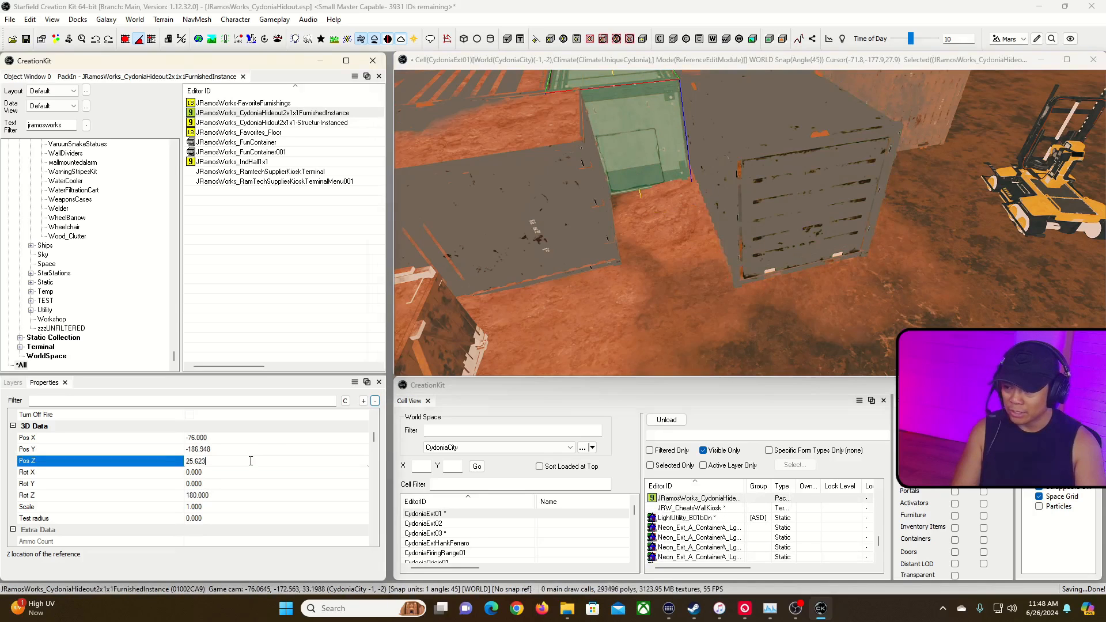
pyautogui.click(708, 162)
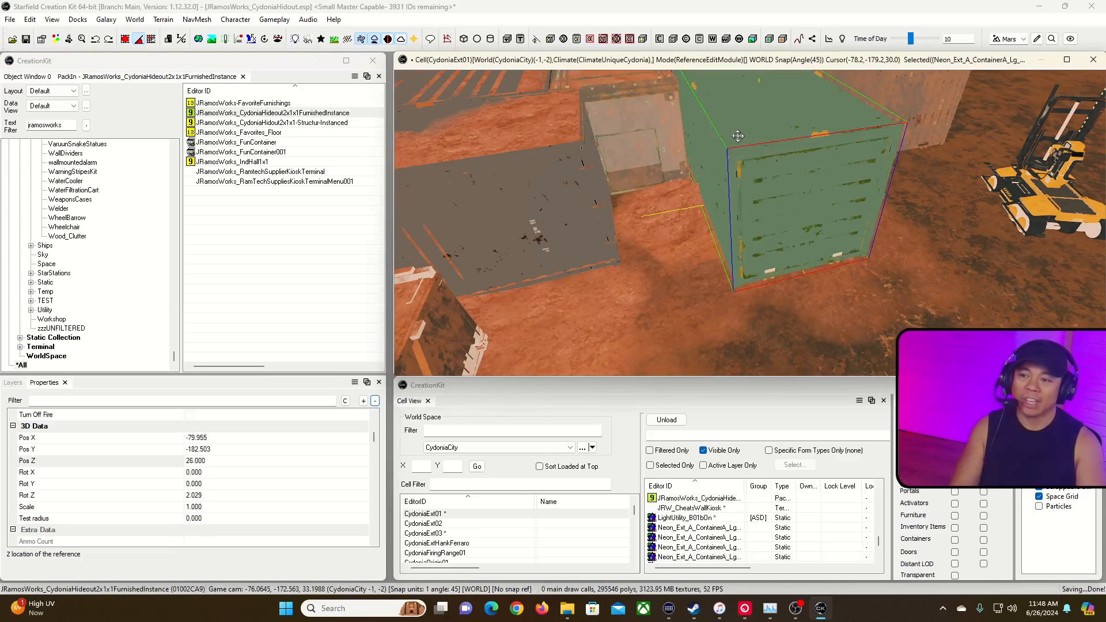
pyautogui.click(231, 461)
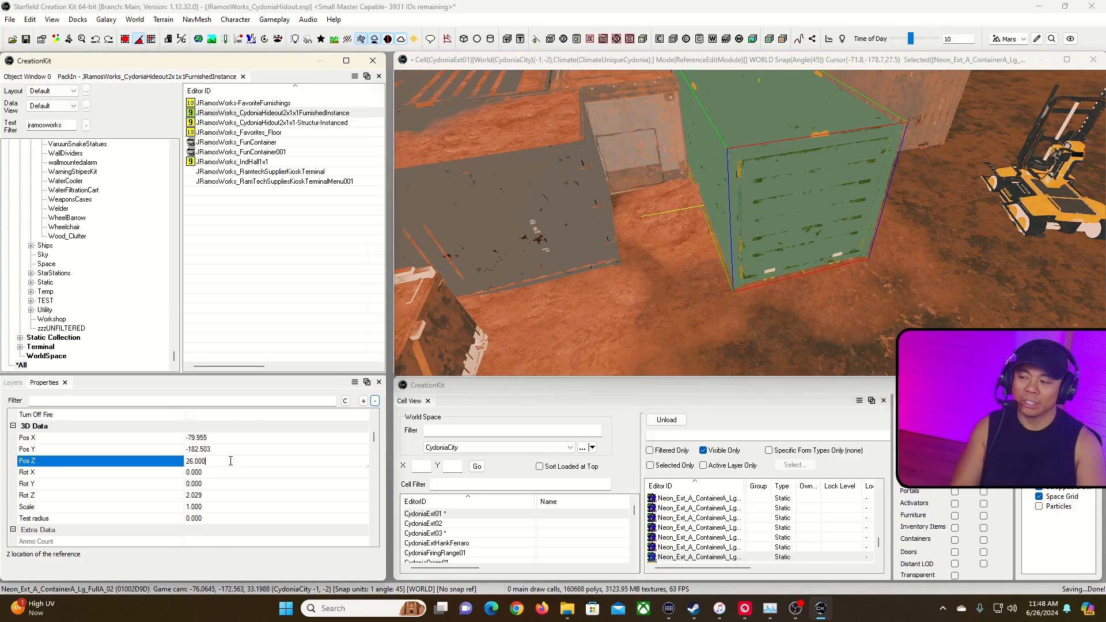
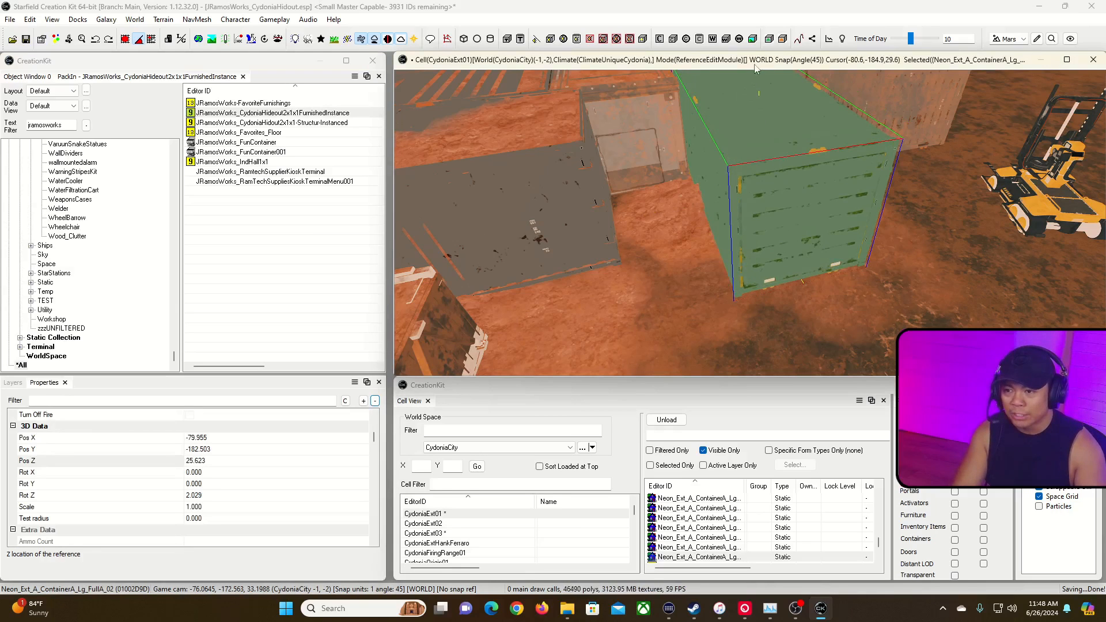
# Move the other small container from the open ground to the far end of the duplicated large container, about X -80.14, Y -188.50.
pyautogui.moveTo(866, 244); pyautogui.dragTo(941, 140, button='right')
pyautogui.press('w')
pyautogui.press('s')
pyautogui.press('d')
pyautogui.press('w')
pyautogui.click(852, 262)
pyautogui.moveTo(852, 261); pyautogui.dragTo(667, 137)
pyautogui.moveTo(667, 137)
pyautogui.mouseDown(button='right')
pyautogui.moveTo(694, 139)
pyautogui.moveTo(663, 137)
pyautogui.mouseUp(button='right')
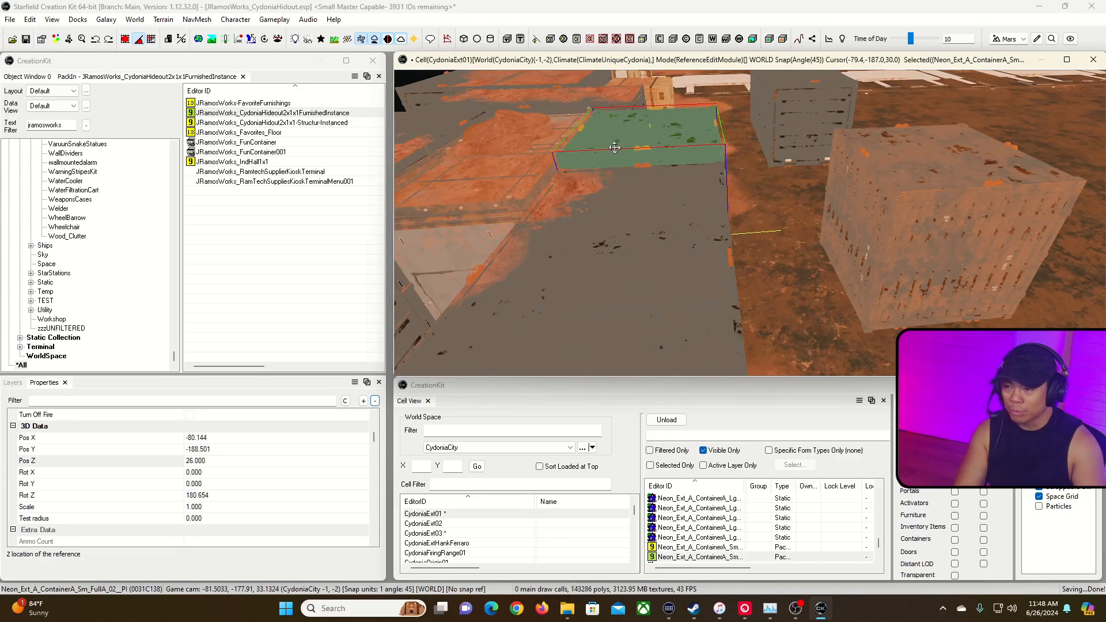
# Lower the small container to about Z 25.64 and nudge it to about X -80.07, Y -188.72 against the large container.
pyautogui.press('z')
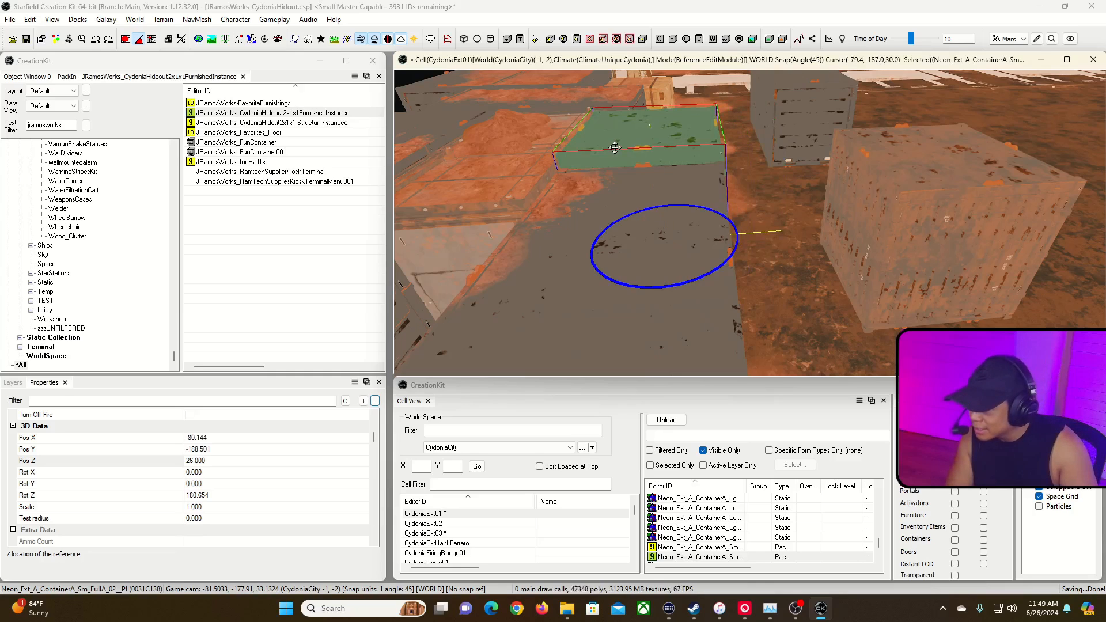
pyautogui.moveTo(615, 148)
pyautogui.mouseDown()
pyautogui.moveTo(616, 161)
pyautogui.moveTo(617, 144)
pyautogui.mouseUp()
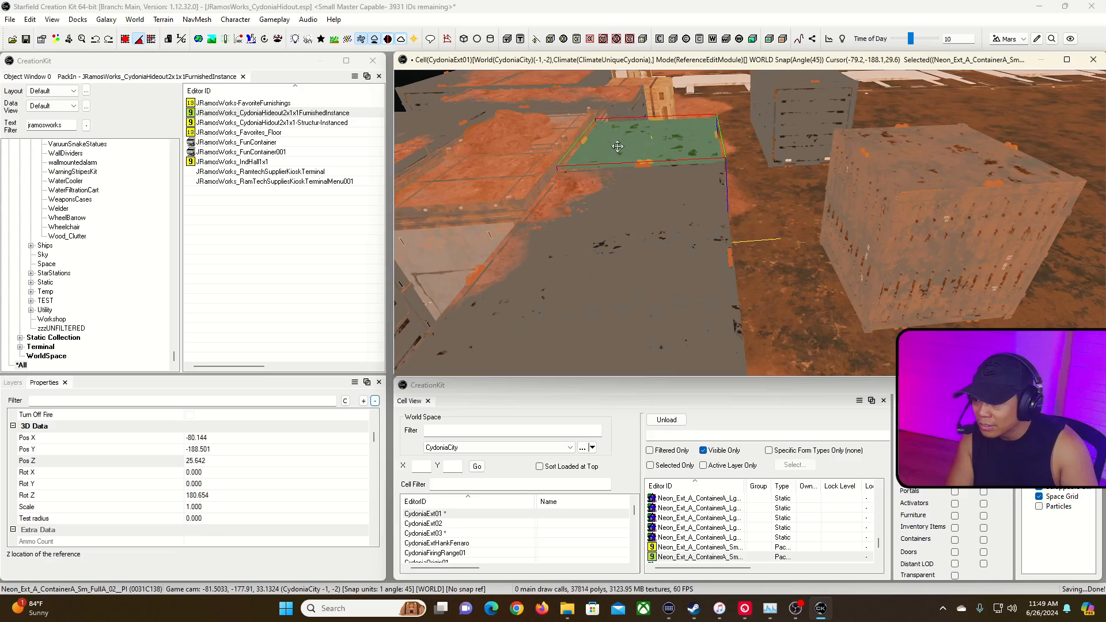
pyautogui.keyDown('shift'); pyautogui.moveTo(679, 167); pyautogui.dragTo(671, 265, button='middle'); pyautogui.keyUp('shift')
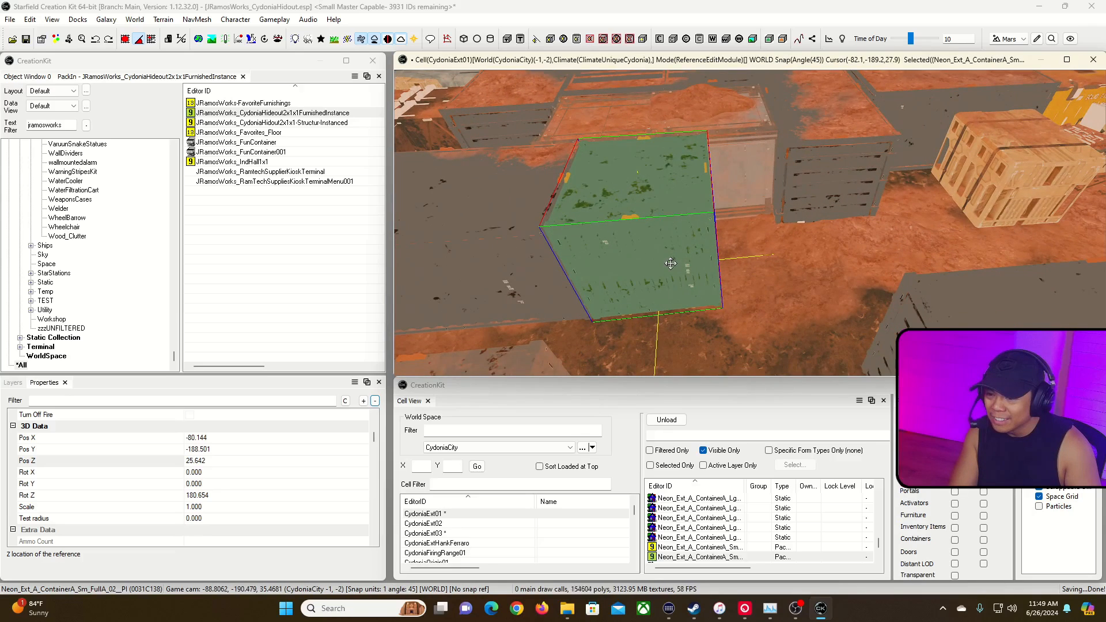
pyautogui.moveTo(671, 263); pyautogui.dragTo(686, 250)
pyautogui.keyDown('shift'); pyautogui.moveTo(686, 249); pyautogui.dragTo(704, 222, button='middle'); pyautogui.keyUp('shift')
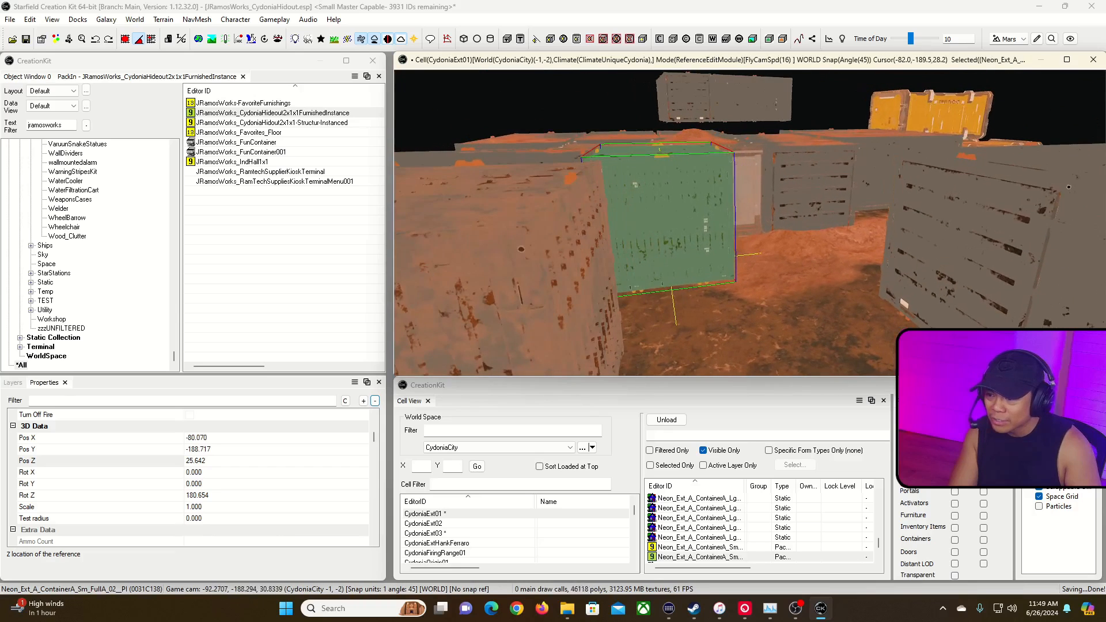
# Compare the small container with the adjoining large container and lower it to about Z 25.616.
pyautogui.click(542, 155)
pyautogui.click(721, 177)
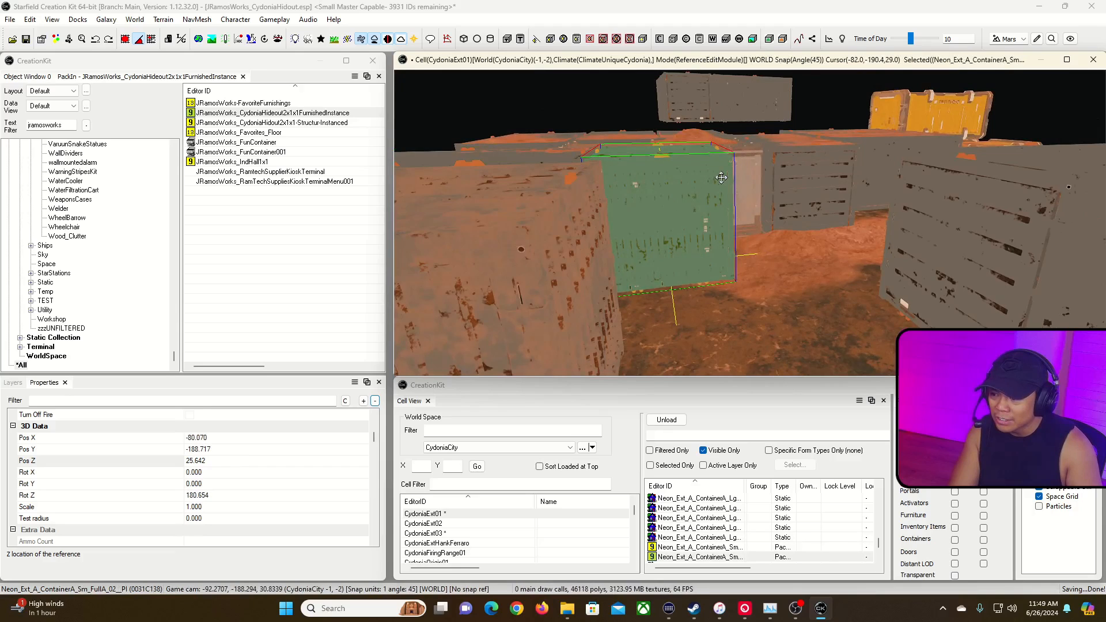
pyautogui.click(542, 156)
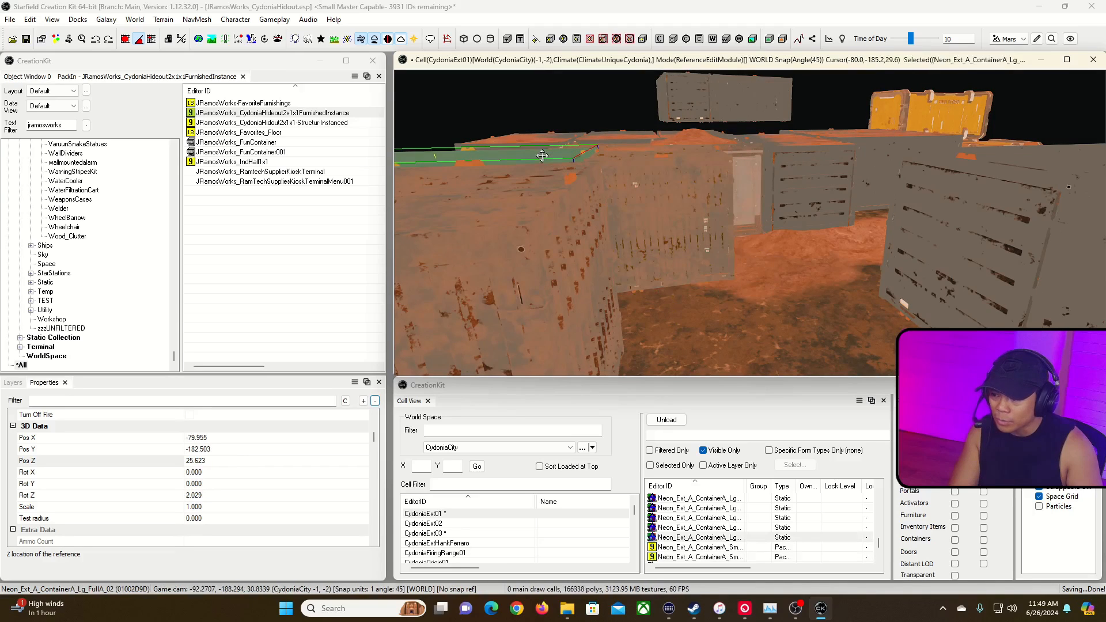
pyautogui.click(666, 179)
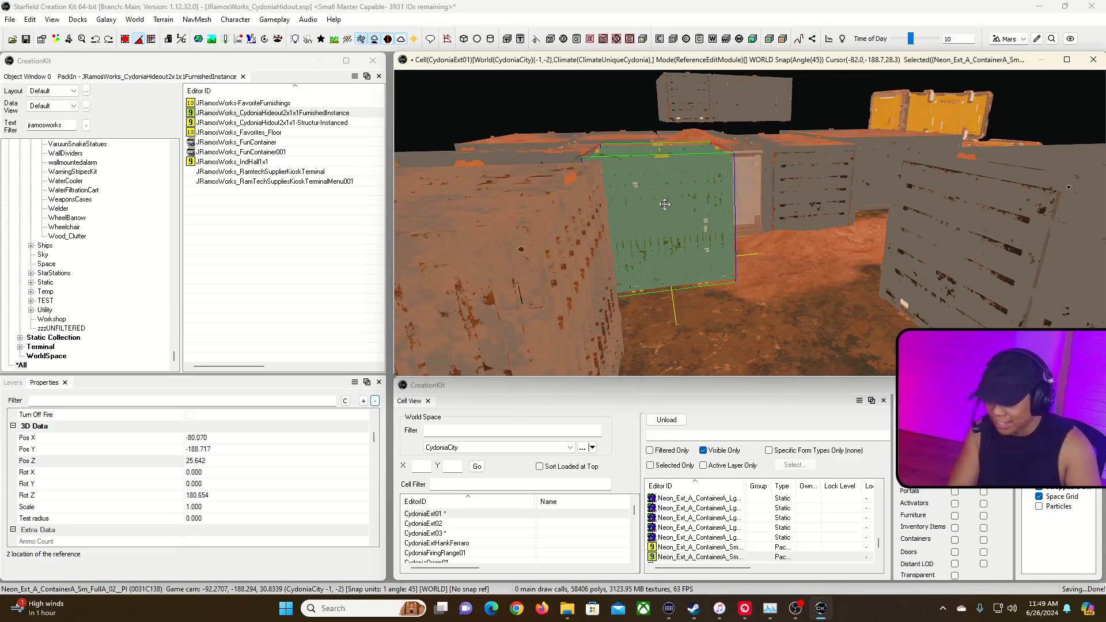
pyautogui.moveTo(665, 204); pyautogui.dragTo(664, 204, button='right')
pyautogui.moveTo(665, 205)
pyautogui.mouseDown()
pyautogui.moveTo(665, 217)
pyautogui.moveTo(665, 198)
pyautogui.moveTo(666, 207)
pyautogui.mouseUp()
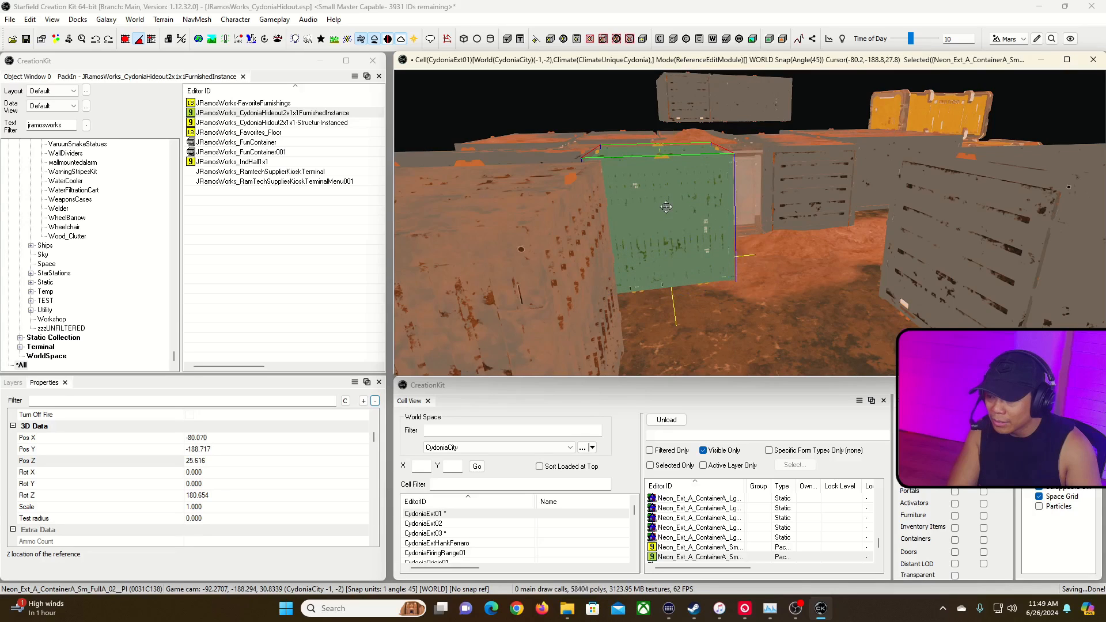
# Inspect the joint between the two containers from several sides and lower the small container to about Z 25.514.
pyautogui.press('f')
pyautogui.press('w')
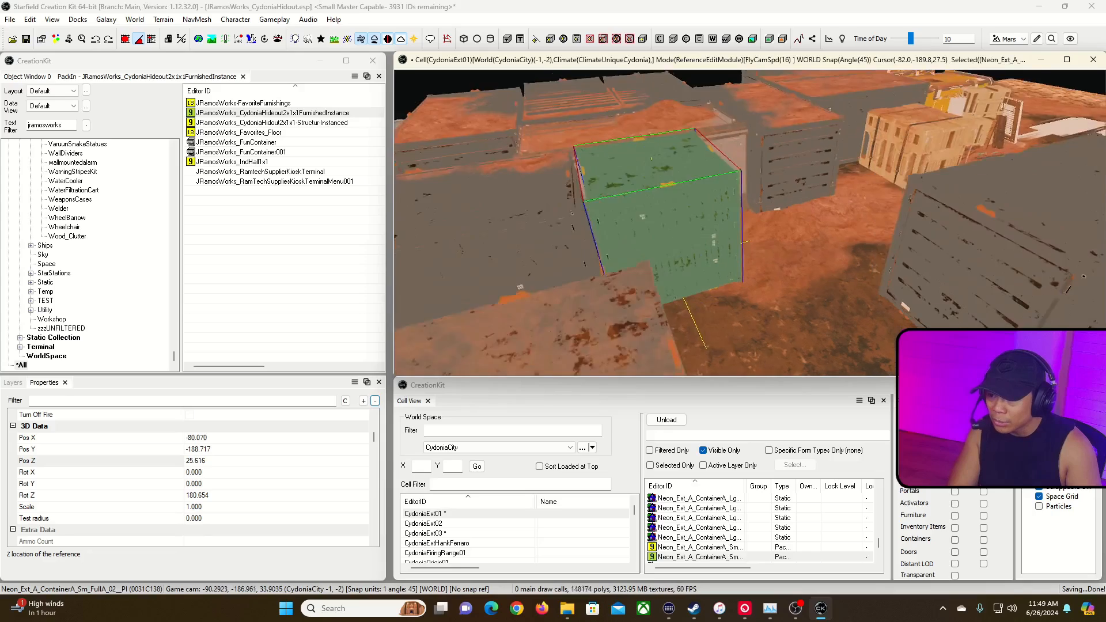
pyautogui.press('a')
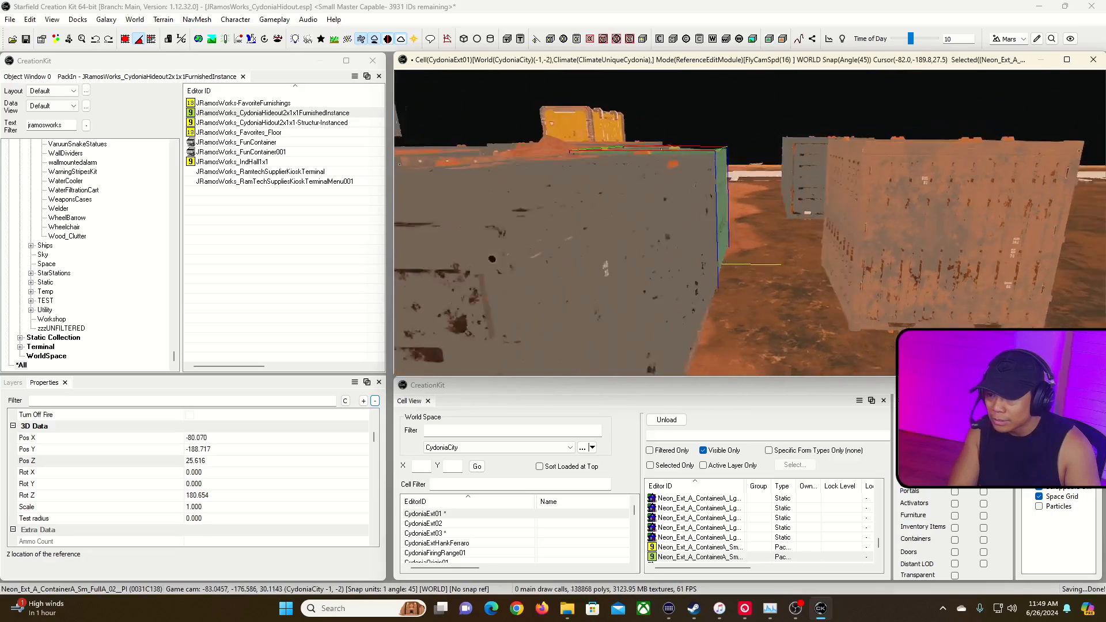
pyautogui.press('d')
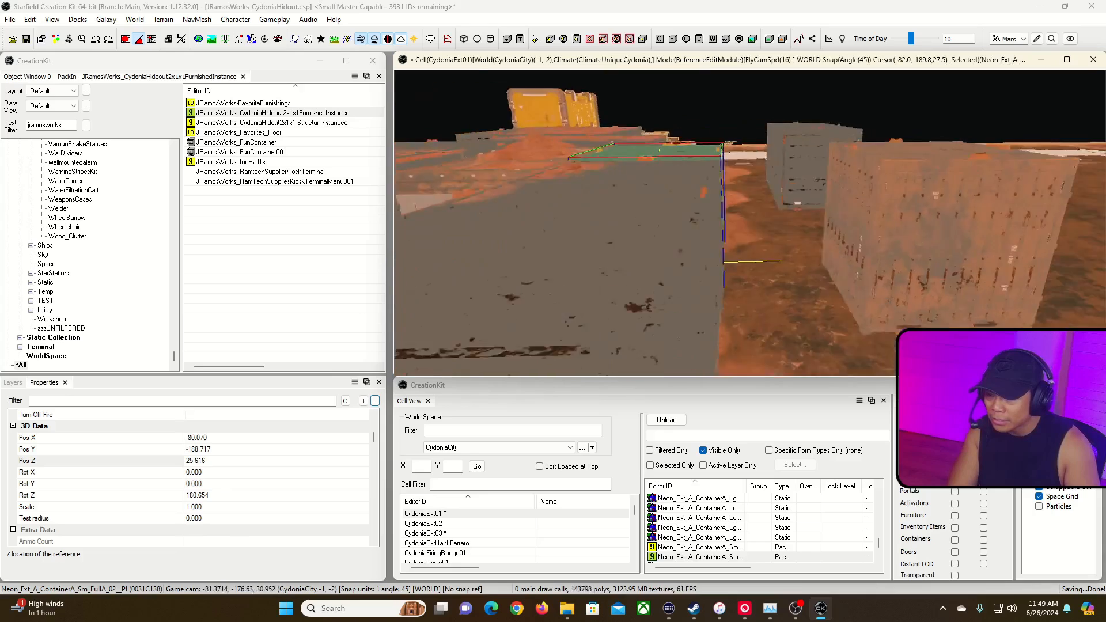
pyautogui.press('w')
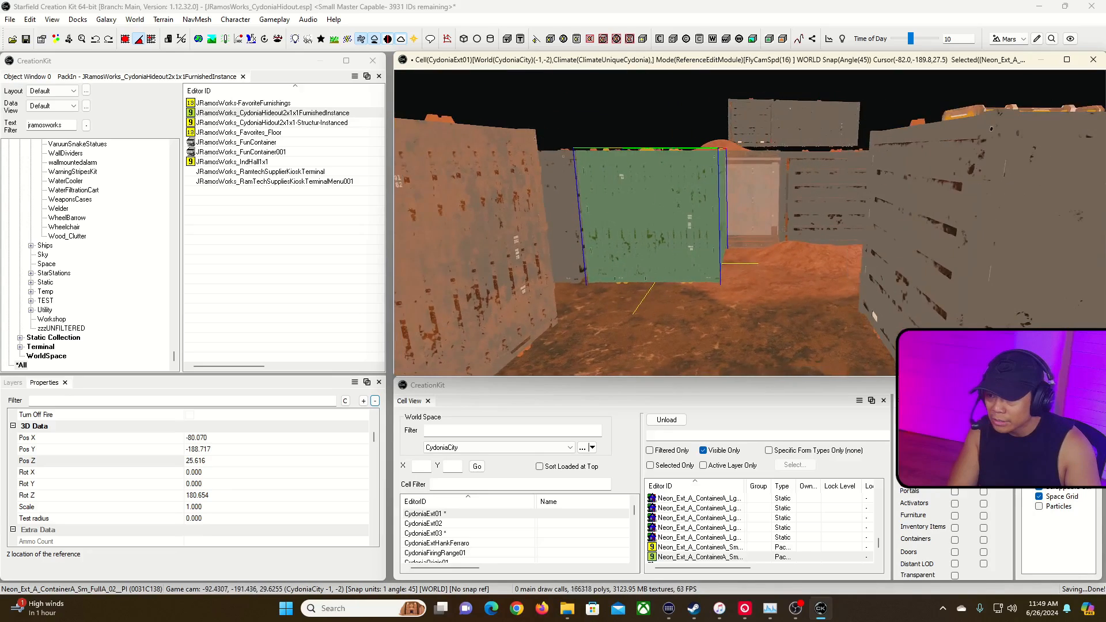
pyautogui.press('f')
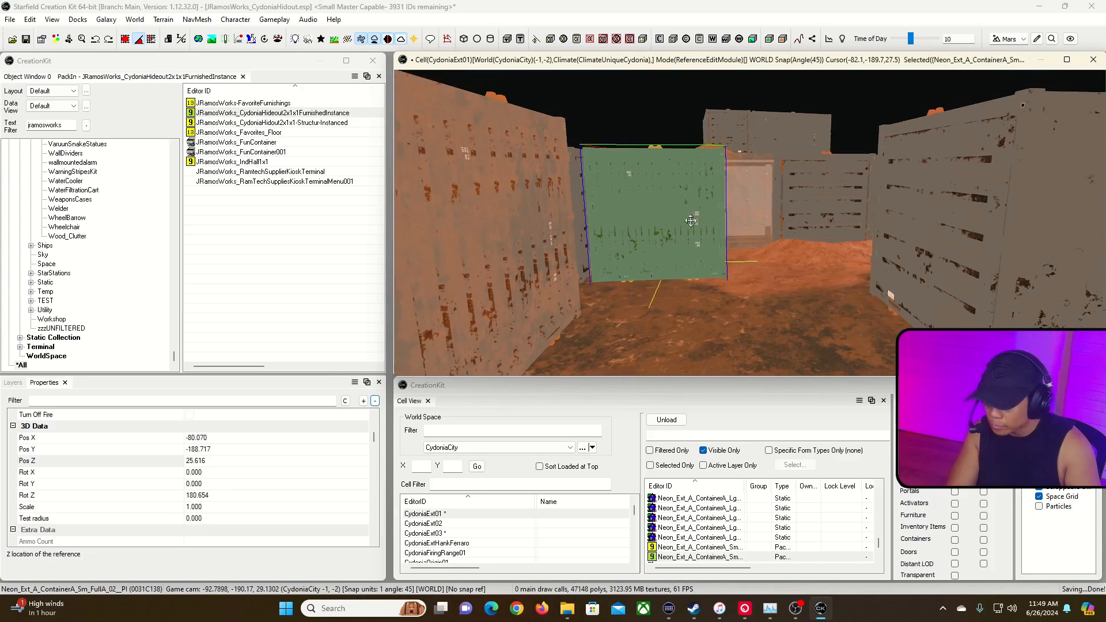
pyautogui.press('e')
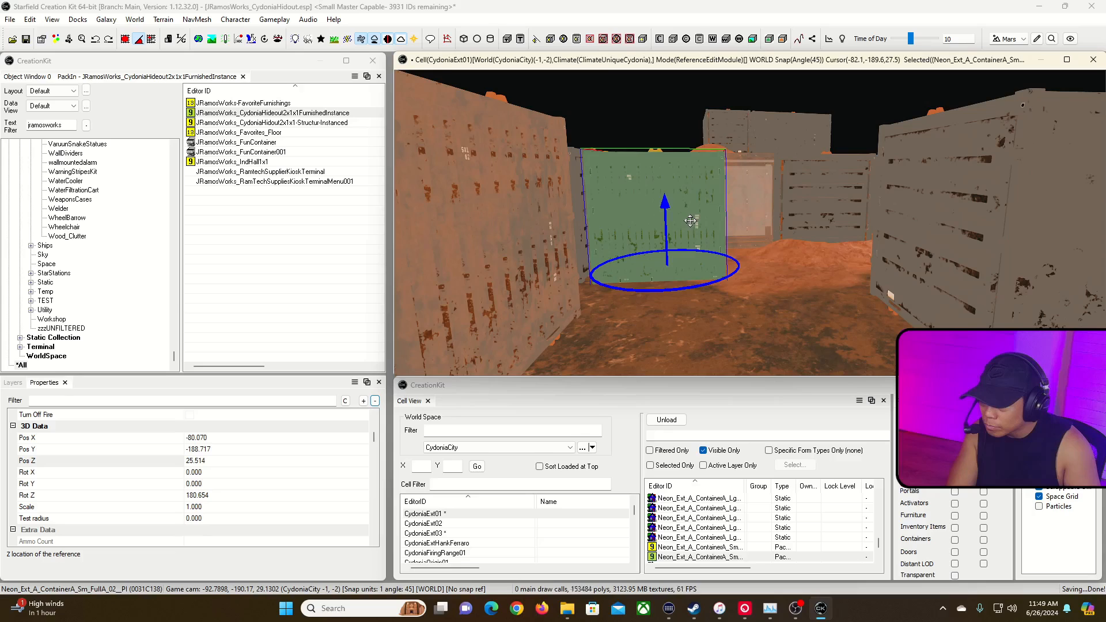
pyautogui.press('d')
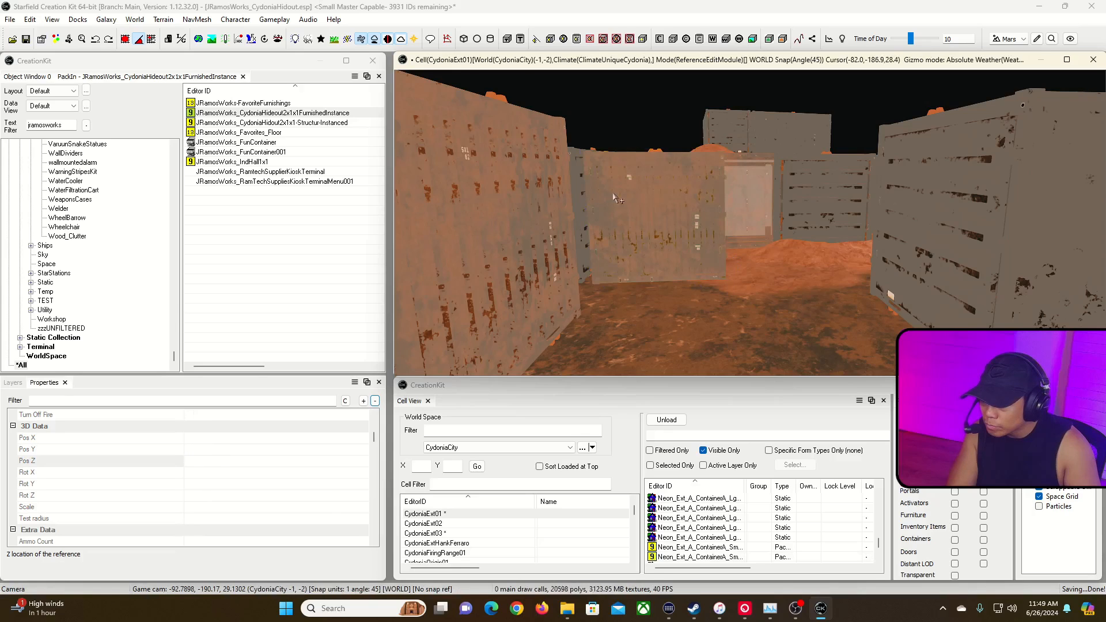
# Raise the small container to about Z 25.612, in line with the adjoining large container.
pyautogui.click(577, 174)
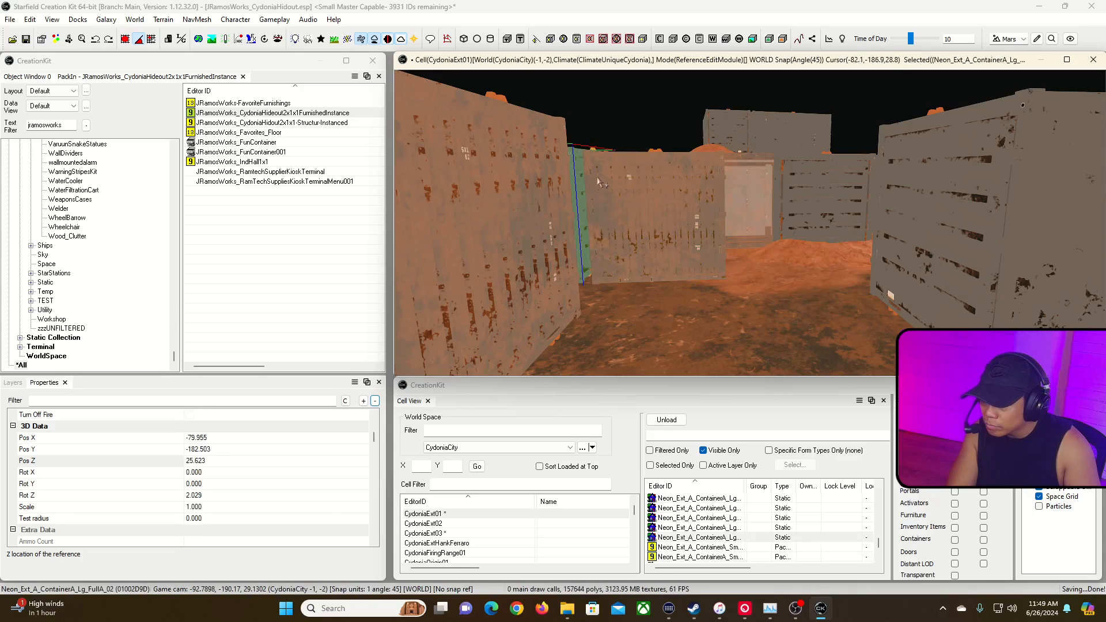
pyautogui.click(619, 188)
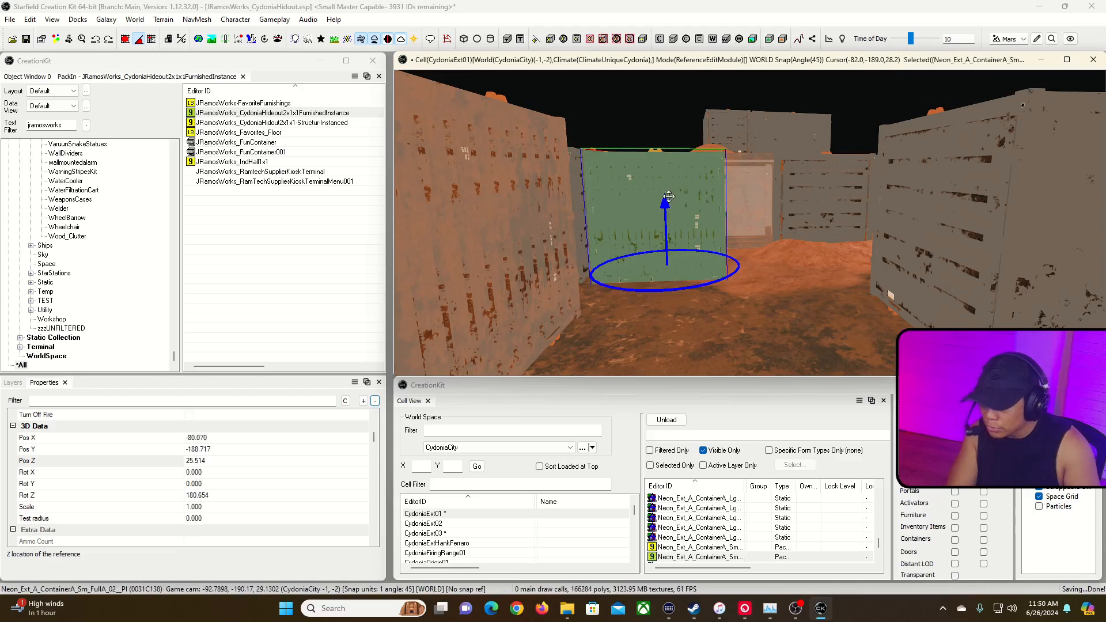
pyautogui.moveTo(668, 197)
pyautogui.mouseDown()
pyautogui.moveTo(671, 210)
pyautogui.moveTo(672, 193)
pyautogui.mouseUp()
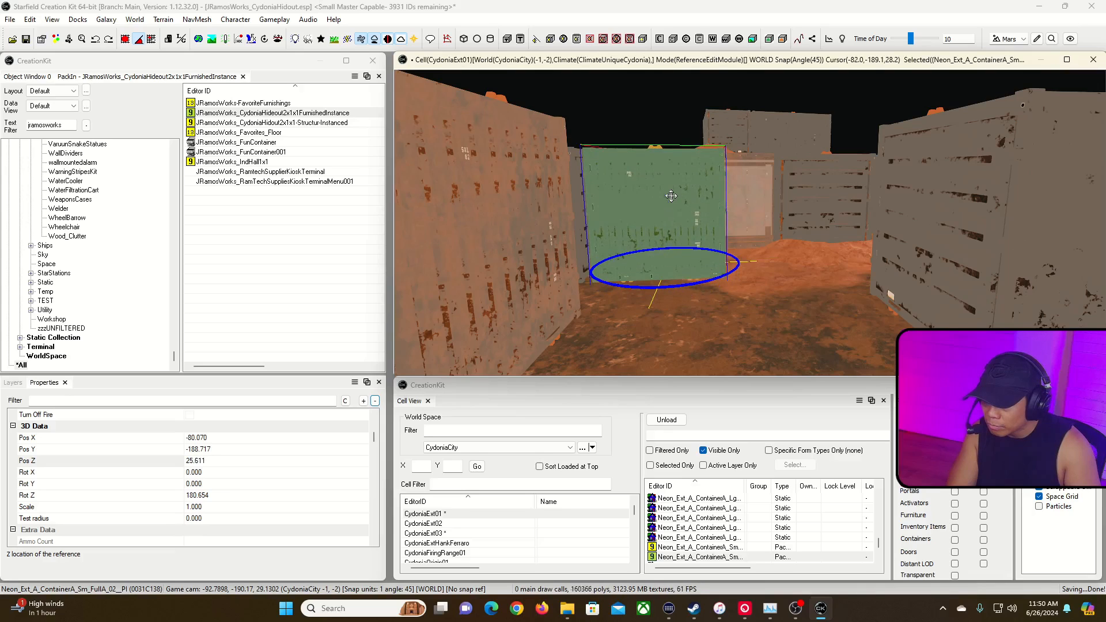
pyautogui.press('z')
pyautogui.moveTo(671, 193); pyautogui.dragTo(672, 189)
# Select the separate large container and move it toward the free side of the small container, to about X -81.57, Y -194.74.
pyautogui.keyDown('shift'); pyautogui.moveTo(673, 193); pyautogui.dragTo(704, 192, button='middle'); pyautogui.keyUp('shift')
pyautogui.scroll(-2, 704, 193)
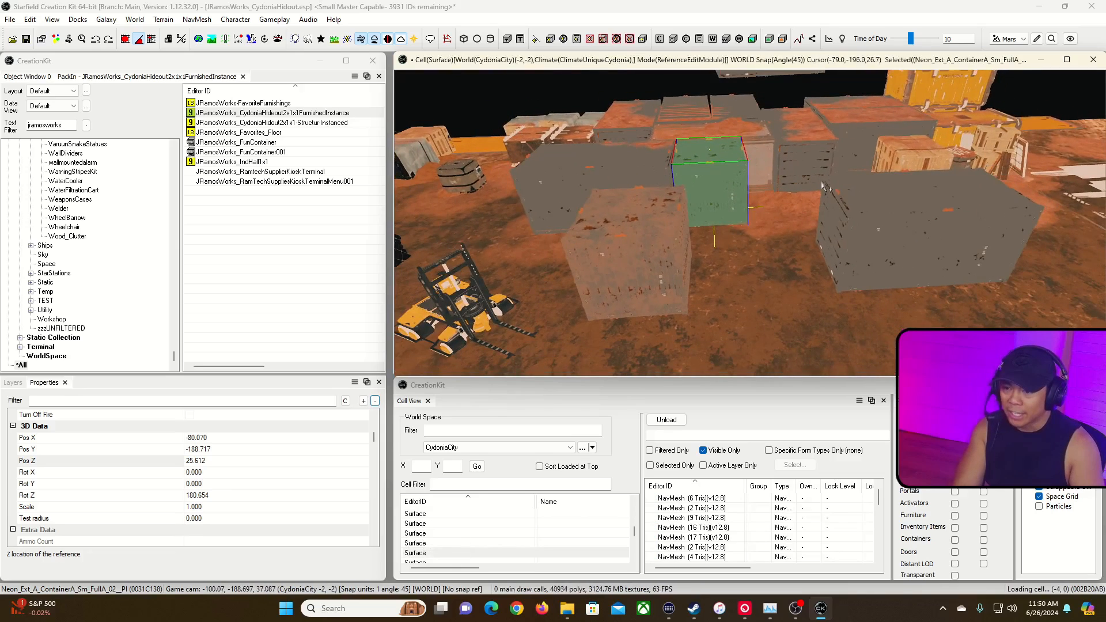
pyautogui.press('w')
pyautogui.click(904, 233)
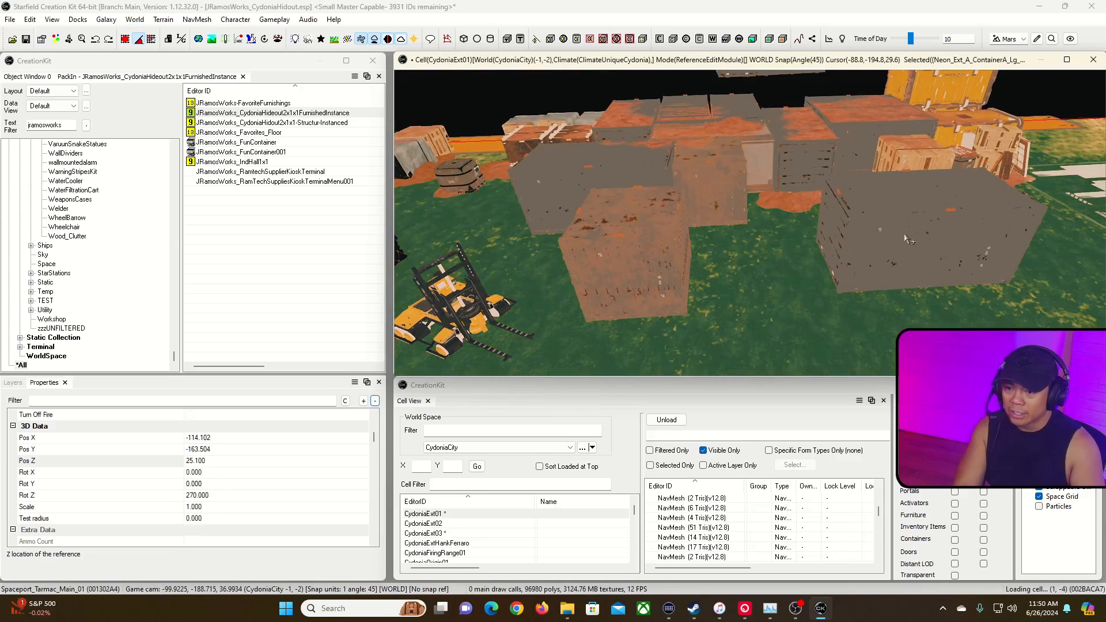
pyautogui.press('w')
pyautogui.press('w')
pyautogui.press('w')
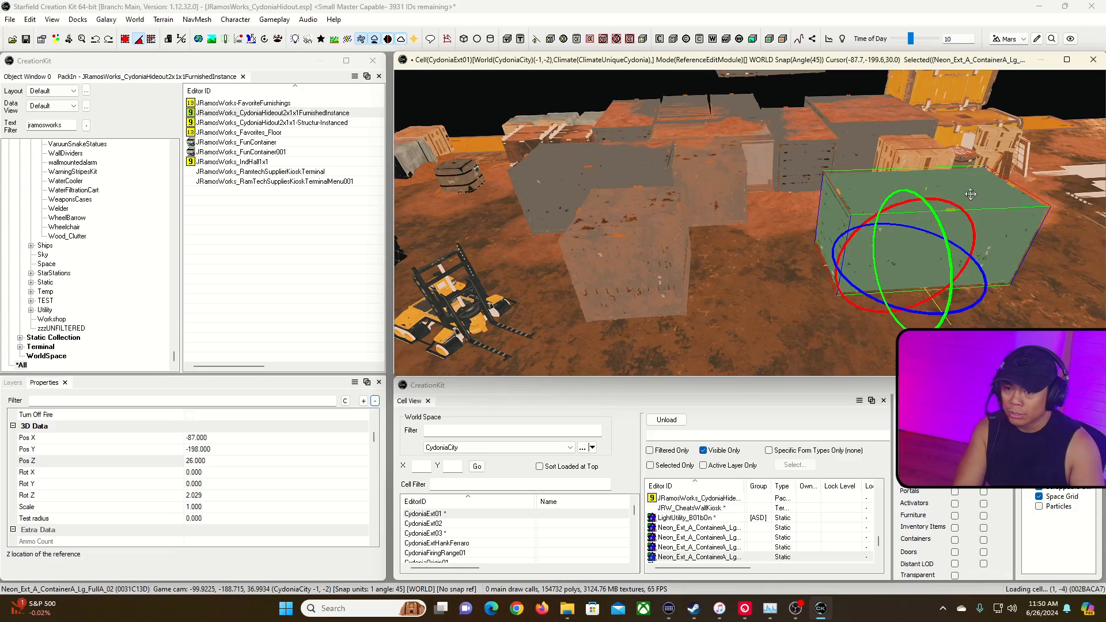
pyautogui.press('w')
pyautogui.press('w')
pyautogui.press('w')
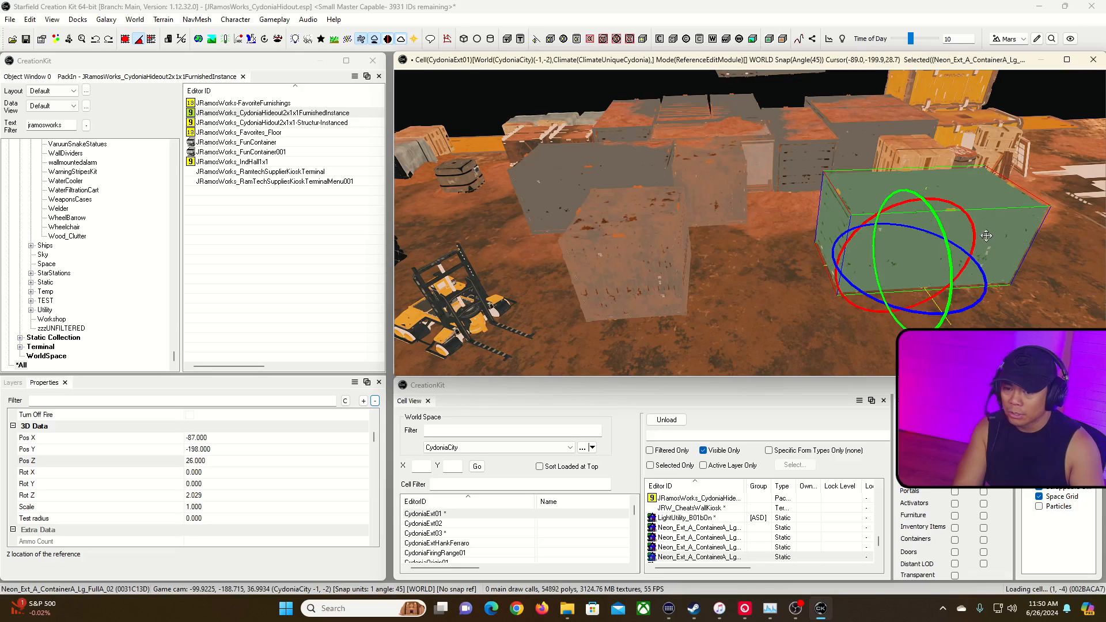
pyautogui.moveTo(986, 235); pyautogui.dragTo(884, 180)
pyautogui.press('w')
pyautogui.moveTo(884, 180); pyautogui.dragTo(950, 214, button='right')
pyautogui.moveTo(750, 223)
pyautogui.mouseDown(button='right')
pyautogui.moveTo(794, 228)
pyautogui.moveTo(752, 228)
pyautogui.mouseUp(button='right')
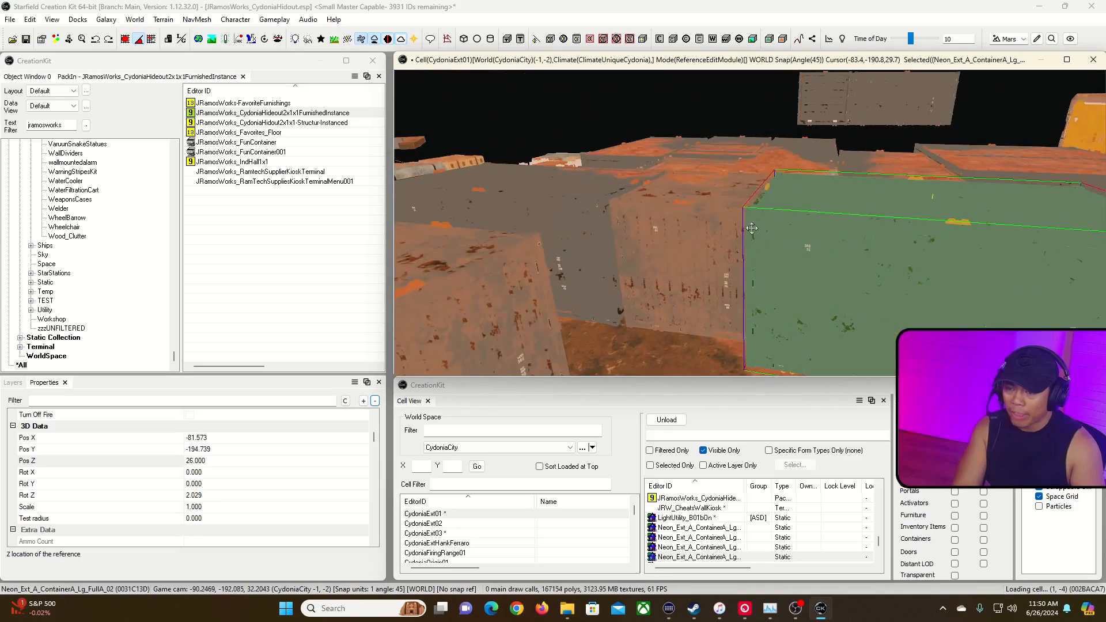
# Nudge the large container against the small one at about X -80.58, Y -194.91 and lower it to about Z 25.525.
pyautogui.moveTo(788, 247); pyautogui.dragTo(809, 240)
pyautogui.moveTo(809, 241); pyautogui.dragTo(870, 295, button='middle')
pyautogui.scroll(-5, 870, 295)
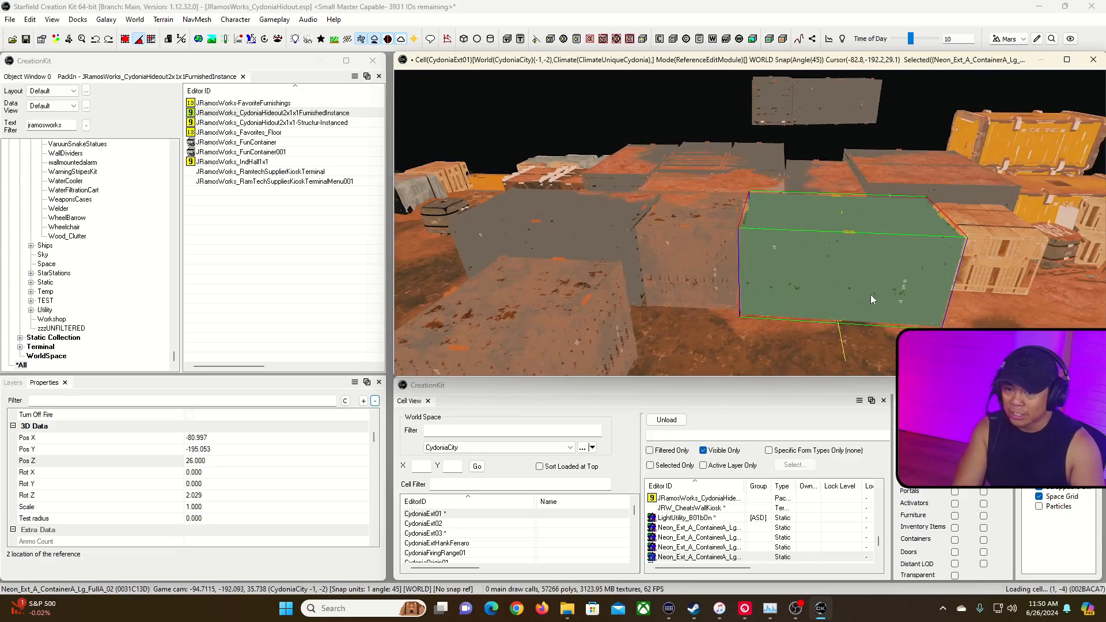
pyautogui.press('d')
pyautogui.click(862, 286)
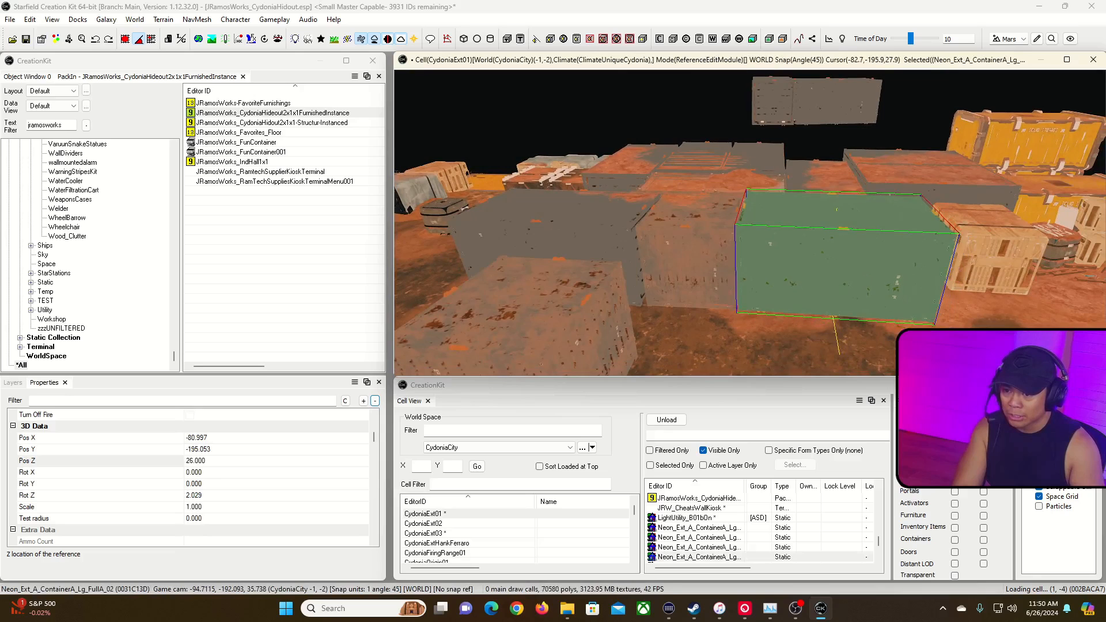
pyautogui.moveTo(860, 280)
pyautogui.mouseDown(button='middle')
pyautogui.moveTo(872, 240)
pyautogui.moveTo(843, 278)
pyautogui.mouseUp(button='middle')
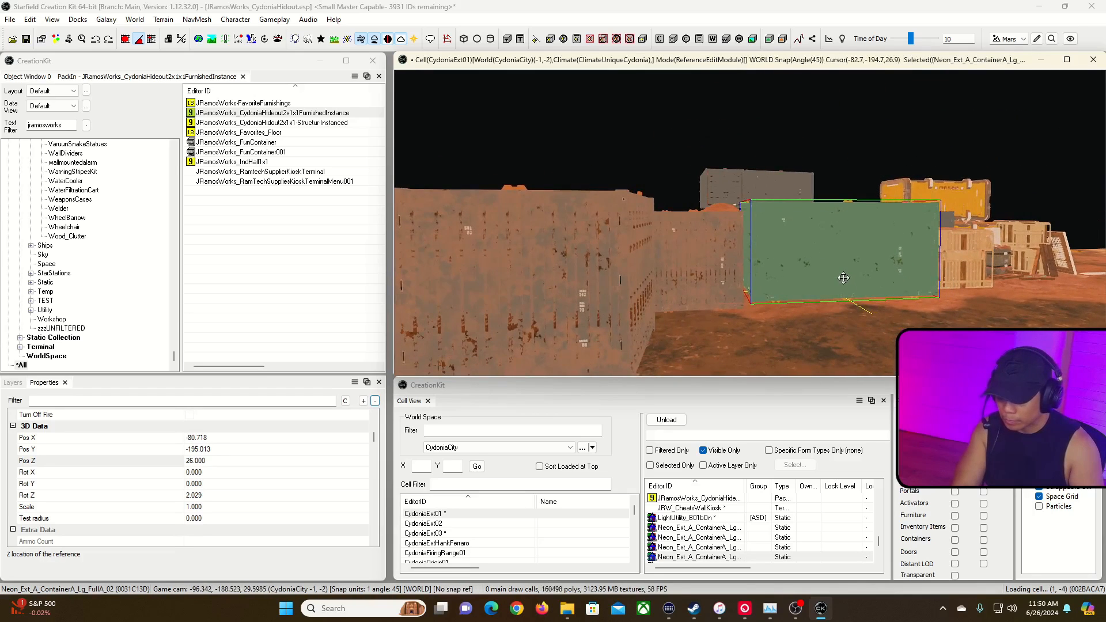
pyautogui.moveTo(842, 276)
pyautogui.mouseDown()
pyautogui.moveTo(829, 275)
pyautogui.moveTo(837, 287)
pyautogui.mouseUp()
pyautogui.keyDown('shift'); pyautogui.moveTo(848, 81); pyautogui.dragTo(846, 210, button='middle'); pyautogui.keyUp('shift')
pyautogui.moveTo(846, 210); pyautogui.dragTo(845, 212, button='right')
# Move the free-standing small container near the forklift to about X -84.73, Y -186.26, then deselect it.
pyautogui.moveTo(672, 255); pyautogui.dragTo(837, 227, button='right')
pyautogui.press('a')
pyautogui.moveTo(837, 227); pyautogui.dragTo(807, 197)
pyautogui.press('a')
pyautogui.moveTo(807, 197); pyautogui.dragTo(790, 190, button='right')
pyautogui.press('s')
pyautogui.moveTo(790, 190); pyautogui.dragTo(783, 184)
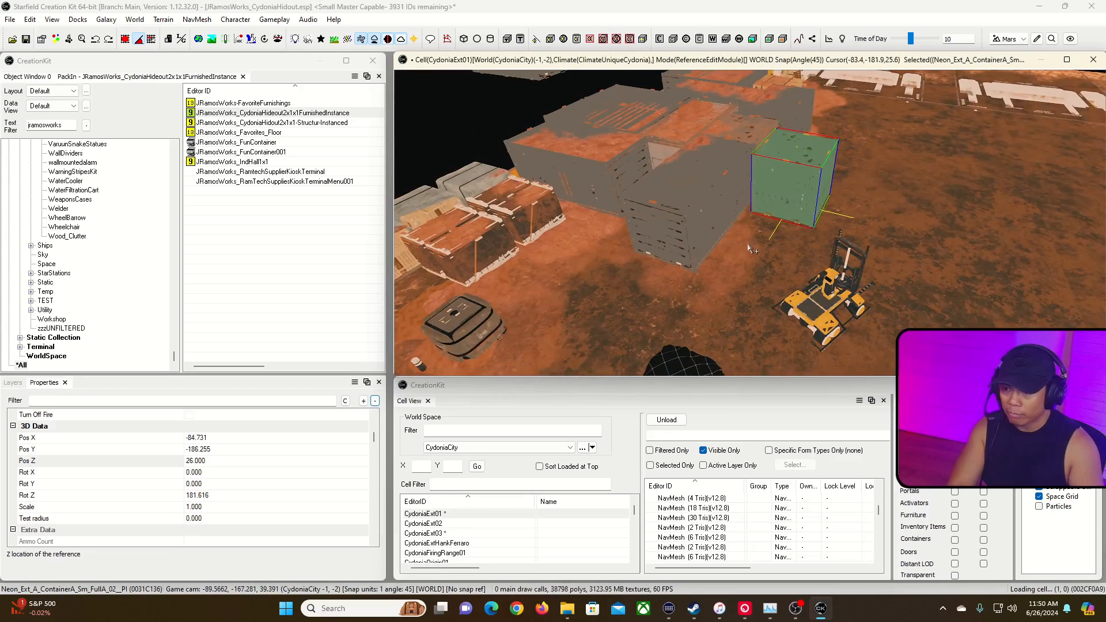
pyautogui.press('Delete')
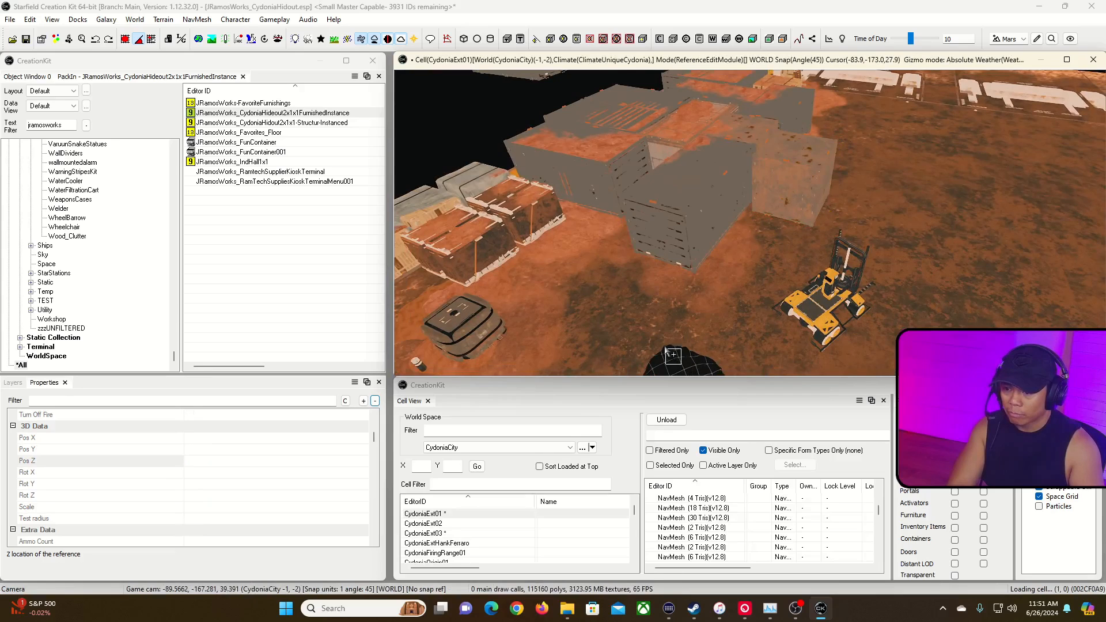
# Move the netted crate against the end of the large container, to about X -78.46, Y -177.08.
pyautogui.click(681, 367)
pyautogui.moveTo(681, 368); pyautogui.dragTo(628, 262)
pyautogui.press('a')
pyautogui.moveTo(628, 261); pyautogui.dragTo(607, 245, button='right')
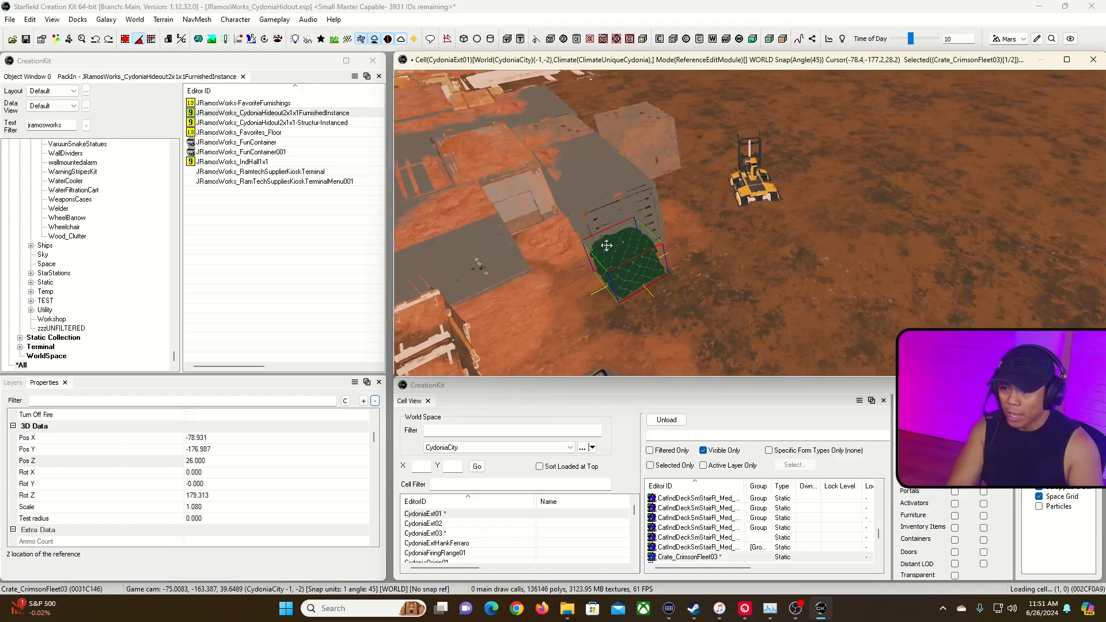
pyautogui.moveTo(628, 260)
pyautogui.mouseDown()
pyautogui.moveTo(618, 266)
pyautogui.moveTo(612, 254)
pyautogui.mouseUp()
pyautogui.moveTo(612, 254); pyautogui.dragTo(624, 252, button='middle')
pyautogui.moveTo(608, 254); pyautogui.dragTo(614, 260)
pyautogui.moveTo(613, 259); pyautogui.dragTo(697, 242, button='middle')
pyautogui.moveTo(844, 287); pyautogui.dragTo(736, 223, button='right')
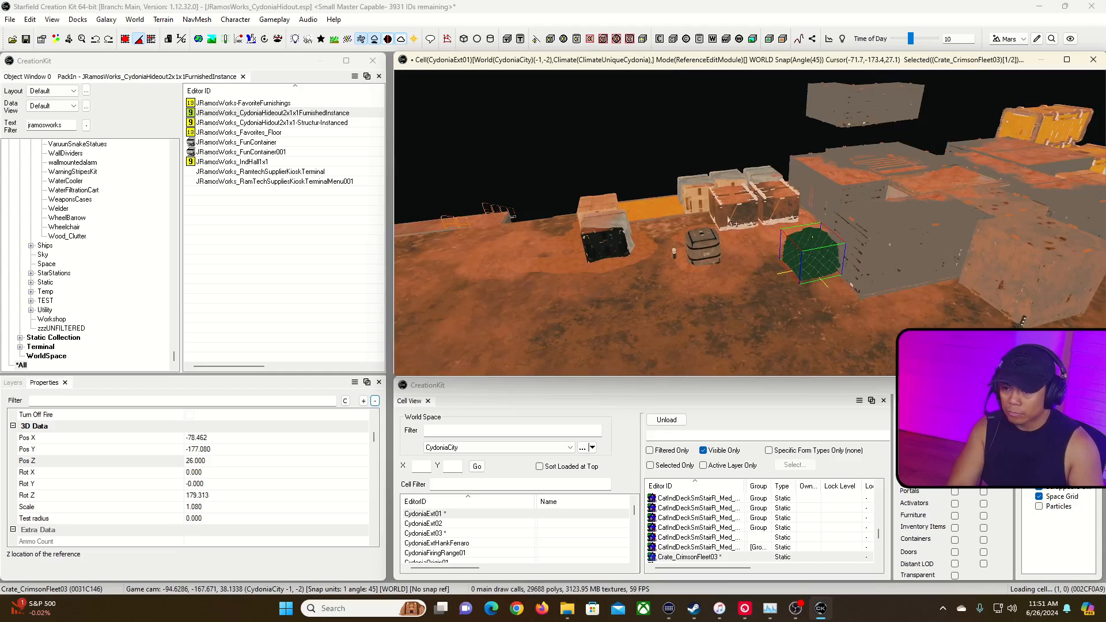
# Duplicate the sand mound beside the crates and place the copy beneath the forklift.
pyautogui.click(768, 231)
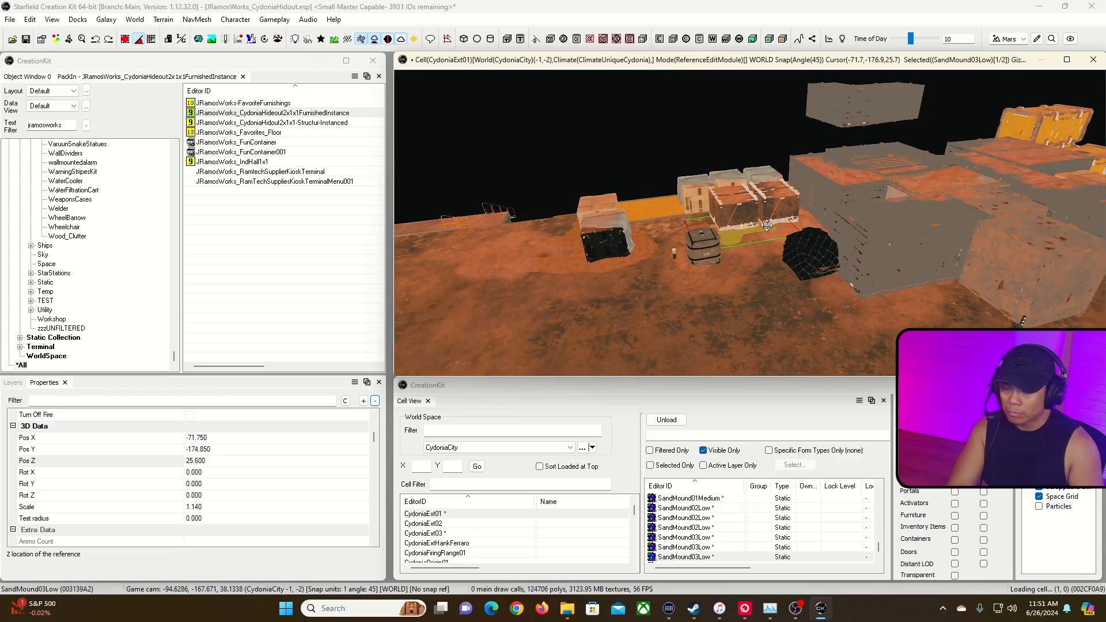
pyautogui.hotkey('ctrl', 'd')
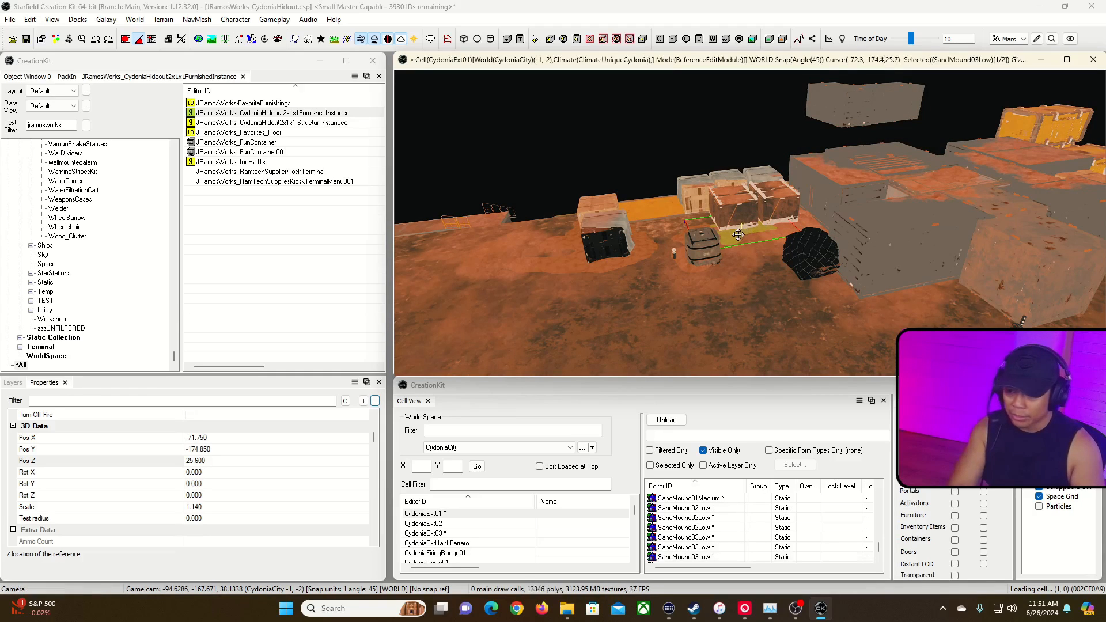
pyautogui.moveTo(738, 234); pyautogui.dragTo(974, 316)
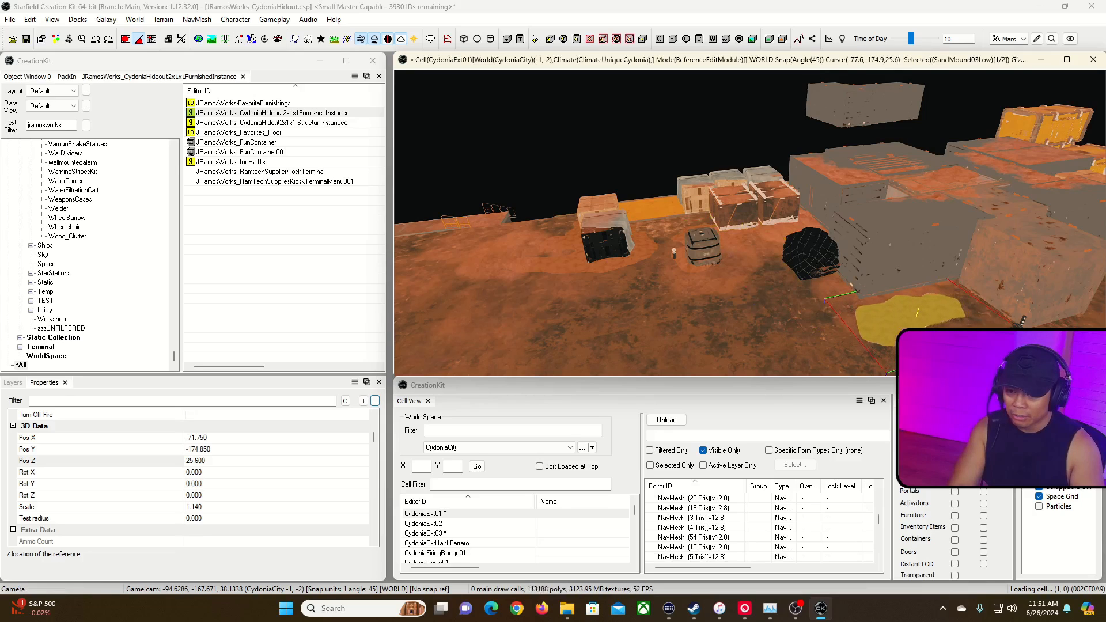
pyautogui.keyDown('shift'); pyautogui.moveTo(922, 316); pyautogui.dragTo(965, 285, button='middle'); pyautogui.keyUp('shift')
pyautogui.click(1055, 288)
pyautogui.moveTo(1055, 288); pyautogui.dragTo(936, 283)
pyautogui.moveTo(913, 302); pyautogui.dragTo(858, 300, button='right')
pyautogui.moveTo(916, 271); pyautogui.dragTo(938, 277, button='right')
pyautogui.click(938, 277)
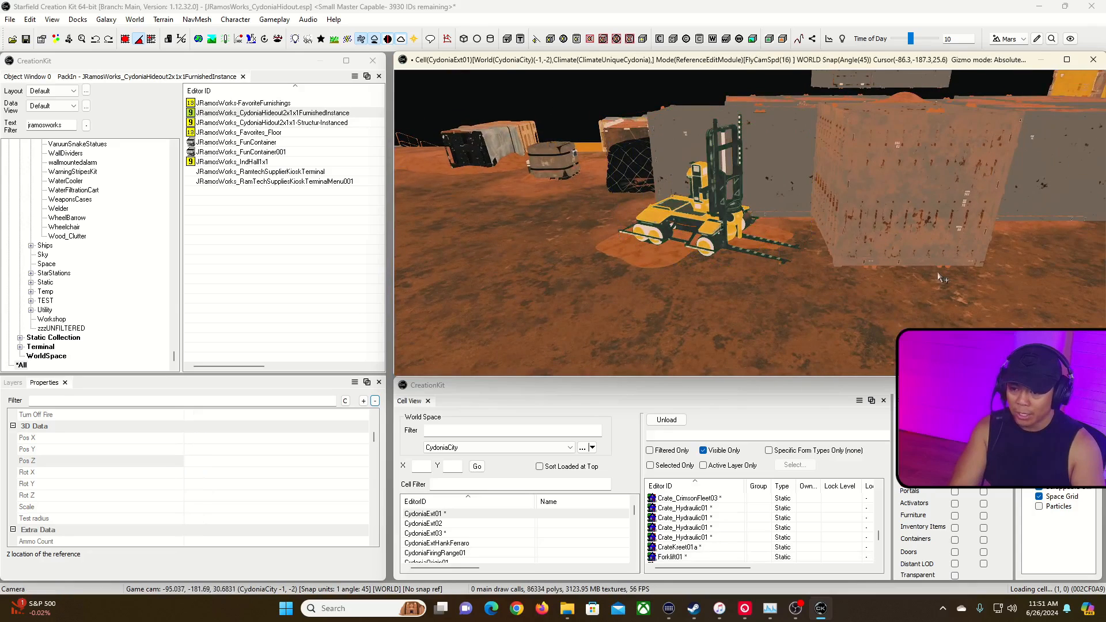
pyautogui.moveTo(805, 132); pyautogui.dragTo(737, 187, button='right')
pyautogui.click(737, 188)
pyautogui.keyDown('ctrl'); pyautogui.click(791, 188); pyautogui.keyUp('ctrl')
pyautogui.keyDown('ctrl'); pyautogui.click(897, 181); pyautogui.keyUp('ctrl')
pyautogui.keyDown('ctrl'); pyautogui.click(823, 252); pyautogui.keyUp('ctrl')
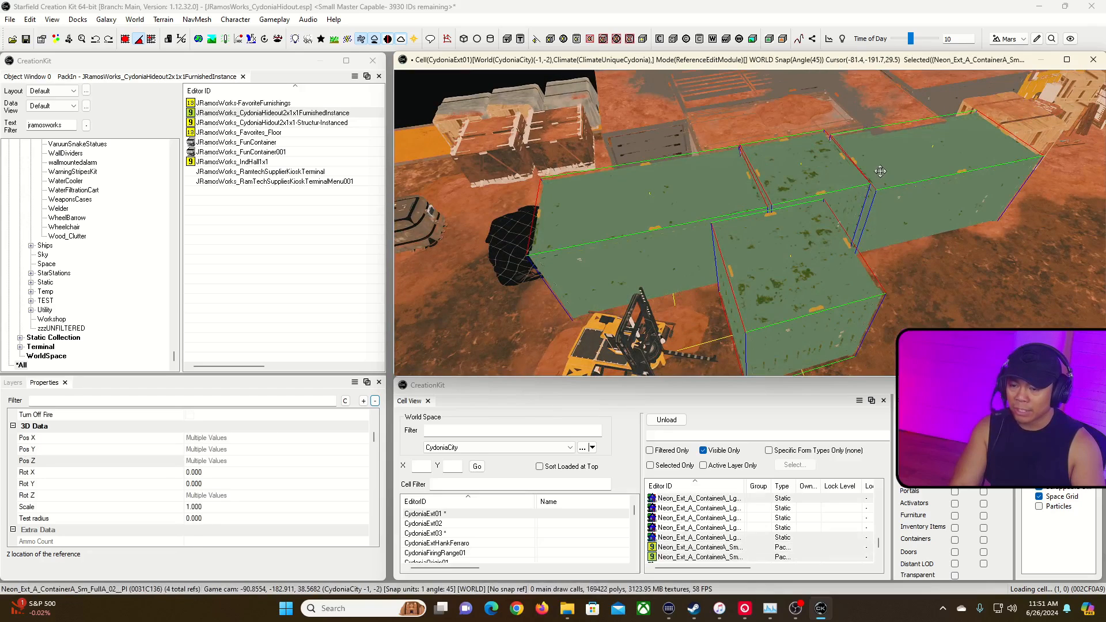
pyautogui.scroll(-3, 882, 170)
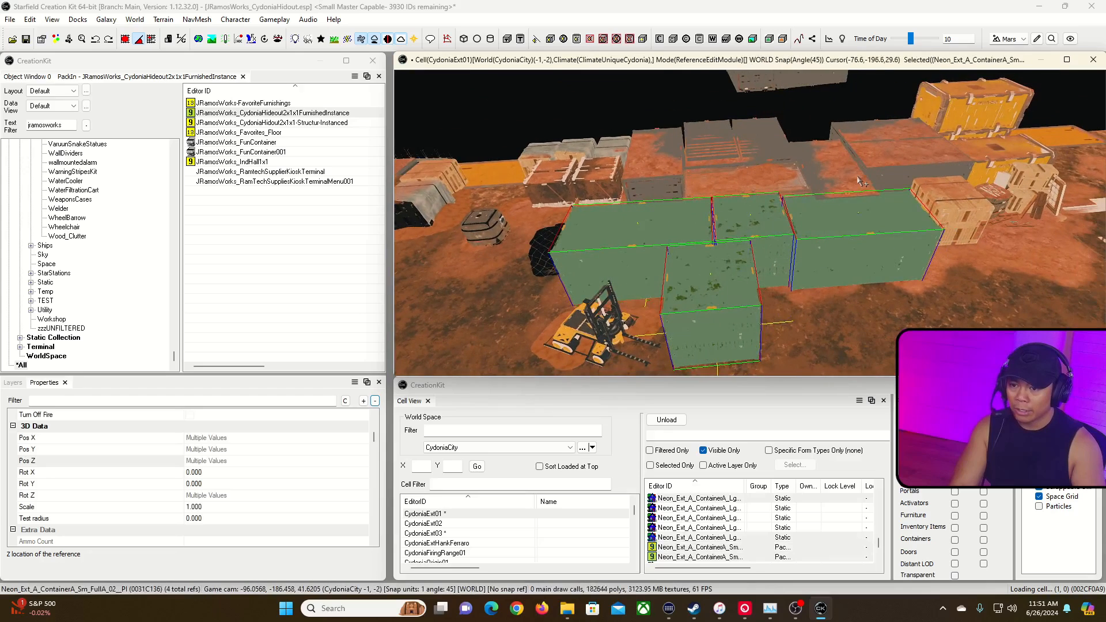
# Nudge the large container beside the wooden crates to about X -80.23, Y -194.84.
pyautogui.click(857, 183)
pyautogui.click(852, 213)
pyautogui.scroll(5, 851, 213)
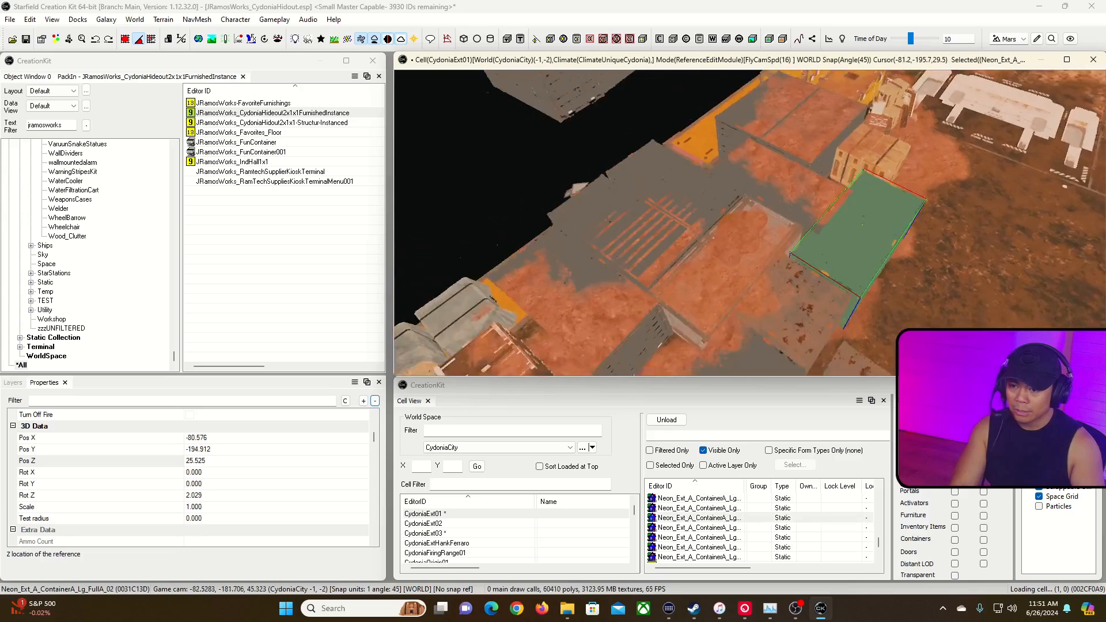
pyautogui.hotkey('ctrl', 'z')
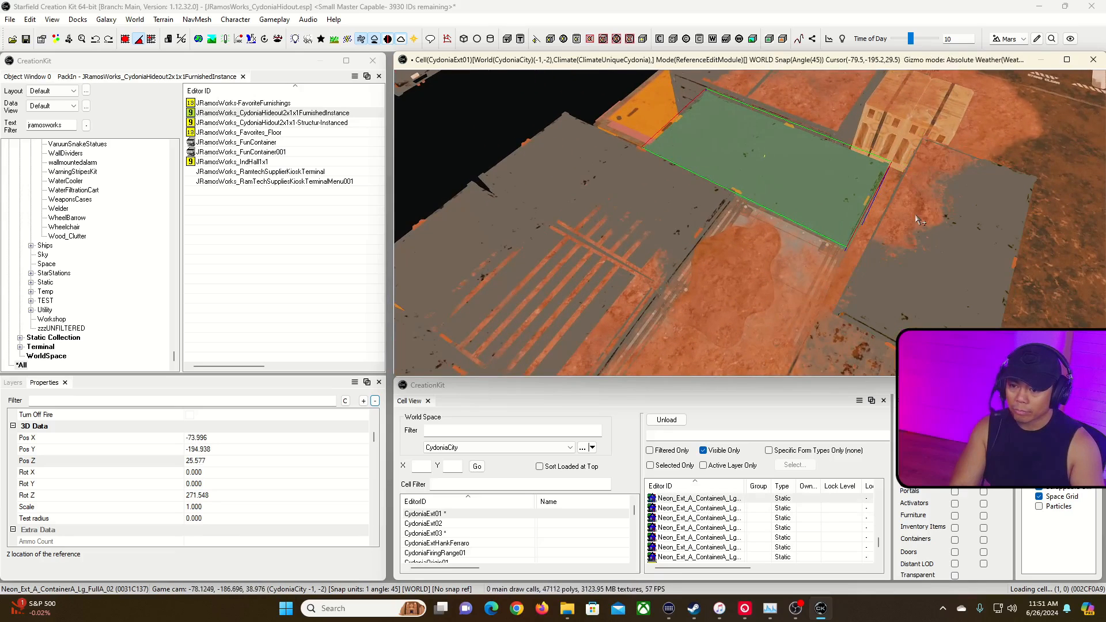
pyautogui.hotkey('ctrl', 'y')
pyautogui.moveTo(932, 227); pyautogui.dragTo(937, 231)
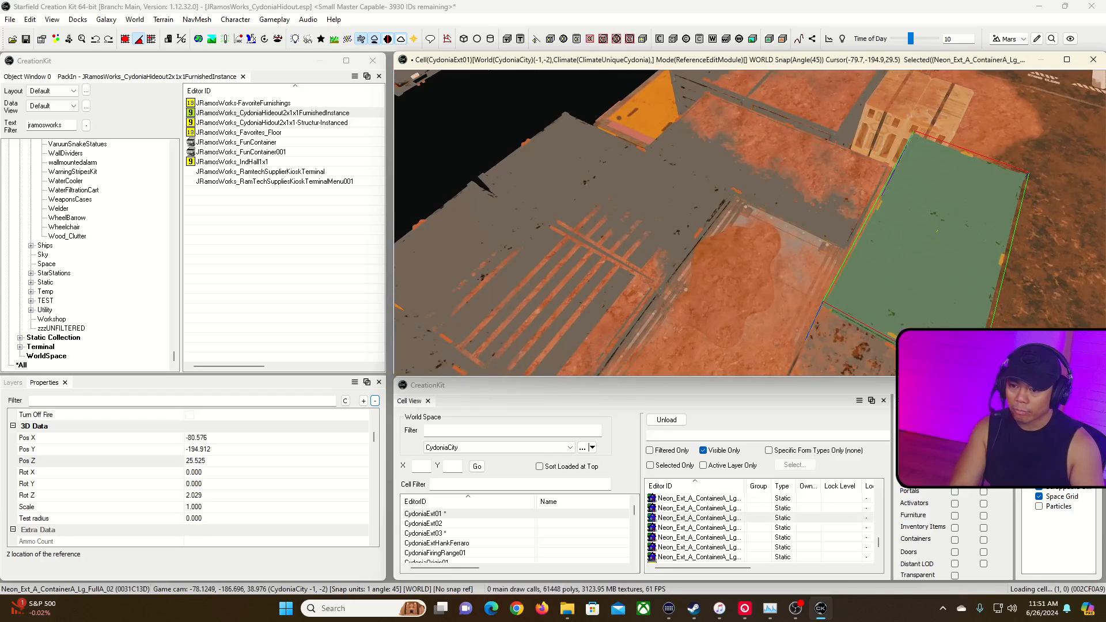
pyautogui.scroll(-5, 908, 220)
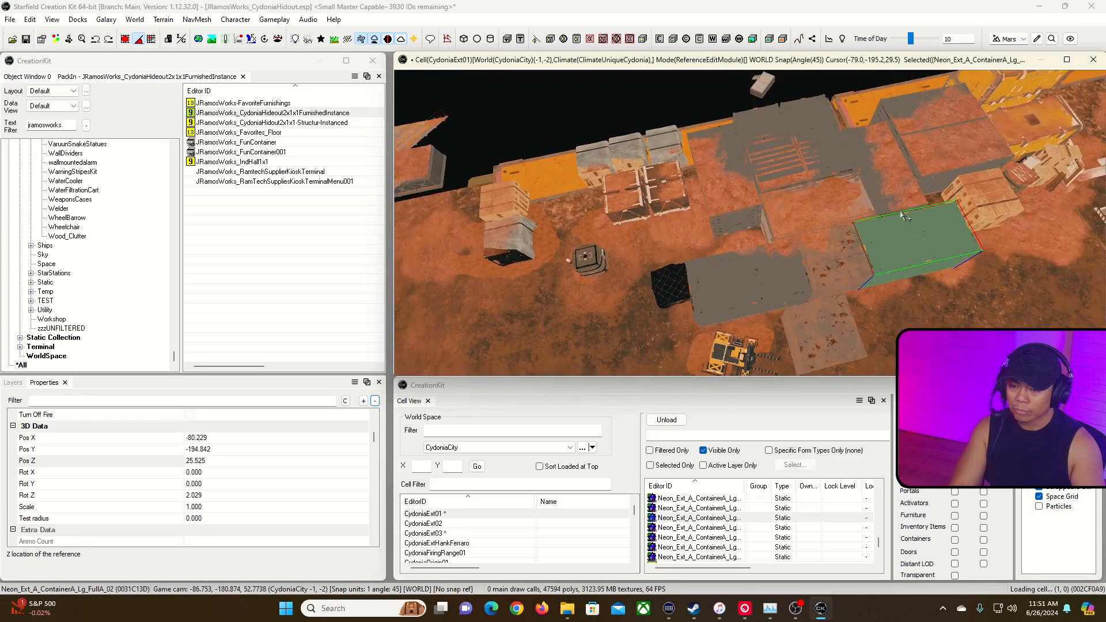
# Check the positions and heights of the individual containers around the hideout, including the furnished hideout container itself.
pyautogui.click(852, 270)
pyautogui.moveTo(856, 275); pyautogui.dragTo(738, 291, button='middle')
pyautogui.click(662, 264)
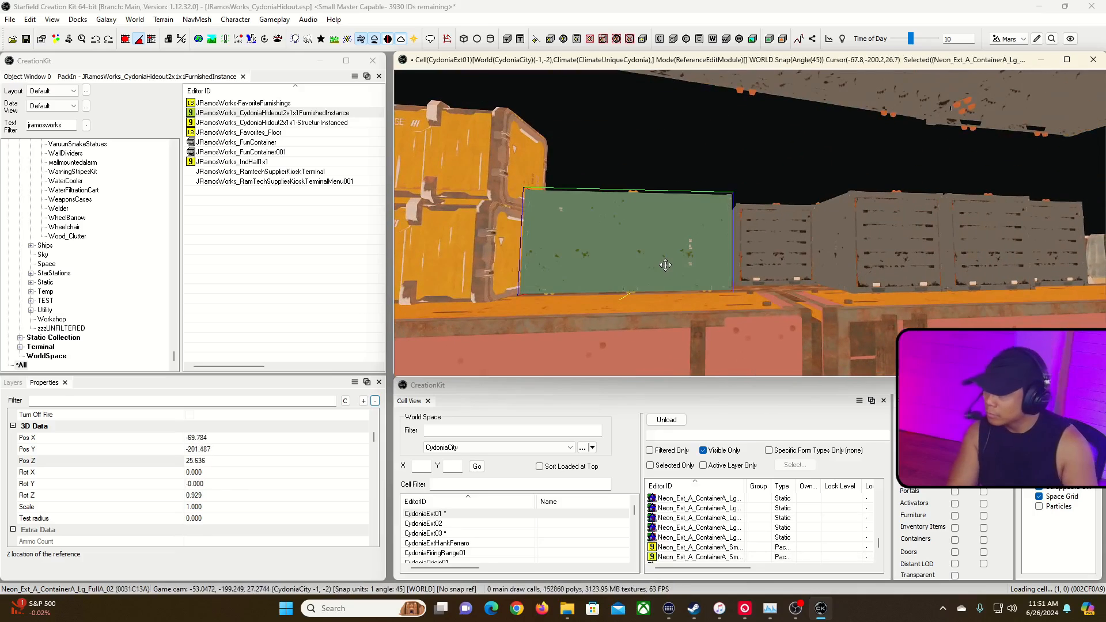
pyautogui.click(757, 254)
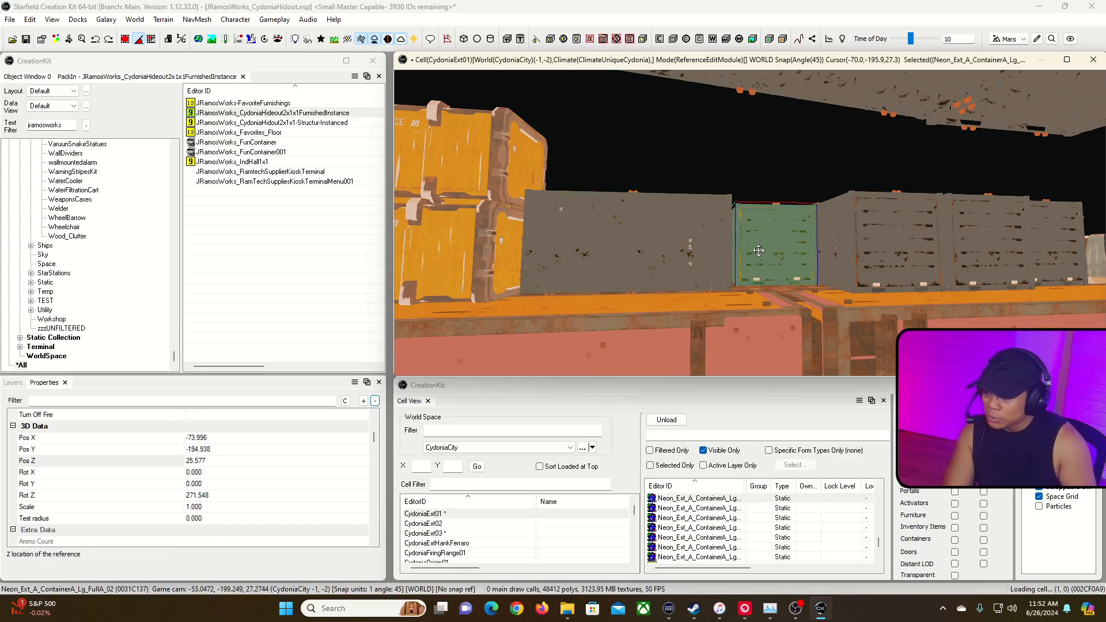
pyautogui.press('`')
pyautogui.press('d')
pyautogui.press('s')
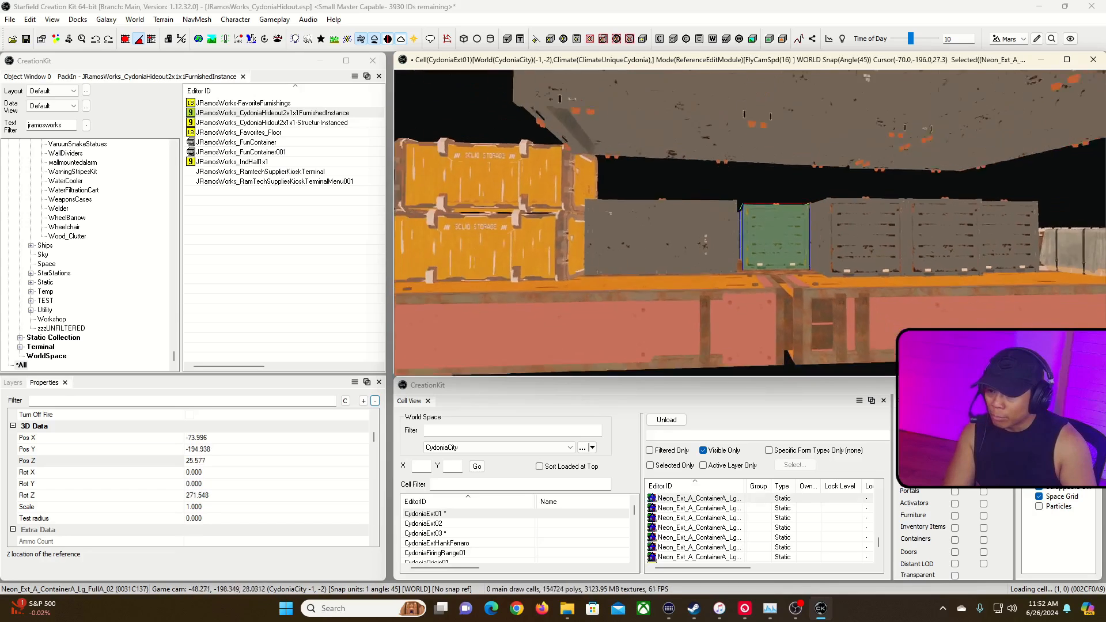
pyautogui.press('d')
pyautogui.press('w')
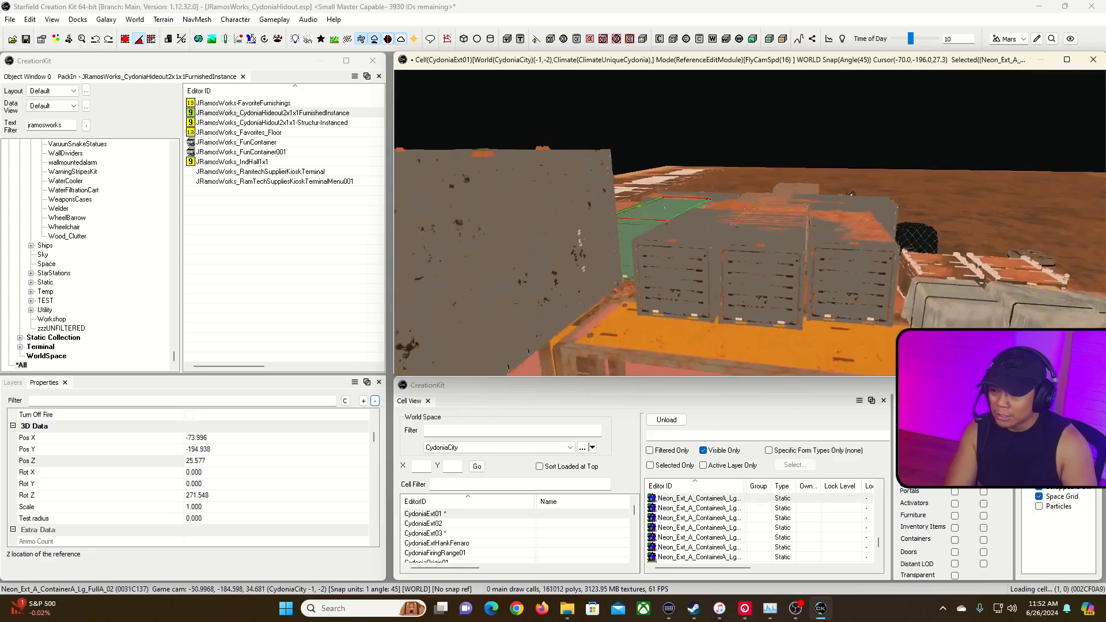
pyautogui.press('`')
pyautogui.click(740, 273)
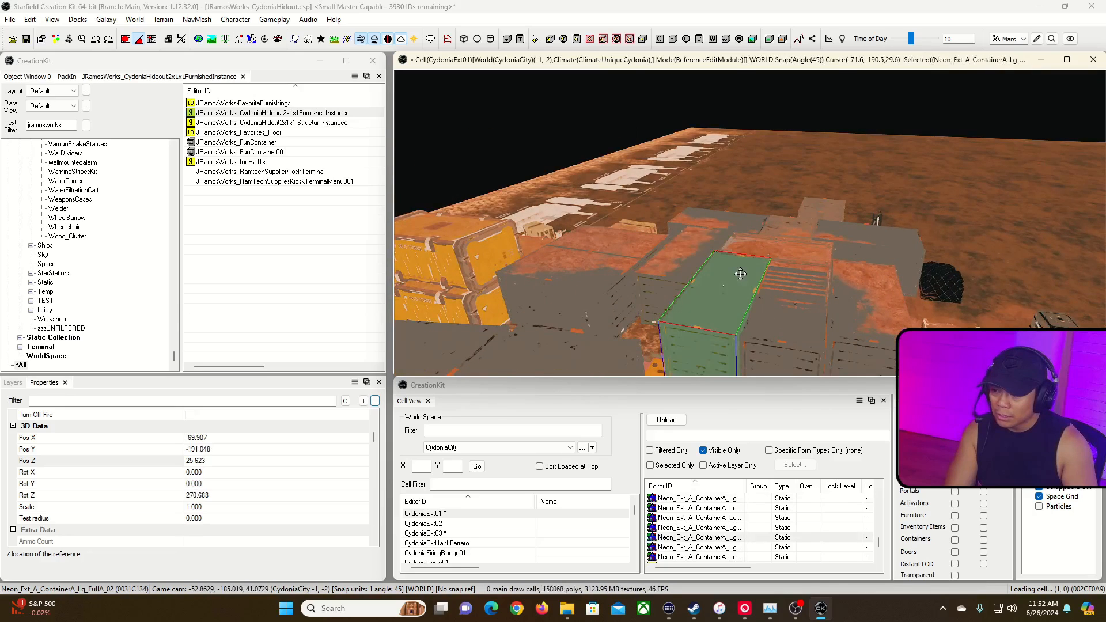
pyautogui.click(788, 254)
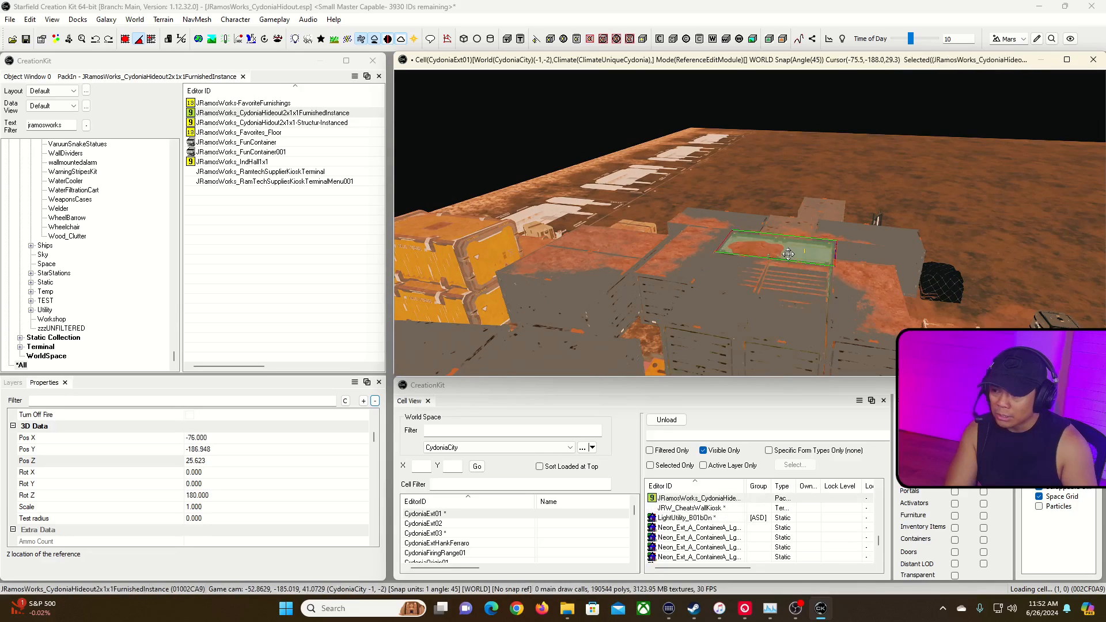
pyautogui.click(748, 224)
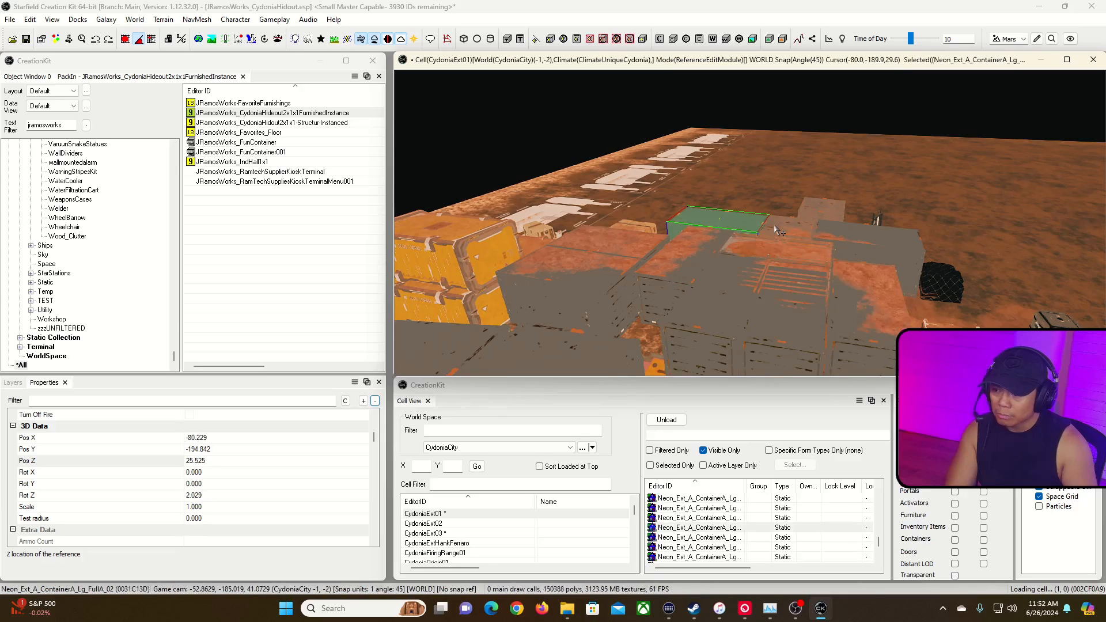
pyautogui.click(779, 229)
# Select all the large and small containers surrounding the hideout container together, leaving the hideout itself out of the selection.
pyautogui.click(634, 242)
pyautogui.keyDown('ctrl'); pyautogui.click(615, 267); pyautogui.keyUp('ctrl')
pyautogui.keyDown('ctrl'); pyautogui.click(689, 249); pyautogui.keyUp('ctrl')
pyautogui.keyDown('ctrl'); pyautogui.click(728, 222); pyautogui.keyUp('ctrl')
pyautogui.keyDown('ctrl'); pyautogui.click(788, 226); pyautogui.keyUp('ctrl')
pyautogui.keyDown('ctrl'); pyautogui.click(864, 245); pyautogui.keyUp('ctrl')
pyautogui.keyDown('ctrl'); pyautogui.click(823, 206); pyautogui.keyUp('ctrl')
pyautogui.keyDown('ctrl'); pyautogui.click(756, 285); pyautogui.keyUp('ctrl')
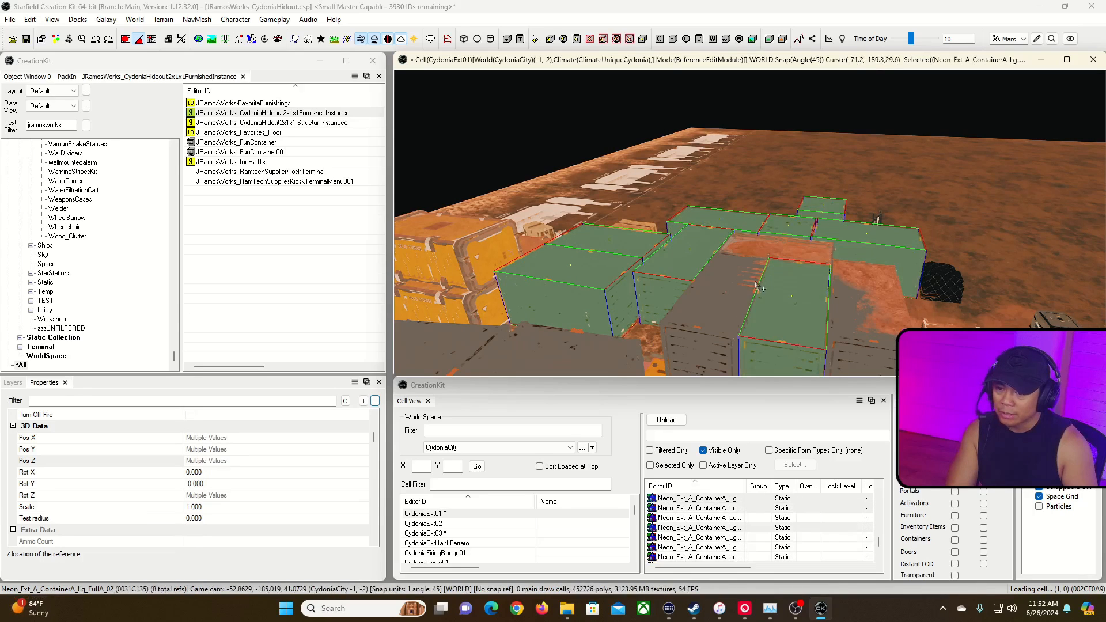
pyautogui.keyDown('ctrl'); pyautogui.click(752, 286); pyautogui.keyUp('ctrl')
pyautogui.keyDown('ctrl'); pyautogui.click(850, 293); pyautogui.keyUp('ctrl')
pyautogui.moveTo(853, 294); pyautogui.dragTo(649, 198, button='middle')
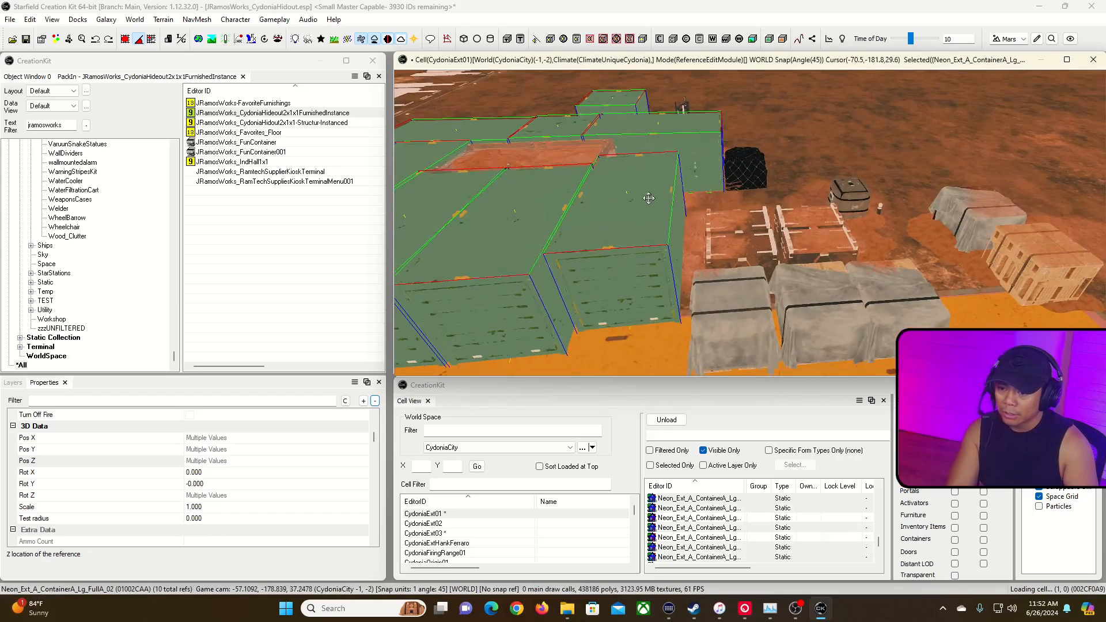
# Add the covered crates, the hydraulic crates and the netted crate to the container selection.
pyautogui.keyDown('ctrl'); pyautogui.click(703, 285); pyautogui.keyUp('ctrl')
pyautogui.keyDown('ctrl'); pyautogui.click(886, 291); pyautogui.keyUp('ctrl')
pyautogui.keyDown('ctrl'); pyautogui.click(849, 298); pyautogui.keyUp('ctrl')
pyautogui.keyDown('ctrl'); pyautogui.click(807, 233); pyautogui.keyUp('ctrl')
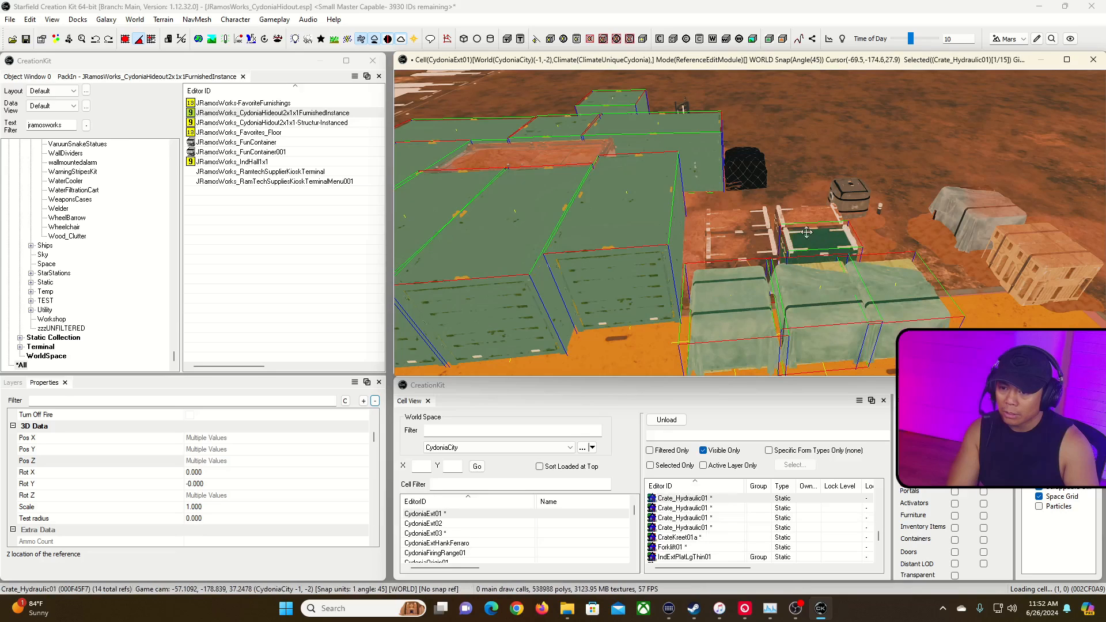
pyautogui.keyDown('ctrl'); pyautogui.click(760, 243); pyautogui.keyUp('ctrl')
pyautogui.keyDown('ctrl'); pyautogui.click(741, 219); pyautogui.keyUp('ctrl')
pyautogui.keyDown('ctrl'); pyautogui.click(809, 218); pyautogui.keyUp('ctrl')
pyautogui.keyDown('ctrl'); pyautogui.click(761, 170); pyautogui.keyUp('ctrl')
# Add the forklift in front of the containers to the selection.
pyautogui.moveTo(759, 170); pyautogui.dragTo(853, 192, button='right')
pyautogui.press('d')
pyautogui.press('w')
pyautogui.keyDown('ctrl'); pyautogui.click(835, 192); pyautogui.keyUp('ctrl')
pyautogui.scroll(3, 651, 220)
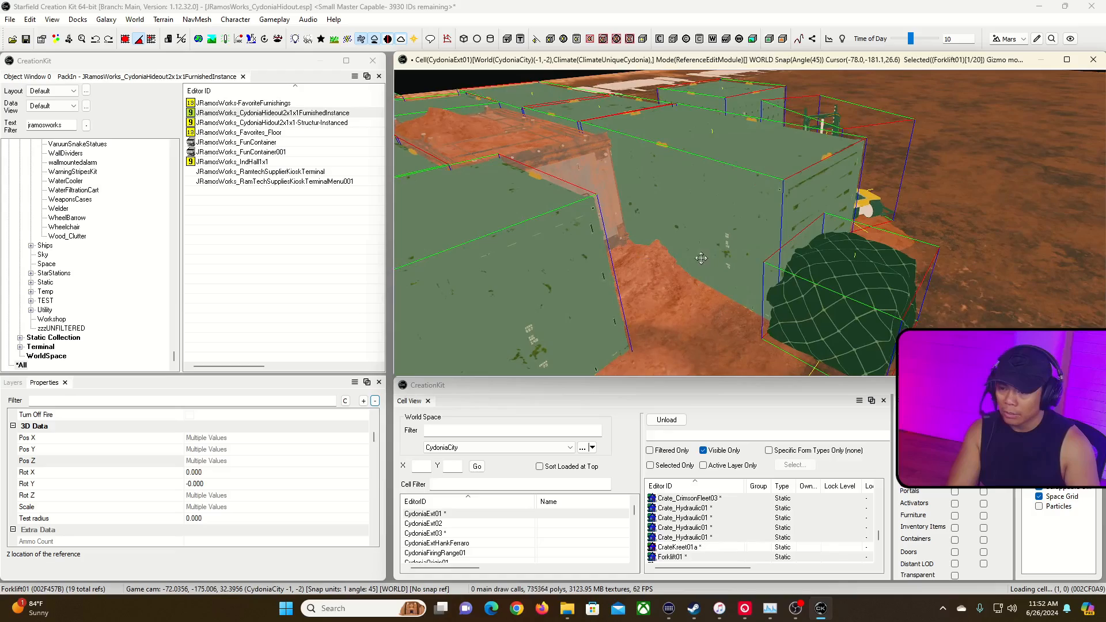
# Set the Z position of all selected containers, crates and the forklift to 25.623.
pyautogui.moveTo(714, 257)
pyautogui.mouseDown(button='right')
pyautogui.moveTo(777, 258)
pyautogui.moveTo(692, 254)
pyautogui.moveTo(713, 257)
pyautogui.mouseUp(button='right')
pyautogui.press('s')
pyautogui.press('s')
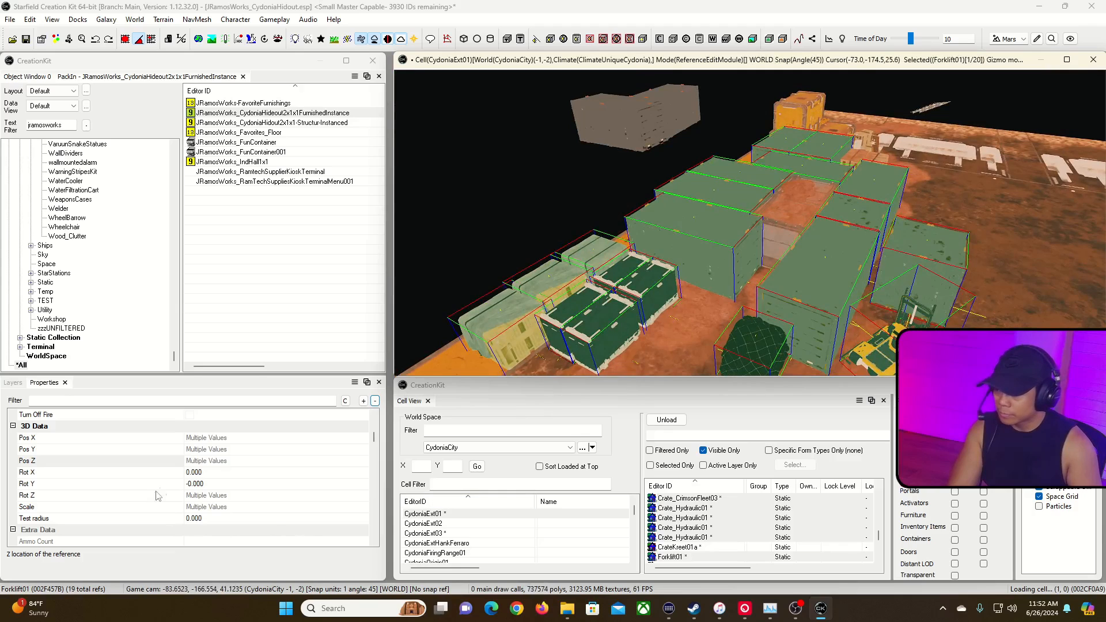
pyautogui.click(239, 460)
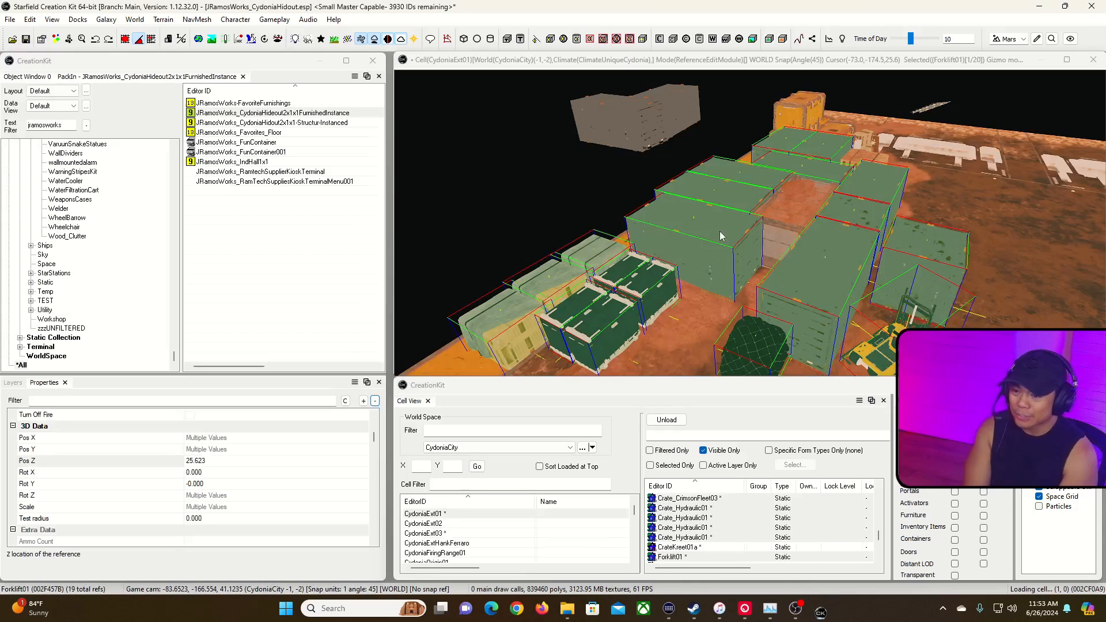
# Examine the tops and seams of the levelled containers around the hideout container to judge how they line up.
pyautogui.click(760, 65)
pyautogui.moveTo(759, 76)
pyautogui.mouseDown(button='right')
pyautogui.moveTo(818, 81)
pyautogui.moveTo(766, 92)
pyautogui.moveTo(760, 81)
pyautogui.mouseUp(button='right')
pyautogui.press('w')
pyautogui.press('w')
pyautogui.moveTo(761, 196); pyautogui.dragTo(778, 253, button='right')
pyautogui.moveTo(708, 242); pyautogui.dragTo(714, 246, button='right')
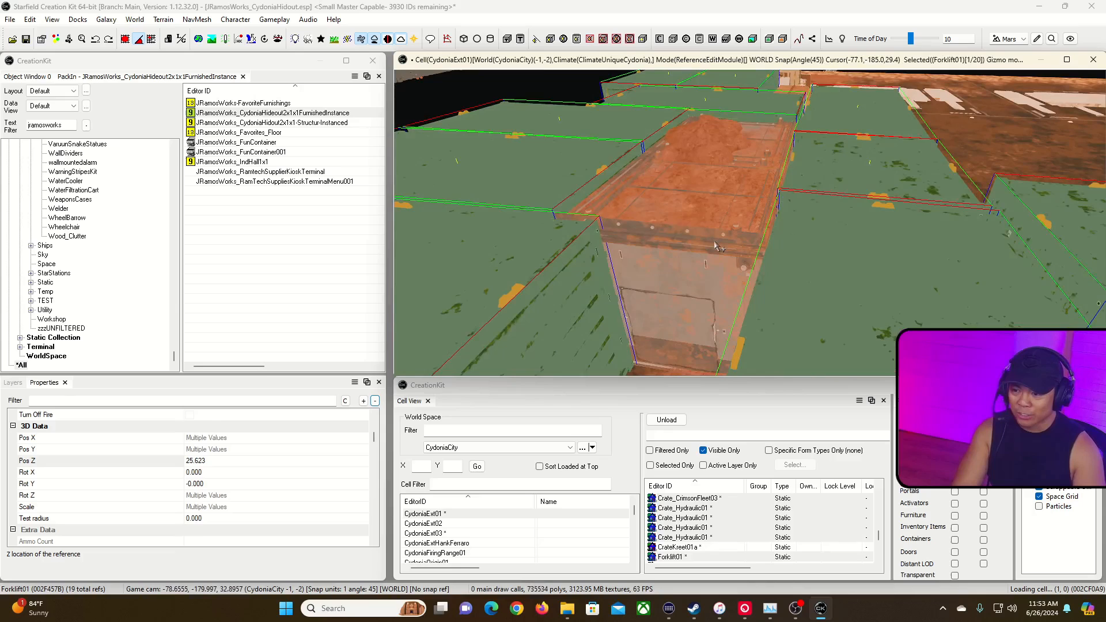
pyautogui.press('d')
pyautogui.keyDown('shift'); pyautogui.moveTo(714, 246); pyautogui.dragTo(629, 232, button='middle'); pyautogui.keyUp('shift')
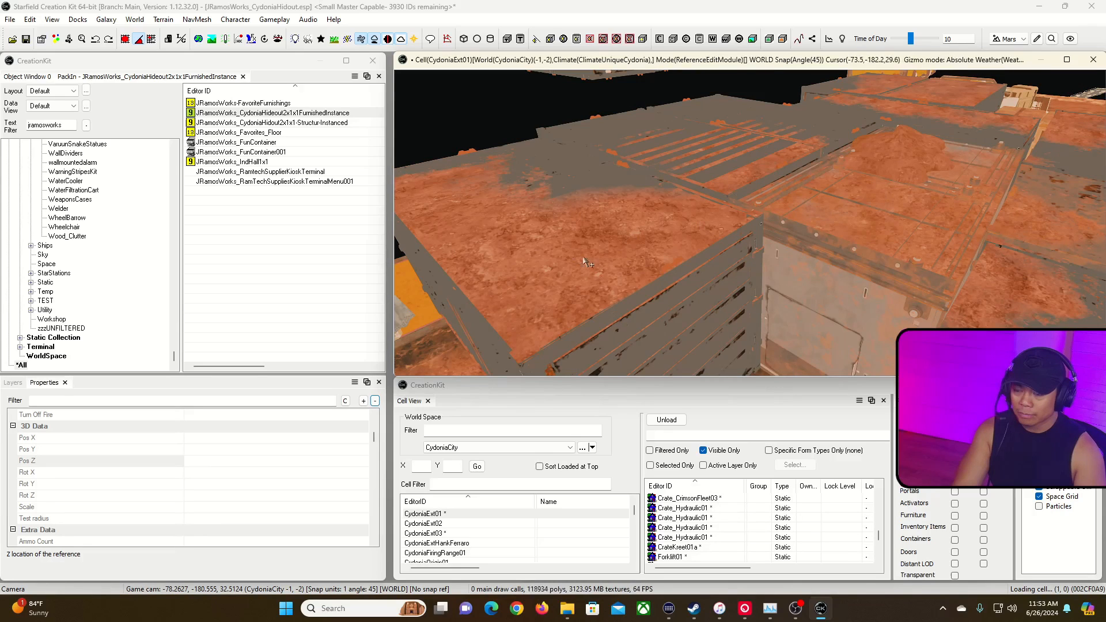
pyautogui.moveTo(681, 92); pyautogui.dragTo(698, 165, button='middle')
pyautogui.press('`')
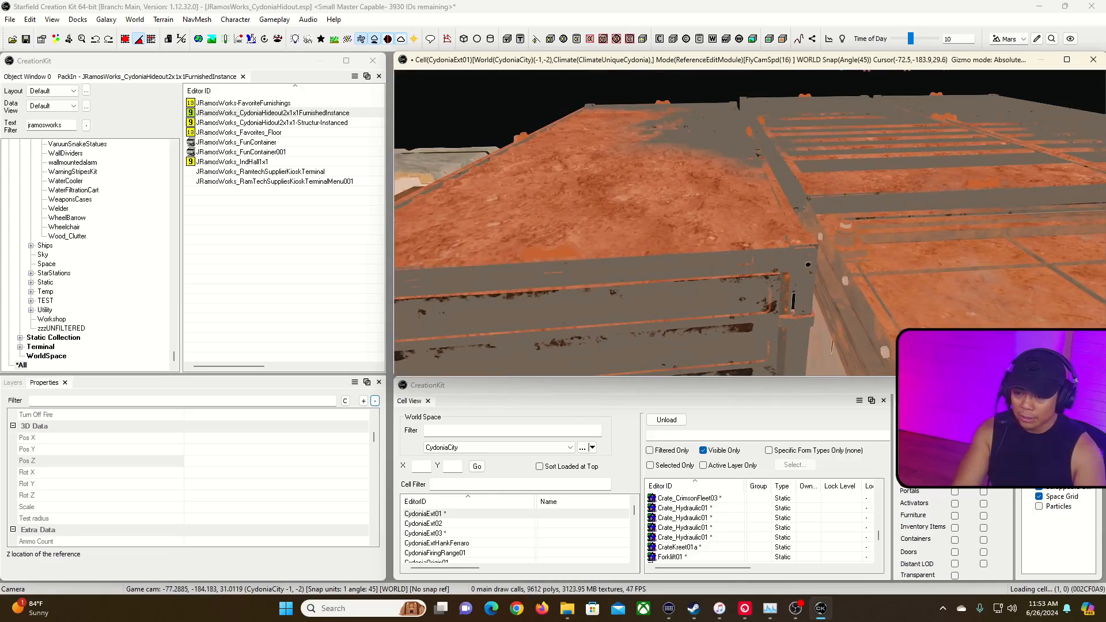
pyautogui.press('d')
pyautogui.press('a')
pyautogui.press('s')
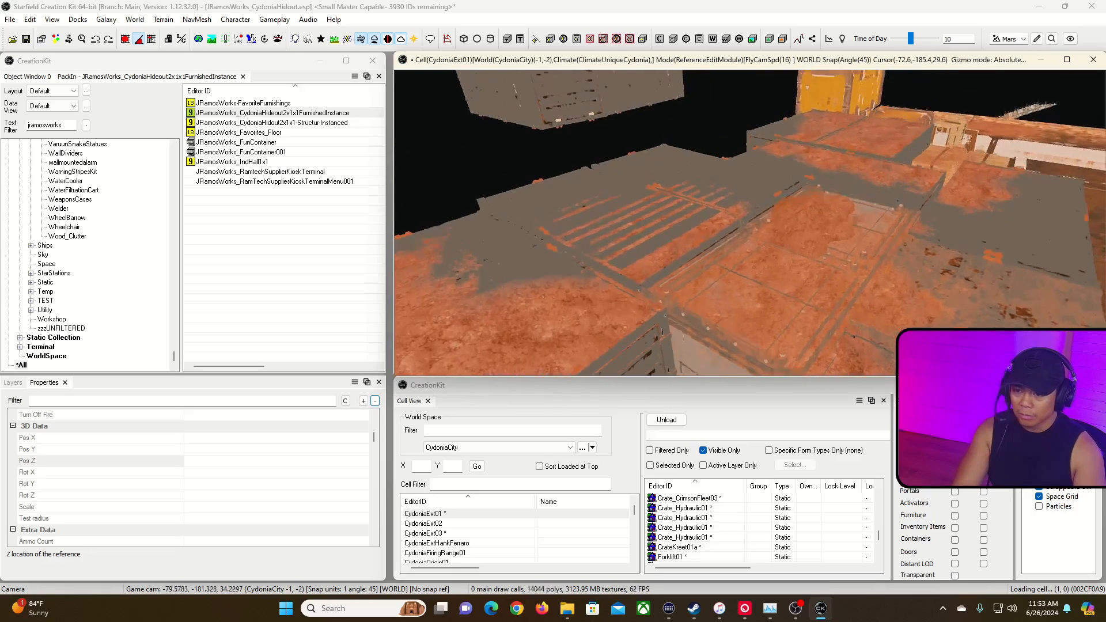
pyautogui.press('`')
pyautogui.click(766, 211)
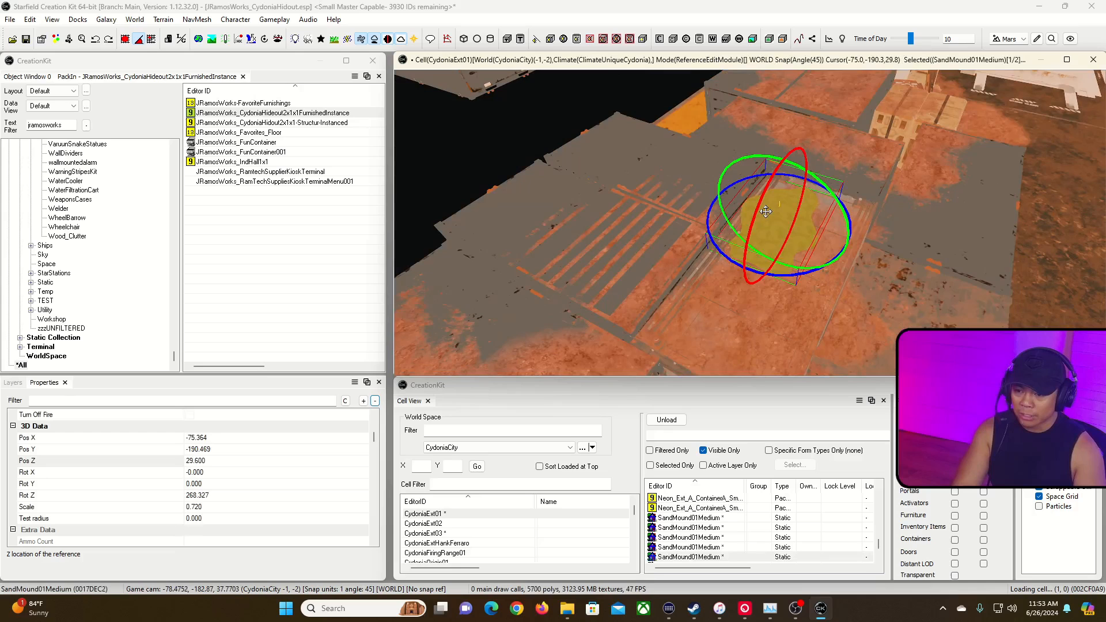
# Move a floating large container onto the containers beside the hideout, at about X -75.382, Y -183.749, and drop it to Z 29.623.
pyautogui.click(545, 103)
pyautogui.scroll(-5, 532, 109)
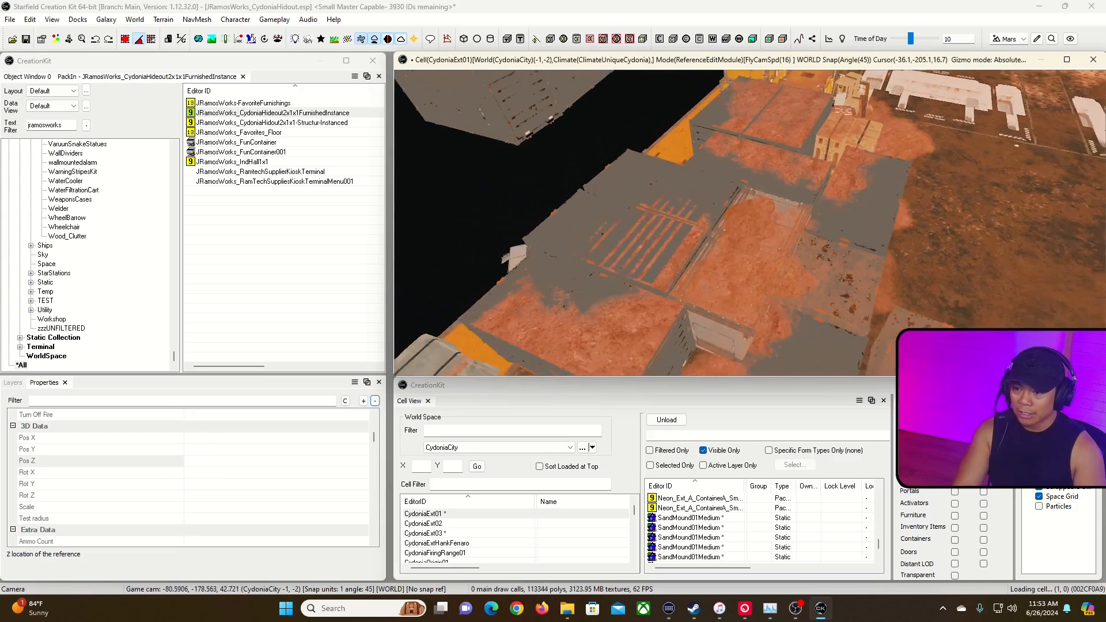
pyautogui.click(533, 123)
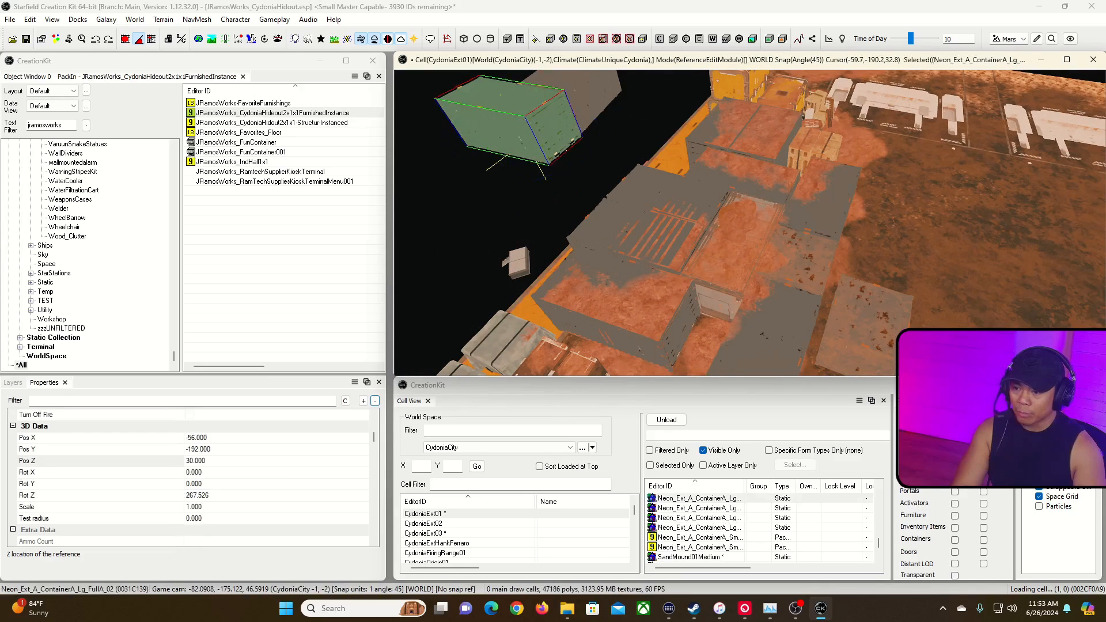
pyautogui.moveTo(491, 113); pyautogui.dragTo(672, 235)
pyautogui.moveTo(672, 235); pyautogui.dragTo(708, 246, button='right')
pyautogui.press('d')
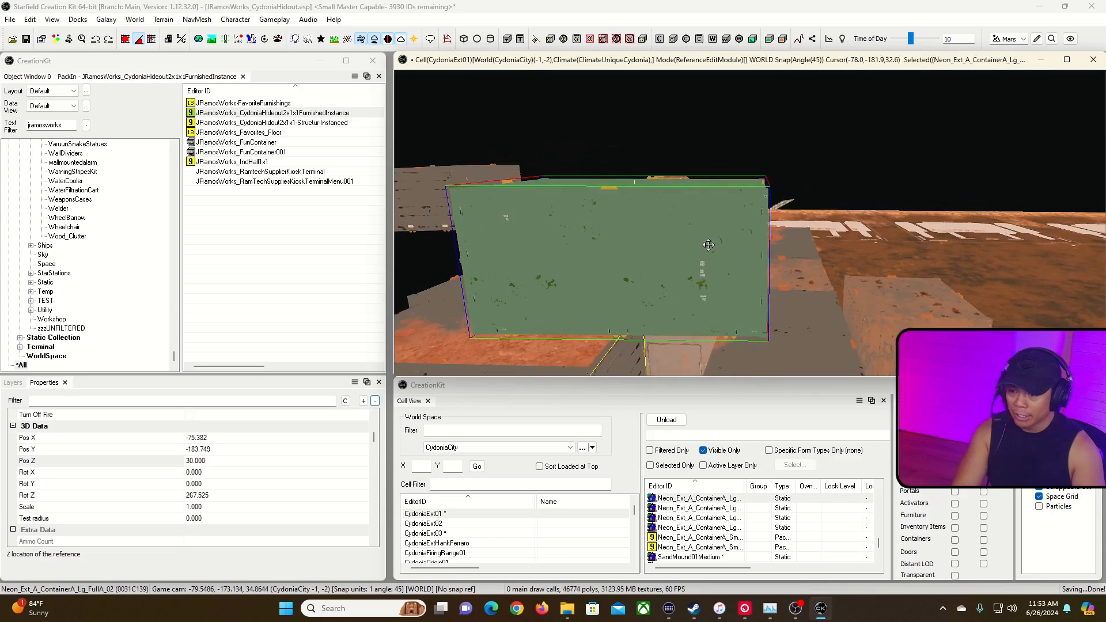
pyautogui.press('f')
# Duplicate the stacked large container and place the copy directly beside it at about X -75.147, Y -188.239.
pyautogui.keyDown('shift'); pyautogui.moveTo(704, 247); pyautogui.dragTo(734, 218, button='middle'); pyautogui.keyUp('shift')
pyautogui.press('w')
pyautogui.moveTo(734, 218); pyautogui.dragTo(635, 261, button='right')
pyautogui.press('d')
pyautogui.press('d')
pyautogui.press('s')
pyautogui.press('d')
pyautogui.scroll(-3, 595, 303)
pyautogui.press('s')
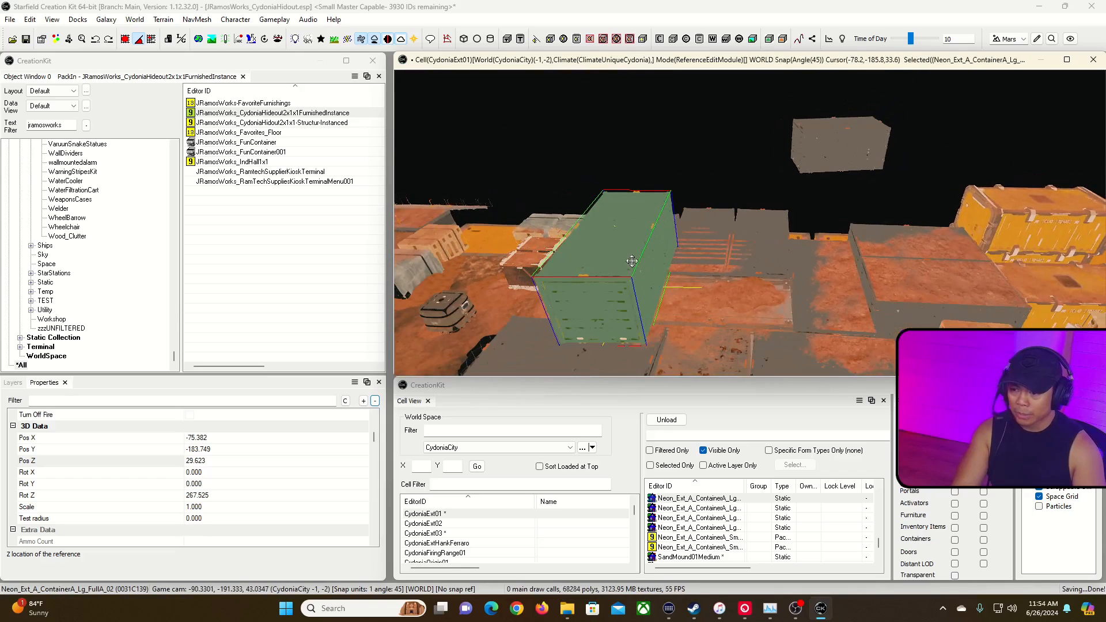
pyautogui.hotkey('ctrl', 'd')
pyautogui.moveTo(618, 262); pyautogui.dragTo(734, 281)
pyautogui.moveTo(735, 281); pyautogui.dragTo(727, 292, button='right')
pyautogui.click(714, 289)
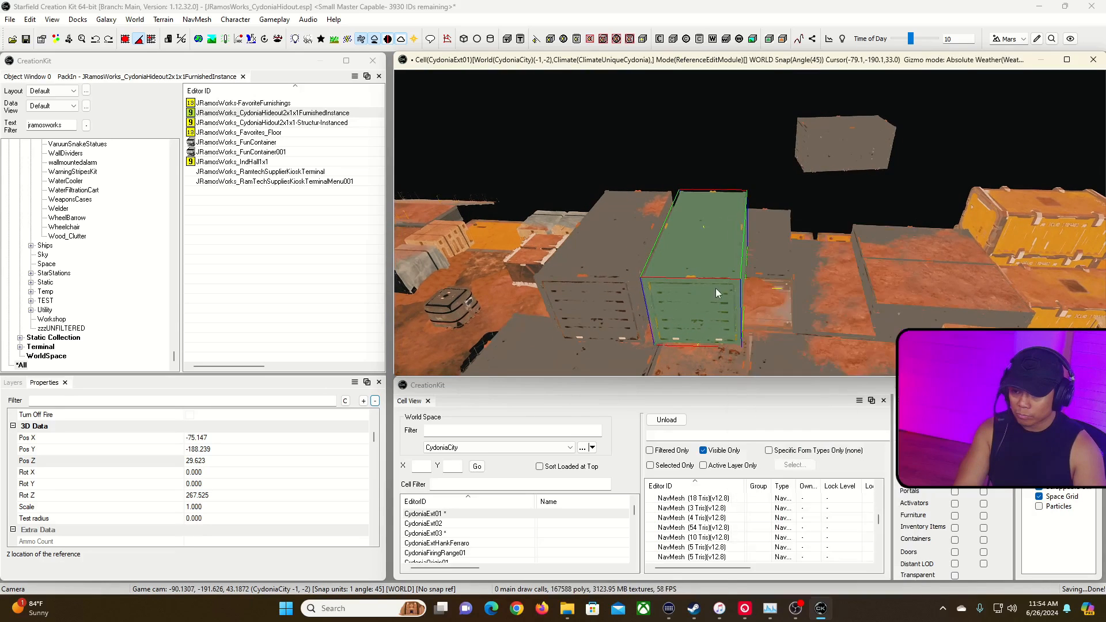
# Turn off angle snapping, rotate the duplicated container to about 86.080 on Z, and nudge it to about X -75.501, Y -187.994.
pyautogui.hotkey('ctrl', 'd')
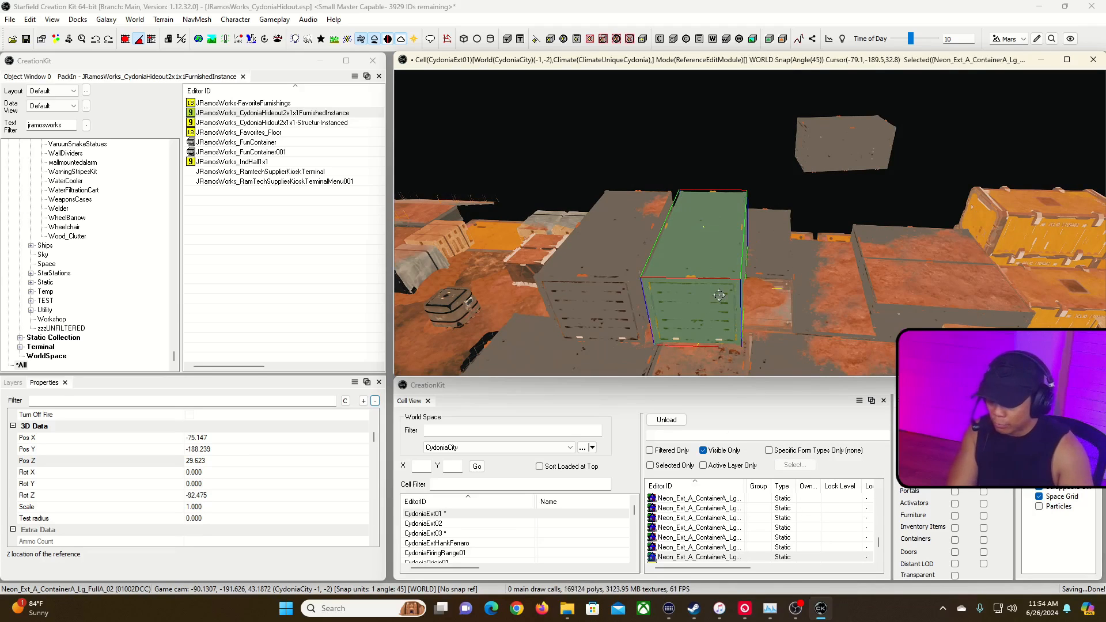
pyautogui.hotkey('ctrl', 'q')
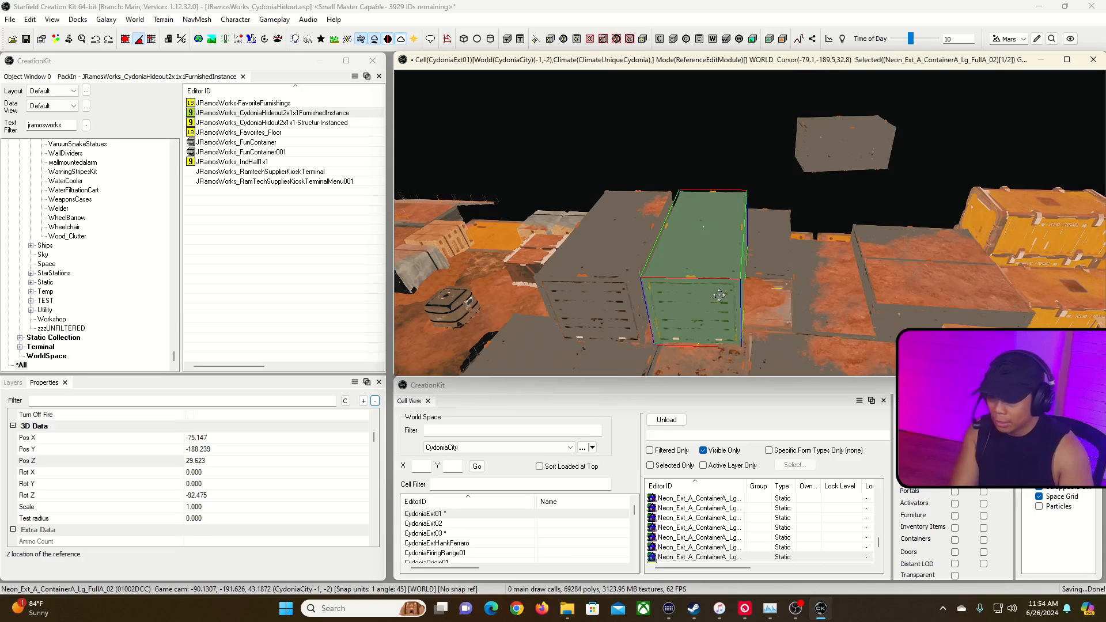
pyautogui.moveTo(720, 299); pyautogui.dragTo(727, 298, button='right')
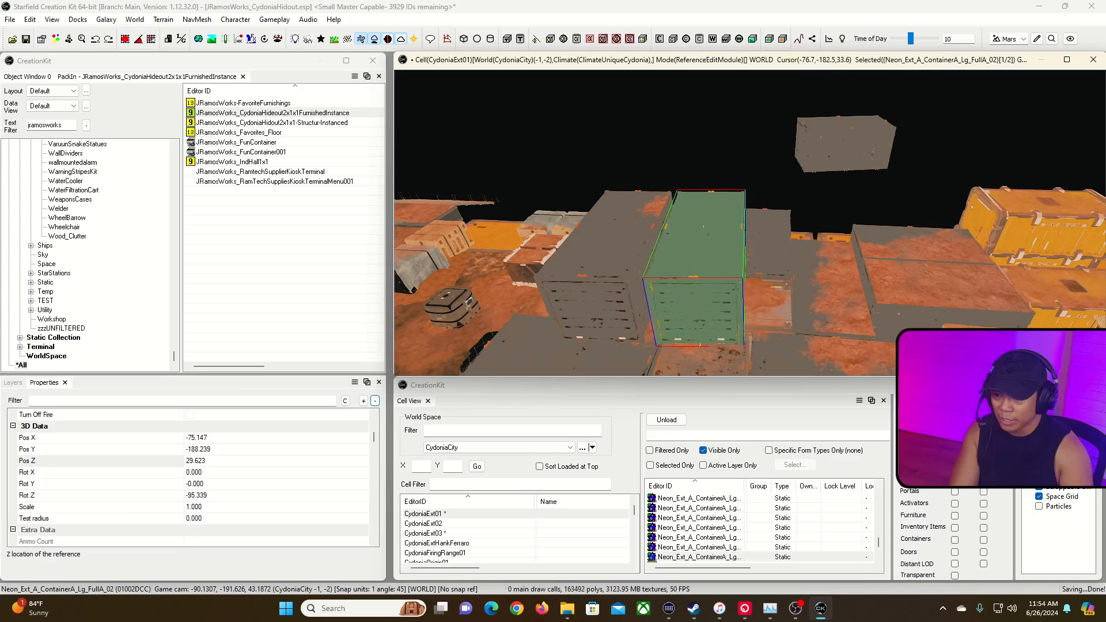
pyautogui.moveTo(685, 321)
pyautogui.keyDown('shift'); pyautogui.mouseDown(button='middle')
pyautogui.moveTo(708, 306)
pyautogui.moveTo(685, 321)
pyautogui.mouseUp(button='middle'); pyautogui.keyUp('shift')
pyautogui.scroll(1, 685, 322)
pyautogui.moveTo(720, 300); pyautogui.dragTo(708, 299)
# Move the remaining floating large container next to the two stacked containers at about X -77.626, Y -194.306.
pyautogui.press('d')
pyautogui.moveTo(708, 138); pyautogui.dragTo(720, 156, button='right')
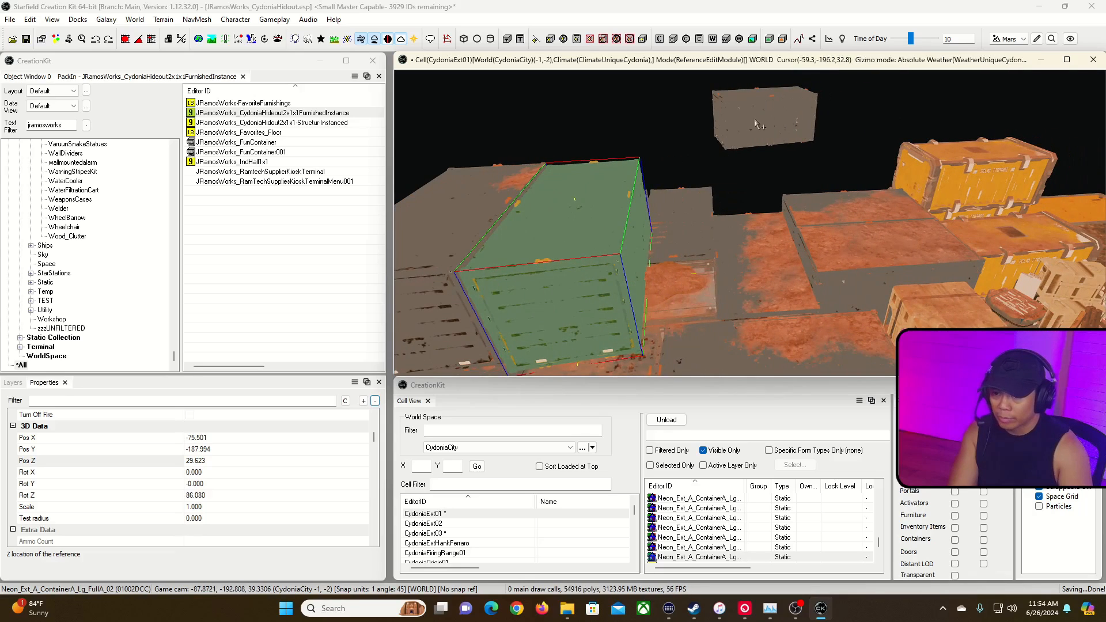
pyautogui.click(769, 123)
pyautogui.moveTo(770, 123); pyautogui.dragTo(770, 290)
pyautogui.keyDown('shift'); pyautogui.moveTo(770, 290); pyautogui.dragTo(779, 283, button='middle'); pyautogui.keyUp('shift')
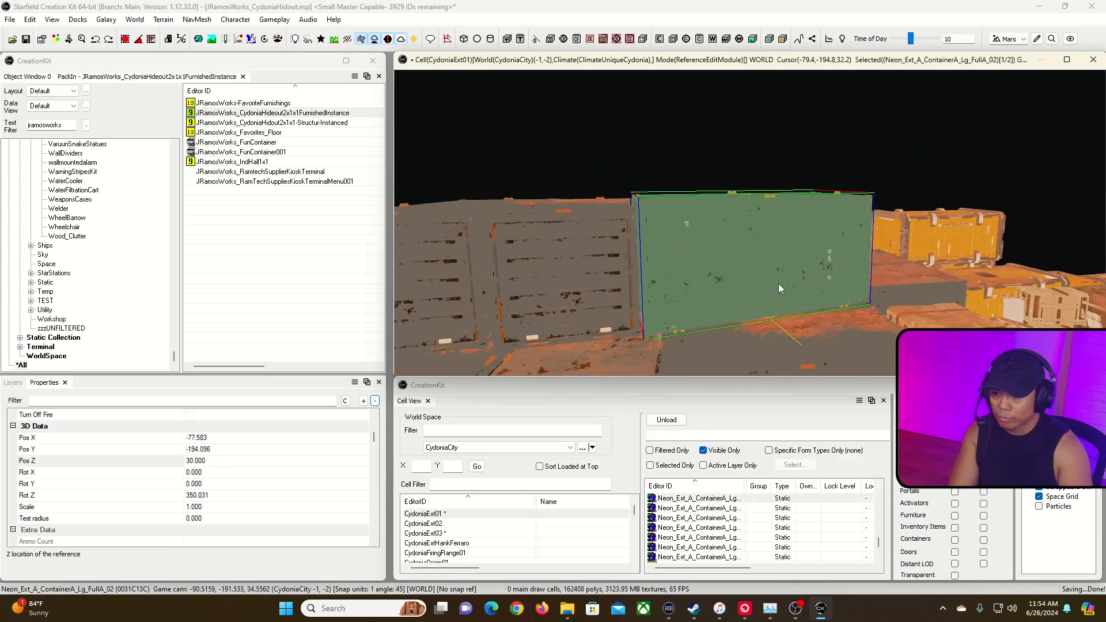
pyautogui.moveTo(778, 283); pyautogui.dragTo(785, 284)
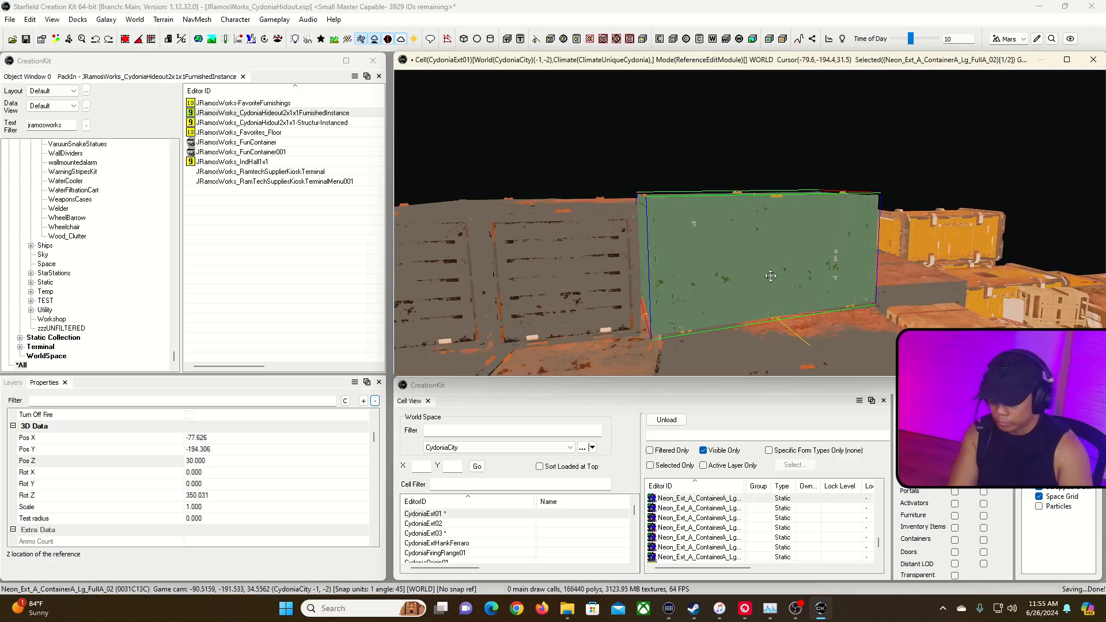
# Lower that container along Z to about 29.649 so it rests on the containers below.
pyautogui.press('z')
pyautogui.moveTo(754, 304); pyautogui.dragTo(755, 312)
pyautogui.keyDown('shift'); pyautogui.moveTo(755, 312); pyautogui.dragTo(771, 294, button='middle'); pyautogui.keyUp('shift')
pyautogui.scroll(3, 771, 294)
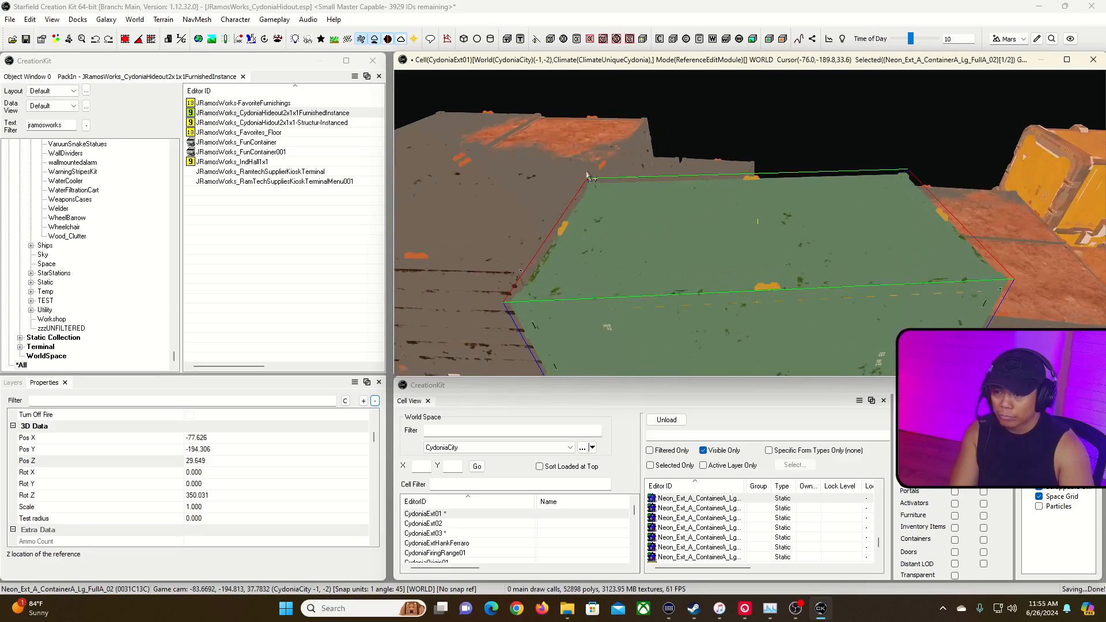
# Duplicate the lowered container, place the copy alongside at about X -73.171, Y -194.148, and rotate it slightly to about -7.104 on Z.
pyautogui.moveTo(731, 243); pyautogui.dragTo(648, 190, button='right')
pyautogui.press('s')
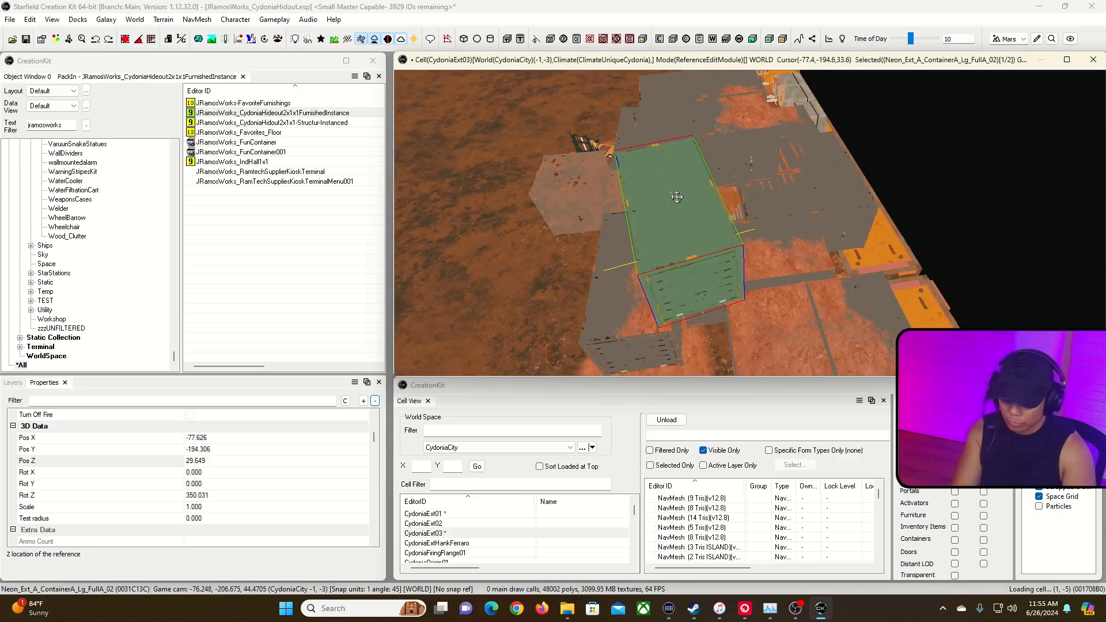
pyautogui.moveTo(677, 197); pyautogui.dragTo(717, 202)
pyautogui.moveTo(750, 161); pyautogui.dragTo(766, 179)
pyautogui.moveTo(818, 229); pyautogui.dragTo(834, 229, button='right')
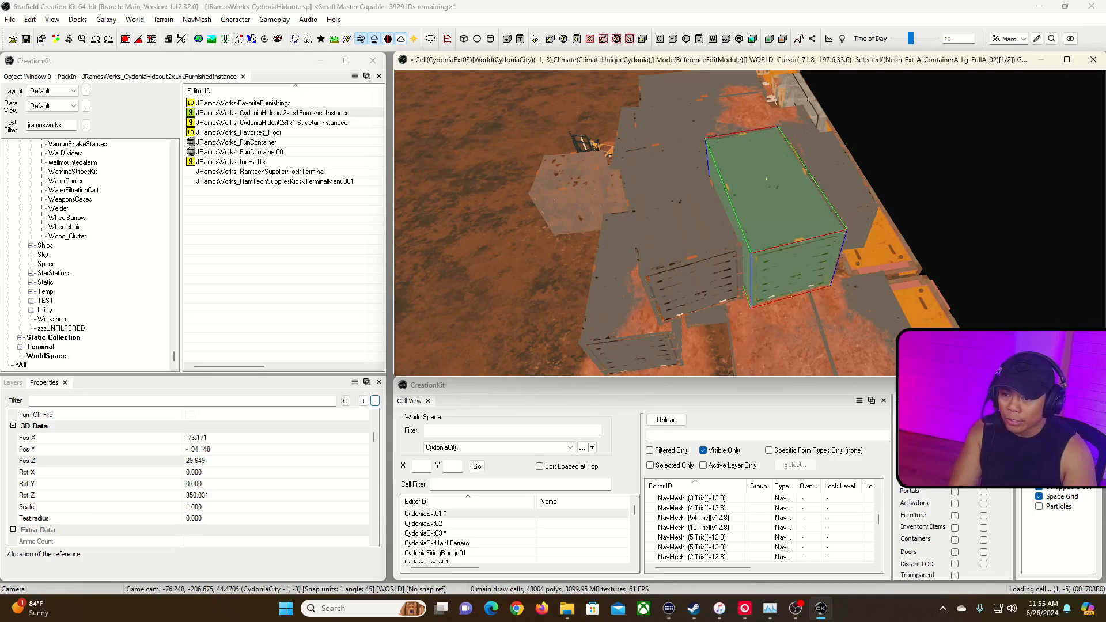
# Inspect the stacked container group from several sides to check the spacing of the upper layer.
pyautogui.press('`')
pyautogui.press('a')
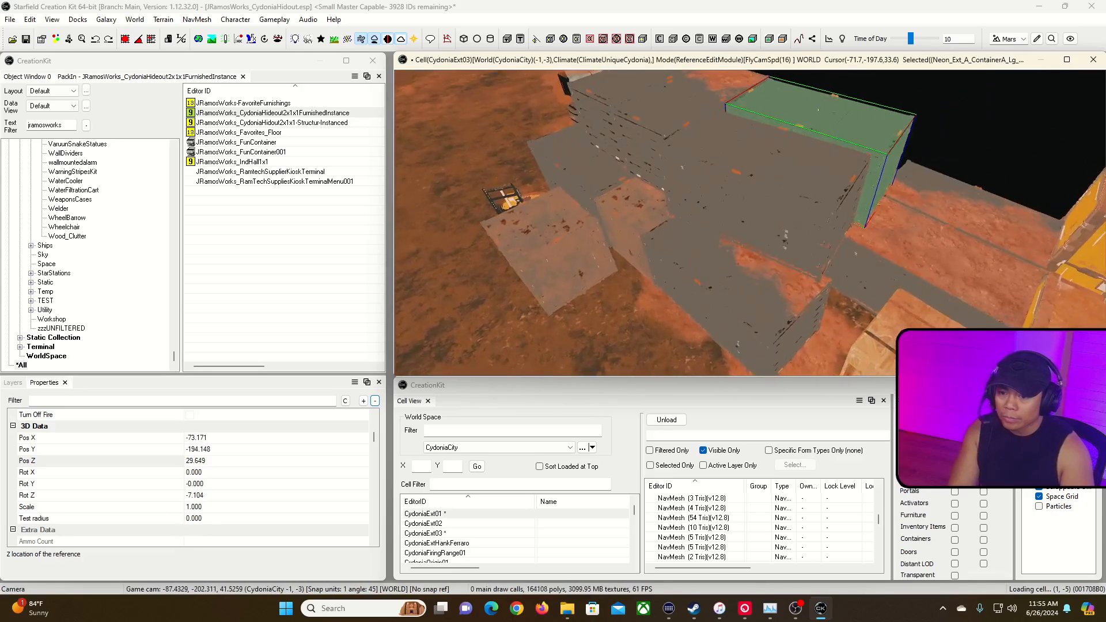
pyautogui.press('a')
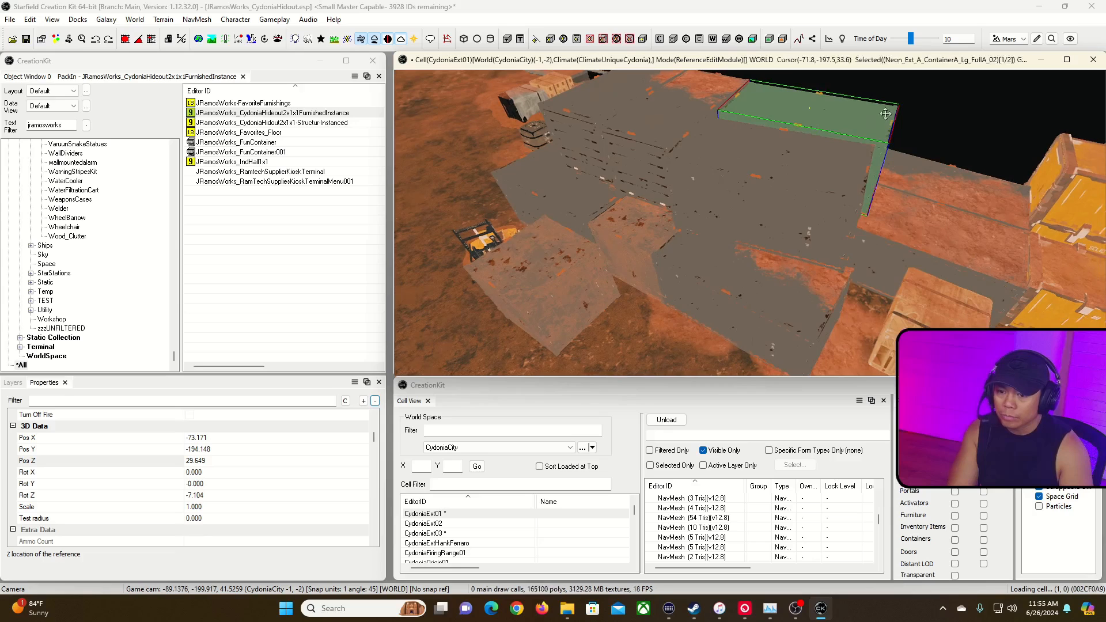
pyautogui.press('a')
pyautogui.press('`')
pyautogui.press('d')
pyautogui.moveTo(910, 134); pyautogui.dragTo(910, 137, button='right')
pyautogui.moveTo(881, 219); pyautogui.dragTo(881, 219, button='right')
pyautogui.press('d')
# Duplicate the covered crate stack at the end of the containers and place the copy on top of the low container behind it.
pyautogui.moveTo(745, 292); pyautogui.dragTo(710, 286)
pyautogui.moveTo(792, 301); pyautogui.dragTo(738, 238, button='right')
pyautogui.press('d')
pyautogui.scroll(-2, 769, 301)
pyautogui.press('s')
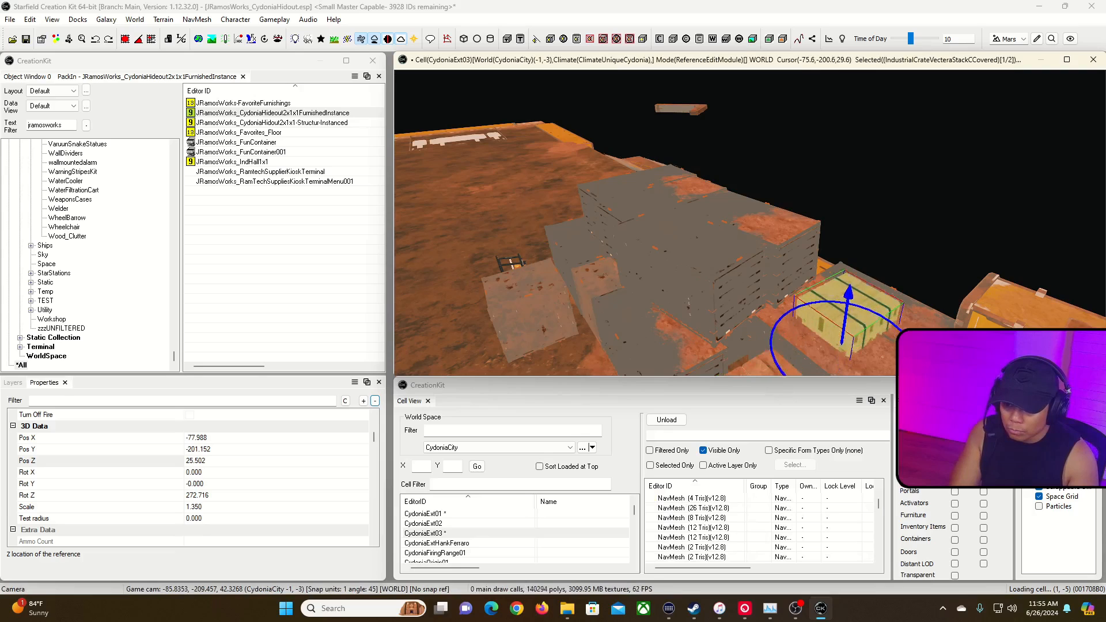
pyautogui.moveTo(773, 368); pyautogui.dragTo(817, 306)
# Ungroup the junk cluster of crates, pipes and debris in front of the yellow storage containers.
pyautogui.moveTo(817, 307); pyautogui.dragTo(842, 282, button='right')
pyautogui.press('w')
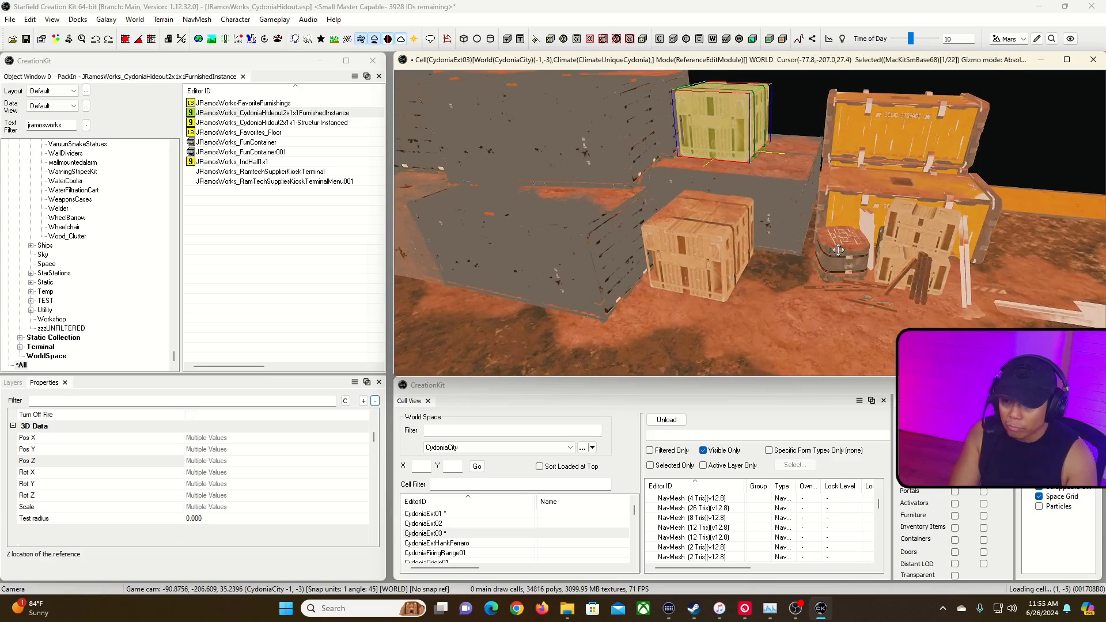
pyautogui.click(841, 254)
pyautogui.rightClick(838, 250)
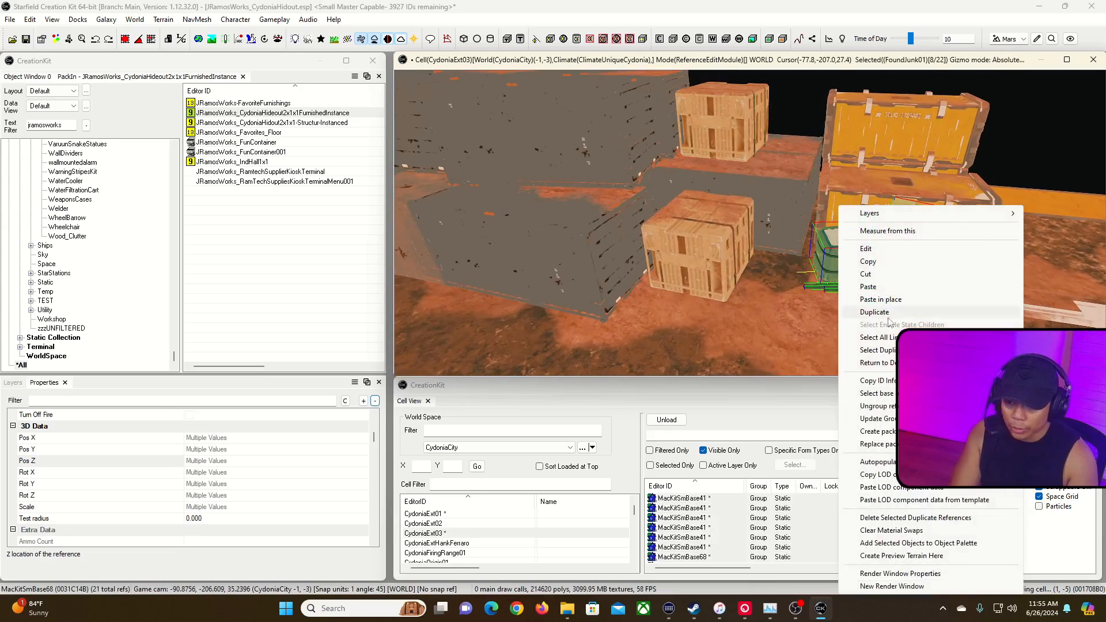
pyautogui.click(876, 406)
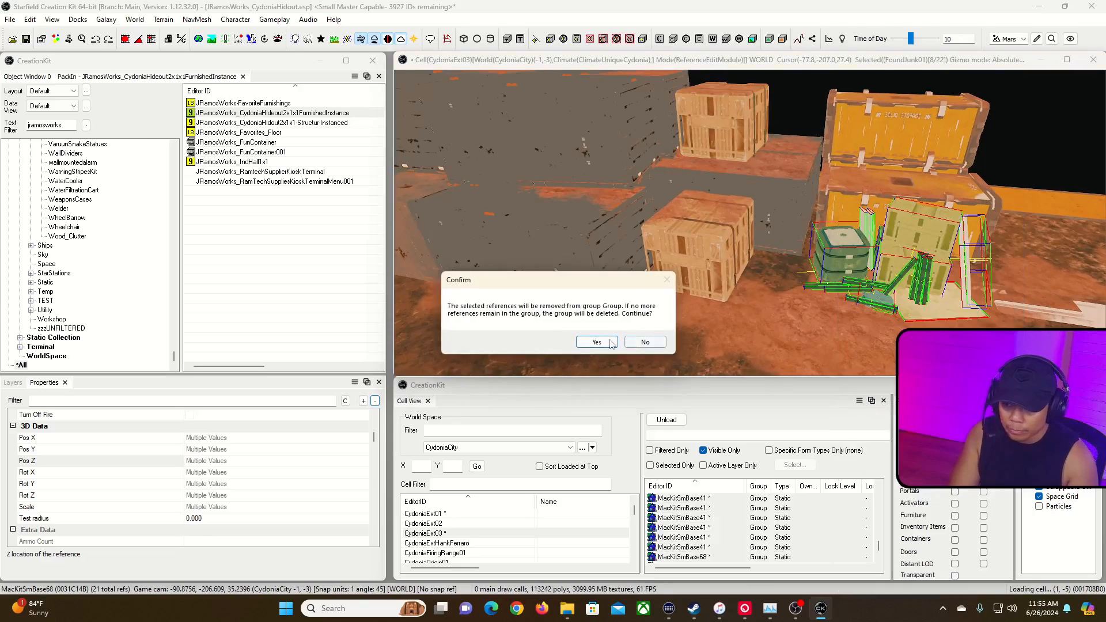
pyautogui.click(593, 344)
pyautogui.click(138, 326)
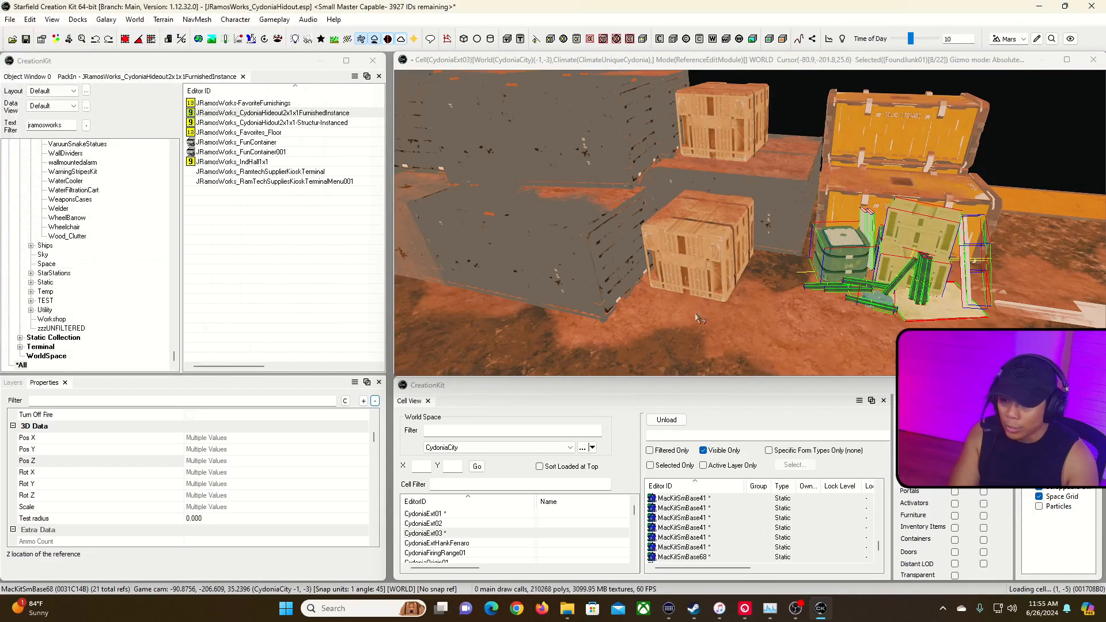
# Duplicate the Kreet crate from the junk cluster and place the copy beside it, next to the covered crate stack.
pyautogui.click(854, 246)
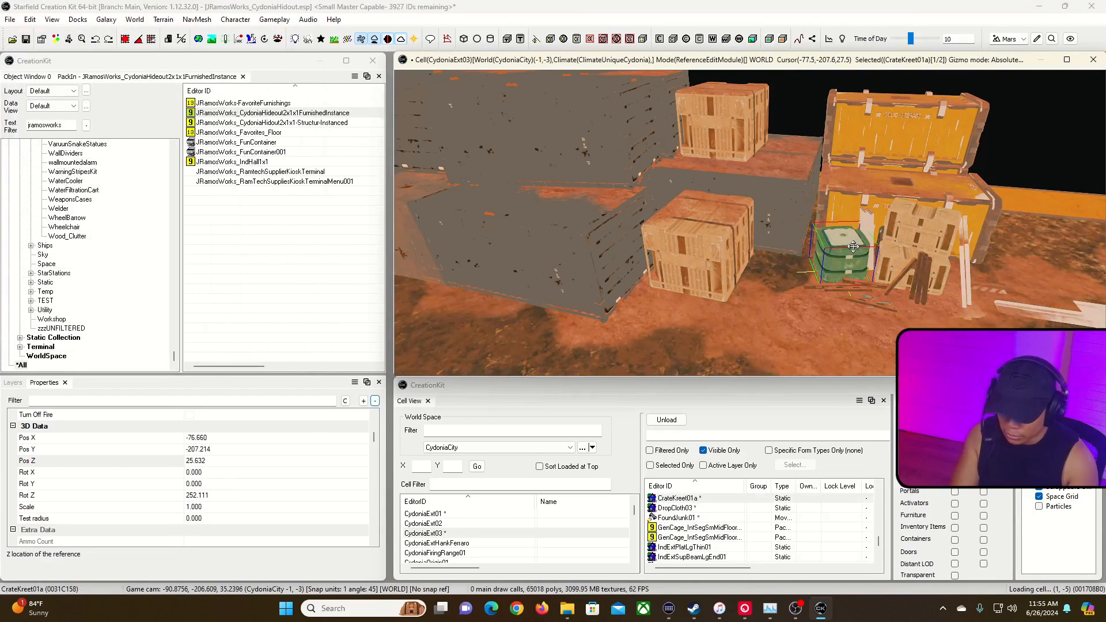
pyautogui.moveTo(853, 246); pyautogui.dragTo(790, 238)
pyautogui.click(805, 308)
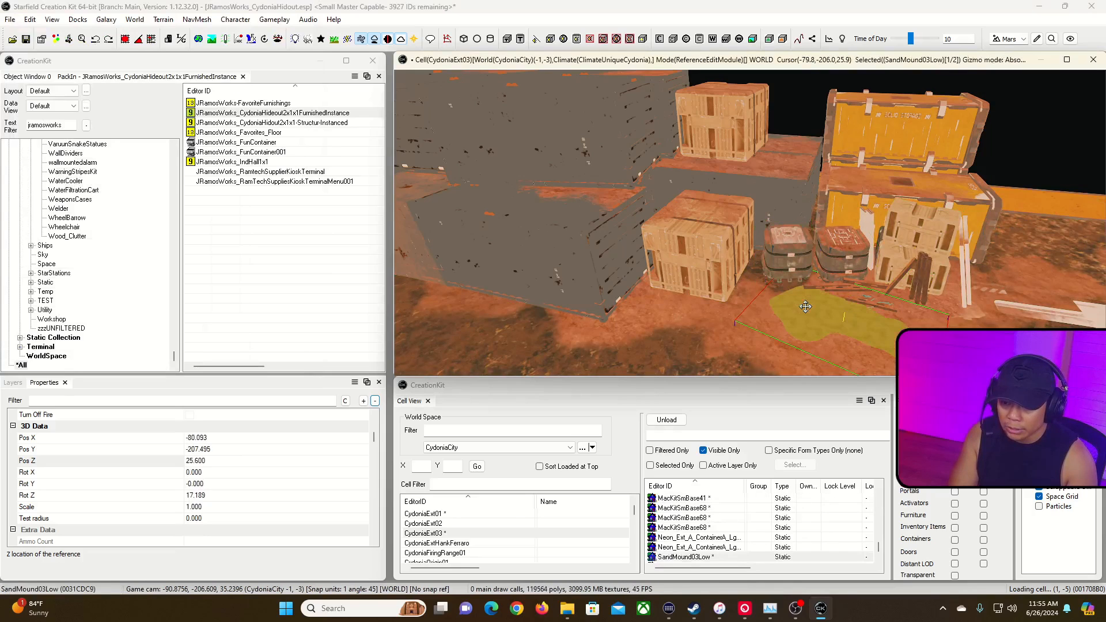
pyautogui.click(764, 269)
# Select all the pipes leaning against the crates and group them under the name "Set of Pipes".
pyautogui.moveTo(765, 269); pyautogui.dragTo(671, 230, button='right')
pyautogui.press('w')
pyautogui.moveTo(750, 224); pyautogui.dragTo(867, 297, button='right')
pyautogui.press('w')
pyautogui.press('w')
pyautogui.click(761, 236)
pyautogui.moveTo(792, 251); pyautogui.dragTo(802, 252, button='right')
pyautogui.press('w')
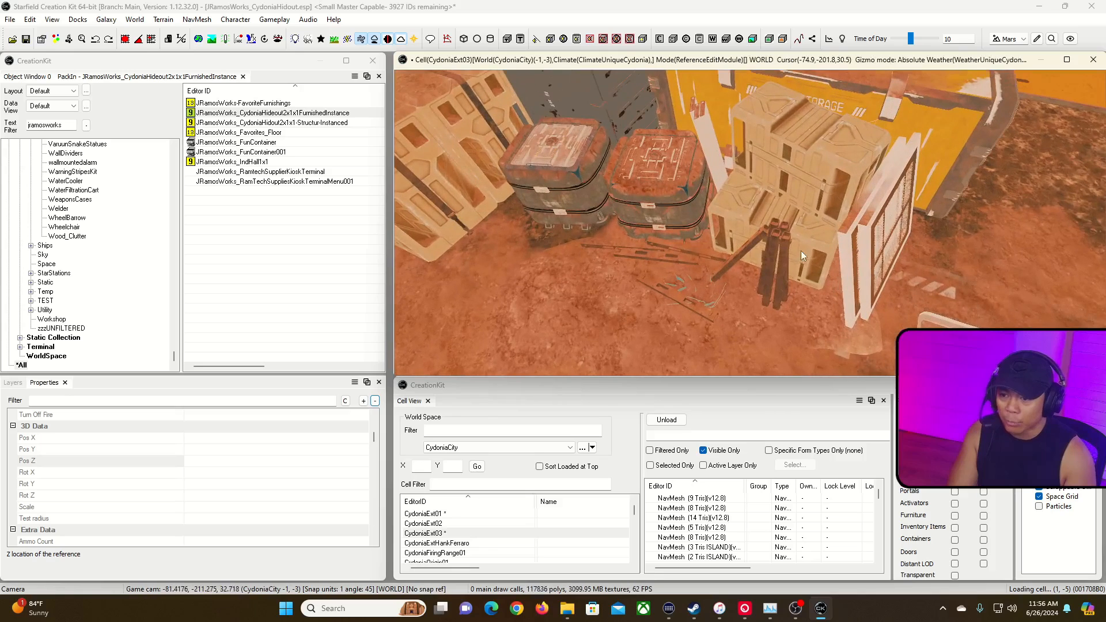
pyautogui.click(755, 229)
pyautogui.click(769, 250)
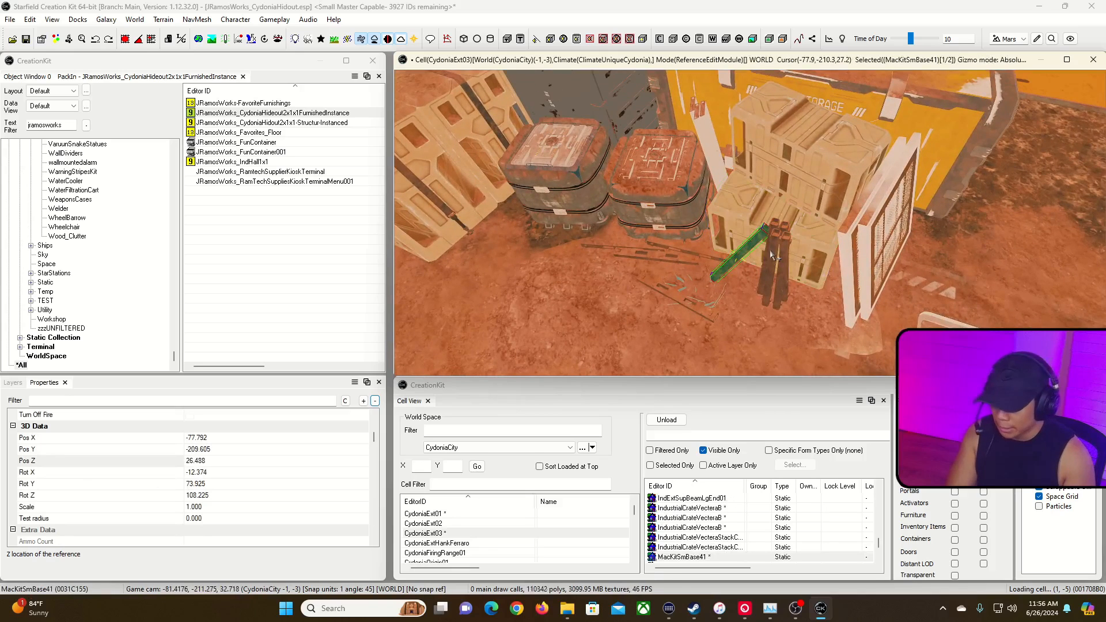
pyautogui.keyDown('ctrl'); pyautogui.click(781, 258); pyautogui.keyUp('ctrl')
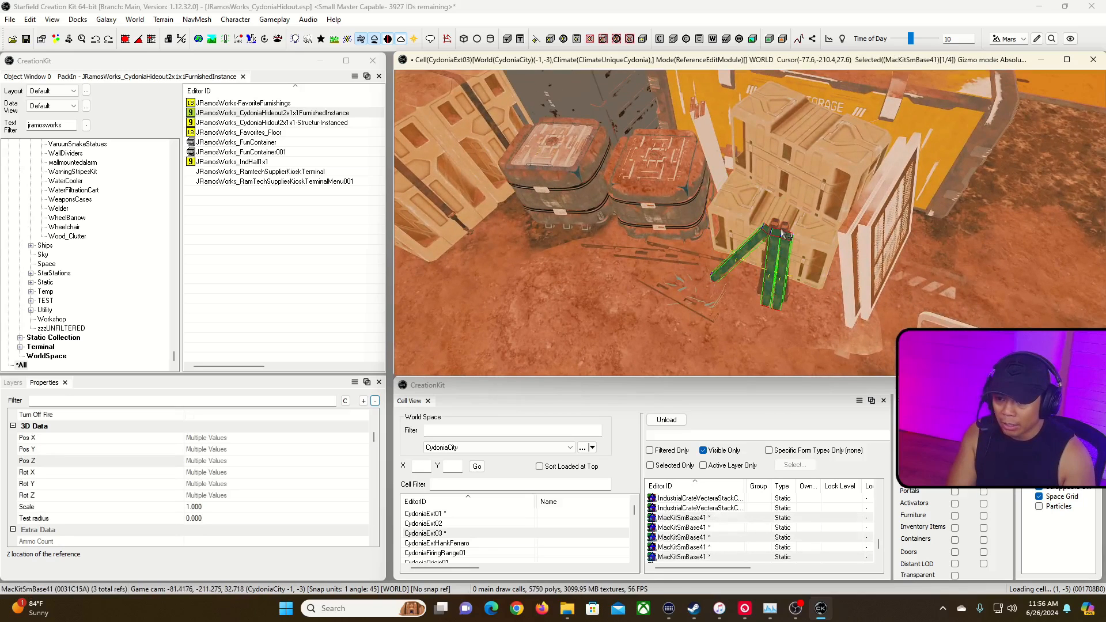
pyautogui.keyDown('ctrl'); pyautogui.click(775, 222); pyautogui.keyUp('ctrl')
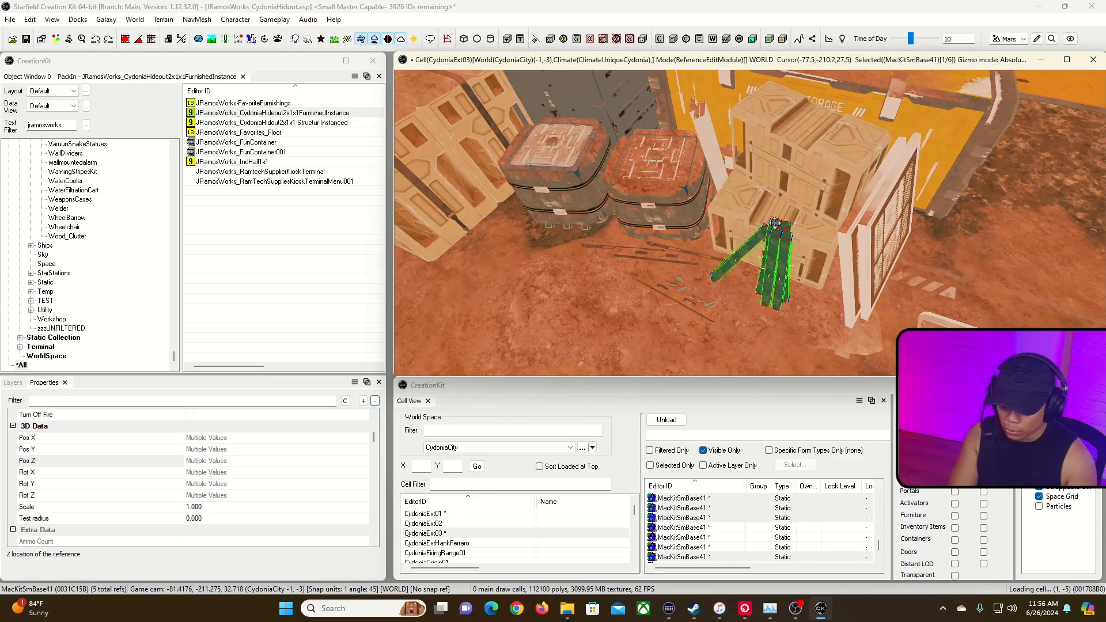
pyautogui.hotkey('ctrl', 'g')
pyautogui.click(602, 339)
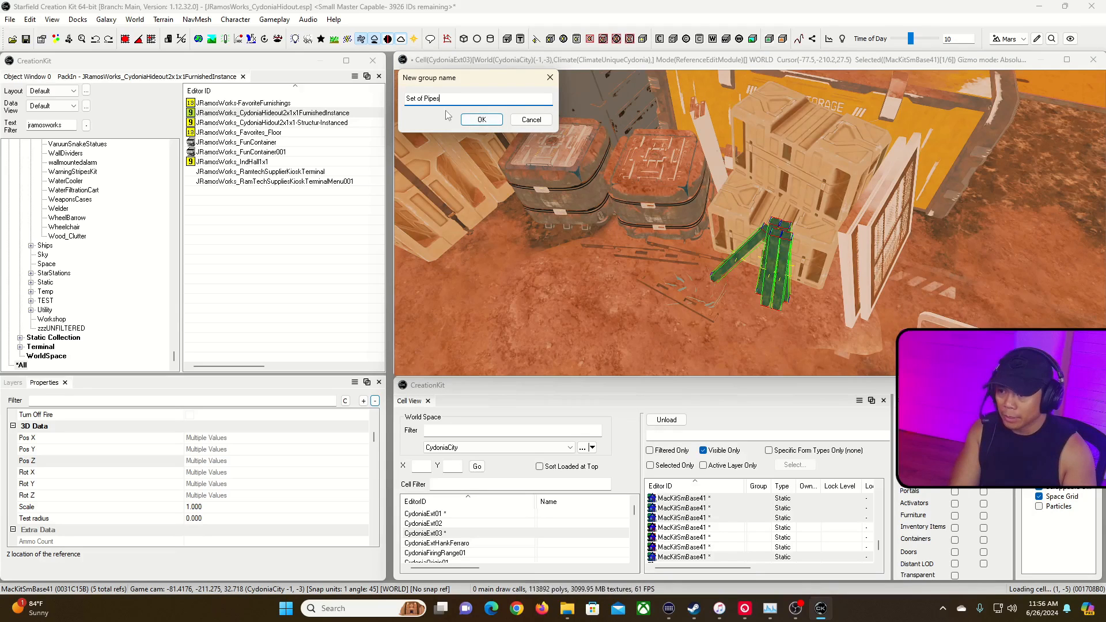
pyautogui.click(482, 119)
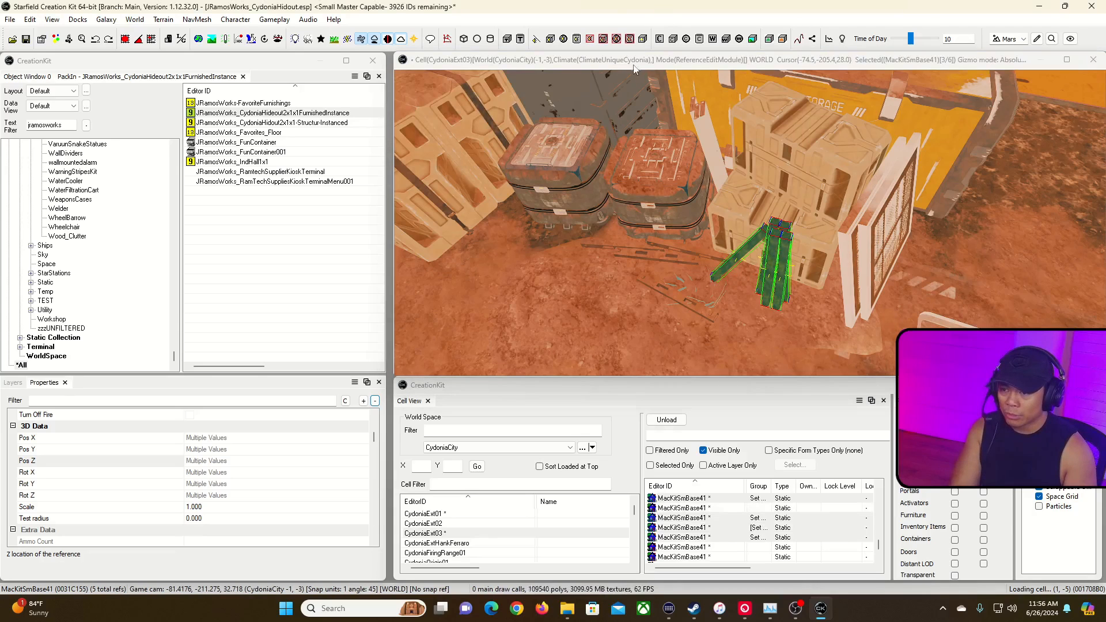
pyautogui.keyDown('shift'); pyautogui.moveTo(673, 167); pyautogui.dragTo(565, 113, button='middle'); pyautogui.keyUp('shift')
pyautogui.moveTo(576, 129); pyautogui.dragTo(576, 92, button='right')
pyautogui.press('w')
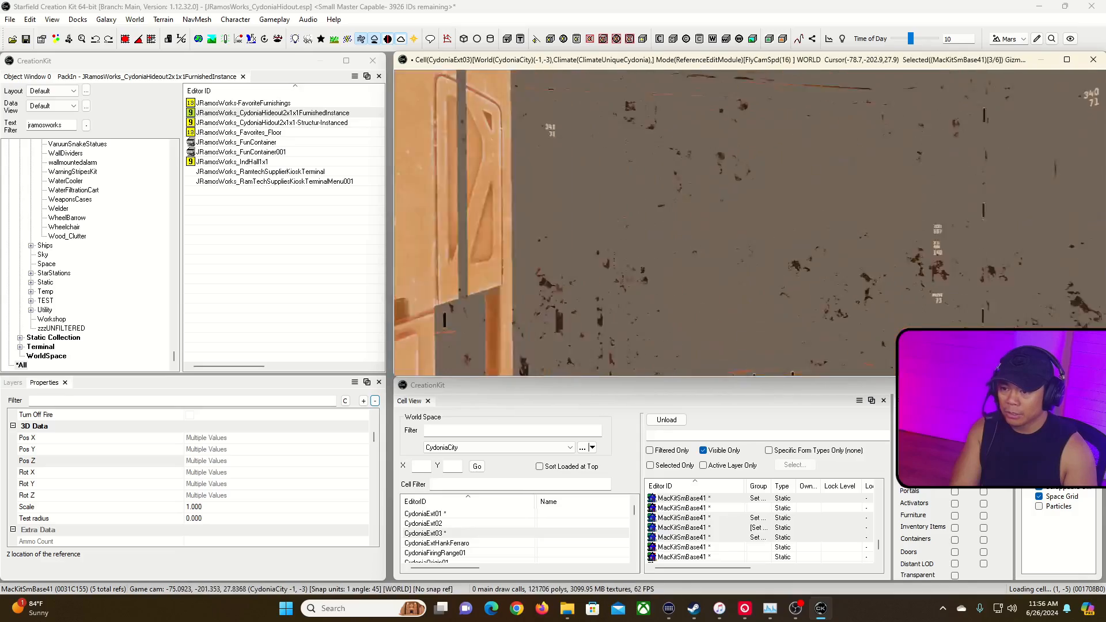
# Try to paste the copied pipe group in place from the sand-filled gap between the gray containers.
pyautogui.press('w')
pyautogui.press('w')
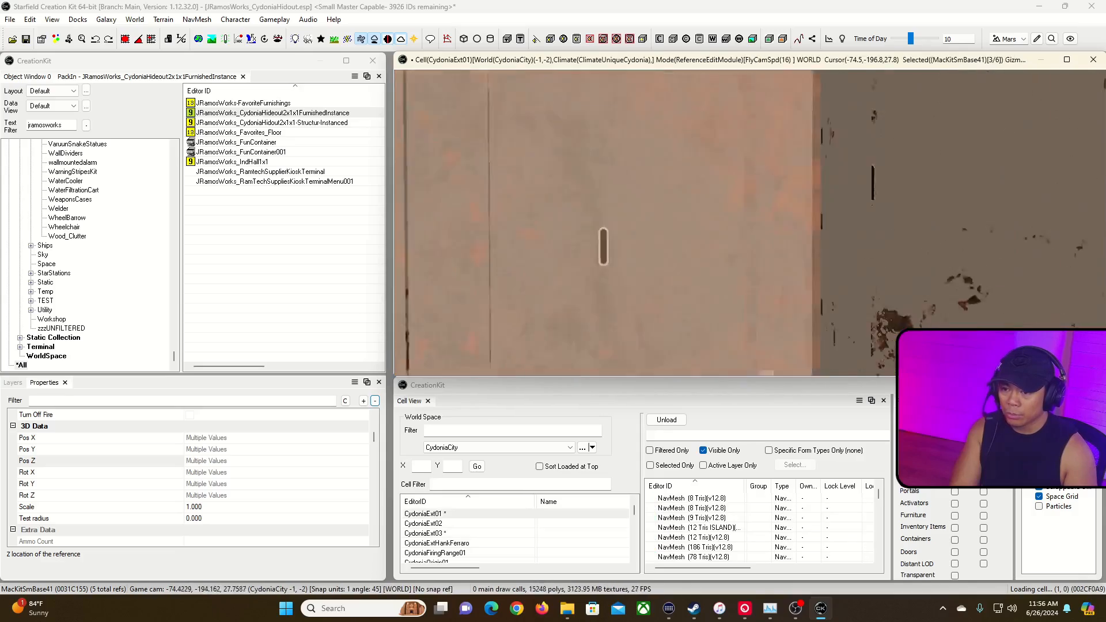
pyautogui.press('w')
pyautogui.press('d')
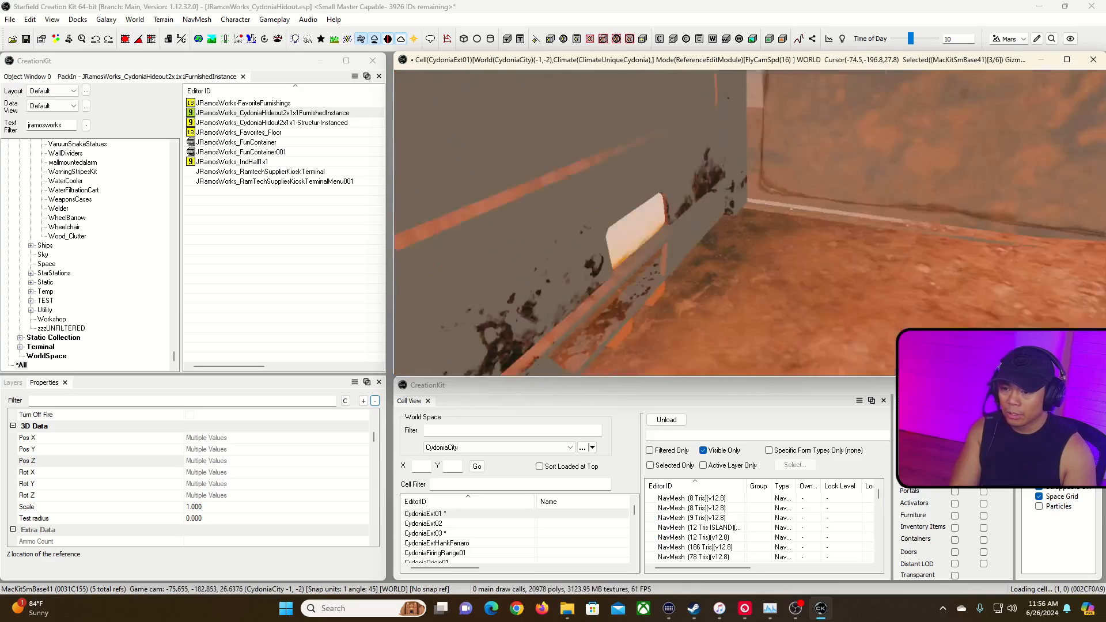
pyautogui.hotkey('shift', 'f')
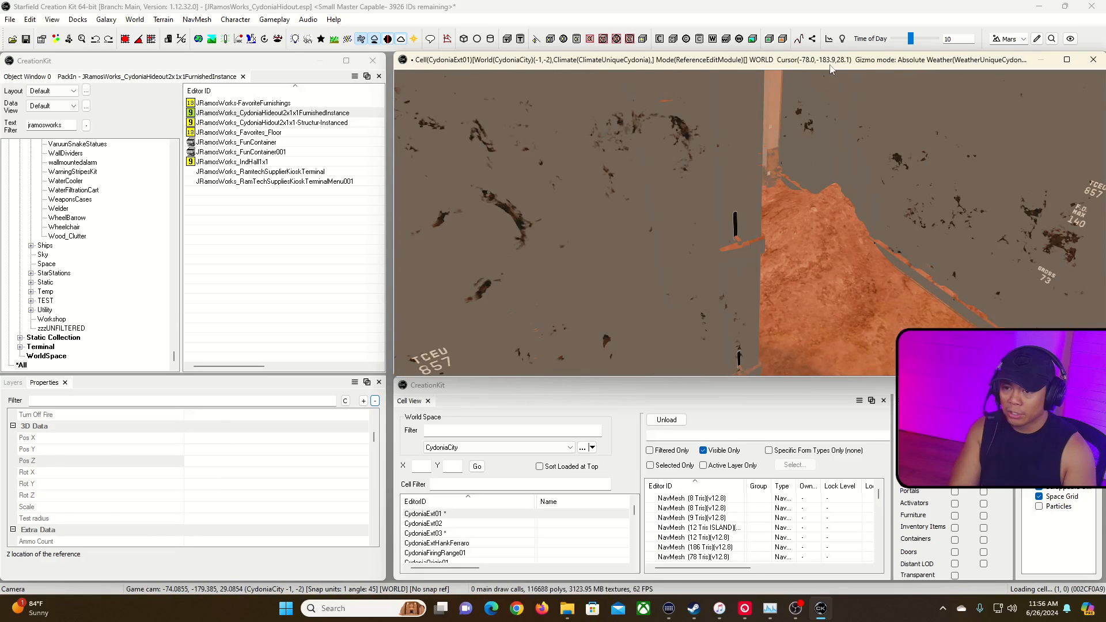
pyautogui.hotkey('shift', 'f')
pyautogui.press('d')
pyautogui.hotkey('shift', 'f')
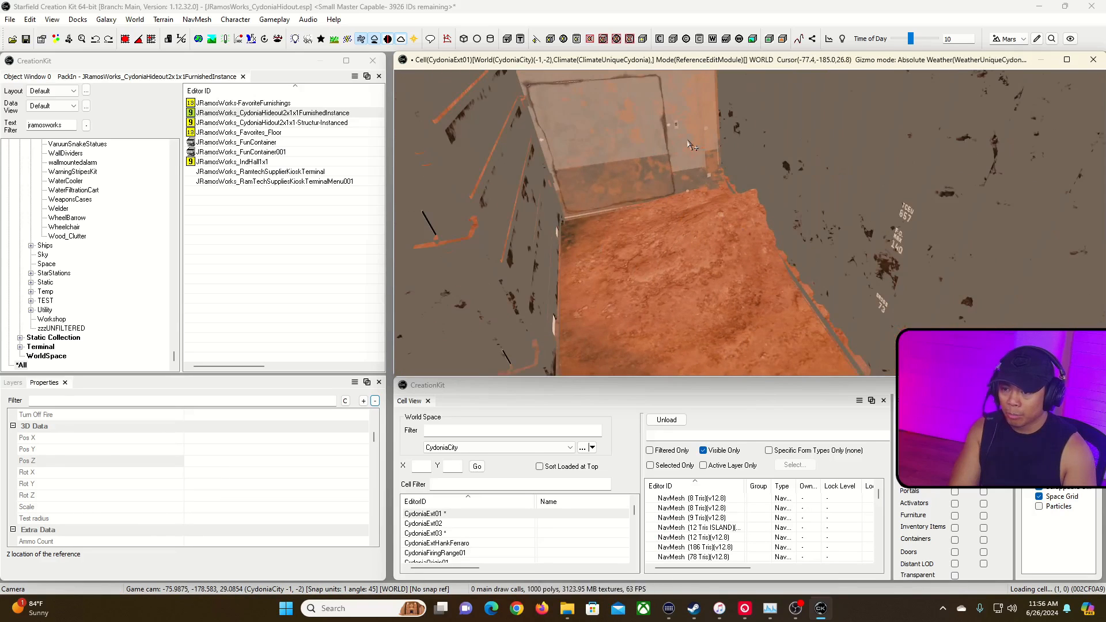
pyautogui.rightClick(683, 237)
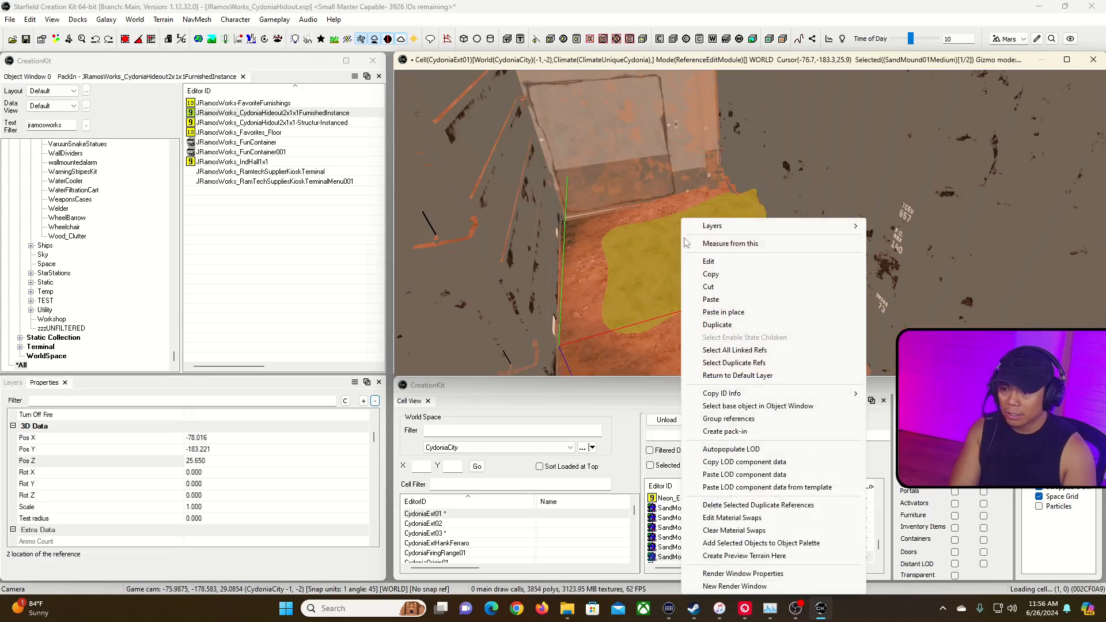
pyautogui.click(724, 311)
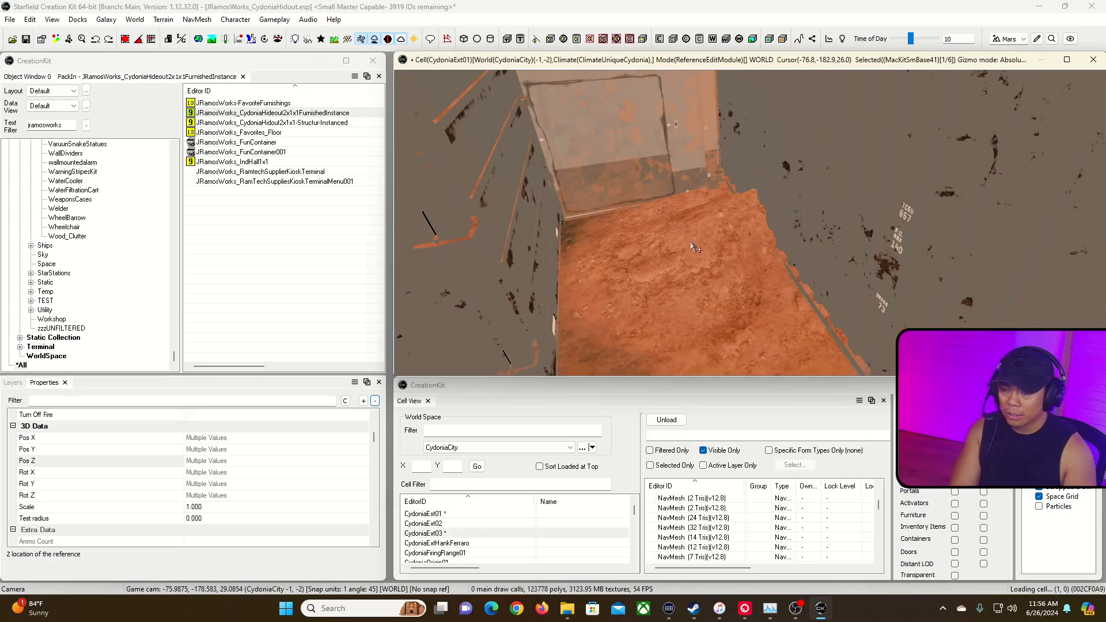
# Paste the pipe group onto the sand mound in the gap between the gray containers and shift it toward the wall.
pyautogui.moveTo(691, 242); pyautogui.dragTo(682, 214, button='middle')
pyautogui.press('`')
pyautogui.press('w')
pyautogui.press('`')
pyautogui.press('d')
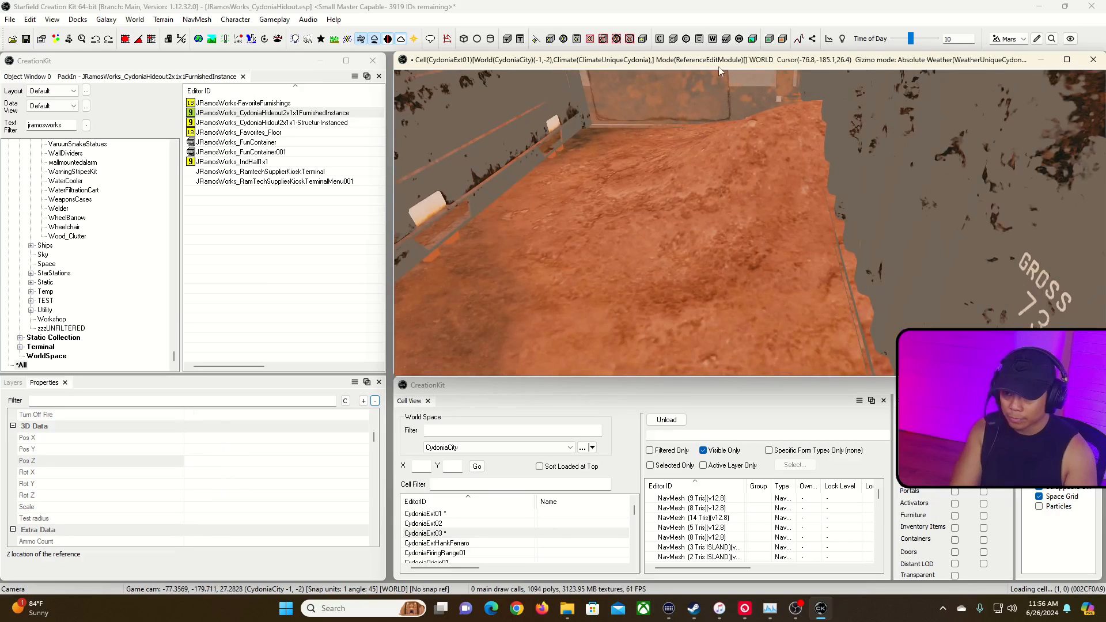
pyautogui.rightClick(710, 158)
pyautogui.click(740, 239)
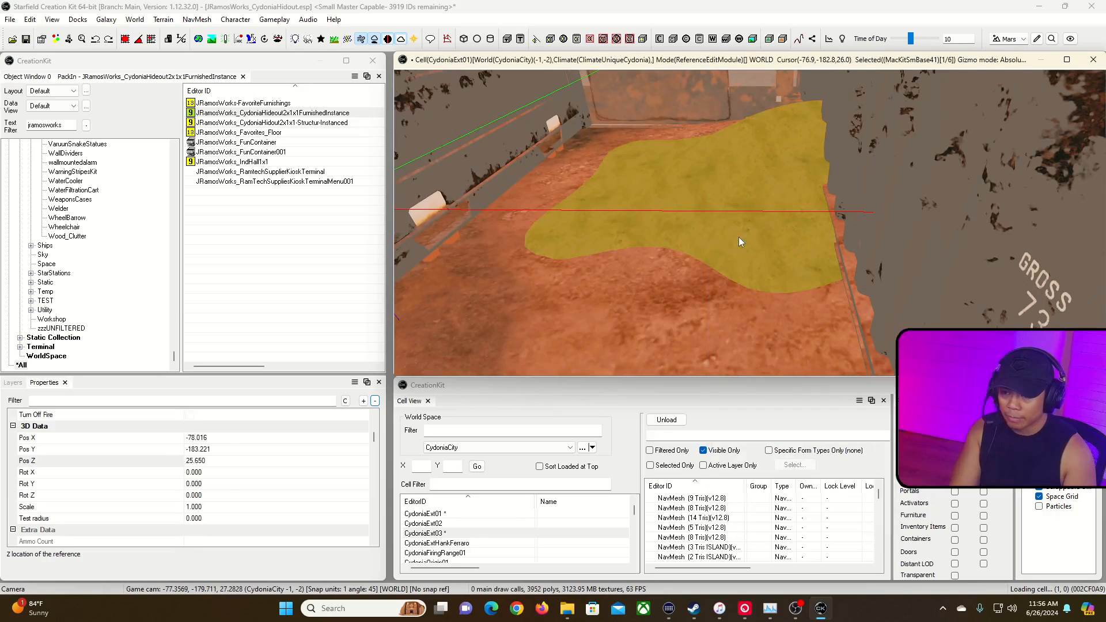
pyautogui.press('`')
pyautogui.press('w')
pyautogui.press('`')
pyautogui.moveTo(704, 190); pyautogui.dragTo(778, 192, button='right')
pyautogui.moveTo(703, 190); pyautogui.dragTo(725, 207)
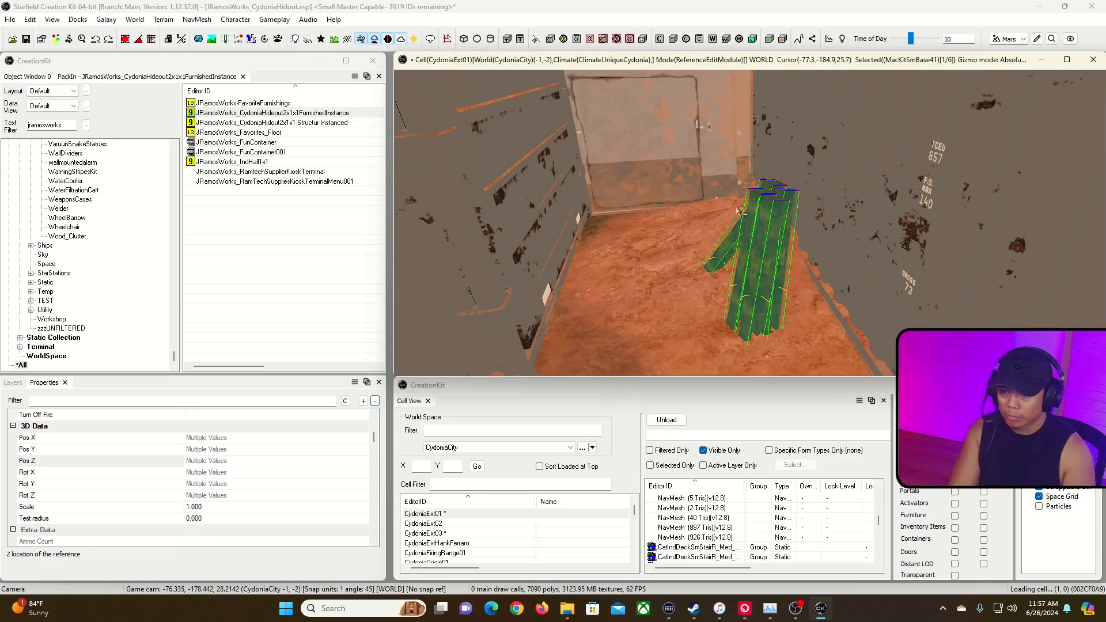
# Rotate, raise and move the pasted pipe group so it leans against the container wall near the gap's back corner.
pyautogui.moveTo(749, 259); pyautogui.dragTo(748, 193)
pyautogui.moveTo(755, 174); pyautogui.dragTo(798, 175, button='right')
pyautogui.moveTo(754, 174); pyautogui.dragTo(772, 204, button='middle')
pyautogui.scroll(4, 772, 205)
pyautogui.moveTo(772, 205); pyautogui.dragTo(888, 389, button='right')
pyautogui.moveTo(890, 349); pyautogui.dragTo(723, 300)
# Ungroup the pasted "Set of Pipes" so its pipes can be moved individually.
pyautogui.rightClick(694, 208)
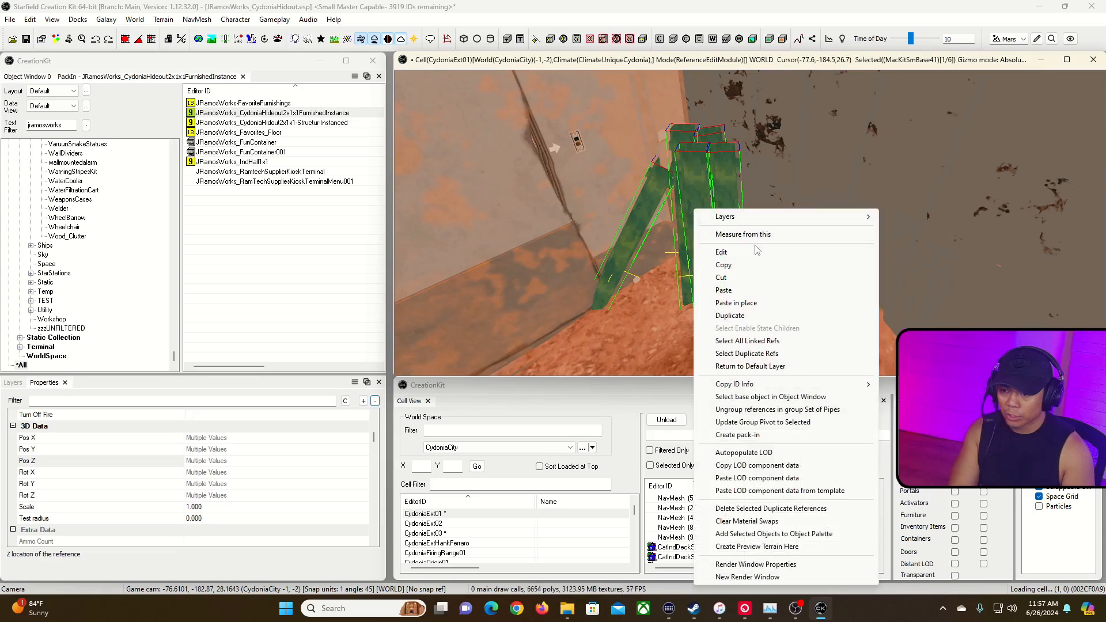
pyautogui.click(771, 409)
pyautogui.click(596, 347)
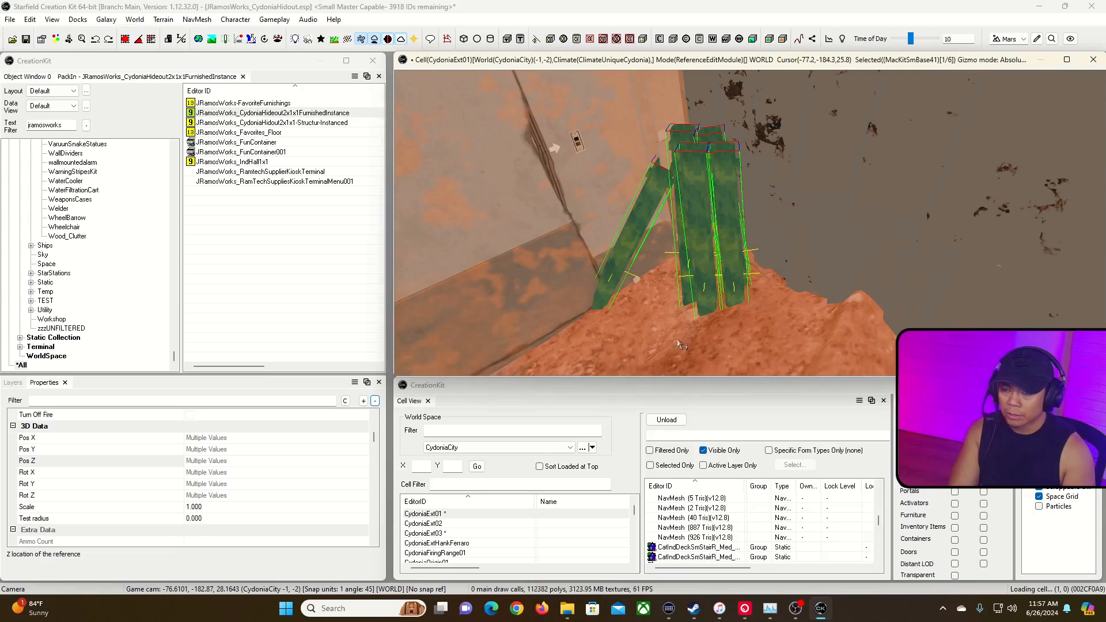
pyautogui.click(637, 243)
pyautogui.doubleClick(643, 212)
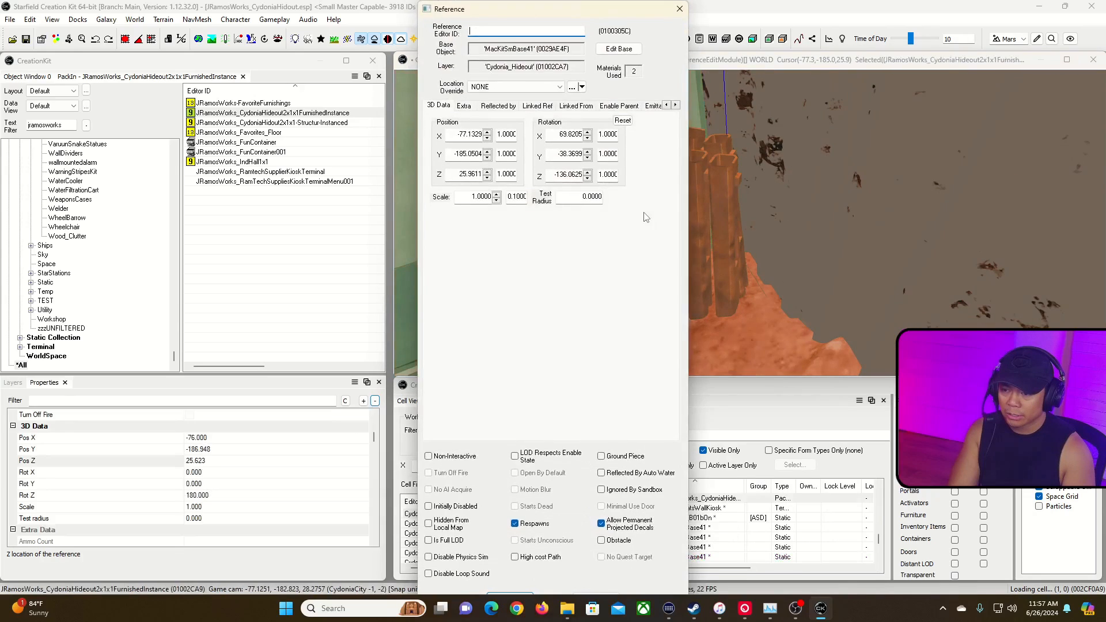
pyautogui.click(679, 7)
# Rotate the single slanted pipe to a steeper lean and move it beside the other standing pipes.
pyautogui.click(641, 210)
pyautogui.moveTo(641, 211); pyautogui.dragTo(643, 236, button='right')
pyautogui.moveTo(643, 268)
pyautogui.mouseDown()
pyautogui.moveTo(643, 251)
pyautogui.moveTo(643, 264)
pyautogui.mouseUp()
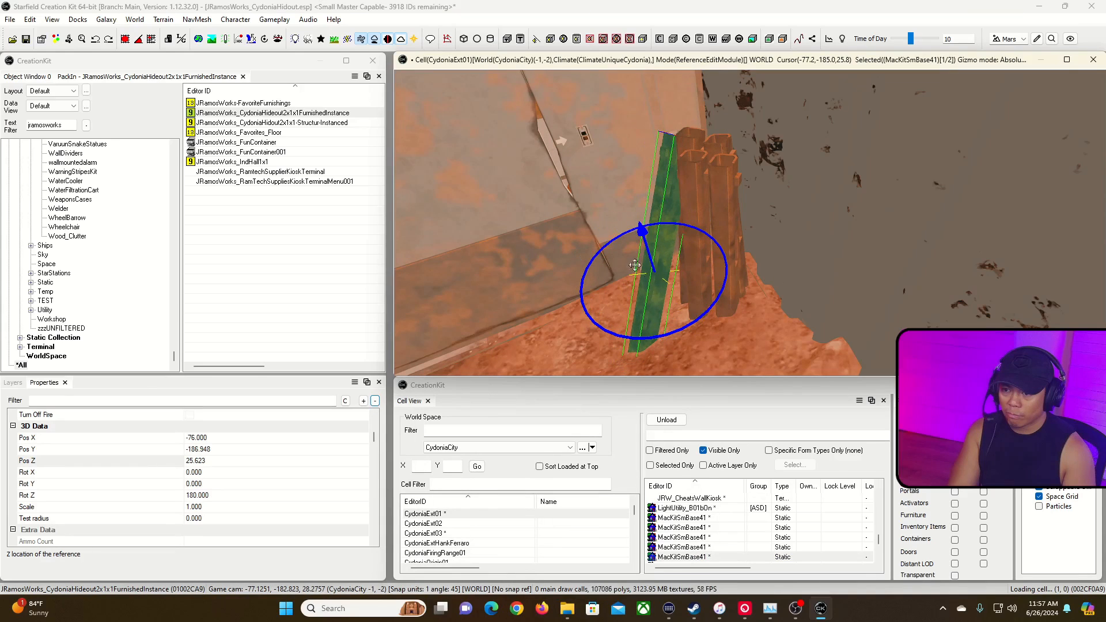
pyautogui.moveTo(642, 267); pyautogui.dragTo(625, 268, button='right')
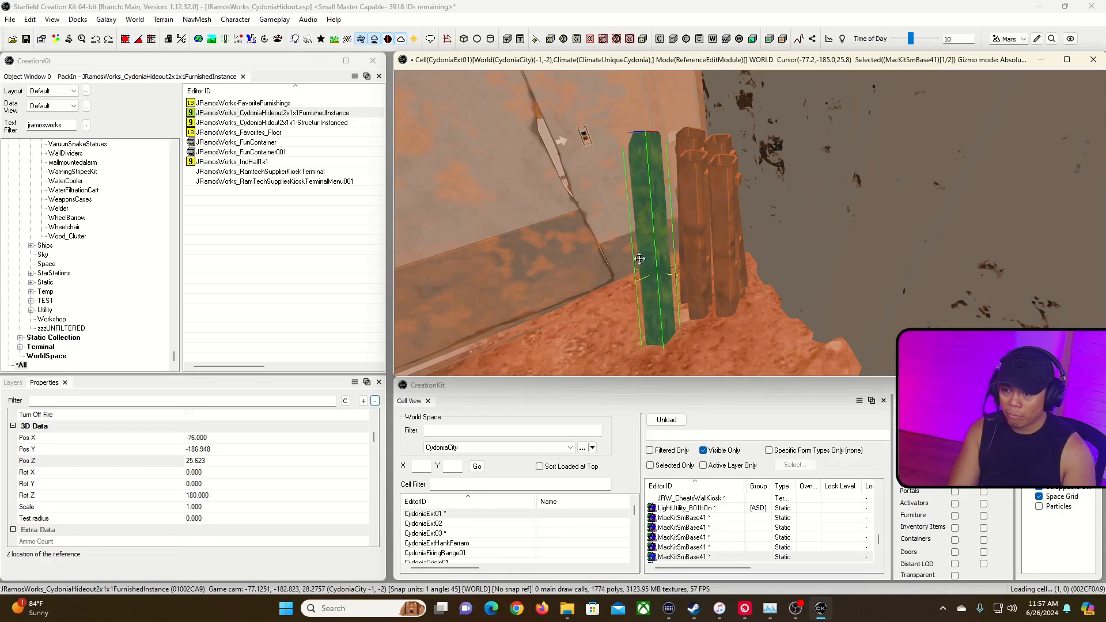
pyautogui.moveTo(653, 248); pyautogui.dragTo(669, 265)
pyautogui.keyDown('shift'); pyautogui.moveTo(669, 265); pyautogui.dragTo(634, 286, button='middle'); pyautogui.keyUp('shift')
pyautogui.moveTo(635, 286)
pyautogui.mouseDown()
pyautogui.moveTo(626, 303)
pyautogui.moveTo(636, 279)
pyautogui.moveTo(614, 287)
pyautogui.moveTo(625, 292)
pyautogui.mouseUp()
pyautogui.moveTo(633, 295); pyautogui.dragTo(579, 274, button='right')
# Save the JRamosWorks_CydoniaHidout.esp plugin and clear the pipe selection.
pyautogui.press('s')
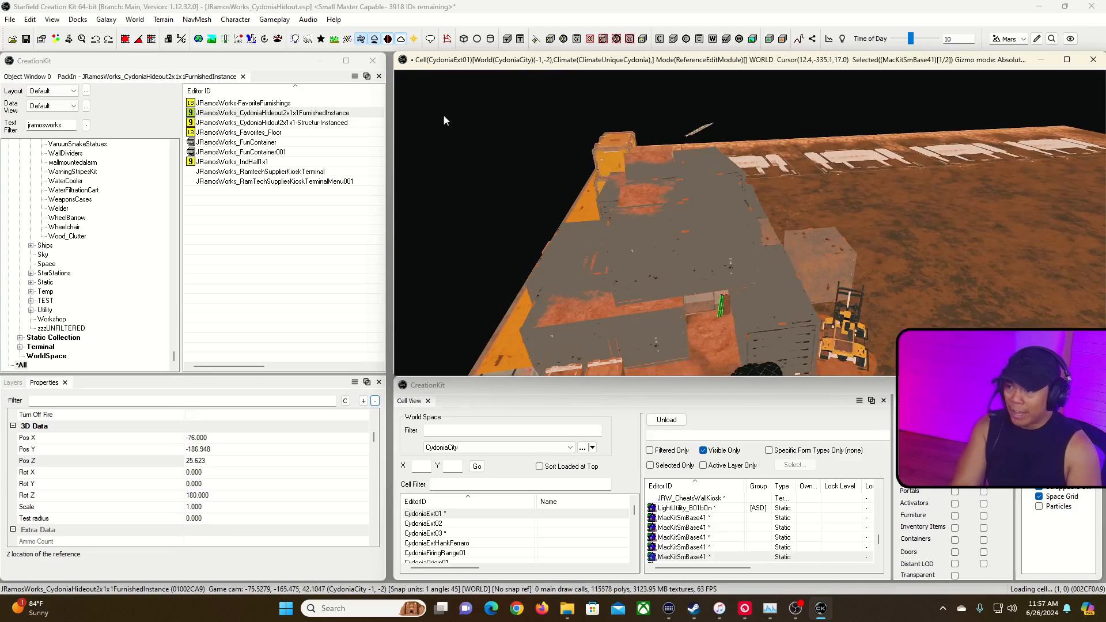
pyautogui.click(25, 39)
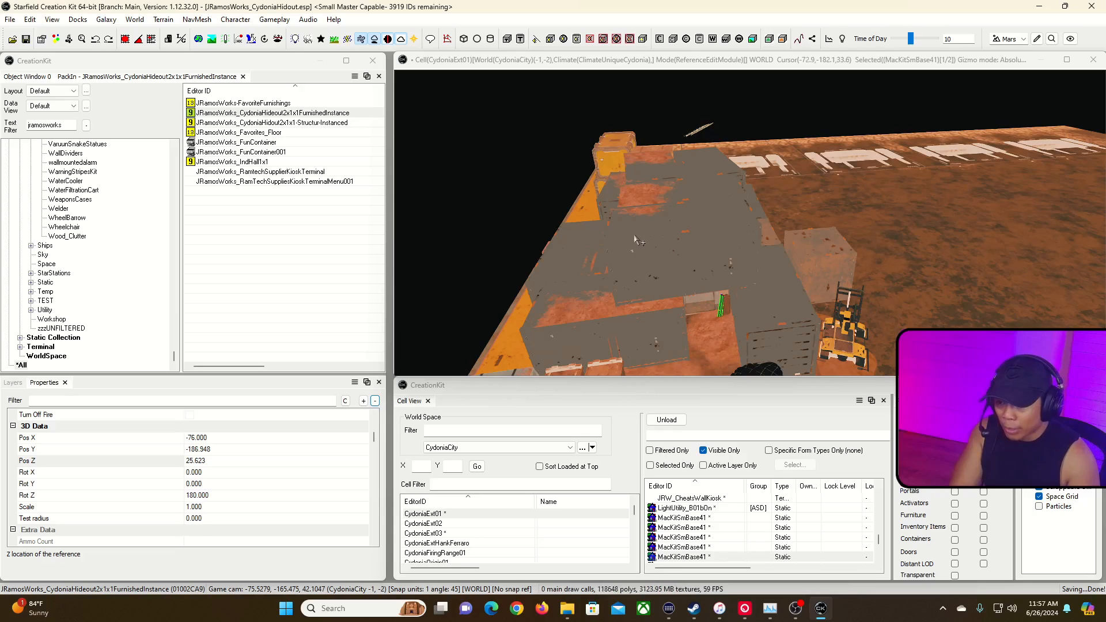
pyautogui.click(695, 72)
# Examine the arrangement of the large gray containers around the hideout by selecting them one after another.
pyautogui.moveTo(695, 72); pyautogui.dragTo(714, 119, button='right')
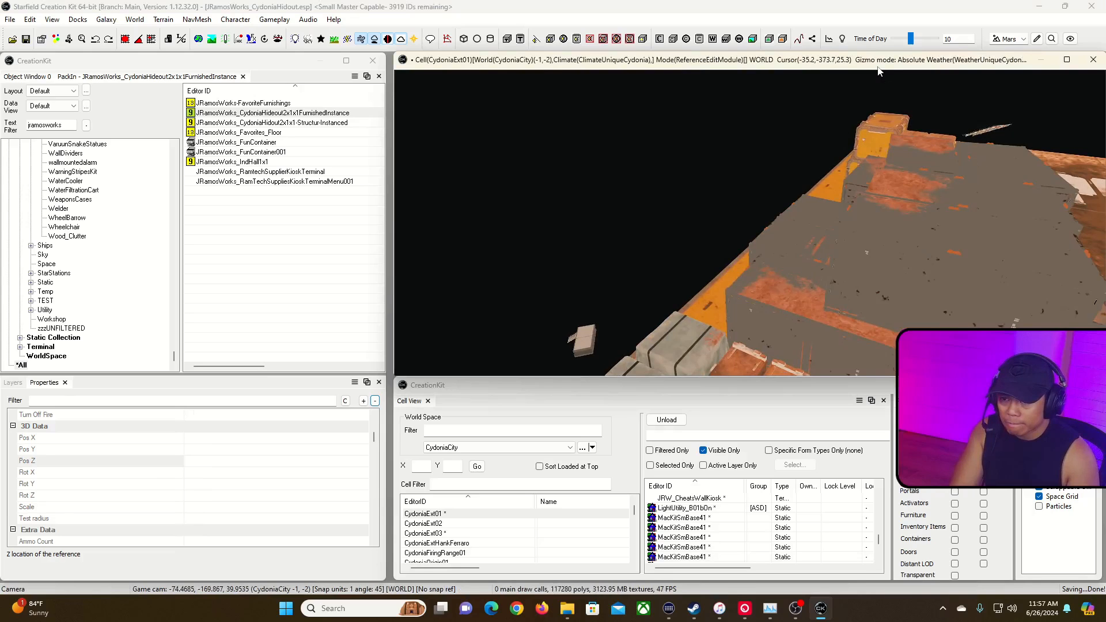
pyautogui.keyDown('shift'); pyautogui.moveTo(948, 235); pyautogui.dragTo(900, 243, button='middle'); pyautogui.keyUp('shift')
pyautogui.click(773, 235)
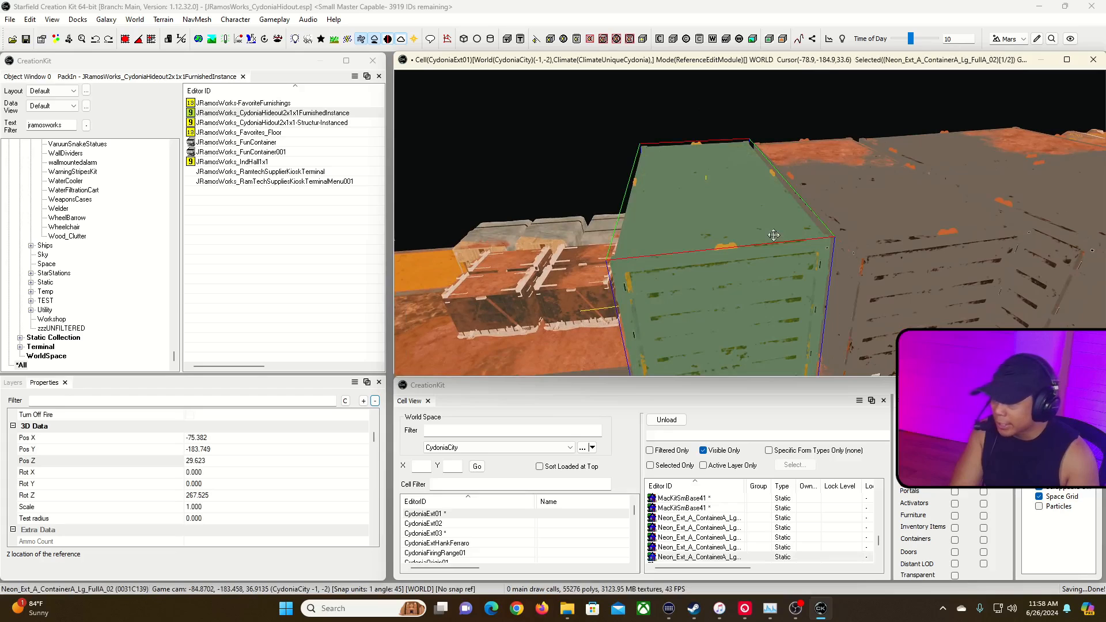
pyautogui.click(900, 245)
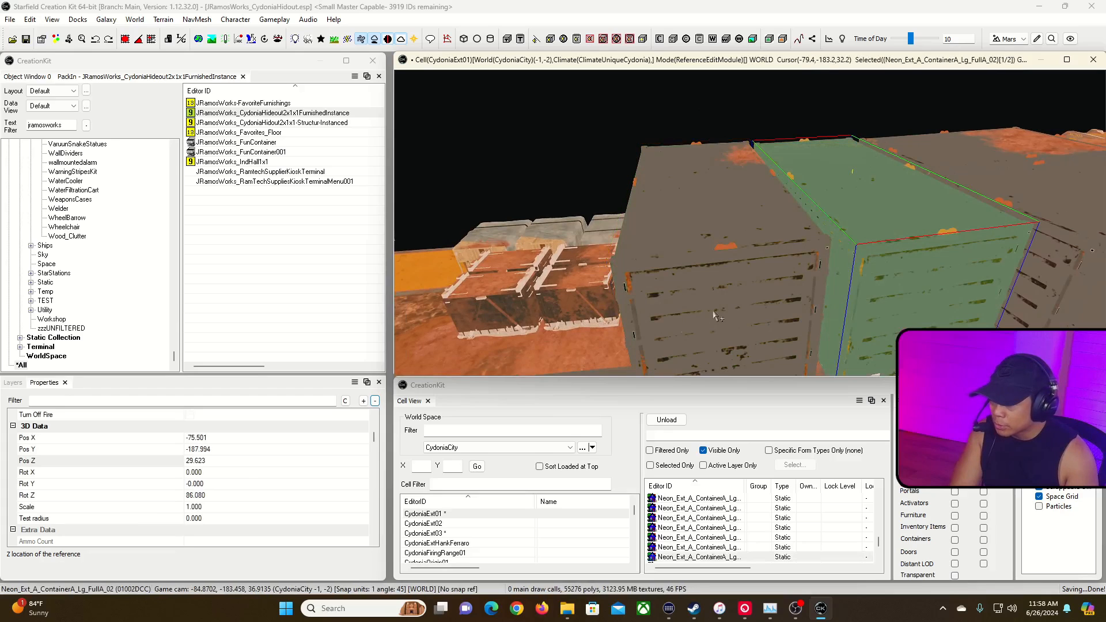
pyautogui.click(947, 156)
pyautogui.click(1050, 221)
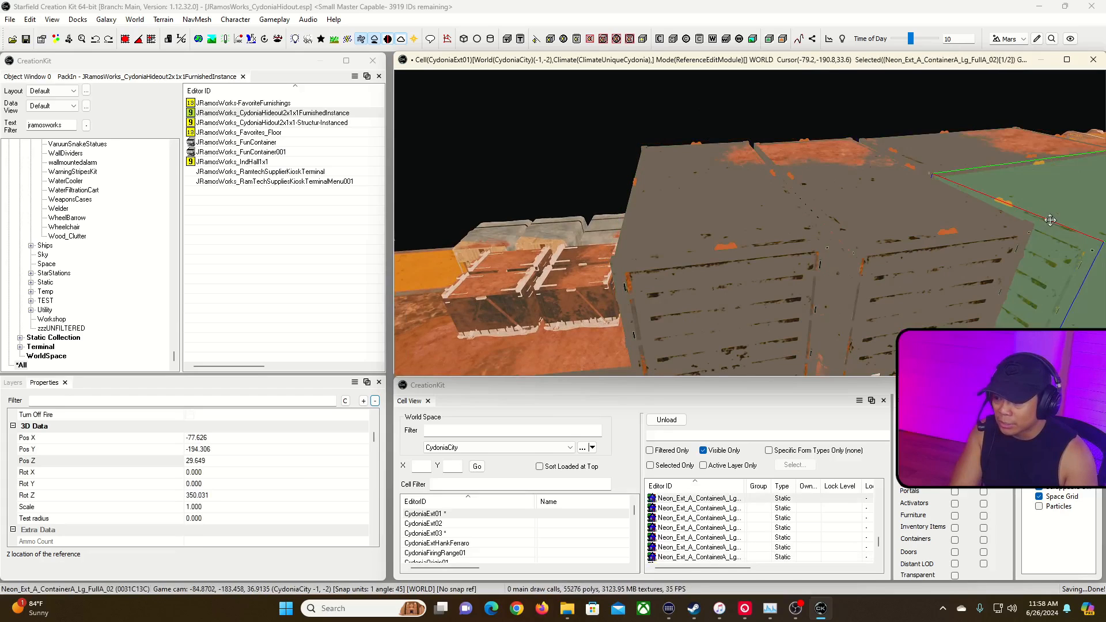
pyautogui.click(941, 224)
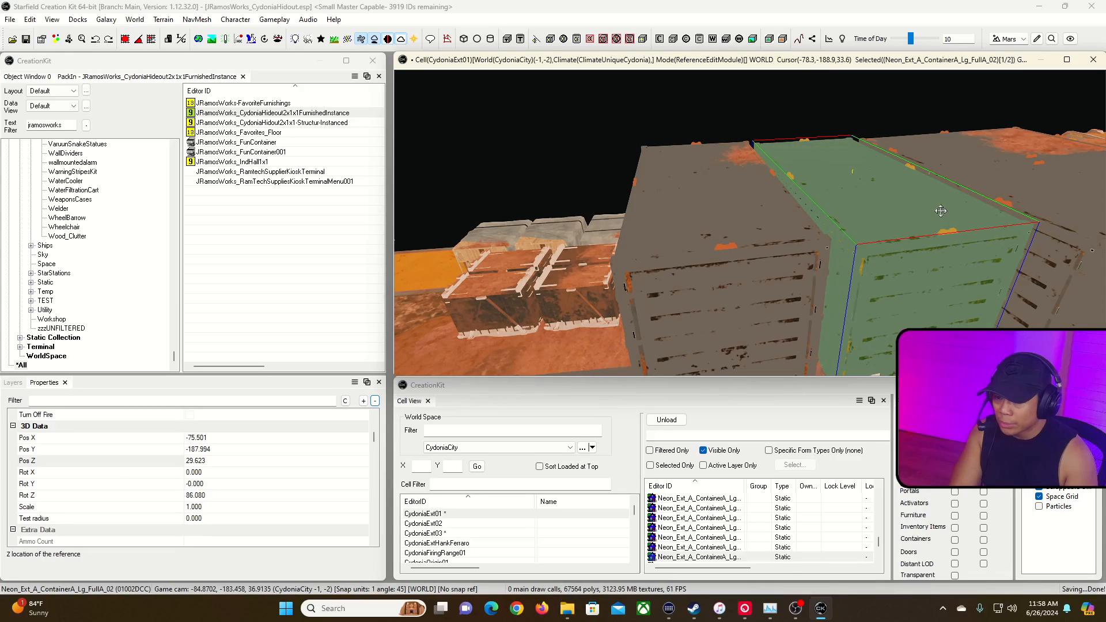
pyautogui.click(998, 195)
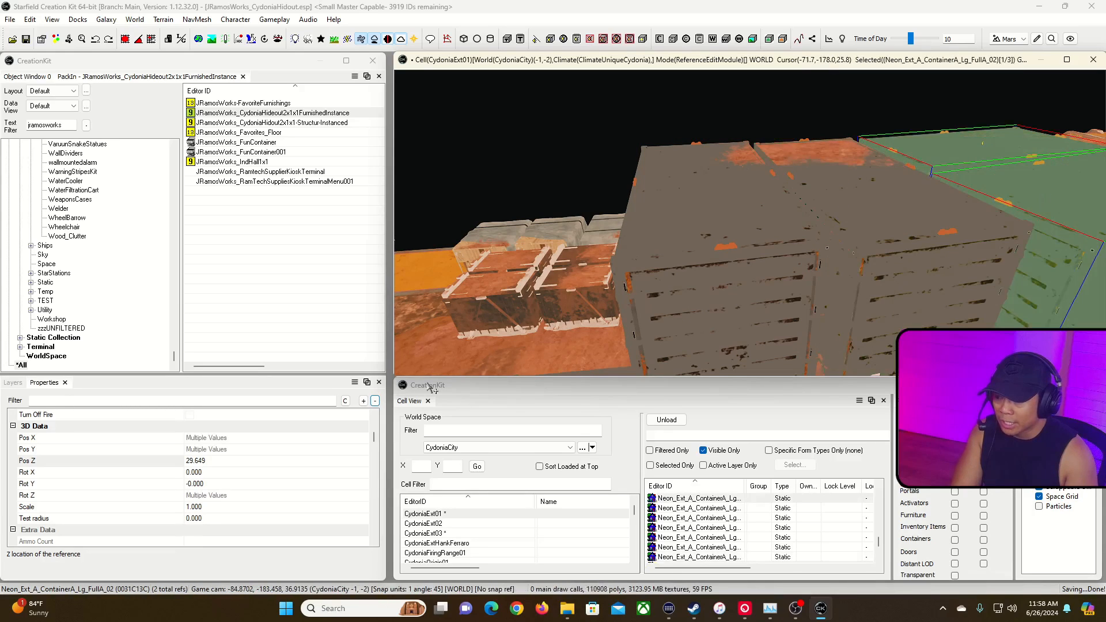
# Save the plugin again and unload the currently loaded Cydonia cell.
pyautogui.click(278, 462)
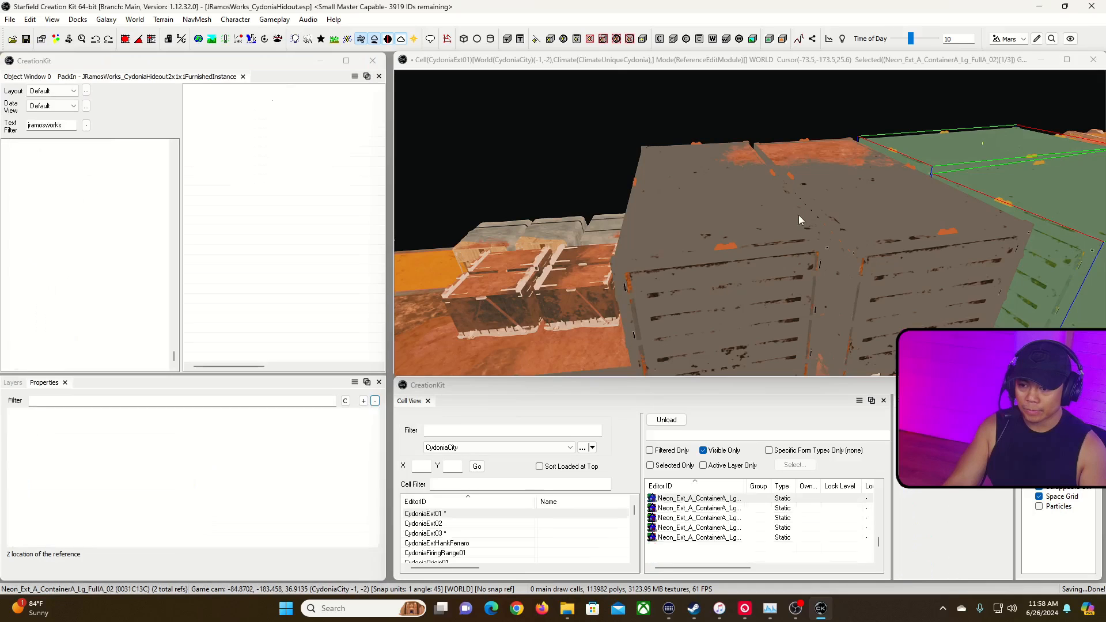
pyautogui.click(33, 37)
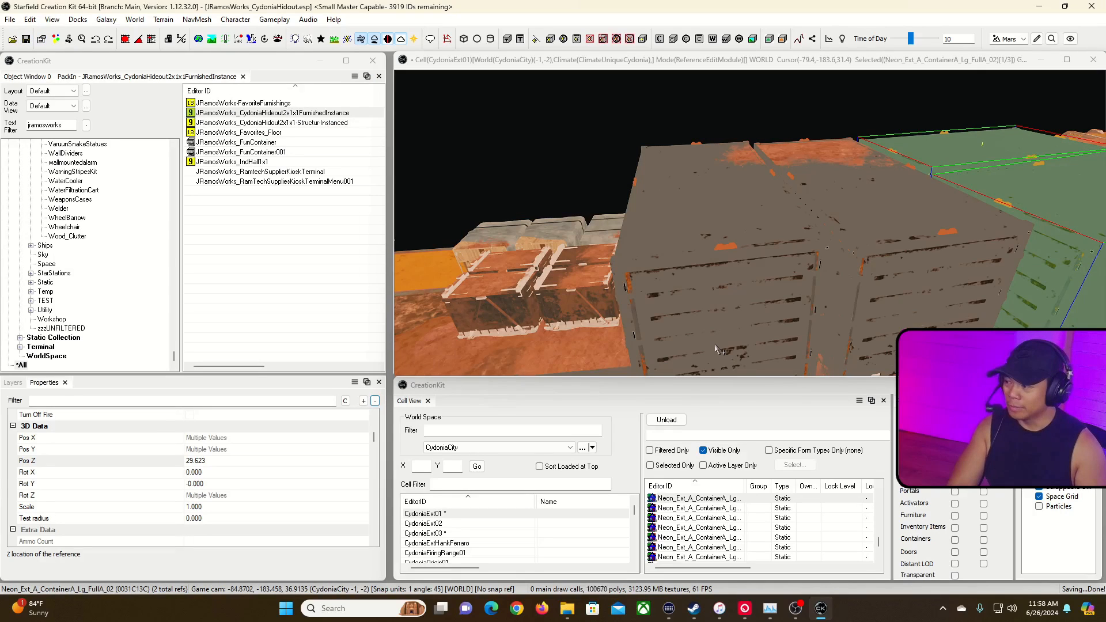
pyautogui.click(675, 422)
pyautogui.click(577, 340)
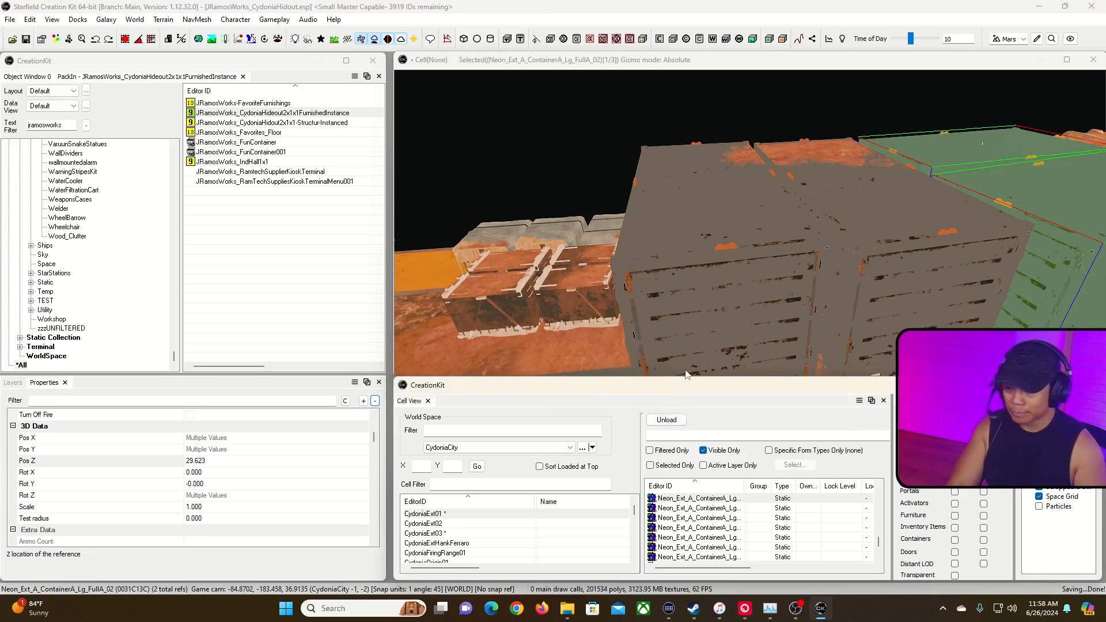
# Switch to Steam and launch Starfield from the library.
pyautogui.hotkey('alt', 'Tab')
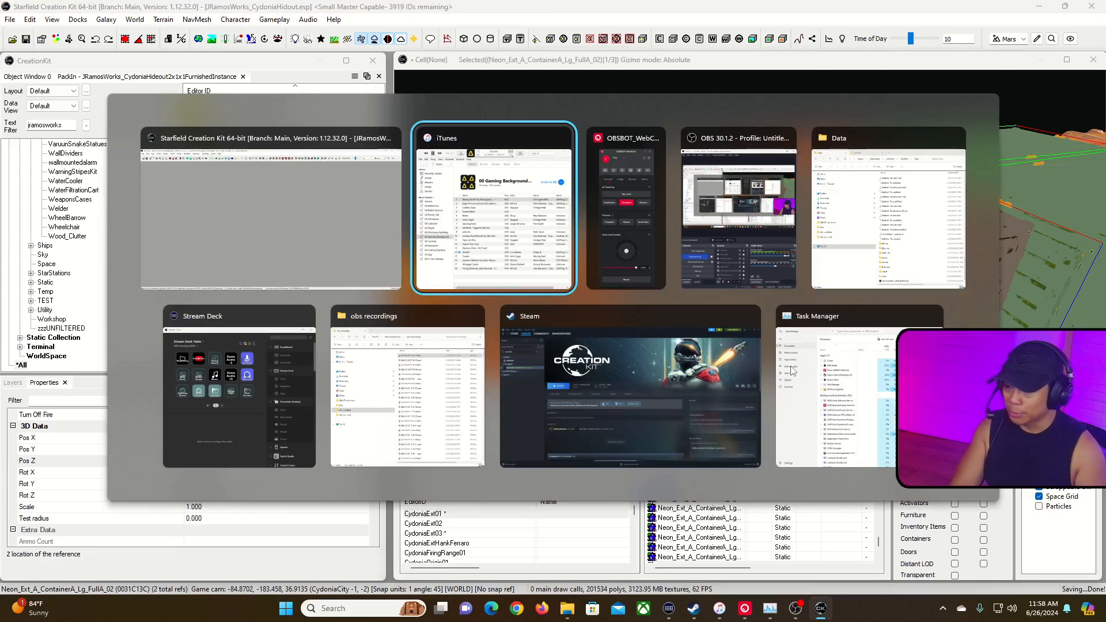
pyautogui.press('Tab')
pyautogui.press('Tab')
pyautogui.press('Tab')
pyautogui.press('Tab')
pyautogui.press('Tab')
pyautogui.hotkey('shift', 'Tab')
pyautogui.hotkey('shift', 'Tab')
pyautogui.press('Tab')
pyautogui.click(750, 368)
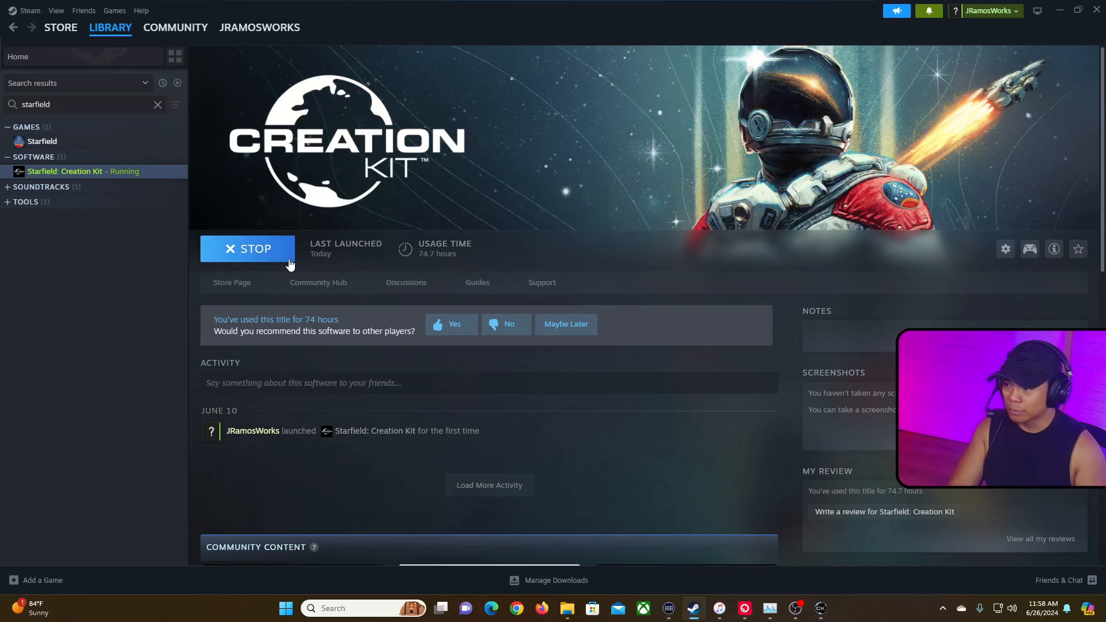
pyautogui.doubleClick(42, 141)
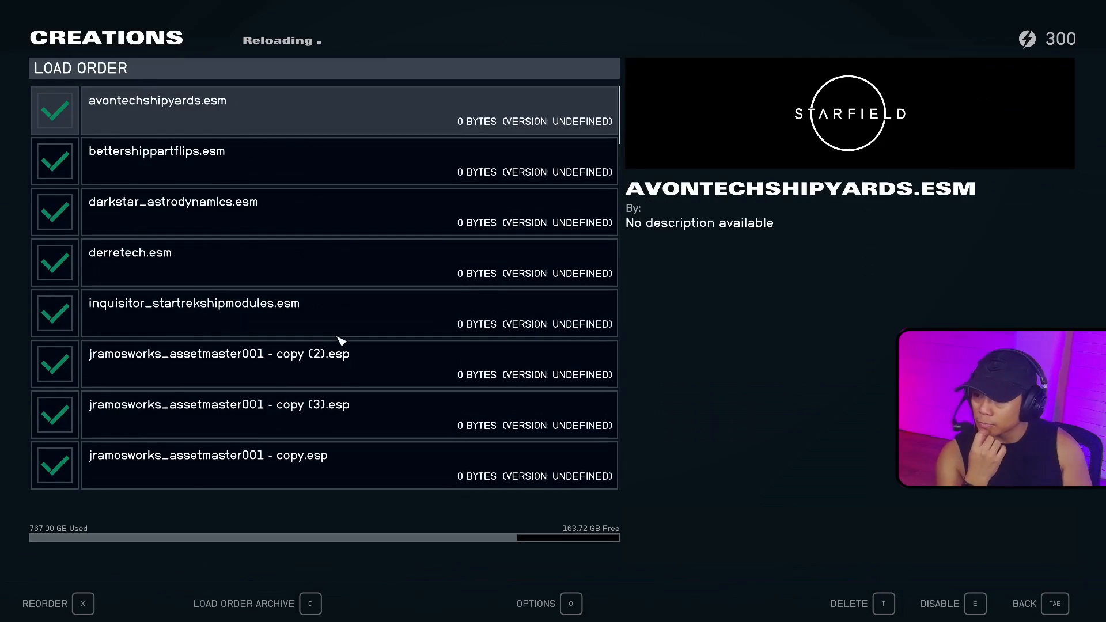
# Enable jramosworks_cydoniahidout.esp in the Creations load order and check the other entries.
pyautogui.scroll(-7, 262, 311)
pyautogui.click(90, 316)
pyautogui.scroll(-2, 188, 374)
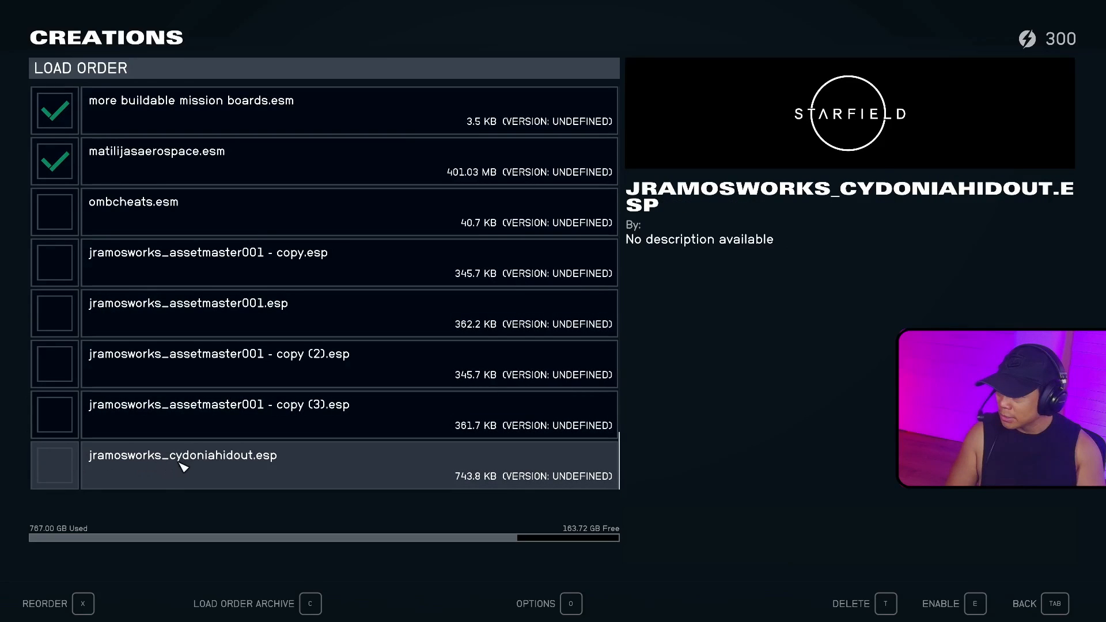
pyautogui.click(66, 466)
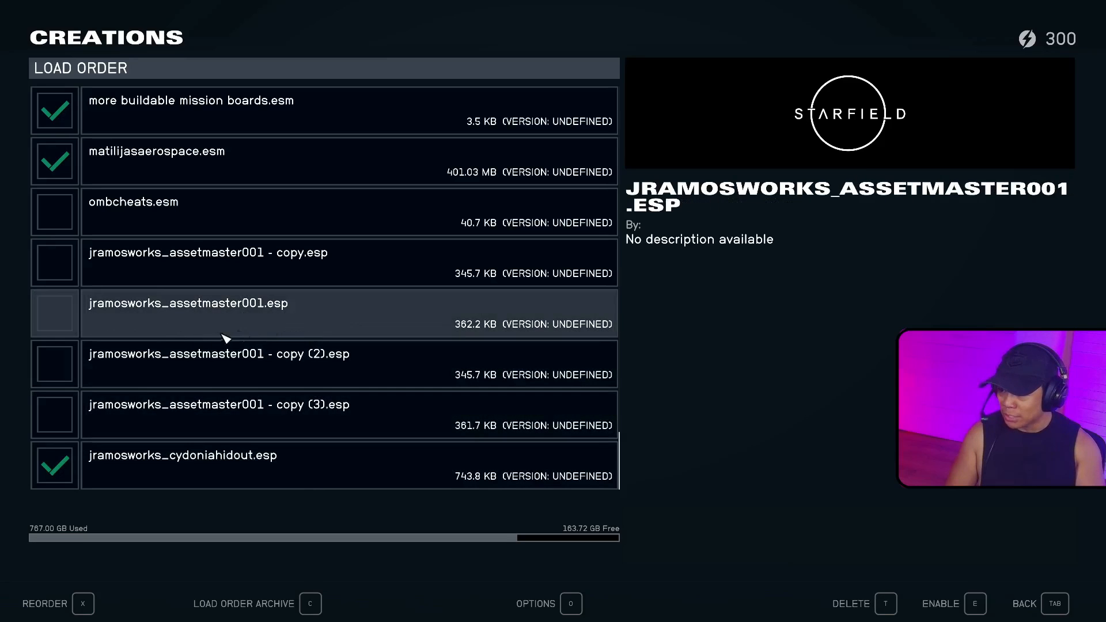
pyautogui.scroll(6, 221, 339)
pyautogui.scroll(-3, 222, 339)
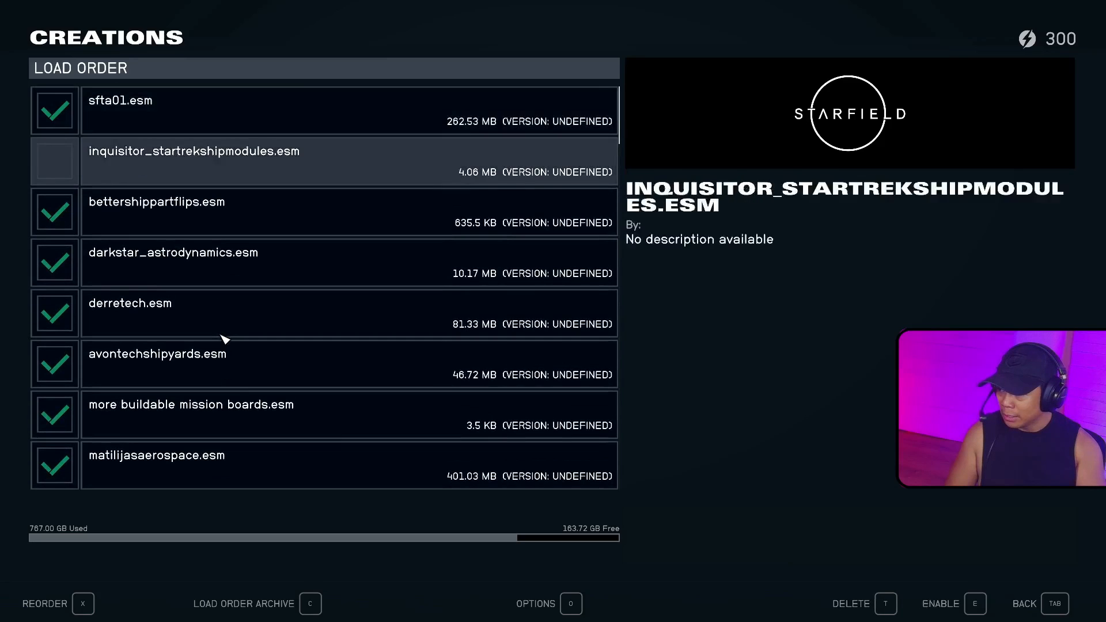
pyautogui.scroll(-3, 222, 339)
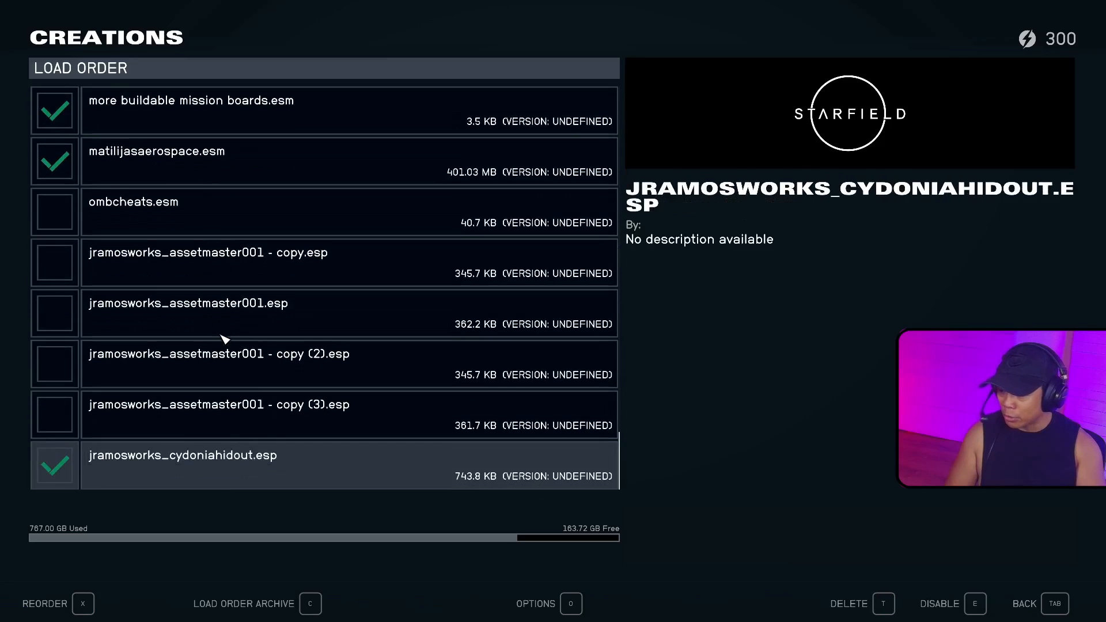
# Leave Creations, accept reloading the data files, and continue the level 92 exit save.
pyautogui.click(1049, 603)
pyautogui.press('Tab')
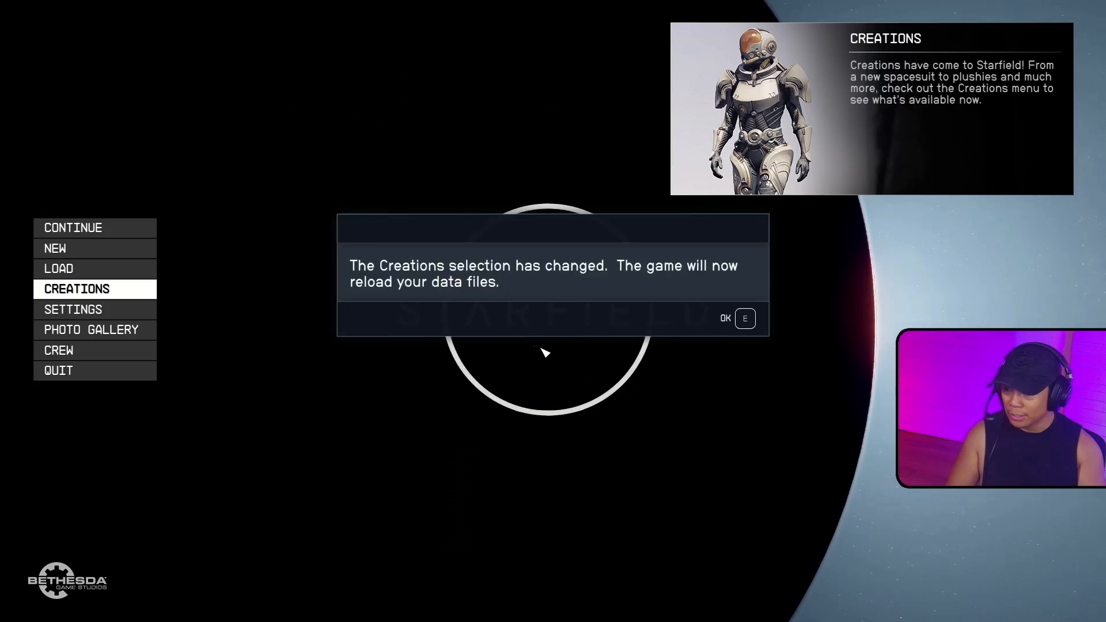
pyautogui.press('e')
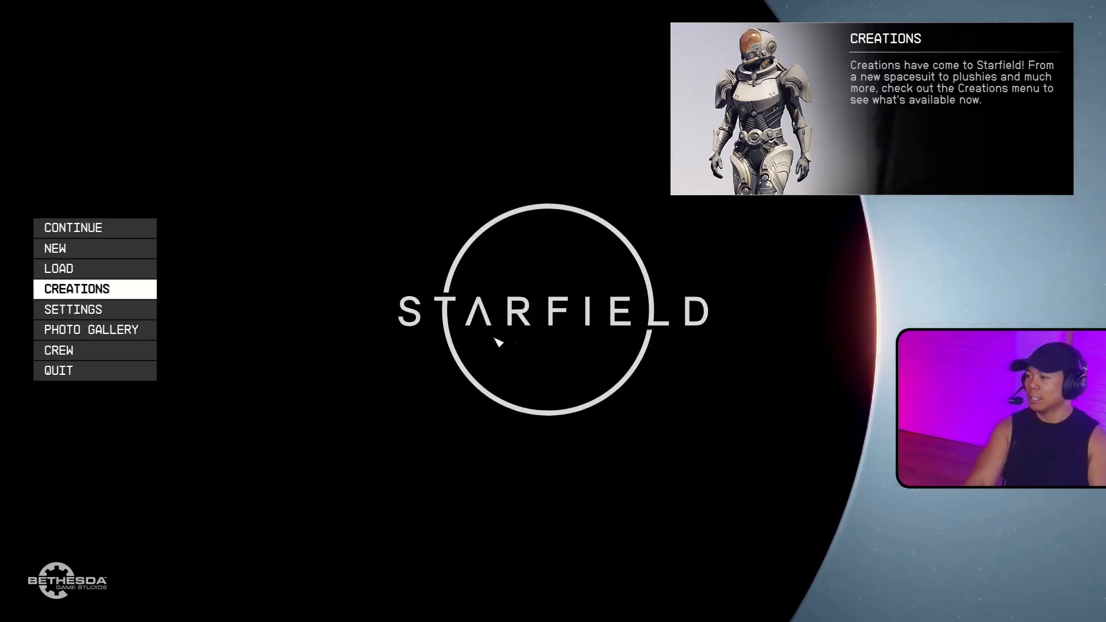
pyautogui.click(150, 229)
pyautogui.click(429, 269)
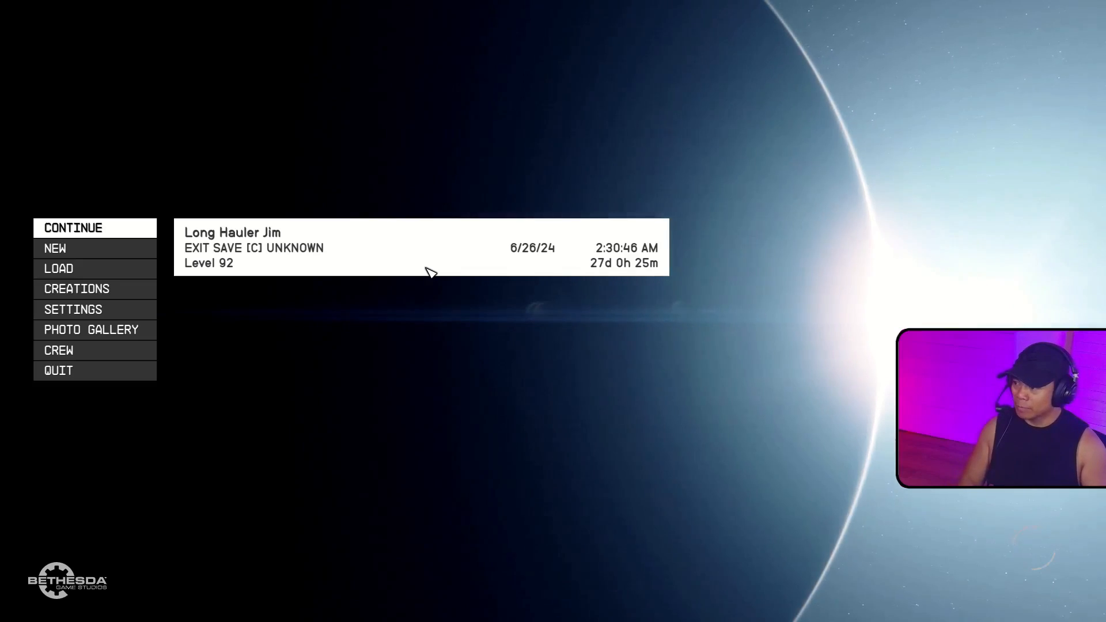
# Continue the level 92 exit save and confirm which Creations load order to use.
pyautogui.click(427, 271)
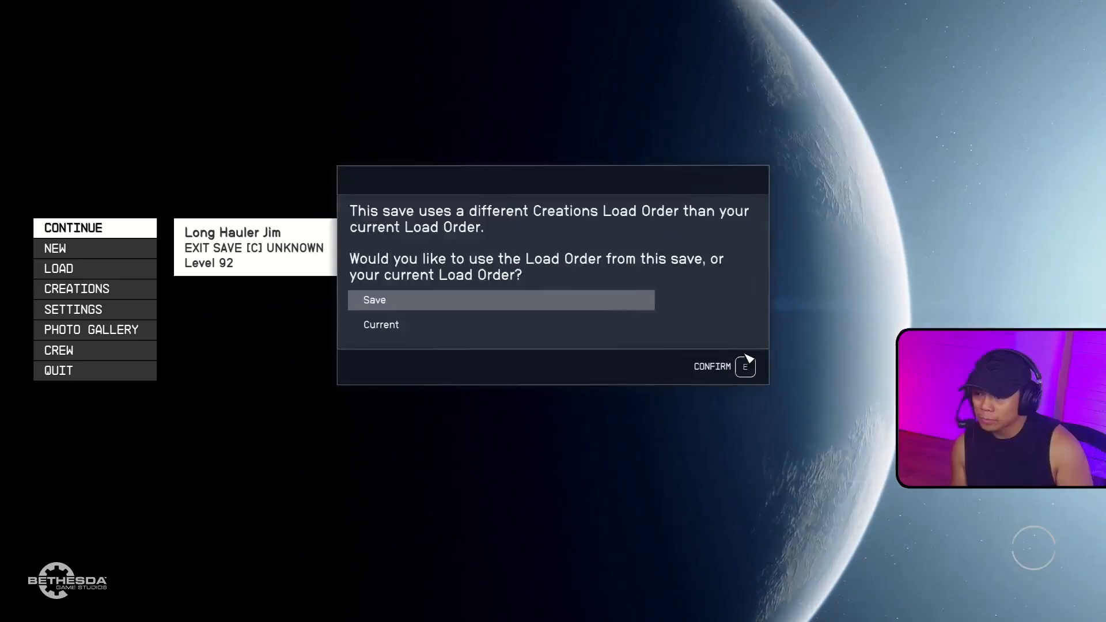
pyautogui.click(746, 360)
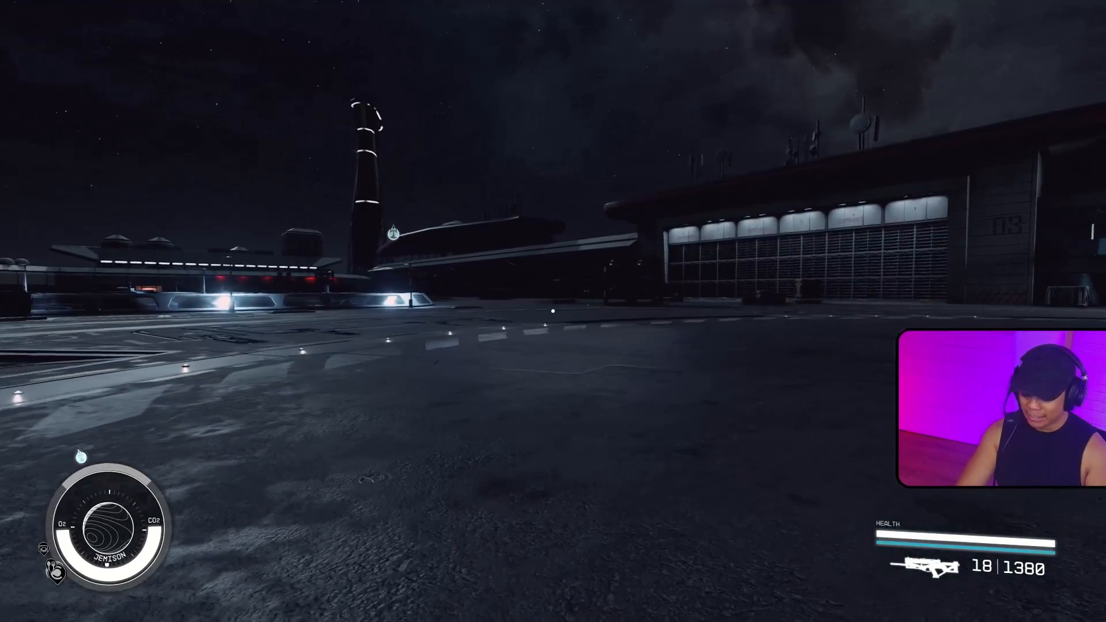
# Travel through the star map from Jemison to the Sol system and land at Cydonia on Mars.
pyautogui.press('m')
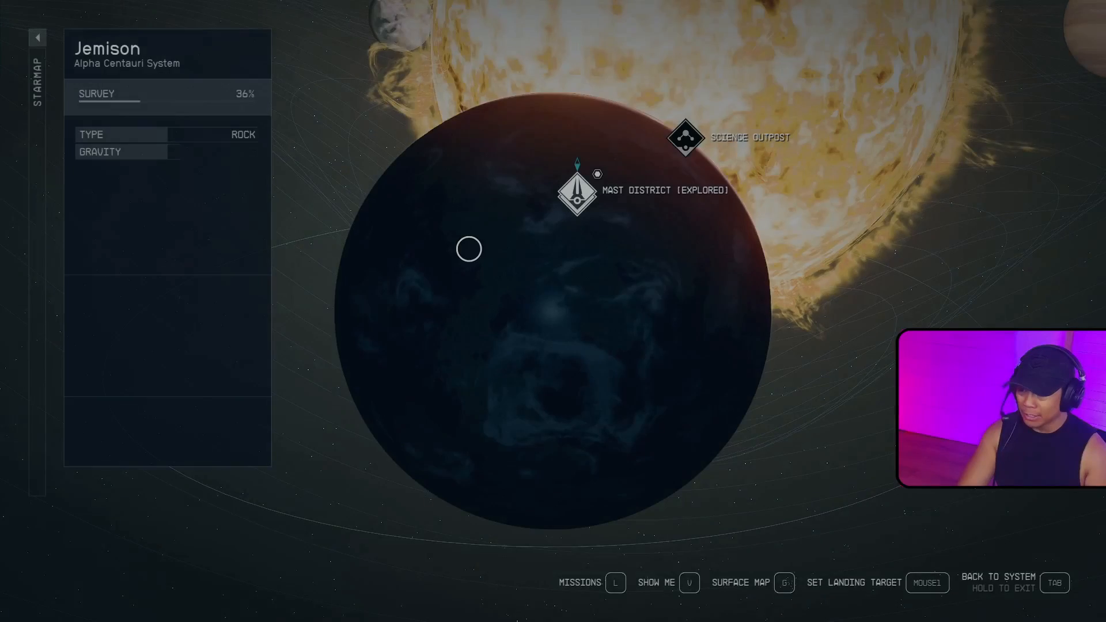
pyautogui.press('Tab')
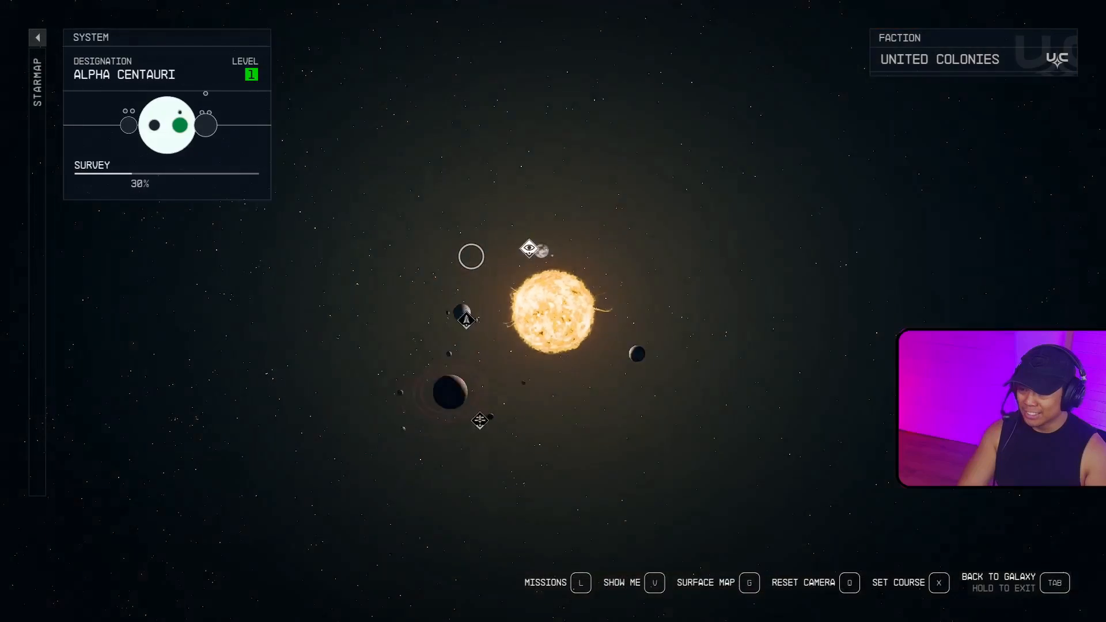
pyautogui.press('Tab')
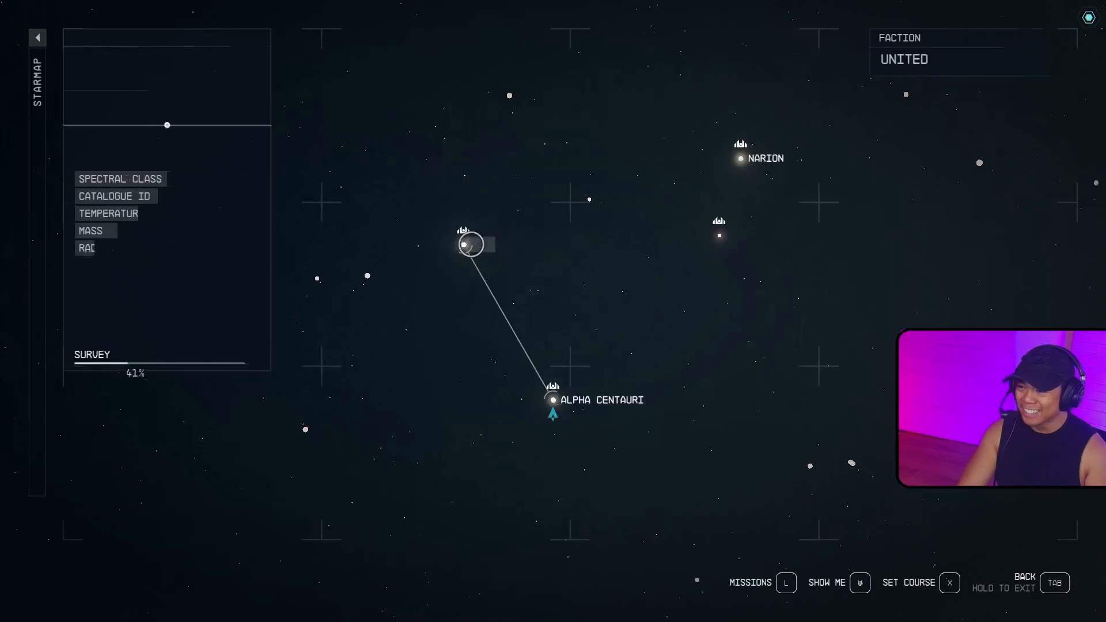
pyautogui.click(471, 244)
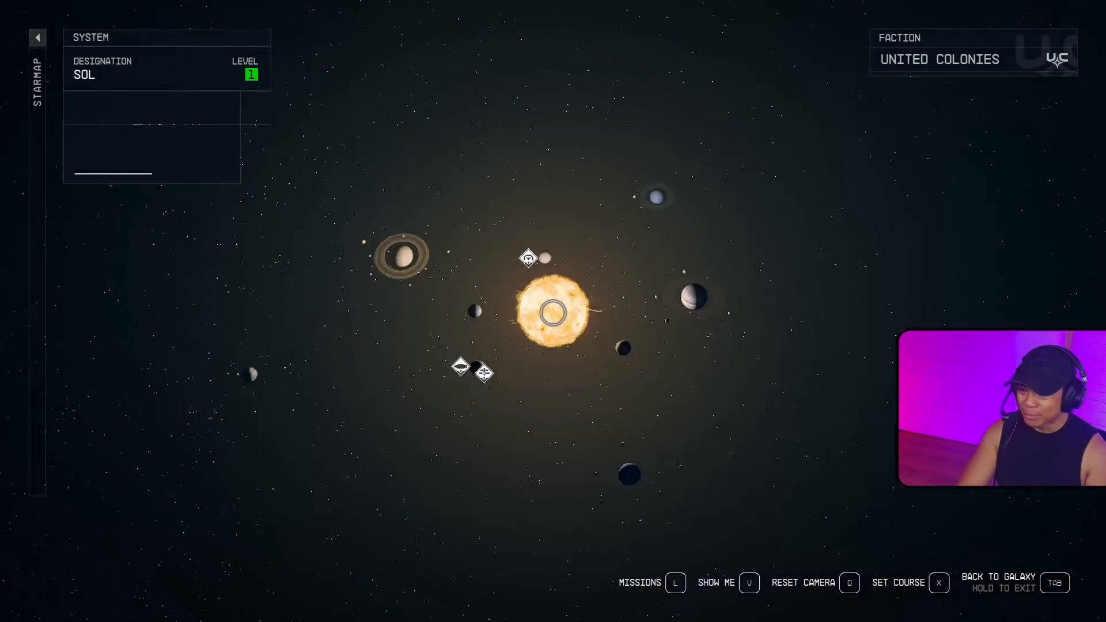
pyautogui.click(461, 375)
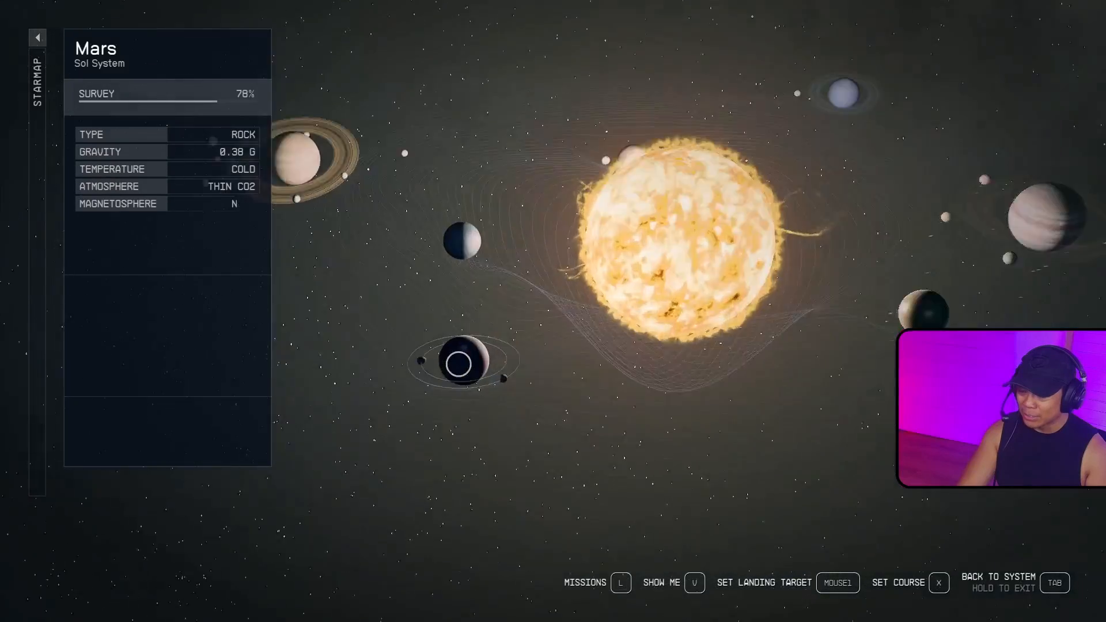
pyautogui.click(459, 364)
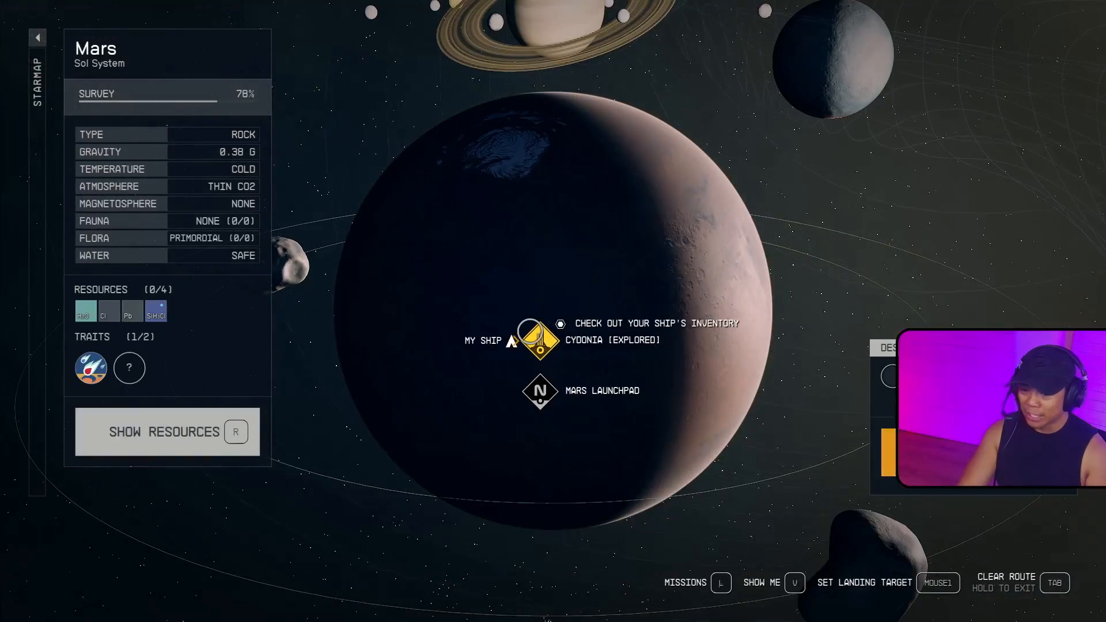
pyautogui.click(530, 332)
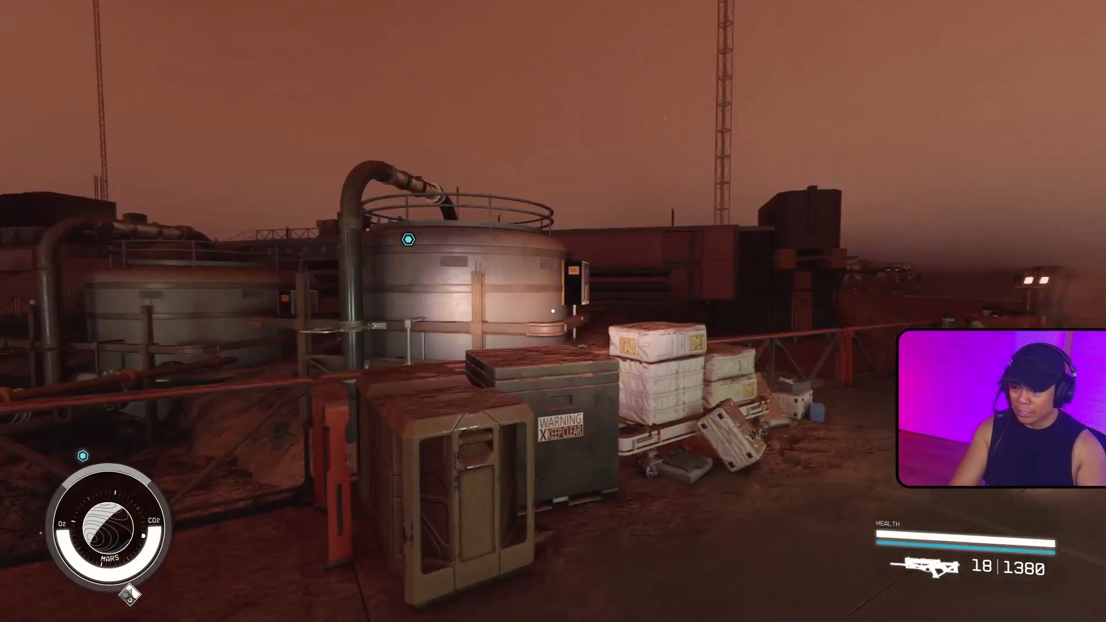
# Boost across the Cydonia landing area to the stacked shipping containers near the parked ship.
pyautogui.press('space')
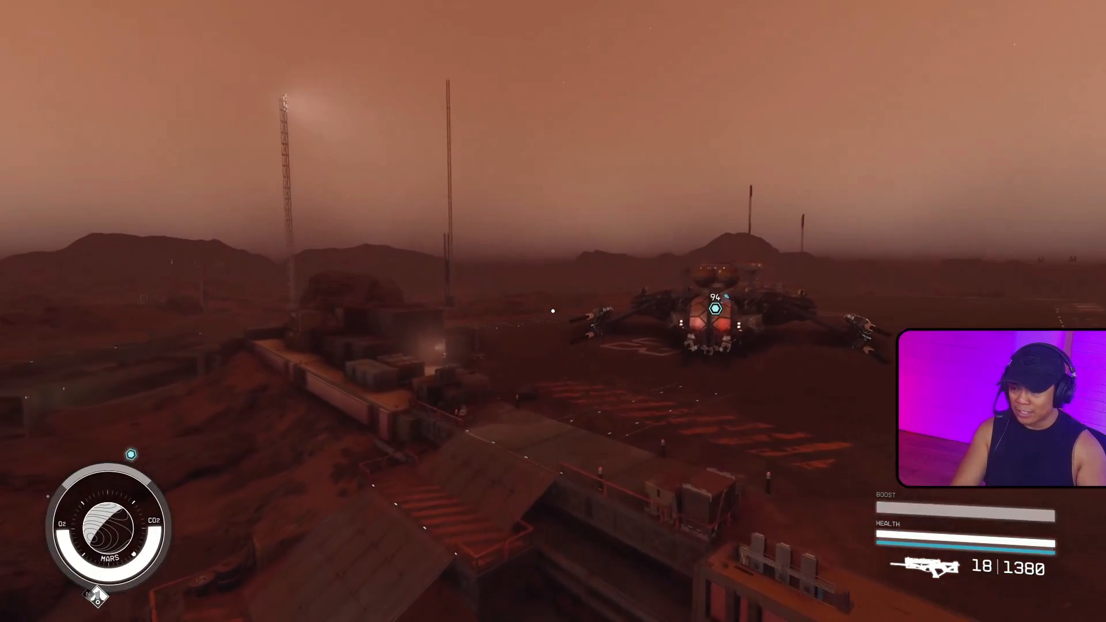
pyautogui.press('space')
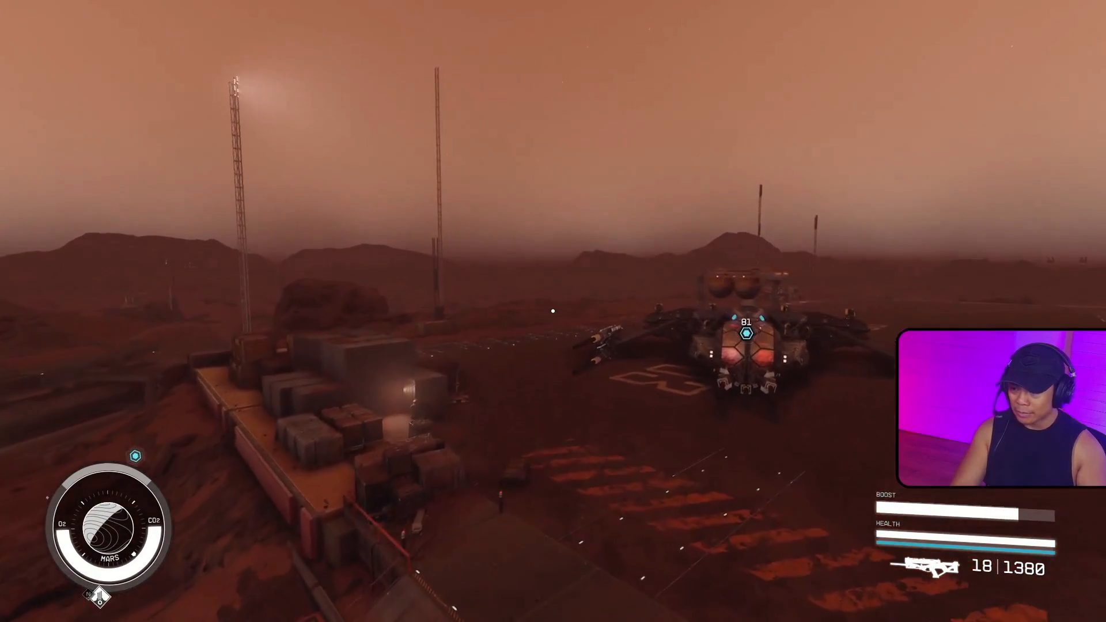
pyautogui.press('space')
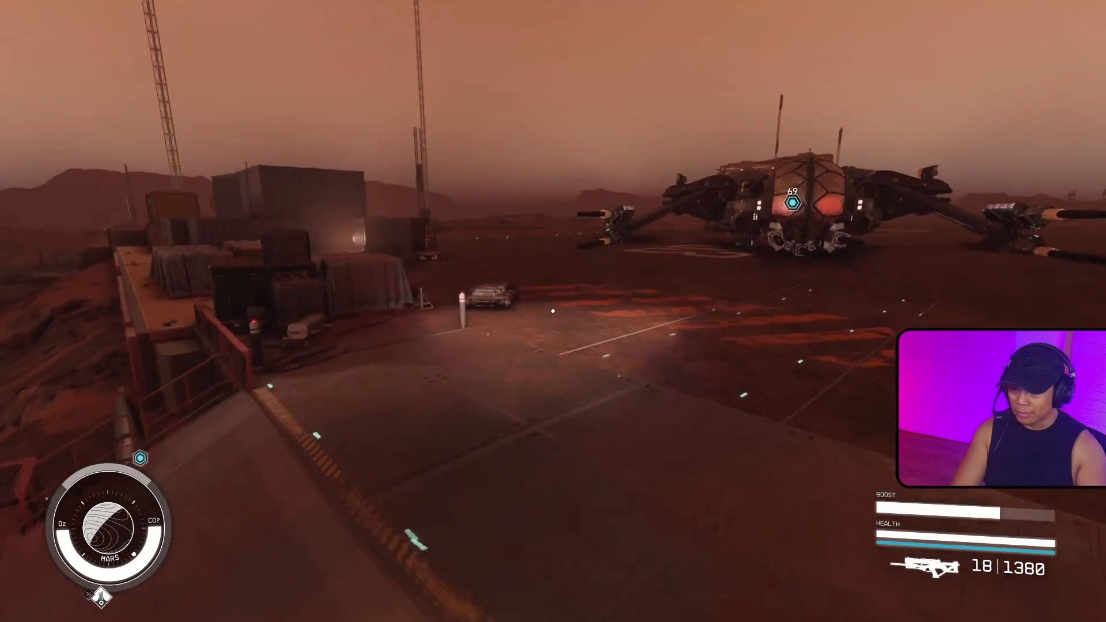
pyautogui.press('w')
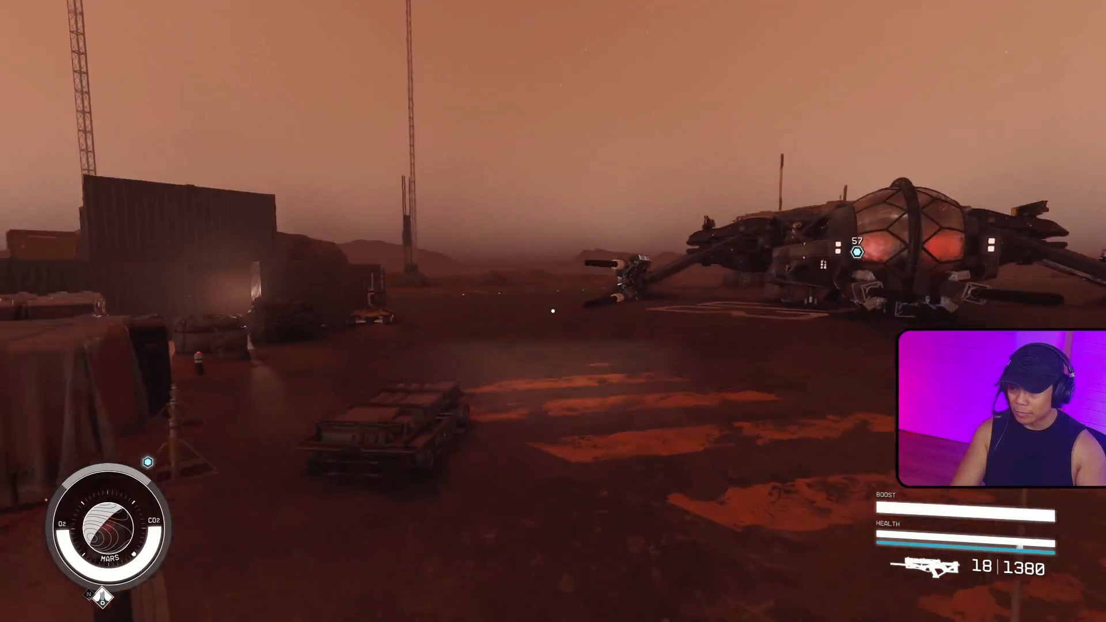
pyautogui.press('w')
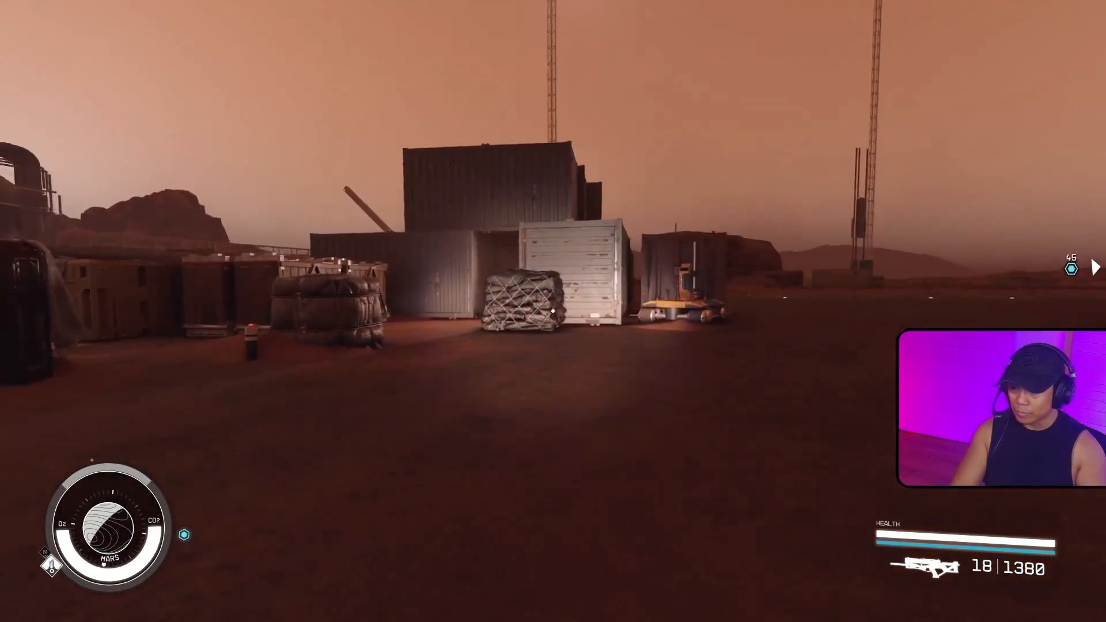
pyautogui.press('w')
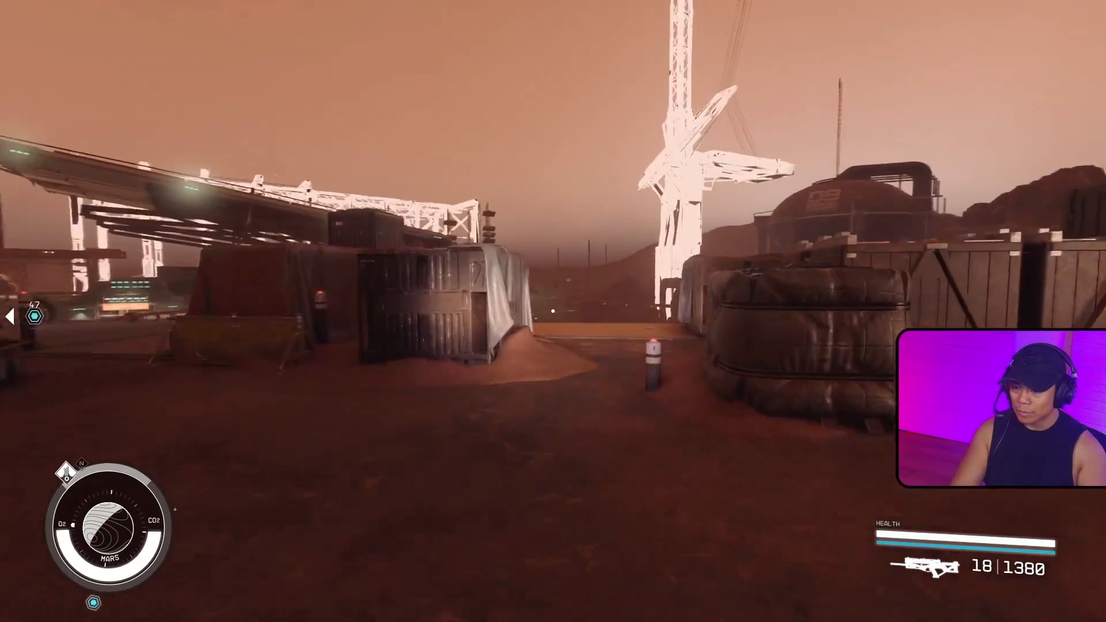
# Check the hideout's container walls and netted cargo from outside, and enter the furnished room.
pyautogui.press('w')
pyautogui.press('w')
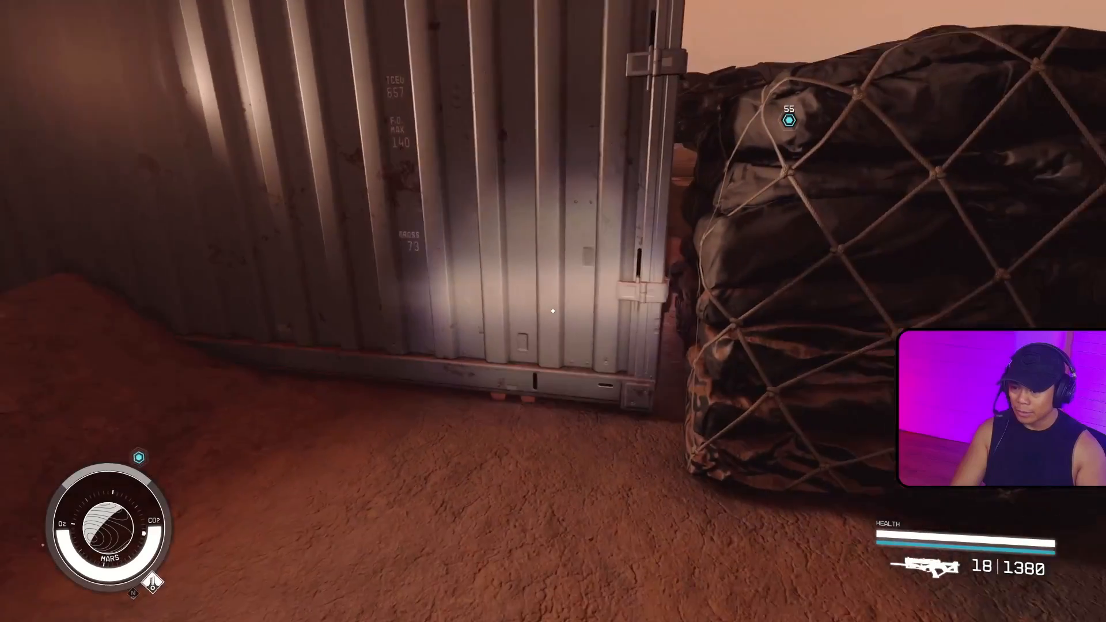
pyautogui.press('w')
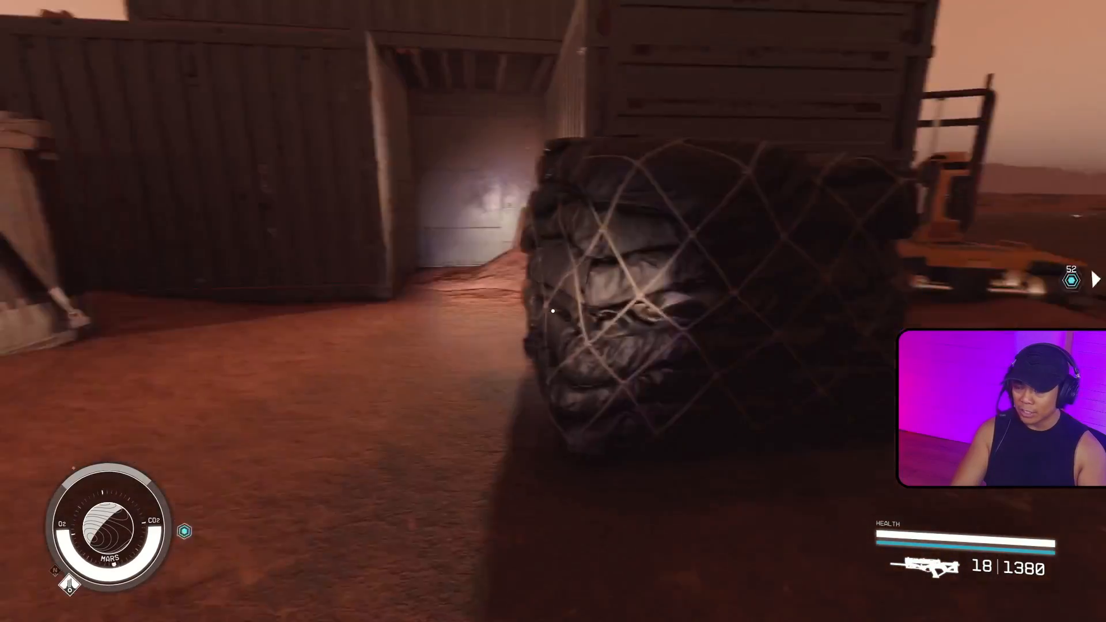
pyautogui.press('w')
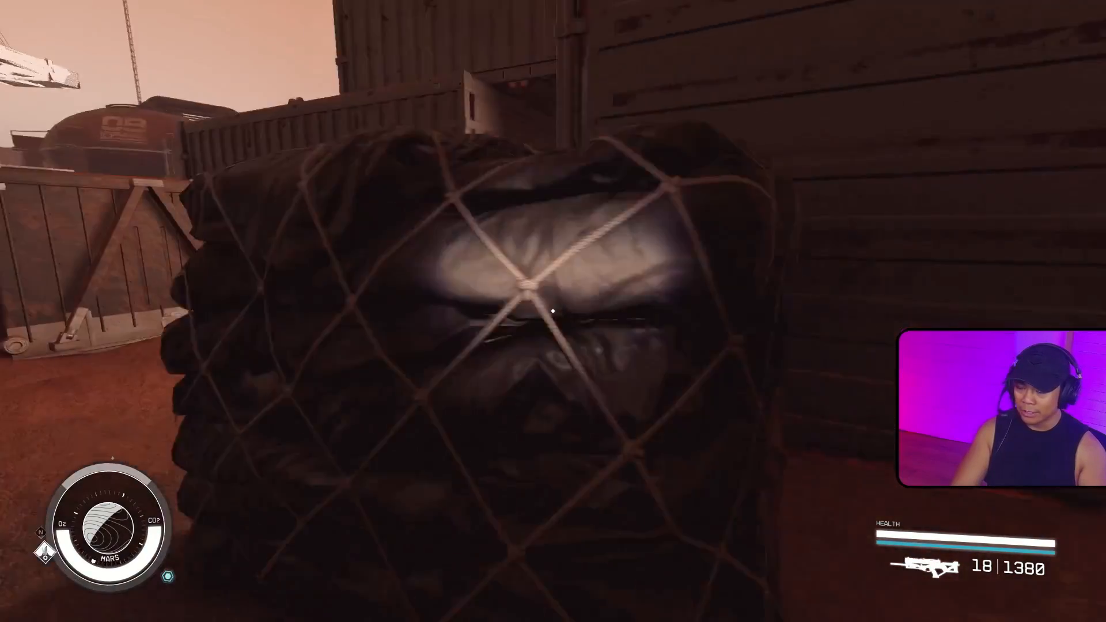
pyautogui.press('w')
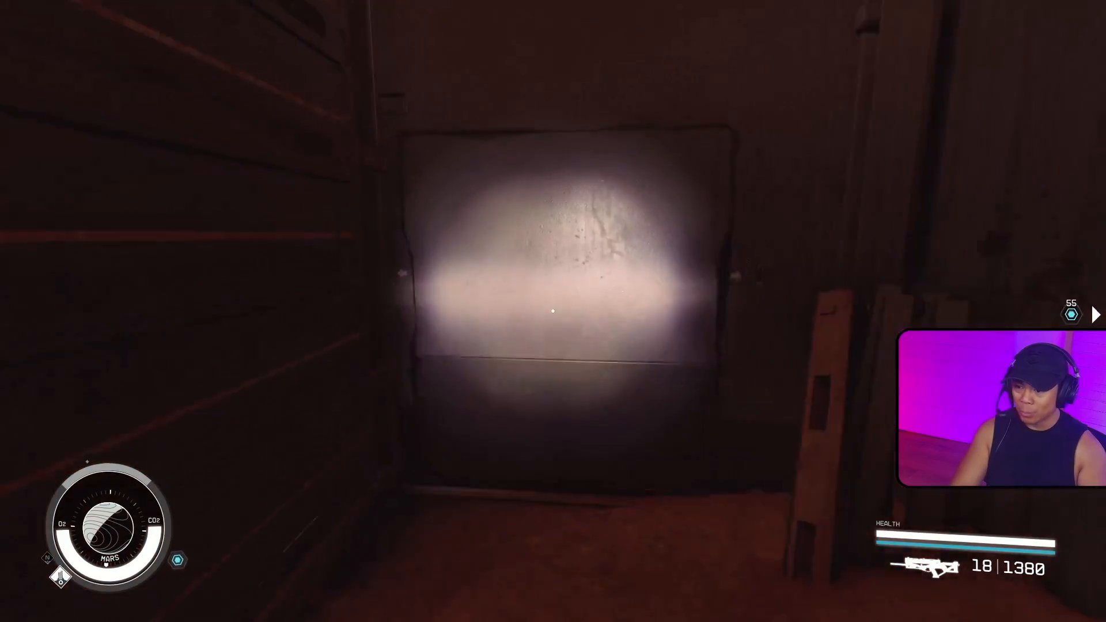
pyautogui.press('w')
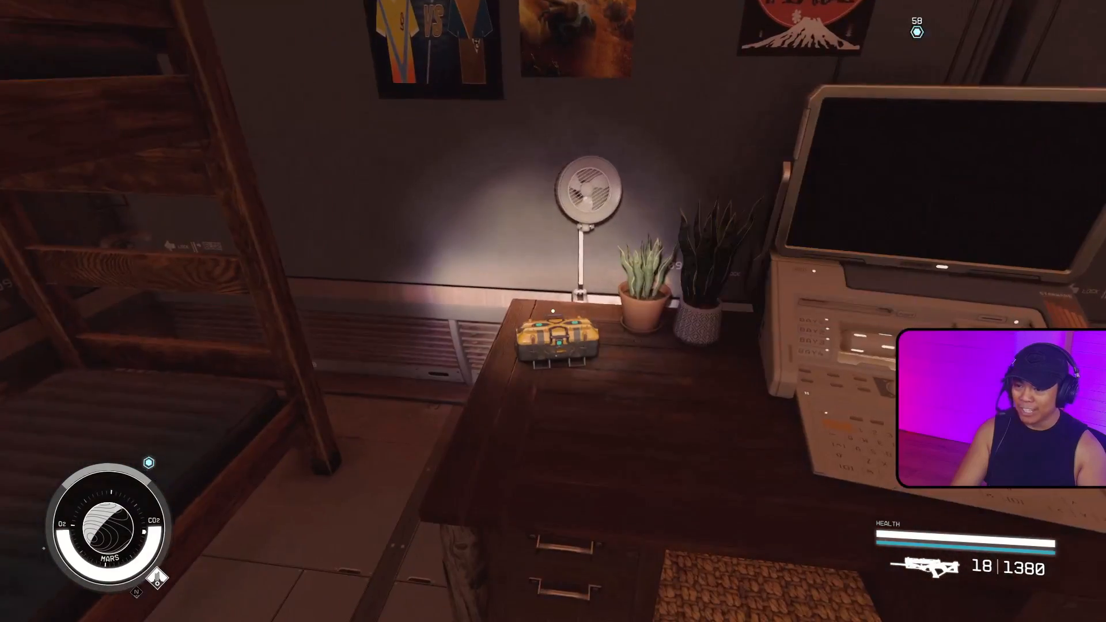
# Inspect the contents and placement of The Fun Crate on the hideout desk.
pyautogui.press('a')
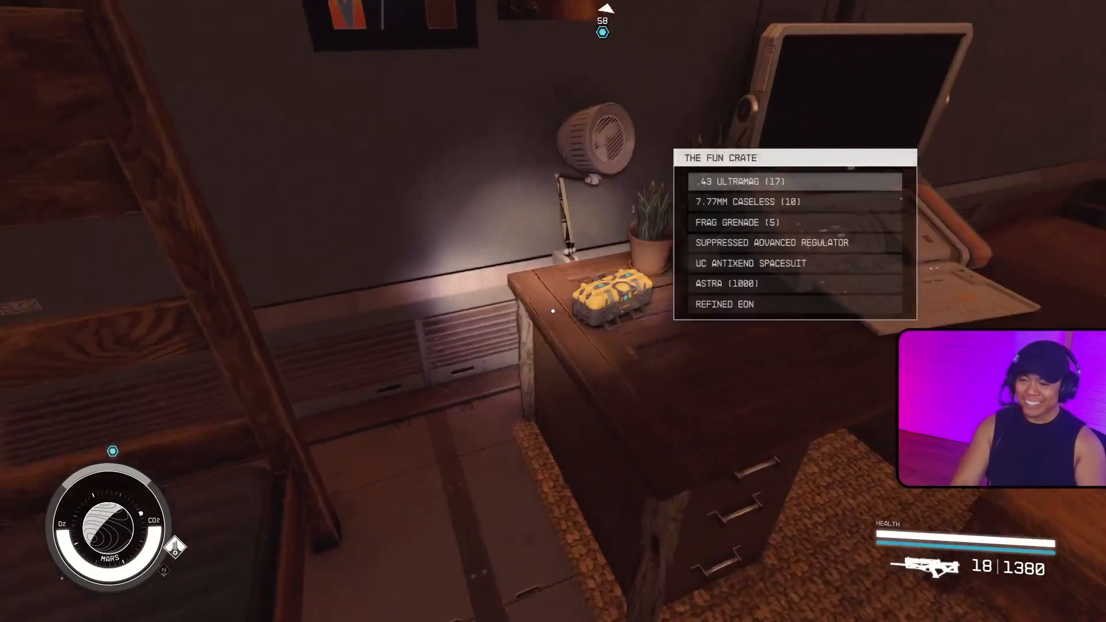
pyautogui.press('w')
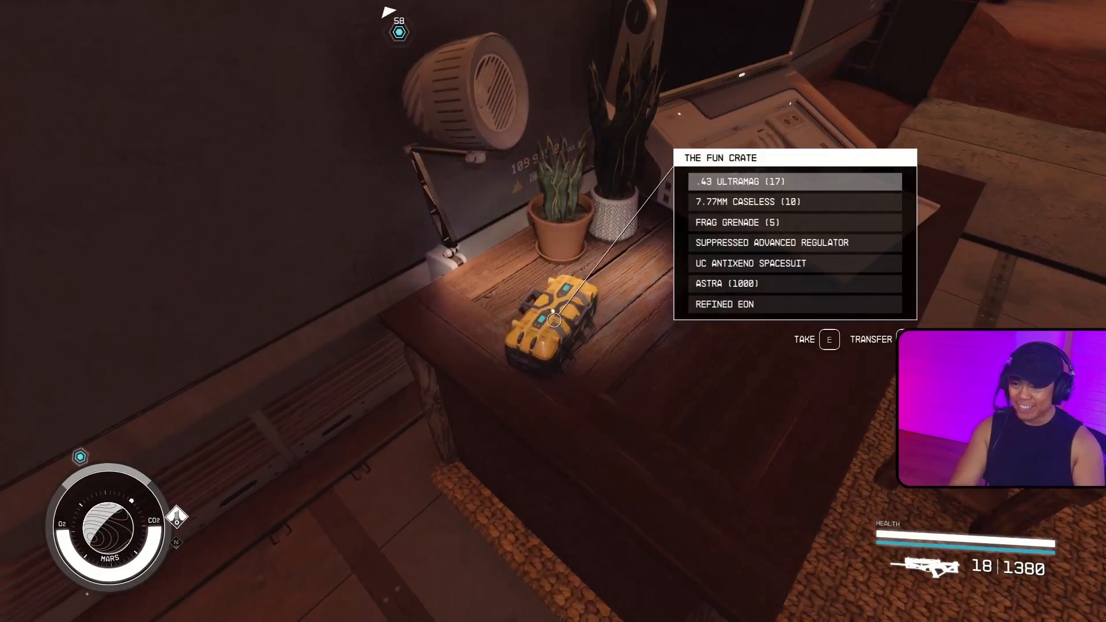
pyautogui.press('d')
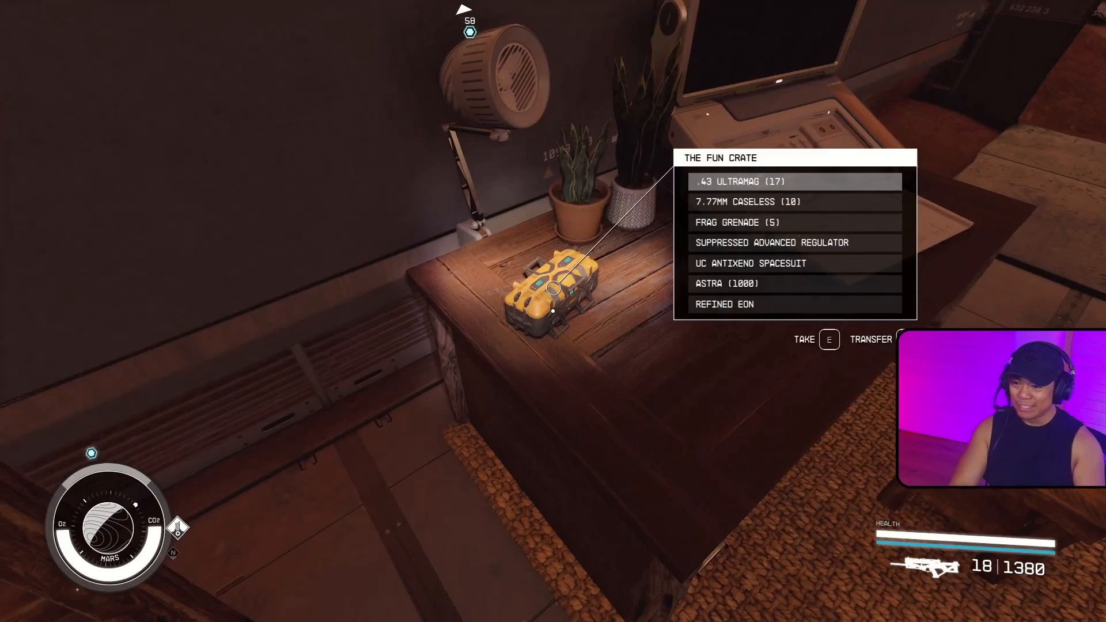
pyautogui.press('d')
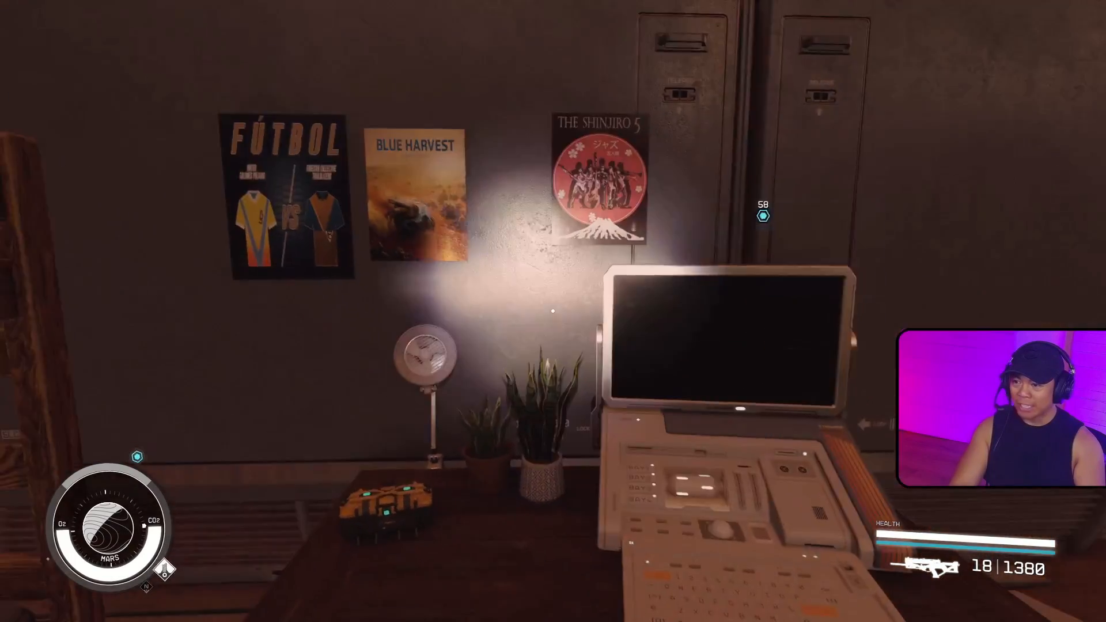
# Examine the wall posters, the locker panels and the bunk bed around the hideout desk from several angles.
pyautogui.press('d')
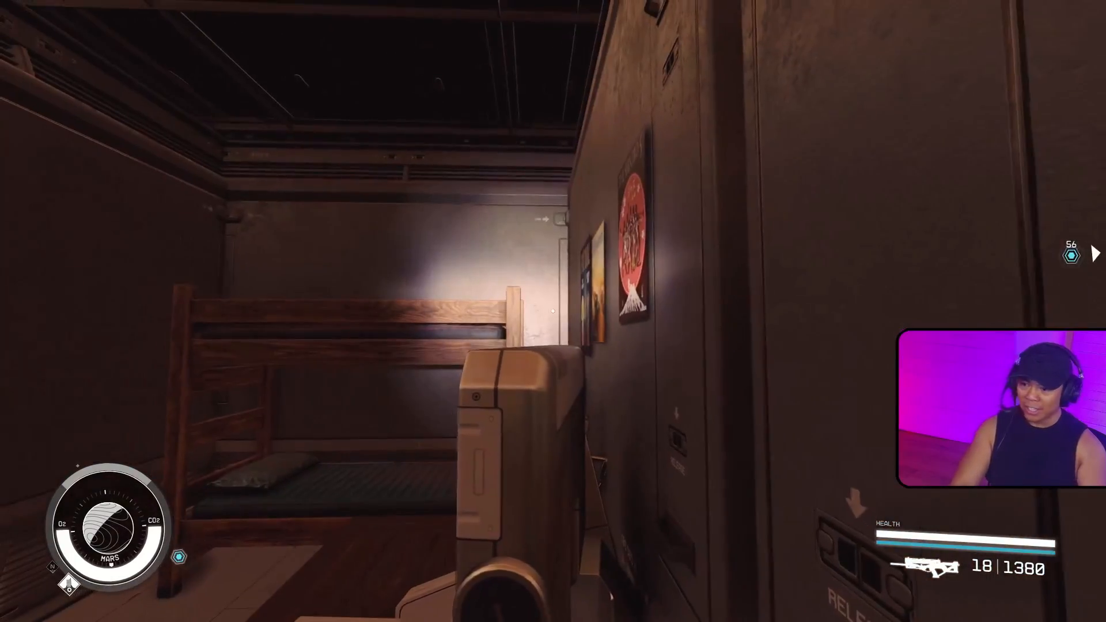
pyautogui.press('a')
pyautogui.press('w')
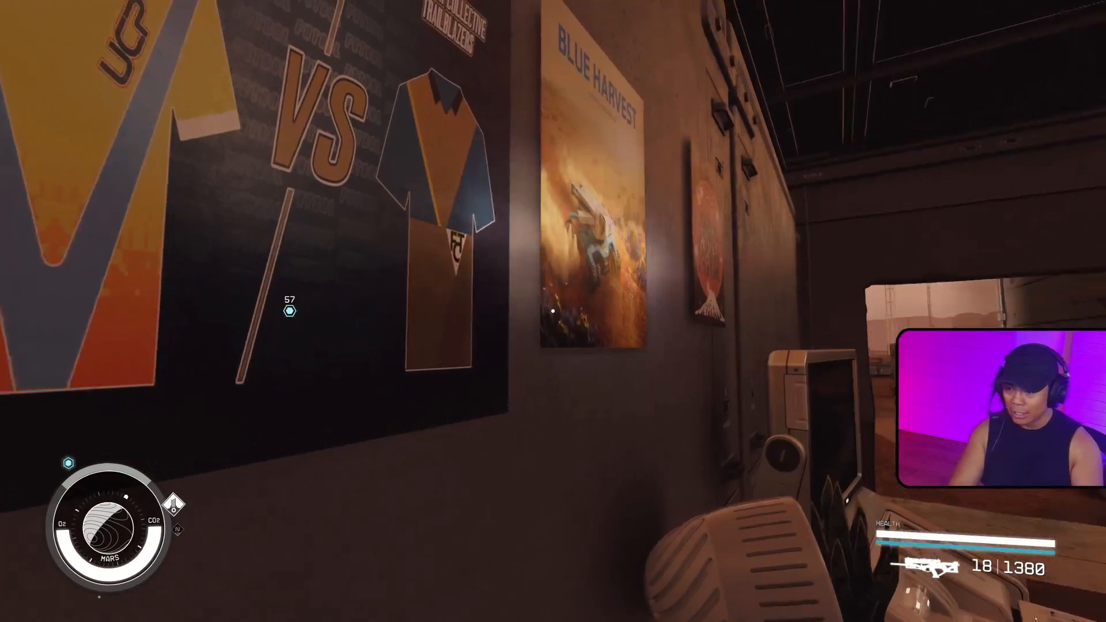
pyautogui.press('s')
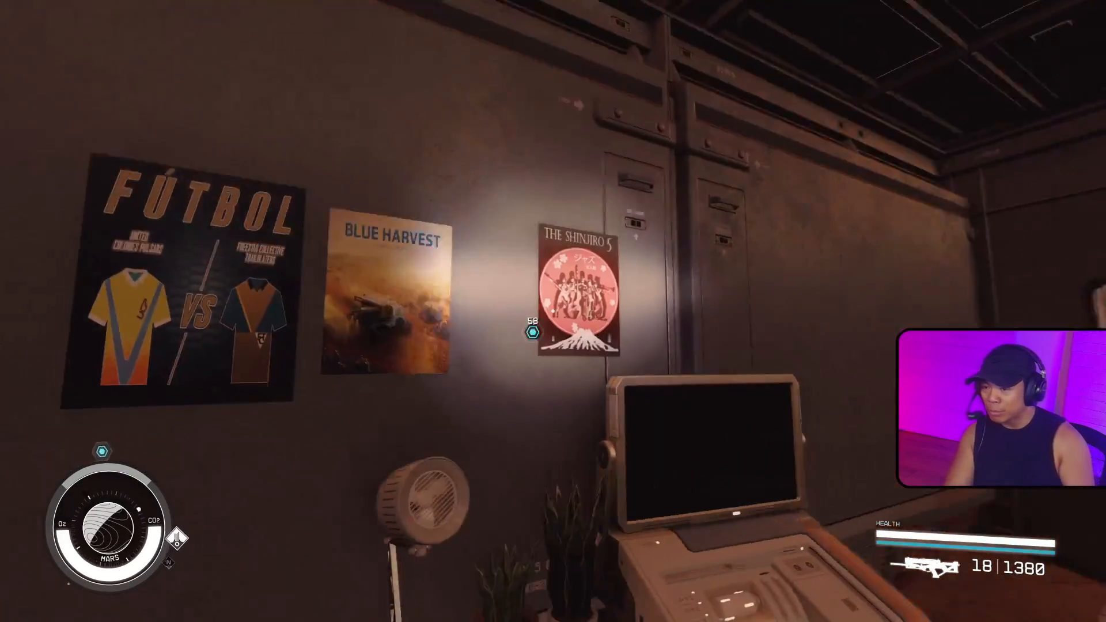
pyautogui.press('d')
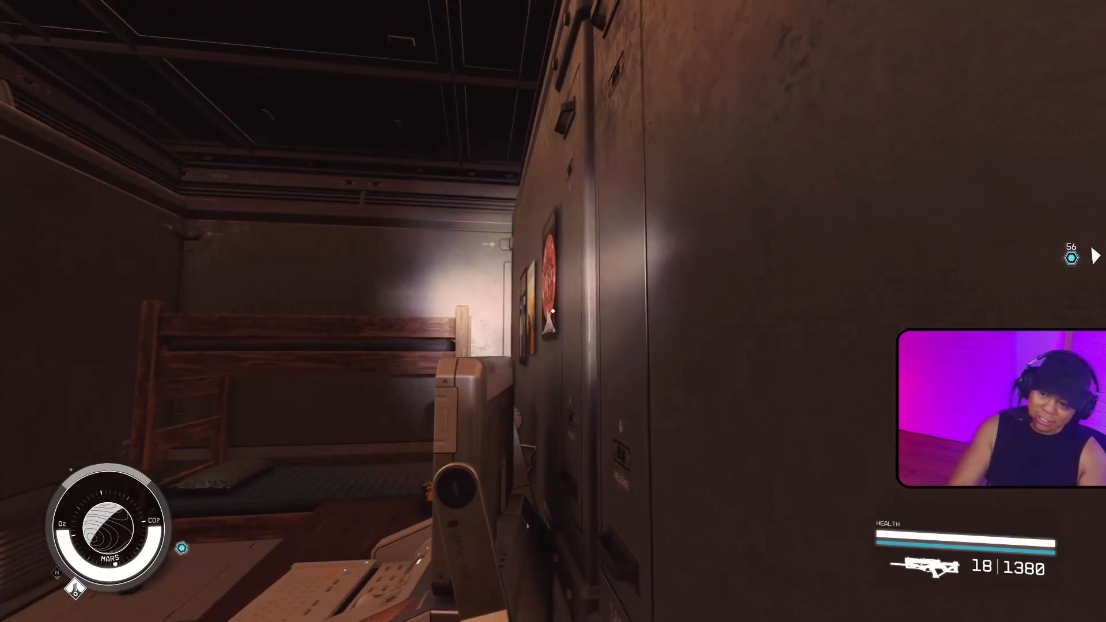
# Test the RamTech Supplies terminal on the desk by buying a Med Pack, Panacea, Digipick and Ship Parts.
pyautogui.press('s')
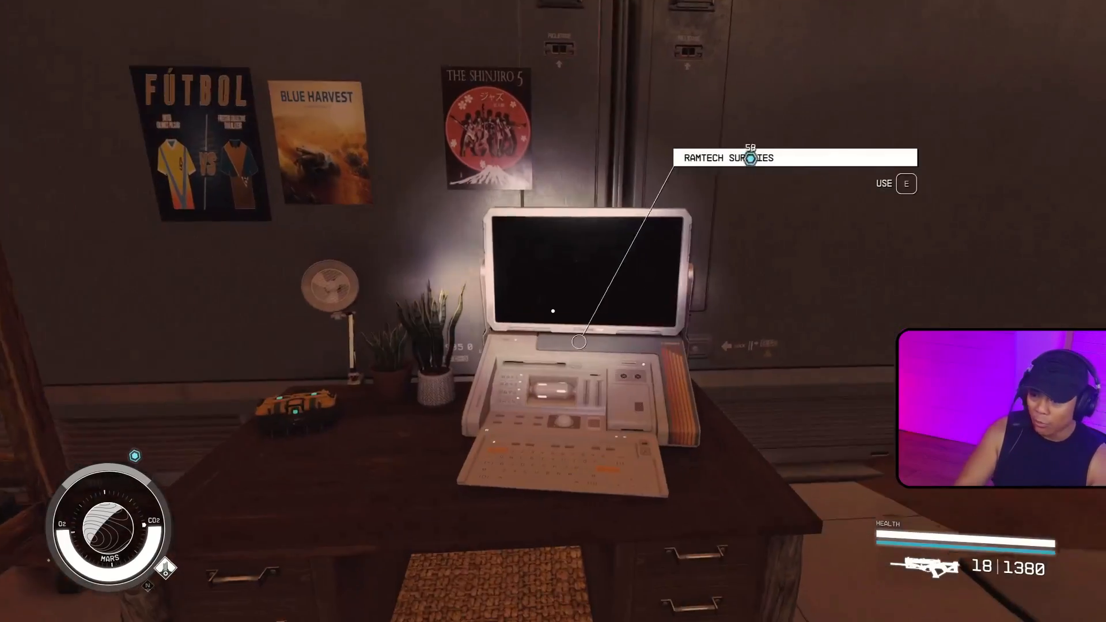
pyautogui.press('e')
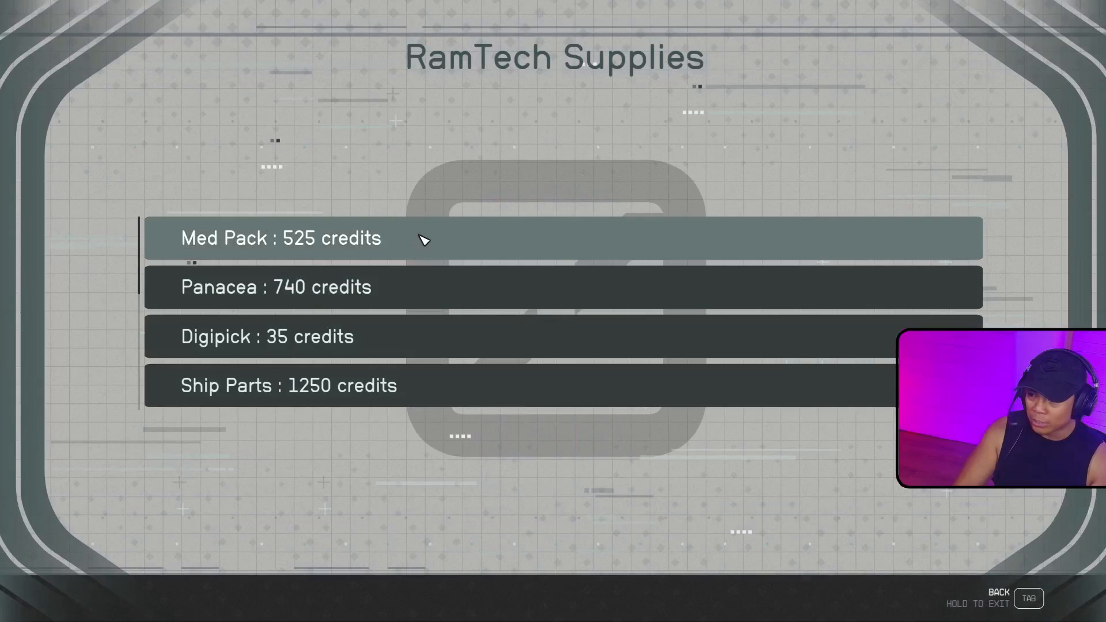
pyautogui.click(423, 238)
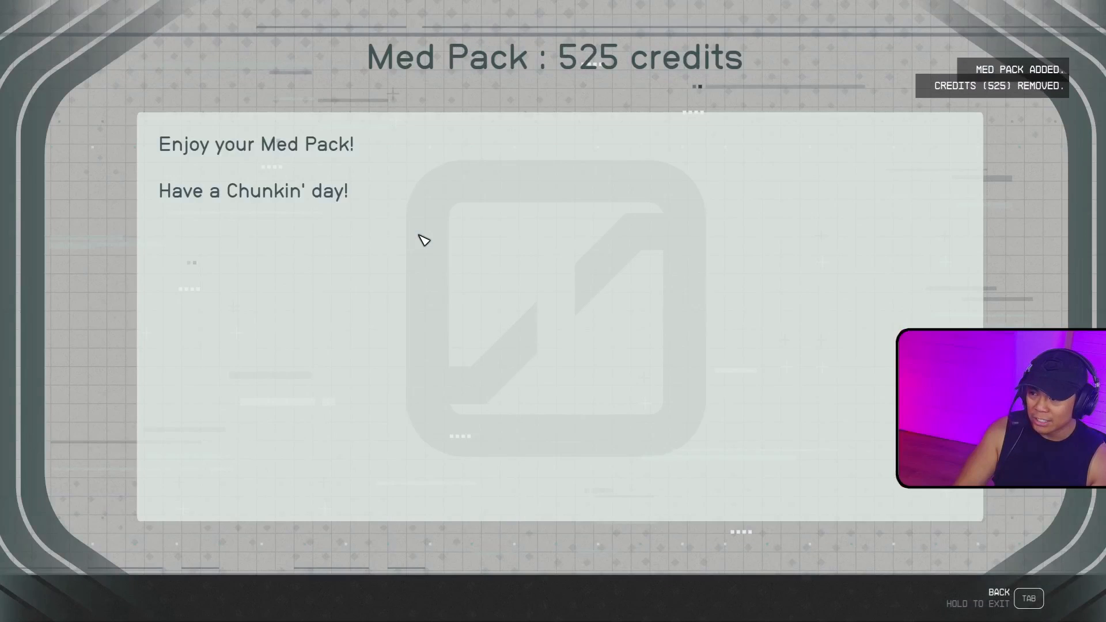
pyautogui.press('Tab')
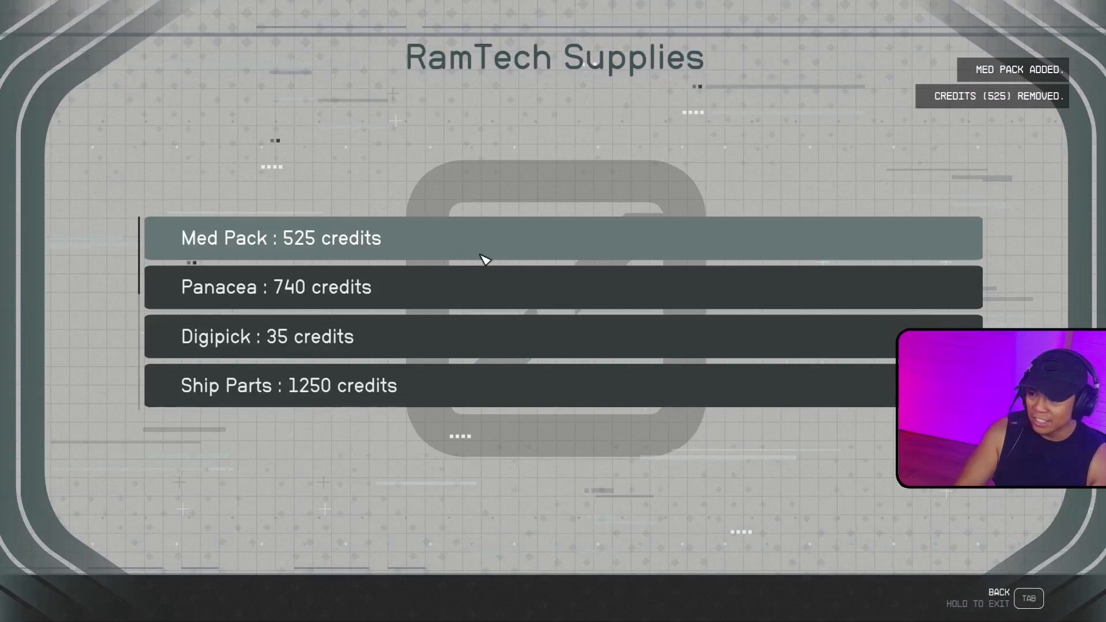
pyautogui.click(518, 289)
pyautogui.press('Tab')
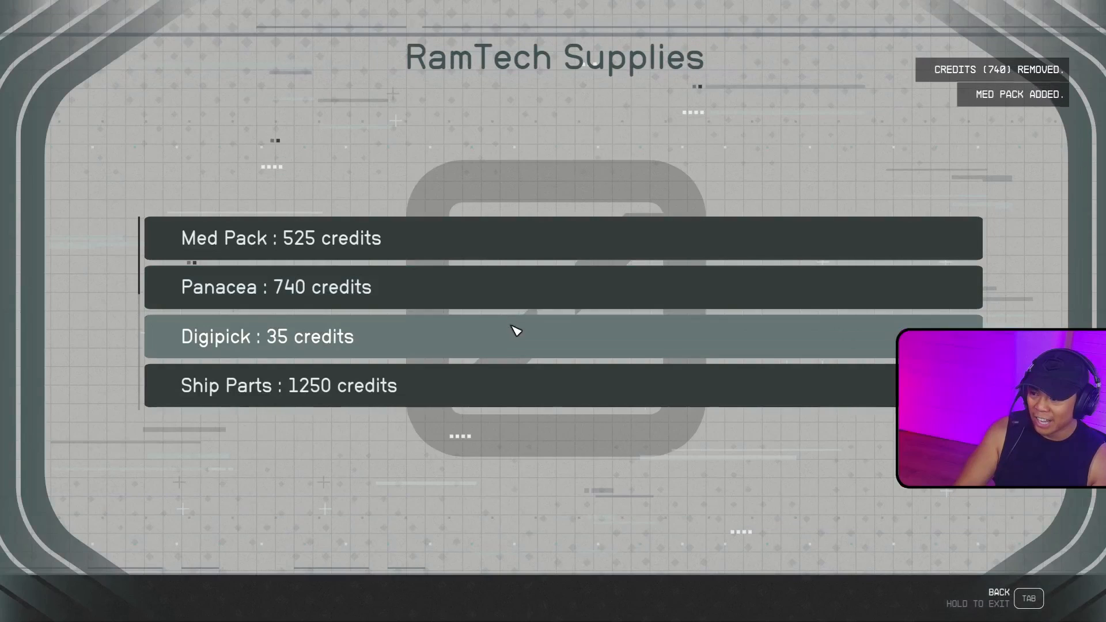
pyautogui.click(517, 339)
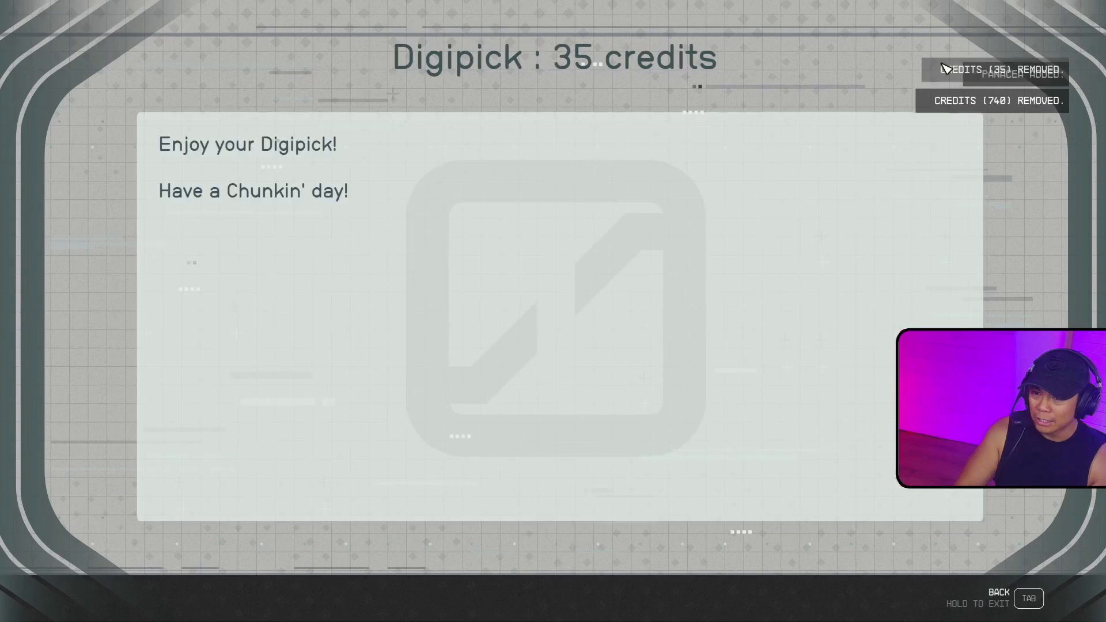
pyautogui.press('Tab')
pyautogui.click(580, 389)
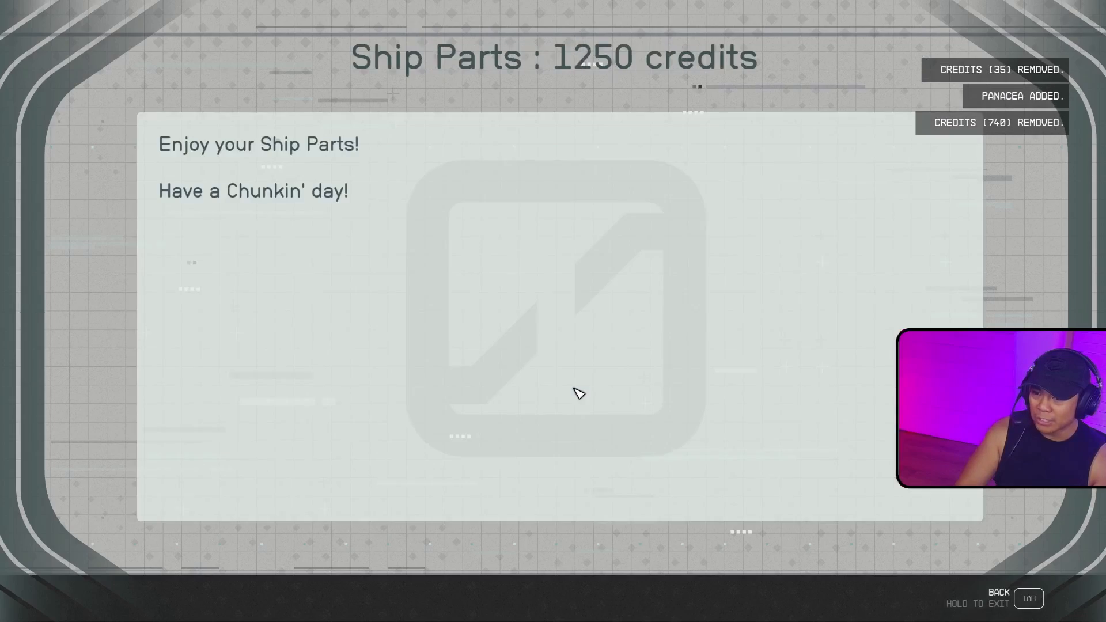
# Leave the supplies terminal and examine the hideout's entrance, container walls and surrounding cargo from inside and outside.
pyautogui.press('Tab')
pyautogui.press('Tab')
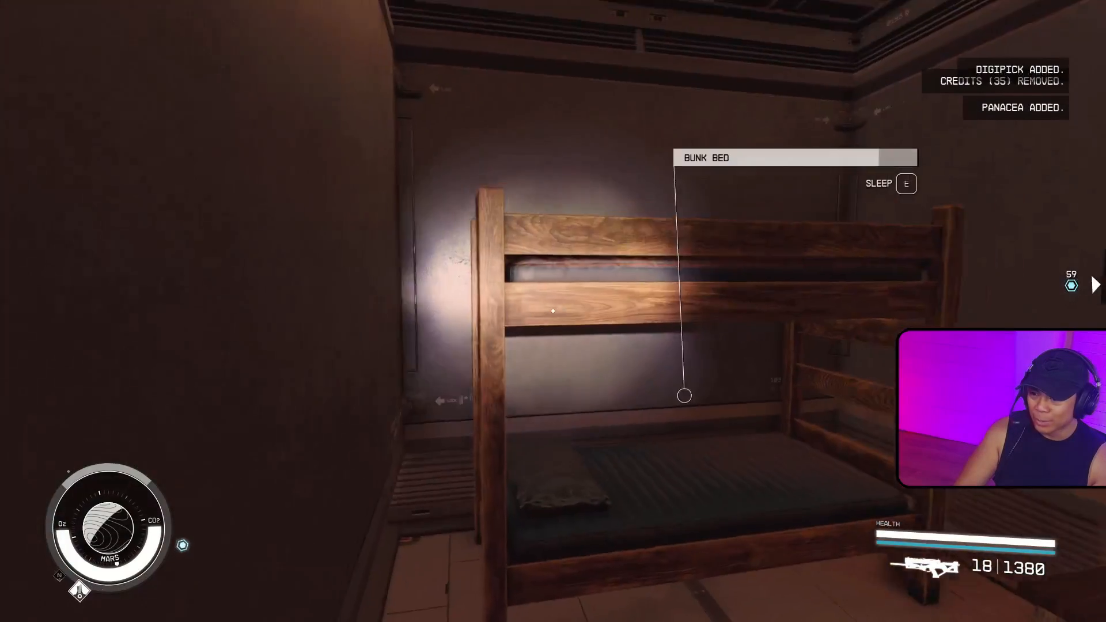
pyautogui.press('w')
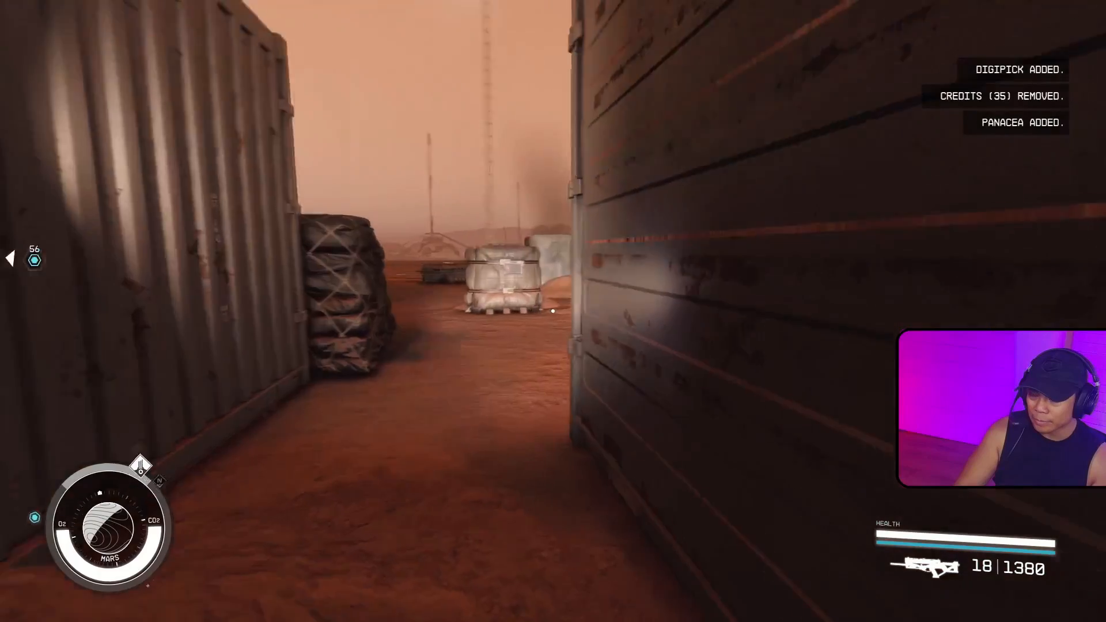
pyautogui.press('w')
pyautogui.press('w')
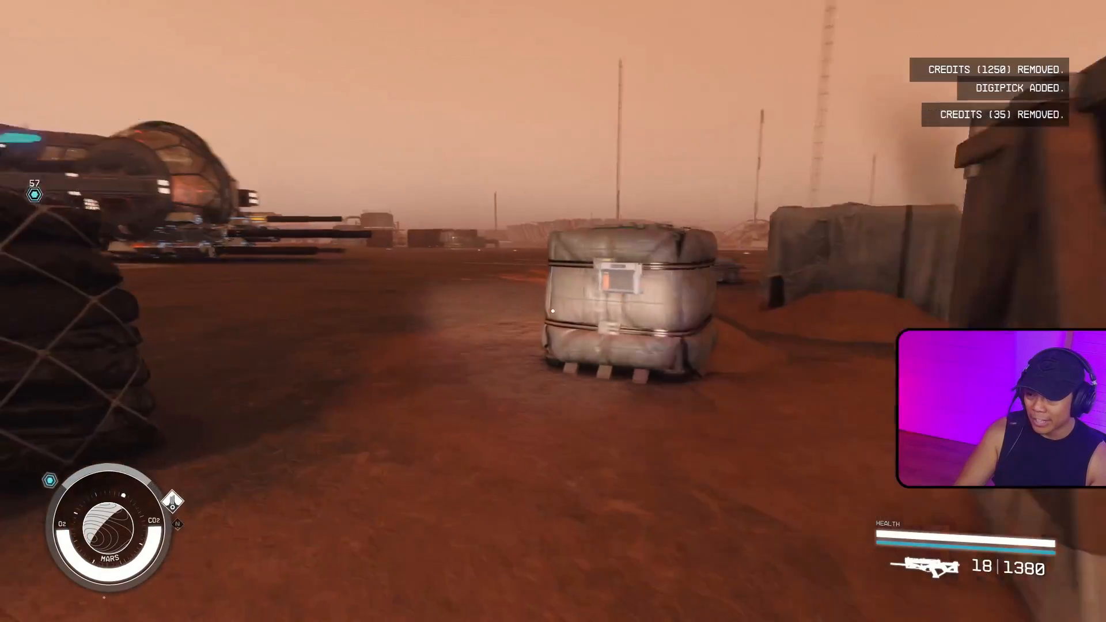
pyautogui.press('w')
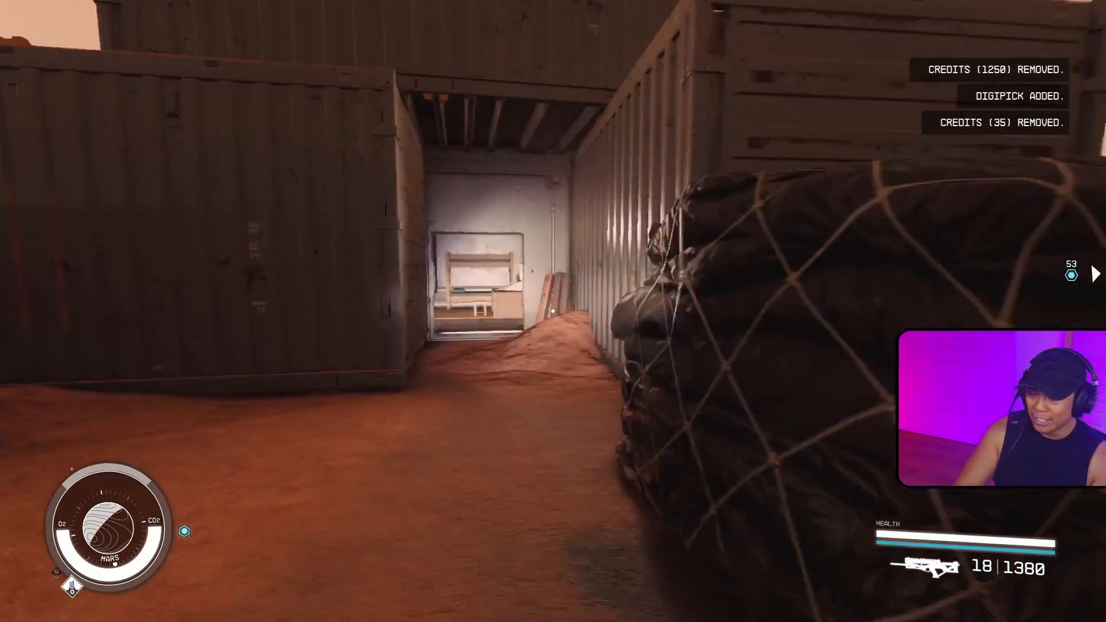
pyautogui.press('w')
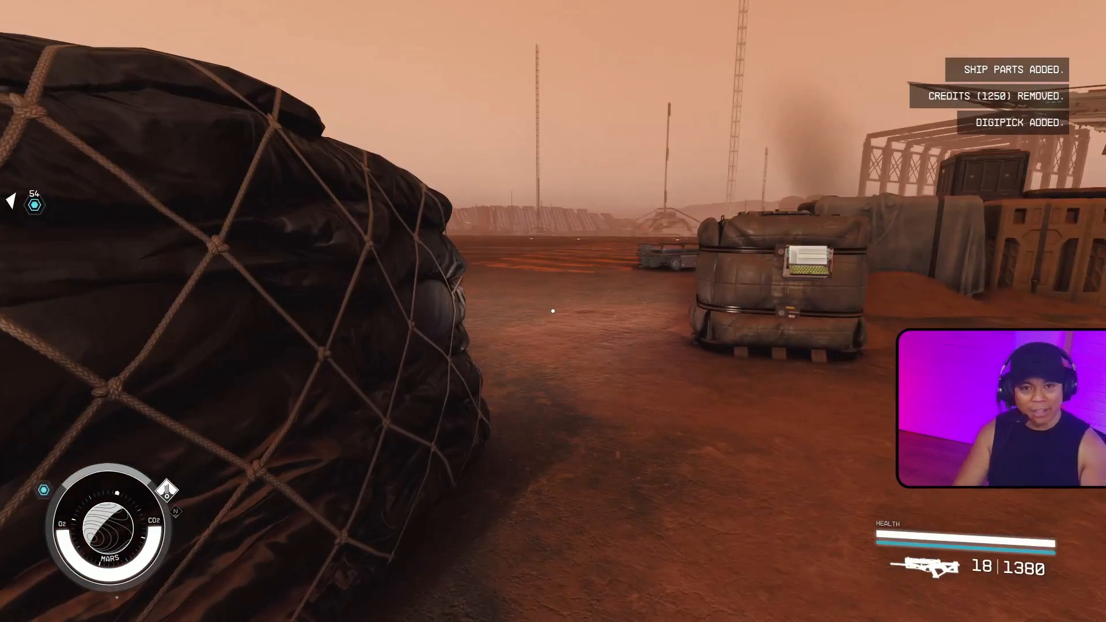
pyautogui.press('w')
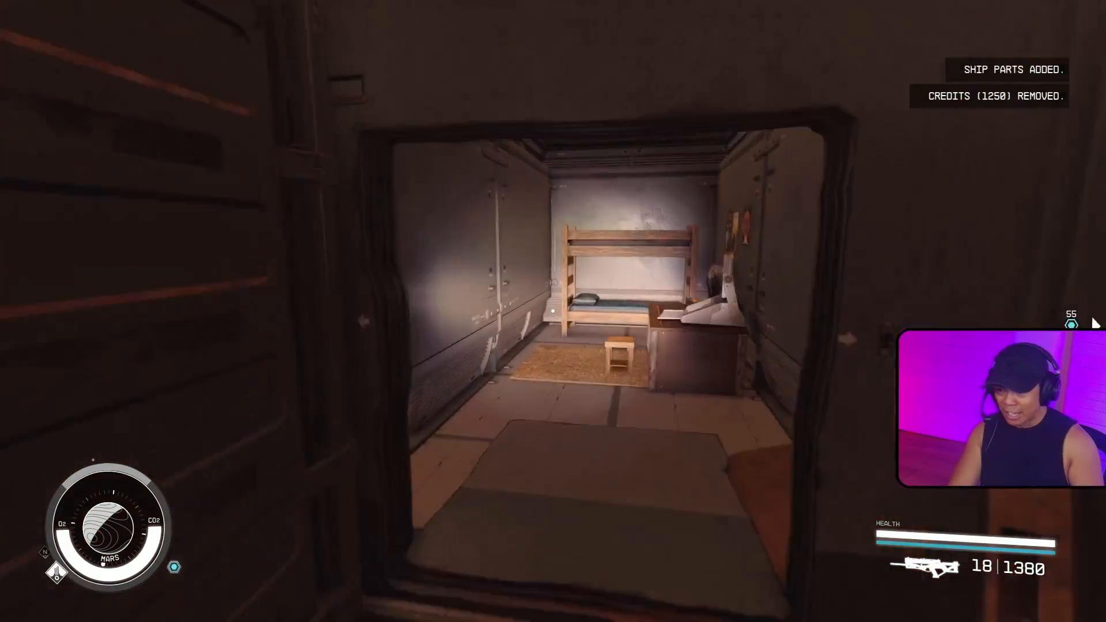
pyautogui.press('w')
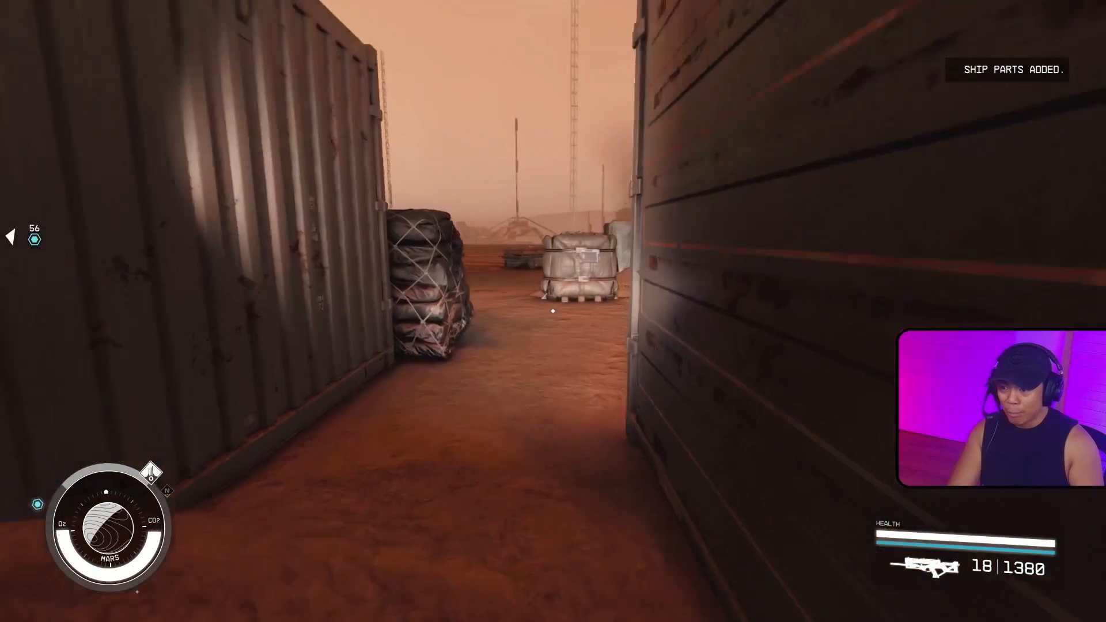
pyautogui.press('w')
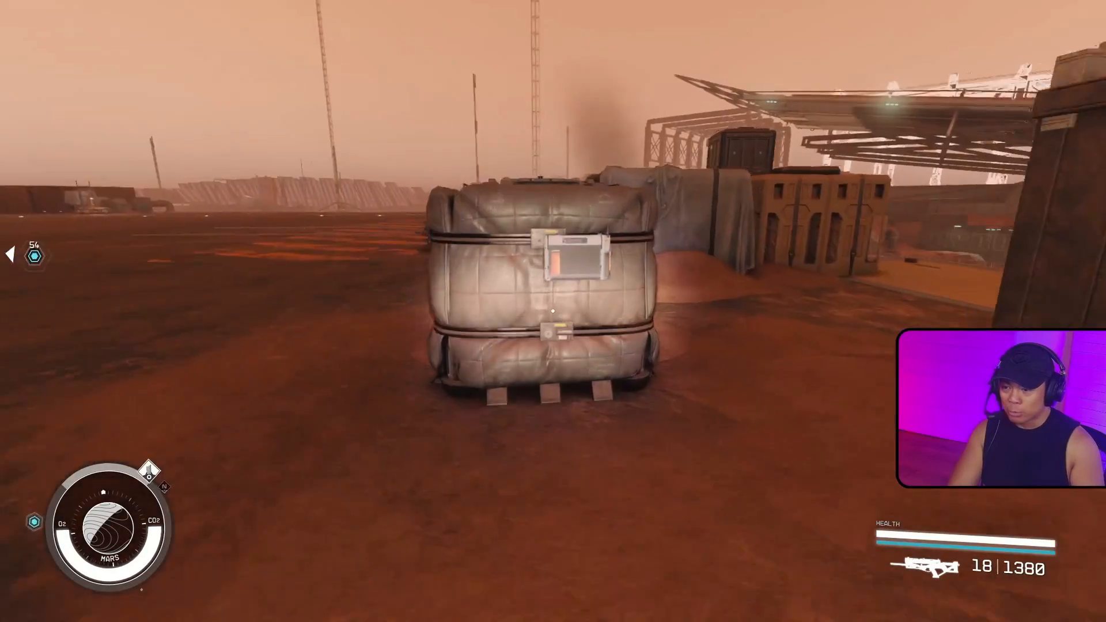
# Test the Chunks Kiosk by requesting Credits (1,000,000) and Astra (100).
pyautogui.press('e')
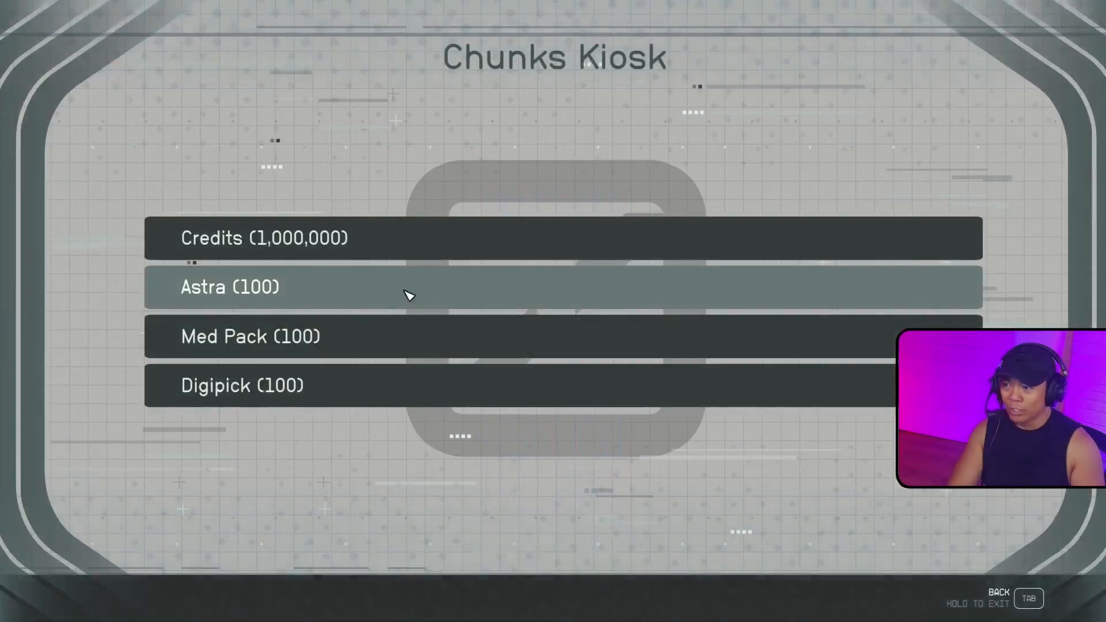
pyautogui.click(388, 239)
pyautogui.press('Tab')
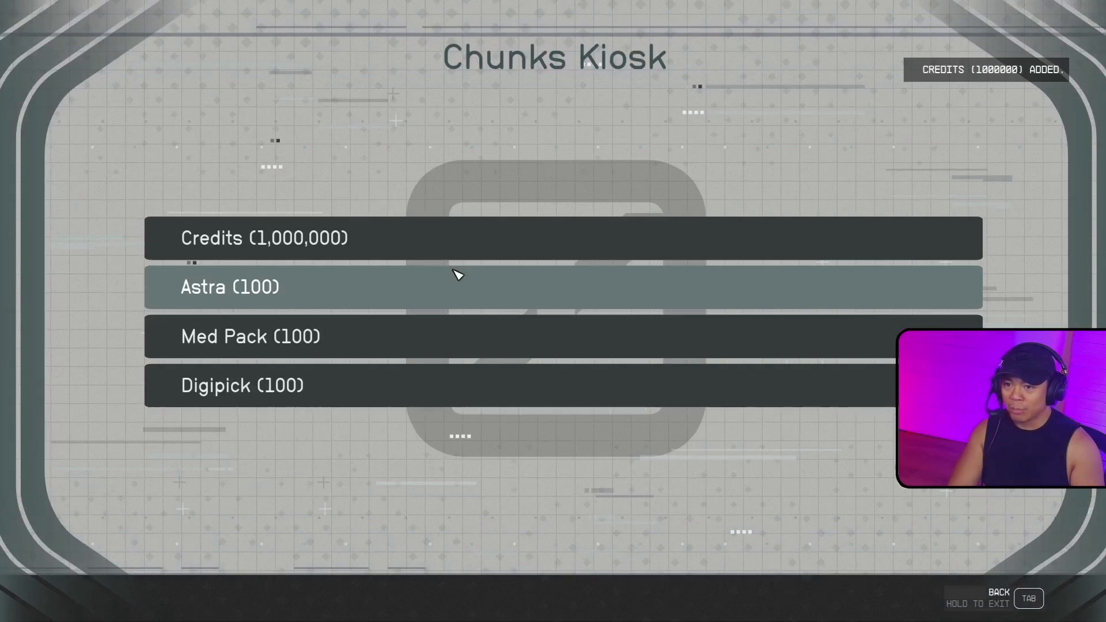
pyautogui.click(436, 299)
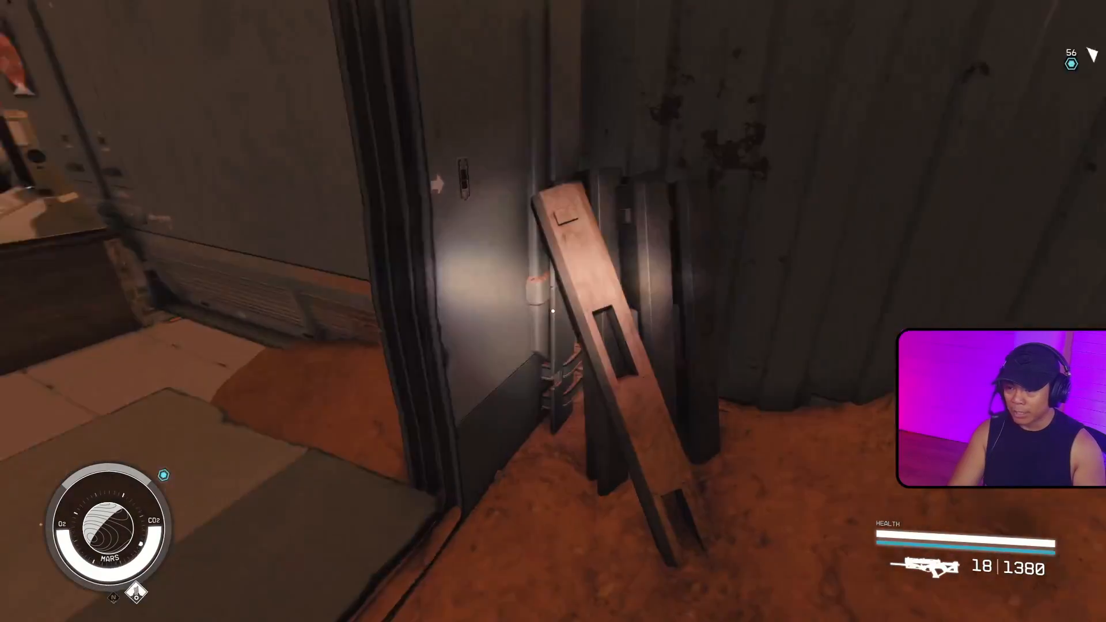
# Inspect the scrap props beside the hideout doorway, the desk and stool, and The Fun Crate.
pyautogui.press('space')
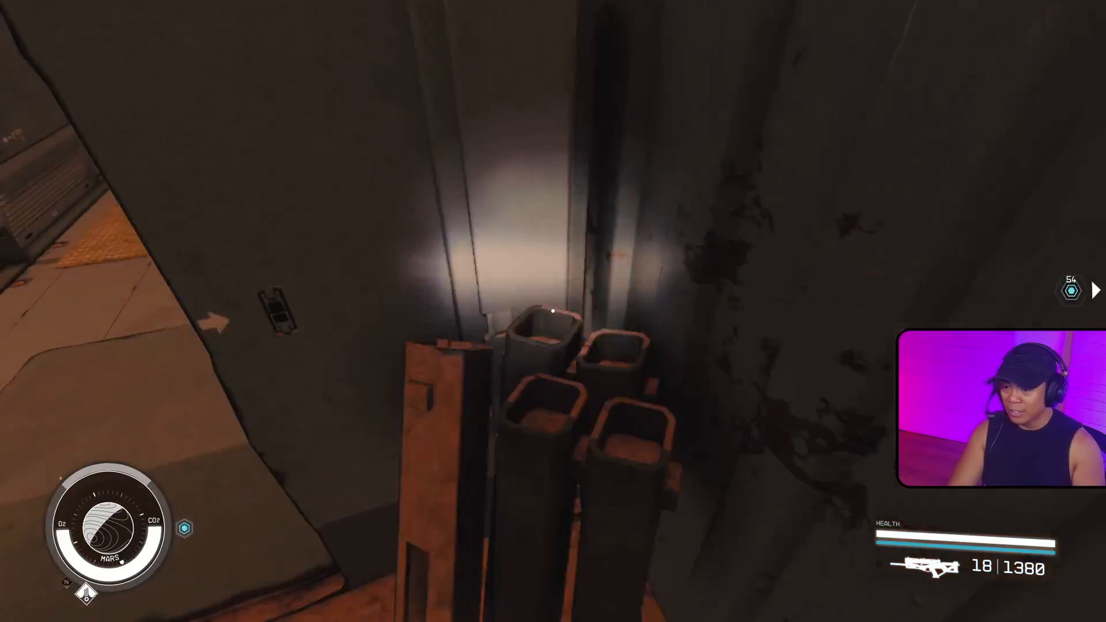
pyautogui.press('w')
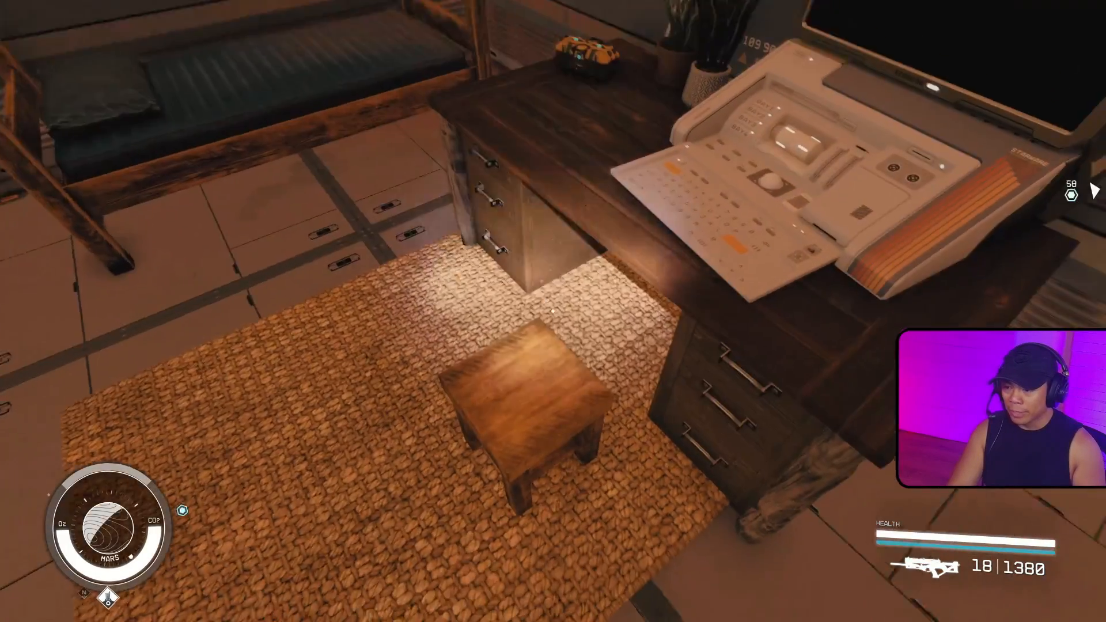
pyautogui.press('e')
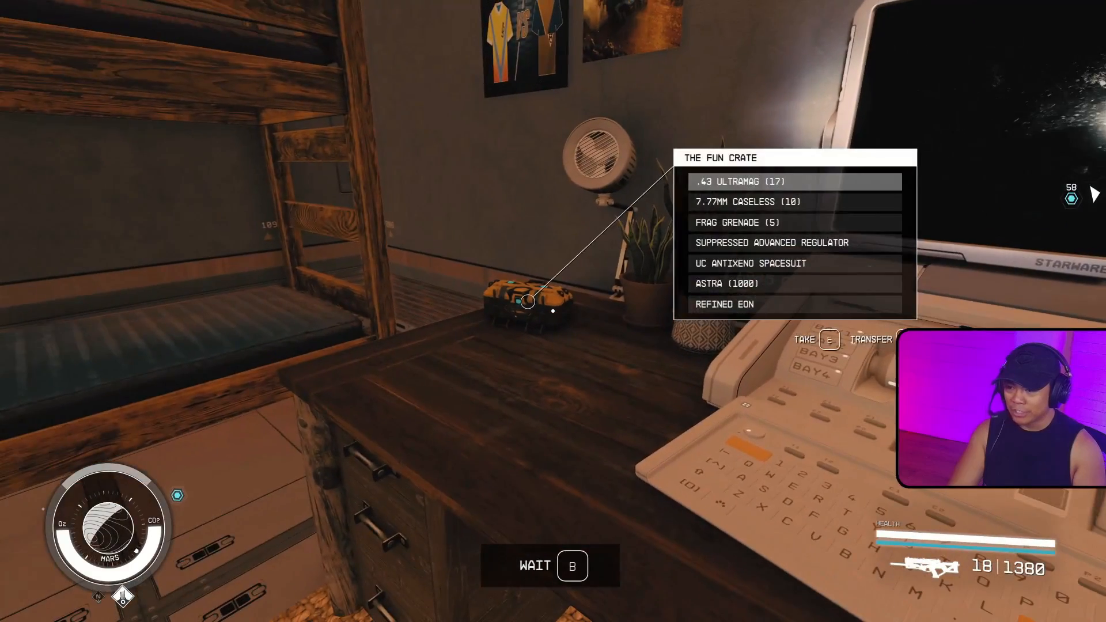
pyautogui.press('Escape')
pyautogui.press('Escape')
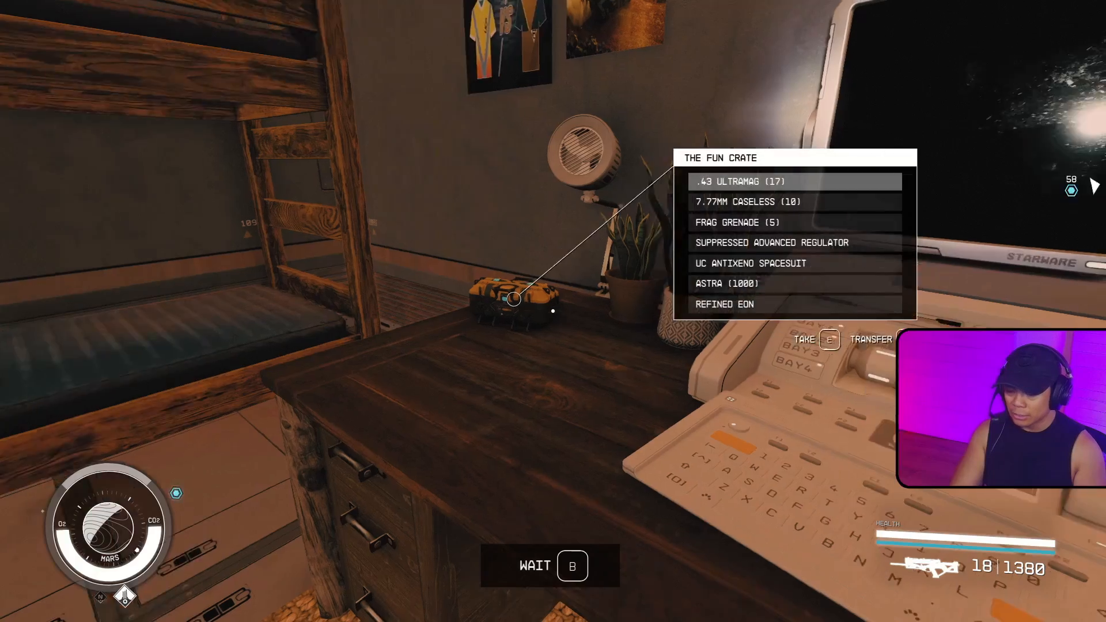
pyautogui.press('f')
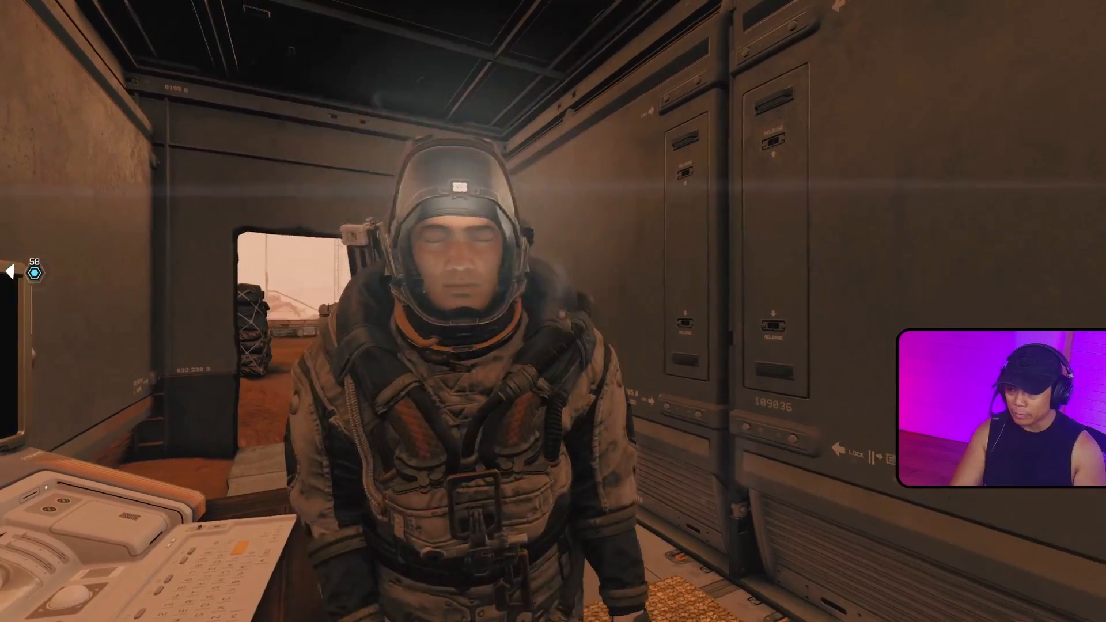
pyautogui.press('f')
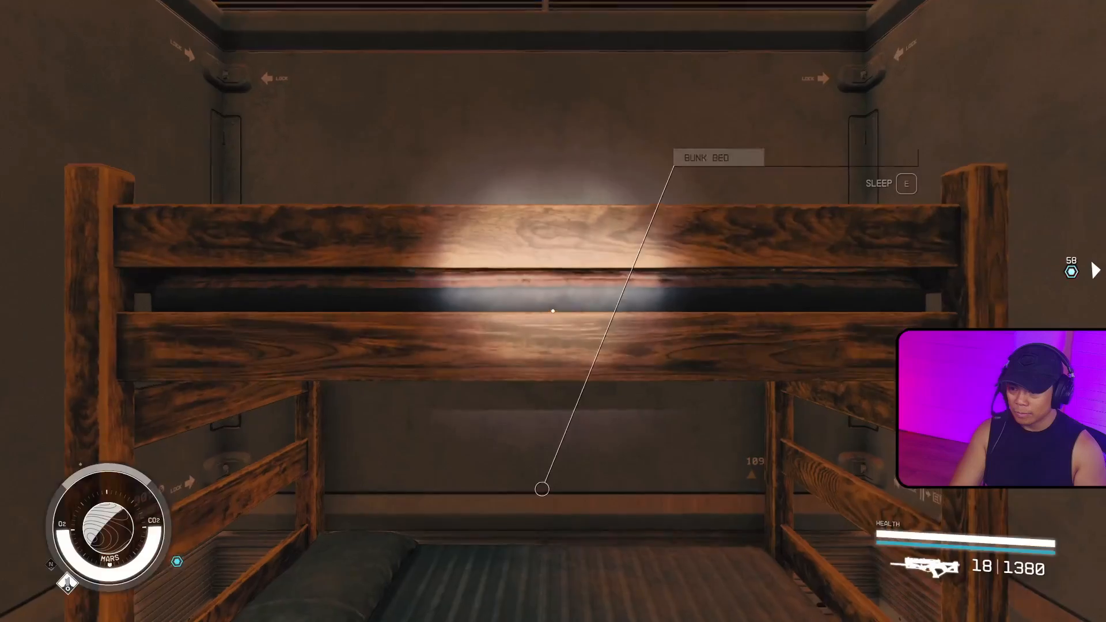
# Check the bunk bed's sleep option without sleeping, and walk out of the hideout into the cargo yard.
pyautogui.press('e')
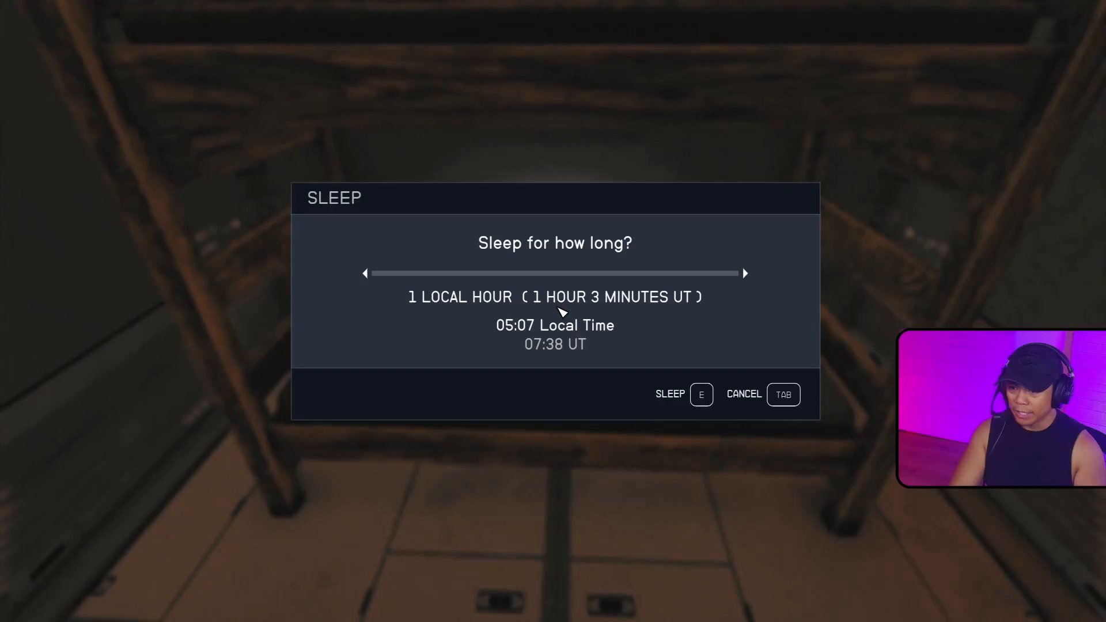
pyautogui.press('Tab')
pyautogui.press('w')
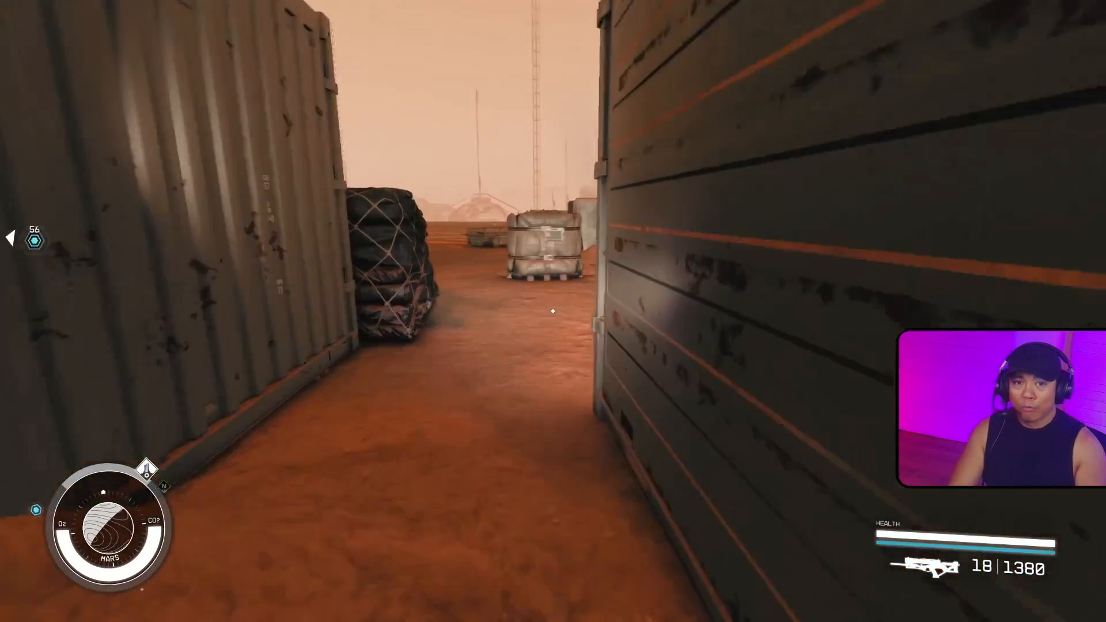
pyautogui.press('w')
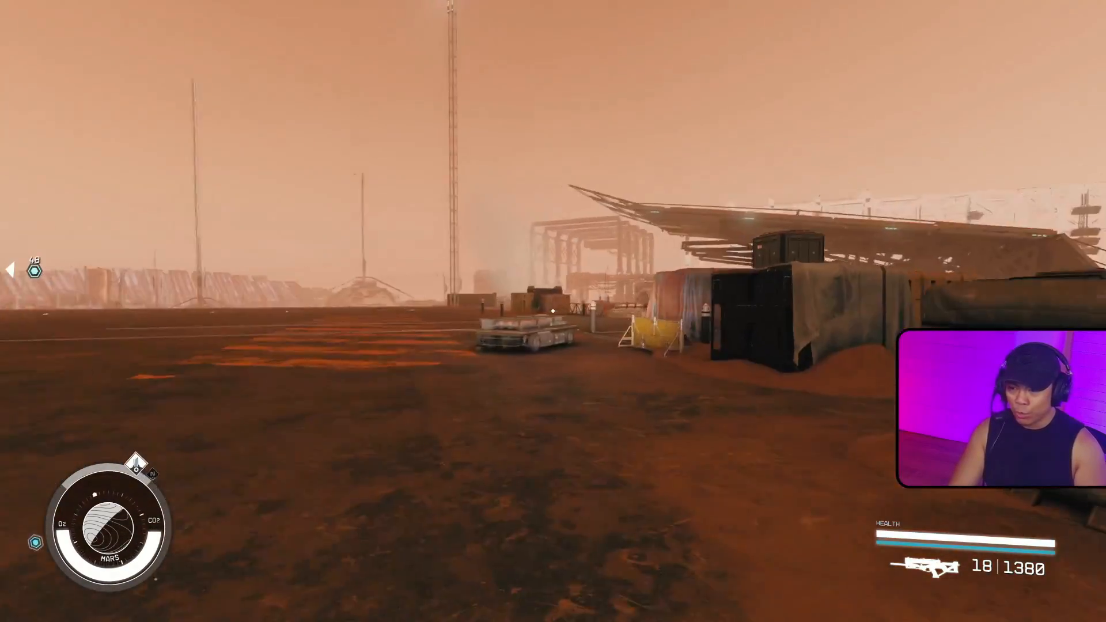
pyautogui.press('w')
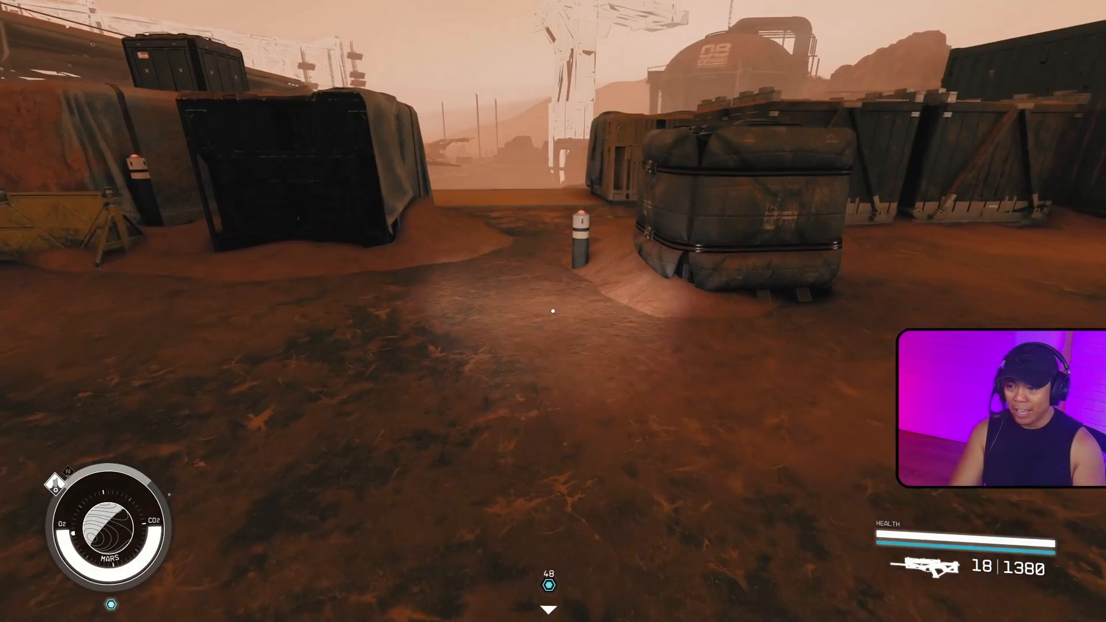
# Save and quit Starfield to the desktop.
pyautogui.press('Escape')
pyautogui.click(83, 436)
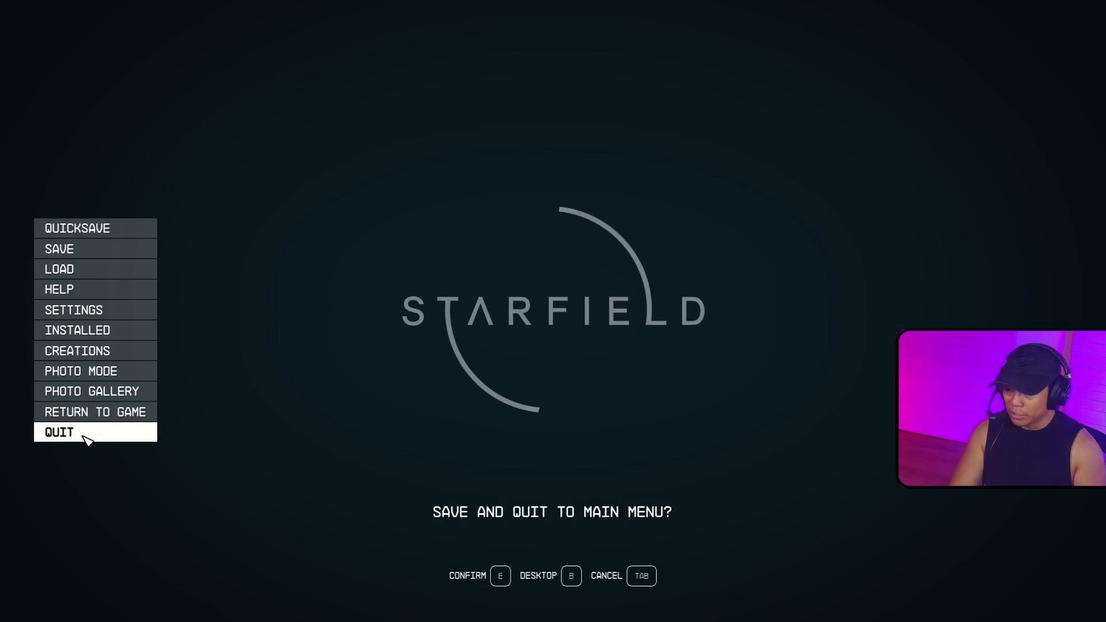
pyautogui.click(572, 574)
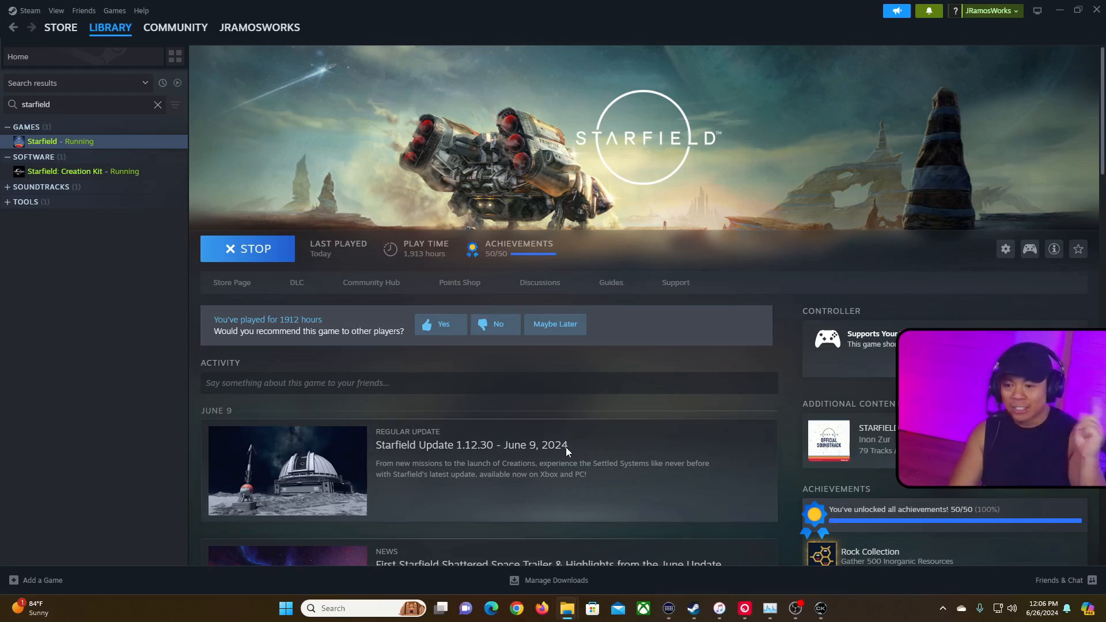
# Switch to the Creation Kit, load the CydoniaExt01 cell and view the platform in front of the main airlock sign.
pyautogui.click(821, 610)
pyautogui.doubleClick(490, 515)
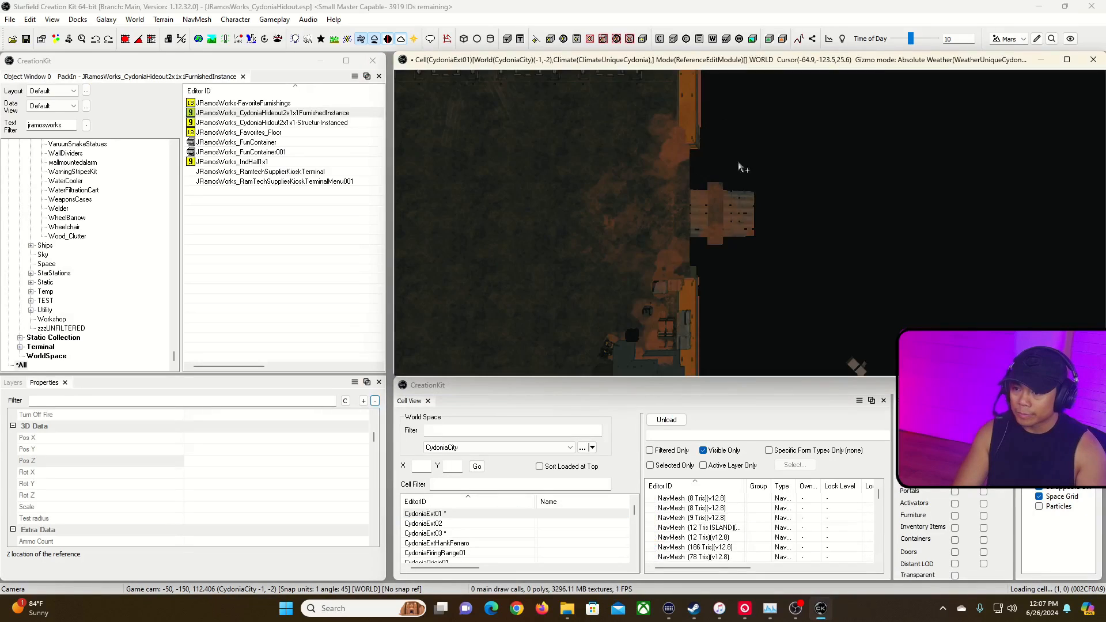
pyautogui.moveTo(679, 190); pyautogui.dragTo(761, 202, button='middle')
pyautogui.moveTo(749, 196); pyautogui.dragTo(691, 170, button='right')
pyautogui.press('s')
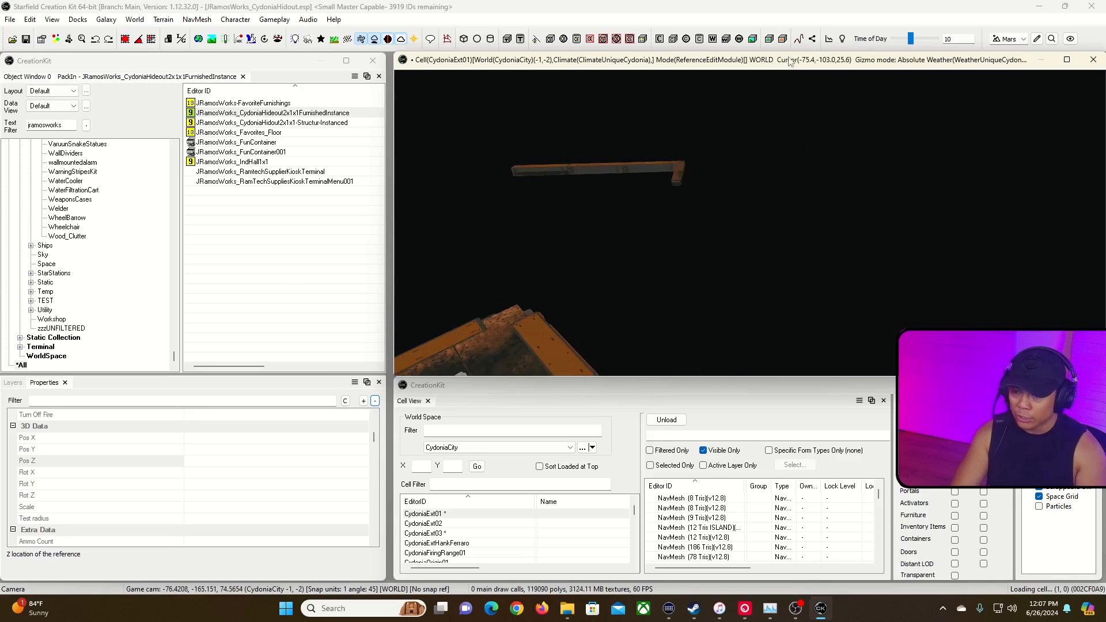
pyautogui.moveTo(724, 224); pyautogui.dragTo(645, 236, button='right')
pyautogui.press('w')
pyautogui.press('w')
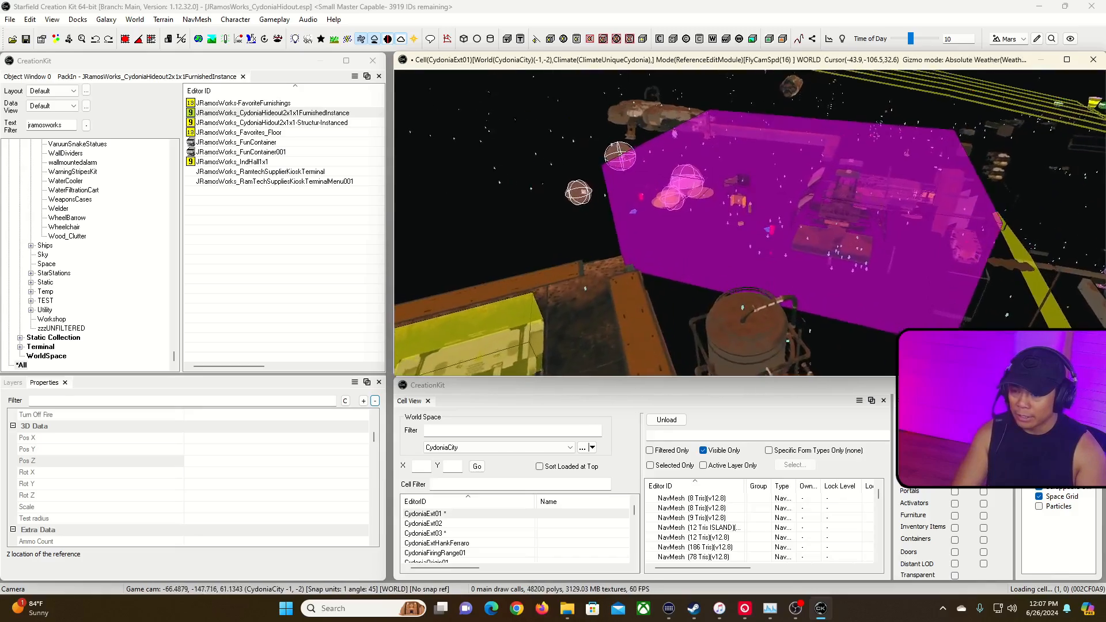
pyautogui.press('w')
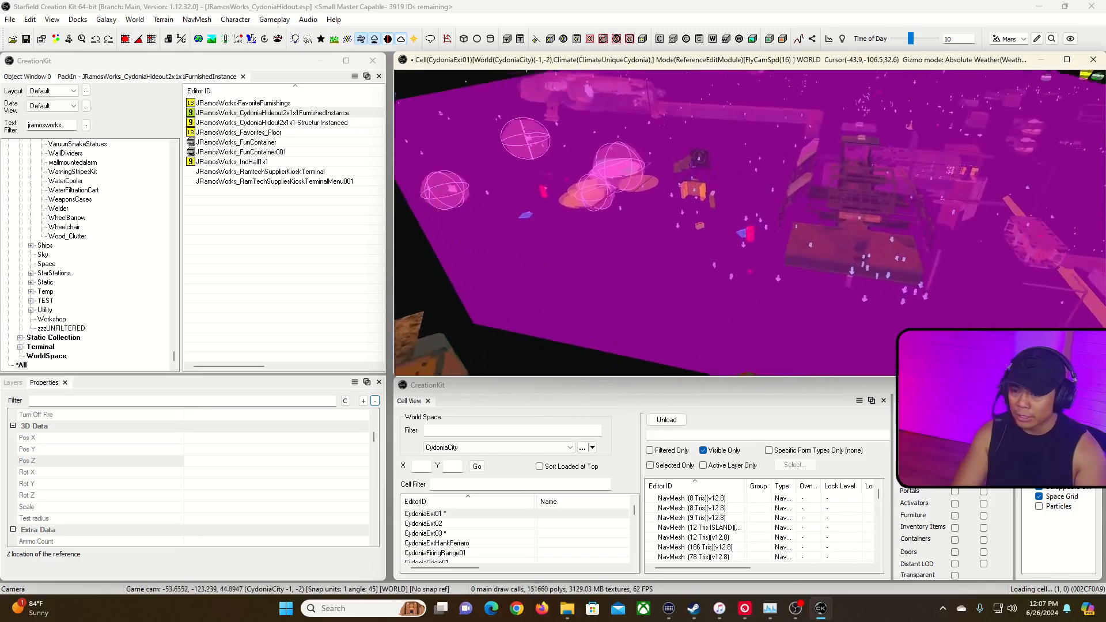
pyautogui.press('w')
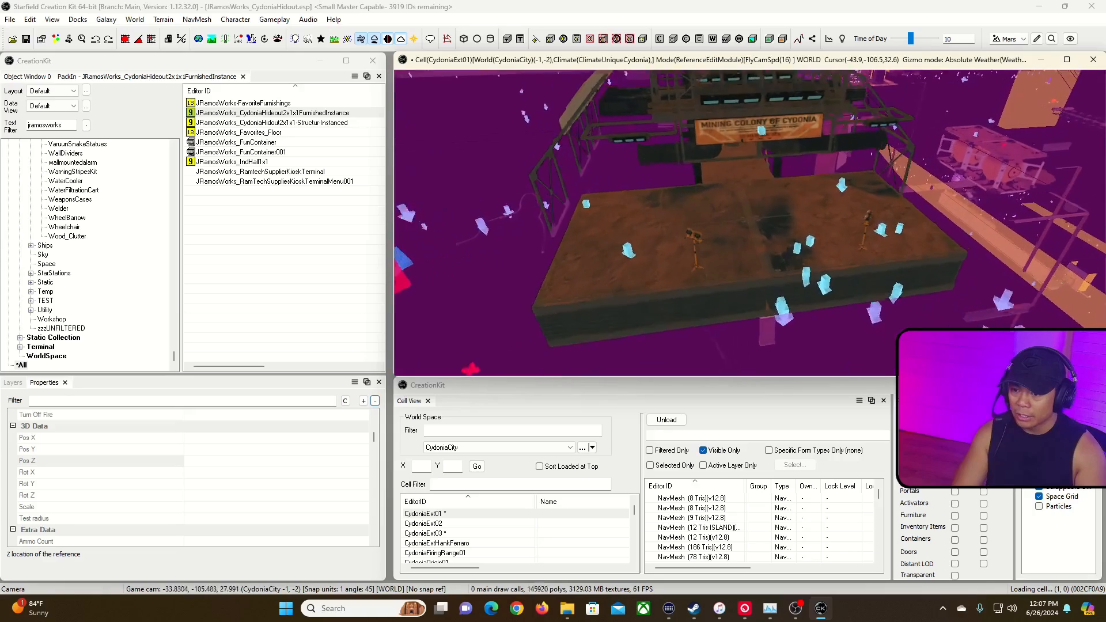
pyautogui.moveTo(578, 247)
pyautogui.mouseDown(button='right')
pyautogui.moveTo(481, 244)
pyautogui.moveTo(605, 251)
pyautogui.moveTo(697, 271)
pyautogui.moveTo(623, 253)
pyautogui.moveTo(576, 227)
pyautogui.moveTo(585, 222)
pyautogui.moveTo(495, 245)
pyautogui.moveTo(582, 246)
pyautogui.mouseUp(button='right')
pyautogui.press('w')
pyautogui.press('w')
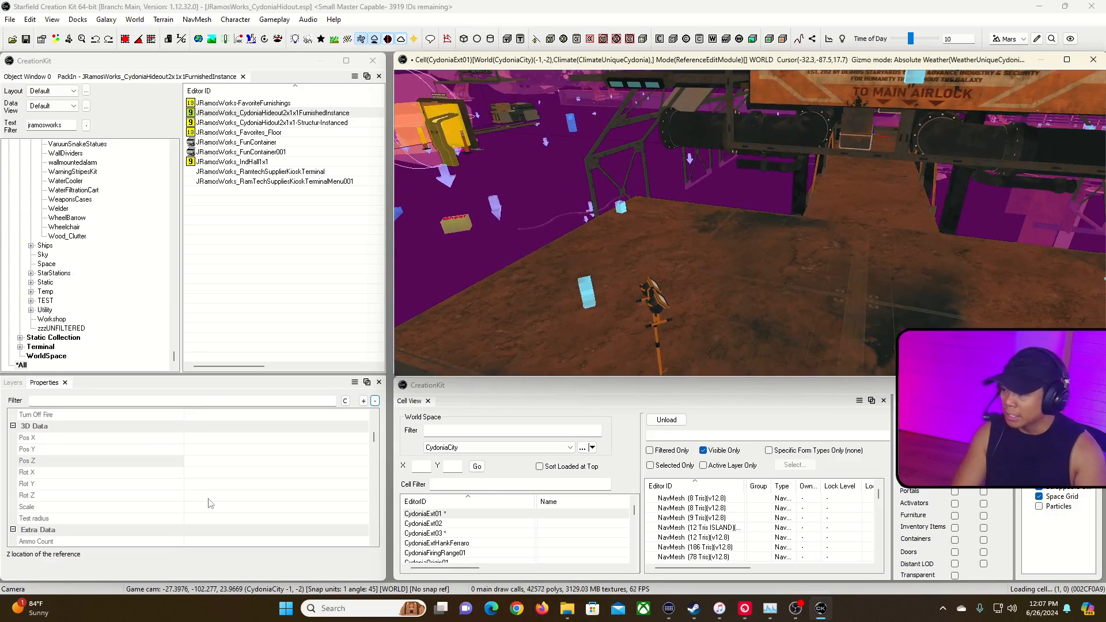
# Show the cell's layers and filter them by "marker".
pyautogui.click(12, 382)
pyautogui.scroll(-5, 262, 520)
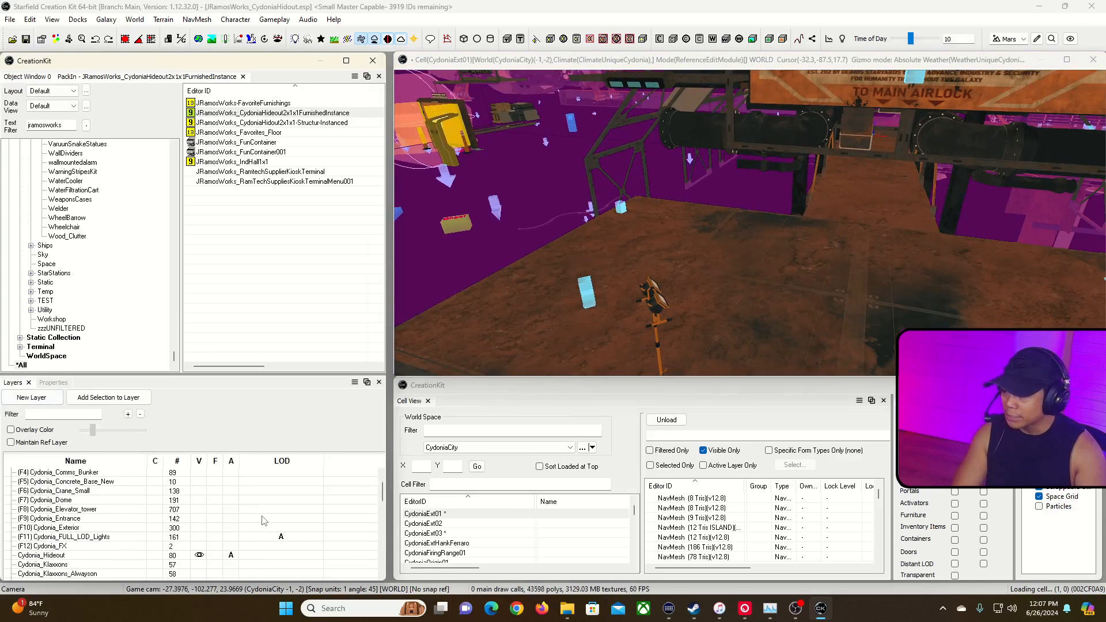
pyautogui.scroll(3, 262, 520)
pyautogui.click(75, 414)
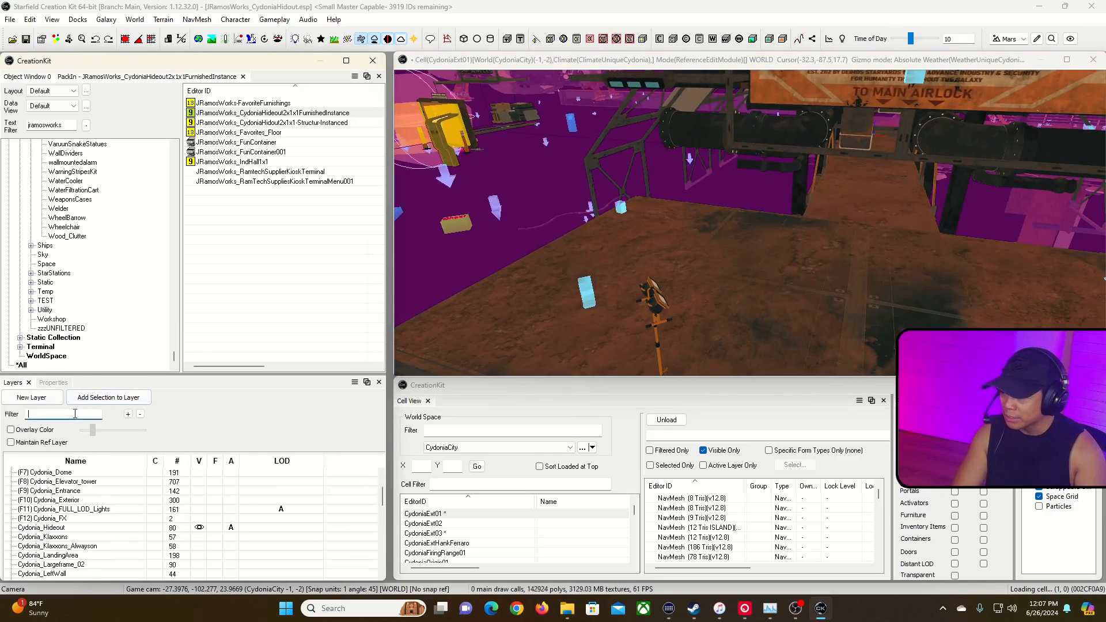
pyautogui.write('marker')
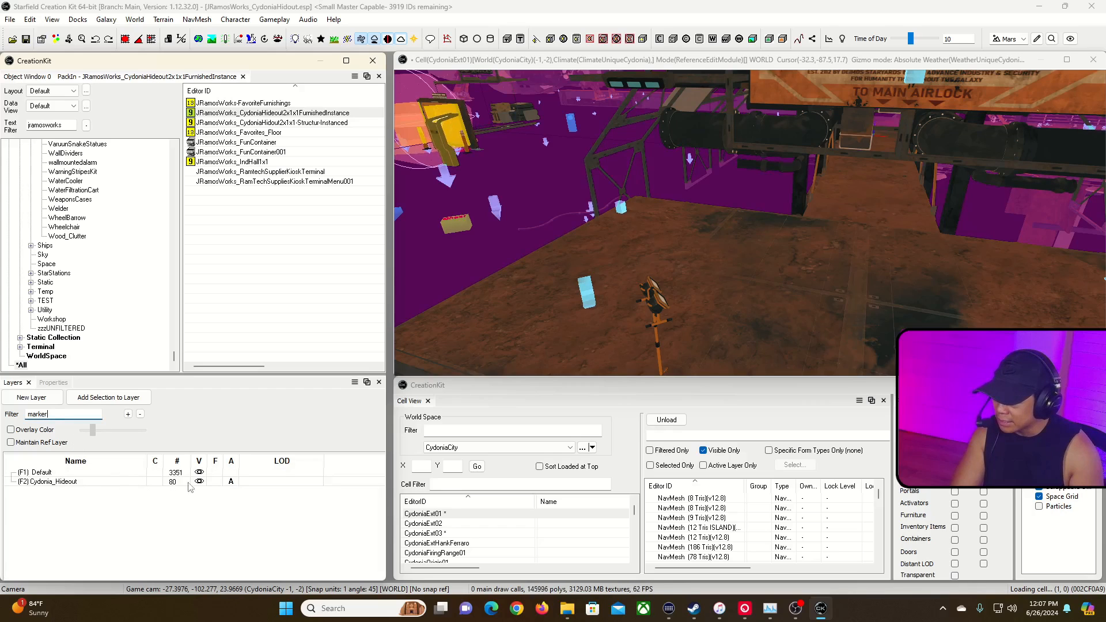
# Make Default the active layer and clear the text filter from the layer list.
pyautogui.click(231, 473)
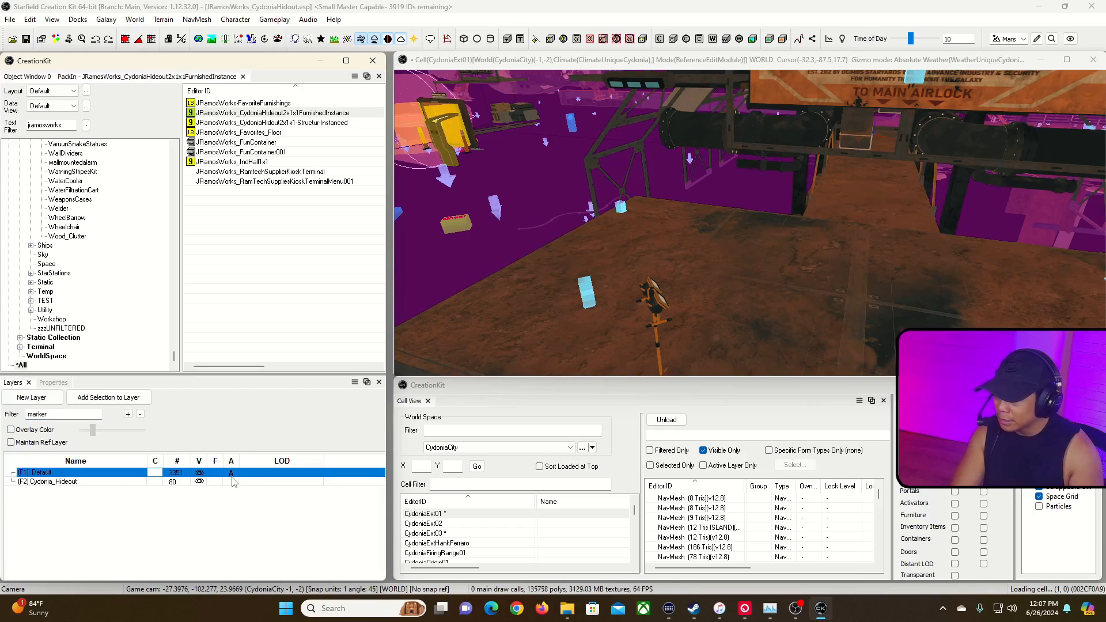
pyautogui.click(236, 506)
pyautogui.click(199, 472)
pyautogui.click(198, 473)
pyautogui.click(201, 483)
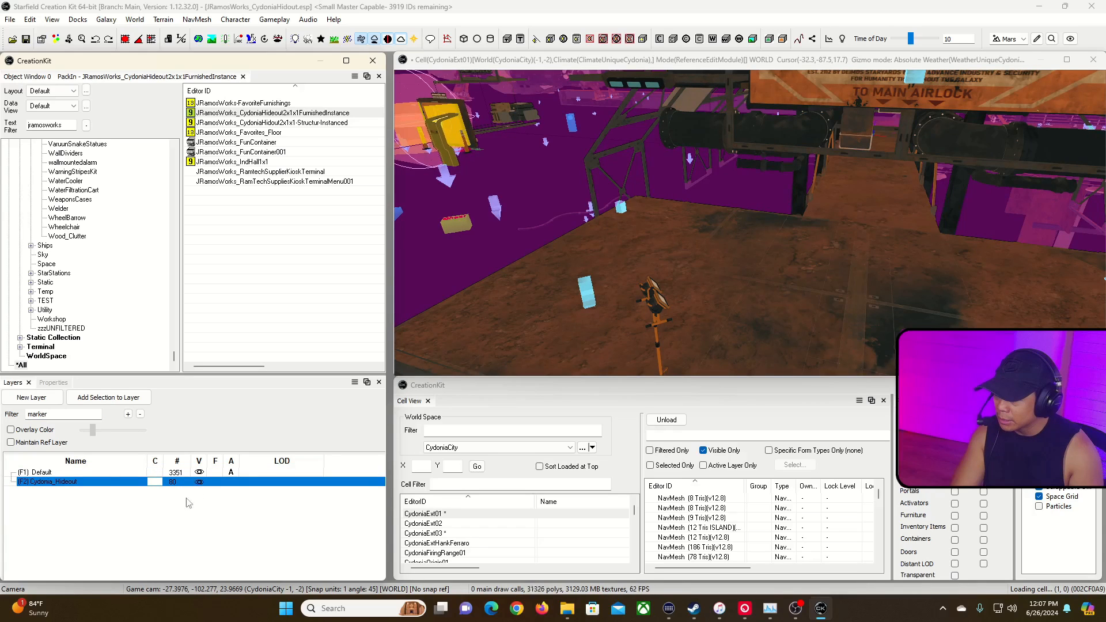
pyautogui.doubleClick(59, 415)
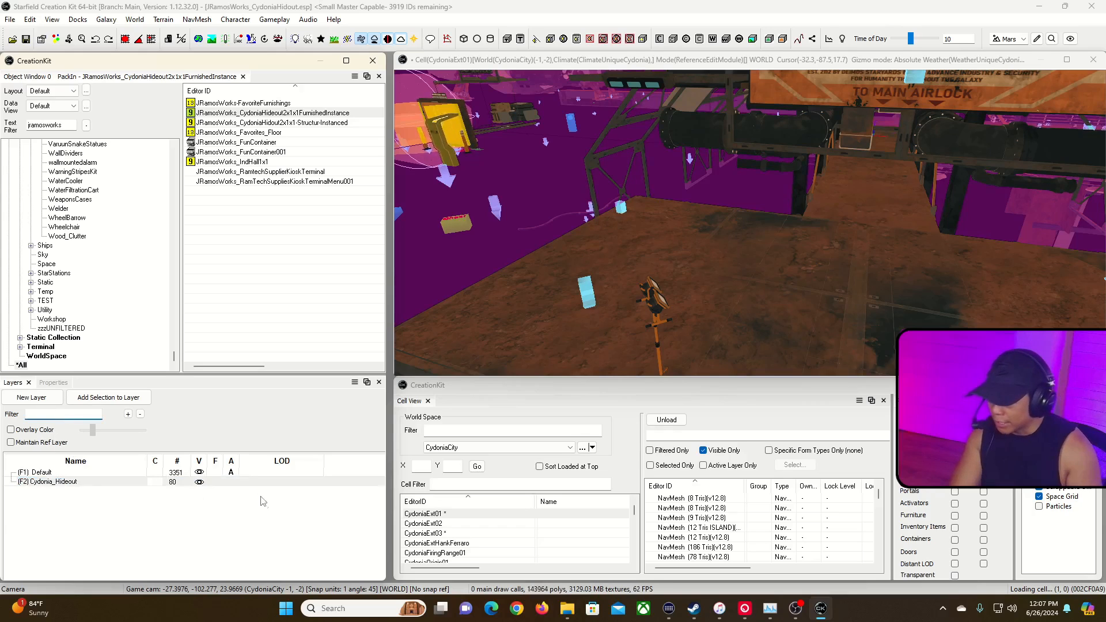
# Clear what is left of the layer filter and show all layers of the cell.
pyautogui.press('BackSpace')
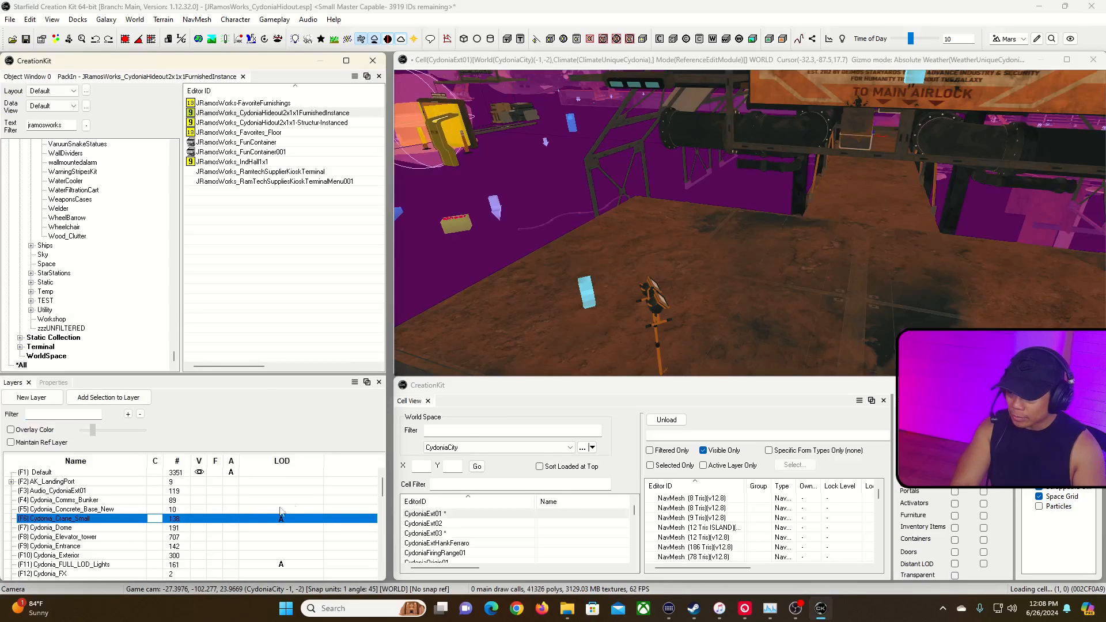
pyautogui.rightClick(305, 481)
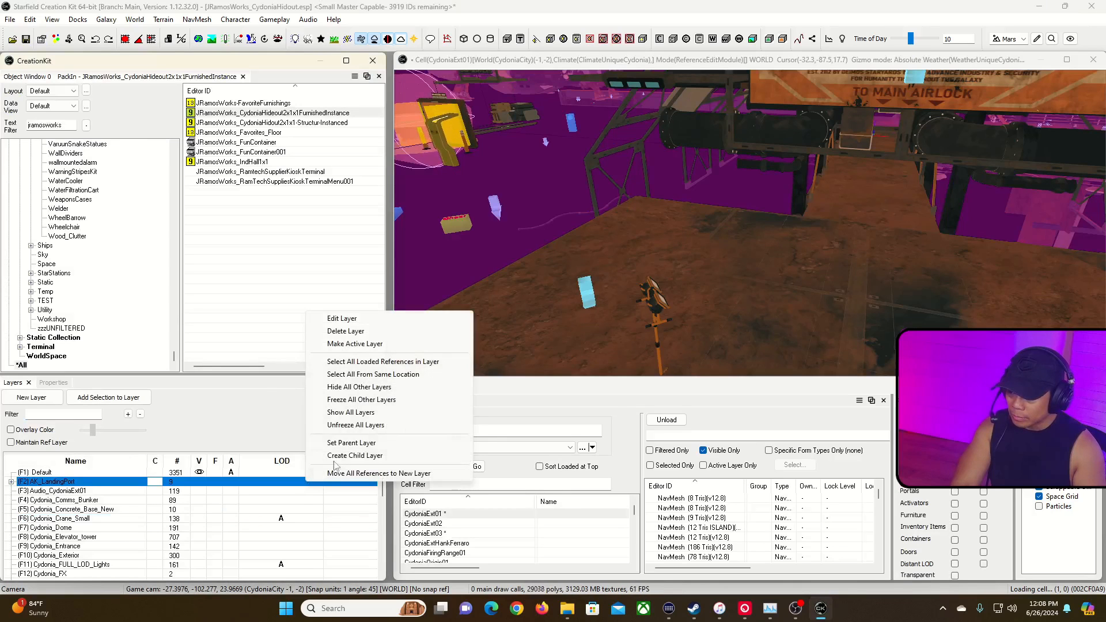
pyautogui.click(362, 413)
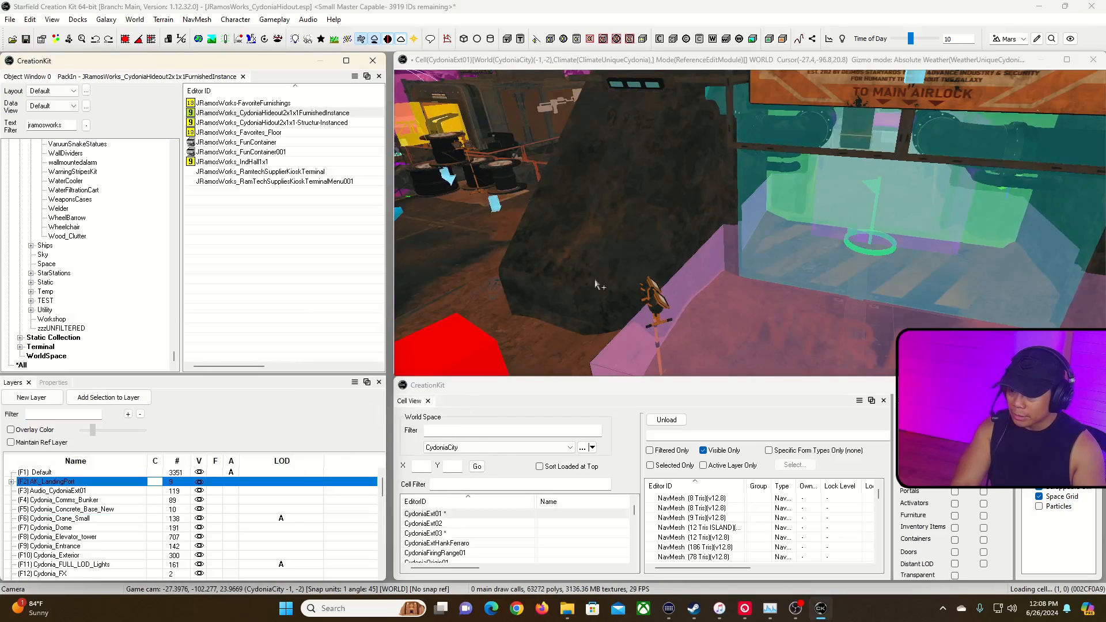
# Select the rightmost red XMarkerHeading marker in front of the entrance and check its assigned layer in its reference properties.
pyautogui.click(853, 248)
pyautogui.scroll(-4, 853, 247)
pyautogui.keyDown('shift'); pyautogui.moveTo(772, 253); pyautogui.dragTo(864, 282, button='middle'); pyautogui.keyUp('shift')
pyautogui.click(782, 311)
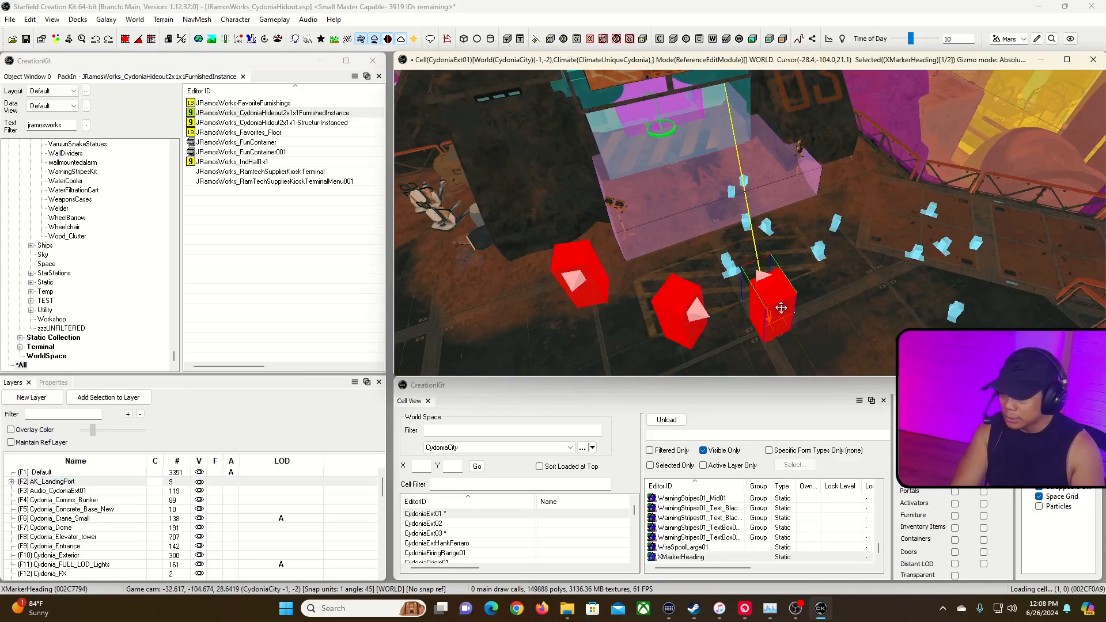
pyautogui.rightClick(781, 308)
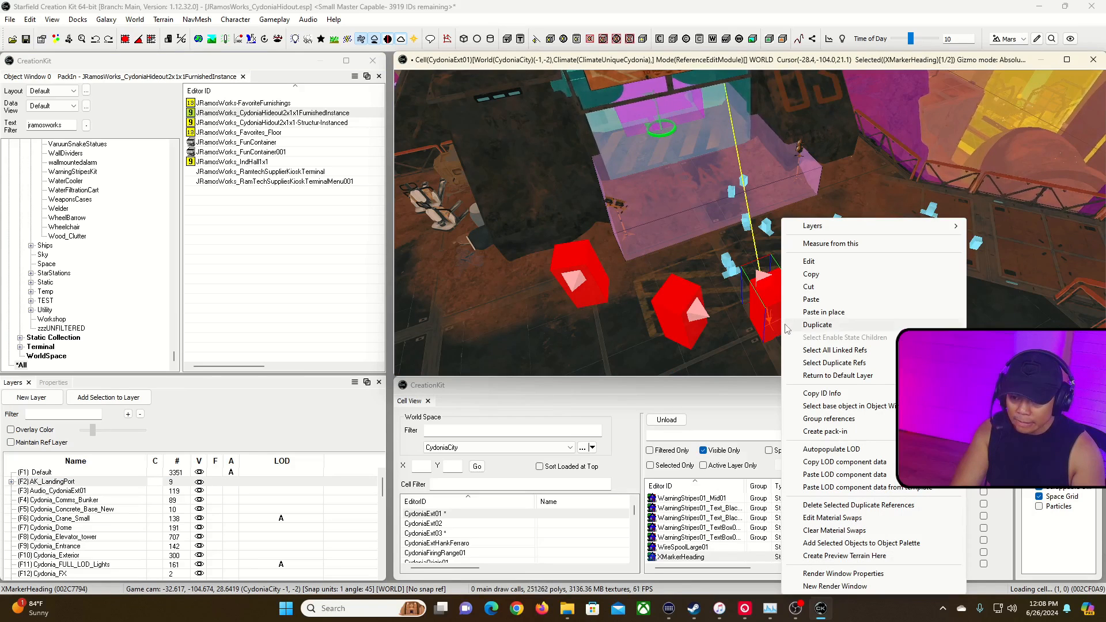
pyautogui.click(770, 299)
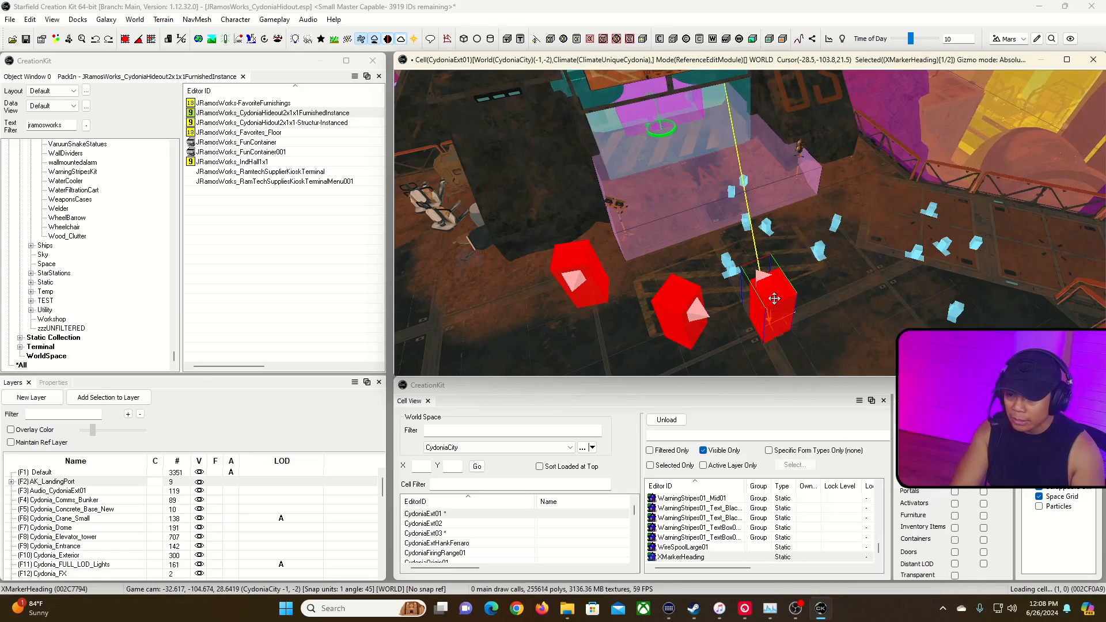
pyautogui.press('Delete')
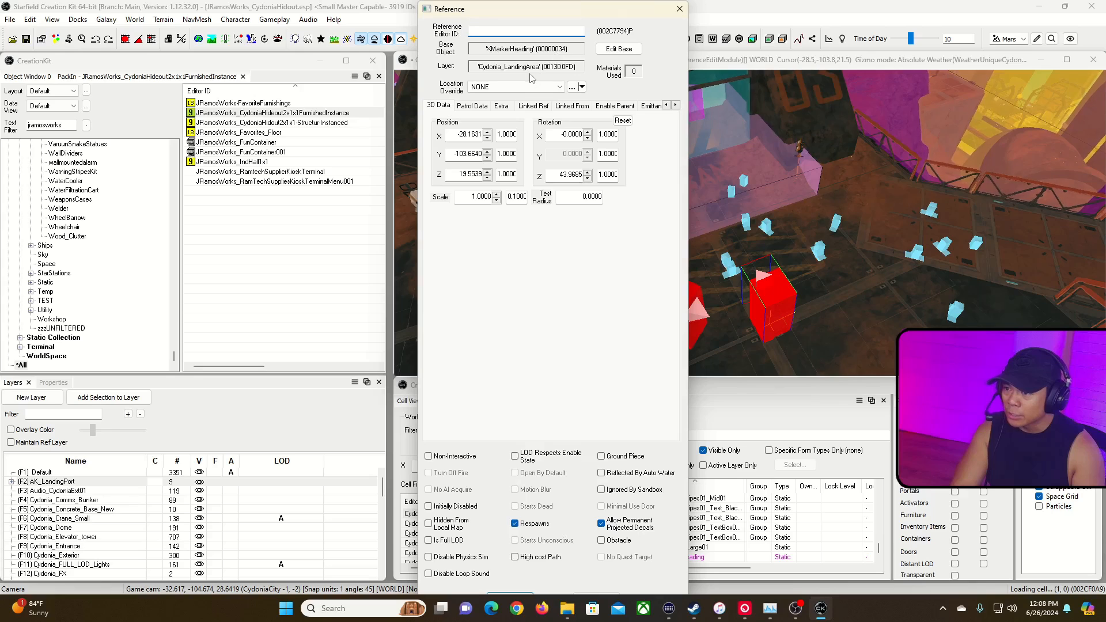
pyautogui.click(680, 9)
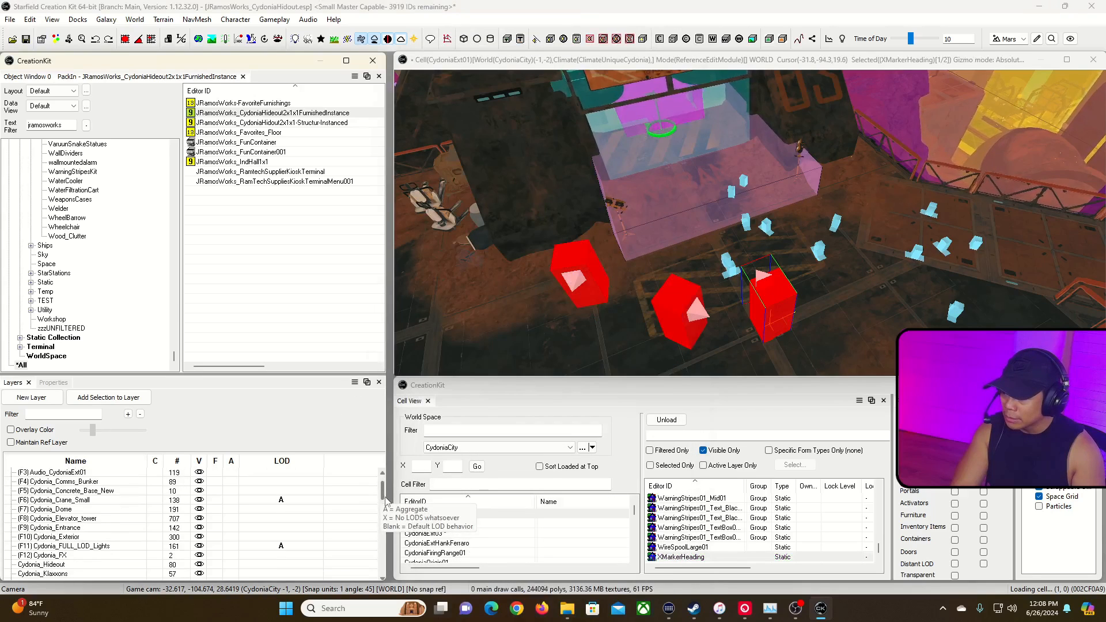
# Isolate the Cydonia_Largeframe_02 layer by hiding all other layers.
pyautogui.moveTo(383, 492); pyautogui.dragTo(380, 519)
pyautogui.click(228, 501)
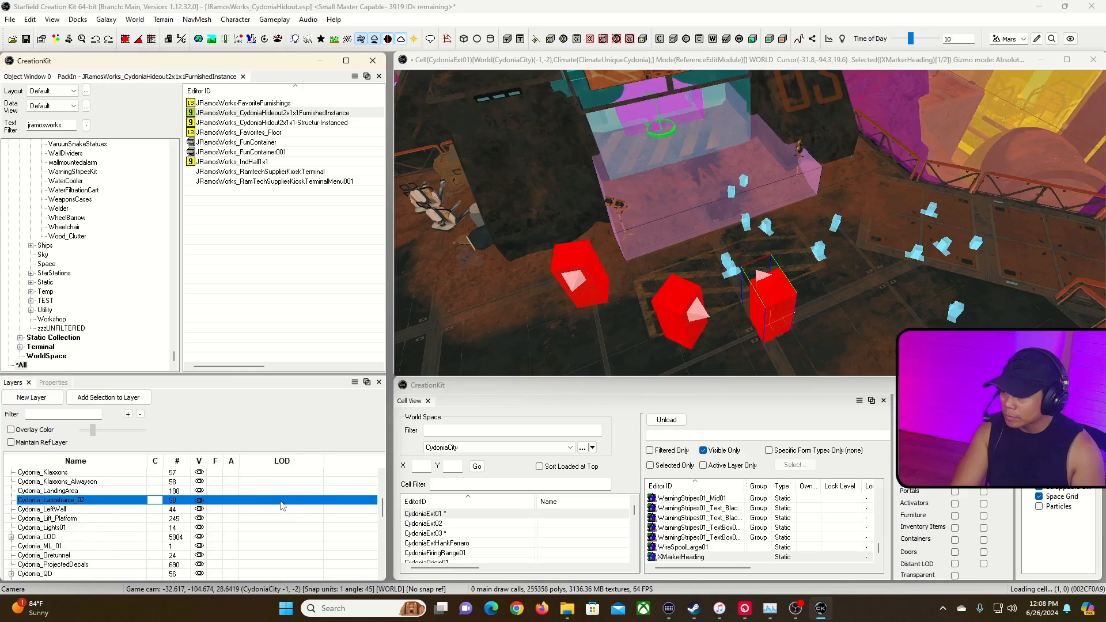
pyautogui.scroll(-3, 235, 520)
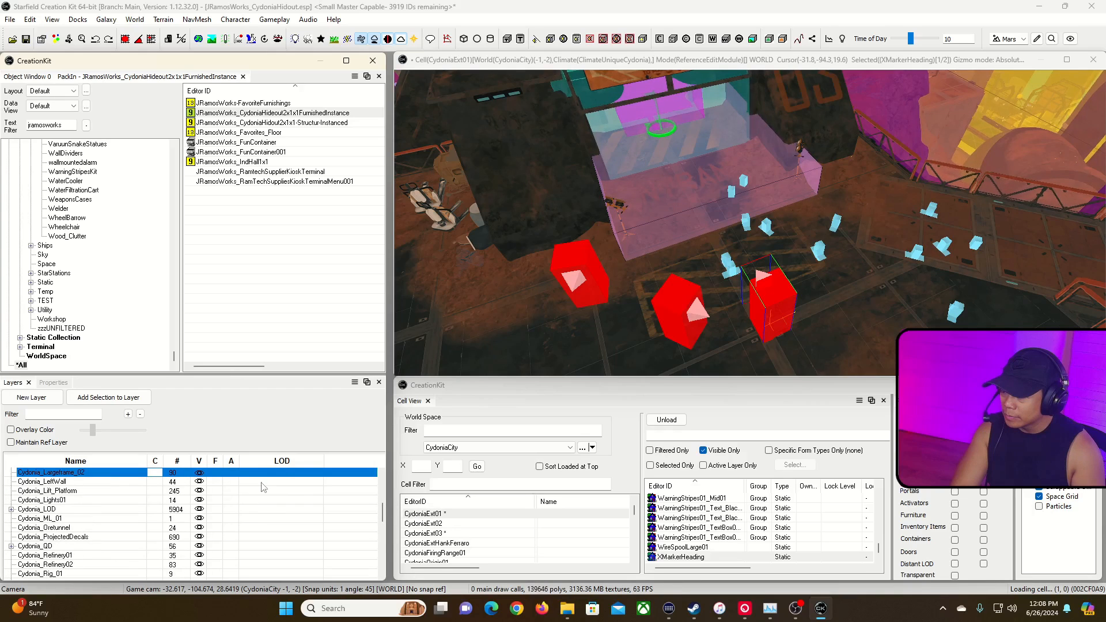
pyautogui.rightClick(284, 475)
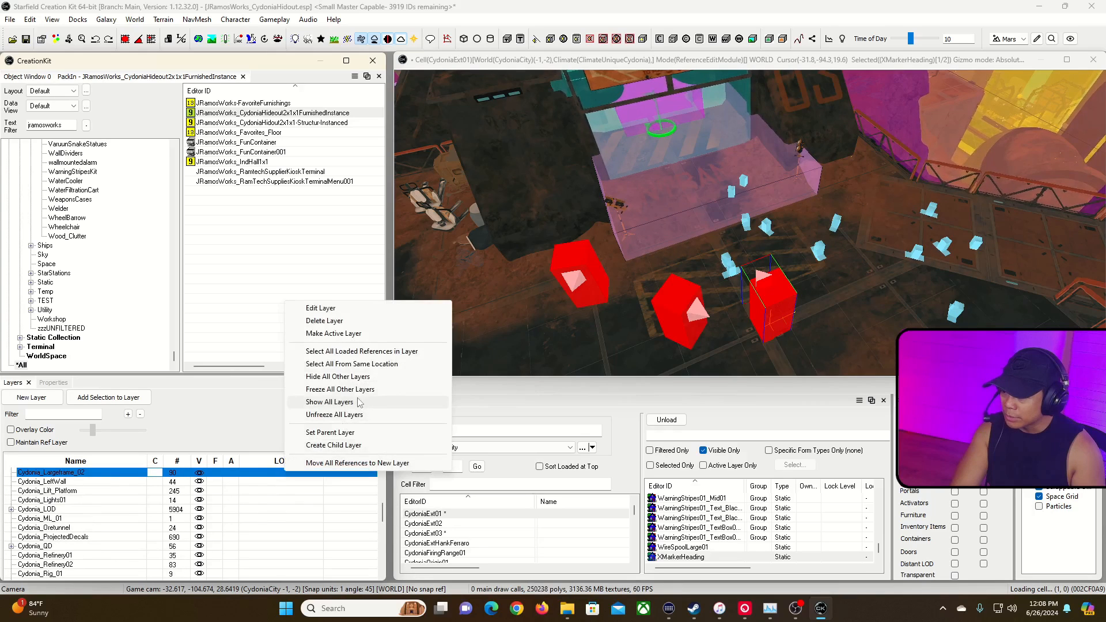
pyautogui.click(345, 378)
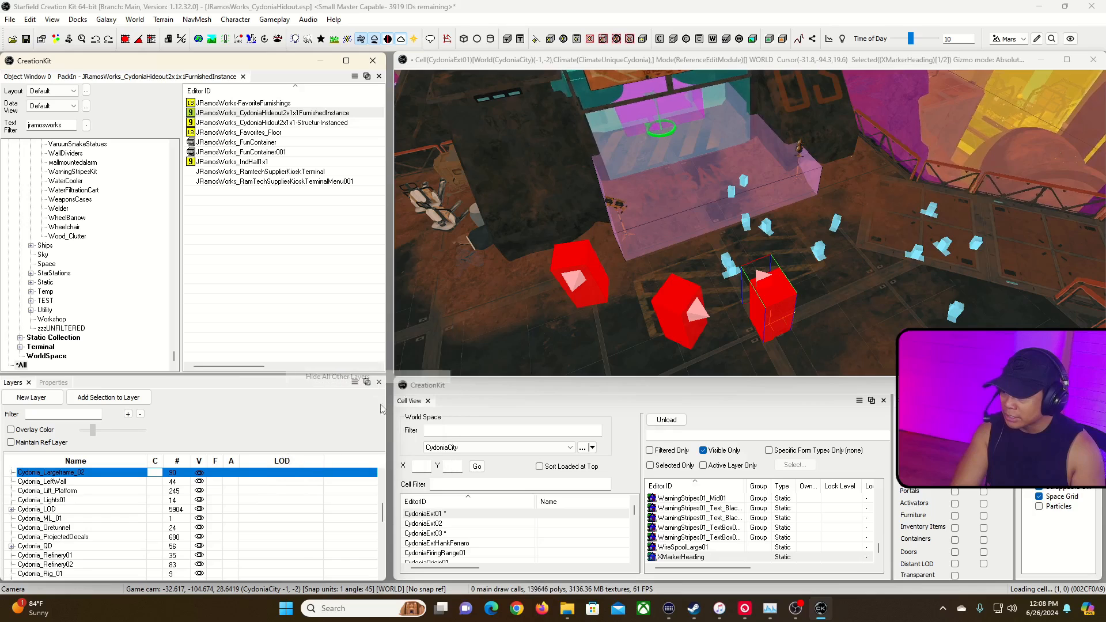
# Make the Cydonia_LOD layer visible as well and examine the metal framework from several angles.
pyautogui.moveTo(384, 515)
pyautogui.mouseDown()
pyautogui.moveTo(384, 546)
pyautogui.moveTo(381, 522)
pyautogui.mouseUp()
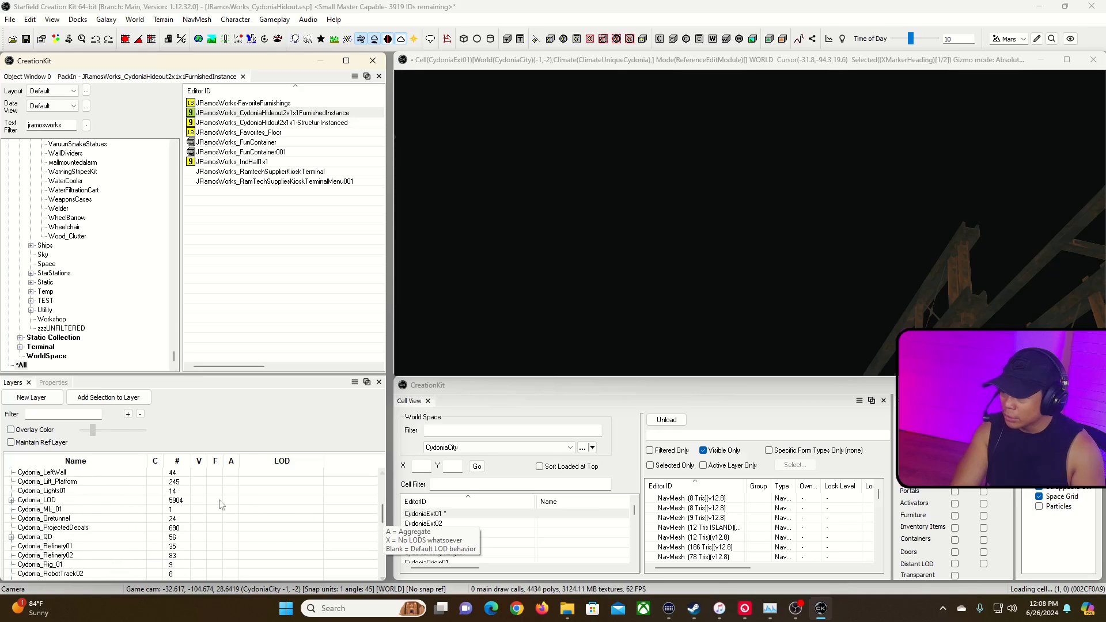
pyautogui.click(203, 500)
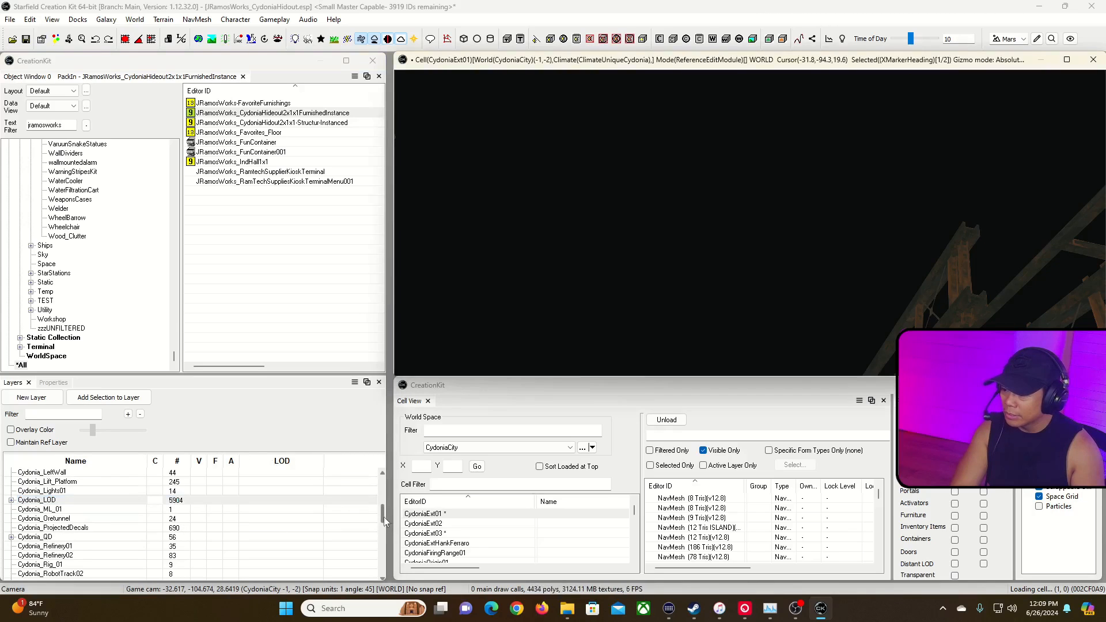
pyautogui.scroll(1, 383, 515)
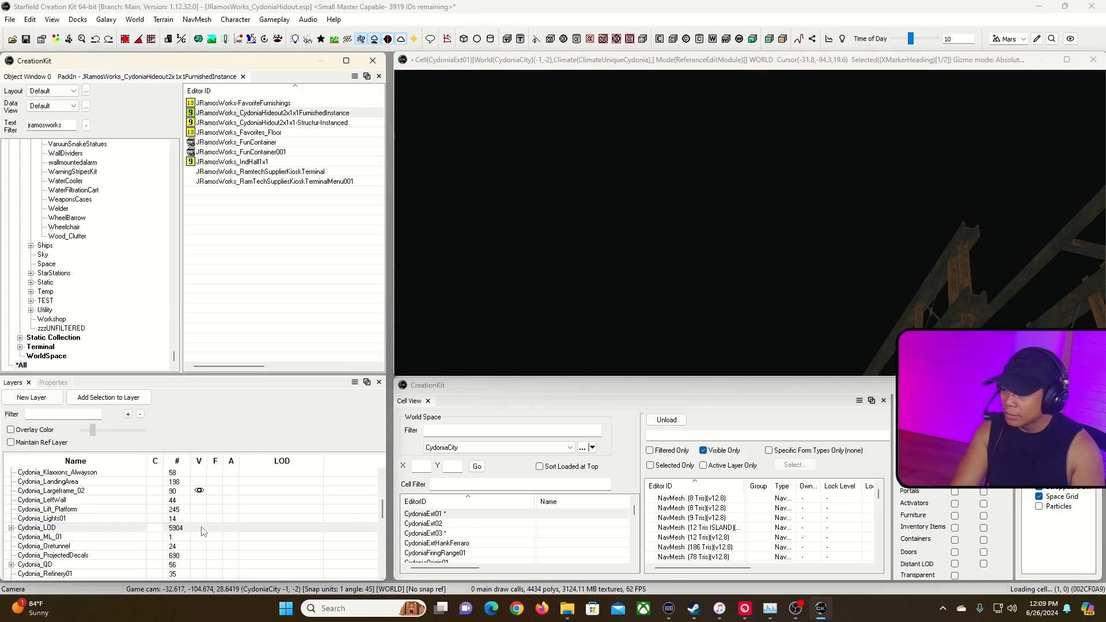
pyautogui.rightClick(272, 531)
pyautogui.click(298, 520)
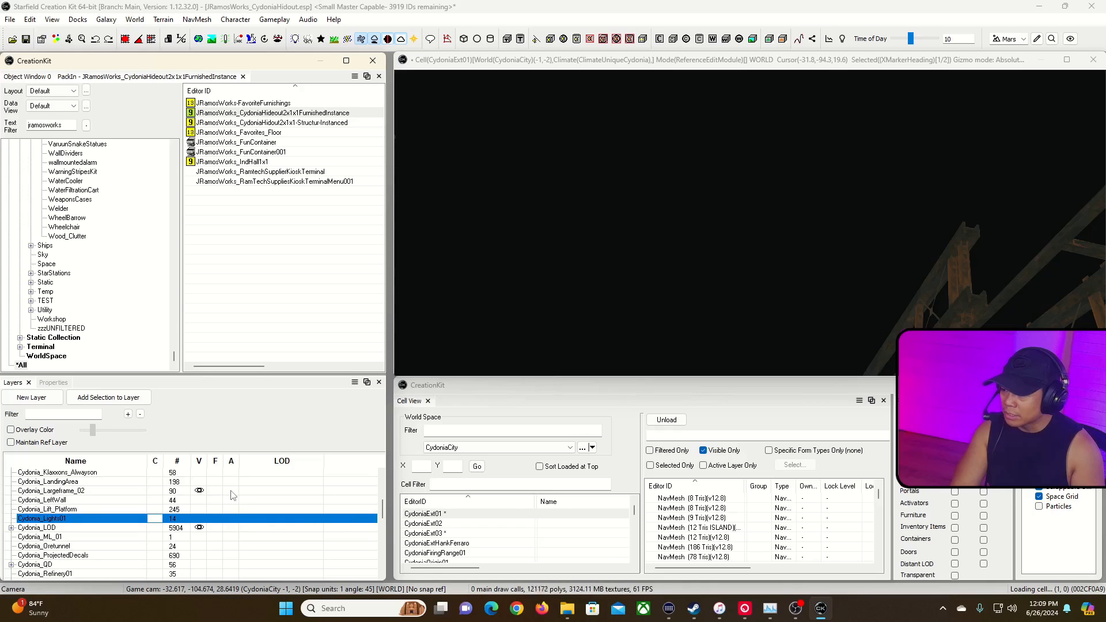
pyautogui.scroll(2, 241, 505)
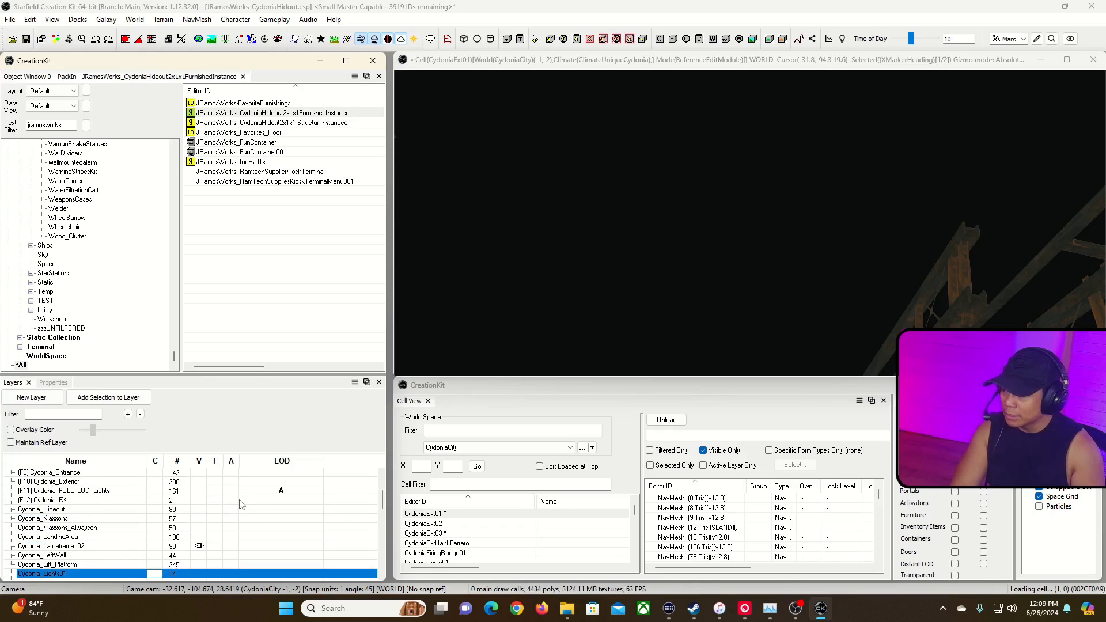
pyautogui.scroll(3, 243, 496)
pyautogui.scroll(-2, 242, 499)
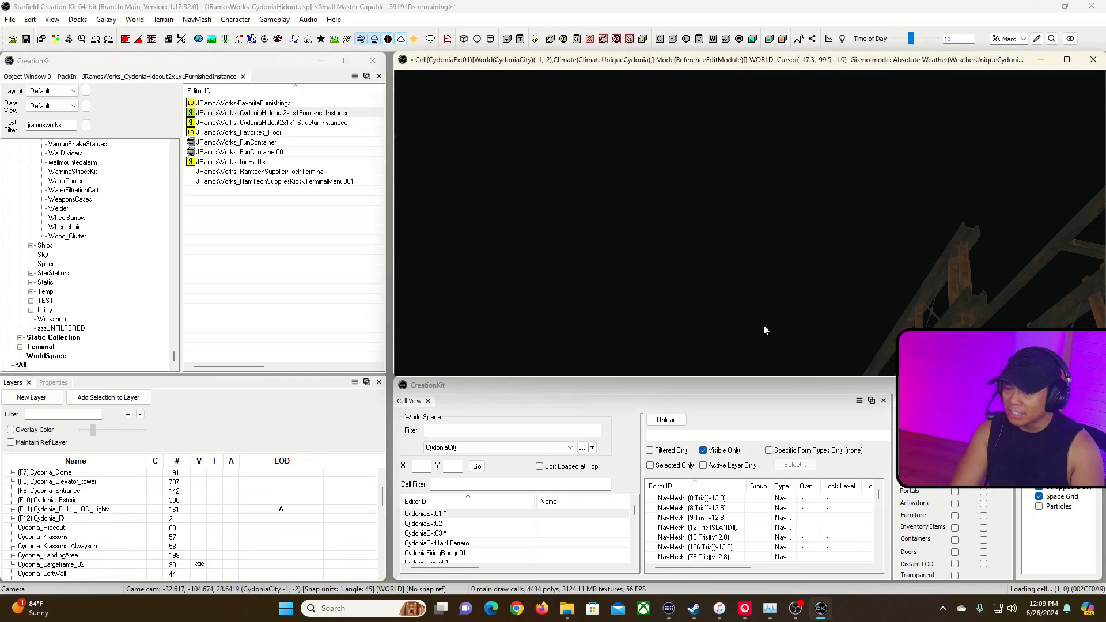
pyautogui.press('`')
pyautogui.press('w')
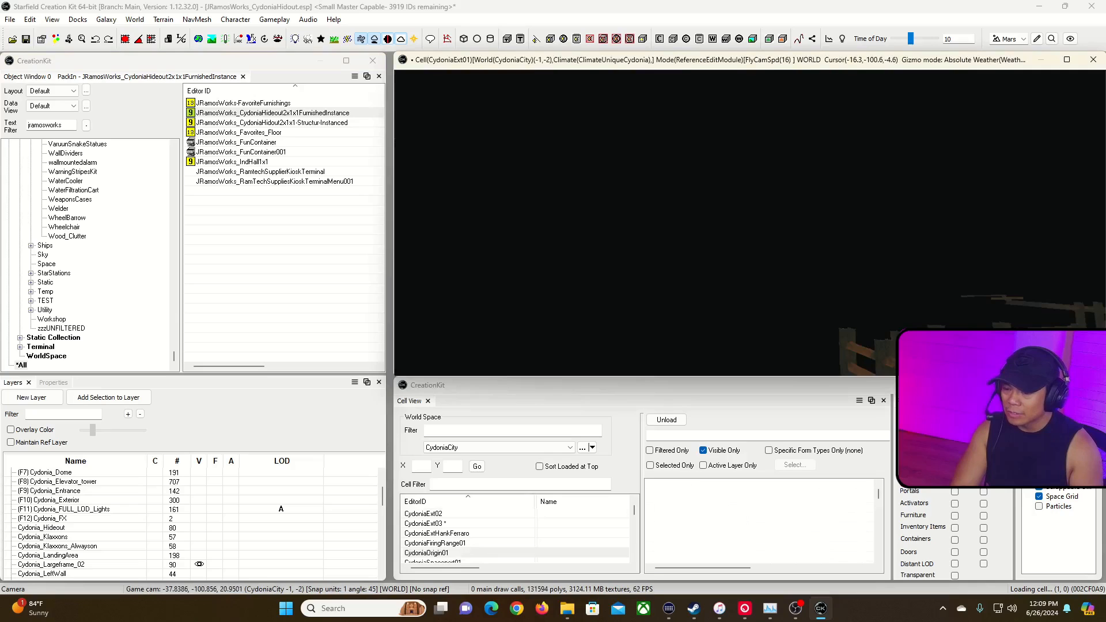
pyautogui.press('w')
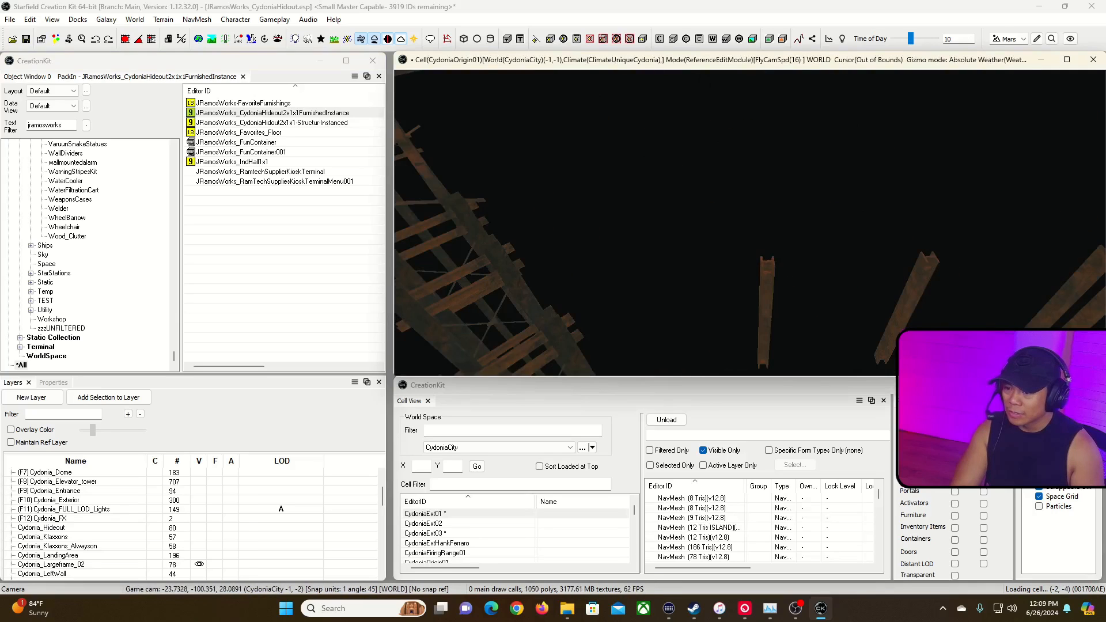
pyautogui.press('`')
# Make the Cydonia_LandingArea layer visible and examine its red heading markers around the framework.
pyautogui.moveTo(383, 506)
pyautogui.mouseDown()
pyautogui.moveTo(386, 520)
pyautogui.moveTo(392, 487)
pyautogui.moveTo(382, 570)
pyautogui.moveTo(386, 514)
pyautogui.mouseUp()
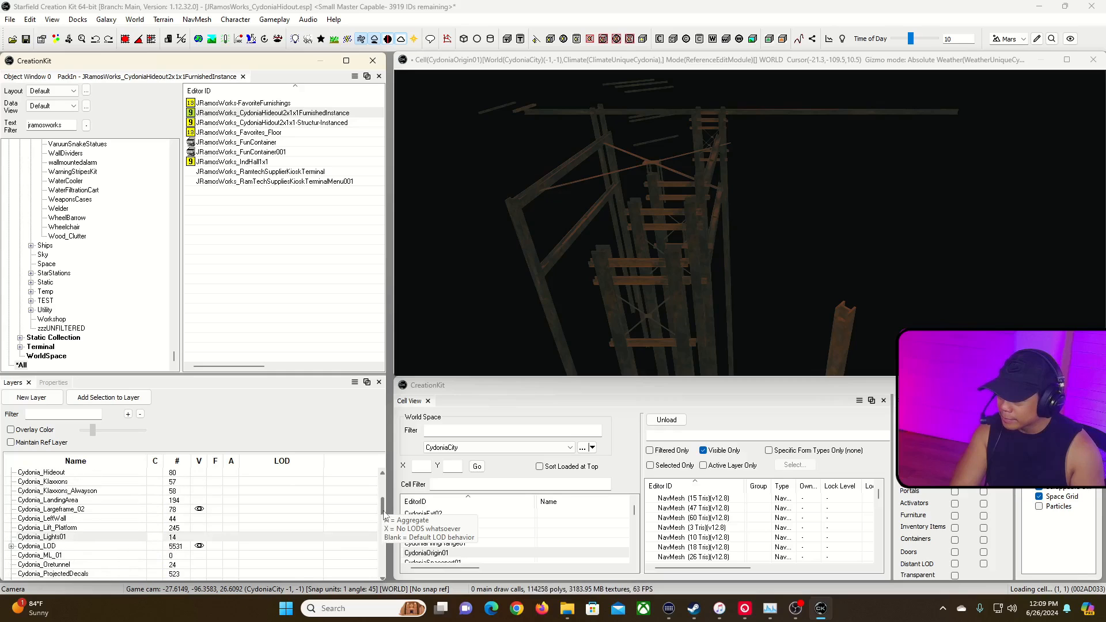
pyautogui.click(200, 500)
pyautogui.click(766, 250)
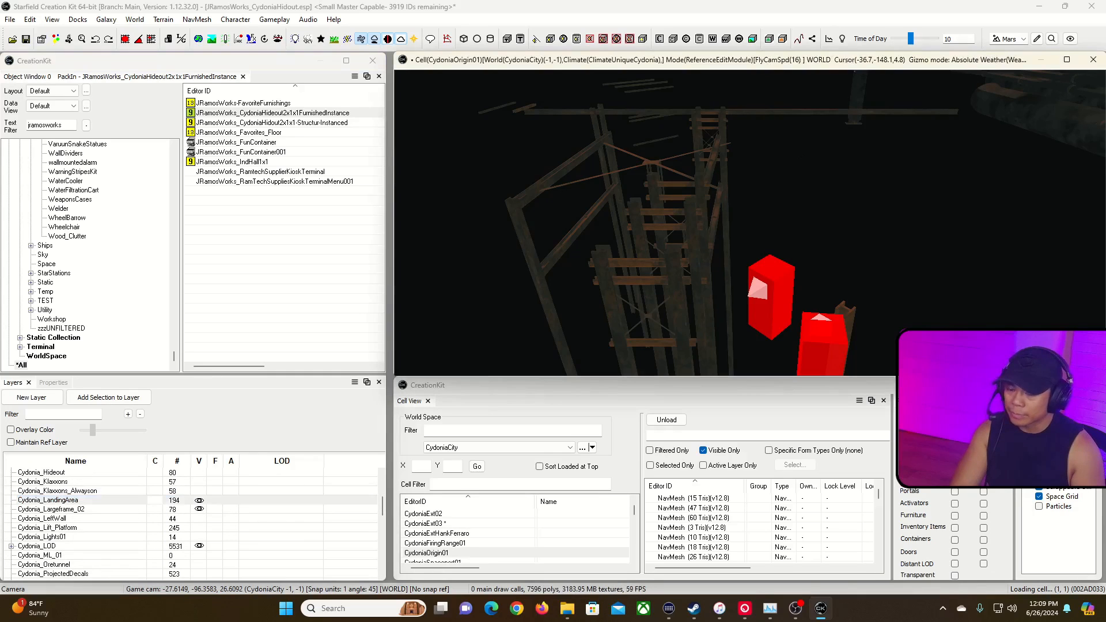
pyautogui.press('s')
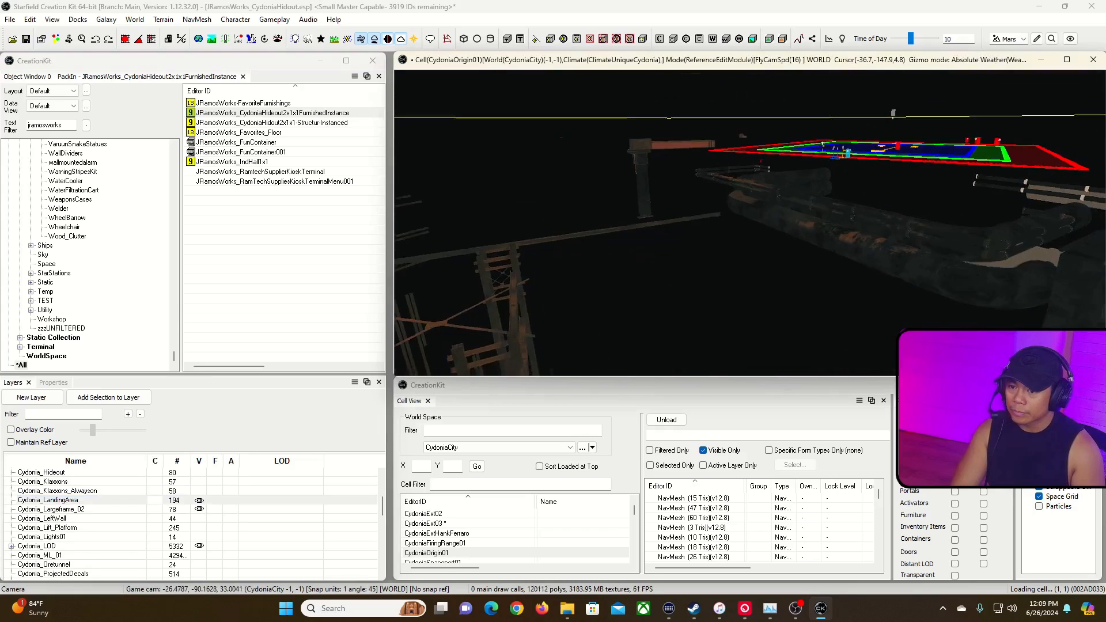
pyautogui.press('s')
pyautogui.press('w')
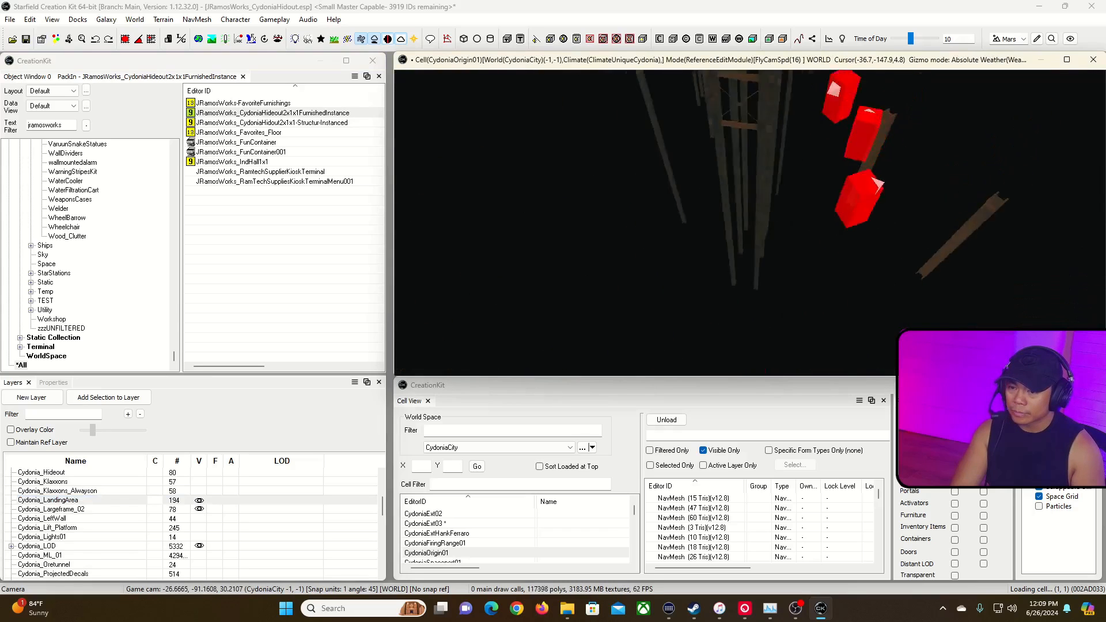
pyautogui.press('w')
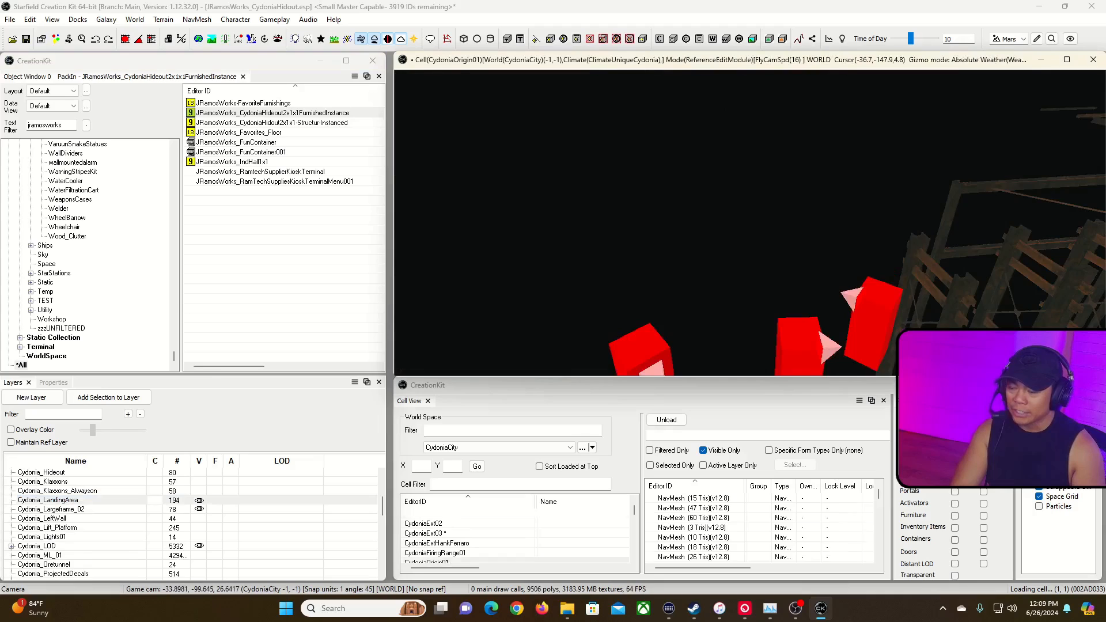
pyautogui.press('`')
# Make all layers of the cell visible again.
pyautogui.moveTo(384, 510); pyautogui.dragTo(384, 510)
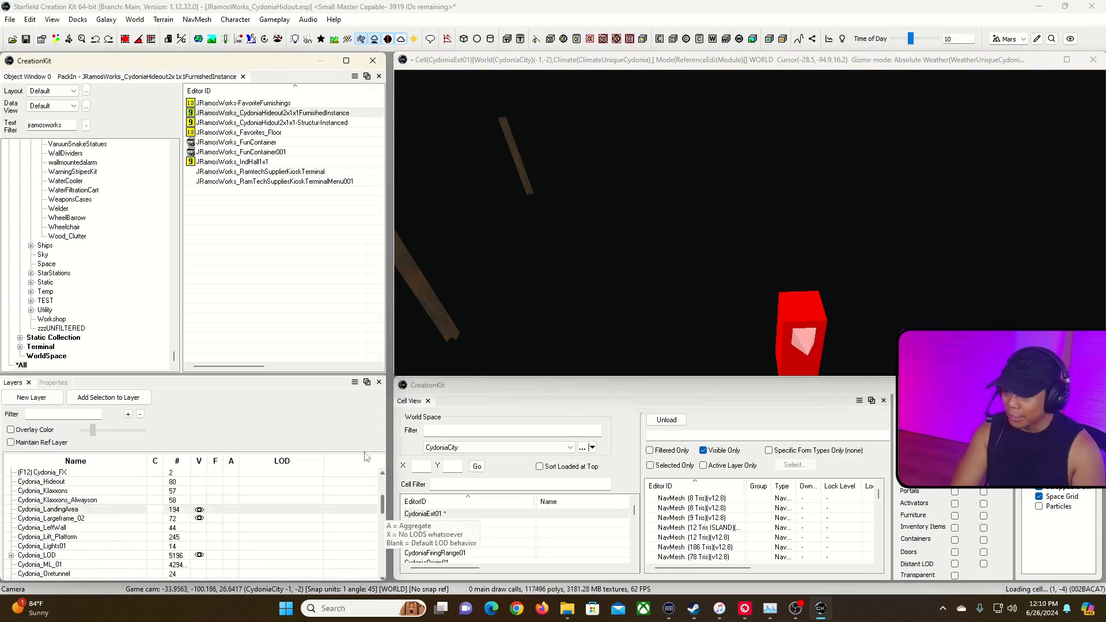
pyautogui.rightClick(304, 484)
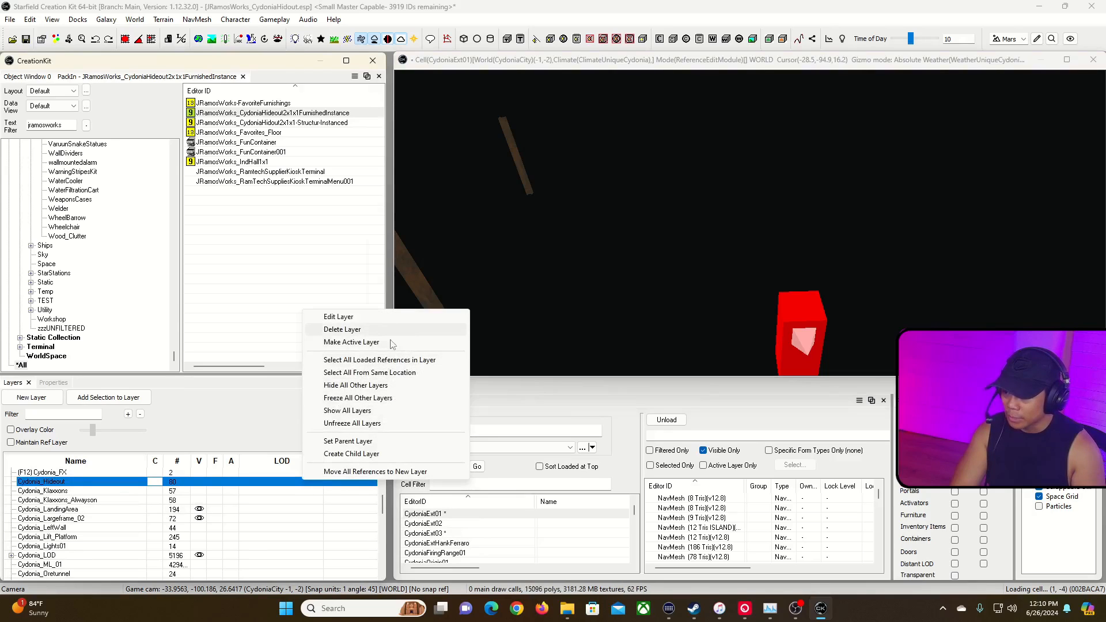
pyautogui.click(369, 411)
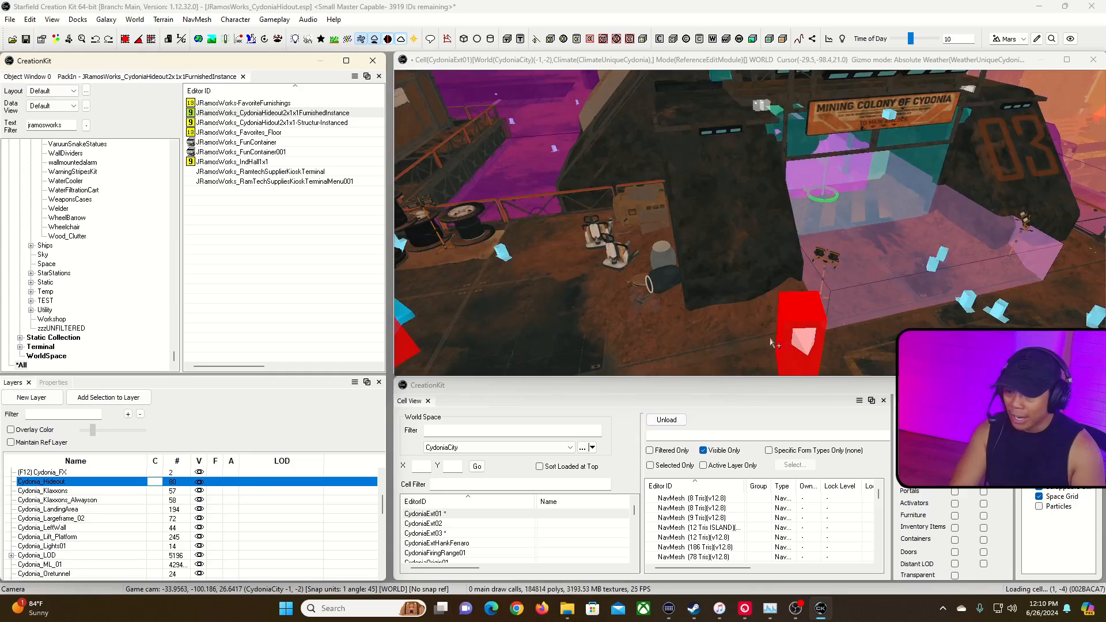
# Select the red heading marker in front of the Mining Colony of Cydonia entrance and examine where its link line leads.
pyautogui.moveTo(770, 343); pyautogui.dragTo(665, 233, button='right')
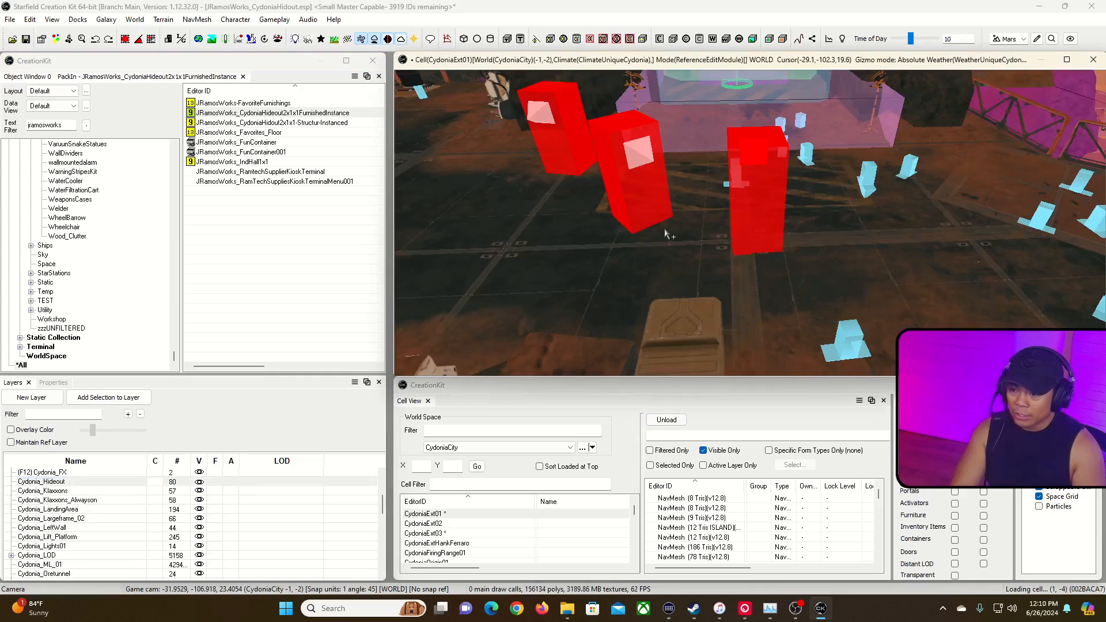
pyautogui.click(752, 199)
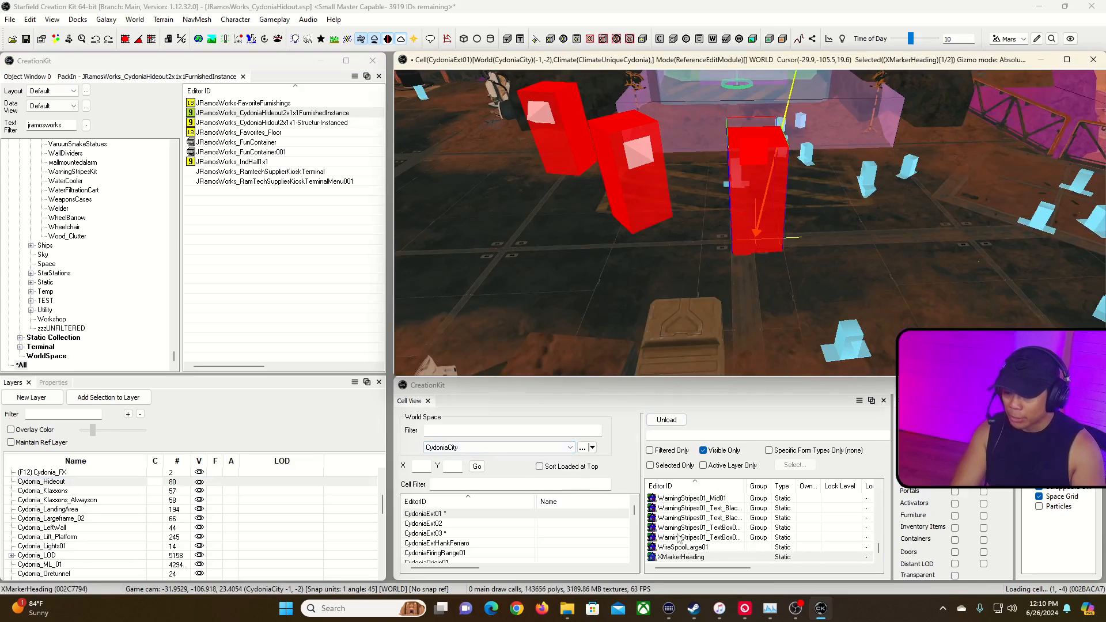
pyautogui.moveTo(750, 193); pyautogui.dragTo(751, 136, button='right')
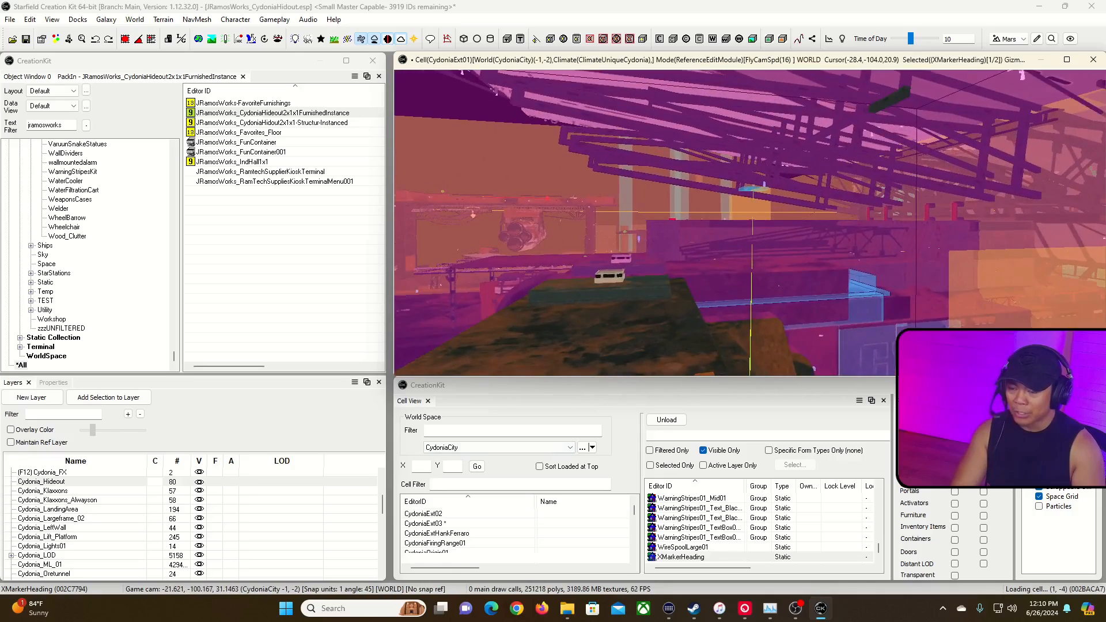
pyautogui.press('w')
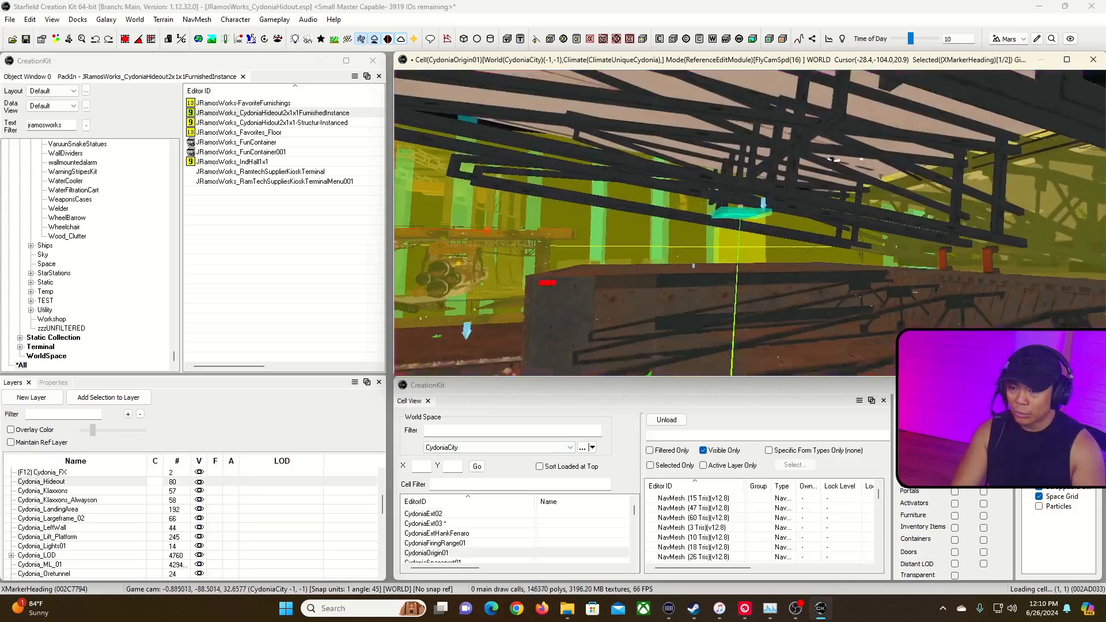
pyautogui.press('w')
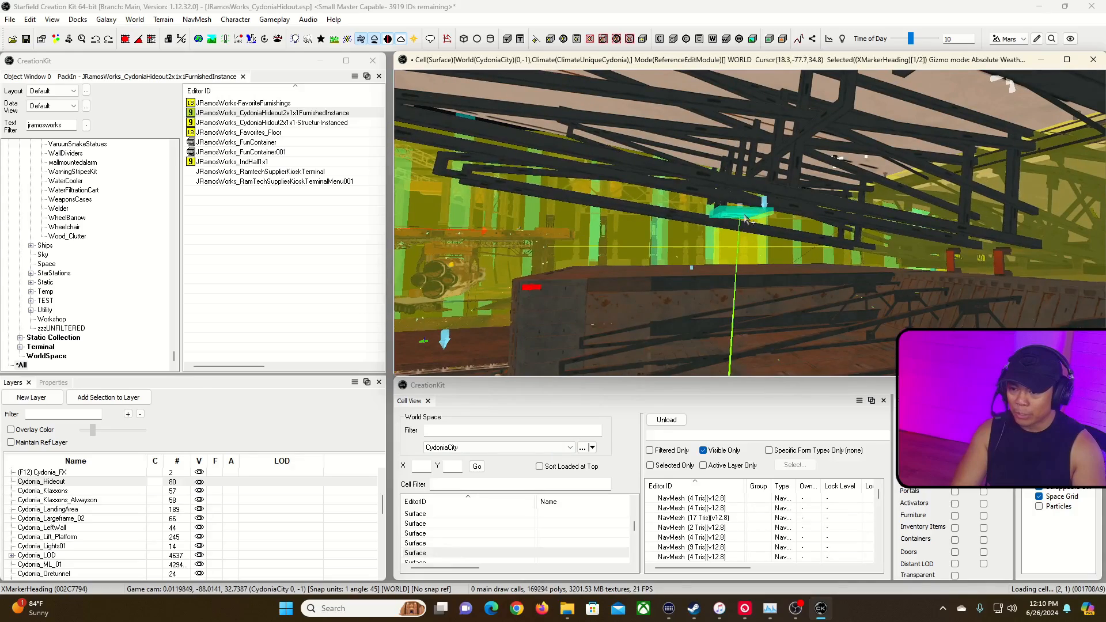
pyautogui.press('s')
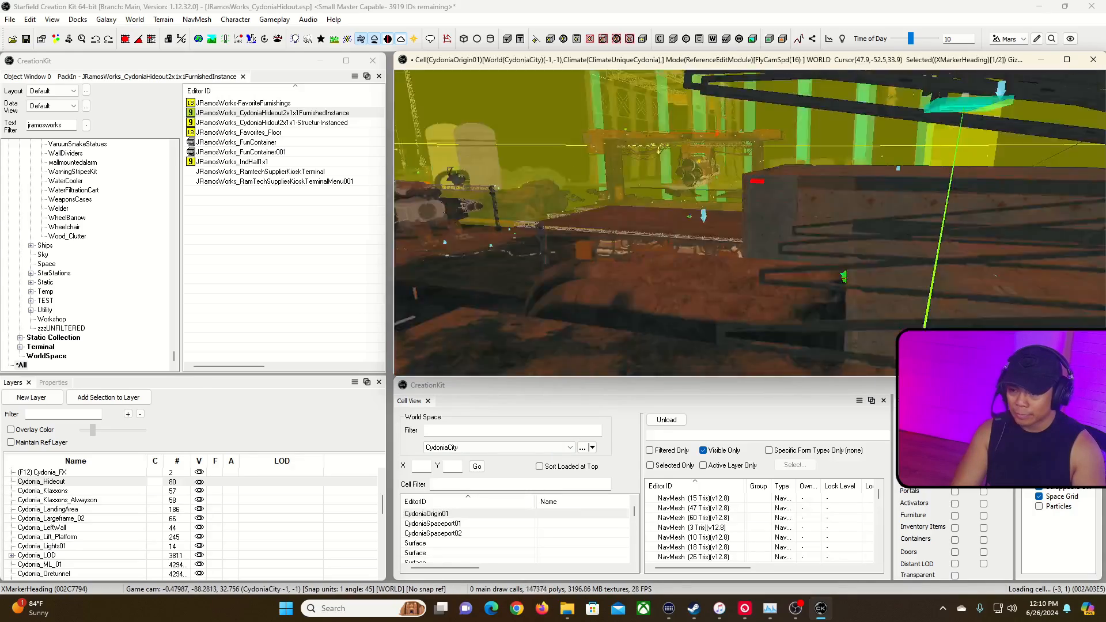
pyautogui.press('s')
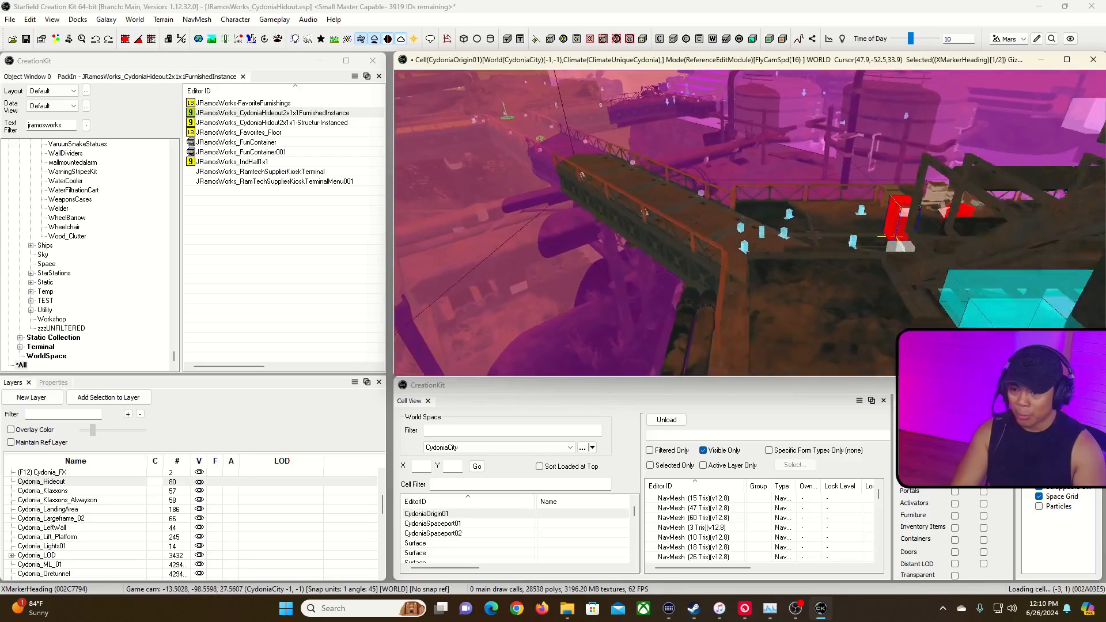
pyautogui.press('w')
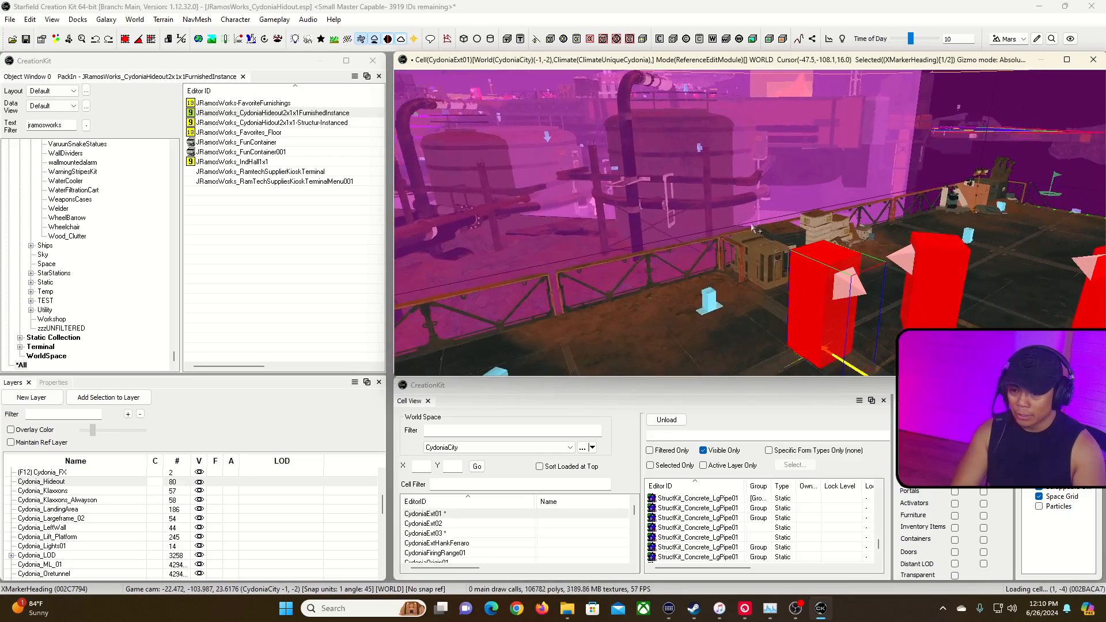
# Move the selected heading marker off the entrance platform and out to the red edge of the ship landing zone.
pyautogui.press('Delete')
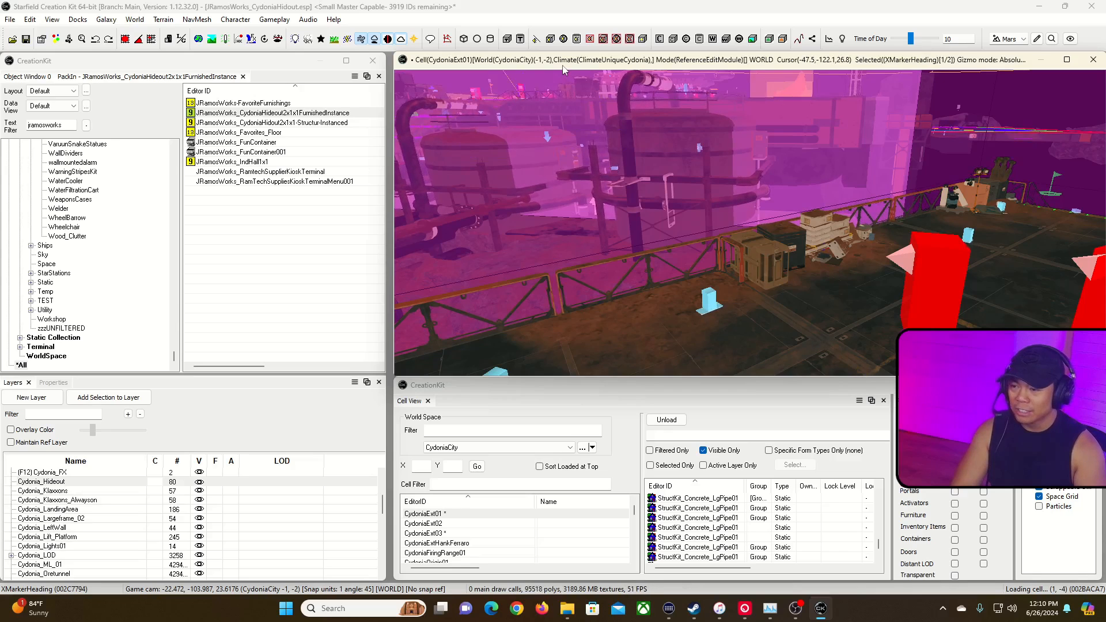
pyautogui.moveTo(537, 105); pyautogui.dragTo(536, 106, button='right')
pyautogui.press('d')
pyautogui.press('w')
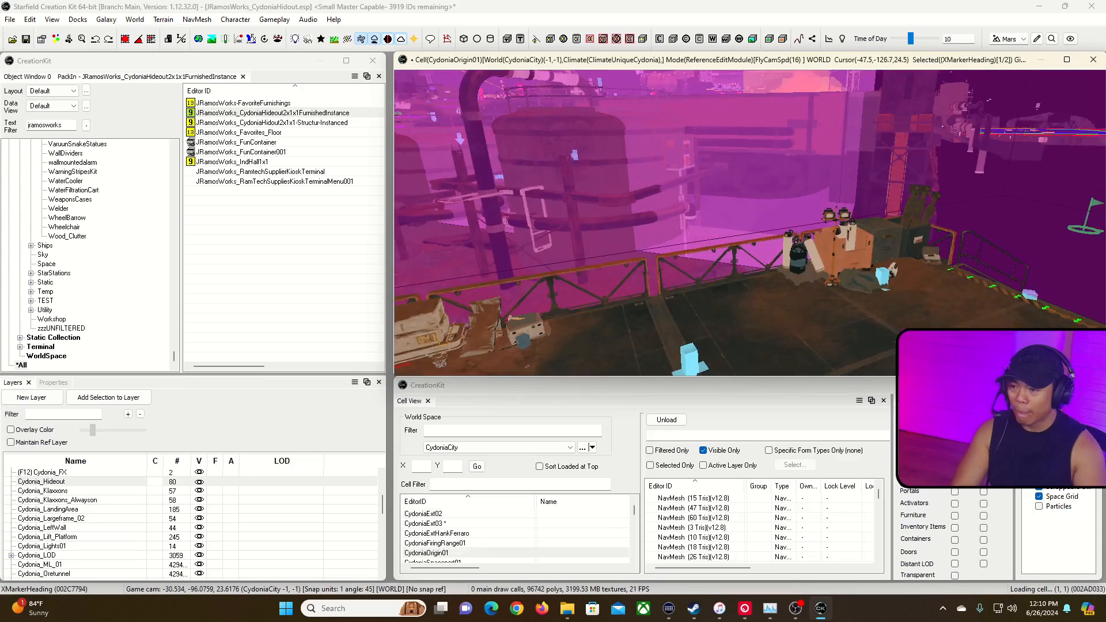
pyautogui.press('w')
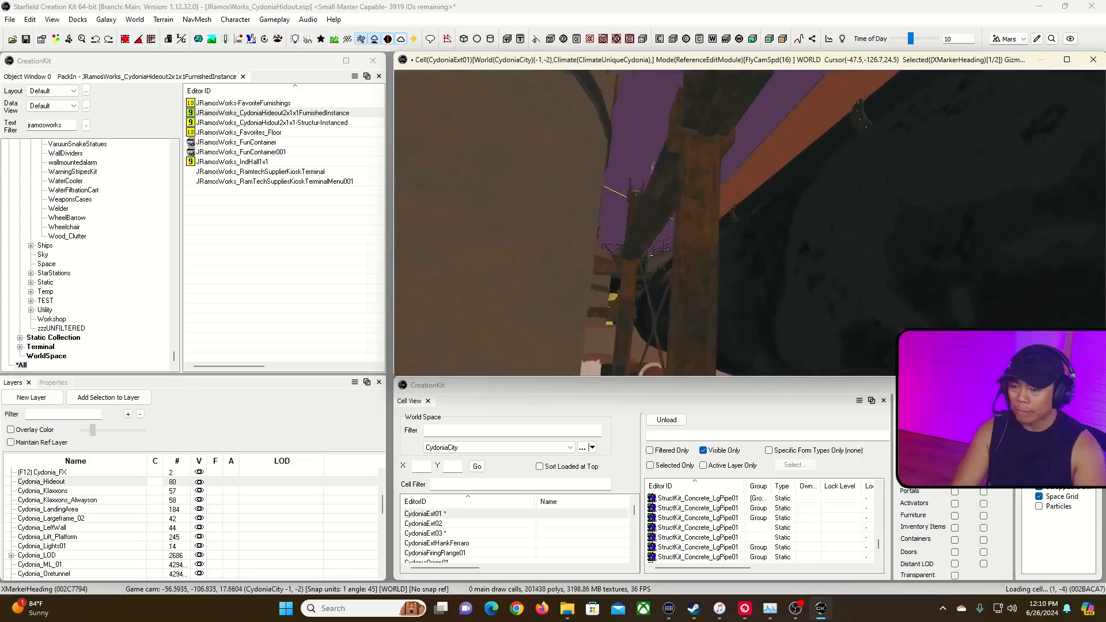
pyautogui.press('w')
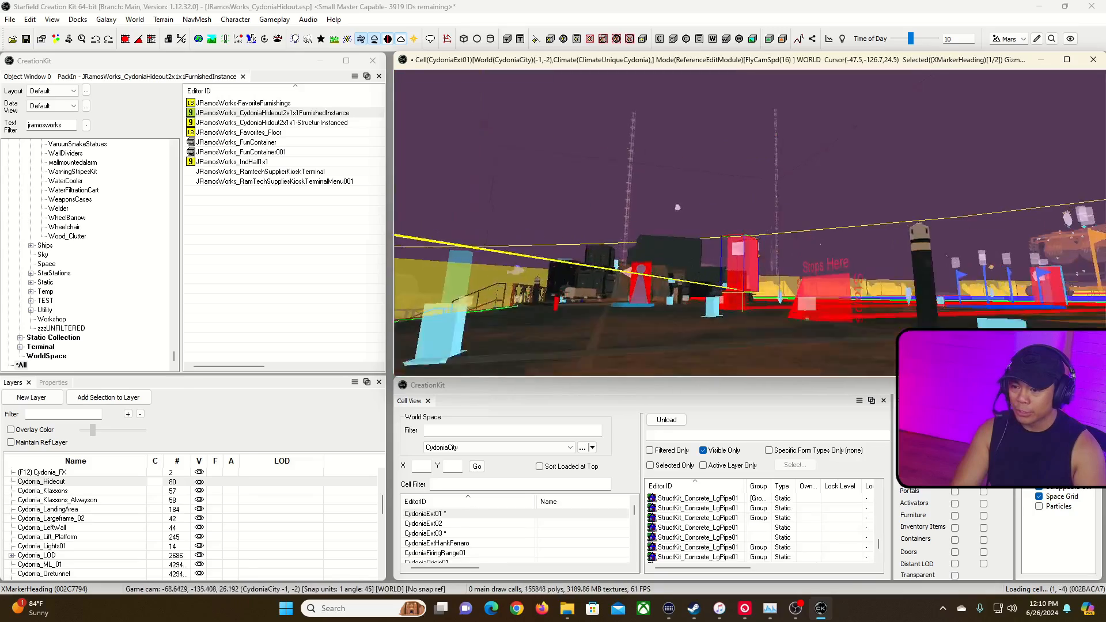
pyautogui.moveTo(719, 259); pyautogui.dragTo(790, 228)
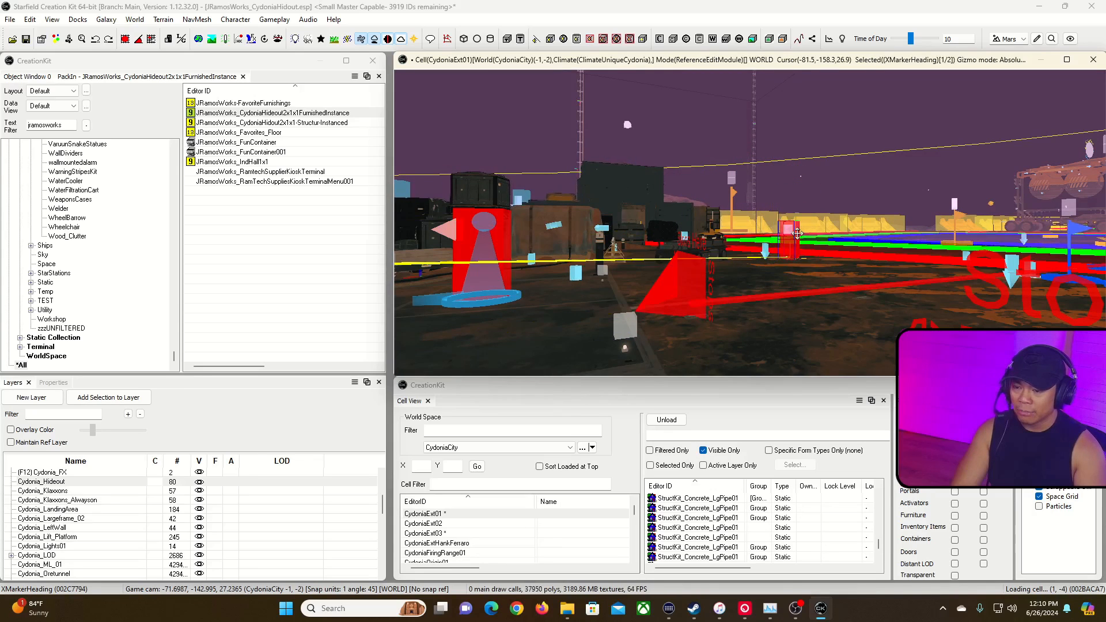
pyautogui.press('w')
pyautogui.press('w')
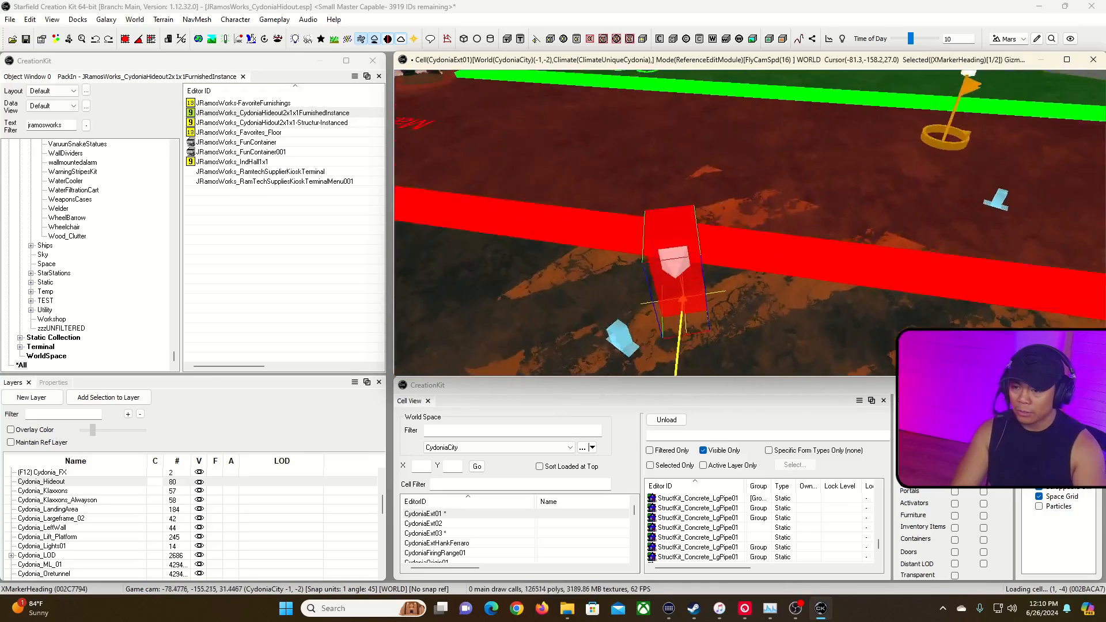
# Shift the heading marker across the red boundary into the landing zone and rotate it slightly.
pyautogui.moveTo(653, 185); pyautogui.dragTo(570, 80)
pyautogui.press('d')
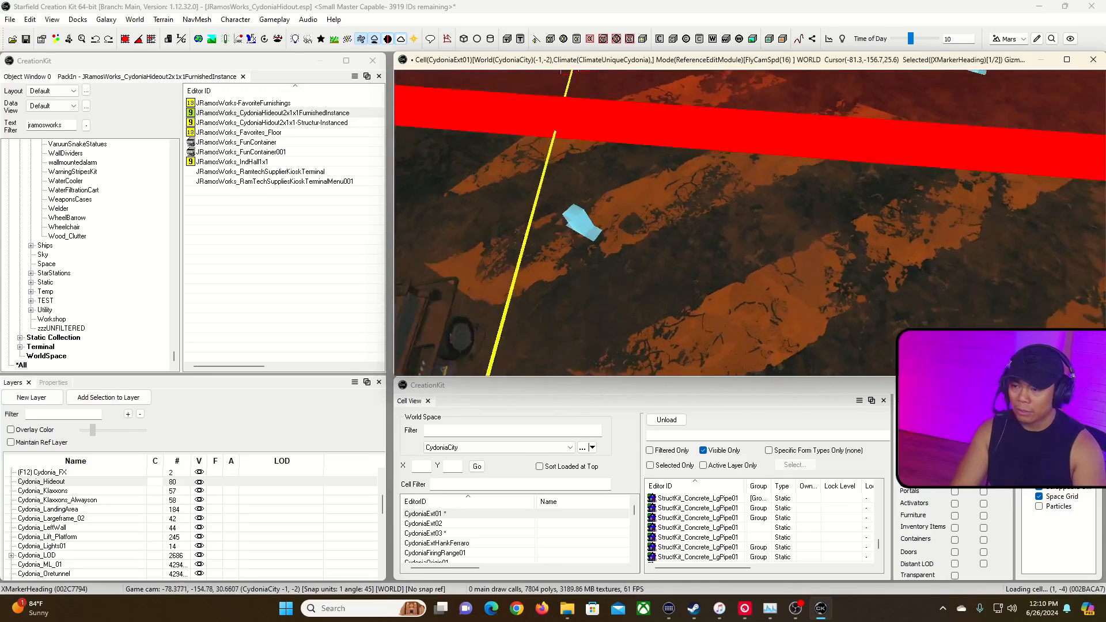
pyautogui.press('w')
pyautogui.press('a')
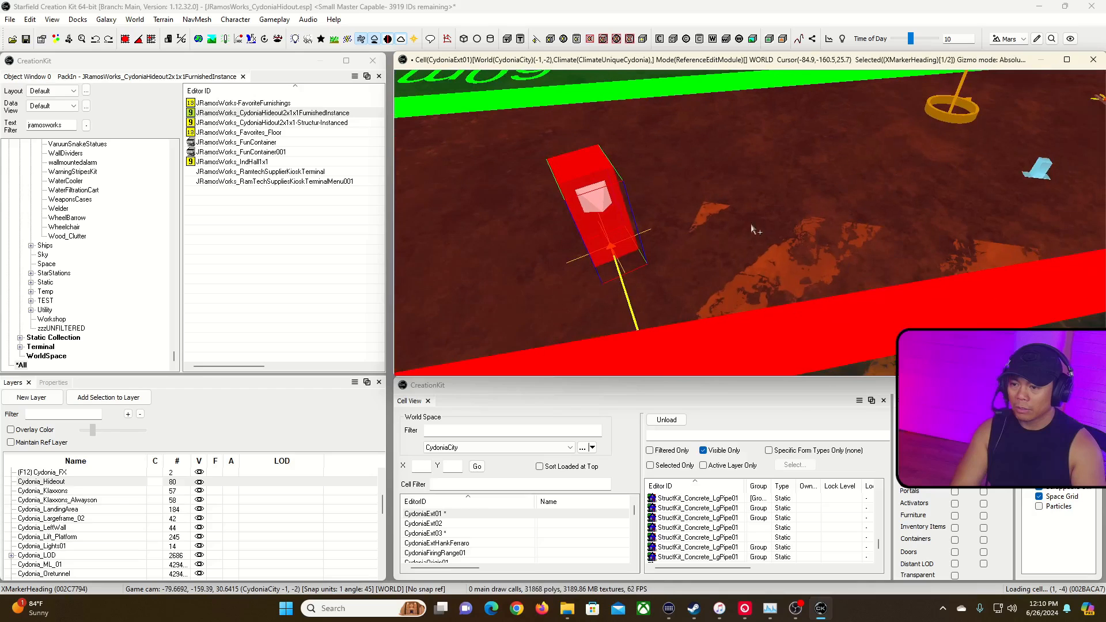
pyautogui.moveTo(620, 231); pyautogui.dragTo(601, 231, button='right')
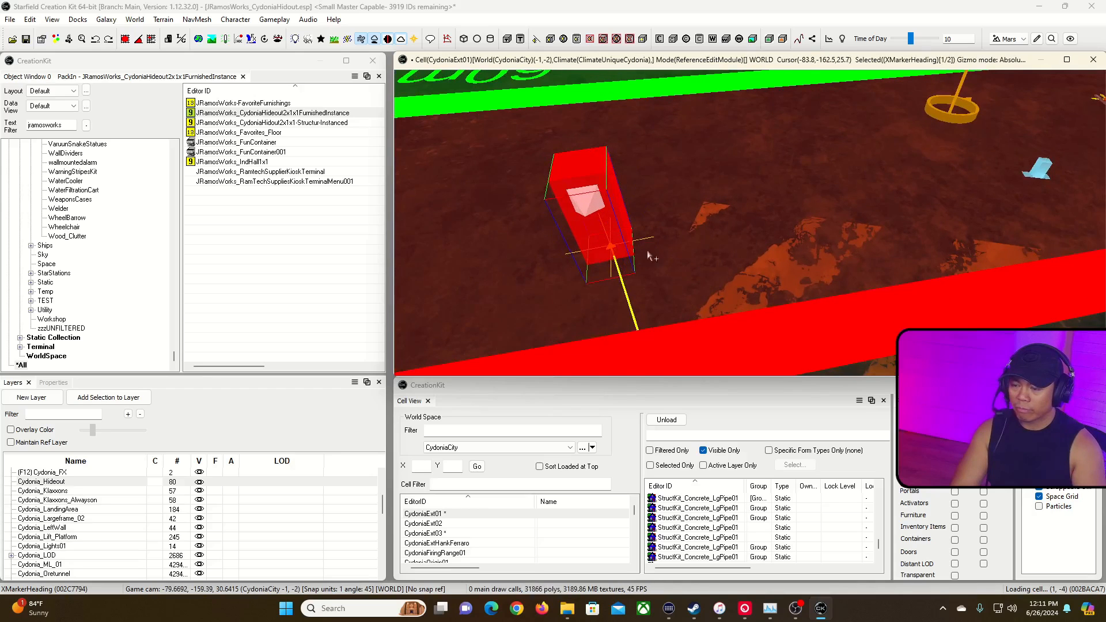
# Reposition the heading marker along the inside of the red boundary, next to the max landing lettering near the hideout containers.
pyautogui.press('s')
pyautogui.press('w')
pyautogui.press('w')
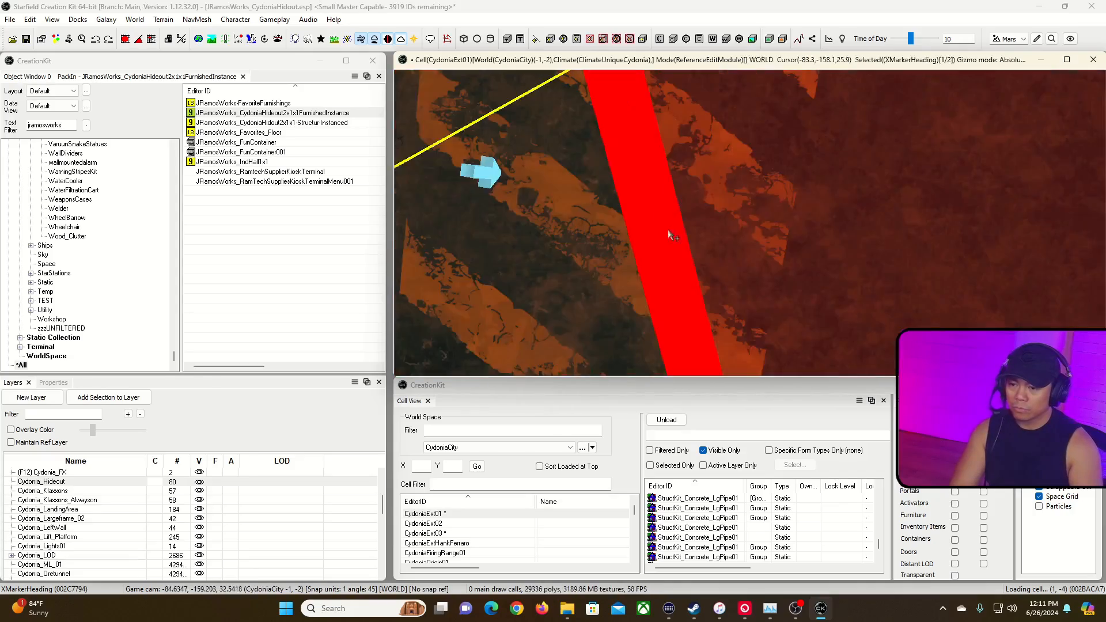
pyautogui.press('s')
pyautogui.moveTo(660, 251); pyautogui.dragTo(666, 255, button='right')
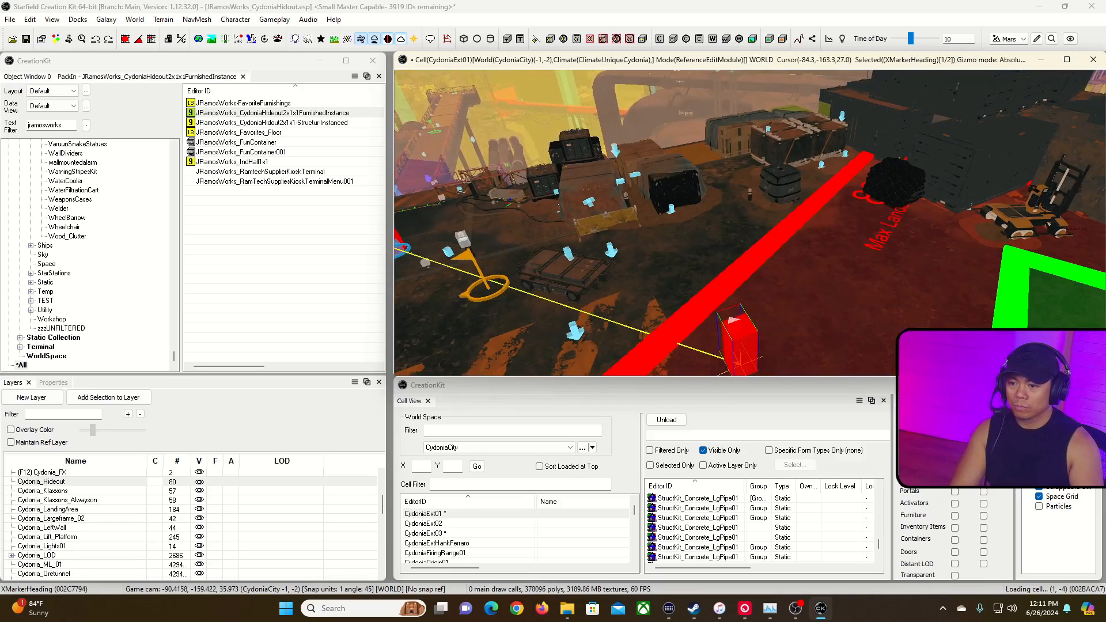
pyautogui.moveTo(738, 341)
pyautogui.mouseDown()
pyautogui.moveTo(761, 278)
pyautogui.moveTo(800, 248)
pyautogui.moveTo(808, 262)
pyautogui.mouseUp()
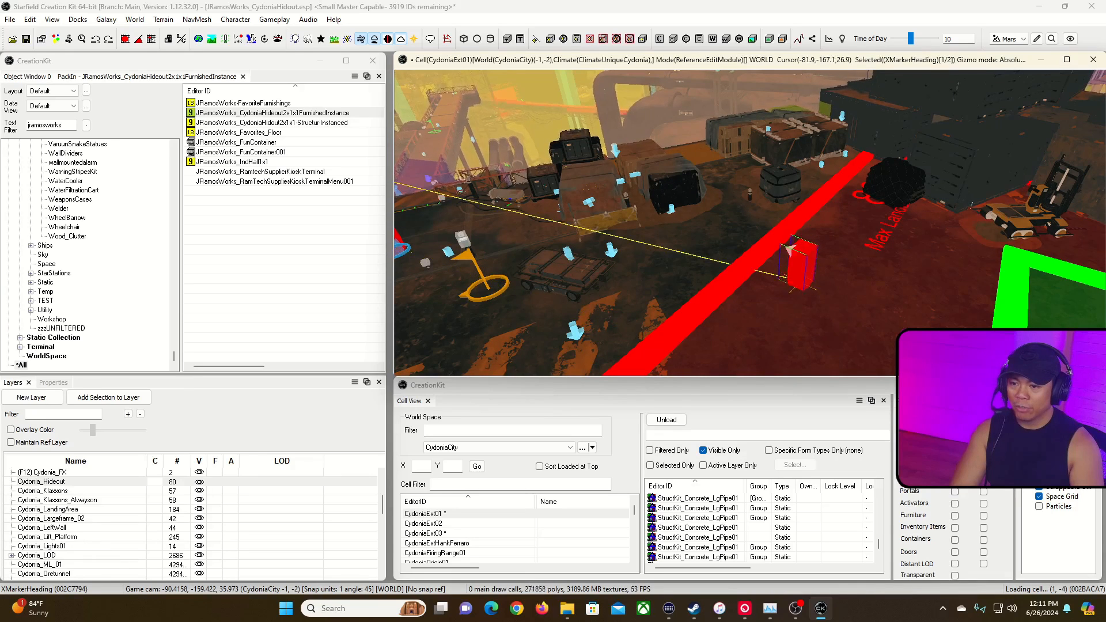
pyautogui.moveTo(806, 269); pyautogui.dragTo(849, 264)
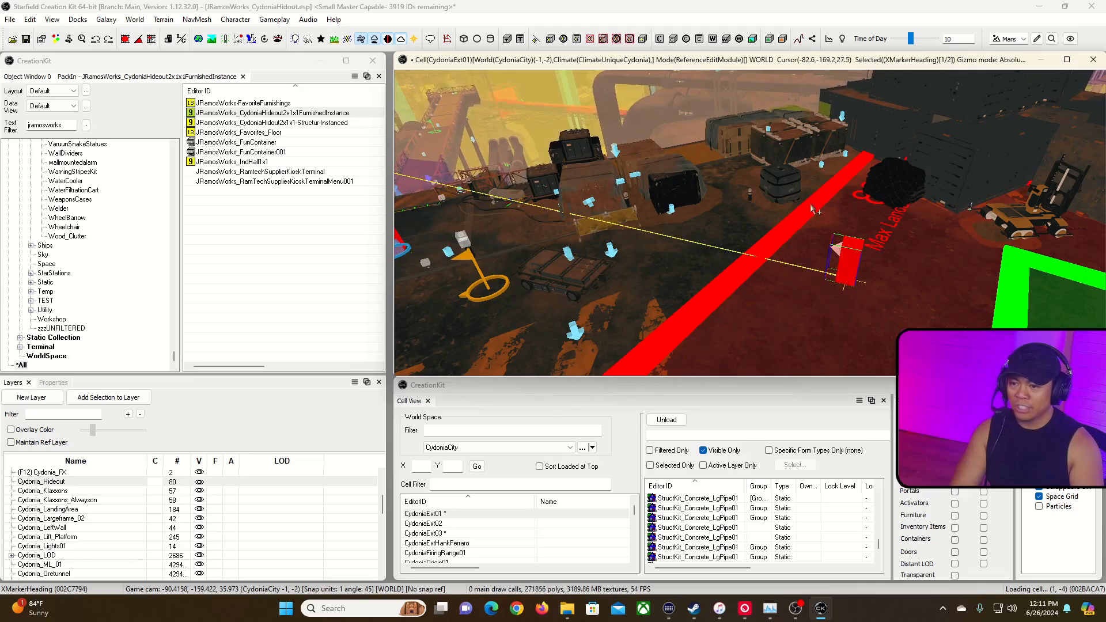
# Check the marker's placement from around the landing zone and save the plugin.
pyautogui.press('`')
pyautogui.press('s')
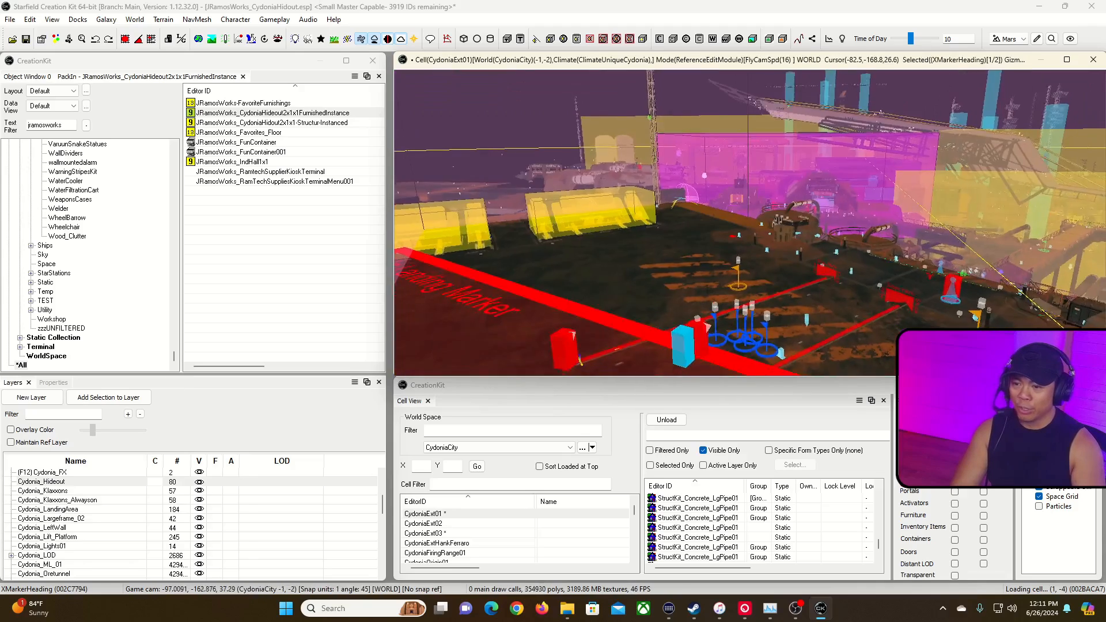
pyautogui.press('`')
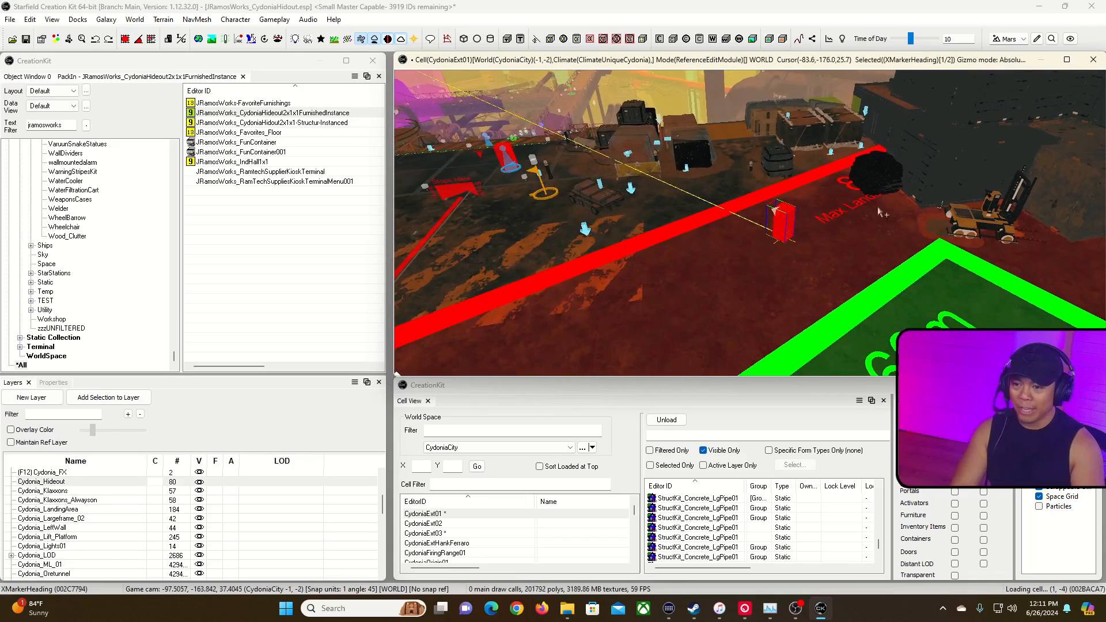
pyautogui.click(26, 40)
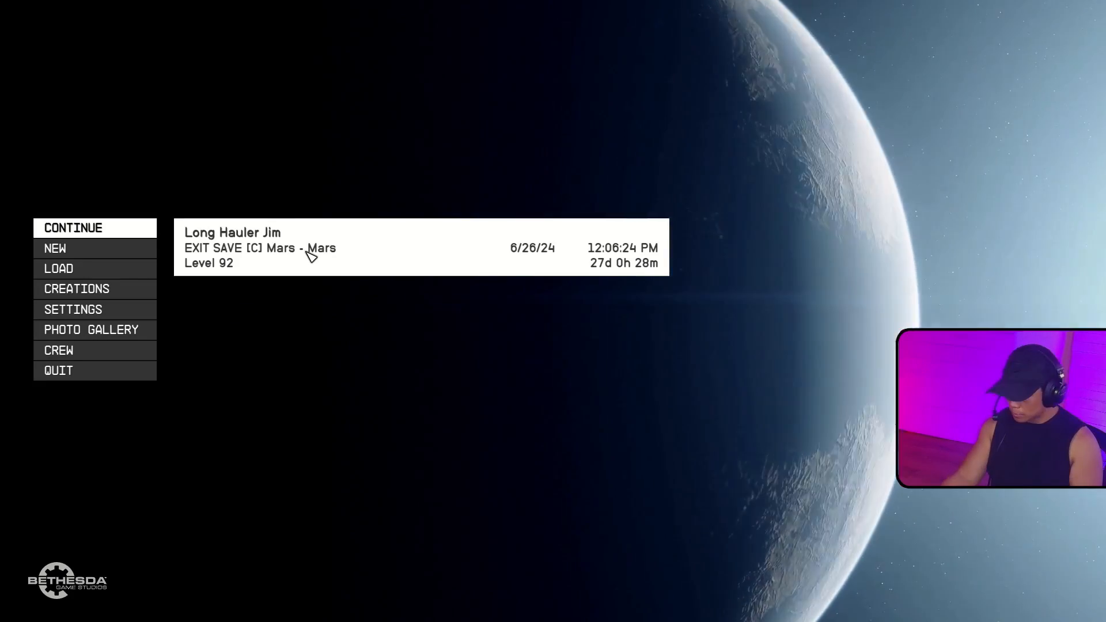
# Switch to Starfield, continue the Mars exit save and walk into the furnished hideout to inspect its desk area.
pyautogui.click(309, 254)
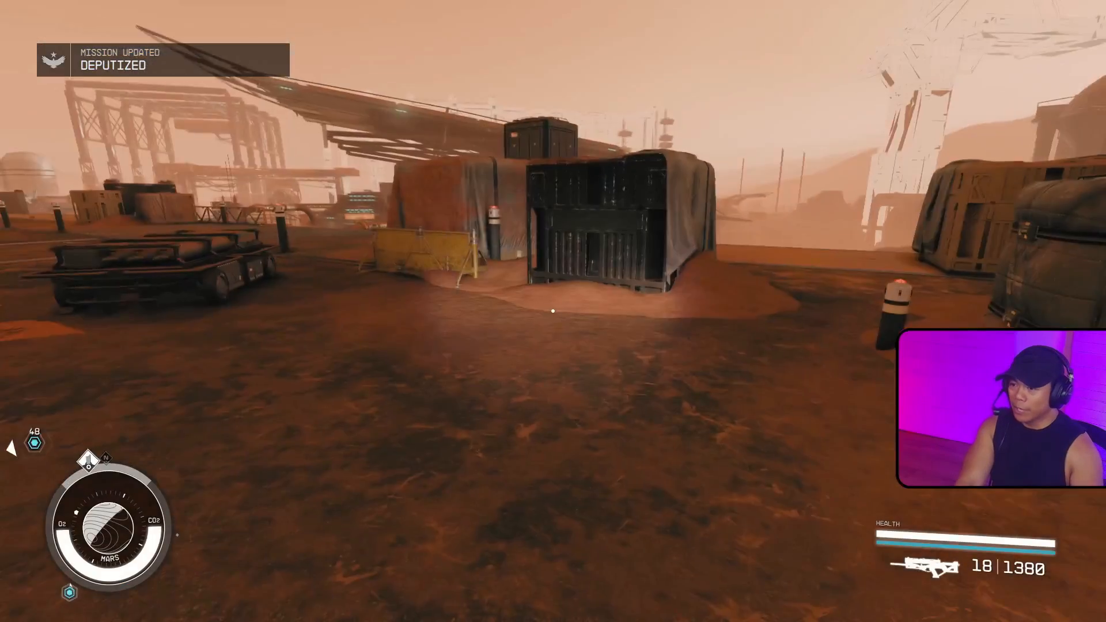
pyautogui.press('w')
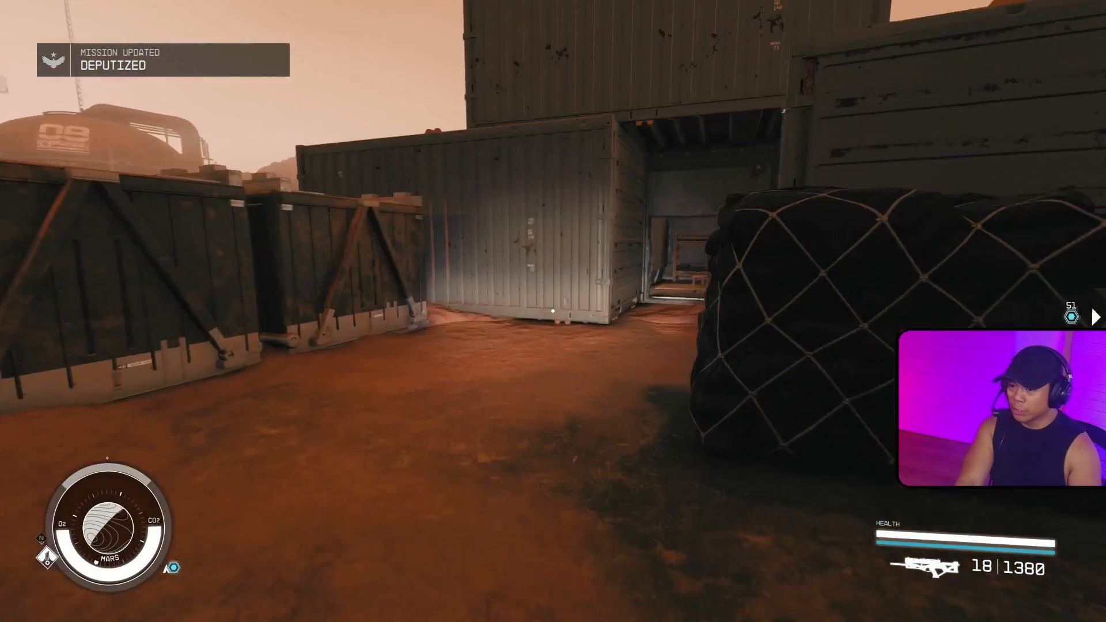
pyautogui.press('w')
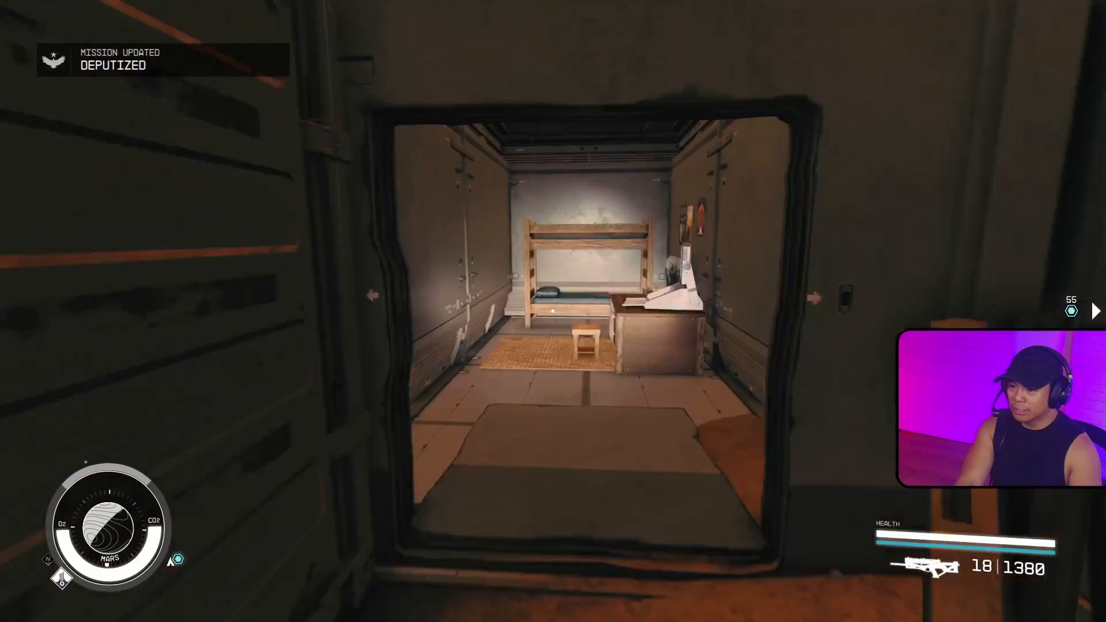
pyautogui.press('w')
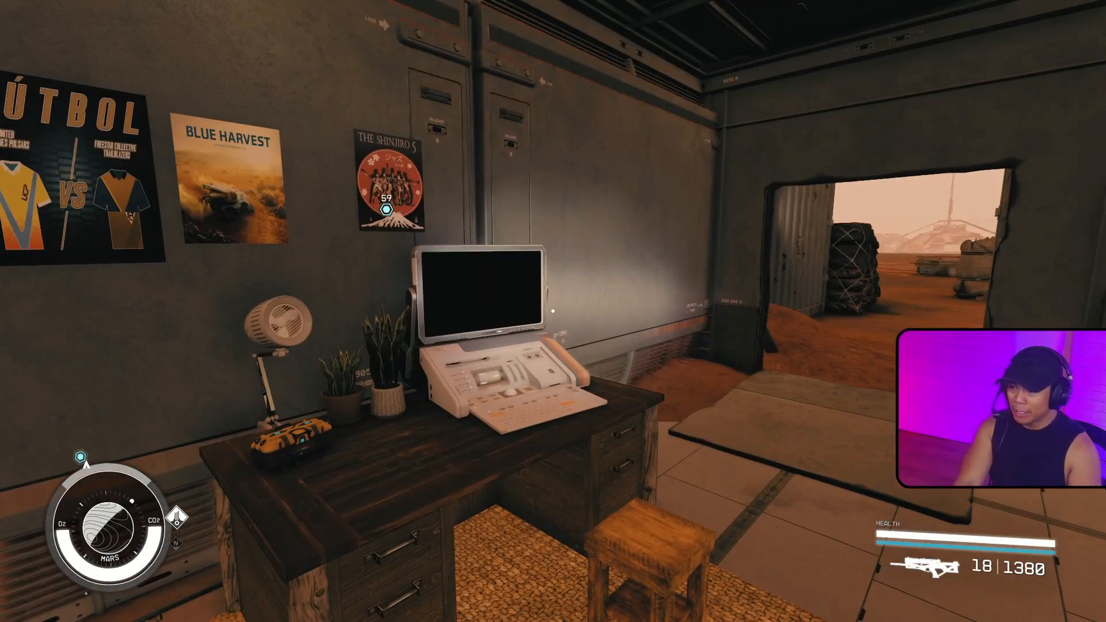
# Fast-travel to Cydonia from the Mars map and check the arrival point in relation to the hideout containers.
pyautogui.press('m')
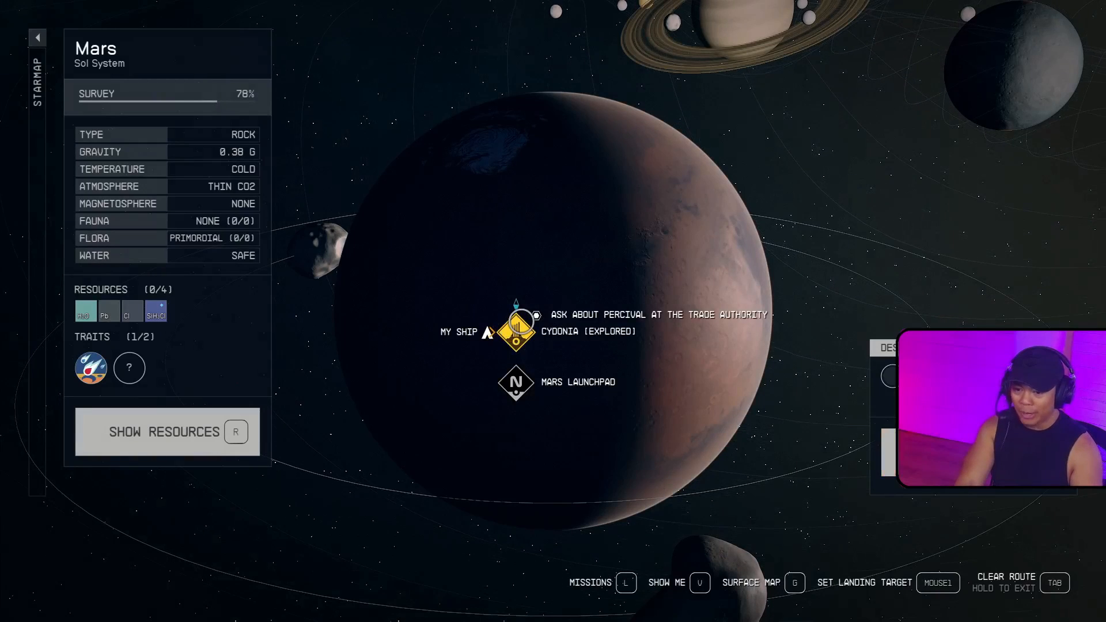
pyautogui.click(520, 322)
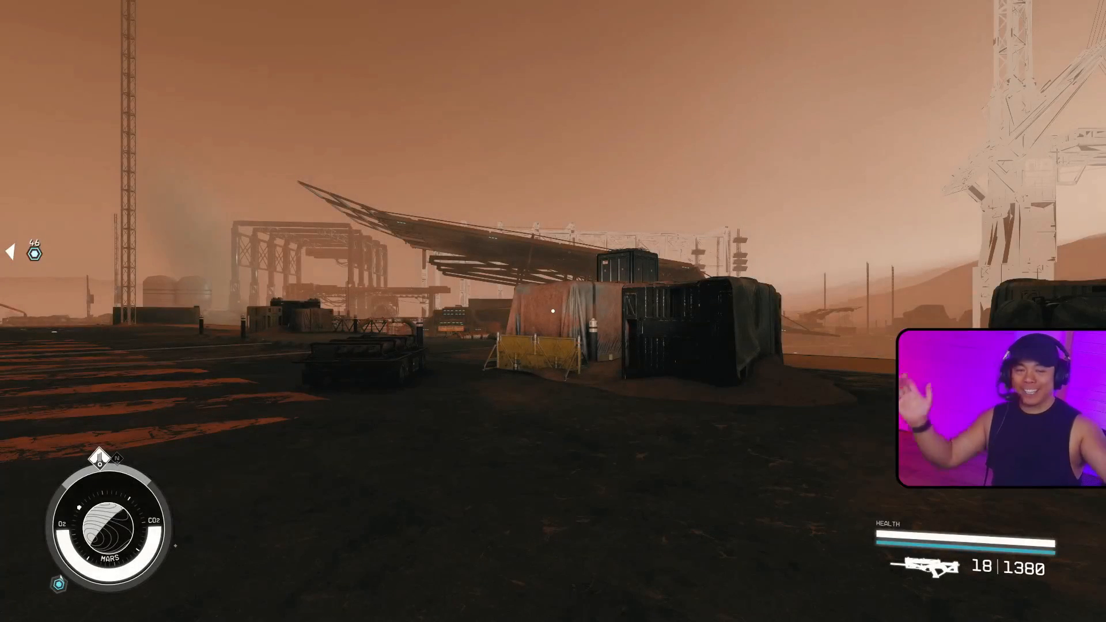
pyautogui.press('a')
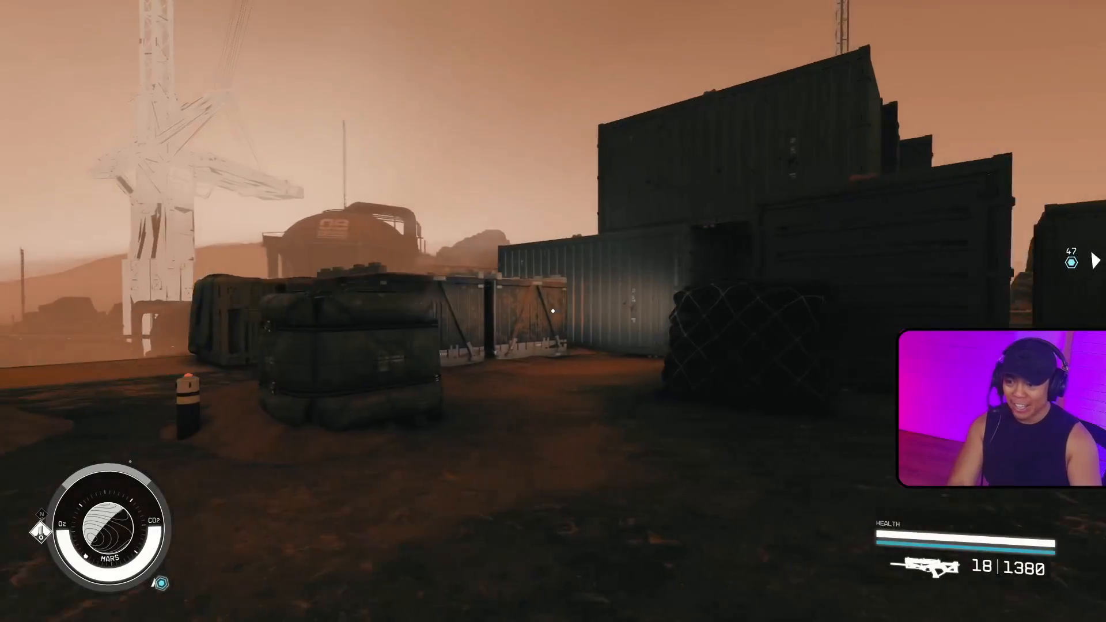
pyautogui.press('w')
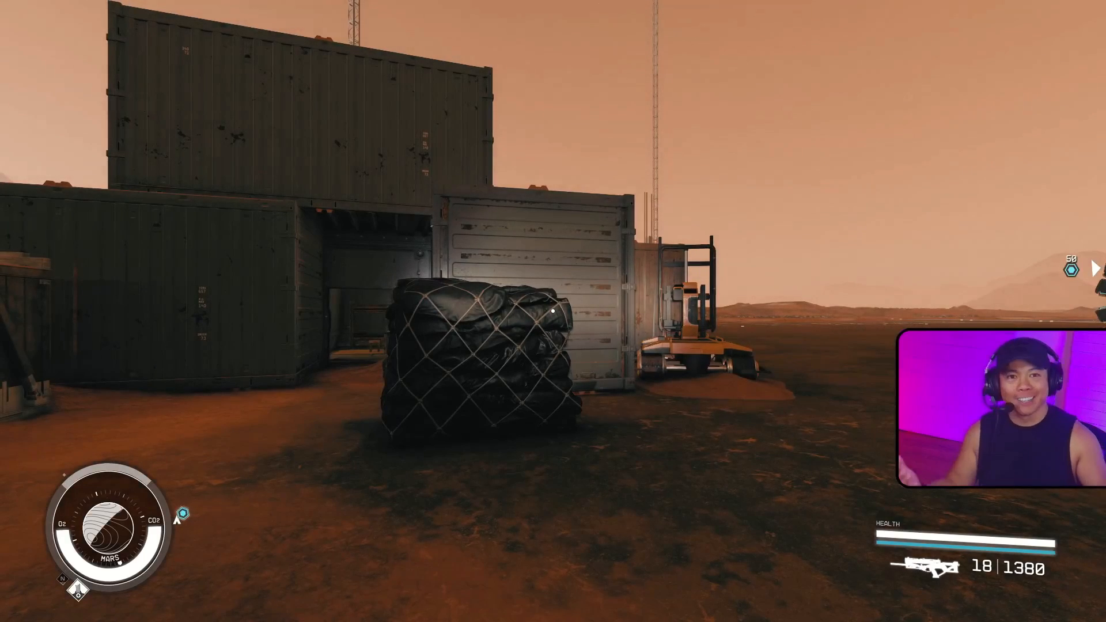
# Walk around the netted bundle outside the hideout to the Ramtech Artifice Services terminal on the cargo pack.
pyautogui.press('s')
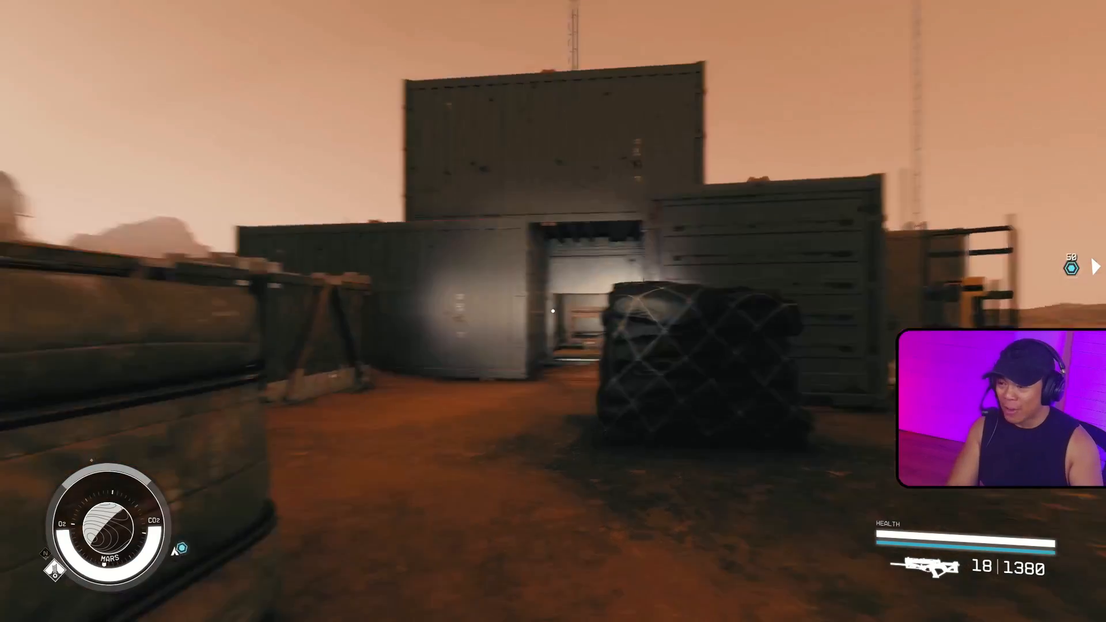
pyautogui.press('w')
pyautogui.press('w')
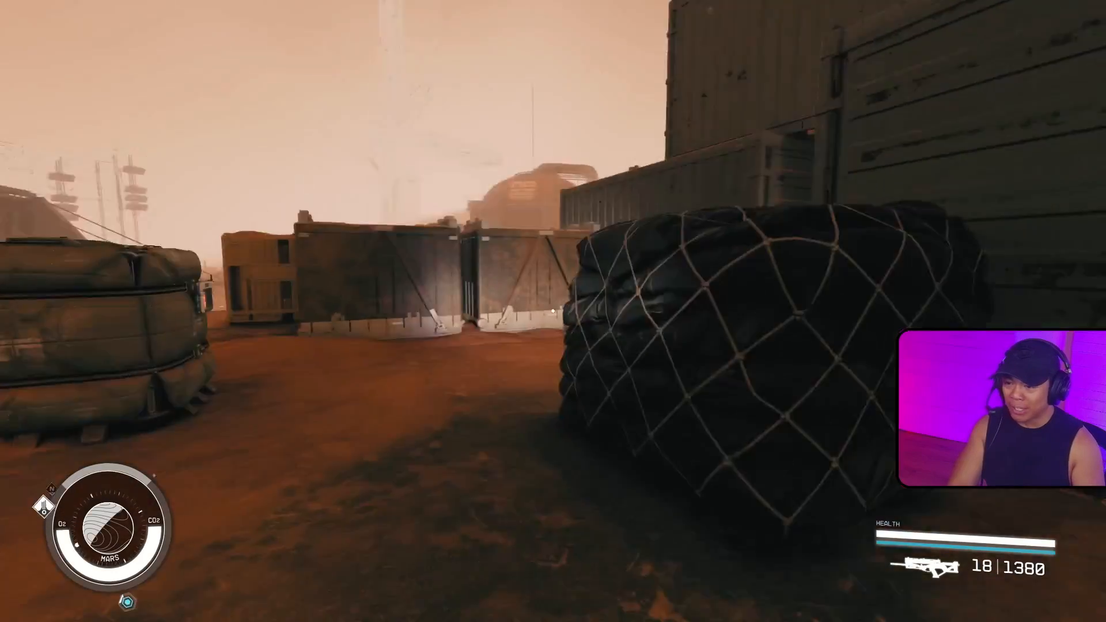
pyautogui.press('w')
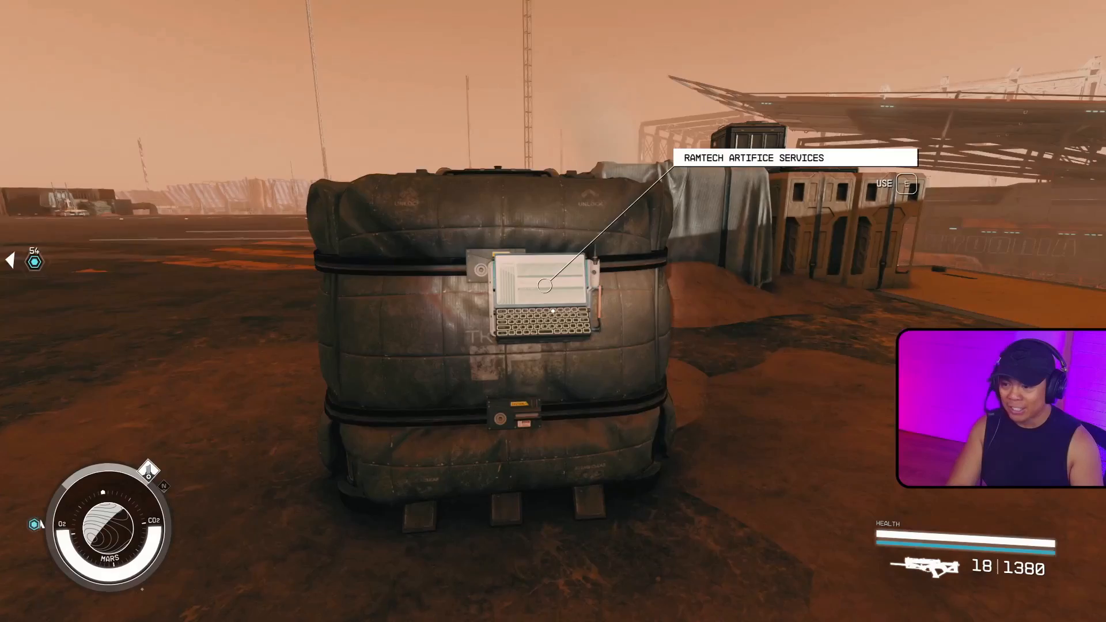
# Walk back into the hideout and inspect its layout from the doorway and the Ramtech Supplies terminal on the desk.
pyautogui.press('w')
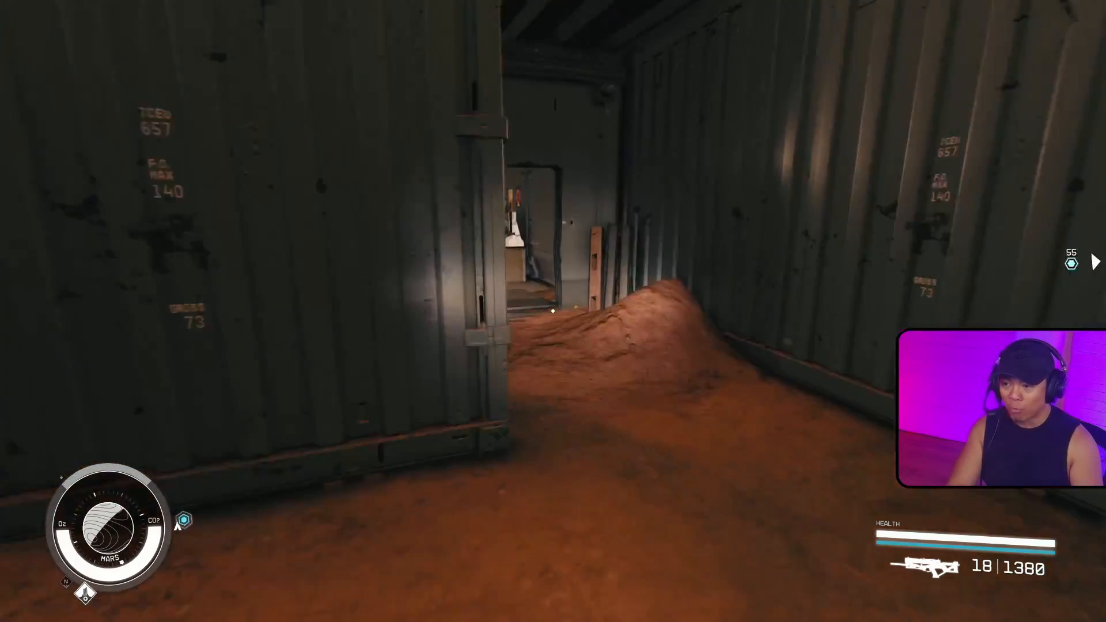
pyautogui.press('w')
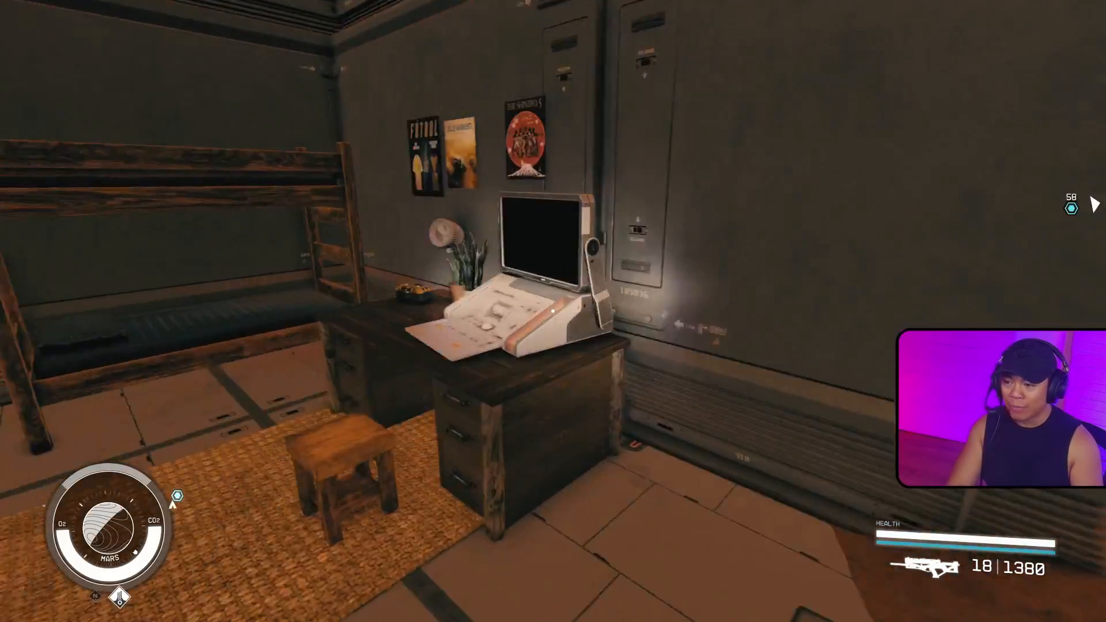
pyautogui.press('s')
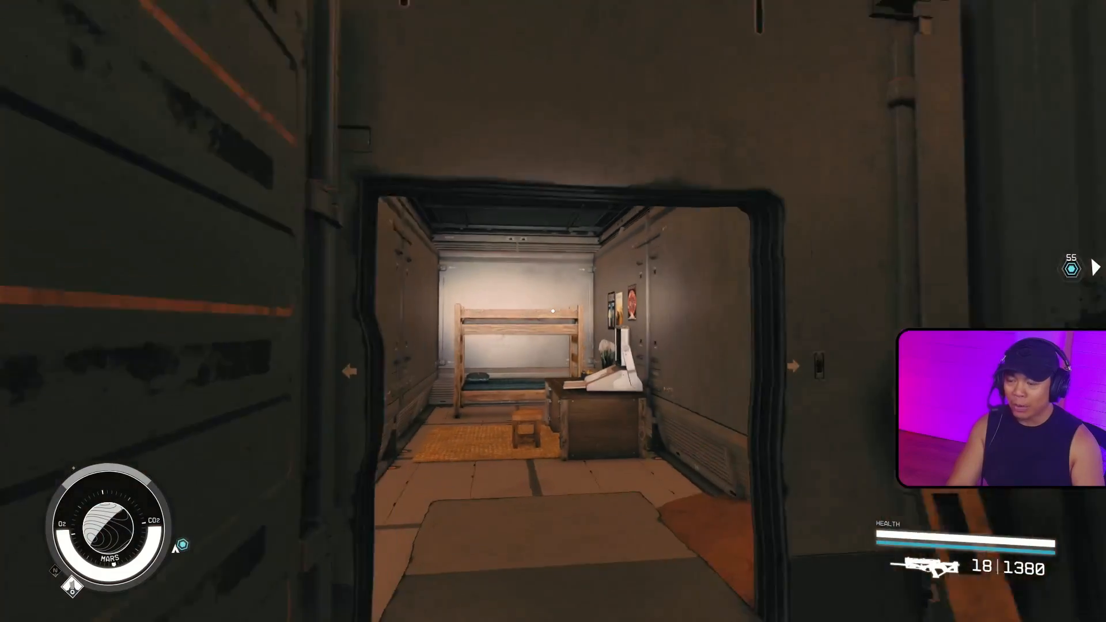
pyautogui.press('w')
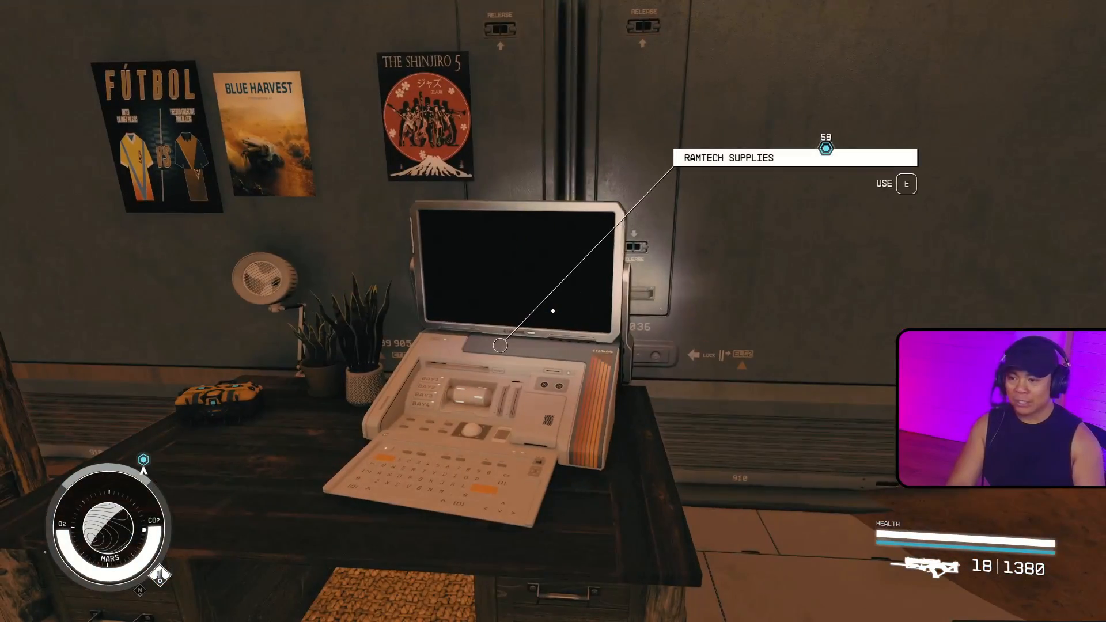
# Leave the hideout between the containers and walk up to the Ramtech Artifice Services terminal on the cargo pack.
pyautogui.press('w')
pyautogui.press('w')
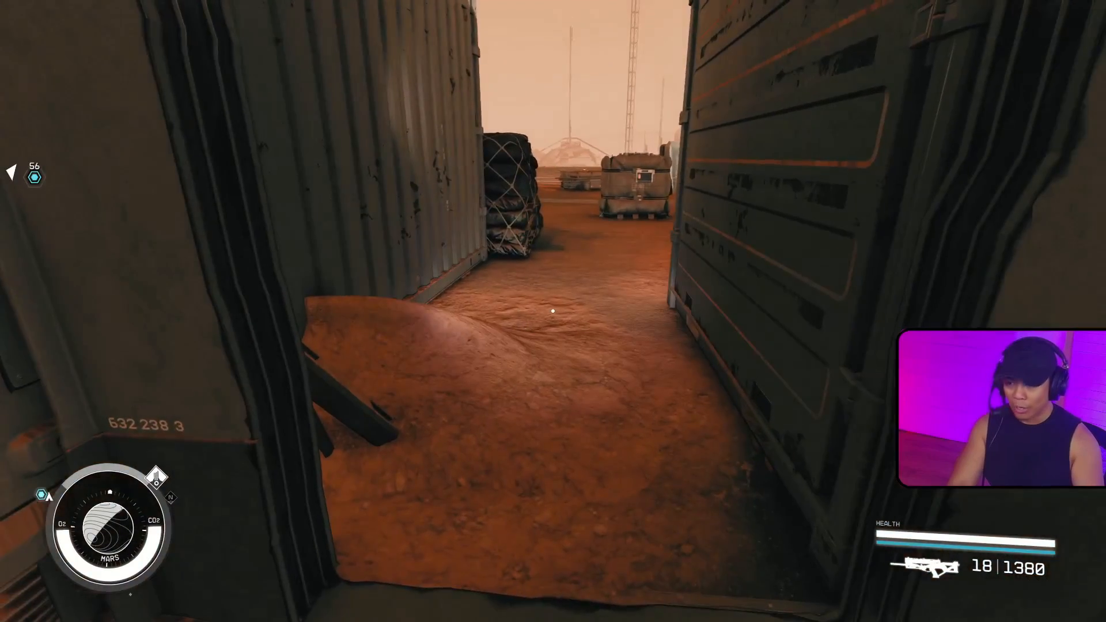
pyautogui.press('w')
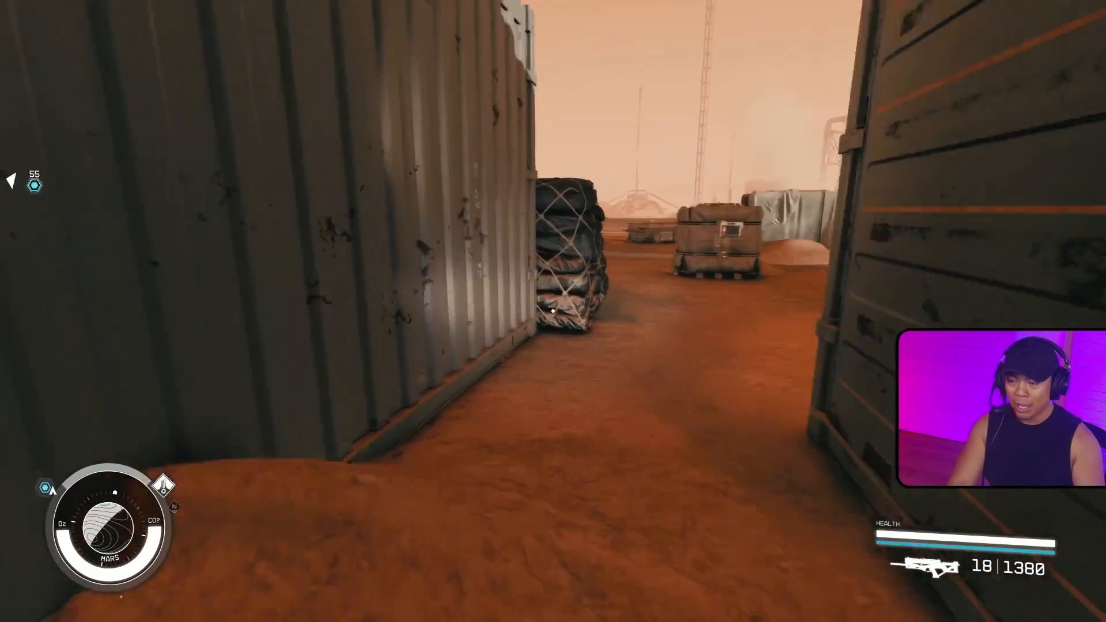
pyautogui.press('w')
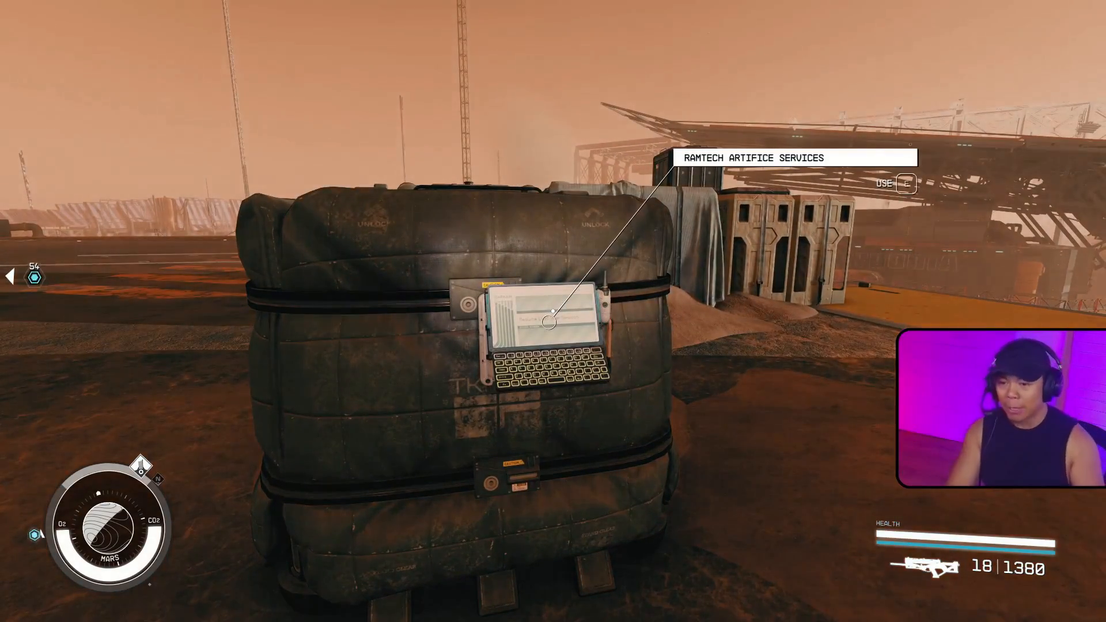
# Check the route between the hideout interior and the open ground facing the parked ship, ending back inside the hideout.
pyautogui.press('w')
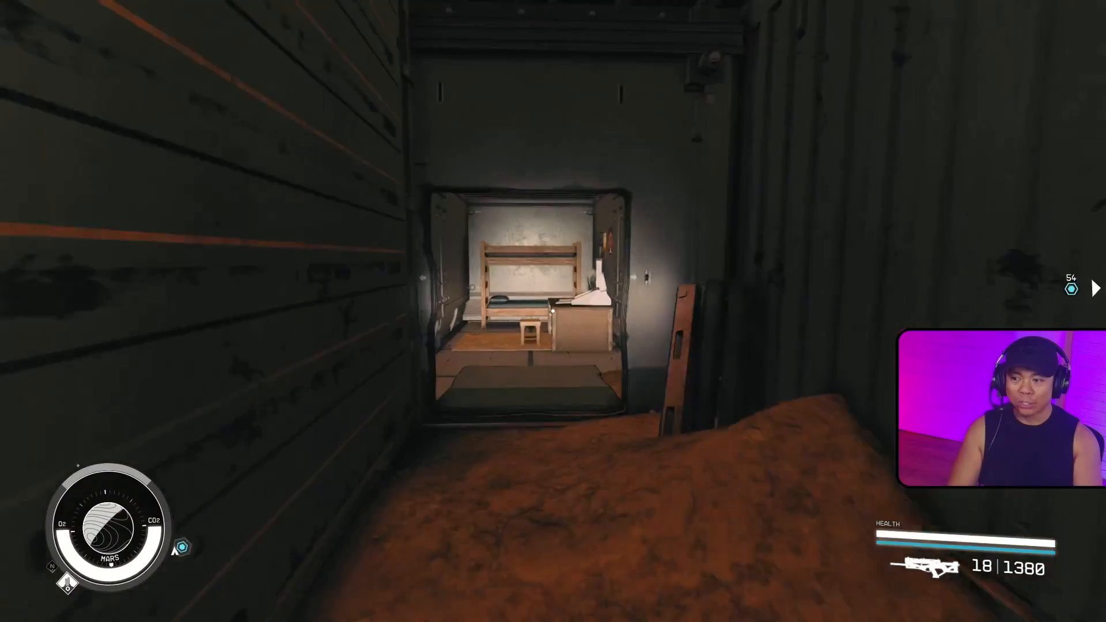
pyautogui.press('w')
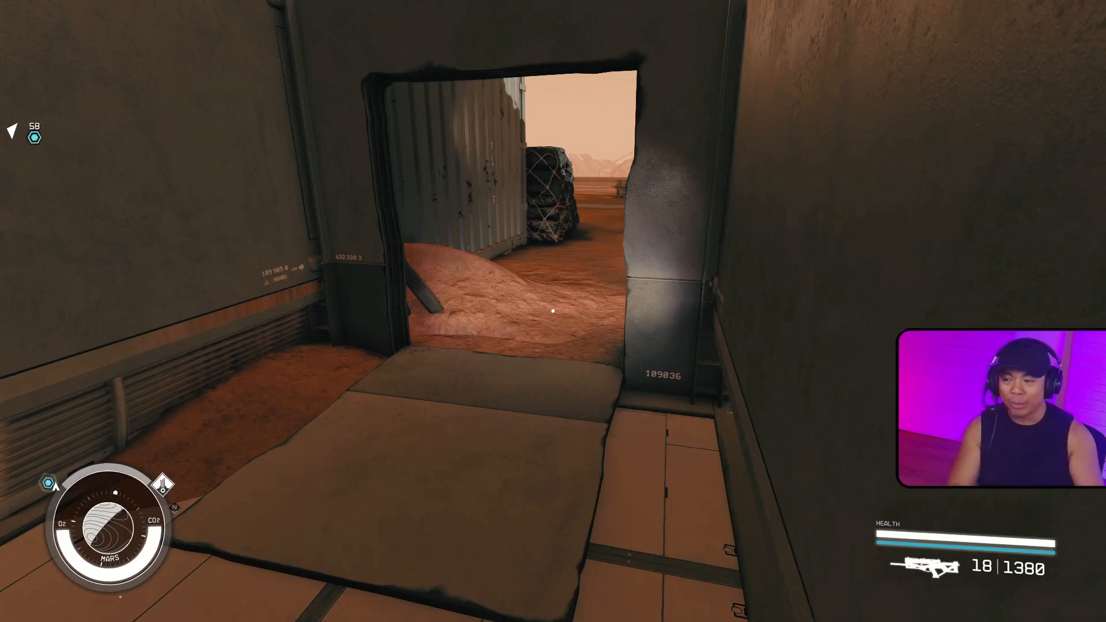
pyautogui.press('w')
pyautogui.press('w')
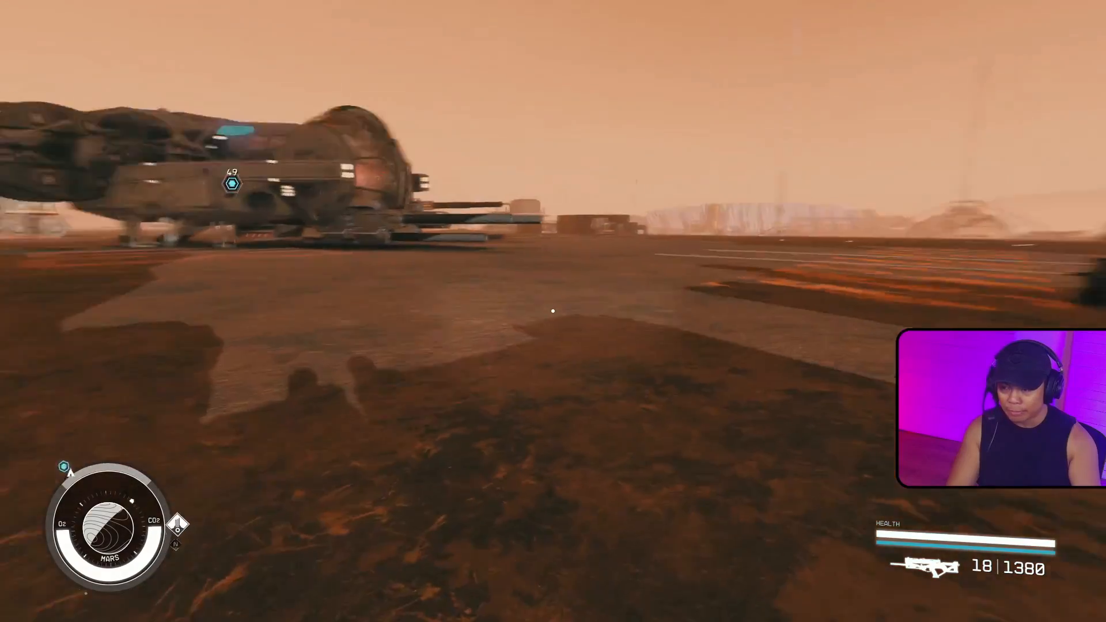
pyautogui.press('w')
pyautogui.press('w')
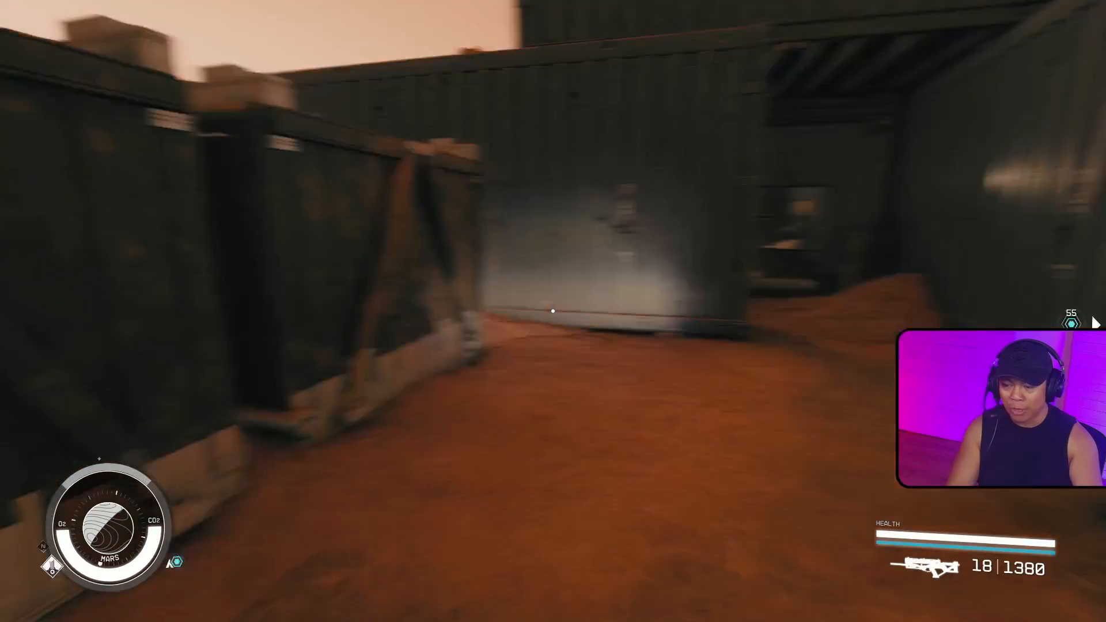
pyautogui.press('w')
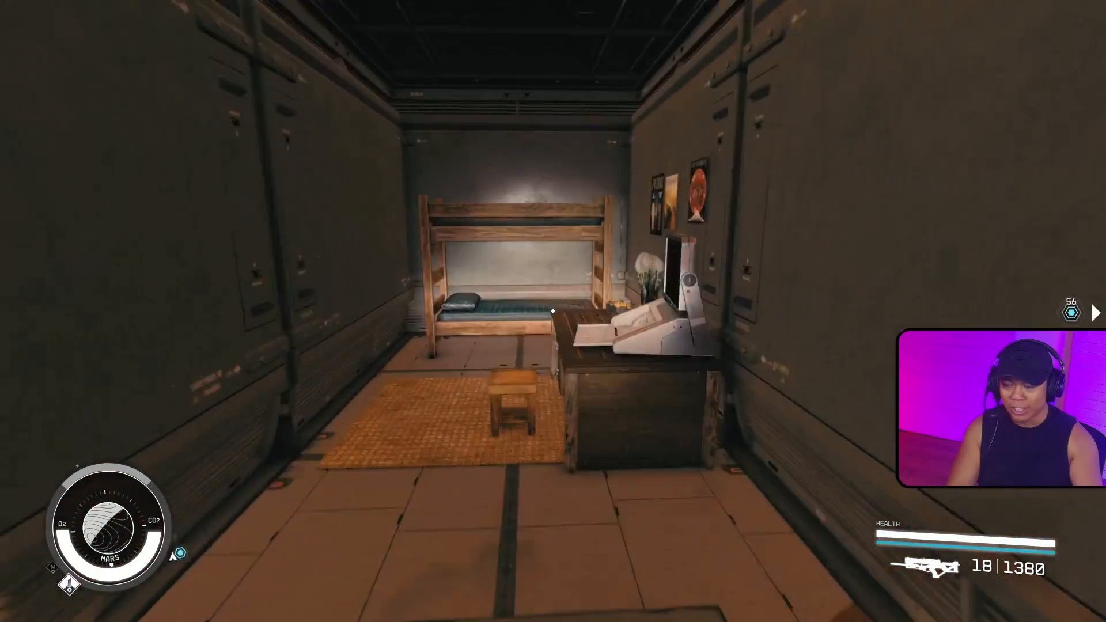
# Walk from the hideout doorway past the netted bundle to the outdoor Ramtech Artifice Services terminal.
pyautogui.press('w')
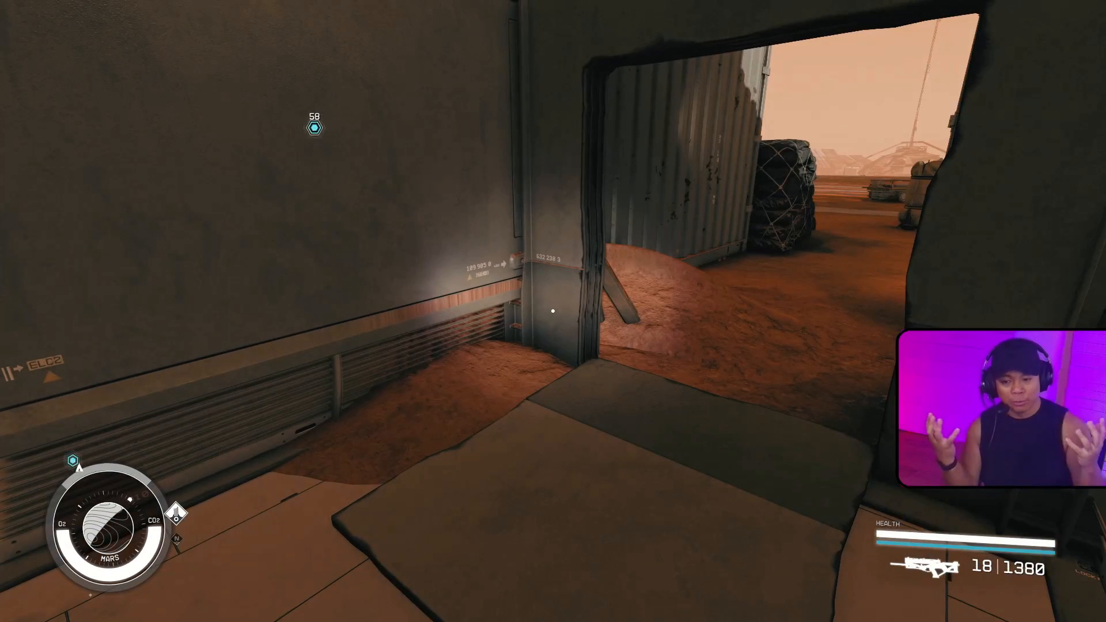
pyautogui.press('w')
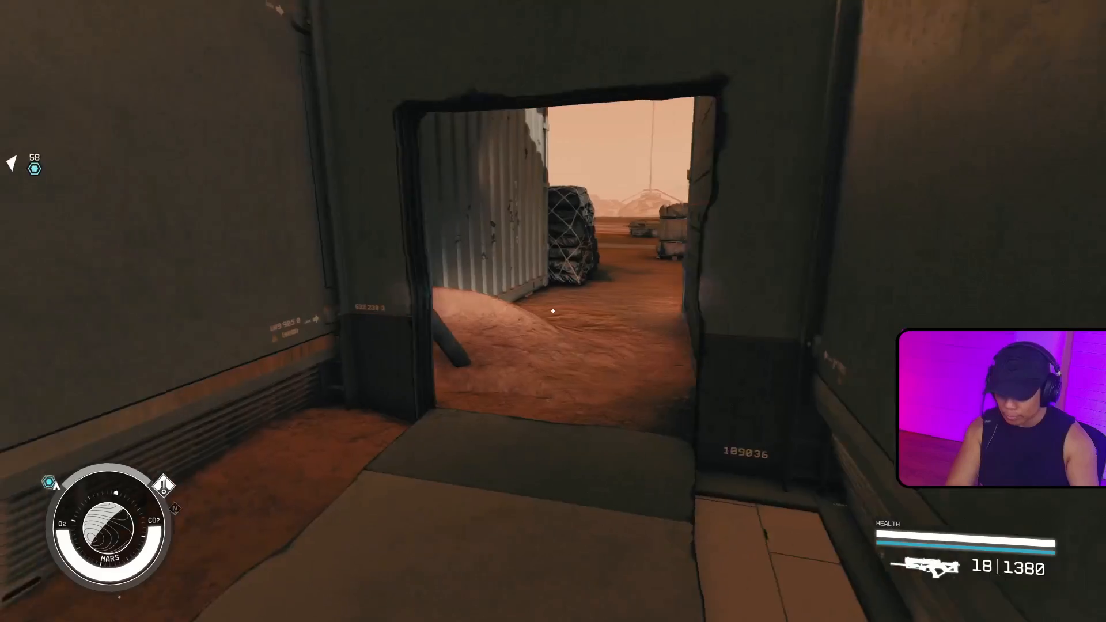
pyautogui.press('w')
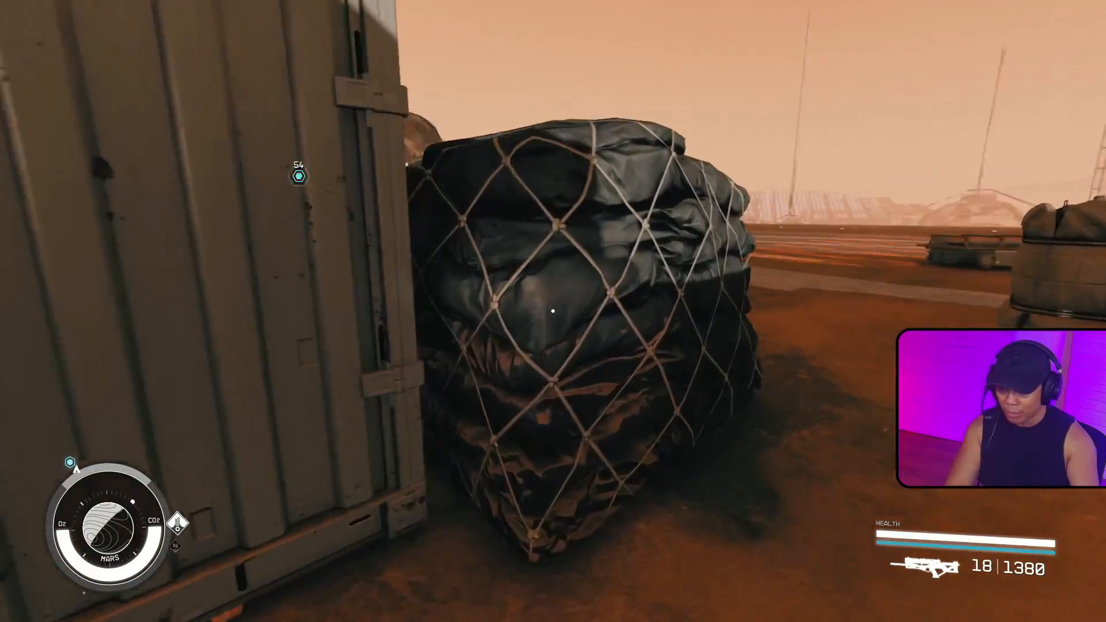
pyautogui.press('w')
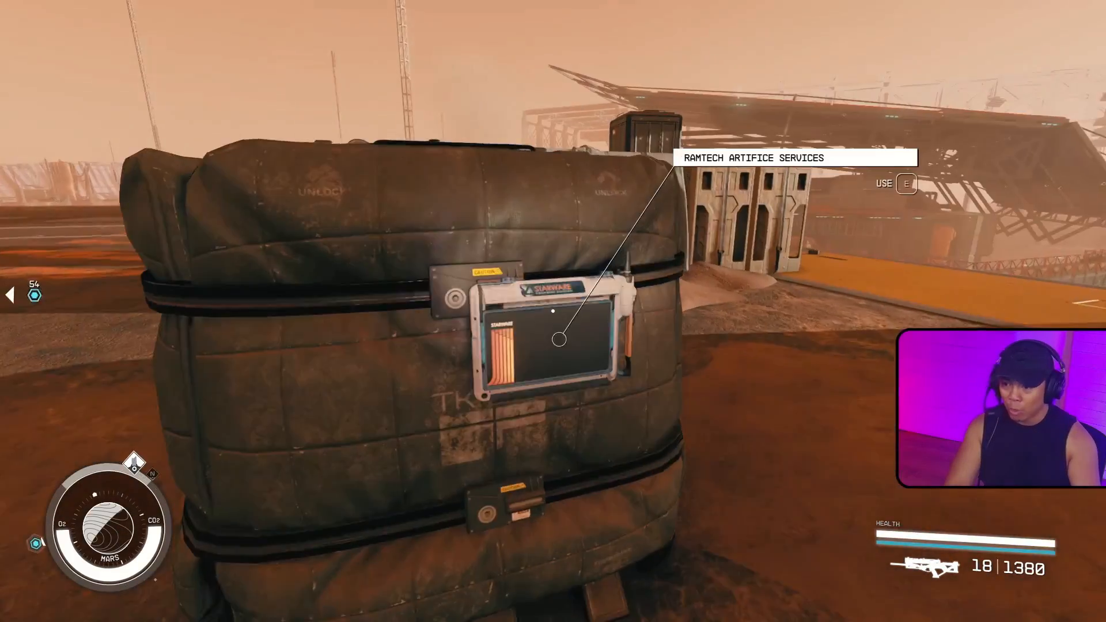
# Inspect the cargo pack terminal from a distance, up close and from the side, and return to the netted bundle.
pyautogui.press('s')
pyautogui.press('e')
pyautogui.press('s')
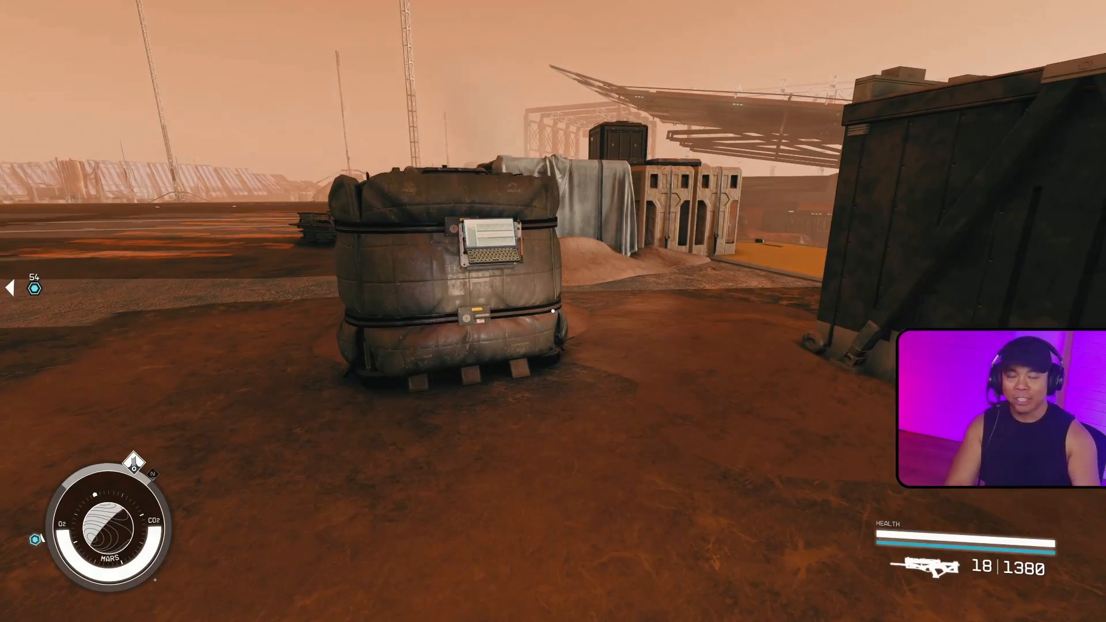
pyautogui.press('w')
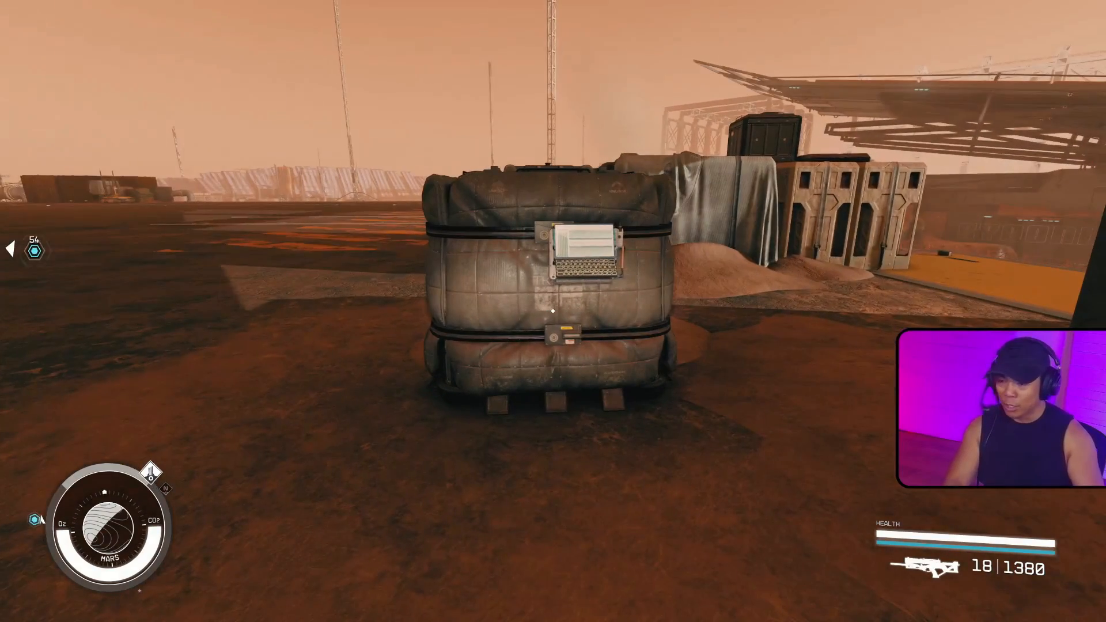
pyautogui.press('w')
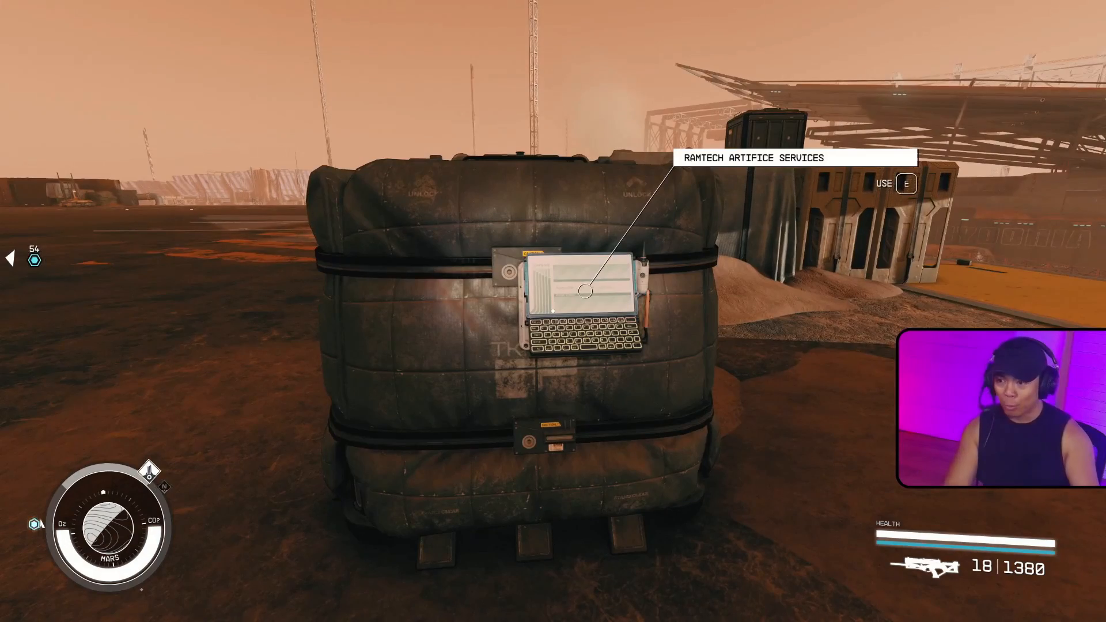
pyautogui.press('w')
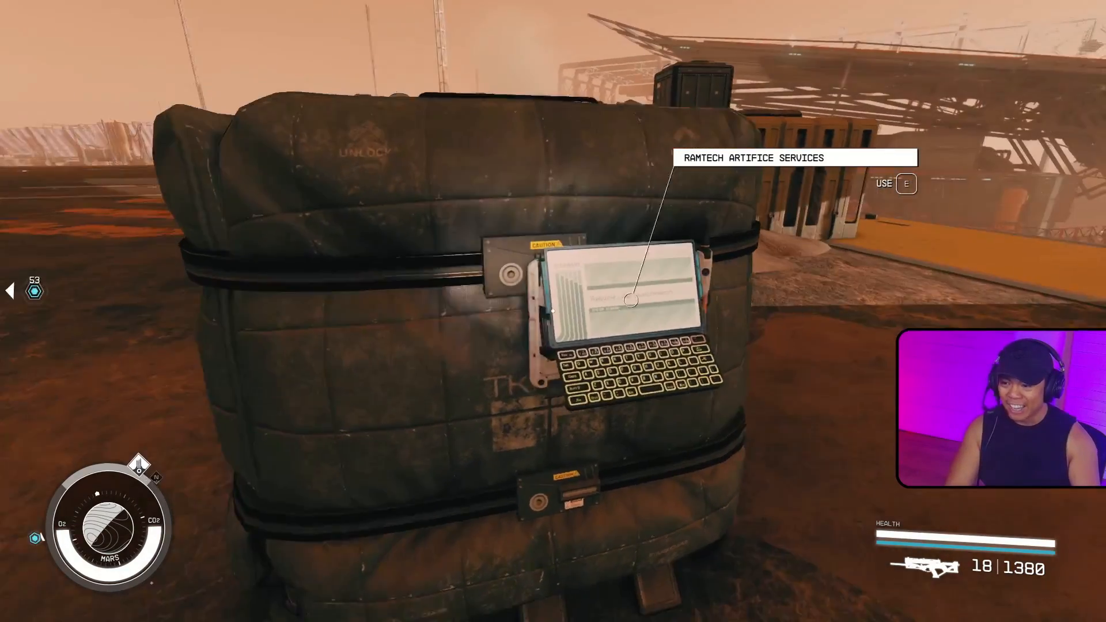
pyautogui.press('a')
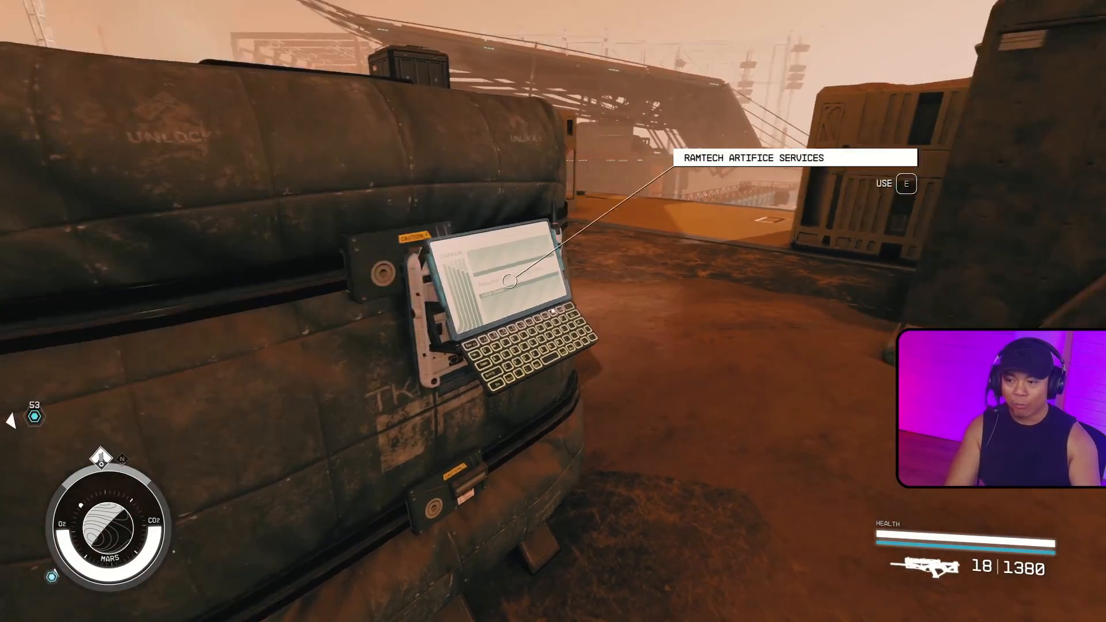
pyautogui.press('a')
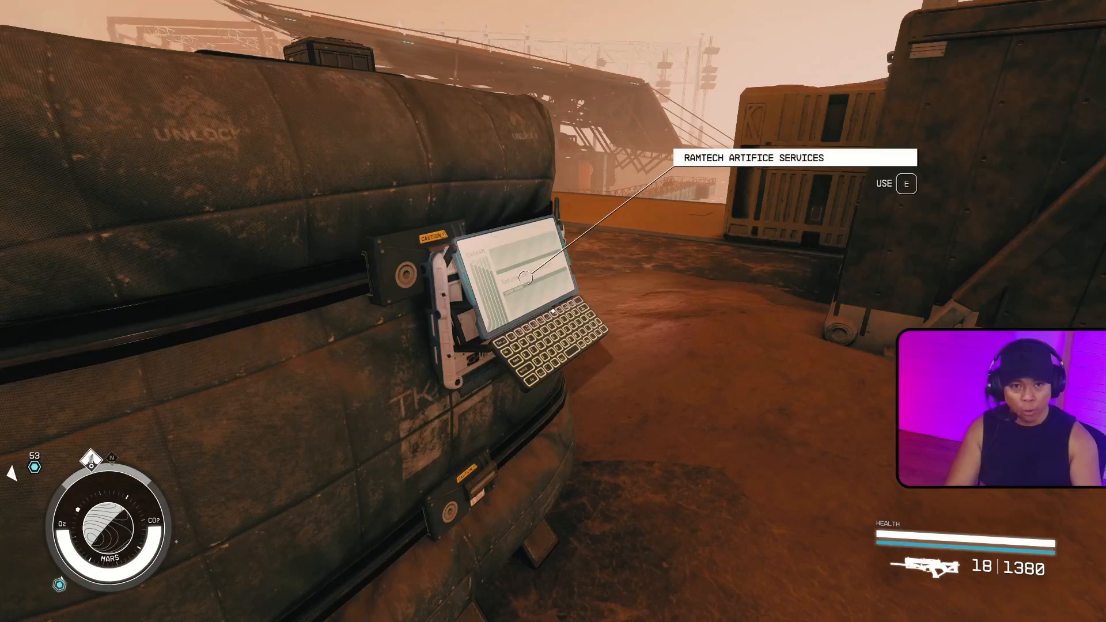
pyautogui.press('w')
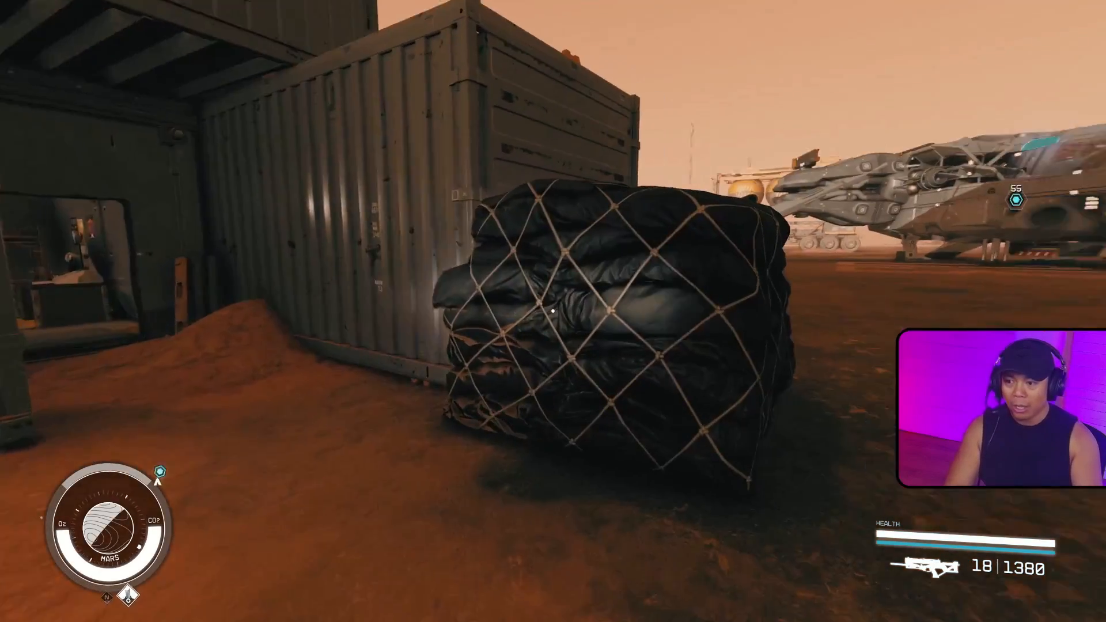